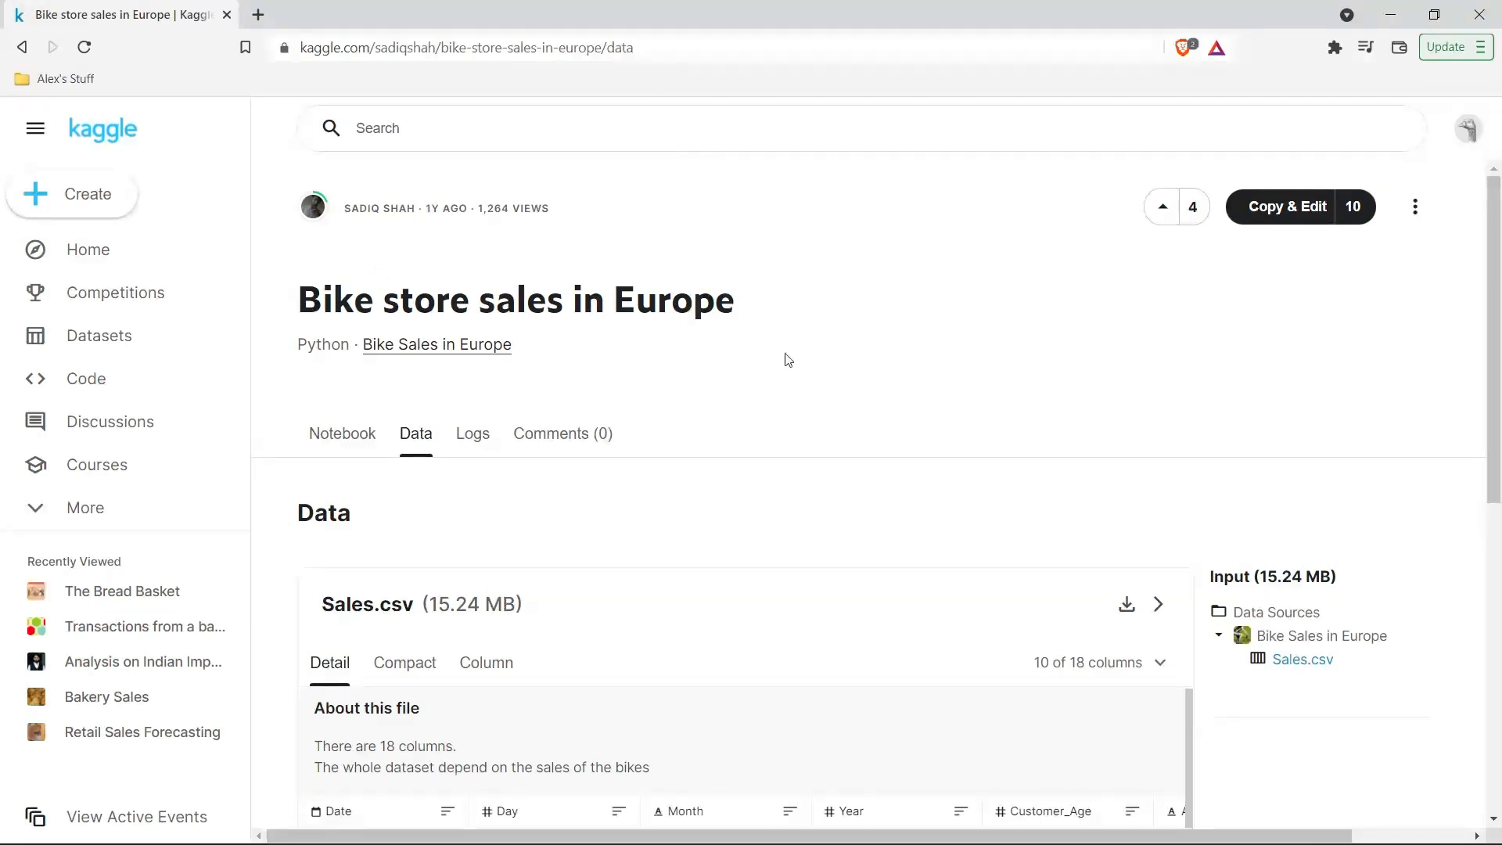
# Download the Sales.csv file of the Bike store sales in Europe dataset and dismiss the download bar.
pyautogui.scroll(-3, 786, 360)
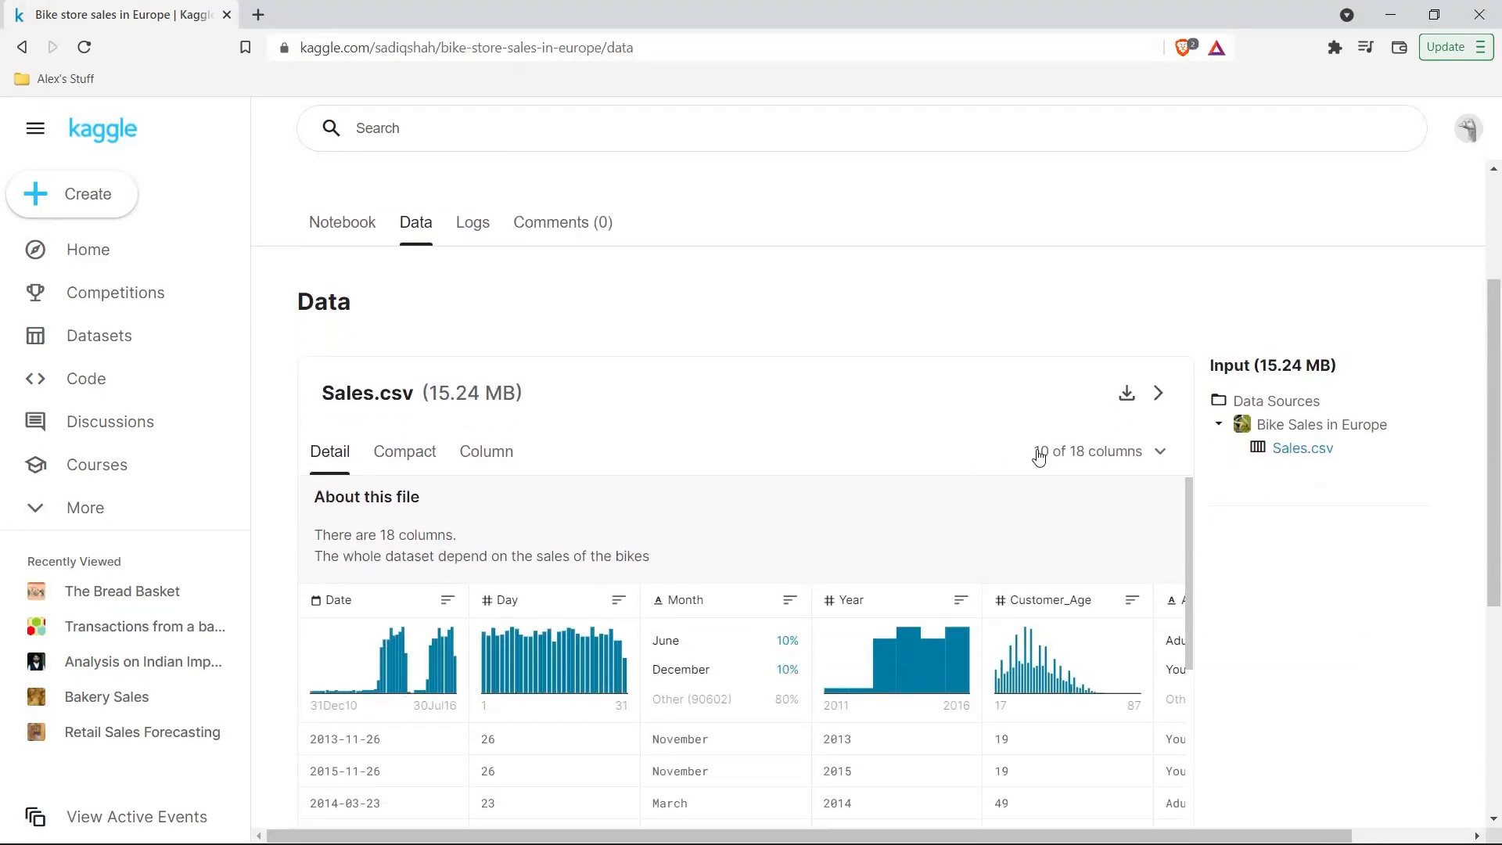
pyautogui.click(1127, 394)
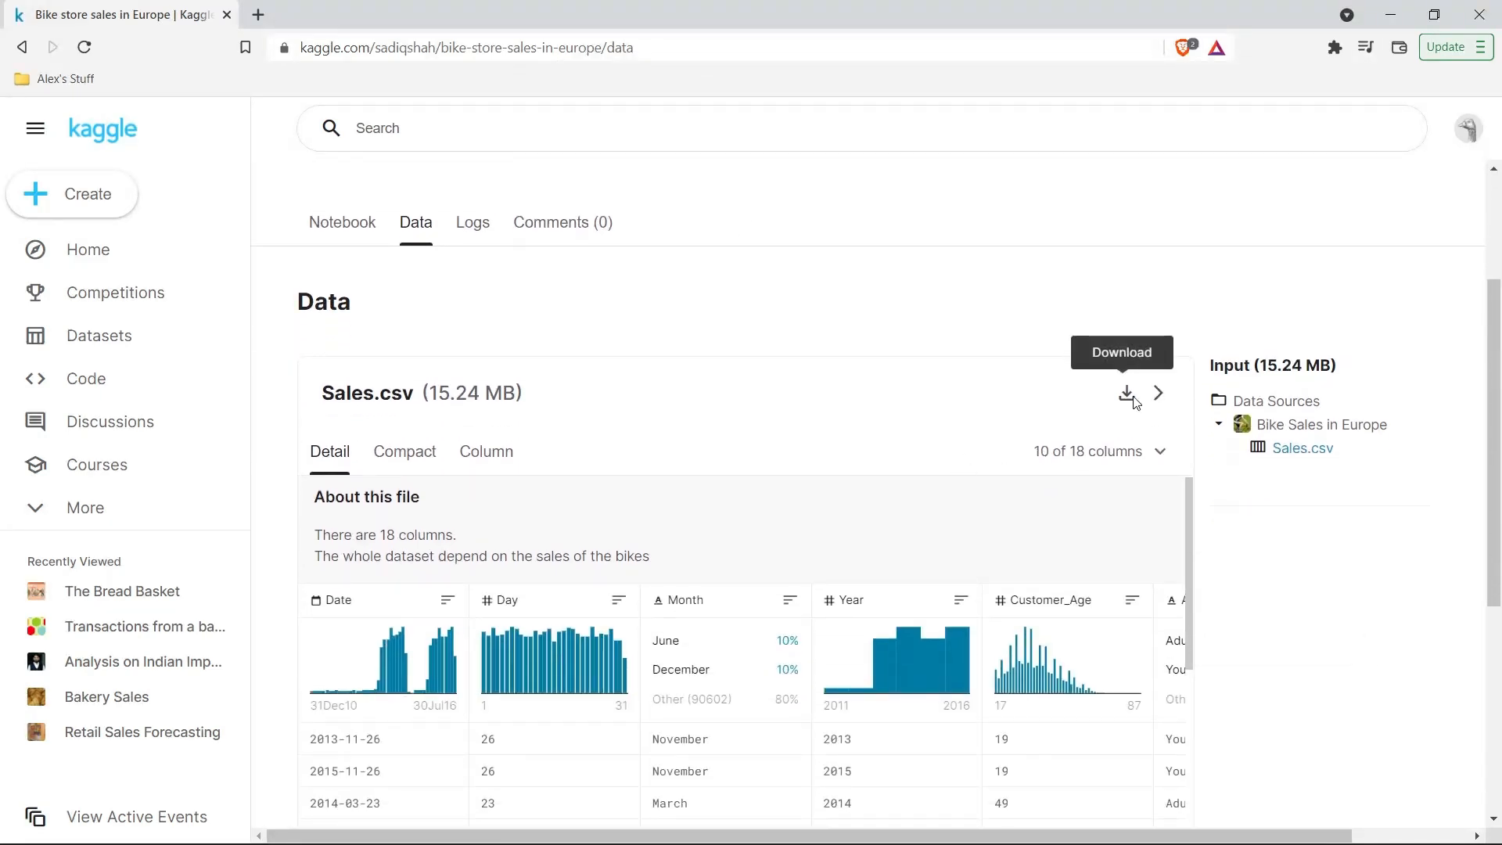
pyautogui.click(923, 718)
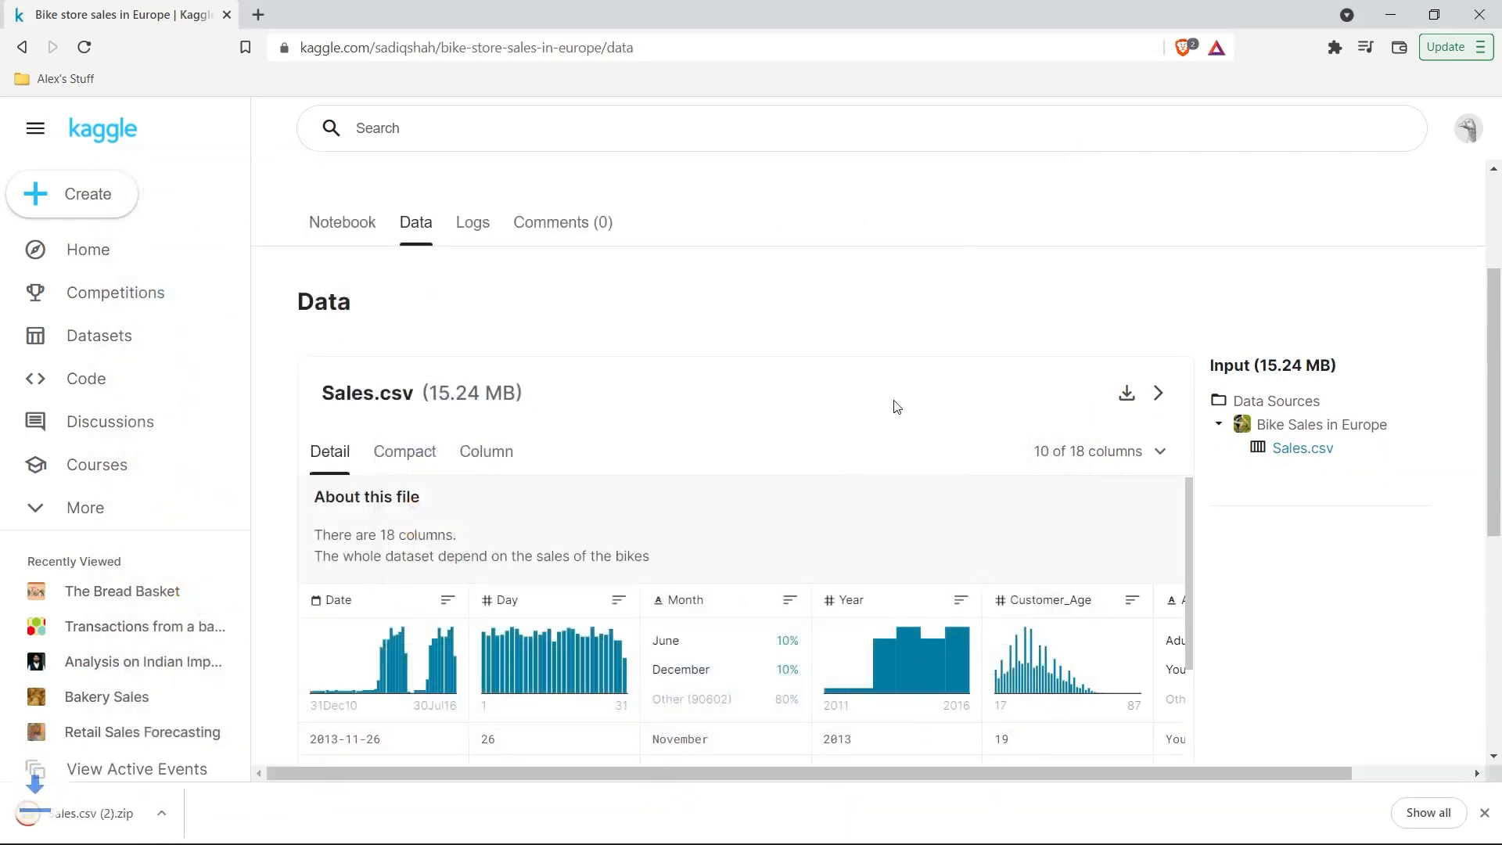
pyautogui.click(1484, 813)
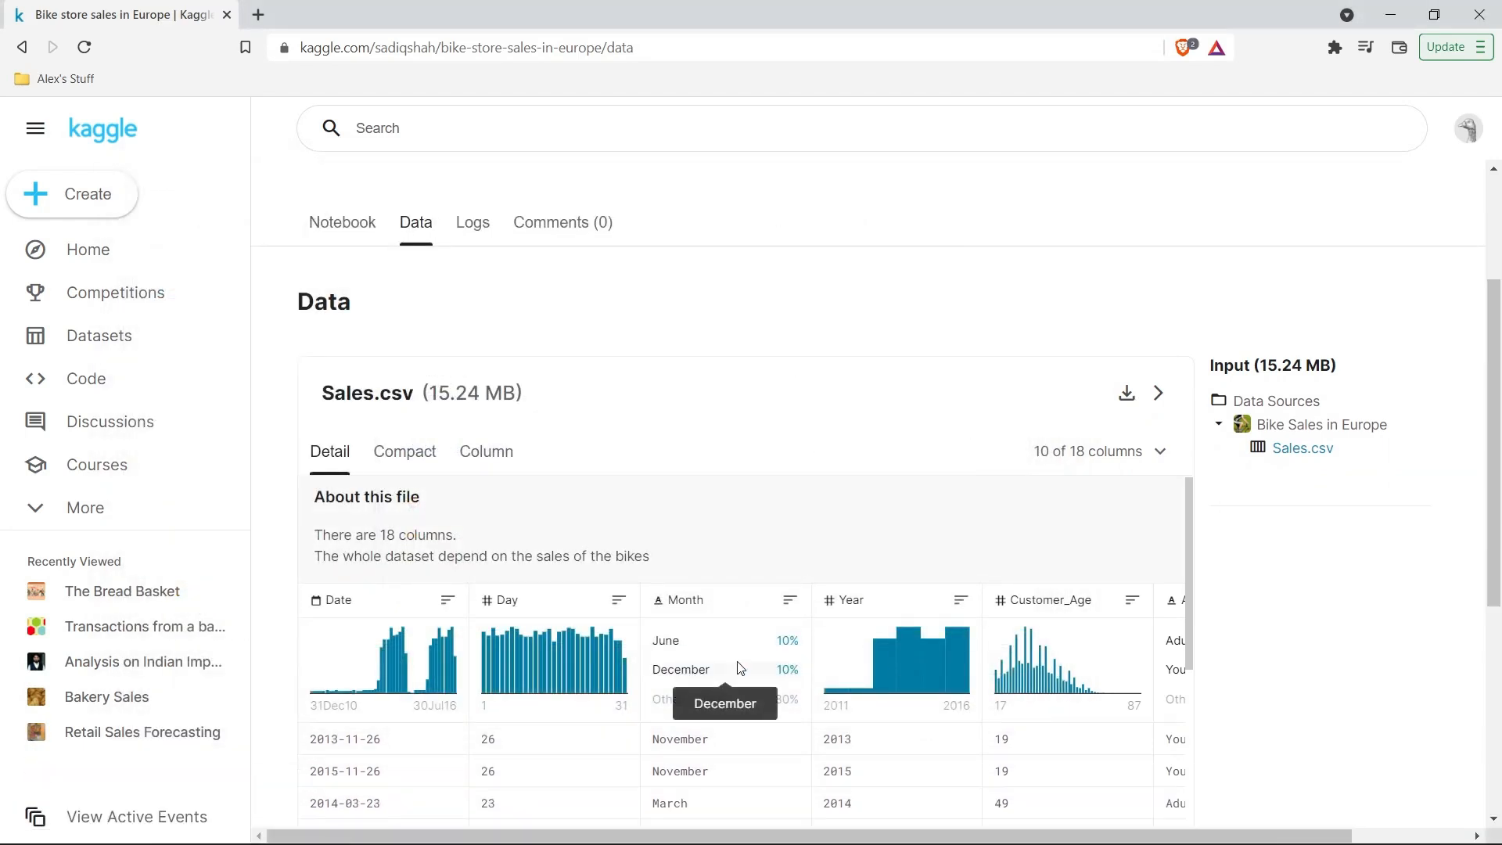
# Switch to the Downloads folder, open the Sales file inside the Sales.csv archive in Excel, and maximize its window.
pyautogui.moveTo(708, 822)
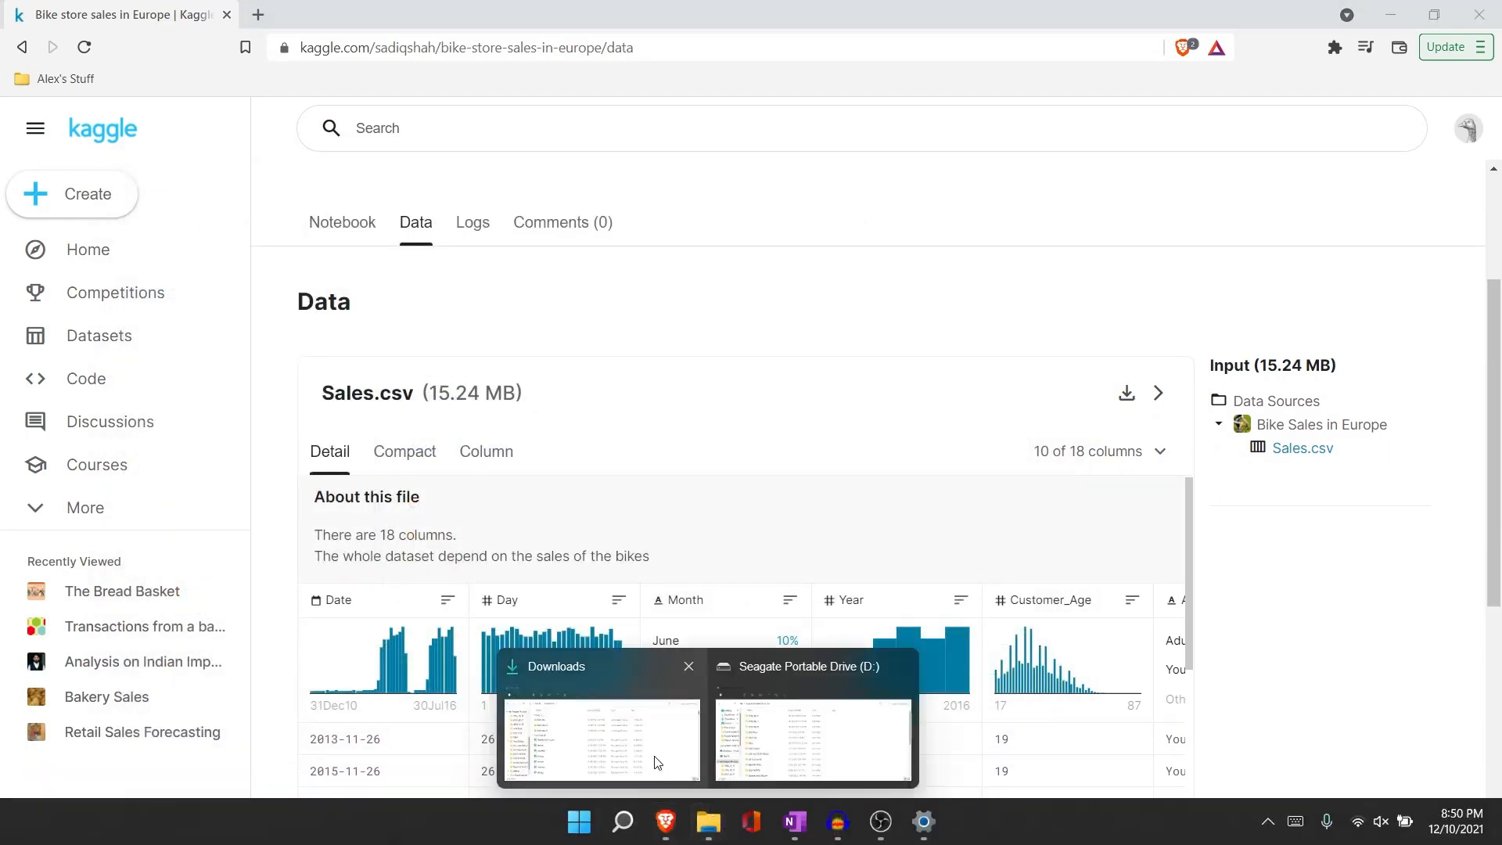
pyautogui.click(645, 731)
pyautogui.doubleClick(627, 225)
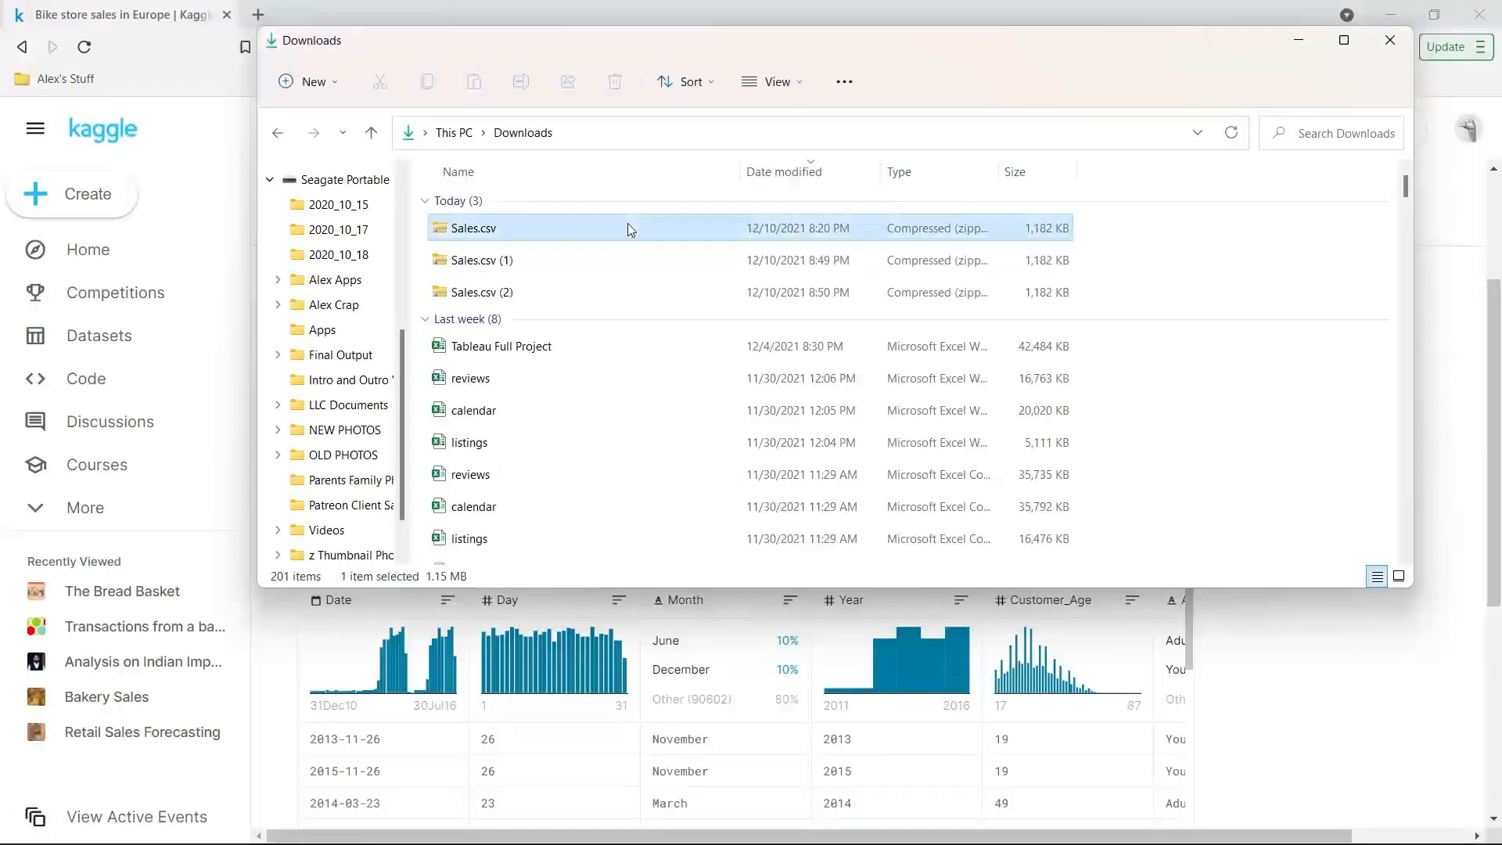
pyautogui.doubleClick(605, 208)
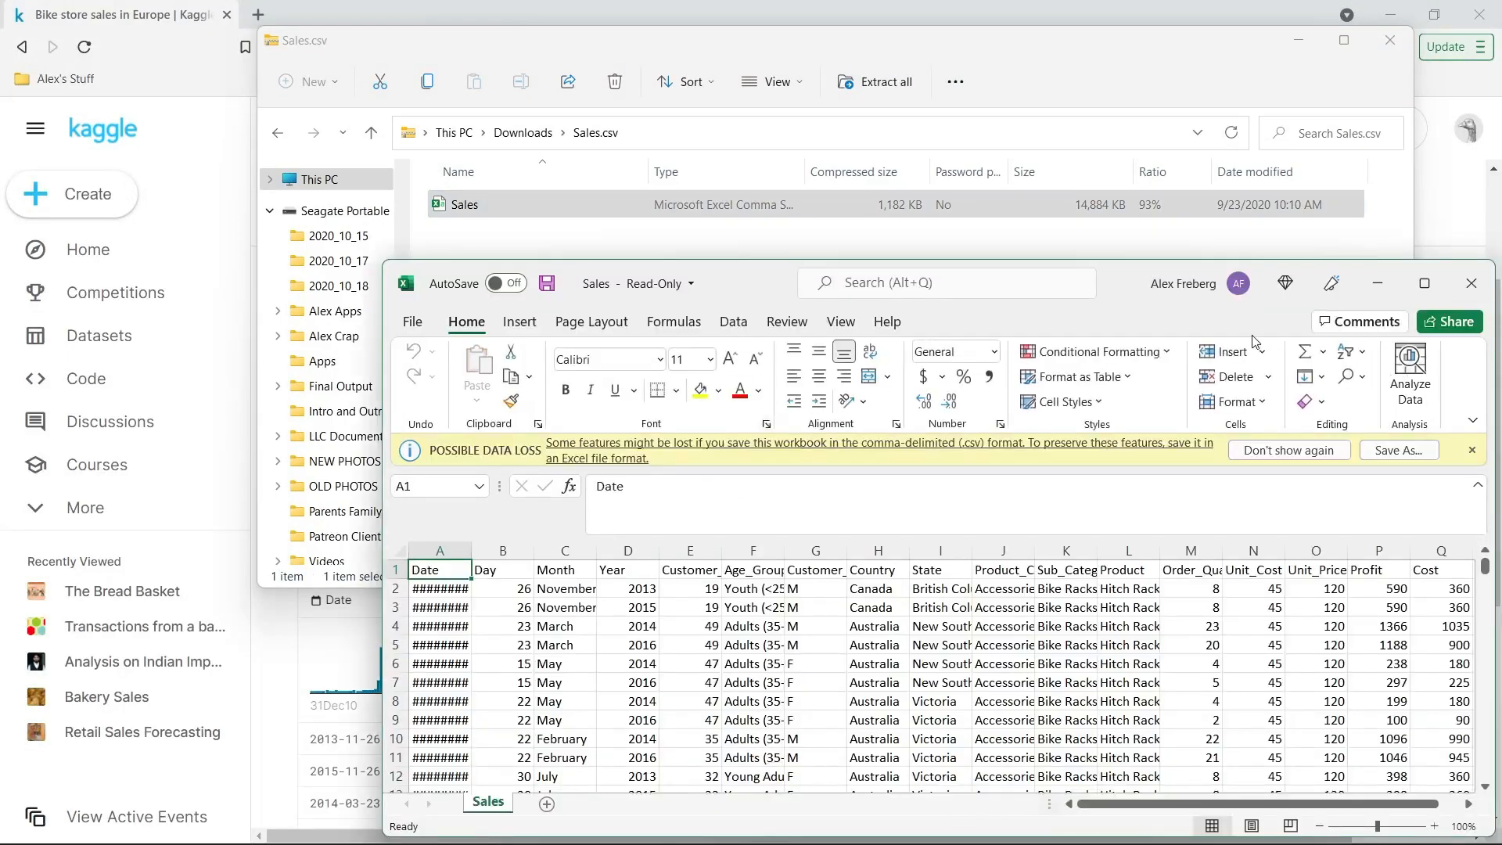
pyautogui.click(1428, 282)
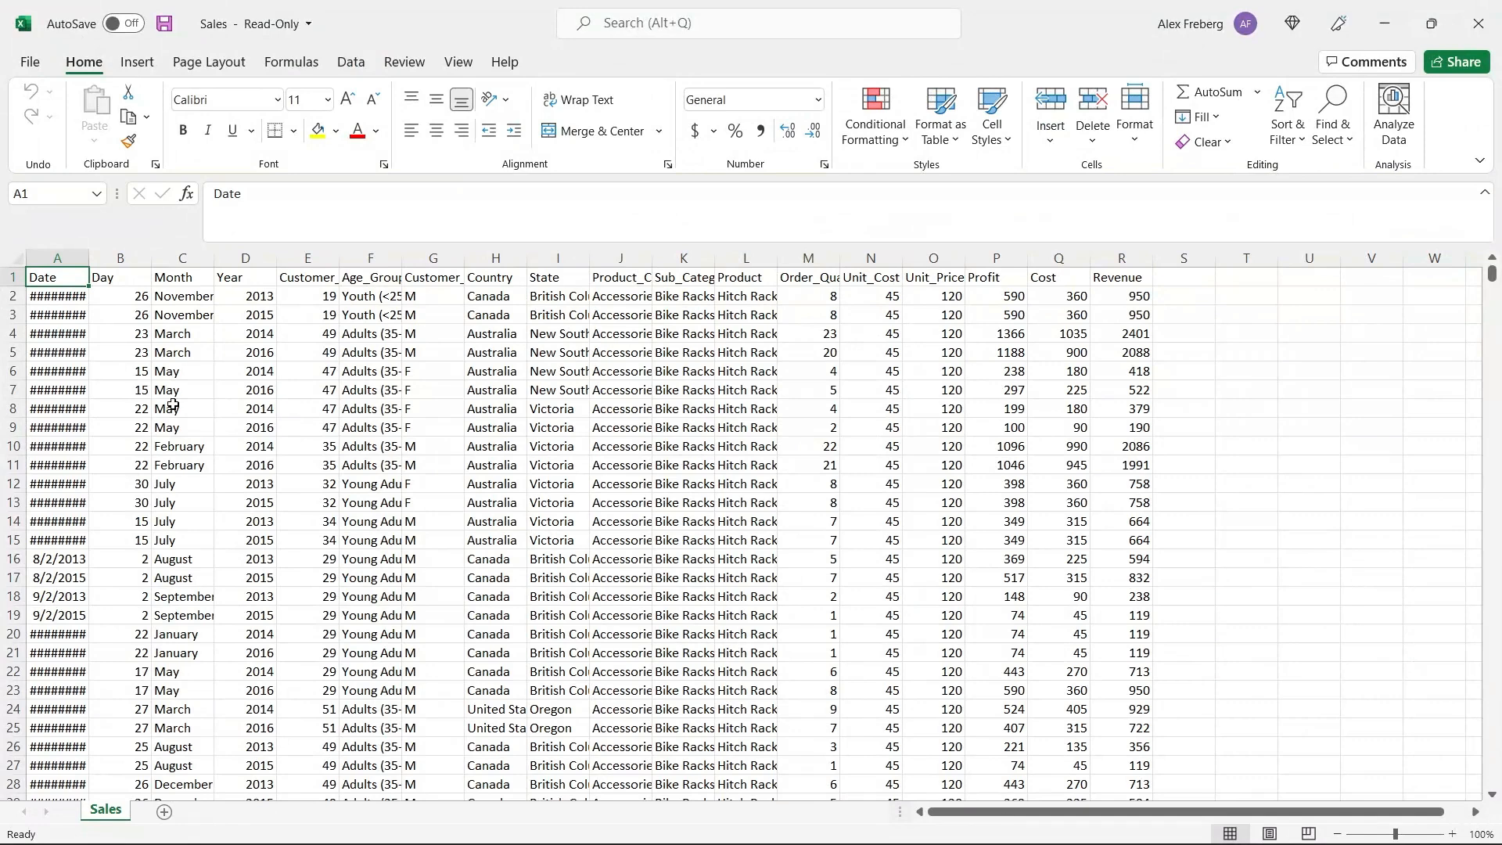
# Widen all columns of the Sales sheet together so the dates in column A are readable.
pyautogui.click(17, 259)
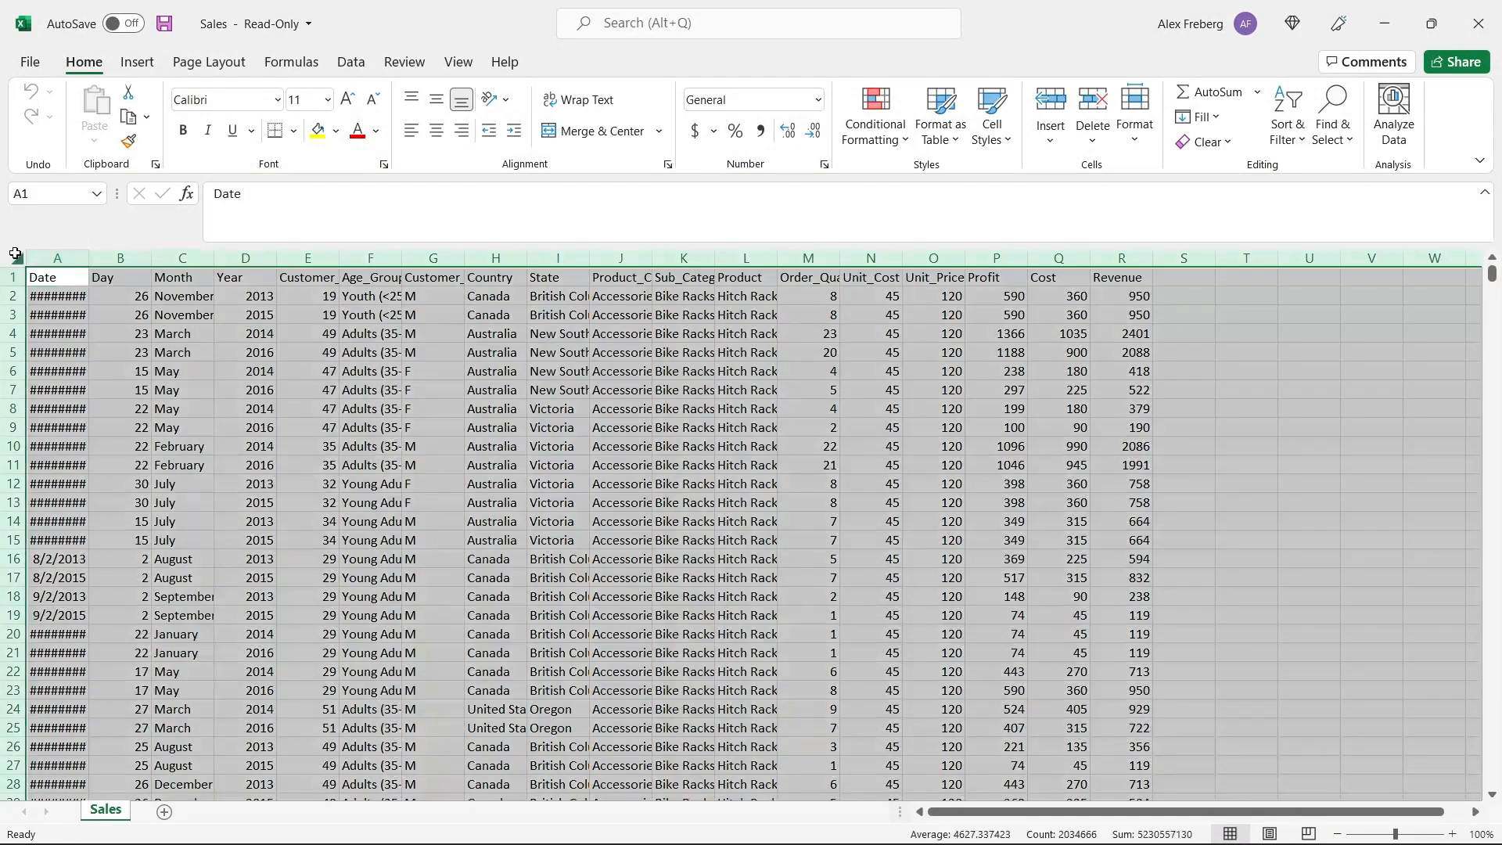
pyautogui.doubleClick(88, 259)
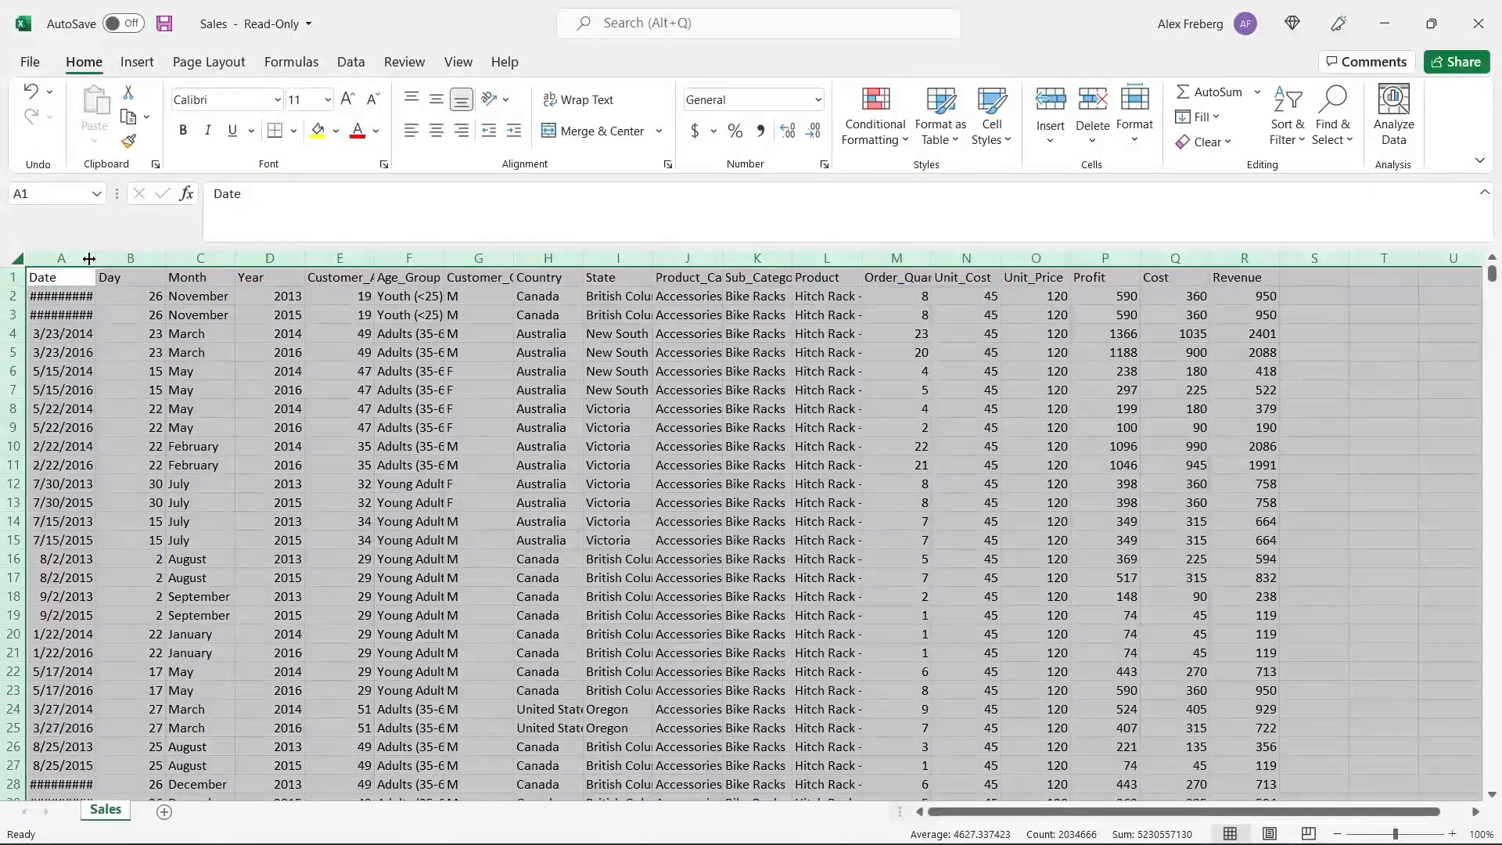
pyautogui.click(154, 332)
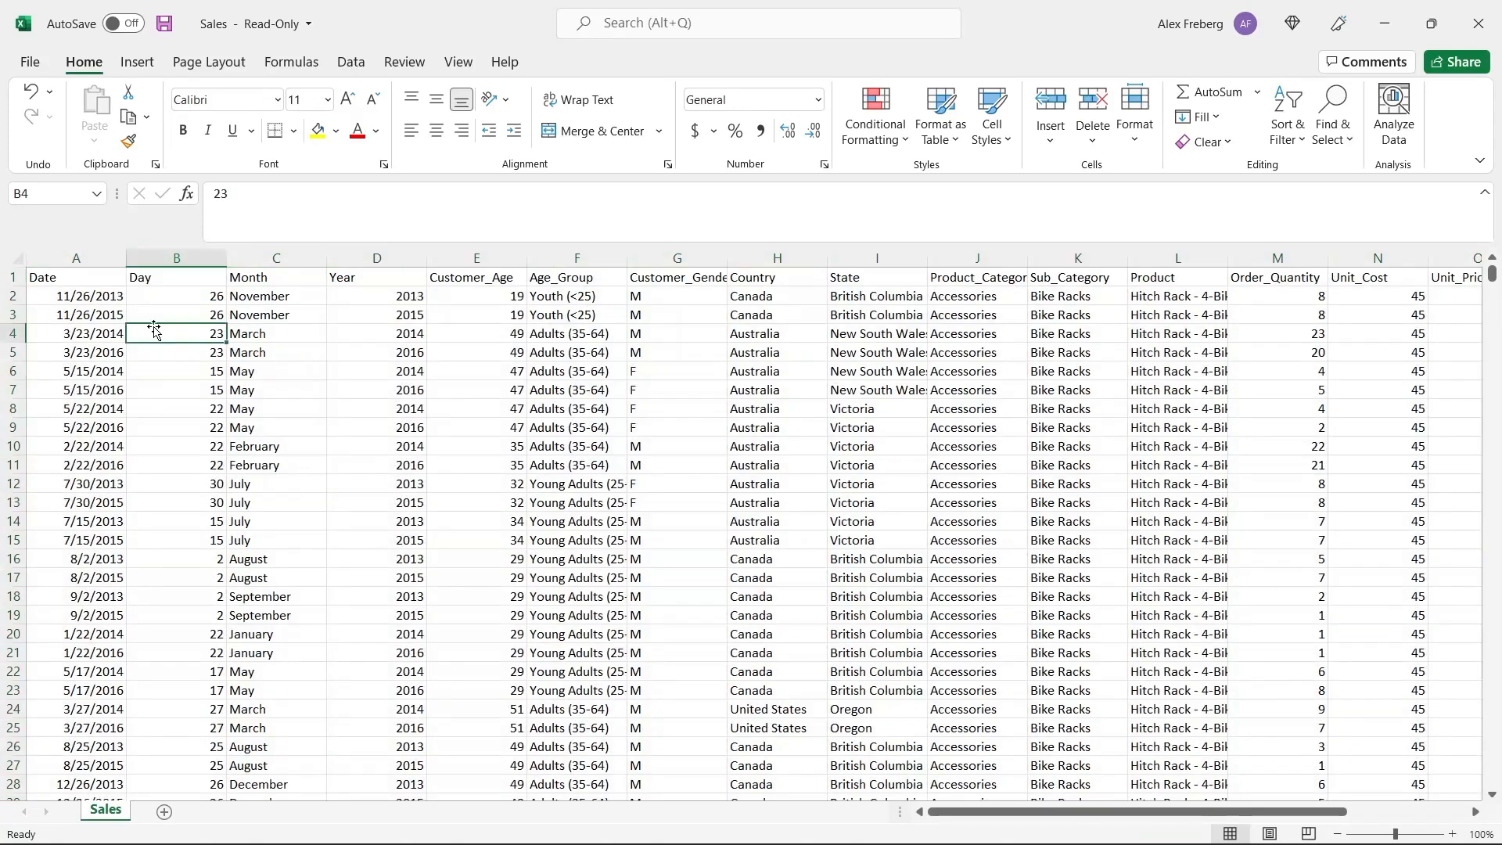
# Examine the sales data's column headers from Date through Revenue, including product category, order quantity, unit price, profit and cost.
pyautogui.click(81, 277)
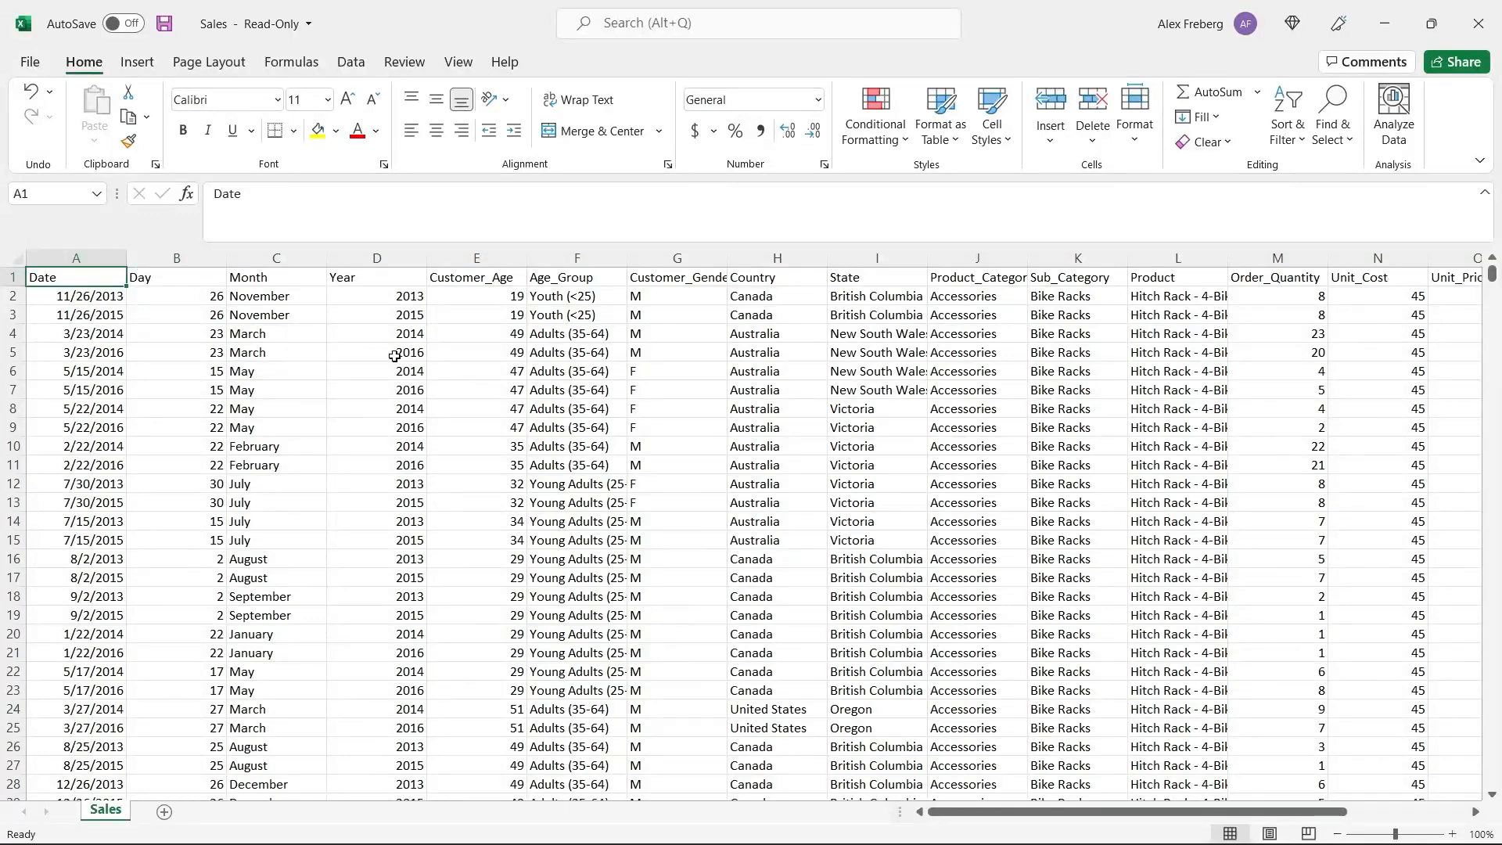
pyautogui.hscroll(3, 395, 356)
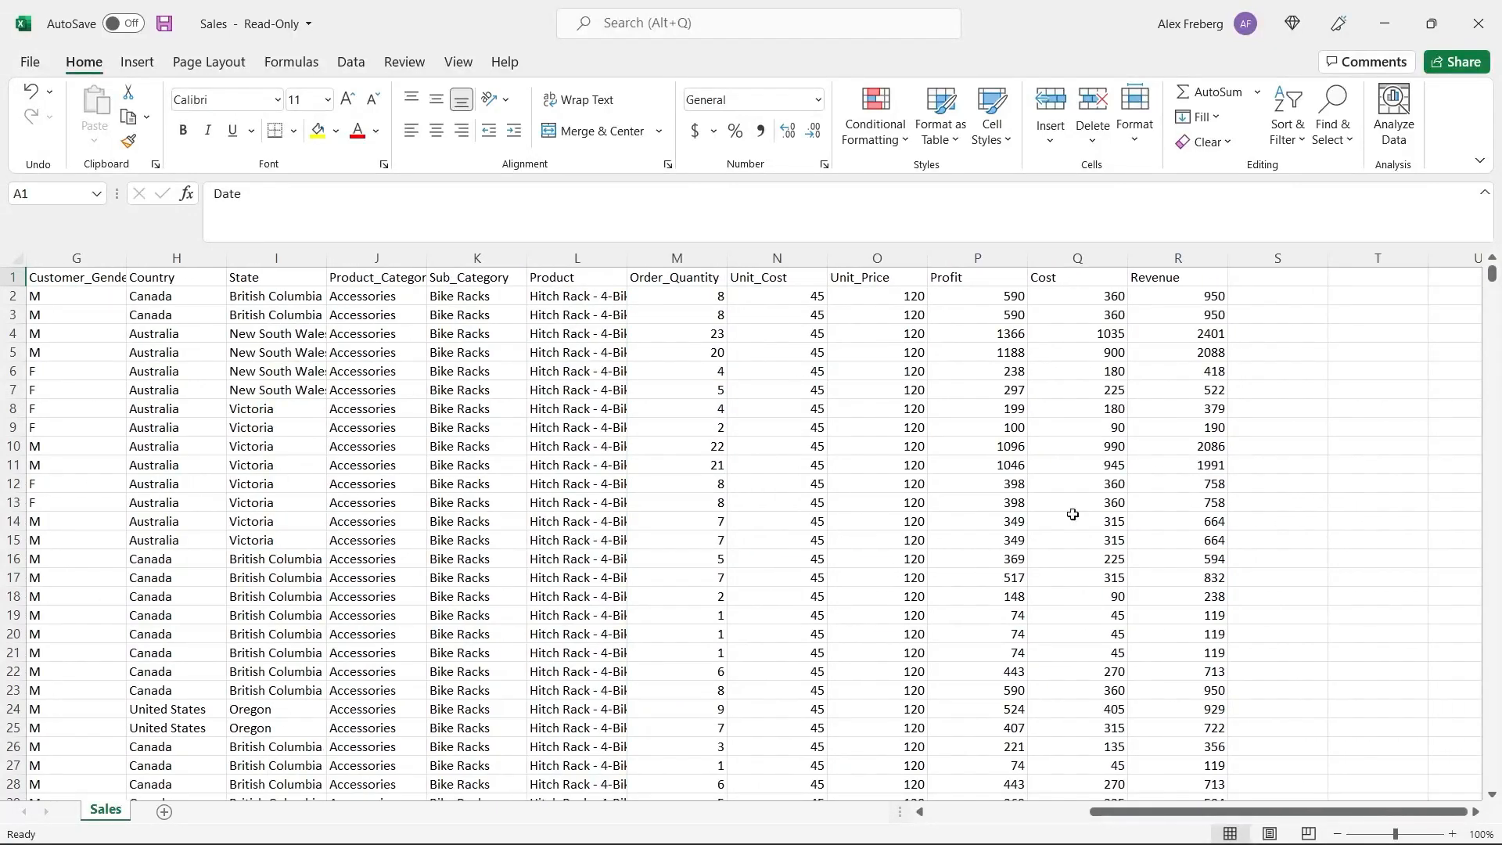
pyautogui.moveTo(1257, 816); pyautogui.dragTo(1205, 821)
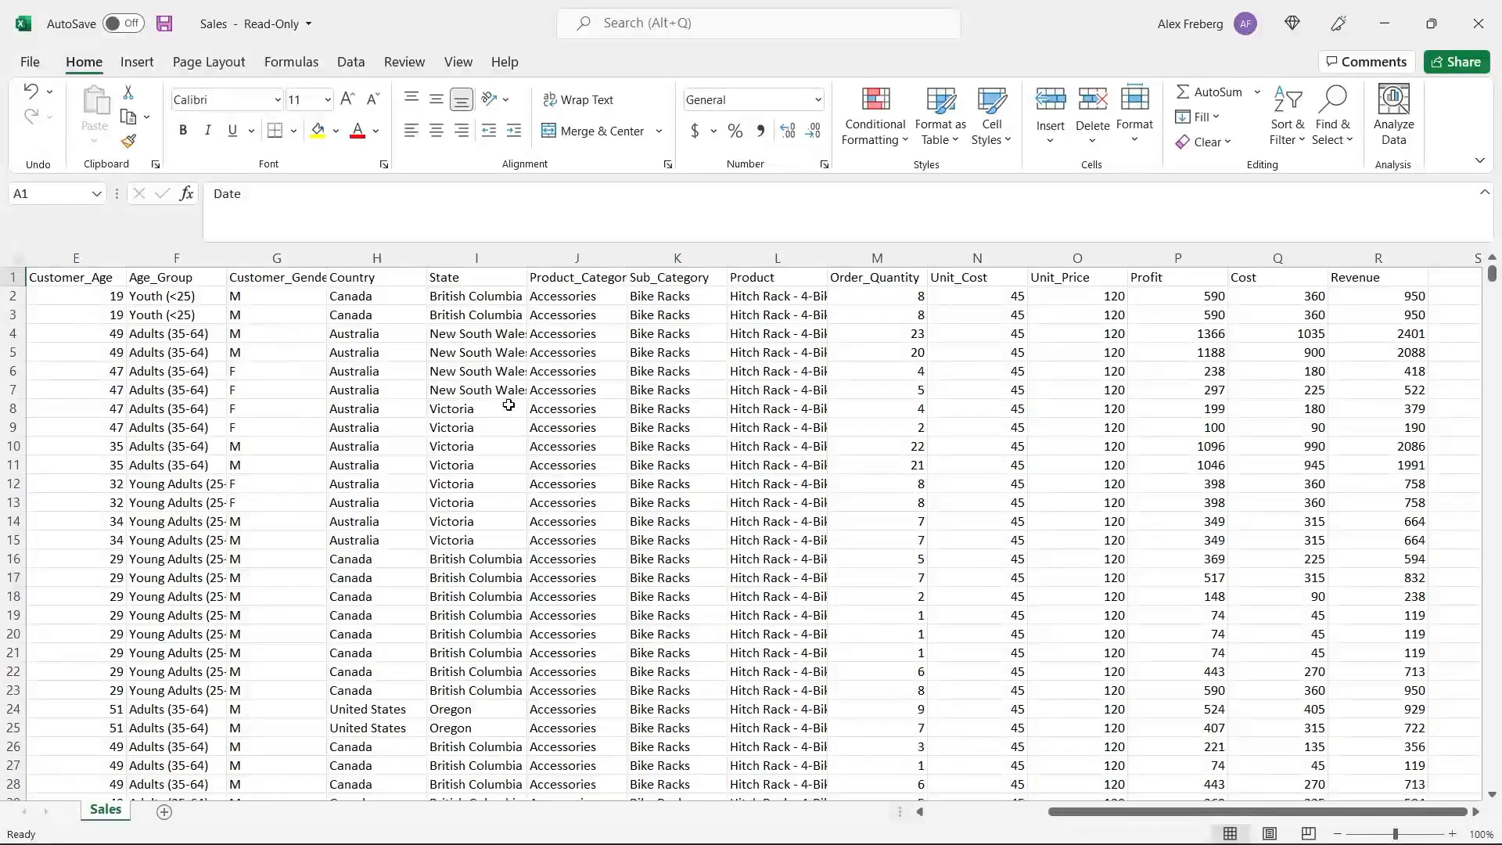
pyautogui.click(579, 280)
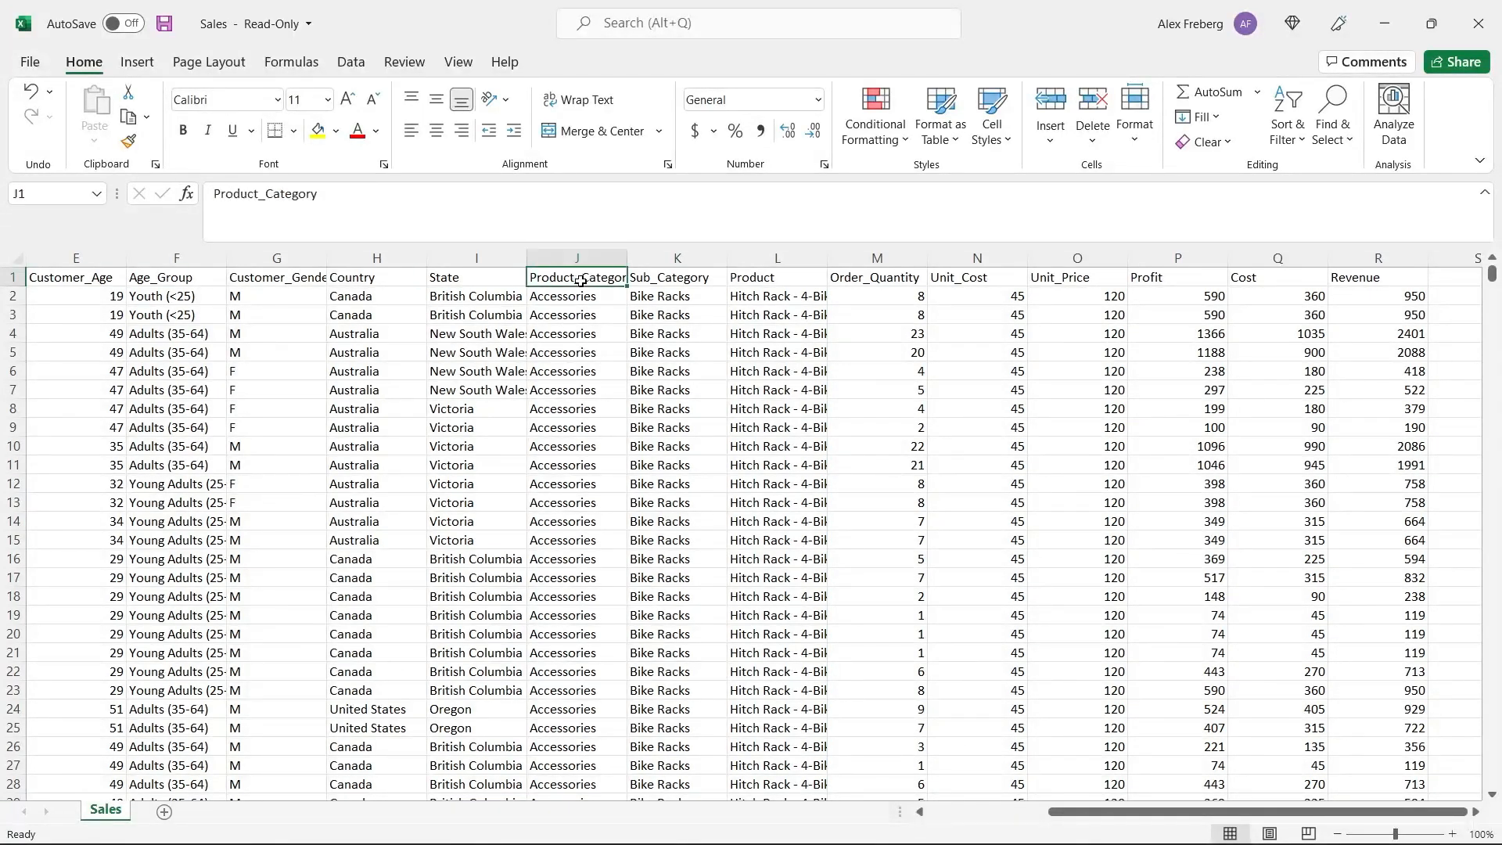
pyautogui.click(679, 280)
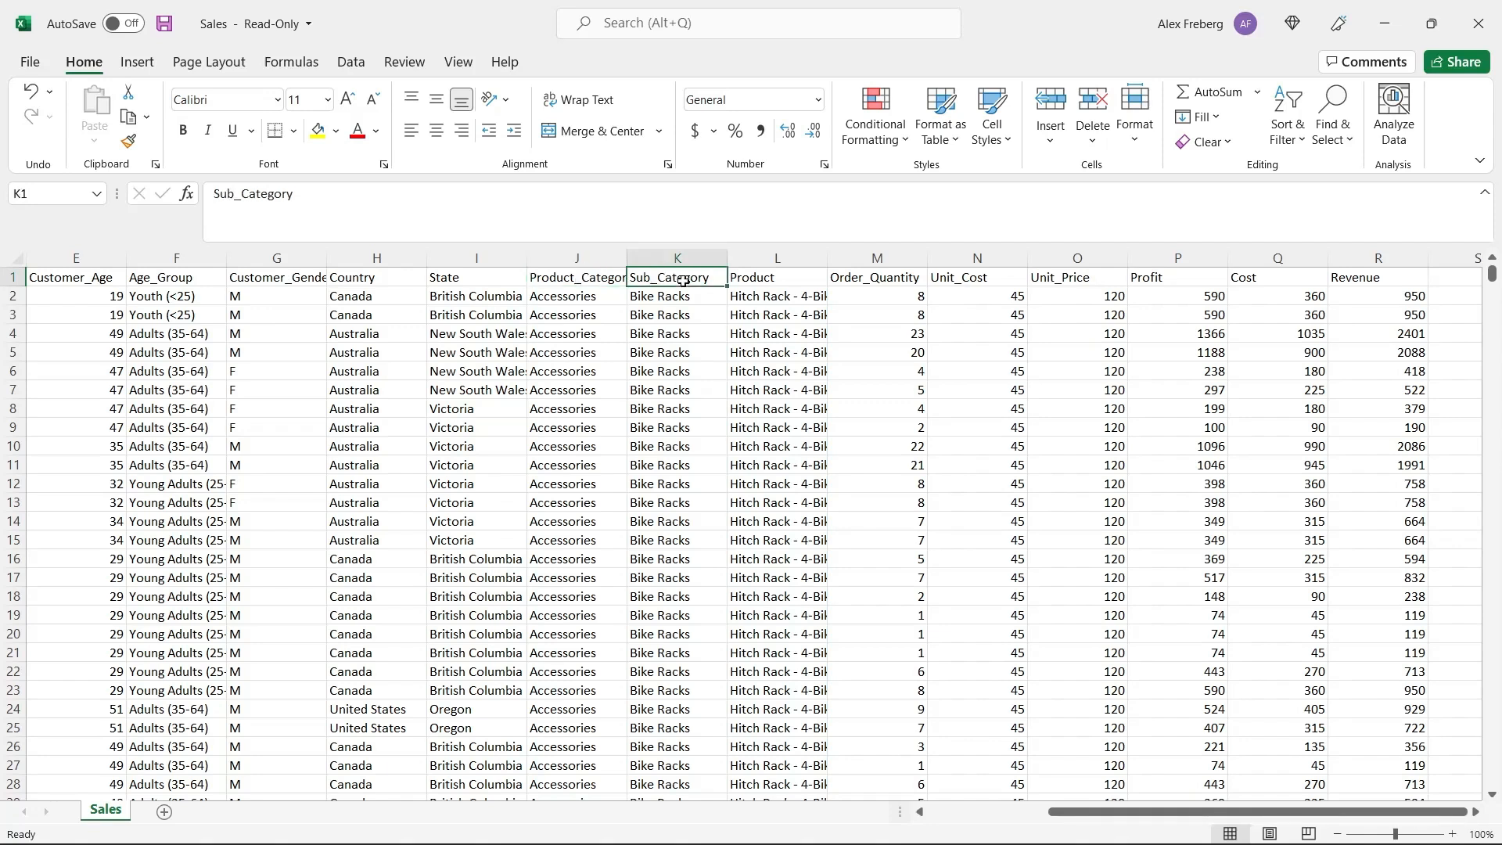
pyautogui.click(765, 279)
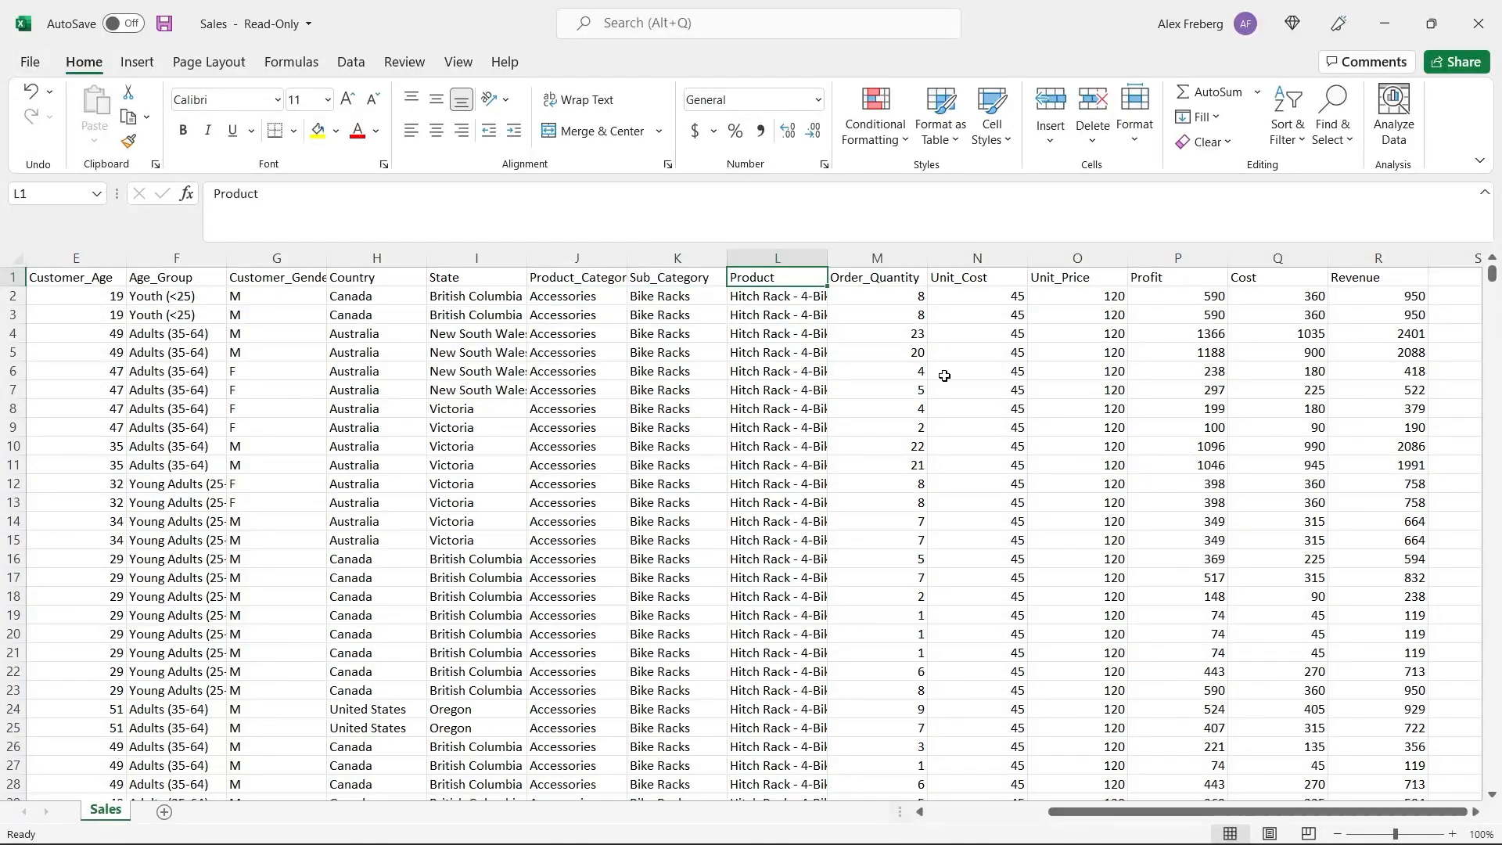
pyautogui.click(898, 282)
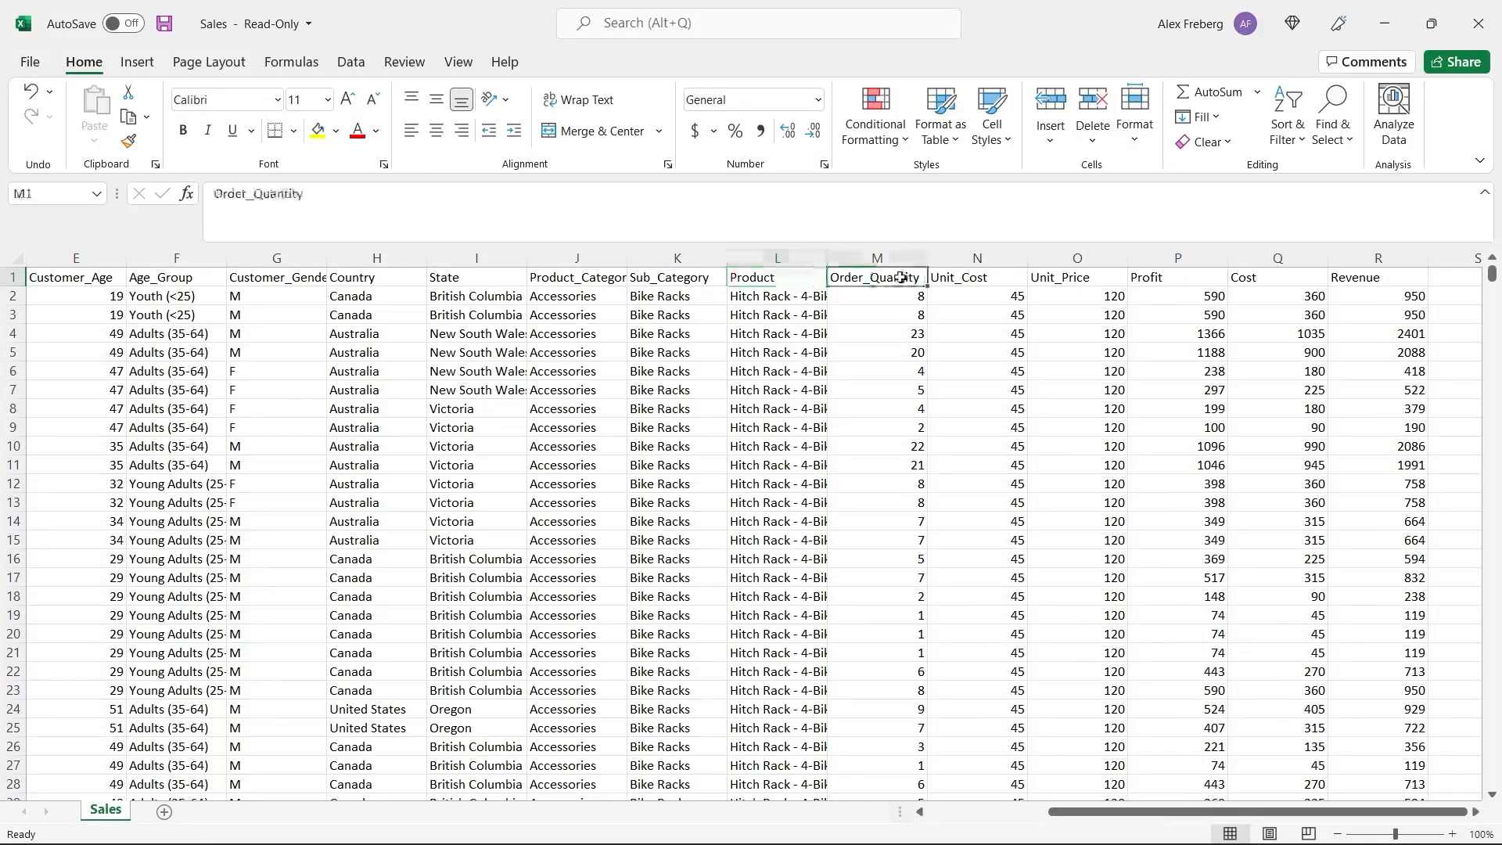
pyautogui.click(1000, 282)
pyautogui.click(1065, 277)
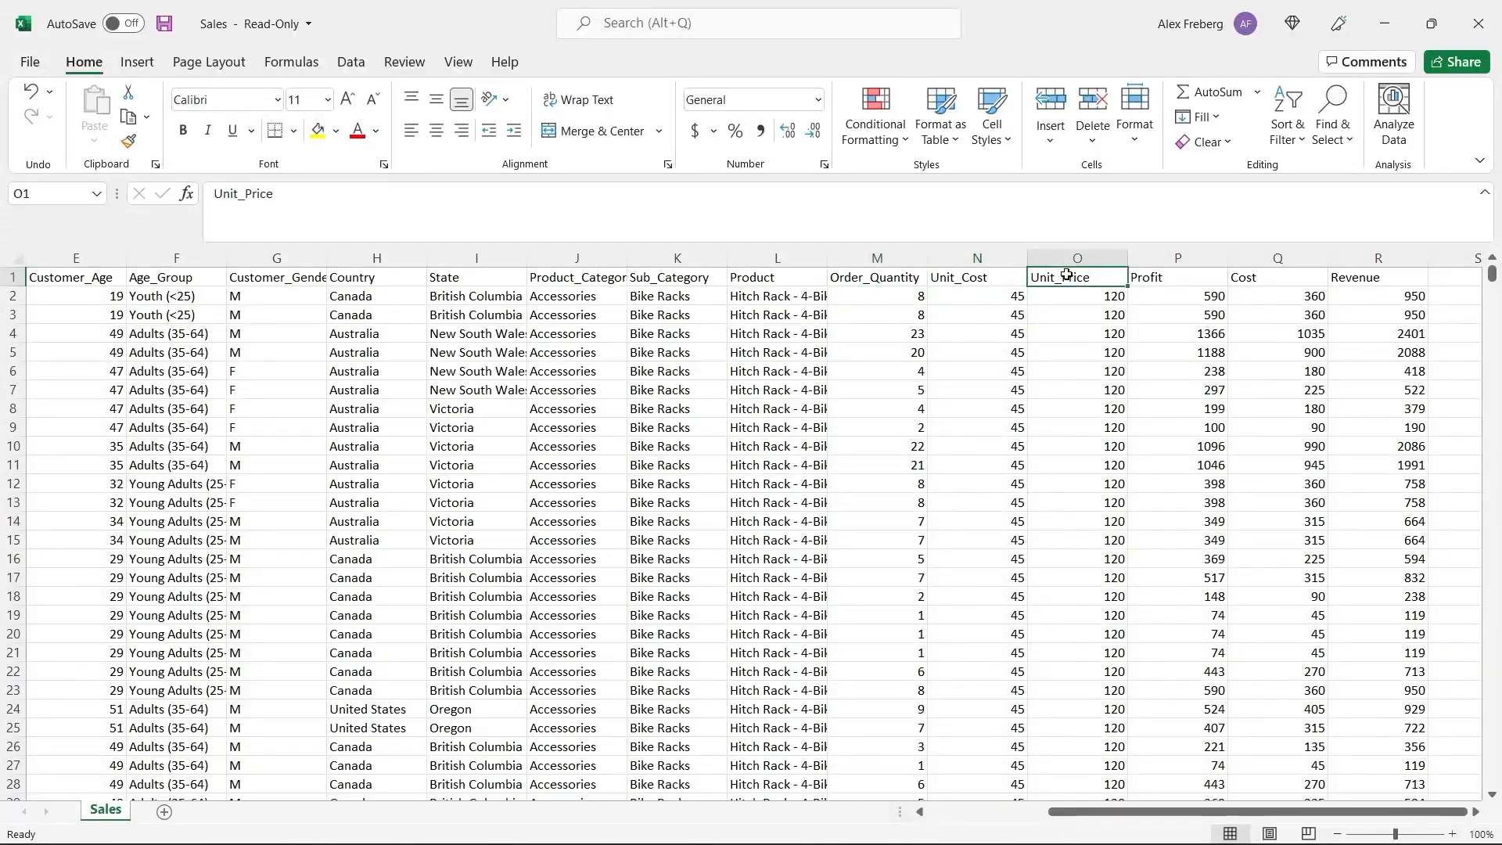
pyautogui.click(1169, 279)
pyautogui.click(1276, 278)
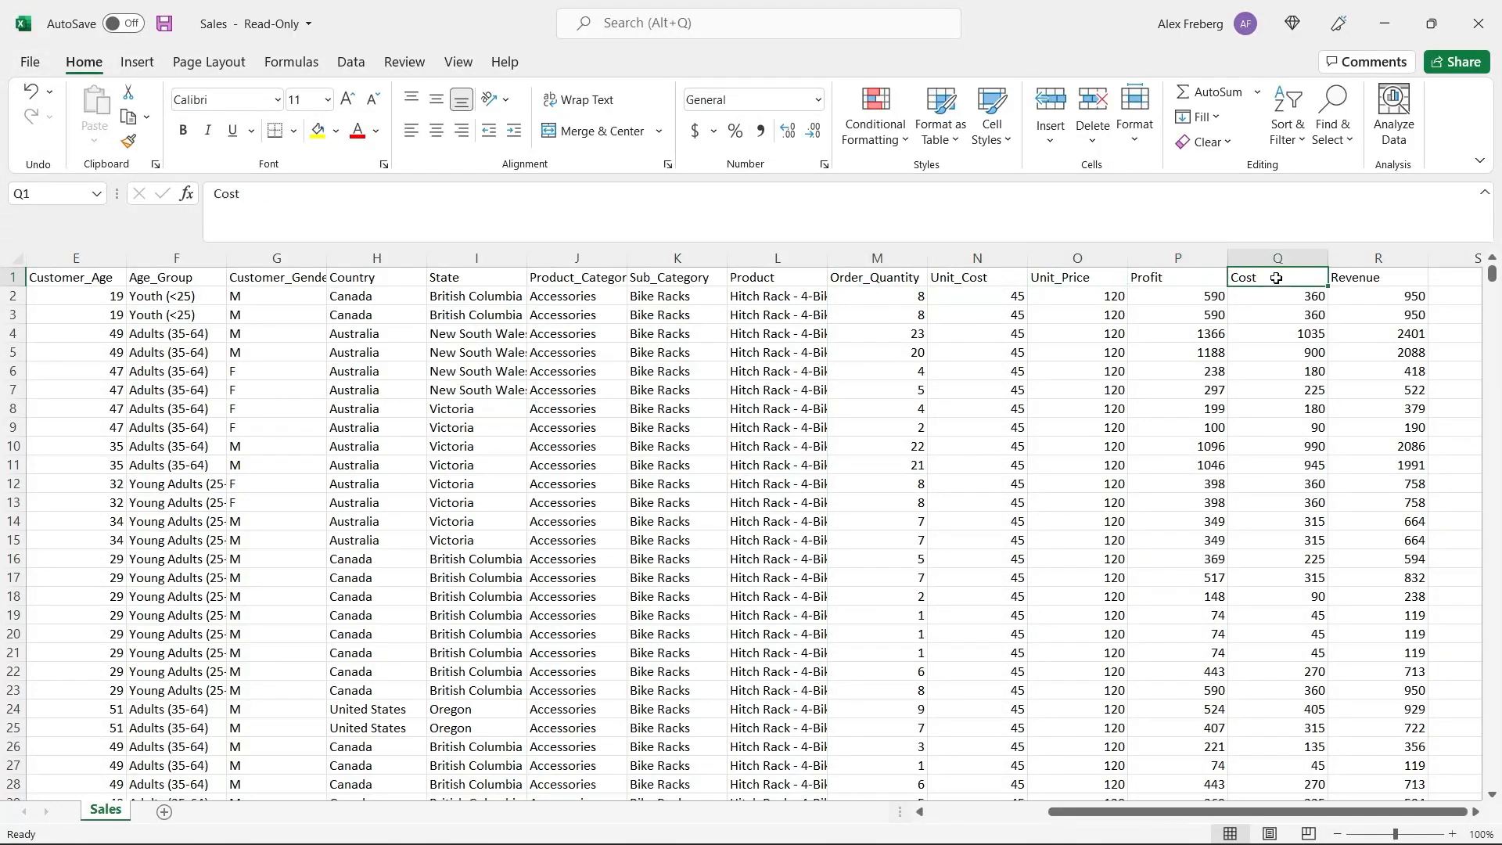
pyautogui.click(1384, 282)
pyautogui.click(912, 443)
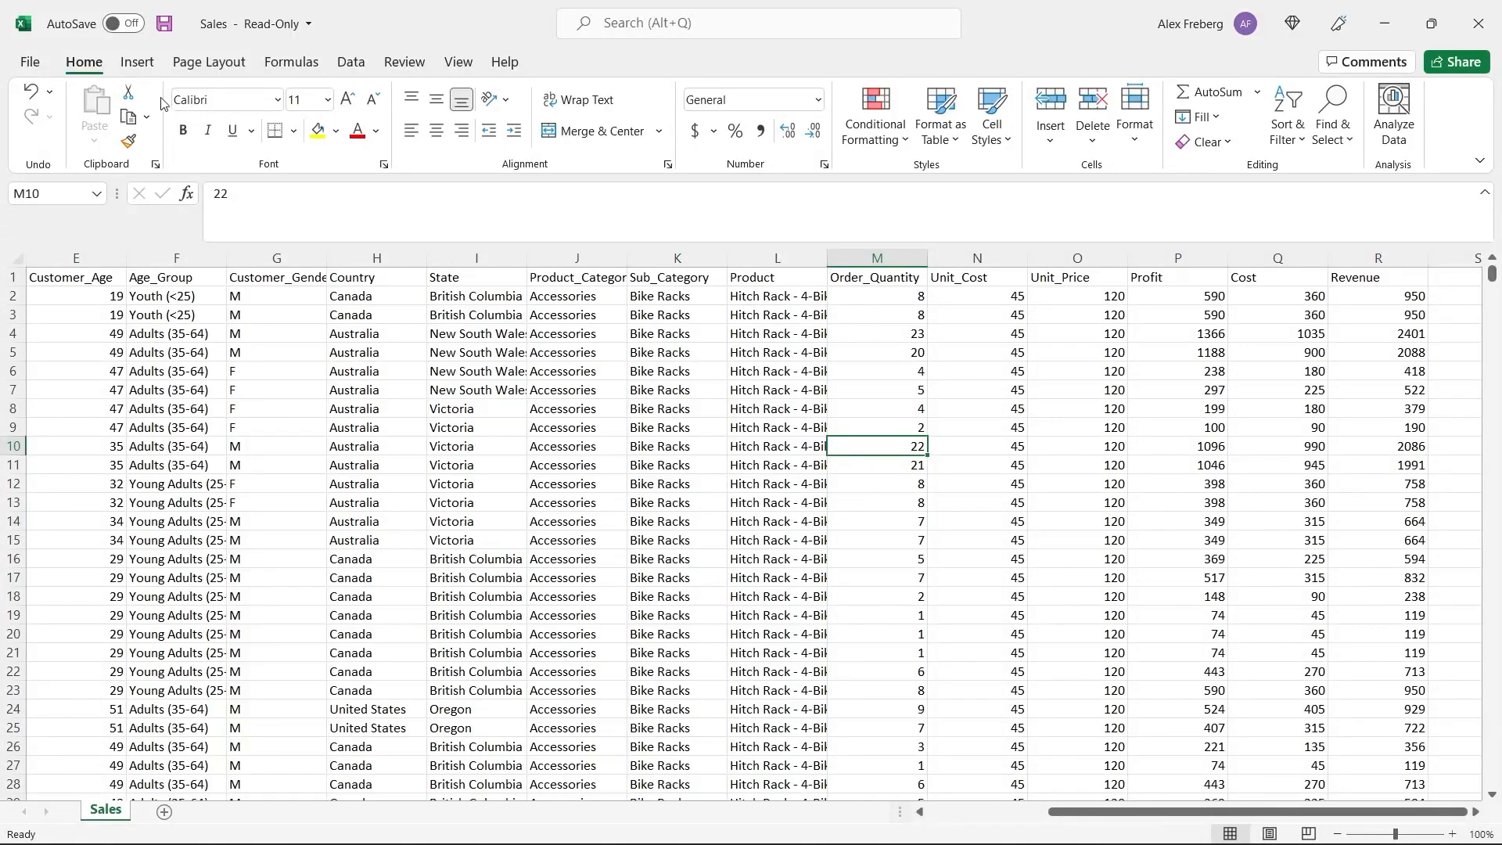
# Browse the recommended PivotTables, preview Sum of Cost by State, and close the suggestions without inserting one.
pyautogui.click(139, 69)
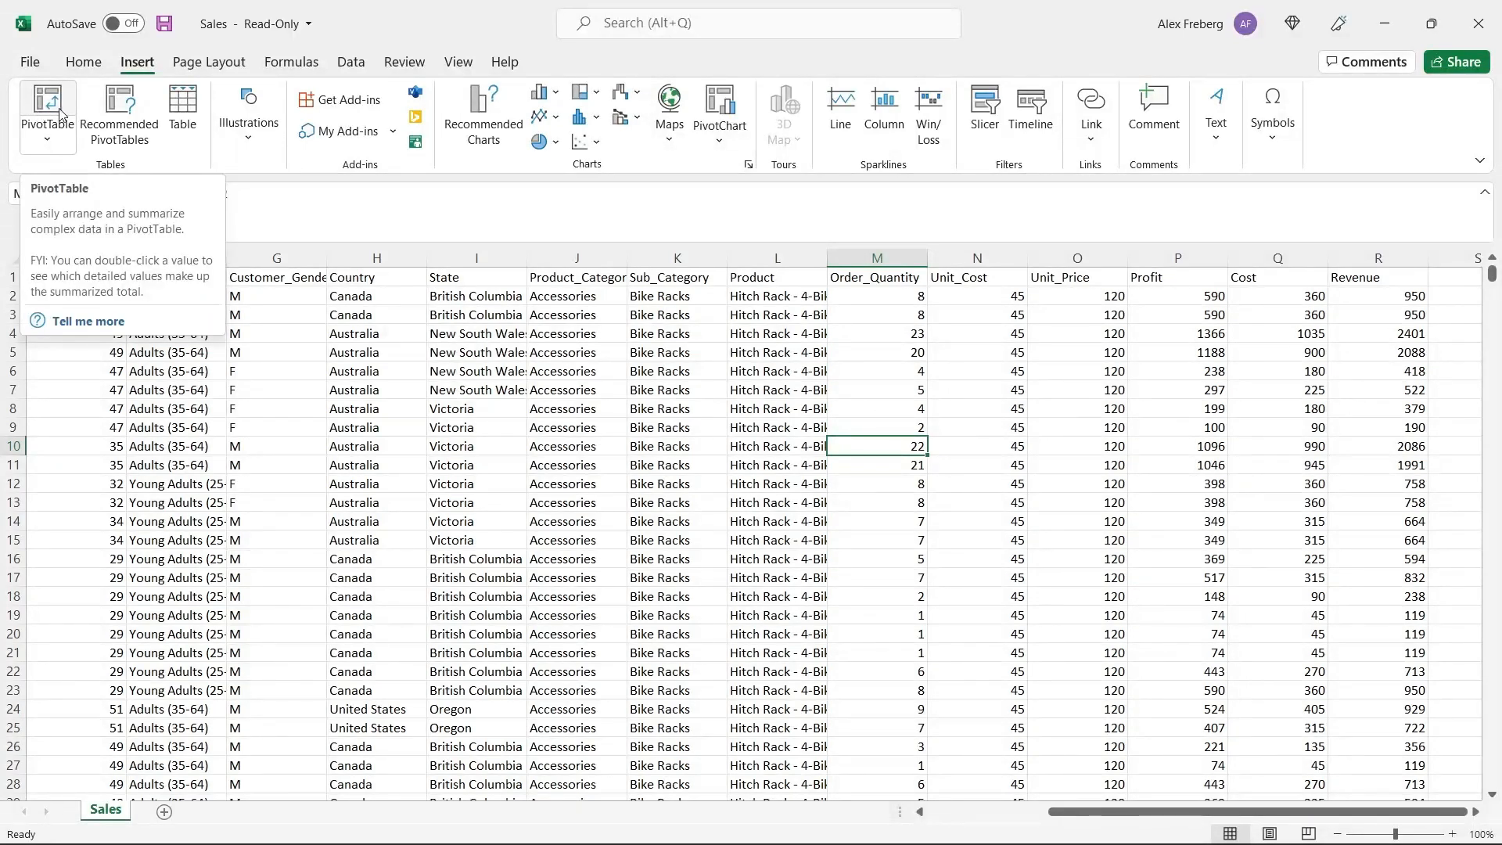
pyautogui.click(124, 116)
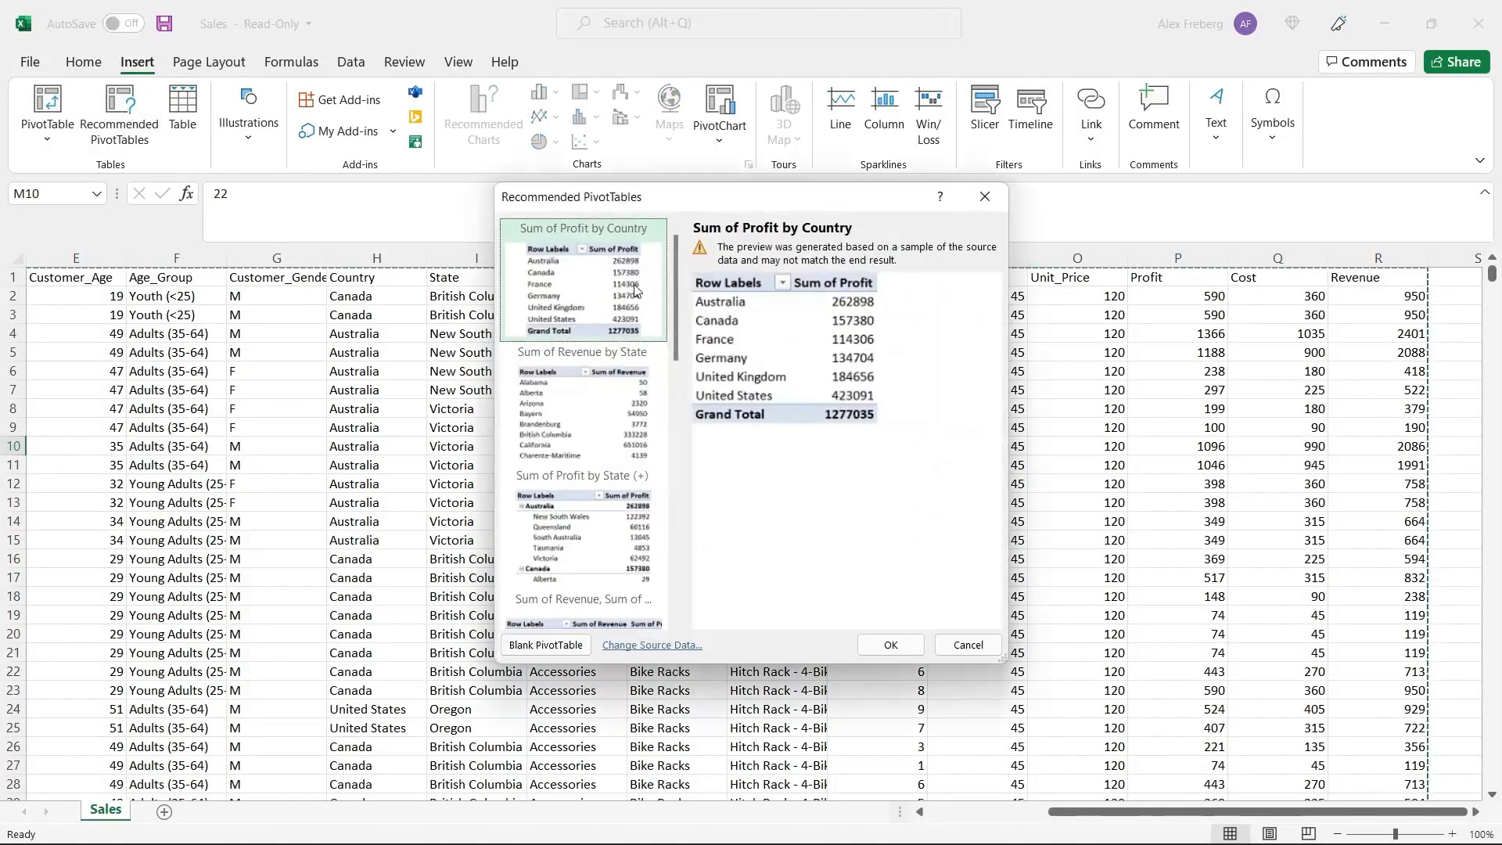
pyautogui.scroll(-3, 635, 289)
pyautogui.moveTo(676, 367); pyautogui.dragTo(673, 439)
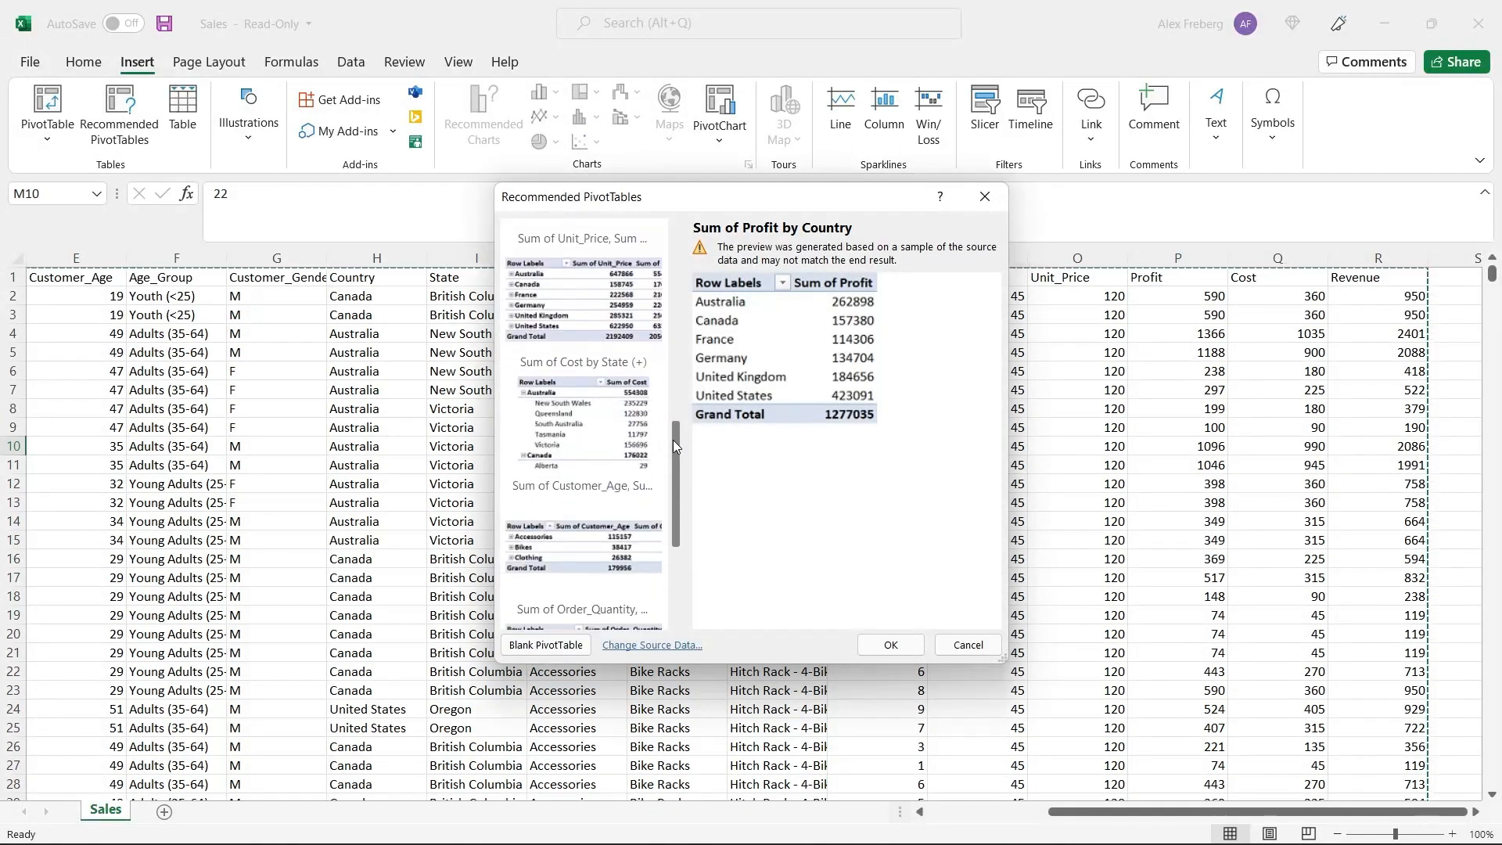
pyautogui.click(610, 446)
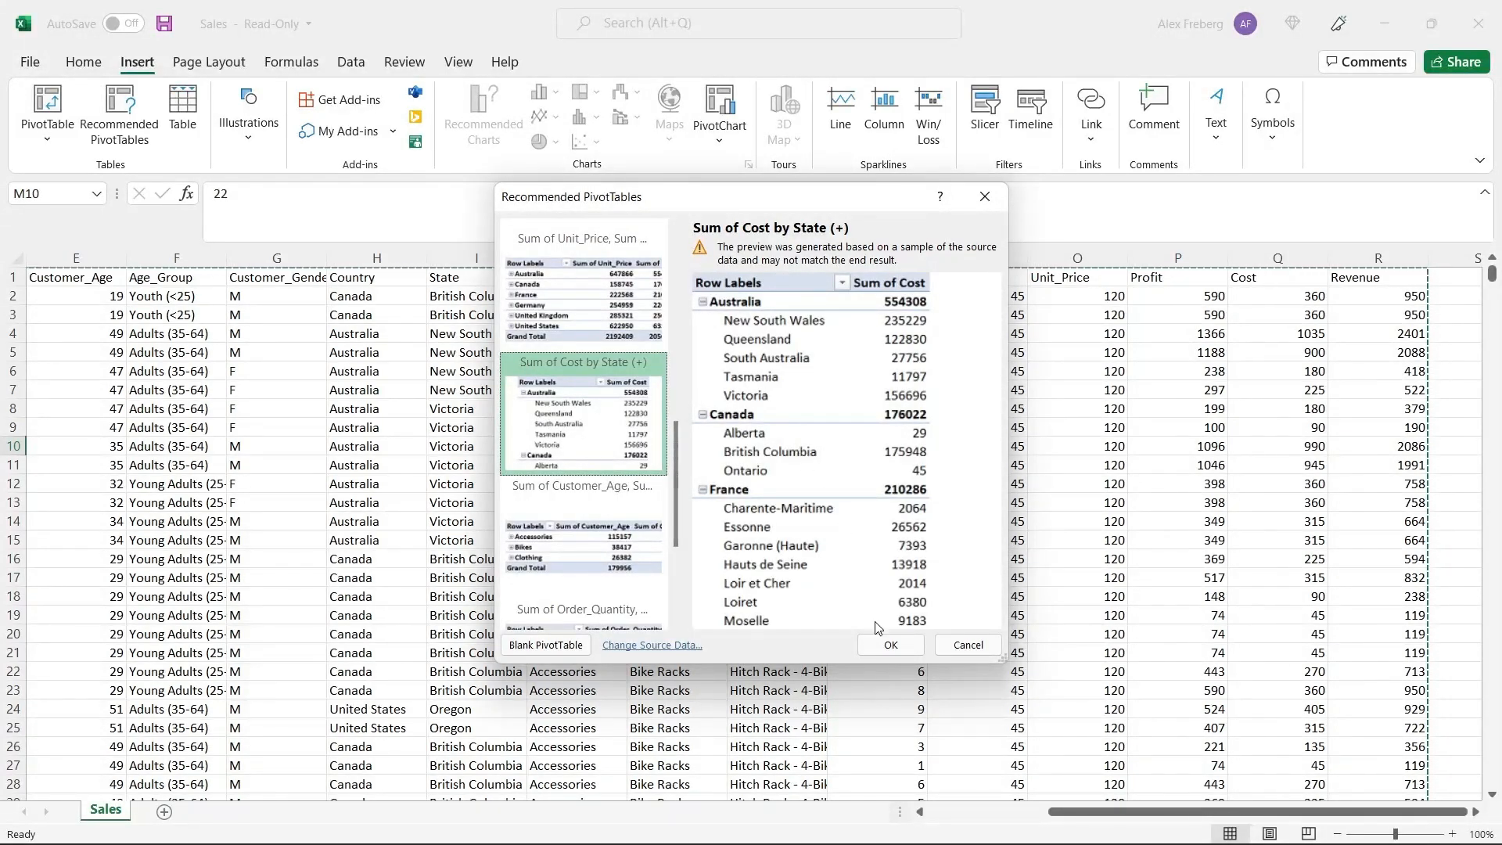
pyautogui.click(967, 645)
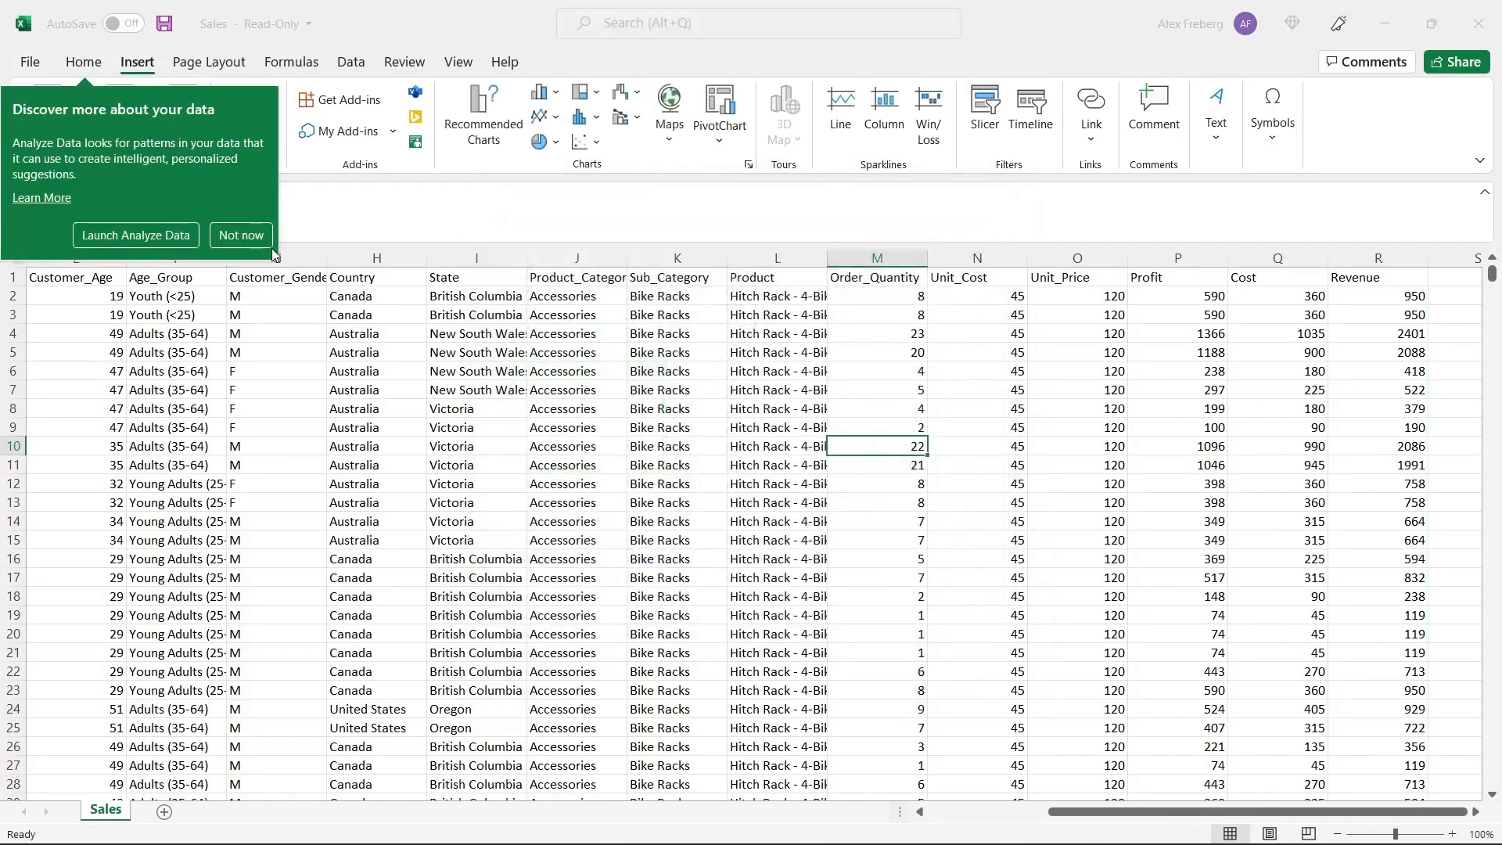
pyautogui.click(253, 235)
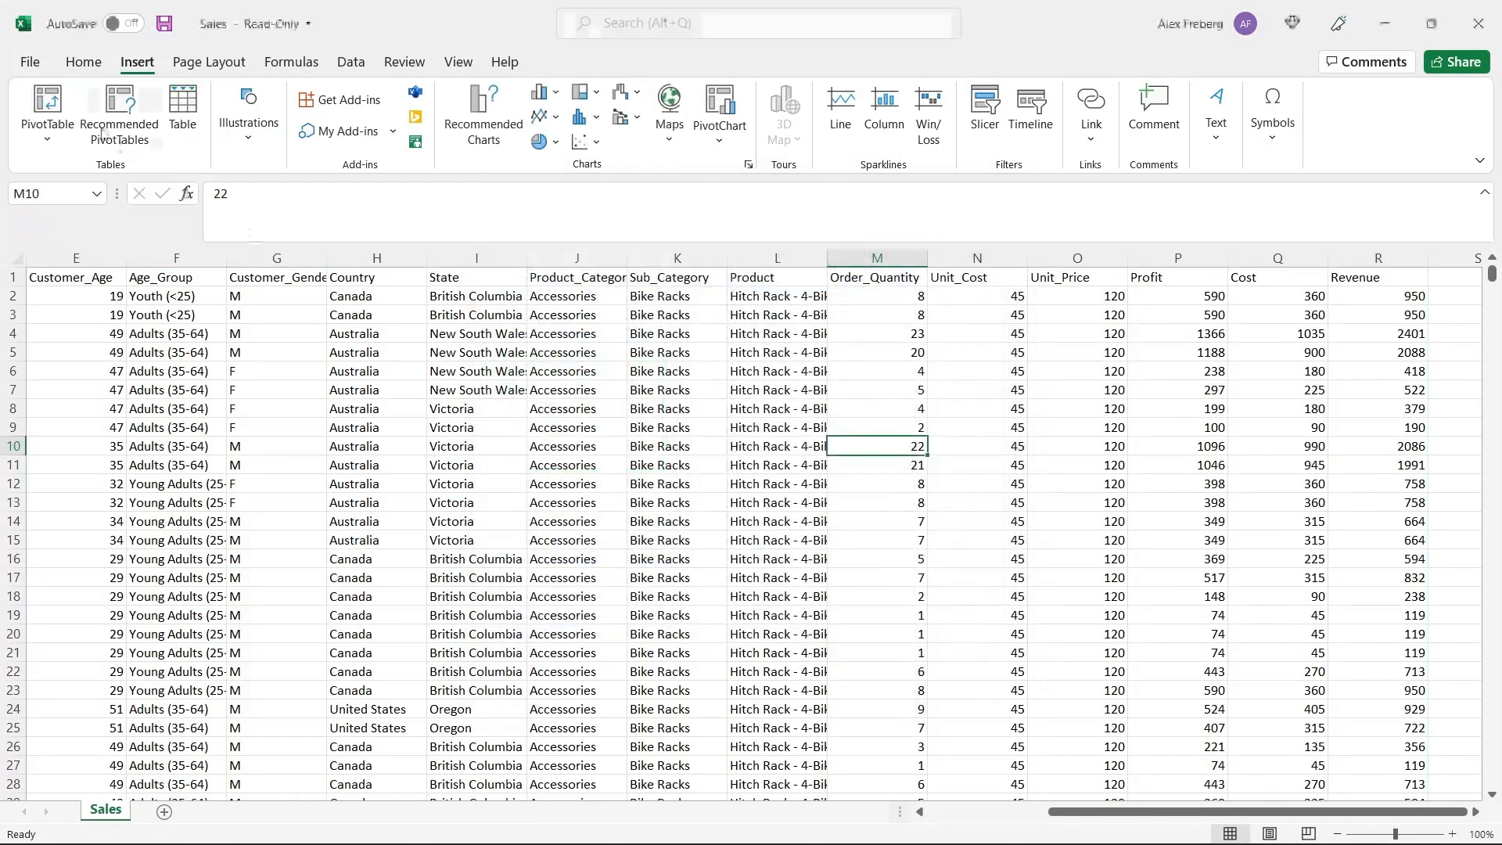
# Insert a PivotTable on a new worksheet, reselecting the full data table Sales!$A$1:$R$113037 as its source, and look through its field list.
pyautogui.click(45, 106)
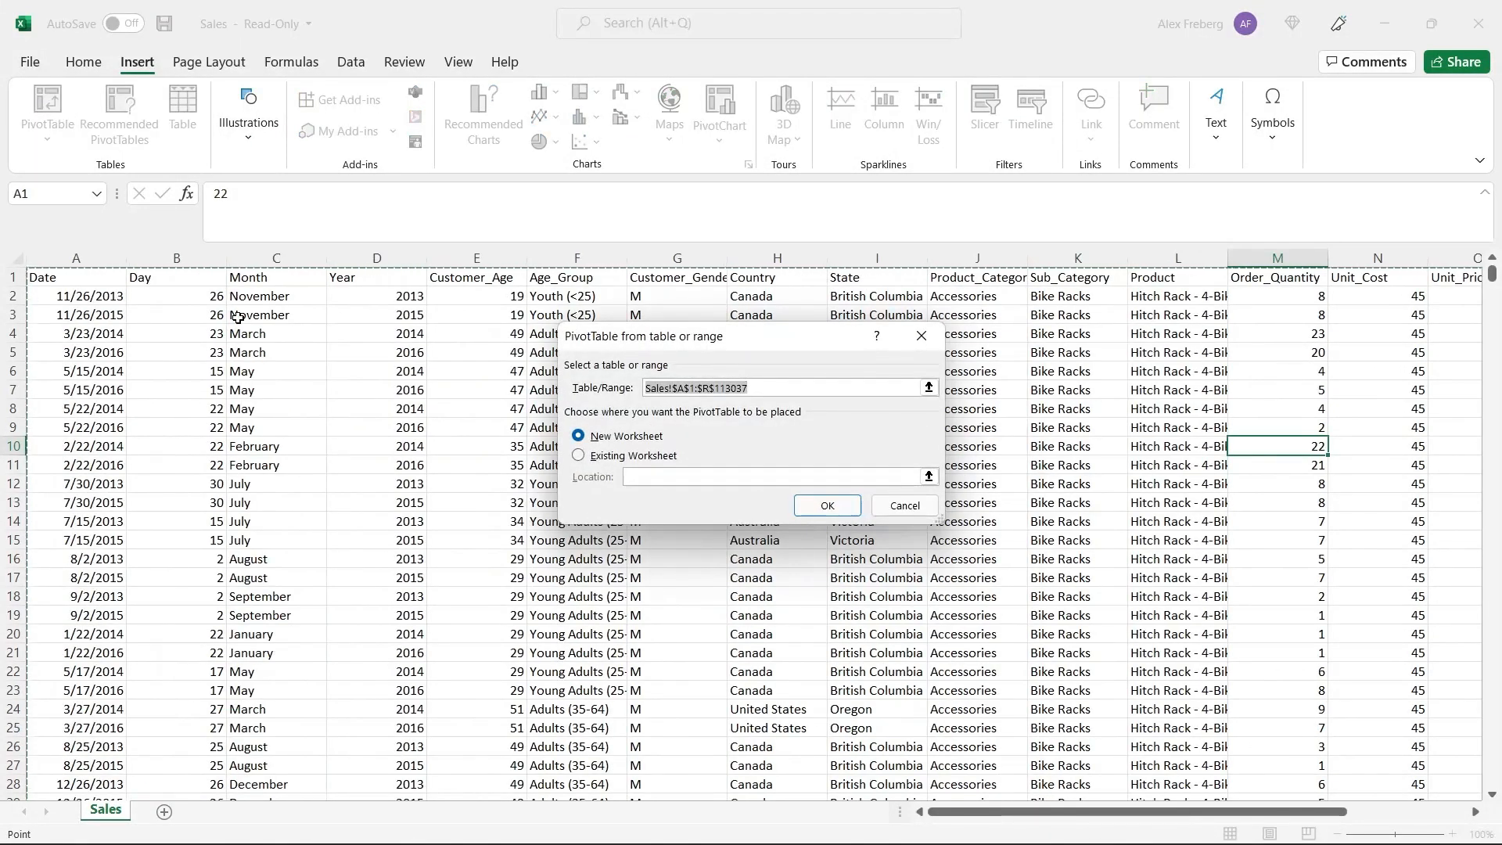
pyautogui.hscroll(1, 238, 318)
pyautogui.hscroll(5, 238, 317)
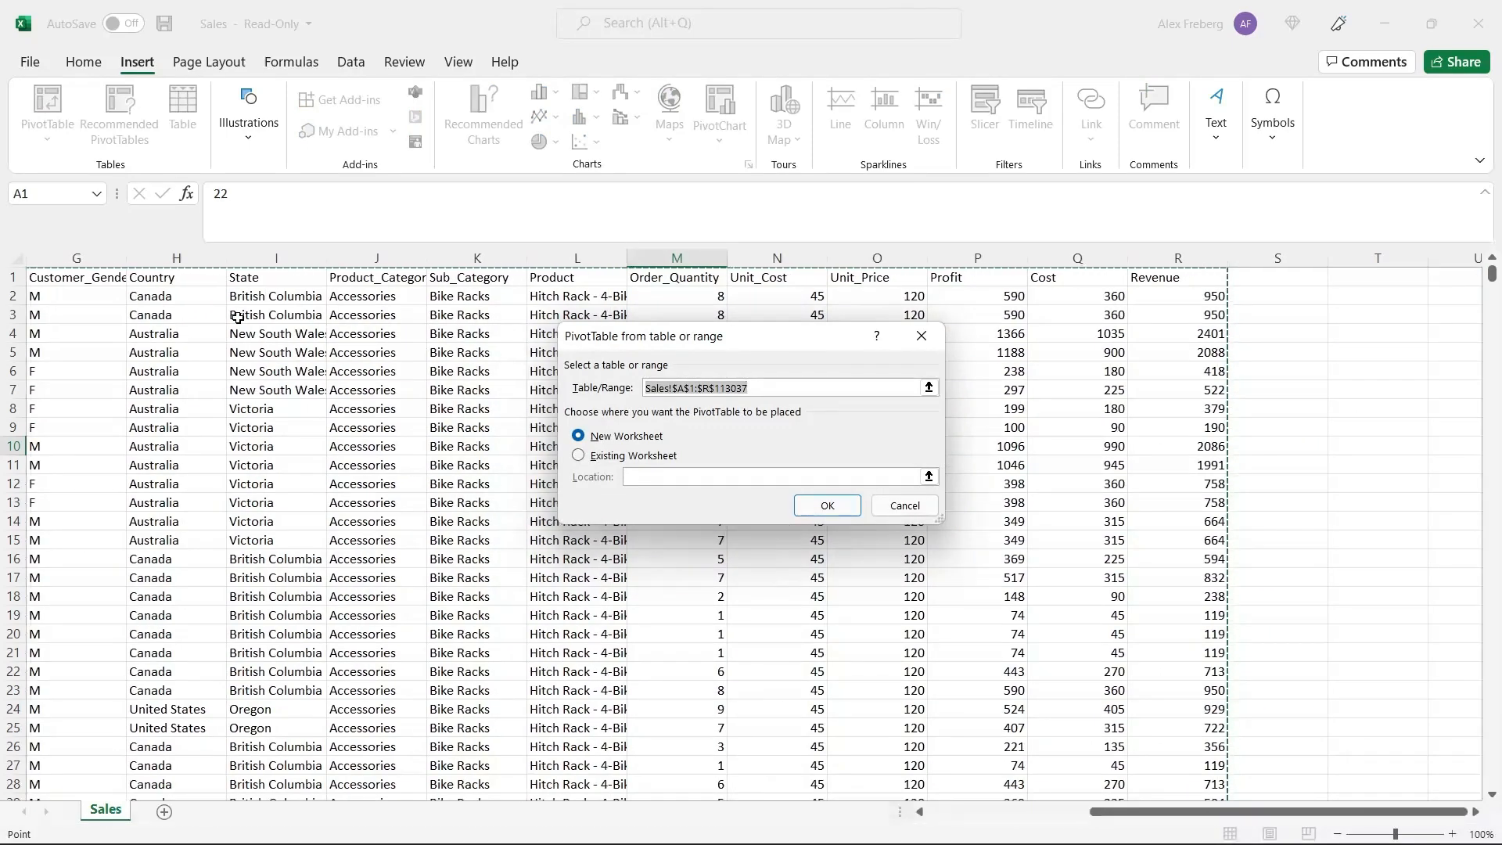
pyautogui.hscroll(-6, 238, 318)
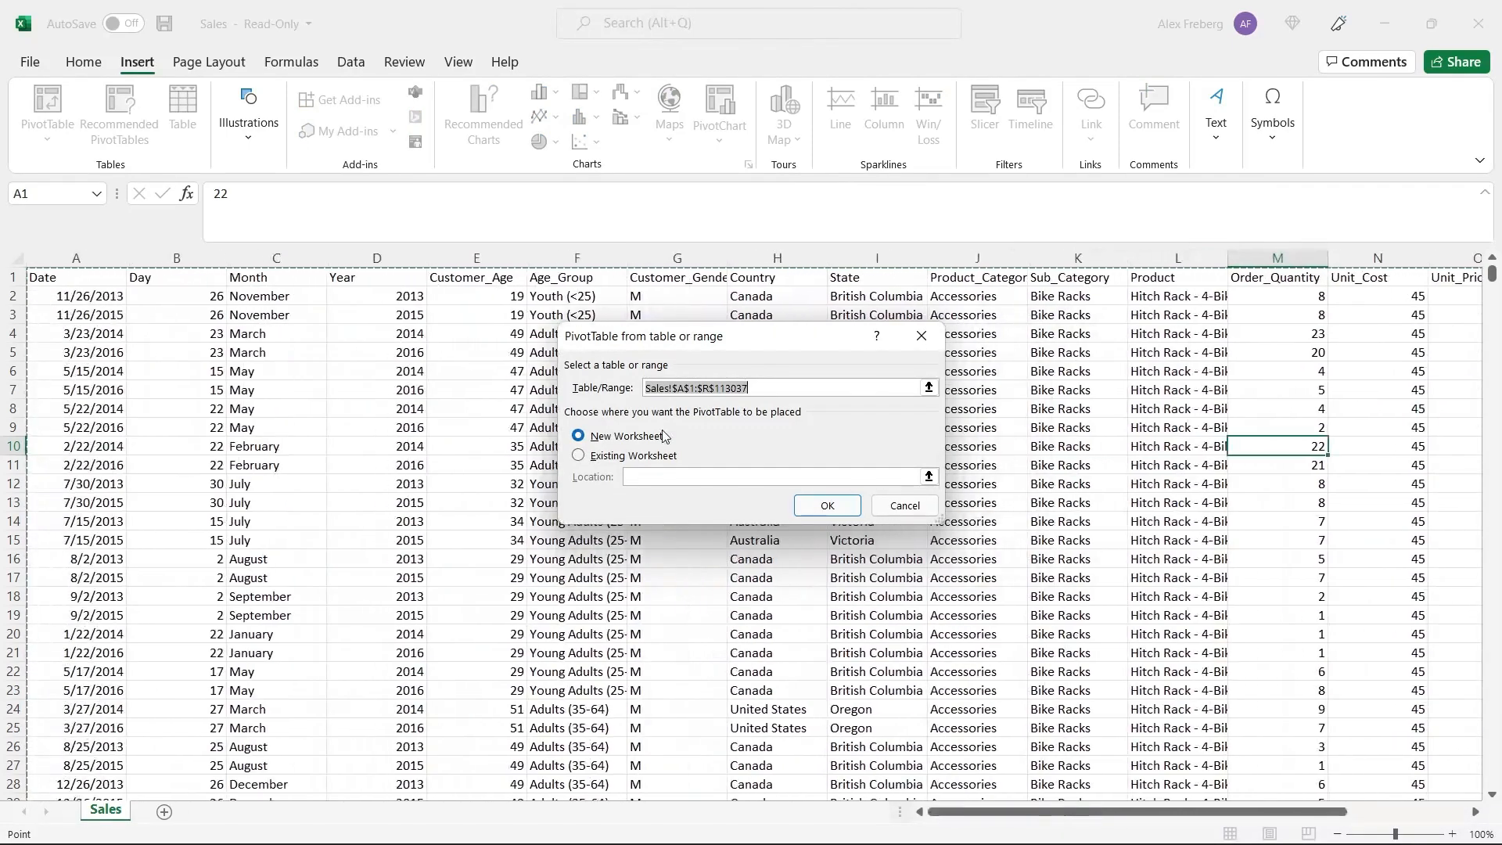
pyautogui.press('BackSpace')
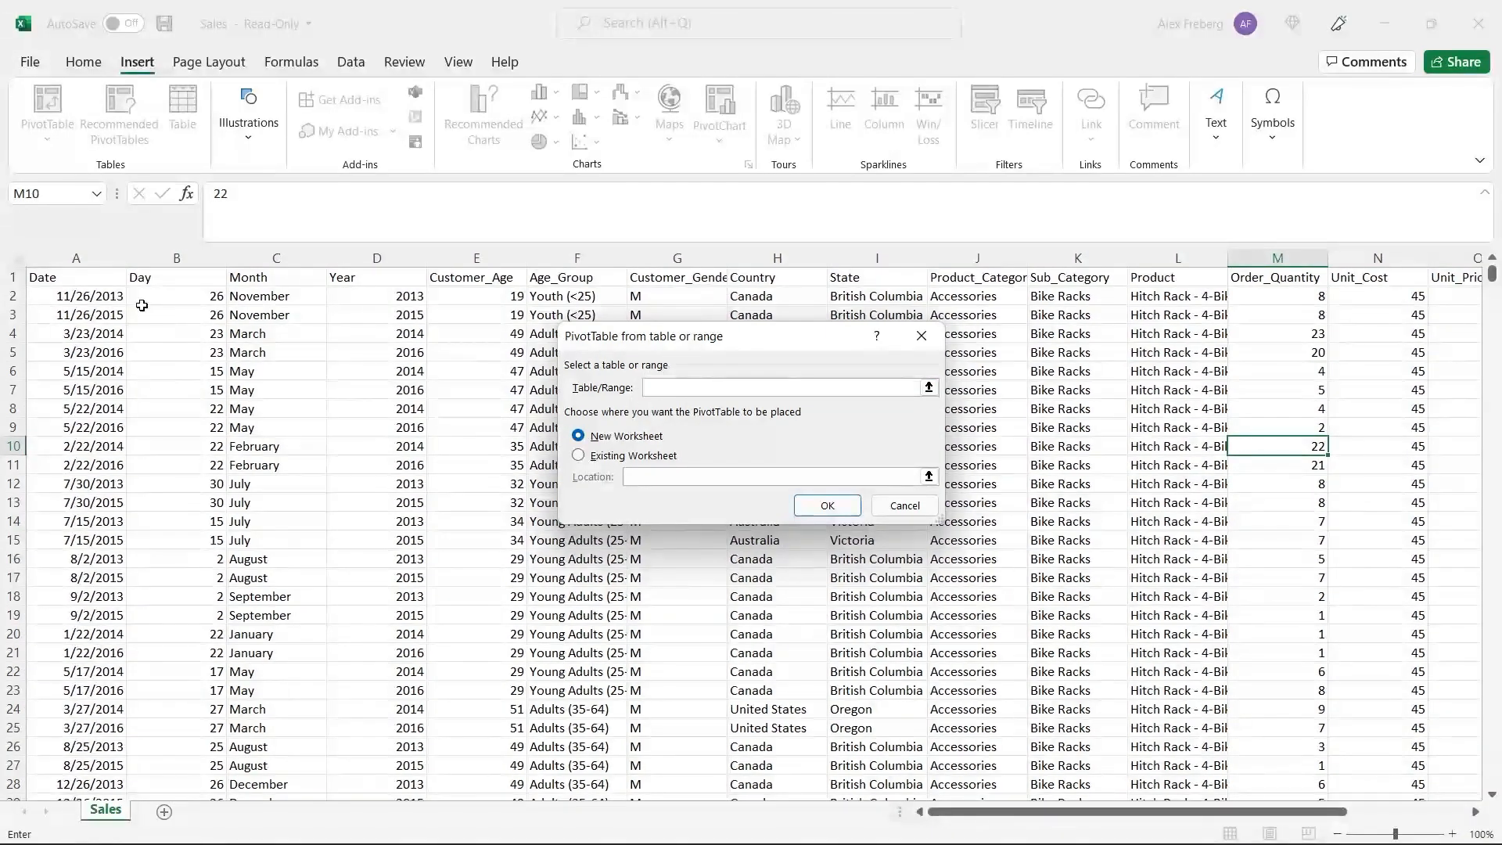
pyautogui.click(67, 276)
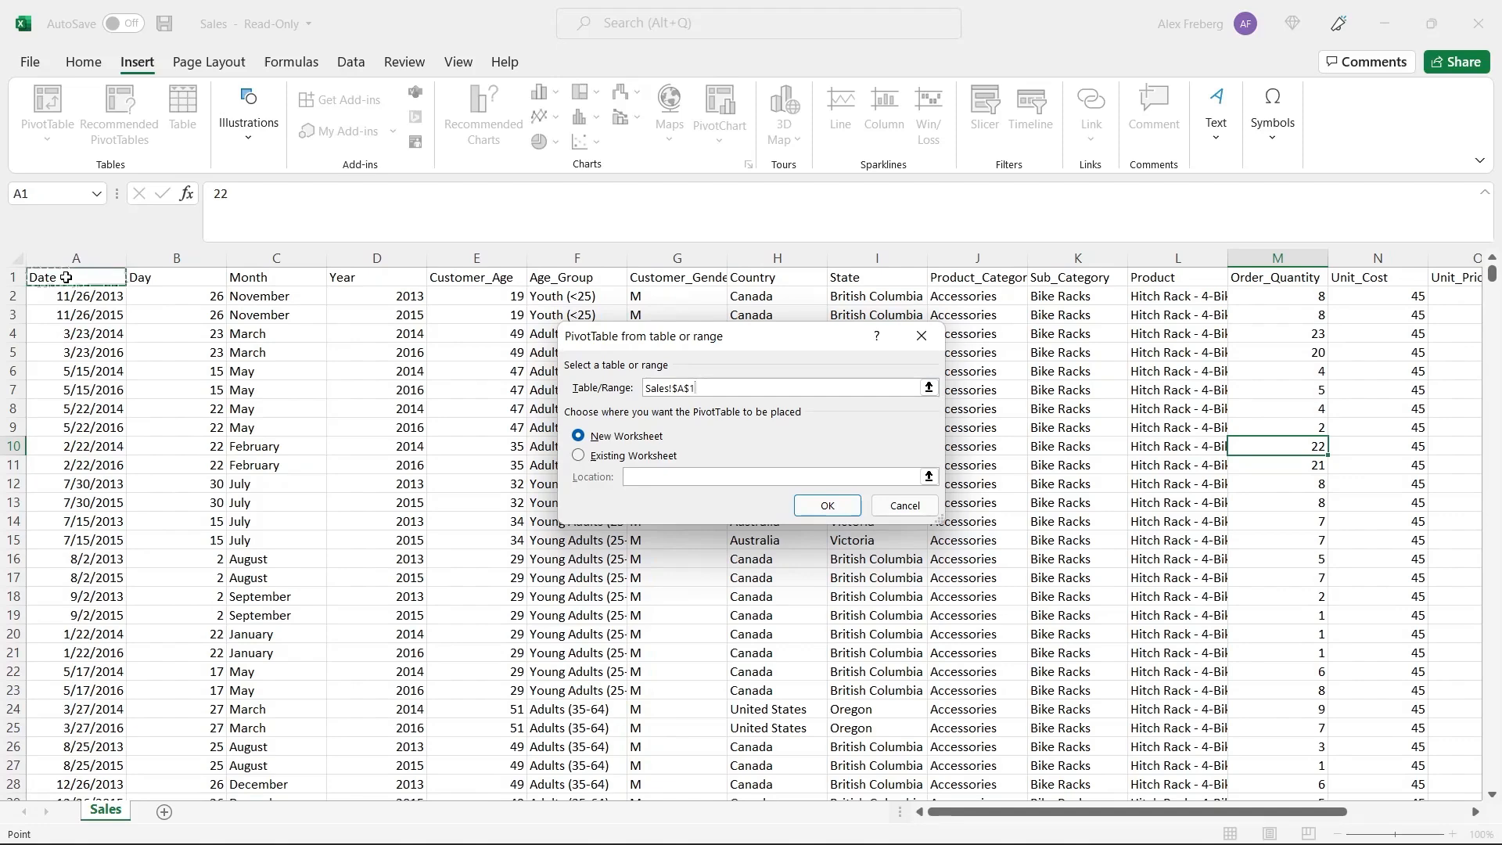
pyautogui.hotkey('ctrl', 'shift', 'Right')
pyautogui.hotkey('ctrl', 'shift', 'Down')
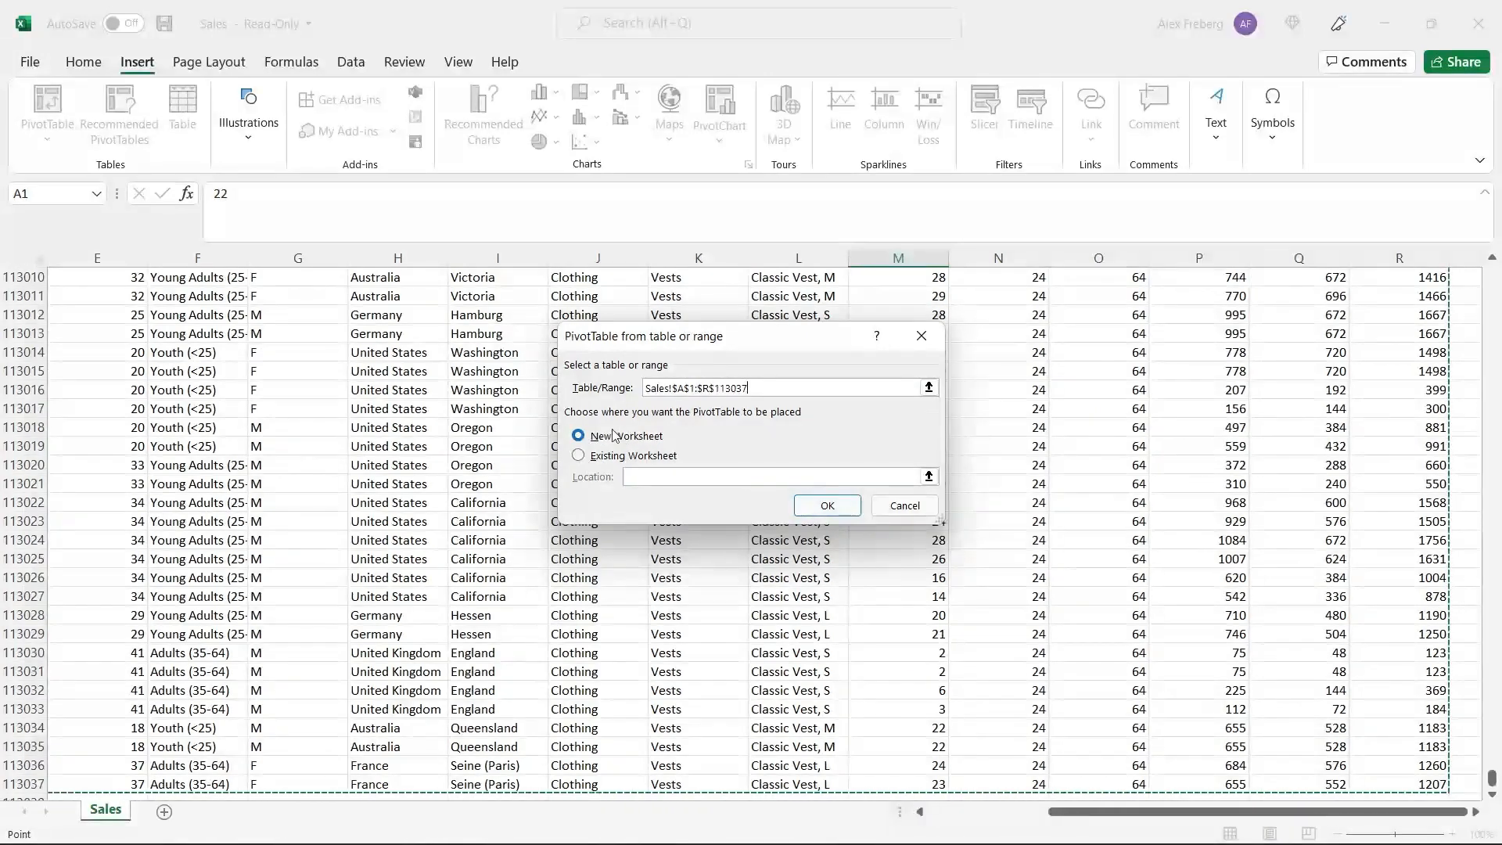
pyautogui.click(824, 505)
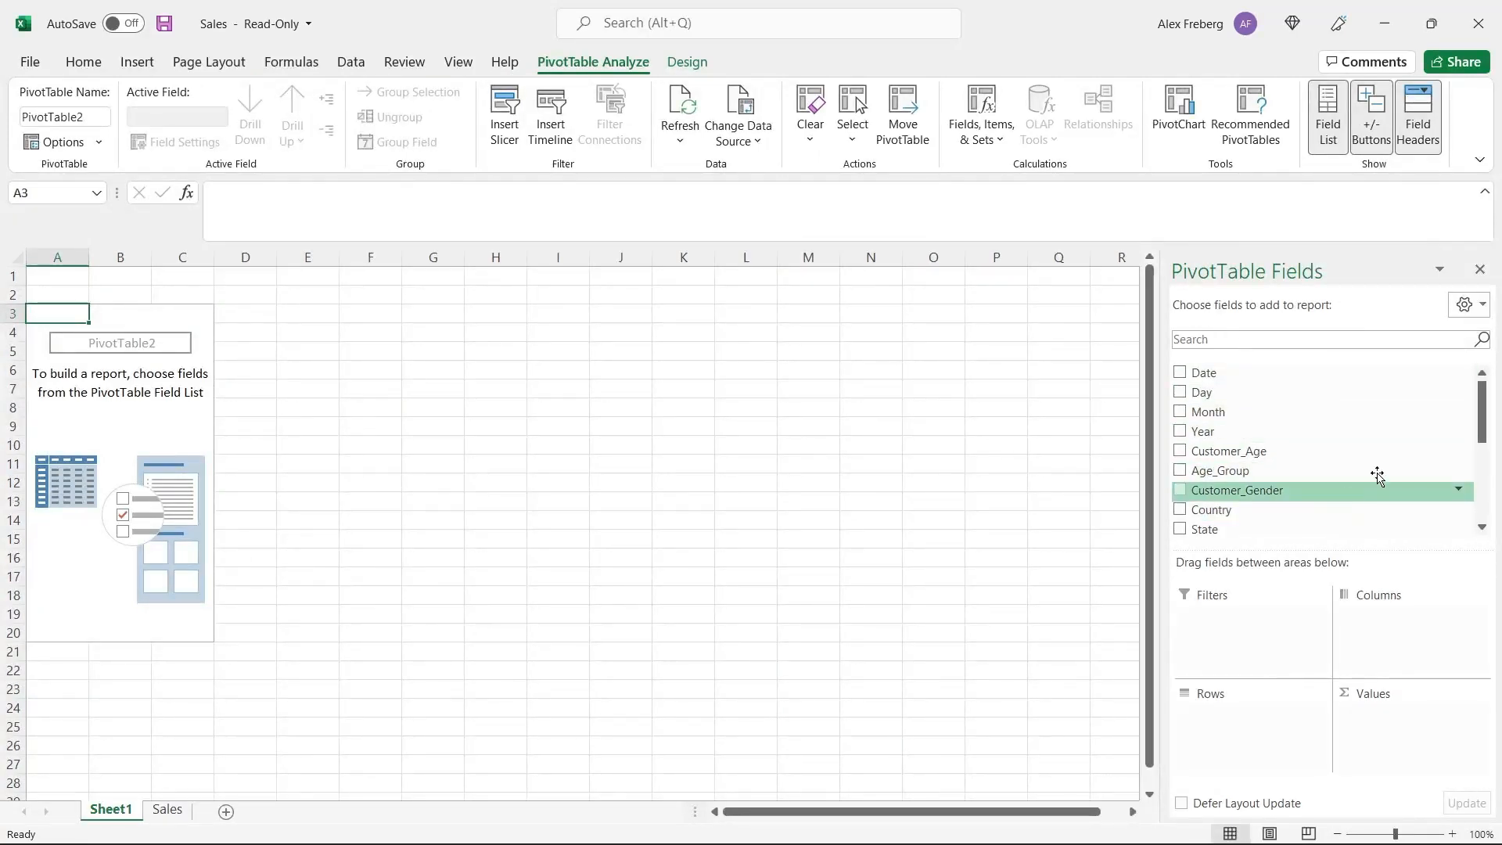
pyautogui.moveTo(1480, 426); pyautogui.dragTo(1479, 503)
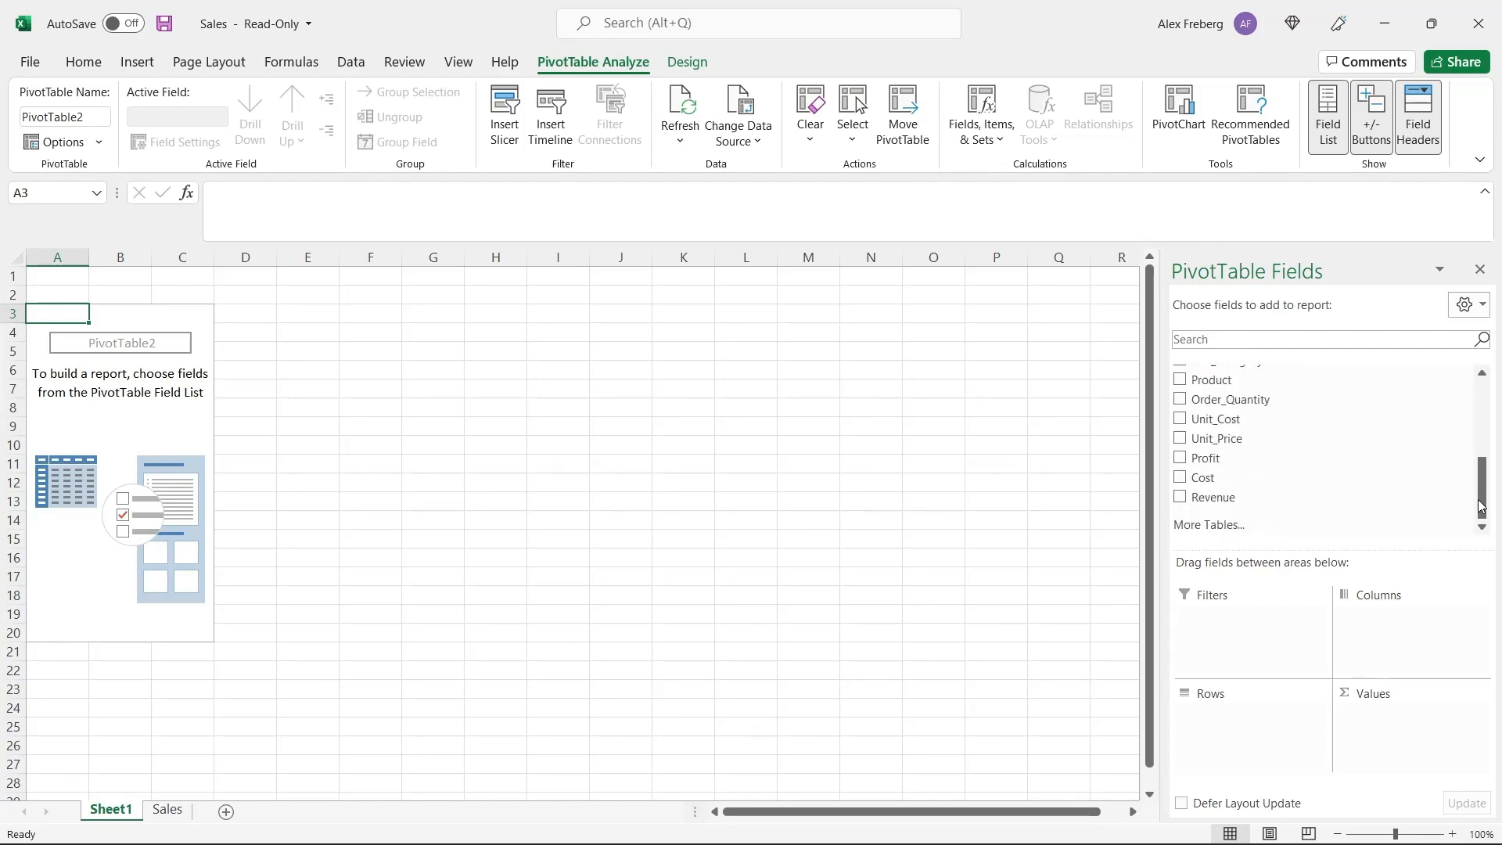
# Add the Country field to the PivotTable's rows and enlarge the sheet view to 110%.
pyautogui.moveTo(1485, 495); pyautogui.dragTo(1483, 418)
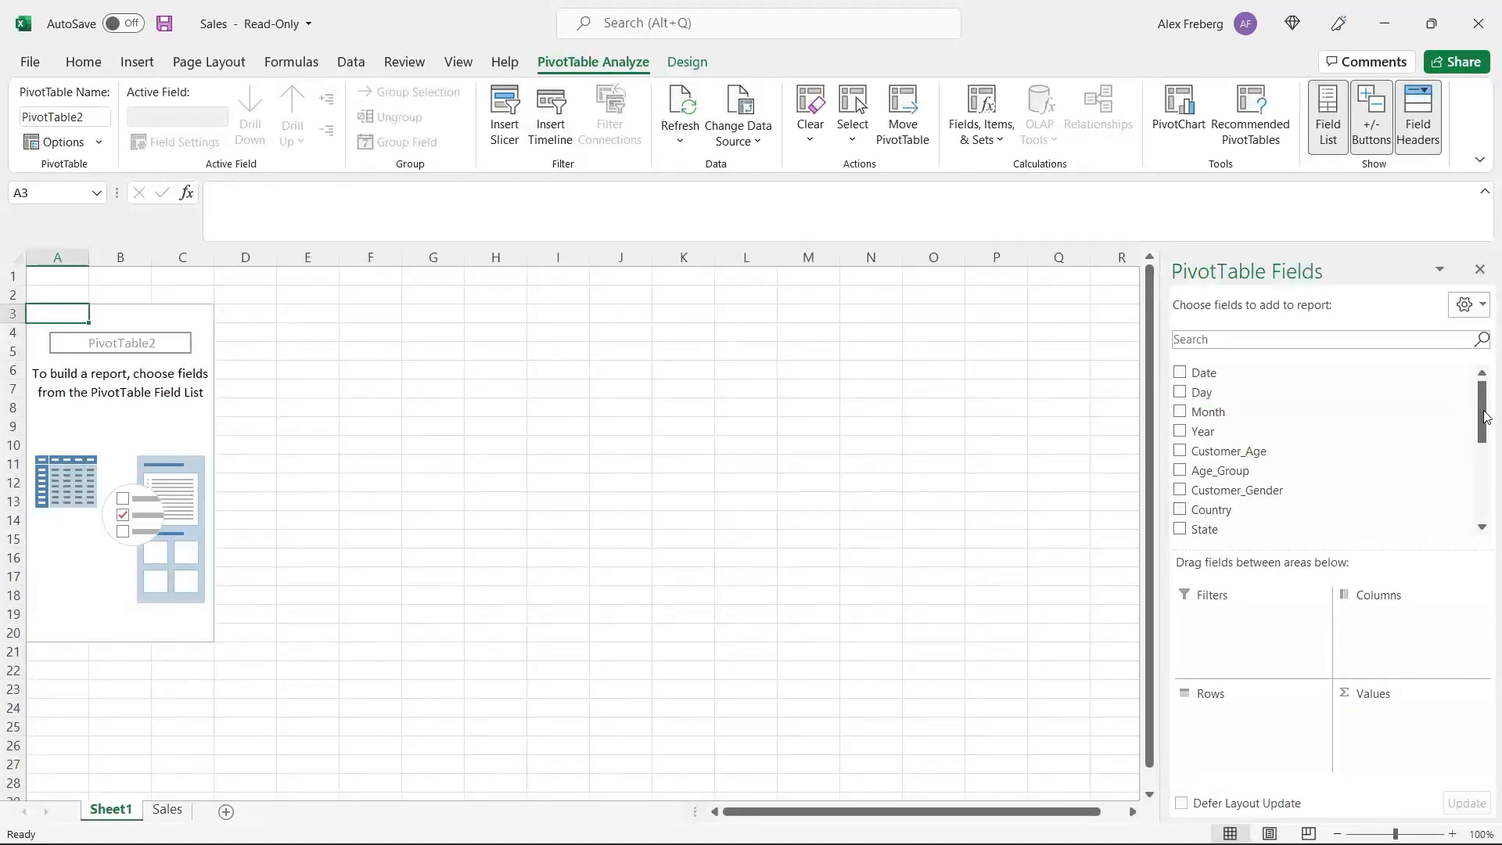
pyautogui.moveTo(1487, 417); pyautogui.dragTo(1489, 493)
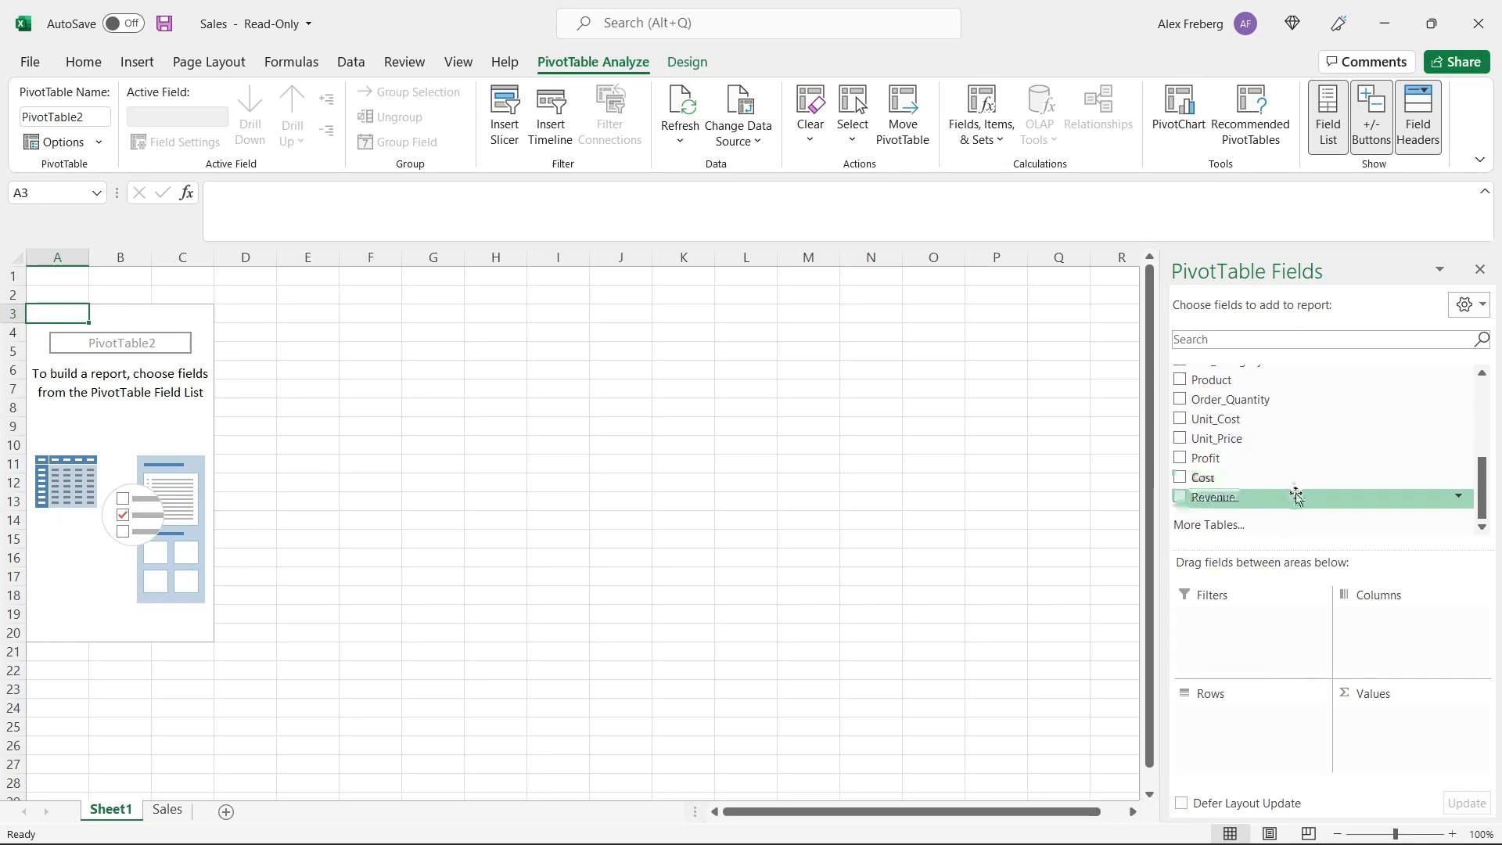
pyautogui.moveTo(1487, 499); pyautogui.dragTo(1485, 463)
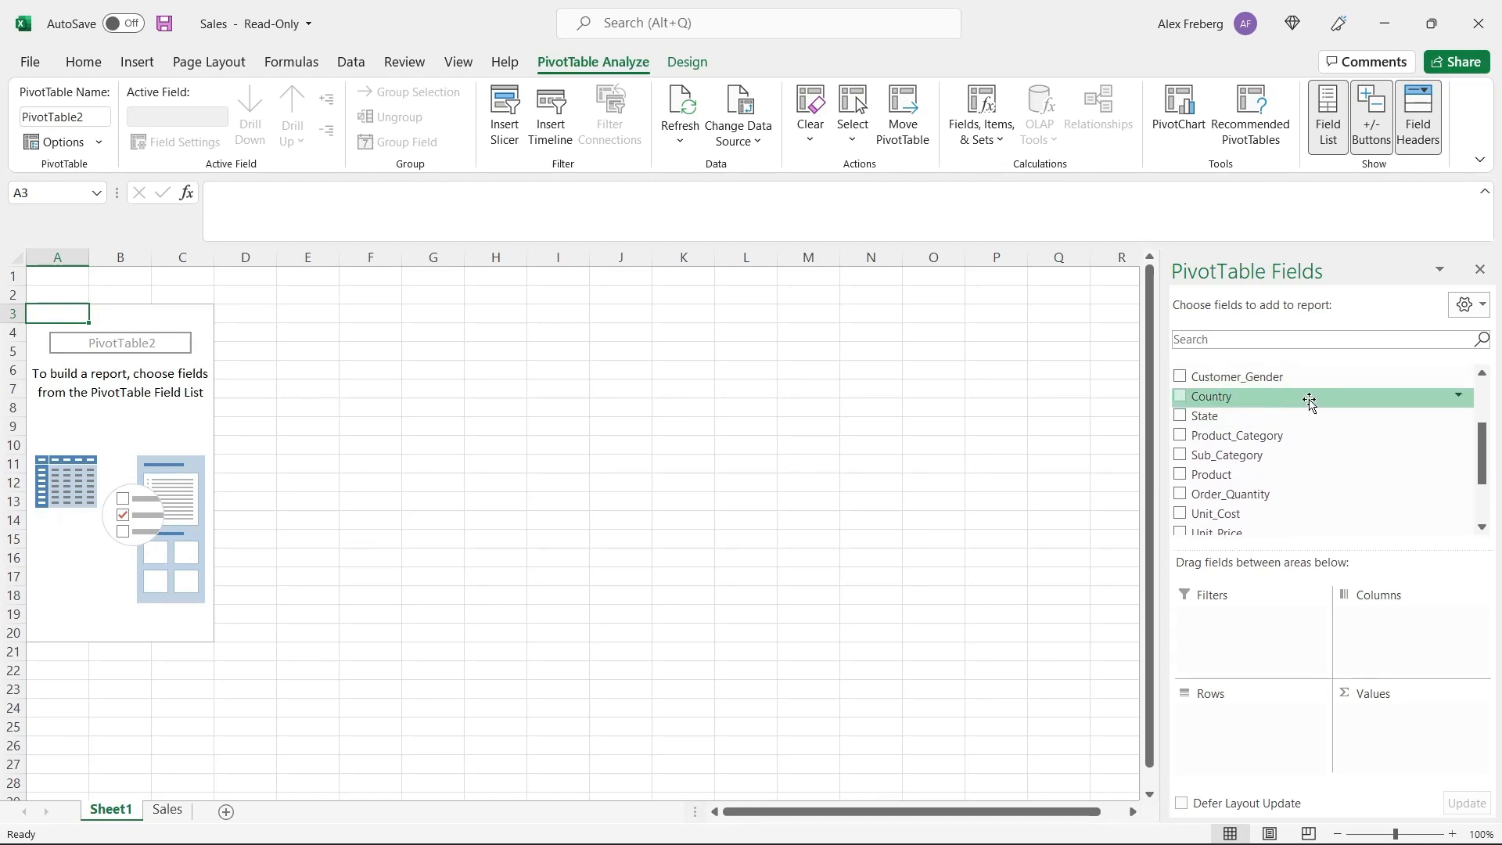
pyautogui.moveTo(1309, 403); pyautogui.dragTo(1260, 718)
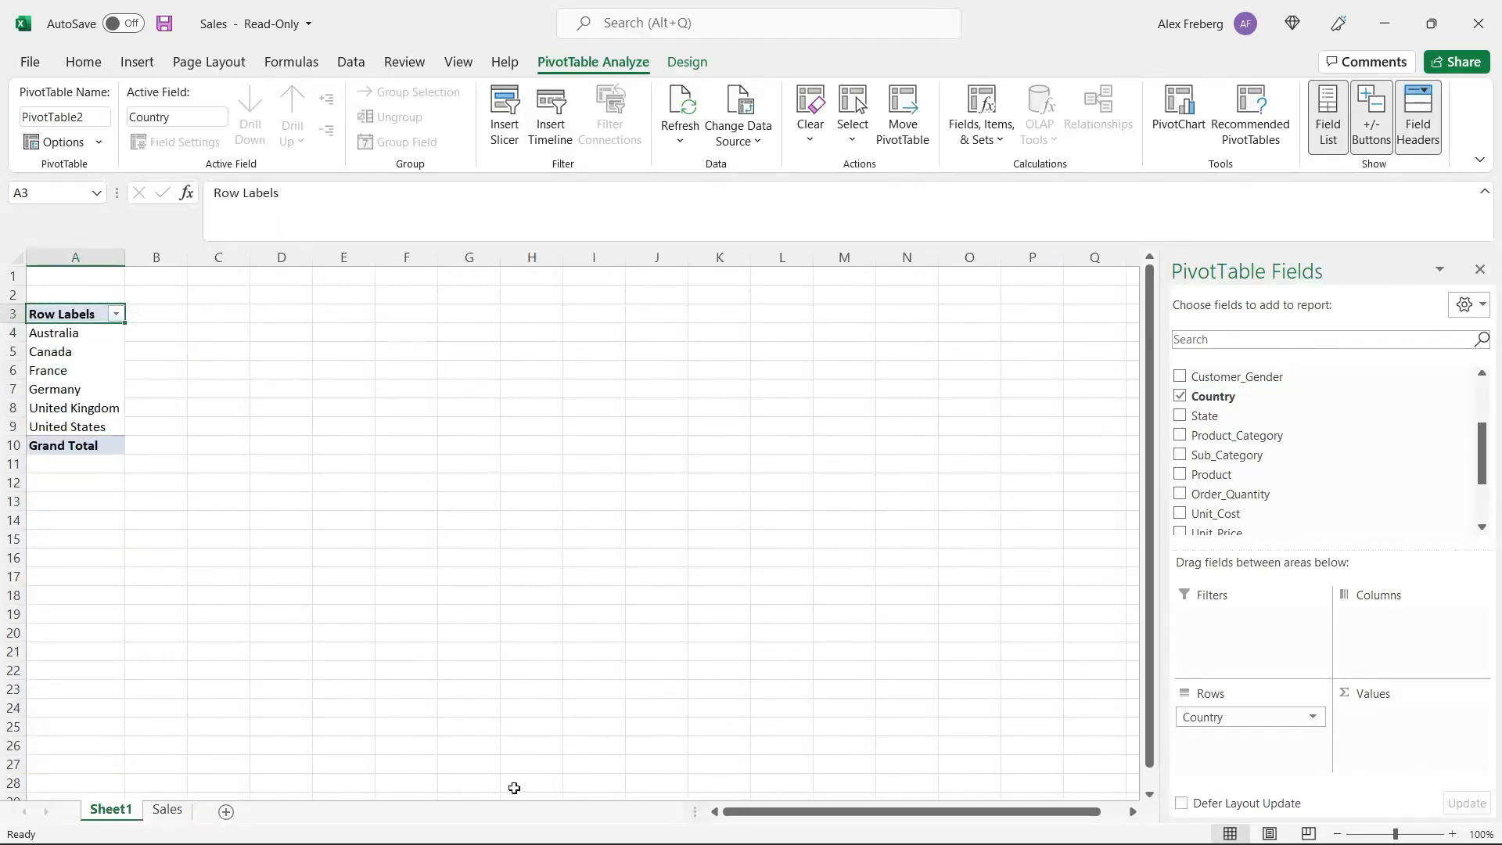
pyautogui.click(1453, 834)
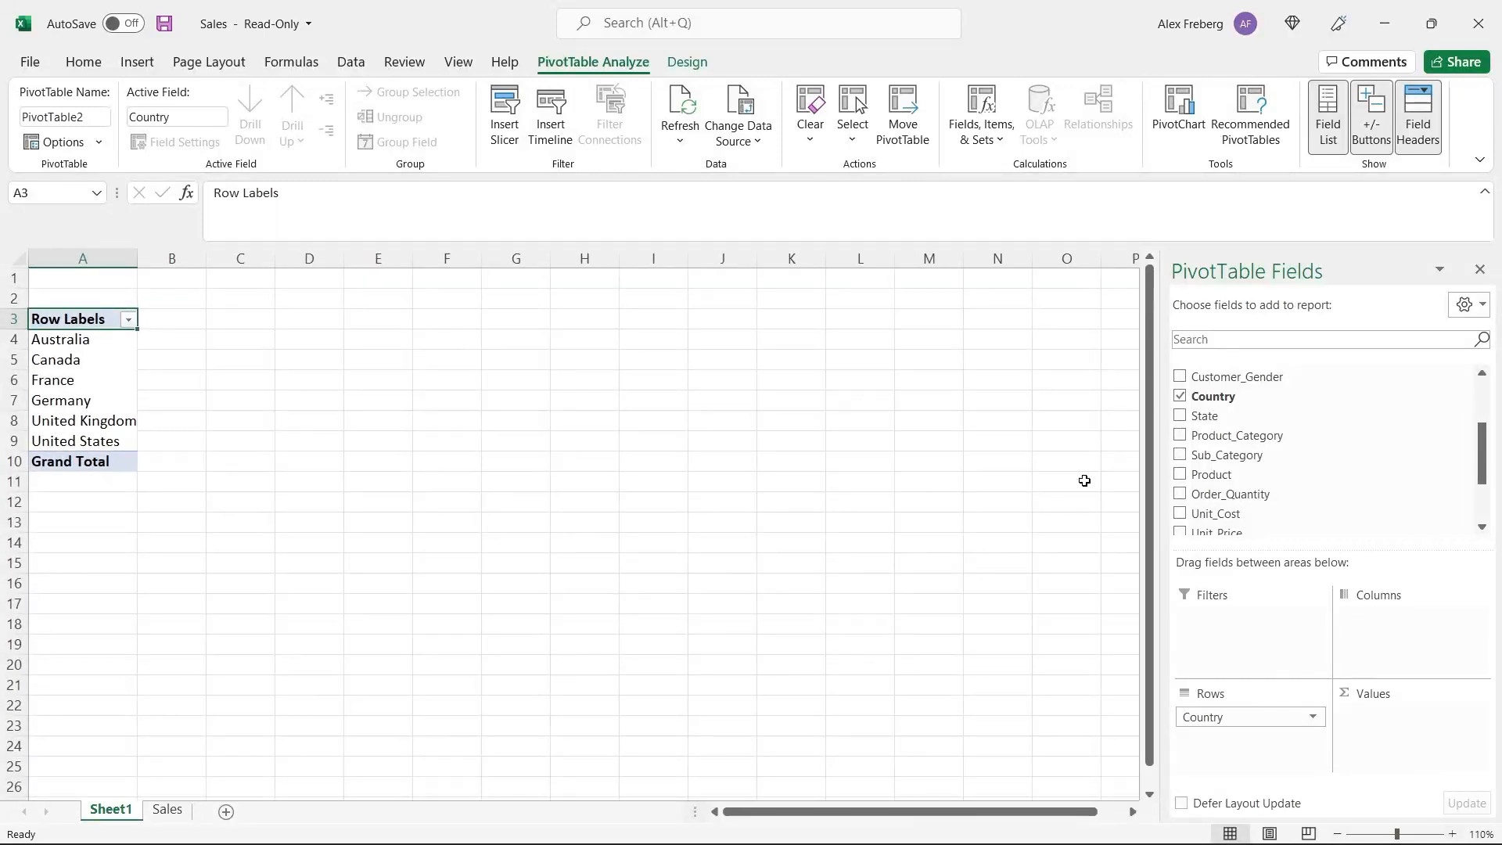
pyautogui.moveTo(108, 339); pyautogui.dragTo(109, 435)
pyautogui.click(191, 419)
pyautogui.click(117, 361)
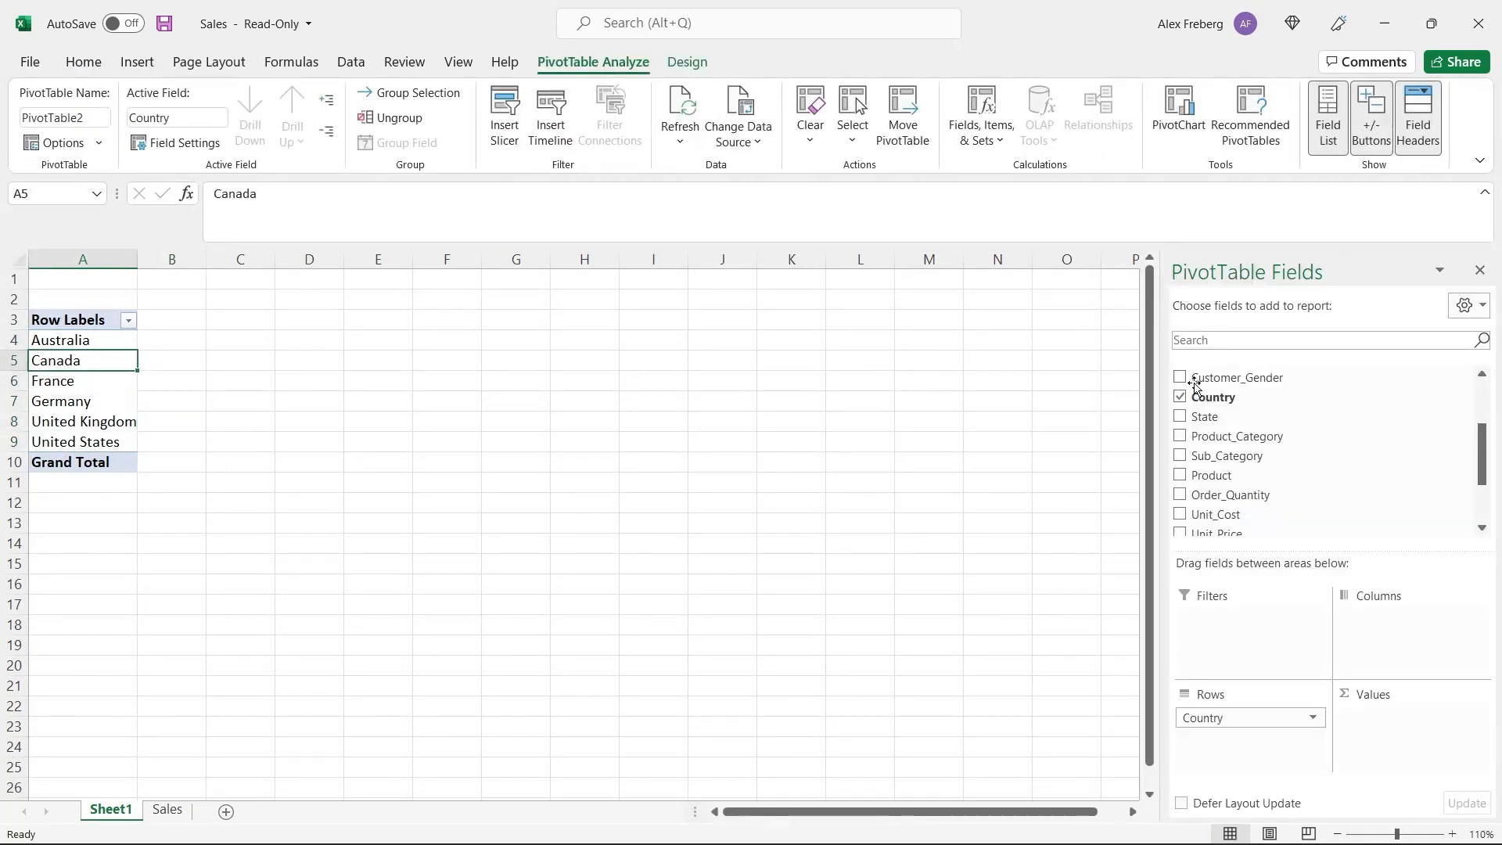
# Add the State field beneath Country in the PivotTable's rows and collapse the entire Country field.
pyautogui.moveTo(1235, 417); pyautogui.dragTo(1234, 732)
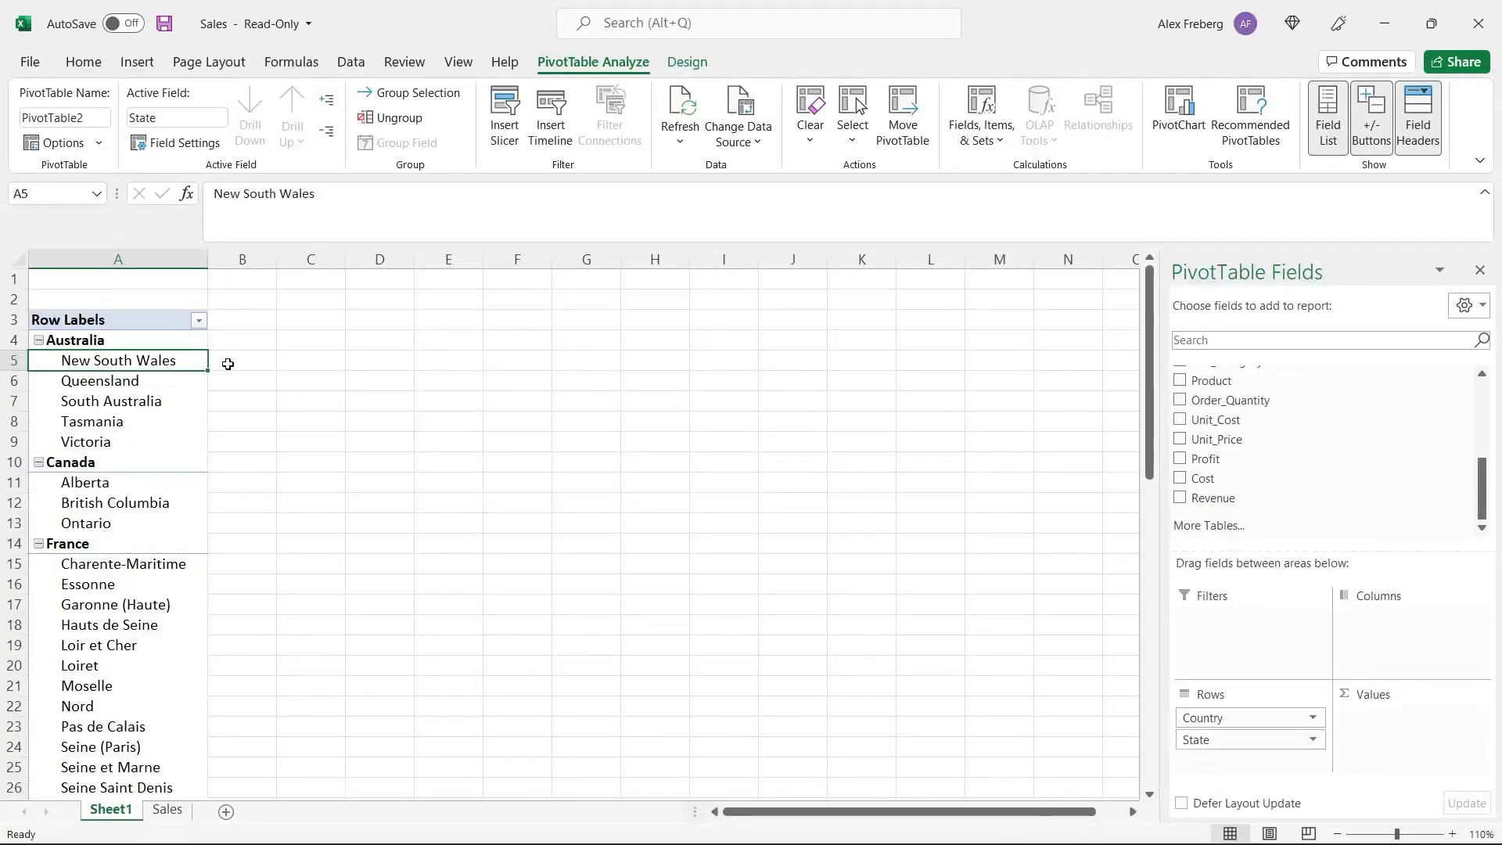
pyautogui.moveTo(1153, 354); pyautogui.dragTo(1140, 311)
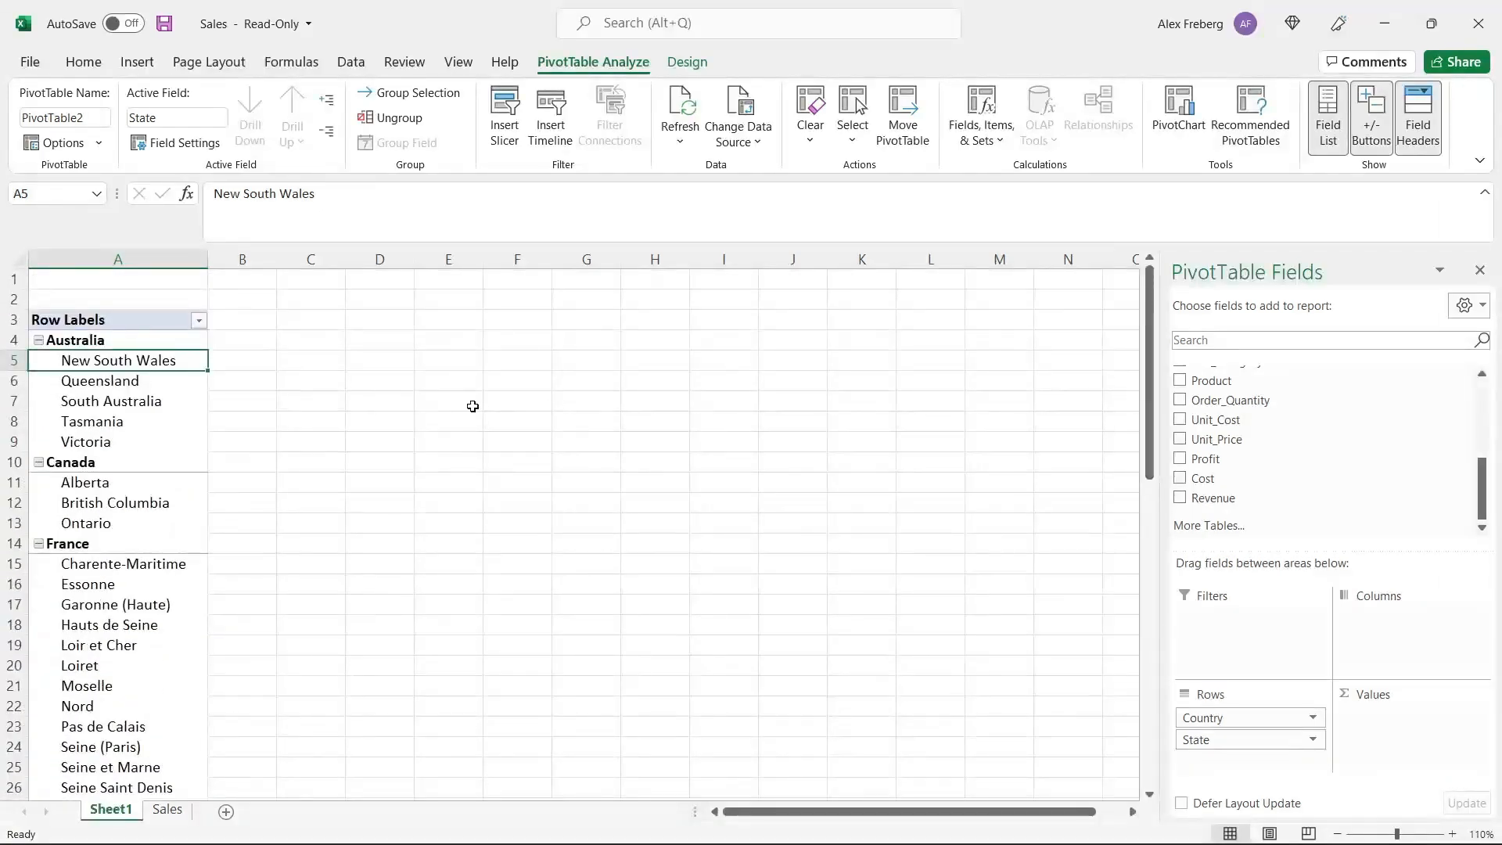
pyautogui.rightClick(129, 340)
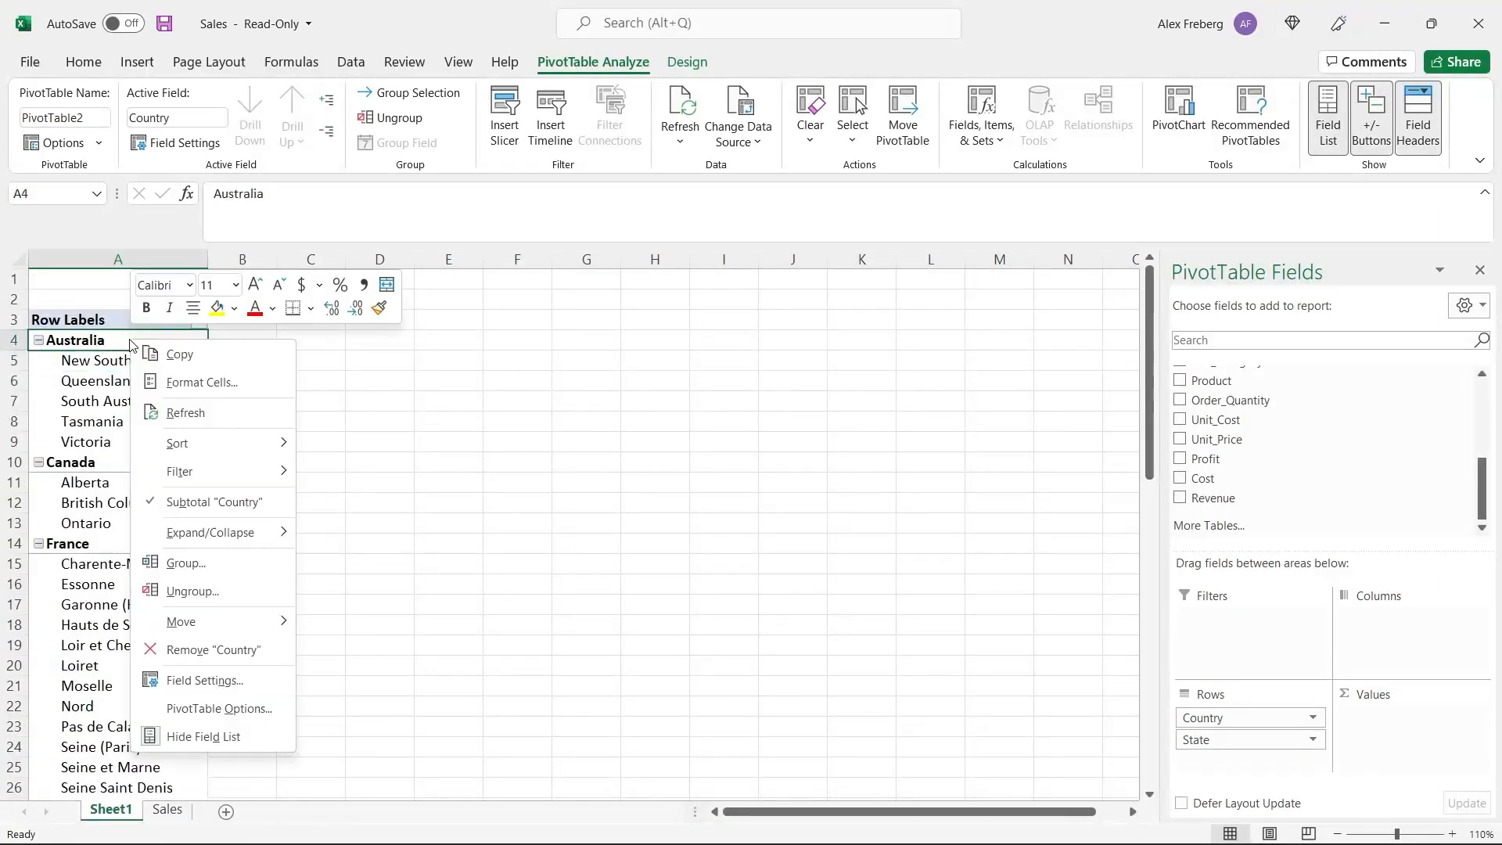
pyautogui.moveTo(263, 550)
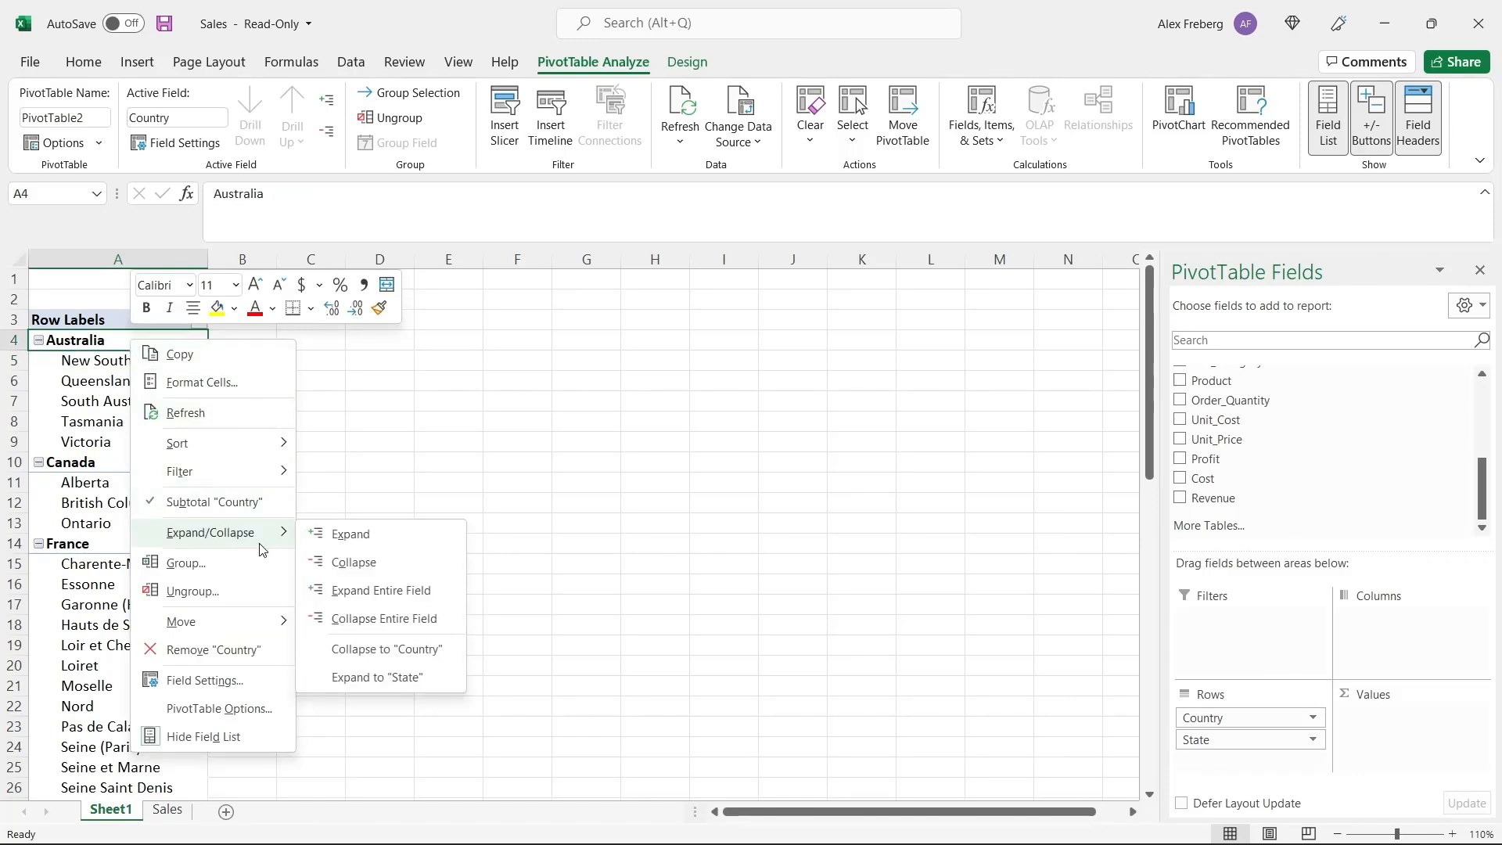
pyautogui.click(383, 619)
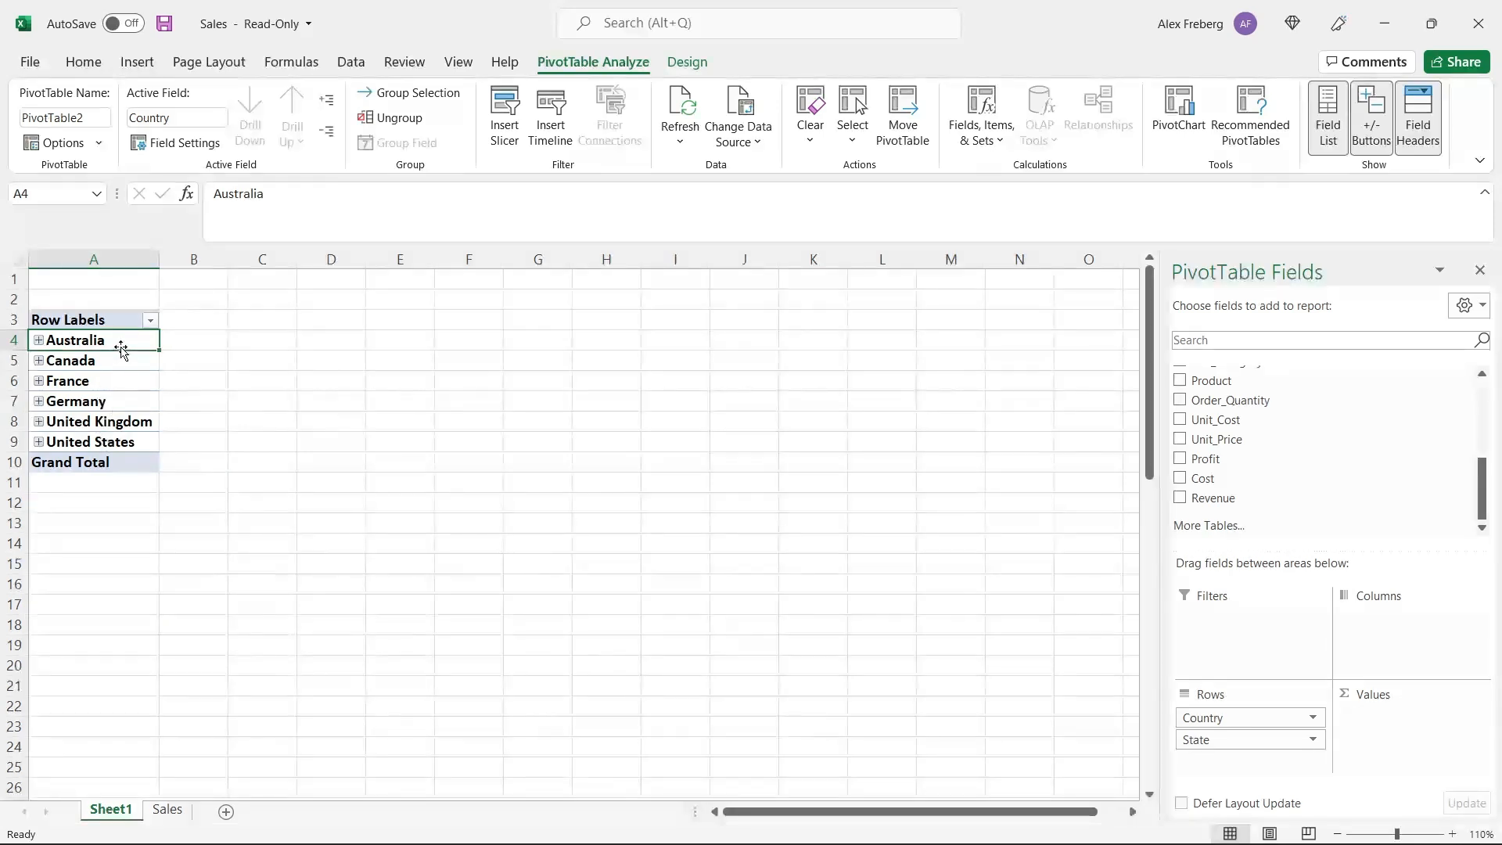
# Expand Australia to view the states grouped under it, and collapse it again.
pyautogui.click(37, 342)
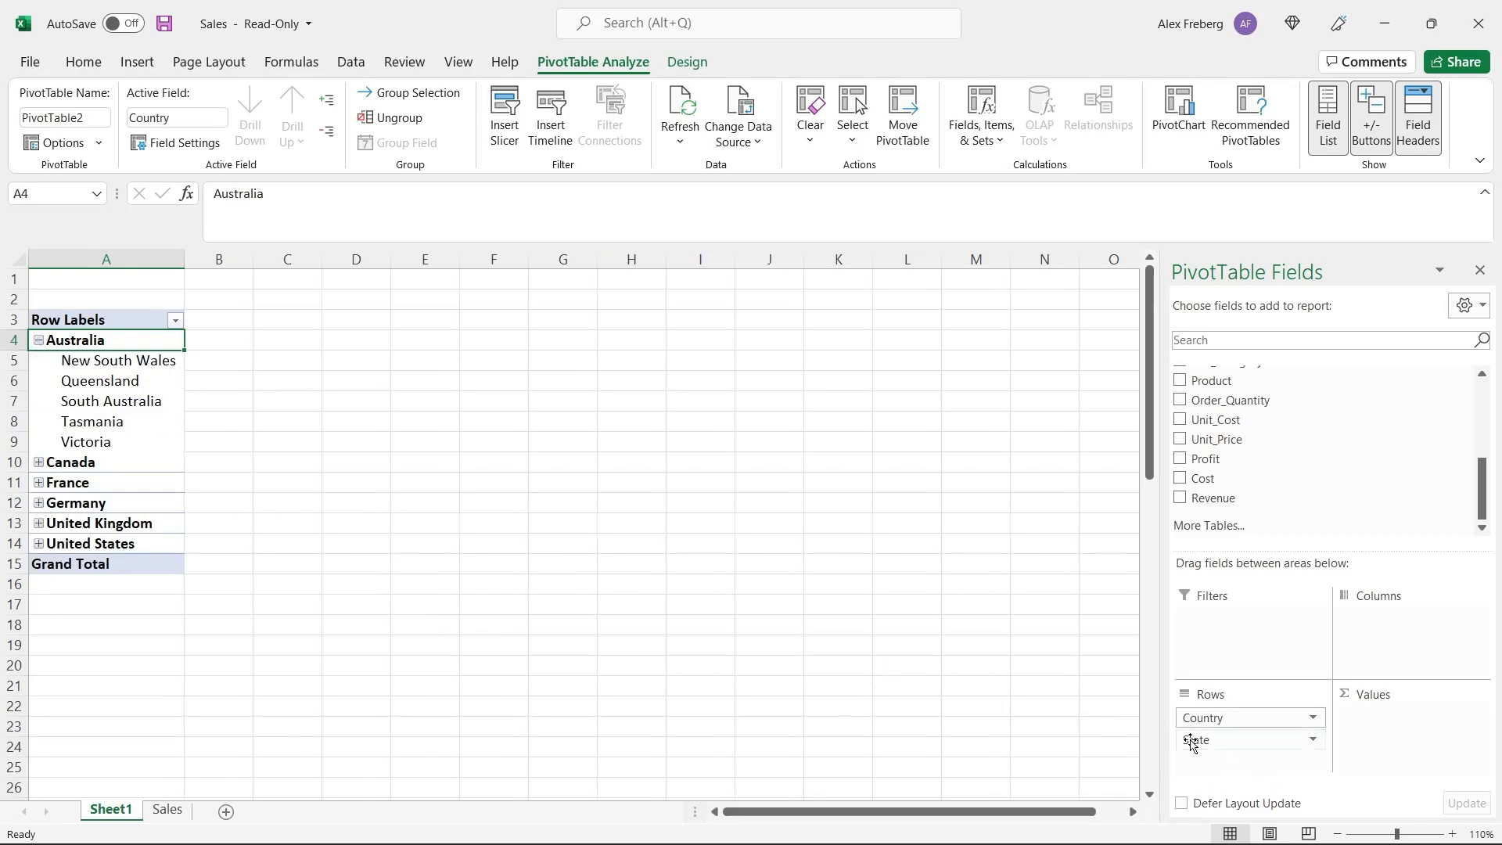
pyautogui.moveTo(139, 366); pyautogui.dragTo(136, 442)
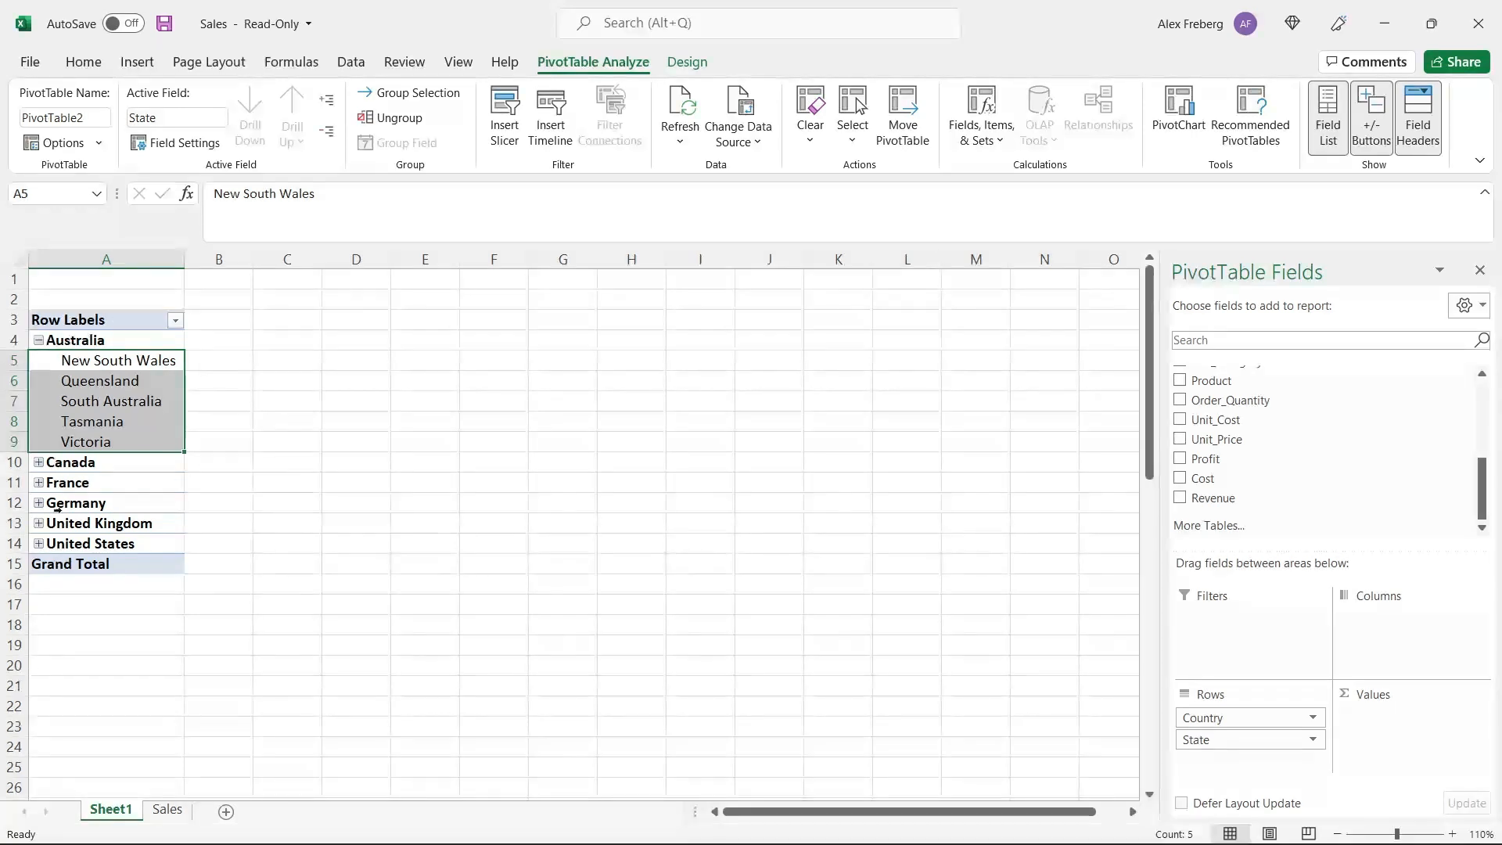
pyautogui.click(38, 341)
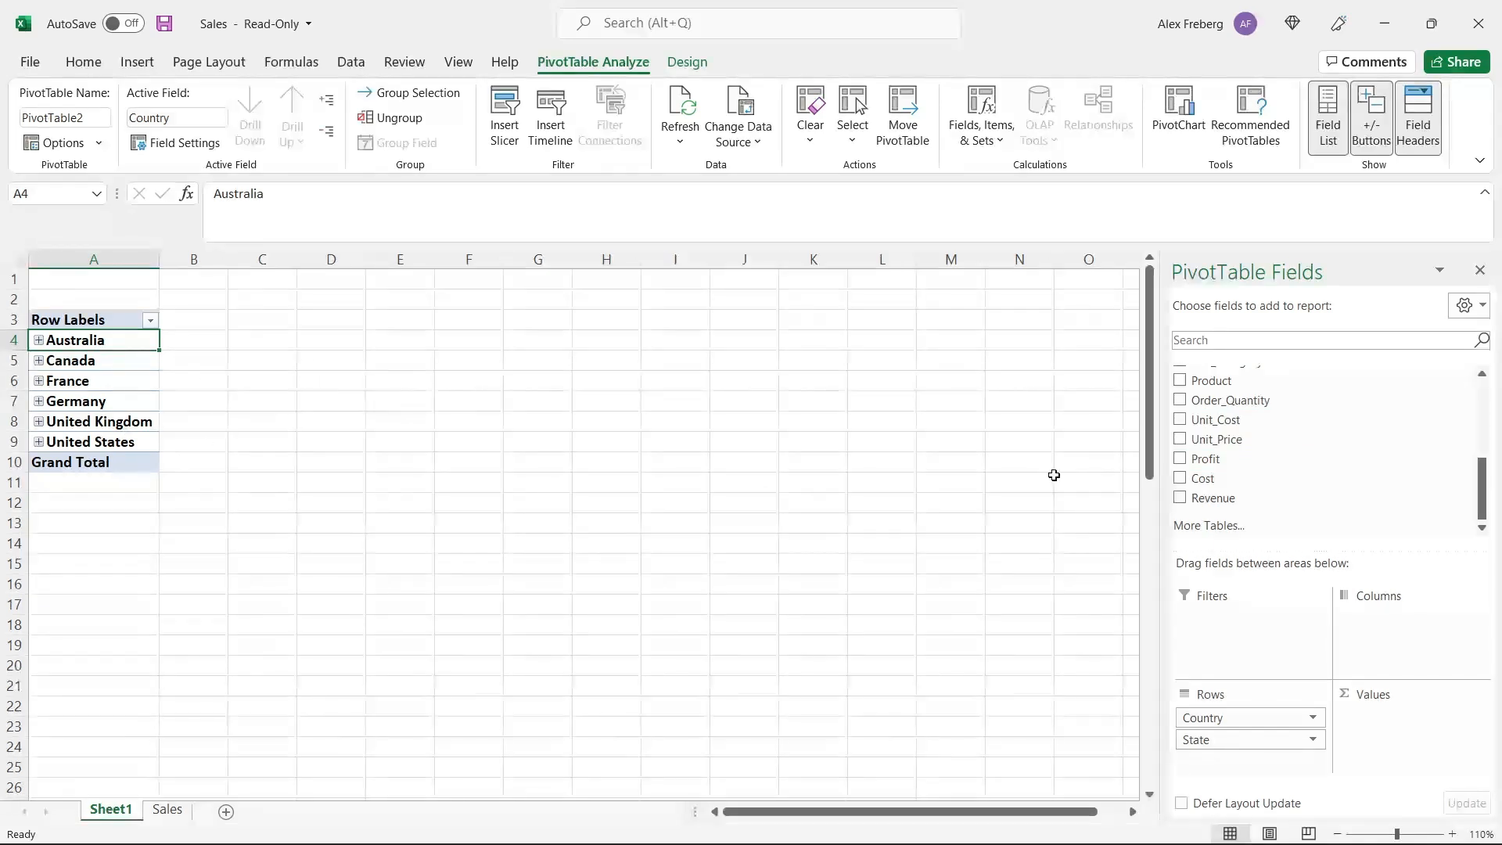
# Add Revenue to the PivotTable's values as a sum and check the revenue of Australia's first three states, leaving Australia collapsed.
pyautogui.moveTo(1248, 499); pyautogui.dragTo(1399, 718)
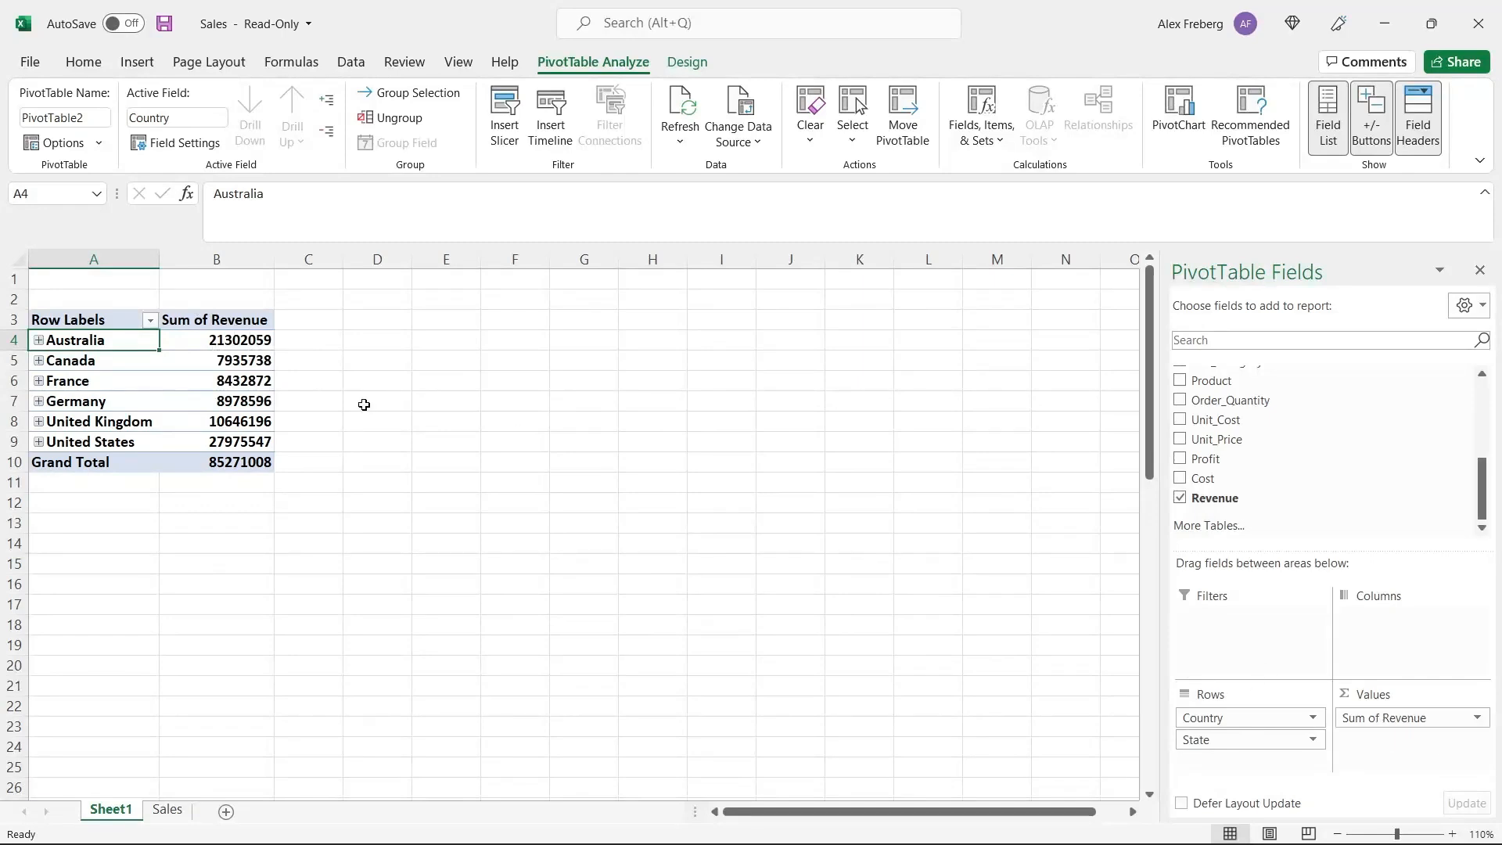
pyautogui.click(39, 341)
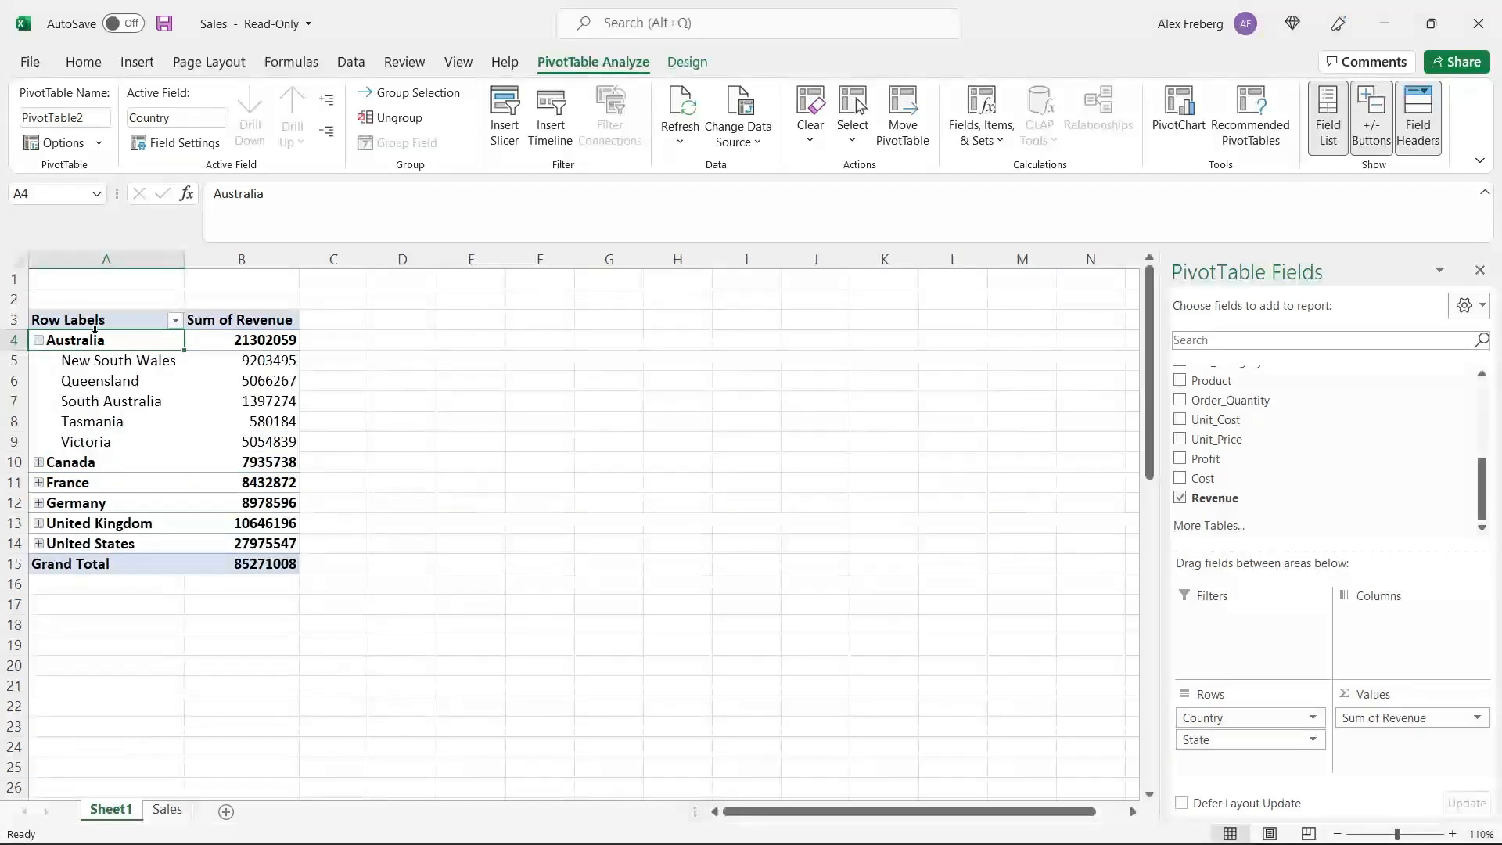
pyautogui.click(244, 364)
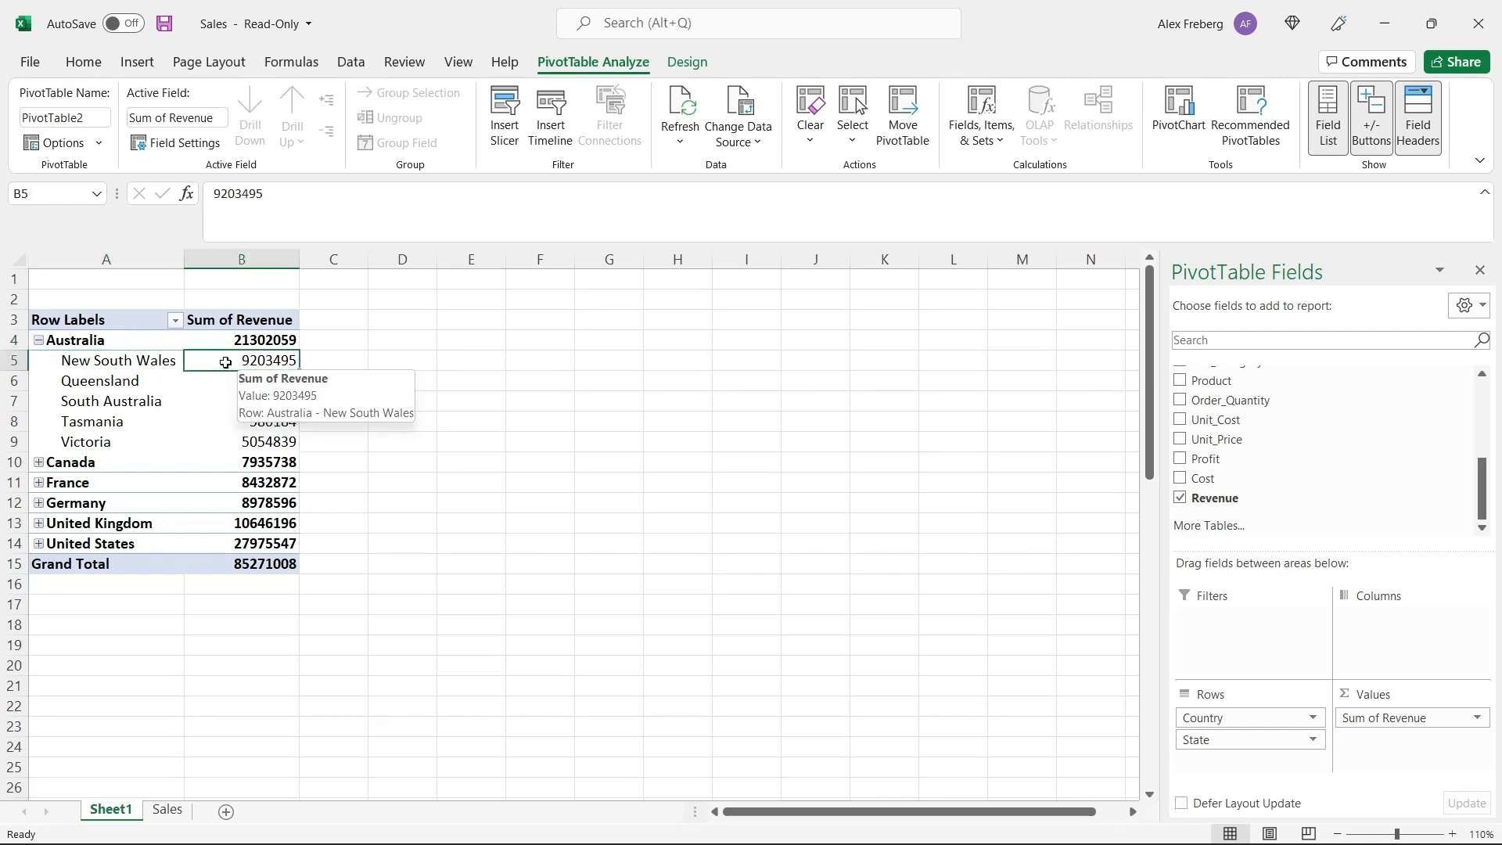
pyautogui.click(134, 380)
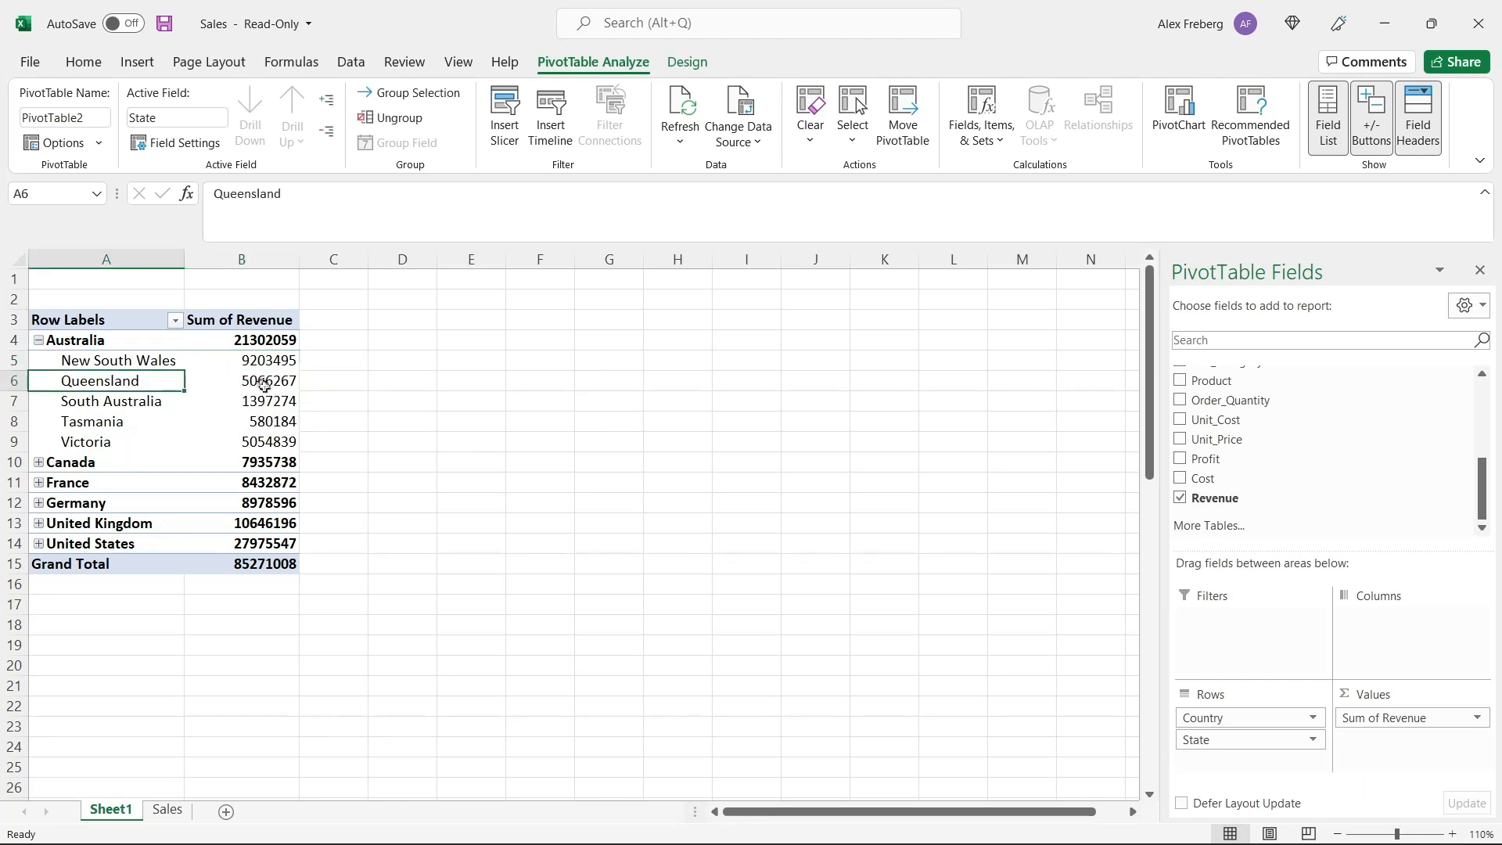
pyautogui.click(119, 400)
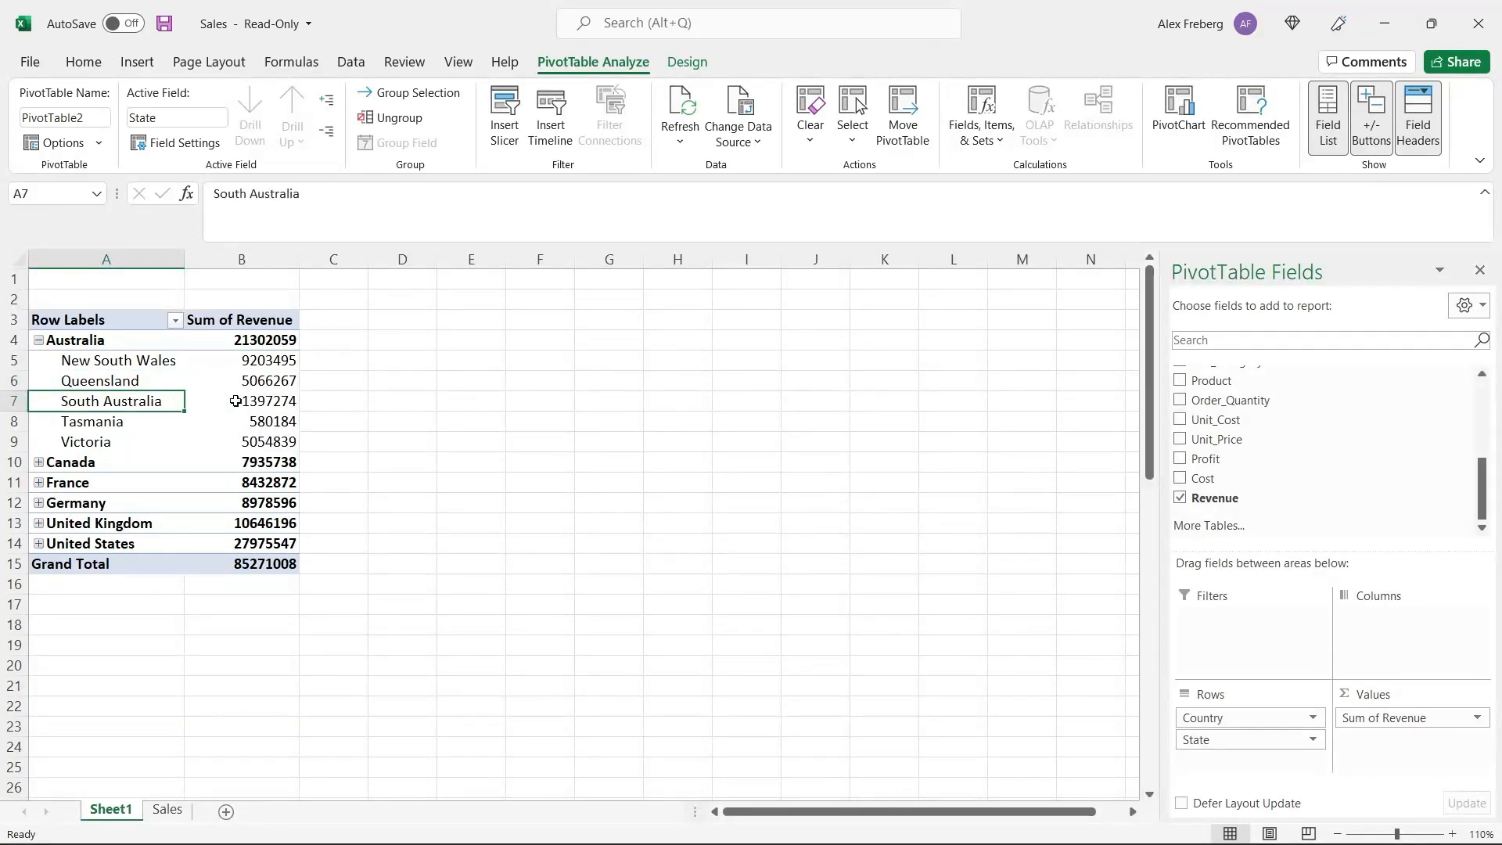
pyautogui.click(38, 340)
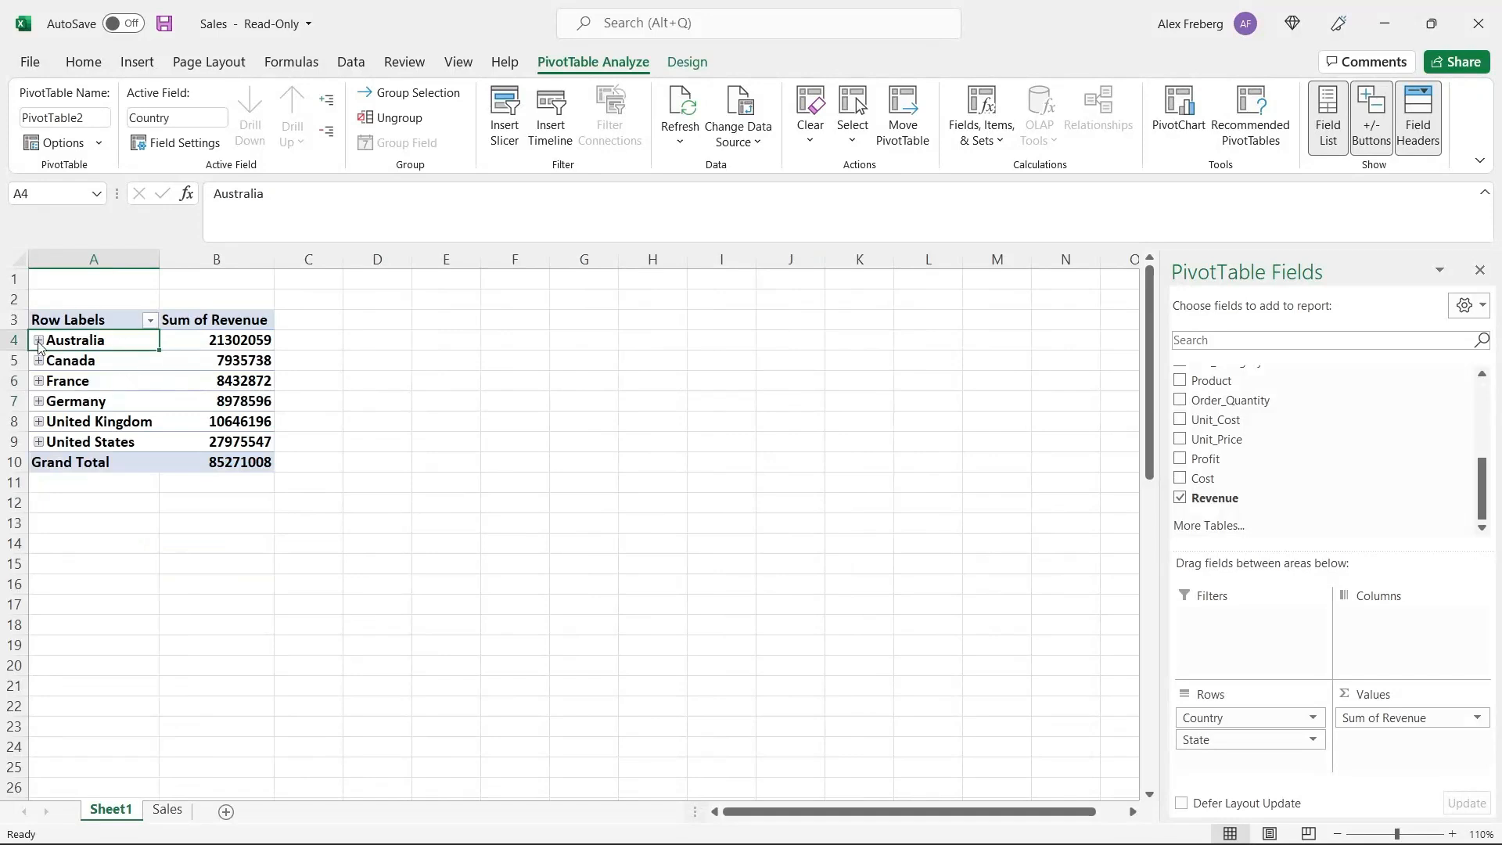
# Reopen Australia's state breakdown, go through its states from New South Wales to Victoria, and collapse it.
pyautogui.click(39, 340)
pyautogui.click(88, 361)
pyautogui.click(95, 380)
pyautogui.click(108, 401)
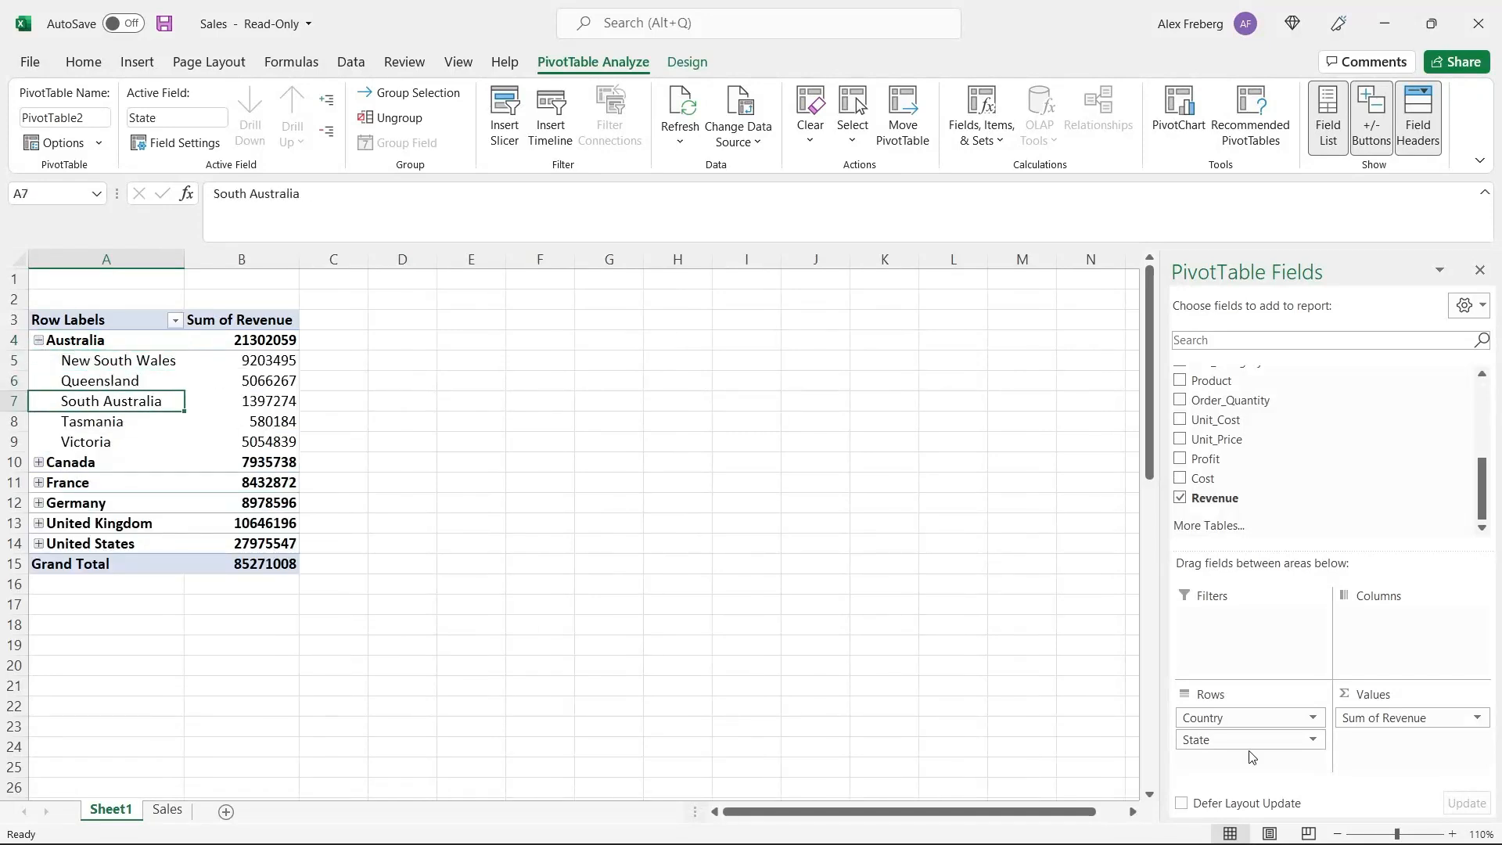
pyautogui.click(140, 421)
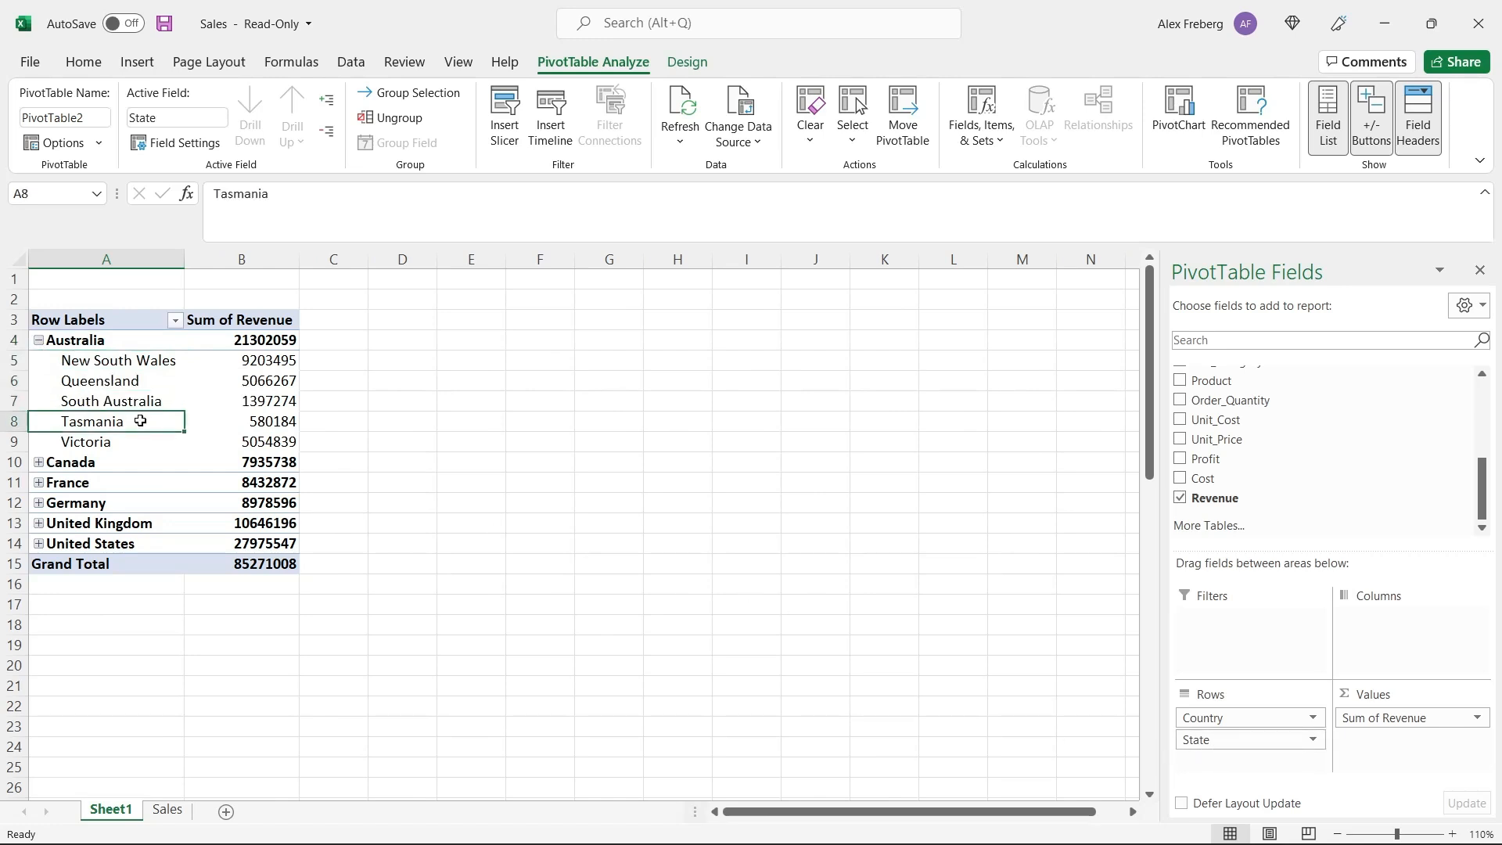
pyautogui.click(127, 441)
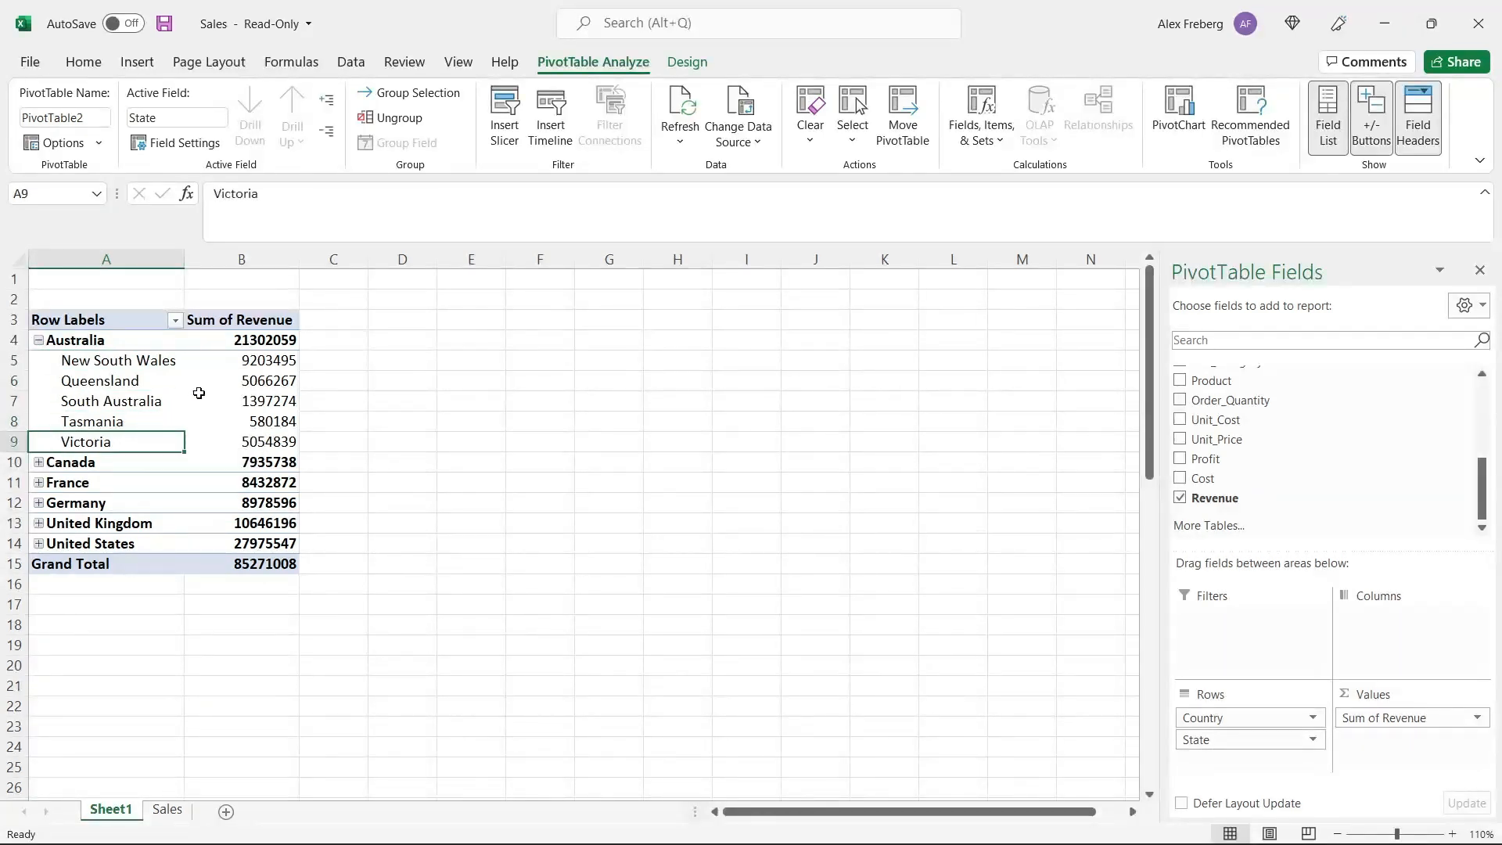
pyautogui.click(39, 342)
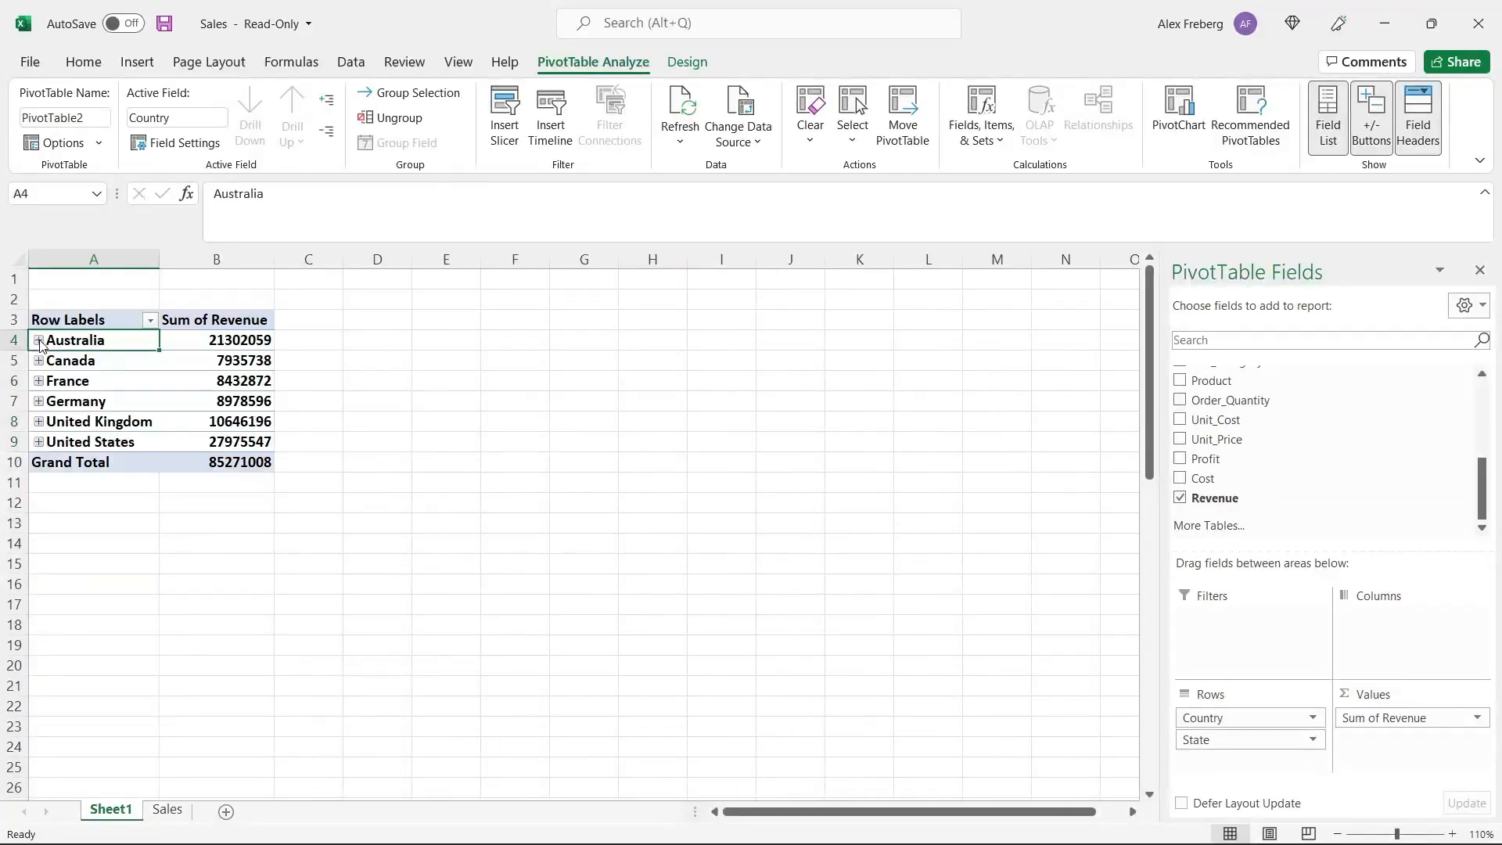
# Expand Canada and France to examine their revenue by state, and collapse both countries again.
pyautogui.click(38, 360)
pyautogui.click(38, 443)
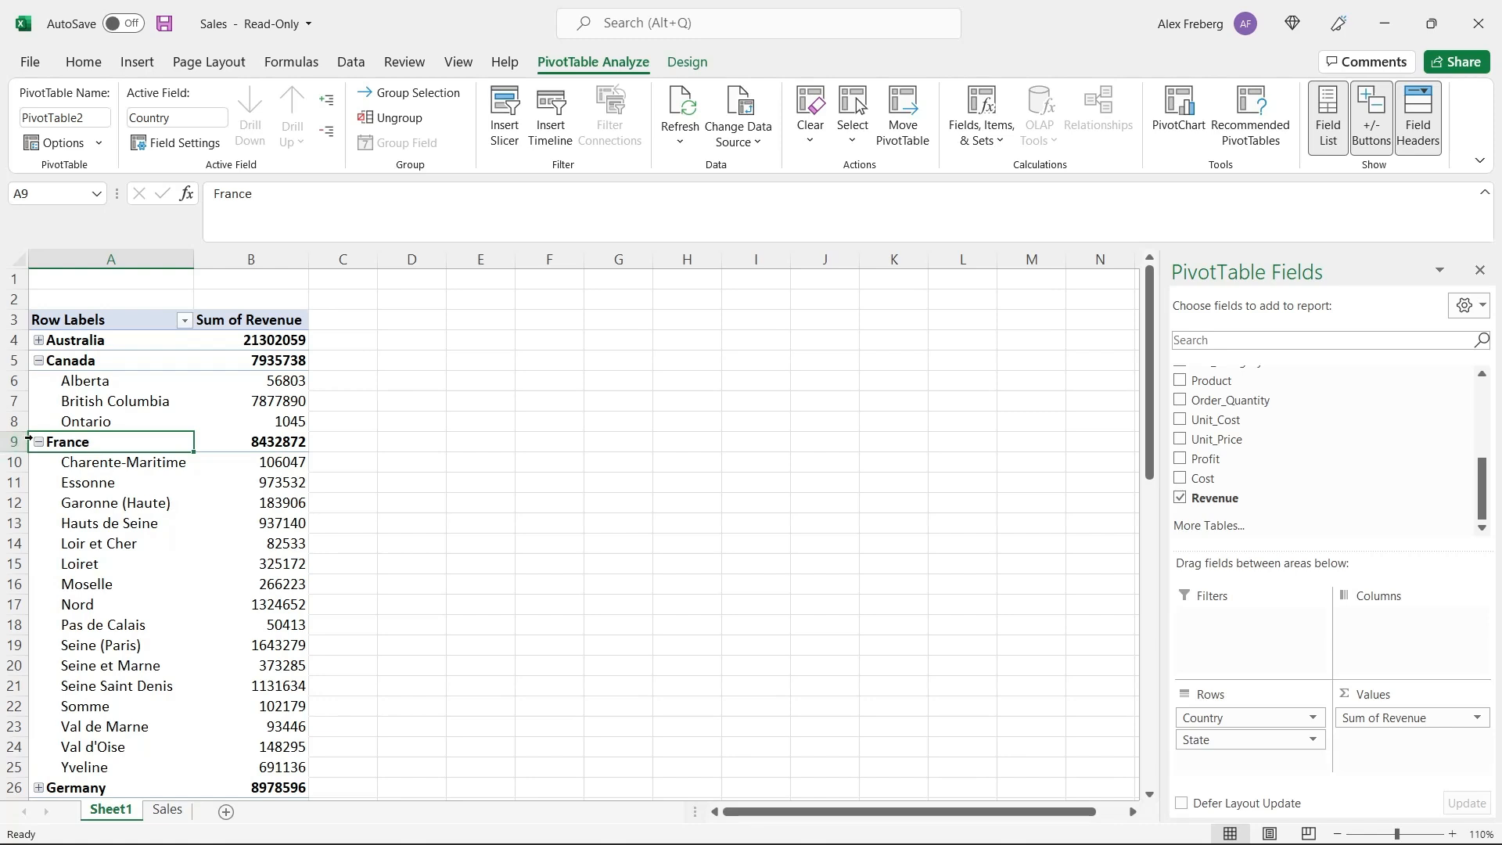
pyautogui.click(39, 442)
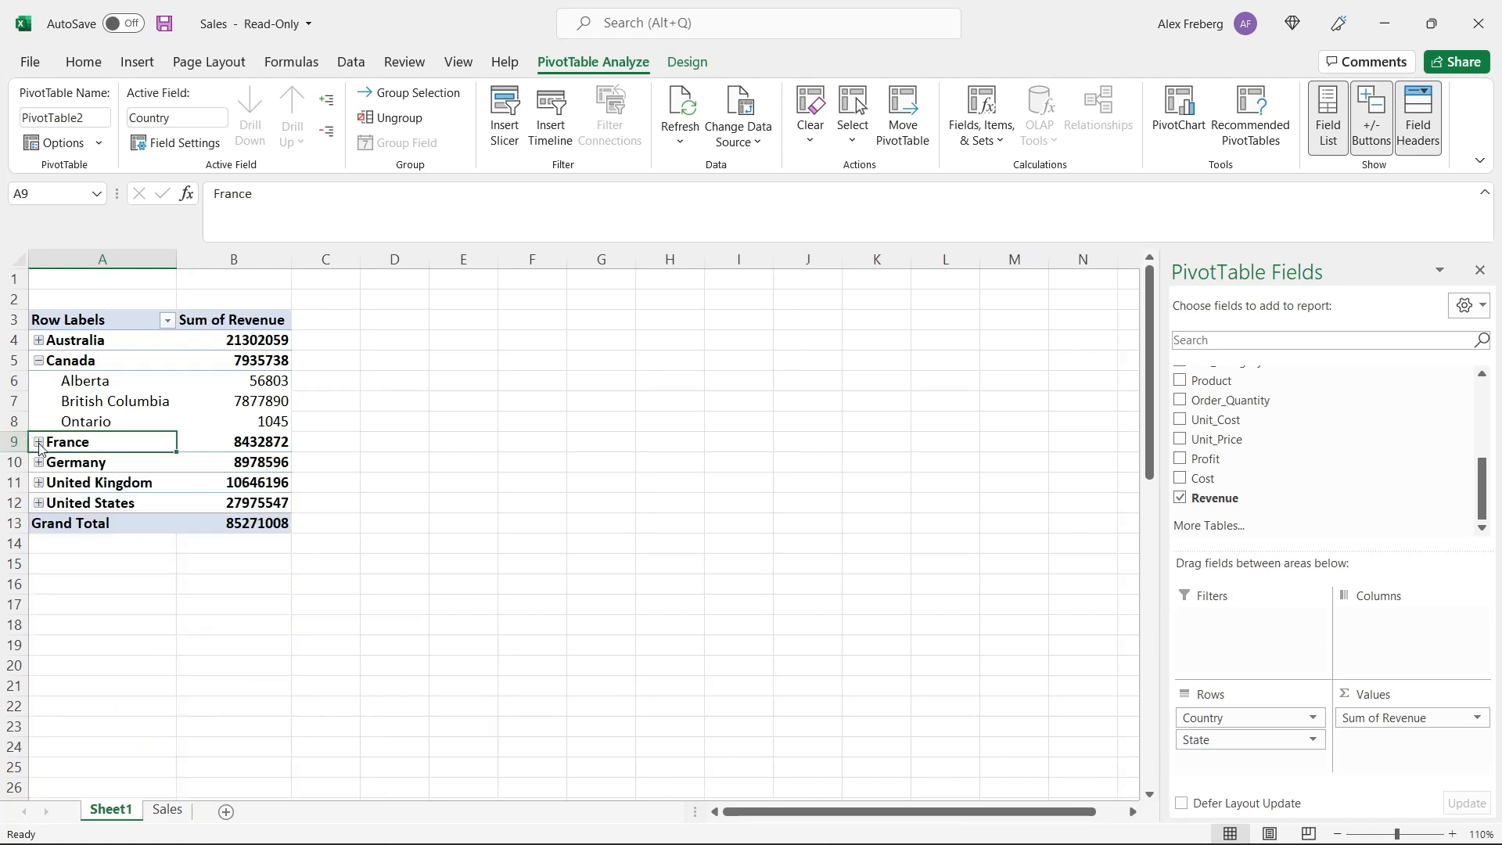
pyautogui.click(38, 361)
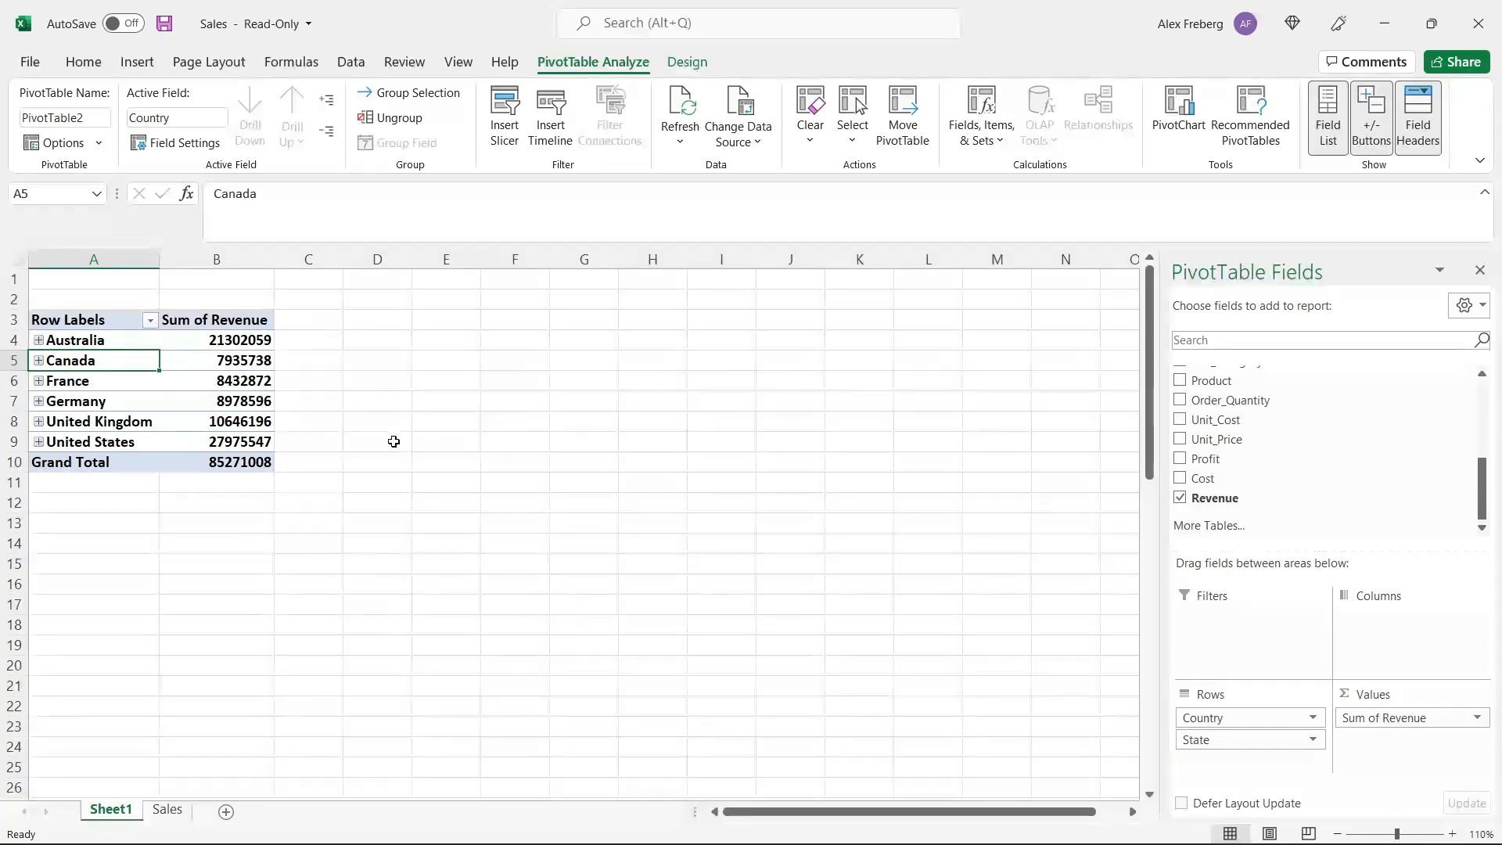
# Format the Sum of Revenue figures, including the grand total, as Currency without decimal places.
pyautogui.moveTo(240, 339); pyautogui.dragTo(242, 462)
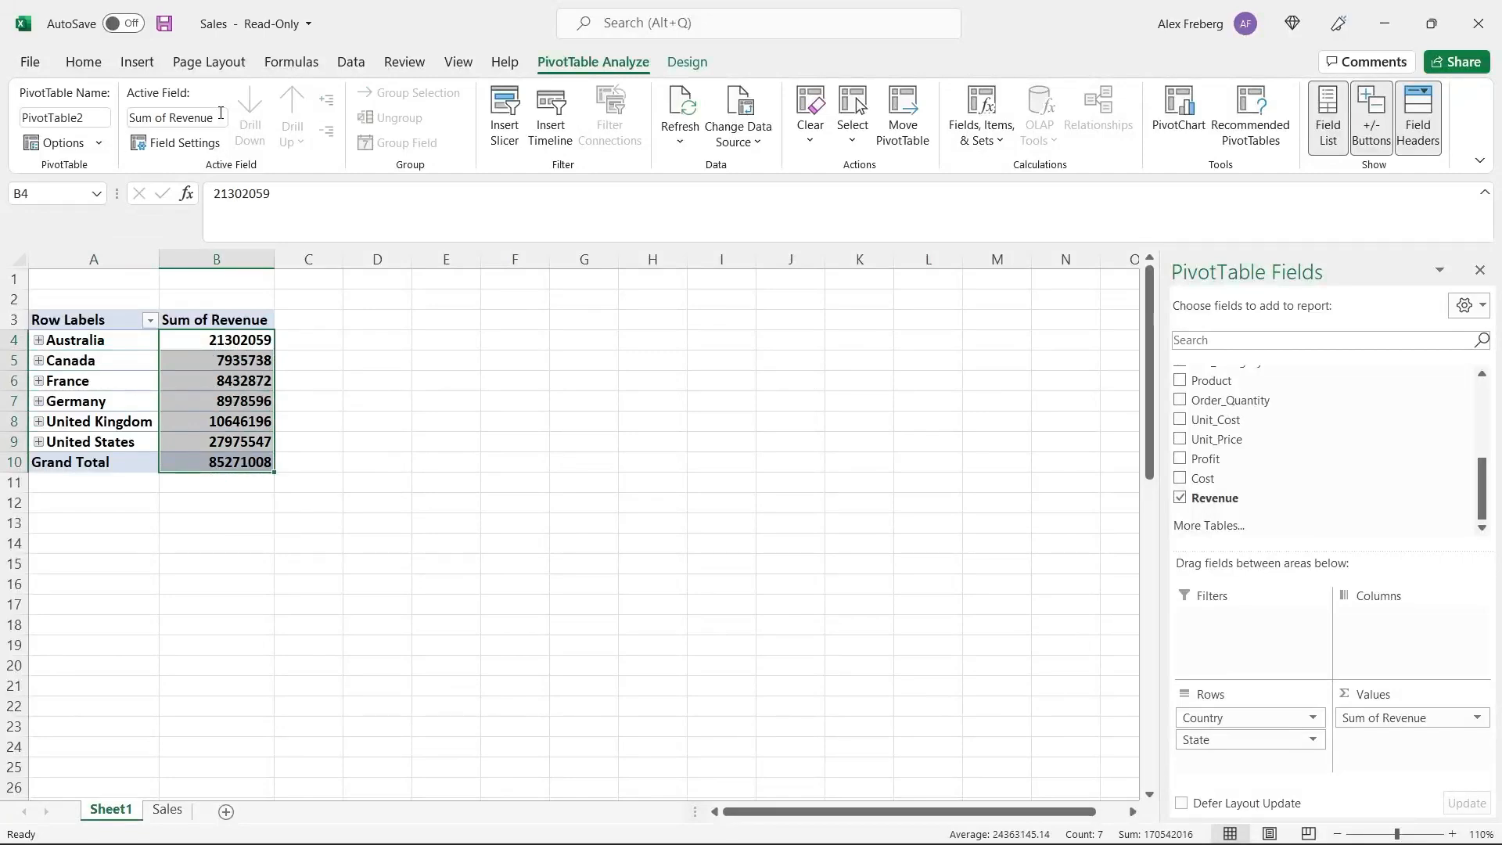
pyautogui.click(83, 61)
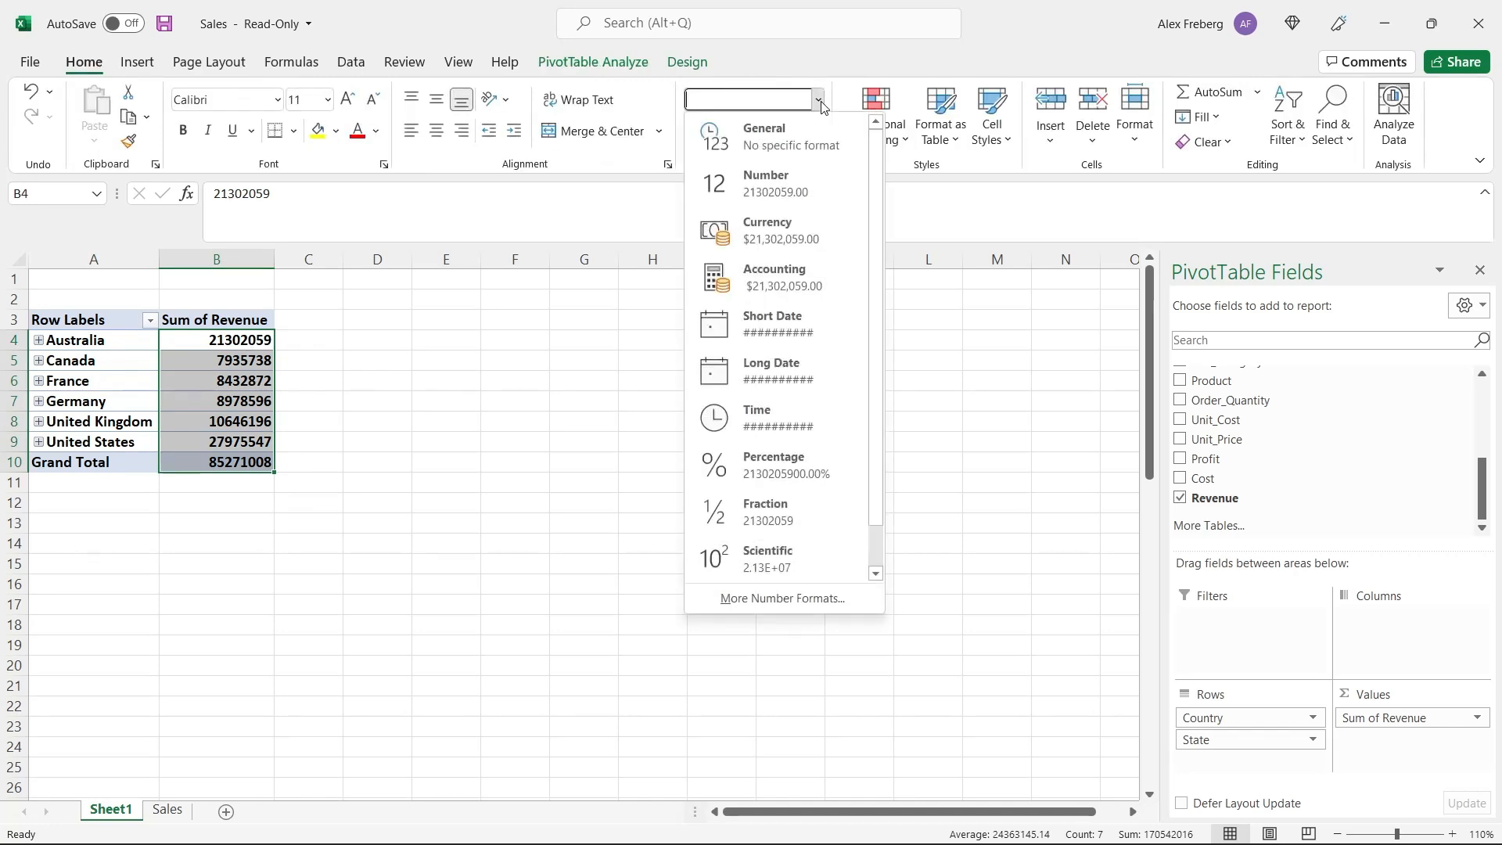
pyautogui.click(803, 233)
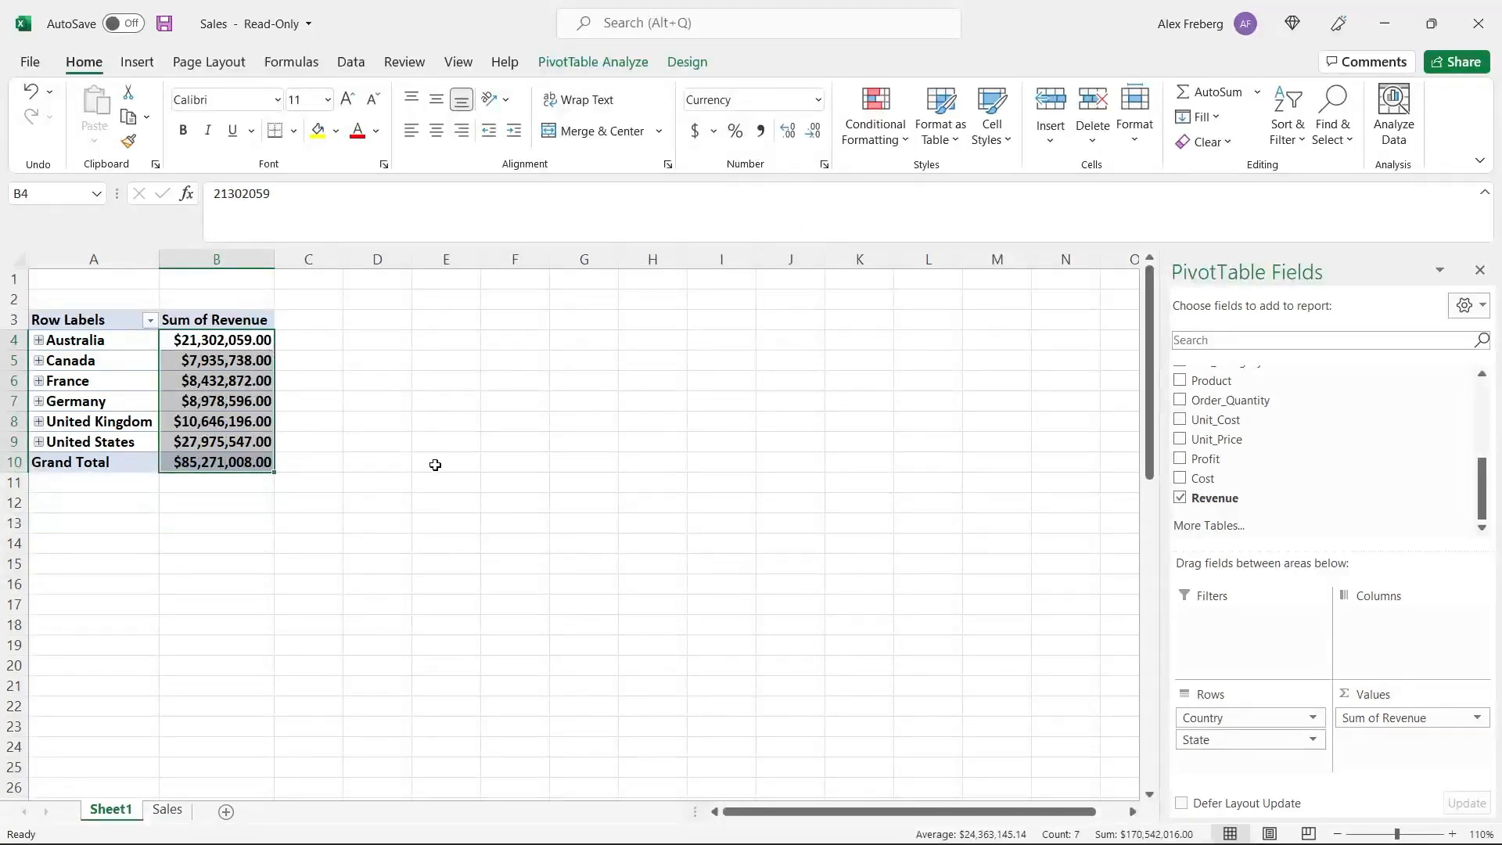
pyautogui.click(813, 134)
pyautogui.click(814, 134)
pyautogui.click(331, 406)
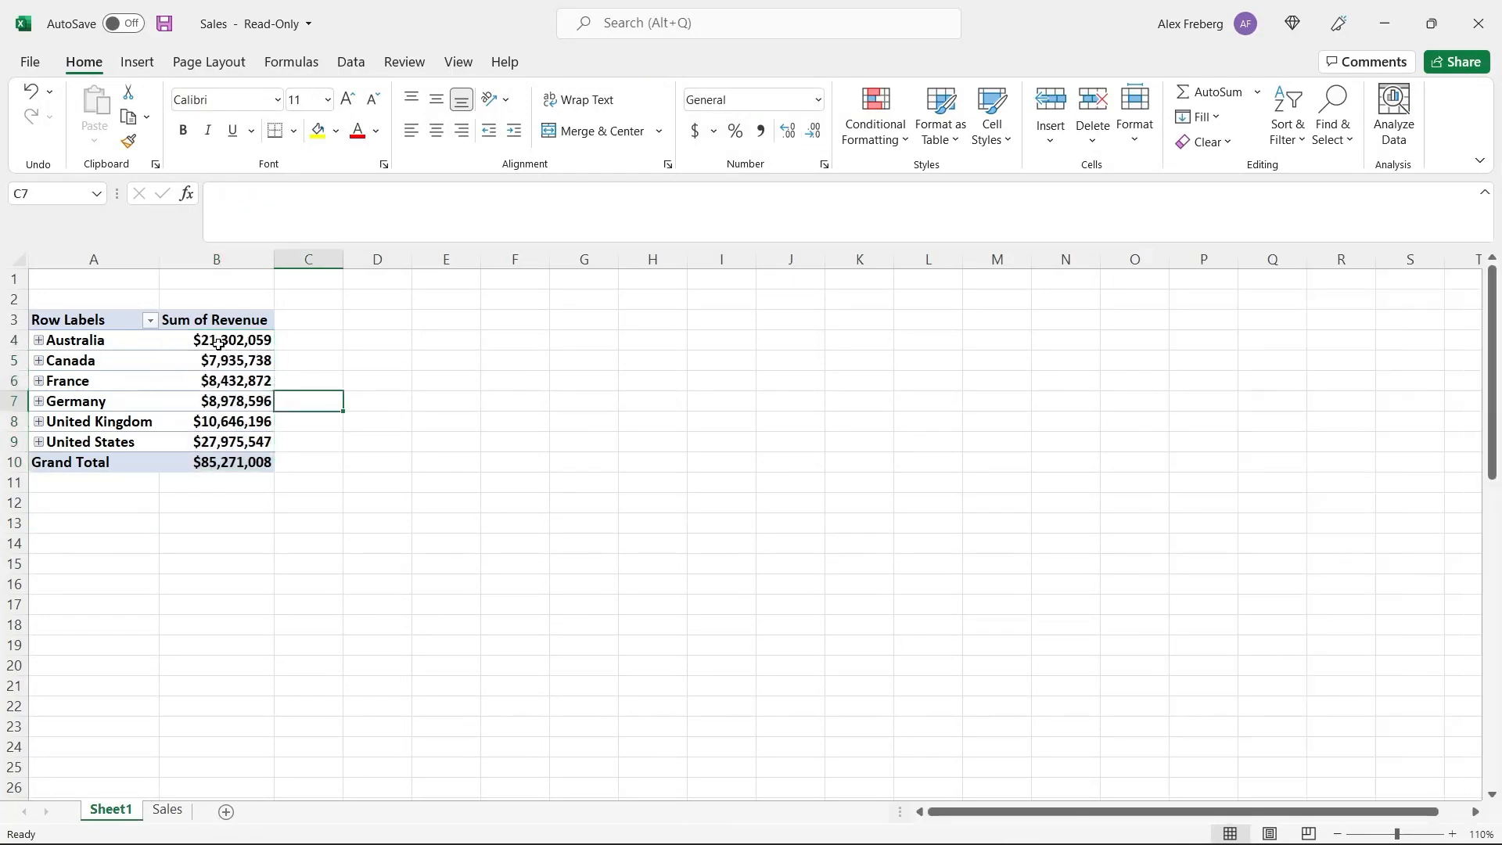
# View the available accounting currency symbols for Canada's revenue cell and close the list without choosing one.
pyautogui.click(245, 361)
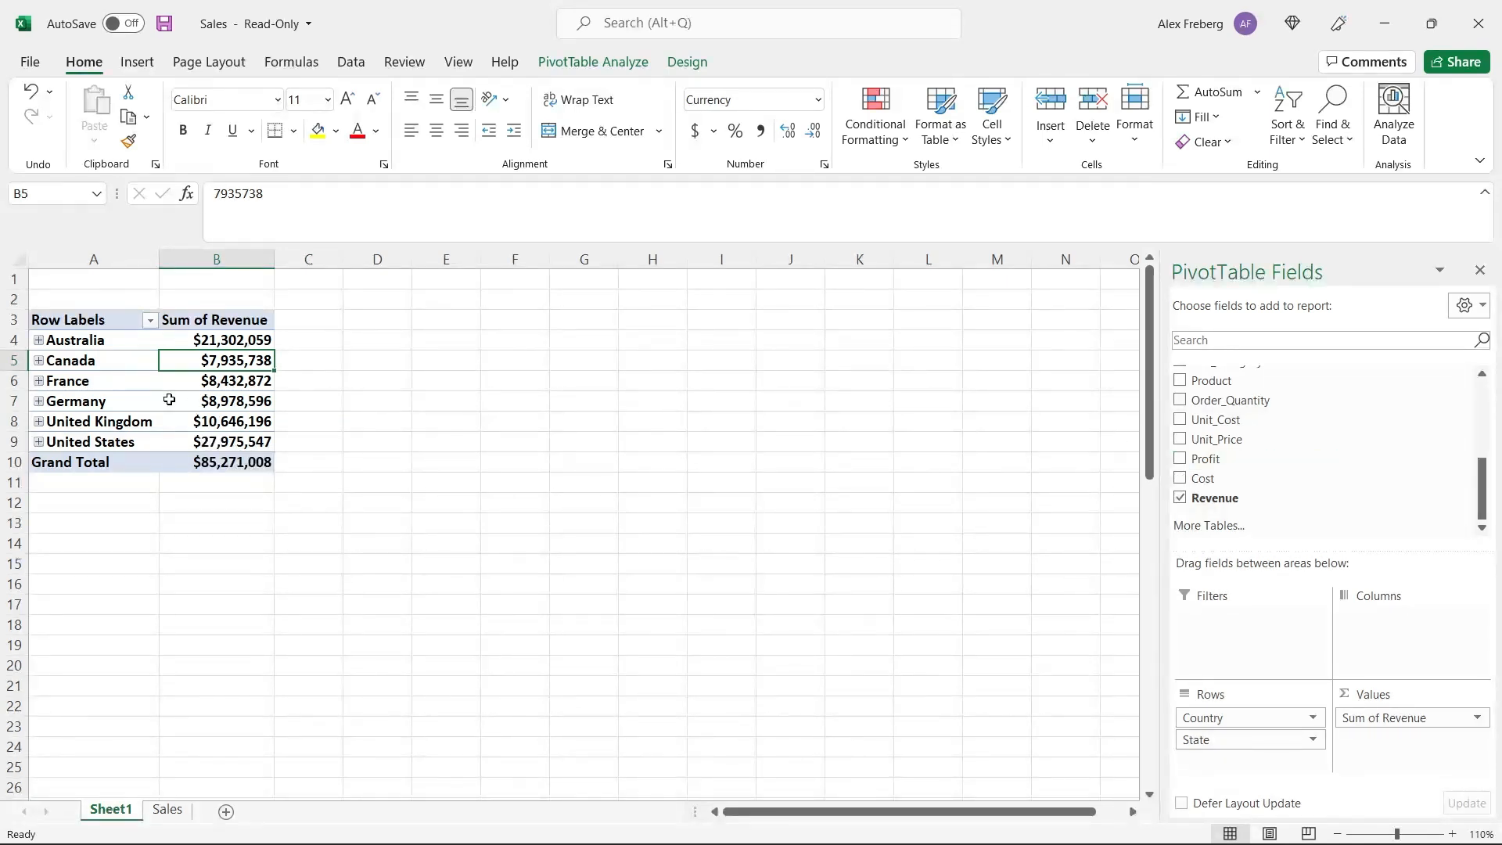
pyautogui.click(712, 132)
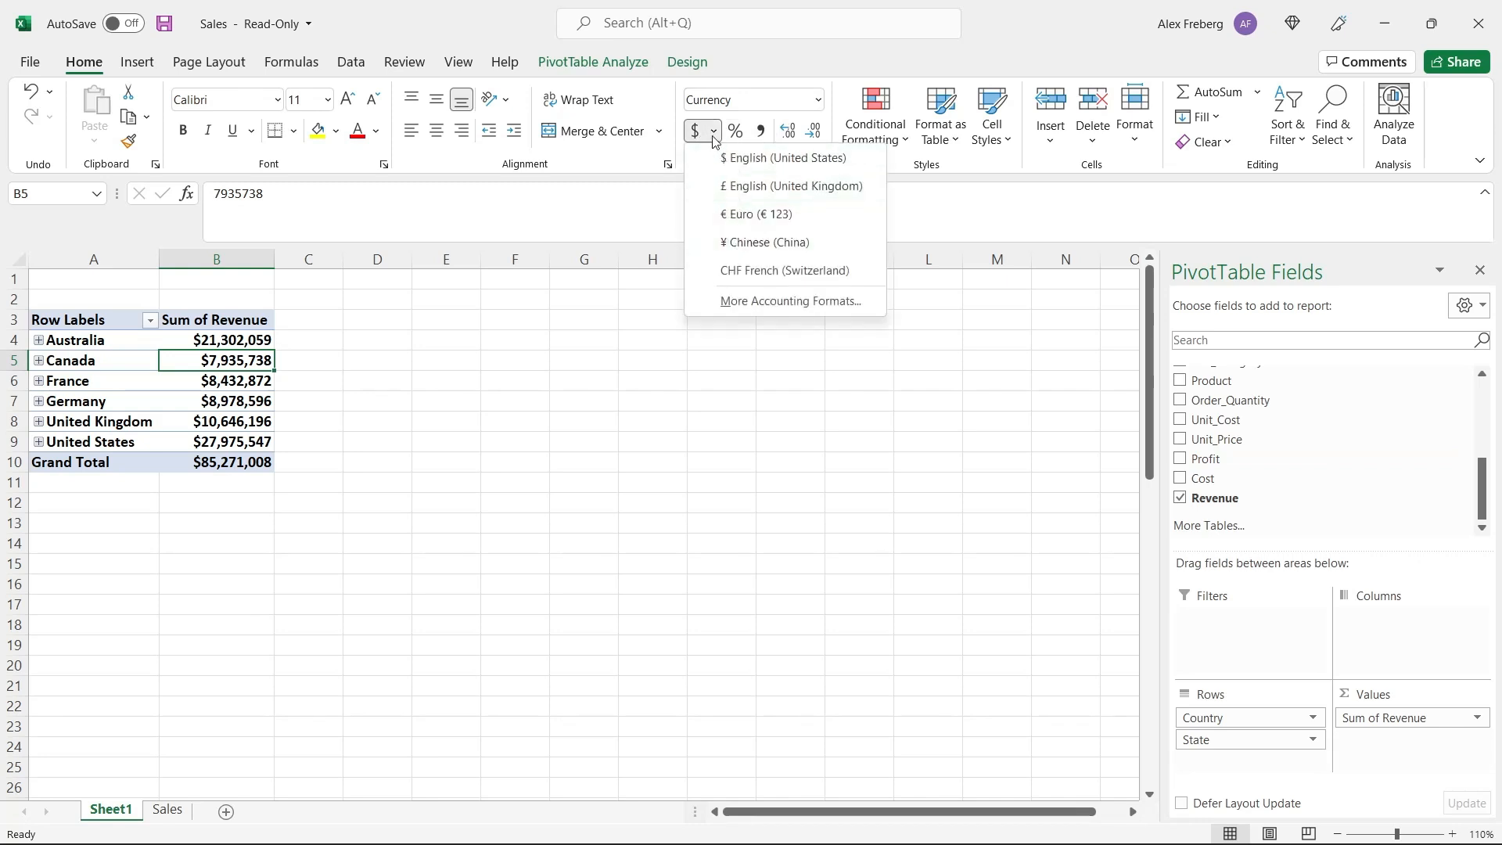
pyautogui.click(713, 136)
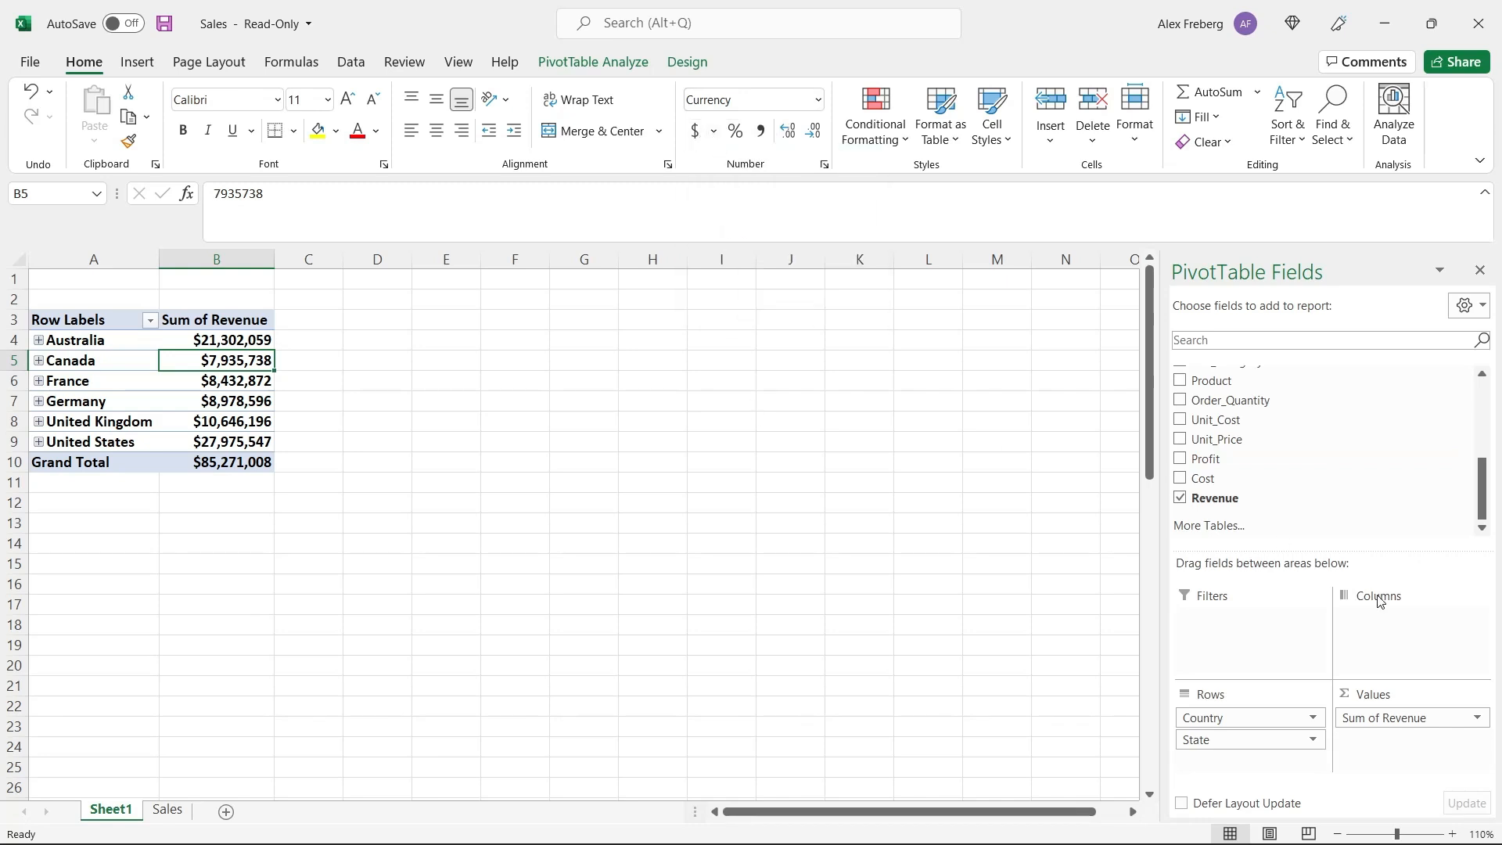
# Give the Sum of Revenue value field the custom name Revenue Per Country and look through its summary calculation types.
pyautogui.click(1480, 718)
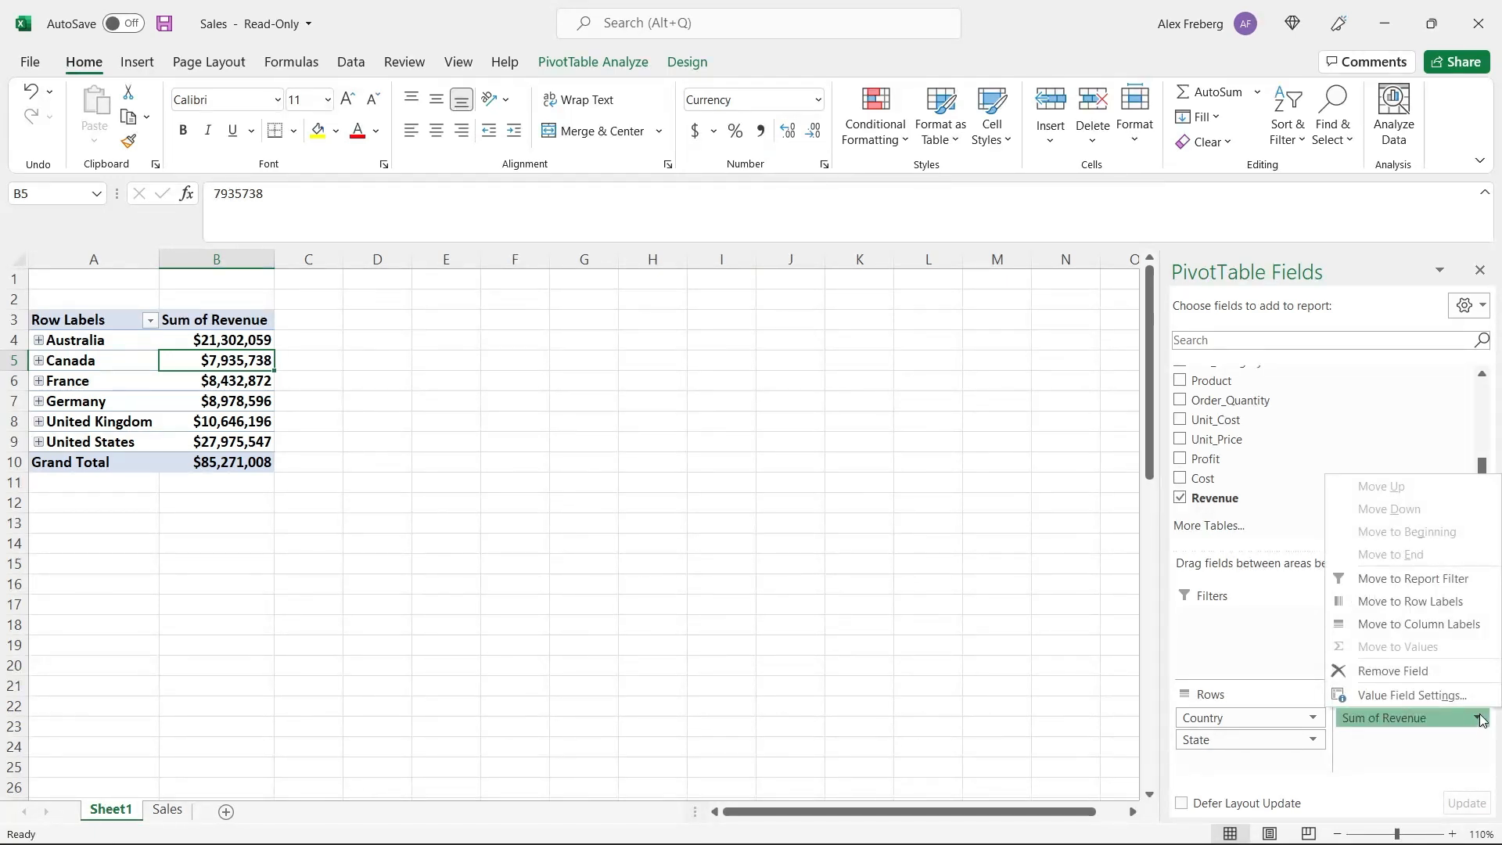
pyautogui.click(1453, 699)
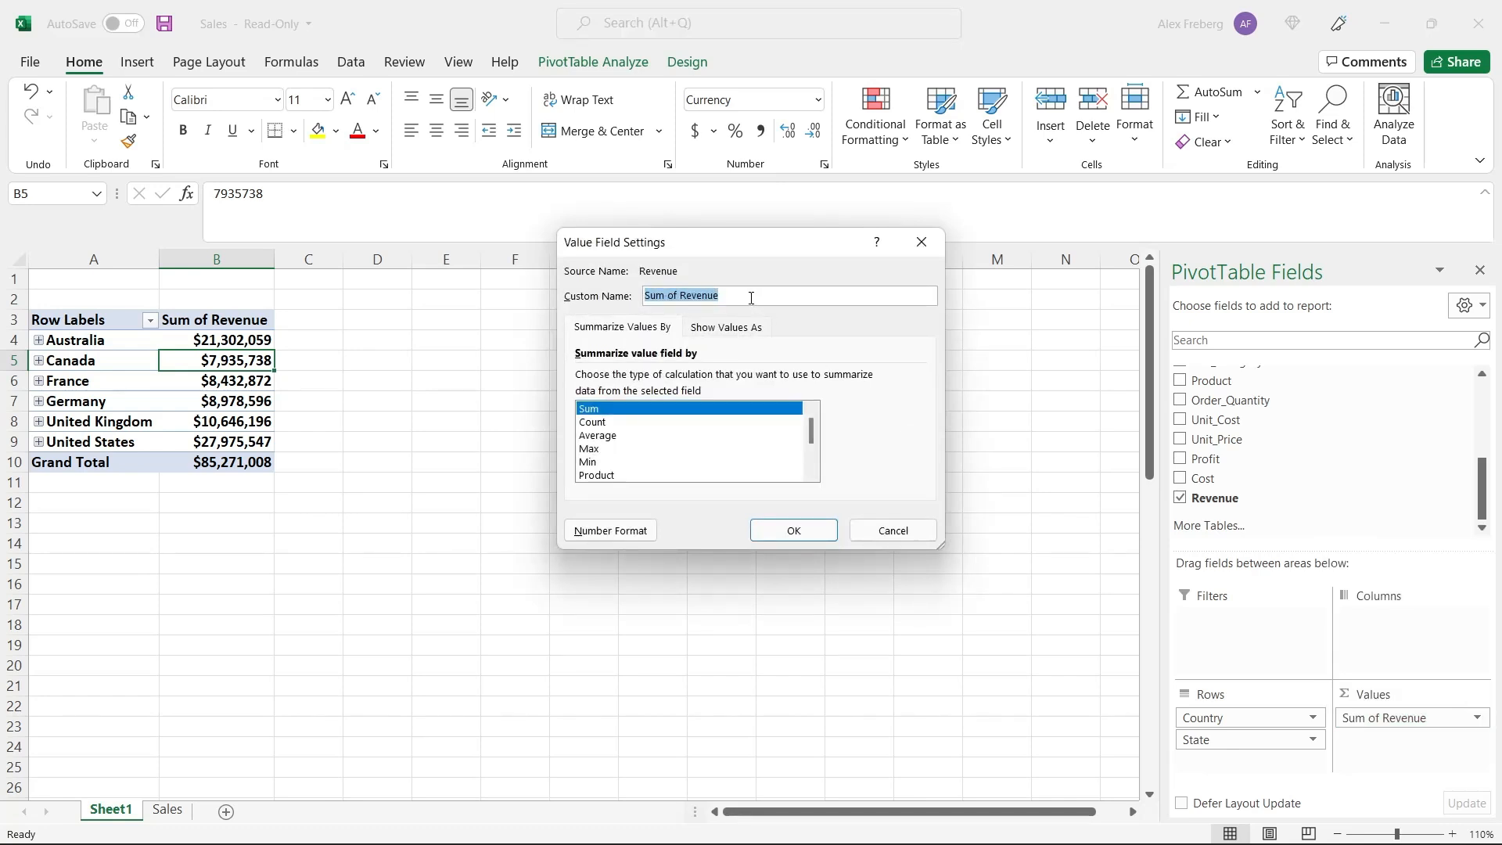
pyautogui.write('Revnue')
pyautogui.press('BackSpace')
pyautogui.press('BackSpace')
pyautogui.press('BackSpace')
pyautogui.press('BackSpace')
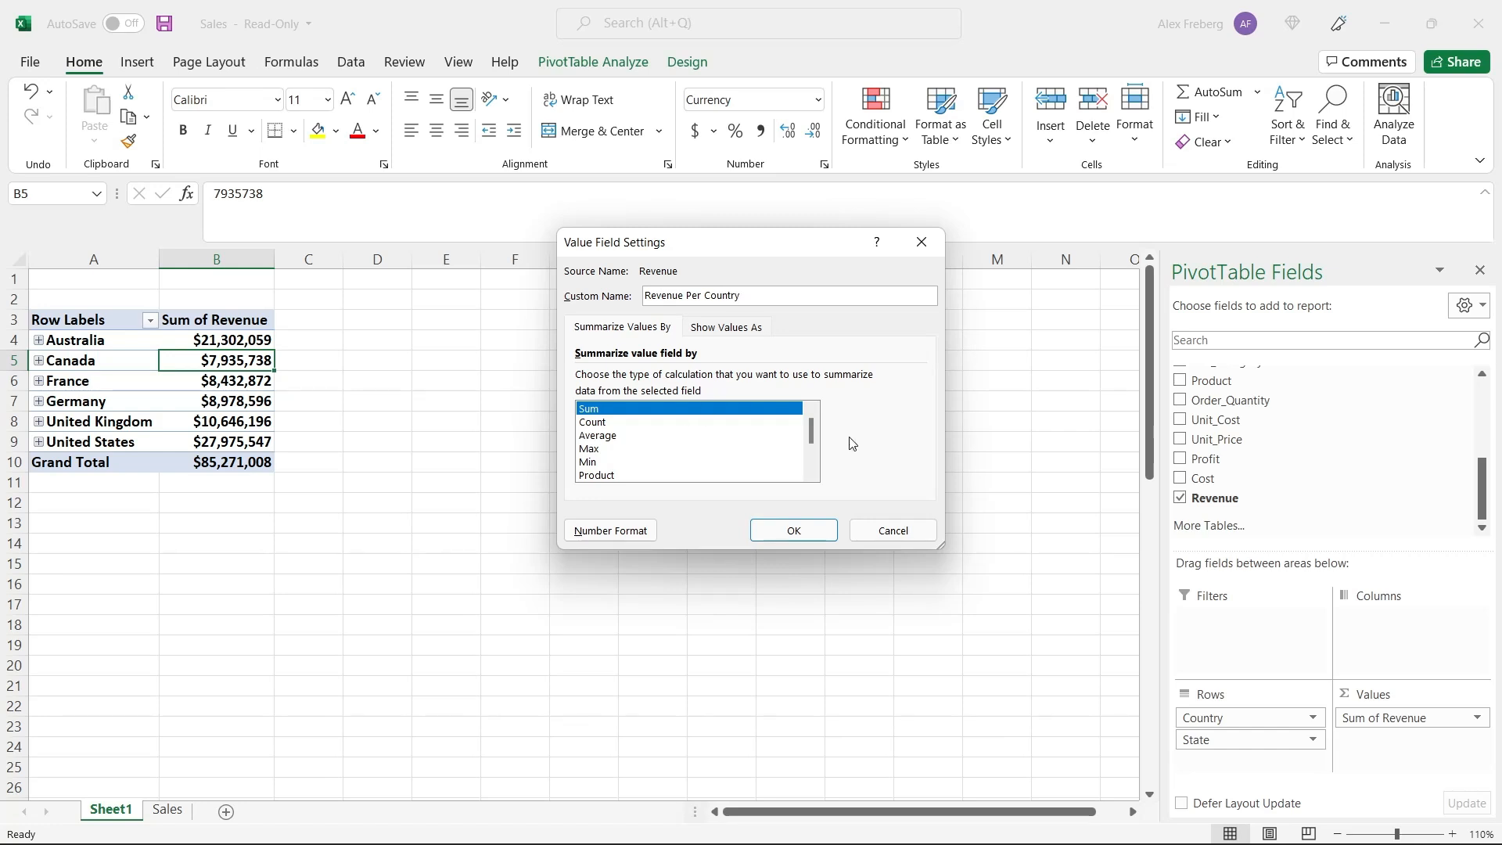
pyautogui.moveTo(812, 433)
pyautogui.mouseDown()
pyautogui.moveTo(814, 454)
pyautogui.moveTo(814, 415)
pyautogui.moveTo(814, 456)
pyautogui.moveTo(814, 414)
pyautogui.mouseUp()
pyautogui.moveTo(813, 430)
pyautogui.mouseDown()
pyautogui.moveTo(814, 462)
pyautogui.moveTo(819, 415)
pyautogui.mouseUp()
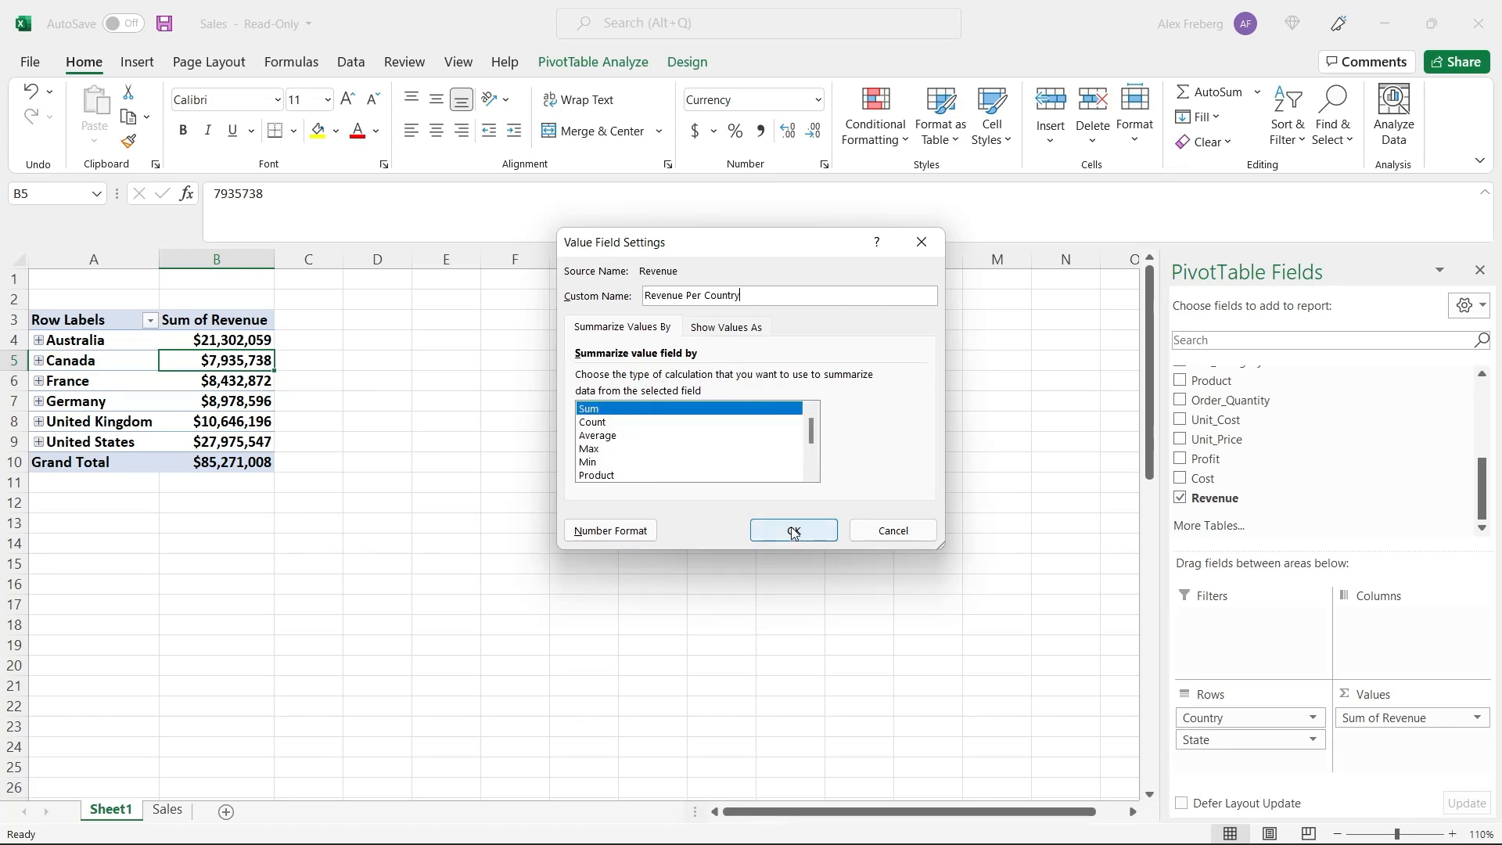
# Show the revenue values as % of Grand Total and apply the value field settings.
pyautogui.click(758, 327)
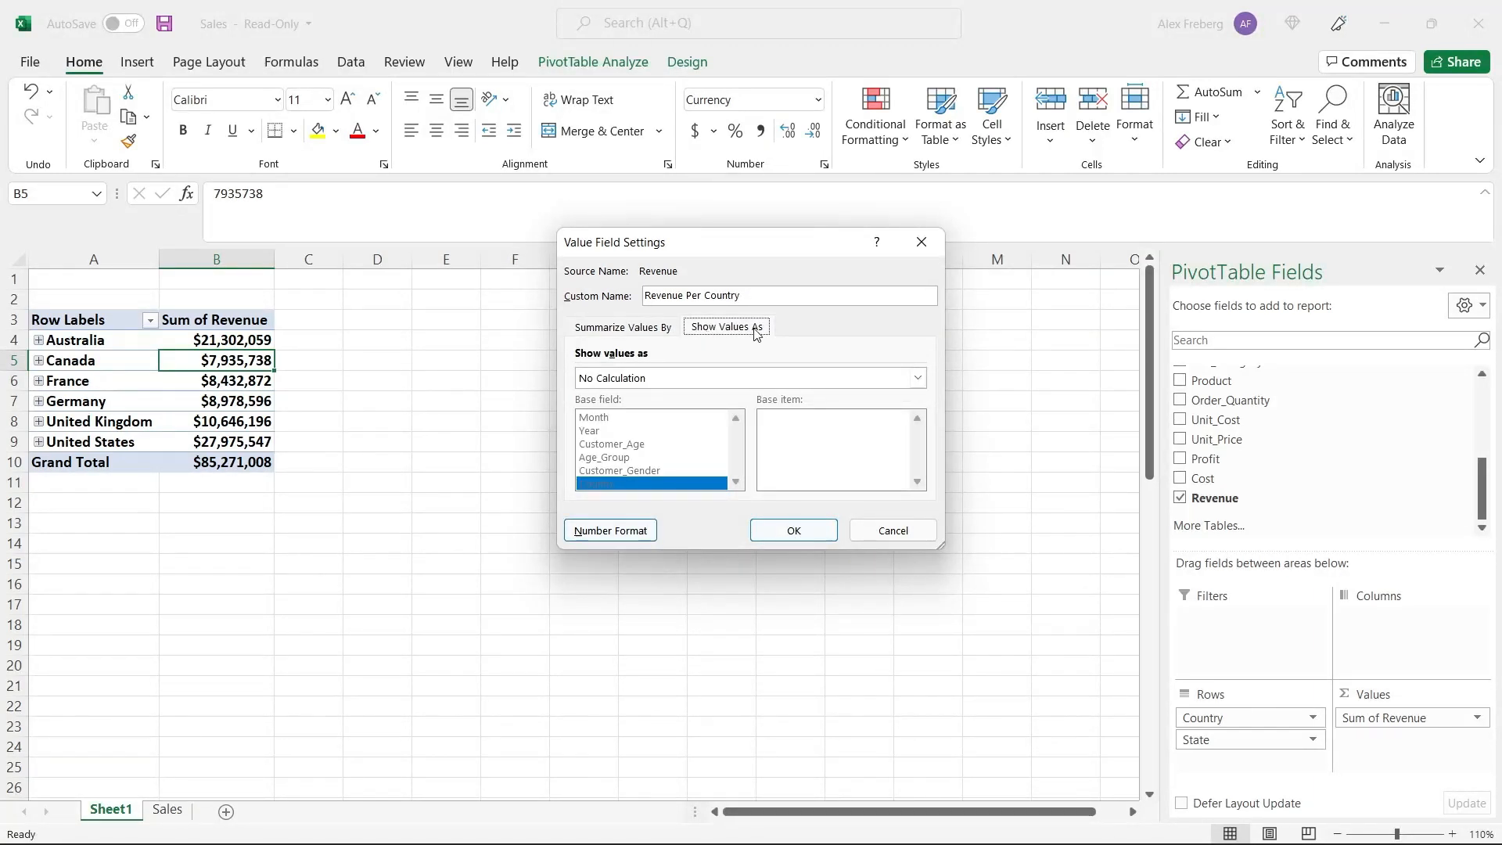
pyautogui.click(732, 380)
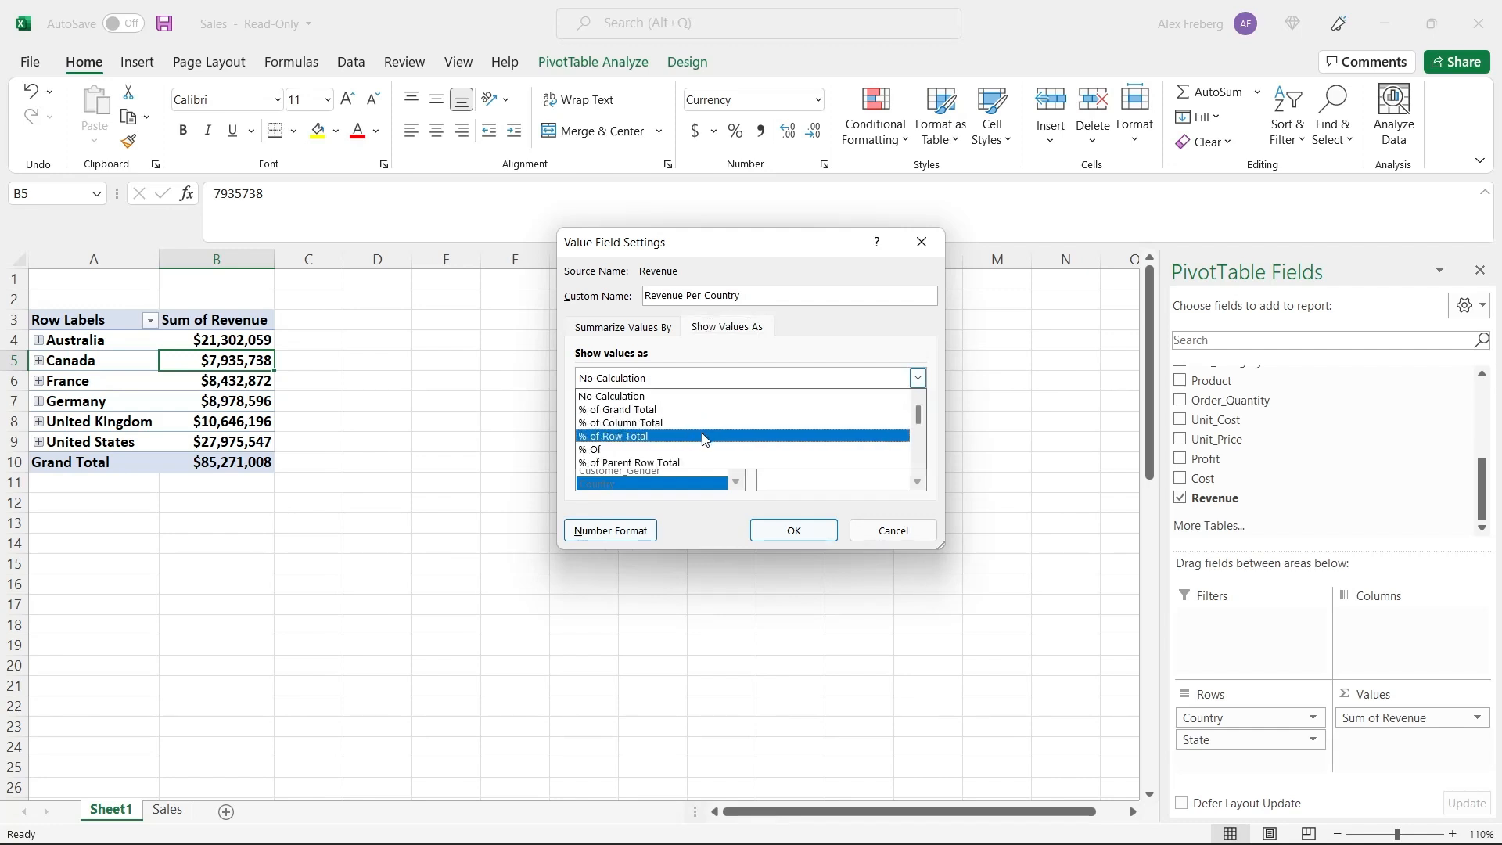
pyautogui.click(716, 410)
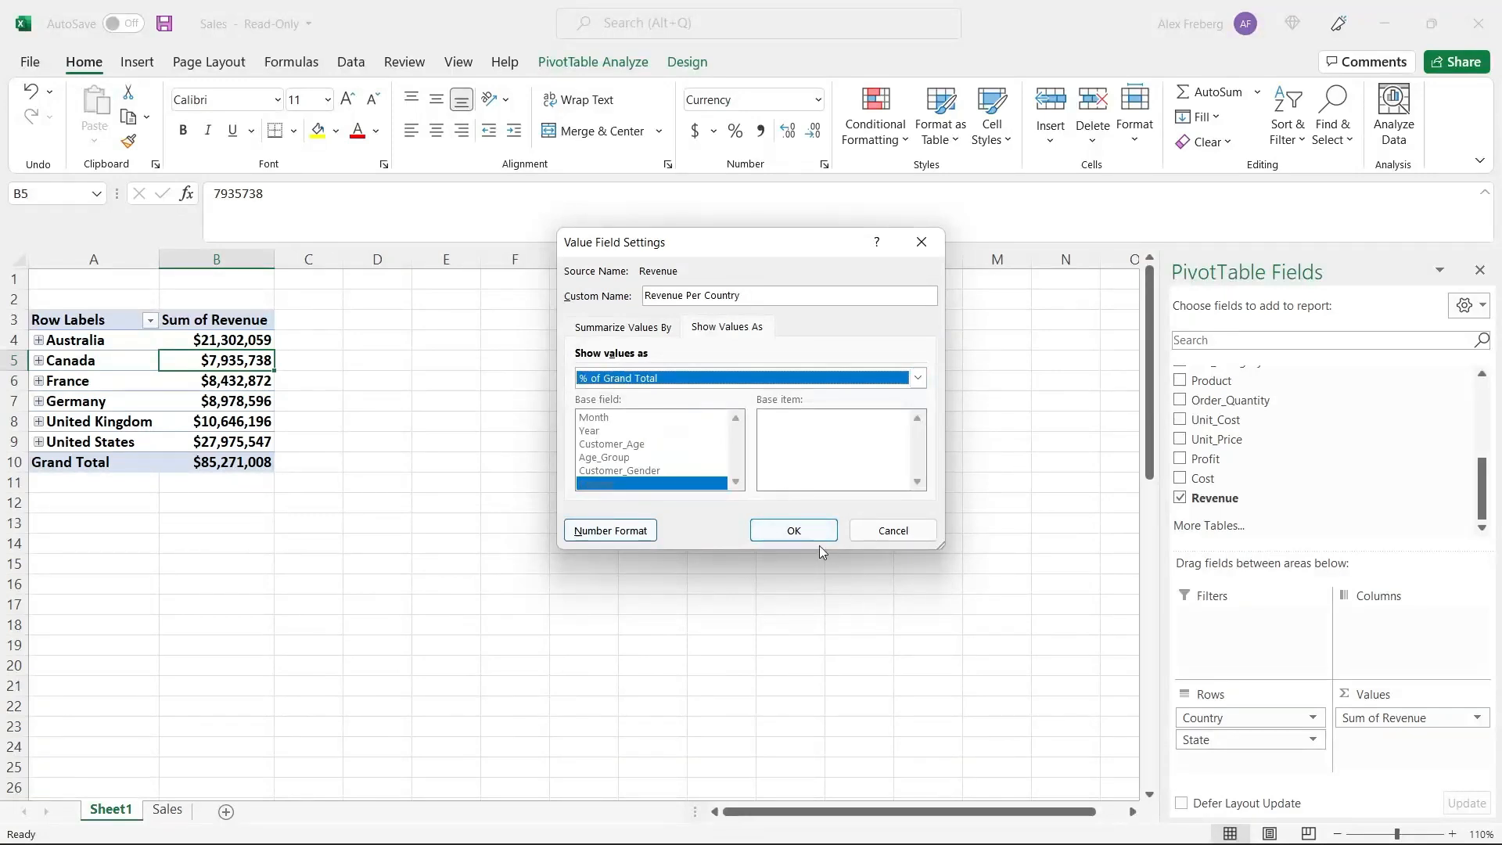
pyautogui.click(790, 535)
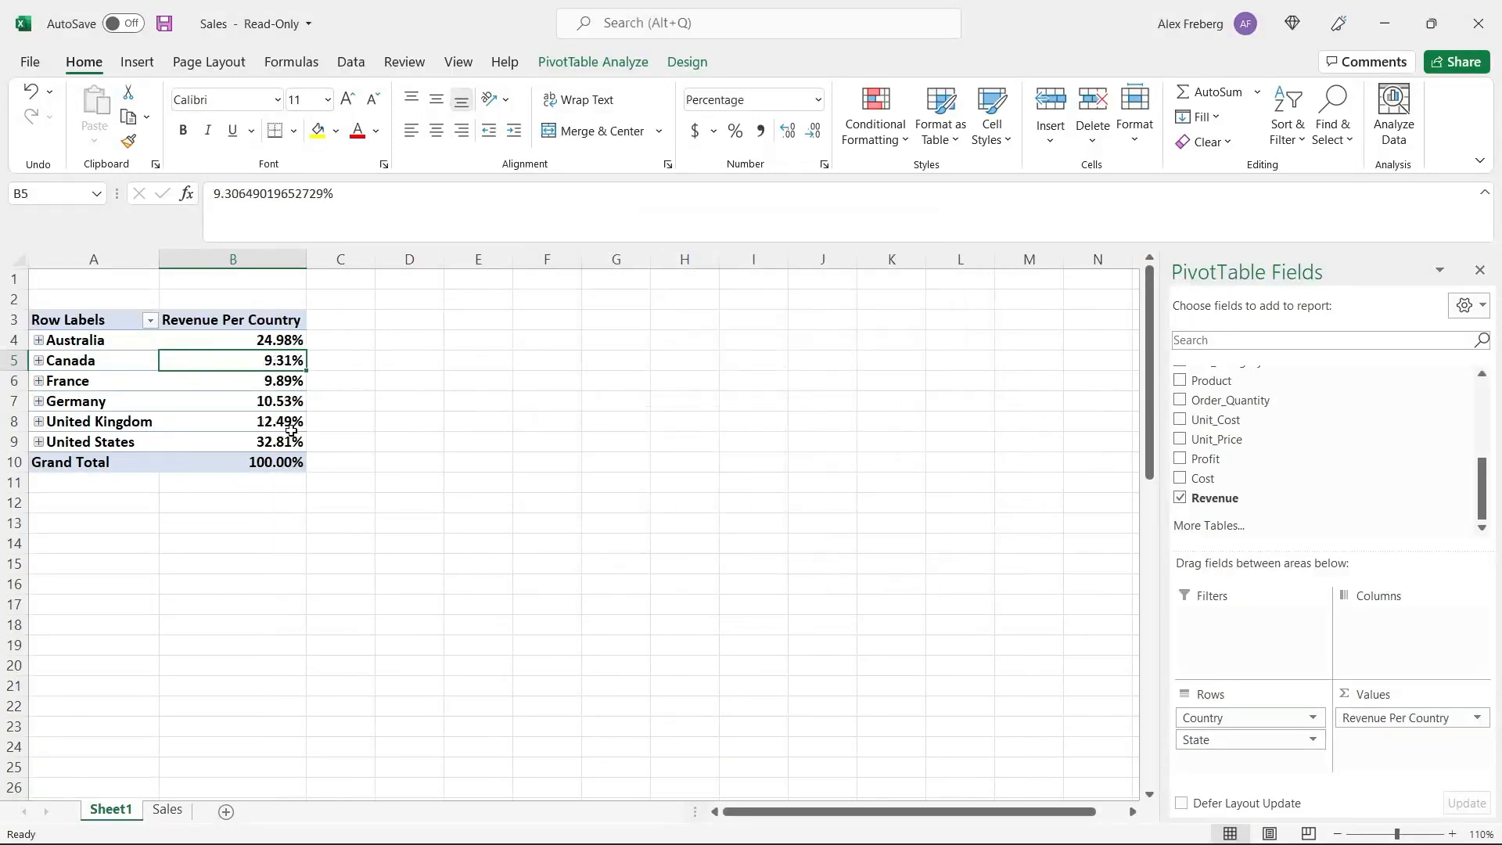
# Examine the revenue percentages of the countries, from the United States up to Australia.
pyautogui.click(218, 441)
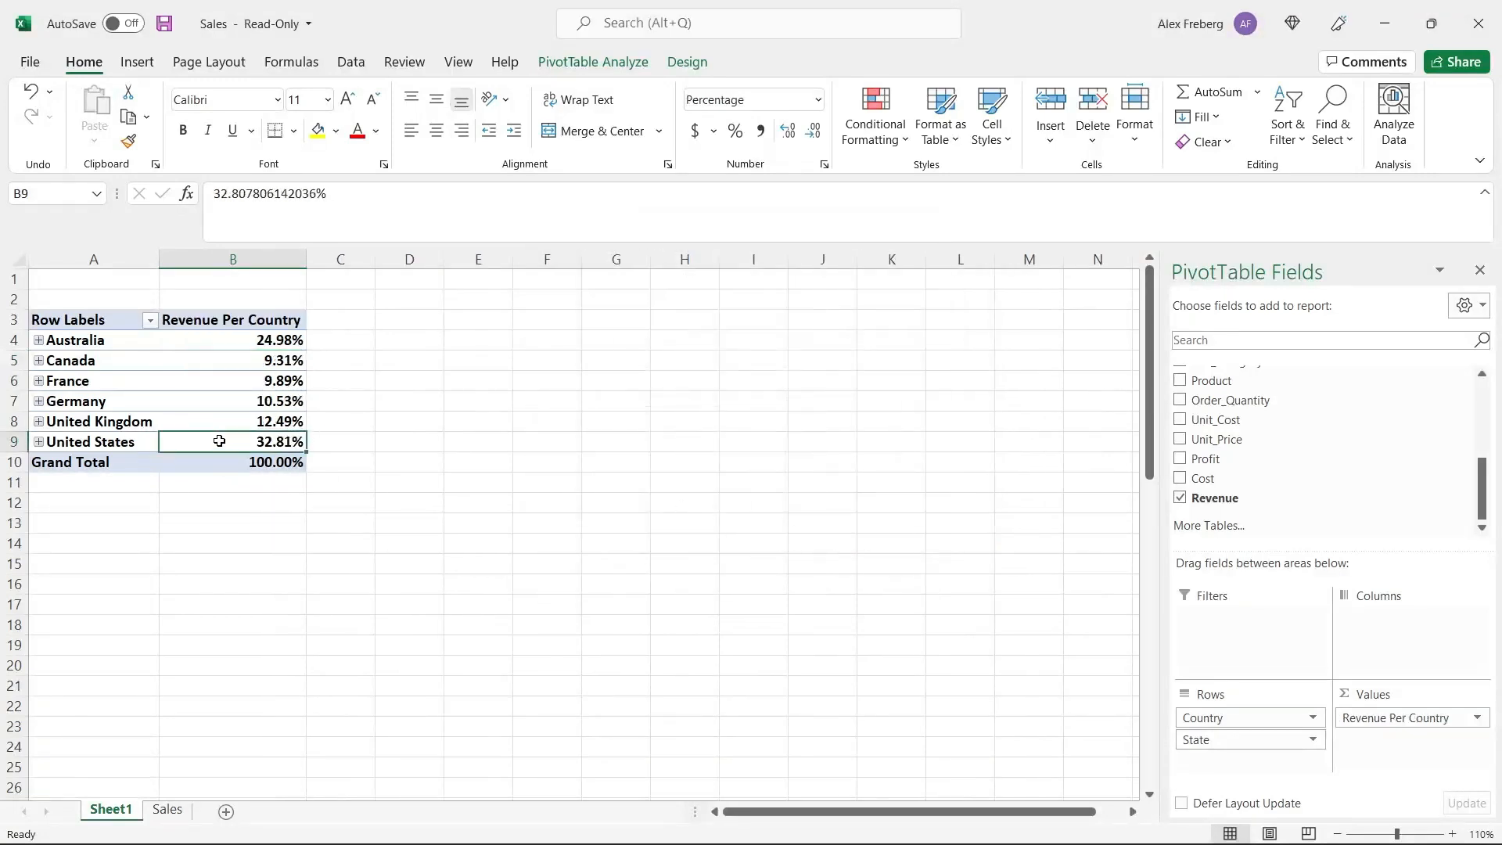
pyautogui.moveTo(224, 445)
pyautogui.moveTo(122, 442); pyautogui.dragTo(124, 342)
pyautogui.click(218, 337)
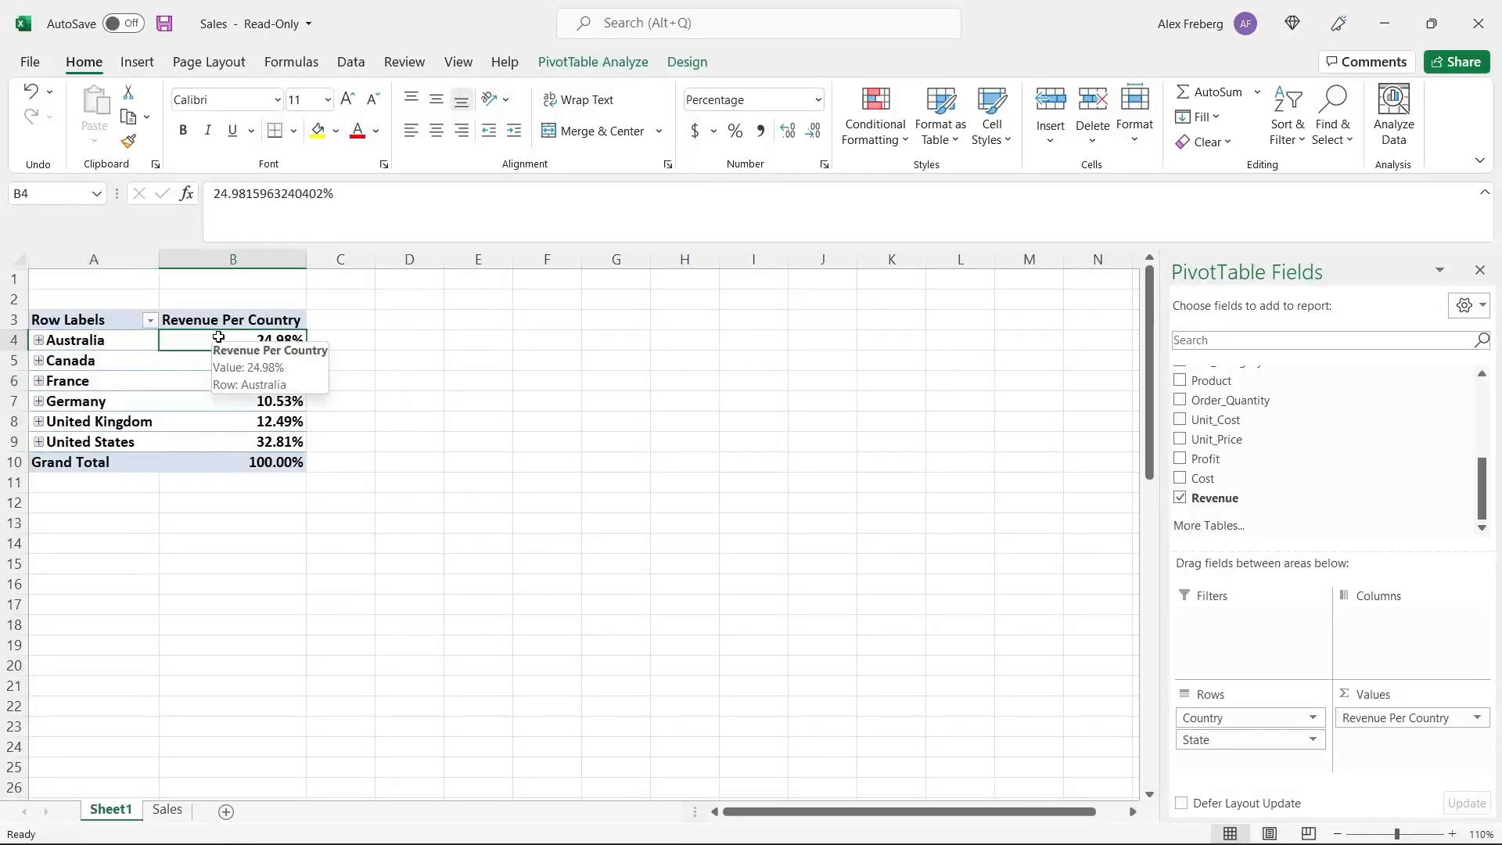
pyautogui.click(379, 435)
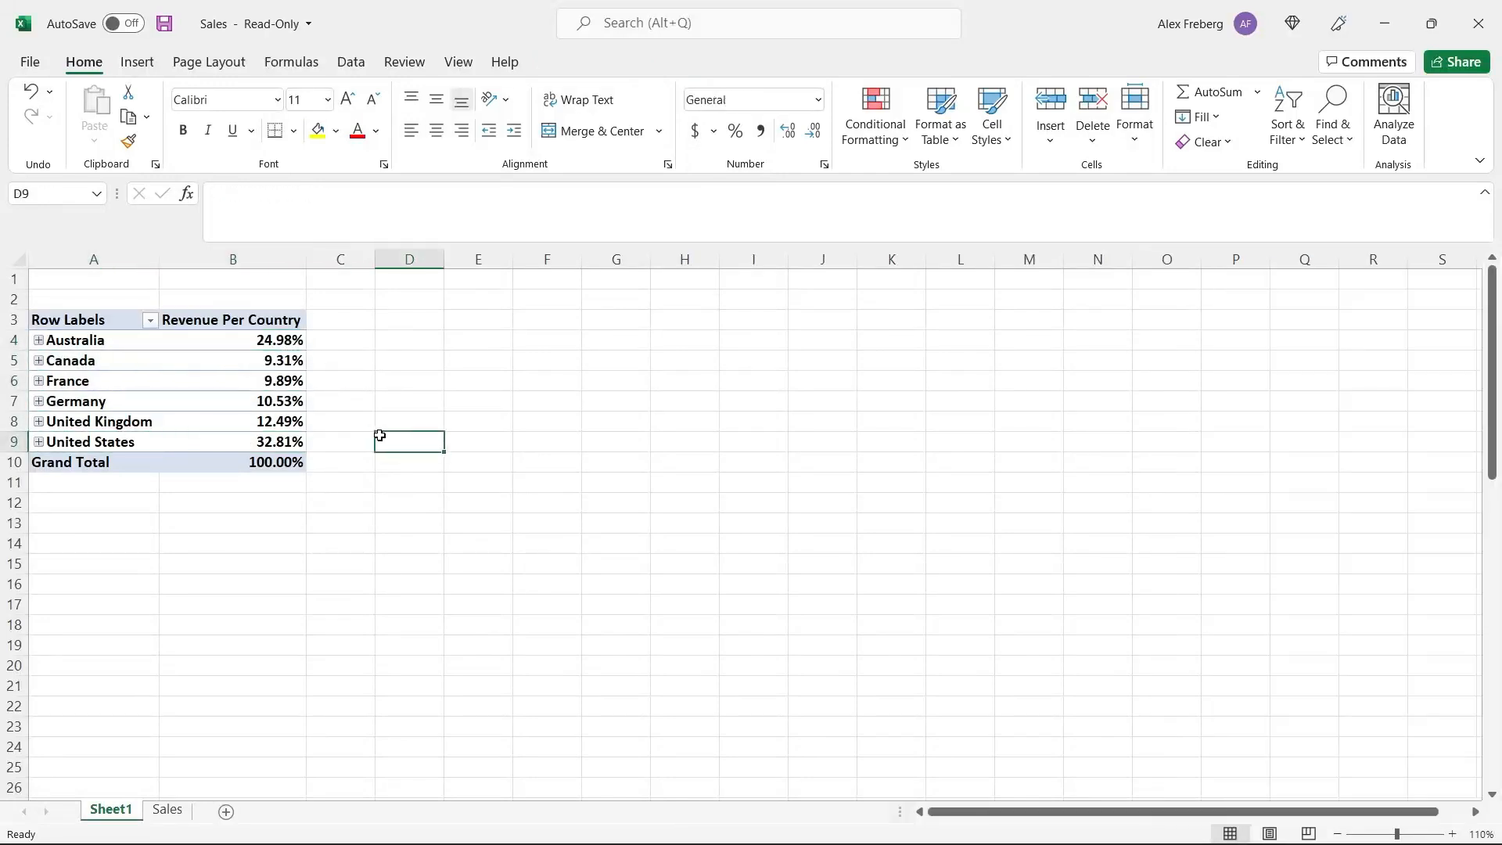
# Sort the countries by Revenue Per Country from largest to smallest.
pyautogui.click(244, 344)
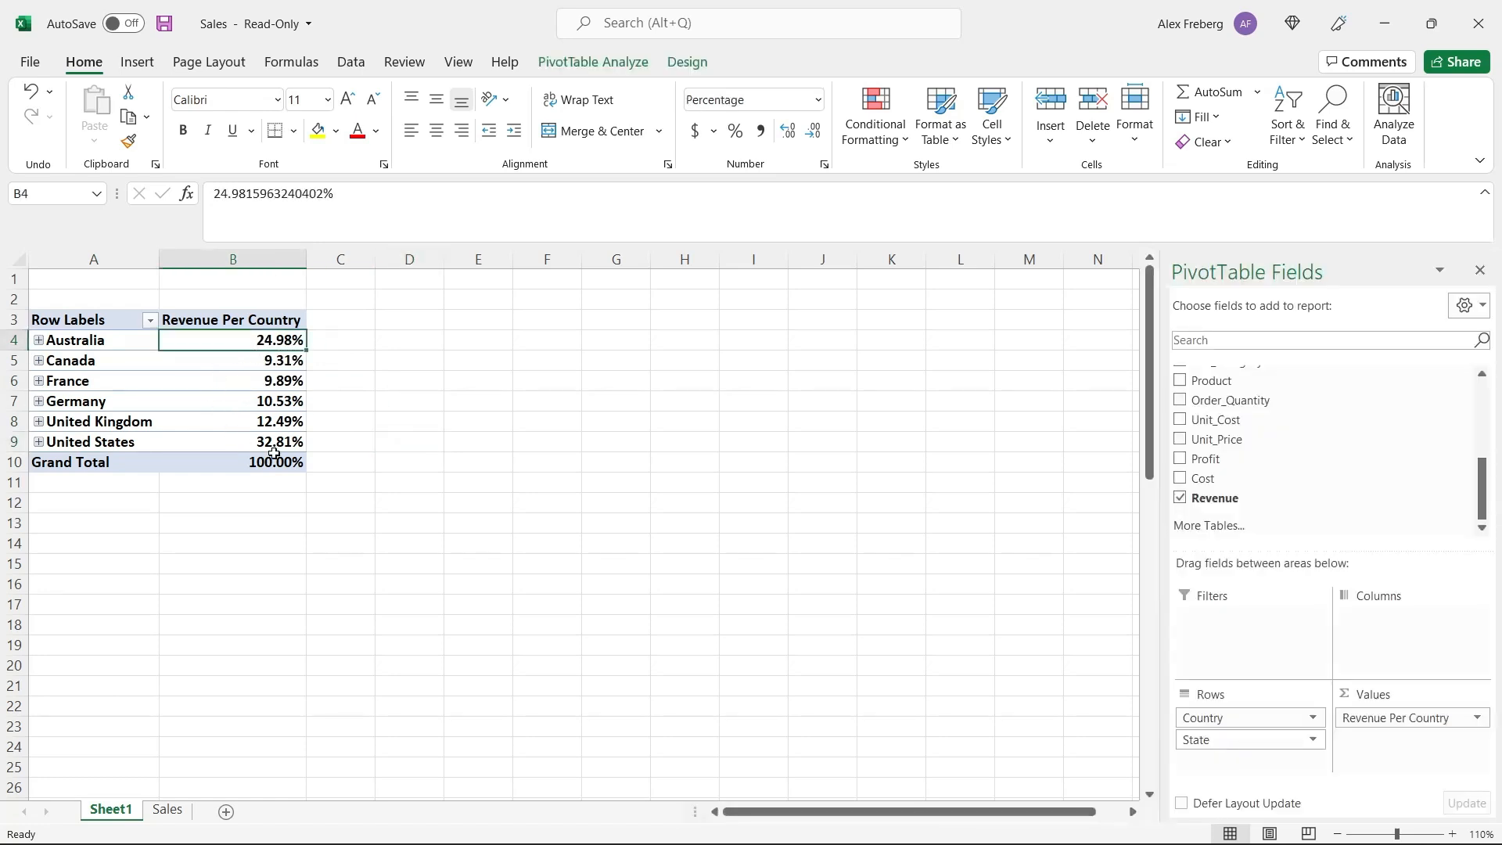
pyautogui.moveTo(235, 341)
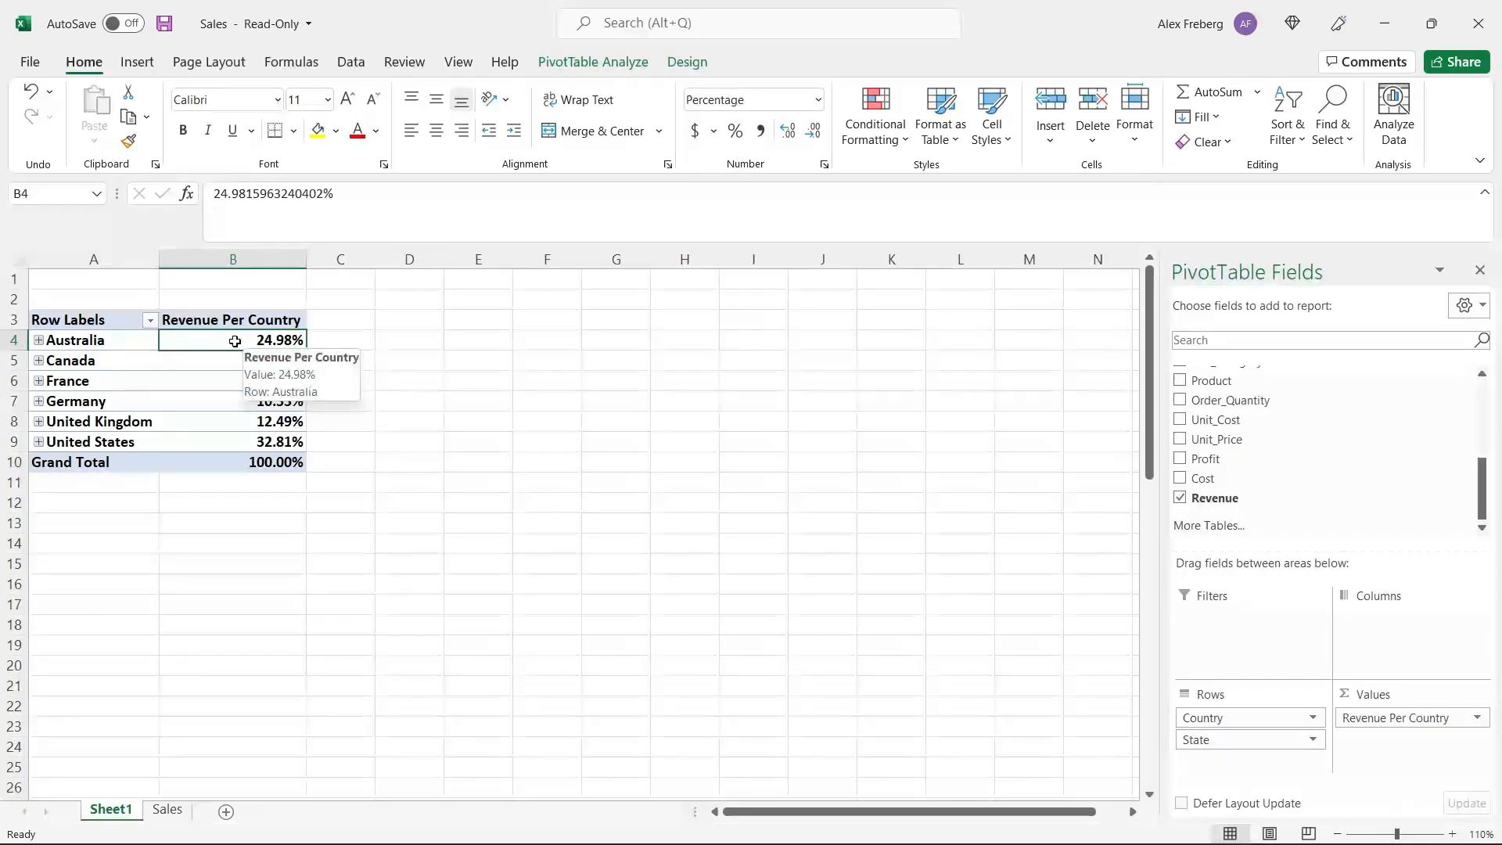
pyautogui.rightClick(235, 343)
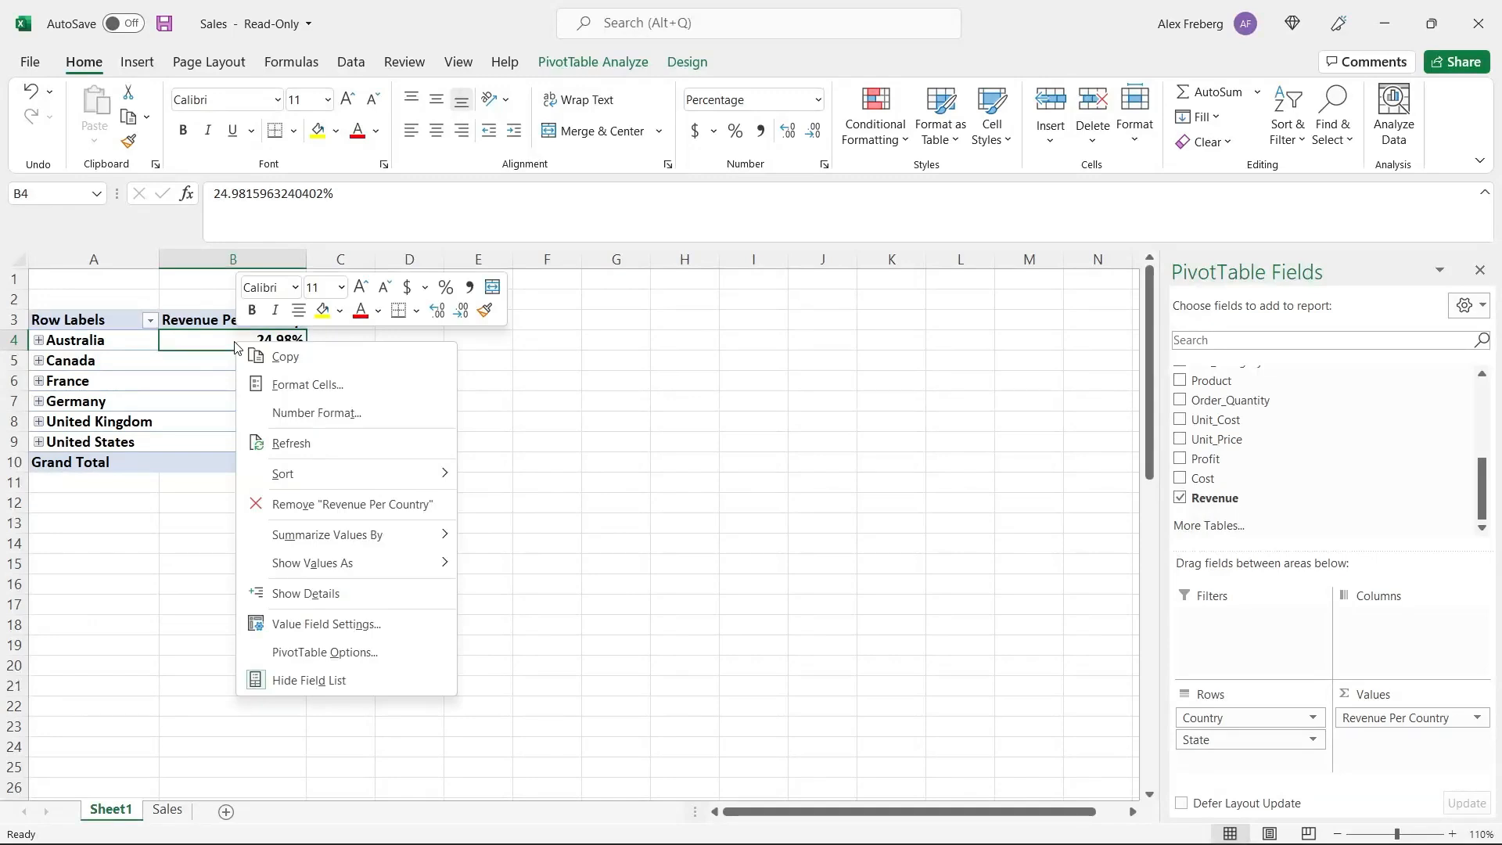
pyautogui.moveTo(358, 477)
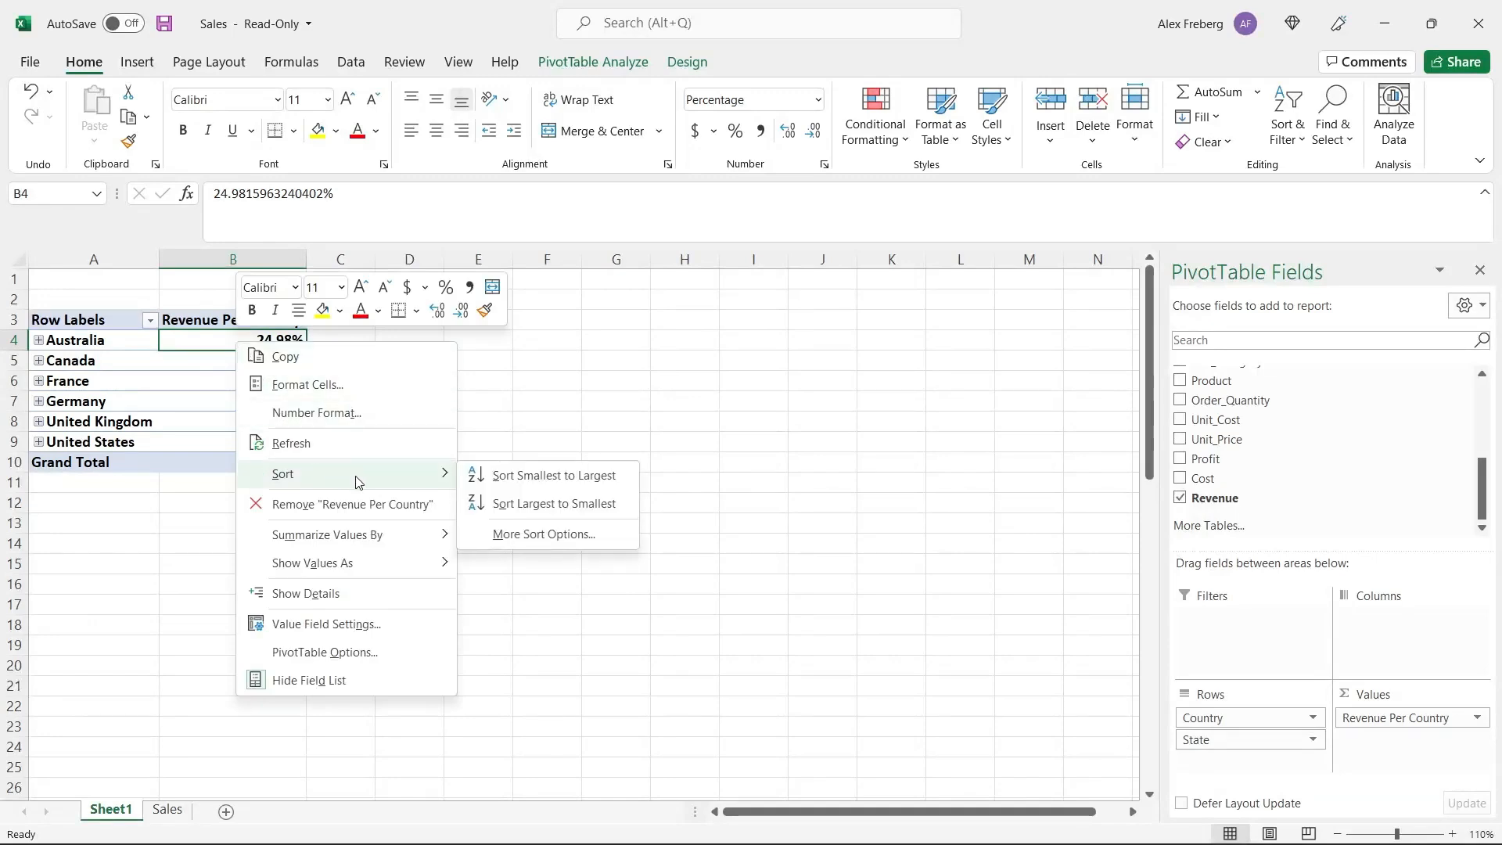
pyautogui.click(561, 510)
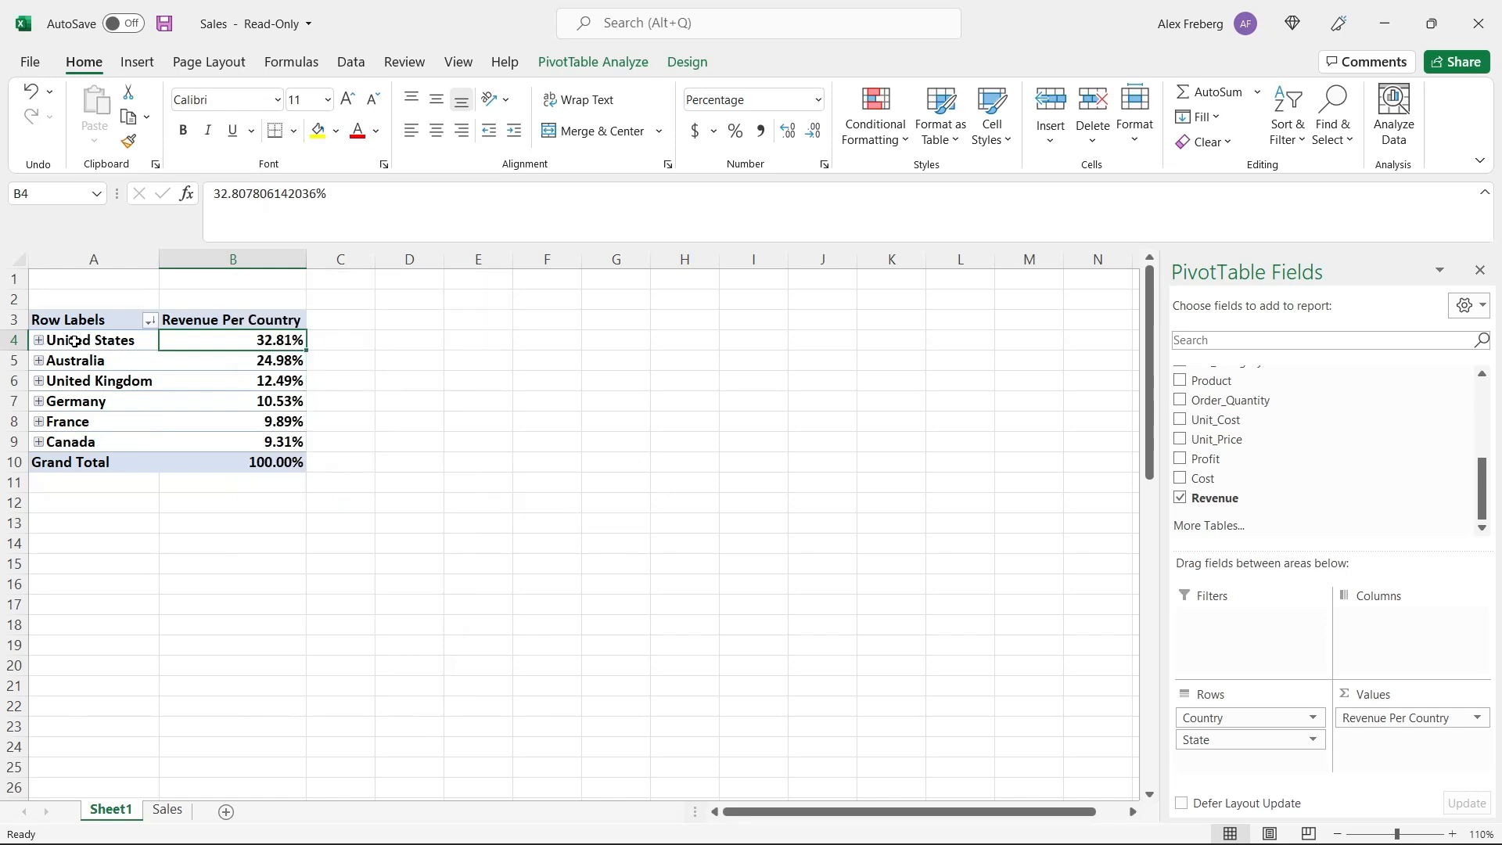
# Expand the United States and sort its states by revenue percentage from largest to smallest, examining California's share.
pyautogui.click(123, 338)
pyautogui.moveTo(122, 339); pyautogui.dragTo(221, 335)
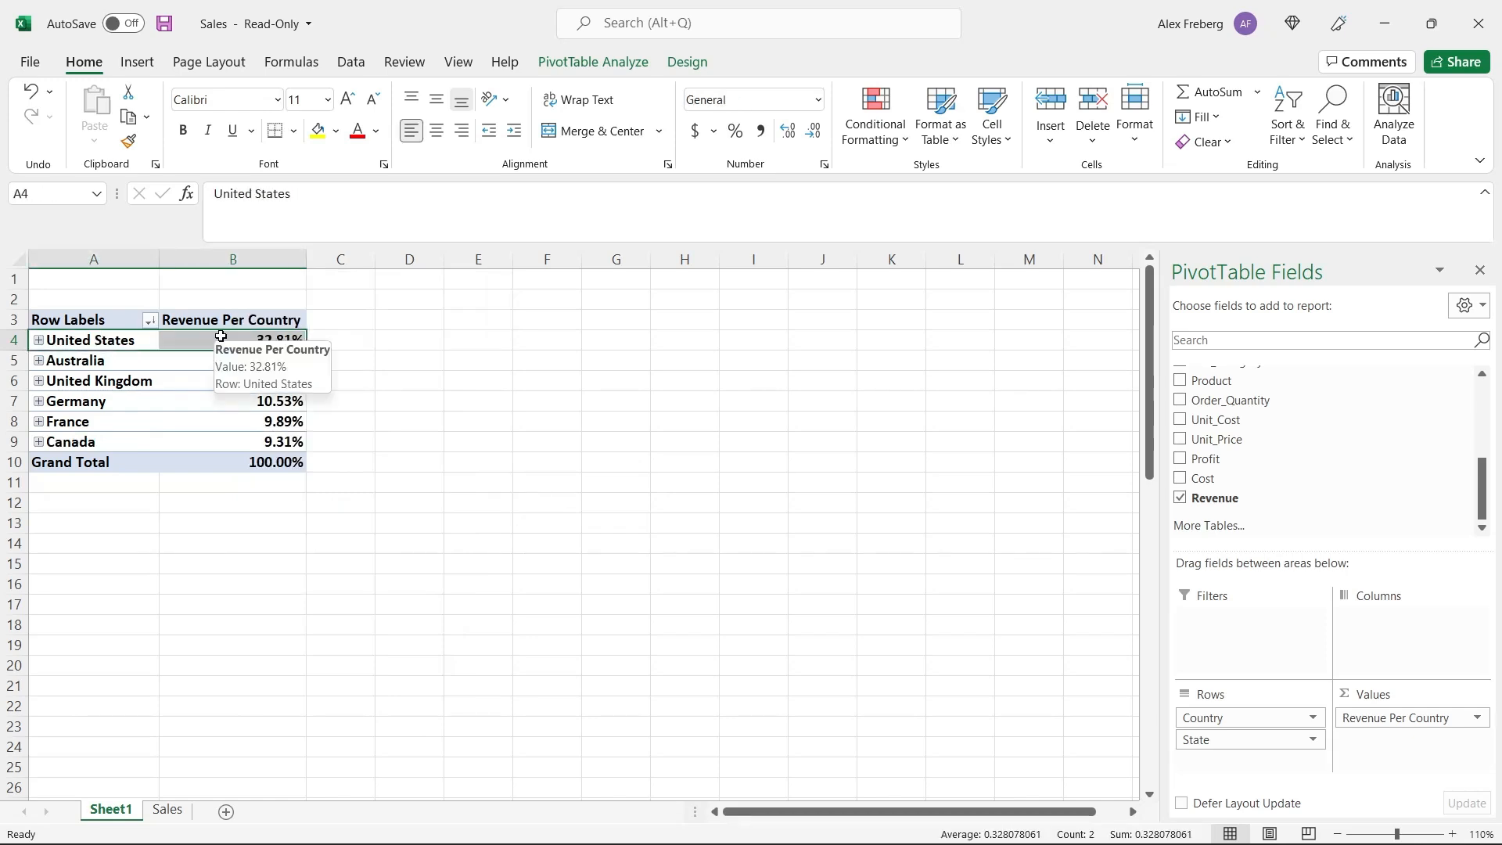
pyautogui.click(38, 340)
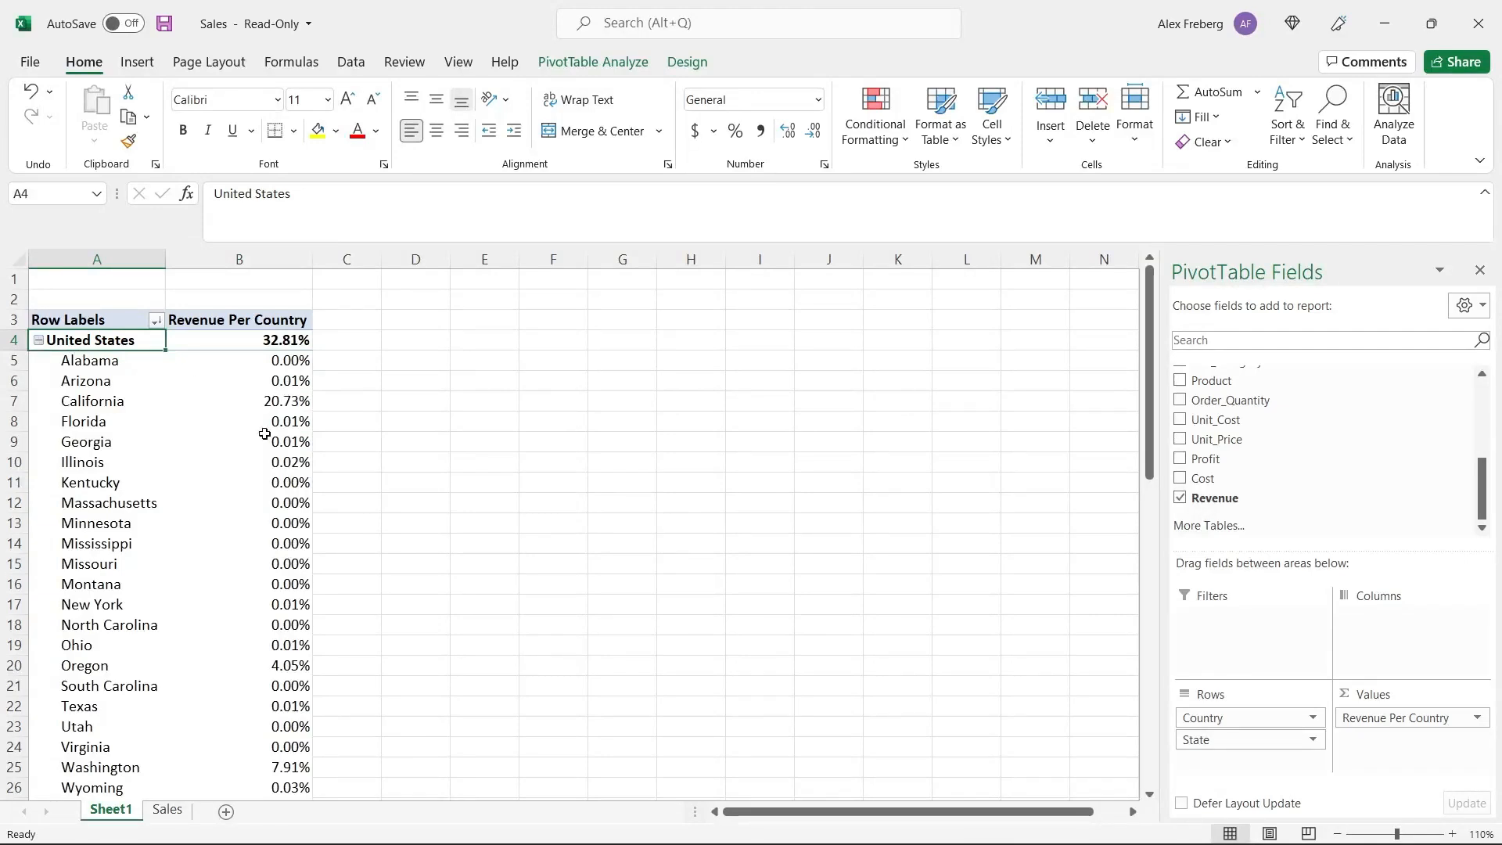
pyautogui.rightClick(257, 356)
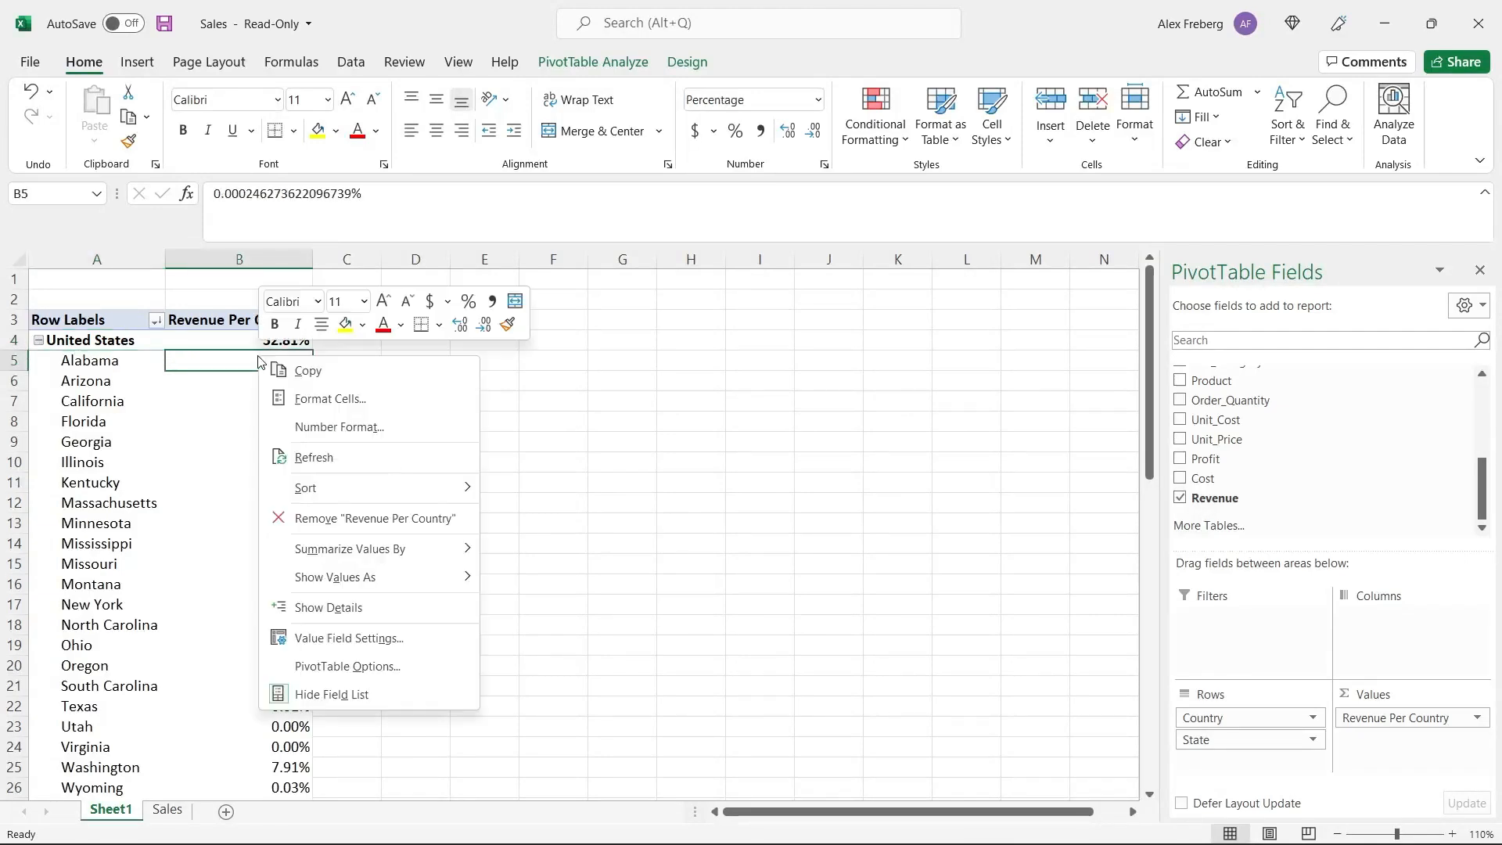
pyautogui.moveTo(404, 496)
pyautogui.click(551, 517)
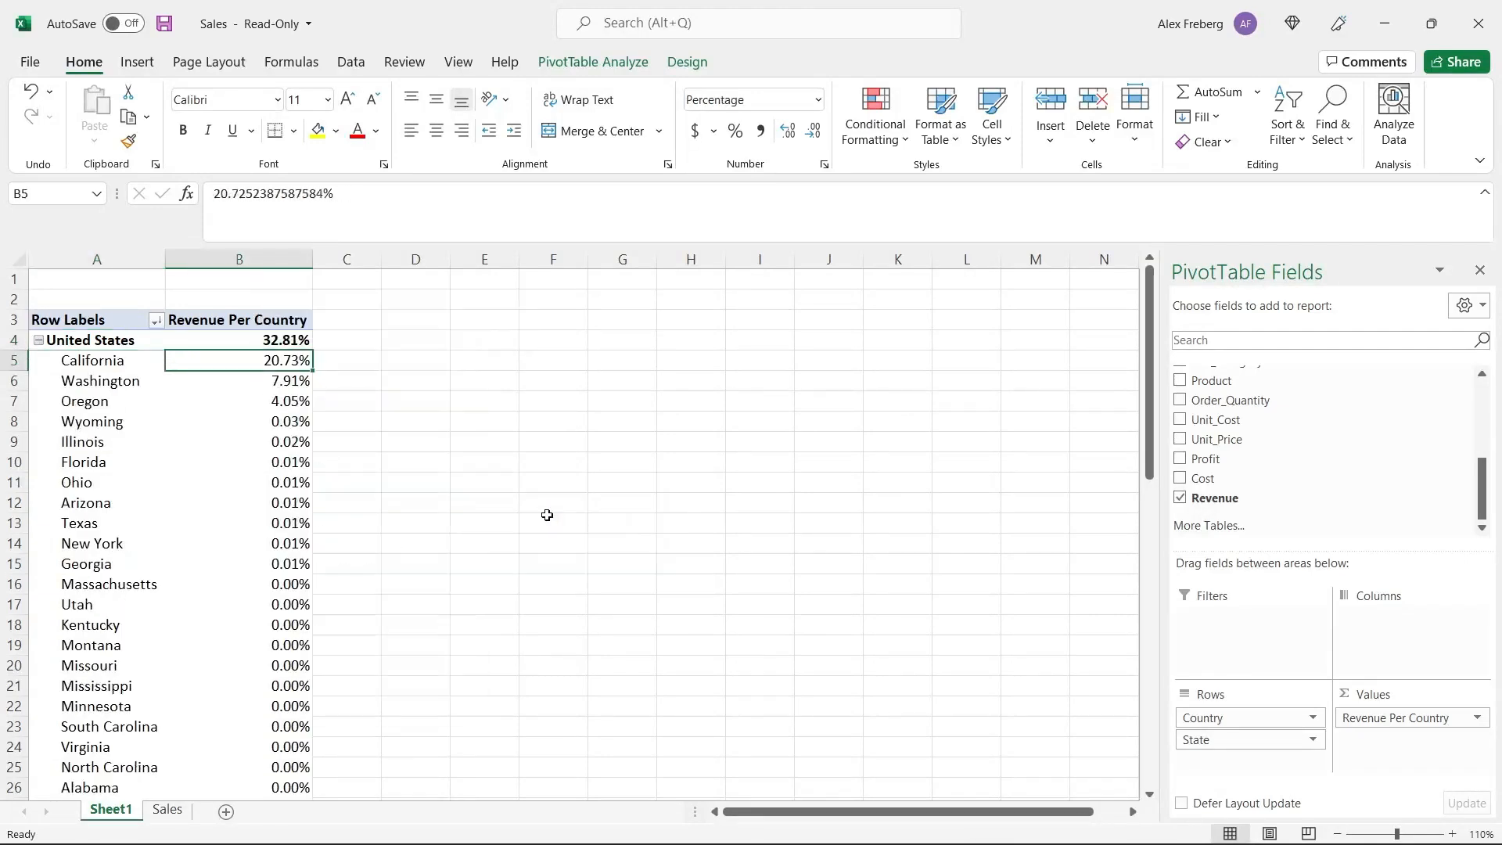
pyautogui.click(120, 362)
pyautogui.click(210, 361)
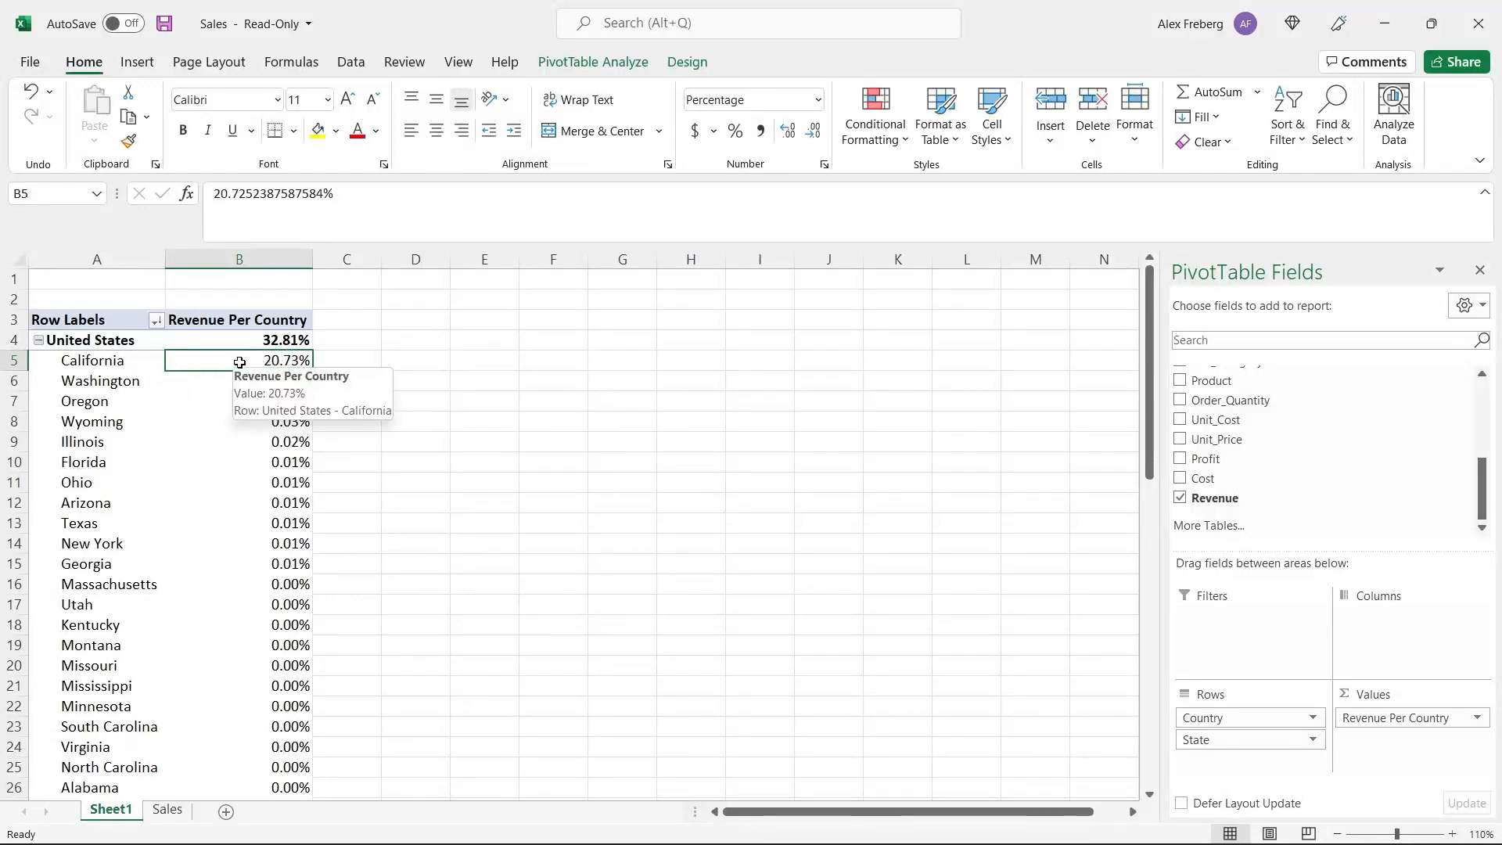
# Undo the state sort, the United States expansion, the country sort and the revenue value field settings.
pyautogui.hotkey('ctrl', 'z')
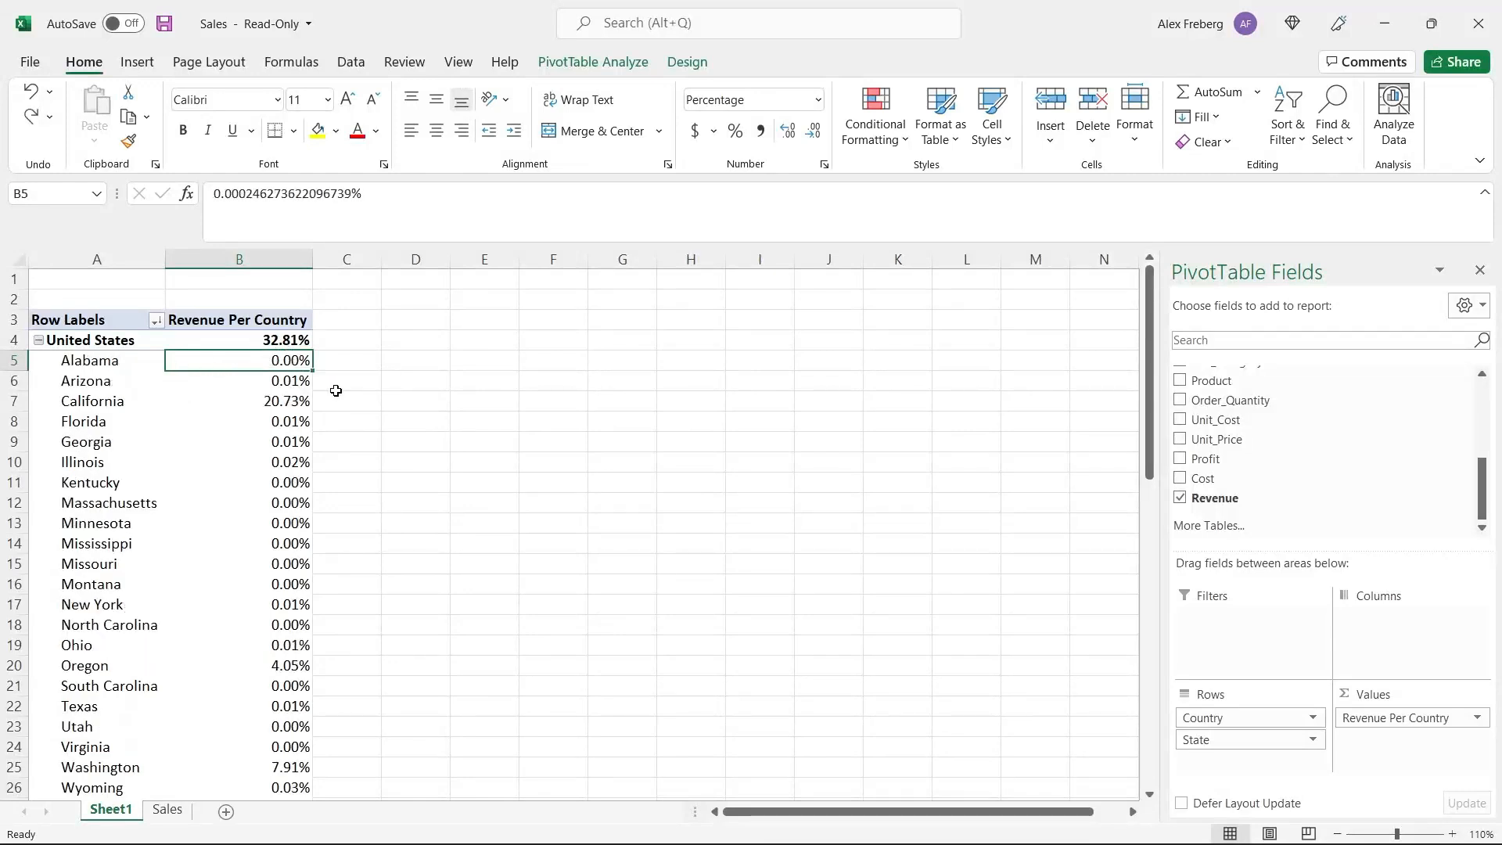
pyautogui.hotkey('ctrl', 'z')
pyautogui.hotkey('ctrl', 'z')
pyautogui.hotkey('ctrl', 'z')
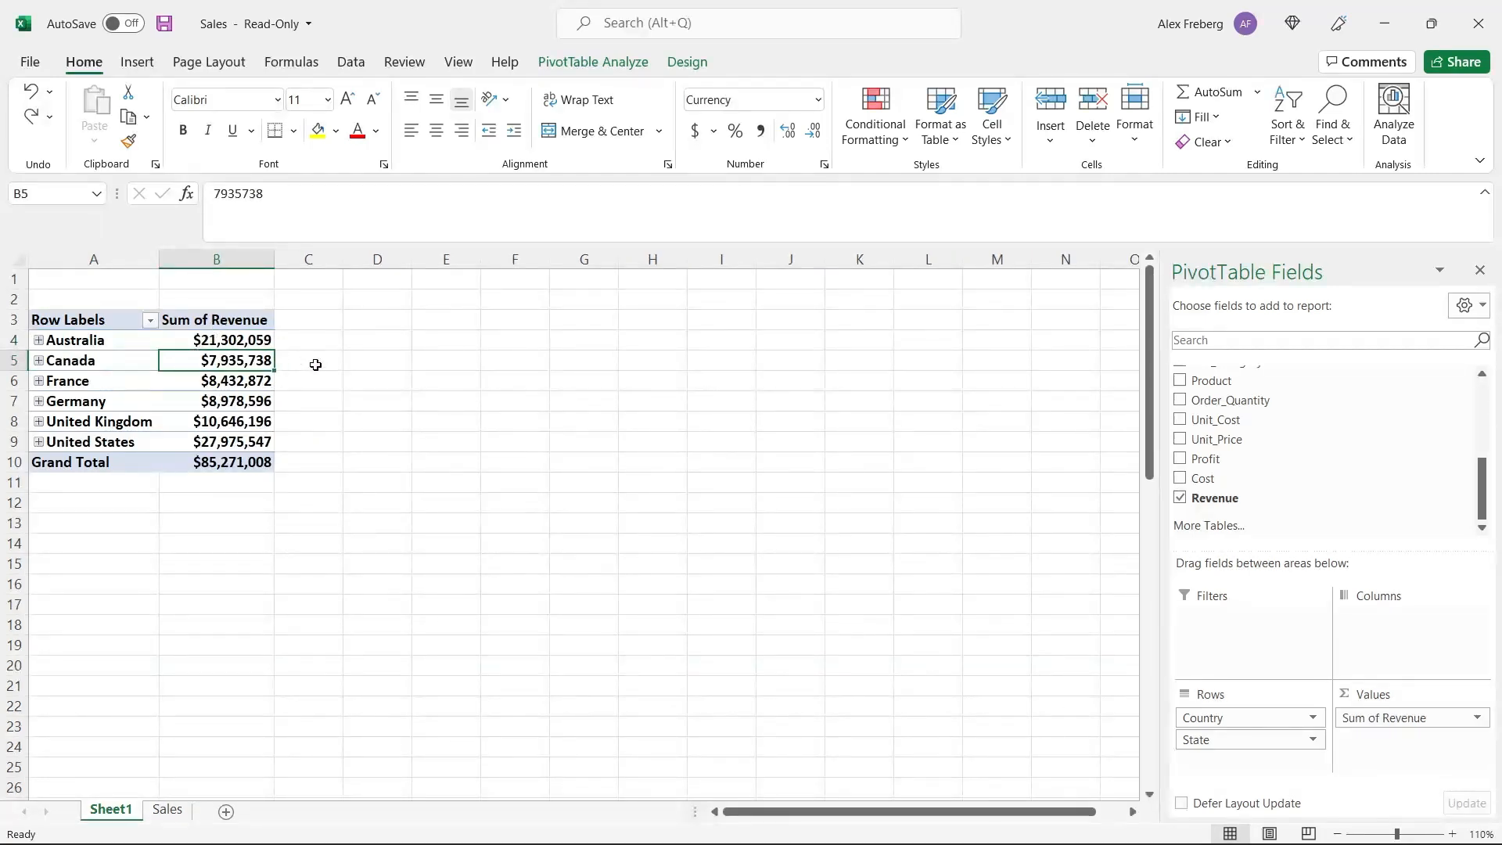
# Add the Cost and Profit fields to the PivotTable's values below Sum of Revenue.
pyautogui.moveTo(232, 383)
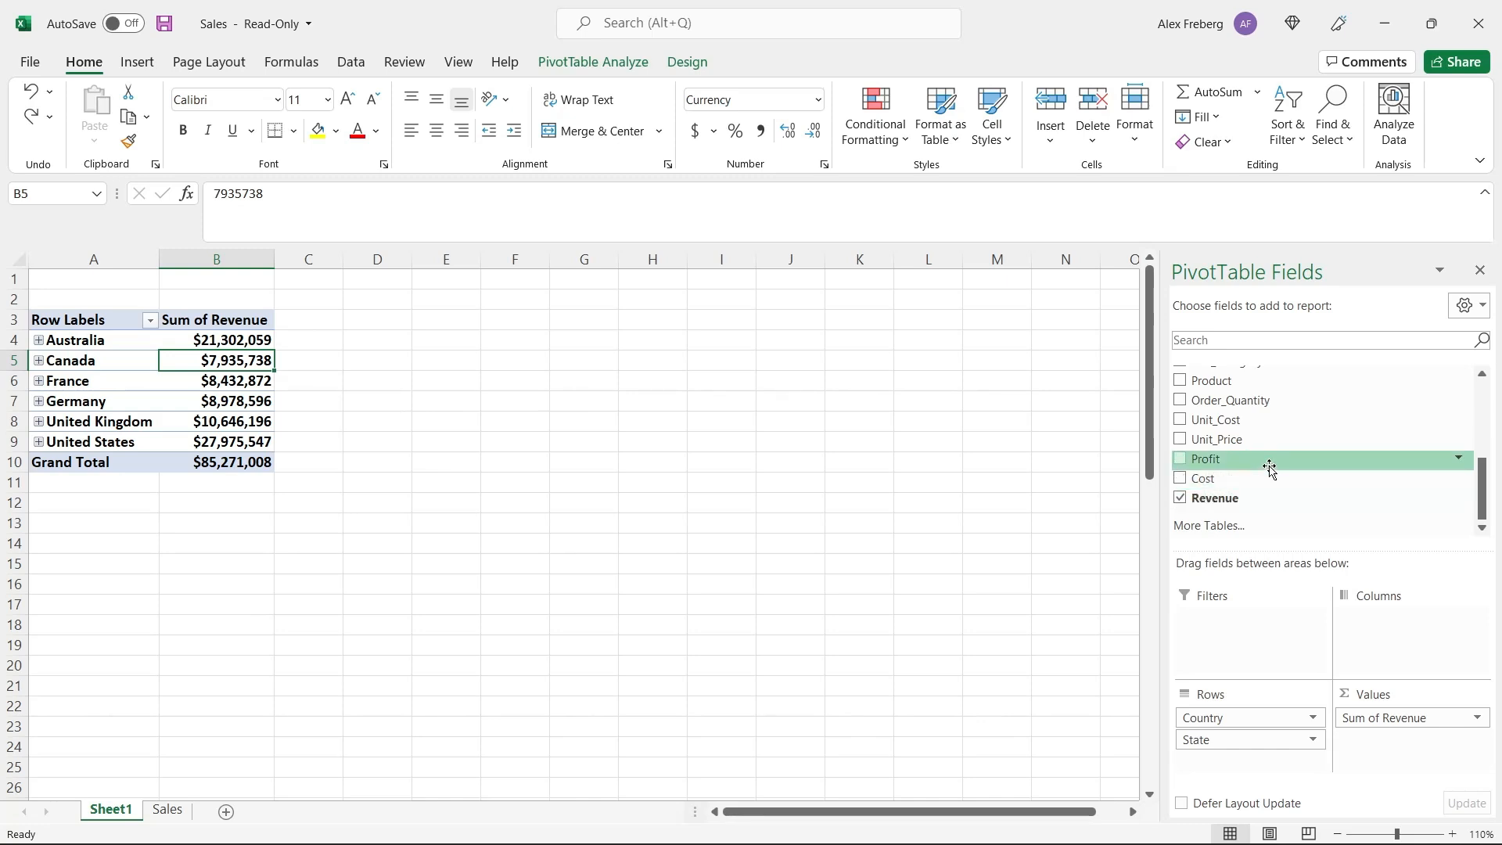
pyautogui.moveTo(1269, 477); pyautogui.dragTo(1377, 742)
pyautogui.moveTo(1246, 461); pyautogui.dragTo(1386, 770)
# Format the Sum of Cost and Sum of Profit figures, including the grand totals, as Currency without decimal places.
pyautogui.moveTo(317, 339); pyautogui.dragTo(417, 459)
pyautogui.click(818, 100)
pyautogui.click(791, 233)
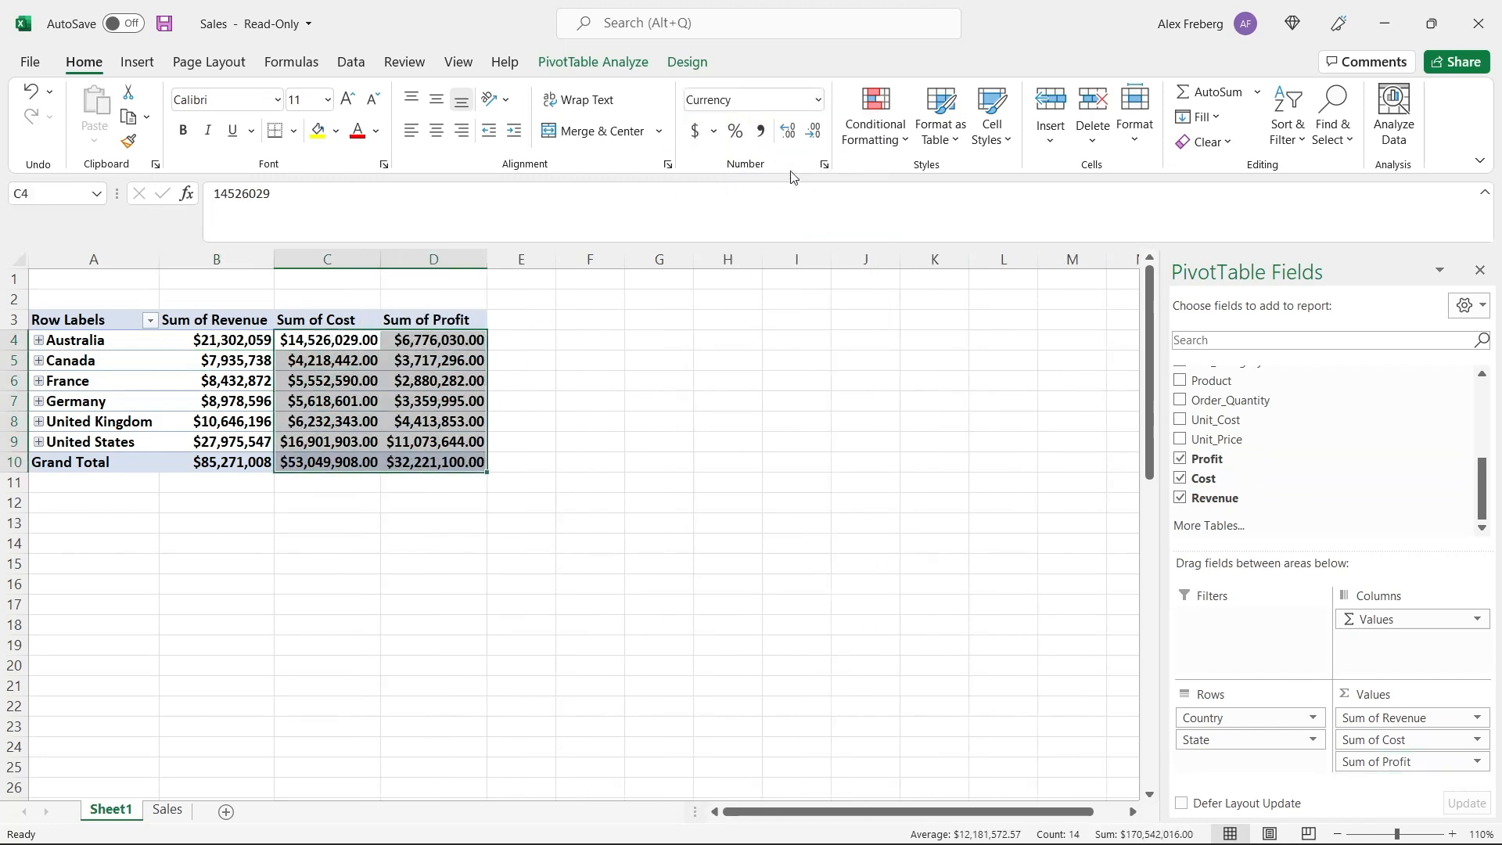
pyautogui.click(816, 134)
pyautogui.click(816, 135)
pyautogui.click(535, 404)
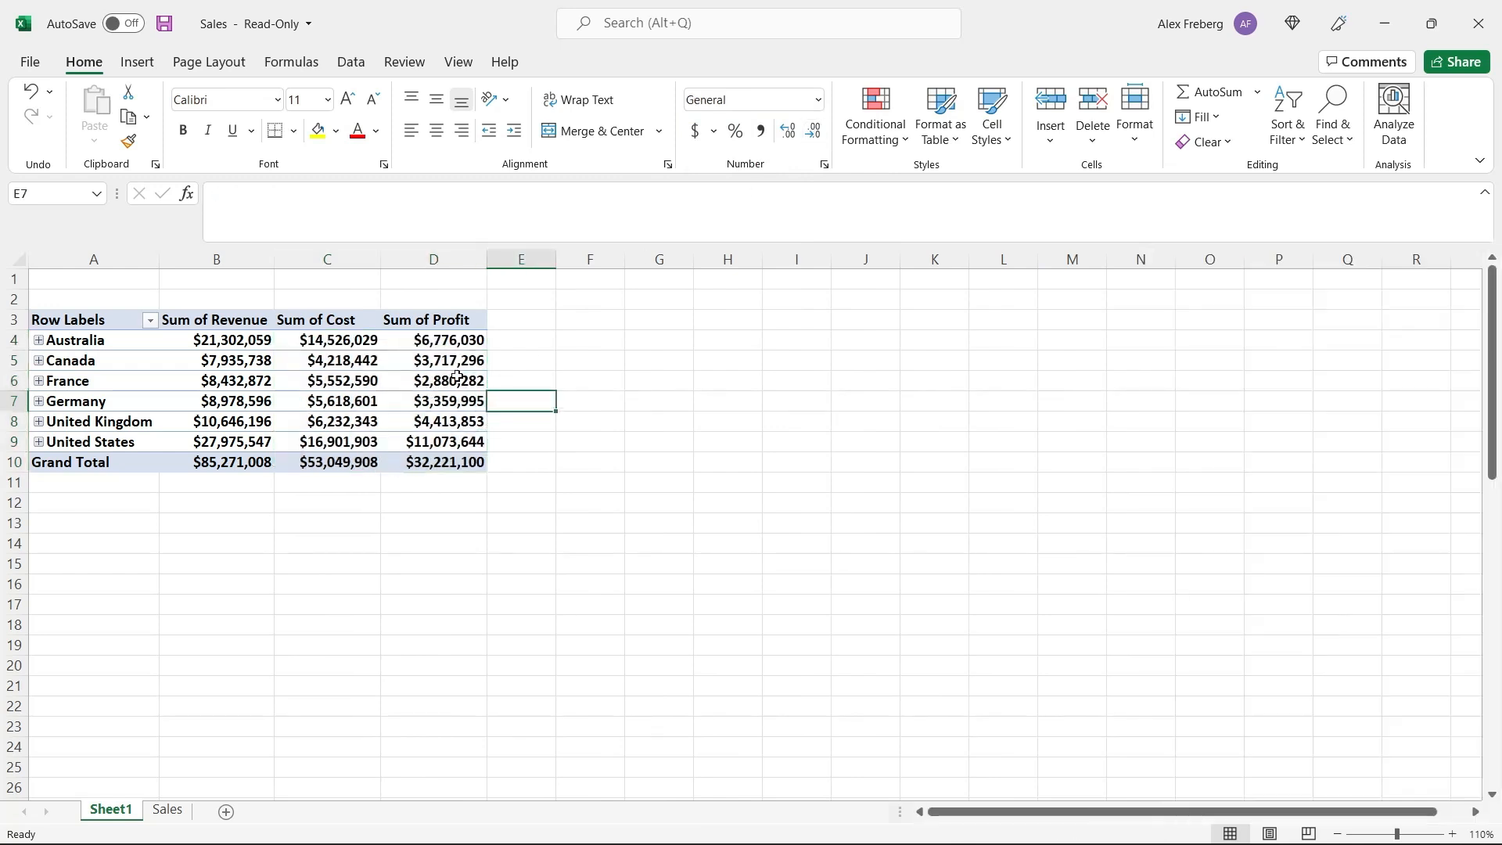
# Examine Germany's profit and compare the United States' revenue, cost and profit figures.
pyautogui.click(471, 401)
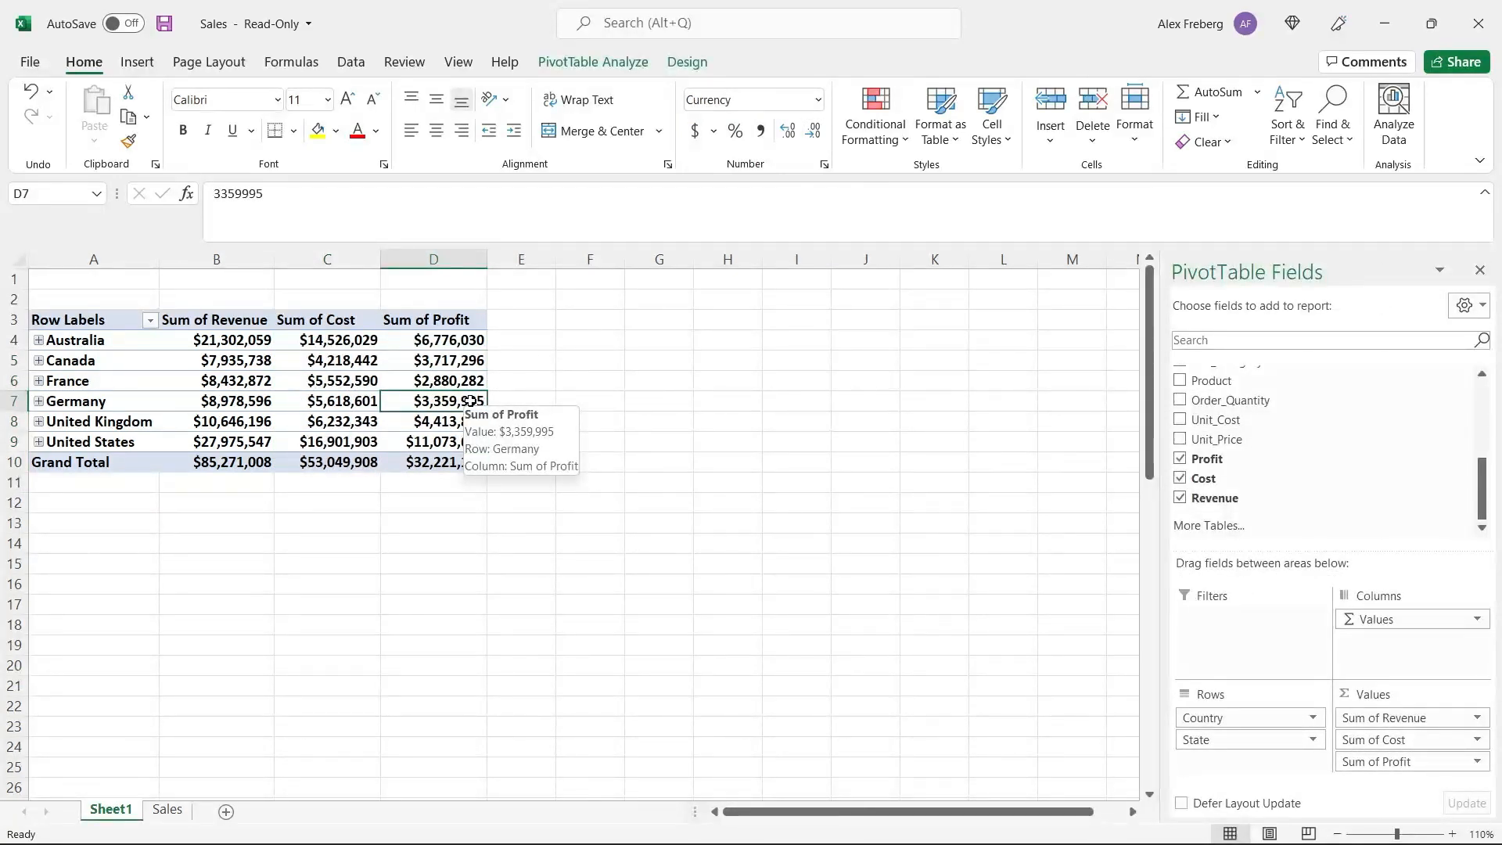
pyautogui.click(226, 442)
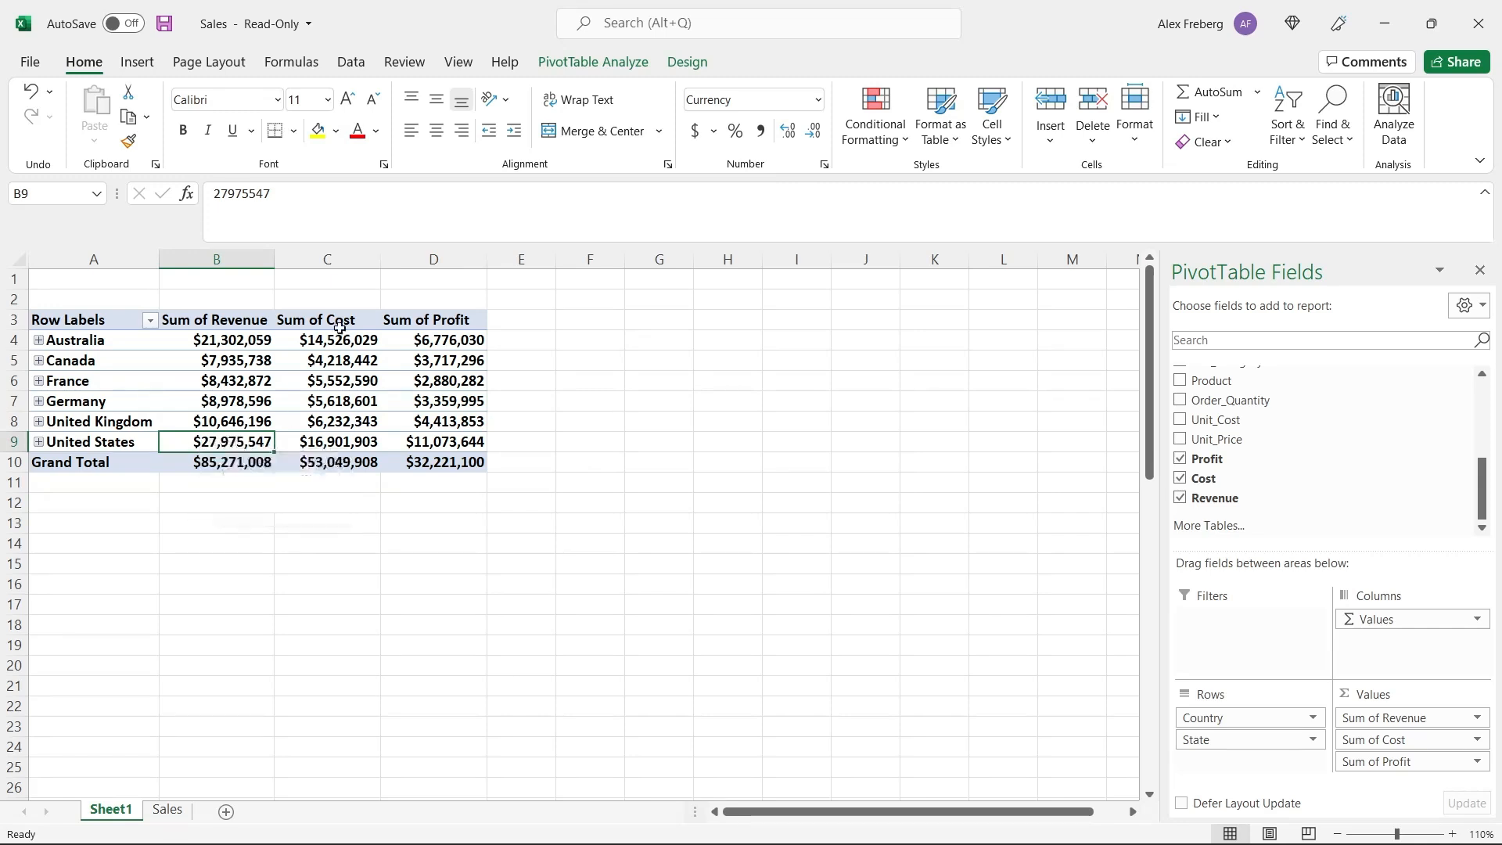
pyautogui.click(341, 441)
pyautogui.moveTo(341, 441)
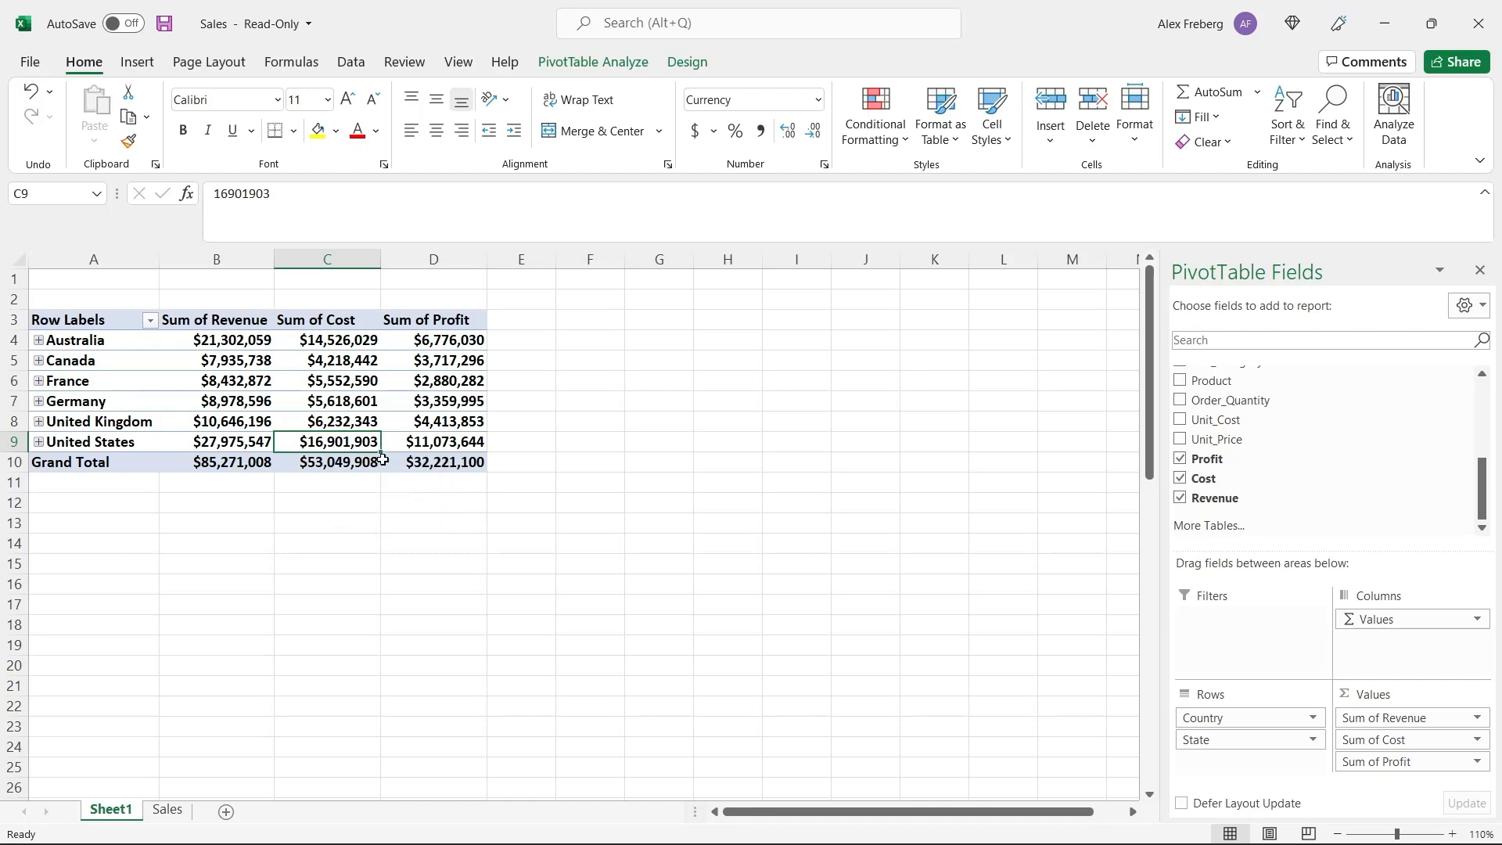
pyautogui.click(446, 442)
pyautogui.moveTo(446, 443)
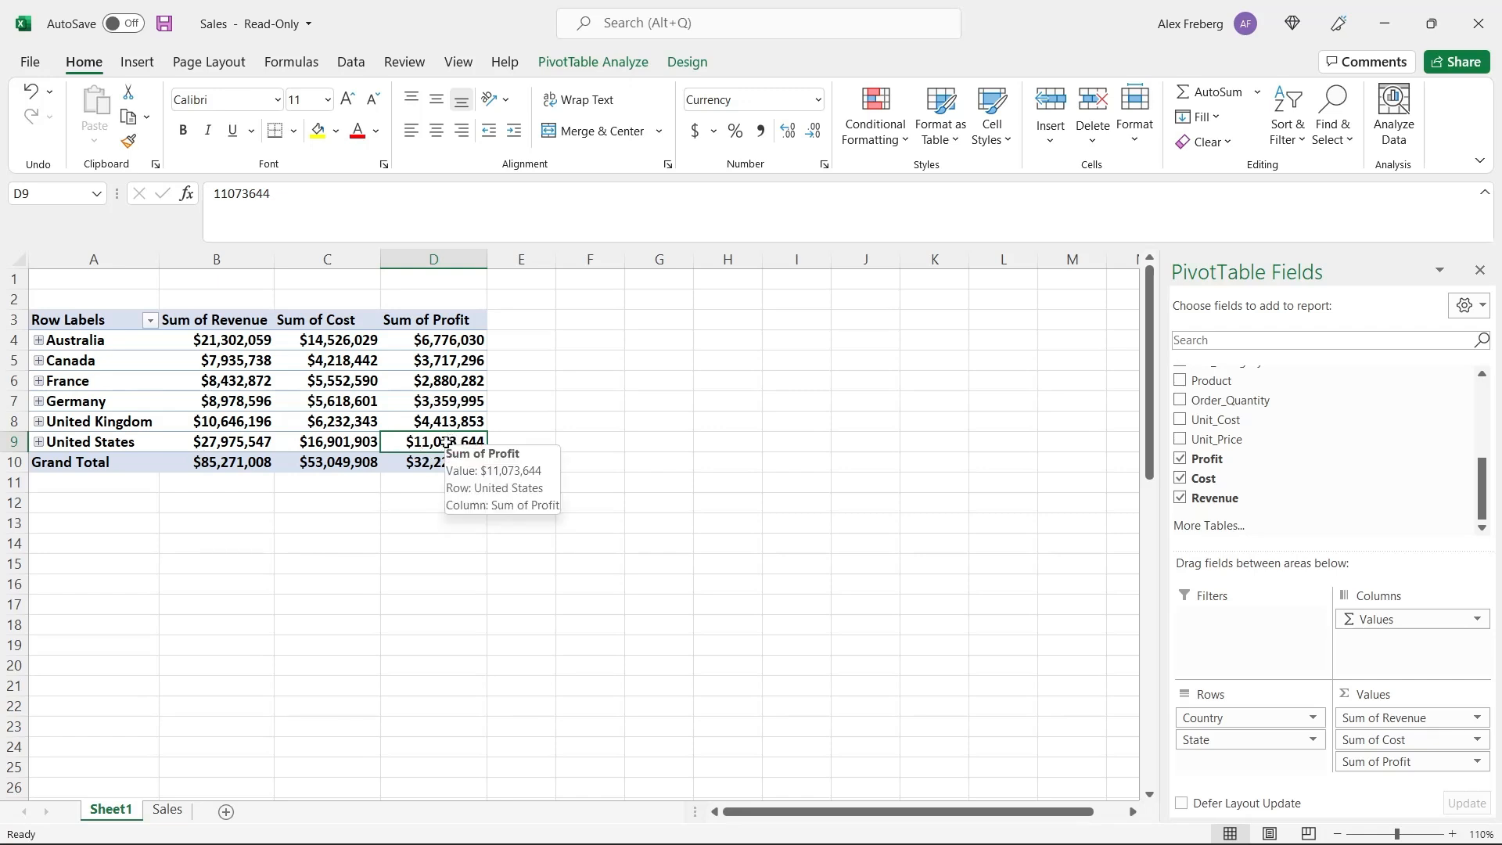
pyautogui.click(246, 444)
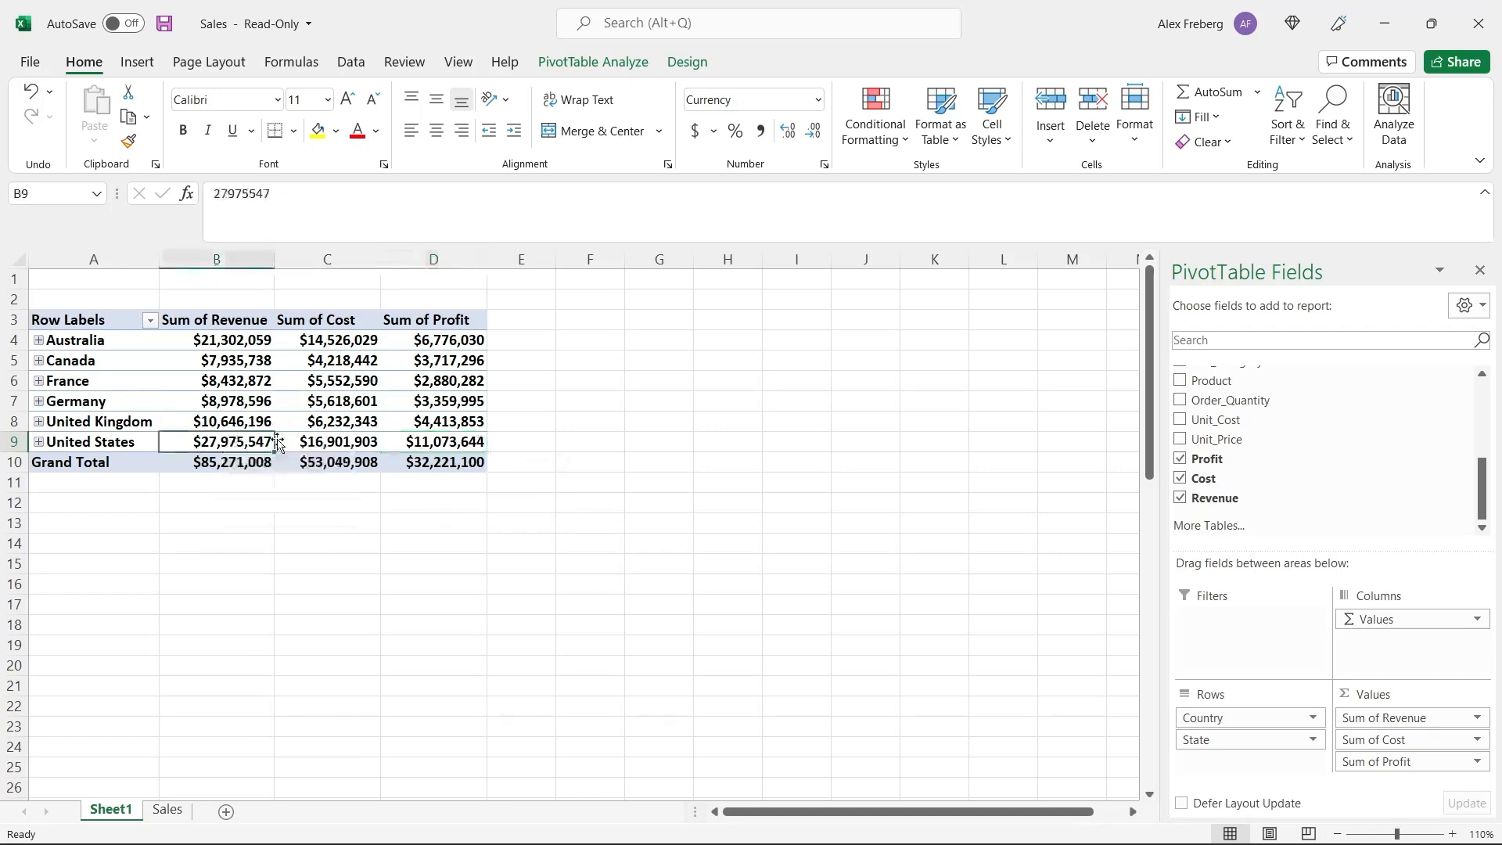
pyautogui.click(317, 440)
pyautogui.click(449, 442)
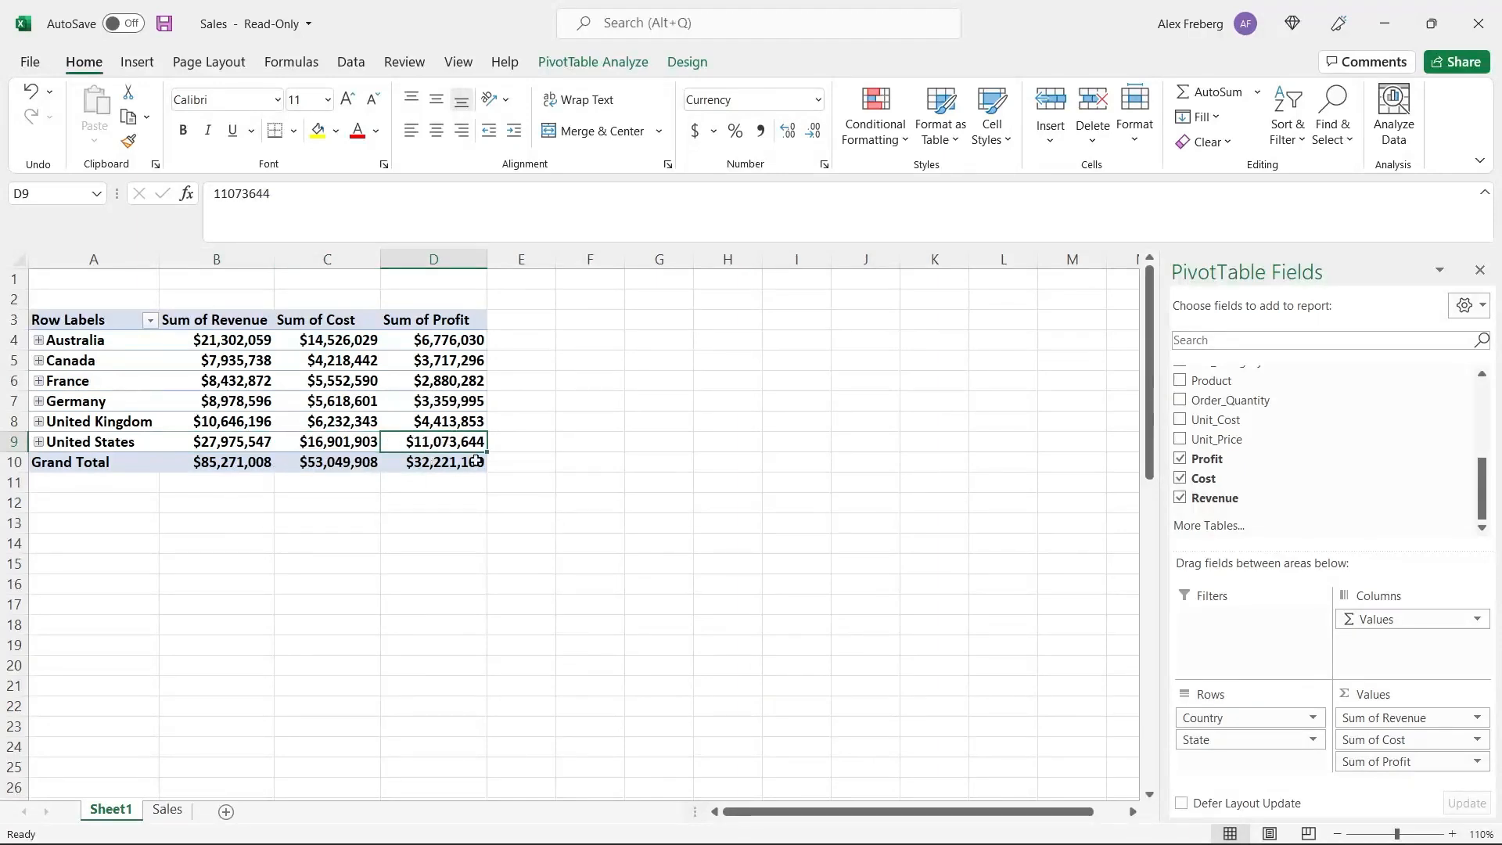
pyautogui.click(321, 445)
pyautogui.click(245, 444)
pyautogui.click(321, 443)
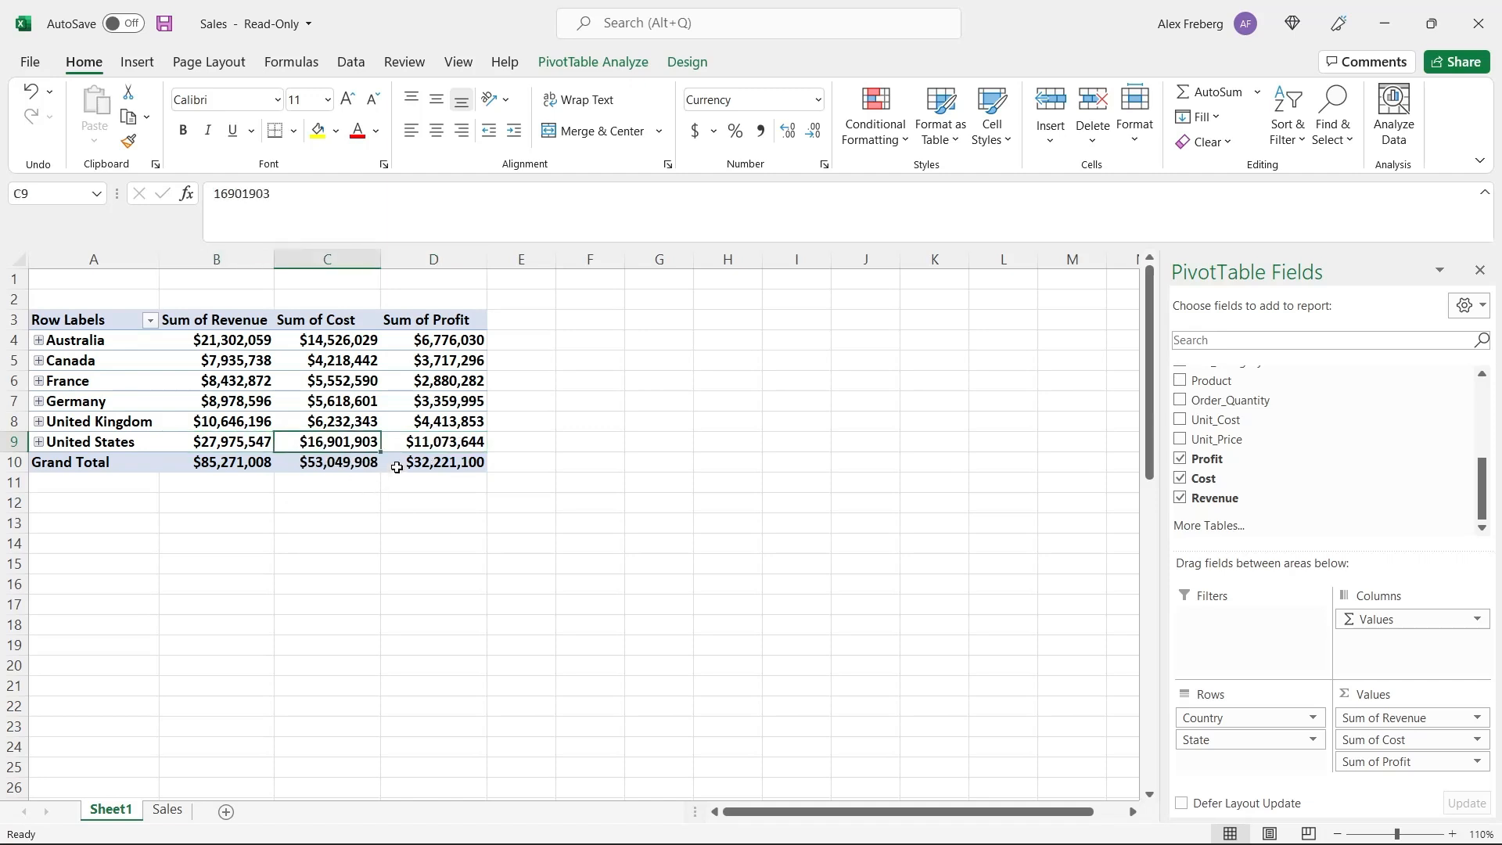
pyautogui.click(438, 436)
pyautogui.moveTo(450, 441)
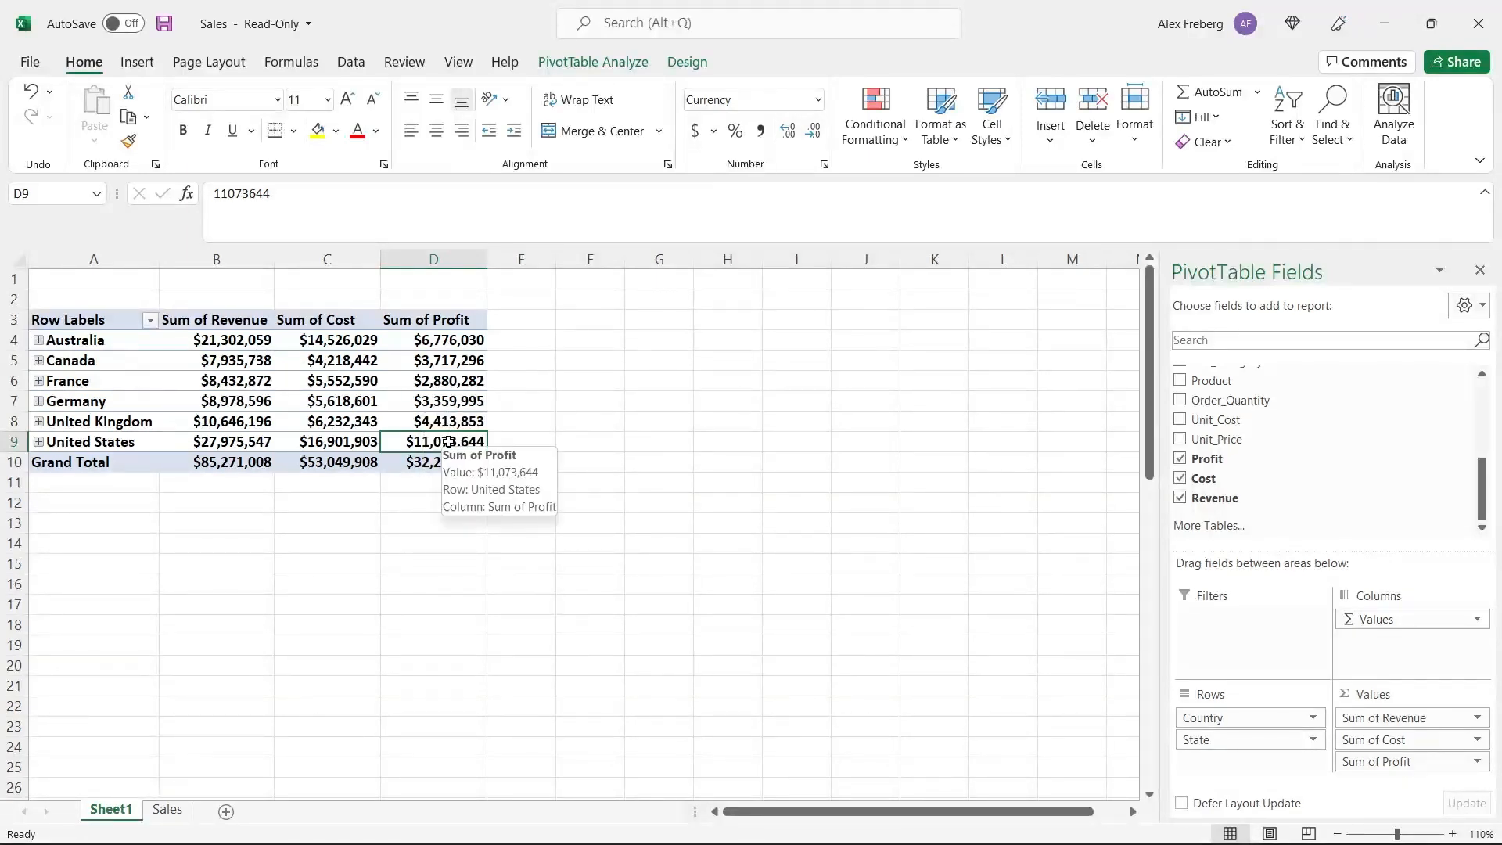
# Start a new calculated field for the PivotTable and name it CaculatedFieldDemo.
pyautogui.click(608, 66)
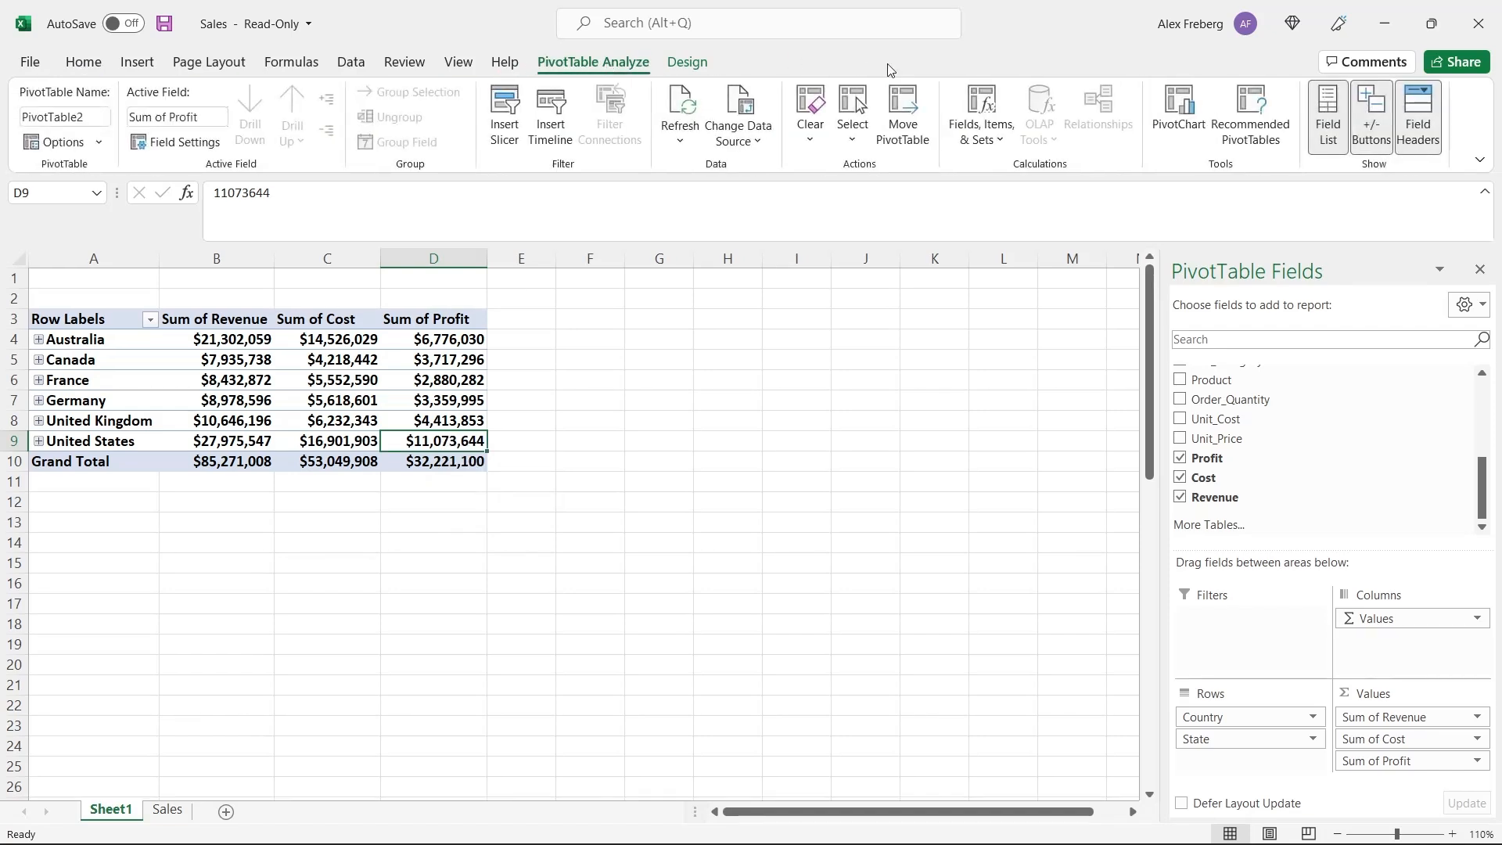
pyautogui.click(983, 104)
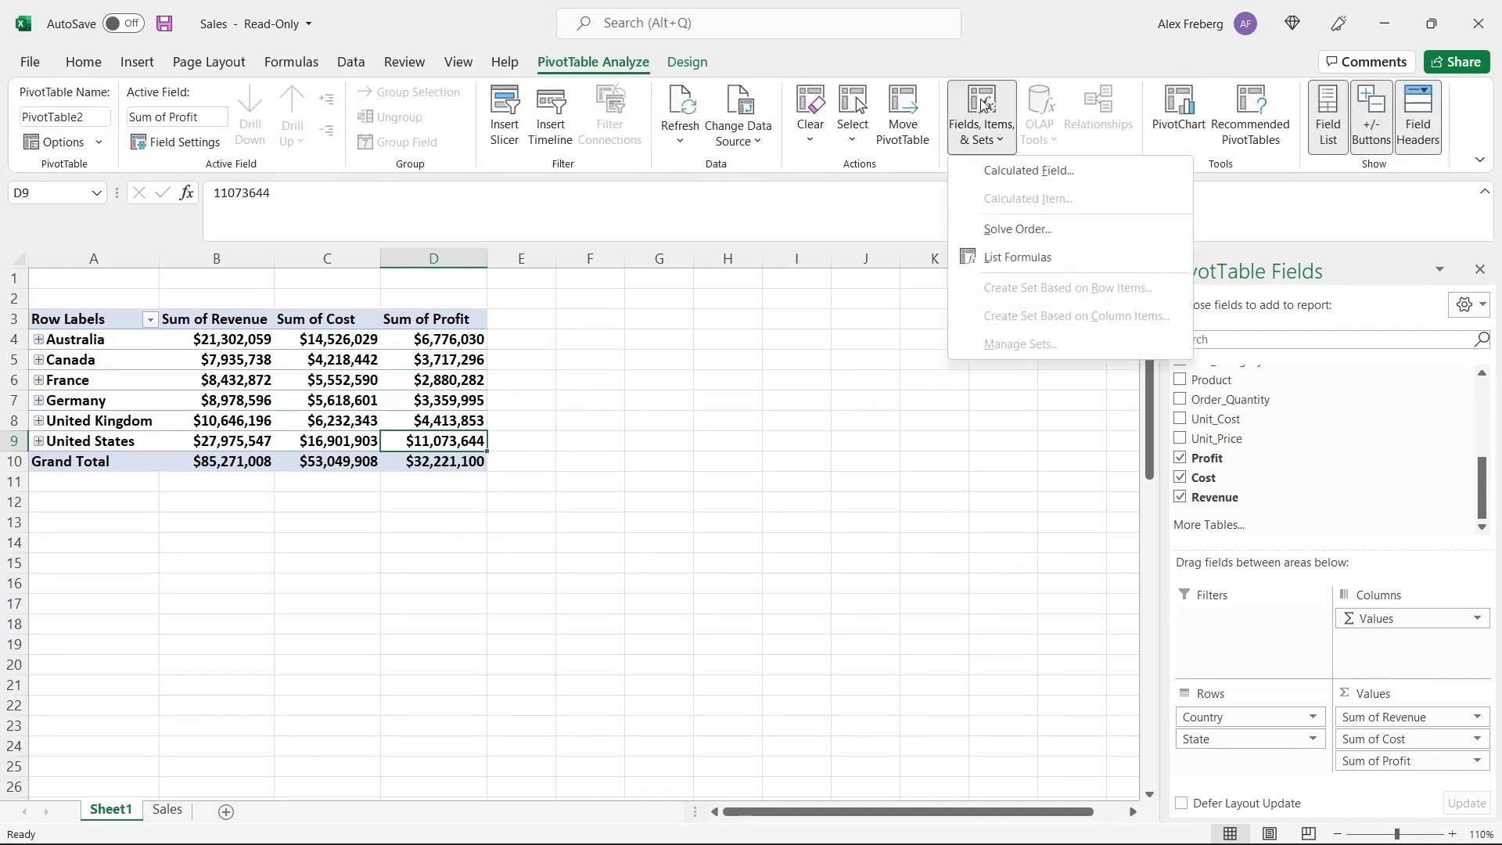
pyautogui.click(1001, 171)
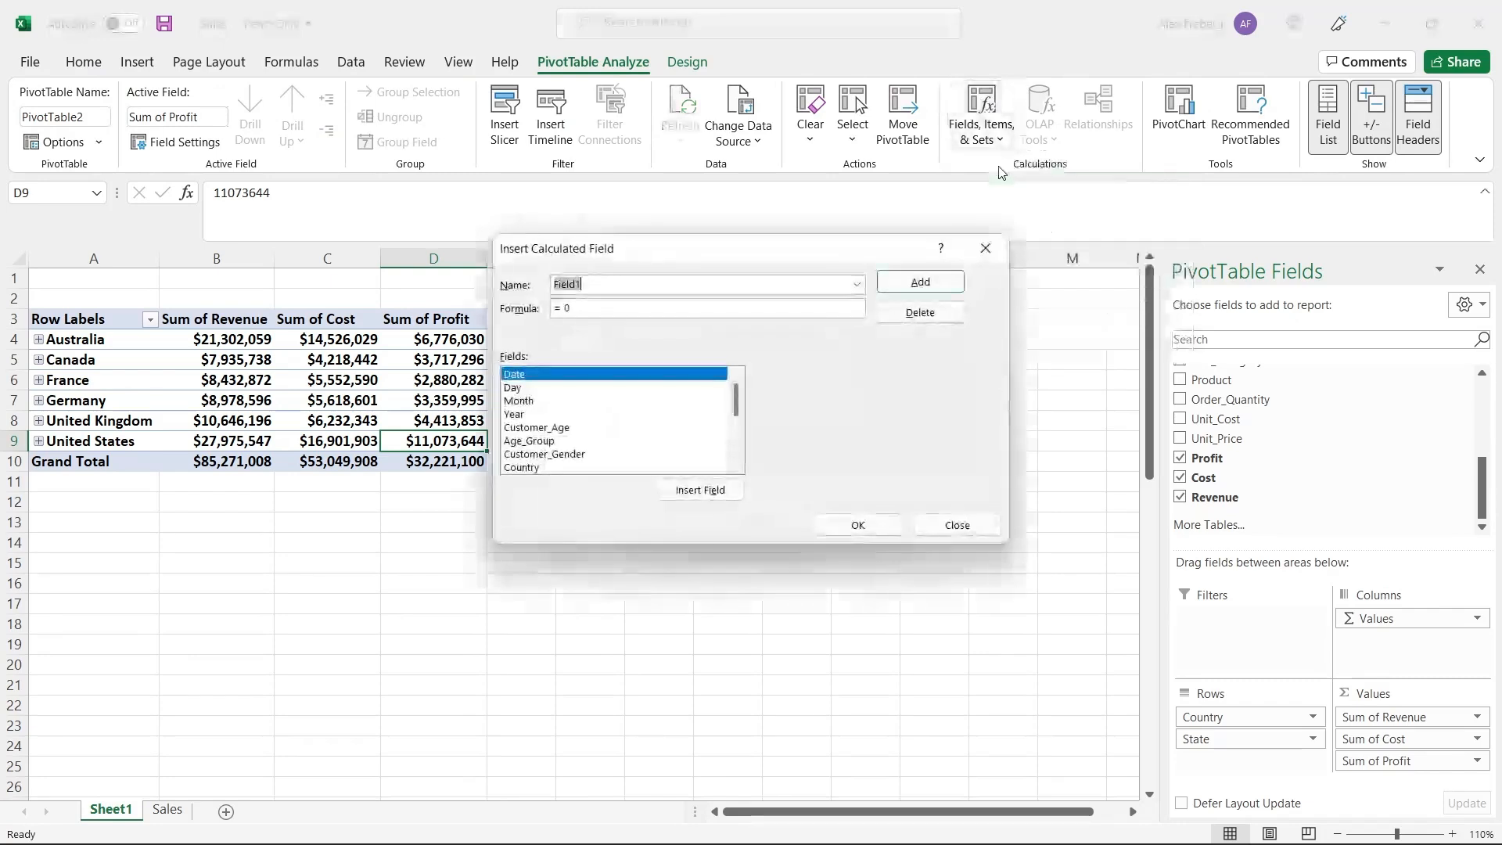
pyautogui.moveTo(810, 242); pyautogui.dragTo(1049, 200)
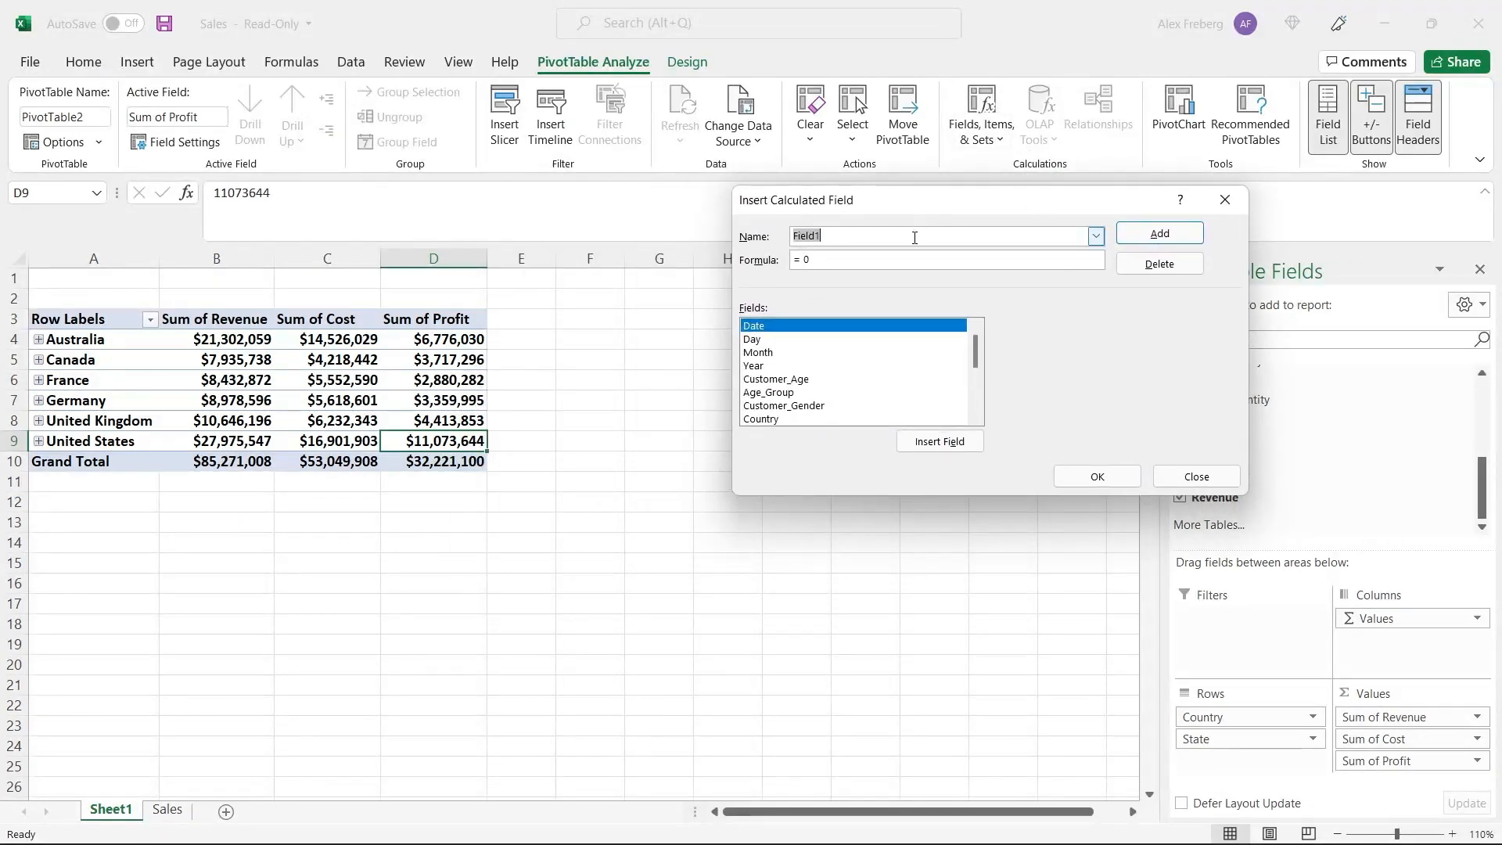
pyautogui.write('De')
pyautogui.press('BackSpace')
pyautogui.write('CAl')
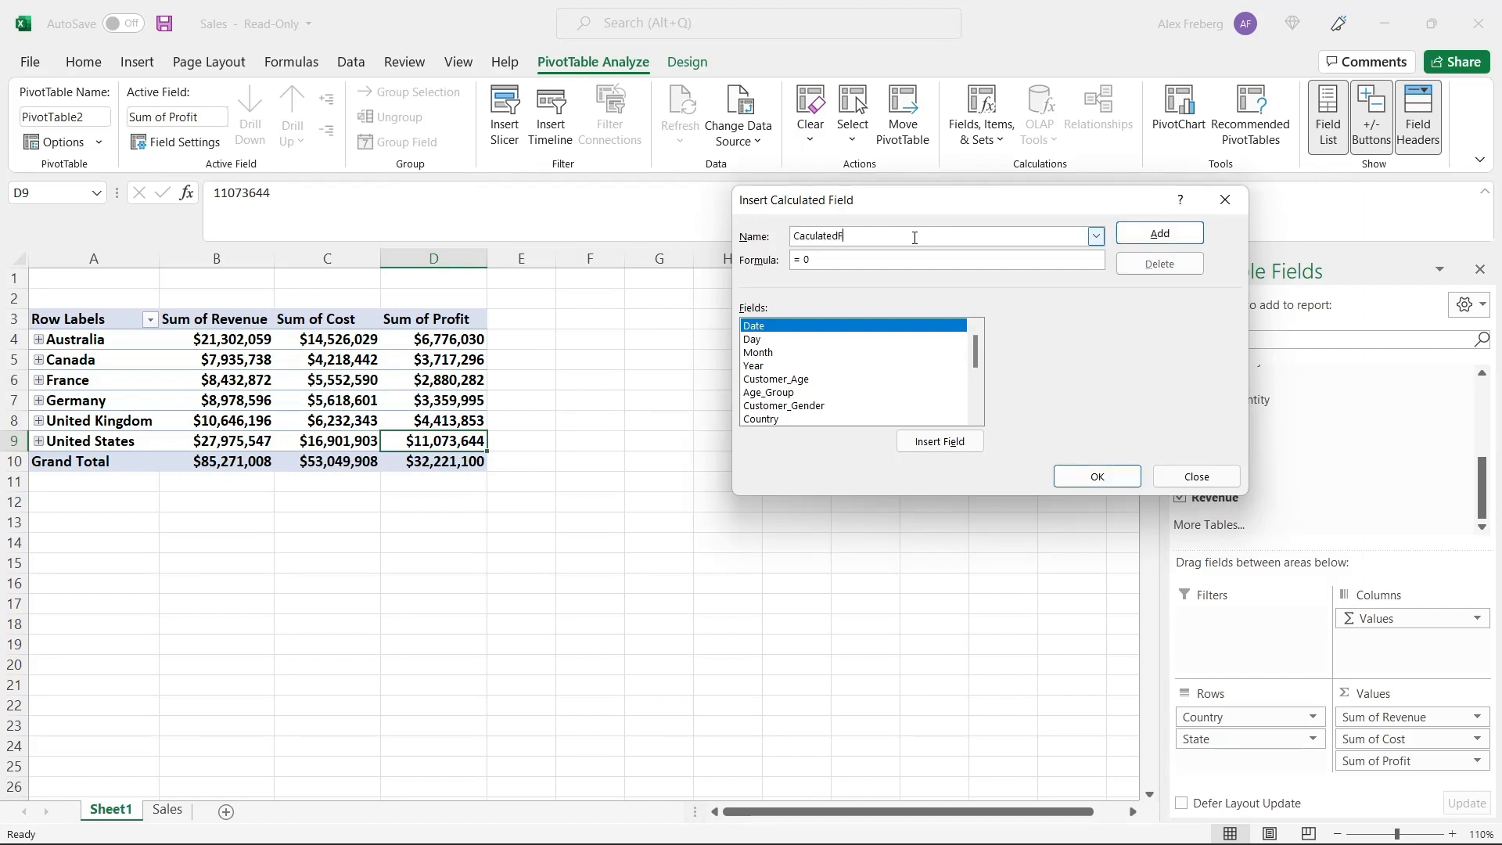
pyautogui.write('mo')
# Define the calculated field's formula as Revenue minus Cost and add it to the PivotTable.
pyautogui.scroll(-5, 979, 356)
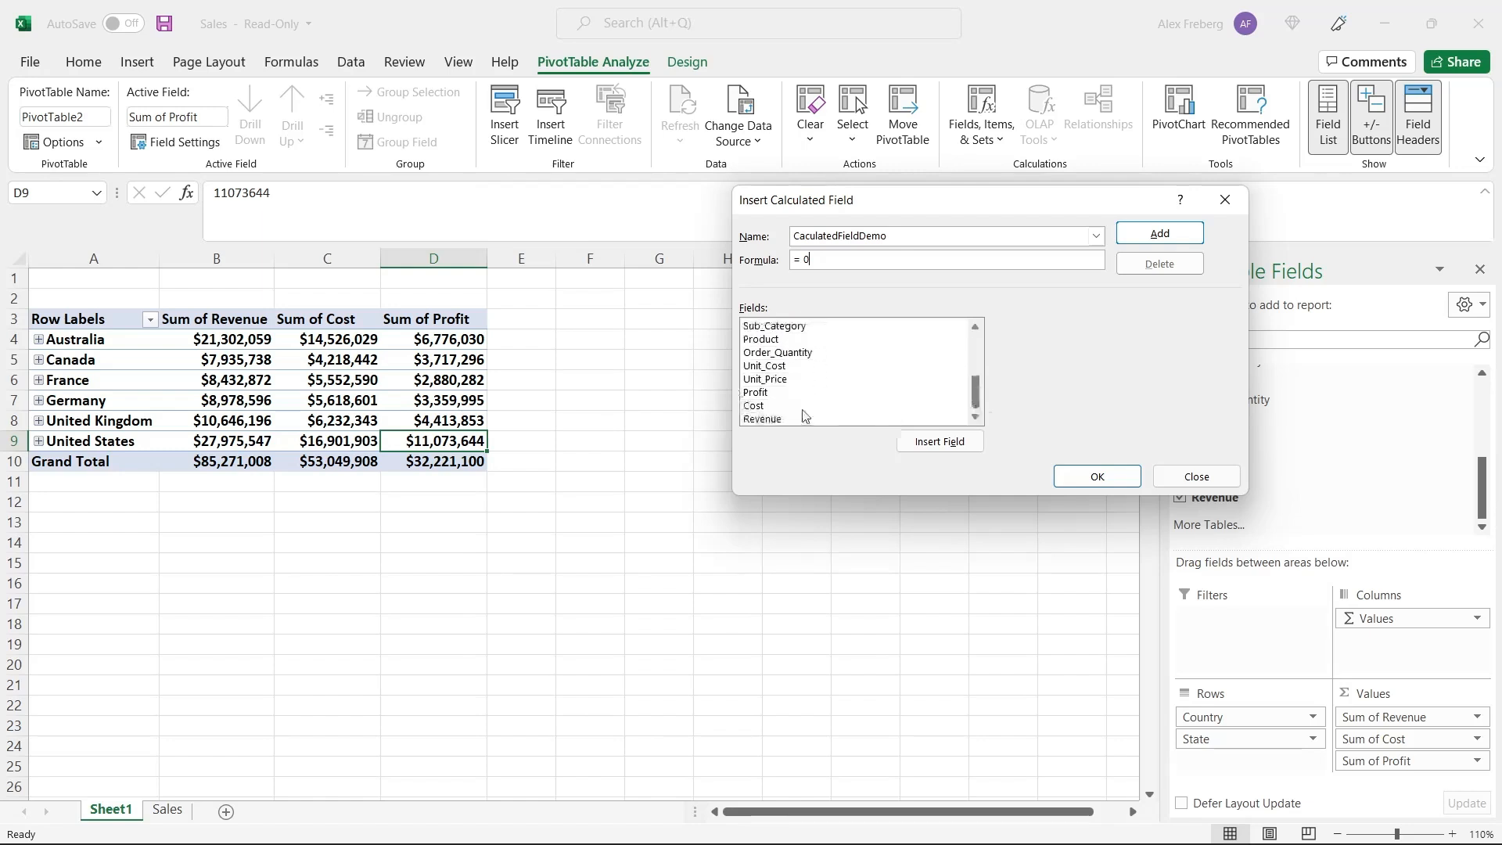
pyautogui.click(803, 418)
pyautogui.click(931, 443)
pyautogui.click(815, 260)
pyautogui.press('BackSpace')
pyautogui.press('BackSpace')
pyautogui.press('BackSpace')
pyautogui.write('(Revenue')
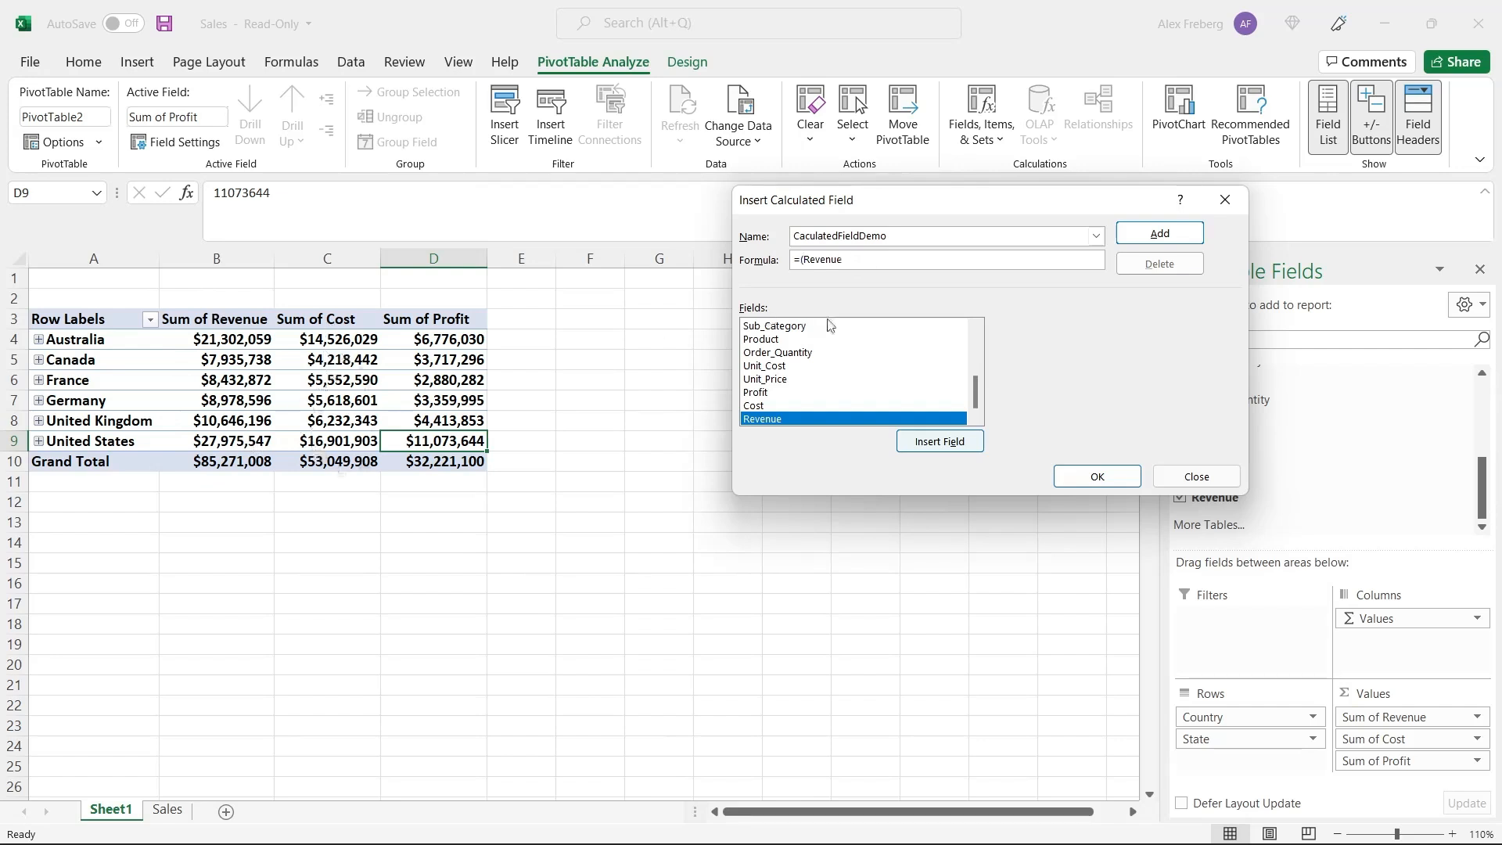
pyautogui.write('-')
pyautogui.click(794, 406)
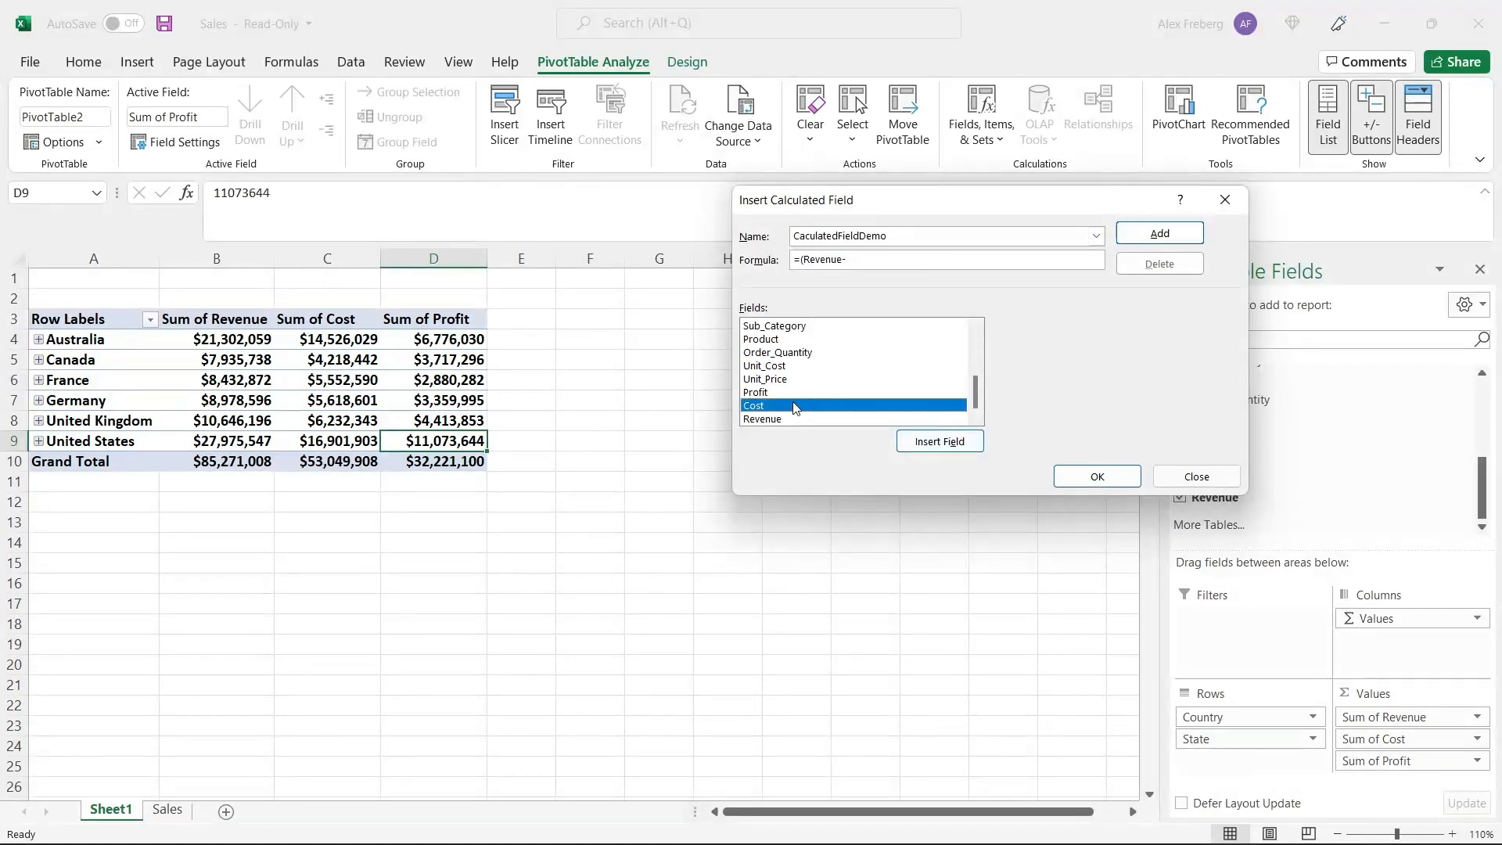
pyautogui.click(943, 445)
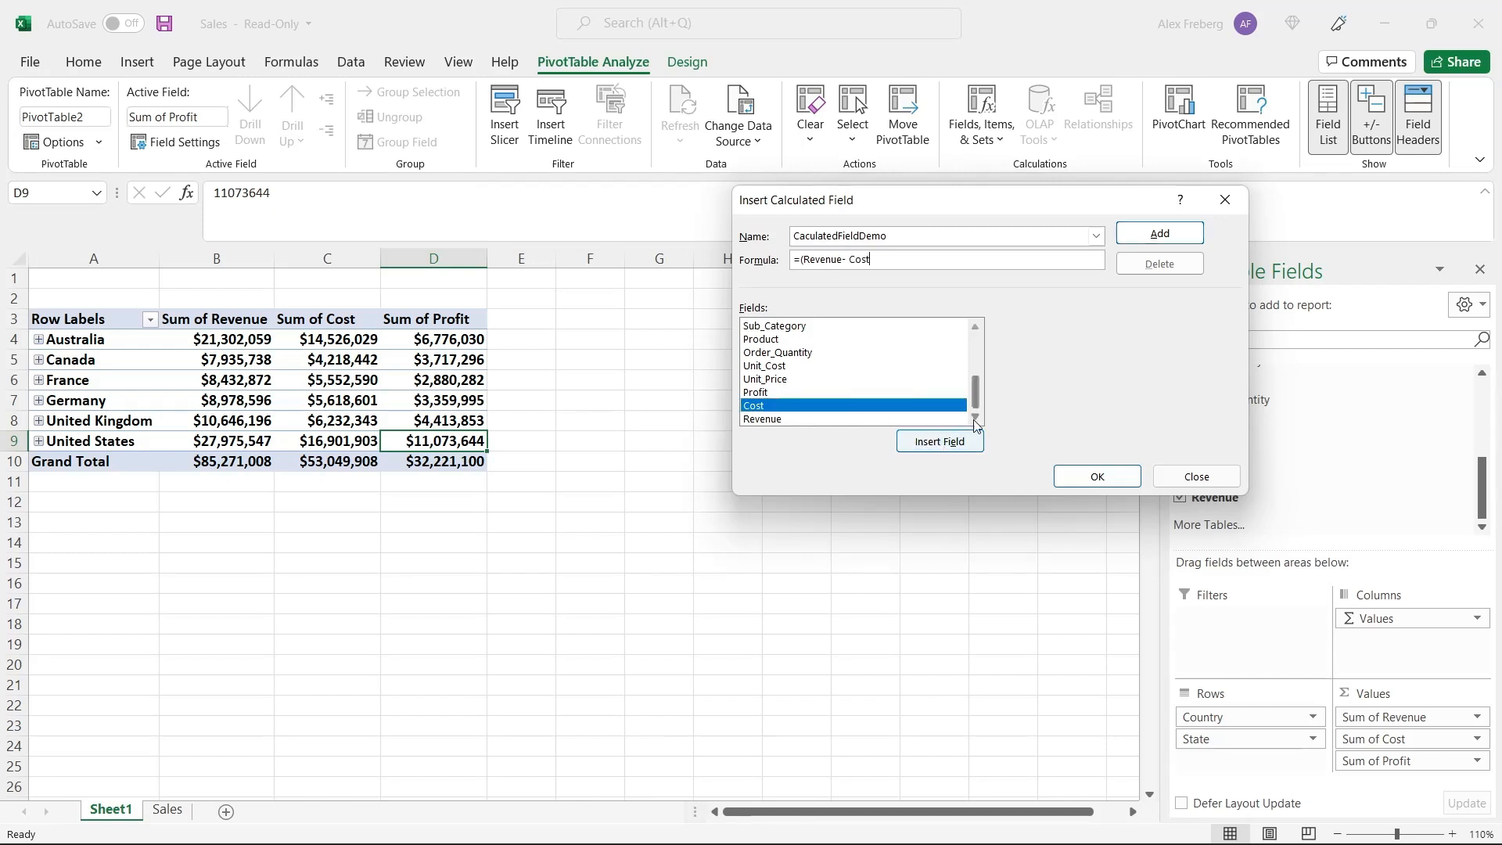
pyautogui.click(1089, 477)
# Compare the calculated field with Sum of Profit for the grand total, the United States and the United Kingdom.
pyautogui.click(551, 462)
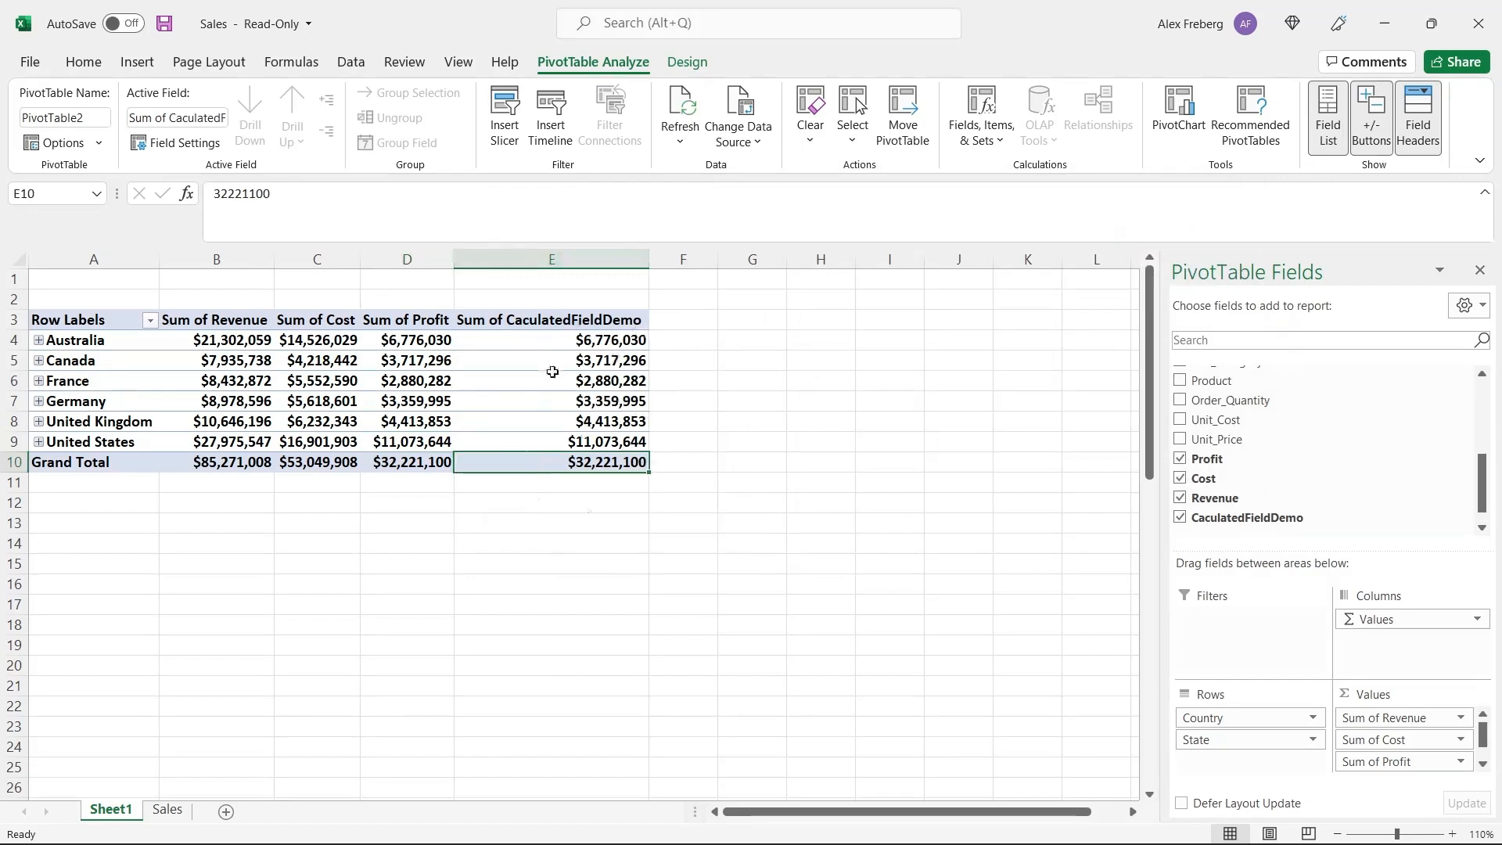
pyautogui.click(412, 465)
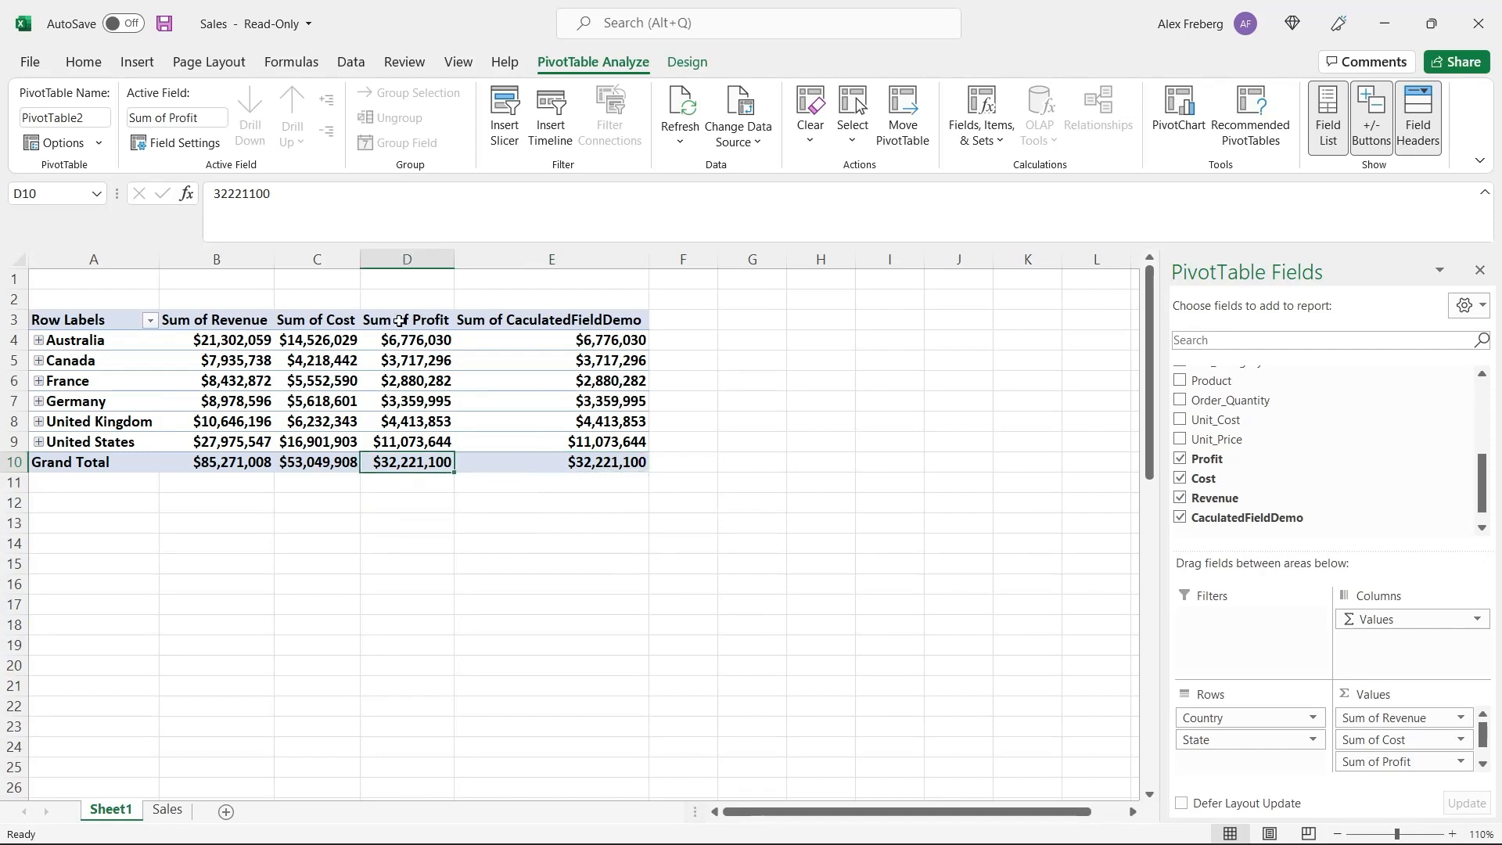
pyautogui.click(412, 439)
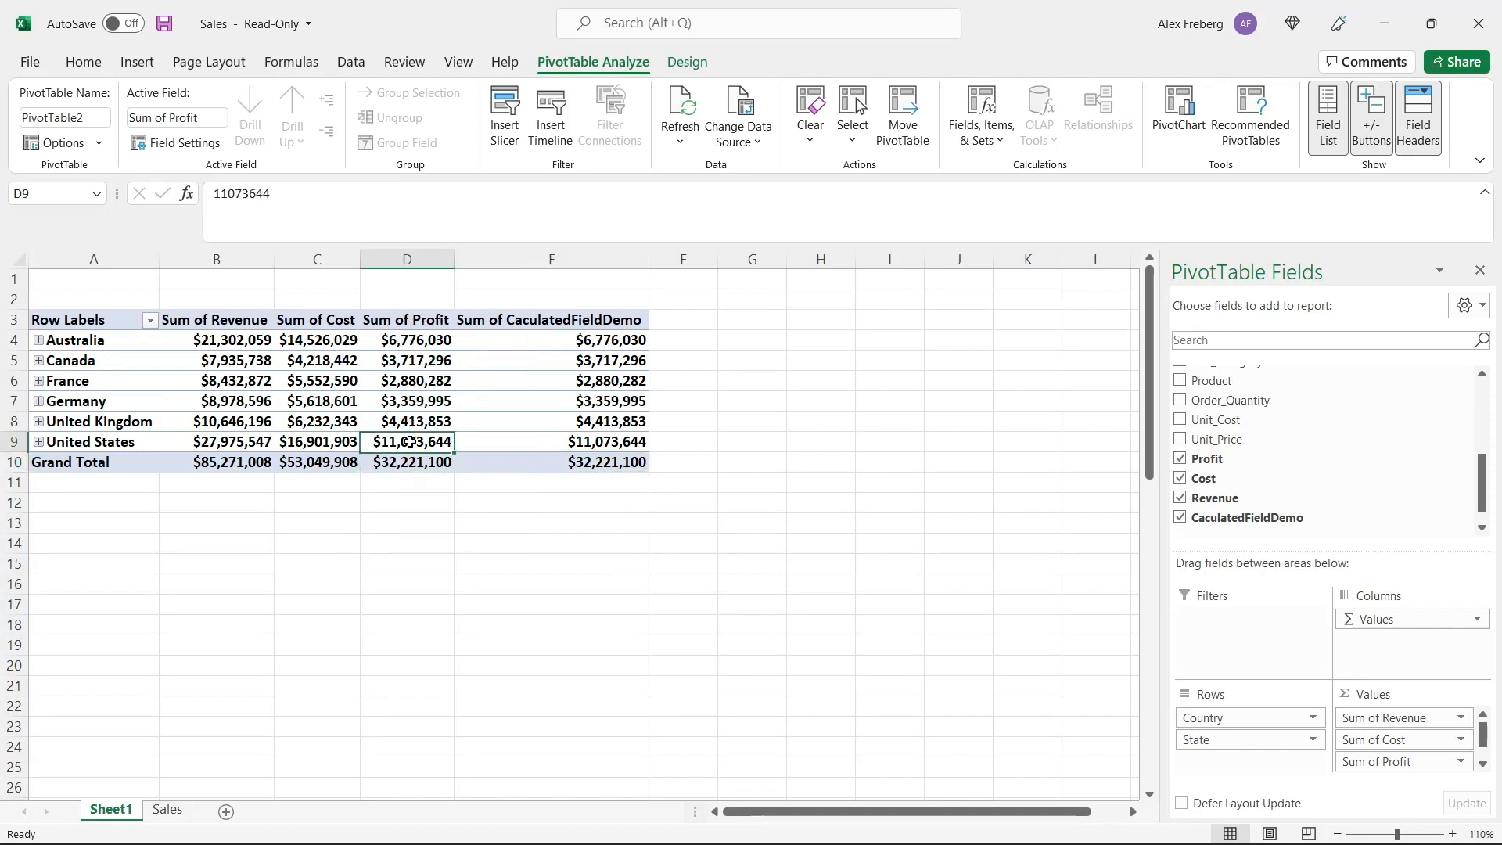
pyautogui.click(491, 442)
pyautogui.click(420, 421)
pyautogui.click(480, 426)
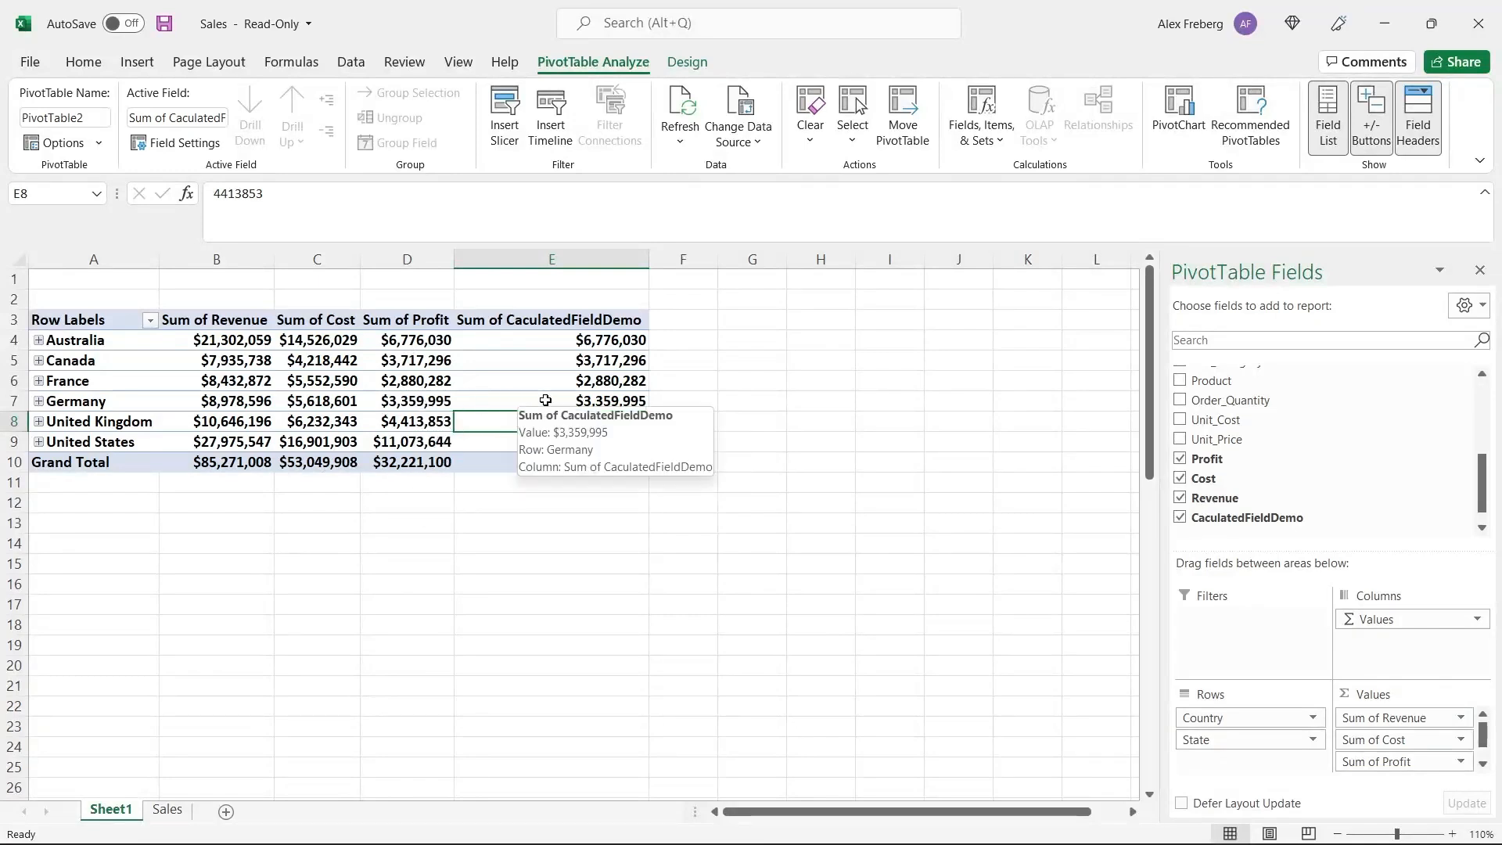
pyautogui.click(557, 260)
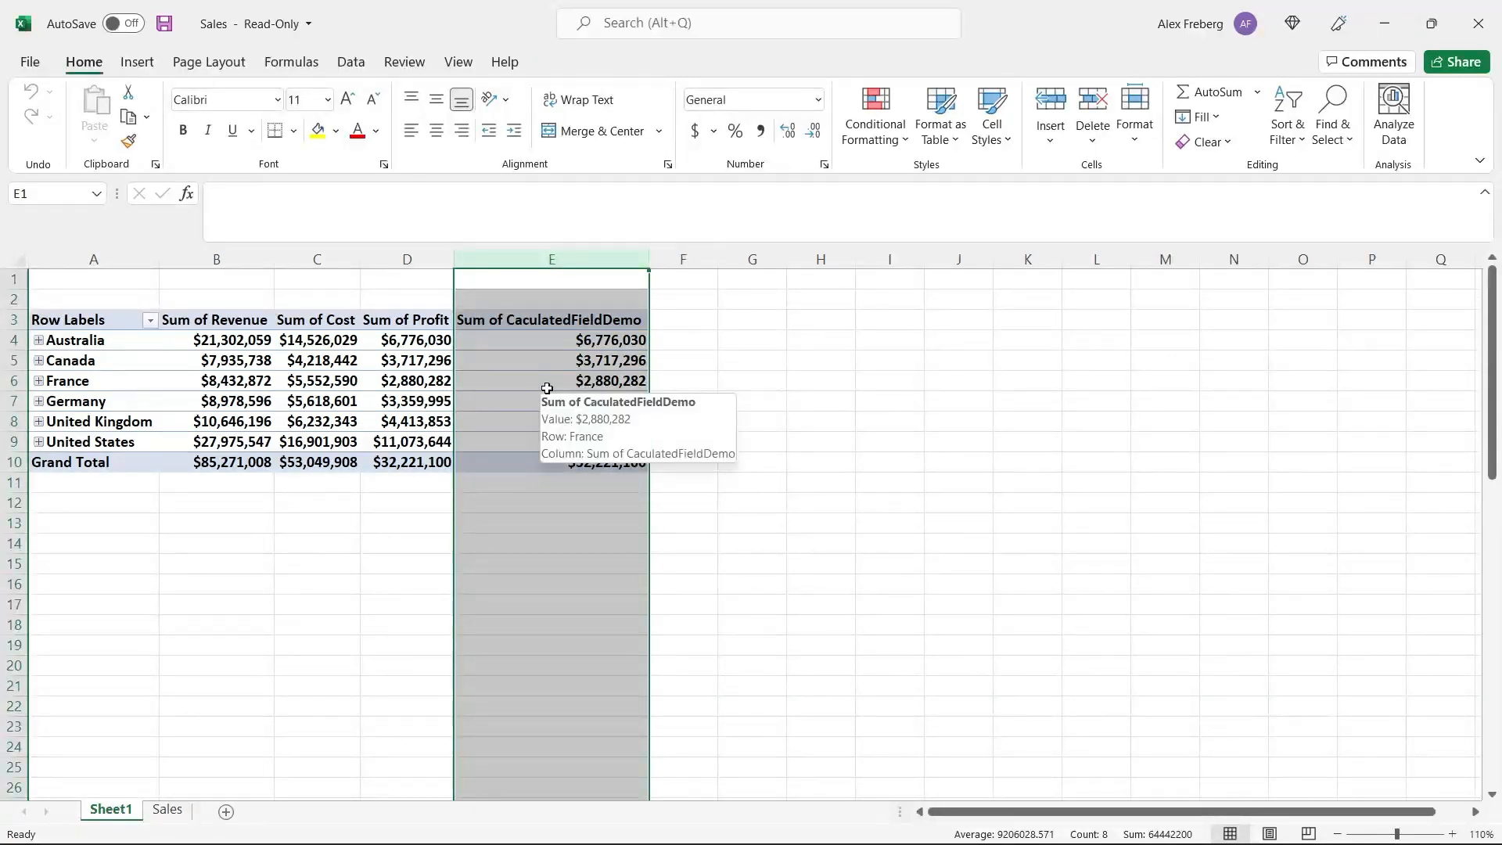
pyautogui.rightClick(547, 388)
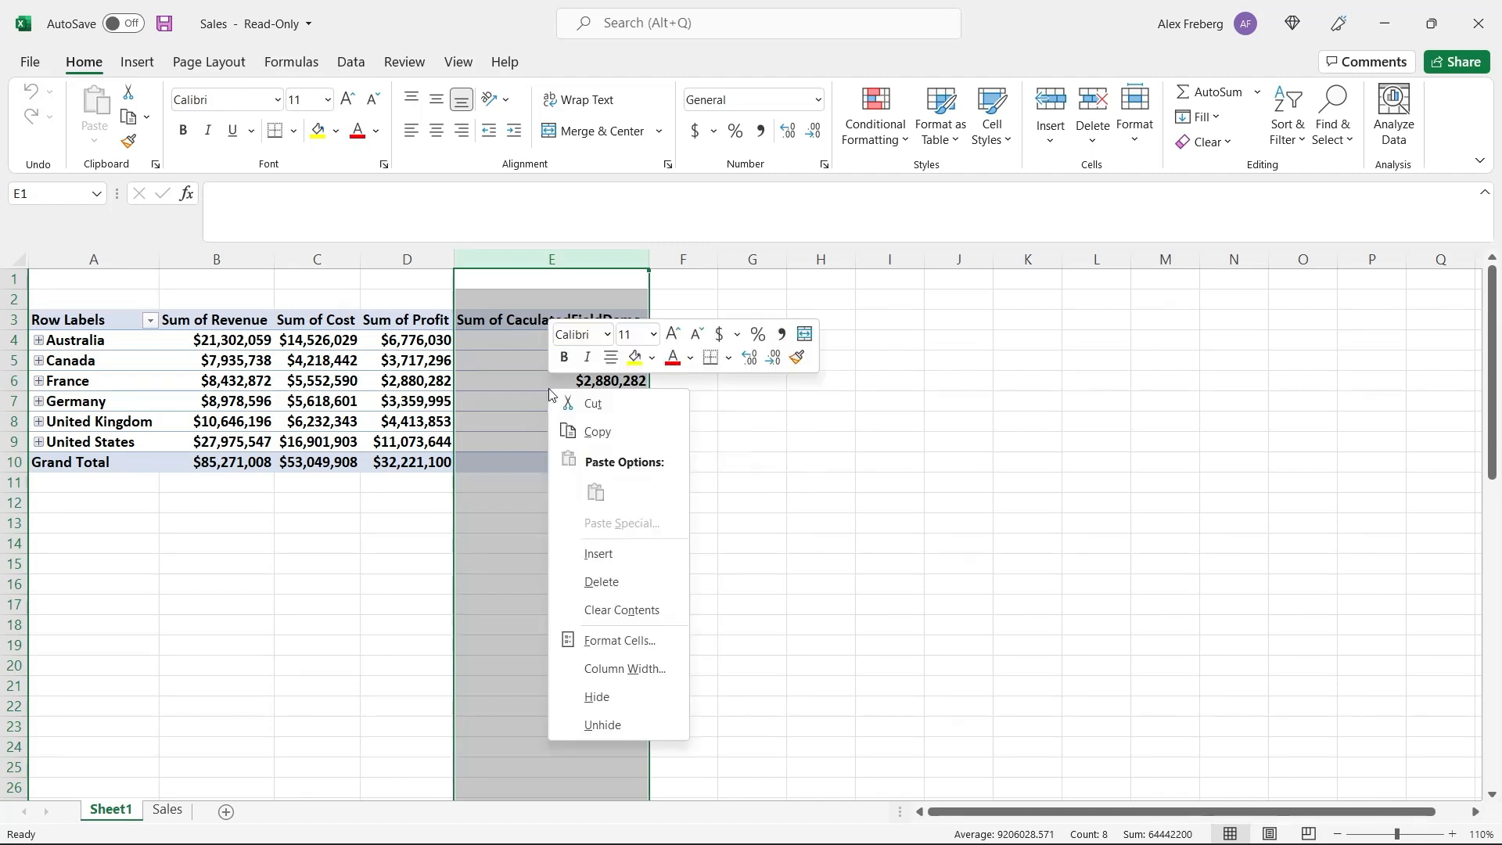
pyautogui.click(593, 404)
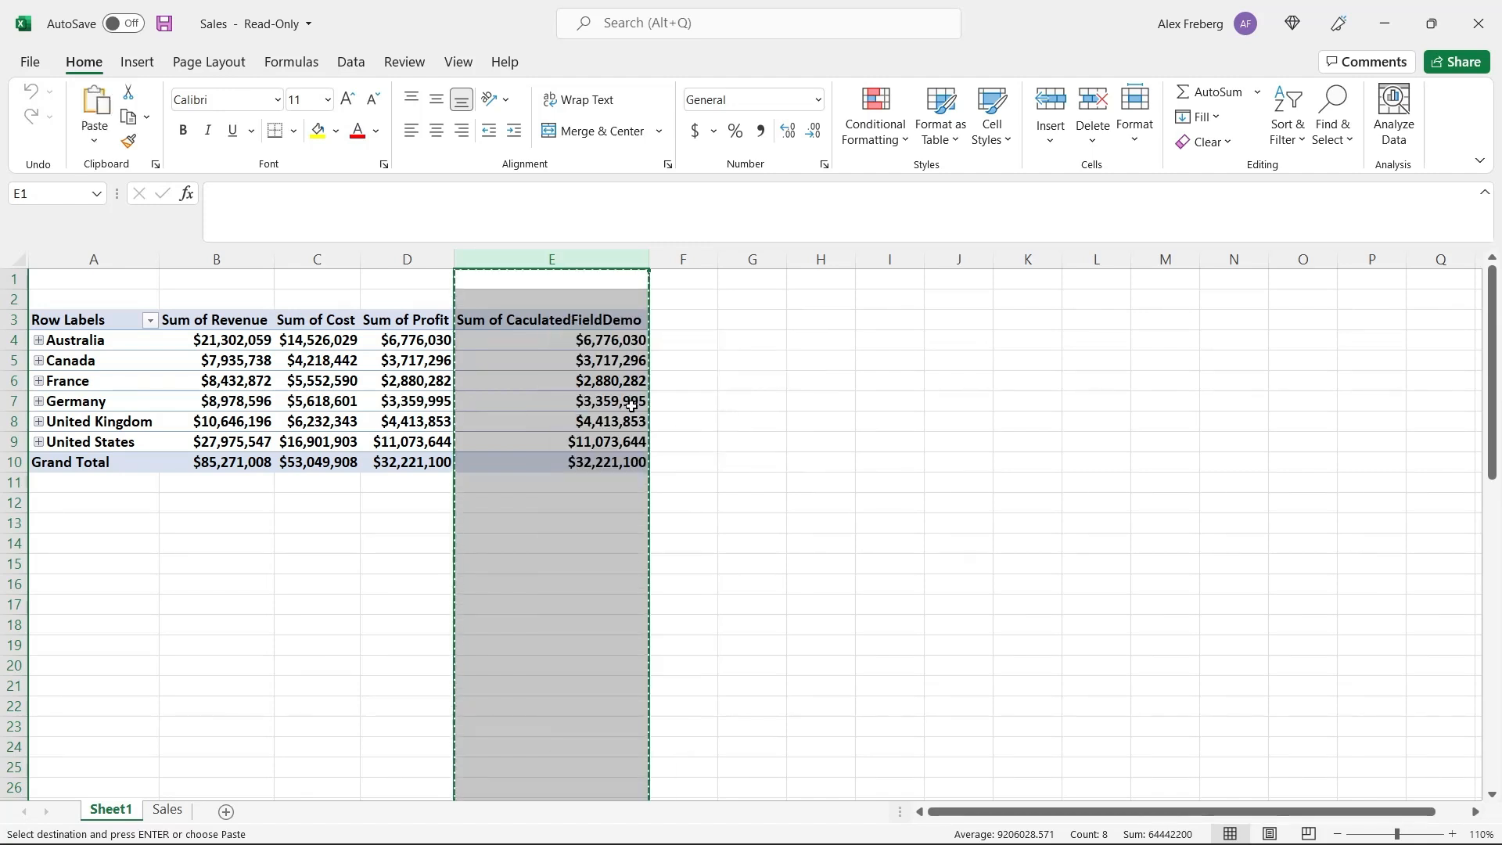
pyautogui.click(674, 401)
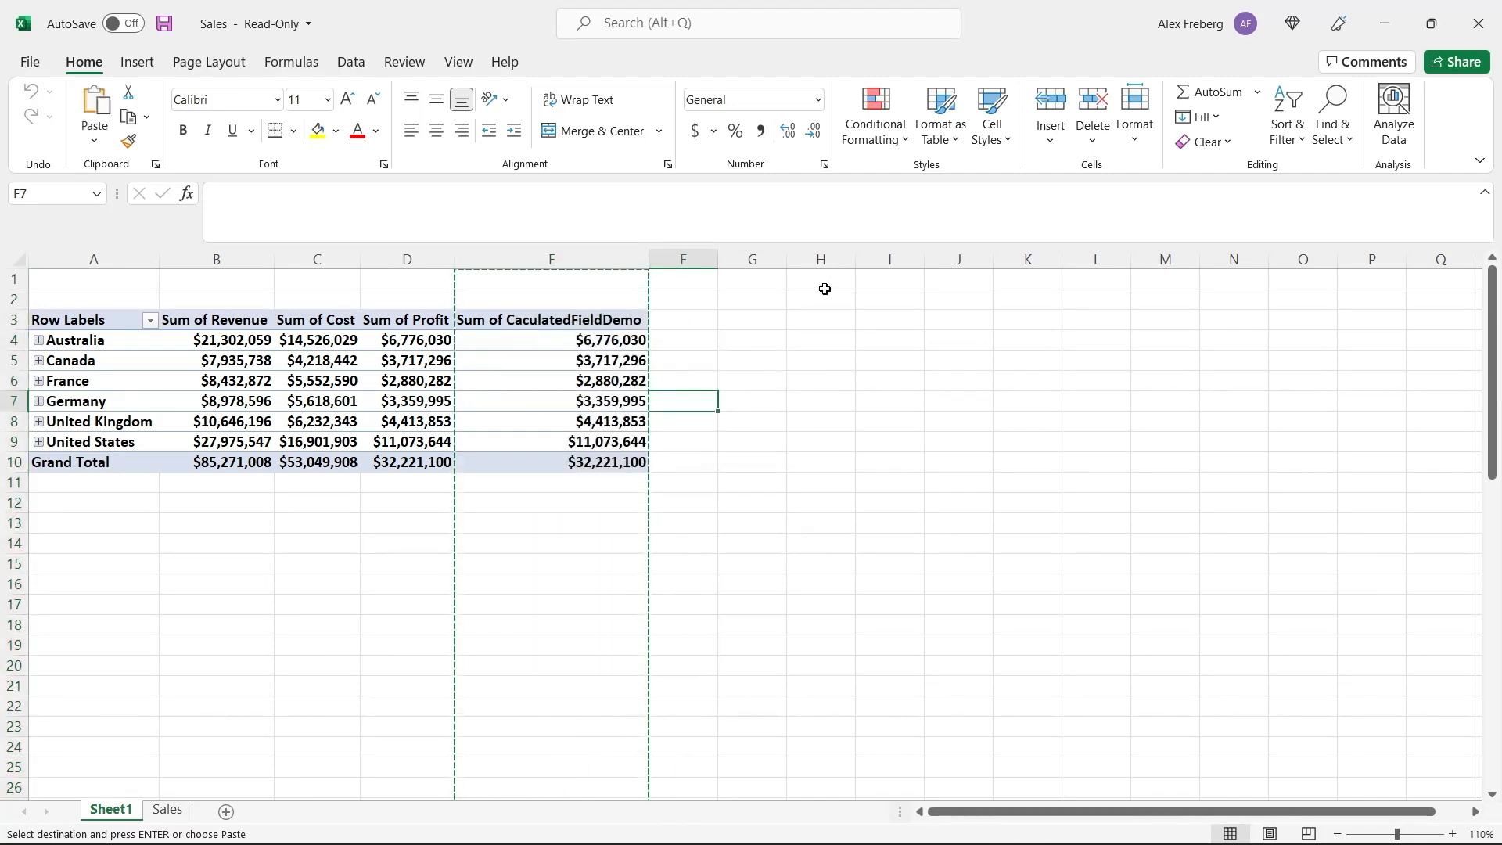
pyautogui.click(827, 255)
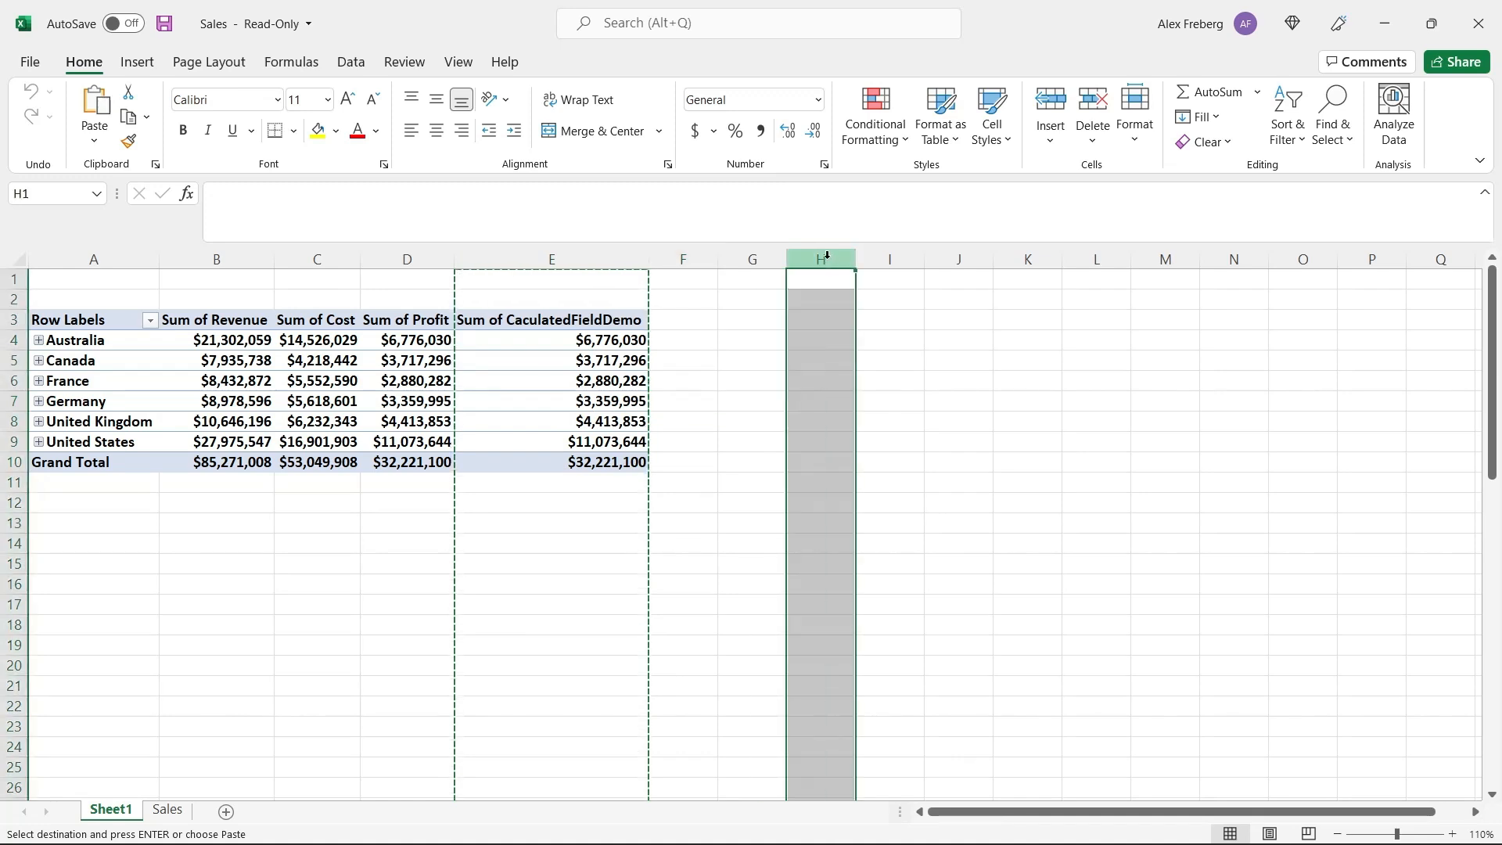
pyautogui.click(724, 324)
# Remove the CaculatedFieldDemo field from the PivotTable while keeping it in the field list.
pyautogui.click(579, 391)
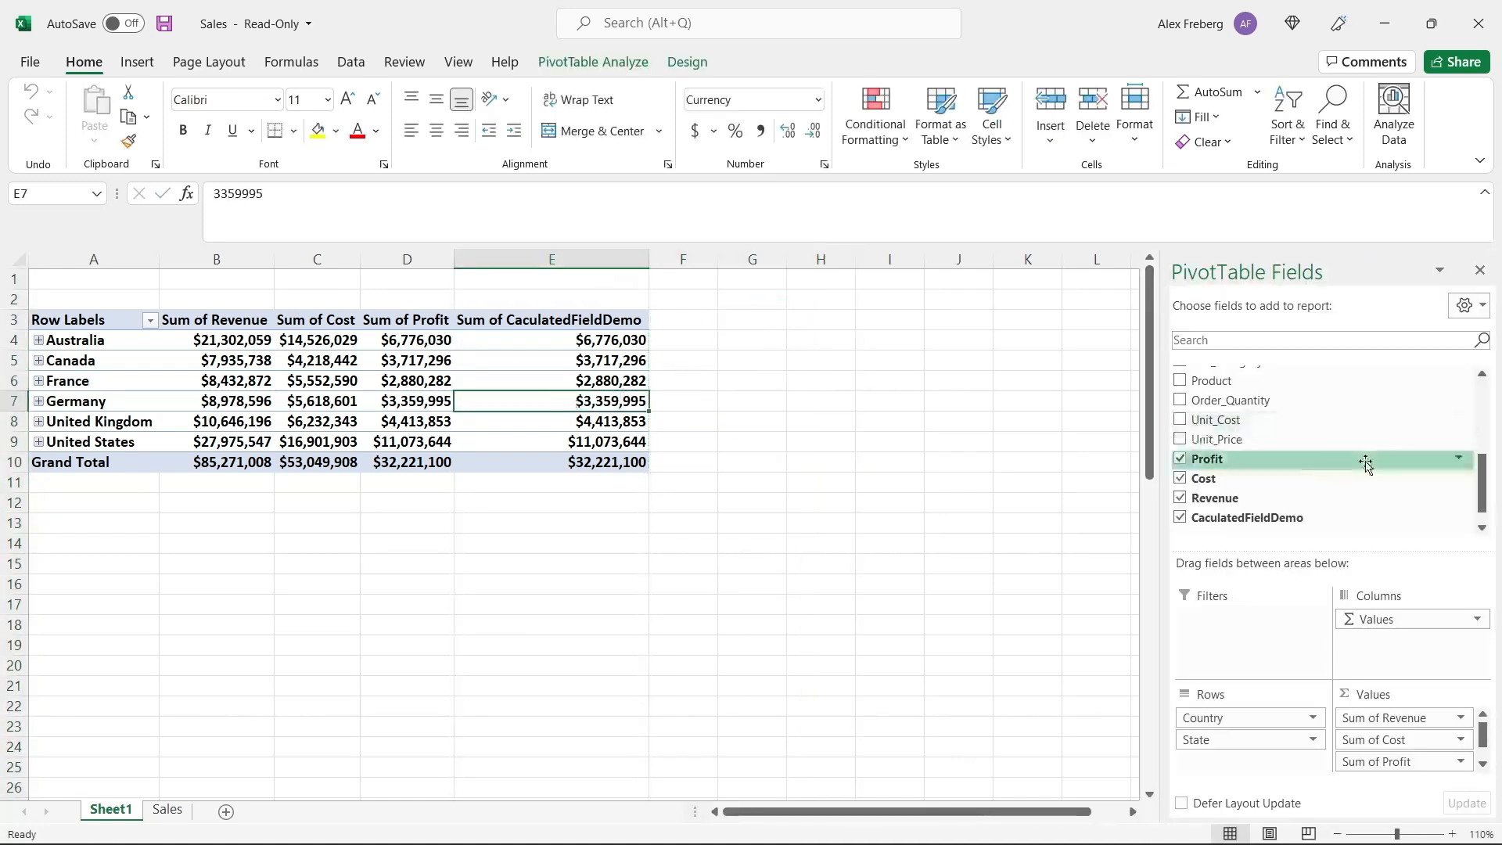
pyautogui.scroll(-1, 1364, 461)
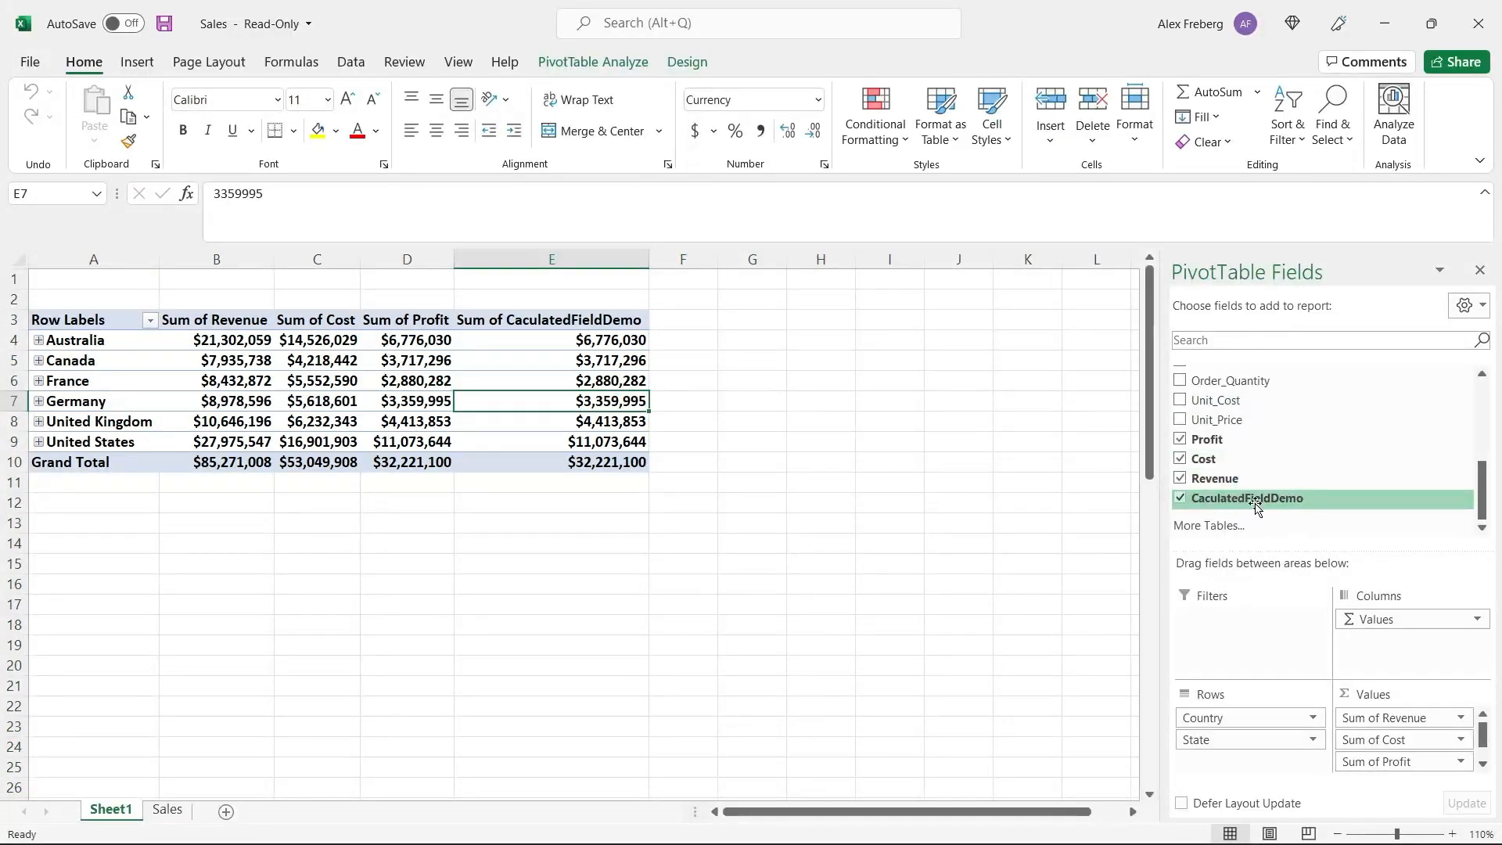
pyautogui.click(1180, 500)
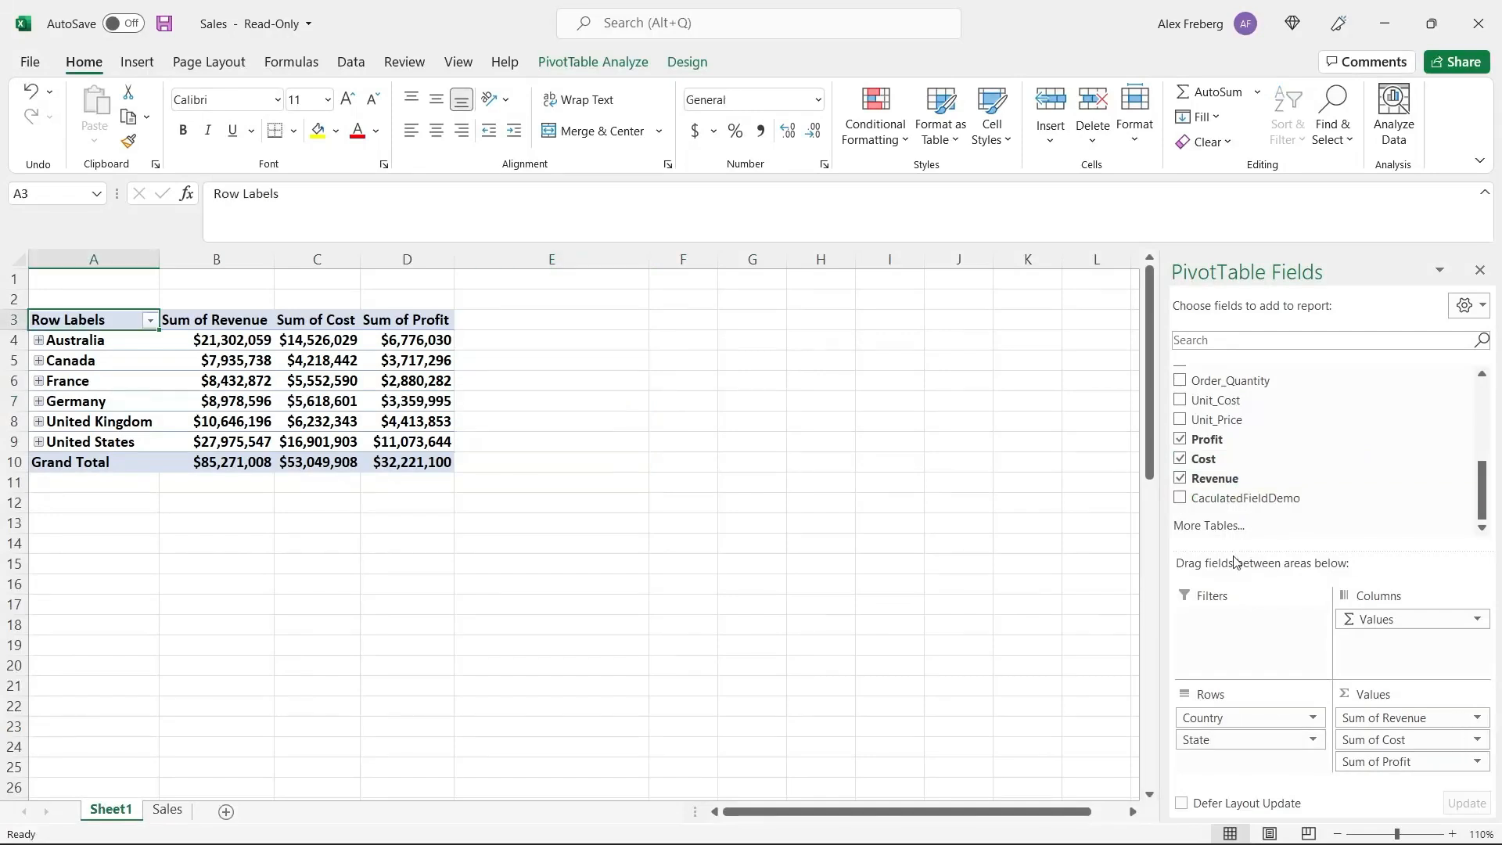
# Add CaculatedFieldDemo back to the values below Sum of Profit, check its United States figure, and remove it again.
pyautogui.moveTo(1271, 498); pyautogui.dragTo(1386, 786)
pyautogui.moveTo(1284, 504); pyautogui.dragTo(1408, 786)
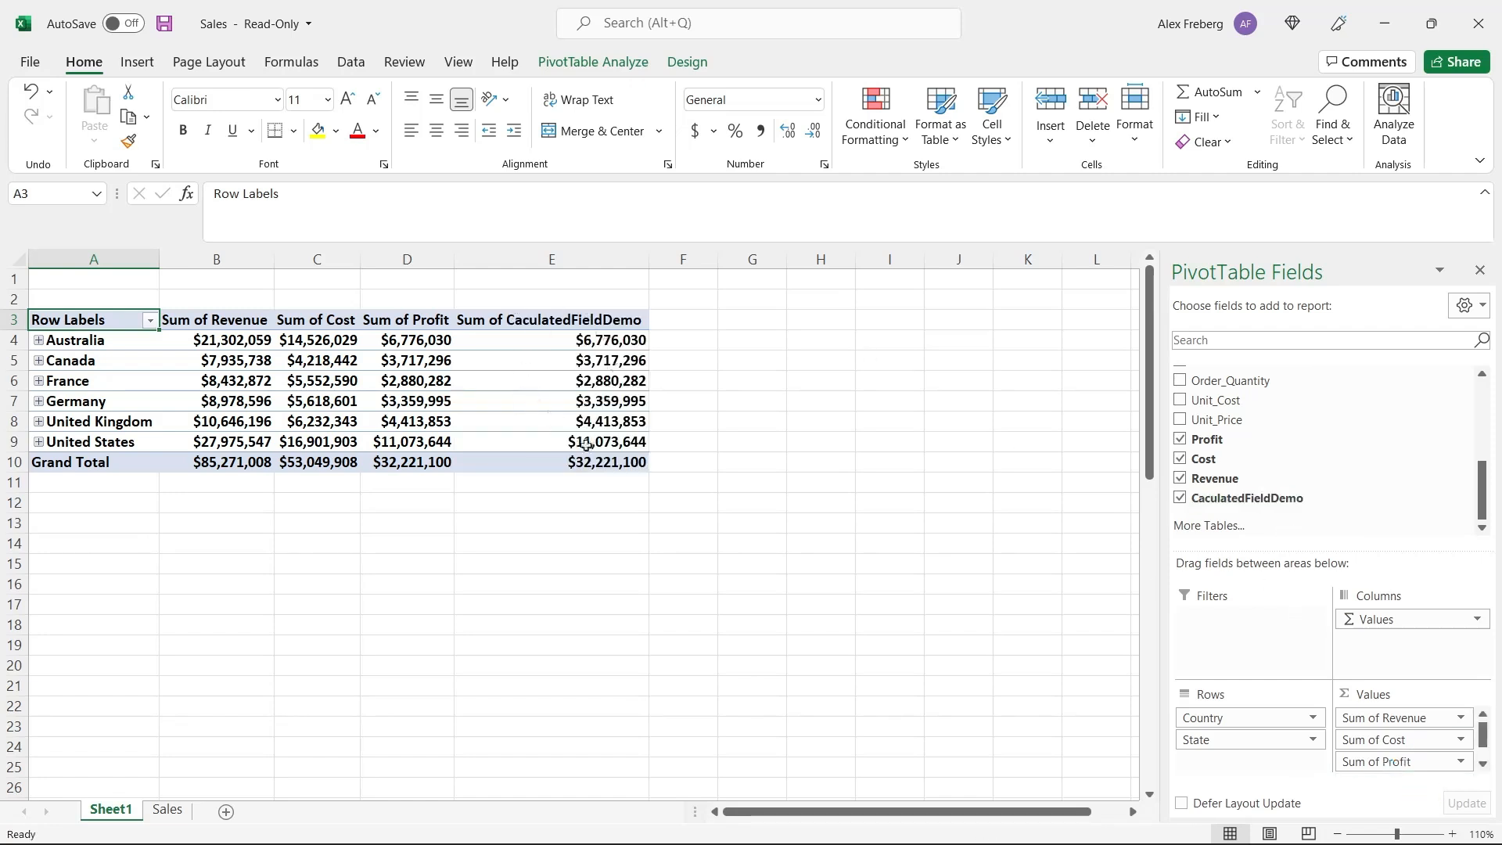
pyautogui.moveTo(586, 441)
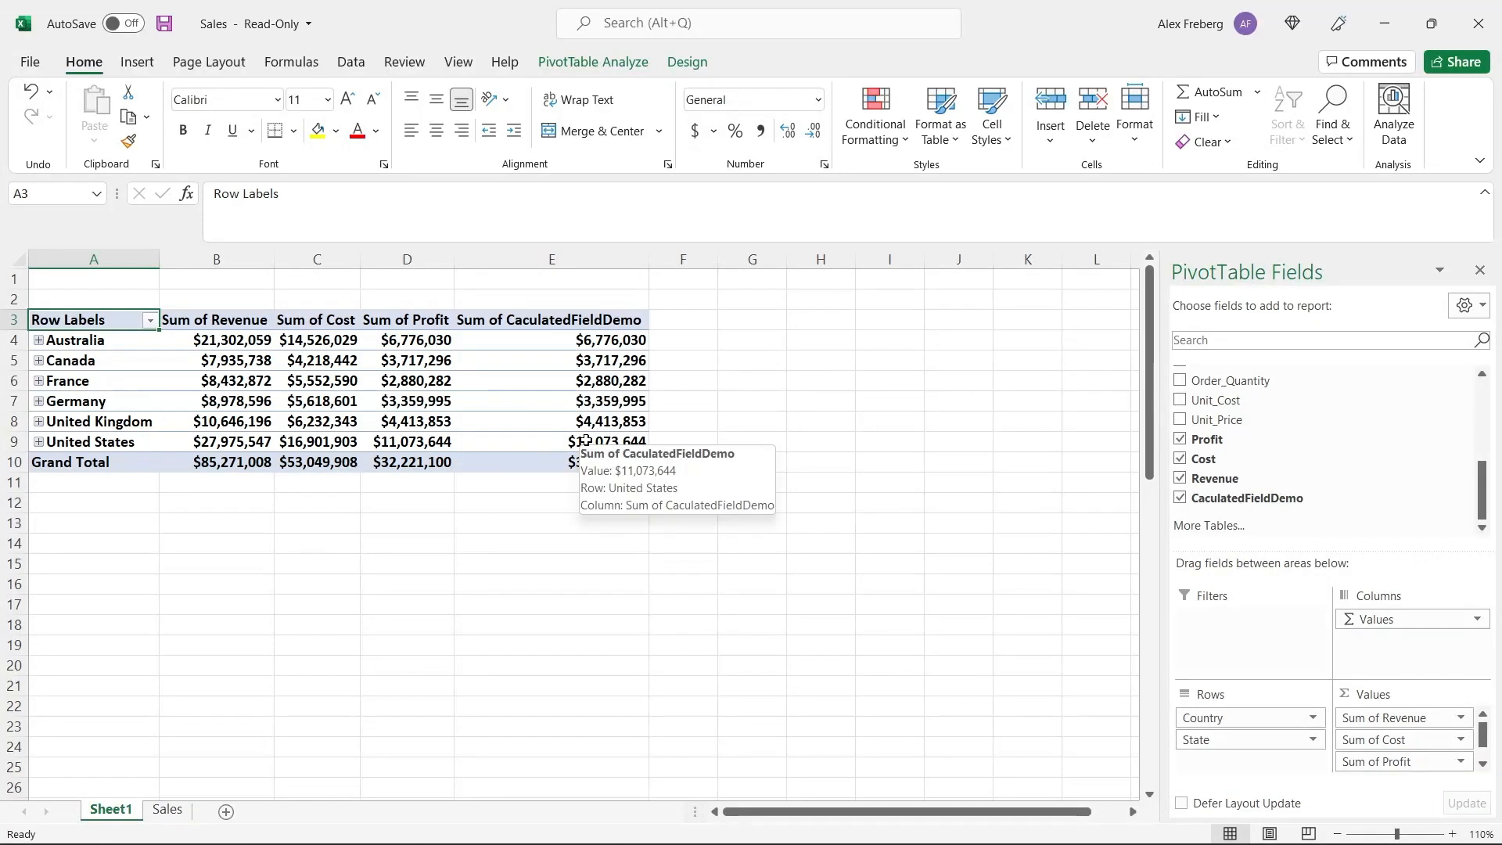
pyautogui.click(1181, 499)
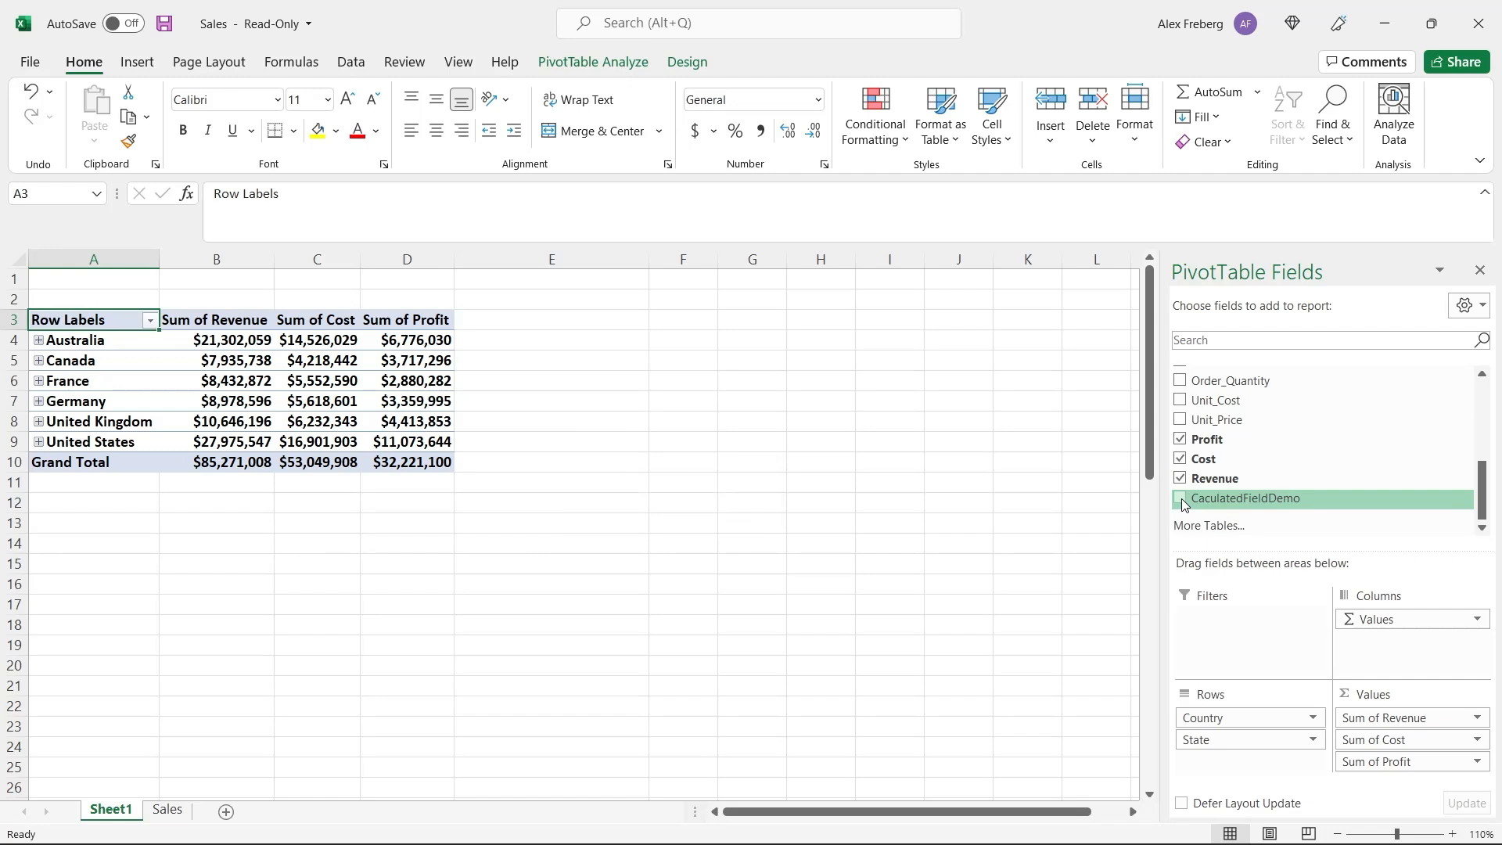
# Move the Country field from the rows to the report filters and filter the PivotTable to Australia.
pyautogui.click(438, 462)
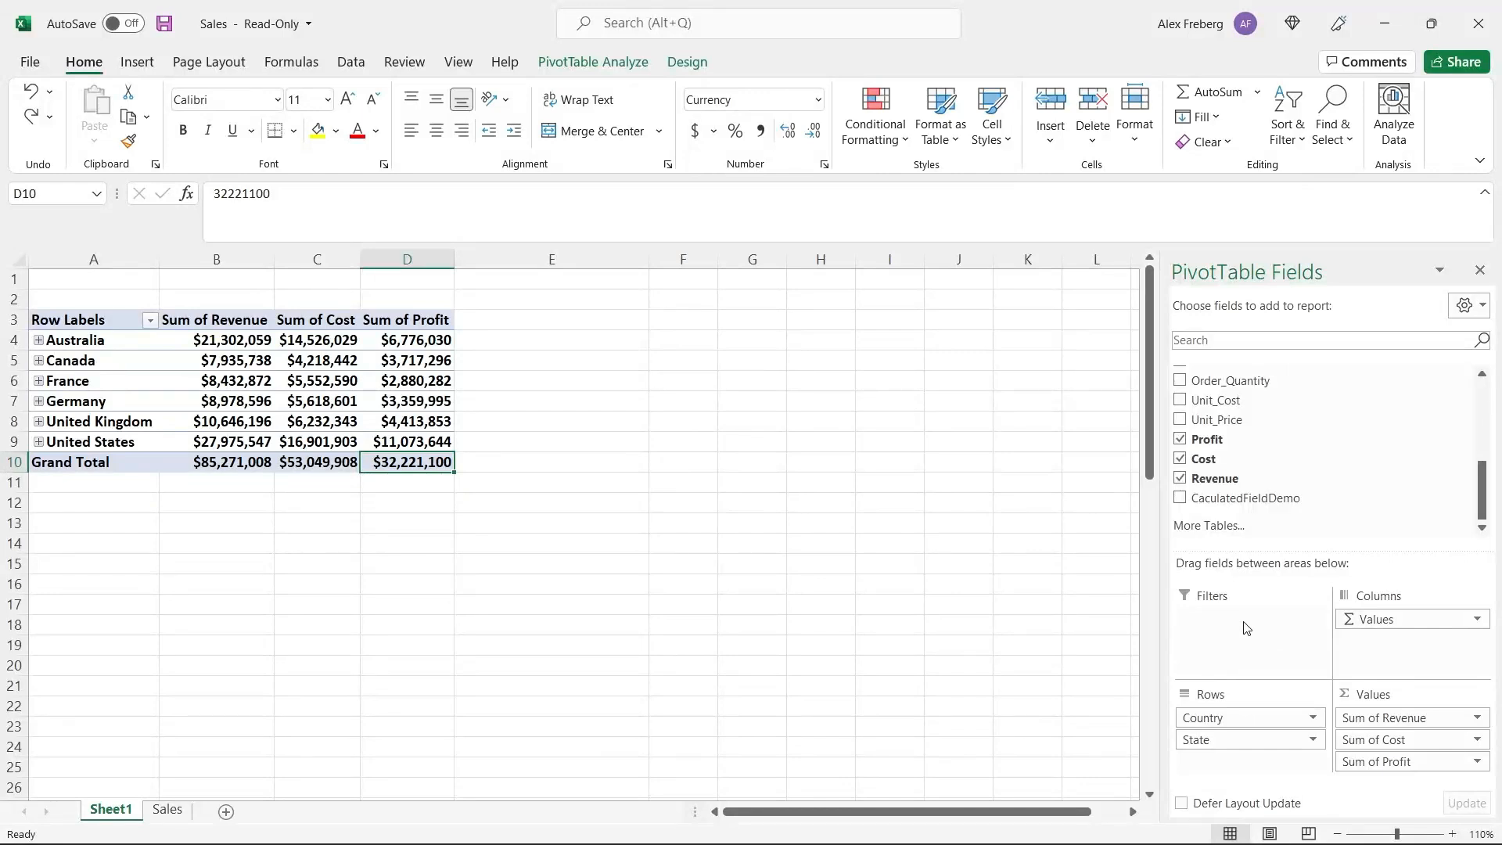
pyautogui.scroll(2, 1330, 459)
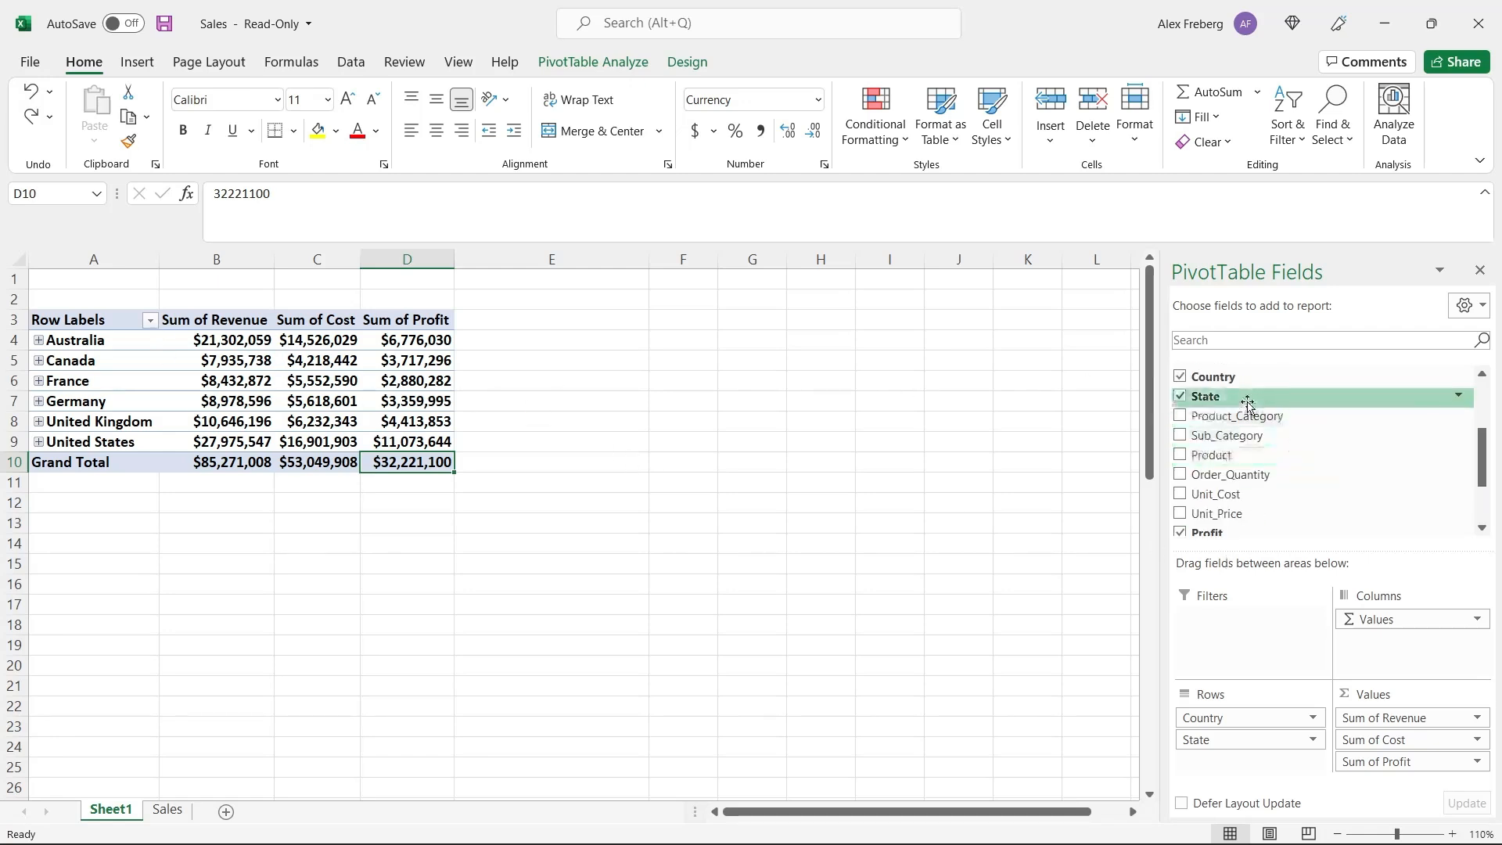
pyautogui.moveTo(1264, 380); pyautogui.dragTo(1274, 646)
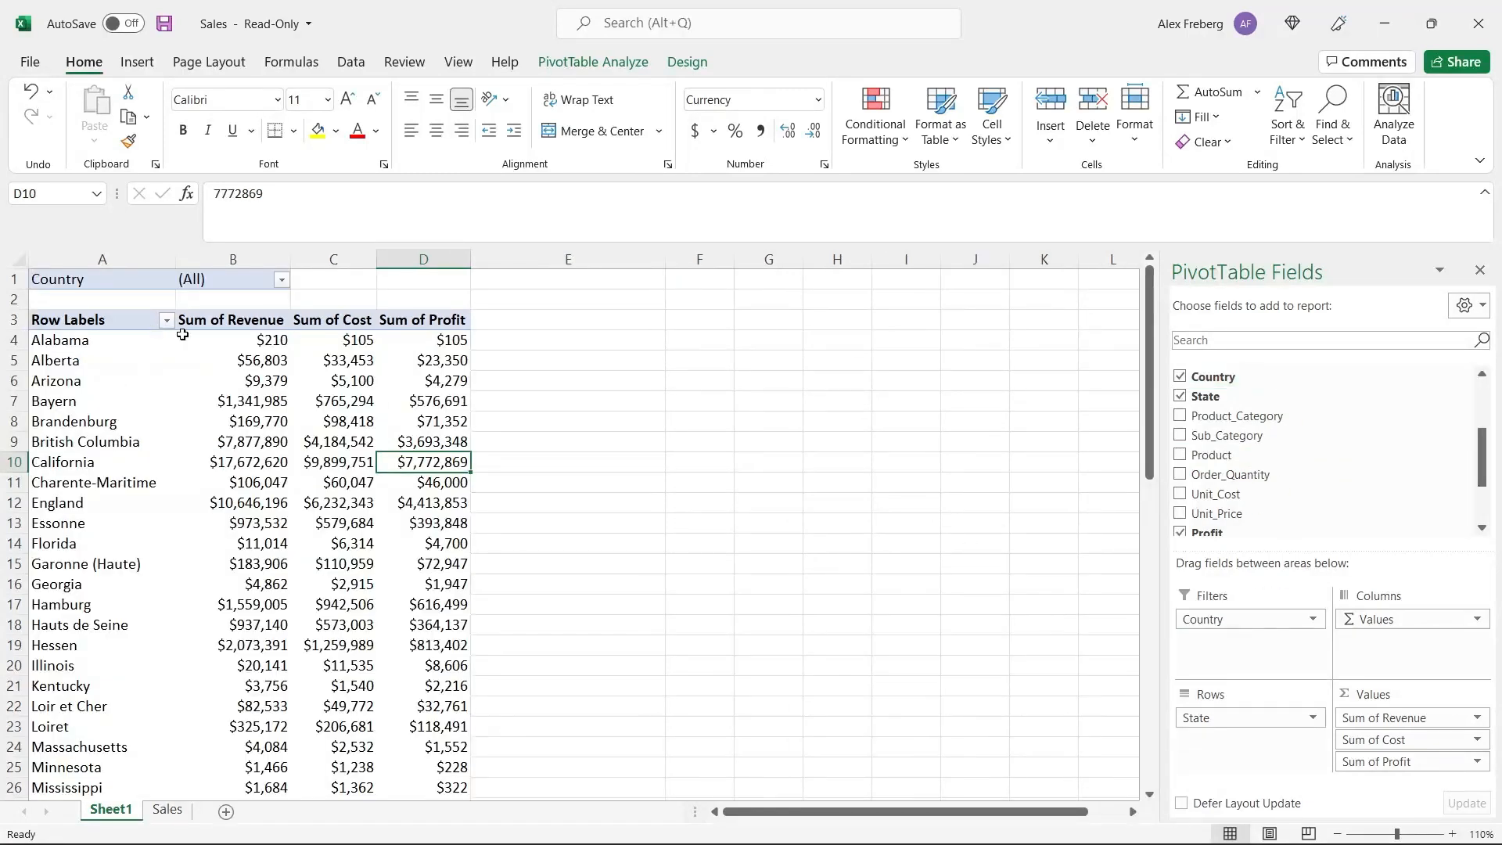
pyautogui.click(283, 280)
pyautogui.click(118, 342)
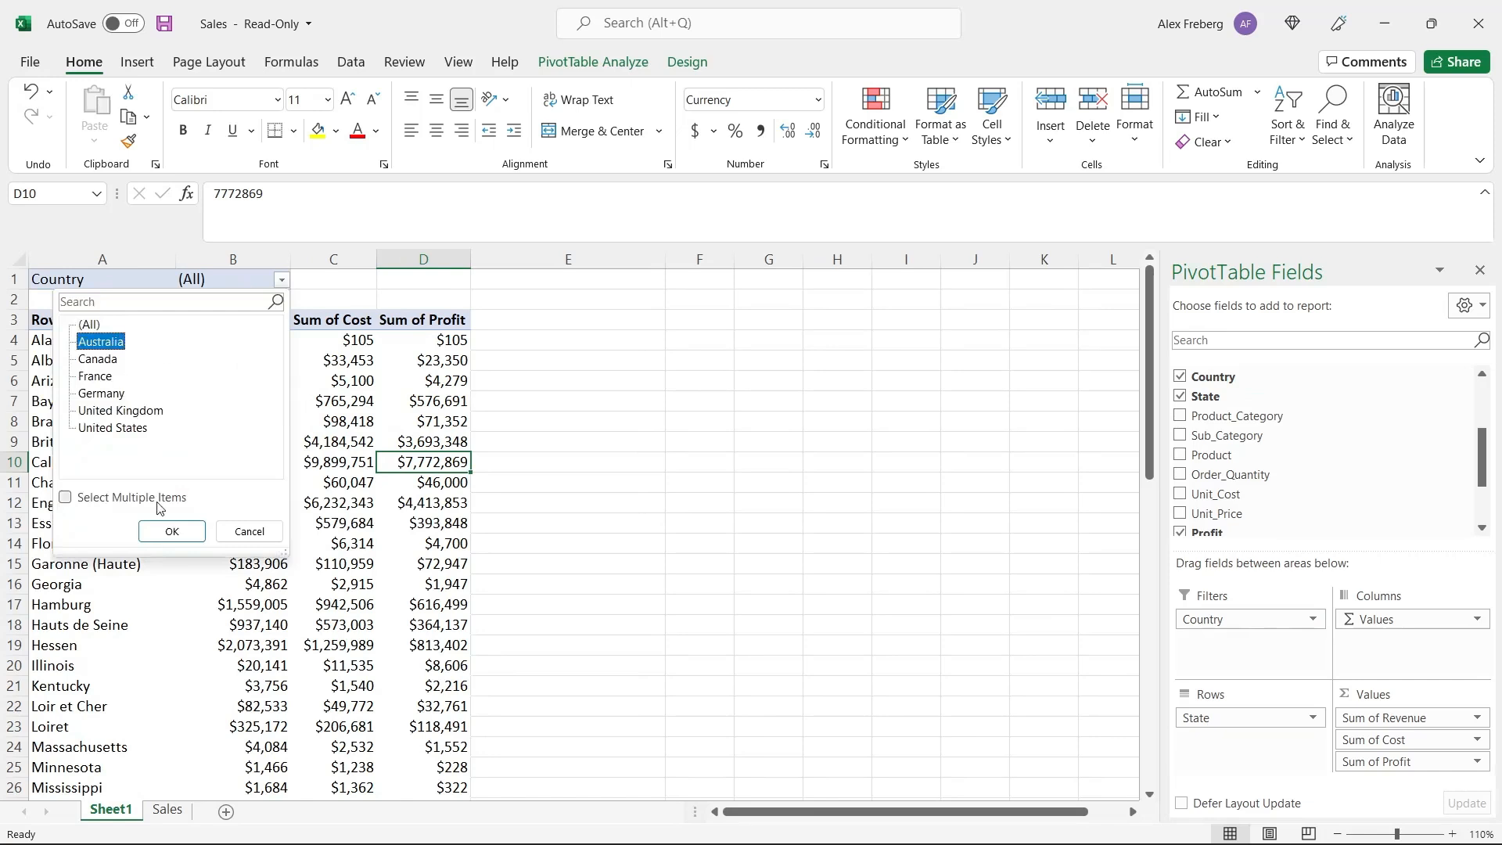
pyautogui.click(171, 531)
pyautogui.moveTo(87, 341); pyautogui.dragTo(104, 416)
# Undo the Australia filter and the move of Country to the report filters.
pyautogui.hotkey('ctrl', 'z')
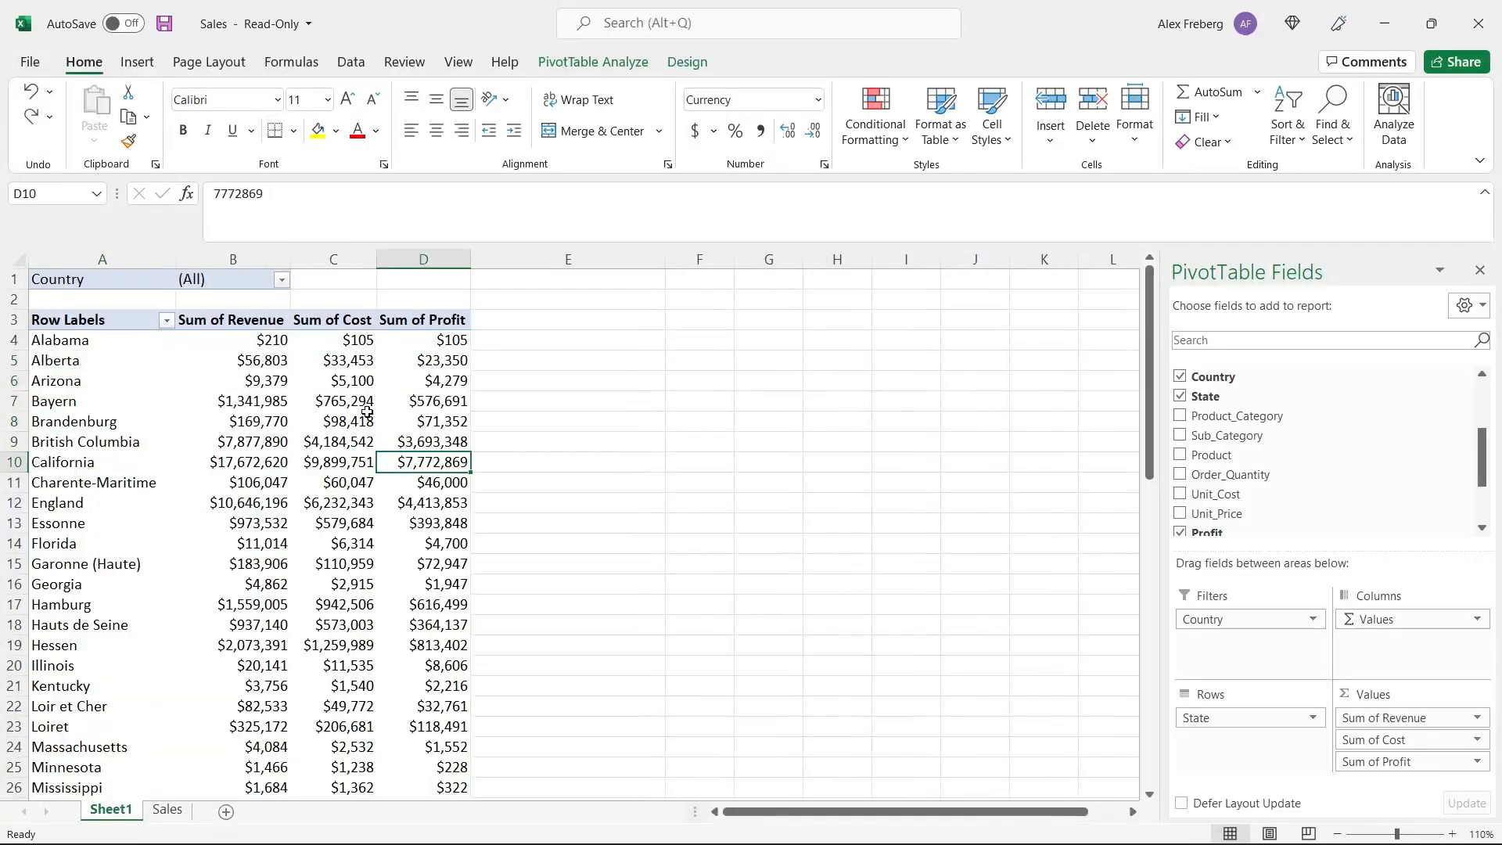
pyautogui.hotkey('ctrl', 'z')
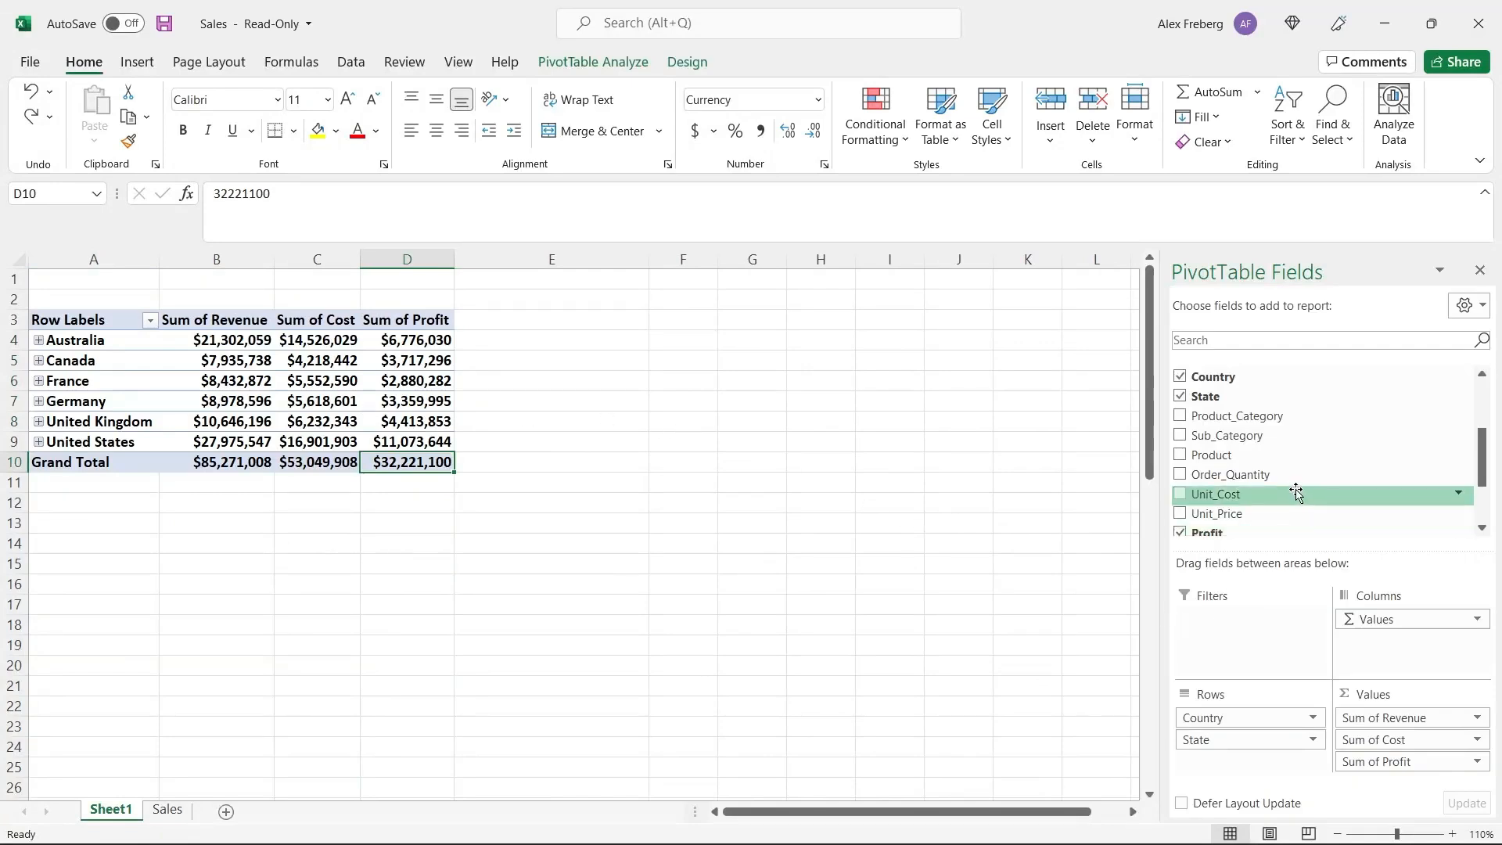
# Add Customer_Gender as a report filter and filter the PivotTable to F.
pyautogui.scroll(1, 1297, 488)
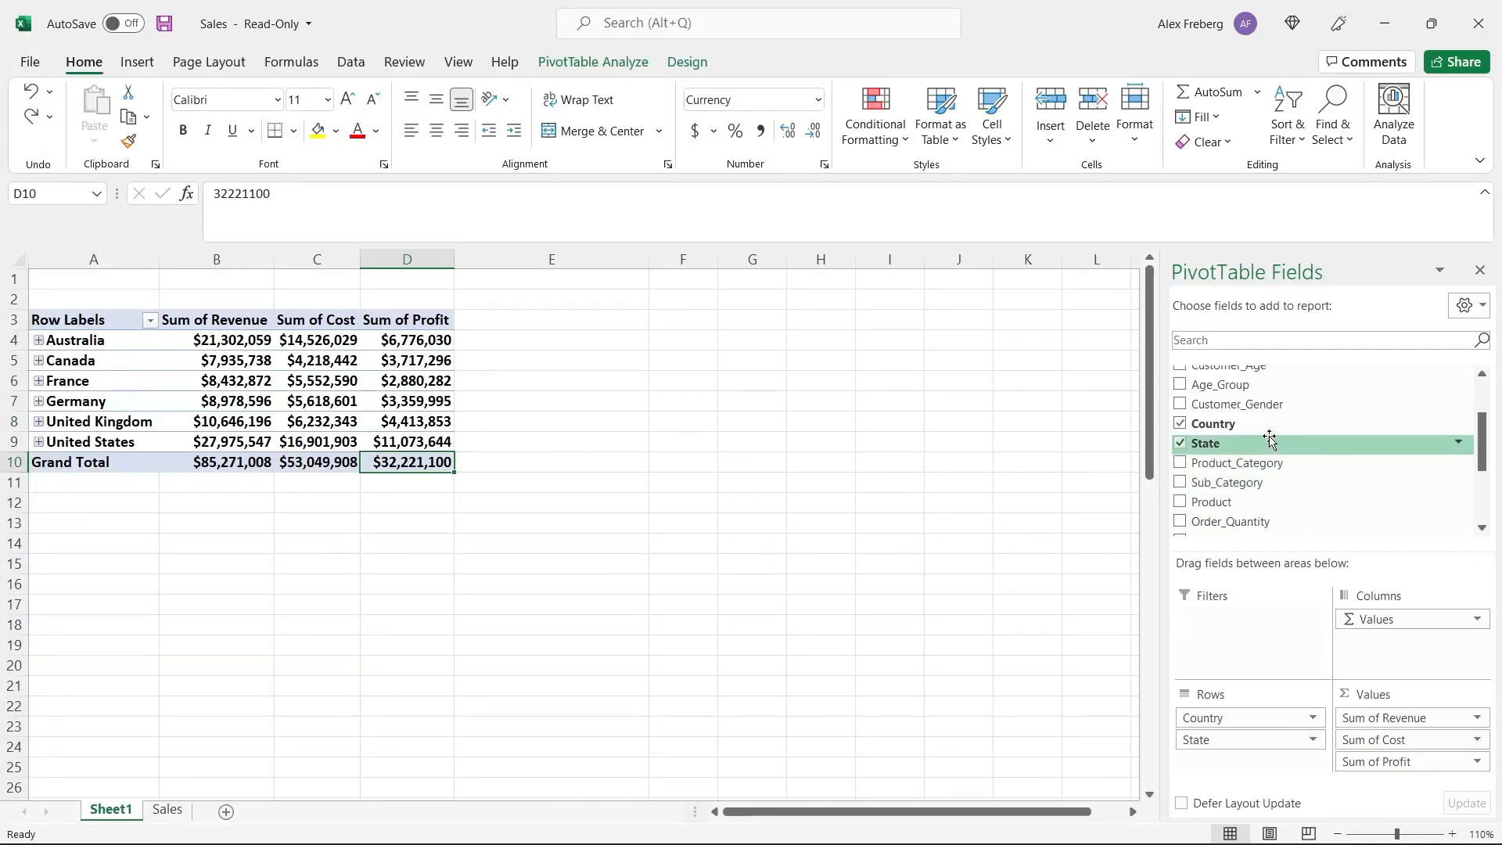
pyautogui.scroll(1, 1283, 454)
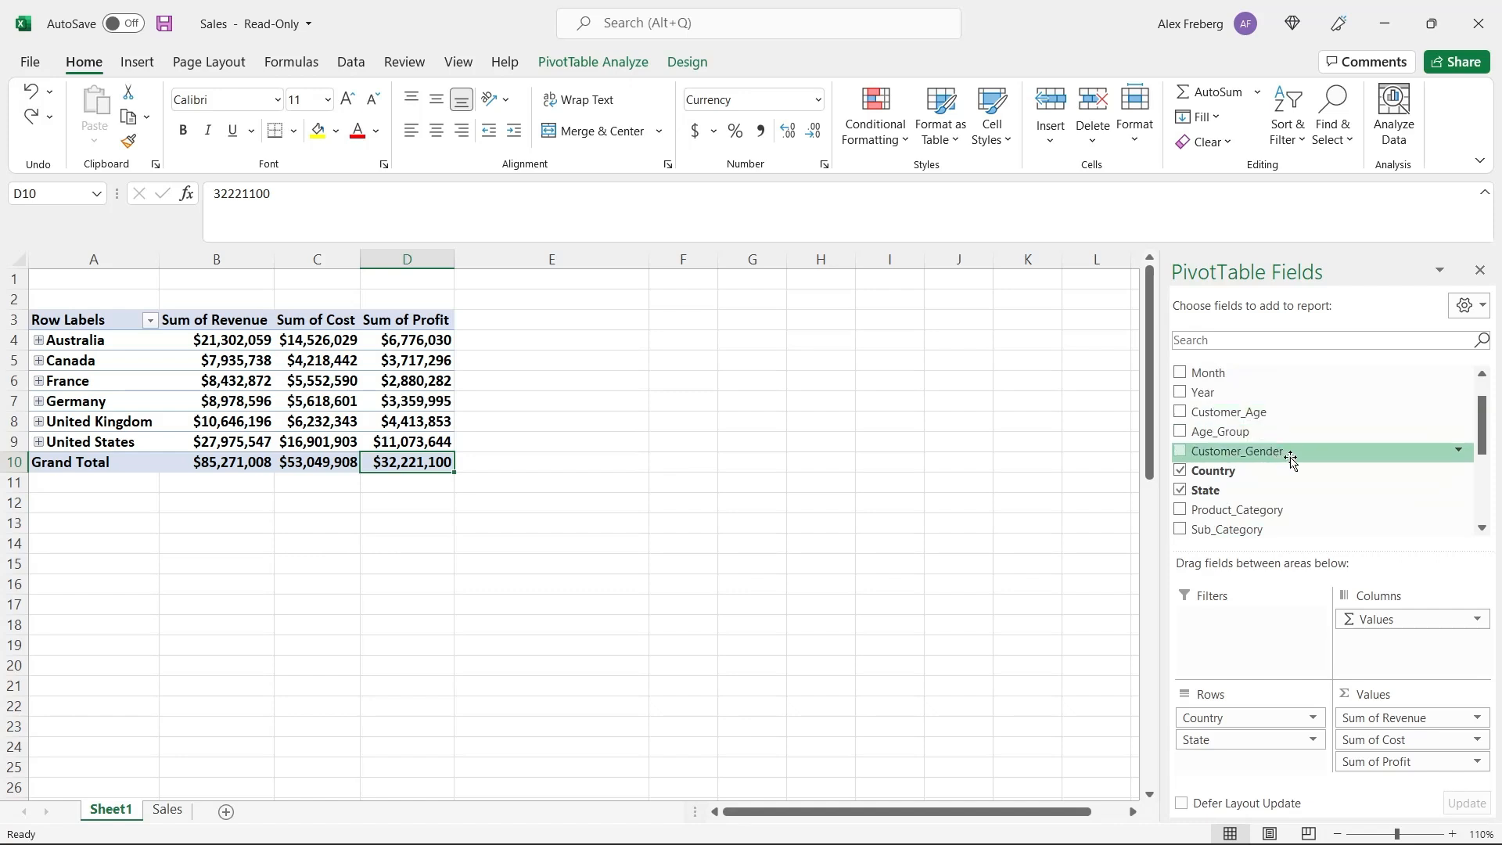
pyautogui.moveTo(1290, 460); pyautogui.dragTo(1247, 621)
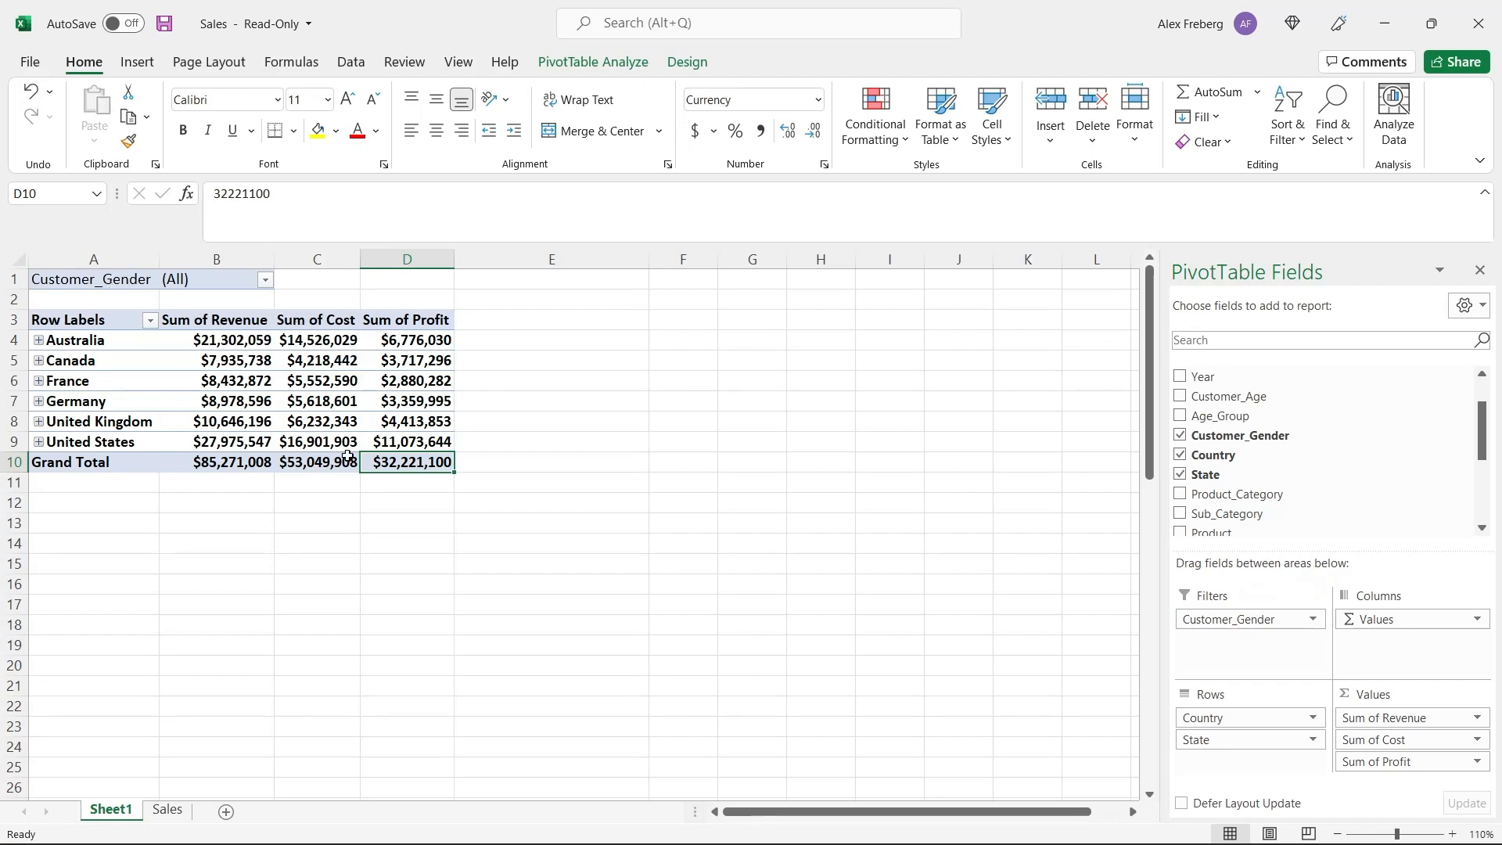
pyautogui.click(265, 280)
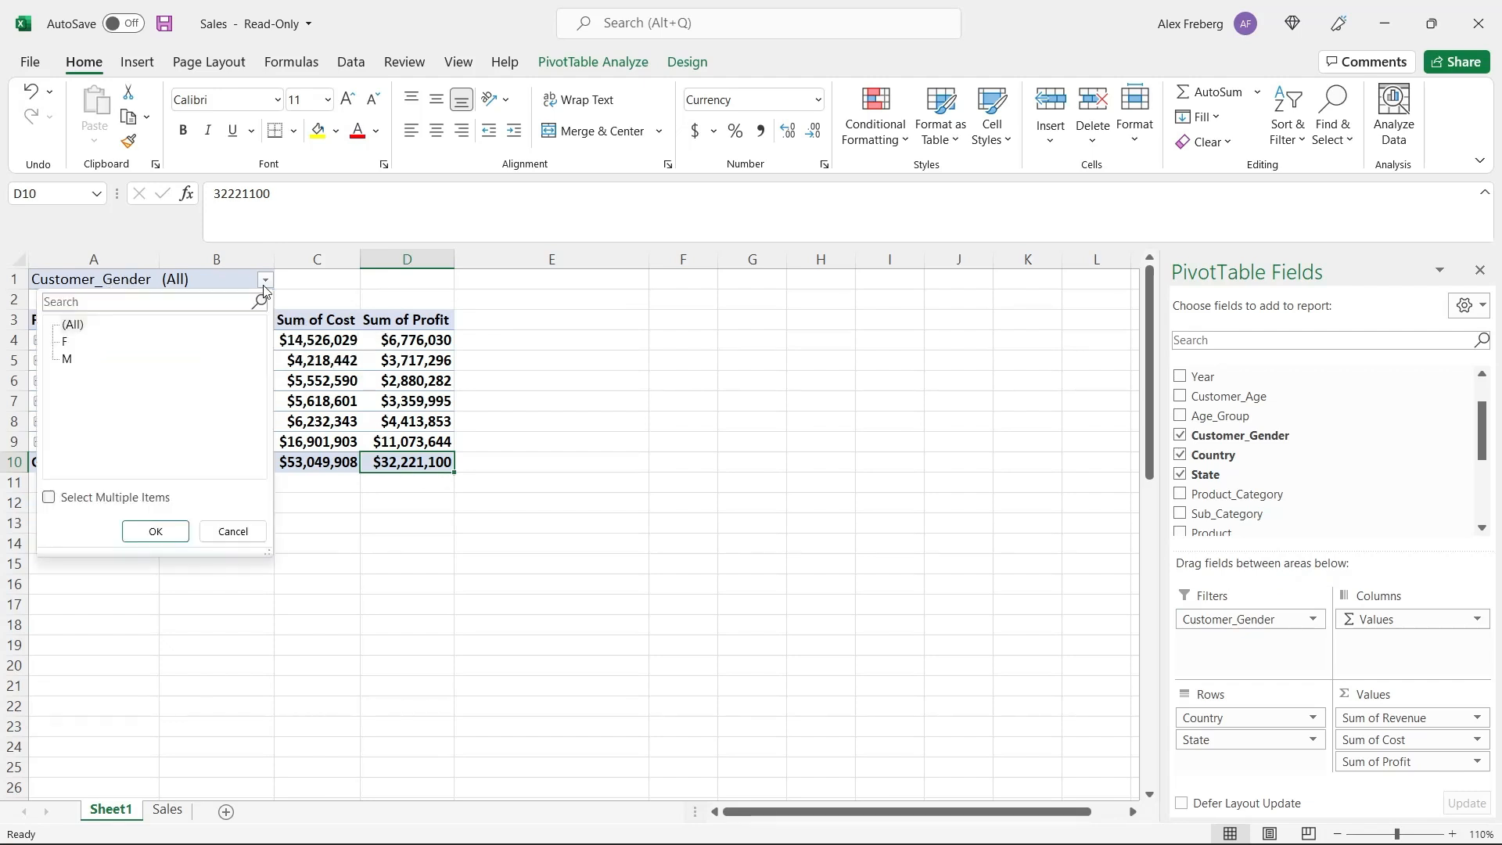
pyautogui.click(67, 345)
pyautogui.click(152, 531)
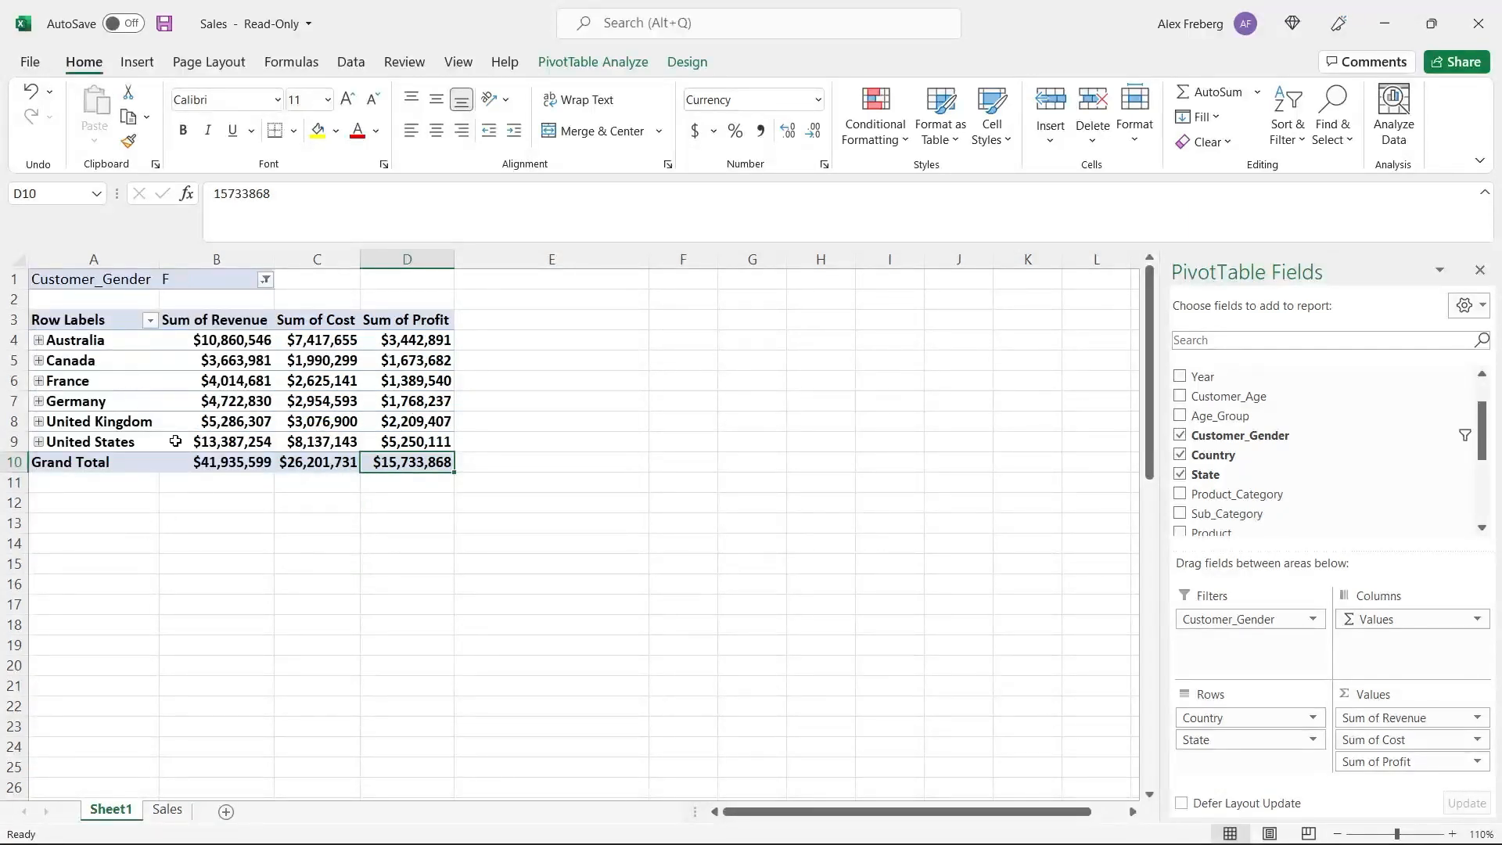
# Filter the PivotTable to Customer_Gender M for comparison and set the filter back to F.
pyautogui.click(266, 279)
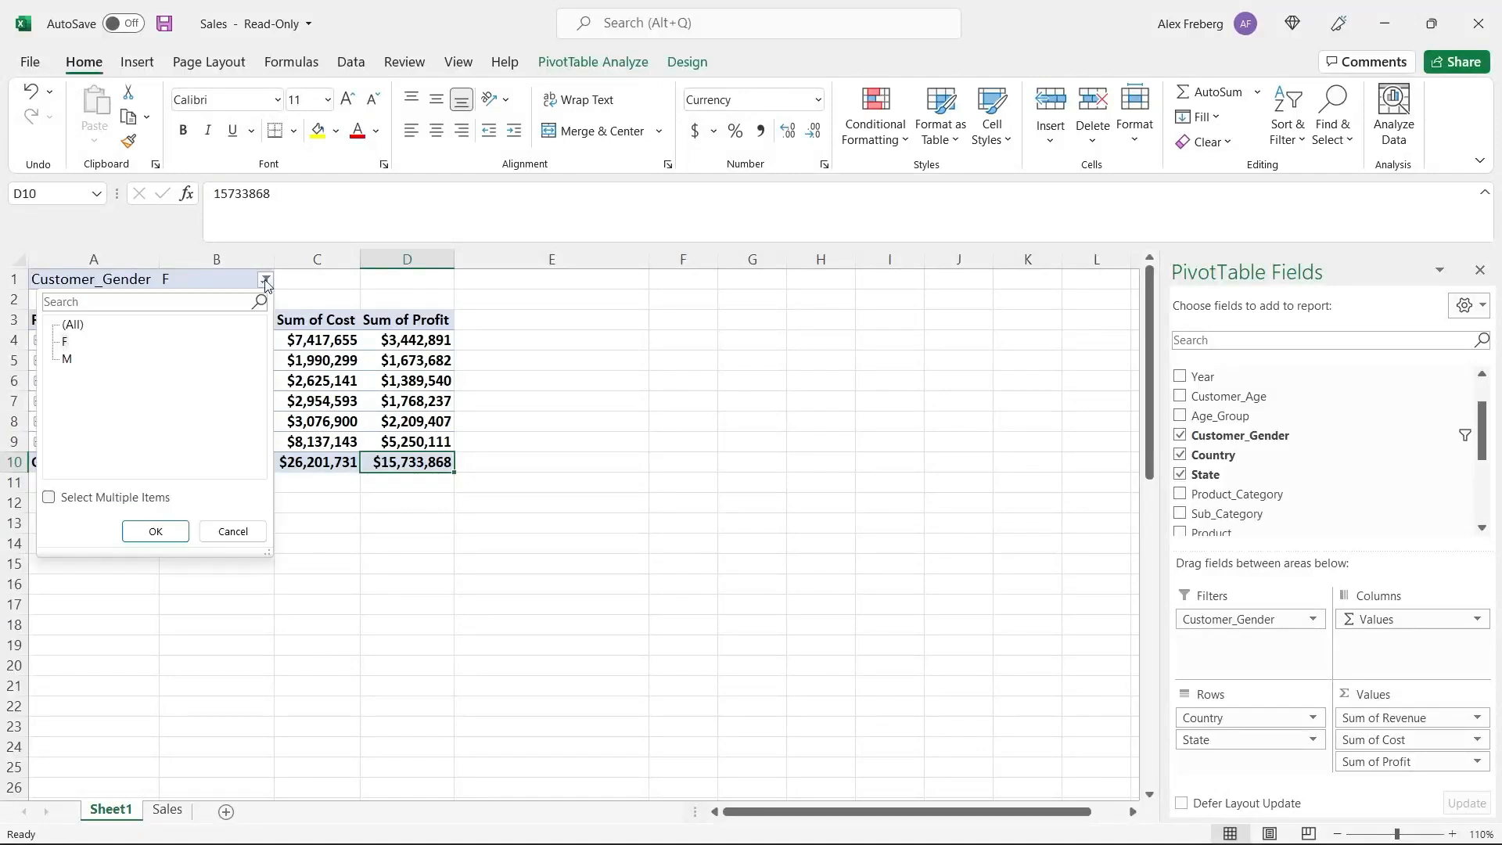
pyautogui.click(66, 359)
pyautogui.click(156, 531)
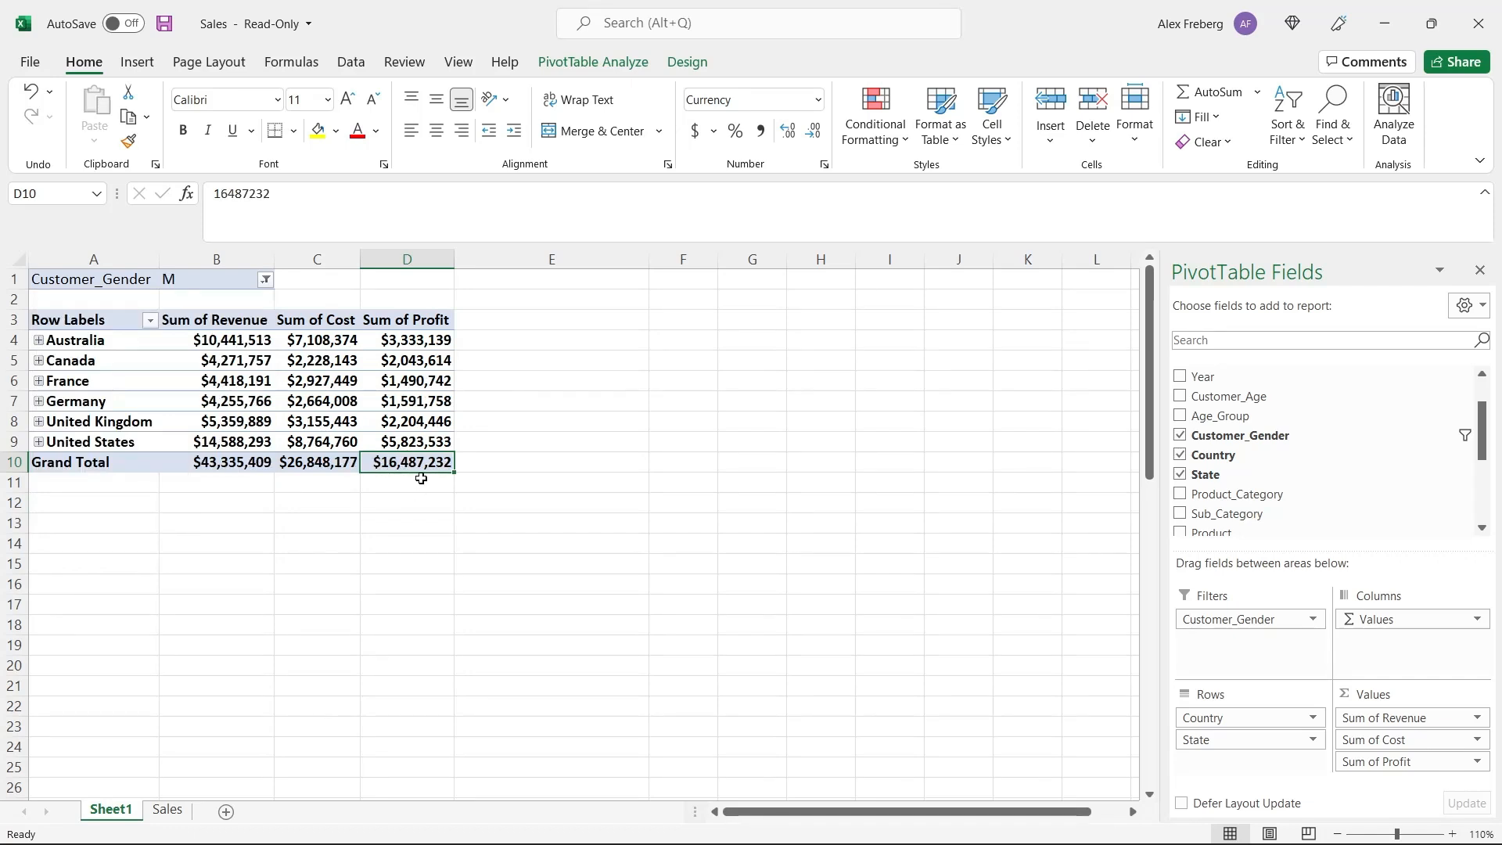
pyautogui.click(266, 280)
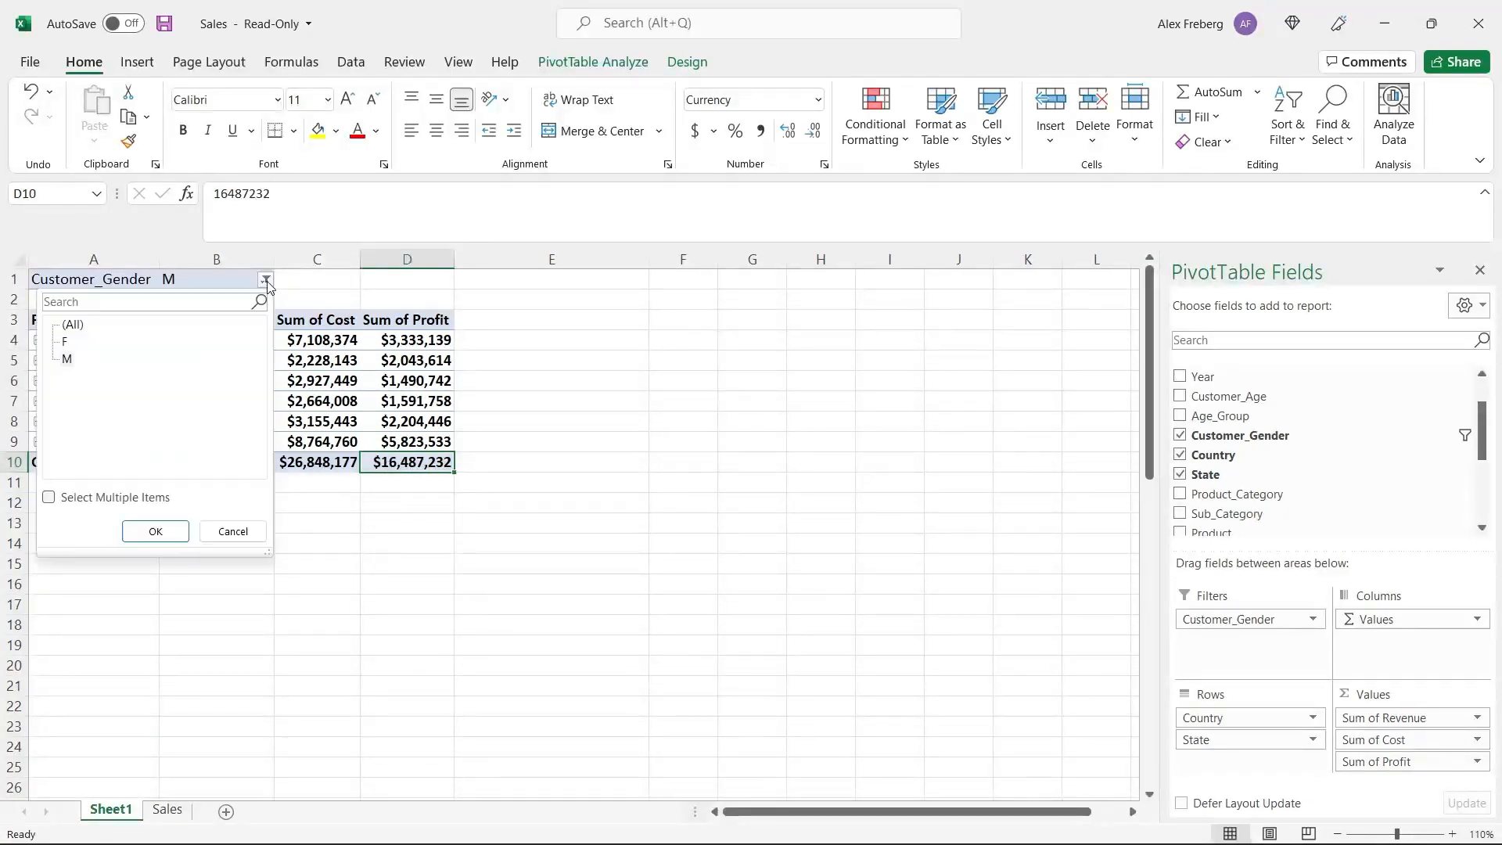
pyautogui.click(153, 530)
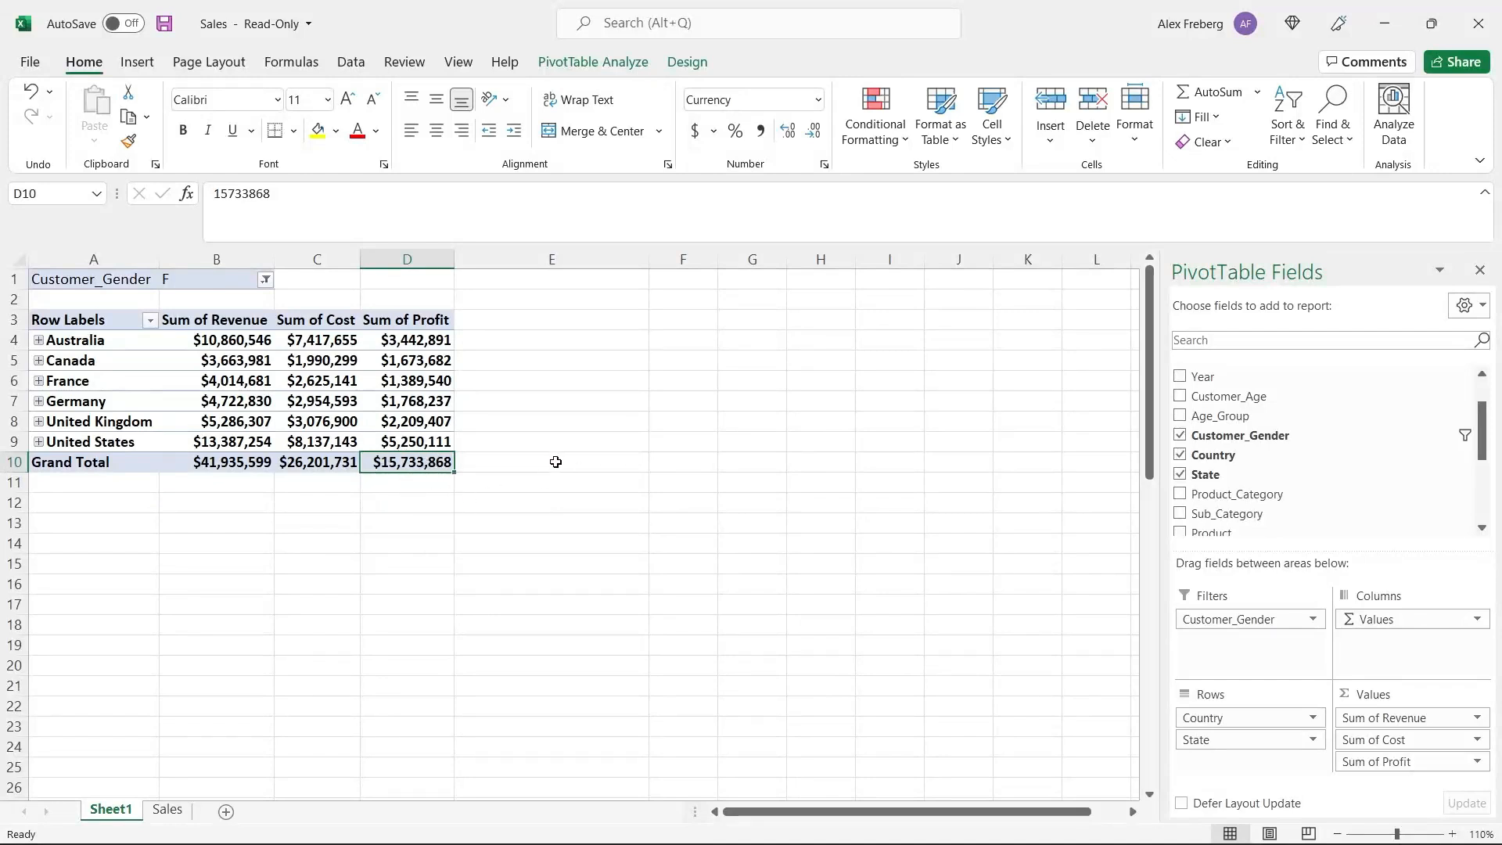
# Insert a second PivotTable at cell G3 of Sheet1, using Sales!$A$1:$R$113037 as the source range.
pyautogui.click(751, 320)
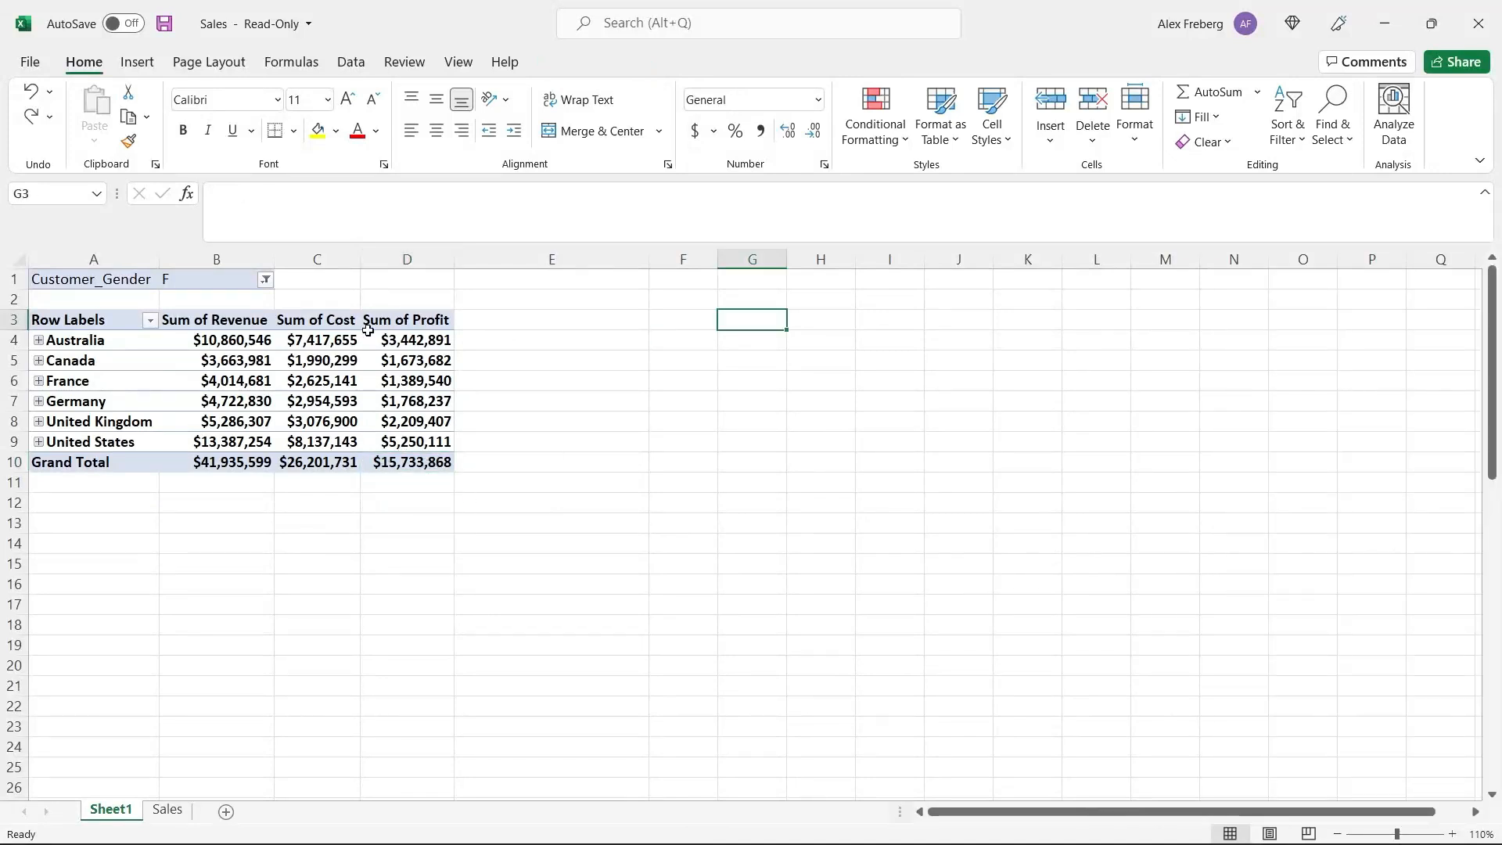
pyautogui.click(139, 64)
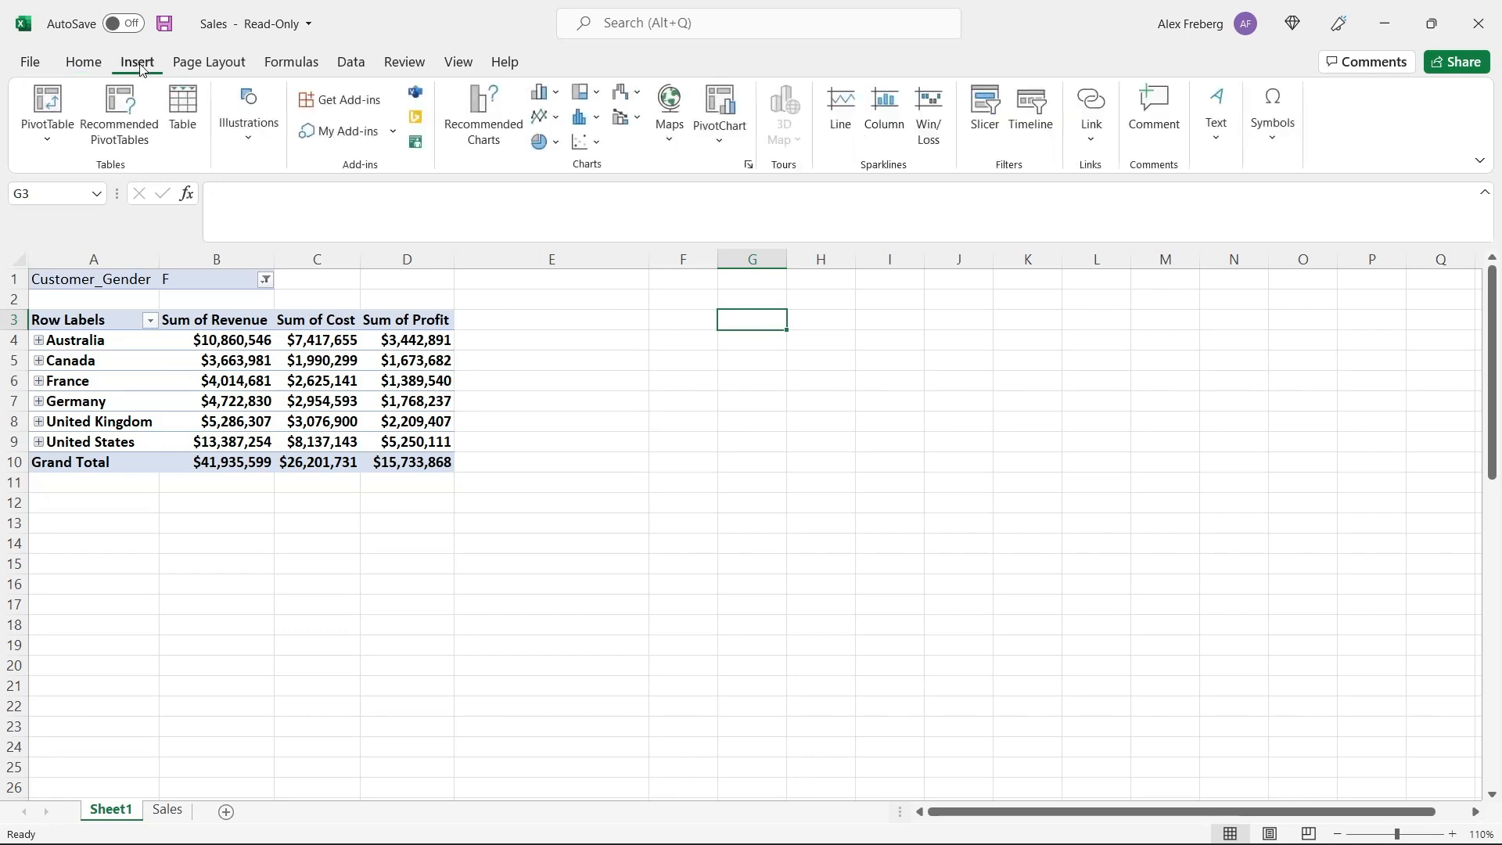
pyautogui.click(49, 97)
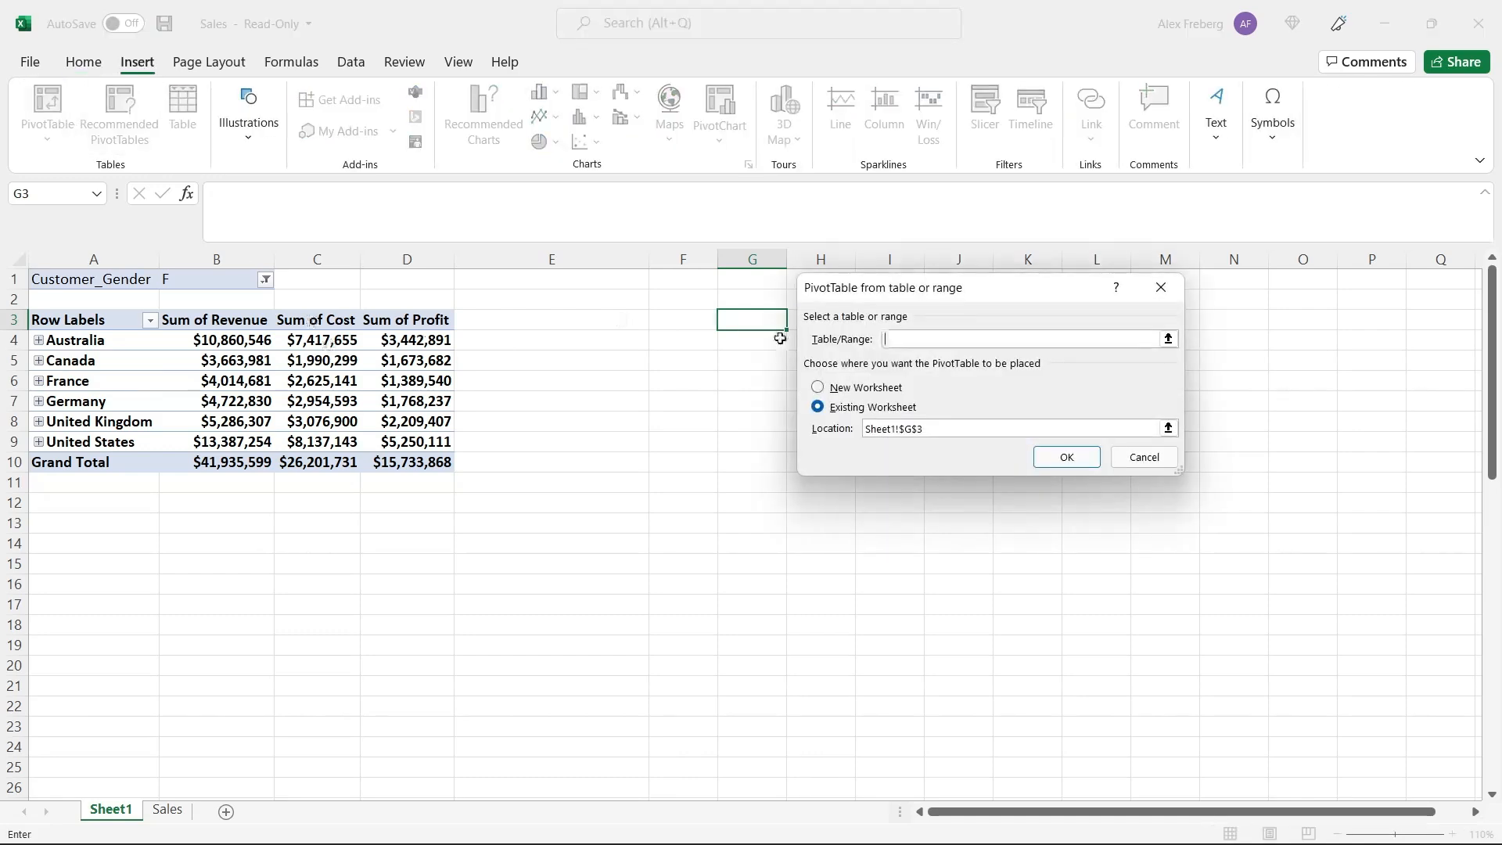
pyautogui.click(167, 810)
pyautogui.hscroll(-5, 93, 422)
pyautogui.click(82, 277)
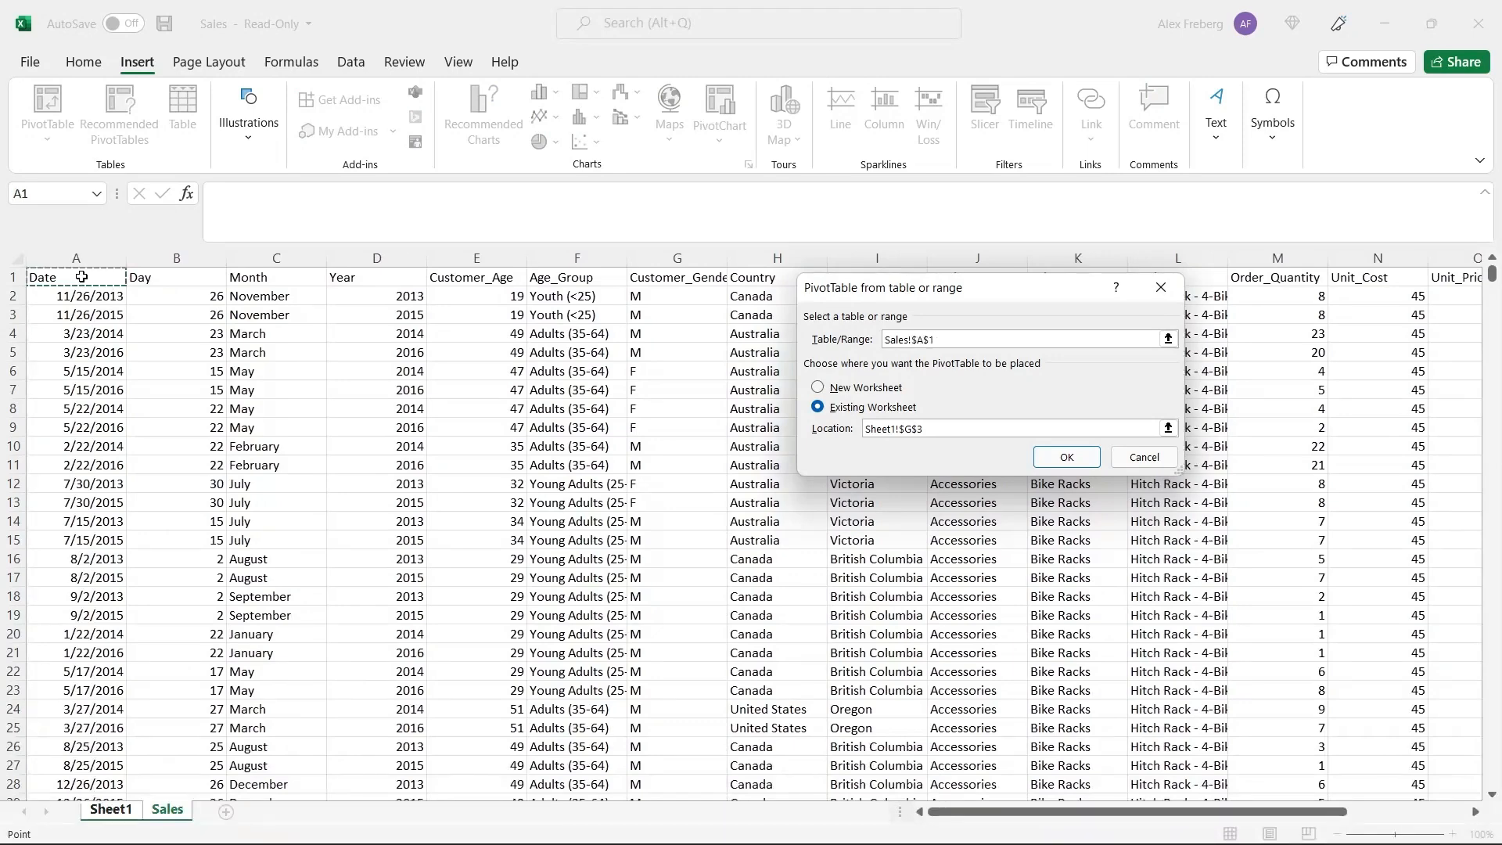
pyautogui.hotkey('ctrl', 'shift', 'Right')
pyautogui.hotkey('ctrl', 'shift', 'Down')
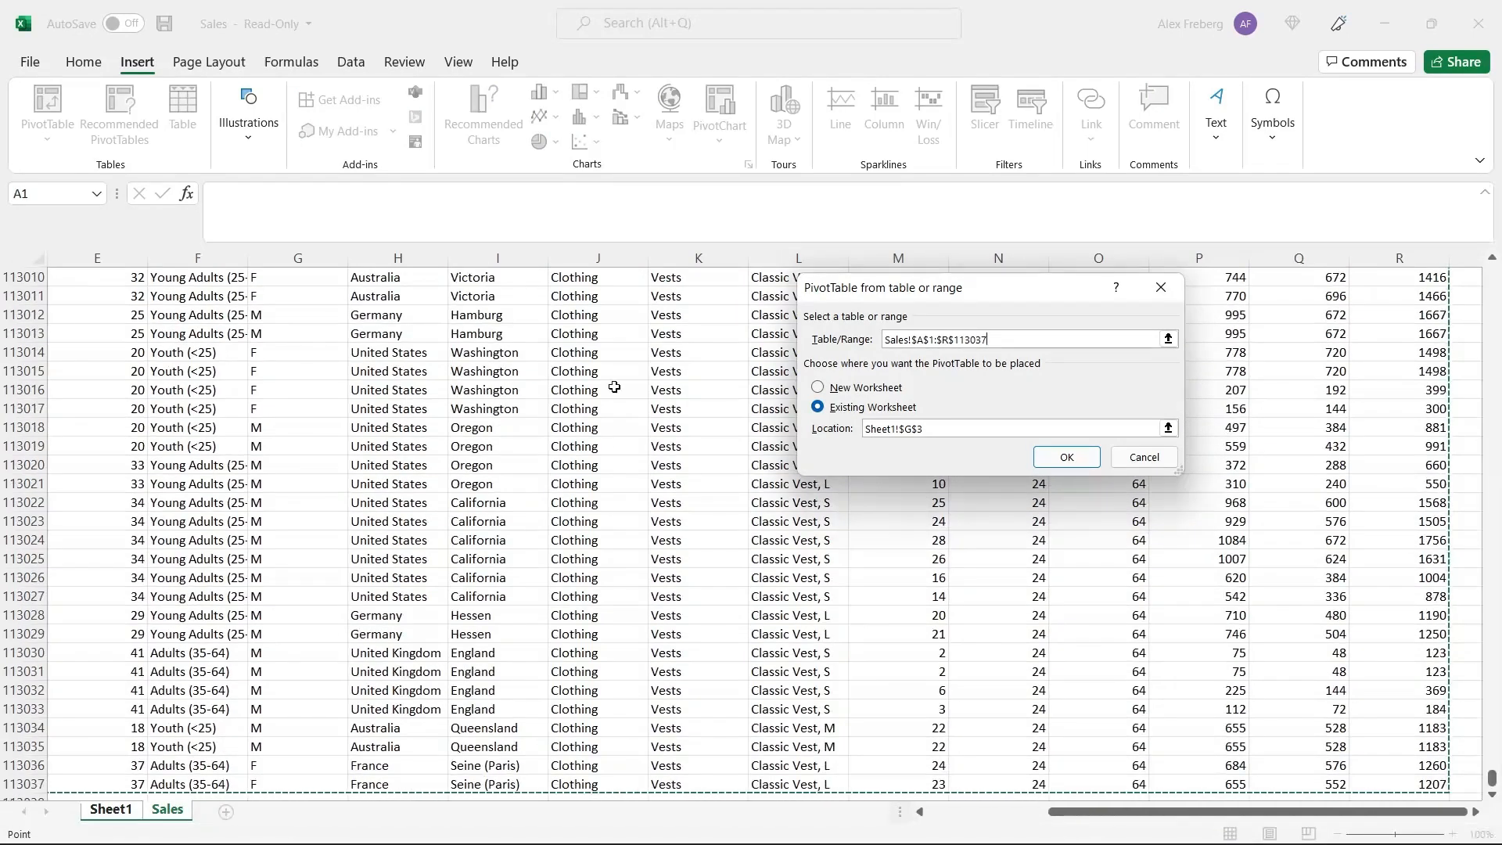
pyautogui.click(1068, 457)
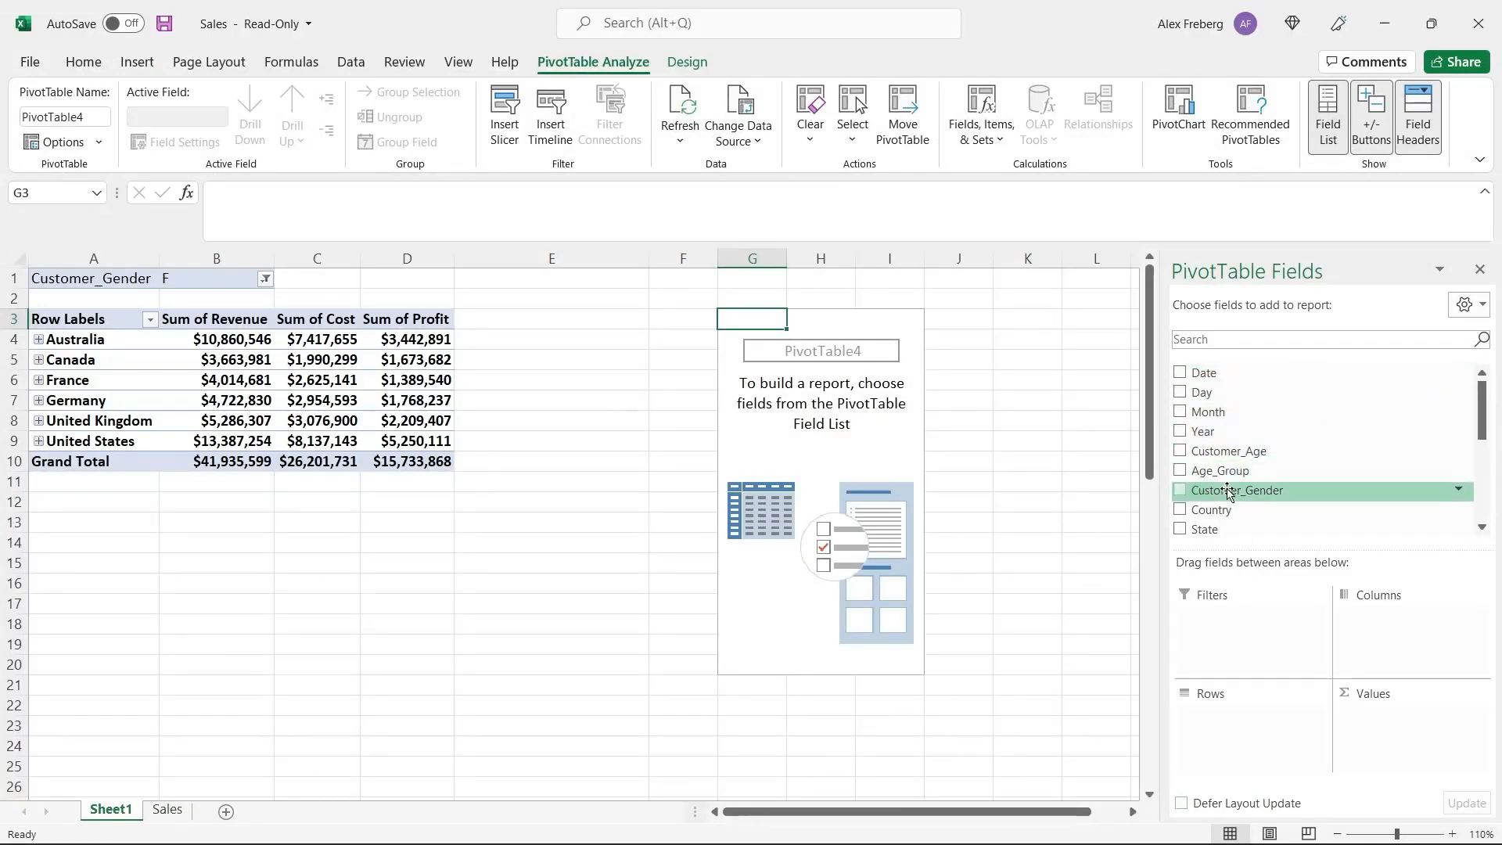
# Lay out the new PivotTable with Country as rows, Year as columns and Sum of Revenue as values.
pyautogui.moveTo(1283, 509); pyautogui.dragTo(1228, 716)
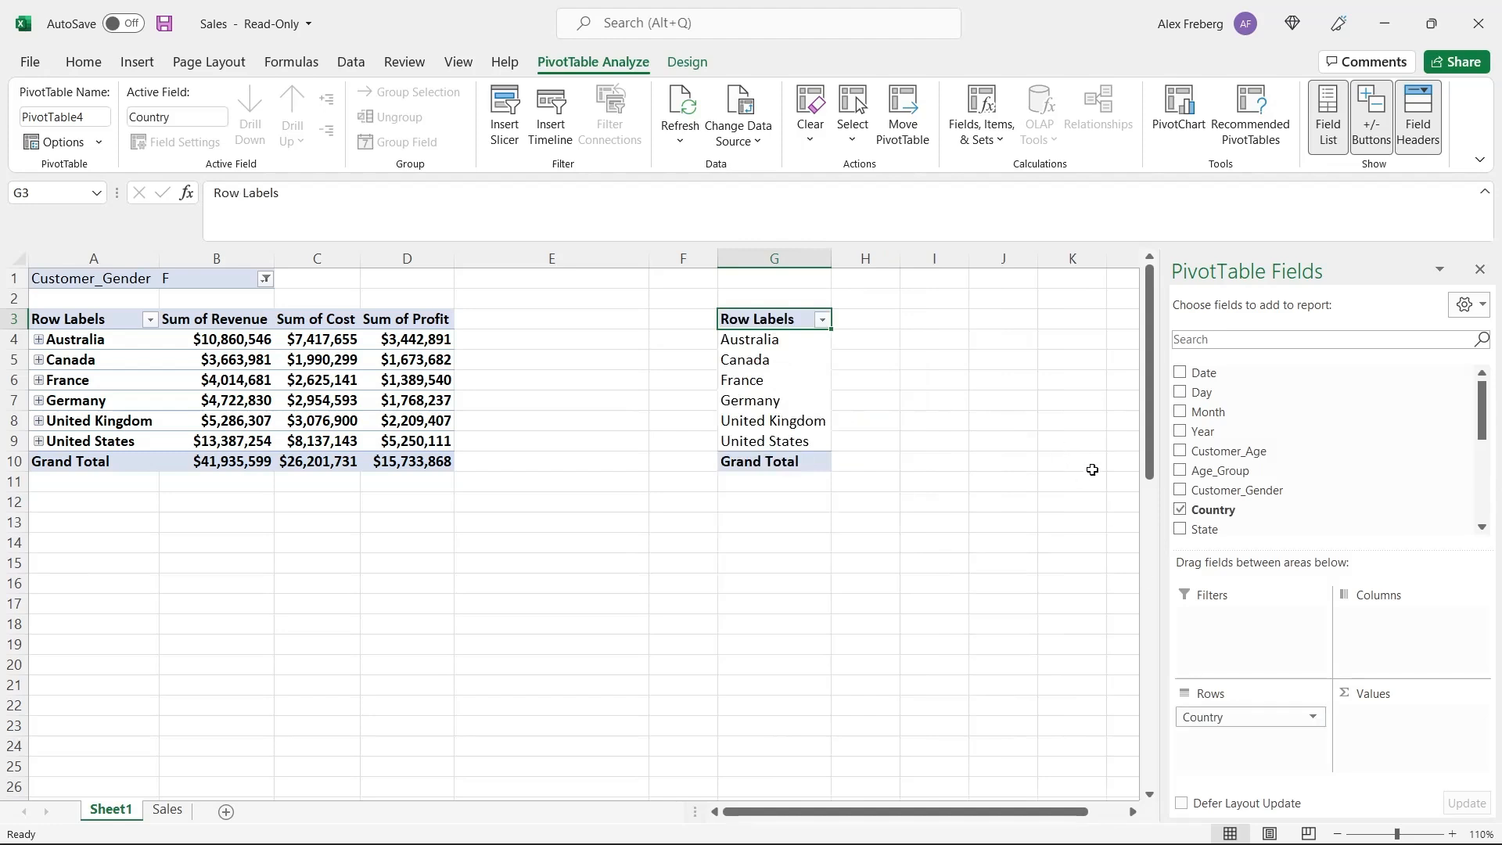
pyautogui.hscroll(2, 1118, 446)
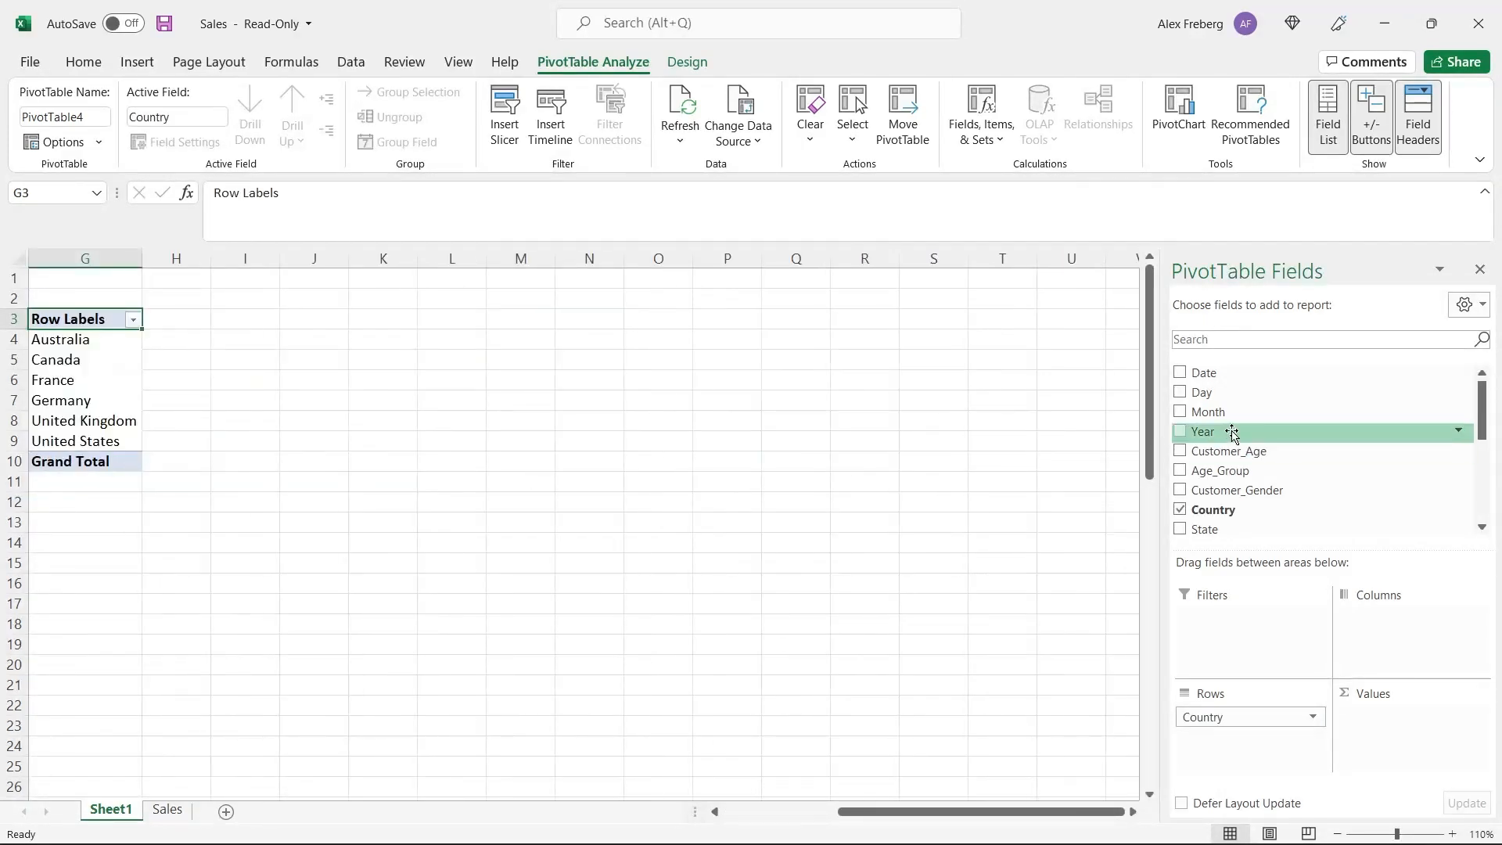
pyautogui.click(1453, 834)
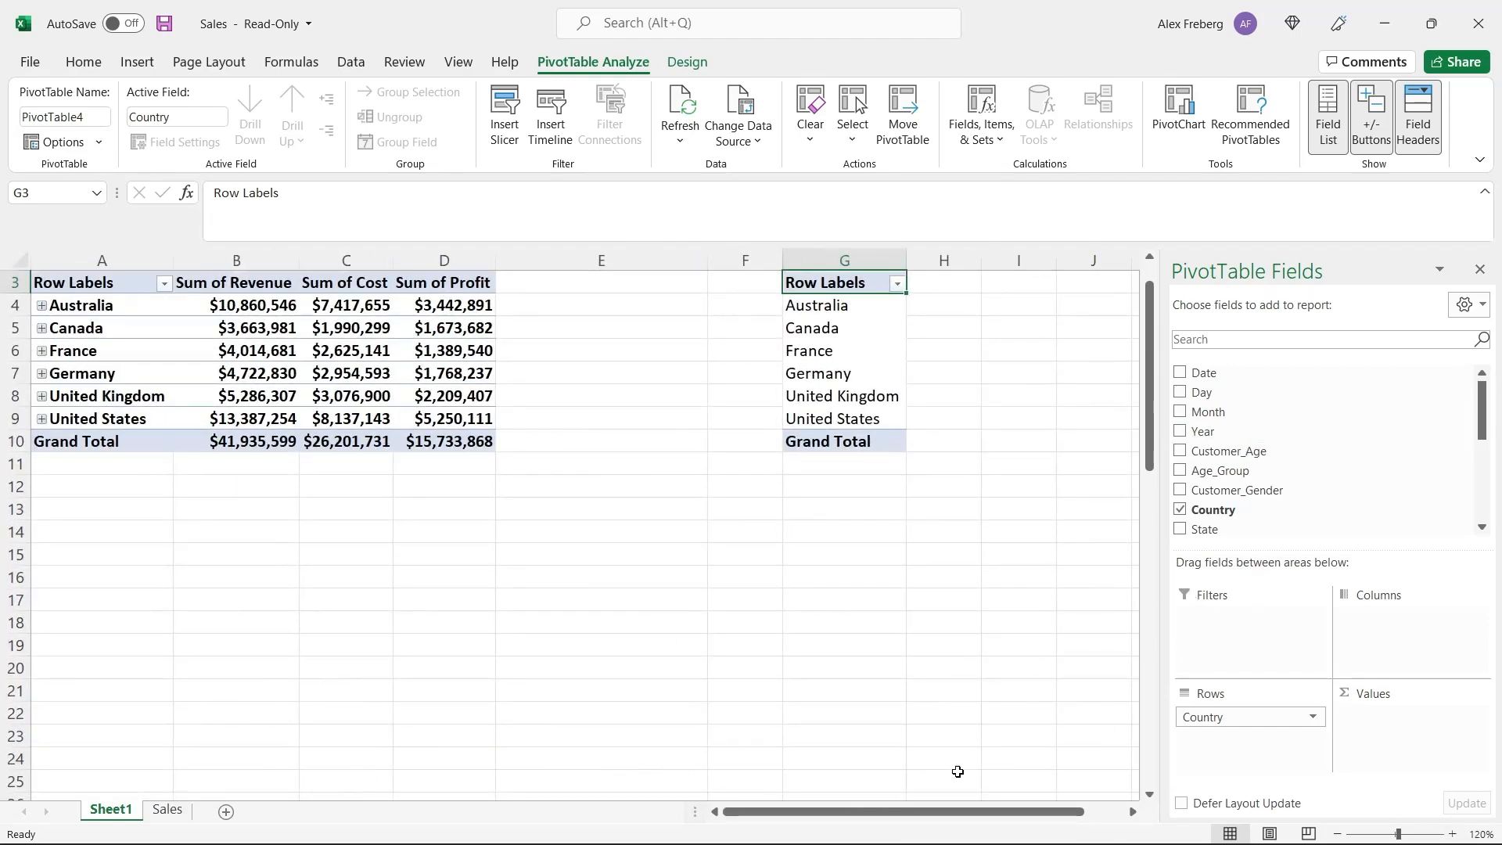
pyautogui.click(1132, 812)
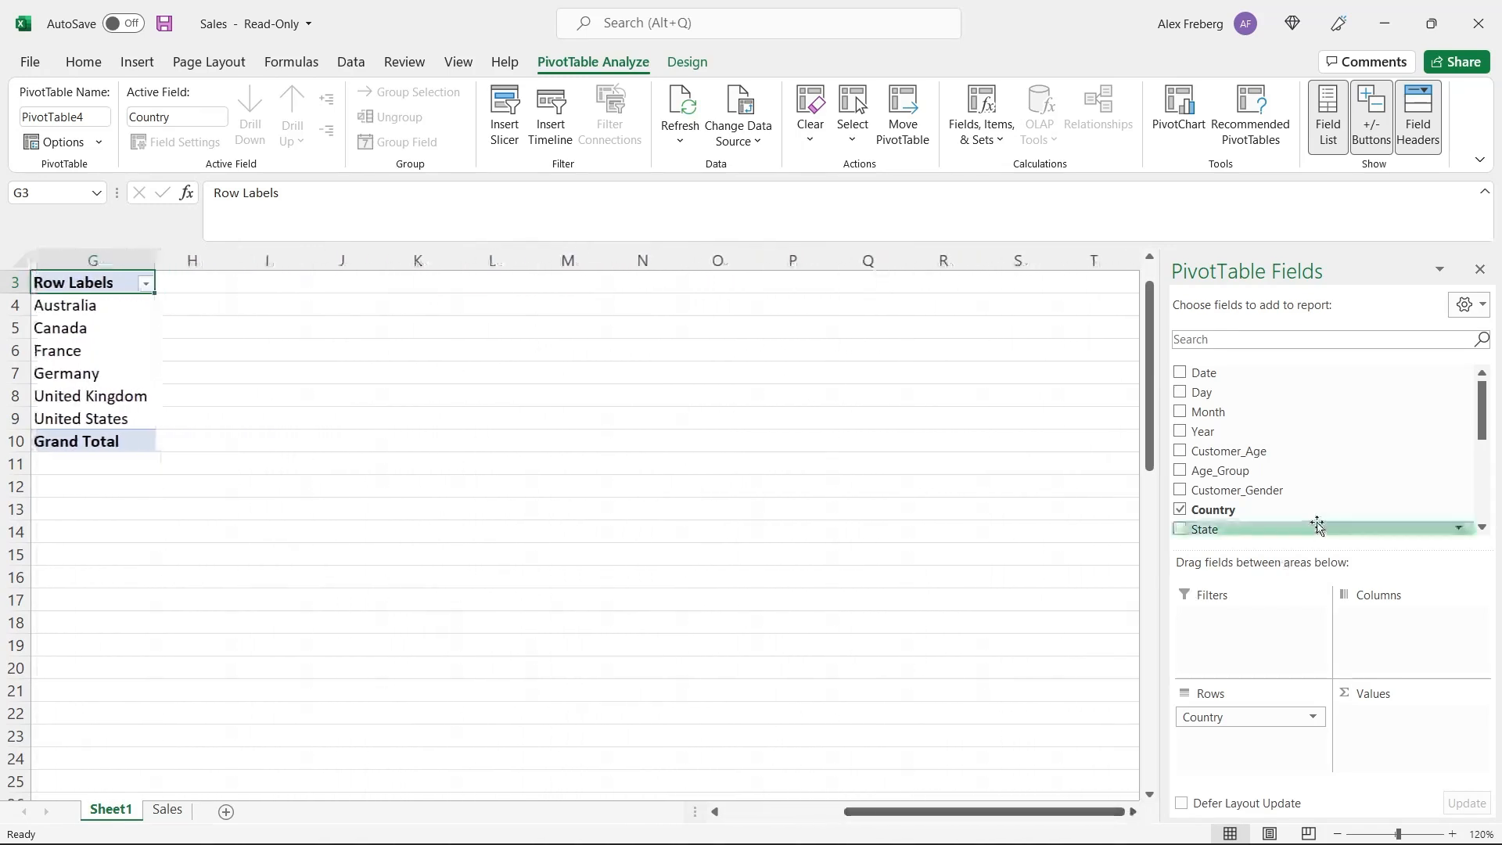
pyautogui.moveTo(1243, 429); pyautogui.dragTo(1375, 620)
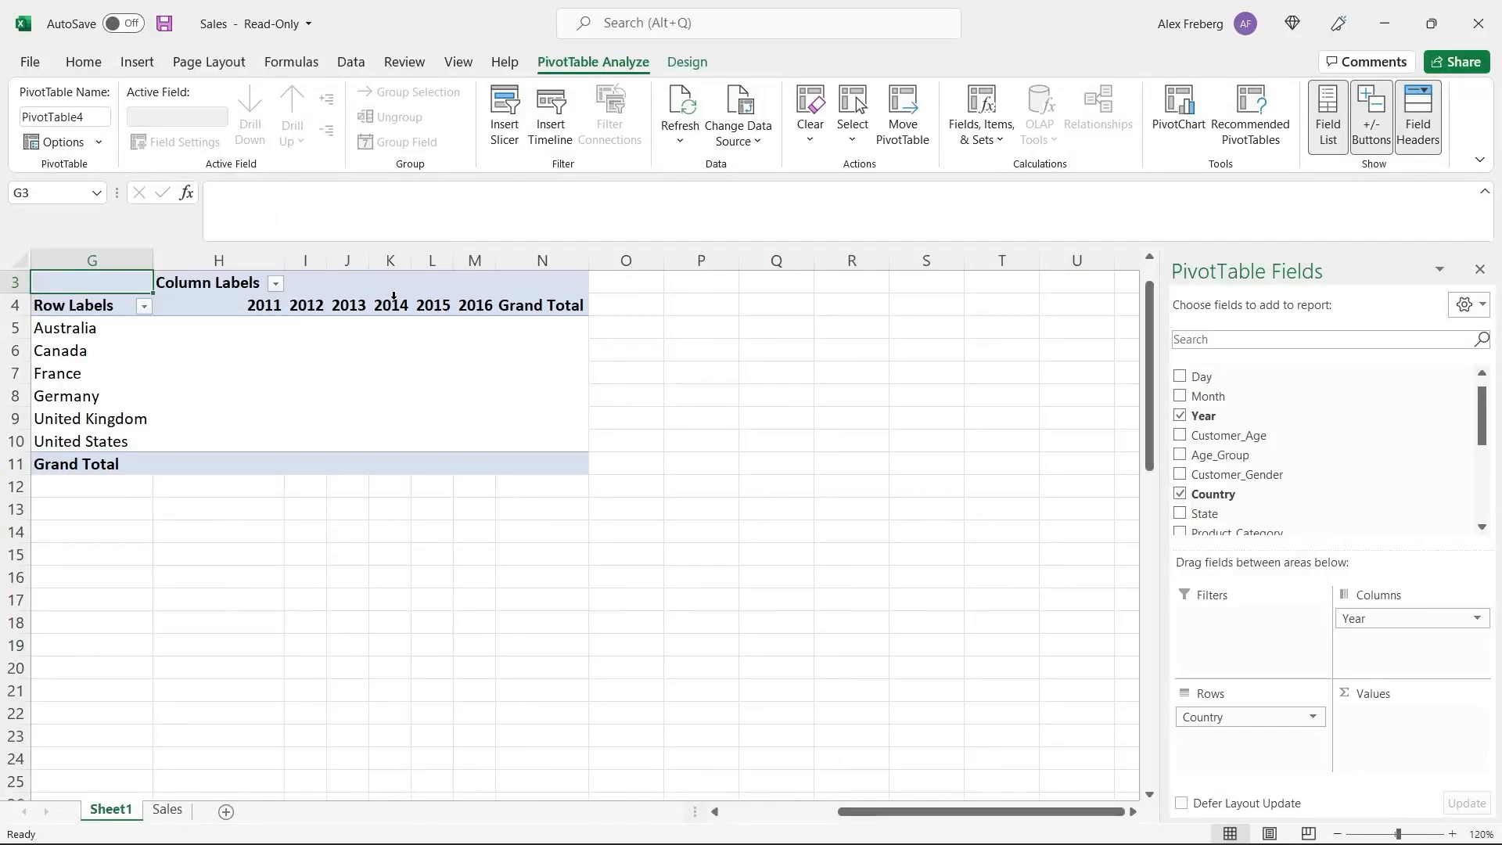
pyautogui.scroll(-4, 1353, 466)
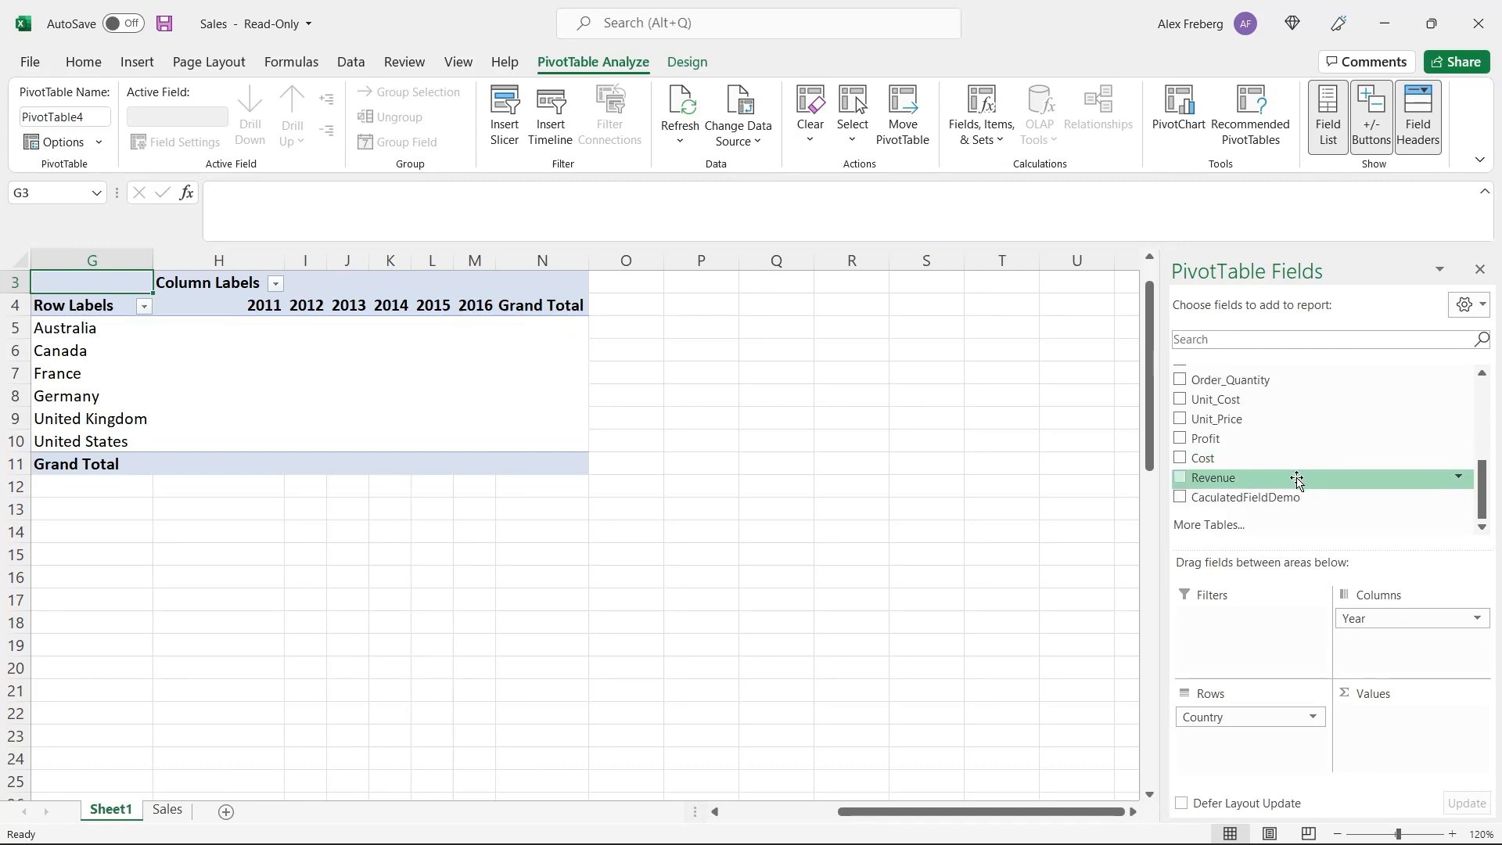
pyautogui.moveTo(1297, 478); pyautogui.dragTo(1381, 712)
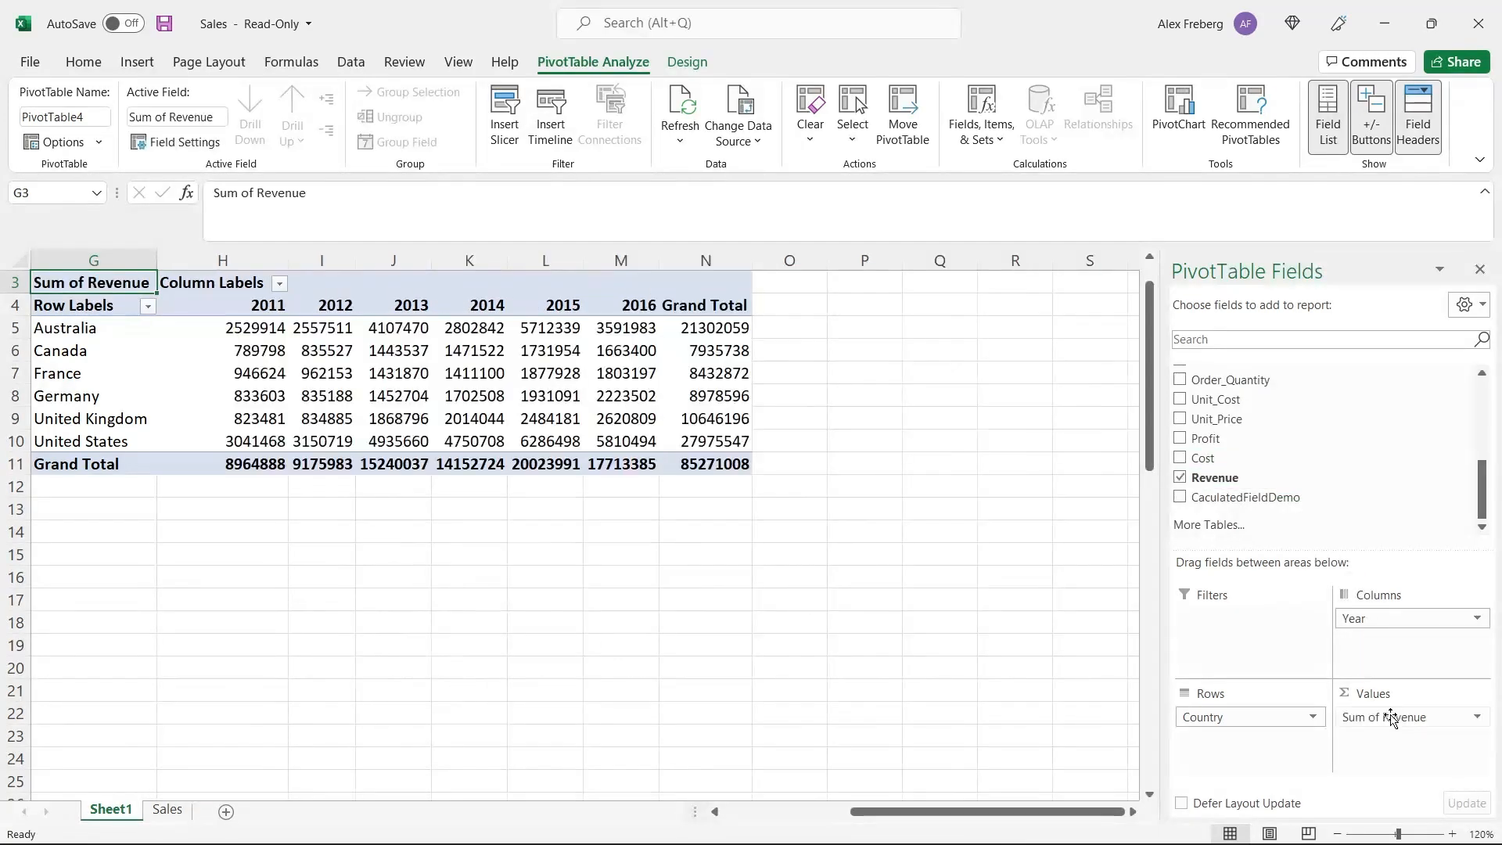
# Format all revenue figures in the new PivotTable, including the grand totals, as Currency without decimals.
pyautogui.moveTo(262, 324); pyautogui.dragTo(710, 465)
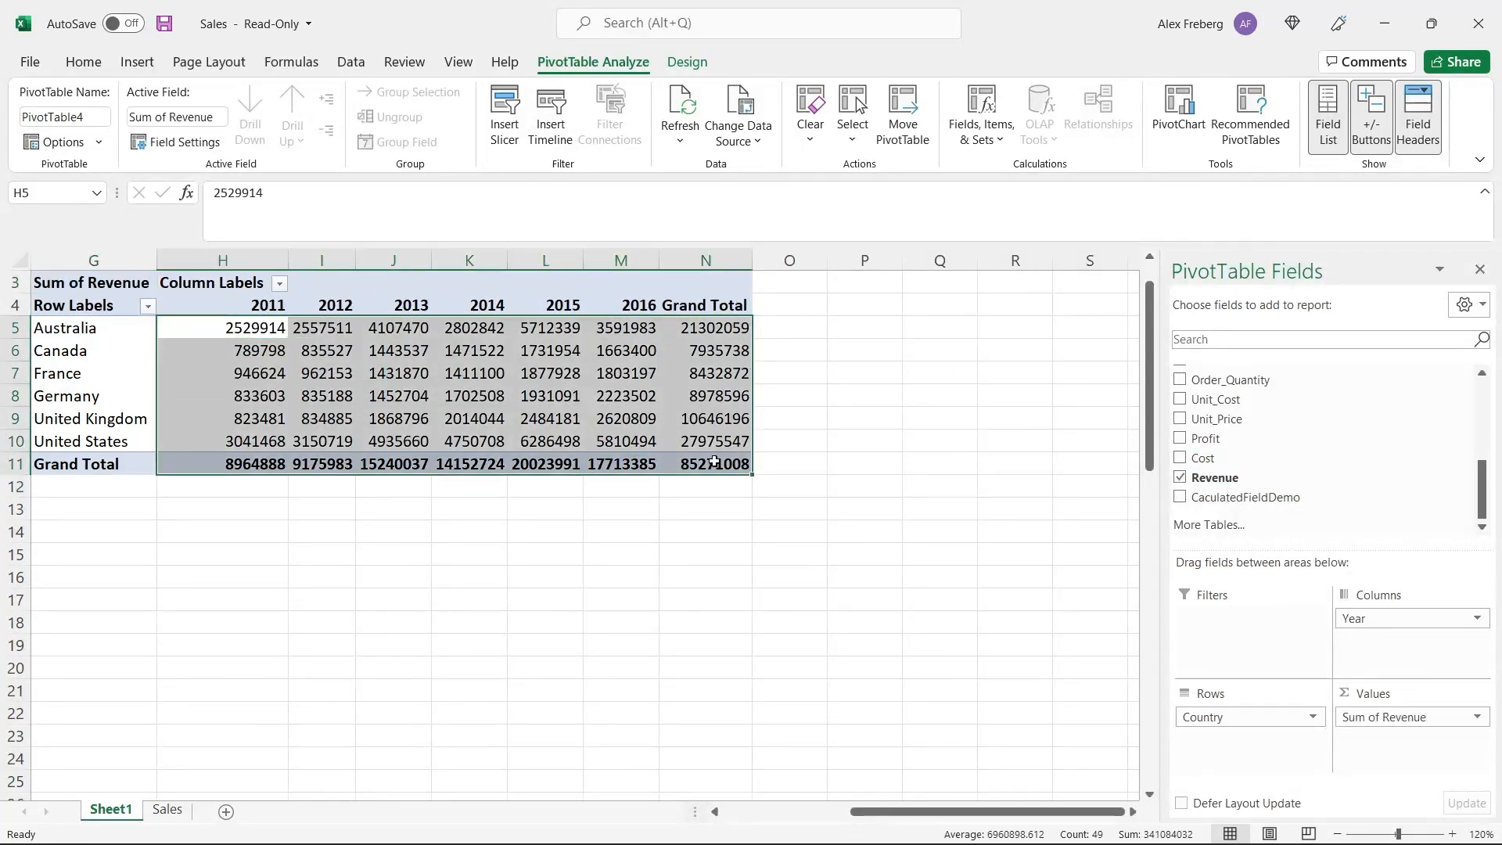
pyautogui.click(83, 62)
pyautogui.click(818, 100)
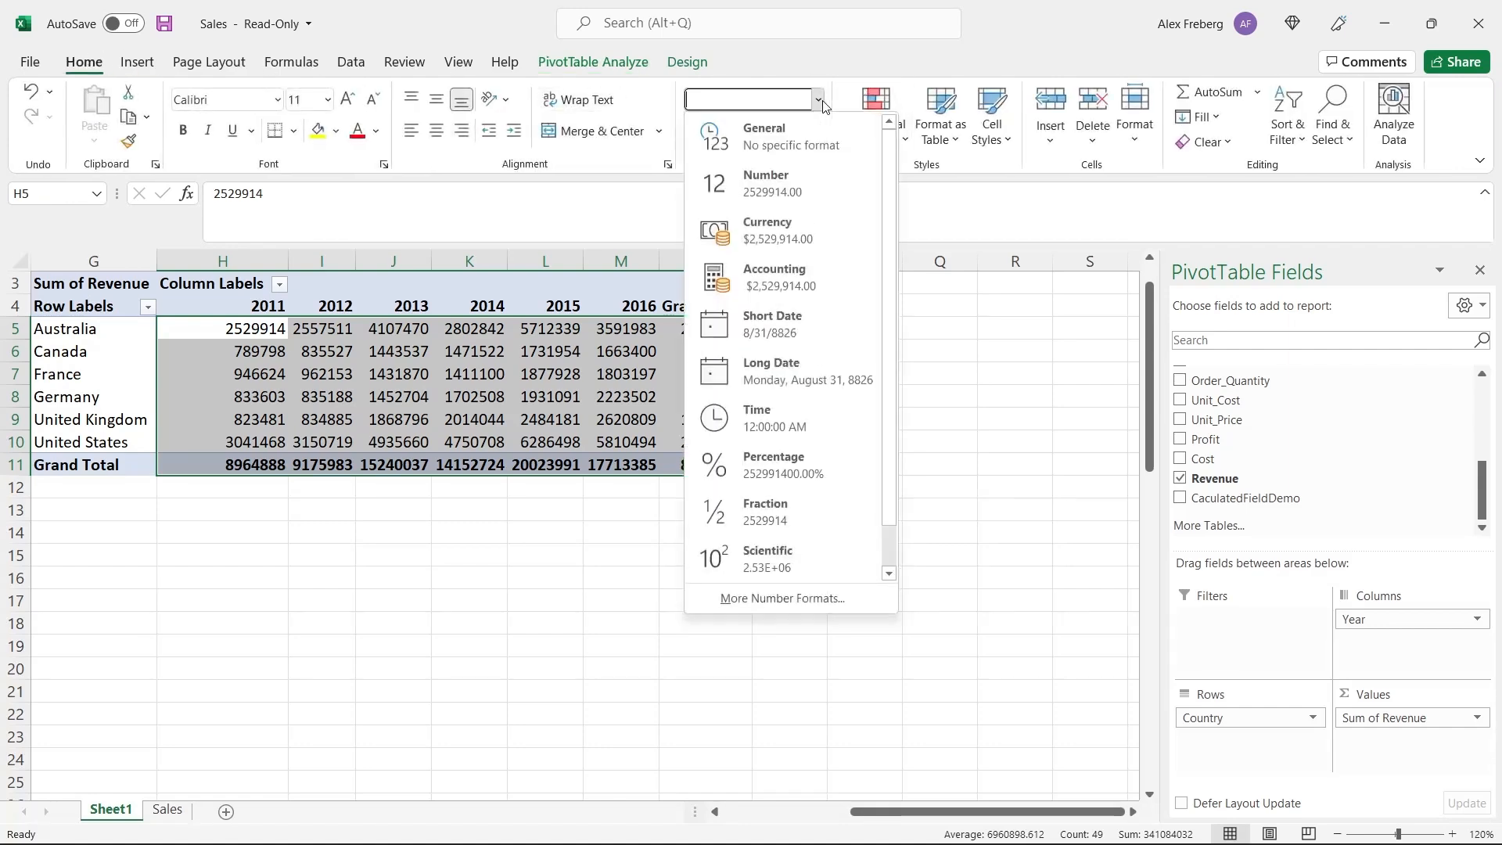
pyautogui.click(812, 213)
pyautogui.click(813, 140)
pyautogui.click(813, 139)
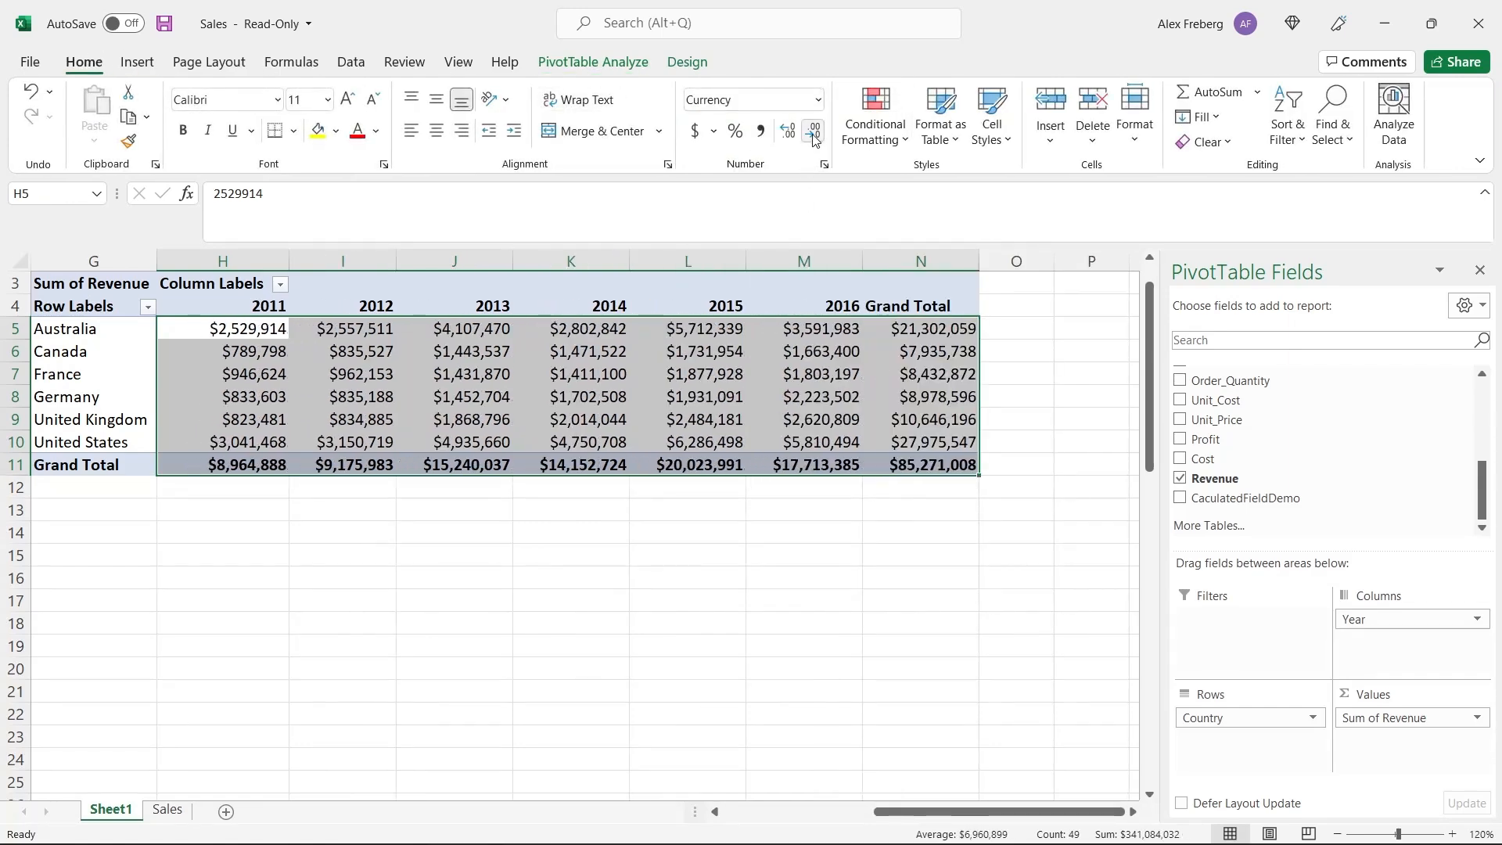
pyautogui.click(738, 556)
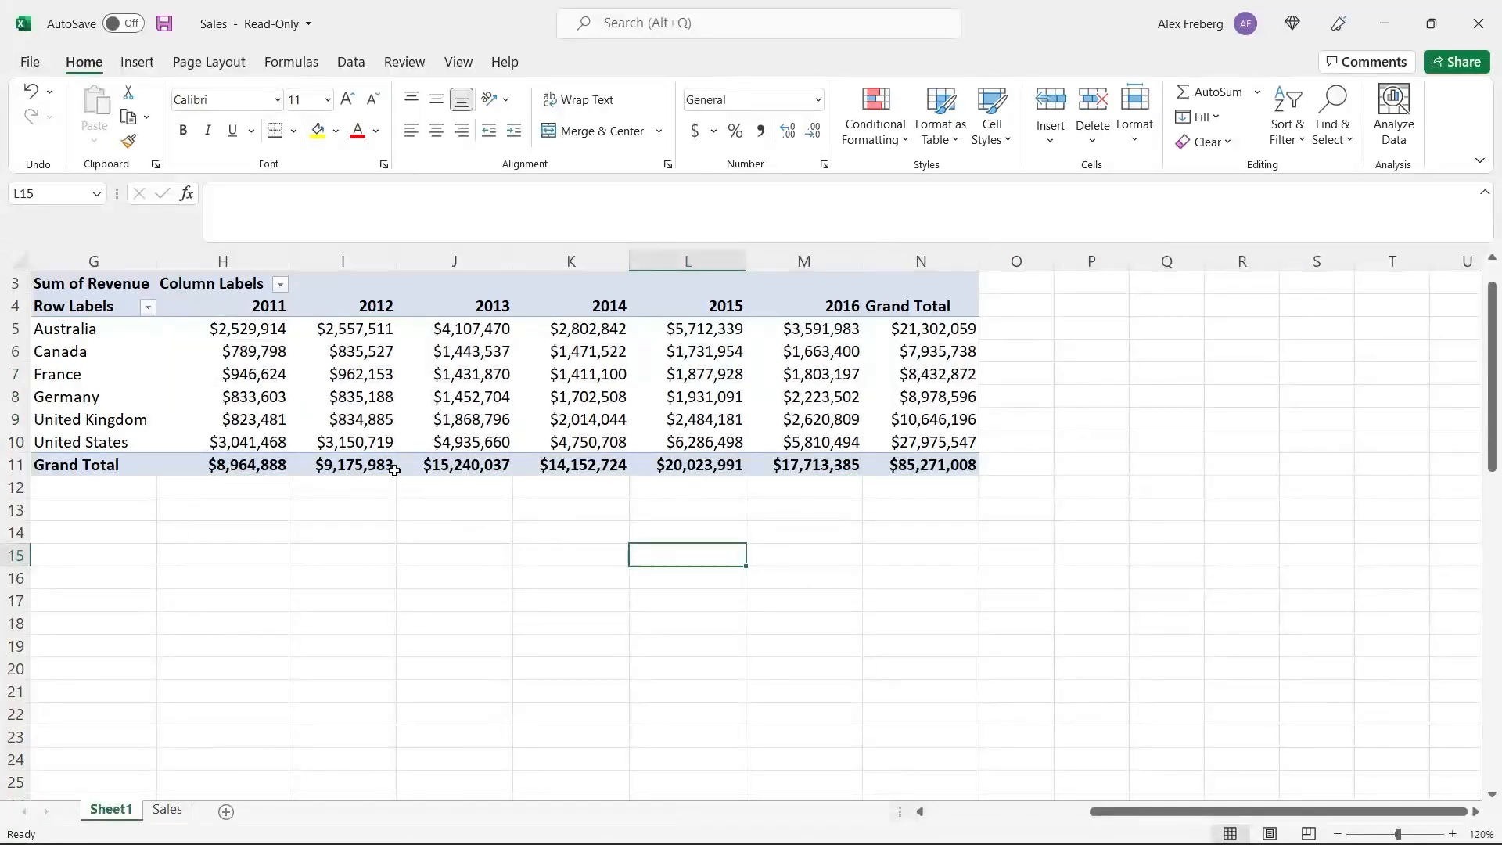
# Examine the overall revenue grand total and Australia's revenue across the years, comparing 2015 with the other countries.
pyautogui.click(918, 461)
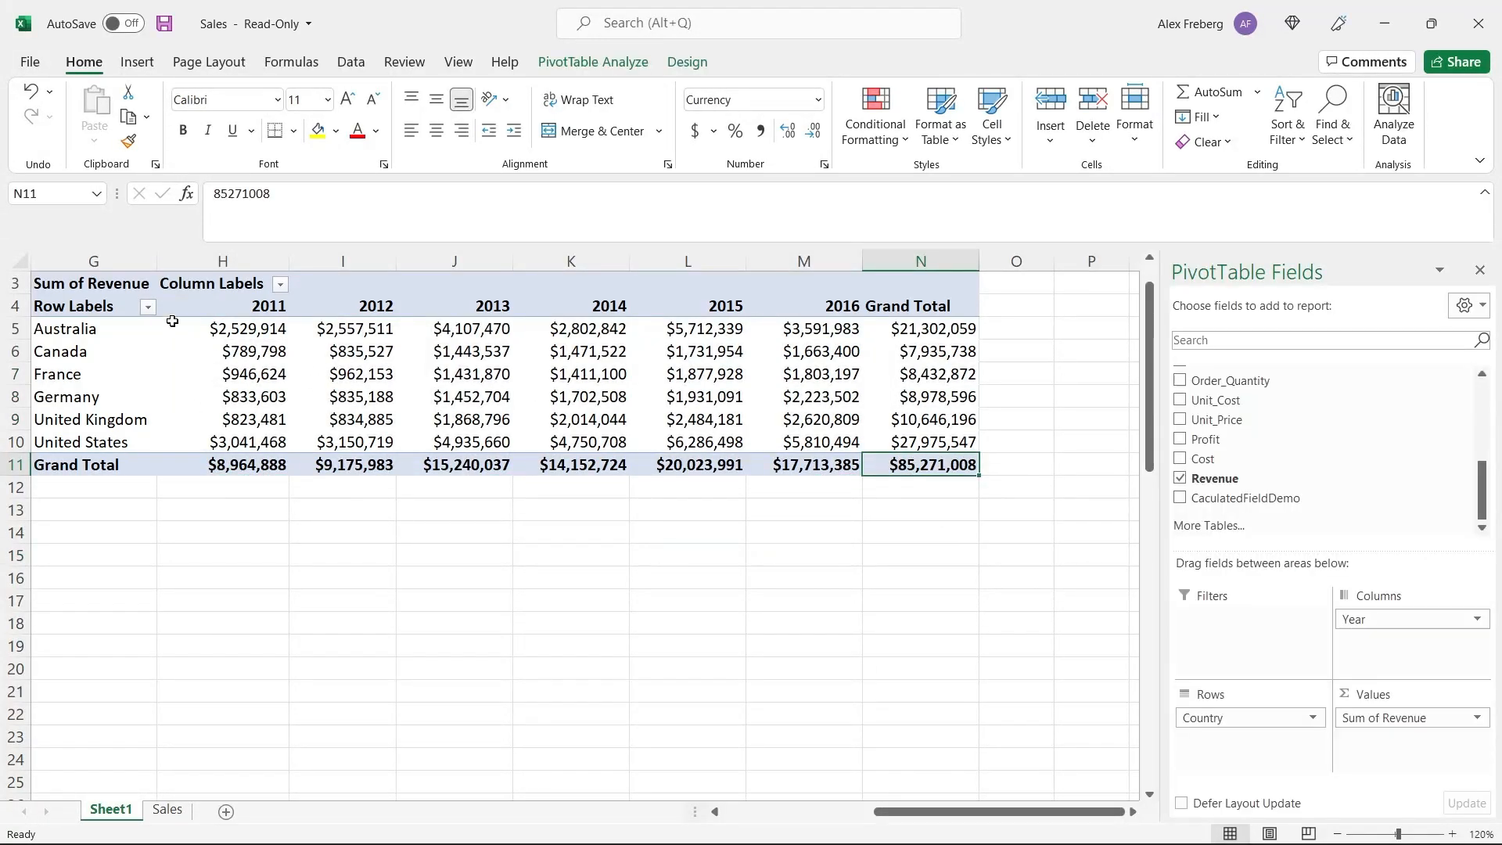
pyautogui.click(135, 320)
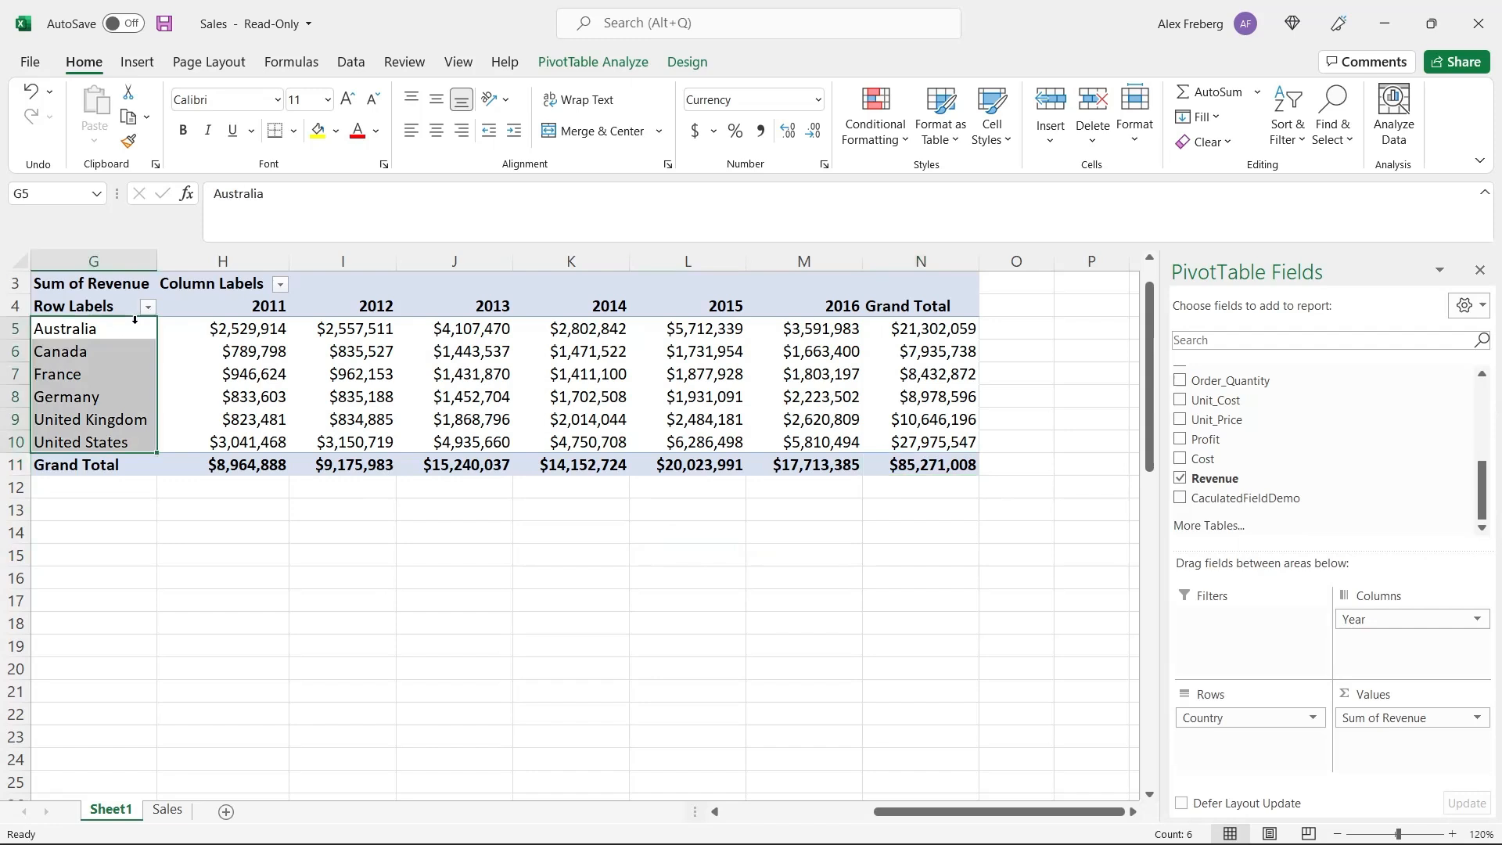
pyautogui.click(245, 320)
pyautogui.click(393, 328)
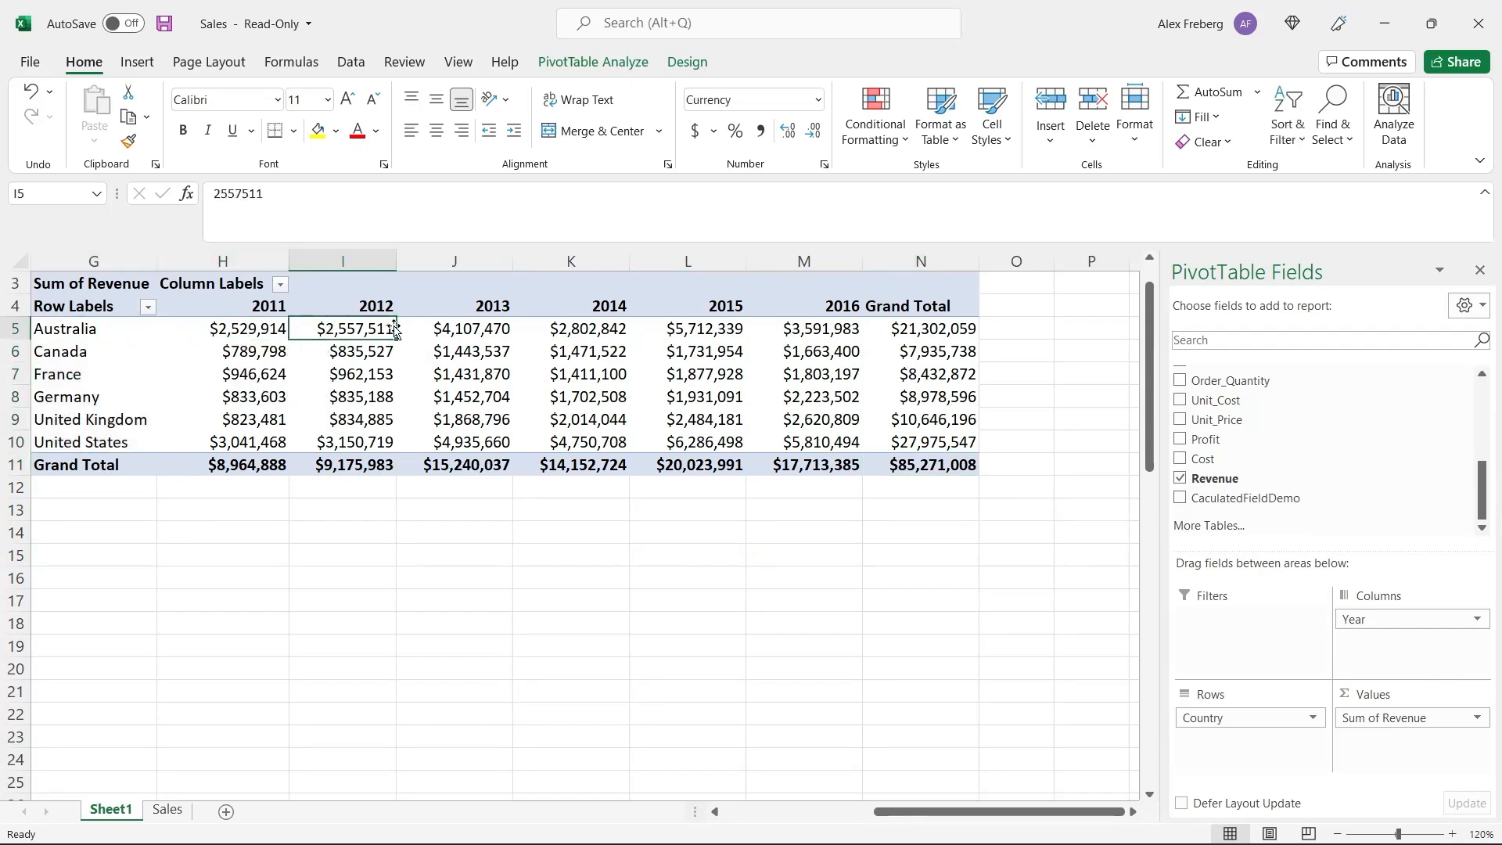
pyautogui.click(462, 329)
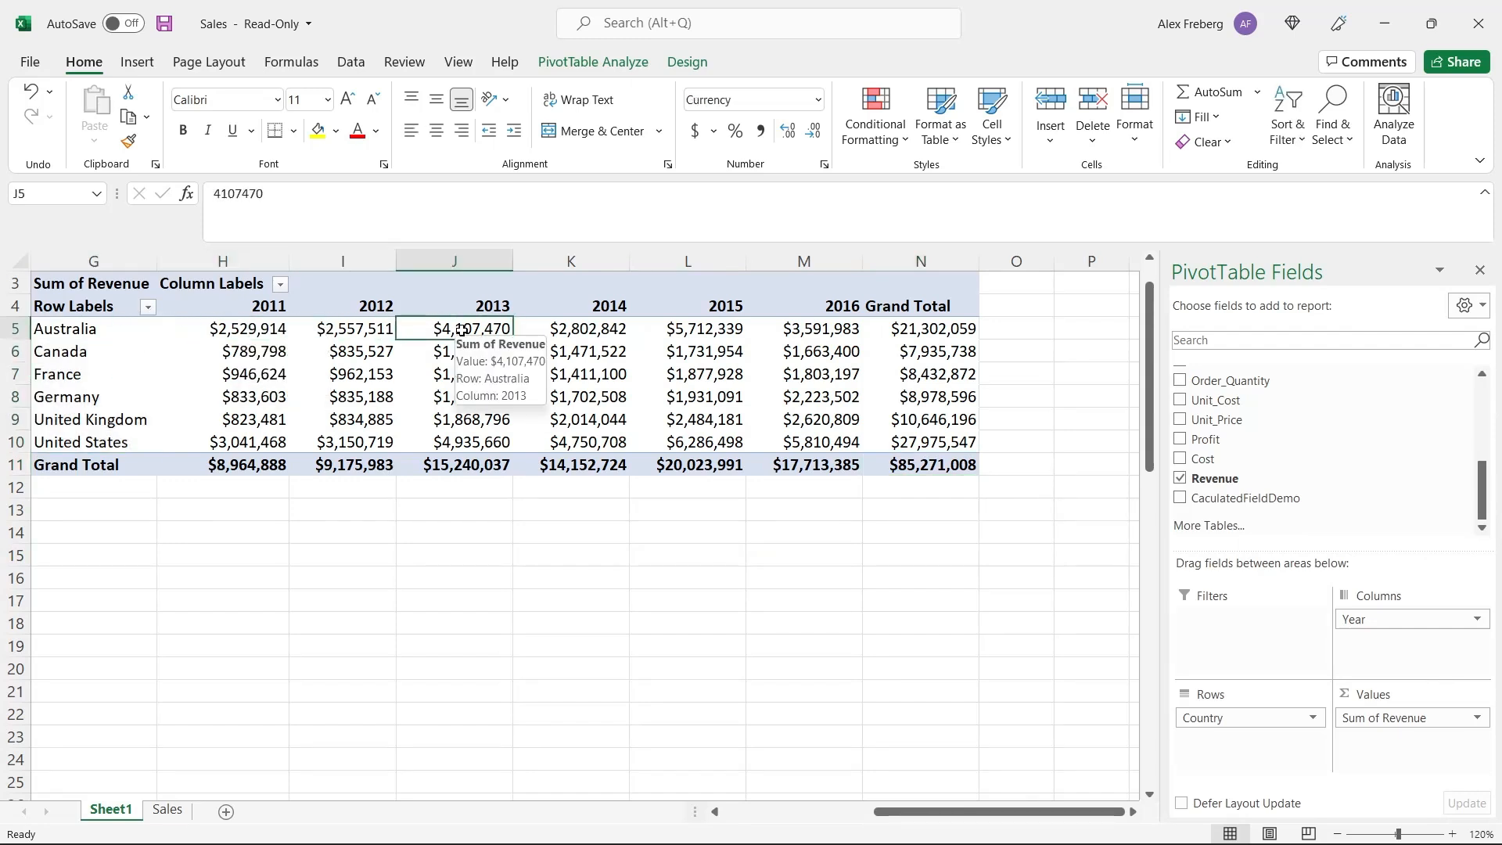
pyautogui.click(675, 330)
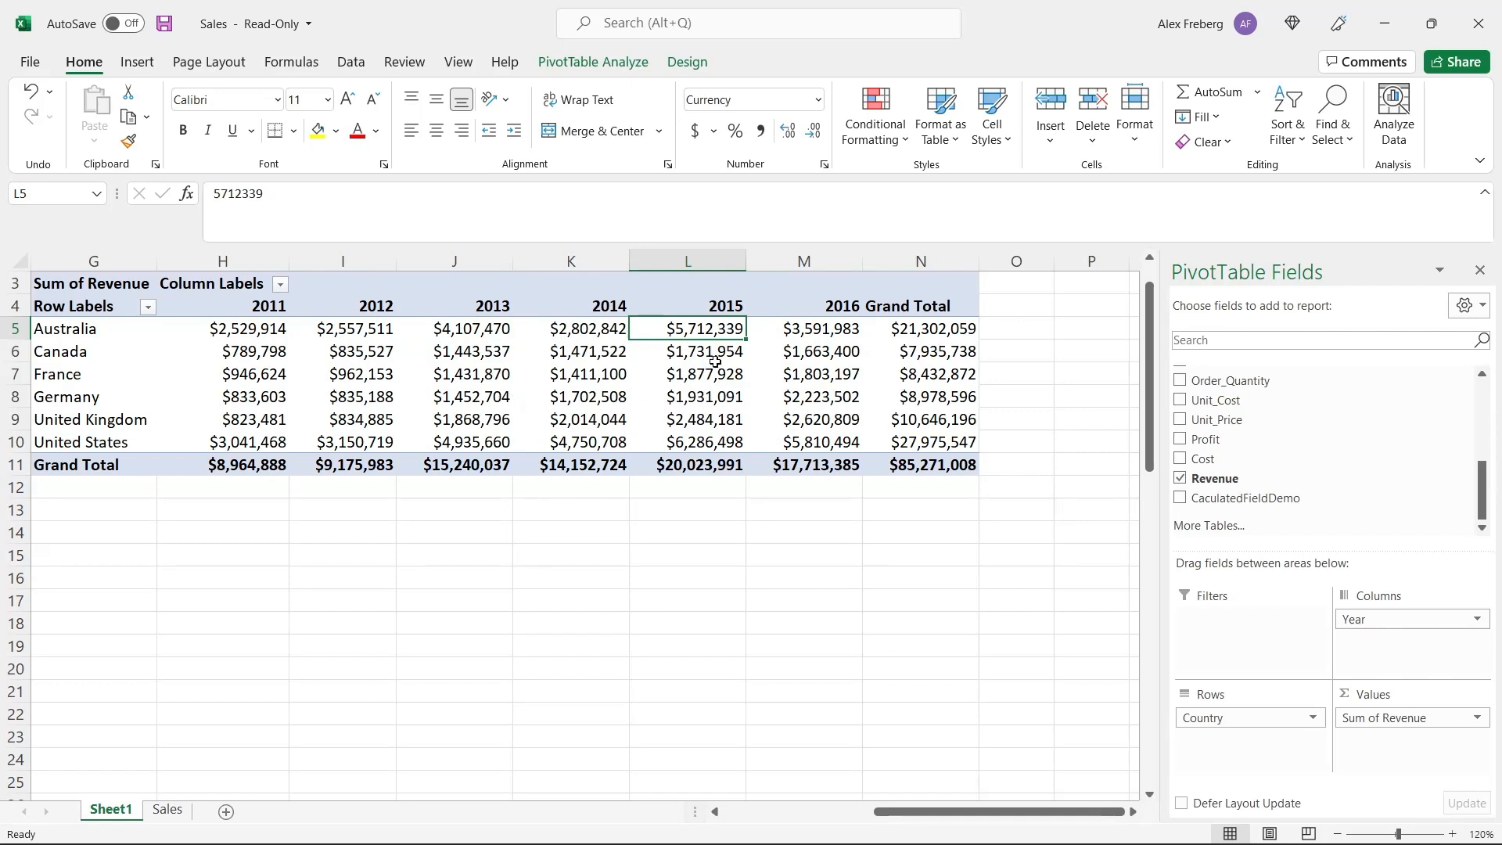
pyautogui.moveTo(702, 430)
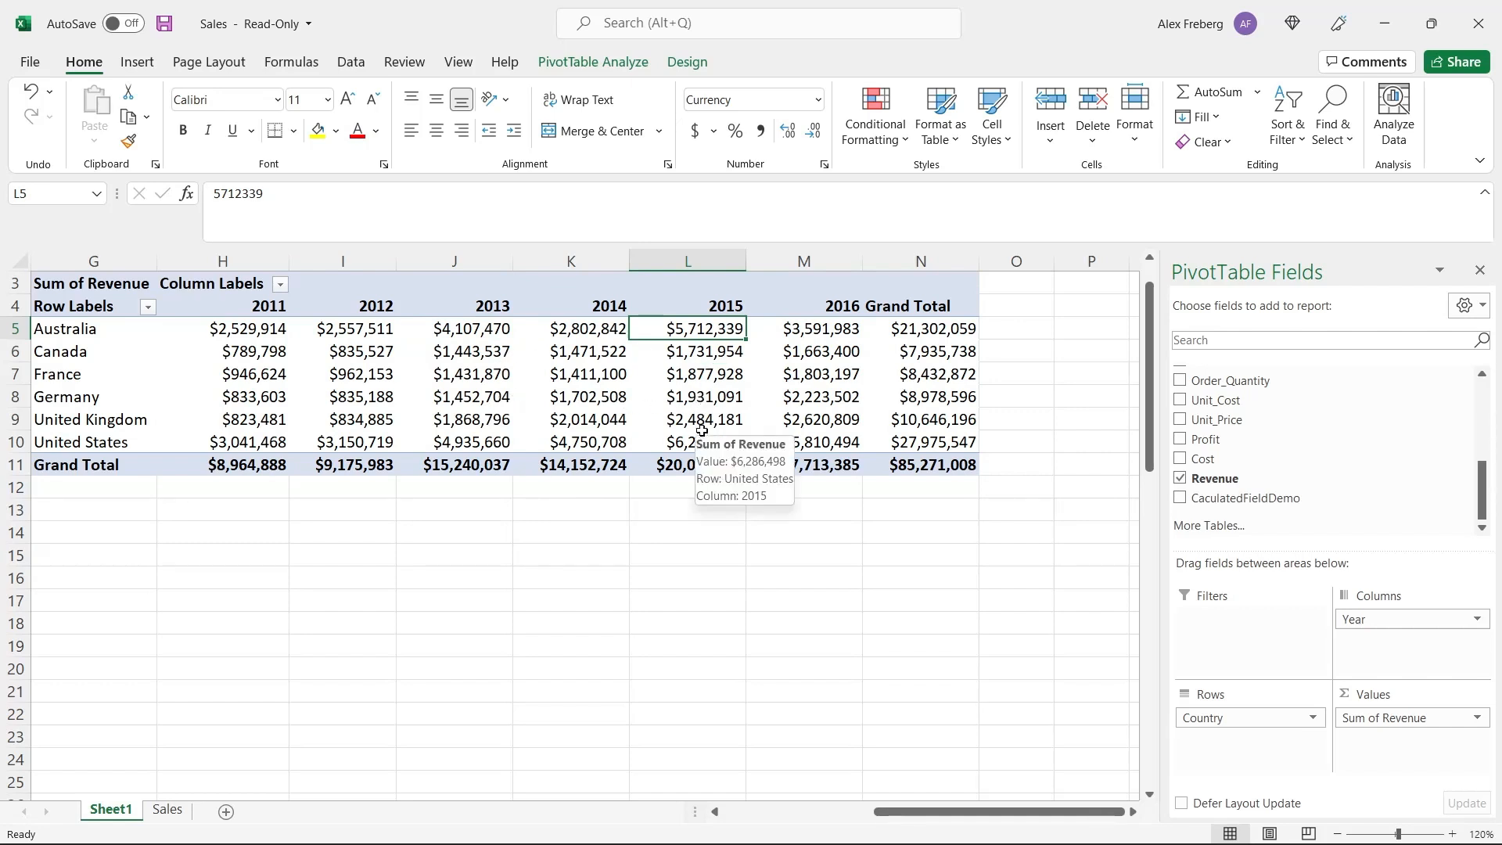
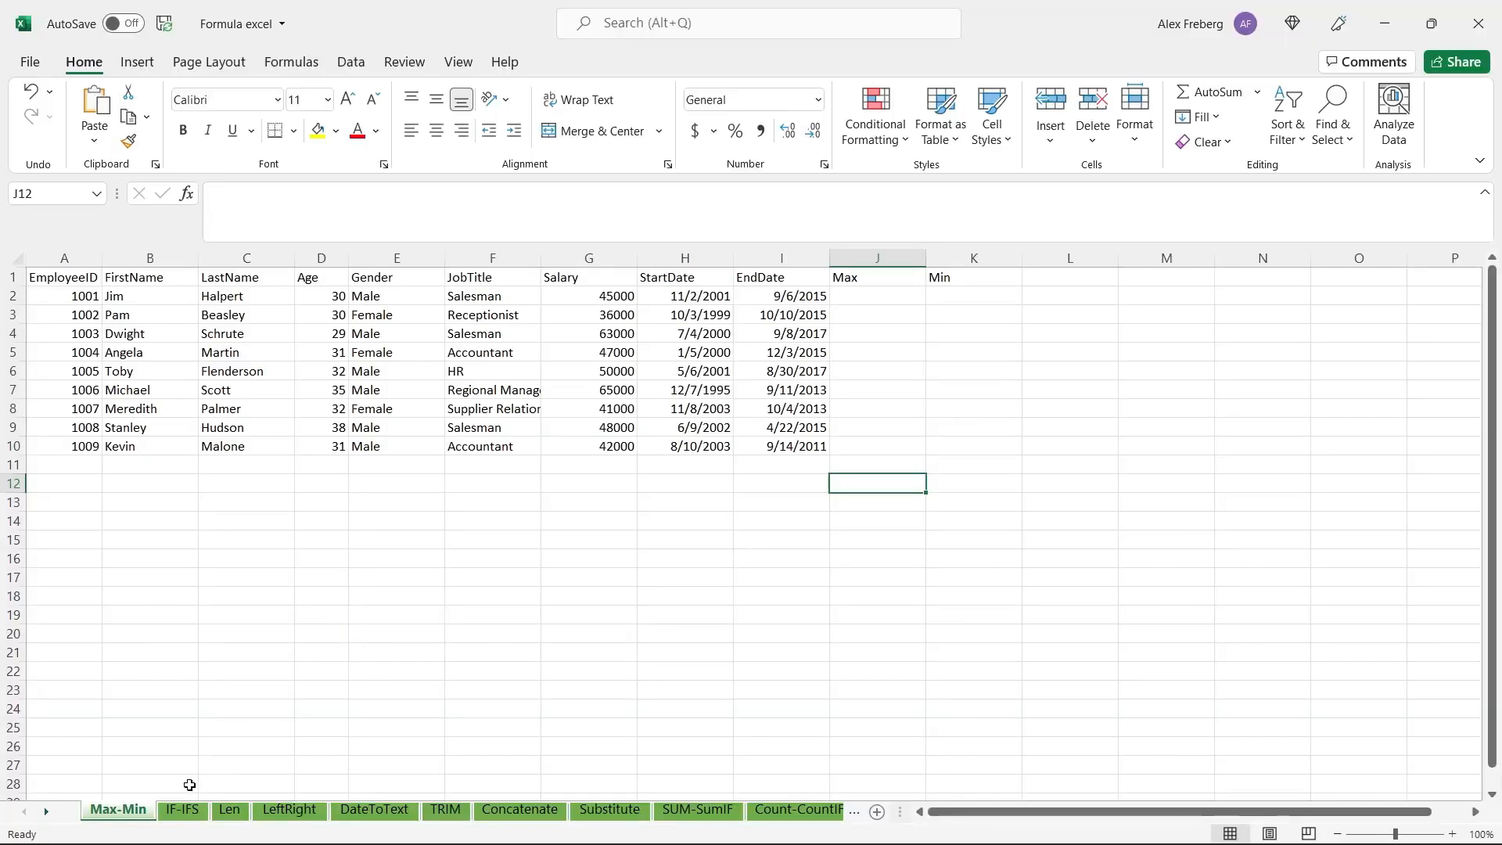
# Look through the IF-IFS, Len and LeftRight sheets of the Formula excel workbook and return to the Max-Min sheet.
pyautogui.click(194, 812)
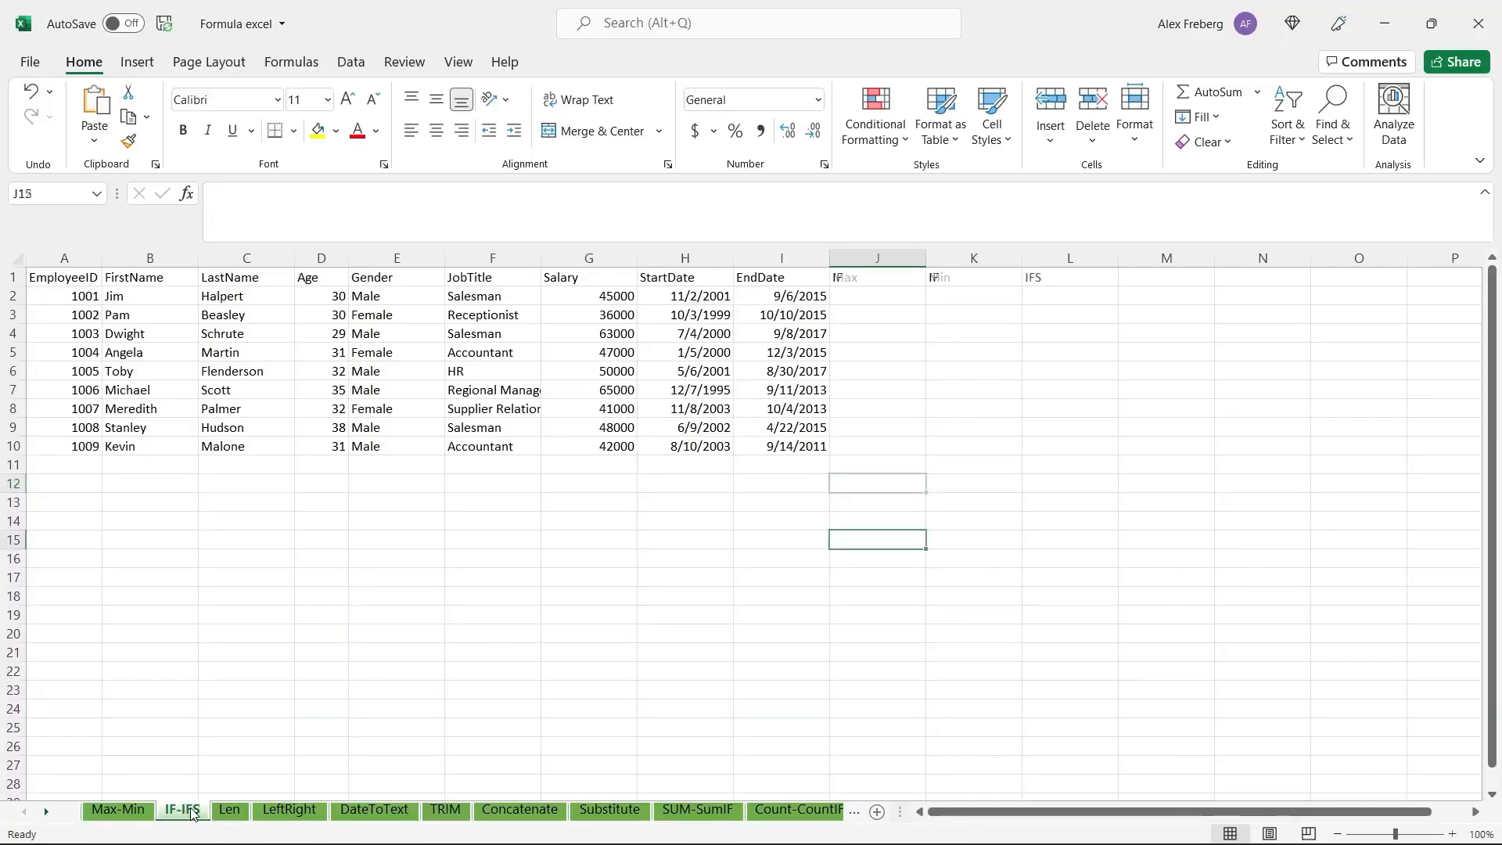
pyautogui.click(230, 814)
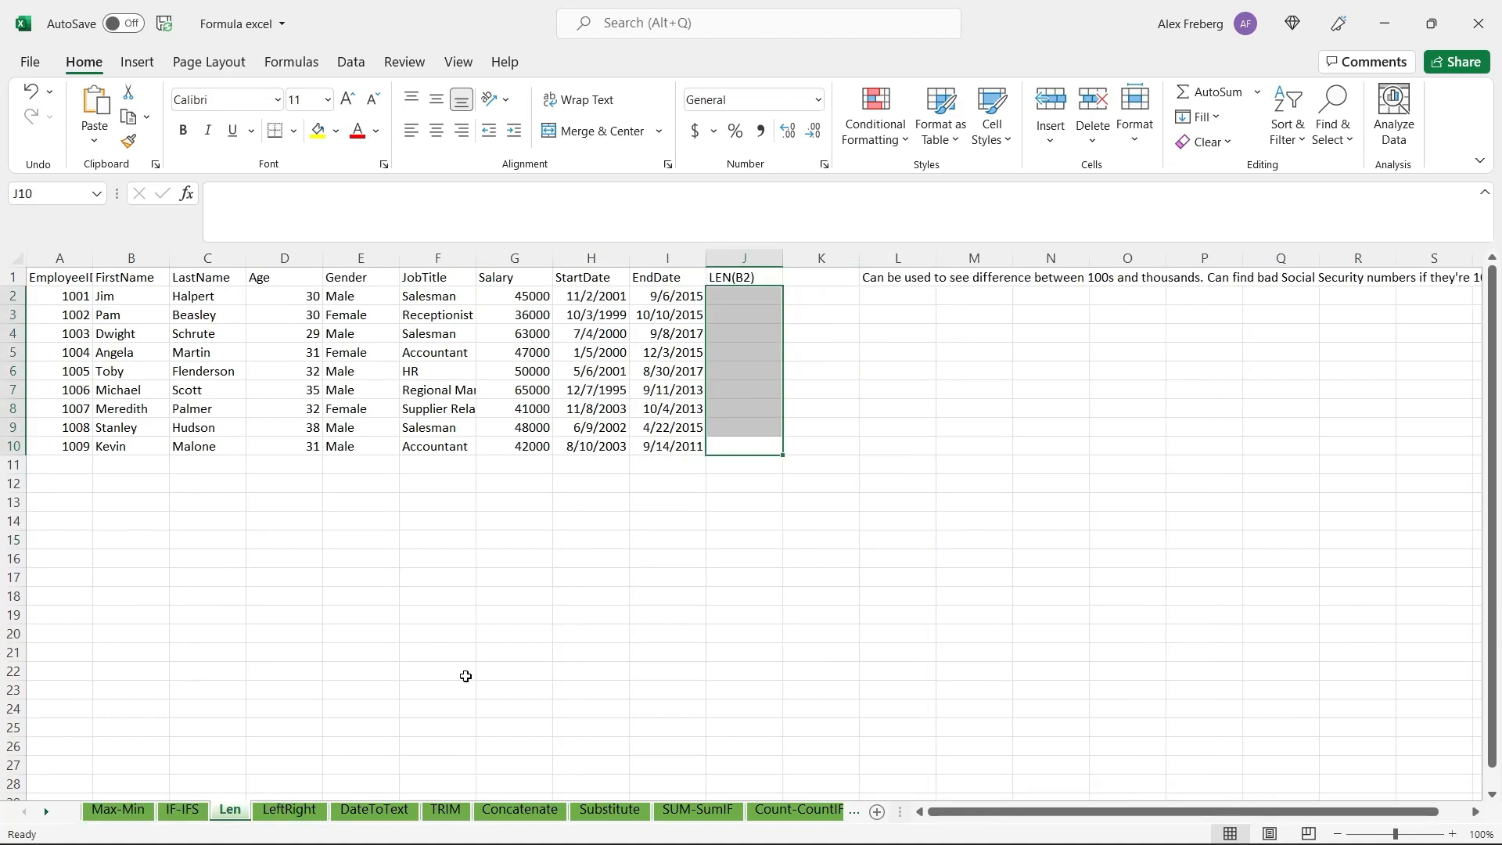
pyautogui.click(465, 674)
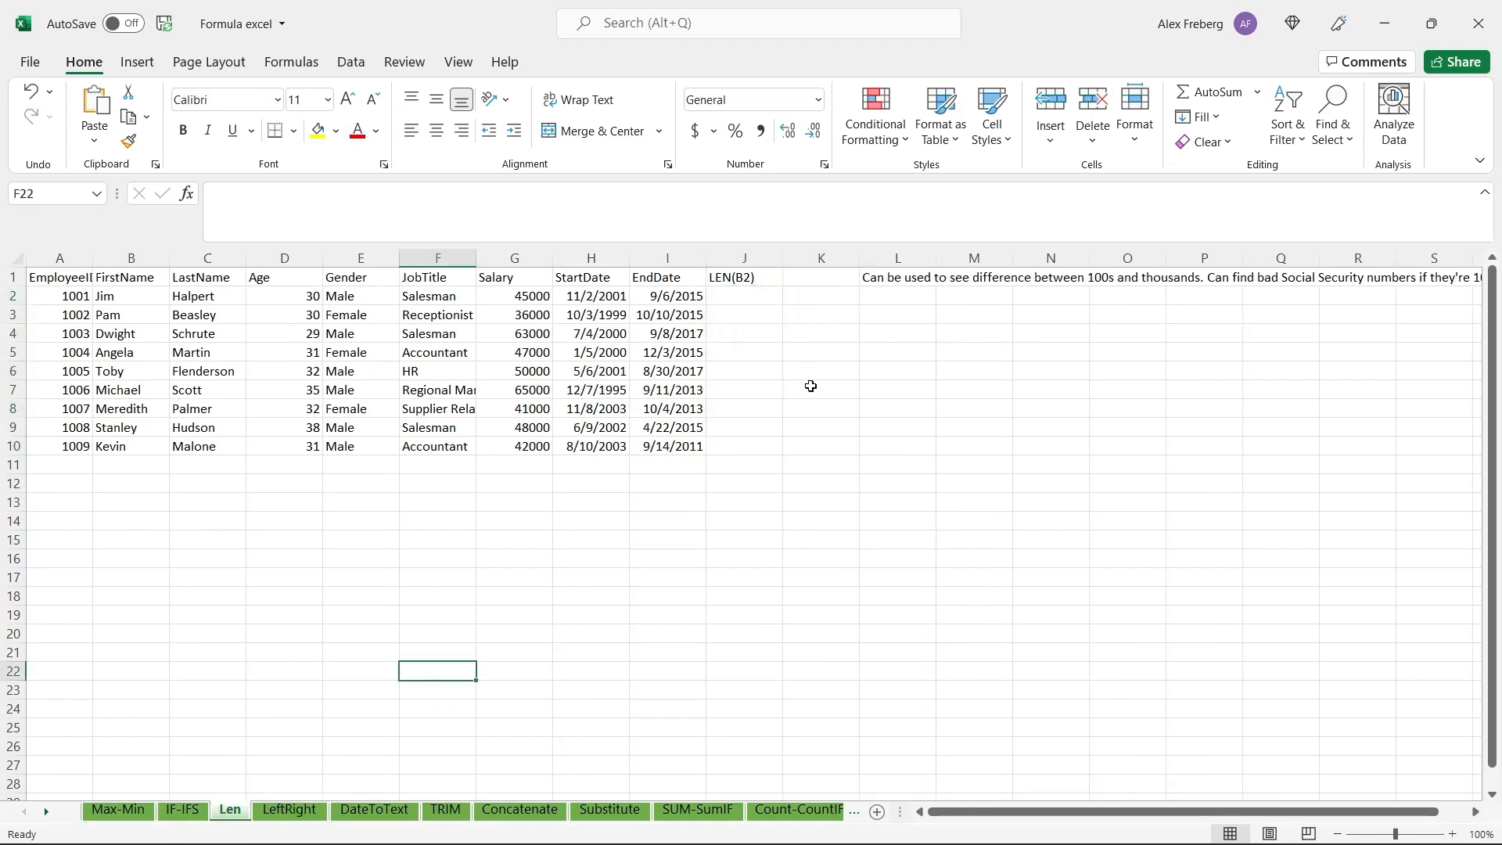
pyautogui.click(290, 810)
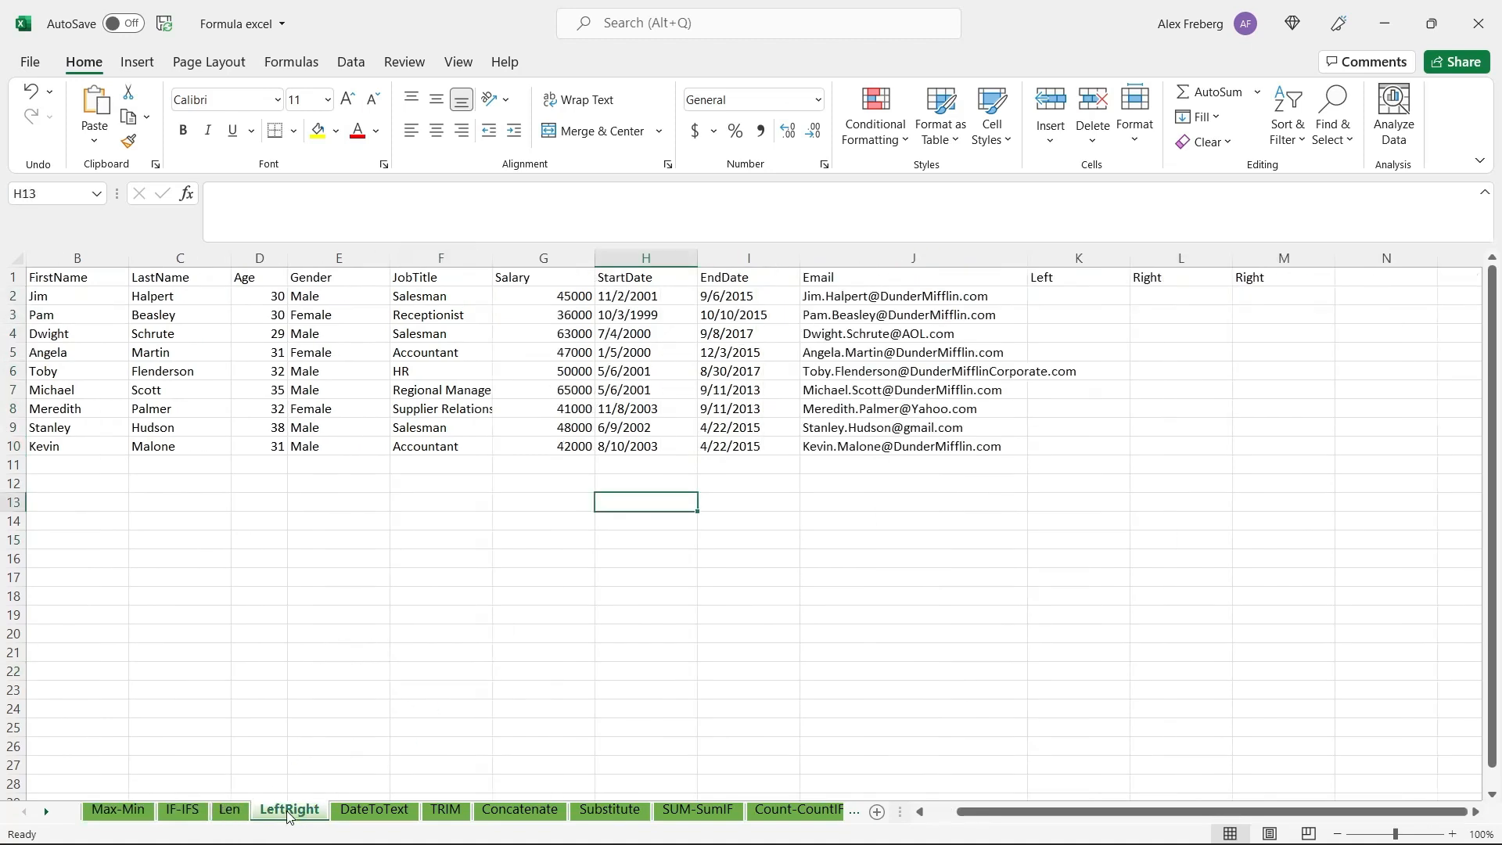
pyautogui.click(47, 812)
pyautogui.click(49, 814)
pyautogui.click(24, 815)
pyautogui.click(24, 815)
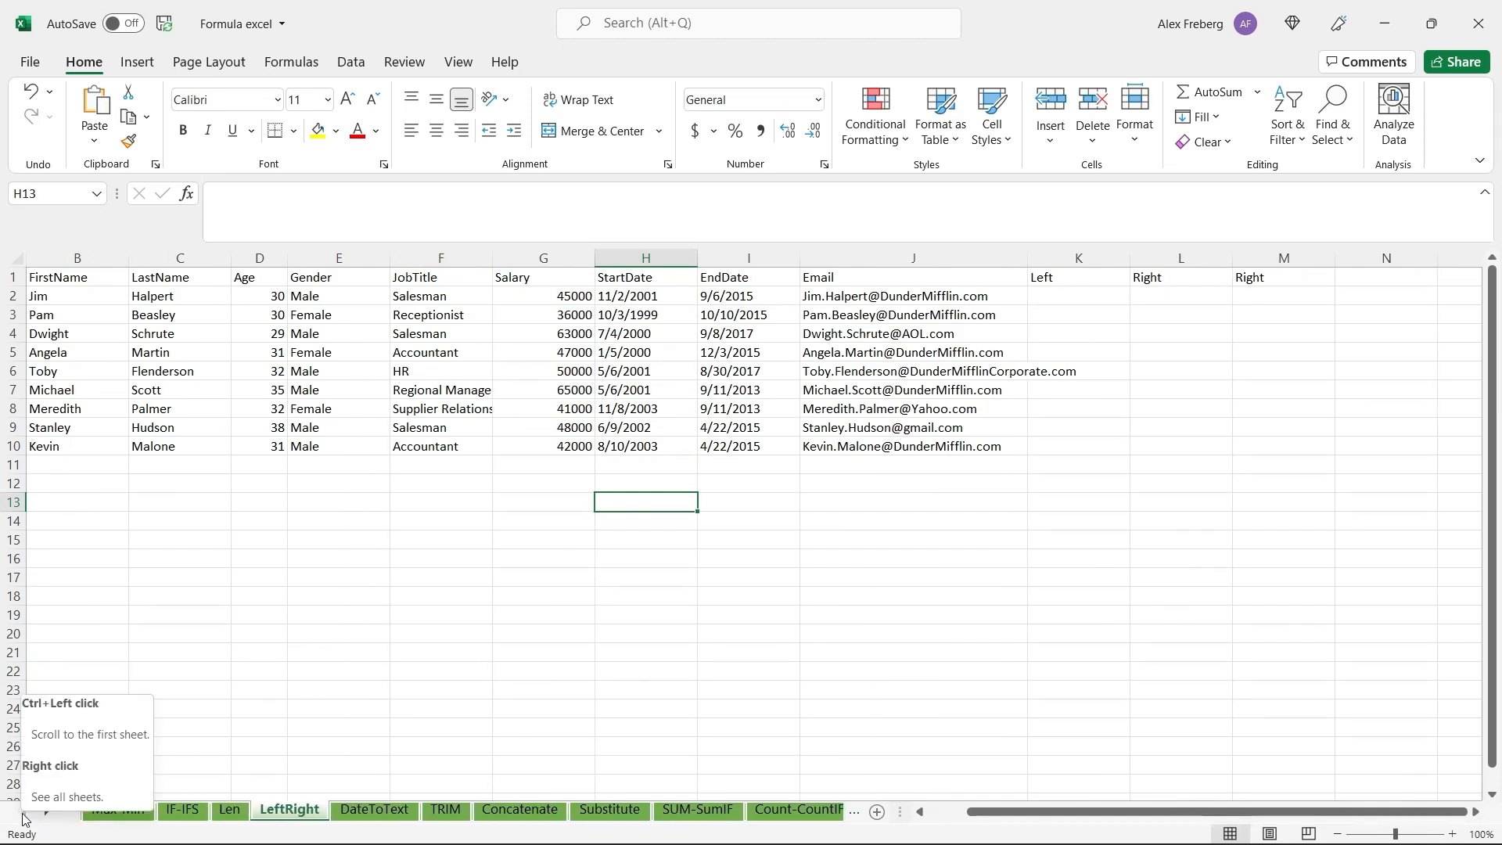
pyautogui.click(733, 486)
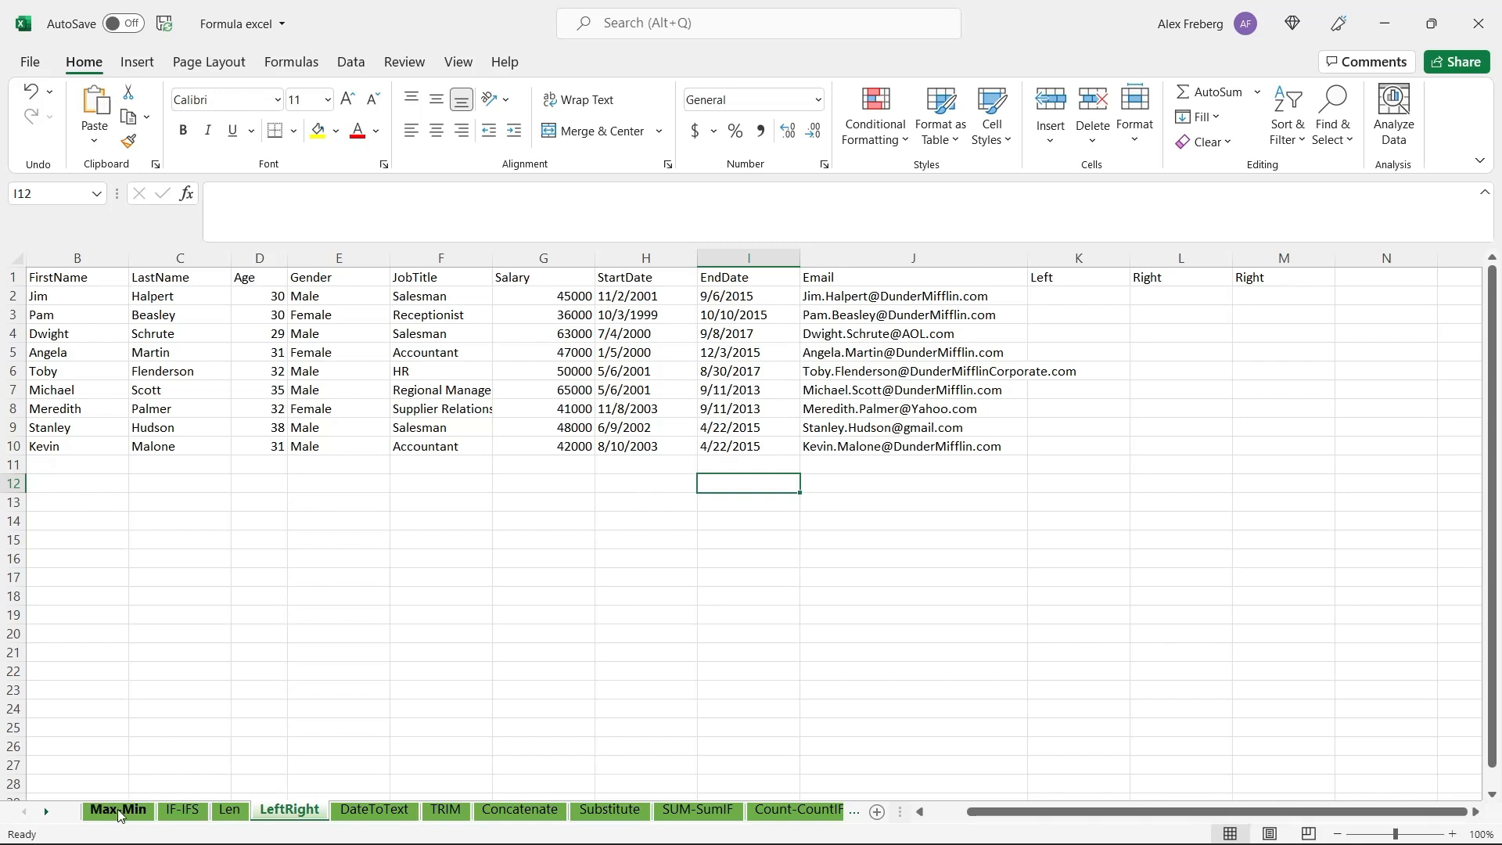
pyautogui.click(119, 812)
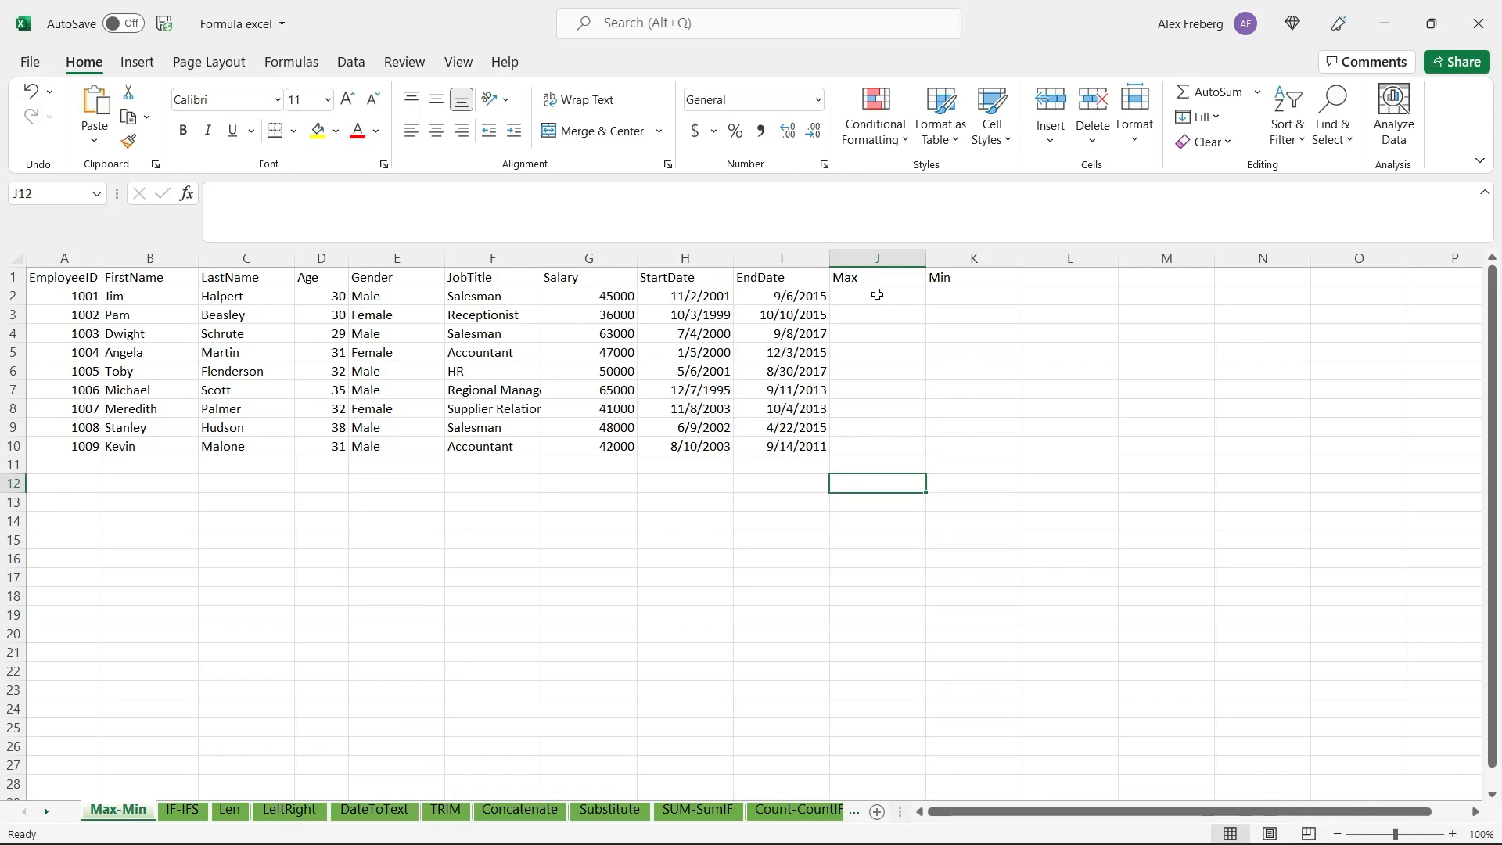
# Find the latest start date in cell J2 of the Max column with =MAX(H2:H10).
pyautogui.click(877, 295)
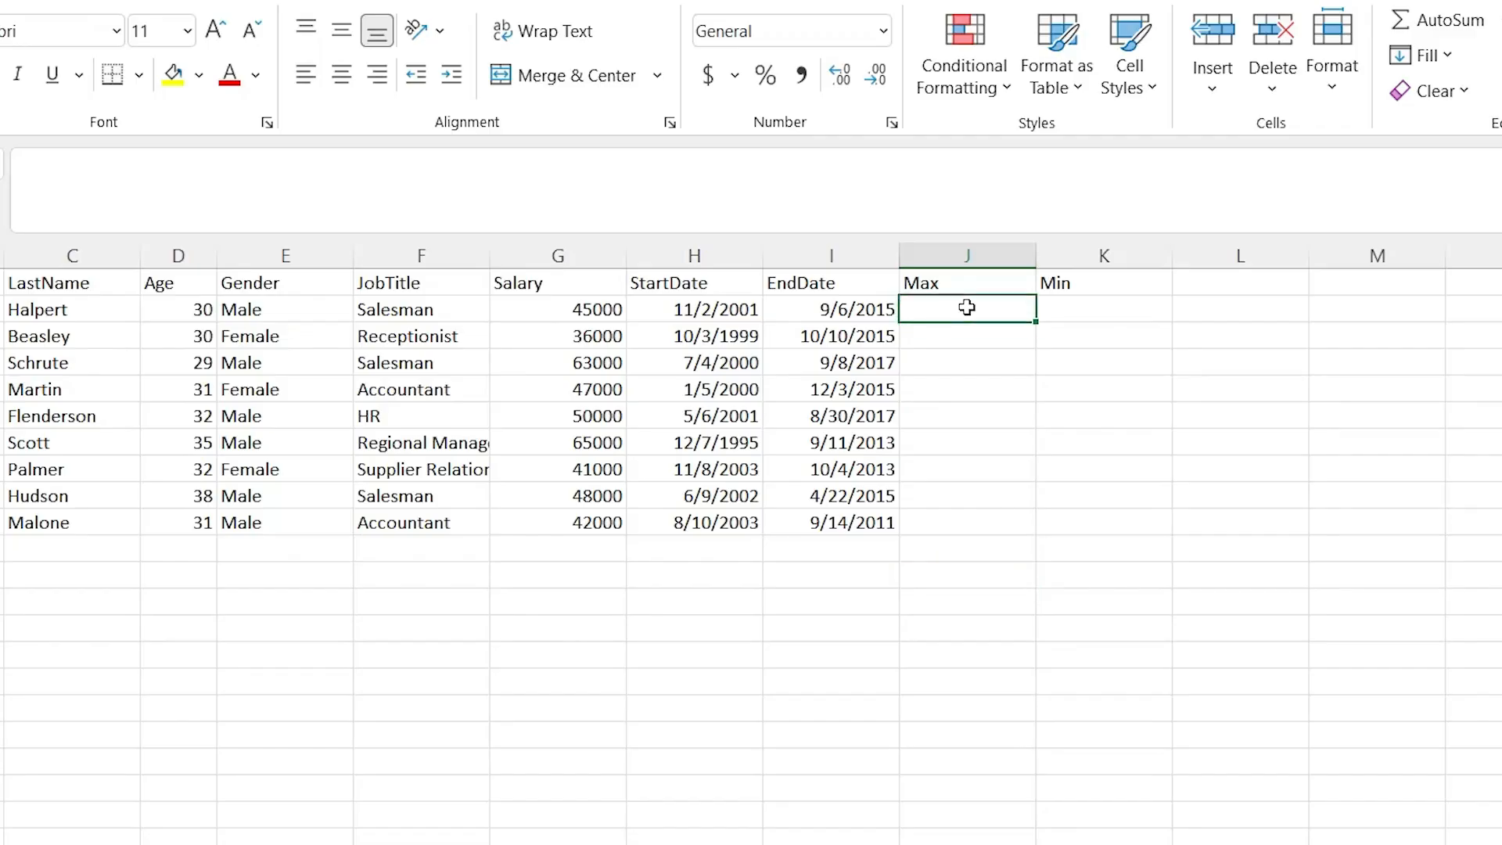
pyautogui.write('=')
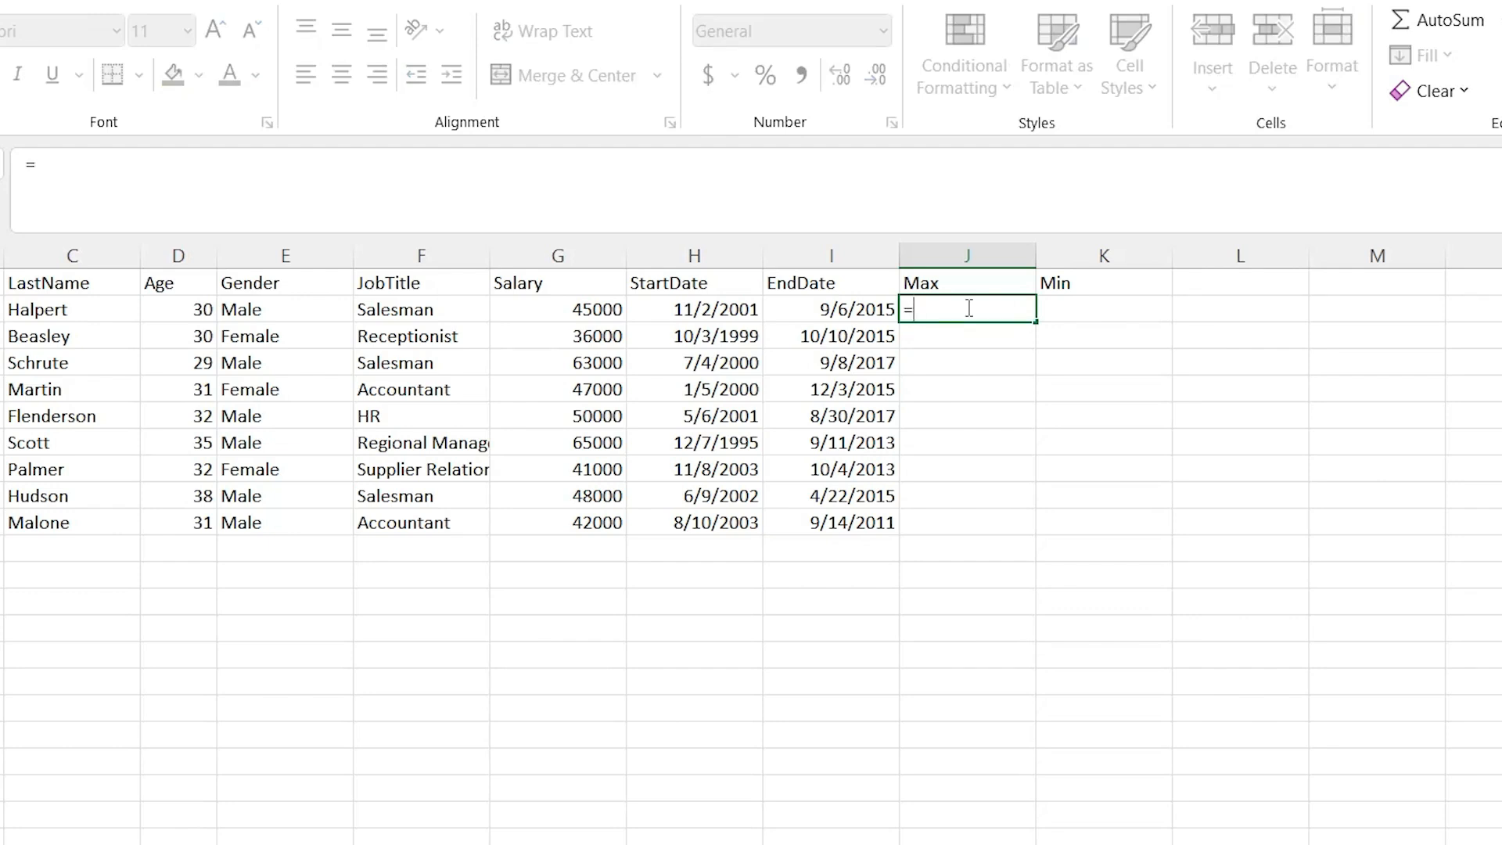
pyautogui.write('Max')
pyautogui.press('Tab')
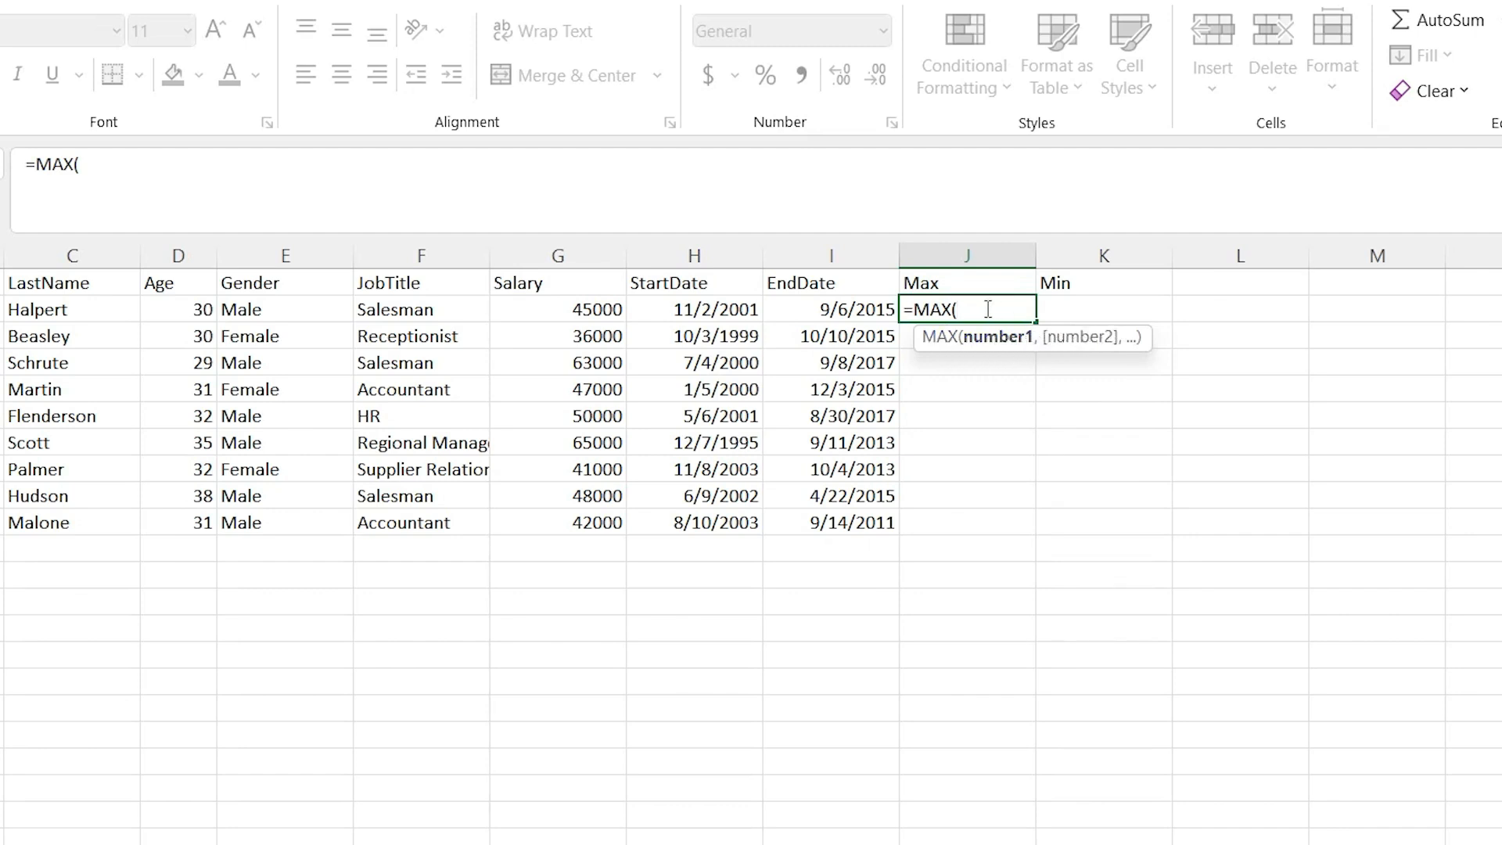
pyautogui.moveTo(719, 311); pyautogui.dragTo(685, 522)
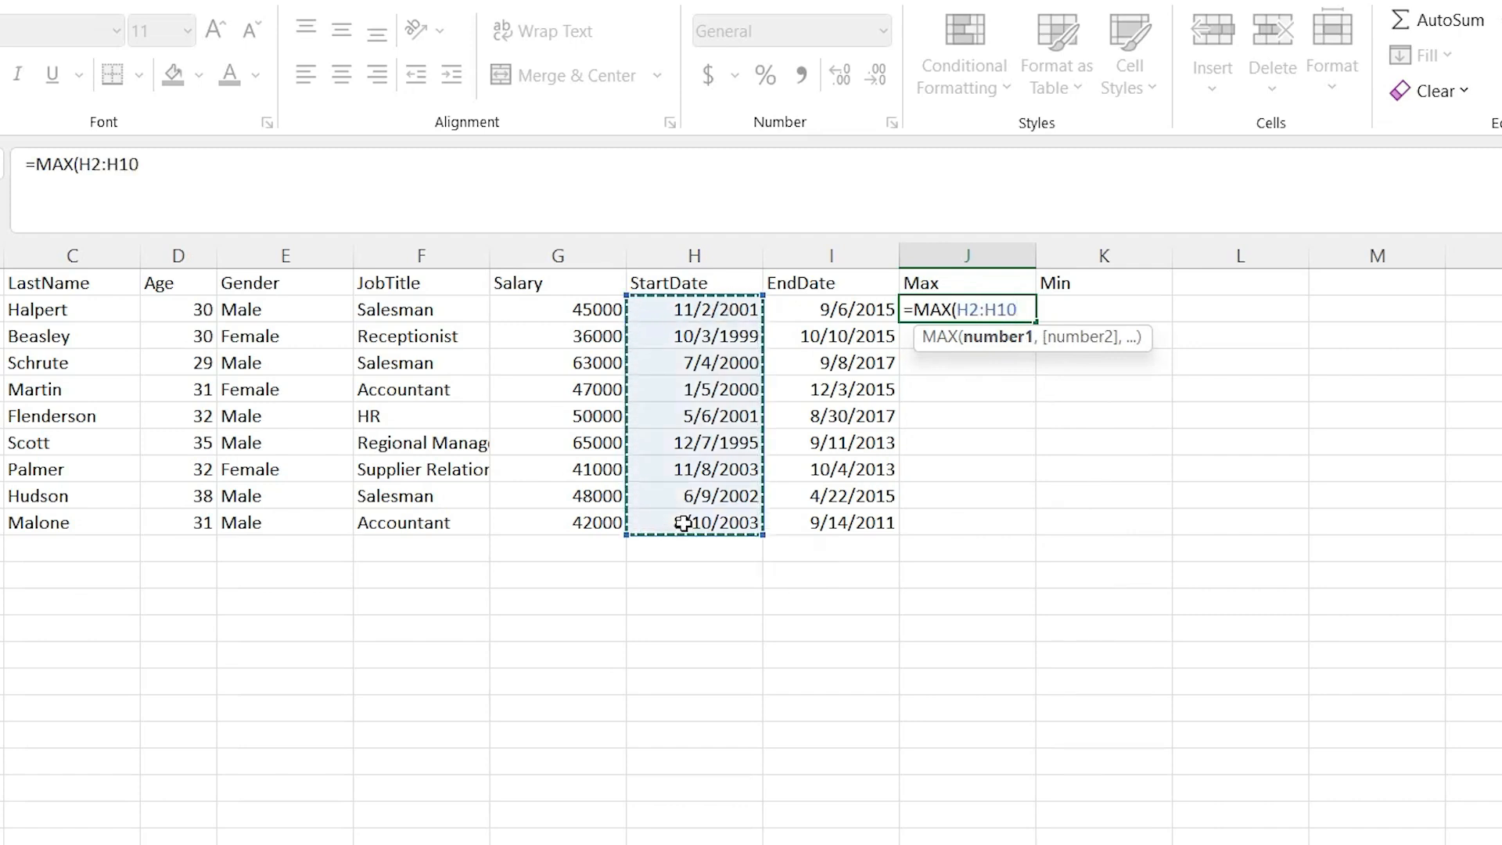
pyautogui.write(')')
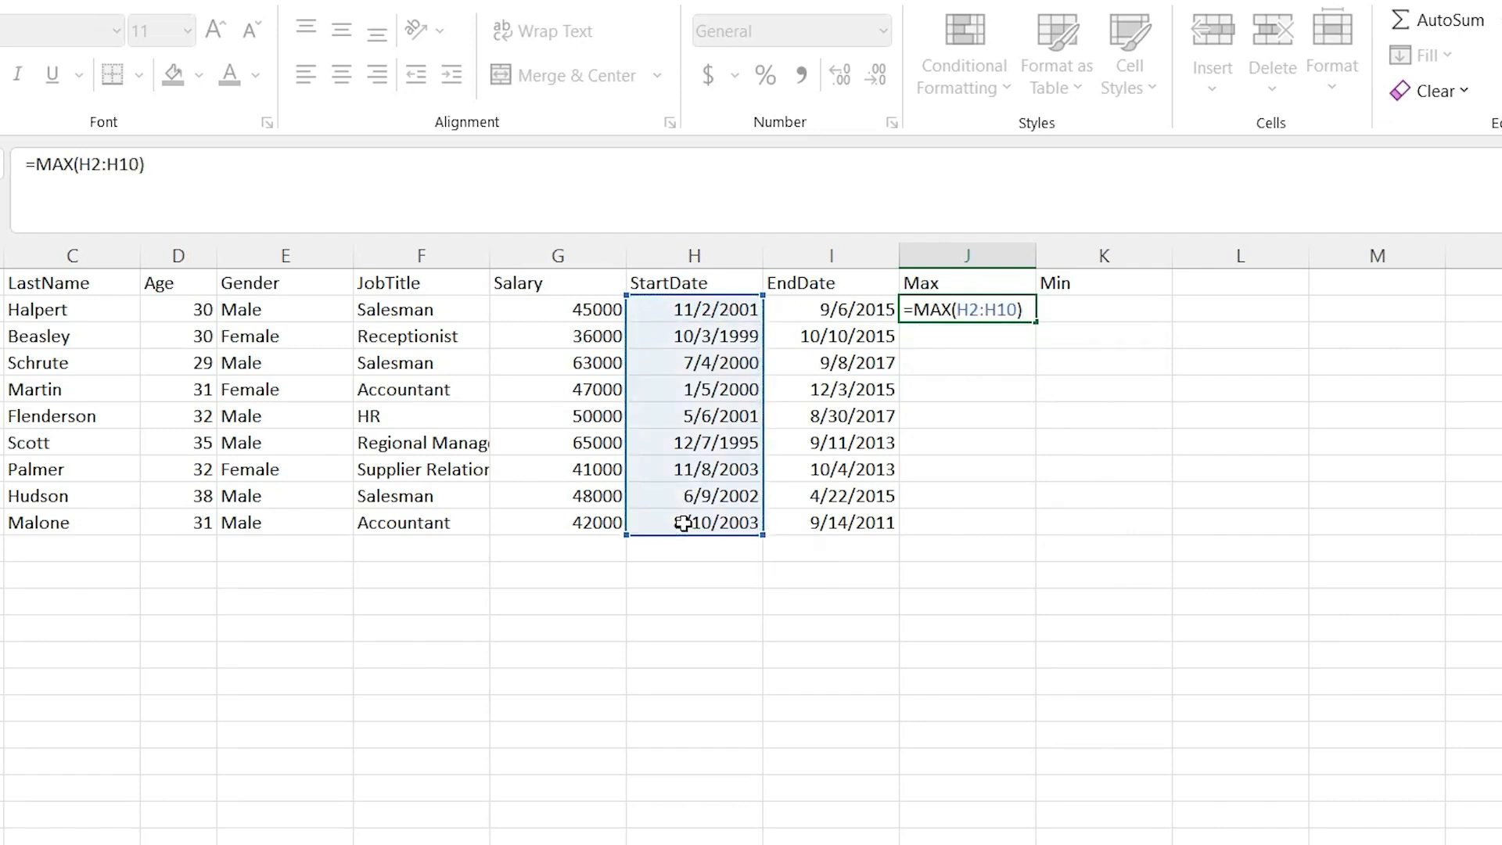
pyautogui.press('Return')
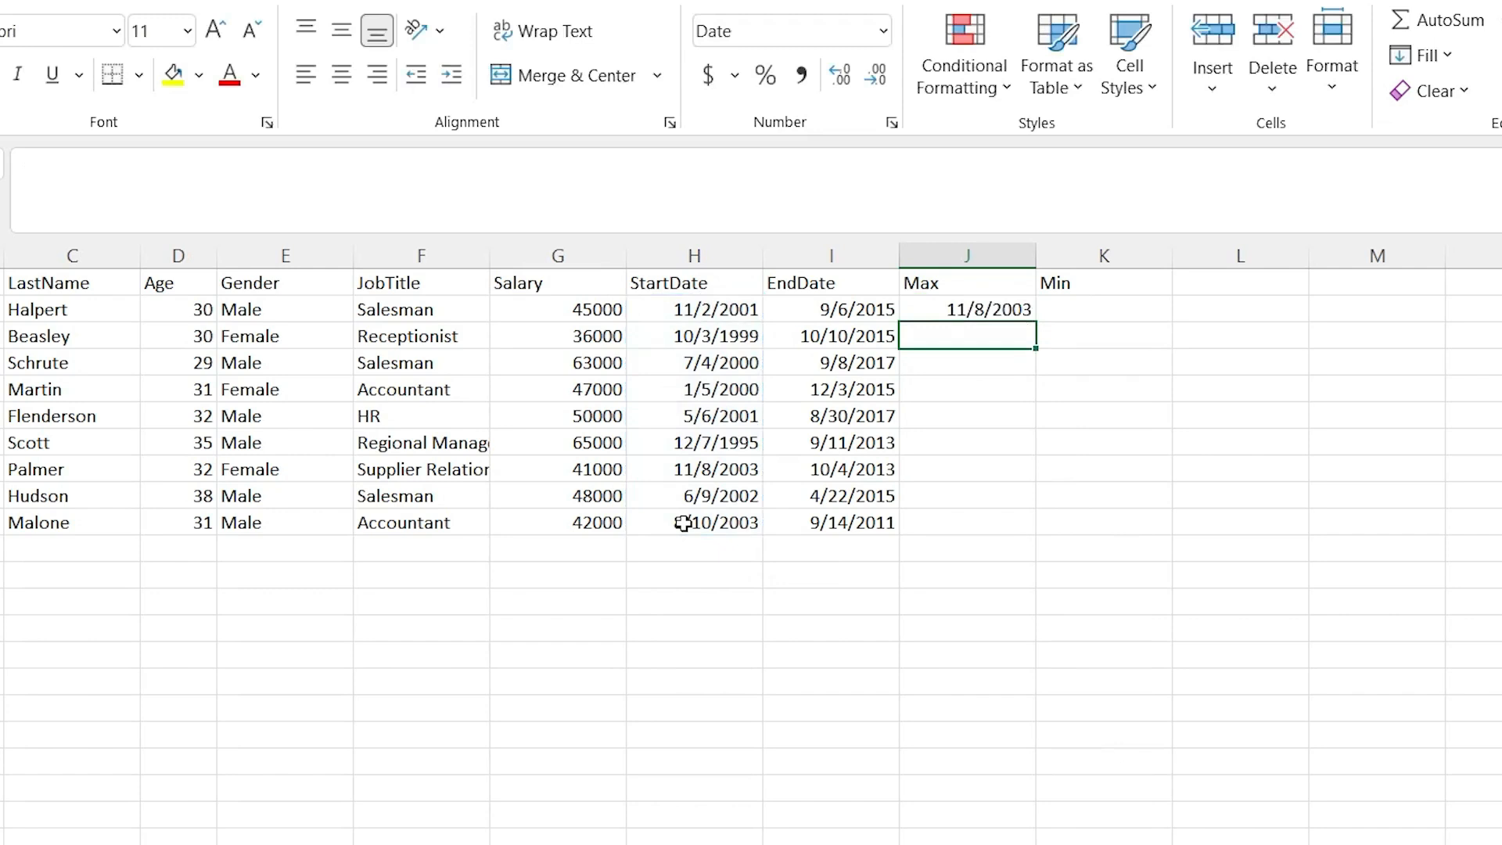
# Check the Max result in J2 against the dates listed in the StartDate column.
pyautogui.click(957, 311)
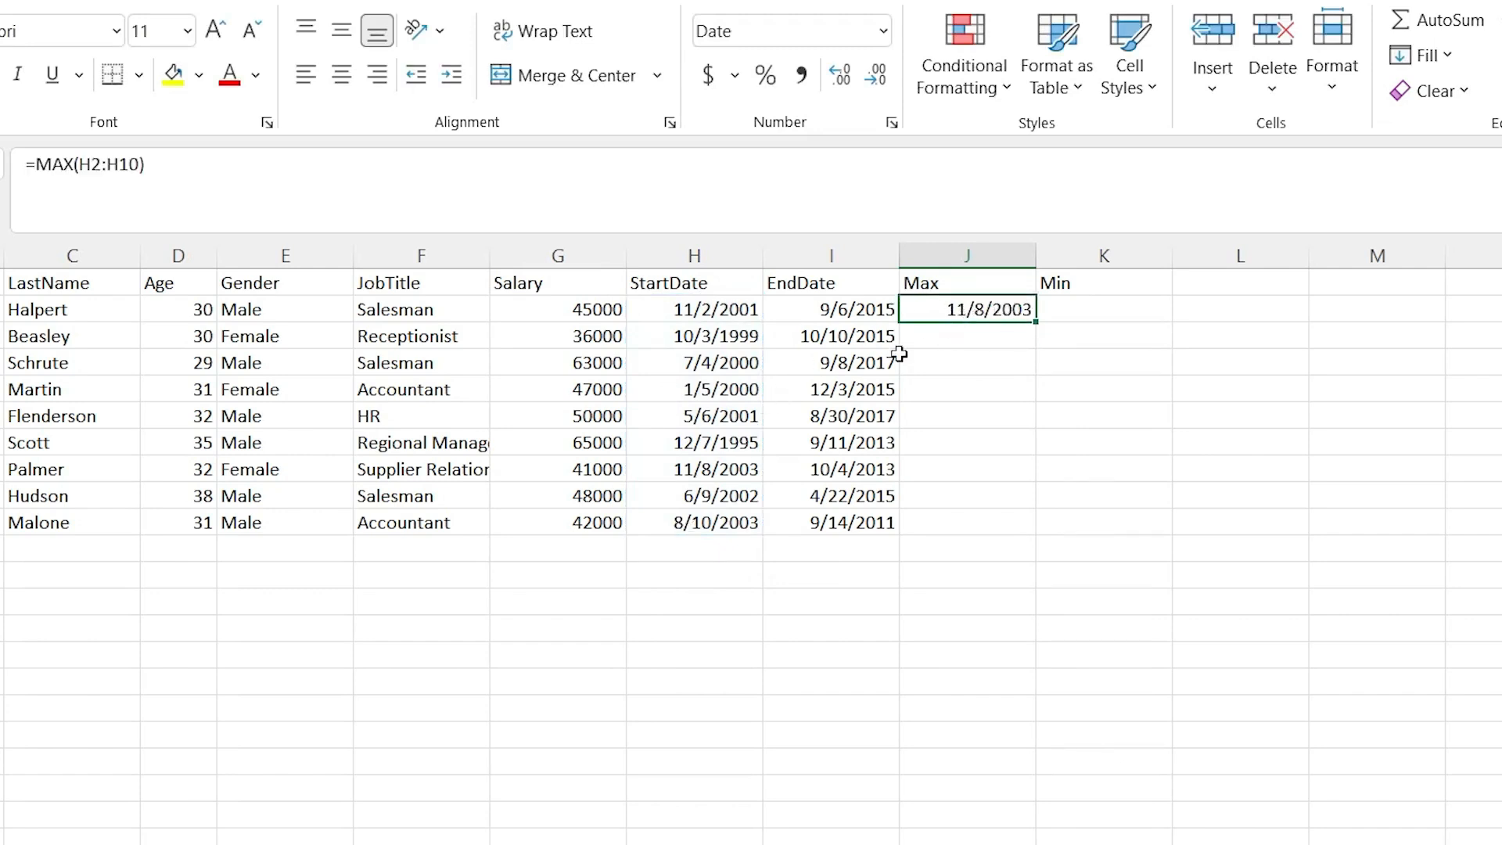
pyautogui.click(723, 285)
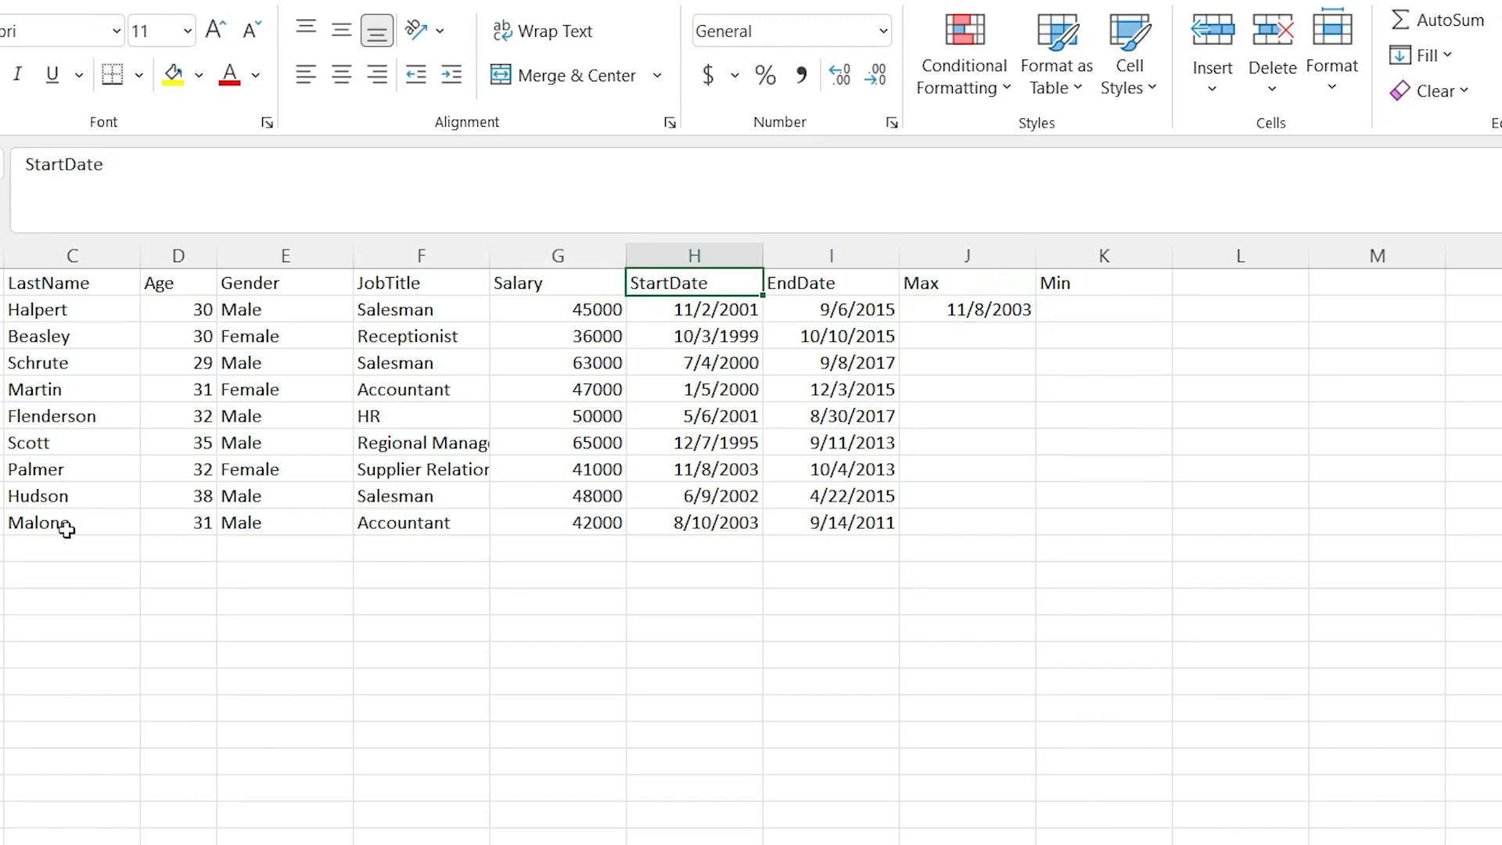
pyautogui.moveTo(735, 309); pyautogui.dragTo(733, 528)
pyautogui.click(734, 526)
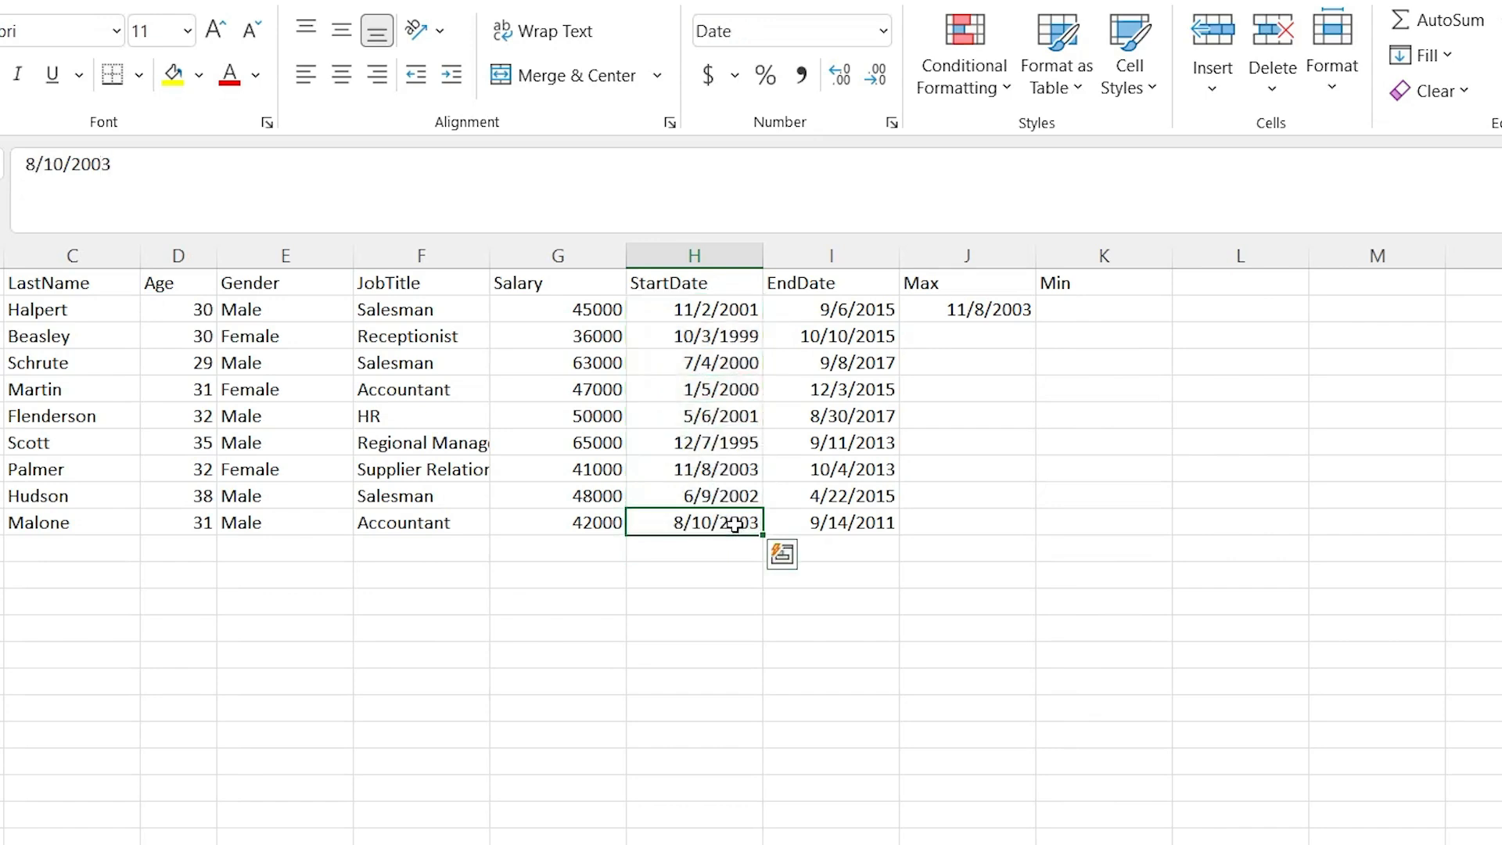
pyautogui.click(727, 470)
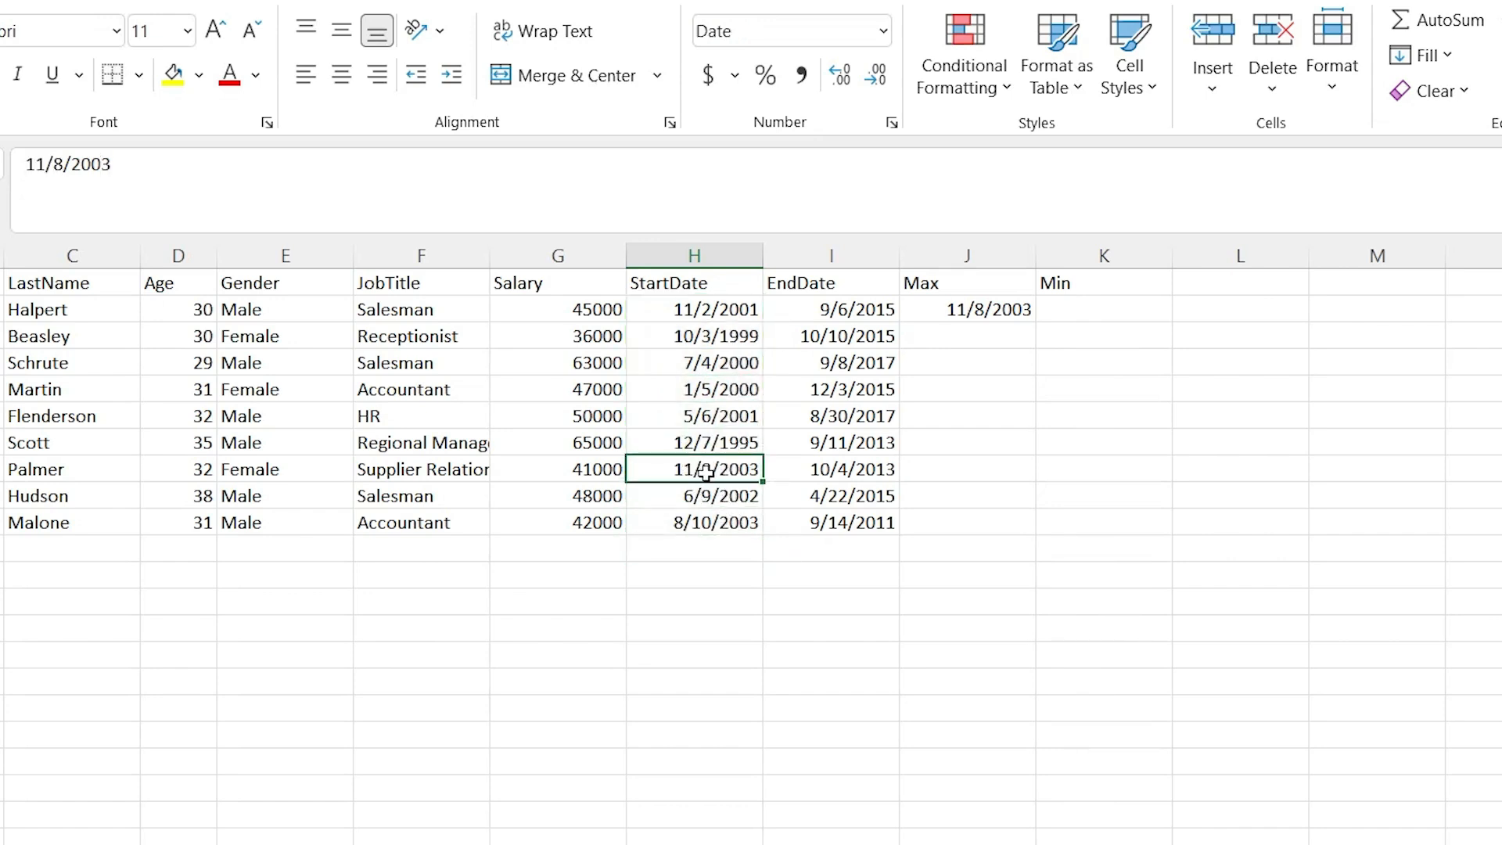
pyautogui.click(992, 308)
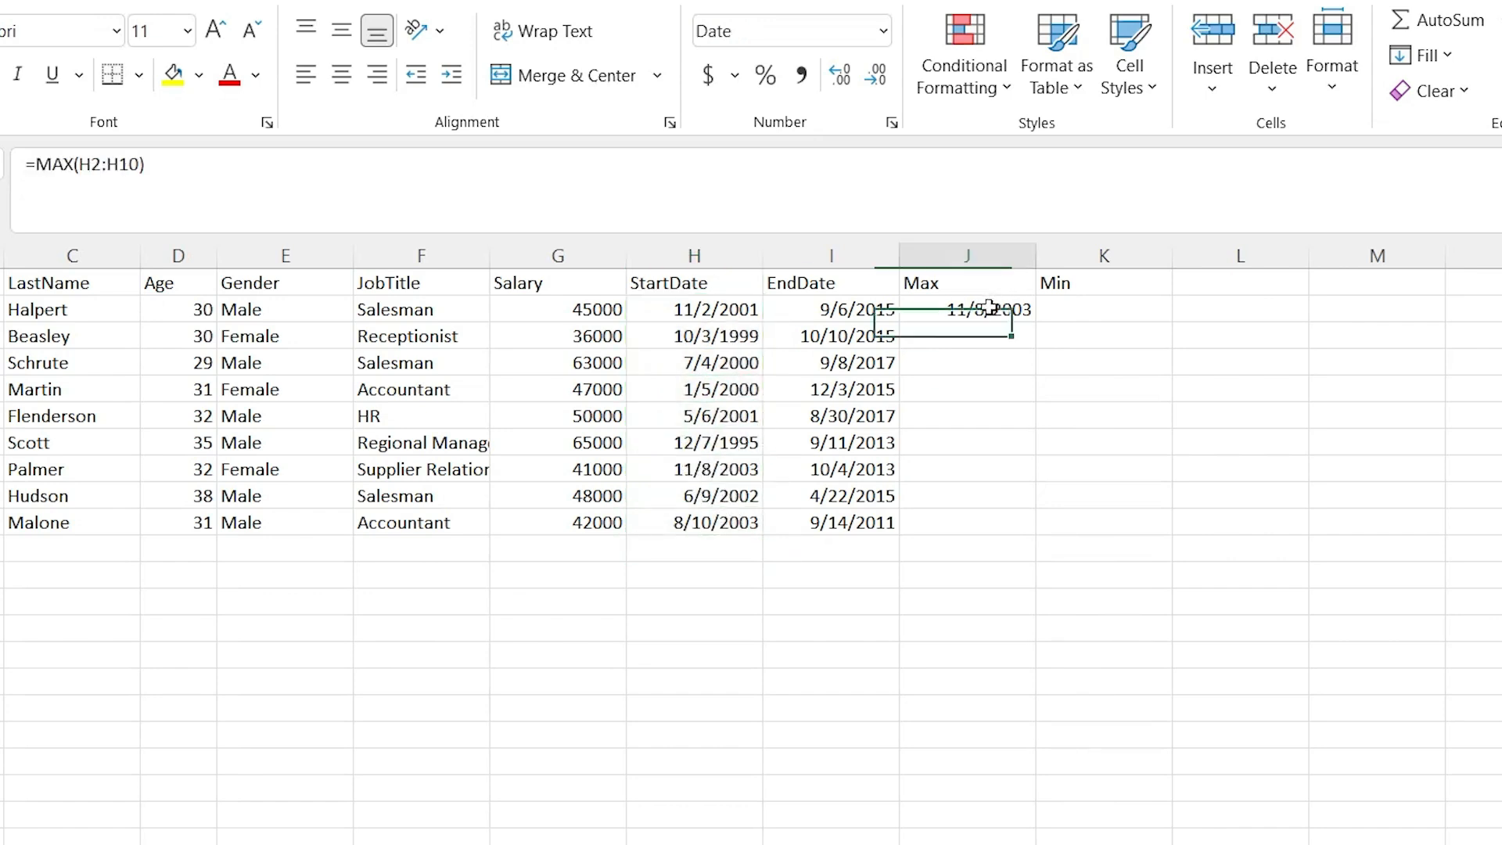
# Find the earliest start date in cell K2 of the Min column with =MIN(H2:H10).
pyautogui.click(1110, 313)
pyautogui.write('=')
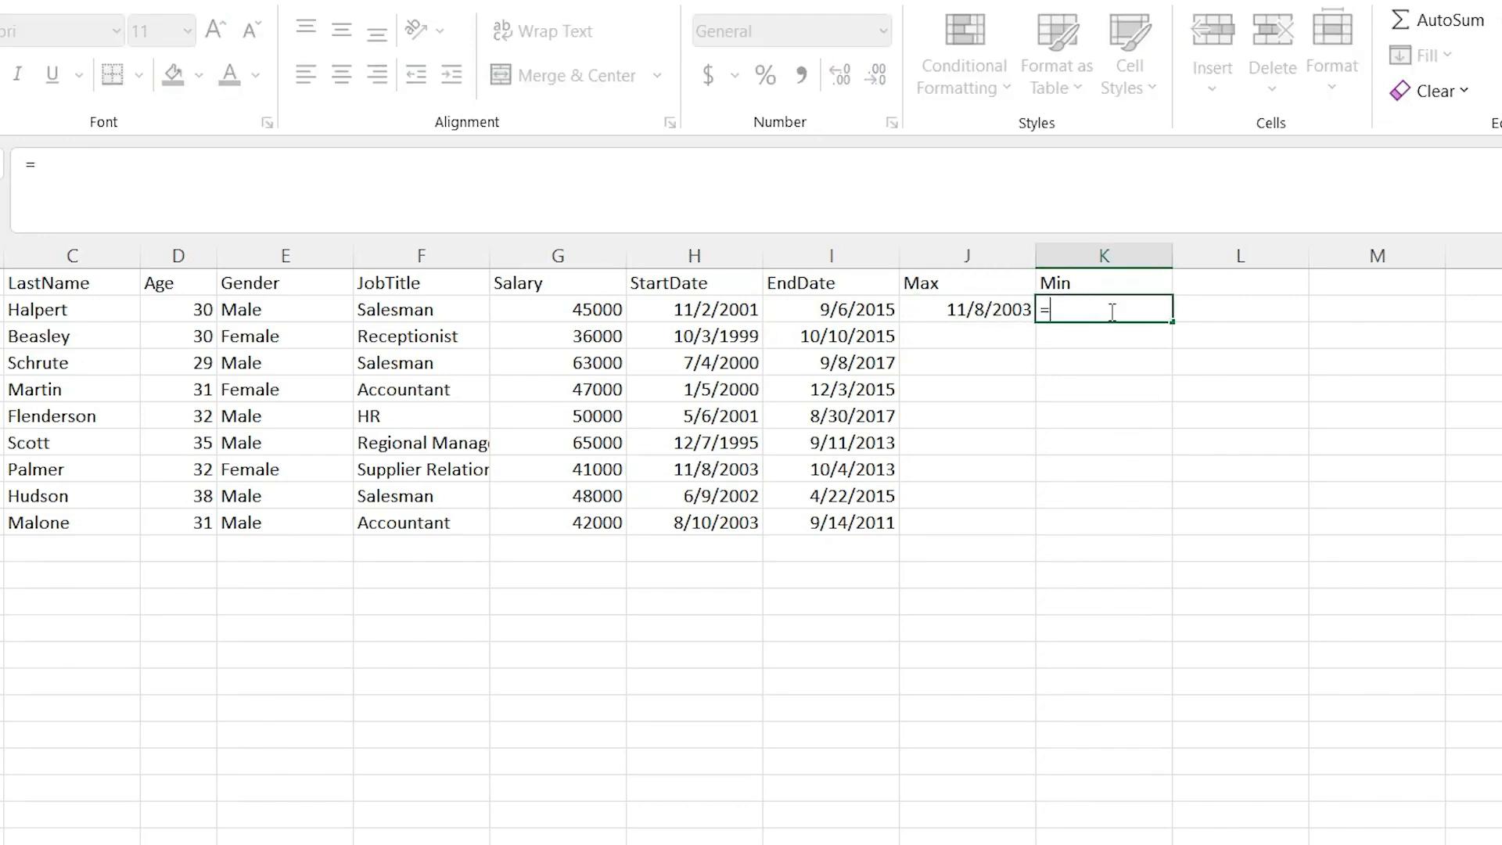
pyautogui.write('MIN(')
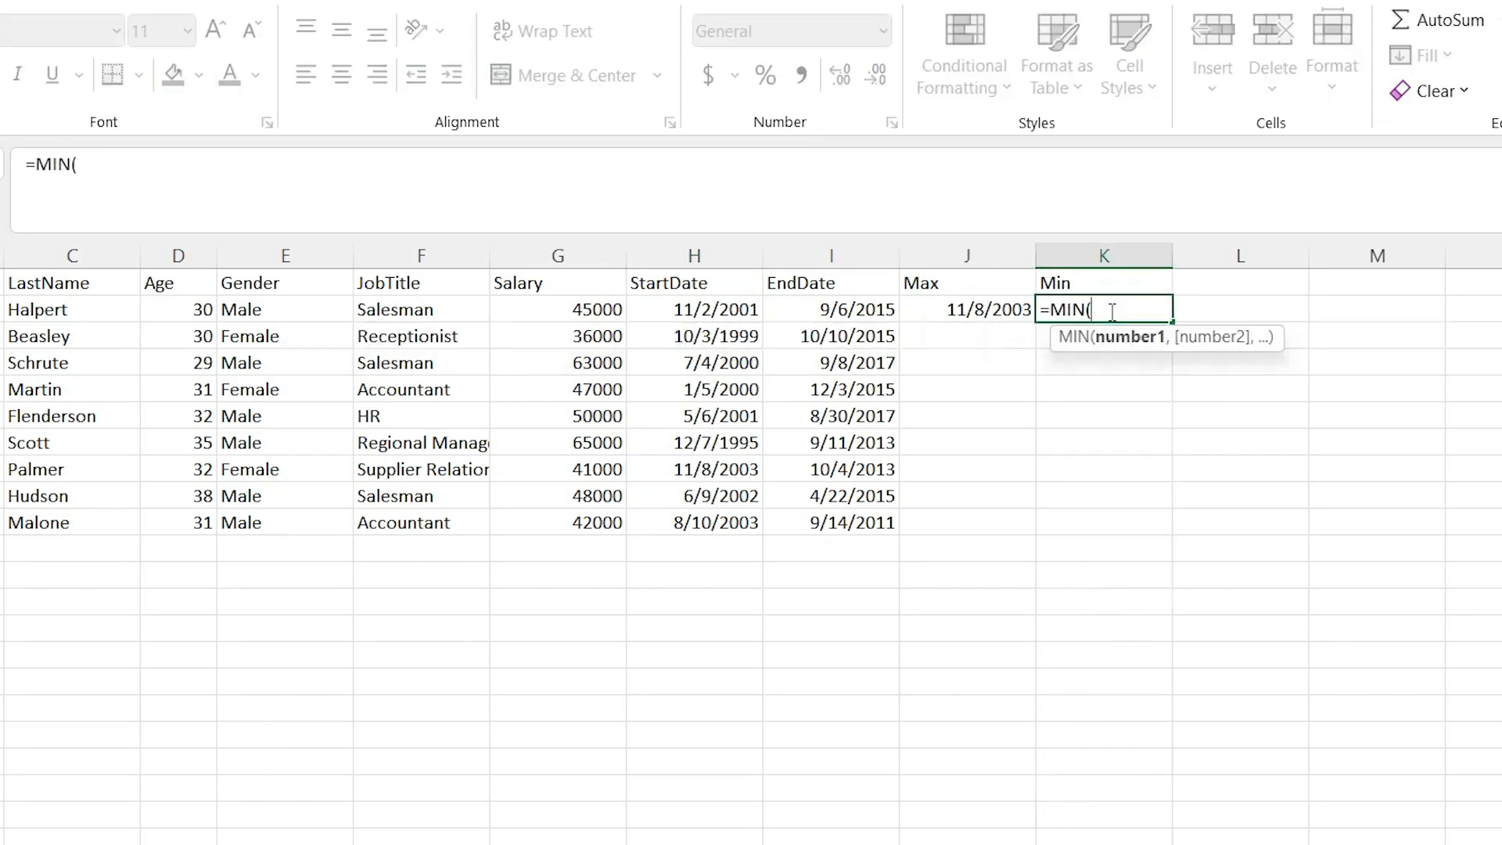
pyautogui.click(713, 309)
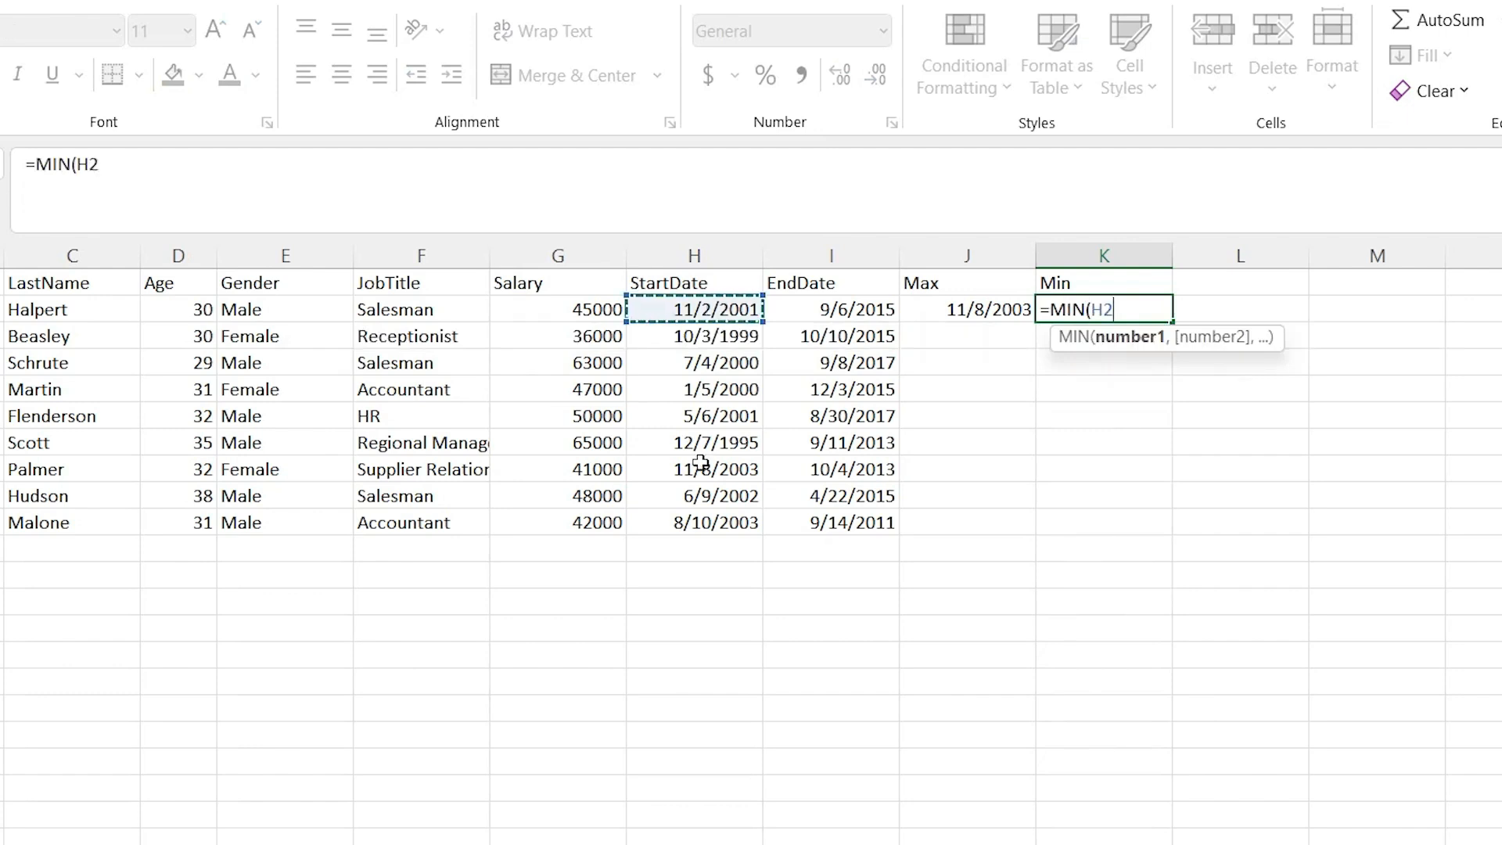
pyautogui.keyDown('shift'); pyautogui.click(691, 522); pyautogui.keyUp('shift')
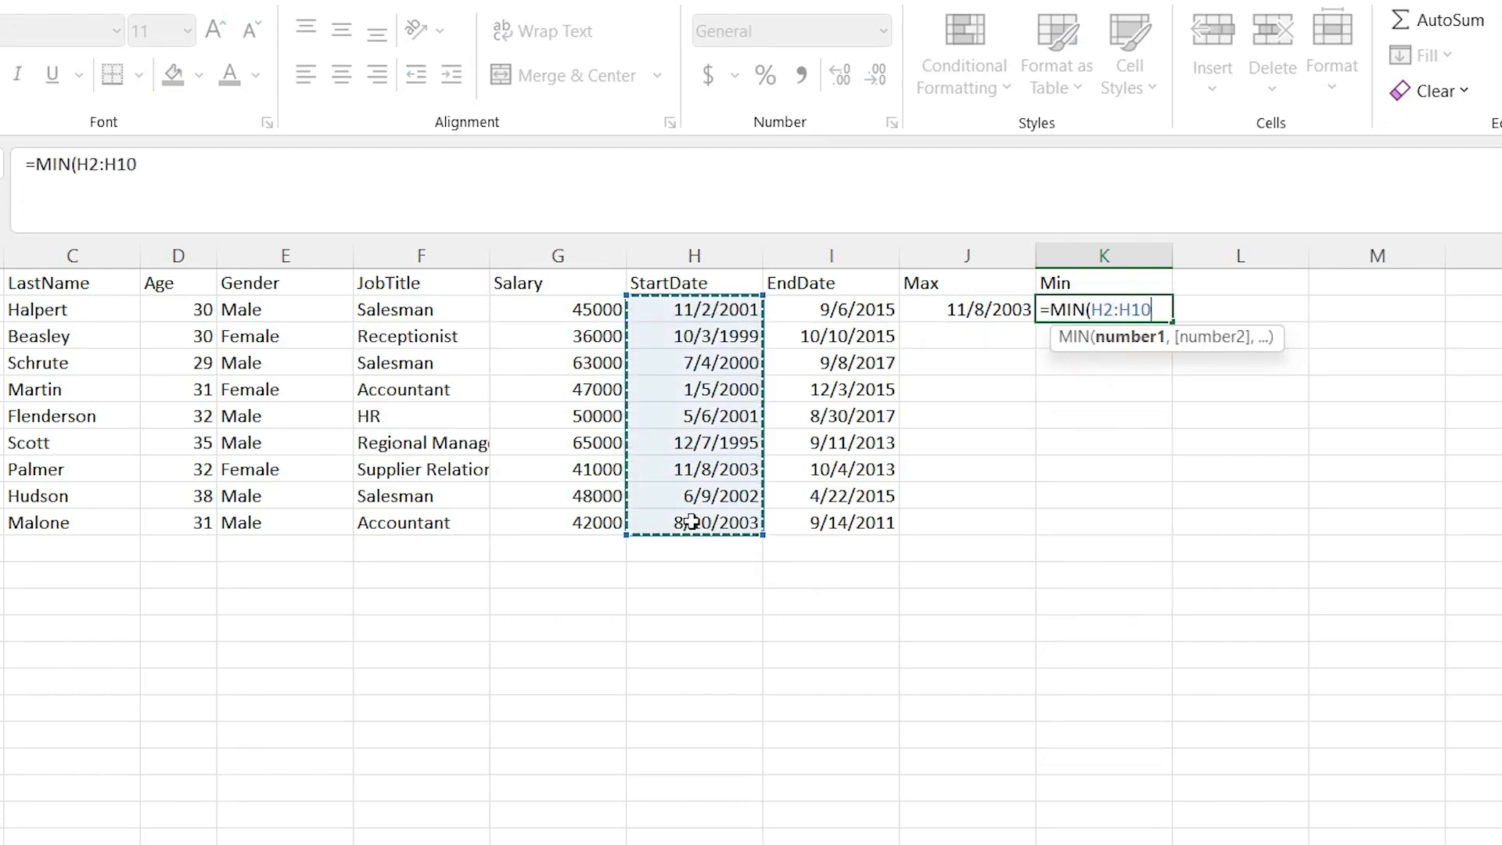
pyautogui.write(')')
pyautogui.press('Return')
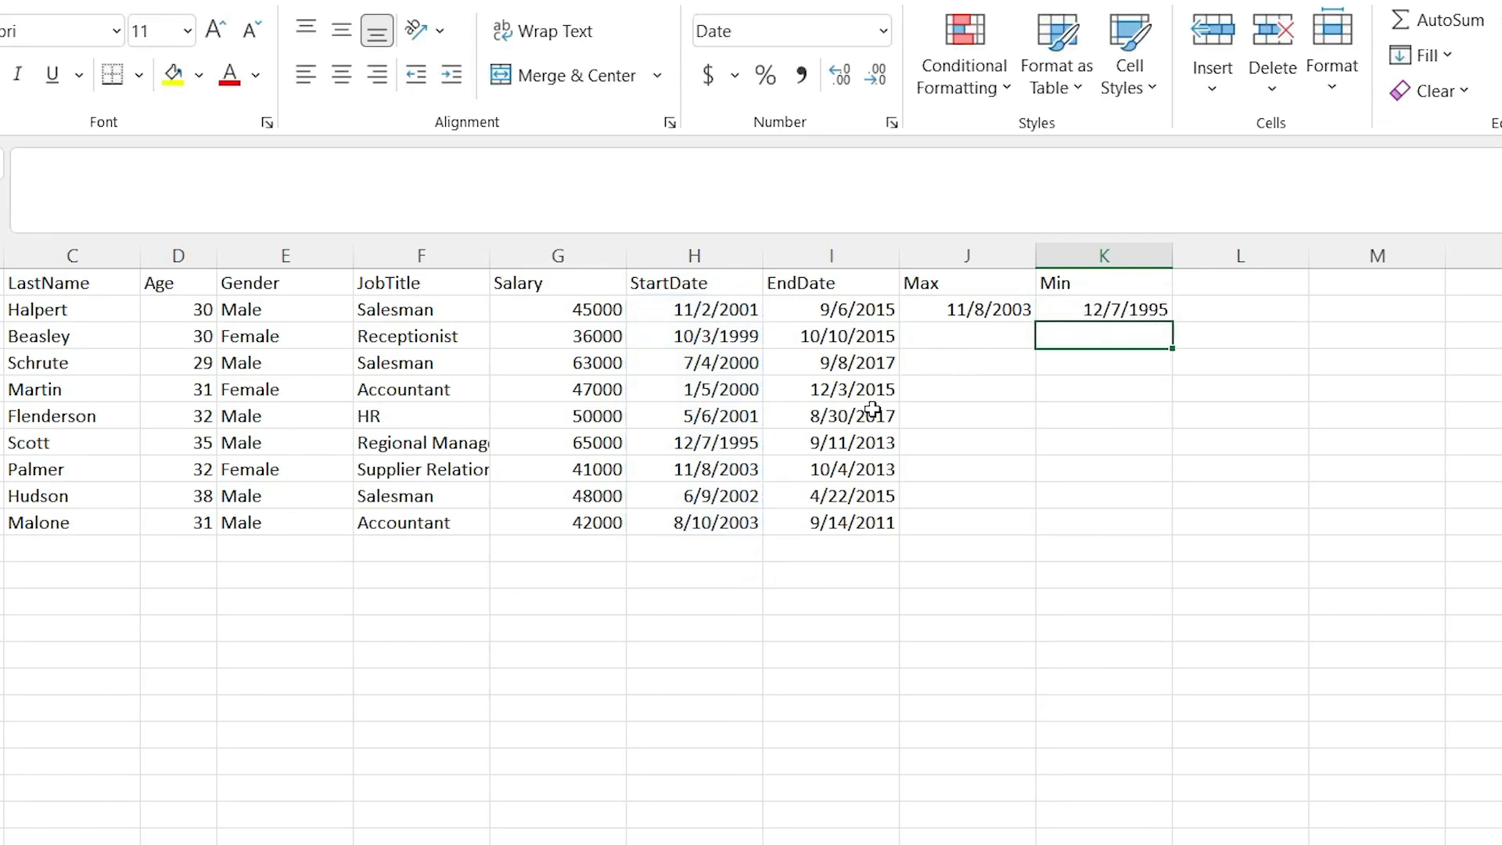
# Check which employee row holds the start date returned by the MIN formula.
pyautogui.click(732, 448)
pyautogui.click(0, 443)
pyautogui.moveTo(0, 443); pyautogui.dragTo(57, 438)
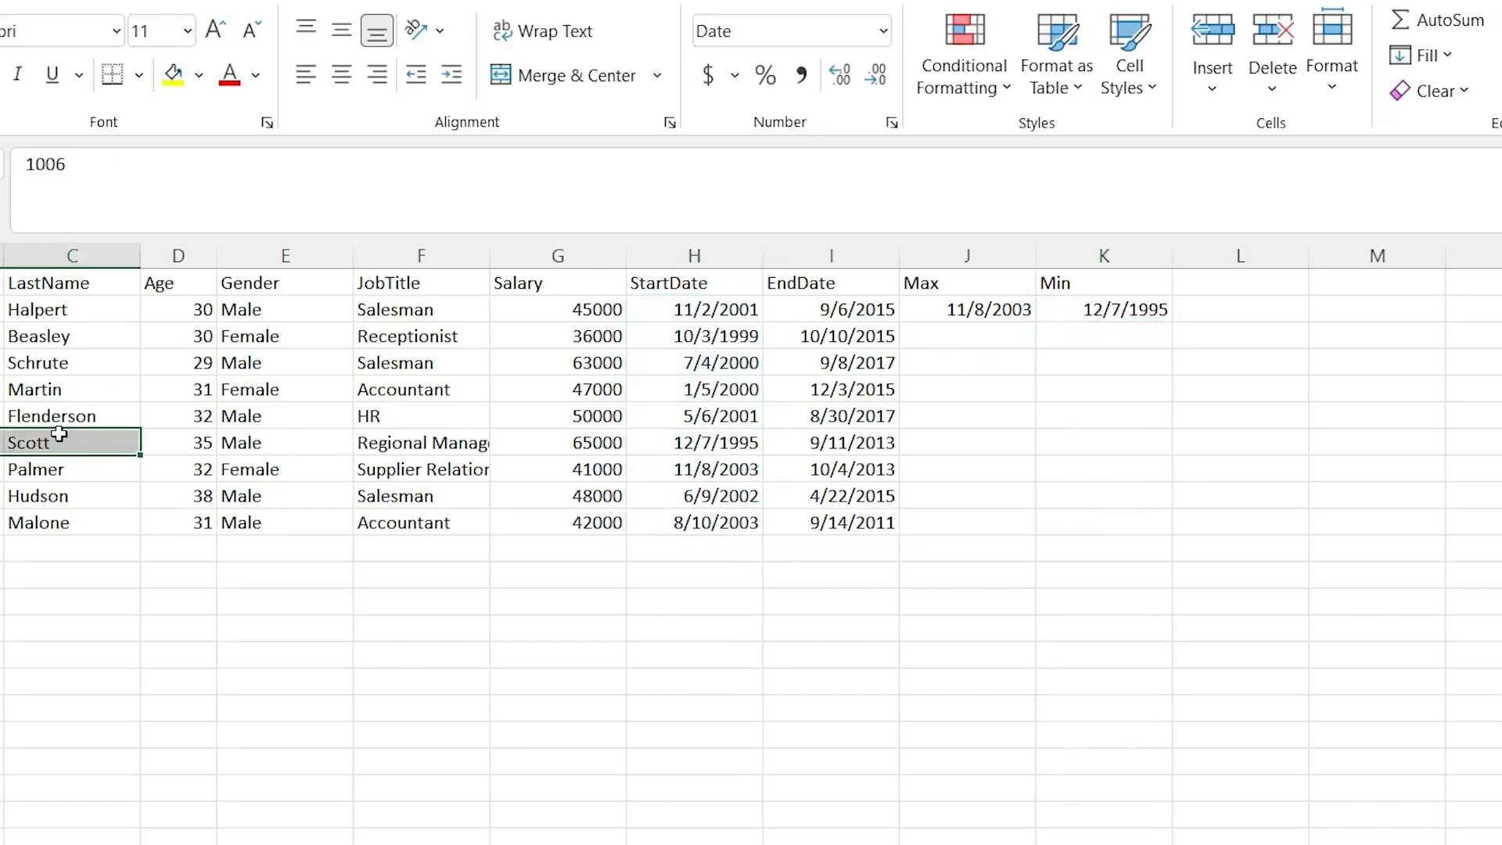
pyautogui.click(704, 443)
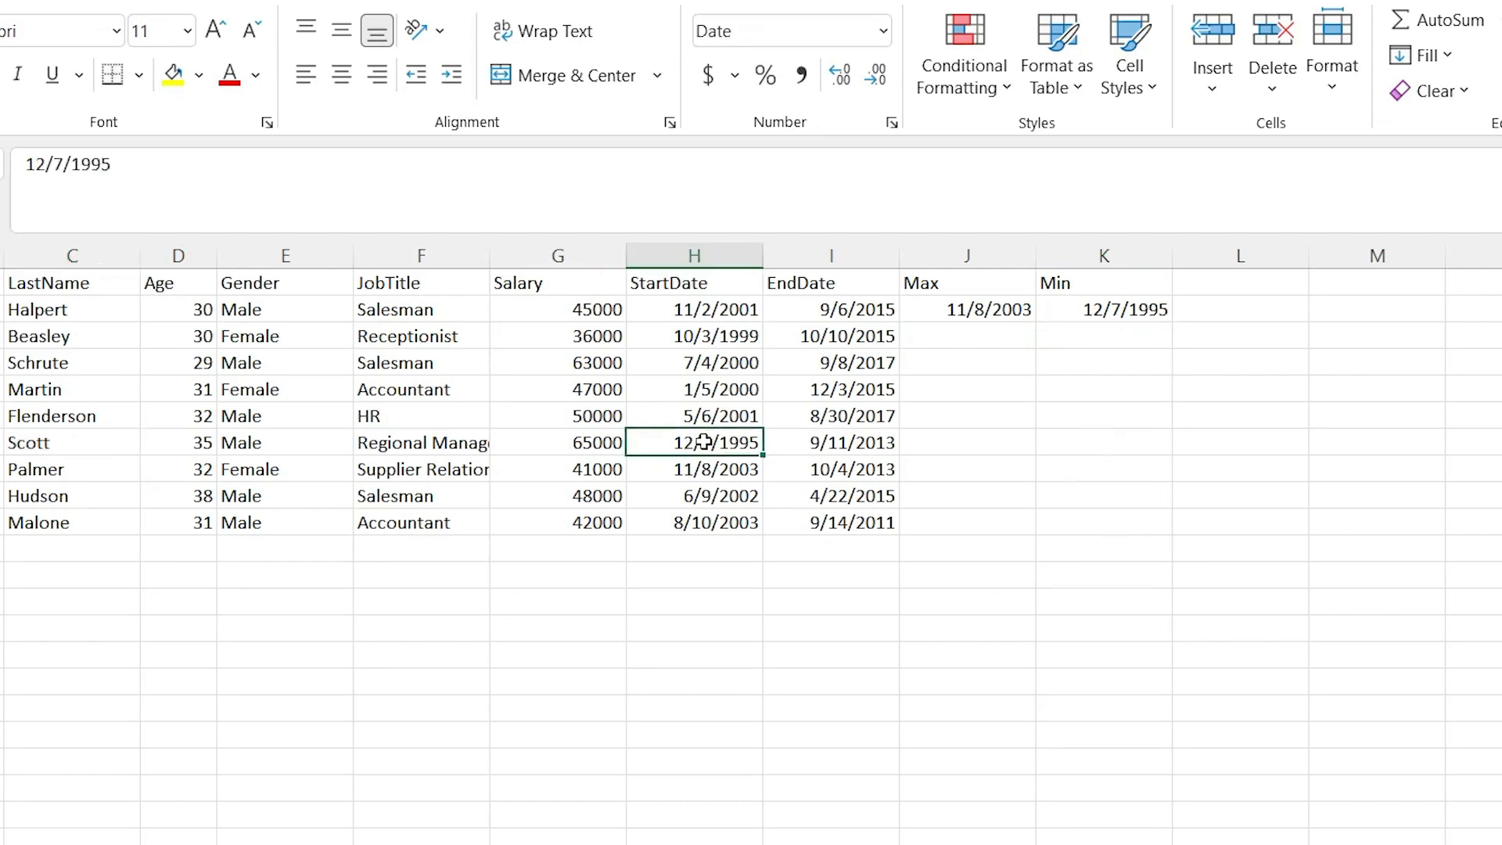
# Find the highest salary in cell J3 with =MAX(G2:G10).
pyautogui.click(979, 335)
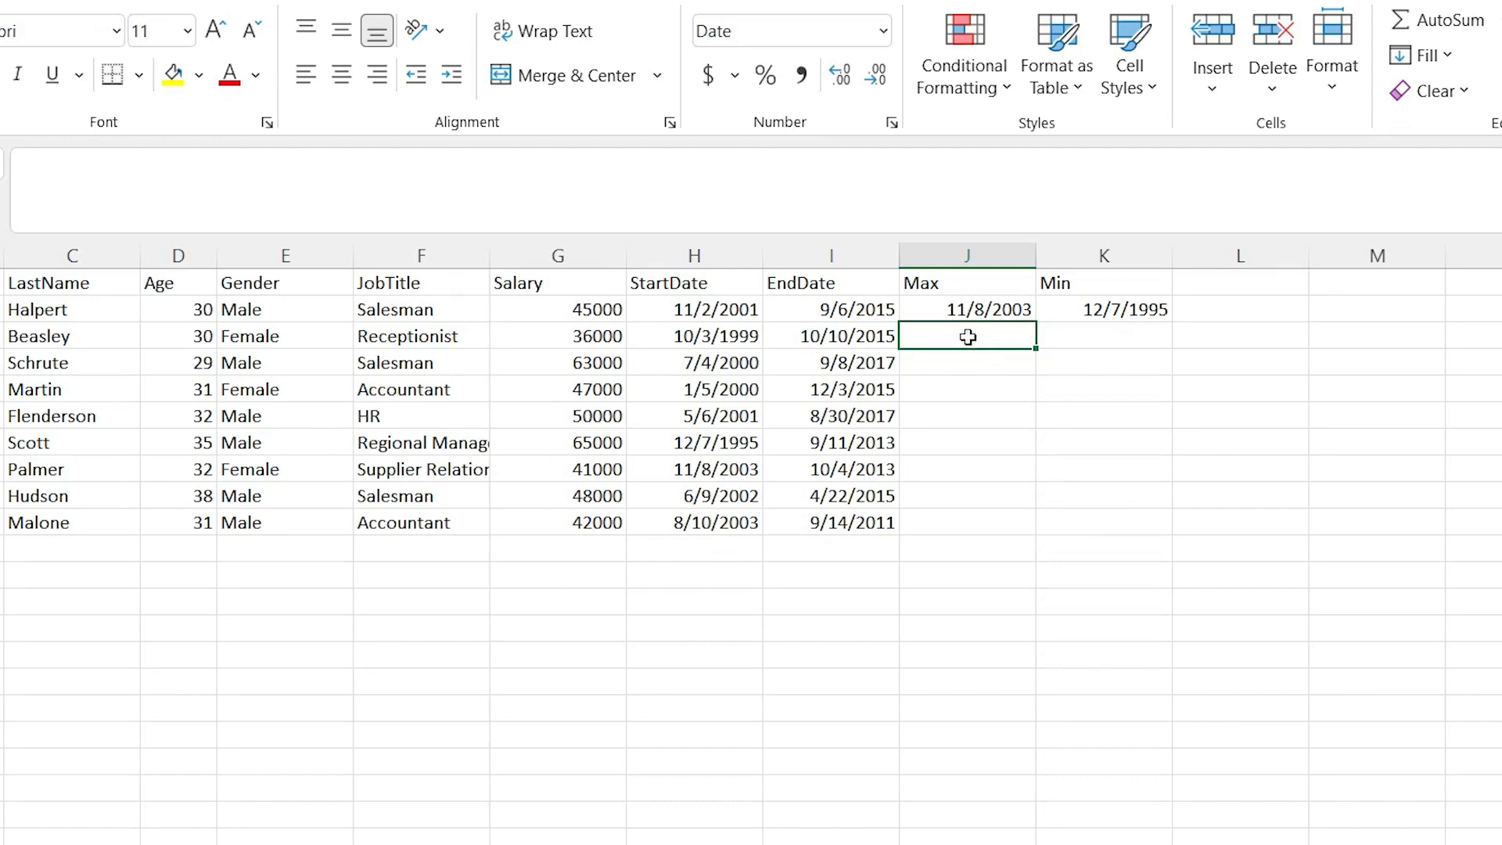
pyautogui.write('=MAX(')
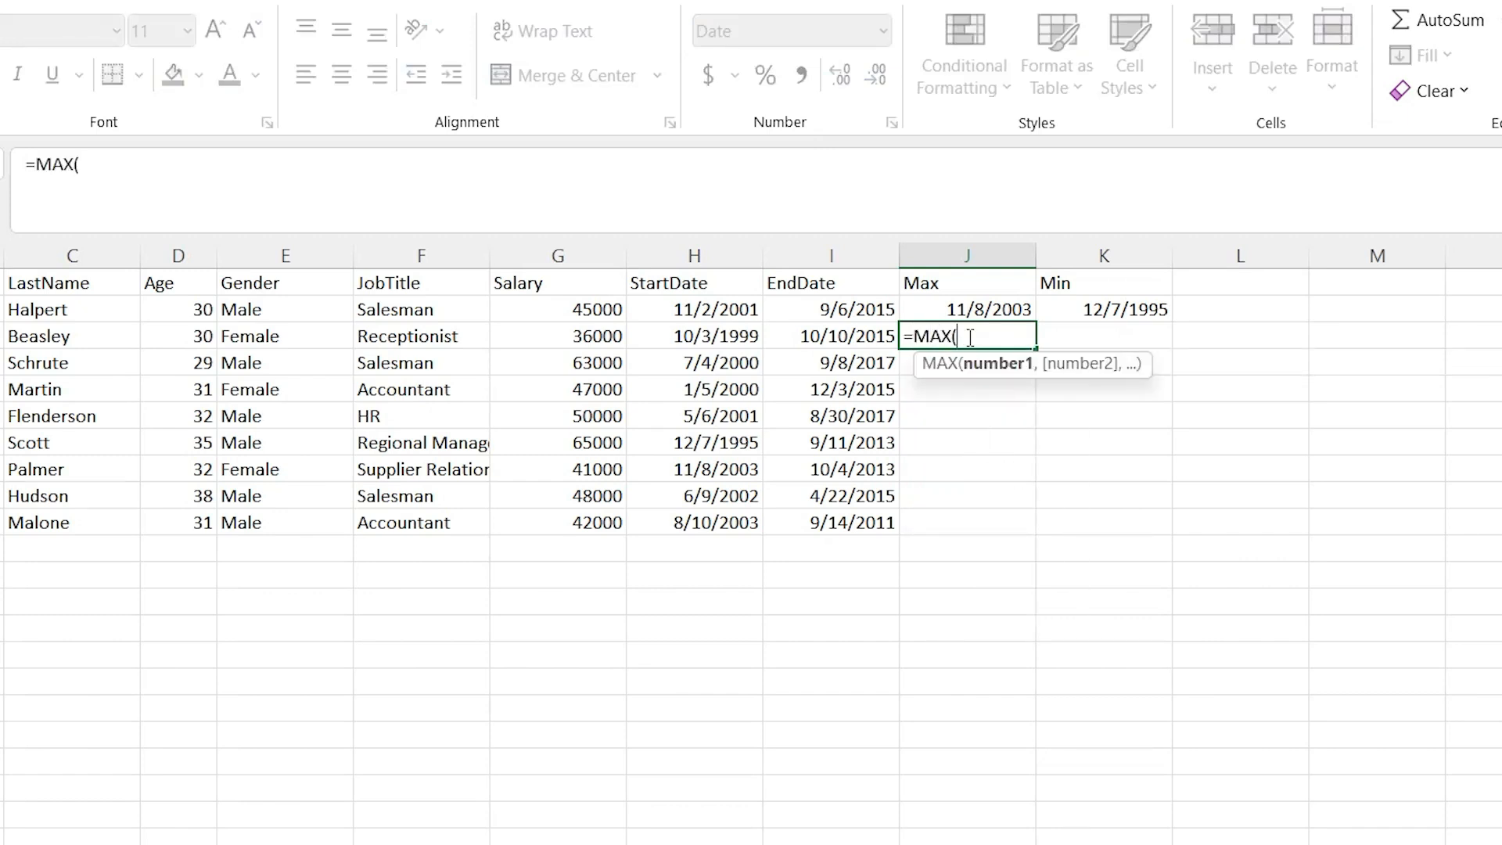
pyautogui.moveTo(587, 308); pyautogui.dragTo(576, 525)
pyautogui.write(')')
pyautogui.press('Return')
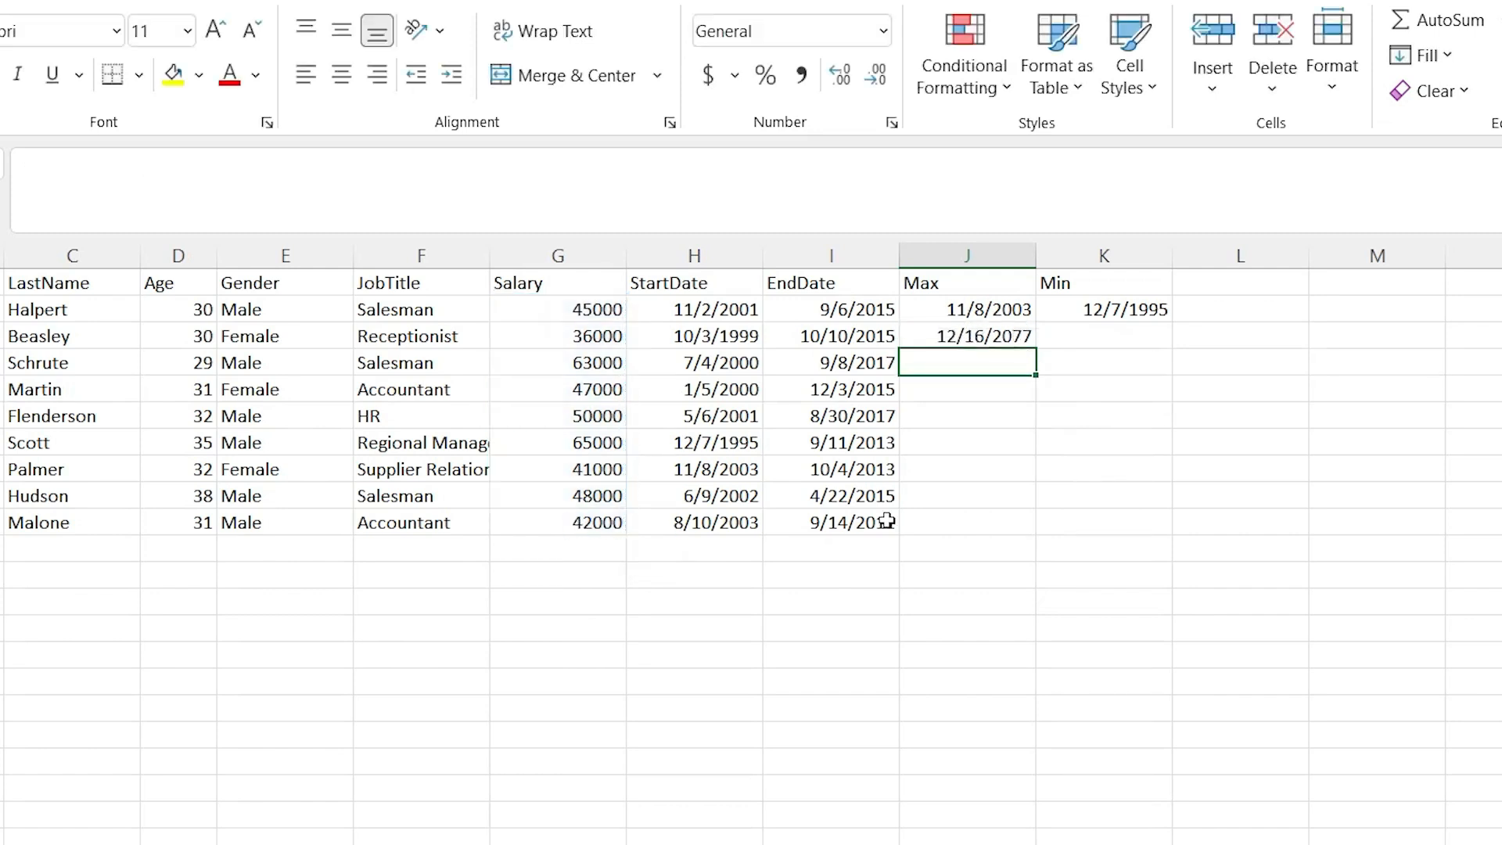
# Change the number format of the maximum salary in J3 to General.
pyautogui.click(968, 338)
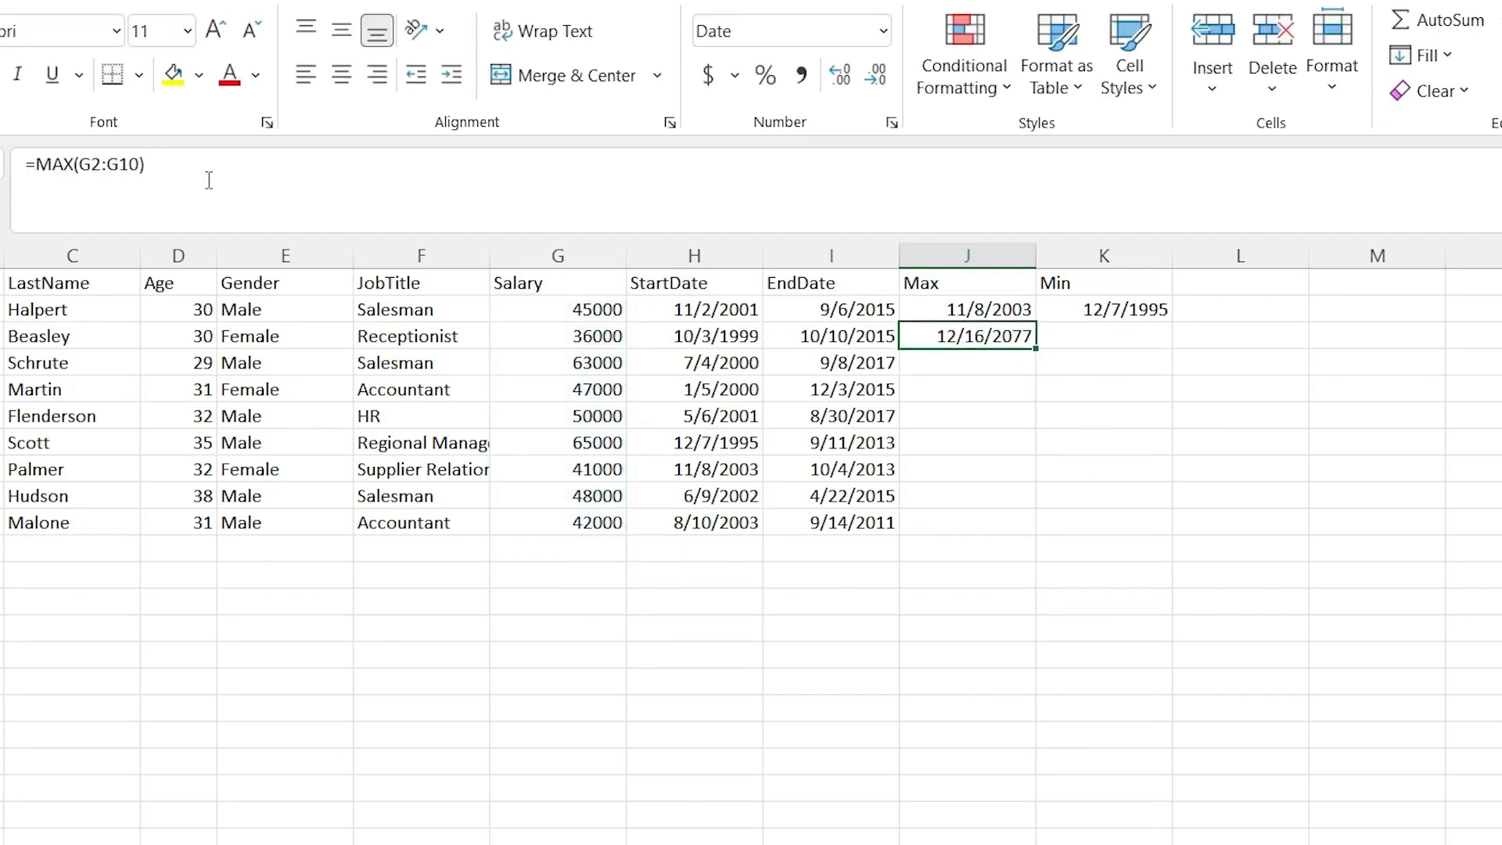
pyautogui.click(884, 31)
pyautogui.click(882, 73)
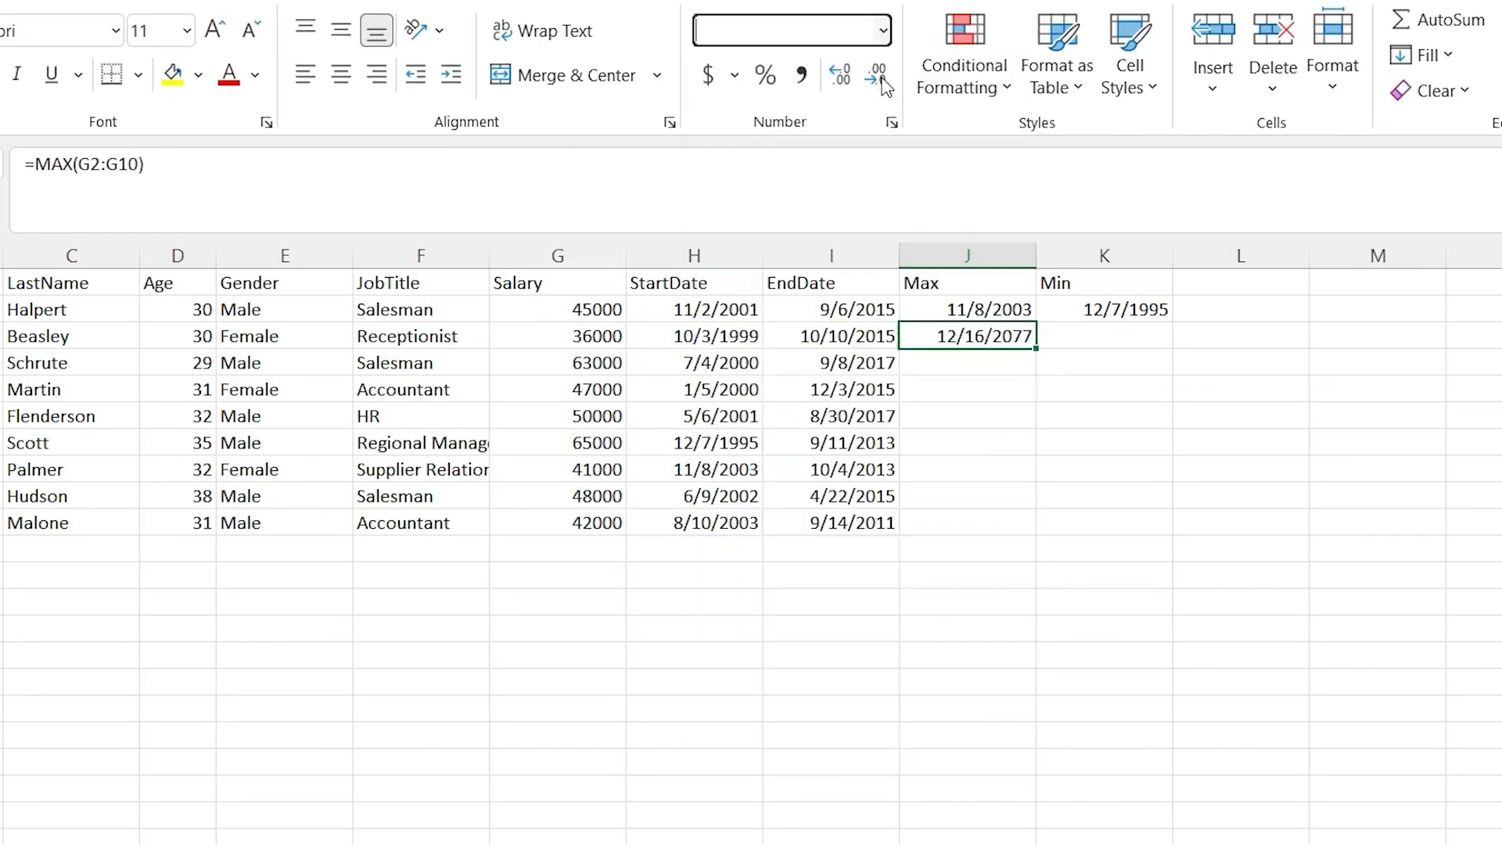
pyautogui.click(985, 382)
# Set K3 to the General number format and find the lowest salary there with =MIN(G2:G10).
pyautogui.click(1066, 336)
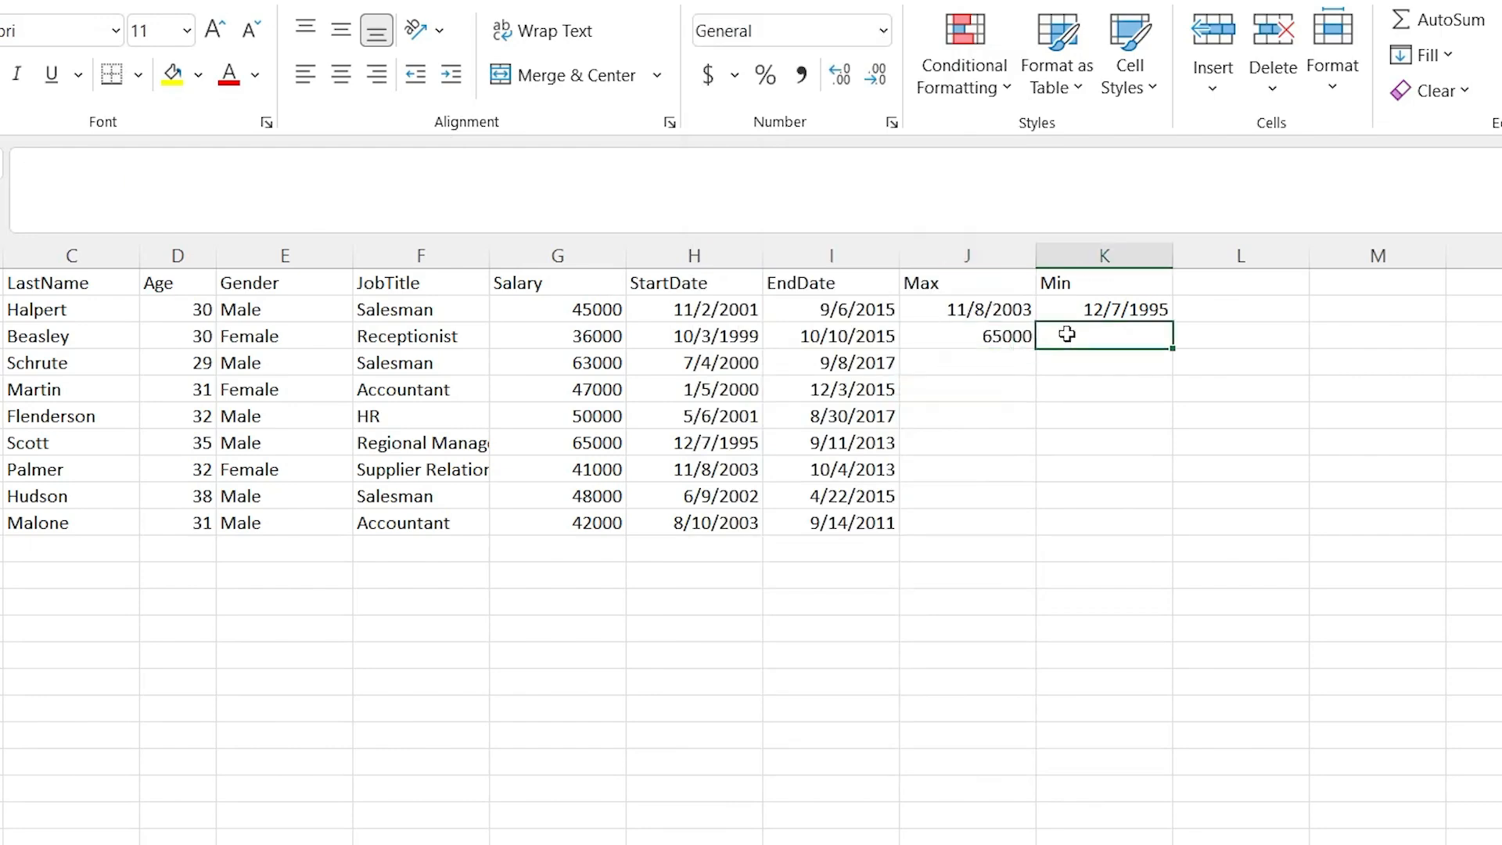
pyautogui.click(884, 33)
pyautogui.click(861, 77)
pyautogui.write('=MIN(')
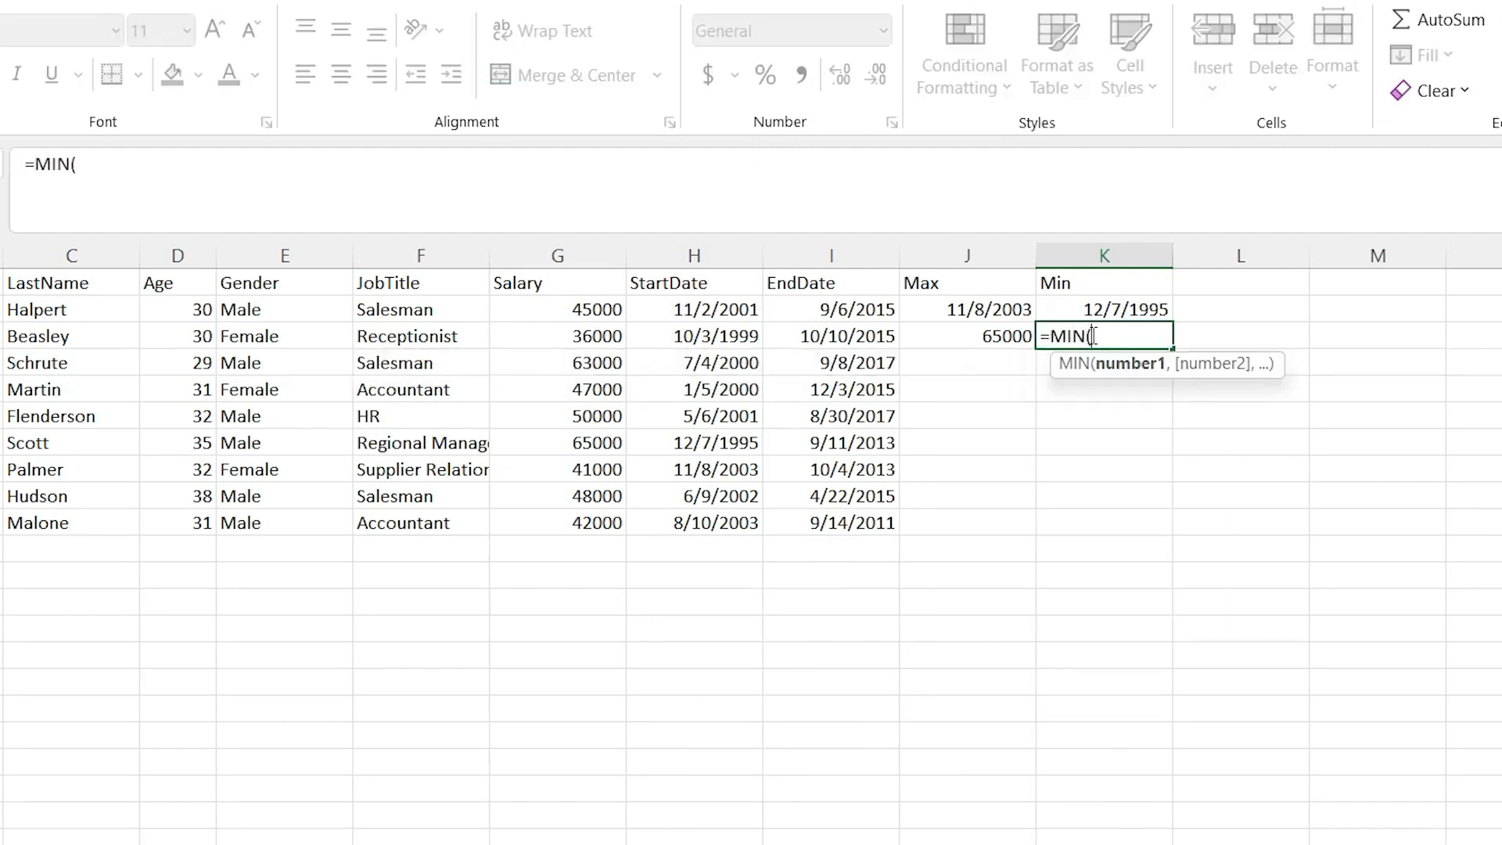
pyautogui.moveTo(606, 310); pyautogui.dragTo(578, 523)
pyautogui.press('Return')
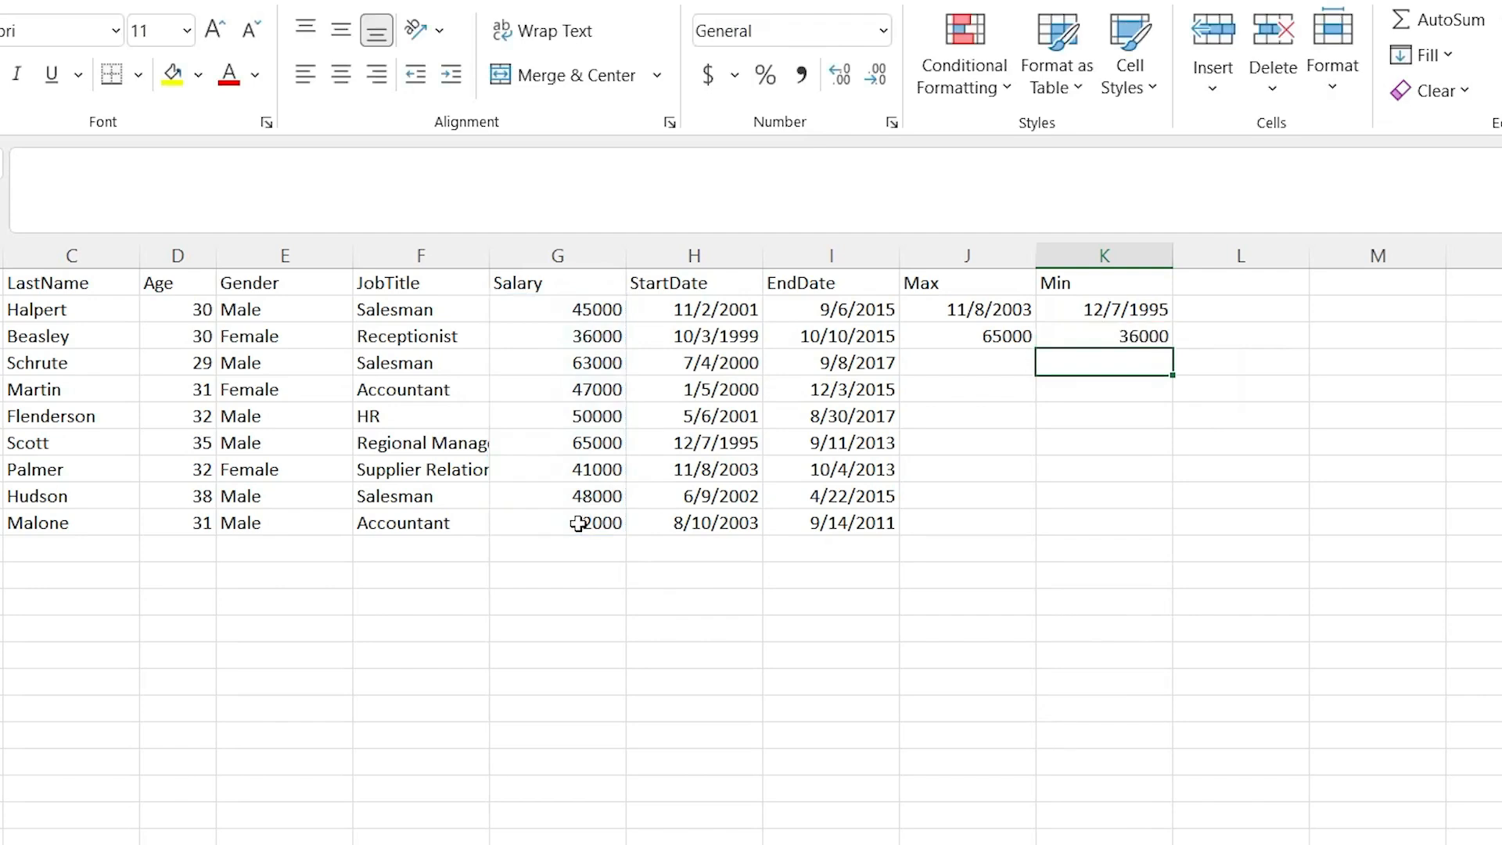
# Check the employee rows that match the minimum and maximum salaries.
pyautogui.click(591, 337)
pyautogui.moveTo(0, 336); pyautogui.dragTo(600, 341)
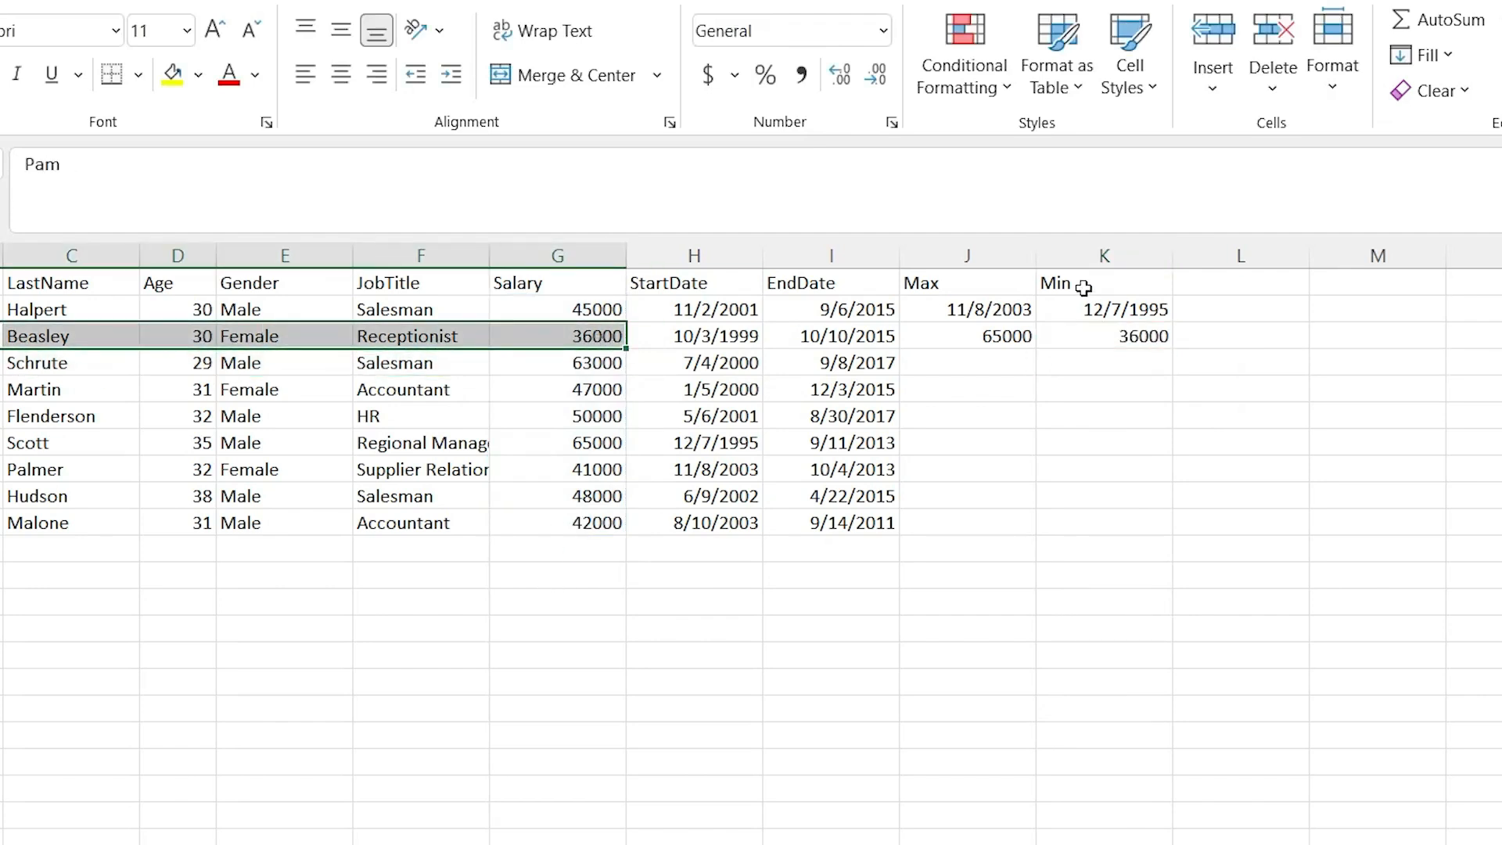
pyautogui.moveTo(584, 442); pyautogui.dragTo(3, 442)
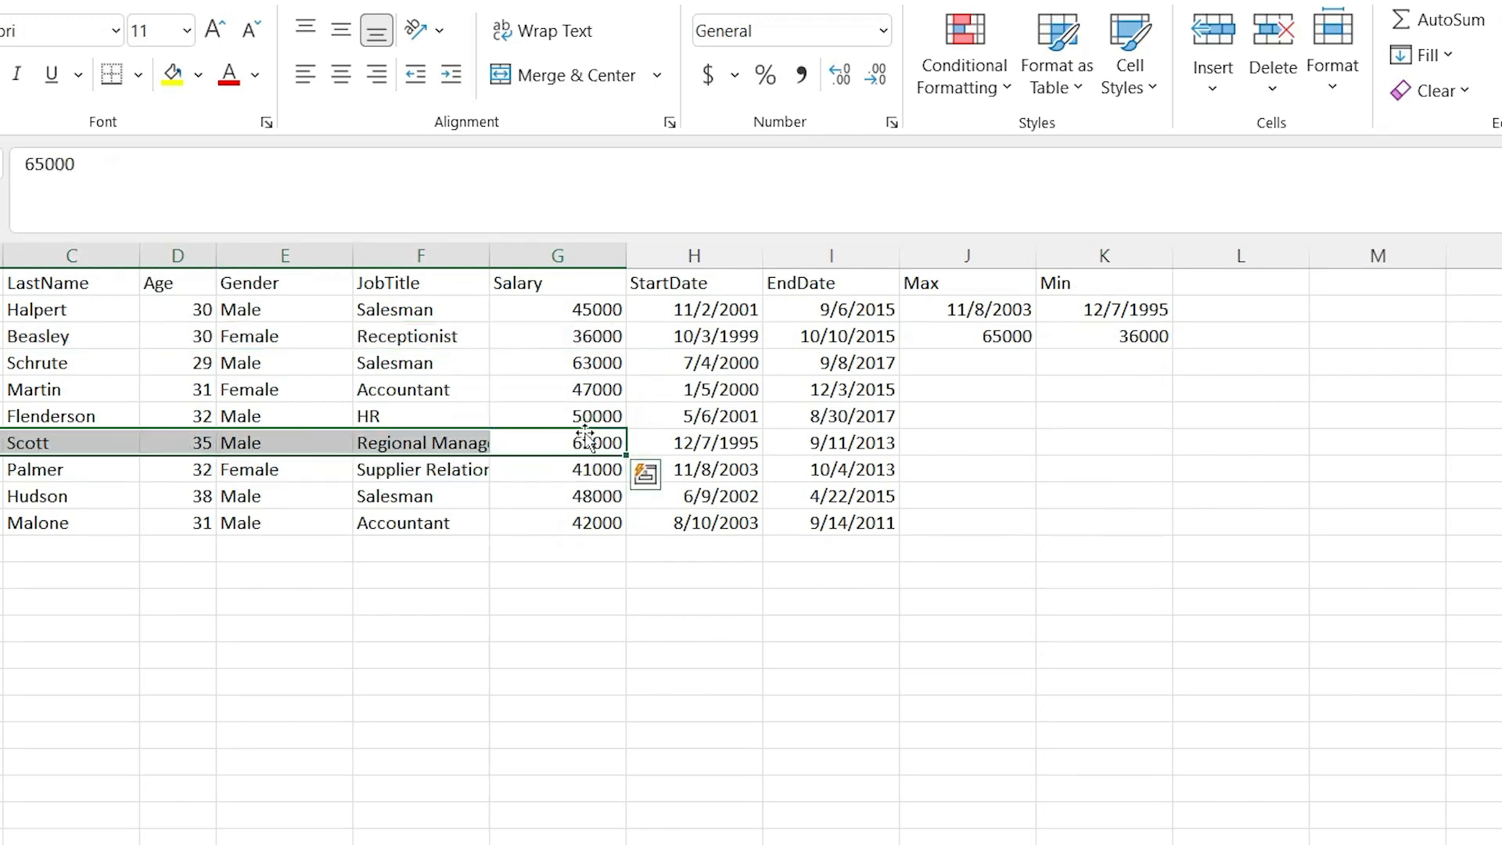
pyautogui.click(1032, 419)
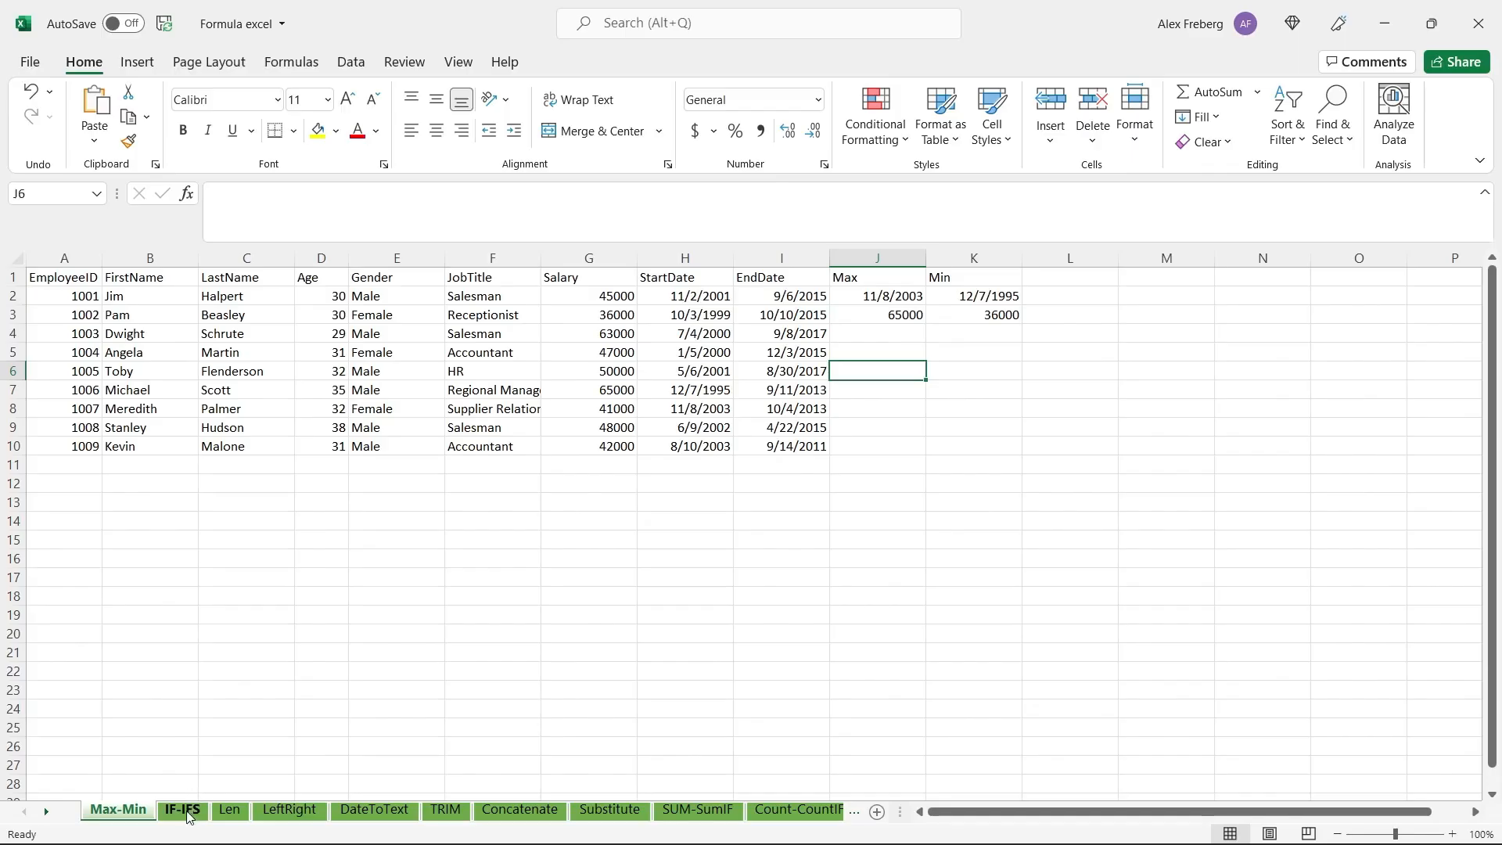
# On the IF-IFS sheet, label each employee's age from J2 with =IF(D2:D10 > 30, "Old", "Young").
pyautogui.click(190, 812)
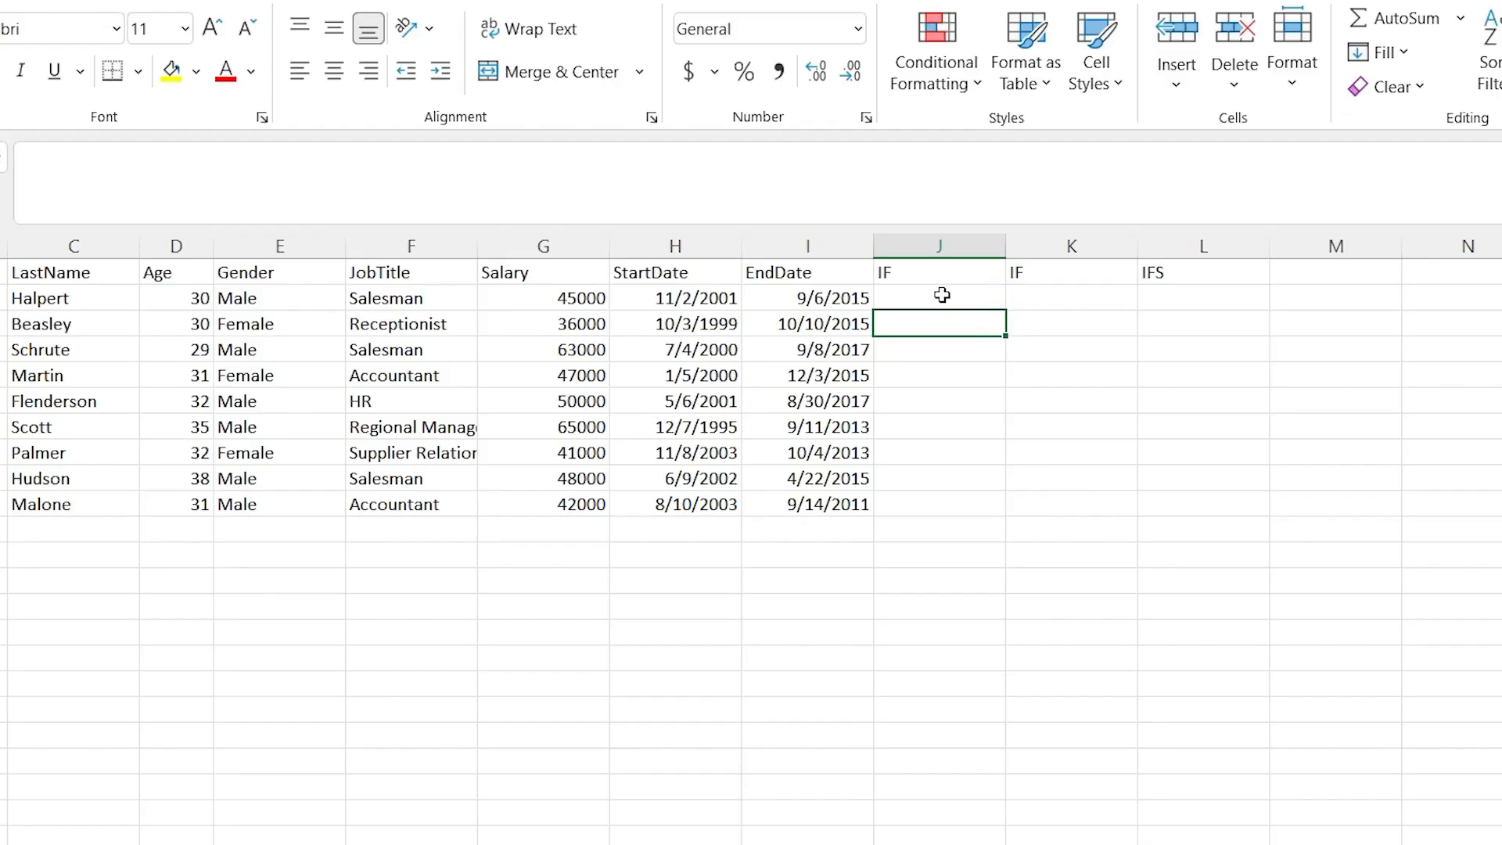
pyautogui.click(879, 296)
pyautogui.doubleClick(879, 295)
pyautogui.write('=IF(')
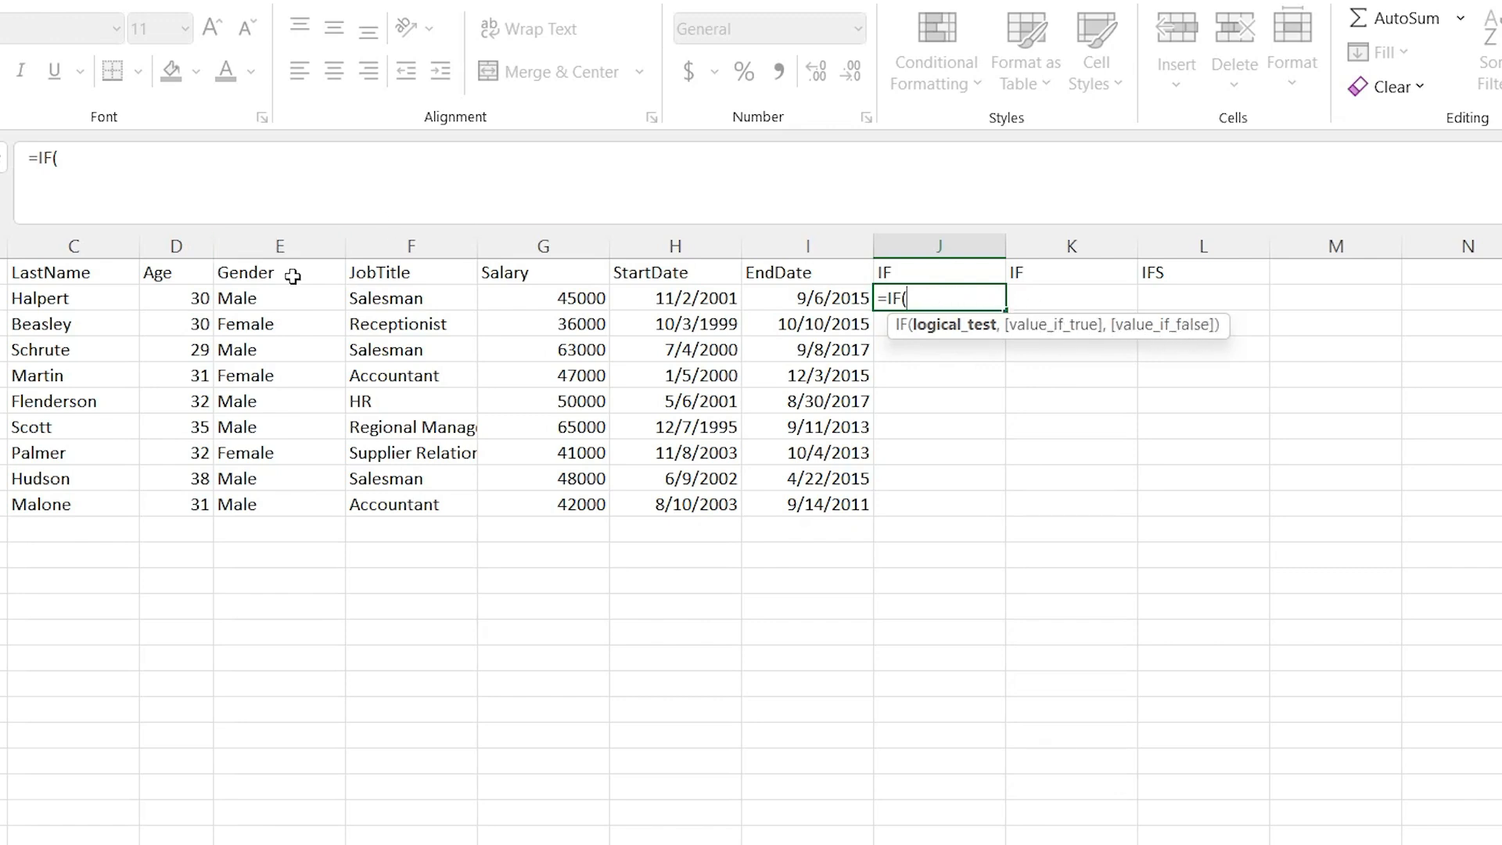
pyautogui.click(266, 300)
pyautogui.moveTo(190, 298); pyautogui.dragTo(184, 496)
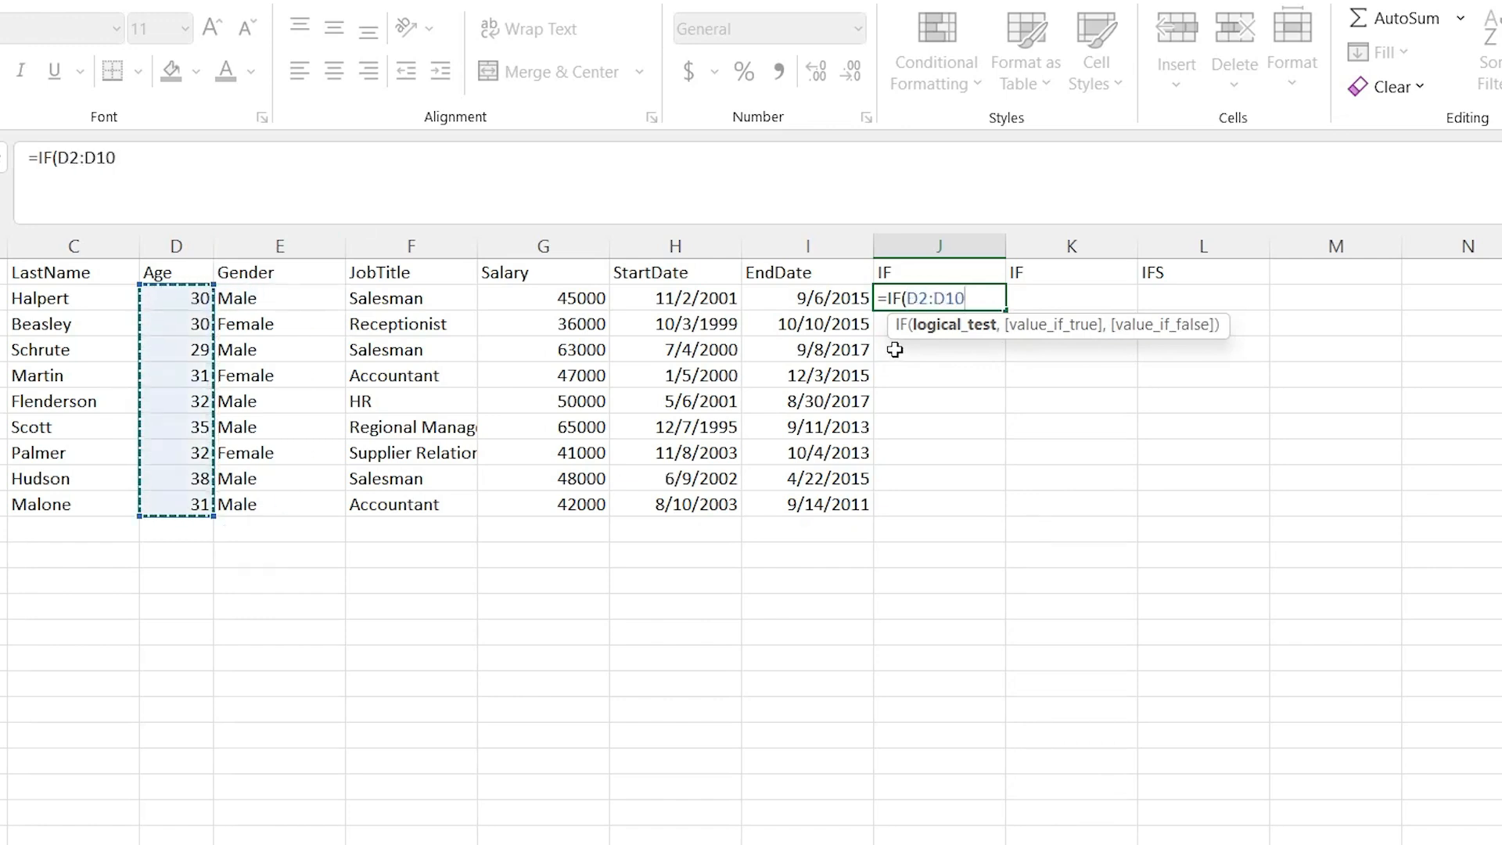
pyautogui.write('>')
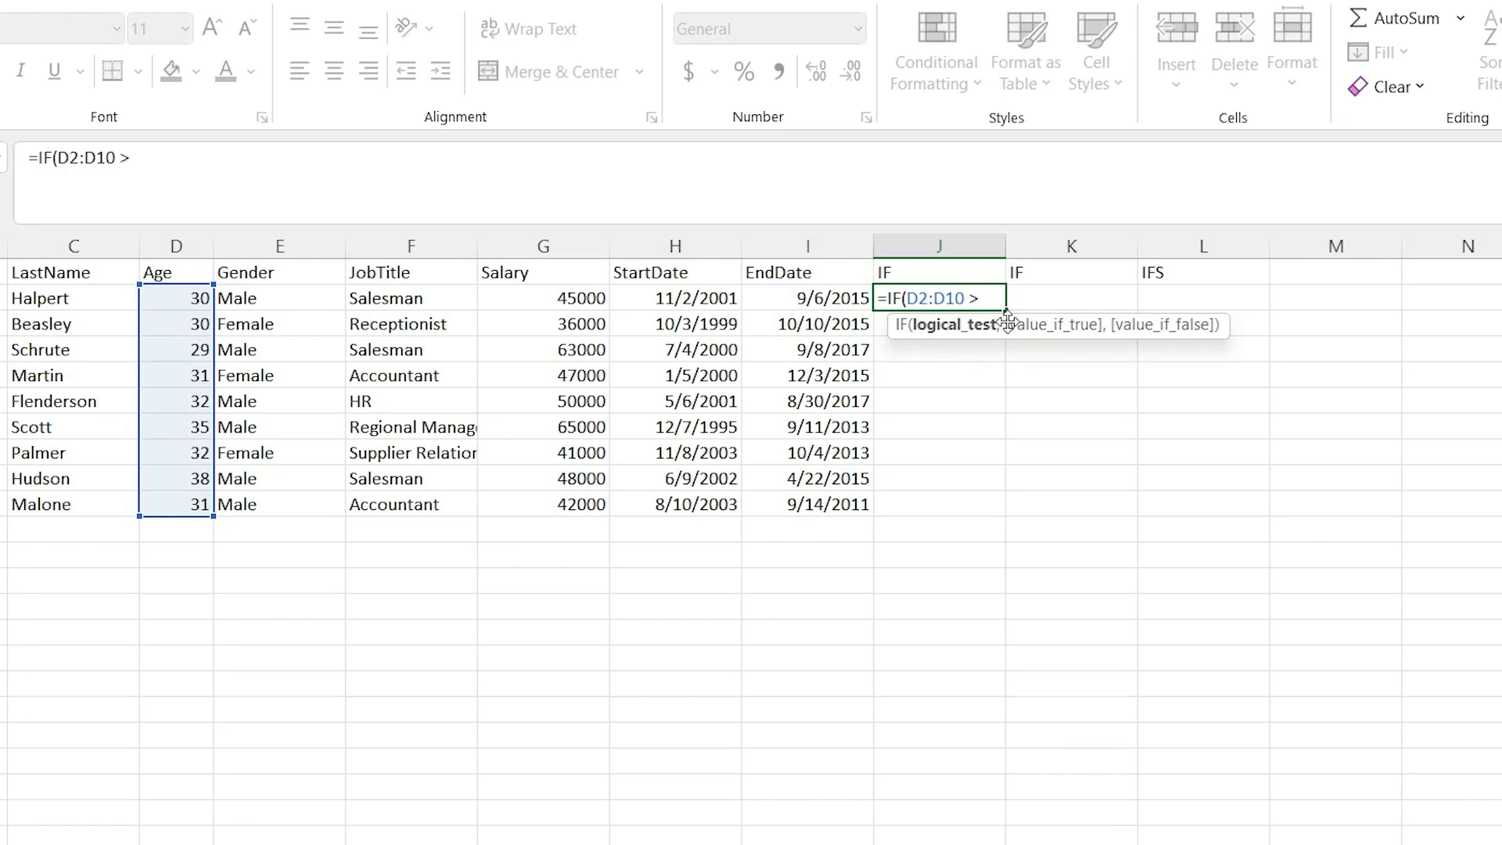
pyautogui.write(' 30,')
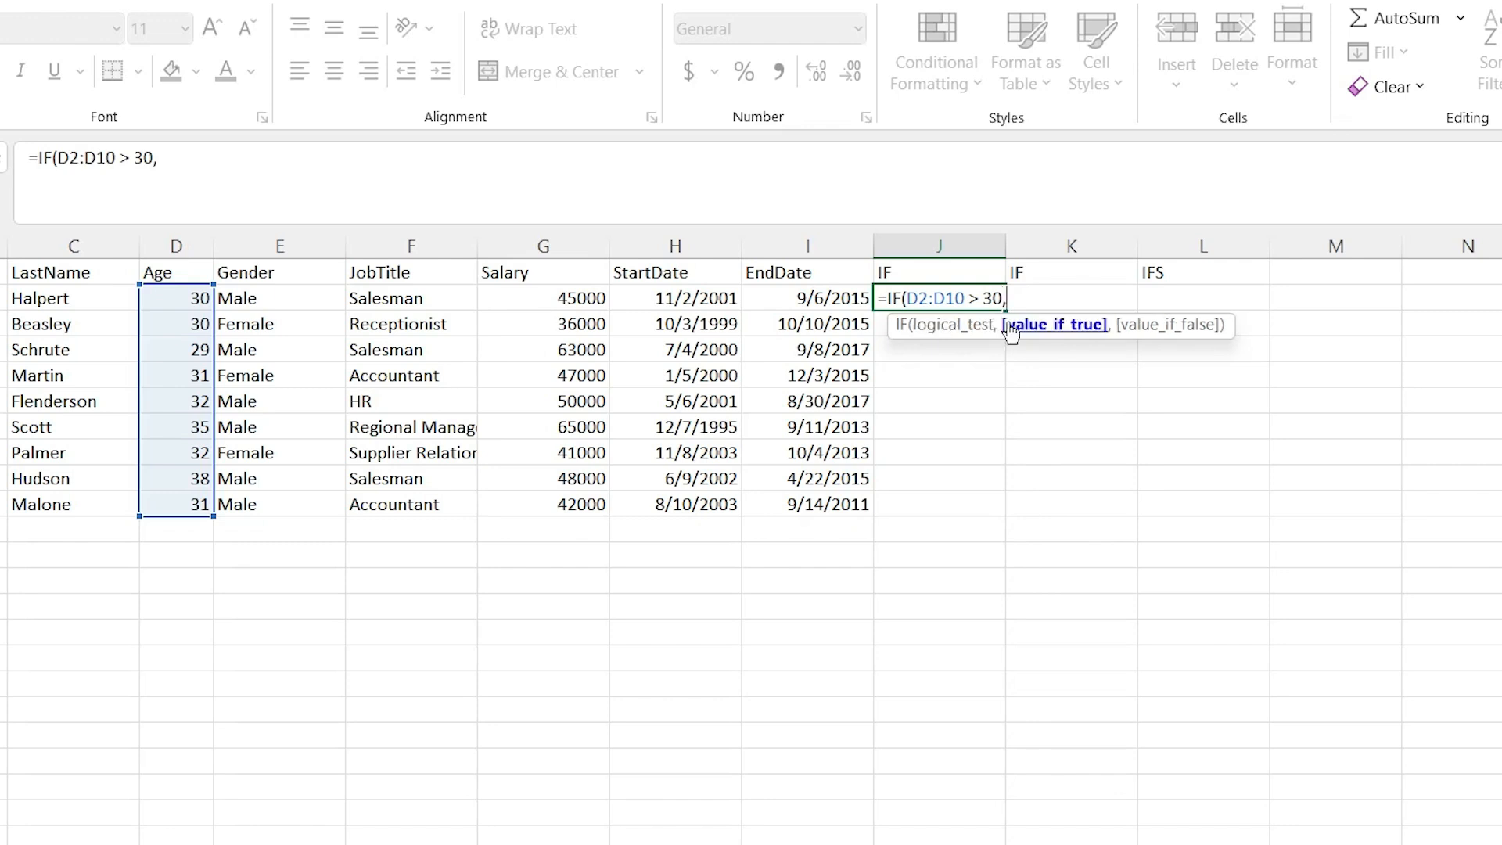
pyautogui.write(' "Old",')
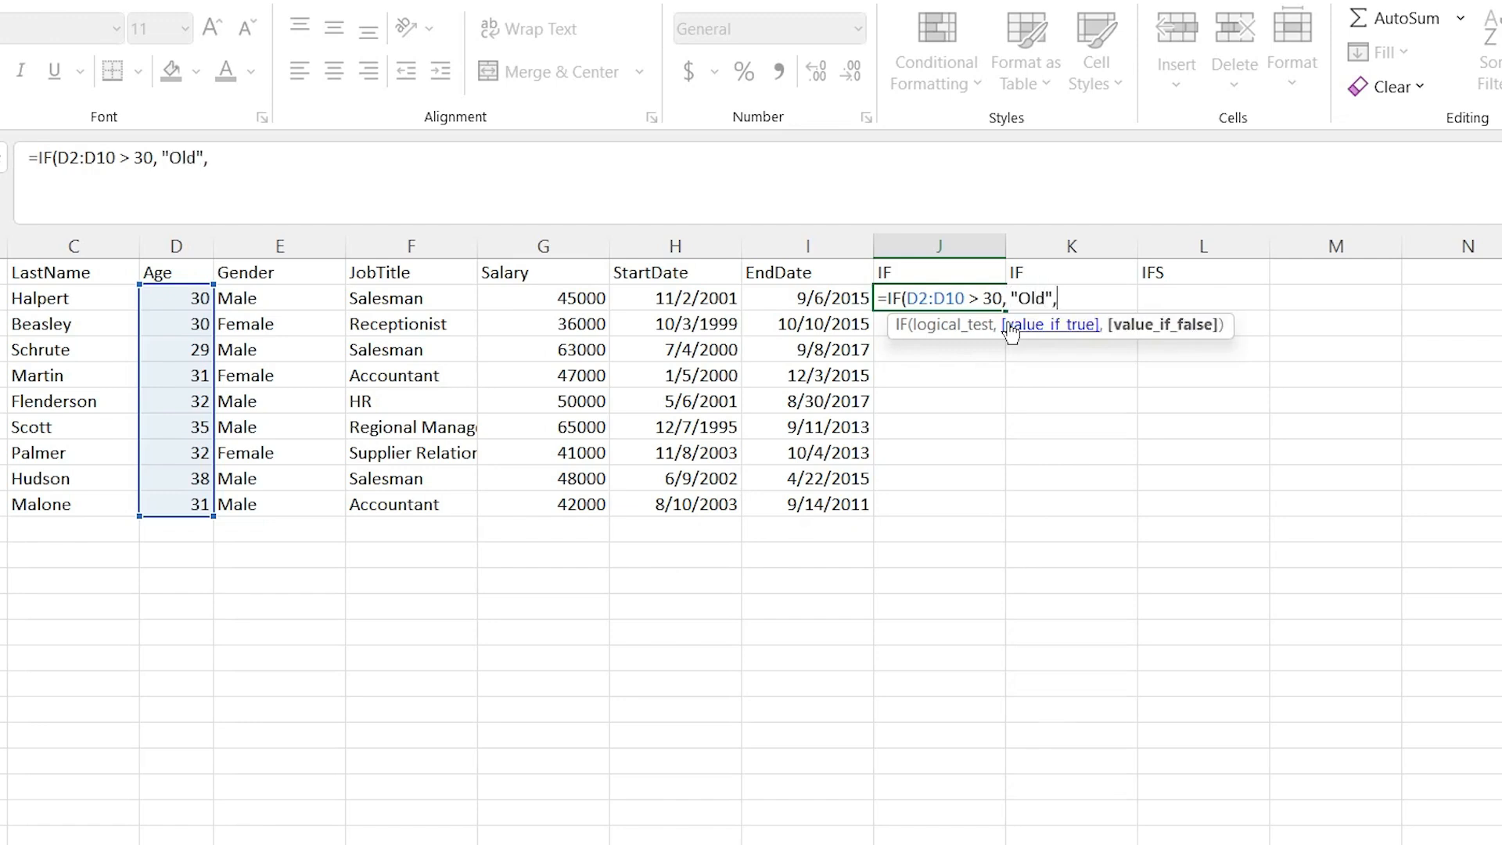
pyautogui.write(' "Young")')
pyautogui.press('Return')
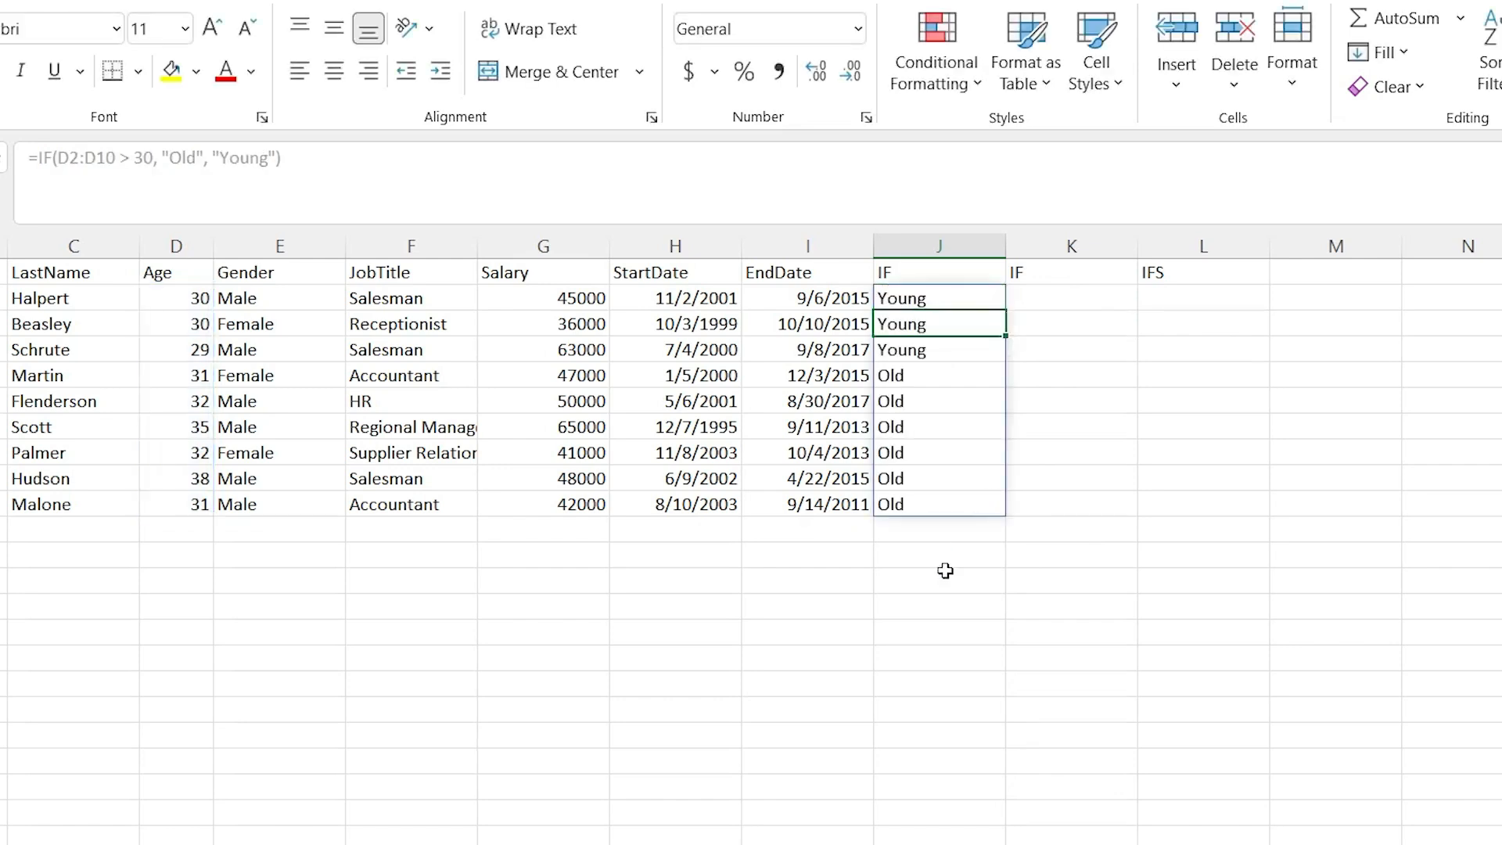
# Compare the first three age labels in column J with the matching ages and review the IF formula in J2.
pyautogui.click(945, 571)
pyautogui.moveTo(933, 300); pyautogui.dragTo(941, 345)
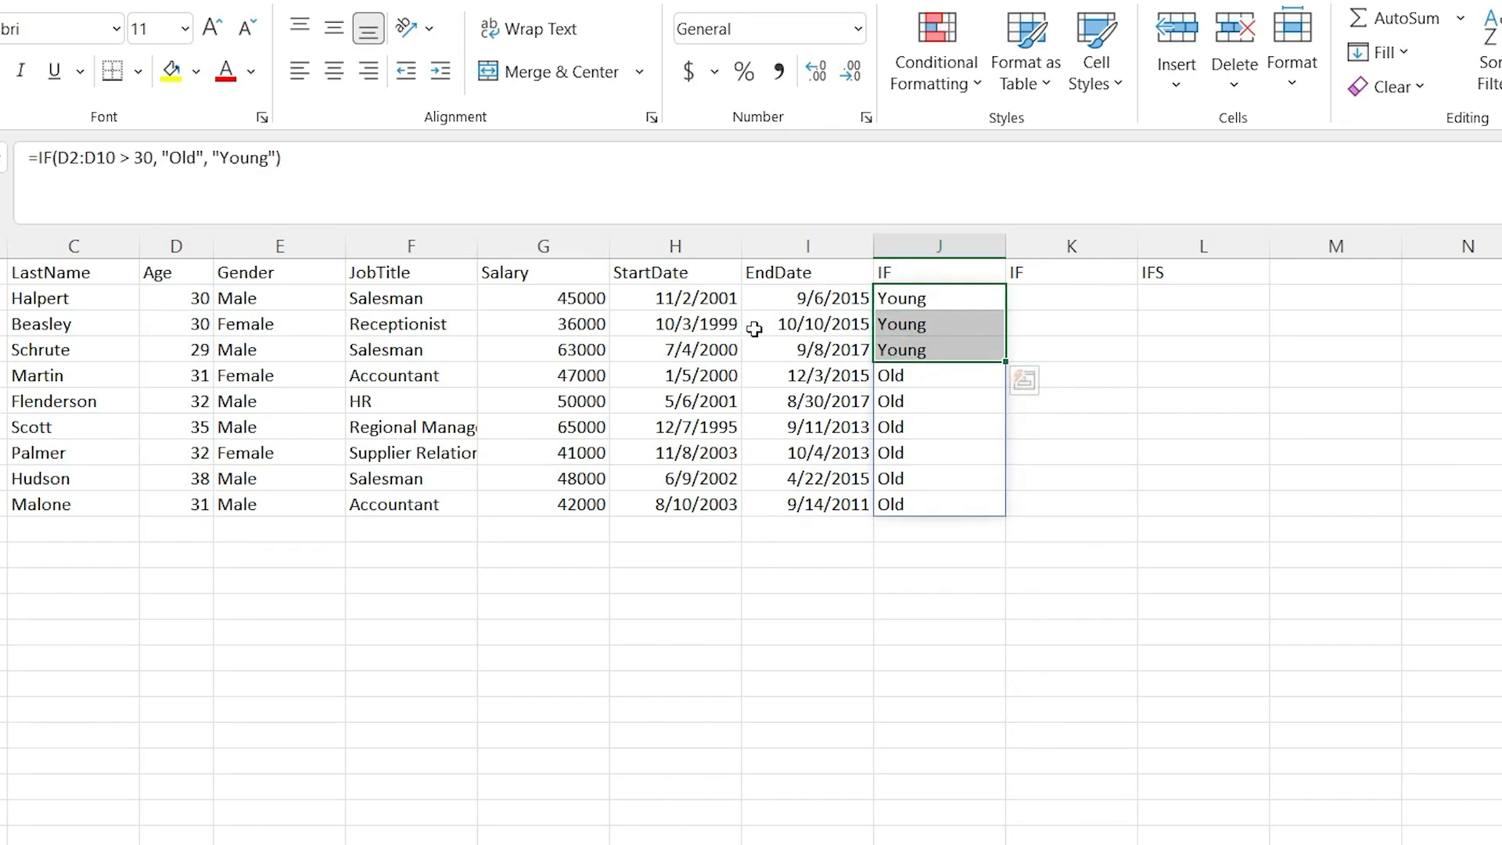
pyautogui.moveTo(166, 301); pyautogui.dragTo(169, 351)
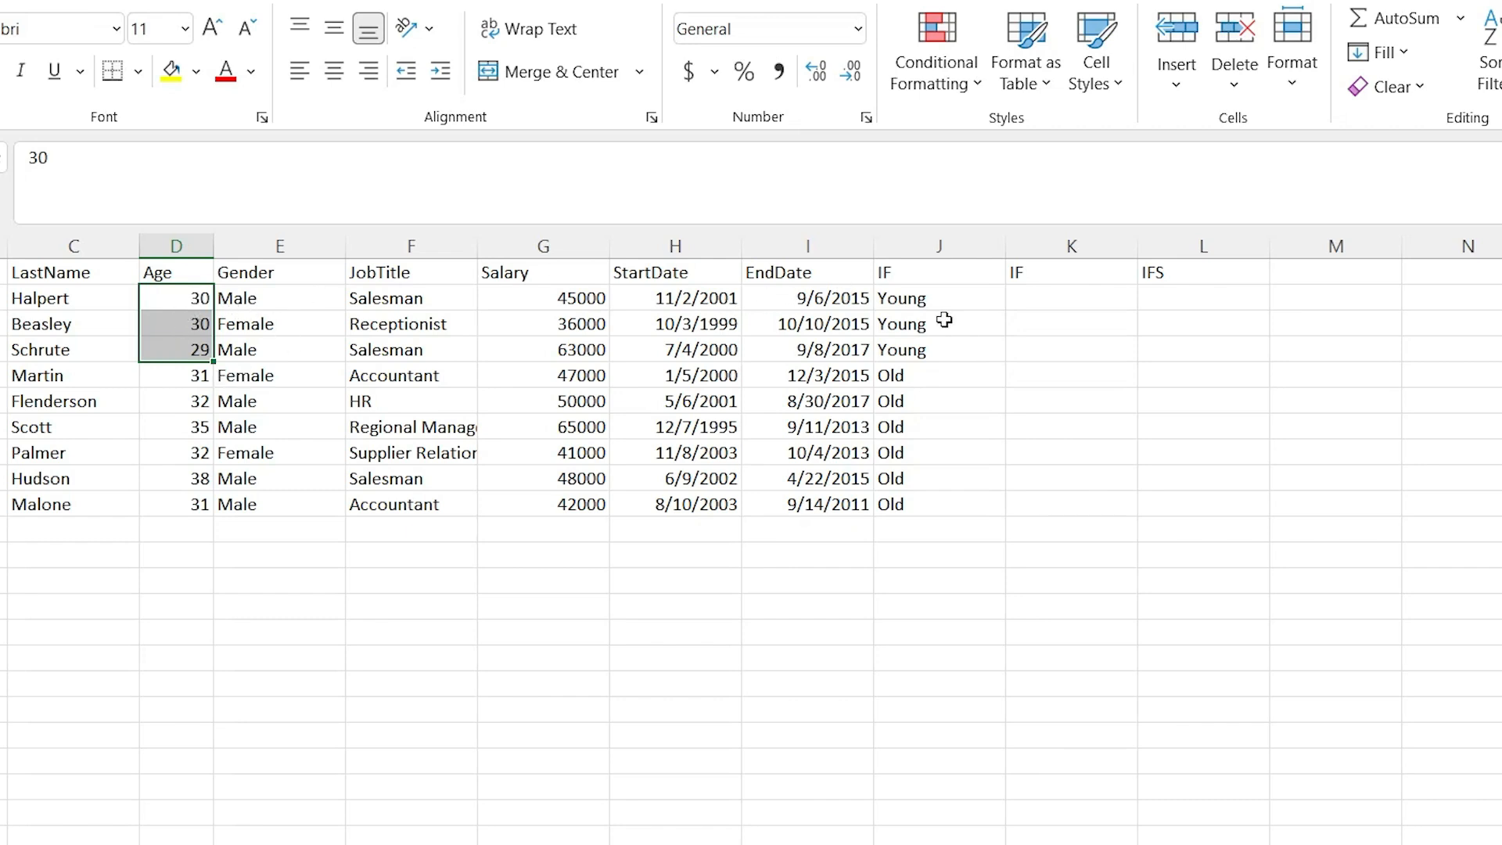
pyautogui.doubleClick(916, 299)
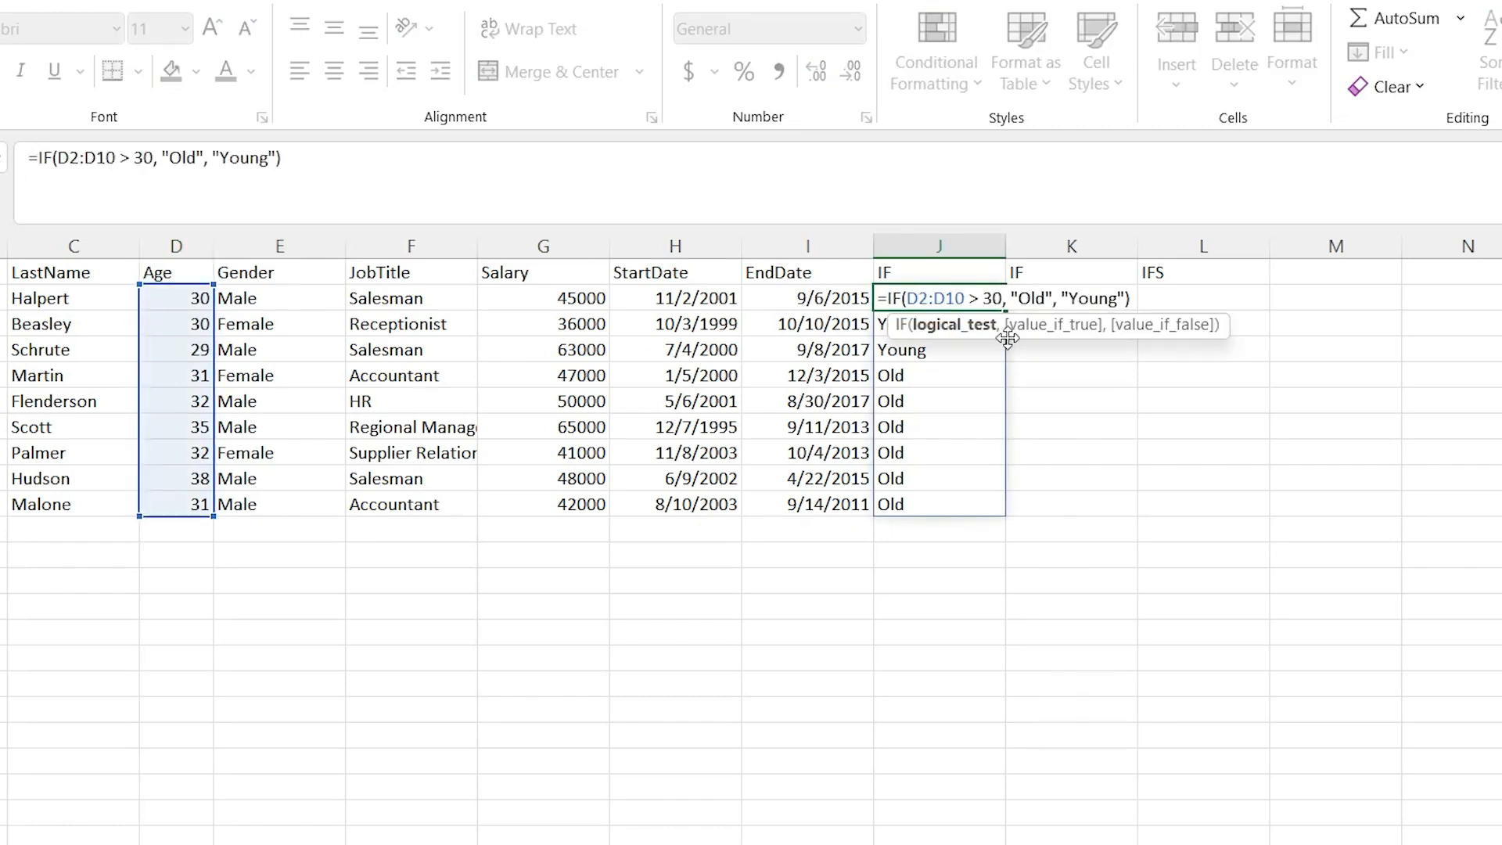
pyautogui.press('Escape')
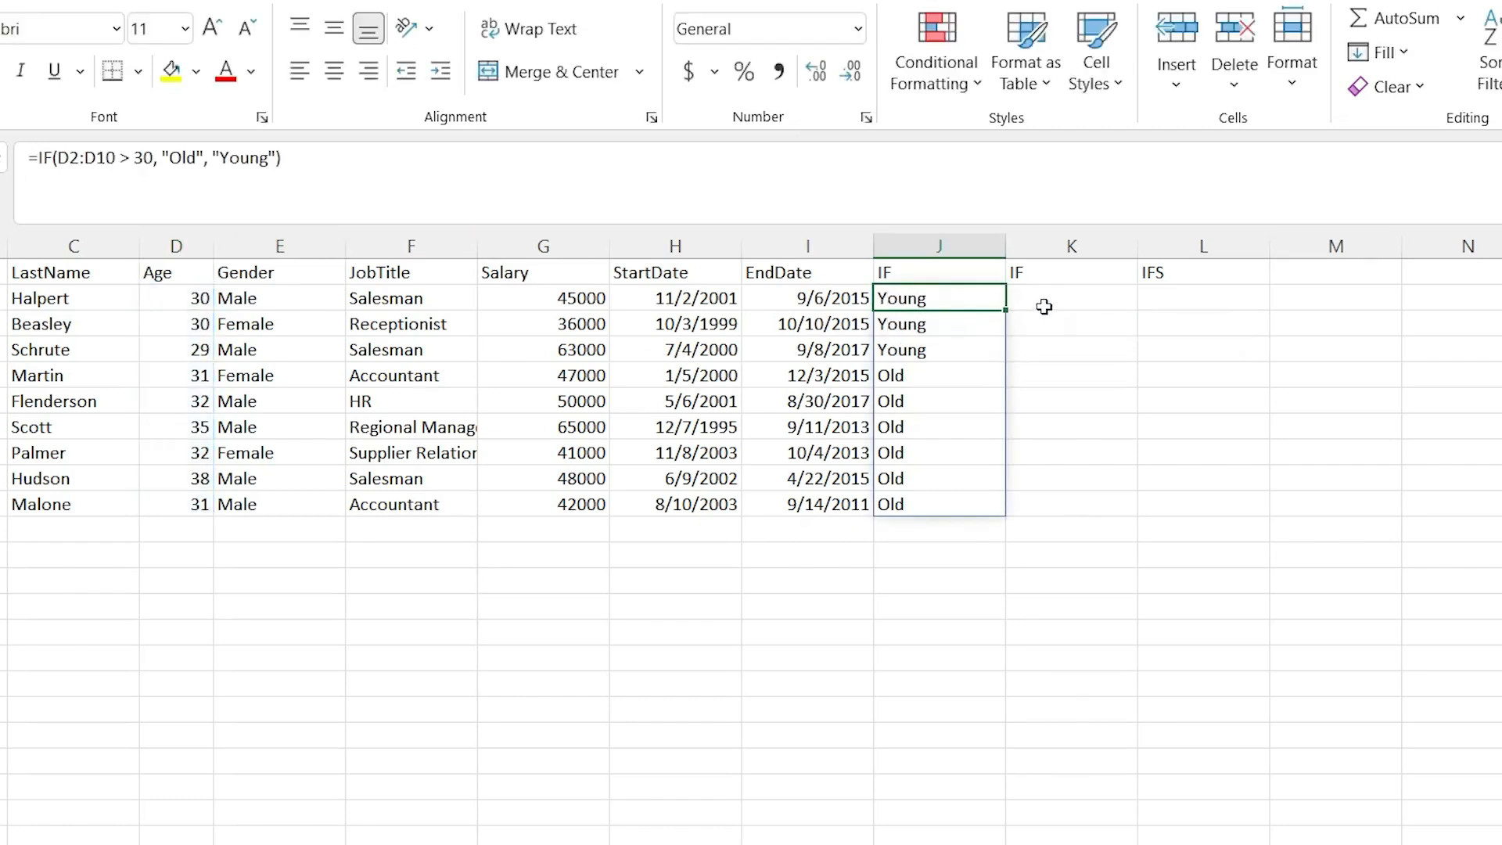
# Delete the unused second IF column, column K.
pyautogui.click(1068, 298)
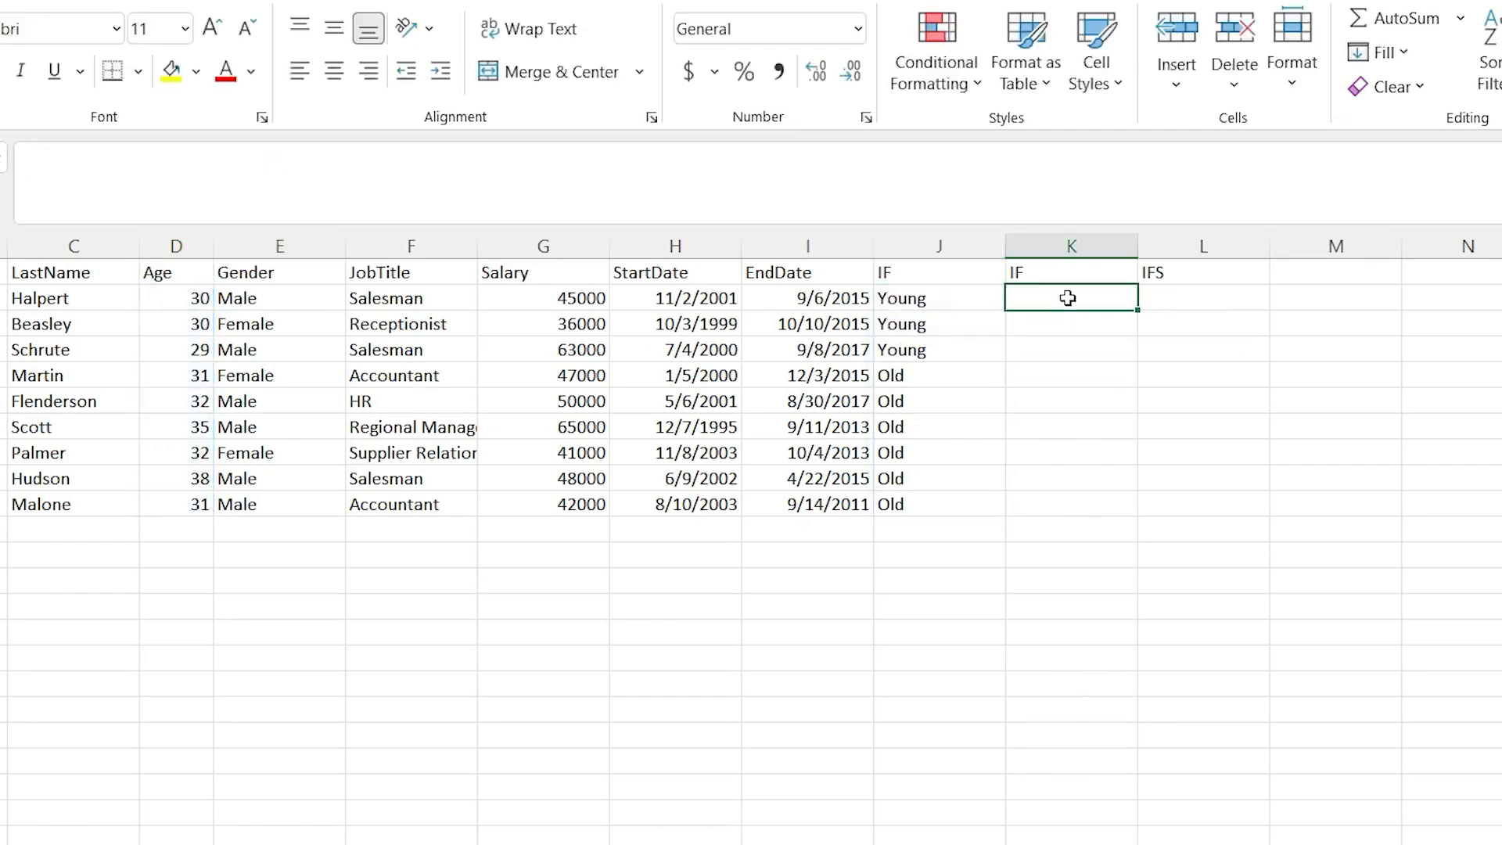
pyautogui.click(1074, 247)
pyautogui.rightClick(1086, 252)
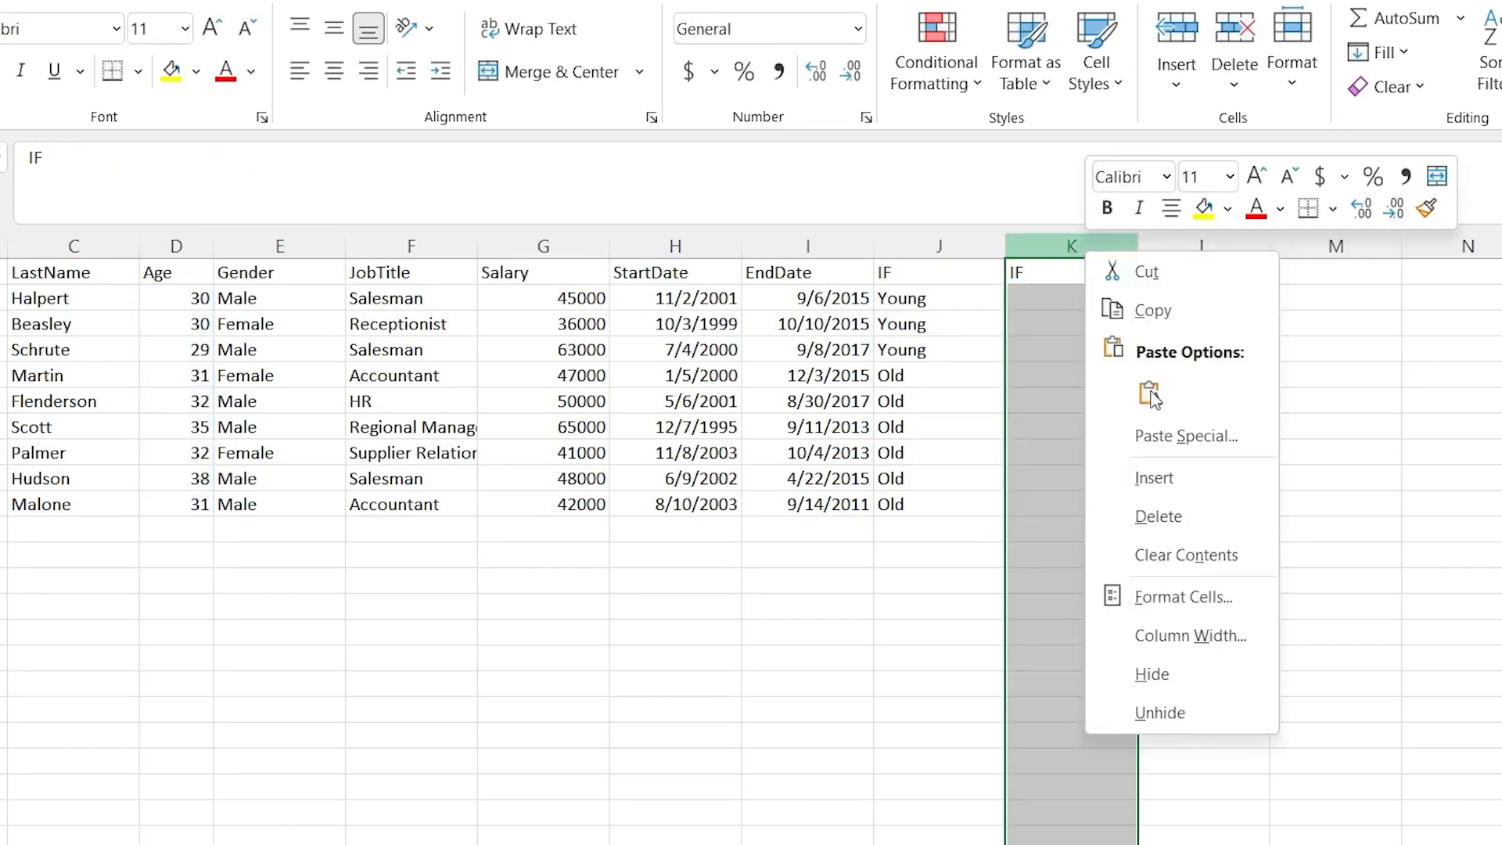
pyautogui.click(1169, 516)
pyautogui.click(1047, 294)
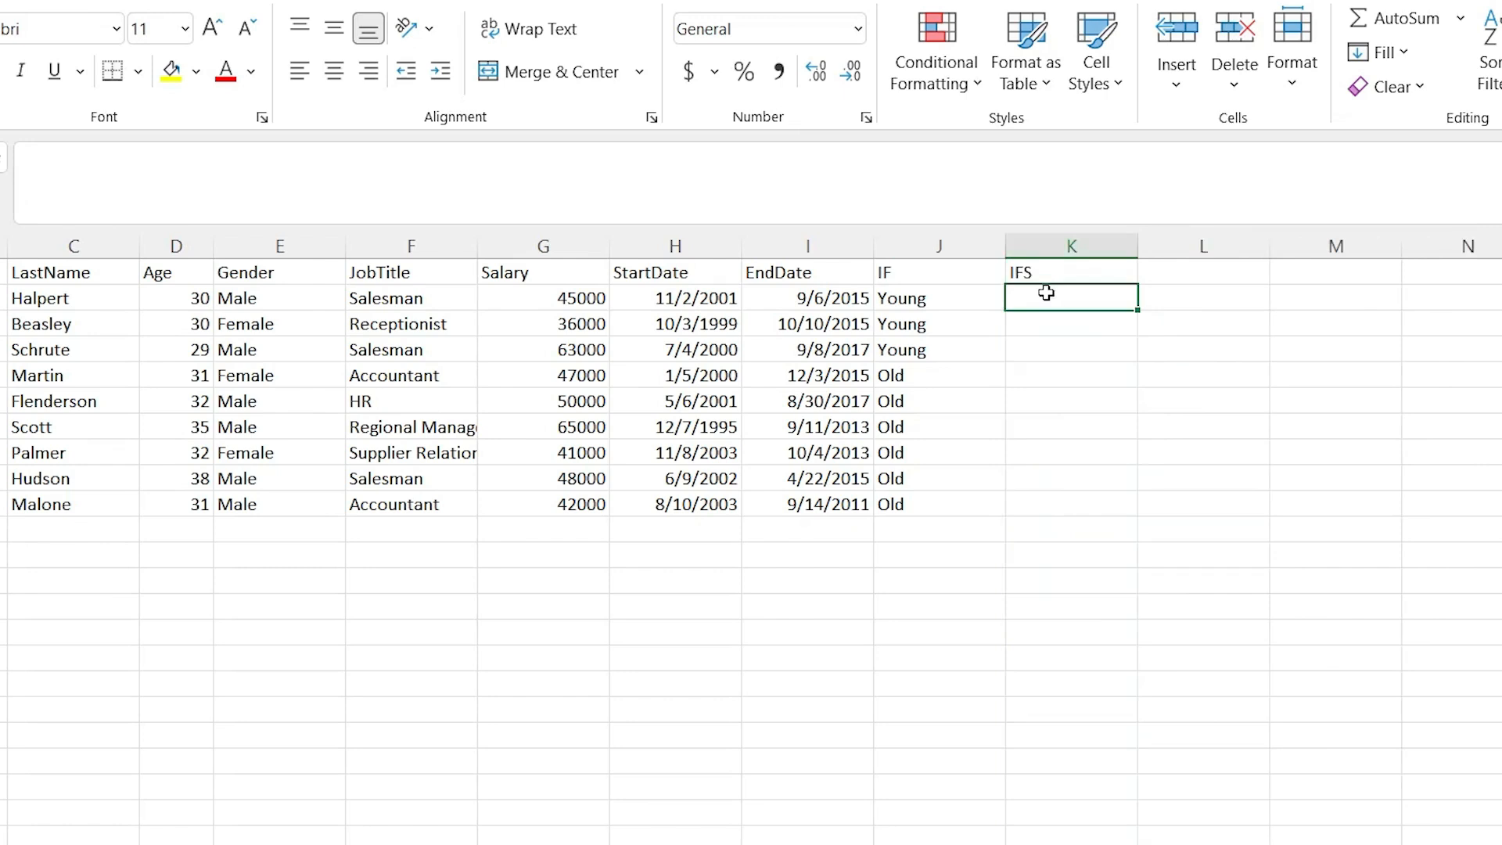
pyautogui.doubleClick(1045, 296)
pyautogui.write('=')
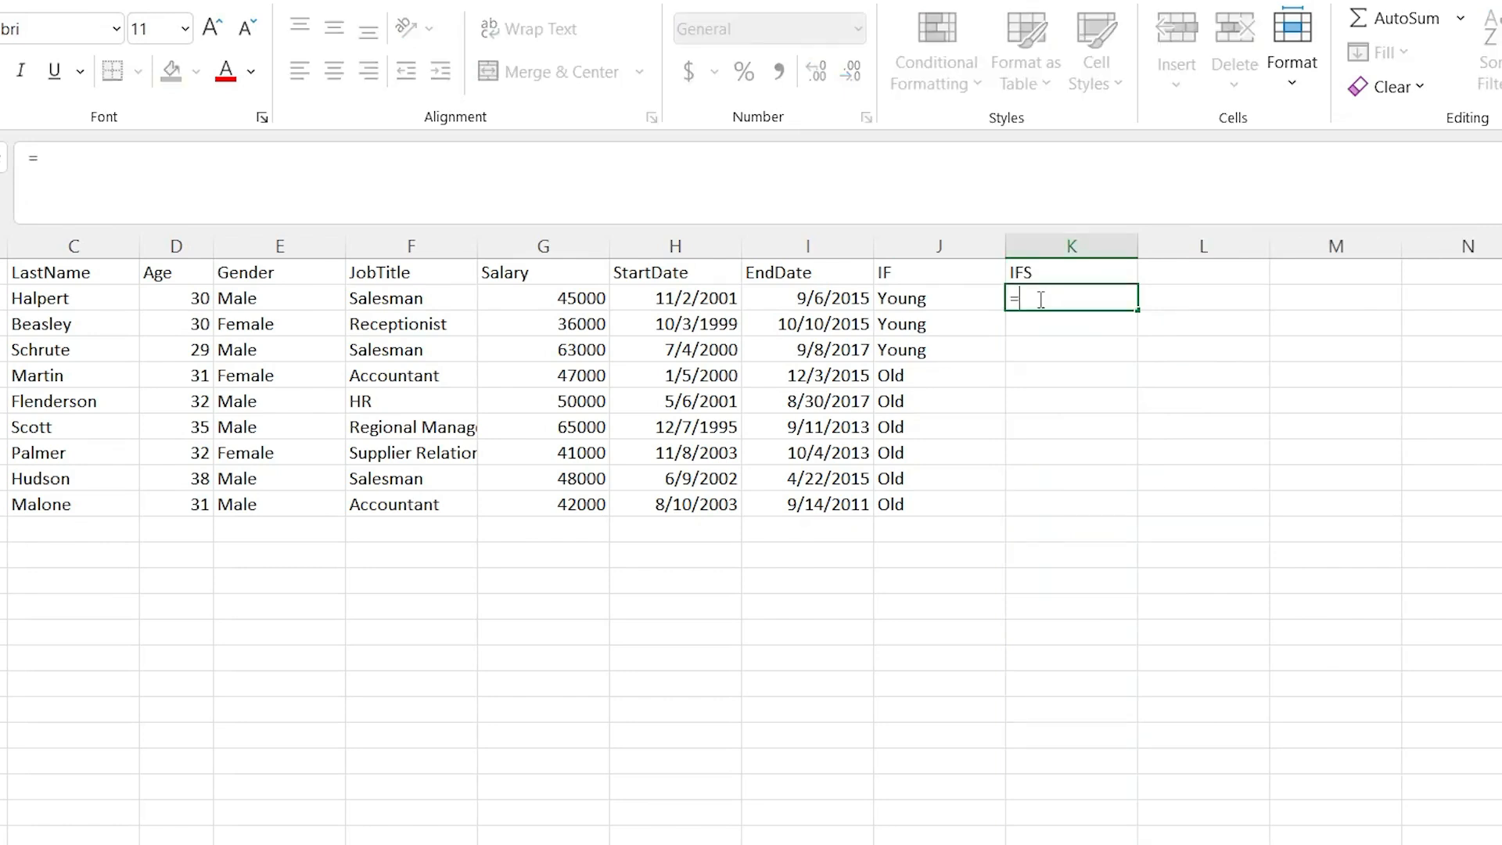
pyautogui.write('IFS(')
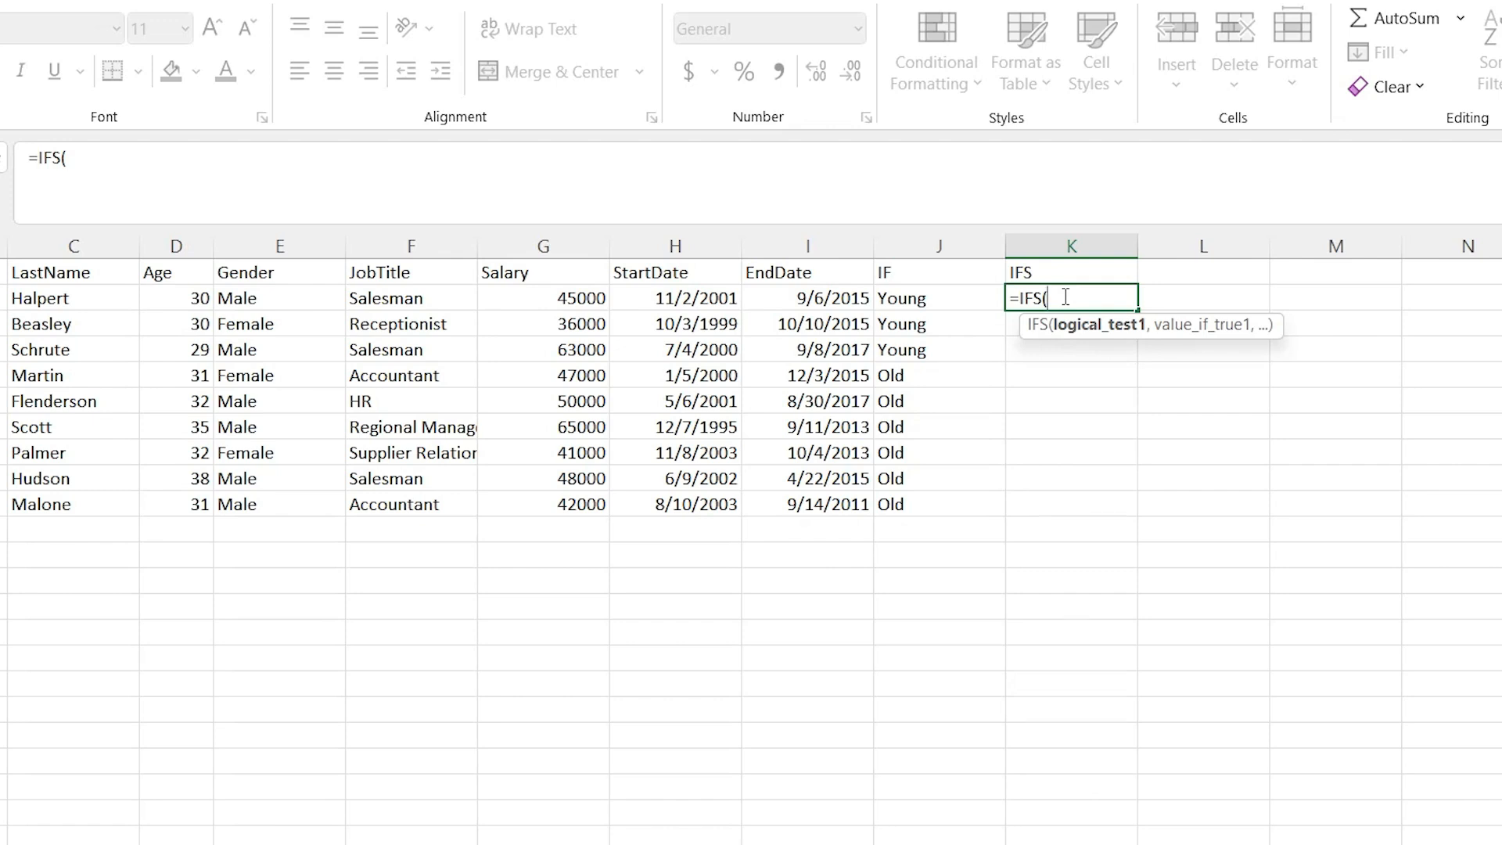
pyautogui.click(938, 294)
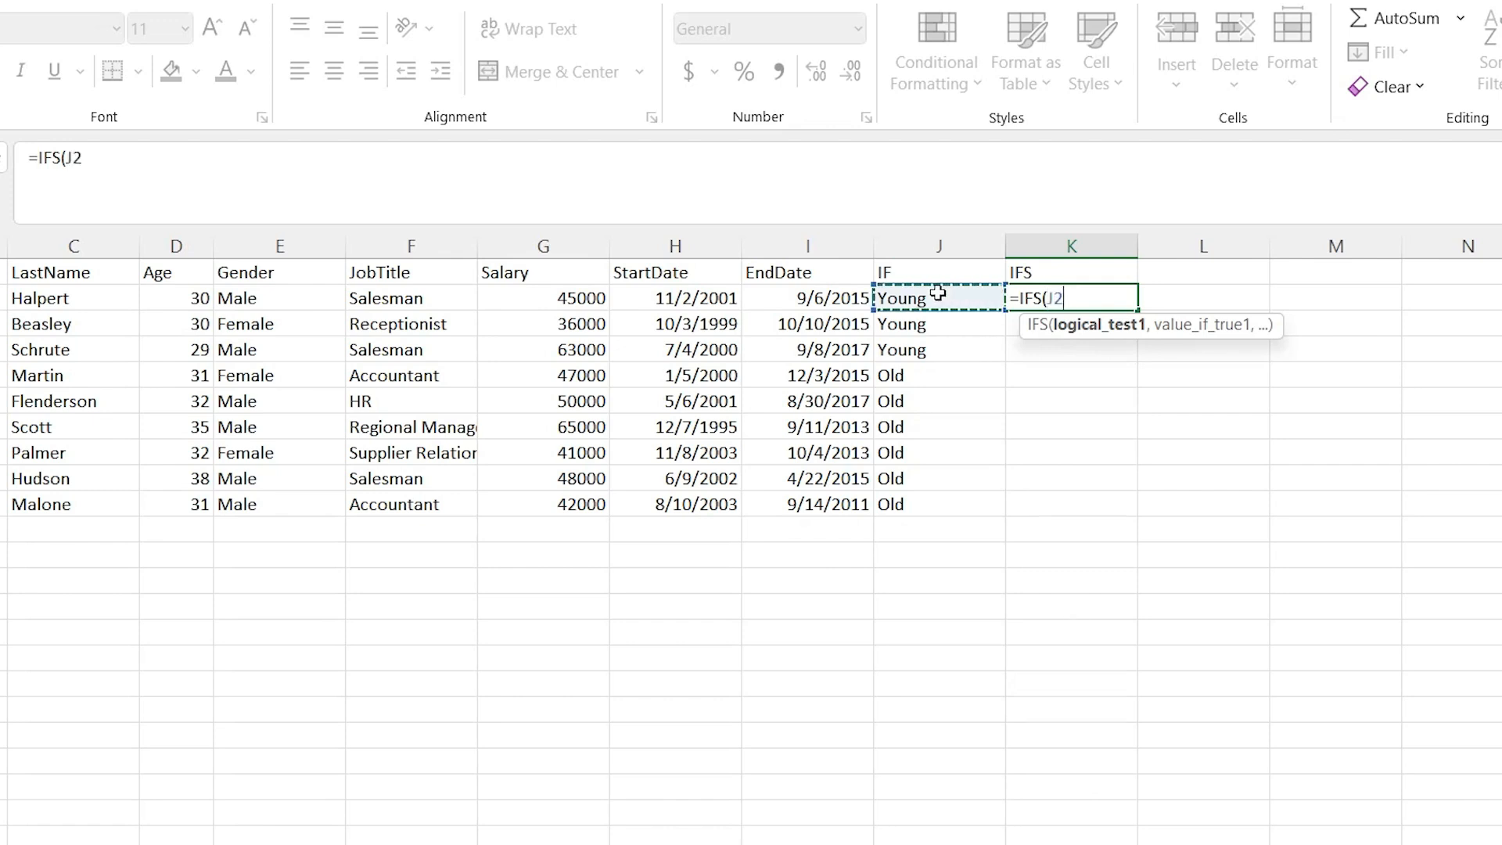
pyautogui.press('Escape')
pyautogui.doubleClick(938, 298)
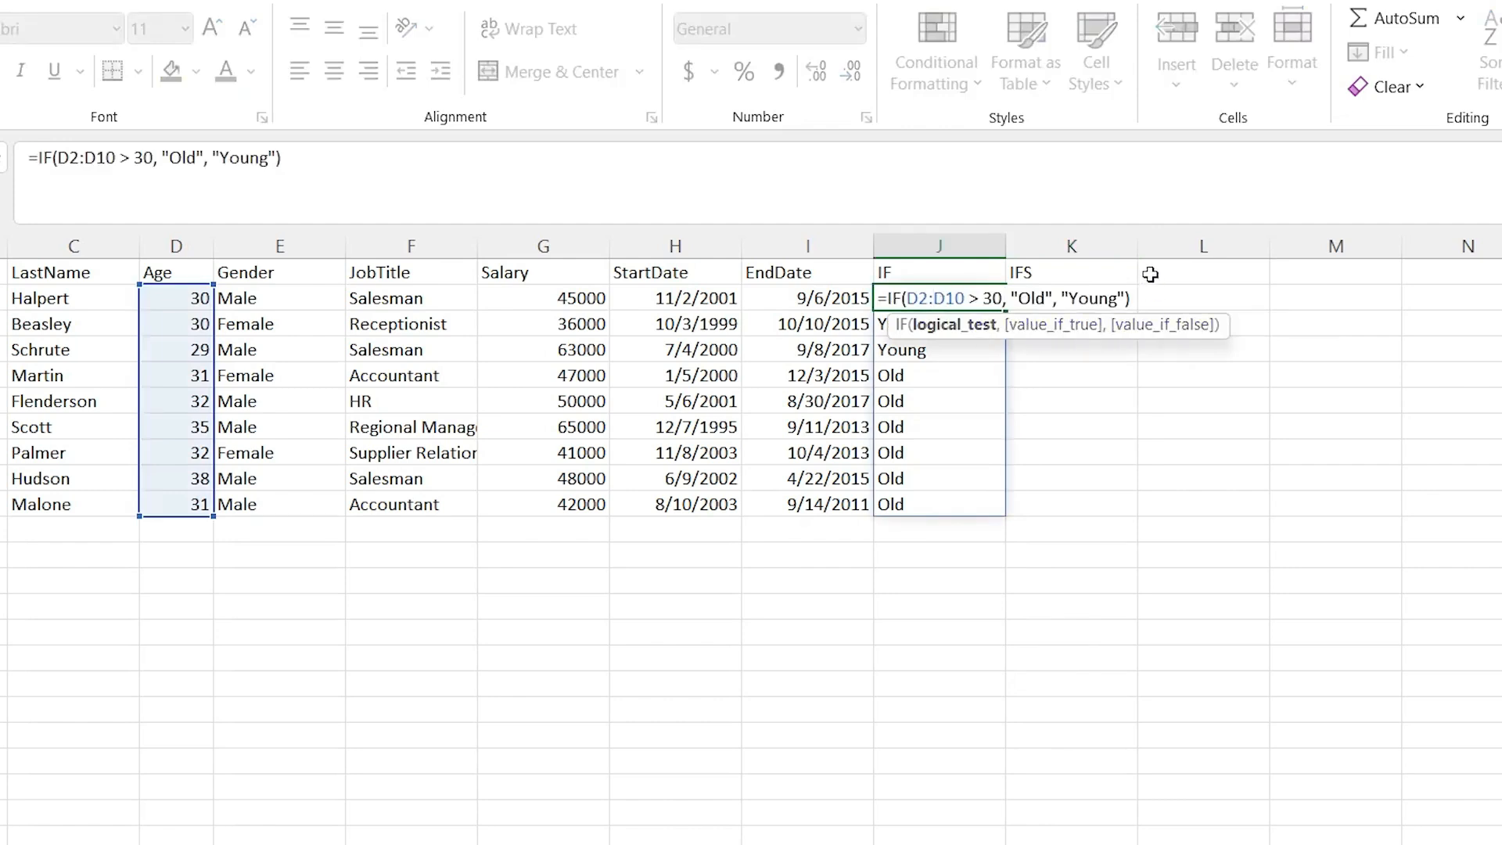
pyautogui.press('Escape')
# Begin an IFS formula in K2 whose first condition returns "Sales" where F2:F10 = "Salesman".
pyautogui.doubleClick(1070, 298)
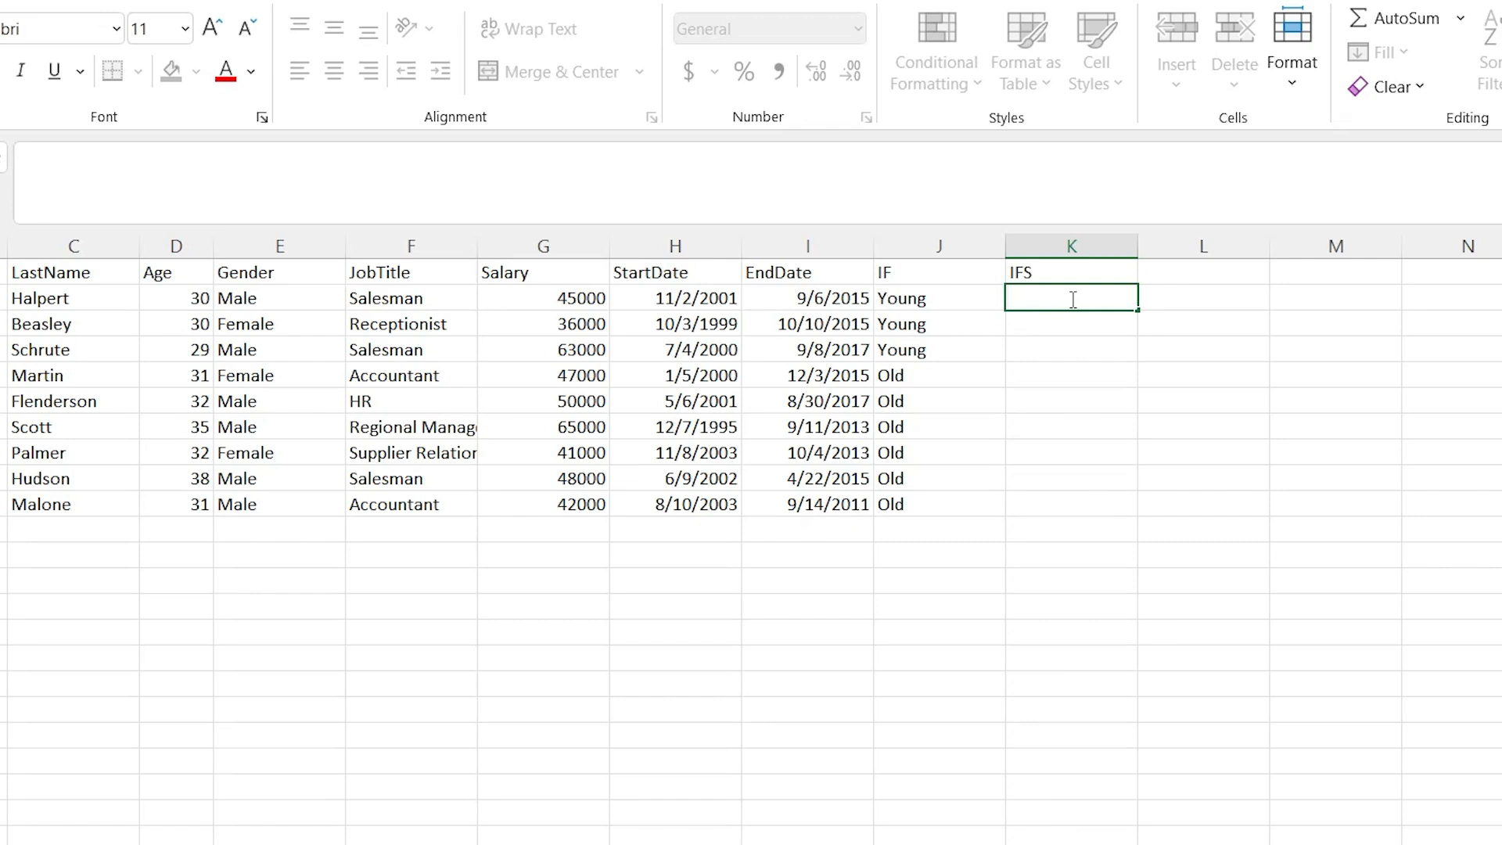
pyautogui.write('=')
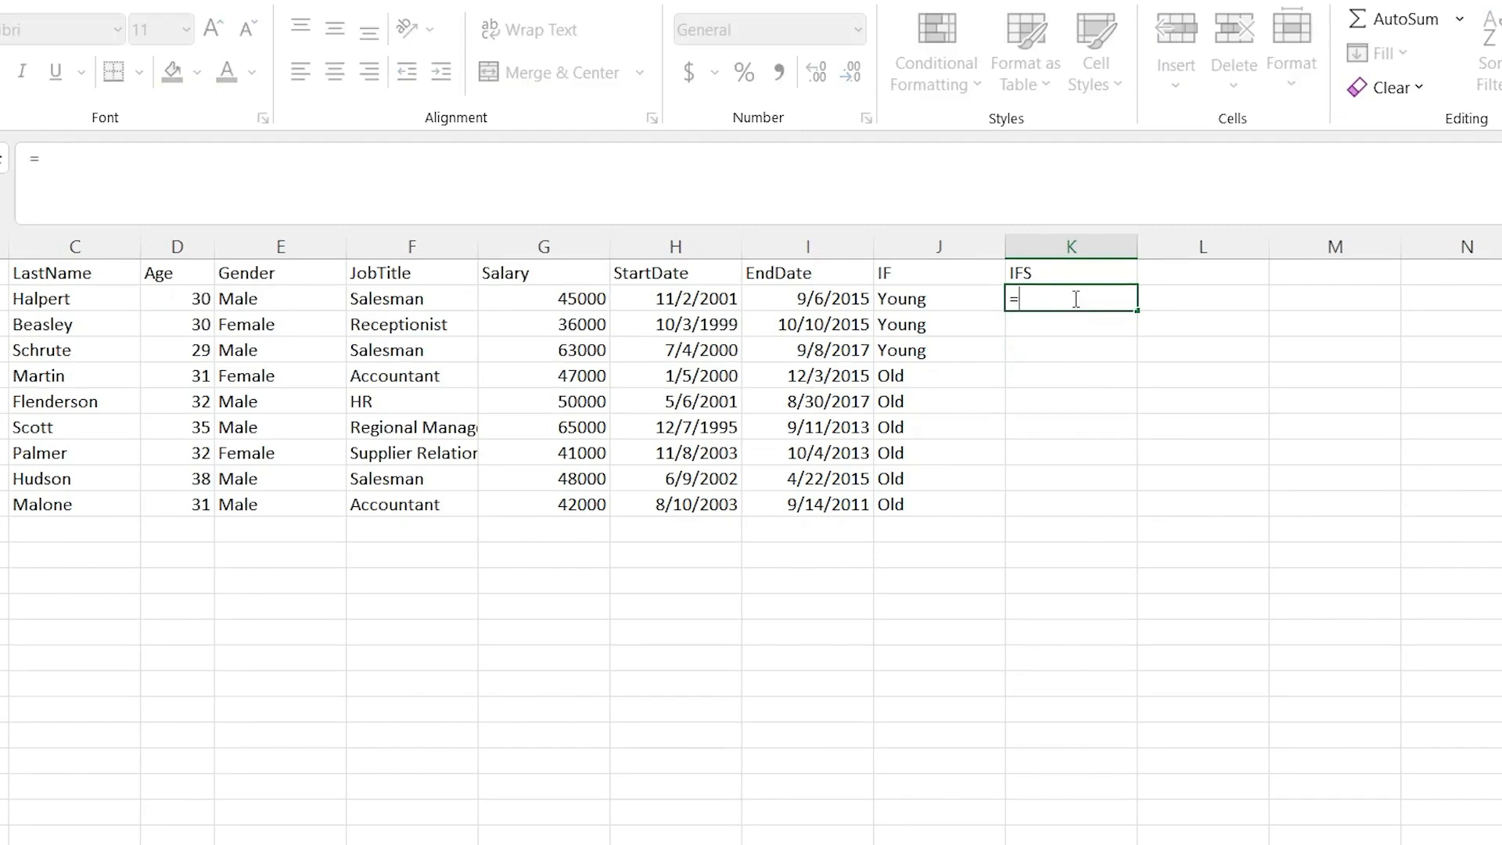
pyautogui.write('IFS(')
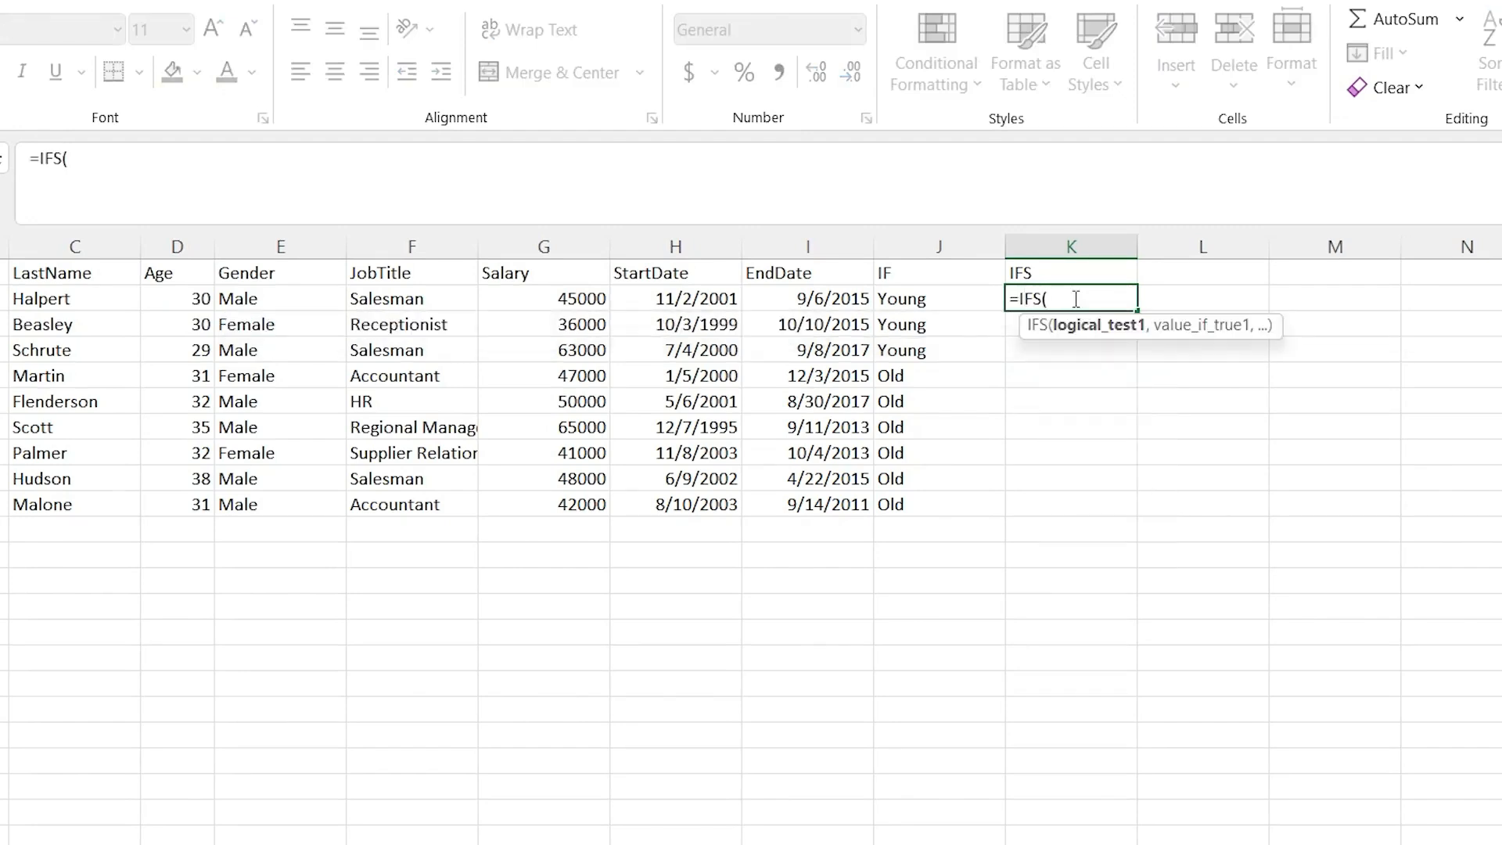
pyautogui.click(420, 300)
pyautogui.moveTo(421, 299); pyautogui.dragTo(416, 502)
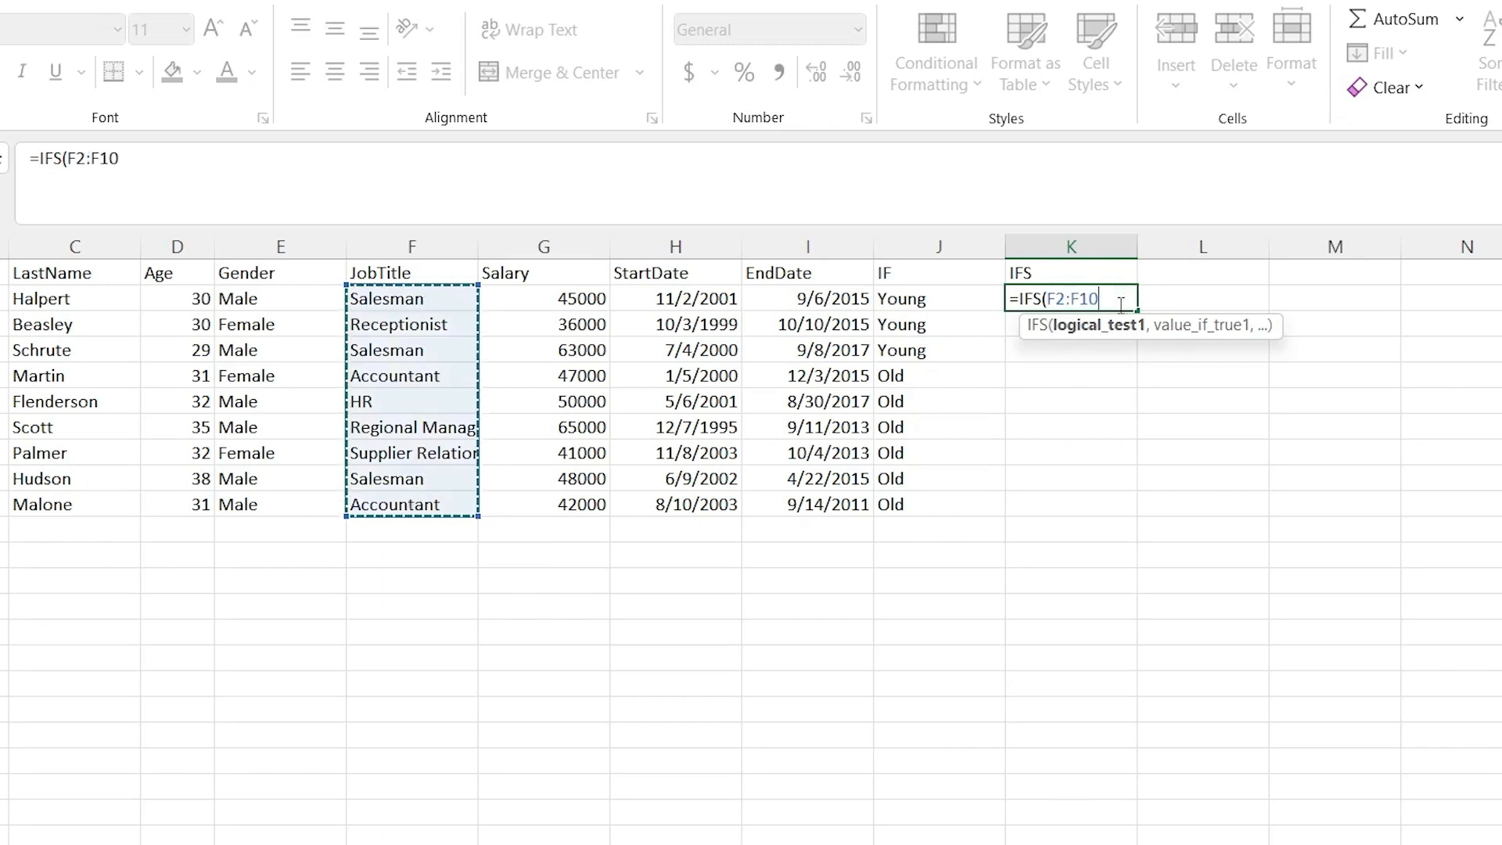
pyautogui.write('= "S')
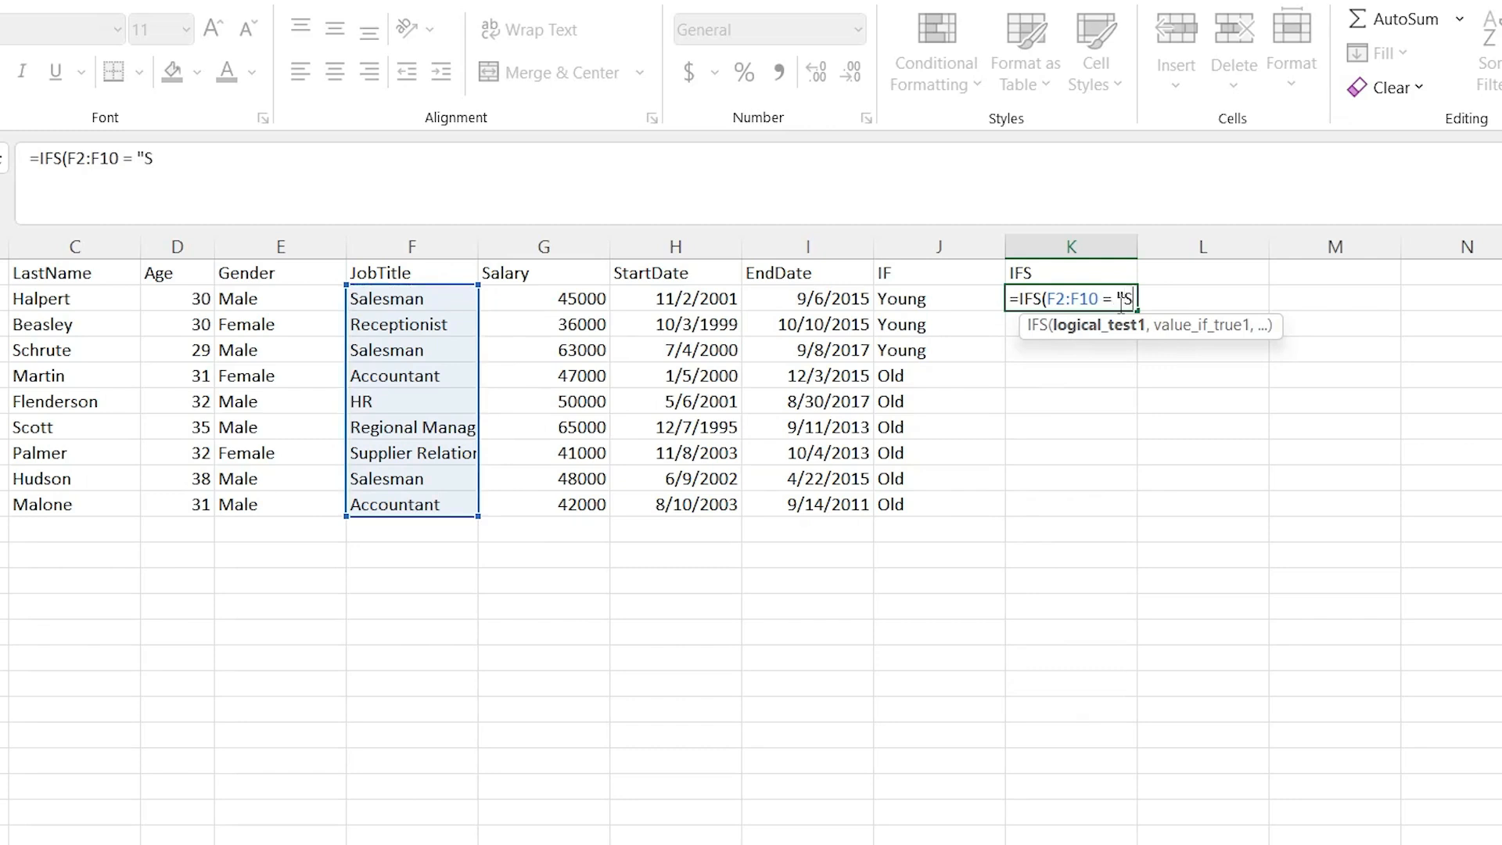
pyautogui.write('alesman", ')
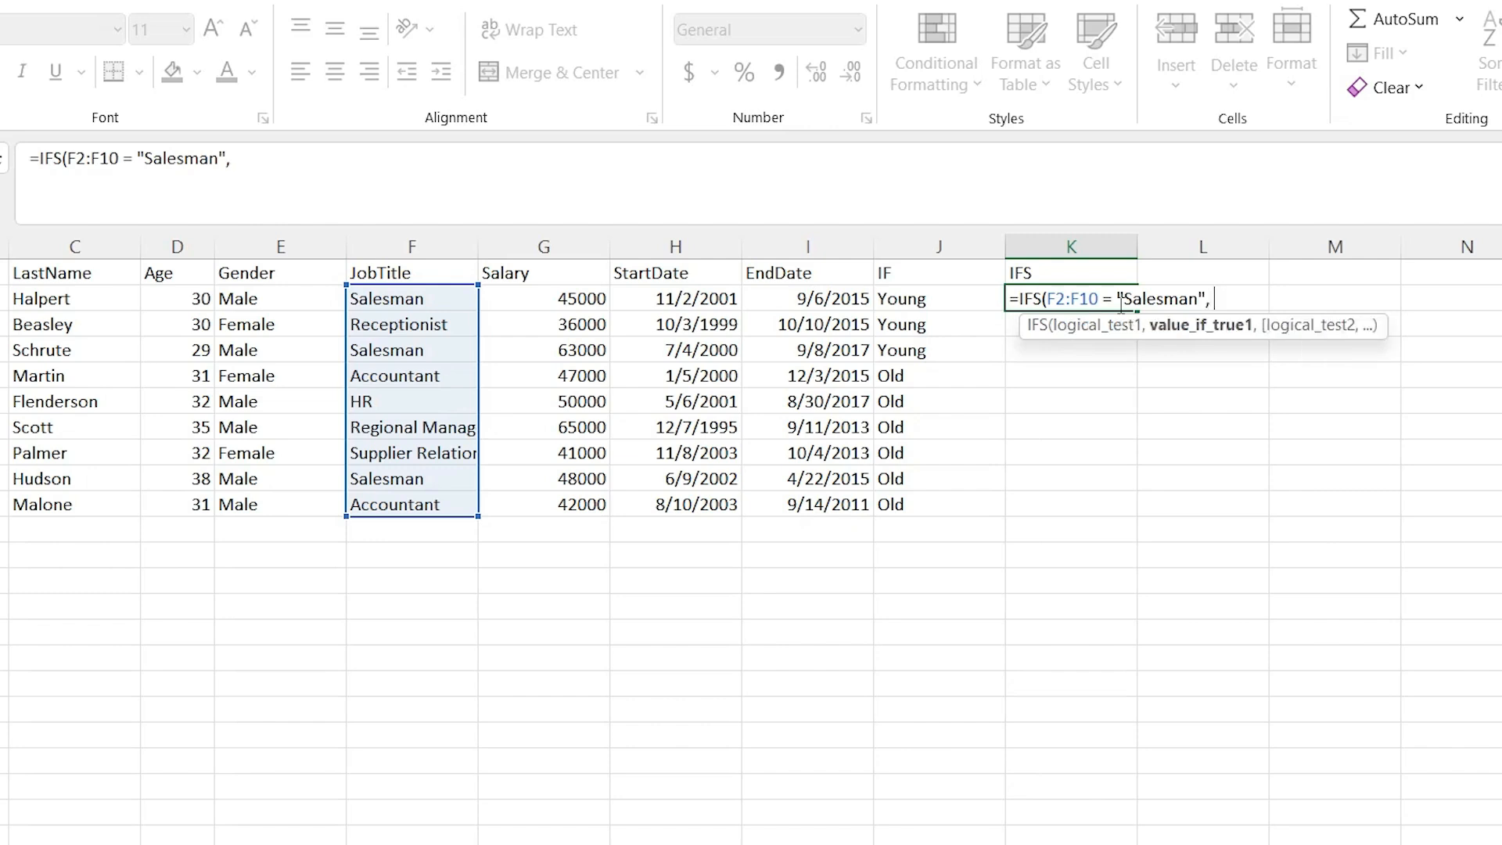
pyautogui.write('"Sales"')
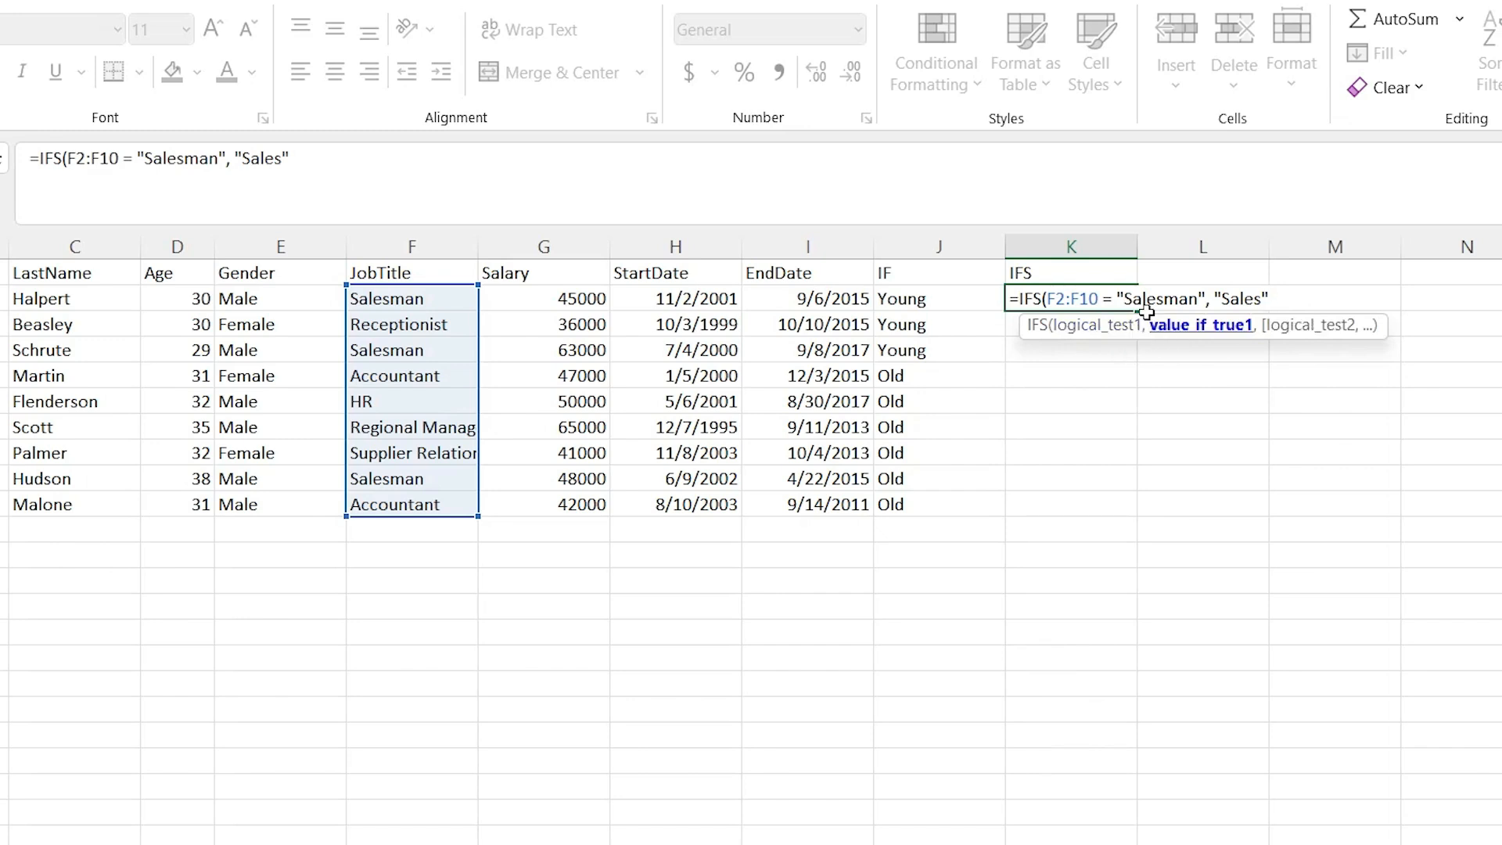
pyautogui.moveTo(1049, 296); pyautogui.dragTo(1209, 301)
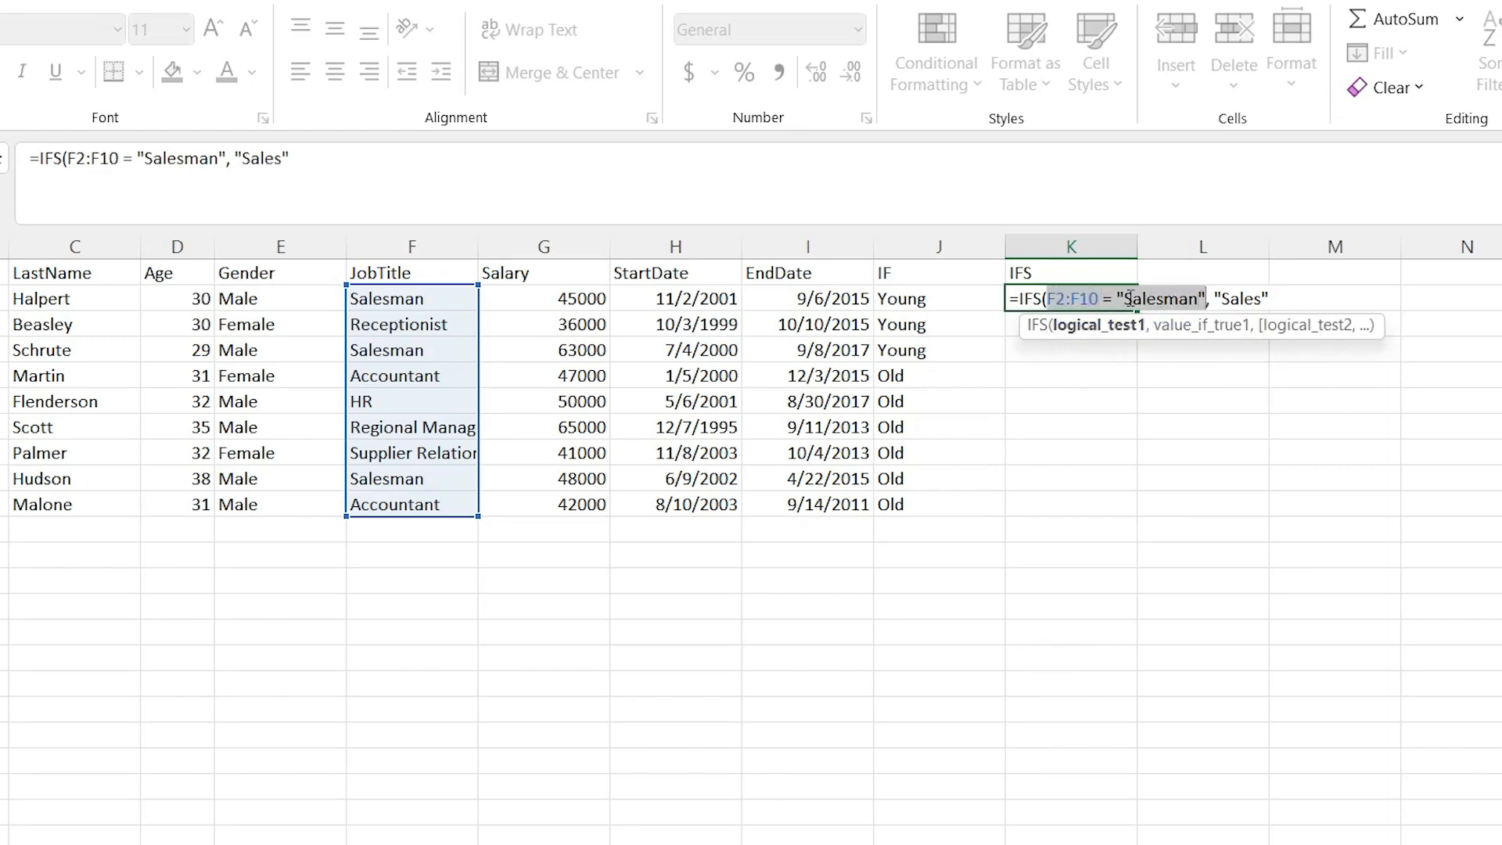
pyautogui.click(1270, 298)
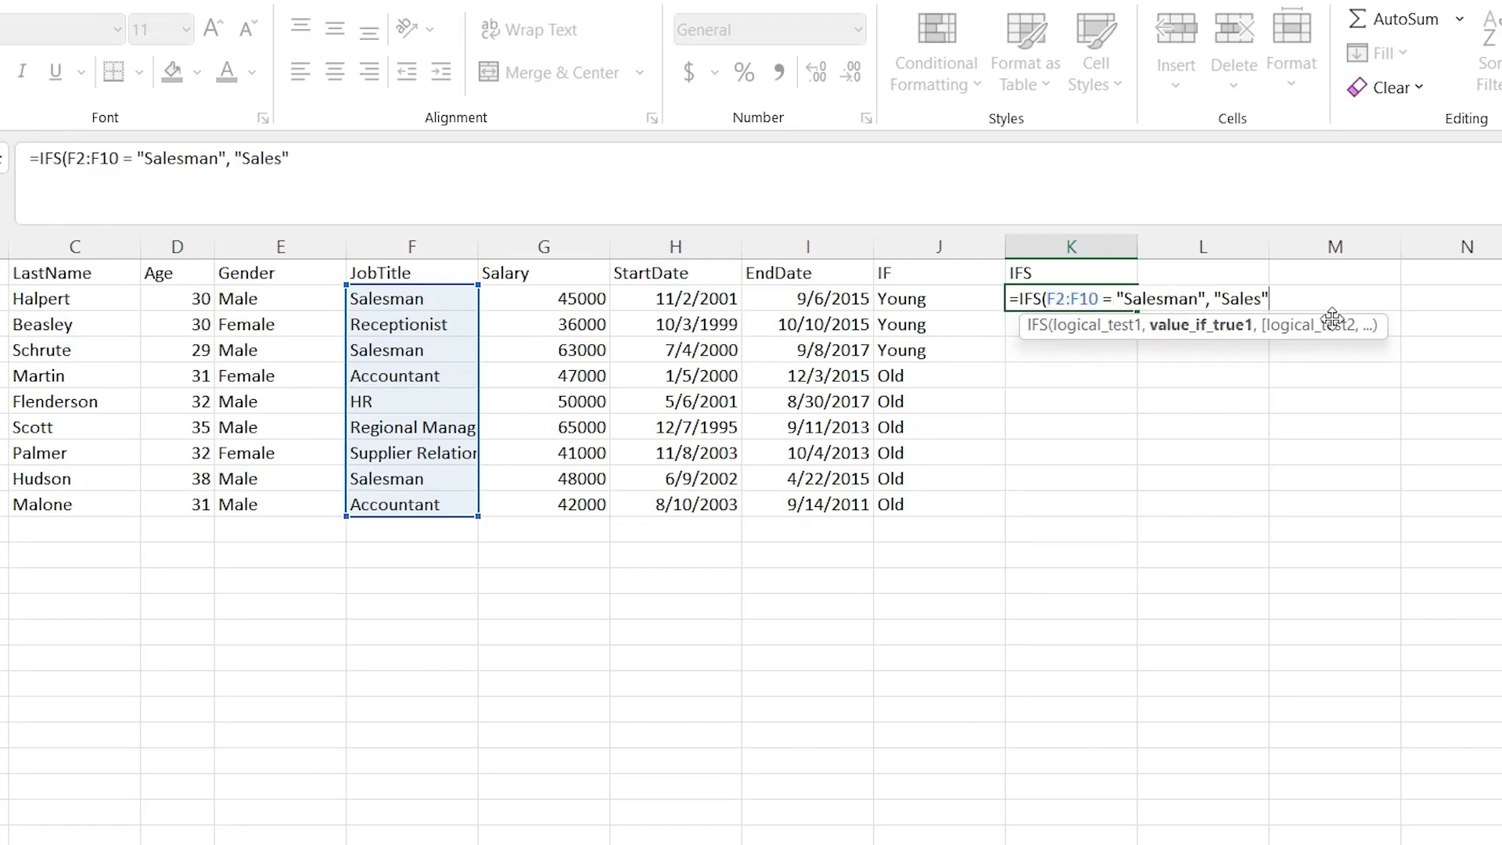
# Add a second condition to the IFS formula that returns "Fire Immediately" where F2:F10 = "HR".
pyautogui.write(',')
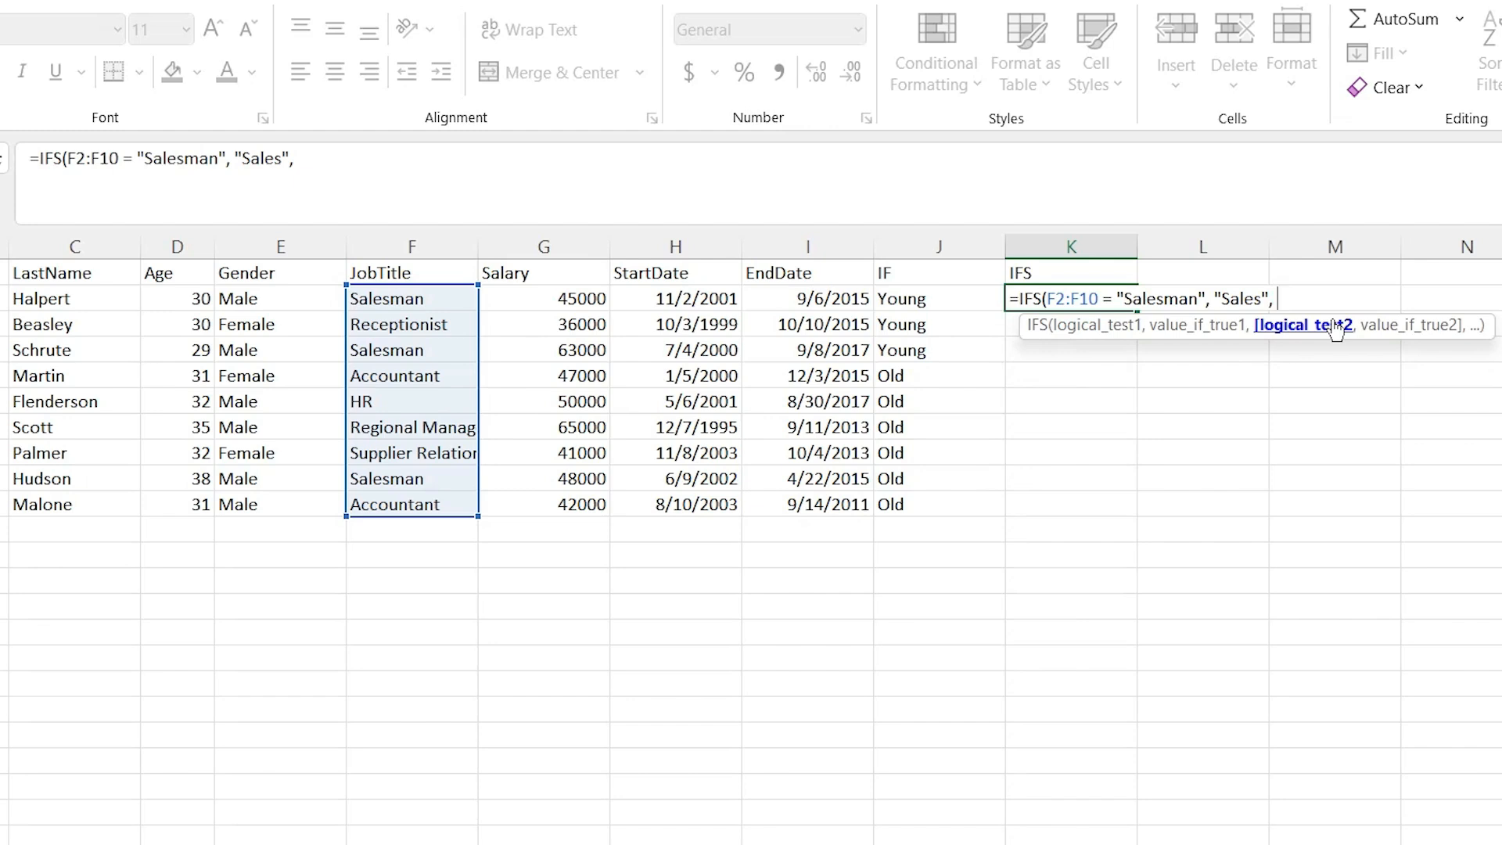
pyautogui.click(432, 300)
pyautogui.moveTo(431, 300); pyautogui.dragTo(429, 503)
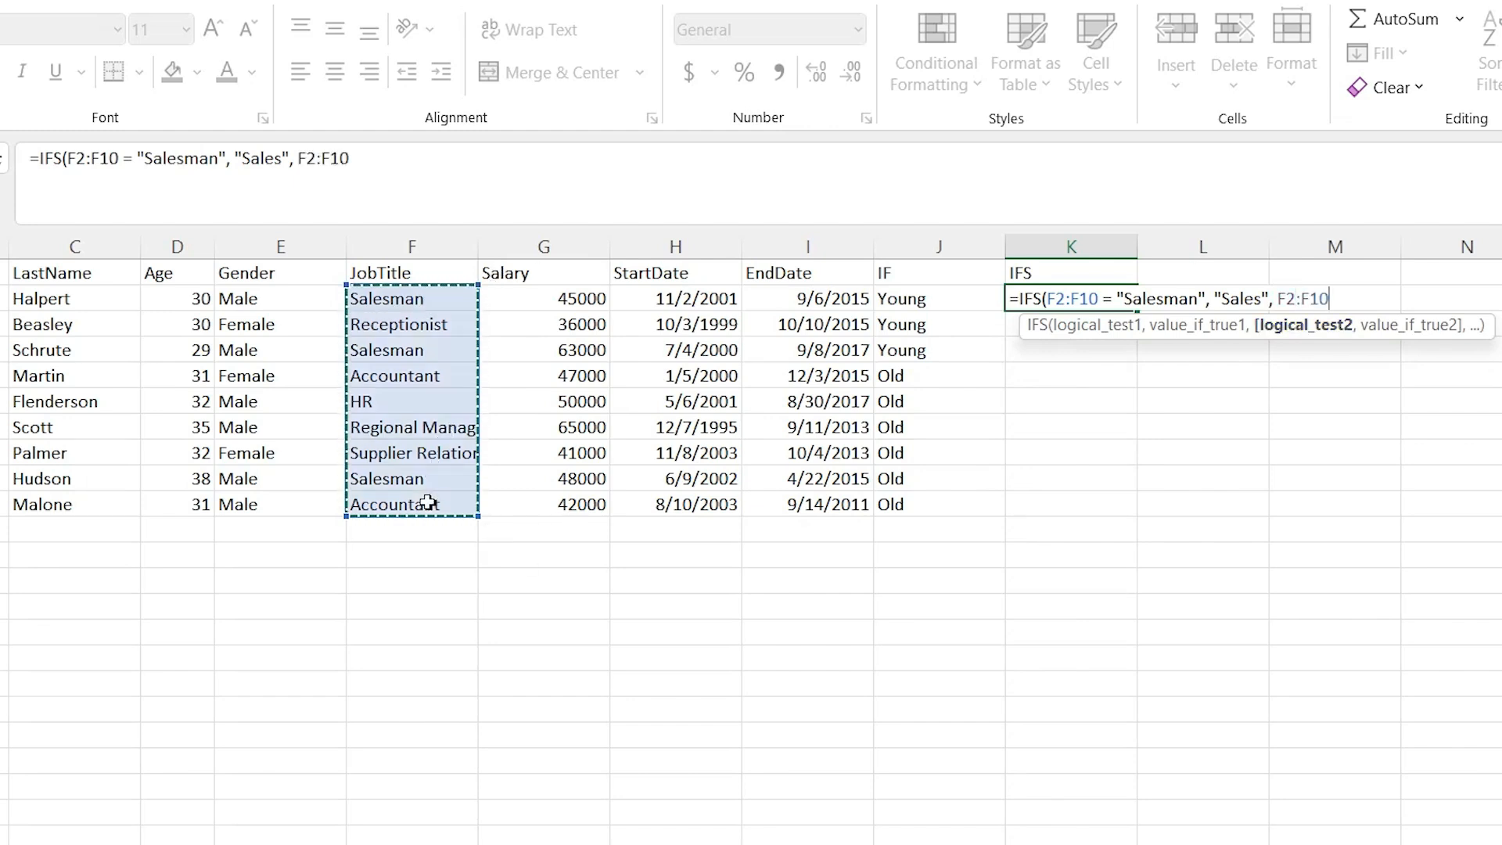
pyautogui.write('= "')
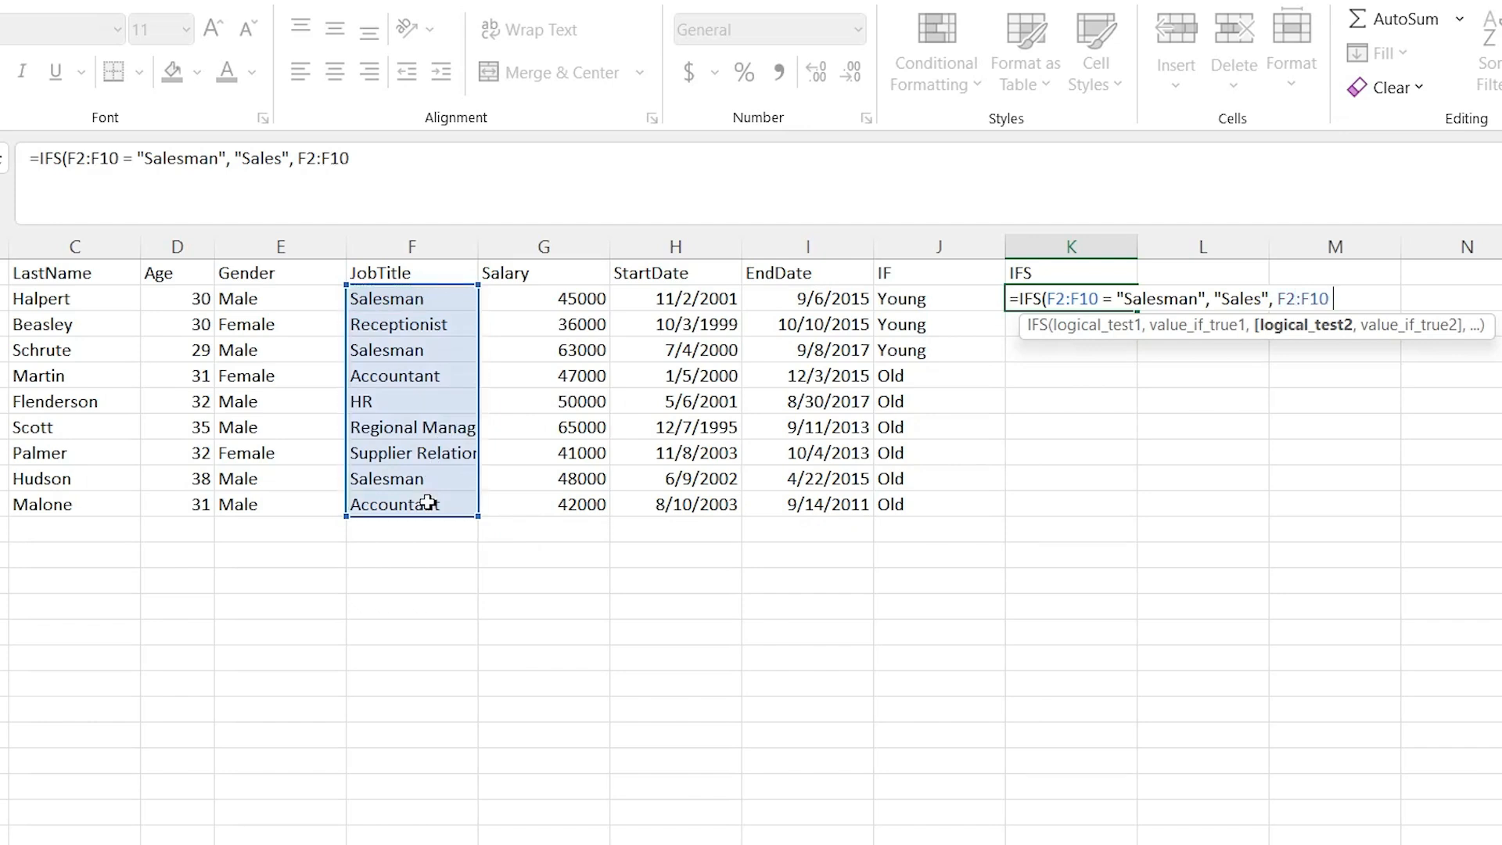
pyautogui.write('HR", "F')
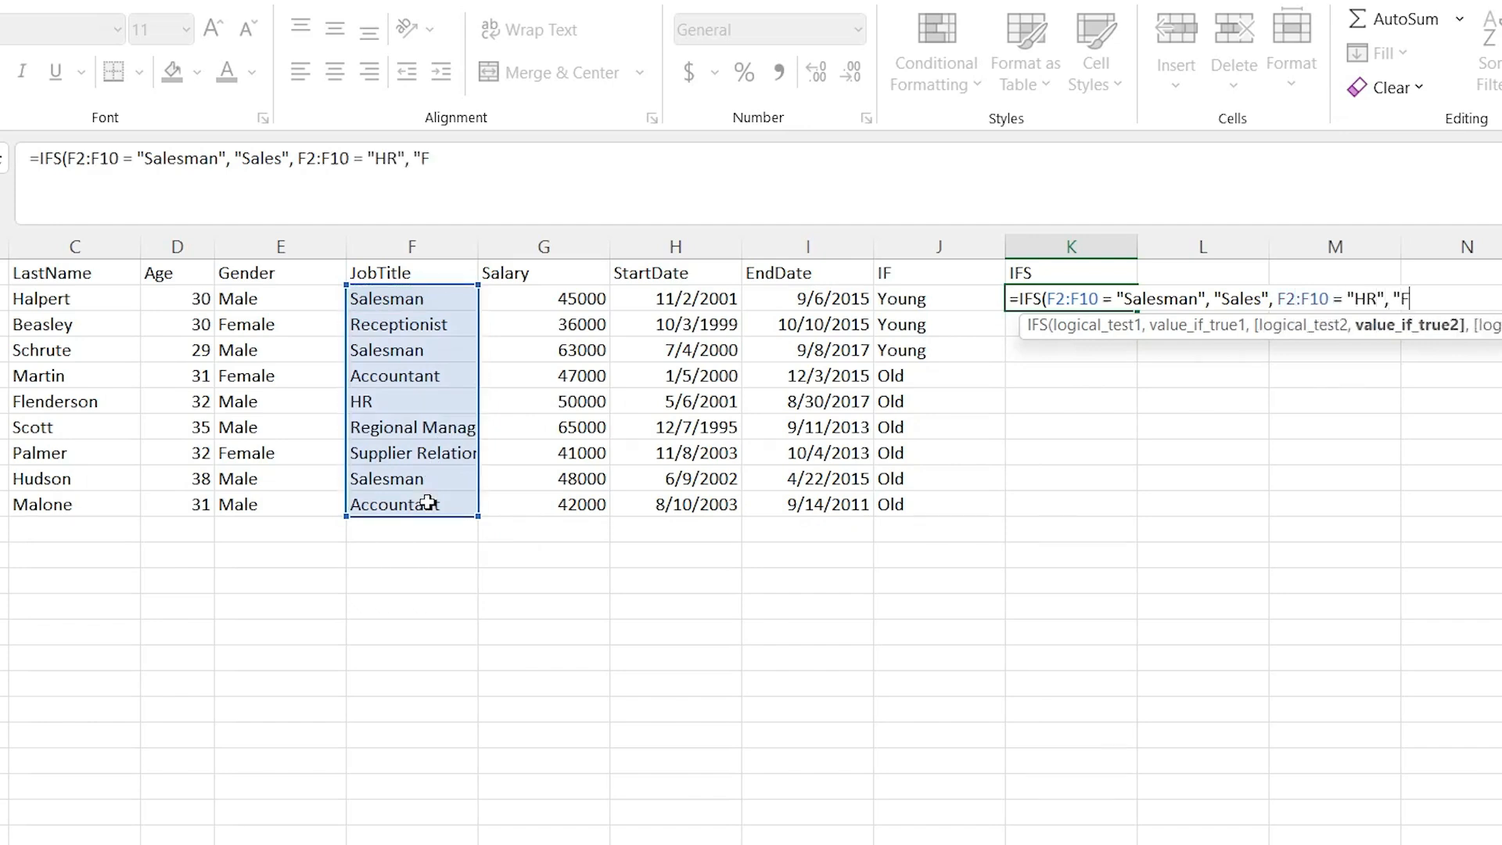
pyautogui.write('ire Immed')
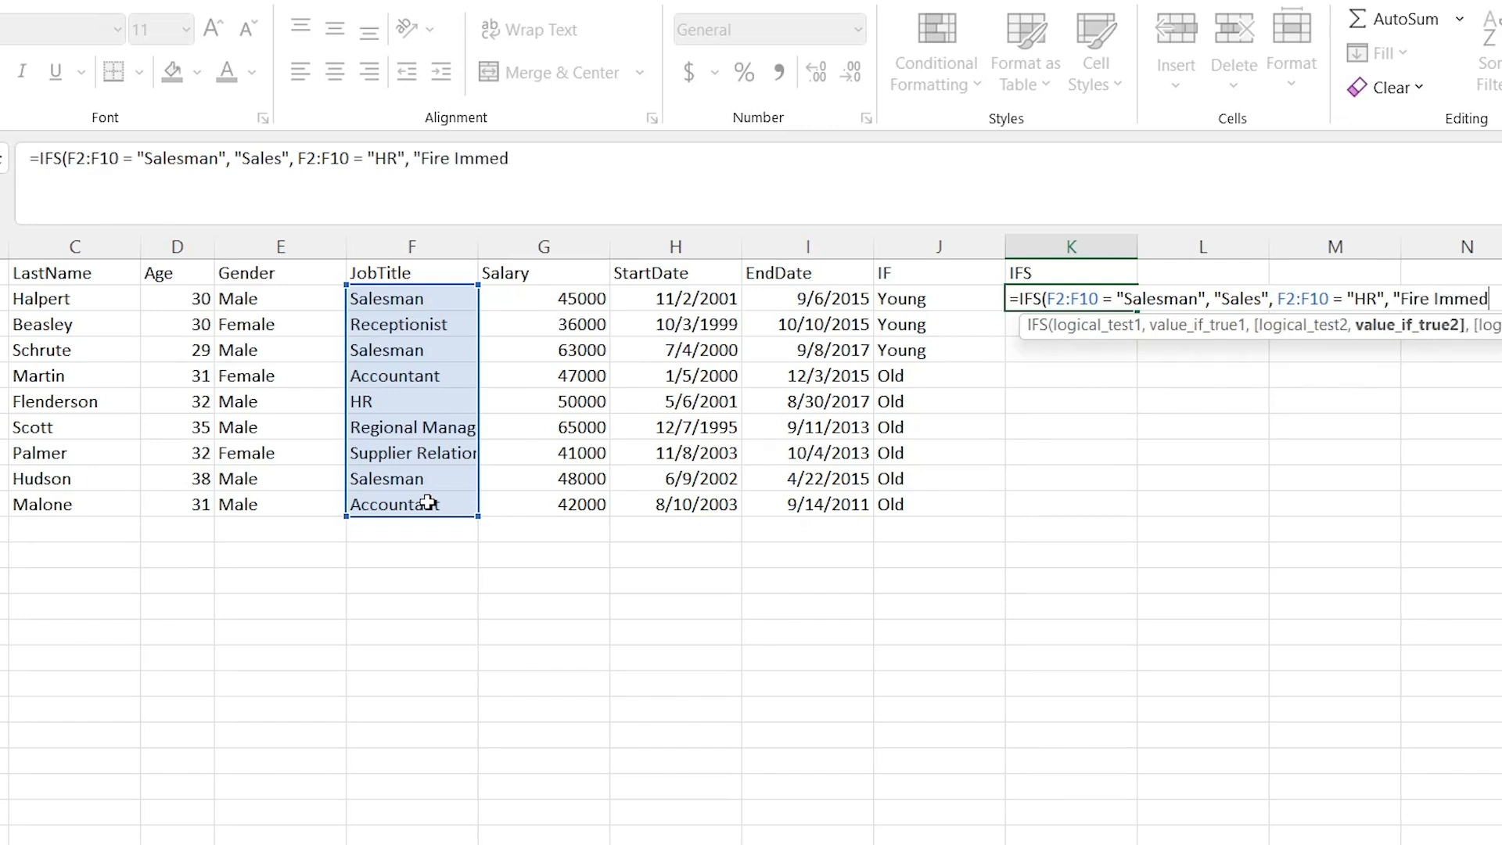
pyautogui.write('iately",')
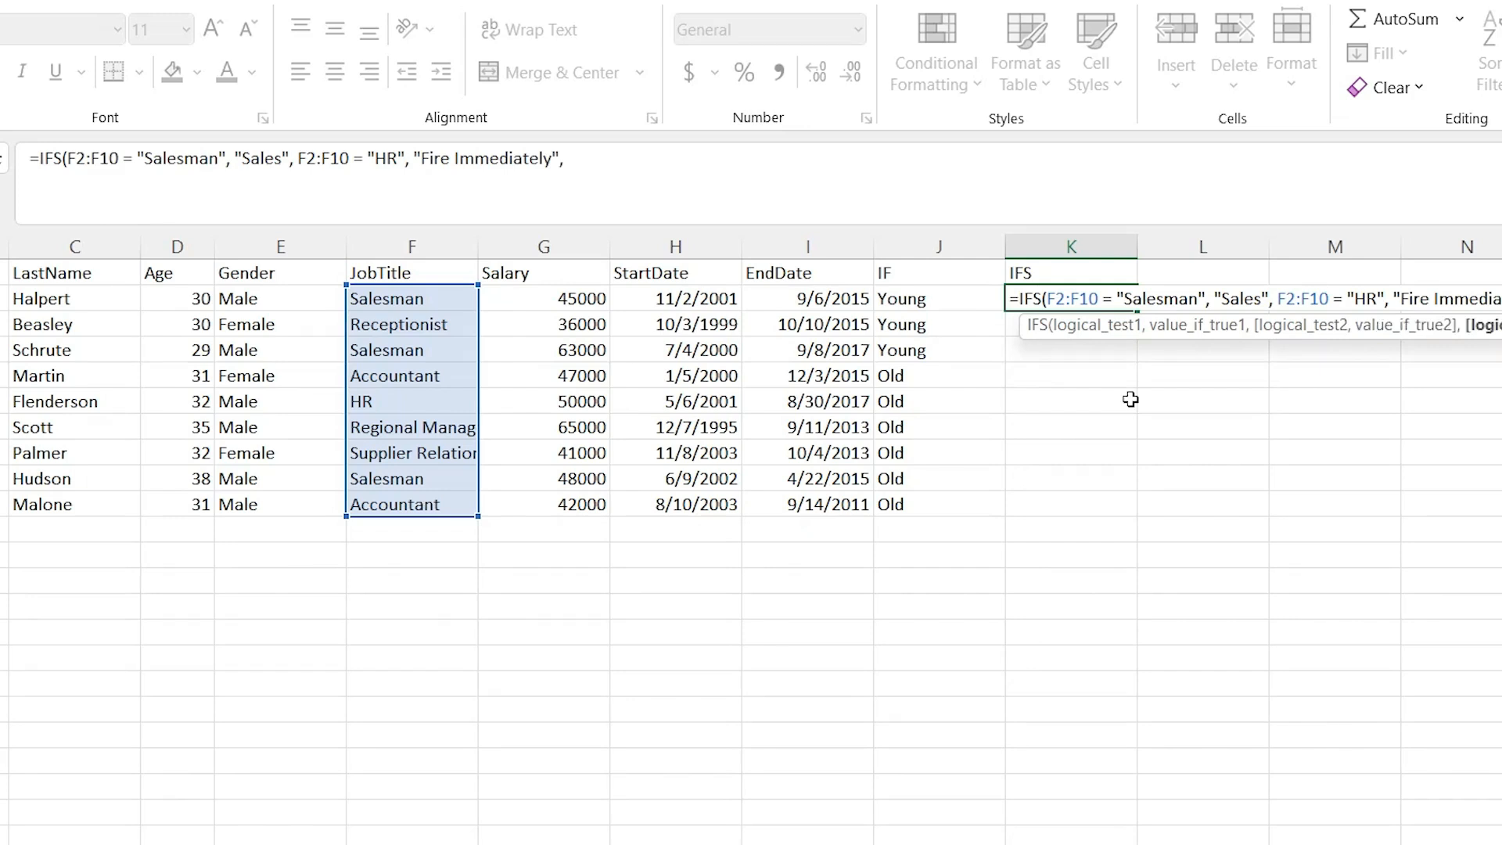
# Finish the IFS formula with a third condition returning "Give Christmas Bonus" where F2:F10 = "Regional Manager", and widen column K to fit the results.
pyautogui.click(412, 297)
pyautogui.moveTo(433, 516); pyautogui.dragTo(426, 509)
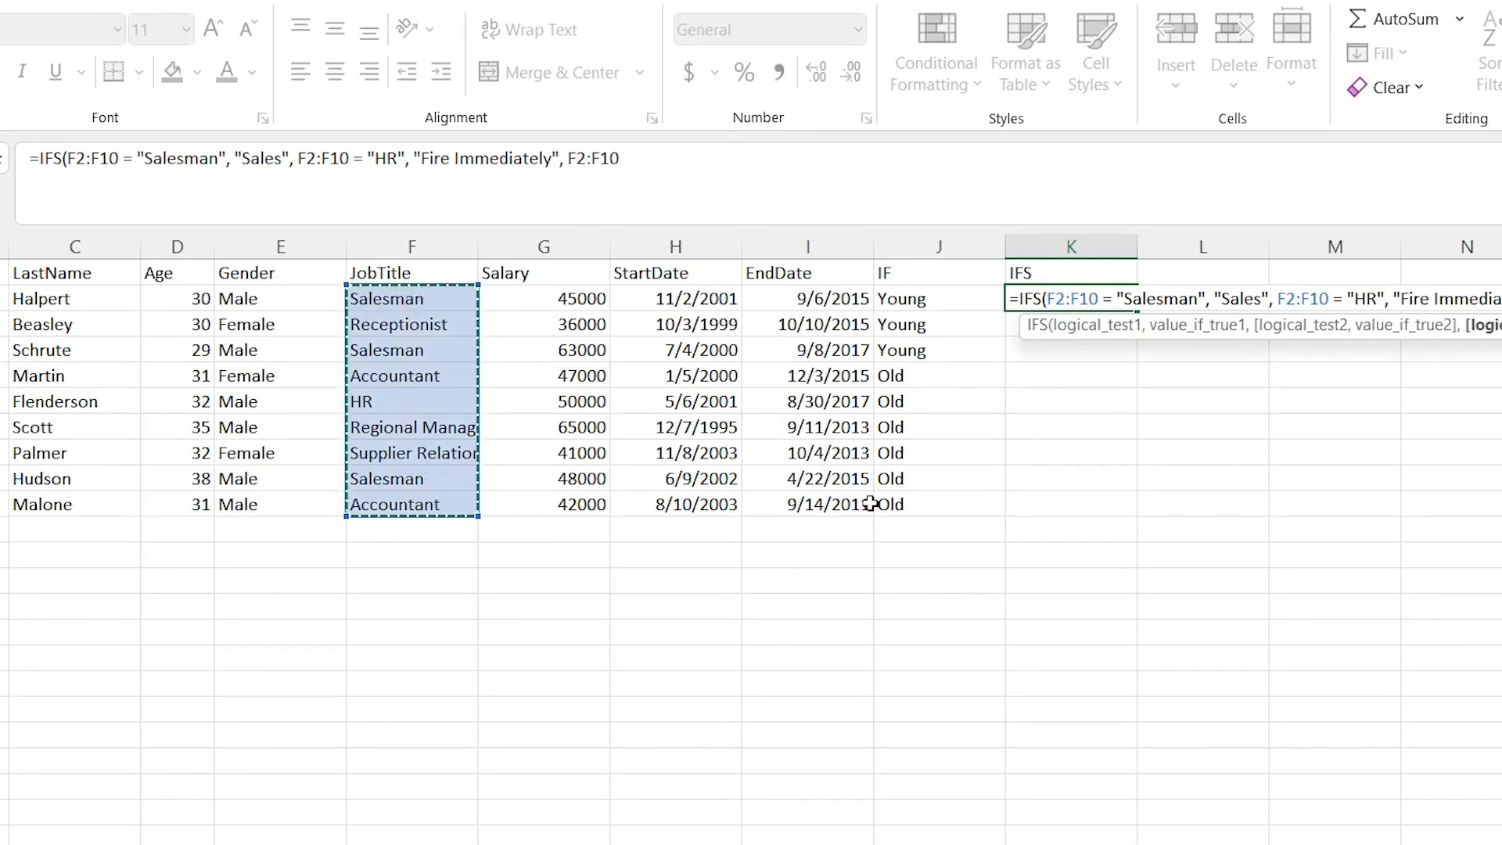
pyautogui.write('Regon')
pyautogui.press('BackSpace')
pyautogui.write('ional Manager')
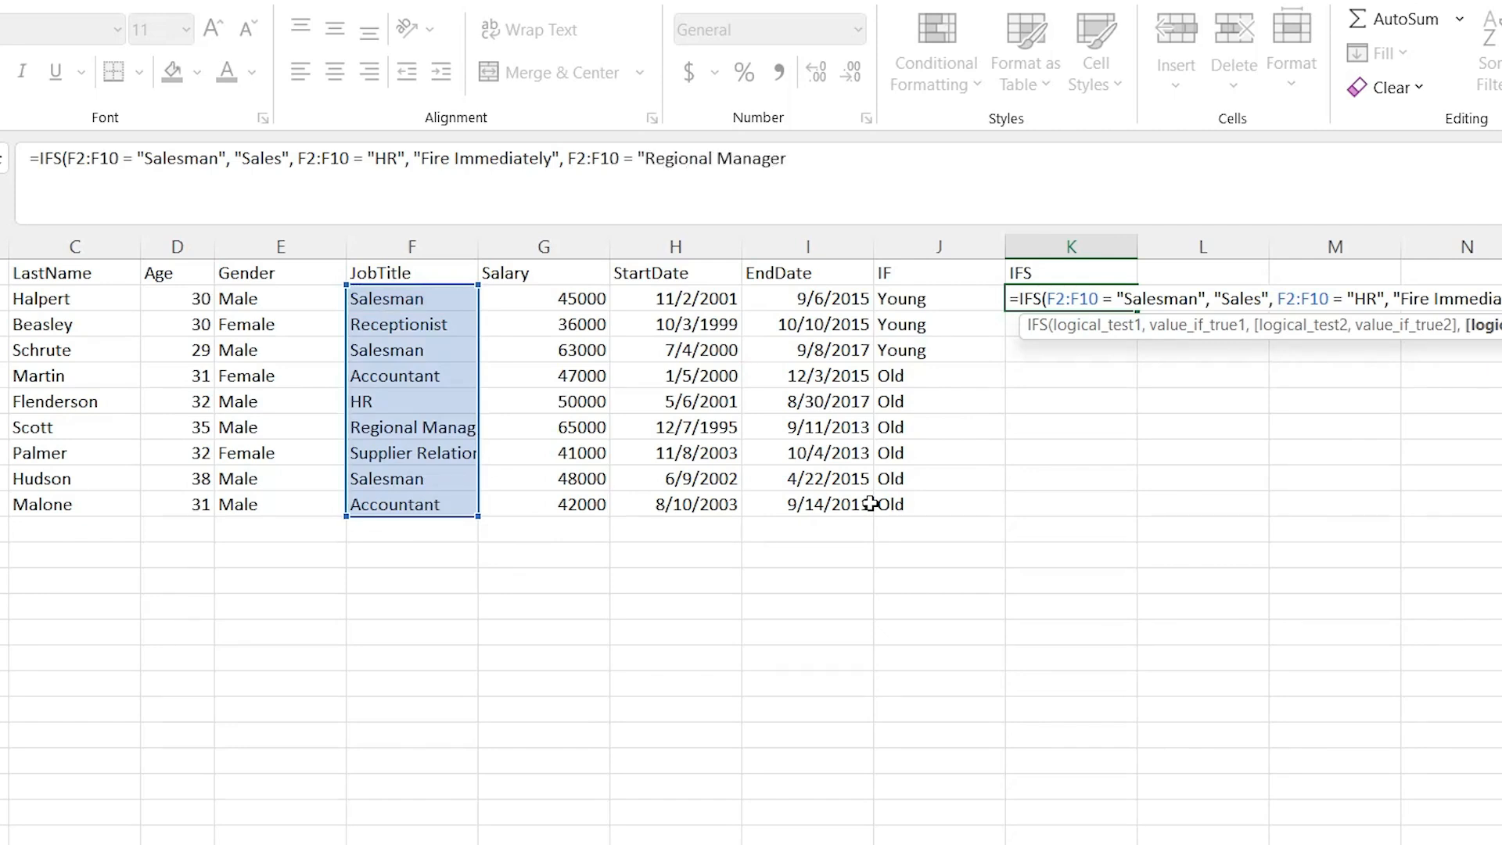
pyautogui.write('", "Give Christmas Bonus")')
pyautogui.press('Return')
pyautogui.click(1227, 405)
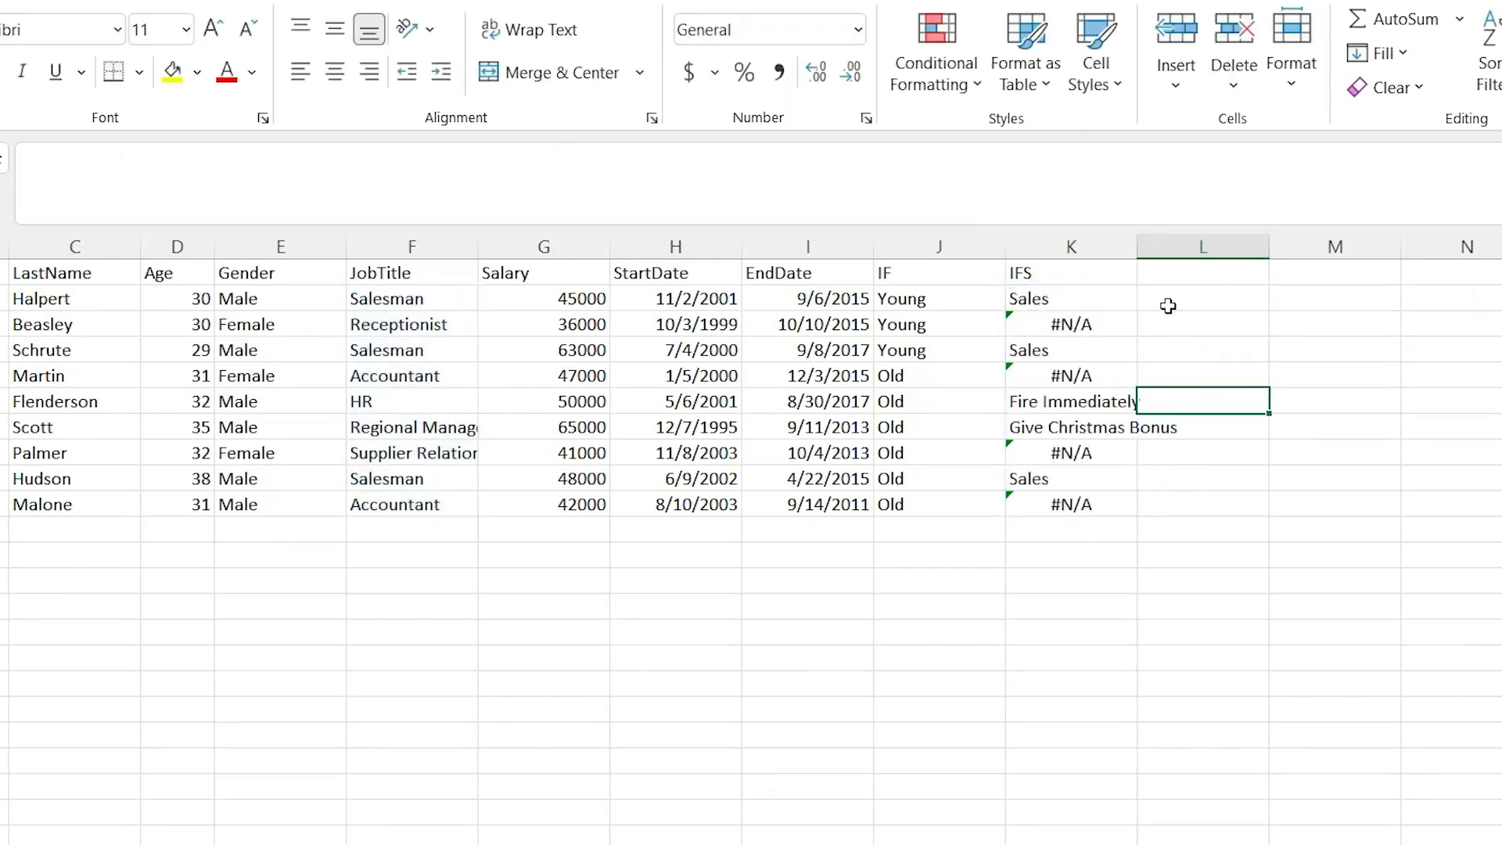
pyautogui.moveTo(1139, 248); pyautogui.dragTo(1188, 248)
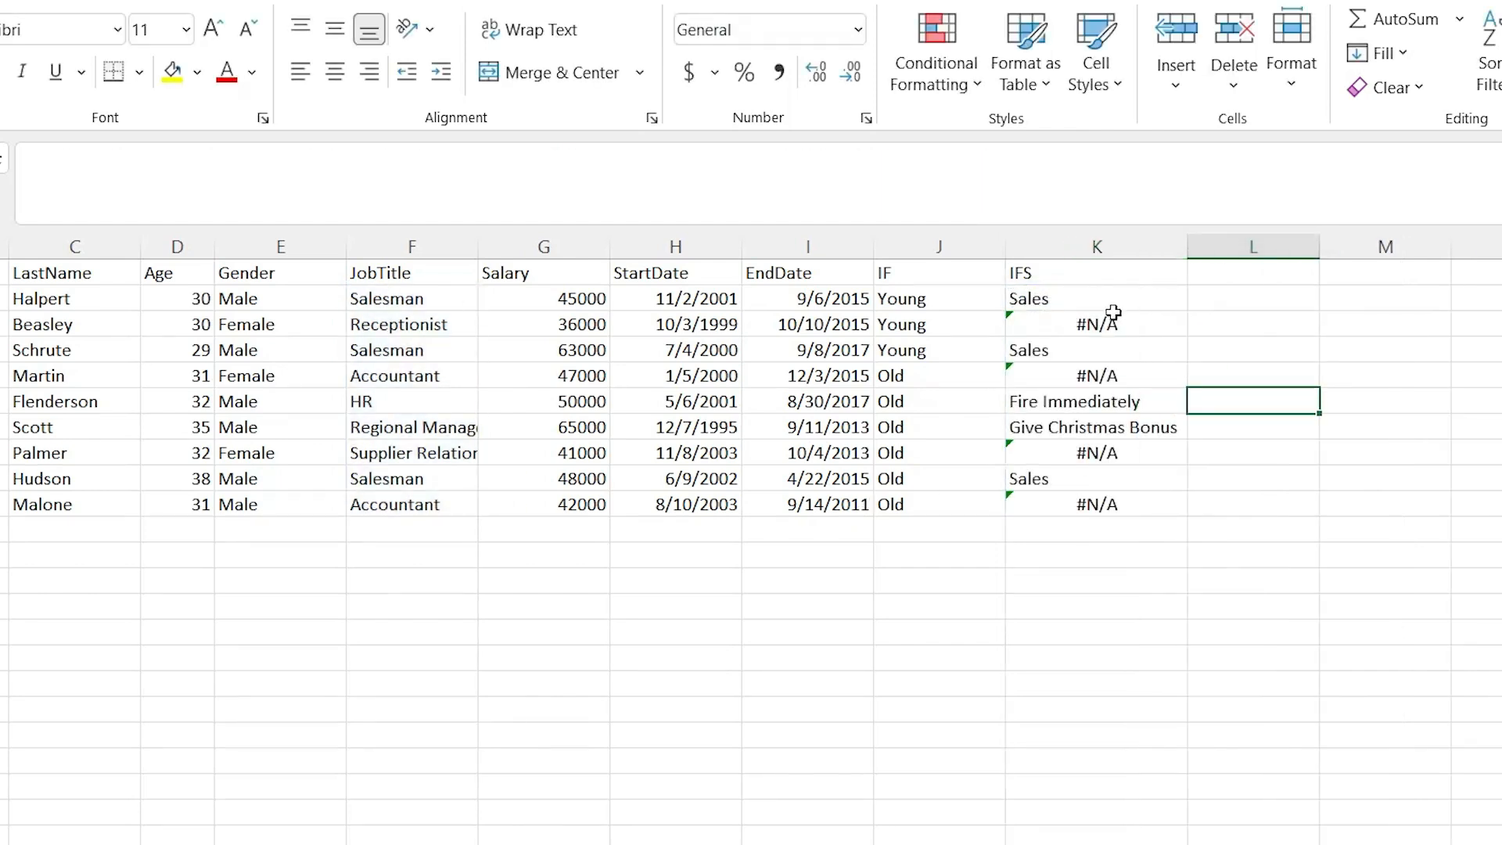
# Review the IF formula in J2 and compare the IFS results in column K with the job titles in column F.
pyautogui.doubleClick(932, 324)
pyautogui.doubleClick(945, 296)
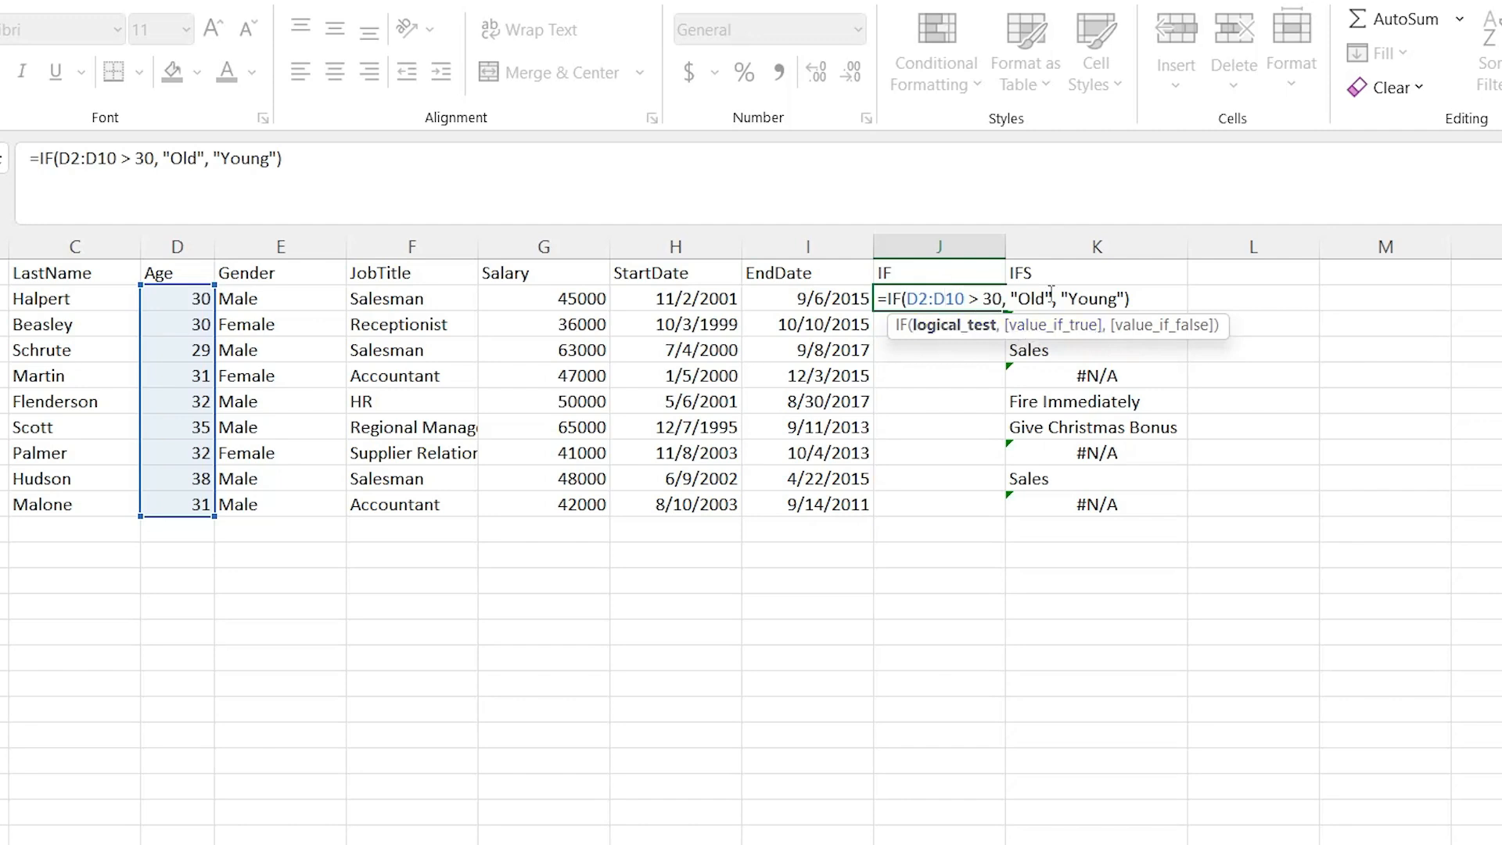
pyautogui.click(1257, 298)
pyautogui.click(1112, 323)
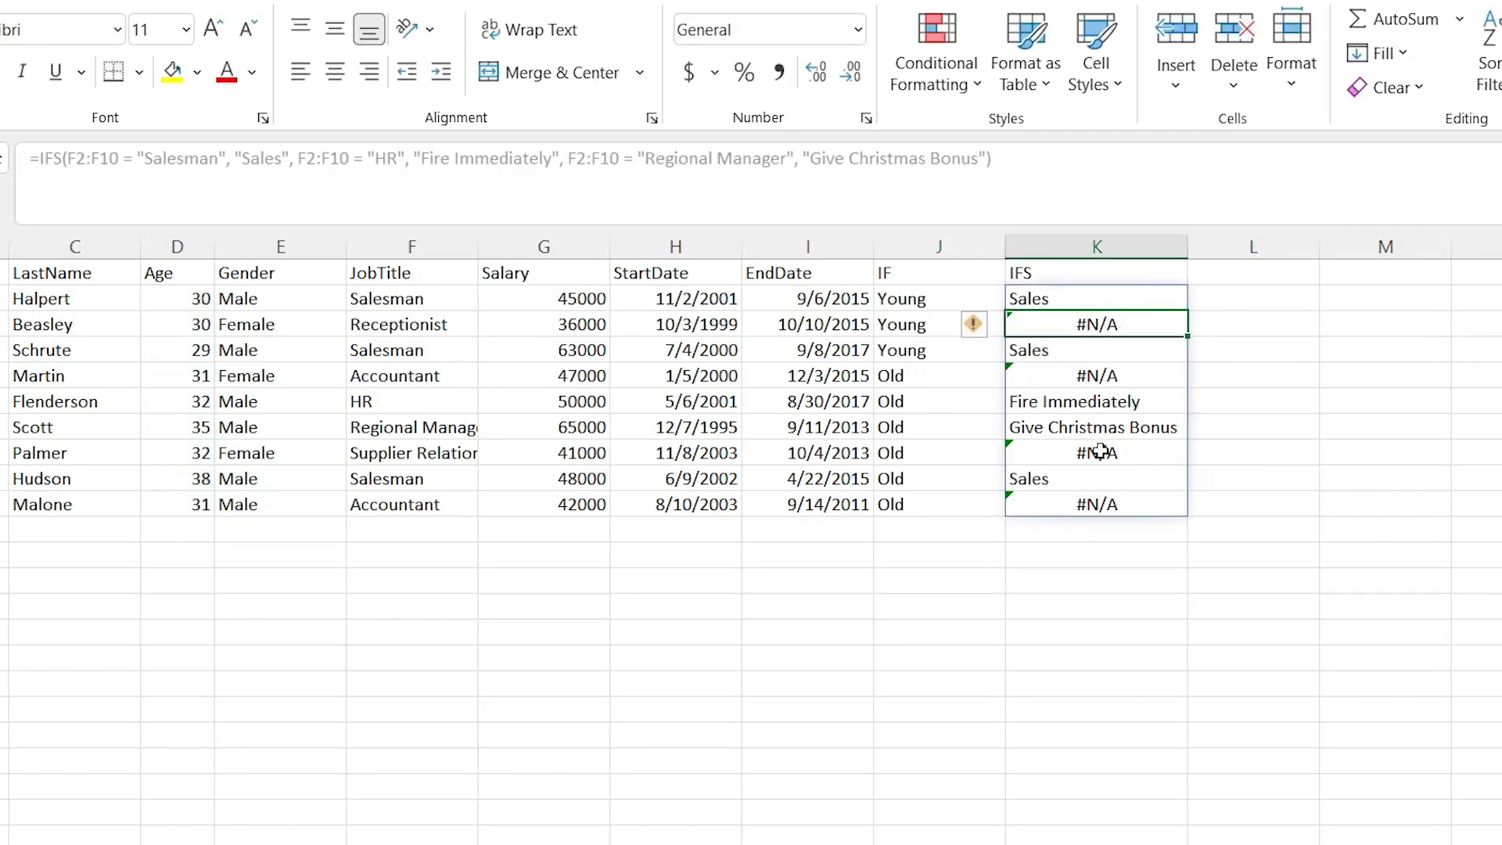
pyautogui.moveTo(1100, 452); pyautogui.dragTo(1089, 503)
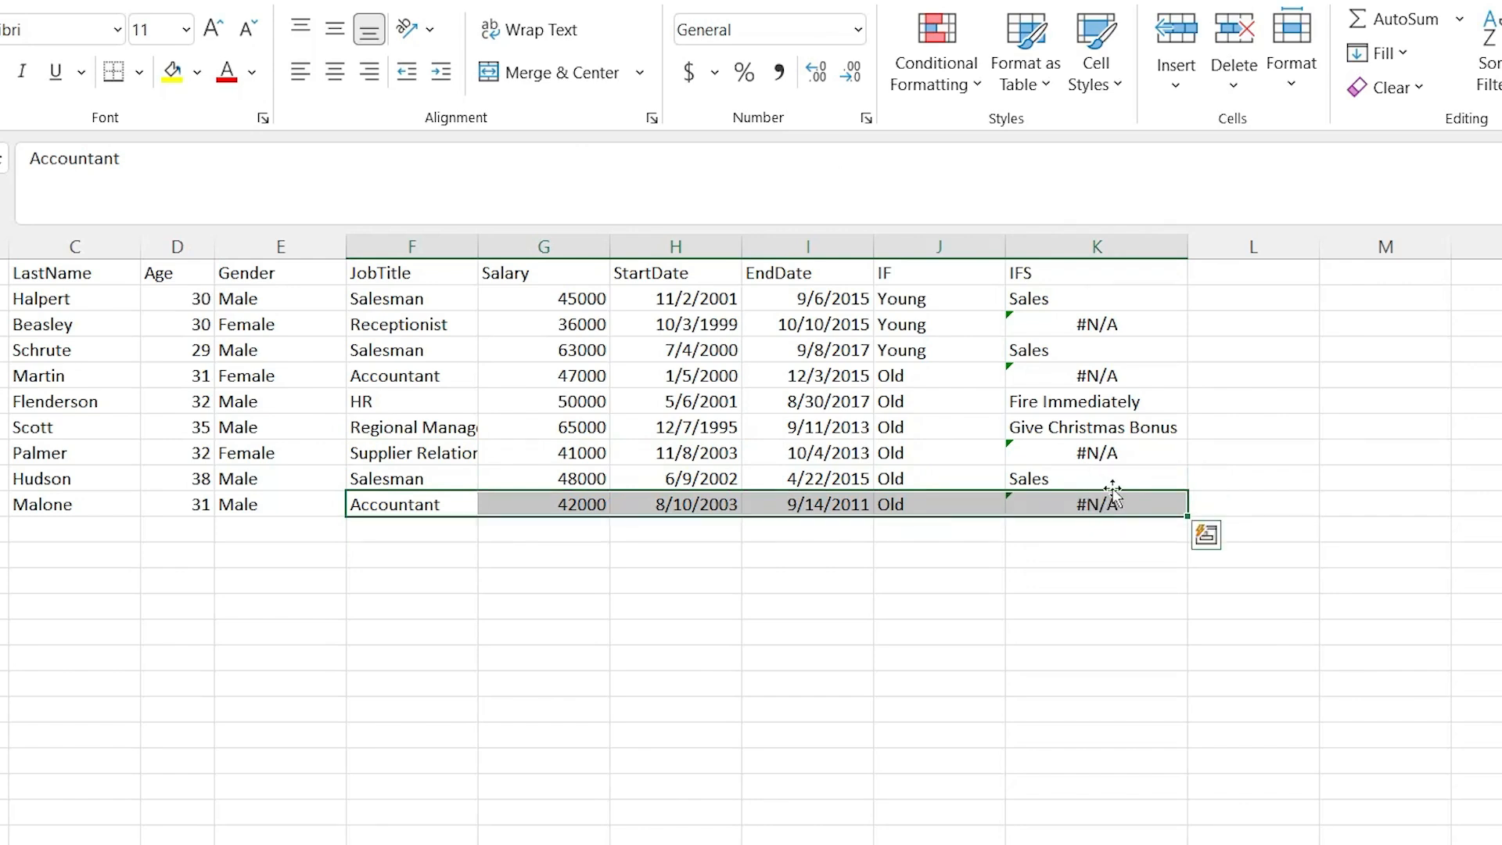
pyautogui.moveTo(1099, 479); pyautogui.dragTo(461, 474)
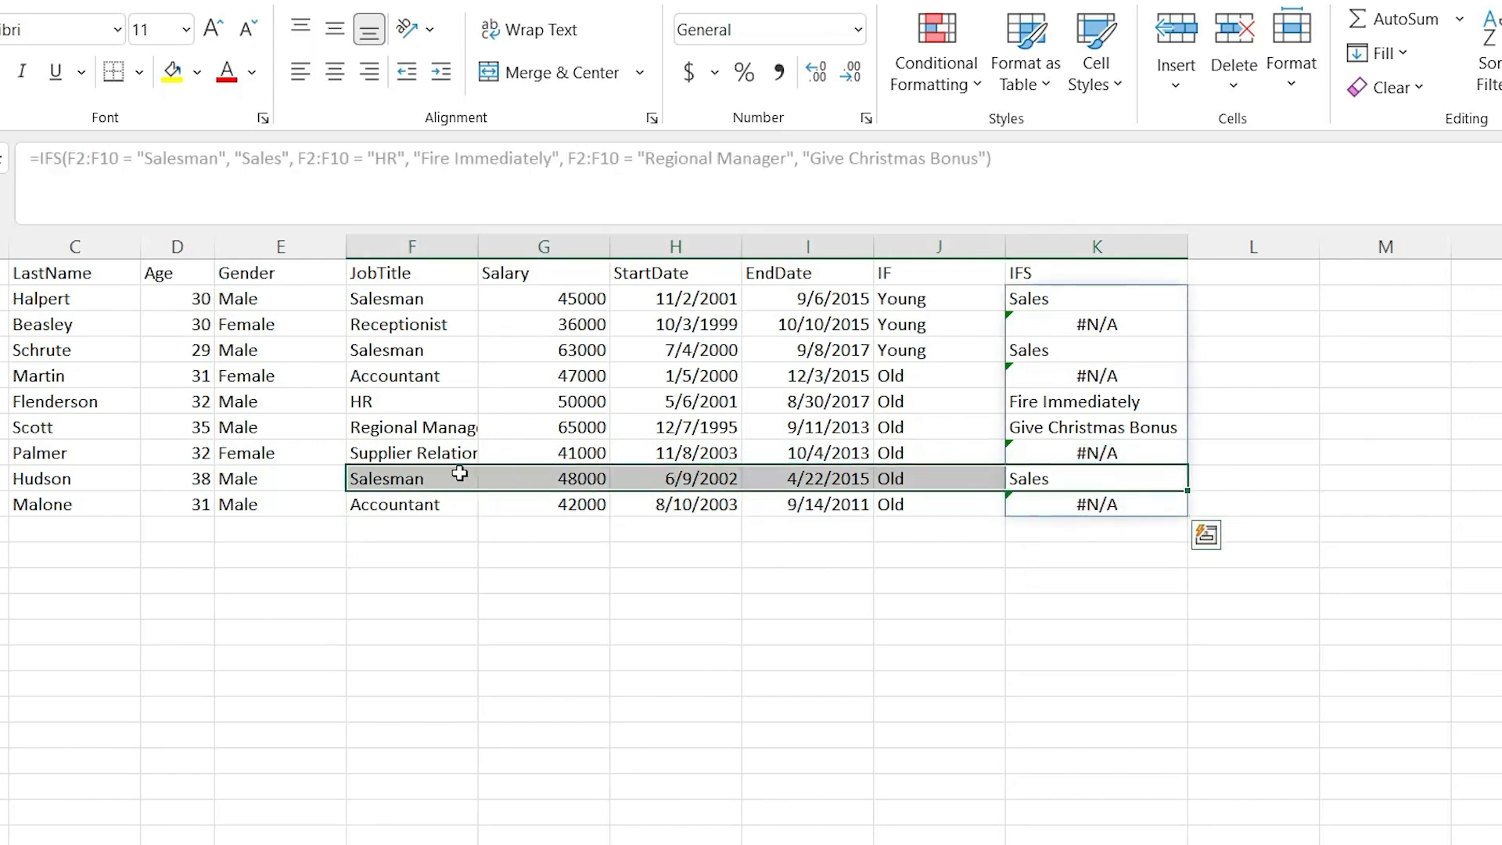
pyautogui.click(829, 551)
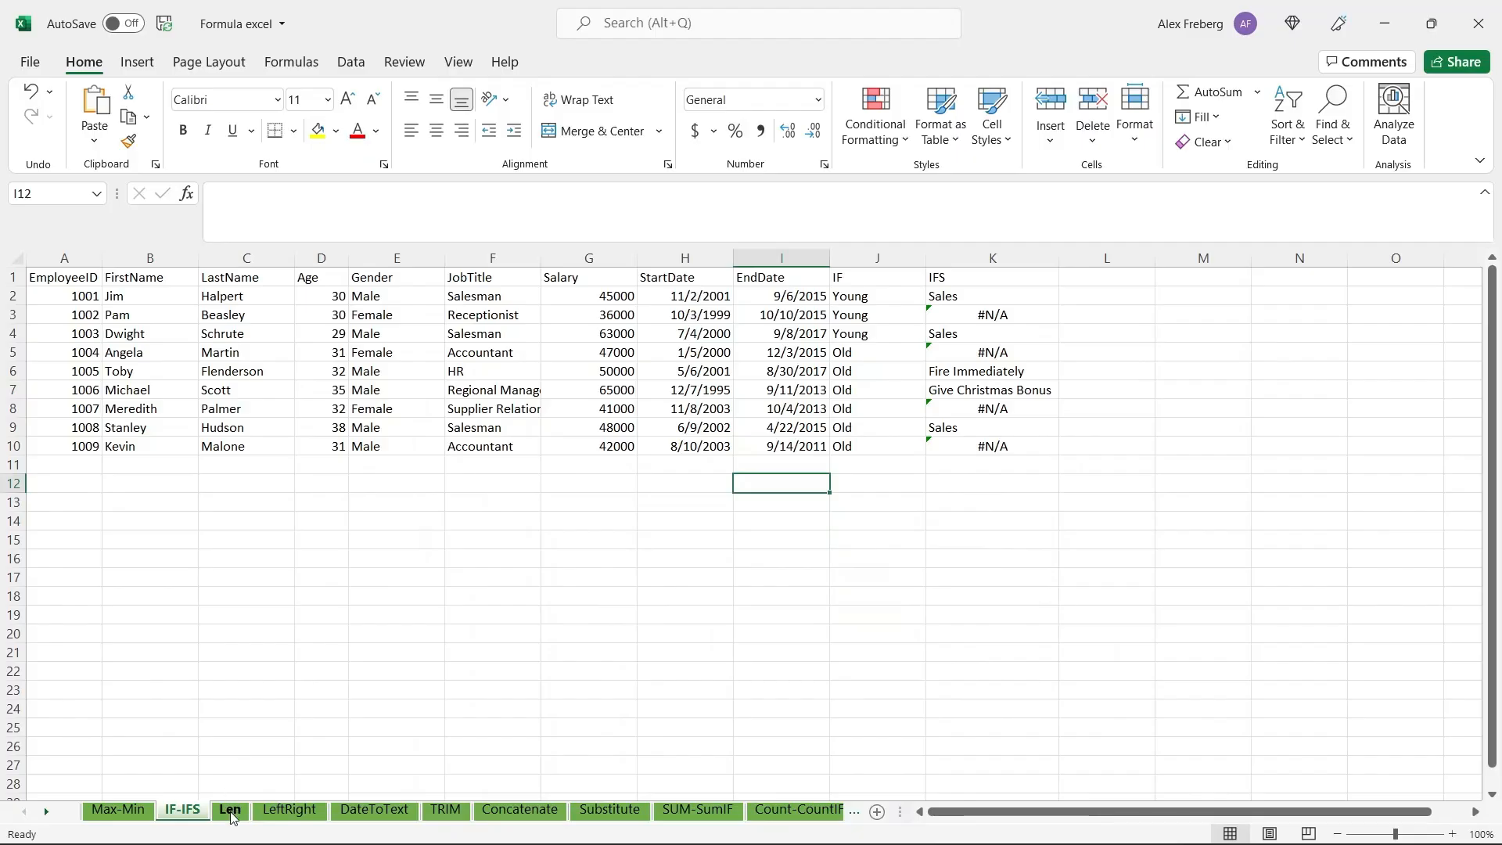
# On the Len sheet, fit column A to its contents and read the usage note in L1.
pyautogui.click(230, 810)
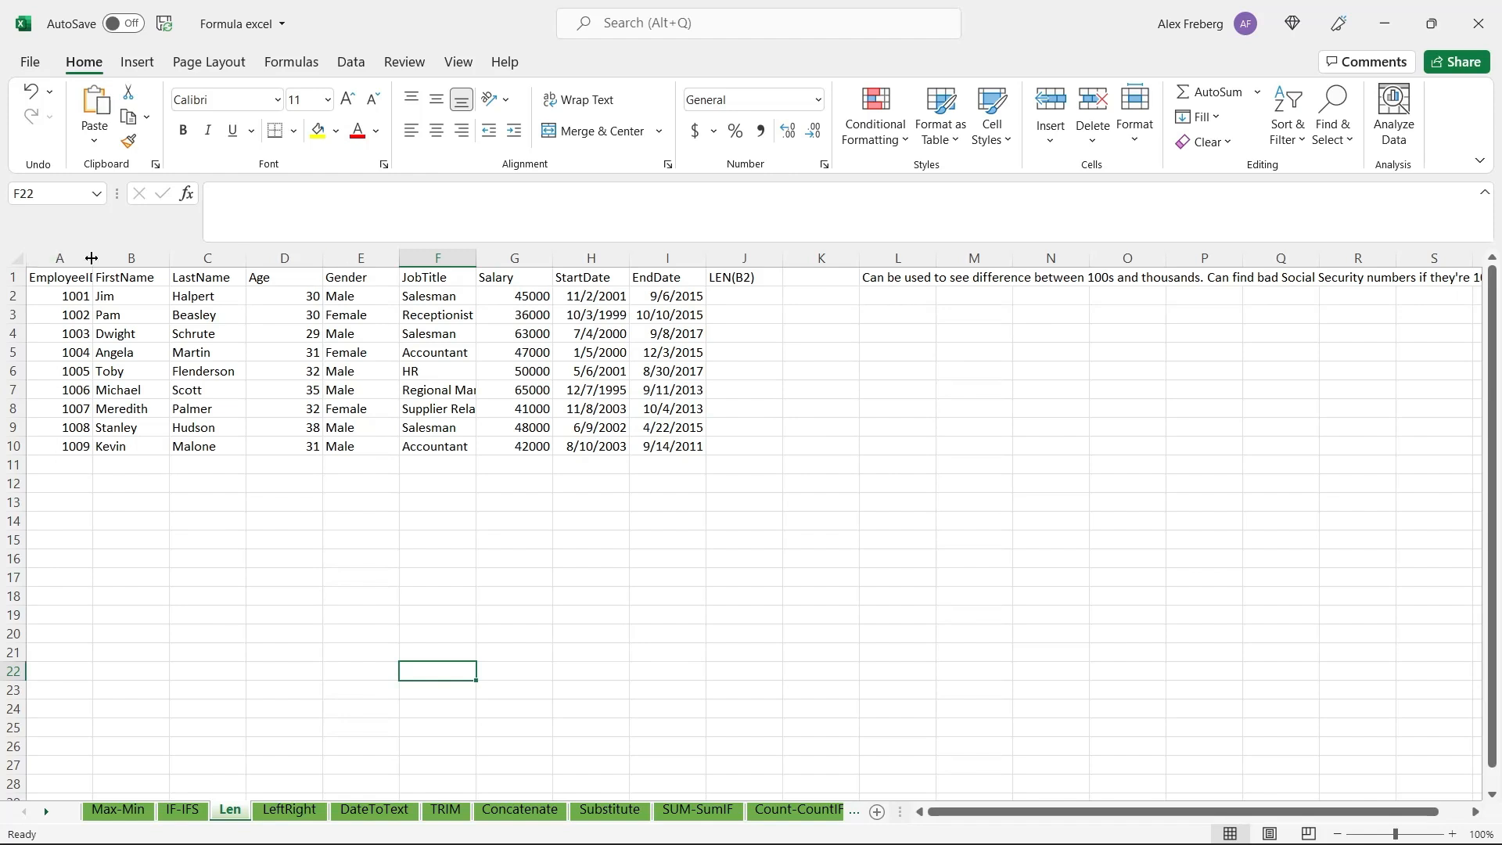
pyautogui.doubleClick(92, 258)
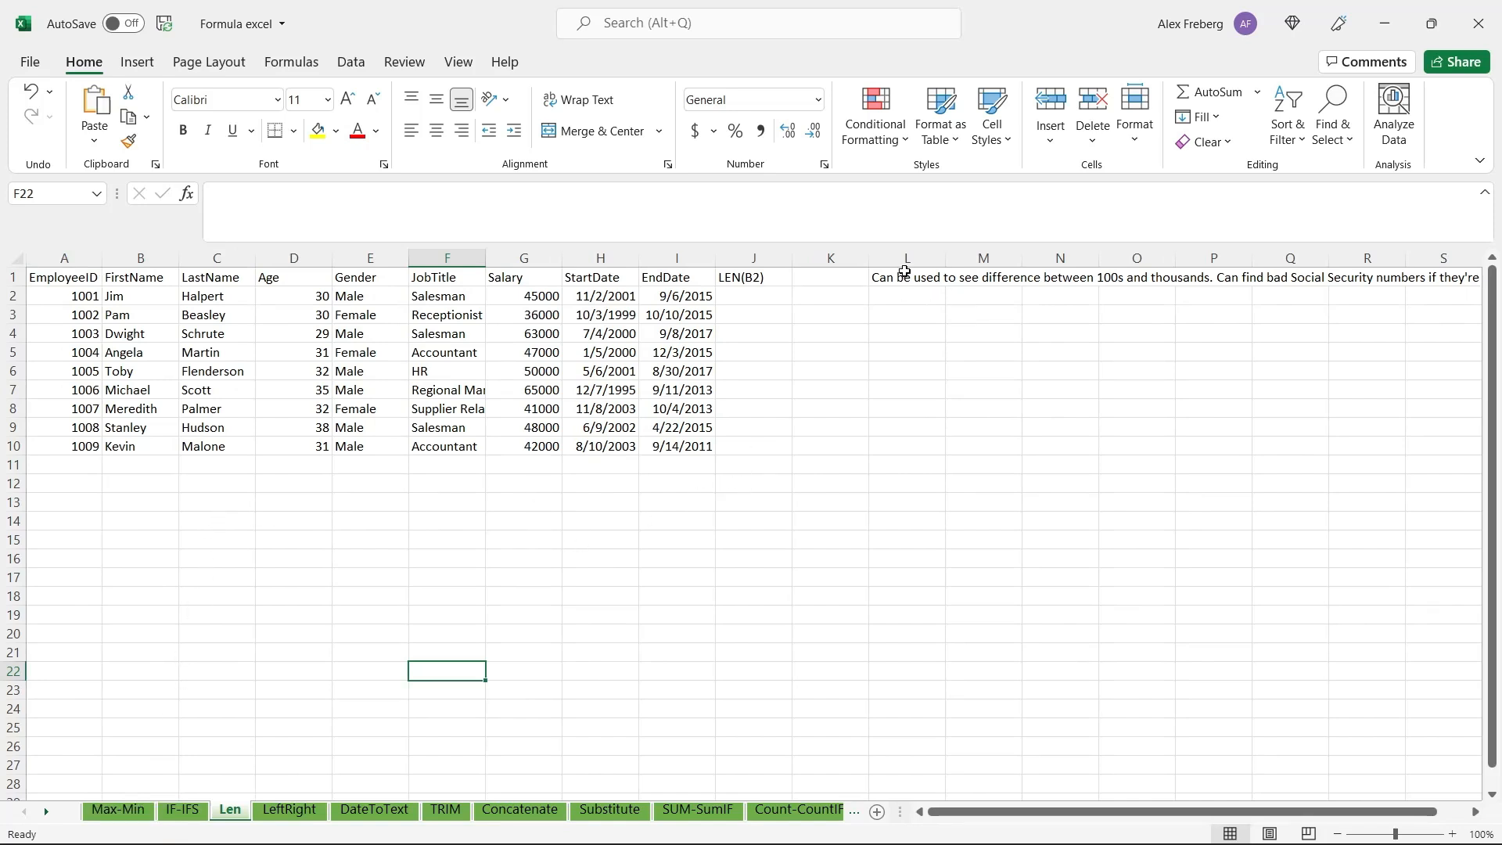
pyautogui.click(905, 277)
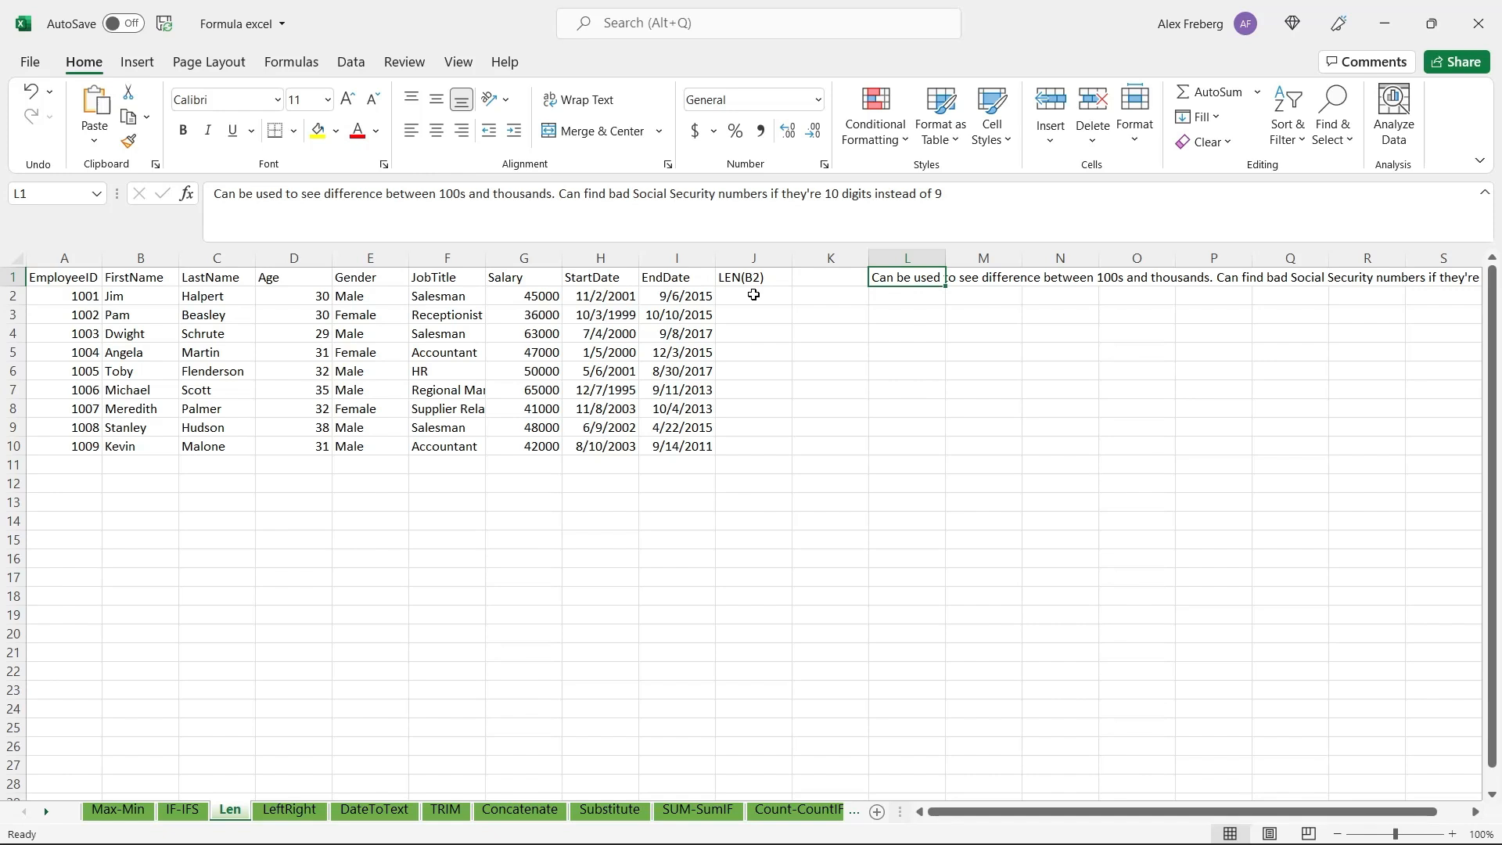
pyautogui.write('=')
pyautogui.press('Tab')
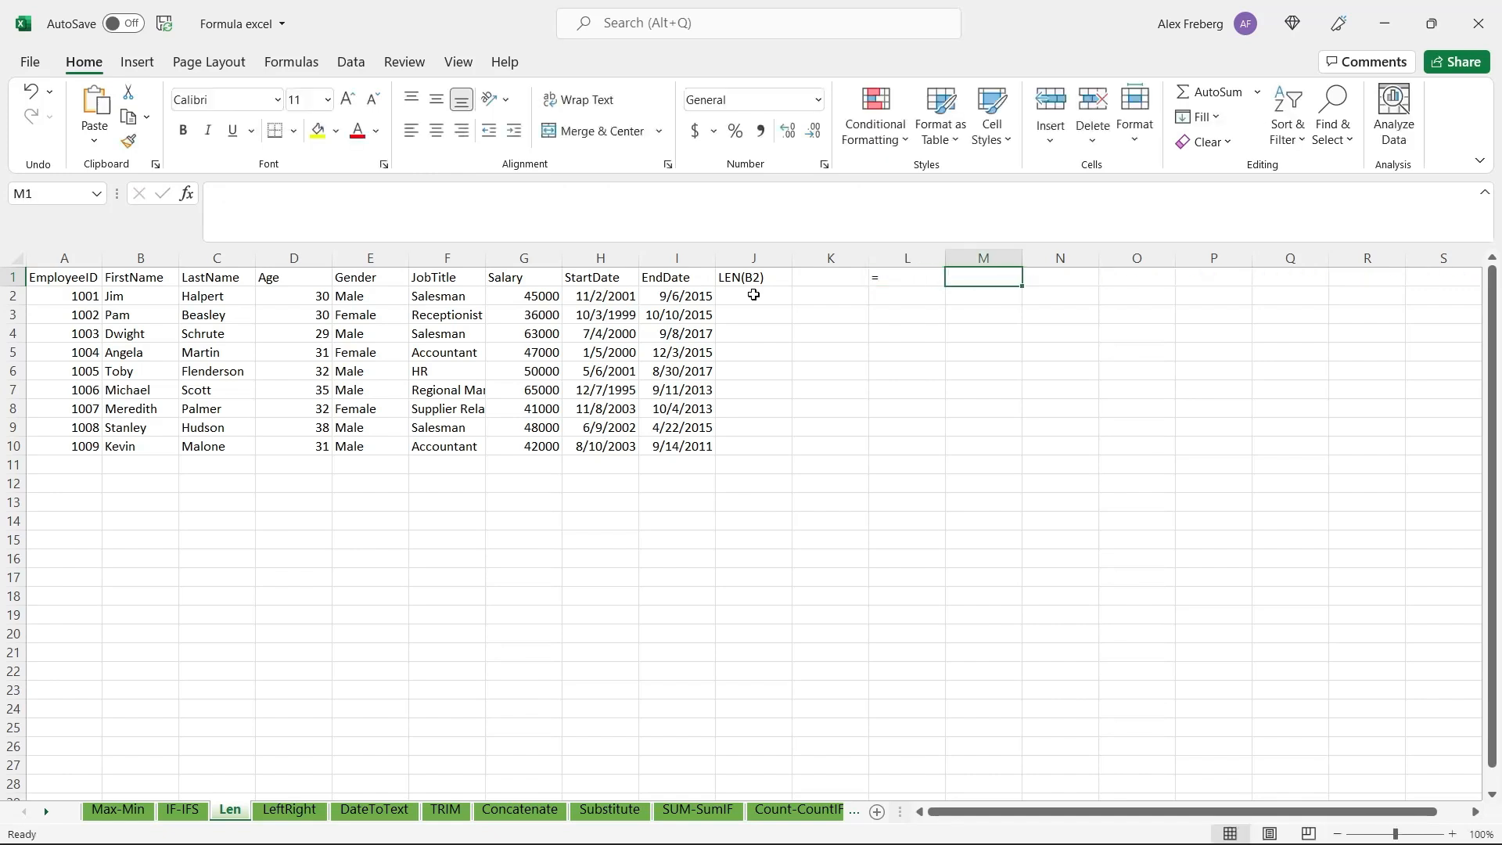
pyautogui.hotkey('ctrl', 'z')
# Enter a LEN formula in J2 that returns the character count of each last name in C2:C10.
pyautogui.click(751, 297)
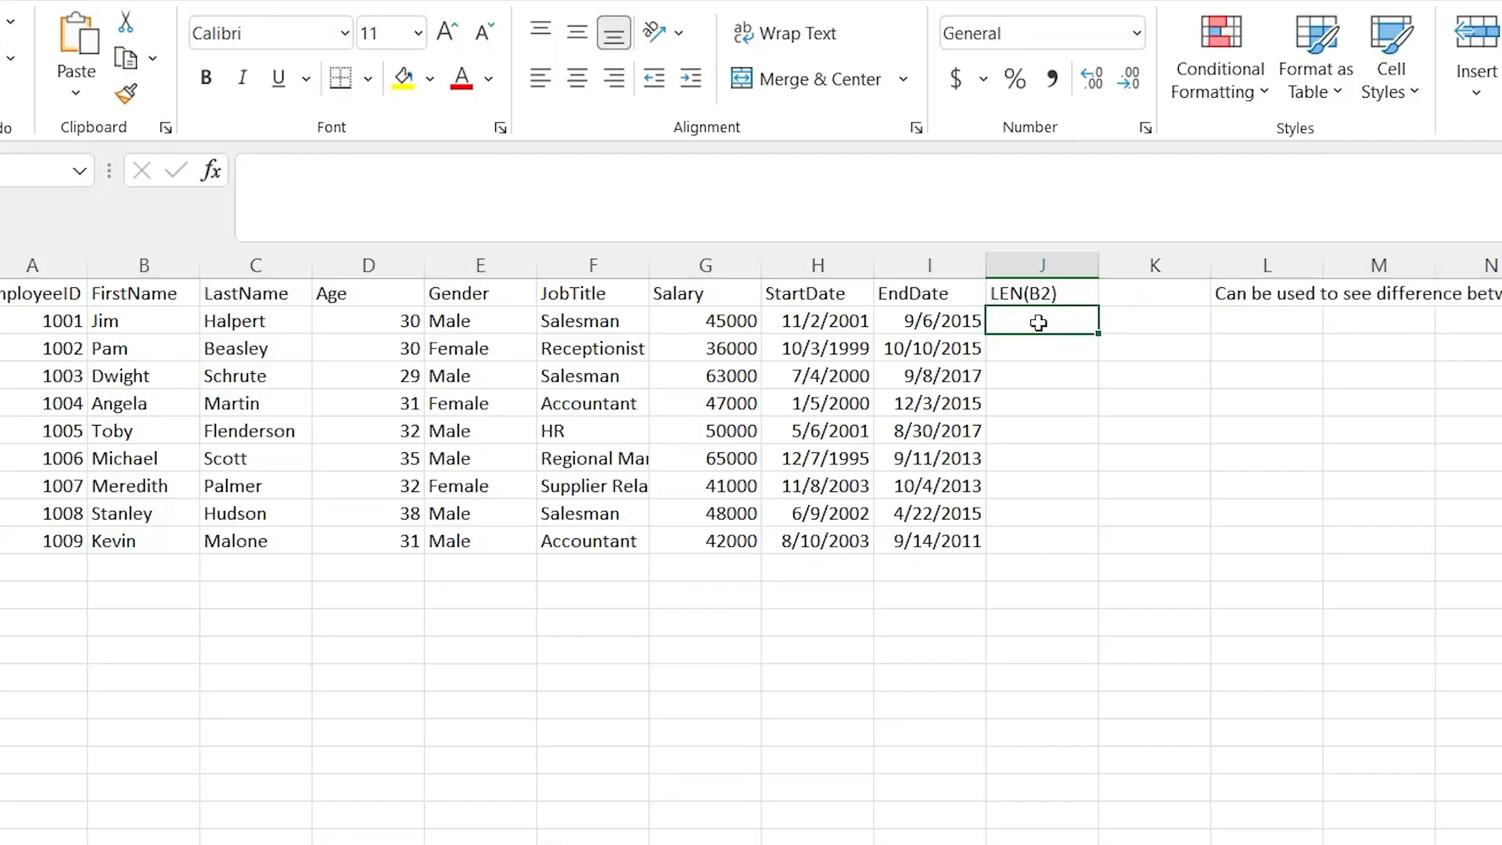
pyautogui.write('=LEN')
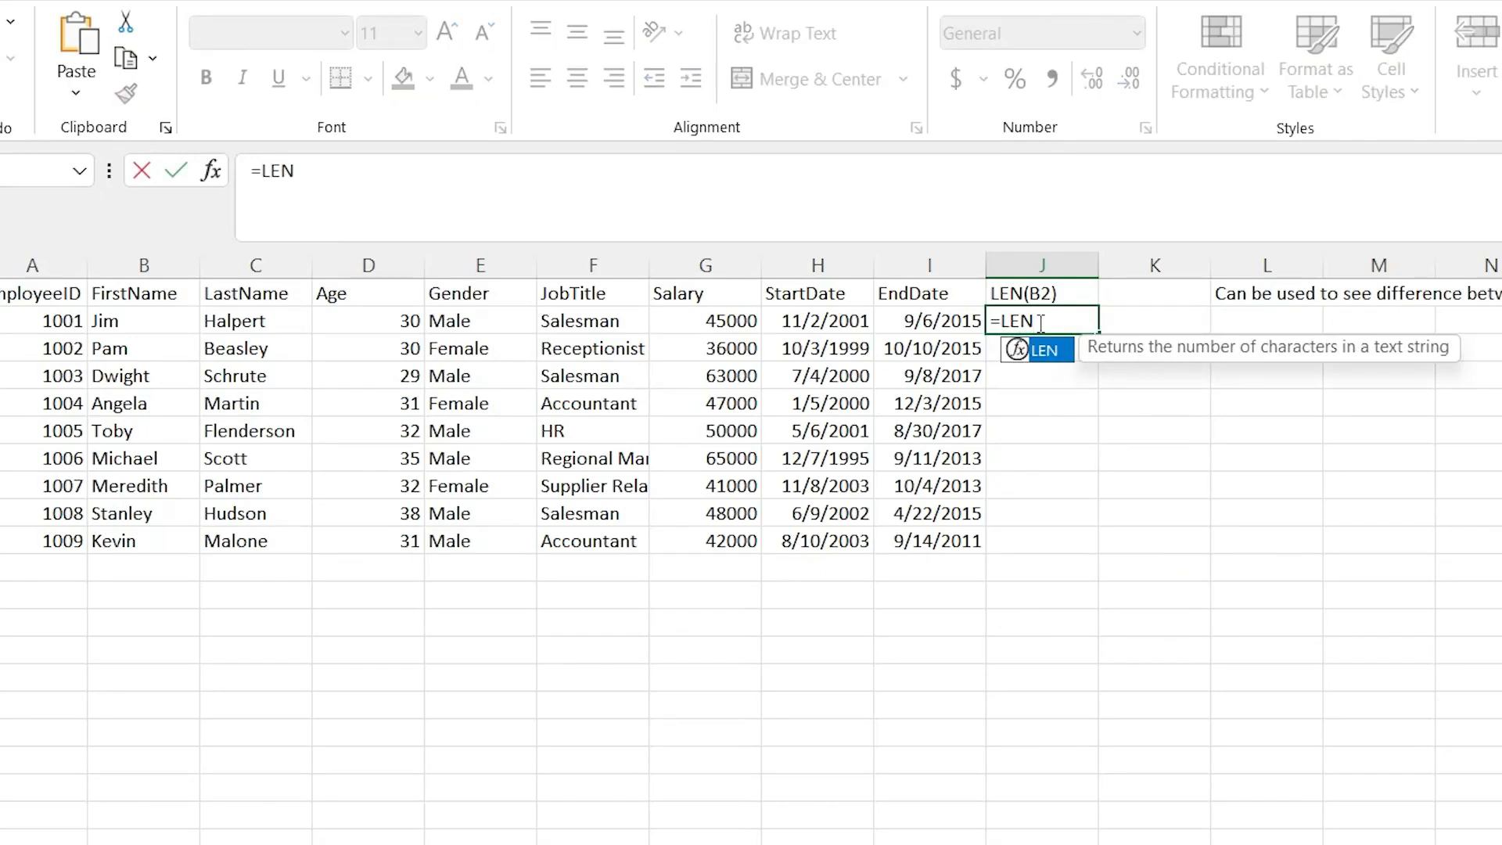
pyautogui.write('(')
pyautogui.press('BackSpace')
pyautogui.write('(')
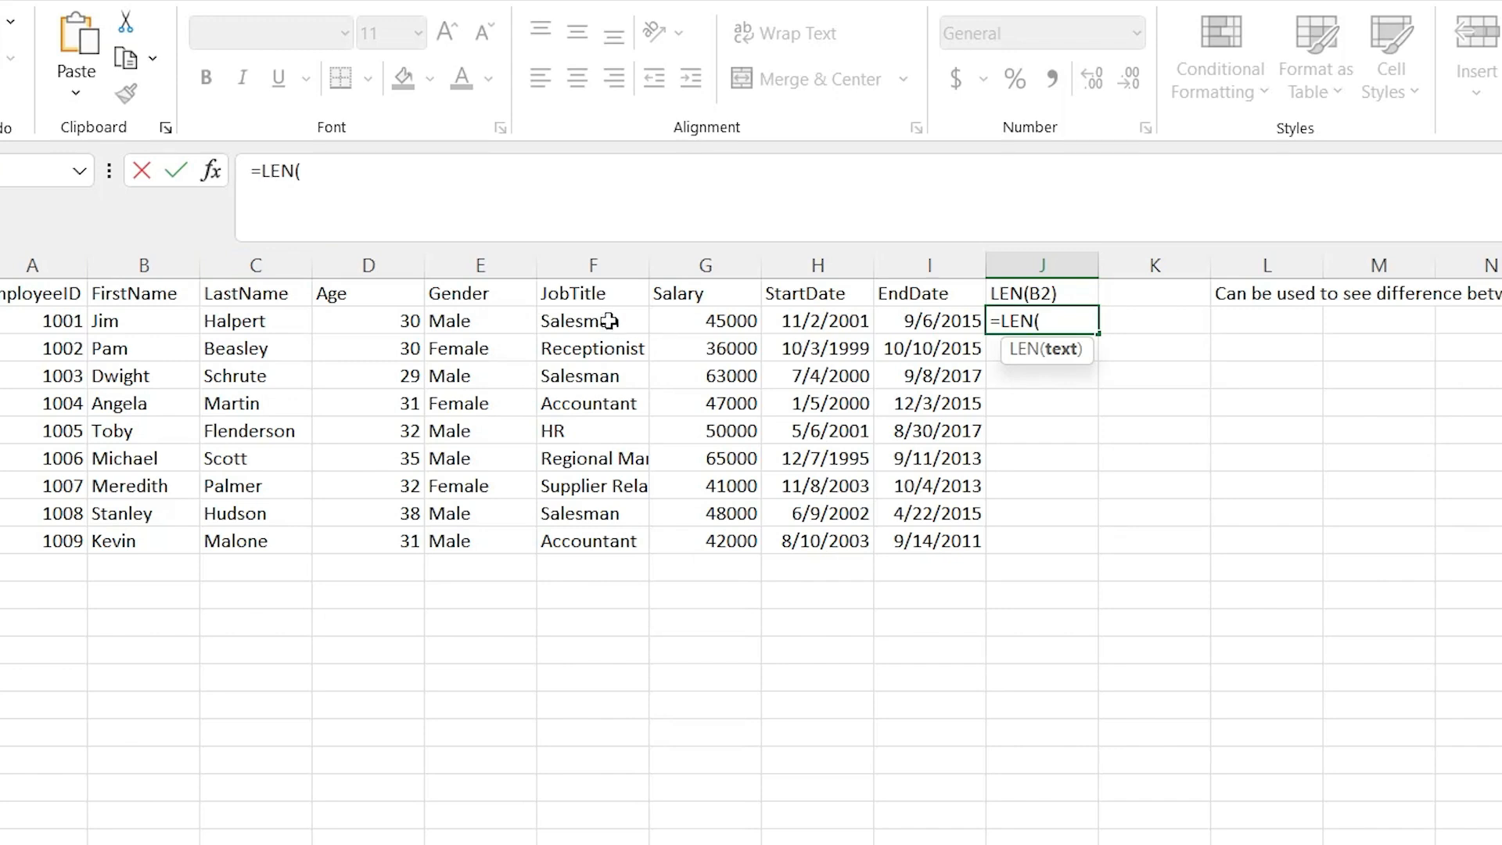
pyautogui.click(301, 322)
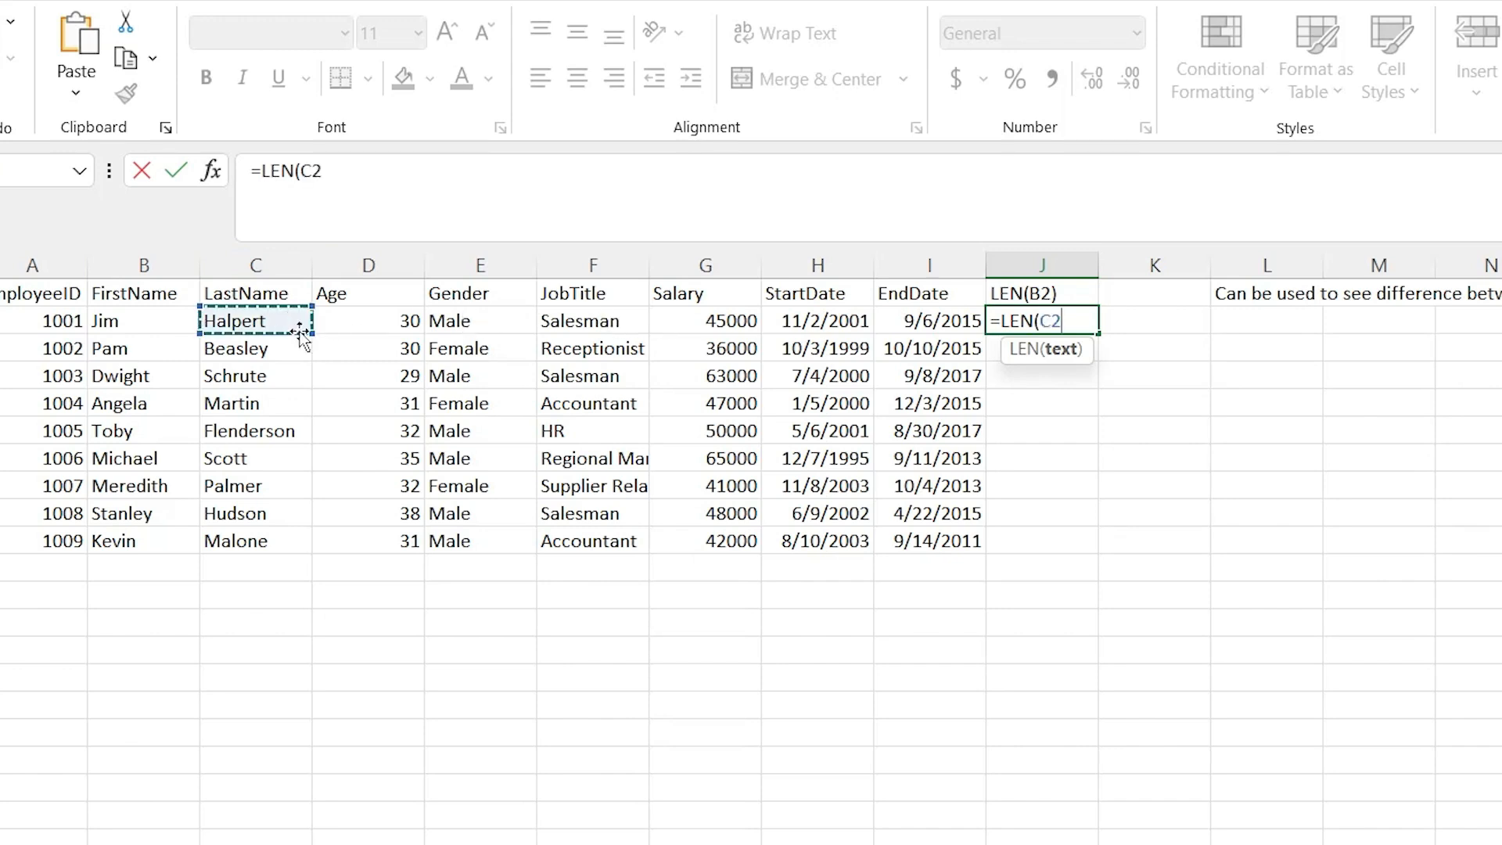
pyautogui.keyDown('shift'); pyautogui.click(279, 541); pyautogui.keyUp('shift')
pyautogui.press('Return')
pyautogui.press('Up')
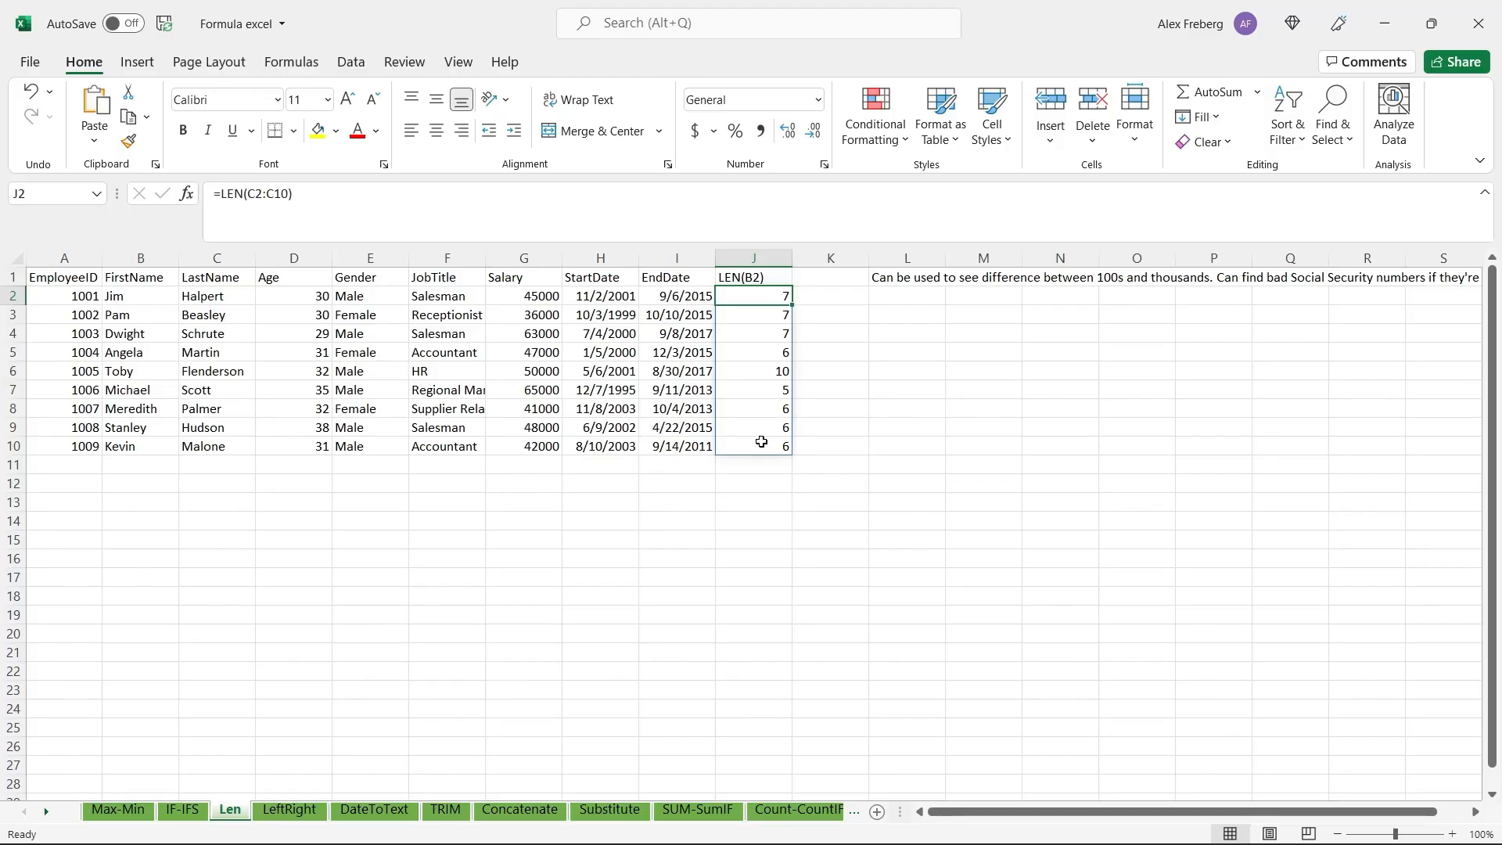
pyautogui.click(1037, 642)
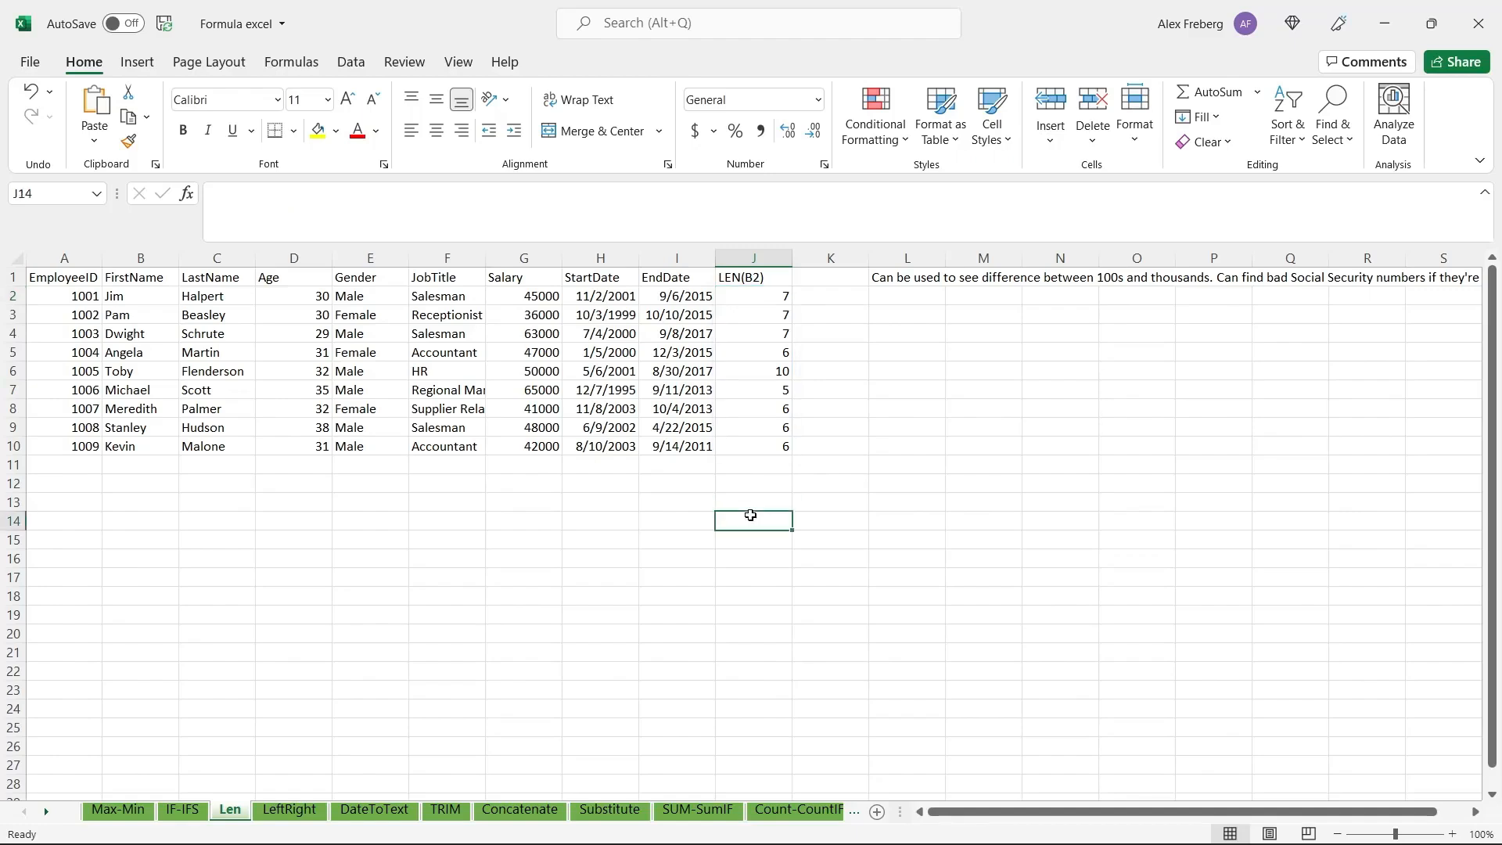
# Open the LeftRight sheet and select K2, the first cell under the Left header.
pyautogui.click(303, 811)
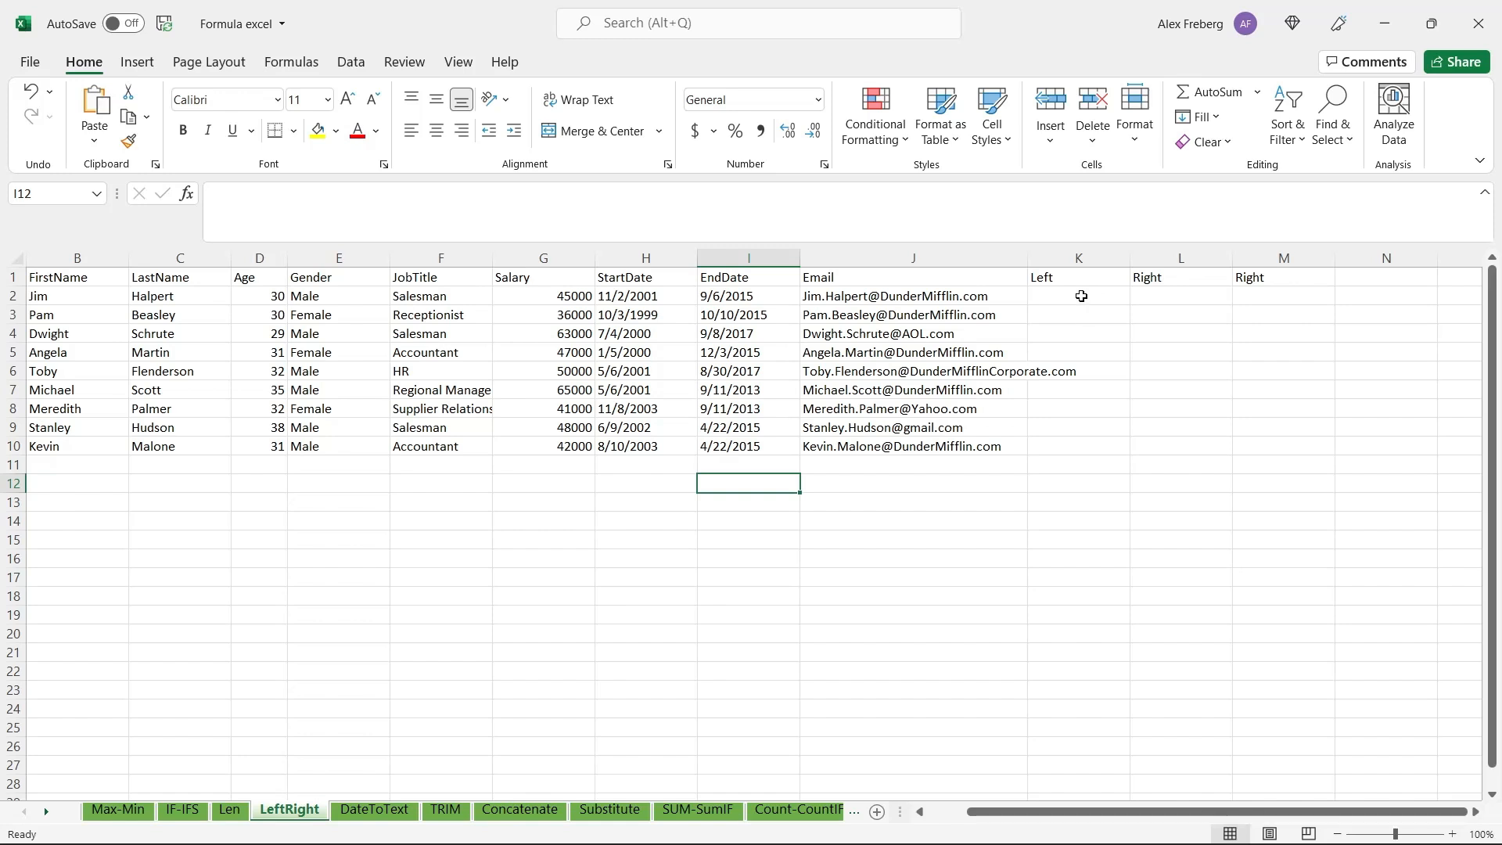
pyautogui.click(1081, 296)
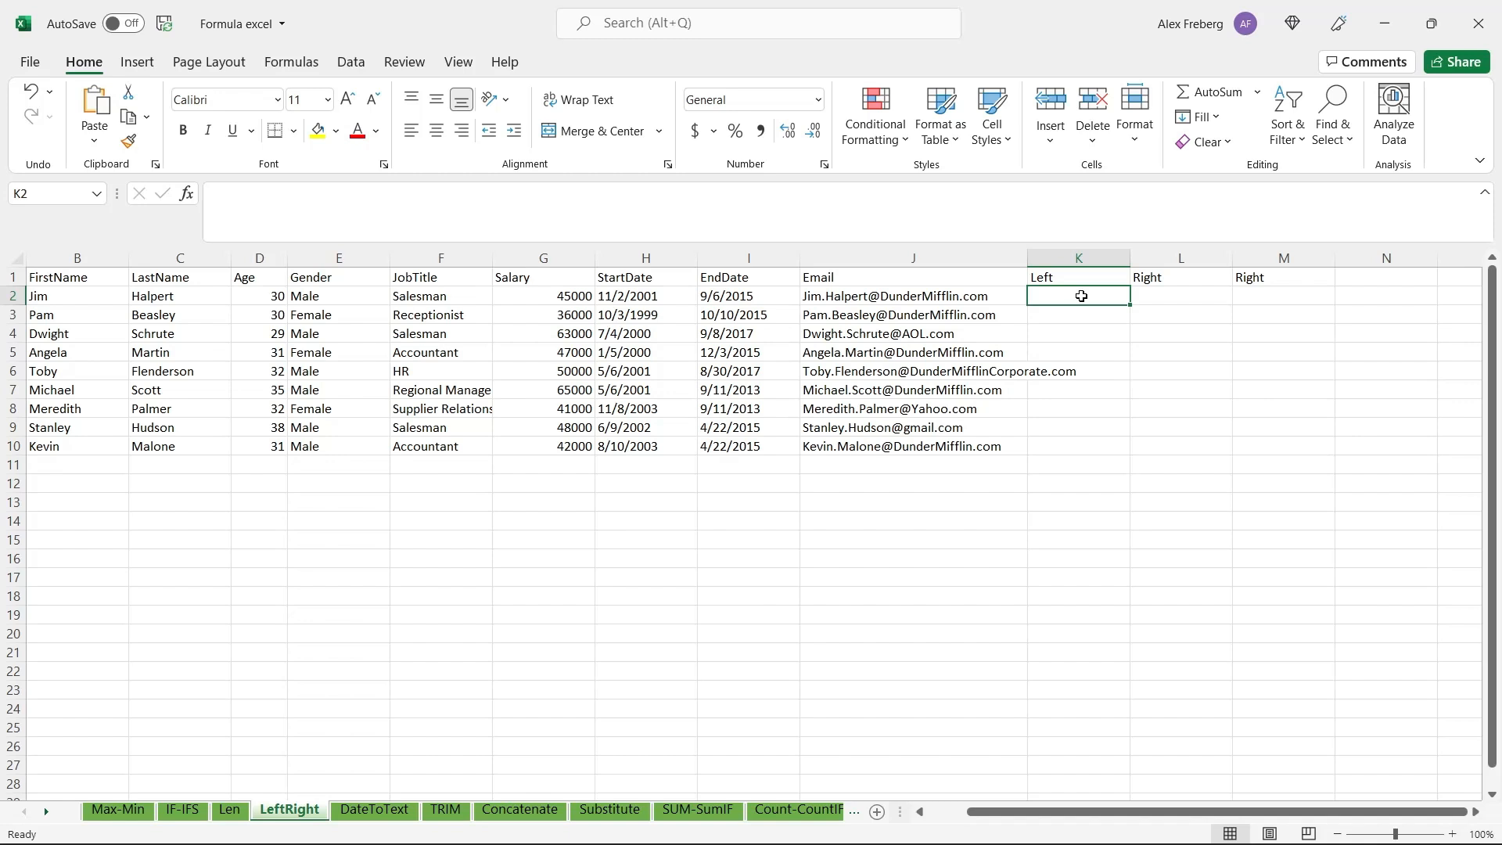
pyautogui.write('=subs')
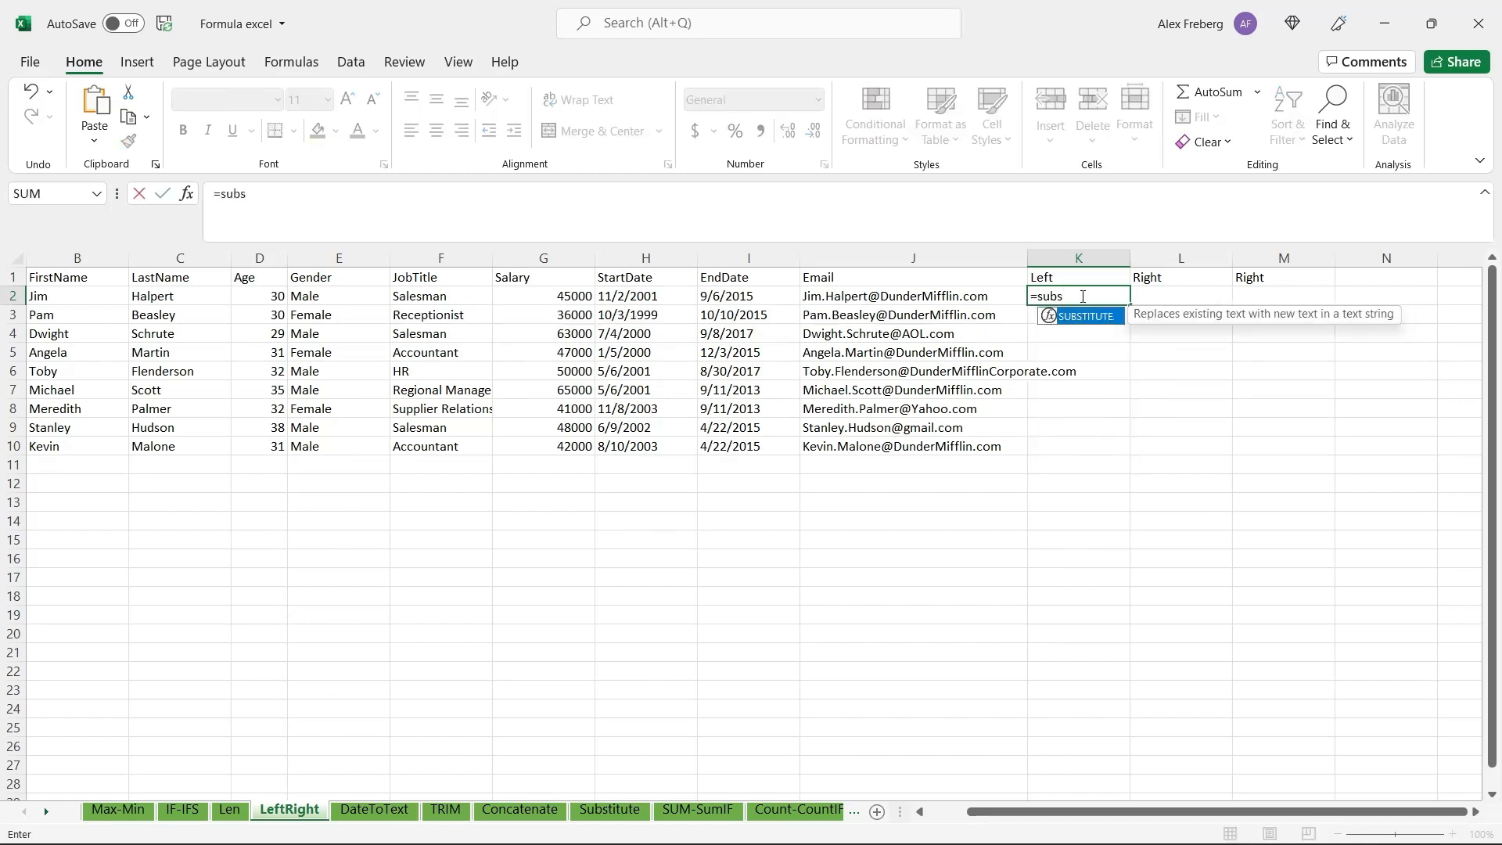
pyautogui.press('BackSpace')
pyautogui.press('BackSpace')
pyautogui.press('BackSpace')
pyautogui.press('BackSpace')
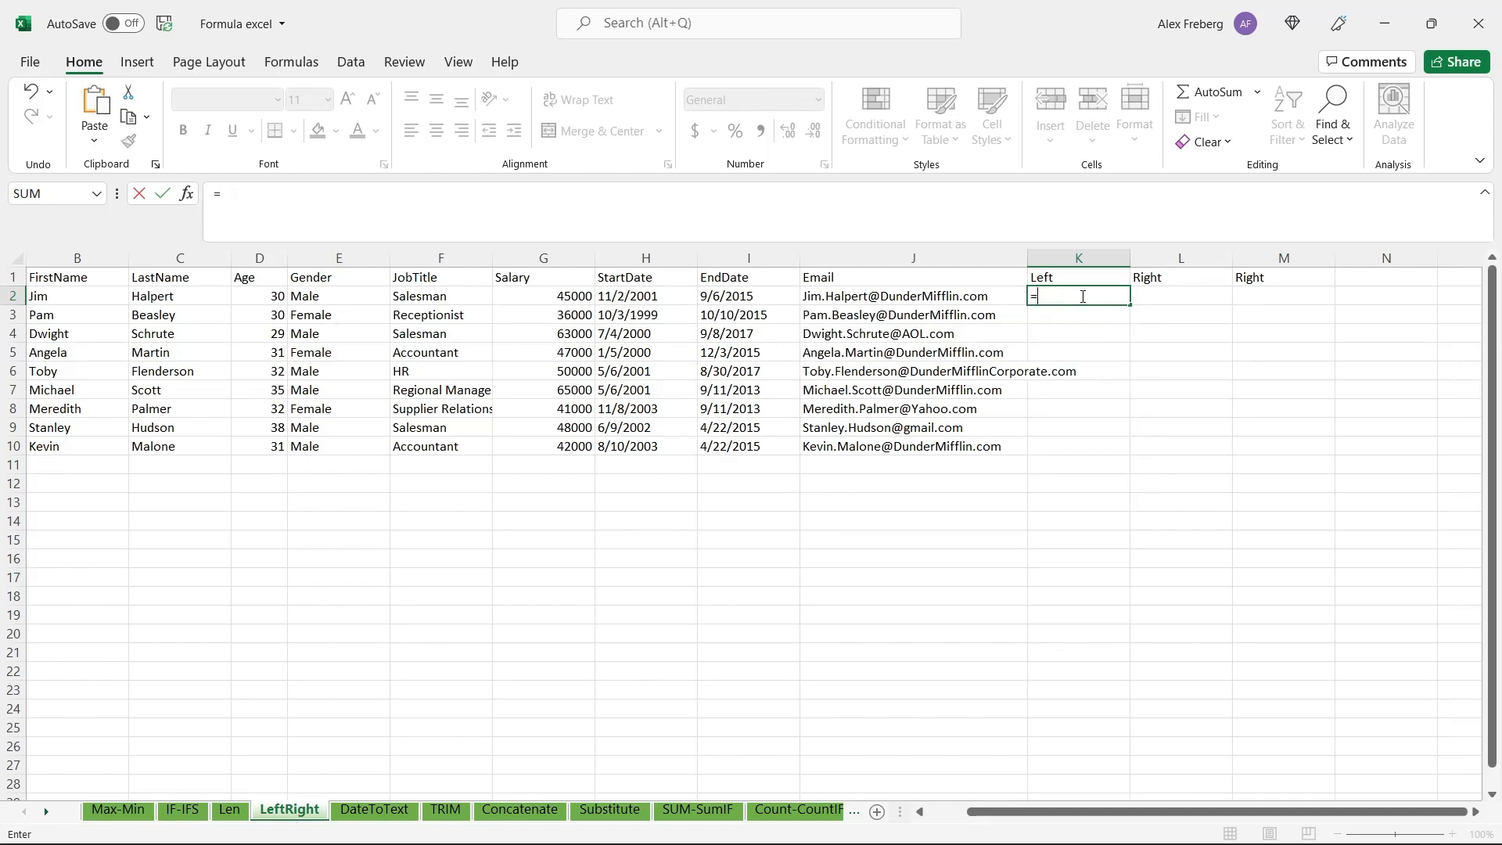
# Enter =LEFT(B2:B10, 3) in K2 to extract the first three characters of each first name, and check the results in K2:K6.
pyautogui.write('LE')
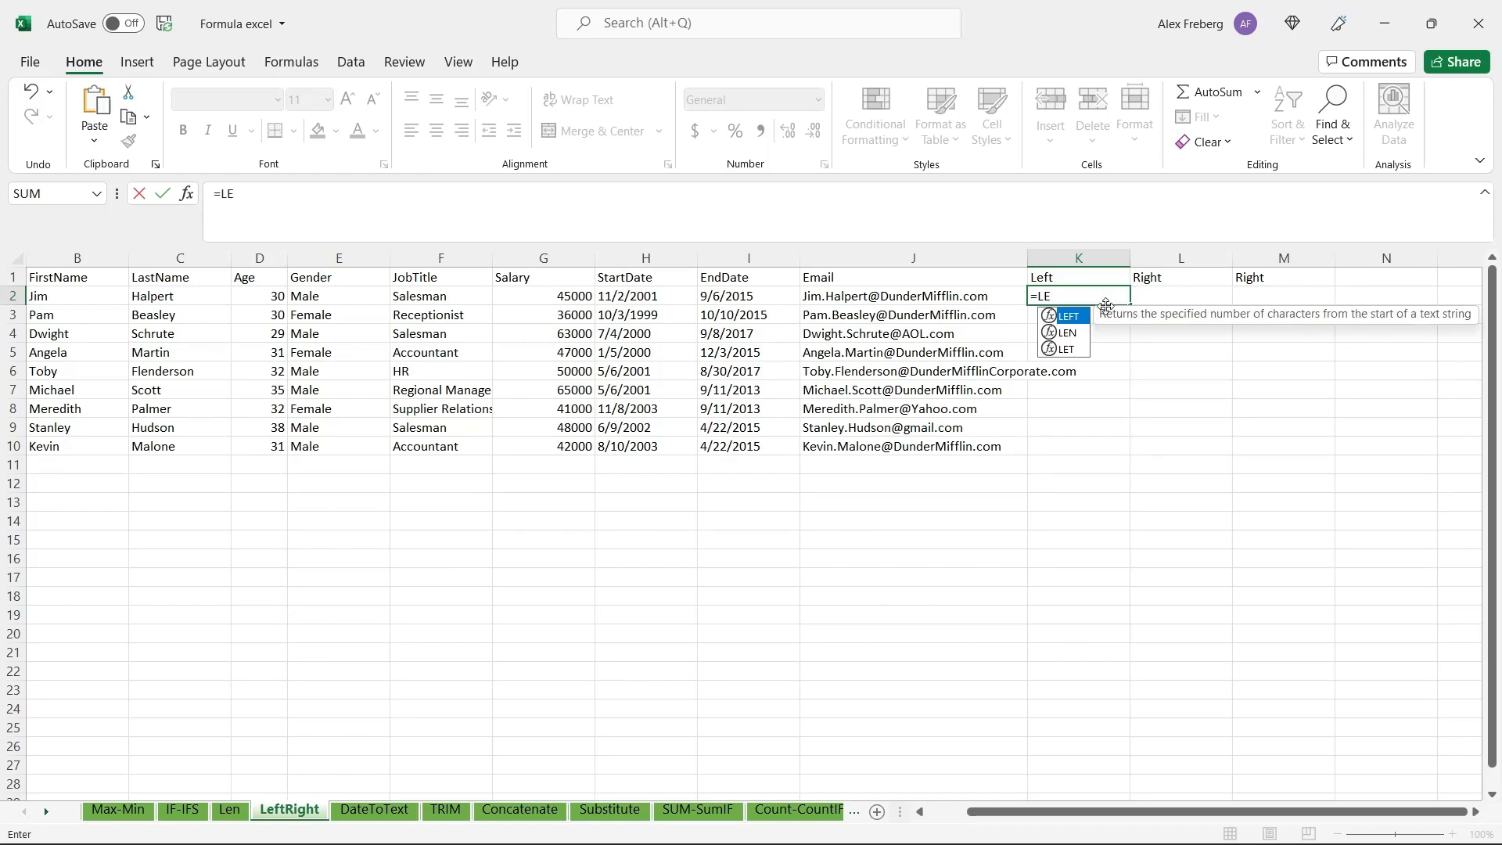
pyautogui.press('Tab')
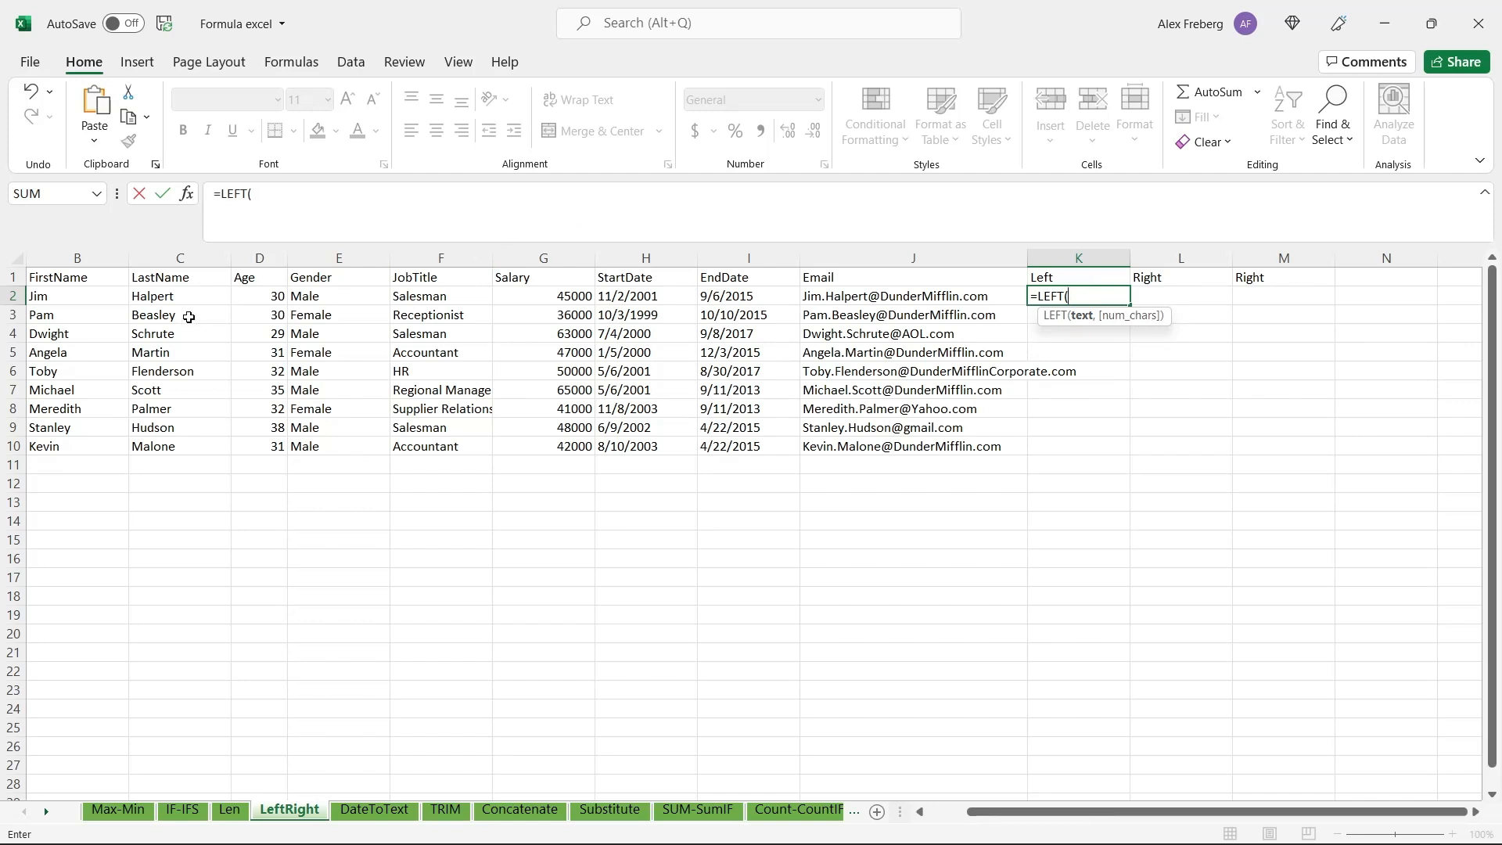
pyautogui.click(96, 299)
pyautogui.moveTo(78, 297); pyautogui.dragTo(89, 447)
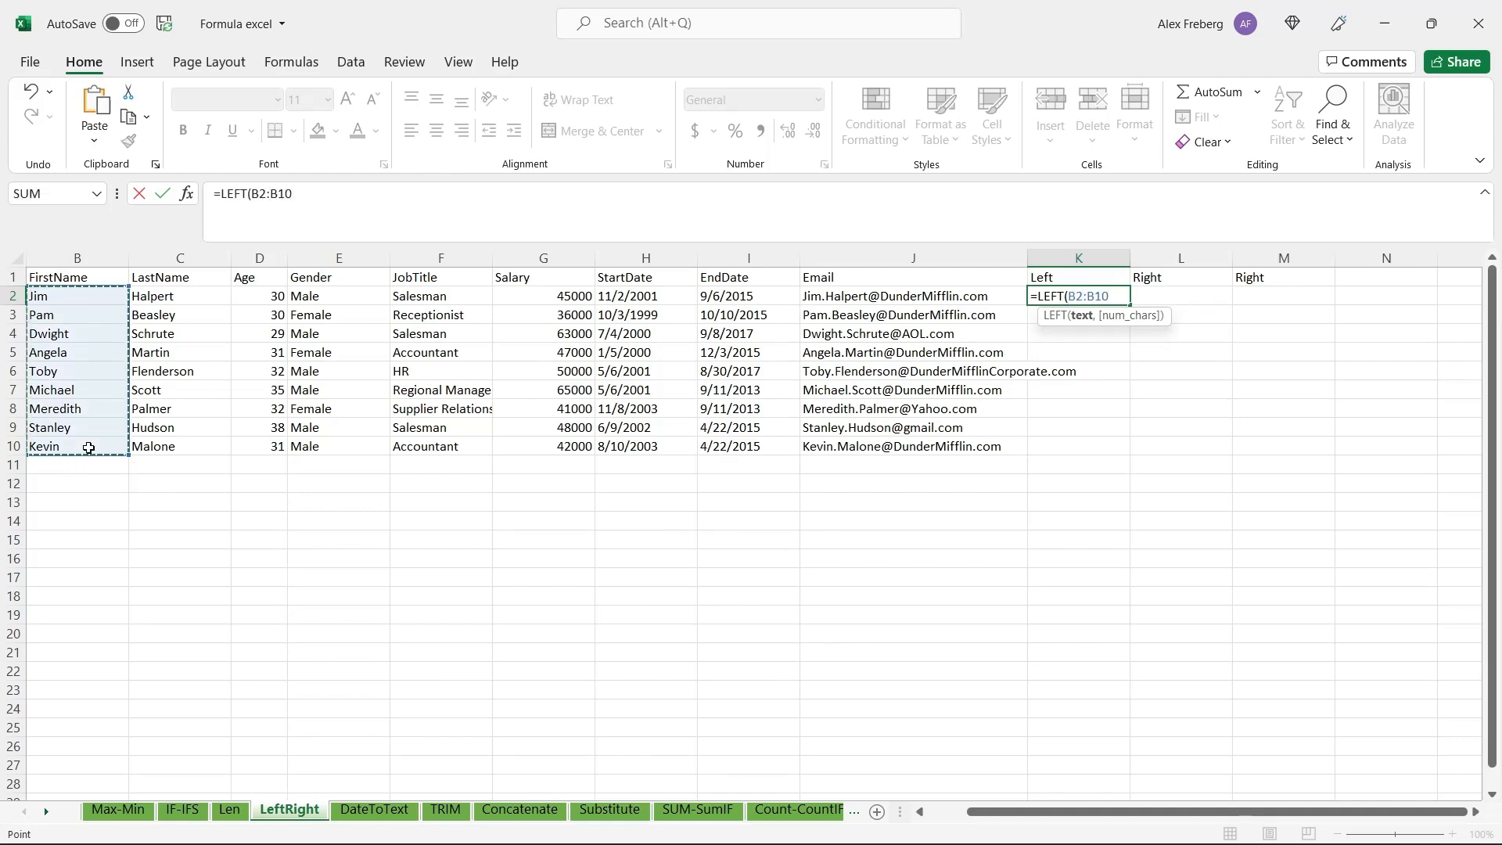
pyautogui.write(',')
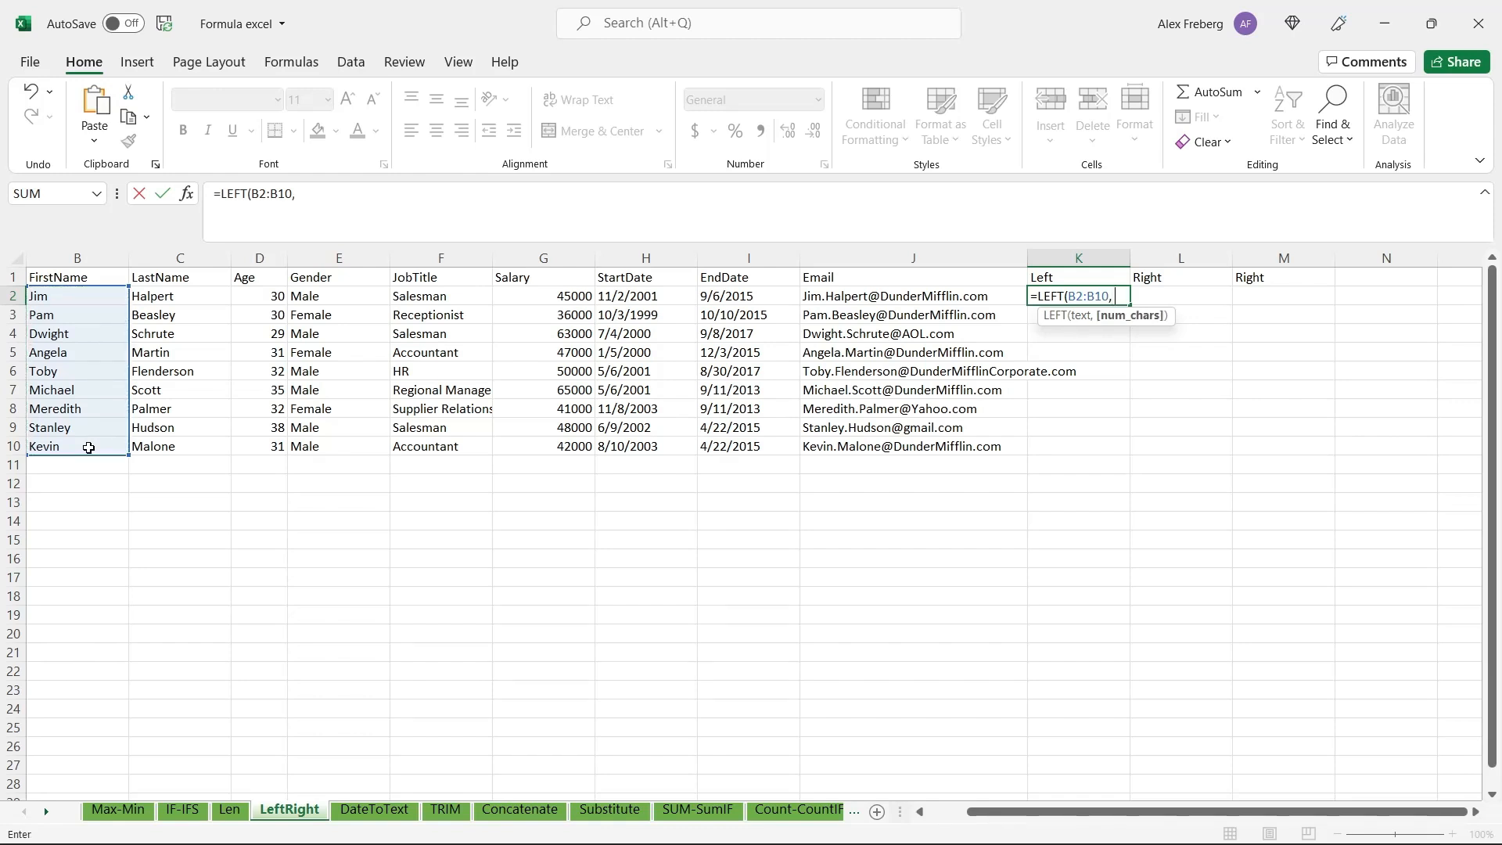
pyautogui.write(' 3)')
pyautogui.press('Return')
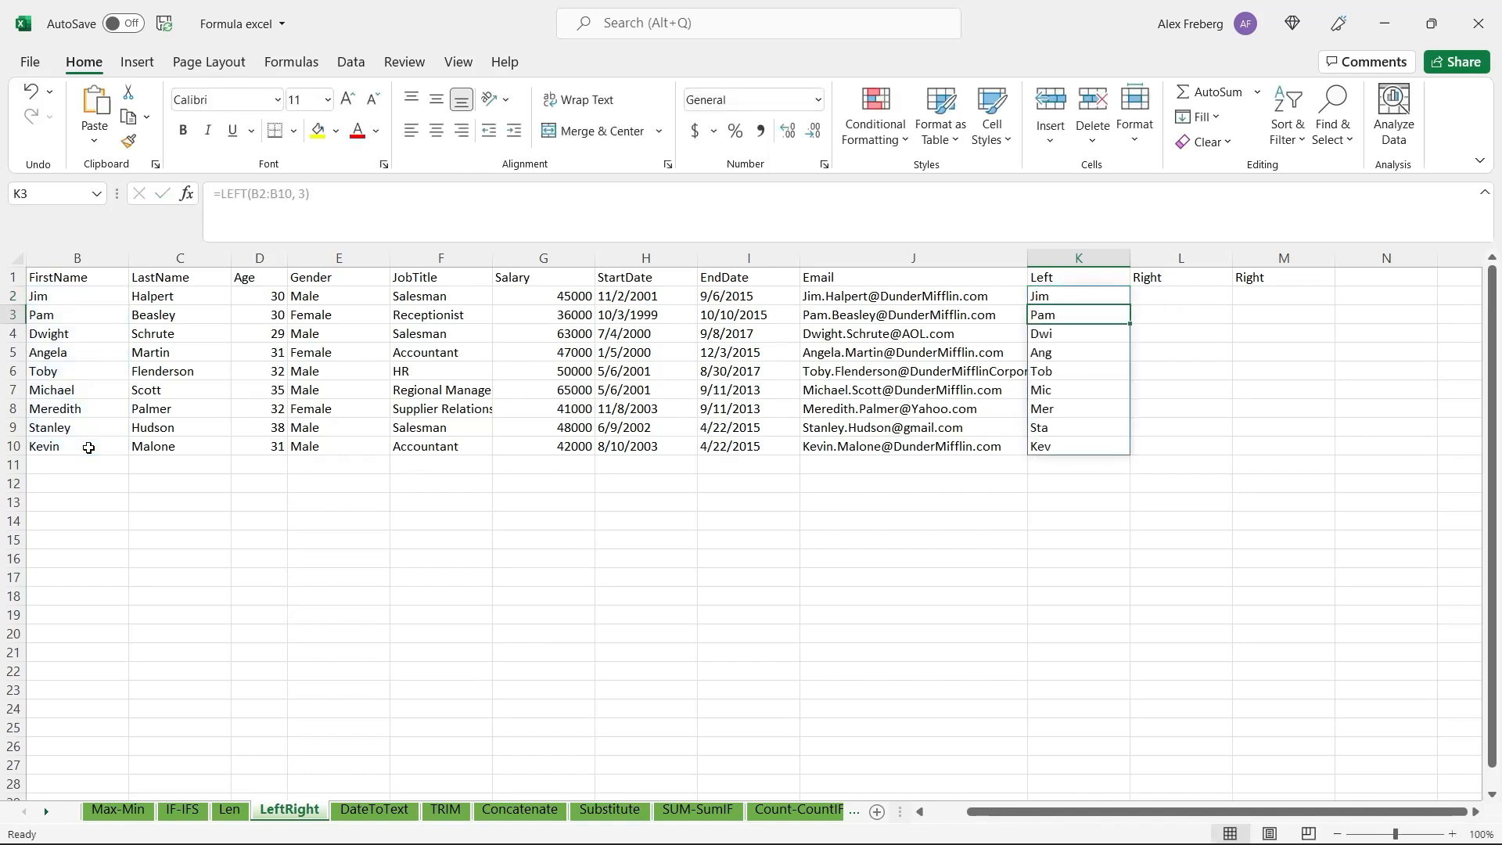
pyautogui.click(1070, 296)
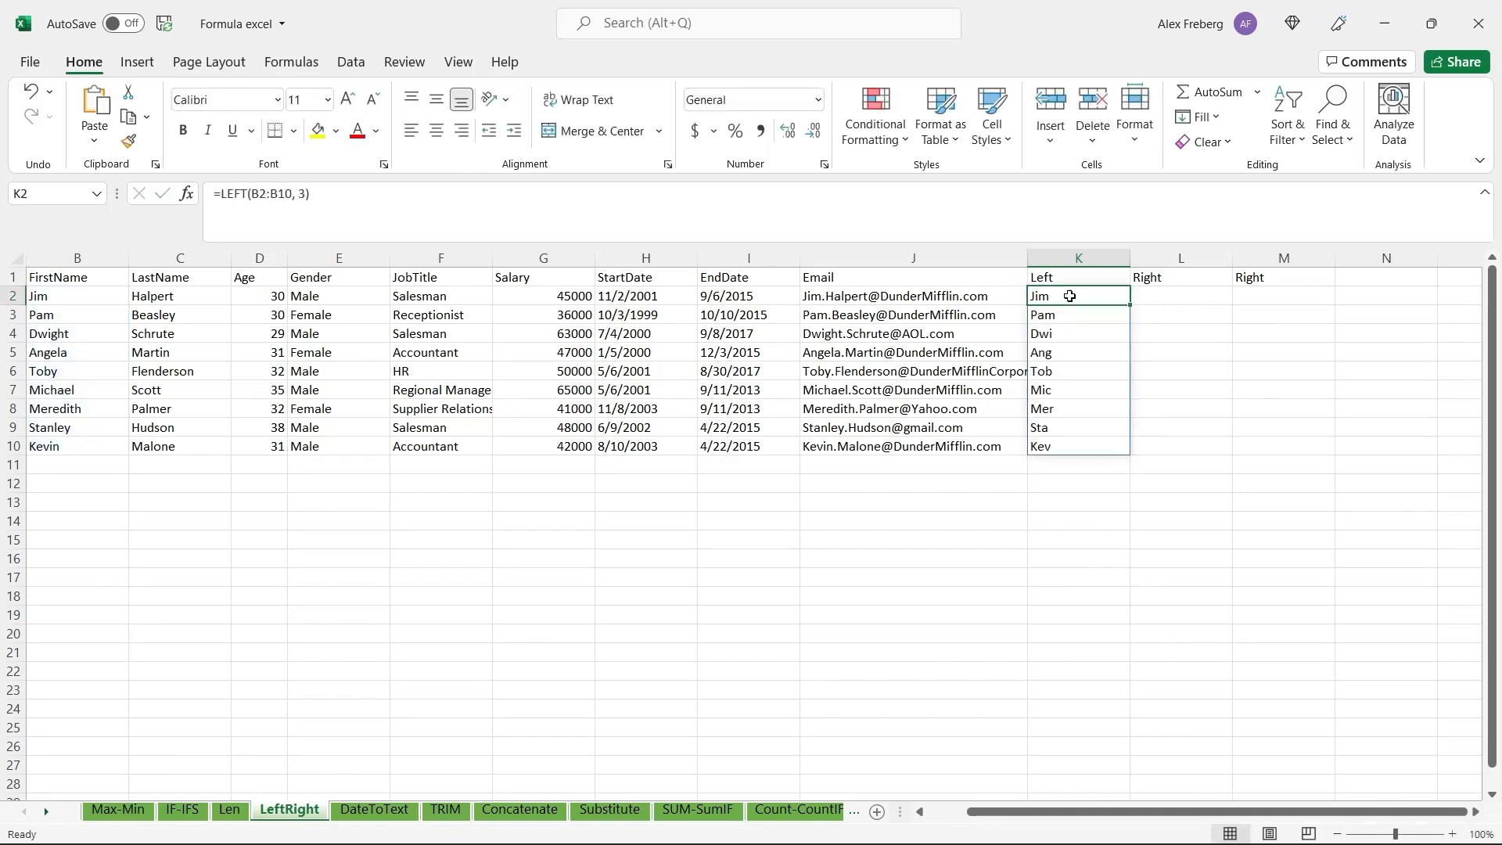
pyautogui.click(1070, 310)
pyautogui.click(1066, 329)
pyautogui.click(1068, 352)
pyautogui.click(1067, 370)
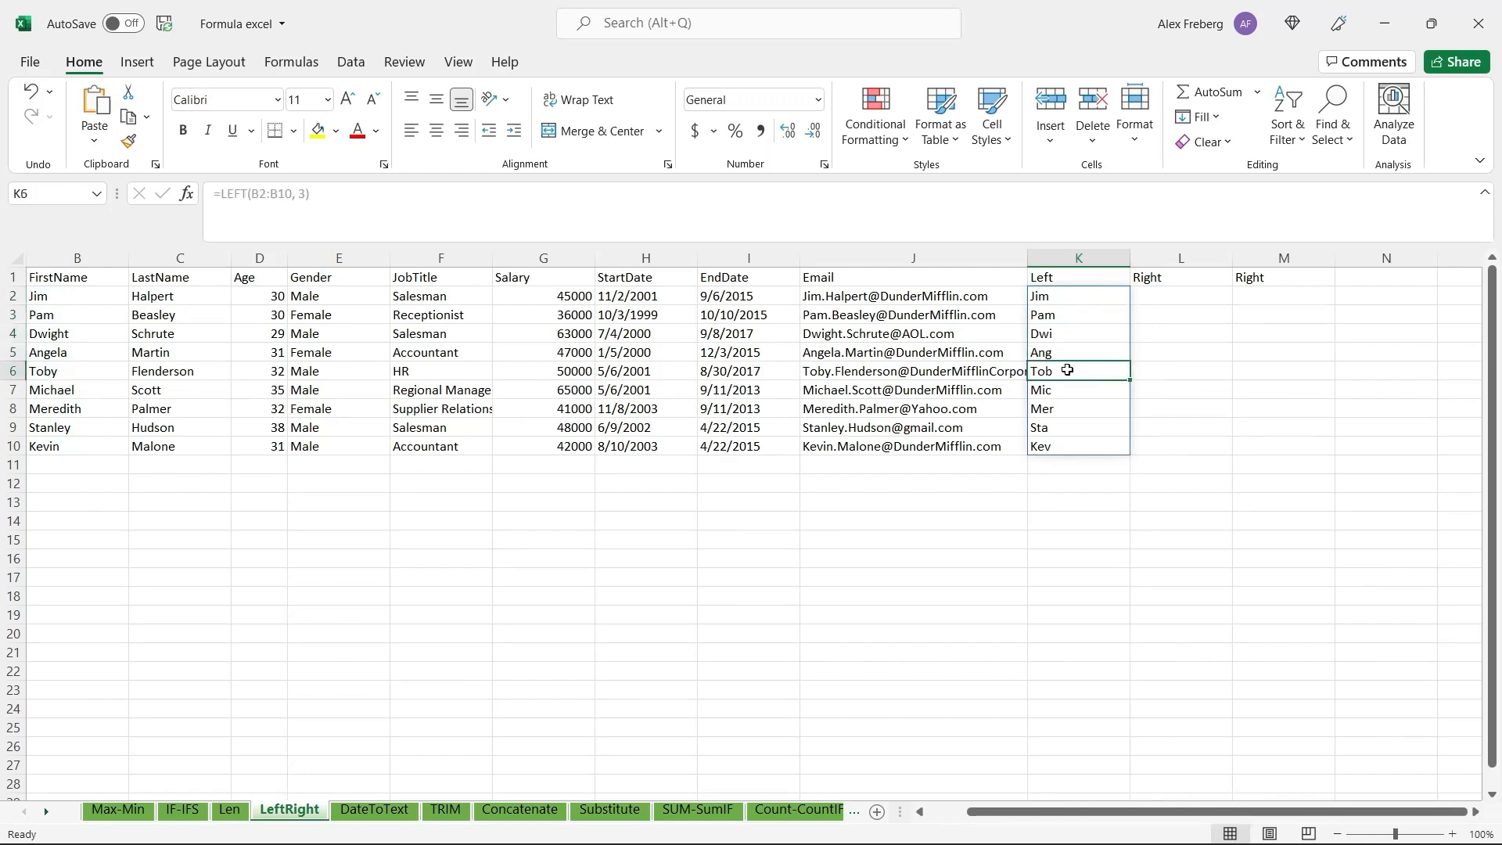
# Enter =RIGHT(A2:A10,1) in L2 to extract the last character of each employee ID.
pyautogui.click(1169, 295)
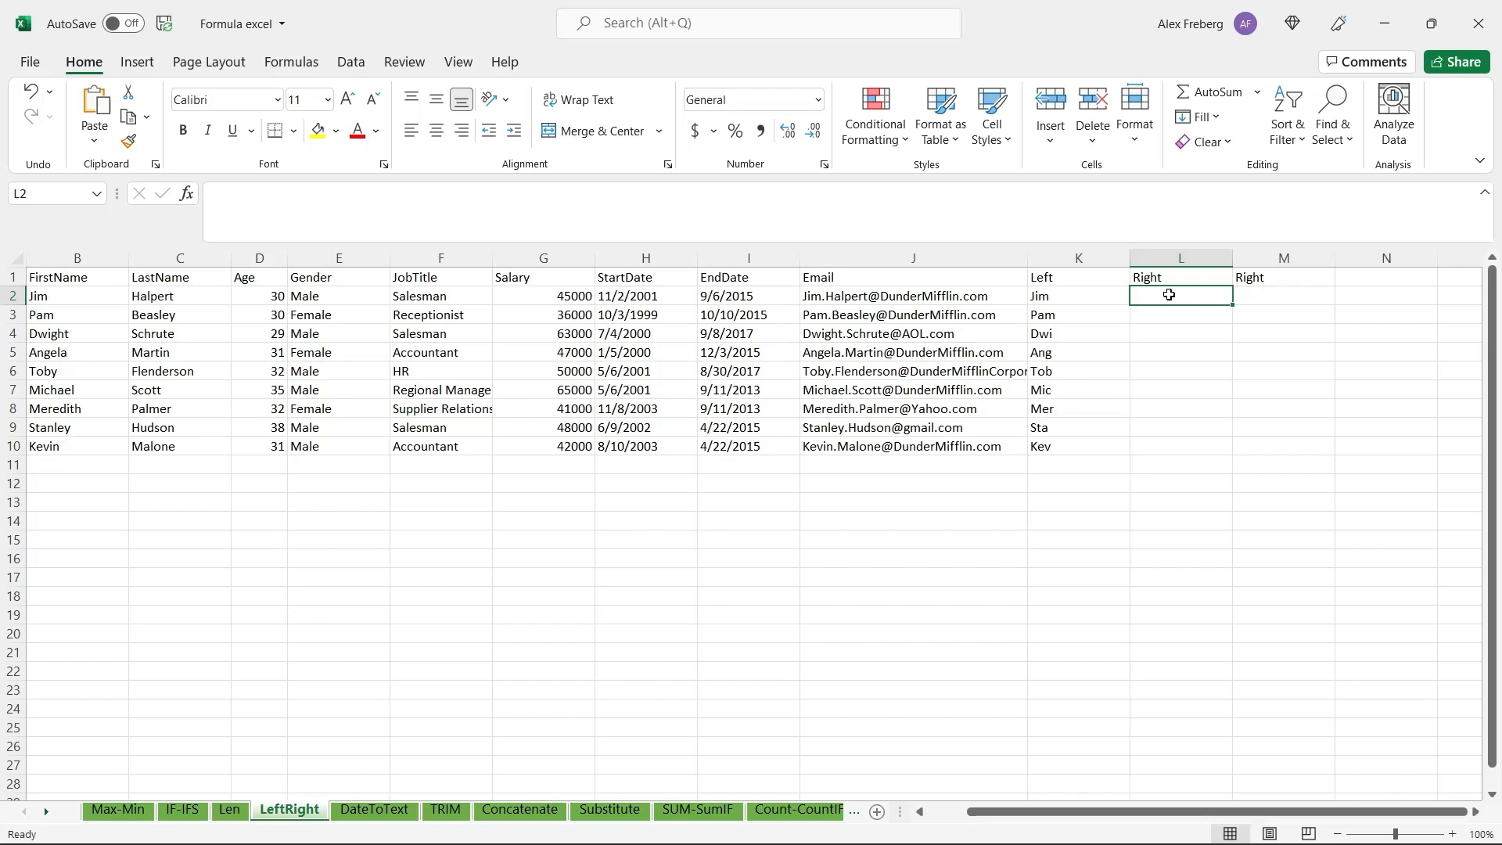
pyautogui.write('=RIGHT(')
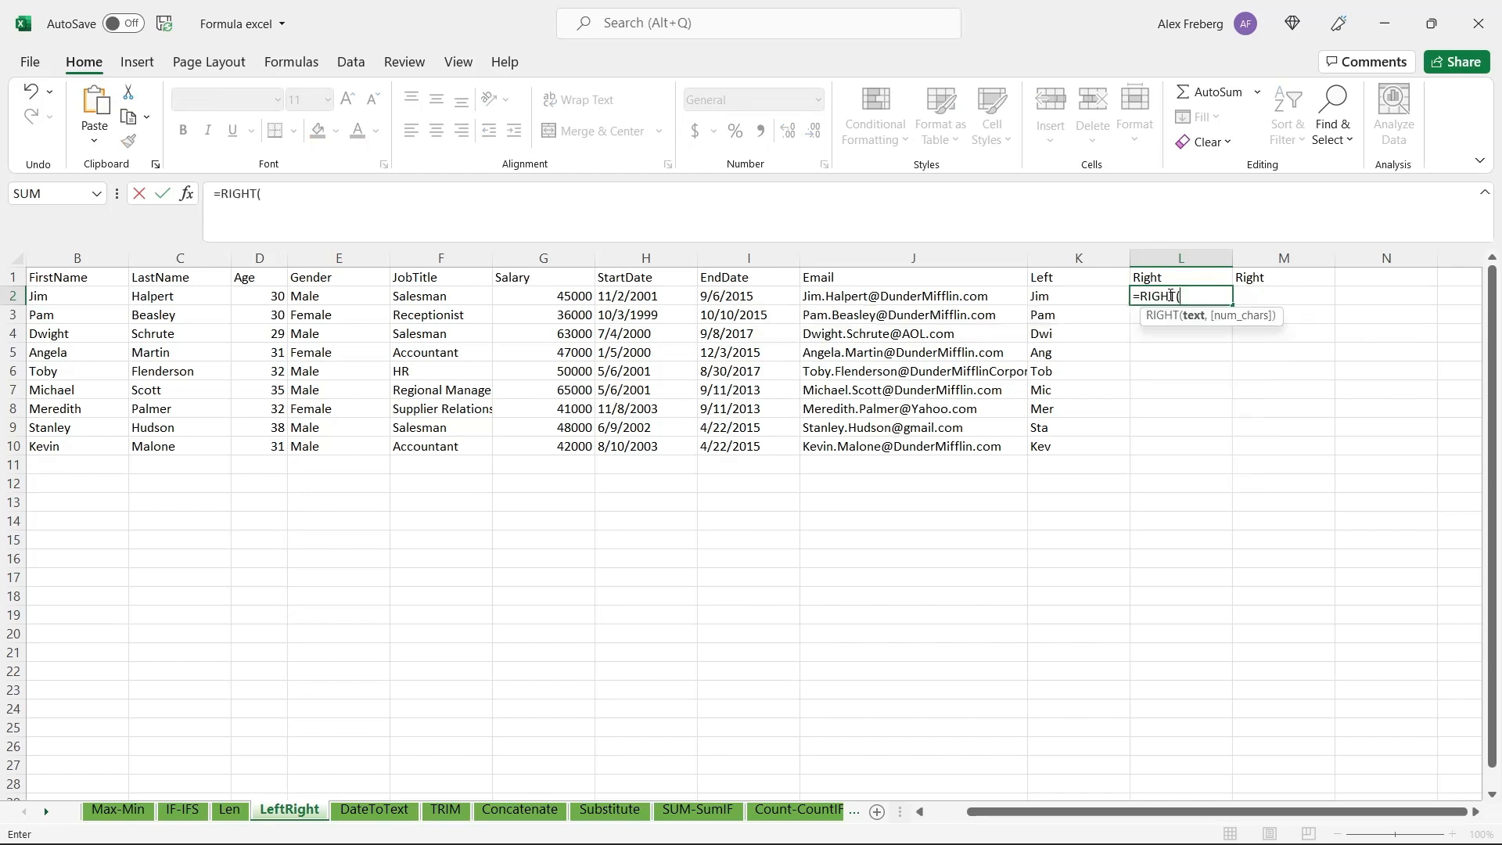
pyautogui.hscroll(-1, 872, 400)
pyautogui.moveTo(110, 289); pyautogui.dragTo(110, 444)
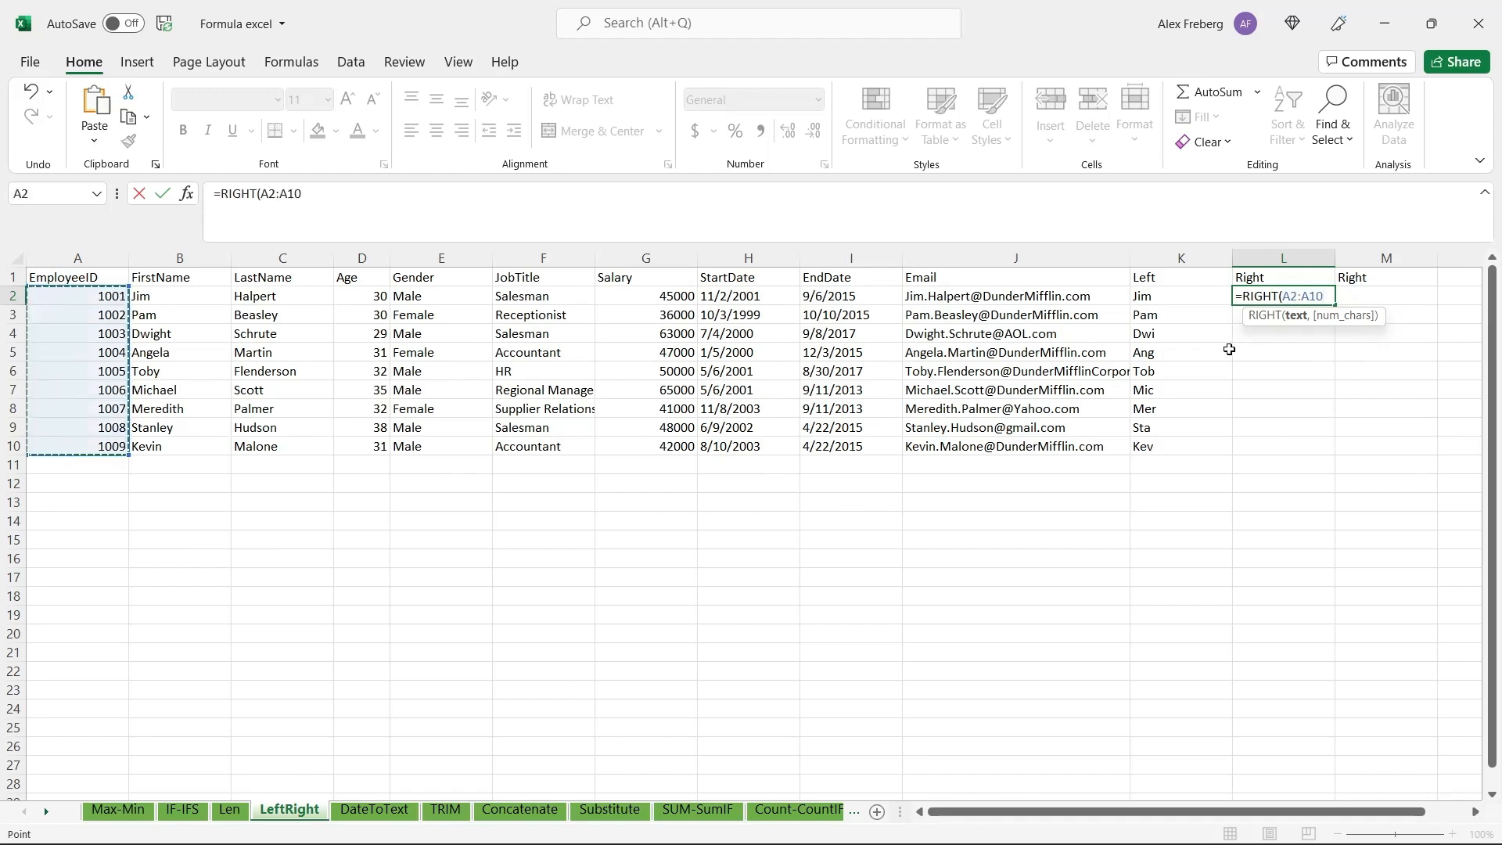
pyautogui.write(',')
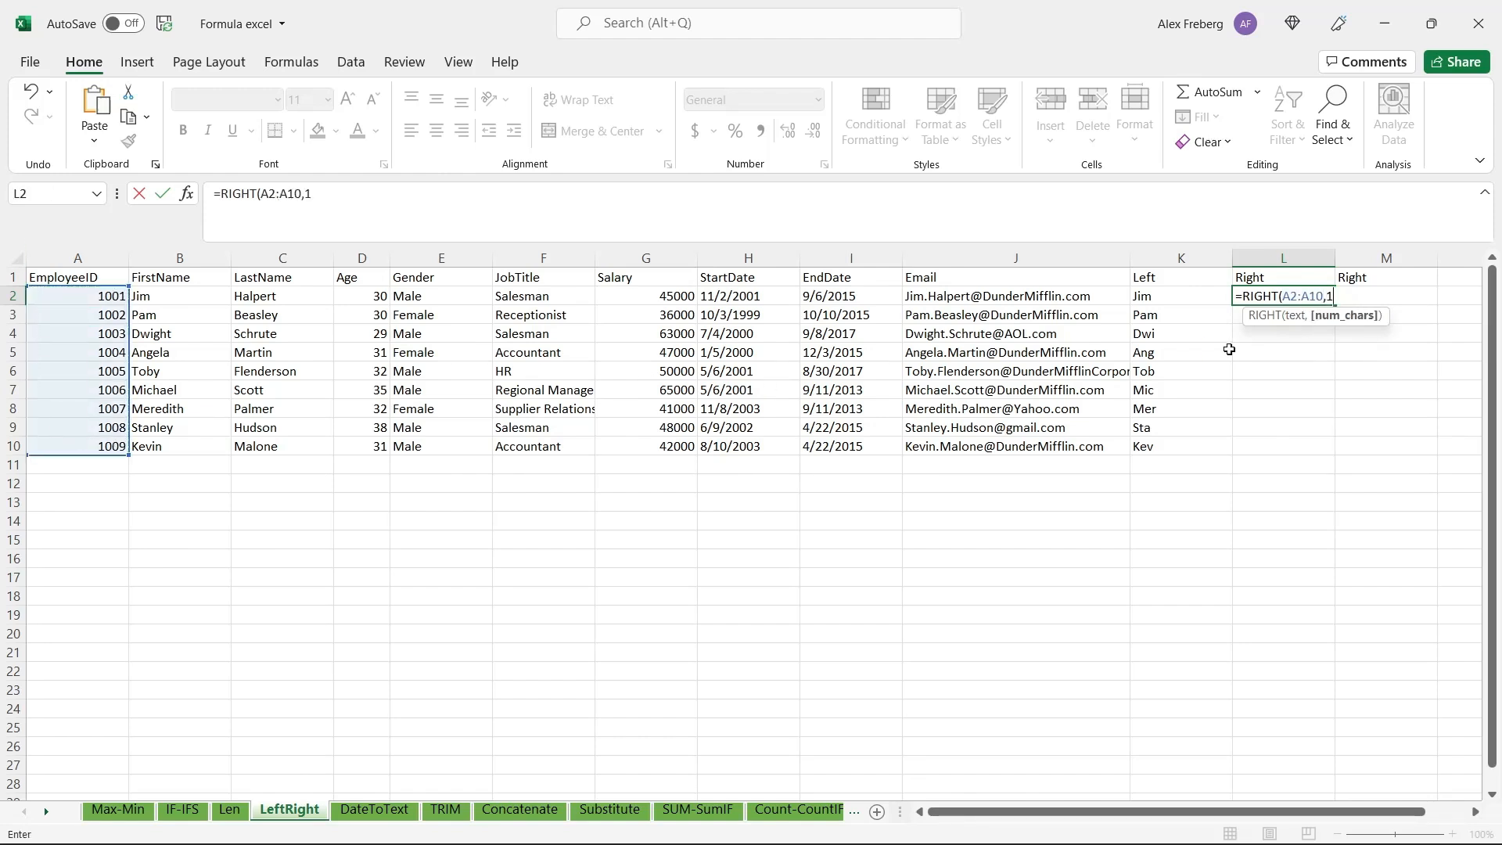
pyautogui.write('1')
pyautogui.press('Return')
pyautogui.click(1304, 292)
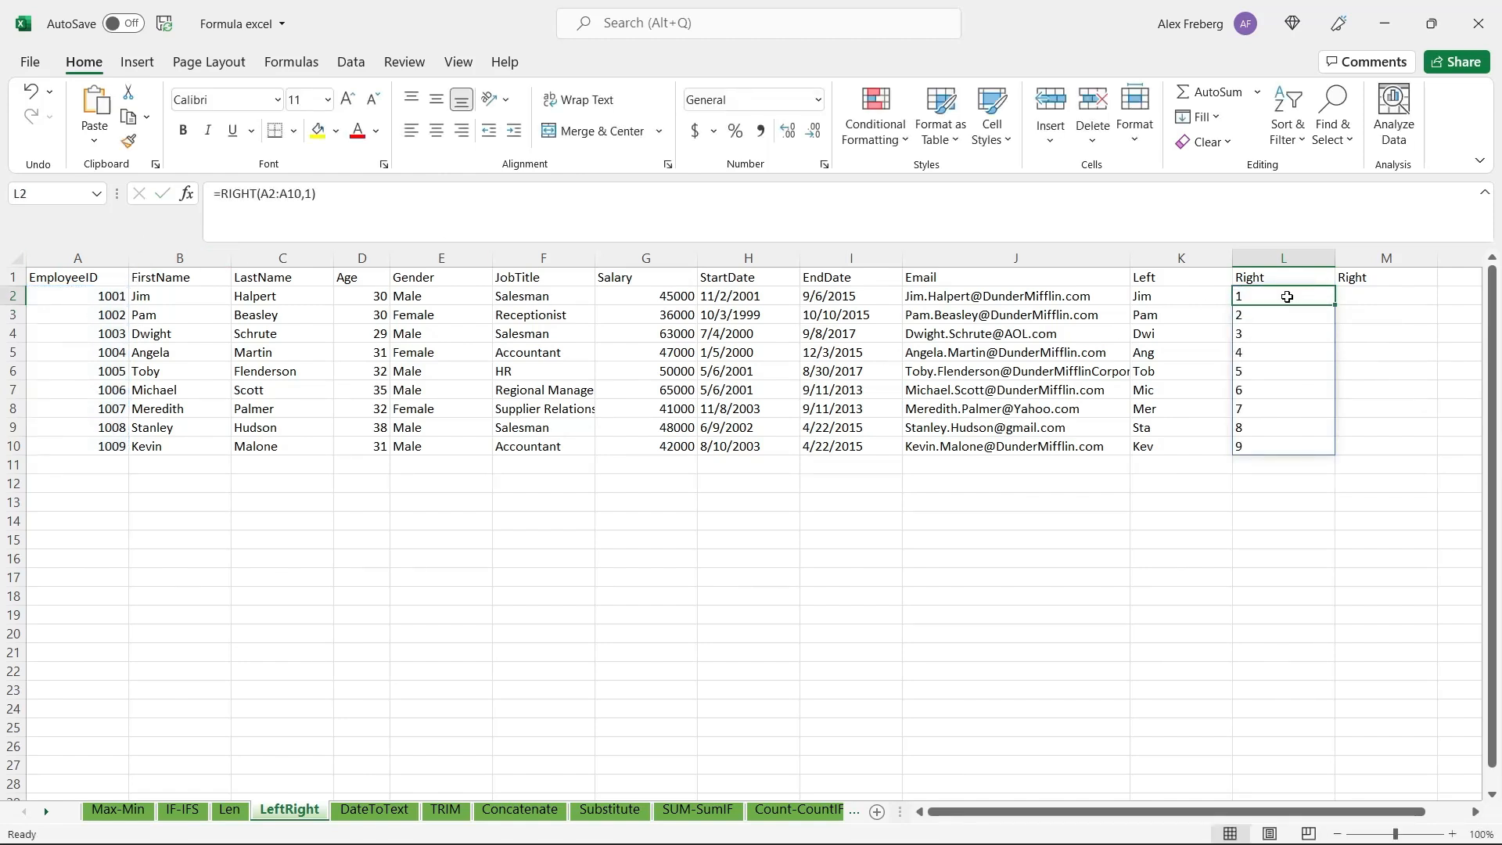
# Enter =RIGHT(H2:H10, 4) in M2 to extract the year from each start date.
pyautogui.doubleClick(1287, 296)
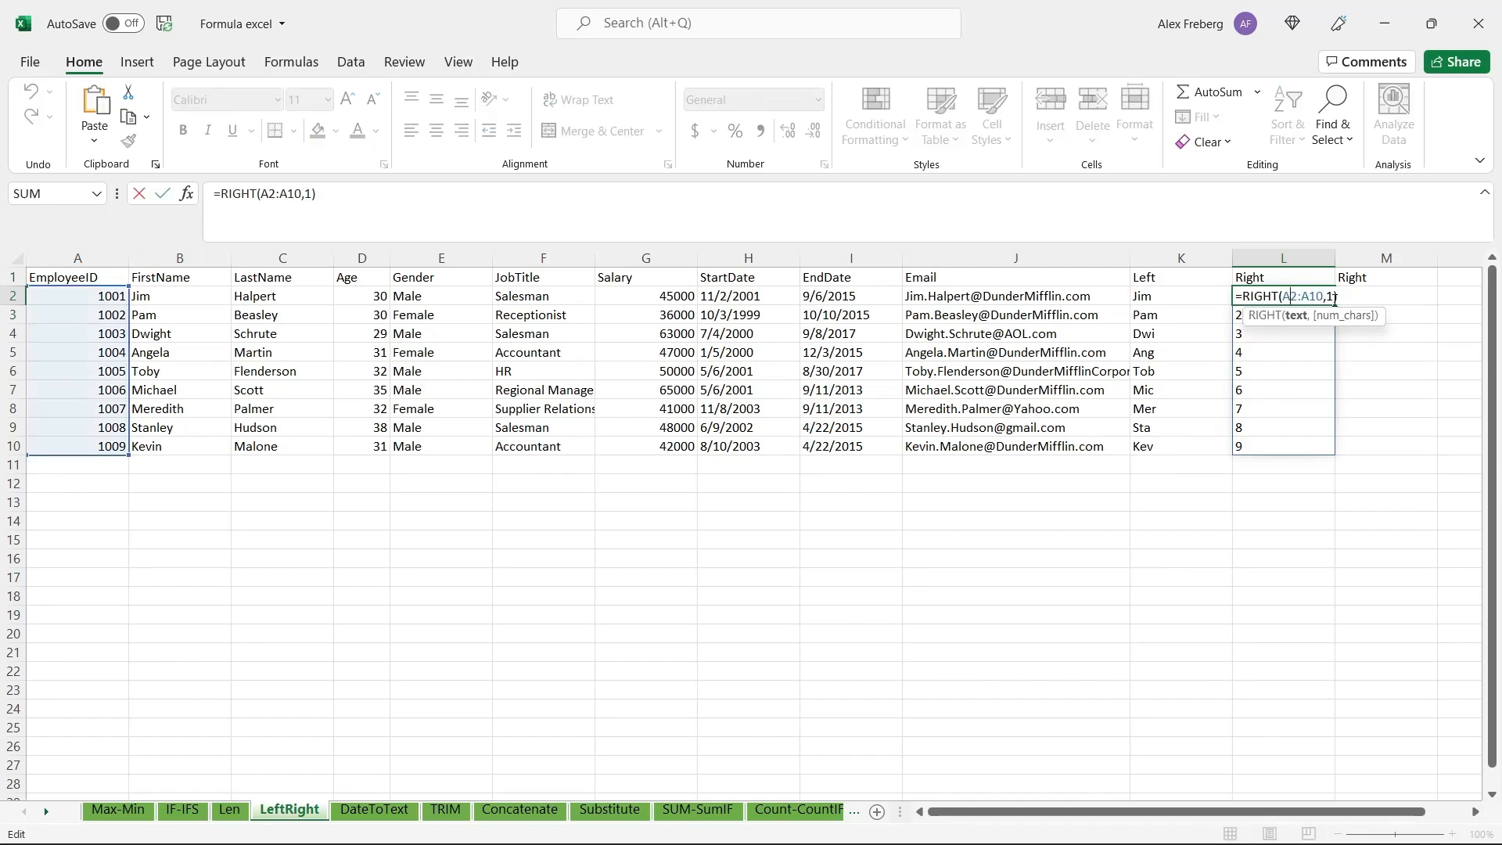
pyautogui.press('Escape')
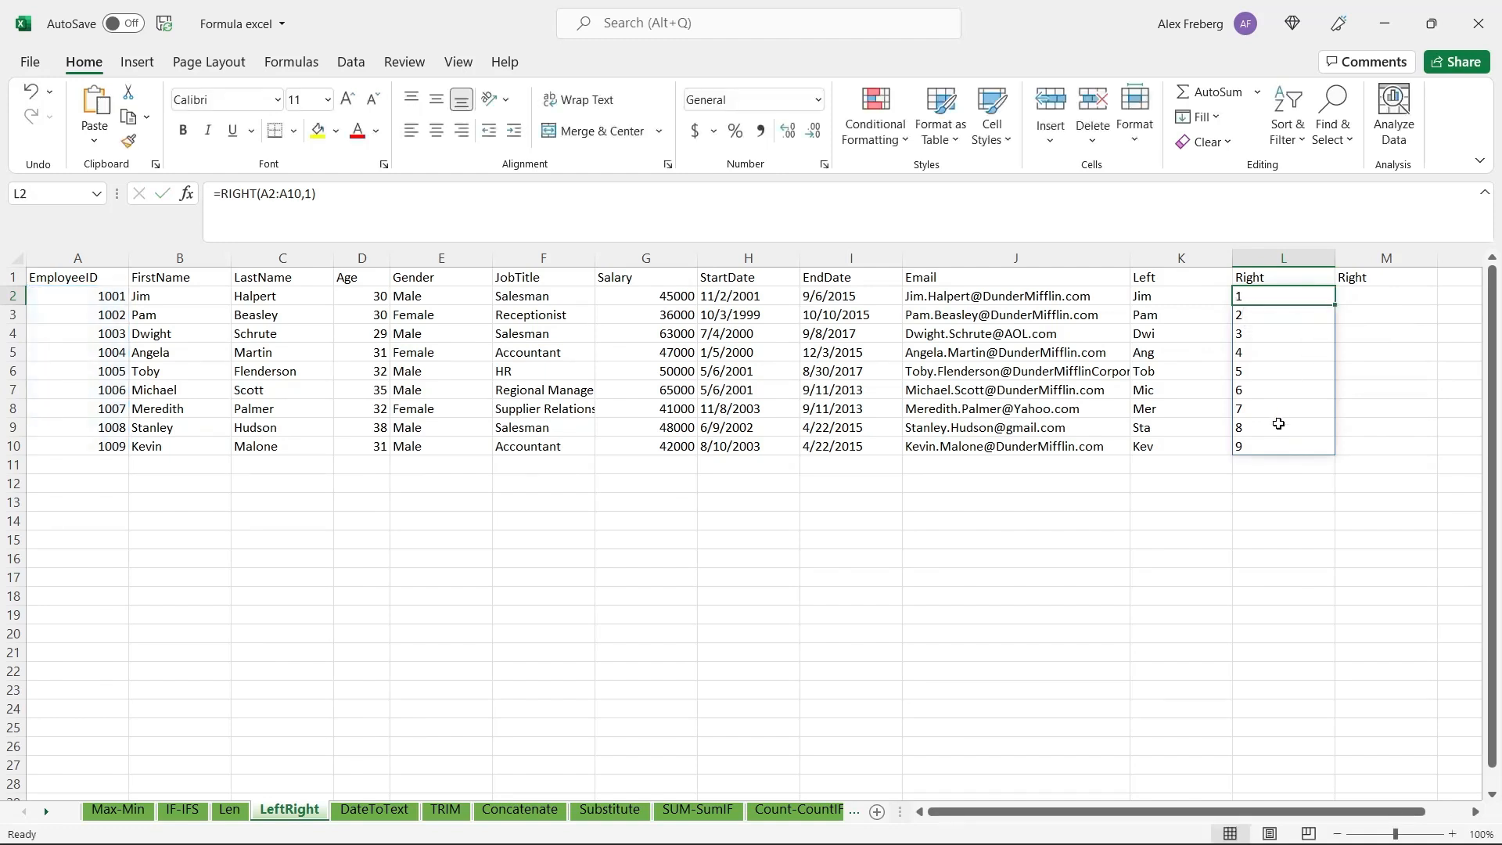
pyautogui.doubleClick(1389, 294)
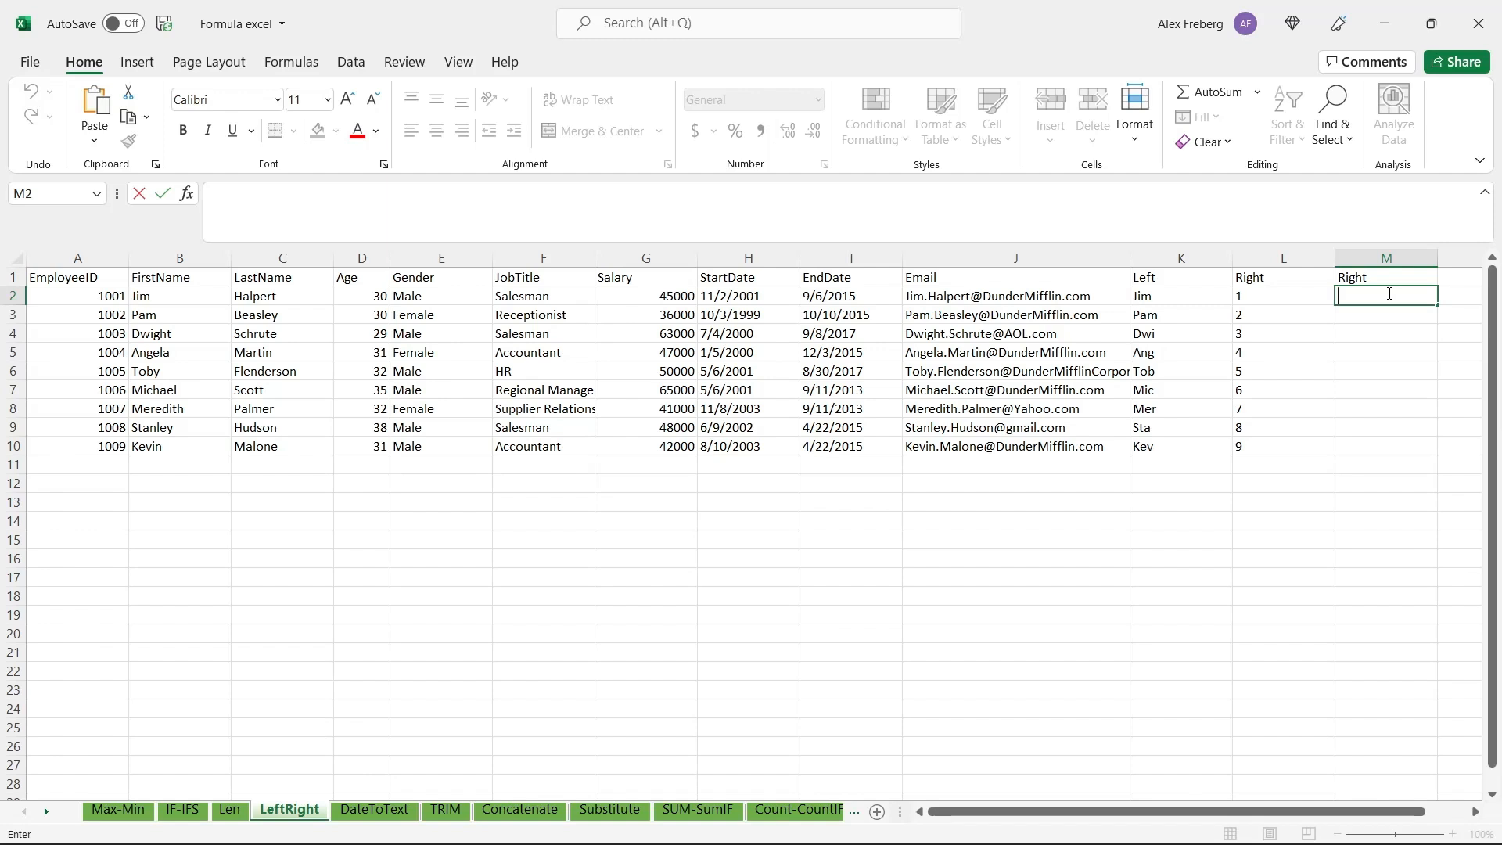
pyautogui.write('=')
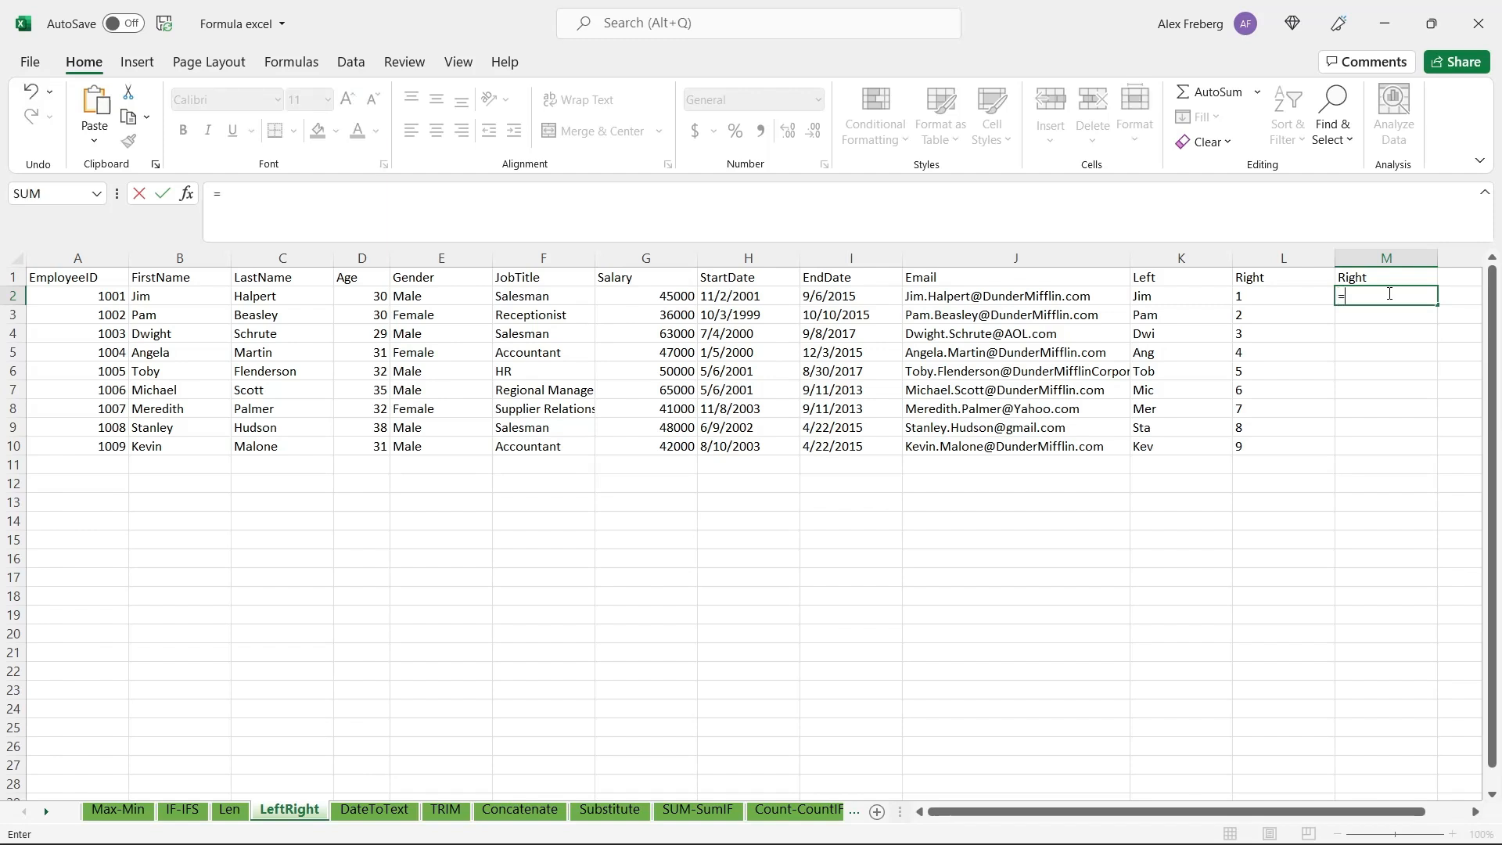
pyautogui.write('RIGHT(')
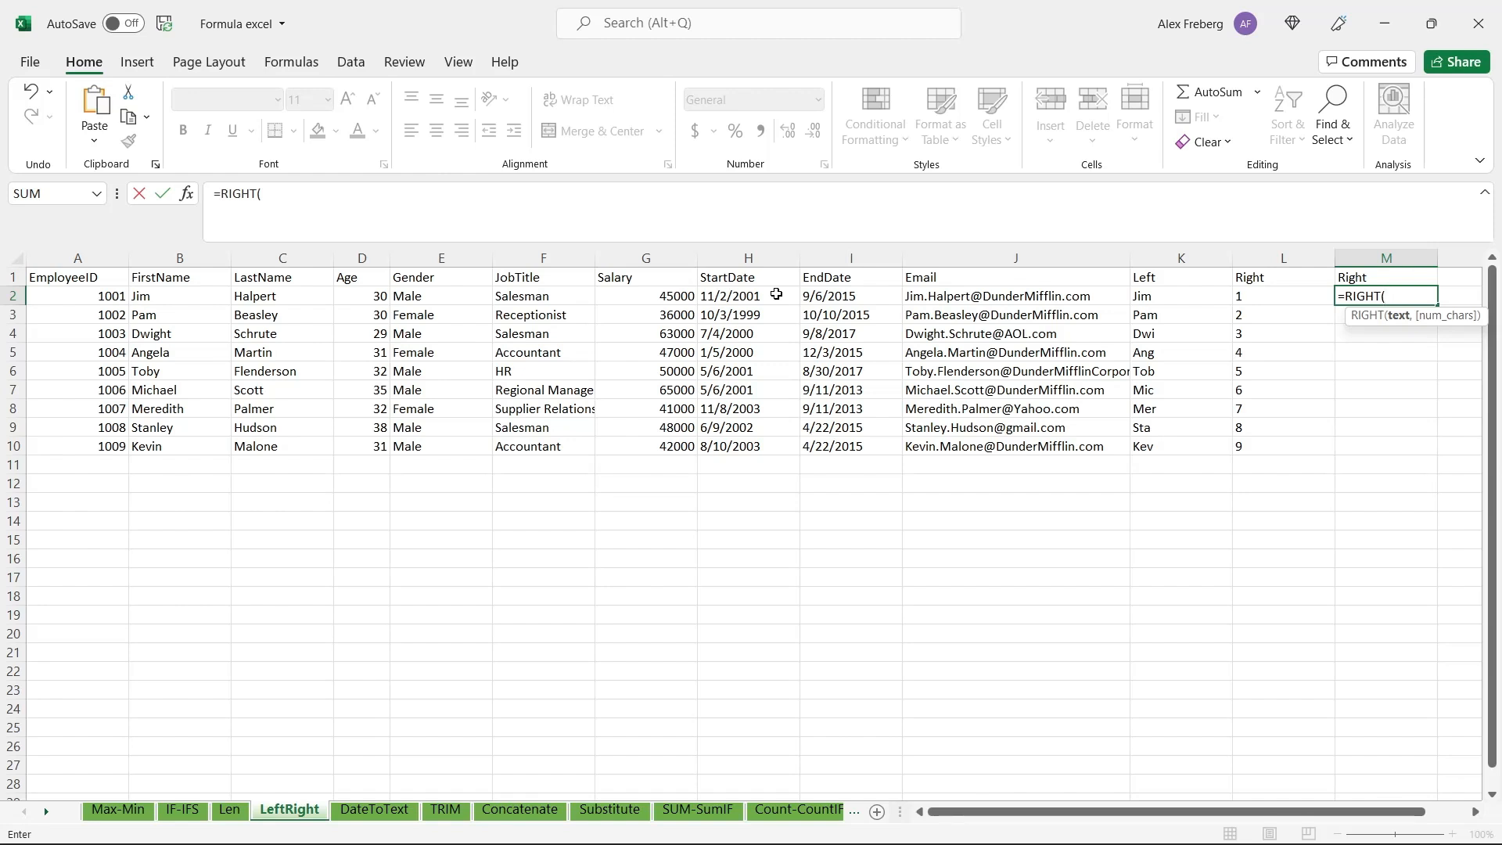
pyautogui.click(777, 294)
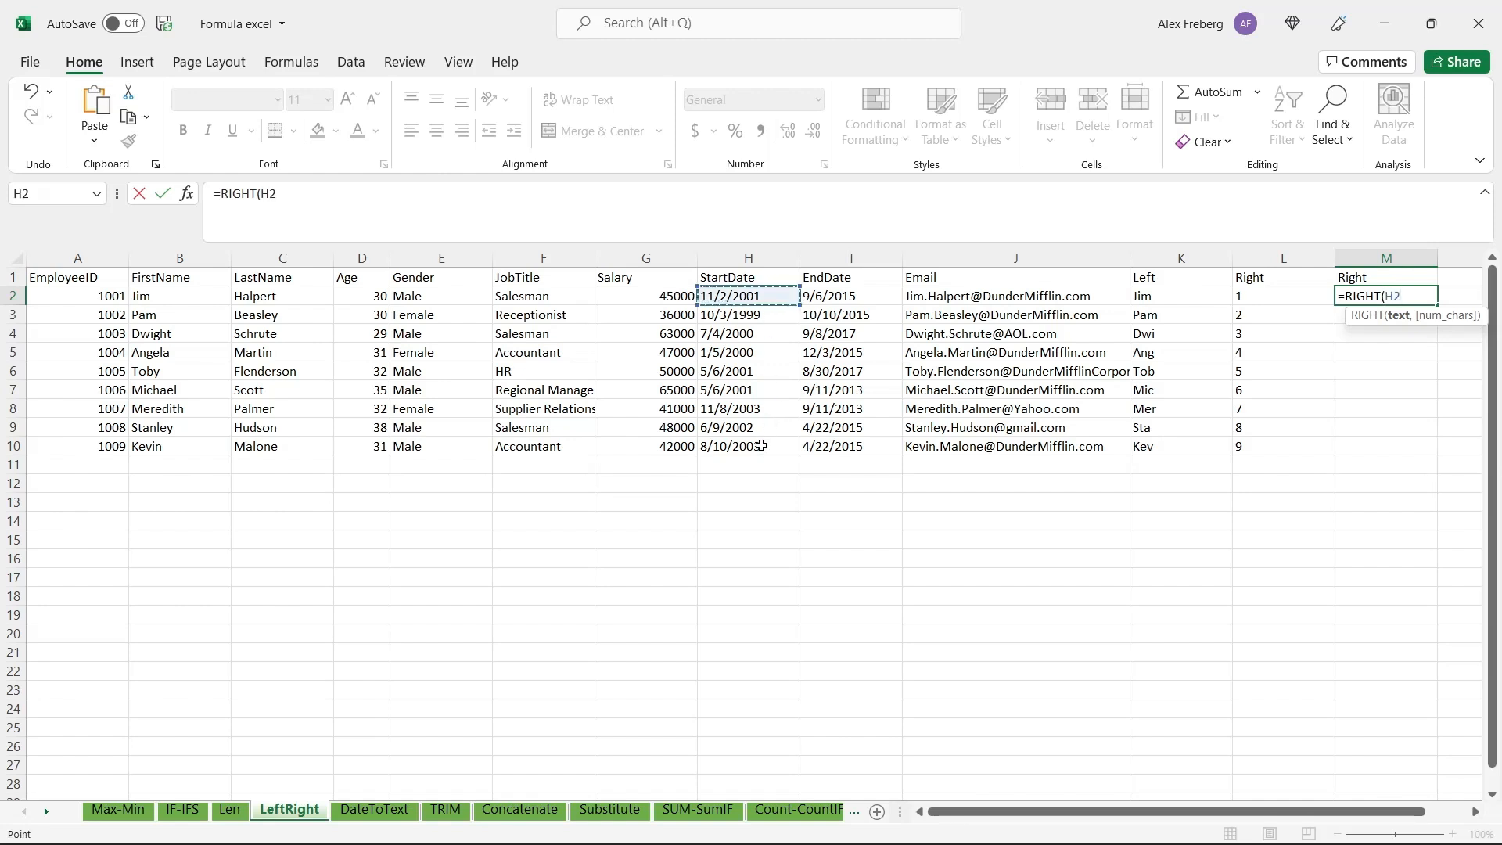
pyautogui.click(761, 446)
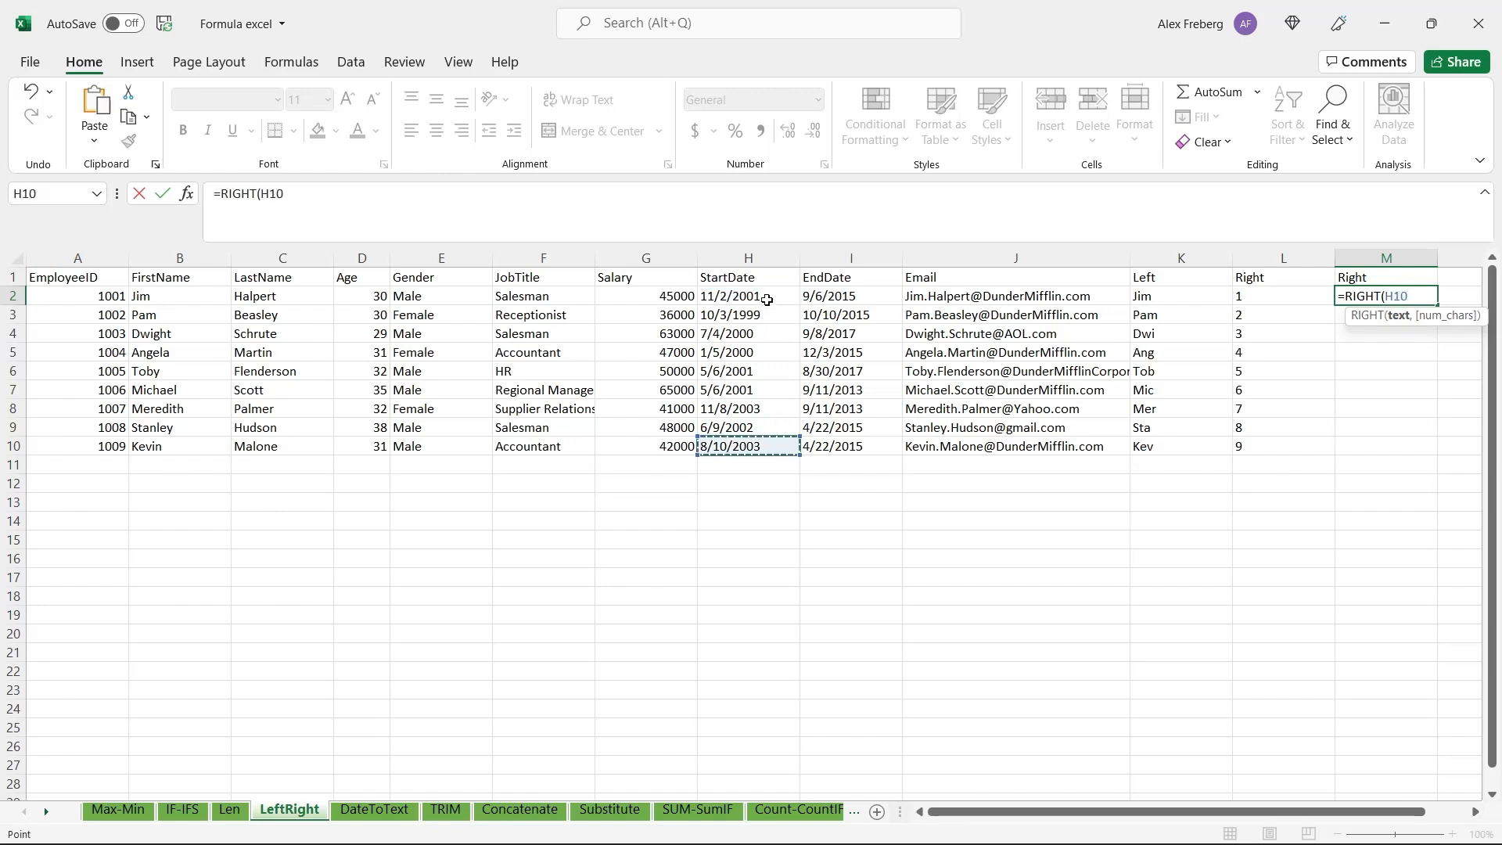
pyautogui.keyDown('shift'); pyautogui.click(767, 299); pyautogui.keyUp('shift')
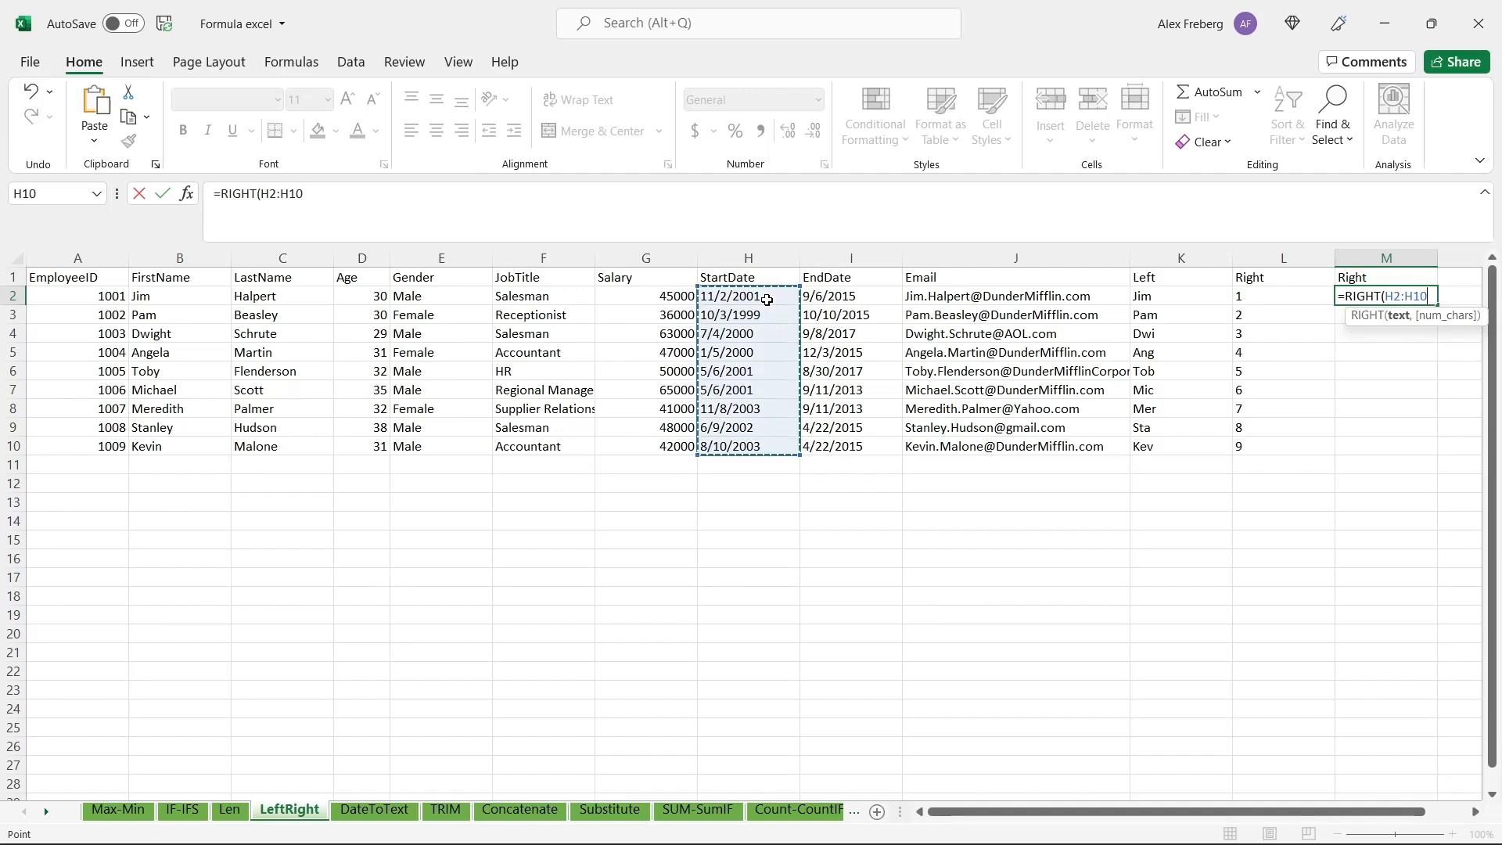
pyautogui.write(', 4')
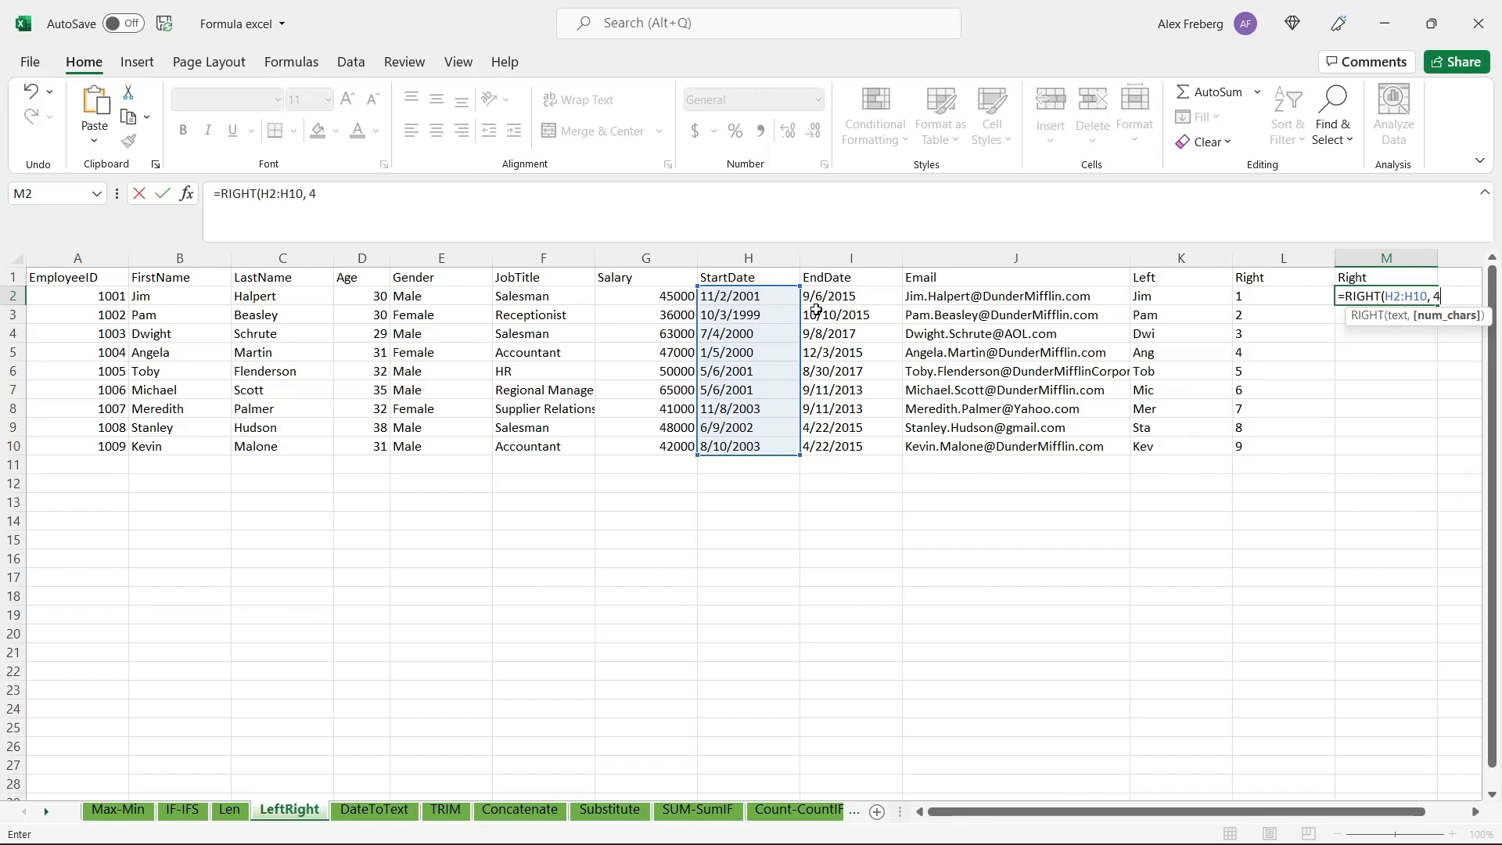
pyautogui.press('Return')
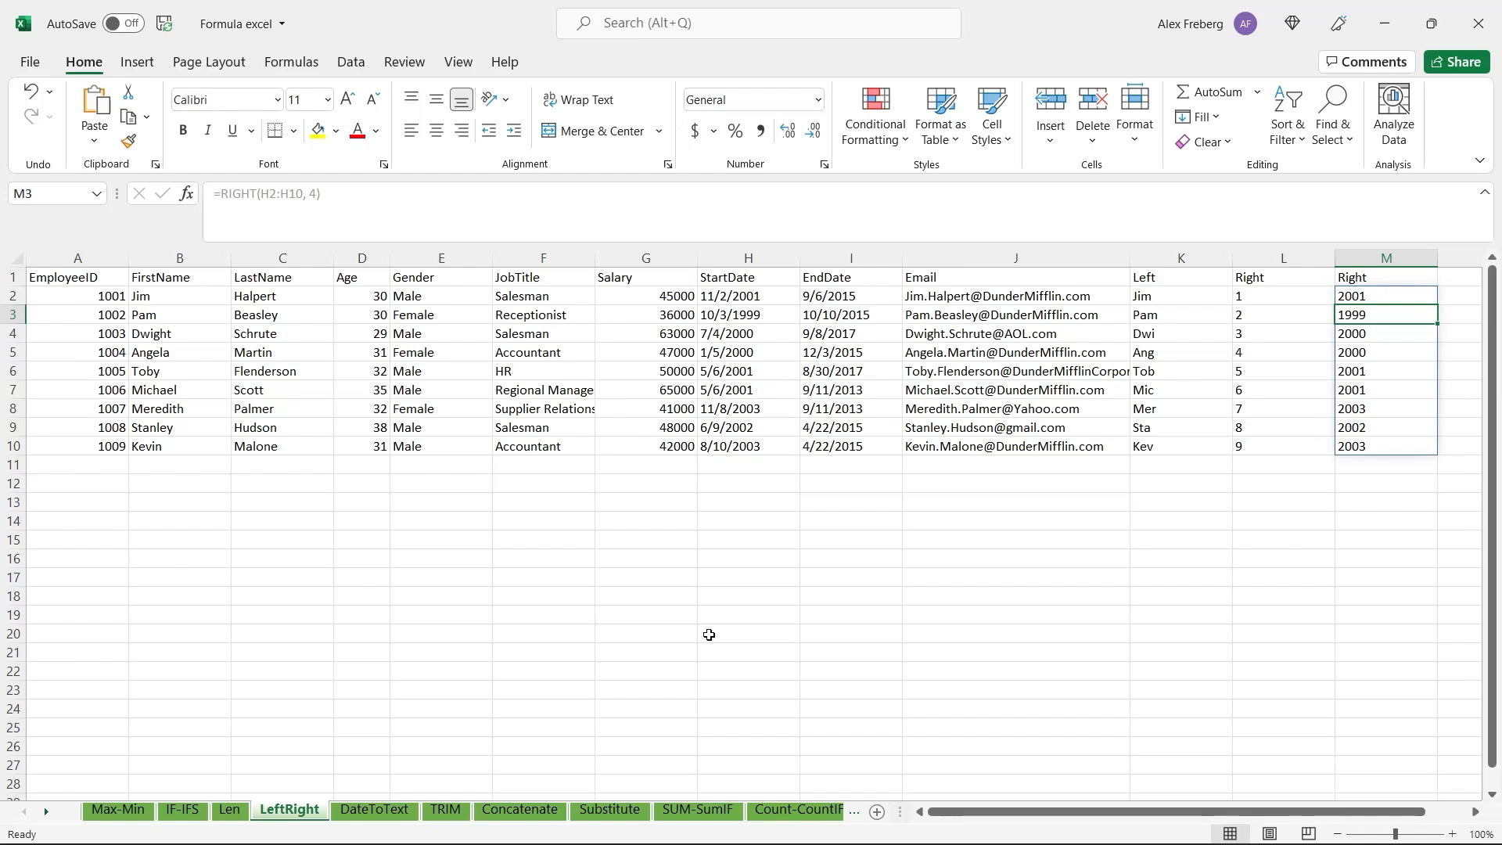
# Compare the number format of the StartDate and EndDate cells on the DateToText sheet with those on the LeftRight sheet.
pyautogui.click(377, 810)
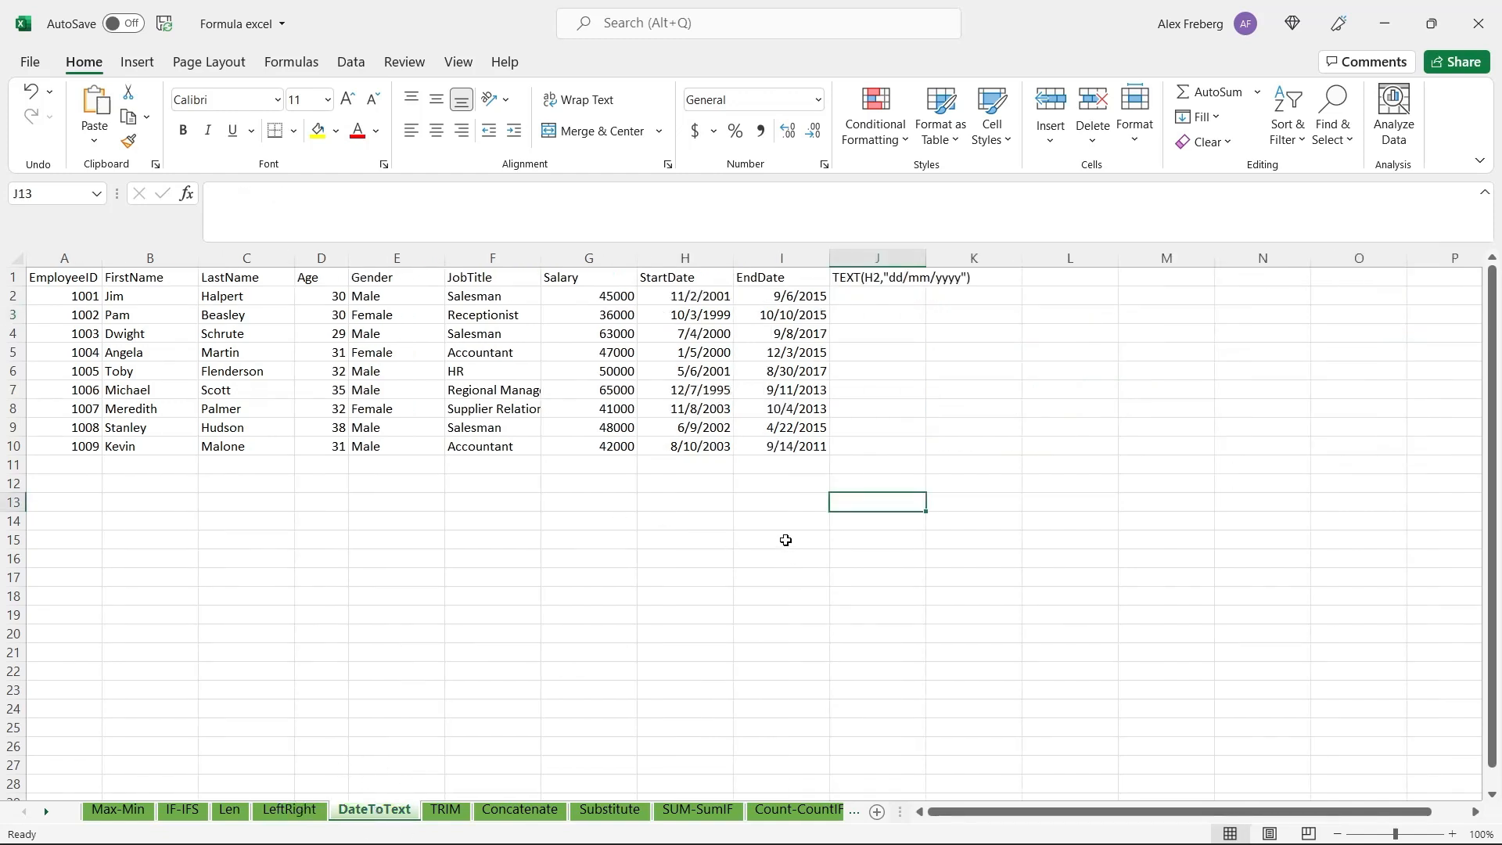
pyautogui.click(659, 365)
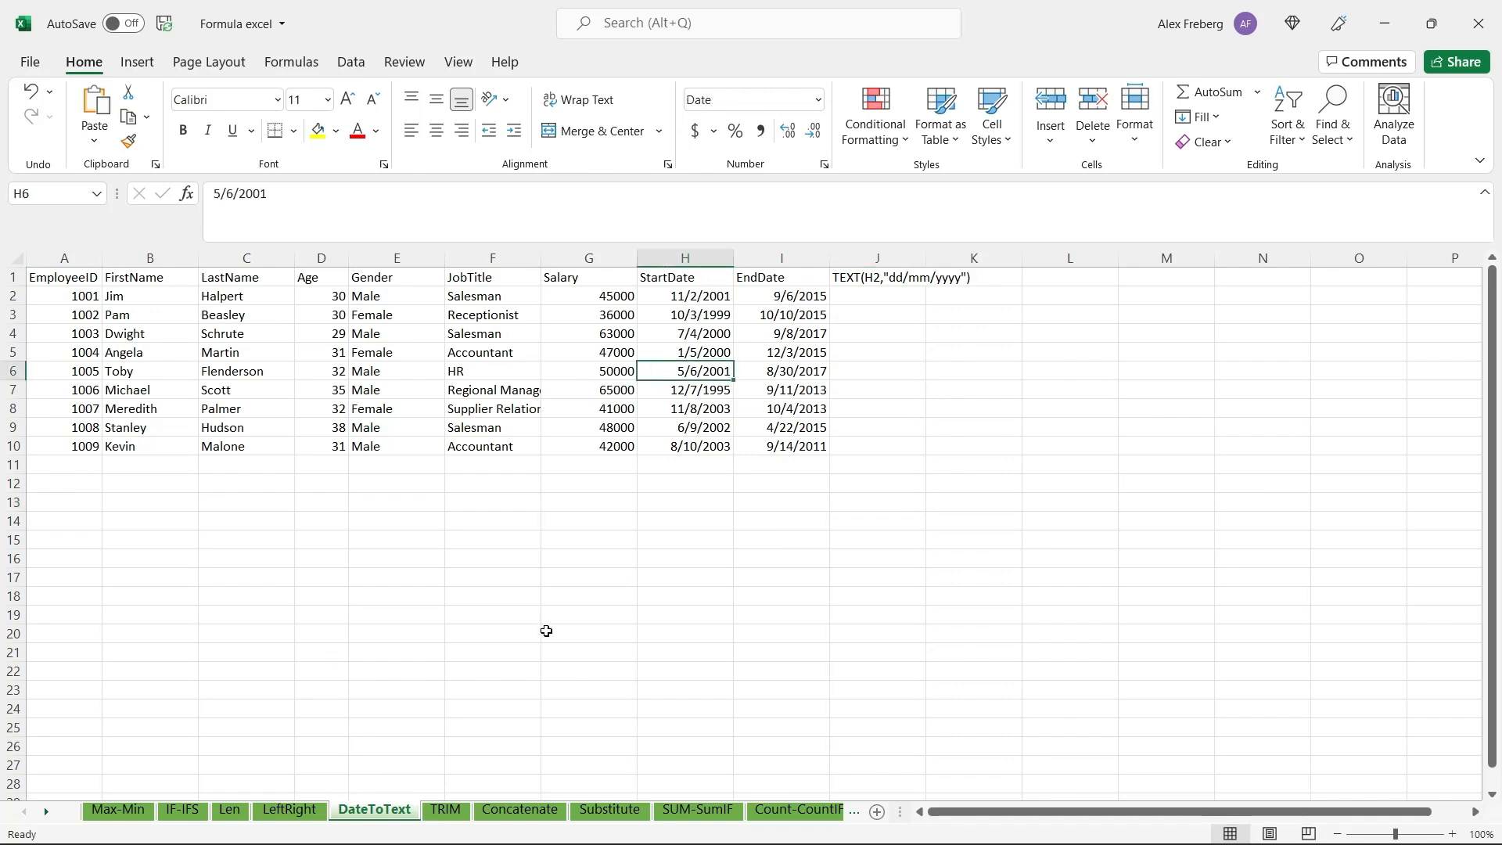
pyautogui.click(288, 810)
pyautogui.click(715, 359)
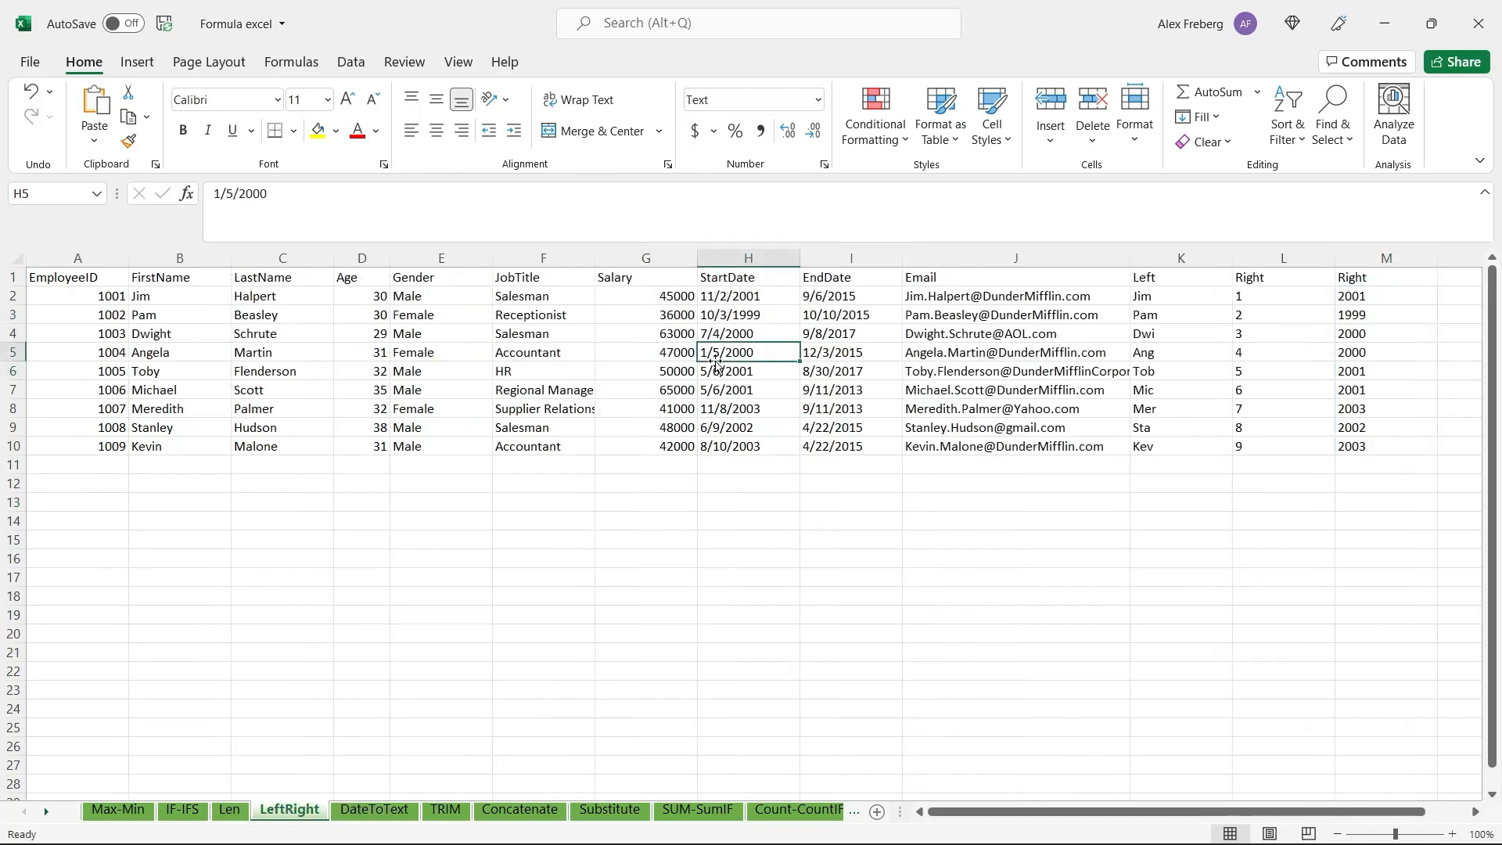
pyautogui.click(820, 352)
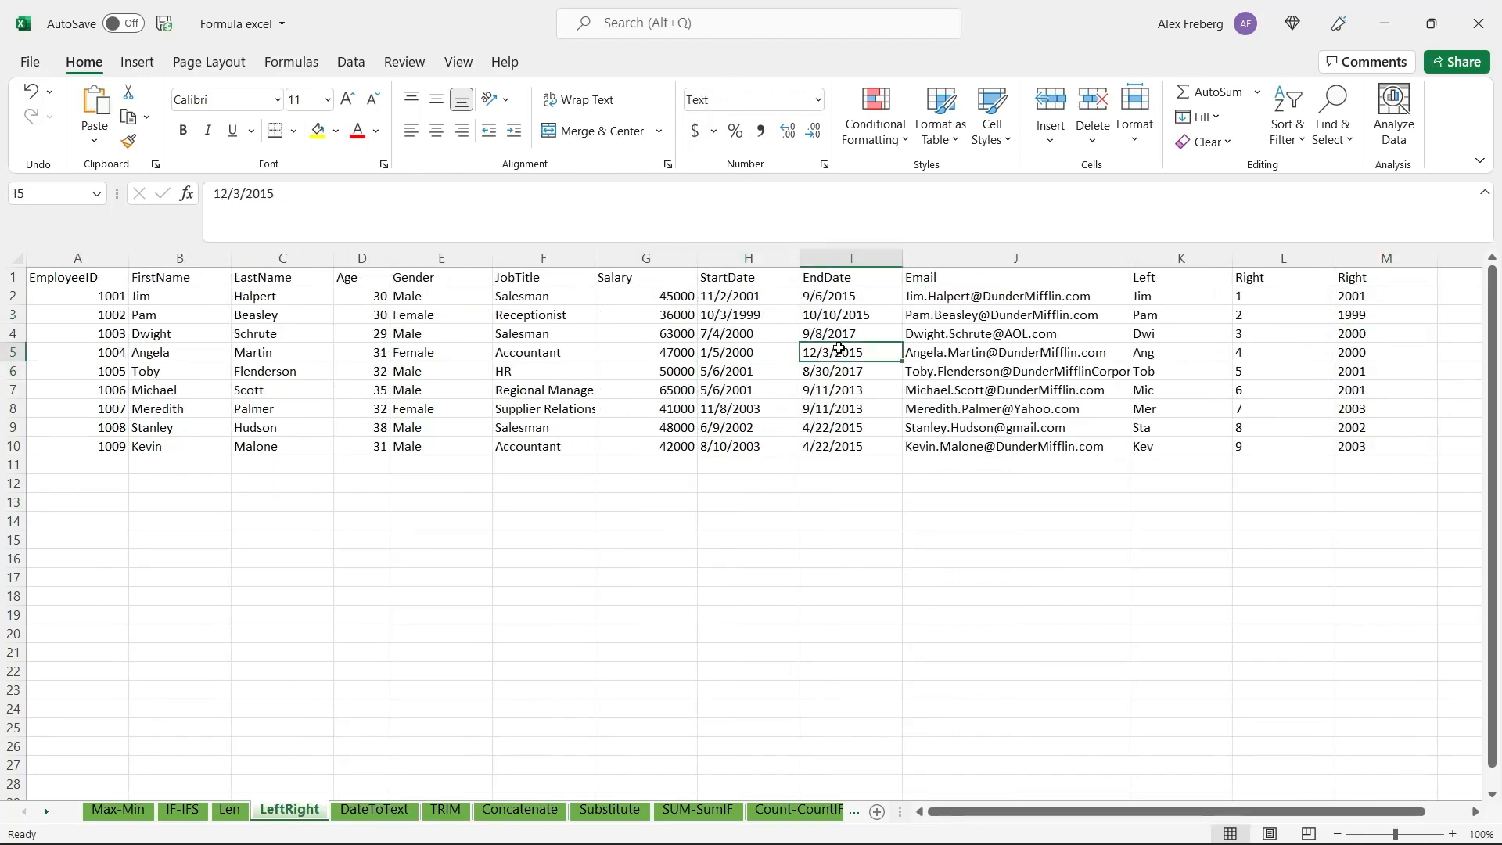
pyautogui.click(778, 337)
pyautogui.click(840, 331)
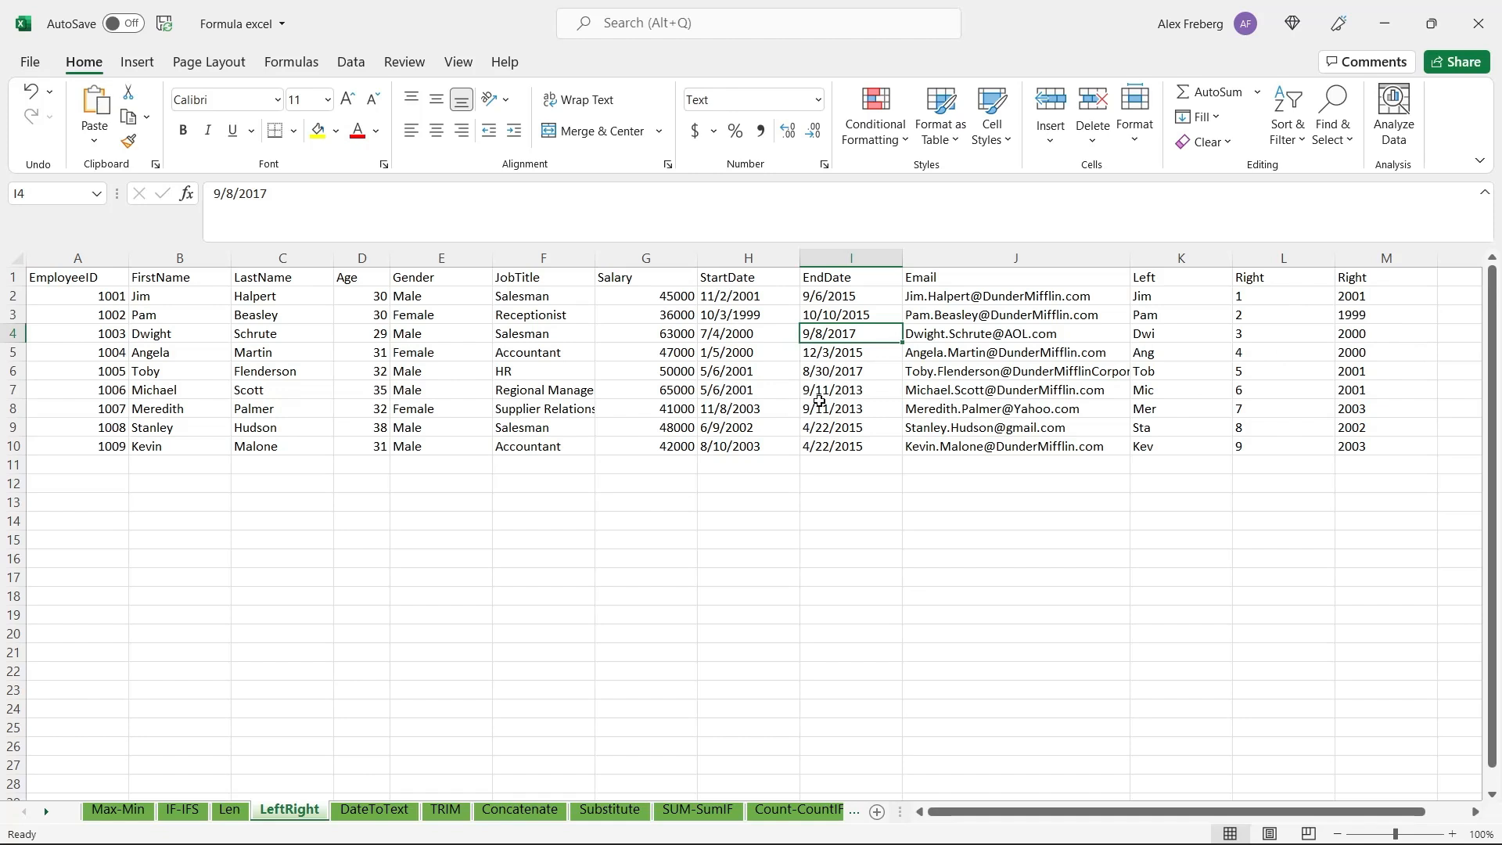
pyautogui.click(773, 350)
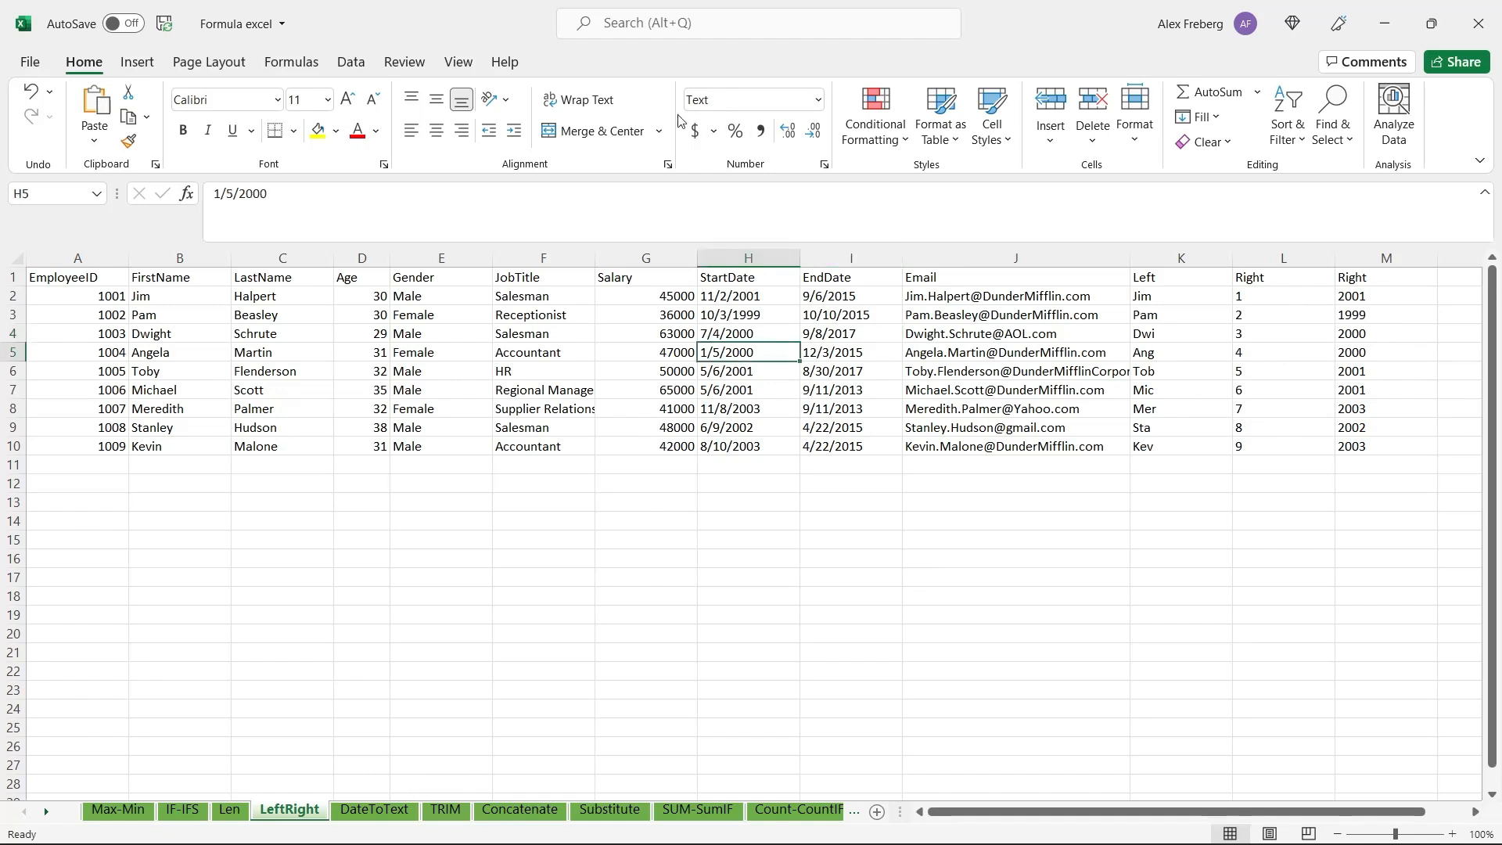
# On the DateToText sheet, enter =RIGHT(I2:I10,4) in J2 to take the last four characters of each end date.
pyautogui.click(374, 808)
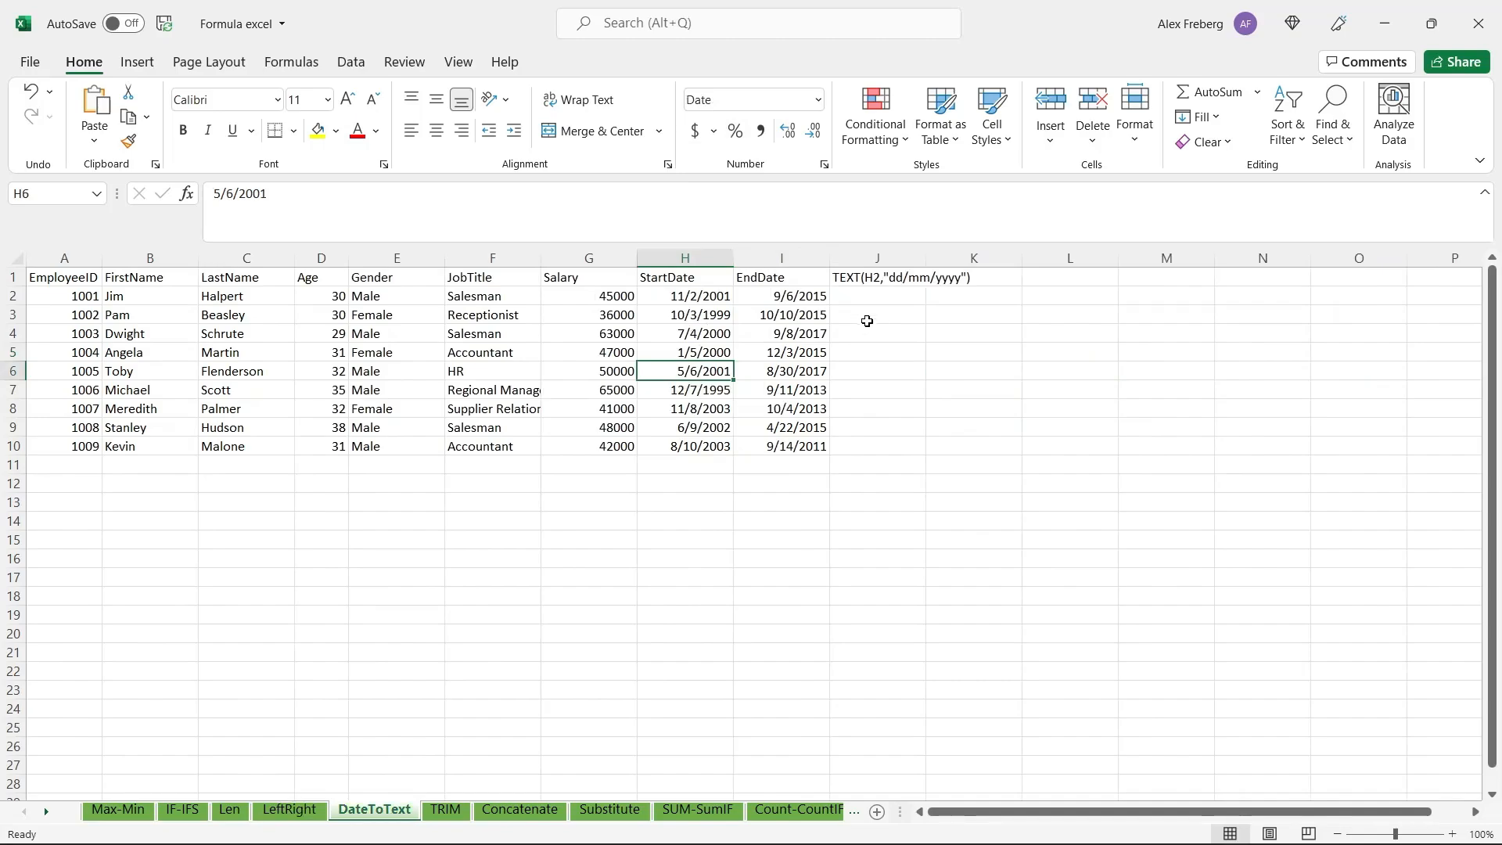
pyautogui.click(866, 298)
pyautogui.write('=')
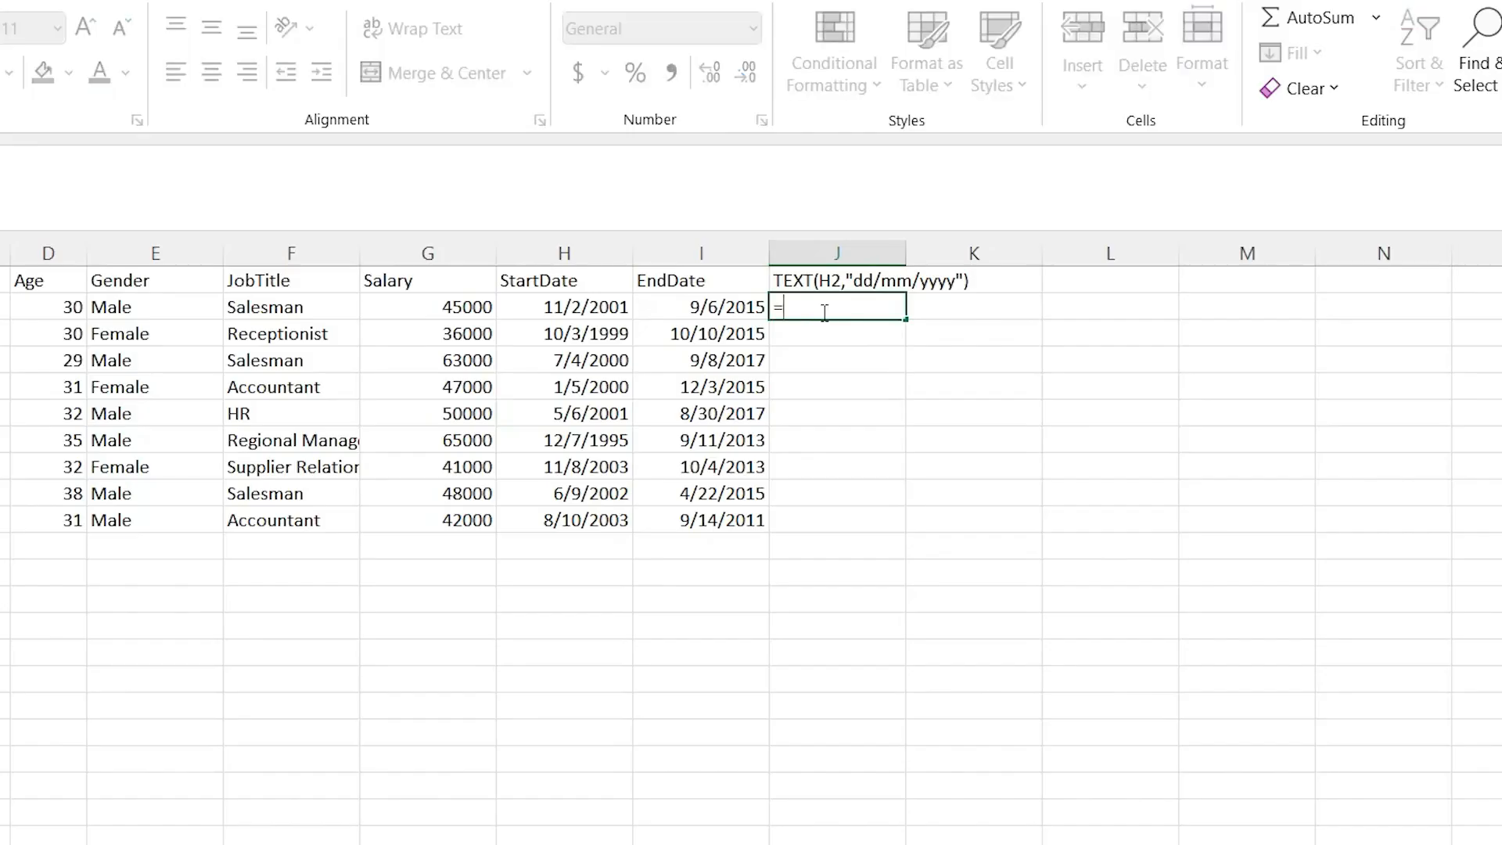
pyautogui.write('RIGHT(')
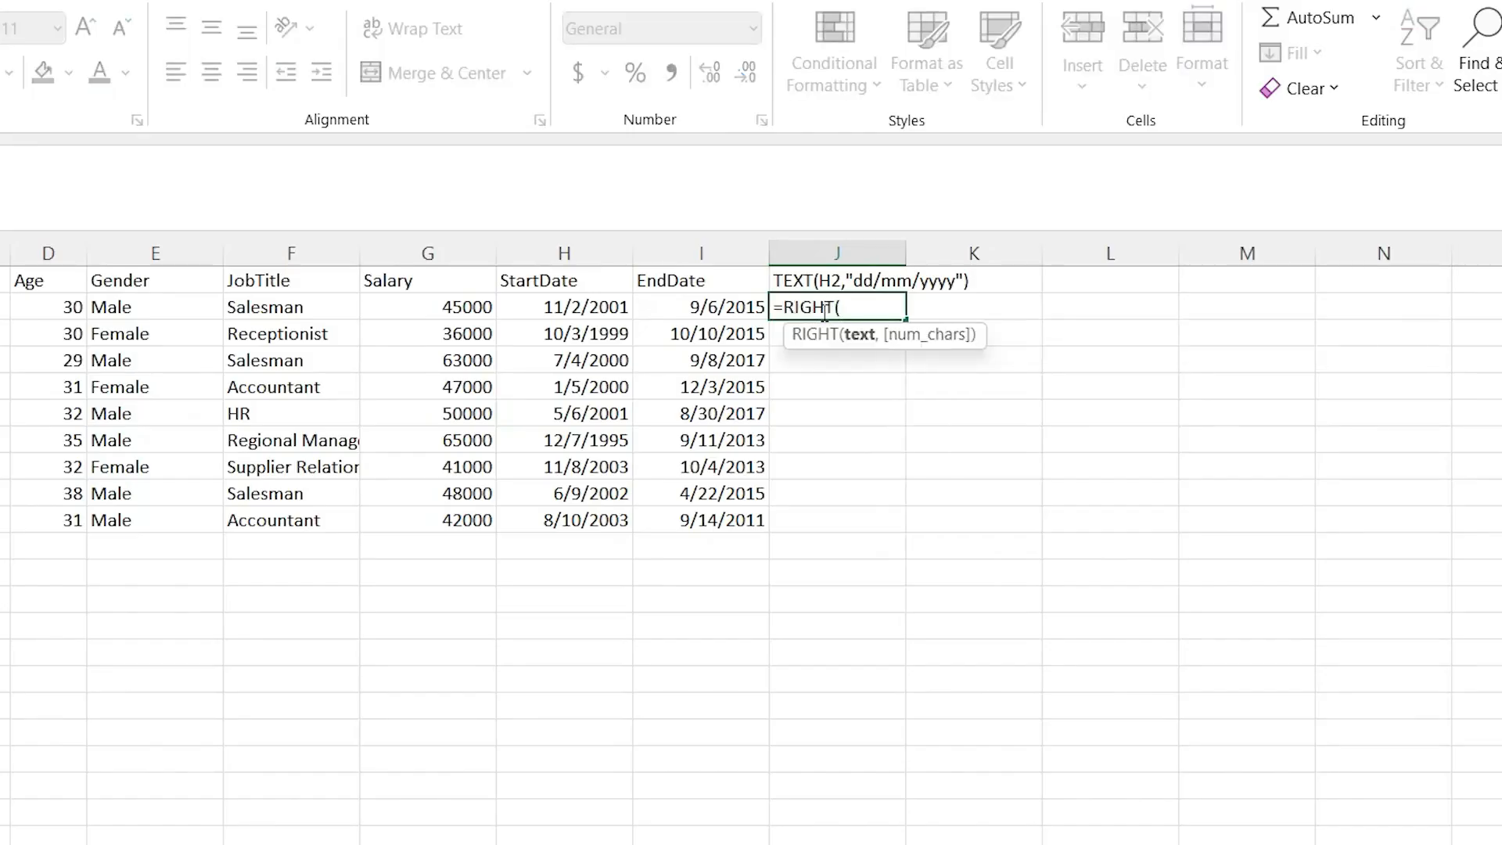
pyautogui.click(728, 309)
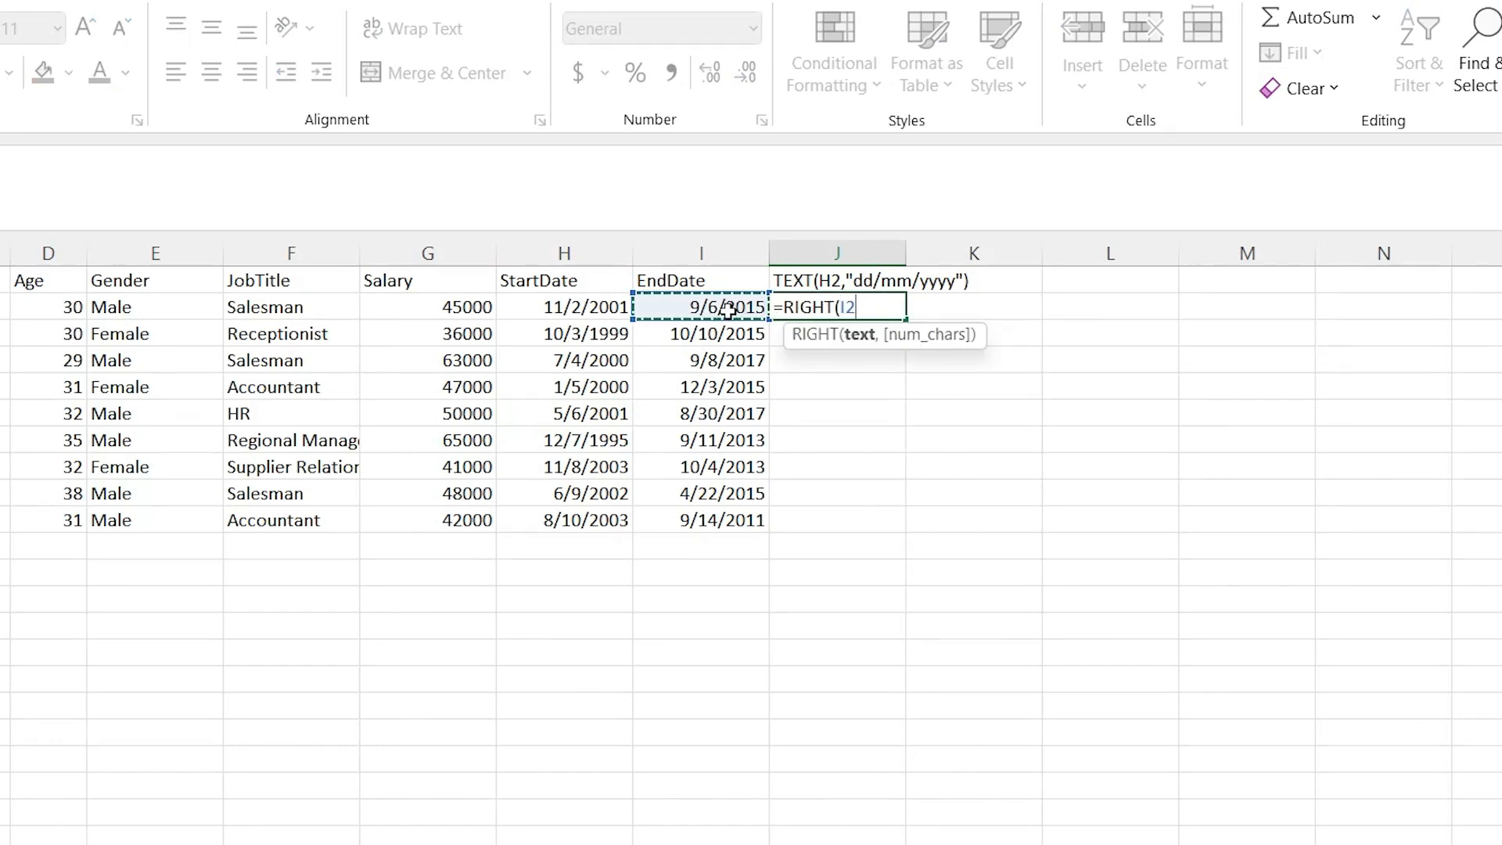
pyautogui.keyDown('shift'); pyautogui.click(704, 522); pyautogui.keyUp('shift')
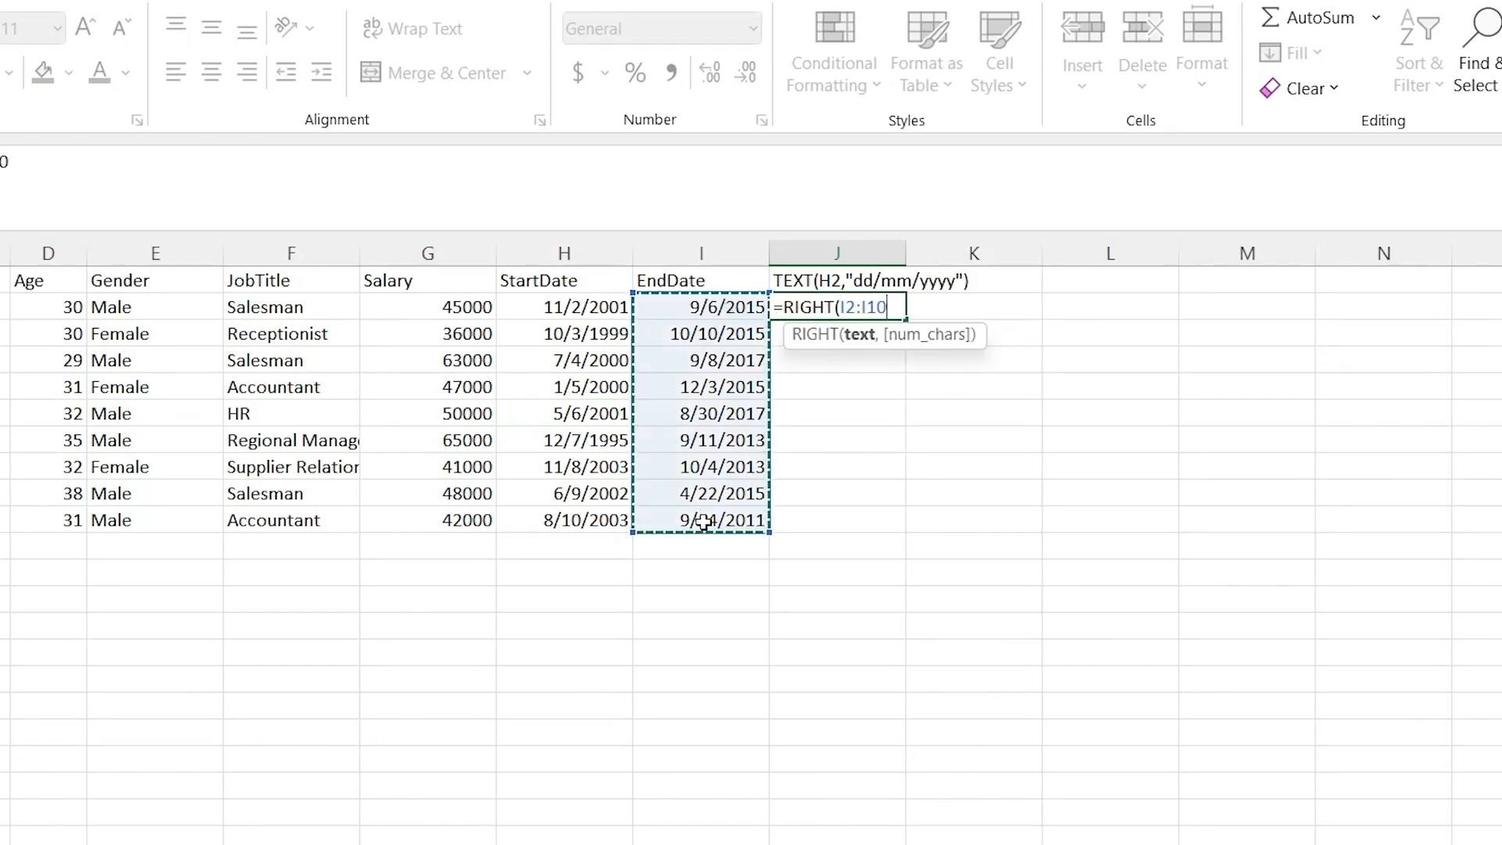
pyautogui.write(',4)')
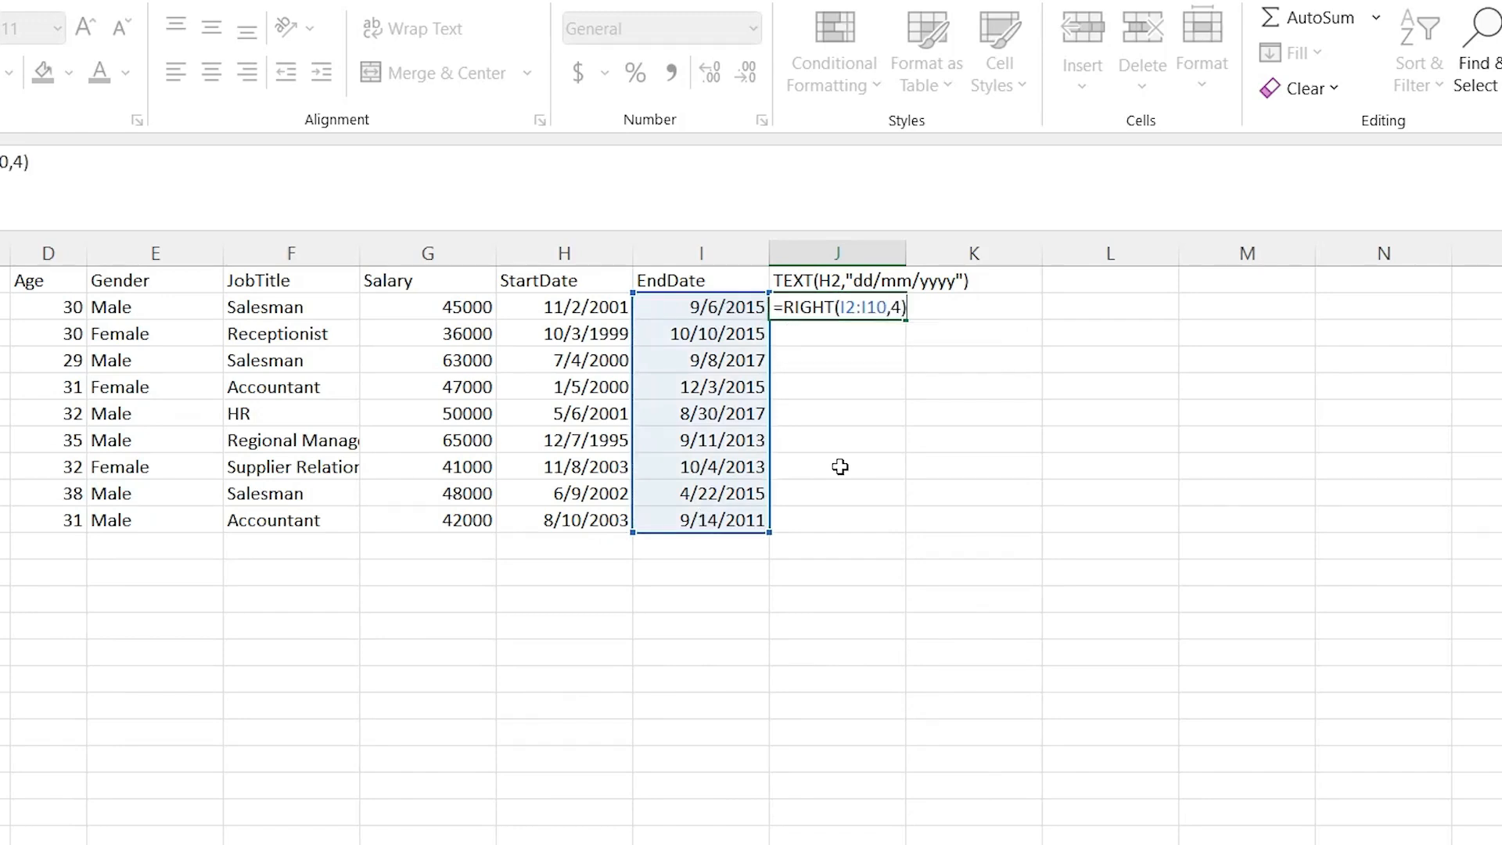
pyautogui.press('Return')
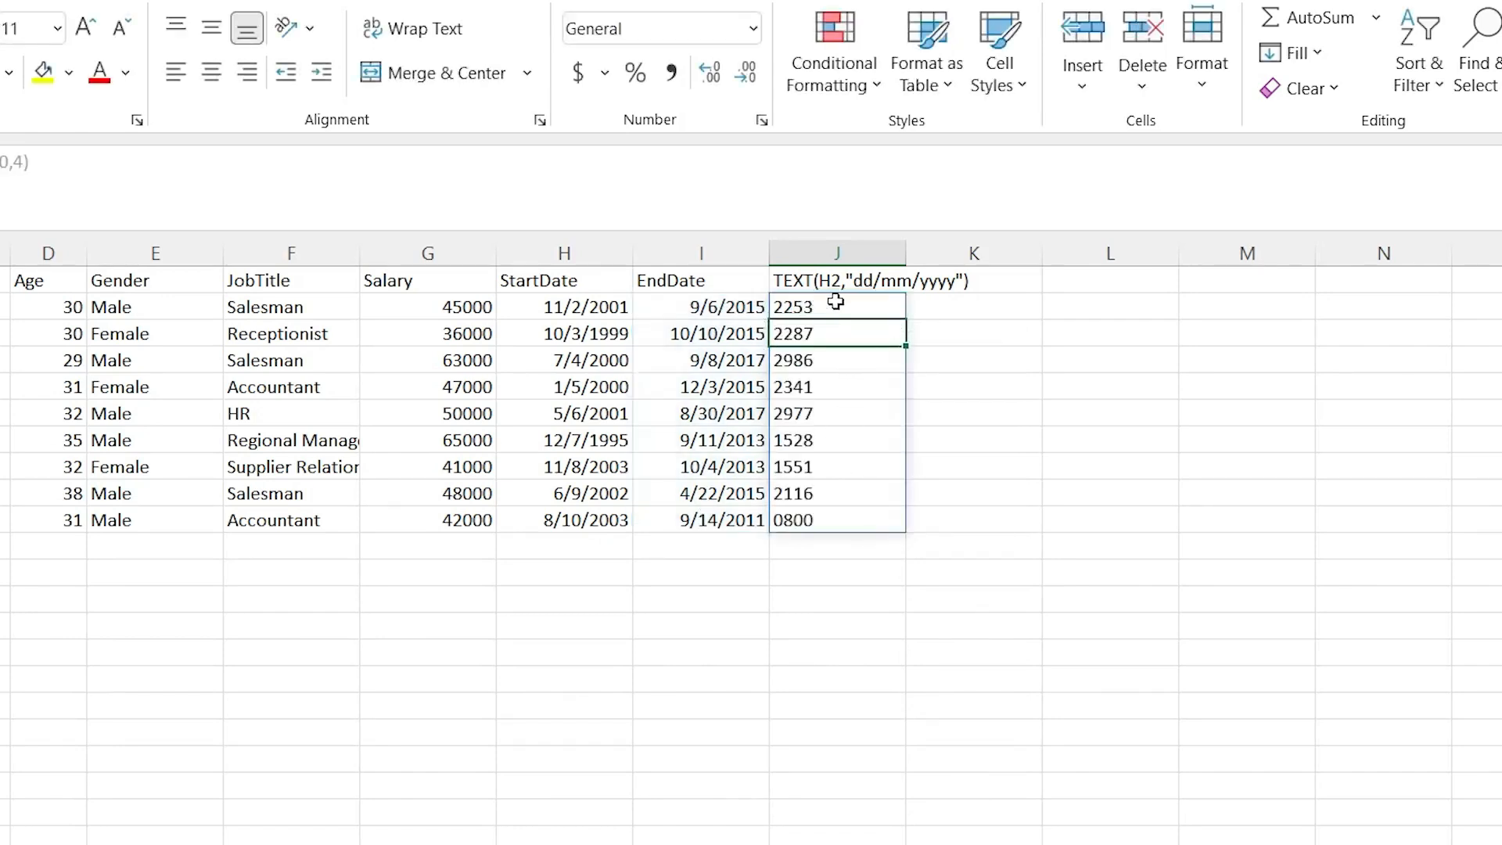
# Inspect the EndDate cells and change the number format of the dates in H2:I10 to General.
pyautogui.doubleClick(747, 311)
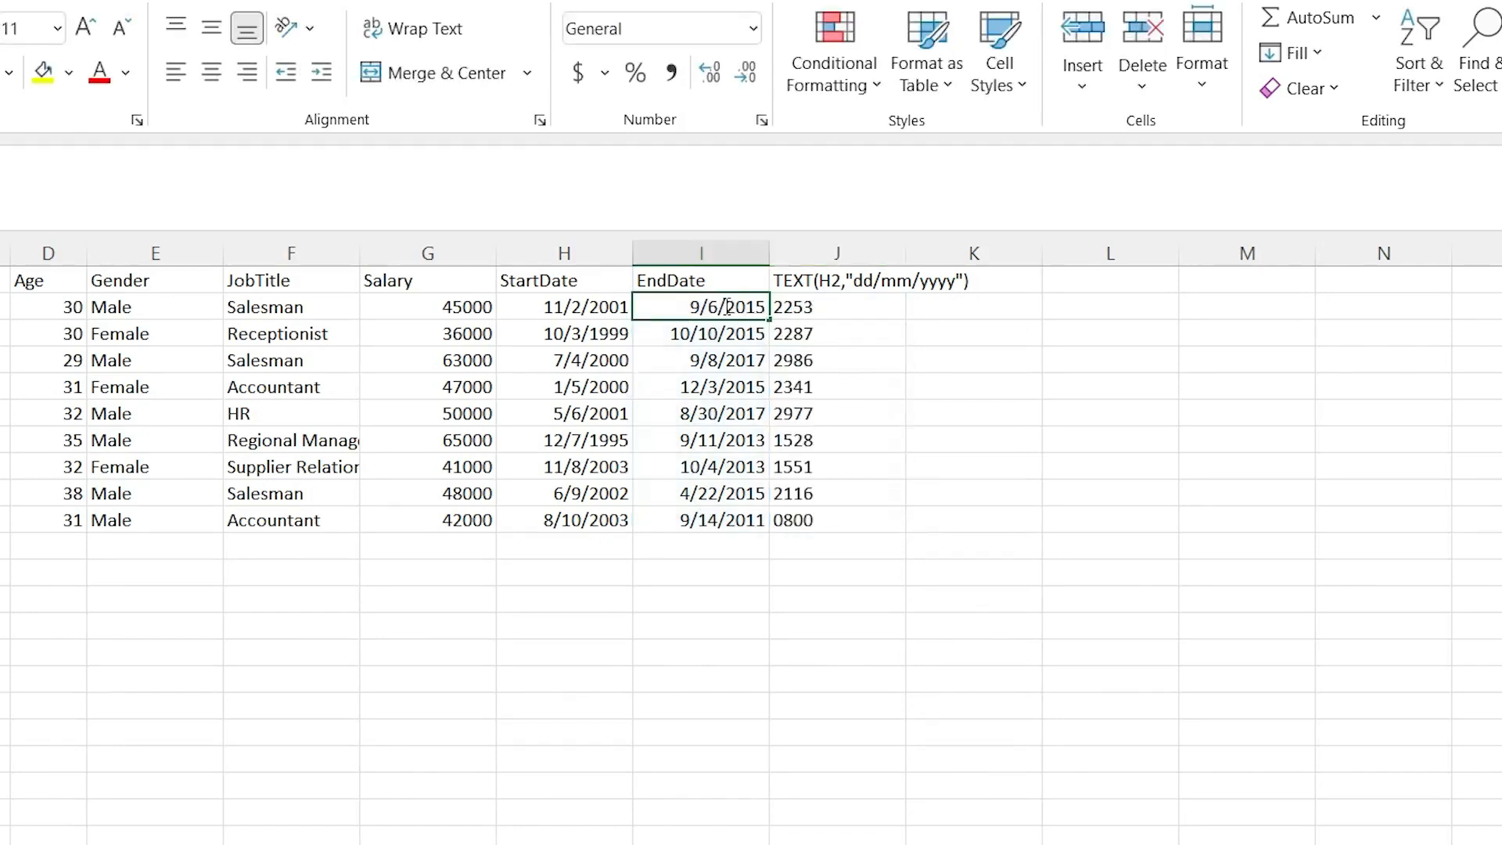
pyautogui.press('Escape')
pyautogui.click(713, 332)
pyautogui.click(715, 305)
pyautogui.moveTo(563, 305); pyautogui.dragTo(681, 519)
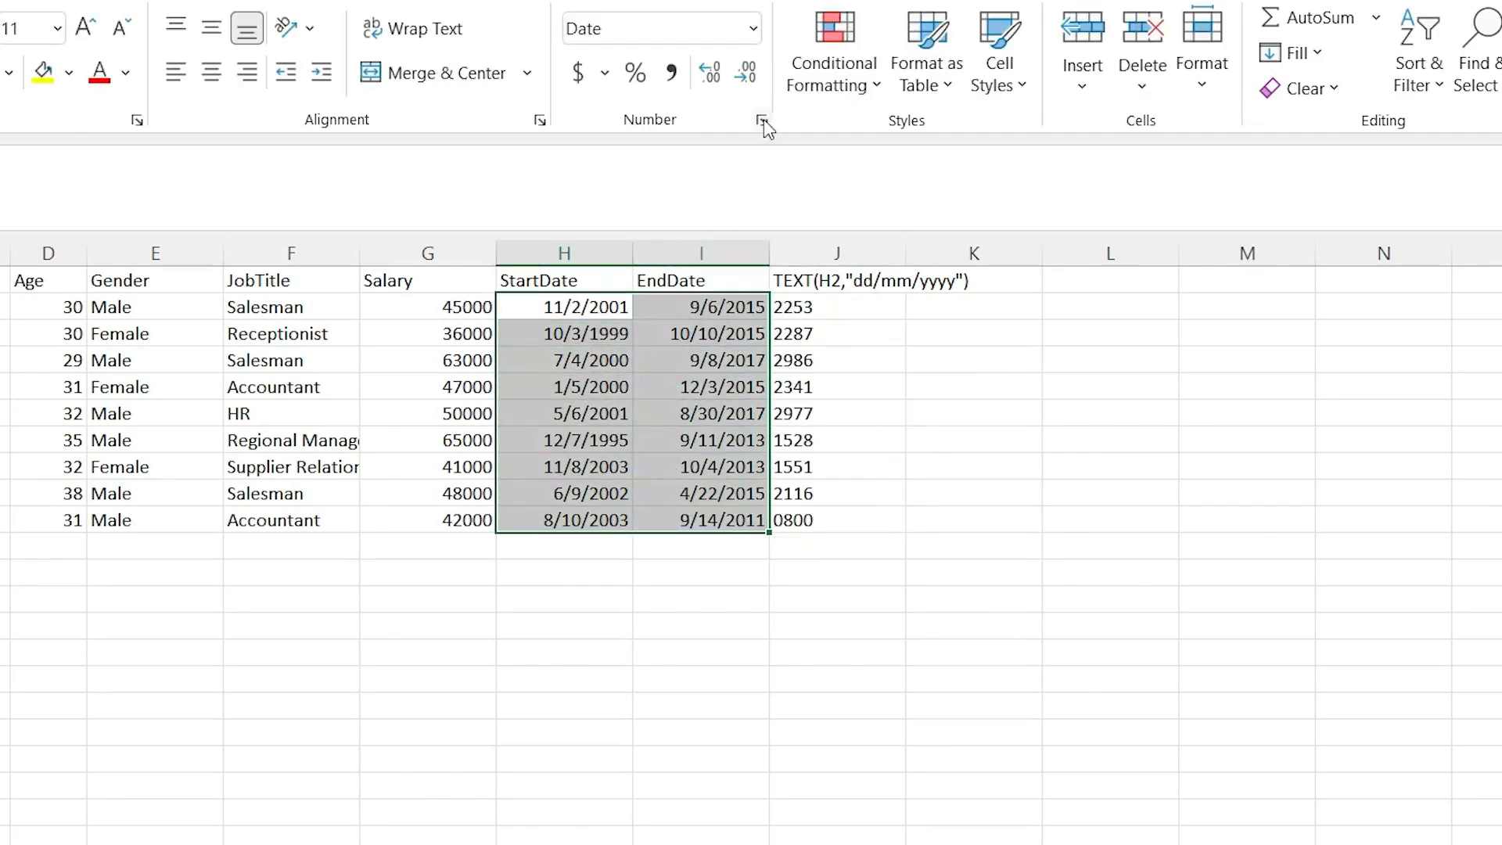
pyautogui.click(753, 28)
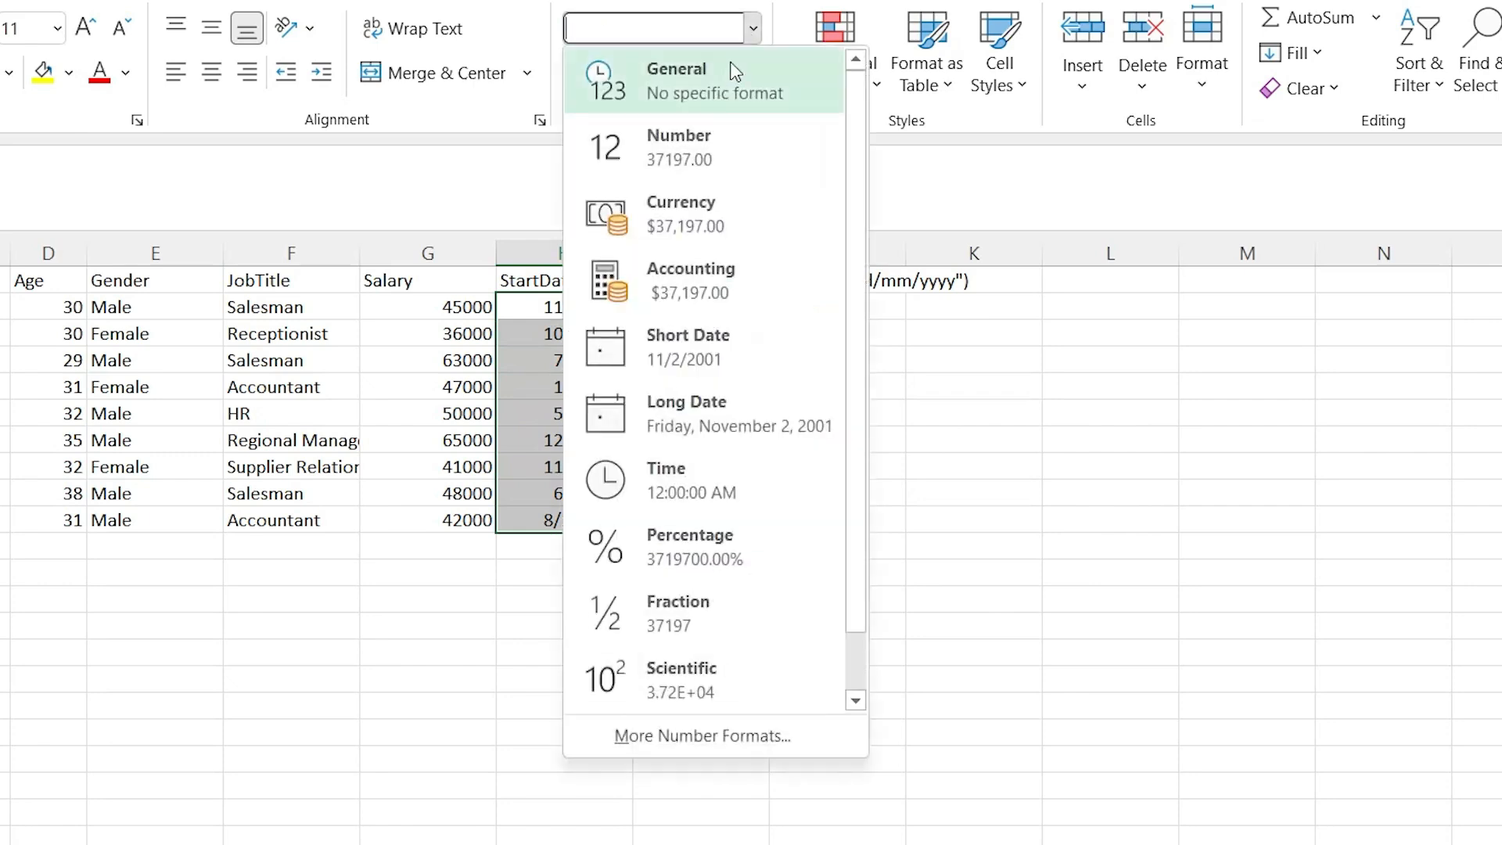
pyautogui.click(704, 72)
# Compare the EndDate serial number in I2 with the RIGHT result in column J, and undo the General format.
pyautogui.click(724, 307)
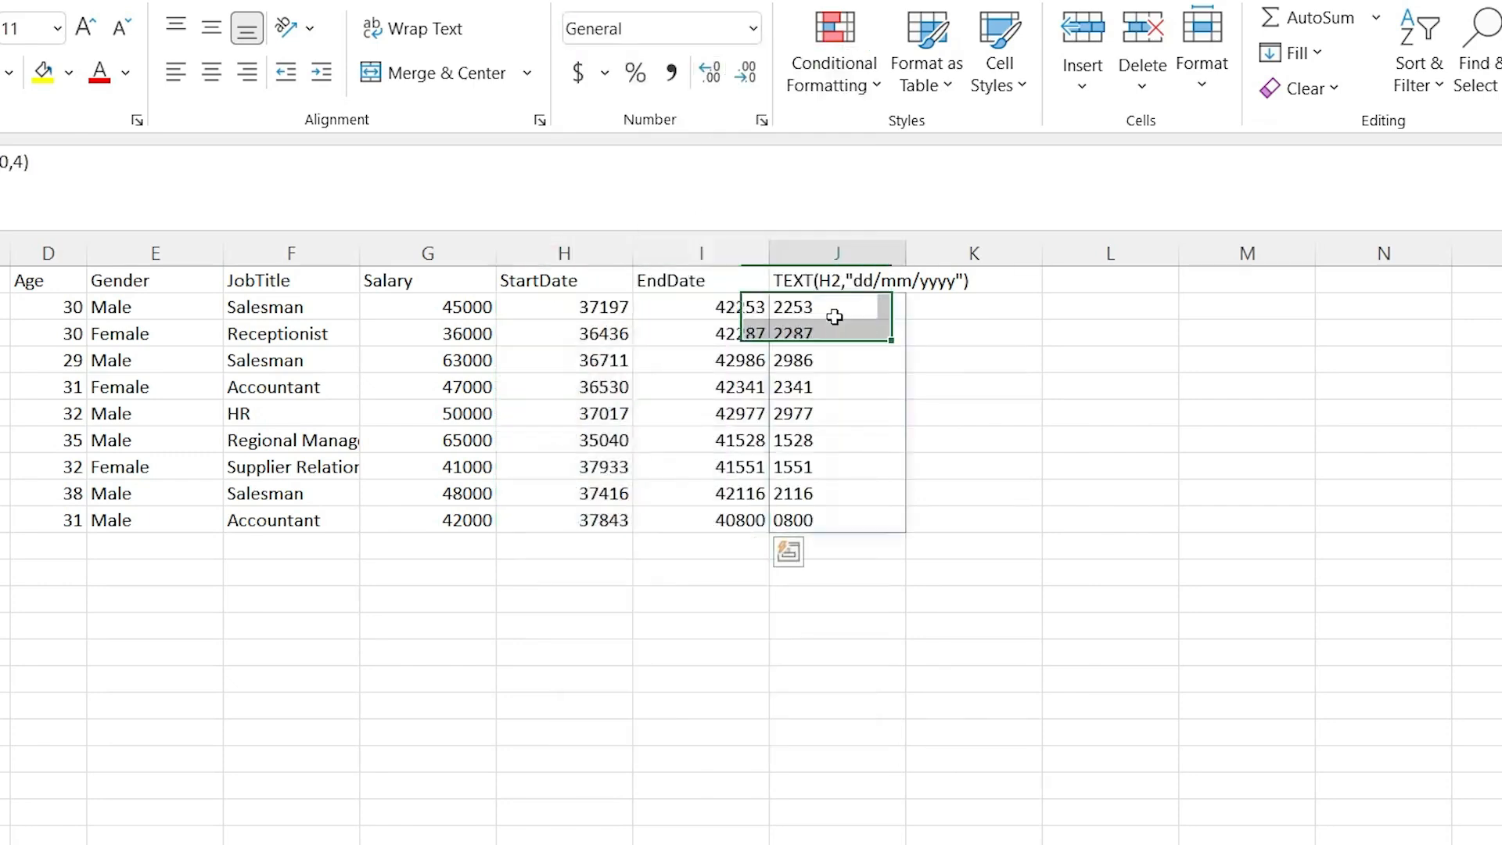
pyautogui.doubleClick(723, 307)
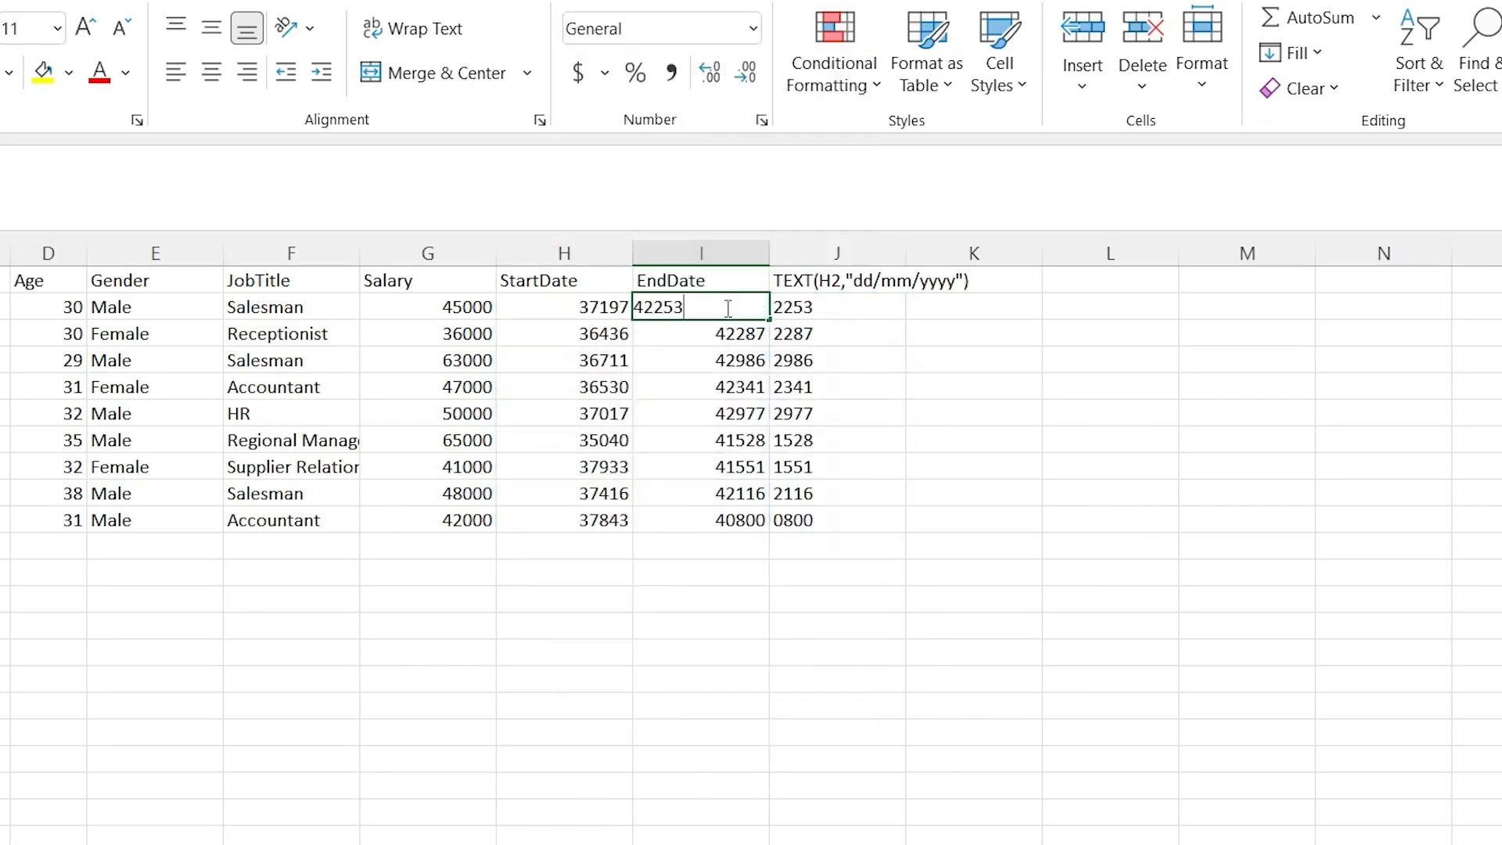
pyautogui.moveTo(683, 308); pyautogui.dragTo(643, 309)
pyautogui.click(688, 335)
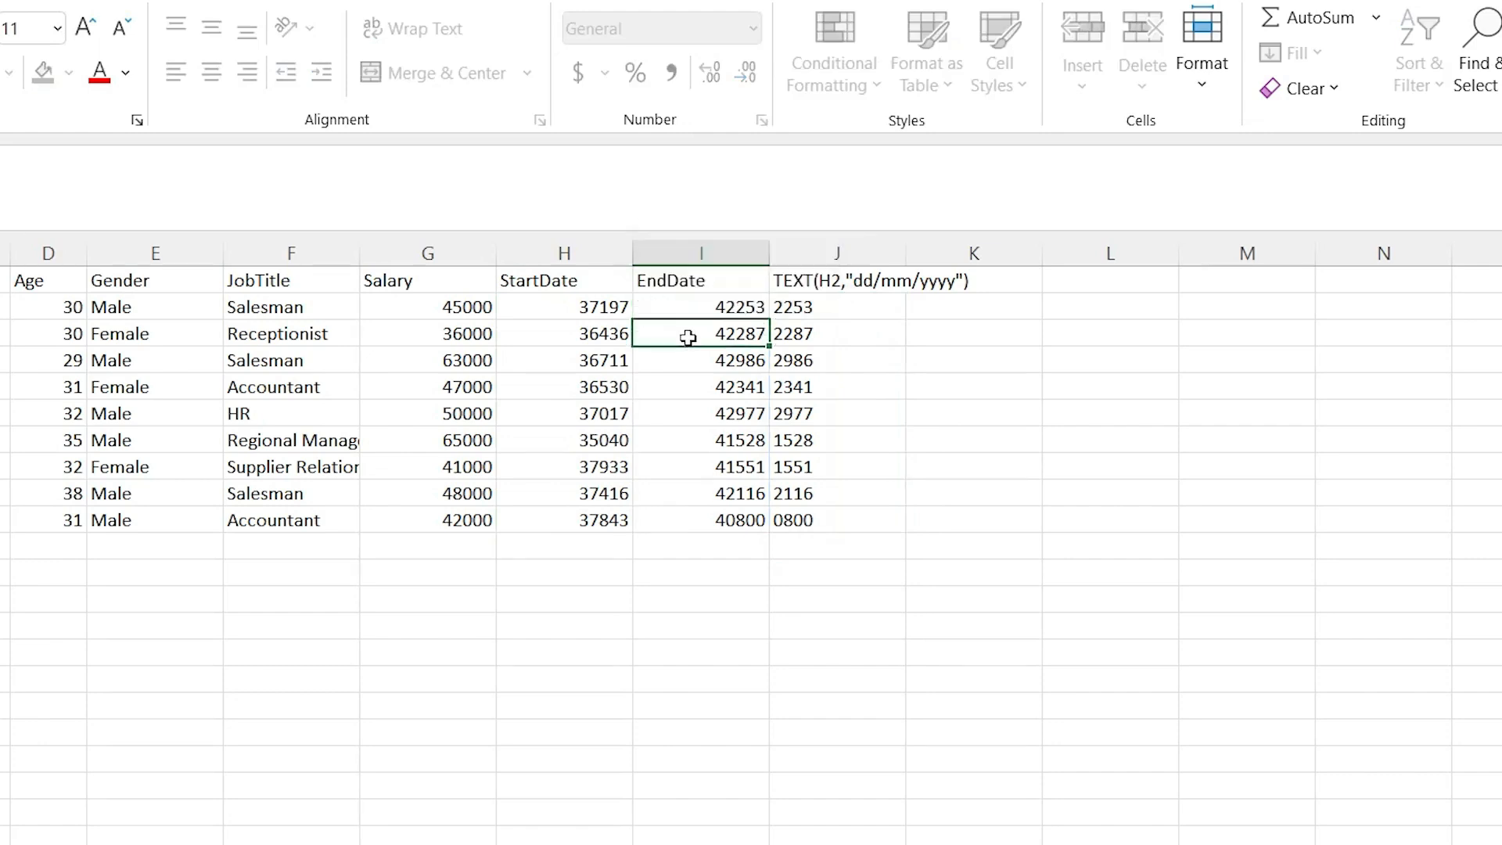
pyautogui.press('Up')
pyautogui.hotkey('ctrl', 'z')
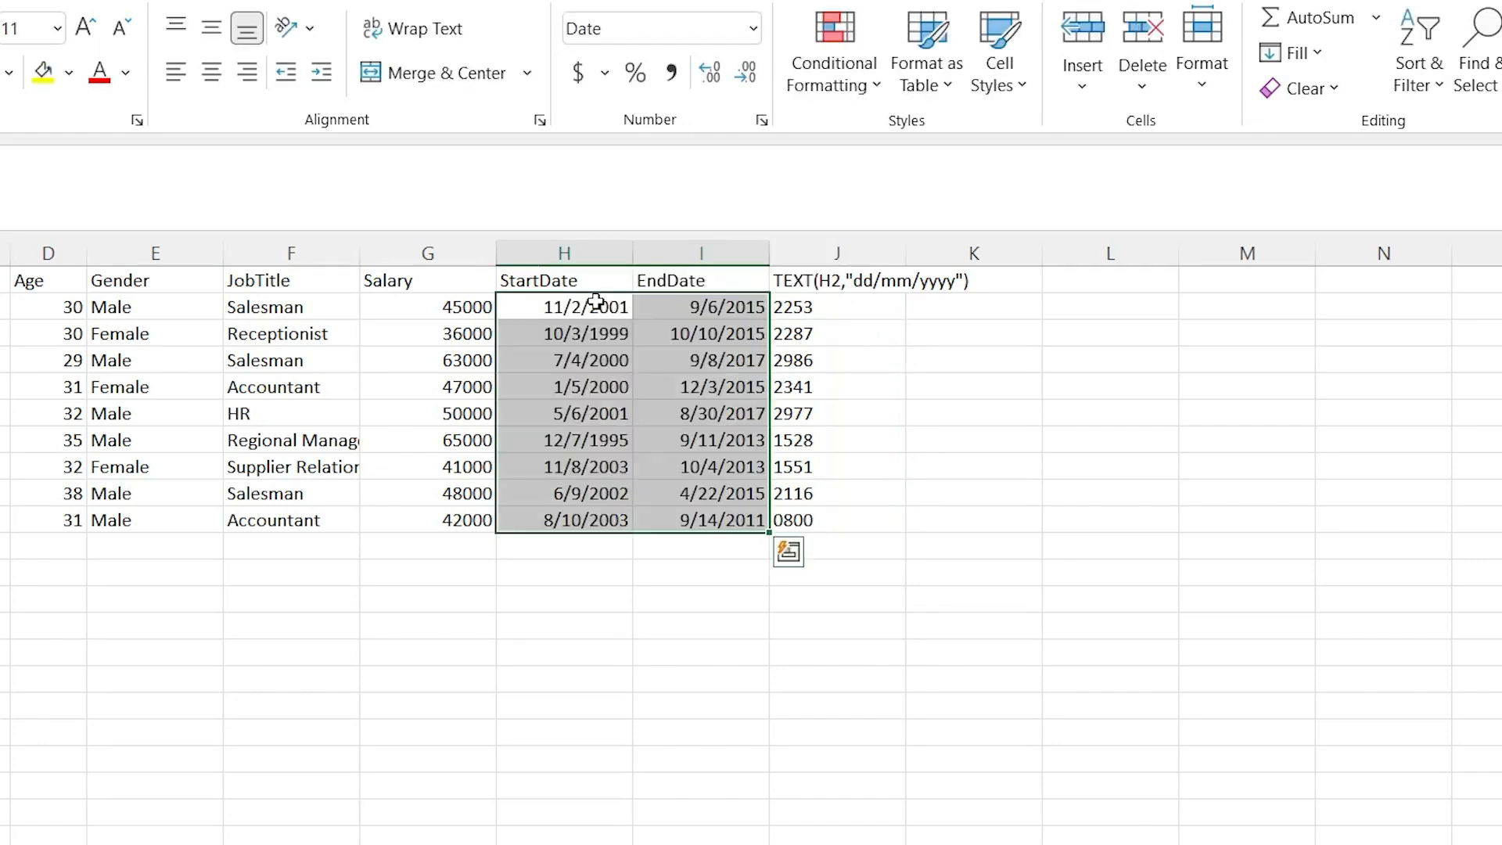
# Enter the date 11/2/2001 in H12, below the StartDate column, and check its number format.
pyautogui.click(929, 352)
pyautogui.click(834, 309)
pyautogui.hotkey('ctrl', 'shift', 'Down')
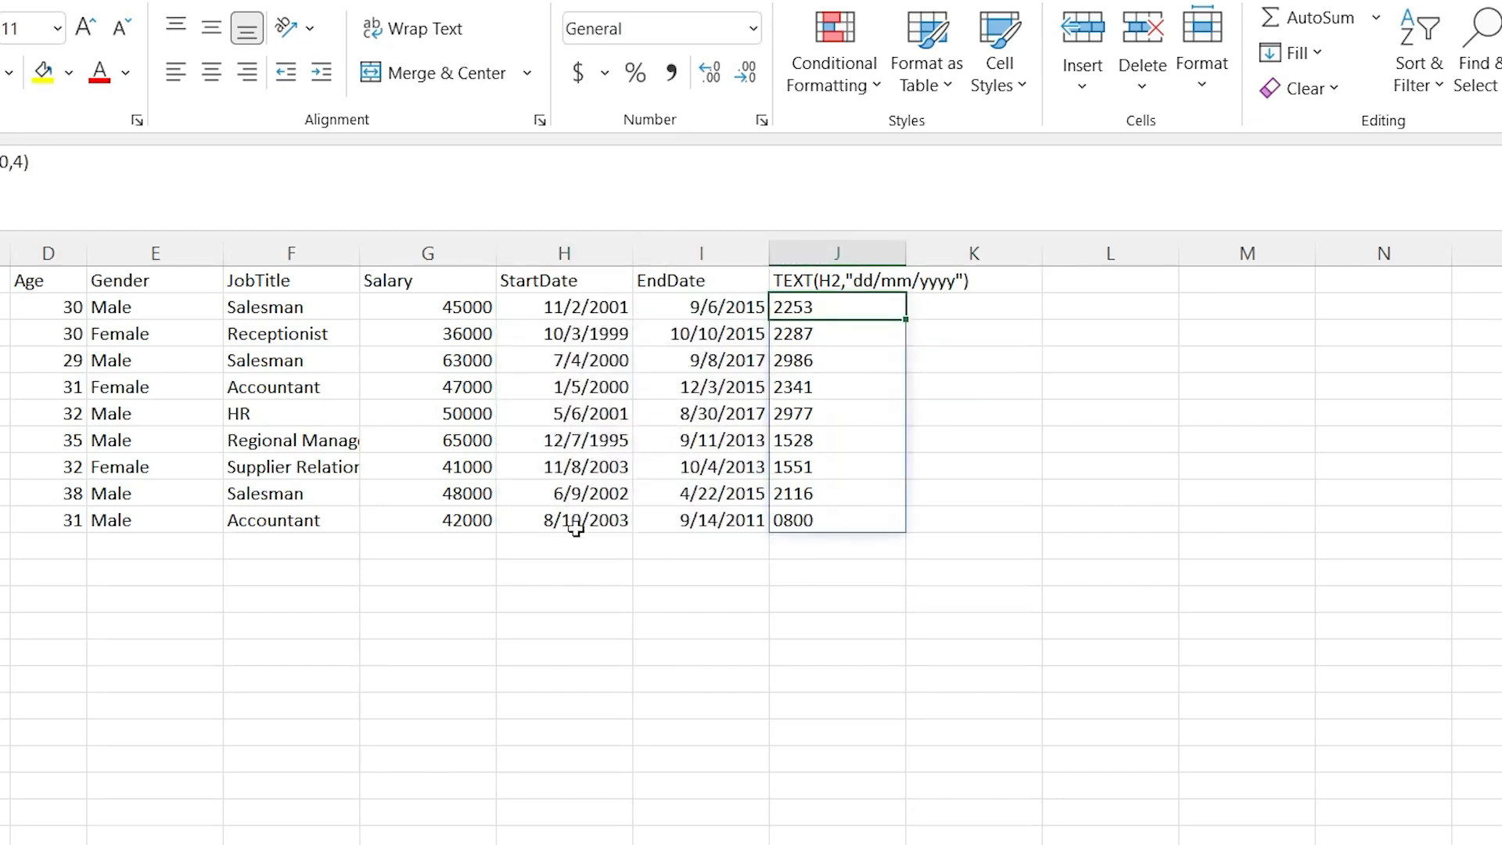
pyautogui.click(563, 572)
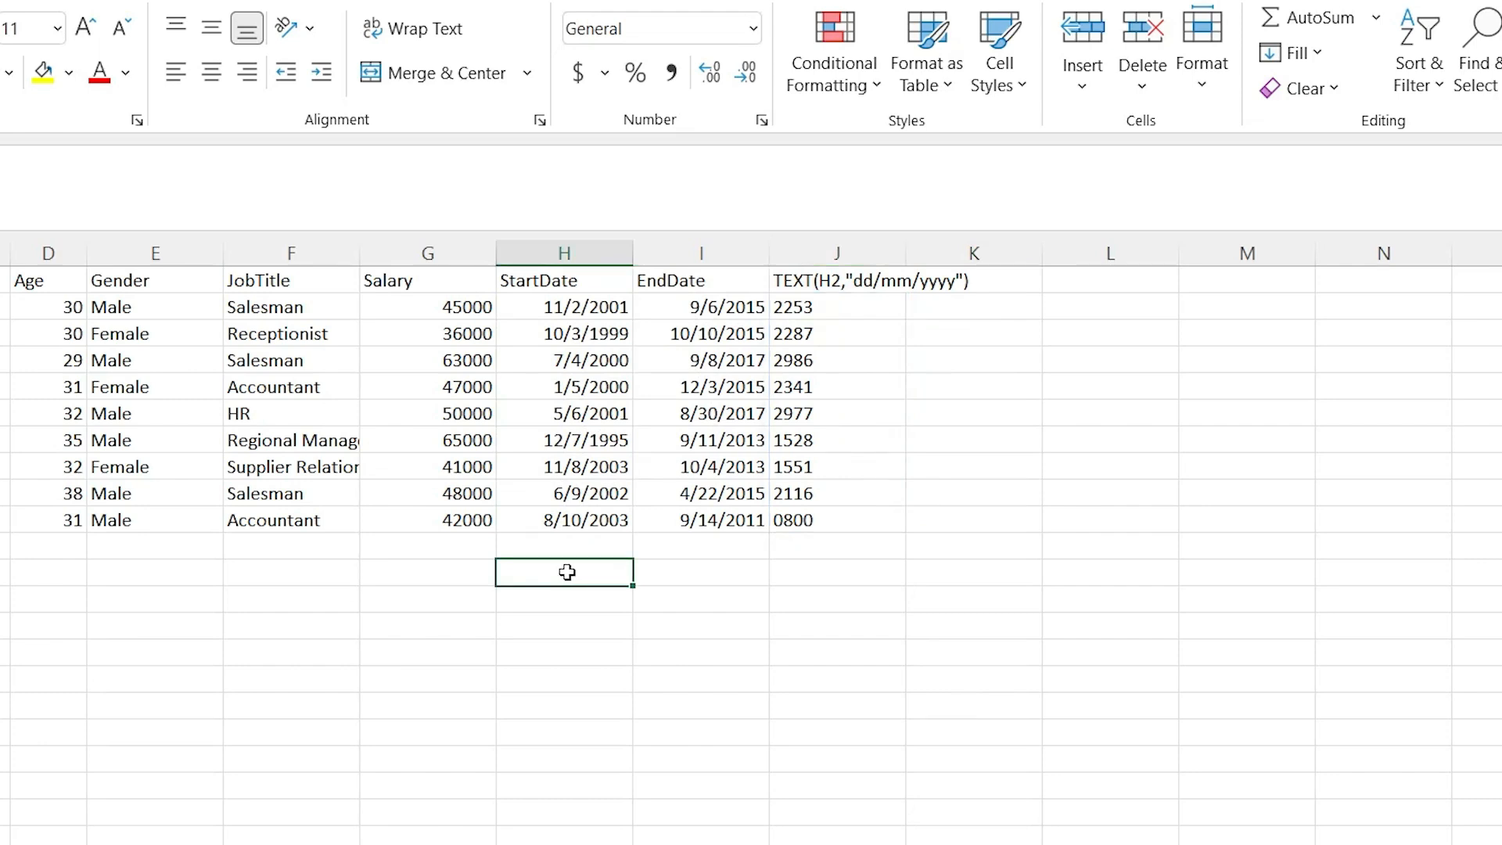
pyautogui.doubleClick(567, 571)
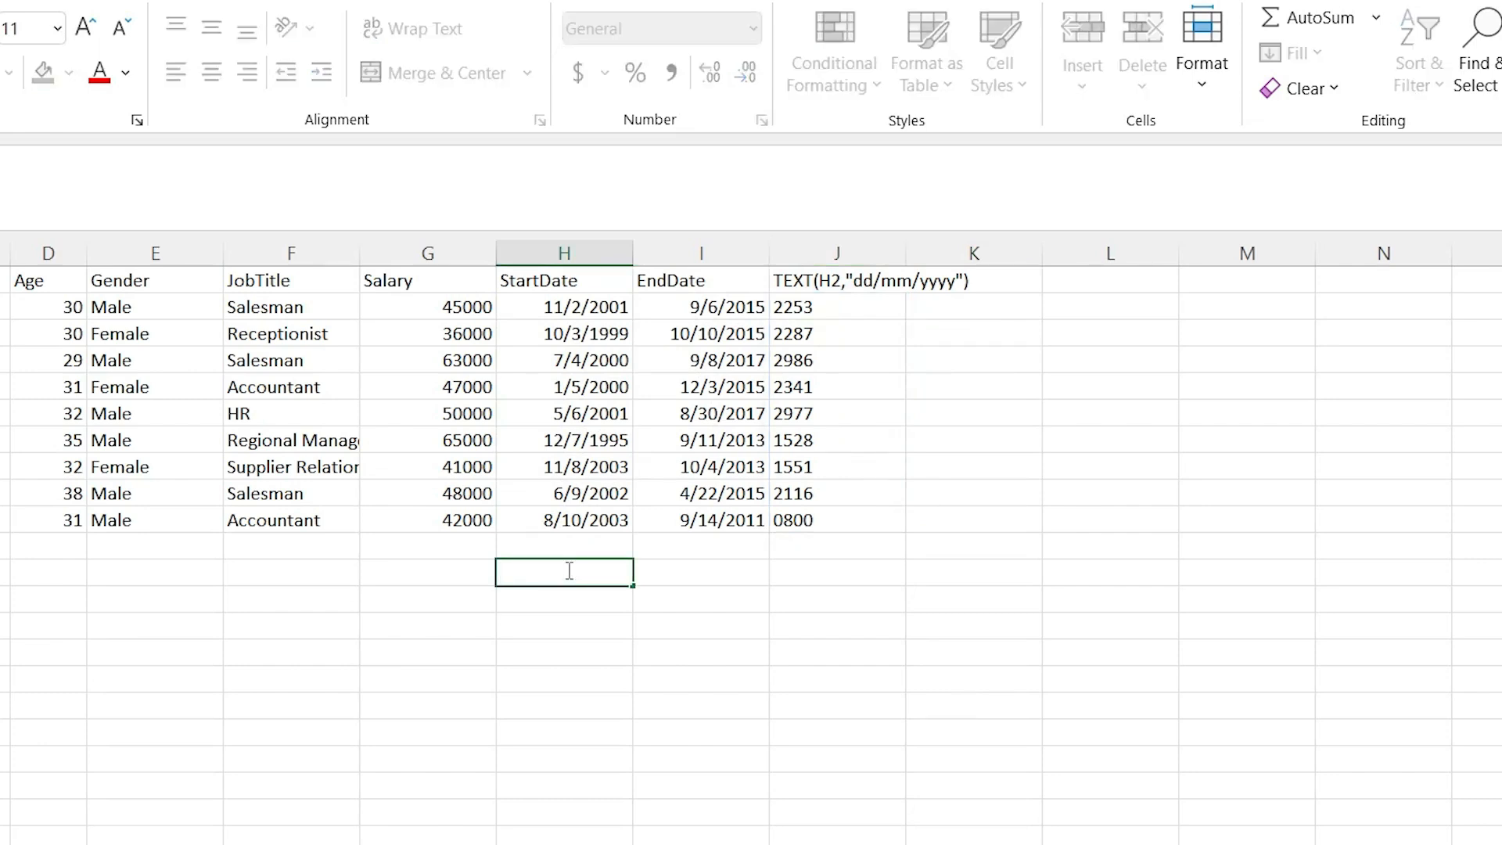
pyautogui.write('11/2/2001')
pyautogui.press('Return')
pyautogui.click(592, 580)
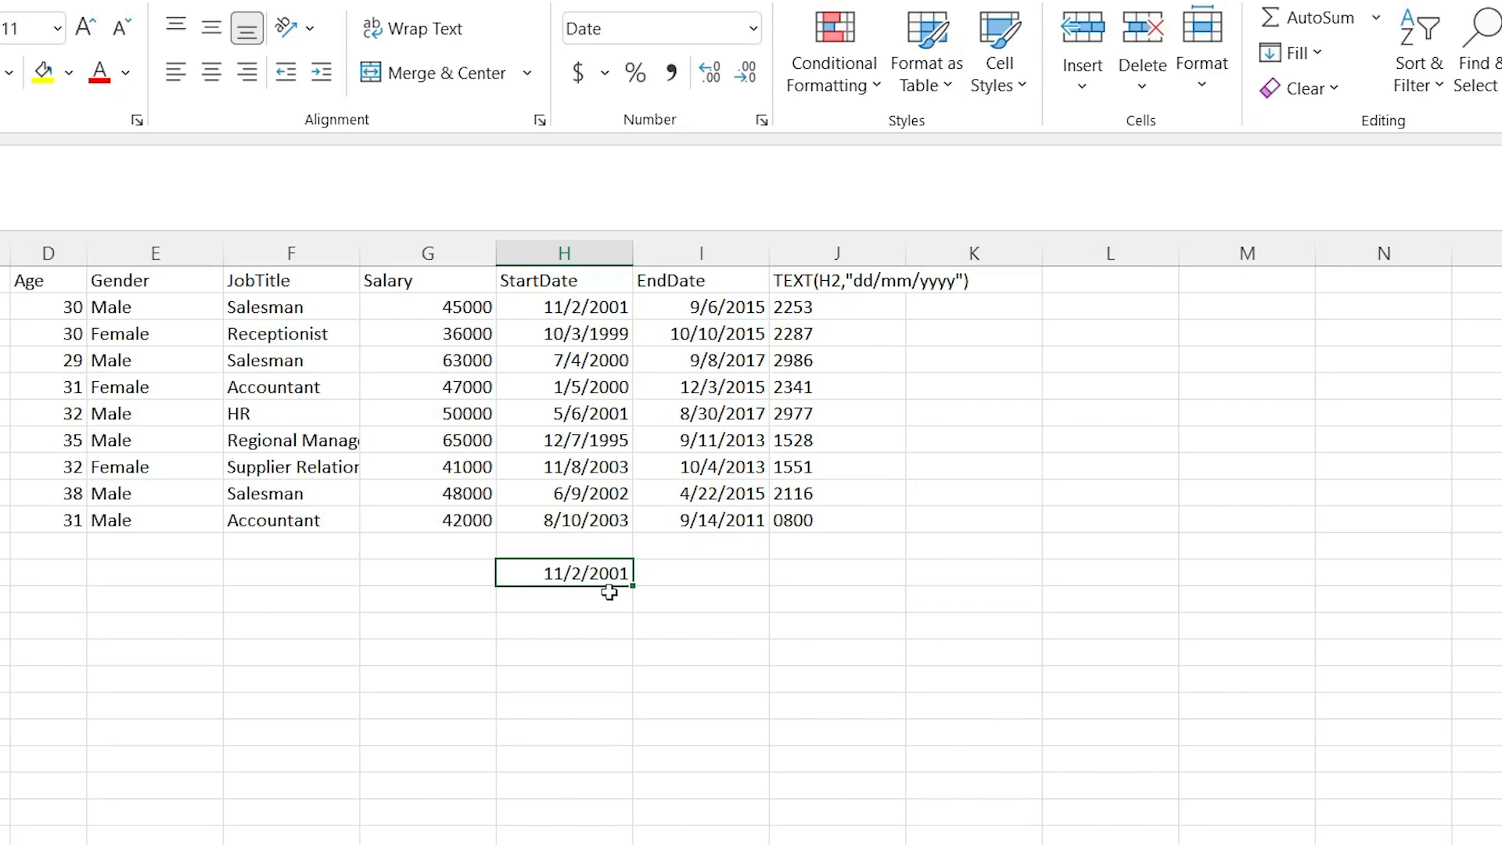
# Set the number format of the empty cell H13 to Text.
pyautogui.click(590, 604)
pyautogui.click(756, 33)
pyautogui.scroll(-1, 693, 378)
pyautogui.click(691, 708)
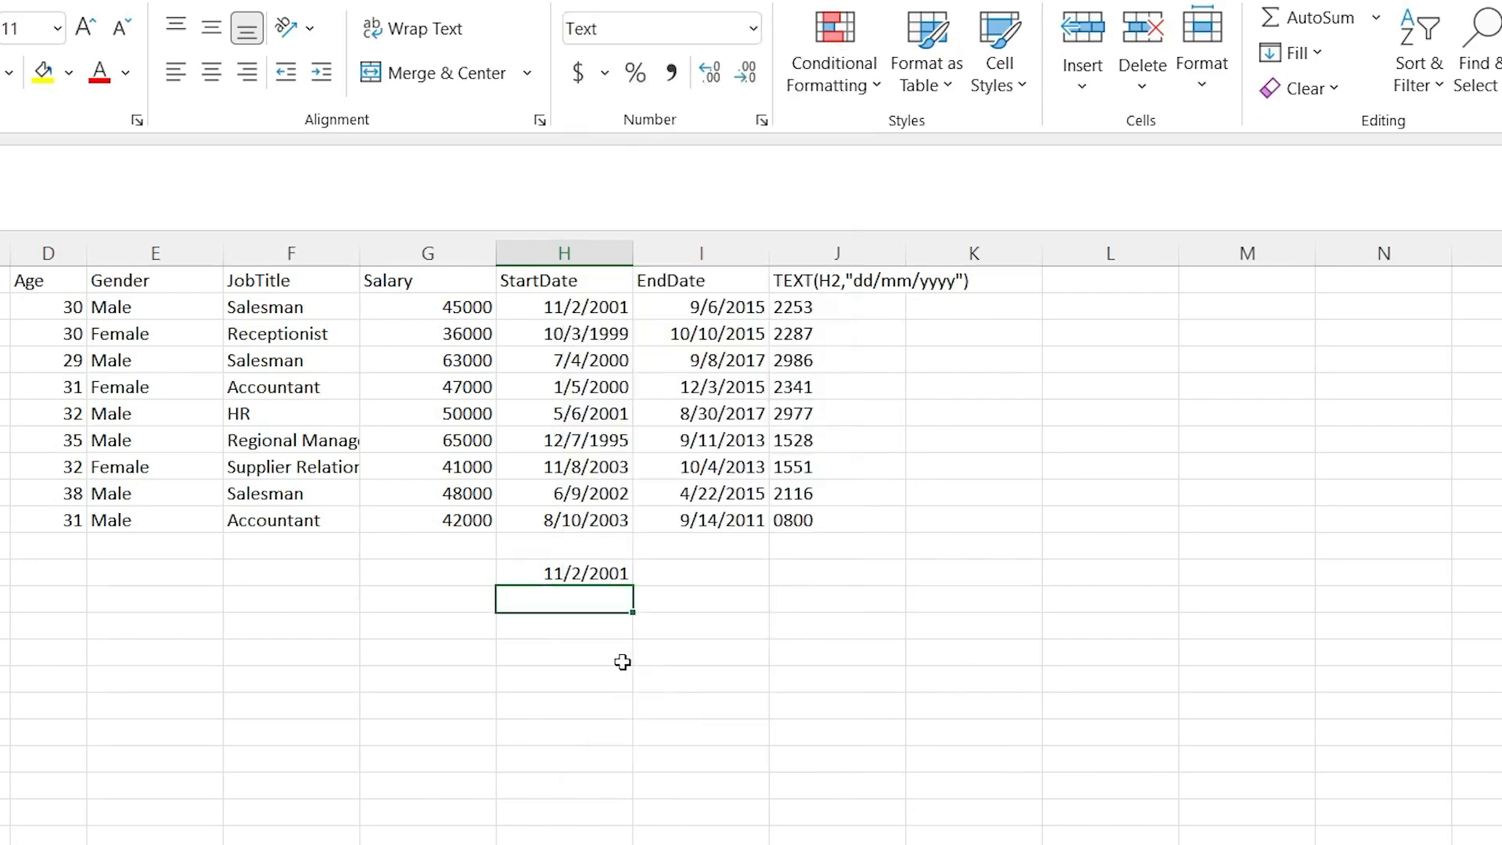
# Enter 11/2/2001 in the Text-formatted cell H13 and compare its alignment and number format with the date in H12.
pyautogui.doubleClick(568, 597)
pyautogui.write('11')
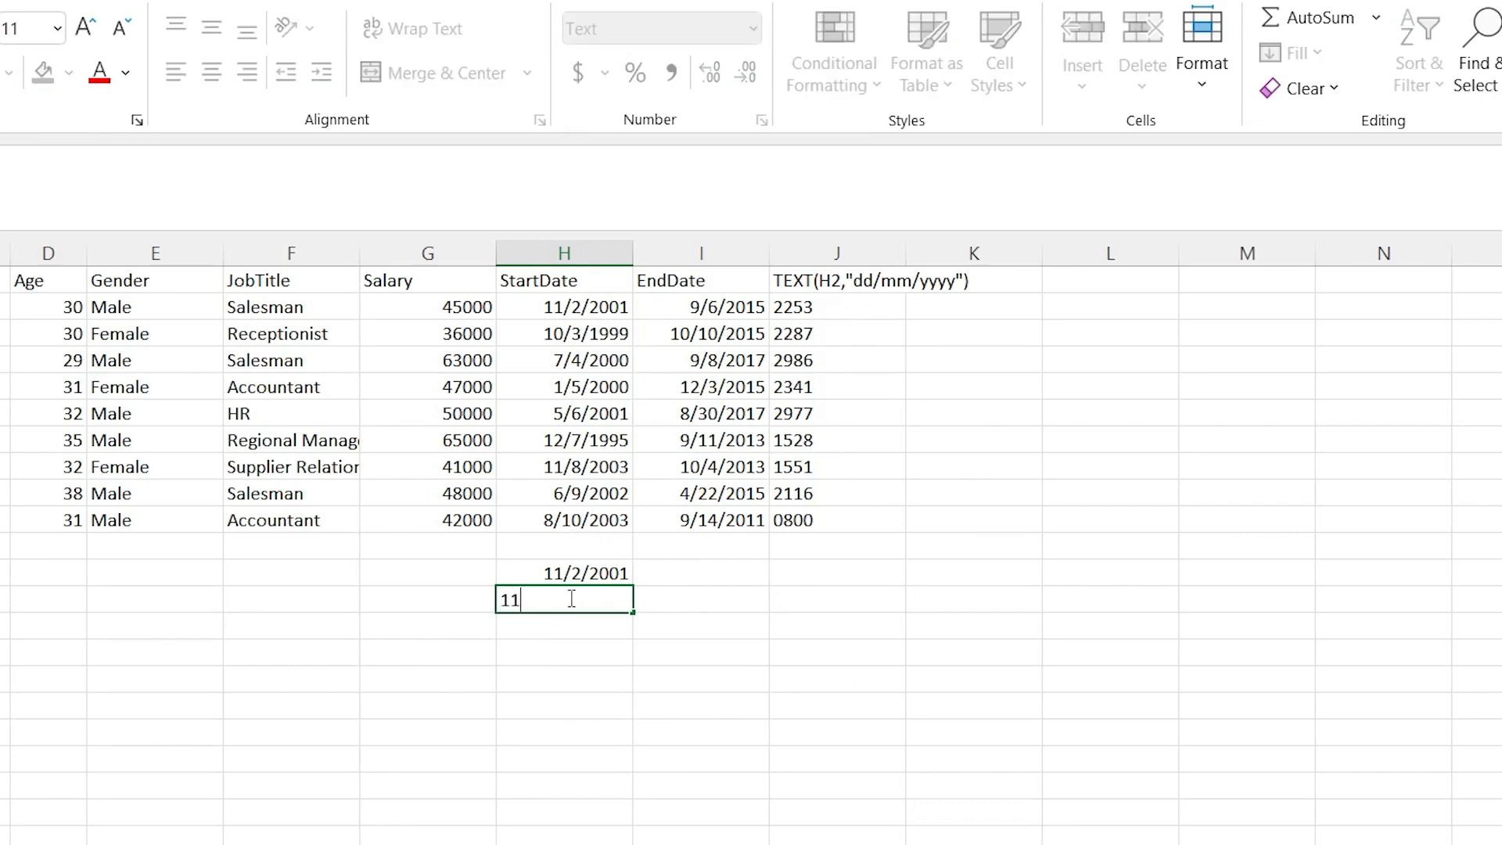
pyautogui.write('/2/2001')
pyautogui.press('Return')
pyautogui.click(569, 598)
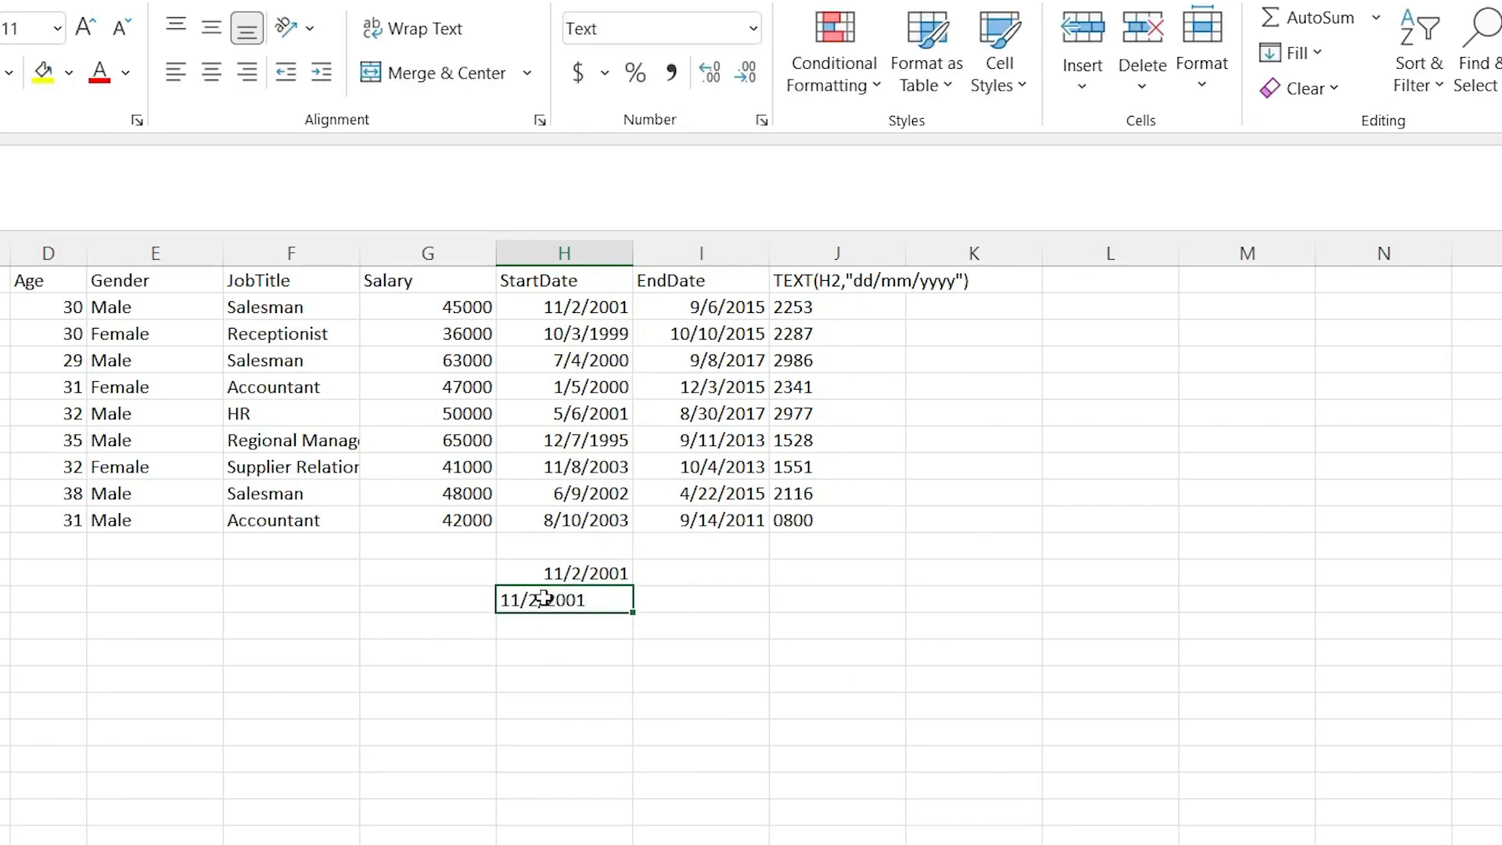
pyautogui.moveTo(557, 575); pyautogui.dragTo(558, 586)
pyautogui.click(556, 576)
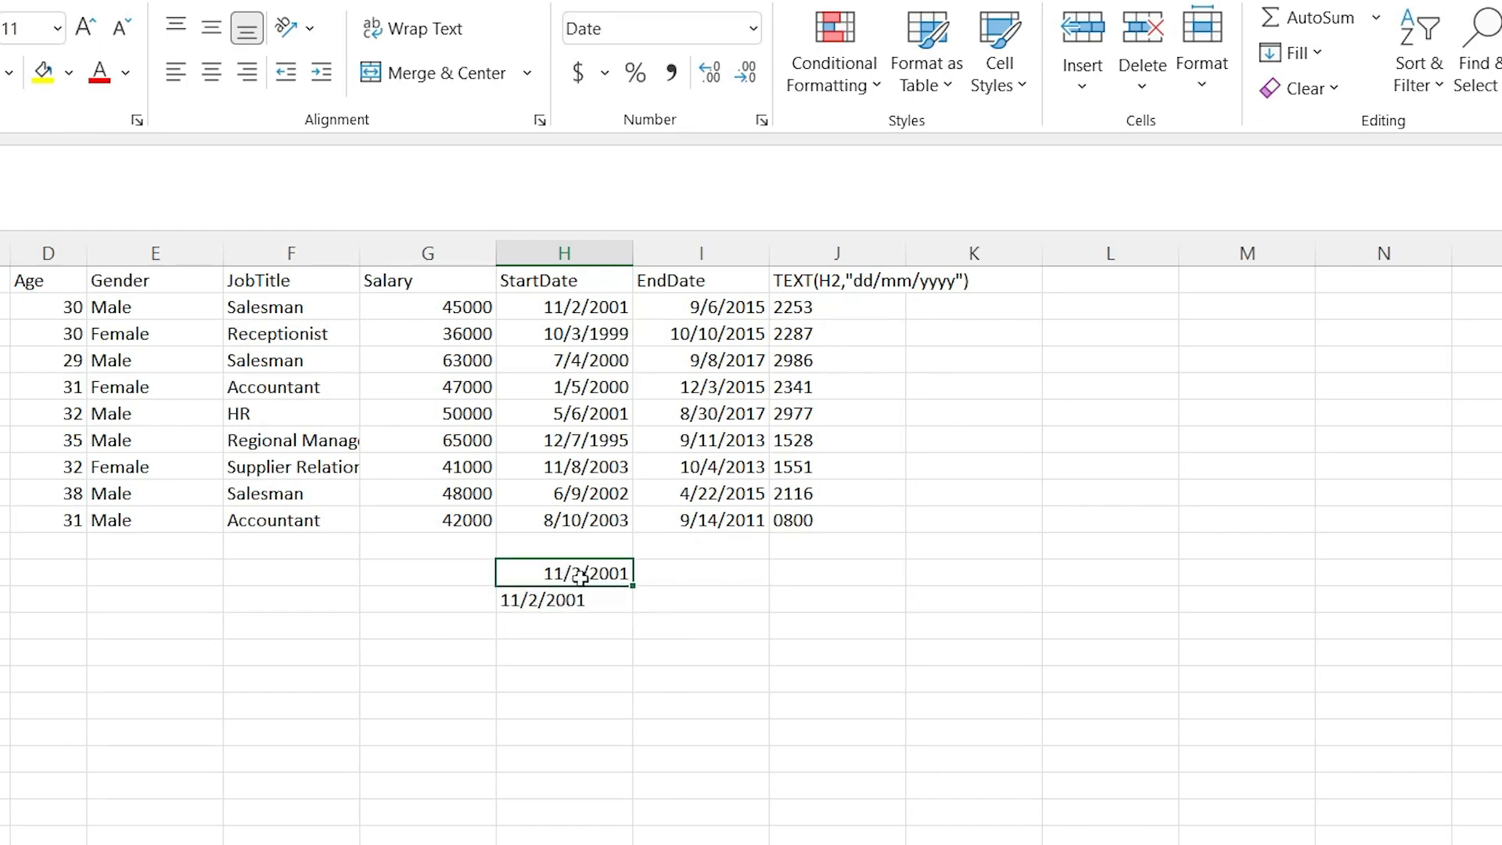
pyautogui.click(552, 602)
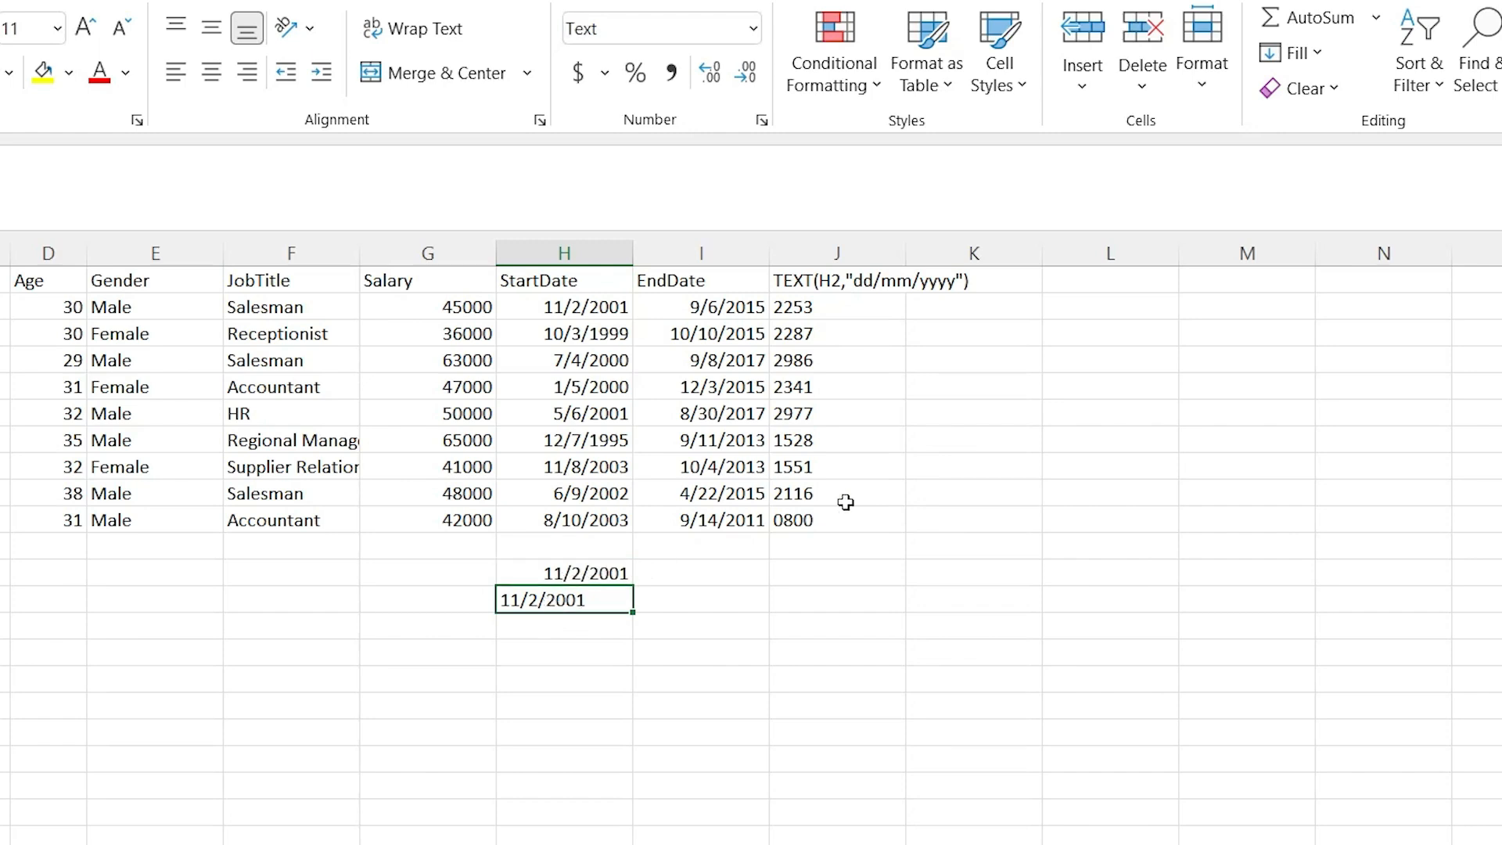
# Delete the two sample dates in H12 and H13.
pyautogui.moveTo(608, 570); pyautogui.dragTo(600, 628)
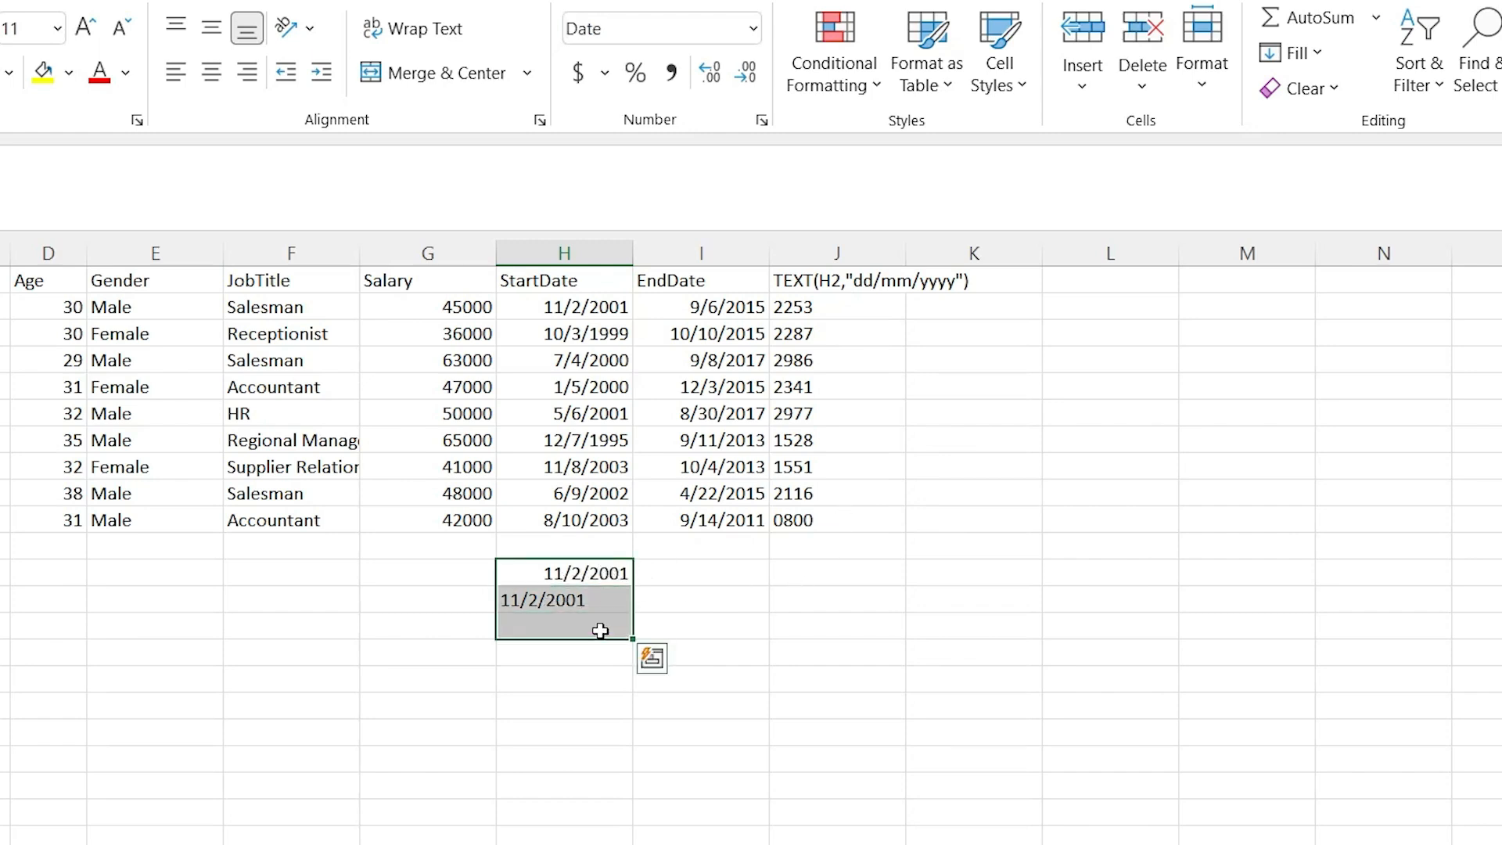
pyautogui.press('BackSpace')
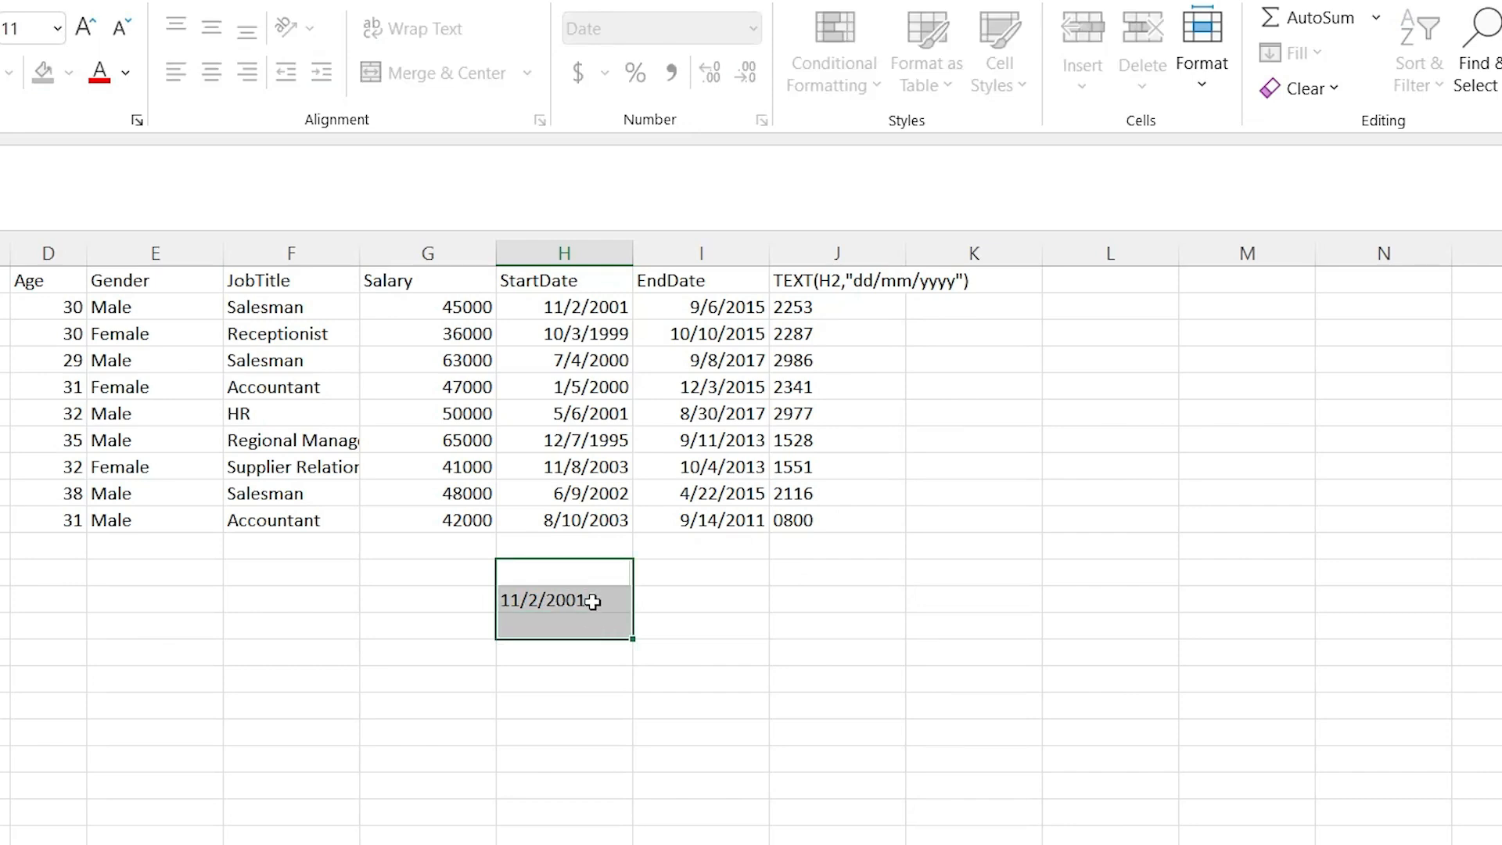
pyautogui.click(590, 603)
pyautogui.press('Delete')
pyautogui.click(682, 600)
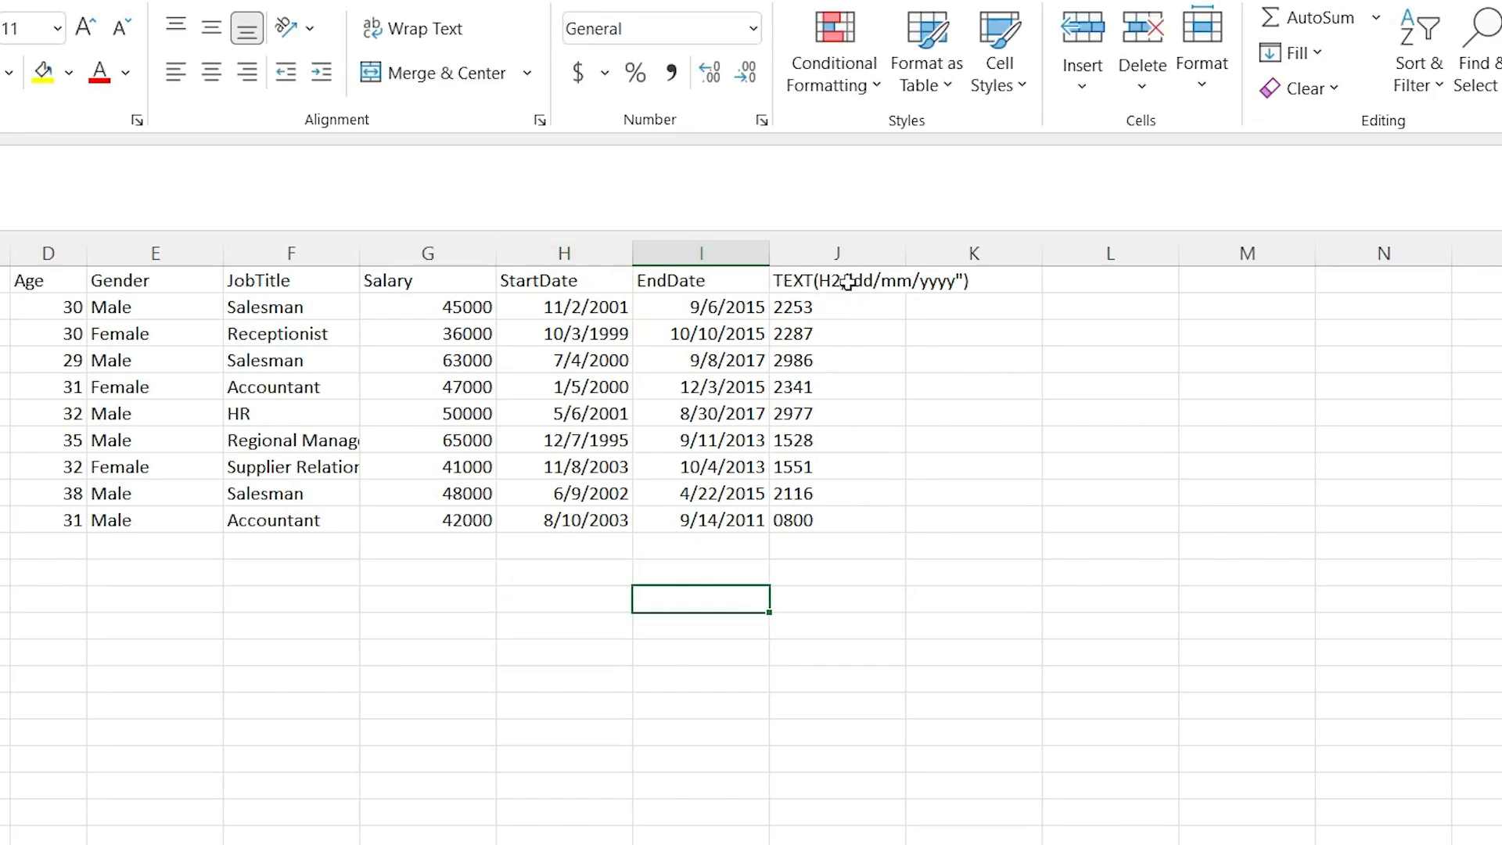
# Clear the RIGHT formula from J2 so that its spilled results in J2:J10 are removed.
pyautogui.click(846, 308)
pyautogui.hotkey('ctrl', 'shift', 'Down')
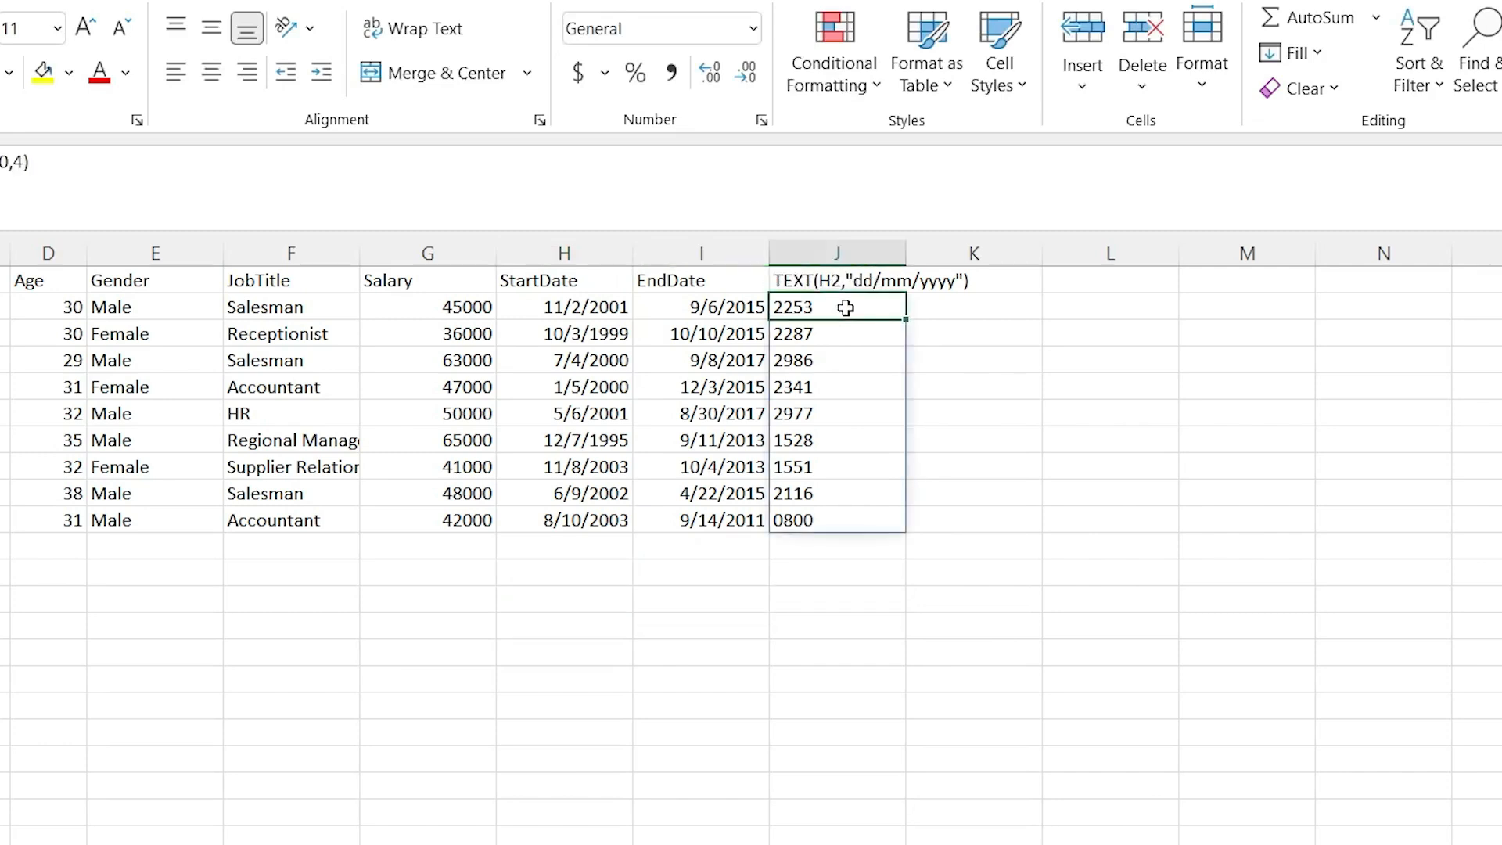
pyautogui.press('BackSpace')
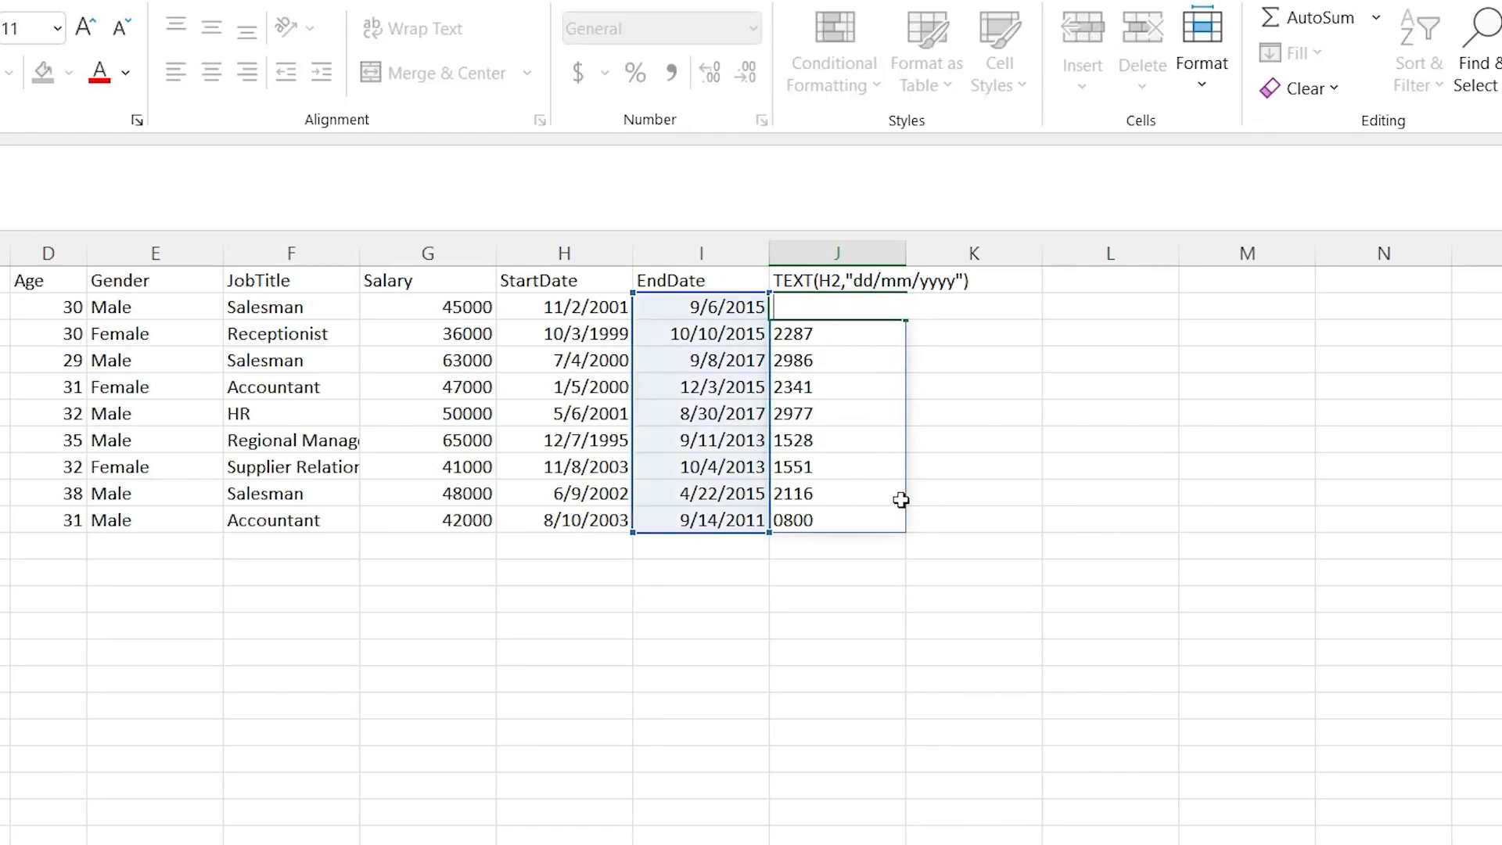
pyautogui.click(903, 501)
pyautogui.click(832, 309)
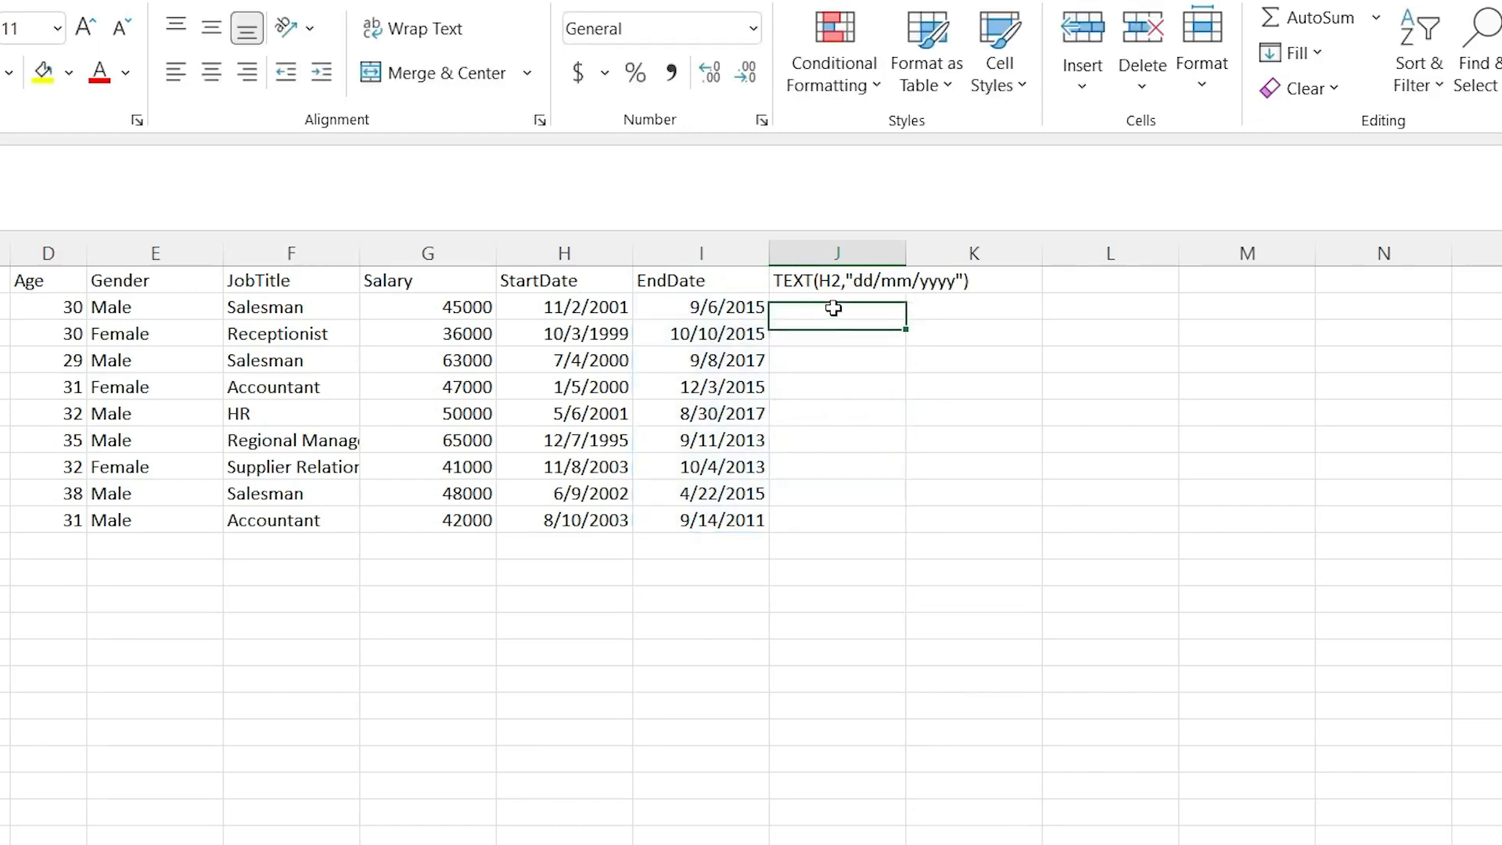
# Enter =TEXT(H2:H10, "dd/mm/yyyy") in J2 to convert all the StartDate values to text.
pyautogui.doubleClick(835, 308)
pyautogui.write('=TEST')
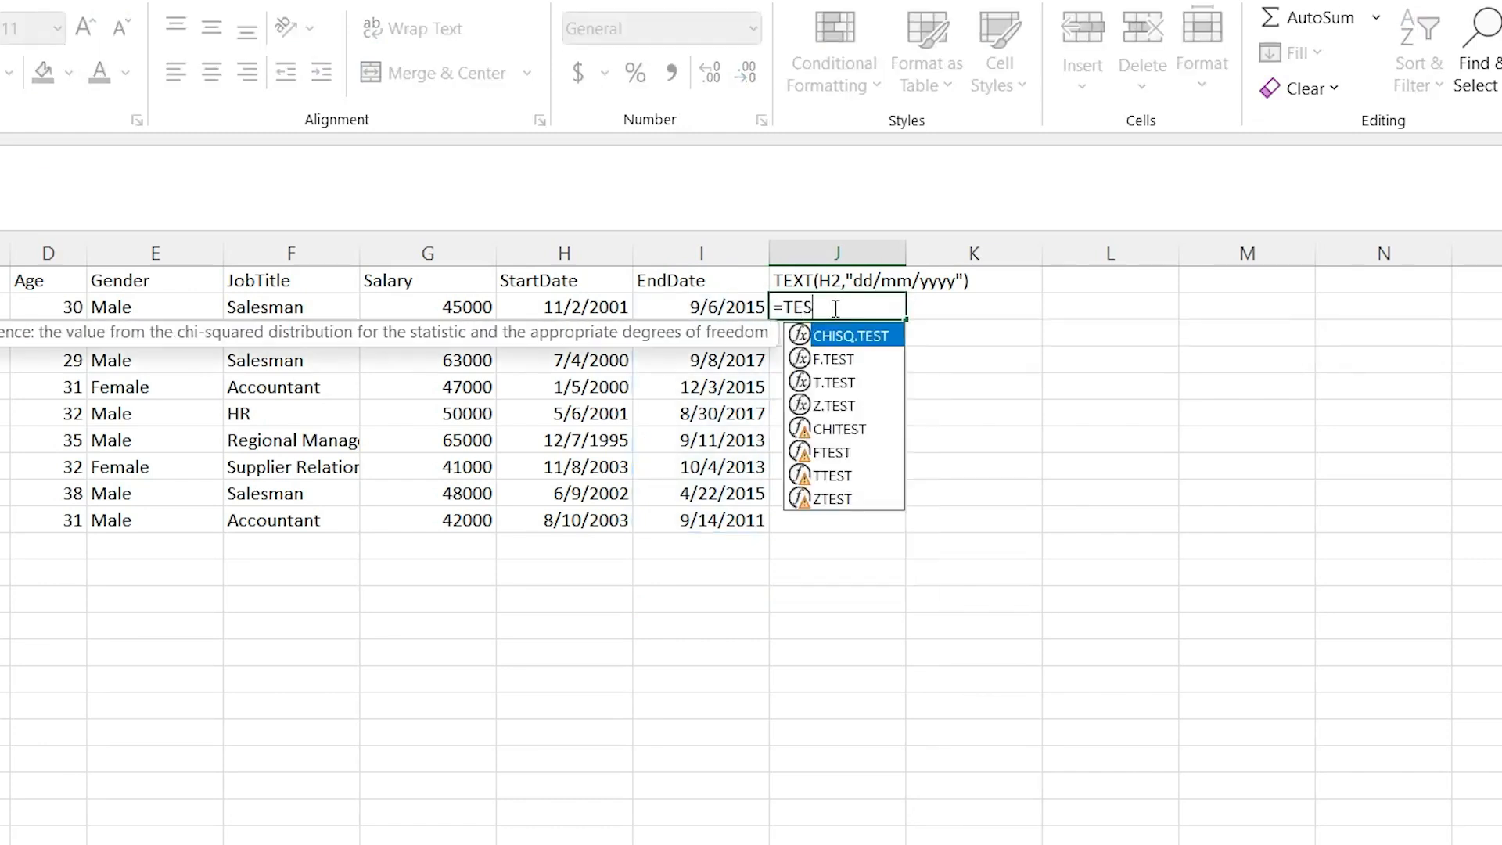
pyautogui.press('BackSpace')
pyautogui.press('BackSpace')
pyautogui.write('XT')
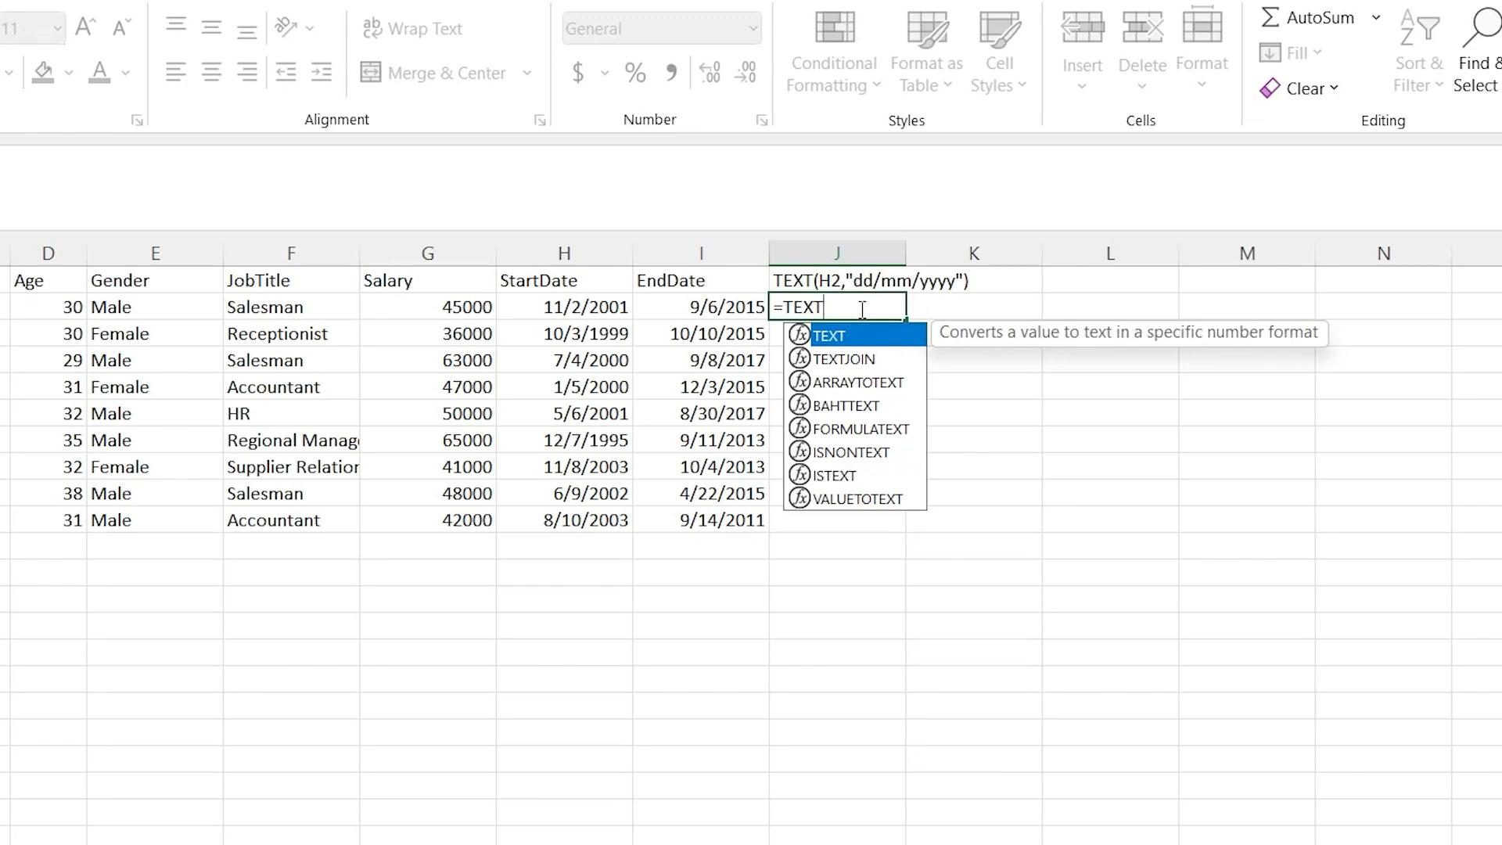
pyautogui.write('(')
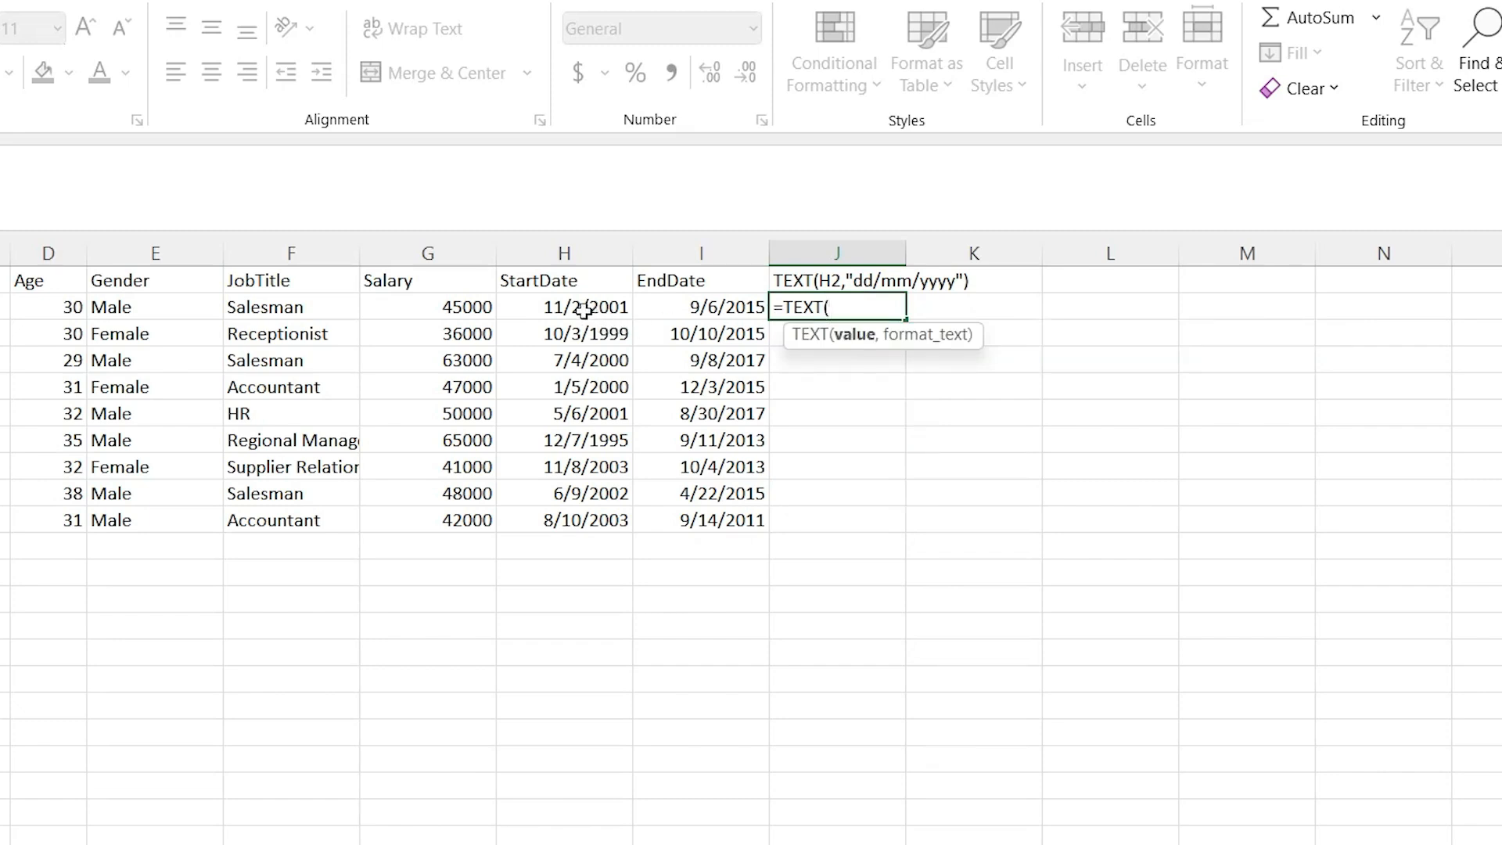
pyautogui.click(583, 309)
pyautogui.moveTo(604, 512); pyautogui.dragTo(607, 518)
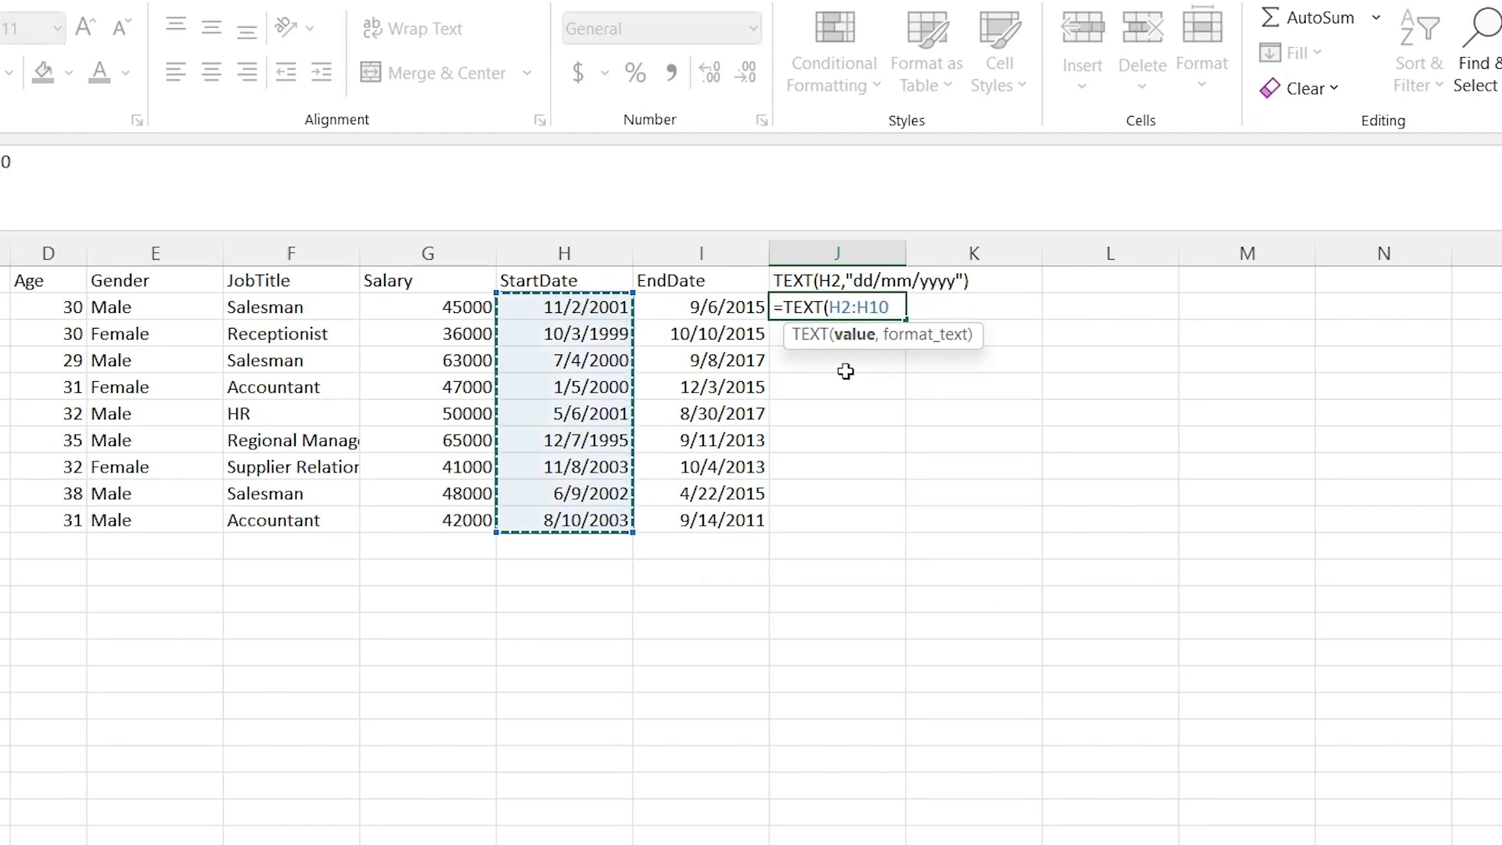
pyautogui.write(',')
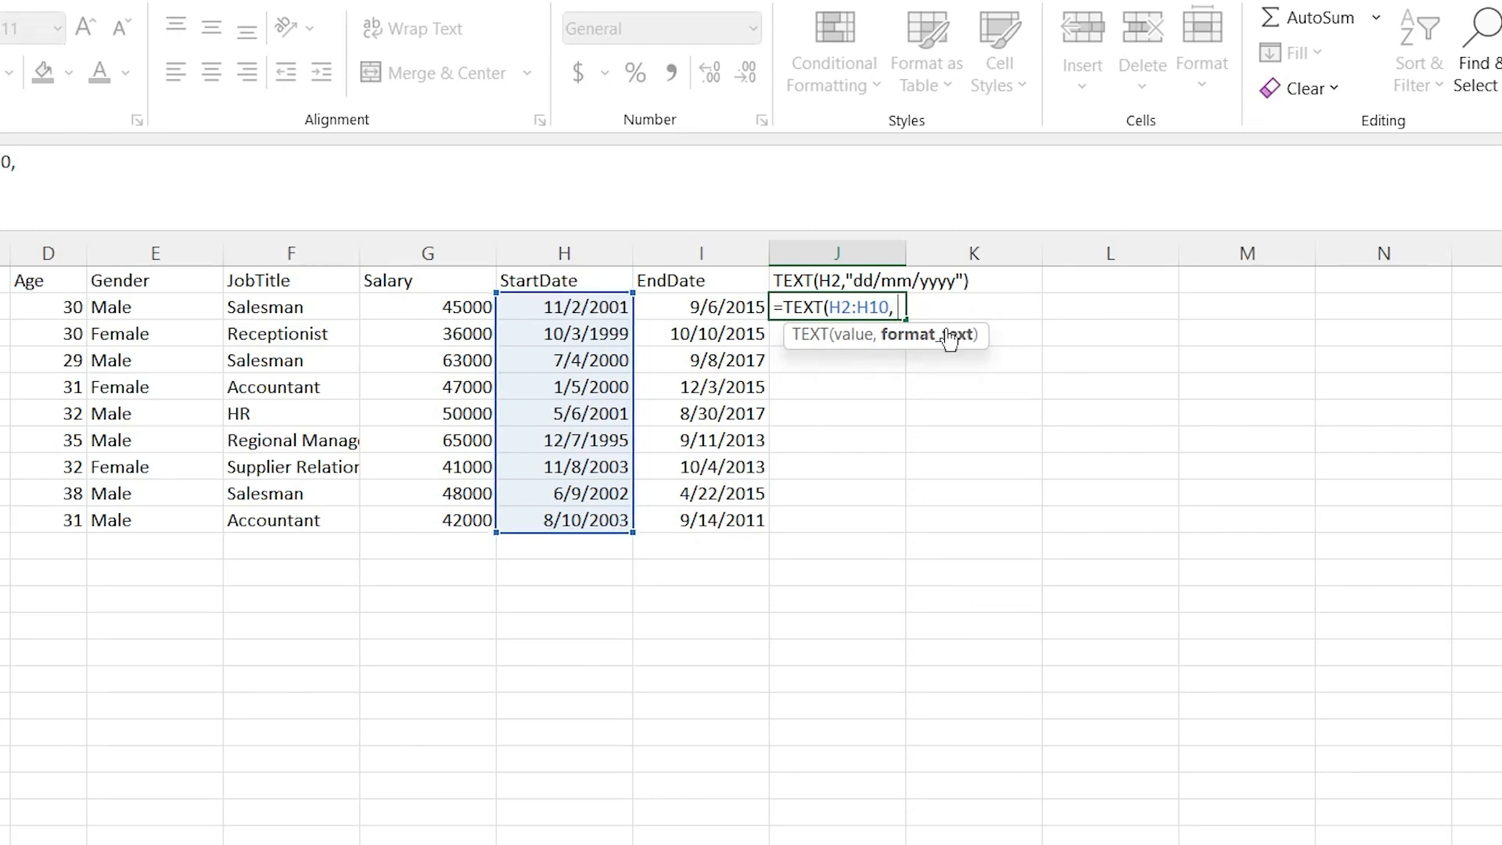
pyautogui.write('"dd/mm')
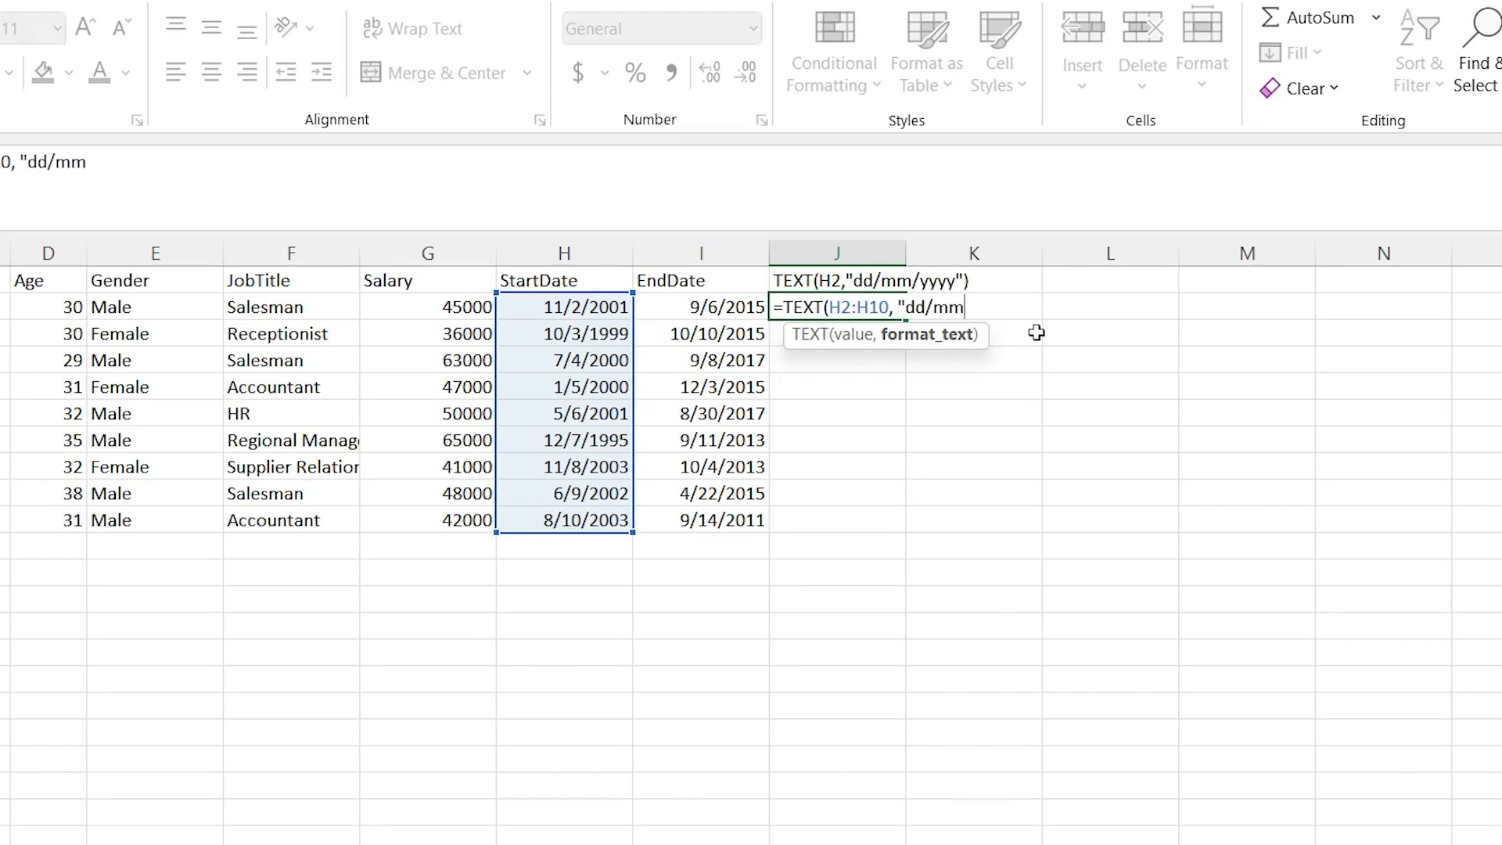
pyautogui.write('/yyyy")')
pyautogui.press('Return')
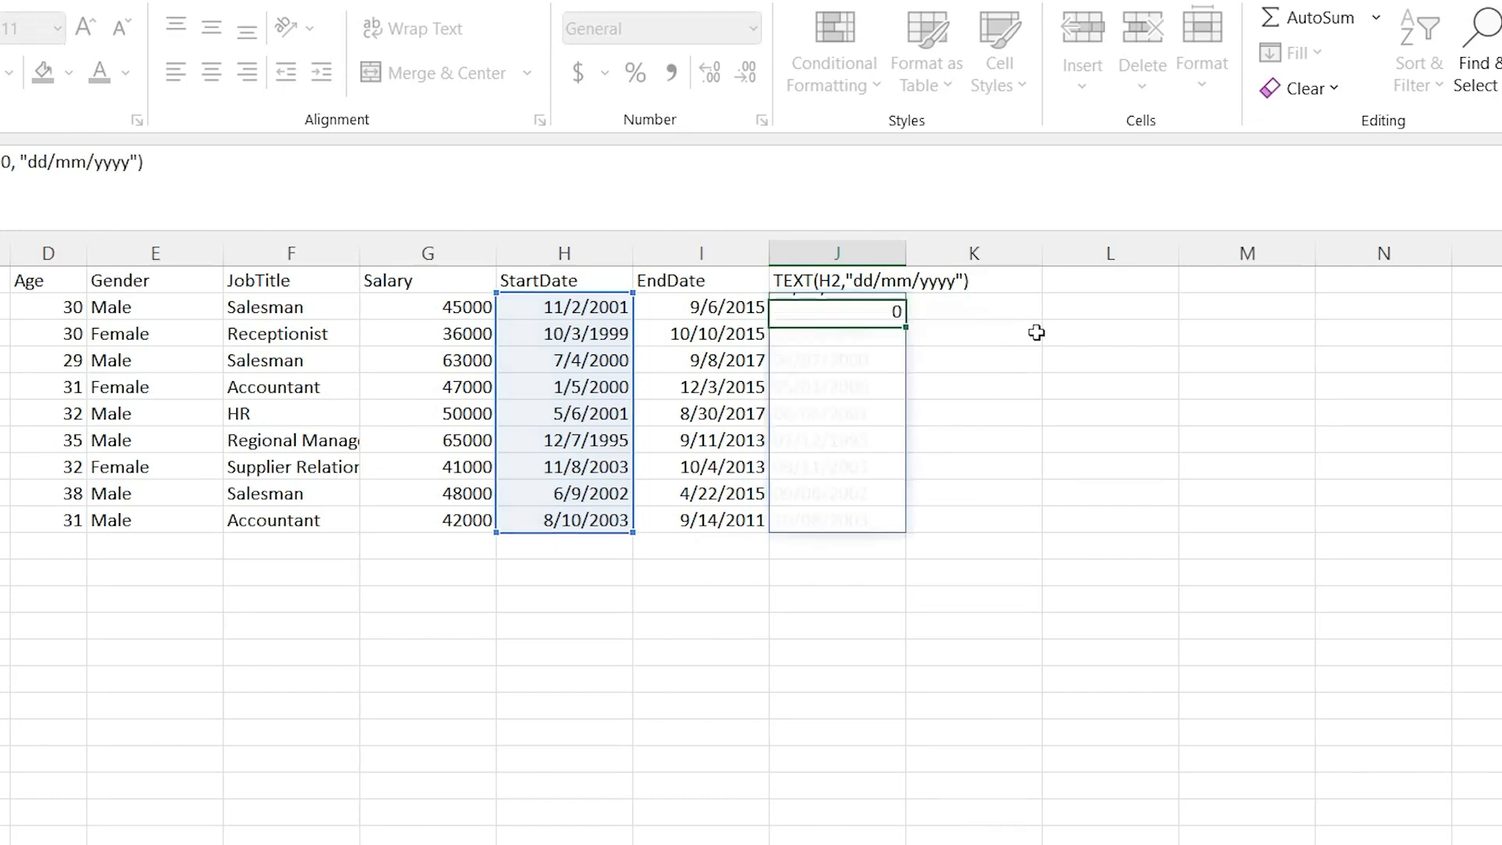
# Copy the converted dates in J2:J10 and paste them with their formula into column L starting at L2.
pyautogui.click(959, 359)
pyautogui.moveTo(872, 309); pyautogui.dragTo(859, 520)
pyautogui.hotkey('ctrl', 'q')
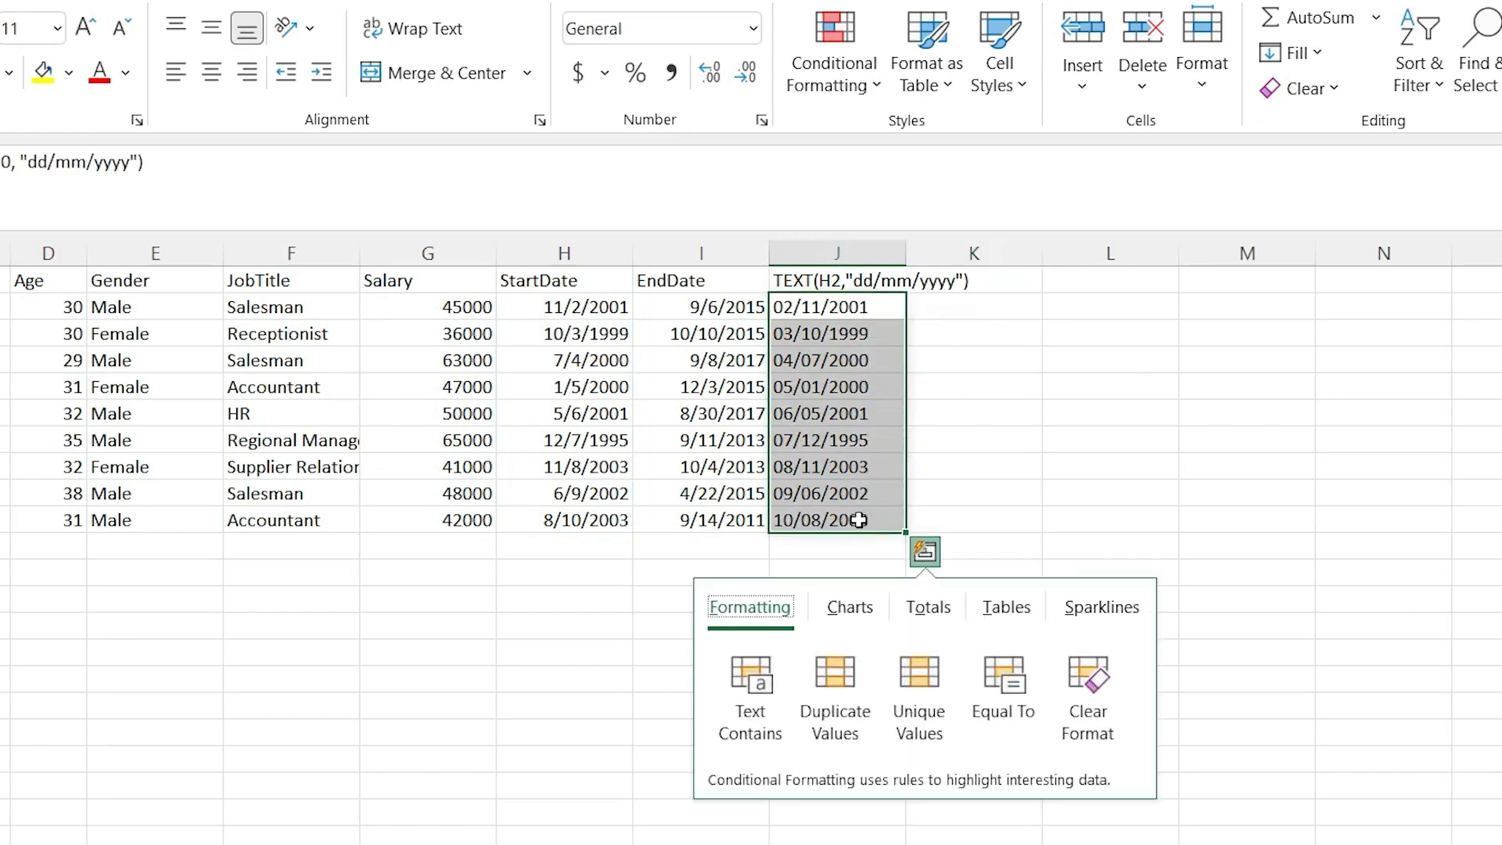
pyautogui.click(887, 416)
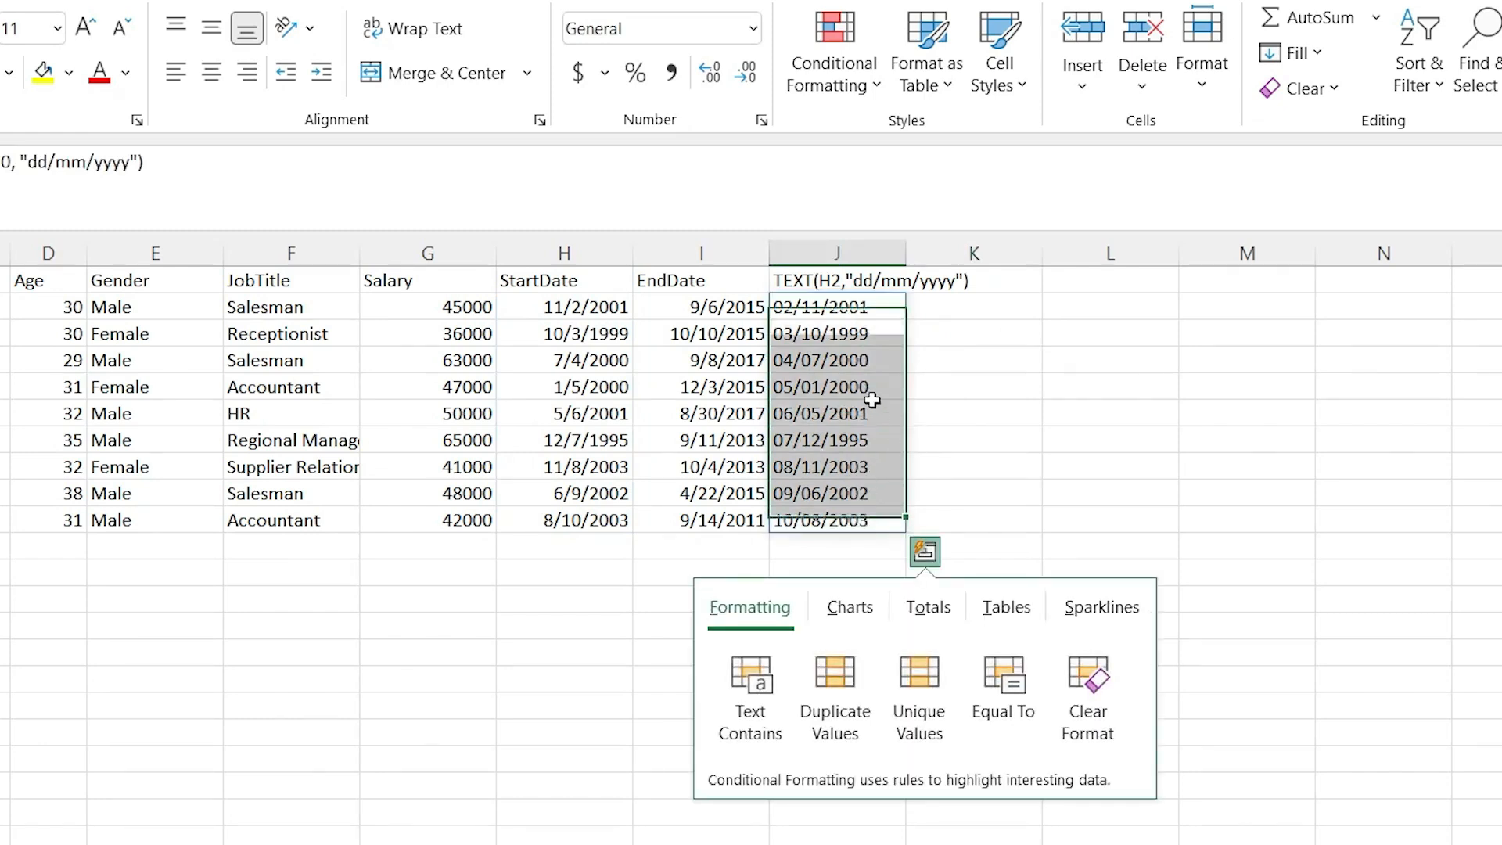
pyautogui.moveTo(887, 317); pyautogui.dragTo(879, 524)
pyautogui.hotkey('ctrl', 'c')
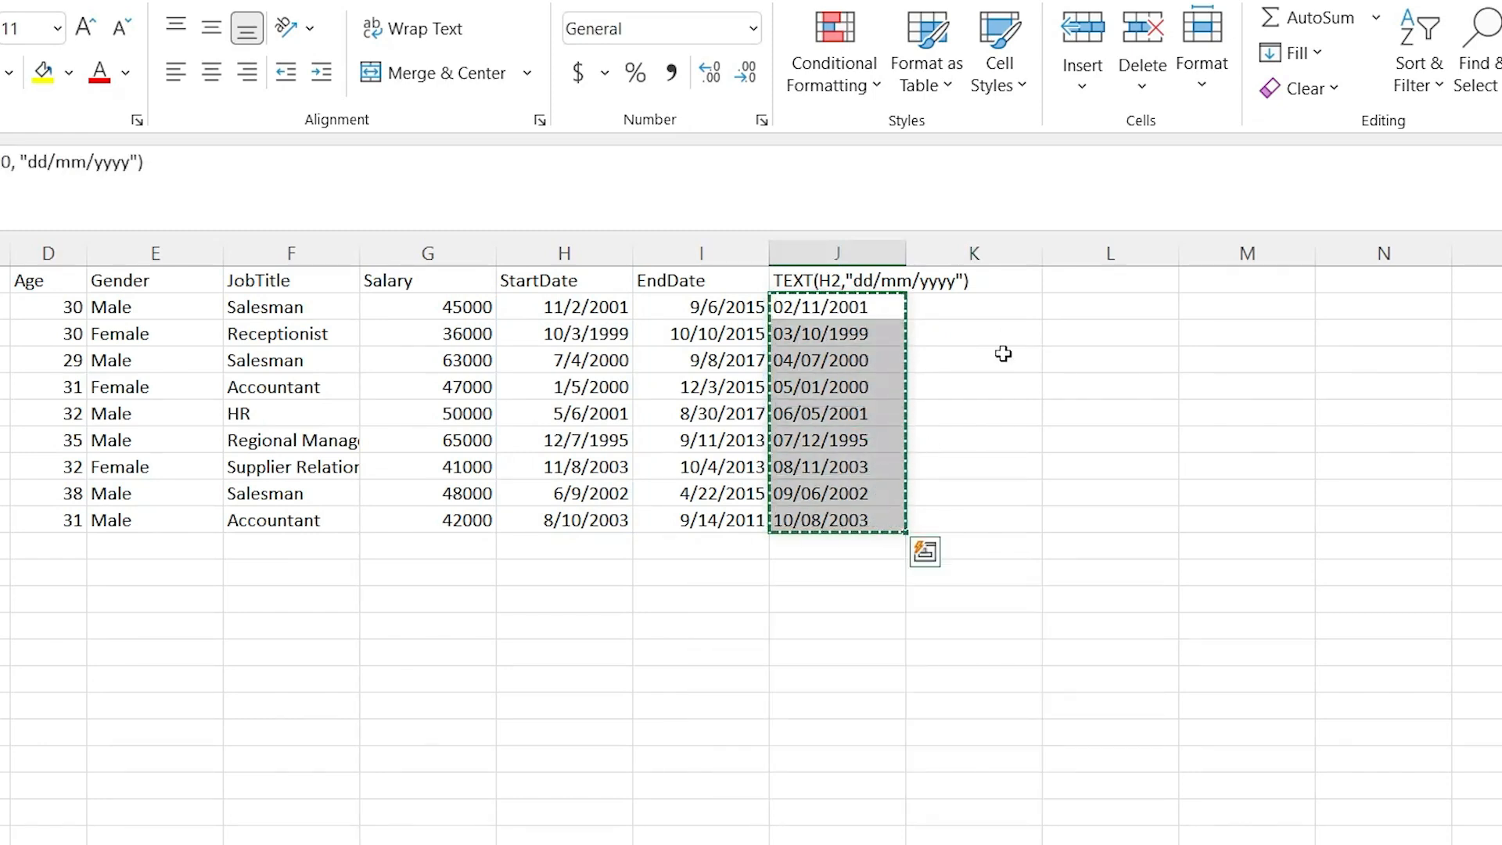
pyautogui.rightClick(1096, 301)
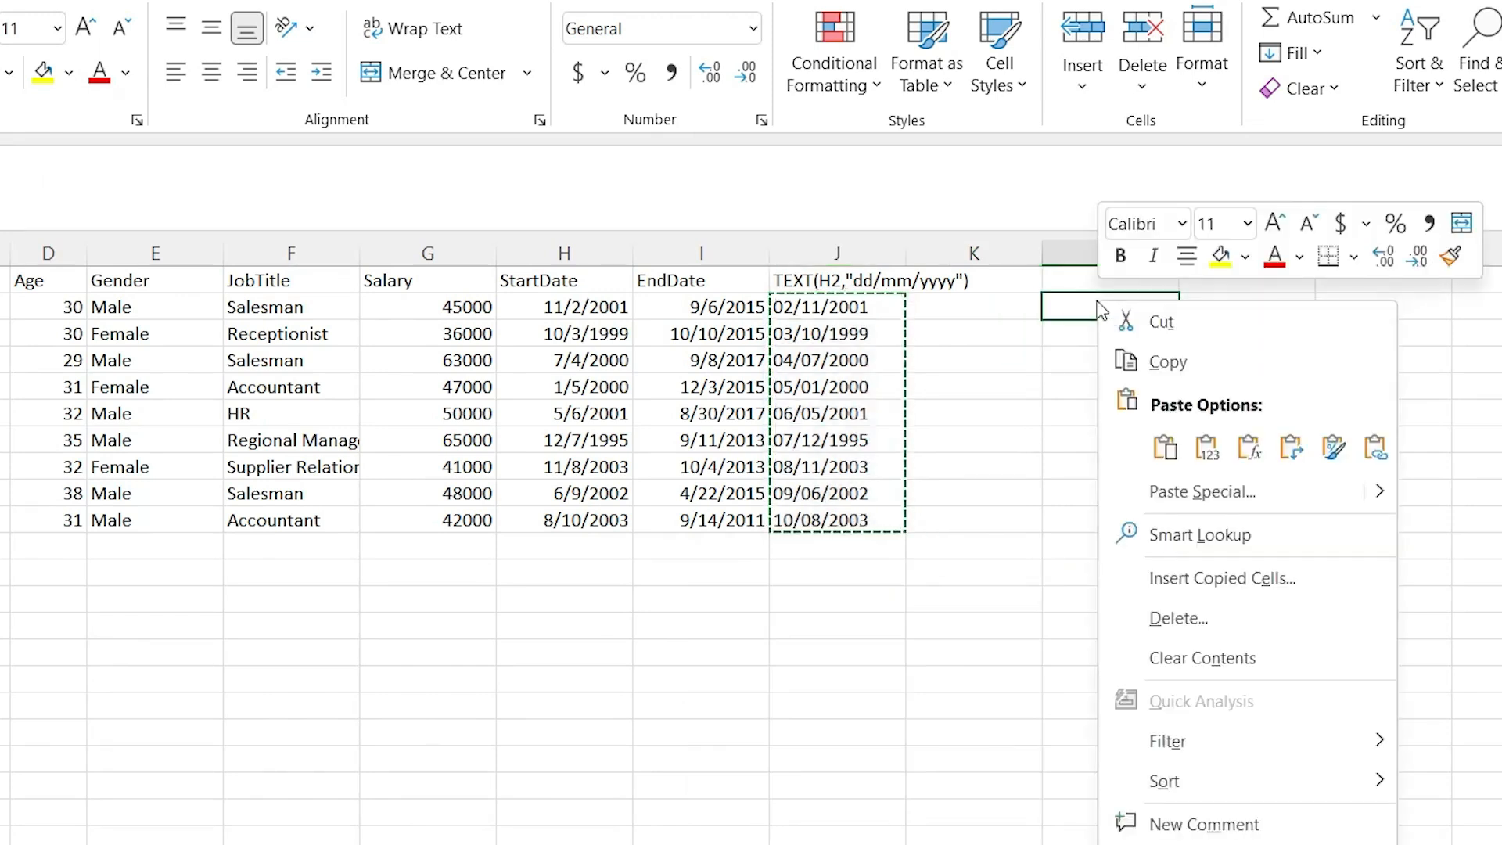
pyautogui.click(1166, 444)
pyautogui.click(1120, 363)
pyautogui.doubleClick(1113, 315)
pyautogui.click(1169, 304)
pyautogui.click(1134, 392)
# Enter =RIGHT(L2#,4) in M2 to extract the year from every text date in column L.
pyautogui.click(1243, 304)
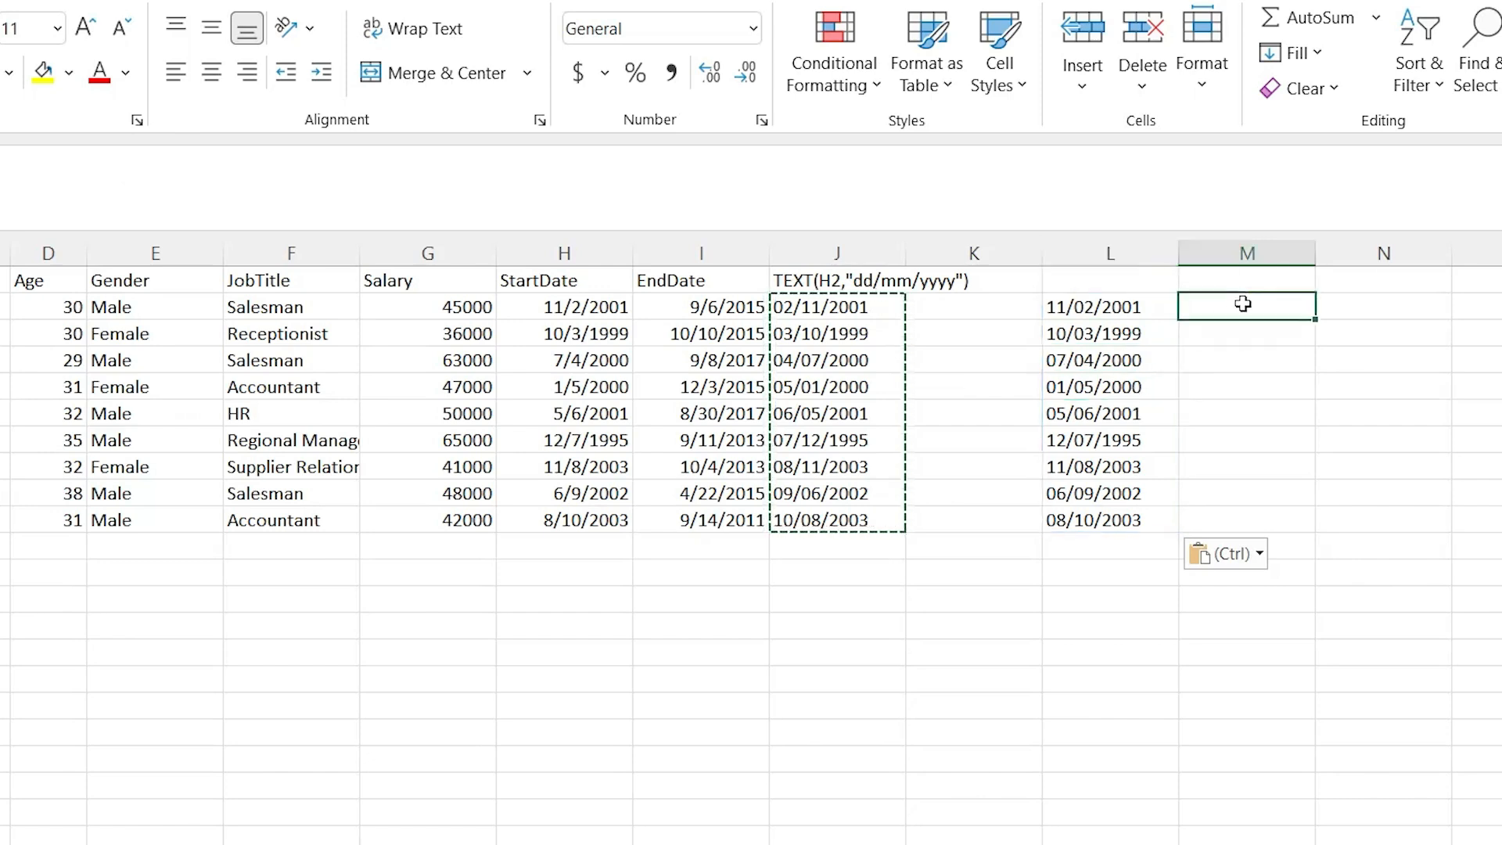
pyautogui.write('=RIGHT(')
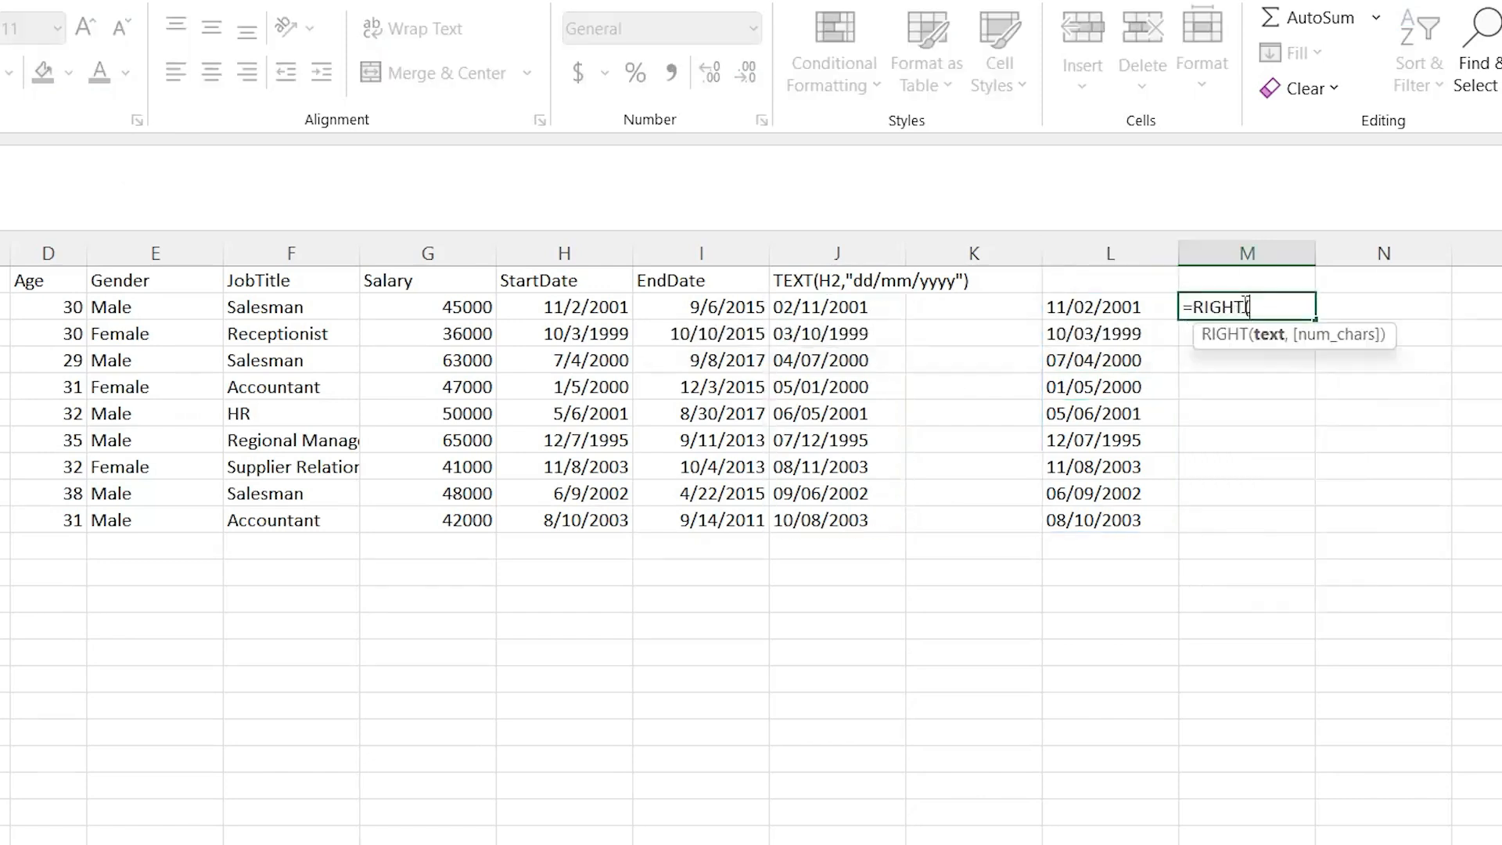
pyautogui.click(1126, 306)
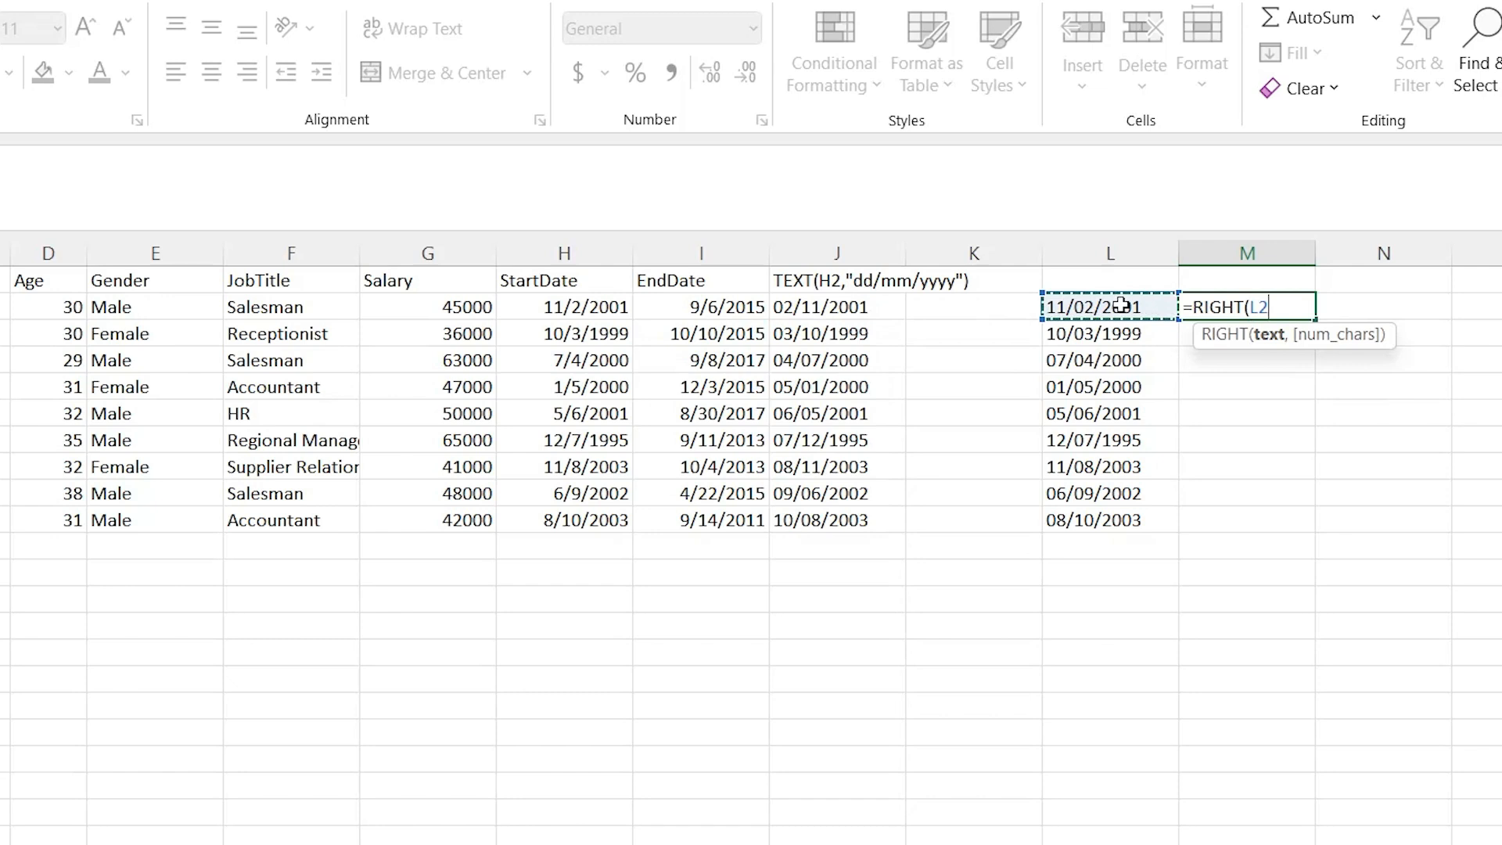
pyautogui.moveTo(1121, 305); pyautogui.dragTo(1107, 519)
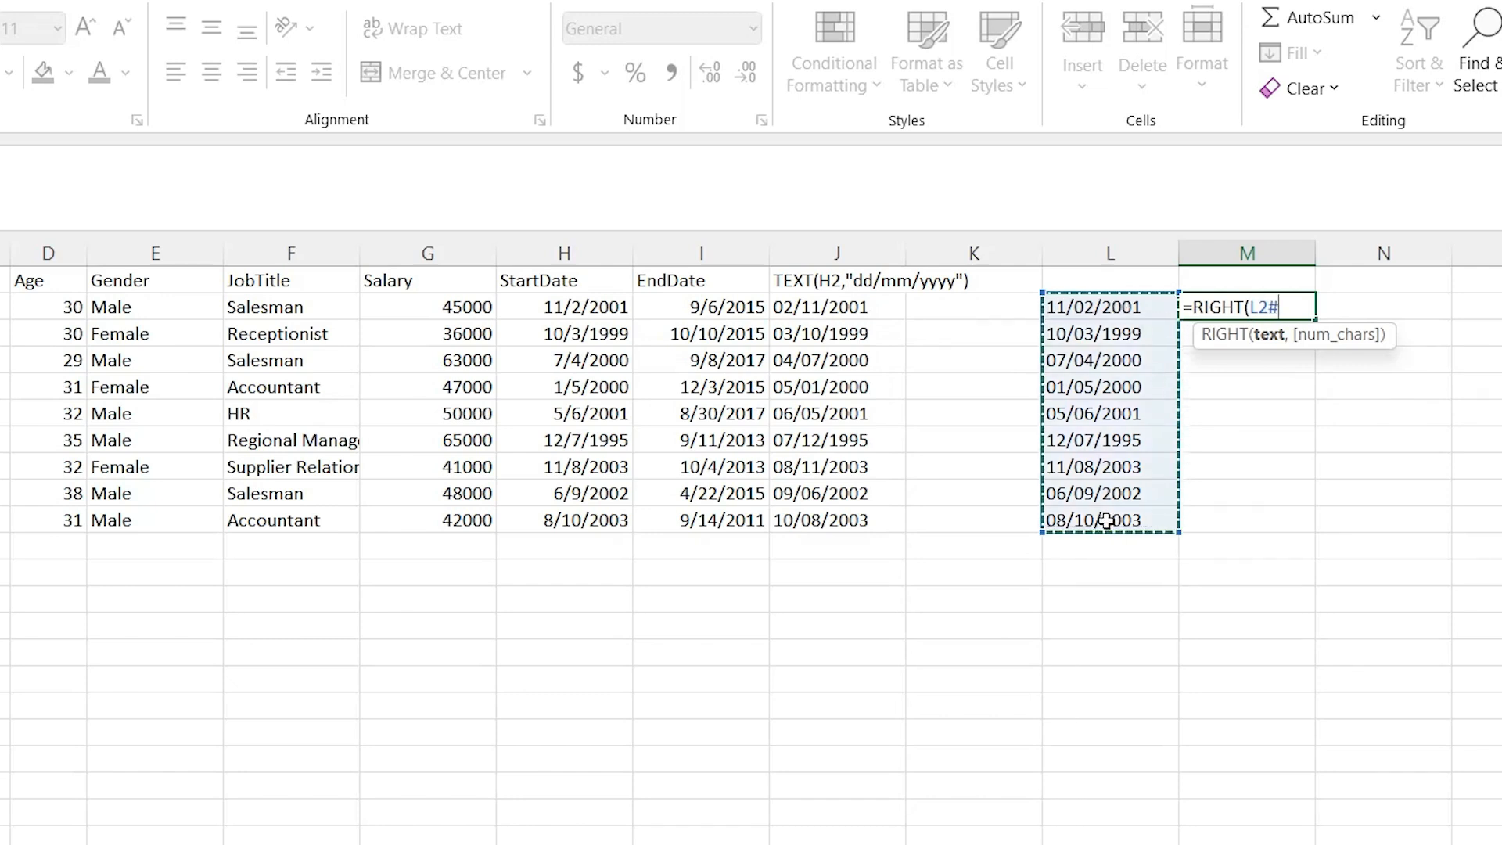
pyautogui.write(',')
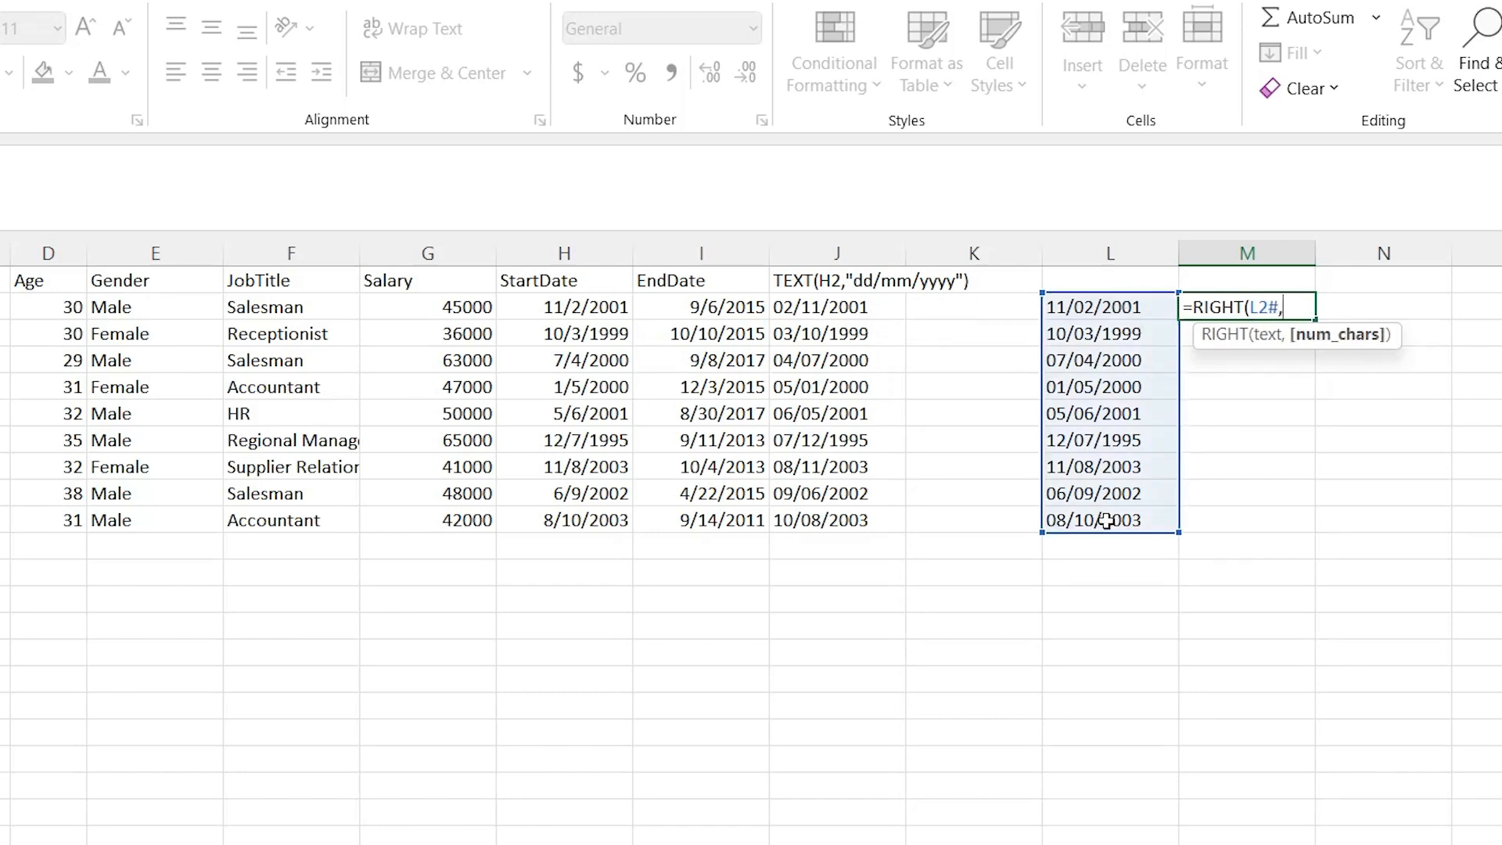
pyautogui.write('4)')
pyautogui.press('Return')
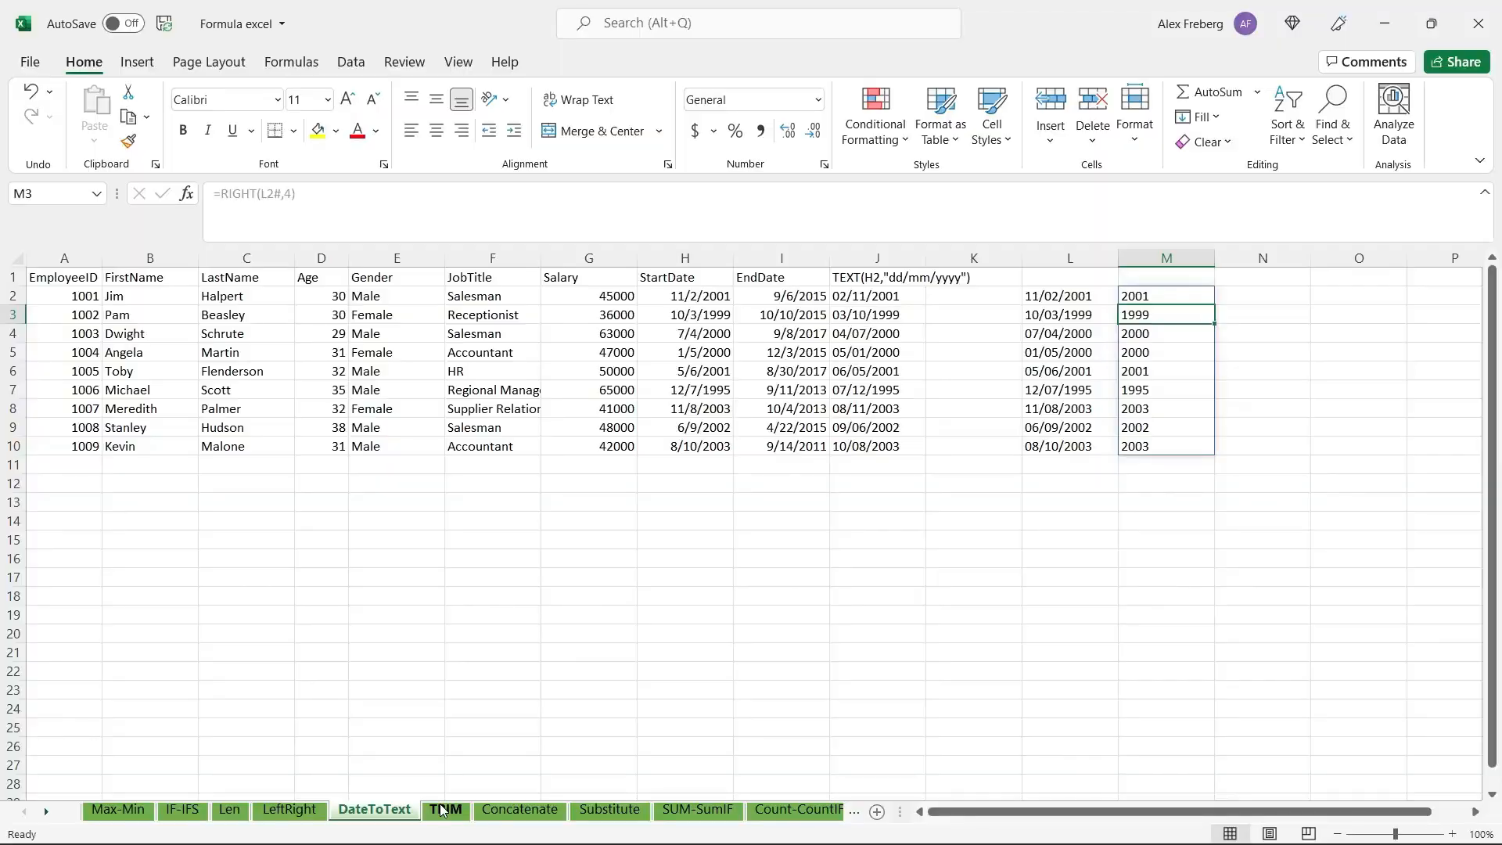
# Go to the TRIM sheet and examine the LastName values in C2:C10 for unwanted spaces, including after the text in C10.
pyautogui.click(442, 810)
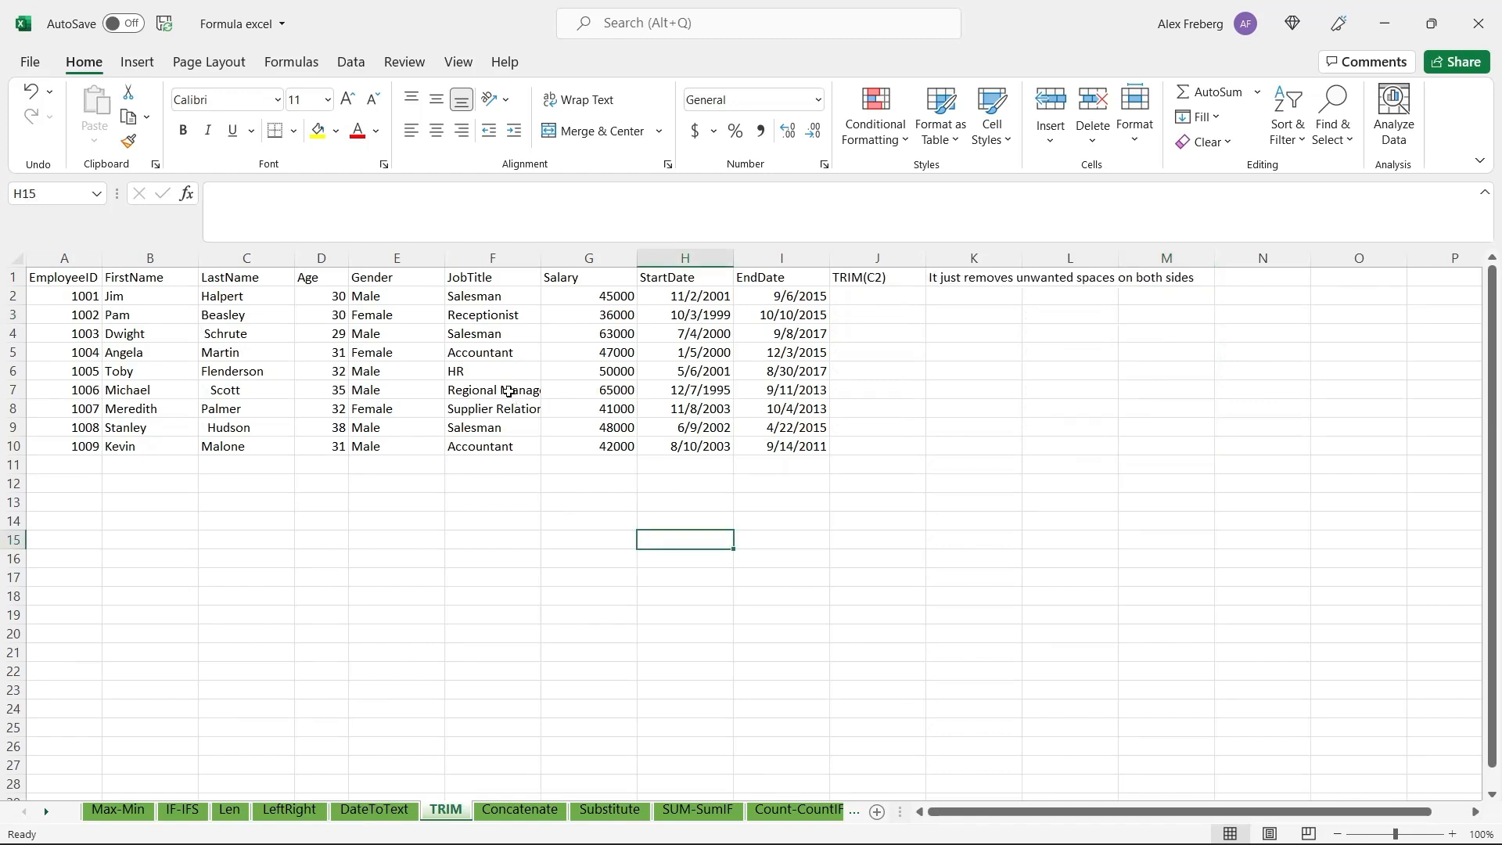
pyautogui.moveTo(226, 300); pyautogui.dragTo(245, 458)
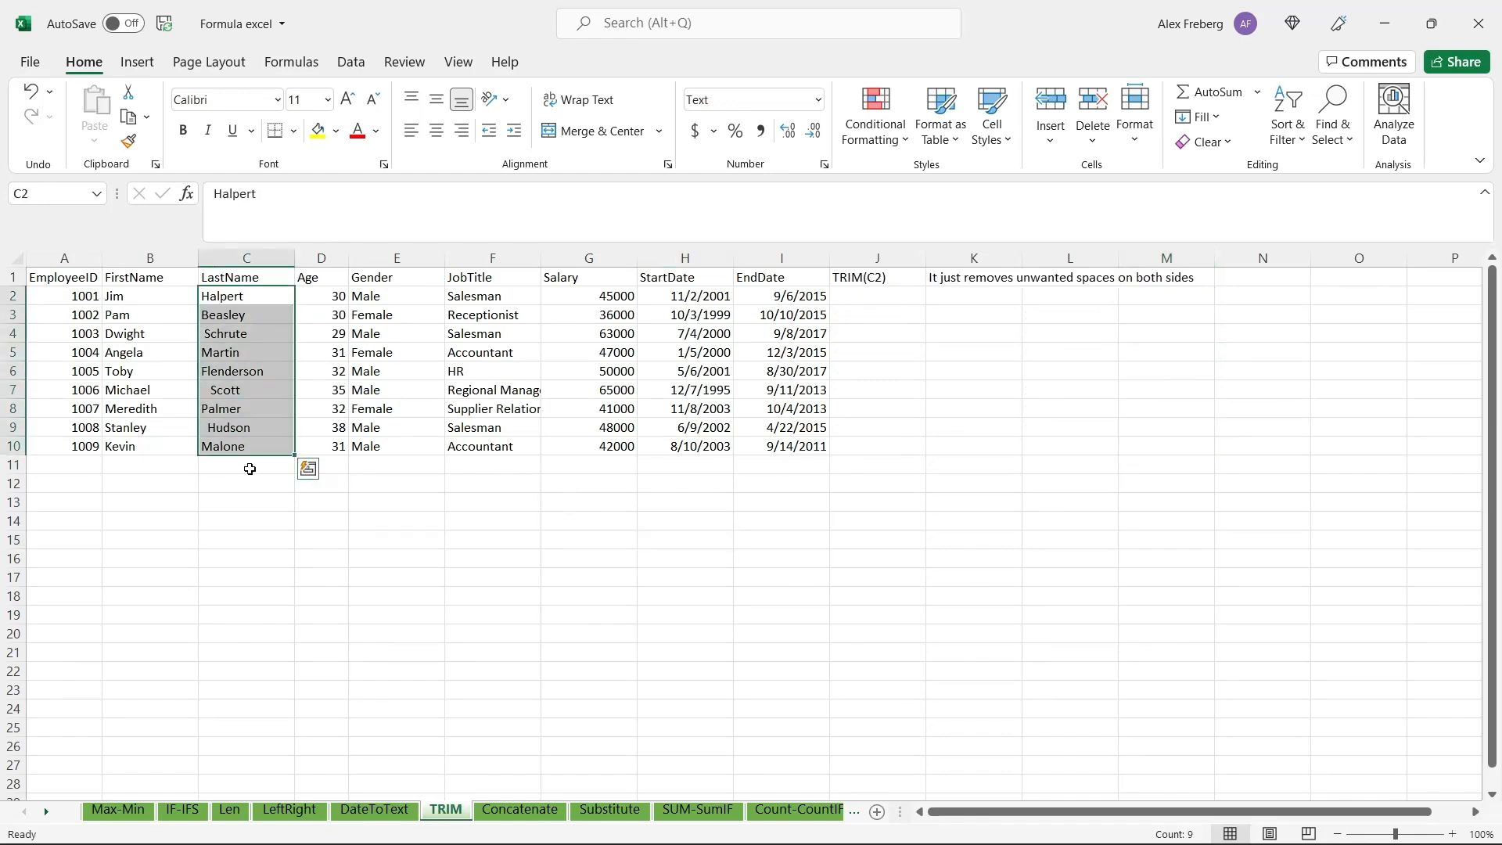
pyautogui.click(247, 468)
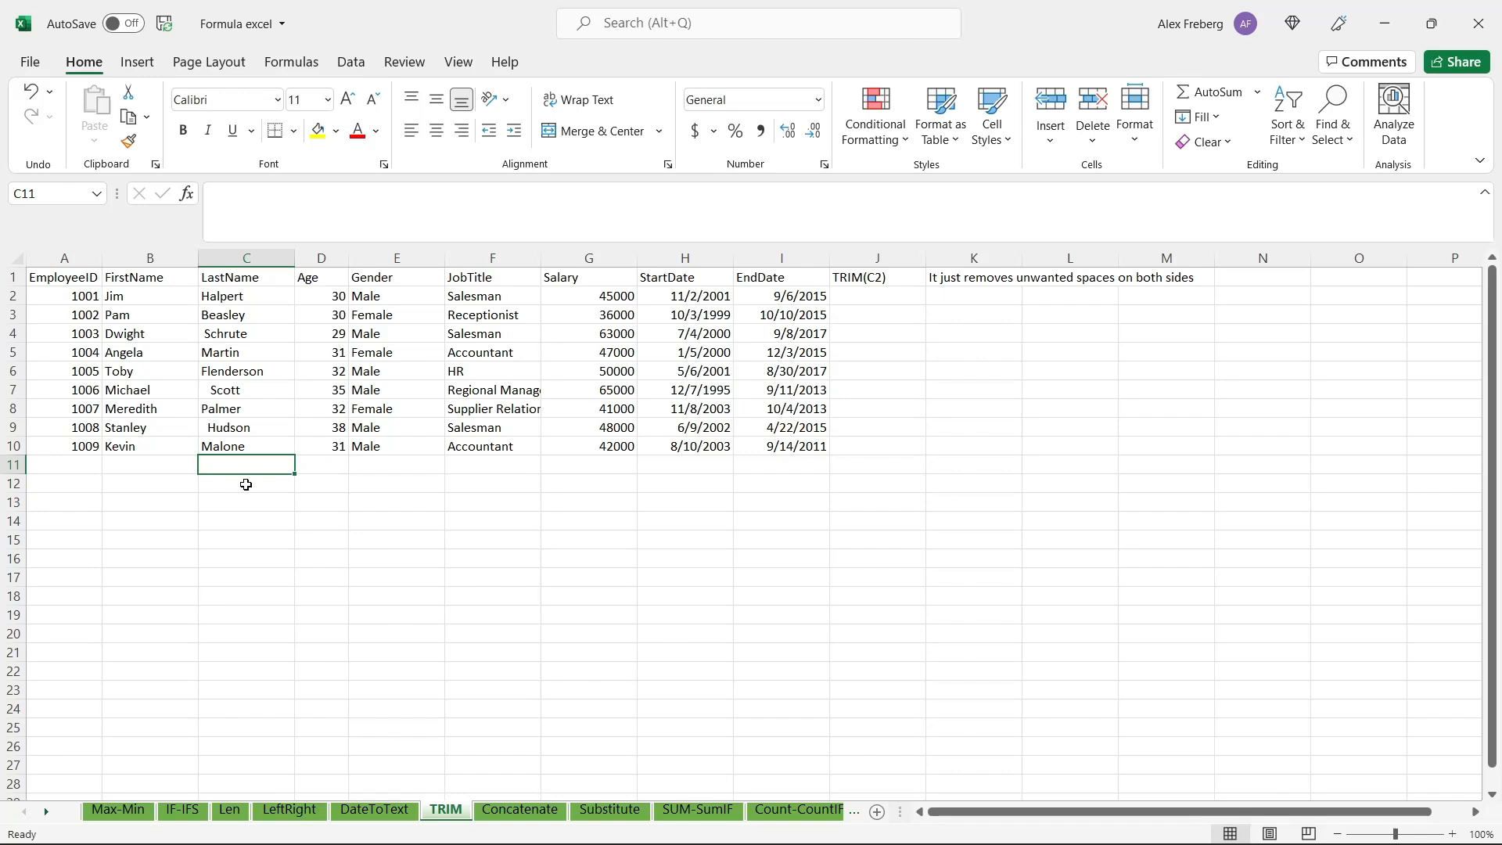
pyautogui.doubleClick(249, 444)
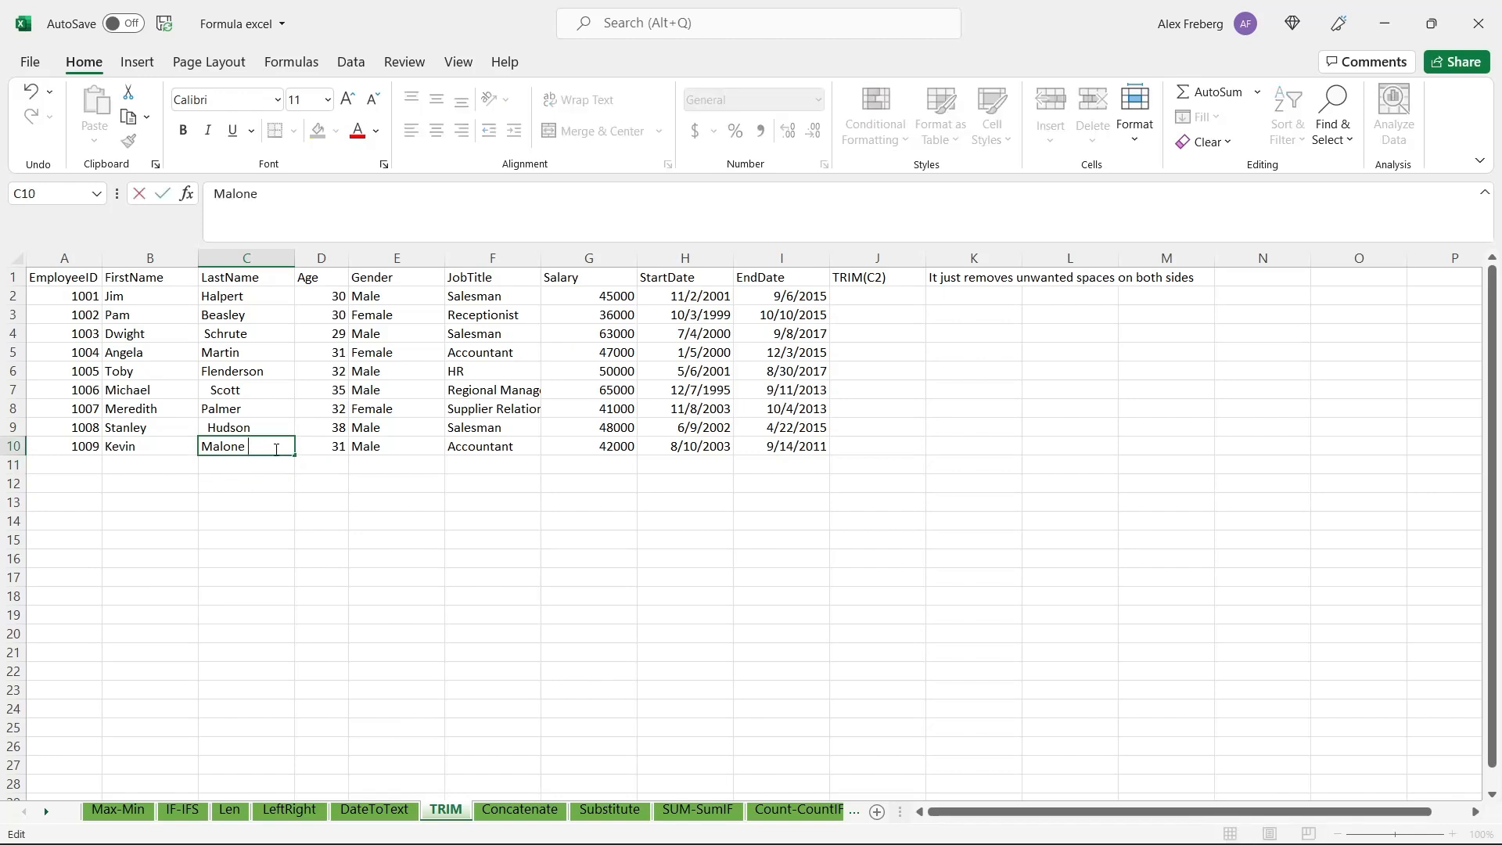
pyautogui.click(260, 484)
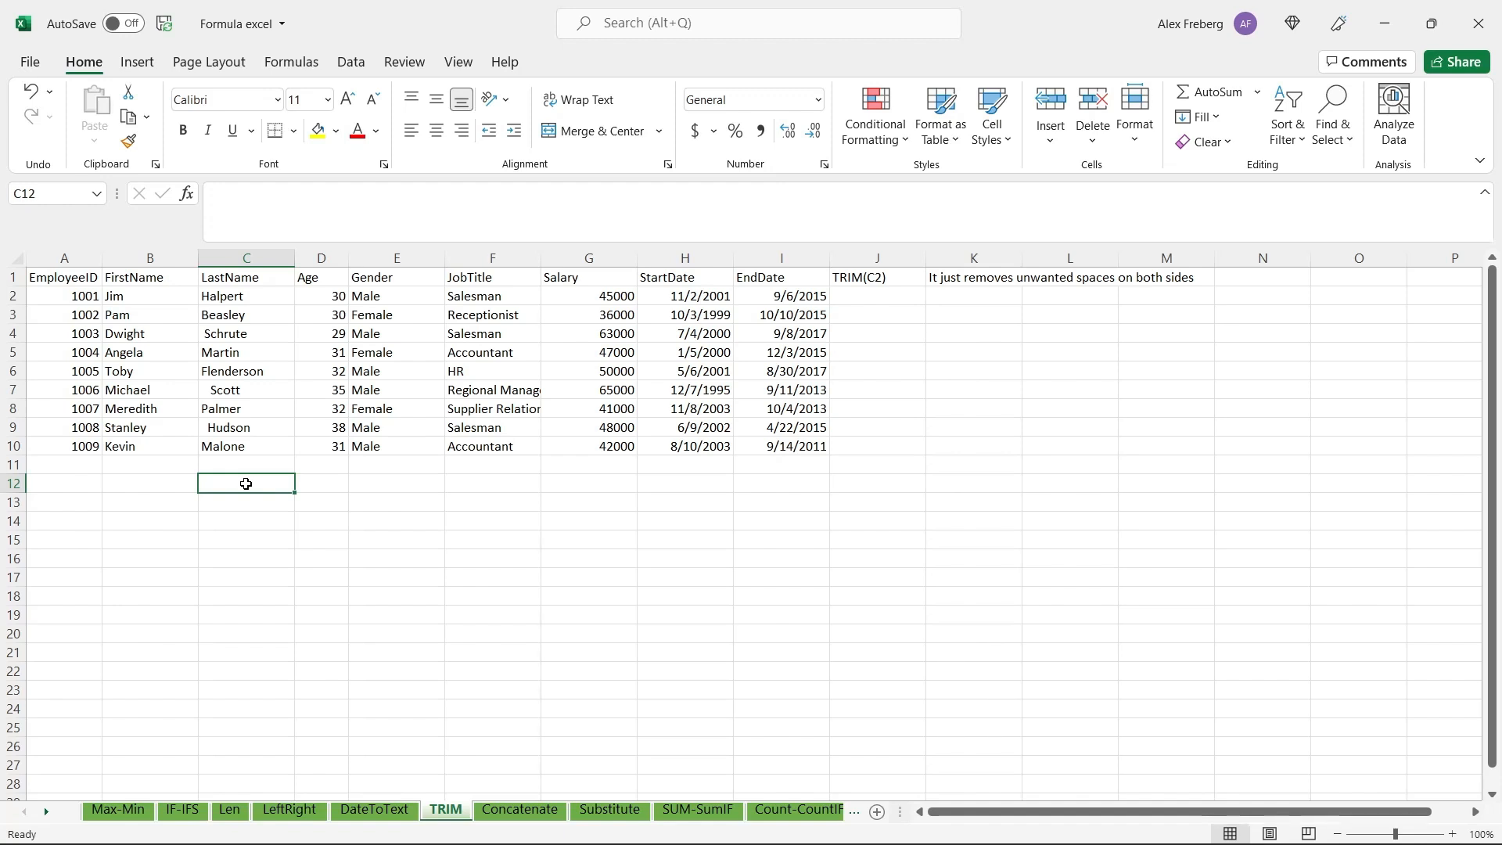
pyautogui.moveTo(263, 298); pyautogui.dragTo(262, 445)
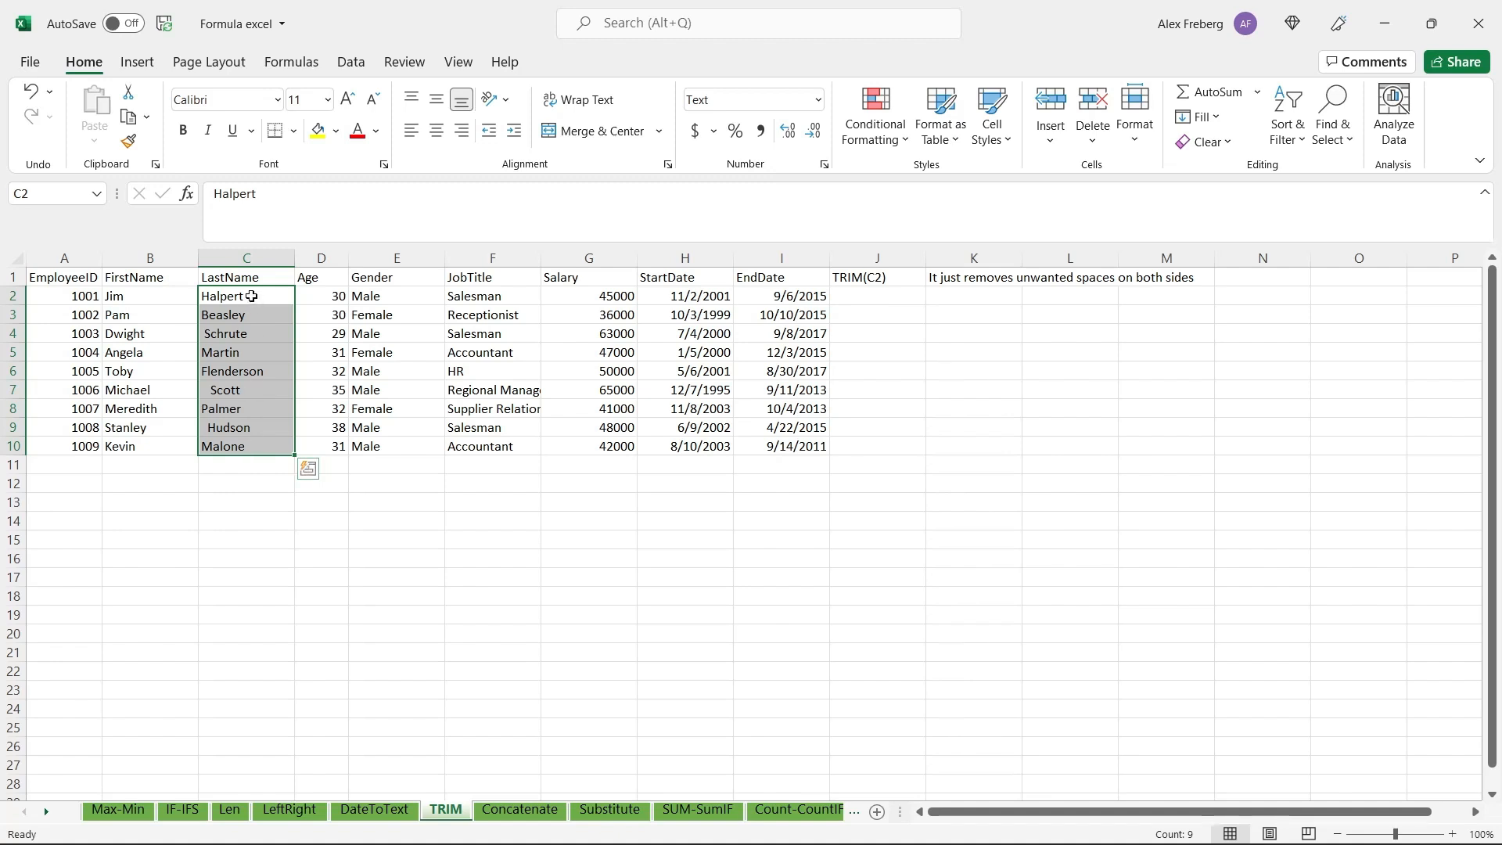
# Enter =TRIM(C2:C10) in cell J2 to strip the extra spaces from all the last names.
pyautogui.click(251, 296)
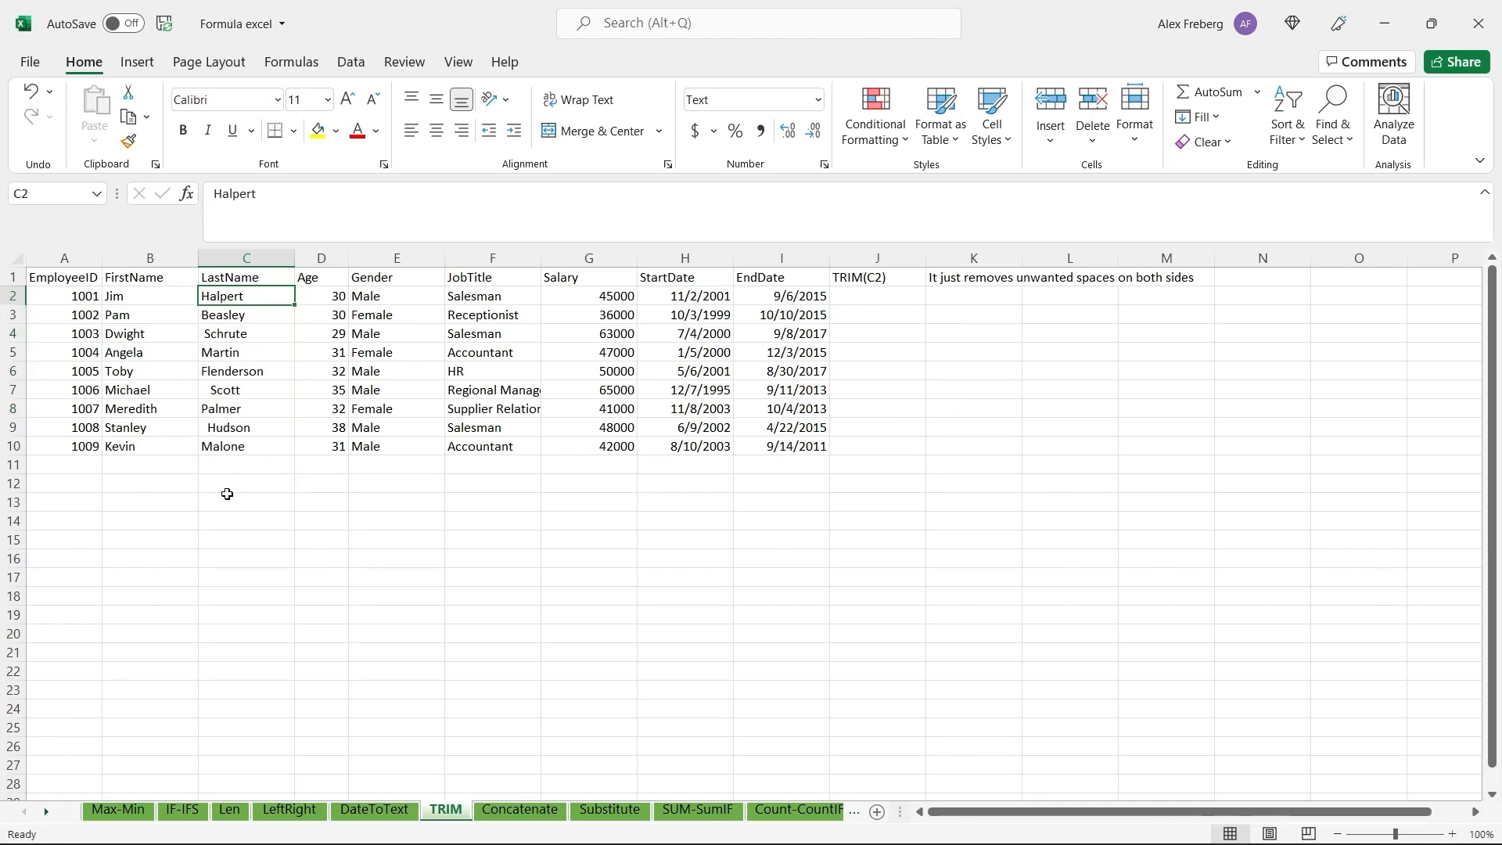
pyautogui.click(892, 296)
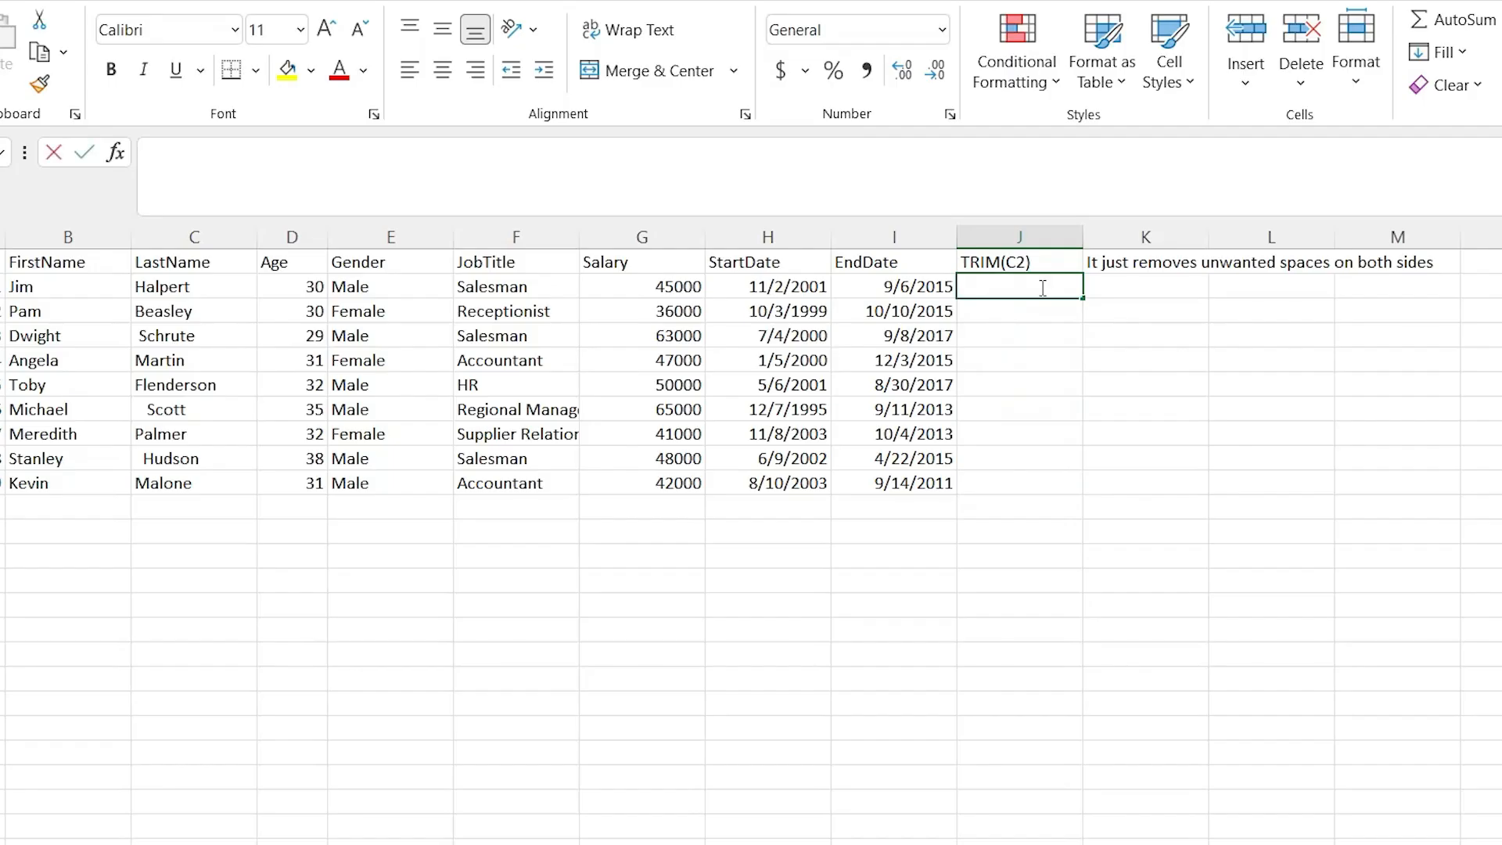
pyautogui.write('=TRIM')
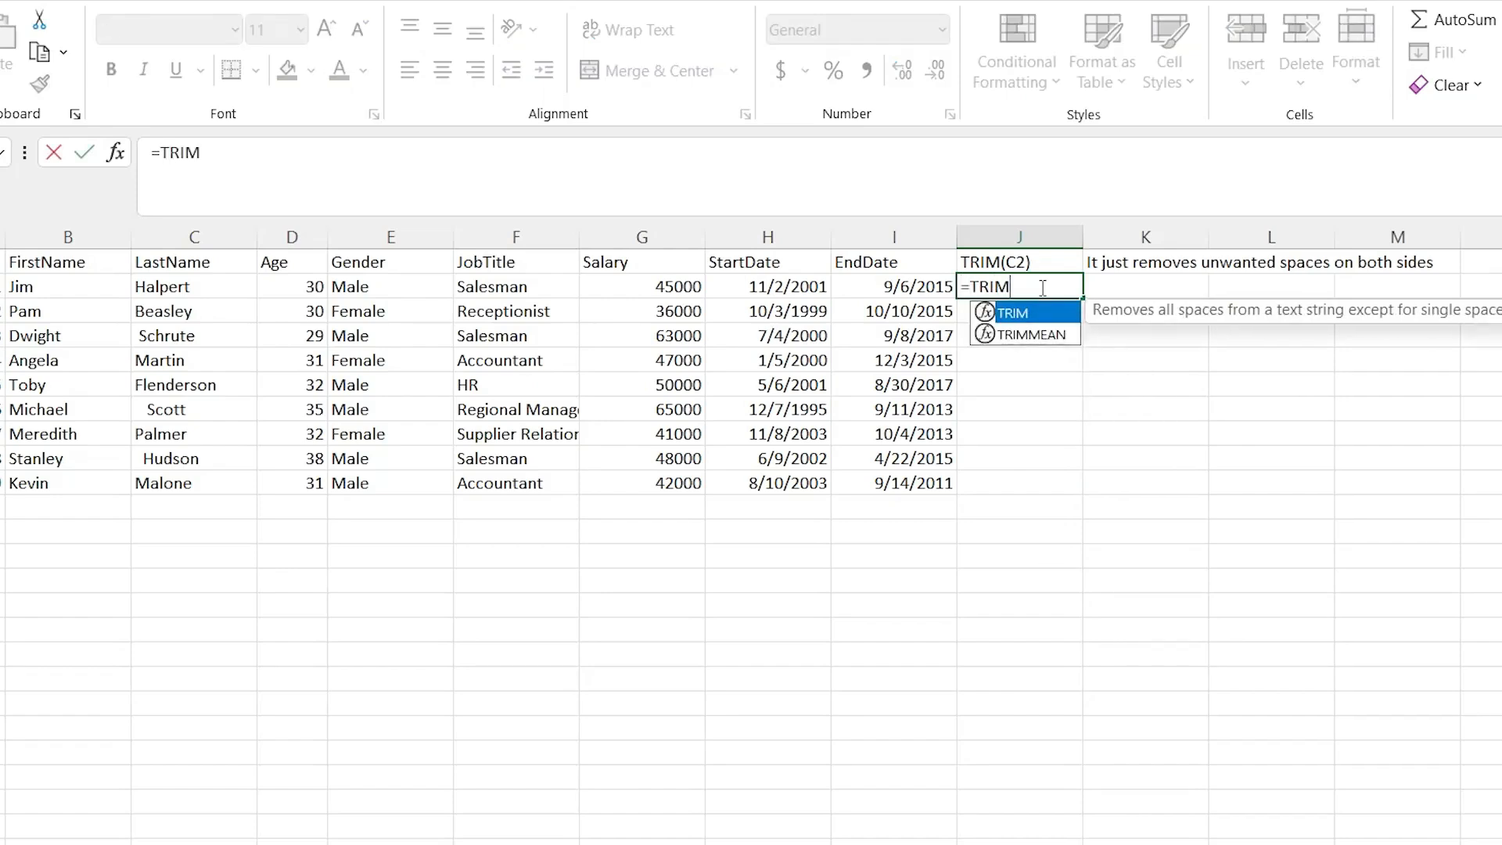
pyautogui.write('(')
pyautogui.press('BackSpace')
pyautogui.write('(')
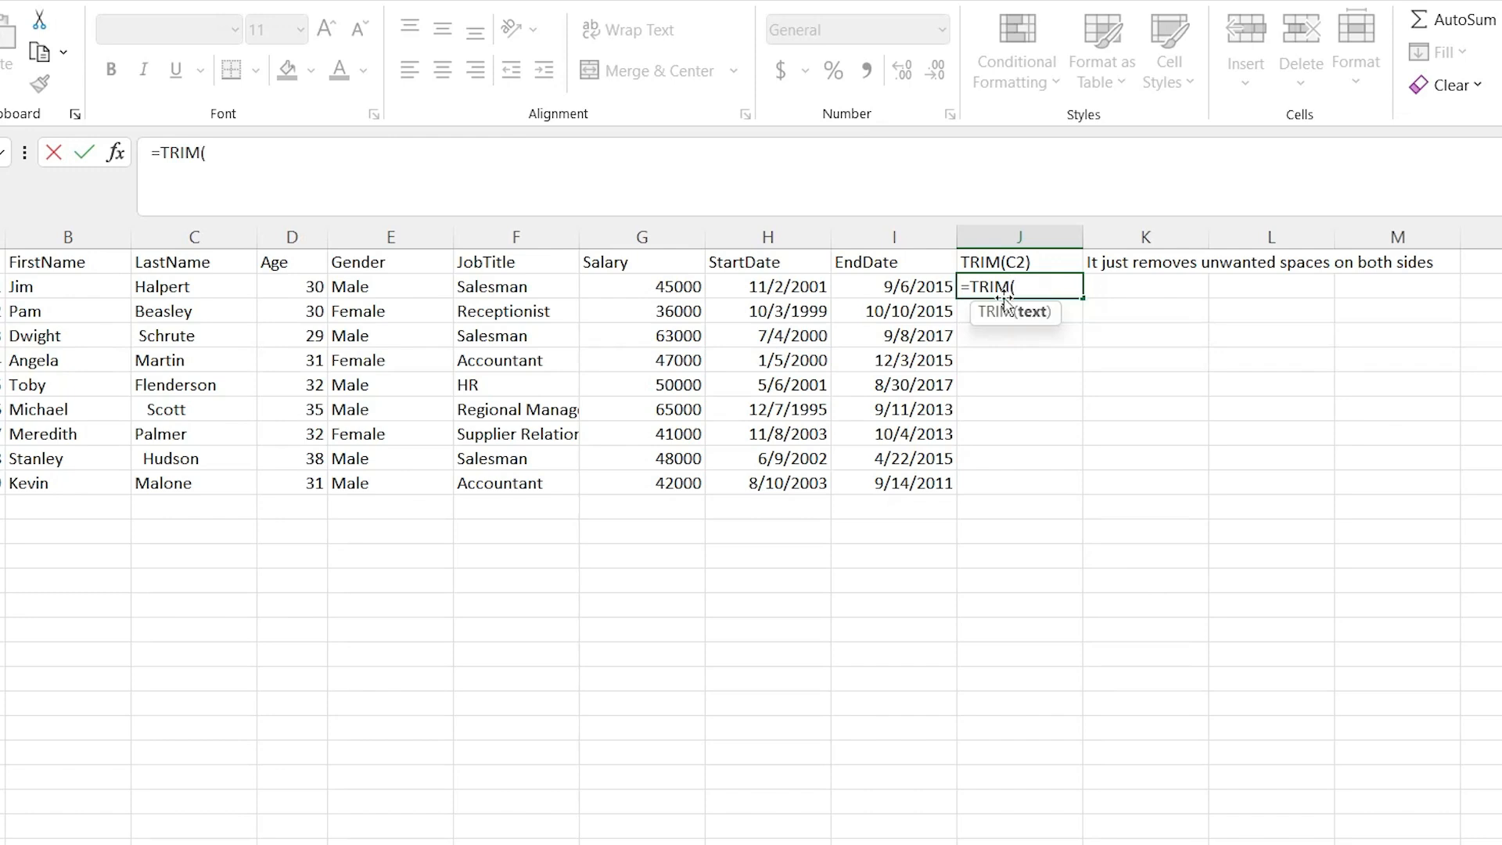
pyautogui.click(203, 286)
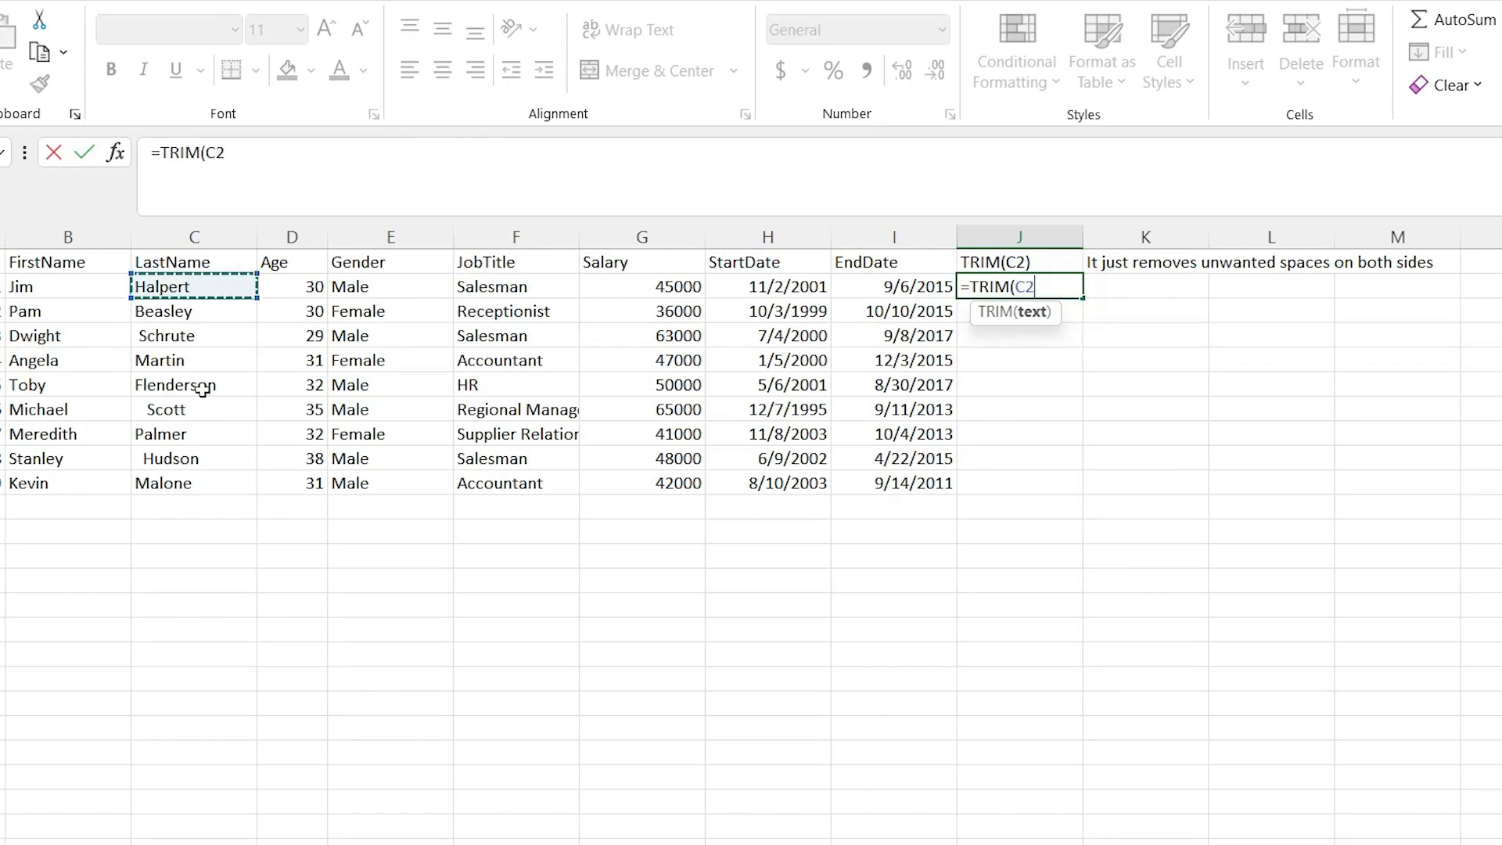
pyautogui.keyDown('shift'); pyautogui.click(206, 482); pyautogui.keyUp('shift')
pyautogui.write(')')
pyautogui.press('Return')
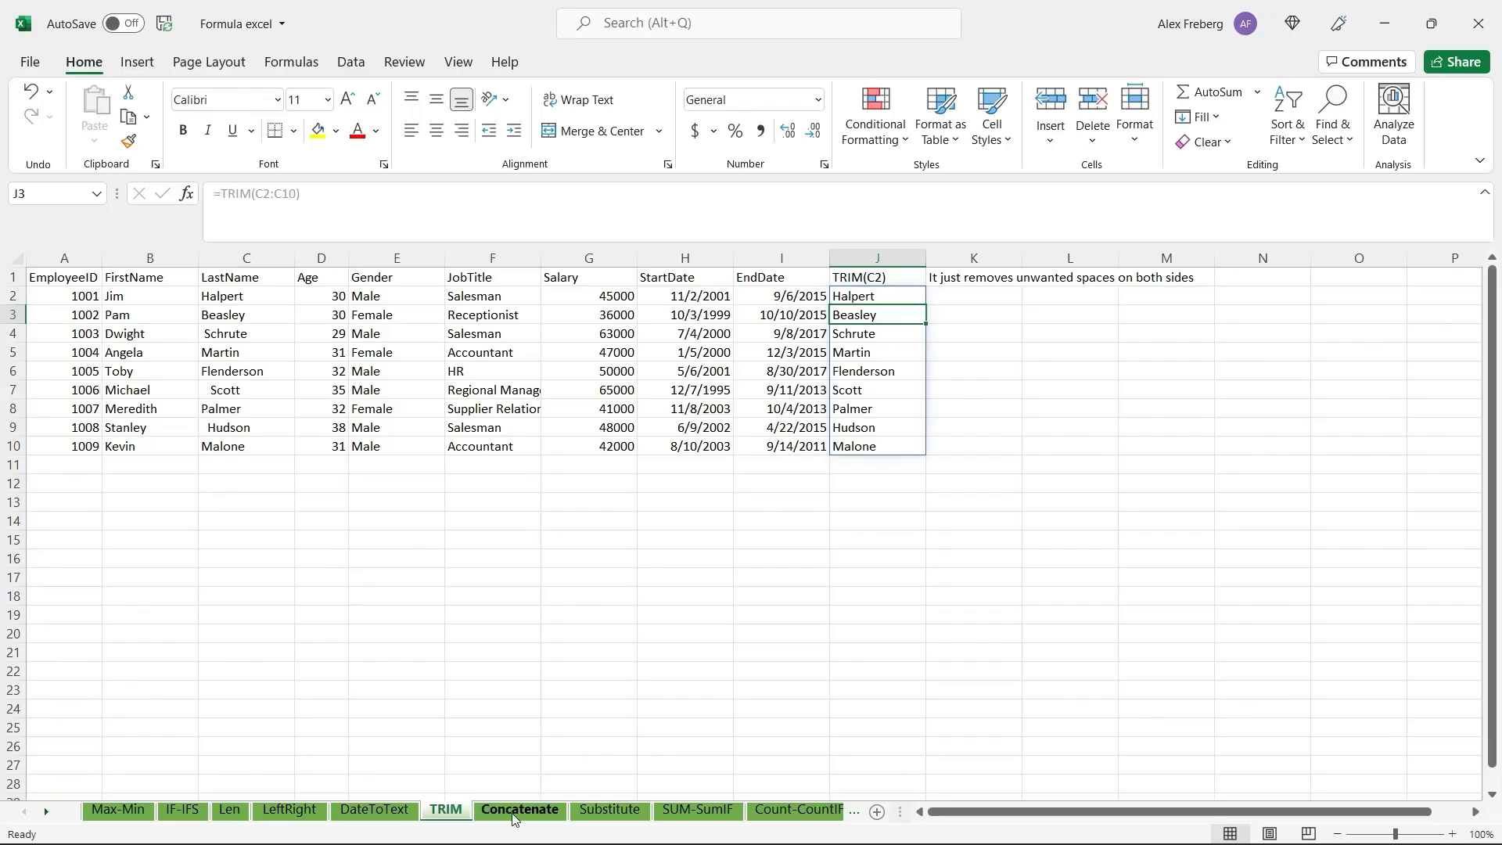
# On the Concatenate sheet, enter =CONCATENATE(B2,C2) in cell J2 to join the first and last names.
pyautogui.click(515, 812)
pyautogui.click(848, 462)
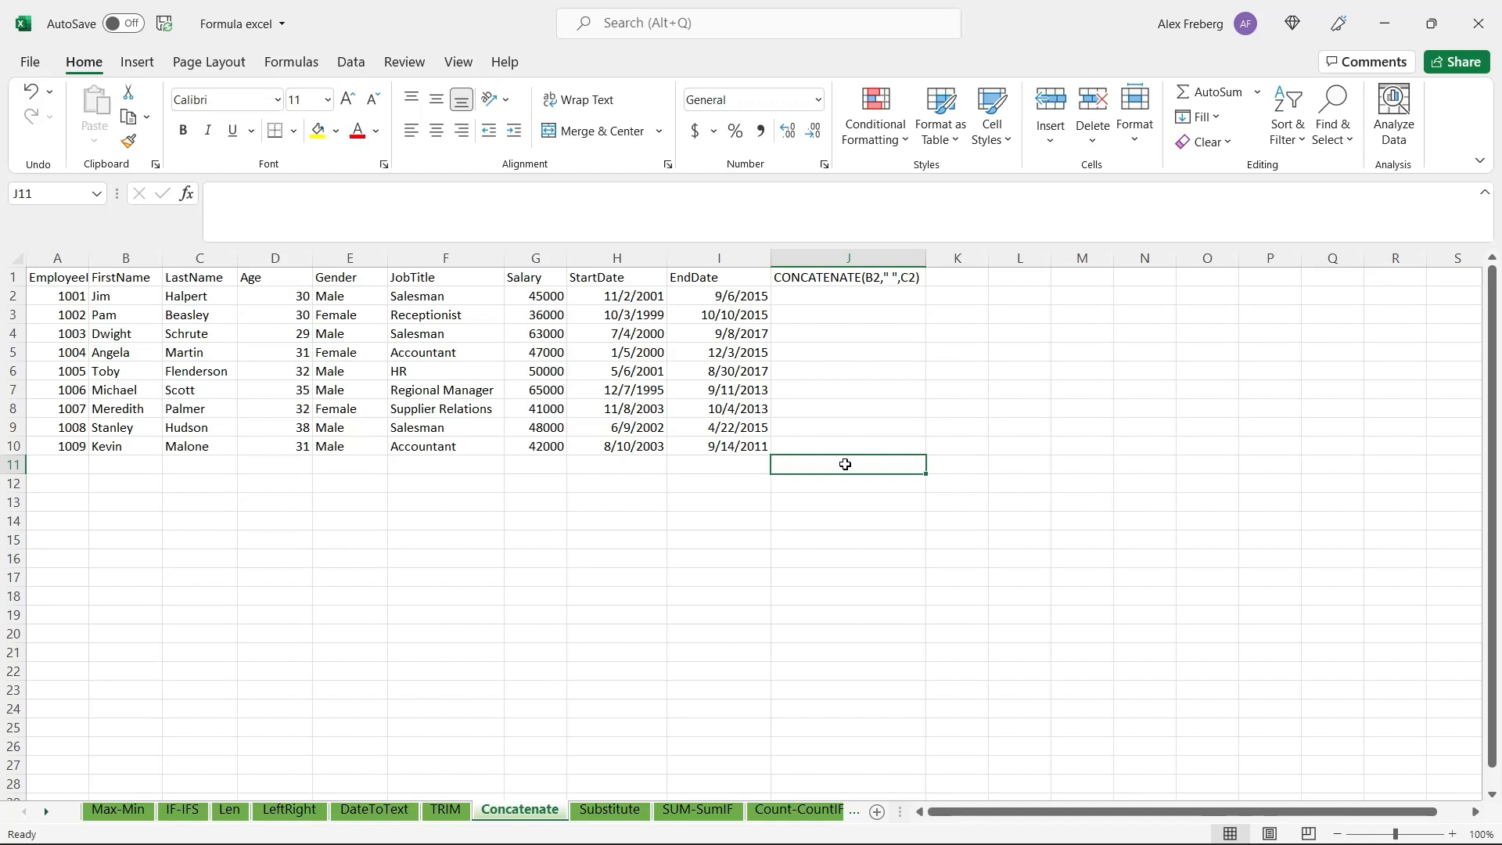
pyautogui.click(851, 294)
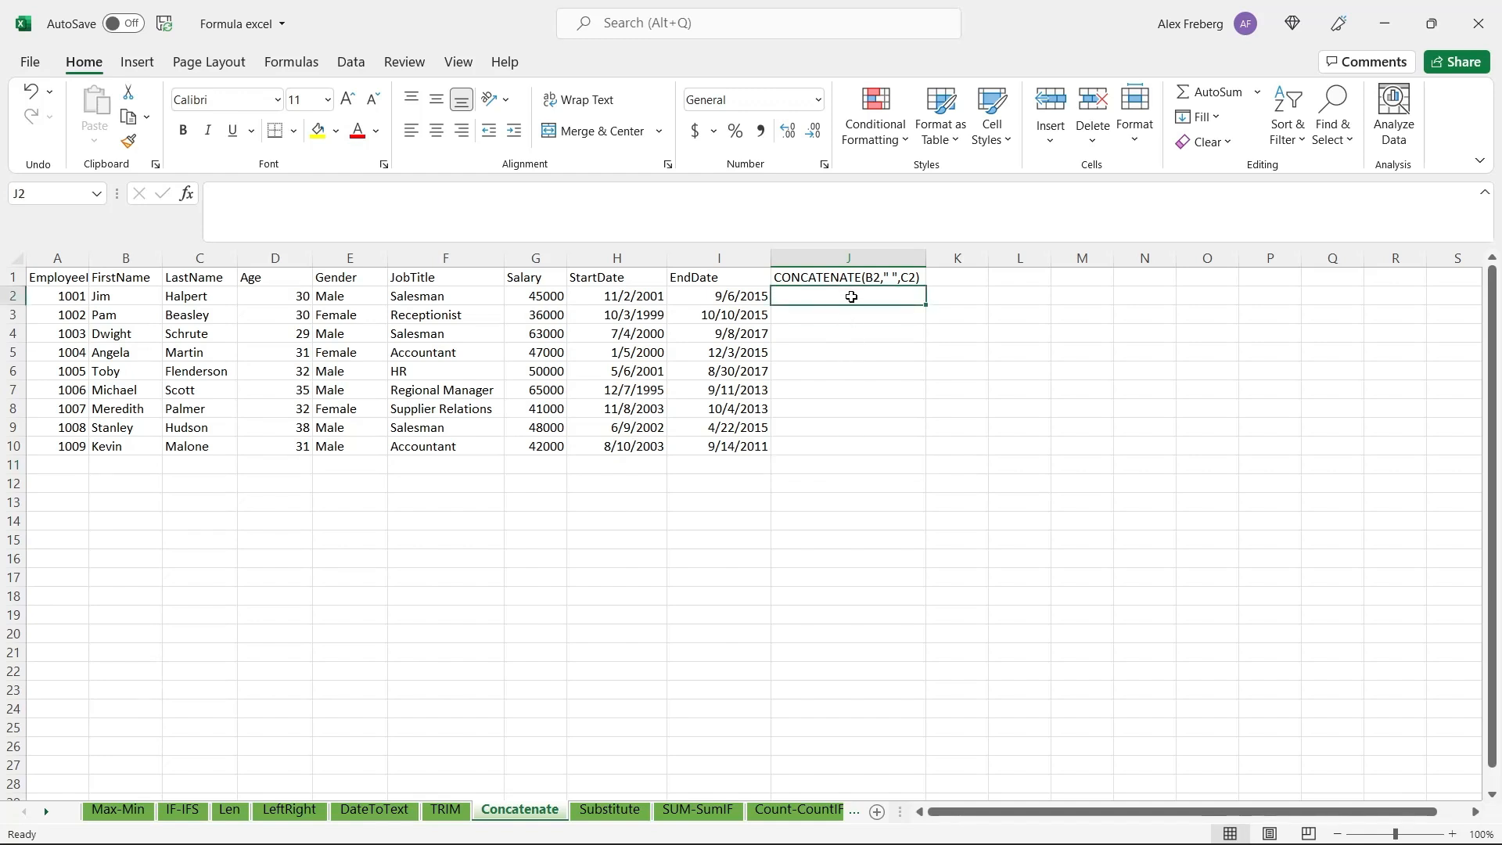
pyautogui.write('=')
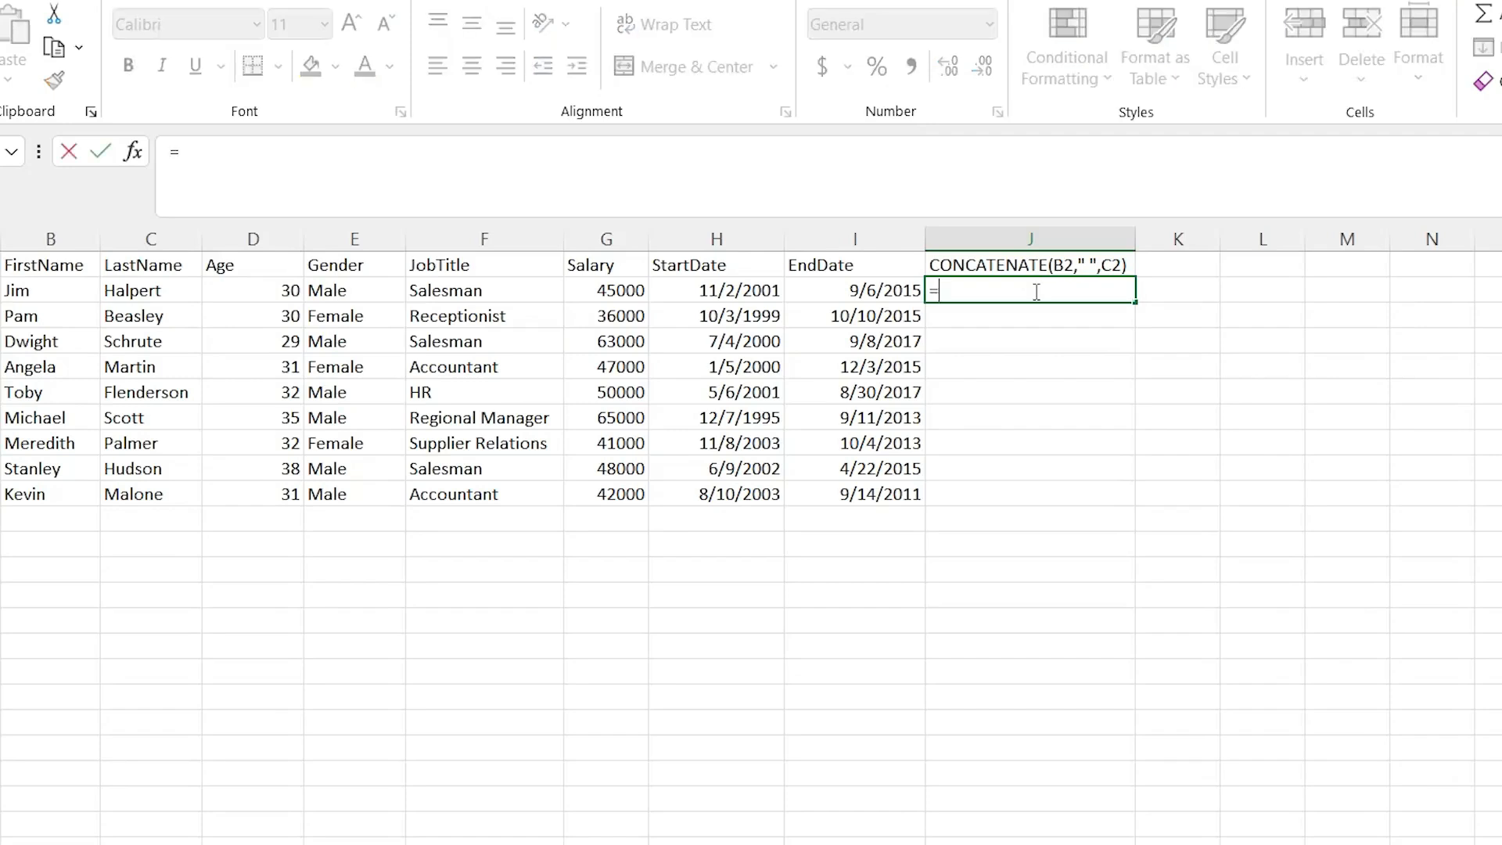
pyautogui.write('CON')
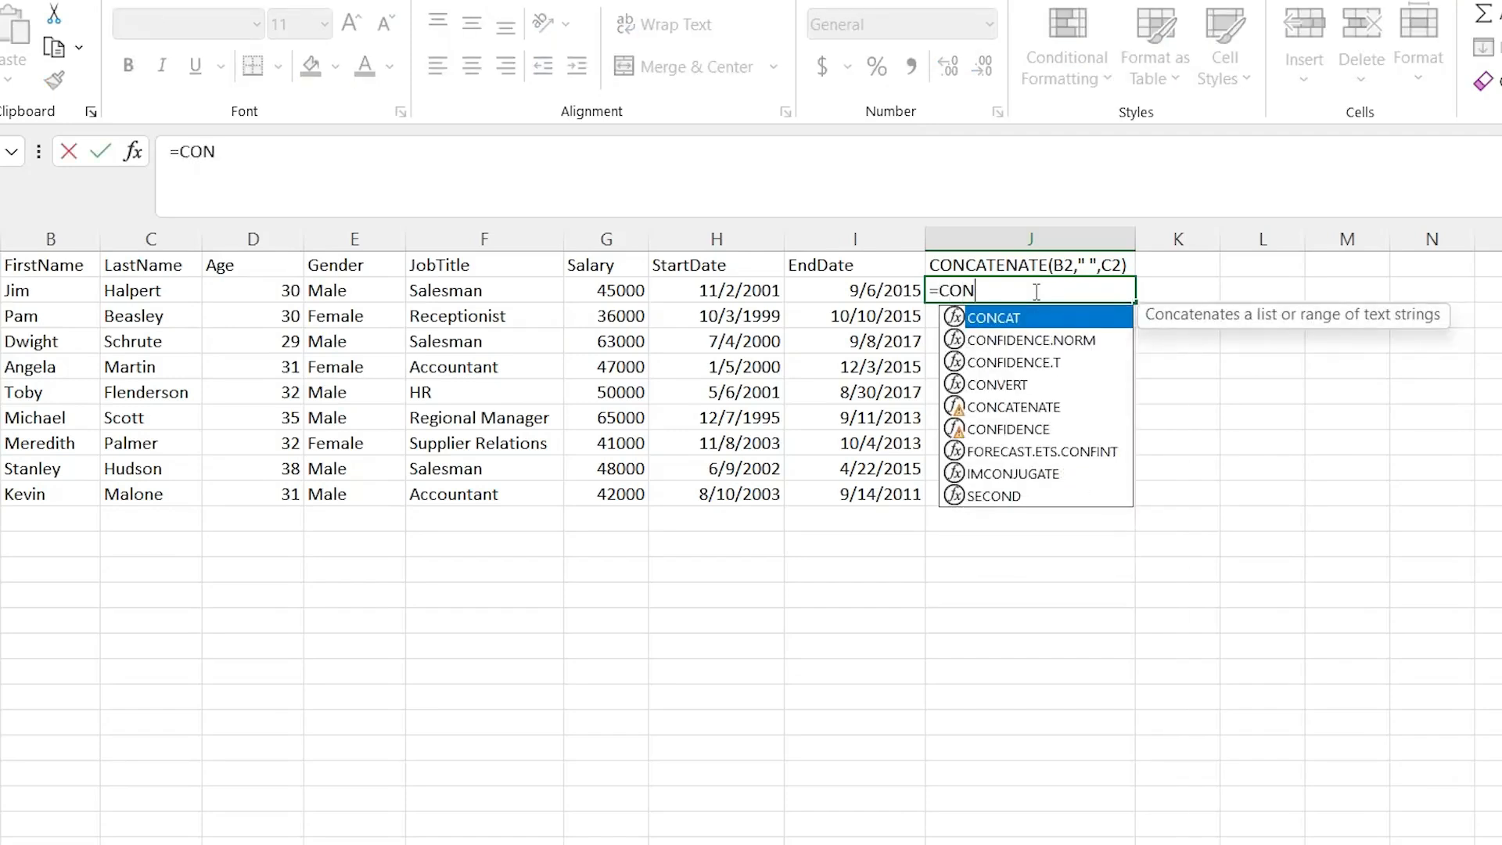
pyautogui.doubleClick(1029, 406)
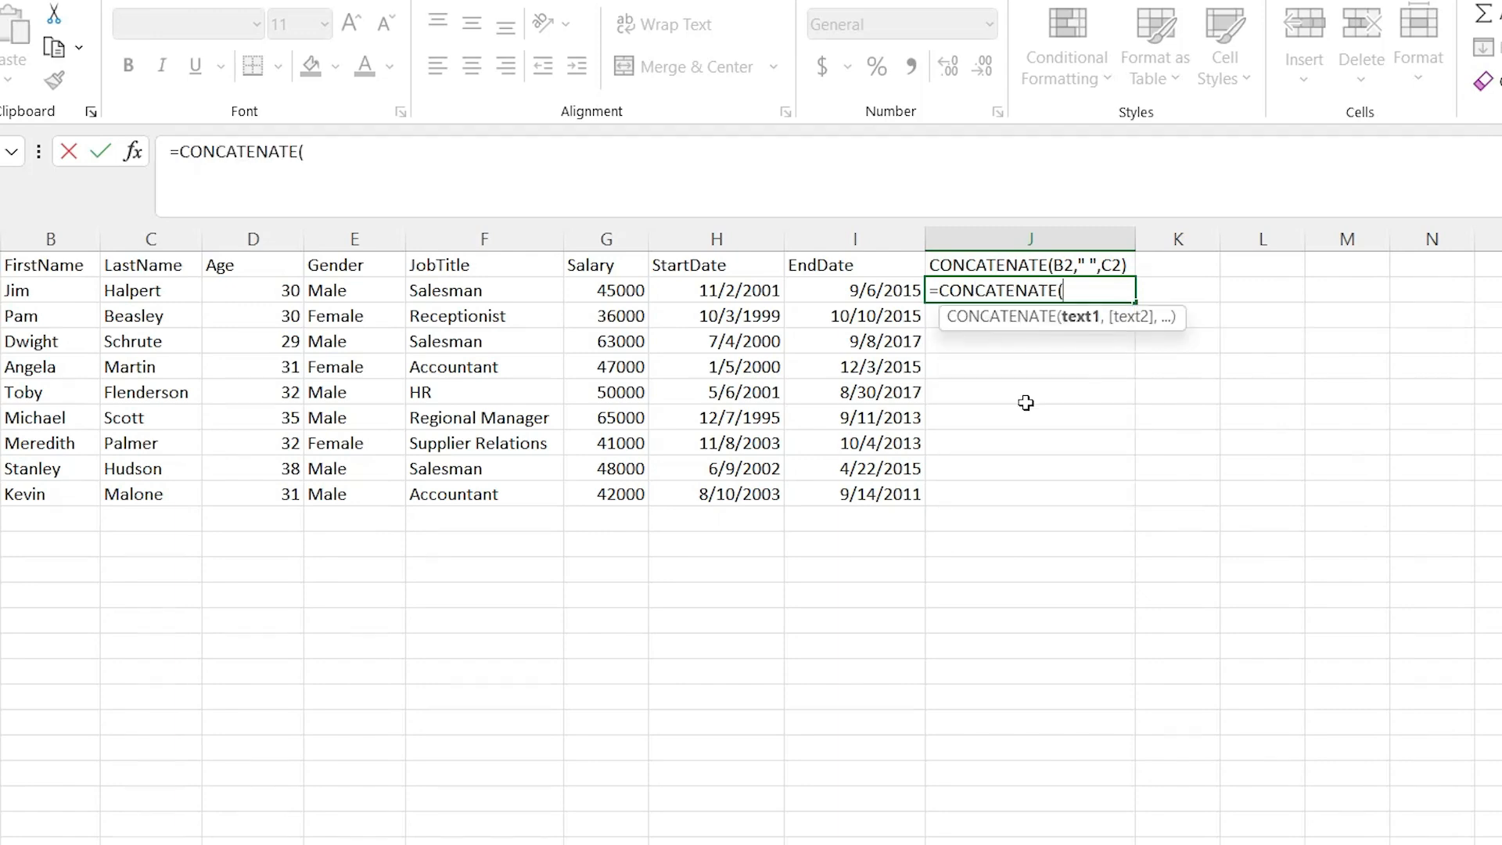
pyautogui.click(1039, 319)
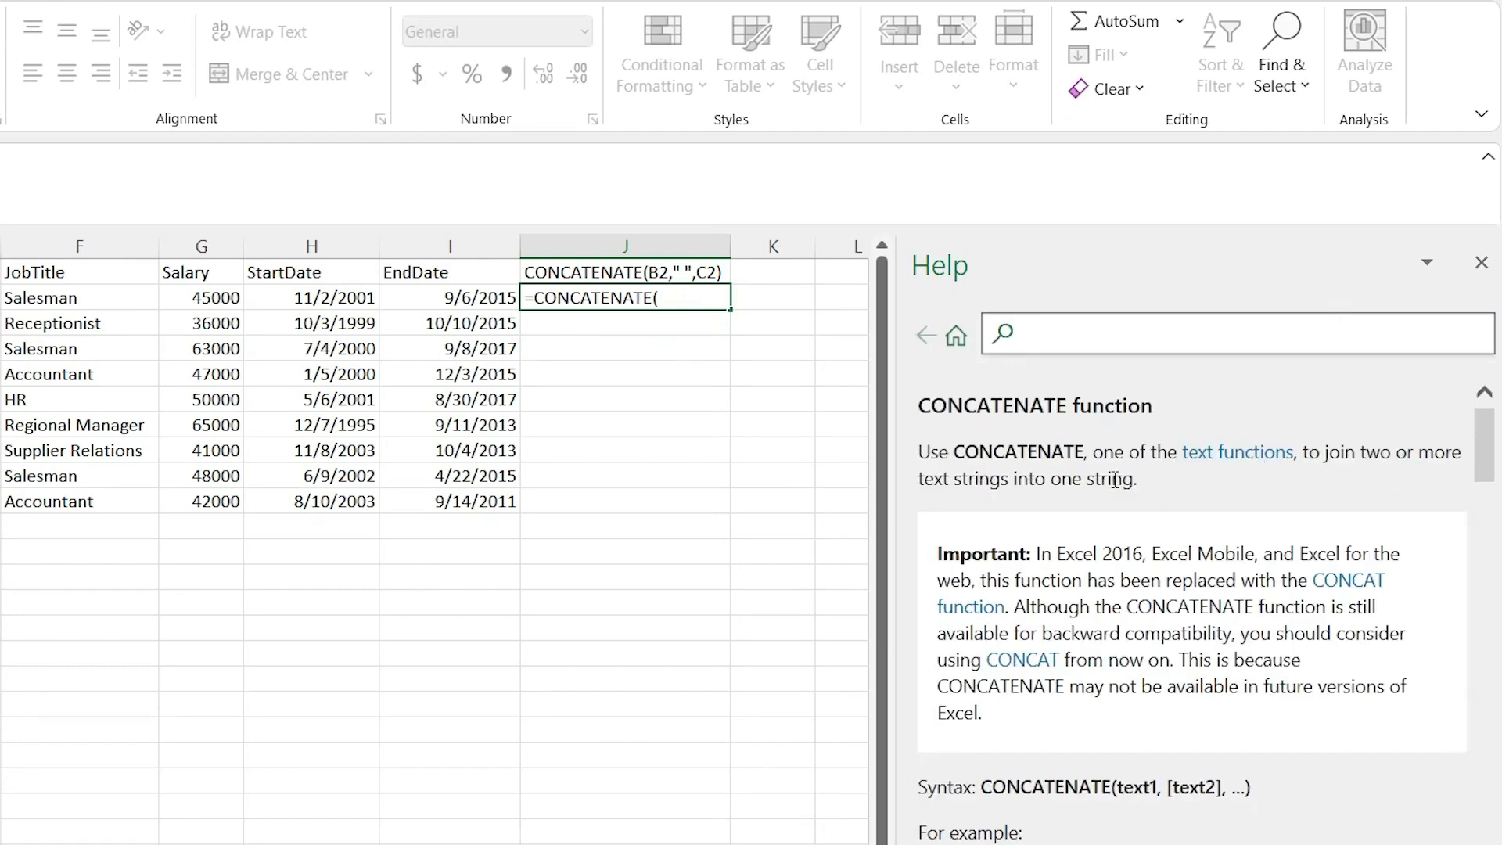
pyautogui.click(1480, 262)
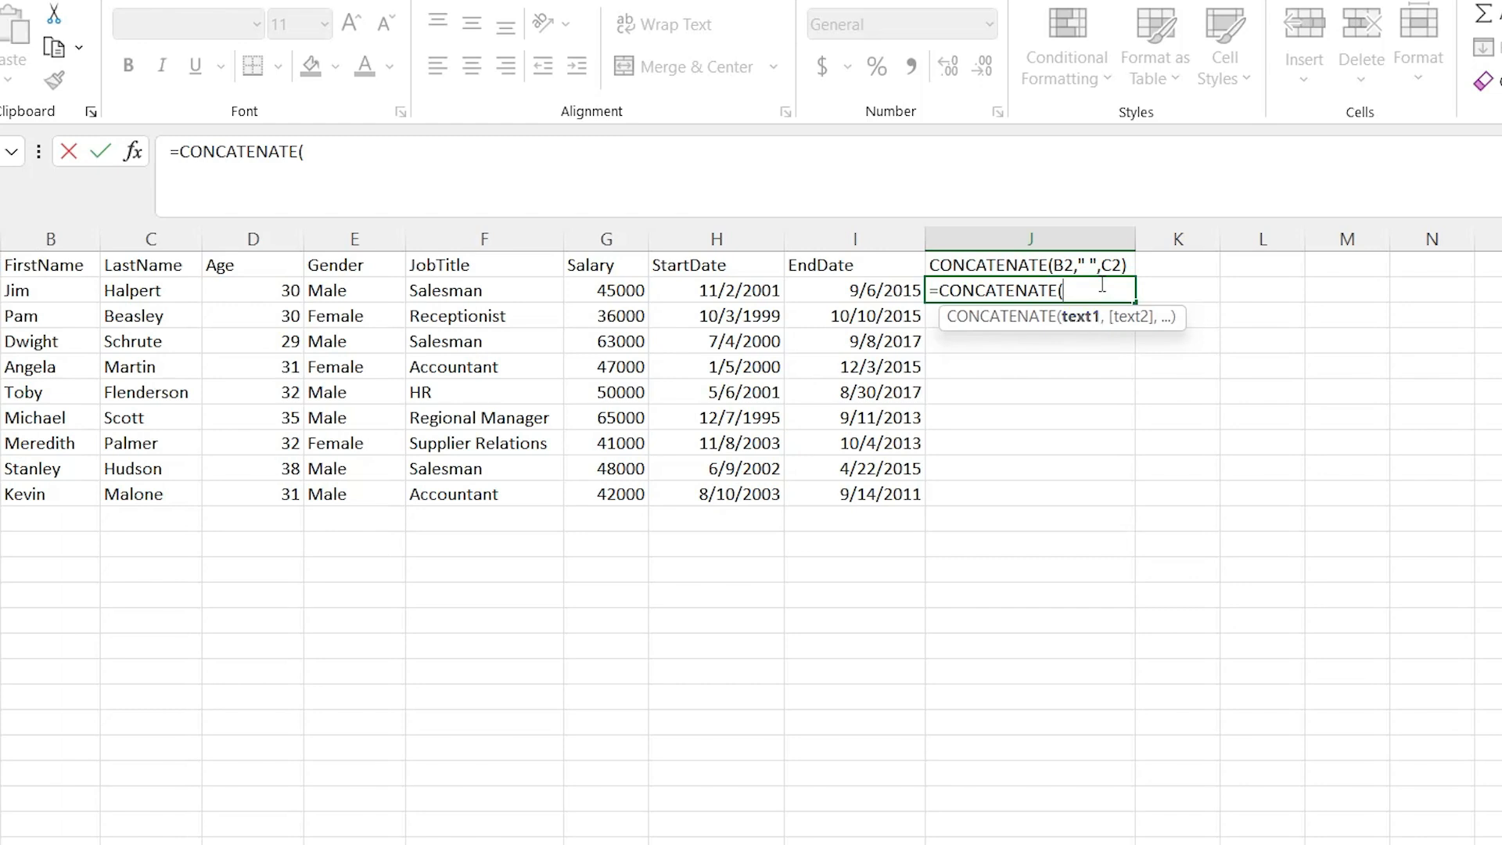
pyautogui.click(68, 291)
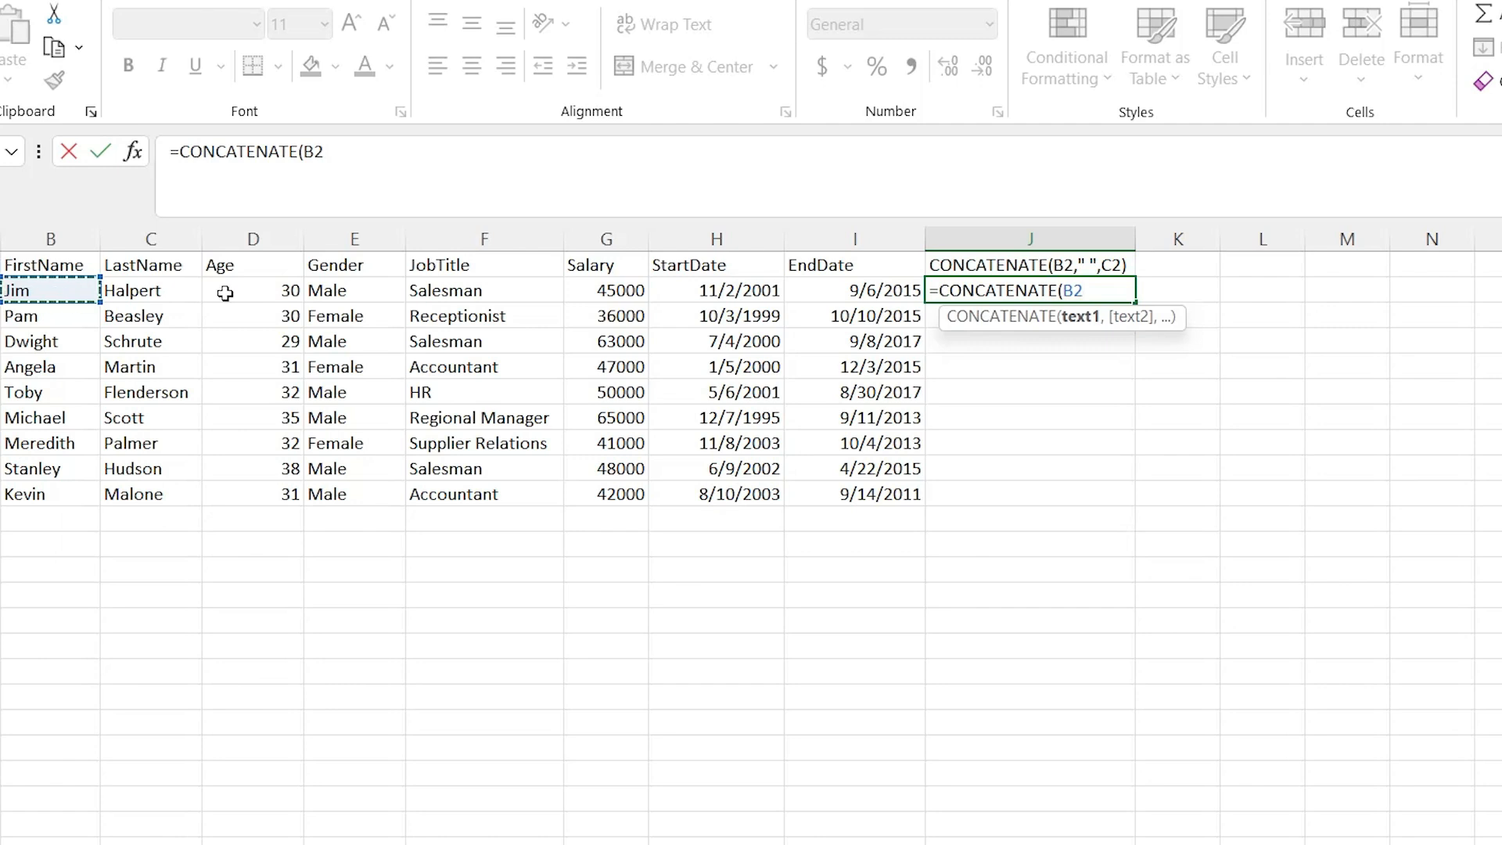
pyautogui.write(',')
pyautogui.click(174, 291)
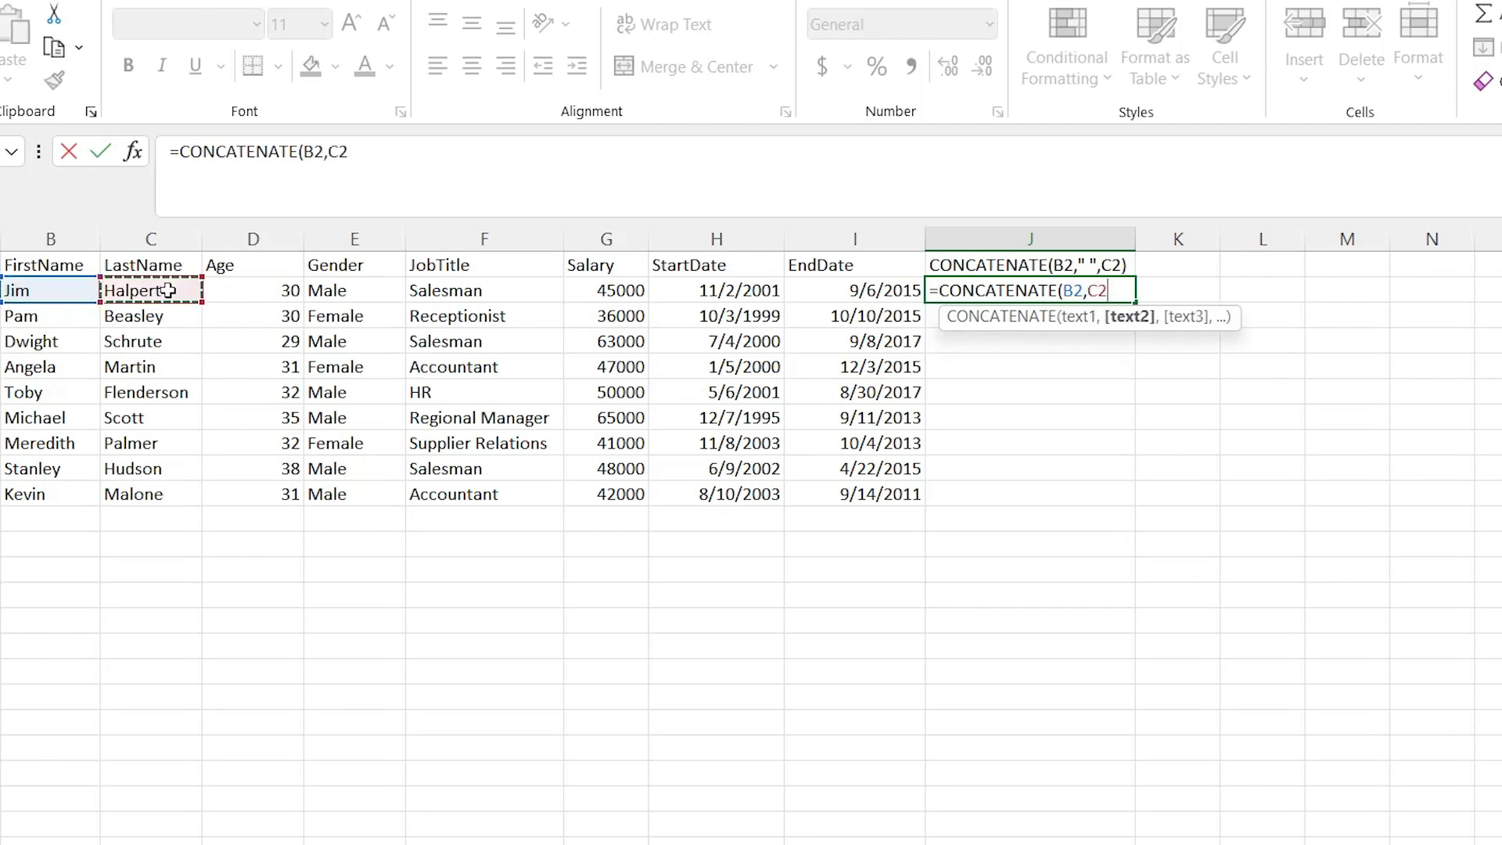
pyautogui.write(')')
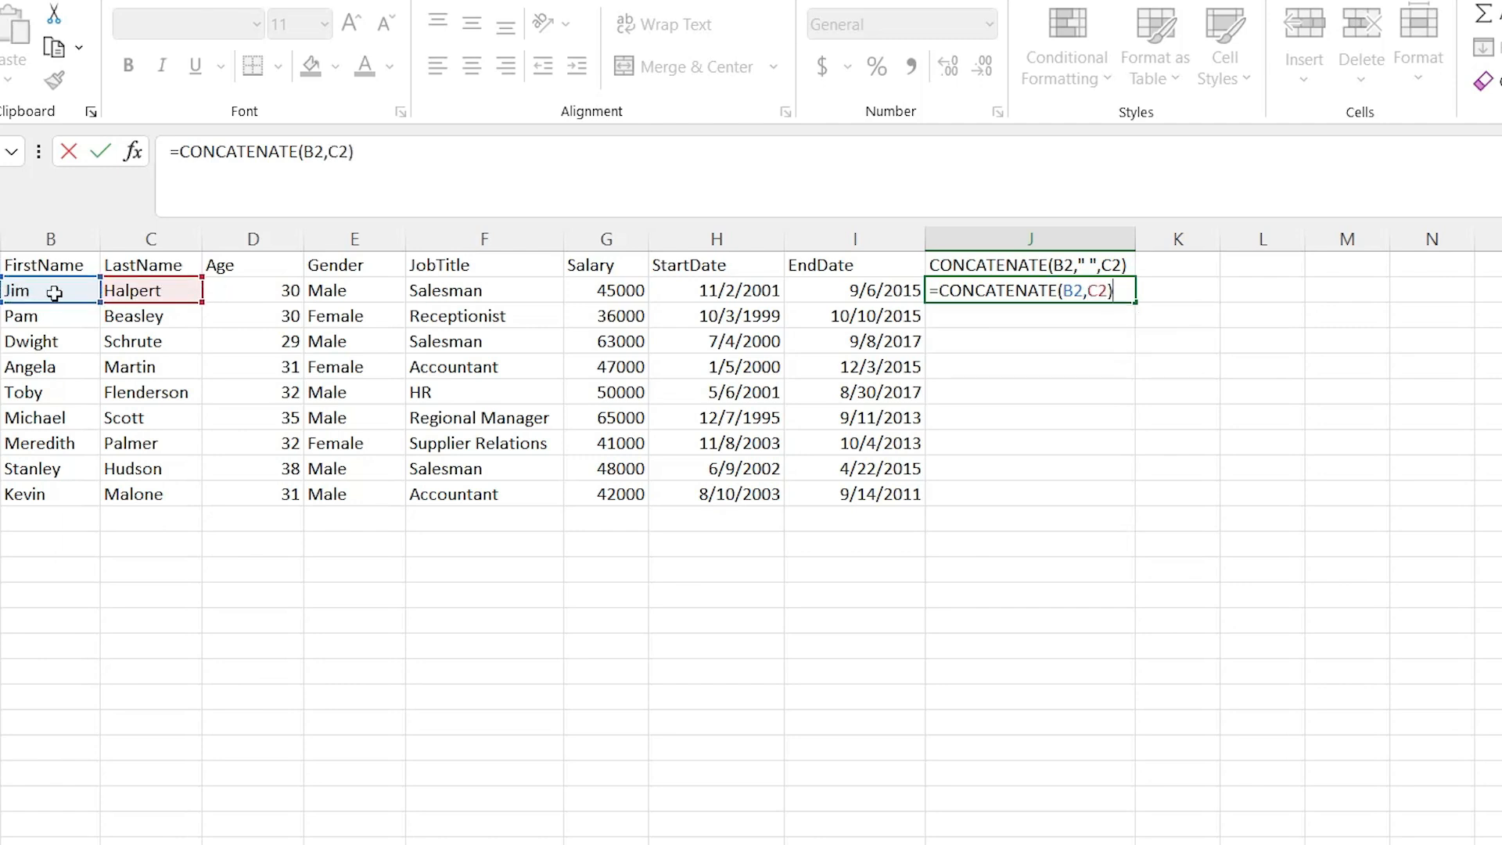
pyautogui.press('Return')
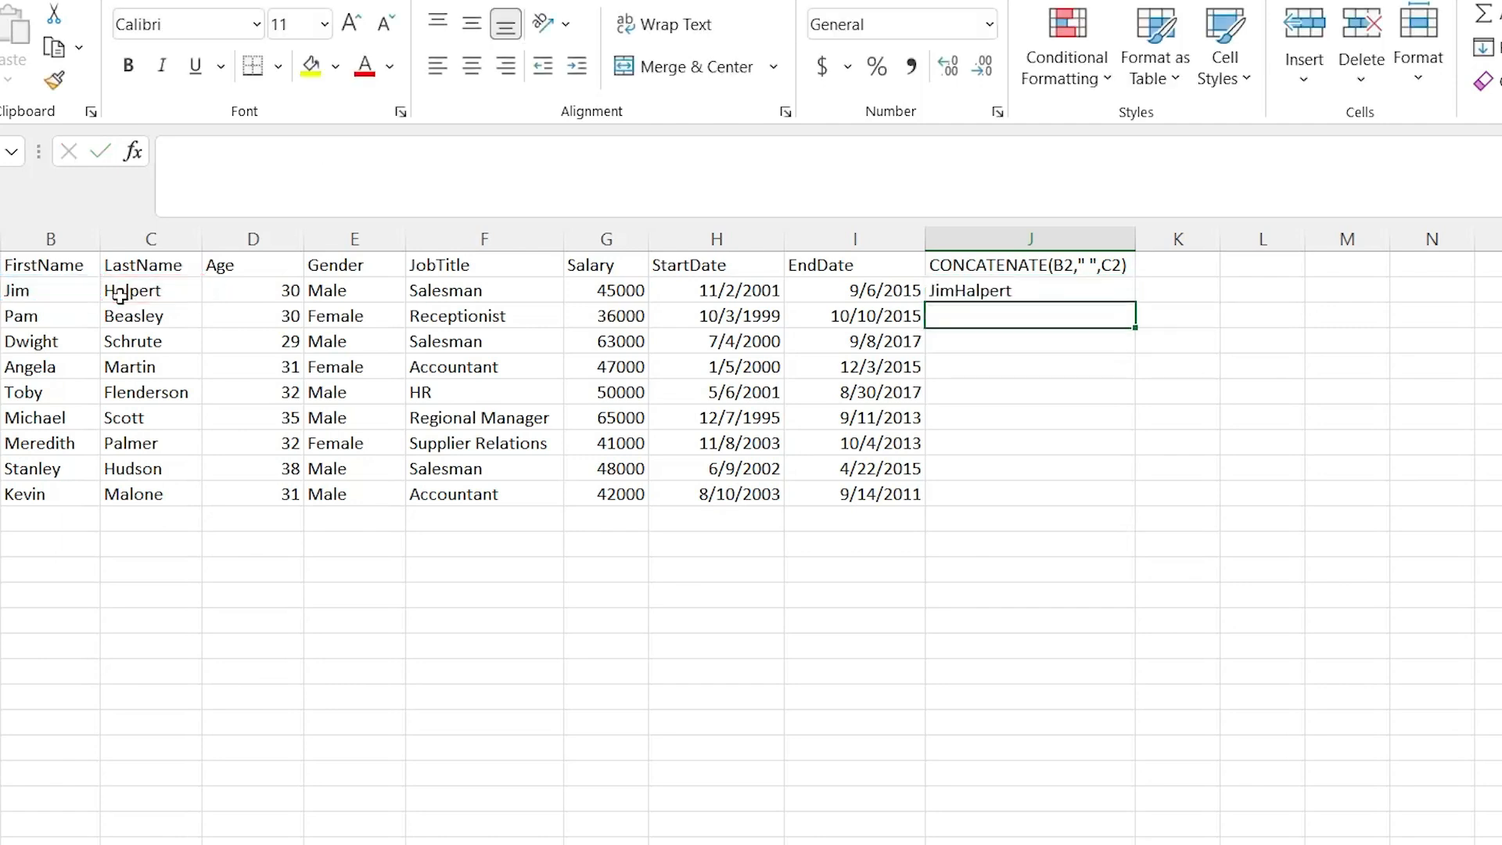
# Add a space between the two names in J2, making the formula =CONCATENATE(B2," ",C2).
pyautogui.click(1025, 291)
pyautogui.doubleClick(1021, 290)
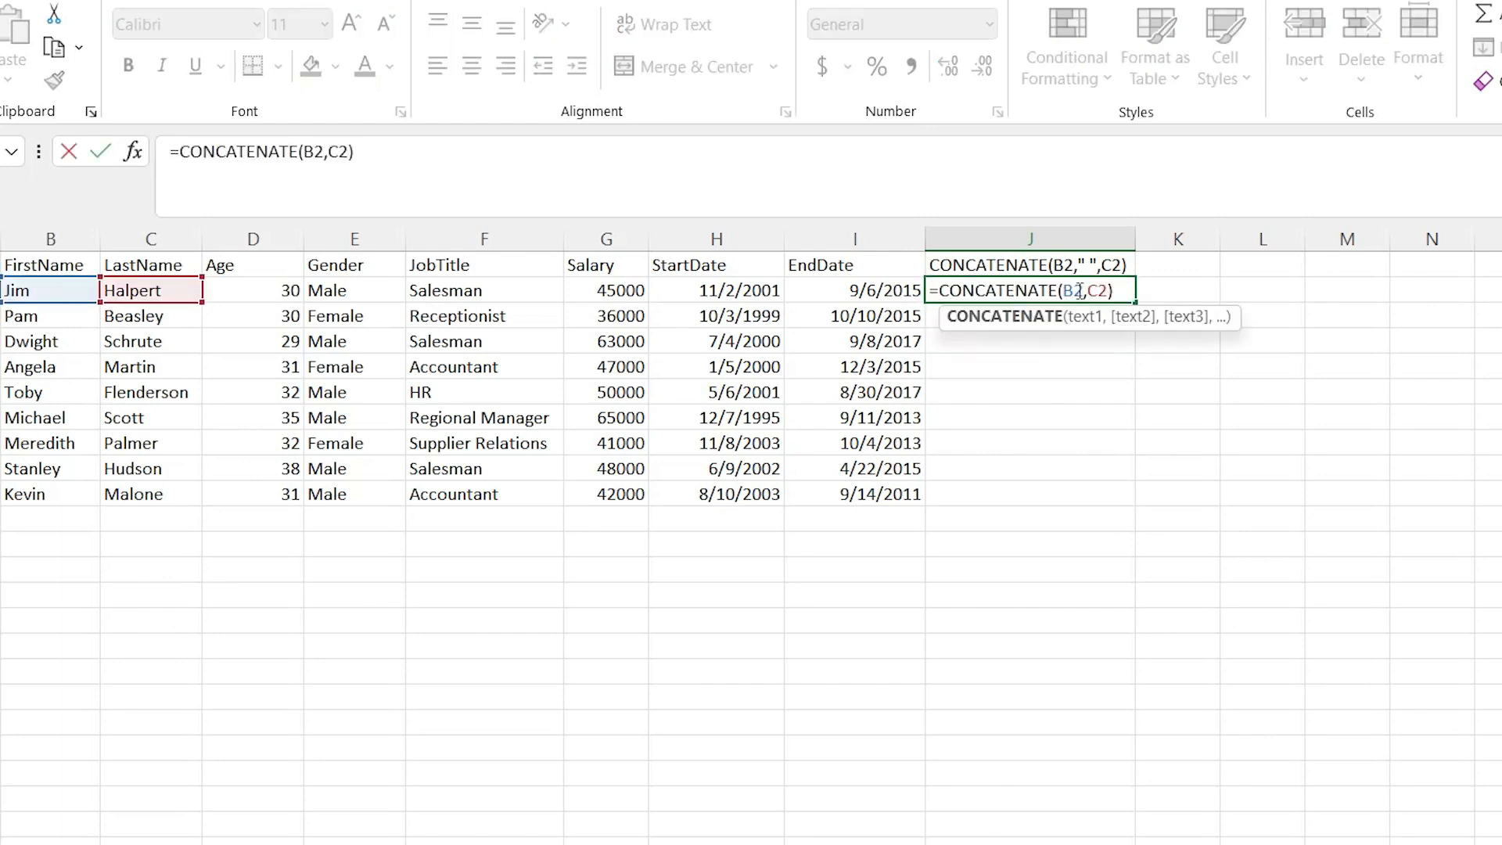
pyautogui.click(1086, 290)
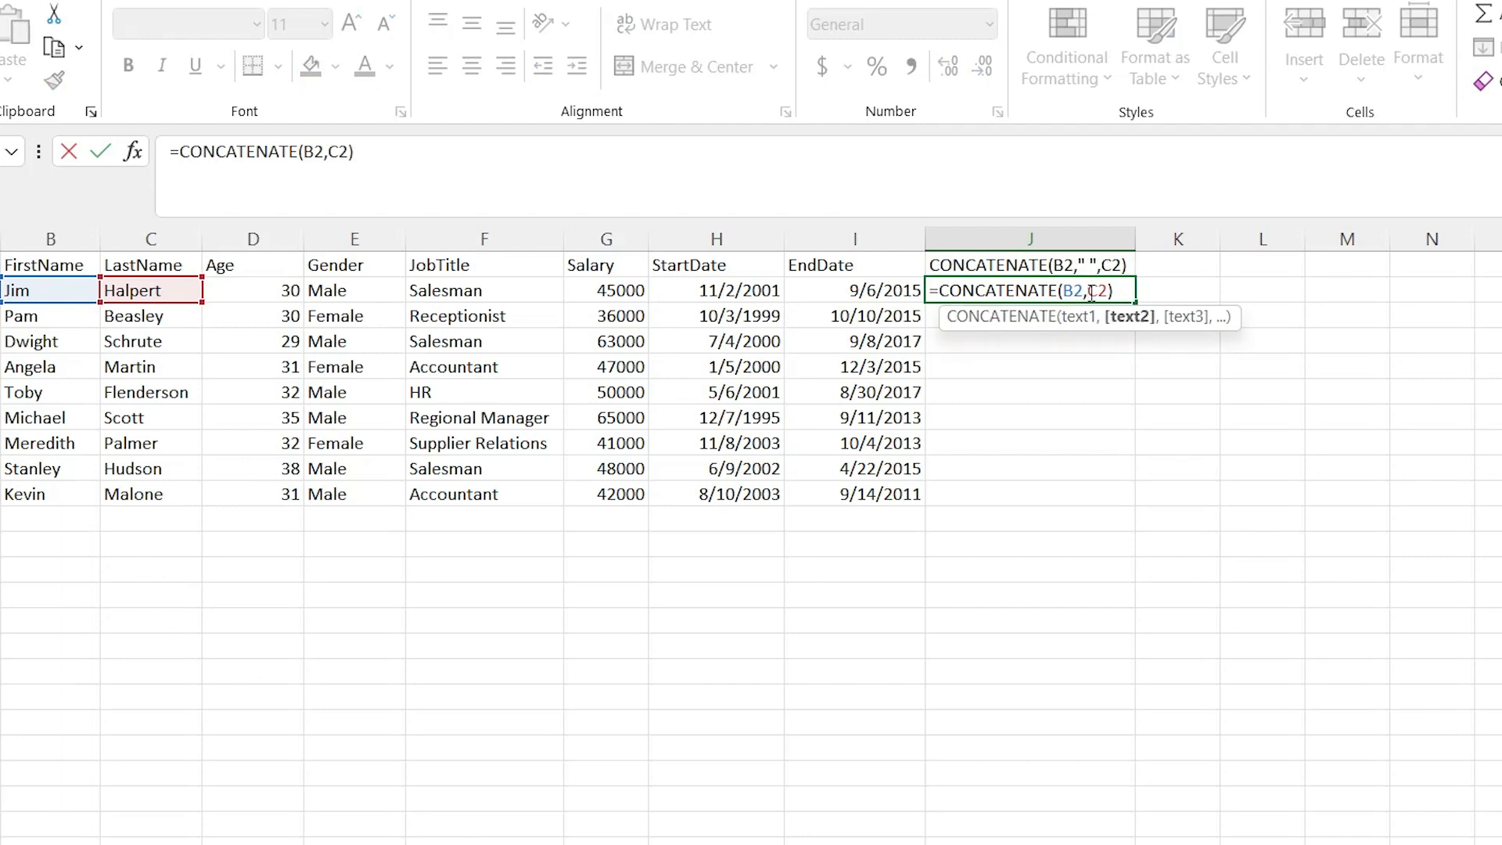
pyautogui.write(',')
pyautogui.click(1090, 293)
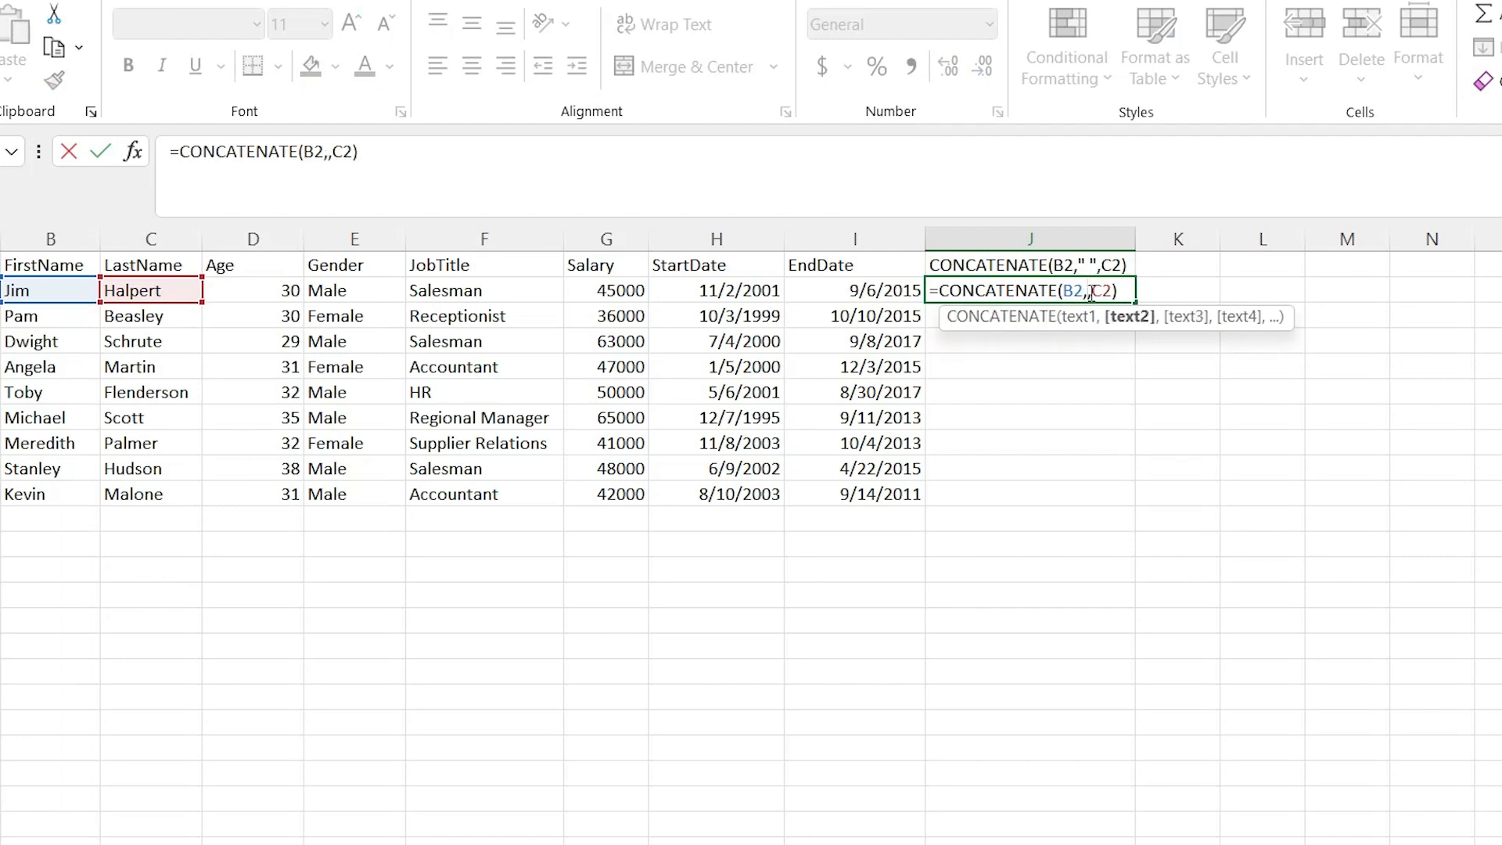
pyautogui.write('""')
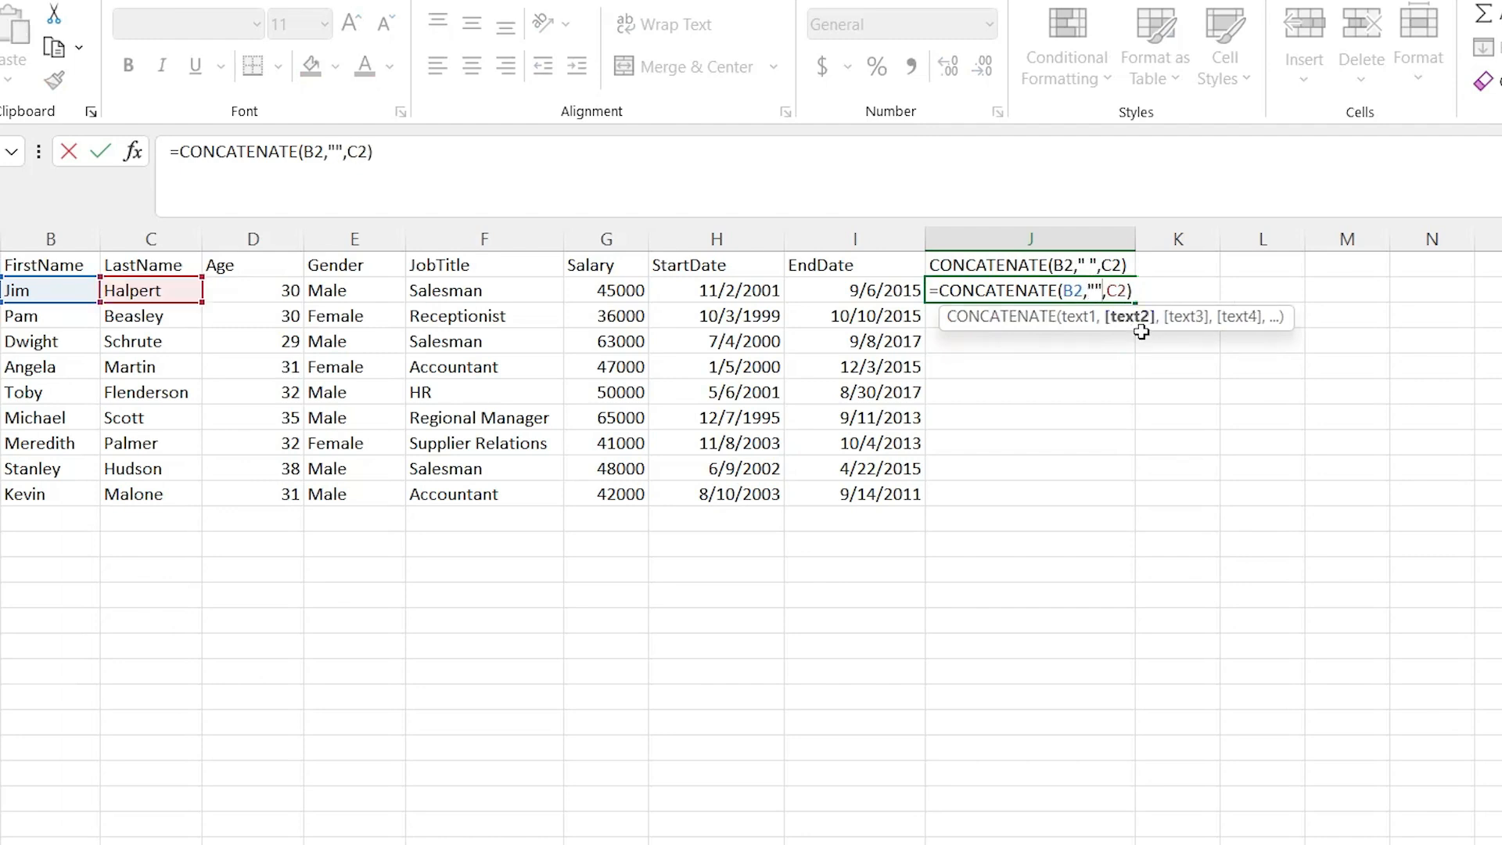
pyautogui.click(1097, 291)
pyautogui.write('-')
pyautogui.press('BackSpace')
pyautogui.press('Return')
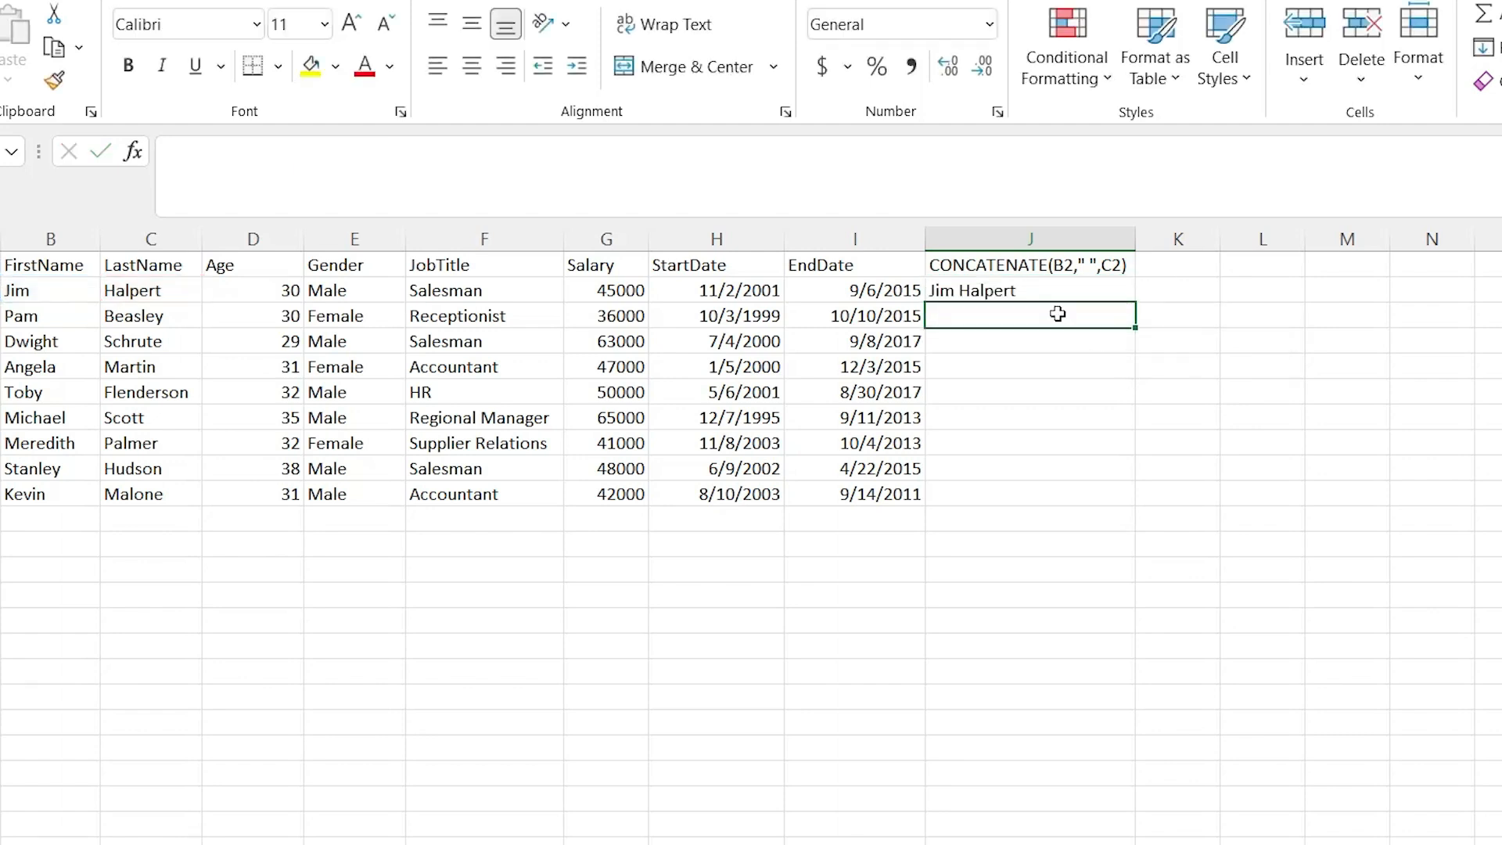
# Fill the full-name formula from J2 down through J10 and check the resulting names.
pyautogui.click(1039, 283)
pyautogui.moveTo(1134, 302); pyautogui.dragTo(1131, 508)
pyautogui.click(1017, 344)
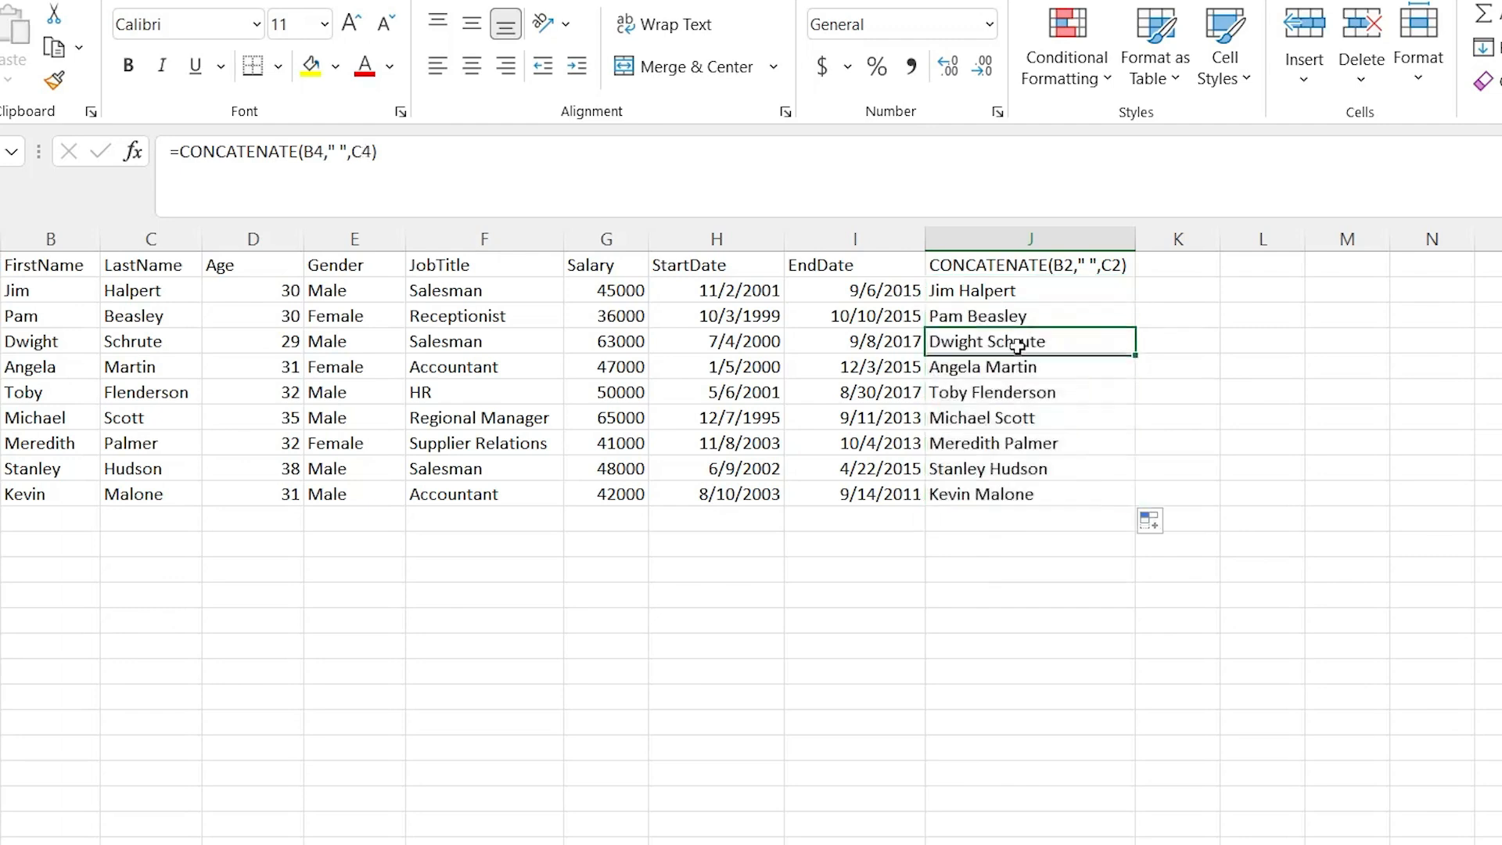
pyautogui.click(1030, 295)
pyautogui.moveTo(1031, 295); pyautogui.dragTo(1056, 507)
pyautogui.click(1056, 504)
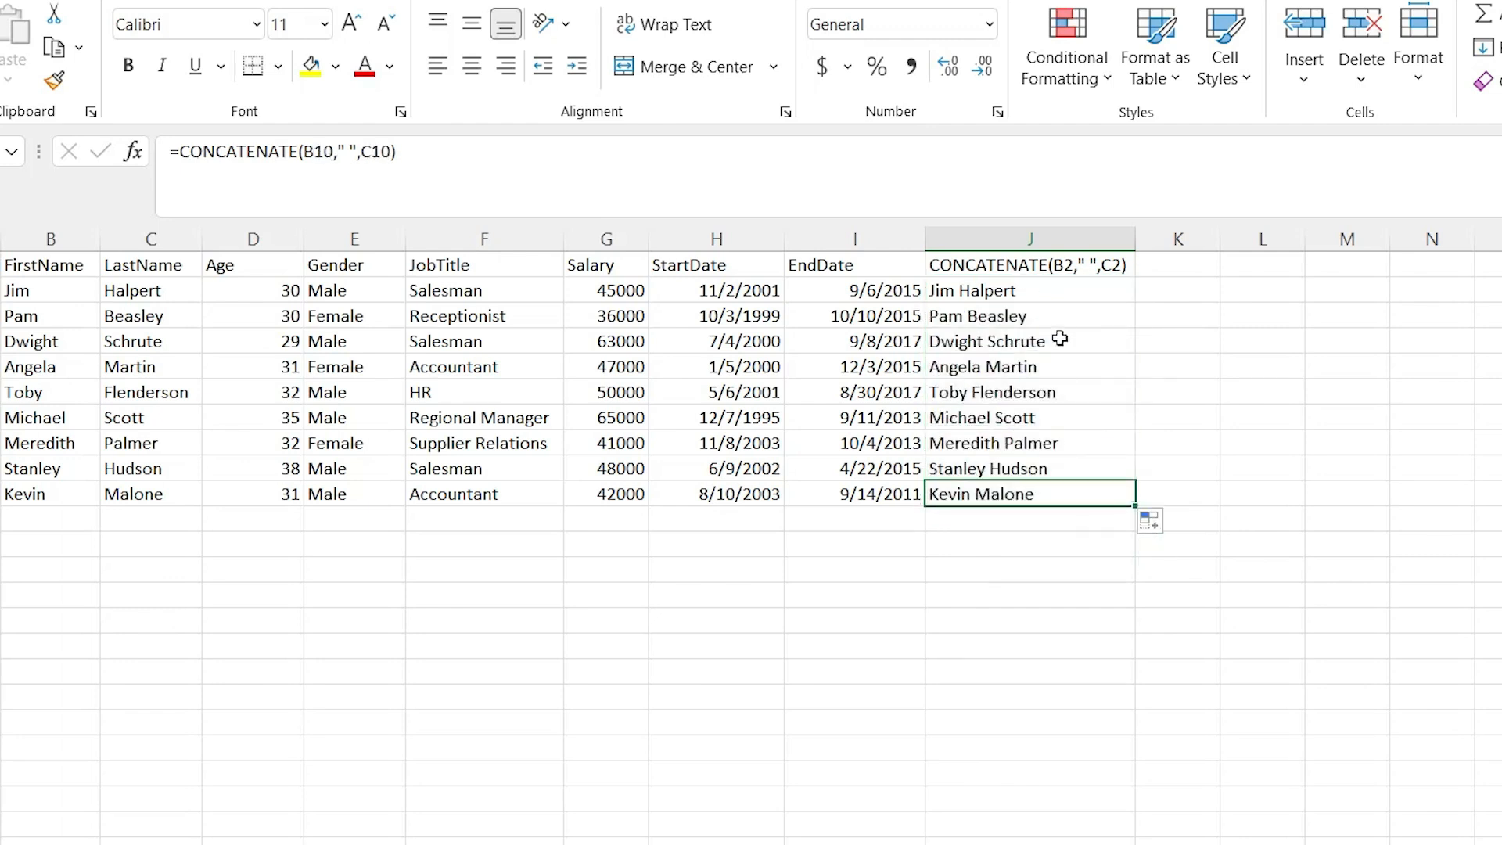
# Copy the formula =CONCATENATE(B2," ",C2) from J2 into K2 with its cell references unchanged.
pyautogui.click(1061, 284)
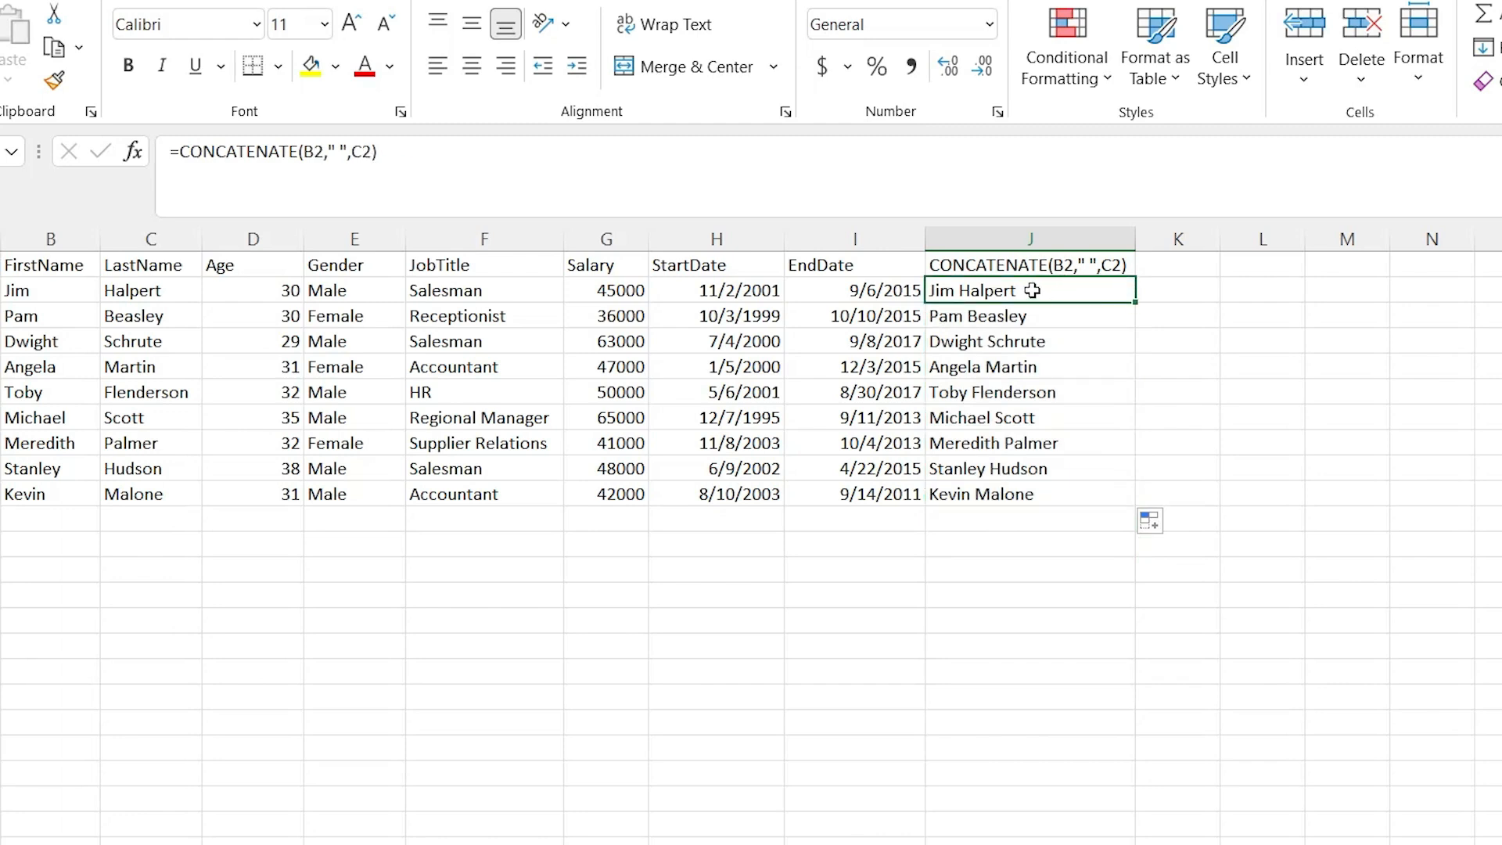
pyautogui.click(1177, 291)
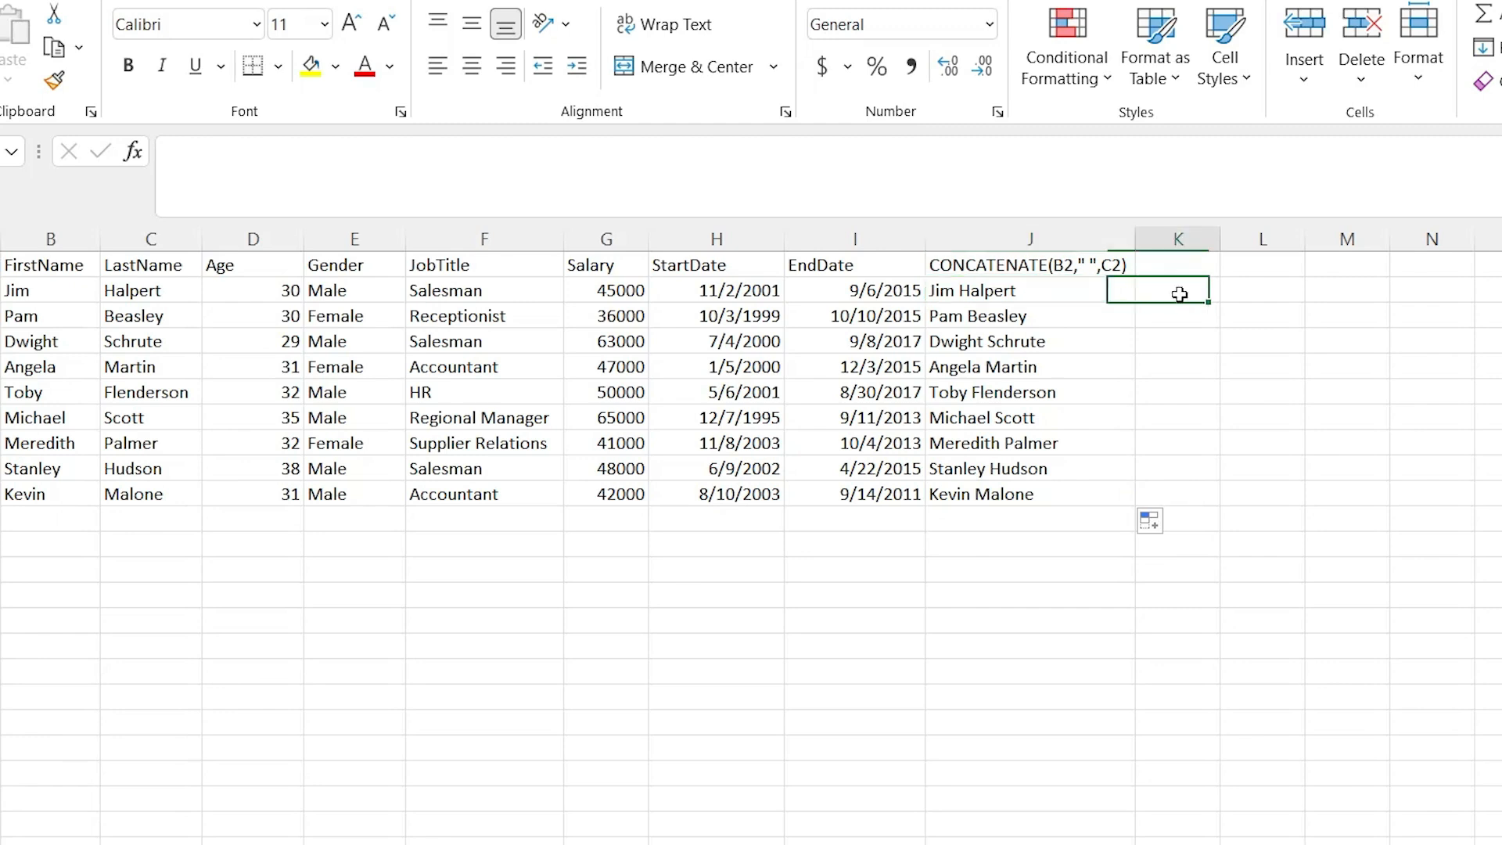
pyautogui.click(1107, 291)
pyautogui.moveTo(920, 164); pyautogui.dragTo(160, 149)
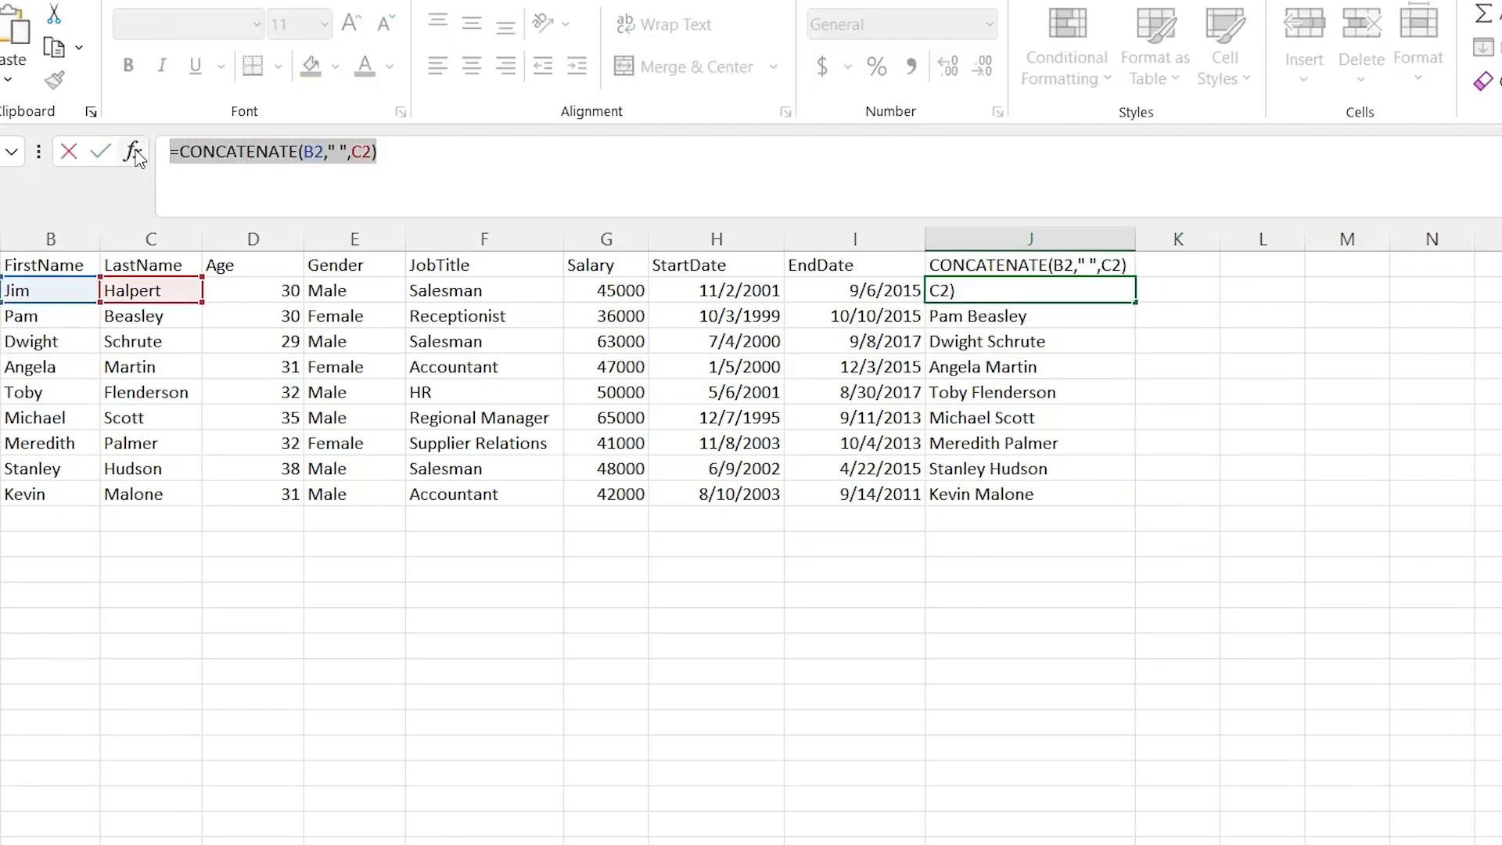
pyautogui.hotkey('ctrl', 'x')
pyautogui.write('=')
pyautogui.click(1177, 291)
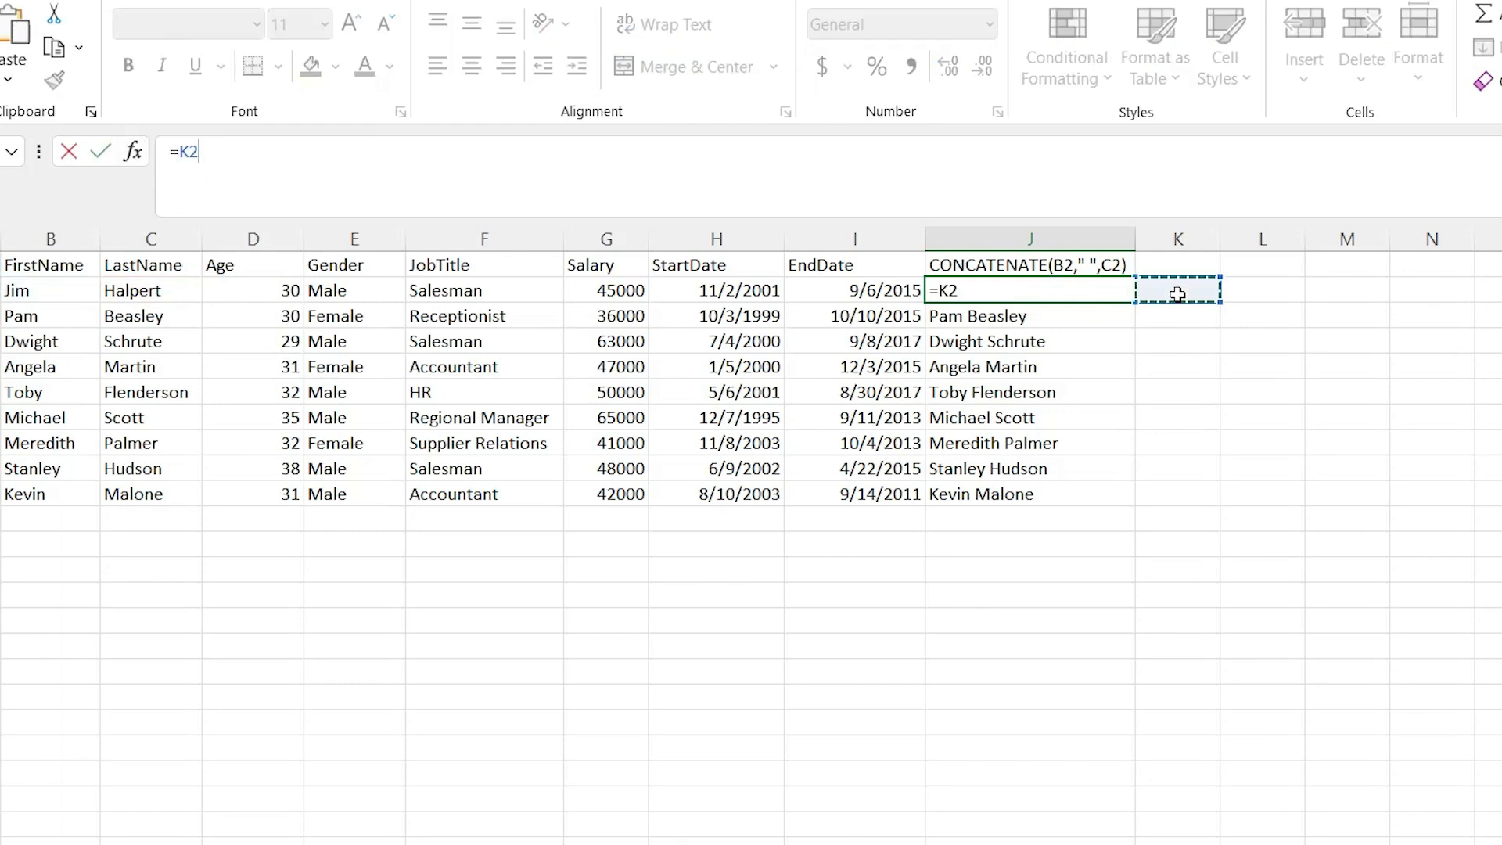
pyautogui.hotkey('ctrl', 'v')
pyautogui.press('Escape')
pyautogui.click(1177, 294)
pyautogui.hotkey('ctrl', 'v')
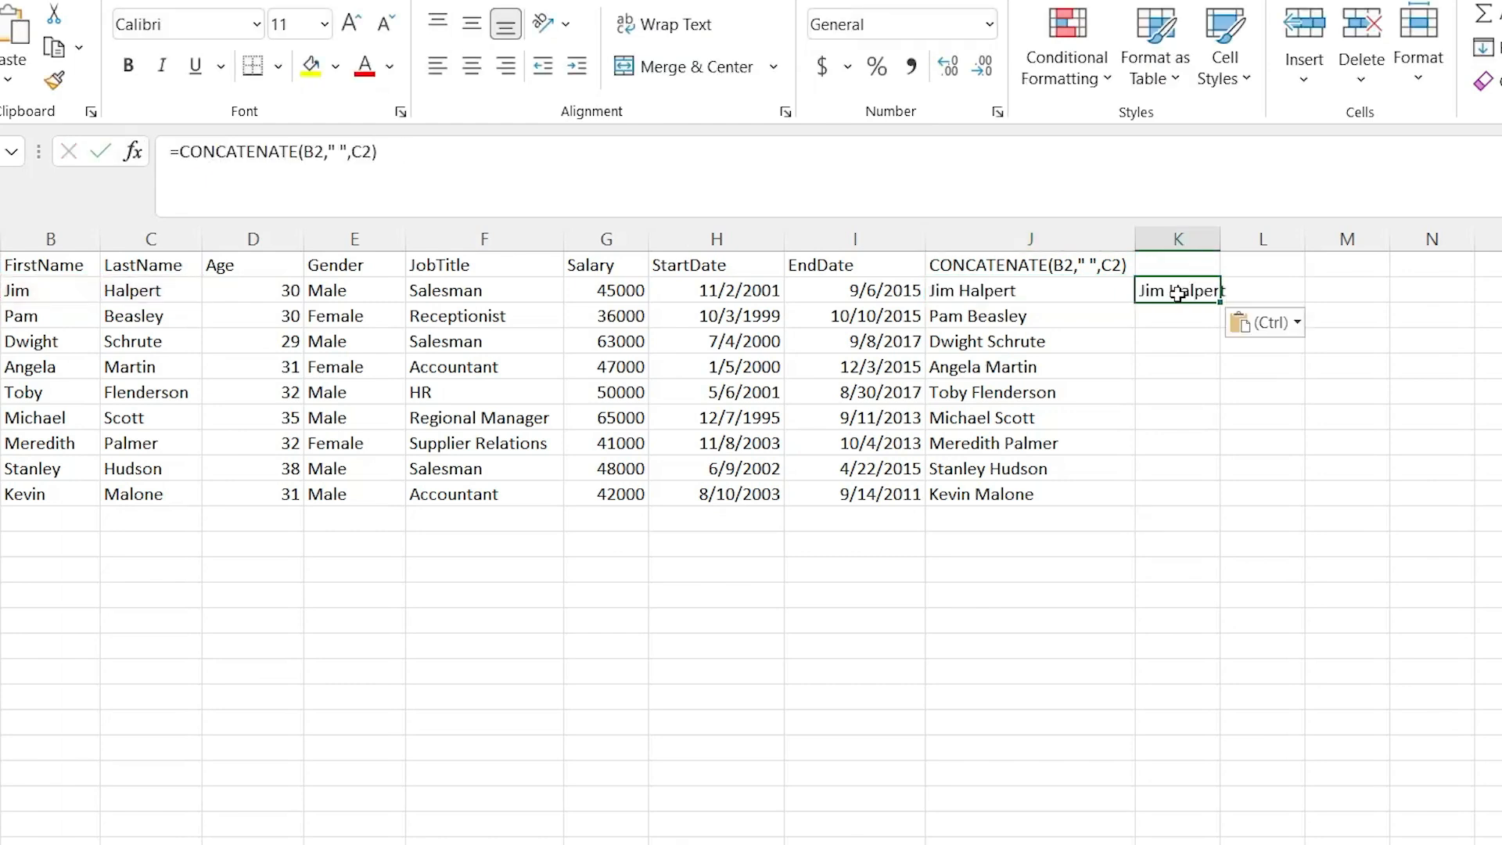
pyautogui.click(338, 153)
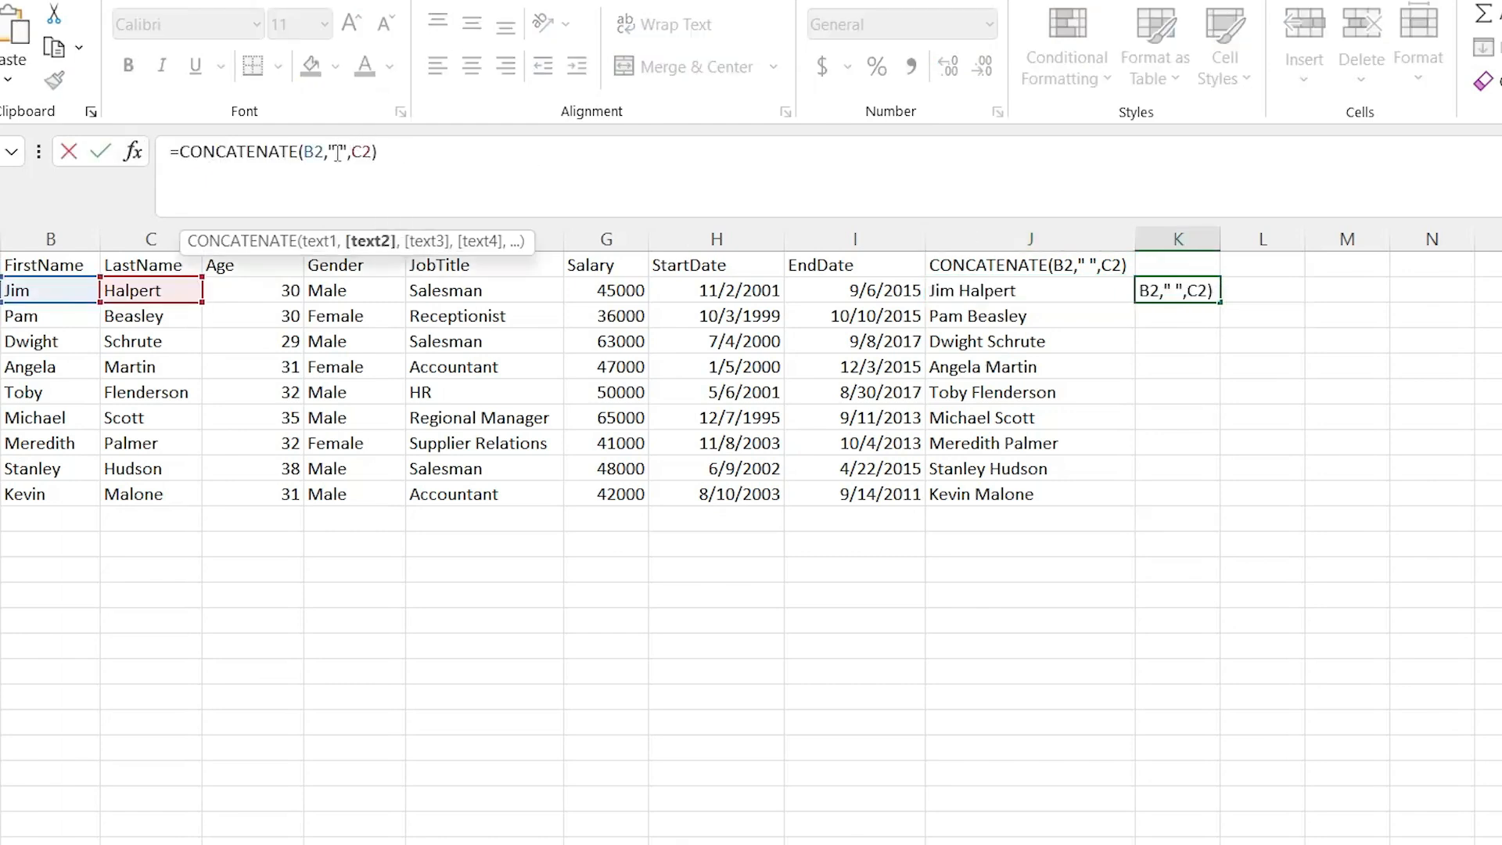
pyautogui.press('BackSpace')
pyautogui.write('.')
pyautogui.click(376, 151)
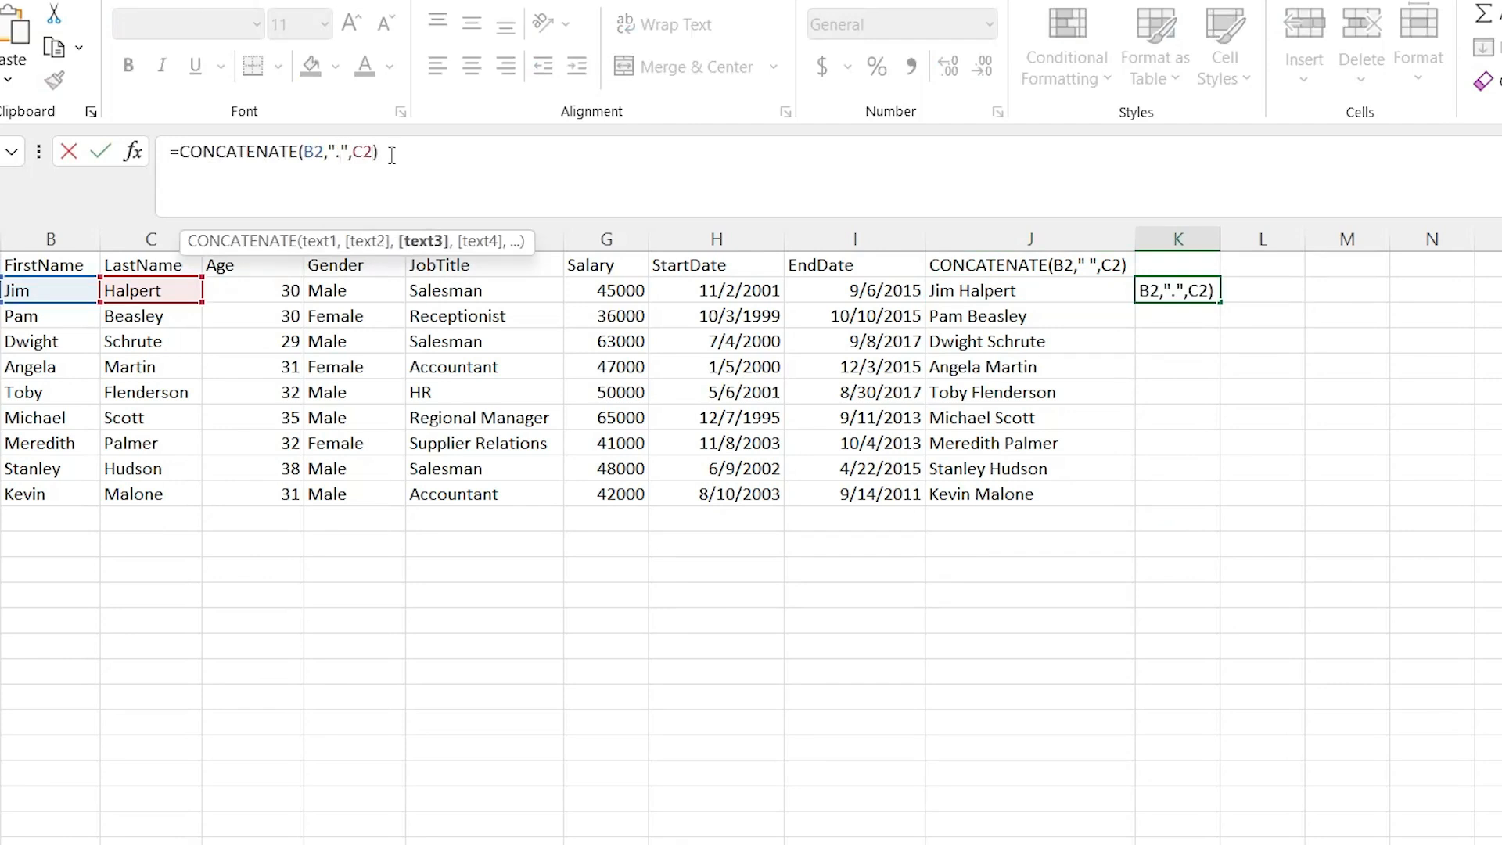
pyautogui.write('@')
pyautogui.press('BackSpace')
pyautogui.write(',"')
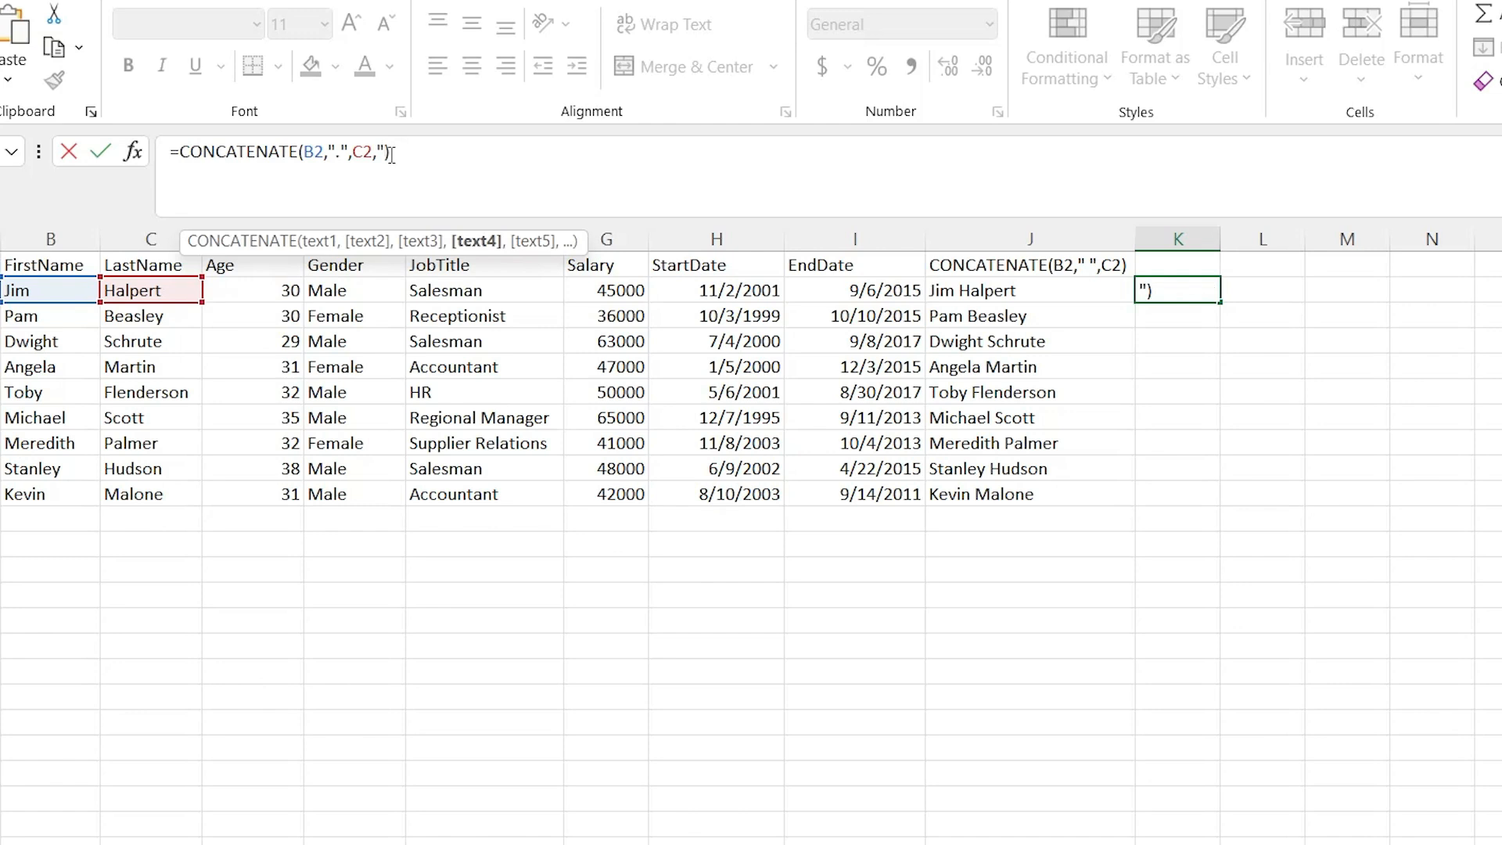
pyautogui.write('@gmail.co')
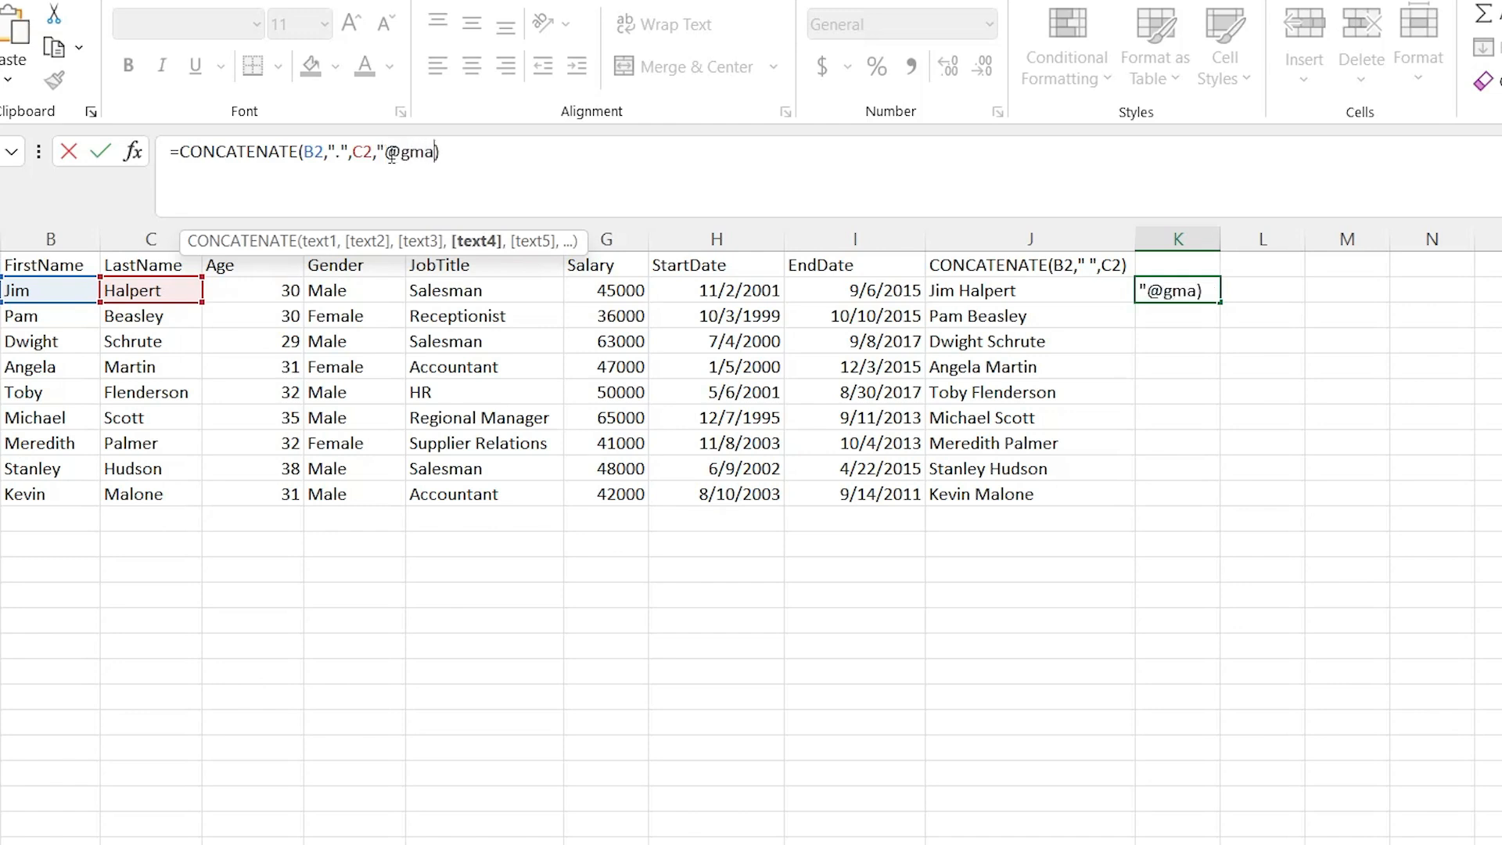
pyautogui.write('m"')
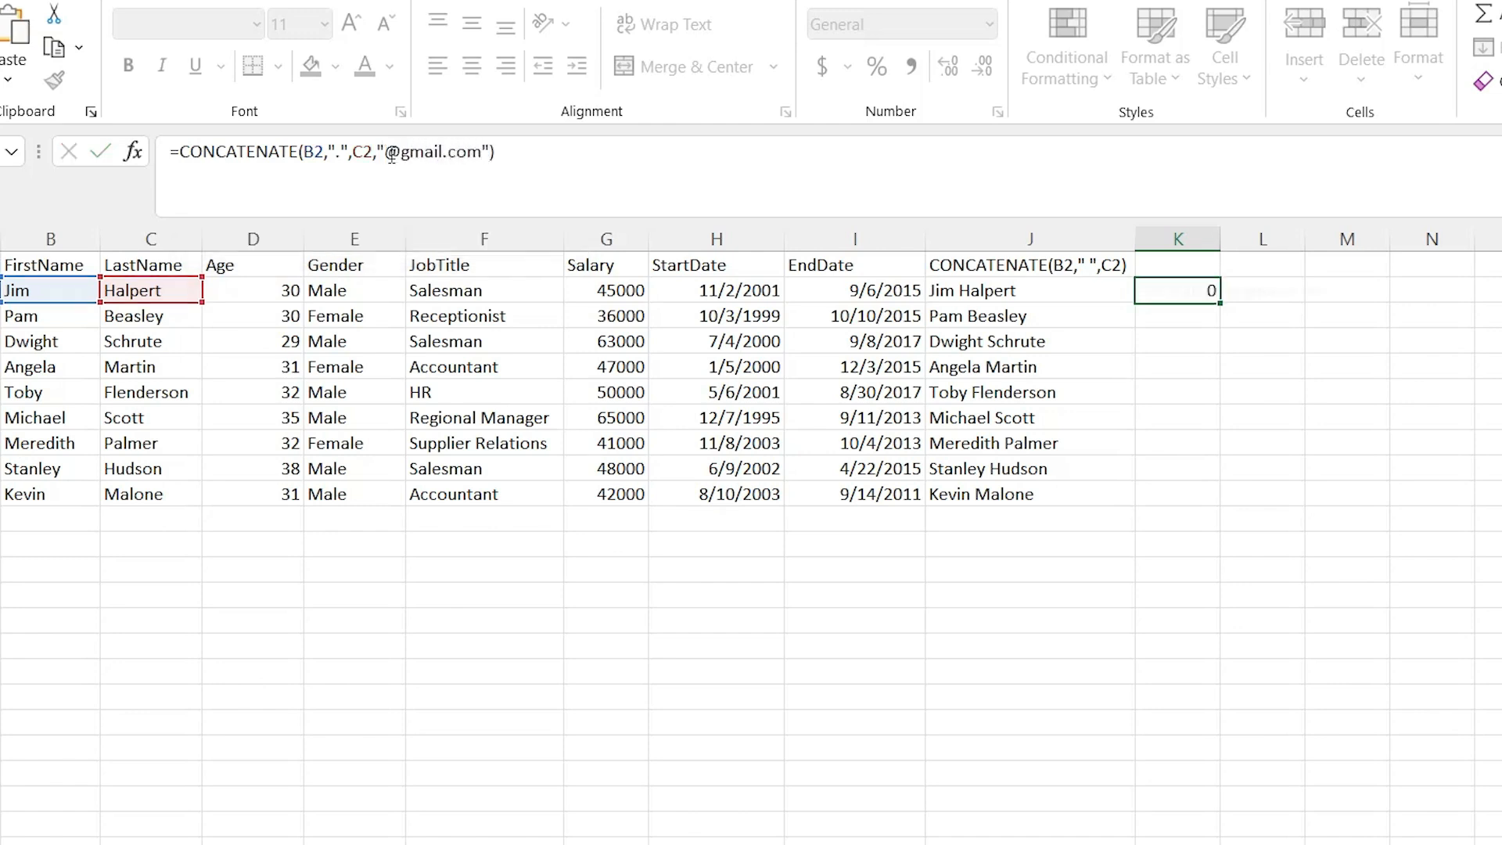
pyautogui.press('Return')
pyautogui.click(1170, 291)
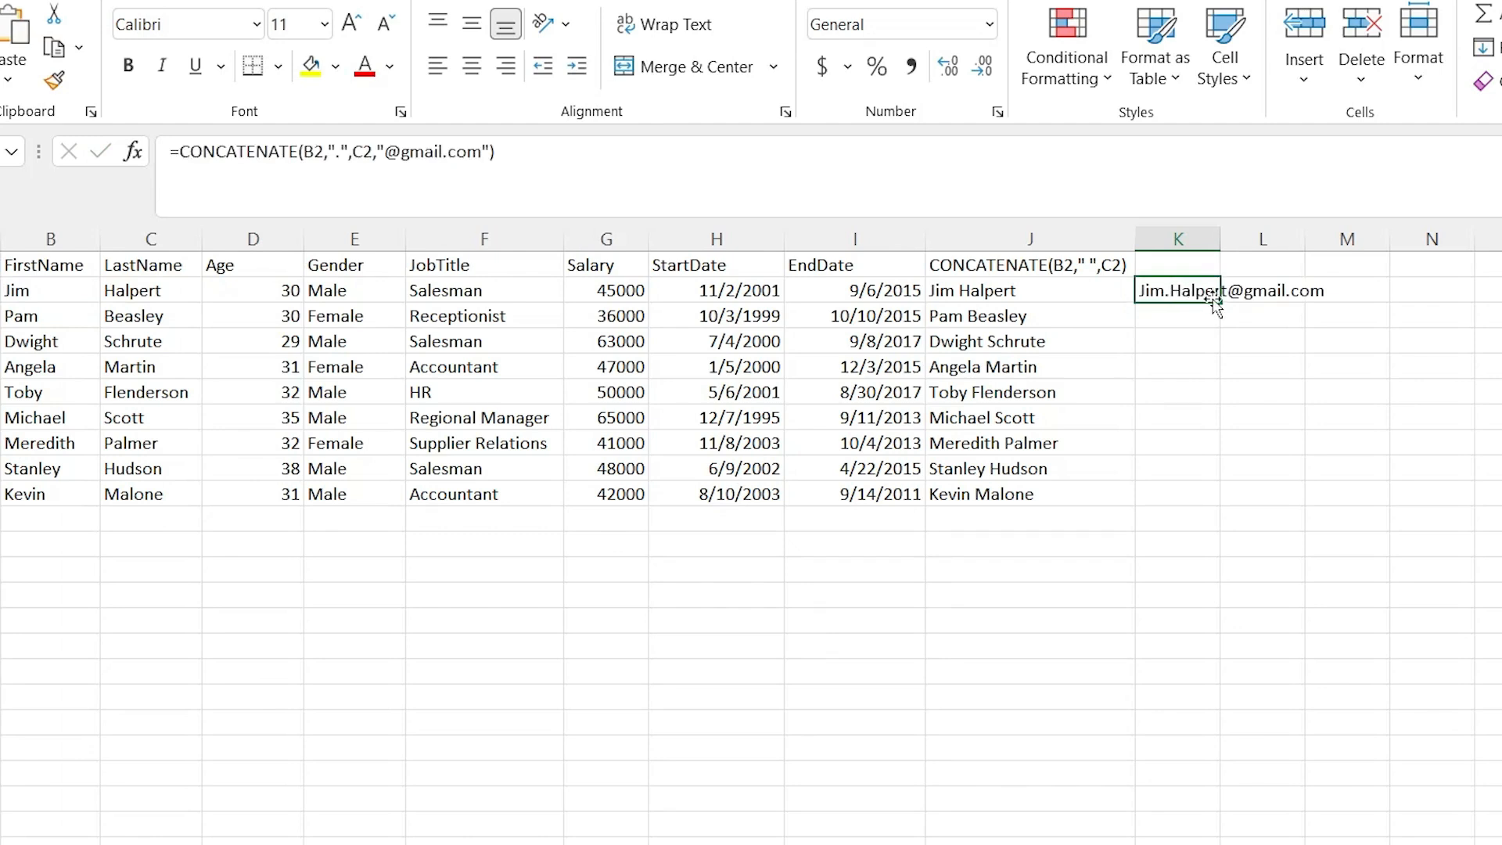
# Fill the email formula from K2 down the column and clear the surplus results in K11:K12.
pyautogui.doubleClick(1219, 302)
pyautogui.click(1192, 509)
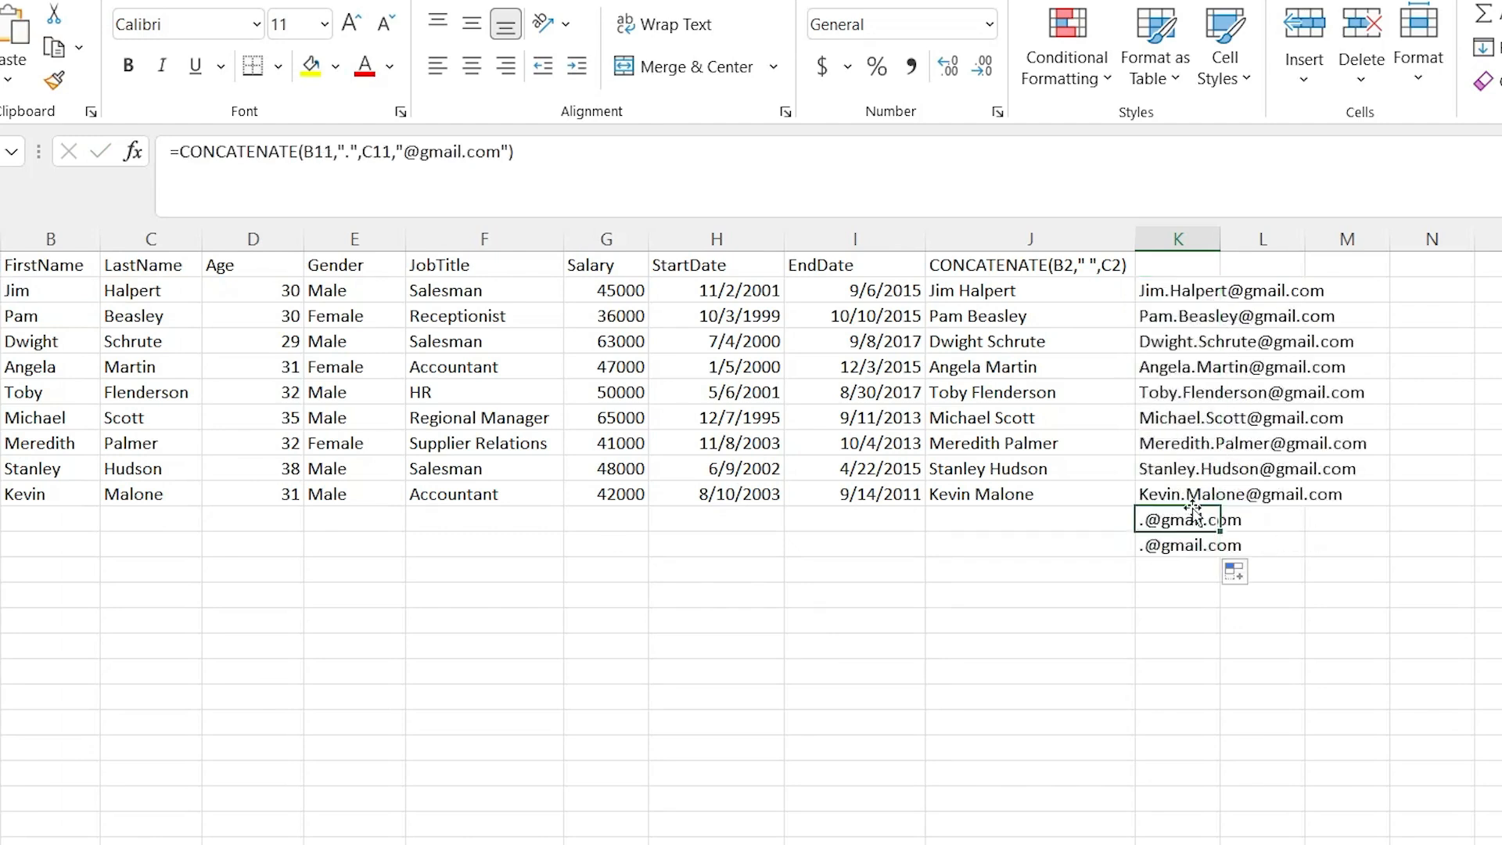
pyautogui.keyDown('shift'); pyautogui.click(1187, 541); pyautogui.keyUp('shift')
pyautogui.press('Delete')
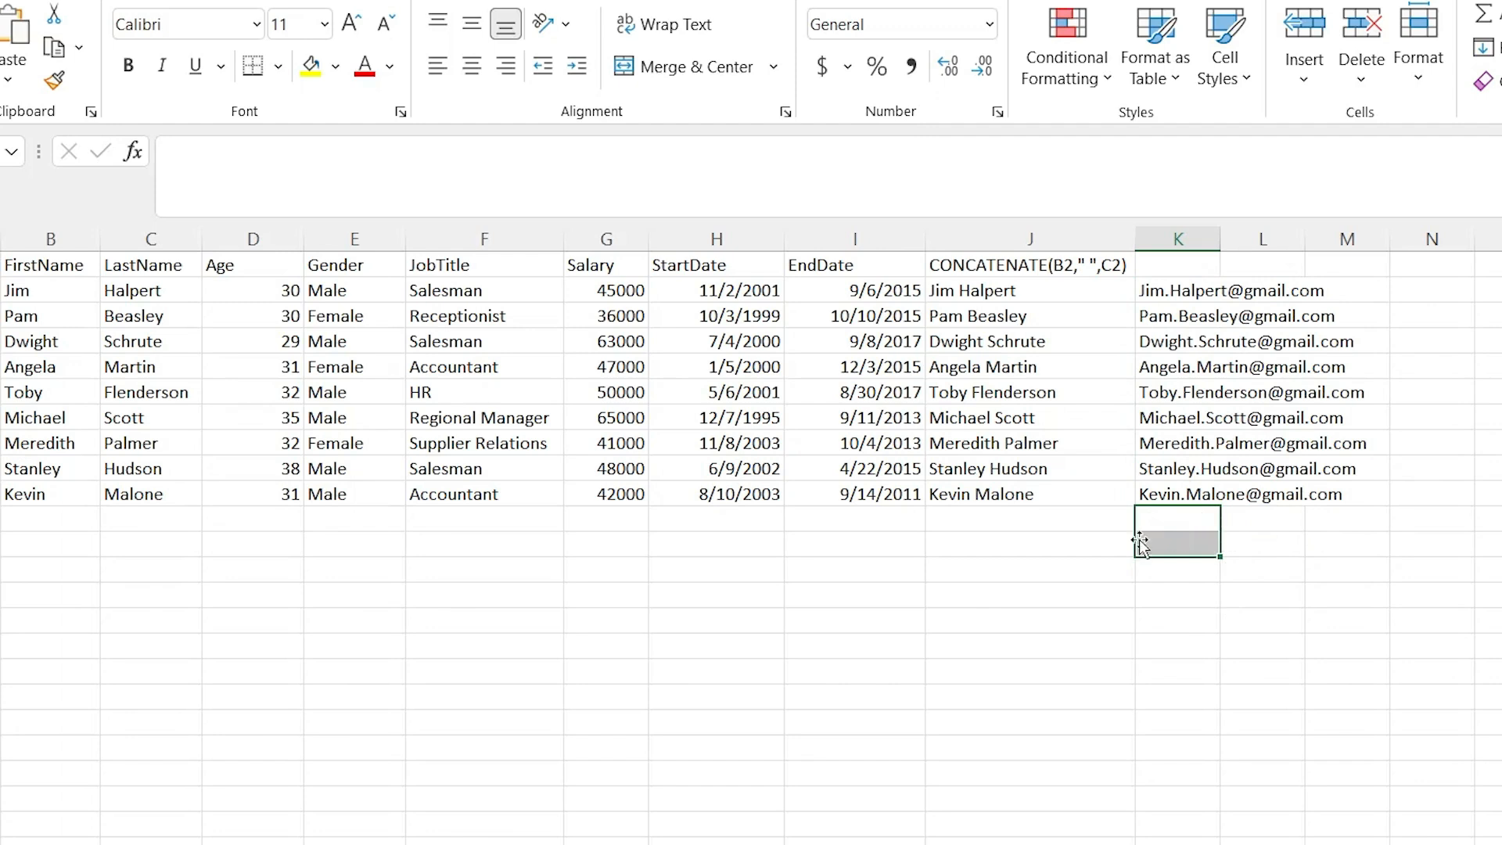
pyautogui.click(1081, 543)
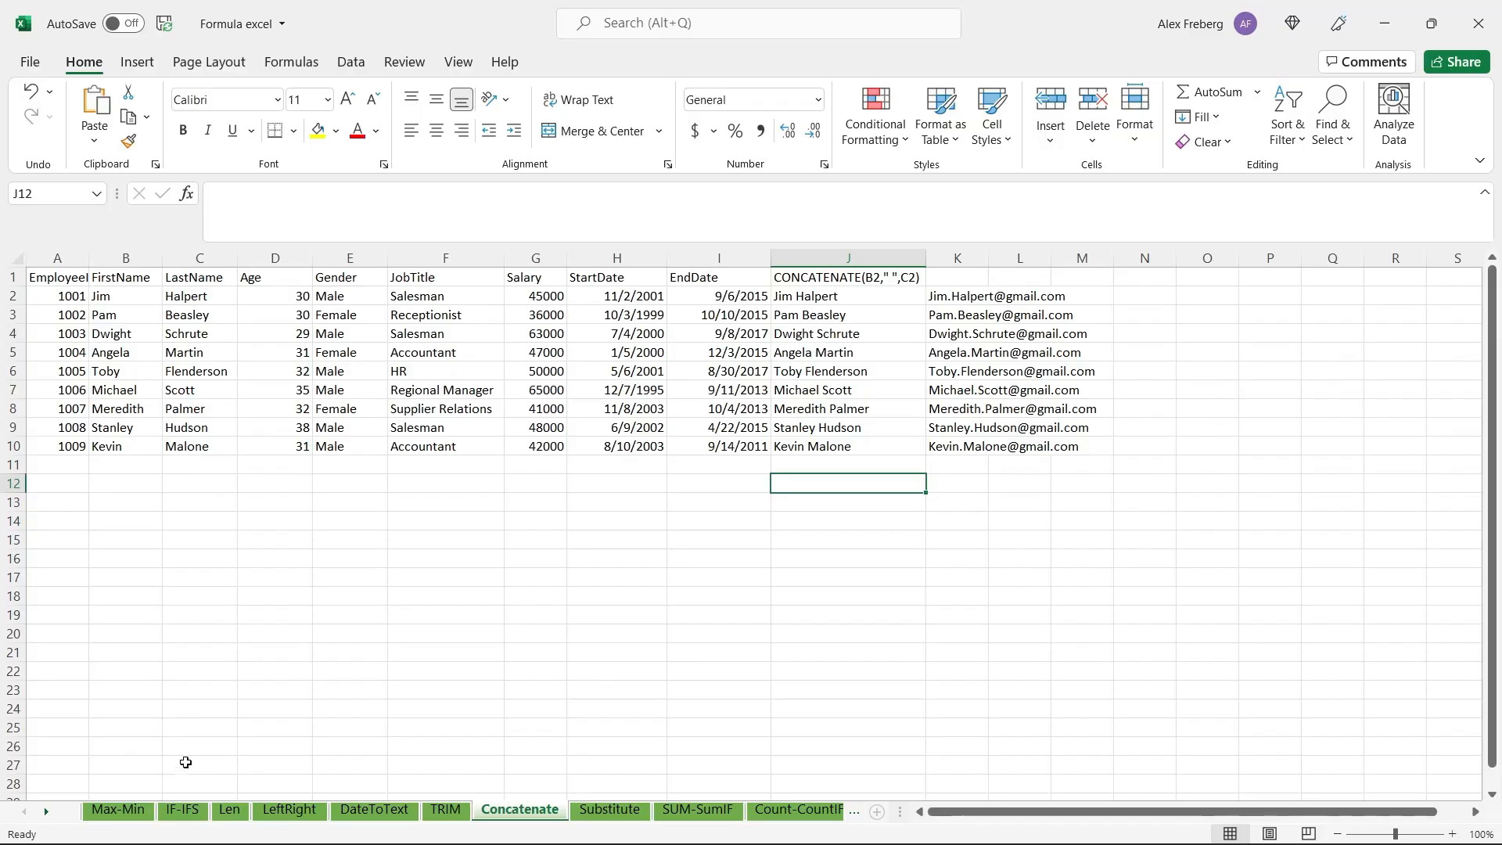
# Open the Substitute sheet and review its instance columns and the StartDate and EndDate values.
pyautogui.click(46, 811)
pyautogui.click(46, 811)
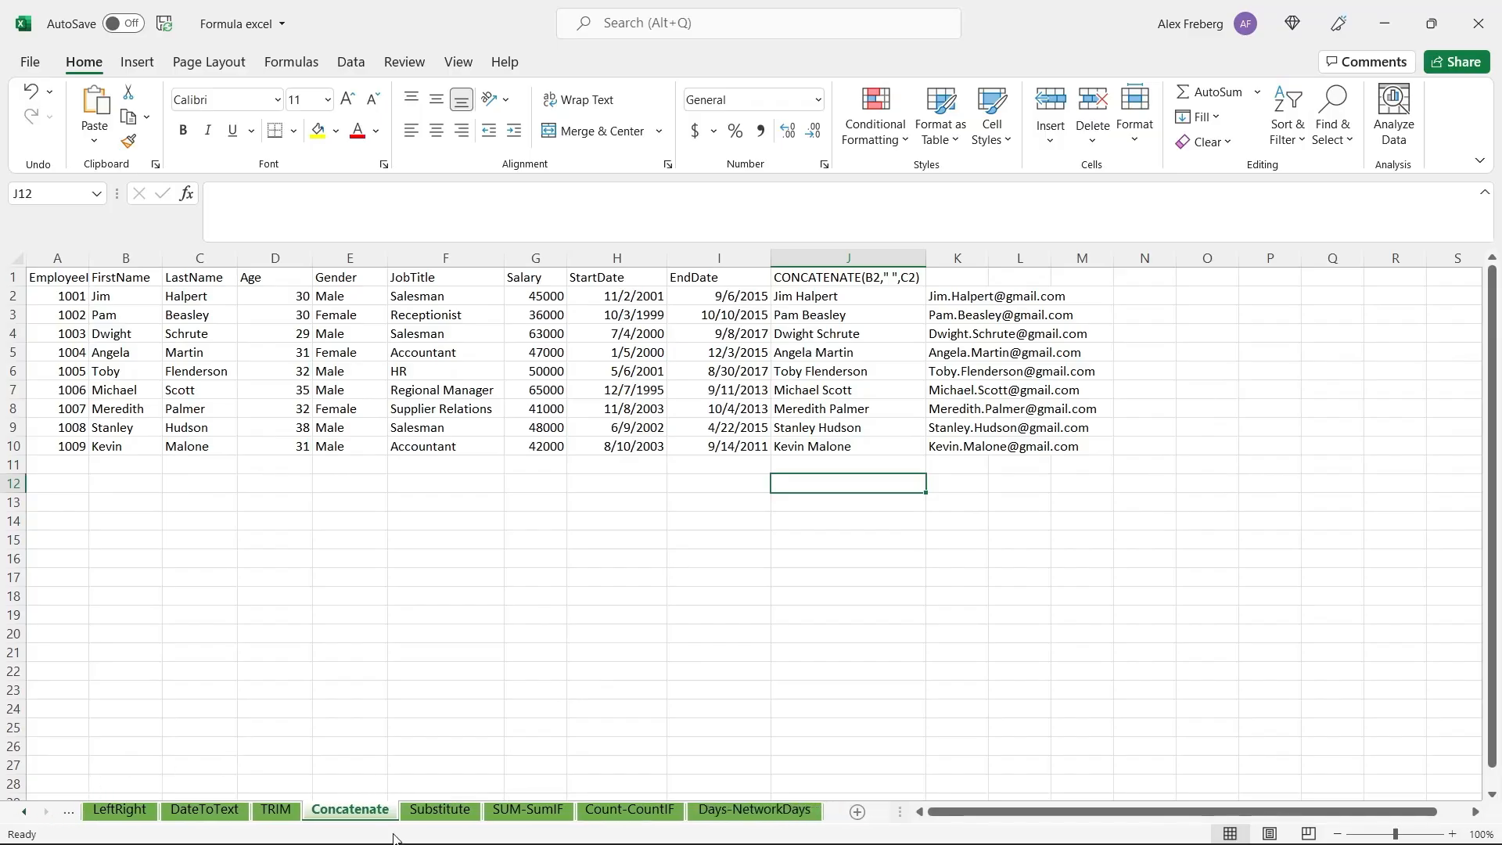
pyautogui.click(466, 813)
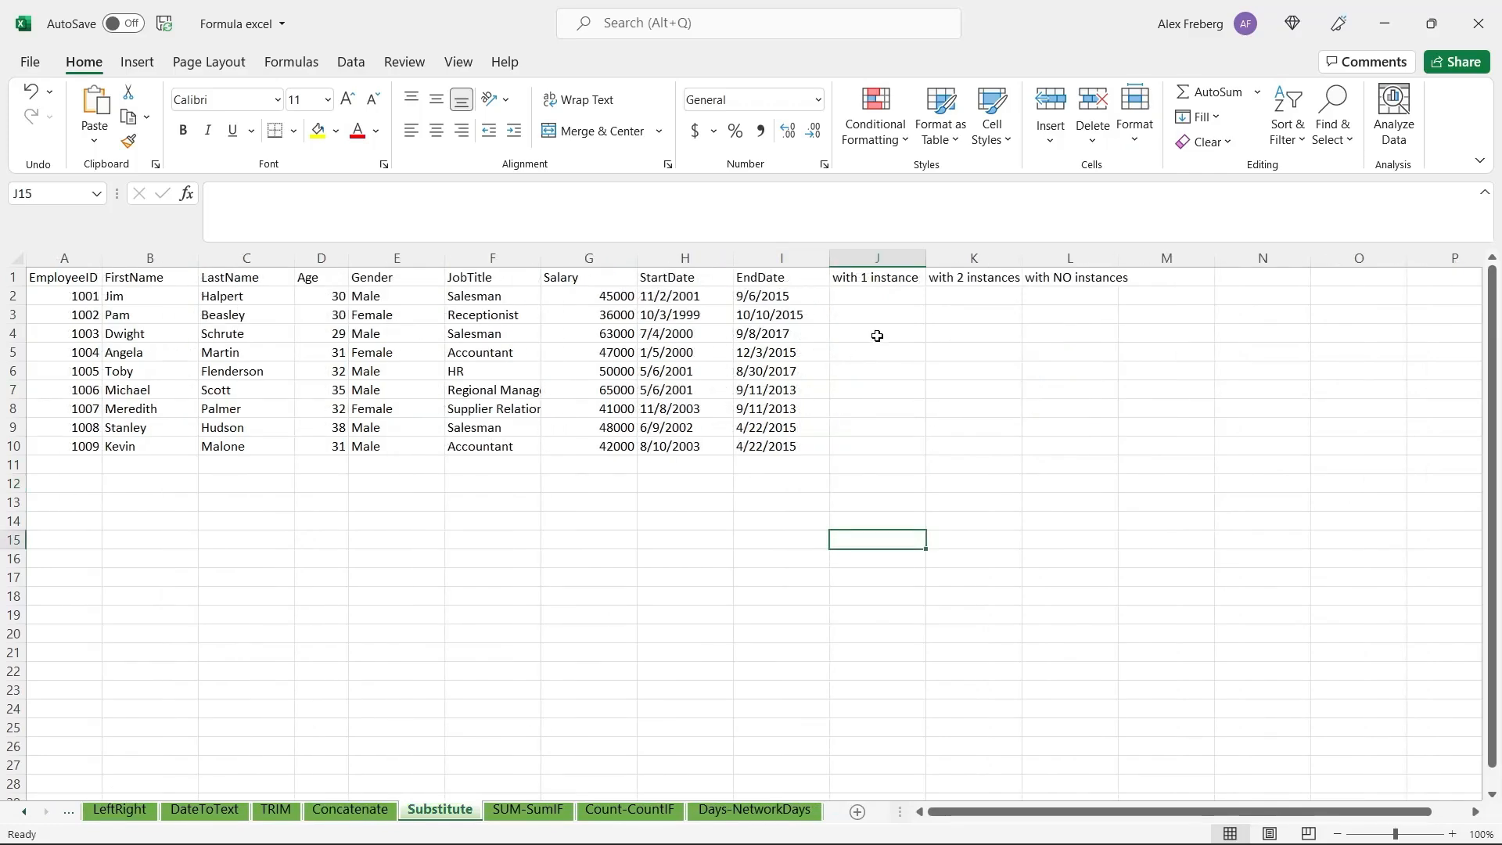
pyautogui.click(879, 296)
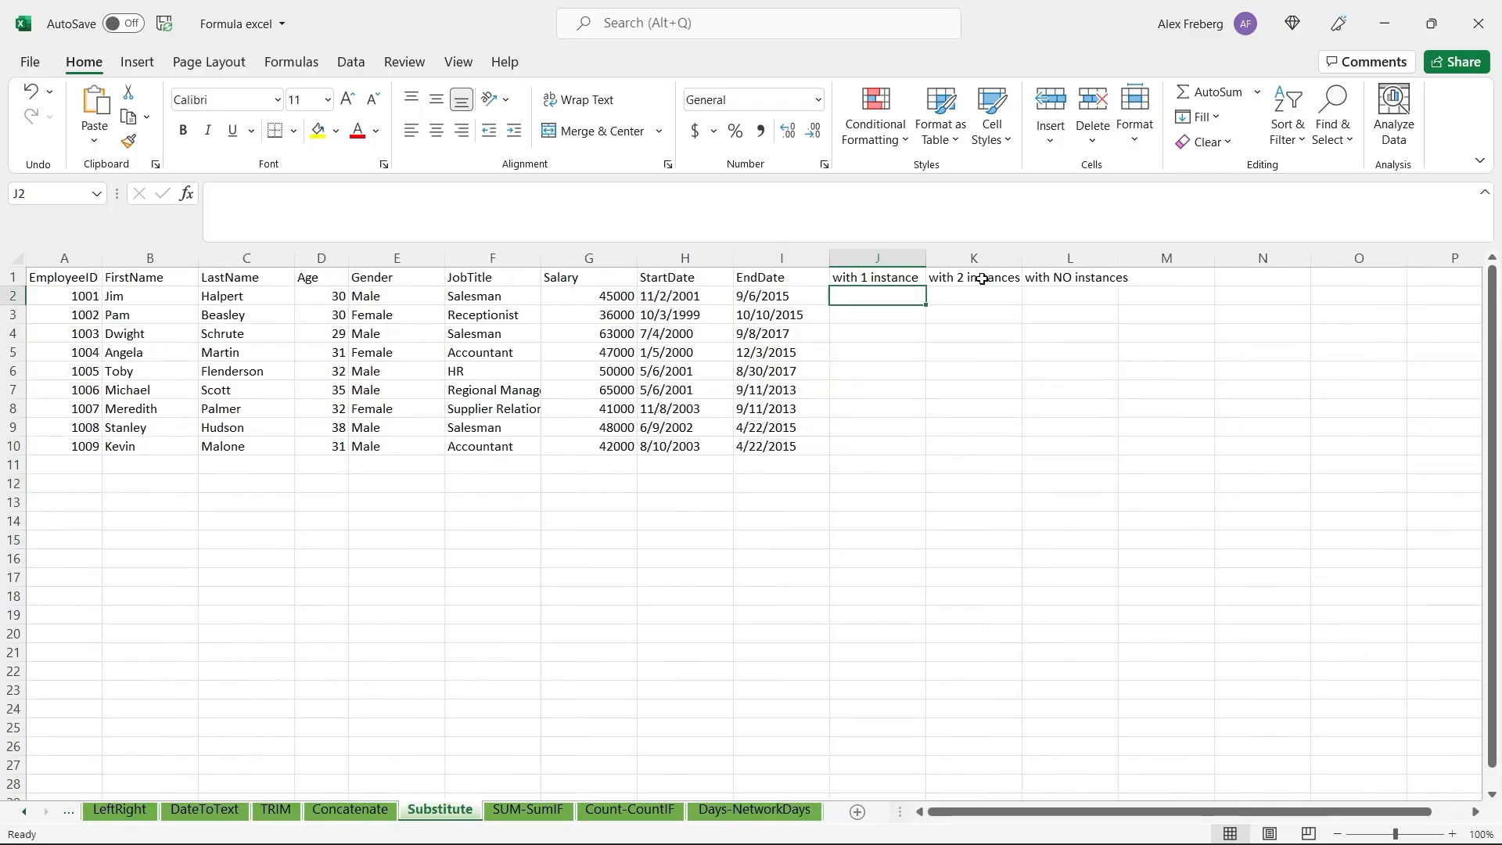
pyautogui.click(1071, 296)
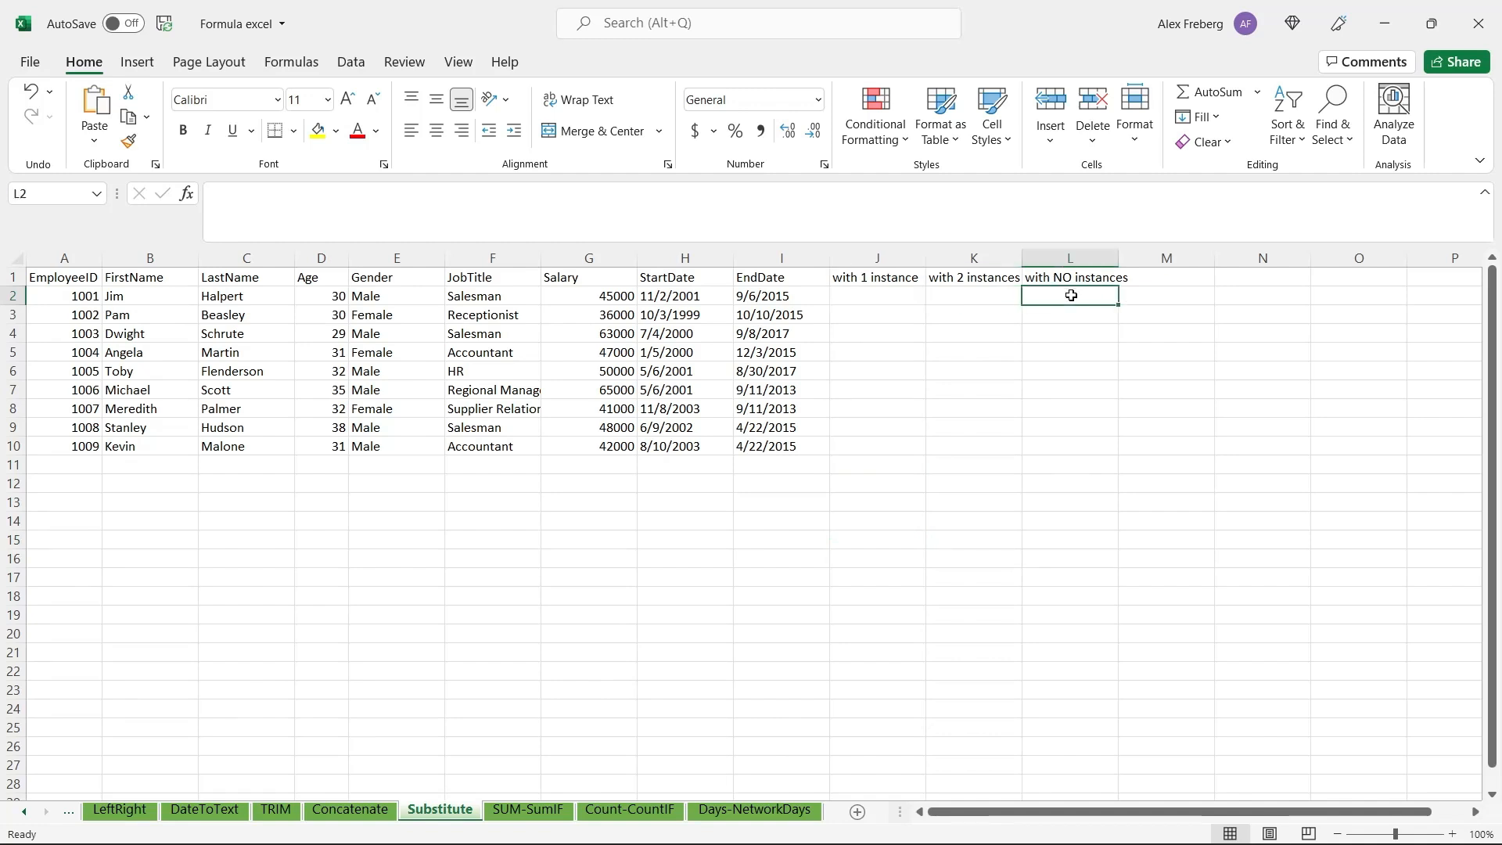
pyautogui.click(677, 306)
pyautogui.click(770, 294)
pyautogui.click(712, 295)
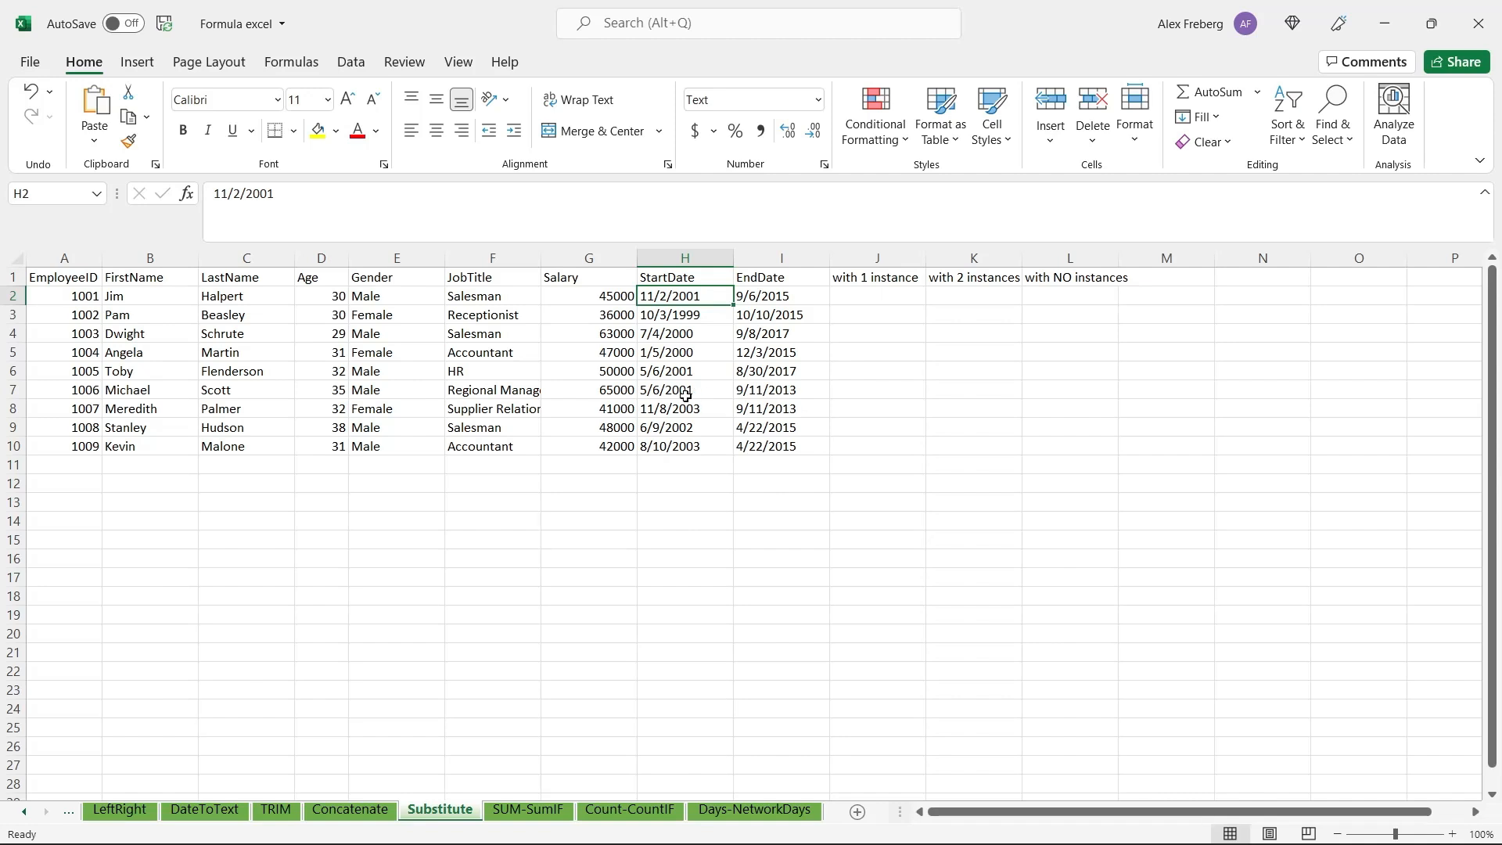
# Change the start date in H5 to 1-5-2000, replacing its slashes with hyphens.
pyautogui.click(652, 354)
pyautogui.doubleClick(652, 354)
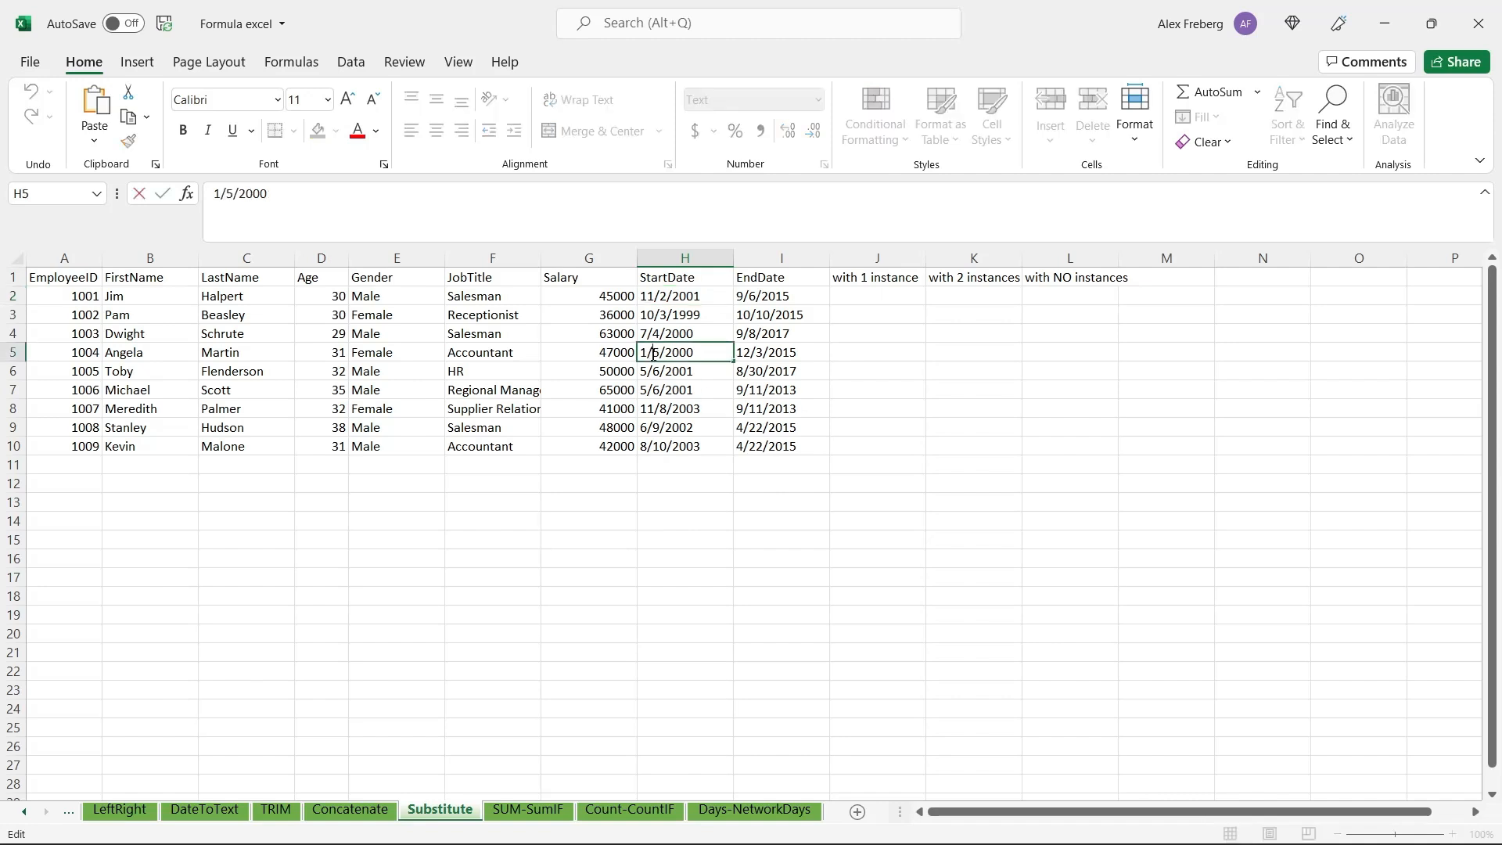
pyautogui.press('BackSpace')
pyautogui.write('-')
pyautogui.press('BackSpace')
pyautogui.write('-')
# Change the end date in I5 to 12-3-2015, replacing its slashes with hyphens.
pyautogui.doubleClick(756, 354)
pyautogui.press('BackSpace')
pyautogui.write('-')
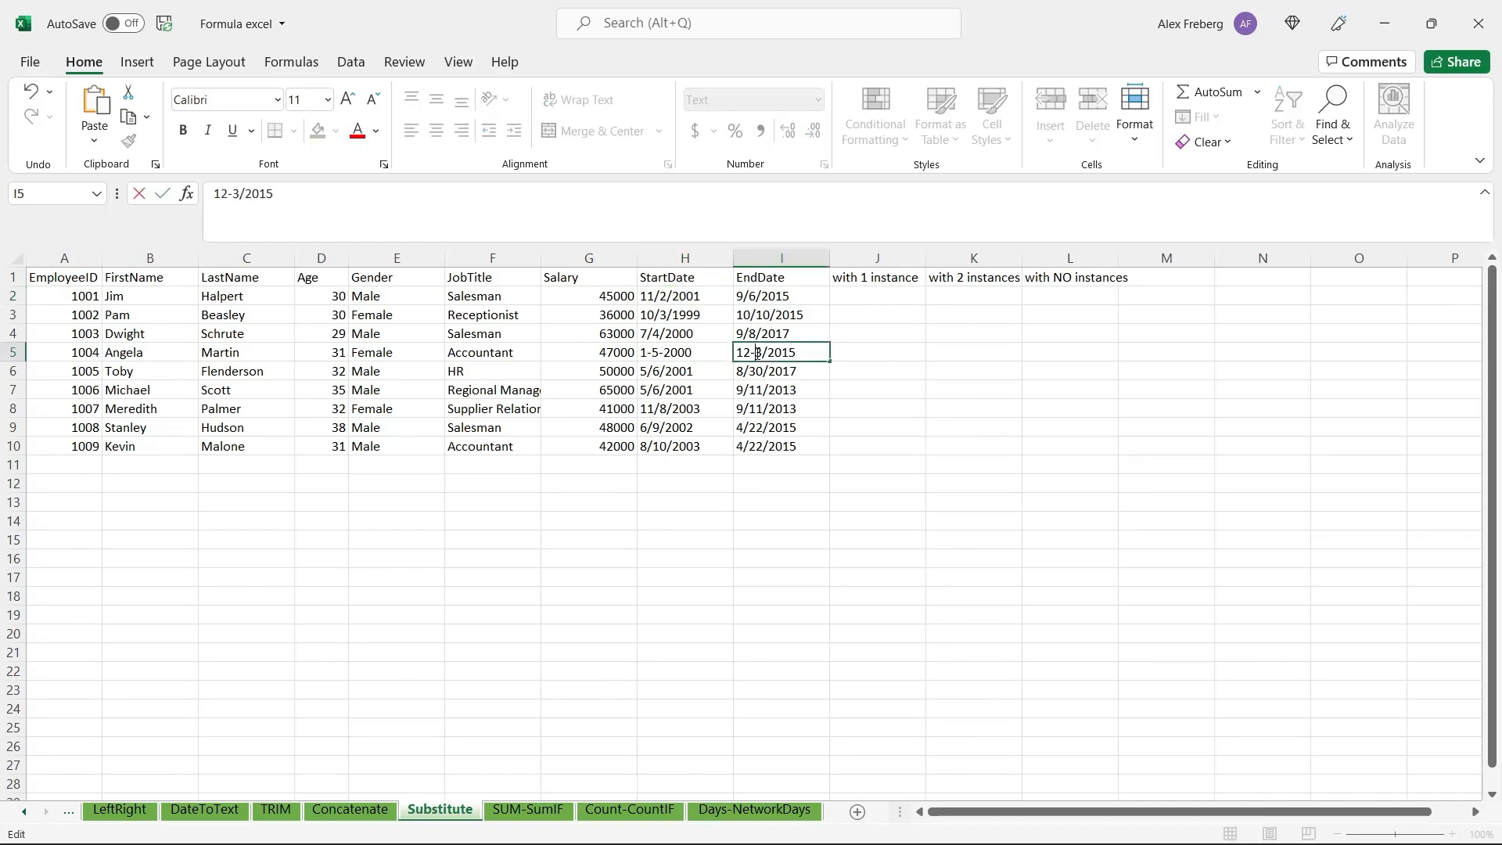
pyautogui.write('-')
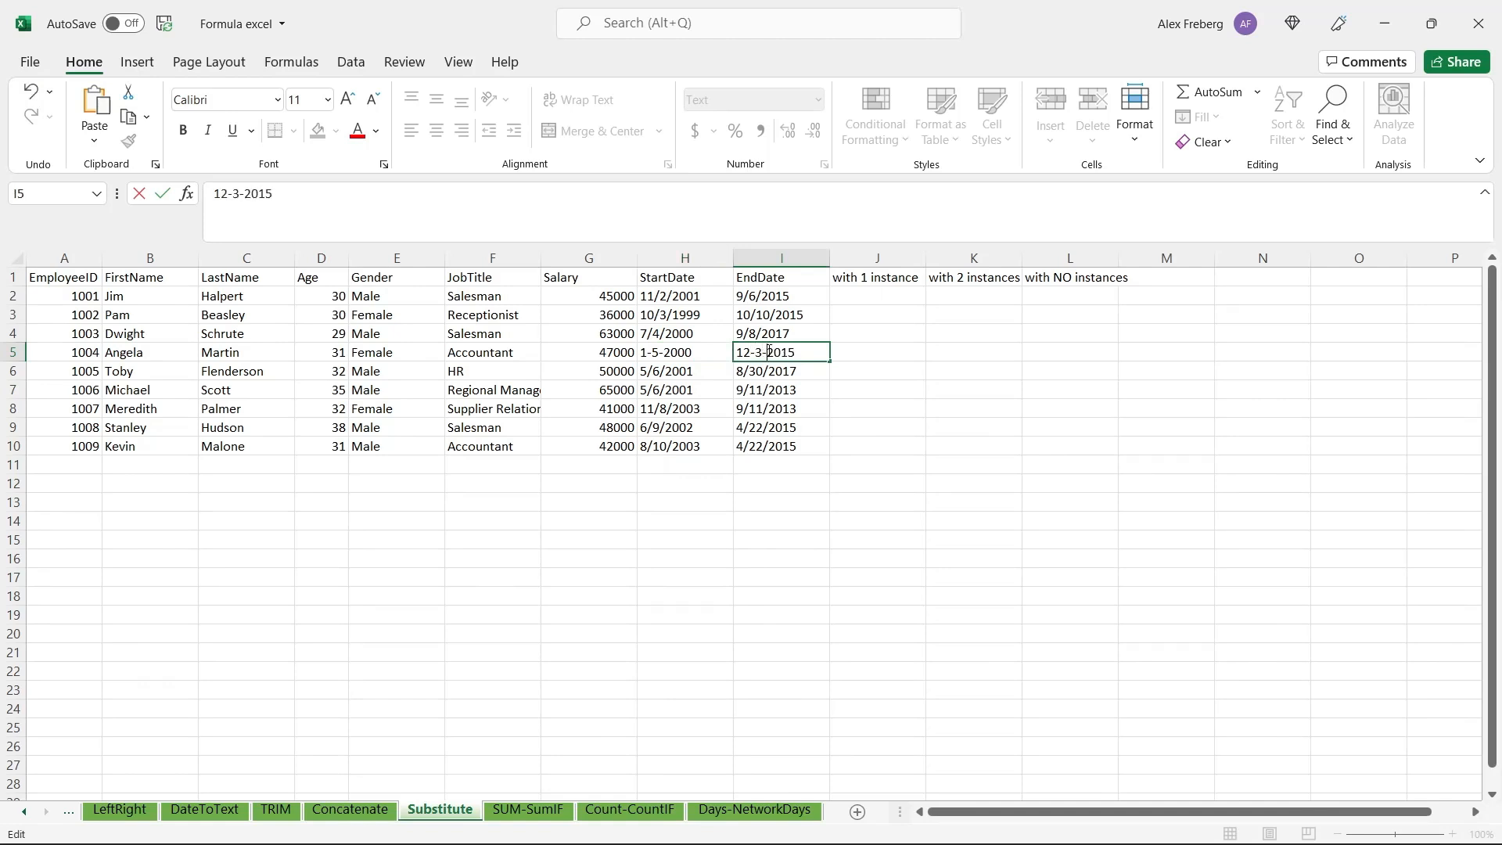
pyautogui.click(685, 386)
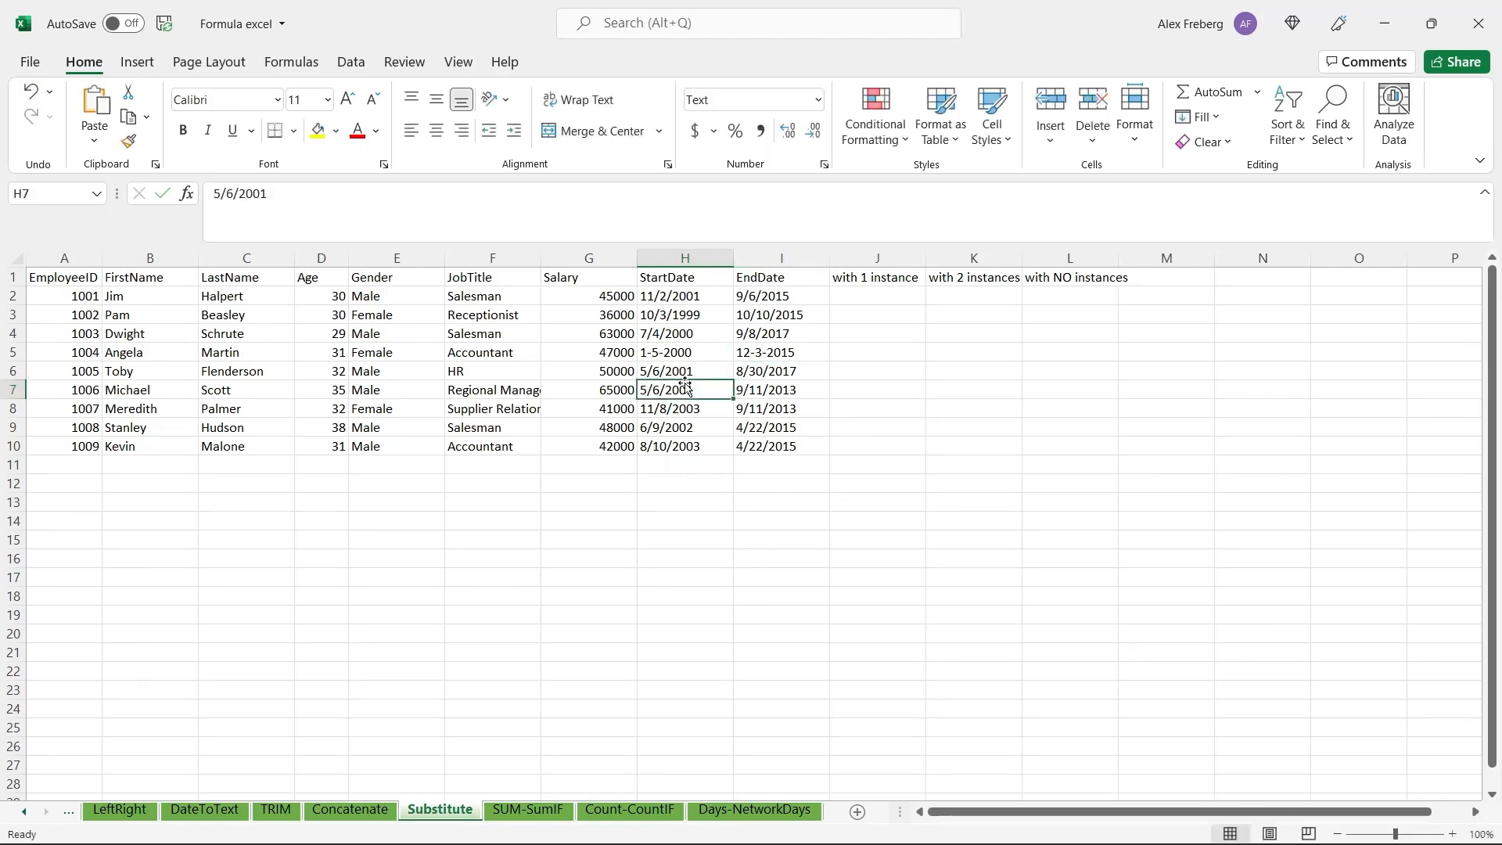
pyautogui.doubleClick(665, 353)
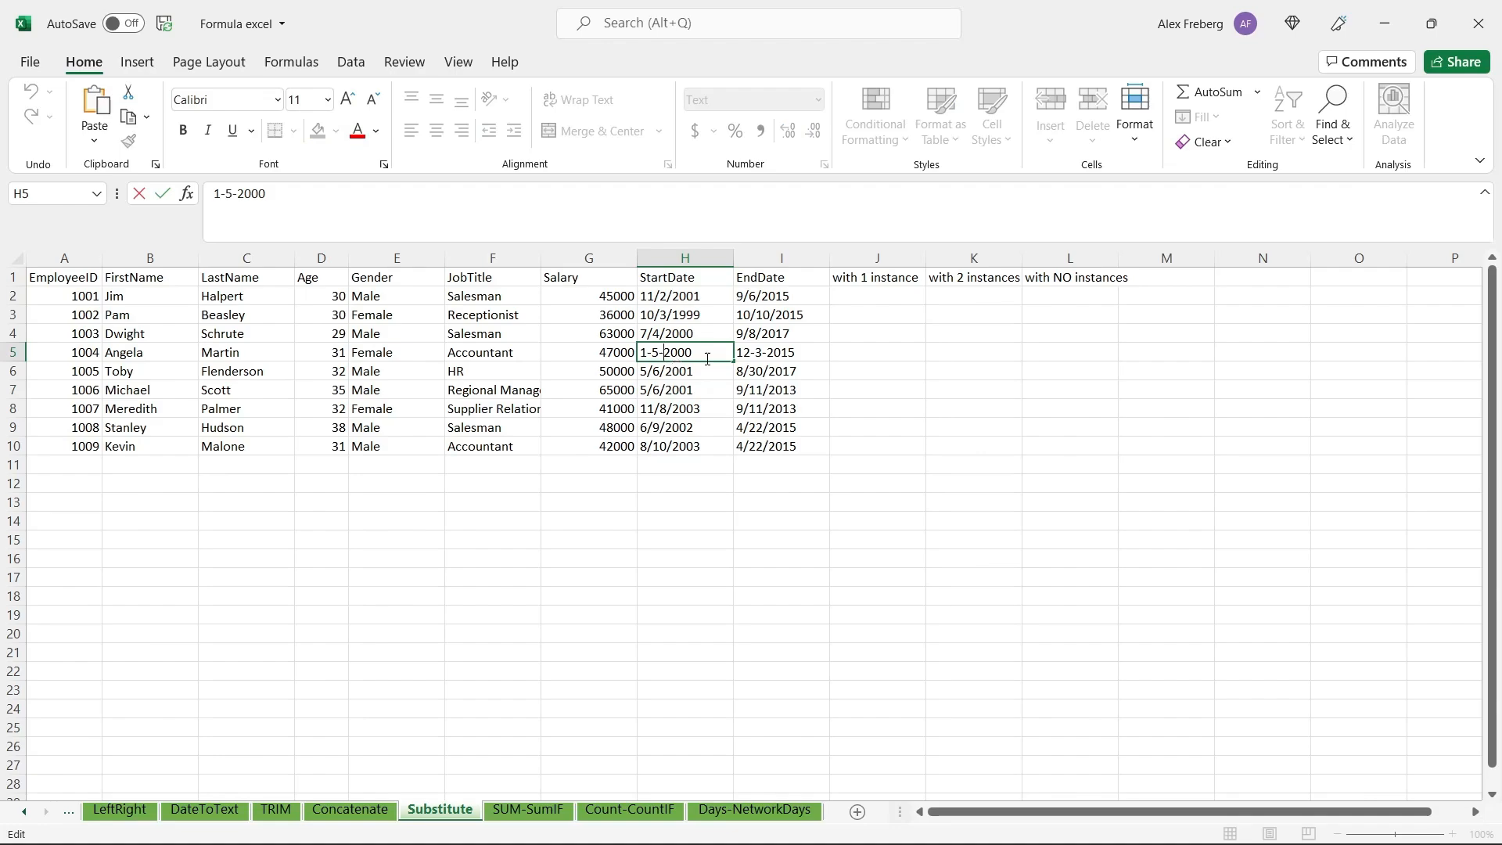
pyautogui.click(808, 336)
# Start a SUBSTITUTE formula in L2 with the start dates H2:H10 as its text argument.
pyautogui.click(869, 296)
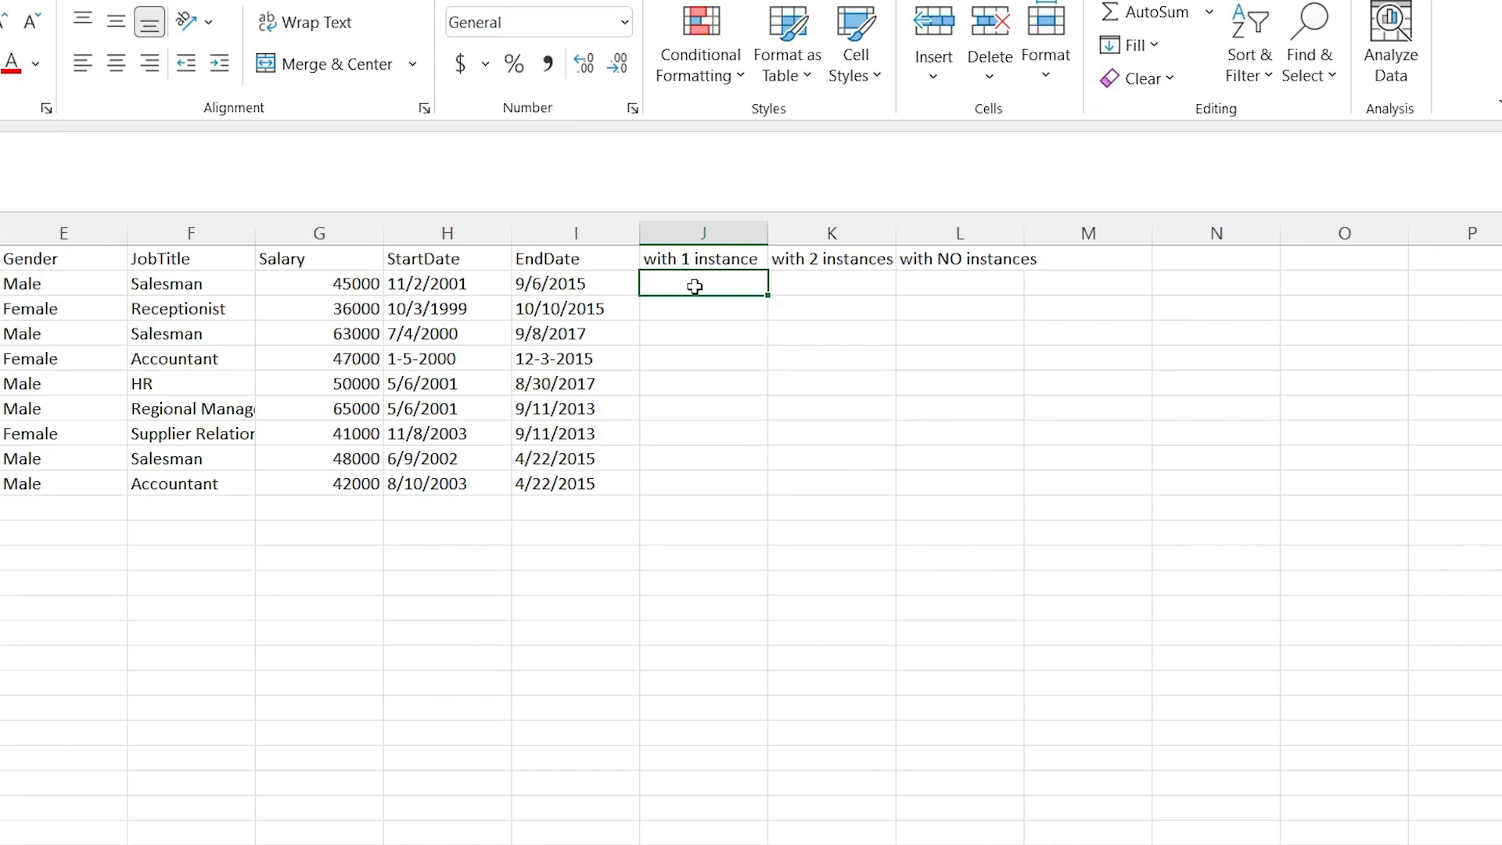
pyautogui.click(936, 281)
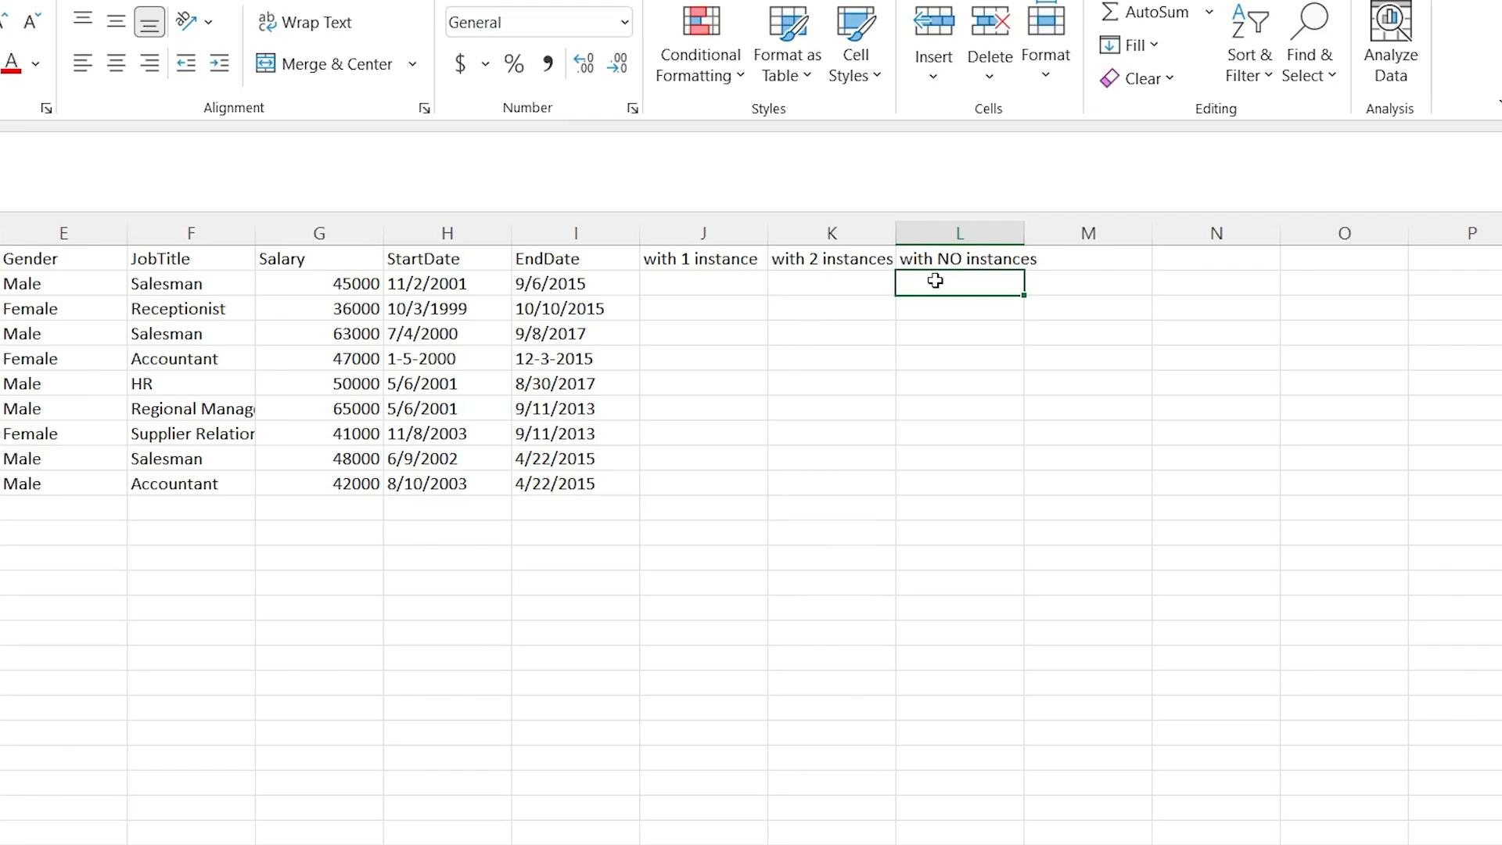
pyautogui.write('=')
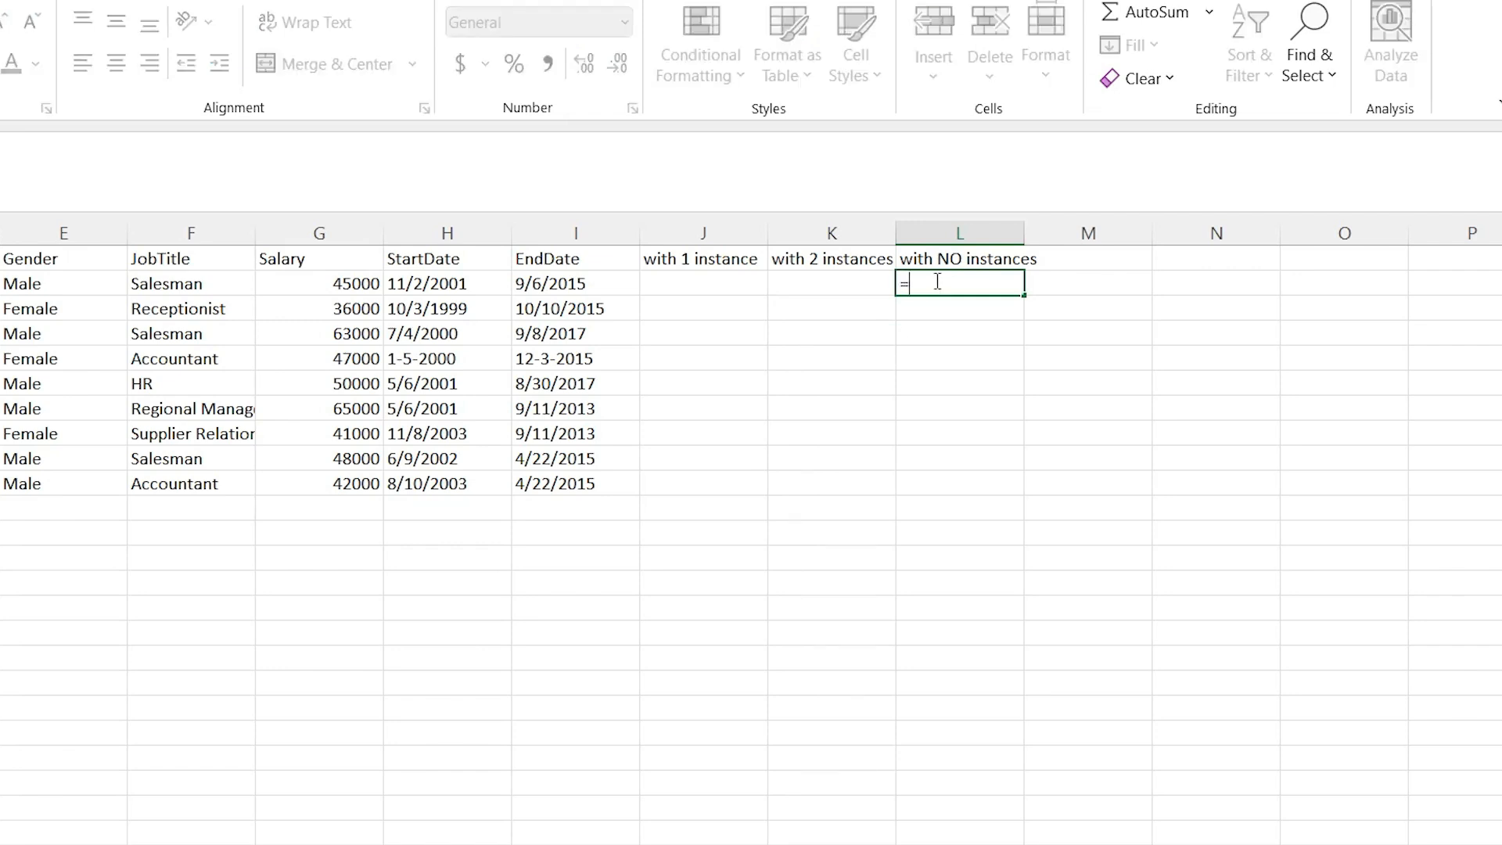
pyautogui.write('subs')
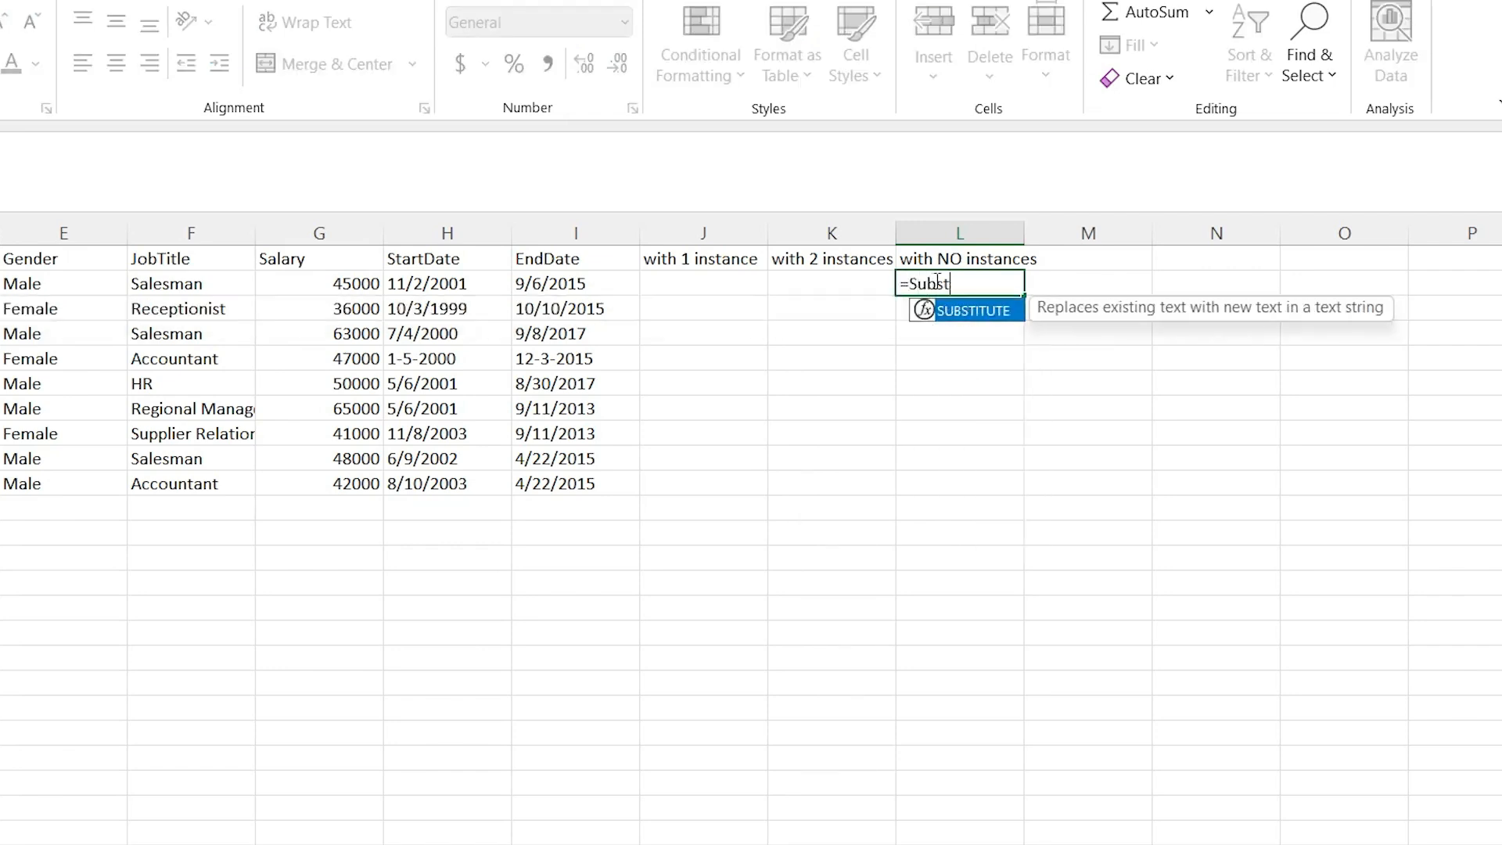
pyautogui.press('Tab')
pyautogui.press('BackSpace')
pyautogui.write('(')
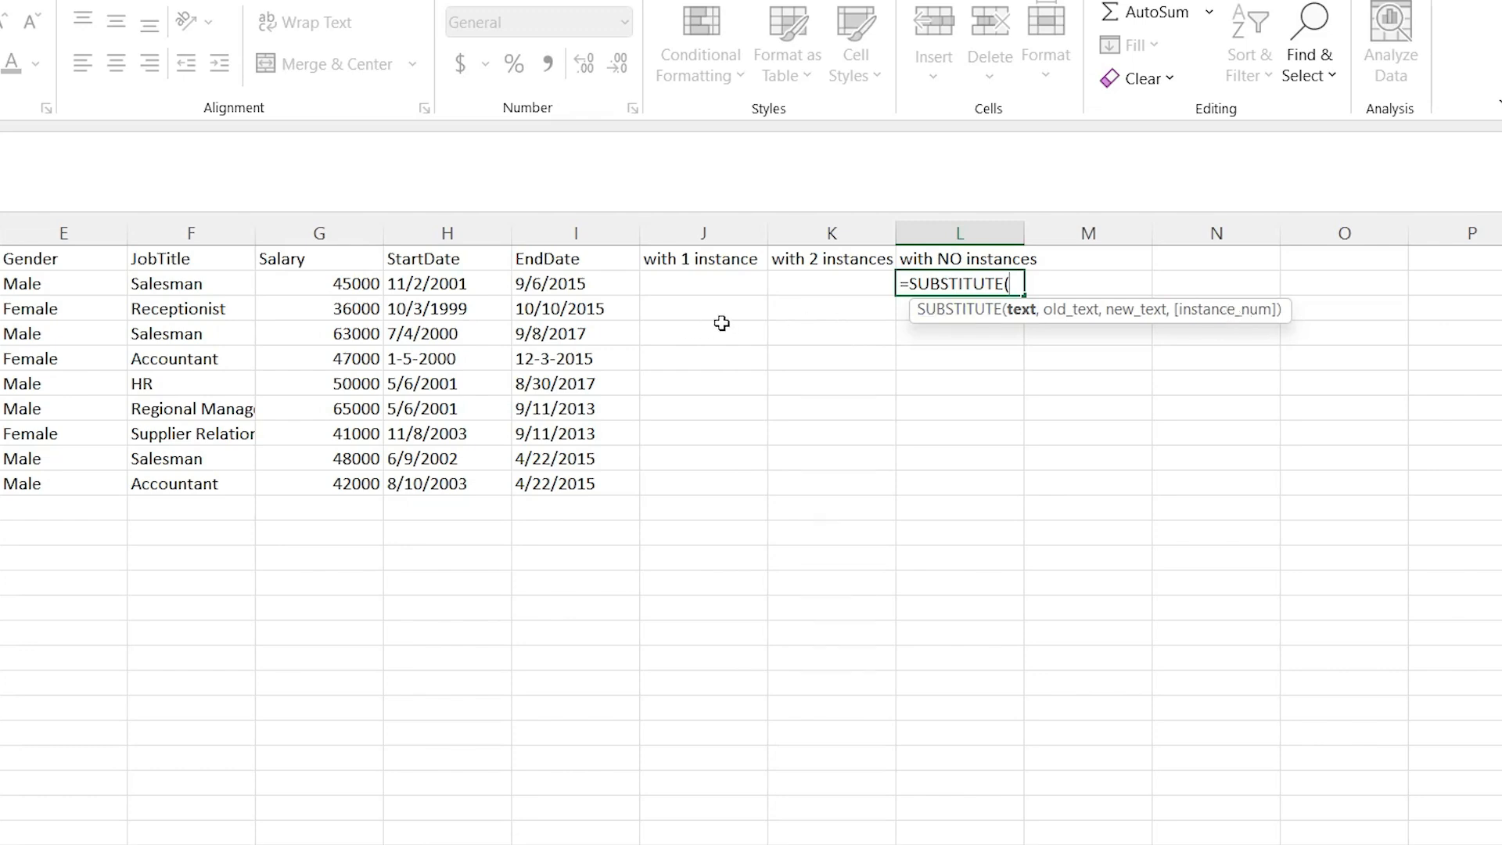
pyautogui.click(448, 286)
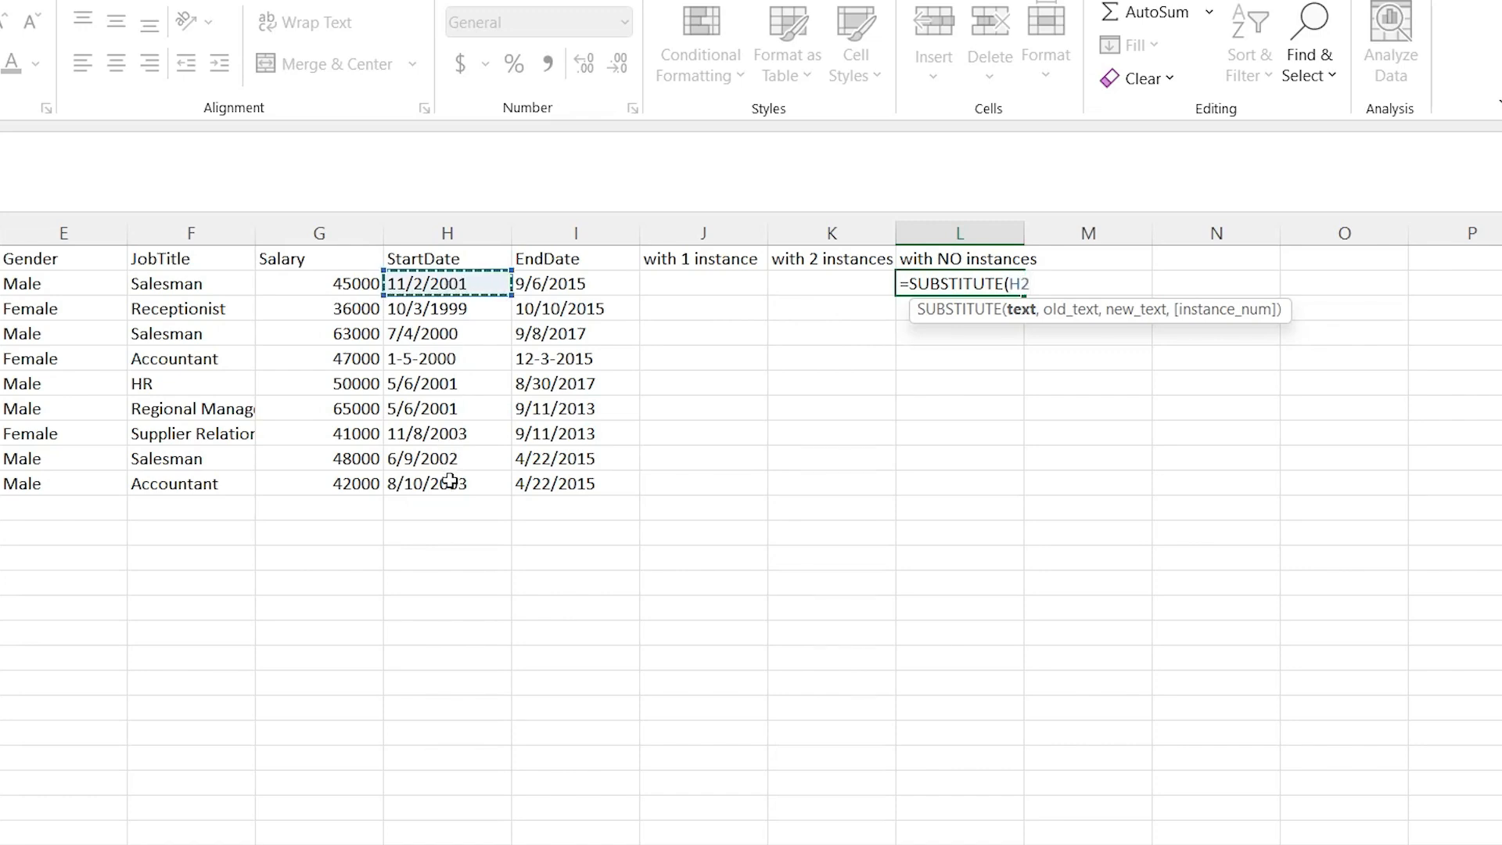
pyautogui.hotkey('shift', 'Down')
pyautogui.hotkey('shift', 'Down')
pyautogui.hotkey('shift', 'Down')
pyautogui.hotkey('shift', 'Down')
pyautogui.hotkey('shift', 'Down')
pyautogui.hotkey('shift', 'Down')
pyautogui.hotkey('shift', 'Down')
pyautogui.hotkey('shift', 'Down')
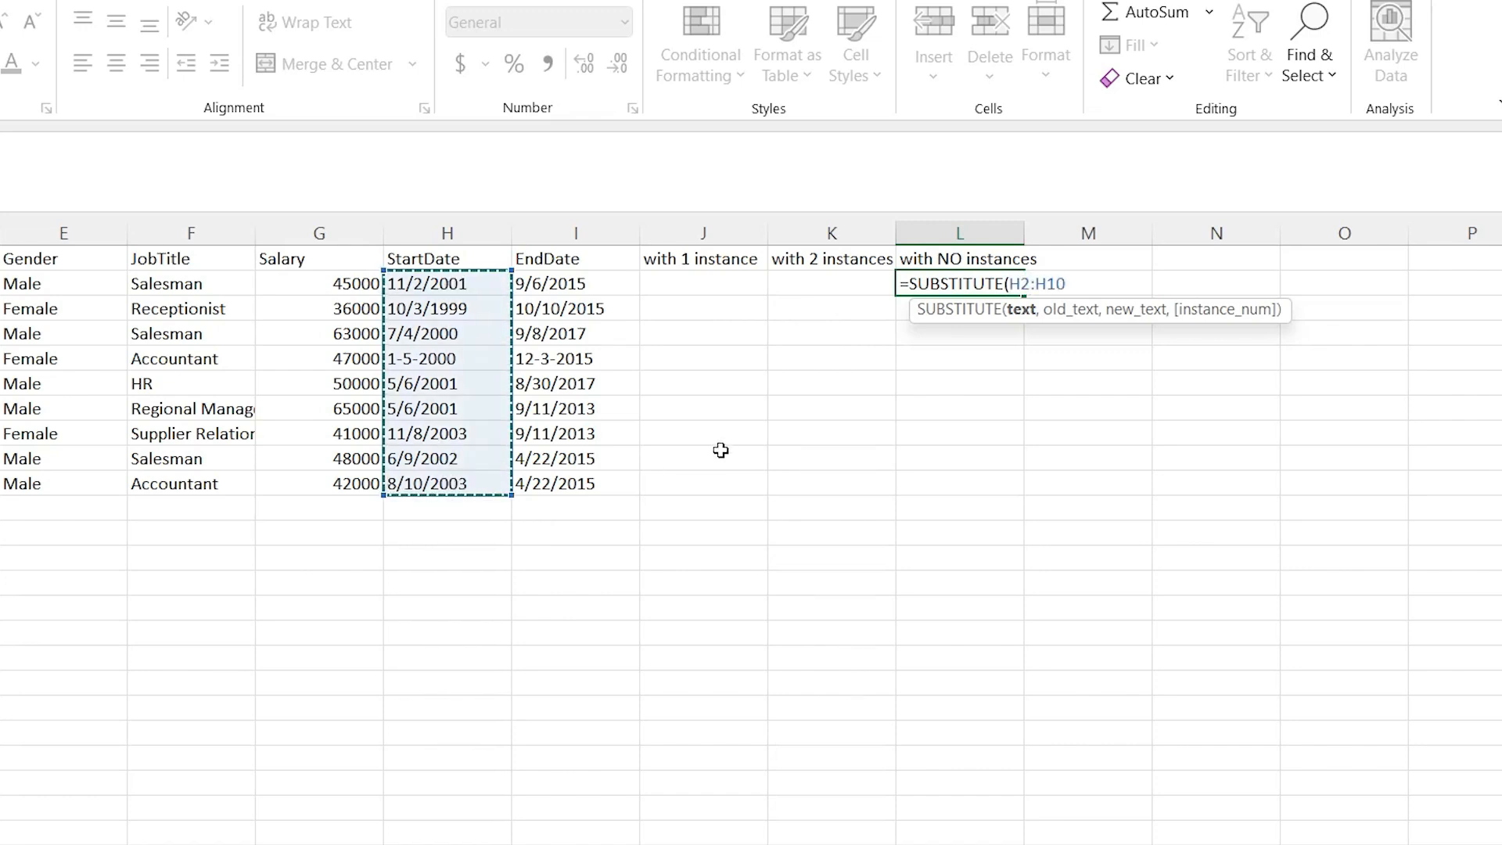
# Complete the L2 formula as =SUBSTITUTE(H2:H10,"-","/") to replace hyphens with slashes.
pyautogui.write(',"-')
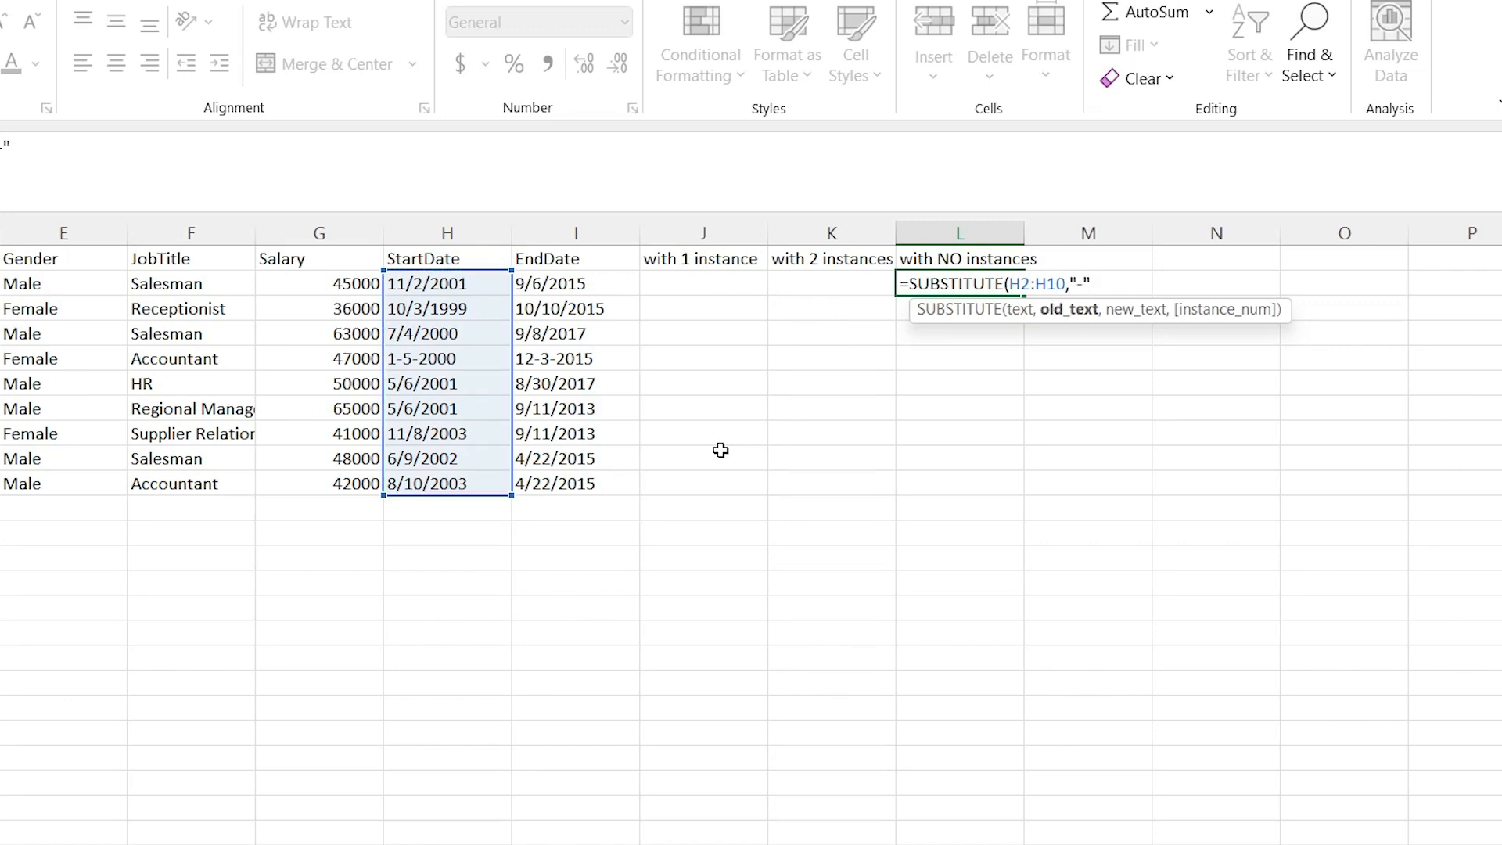
pyautogui.write('","')
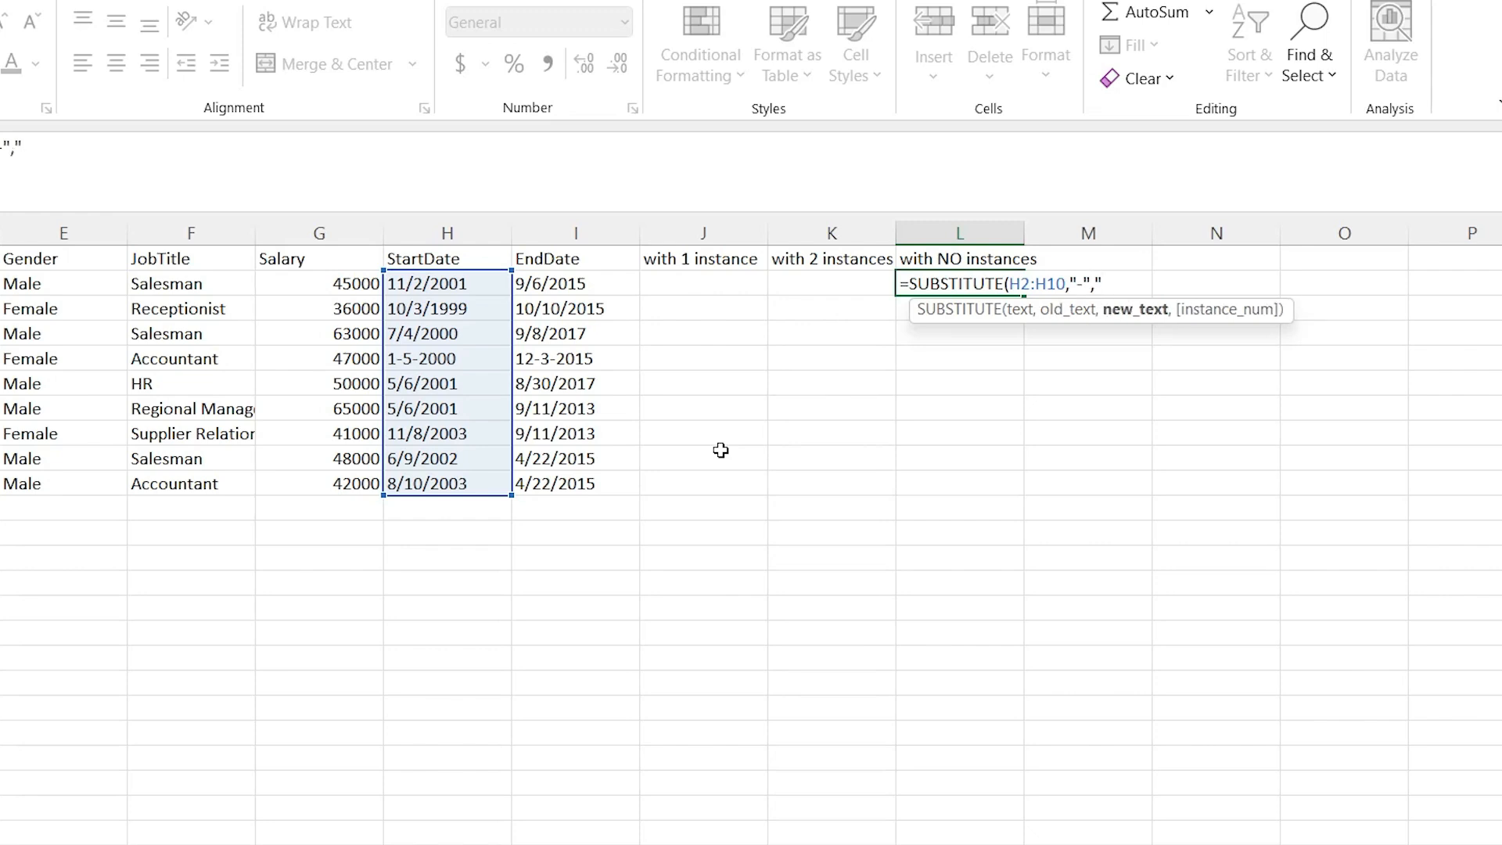
pyautogui.write('/"')
pyautogui.write(')')
pyautogui.press('Return')
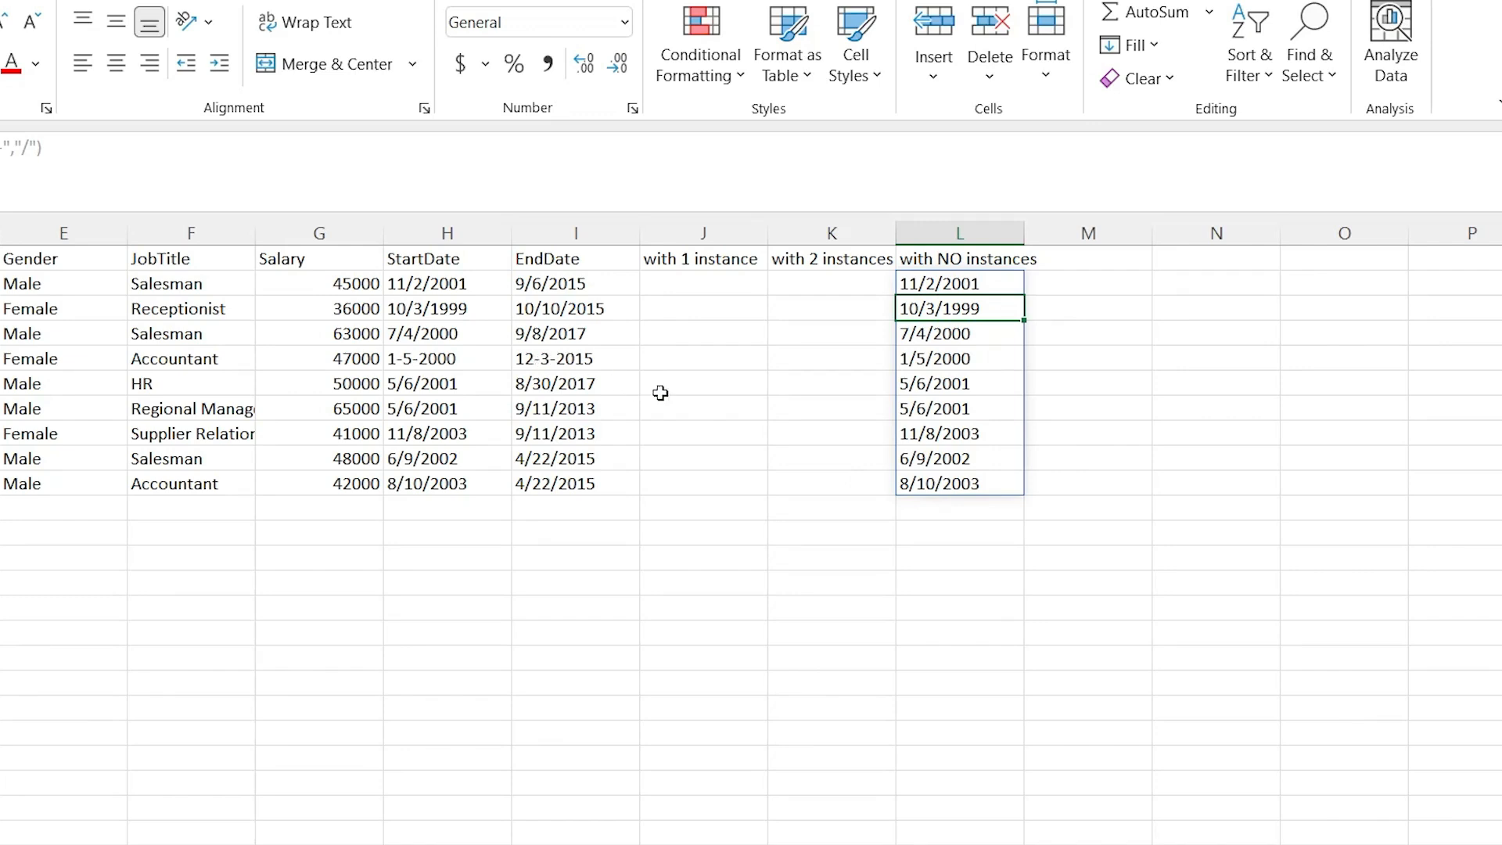
# Undo the L2 SUBSTITUTE formula and the hyphen edits to the dates in H5 and I5.
pyautogui.click(821, 389)
pyautogui.hotkey('ctrl', 'z')
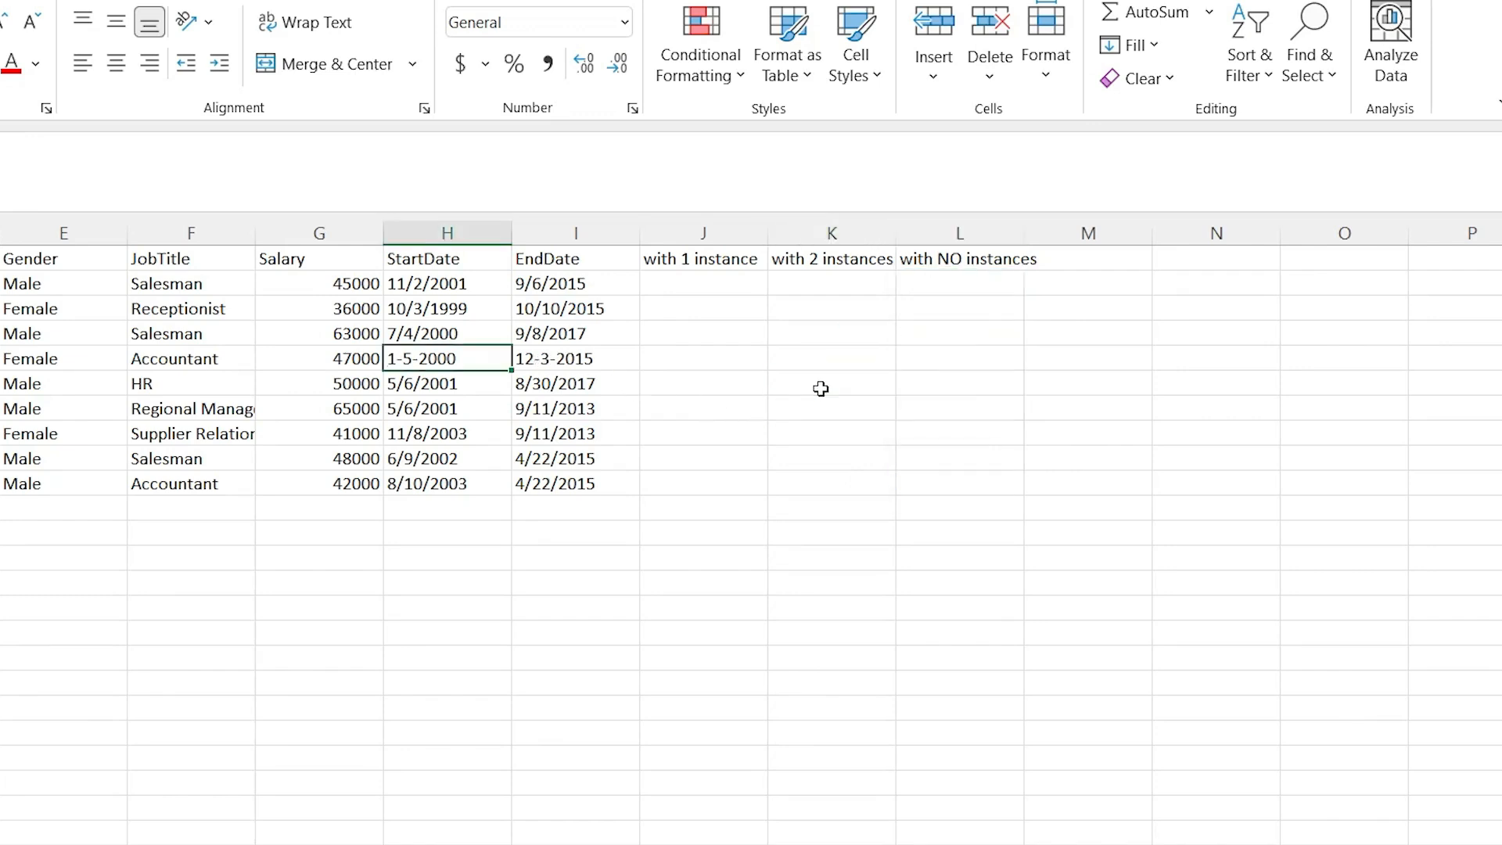
pyautogui.hotkey('ctrl', 'z')
pyautogui.hotkey('ctrl', 'z')
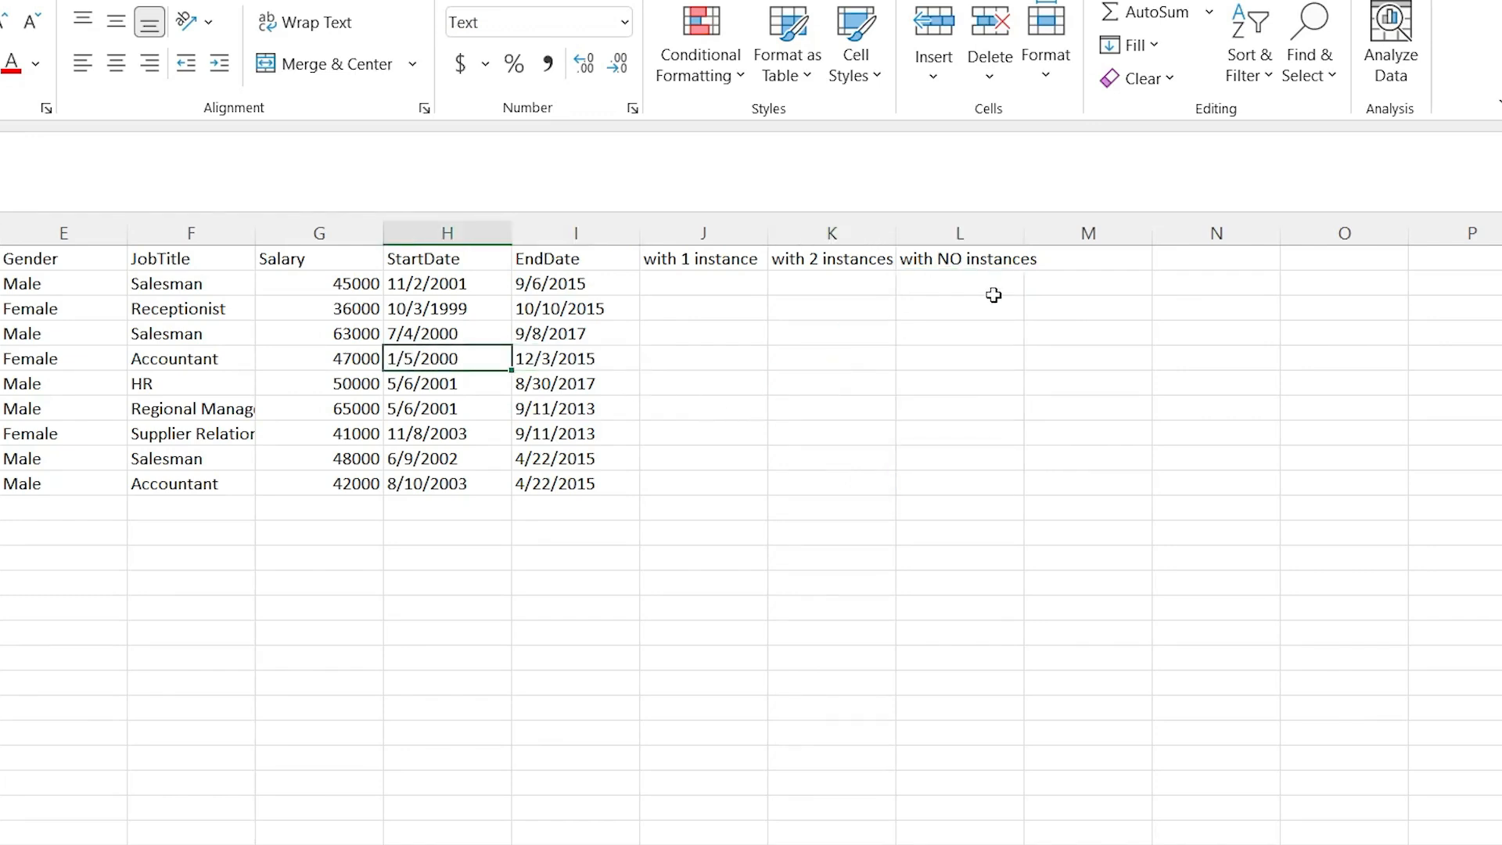
# Enter =SUBSTITUTE(H2:H10,"/","-") in L2 to replace every slash in the start dates with a hyphen.
pyautogui.click(970, 283)
pyautogui.write('=')
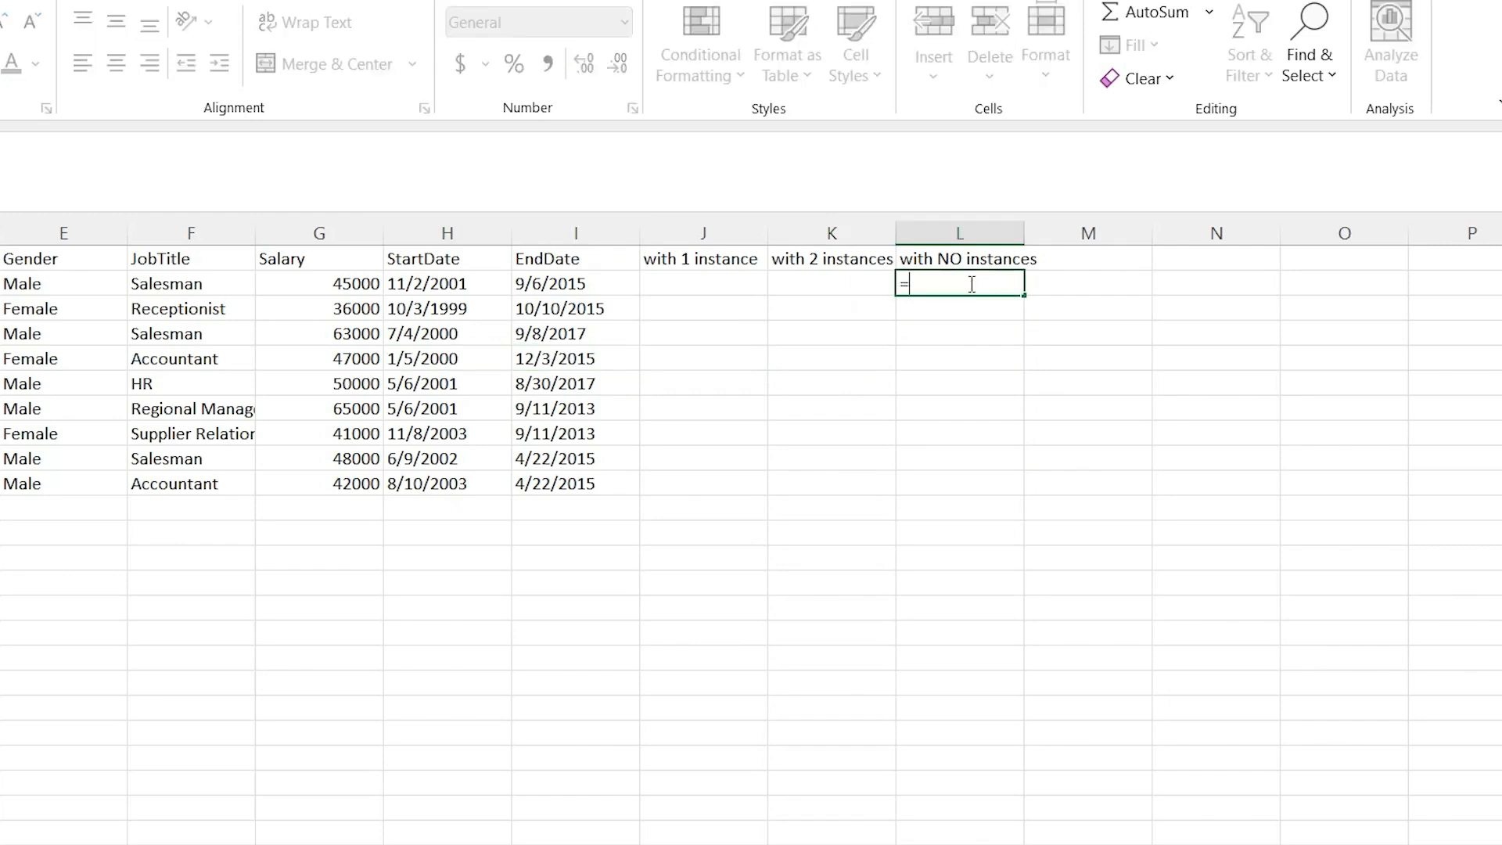
pyautogui.write('s')
pyautogui.press('BackSpace')
pyautogui.write('subst')
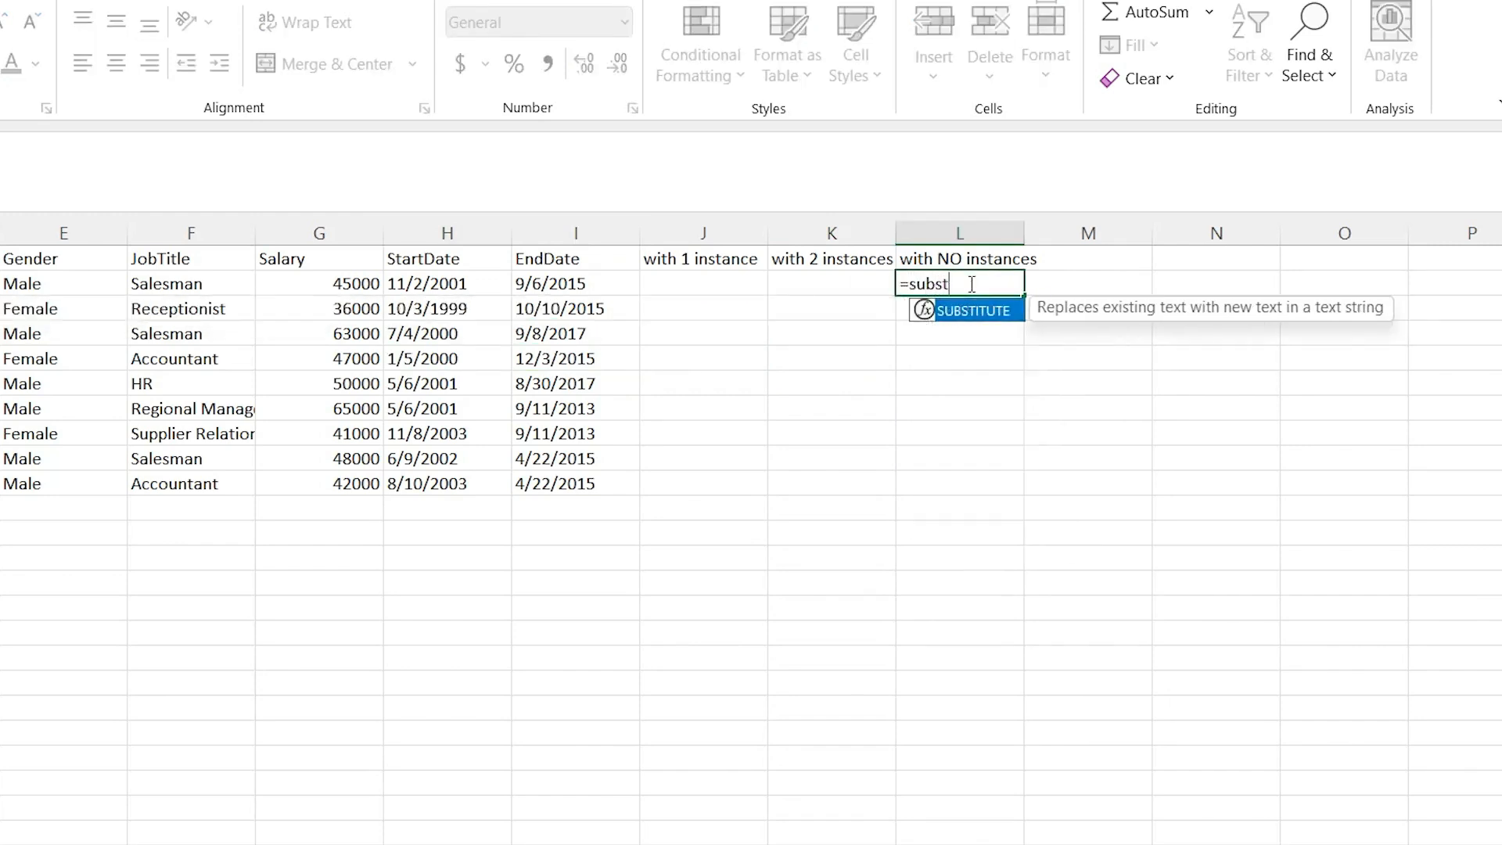
pyautogui.press('Tab')
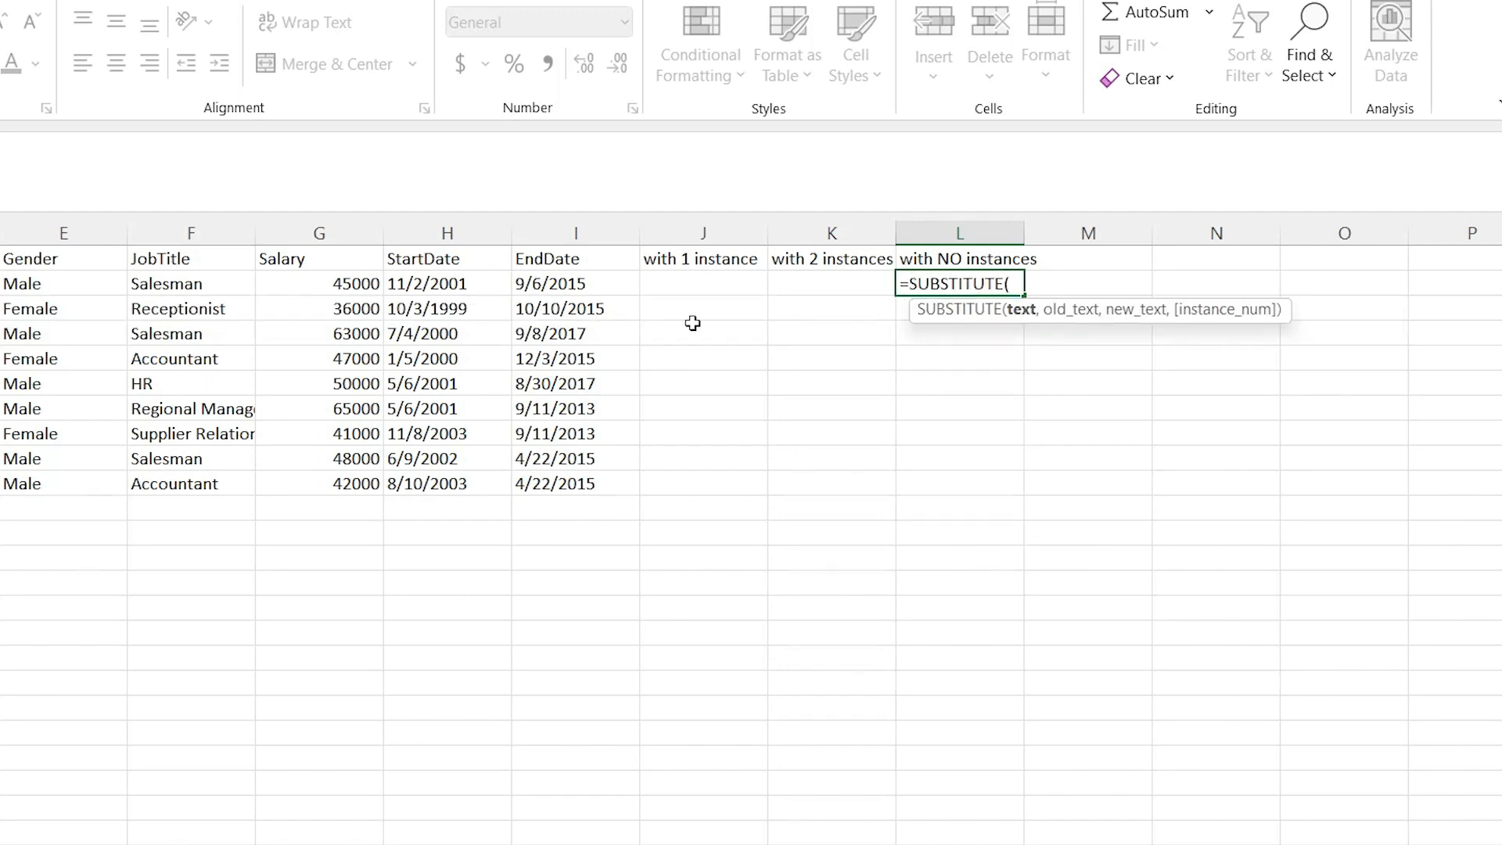
pyautogui.click(426, 287)
pyautogui.moveTo(426, 287); pyautogui.dragTo(482, 486)
pyautogui.write(',"')
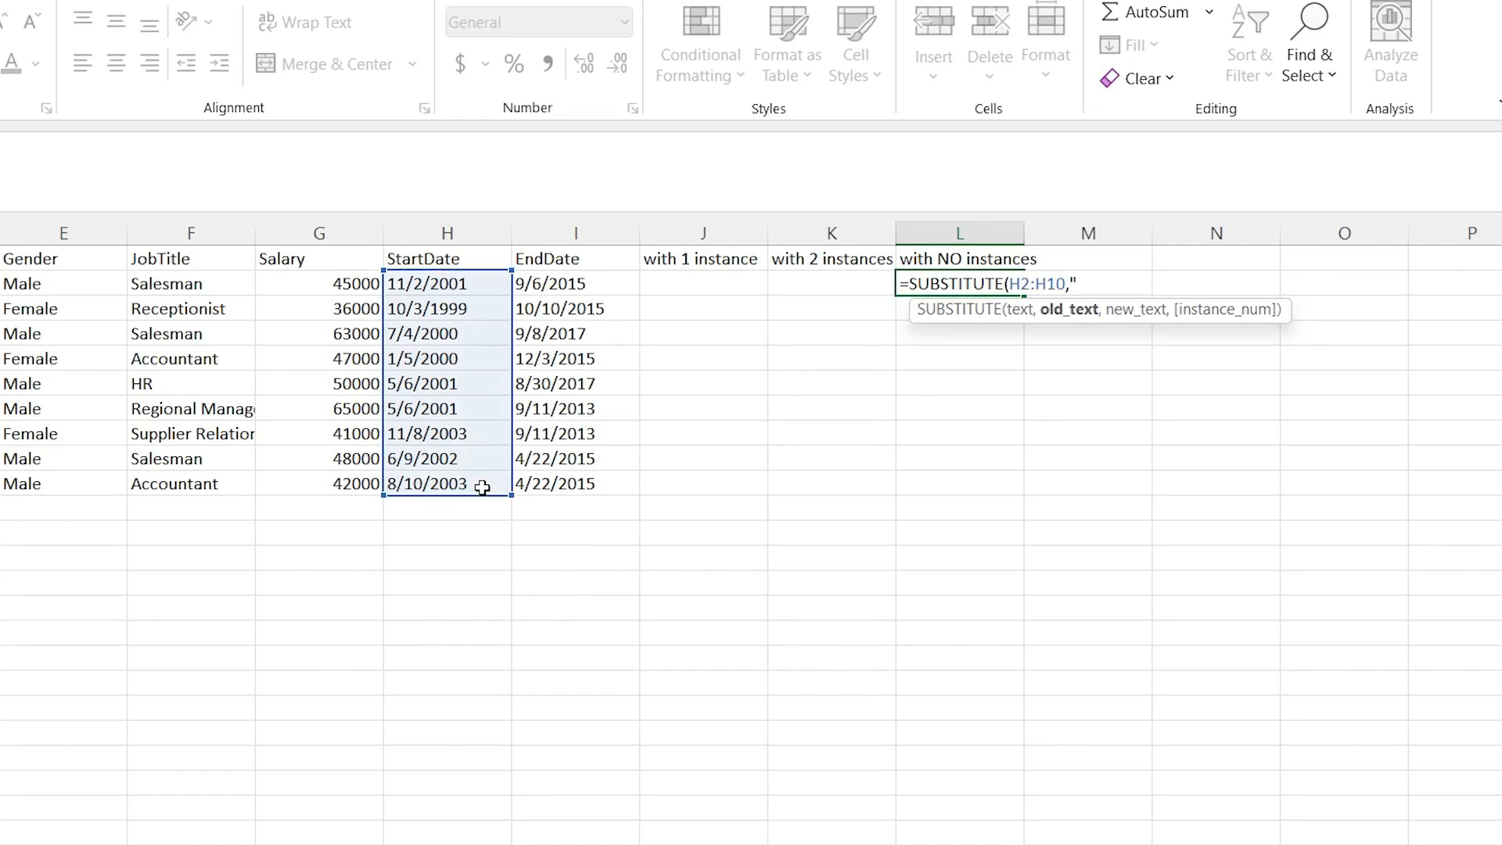
pyautogui.write('/",')
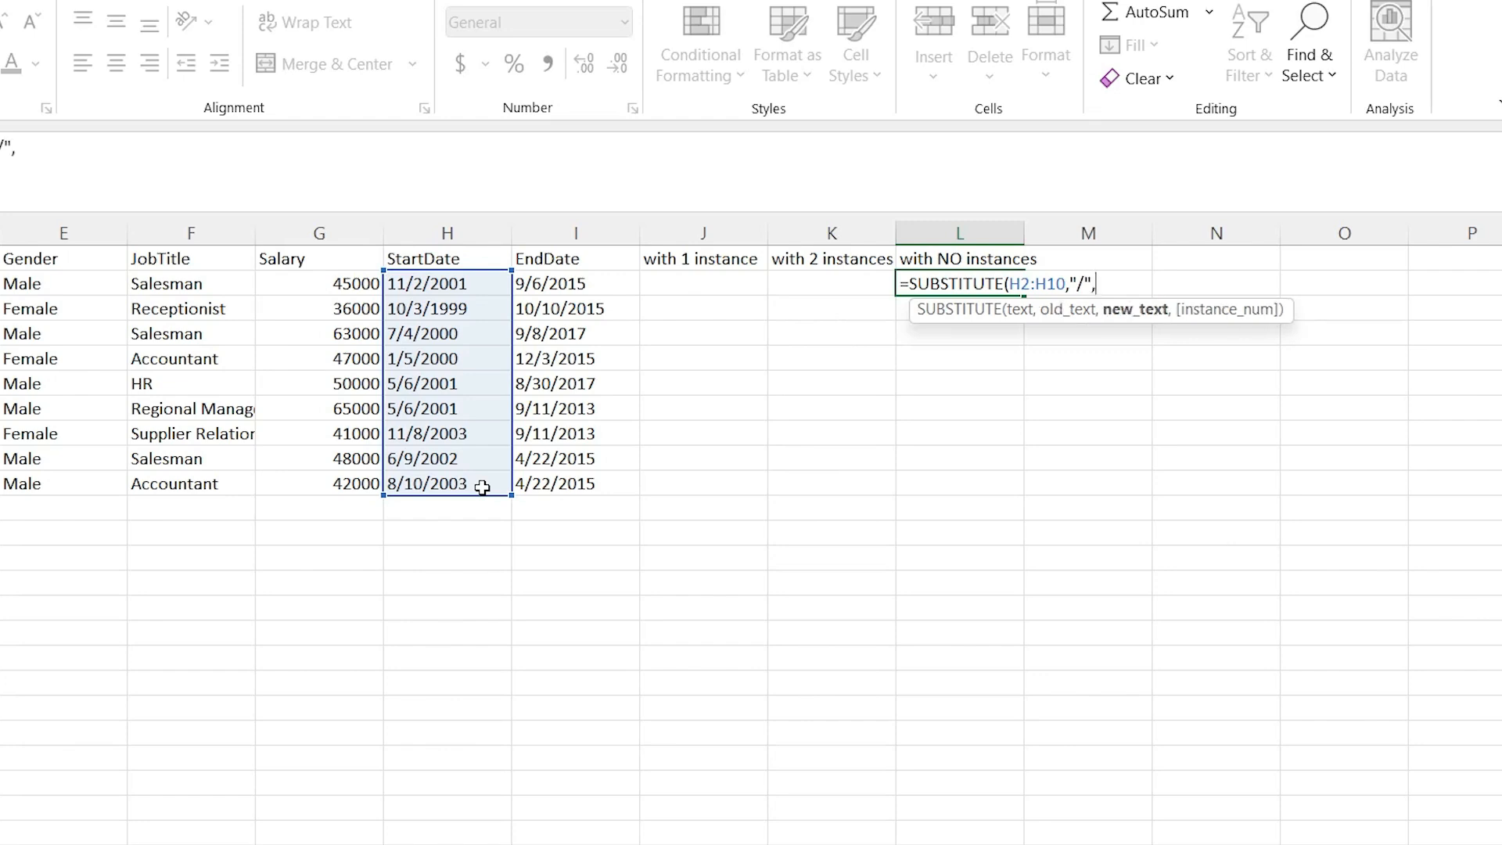
pyautogui.write('"-")')
pyautogui.press('Return')
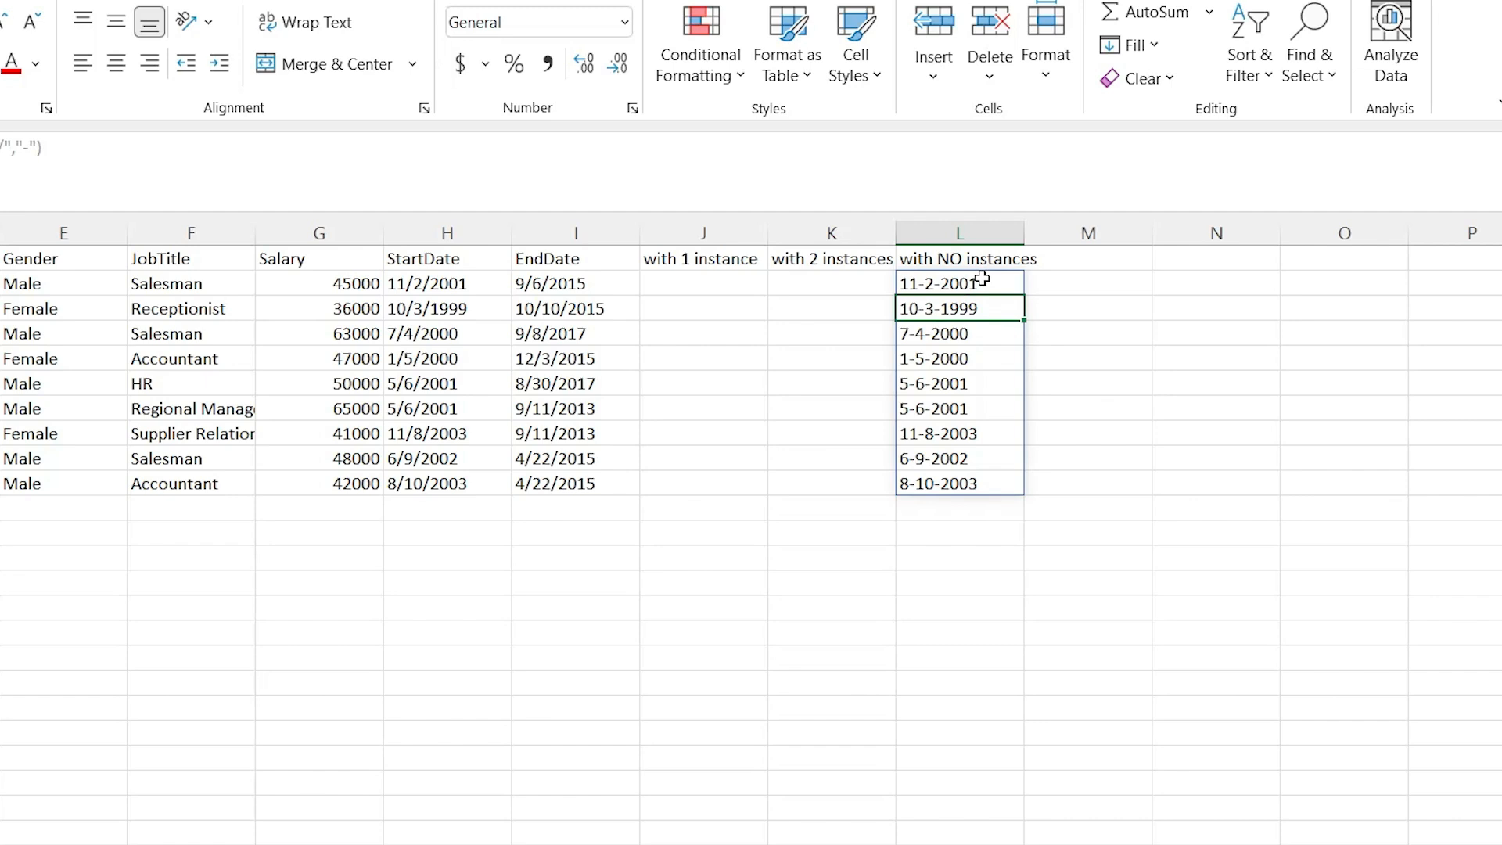
# Enter =SUBSTITUTE(H2:H10,"/","-",1) in J2 to replace only the first slash of each start date with a hyphen.
pyautogui.click(705, 289)
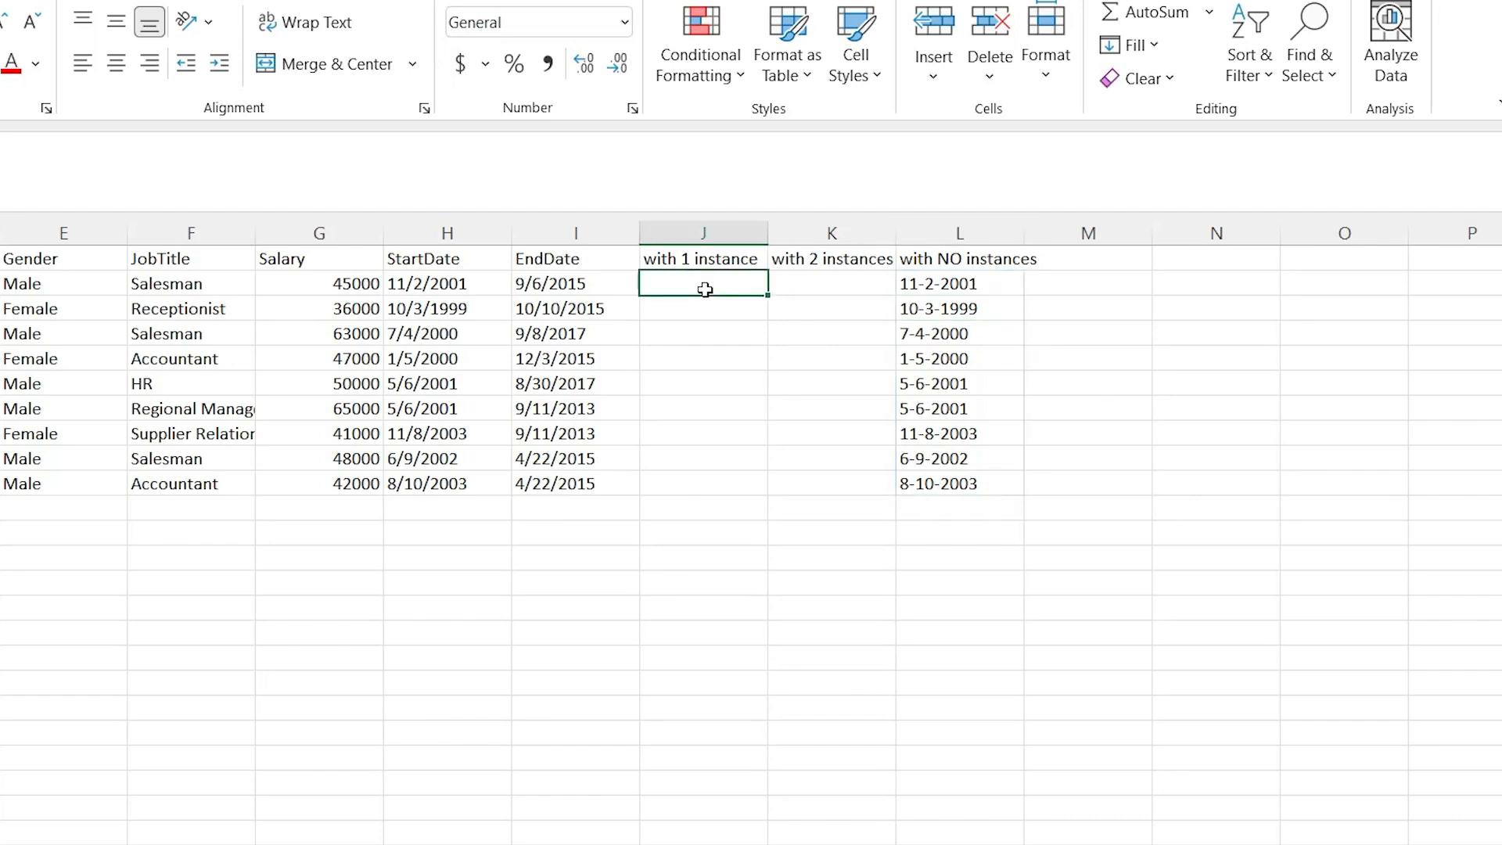
pyautogui.write('=')
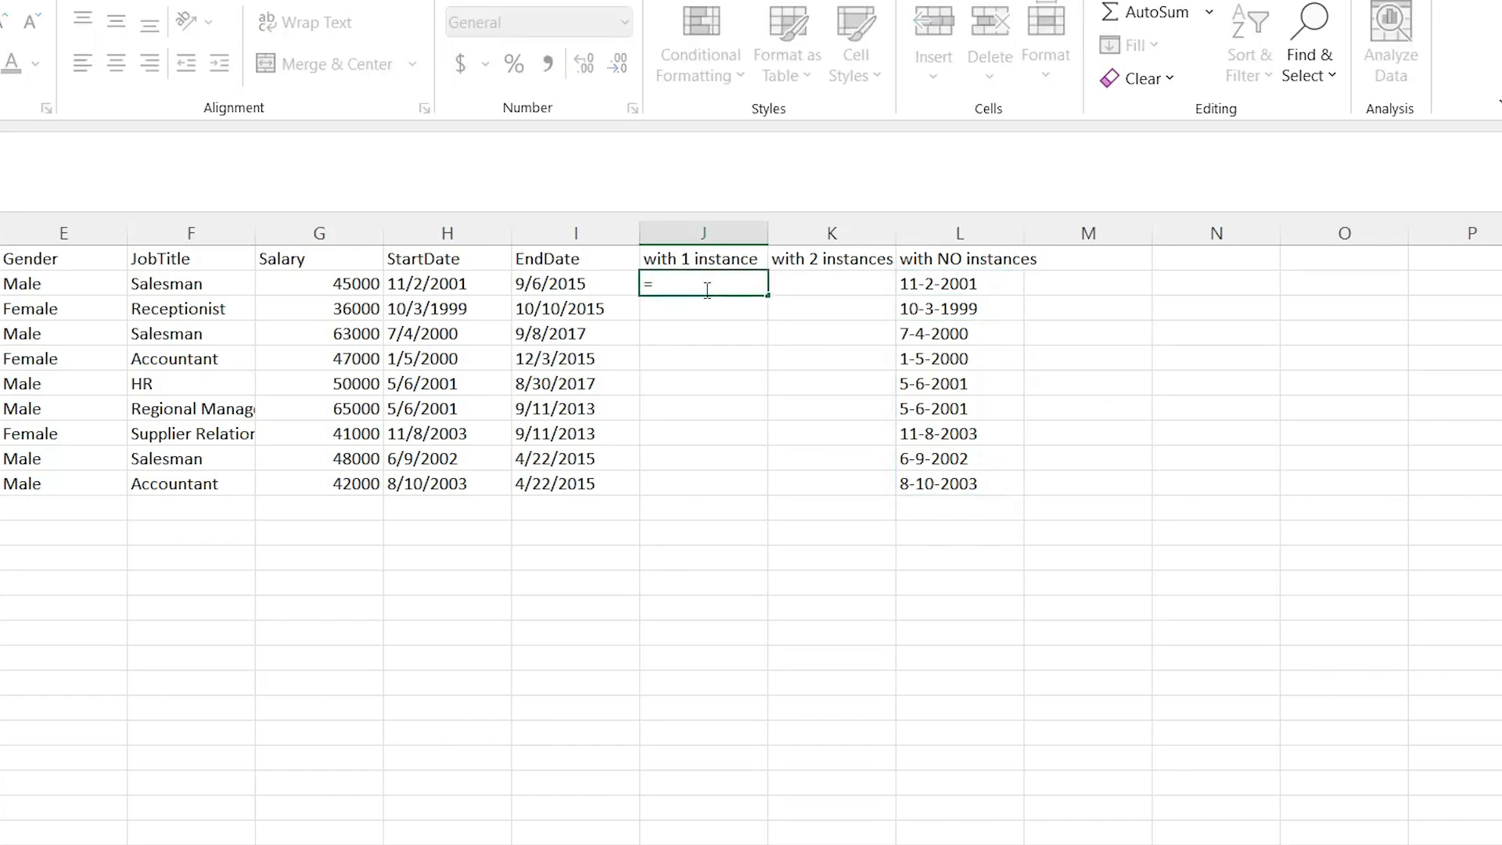
pyautogui.write('sub')
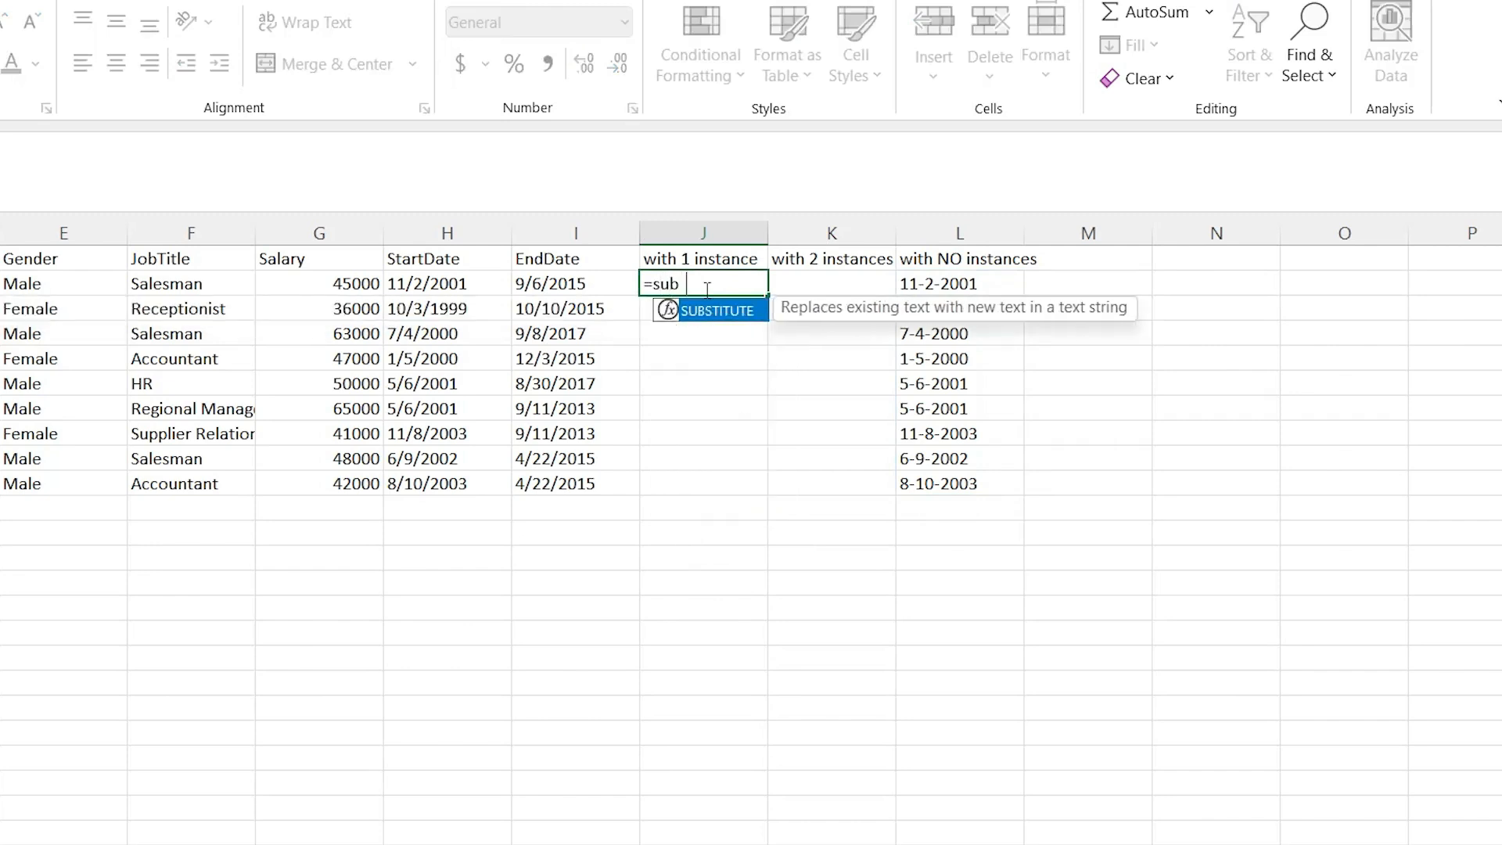
pyautogui.press('Tab')
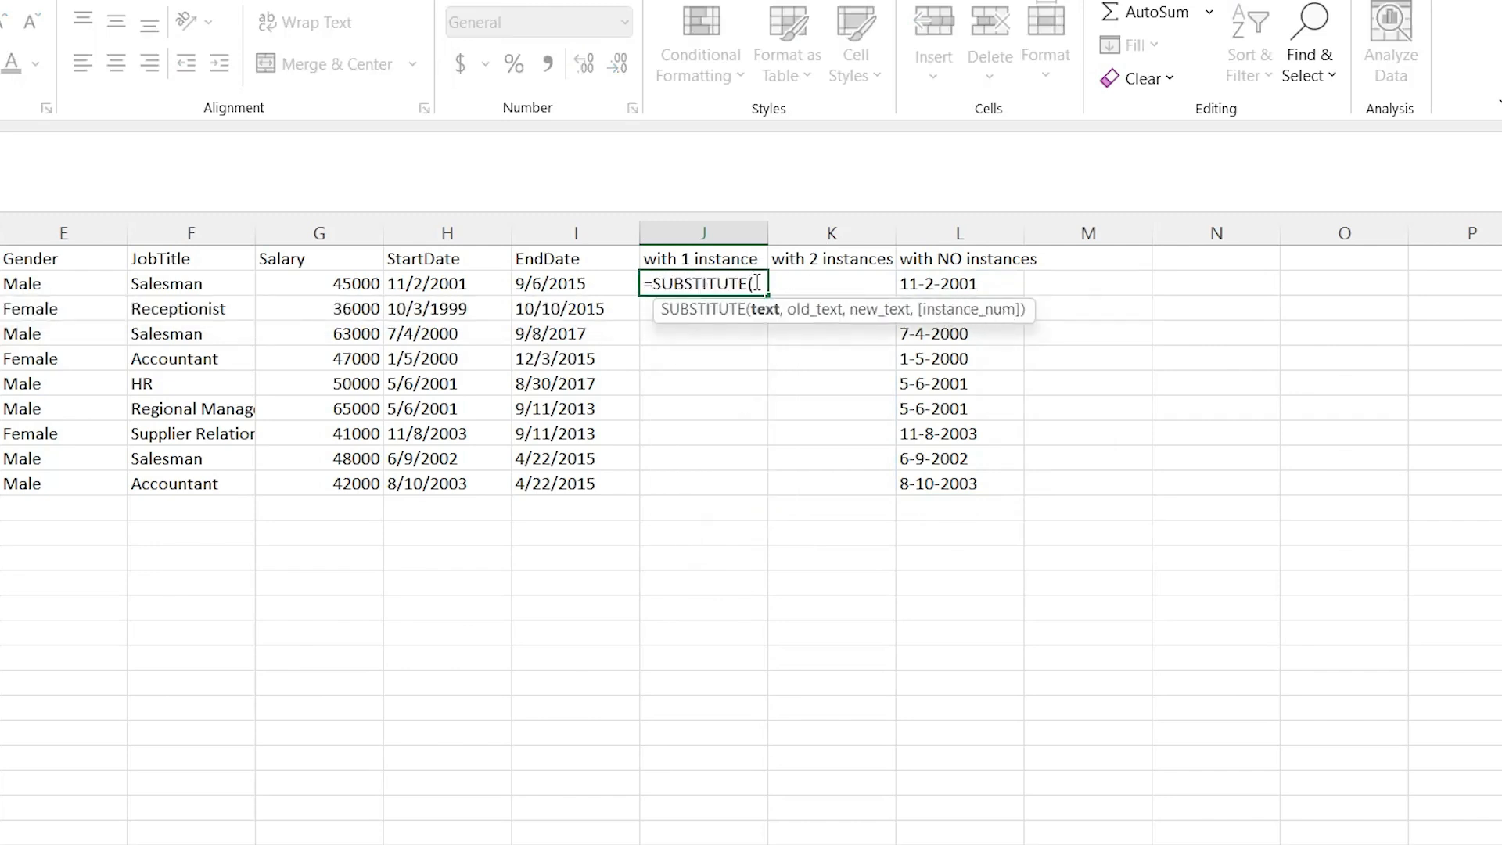
pyautogui.moveTo(467, 287); pyautogui.dragTo(469, 489)
pyautogui.write(',"/"')
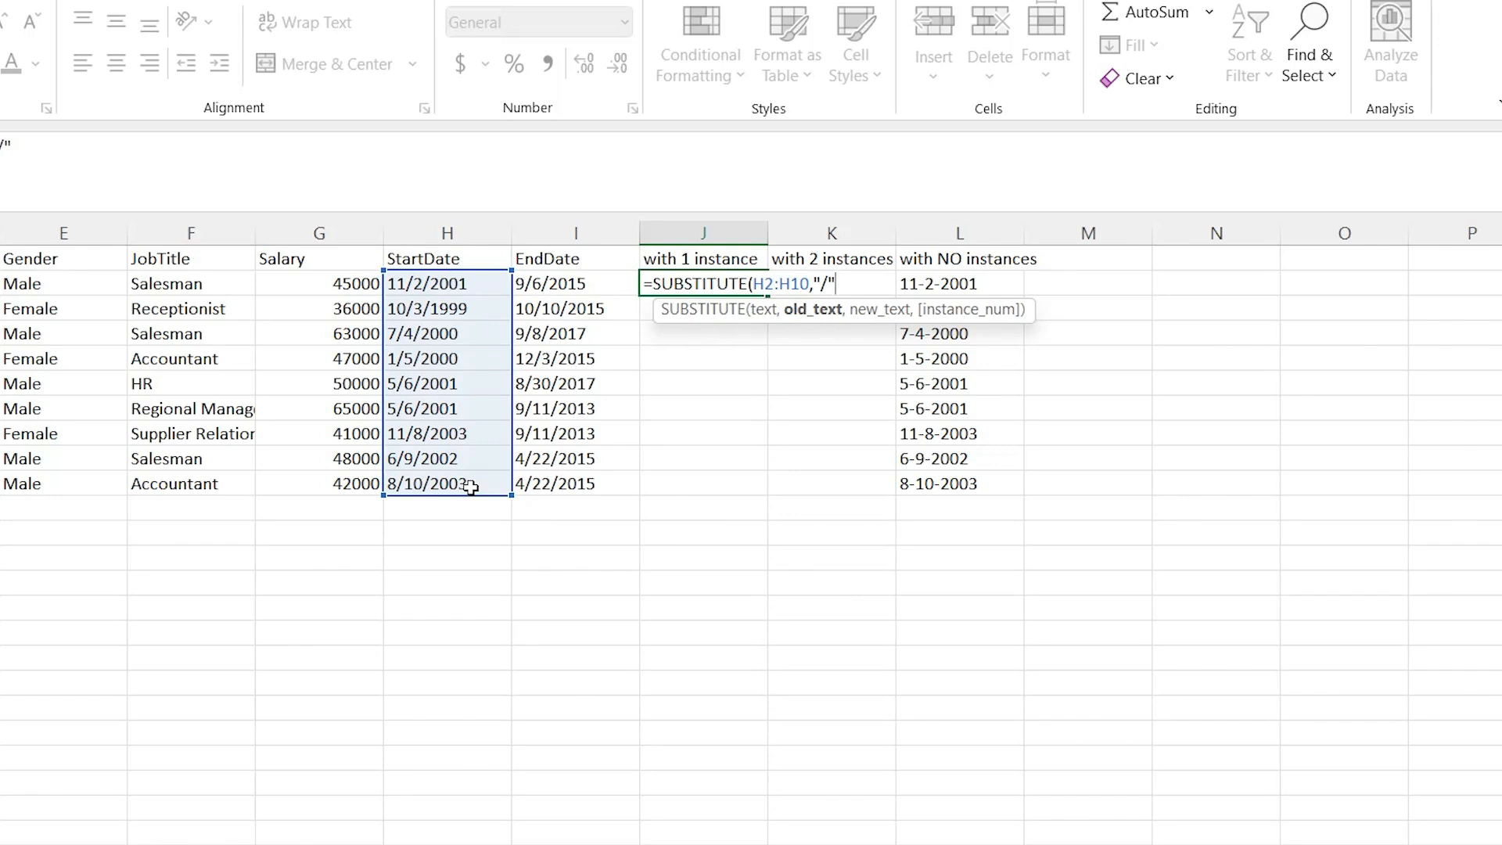
pyautogui.write(',-')
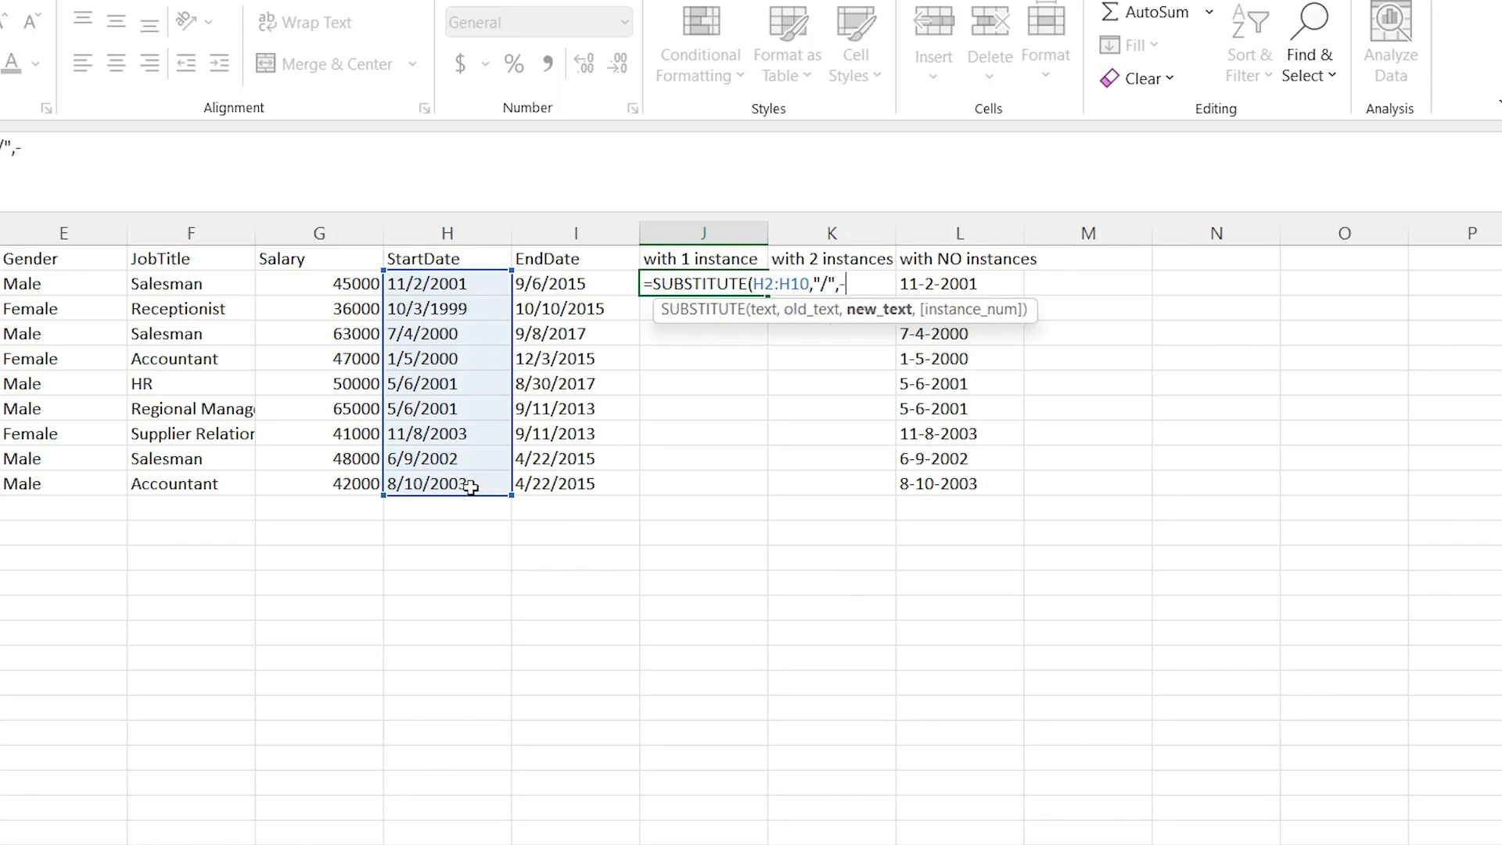
pyautogui.press('BackSpace')
pyautogui.write('"-",1')
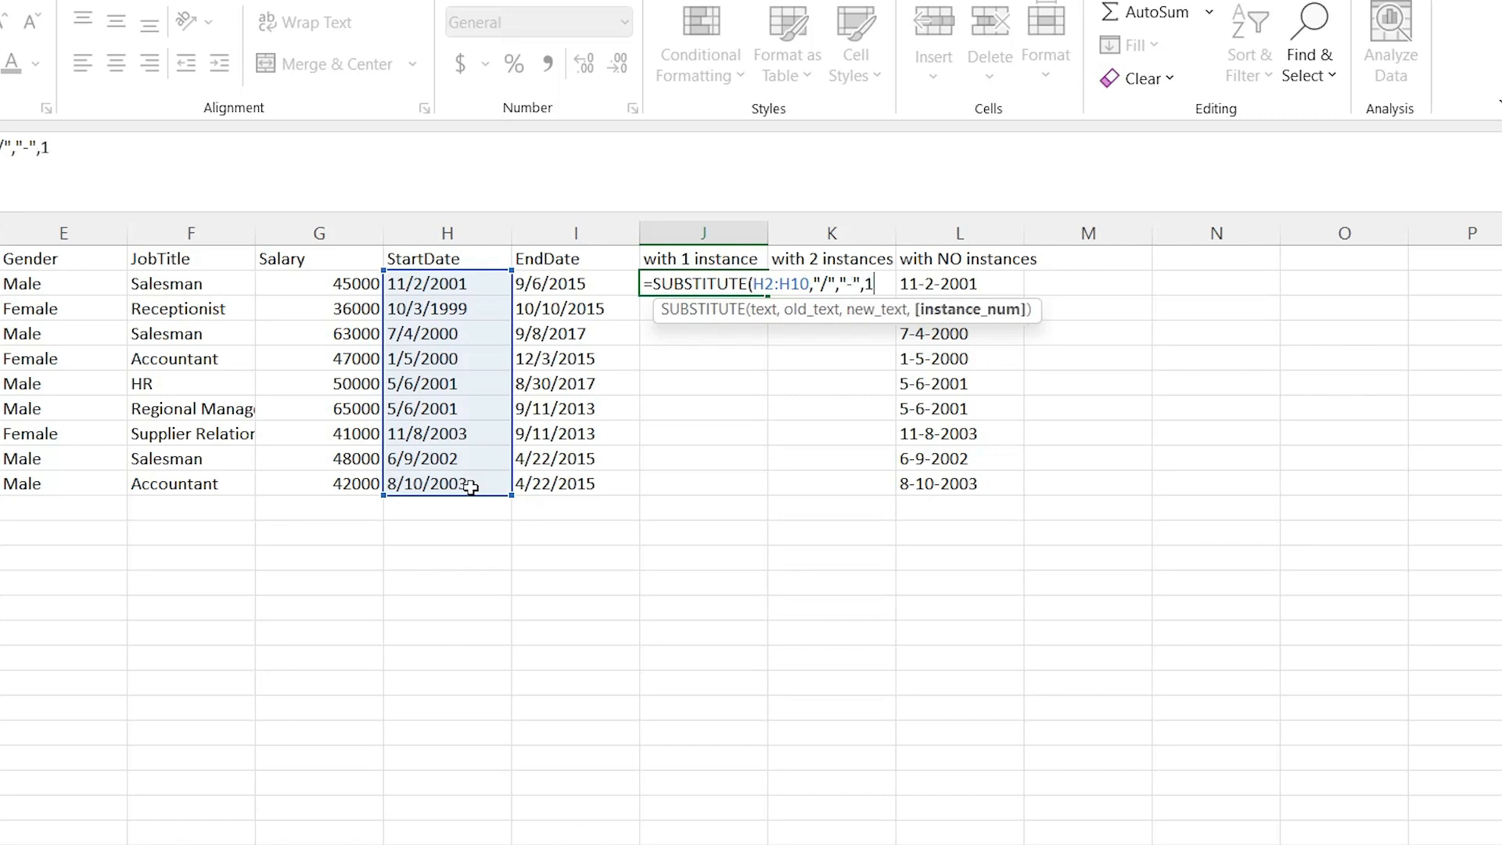
pyautogui.write(')')
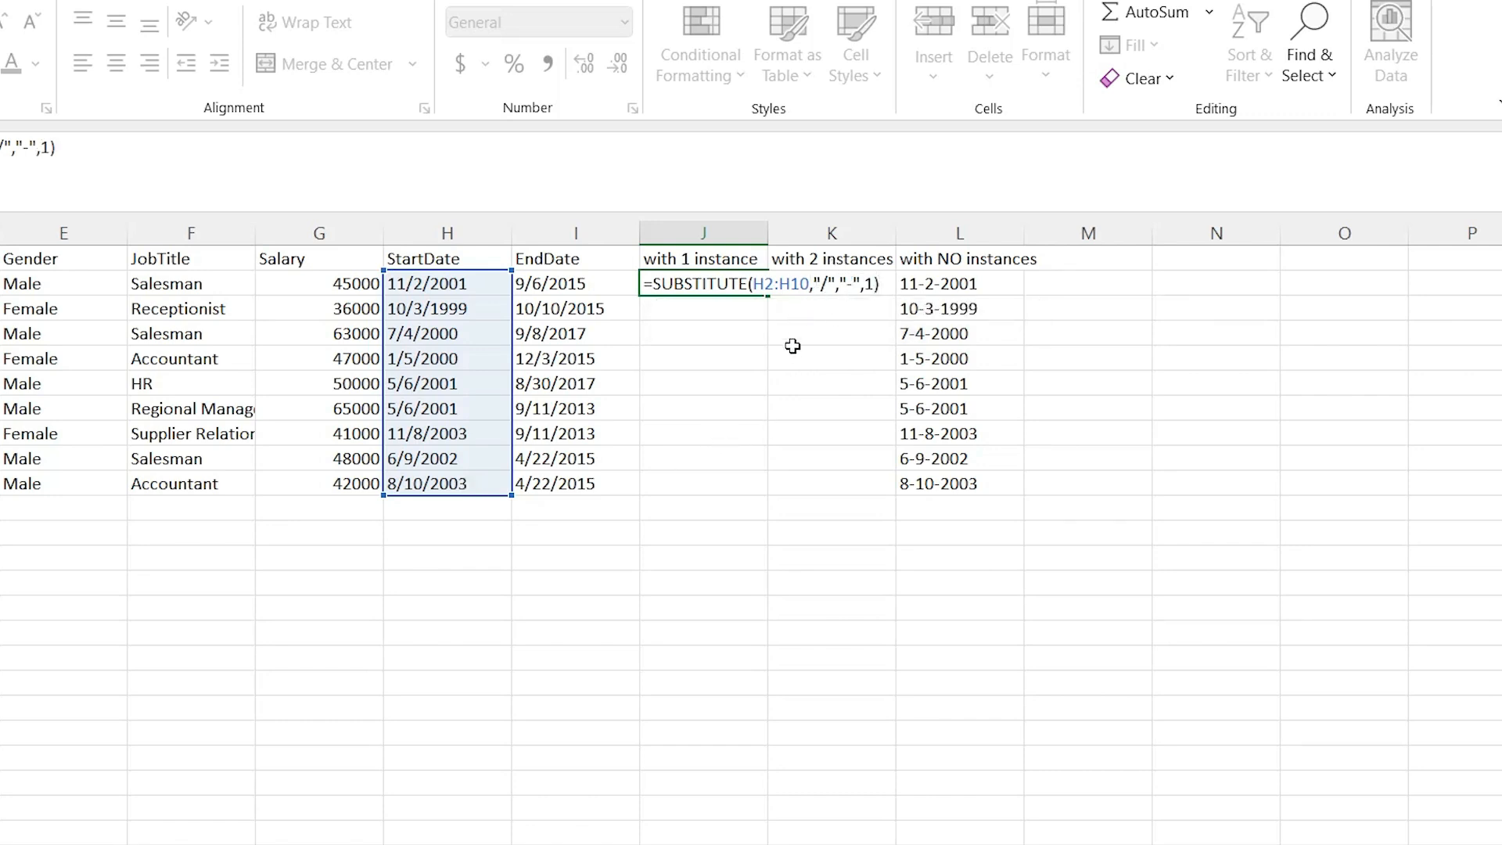
pyautogui.hotkey('ctrl', 'Return')
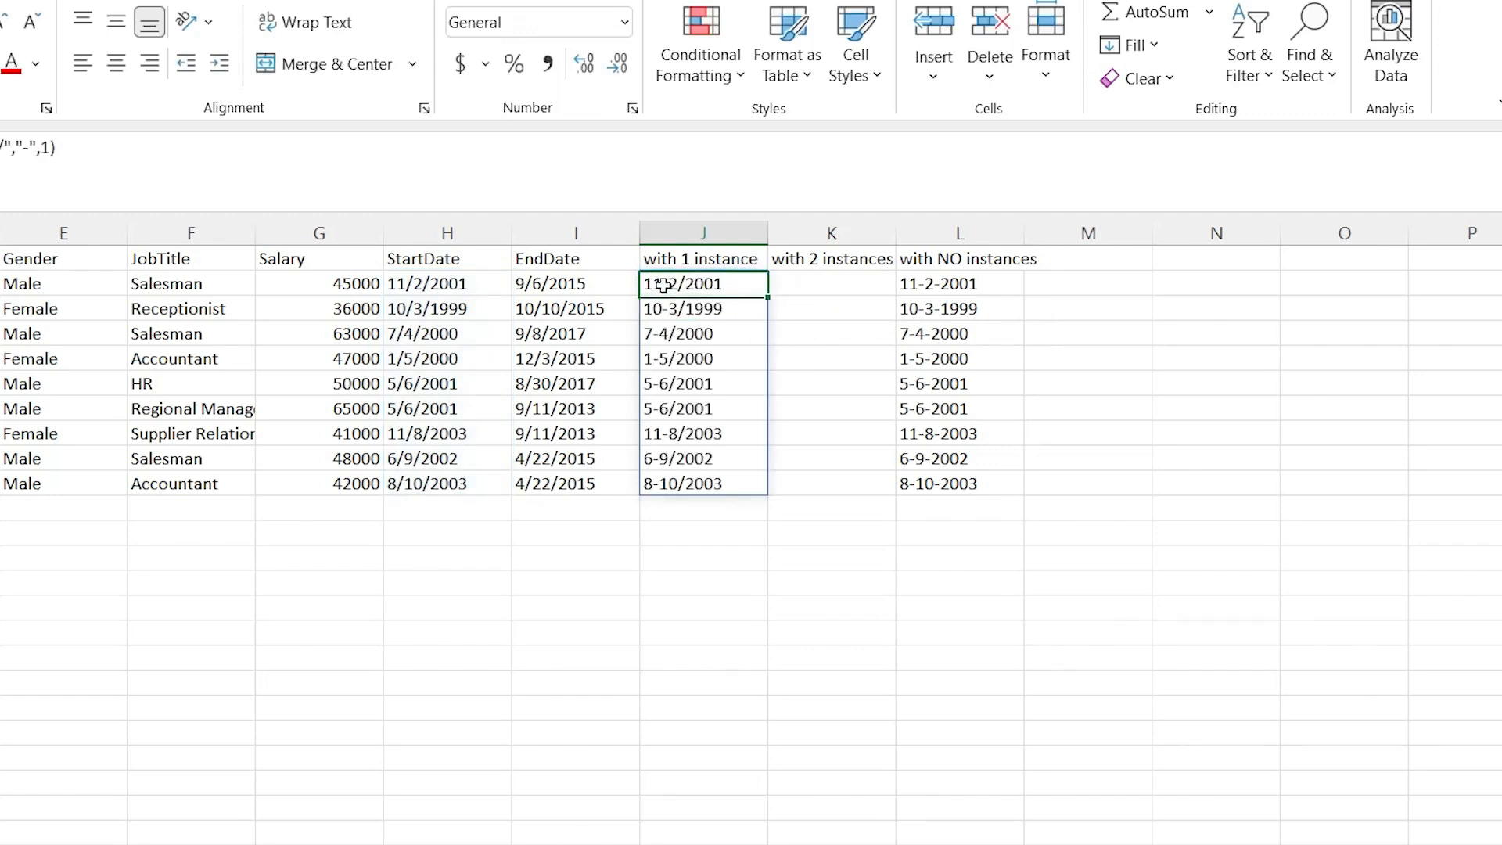
# Copy the text of the SUBSTITUTE formula in J2 into K2 under the "with 2 instances" heading.
pyautogui.click(664, 311)
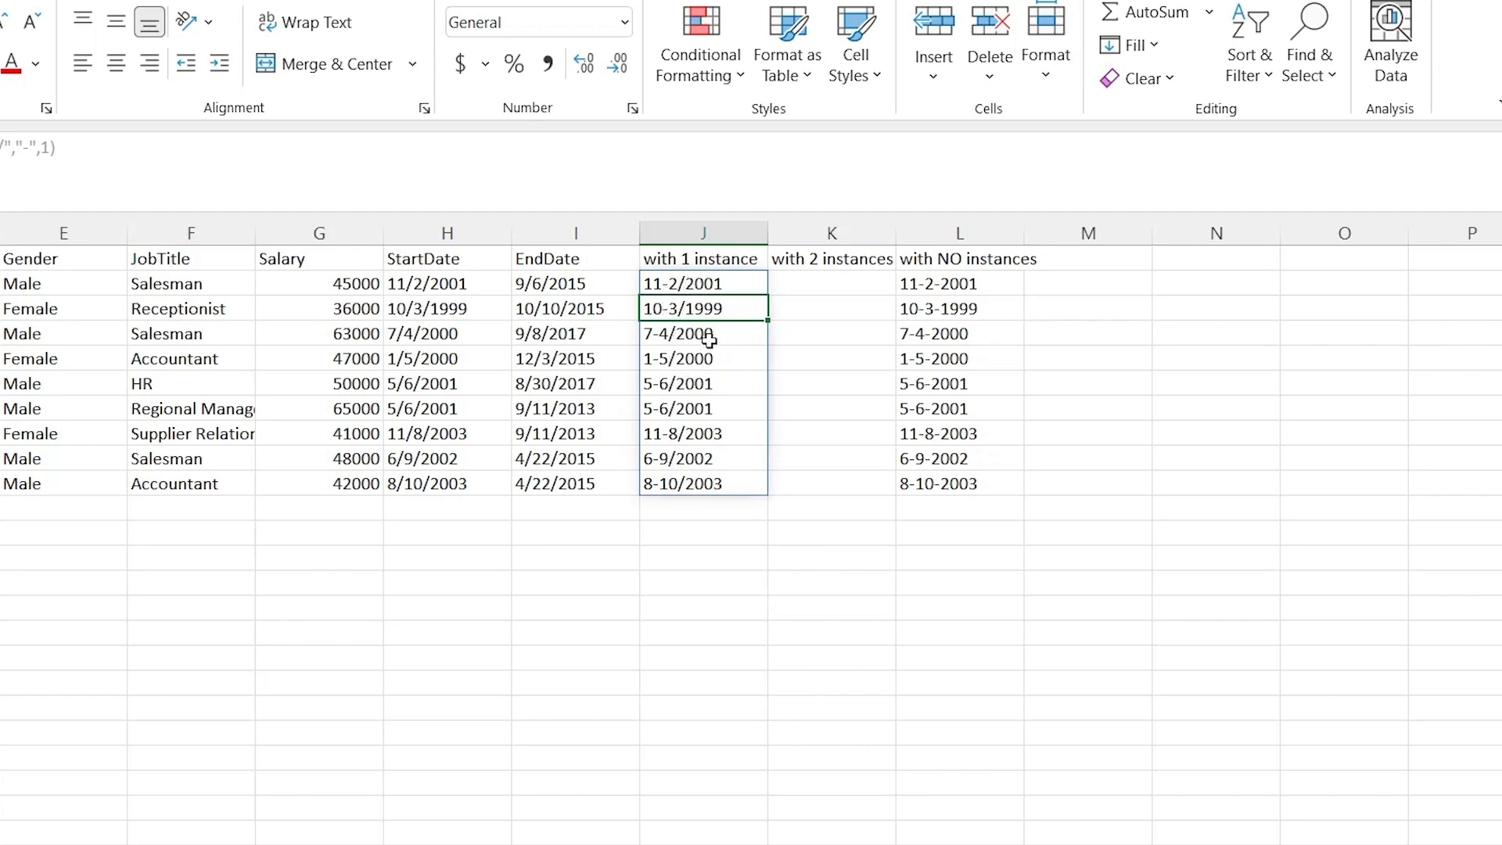
pyautogui.hotkey('shift', 'Return')
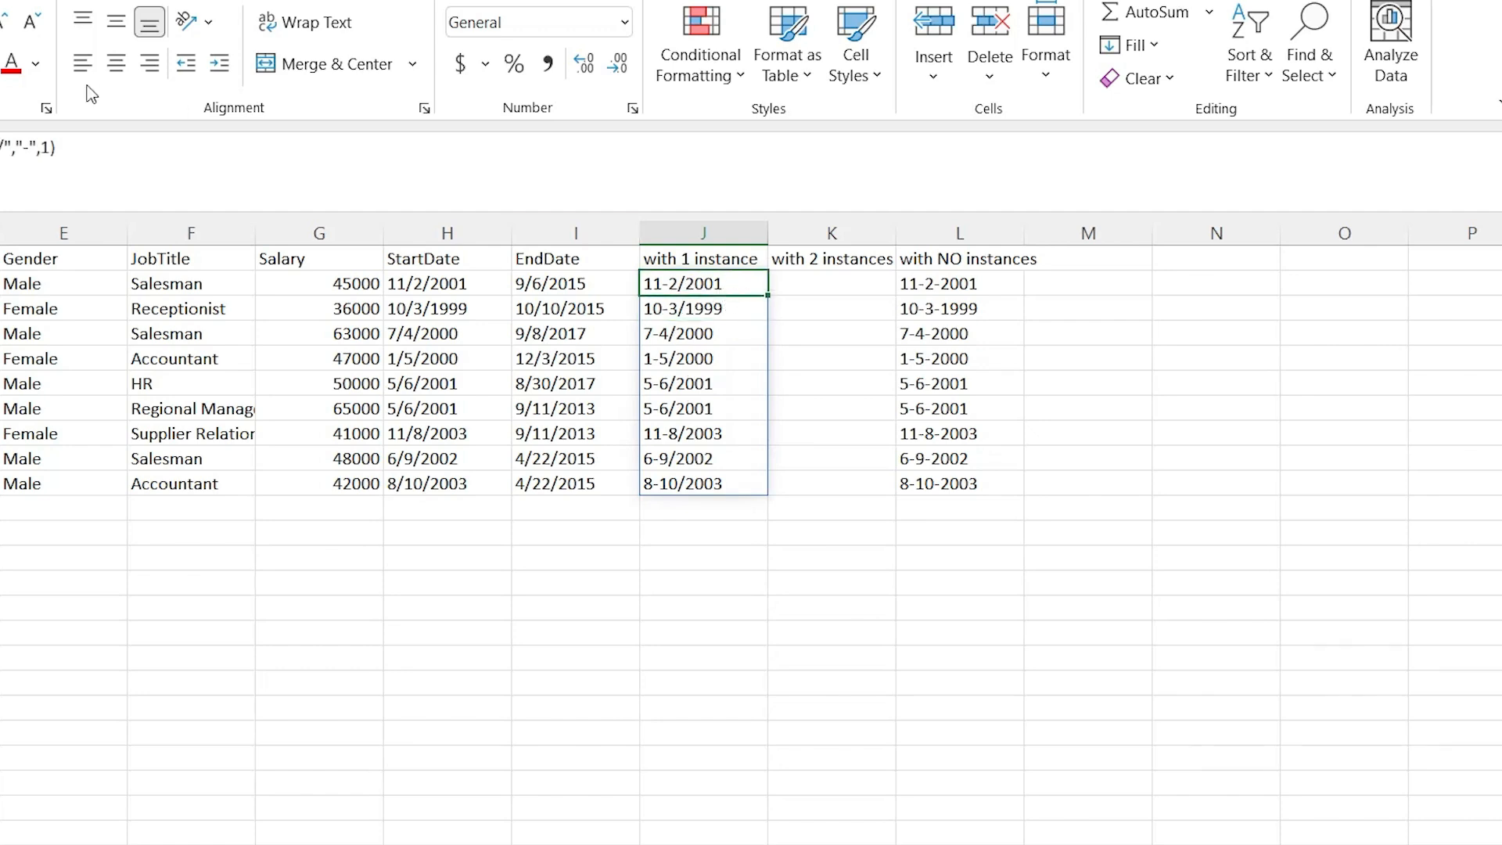
pyautogui.press('F2')
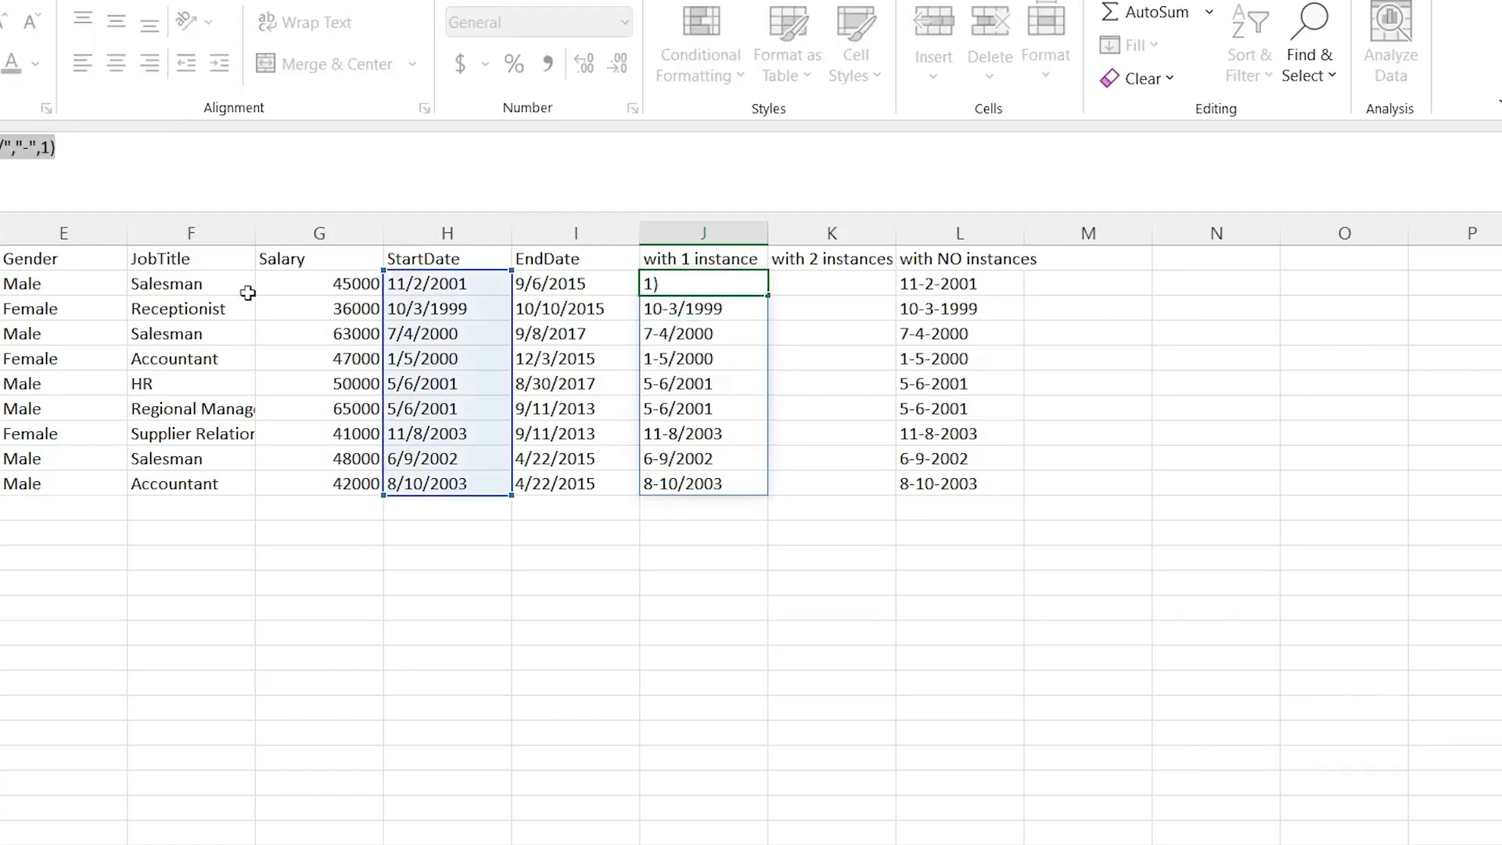
pyautogui.hotkey('ctrl', 'Return')
pyautogui.hotkey('ctrl', 'c')
pyautogui.click(819, 289)
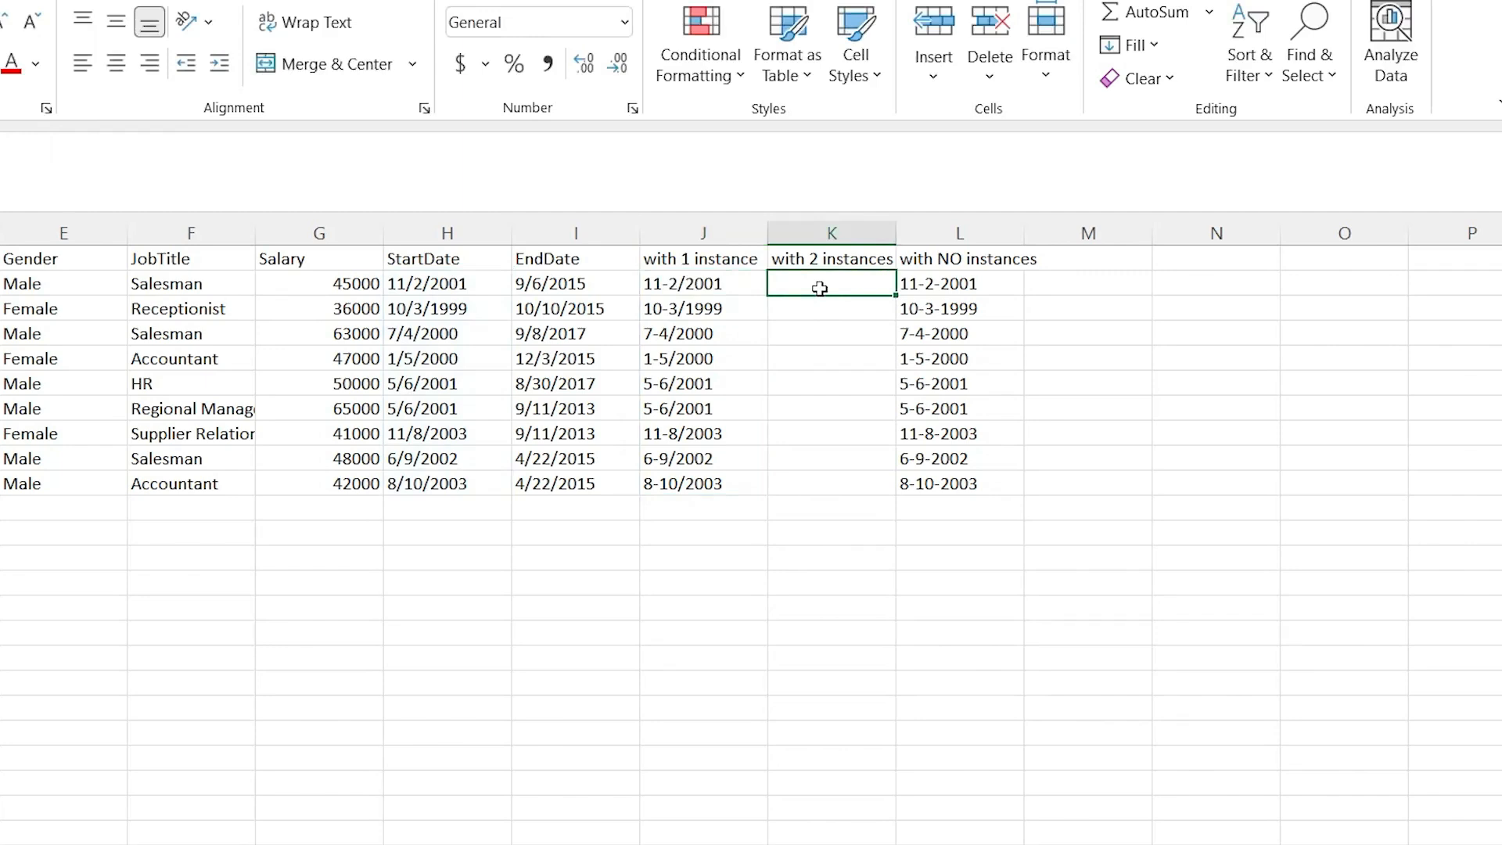
pyautogui.hotkey('ctrl', 'v')
# Change the instance number in the K2 SUBSTITUTE formula to 2 so only the second slash is replaced.
pyautogui.click(48, 149)
pyautogui.press('BackSpace')
pyautogui.write('2')
pyautogui.hotkey('ctrl', 'Return')
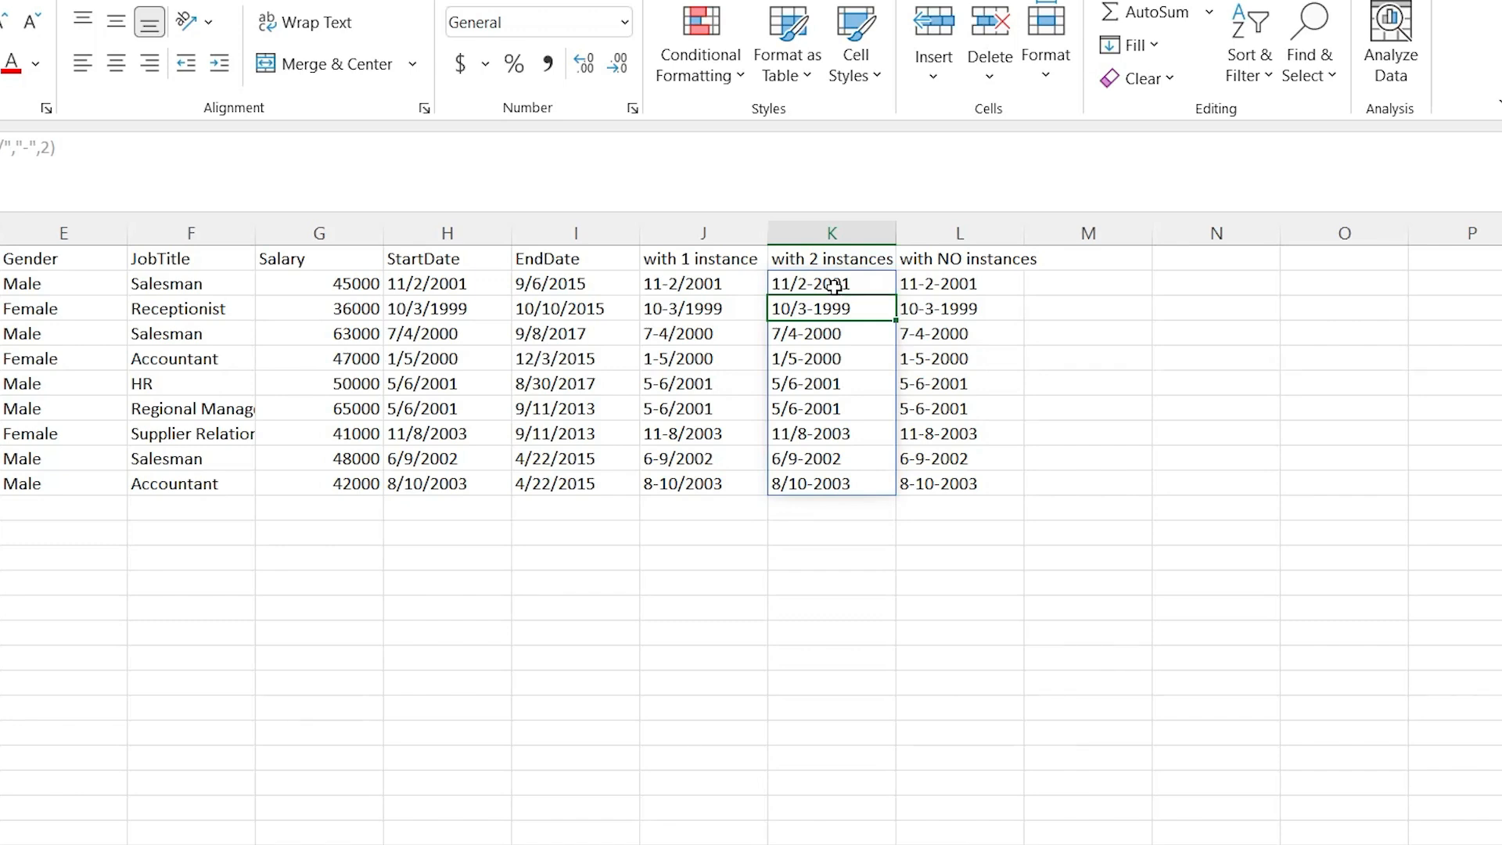
# Switch to the SUM-SumIF worksheet and look over its SUM, SUMIF and SUMIFS columns.
pyautogui.click(986, 285)
pyautogui.hotkey('ctrl', 'shift', 'Down')
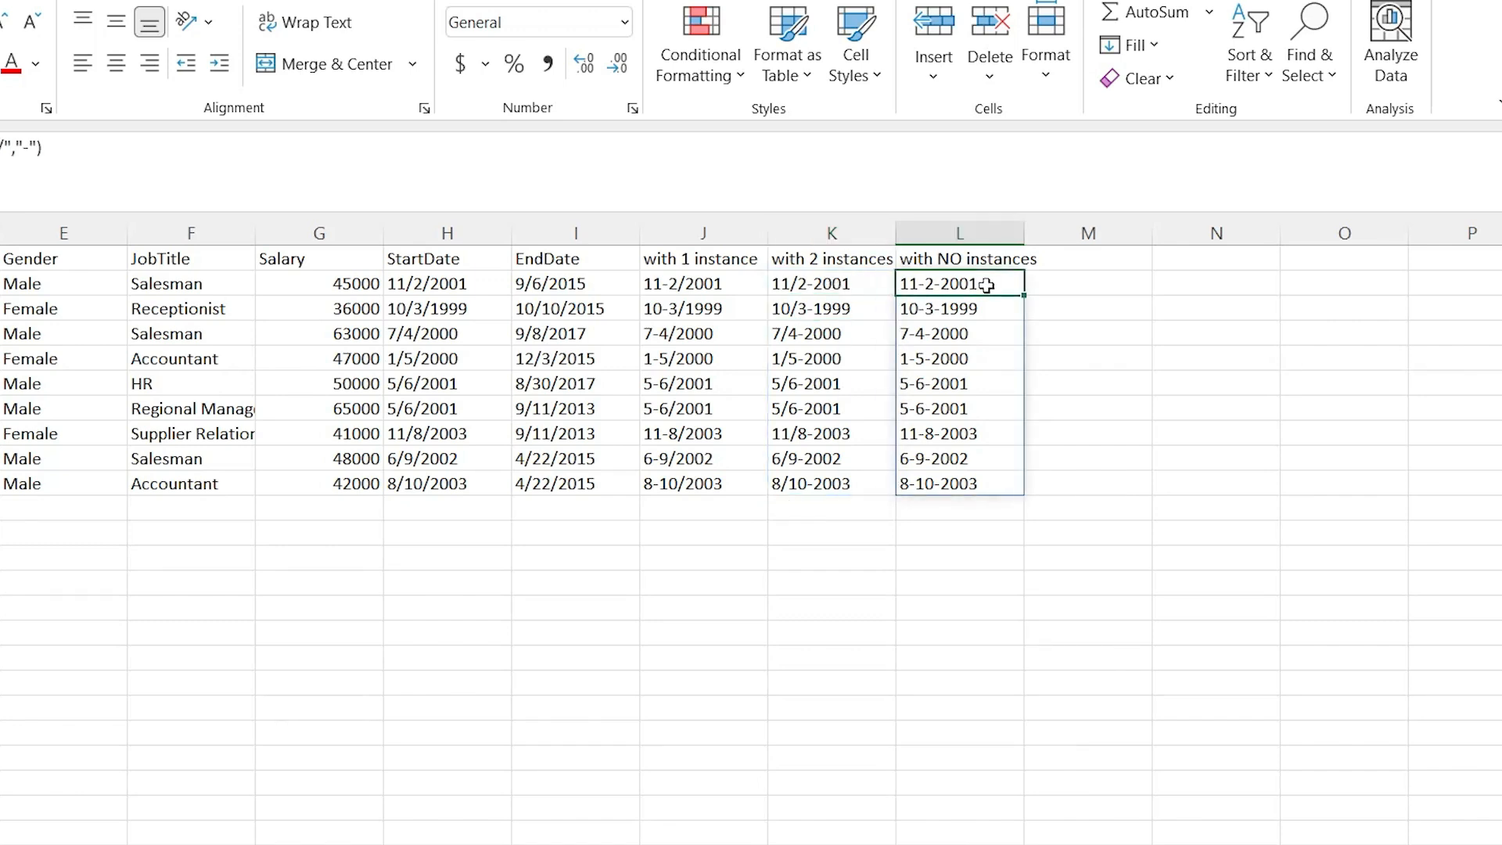
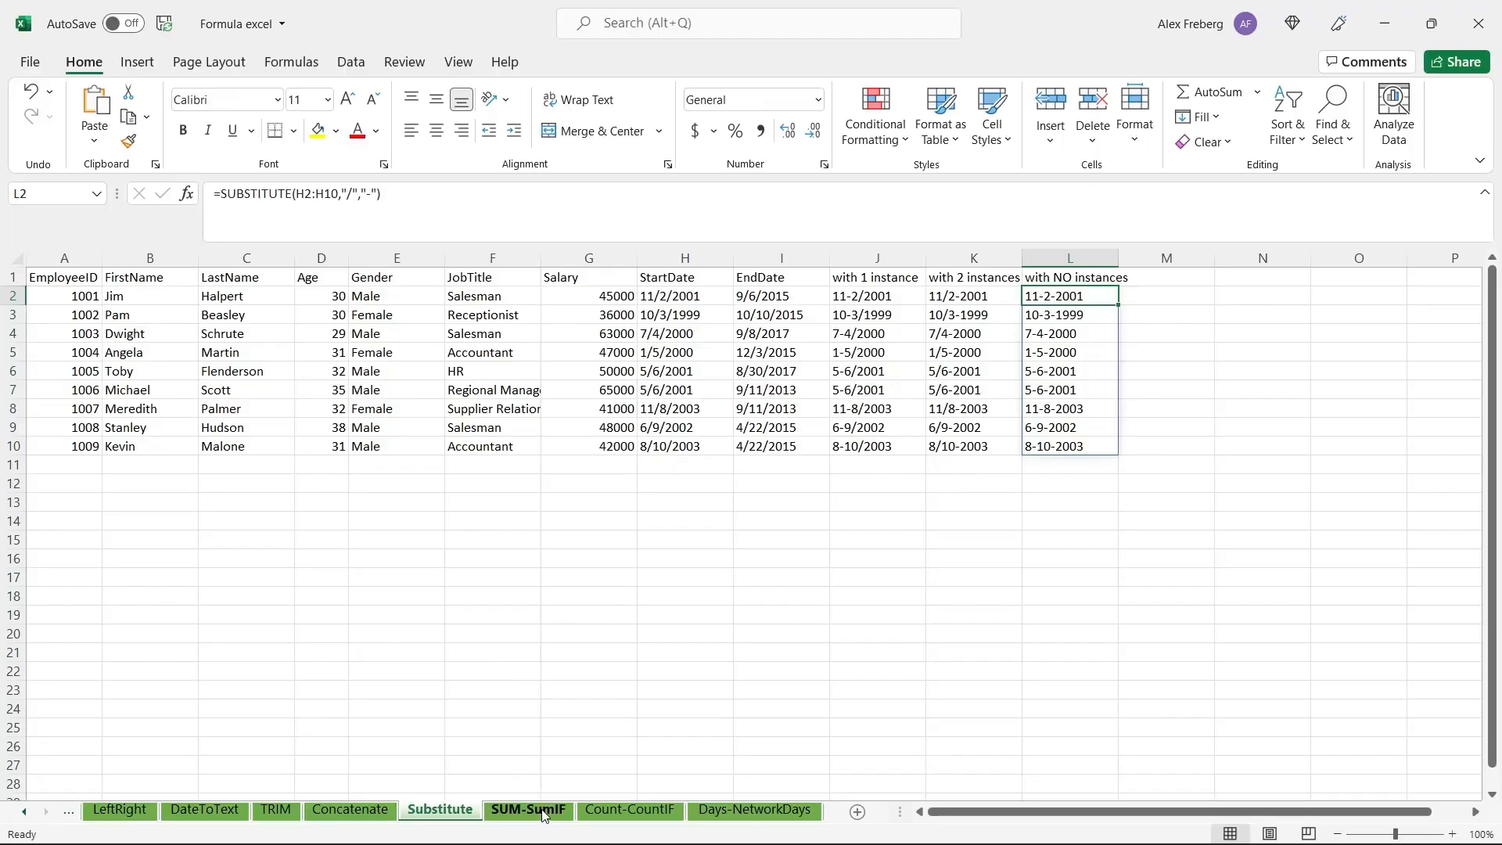
pyautogui.click(543, 813)
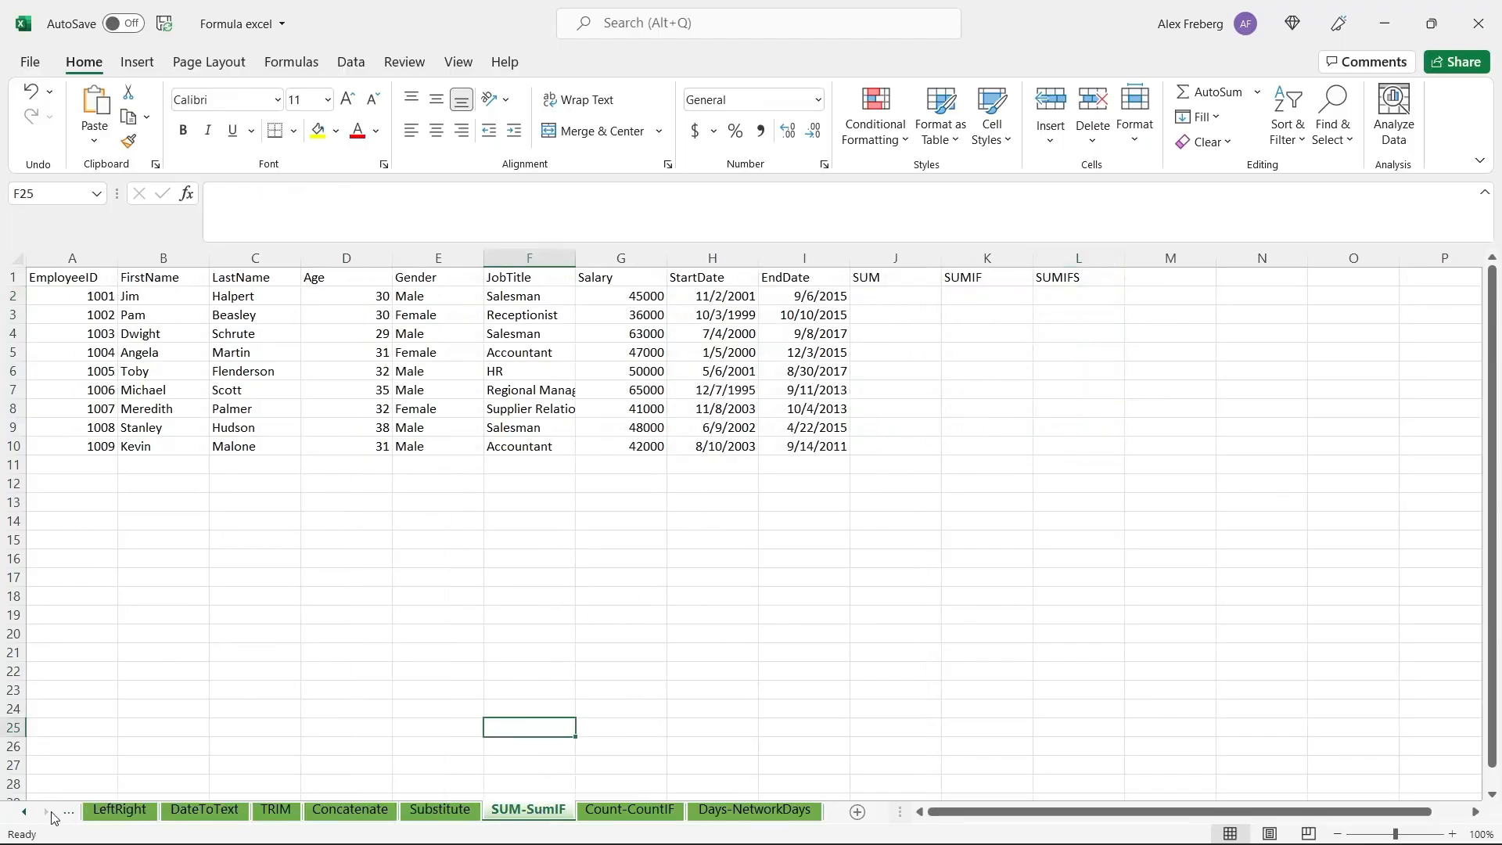
pyautogui.click(900, 294)
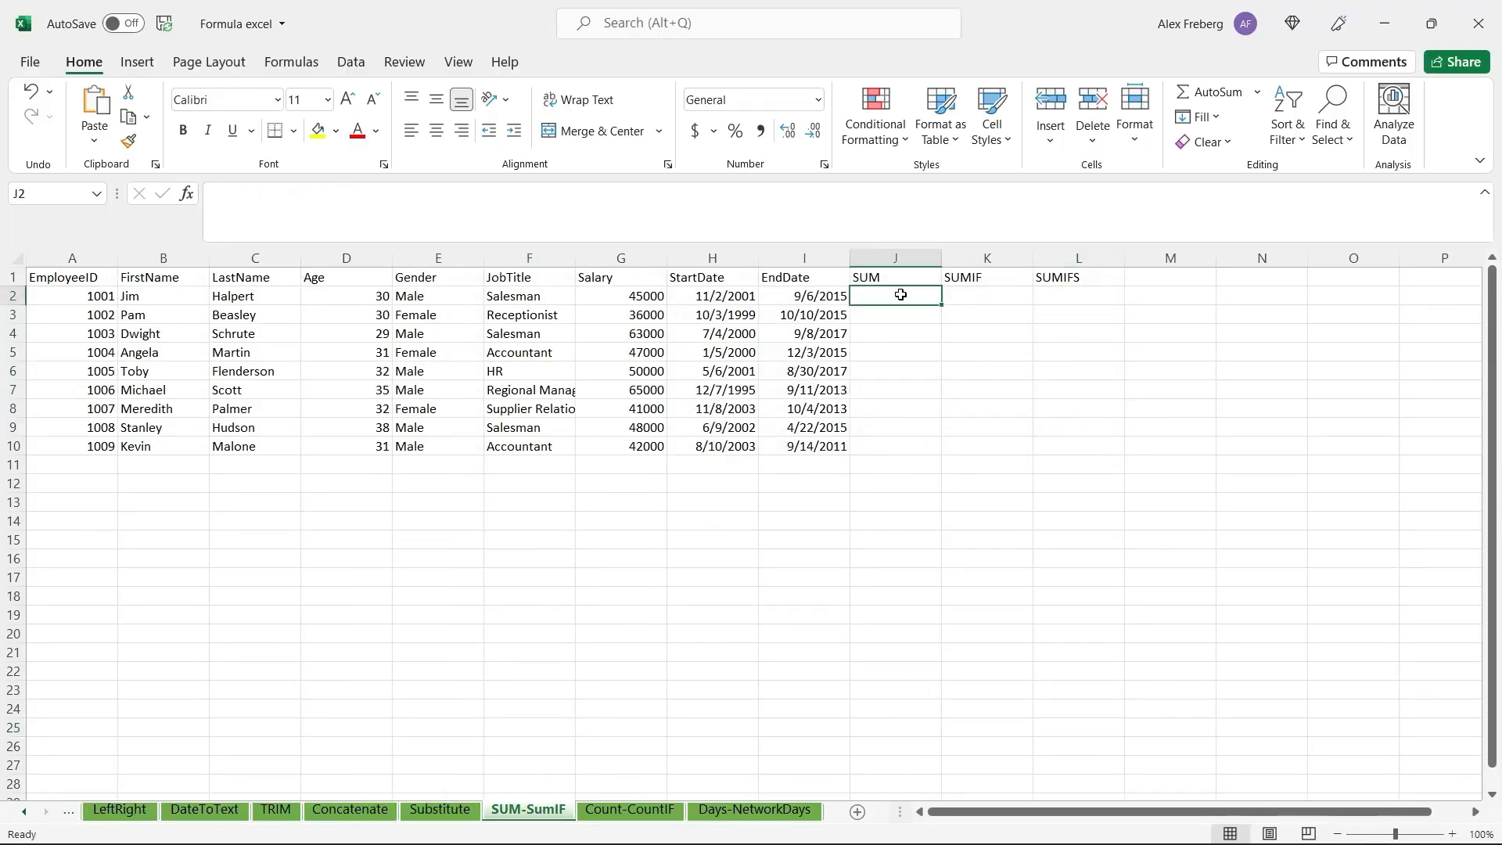
pyautogui.click(986, 288)
pyautogui.click(1065, 294)
# Enter =SUM(G2:G10) in J2 to total all the salaries.
pyautogui.click(875, 293)
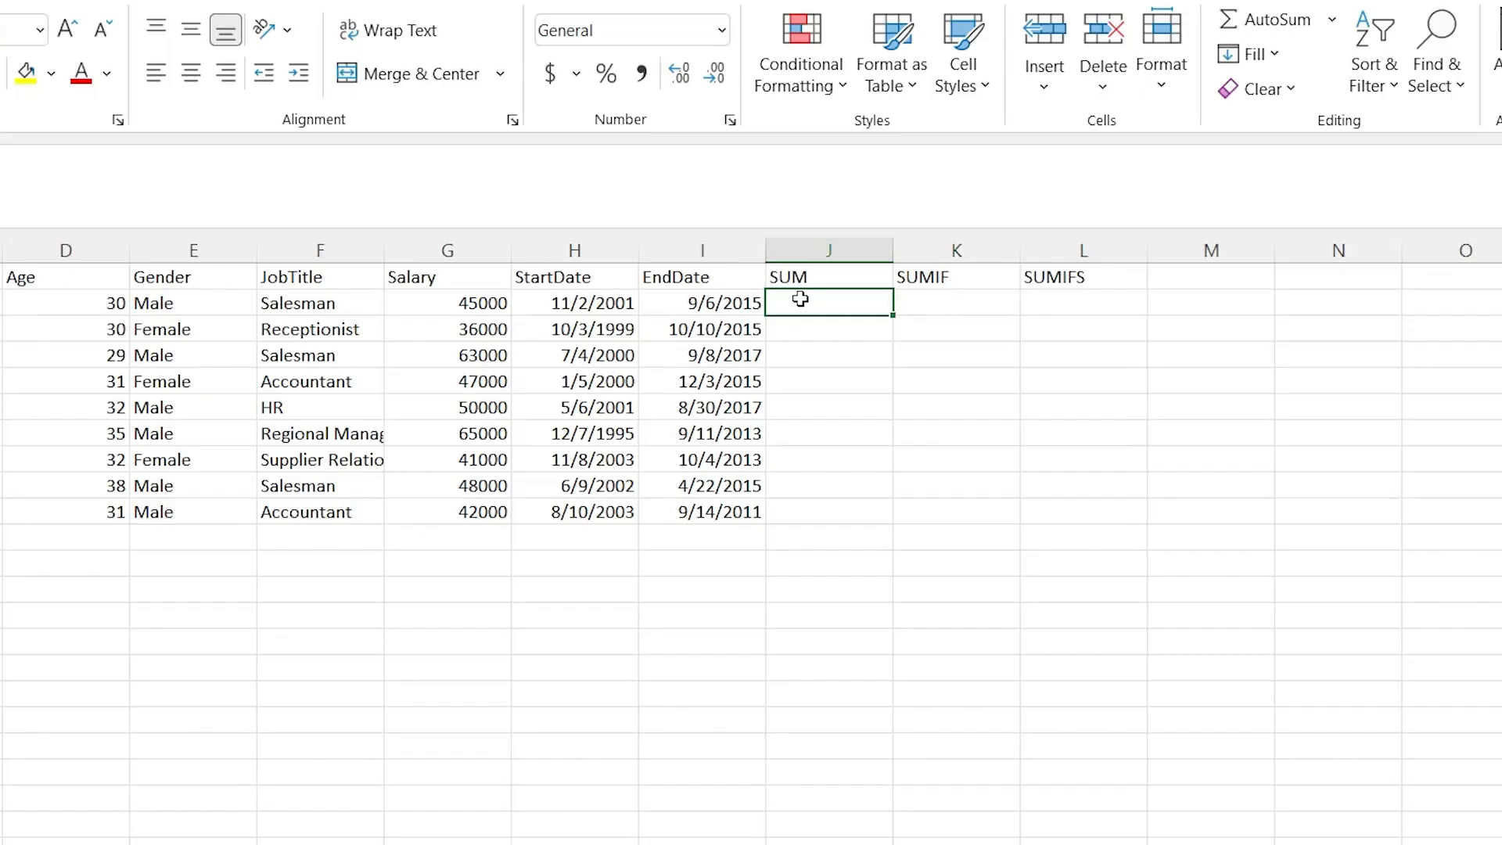
pyautogui.write('=')
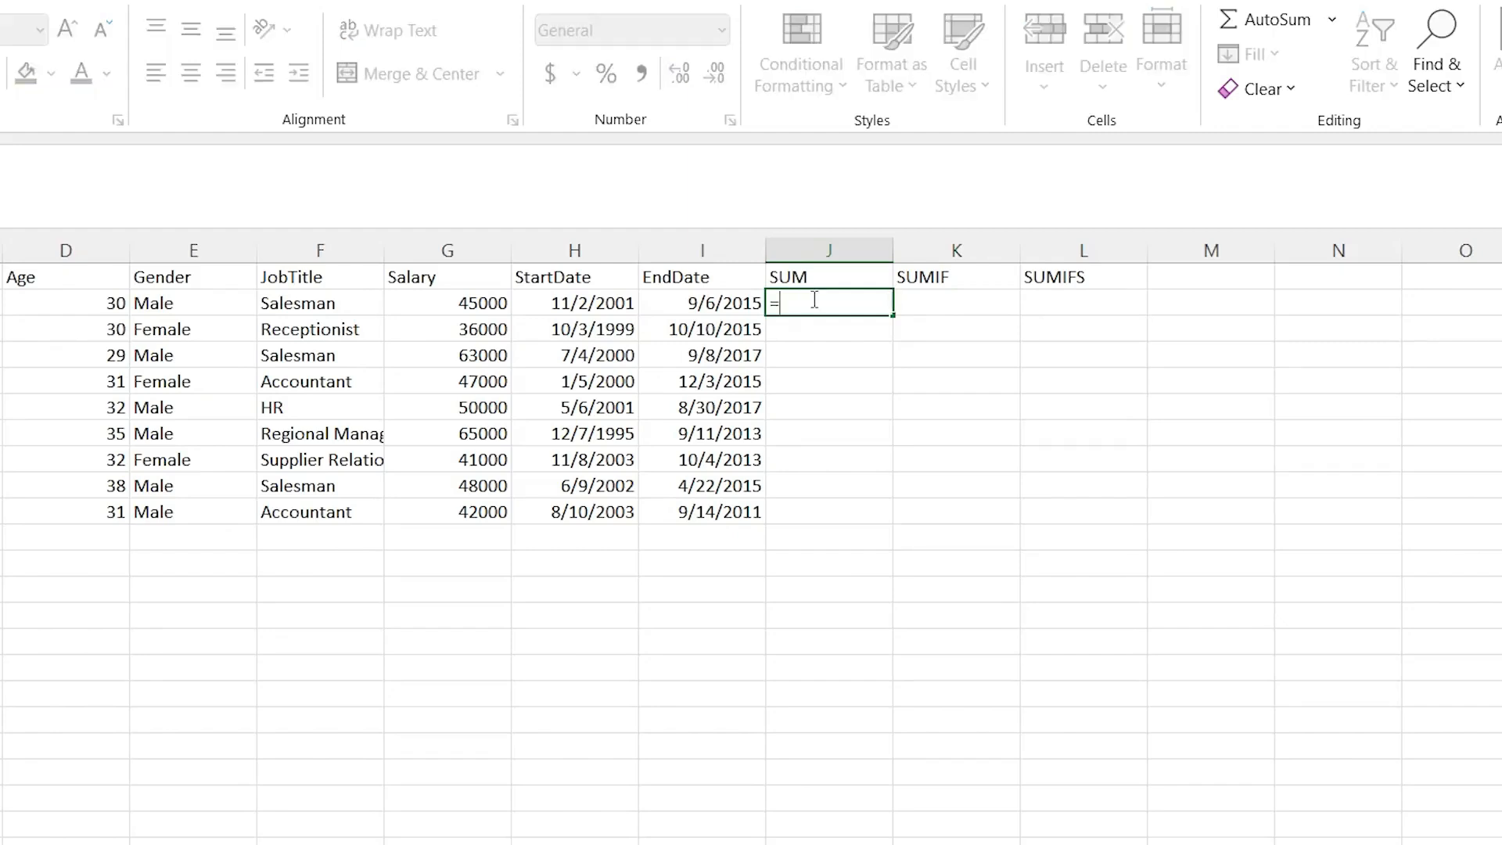
pyautogui.write('SUM')
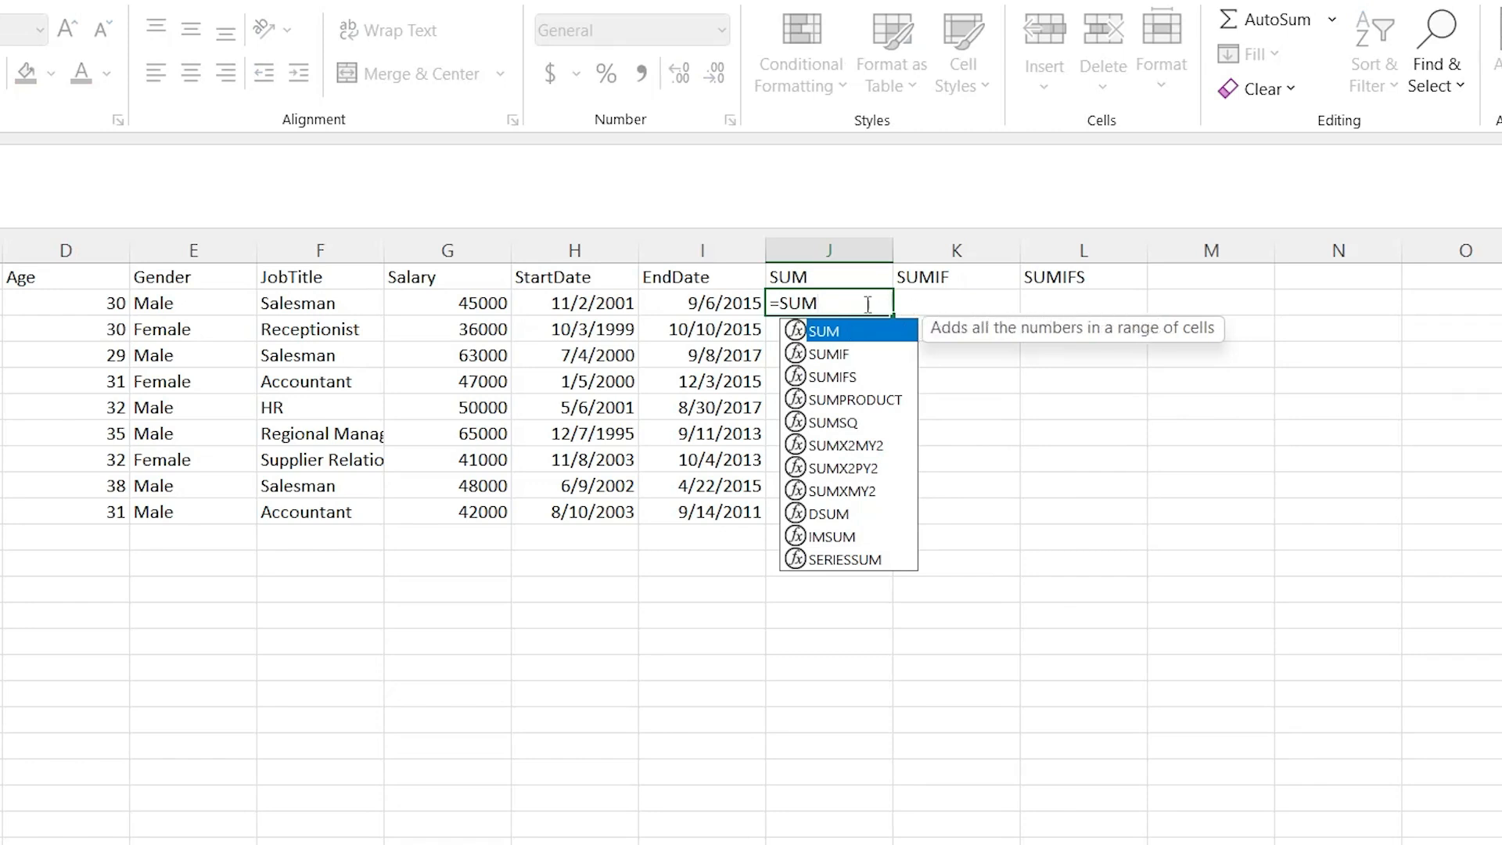
pyautogui.write('(')
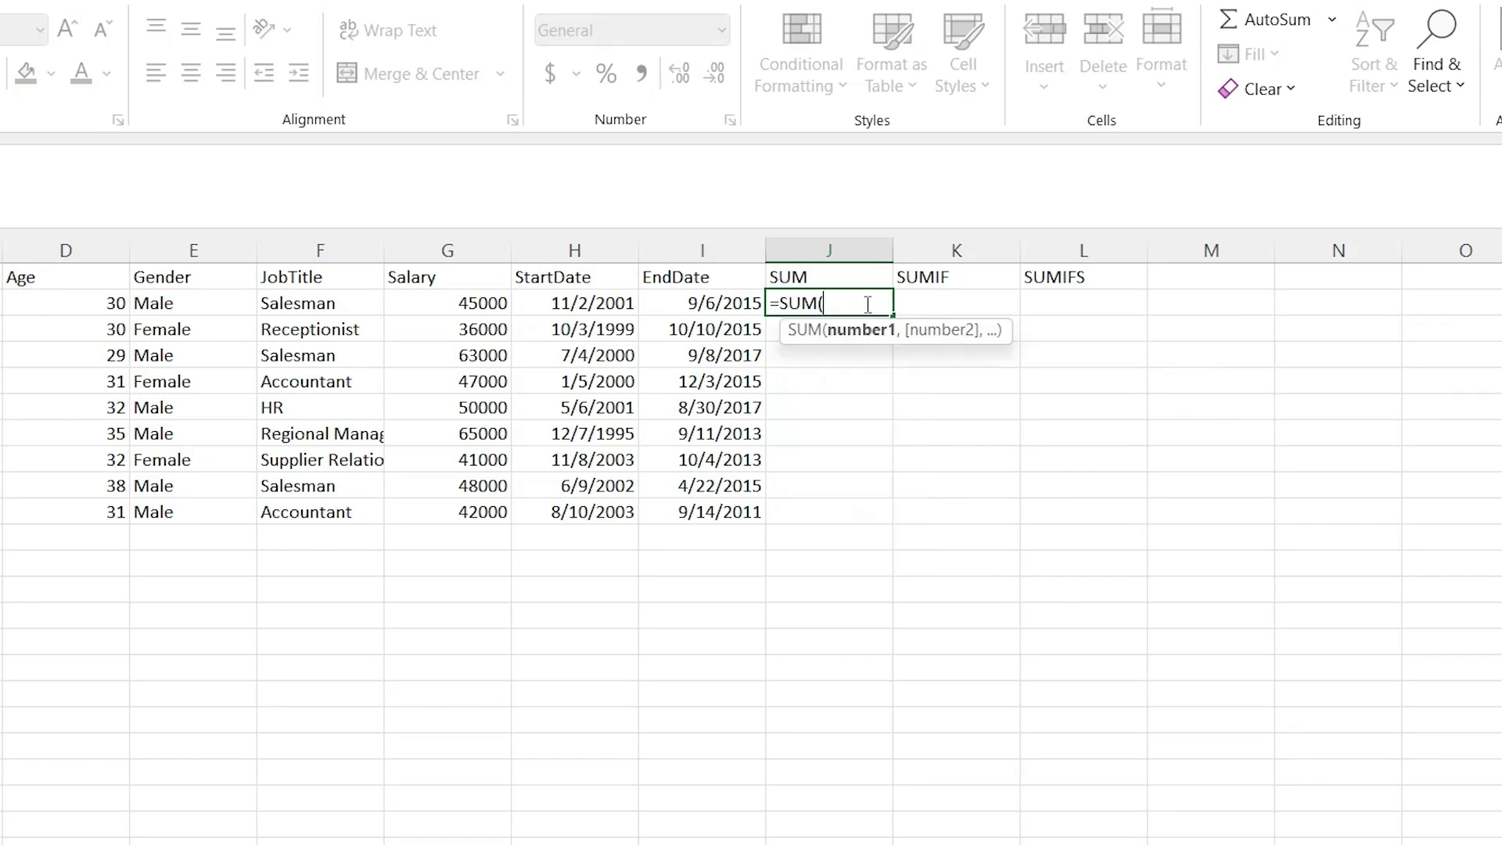
pyautogui.click(457, 292)
pyautogui.moveTo(457, 293); pyautogui.dragTo(475, 506)
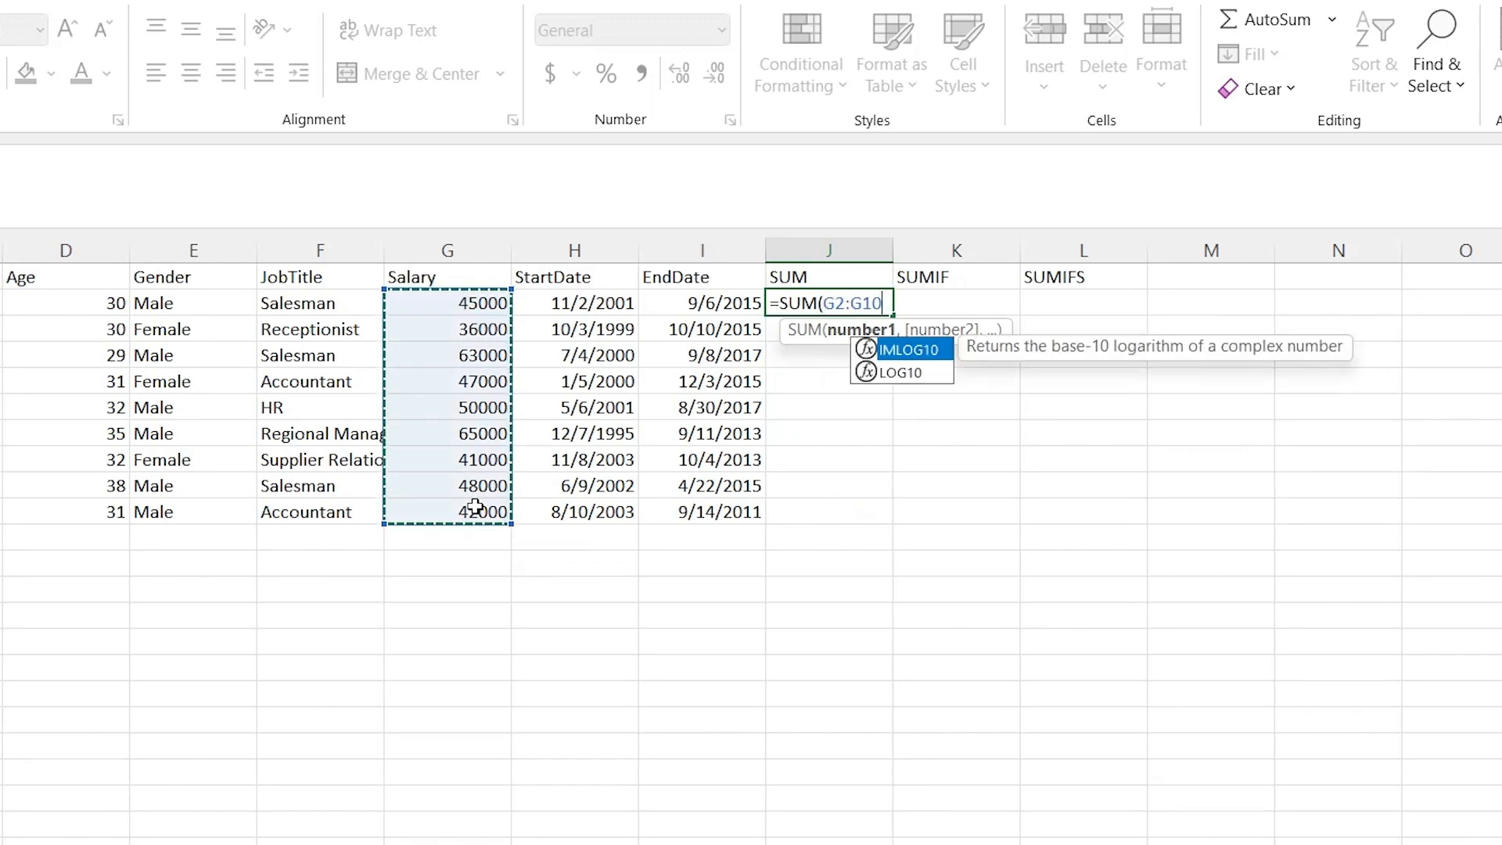
pyautogui.write(')')
pyautogui.press('Return')
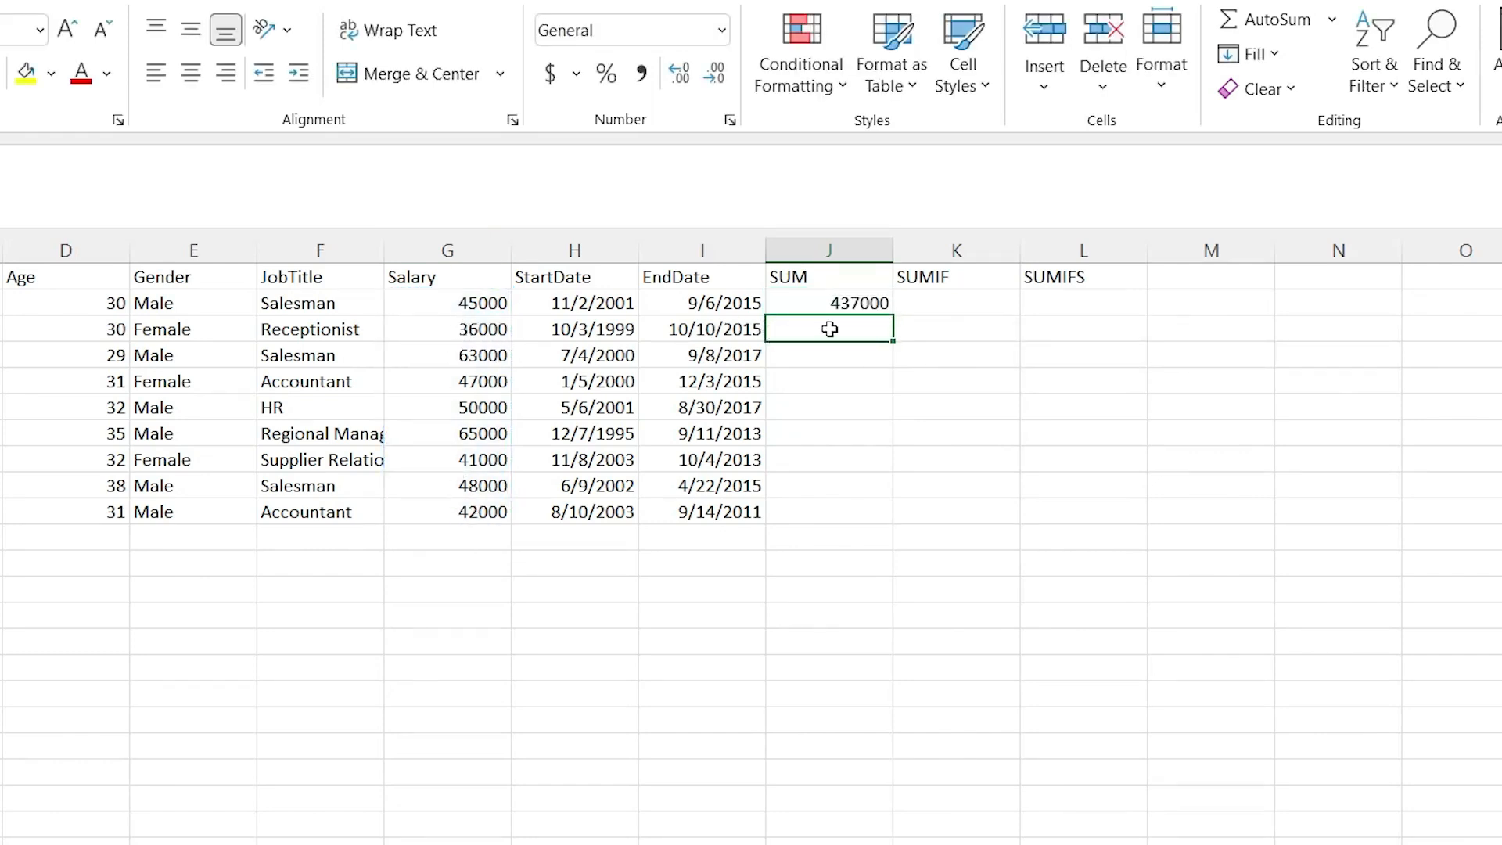
# Enter =SUMIF(G2:G10,">50000") in K2 to add up only the salaries above 50000.
pyautogui.click(947, 303)
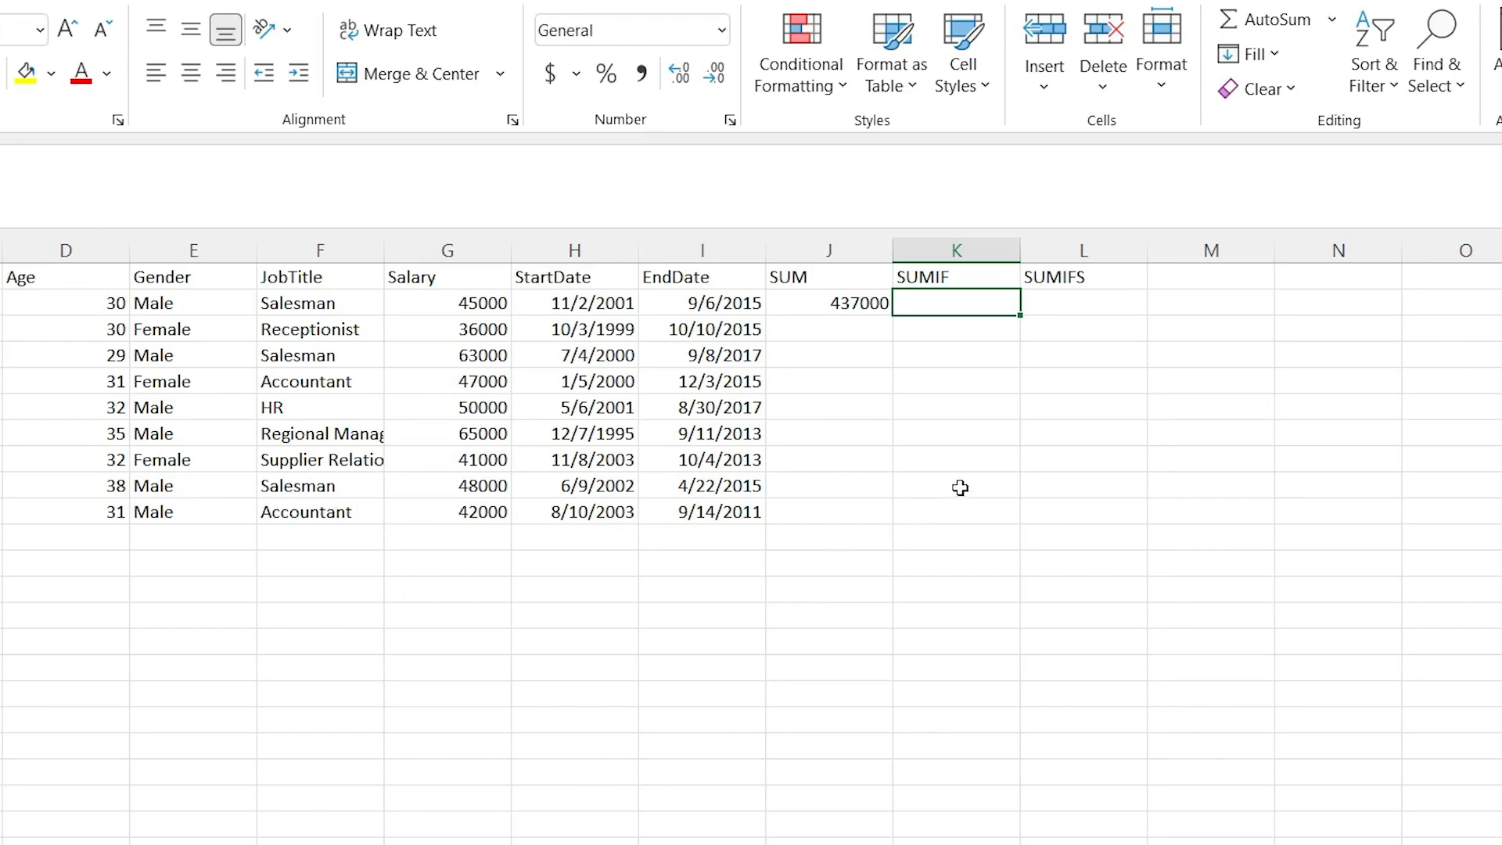
pyautogui.doubleClick(955, 305)
pyautogui.write('=')
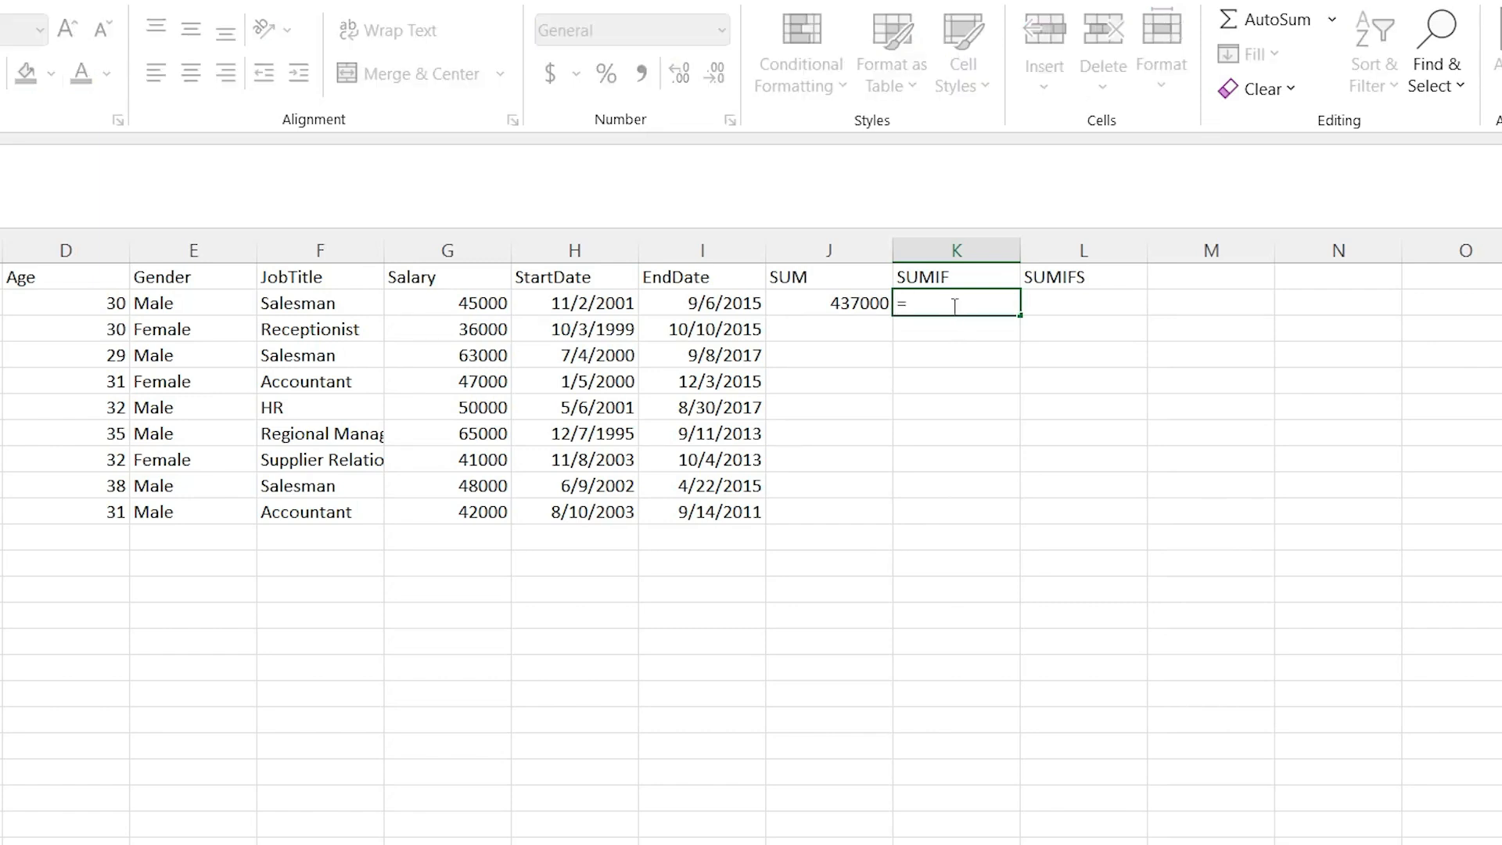
pyautogui.write('SUMIF(')
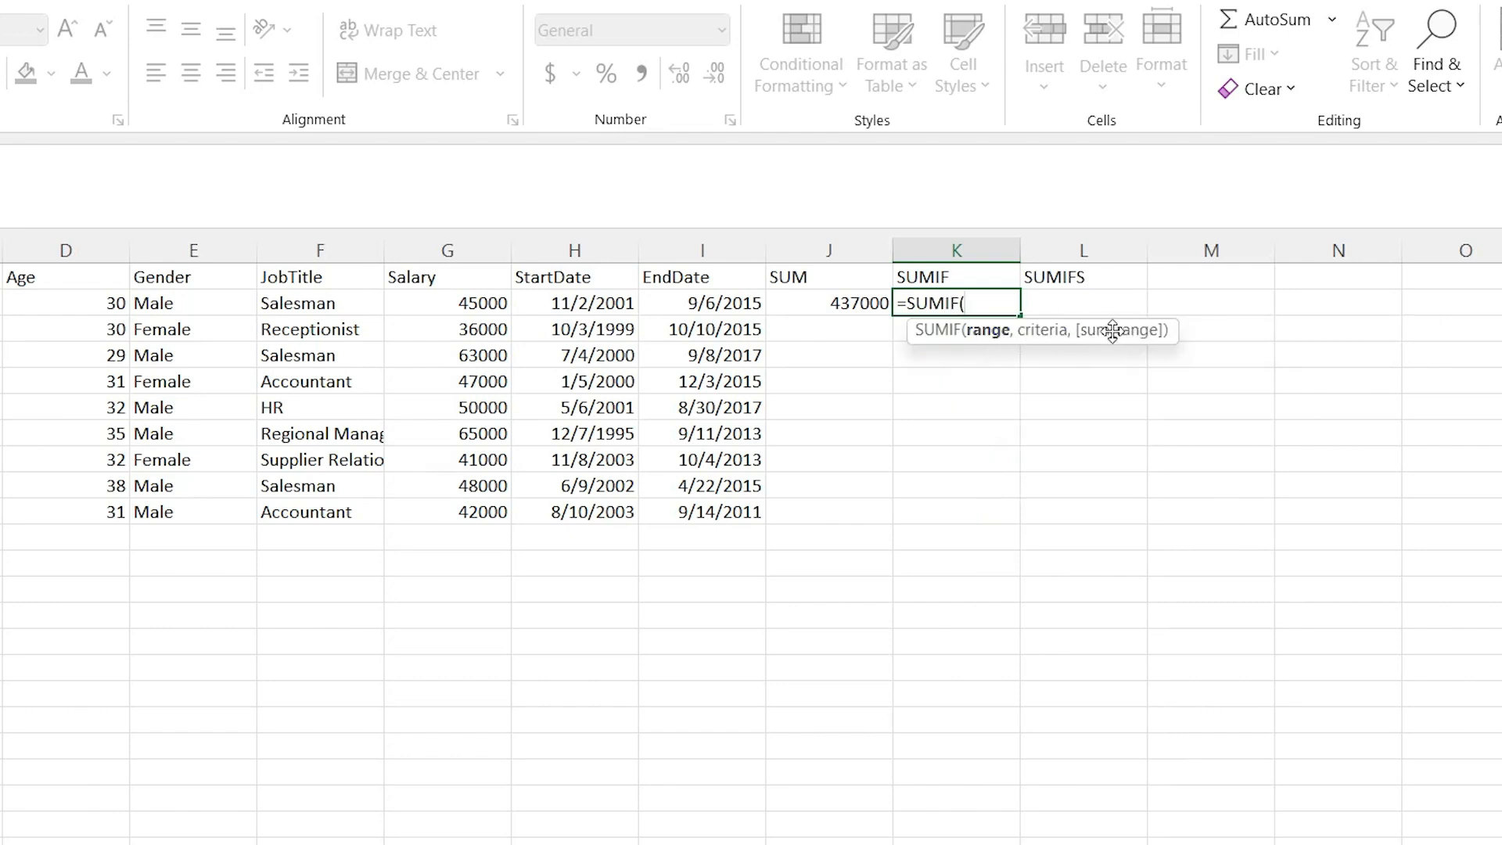
pyautogui.click(457, 299)
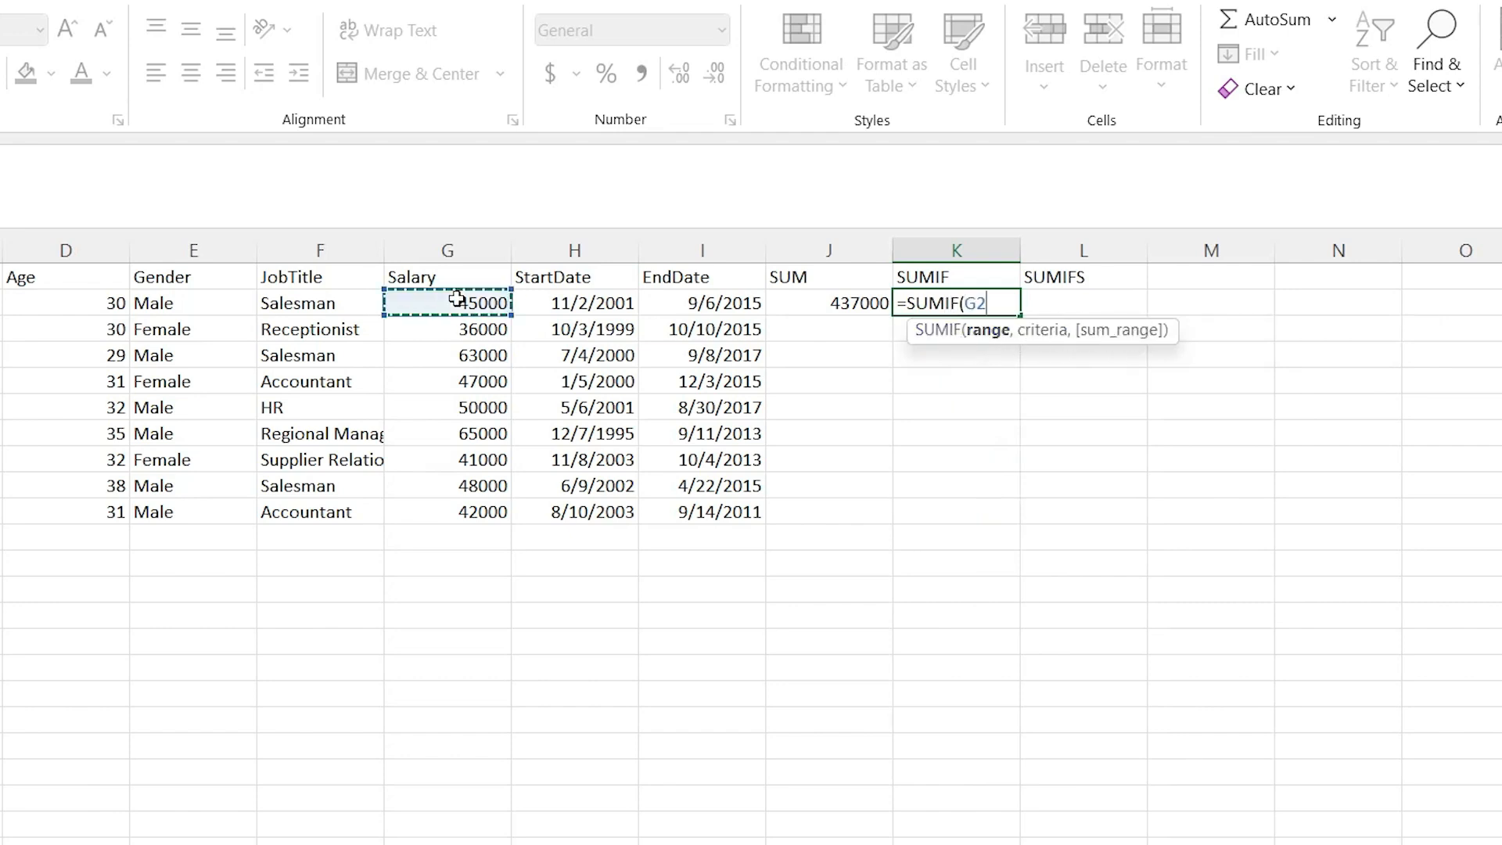
pyautogui.keyDown('shift'); pyautogui.click(466, 507); pyautogui.keyUp('shift')
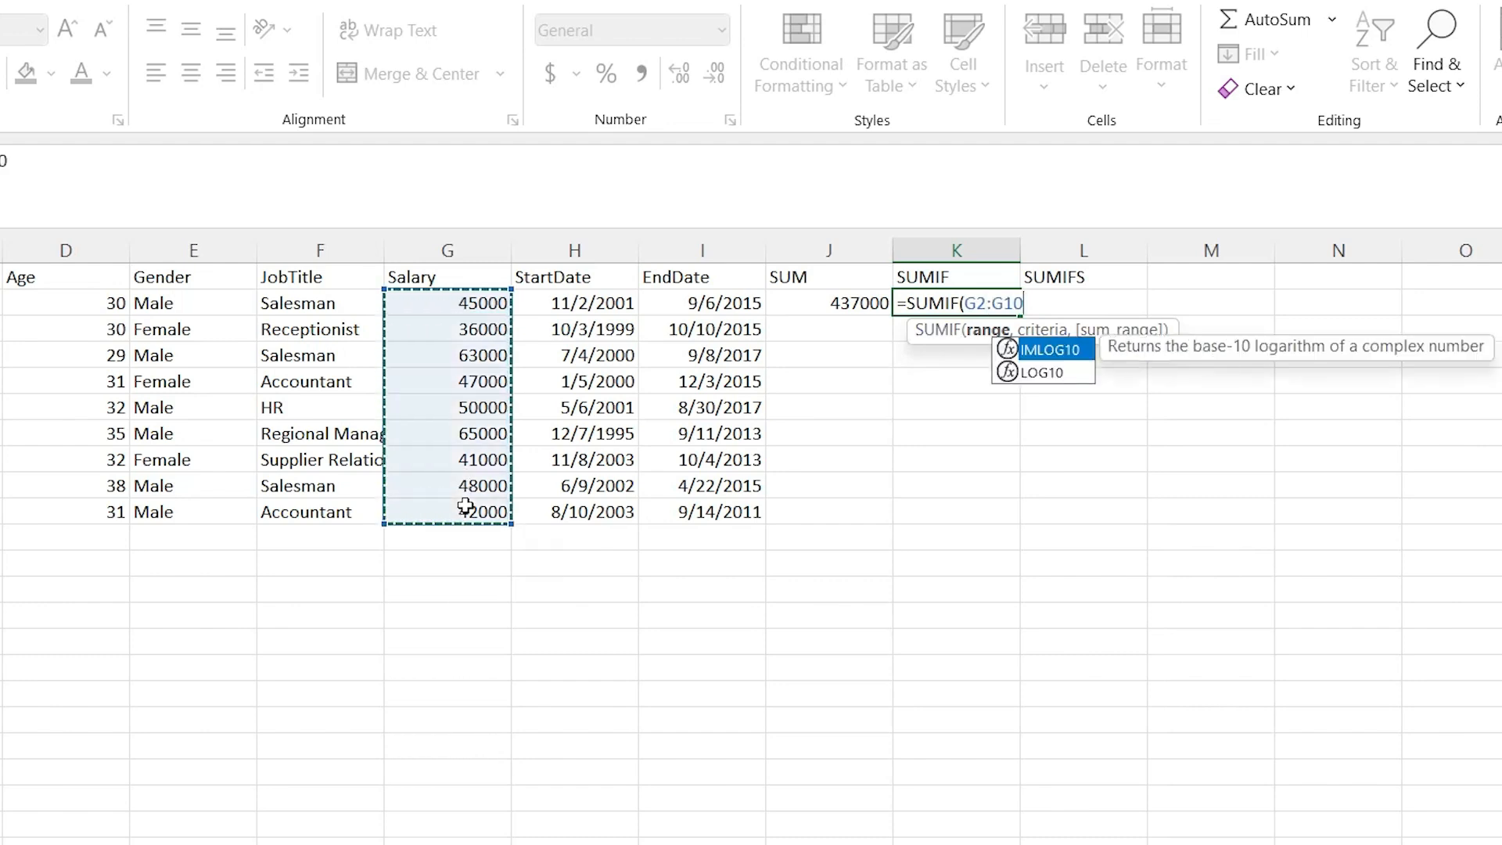
pyautogui.write(',')
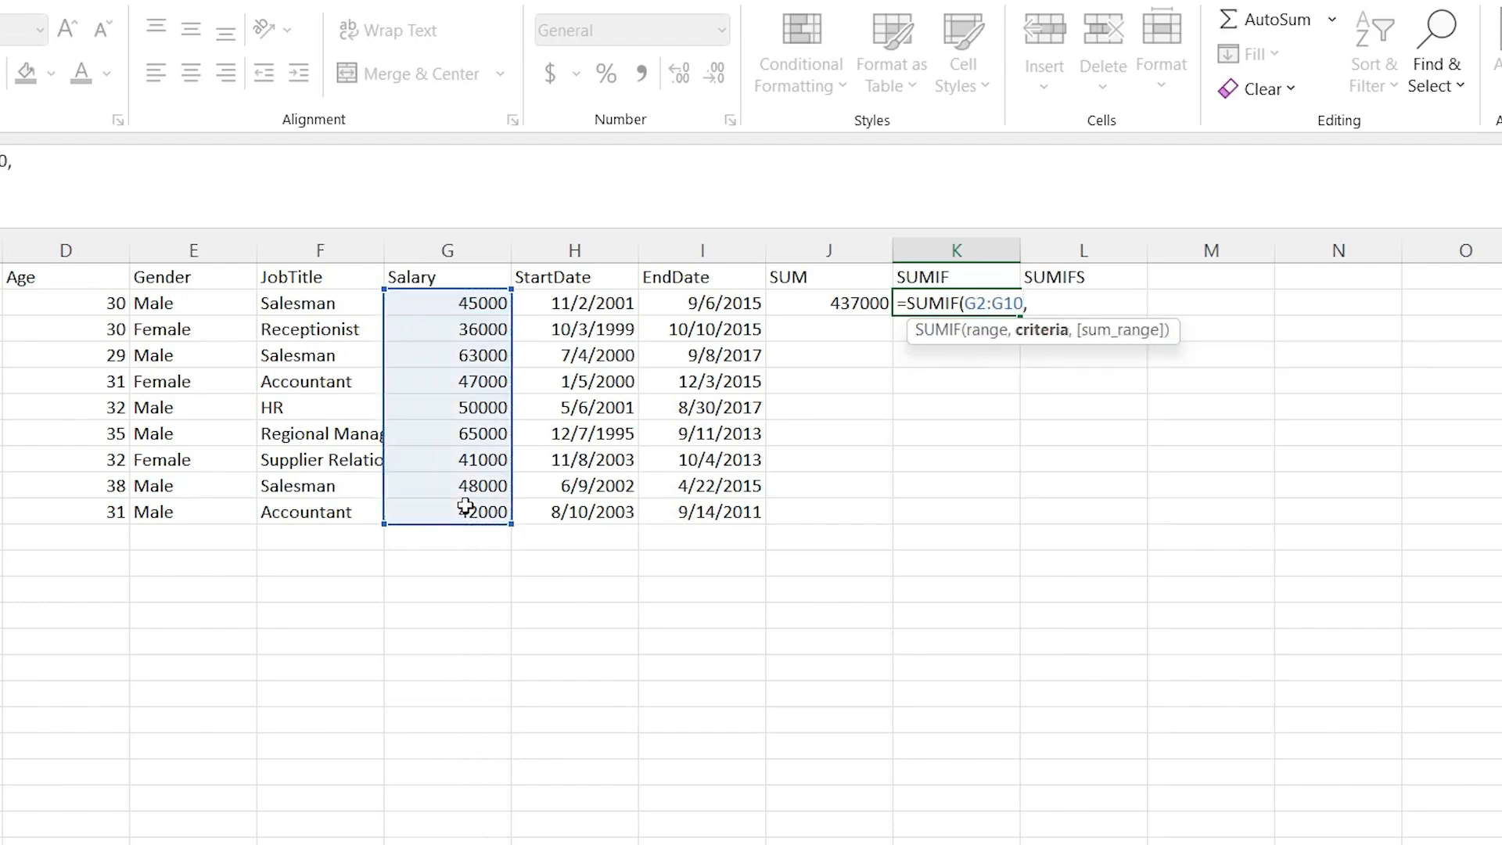
pyautogui.write('">50000')
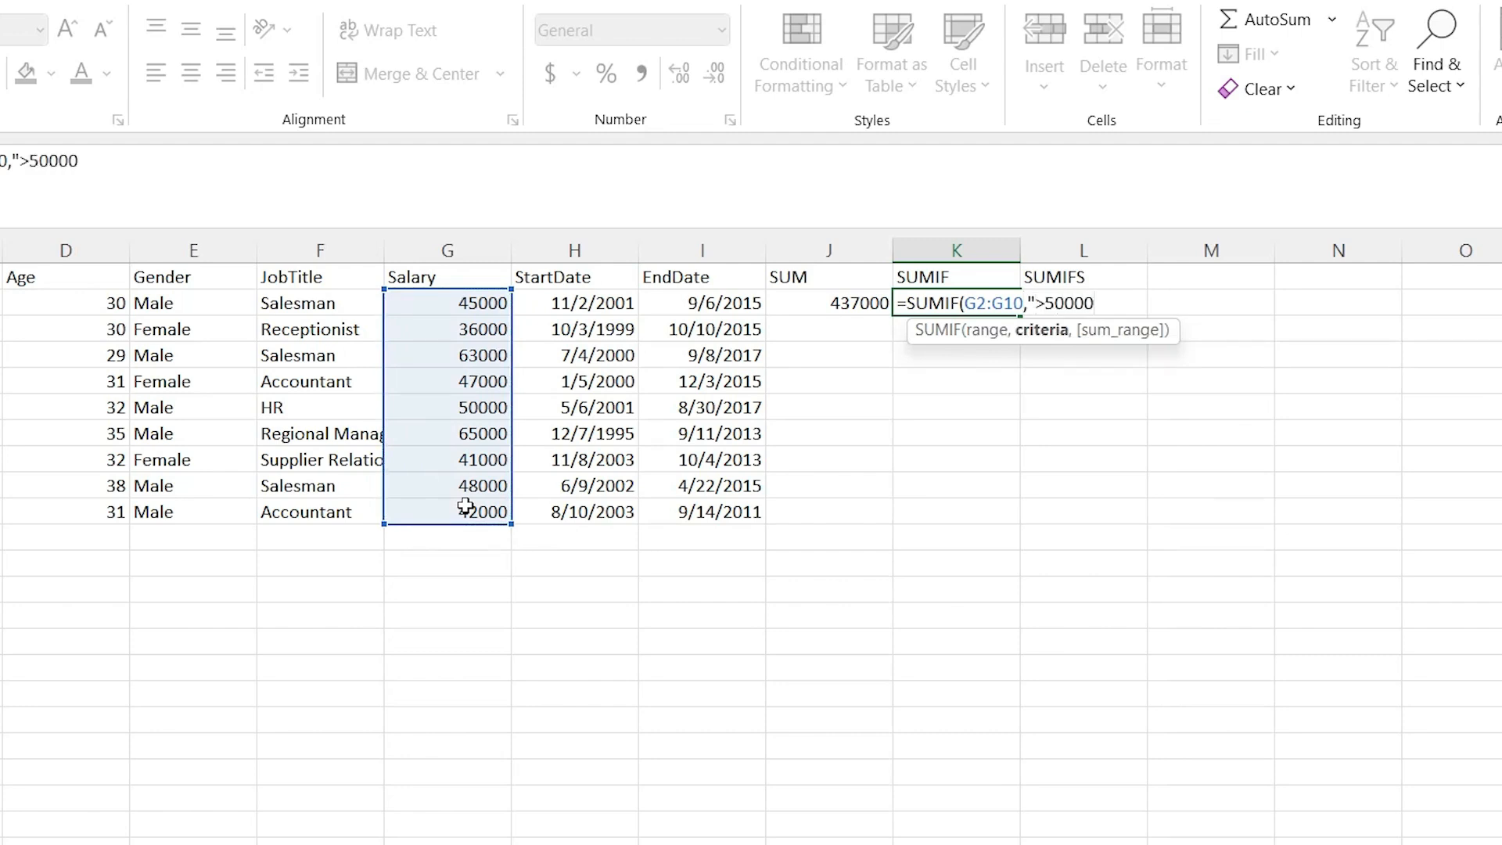
pyautogui.write('")')
pyautogui.press('Return')
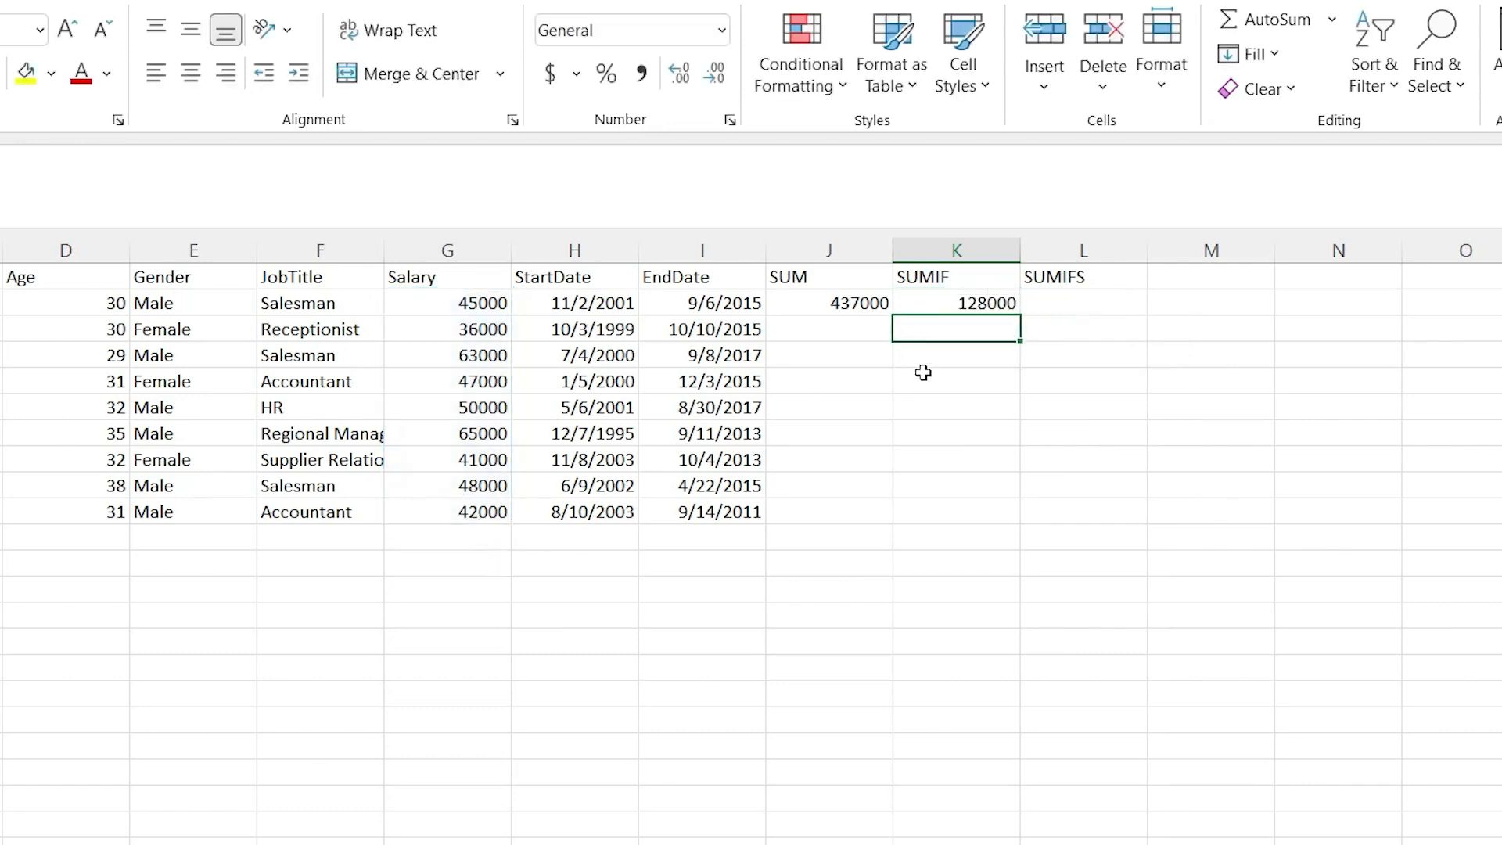
# Compare the SUMIF result in K2 with the individual salaries in G6 and G4.
pyautogui.click(962, 303)
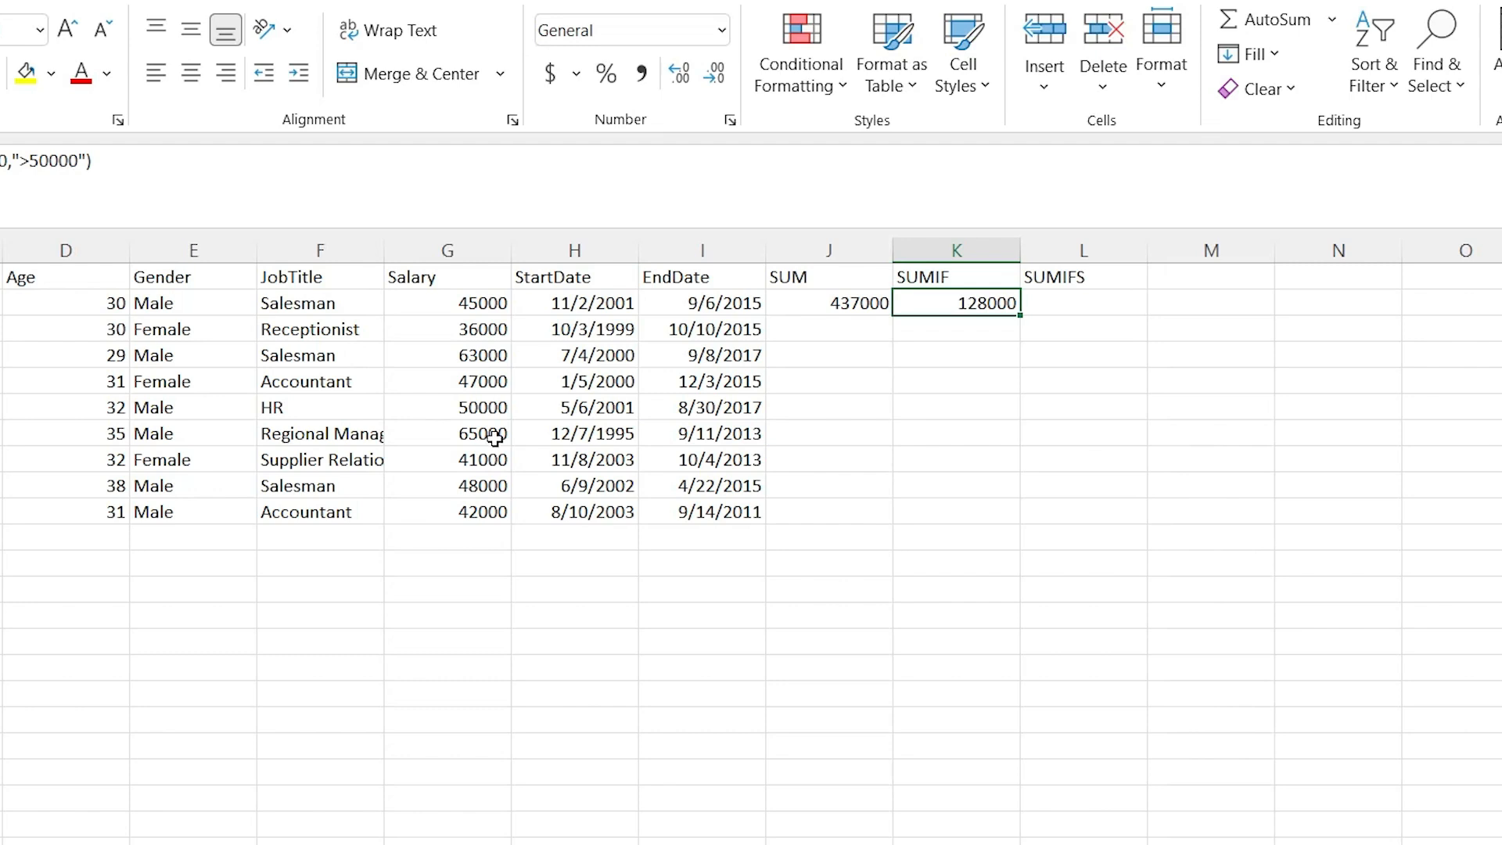
pyautogui.click(462, 405)
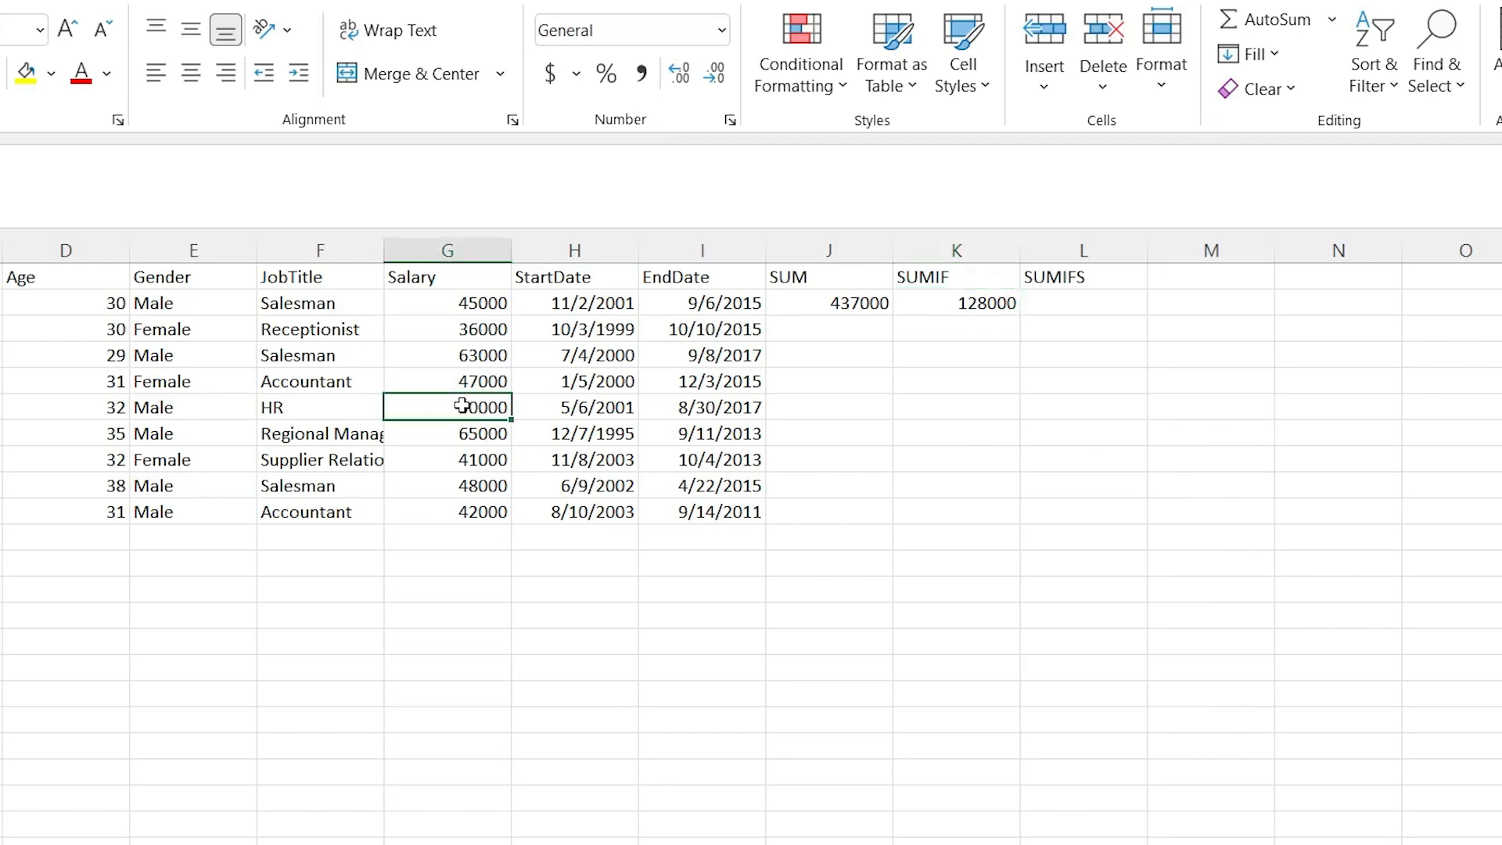
pyautogui.click(464, 354)
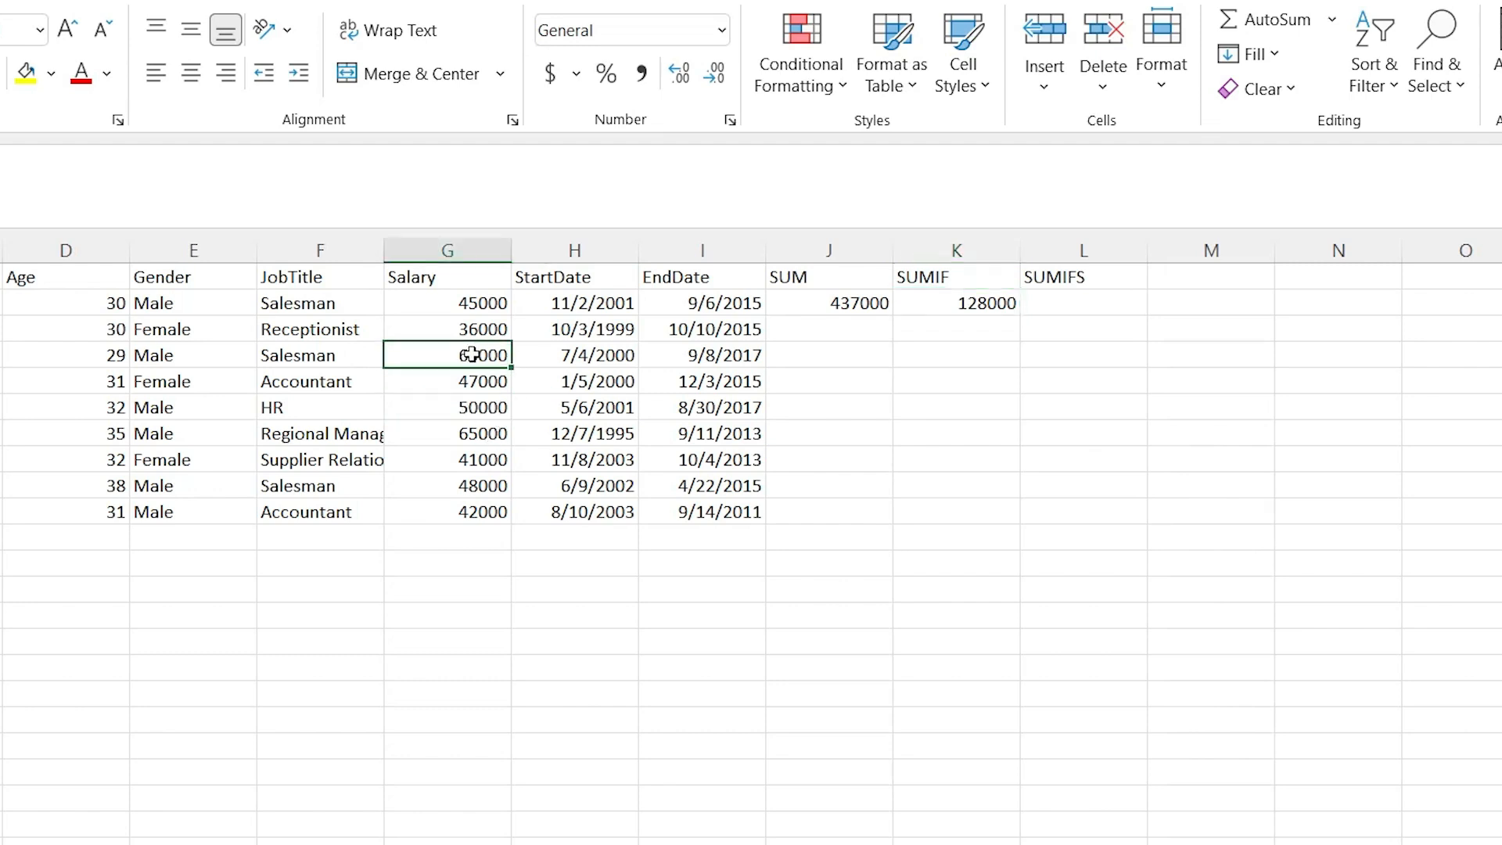
# Check the salary in G7 against the SUMIF formula in K2.
pyautogui.click(472, 432)
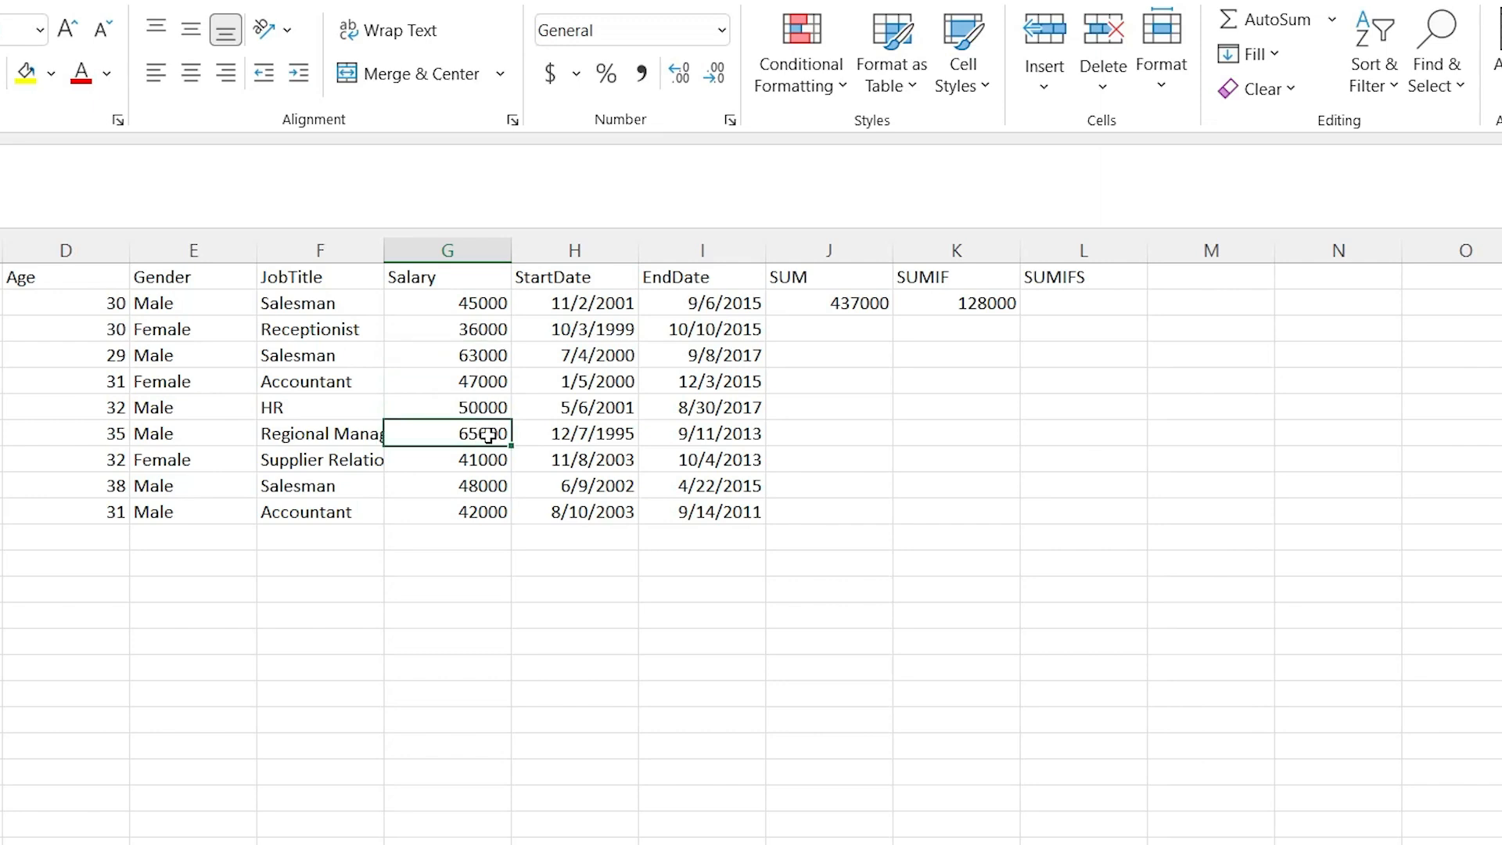
pyautogui.click(978, 304)
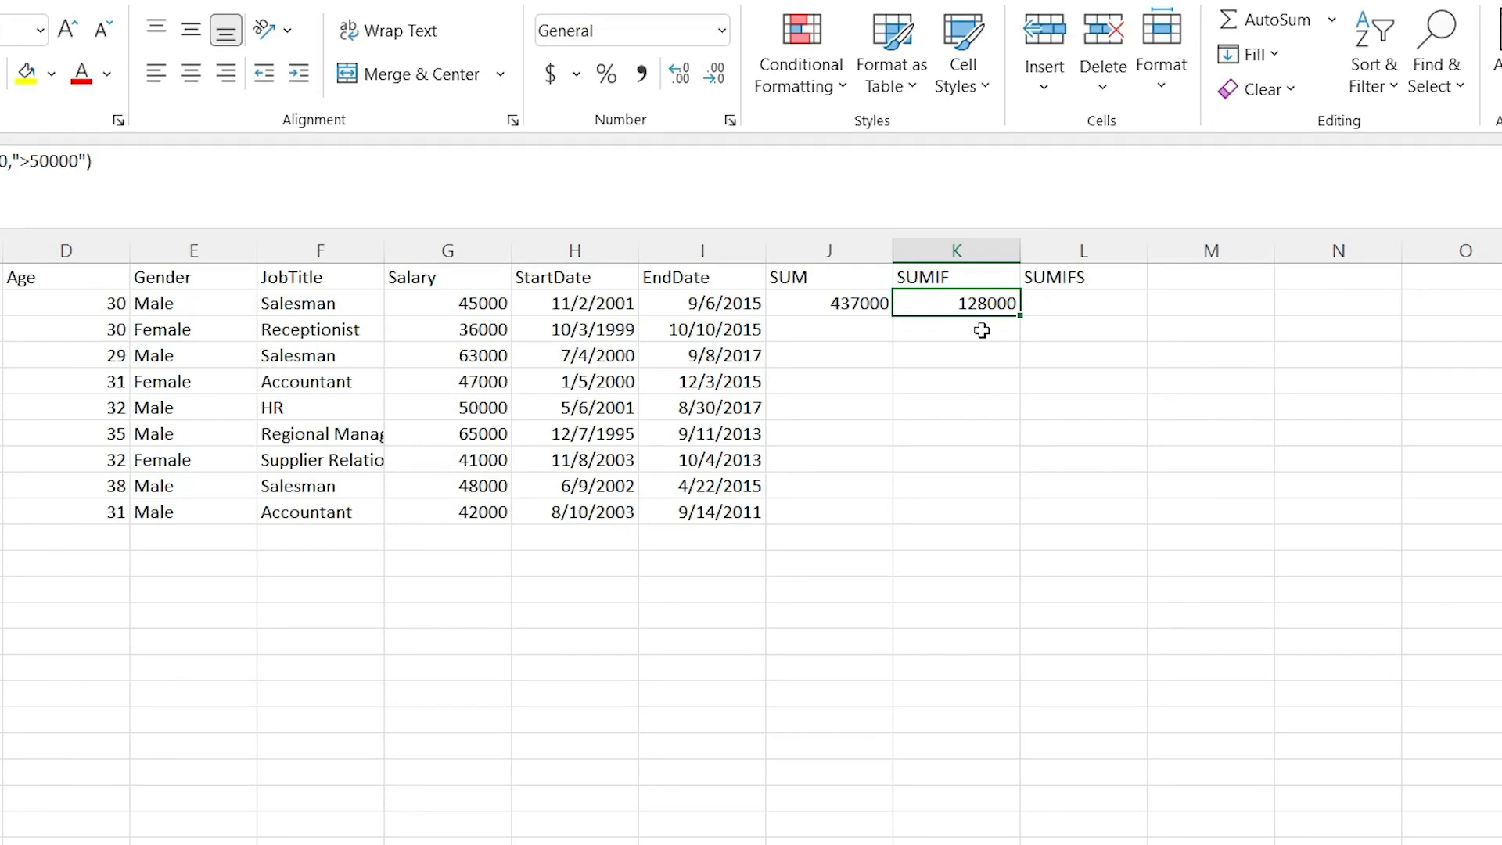
# Start a SUMIFS formula in L2 with the salaries in G2:G10 as the sum range.
pyautogui.doubleClick(1080, 305)
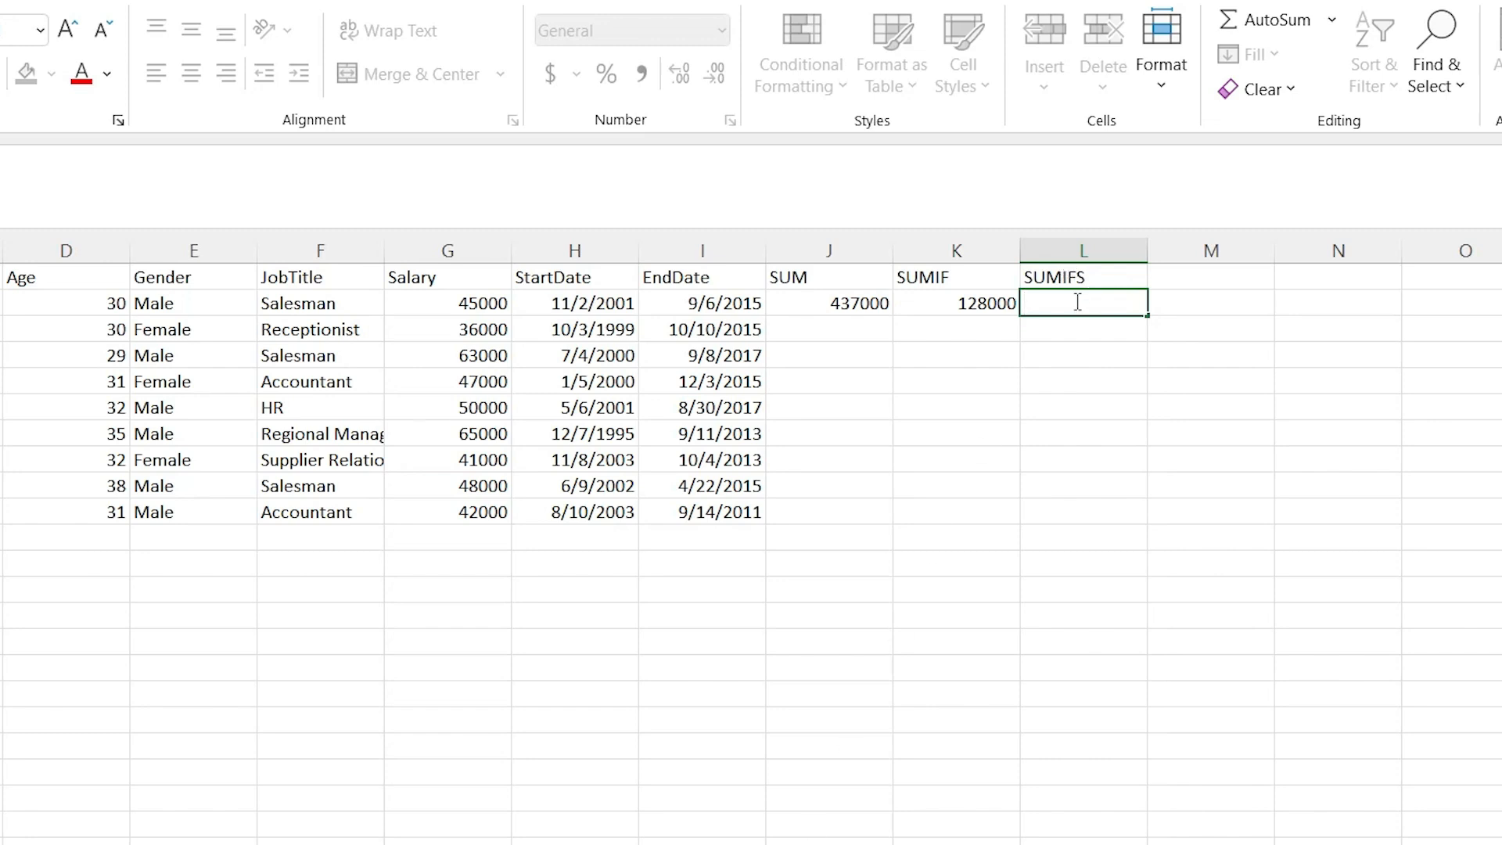
pyautogui.write('=SUMIDS')
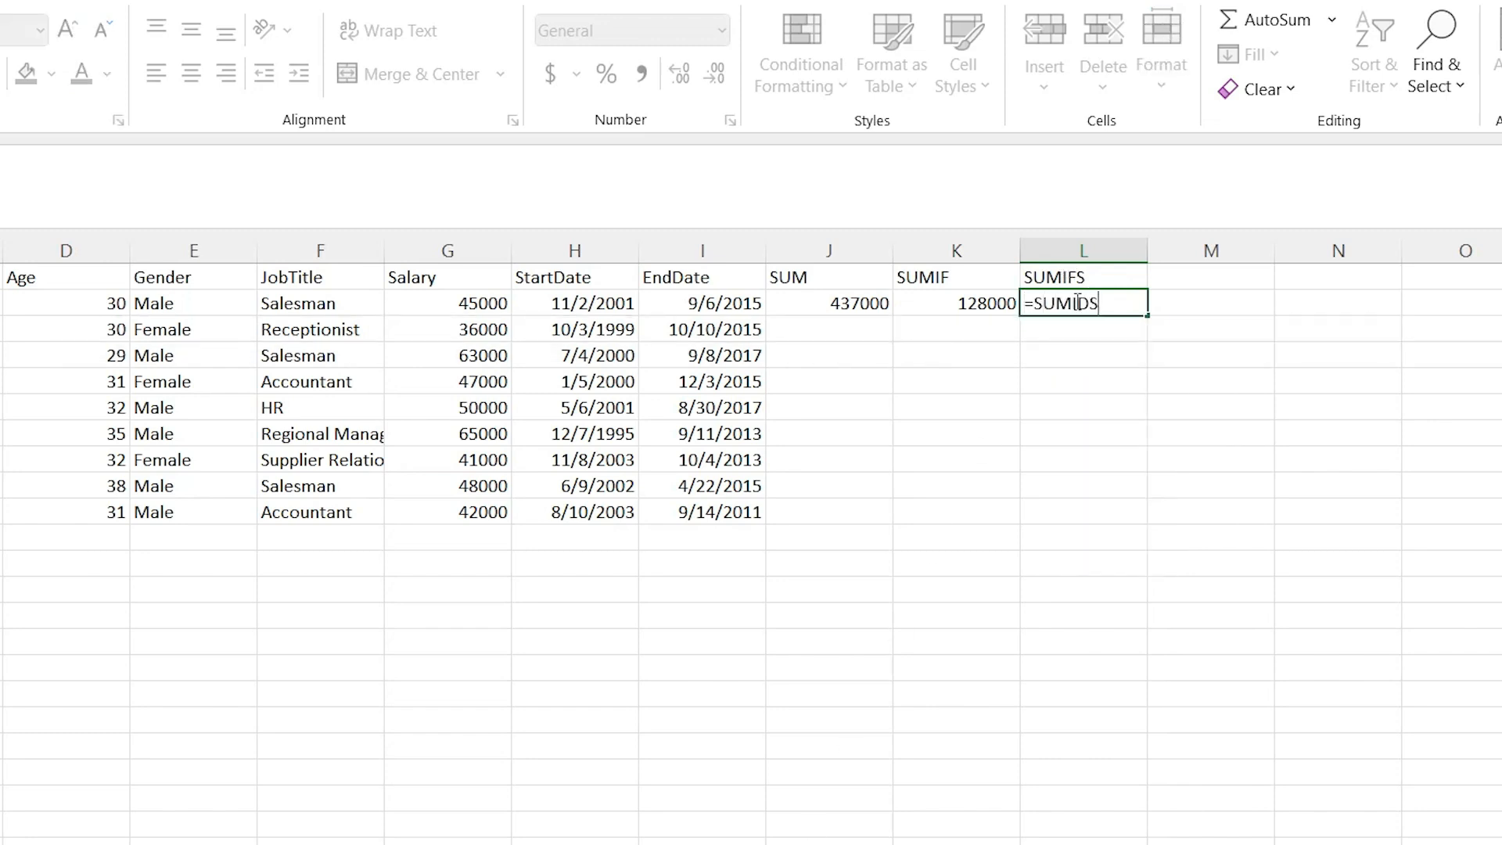
pyautogui.press('BackSpace')
pyautogui.press('BackSpace')
pyautogui.write('FS')
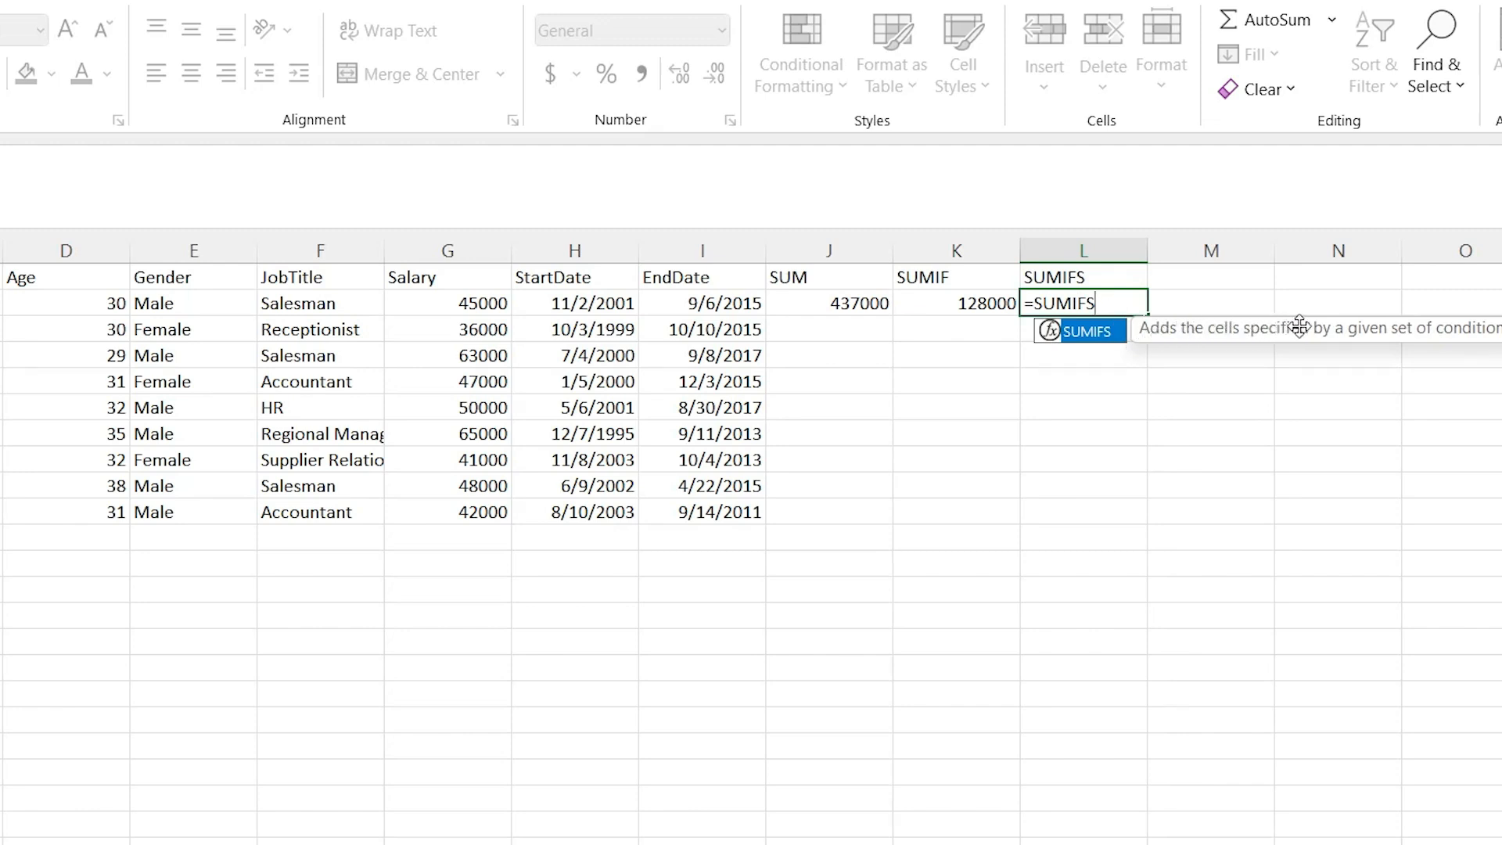
pyautogui.click(1127, 302)
pyautogui.write('(')
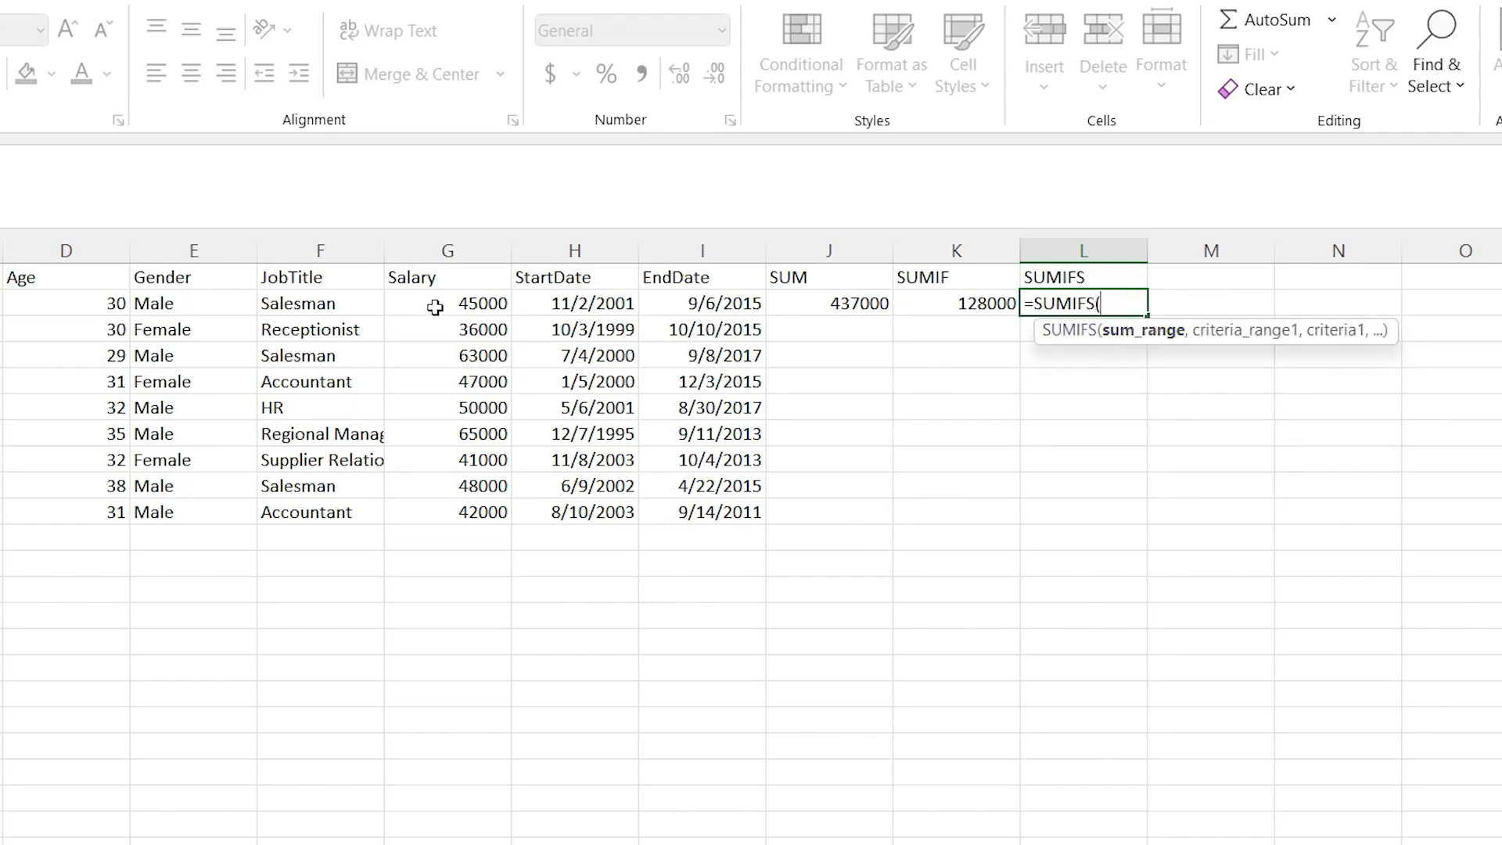
pyautogui.moveTo(435, 307); pyautogui.dragTo(460, 506)
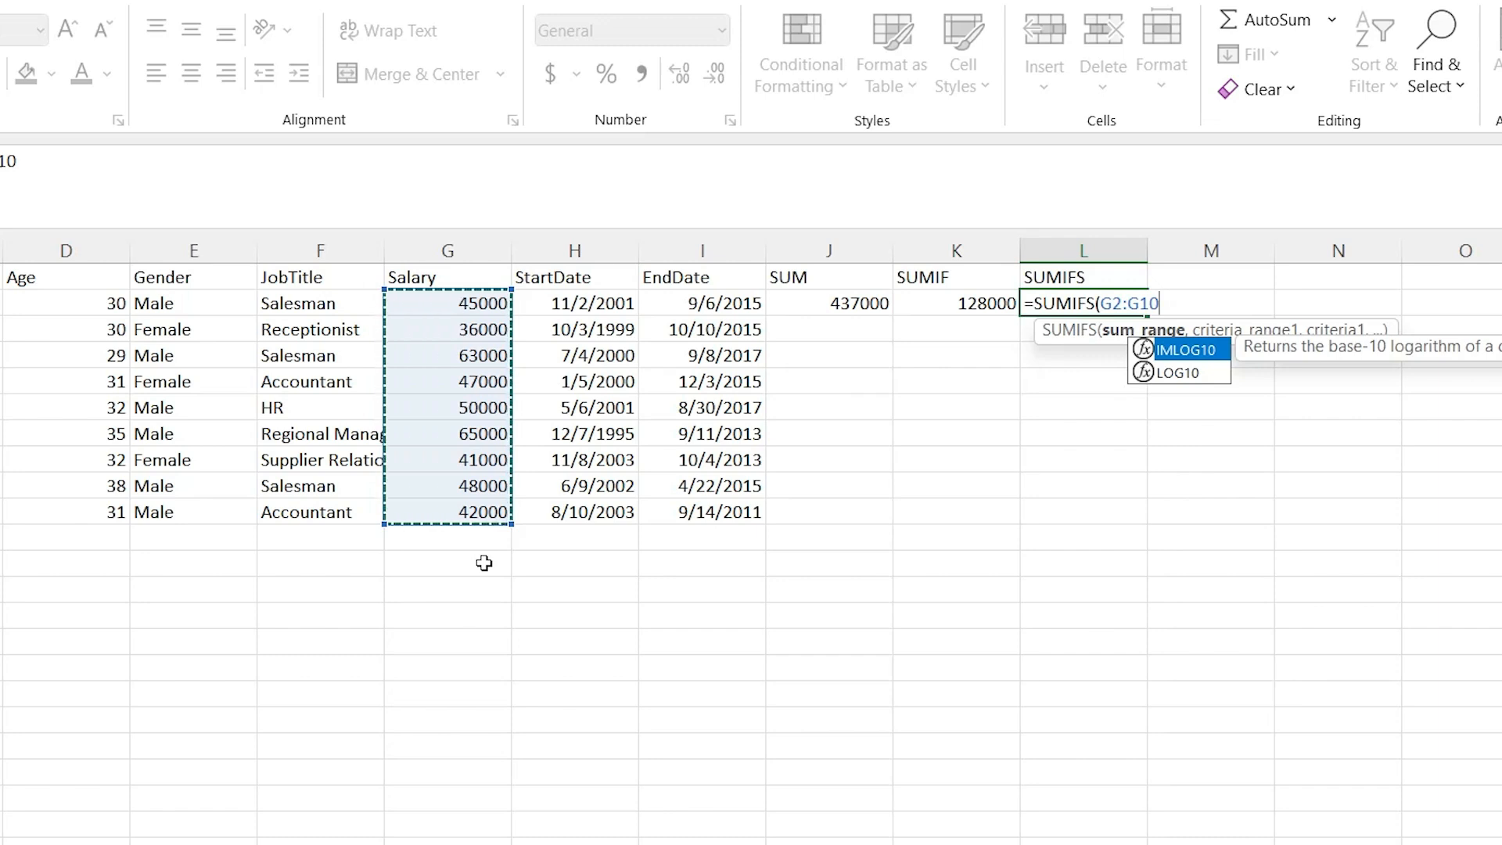
pyautogui.write(',')
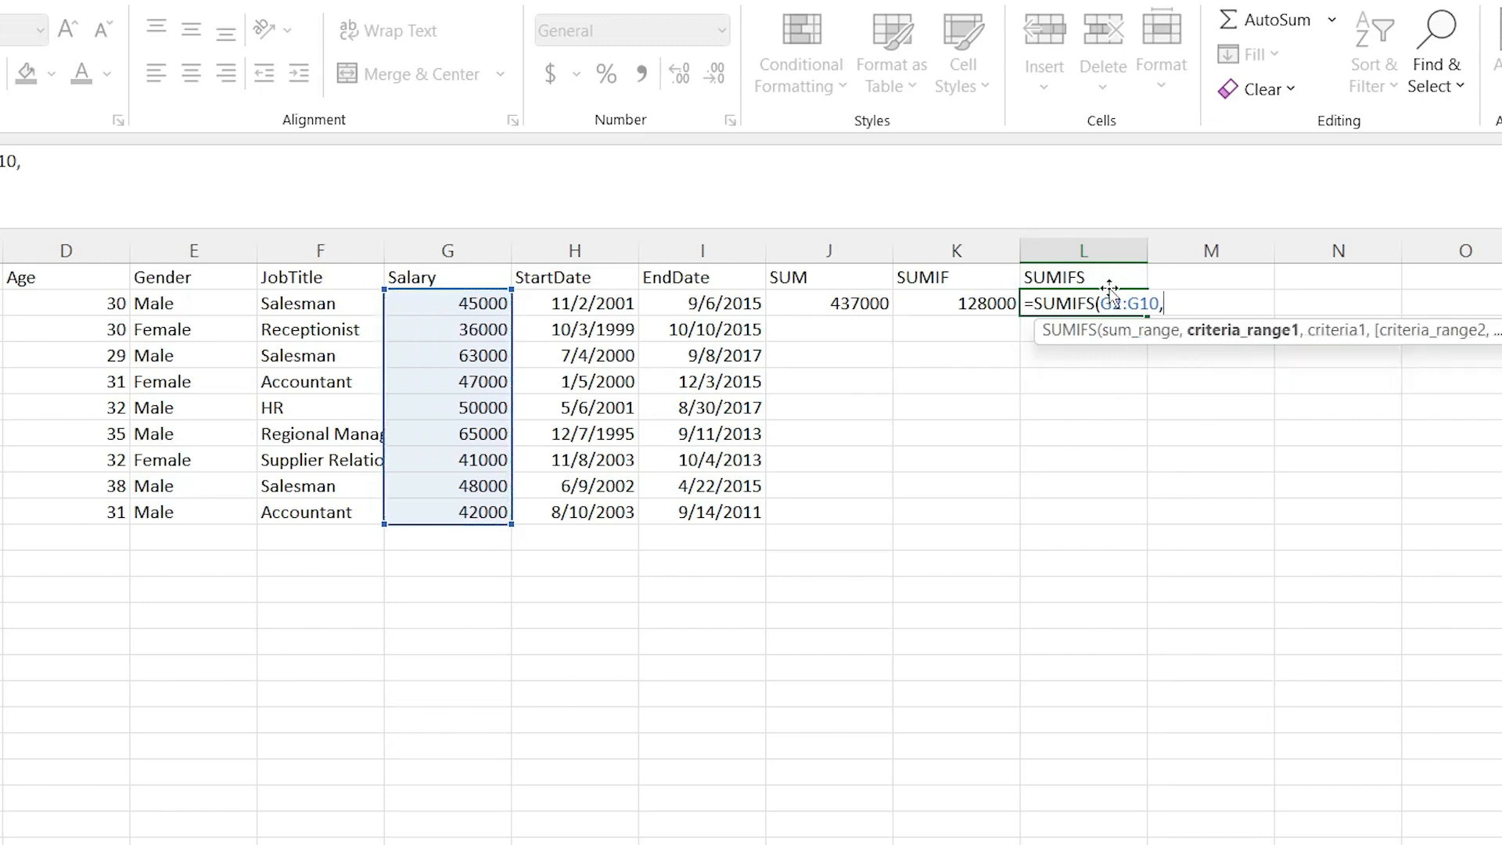
# Add the first SUMIFS condition, using the genders in E2:E10 as criteria range and "Female" as criterion.
pyautogui.click(180, 310)
pyautogui.keyDown('shift'); pyautogui.click(194, 510); pyautogui.keyUp('shift')
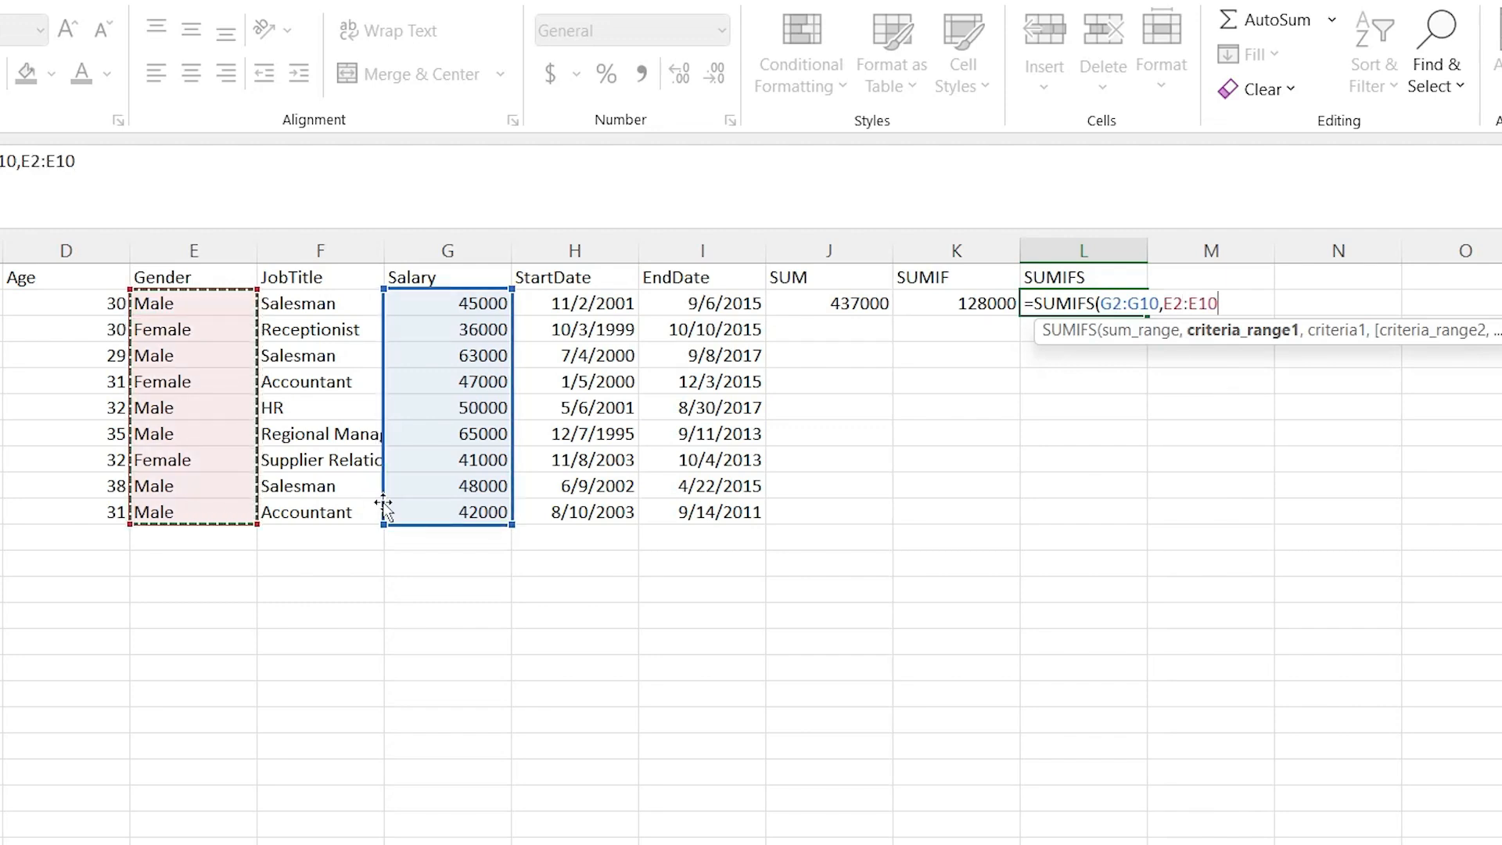
pyautogui.write(',"Fe')
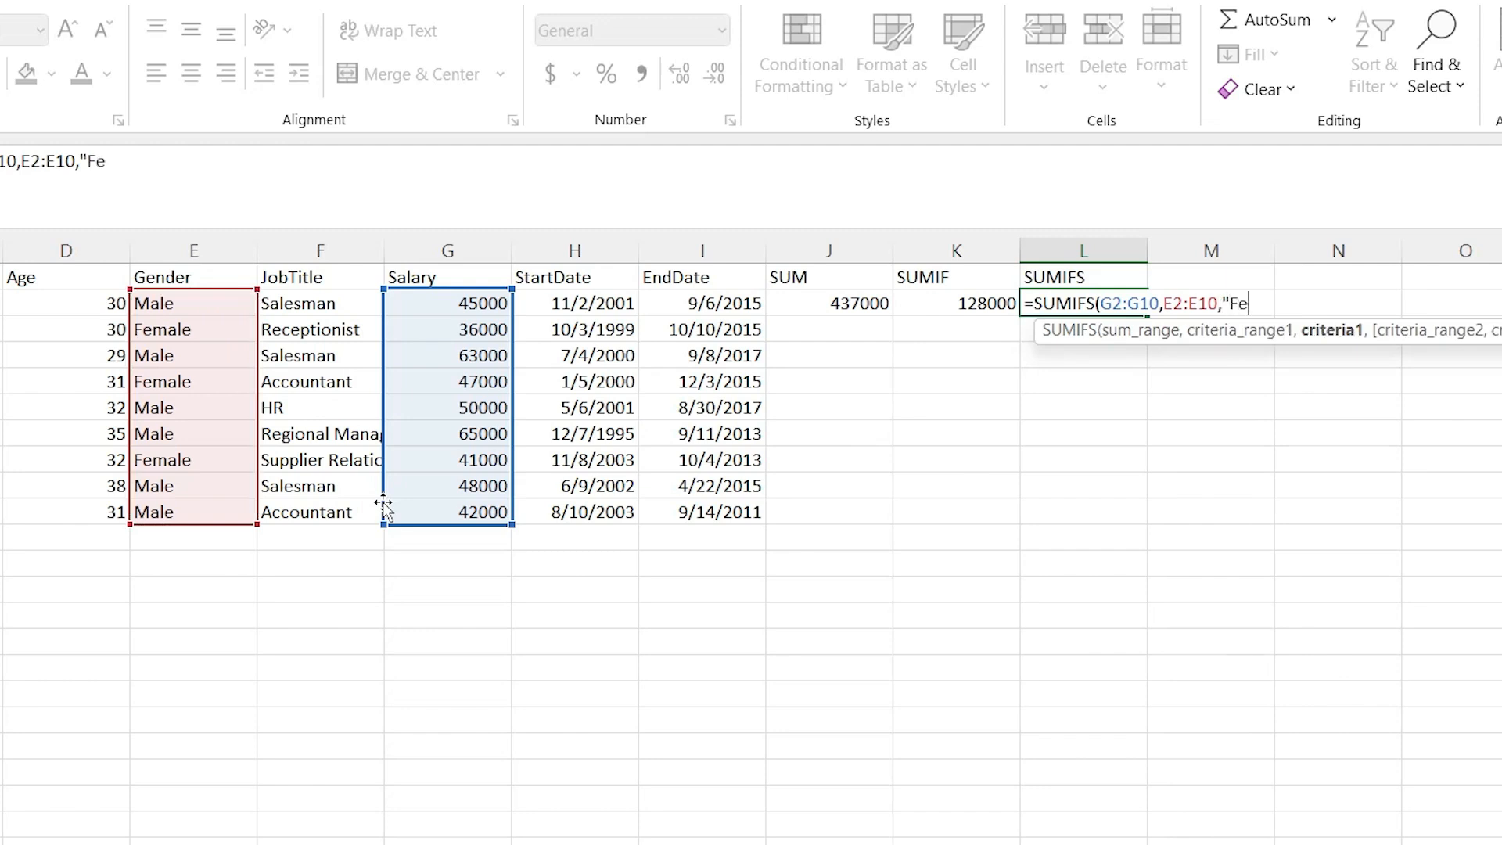
pyautogui.write('male",')
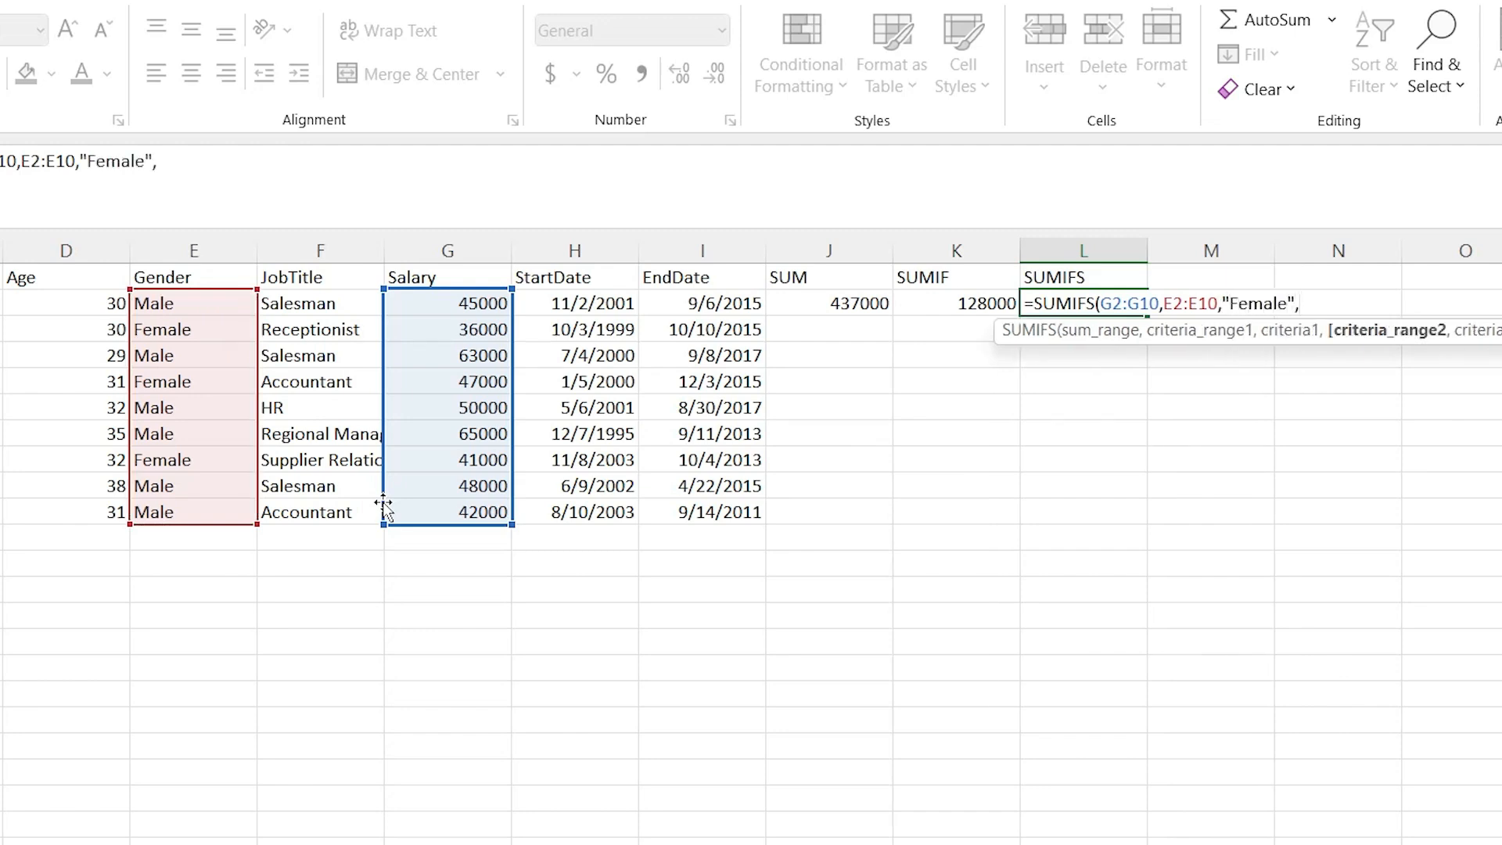
# Complete the SUMIFS formula with the ages in D2:D10 as second criteria range and ">30" as criterion.
pyautogui.click(106, 306)
pyautogui.moveTo(91, 508); pyautogui.dragTo(91, 510)
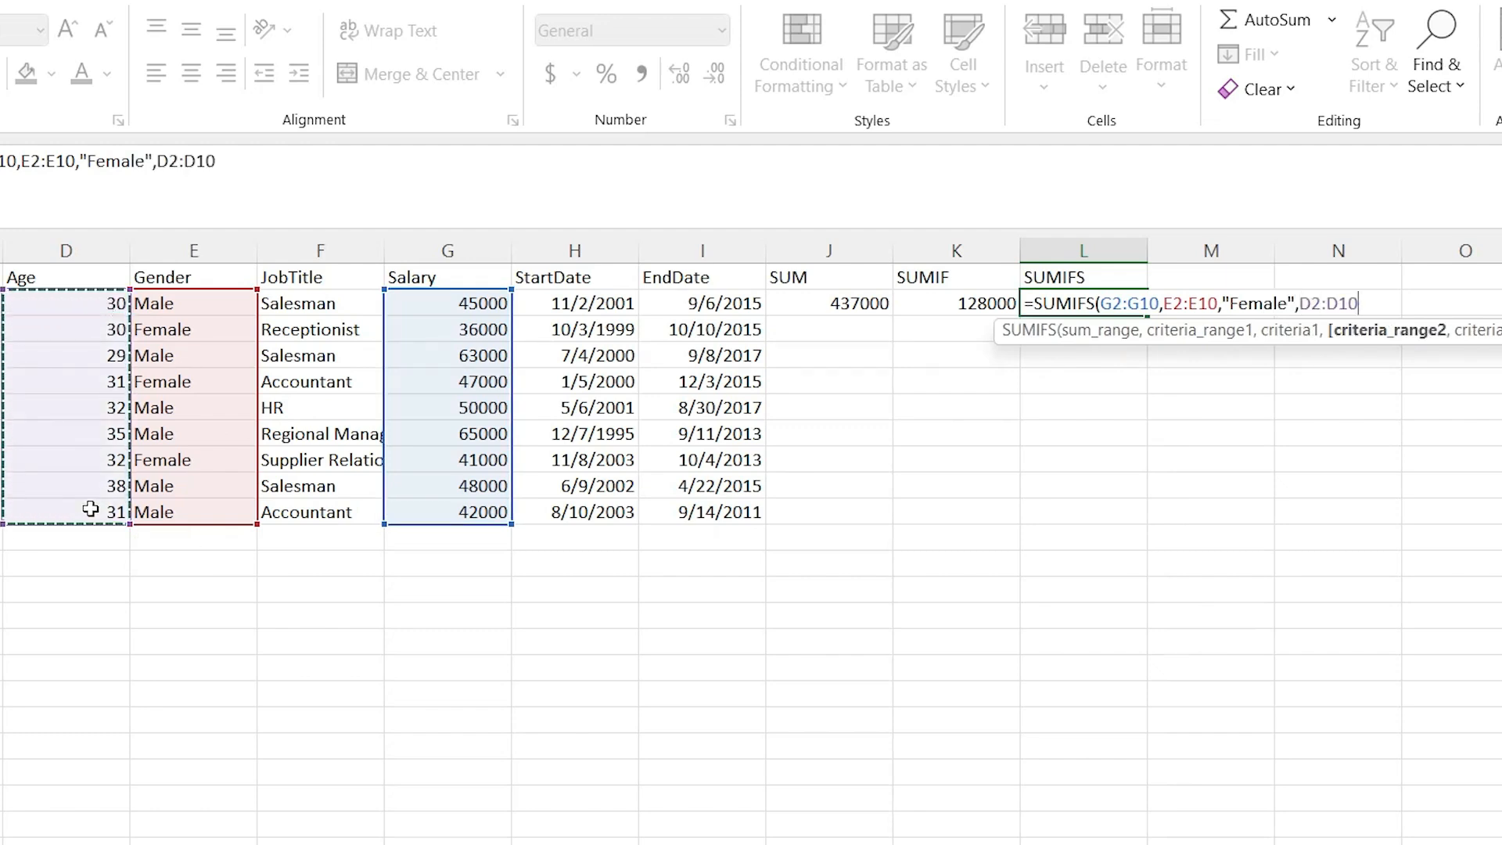
pyautogui.write(',"')
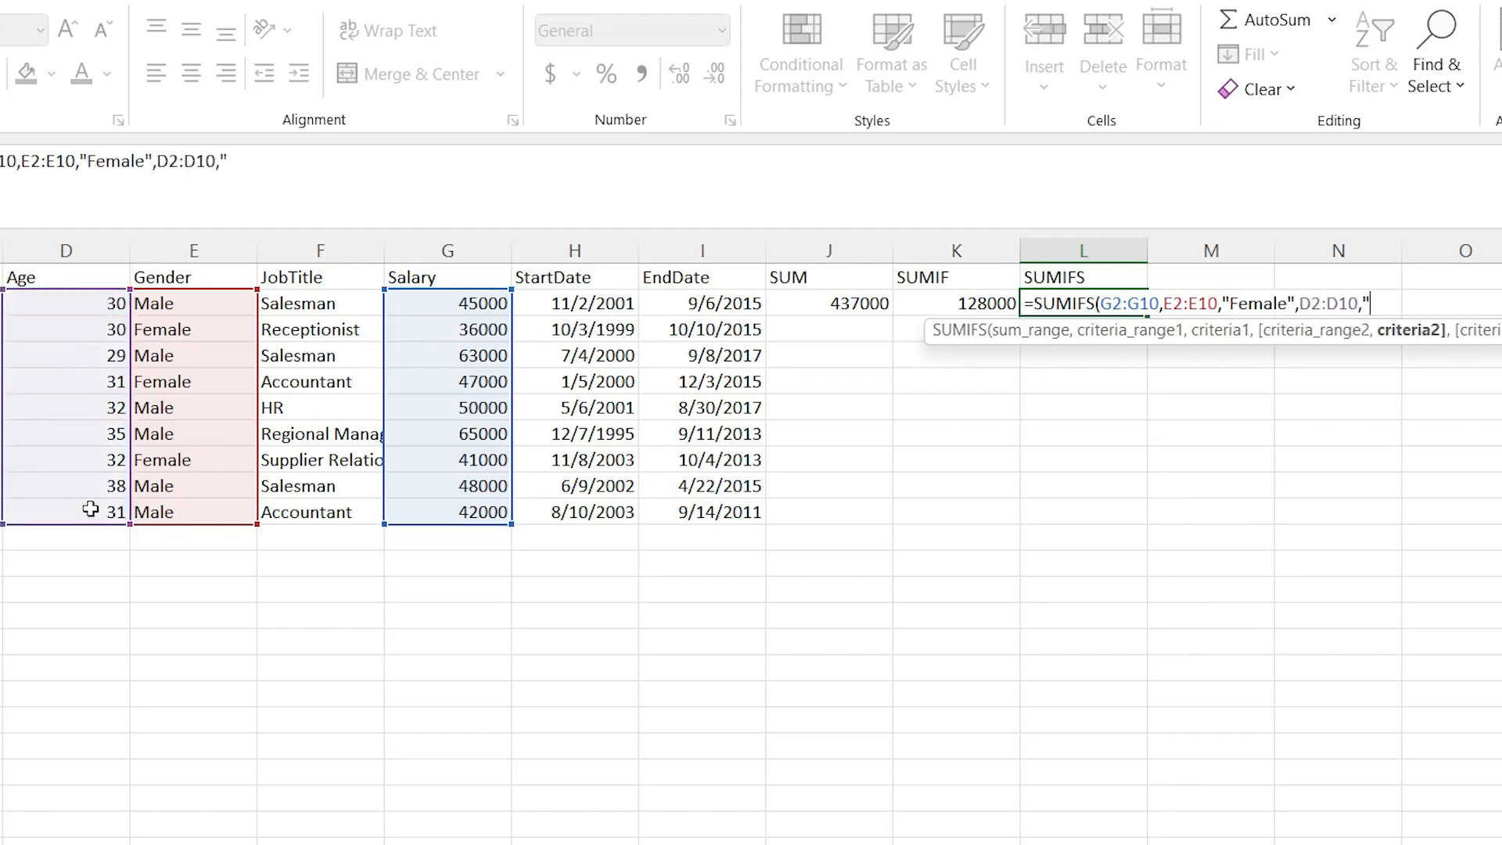
pyautogui.write('>30")')
pyautogui.press('Return')
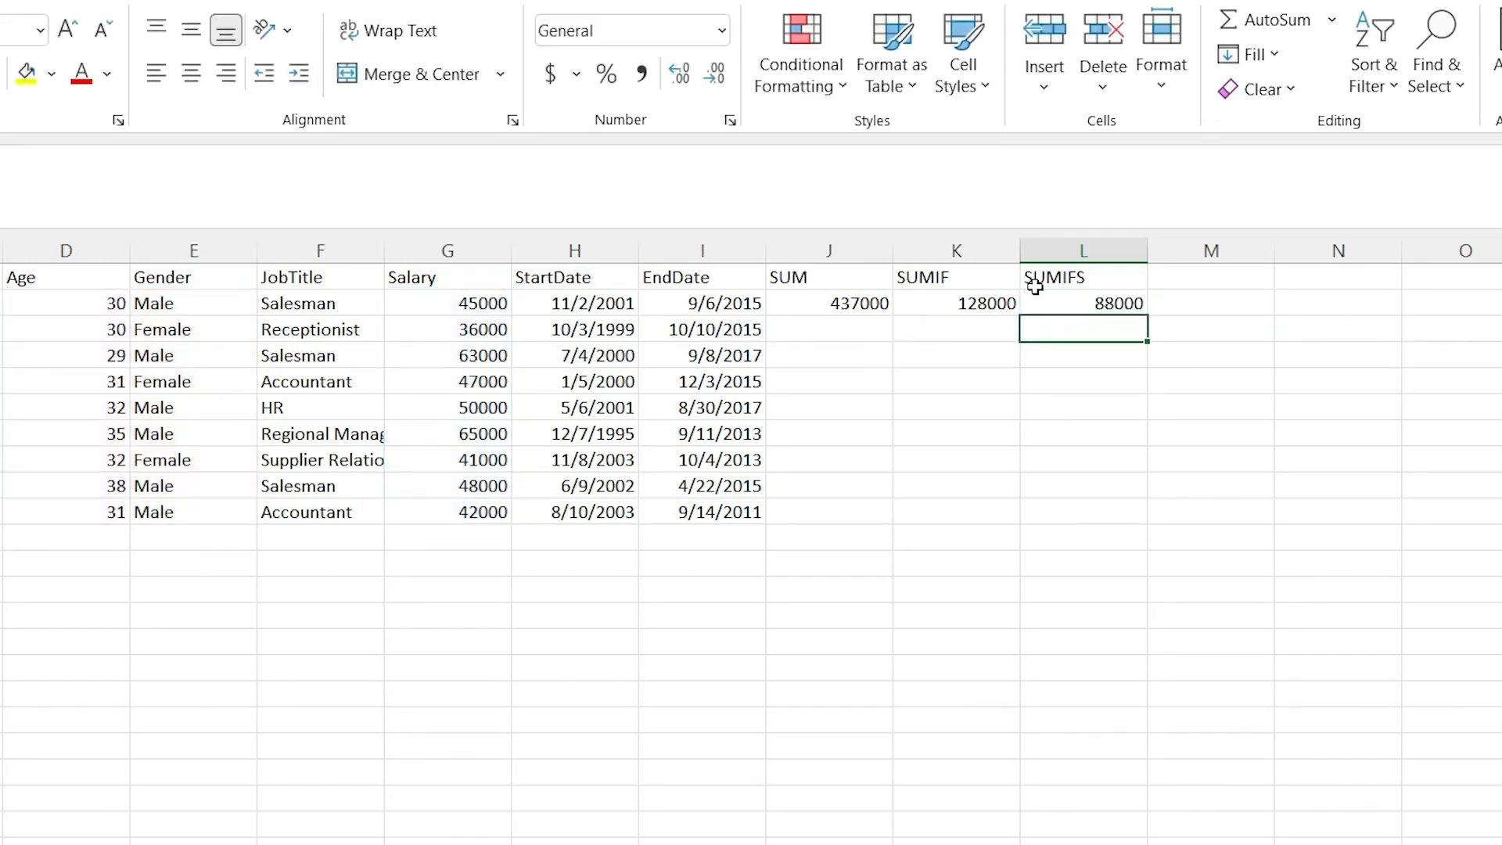
# Check the SUMIFS result in L2 against the gender, age and salary cells of the female employees over 30.
pyautogui.click(220, 381)
pyautogui.click(183, 335)
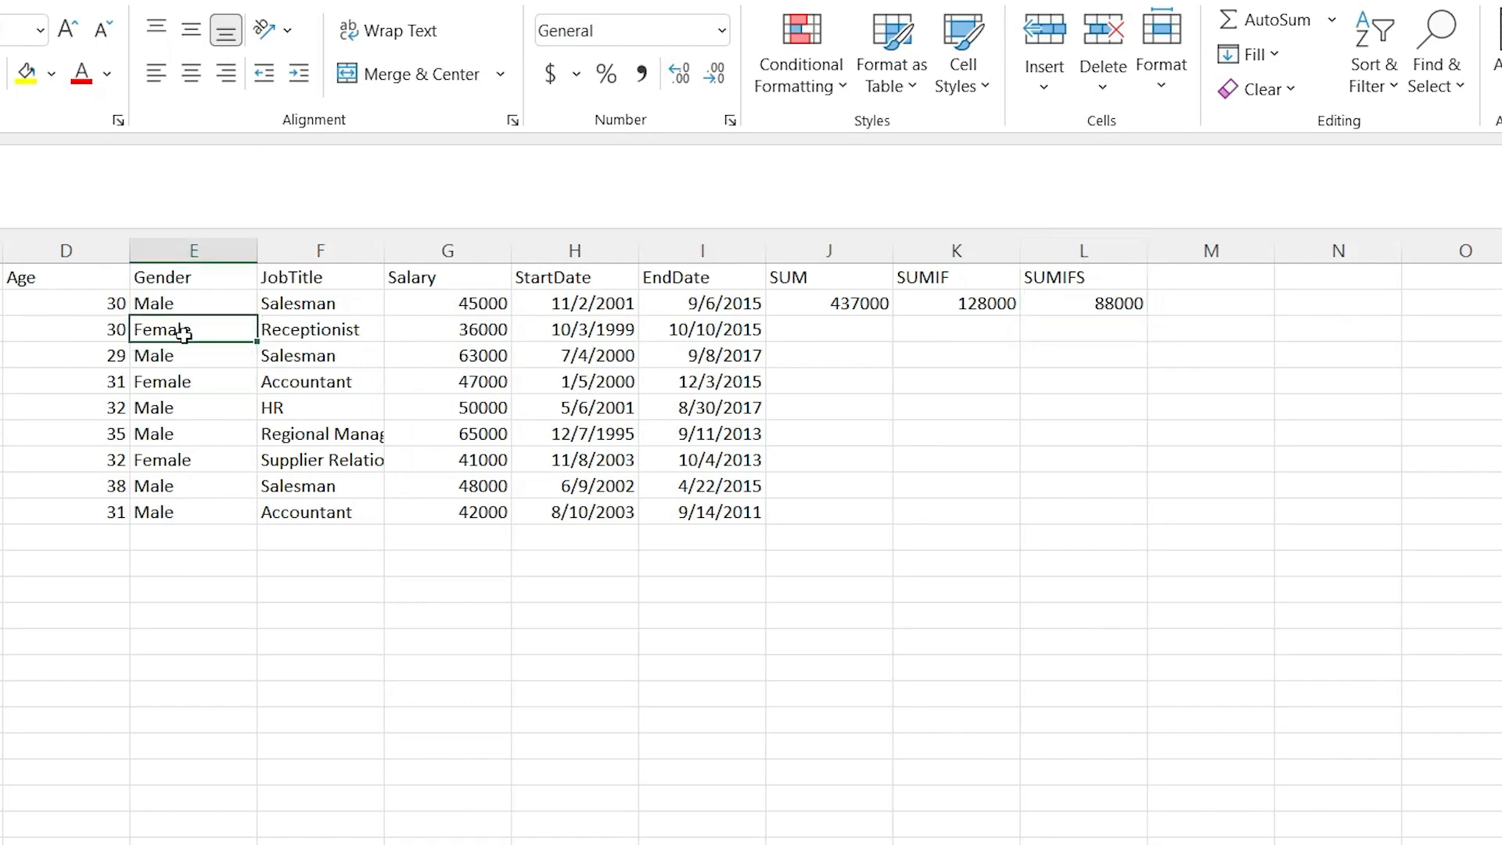
pyautogui.click(108, 383)
pyautogui.click(99, 459)
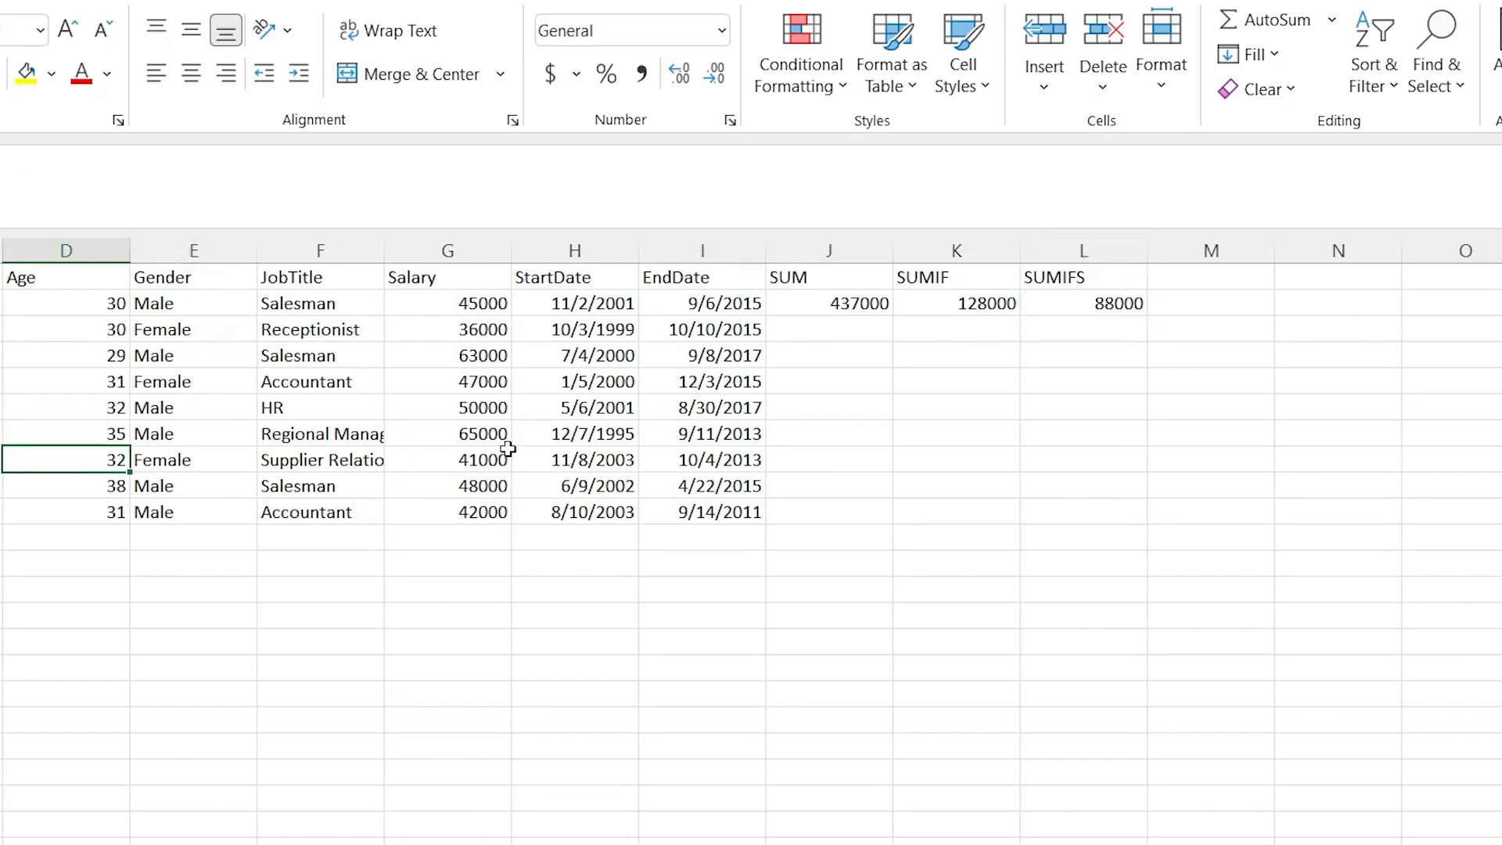
pyautogui.click(487, 462)
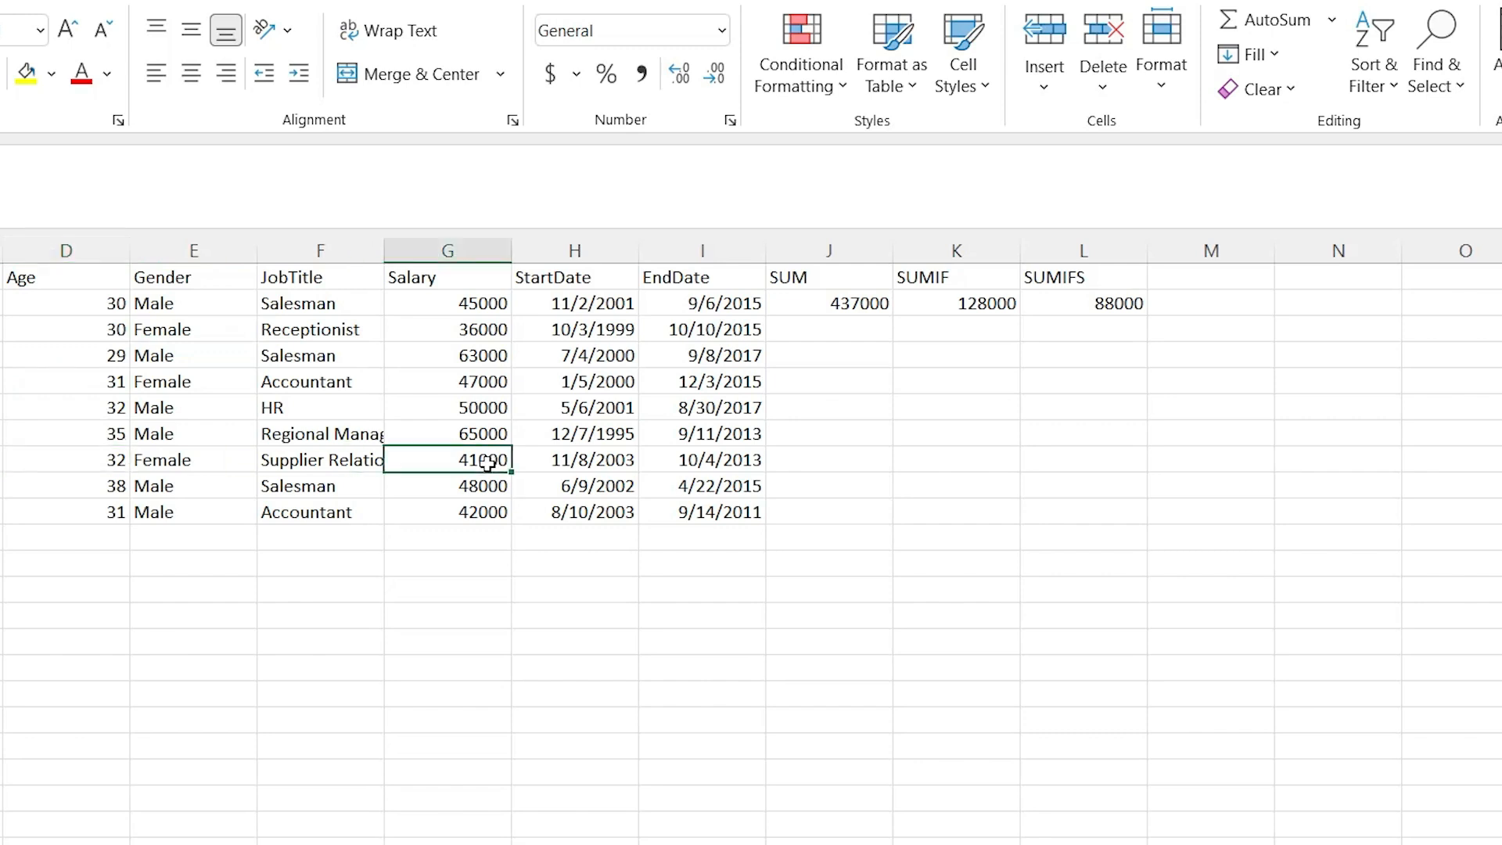
pyautogui.keyDown('ctrl'); pyautogui.click(448, 383); pyautogui.keyUp('ctrl')
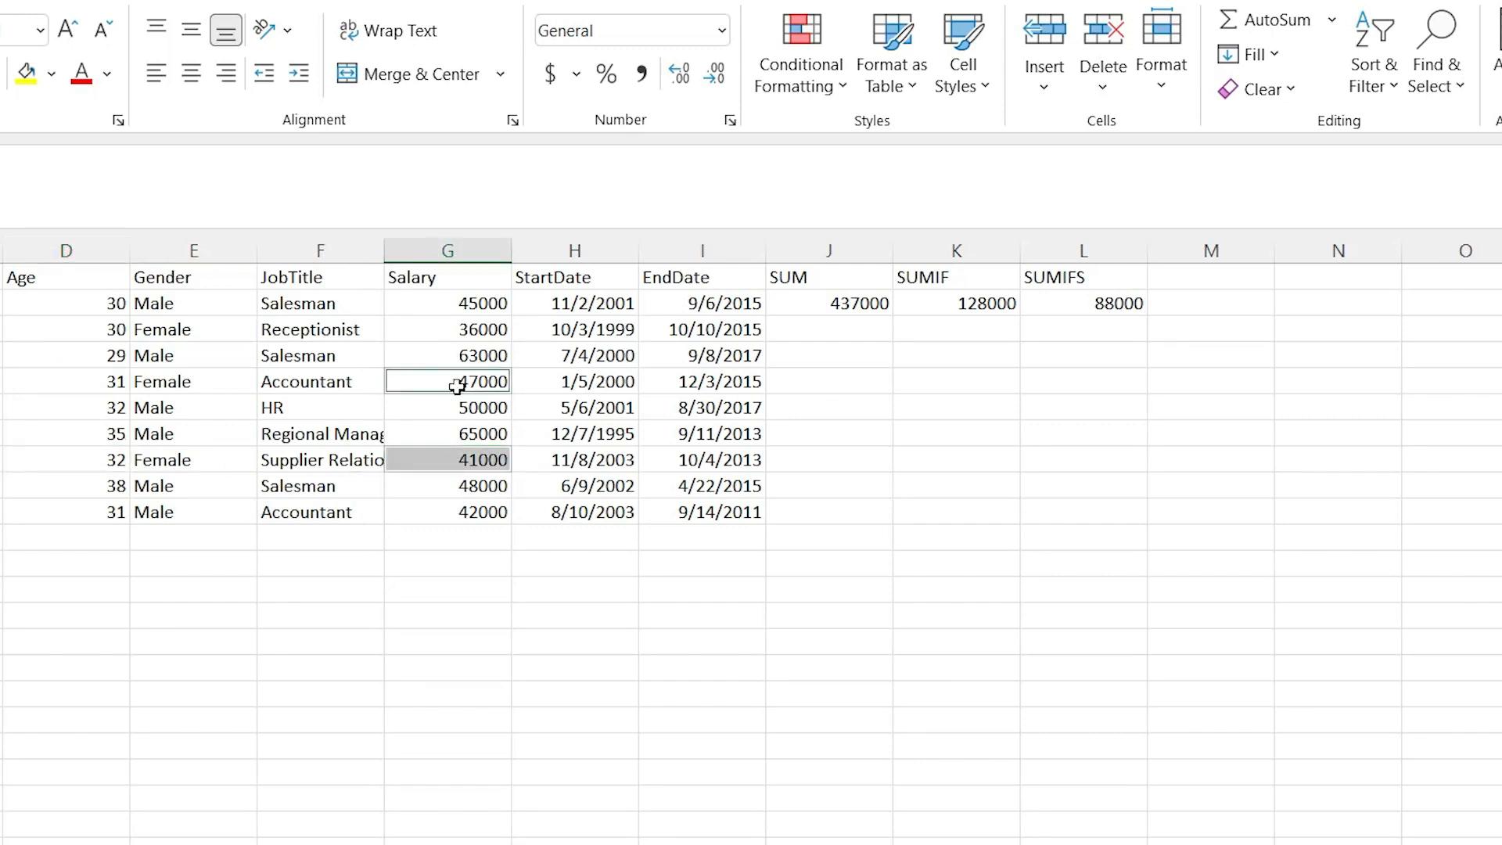
pyautogui.click(1078, 307)
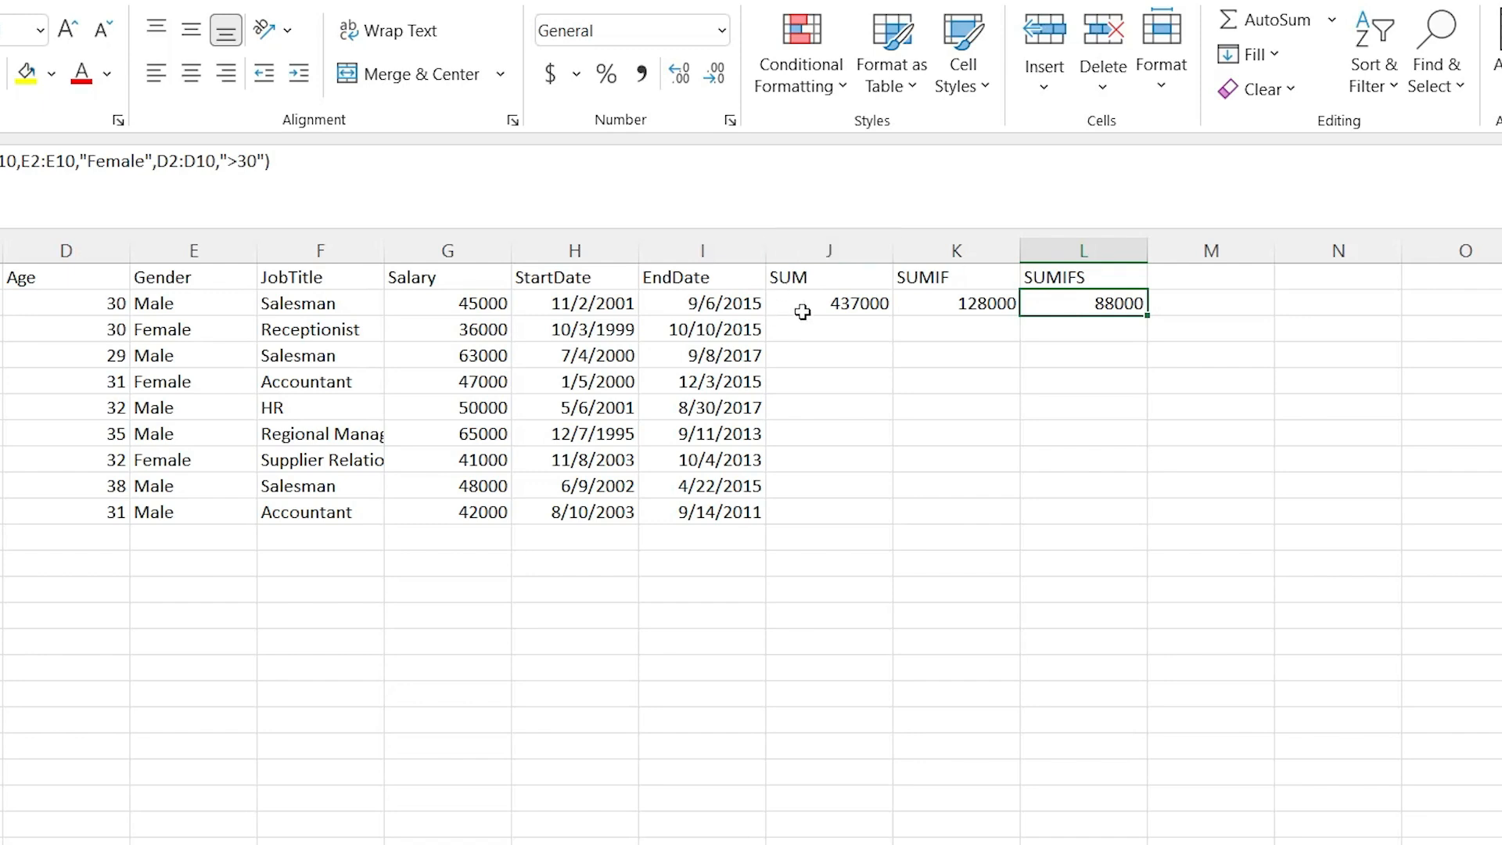
pyautogui.click(960, 276)
pyautogui.click(1096, 276)
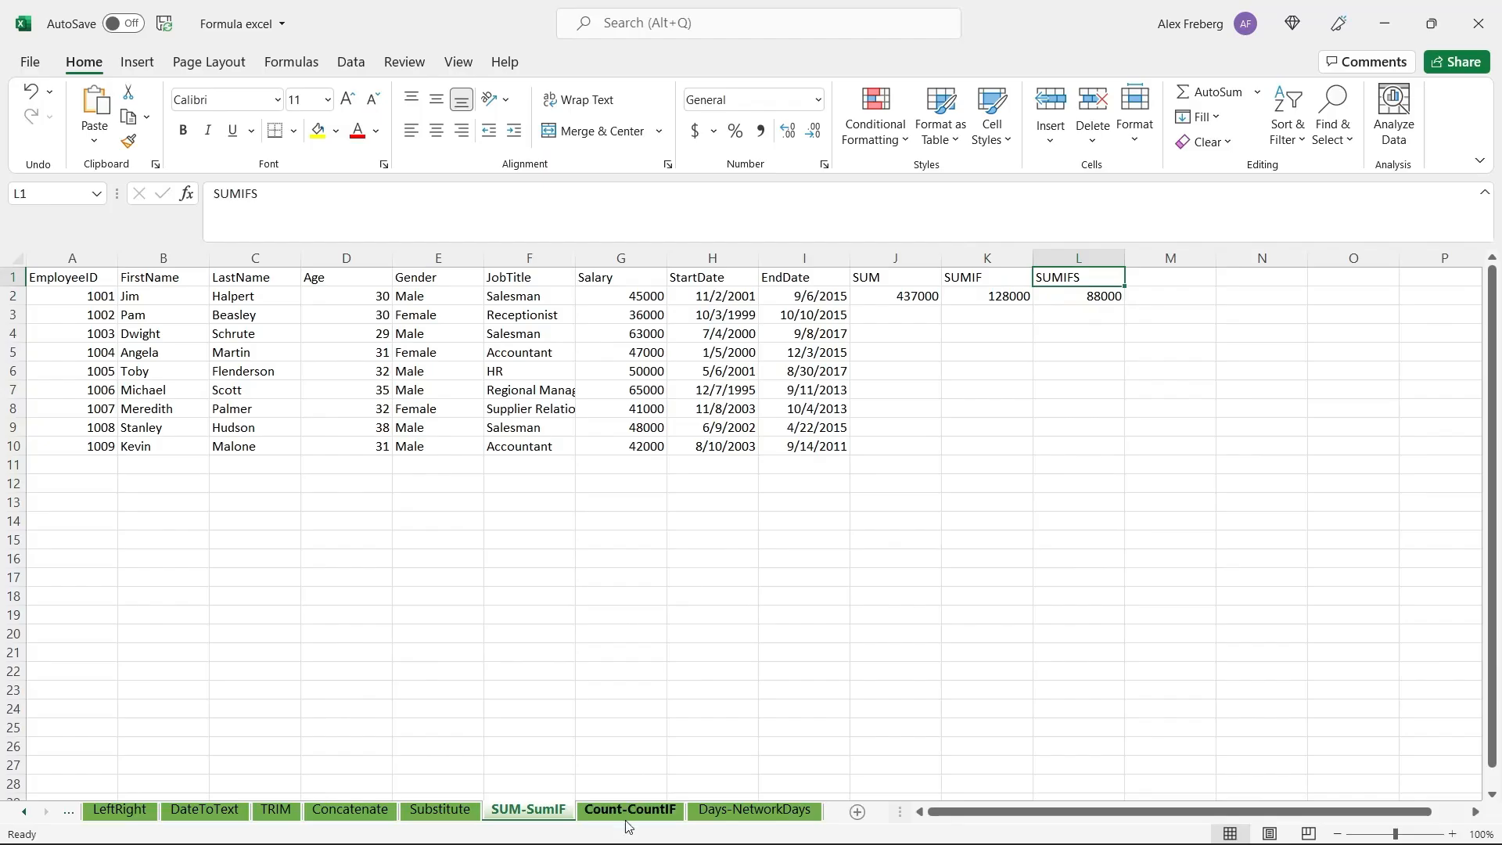
# On the Count-CountIF worksheet, enter =COUNT(G2:G10) in J2 to count the salaries and check it against that range.
pyautogui.click(649, 811)
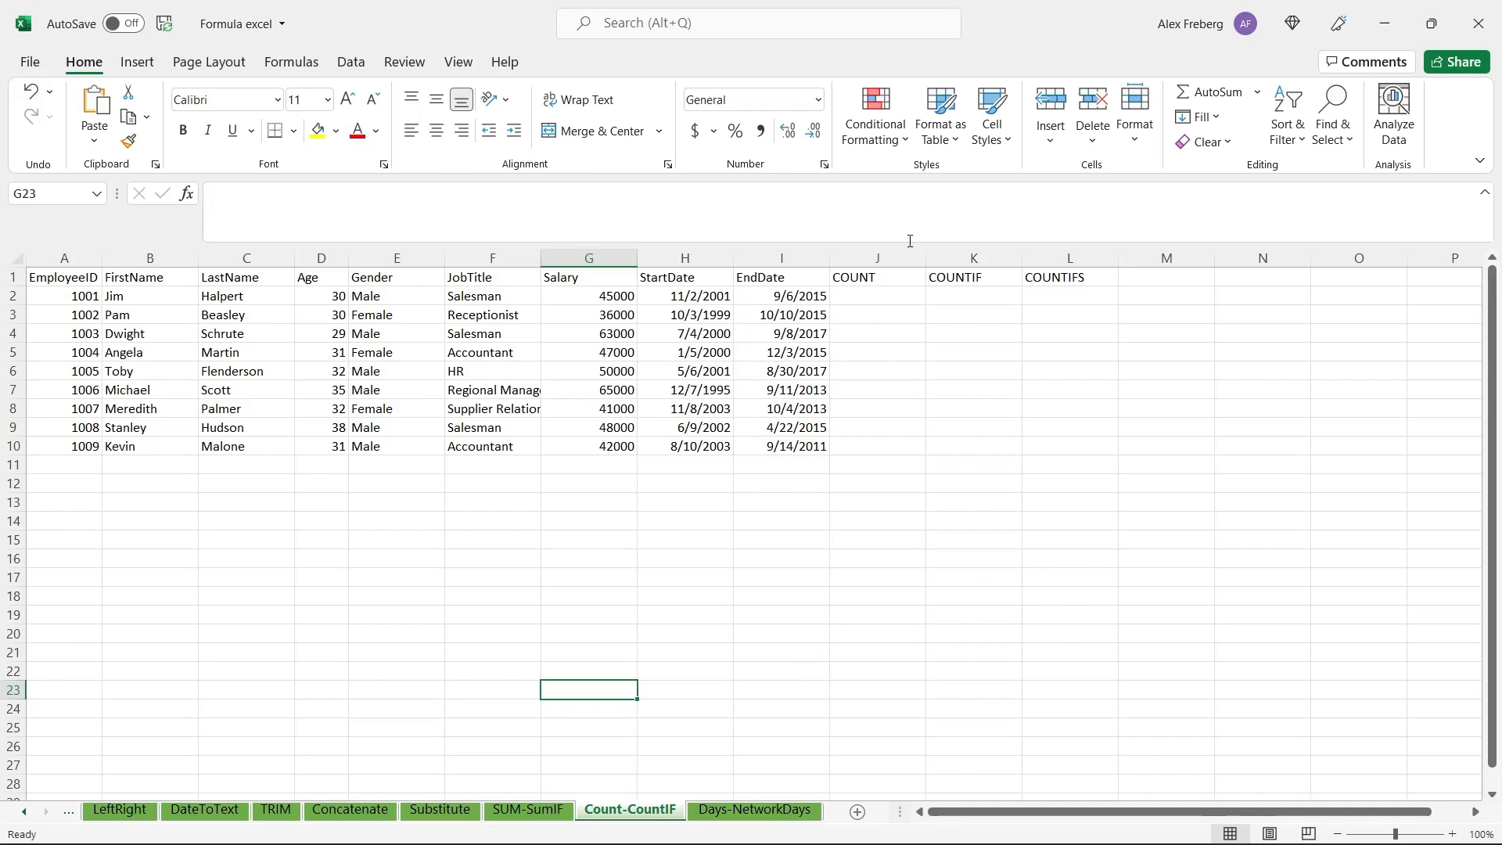
pyautogui.click(874, 298)
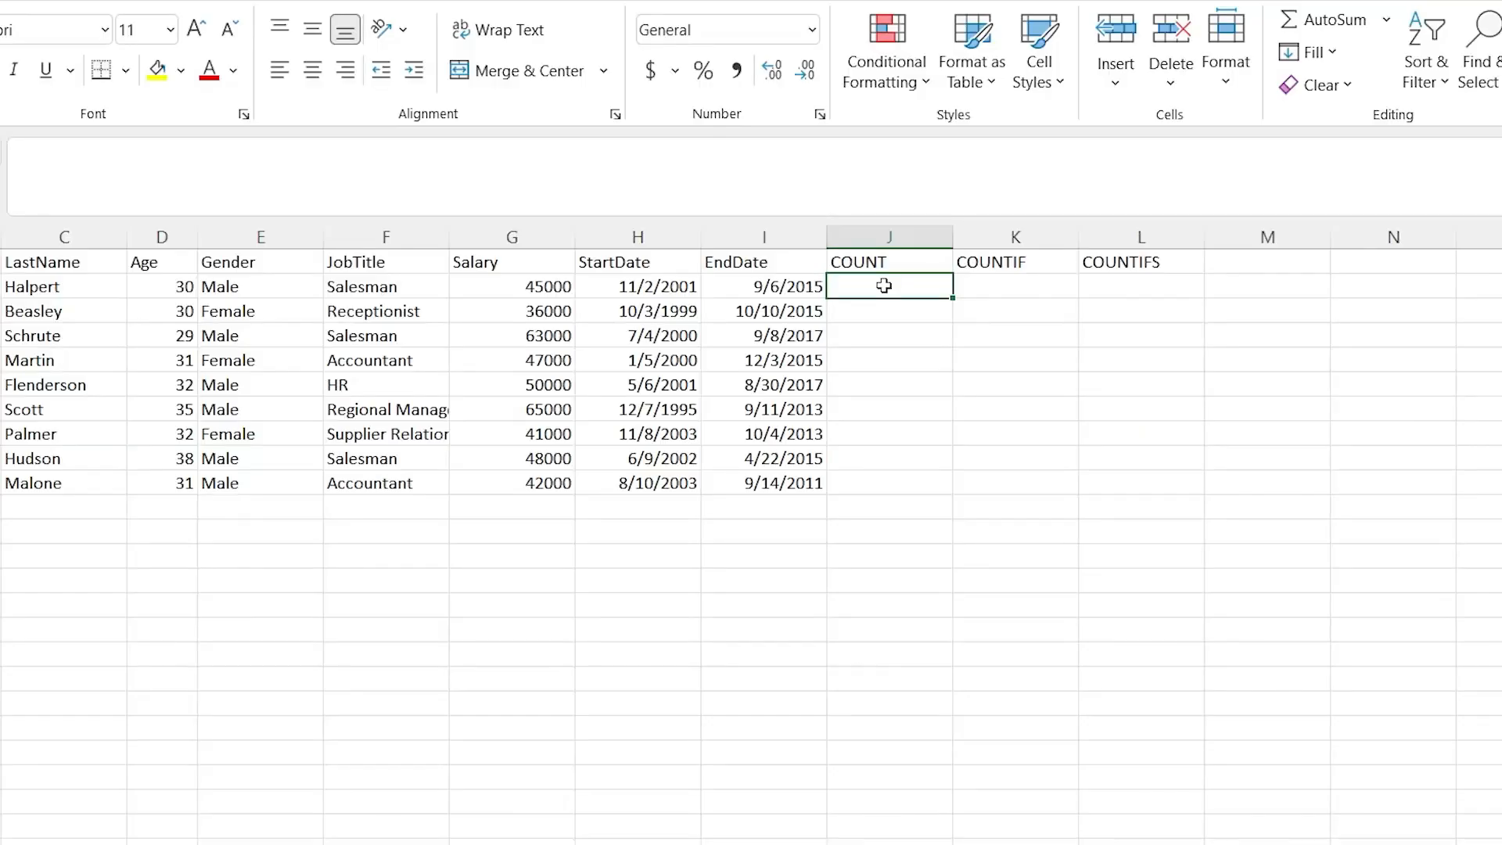
pyautogui.write('=COUNT(')
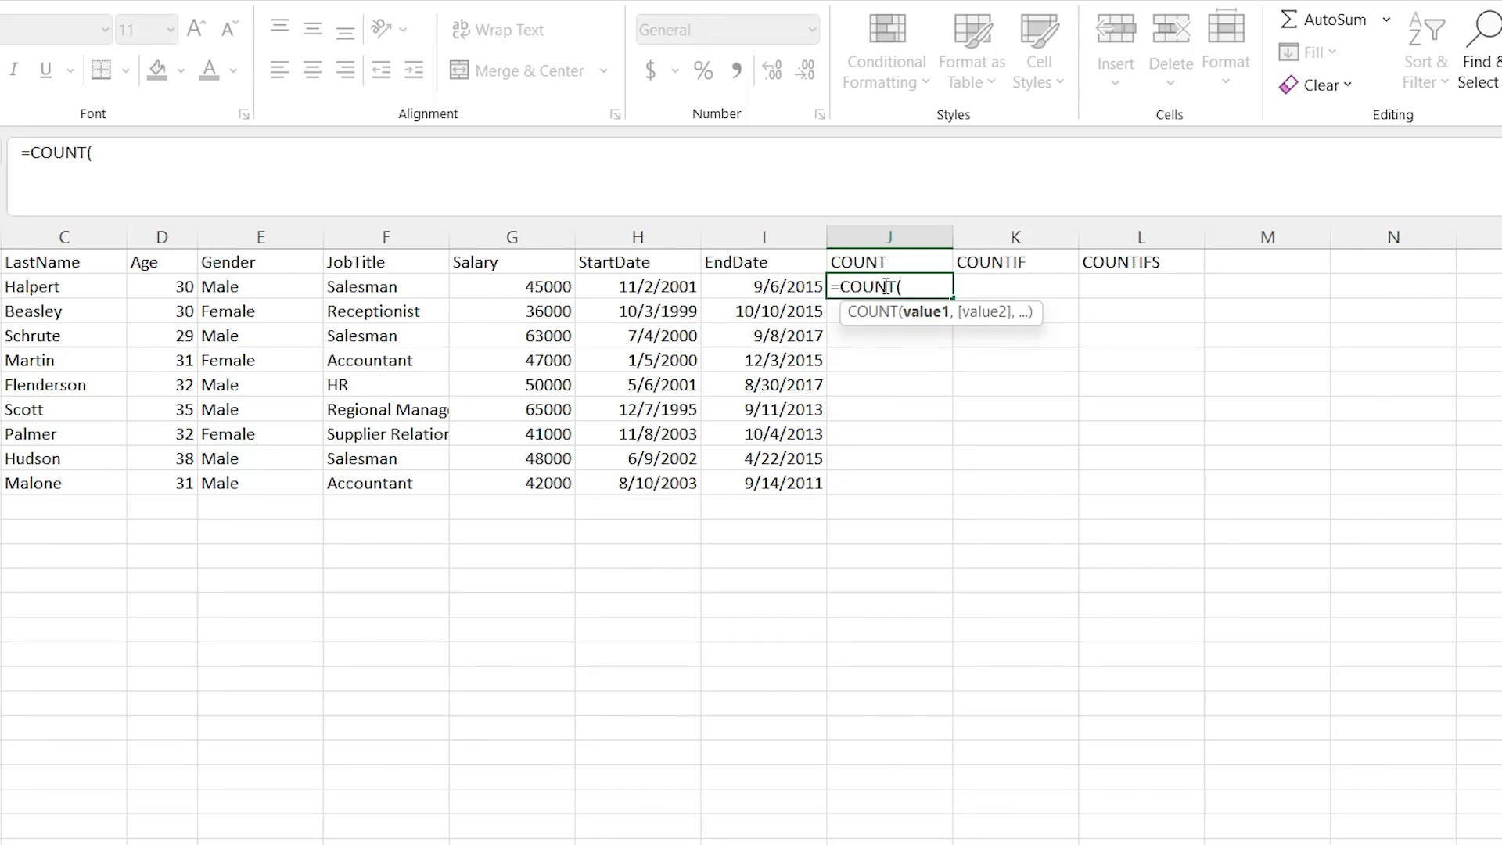
pyautogui.click(170, 288)
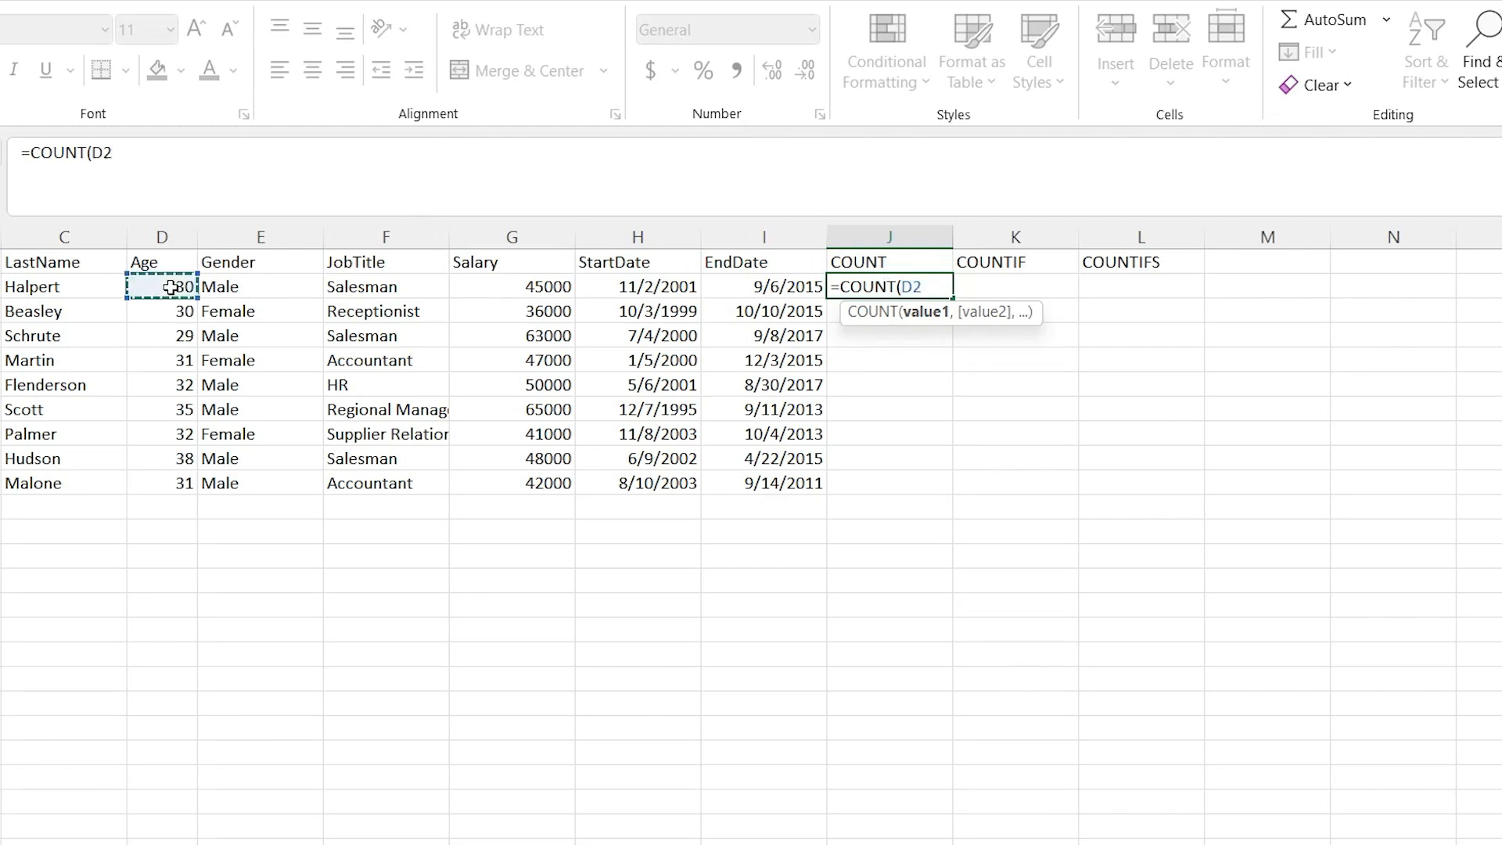
pyautogui.click(539, 282)
pyautogui.keyDown('shift'); pyautogui.click(520, 485); pyautogui.keyUp('shift')
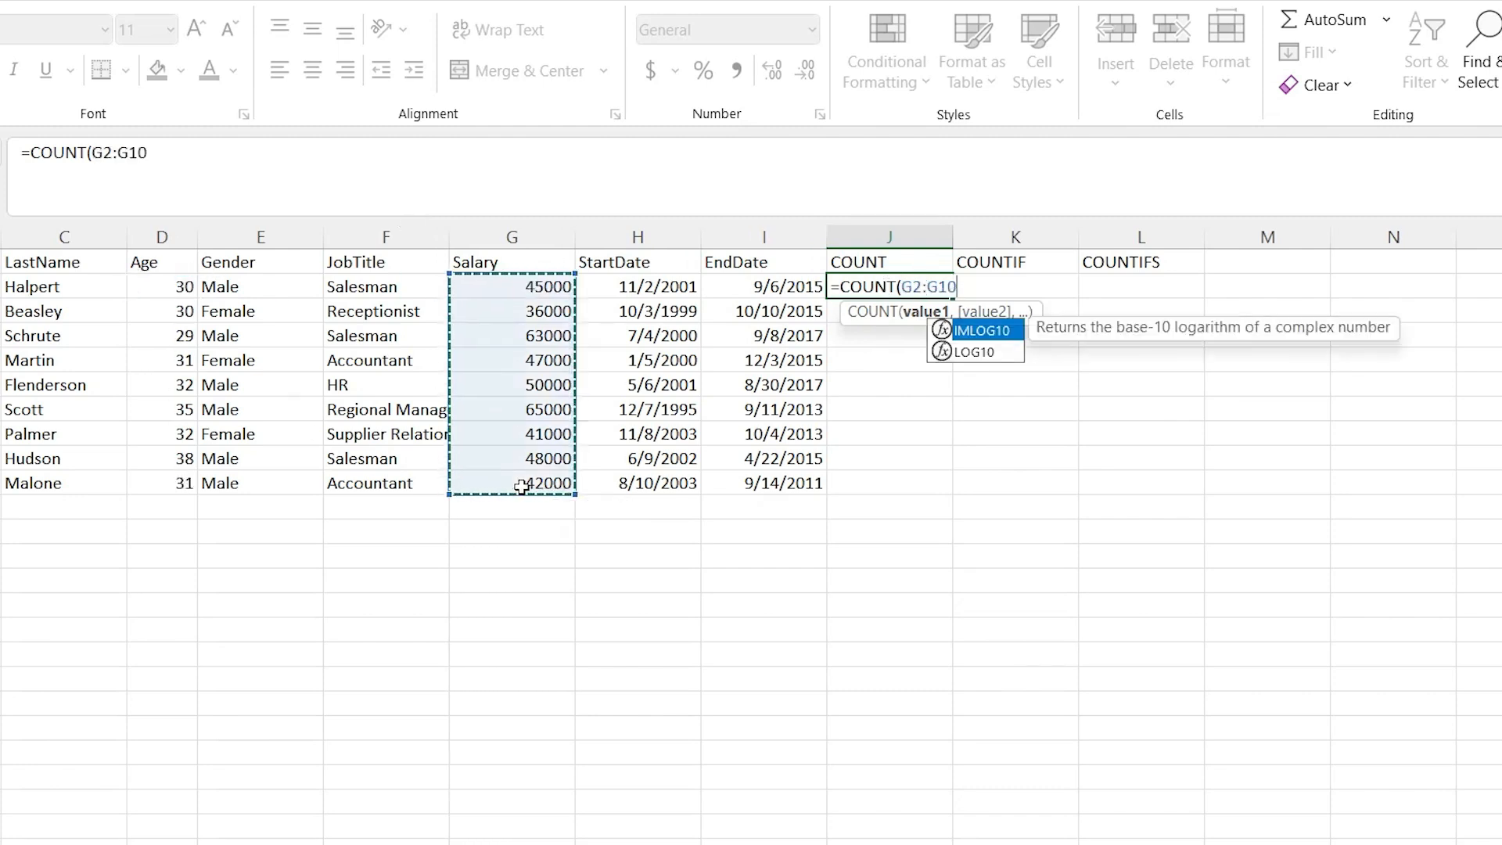
pyautogui.write(')')
pyautogui.press('Return')
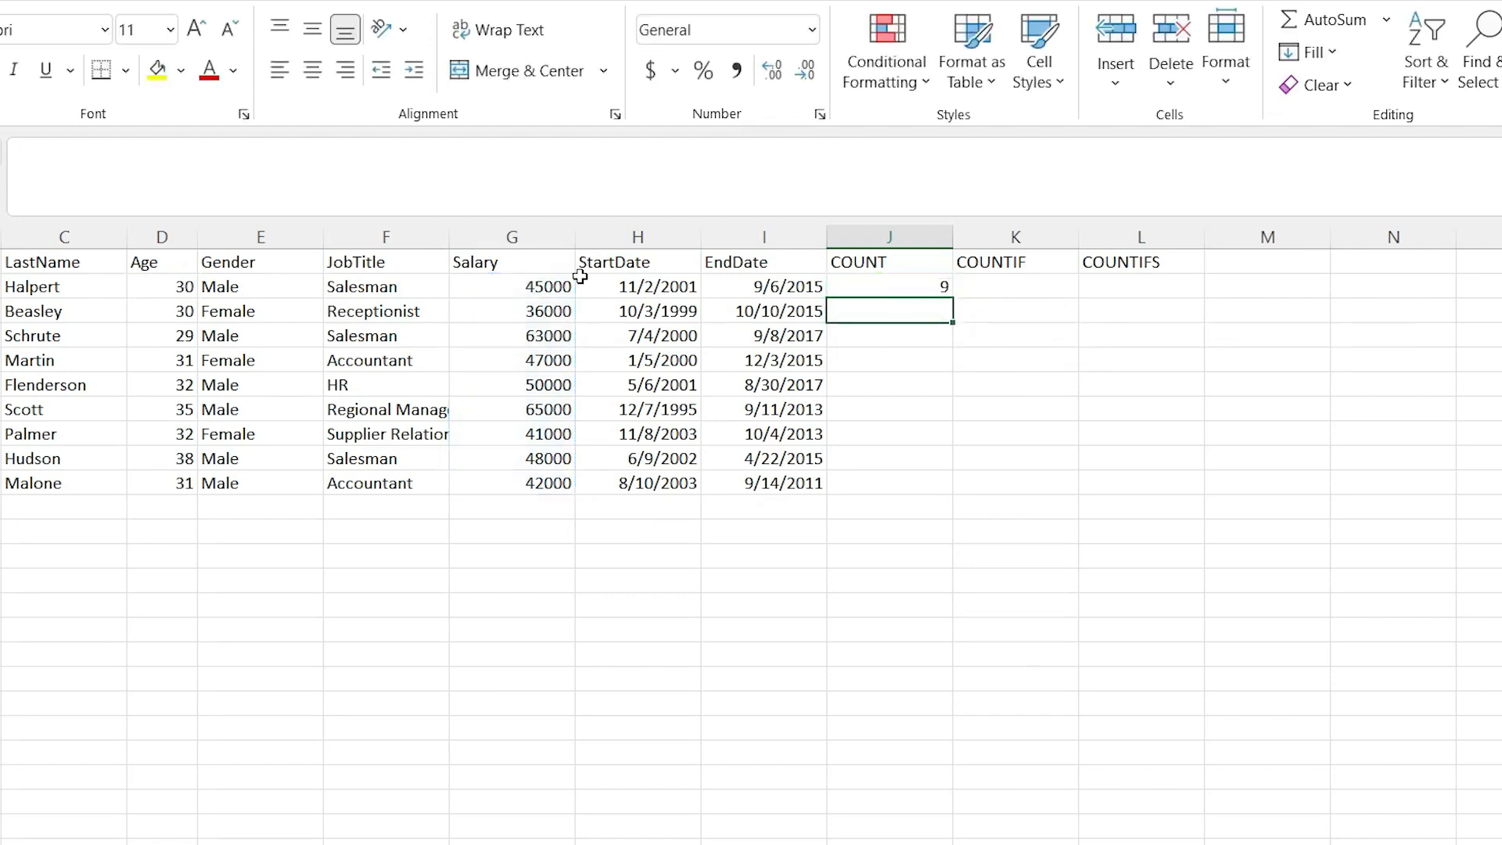
pyautogui.moveTo(541, 286); pyautogui.dragTo(529, 481)
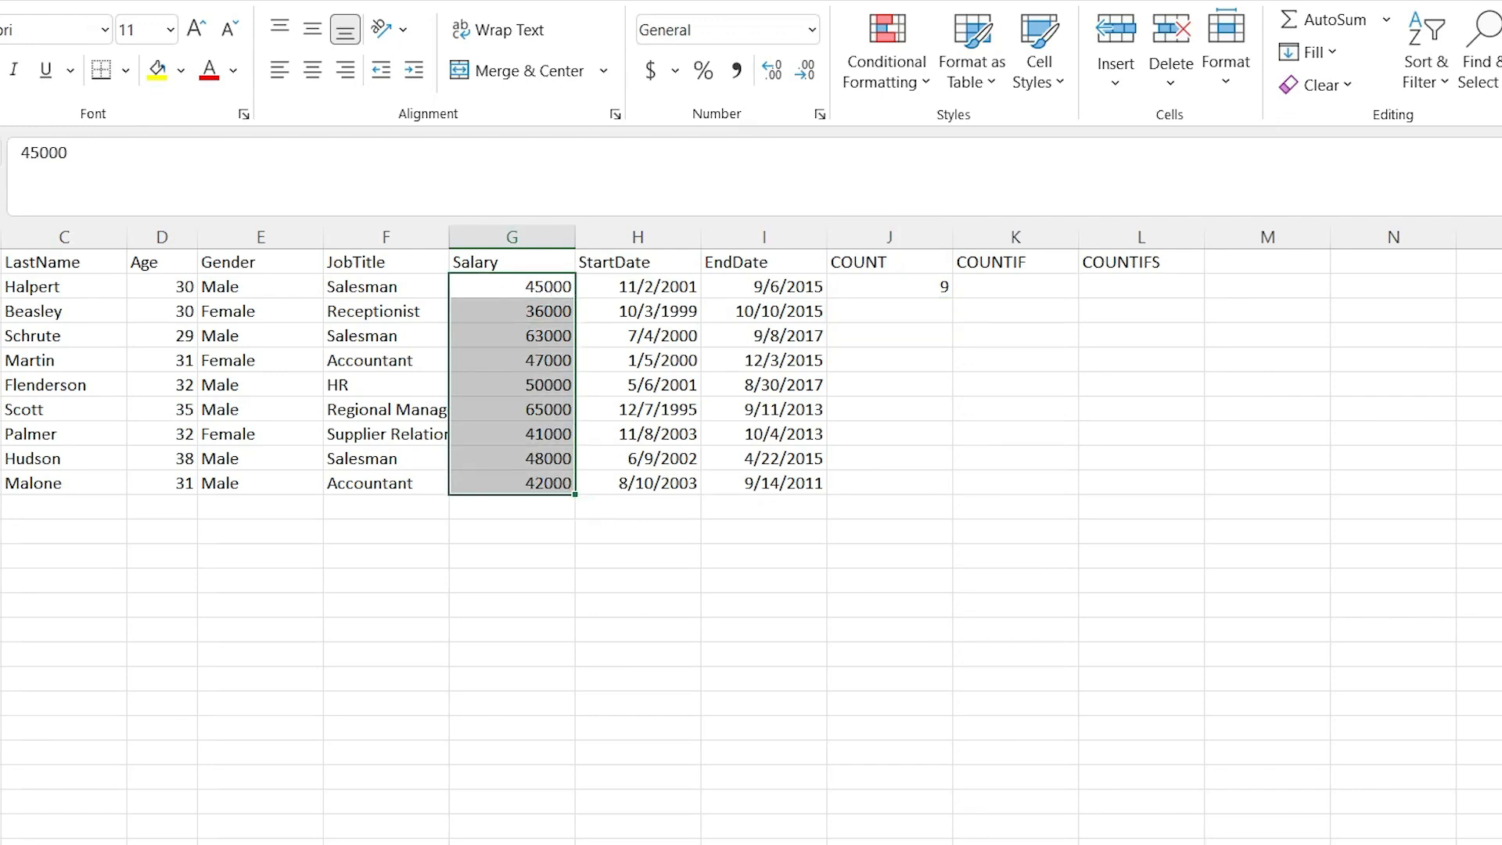
pyautogui.click(884, 283)
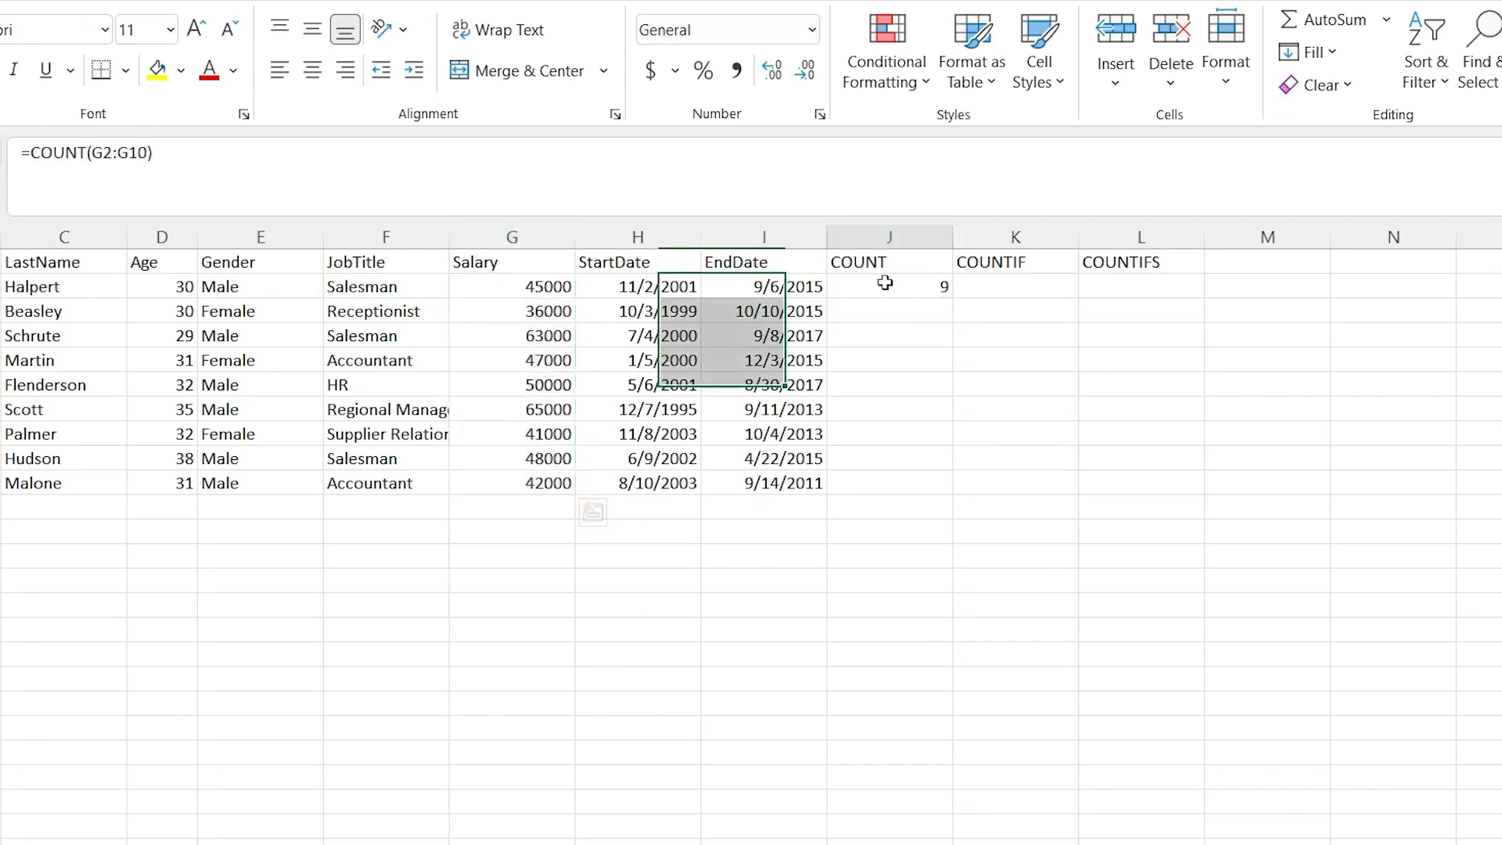
# Enter =COUNTIF(G2:G10,">45000") in K2 to count only the salaries above 45000.
pyautogui.click(1019, 287)
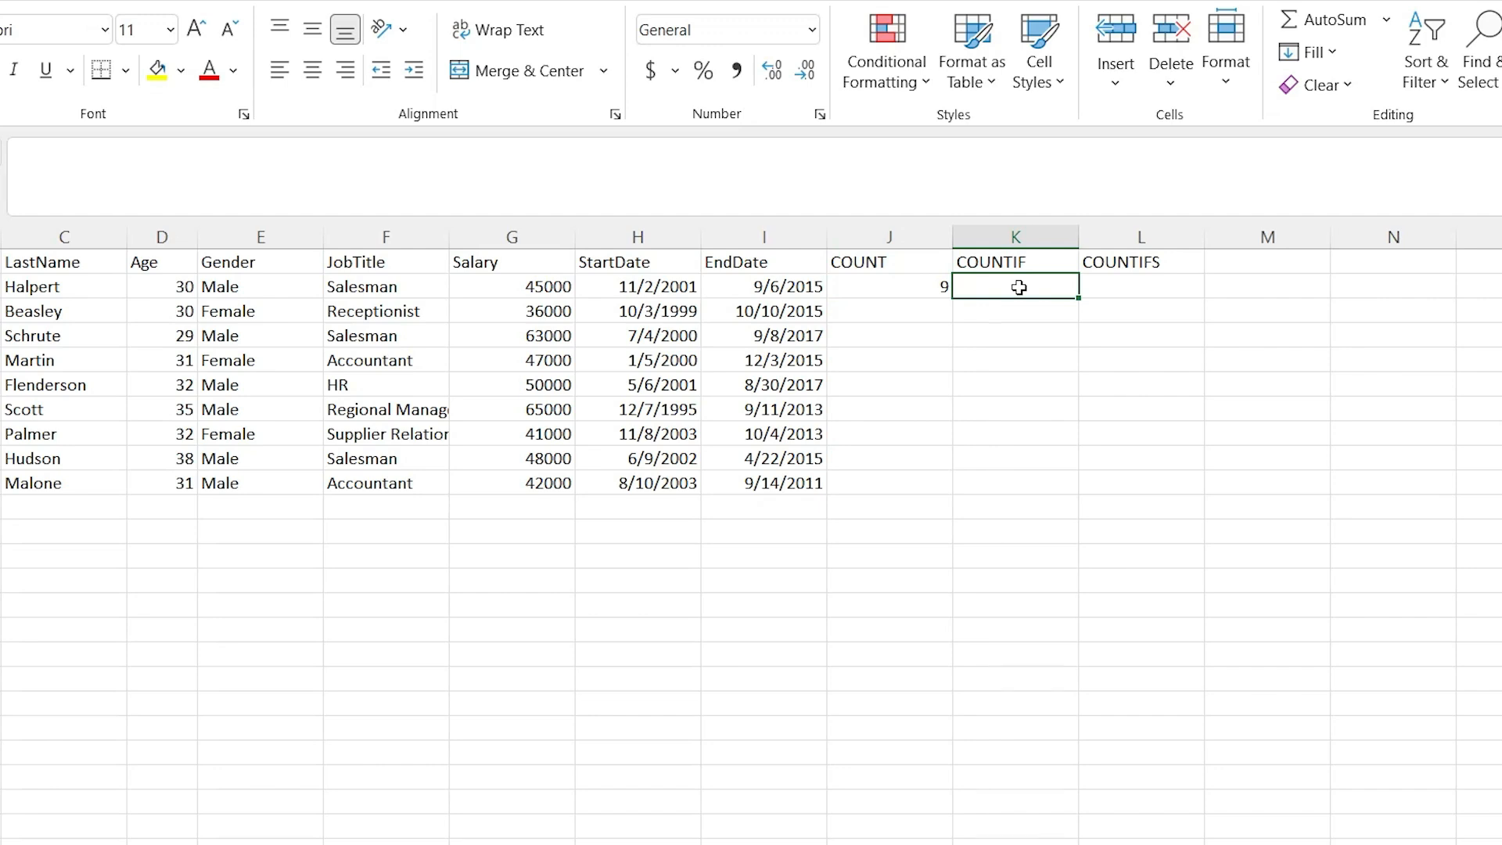
pyautogui.write('=COUNTIF(')
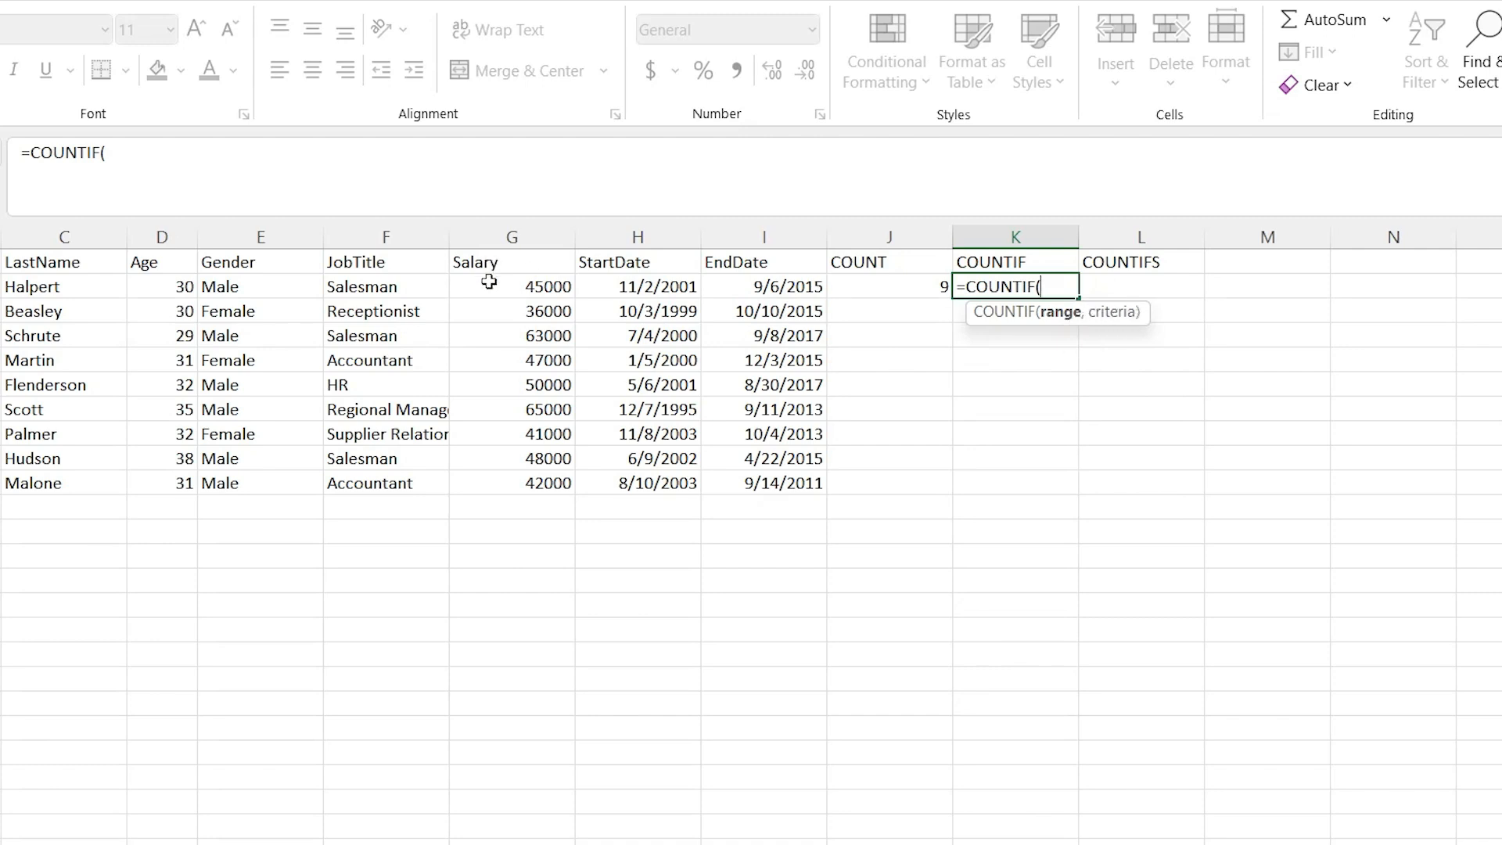
pyautogui.moveTo(489, 283); pyautogui.dragTo(545, 485)
pyautogui.click(548, 485)
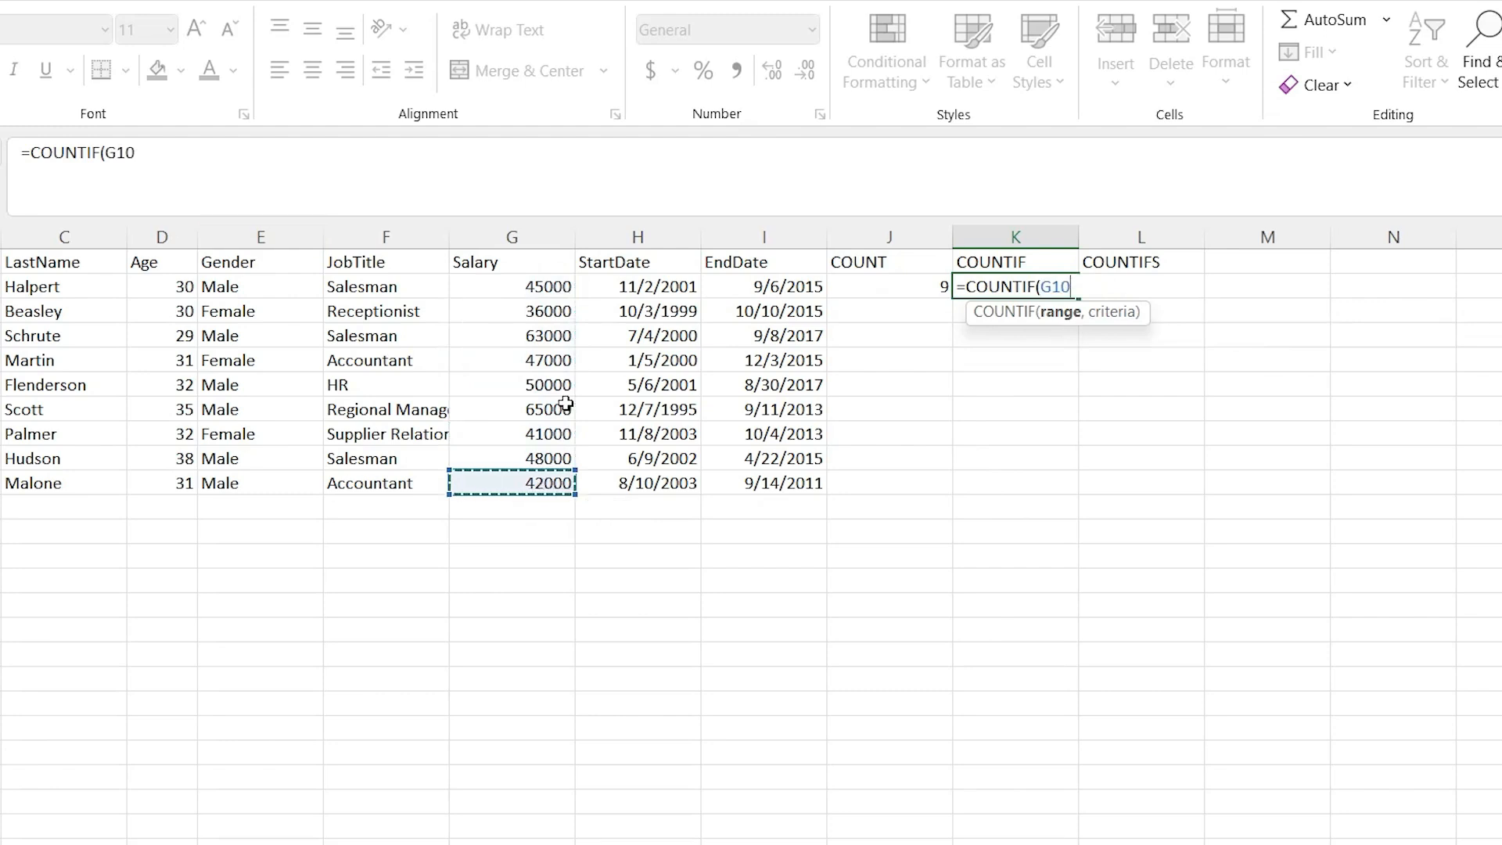
pyautogui.keyDown('shift'); pyautogui.click(540, 287); pyautogui.keyUp('shift')
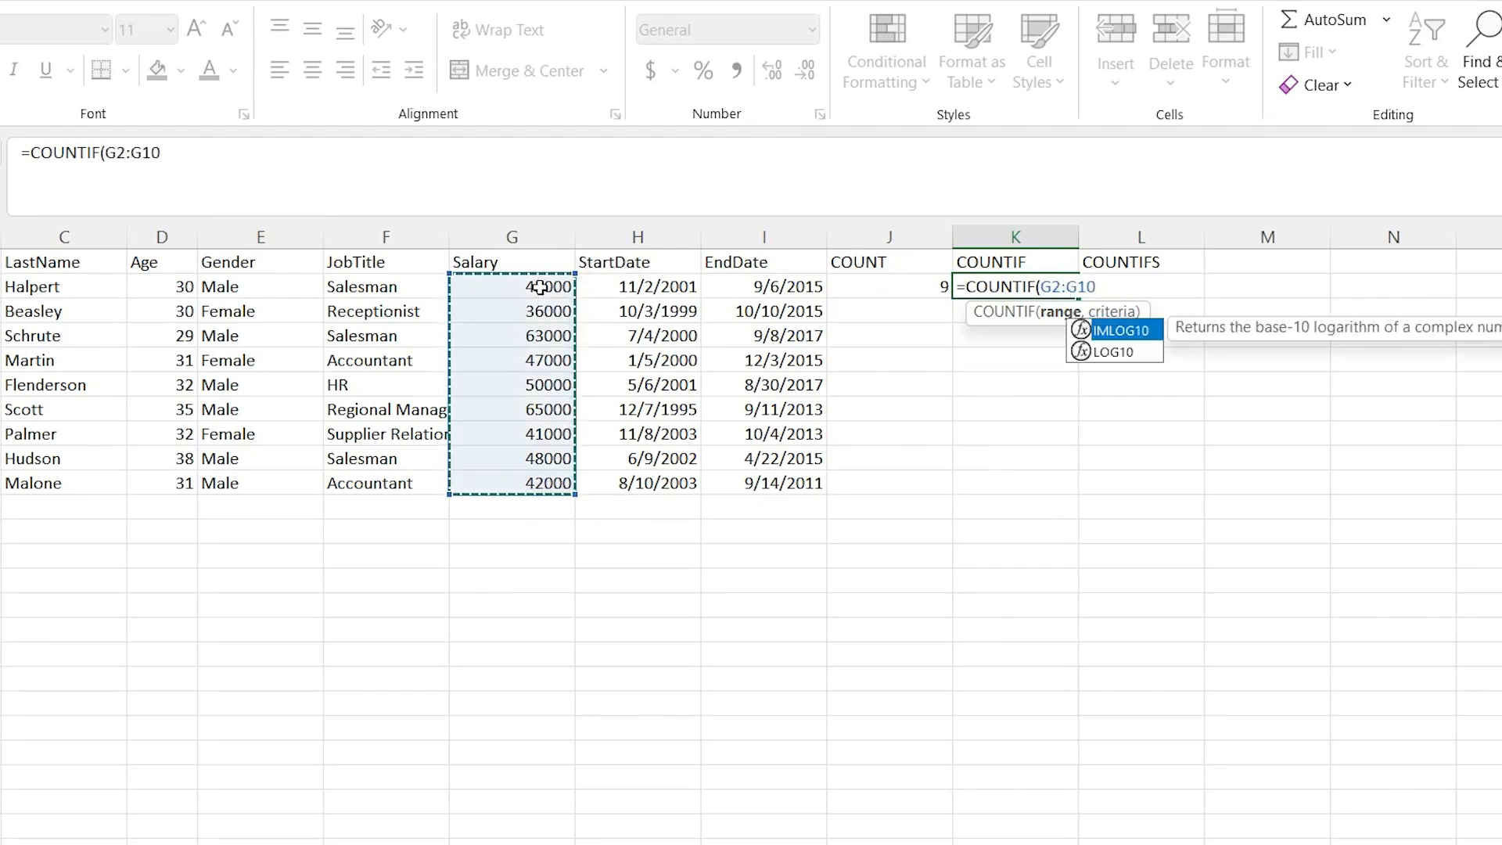
pyautogui.write(',"')
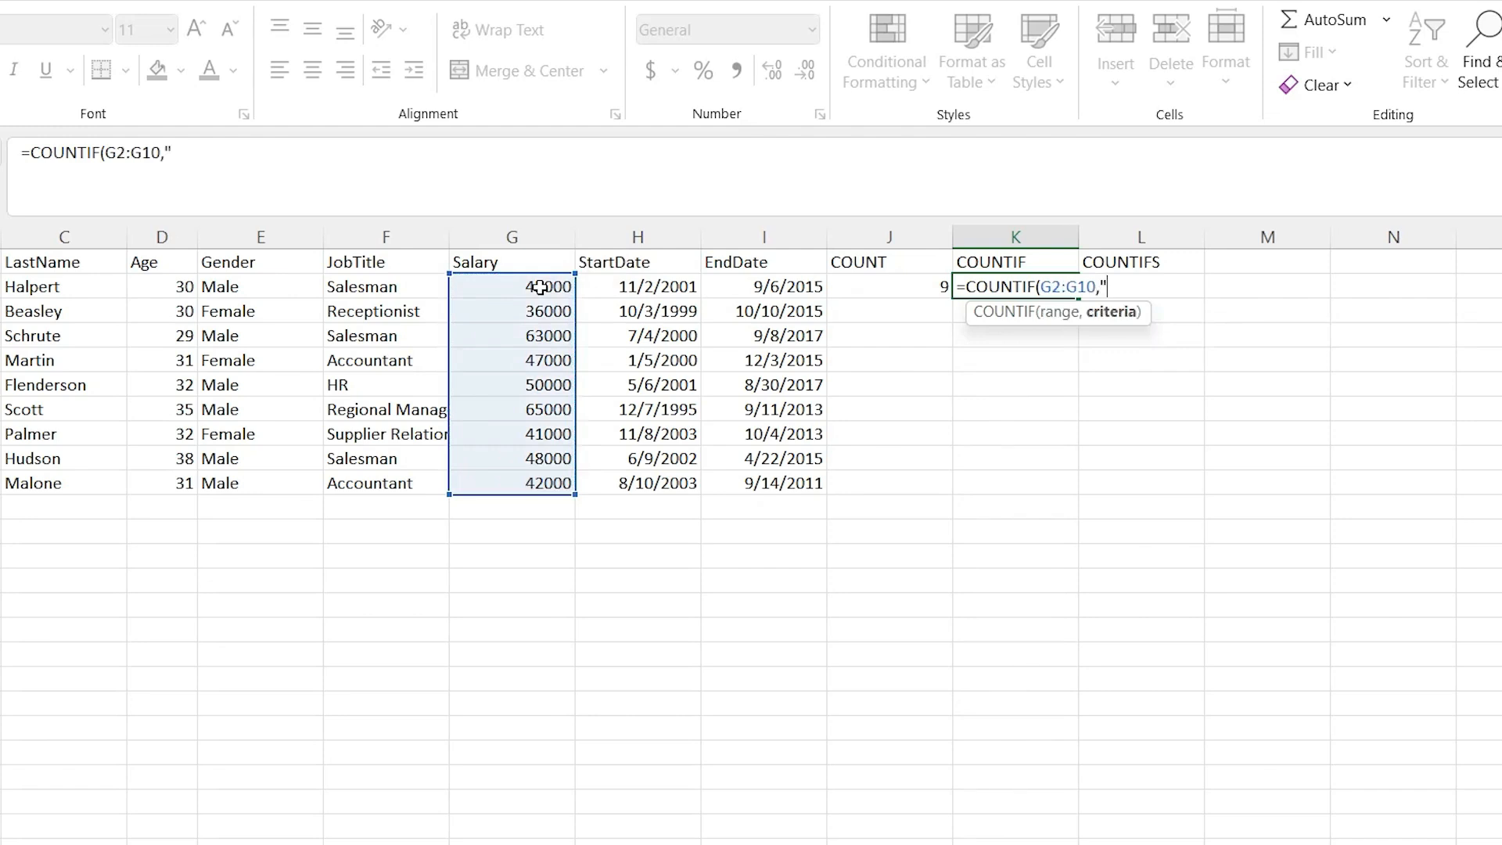
pyautogui.write('>45000")')
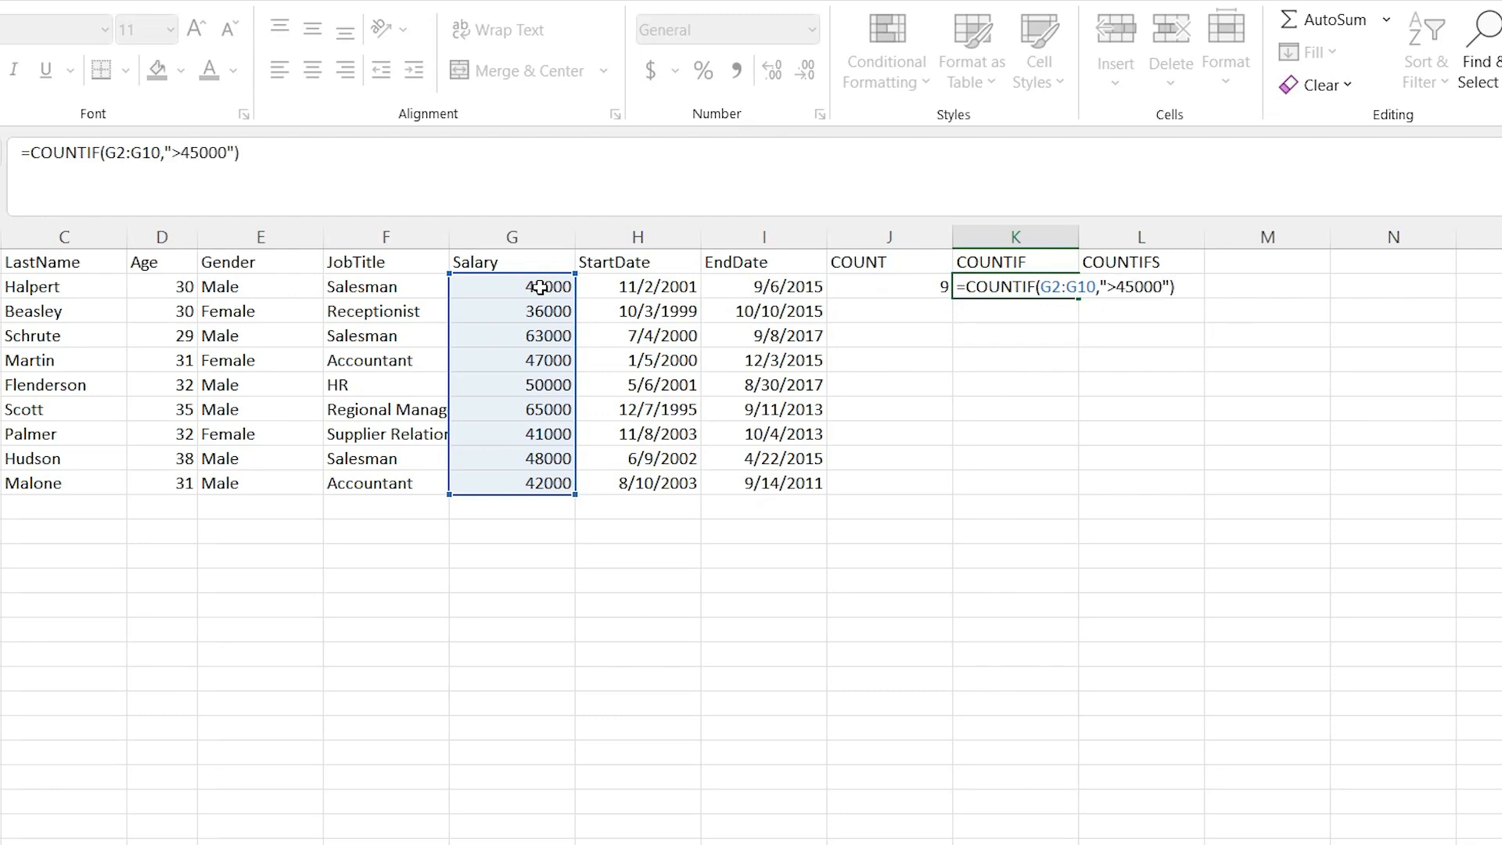
pyautogui.hotkey('ctrl', 'Return')
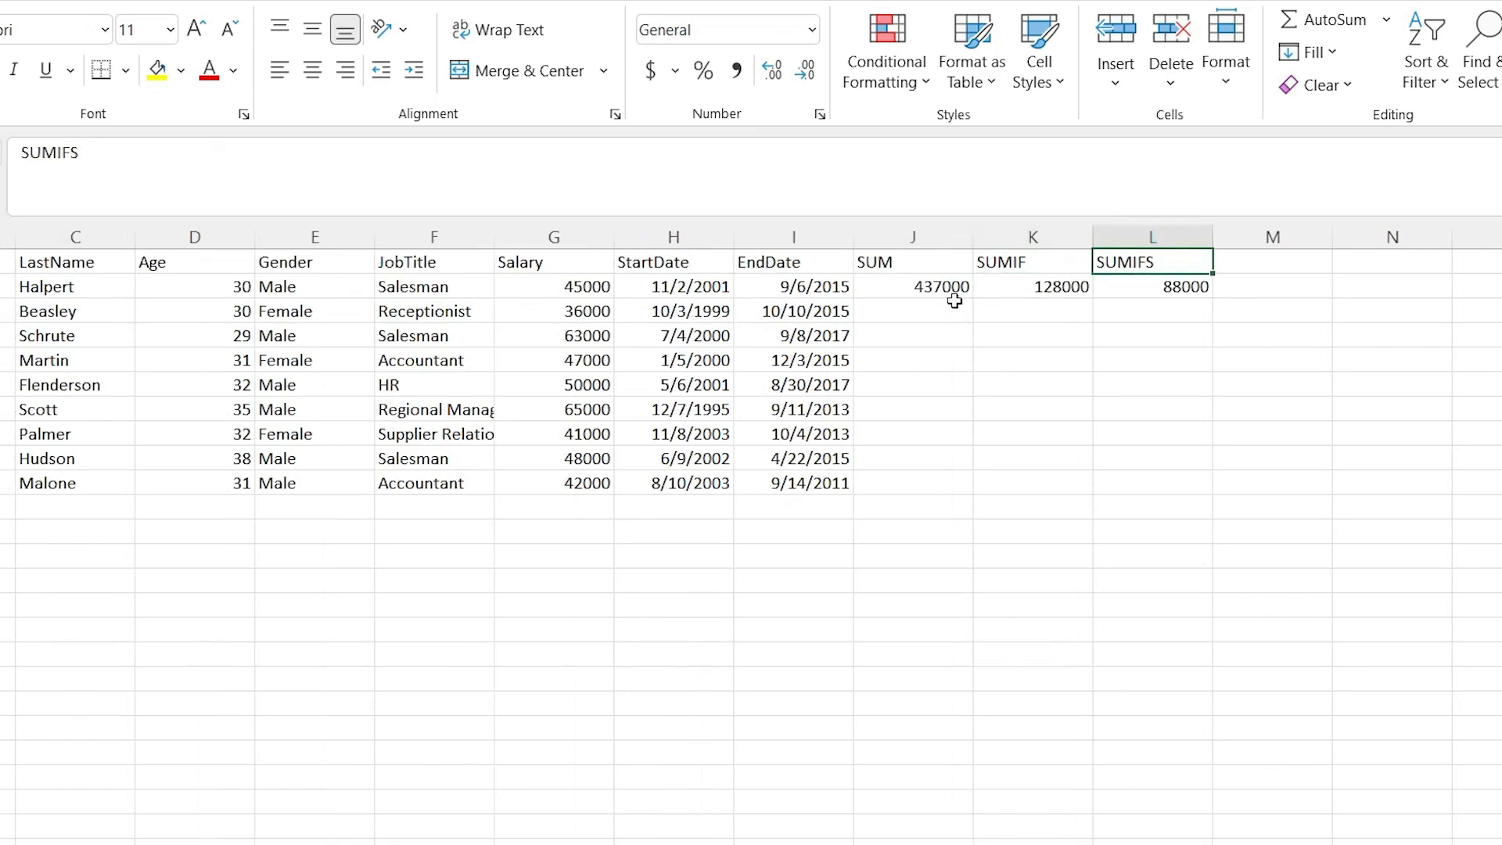
# Start a COUNTIFS formula in L2 with the IDs in A2:A10 as first criteria range and ">1005" as criterion.
pyautogui.click(978, 285)
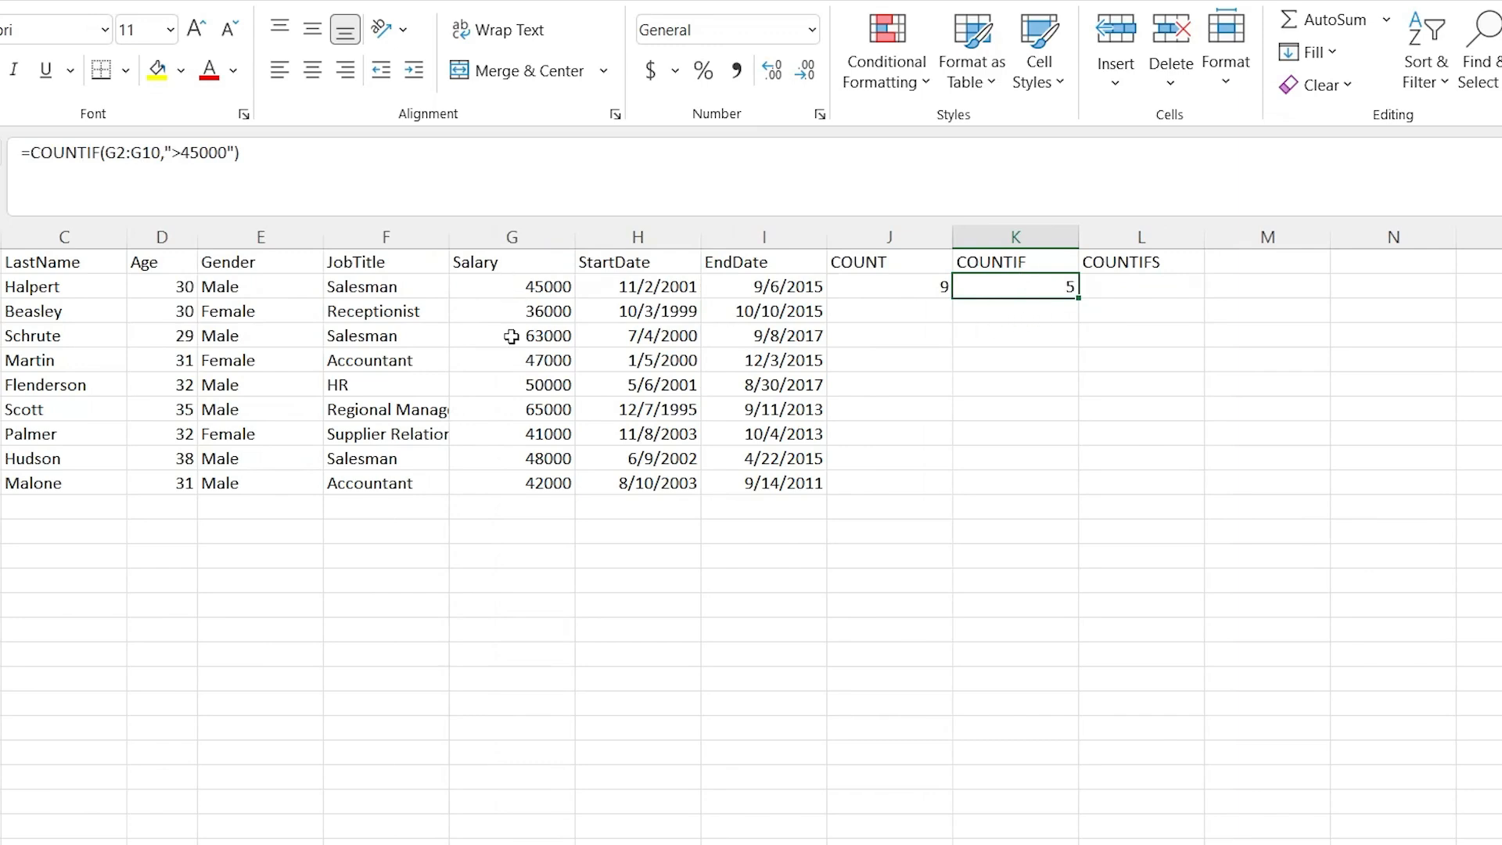
pyautogui.click(1119, 288)
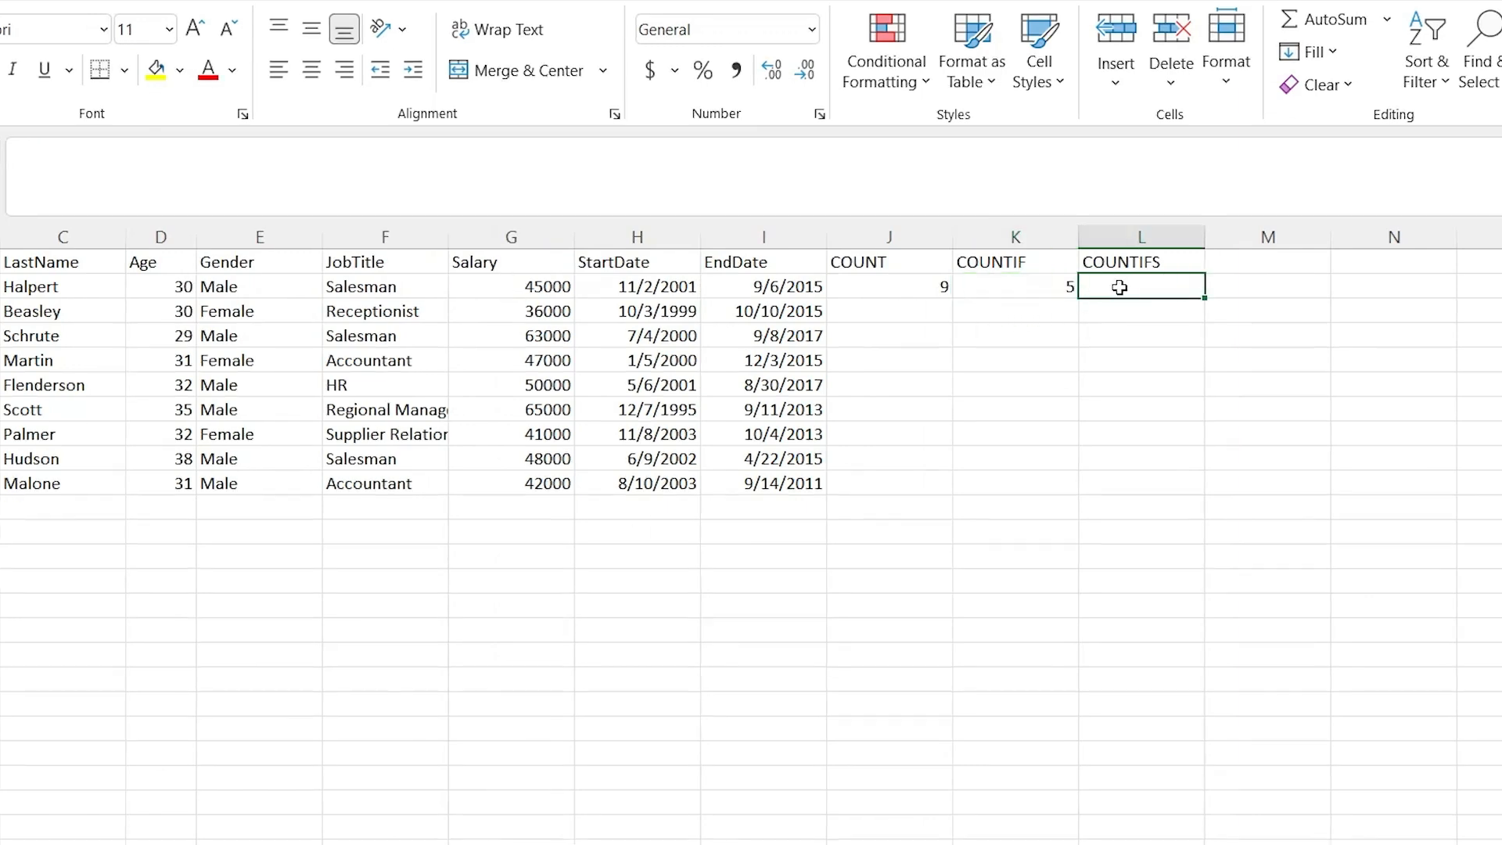
pyautogui.write('=COUNTIF')
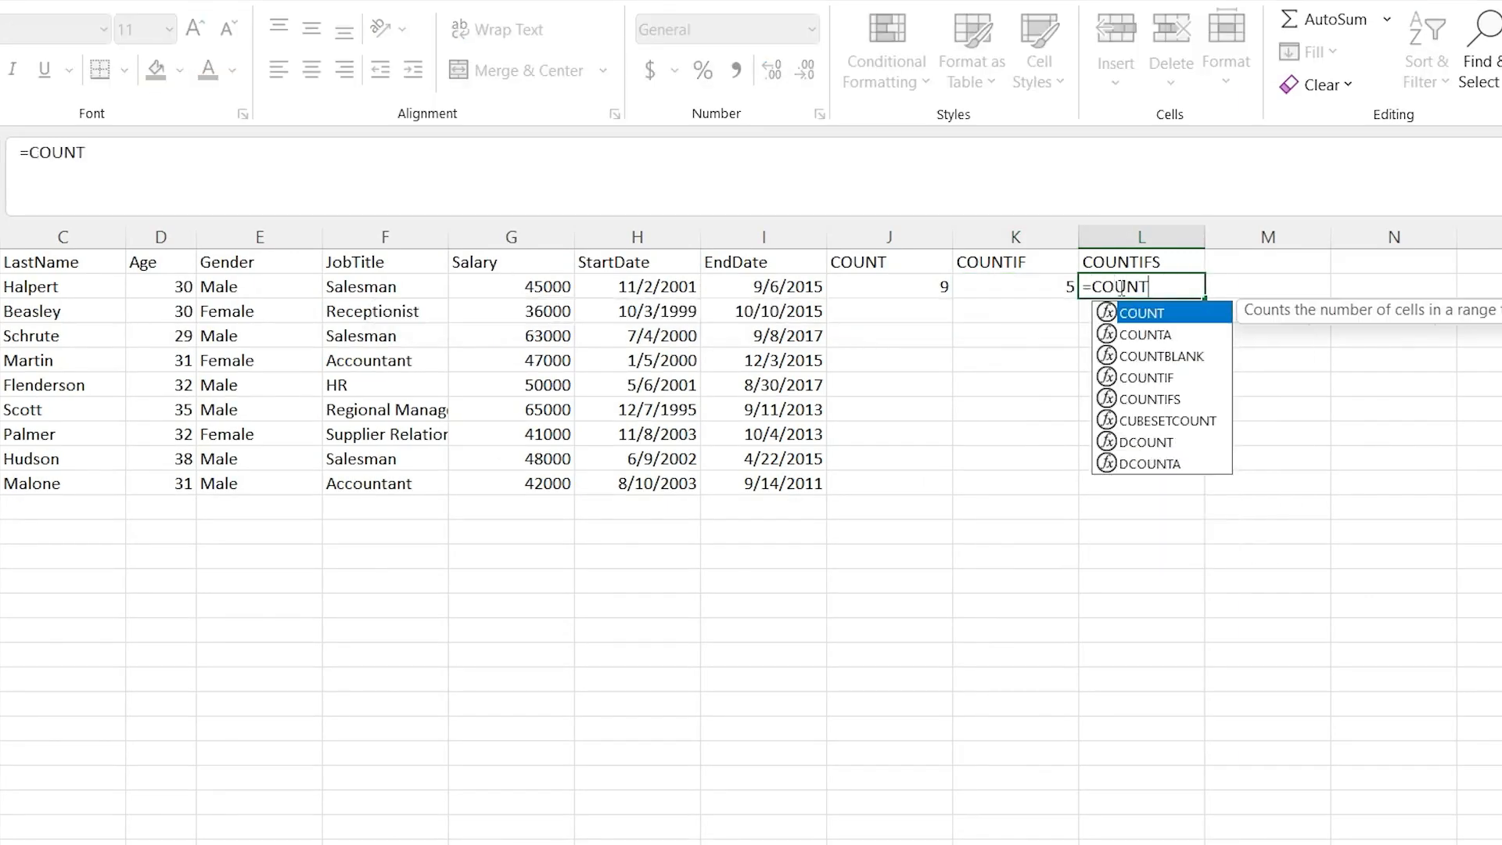
pyautogui.write('S(')
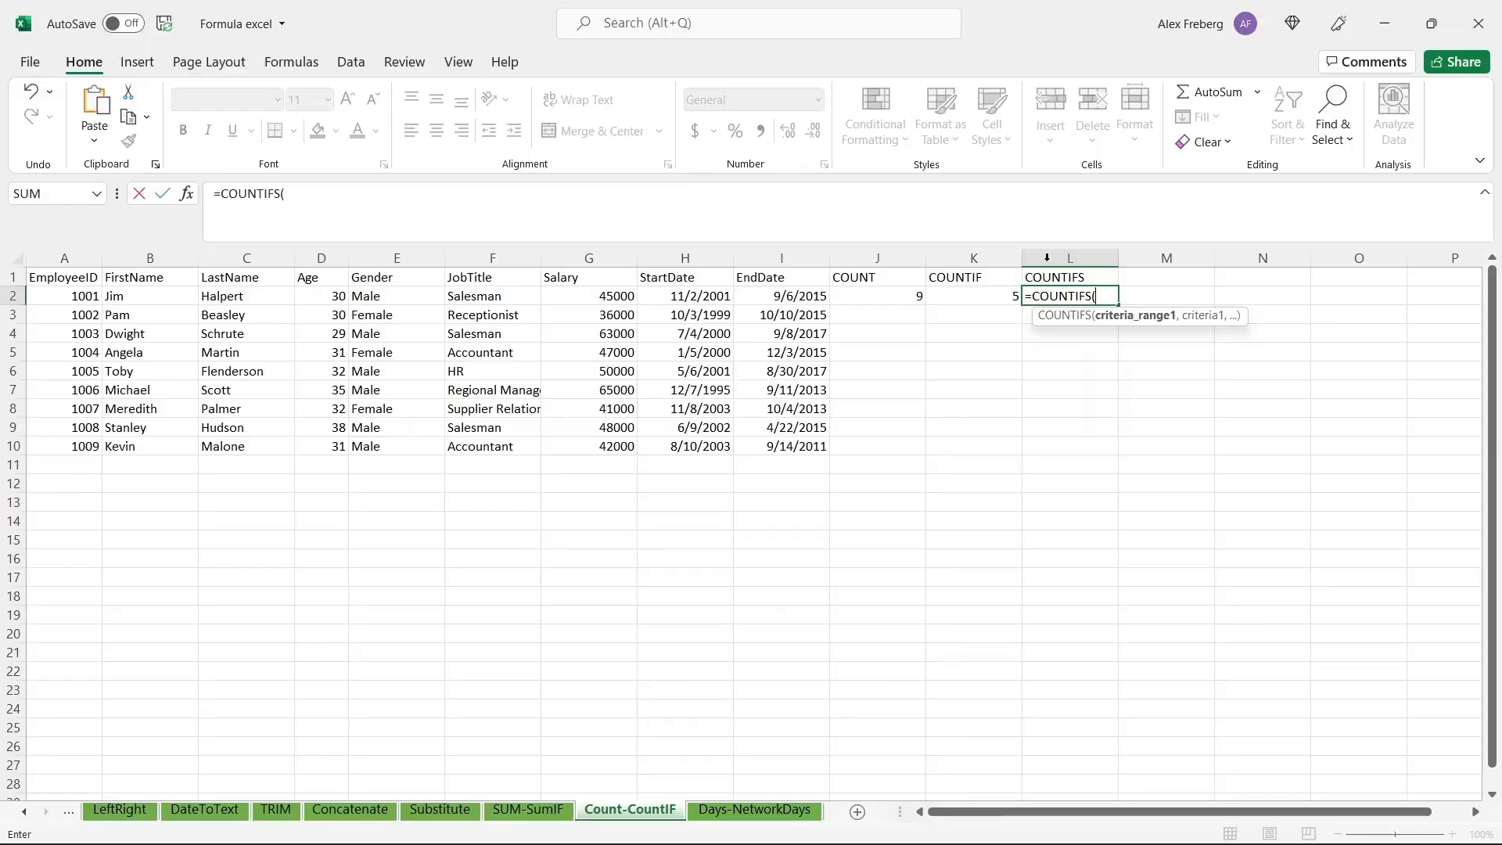
pyautogui.click(619, 296)
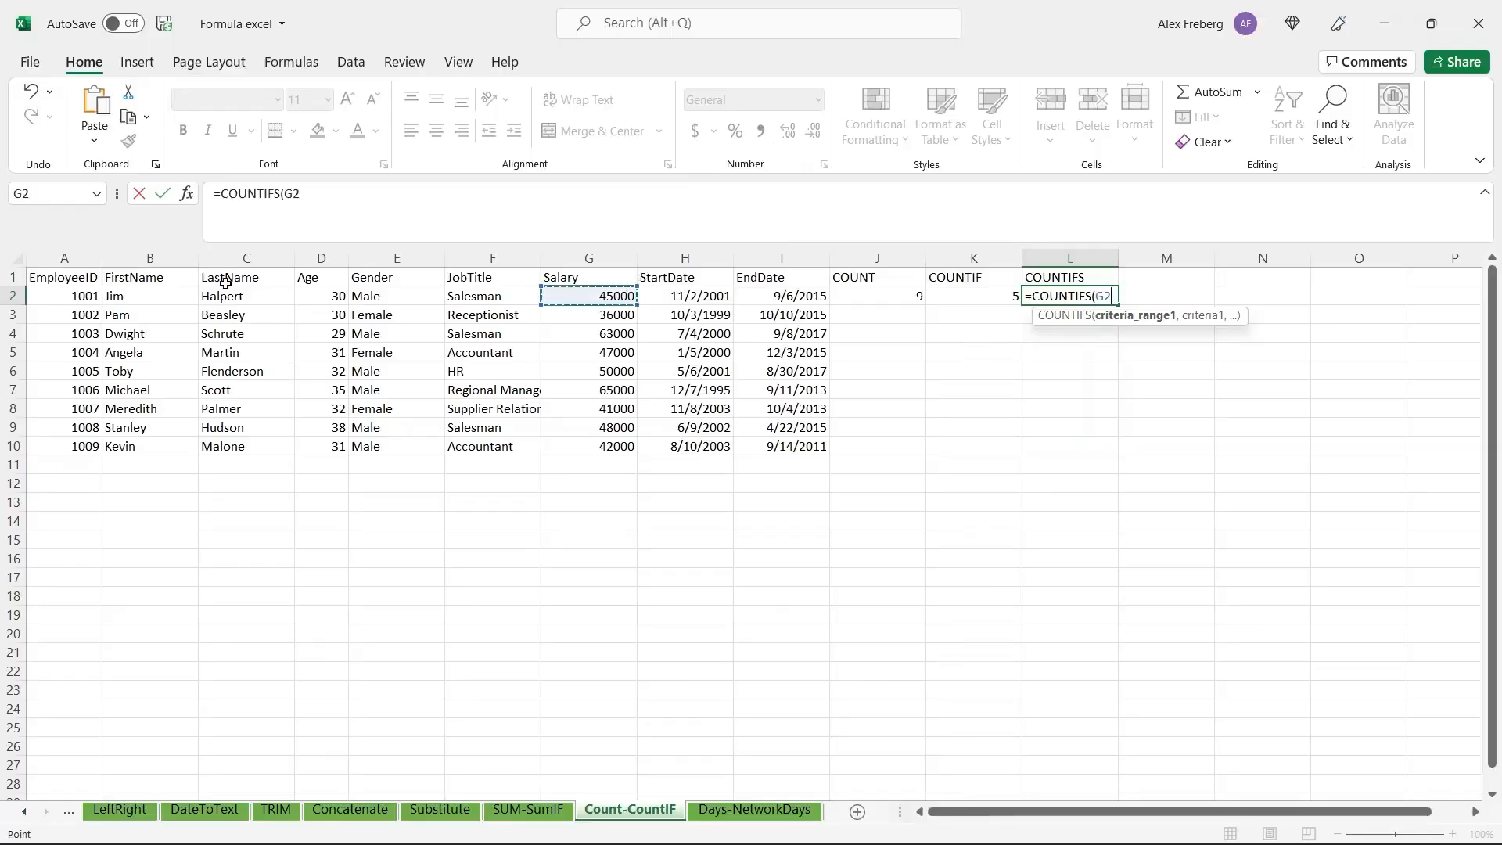
pyautogui.moveTo(69, 298); pyautogui.dragTo(82, 449)
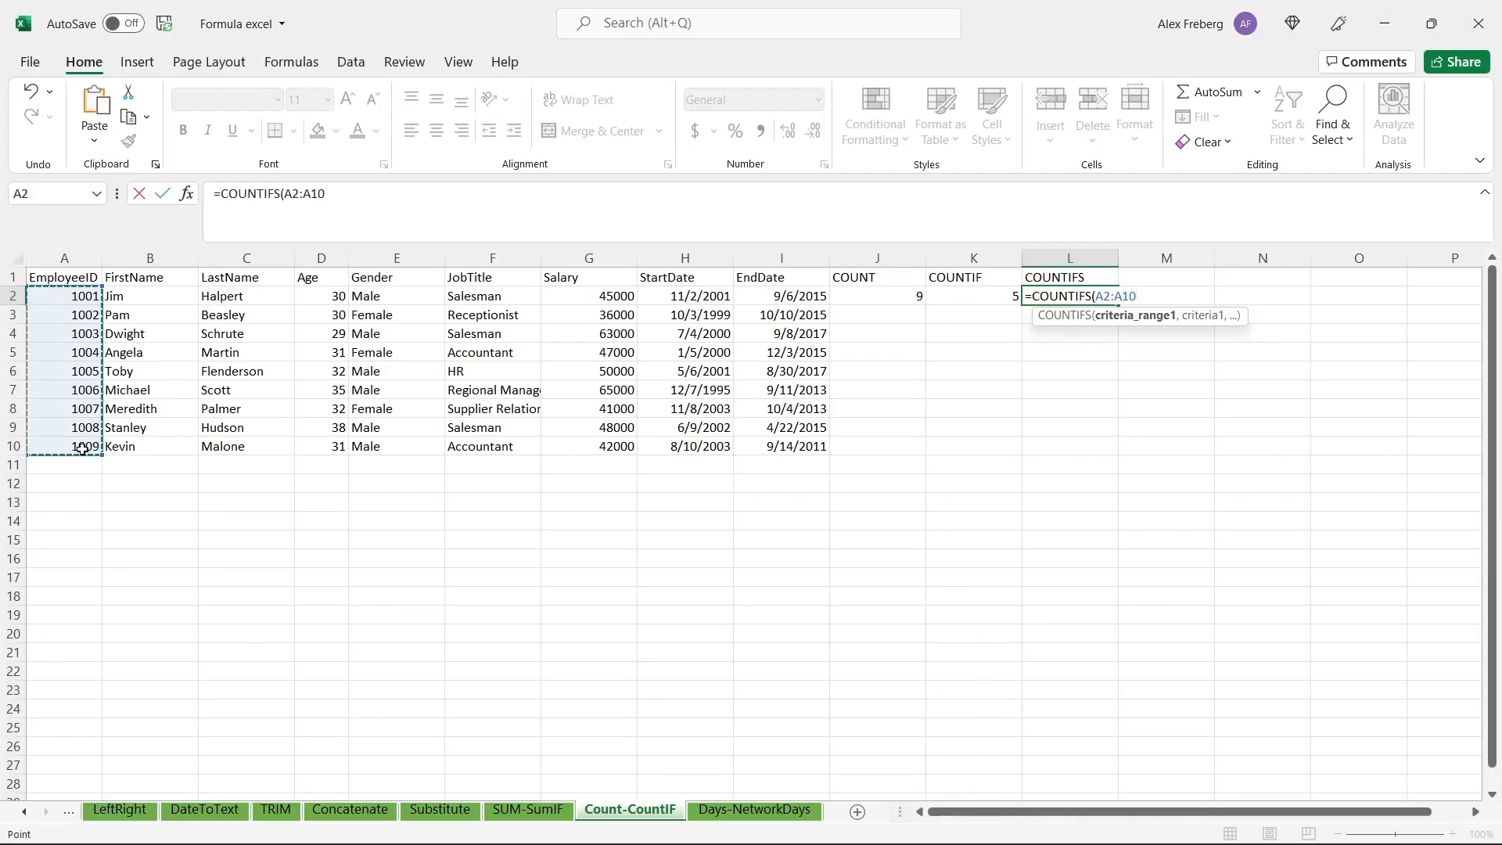
pyautogui.write(',')
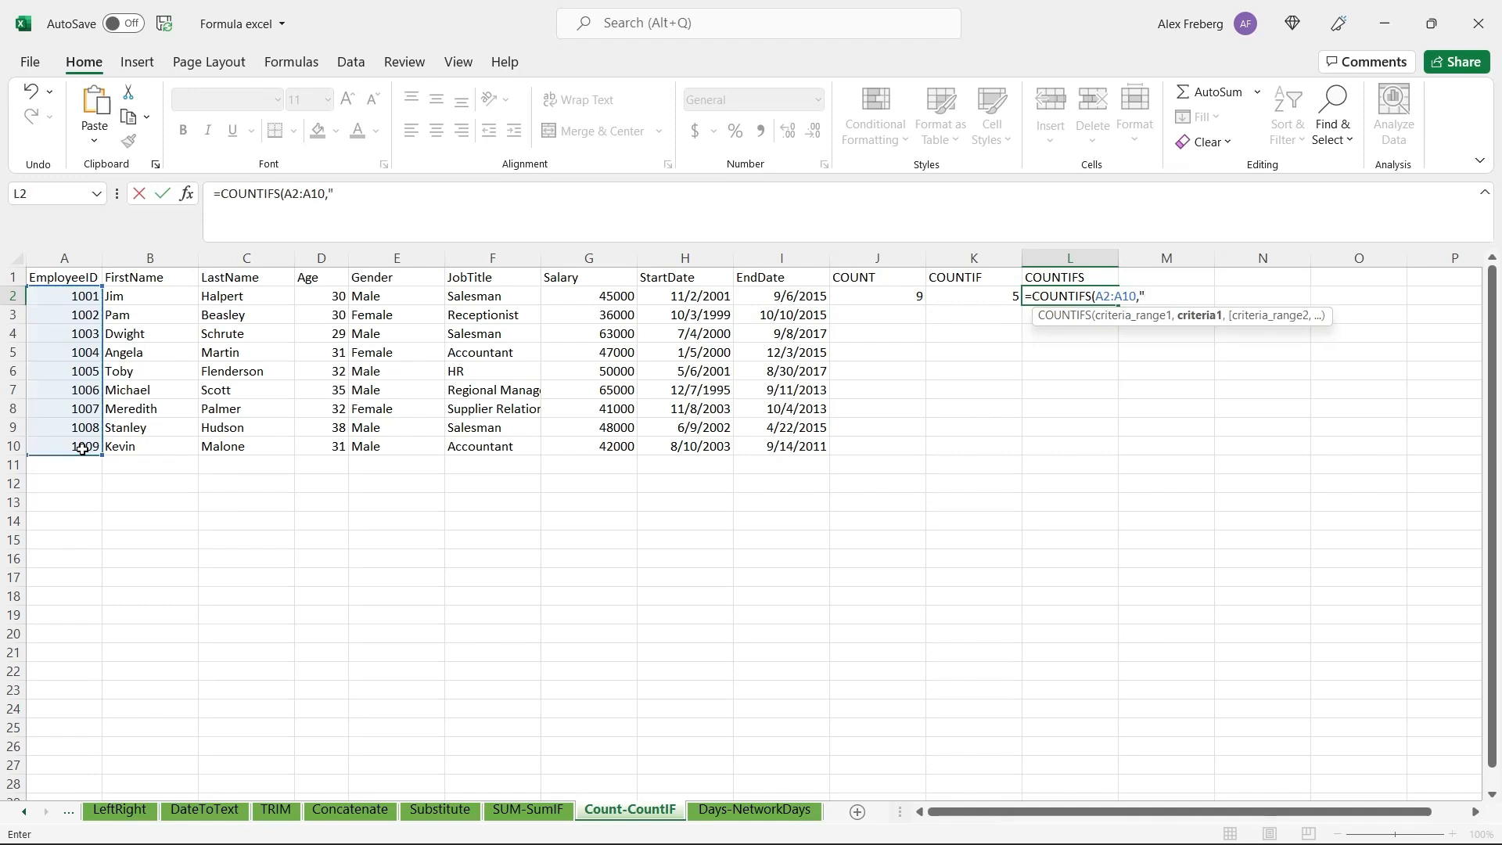
pyautogui.write('">1005",')
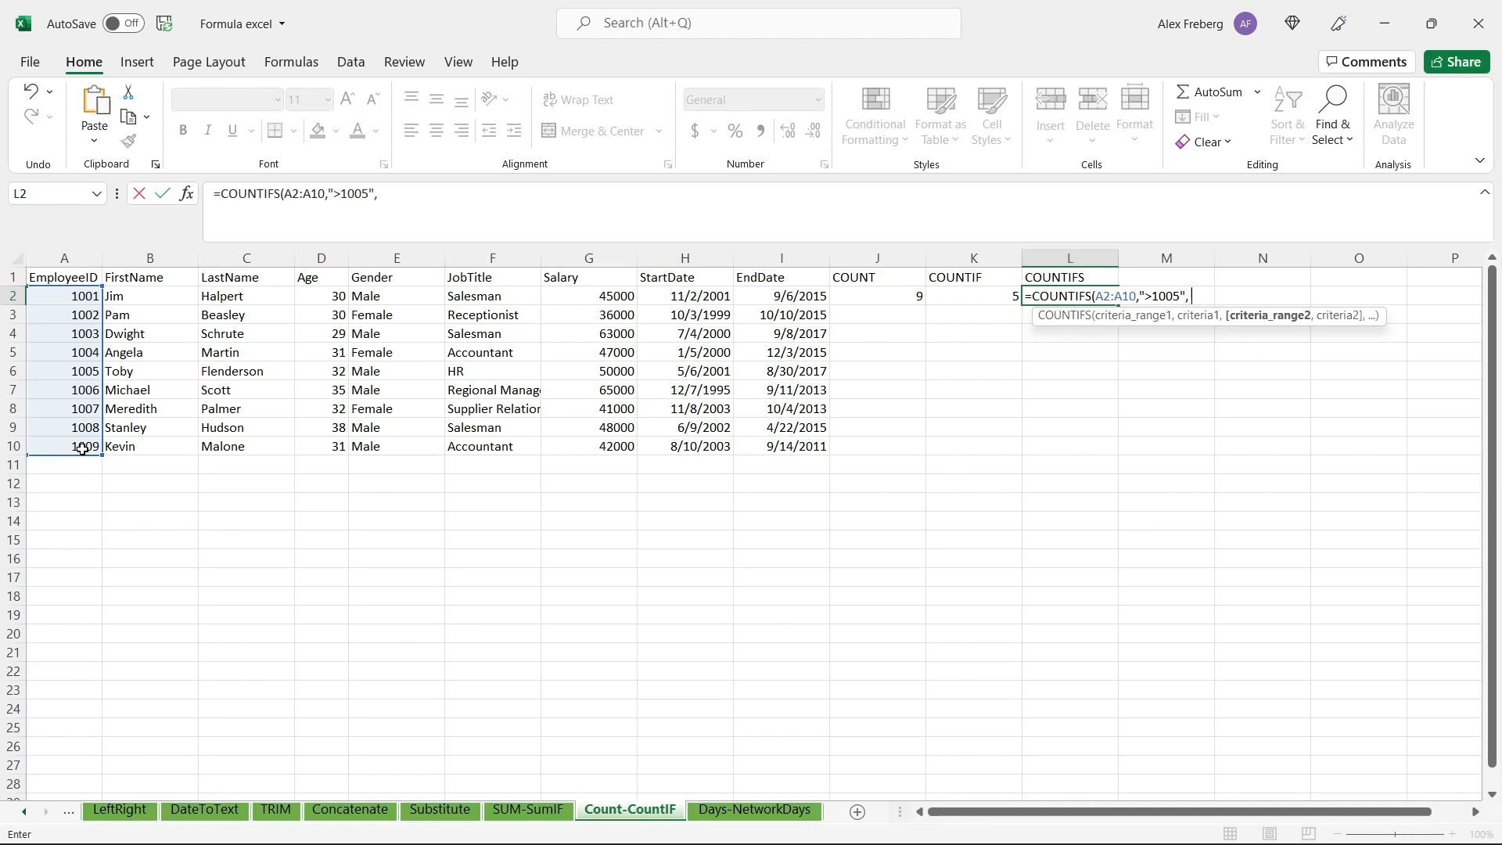
# Complete the COUNTIFS formula with the genders in E2:E10 as second criteria range and "Male" as criterion.
pyautogui.click(383, 291)
pyautogui.keyDown('shift'); pyautogui.click(404, 446); pyautogui.keyUp('shift')
pyautogui.write(',"Male")')
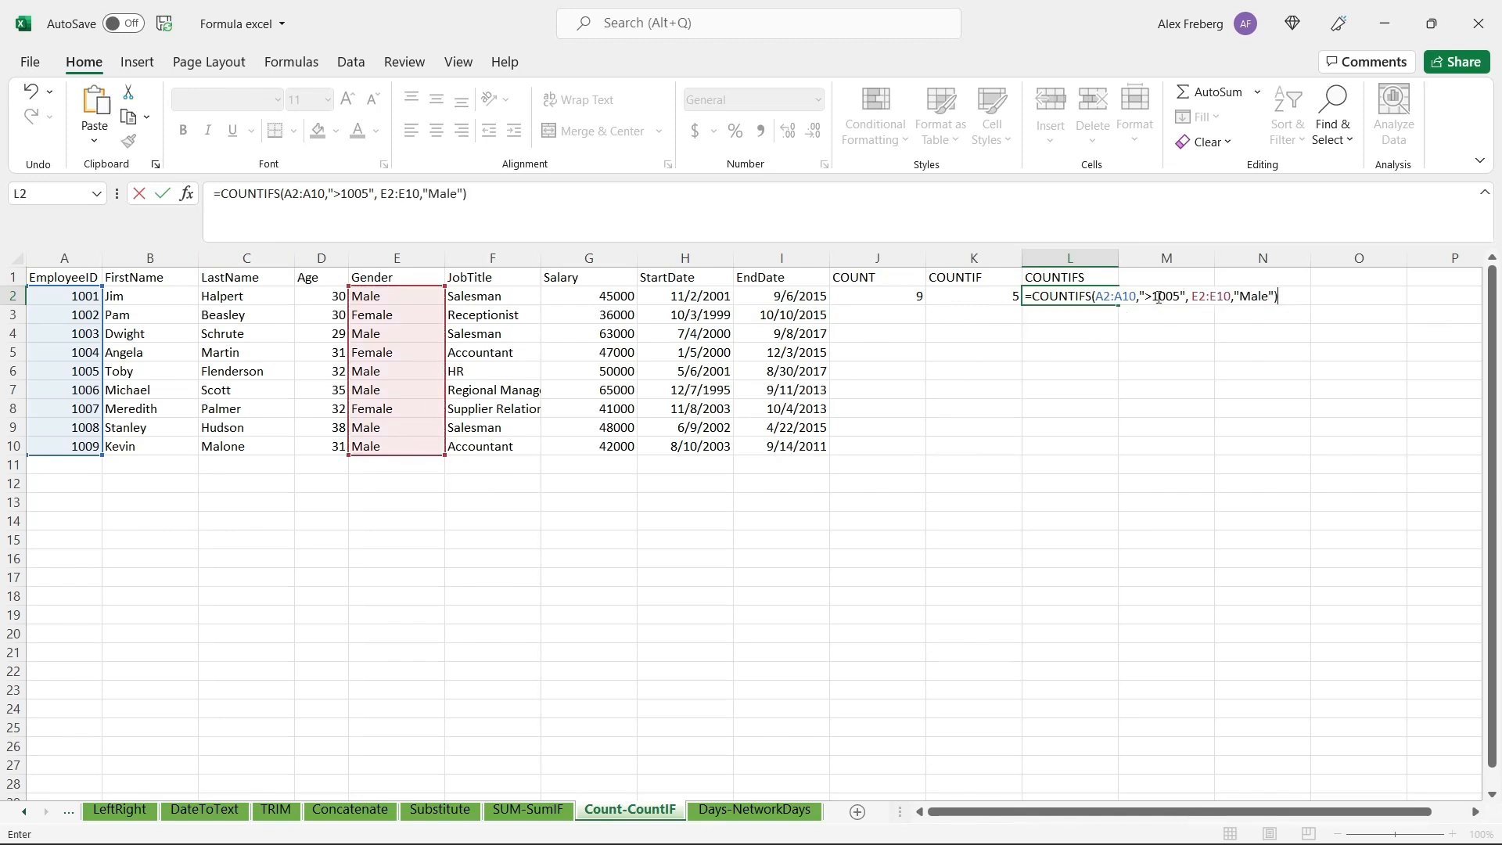
pyautogui.press('Return')
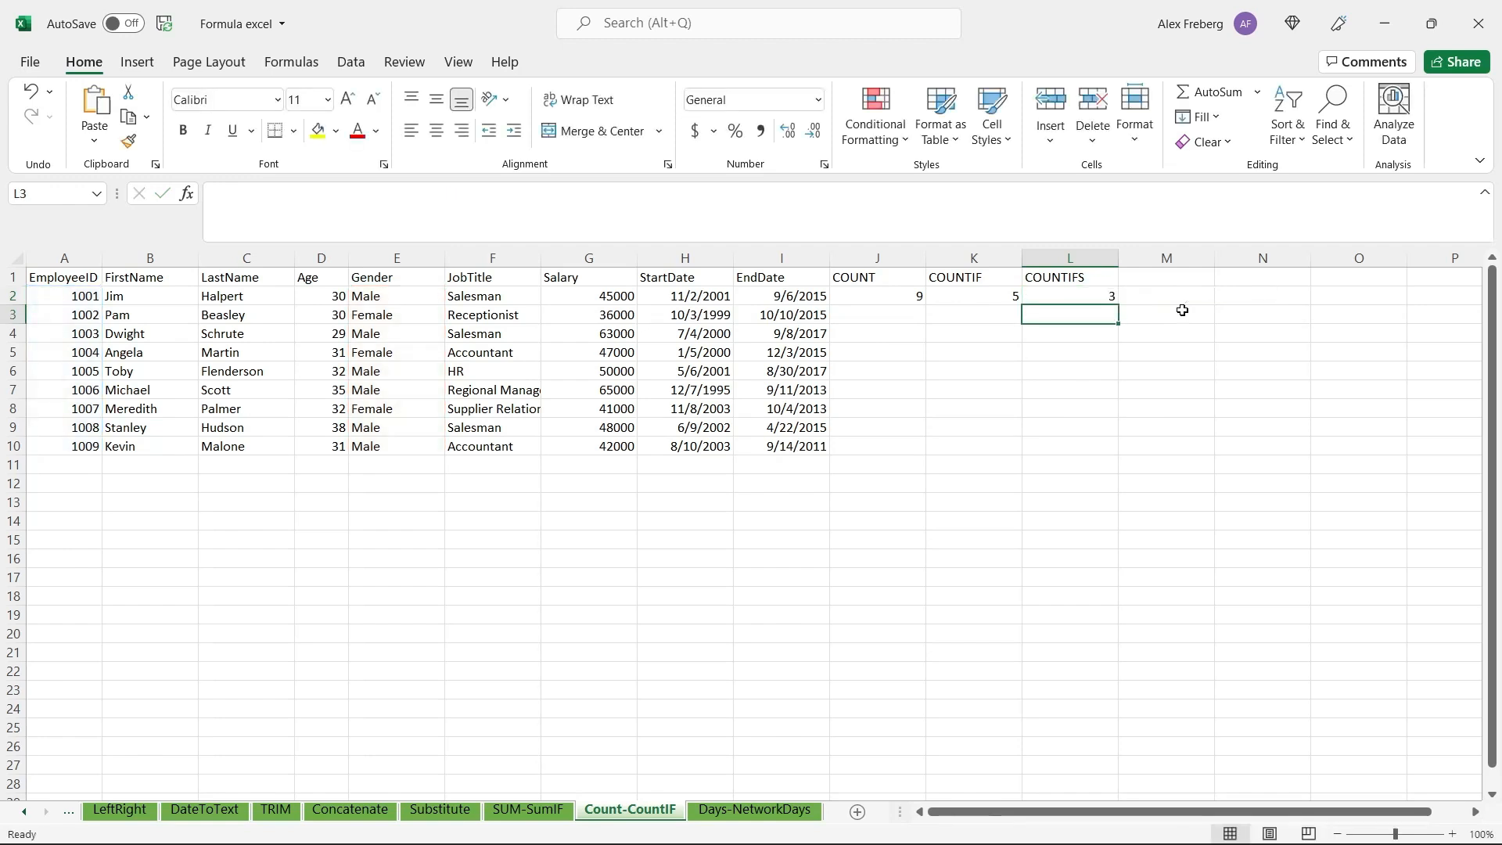
# Check the COUNTIFS result in L2 against the employee rows with IDs above 1005.
pyautogui.click(1067, 295)
pyautogui.moveTo(82, 389); pyautogui.dragTo(211, 444)
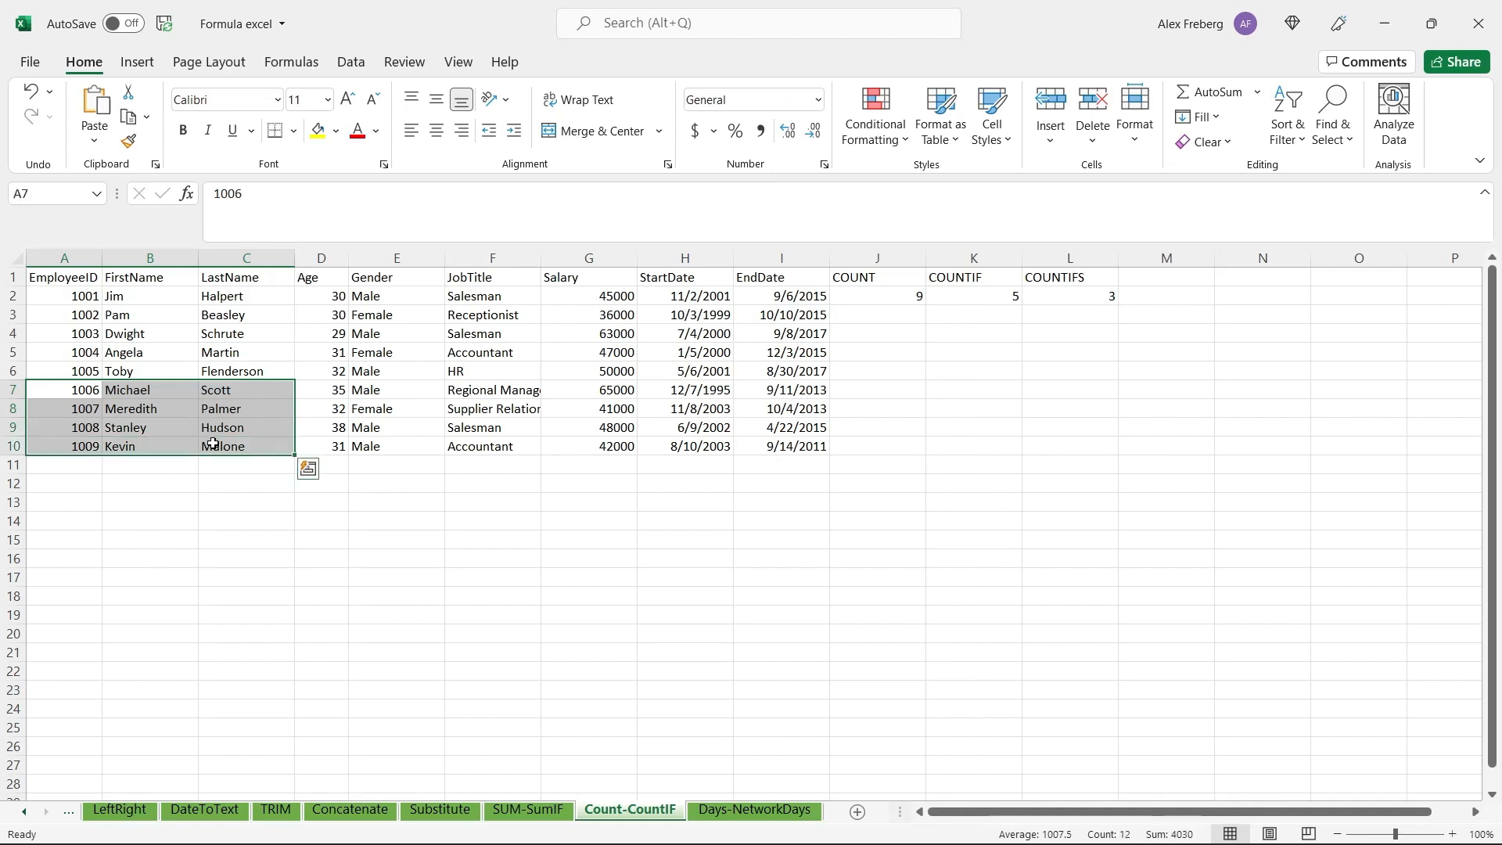
pyautogui.click(1046, 317)
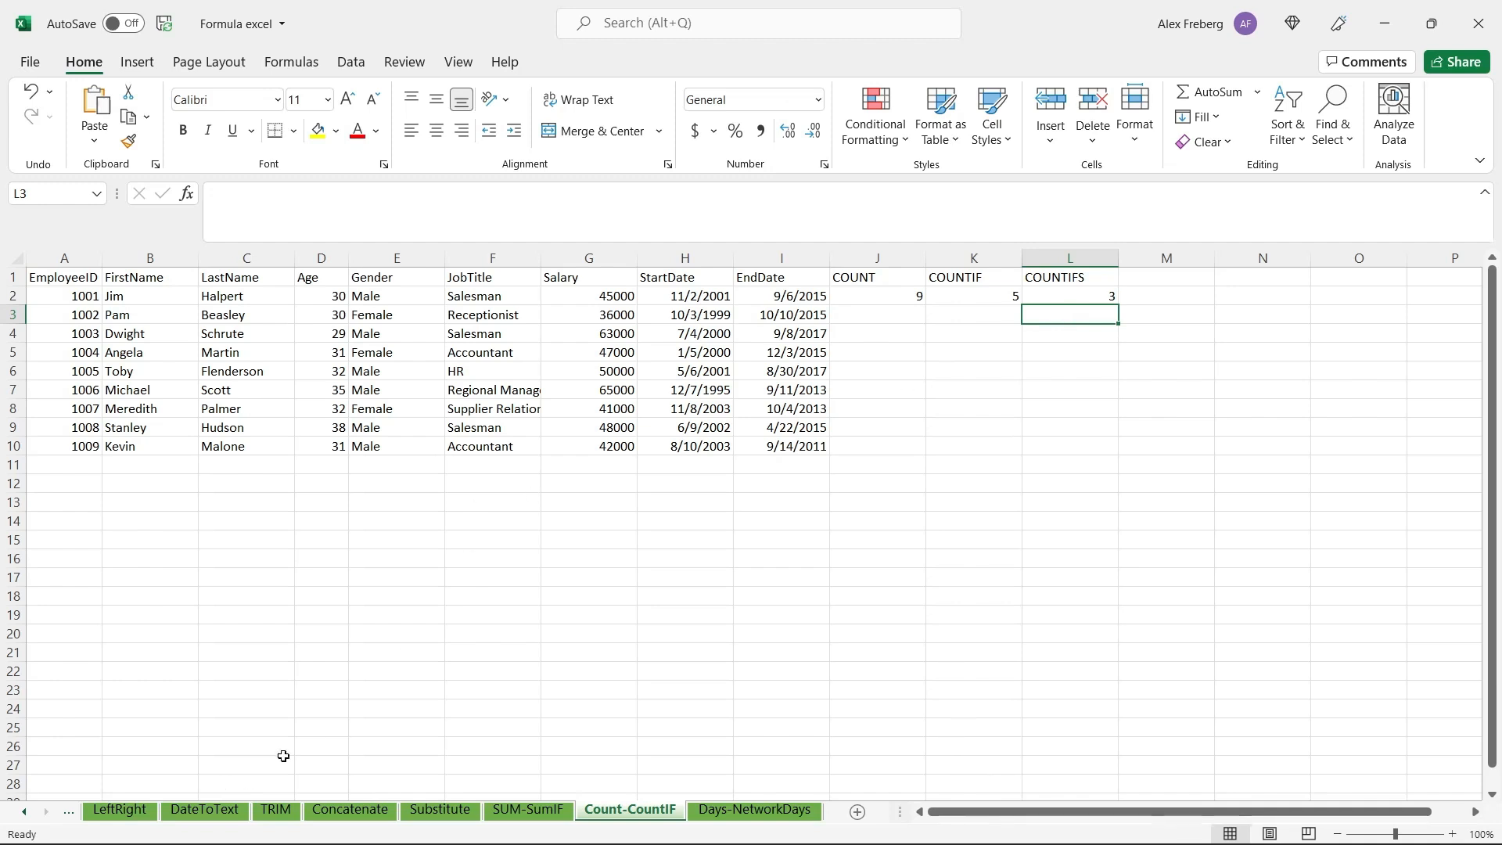
# Open the Days-NetworkDays worksheet and widen the StartDate and EndDate columns.
pyautogui.click(754, 810)
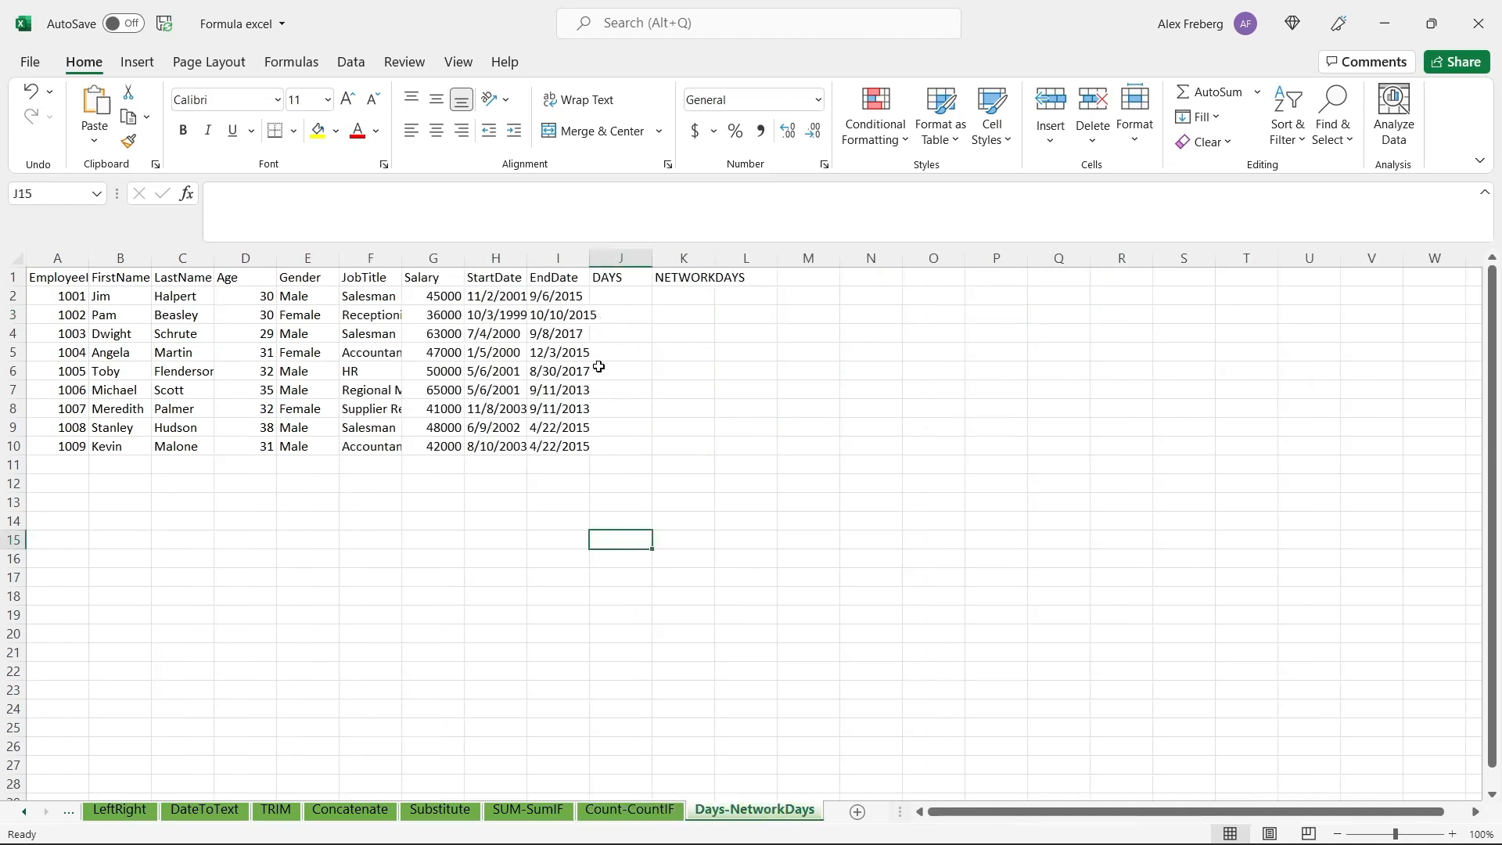
pyautogui.moveTo(589, 254); pyautogui.dragTo(620, 254)
pyautogui.moveTo(527, 252); pyautogui.dragTo(565, 255)
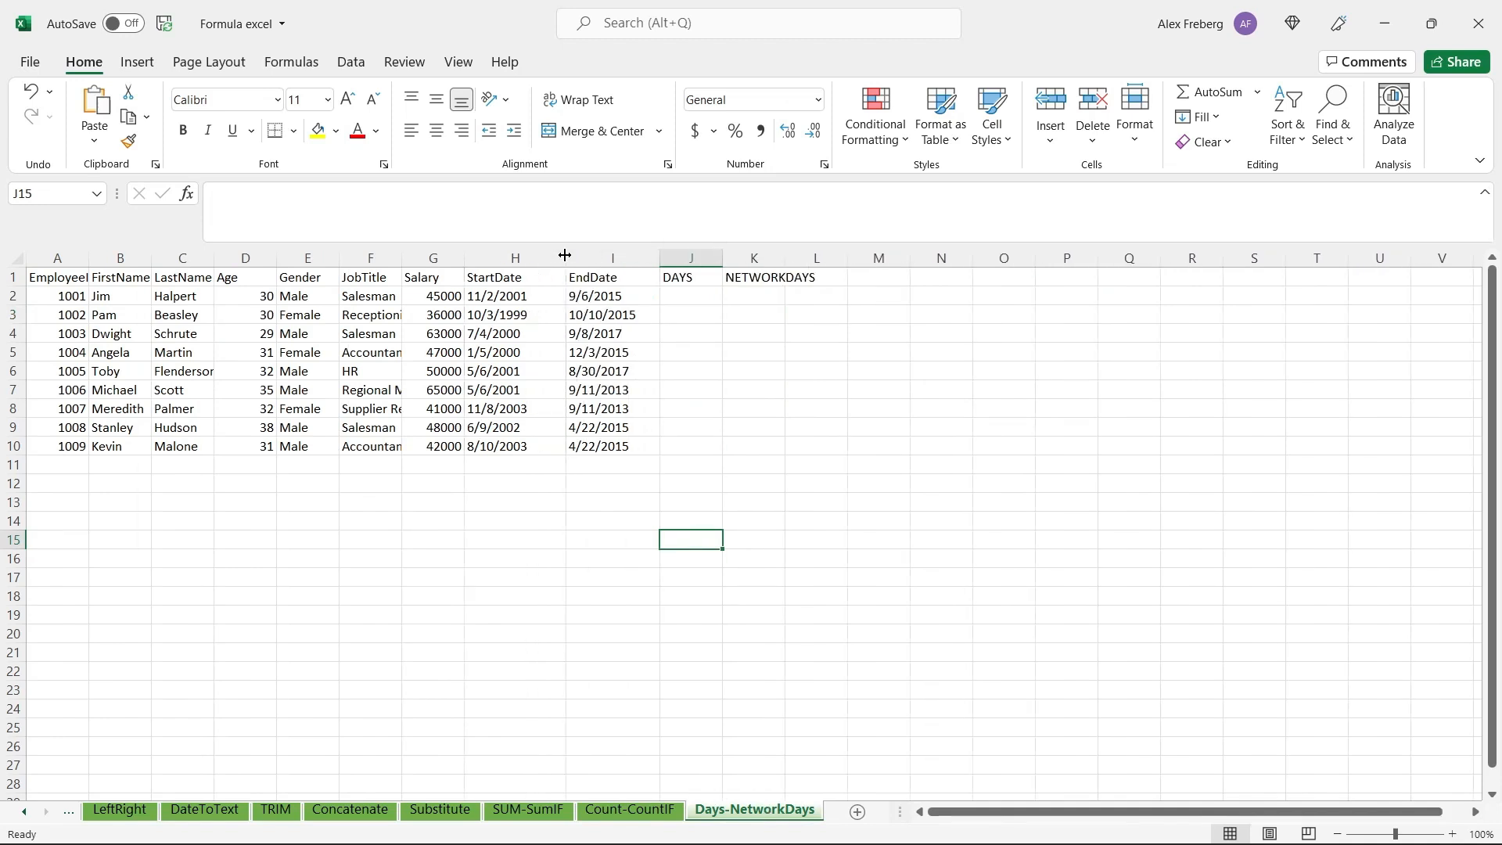
# Check the number format of the start date in H2, the DAYS cell J2 and the end date in I3.
pyautogui.click(534, 305)
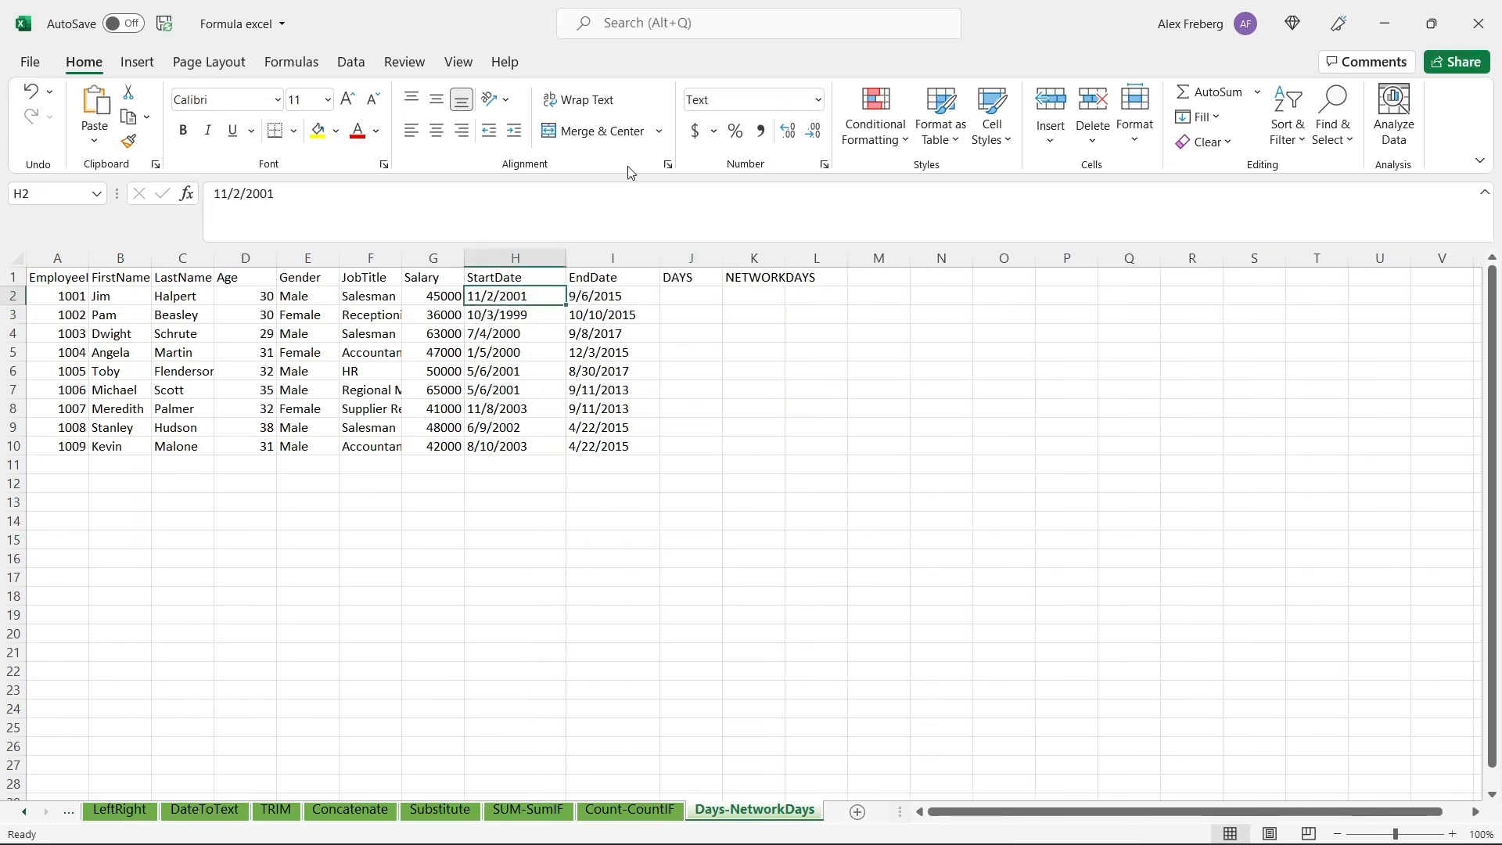
pyautogui.click(691, 295)
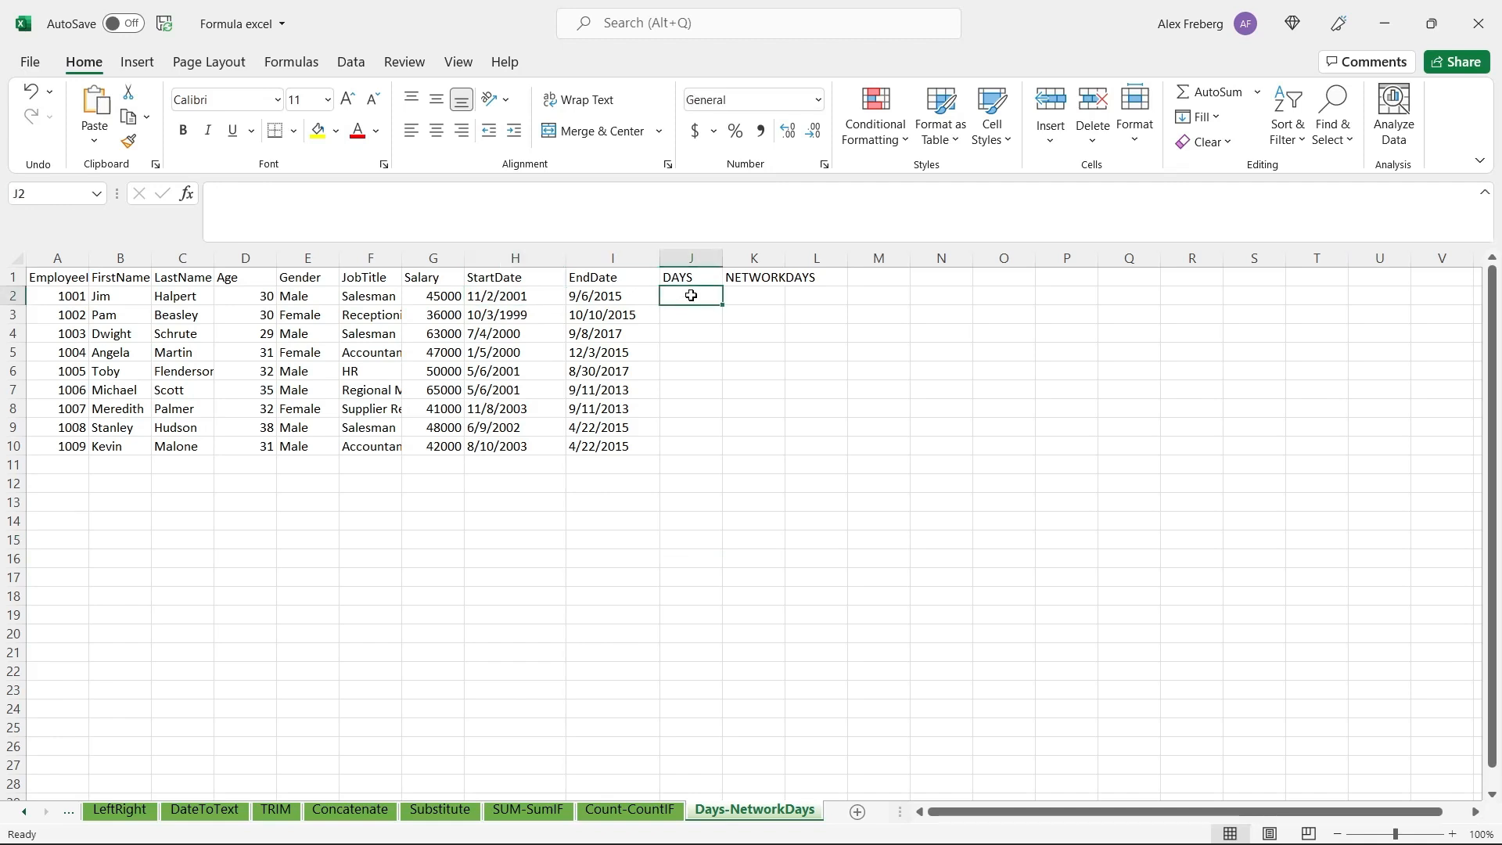
pyautogui.click(613, 313)
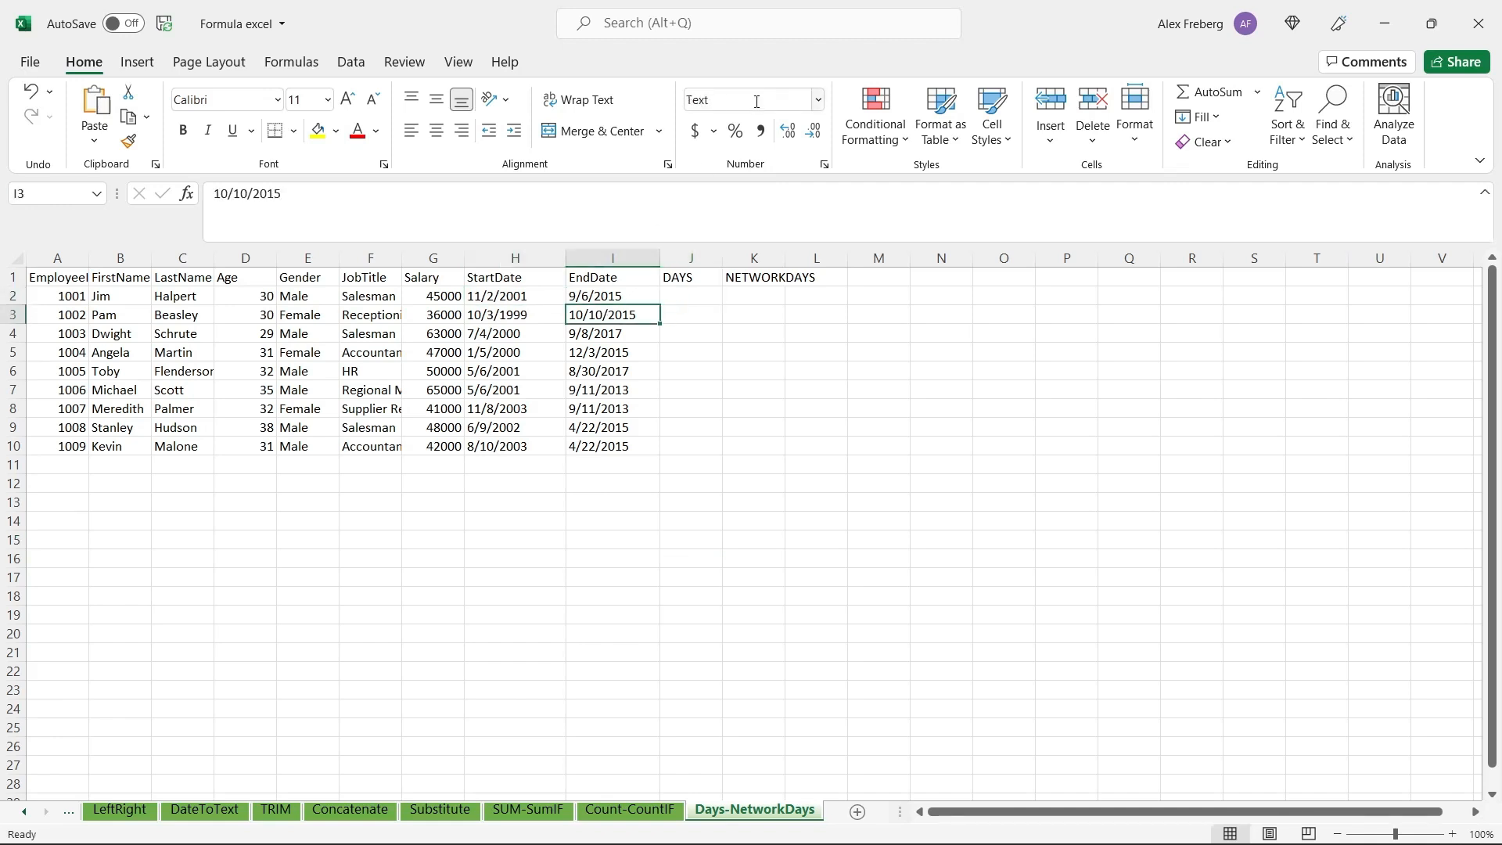
# Enter =DAYS(I2,H2) in J2 to calculate the days between the first employee's start and end dates.
pyautogui.click(689, 296)
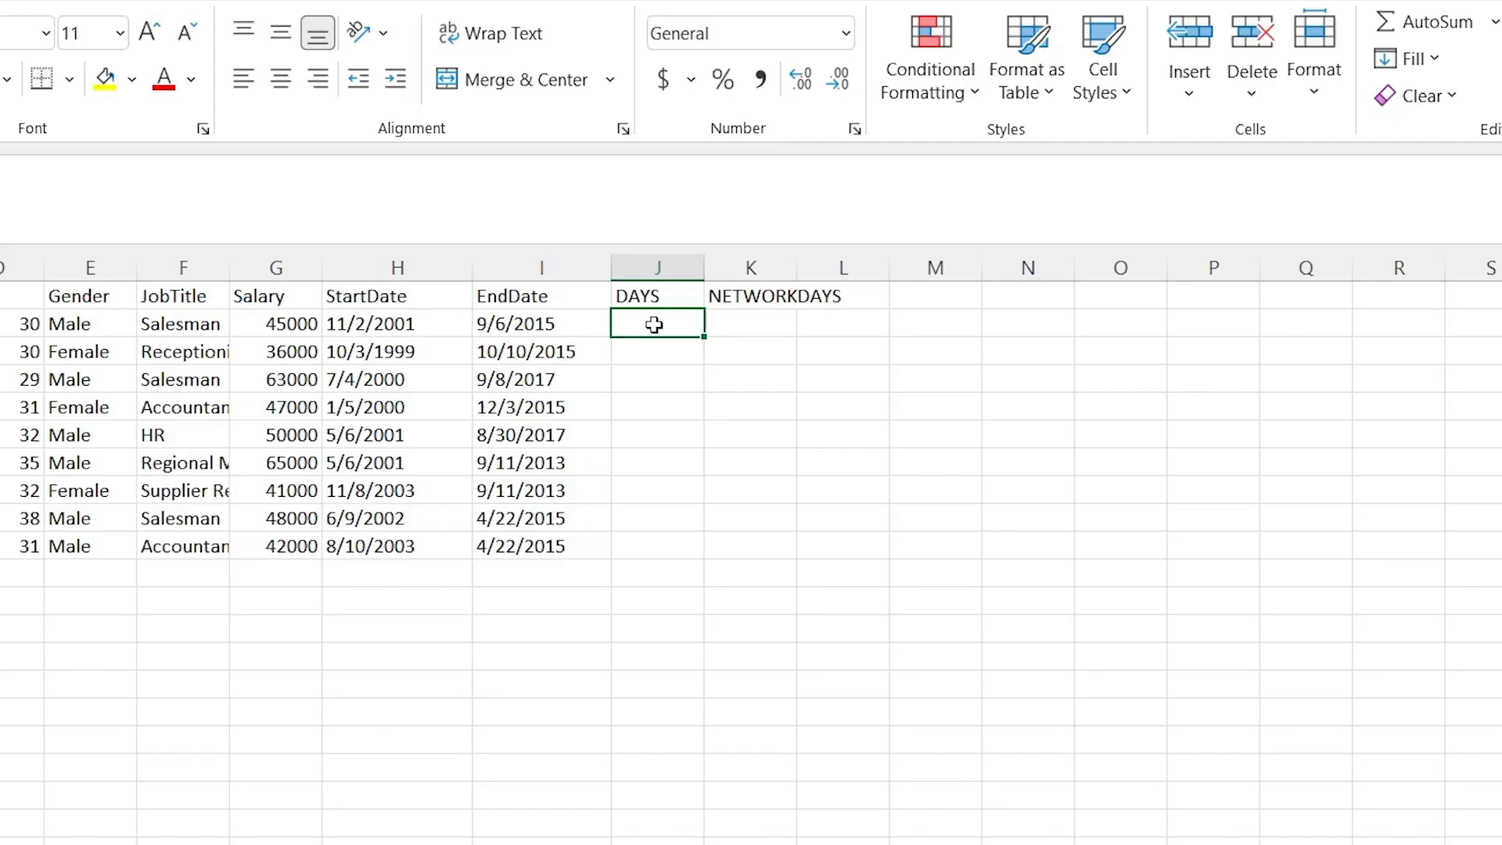
pyautogui.write('=')
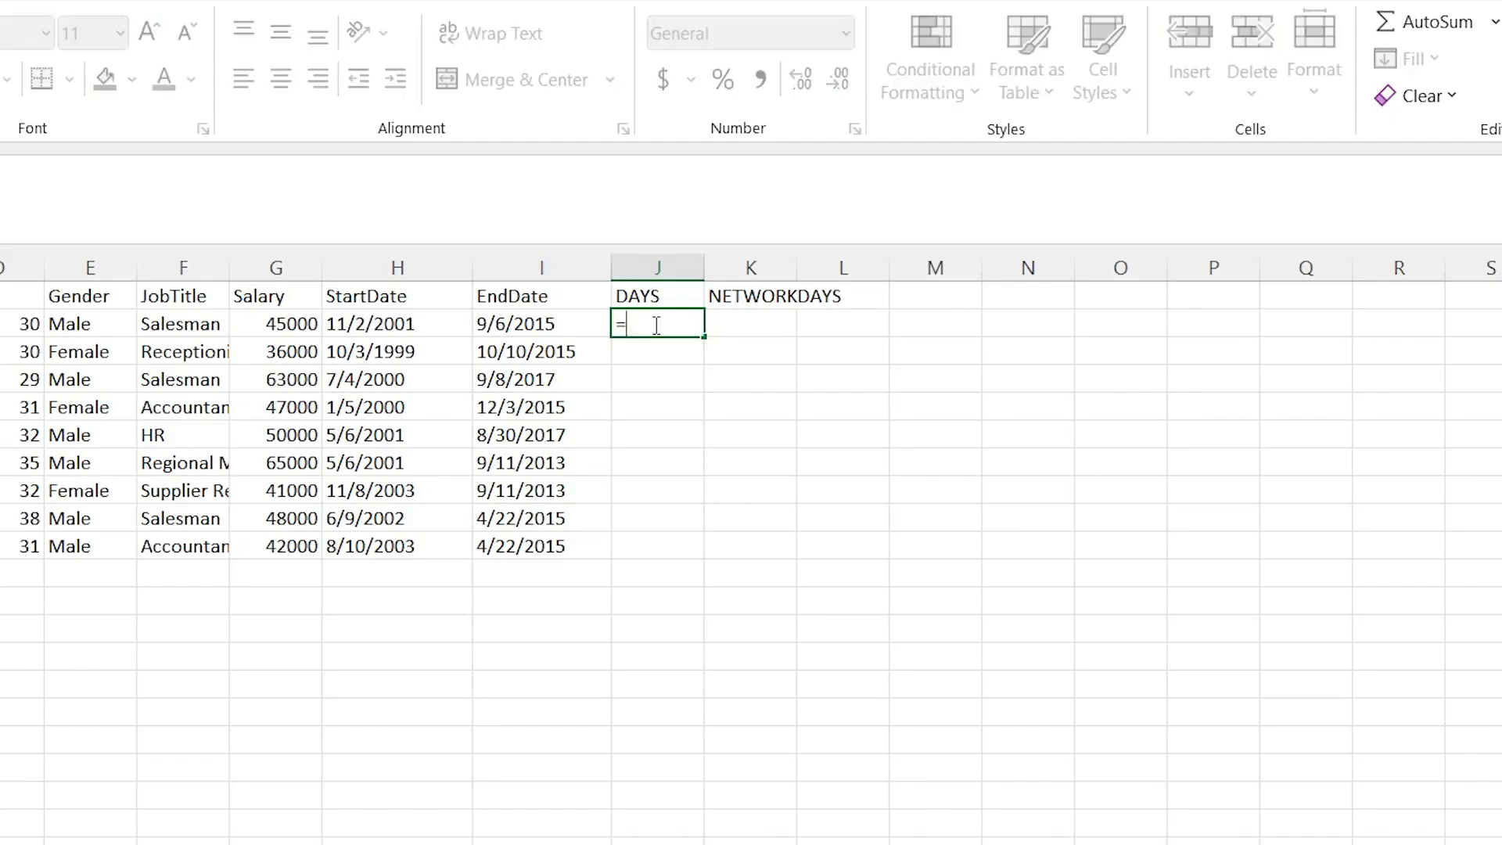
pyautogui.click(375, 325)
pyautogui.click(516, 324)
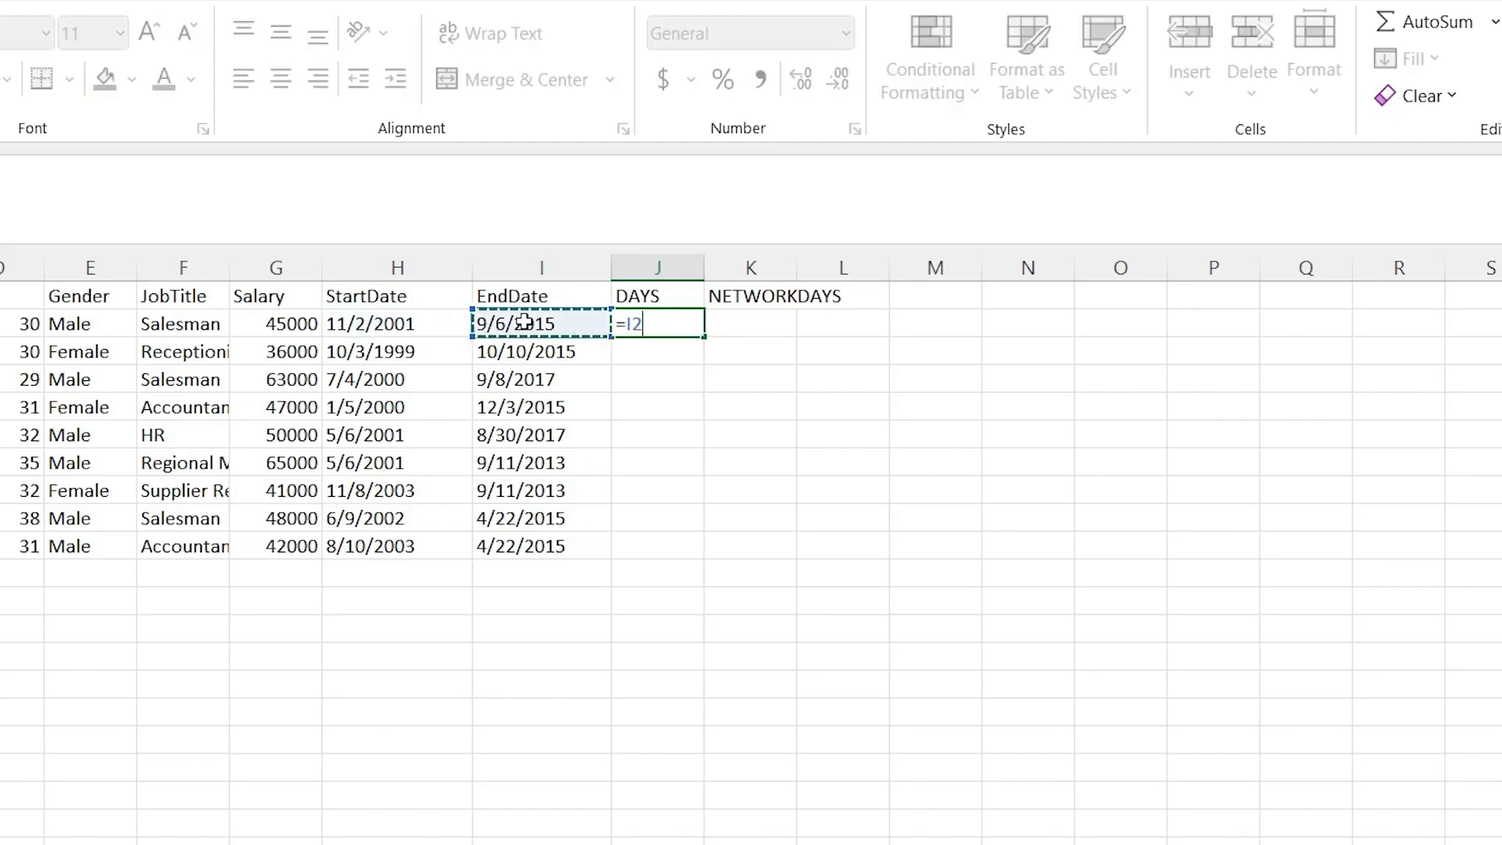
pyautogui.press('BackSpace')
pyautogui.press('BackSpace')
pyautogui.write('D')
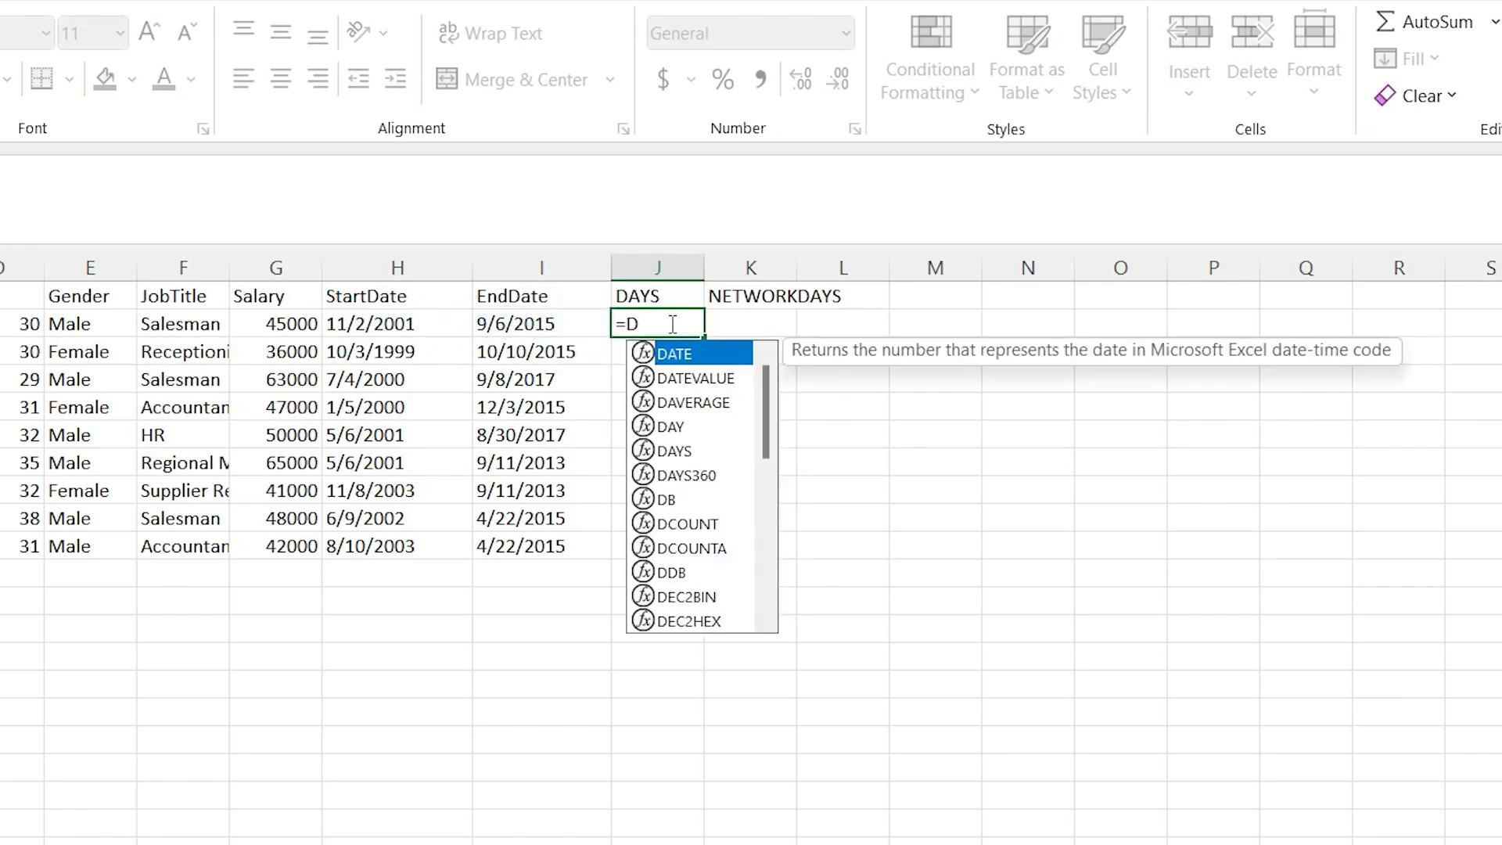
pyautogui.write('AYS(')
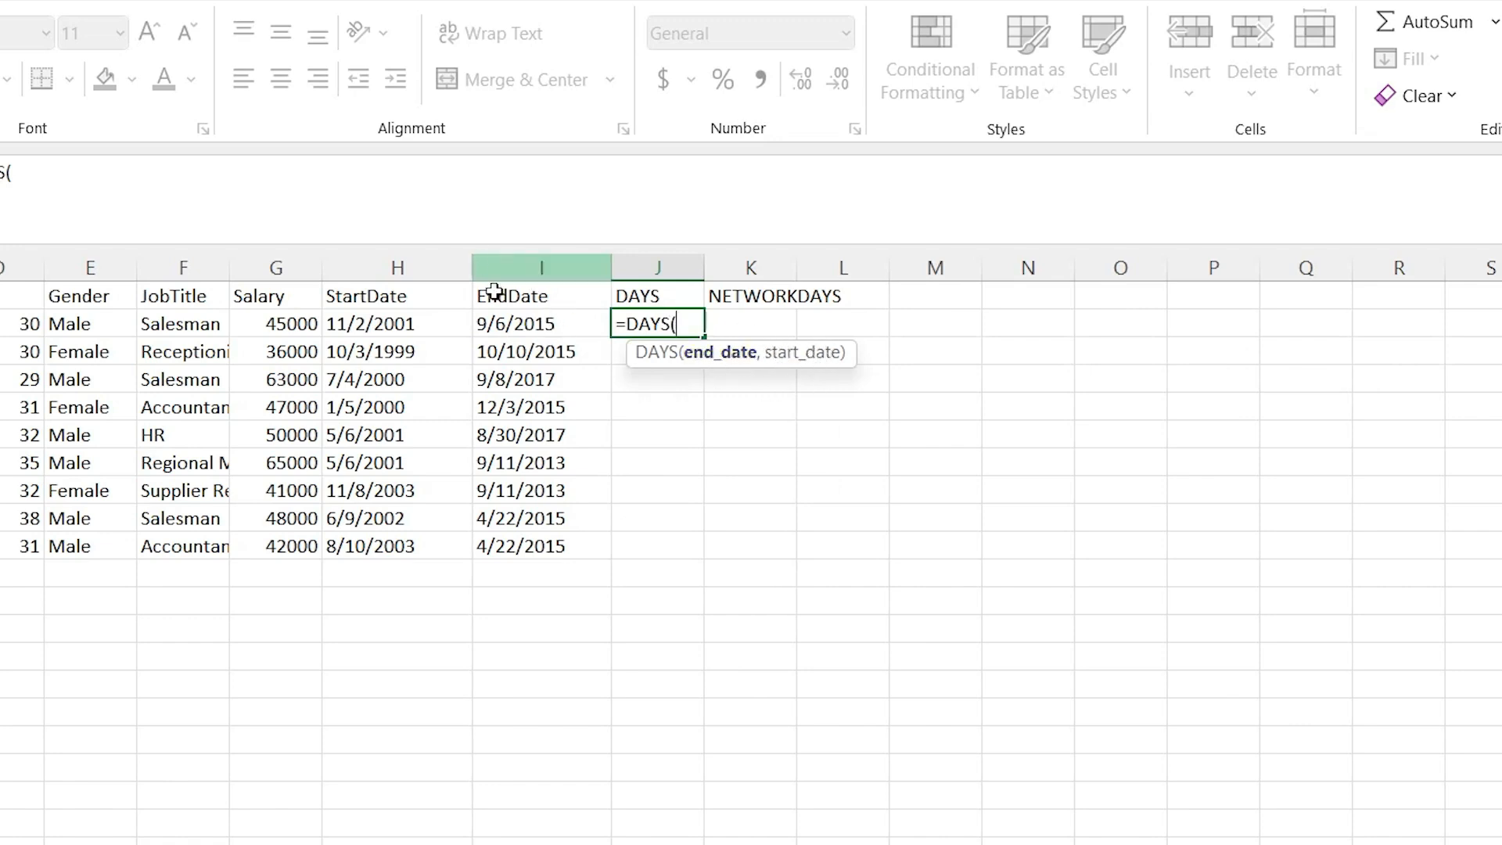
pyautogui.click(528, 322)
pyautogui.write(',')
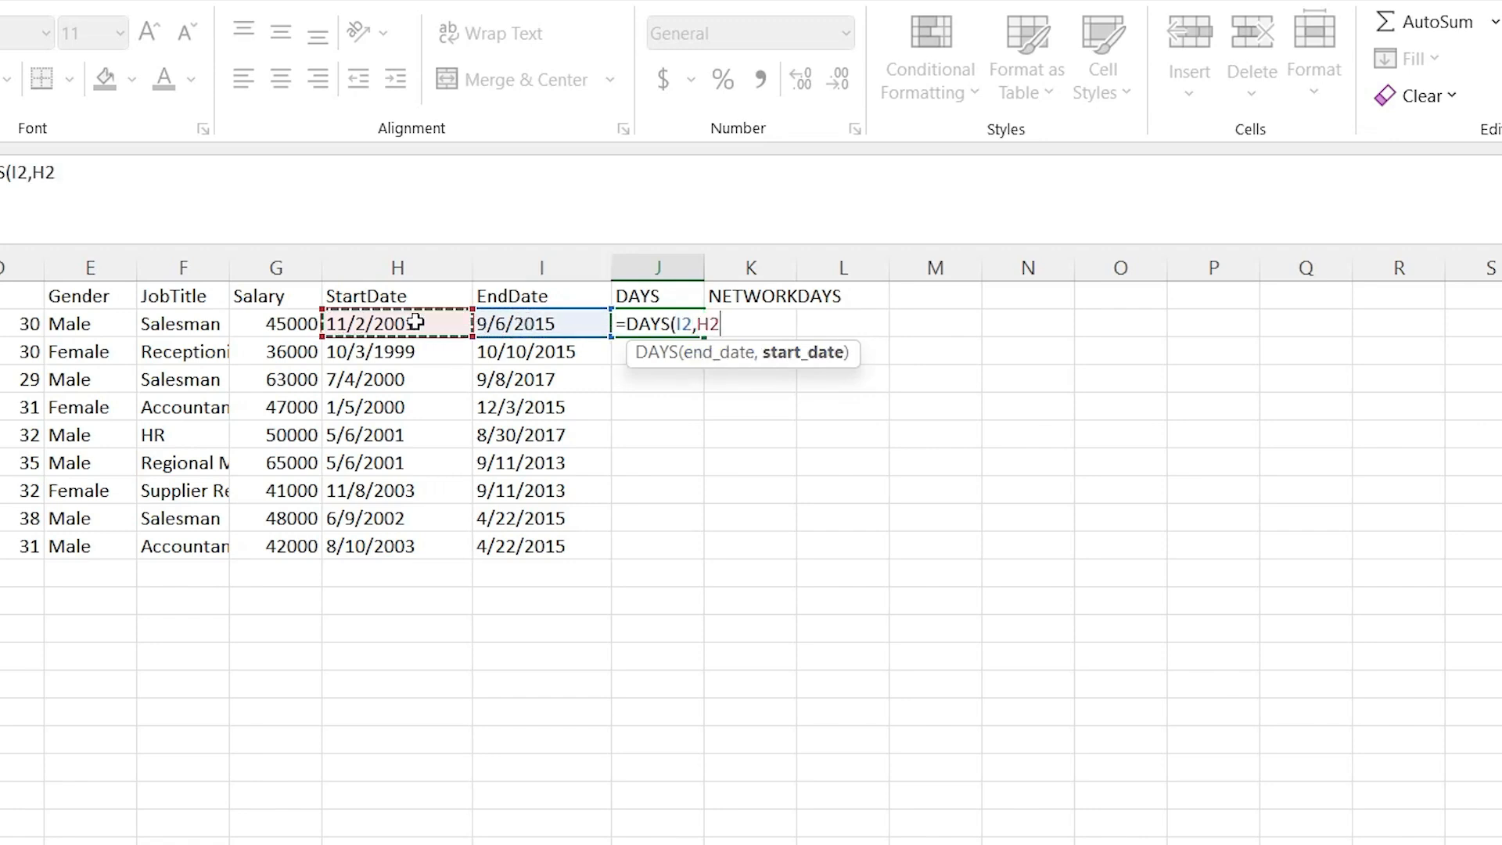
pyautogui.press('Return')
# Fill the DAYS formula from J2 down to J10.
pyautogui.click(682, 323)
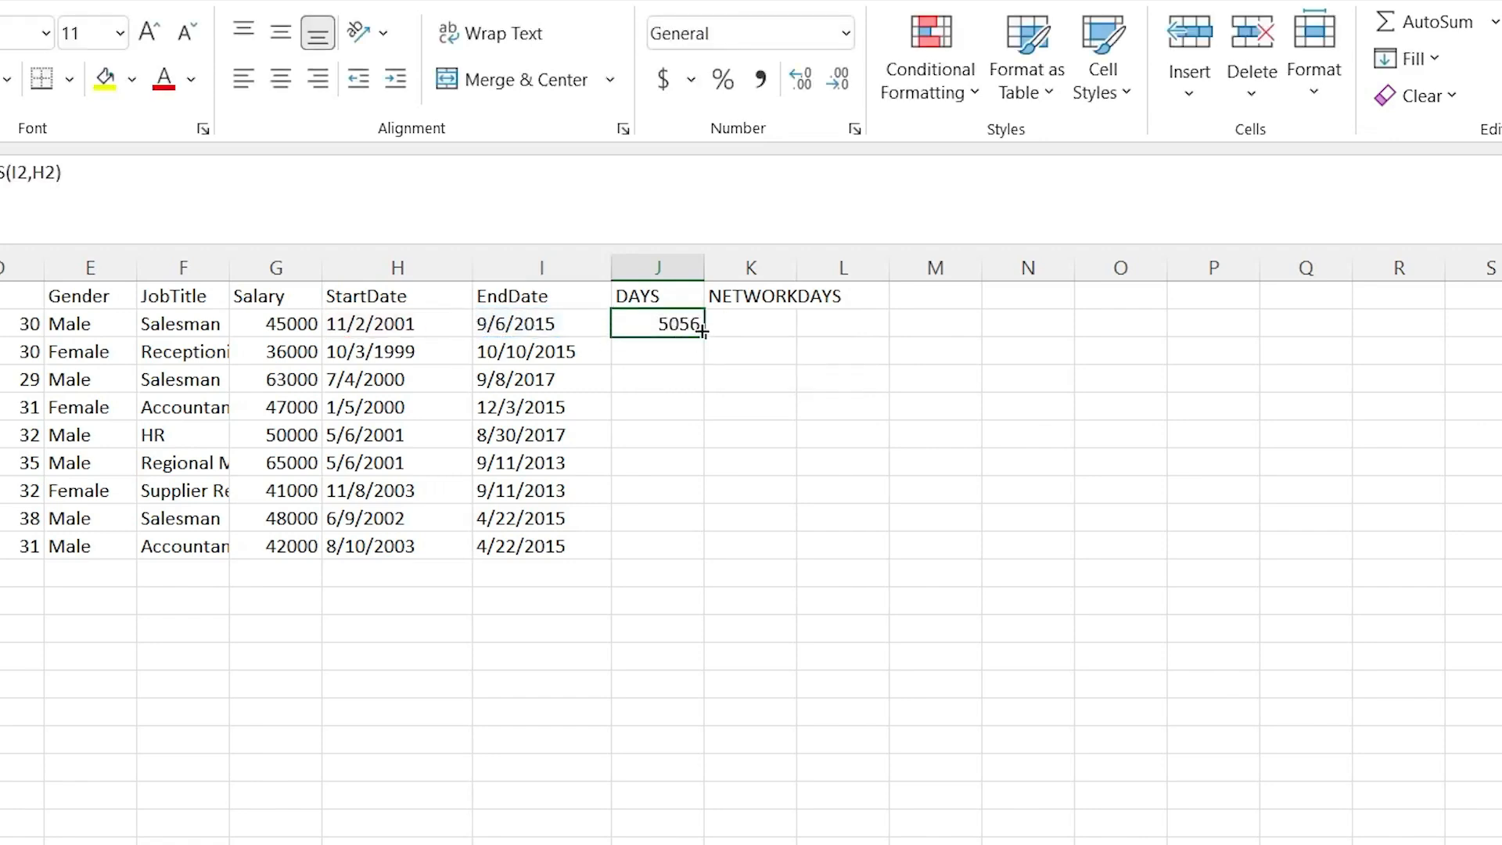
pyautogui.moveTo(703, 336); pyautogui.dragTo(692, 555)
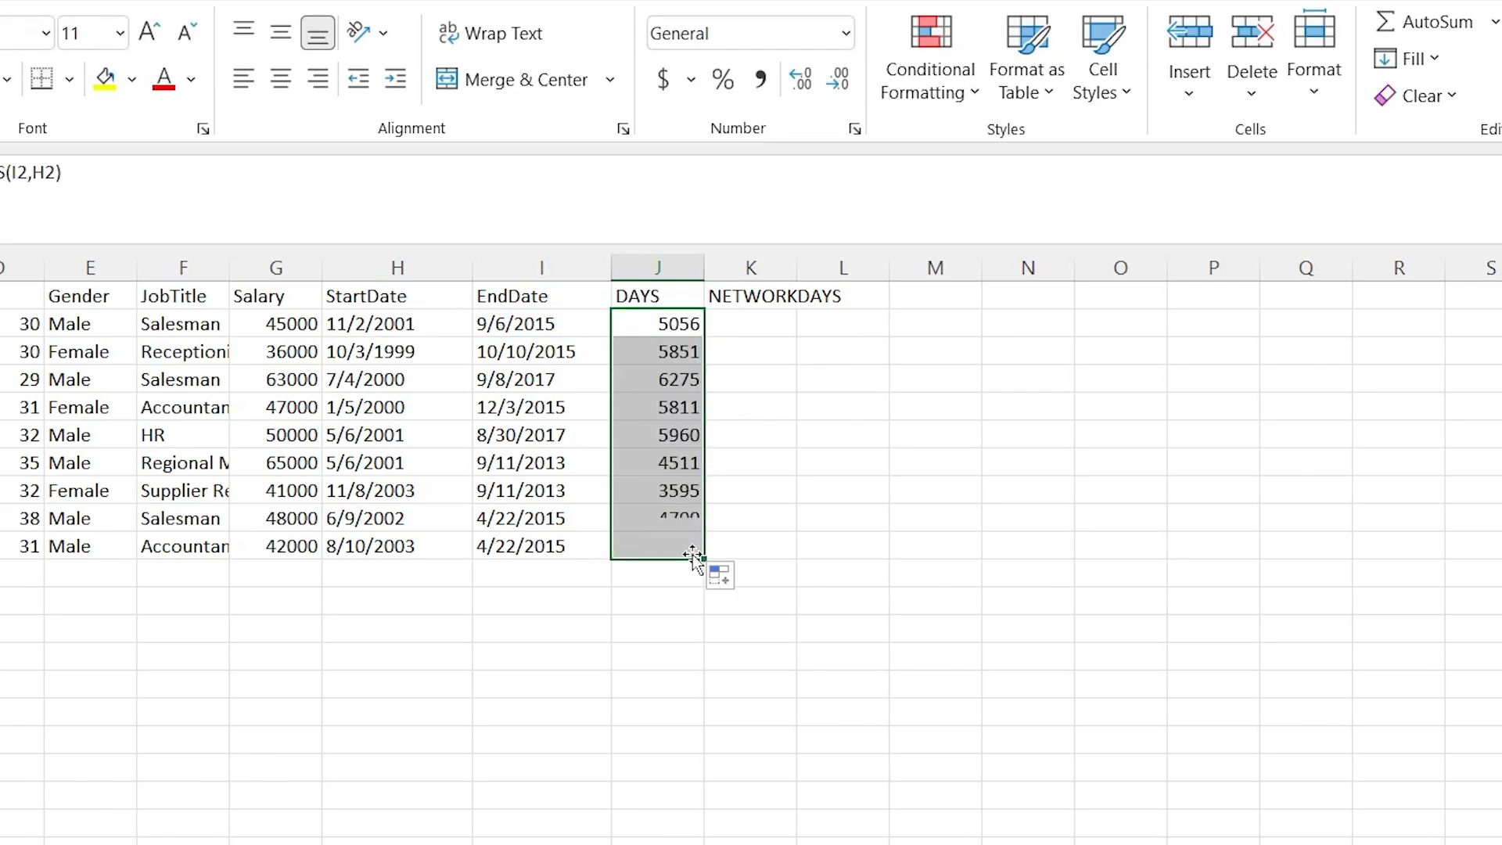
pyautogui.click(771, 352)
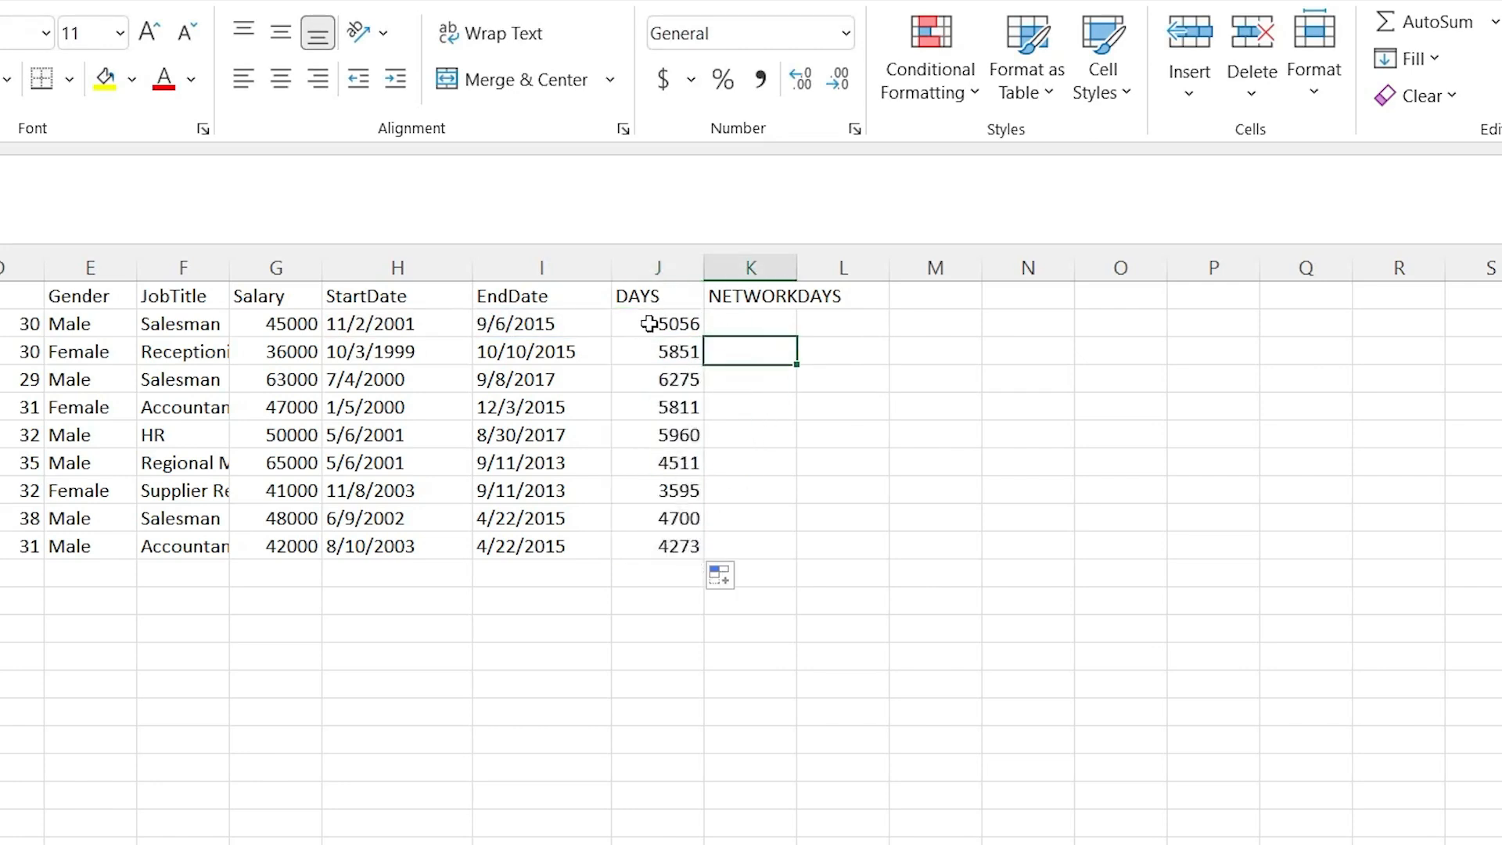
# Check the DAYS result in J2 against the start date in H2 and the end date in I2.
pyautogui.click(421, 321)
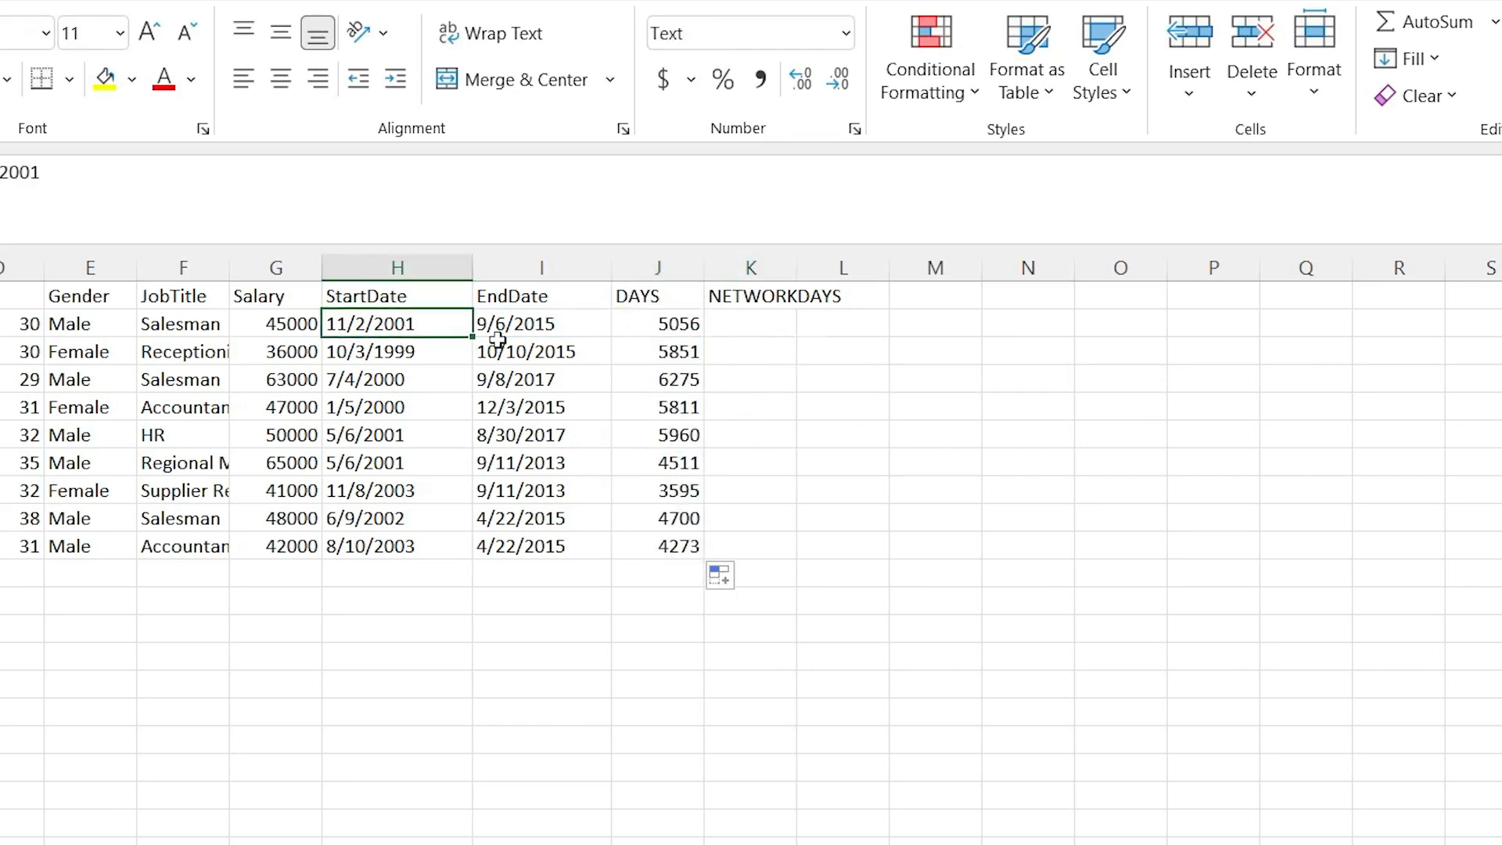
pyautogui.click(526, 325)
pyautogui.click(667, 317)
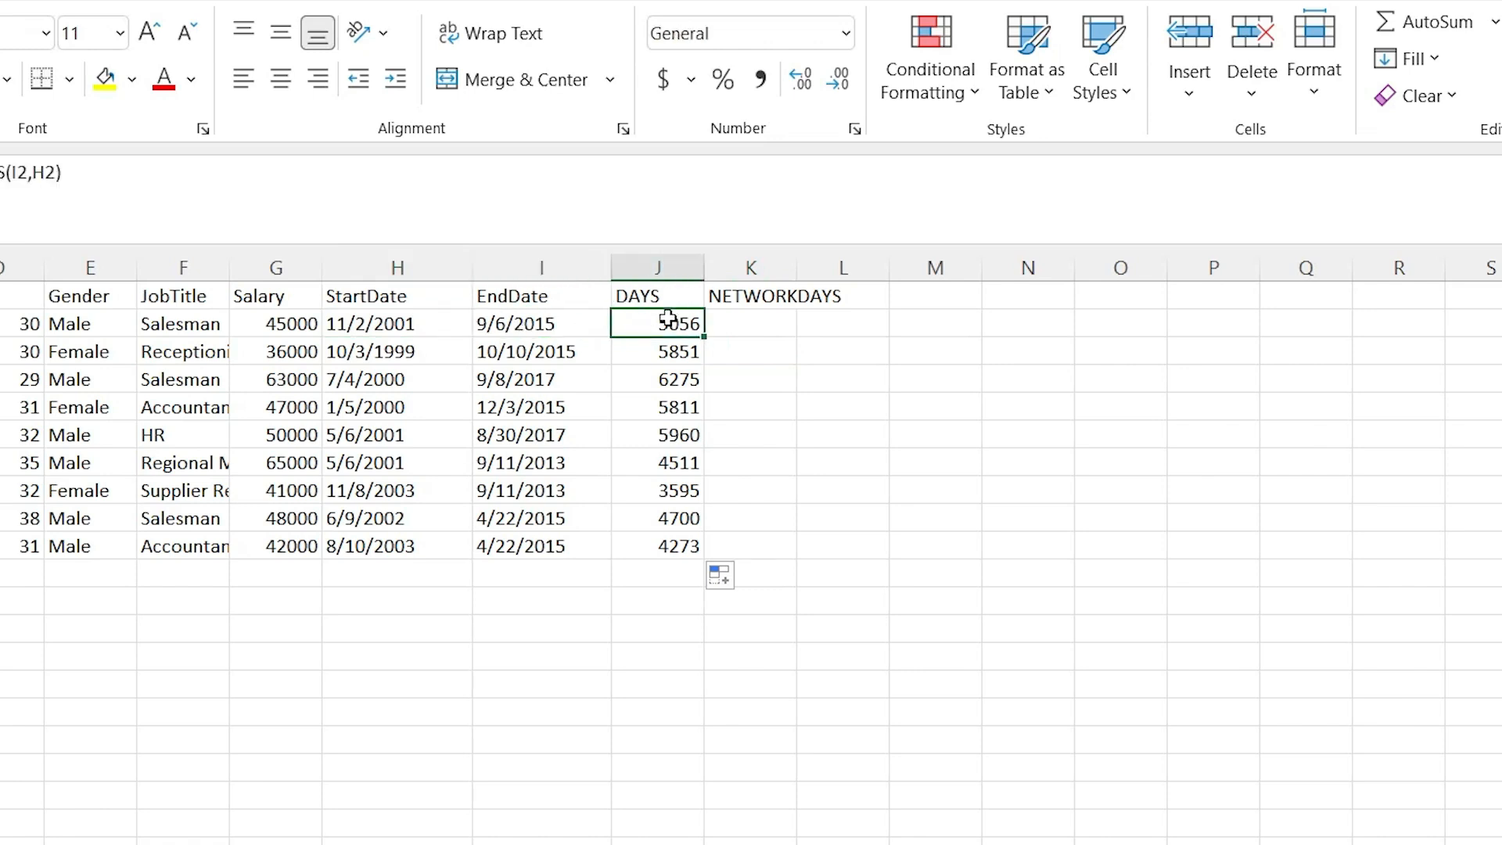
# Enter a NETWORKDAYS formula in K2 with H2 as the start date and I2 as the end date.
pyautogui.doubleClick(748, 323)
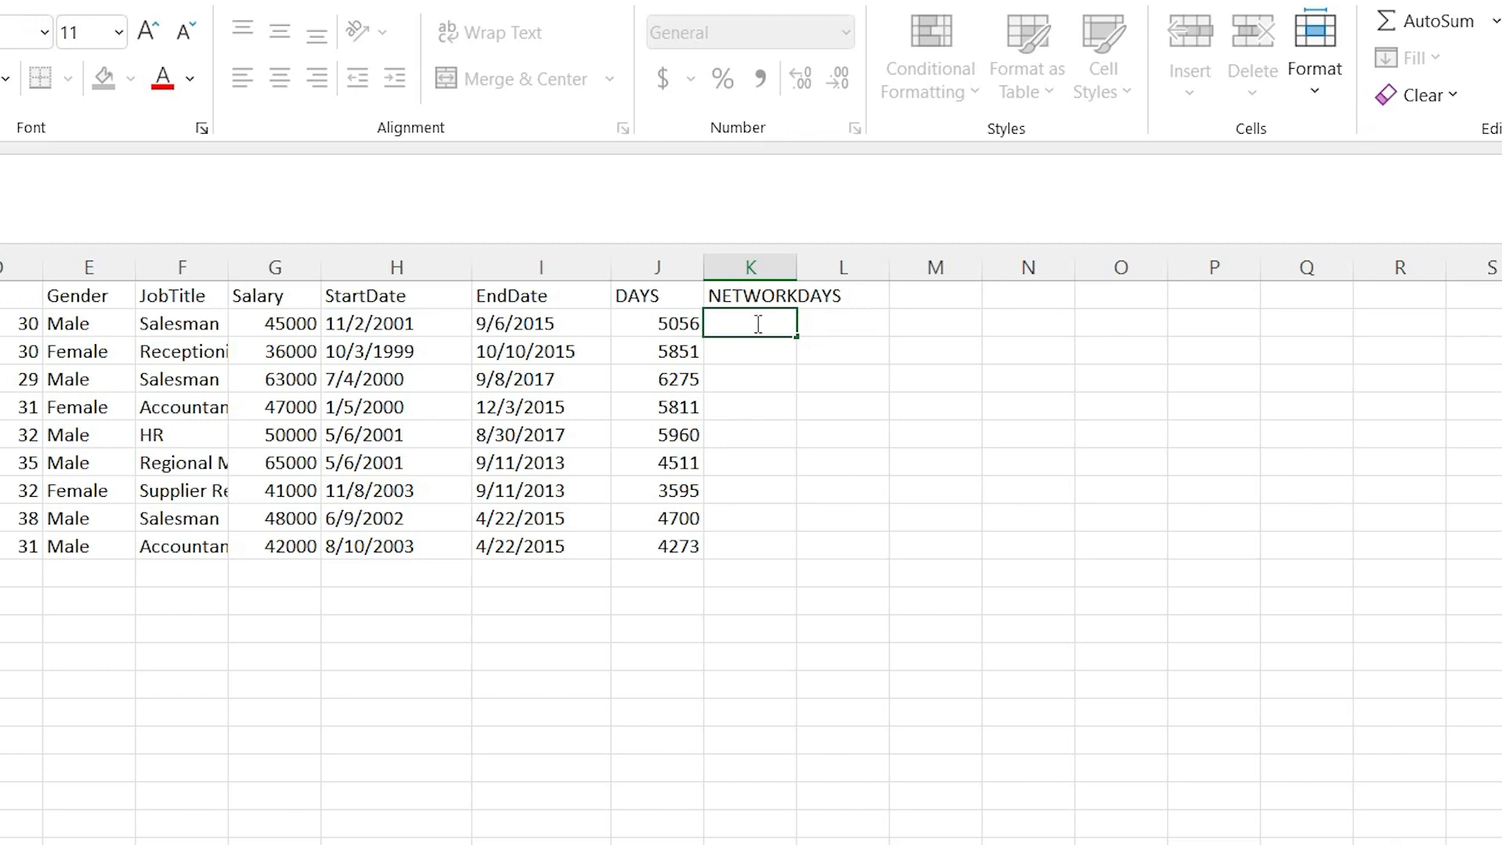
pyautogui.write('=NET')
pyautogui.press('Tab')
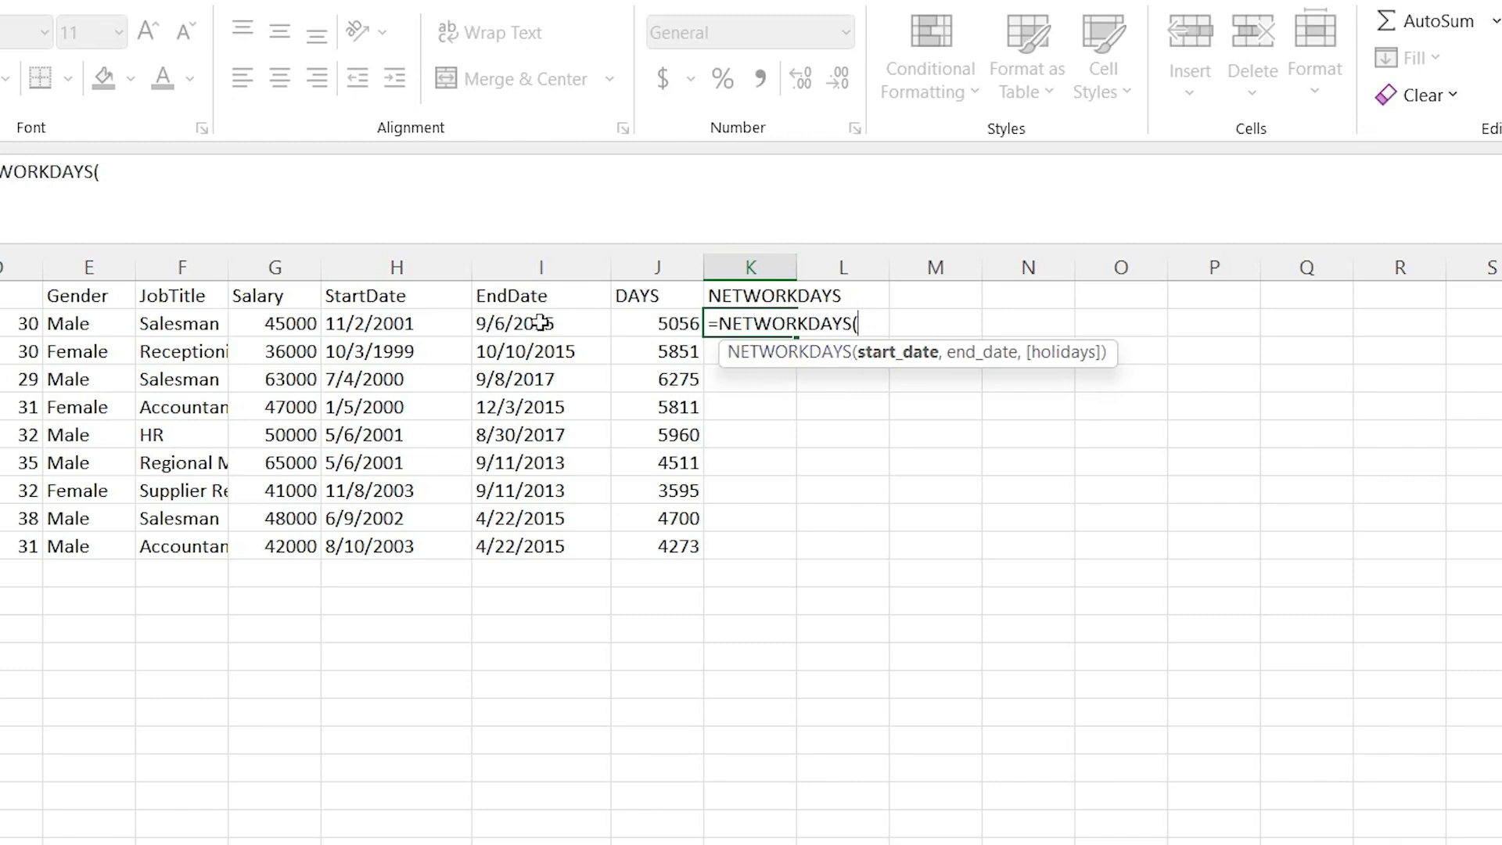
pyautogui.click(396, 322)
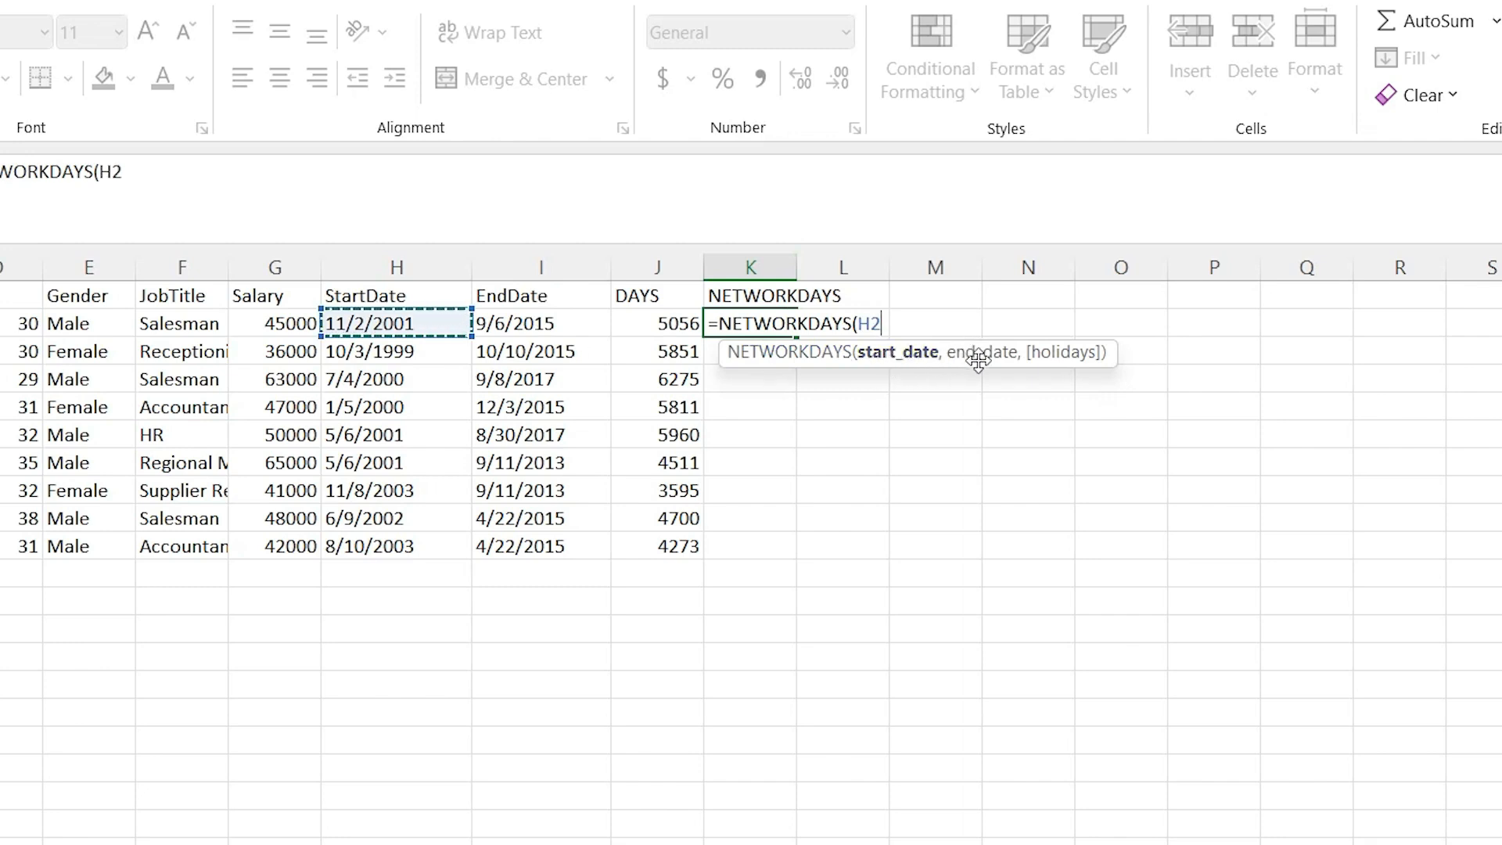
pyautogui.write(',')
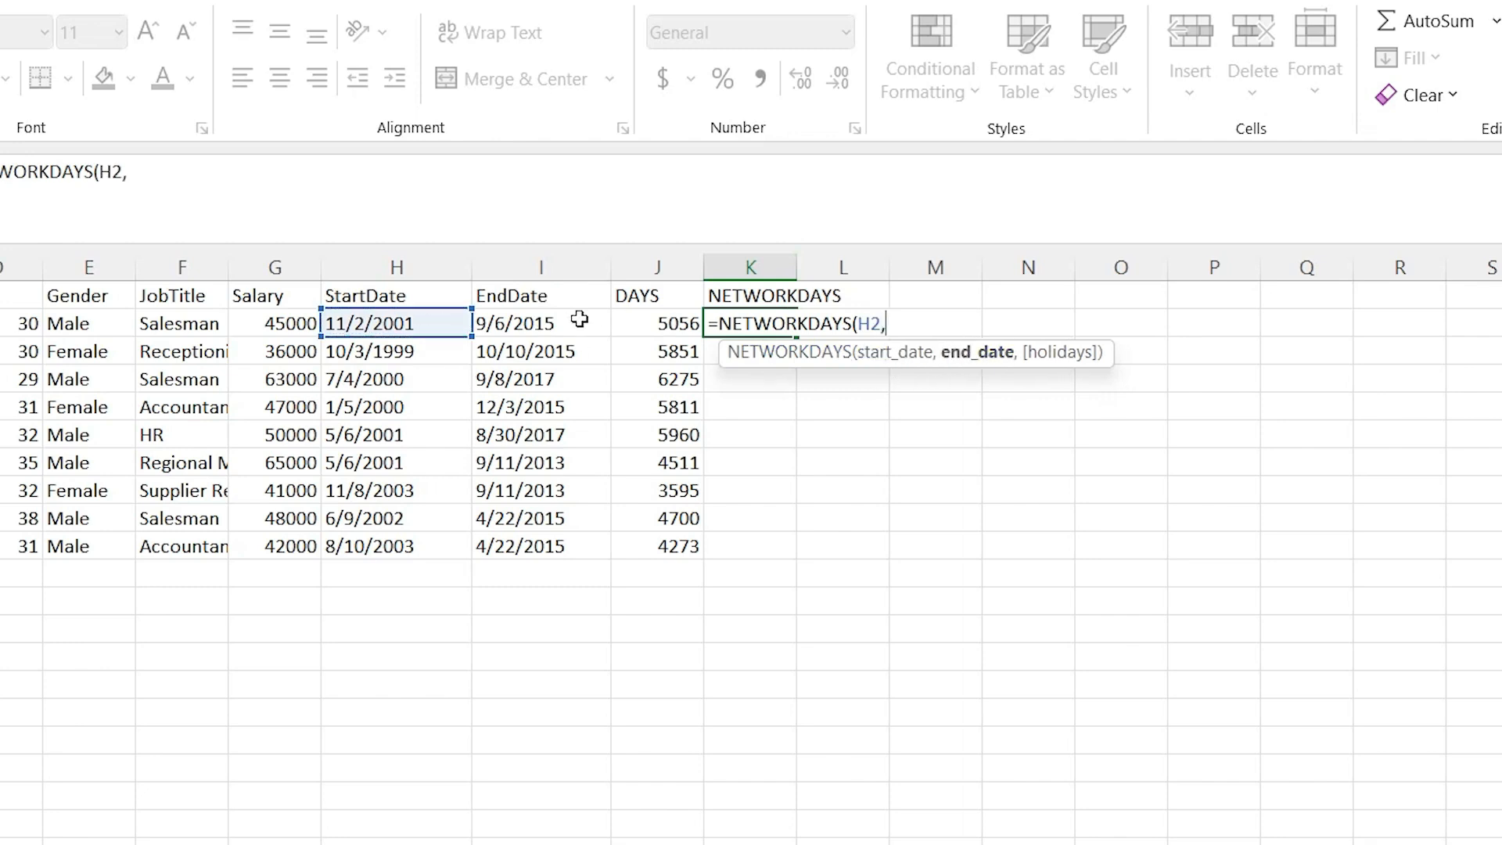
pyautogui.click(569, 324)
pyautogui.press('Return')
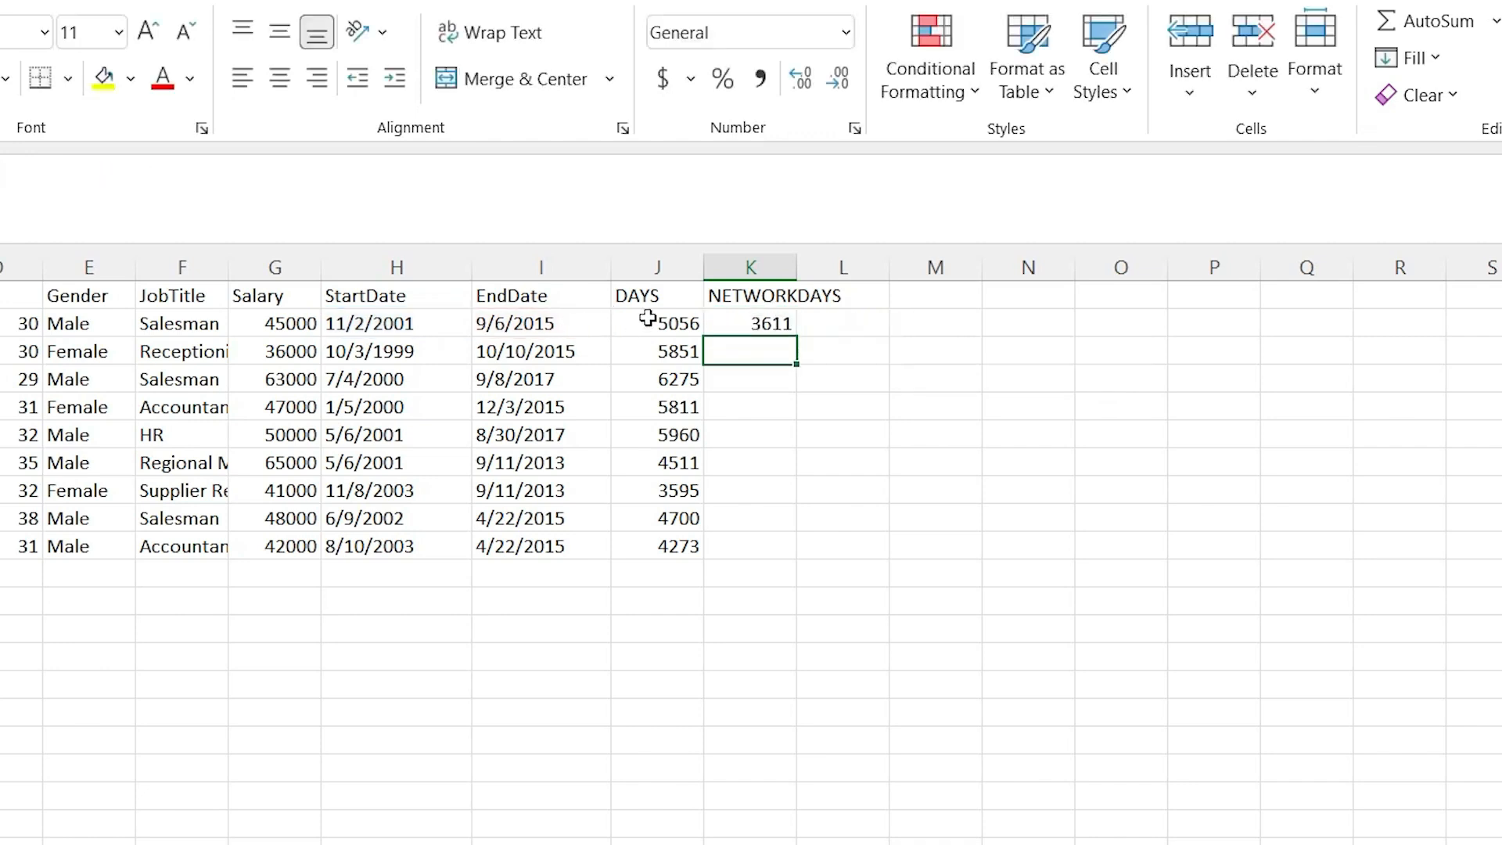
# Fill the NETWORKDAYS formula from K2 down to K10 and compare the results with the DAYS value in J2.
pyautogui.moveTo(775, 321); pyautogui.dragTo(800, 556)
pyautogui.hotkey('ctrl', 'd')
pyautogui.click(878, 376)
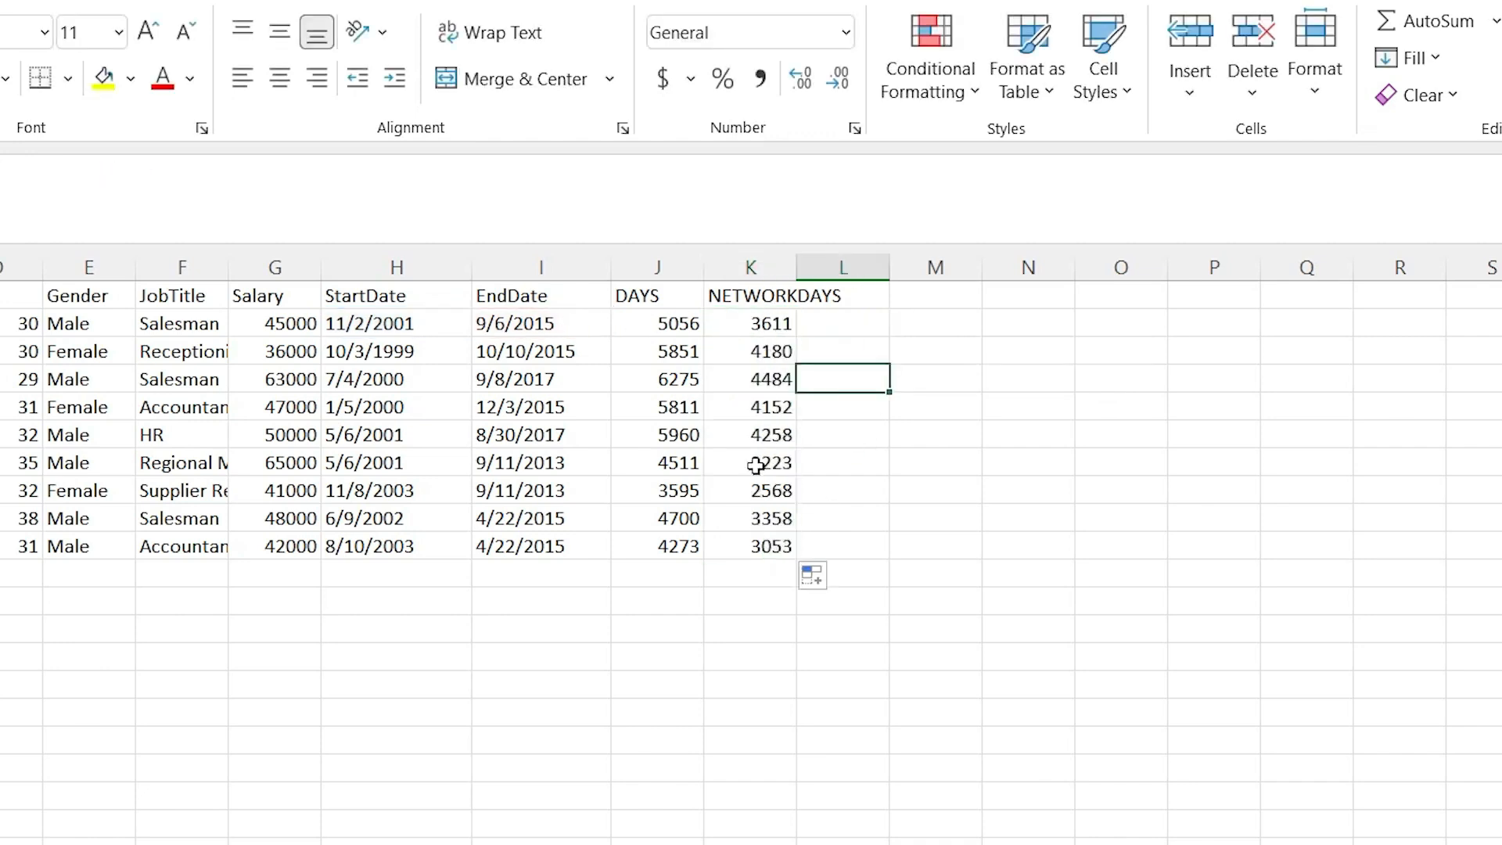
pyautogui.click(680, 327)
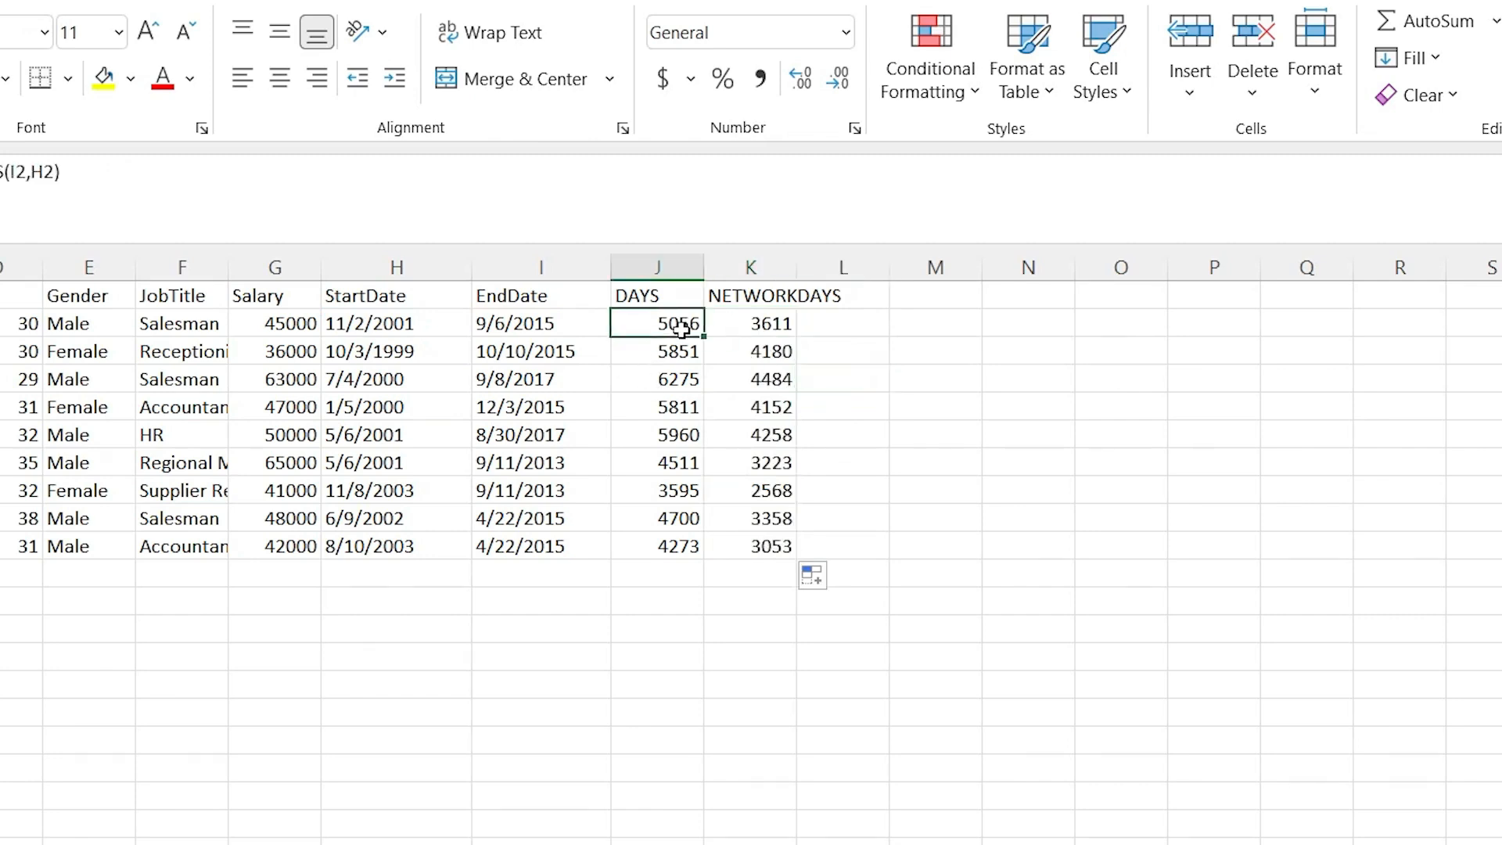
# Check the NETWORKDAYS formula in K2.
pyautogui.click(733, 323)
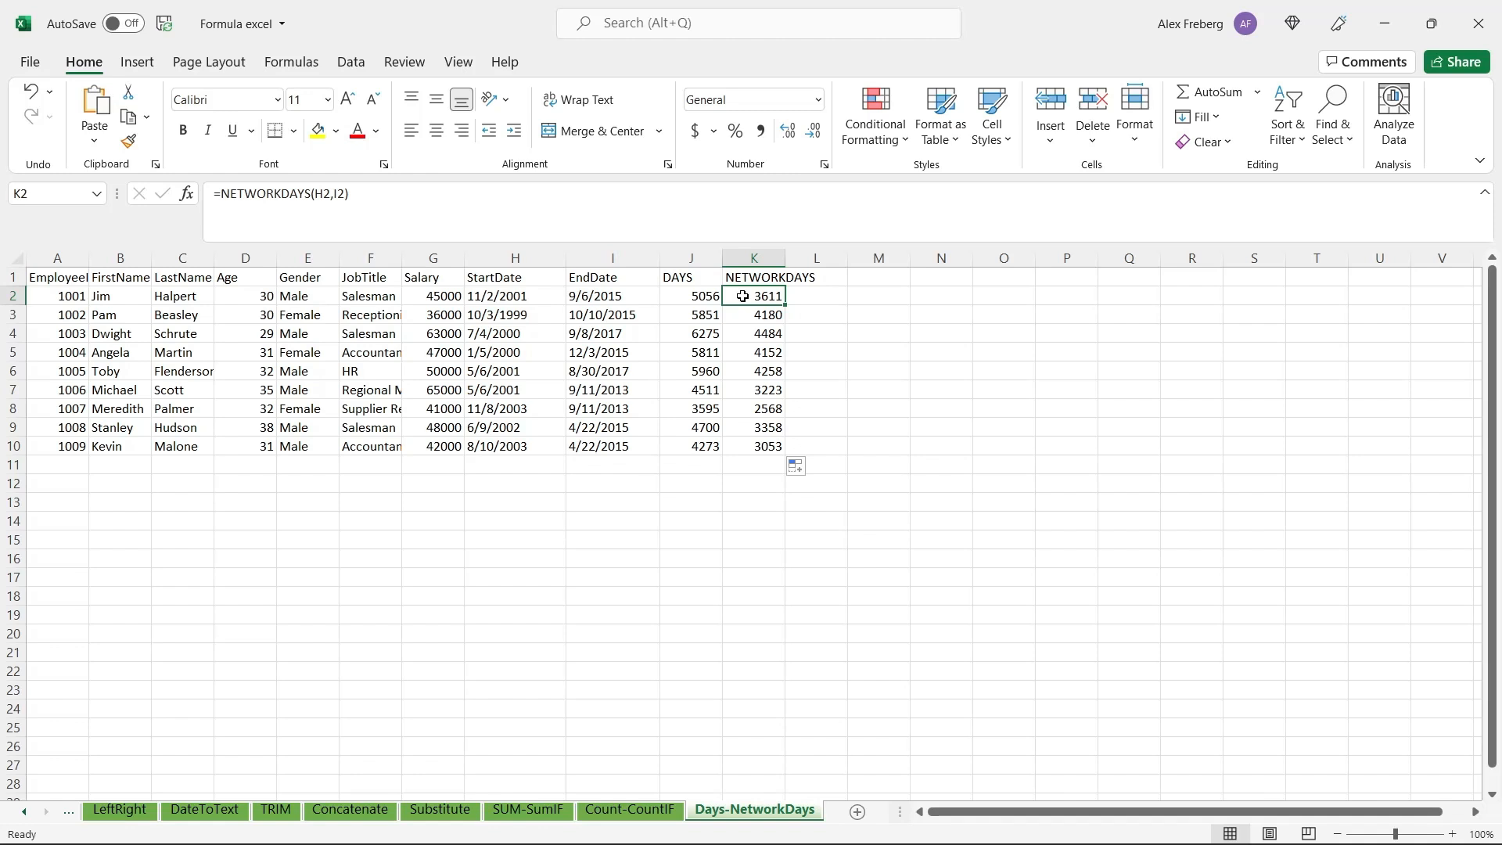
pyautogui.click(817, 296)
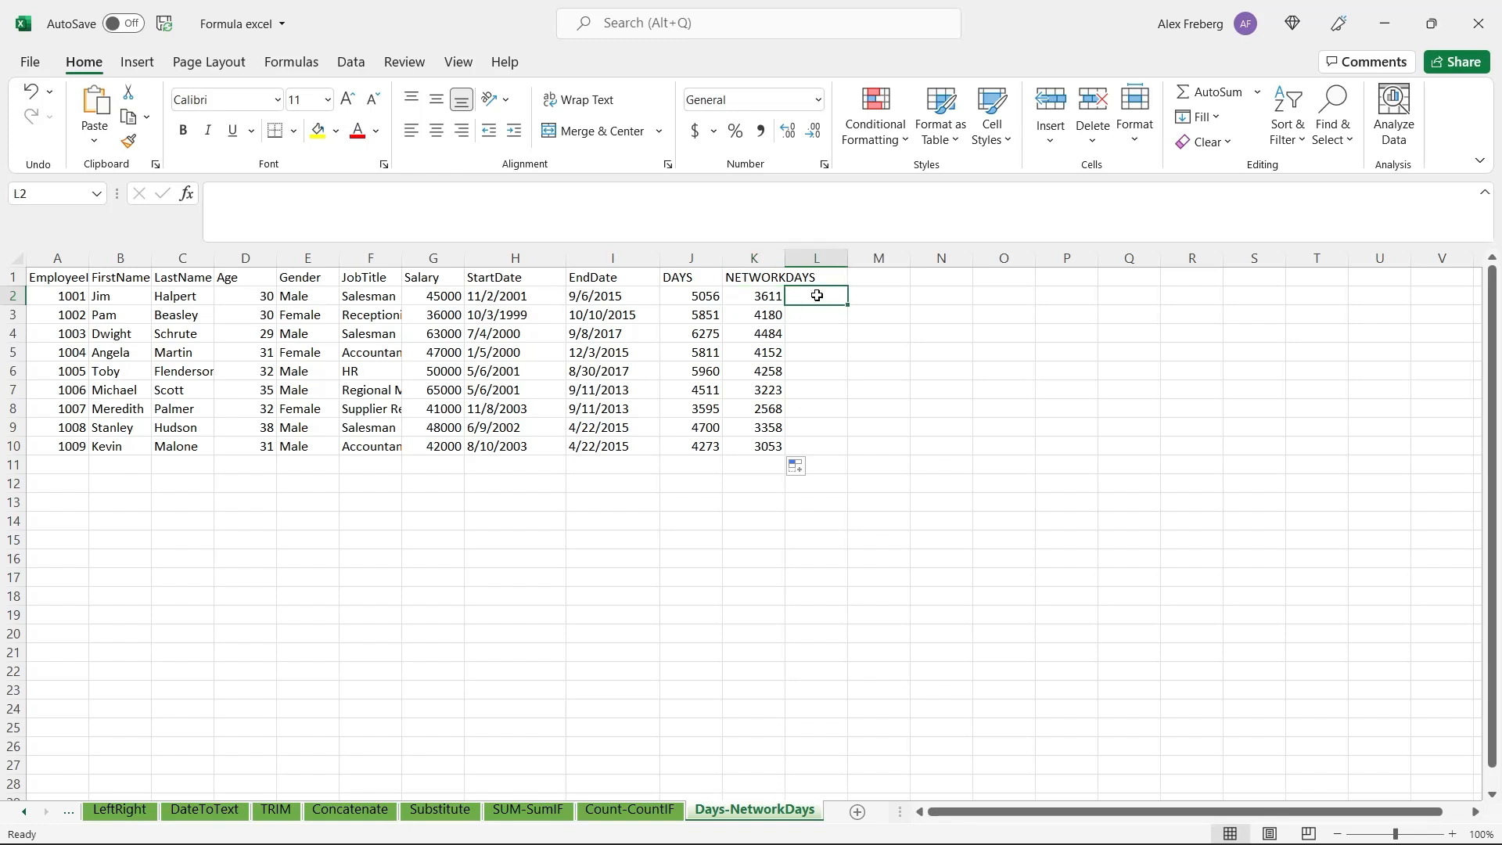
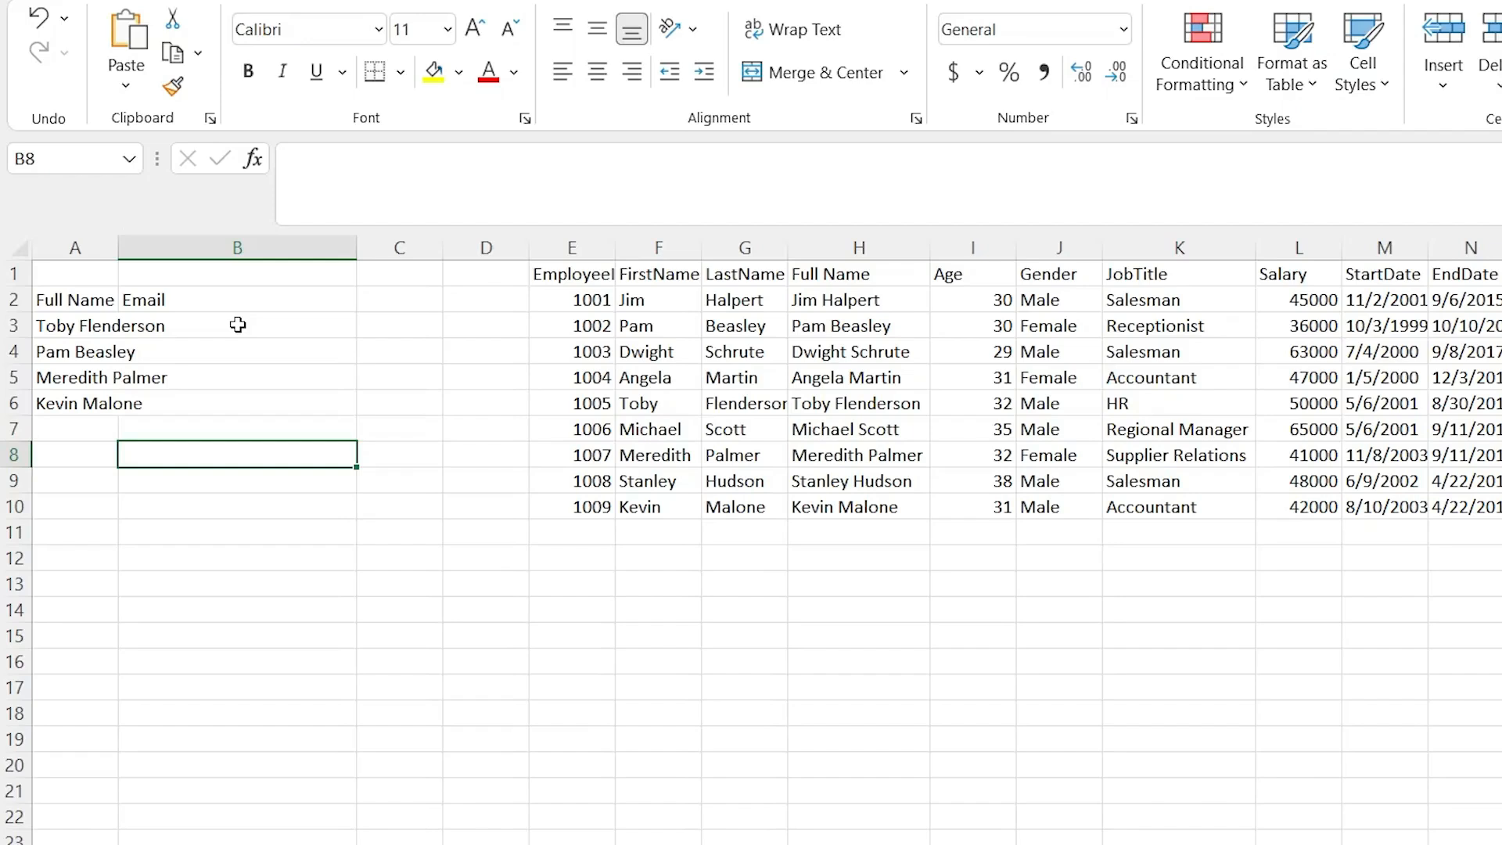
# In B3 of the XLookUp sheet, enter an XLOOKUP formula that finds A3 in H2:H10 and returns the email from O2:O10.
pyautogui.doubleClick(237, 325)
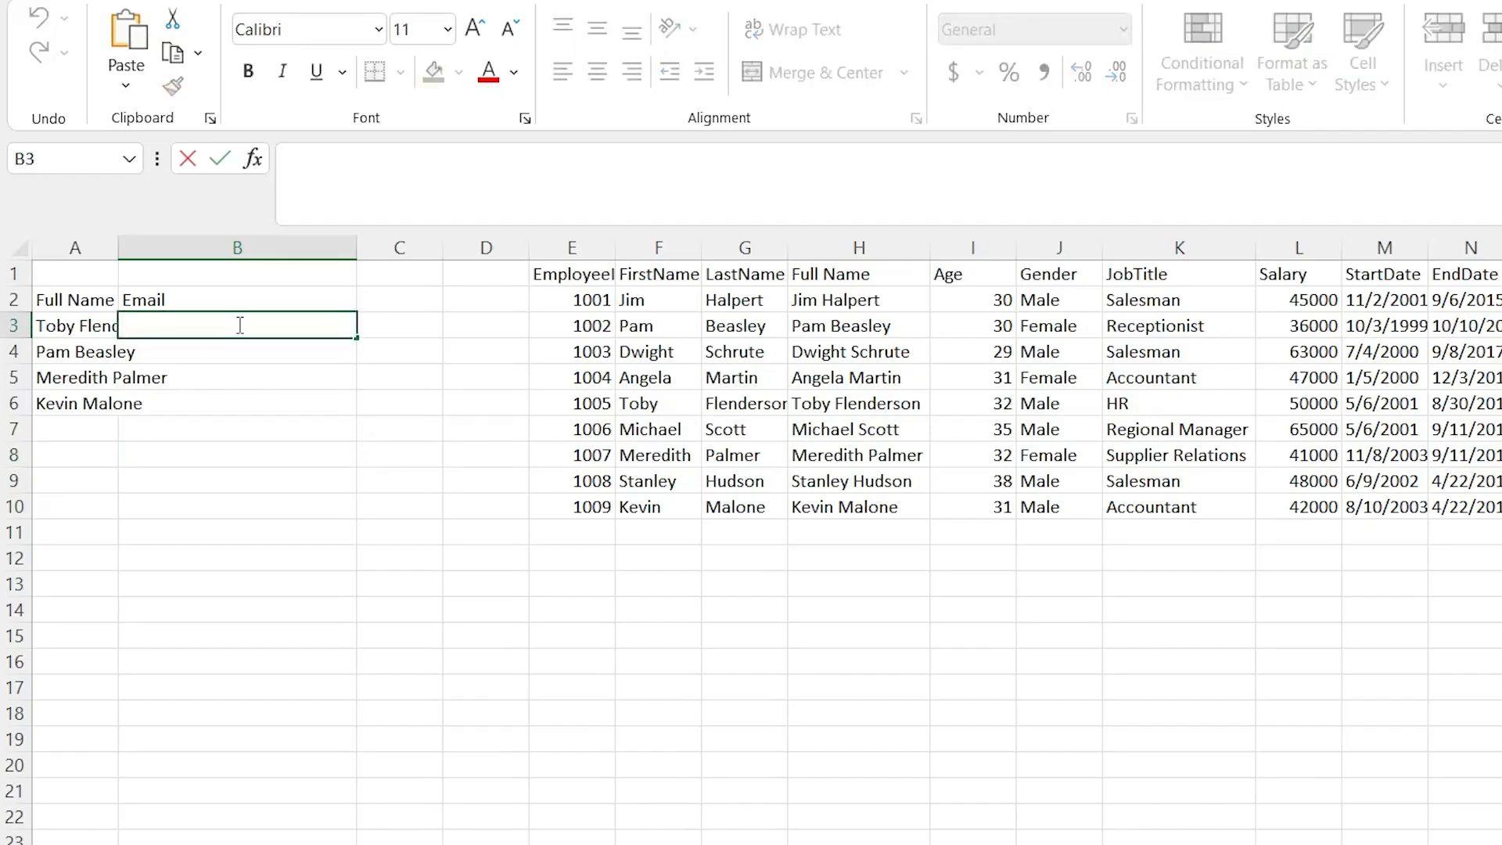
pyautogui.write('=Xlook')
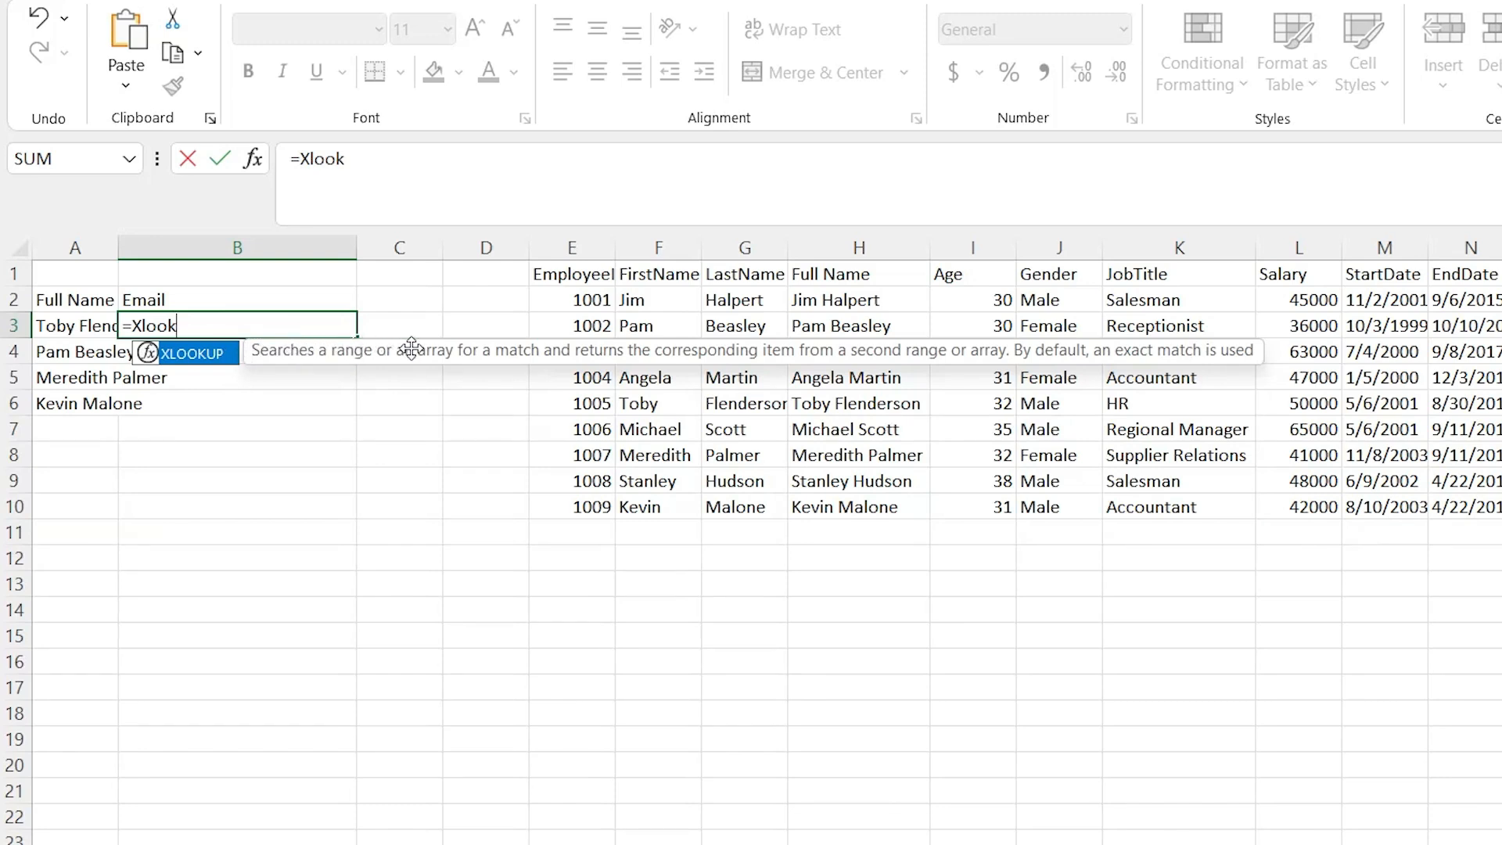
pyautogui.doubleClick(202, 362)
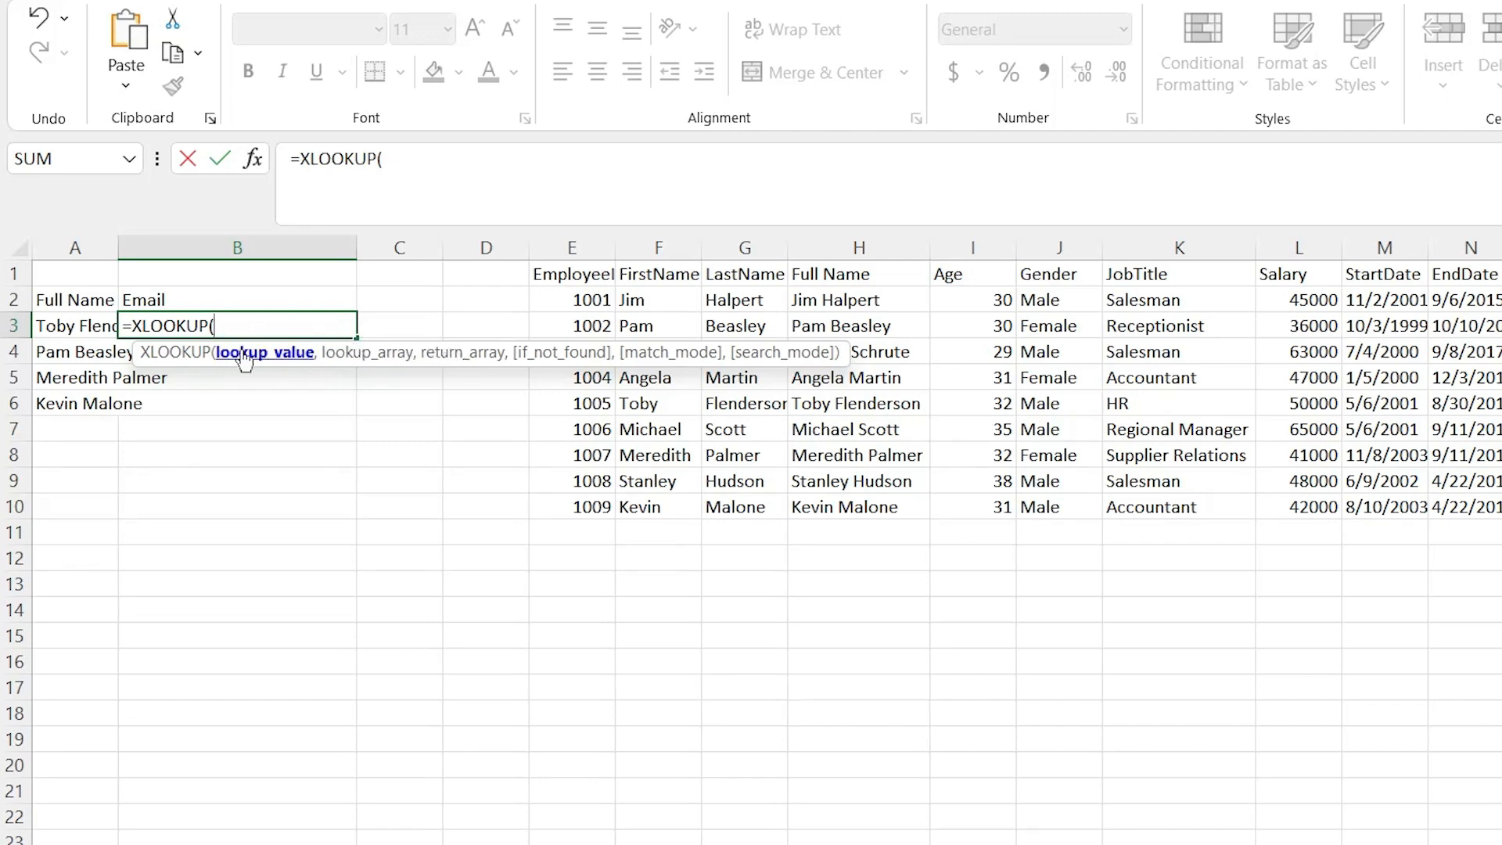
pyautogui.click(79, 322)
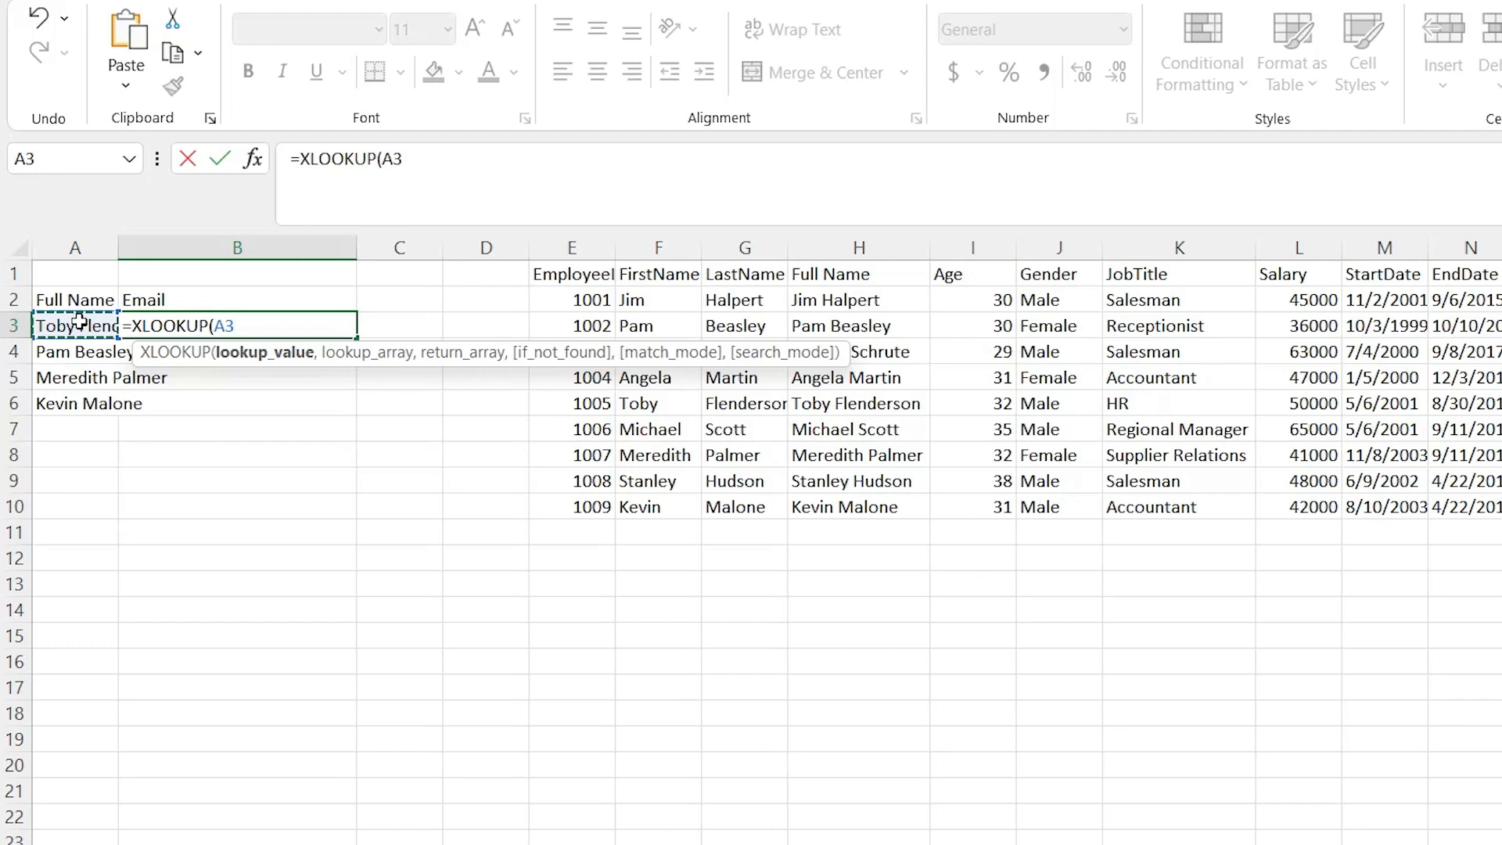
pyautogui.write(',')
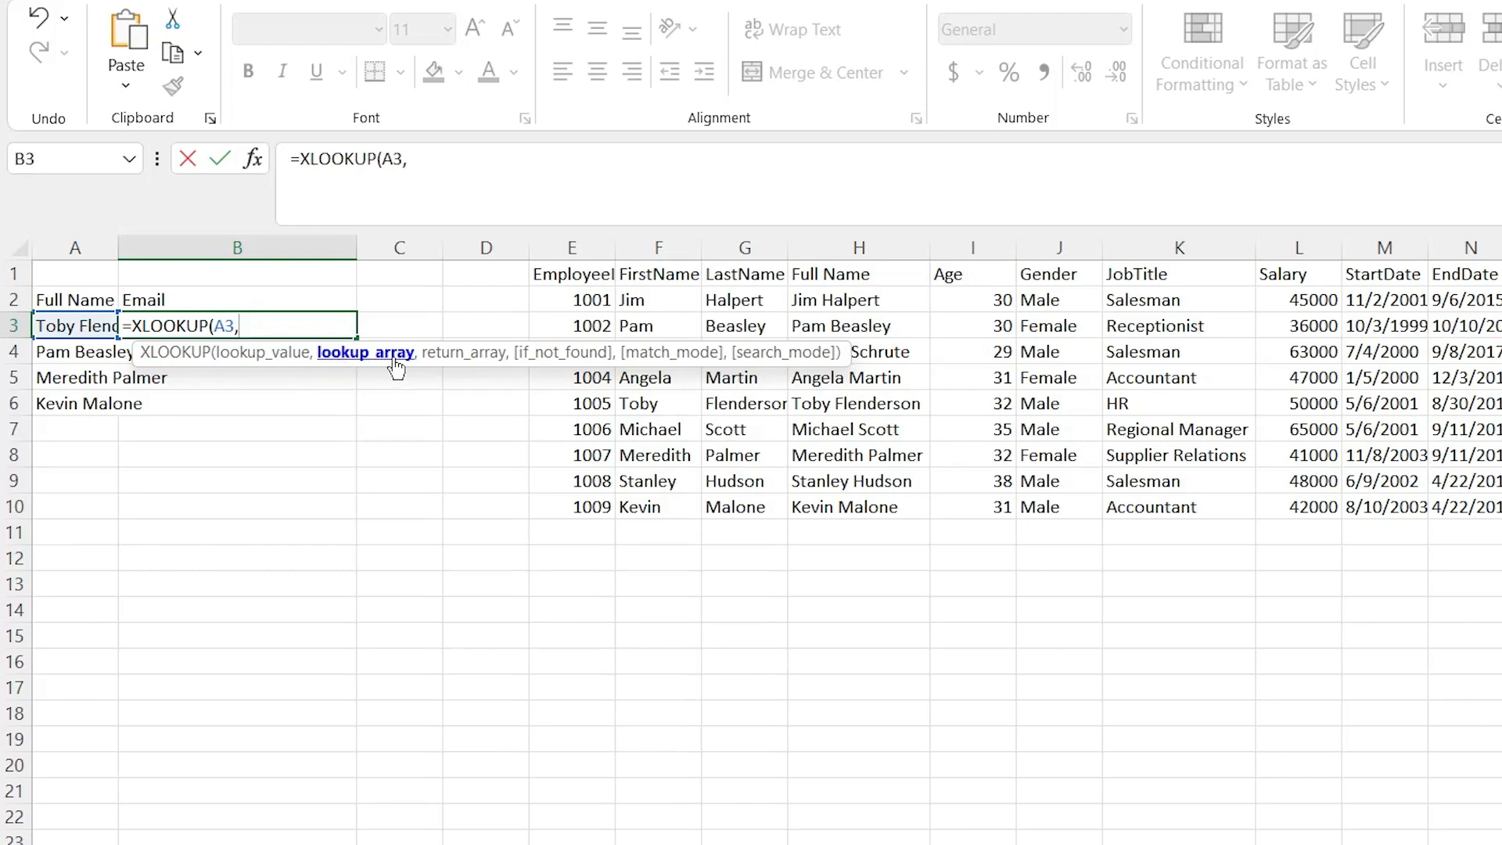
pyautogui.click(844, 302)
pyautogui.moveTo(845, 302); pyautogui.dragTo(841, 509)
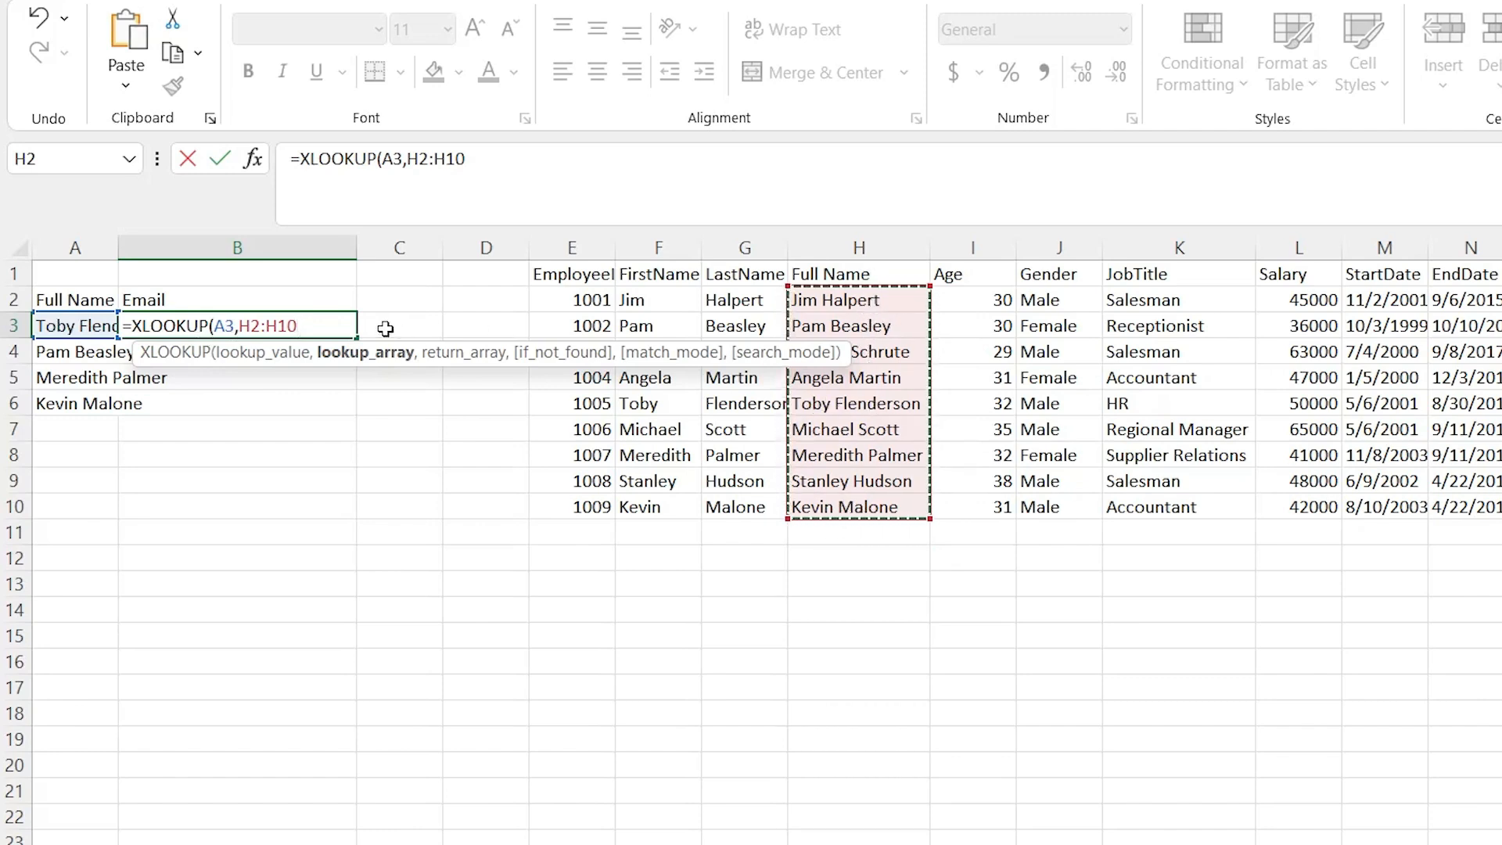
pyautogui.click(329, 328)
pyautogui.write(',')
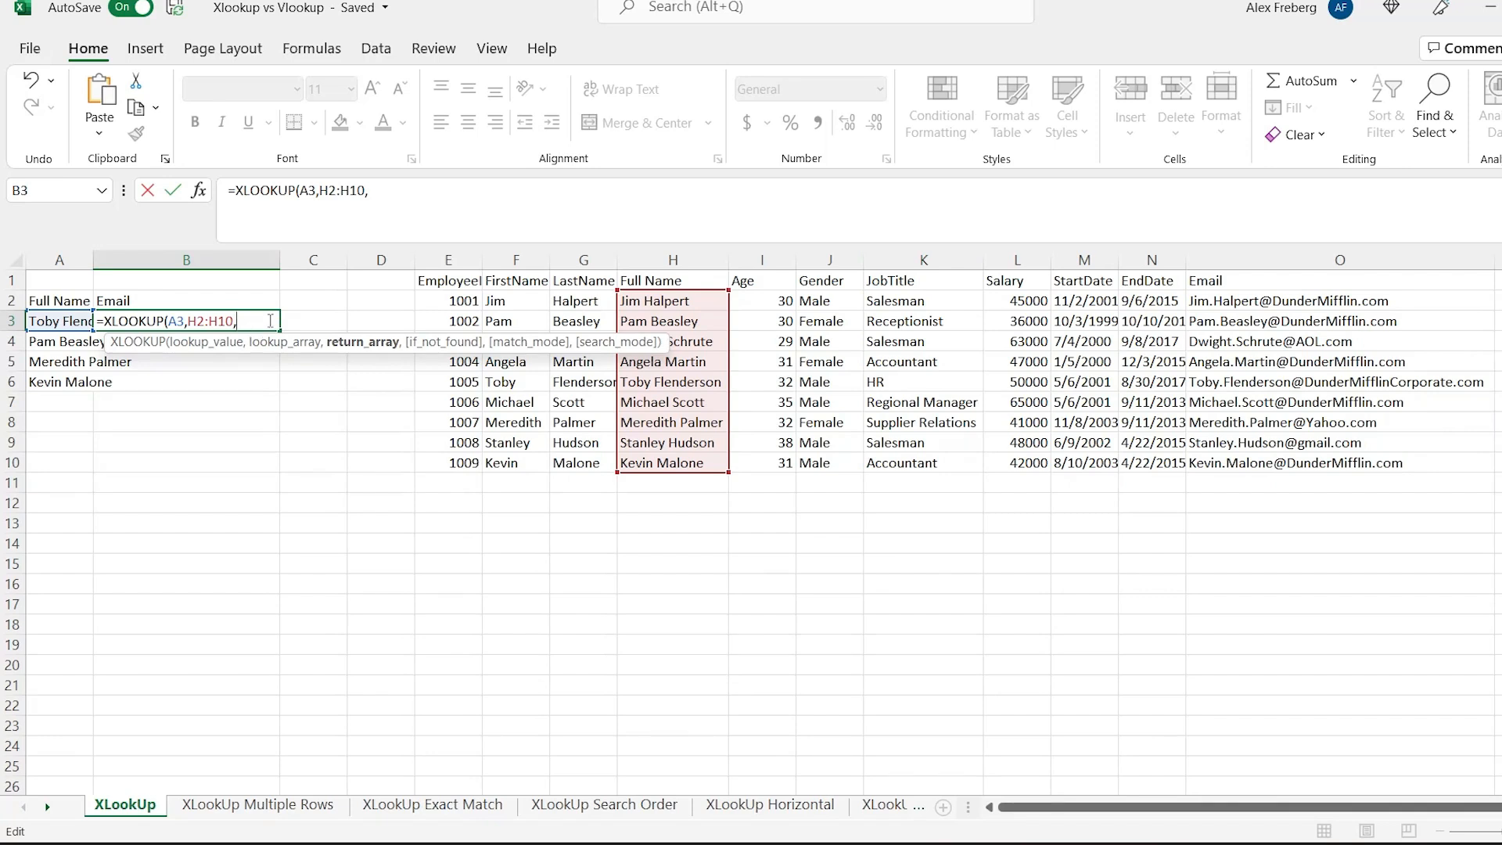
pyautogui.moveTo(1305, 300); pyautogui.dragTo(1308, 455)
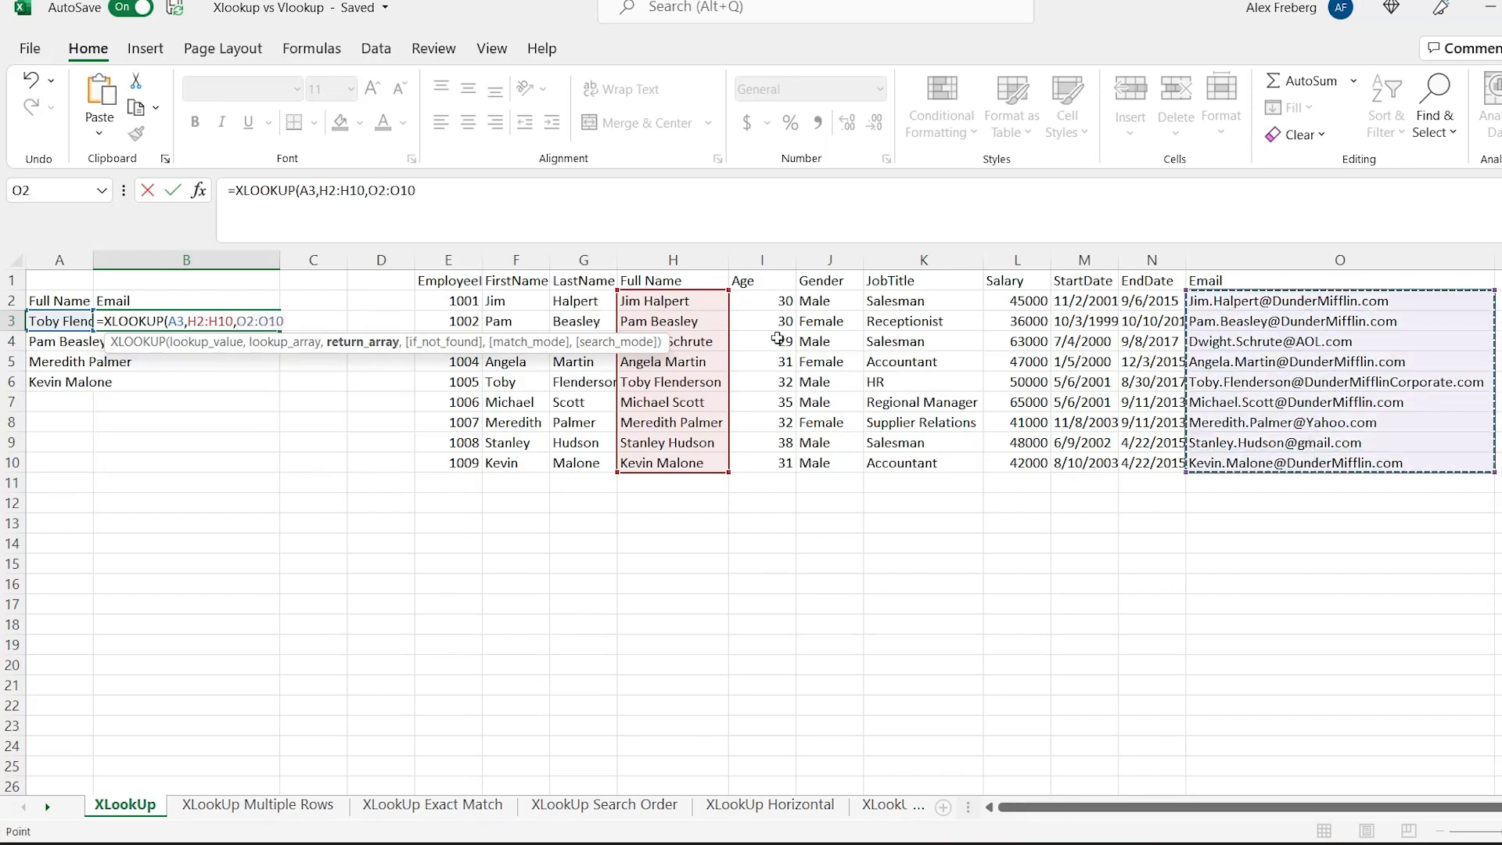
pyautogui.write(')')
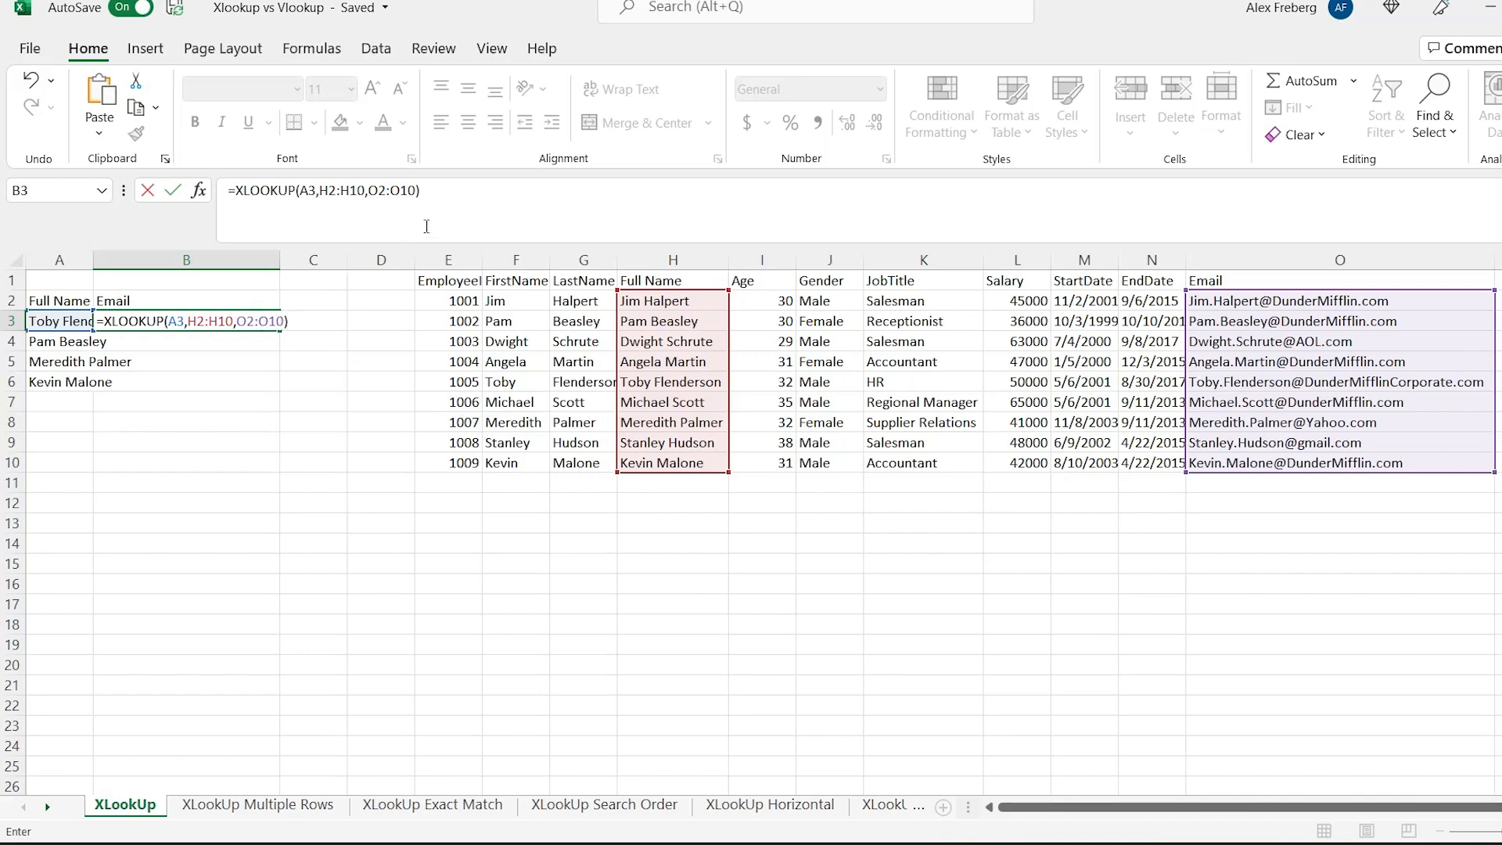
pyautogui.press('Return')
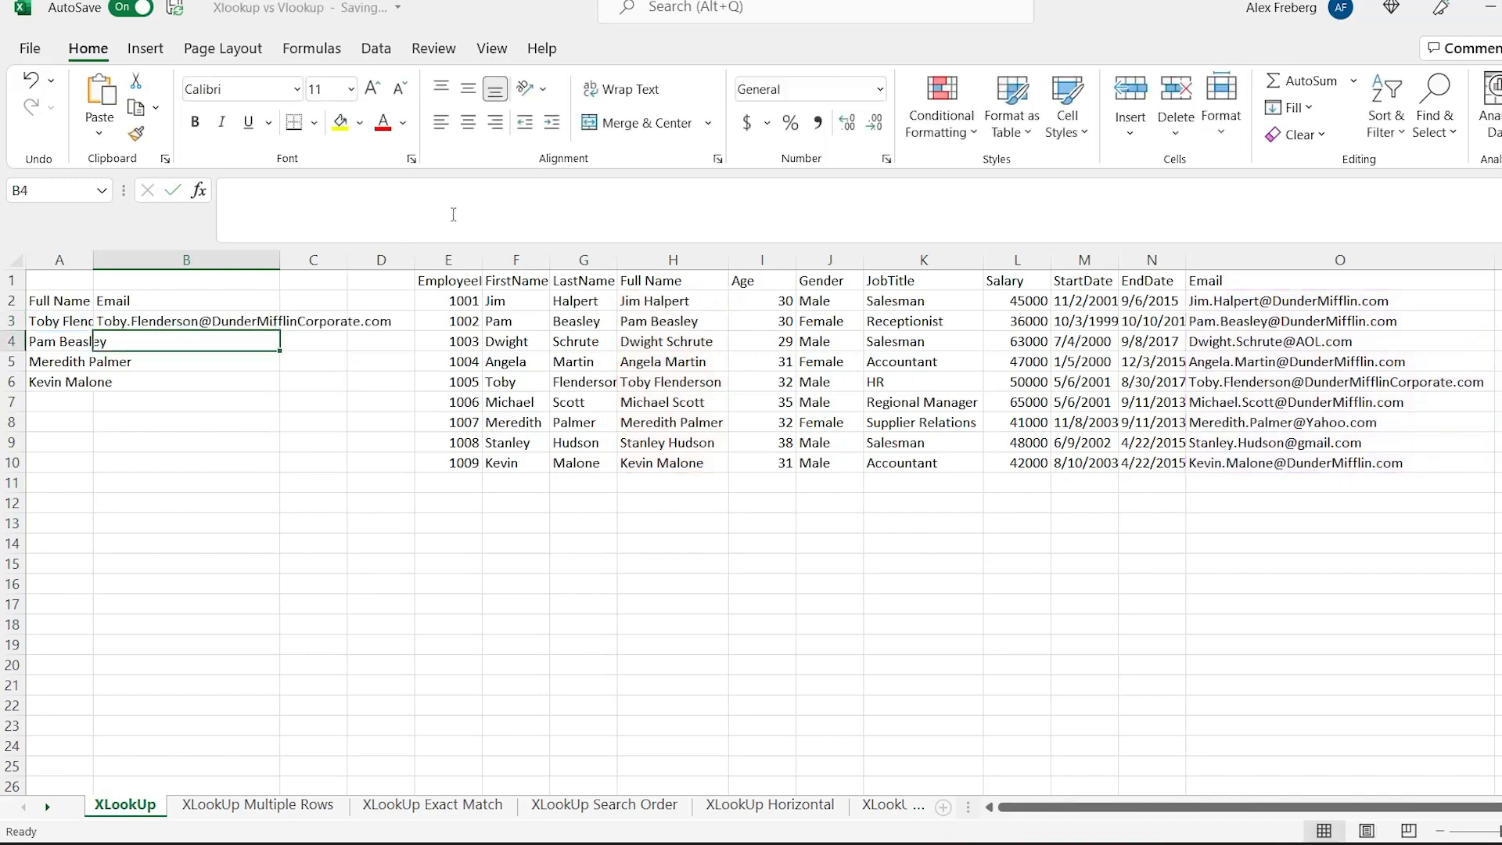
# Fill the XLOOKUP formula from B3 down to B6 and check the copied formula in B4.
pyautogui.click(224, 318)
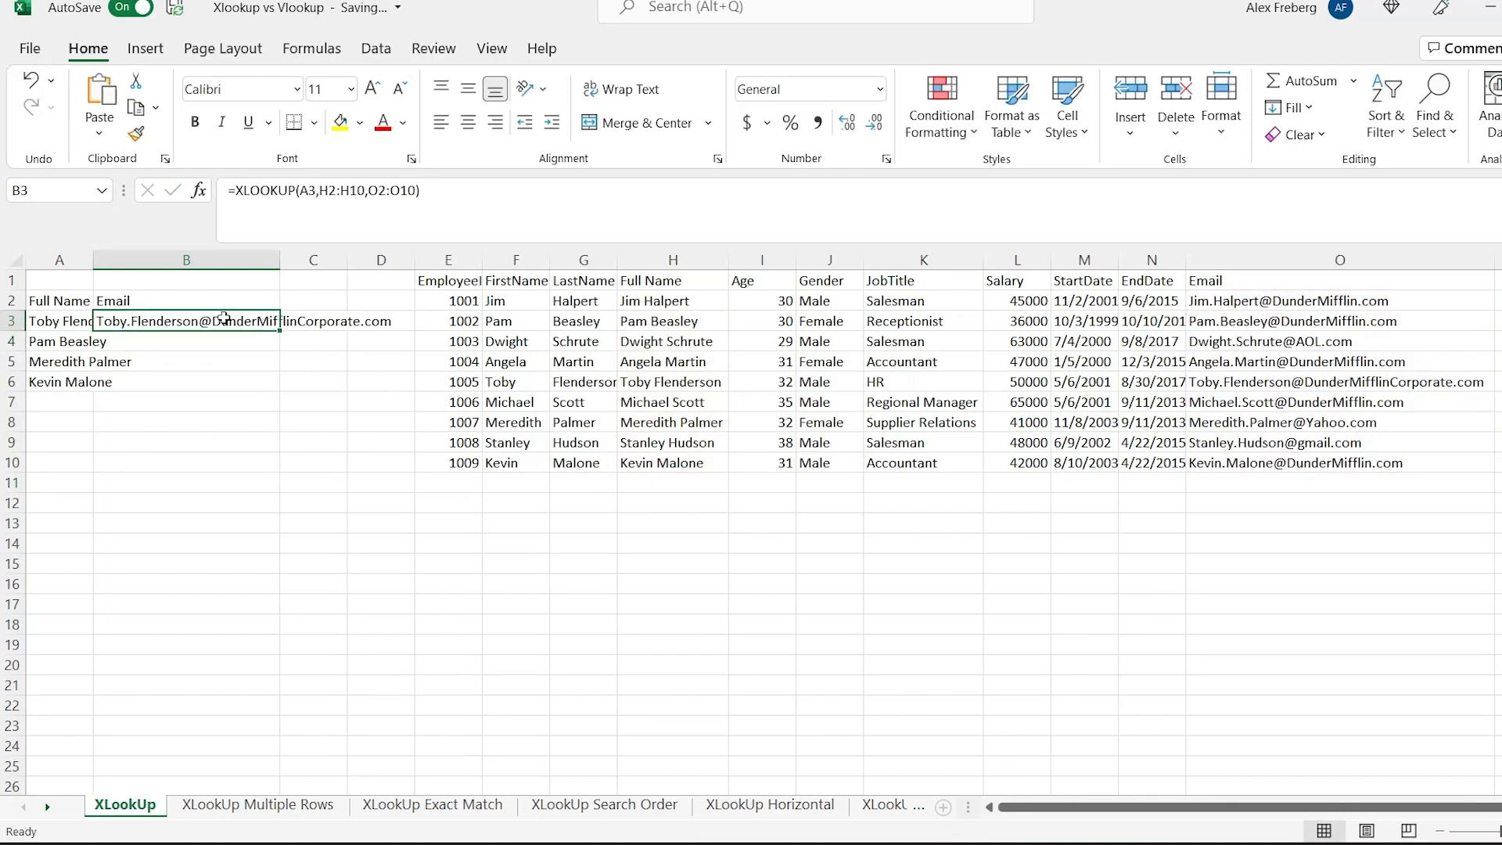
pyautogui.moveTo(280, 331); pyautogui.dragTo(280, 390)
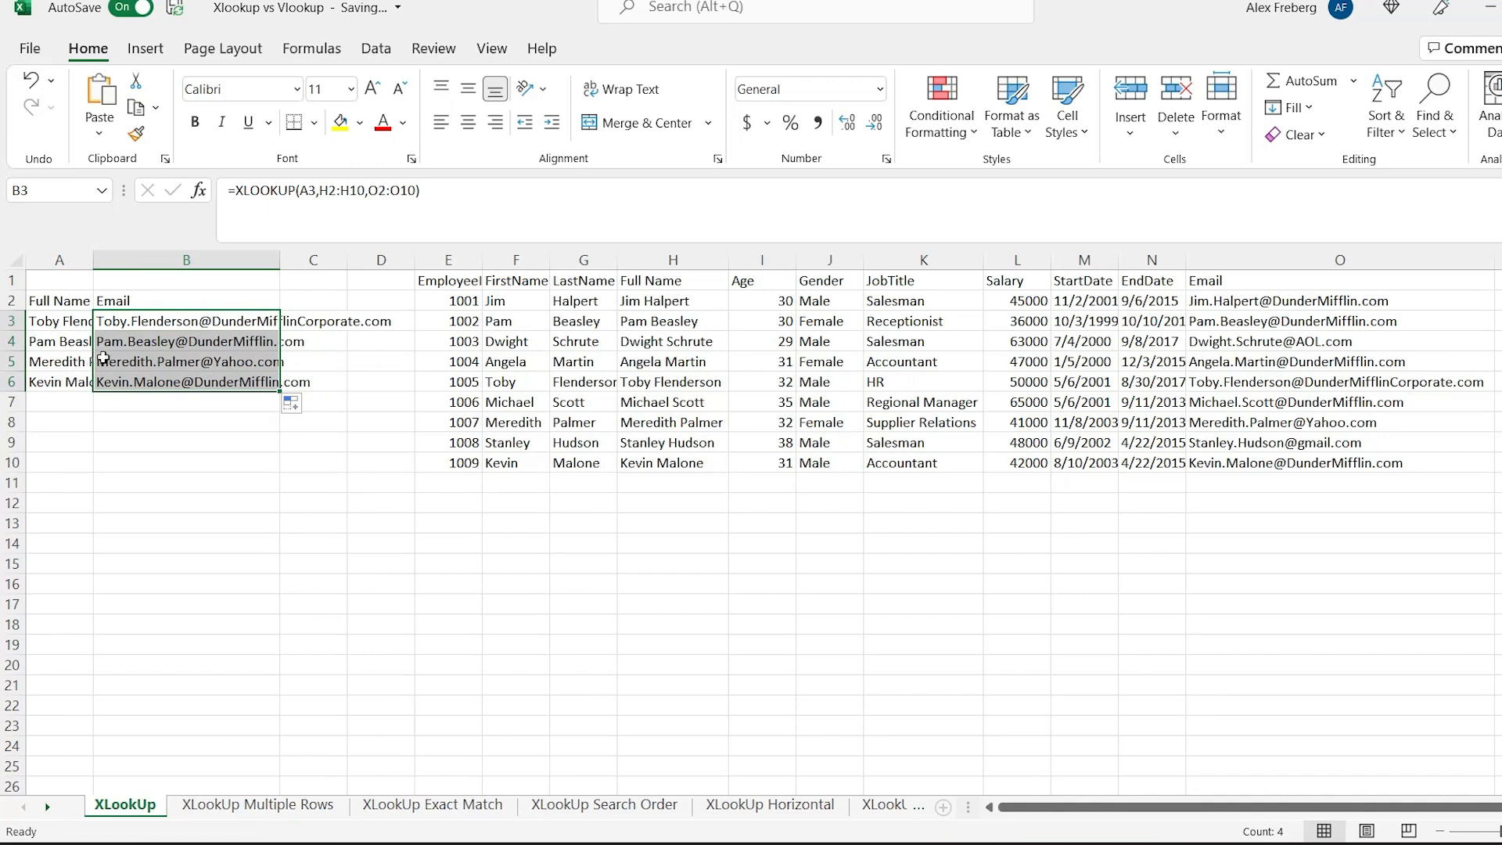
pyautogui.click(130, 342)
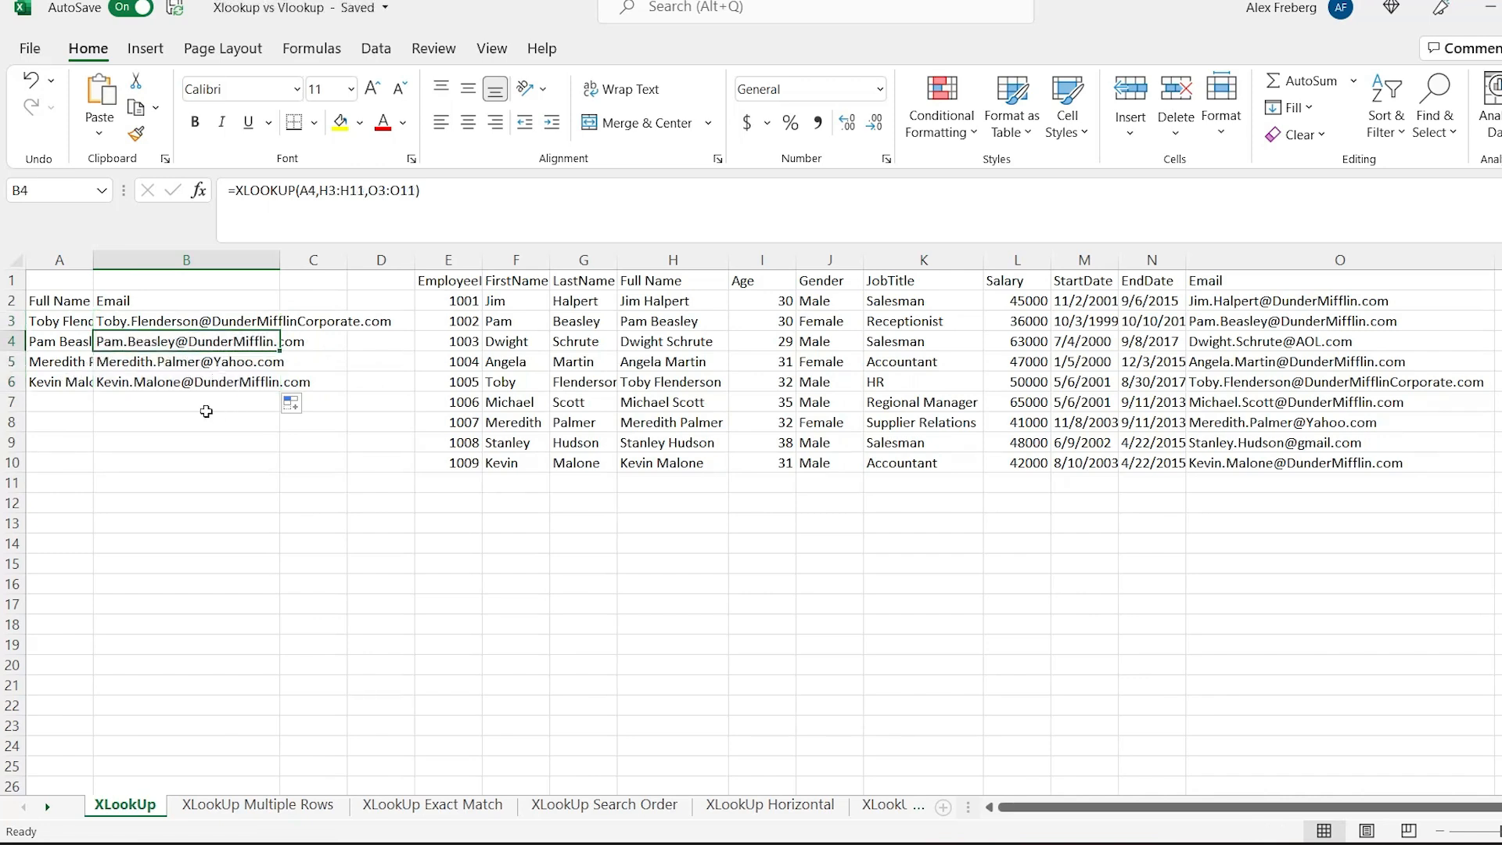
pyautogui.click(188, 400)
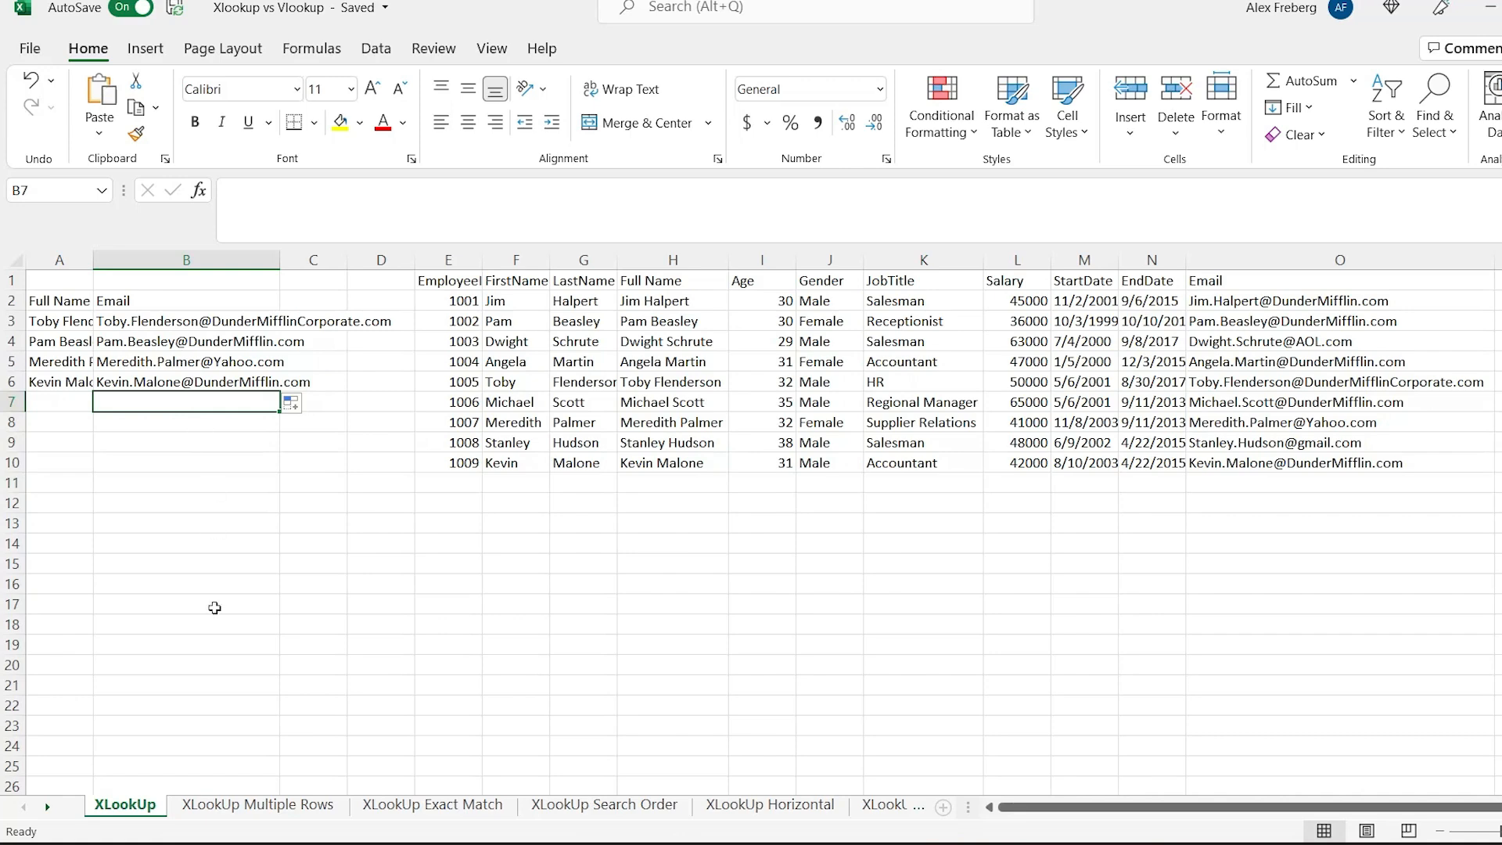
# On the XLookUp Multiple Rows sheet, enter an XLOOKUP formula in B3 that finds A3 in I2:I10 and returns both columns of O2:P10.
pyautogui.click(259, 812)
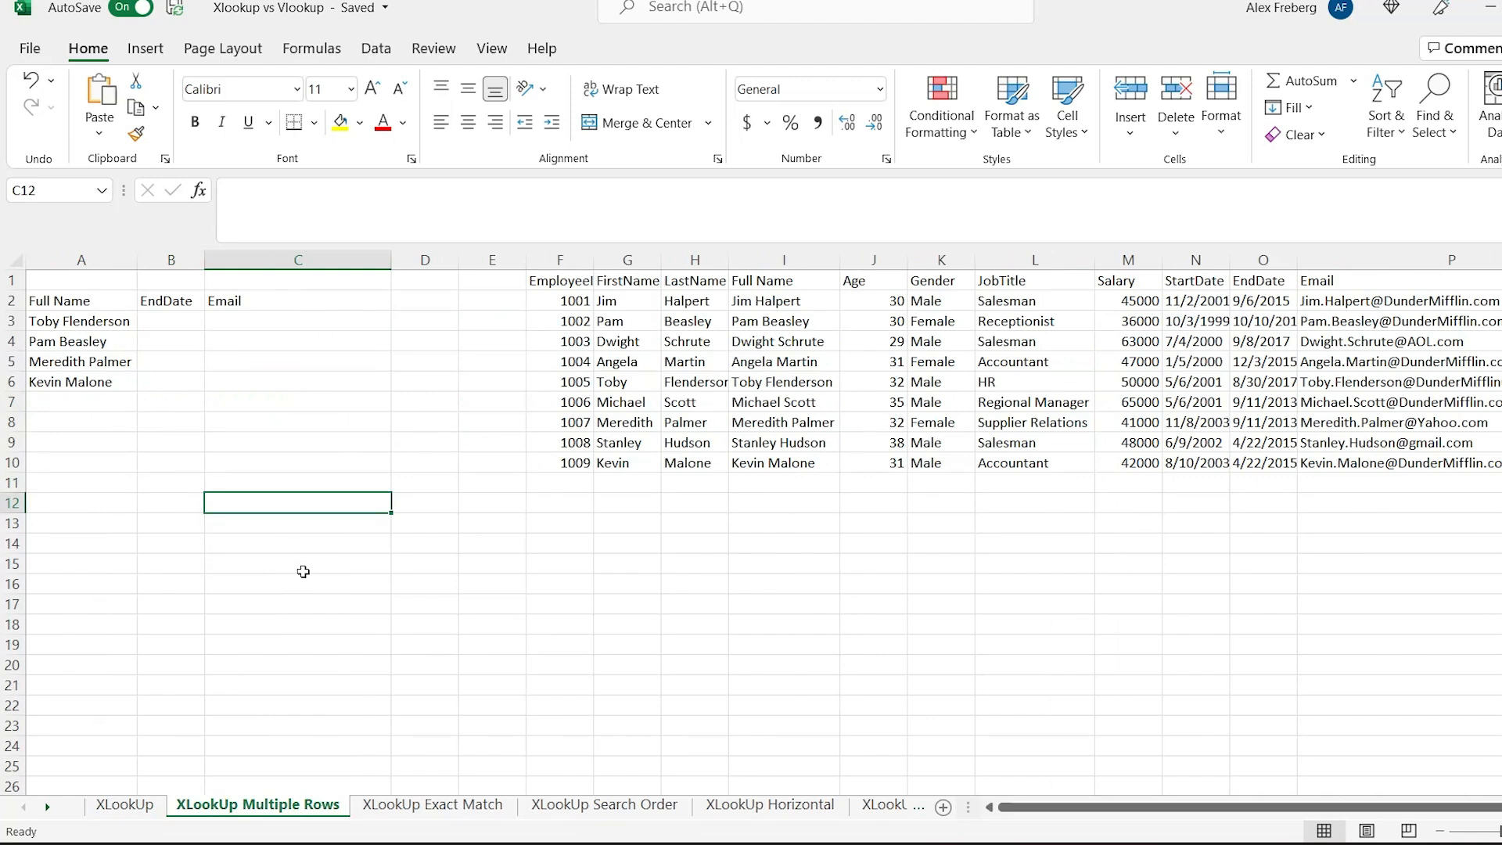
pyautogui.doubleClick(169, 321)
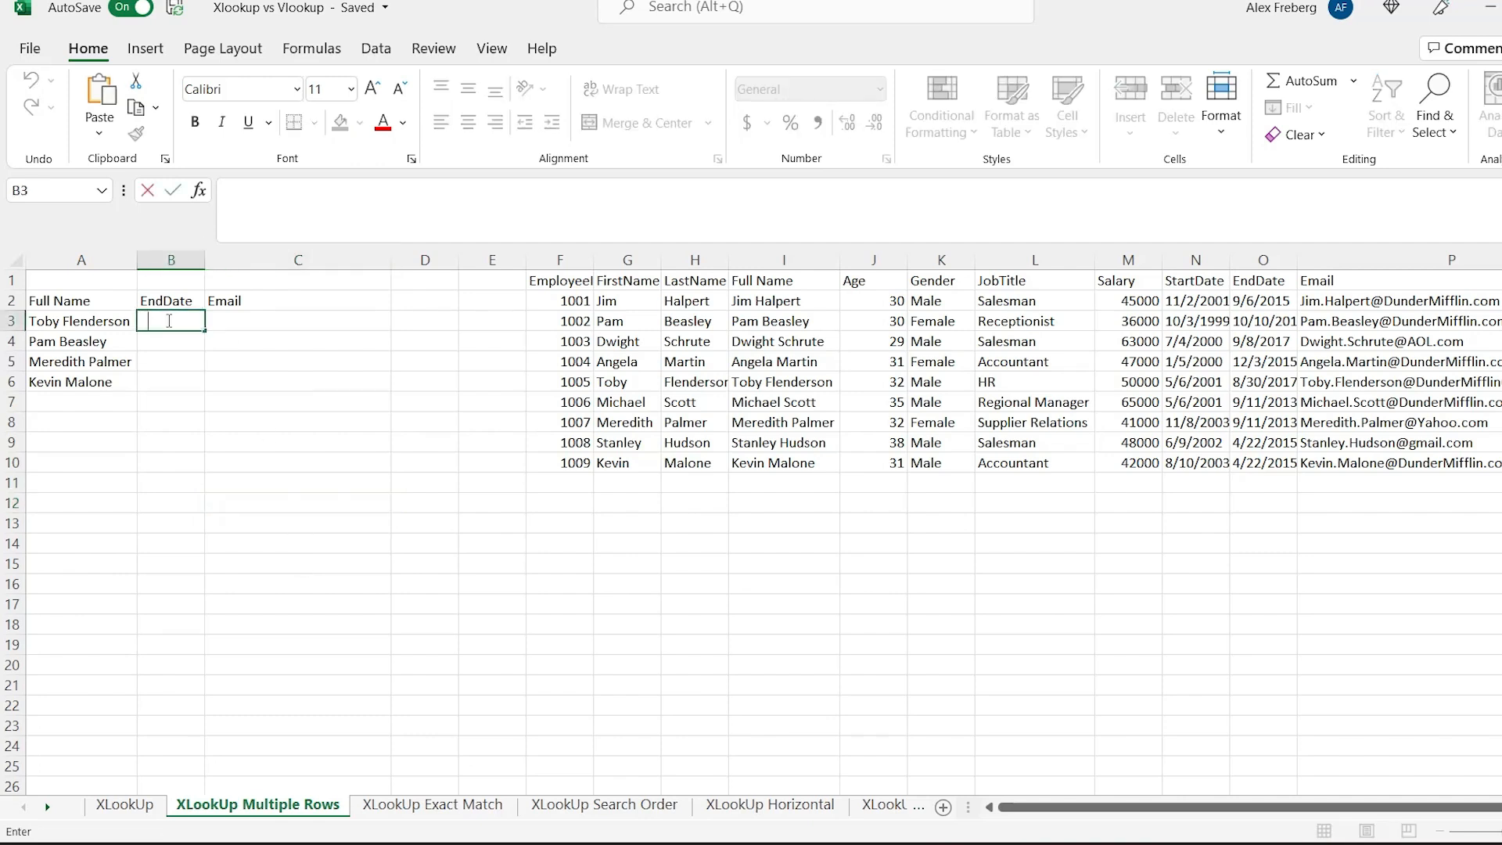
pyautogui.write('=')
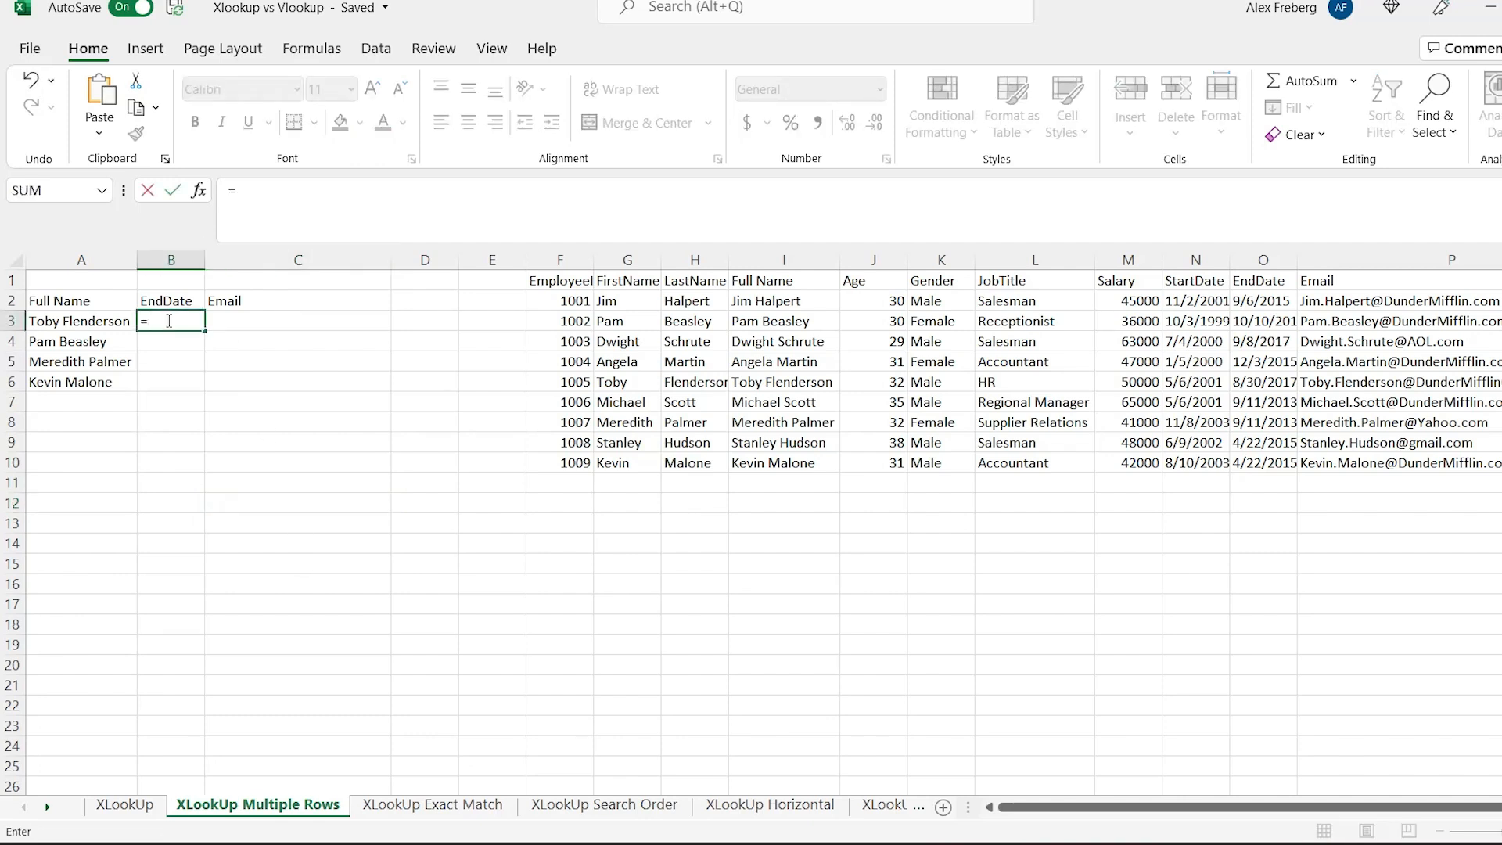
pyautogui.write('xlook')
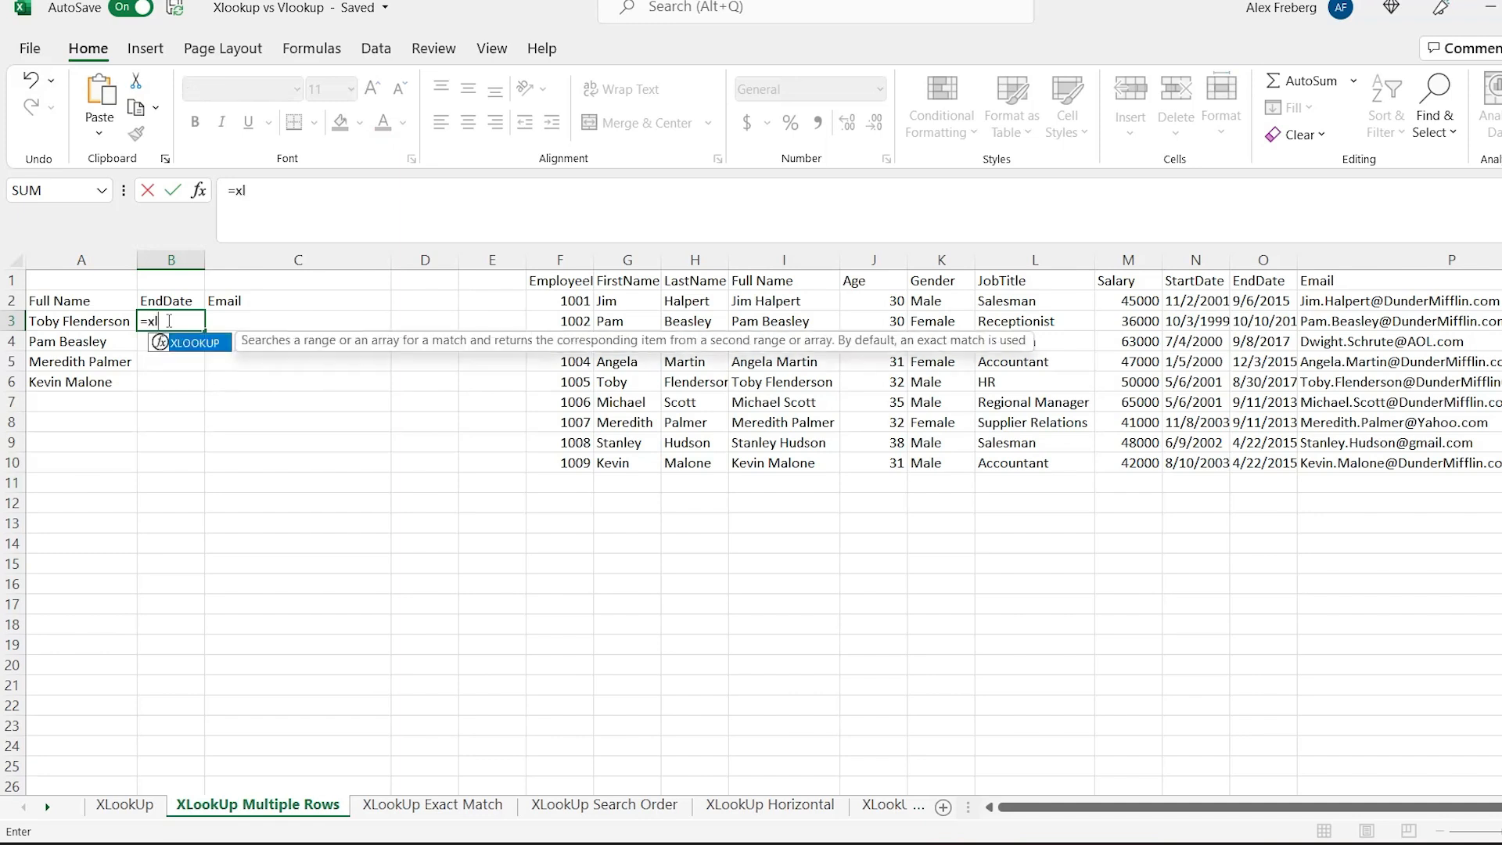
pyautogui.press('Tab')
pyautogui.click(108, 323)
pyautogui.write(',')
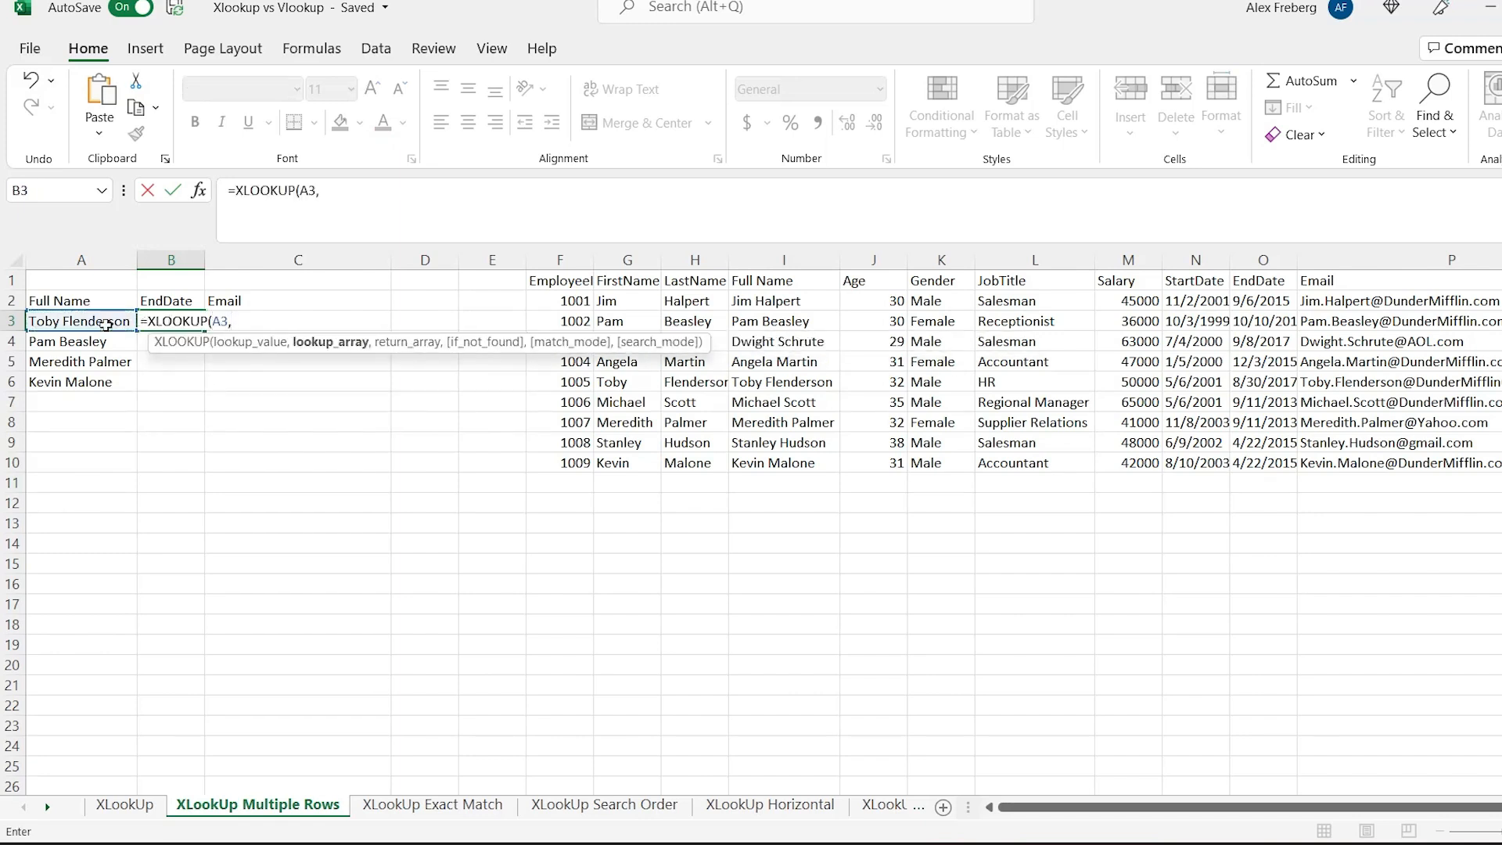
pyautogui.moveTo(805, 303); pyautogui.dragTo(808, 462)
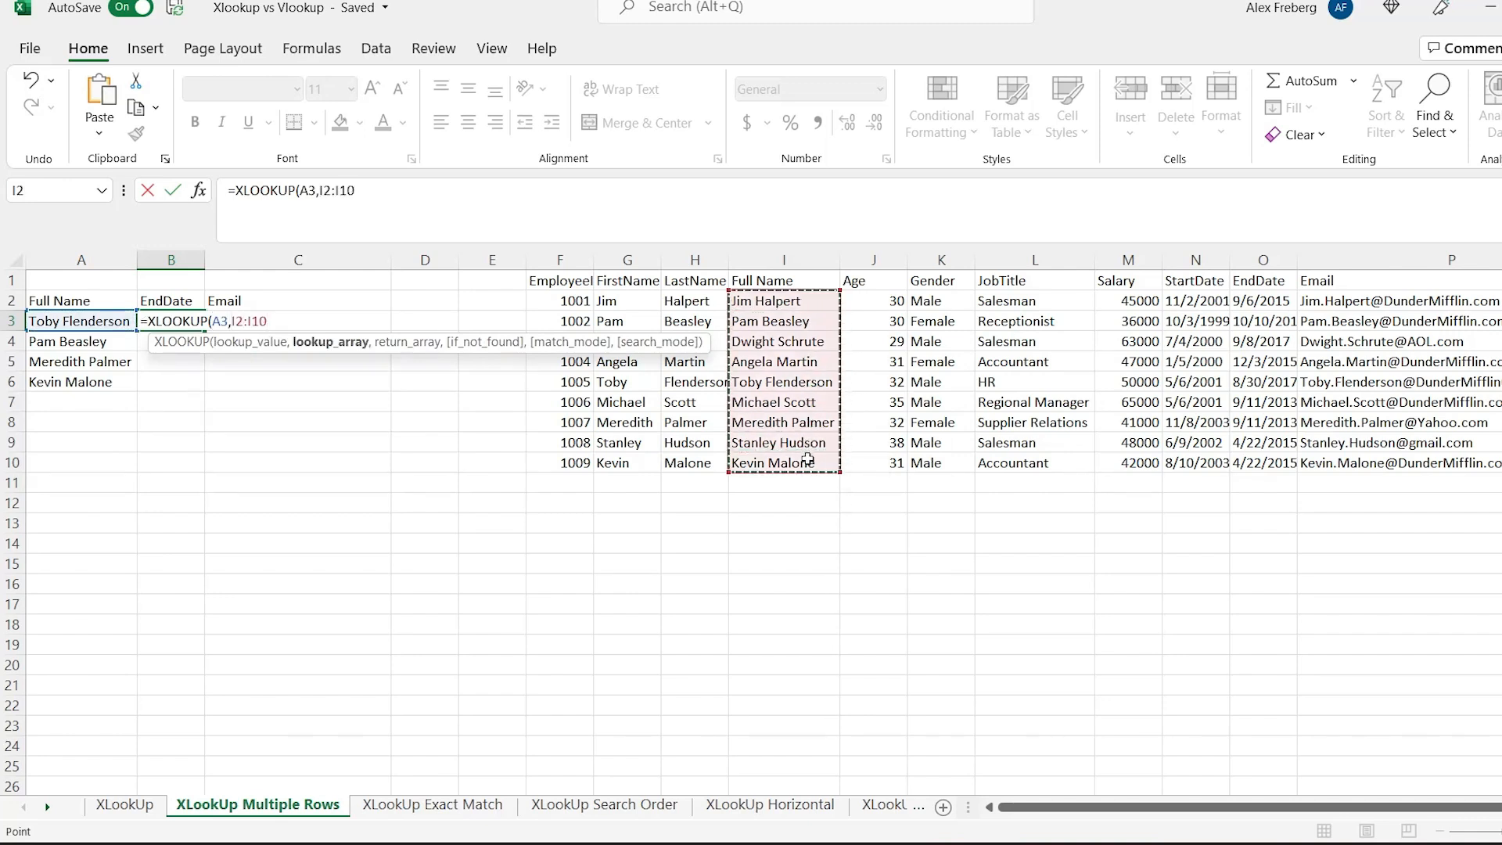
pyautogui.write(',')
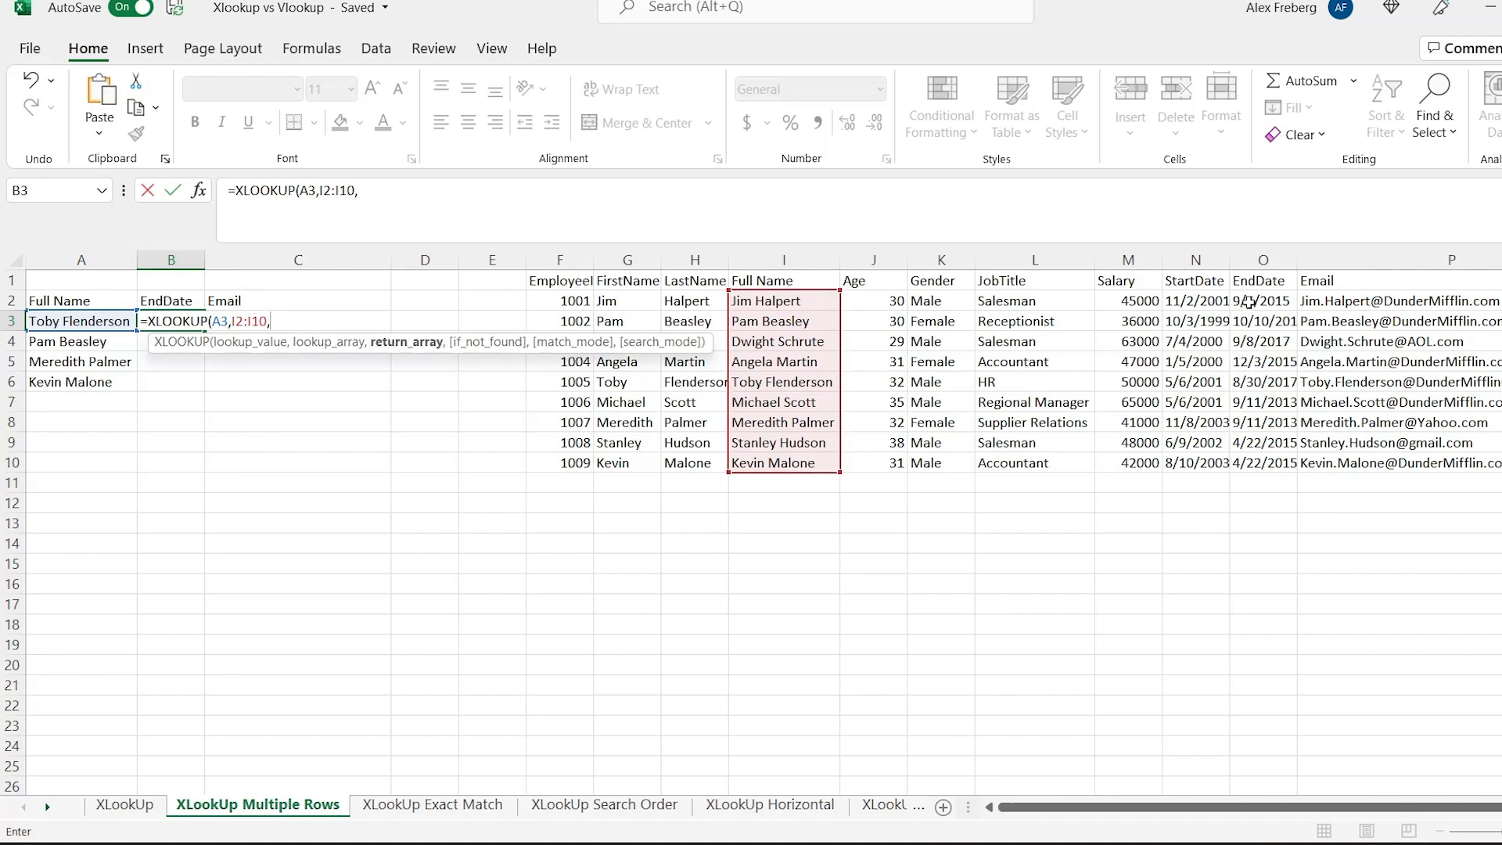
pyautogui.moveTo(1250, 301); pyautogui.dragTo(1310, 463)
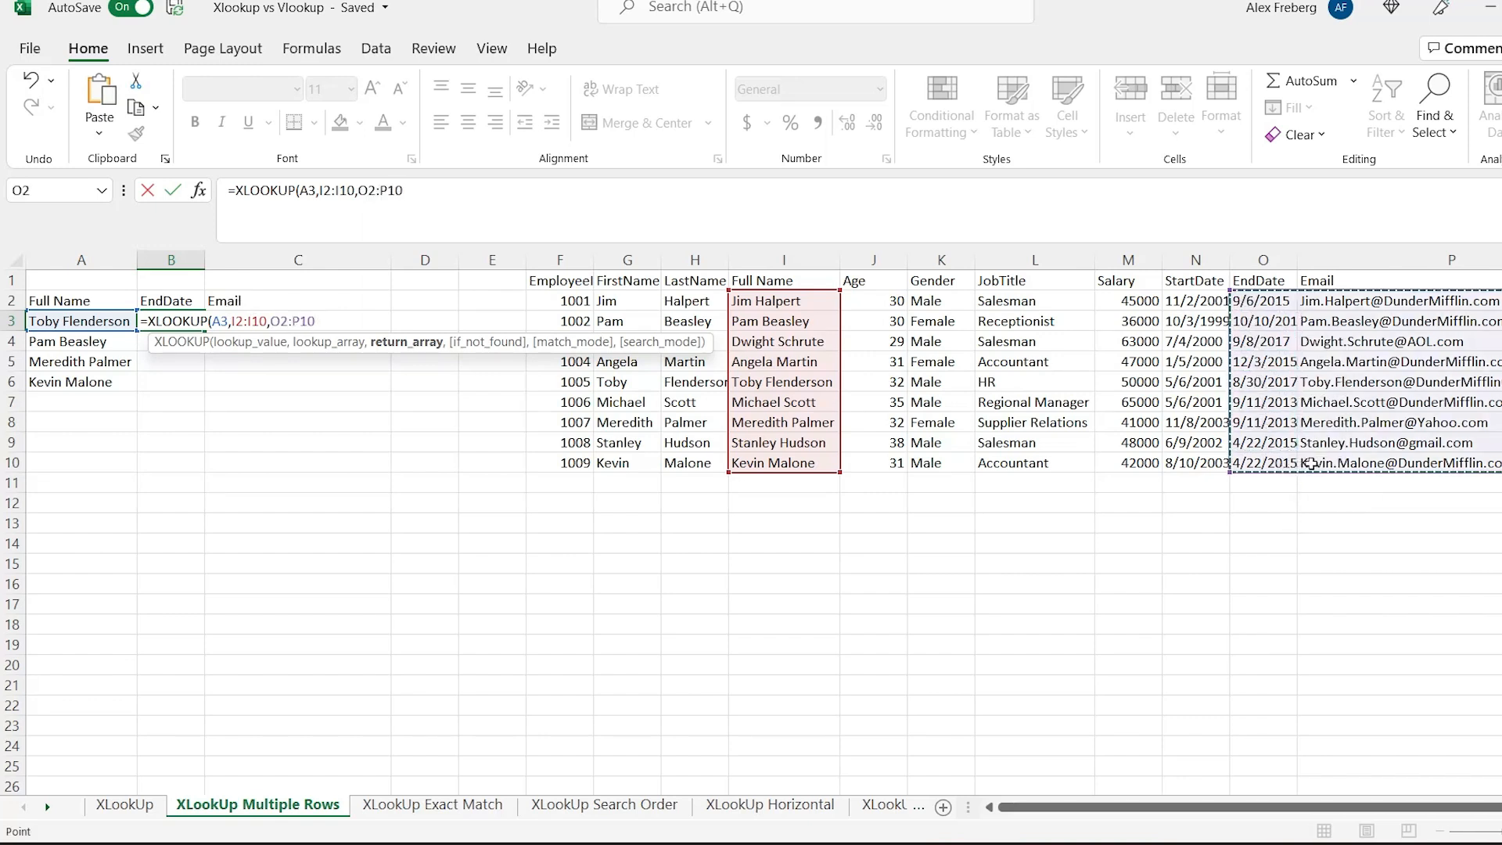
pyautogui.write(')')
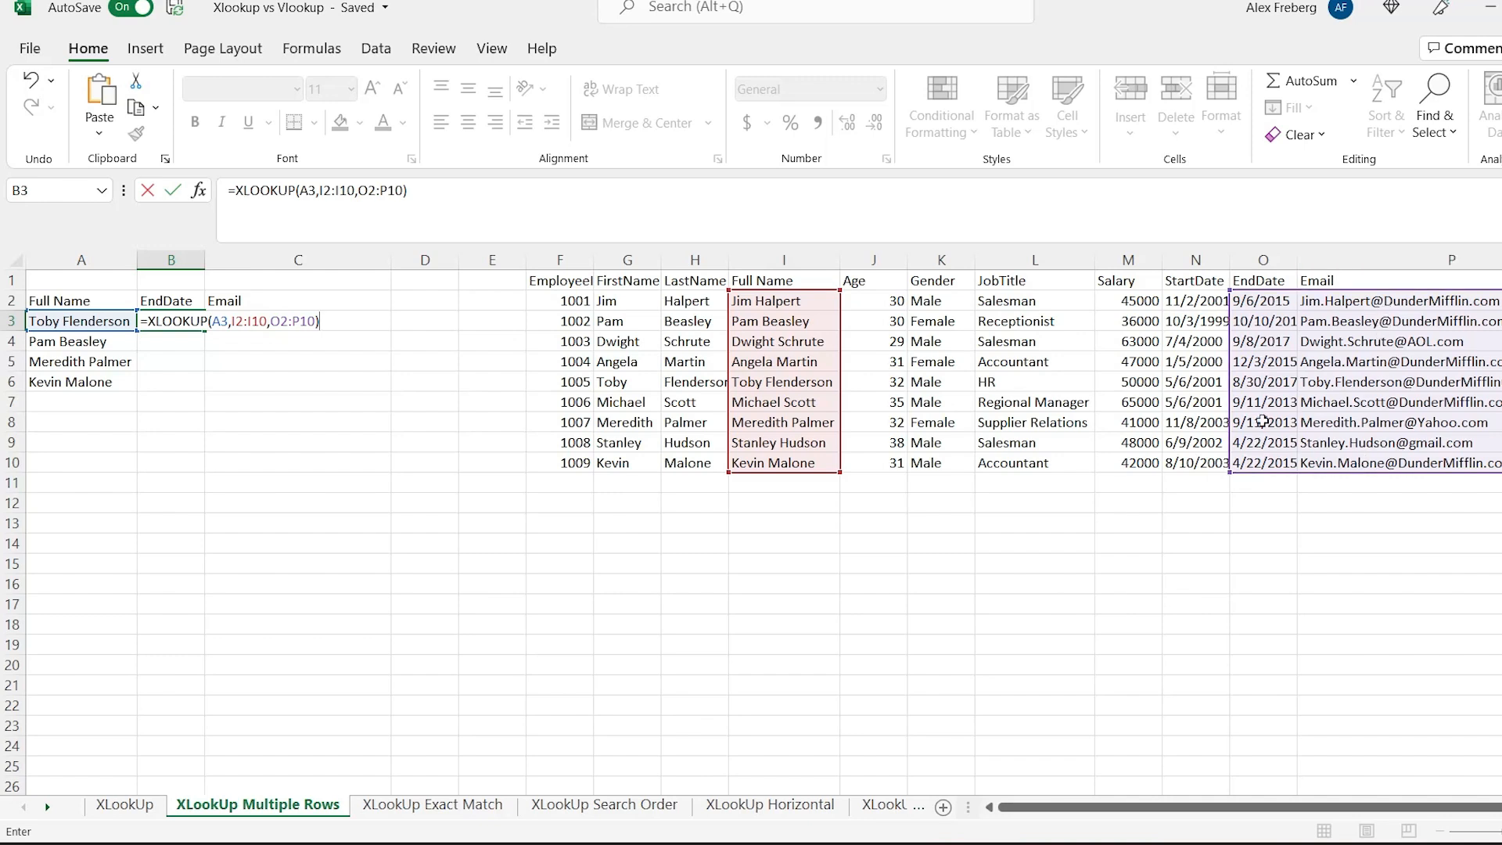
pyautogui.press('Return')
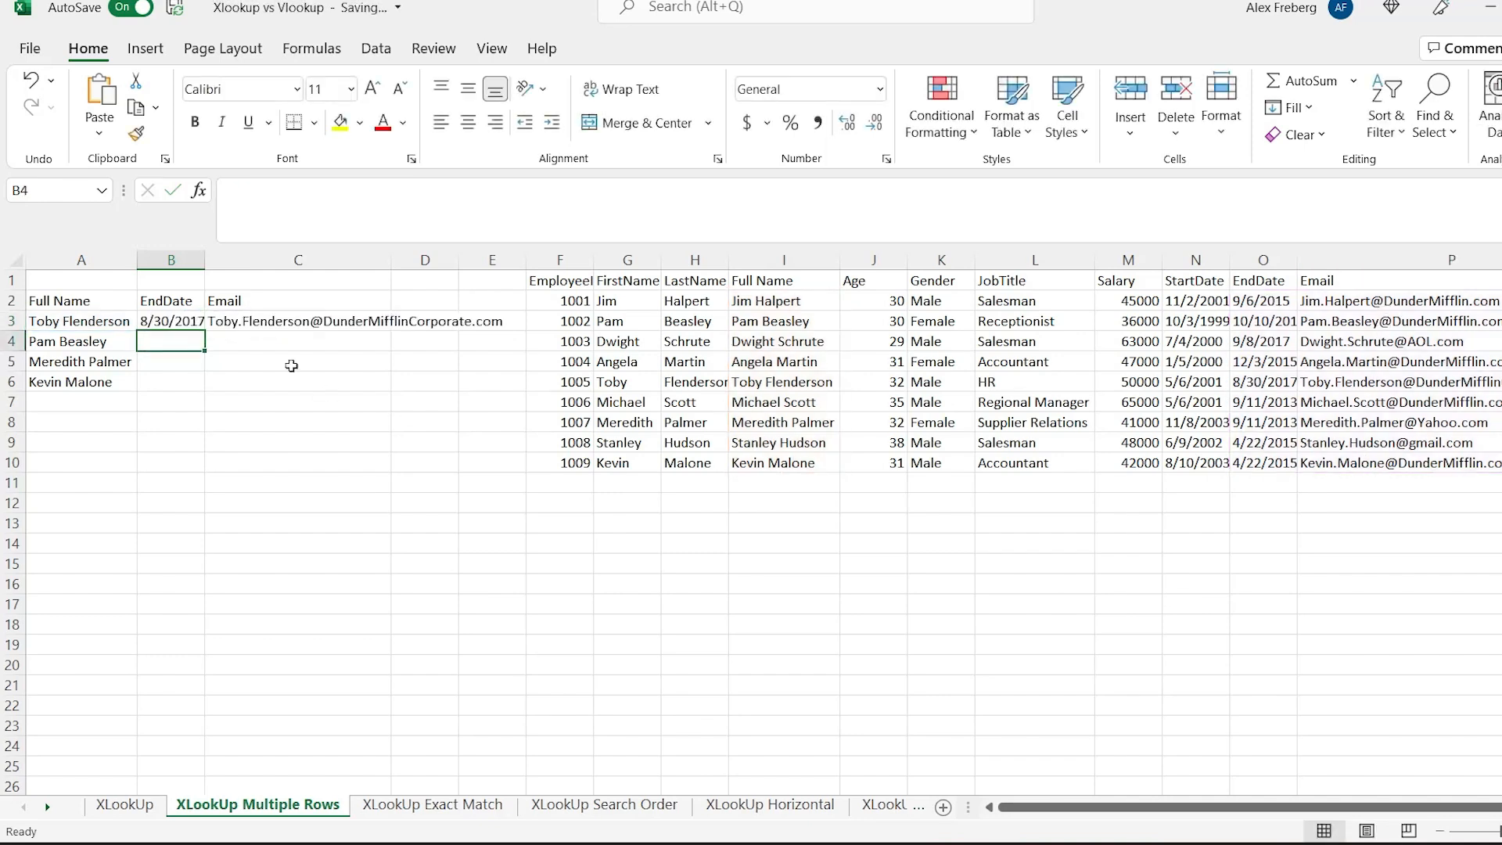
# Examine the two-column XLOOKUP result in row 3 and the source columns from JobTitle to Email.
pyautogui.click(181, 321)
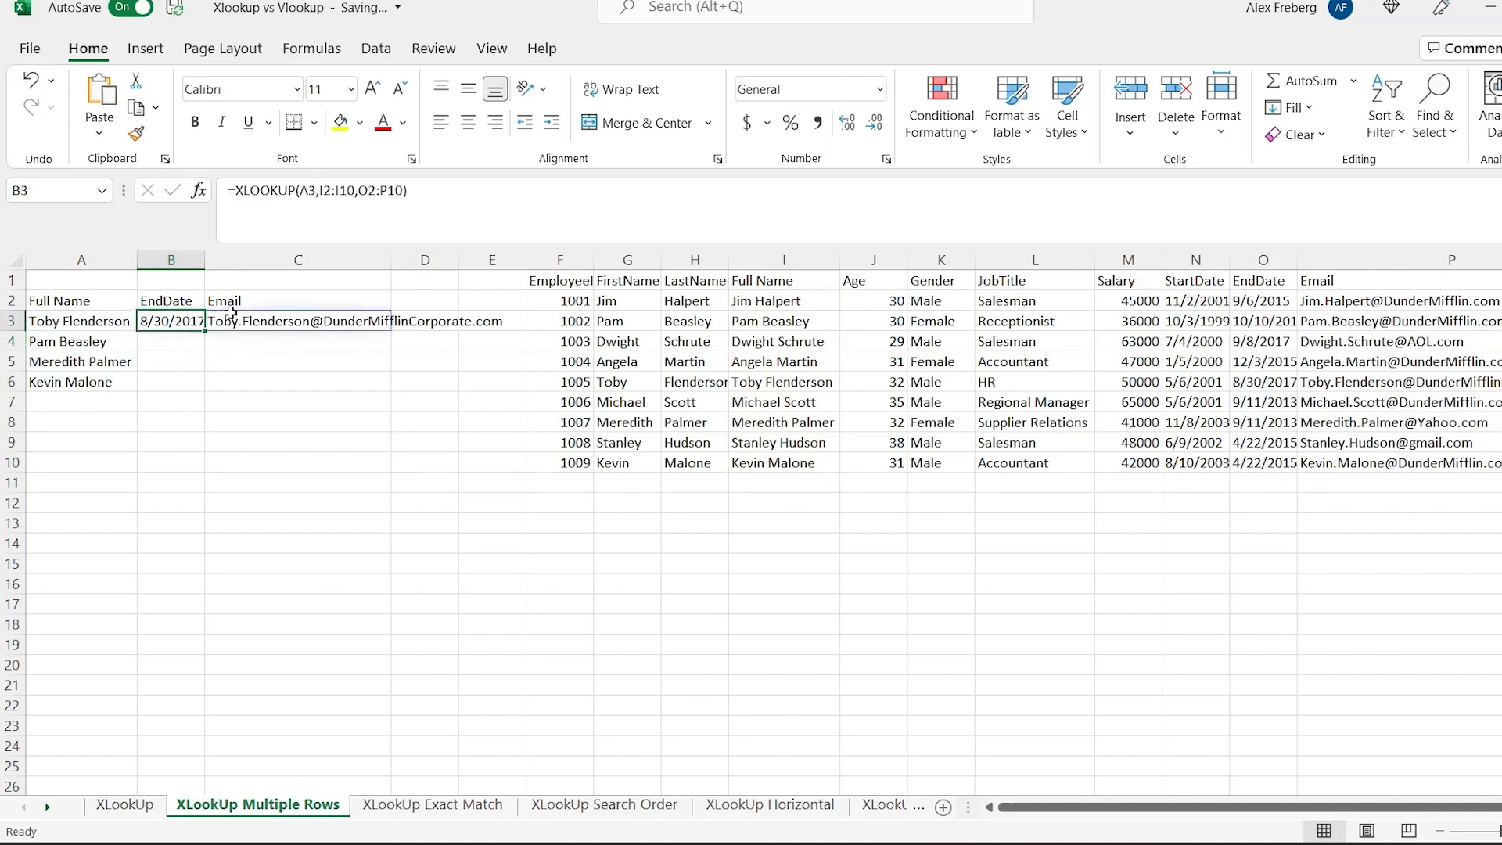
pyautogui.click(180, 326)
pyautogui.click(174, 342)
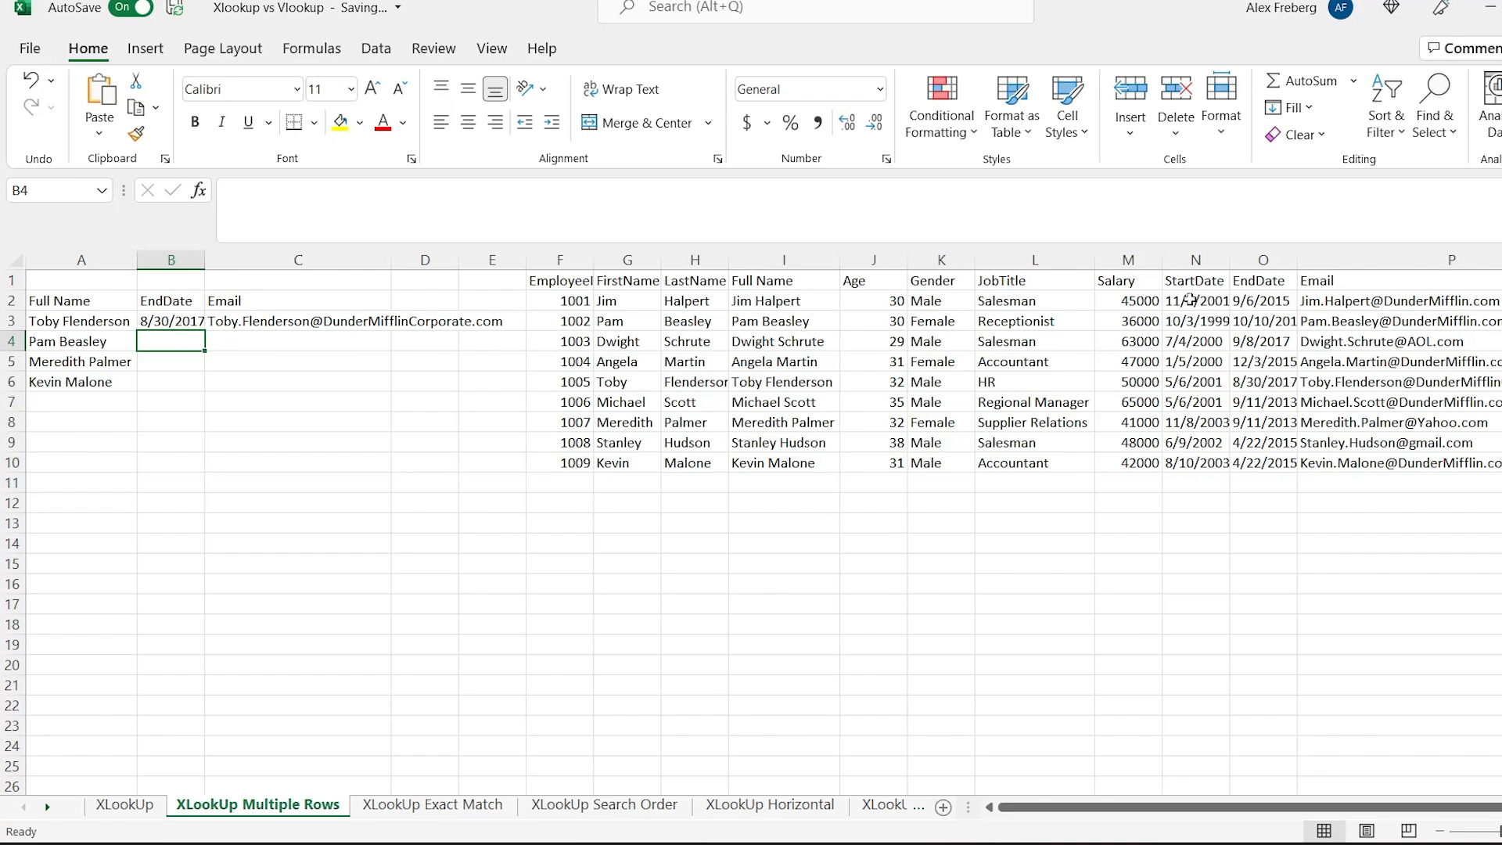
pyautogui.moveTo(1046, 303); pyautogui.dragTo(1412, 454)
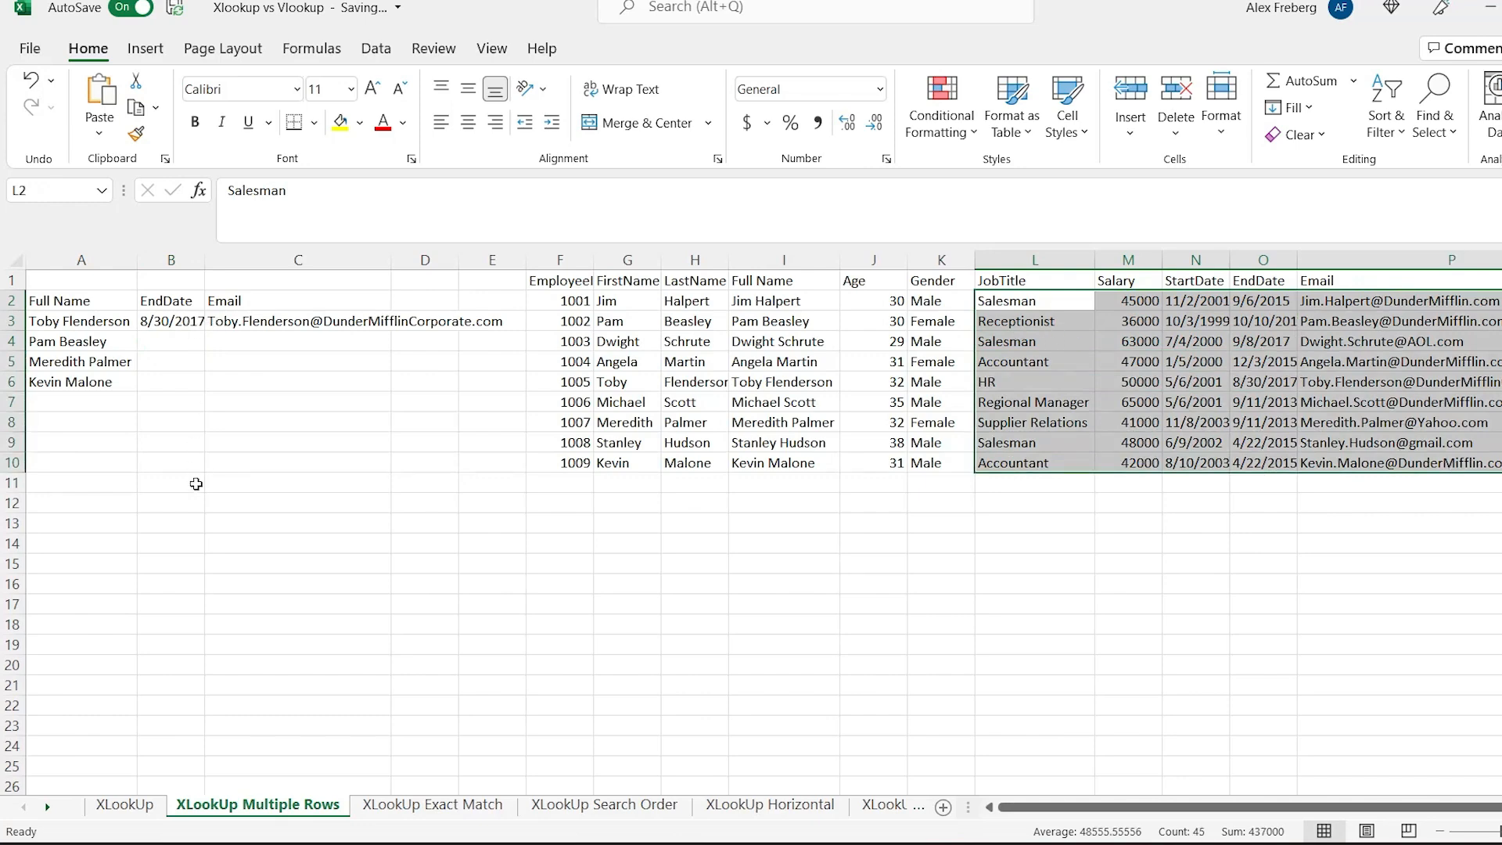
# Copy the XLOOKUP formula text from B3 into B13, keeping the references A3, I2:I10 and O2:P10.
pyautogui.click(184, 318)
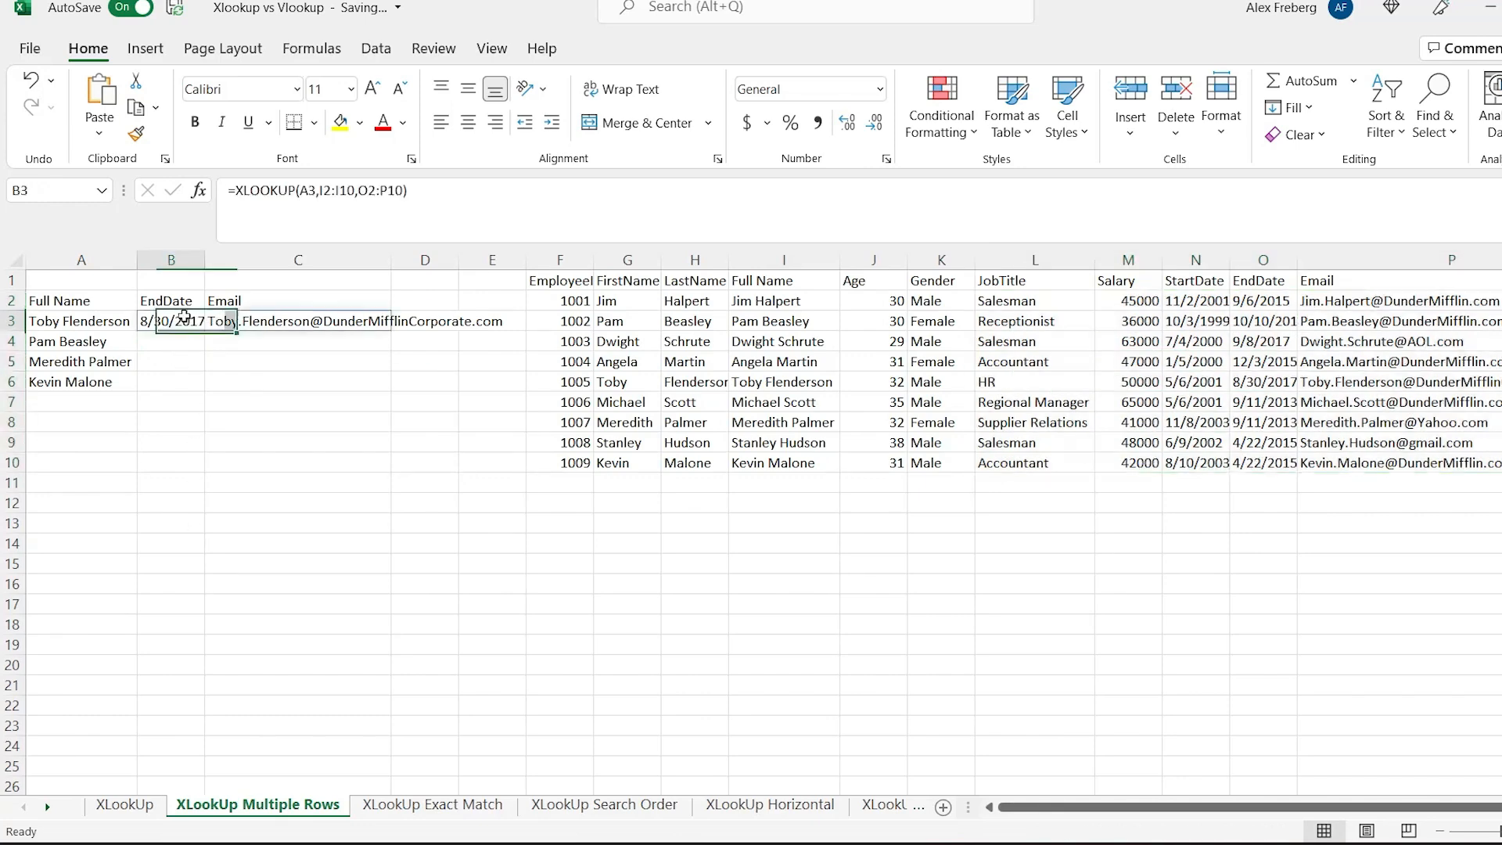
pyautogui.click(419, 200)
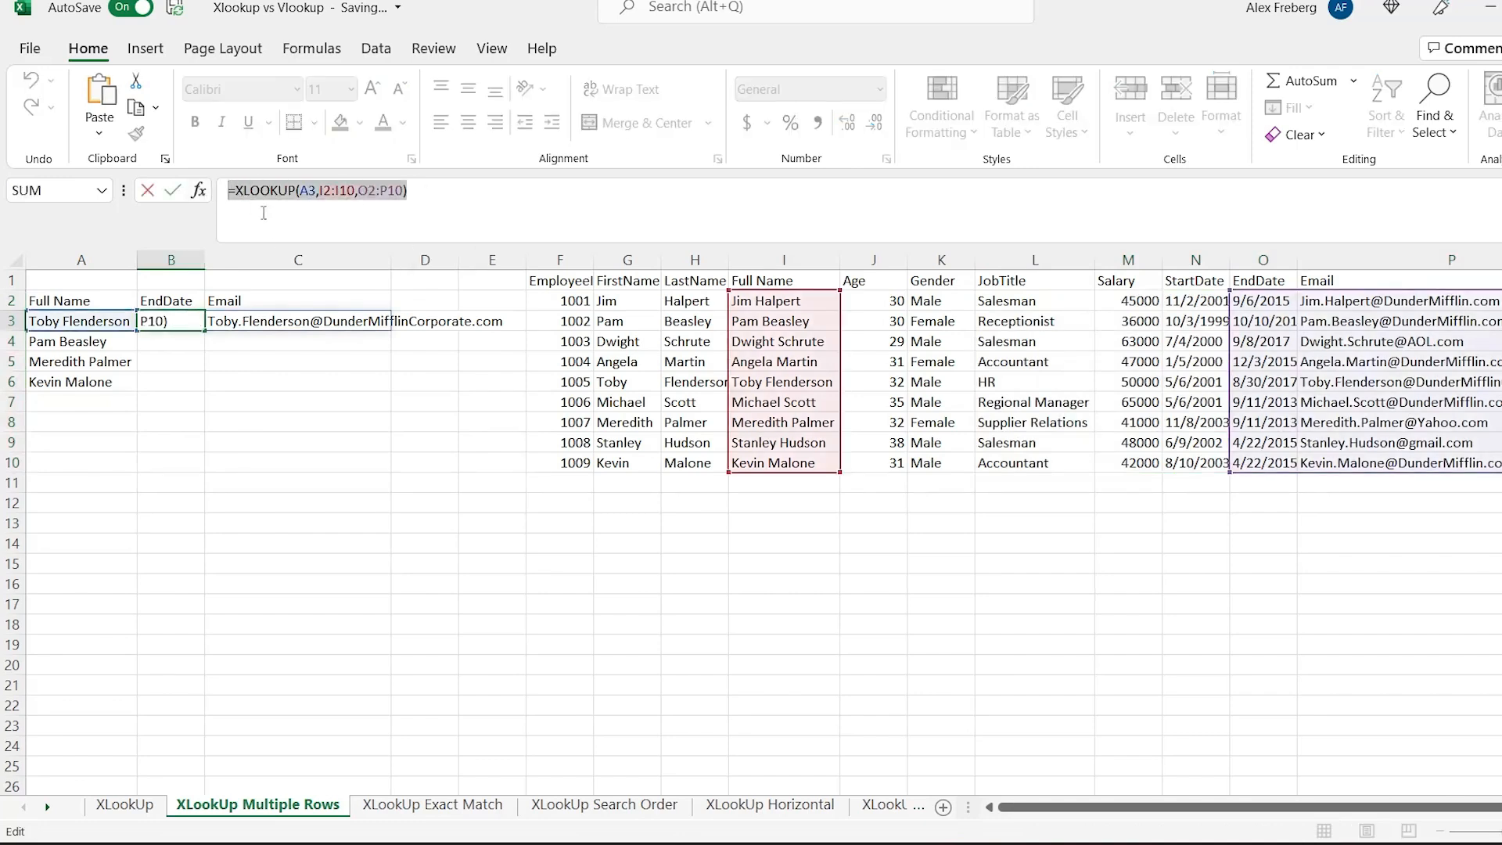
pyautogui.press('Escape')
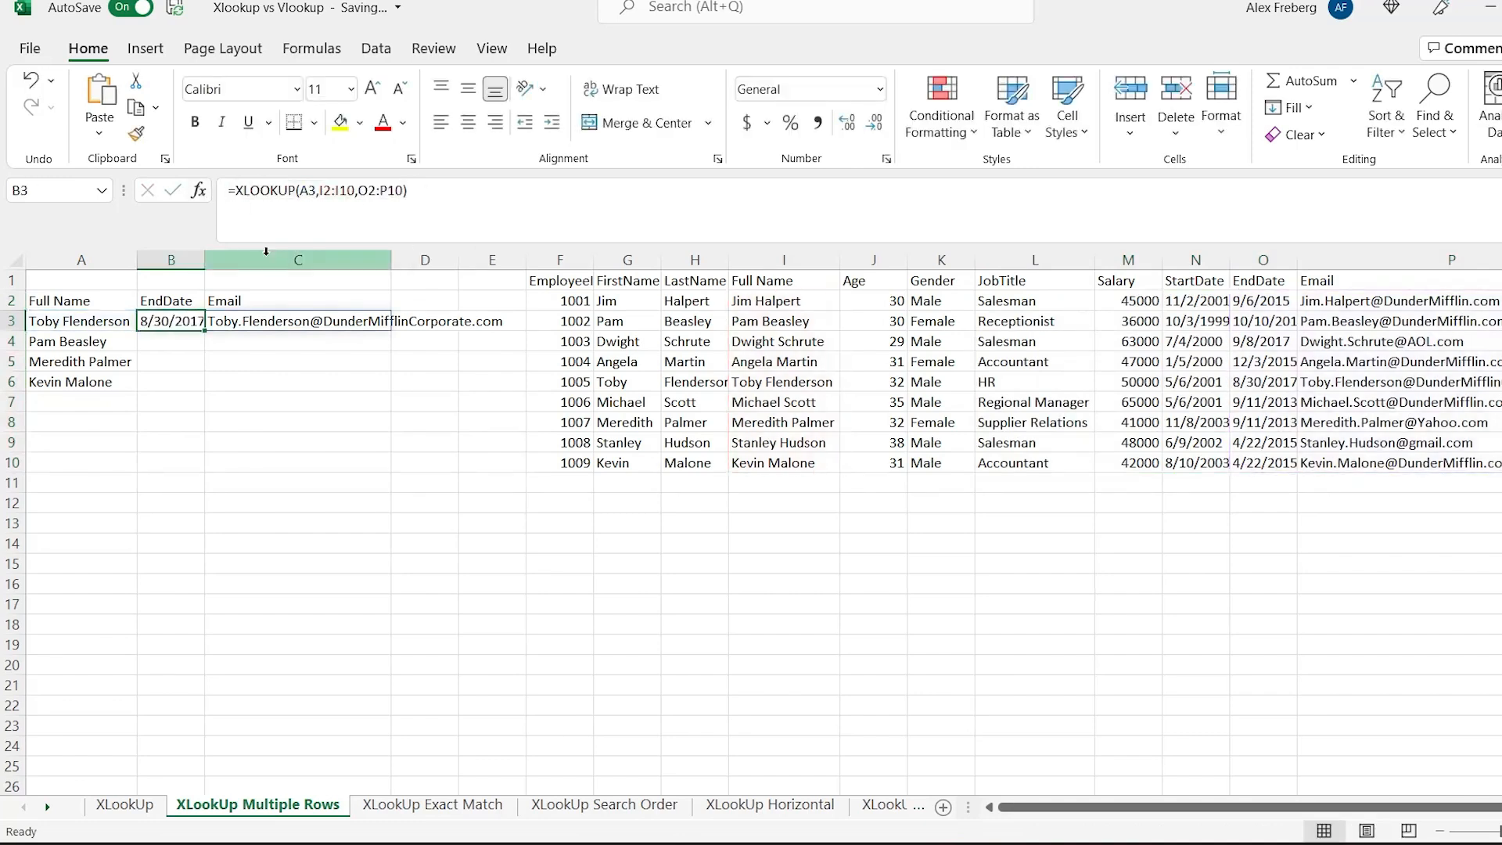
pyautogui.click(160, 522)
pyautogui.write('=XLOOKUP(A3,I2:I10,O2:P10)')
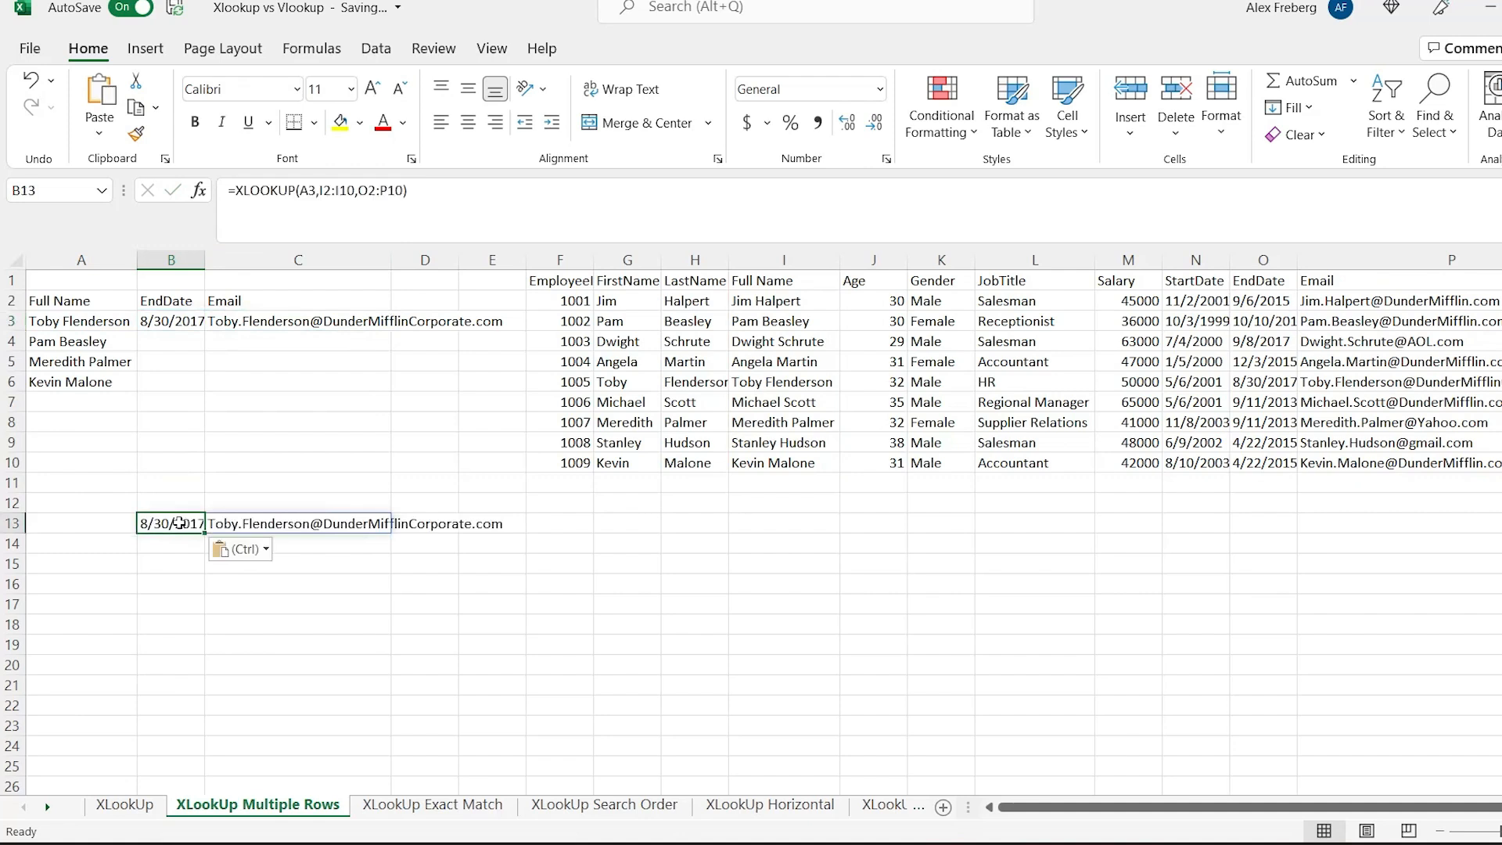
# Change the return array of the XLOOKUP formula in B13 to J2:P10.
pyautogui.doubleClick(179, 523)
pyautogui.moveTo(317, 524); pyautogui.dragTo(283, 524)
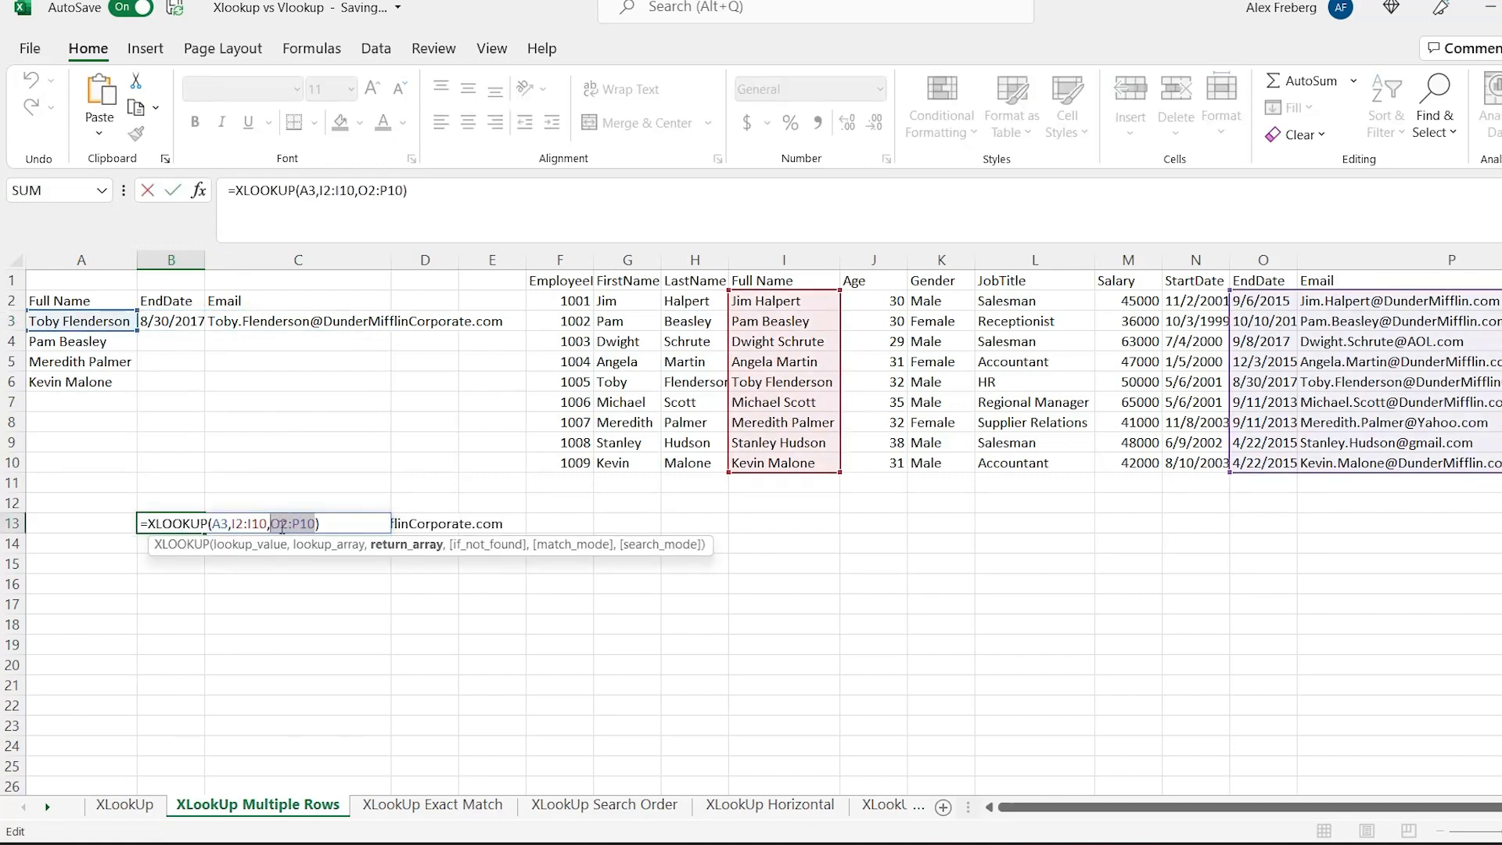
pyautogui.press('BackSpace')
pyautogui.moveTo(872, 302); pyautogui.dragTo(1357, 461)
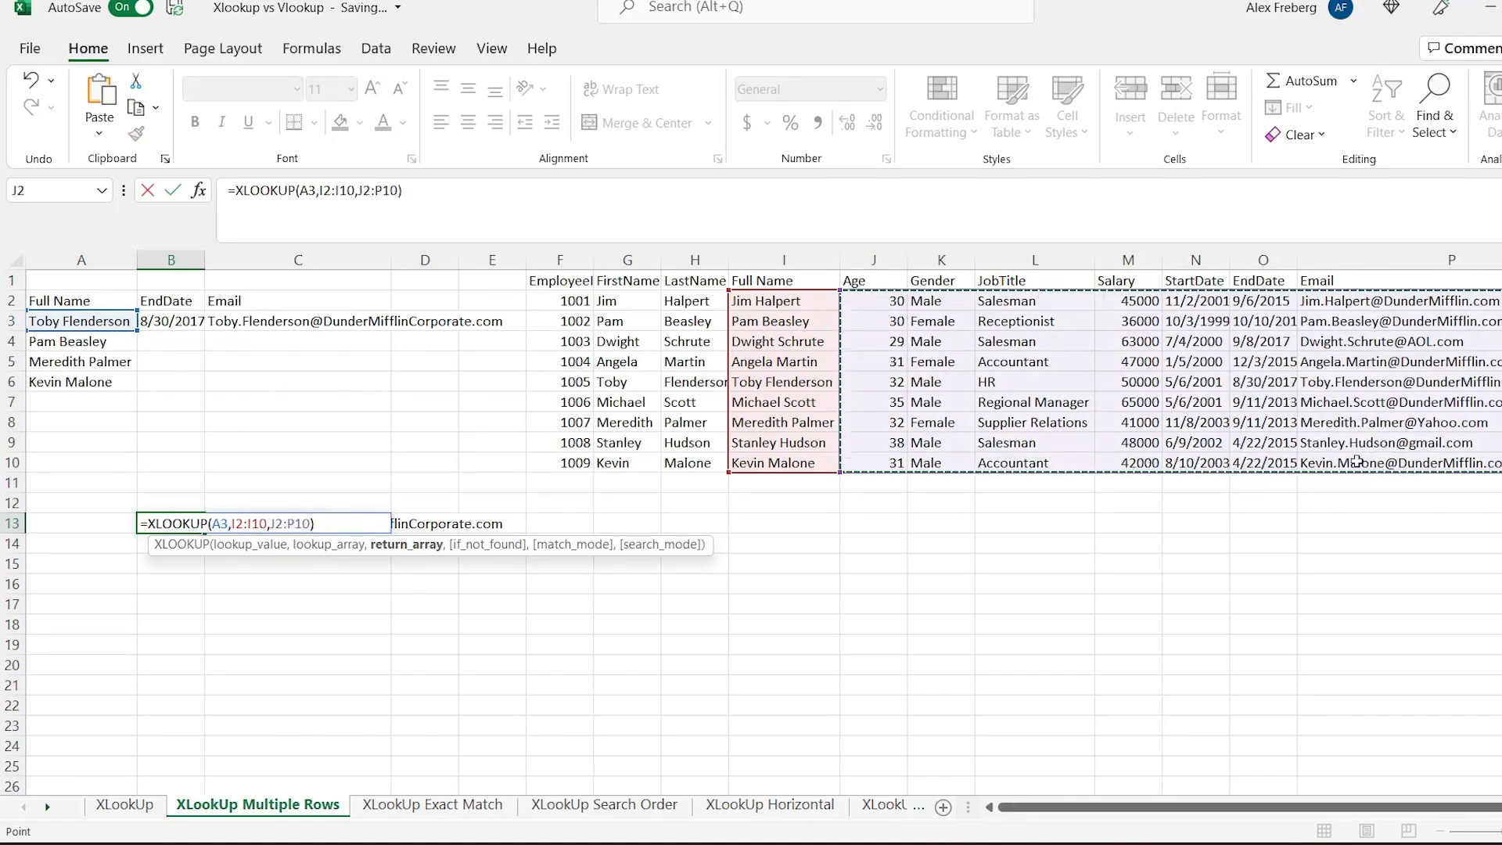
pyautogui.press('Return')
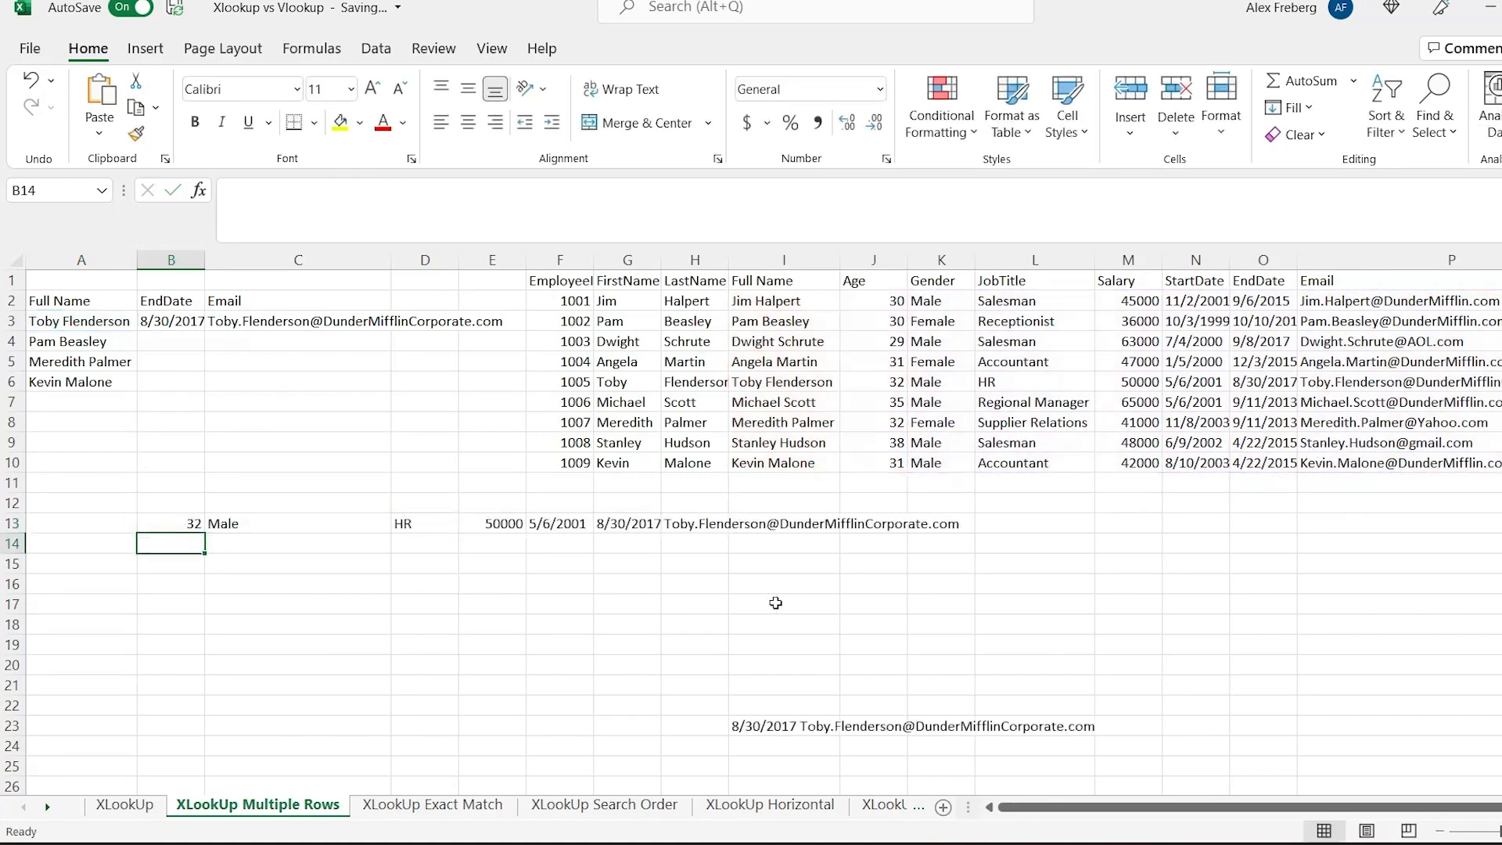
# Clear the trial XLOOKUP results from B13:H13.
pyautogui.moveTo(189, 522); pyautogui.dragTo(692, 522)
pyautogui.press('Delete')
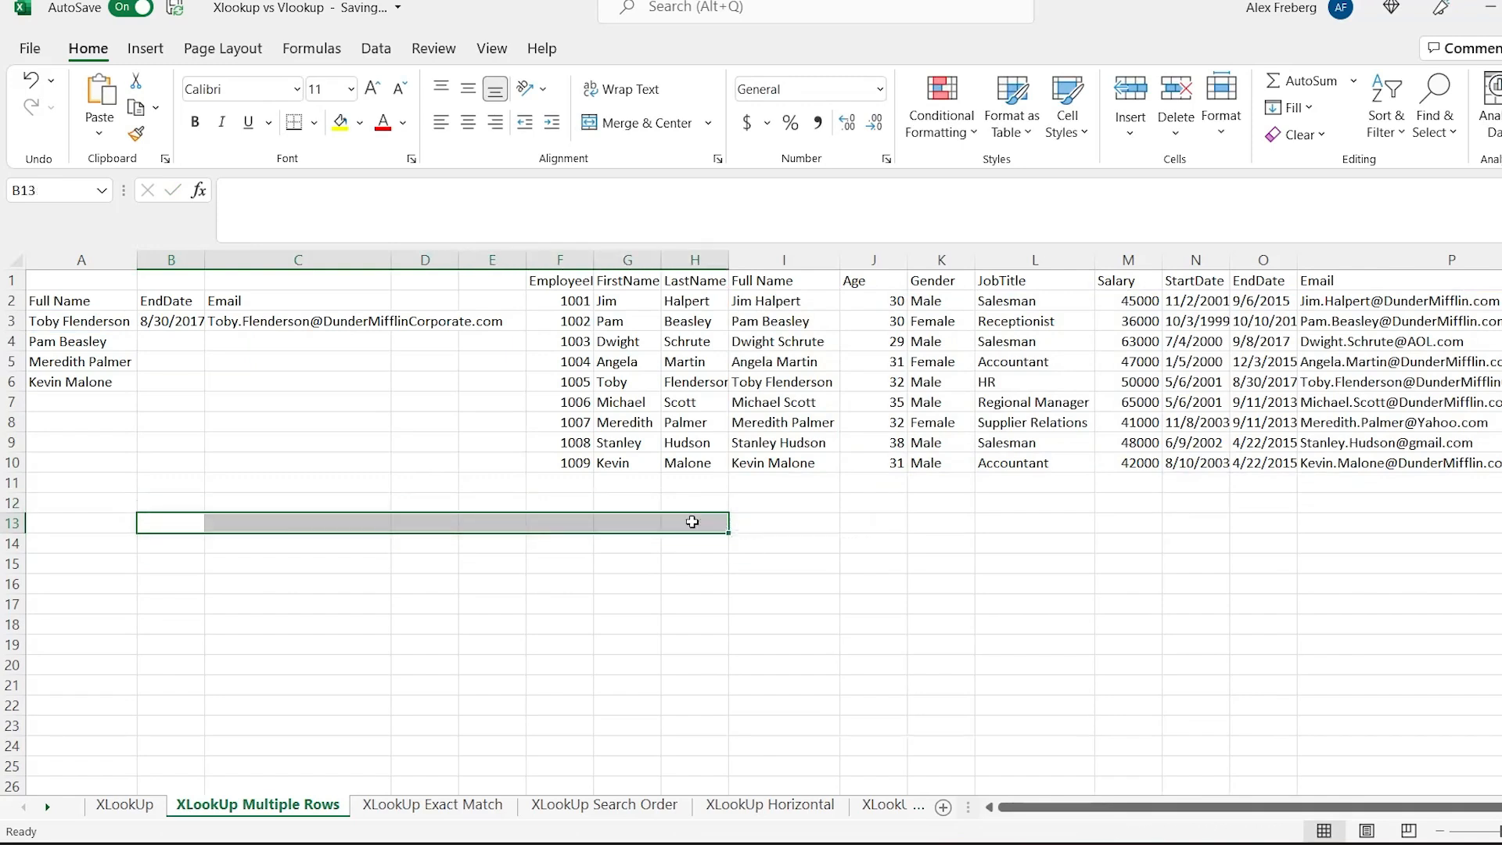
pyautogui.click(294, 501)
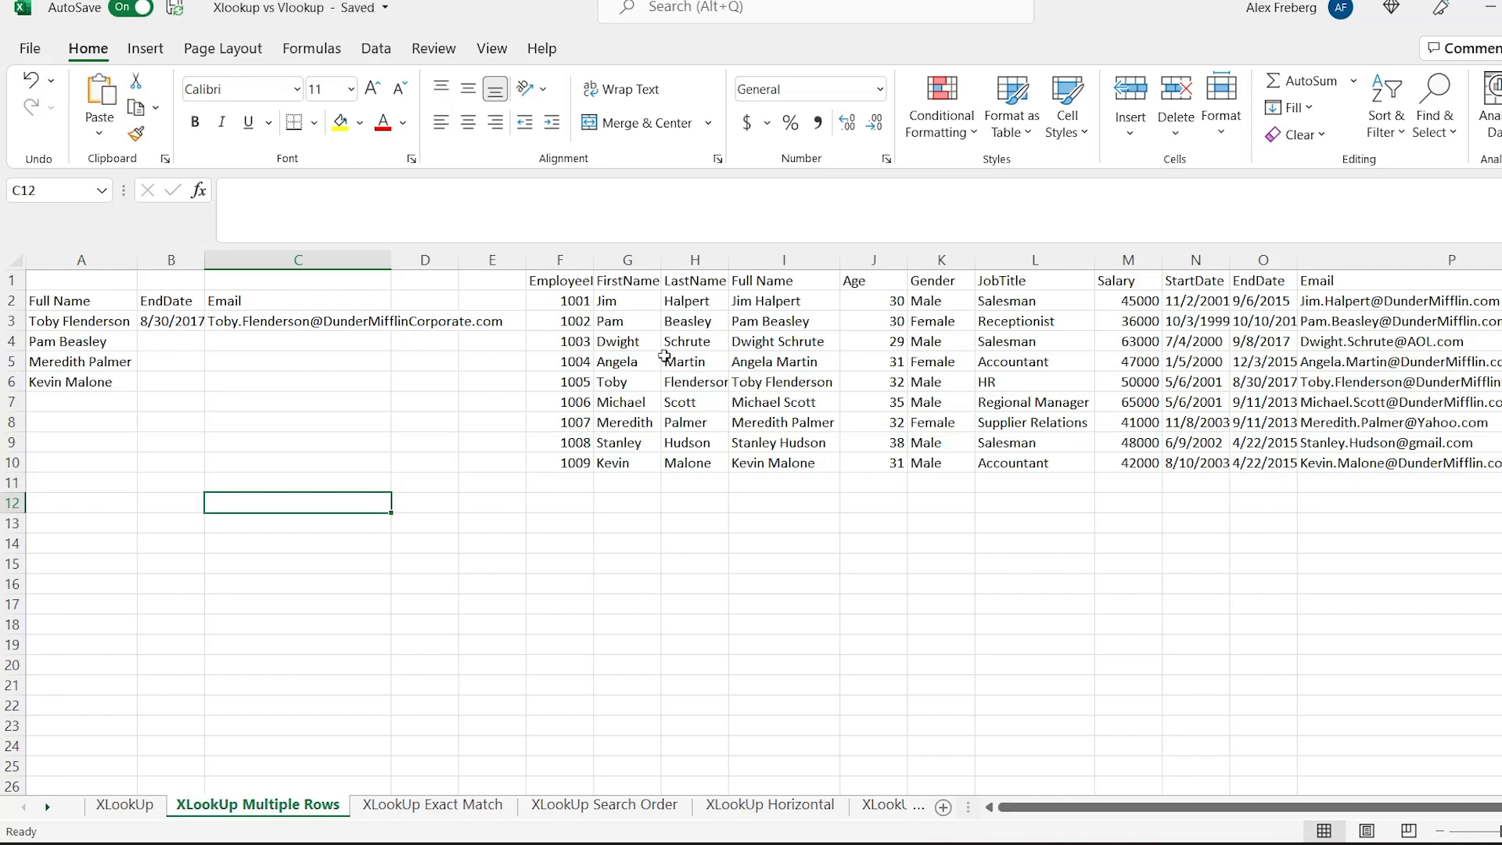
pyautogui.click(1134, 260)
pyautogui.click(1182, 258)
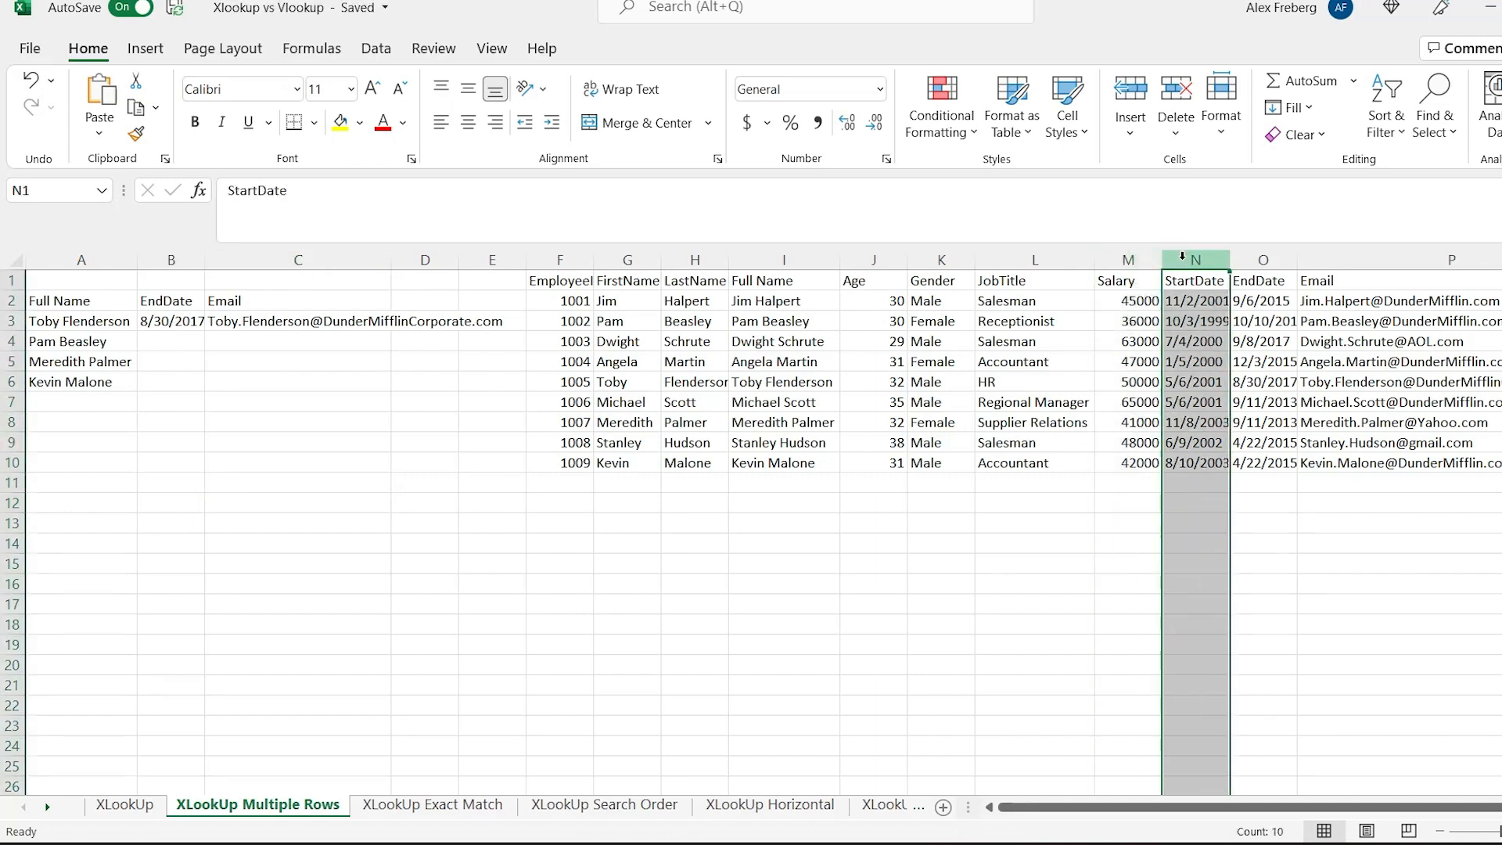
pyautogui.click(1263, 259)
pyautogui.click(1451, 260)
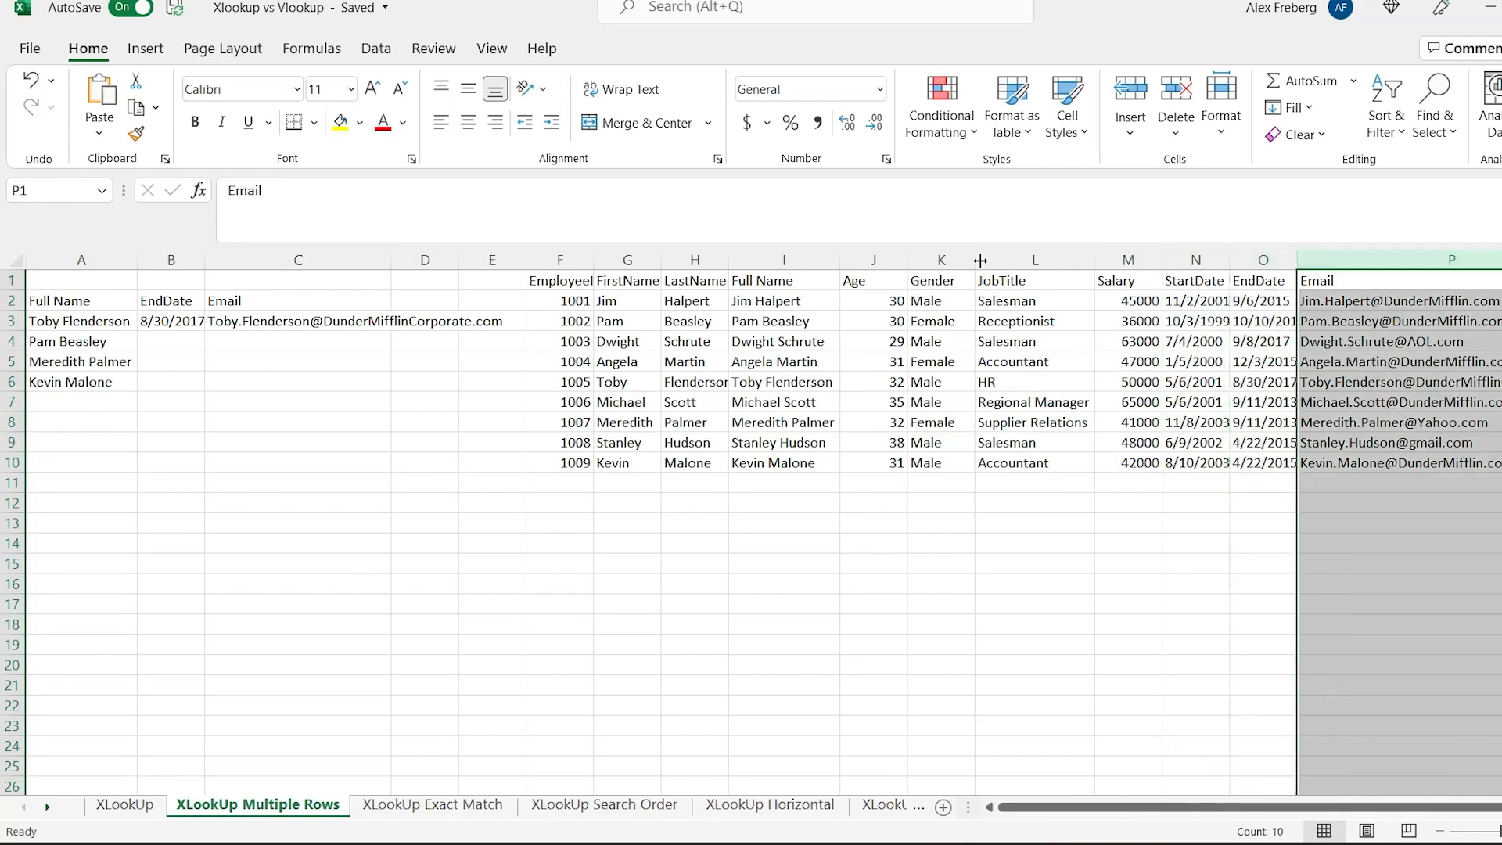
pyautogui.click(814, 304)
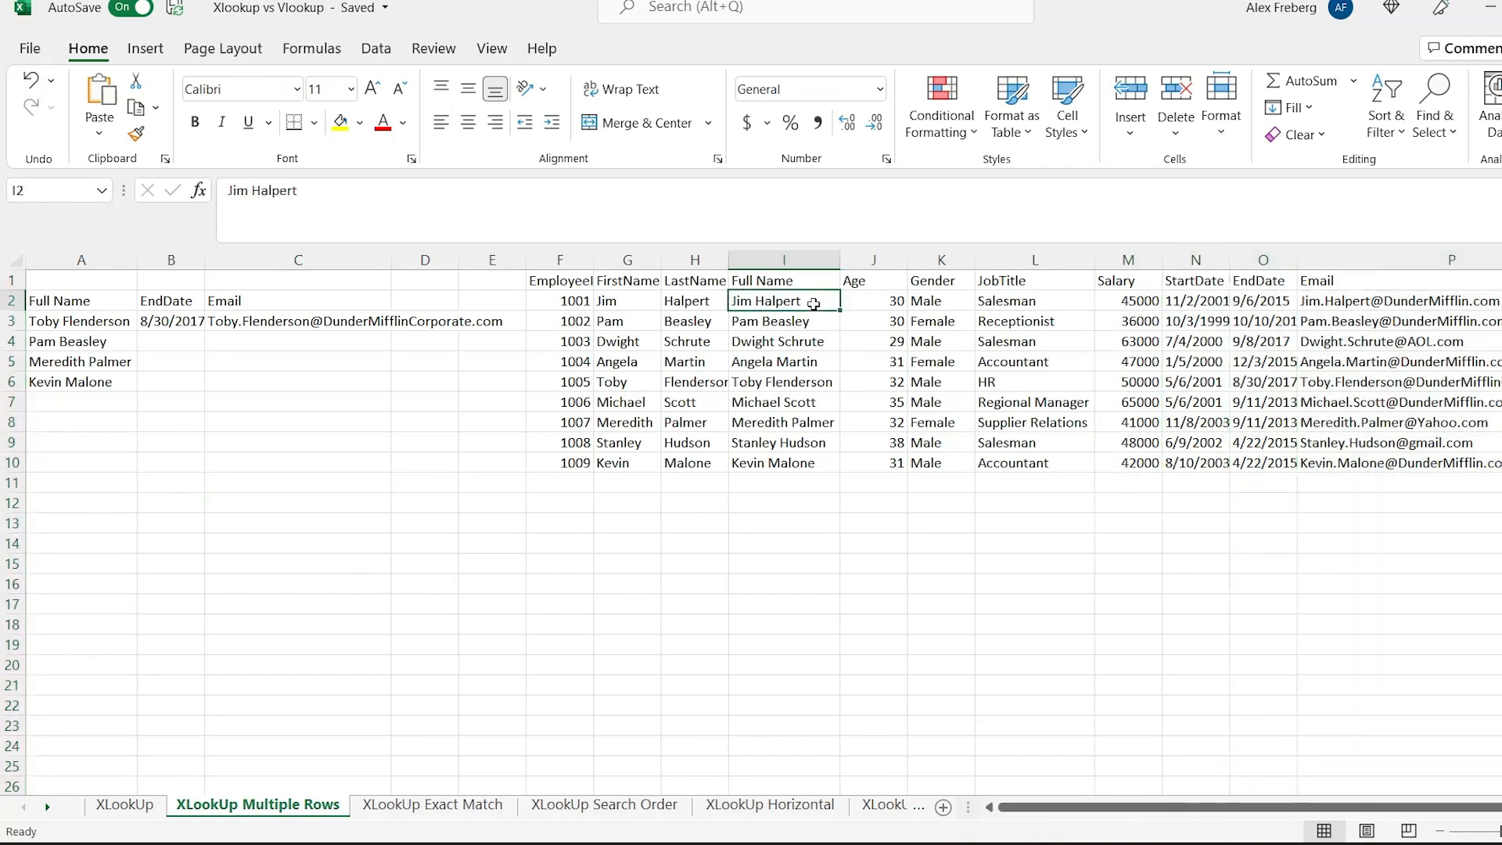
# Fill the two-column XLOOKUP formula from B3 down to B6.
pyautogui.click(163, 320)
pyautogui.moveTo(205, 331); pyautogui.dragTo(201, 389)
pyautogui.click(186, 424)
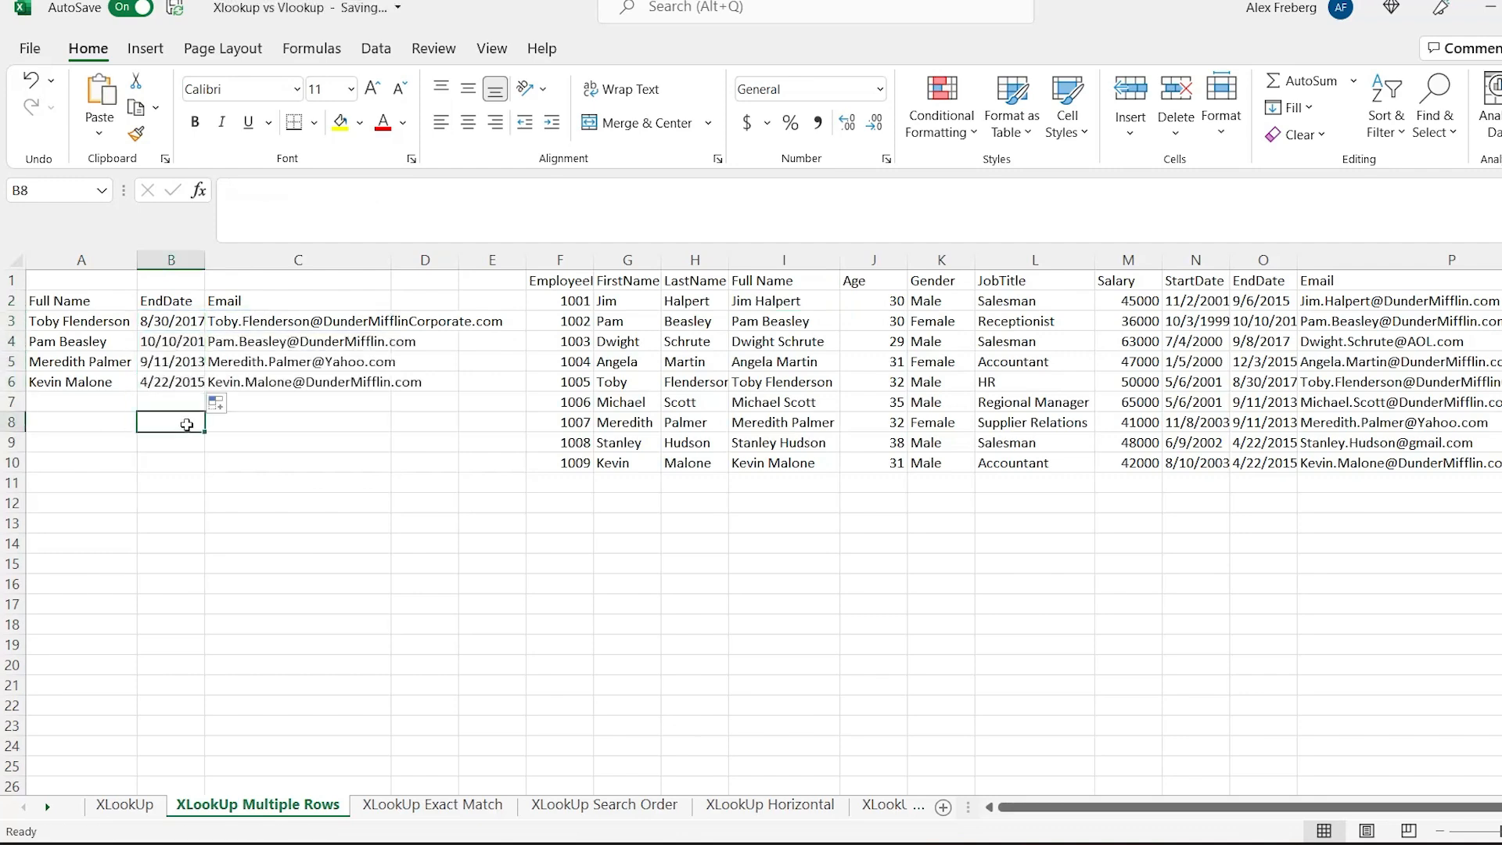
# On the XLookUp Exact Match sheet, enter =XLOOKUP(A3,H2:H10,O2:O10,"Not Found") in B3.
pyautogui.click(453, 805)
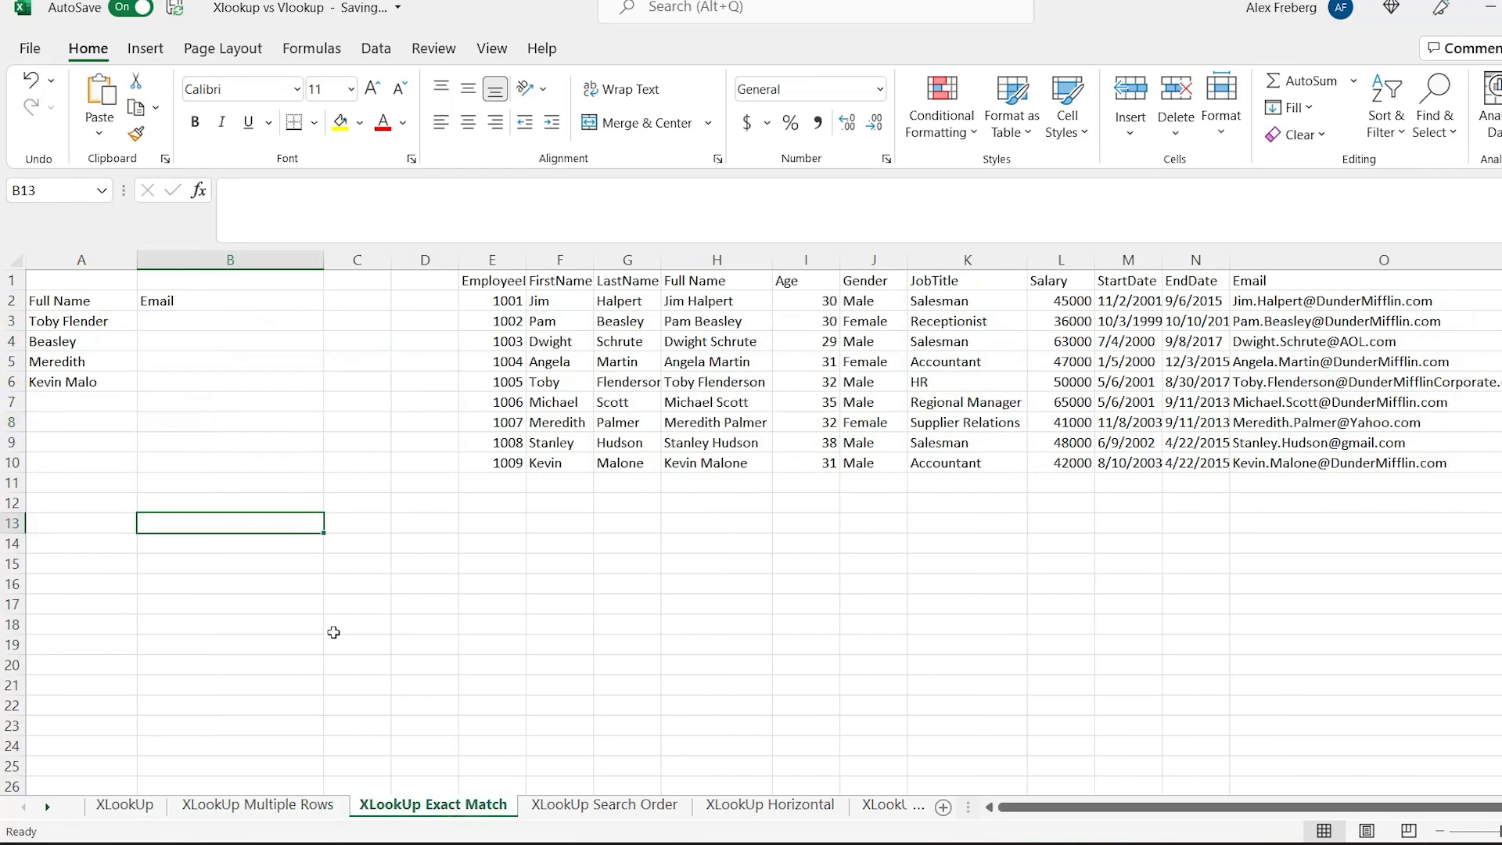
pyautogui.doubleClick(222, 322)
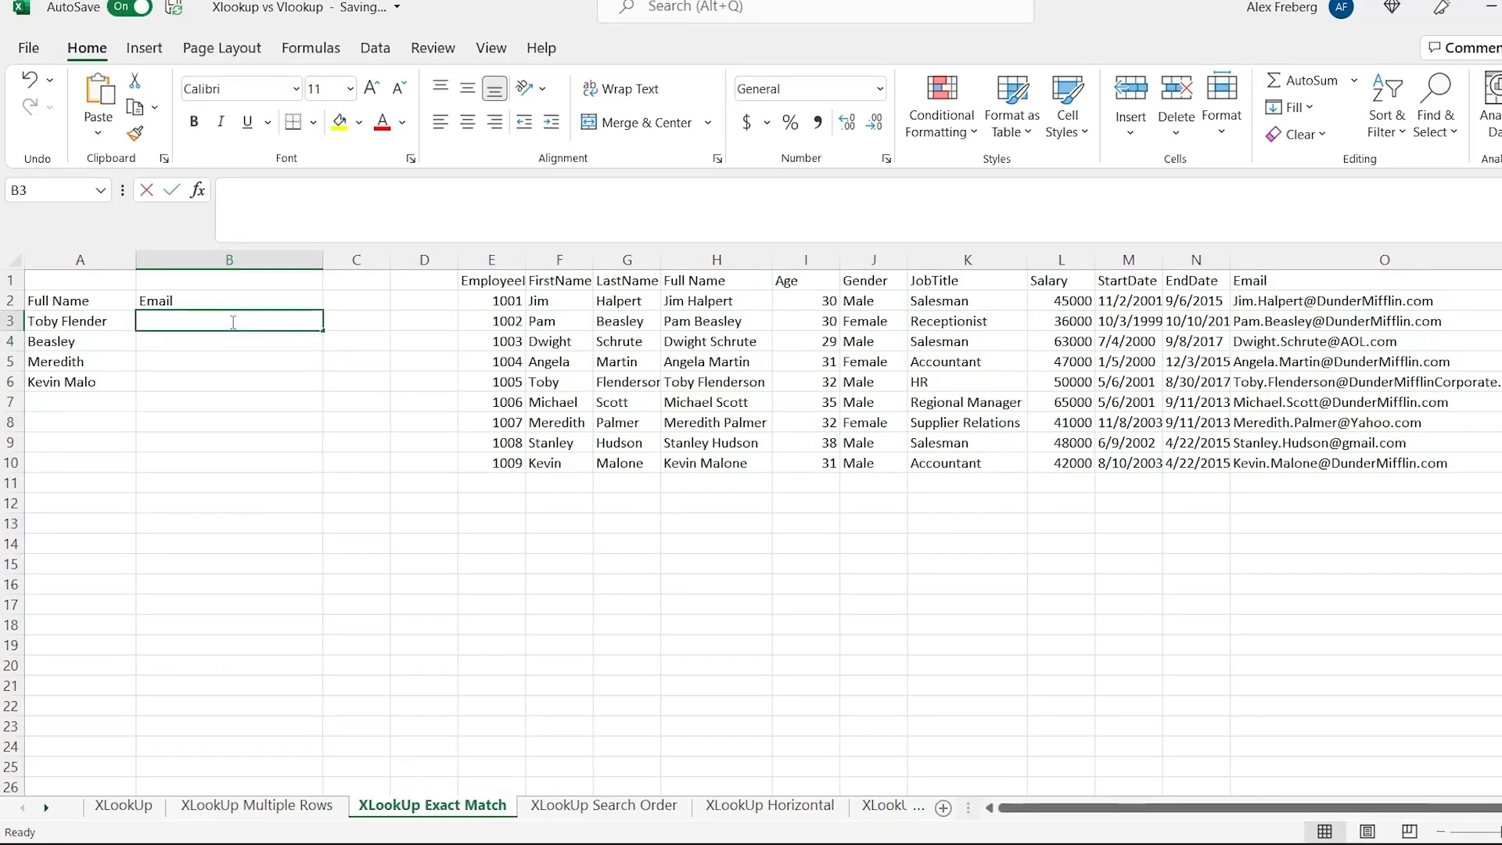
pyautogui.write('=XLOOKUP(')
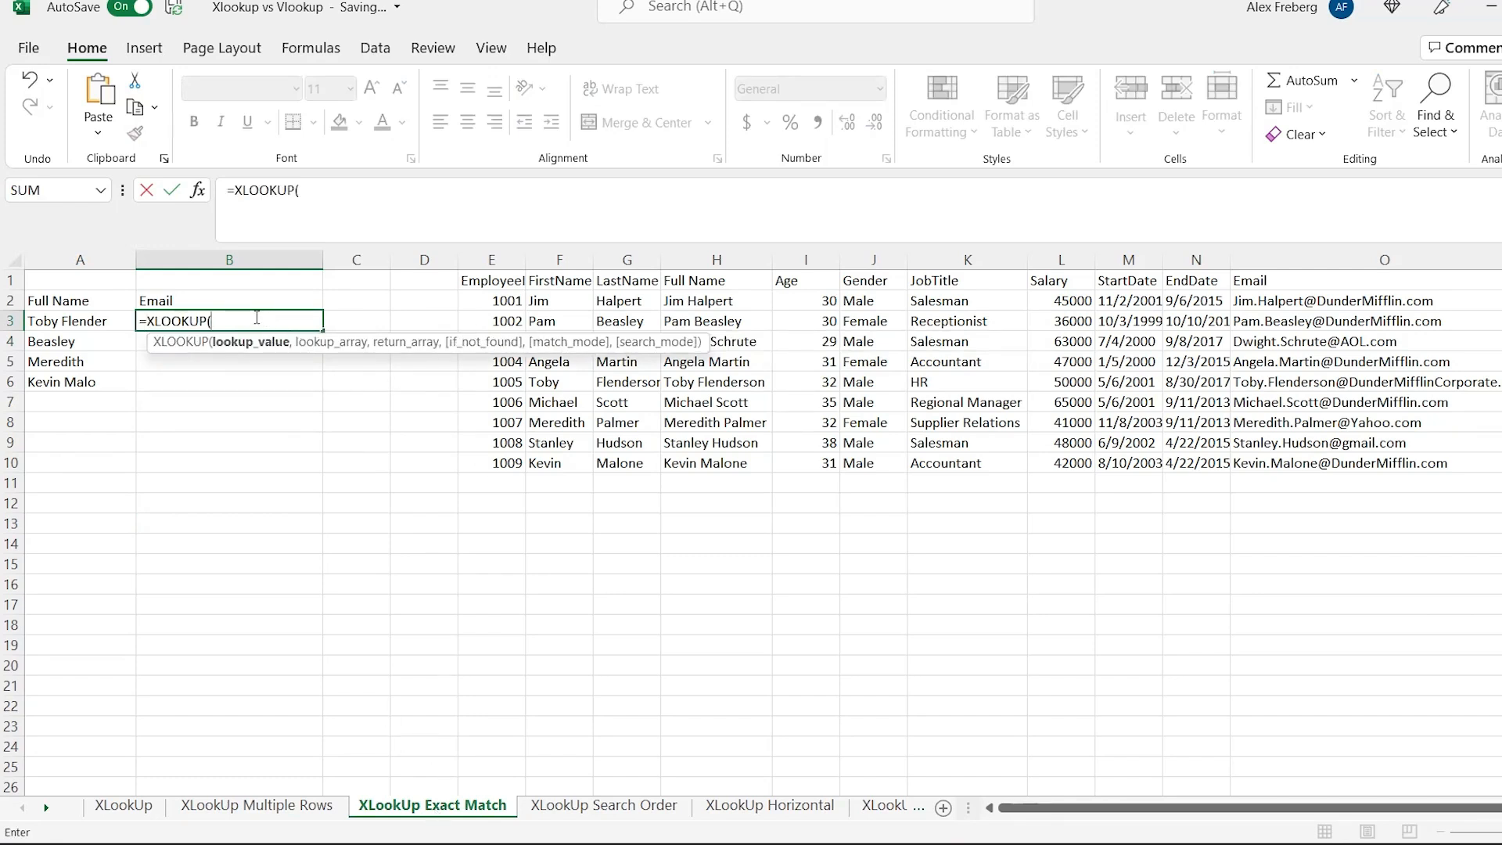
pyautogui.click(104, 322)
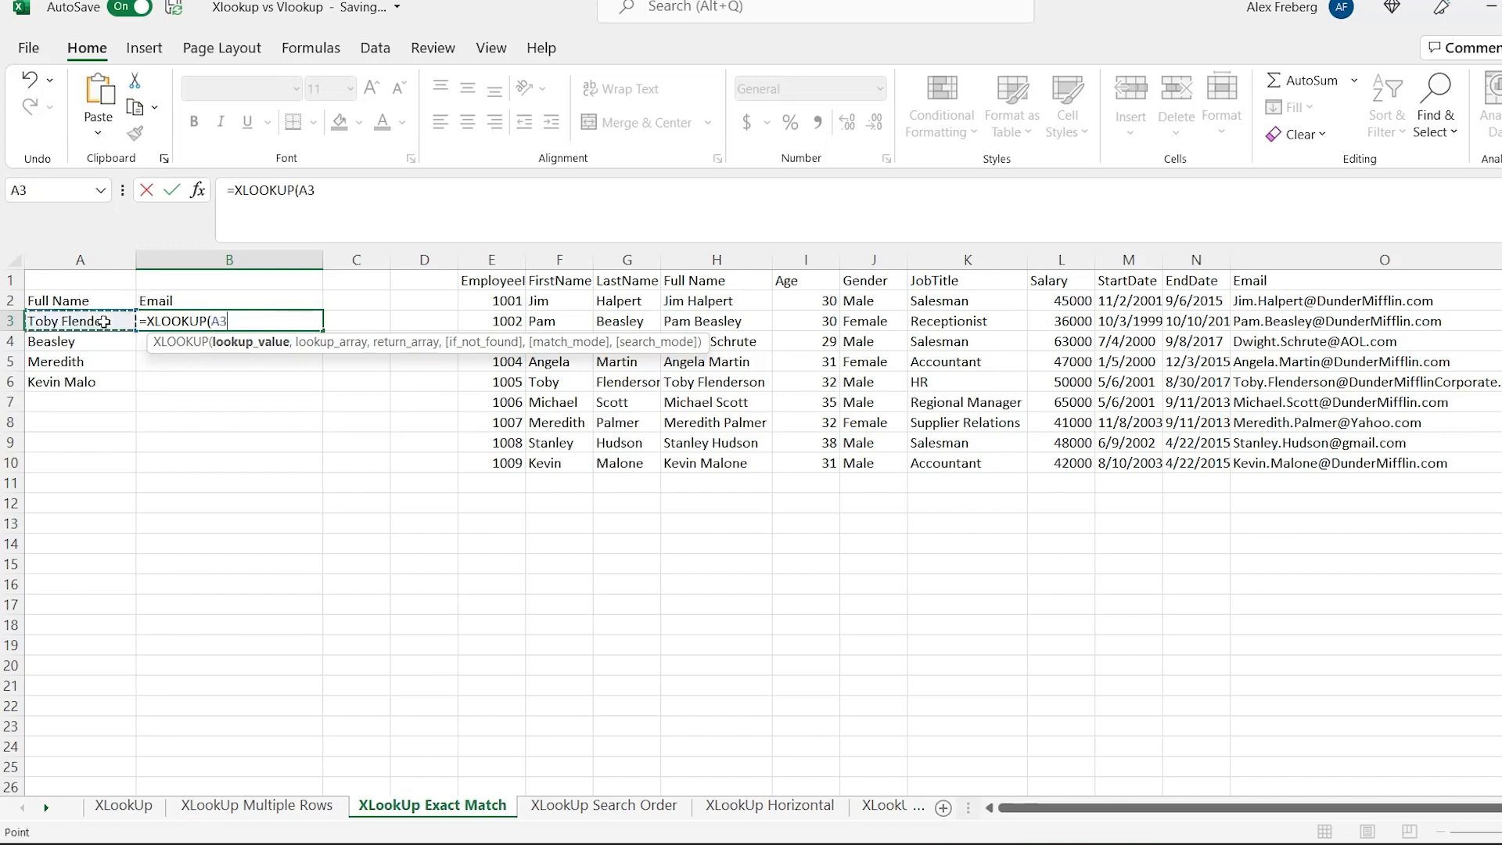
pyautogui.write(',')
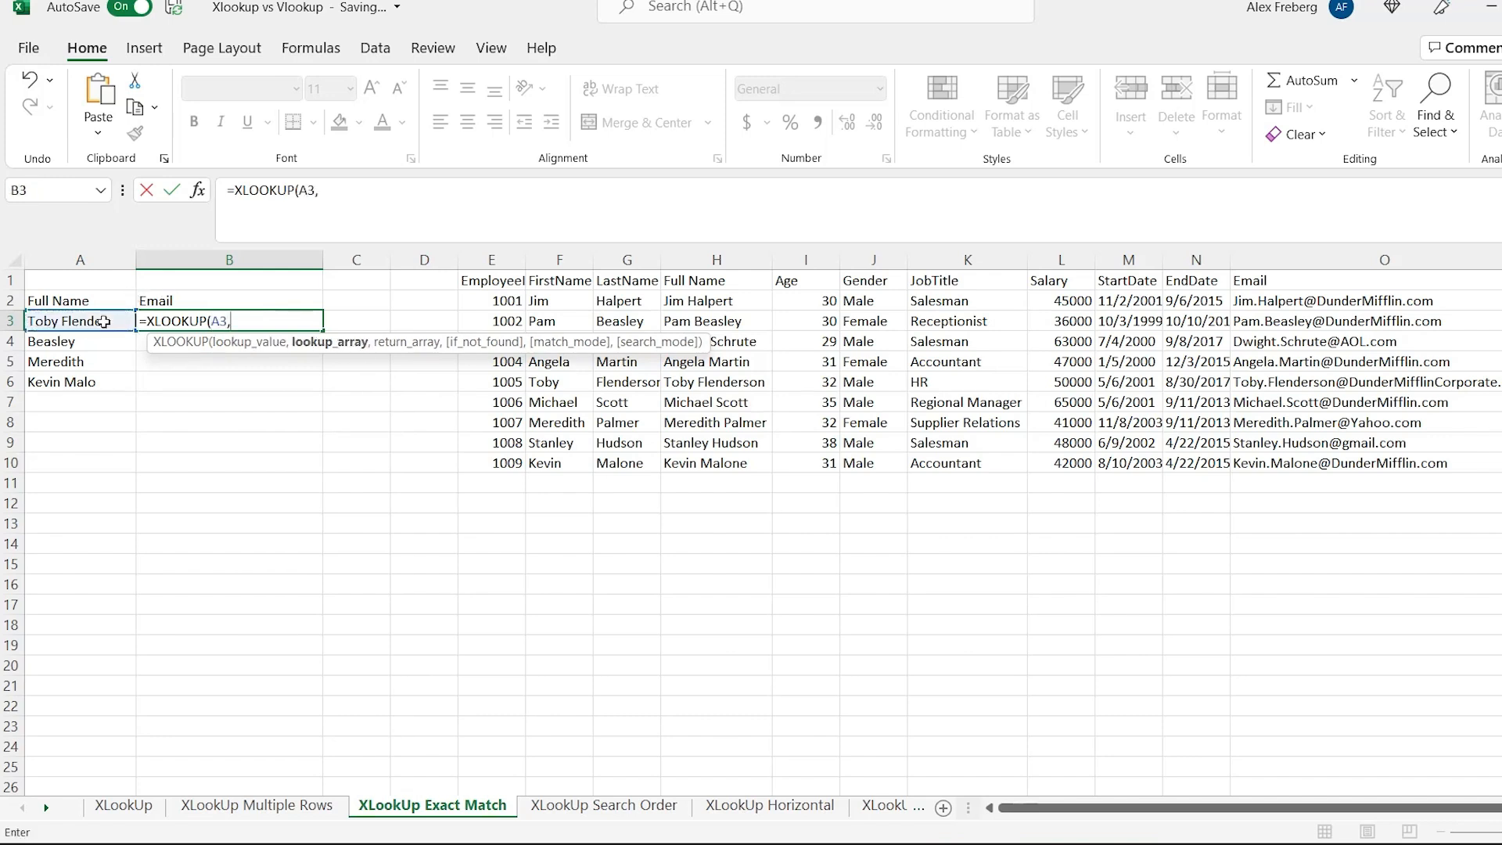
pyautogui.moveTo(743, 297); pyautogui.dragTo(728, 467)
pyautogui.write(',')
pyautogui.click(1294, 298)
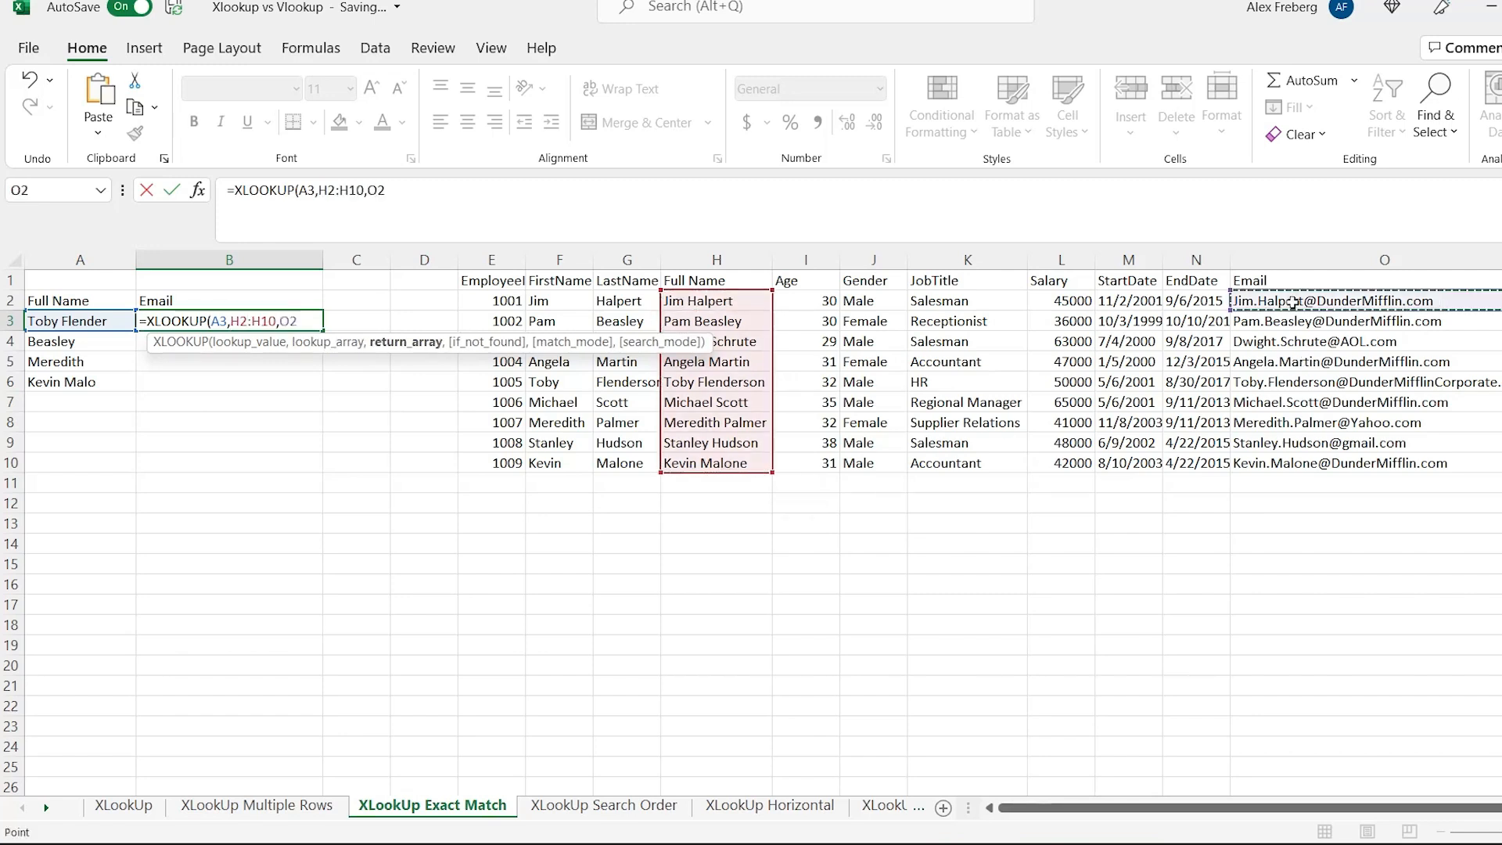
pyautogui.moveTo(1294, 454); pyautogui.dragTo(1292, 463)
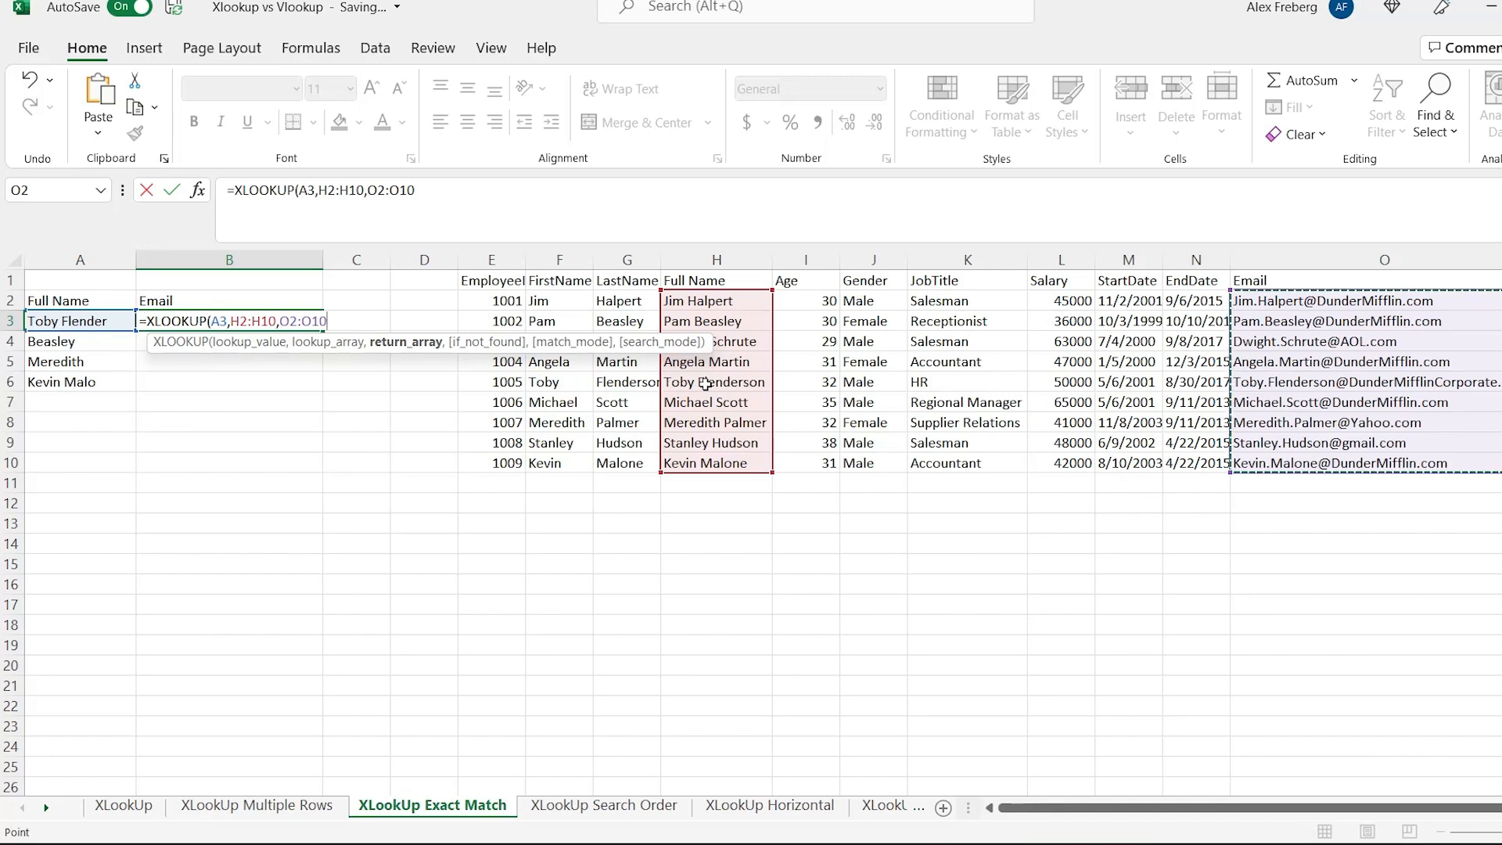
pyautogui.write(',"No')
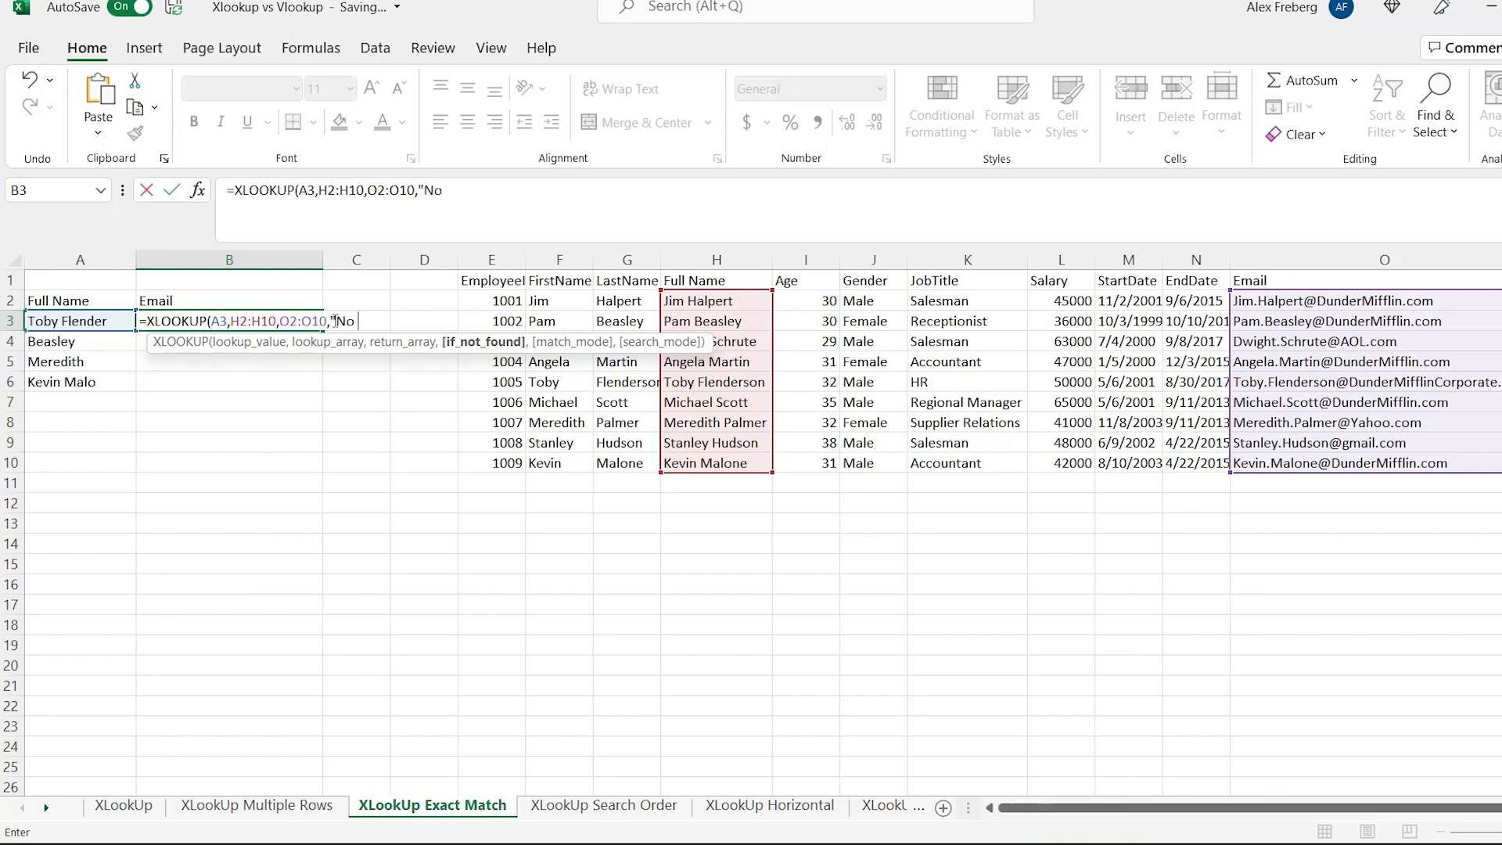
pyautogui.write('Found")')
pyautogui.press('Return')
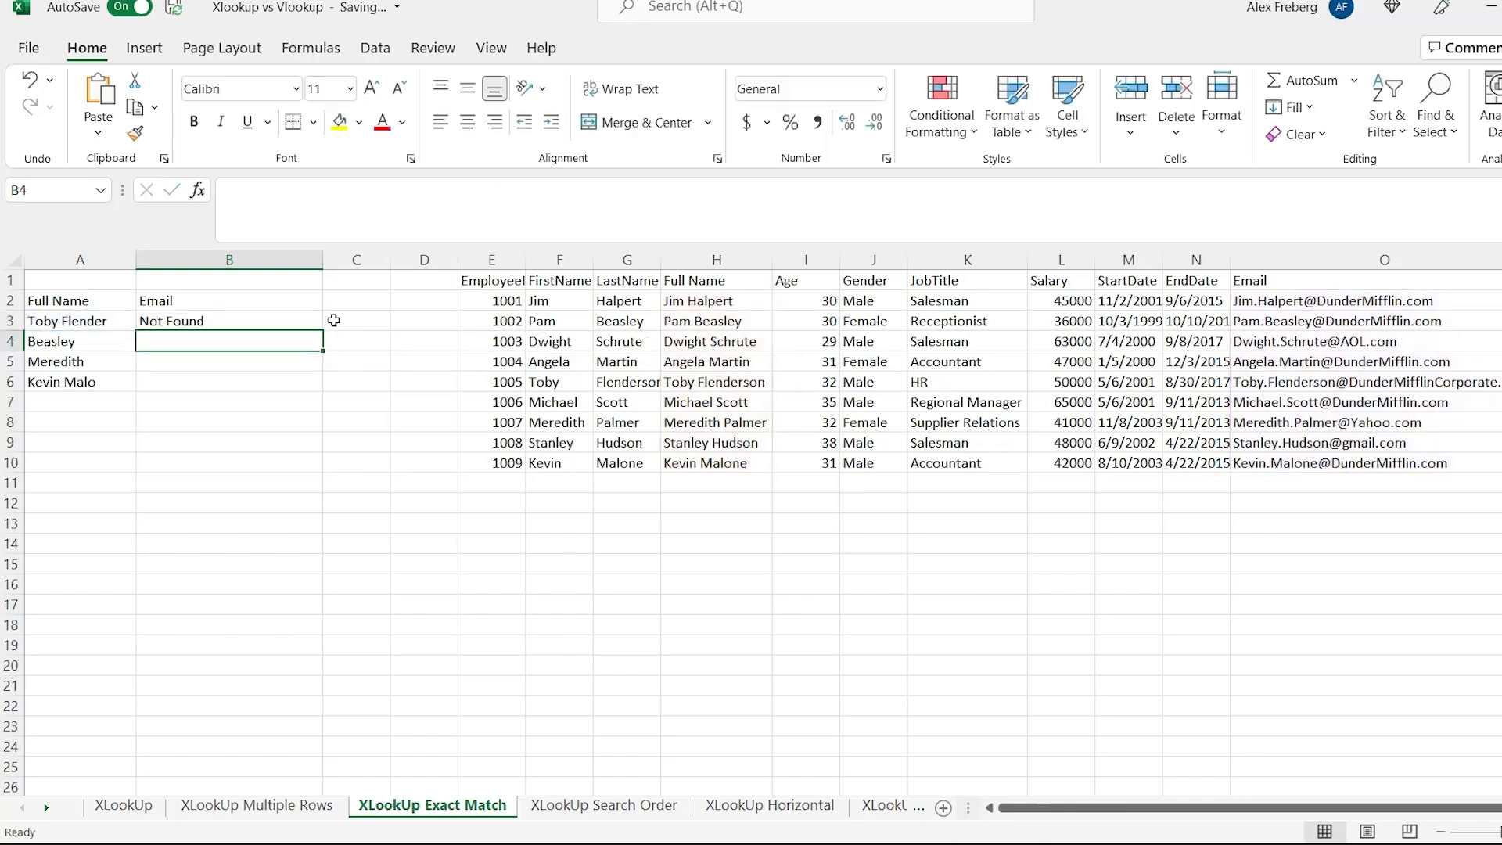
# Copy the XLOOKUP formula text from B3 into B4, keeping the references A3, H2:H10 and O2:O10.
pyautogui.click(89, 325)
pyautogui.click(182, 324)
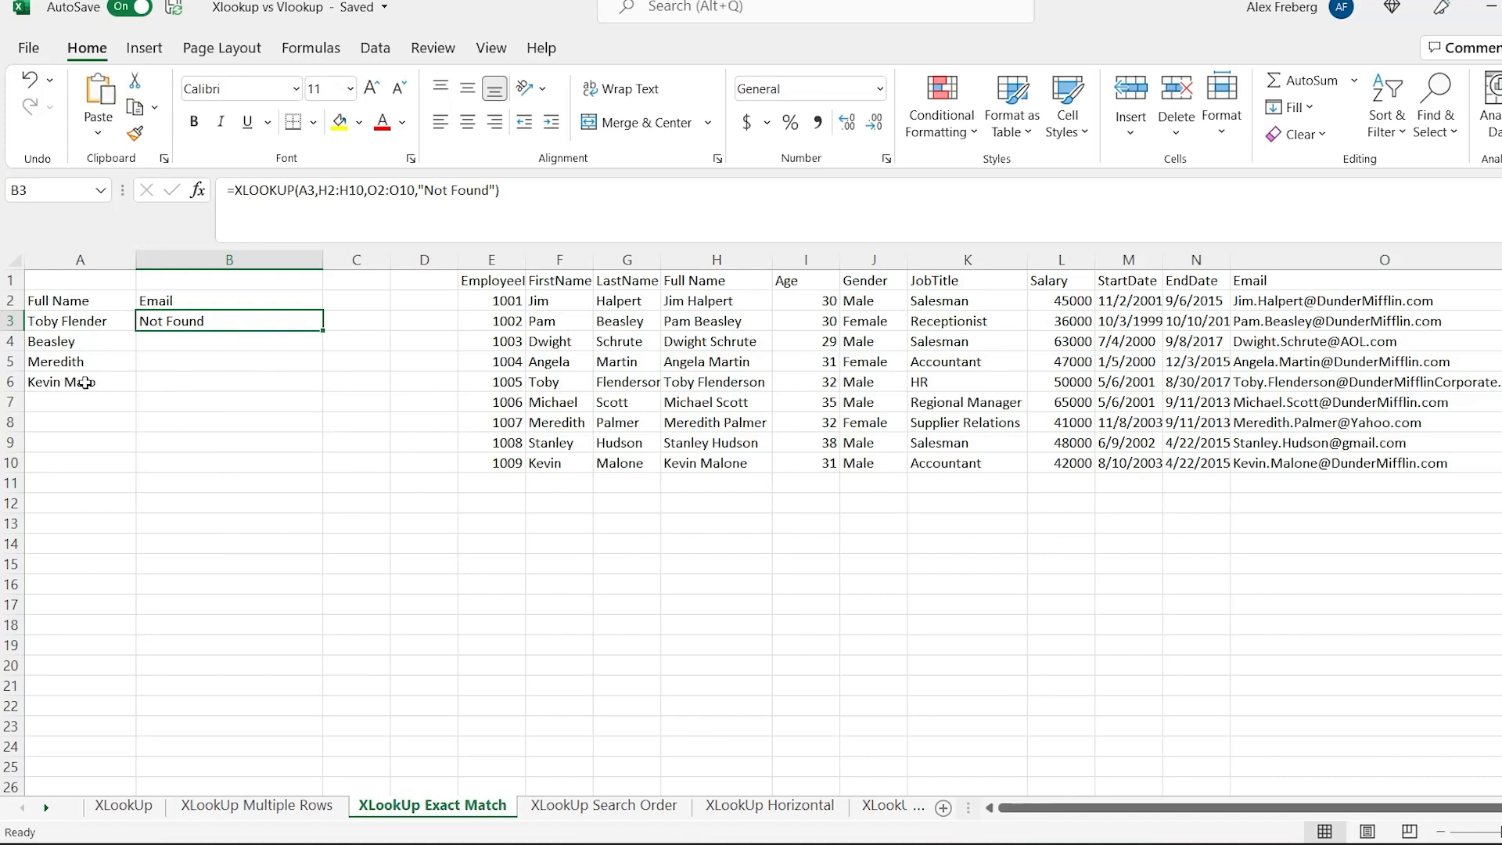
pyautogui.click(231, 339)
pyautogui.click(231, 317)
pyautogui.moveTo(507, 192); pyautogui.dragTo(214, 198)
pyautogui.hotkey('ctrl', 'c')
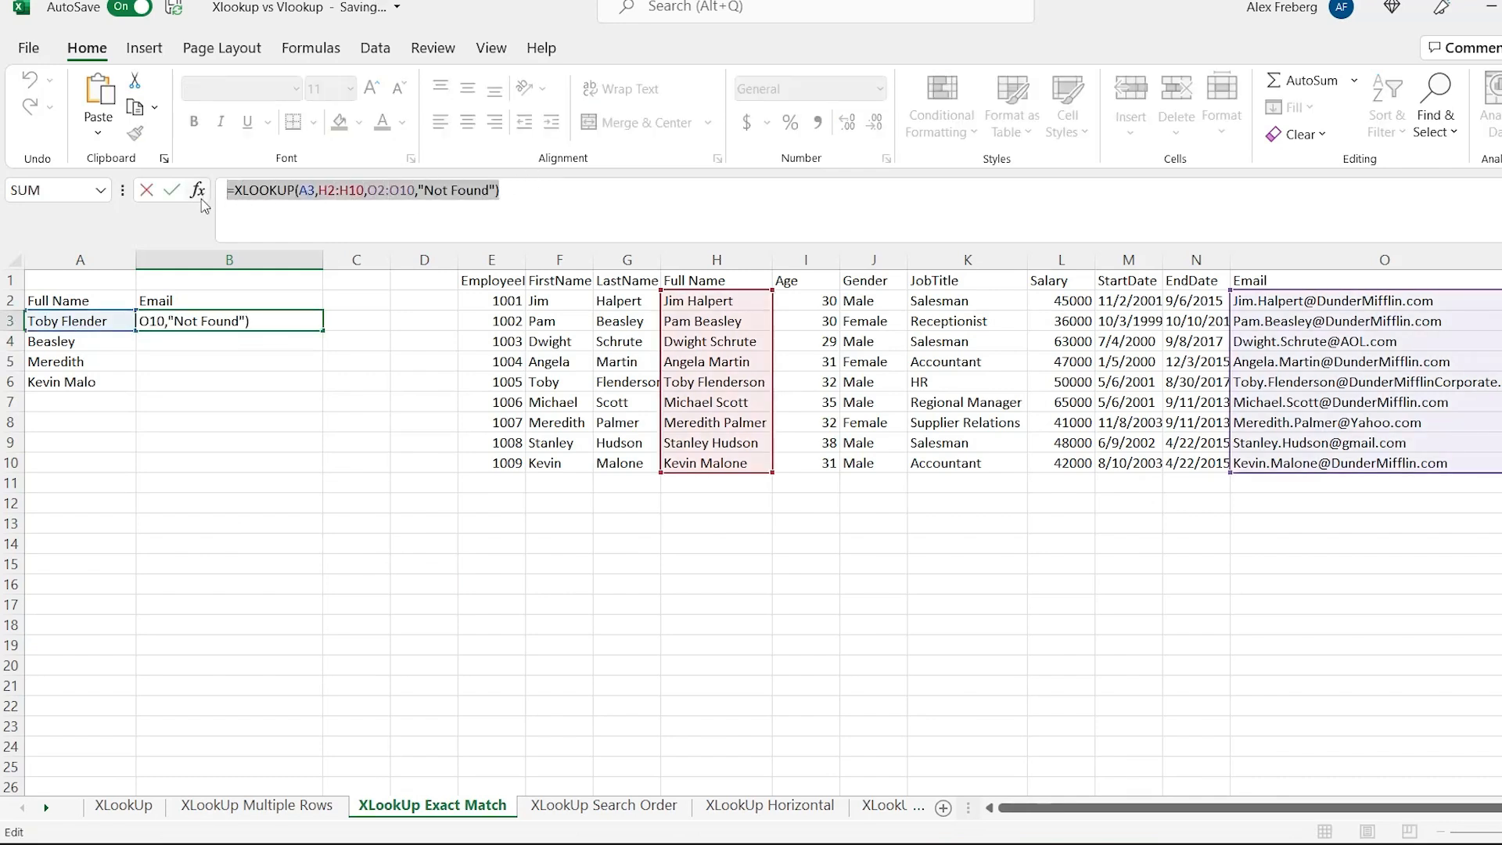
pyautogui.press('Escape')
pyautogui.click(197, 338)
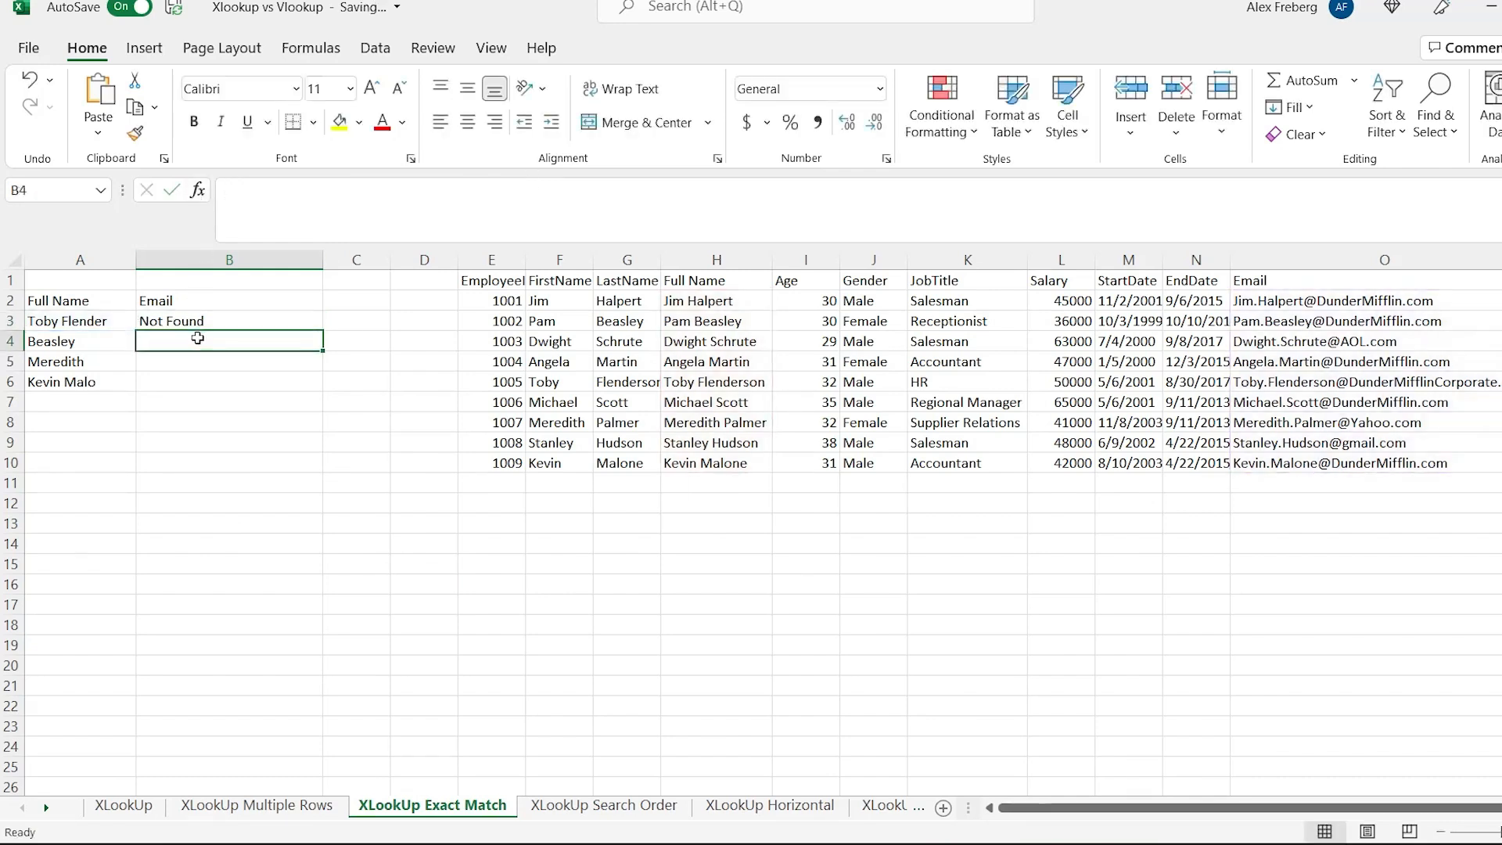
pyautogui.click(298, 210)
pyautogui.hotkey('ctrl', 'v')
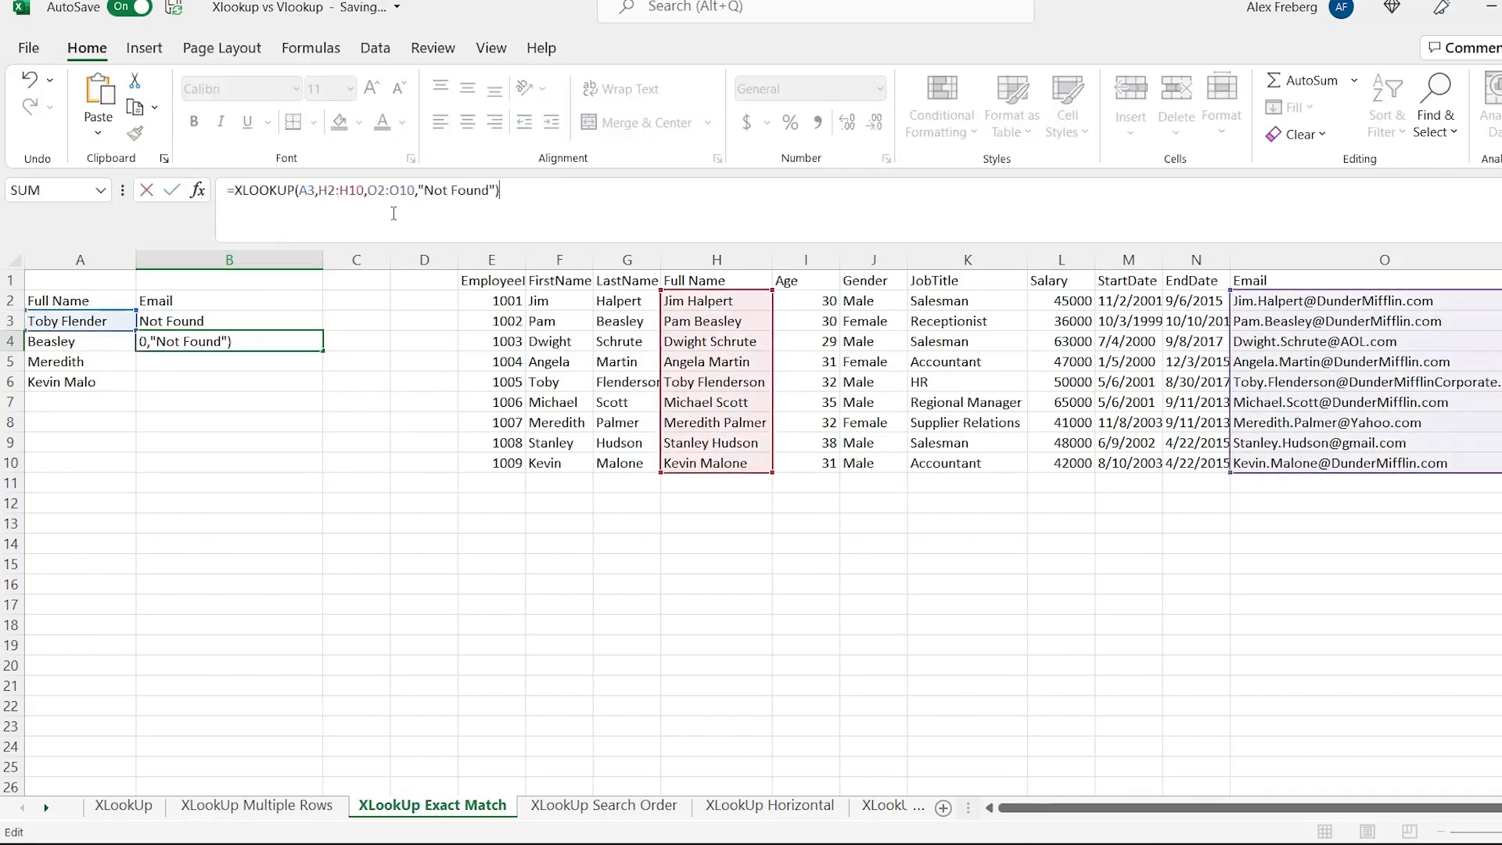
# Add match mode 2, Wildcard character match, as the last argument of the XLOOKUP formula in B4.
pyautogui.press('BackSpace')
pyautogui.write(',')
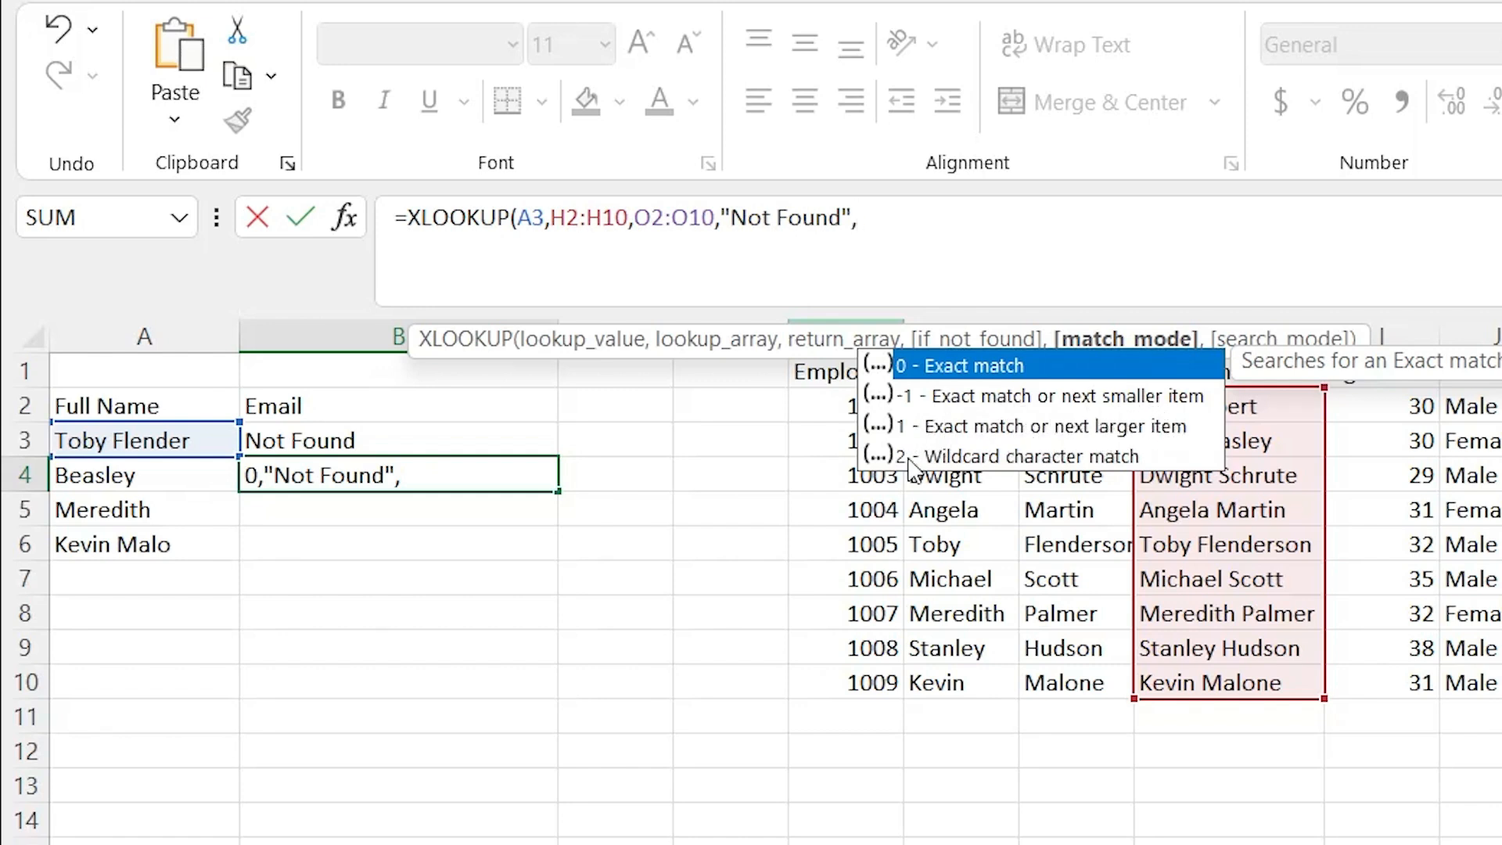
pyautogui.doubleClick(977, 460)
pyautogui.write(')')
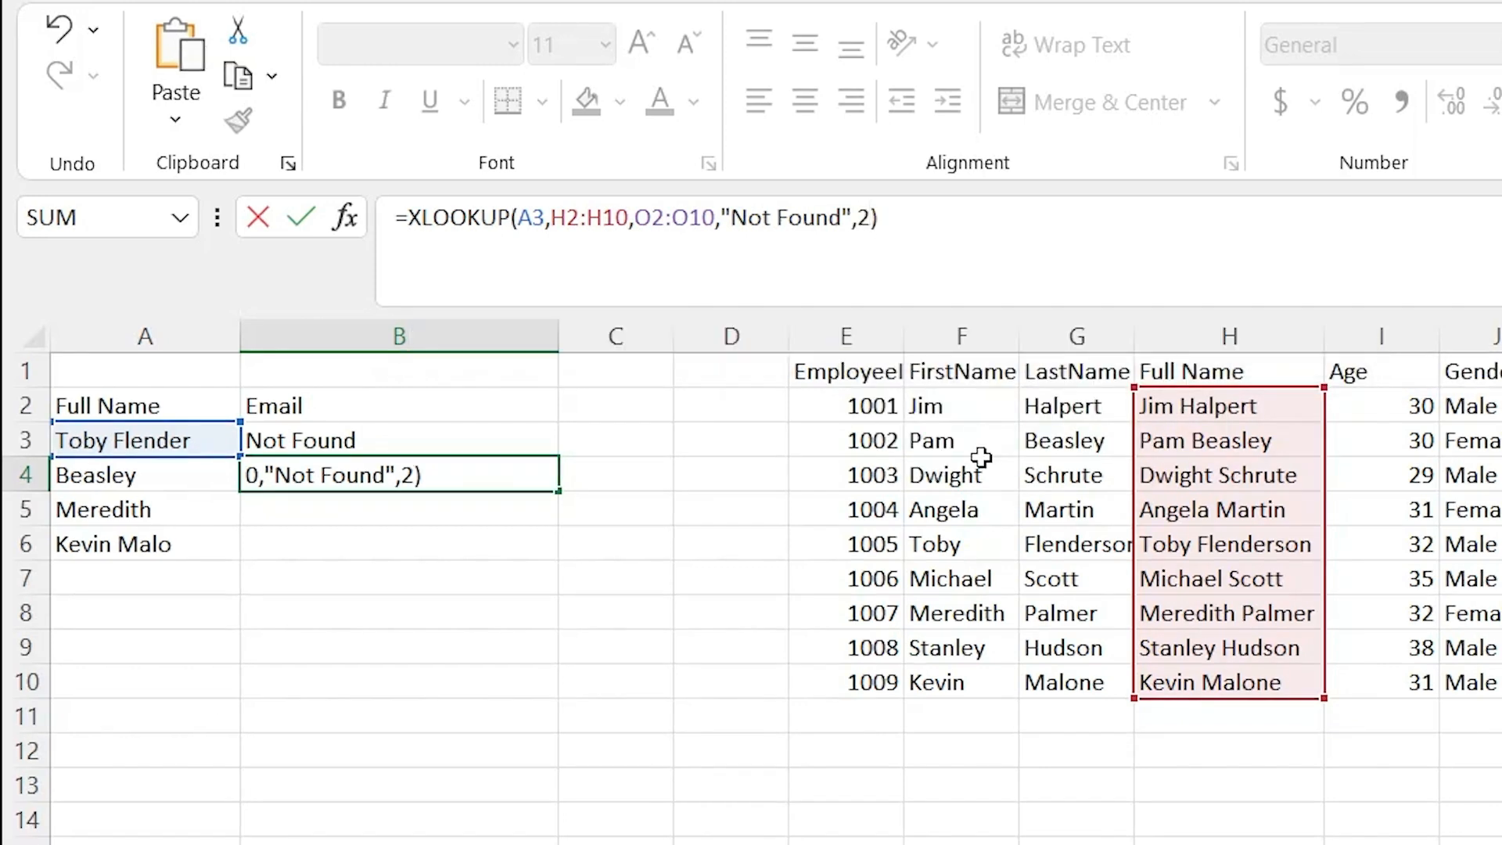
pyautogui.press('Return')
# Change the lookup value of the XLOOKUP formula in B4 to A4.
pyautogui.click(536, 470)
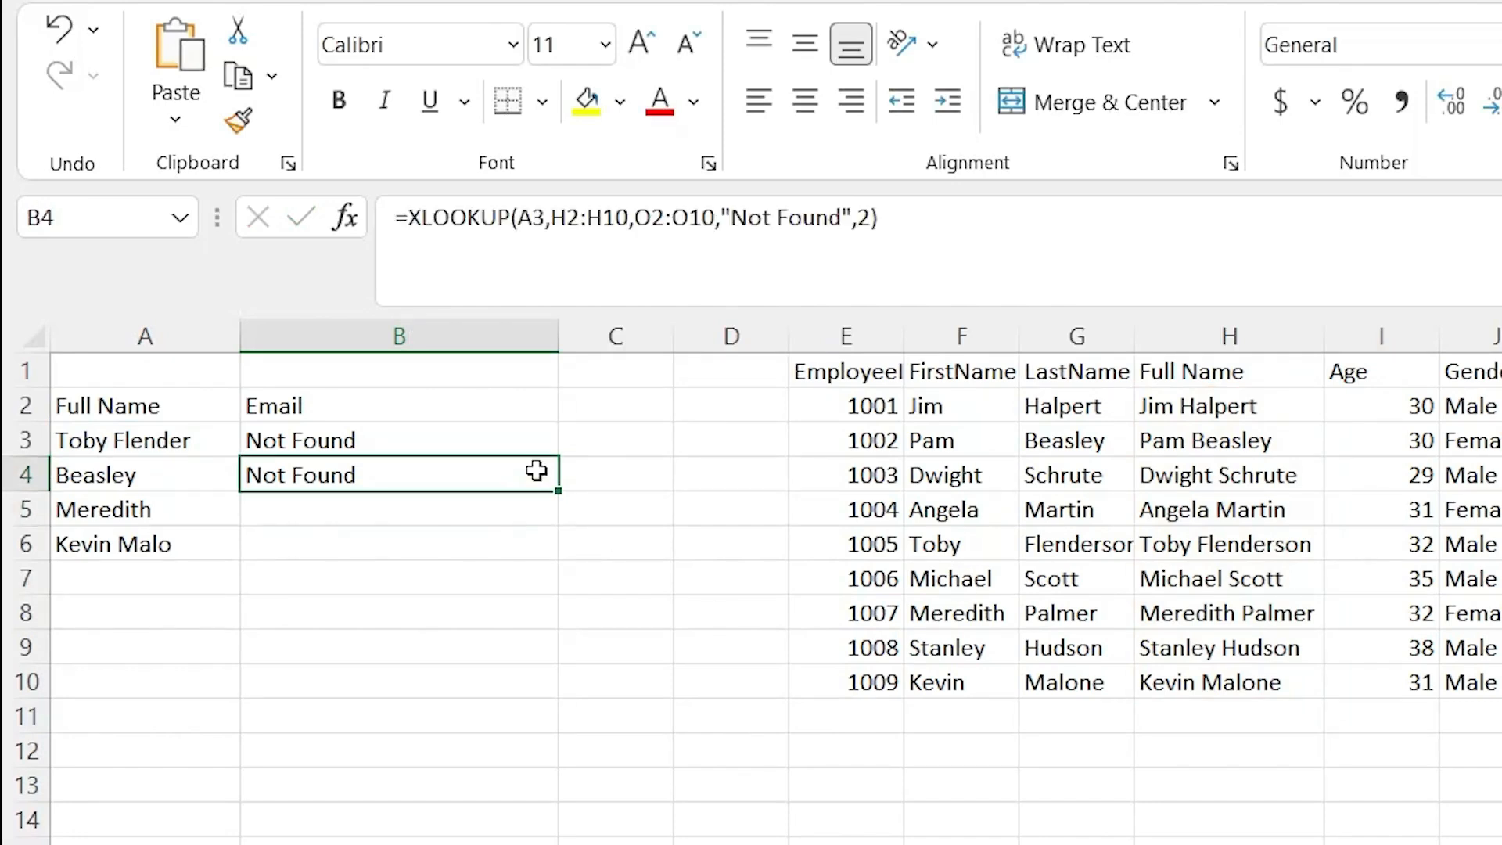
pyautogui.click(548, 213)
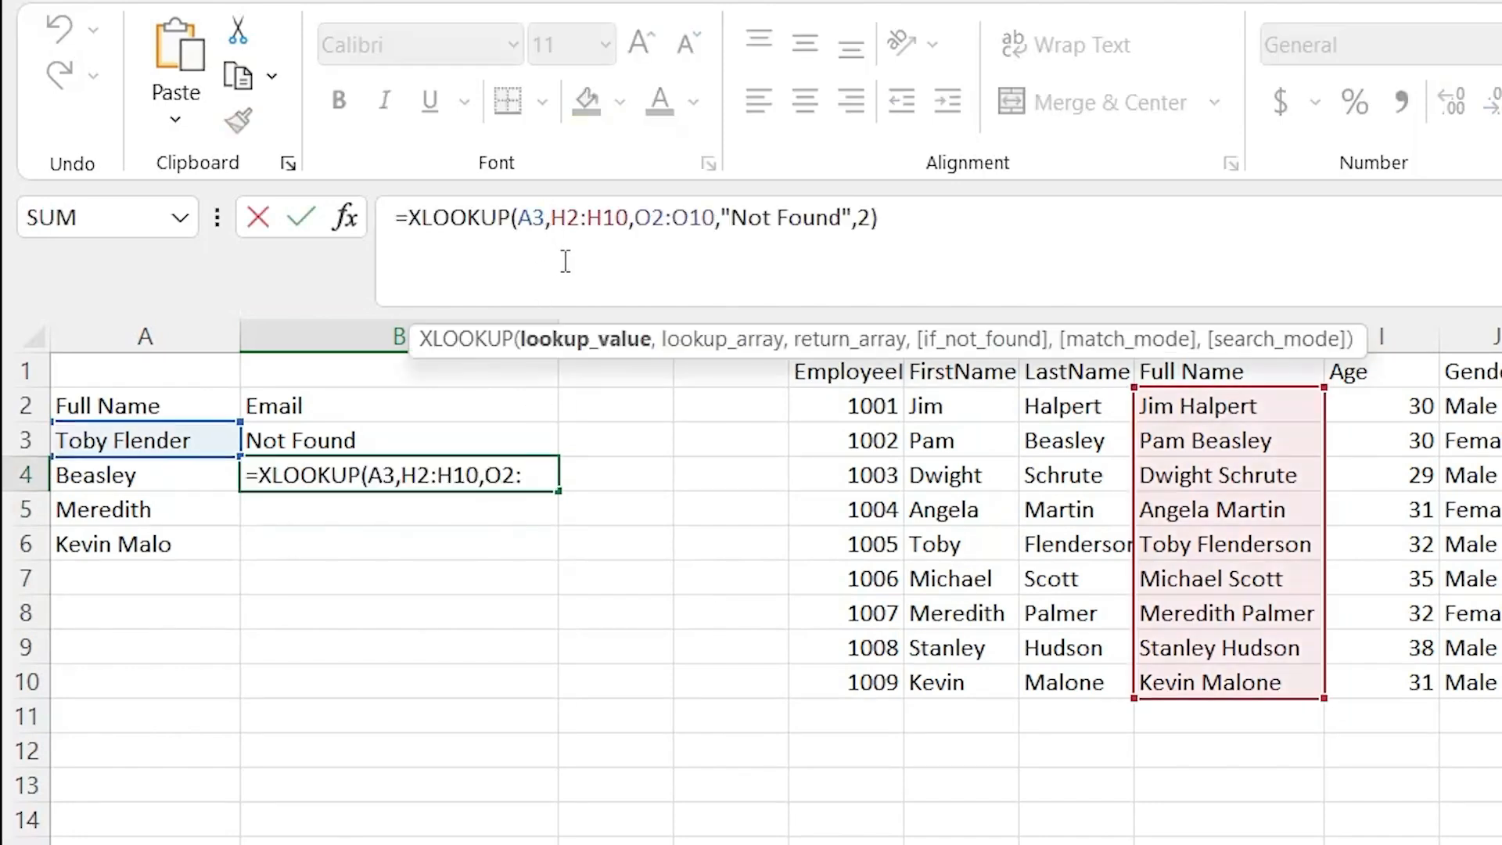
pyautogui.press('BackSpace')
pyautogui.write('4')
pyautogui.press('Return')
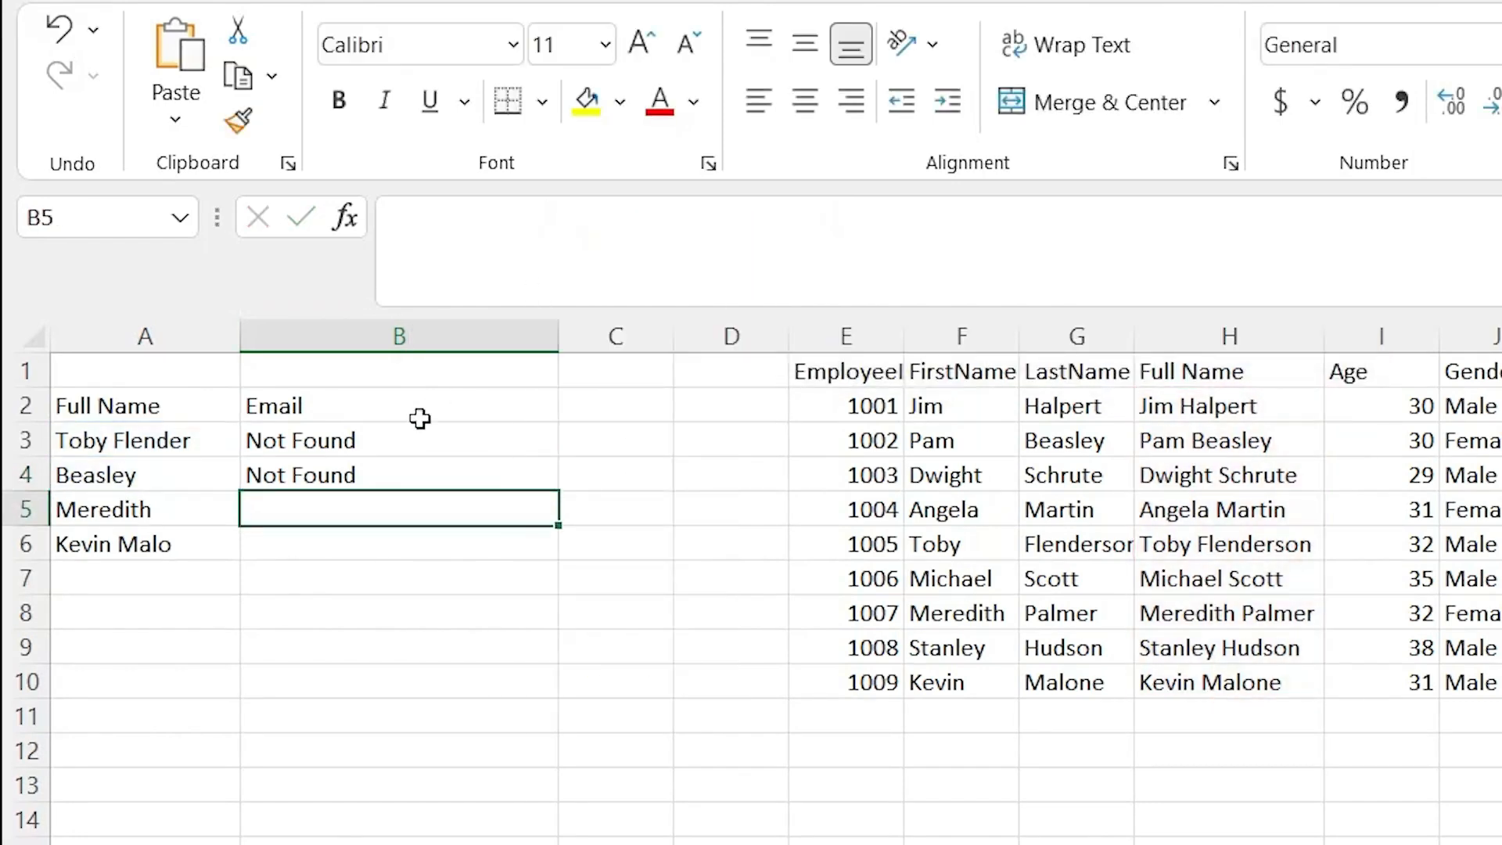
# Put the wildcard prefix "*"& before A4 in the lookup value of B4's XLOOKUP formula.
pyautogui.click(392, 469)
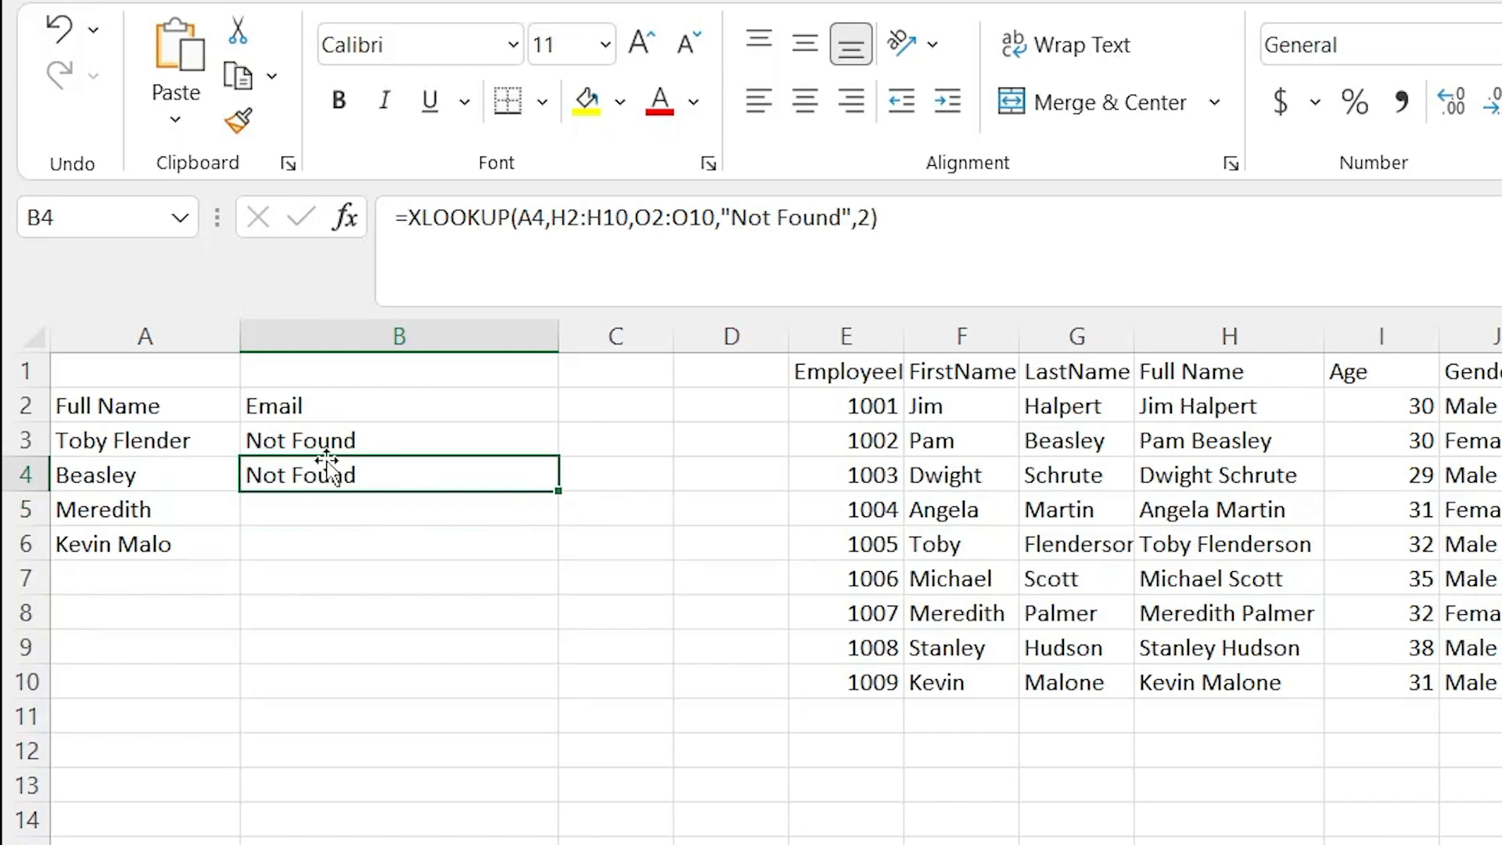
pyautogui.click(522, 233)
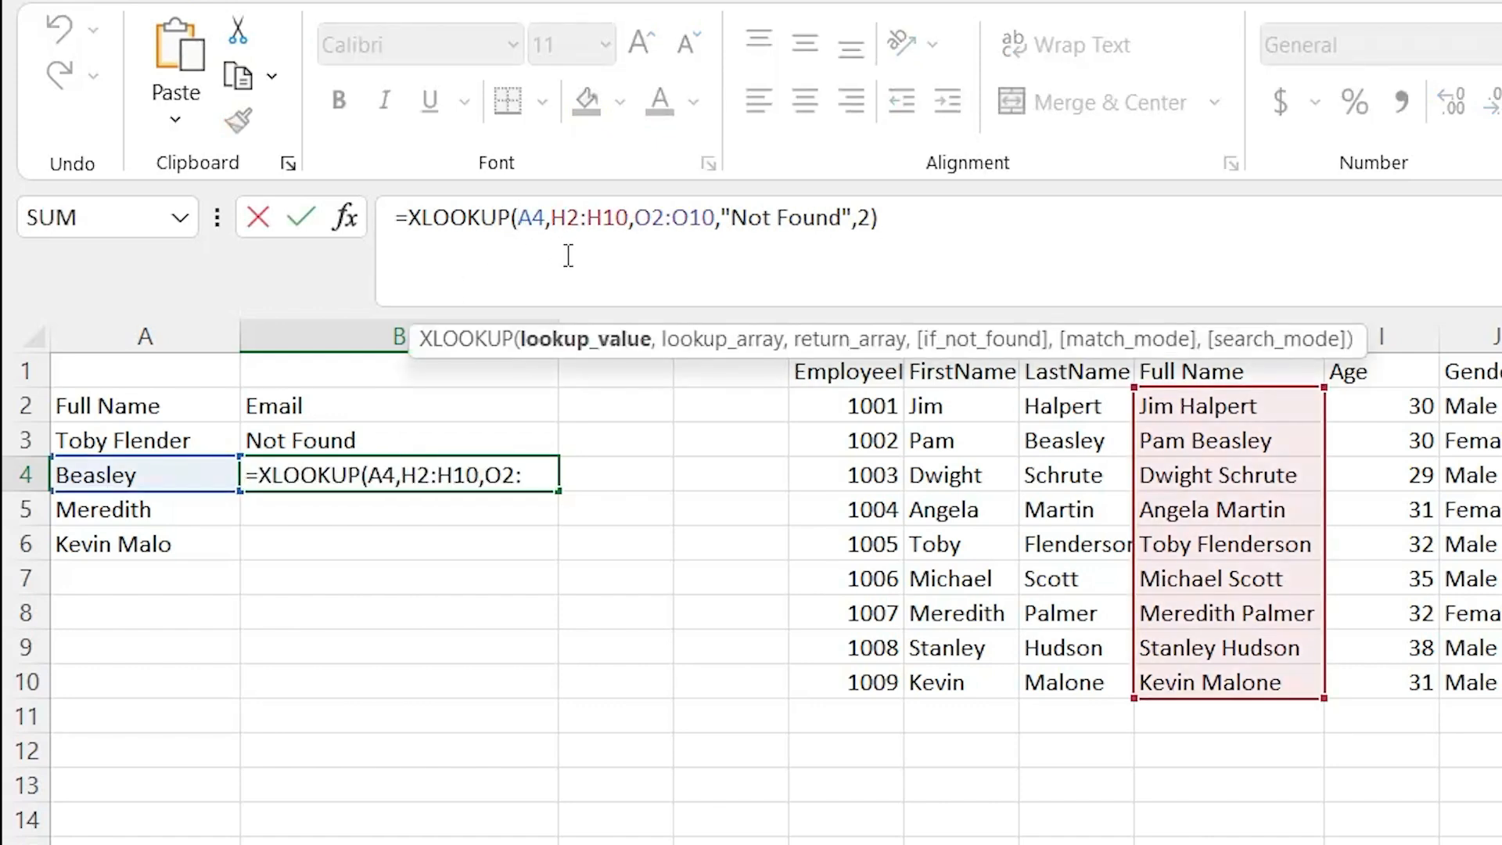
pyautogui.write('"')
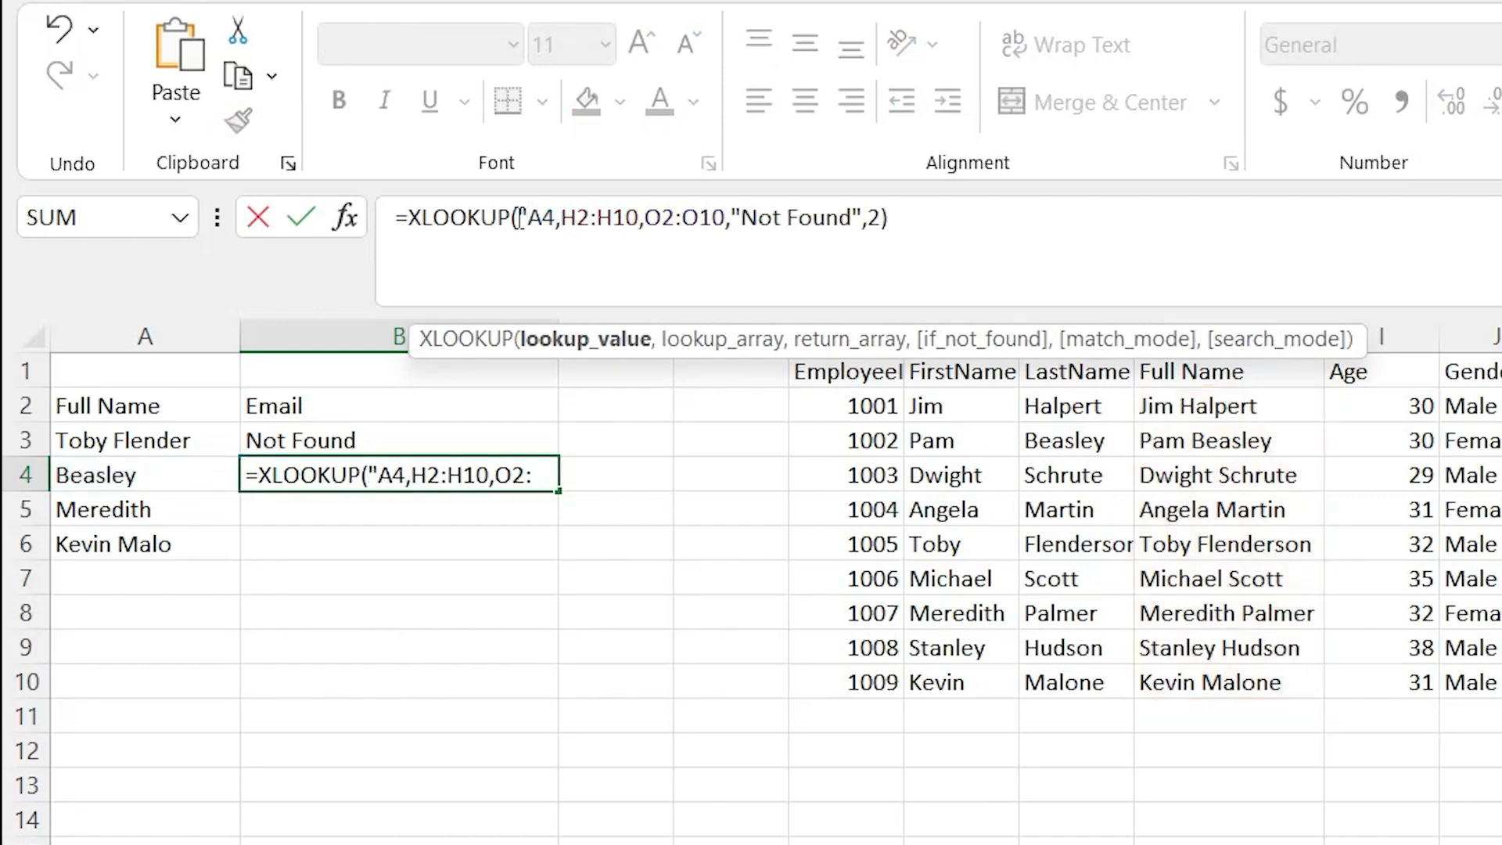
pyautogui.write('*')
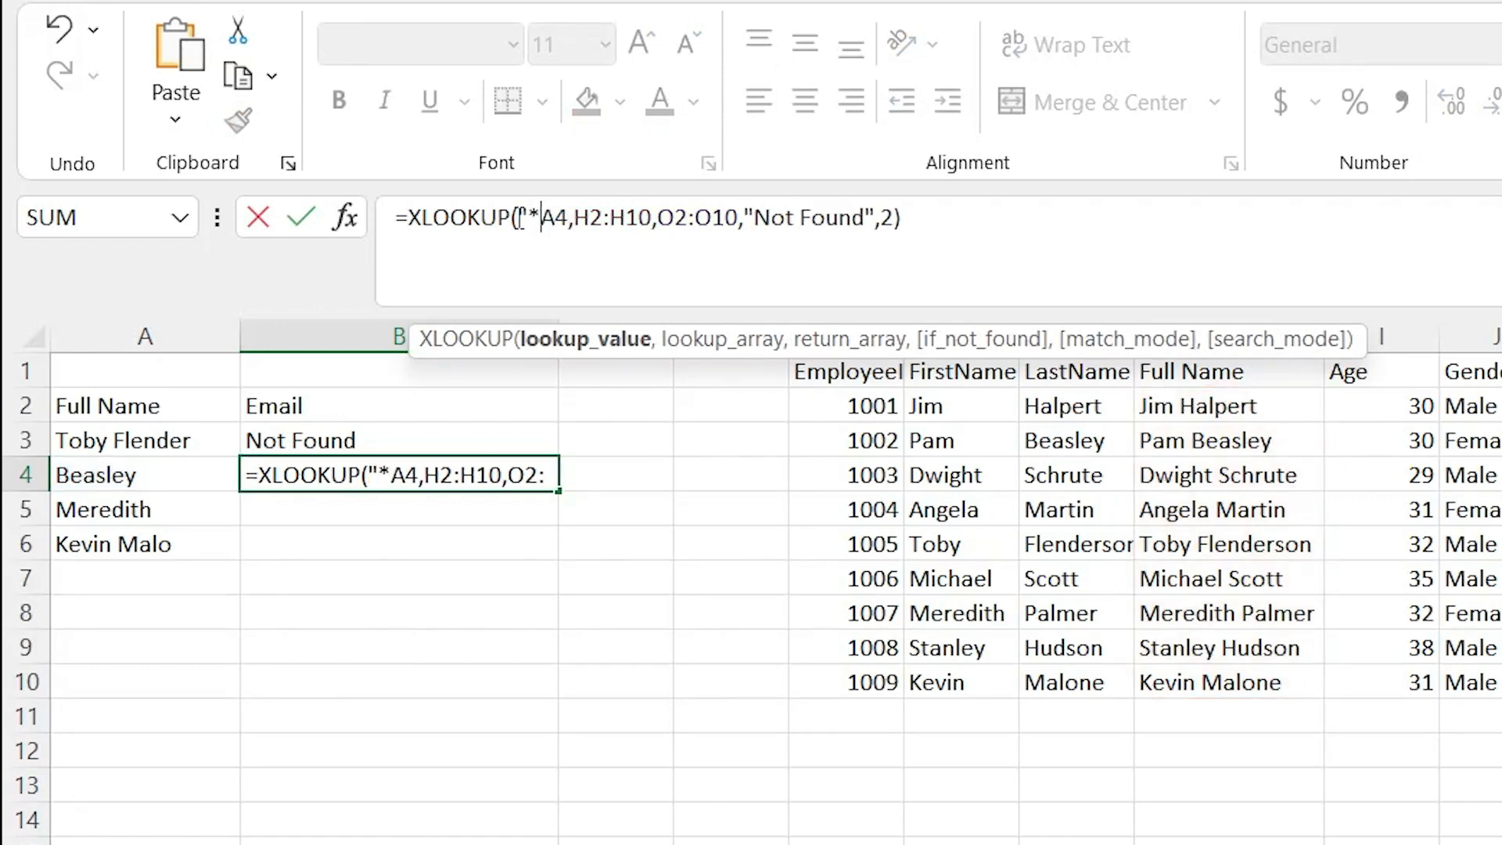
pyautogui.write('"')
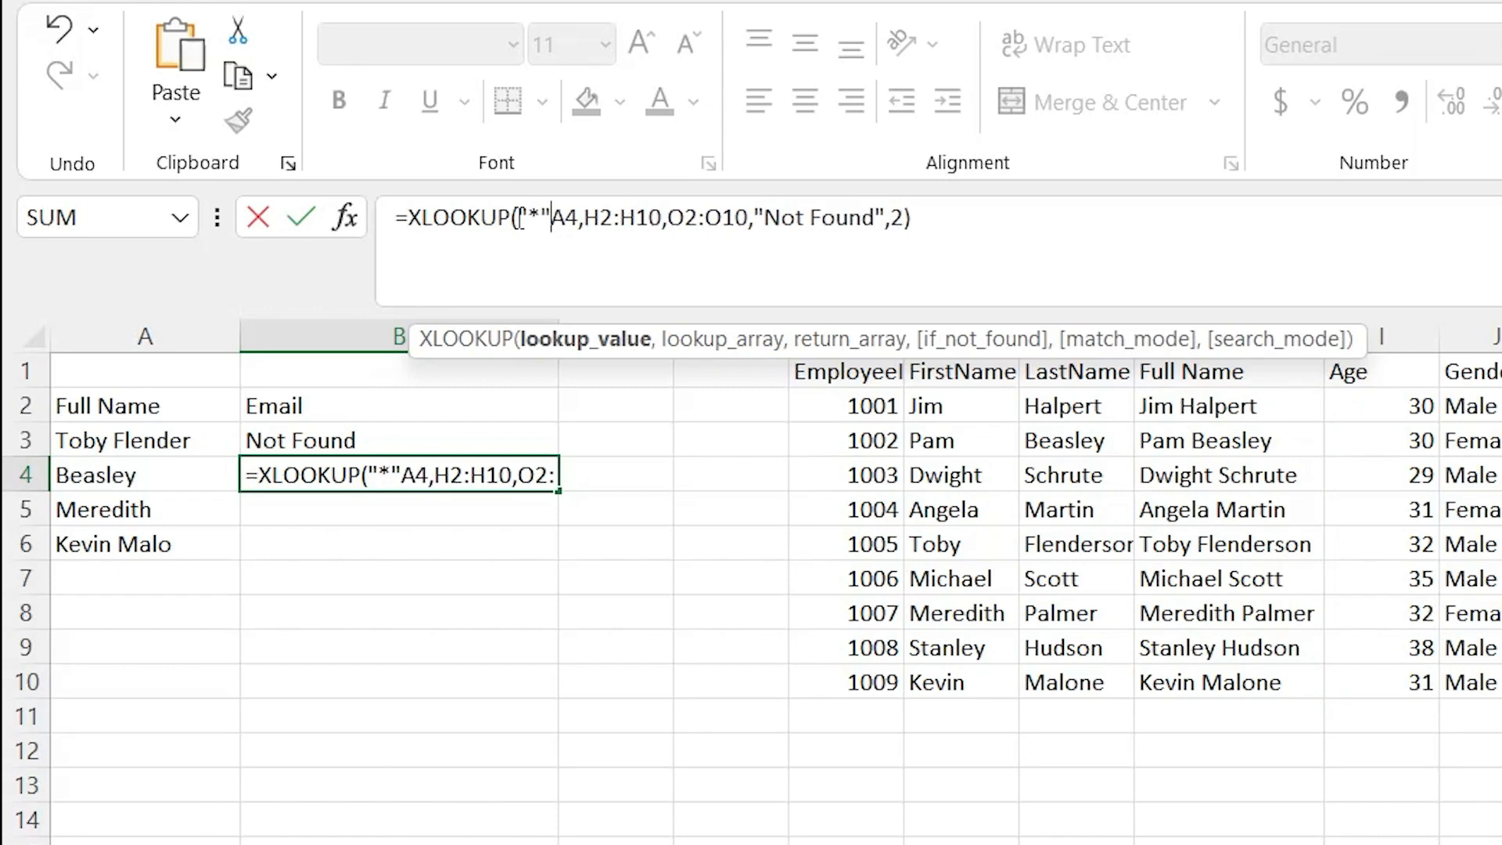
pyautogui.write('&')
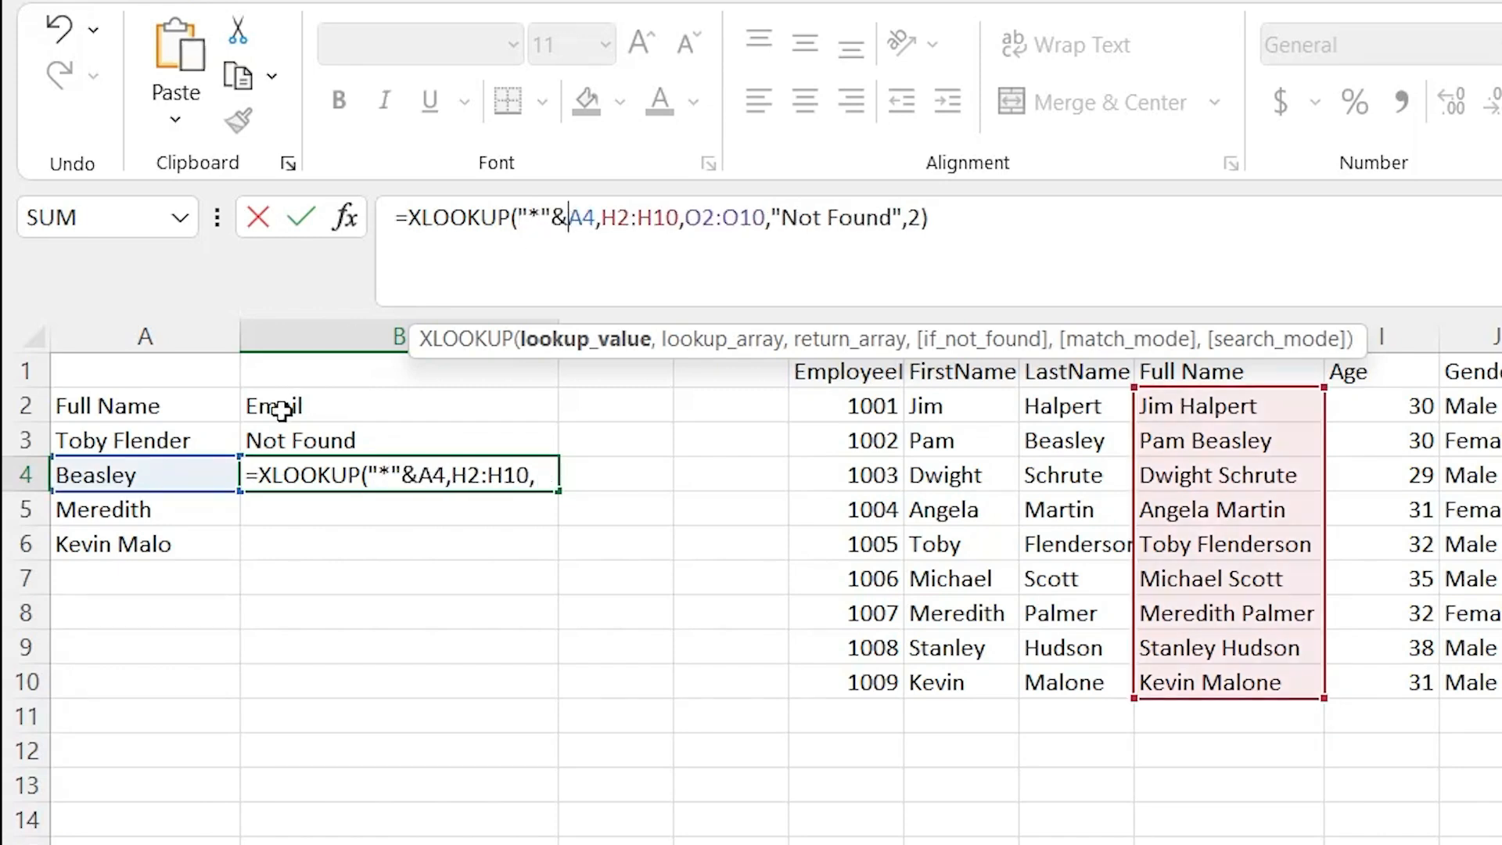
pyautogui.moveTo(573, 223); pyautogui.dragTo(520, 223)
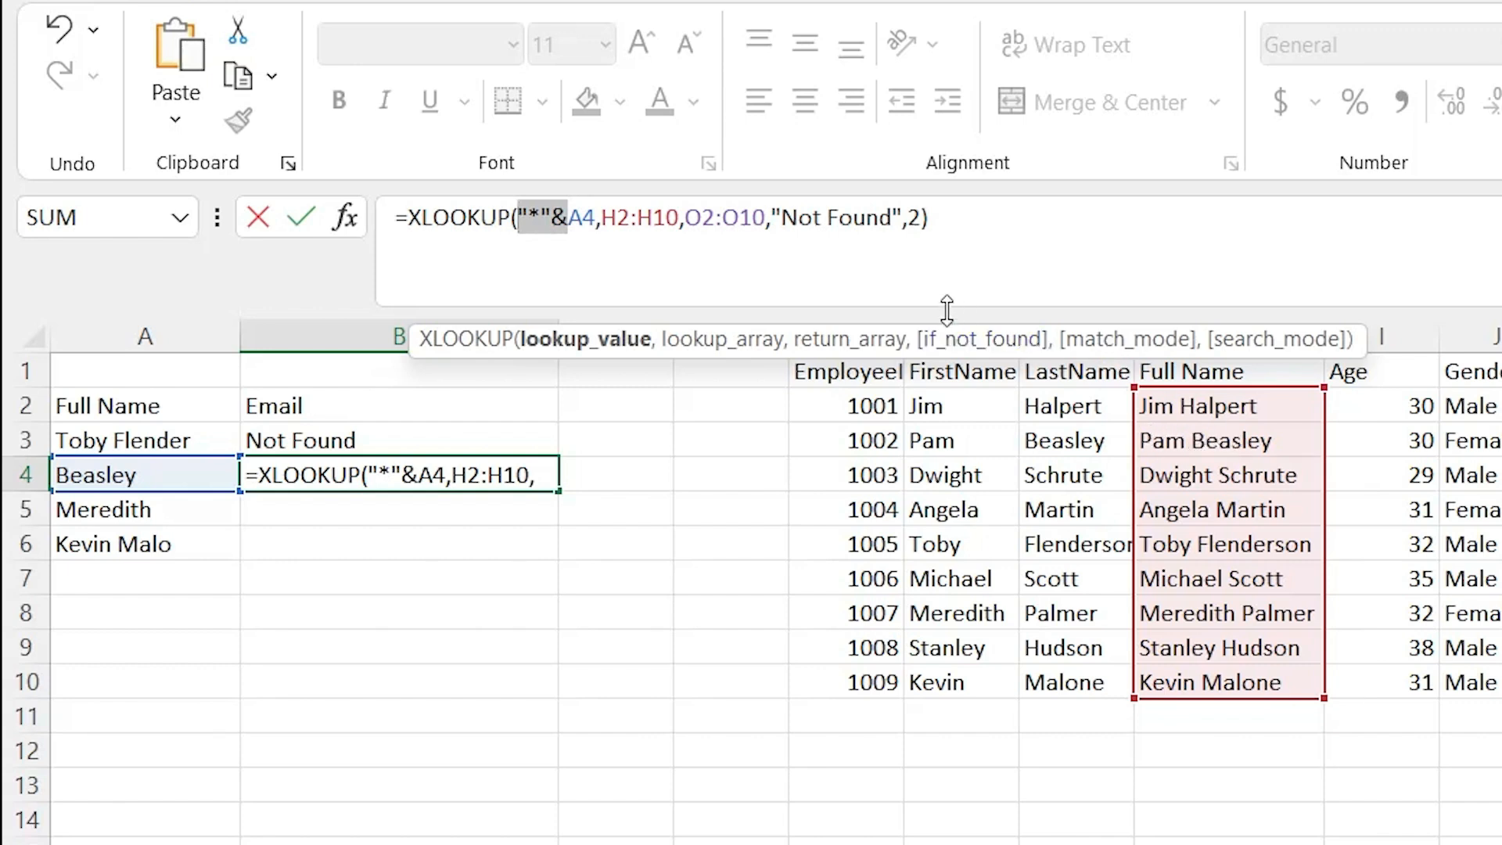
pyautogui.click(953, 223)
pyautogui.press('Return')
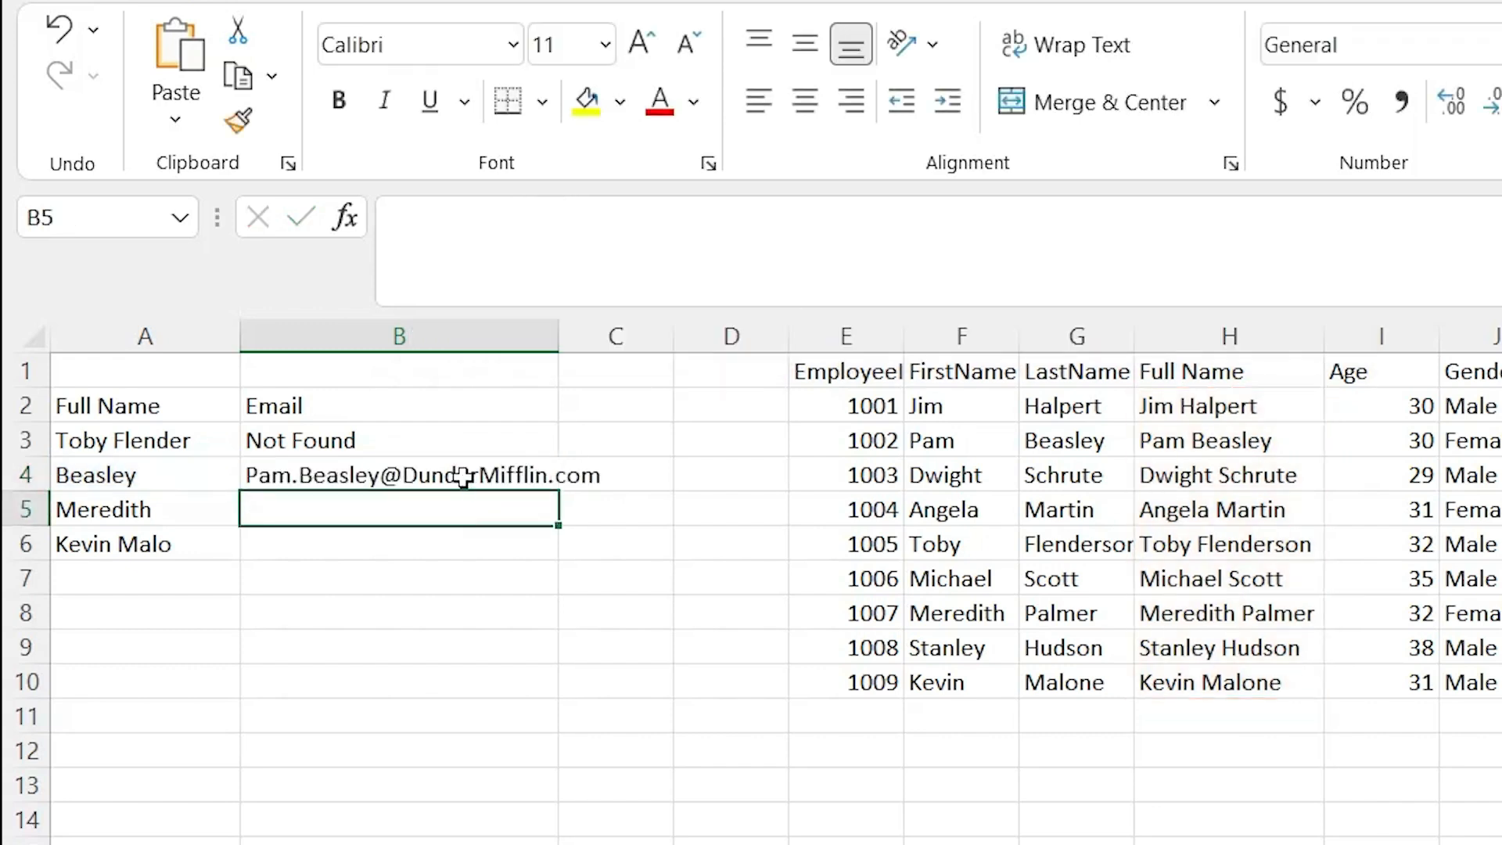
# Fill the XLOOKUP formula in B4 down through B6.
pyautogui.click(464, 476)
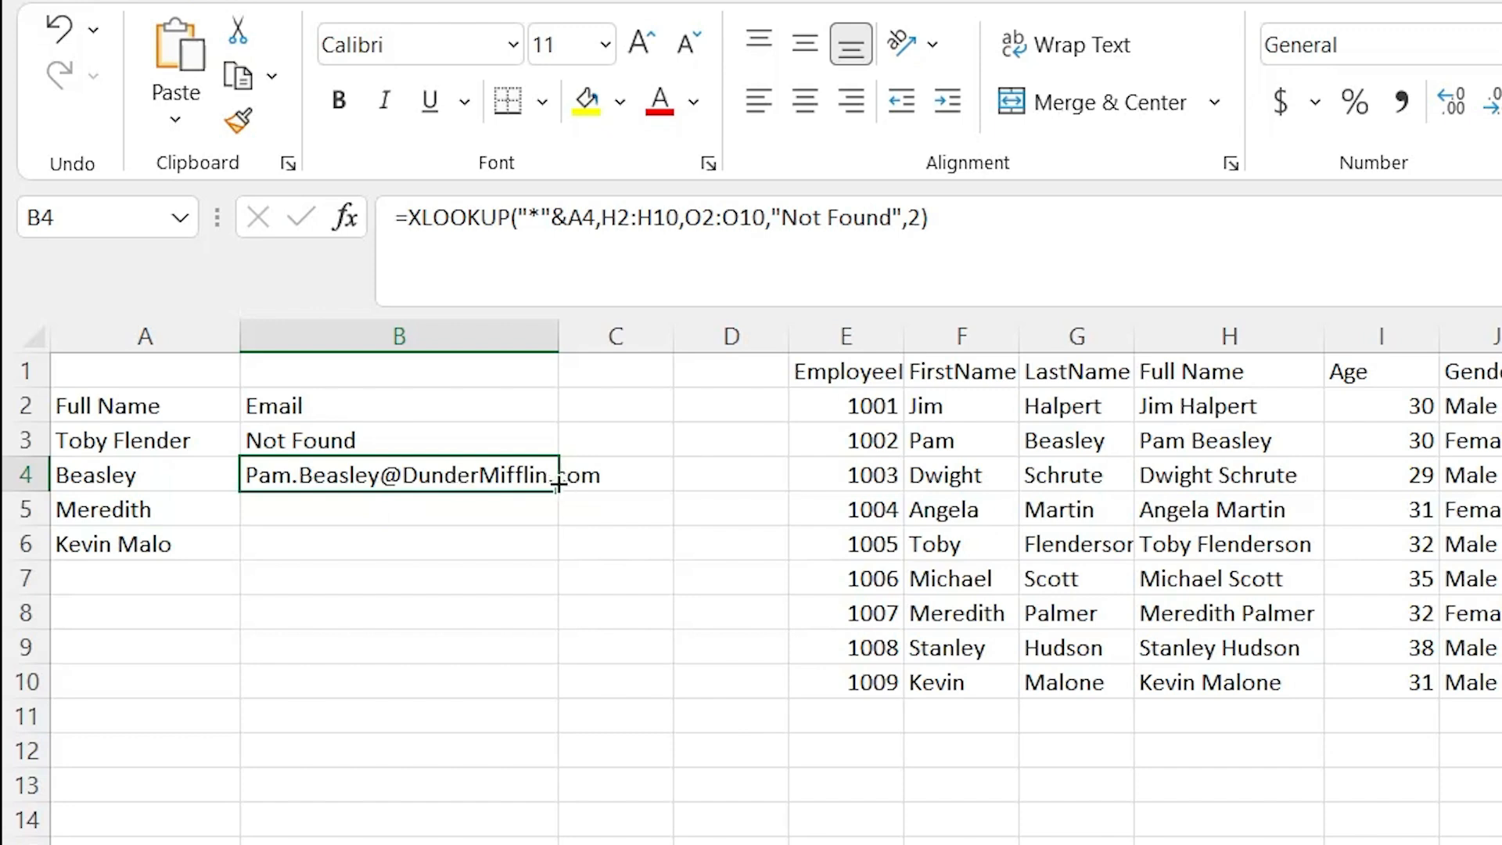
pyautogui.moveTo(557, 491); pyautogui.dragTo(553, 546)
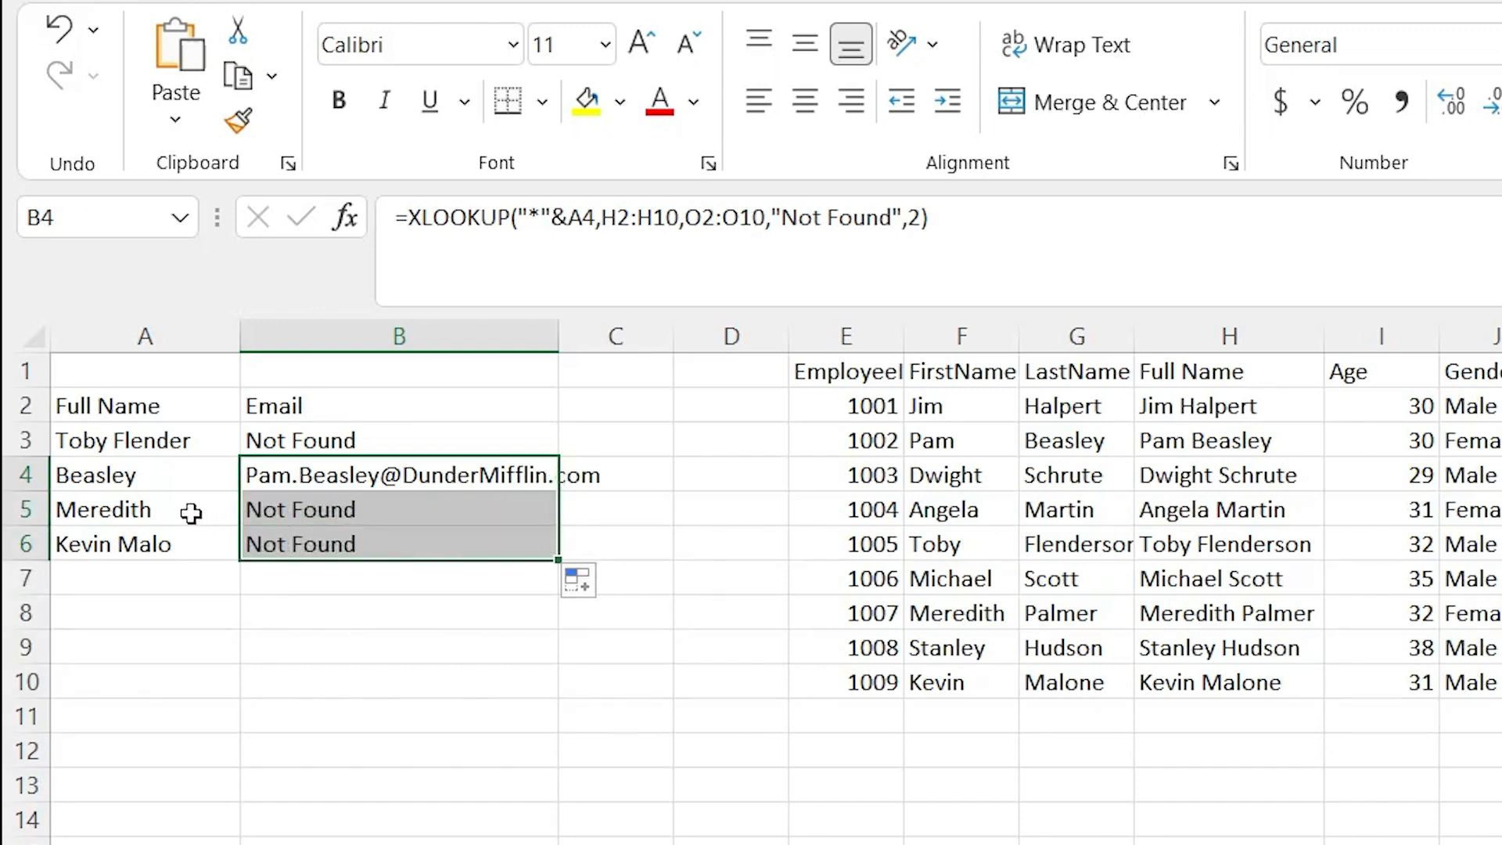
# Move the wildcard behind the cell reference in B5's XLOOKUP formula, making the lookup value A5&"*".
pyautogui.click(336, 510)
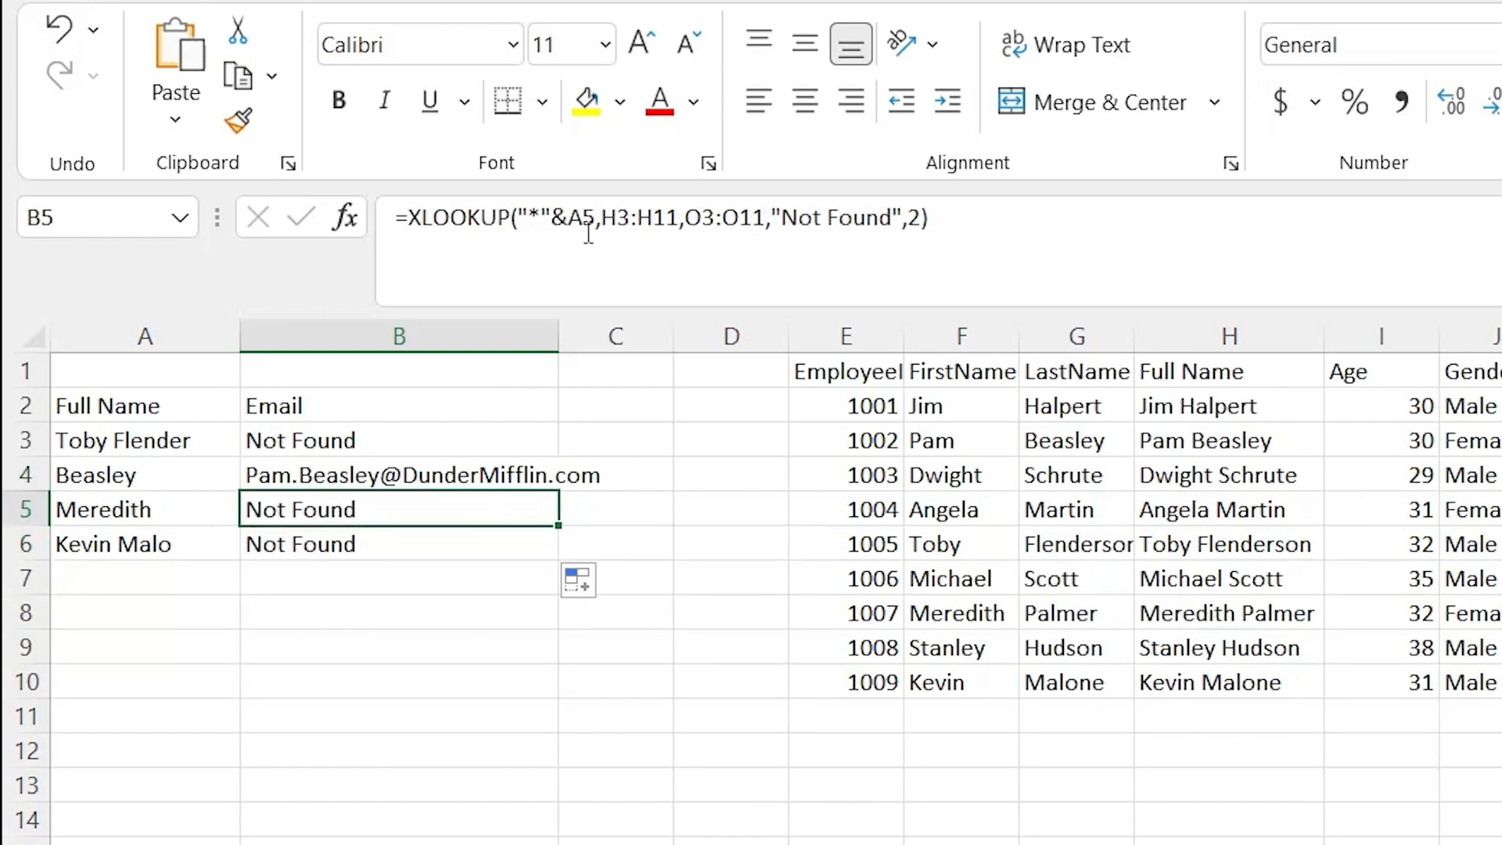
pyautogui.moveTo(568, 219); pyautogui.dragTo(519, 219)
pyautogui.hotkey('ctrl', 'x')
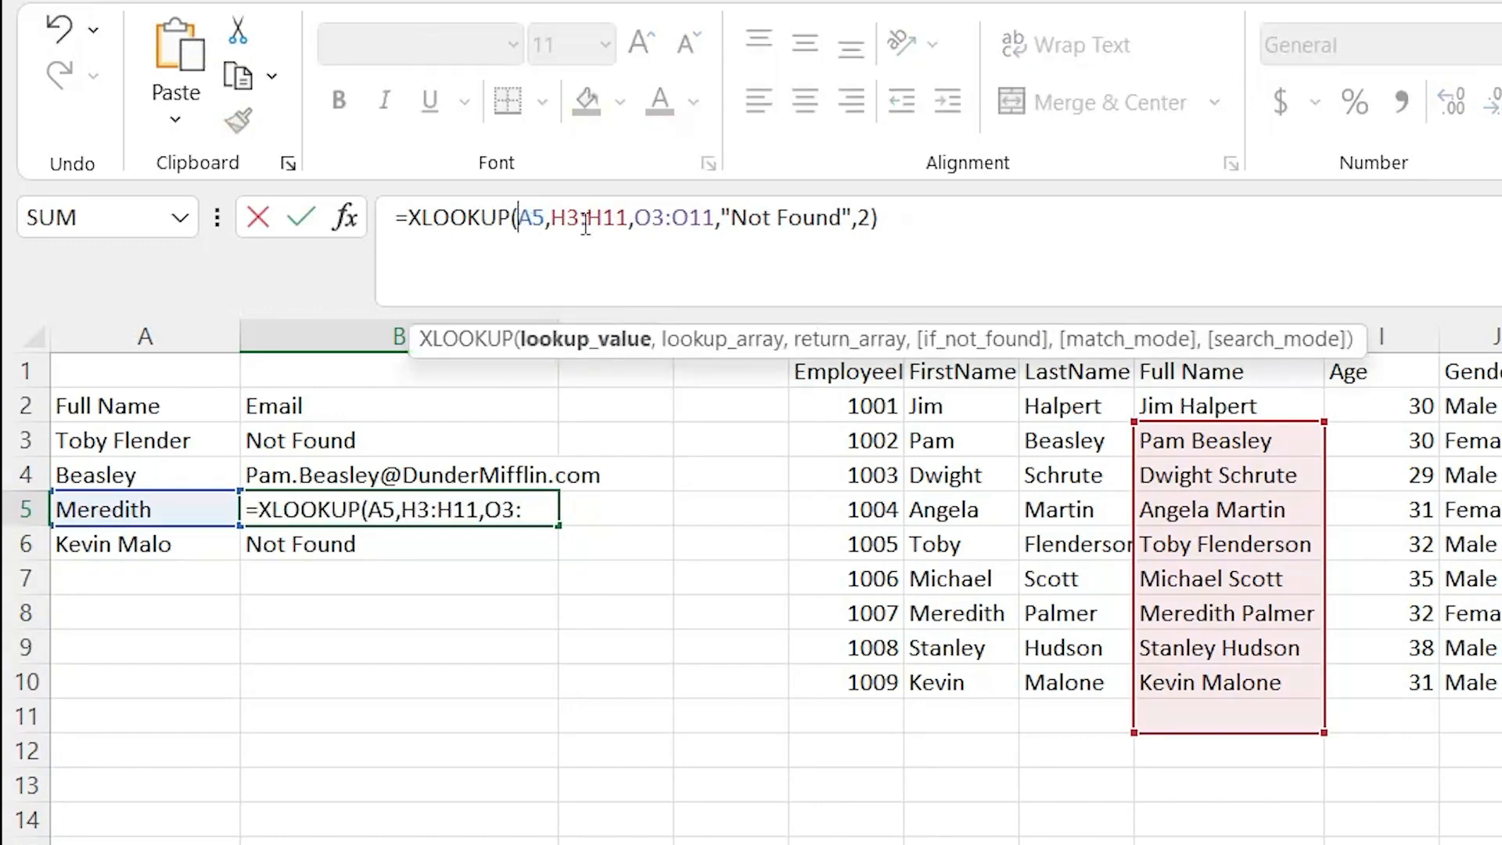
pyautogui.click(546, 219)
pyautogui.hotkey('ctrl', 'v')
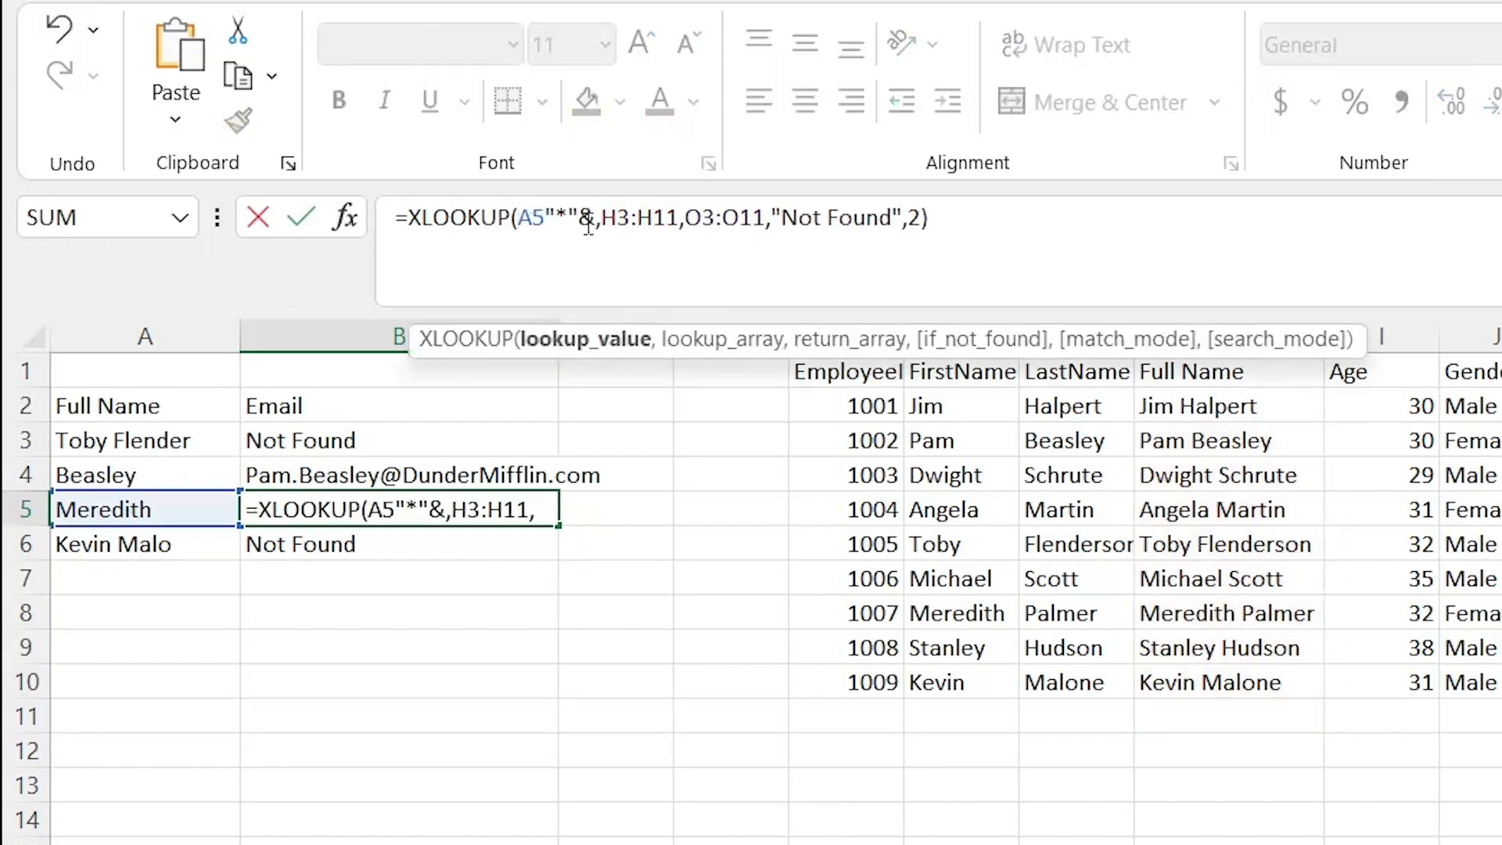
pyautogui.press('BackSpace')
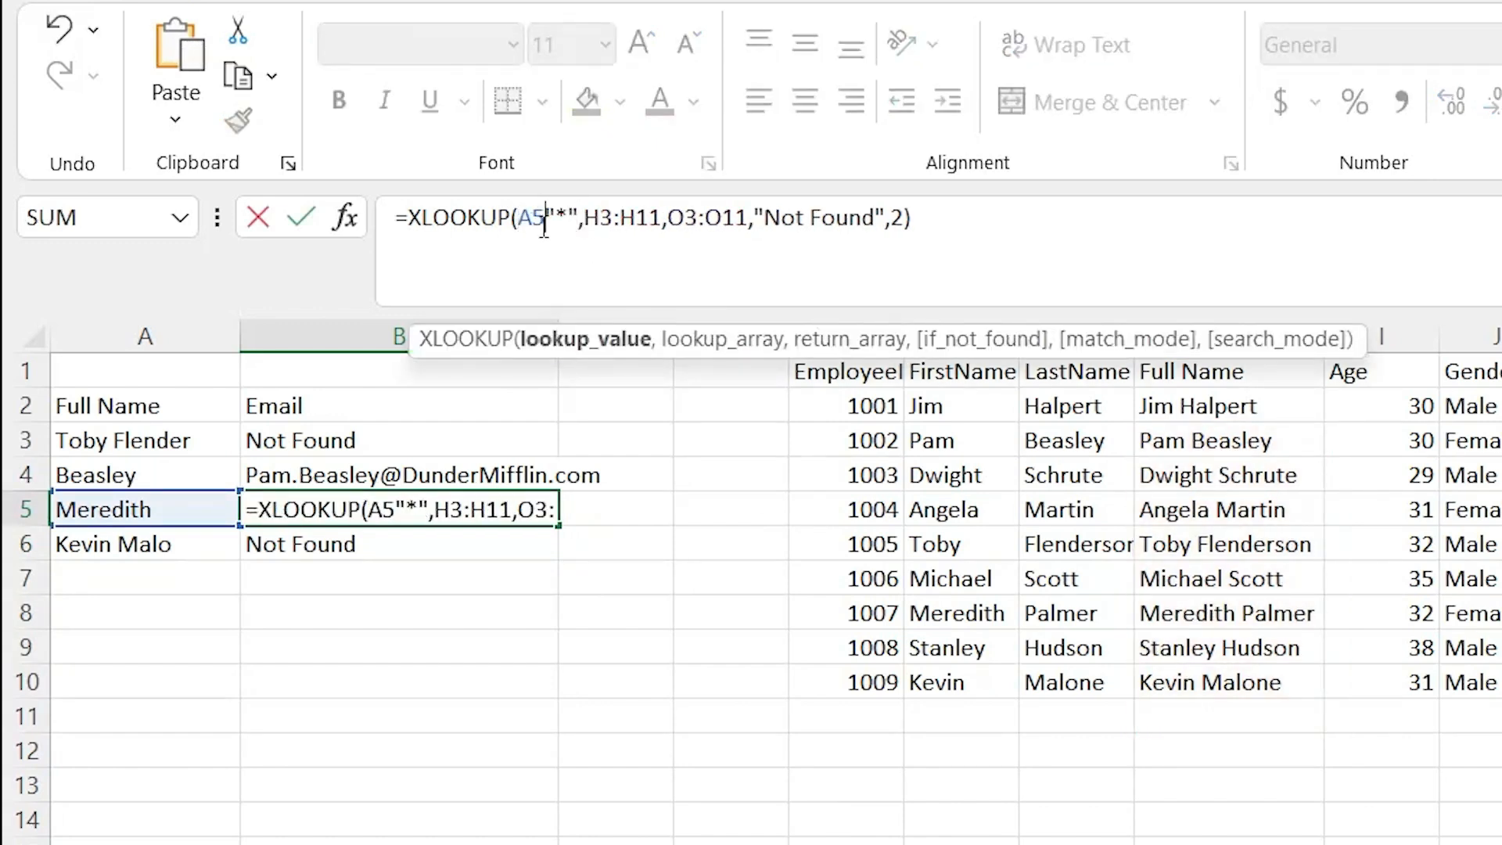
pyautogui.write('&')
pyautogui.press('Return')
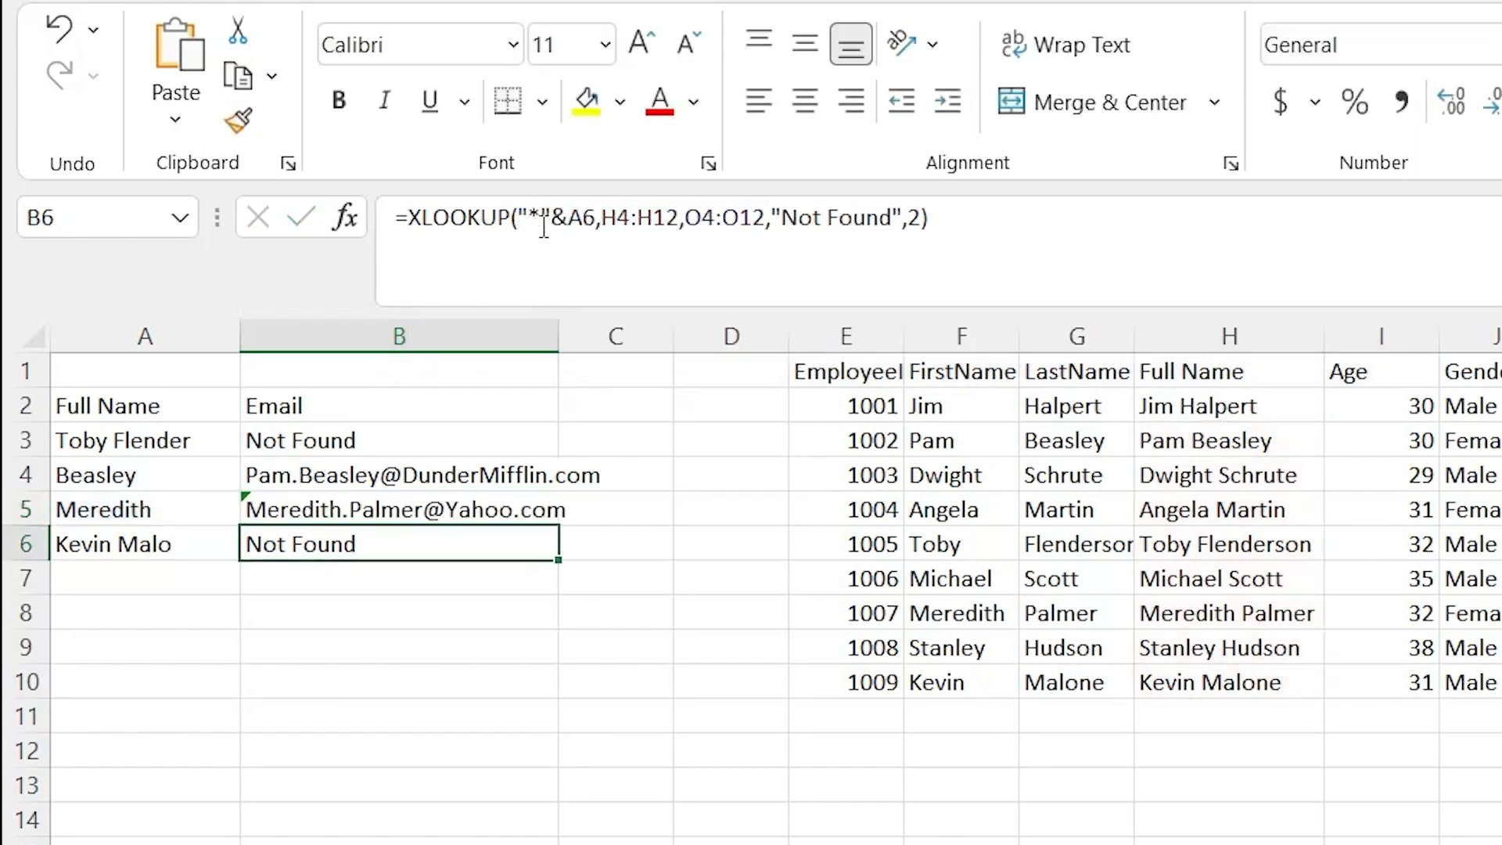
# Fill the XLOOKUP formula from B5 down into B6 and check it against the partial name in A6.
pyautogui.click(435, 513)
pyautogui.moveTo(558, 525); pyautogui.dragTo(555, 557)
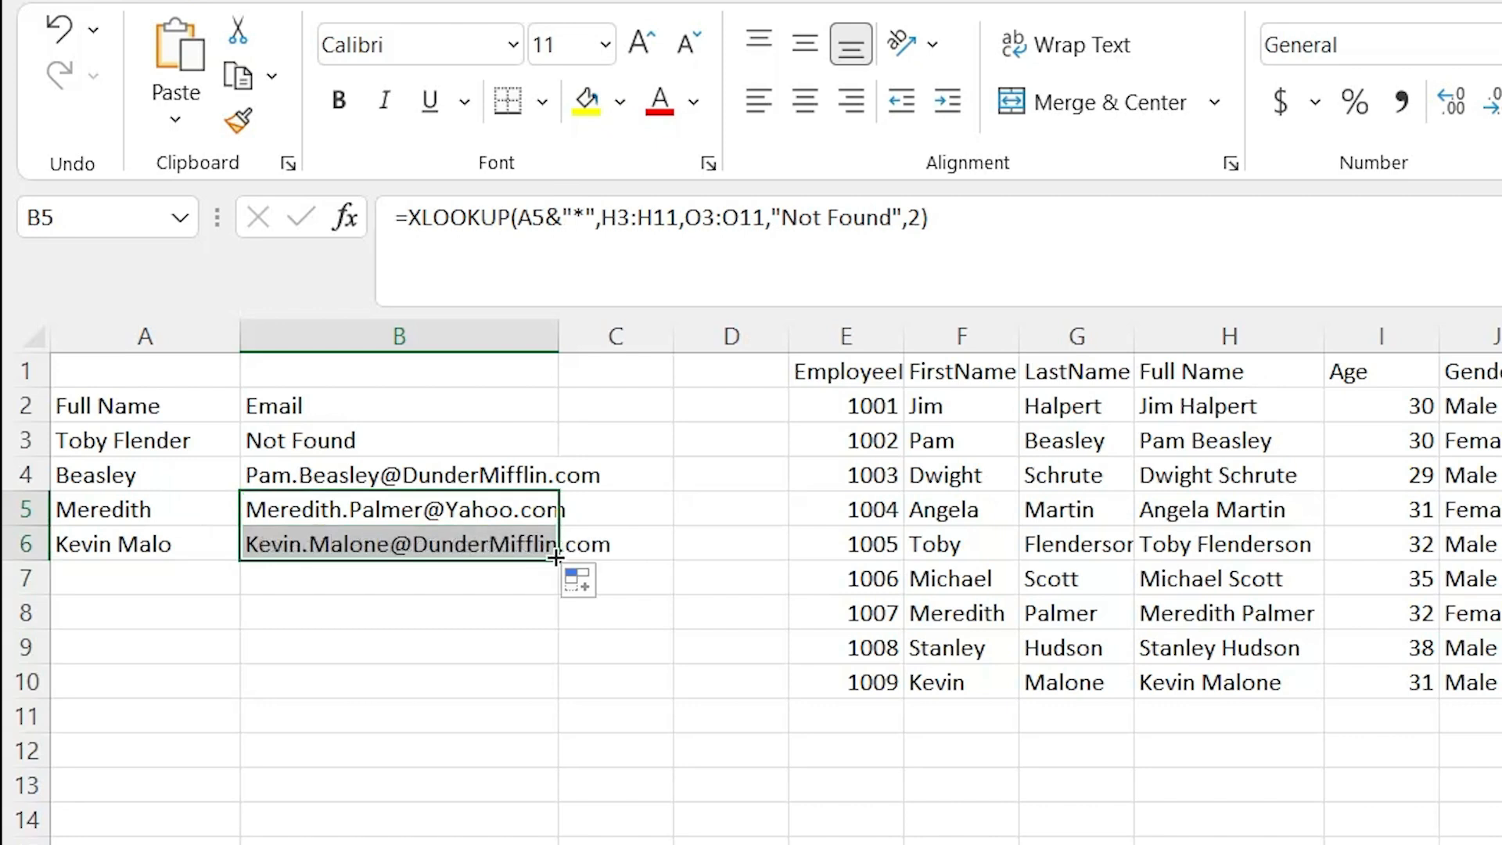
pyautogui.click(180, 545)
pyautogui.doubleClick(181, 545)
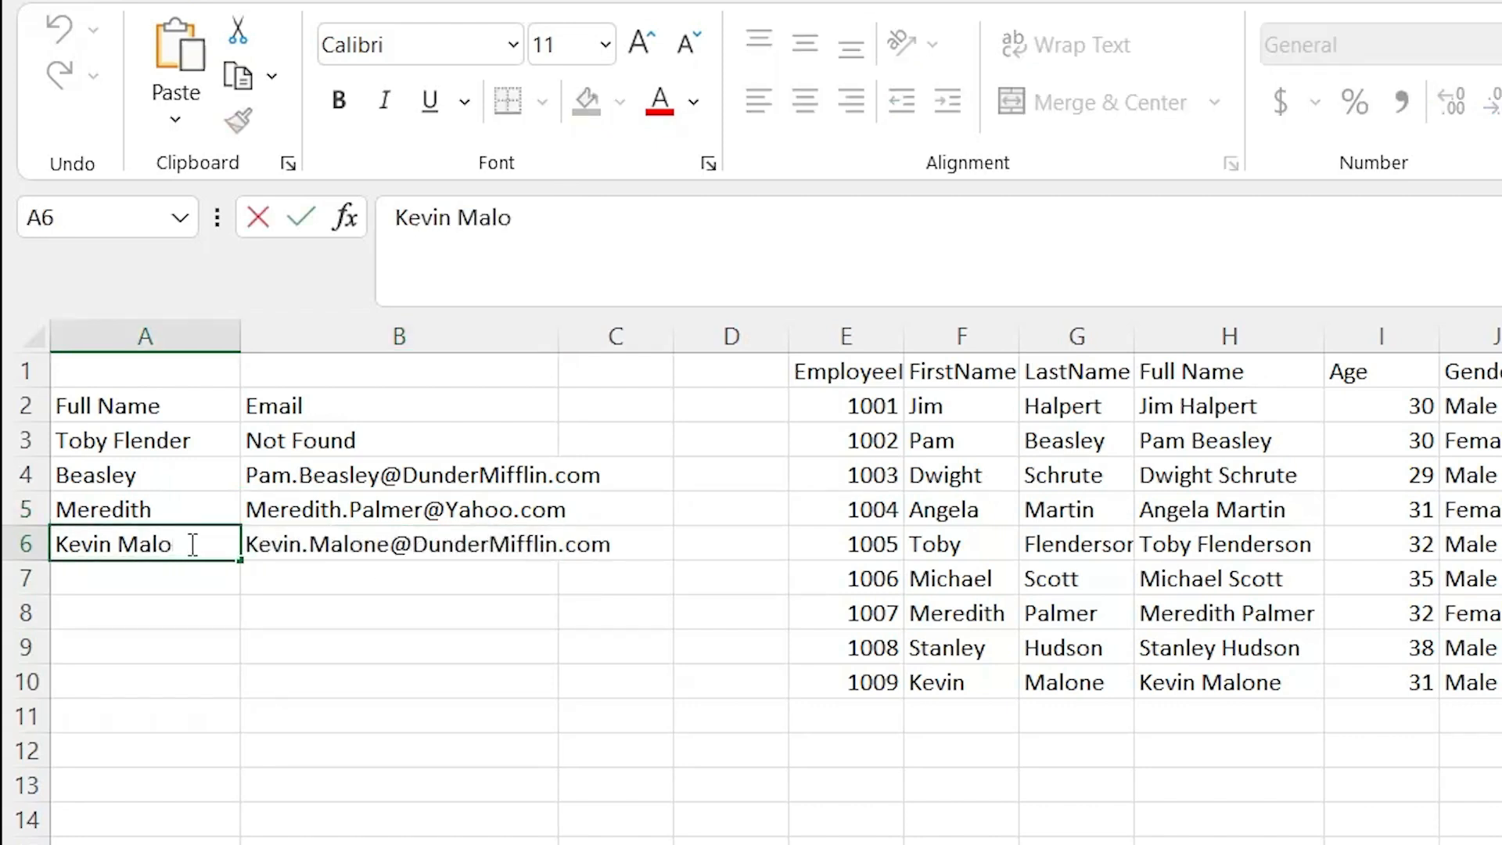
pyautogui.click(188, 590)
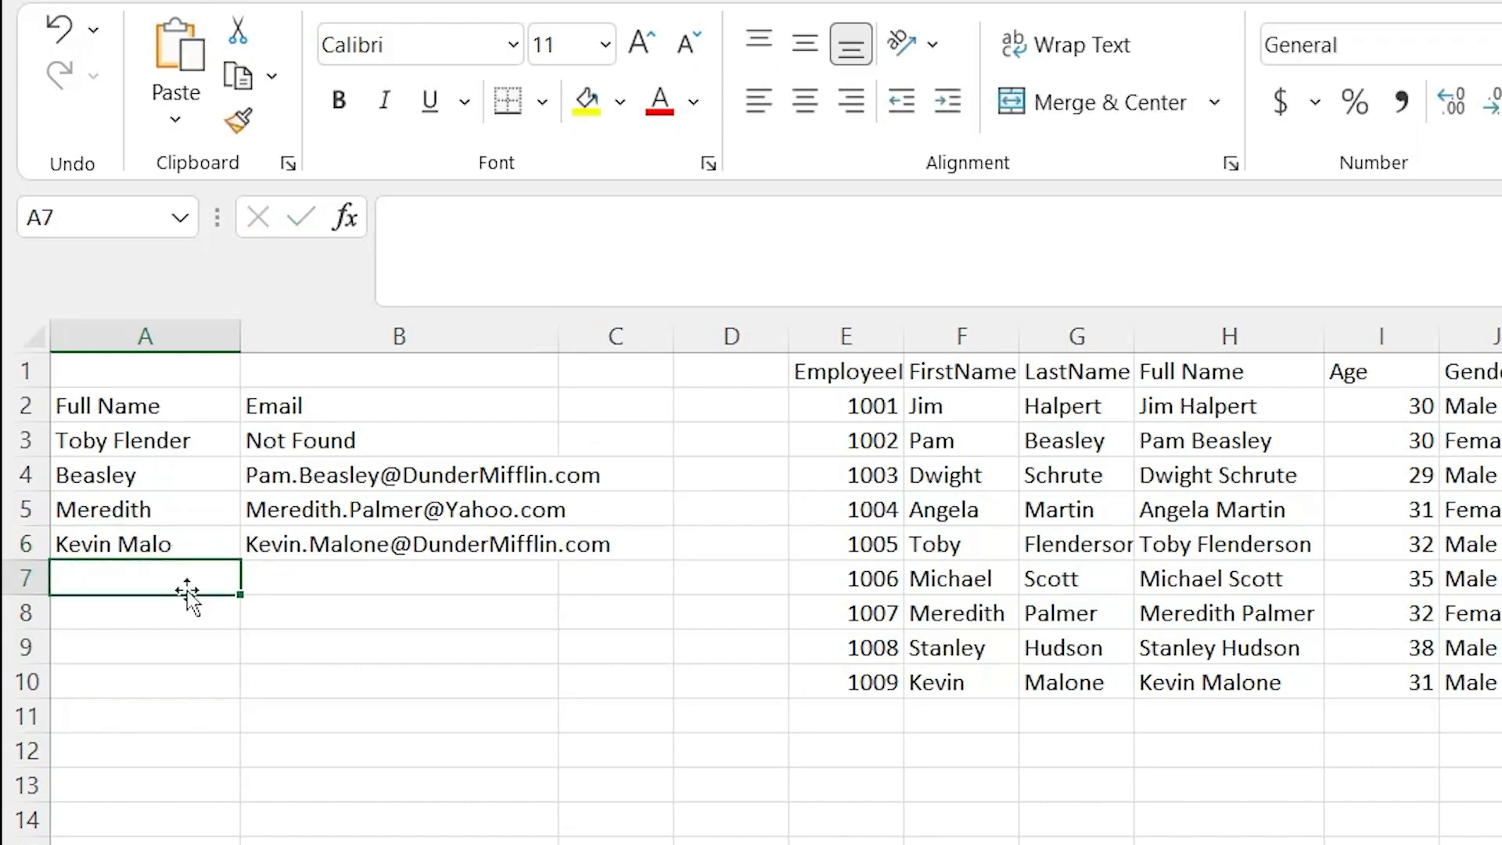
pyautogui.click(205, 545)
pyautogui.click(280, 538)
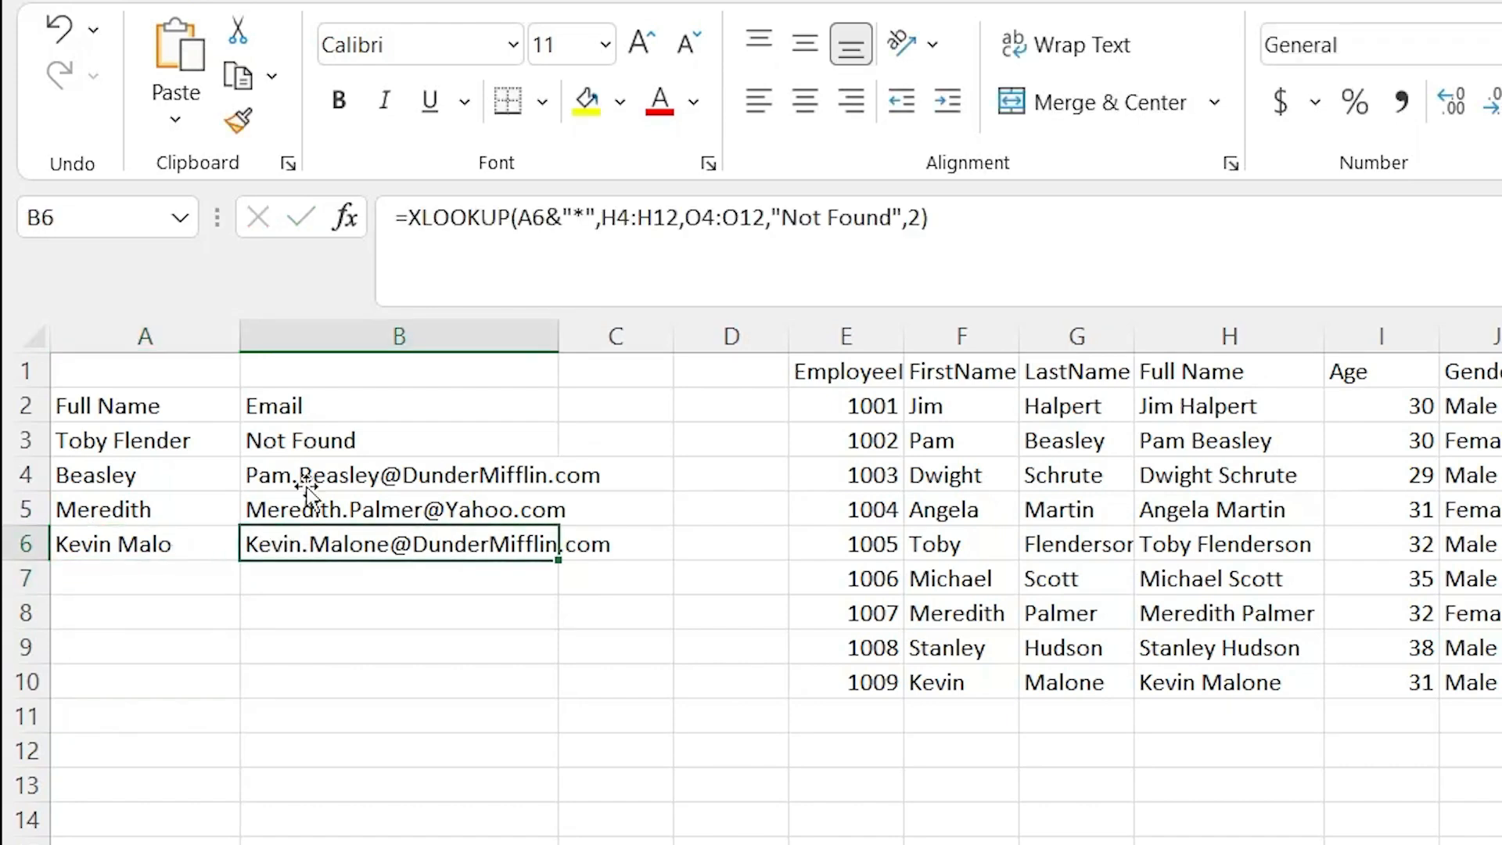
# On the XLookUp Search Order sheet, write an XLOOKUP formula in B3 with lookup value A3, lookup array N2:N10 and return array I2:I10.
pyautogui.click(652, 806)
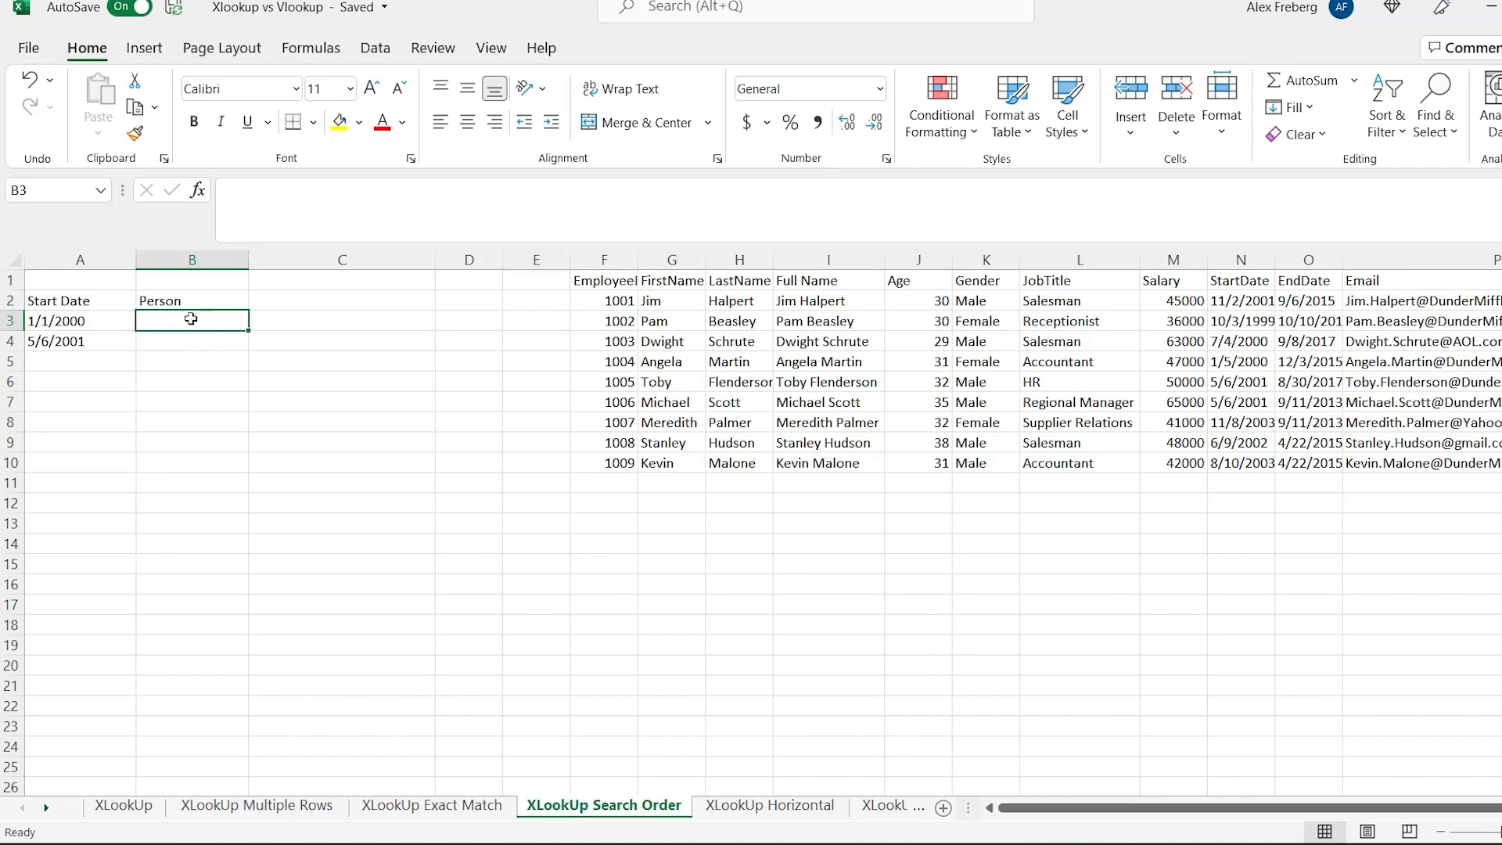
pyautogui.doubleClick(193, 319)
pyautogui.write('=xl')
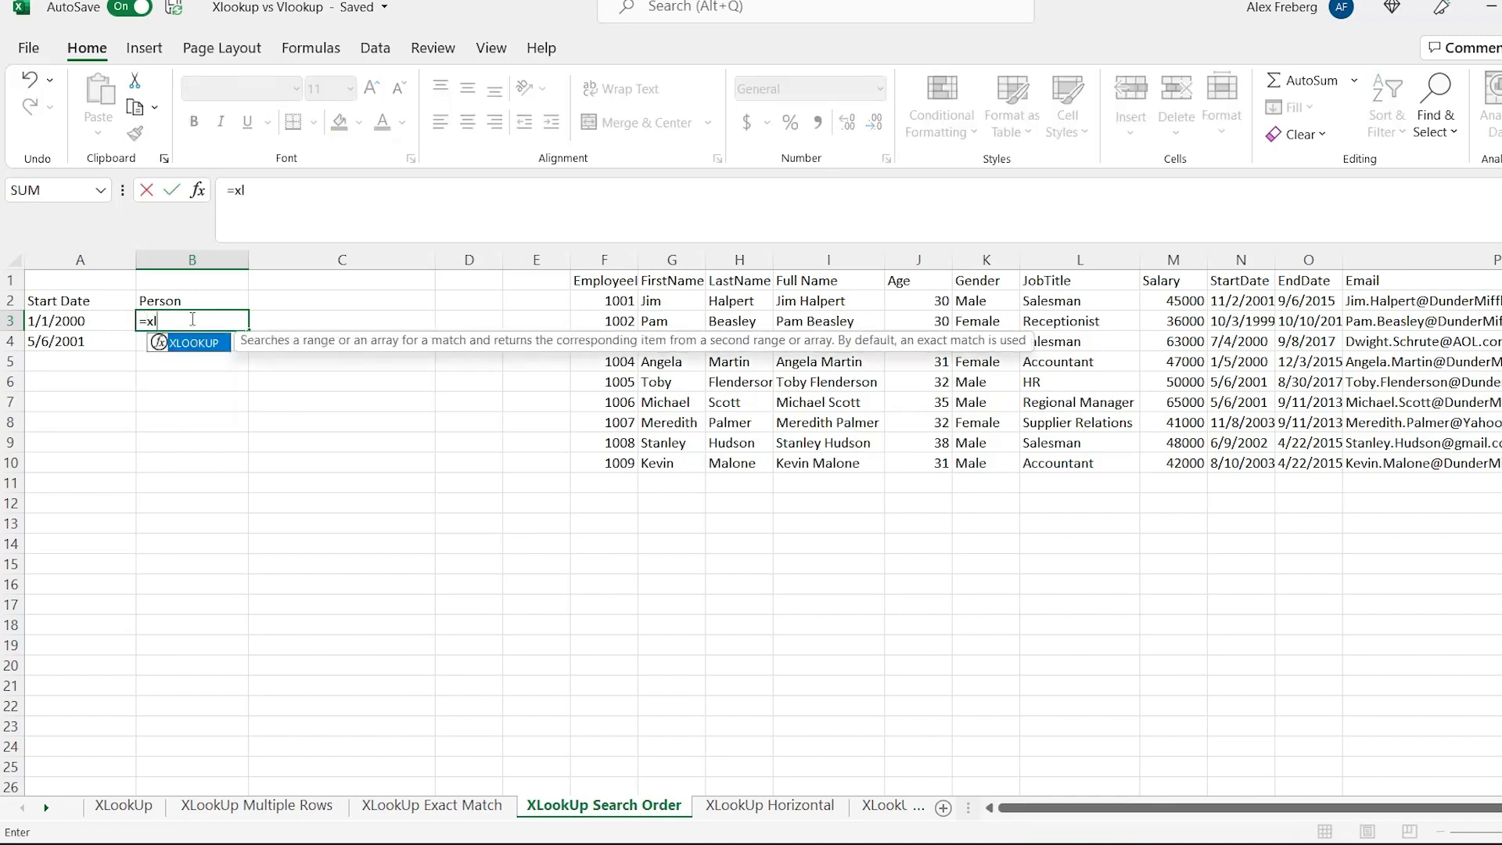
pyautogui.press('Tab')
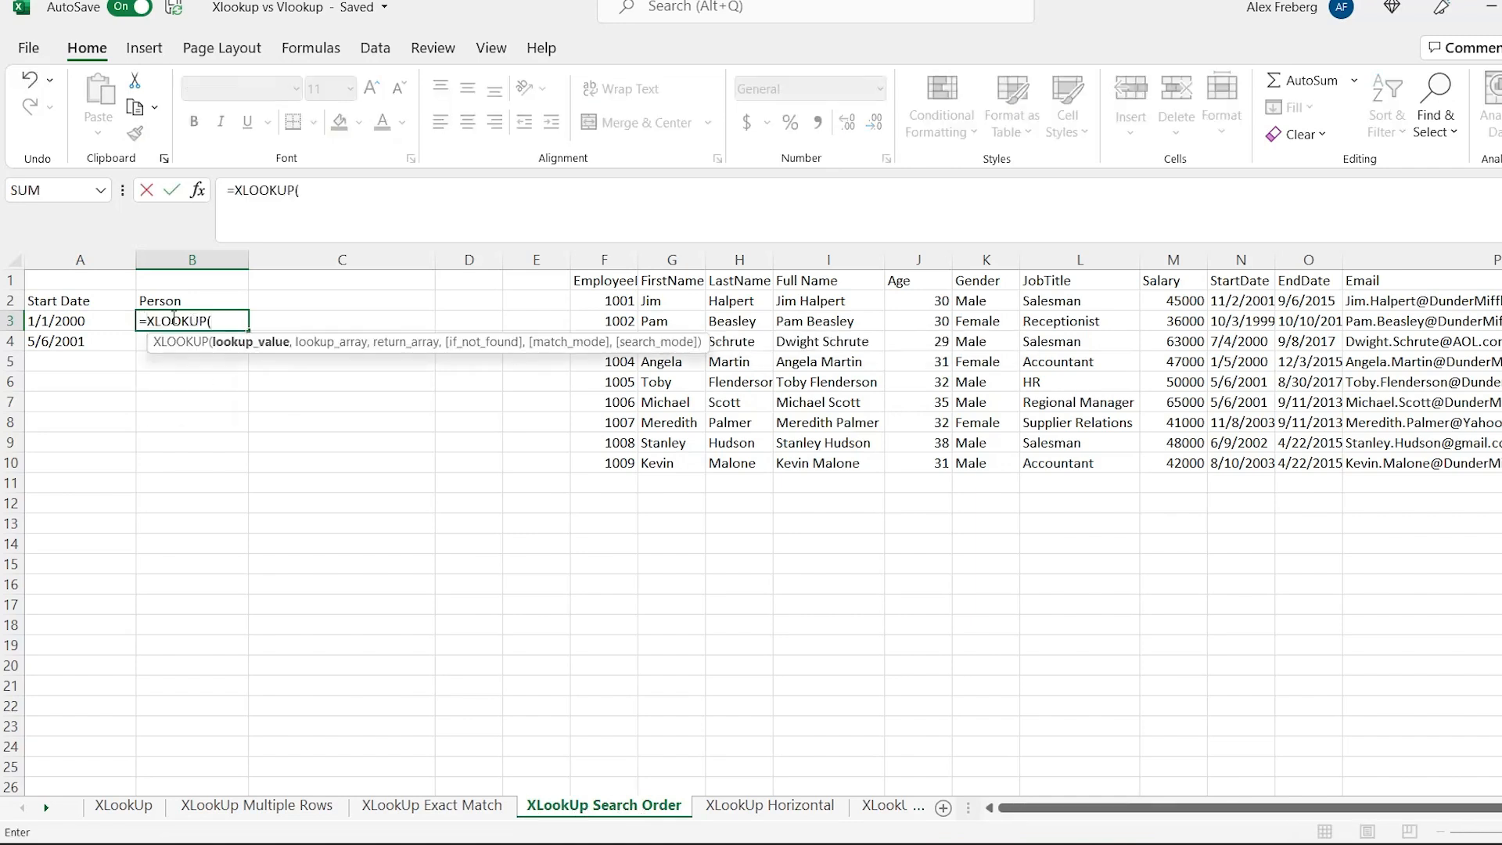
pyautogui.click(88, 322)
pyautogui.write(',')
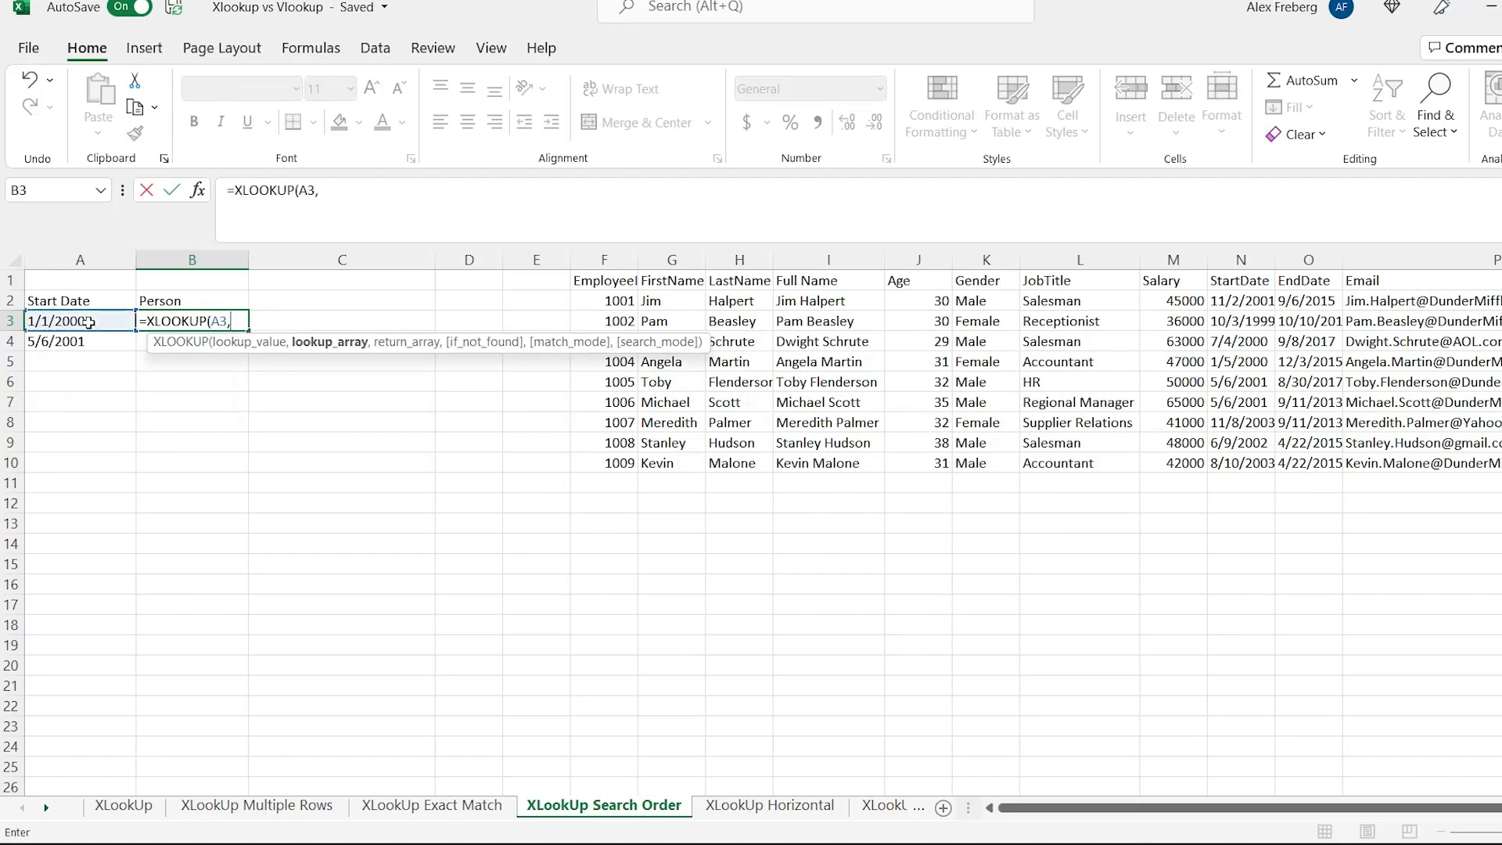
pyautogui.click(1242, 303)
pyautogui.moveTo(1241, 303); pyautogui.dragTo(1241, 454)
pyautogui.write(',')
pyautogui.moveTo(854, 298); pyautogui.dragTo(851, 463)
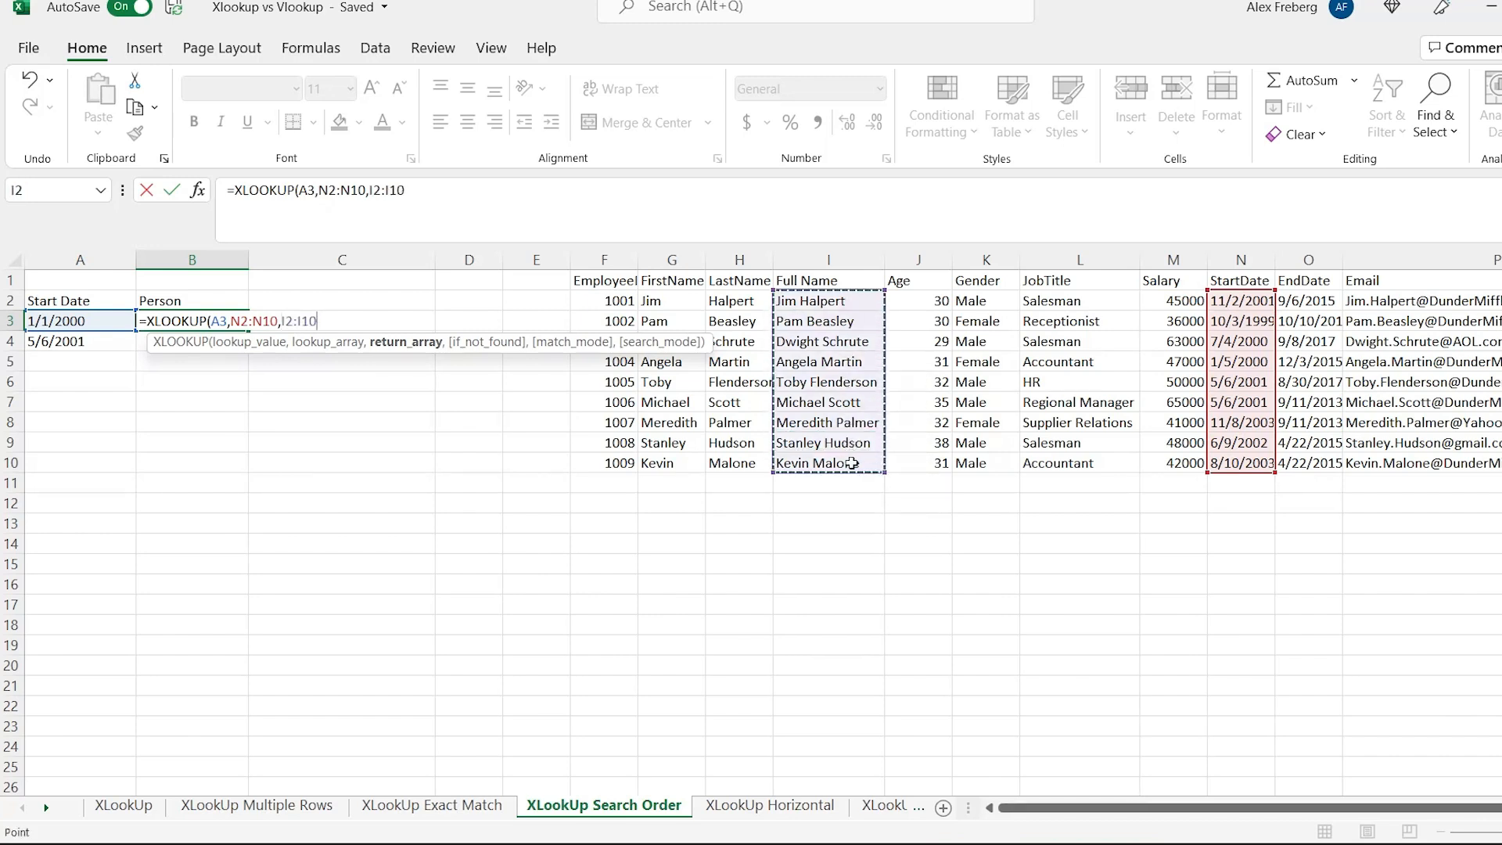
pyautogui.write(')')
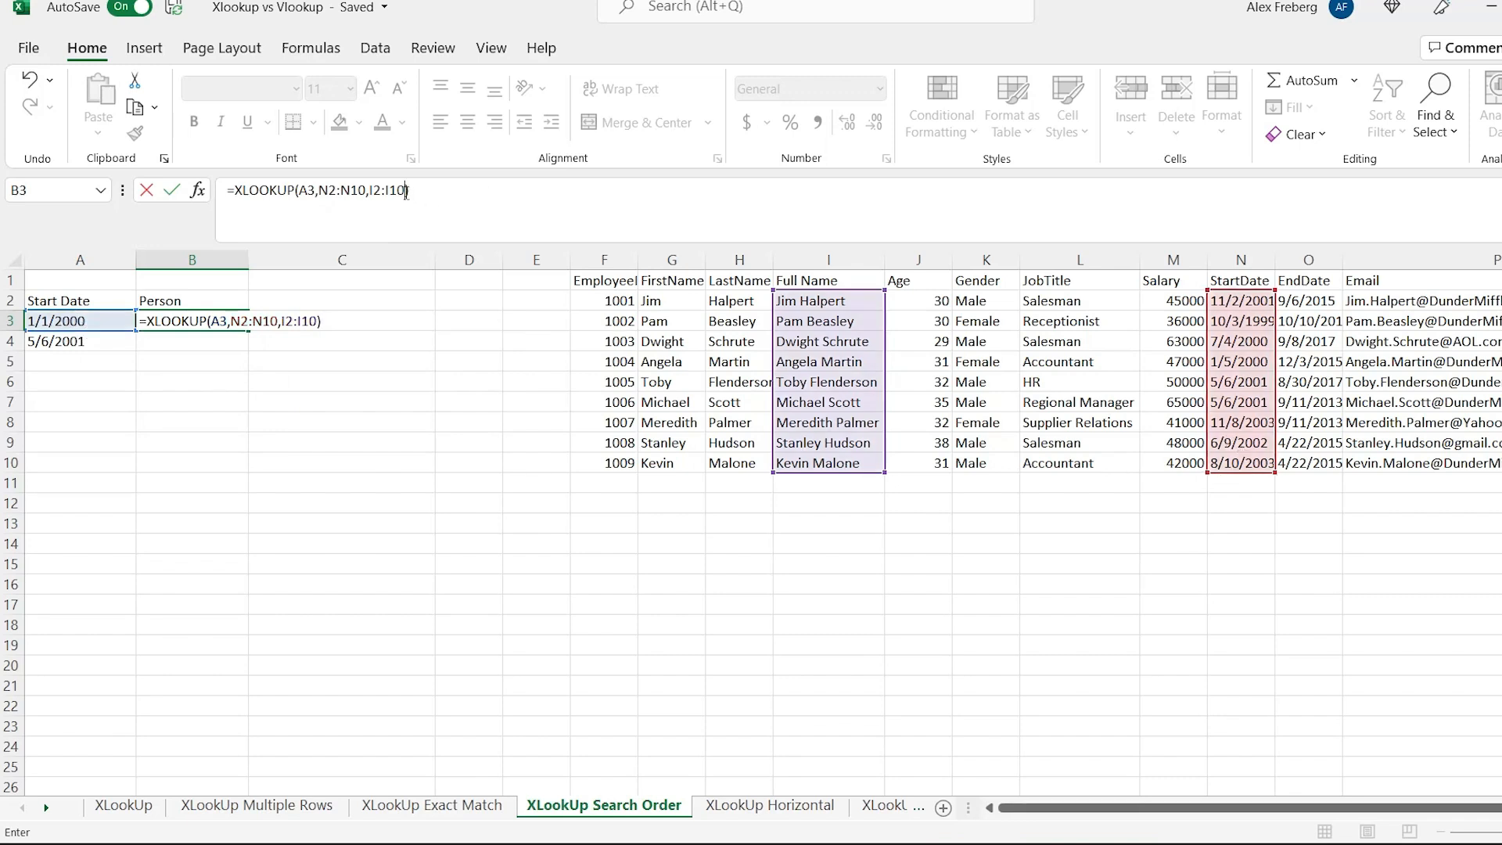
# Add match mode 1, Exact match or next larger item, to B3's XLOOKUP formula, leaving the not-found argument empty.
pyautogui.click(406, 193)
pyautogui.write(',')
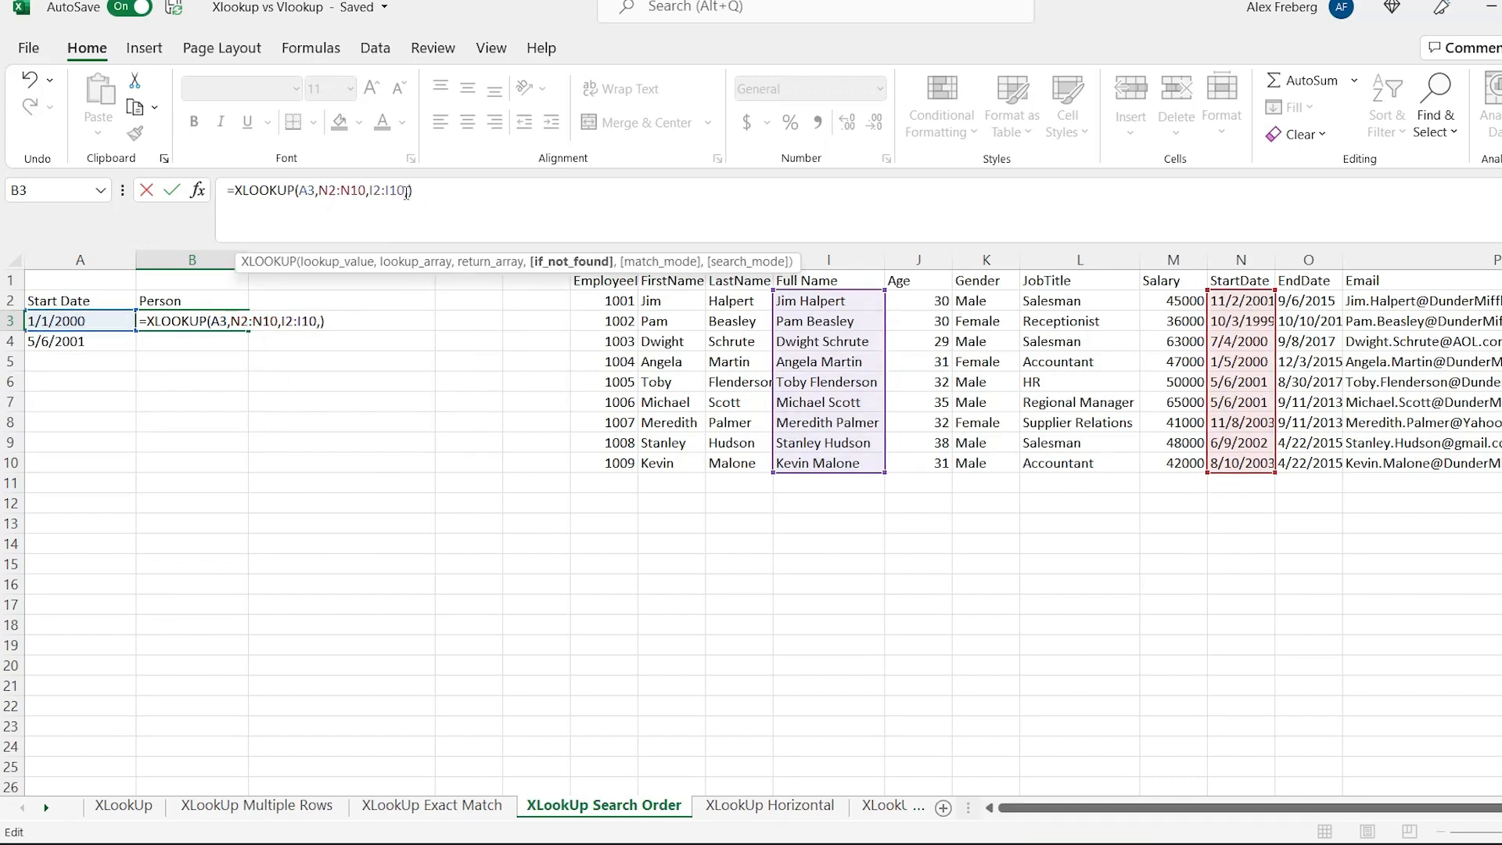
pyautogui.write(',')
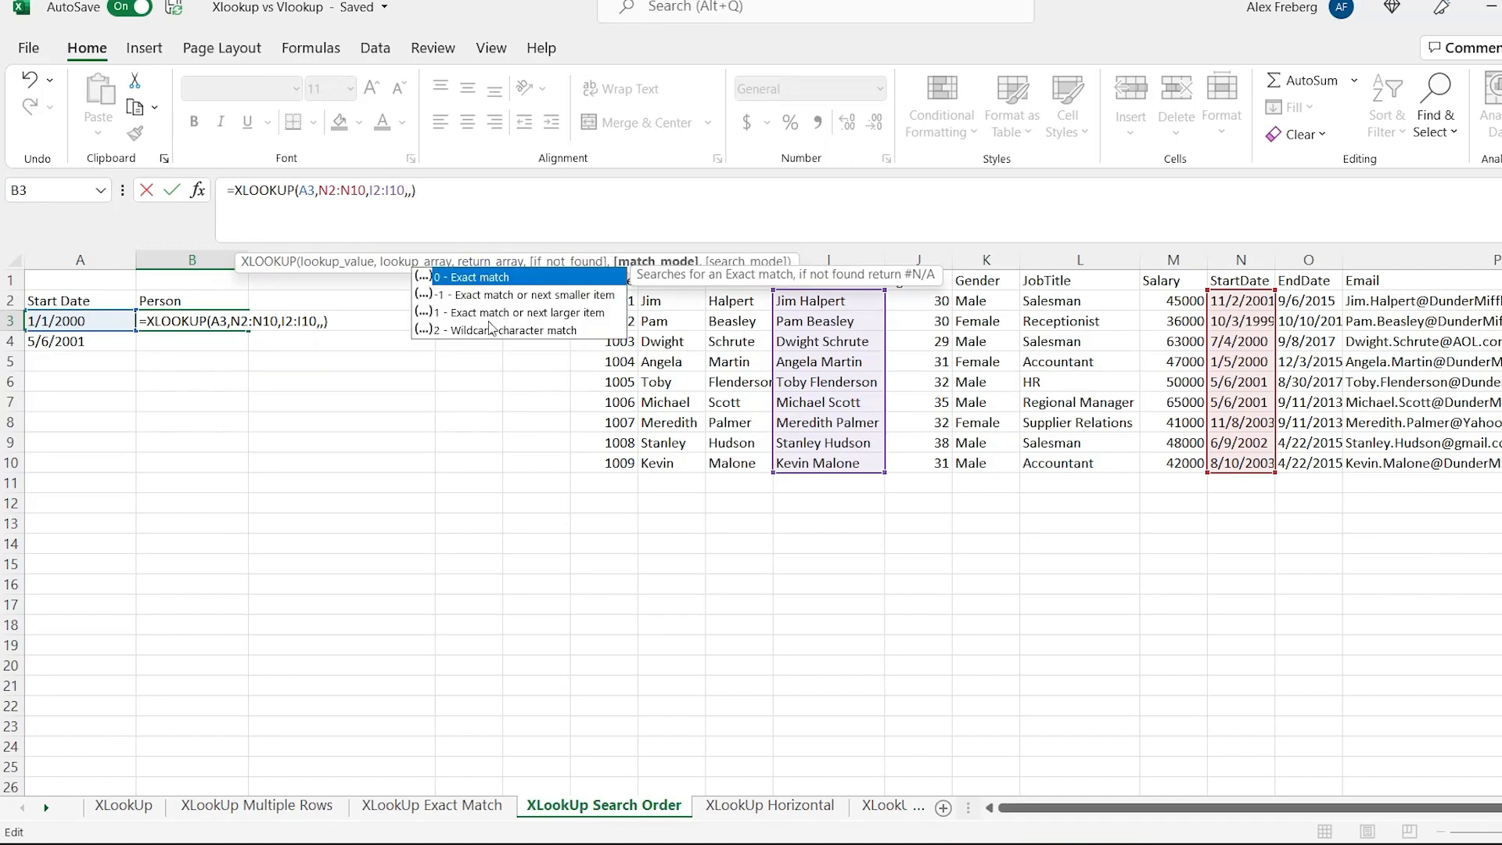
pyautogui.doubleClick(488, 313)
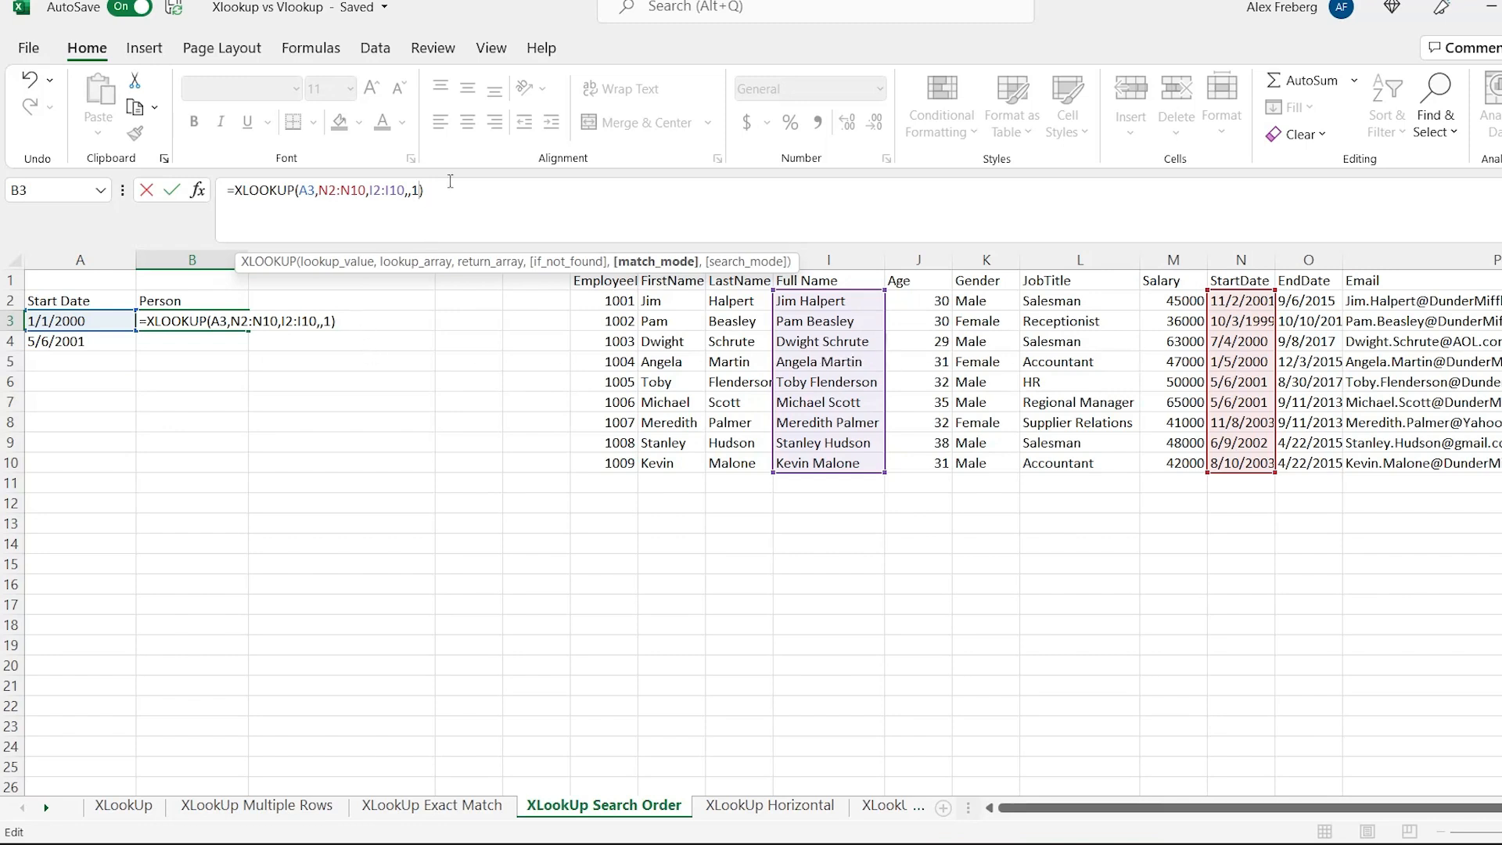
pyautogui.press('Return')
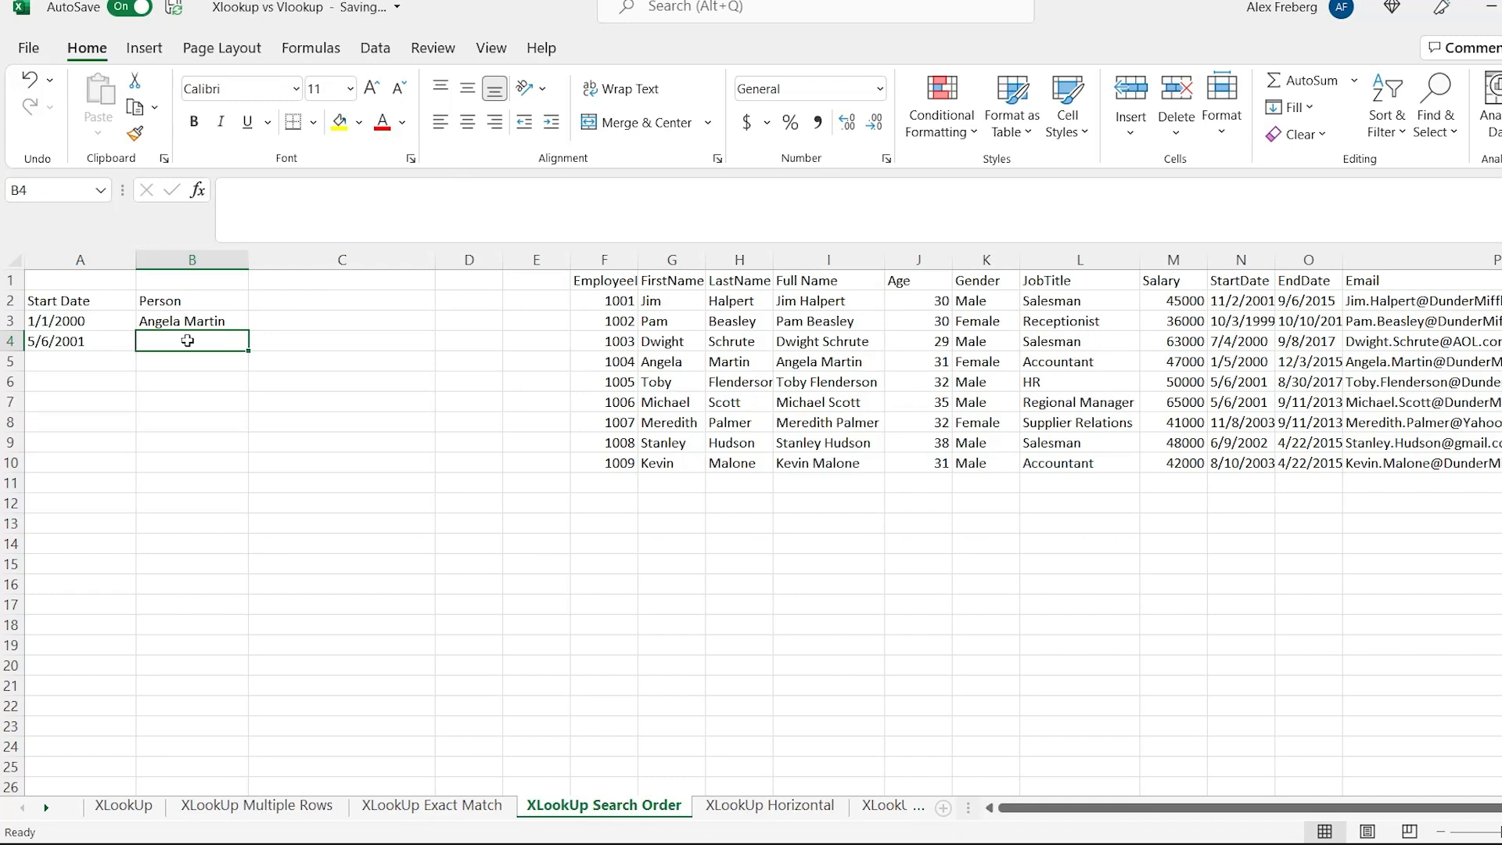
# Start an XLOOKUP formula in B4 with lookup value A4, lookup array N2:N10 and return array I2:I10.
pyautogui.write('=')
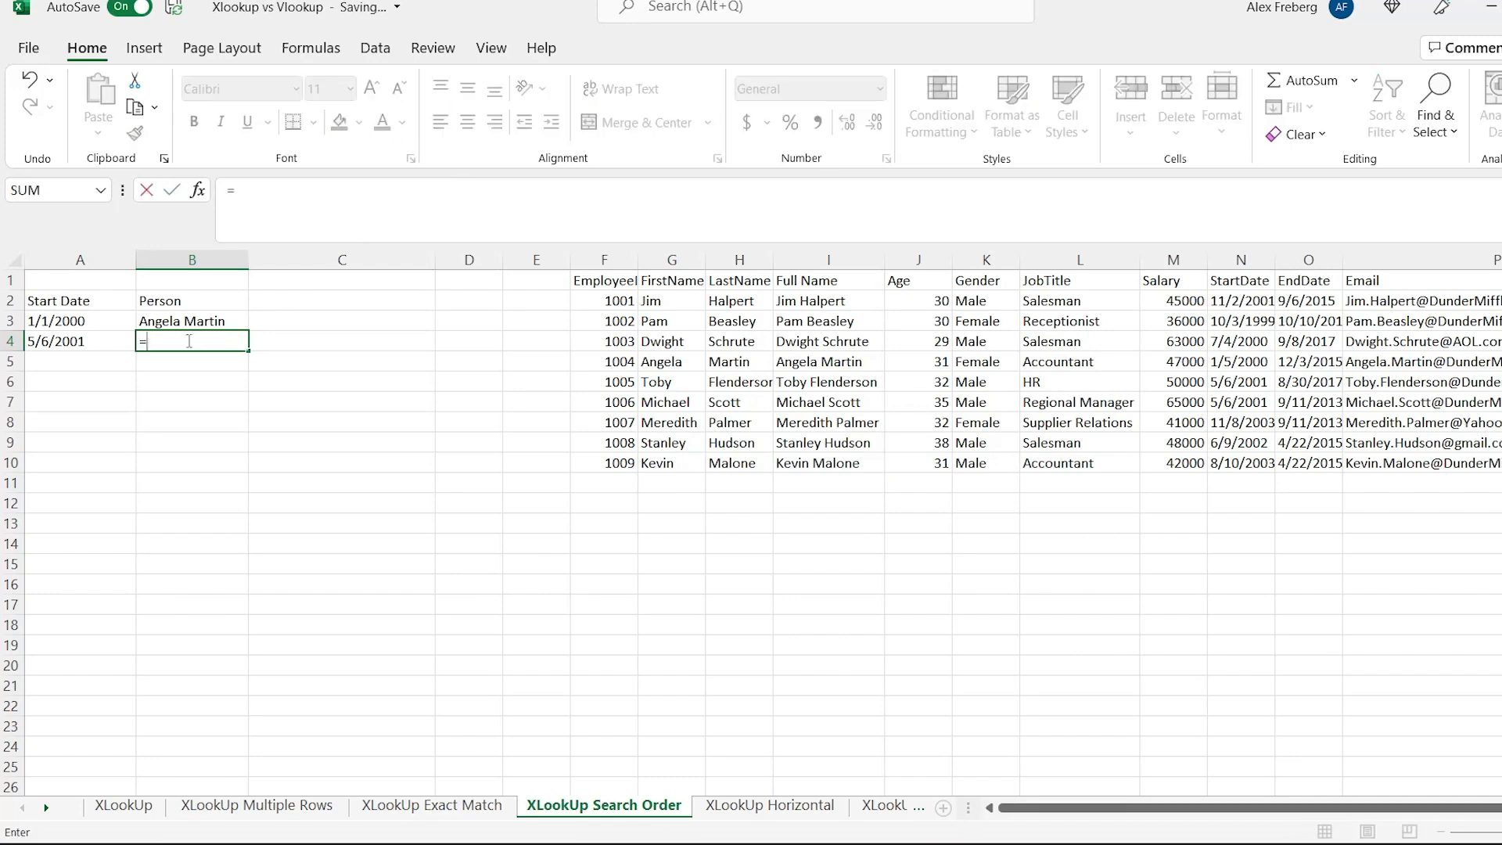
pyautogui.write('xlook')
pyautogui.press('Tab')
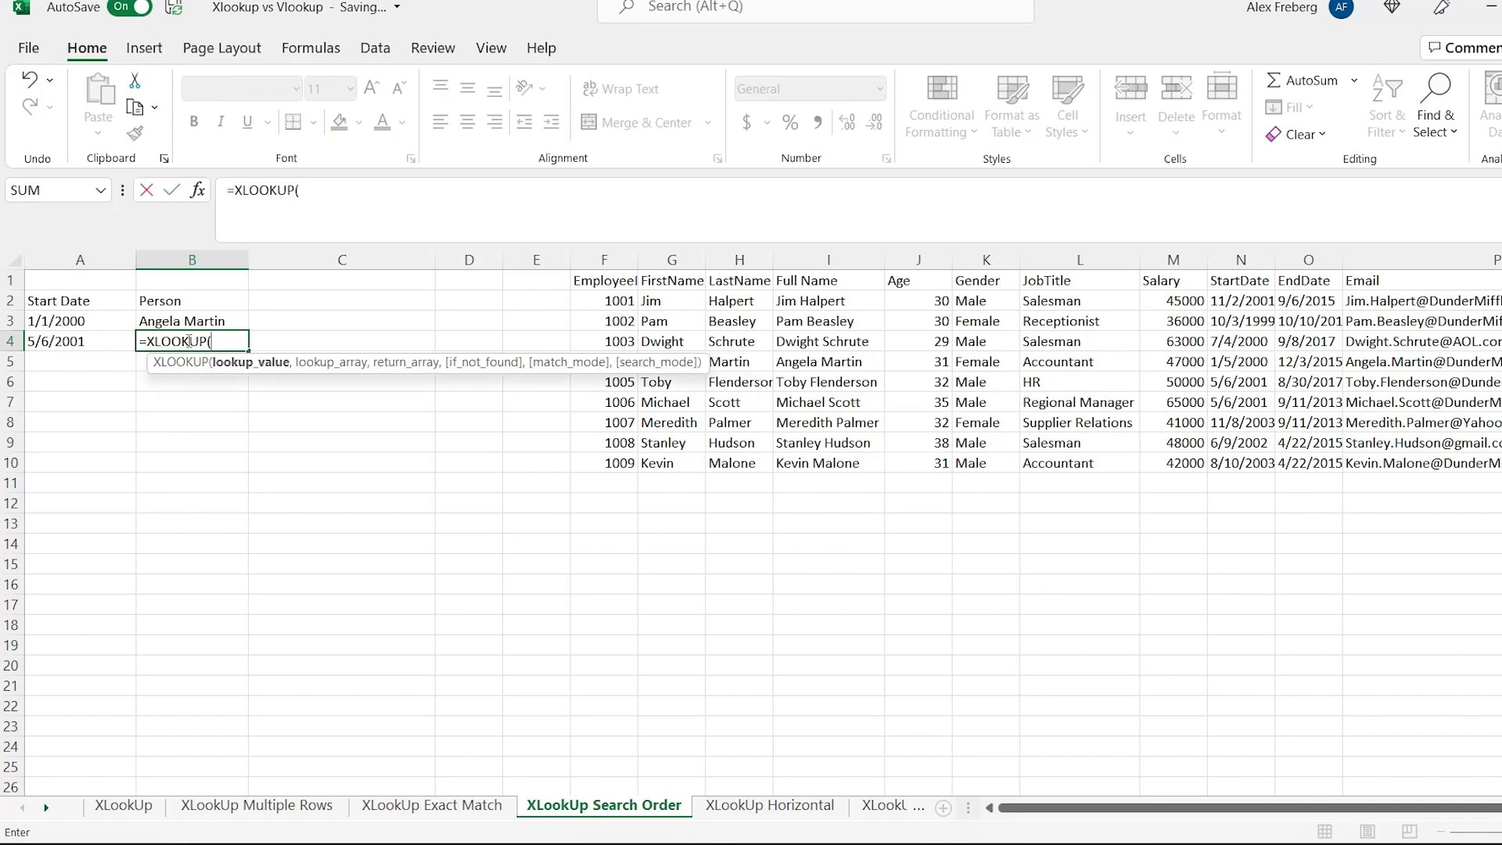
pyautogui.click(66, 339)
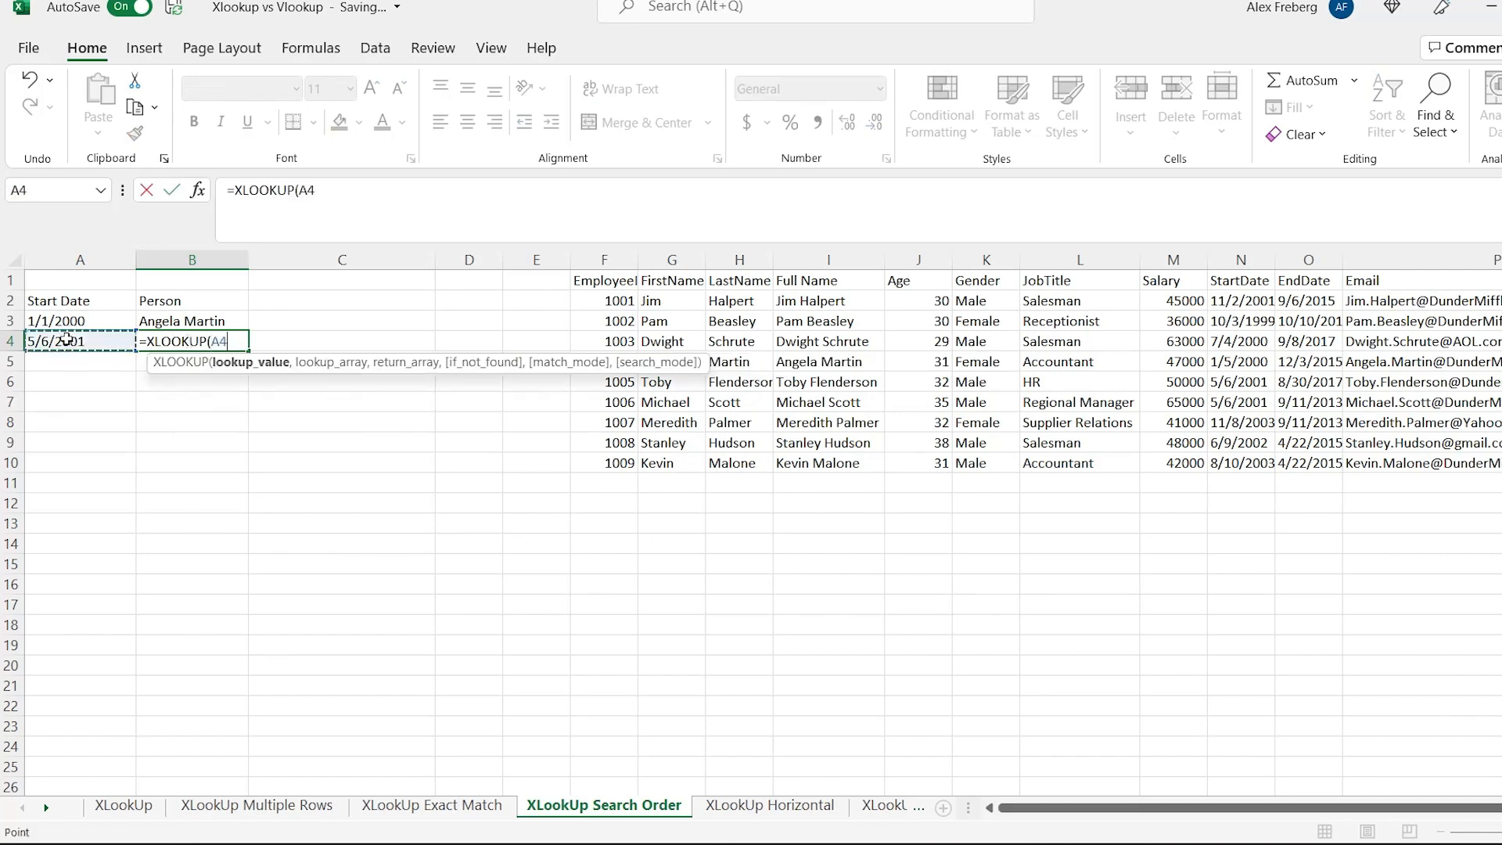
pyautogui.write(',')
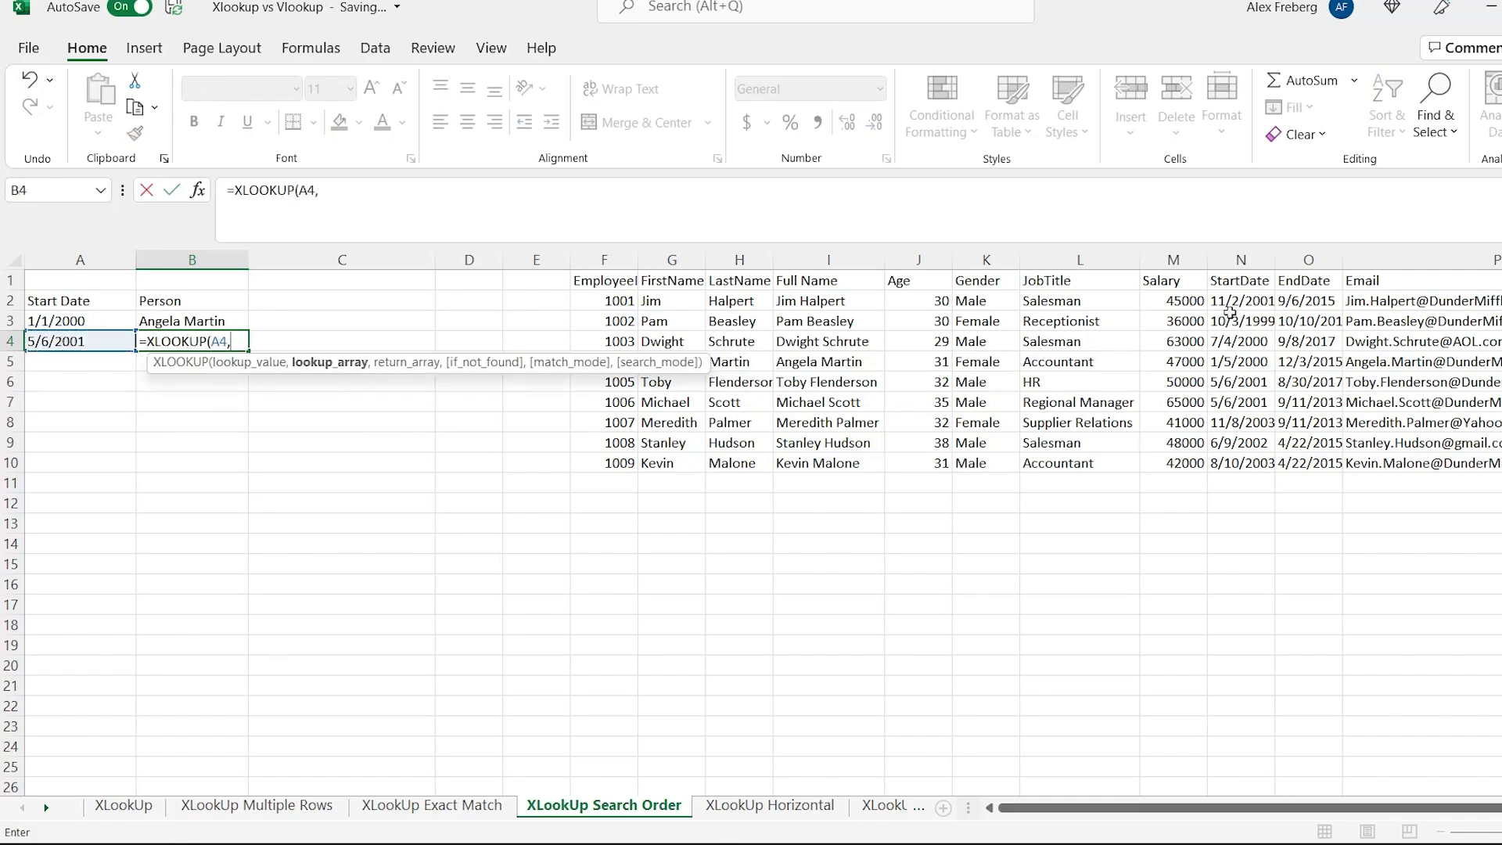
pyautogui.moveTo(1242, 305); pyautogui.dragTo(1238, 463)
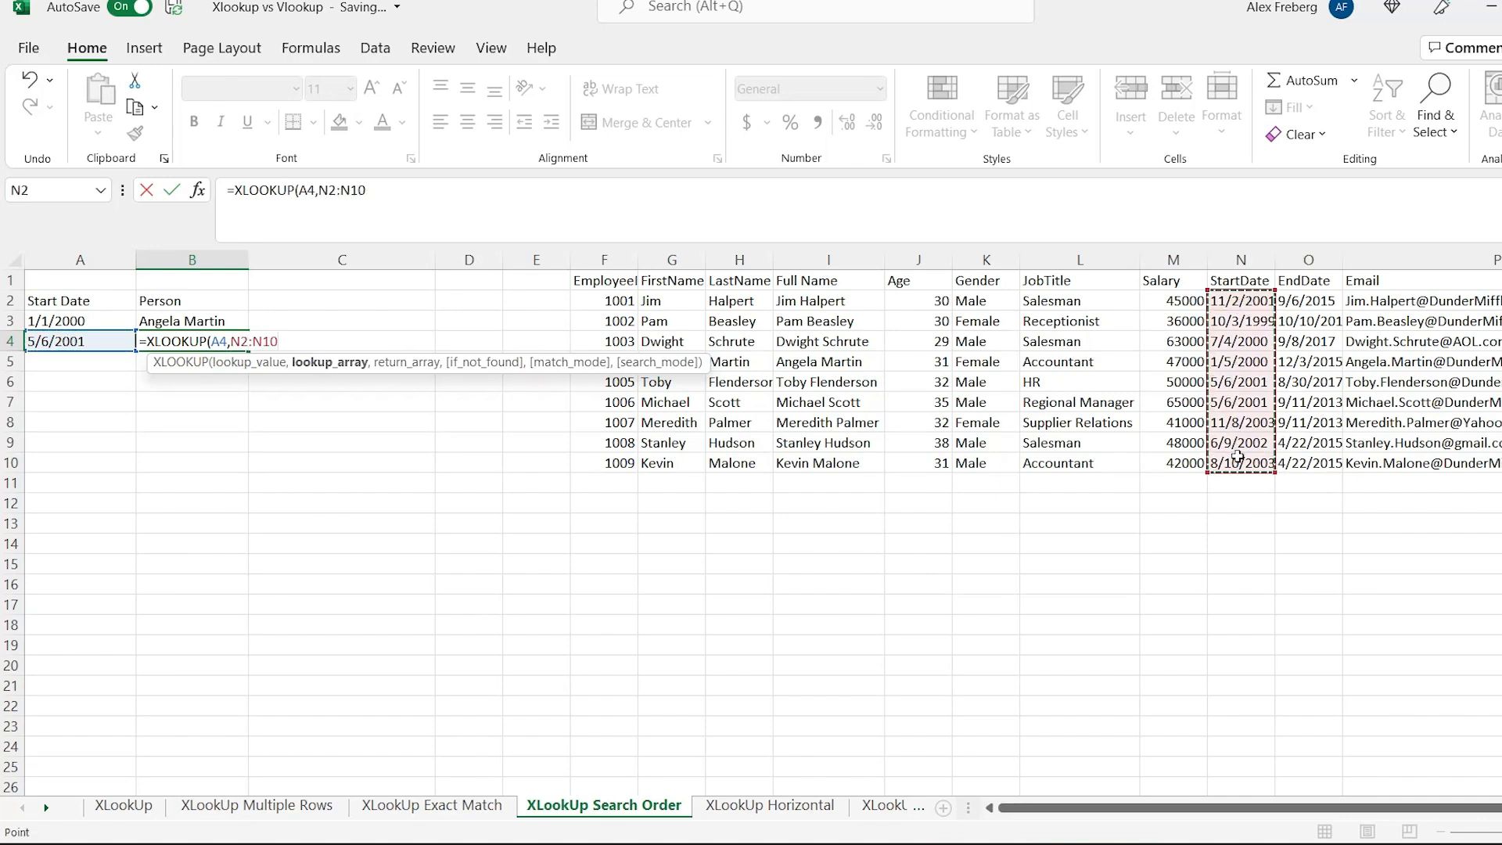
pyautogui.write(',')
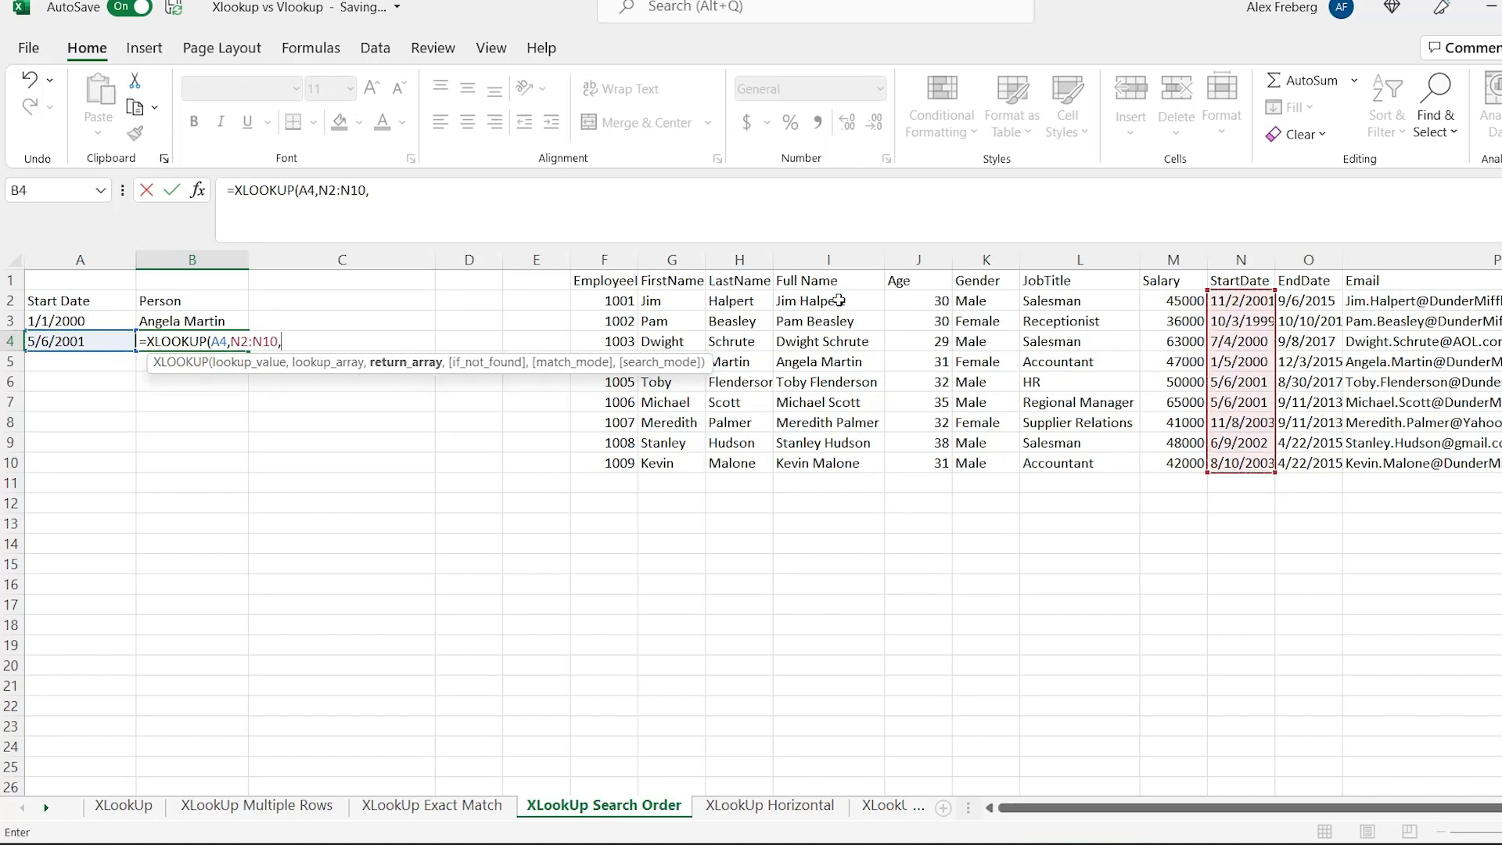
pyautogui.moveTo(839, 299); pyautogui.dragTo(839, 461)
# Complete B4's XLOOKUP formula with search mode 1, Search first-to-last, leaving the not-found and match mode arguments empty.
pyautogui.write(',')
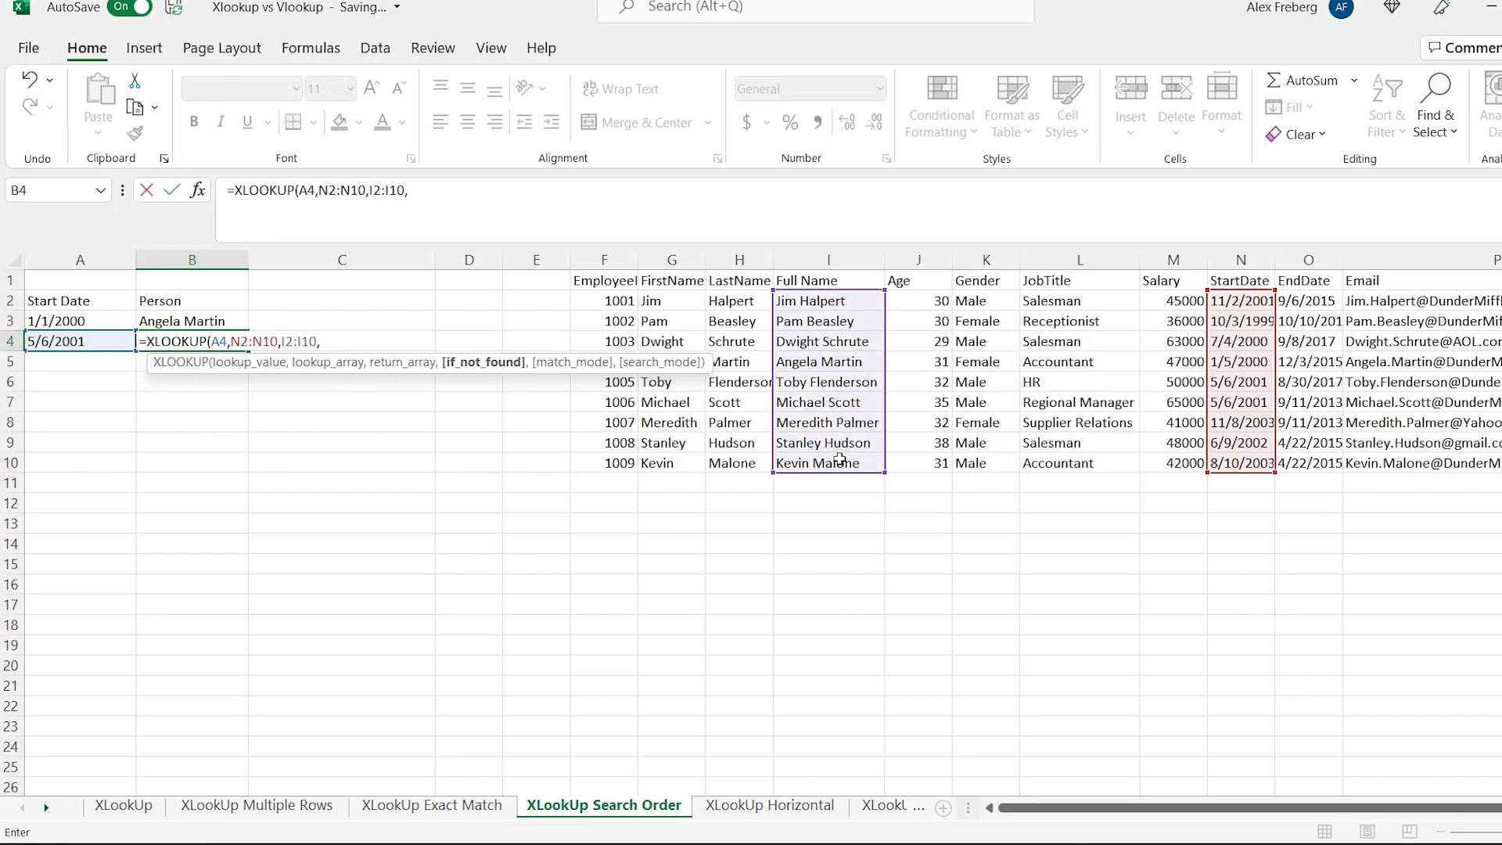
pyautogui.write(',,')
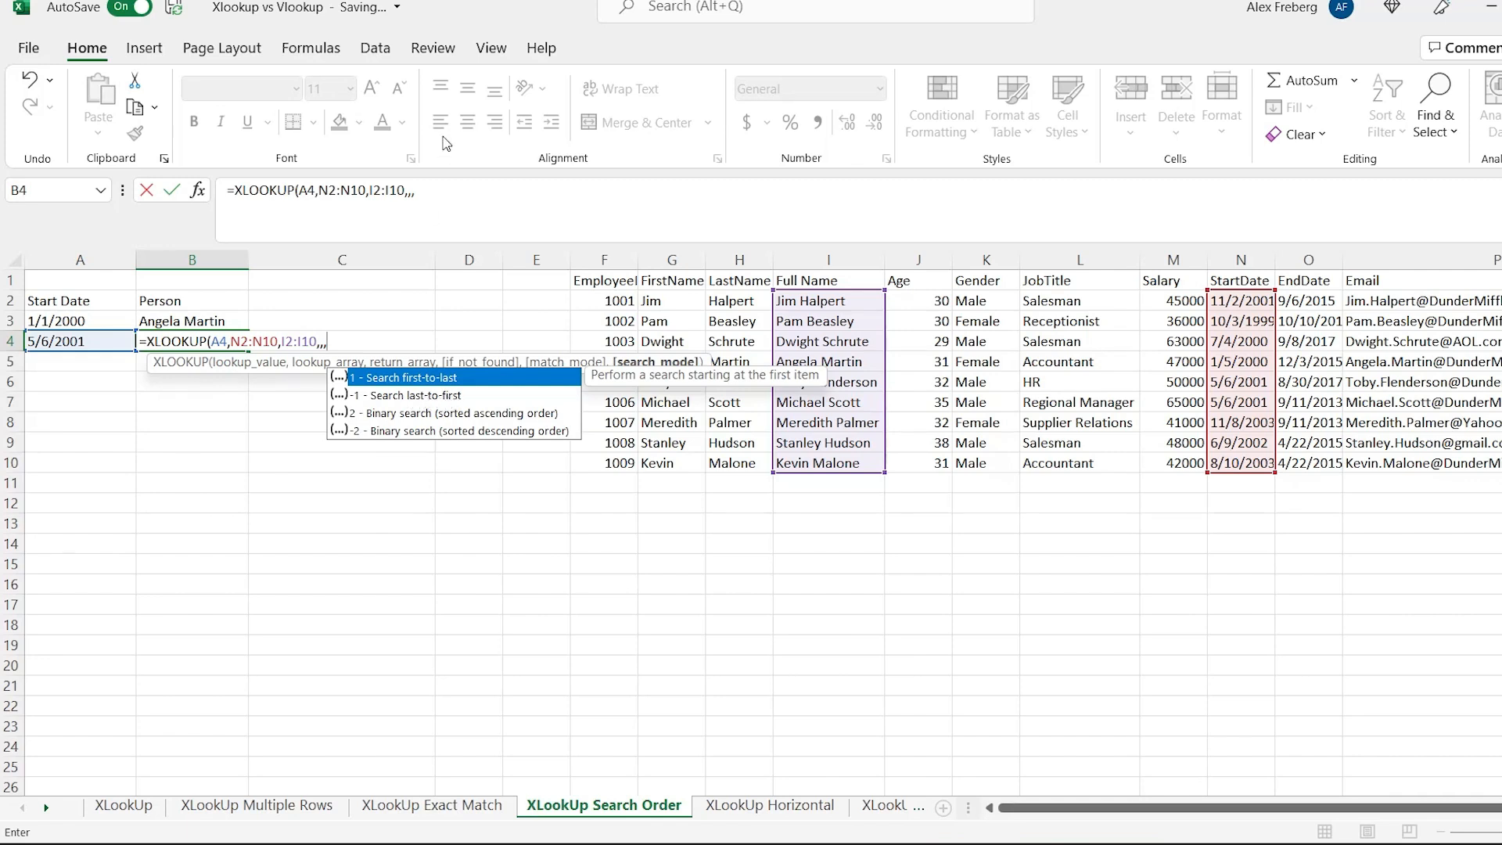
pyautogui.click(425, 193)
pyautogui.write('1')
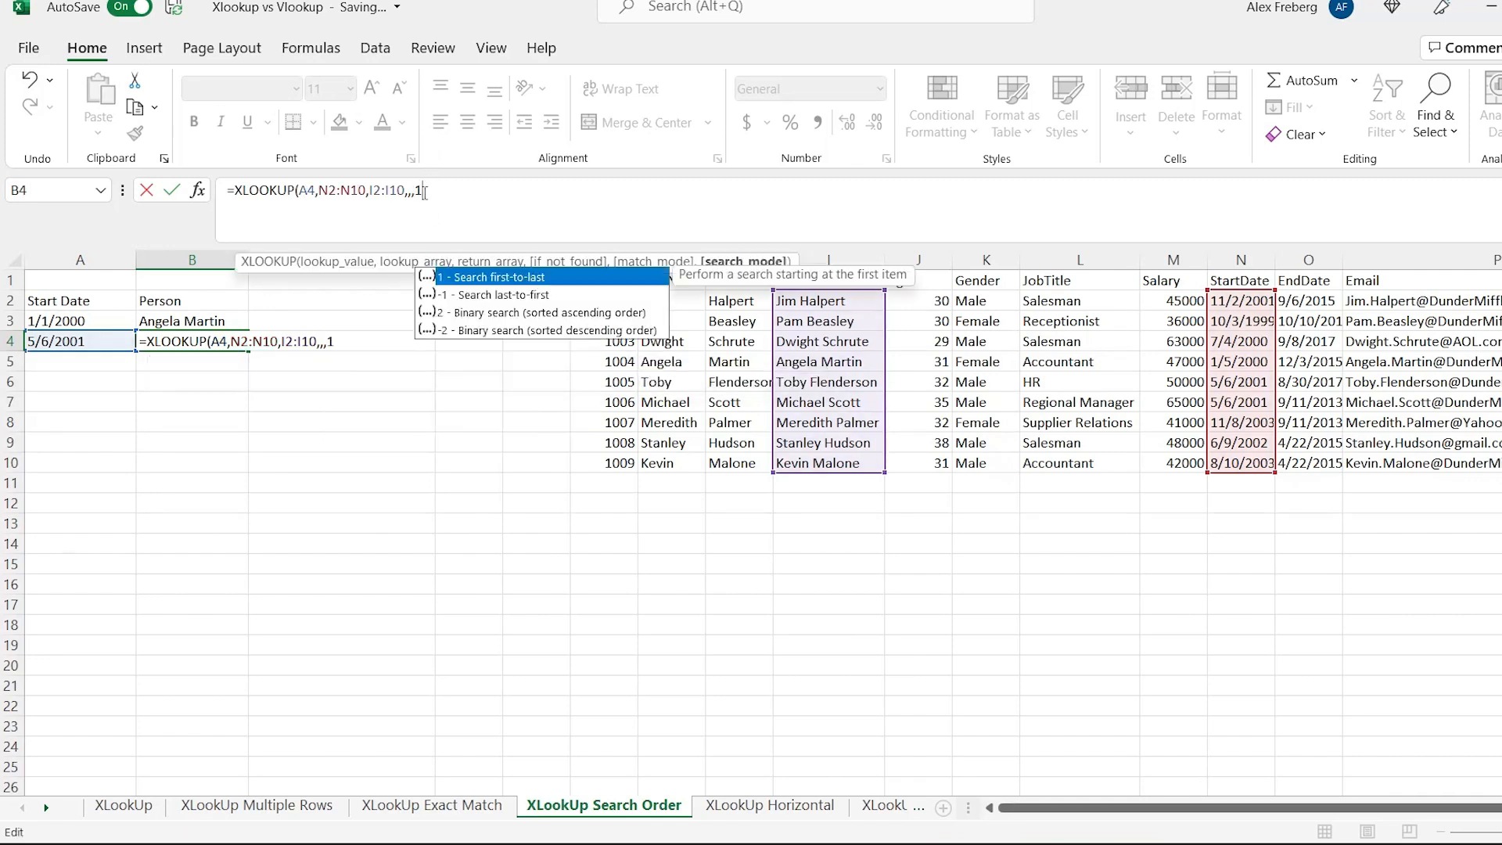
pyautogui.write(')')
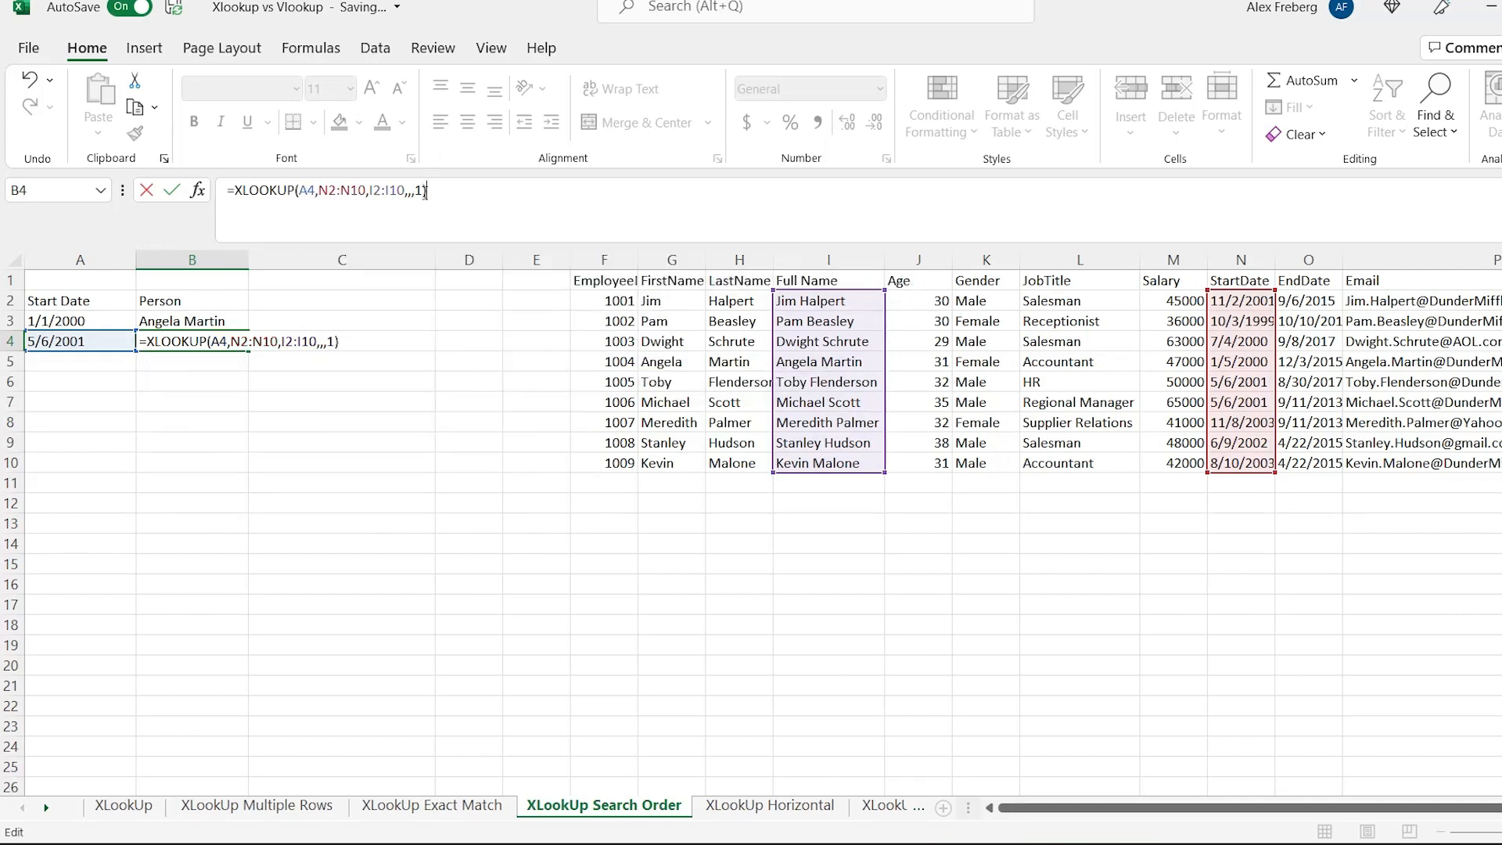
pyautogui.press('Return')
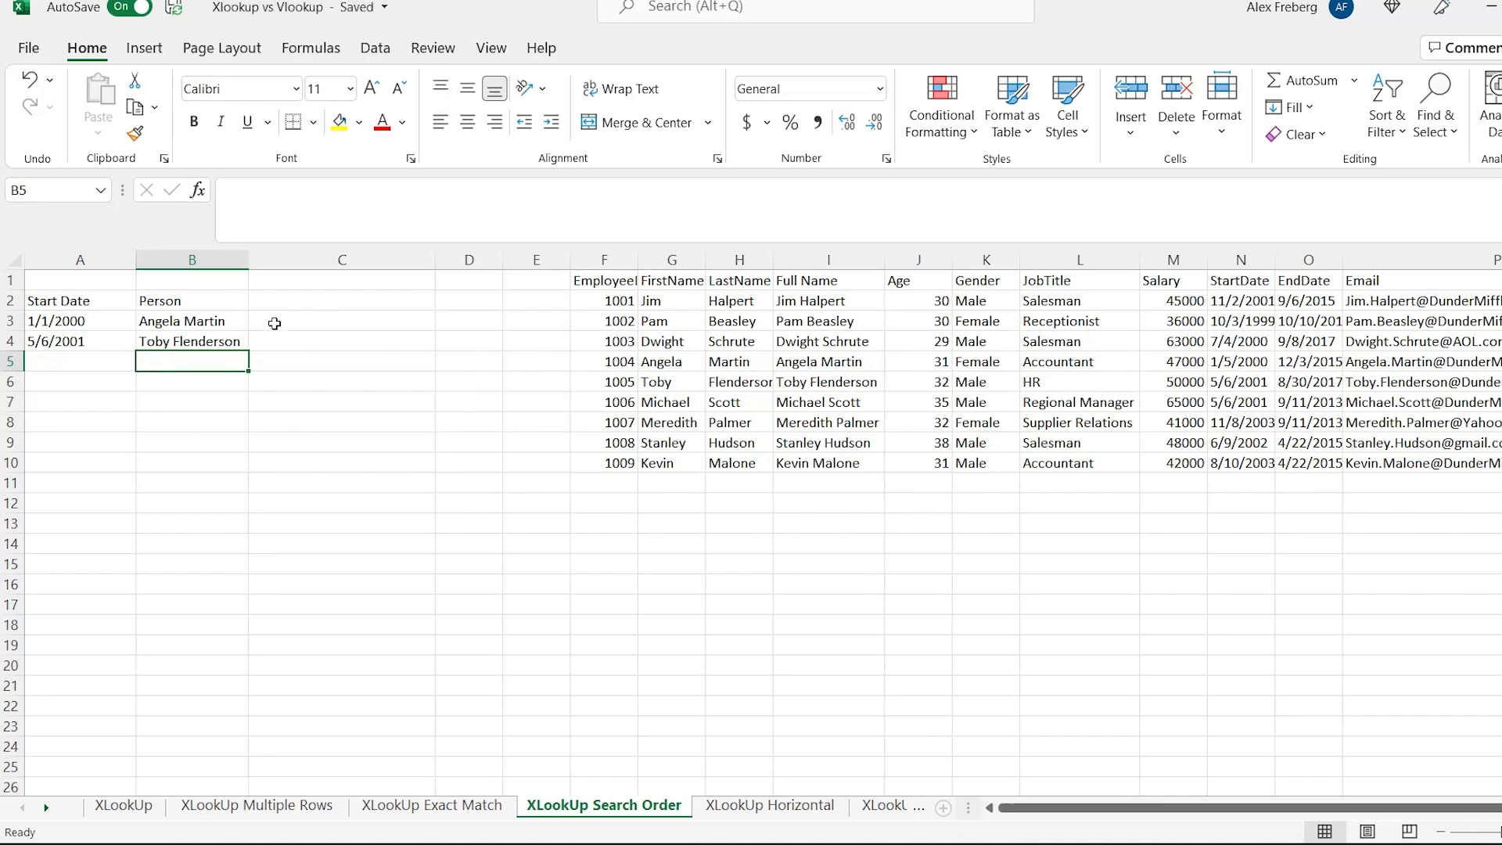
# Change the search mode of B4's XLOOKUP formula to -1, Search last-to-first.
pyautogui.click(229, 336)
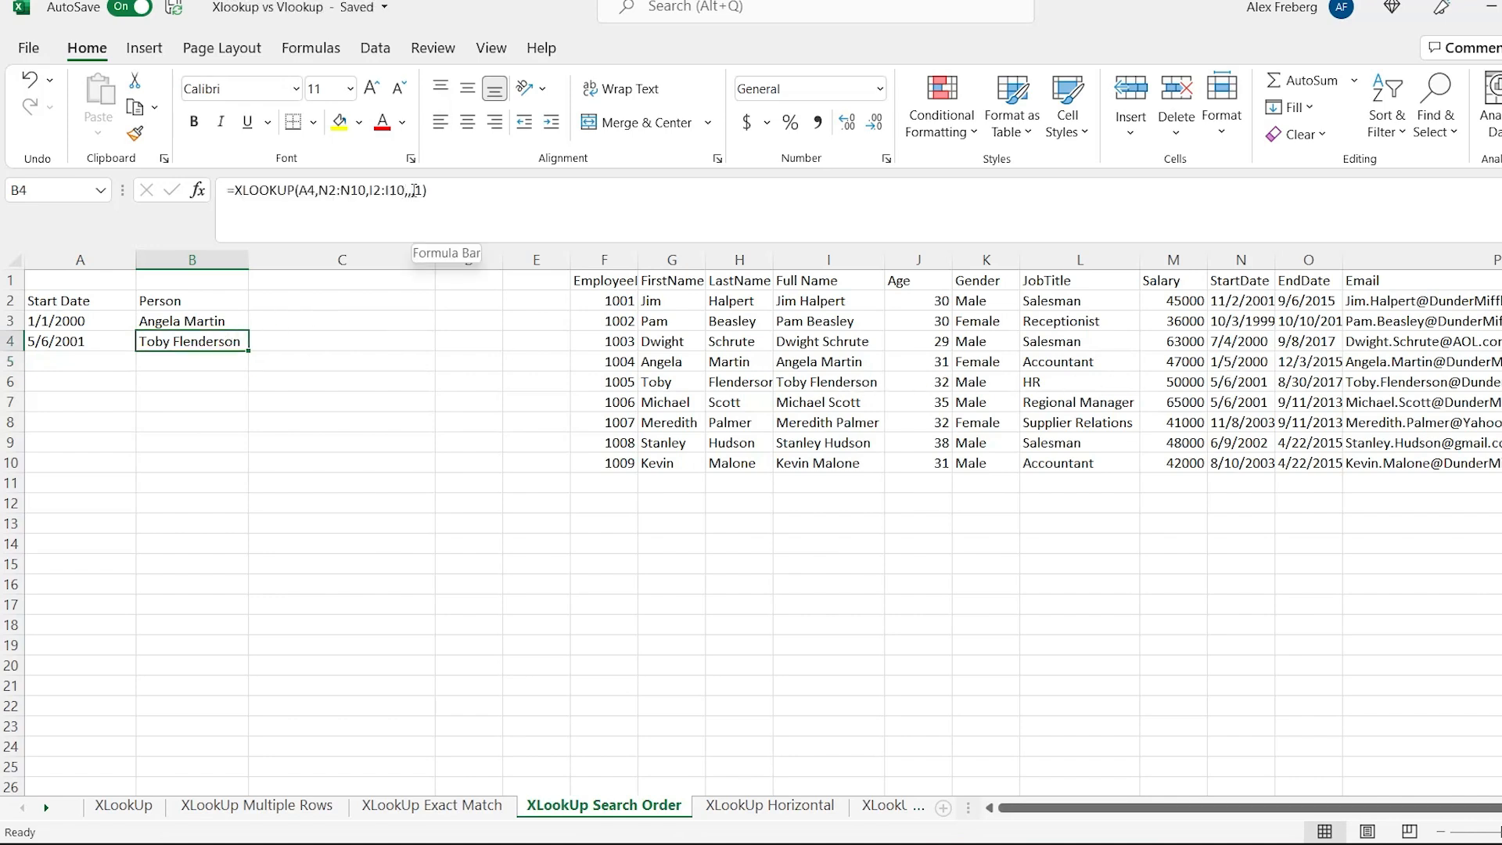
pyautogui.click(418, 190)
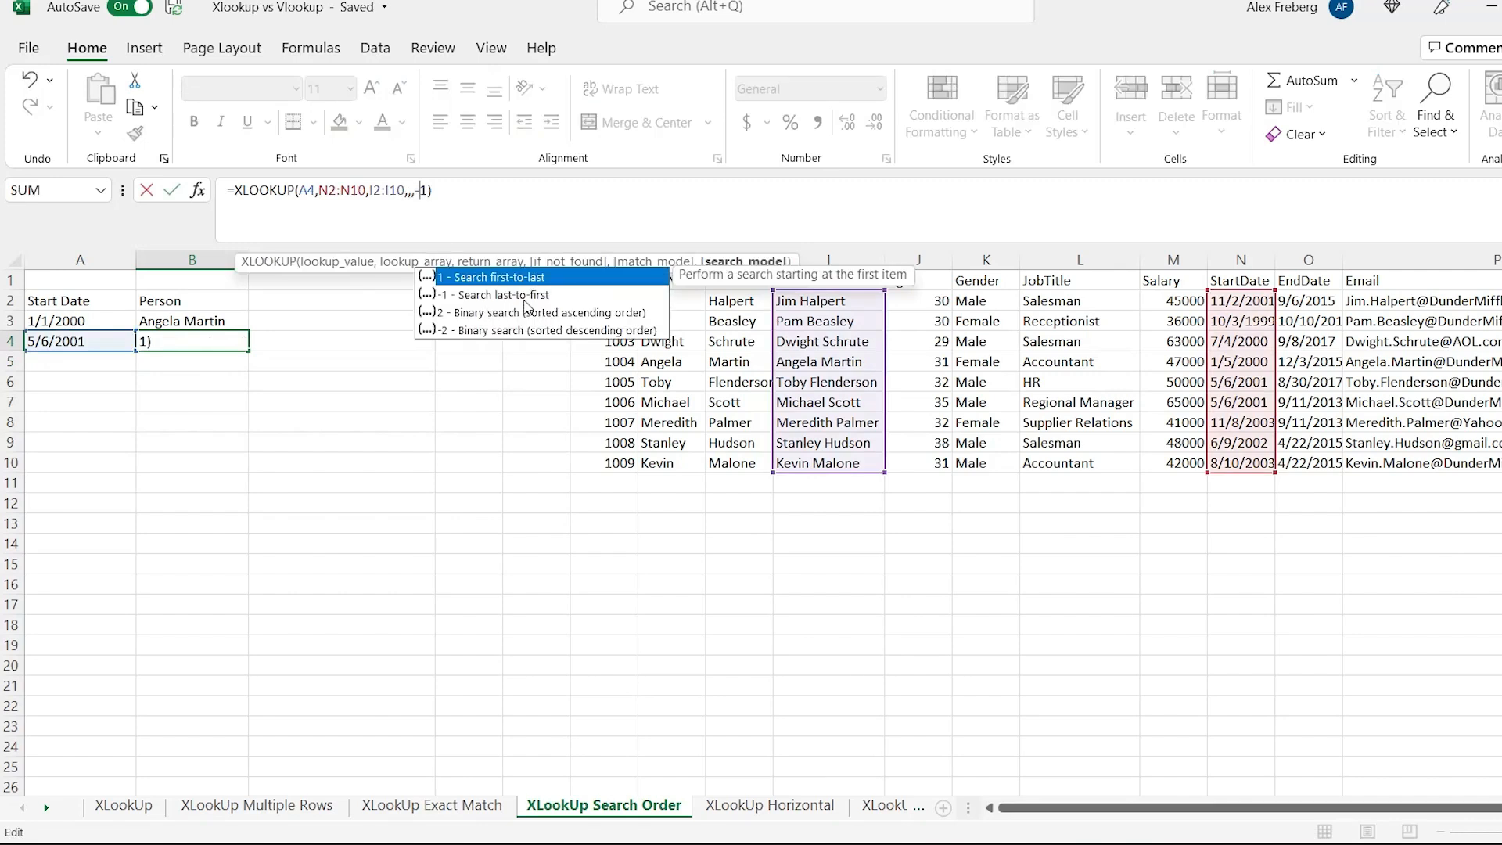
pyautogui.press('Return')
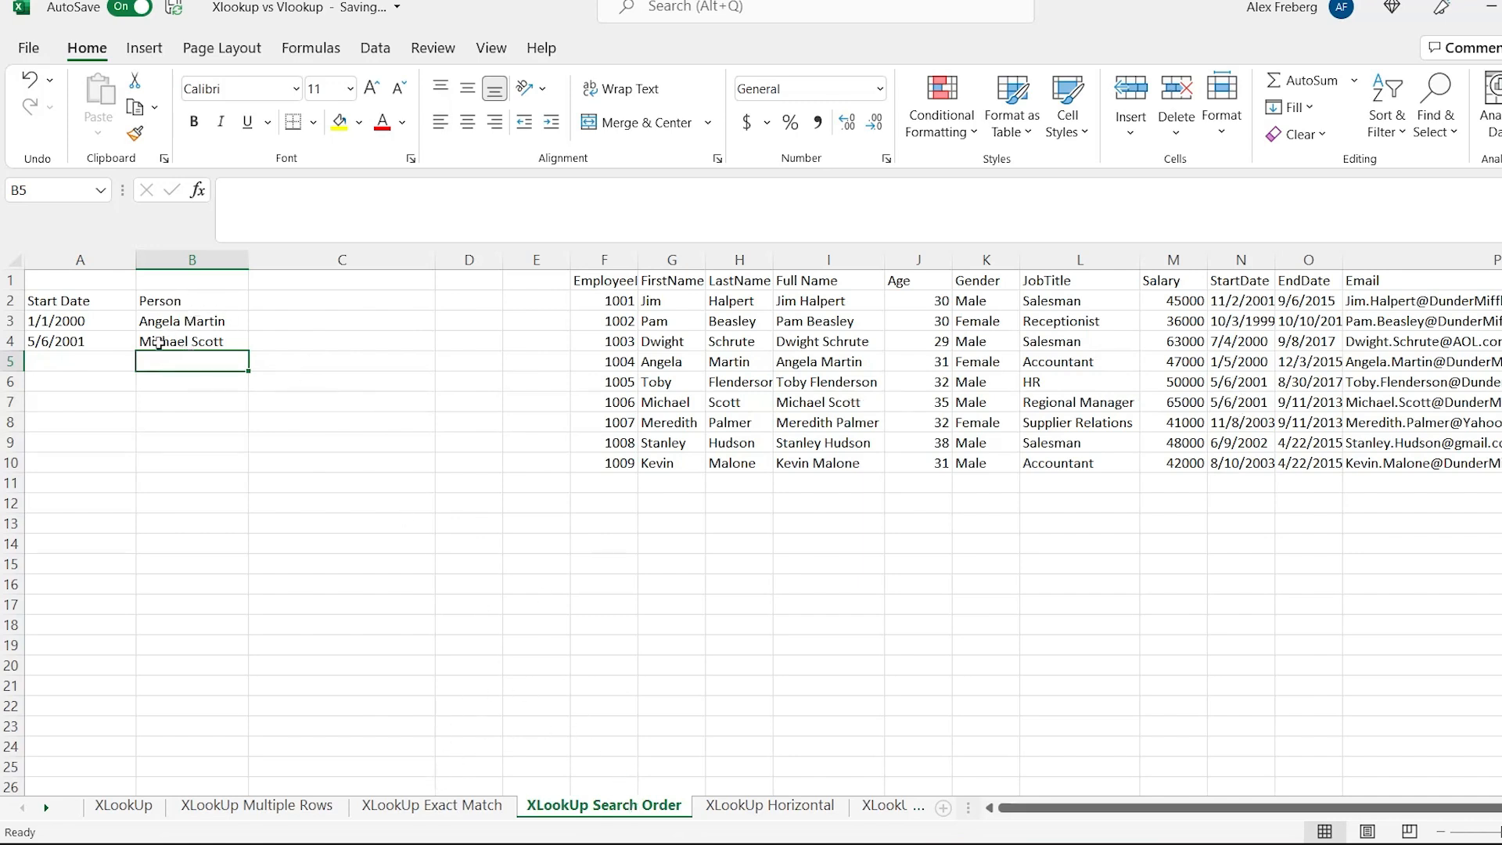
# Clear the match mode argument in B3's XLOOKUP formula to review the available match mode options.
pyautogui.click(188, 319)
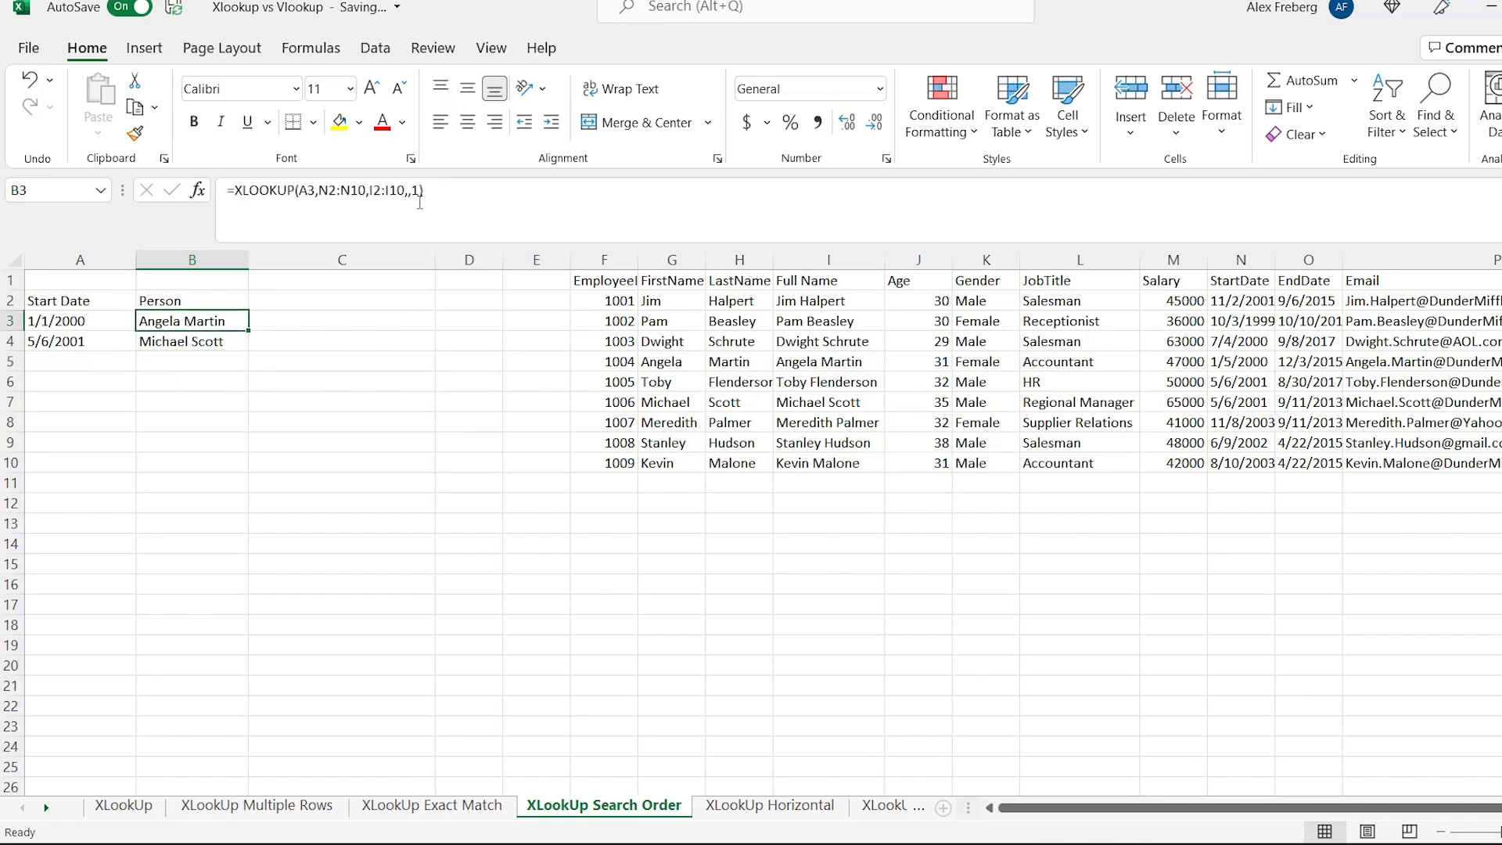
pyautogui.click(420, 202)
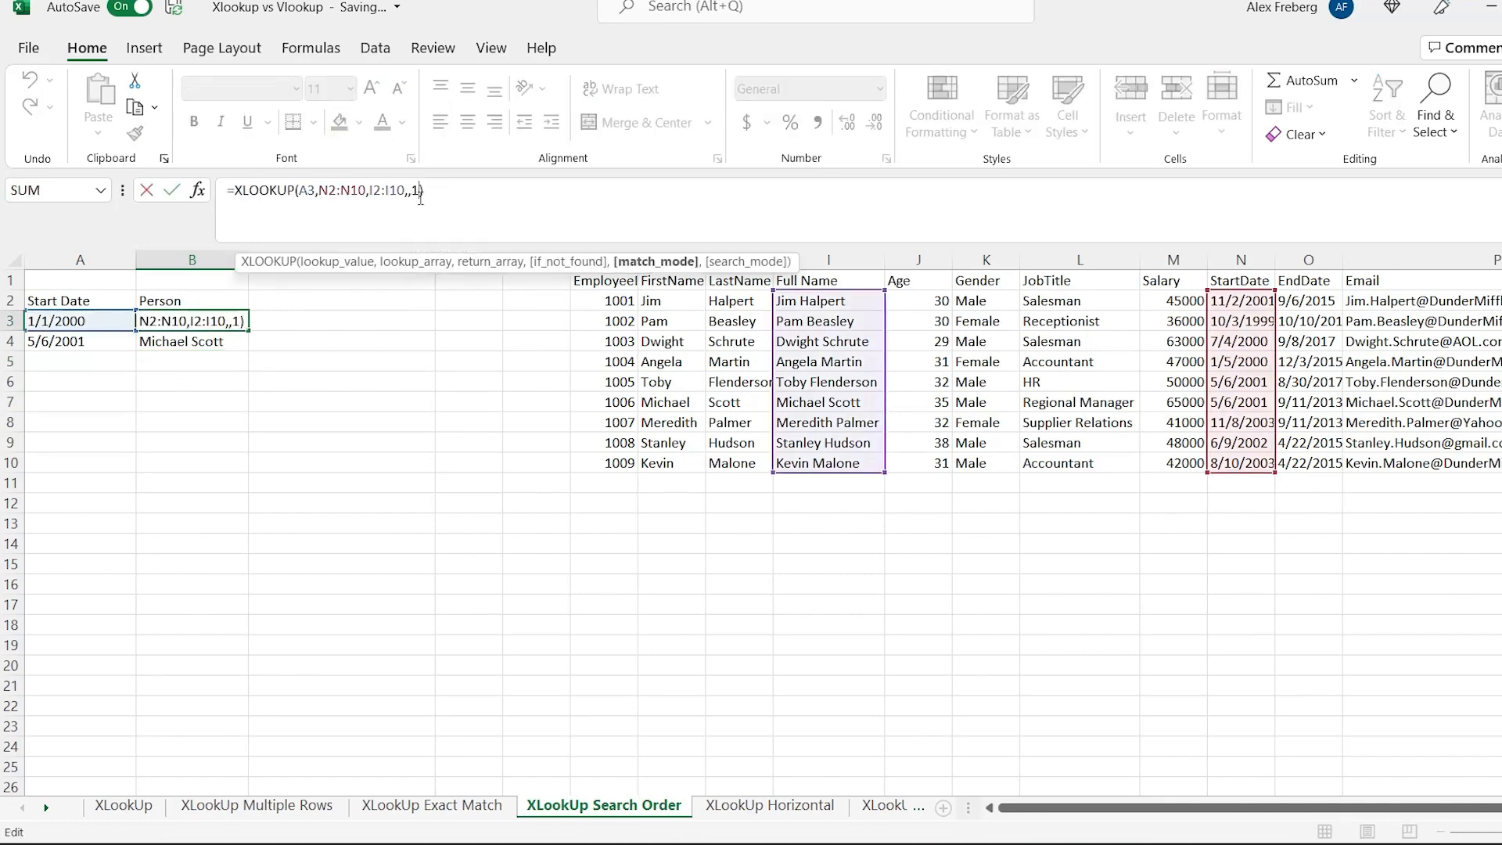
pyautogui.press('BackSpace')
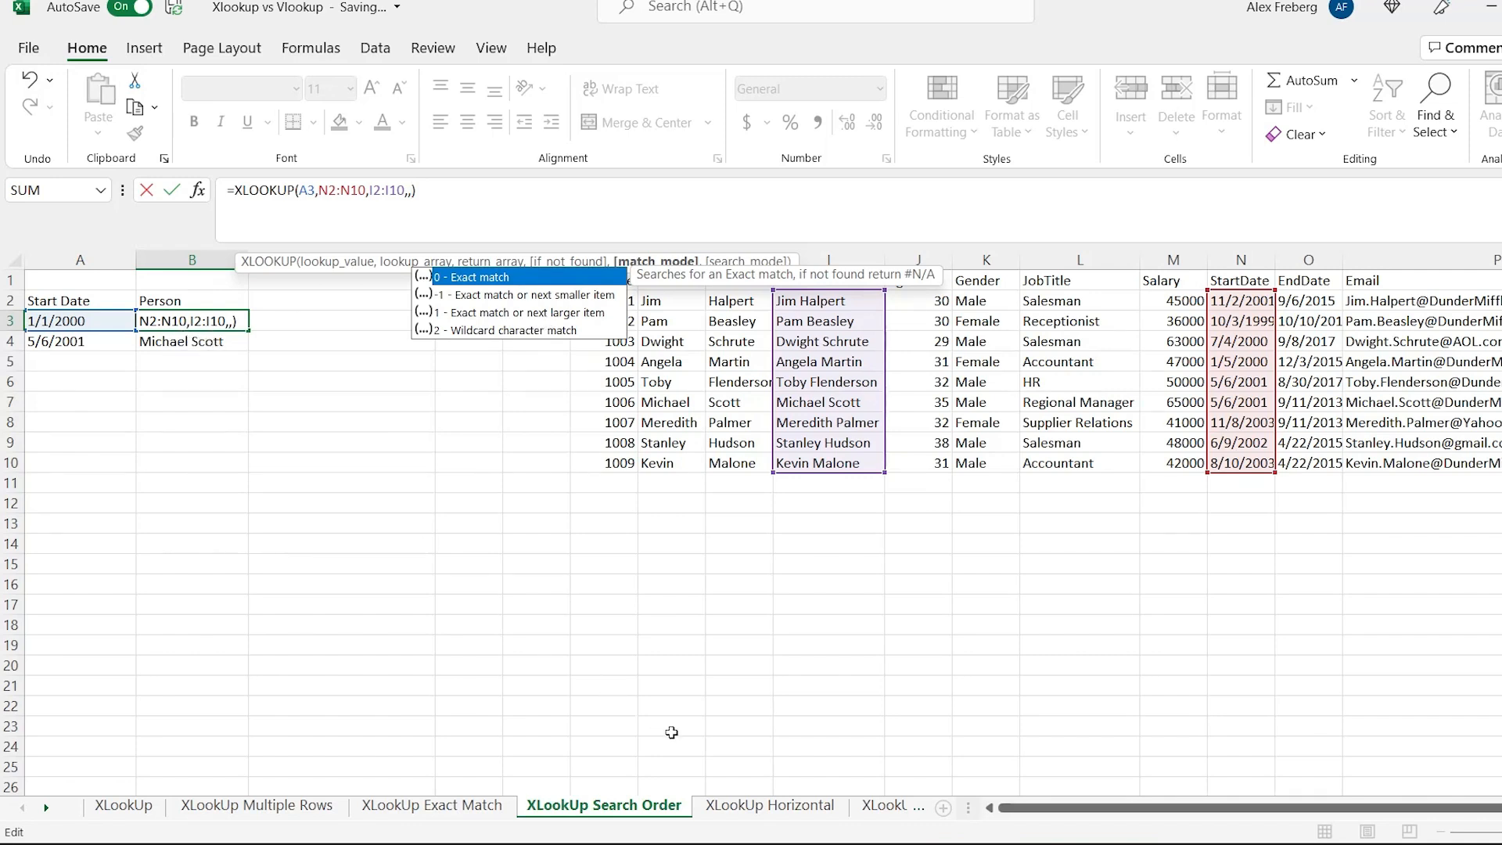
# Start an XLOOKUP formula in B2 of the XLookUp Horizontal sheet with the February header I1 as lookup value.
pyautogui.click(808, 814)
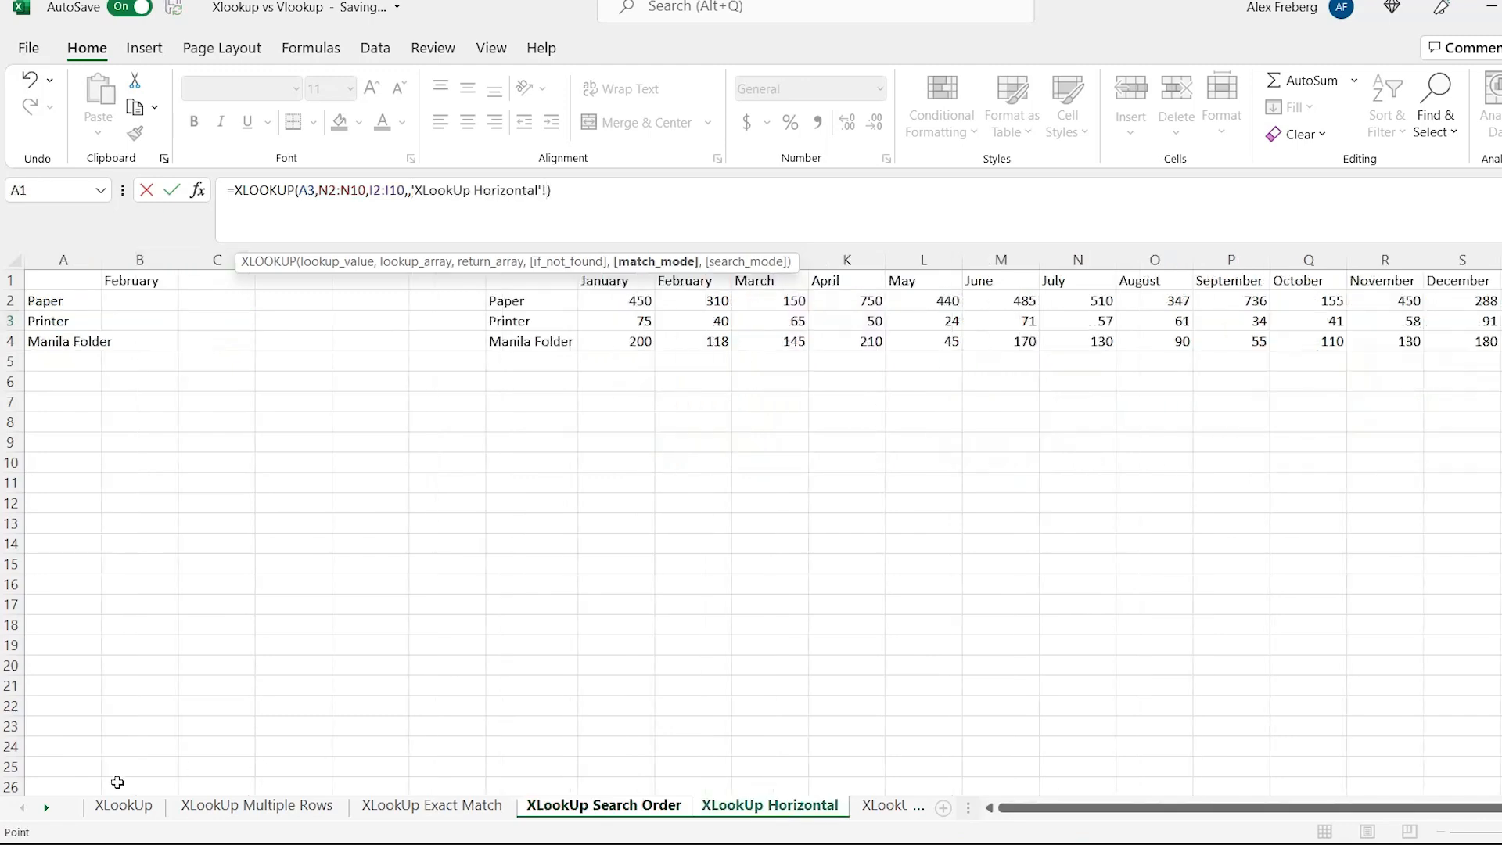
pyautogui.click(50, 810)
pyautogui.click(49, 809)
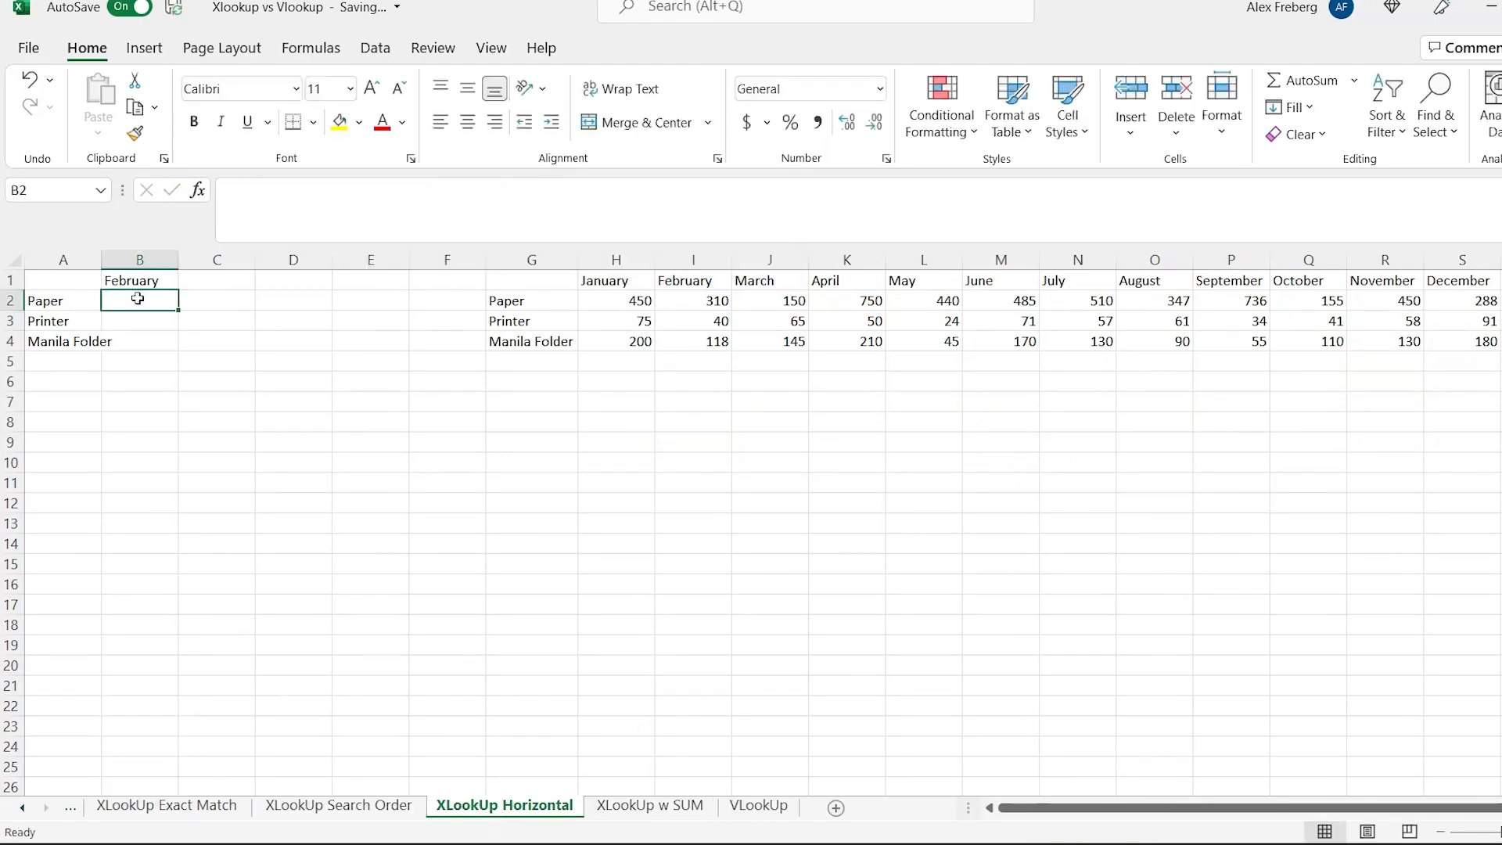
pyautogui.click(134, 298)
pyautogui.write('=xl')
pyautogui.press('Tab')
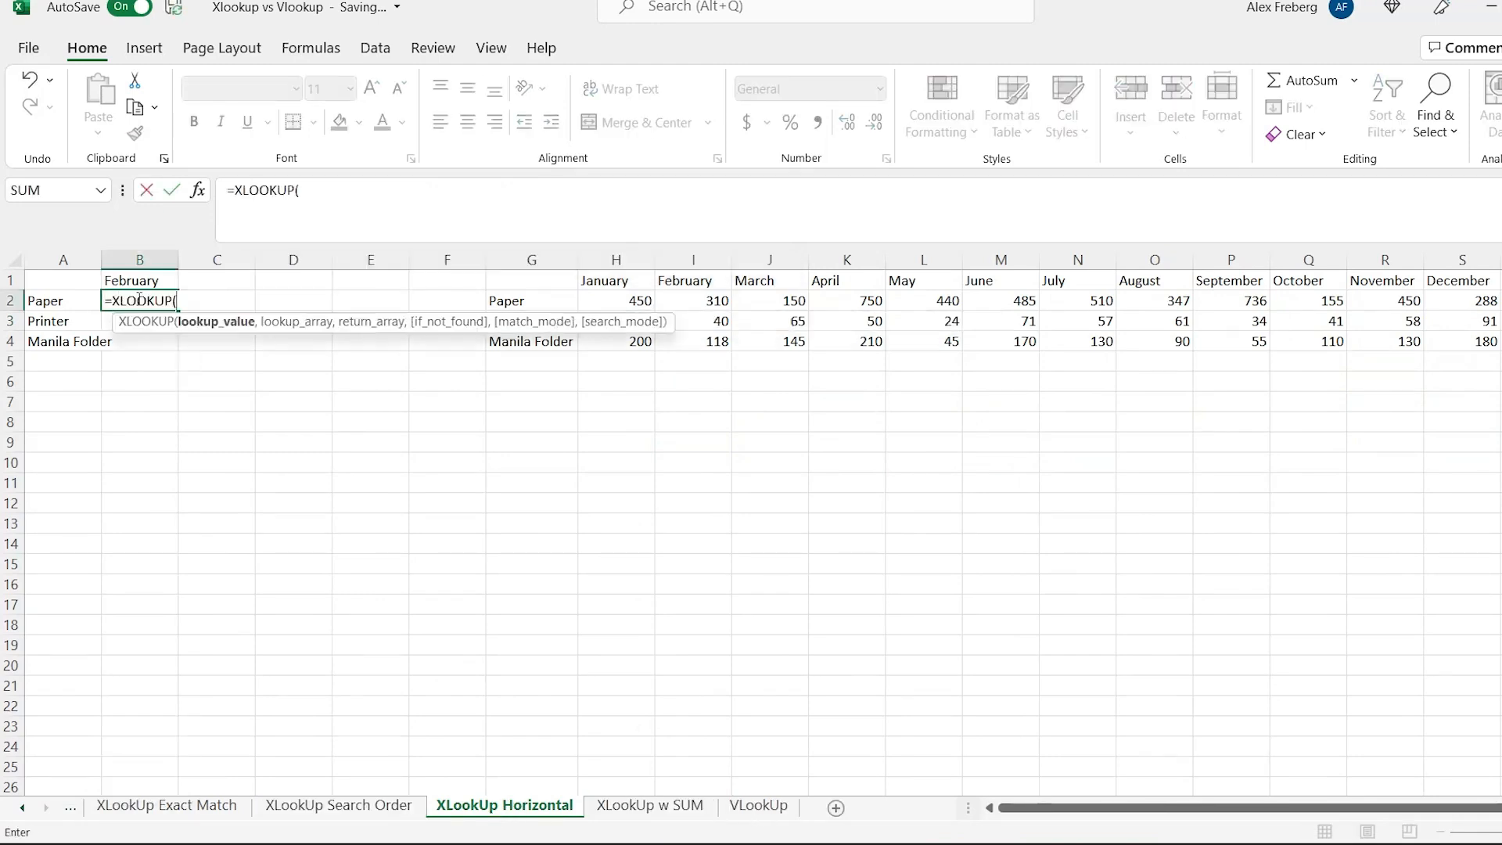
pyautogui.click(702, 284)
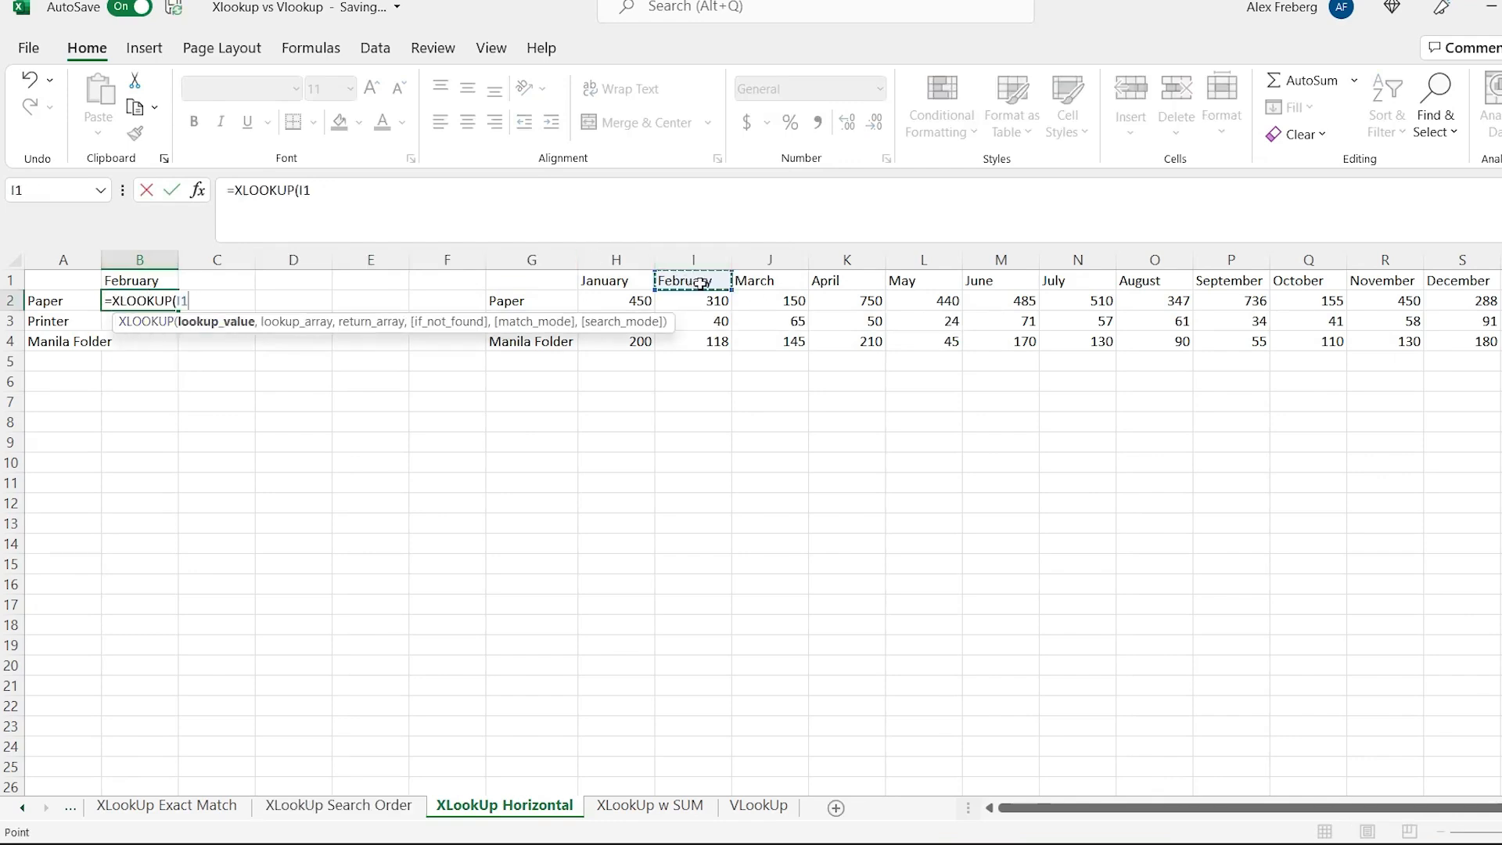
pyautogui.write(',')
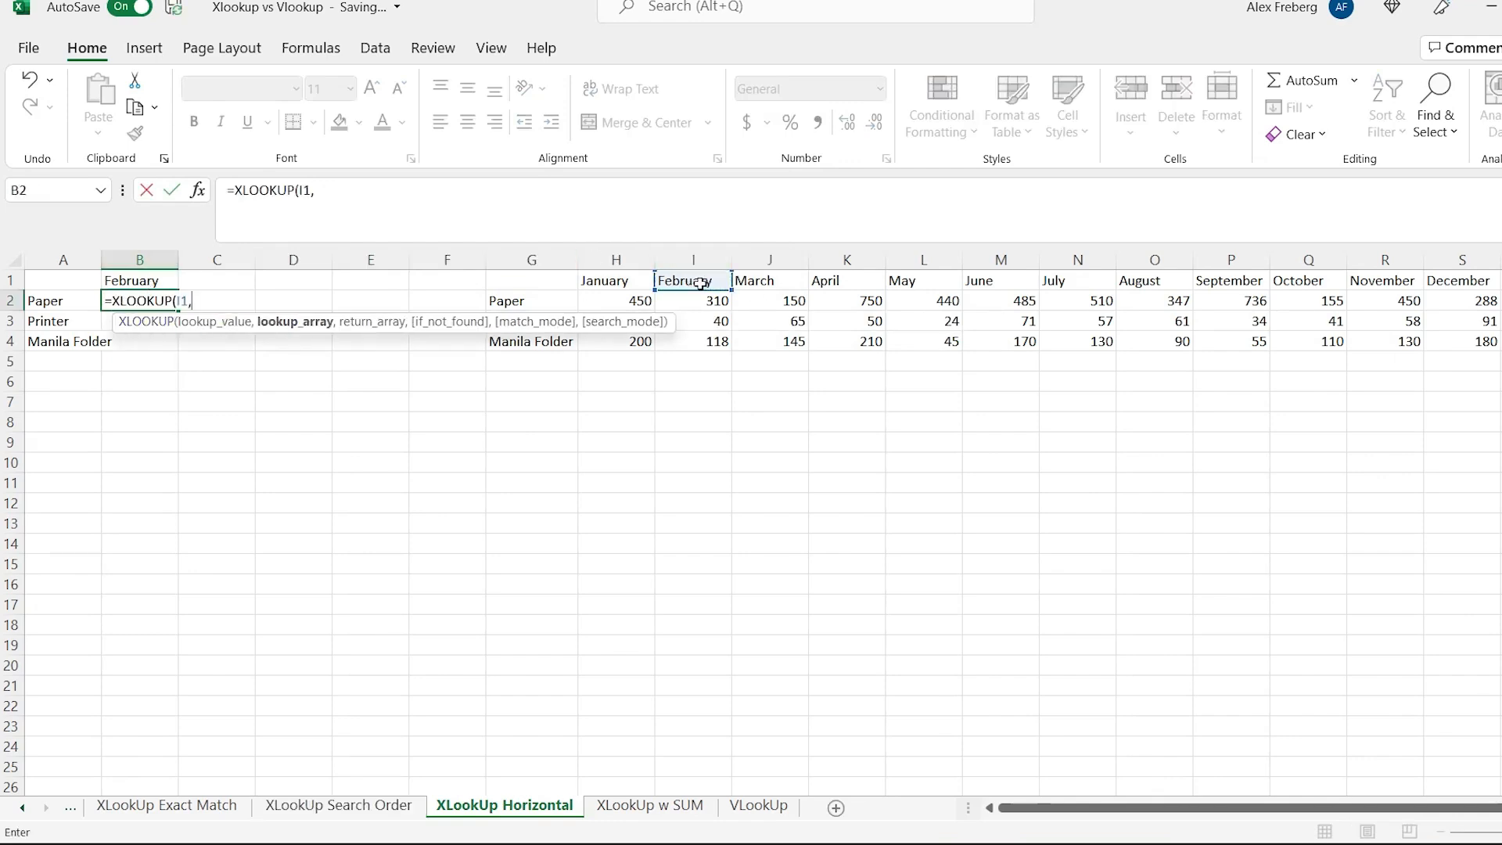
# Complete B2's XLOOKUP formula with lookup array H1:S1 and return array H2:S2.
pyautogui.click(614, 282)
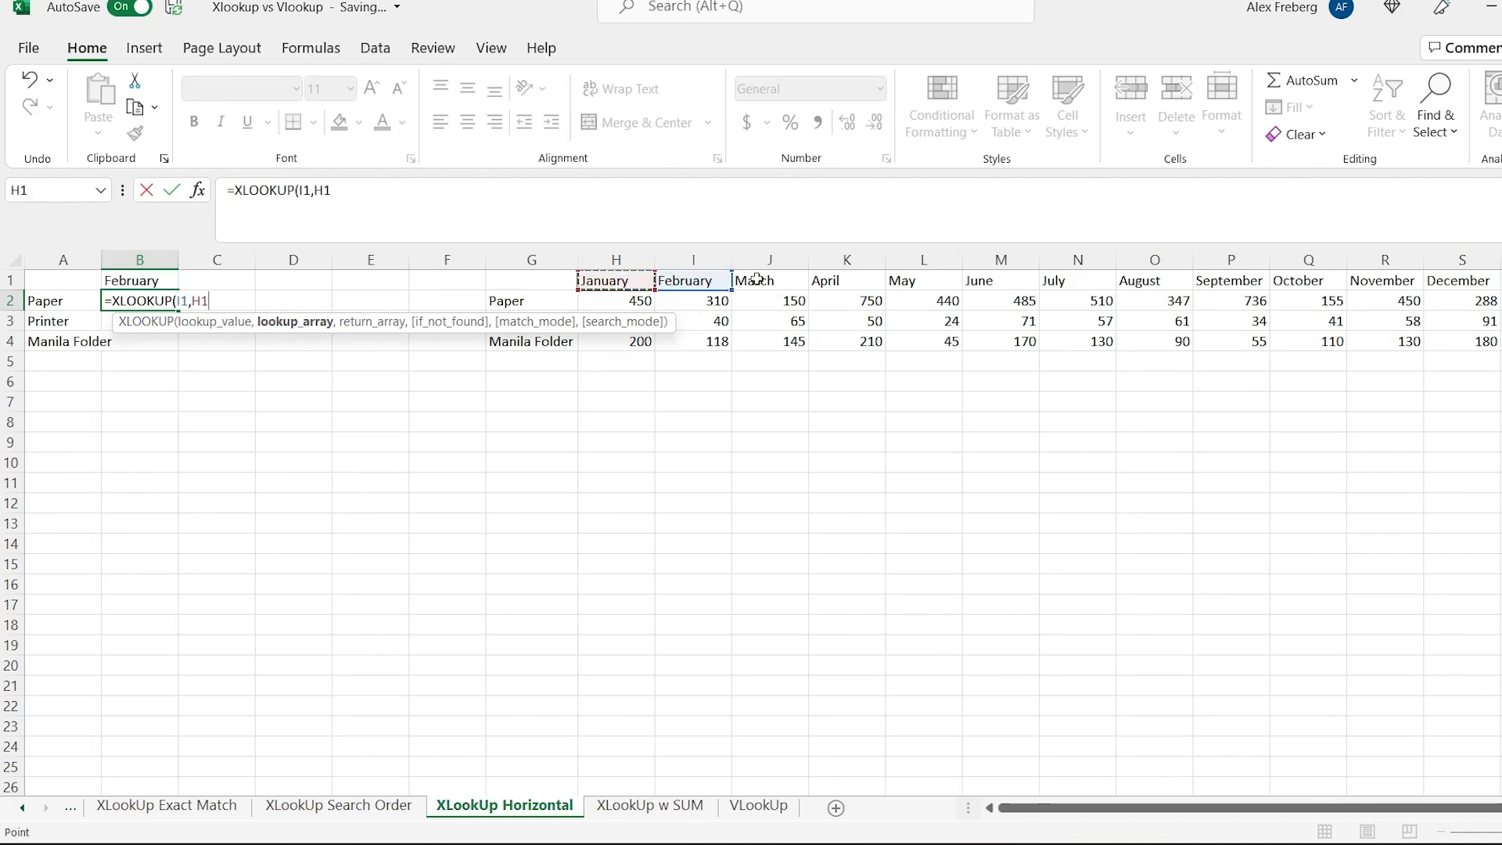
pyautogui.keyDown('shift'); pyautogui.click(1458, 283); pyautogui.keyUp('shift')
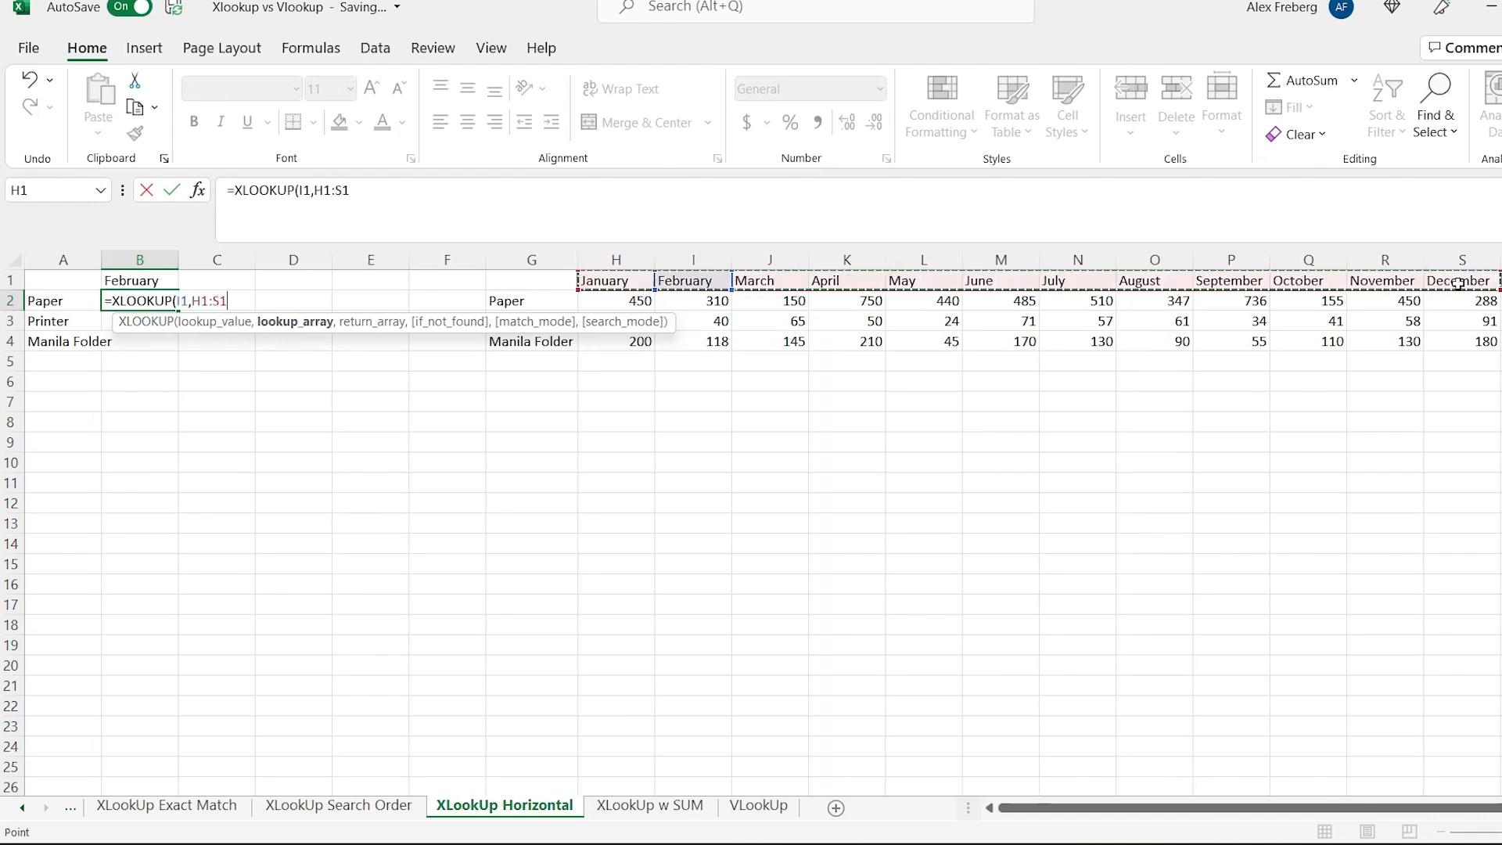
pyautogui.write(',')
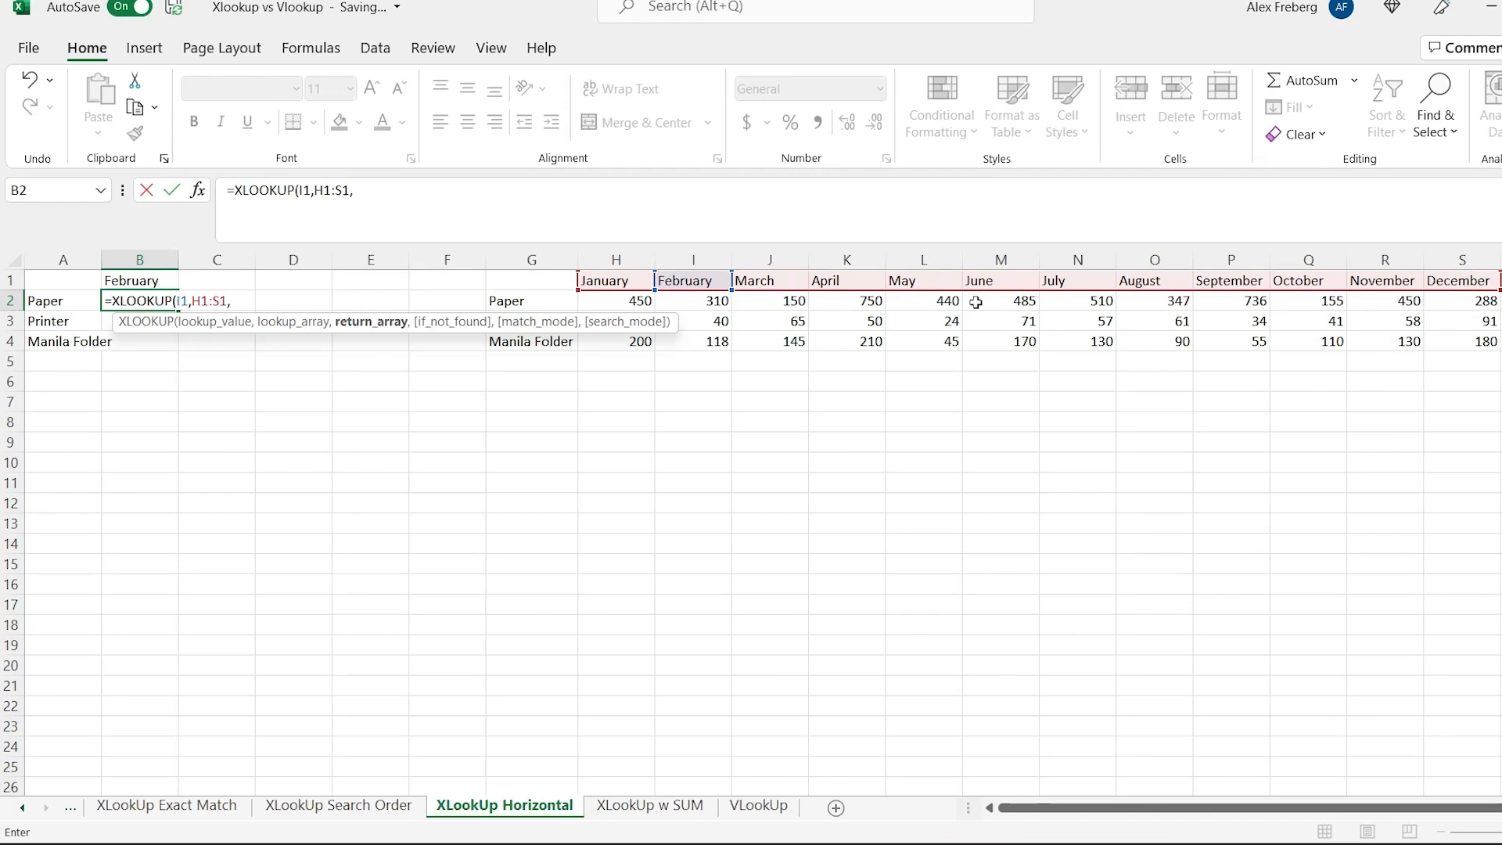
pyautogui.click(614, 303)
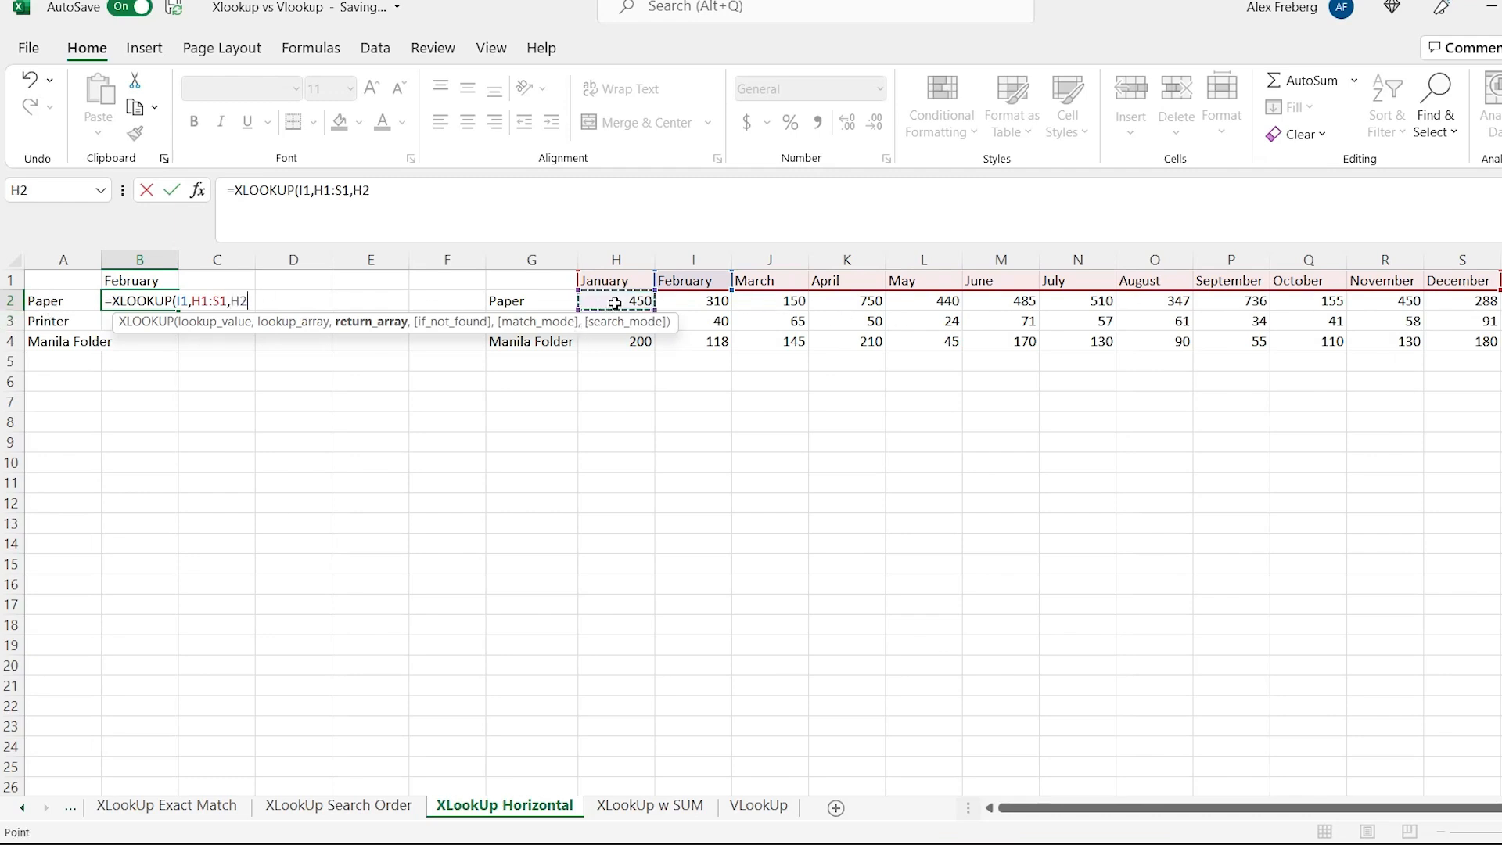
pyautogui.keyDown('shift'); pyautogui.click(1469, 302); pyautogui.keyUp('shift')
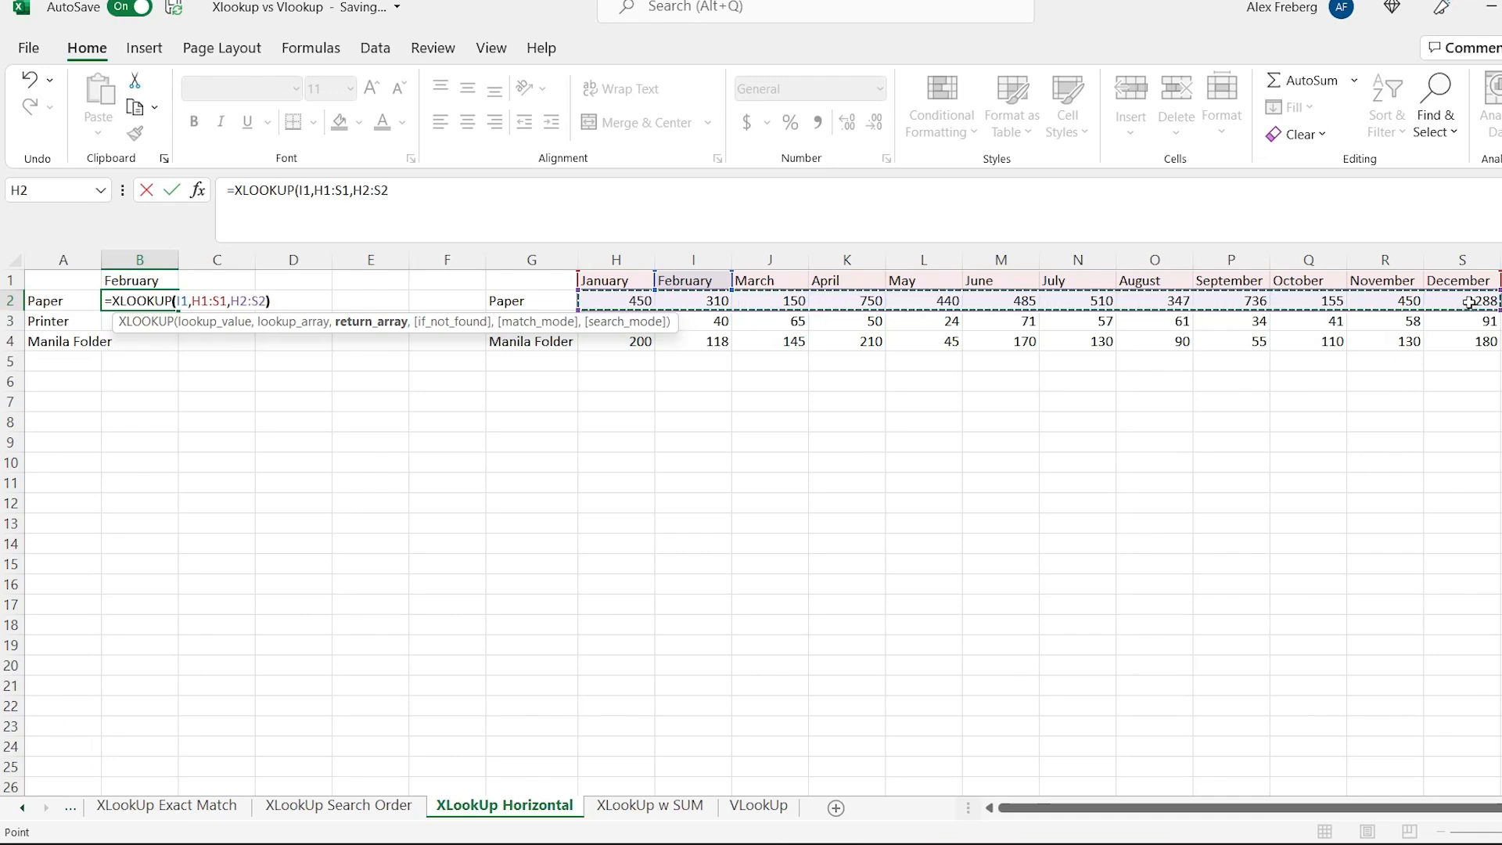
pyautogui.press('Return')
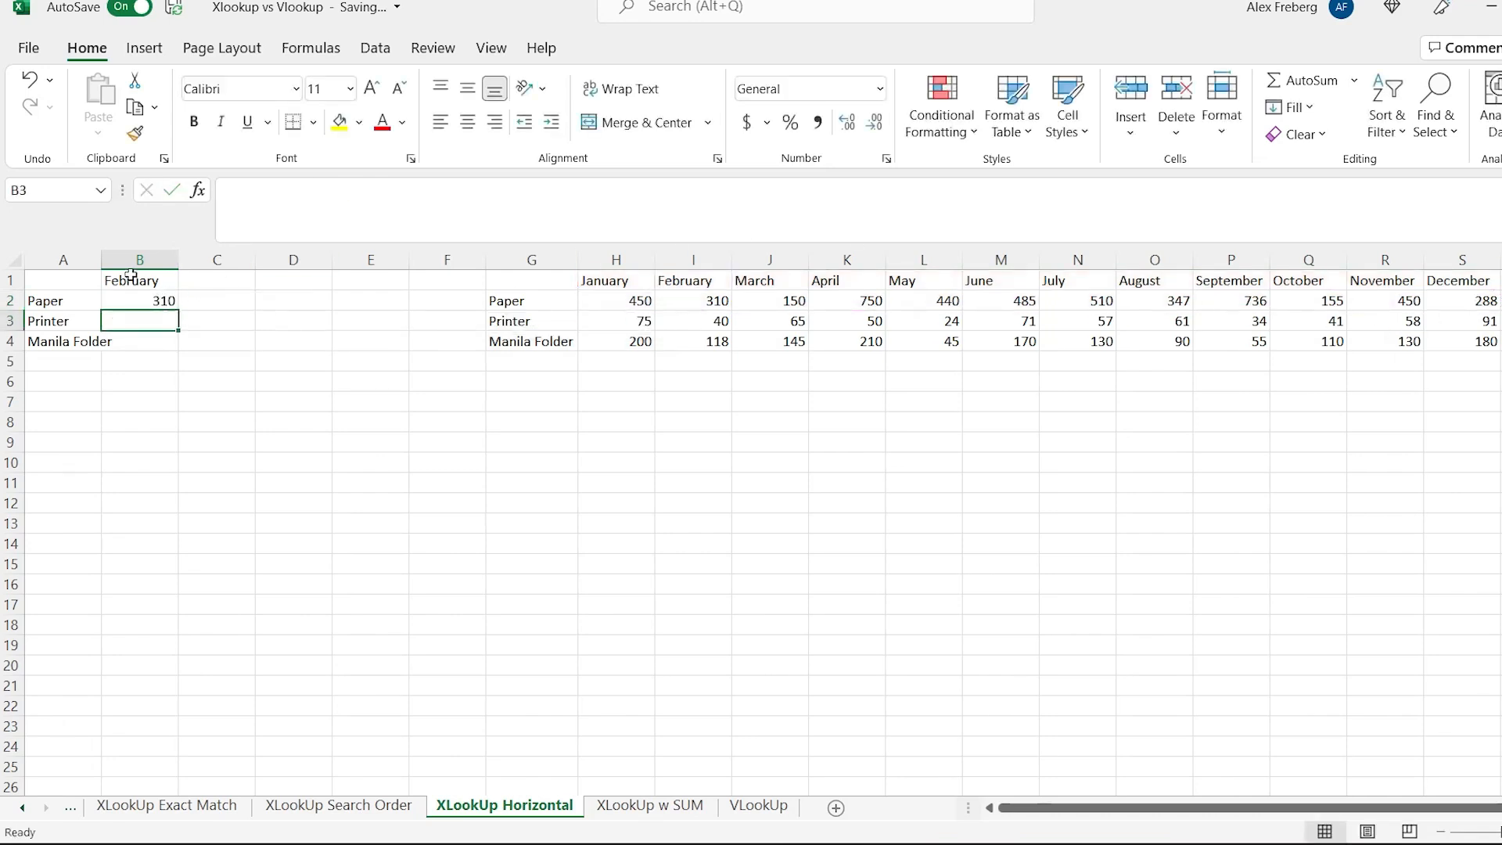
# Fill B2's XLOOKUP formula down to B4 and compare the results with the February column of the source table.
pyautogui.click(695, 302)
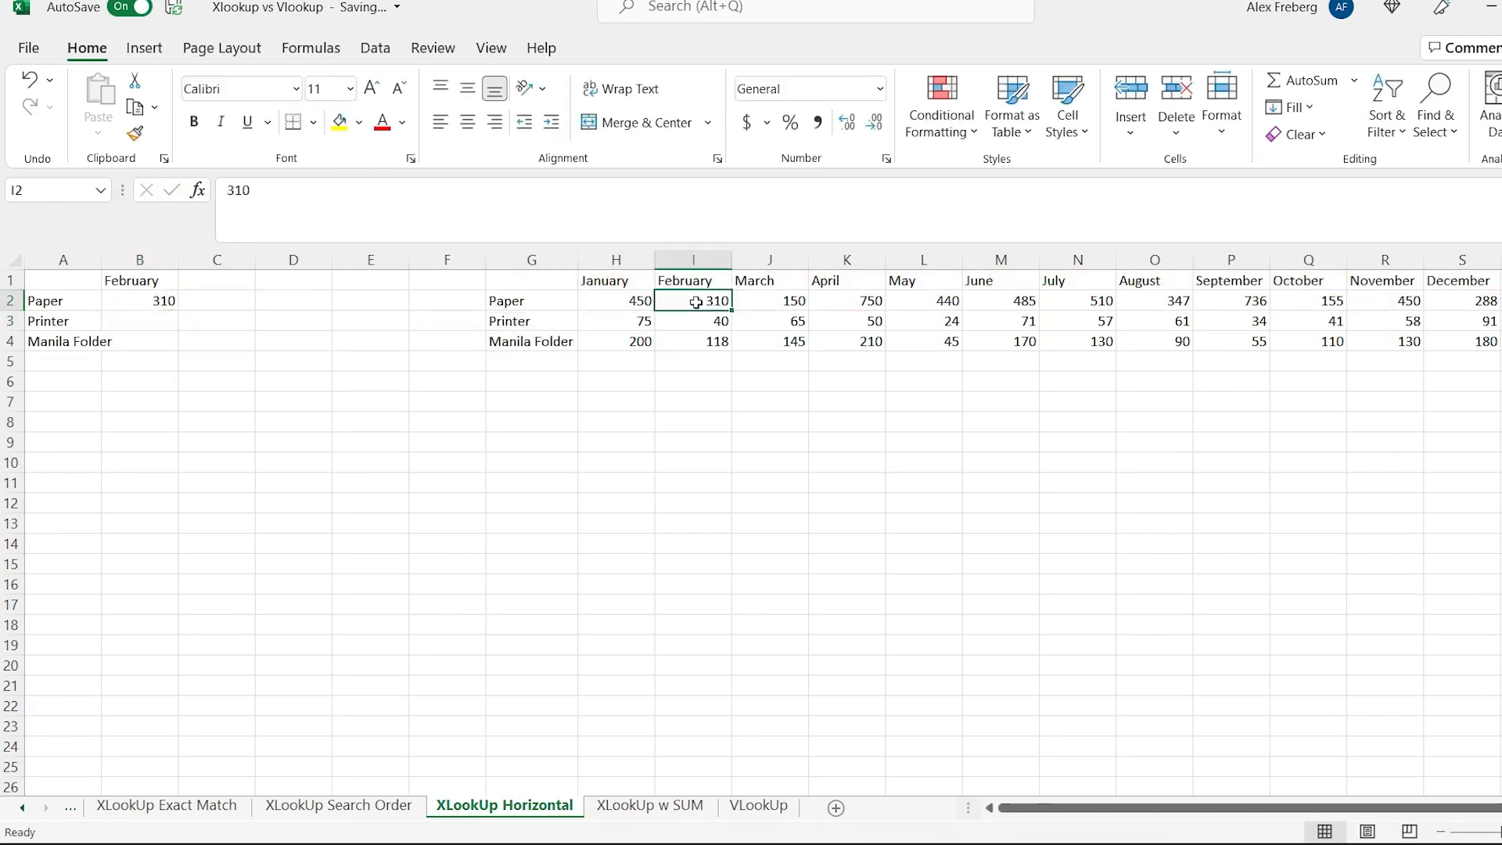
pyautogui.click(138, 300)
pyautogui.moveTo(177, 312); pyautogui.dragTo(176, 349)
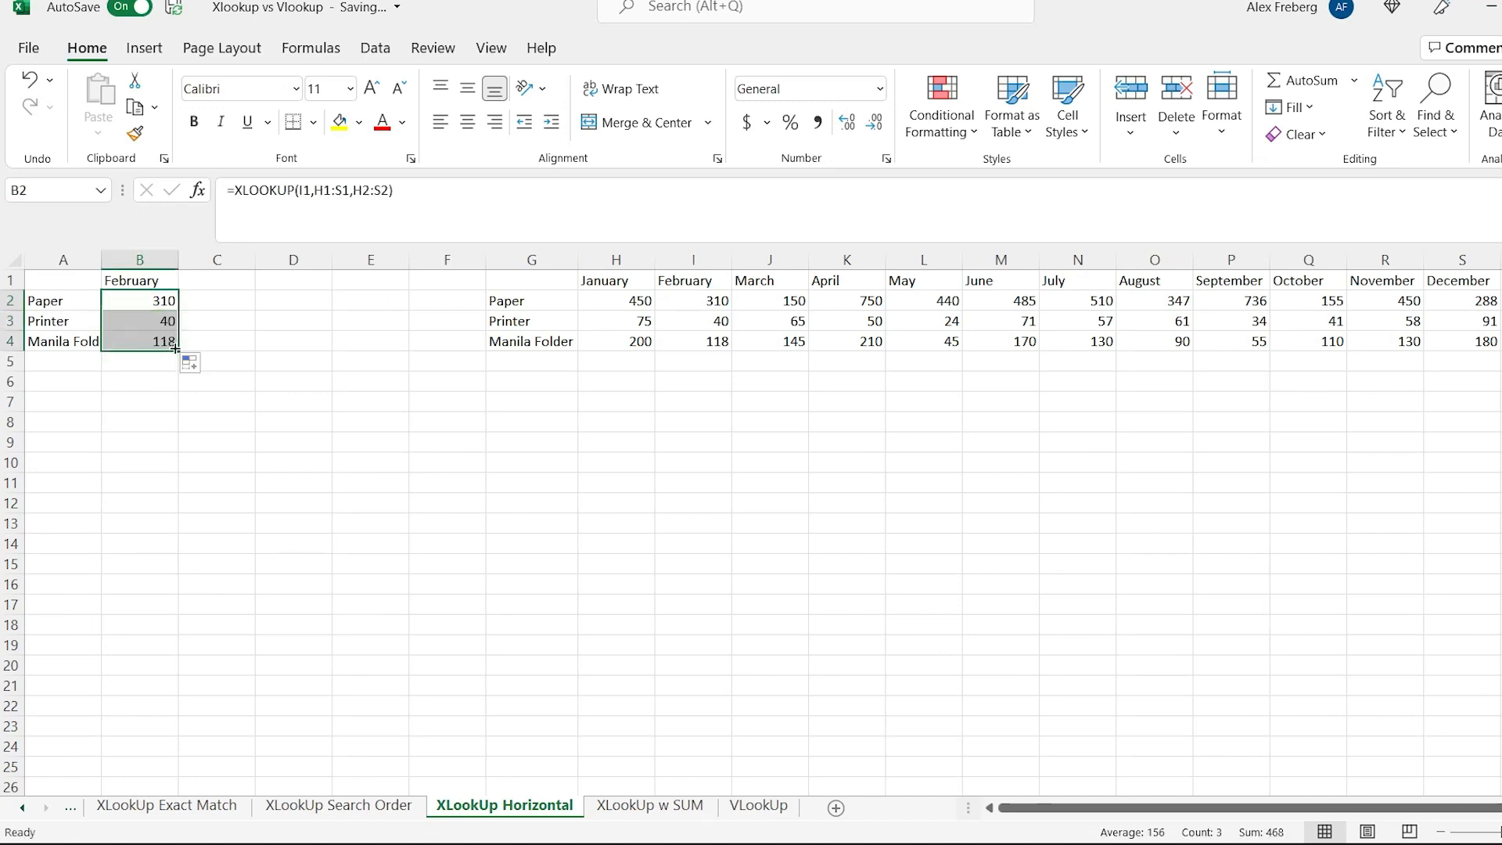
pyautogui.click(704, 300)
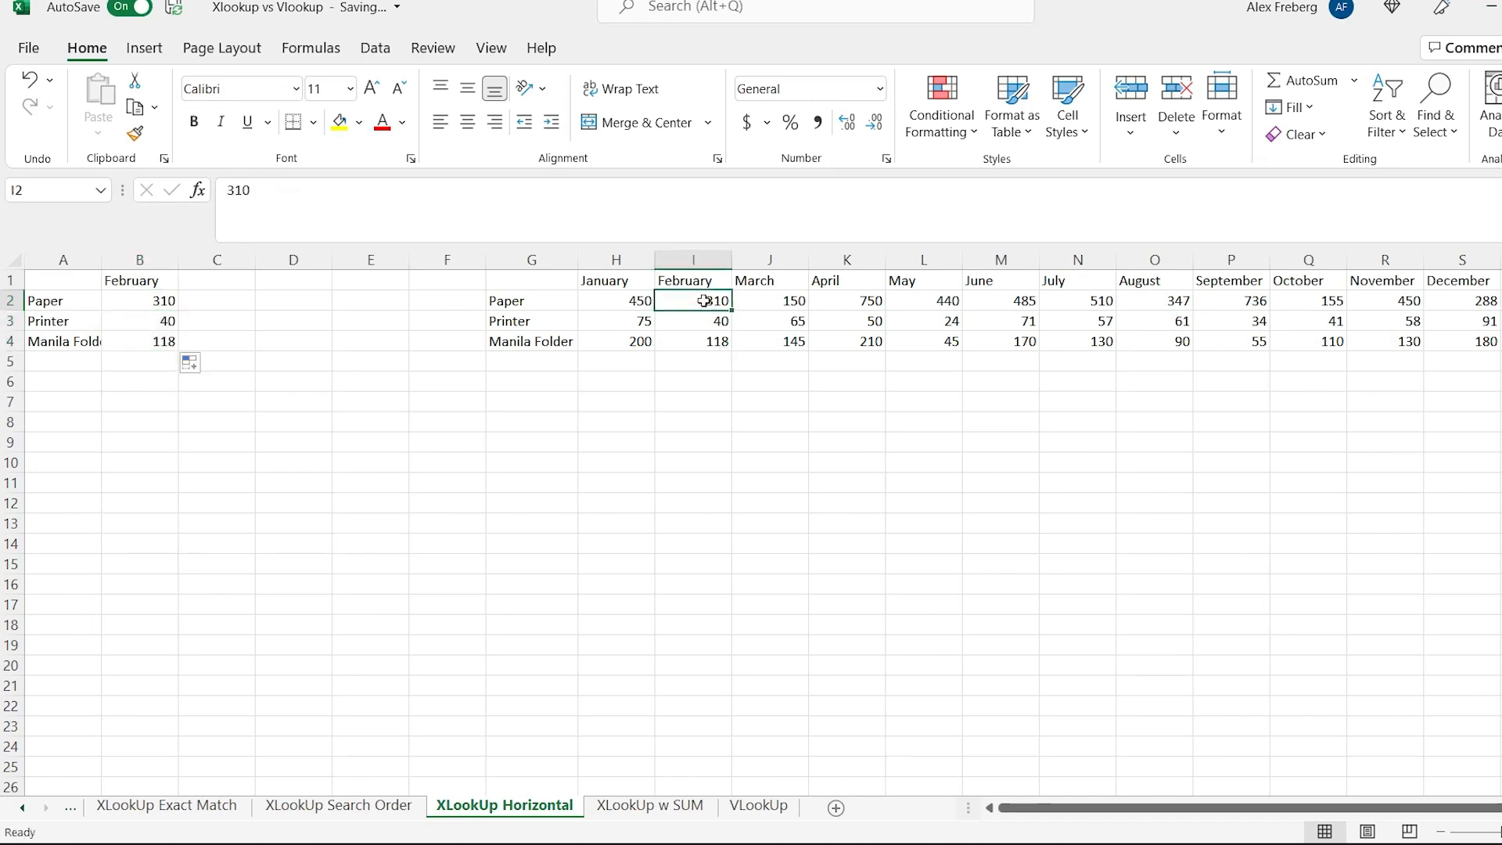
pyautogui.click(702, 321)
pyautogui.click(695, 342)
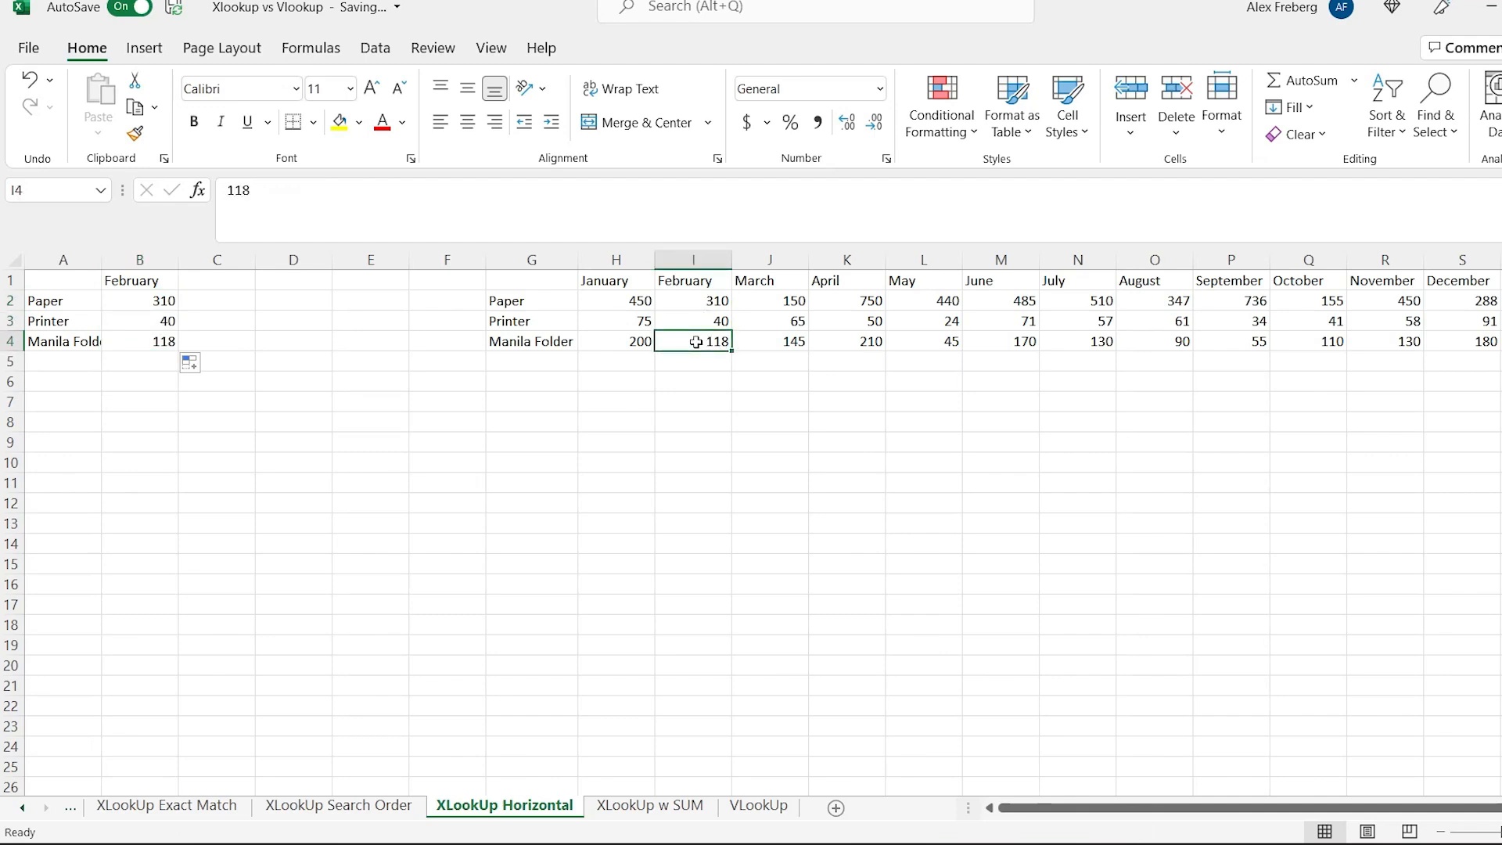
pyautogui.click(705, 282)
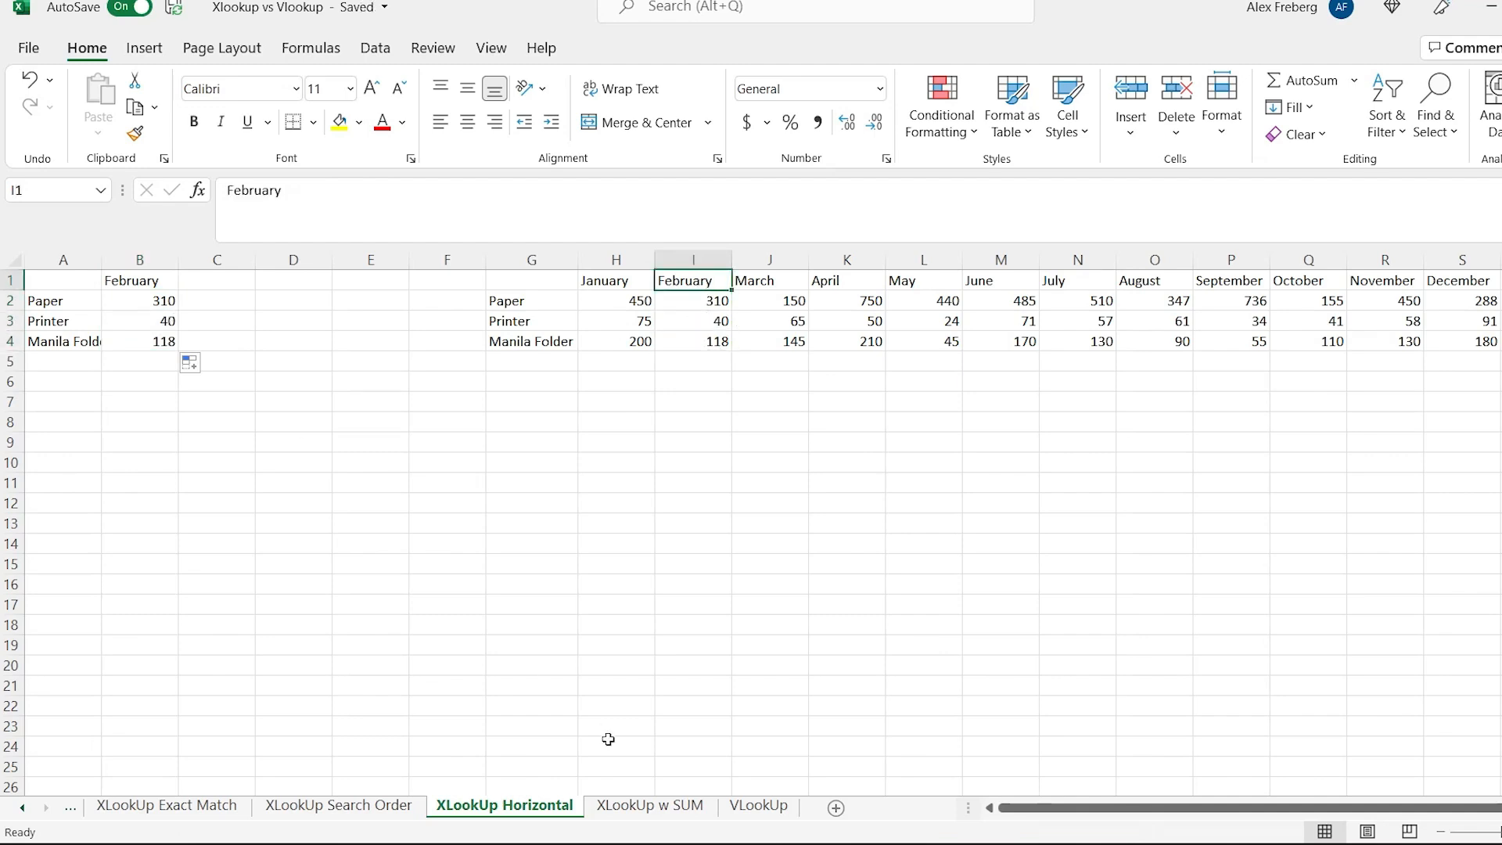
# Copy the text of B2's XLOOKUP formula on the XLookUp Horizontal sheet.
pyautogui.click(684, 814)
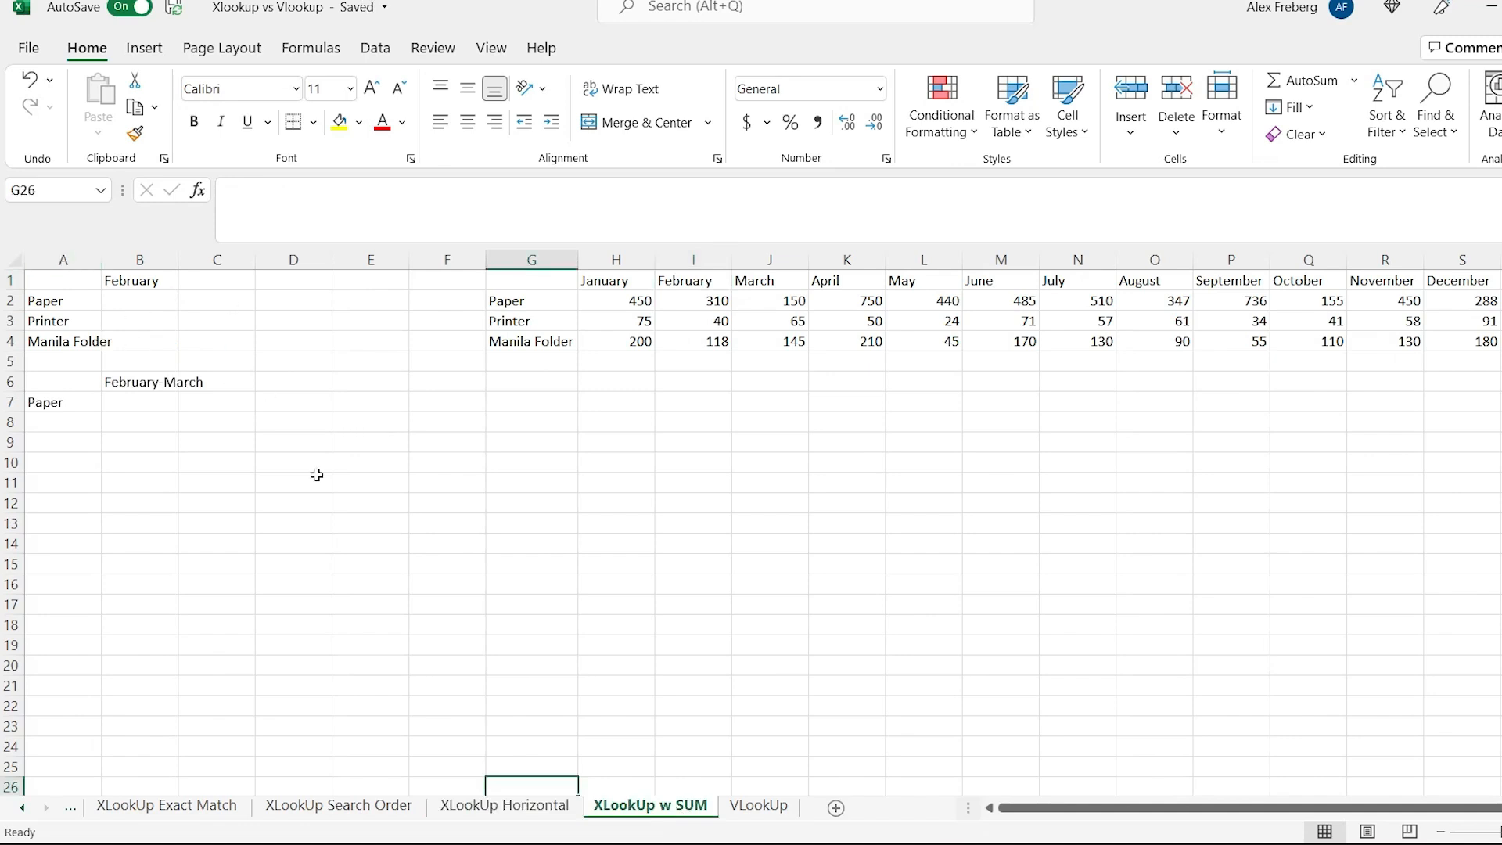
pyautogui.click(504, 805)
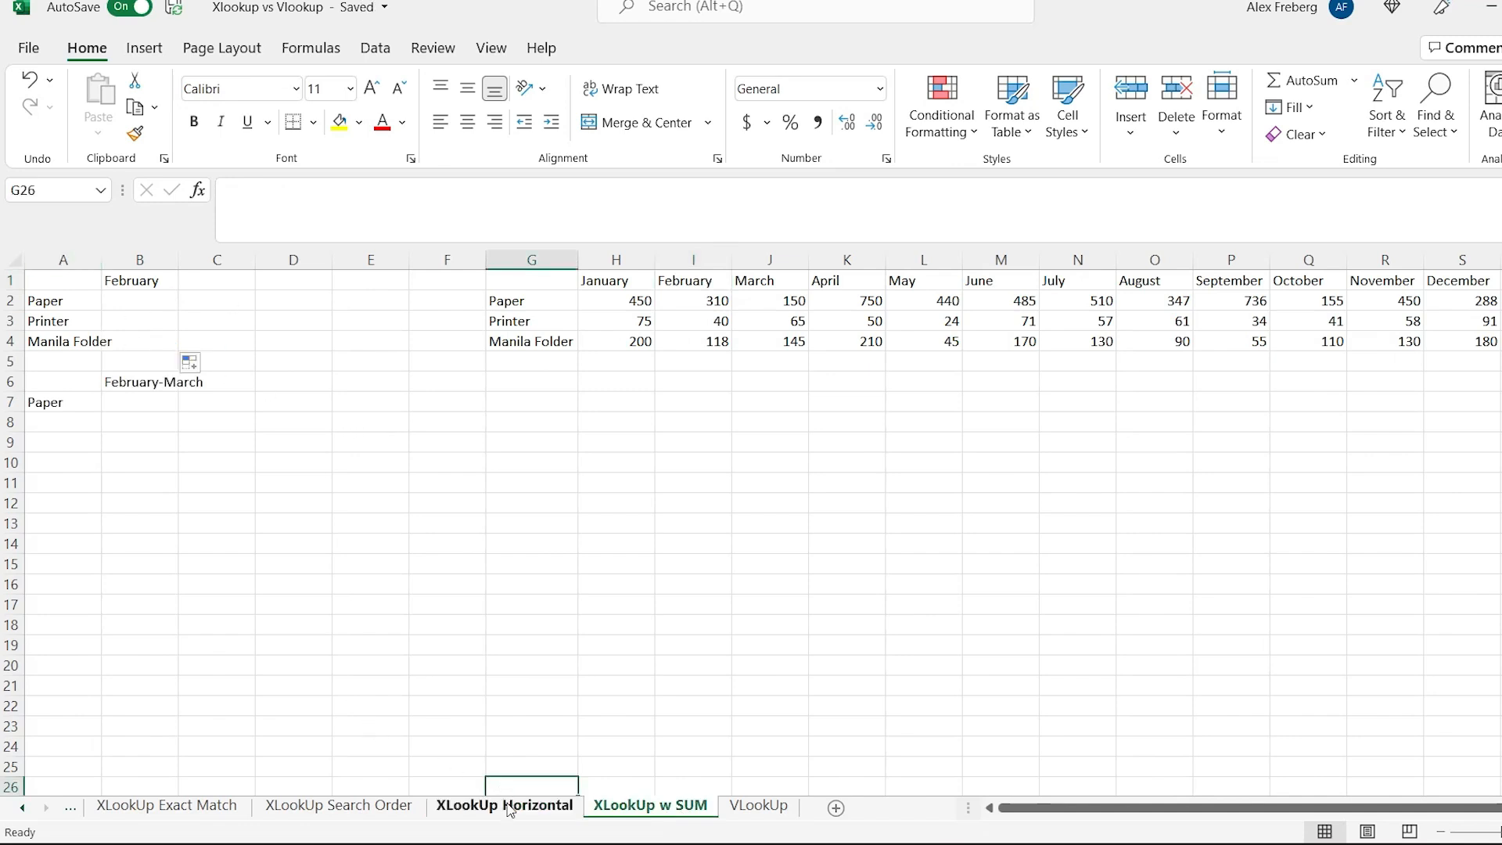
pyautogui.click(148, 307)
pyautogui.moveTo(394, 223); pyautogui.dragTo(224, 192)
pyautogui.hotkey('ctrl', 'c')
pyautogui.press('Escape')
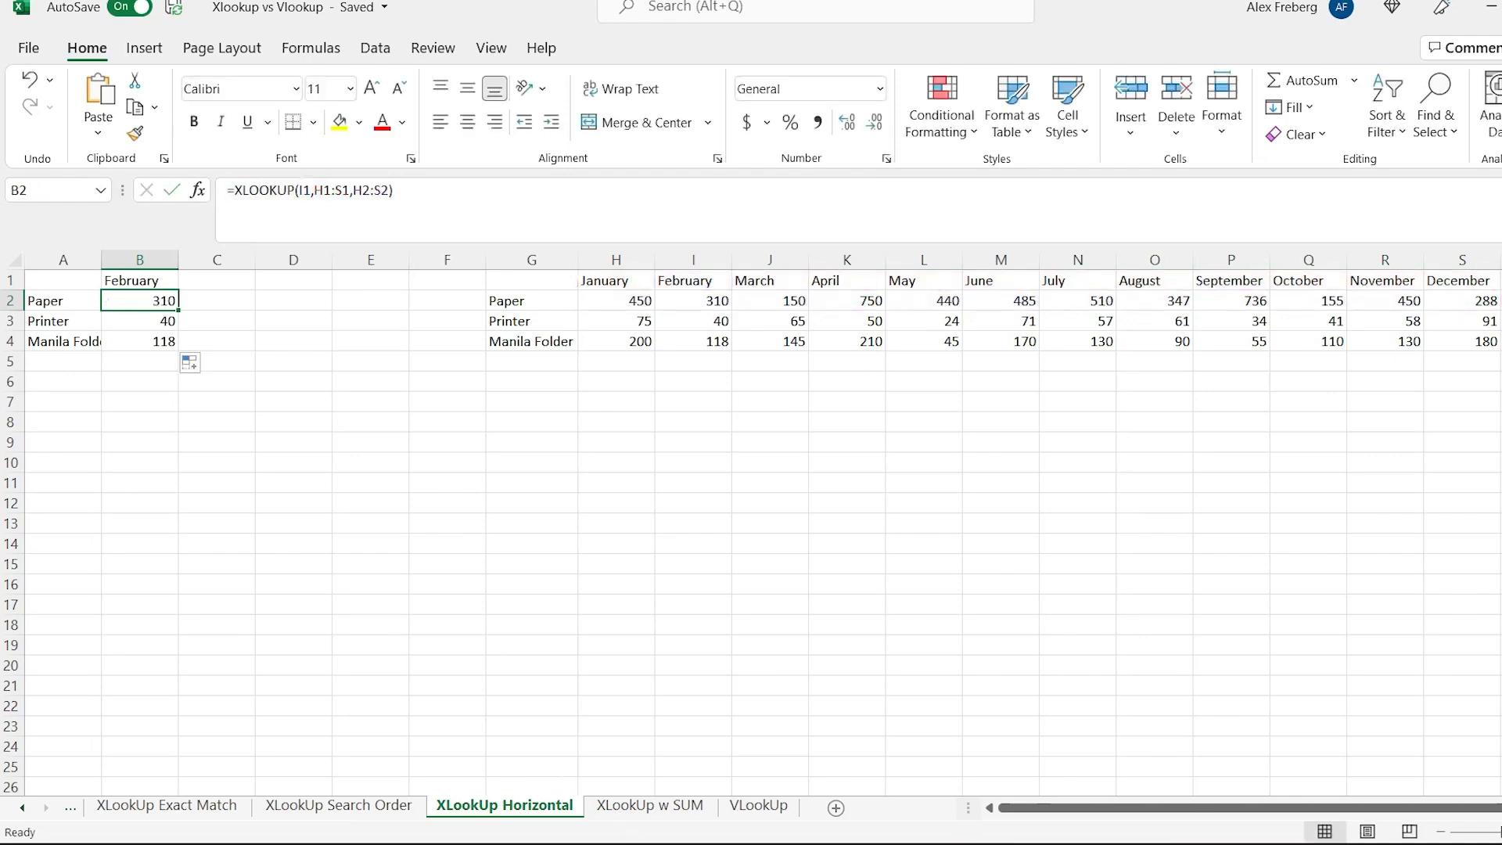
# Paste the copied XLOOKUP formula into B2 of the XLookUp w SUM sheet and fill it down to B4.
pyautogui.click(650, 806)
pyautogui.click(153, 302)
pyautogui.hotkey('ctrl', 'v')
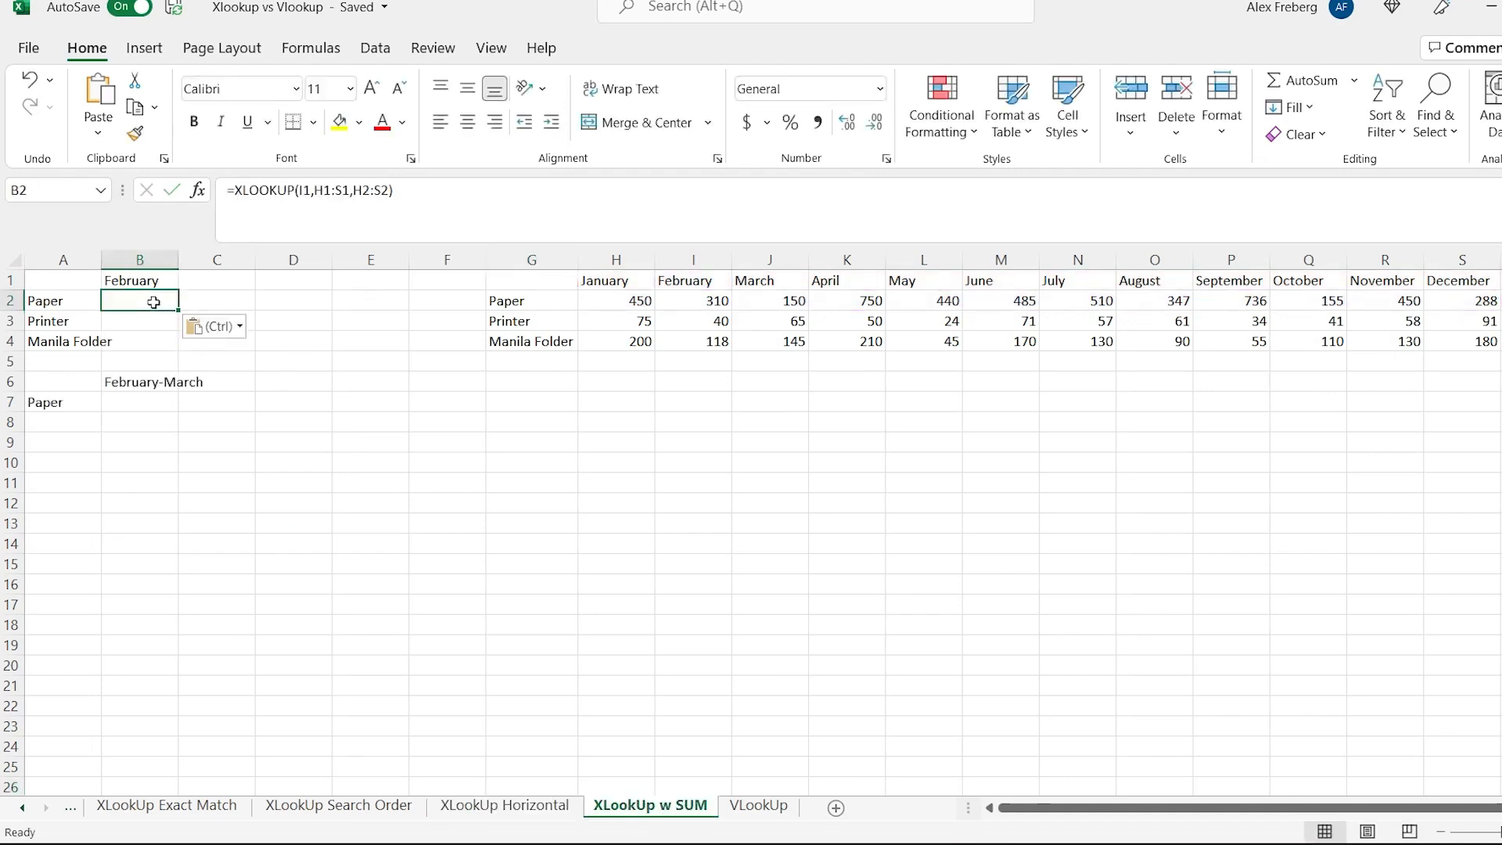
pyautogui.moveTo(178, 310); pyautogui.dragTo(178, 345)
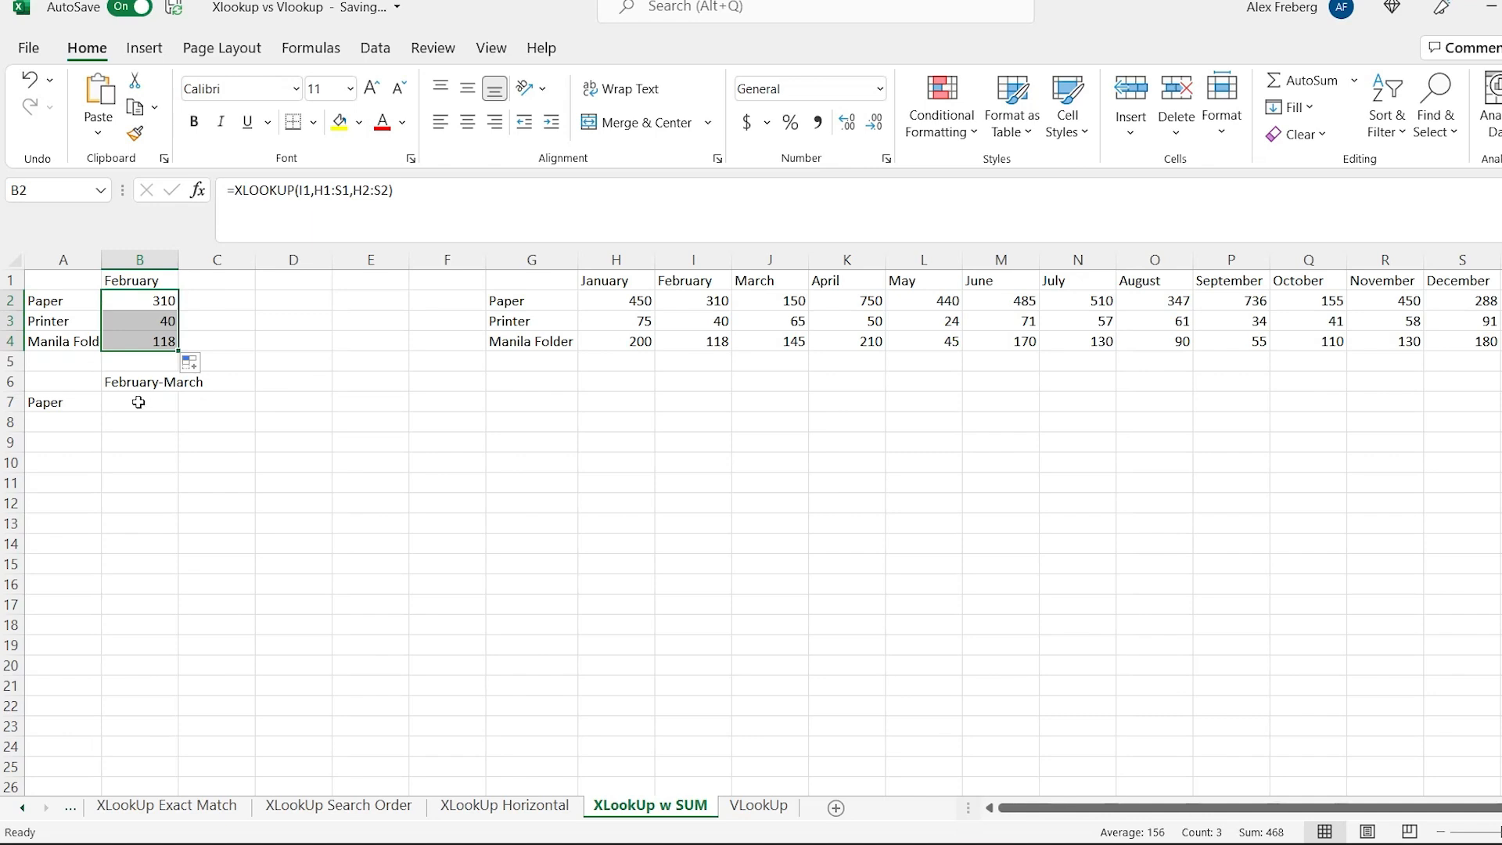
# Start a SUM formula in B7 containing a nested XLOOKUP with the February header I1 as lookup value.
pyautogui.click(138, 402)
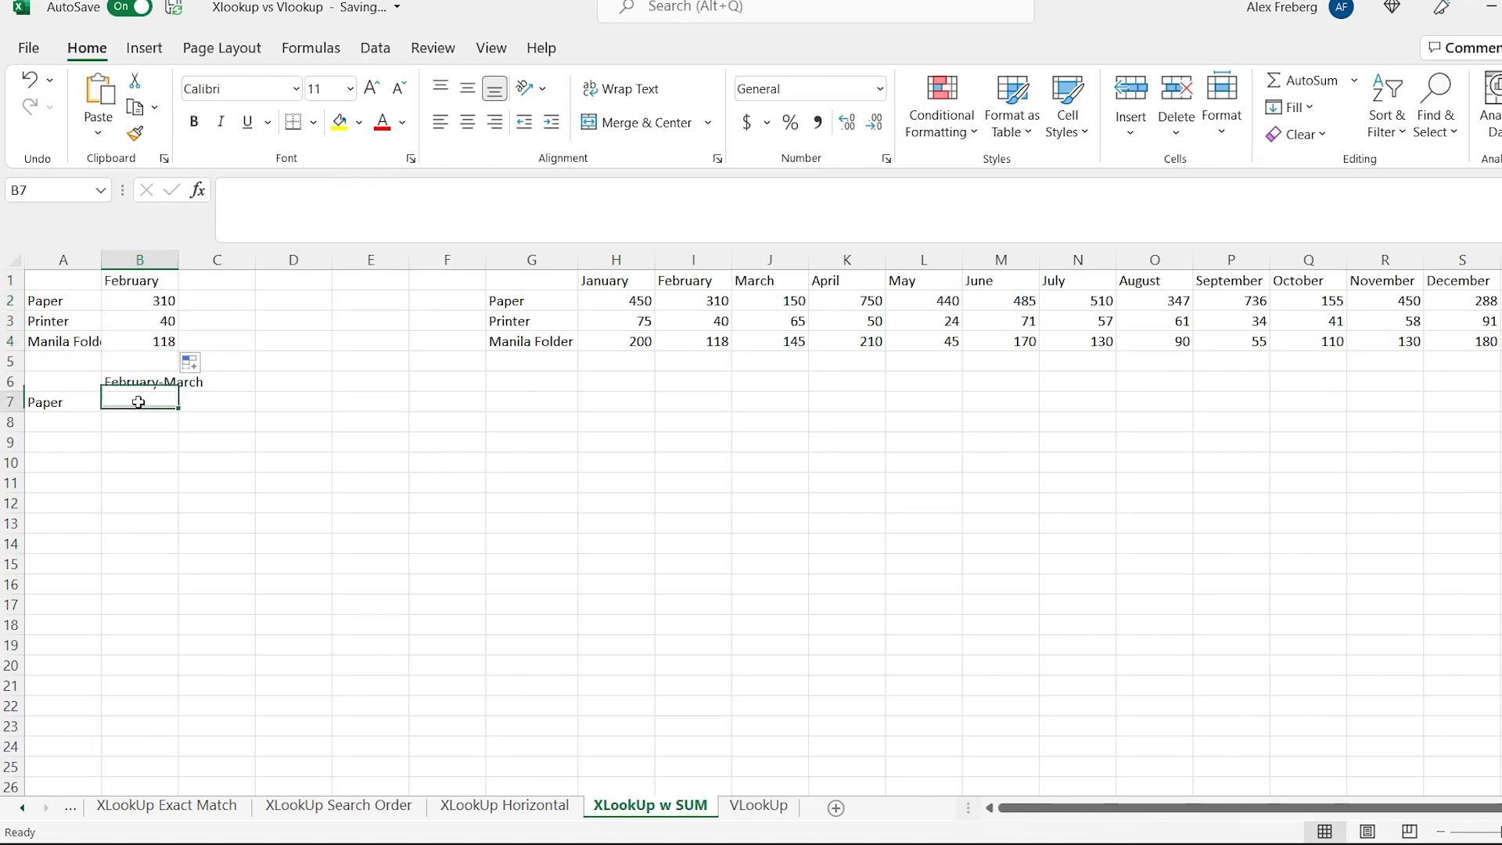
pyautogui.write('=SU')
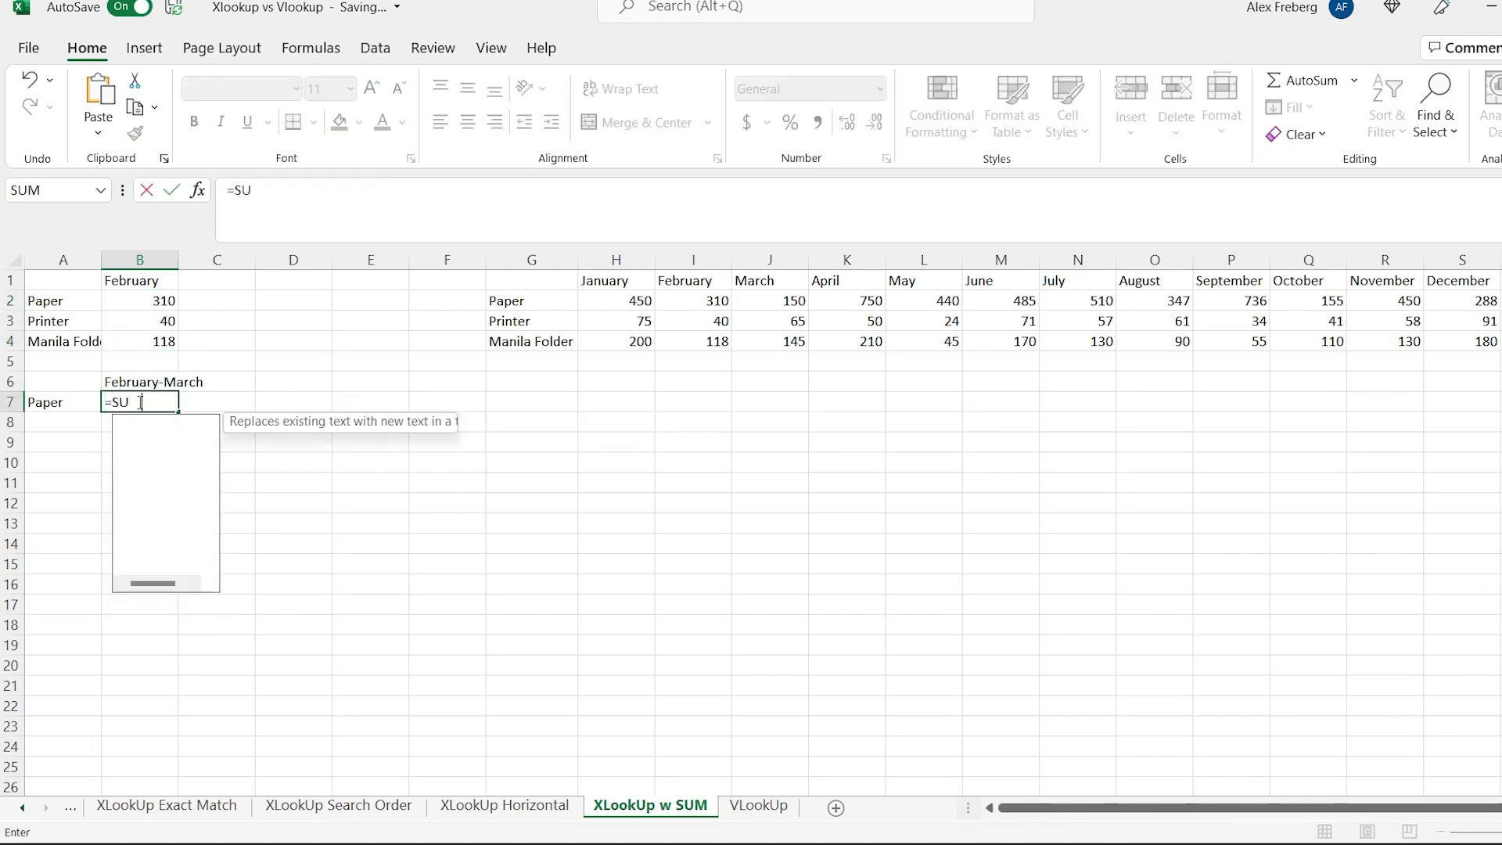
pyautogui.write('M(')
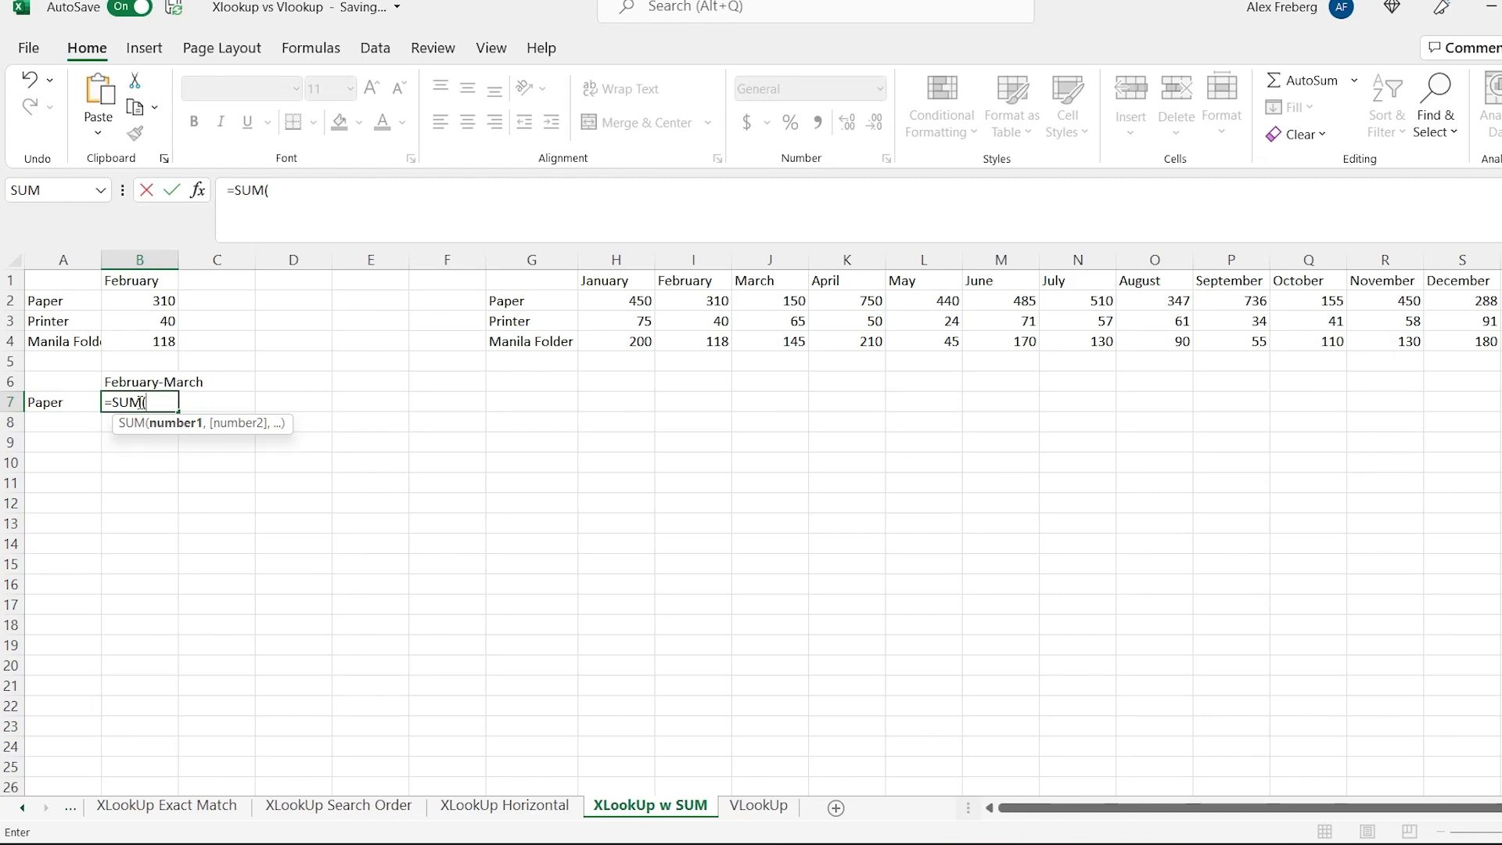
pyautogui.write('Xloo')
pyautogui.press('Tab')
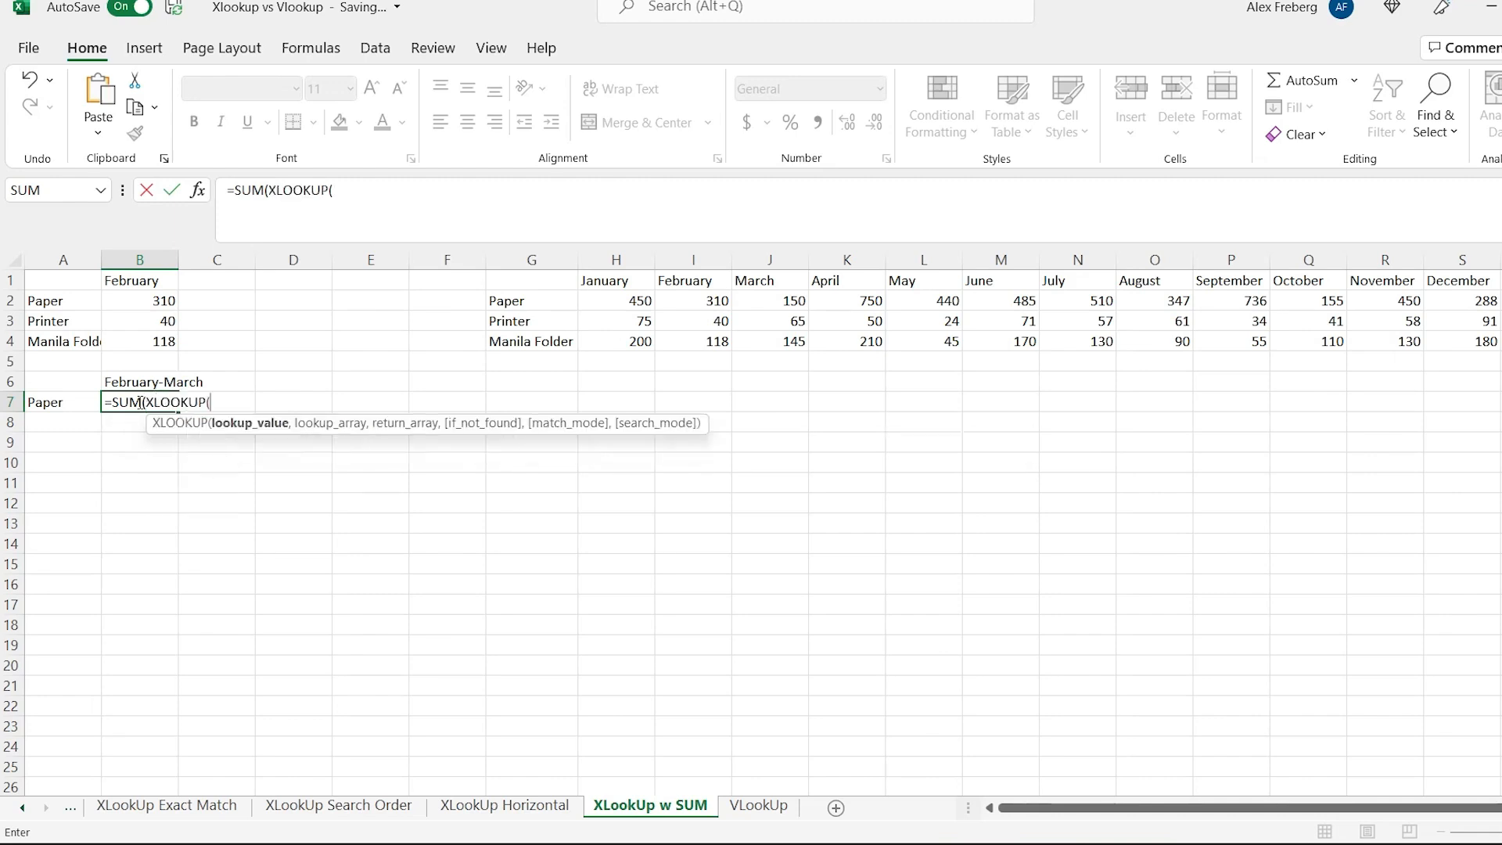
pyautogui.write(',')
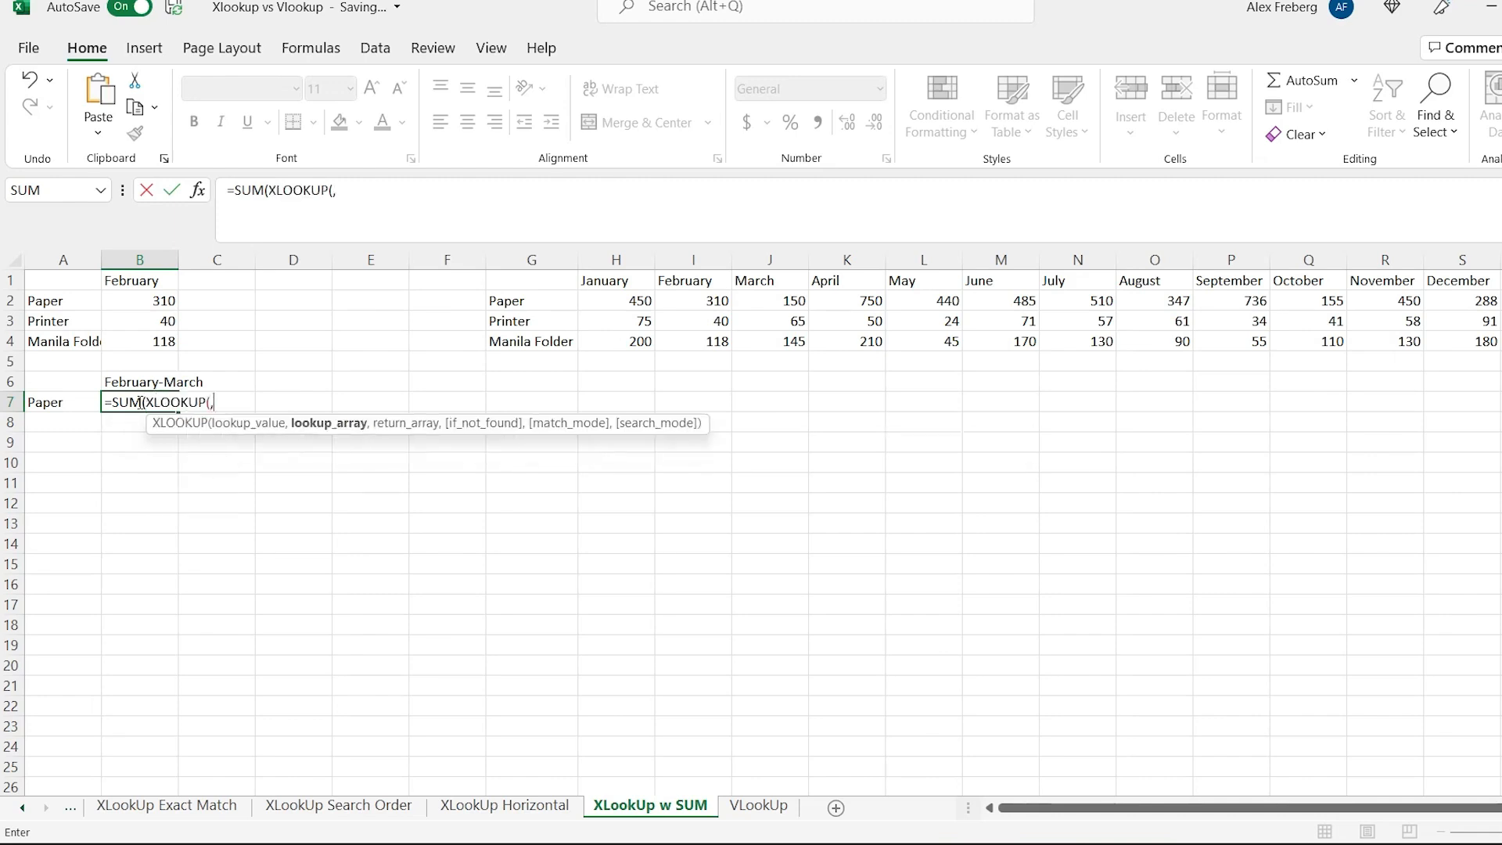
pyautogui.press('BackSpace')
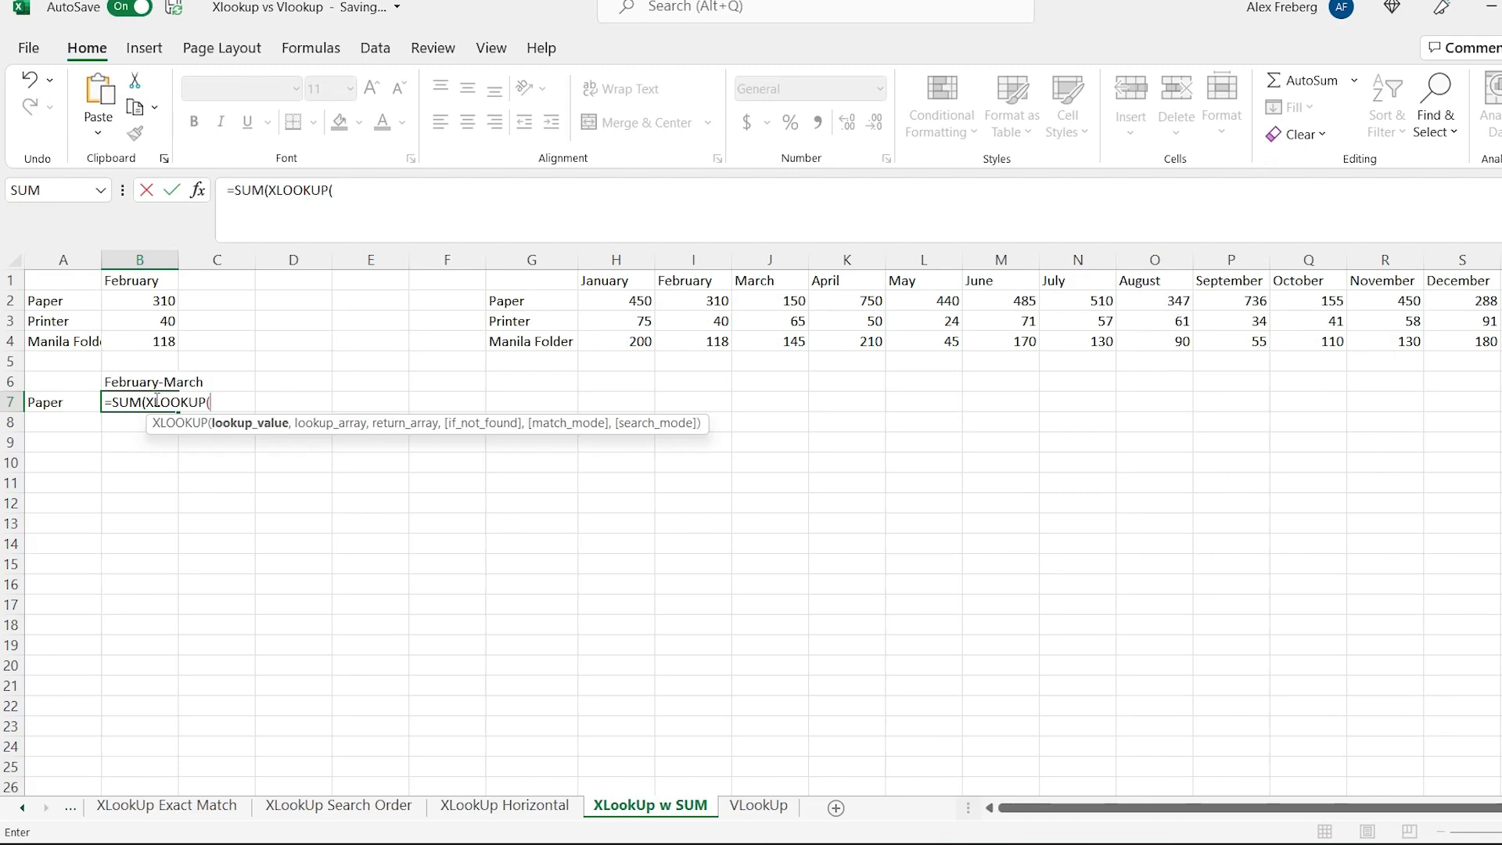
pyautogui.click(694, 280)
pyautogui.write(',')
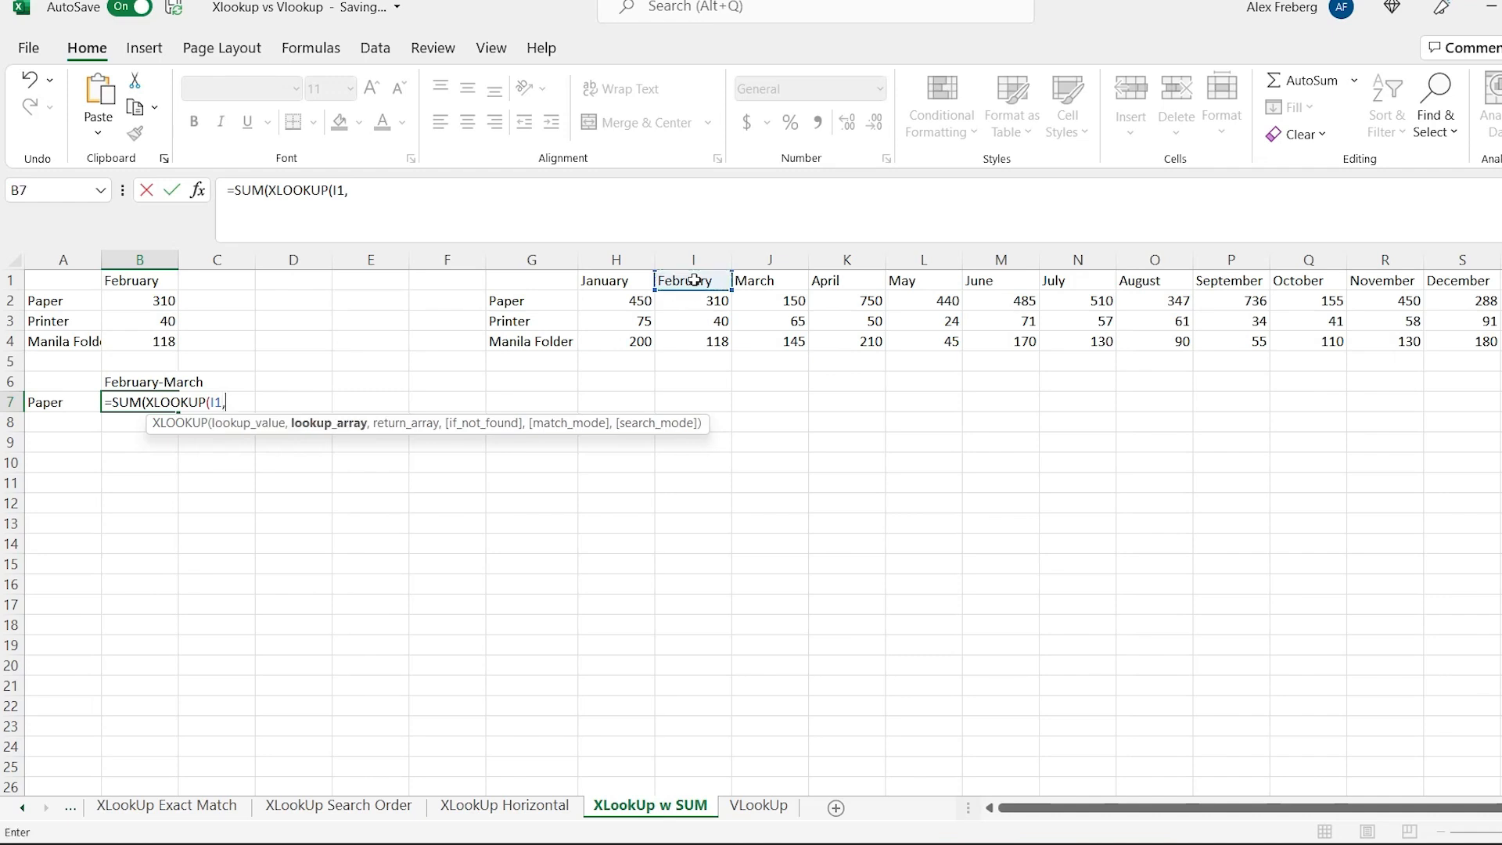
# Complete the first nested XLOOKUP in B7 with lookup array H1:S1 and return array H2:S2.
pyautogui.click(611, 281)
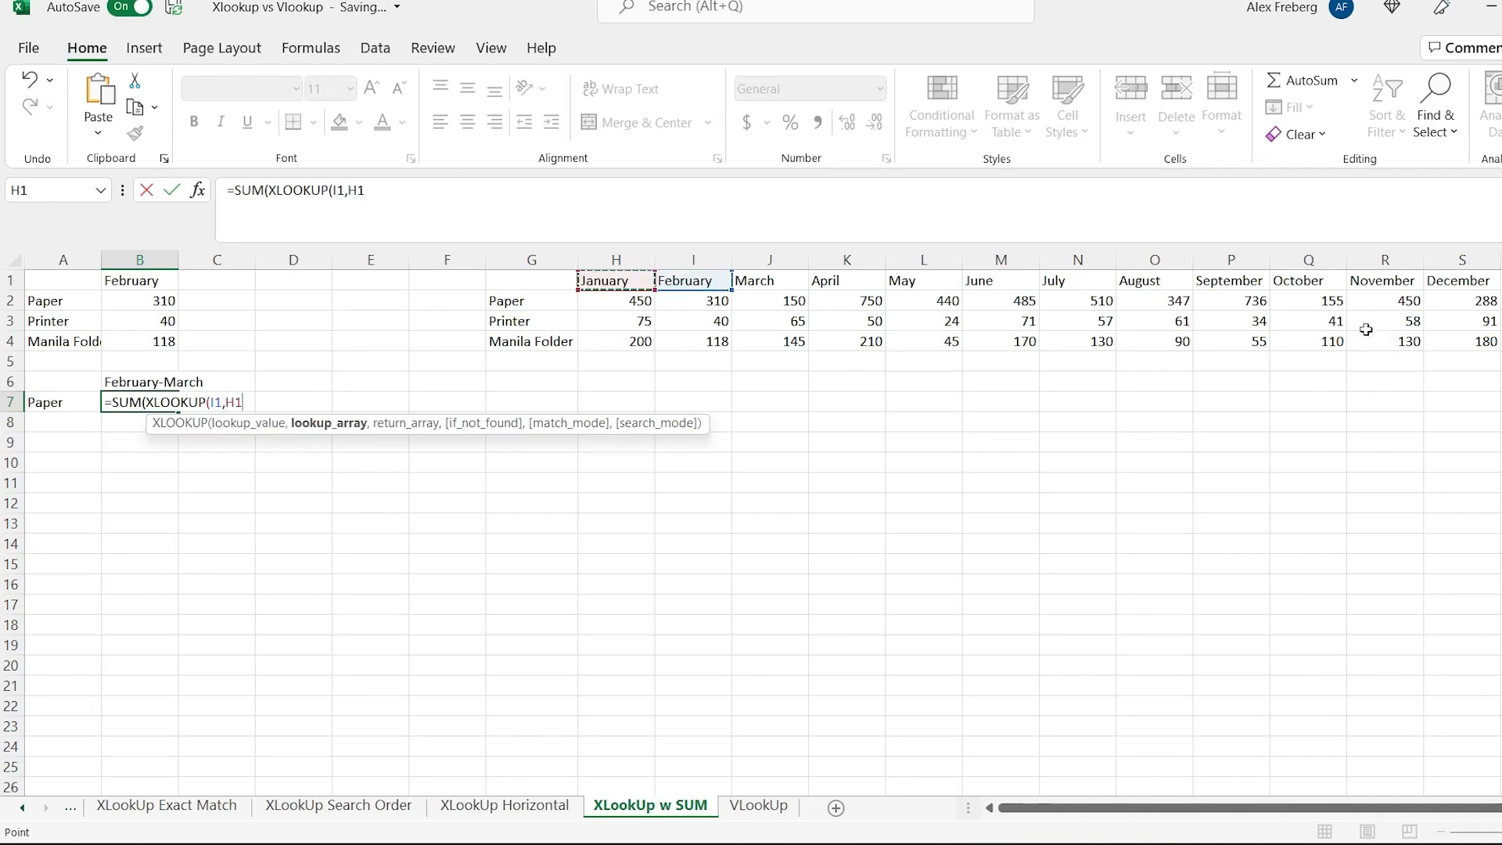
pyautogui.moveTo(610, 281); pyautogui.dragTo(1465, 276)
pyautogui.write(',')
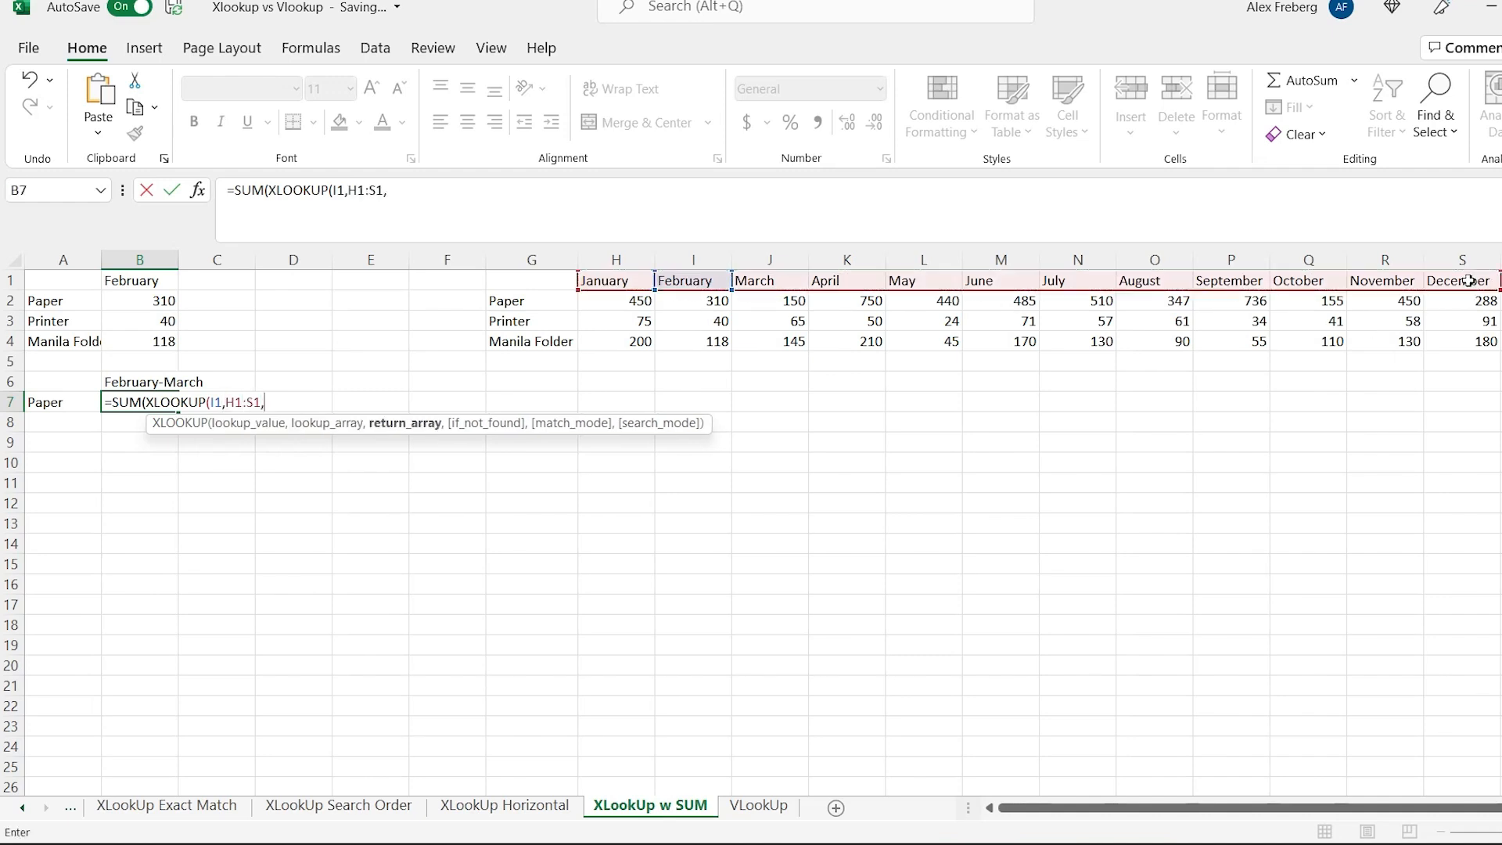
pyautogui.moveTo(627, 303); pyautogui.dragTo(1460, 299)
pyautogui.write(')')
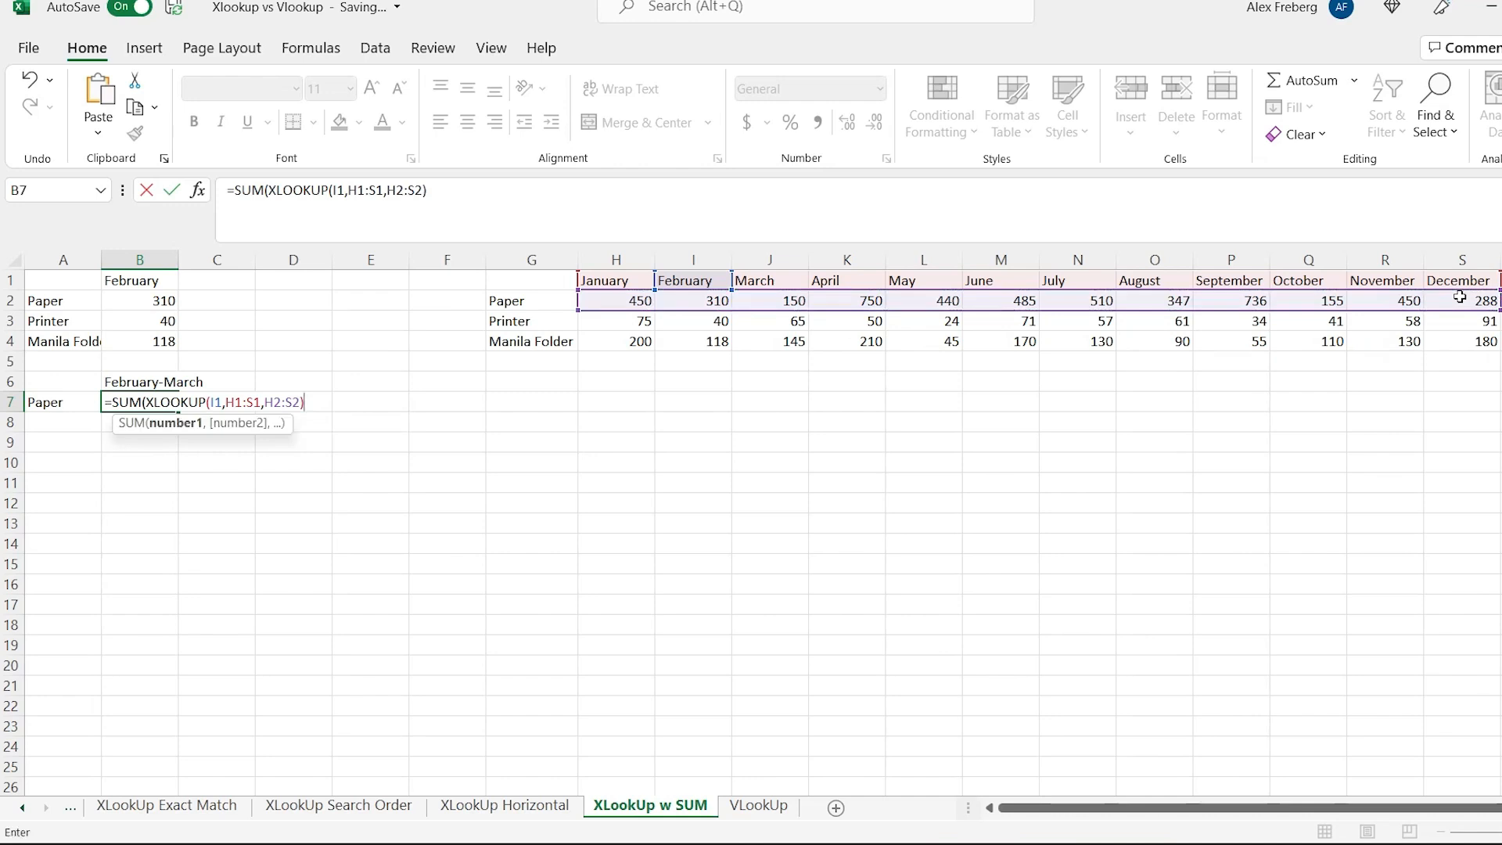
# Extend B7's SUM range with a colon and a second XLOOKUP for March, using J1, H1:S1 and H2:S2, and enter the formula.
pyautogui.write(':XLOOKUP(')
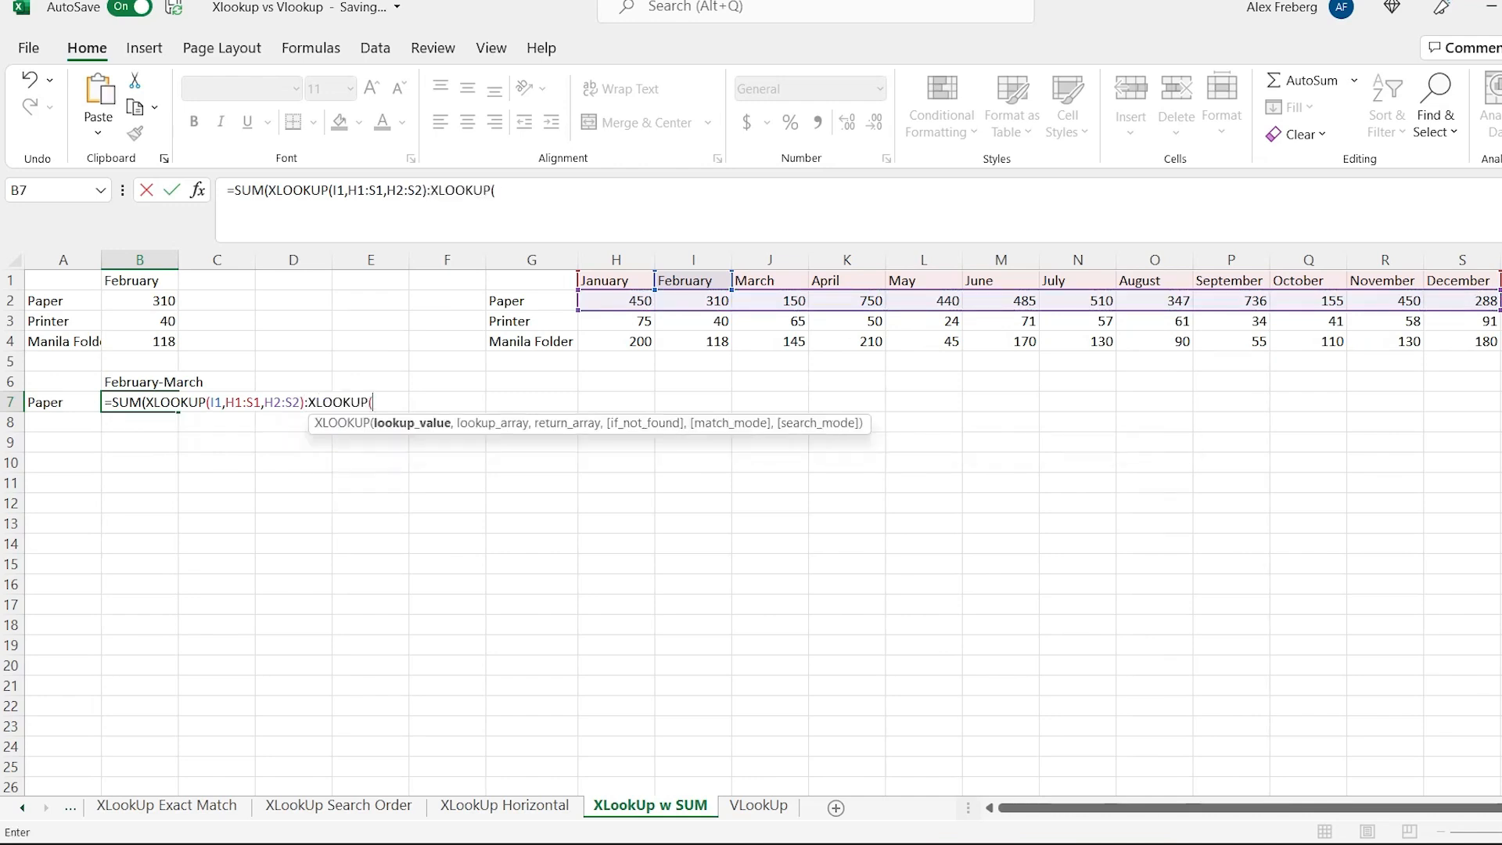
pyautogui.click(766, 282)
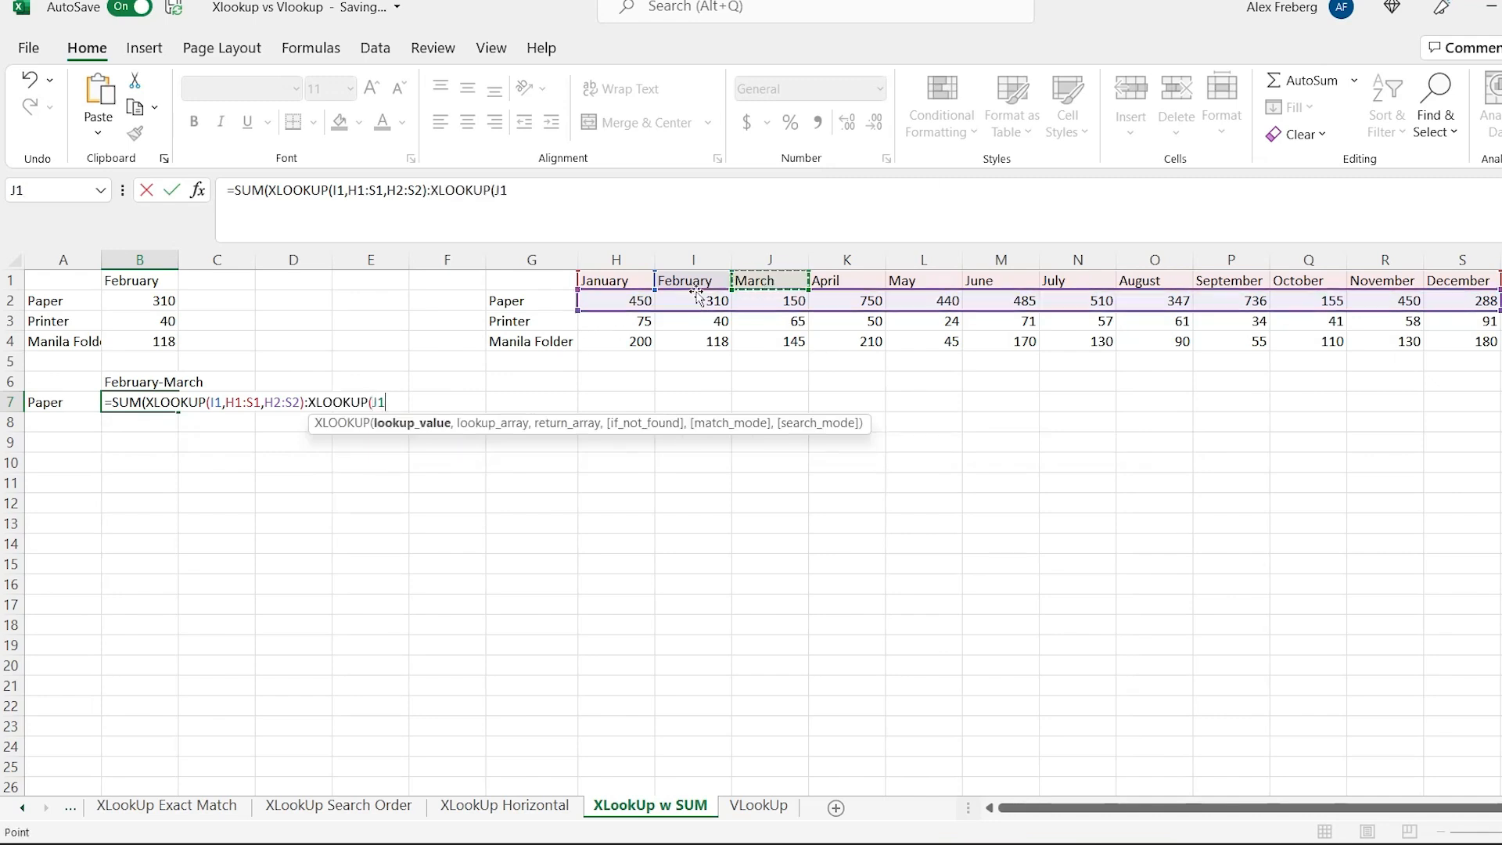
pyautogui.write(',')
pyautogui.click(616, 281)
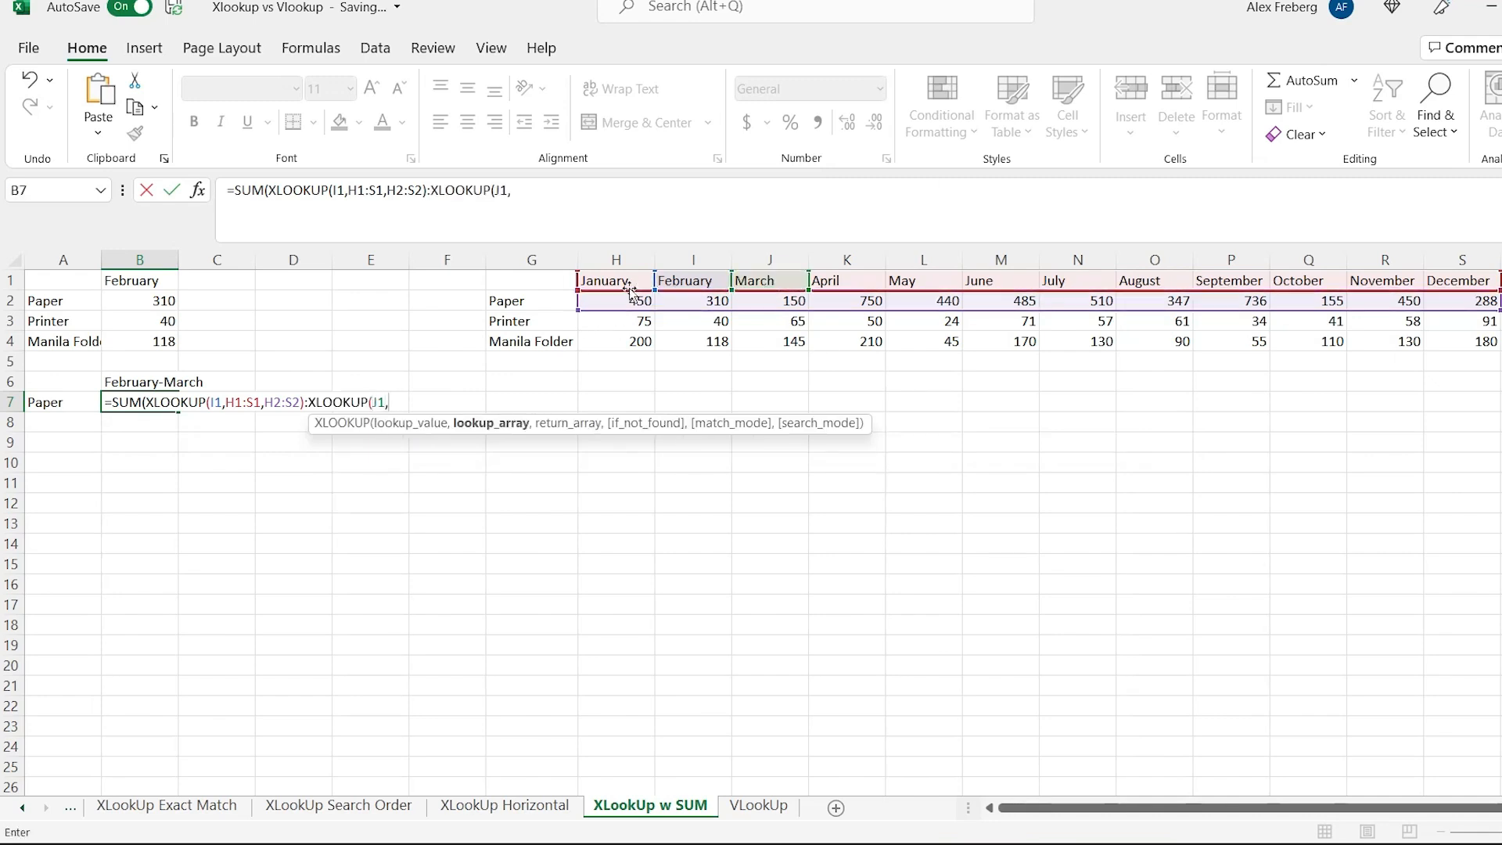
pyautogui.keyDown('shift'); pyautogui.click(1439, 277); pyautogui.keyUp('shift')
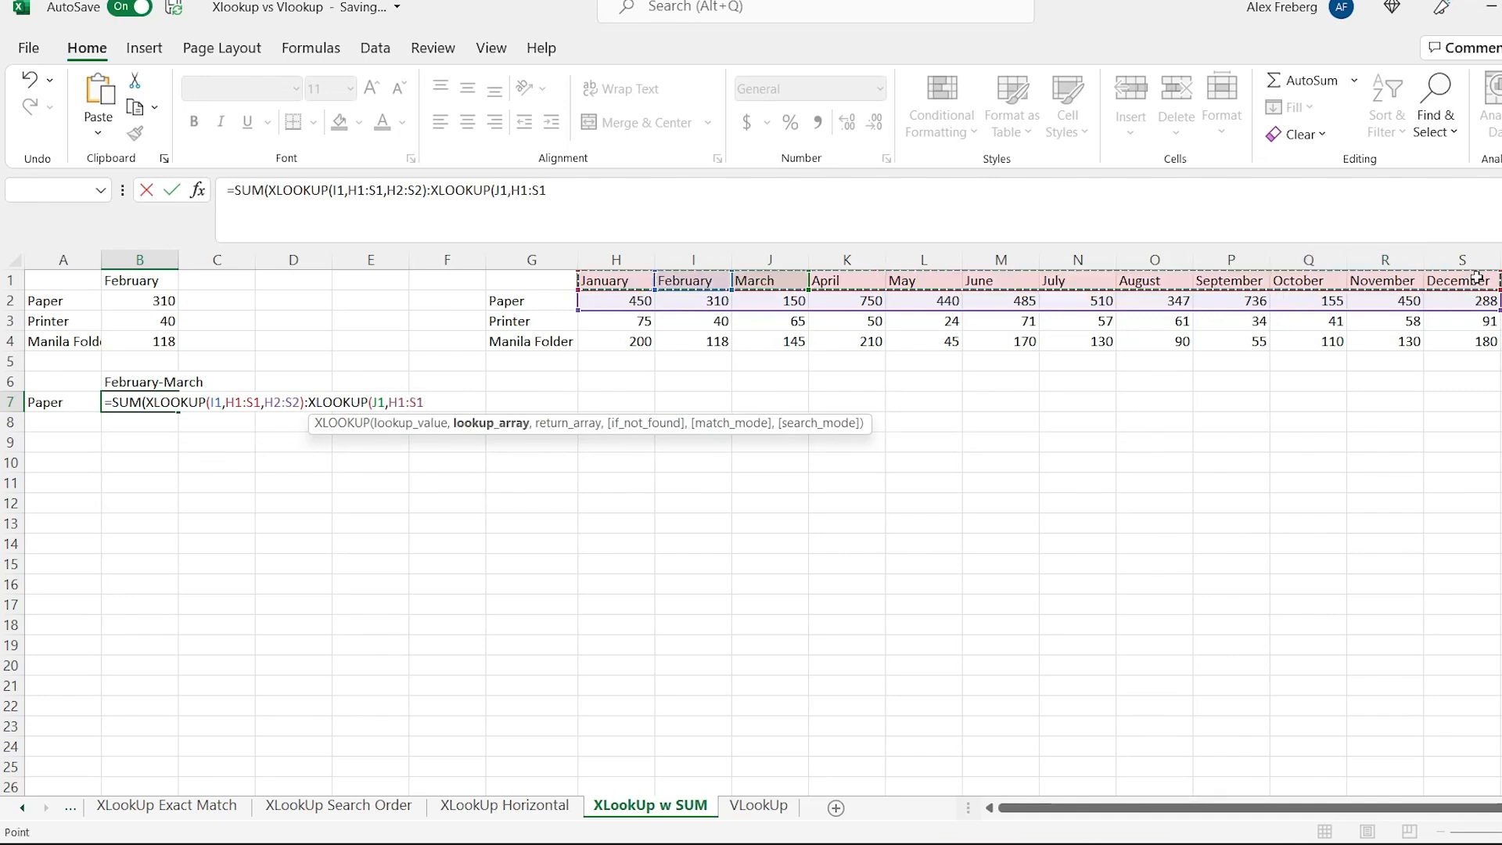
pyautogui.write(',')
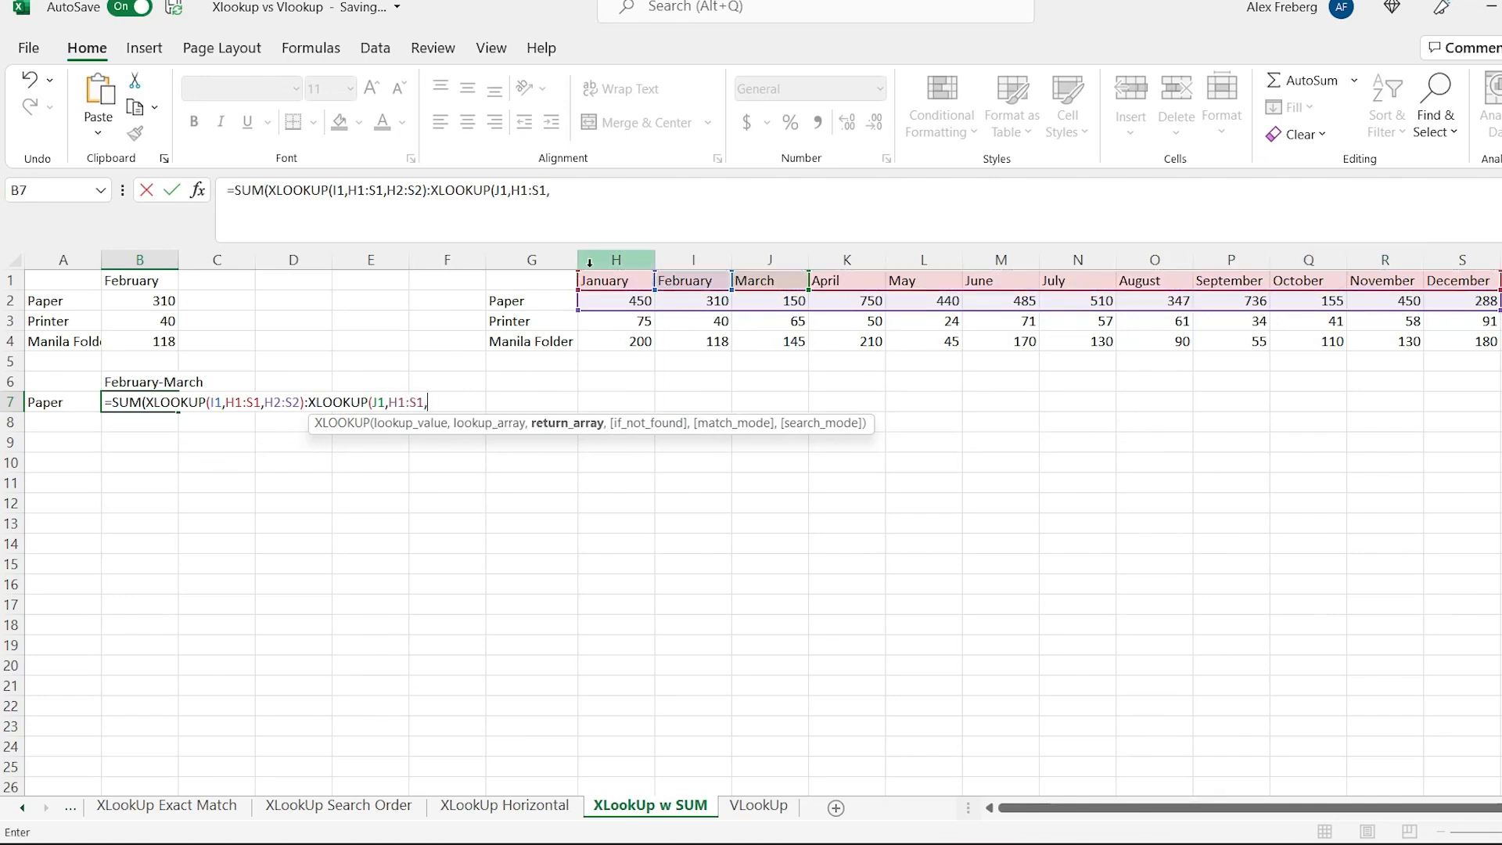
pyautogui.click(614, 301)
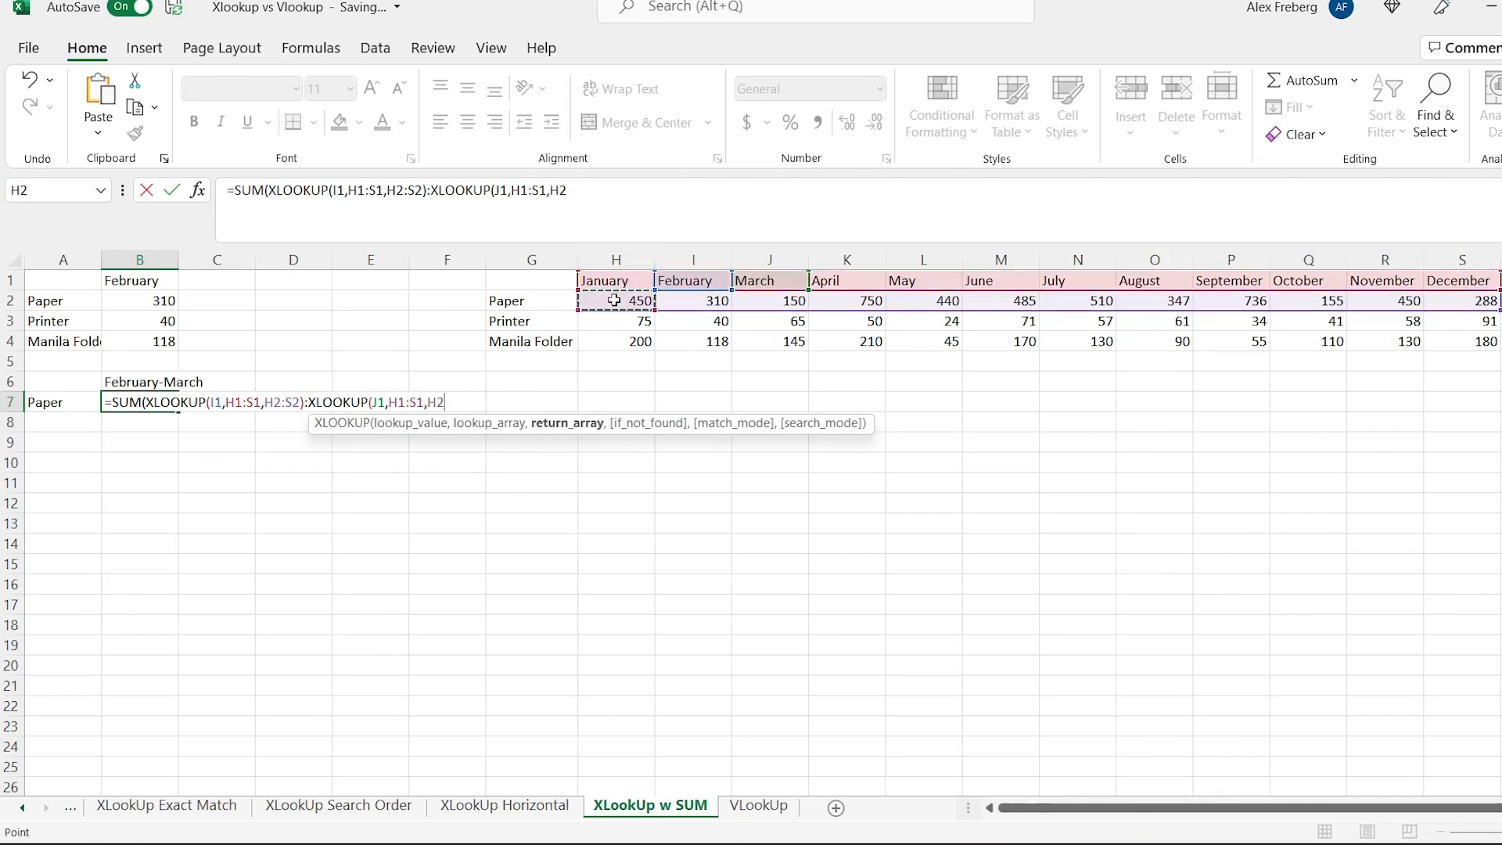
pyautogui.keyDown('shift'); pyautogui.click(1470, 300); pyautogui.keyUp('shift')
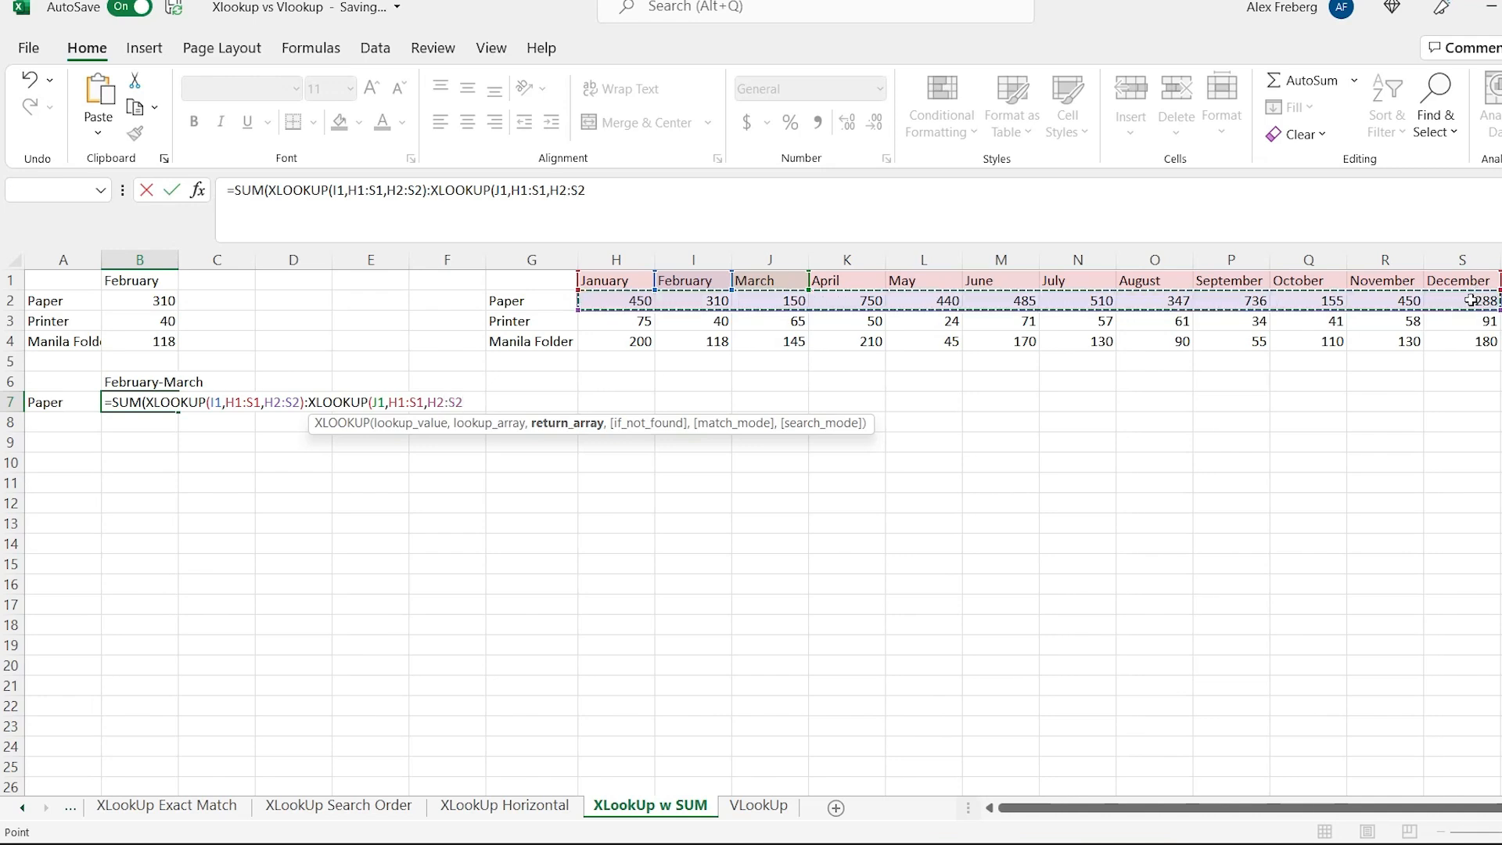
pyautogui.write(')')
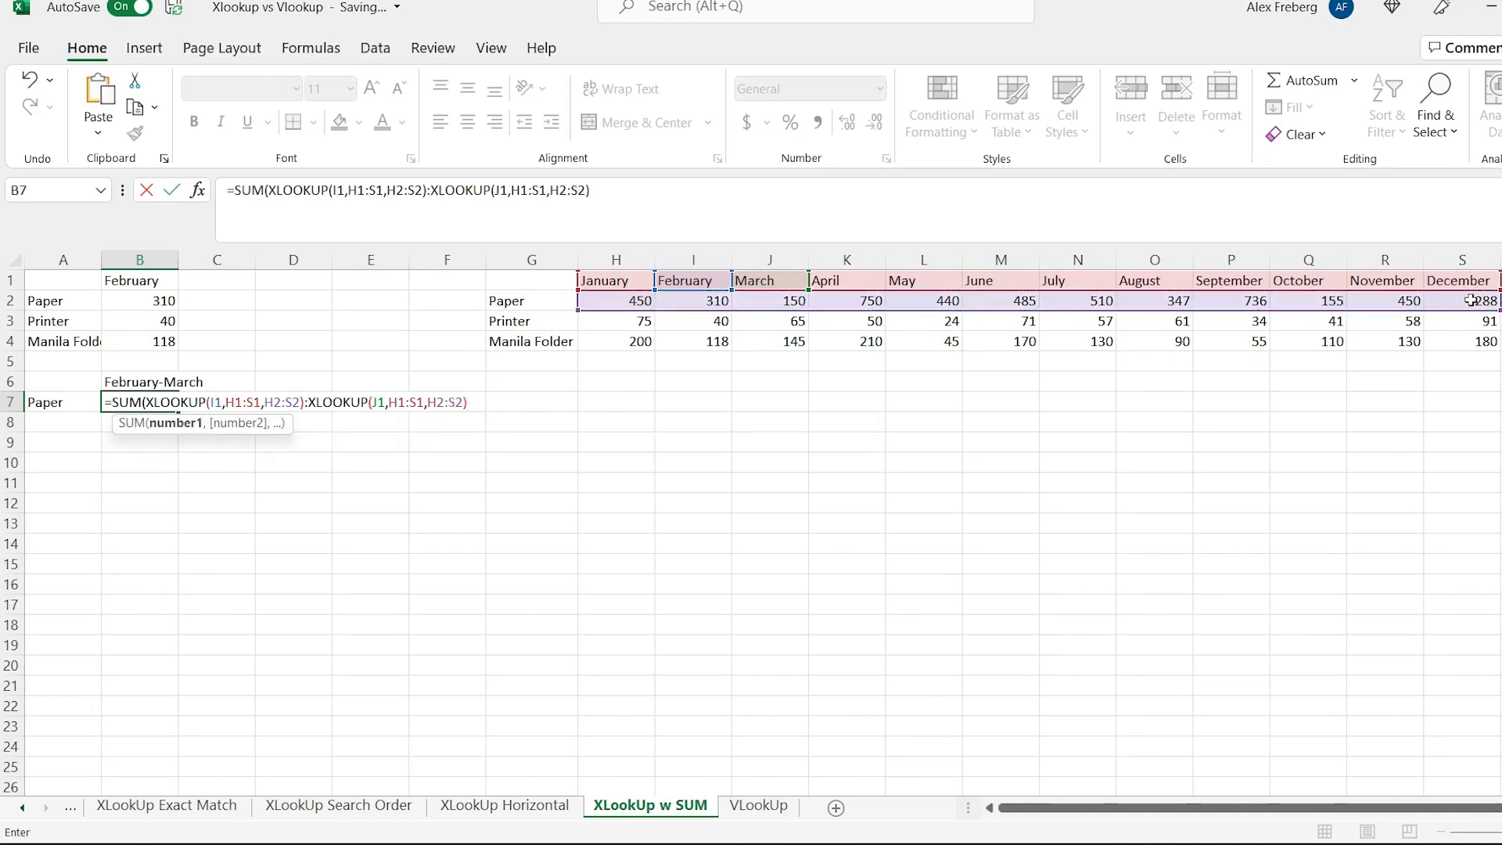
pyautogui.write(')')
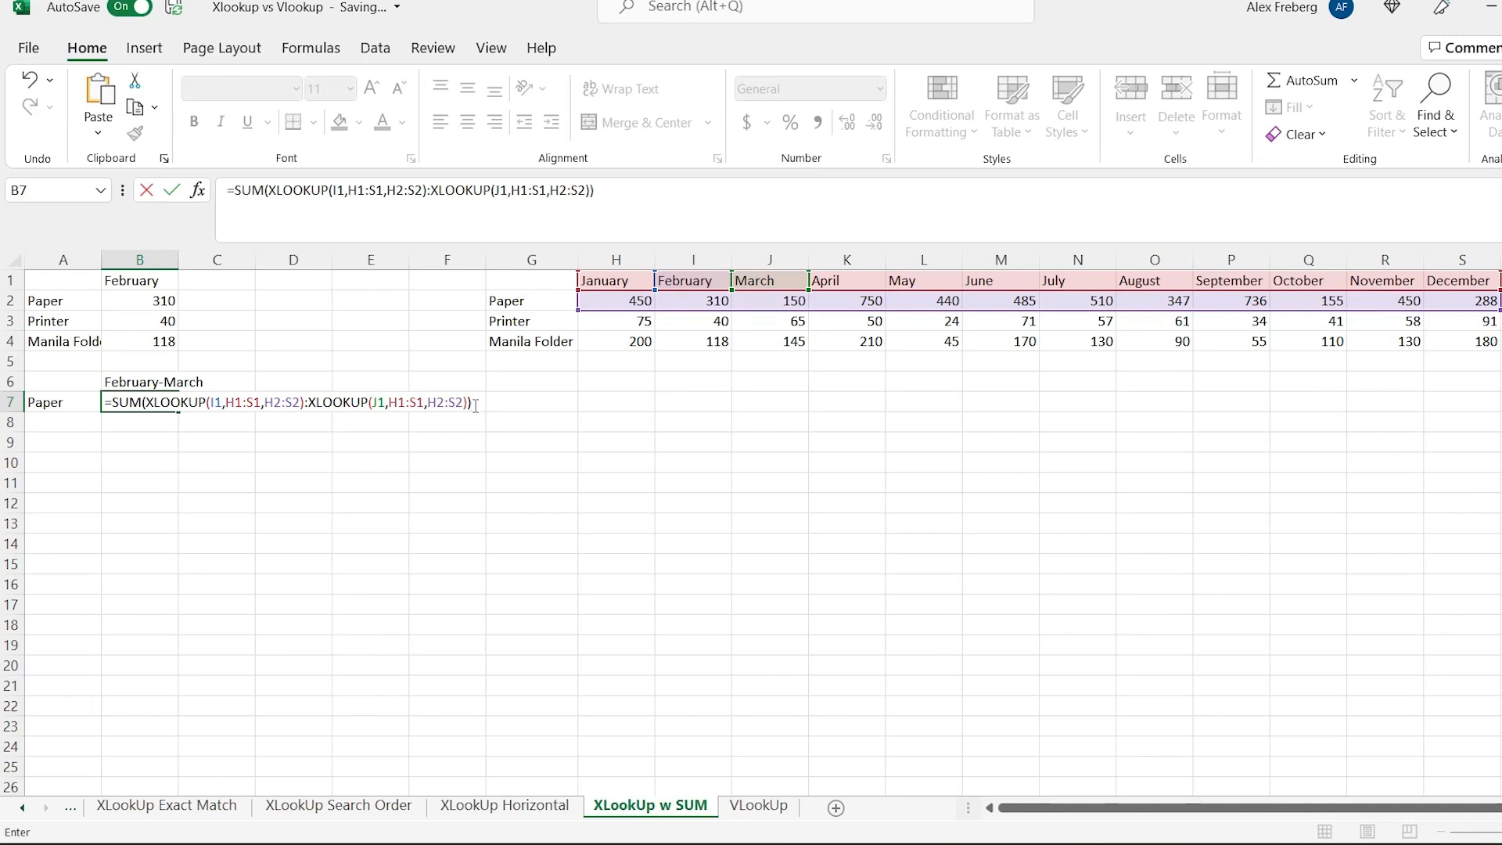
pyautogui.press('Return')
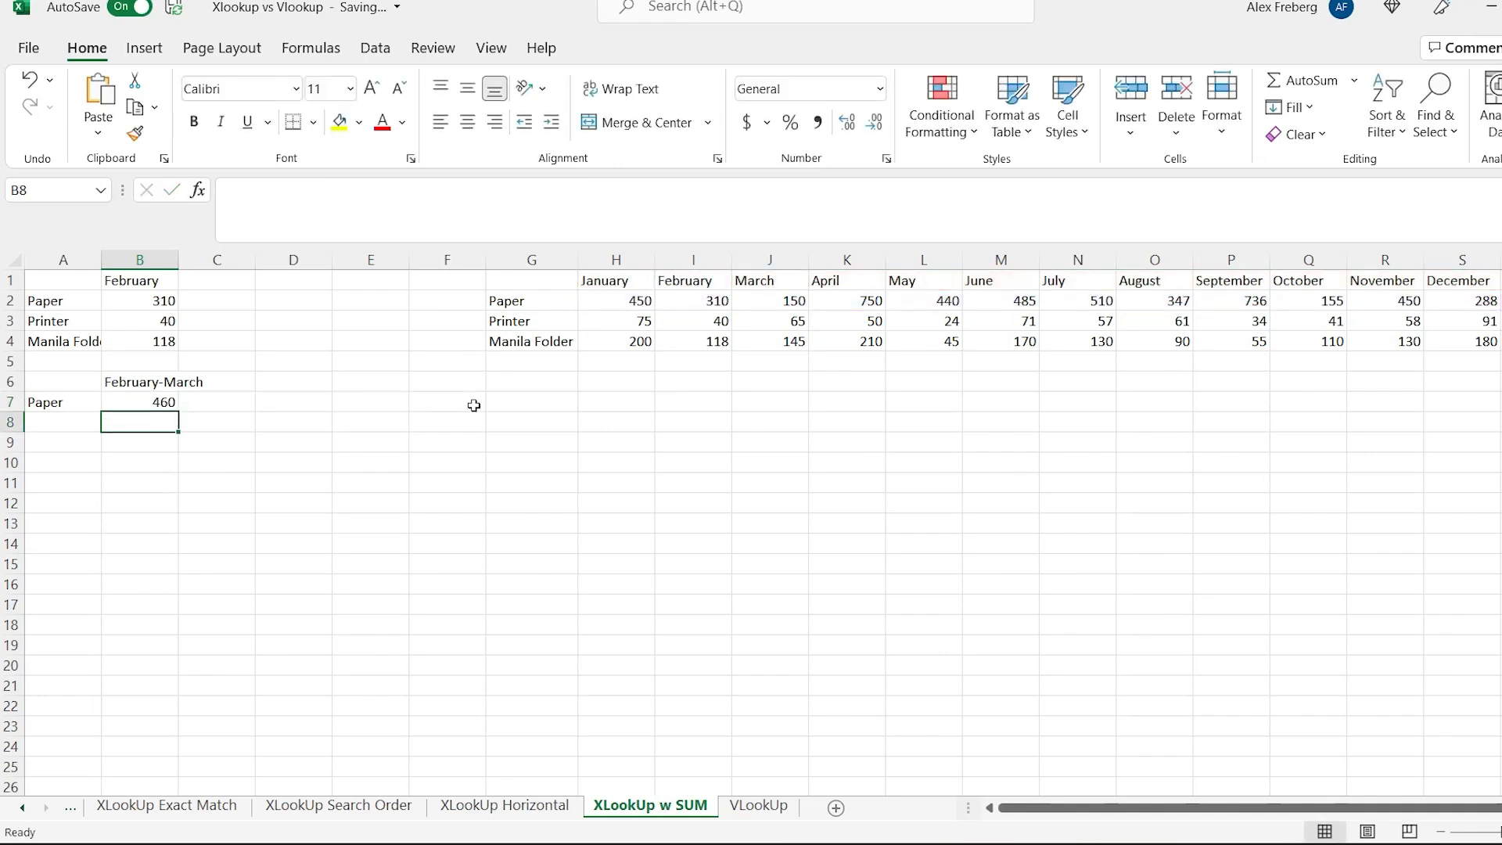
pyautogui.click(139, 400)
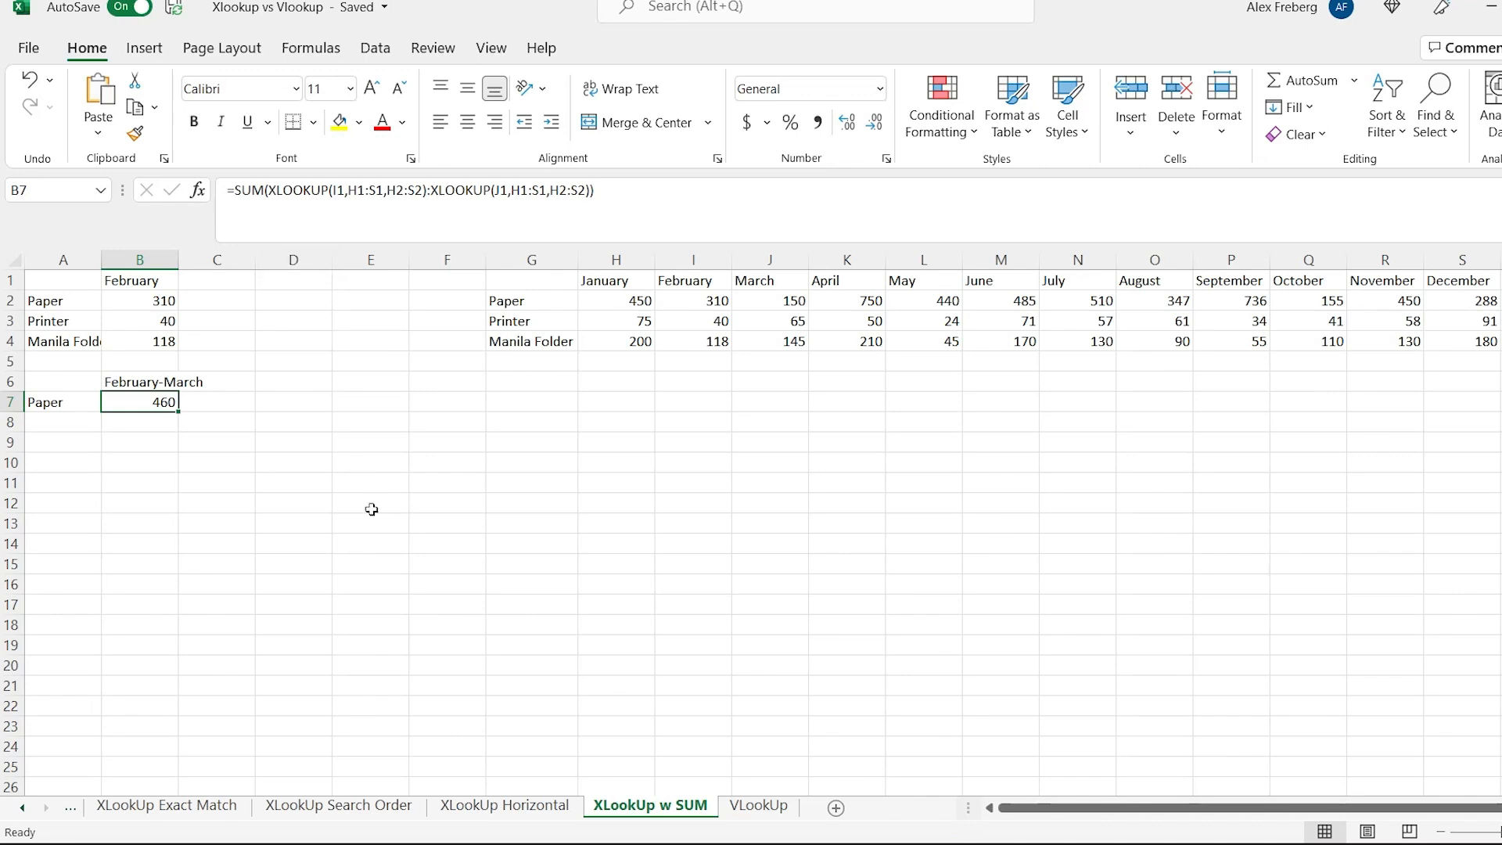
# On the VLookUp sheet, start a VLOOKUP formula in B3 with A3 as the lookup value.
pyautogui.click(764, 807)
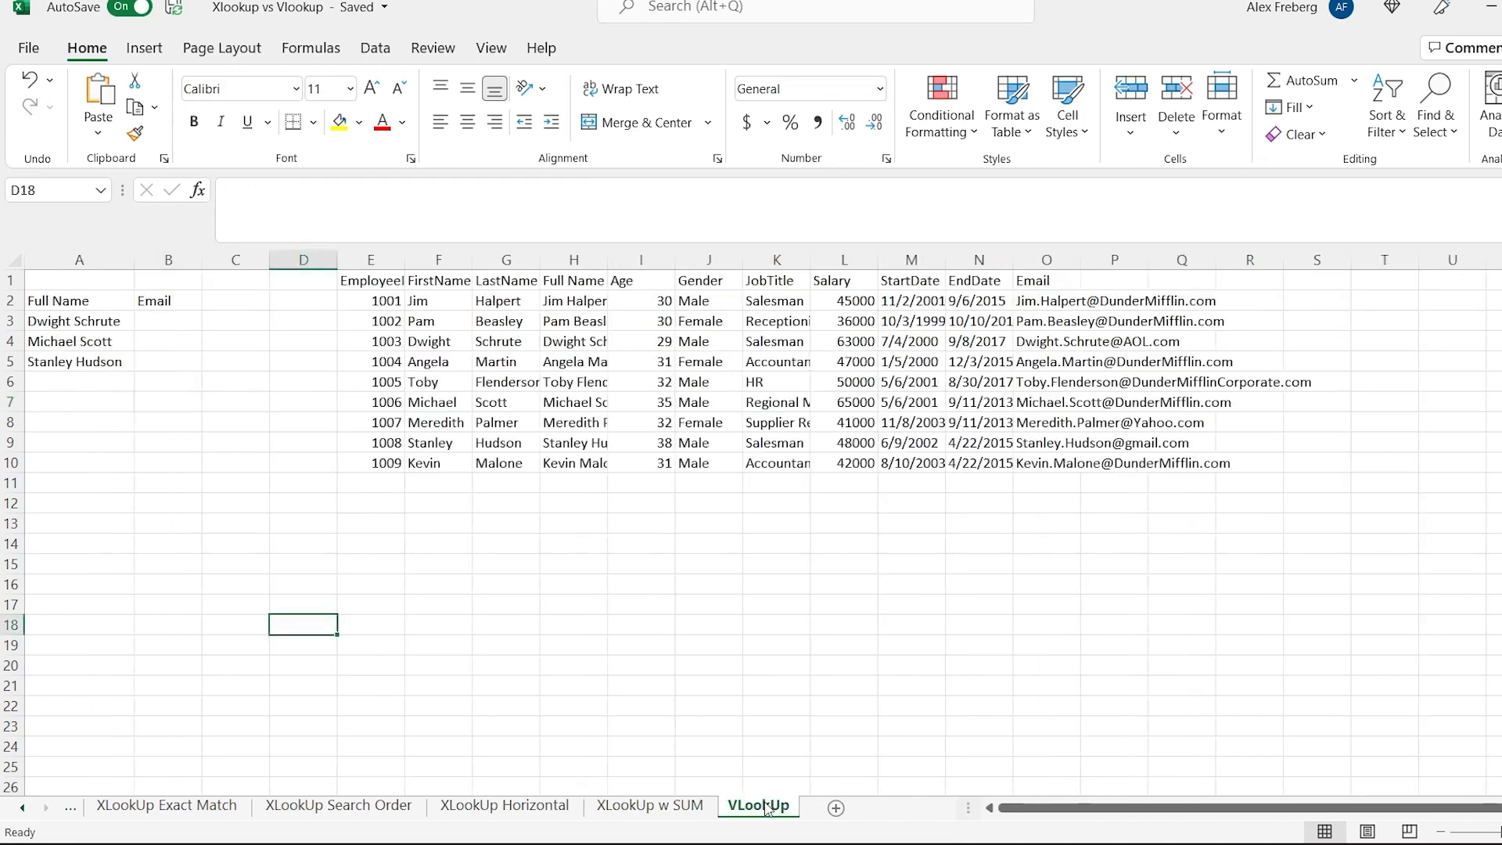
pyautogui.doubleClick(169, 320)
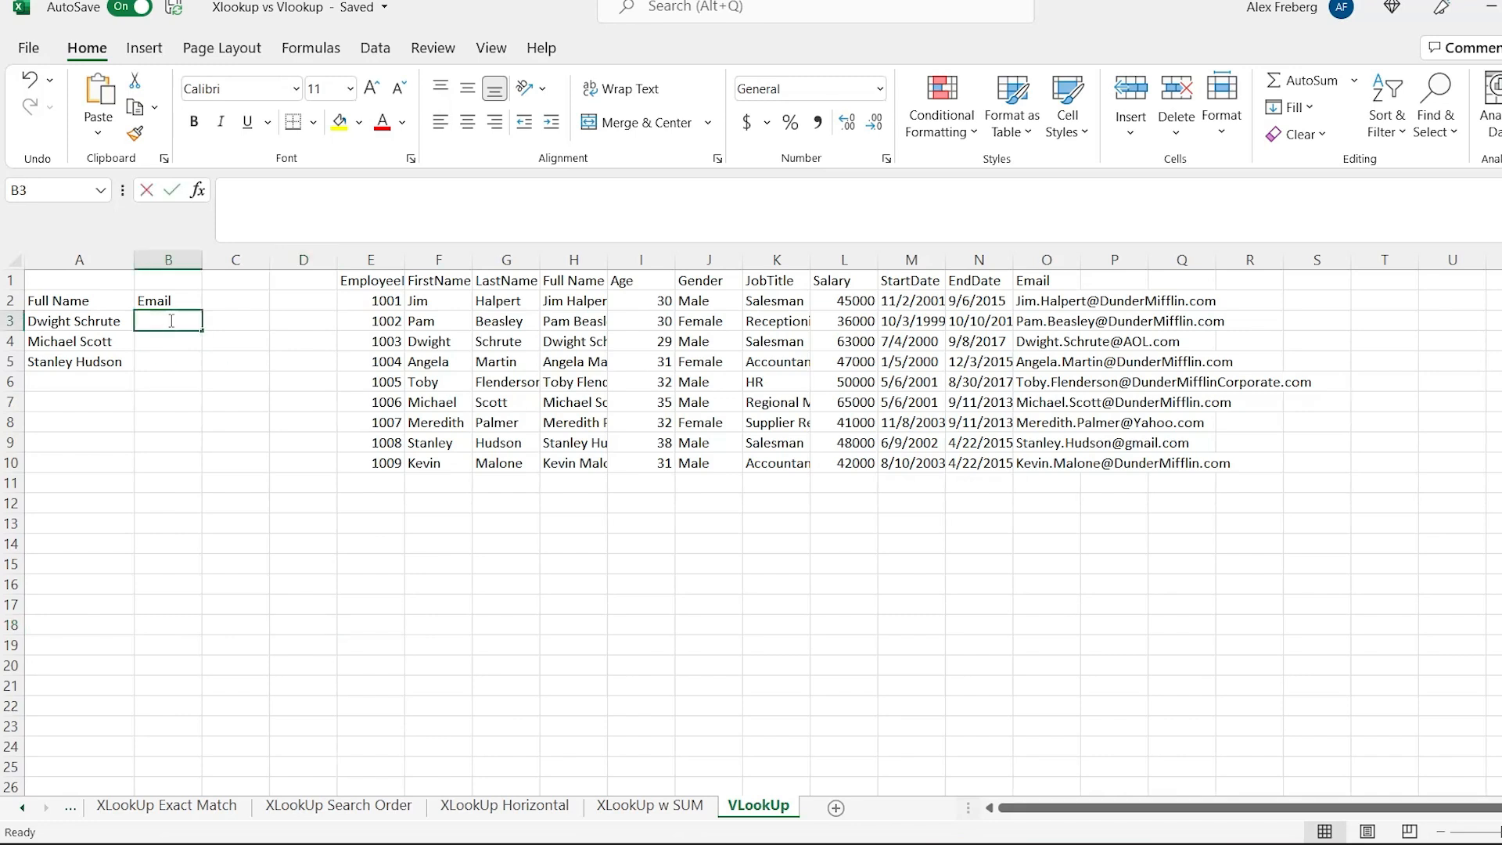
pyautogui.write('=')
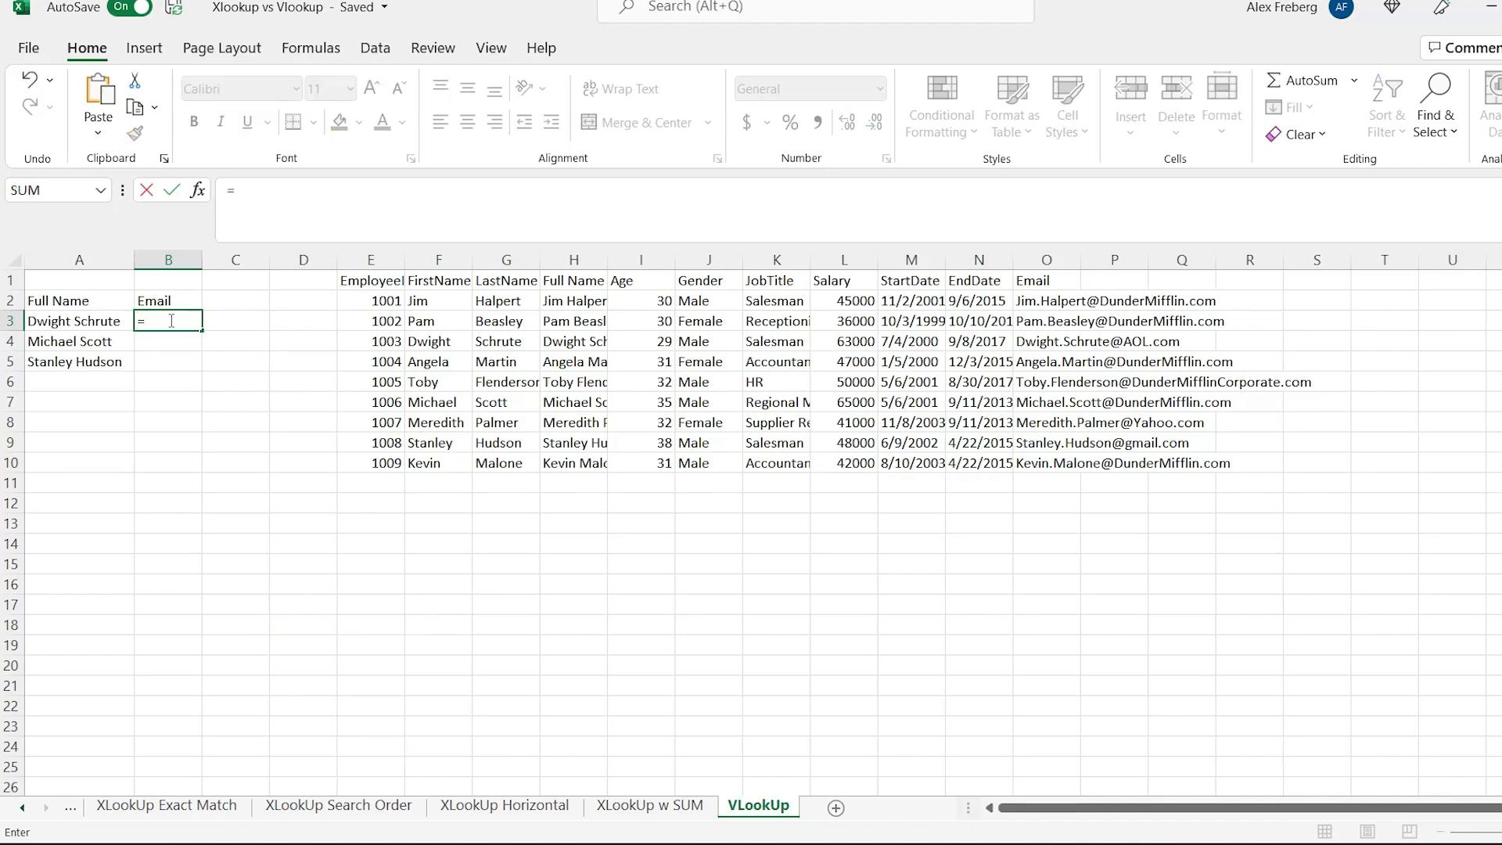
pyautogui.write('vlookup(')
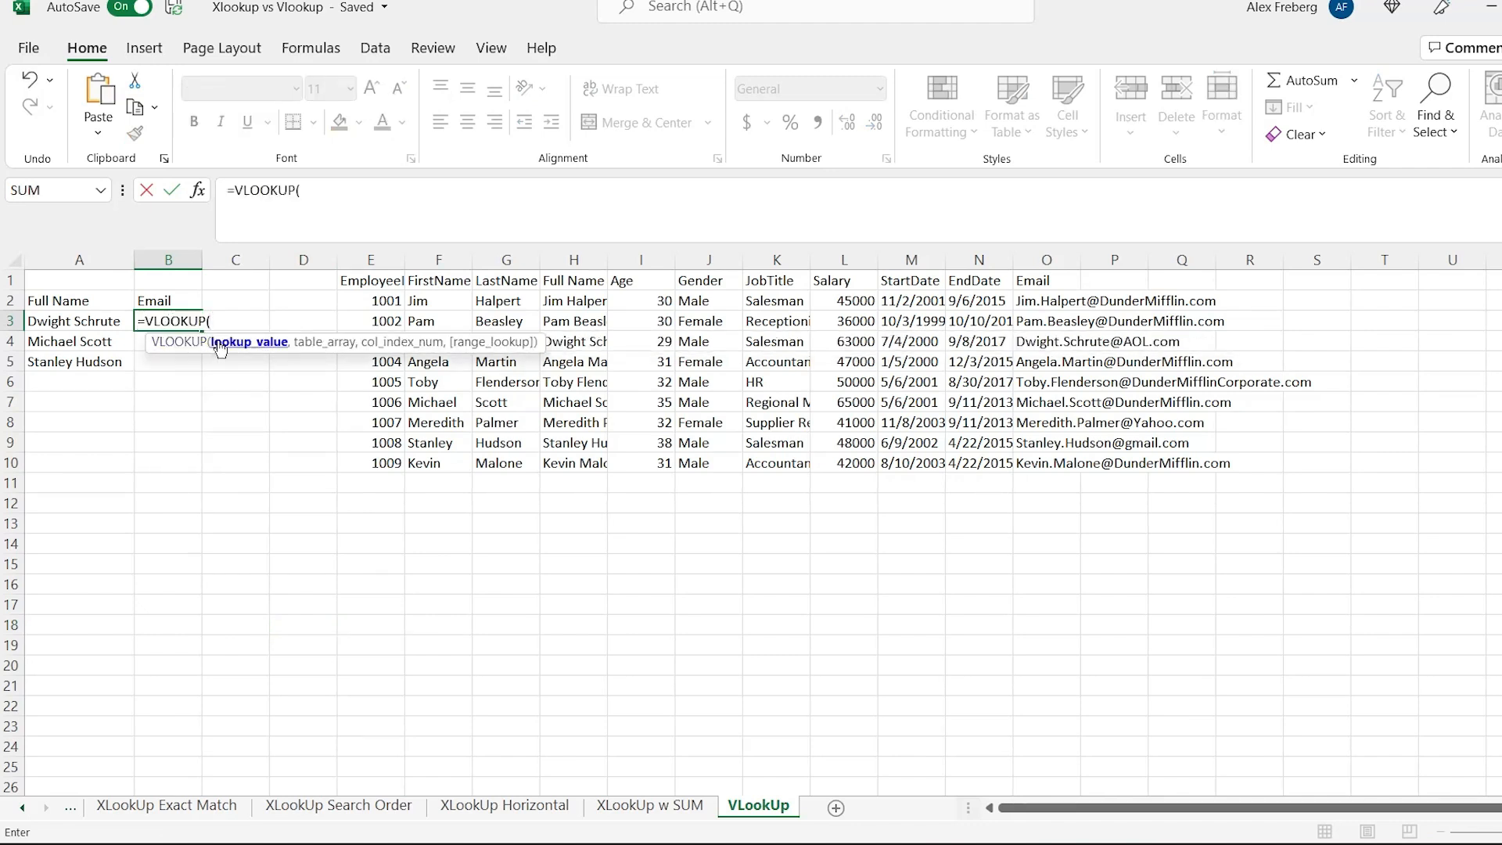
pyautogui.click(95, 321)
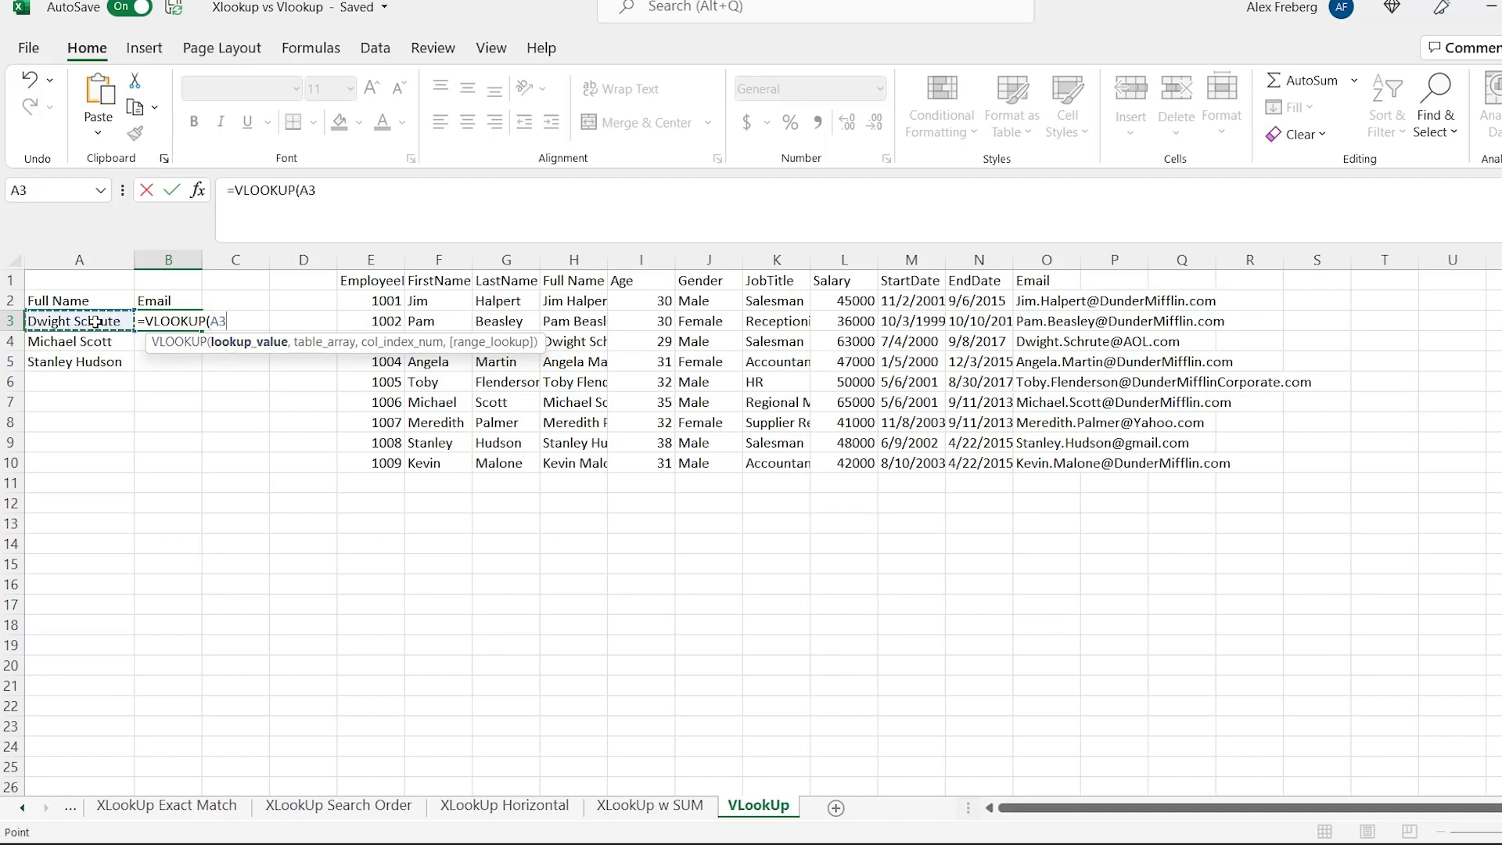
pyautogui.write(',')
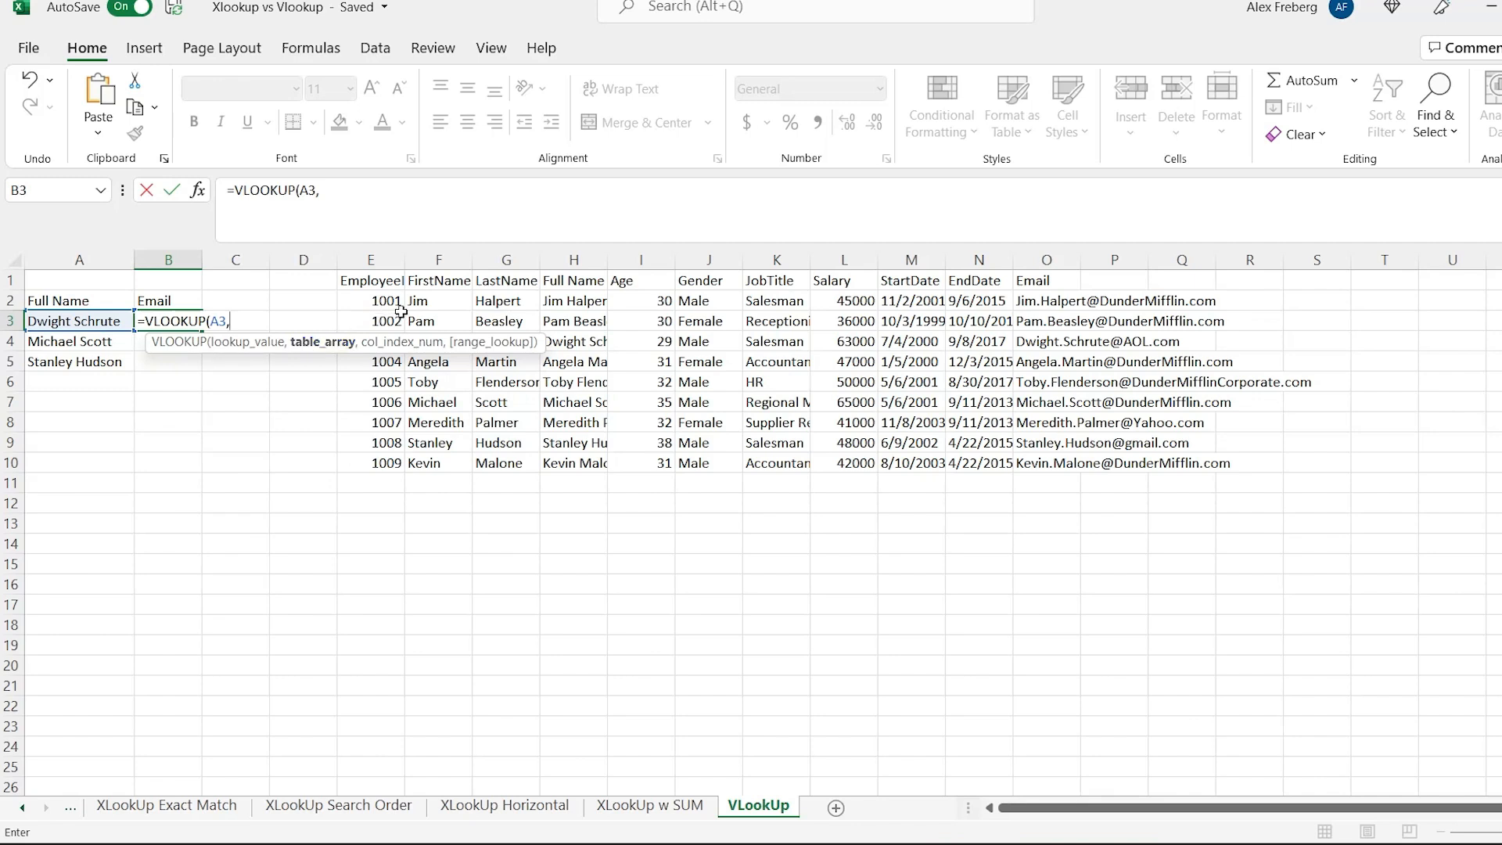
# Complete B3's VLOOKUP with table array H2:O10, column index 8 and False for an exact match.
pyautogui.click(566, 306)
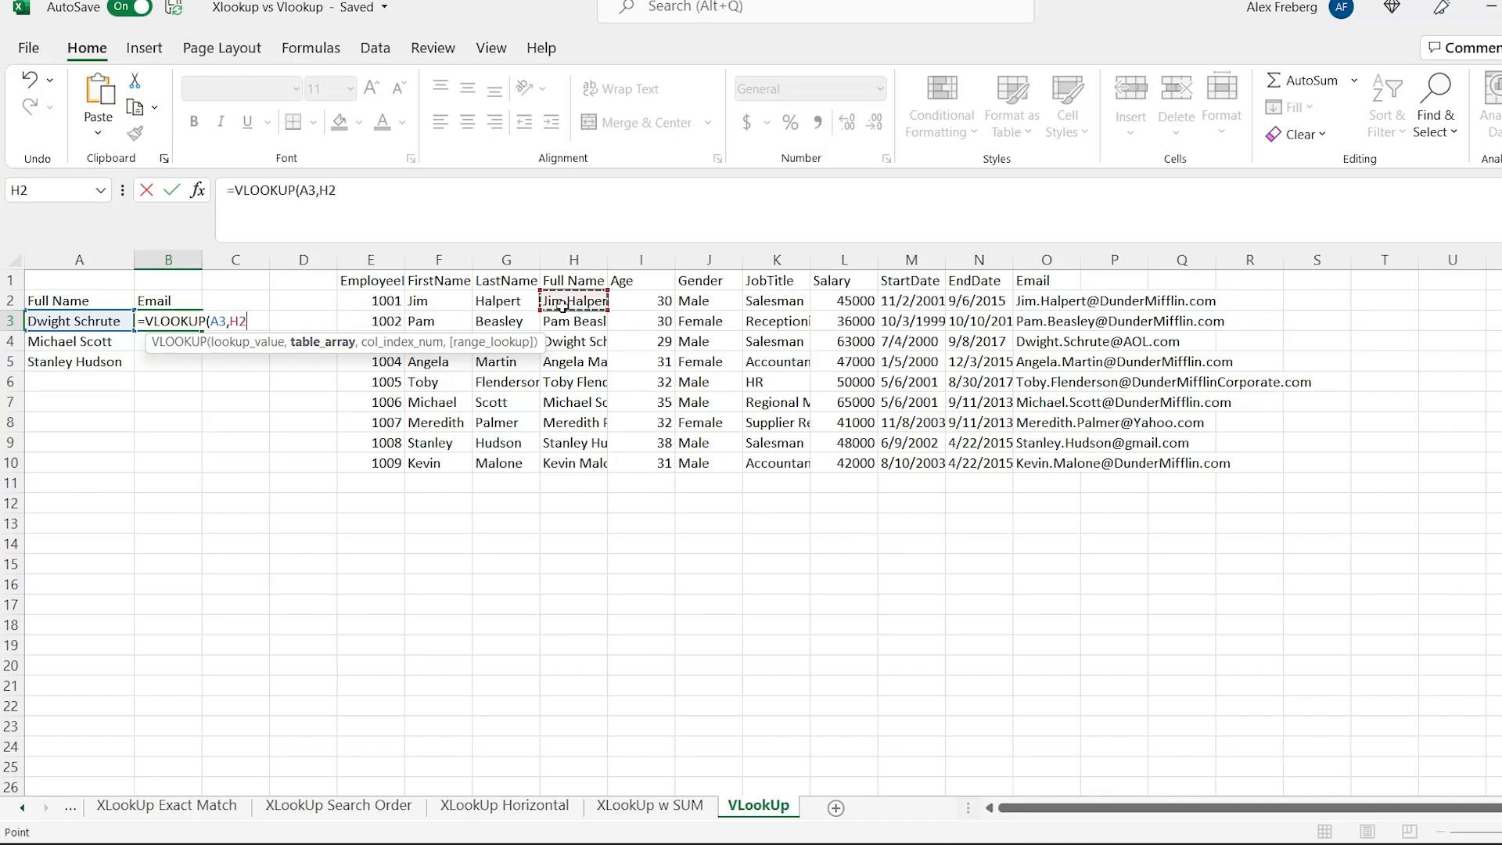
pyautogui.moveTo(565, 306); pyautogui.dragTo(1071, 463)
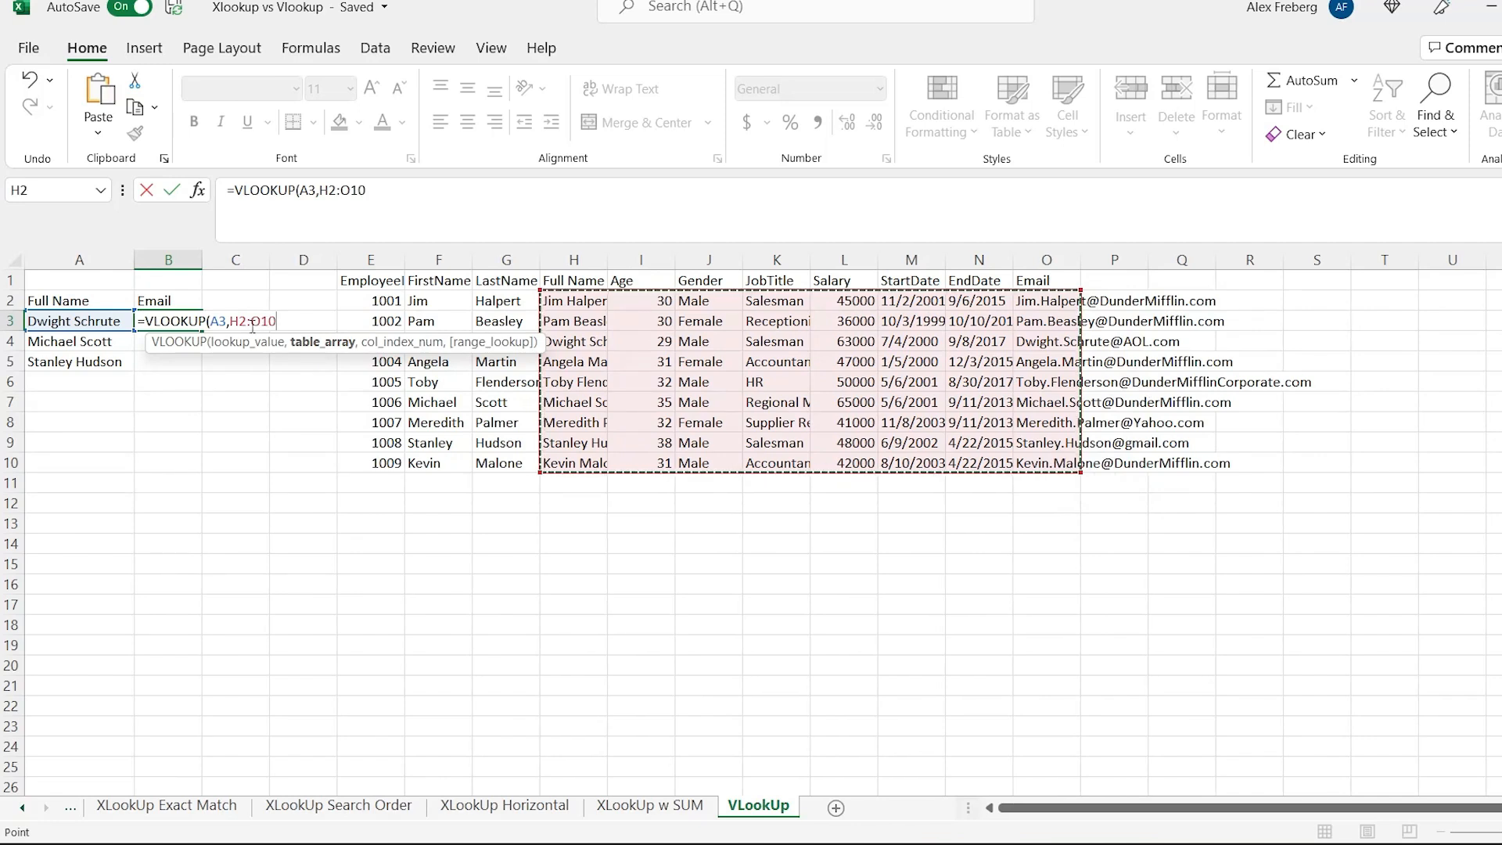
pyautogui.write(',')
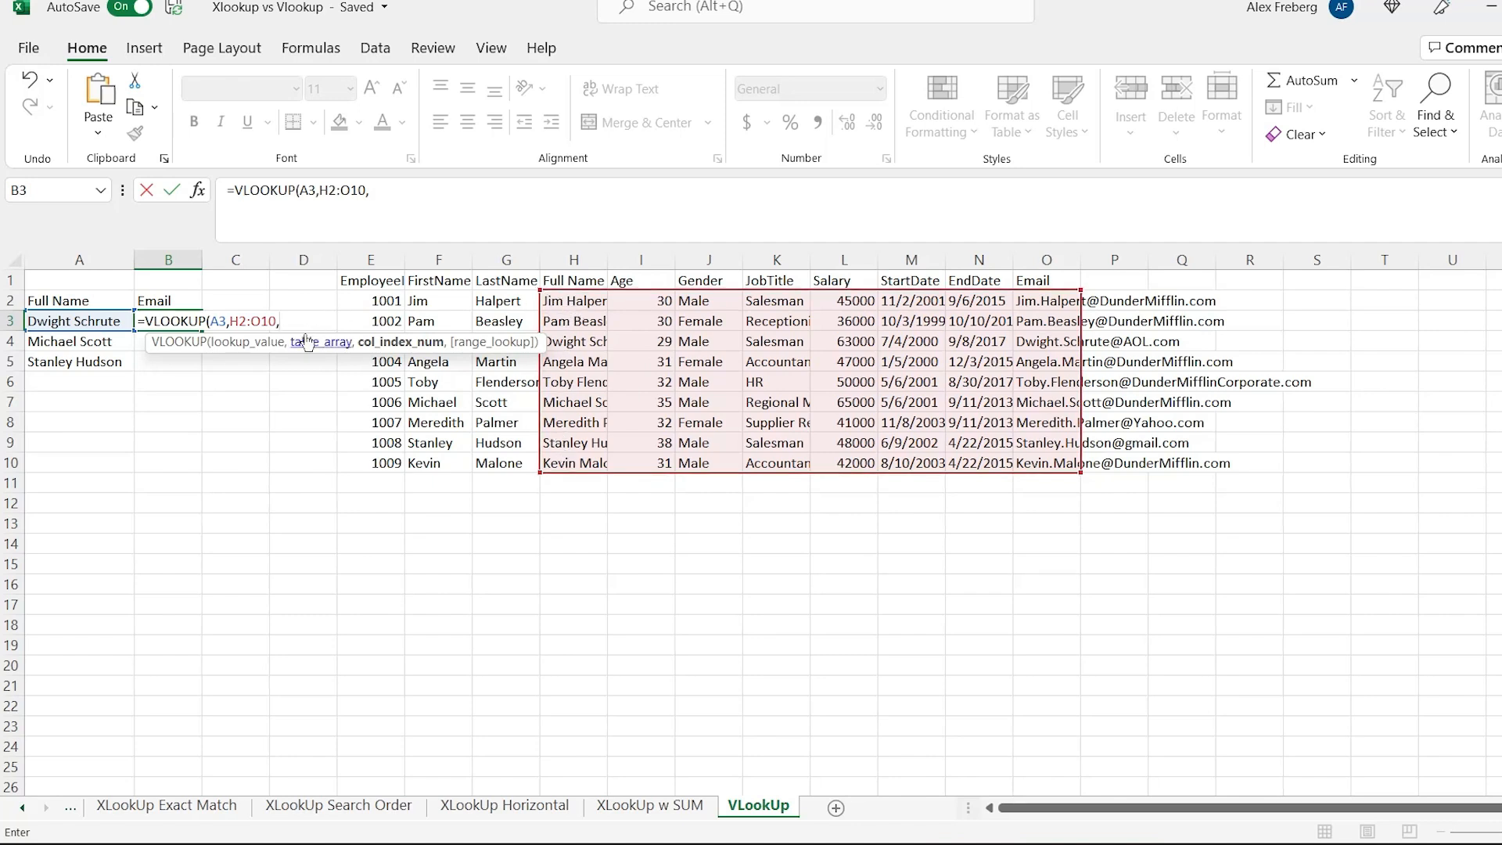
pyautogui.write('8,')
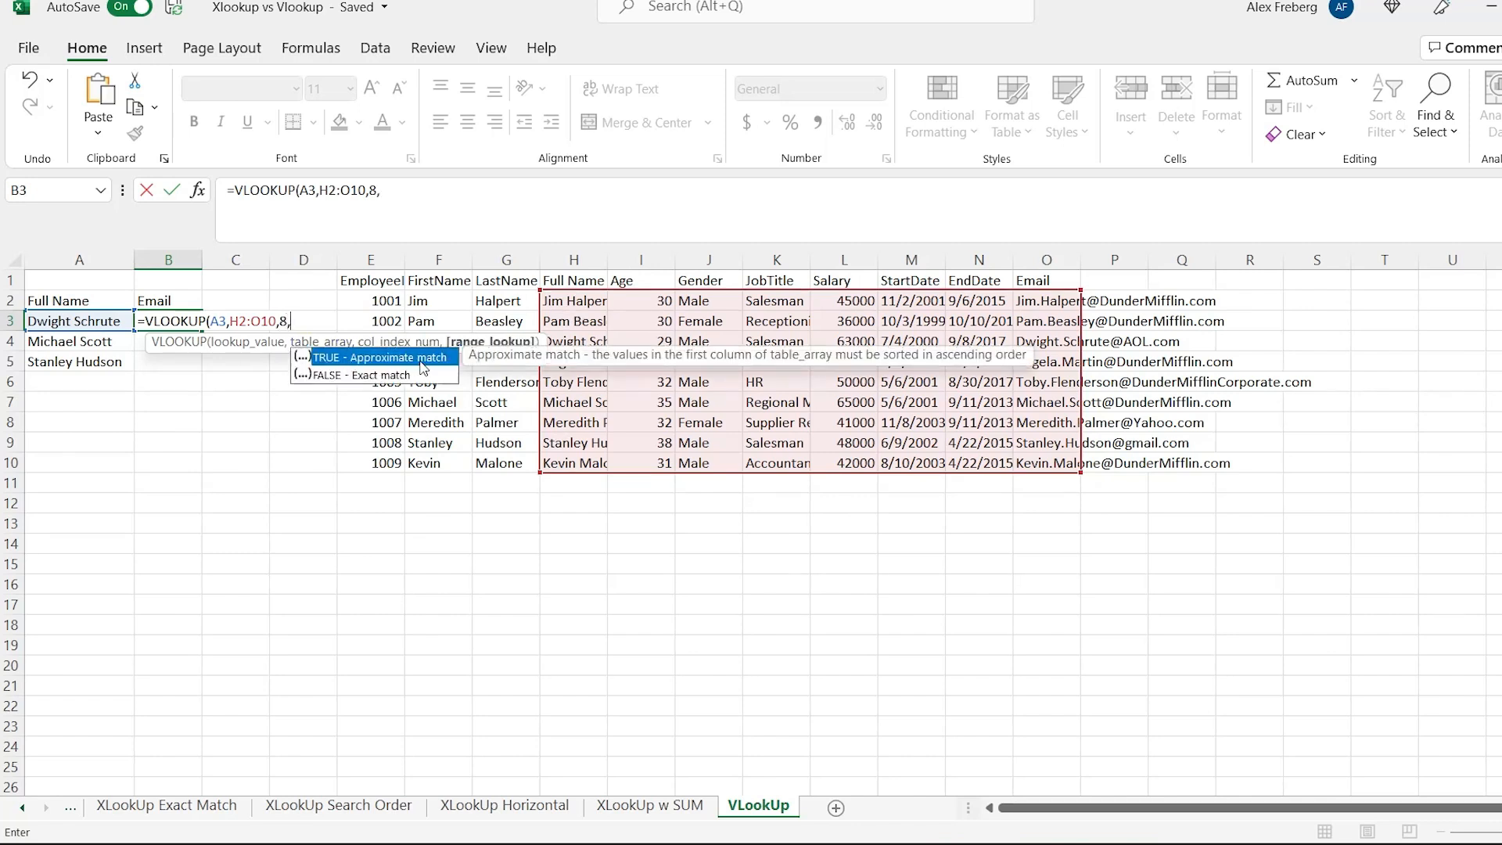
pyautogui.write('False)')
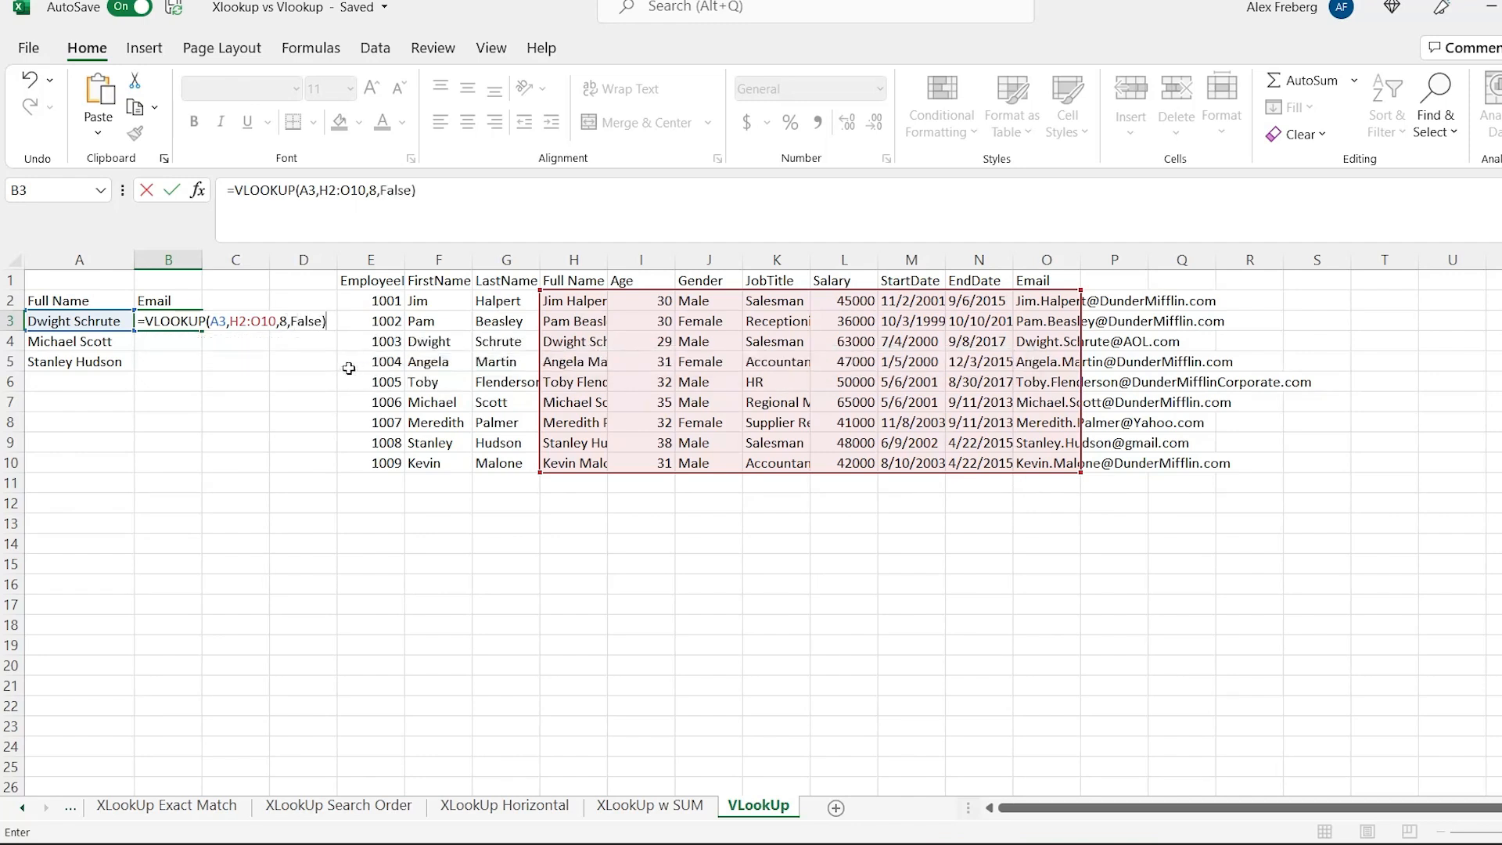
pyautogui.press('Return')
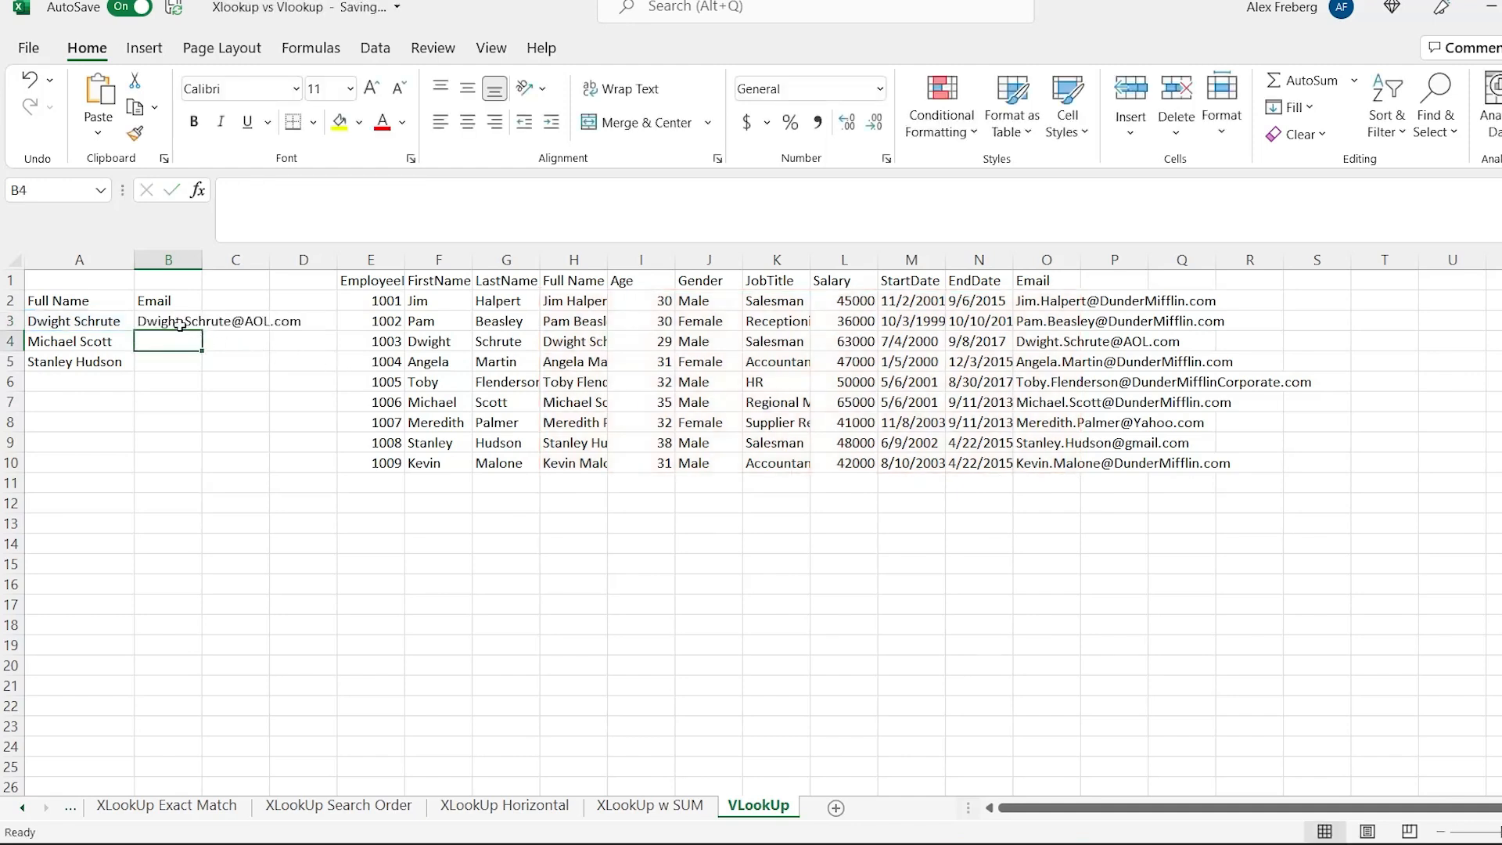
# Fill B3's VLOOKUP formula down to B5.
pyautogui.click(179, 325)
pyautogui.moveTo(201, 331); pyautogui.dragTo(200, 379)
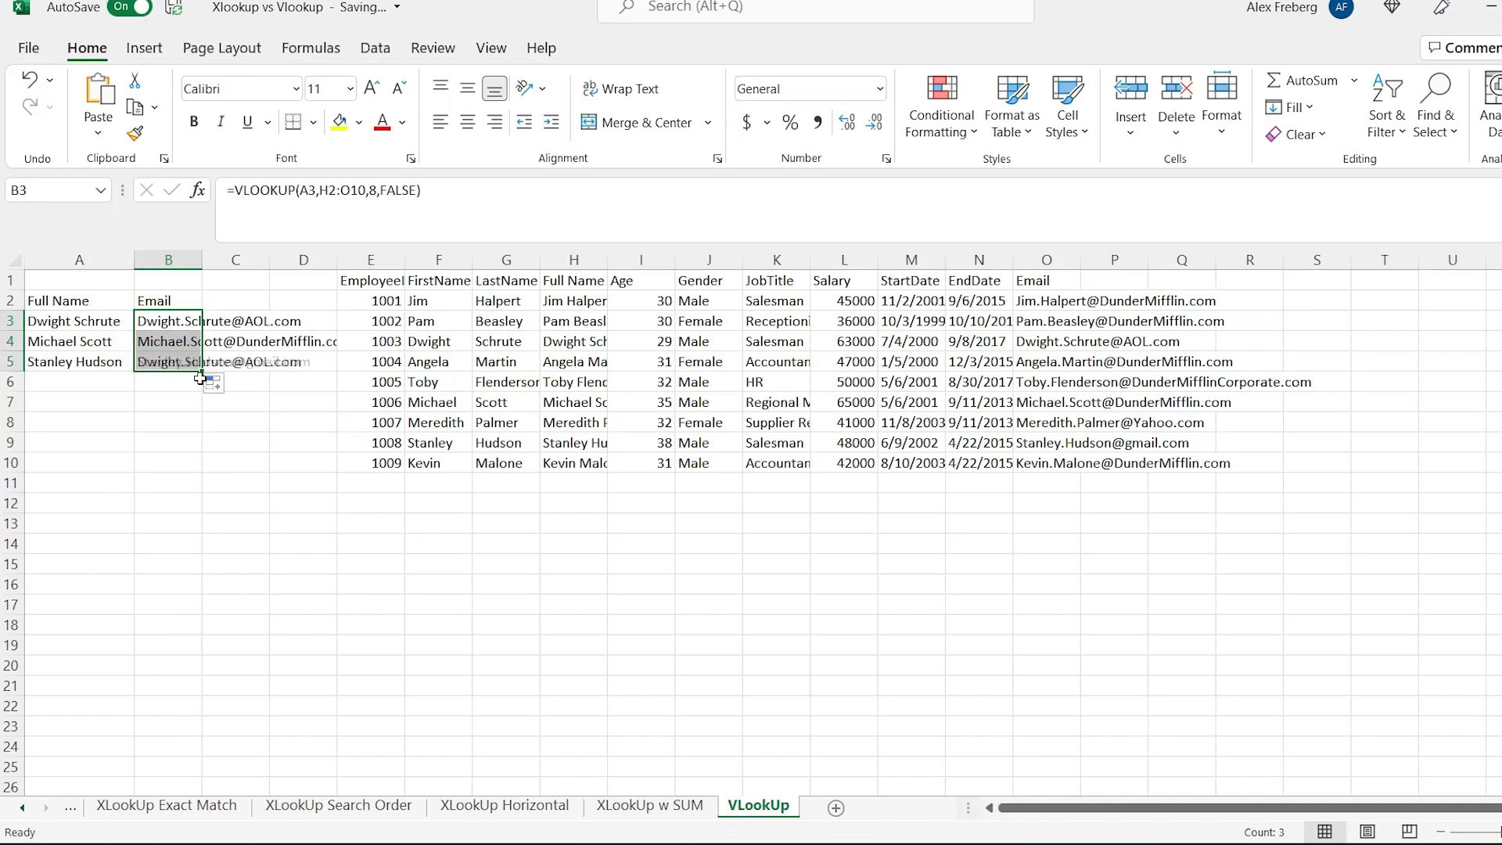
pyautogui.click(168, 381)
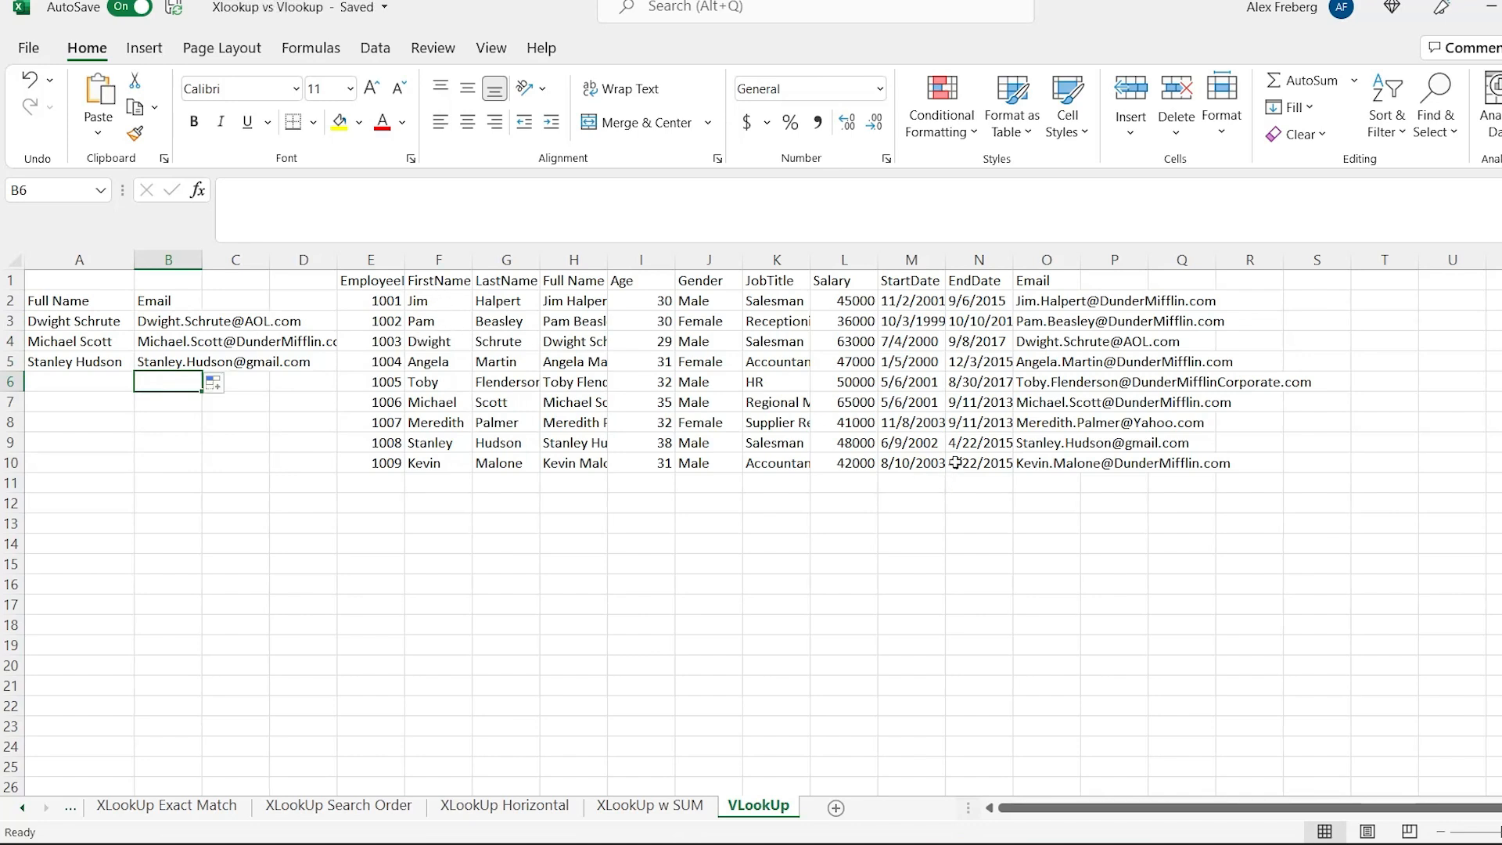
# Check the VLOOKUP formula in B3 and insert a new column before the JobTitle column K.
pyautogui.click(168, 325)
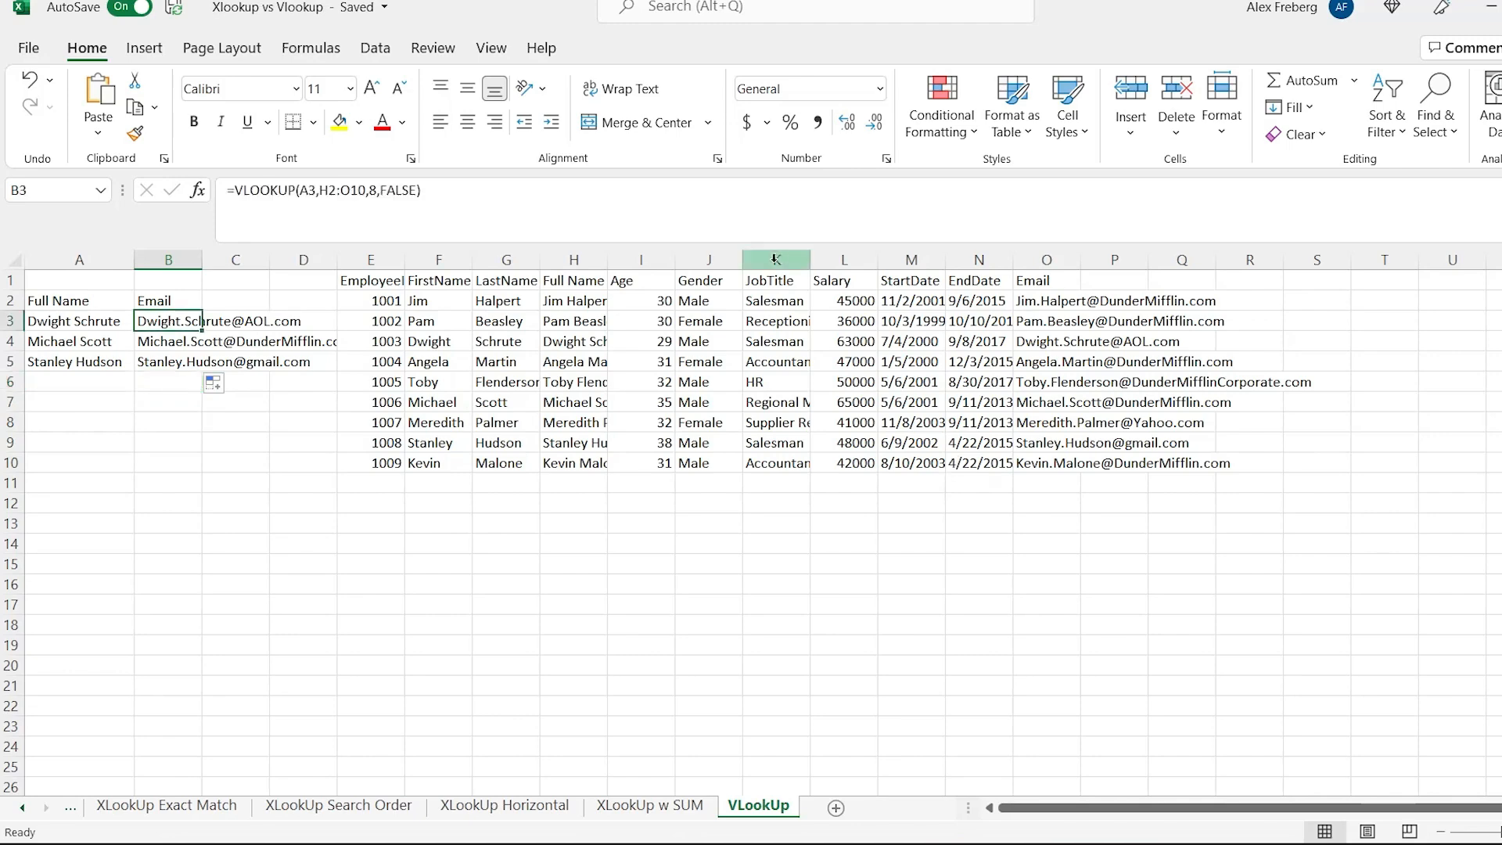
pyautogui.click(784, 258)
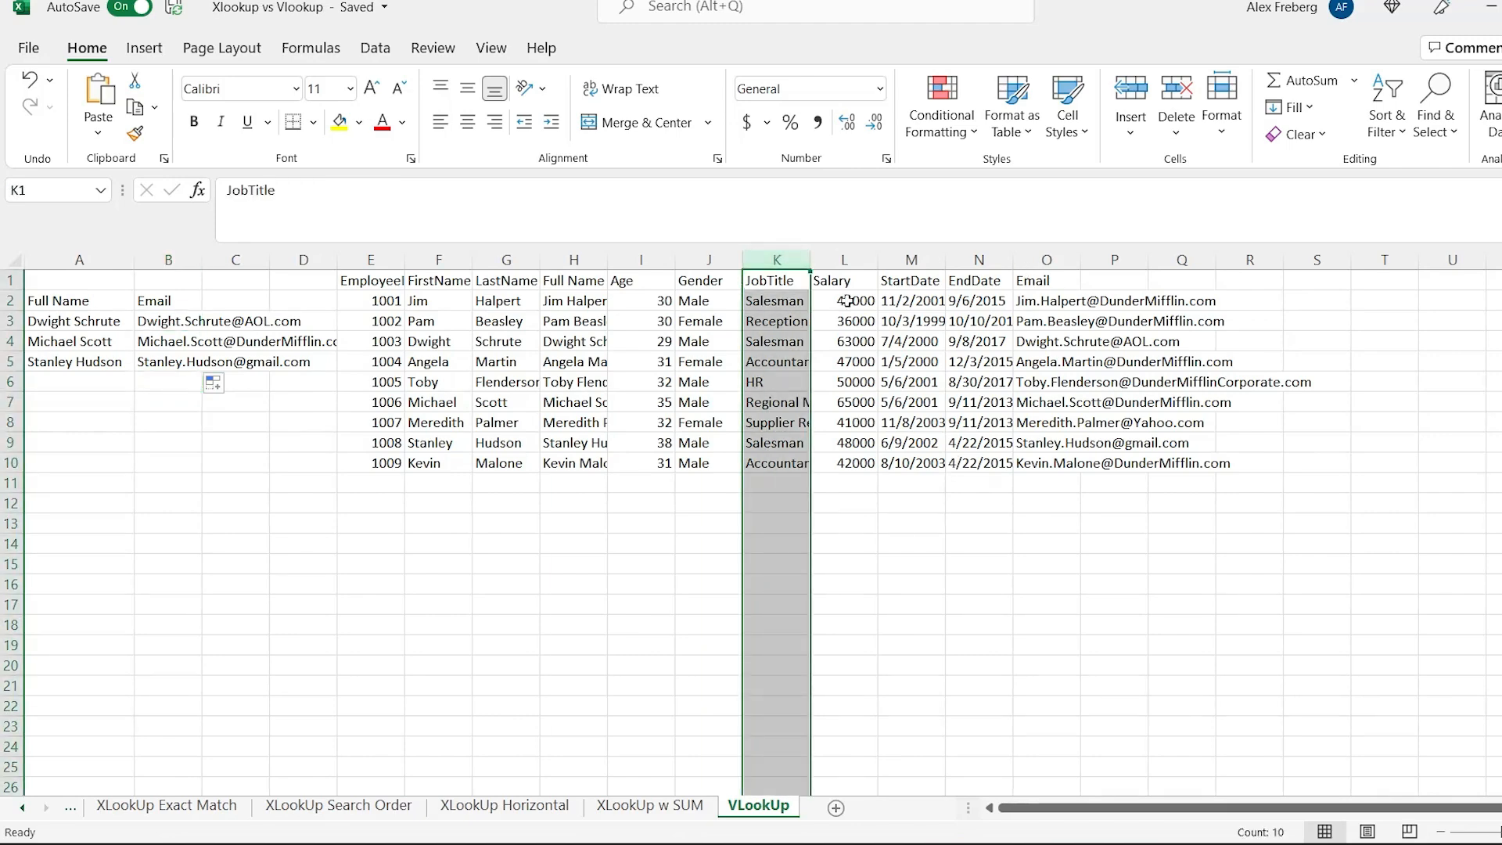
pyautogui.rightClick(794, 268)
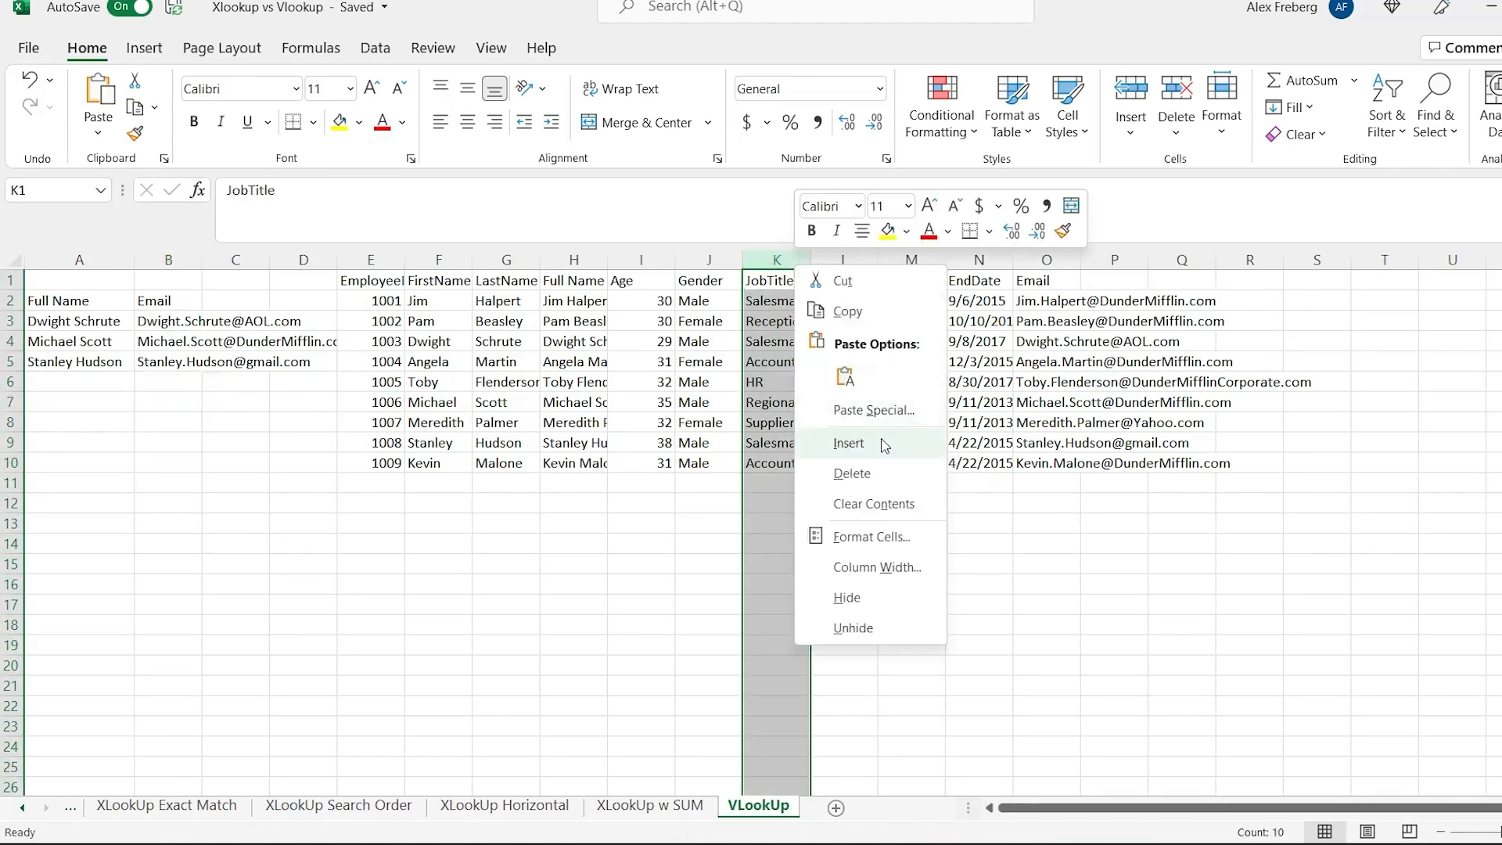
# Insert a blank column before JobTitle on the VLookUp sheet and head it "Address".
pyautogui.click(882, 443)
pyautogui.click(778, 278)
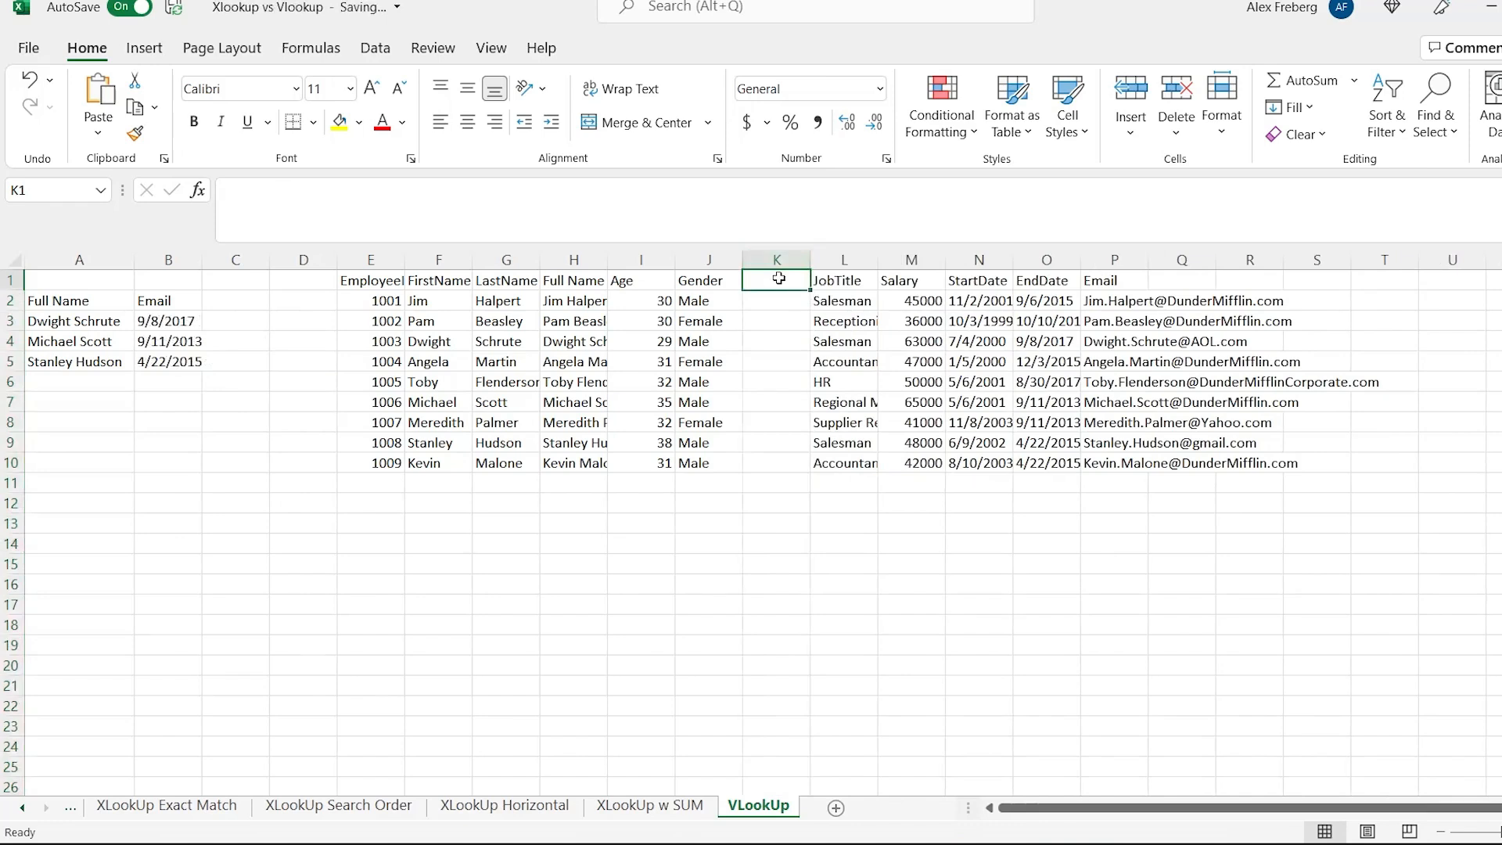
pyautogui.moveTo(161, 323); pyautogui.dragTo(160, 360)
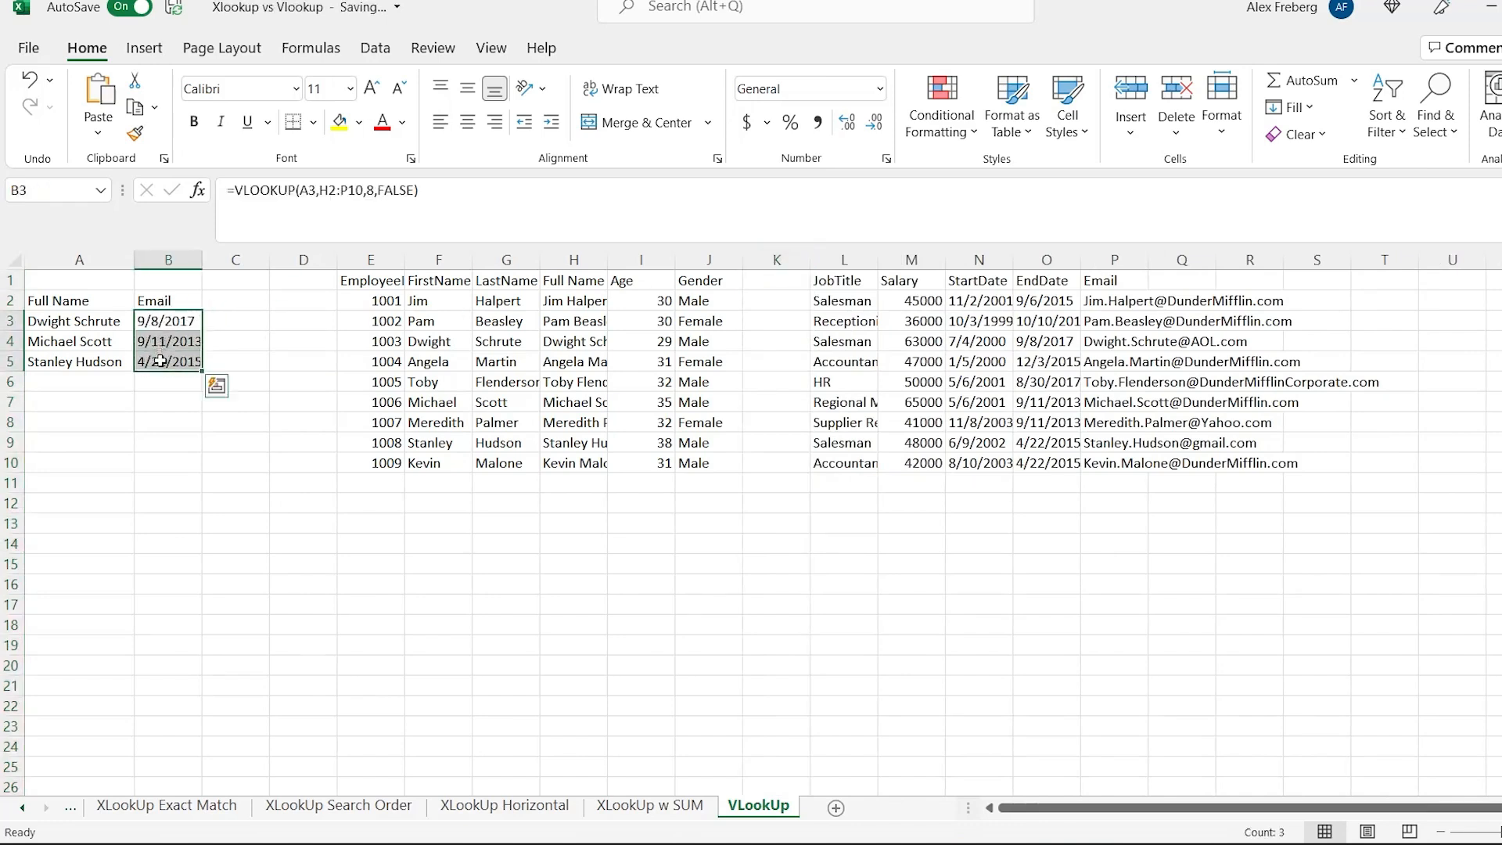
pyautogui.click(772, 286)
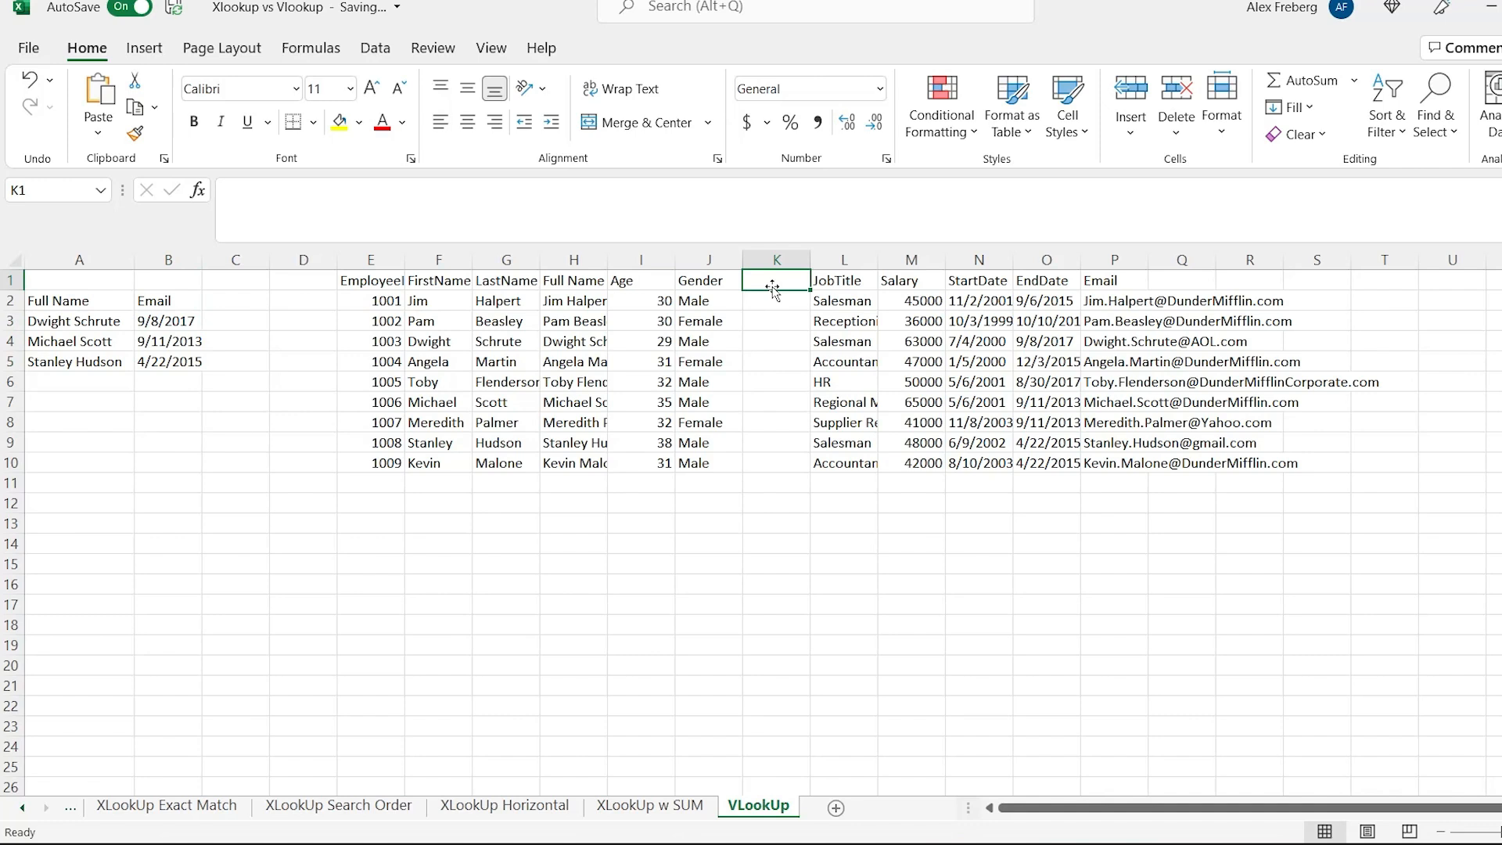
pyautogui.write('Address')
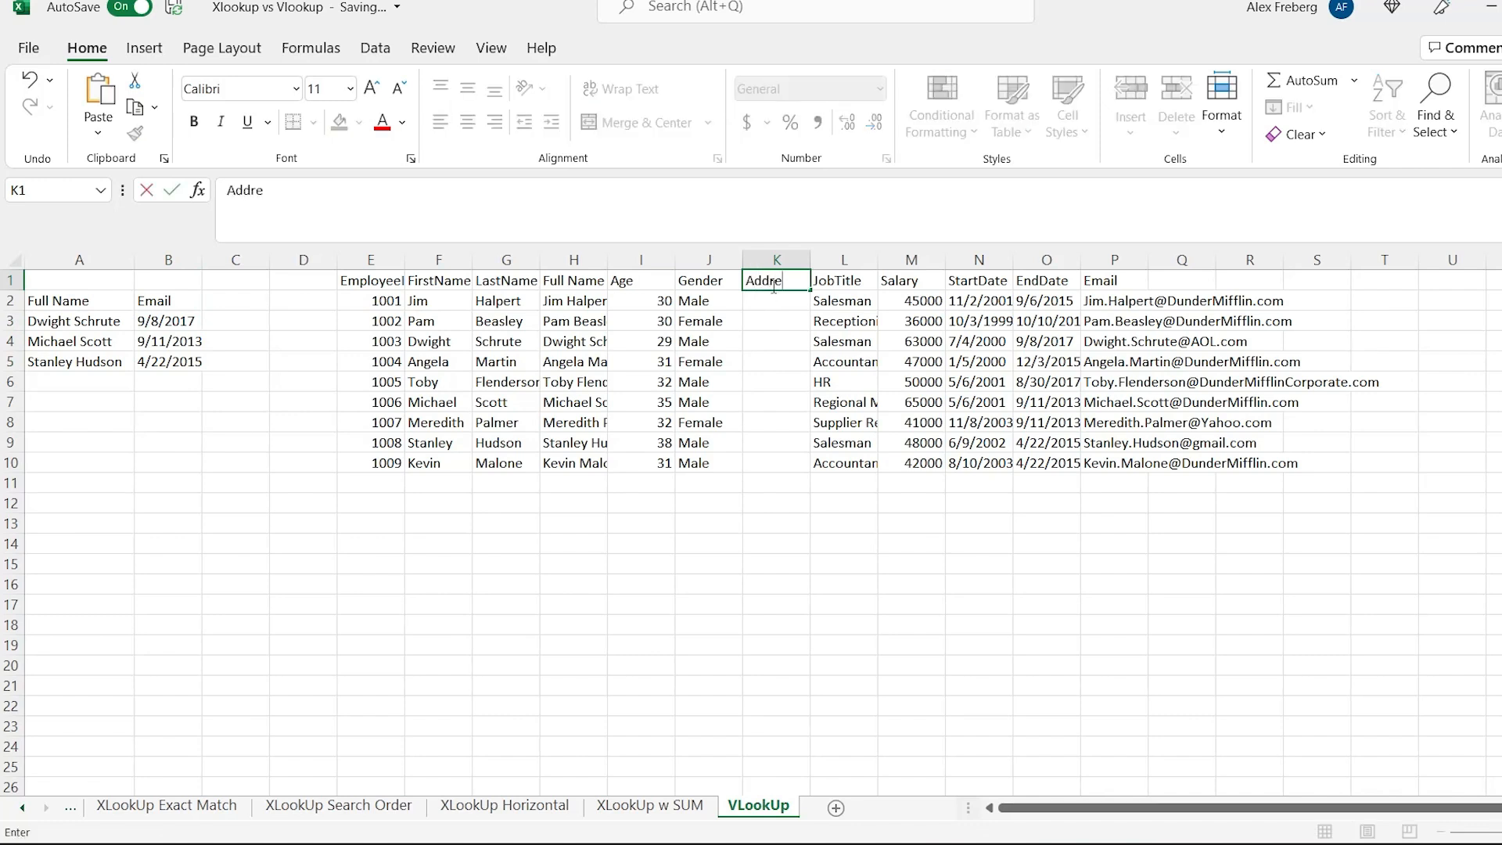
pyautogui.click(760, 306)
# Correct the column index in the VLOOKUP formula in B3 so that it accounts for the inserted column and returns the Email column.
pyautogui.moveTo(761, 305); pyautogui.dragTo(779, 463)
pyautogui.moveTo(1044, 307); pyautogui.dragTo(1050, 464)
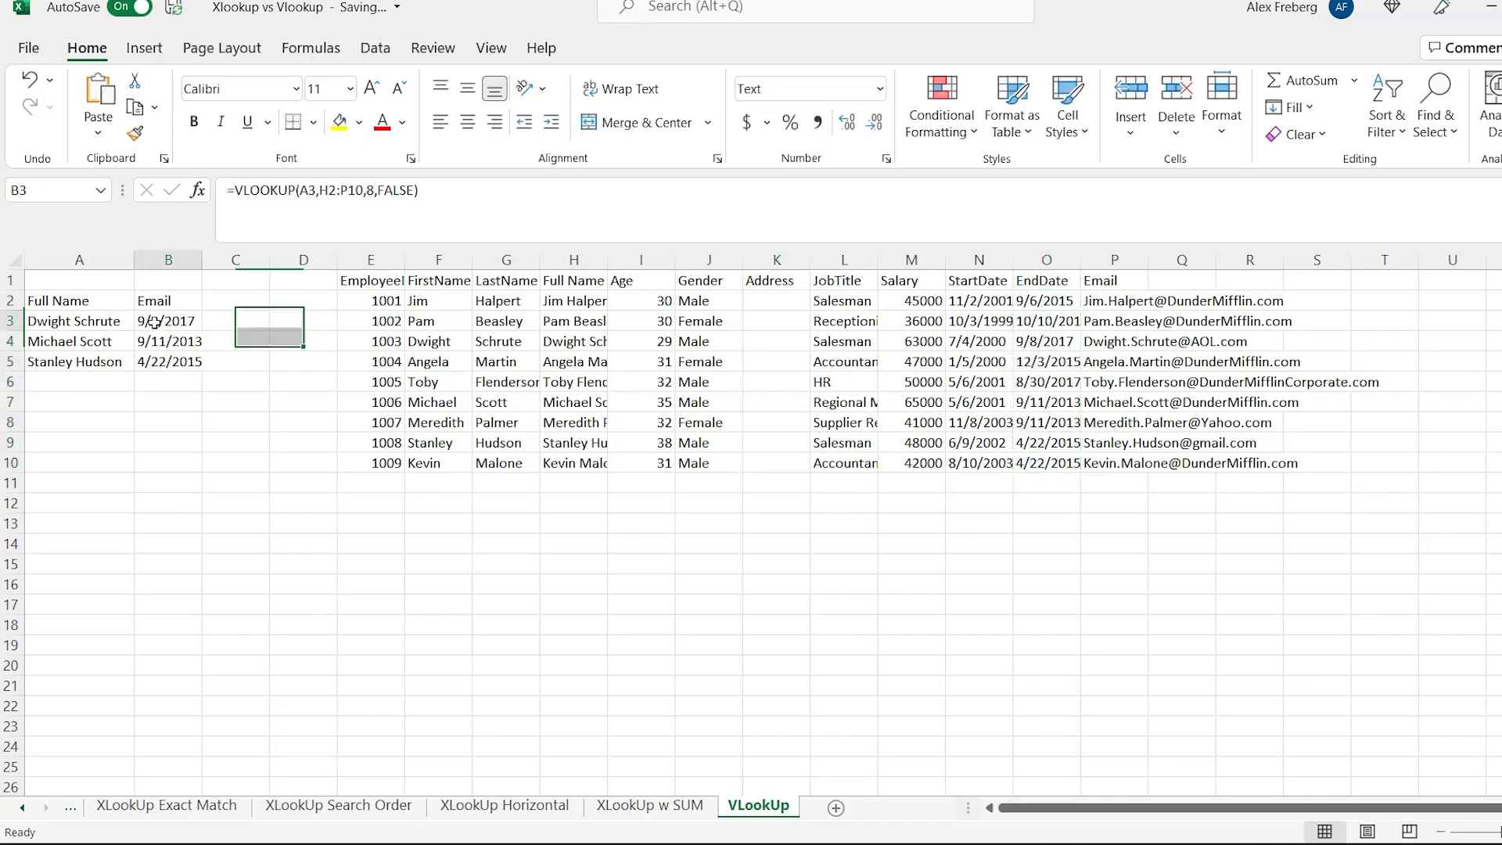
pyautogui.doubleClick(154, 322)
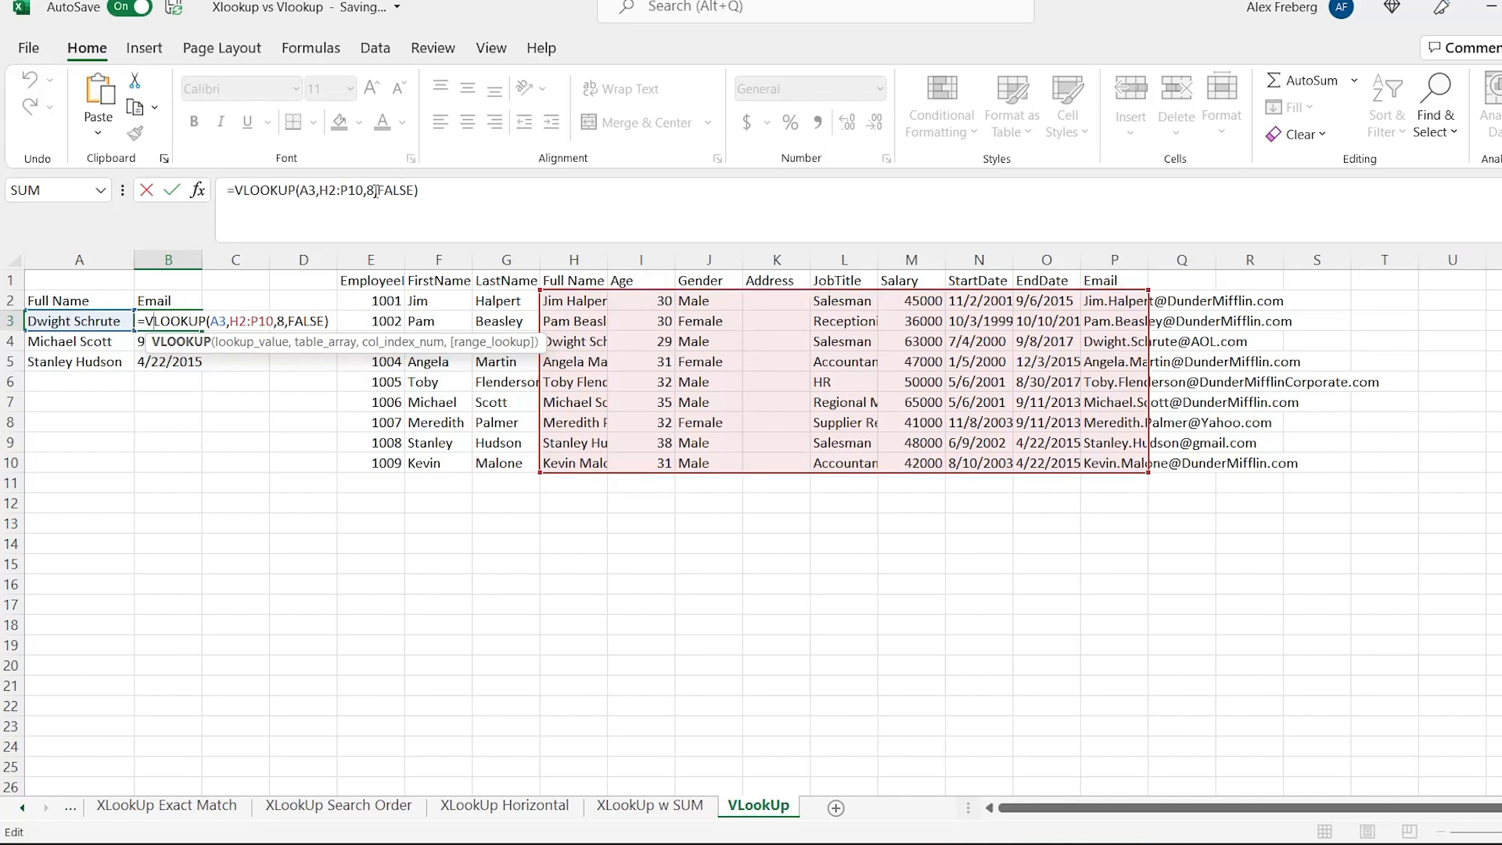
pyautogui.press('Return')
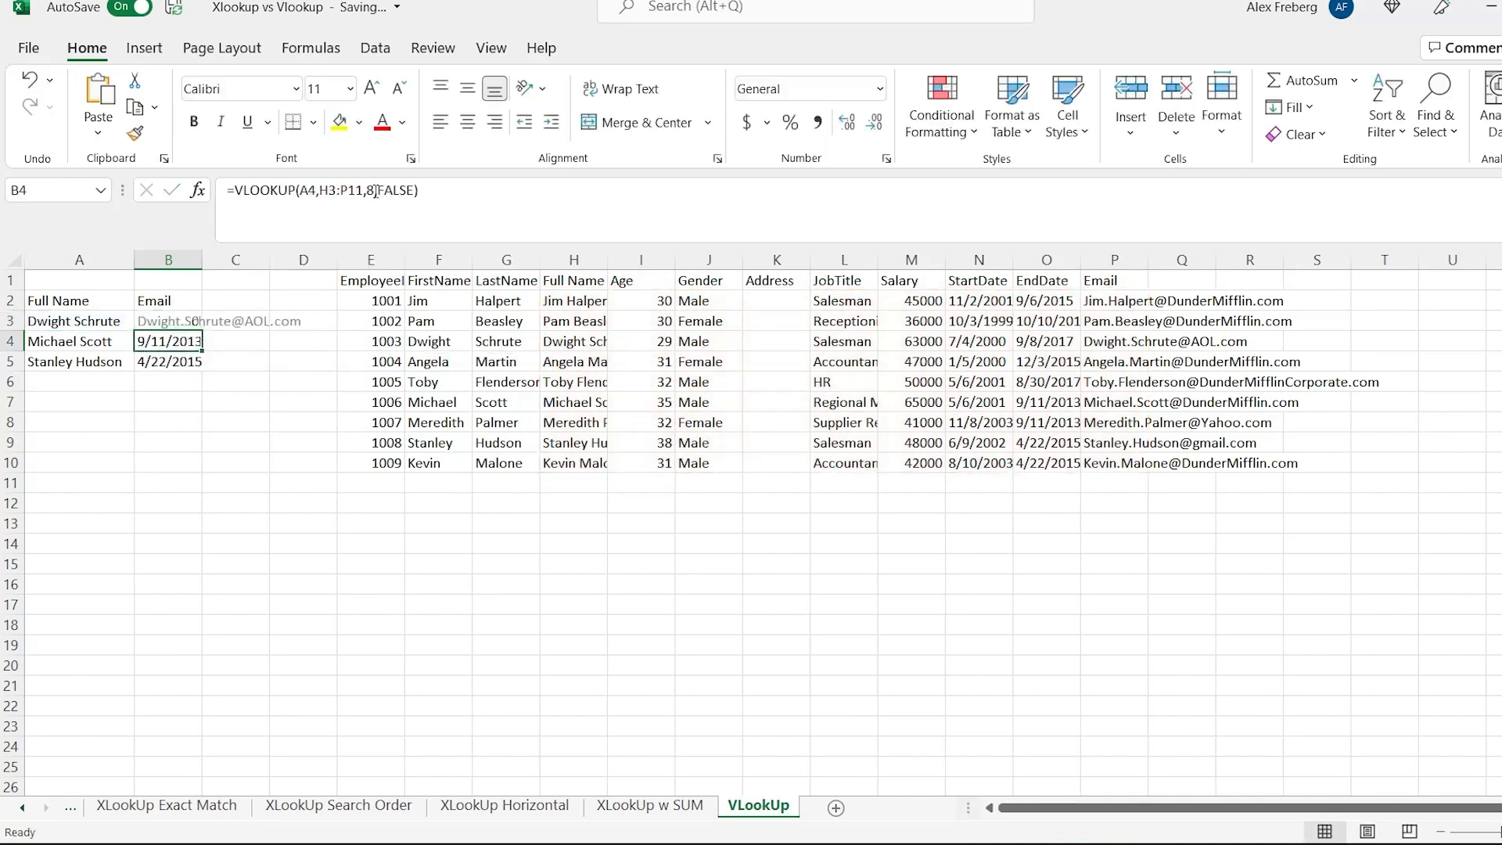
pyautogui.click(226, 382)
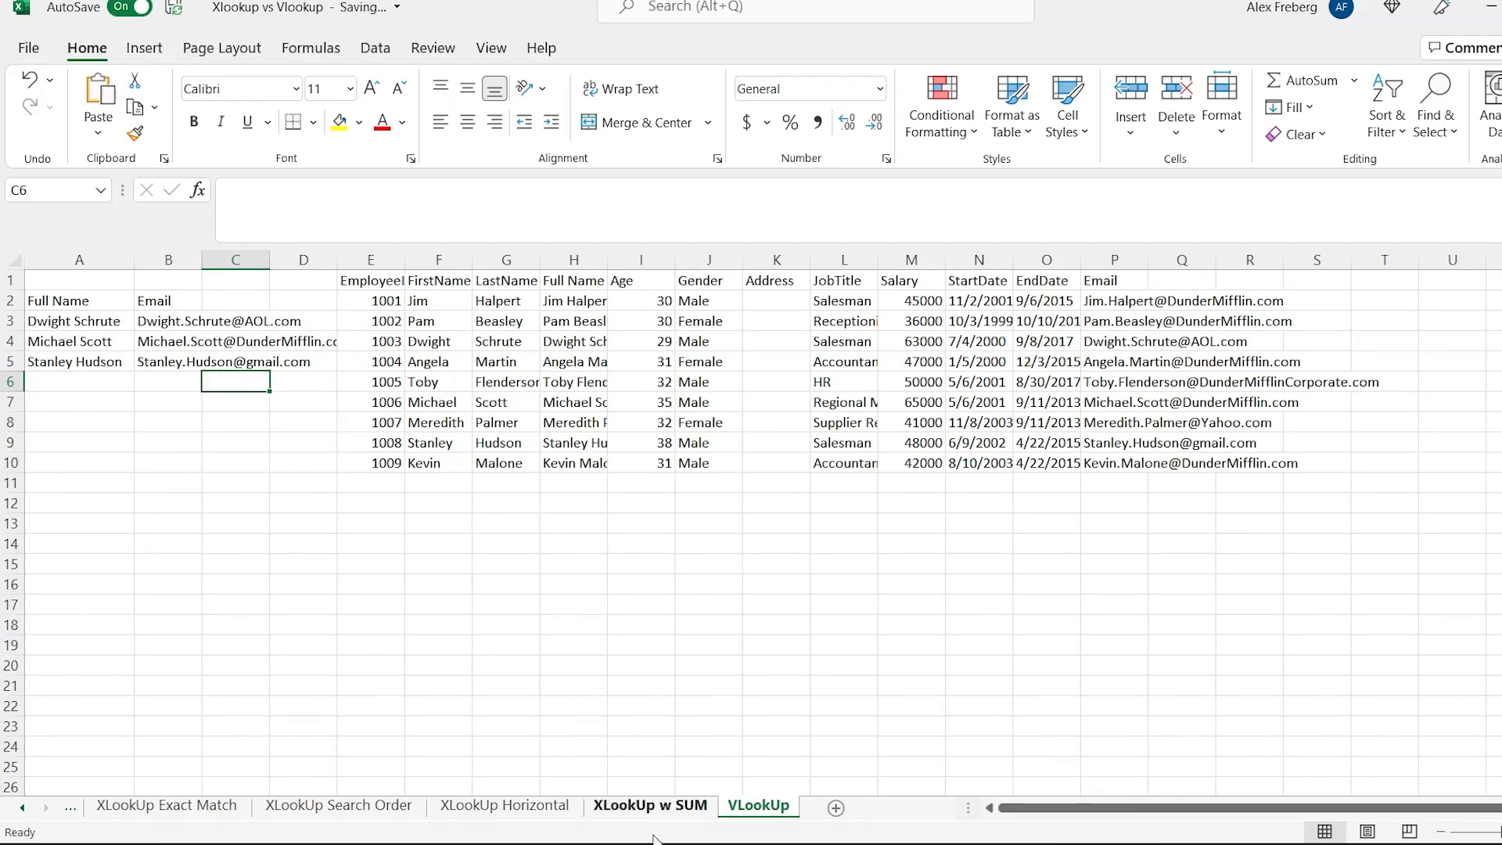
# Go to the XLookUp sheet and examine the lookup and return arrays of the XLOOKUP formula in B3.
pyautogui.click(22, 807)
pyautogui.click(22, 807)
pyautogui.click(141, 812)
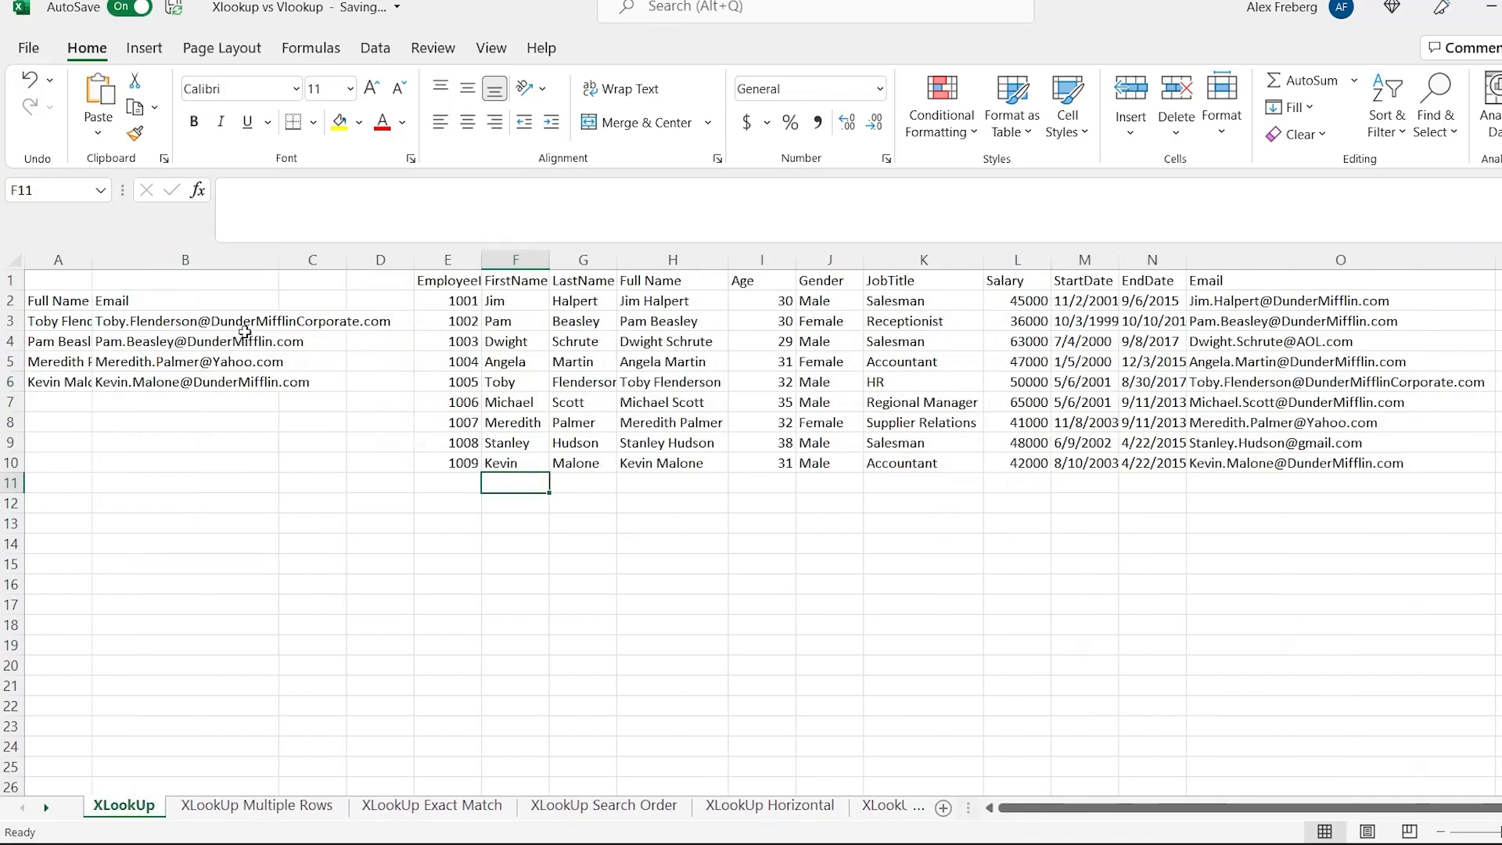
pyautogui.doubleClick(223, 322)
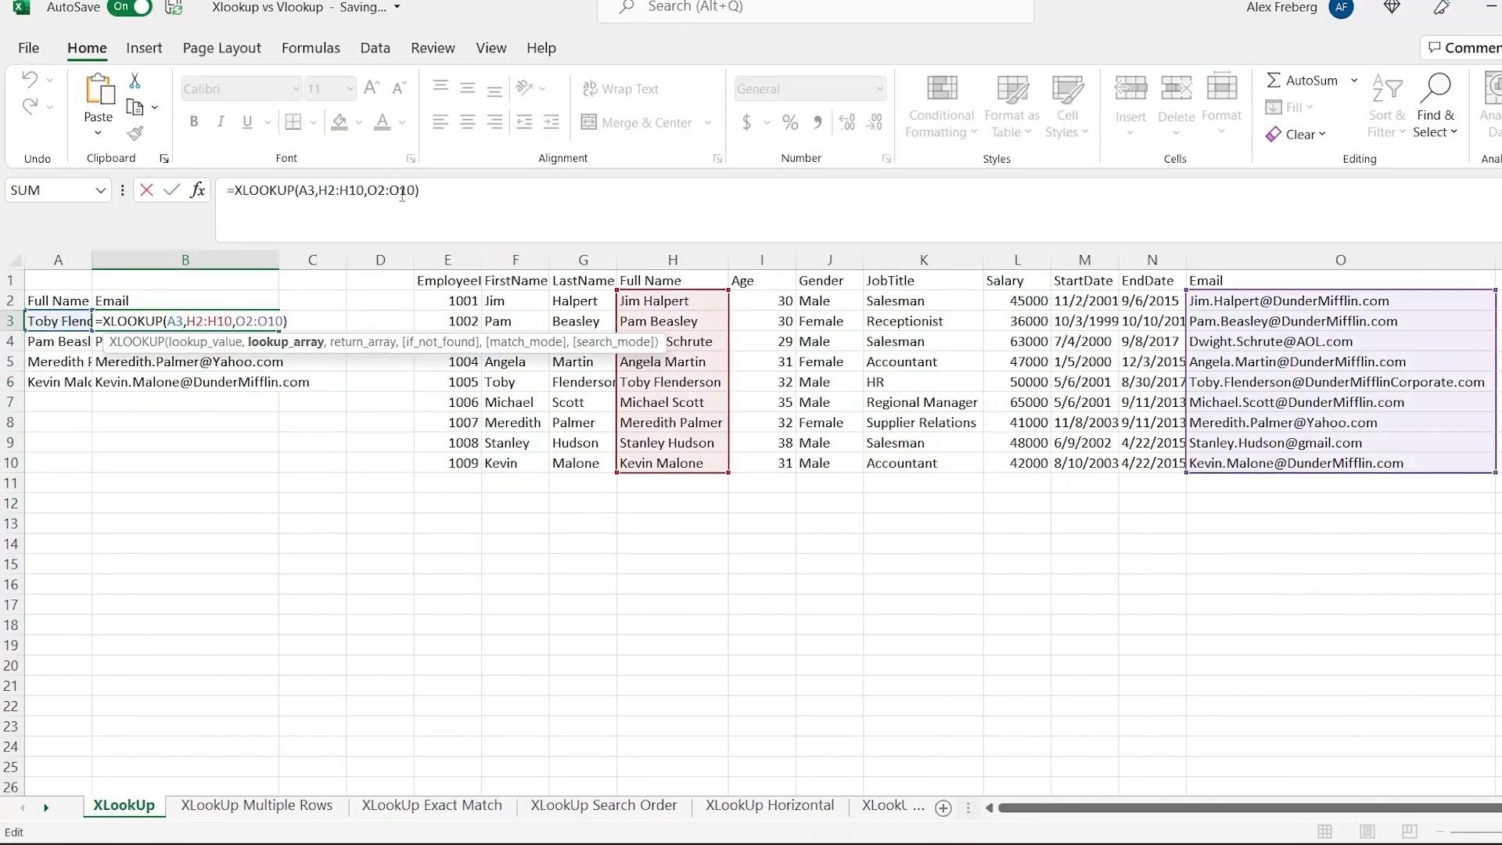
# Insert a column before Gender headed "Address" and check the return array of the XLOOKUP formula in B3.
pyautogui.rightClick(845, 265)
pyautogui.click(903, 445)
pyautogui.click(830, 281)
pyautogui.write('Adress')
pyautogui.press('BackSpace')
pyautogui.press('BackSpace')
pyautogui.press('BackSpace')
pyautogui.press('BackSpace')
pyautogui.write('dress')
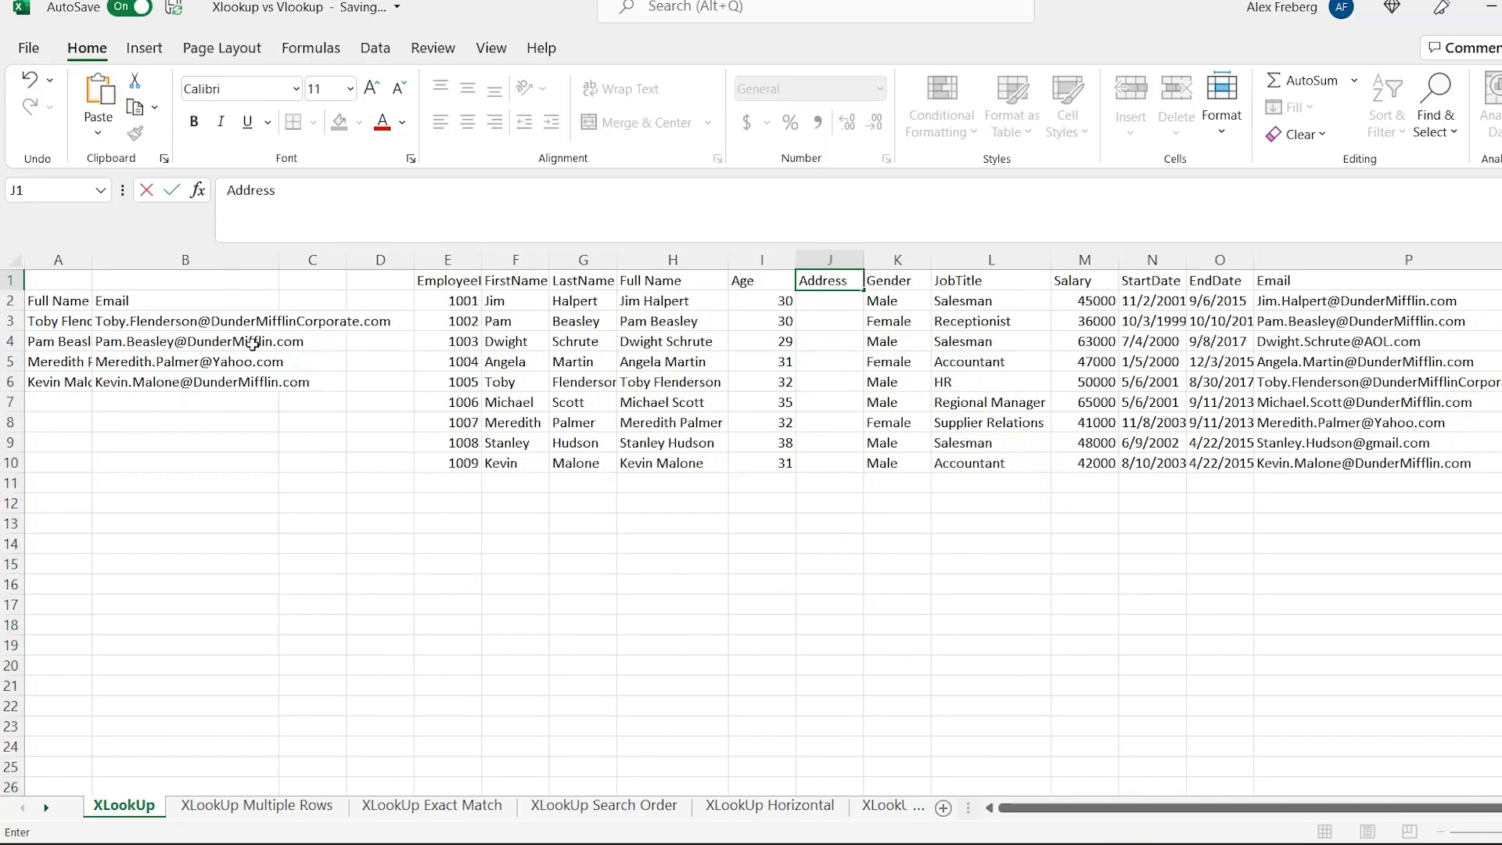
pyautogui.doubleClick(229, 322)
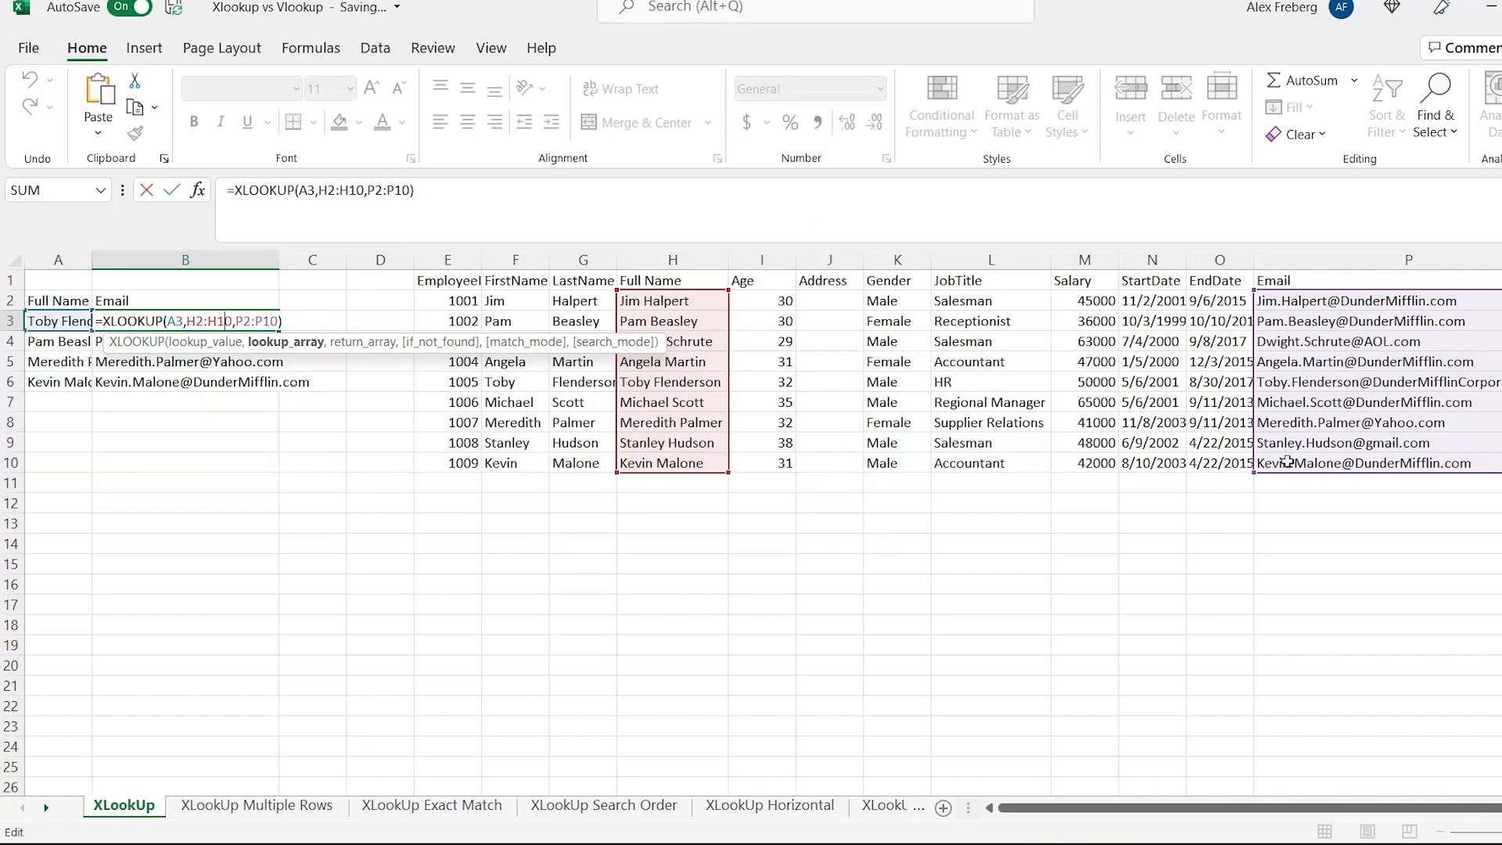
pyautogui.hotkey('ctrl', 'Return')
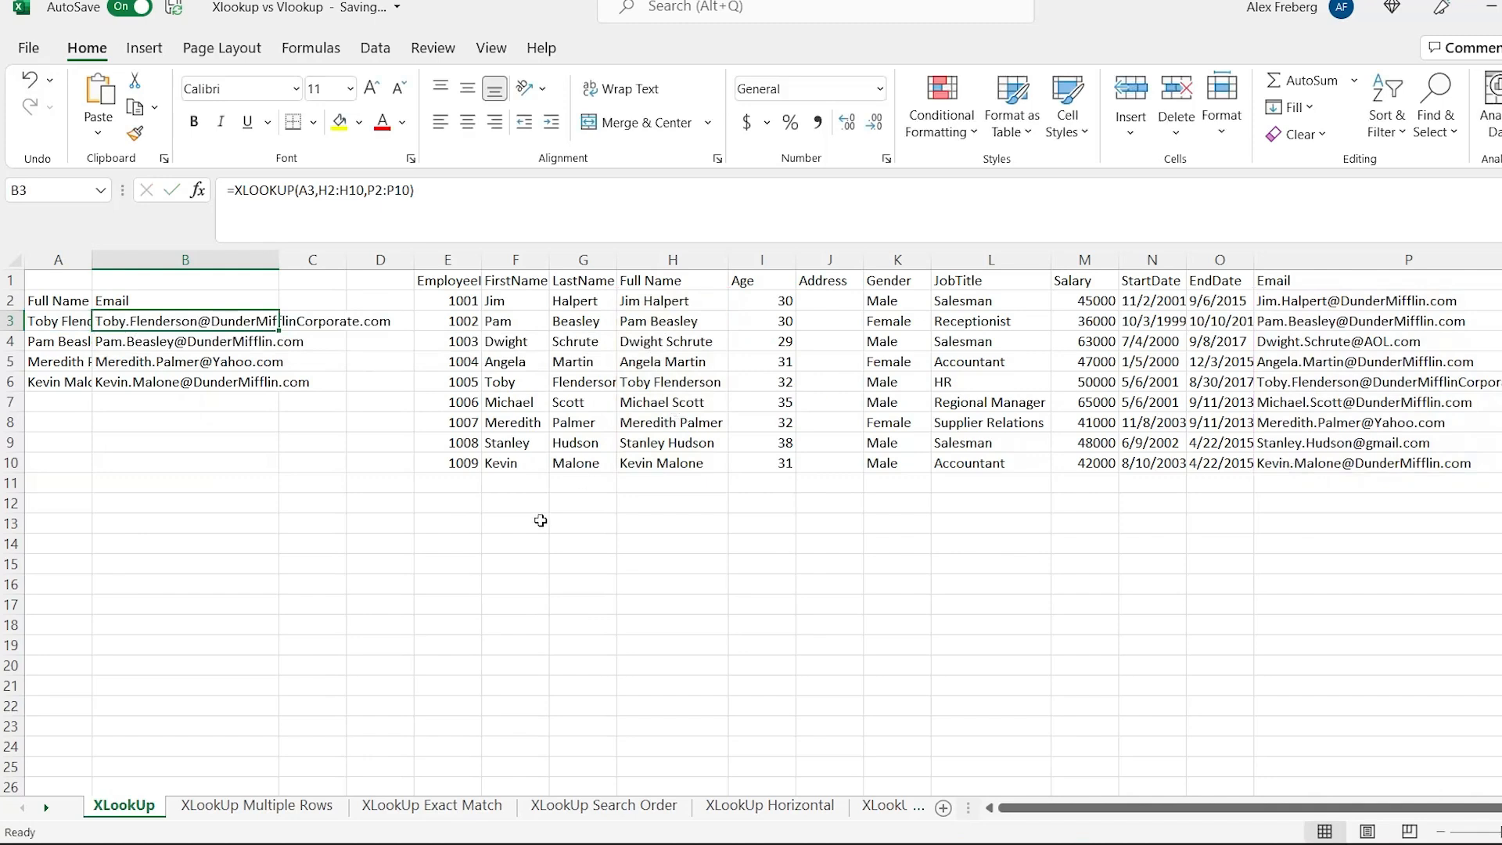
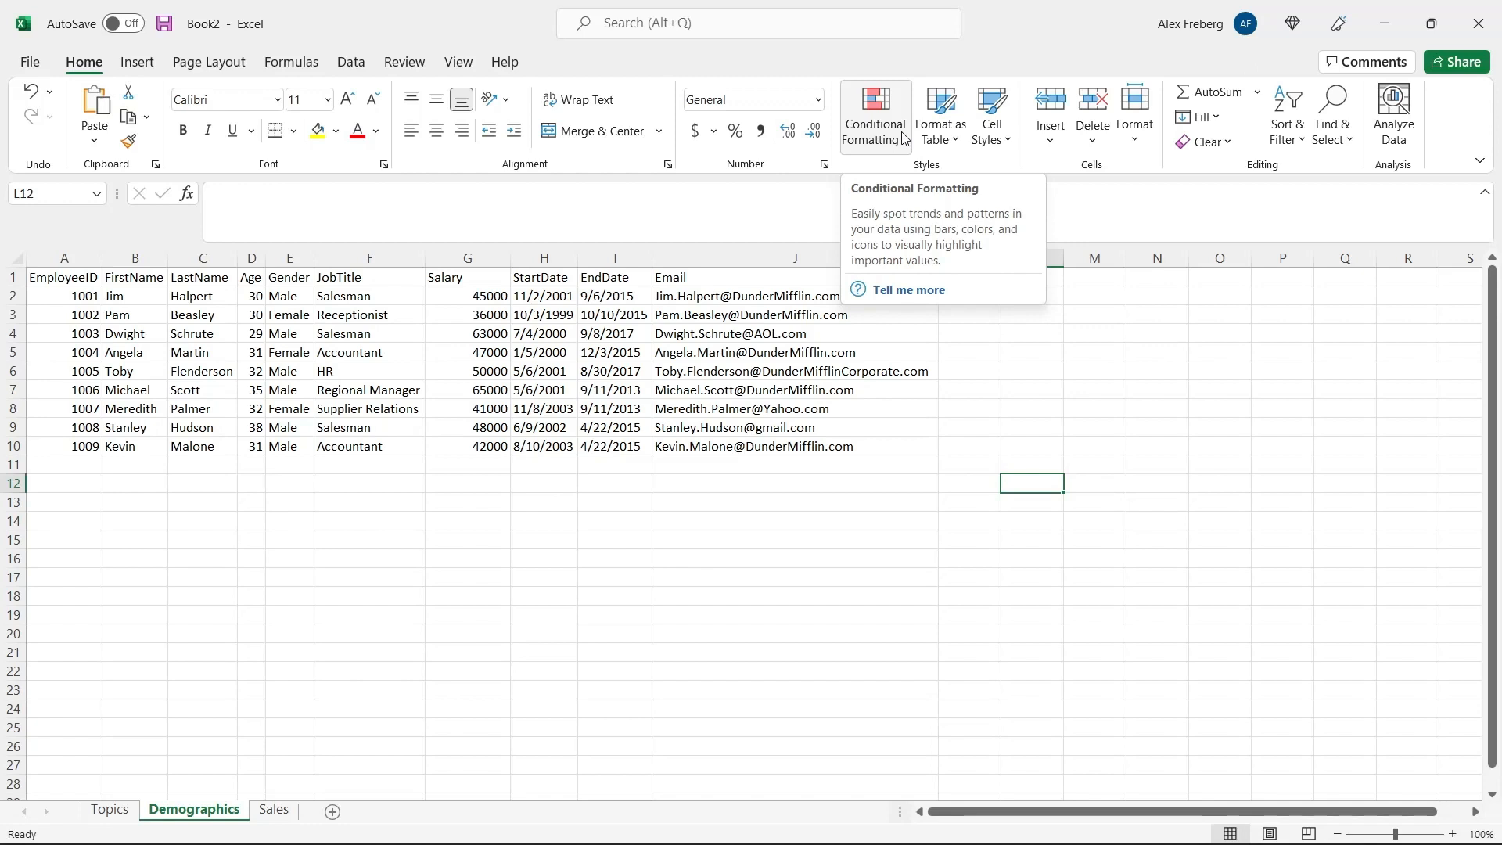
# Look through the Conditional Formatting options of the Demographics workbook, from Highlight Cells Rules to Icon Sets.
pyautogui.click(904, 139)
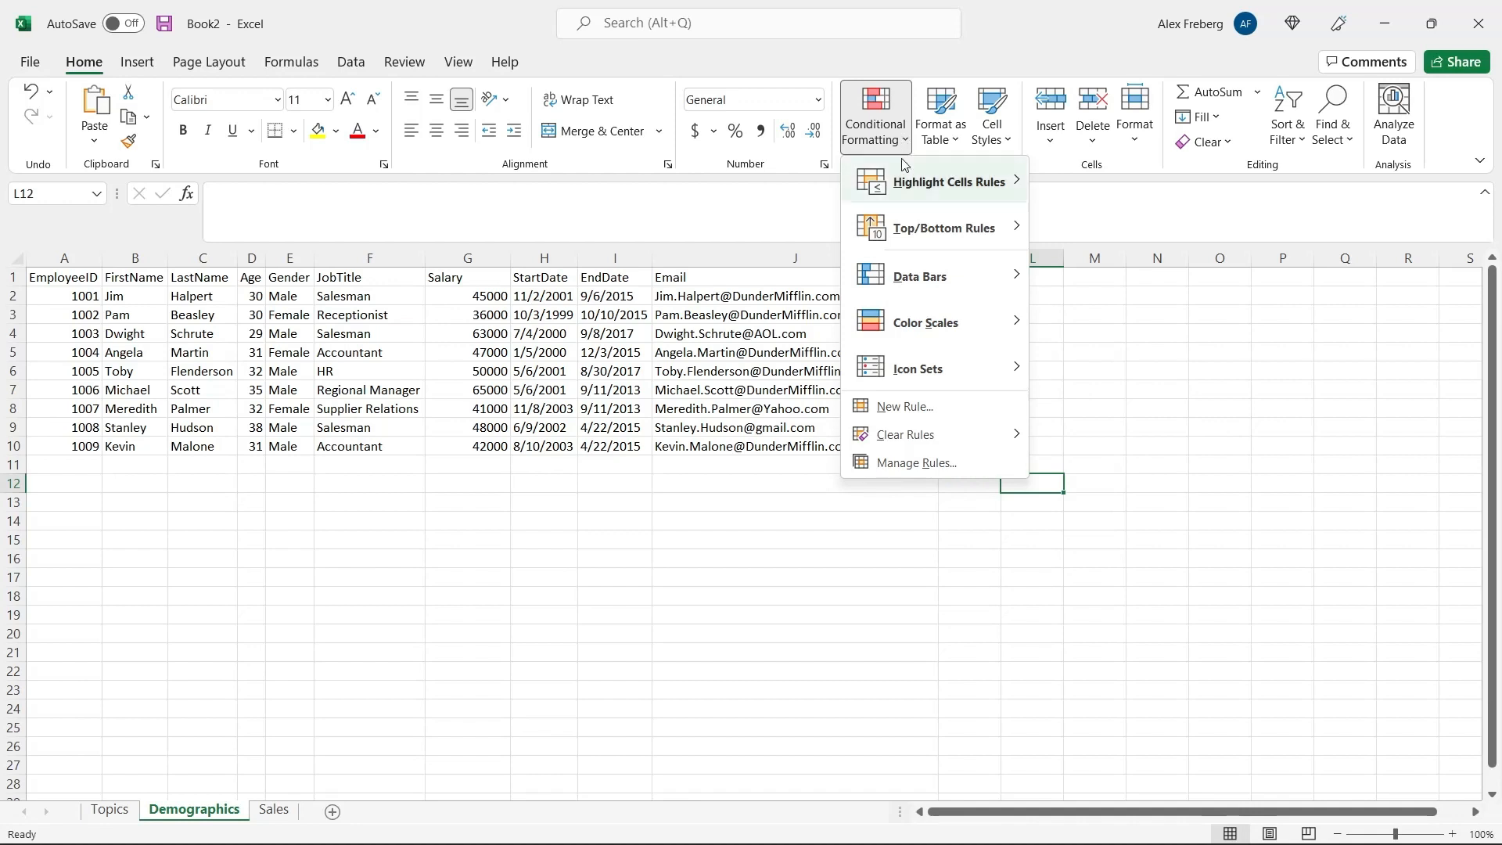
pyautogui.moveTo(905, 169)
pyautogui.moveTo(951, 227)
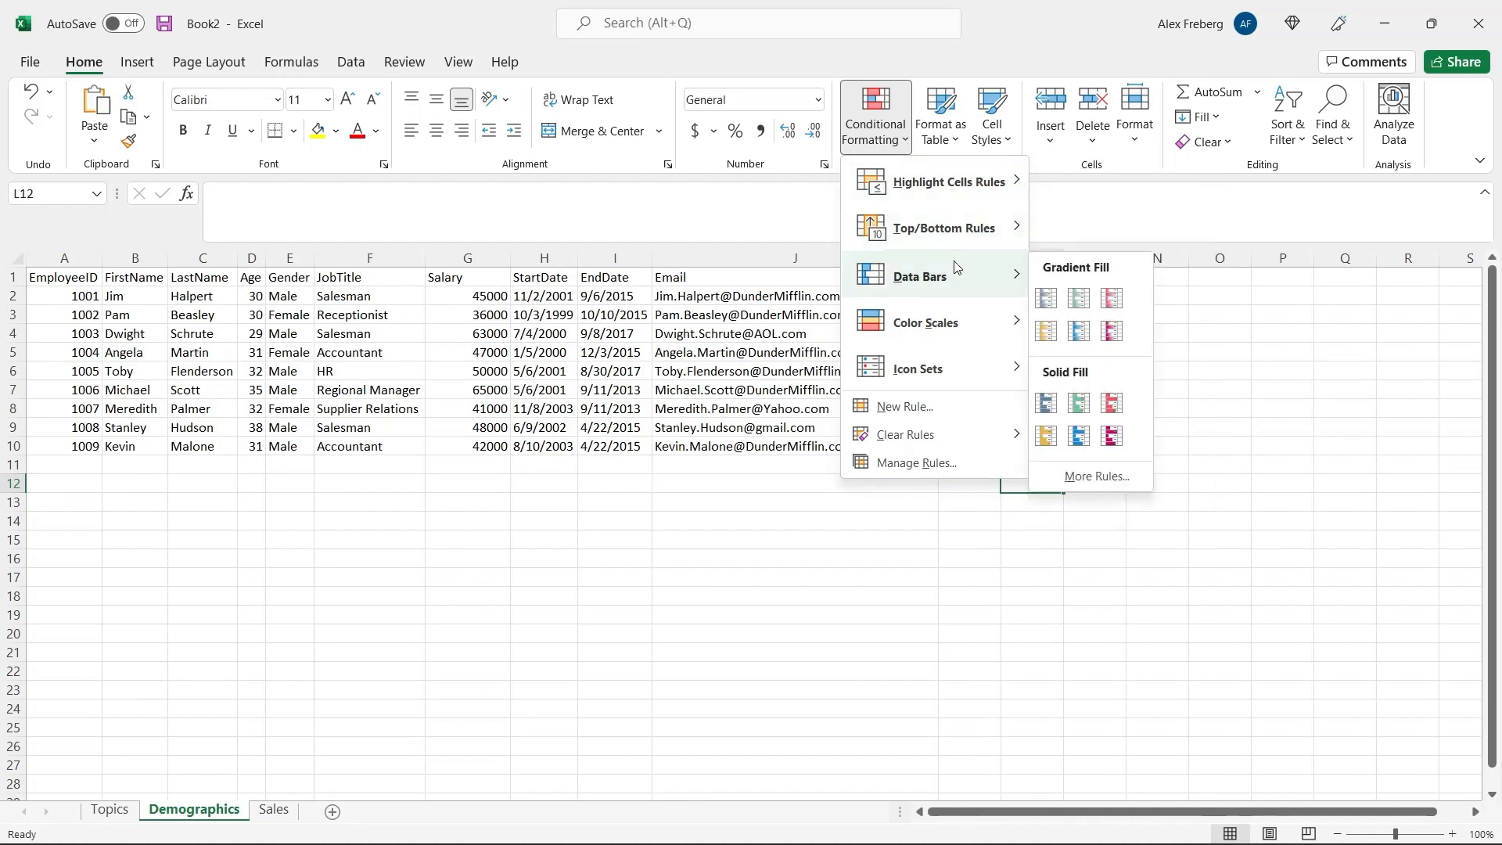
pyautogui.moveTo(965, 318)
pyautogui.moveTo(970, 376)
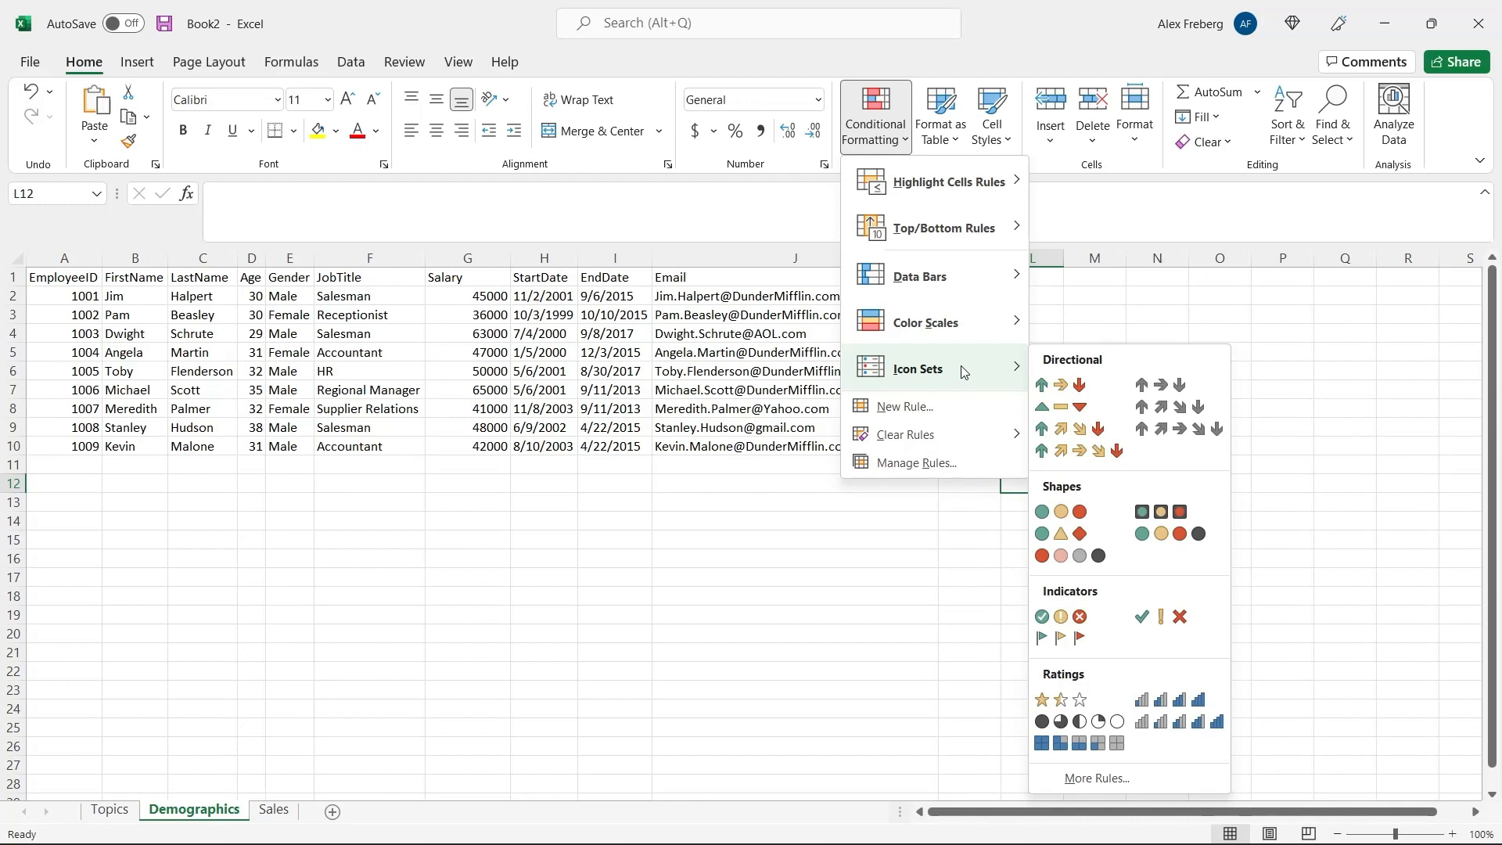
# Apply the directional icon set with three colored arrows to the Paper row, A2:M2, on the Sales sheet.
pyautogui.click(284, 814)
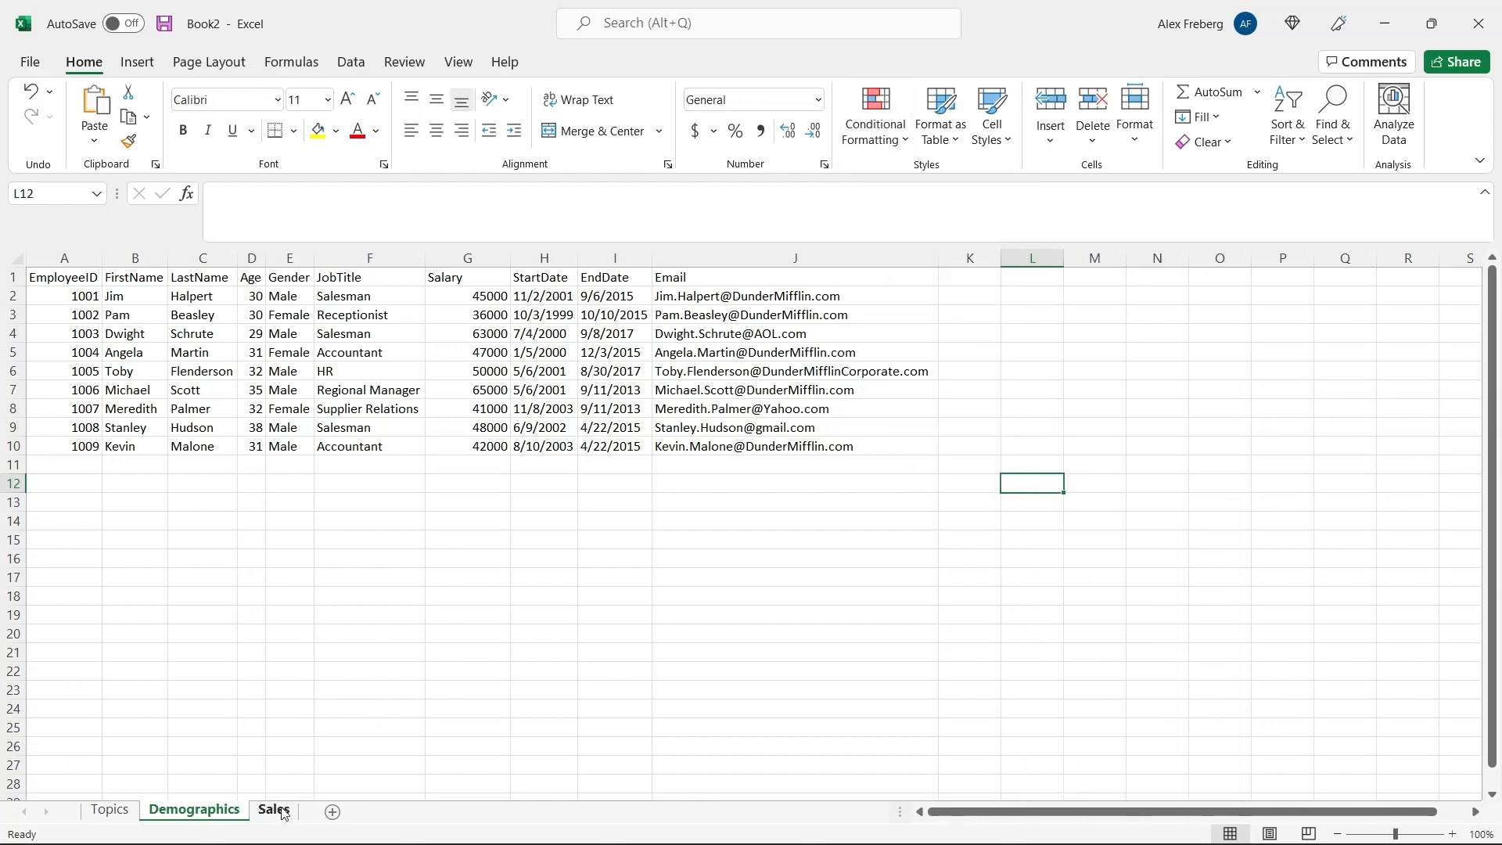
pyautogui.click(284, 814)
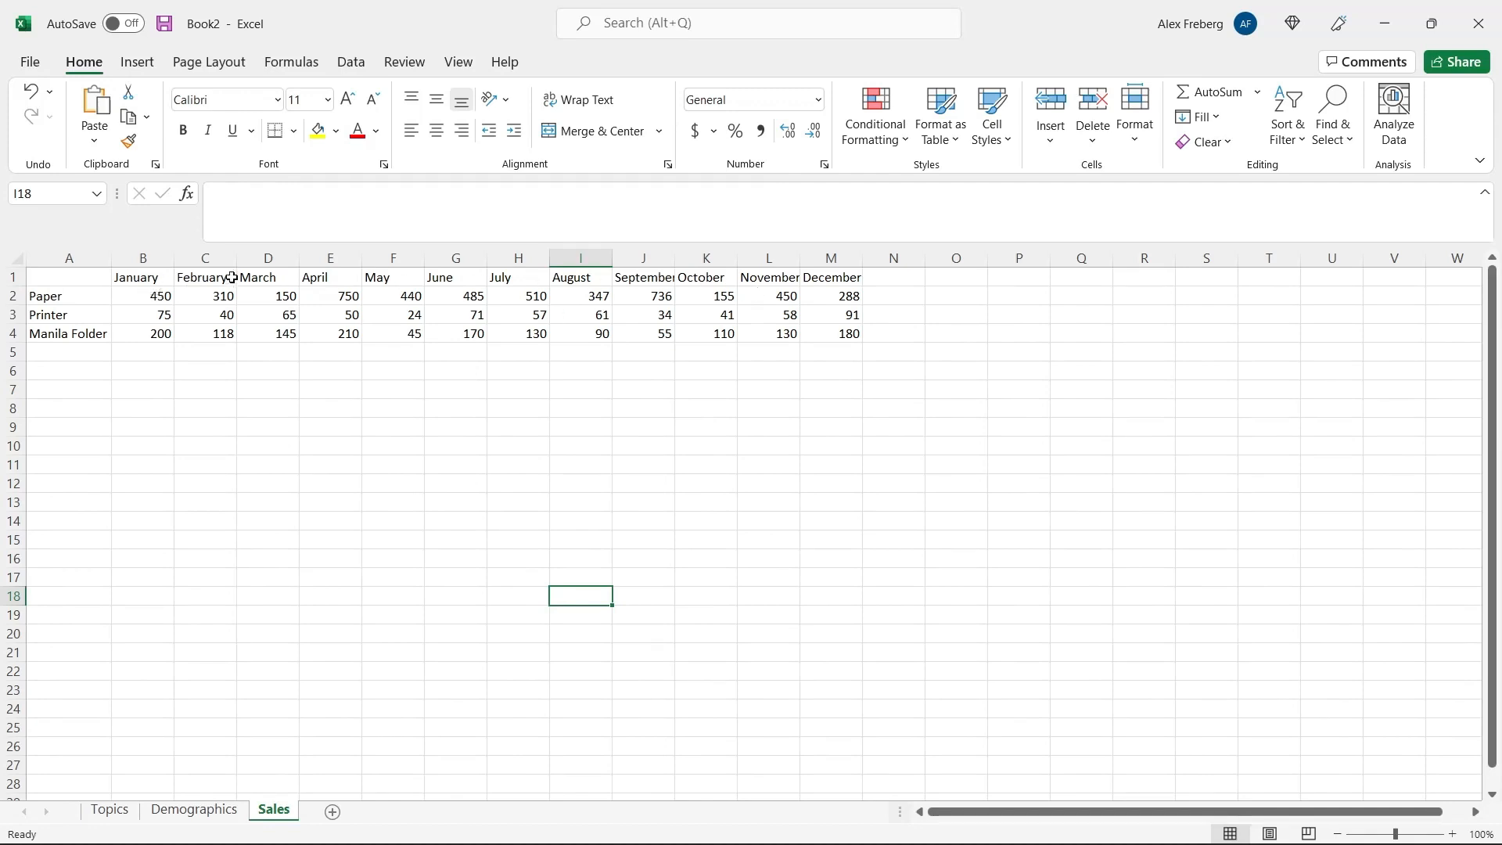
pyautogui.moveTo(46, 294); pyautogui.dragTo(831, 295)
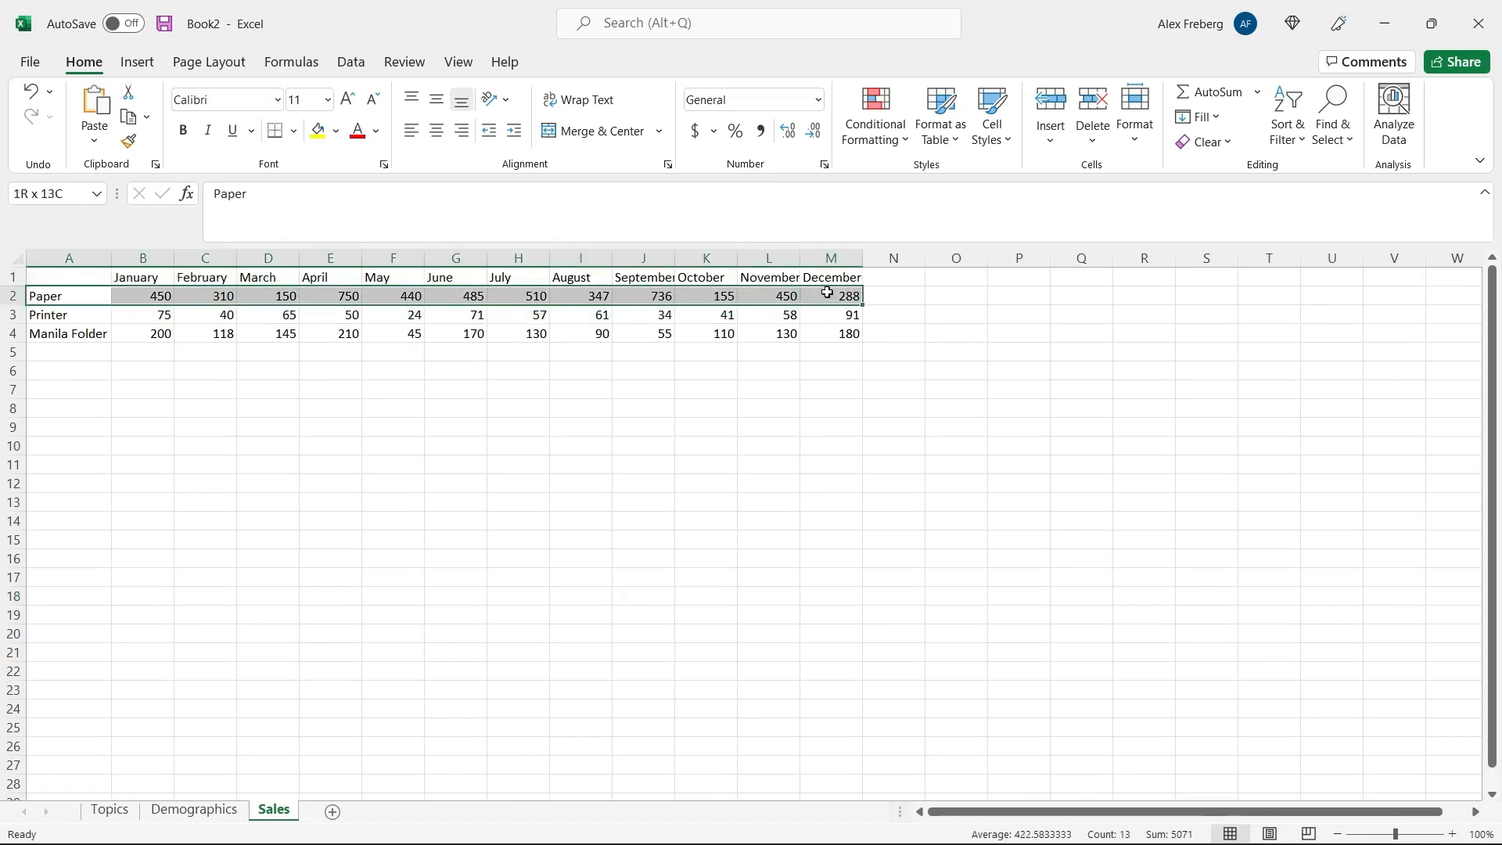
pyautogui.click(876, 125)
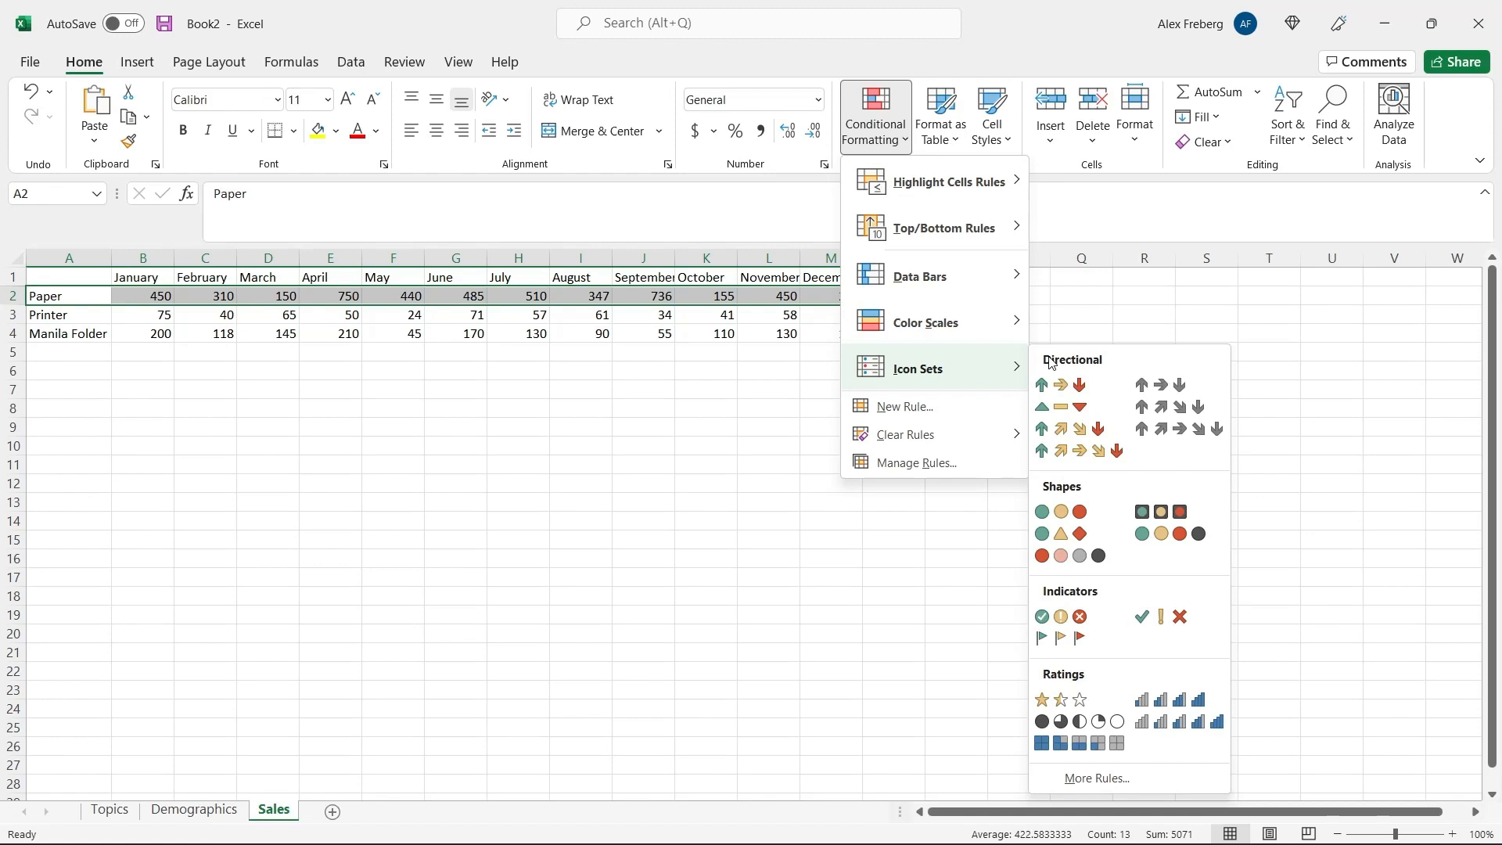
pyautogui.click(1062, 385)
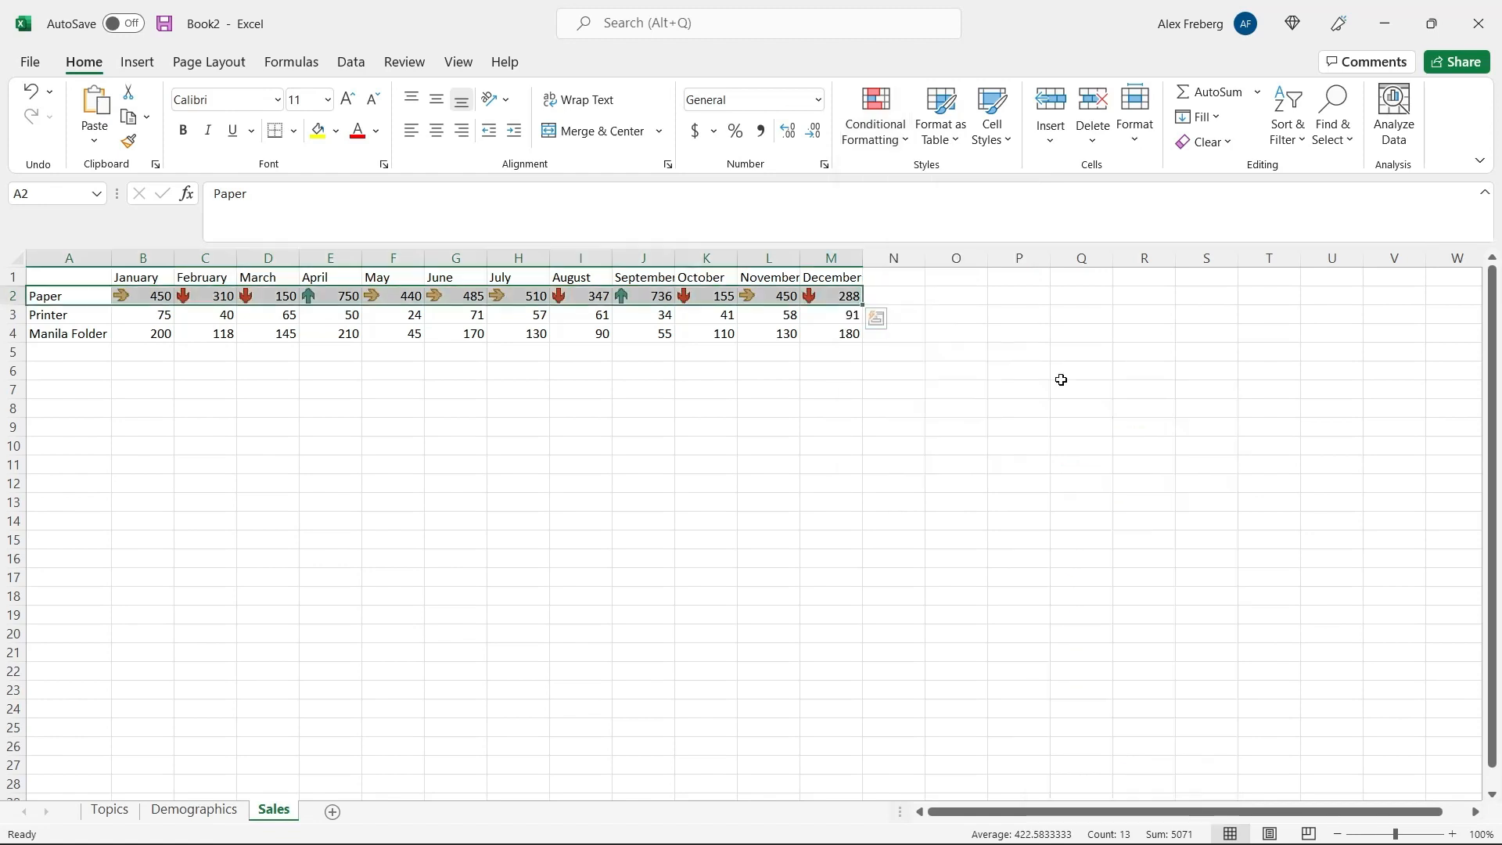
pyautogui.click(556, 375)
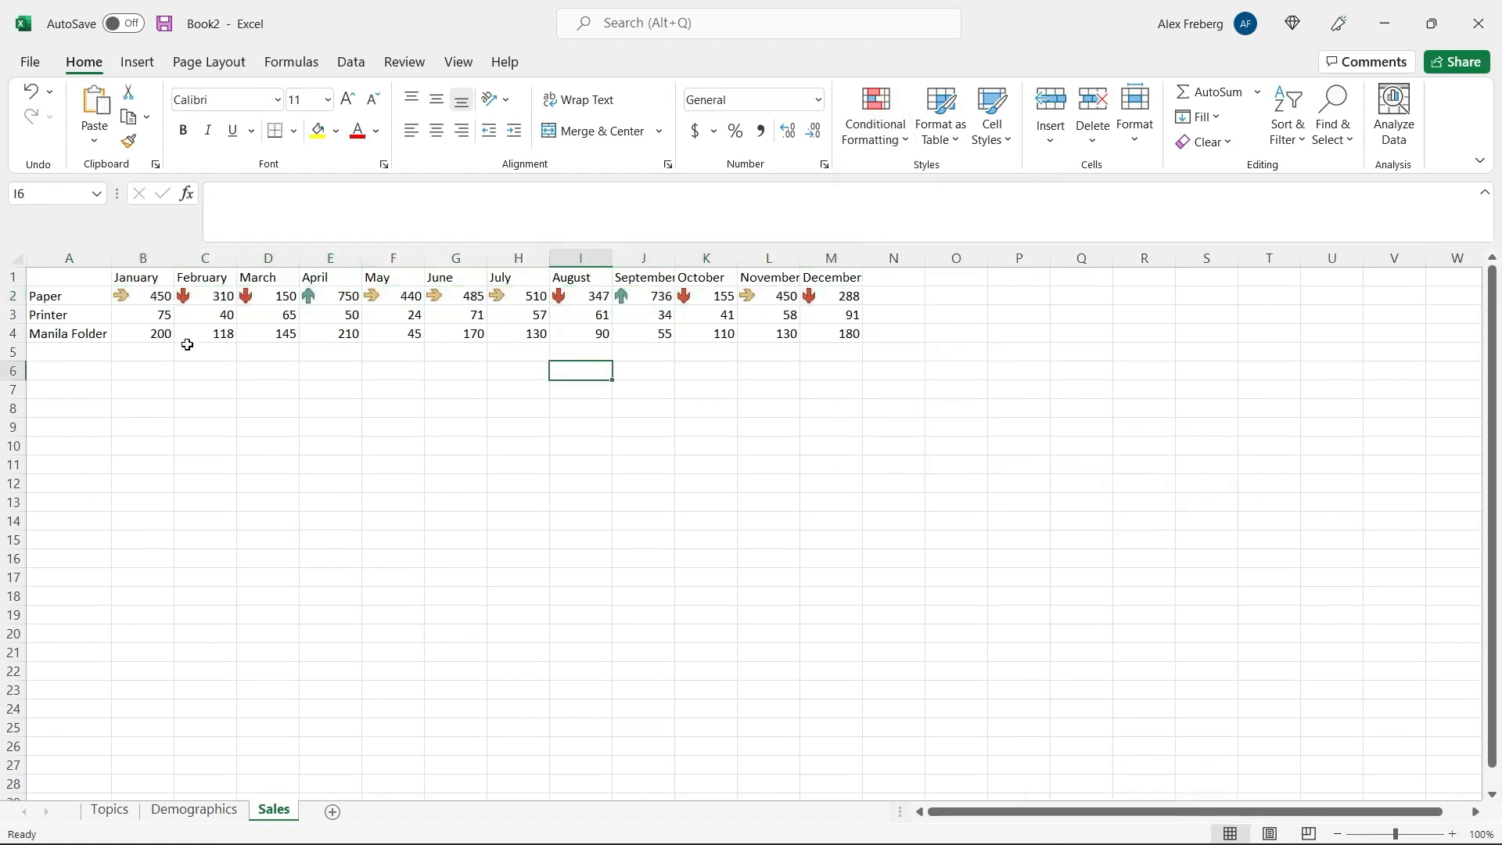
# Compare the arrow icons with the Paper row's values for January, February and April.
pyautogui.click(142, 296)
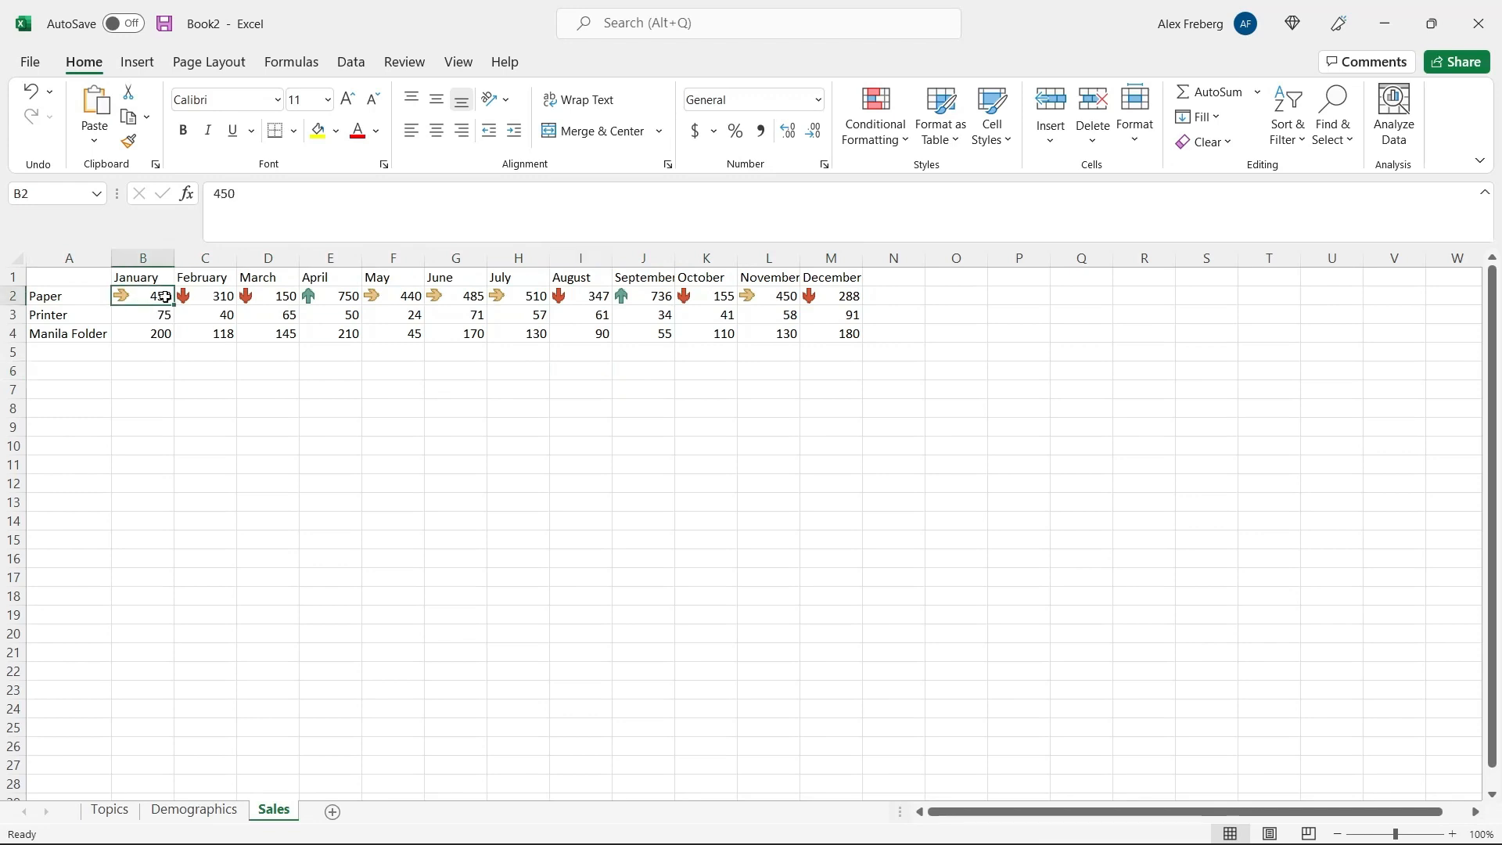
pyautogui.click(203, 296)
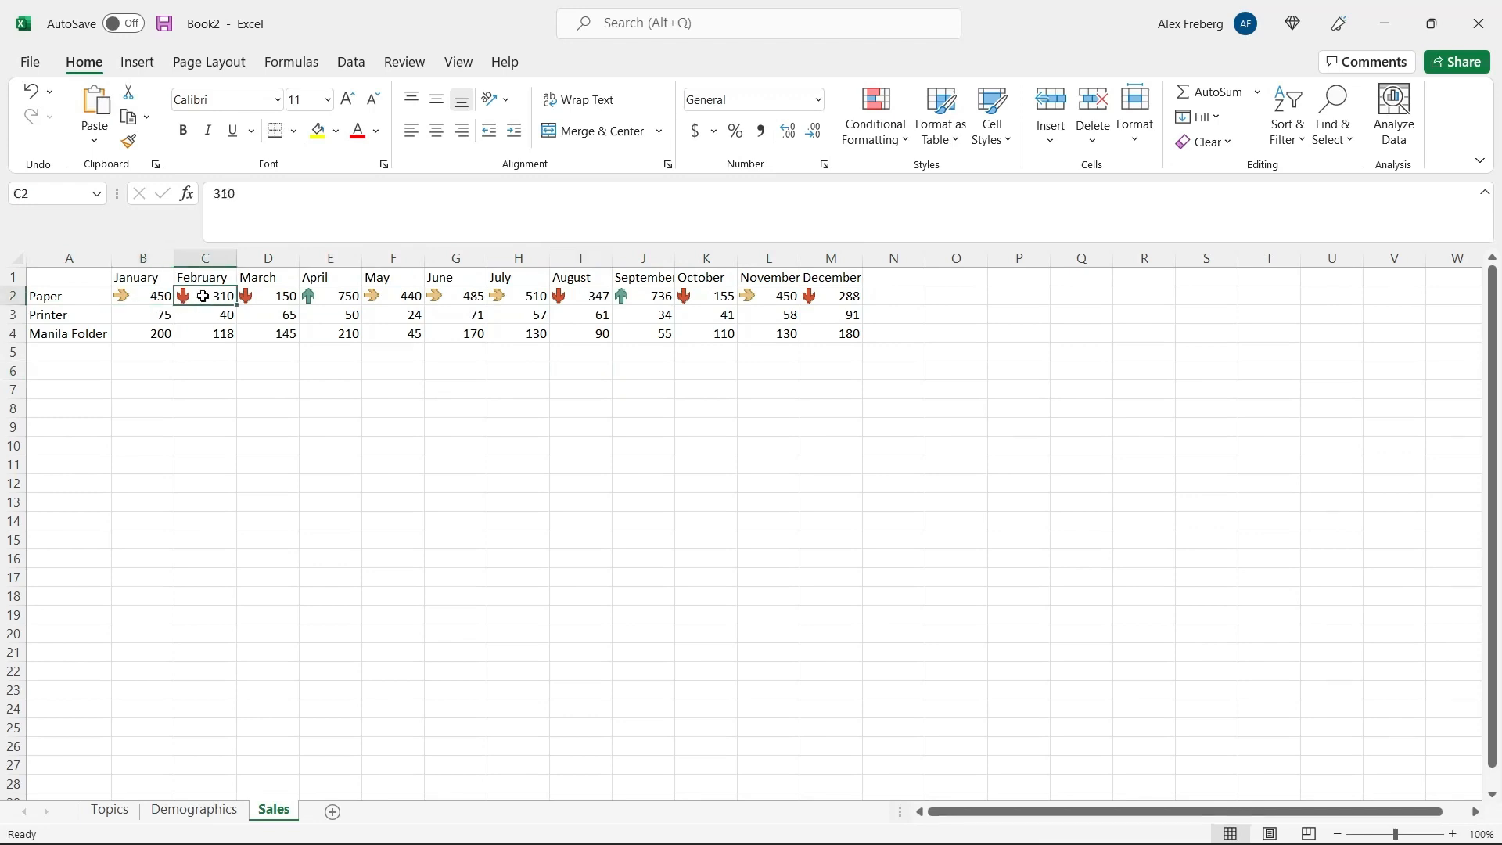
pyautogui.click(326, 298)
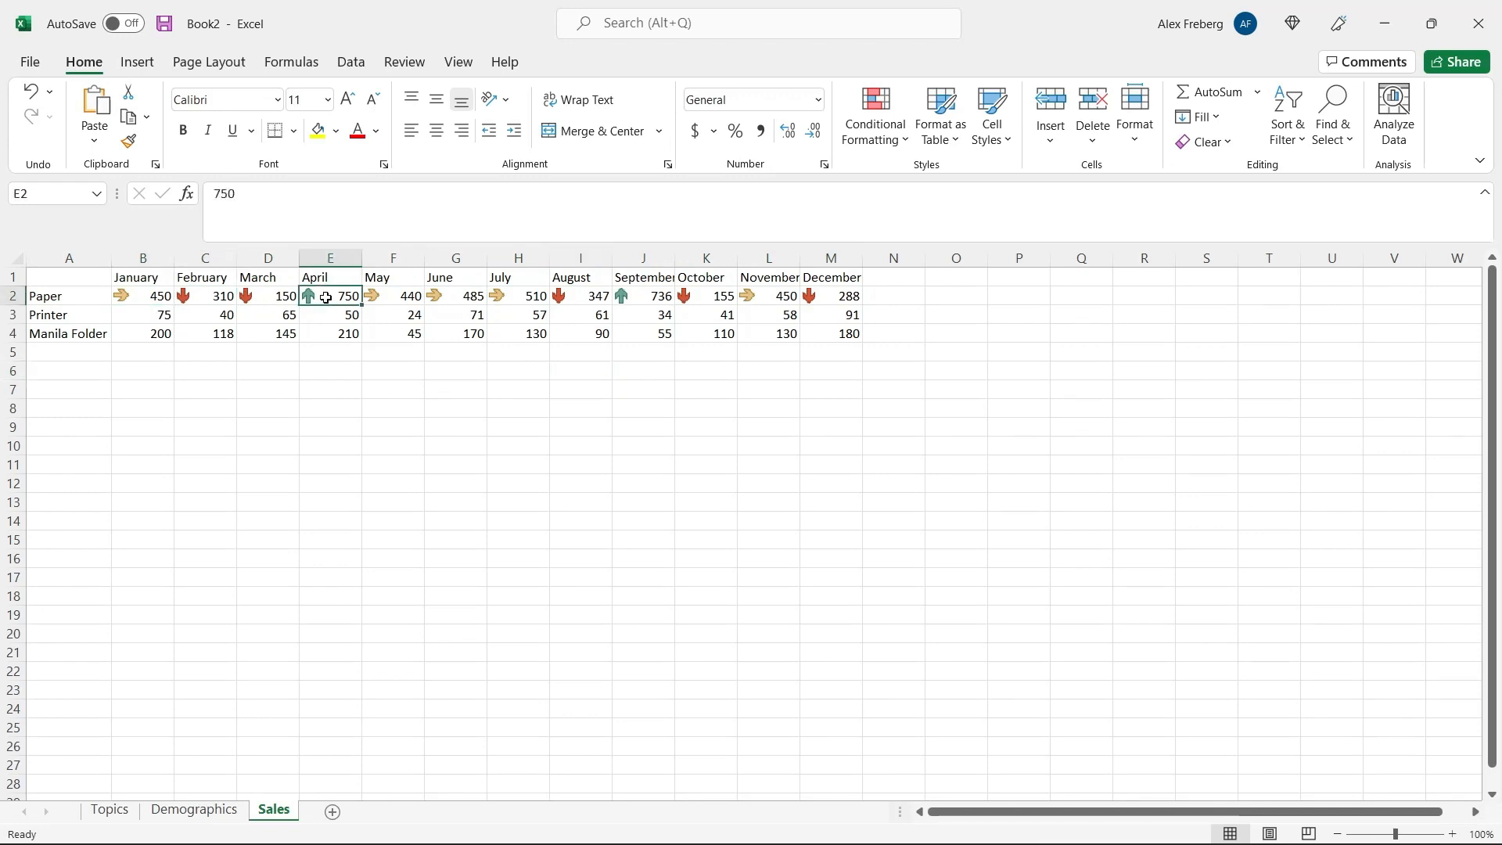
pyautogui.click(525, 399)
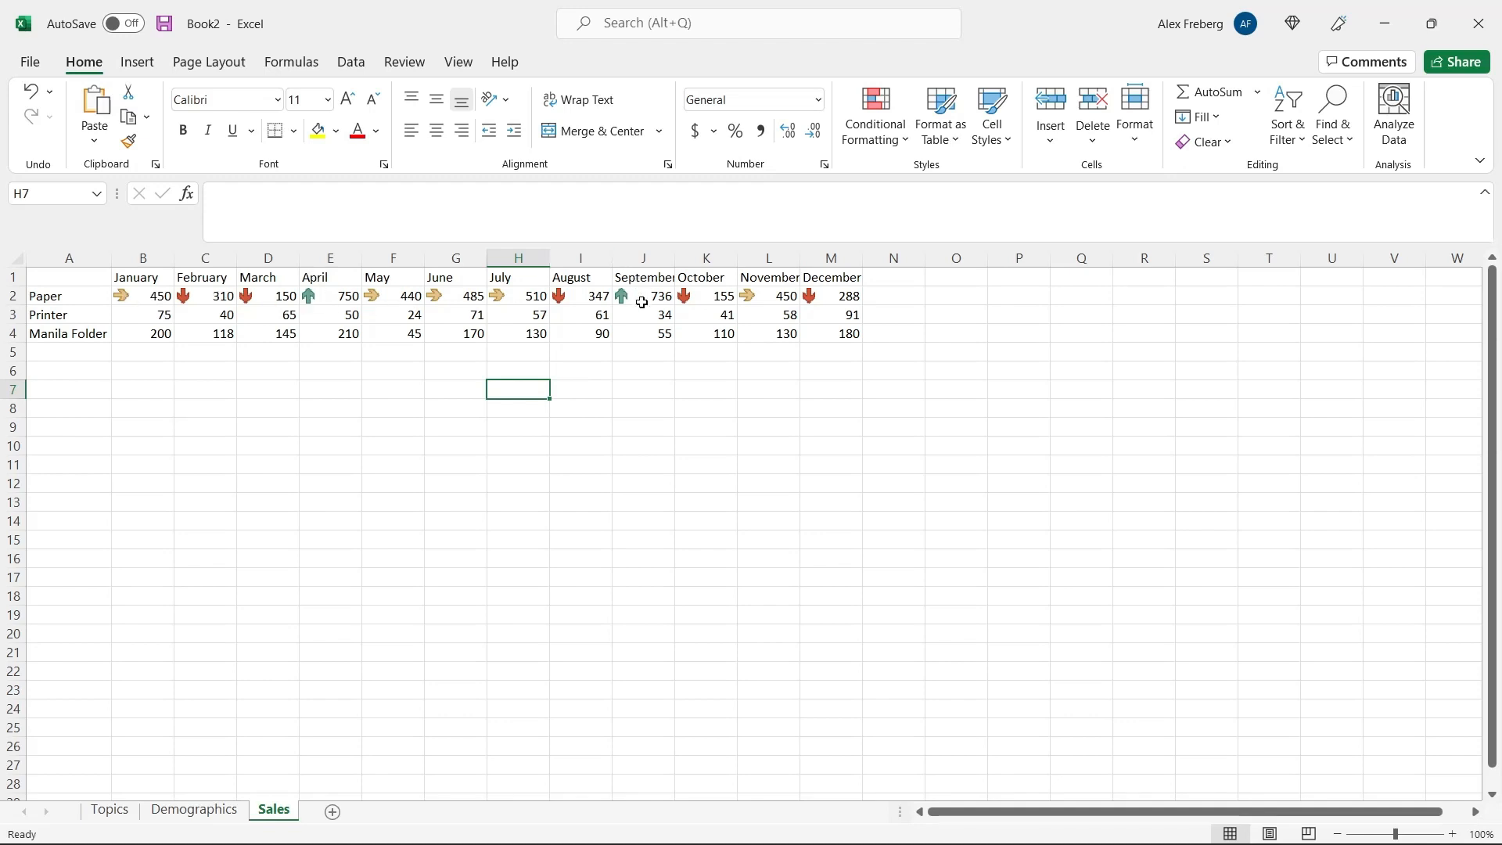
# Apply the directional icon set with three colored arrows to all product sales values in B2:M4.
pyautogui.moveTo(149, 296); pyautogui.dragTo(851, 332)
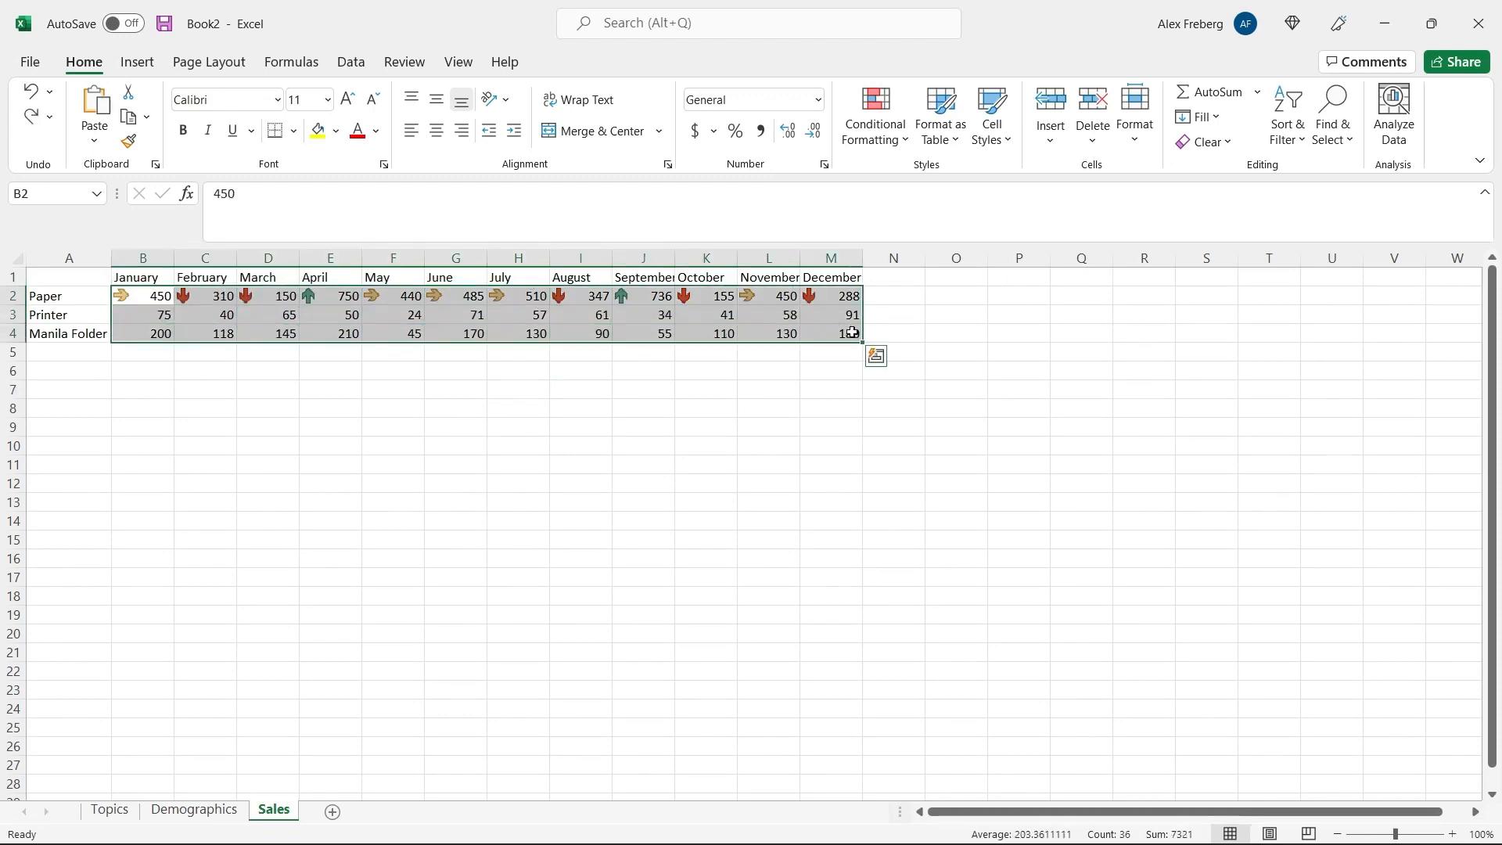
pyautogui.click(875, 118)
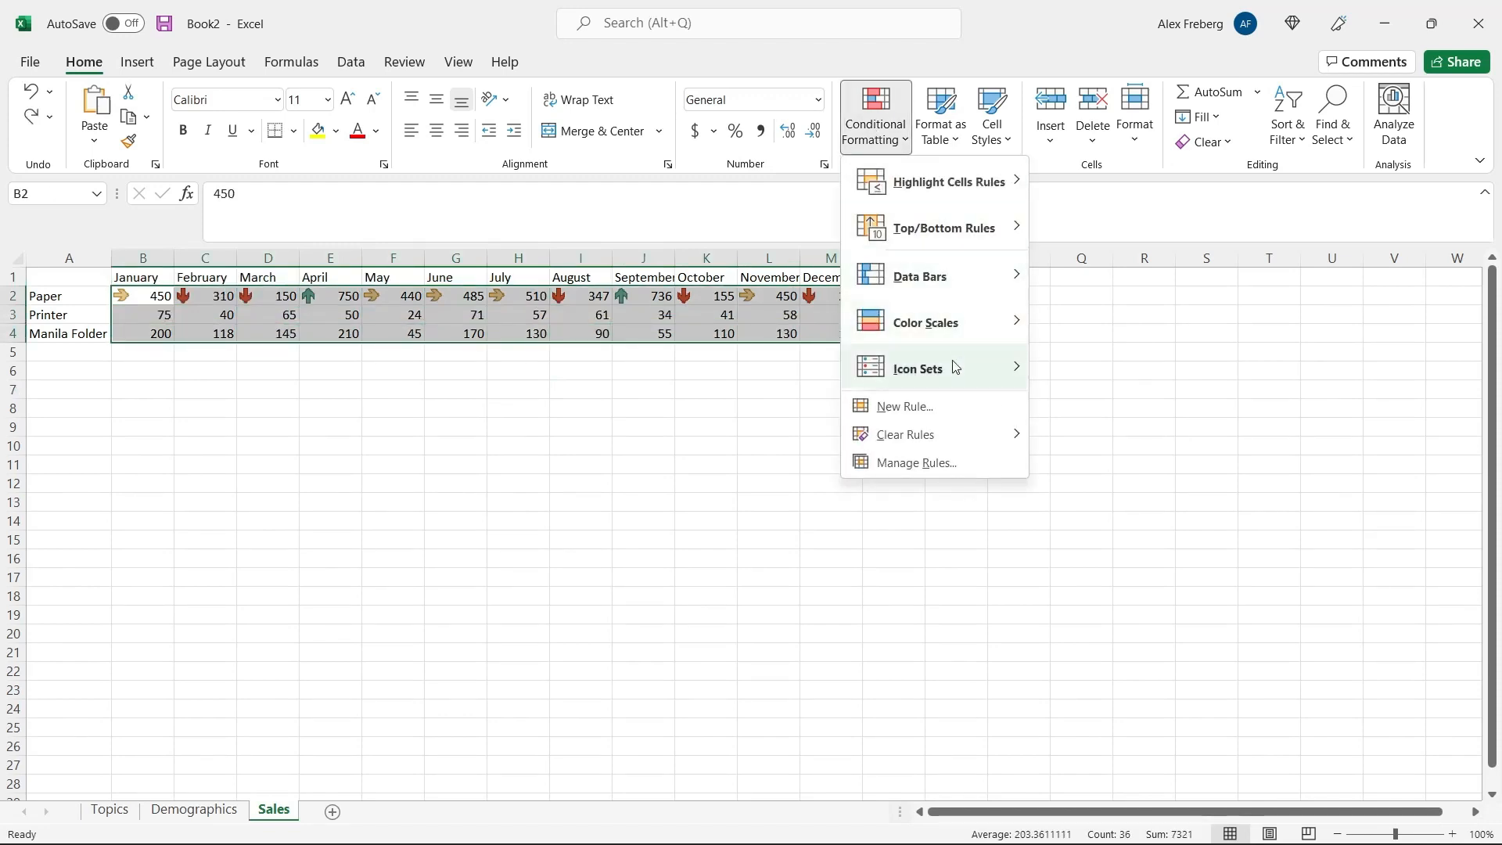
pyautogui.click(1060, 384)
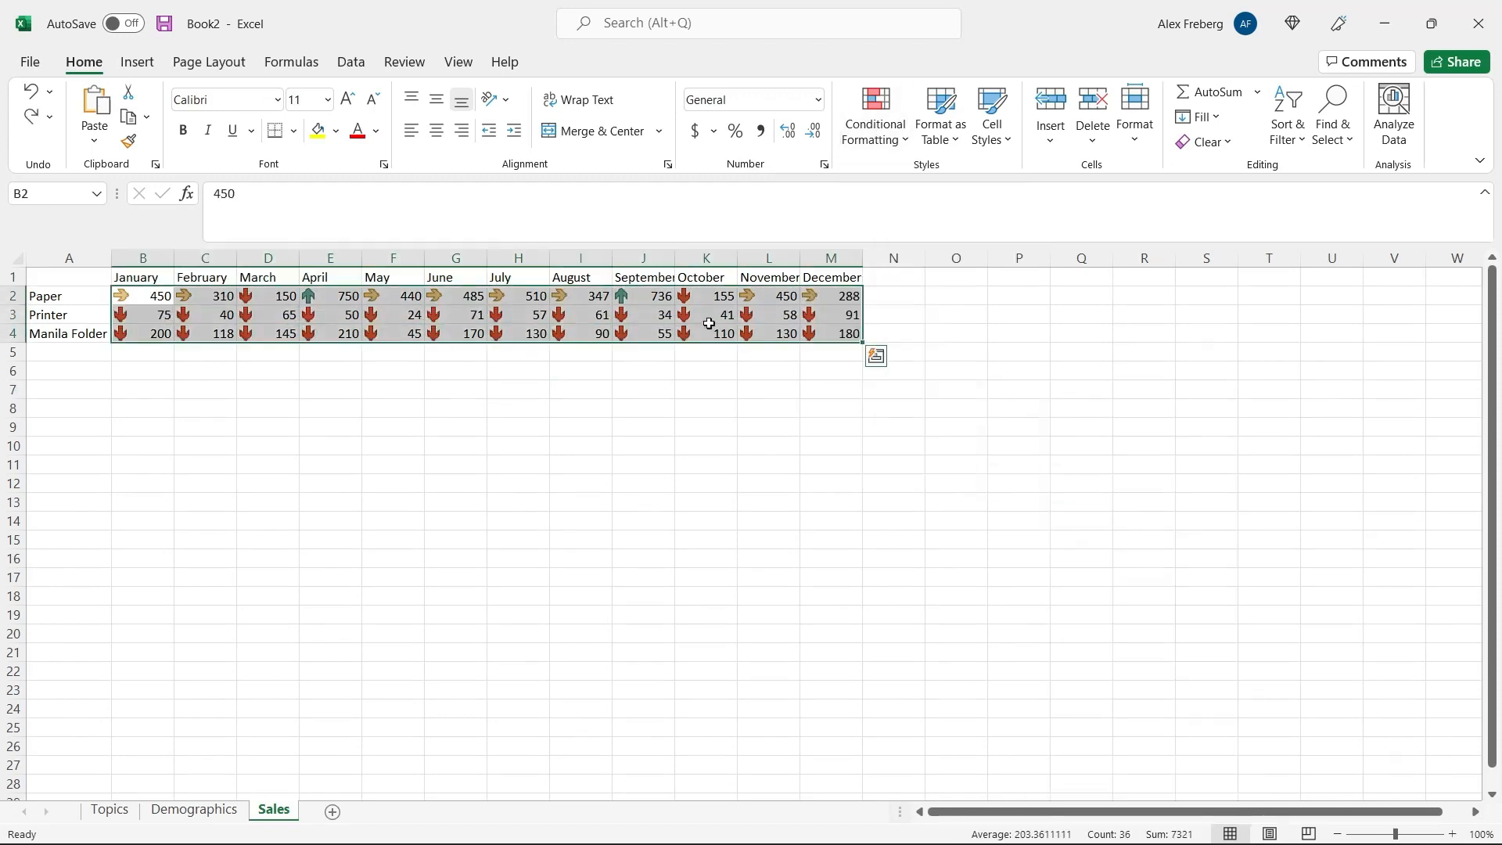
pyautogui.click(587, 392)
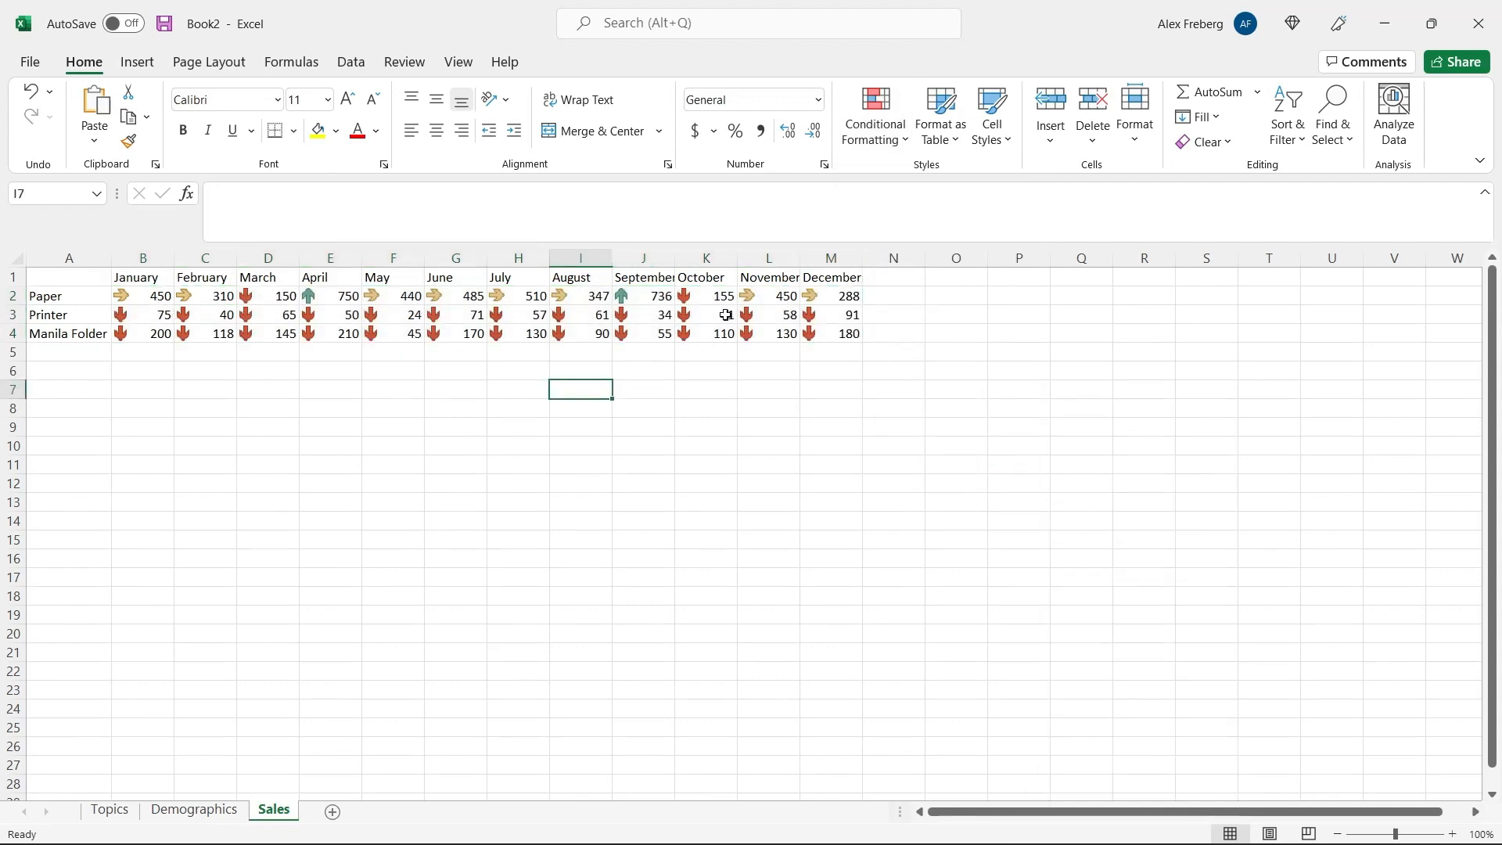
# Compare the arrow icons of the Printer row with those of the Paper row across several months.
pyautogui.click(413, 317)
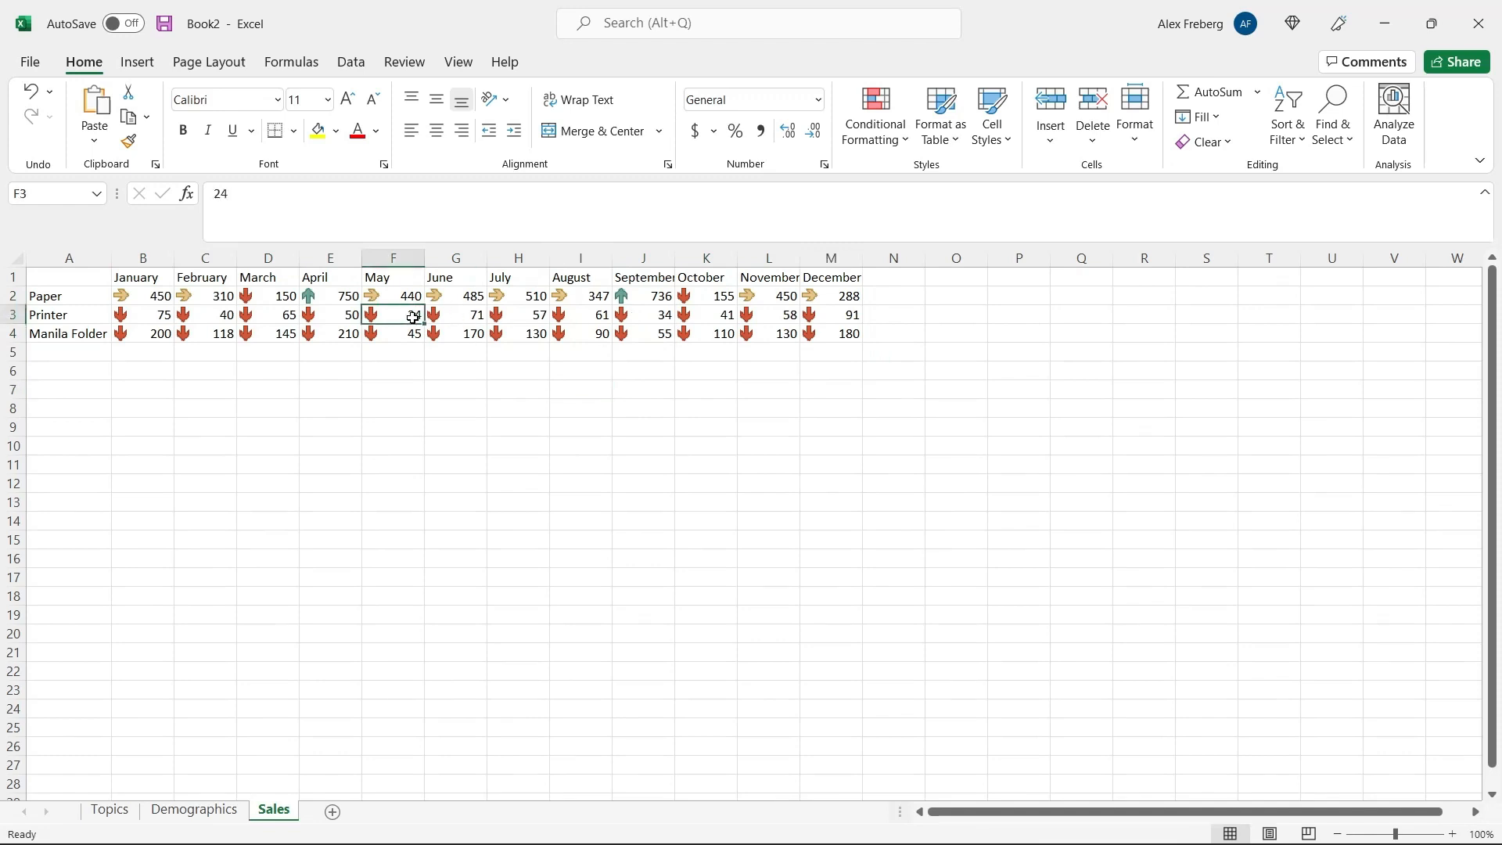
pyautogui.click(332, 312)
pyautogui.click(278, 317)
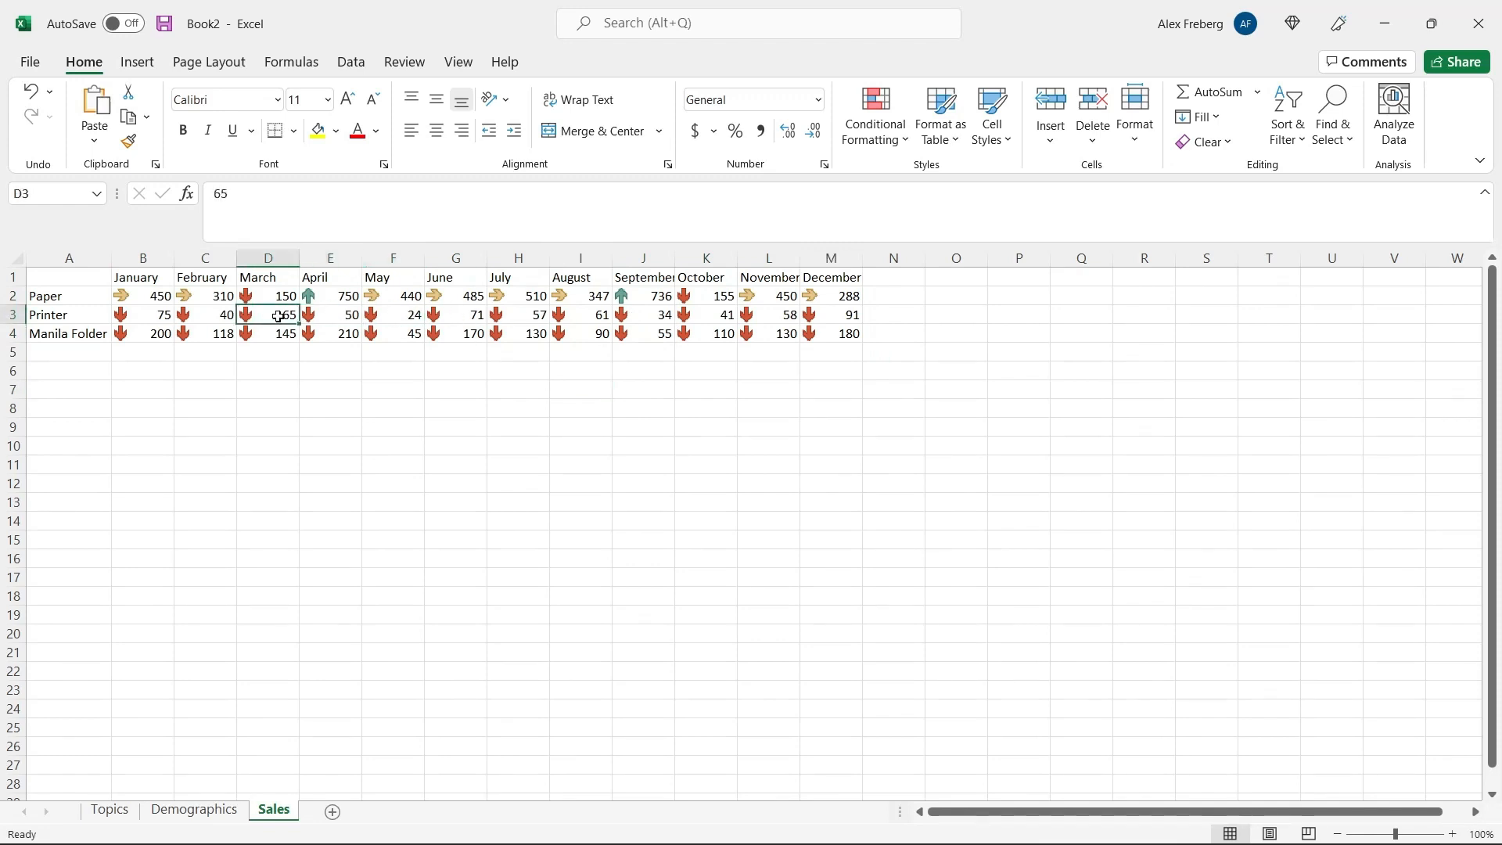
pyautogui.click(152, 300)
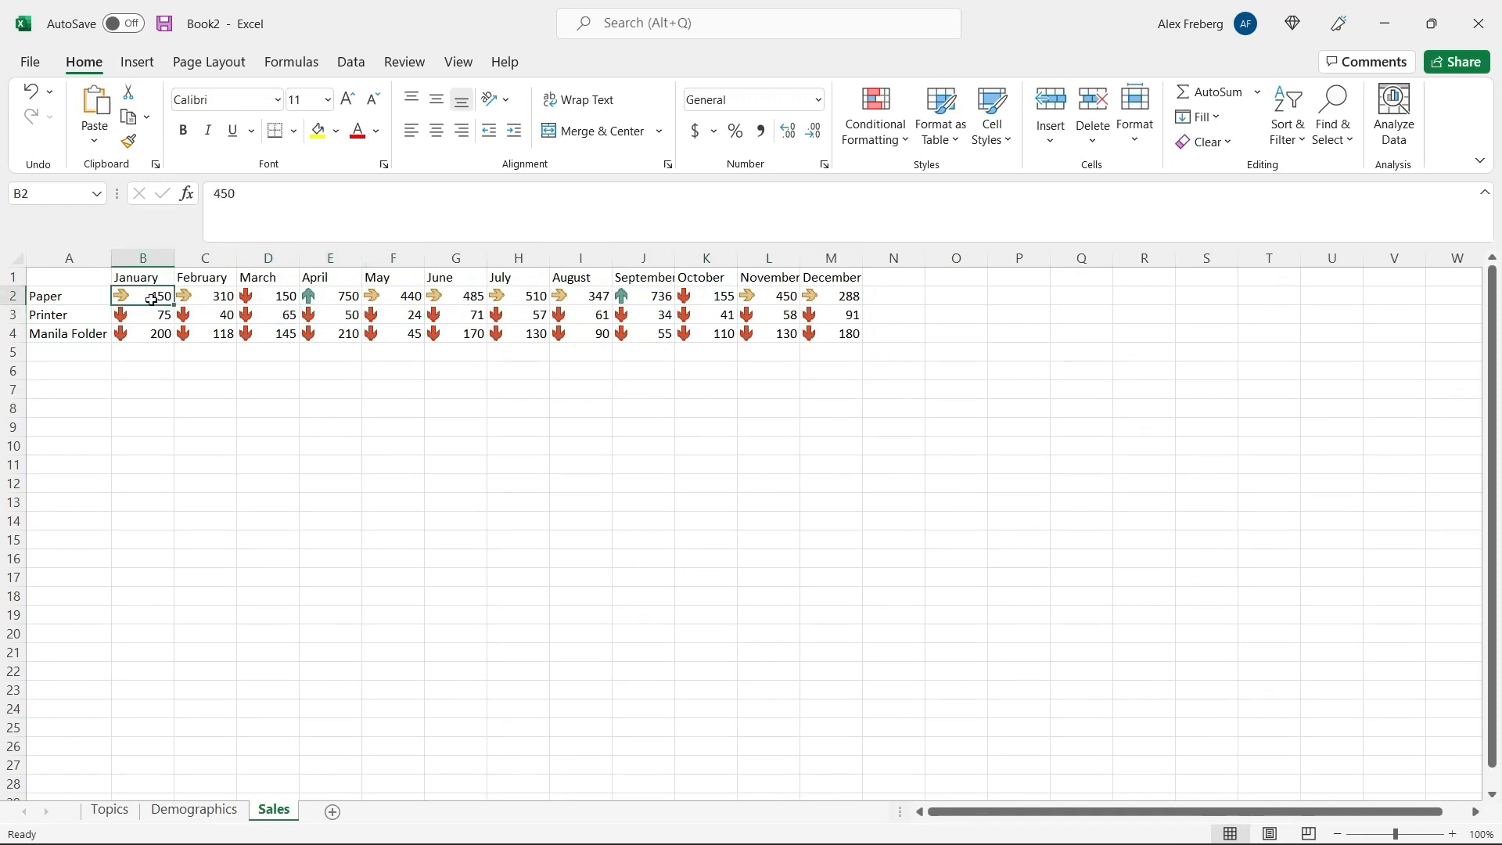
pyautogui.click(333, 298)
pyautogui.click(321, 311)
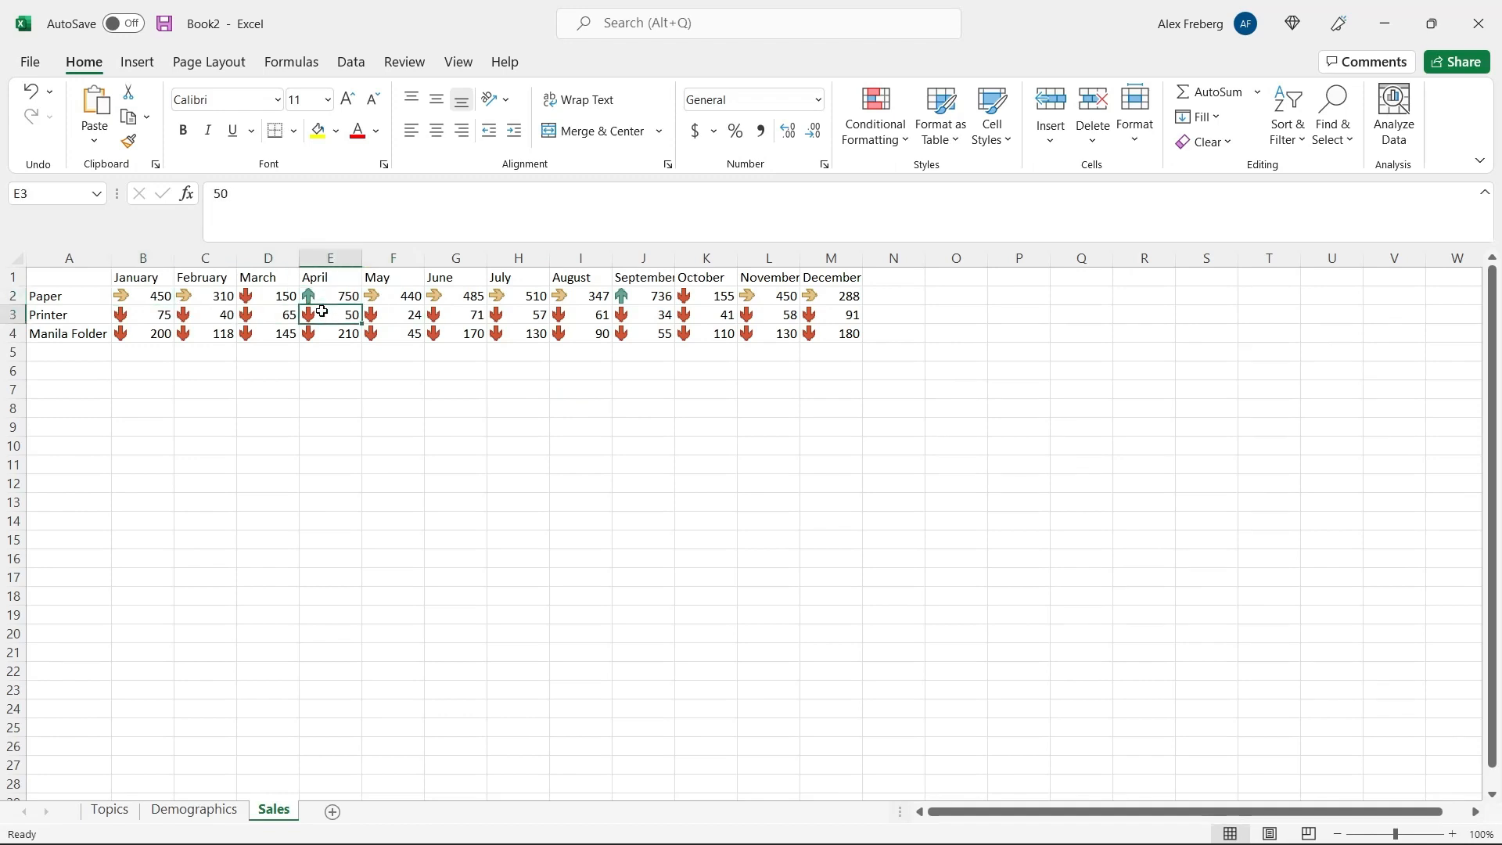
# Undo the icon set on B2:M4 and apply the three colored directional arrows to the Printer row alone, B3:M3.
pyautogui.hotkey('ctrl', 'z')
pyautogui.click(130, 318)
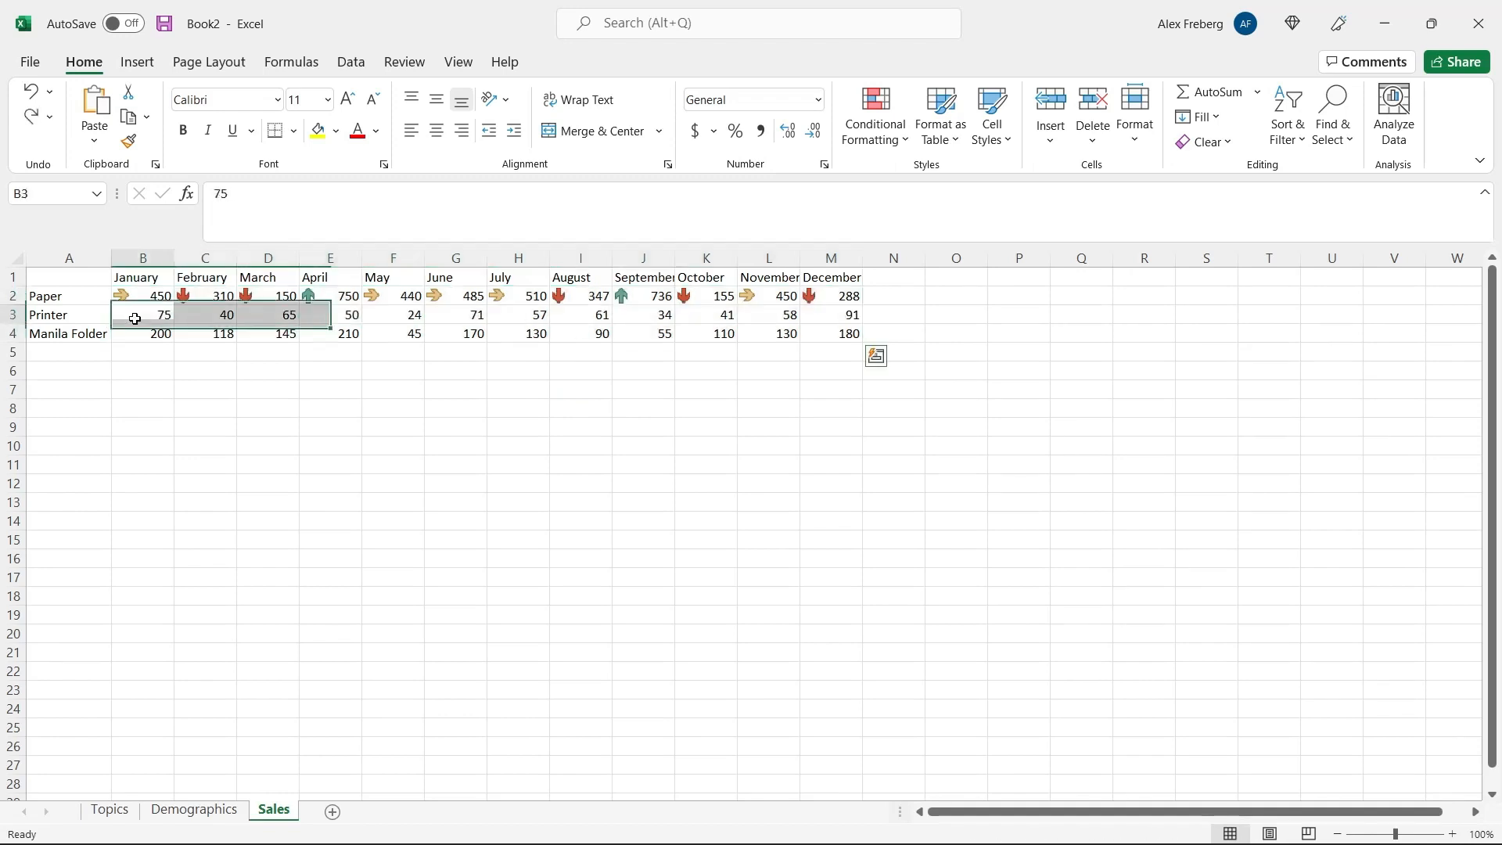
pyautogui.moveTo(134, 318); pyautogui.dragTo(829, 318)
pyautogui.click(875, 117)
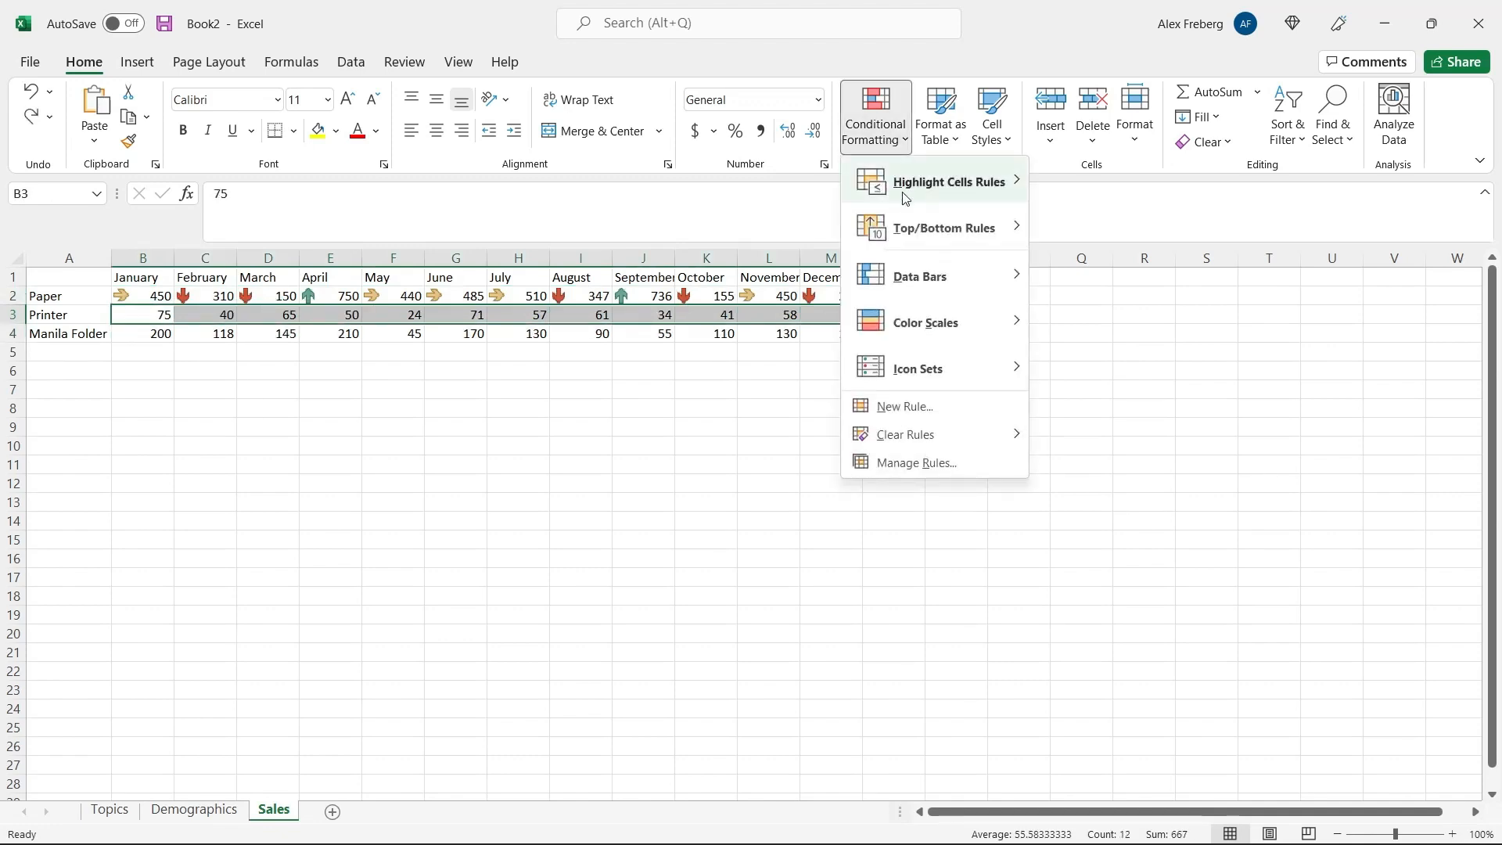
pyautogui.moveTo(954, 368)
pyautogui.click(1052, 379)
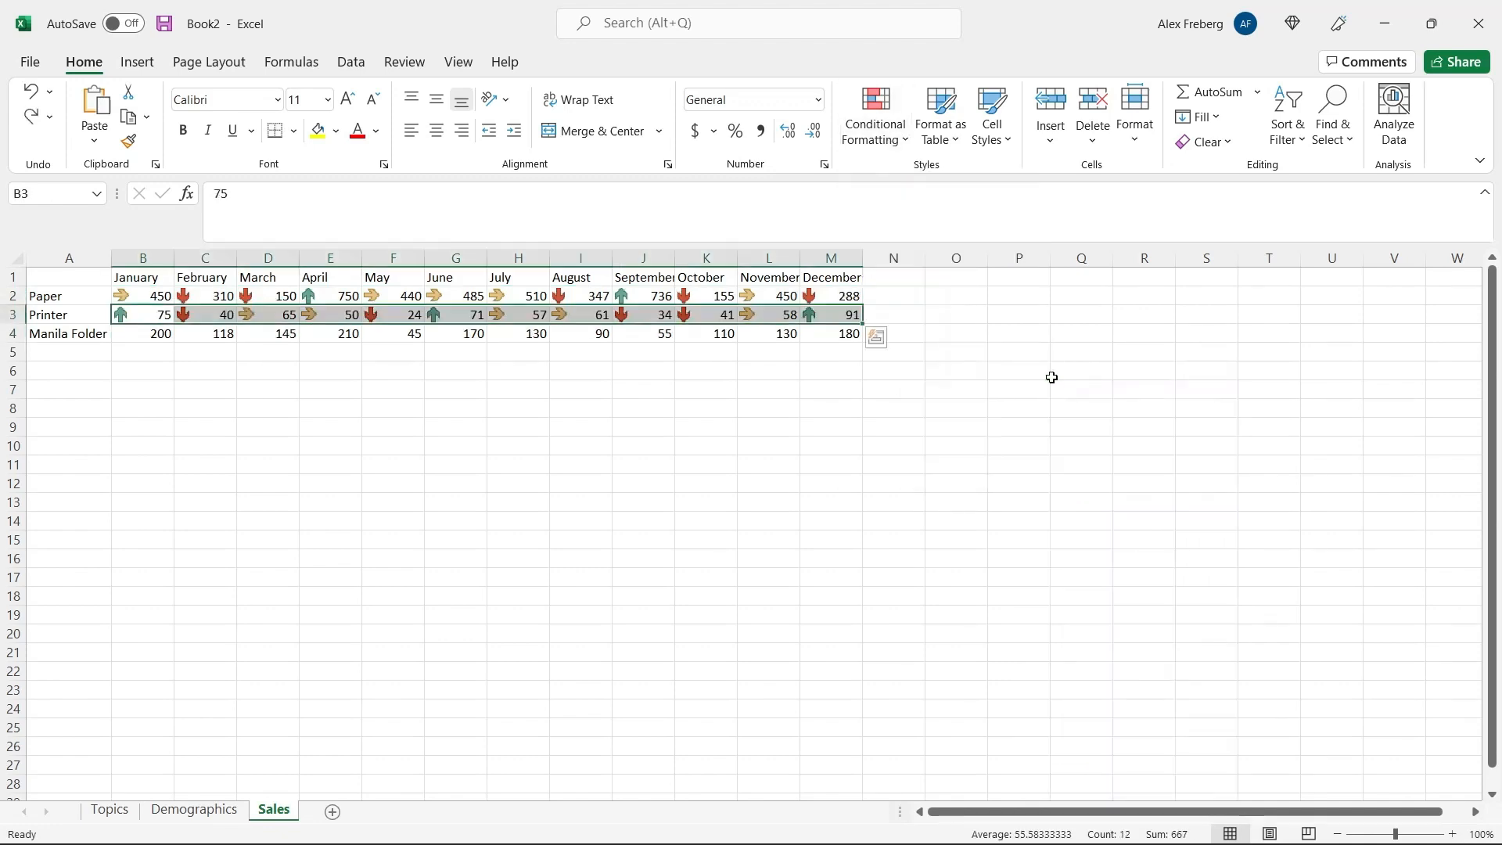
pyautogui.click(608, 415)
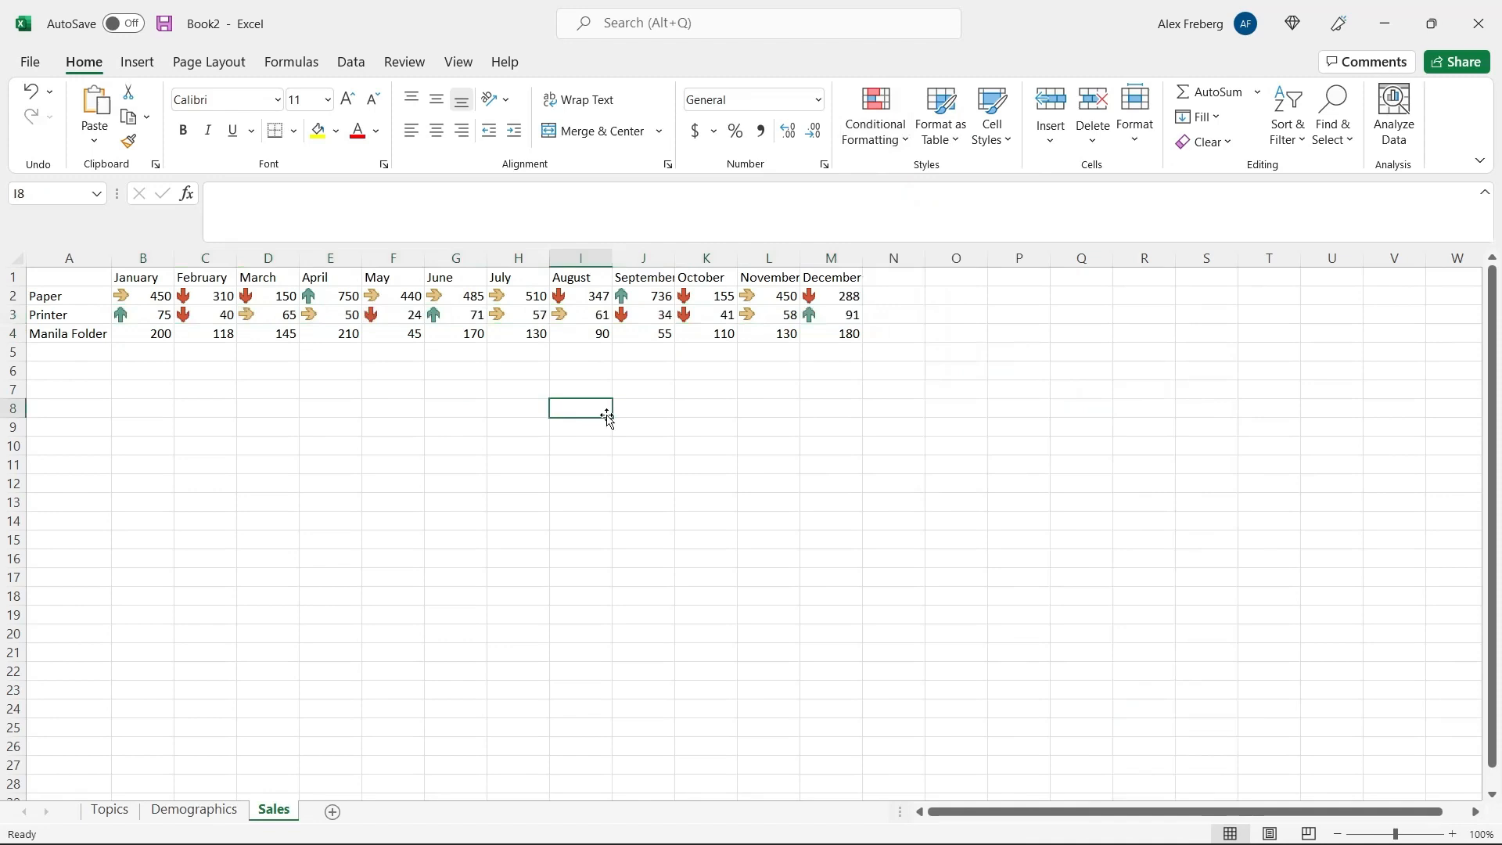
pyautogui.click(88, 312)
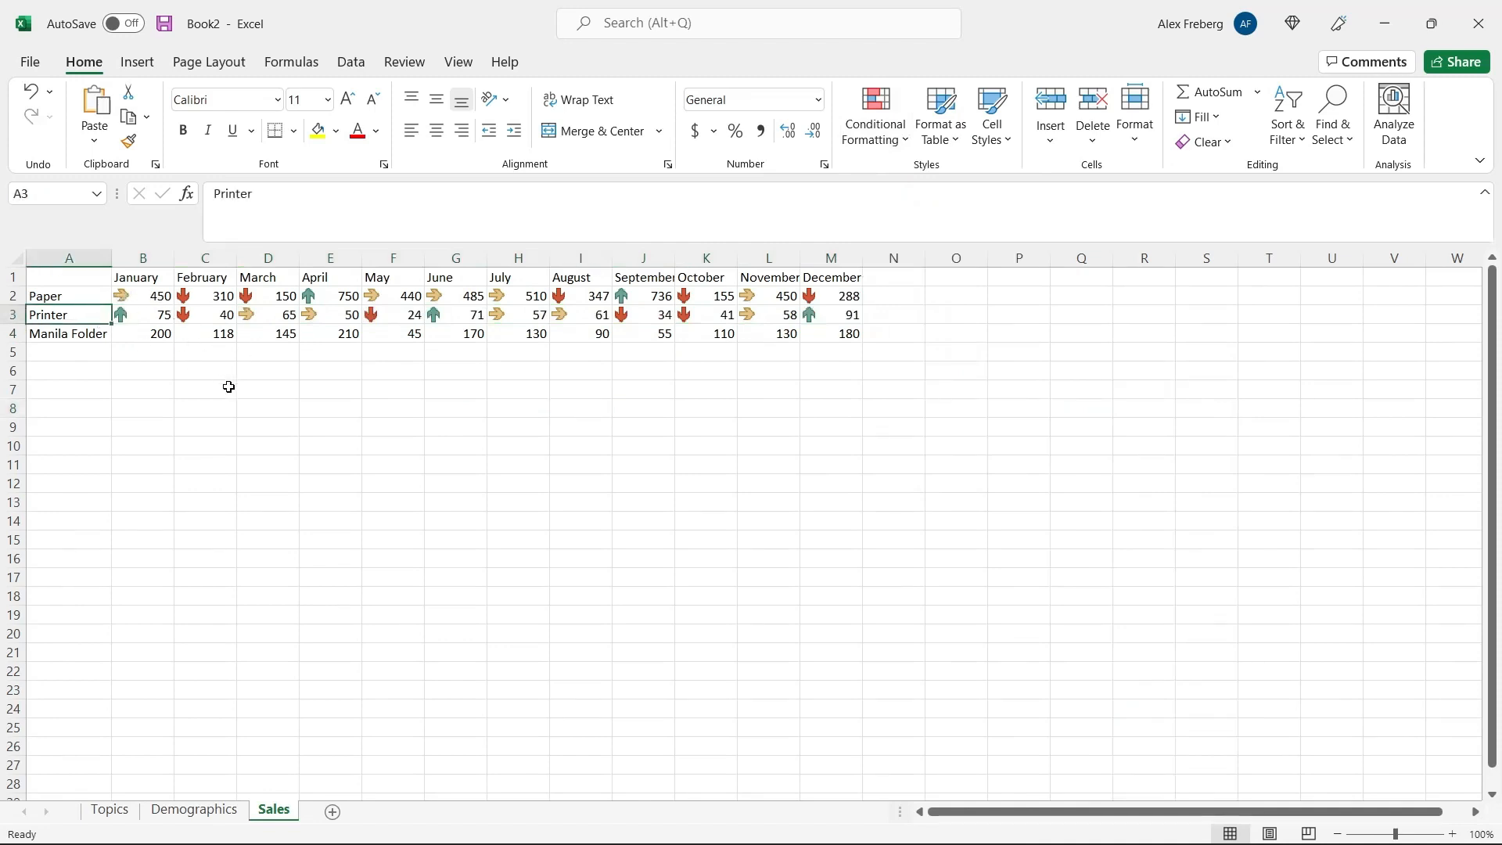
# Preview the available icon sets, such as the three colored flags, on the Manila Folder values in B4:M4.
pyautogui.moveTo(141, 333); pyautogui.dragTo(831, 333)
pyautogui.click(879, 127)
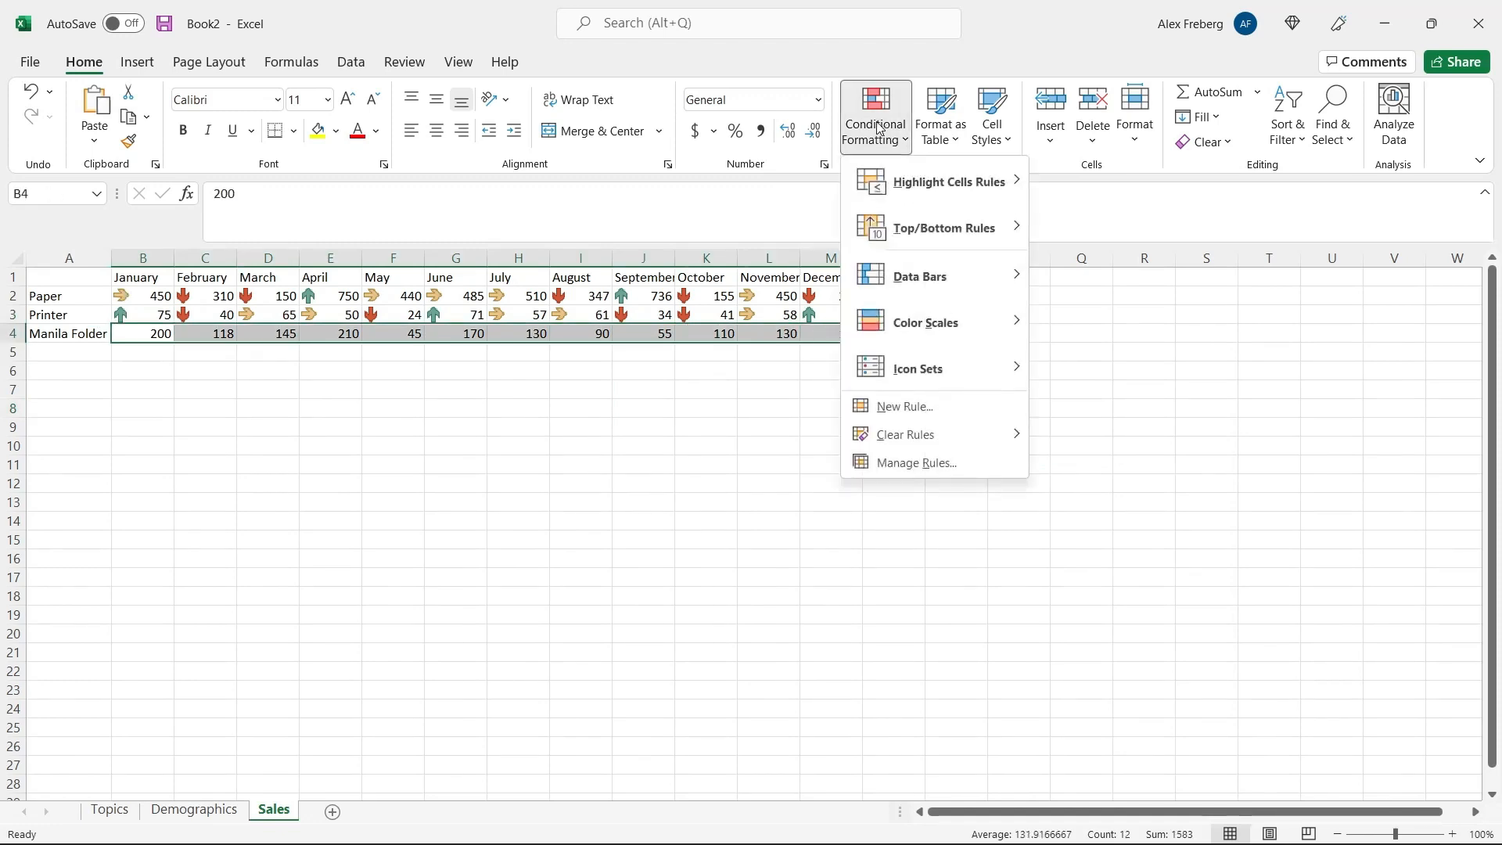
pyautogui.moveTo(967, 369)
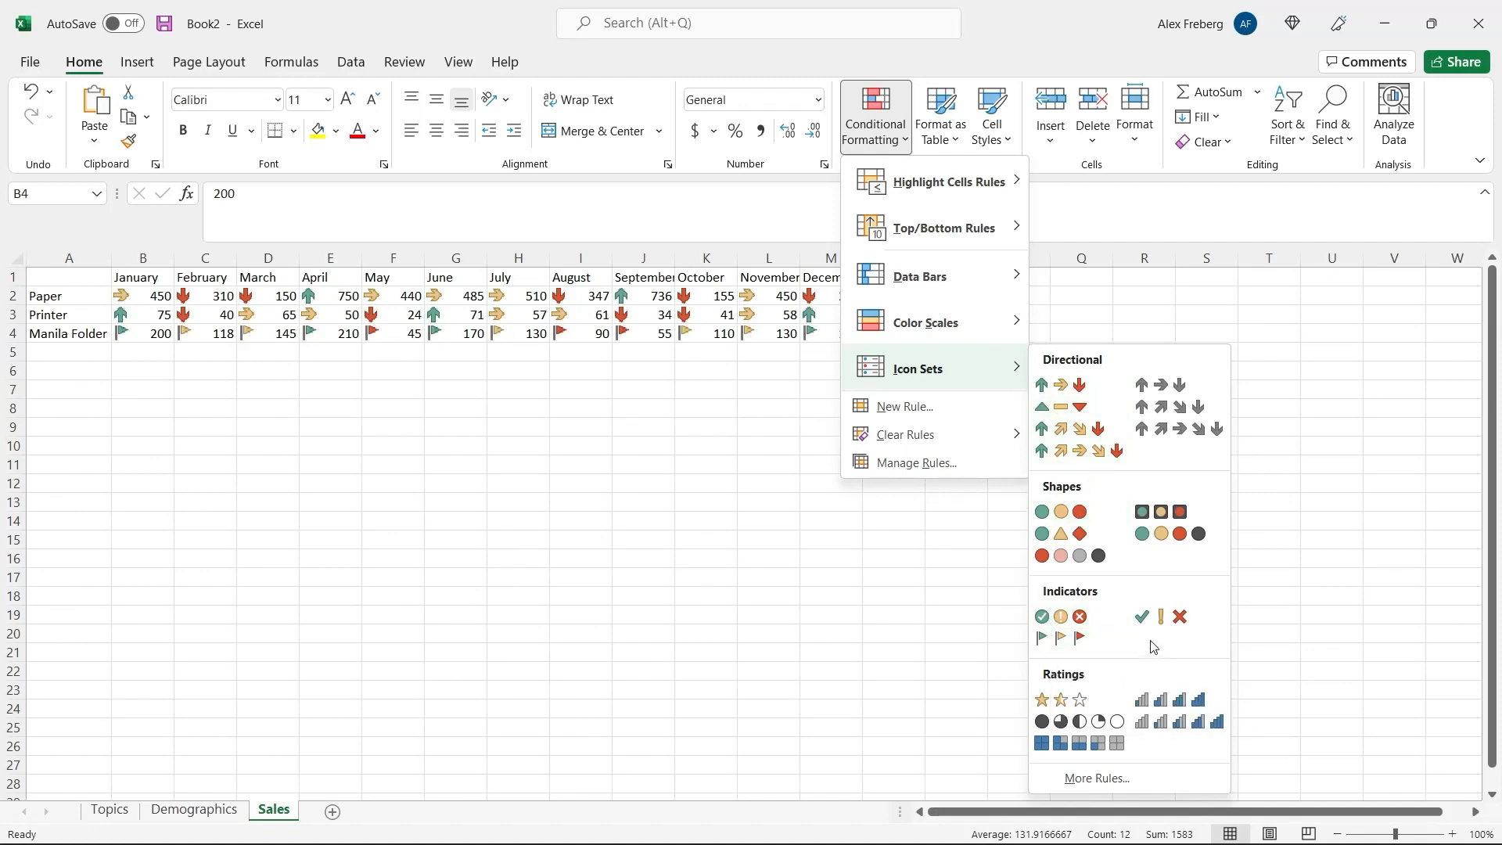
pyautogui.press('Escape')
pyautogui.press('Escape')
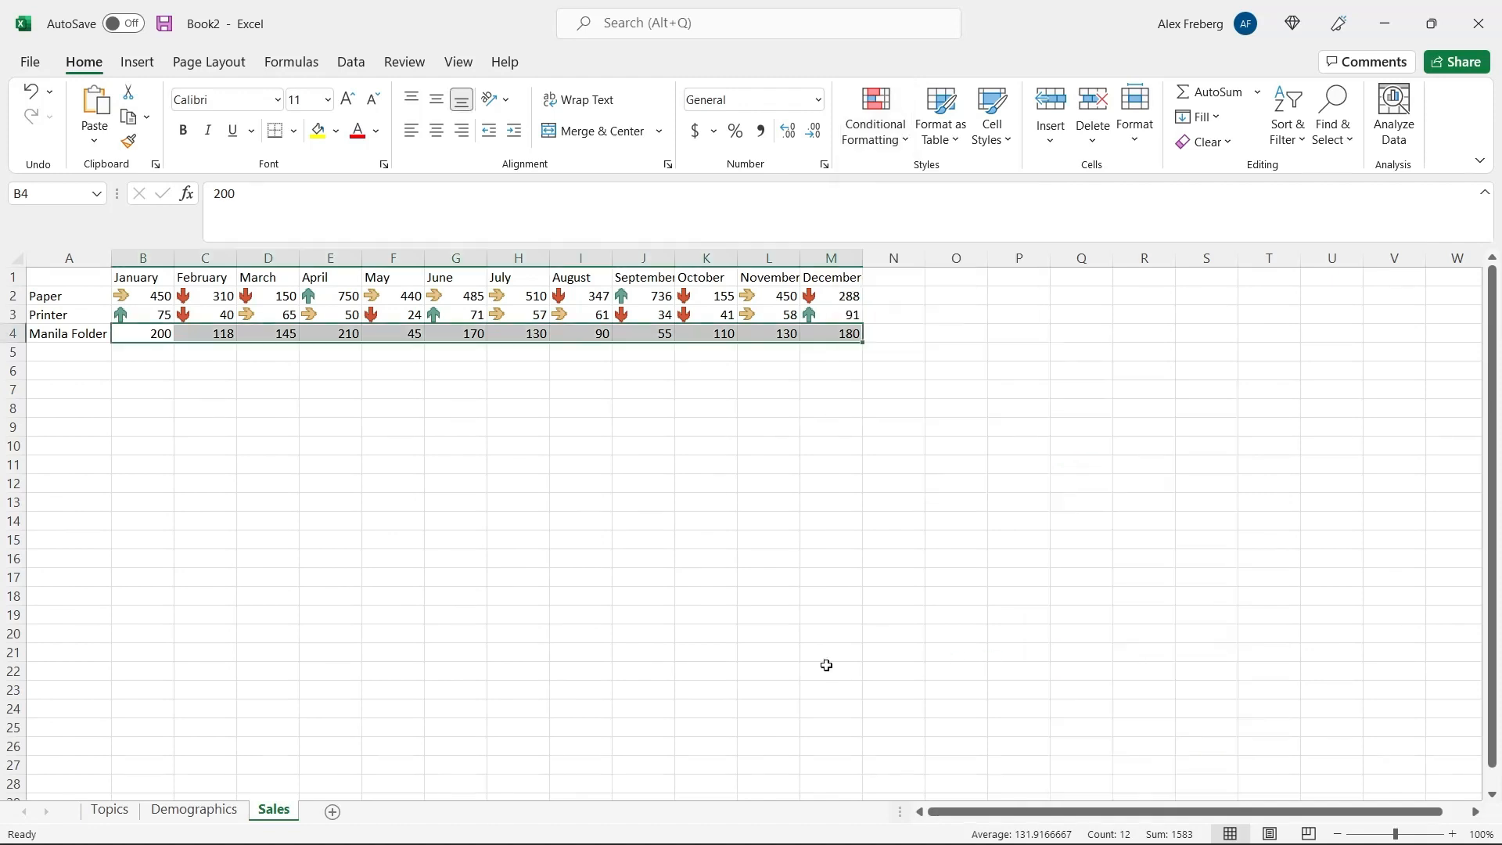
# Apply the green-yellow-red color scale to the Salary column of the Demographics sheet and compare cells G4 and G3.
pyautogui.click(202, 812)
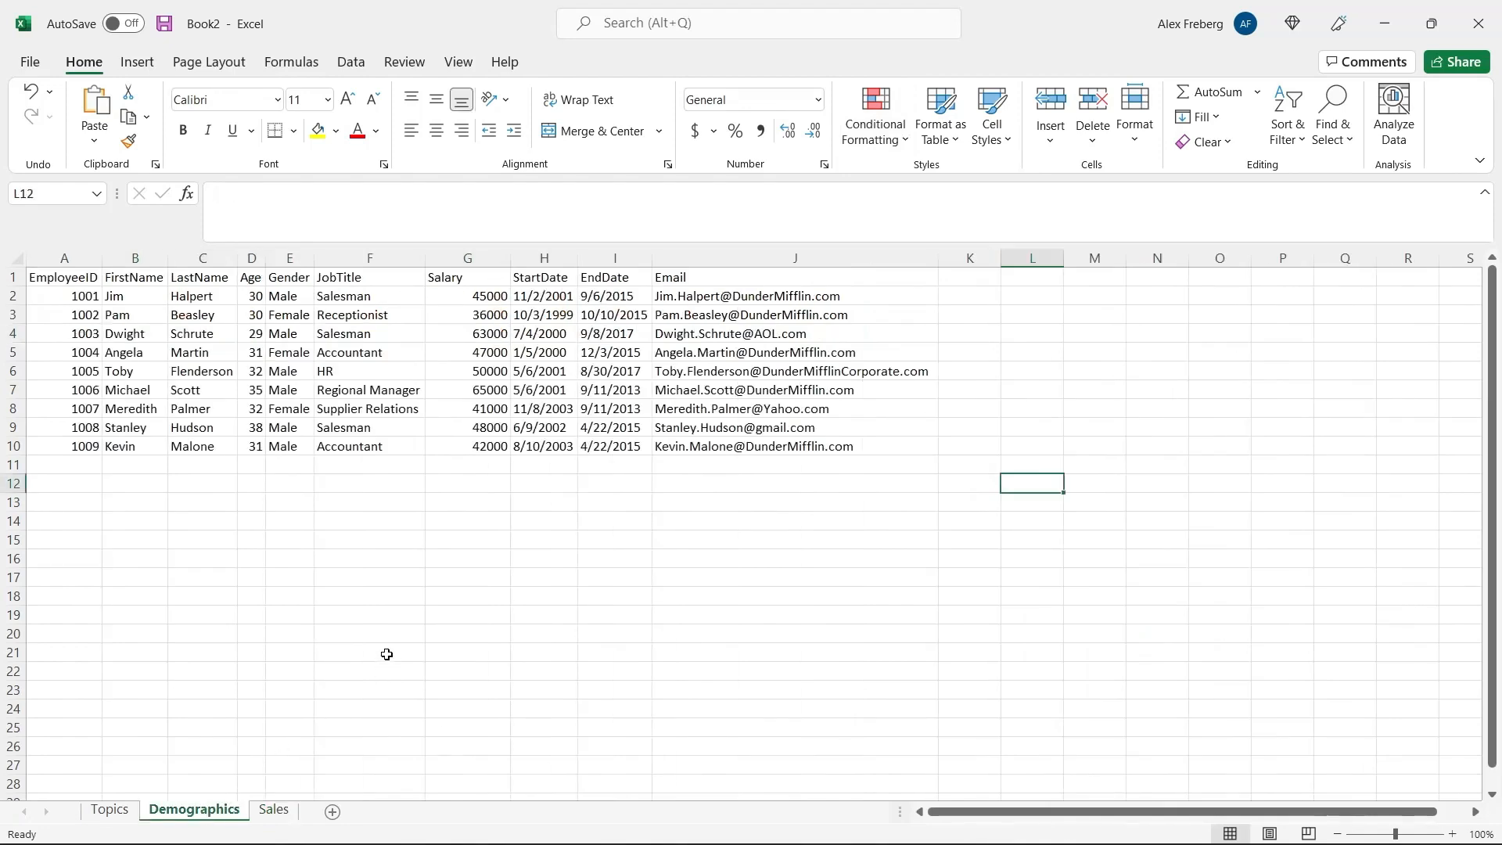
pyautogui.click(474, 258)
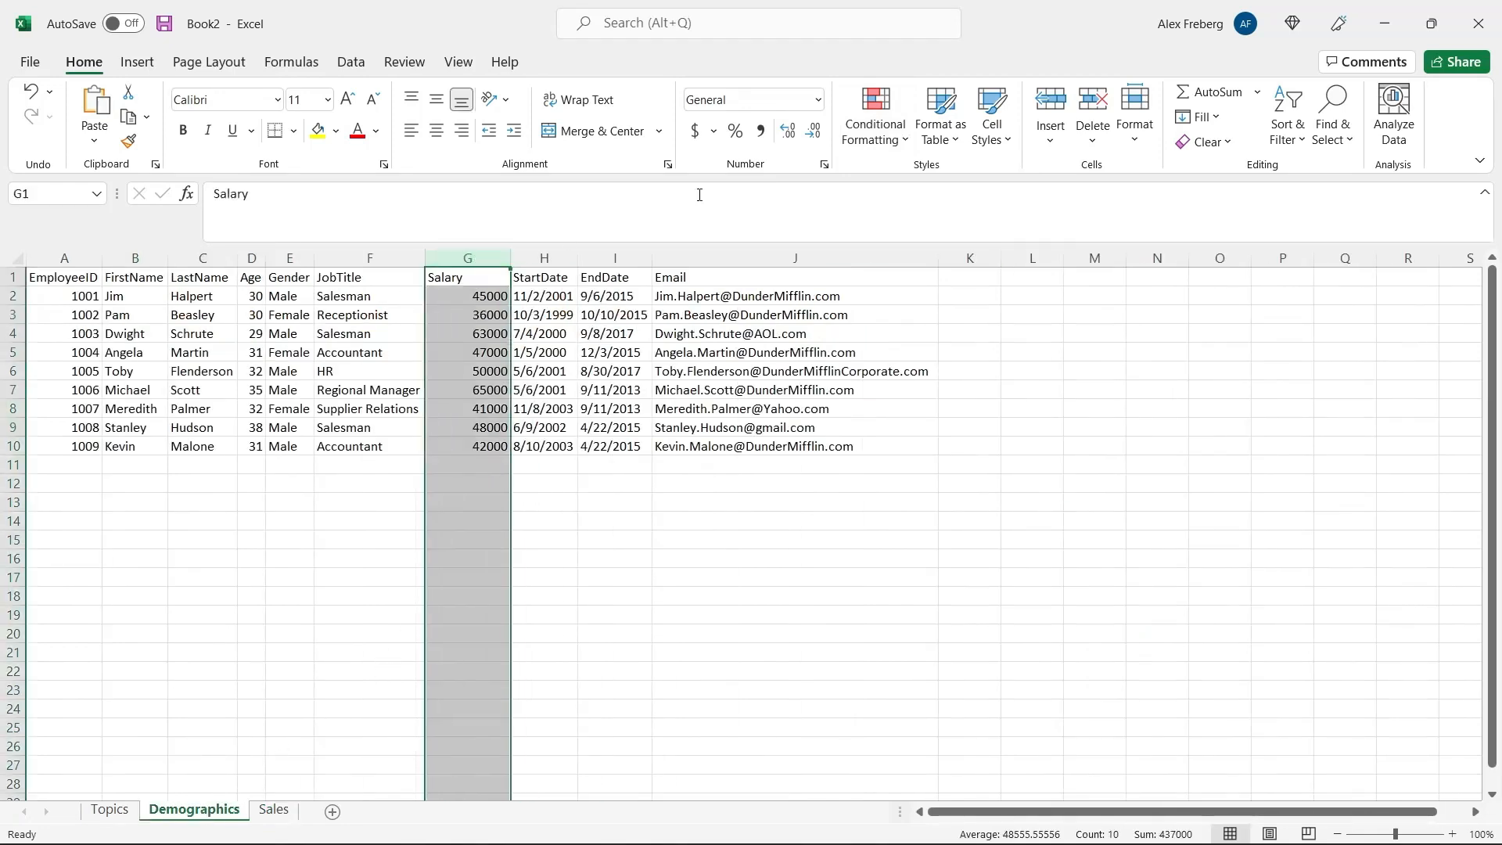
pyautogui.click(874, 121)
pyautogui.moveTo(977, 327)
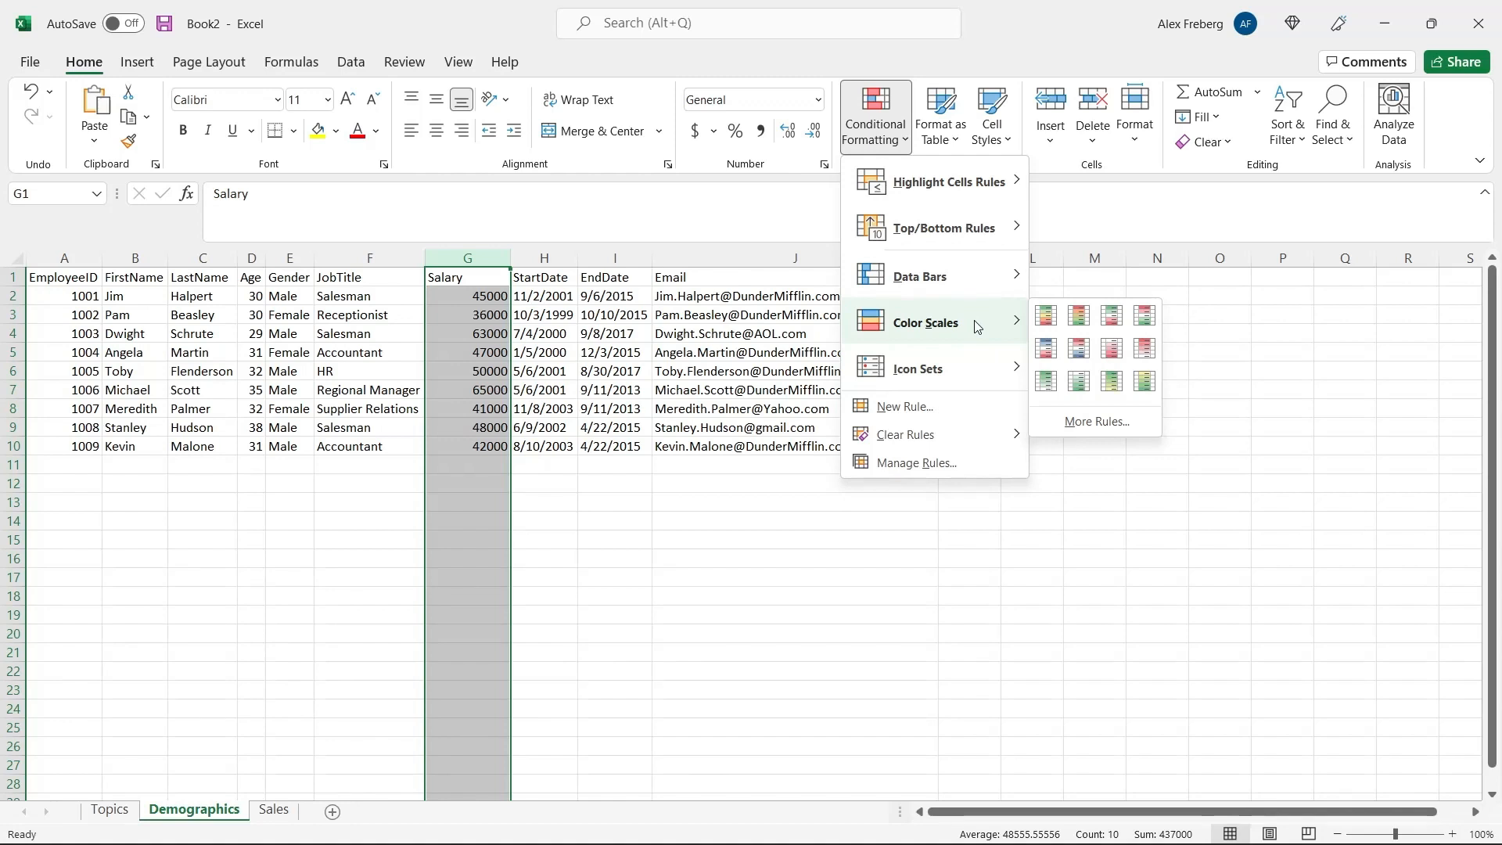
pyautogui.click(1048, 322)
pyautogui.click(485, 333)
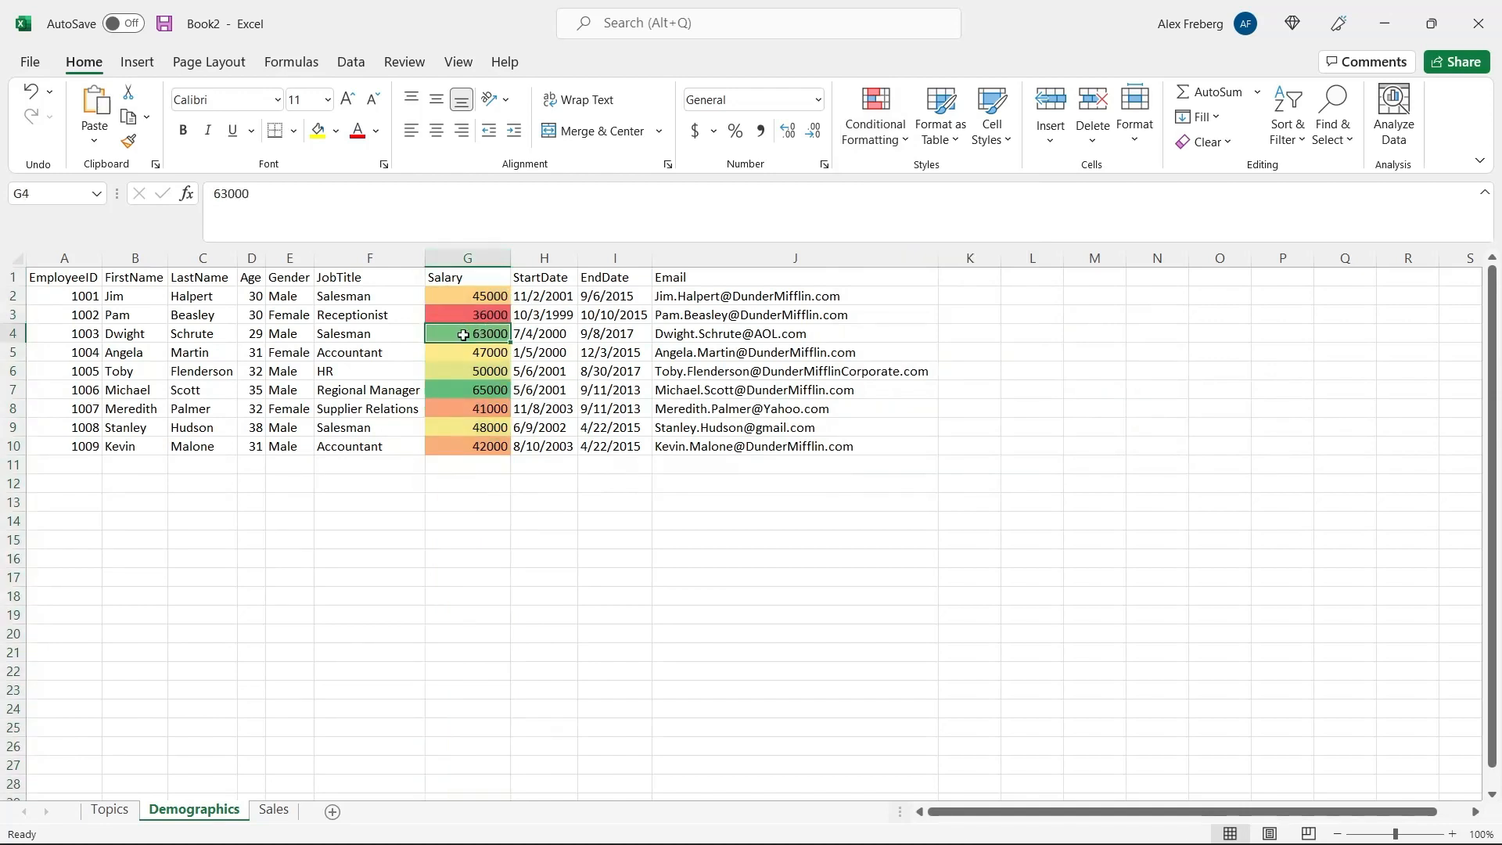
pyautogui.click(473, 313)
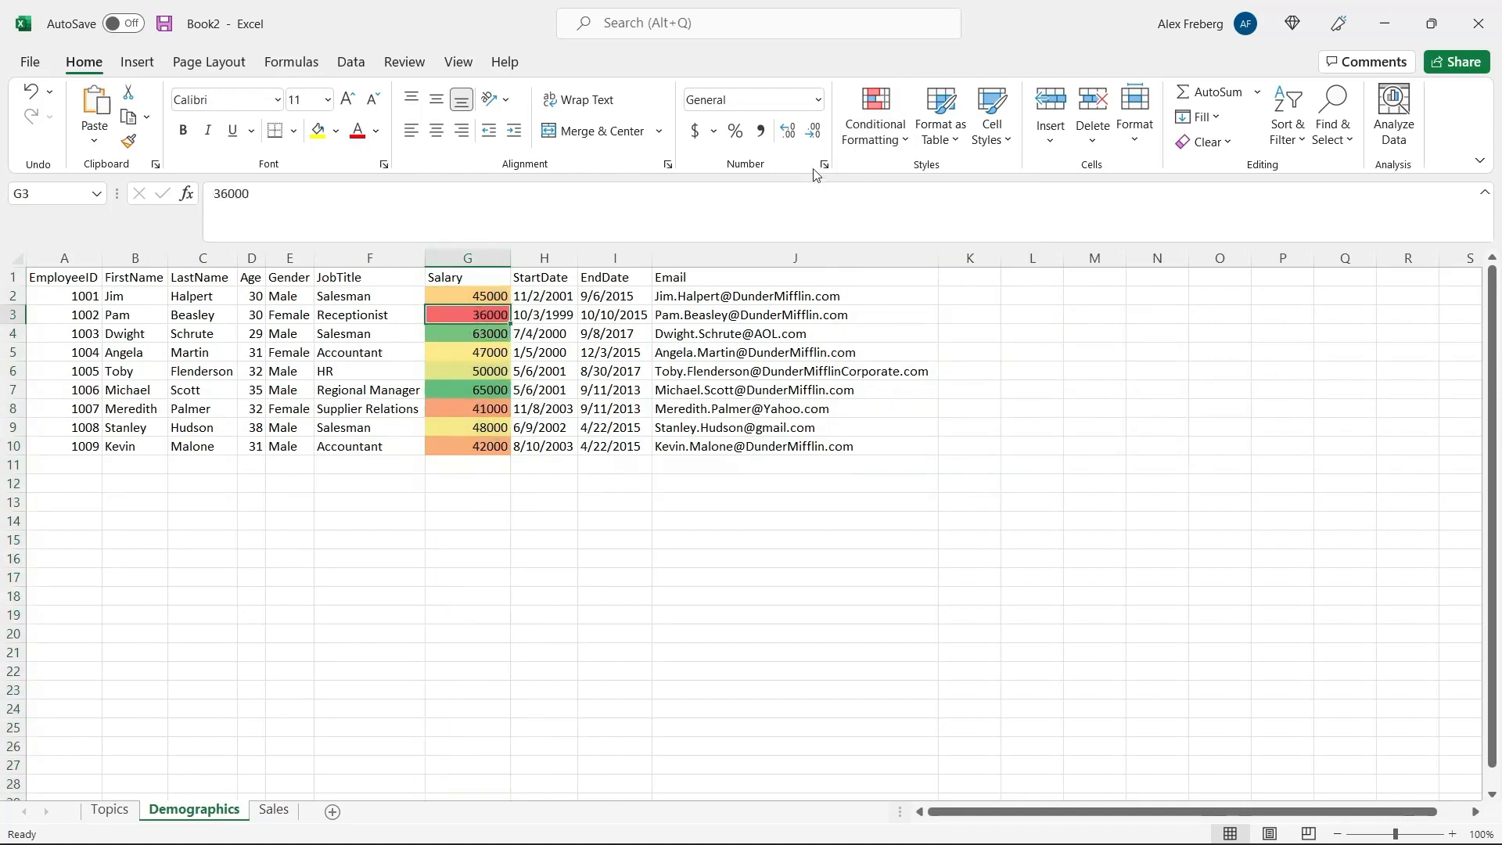
# Replace the Salary column's color scale with the blue-white-red one and inspect the shading of its cells.
pyautogui.click(868, 135)
pyautogui.click(445, 270)
pyautogui.click(445, 266)
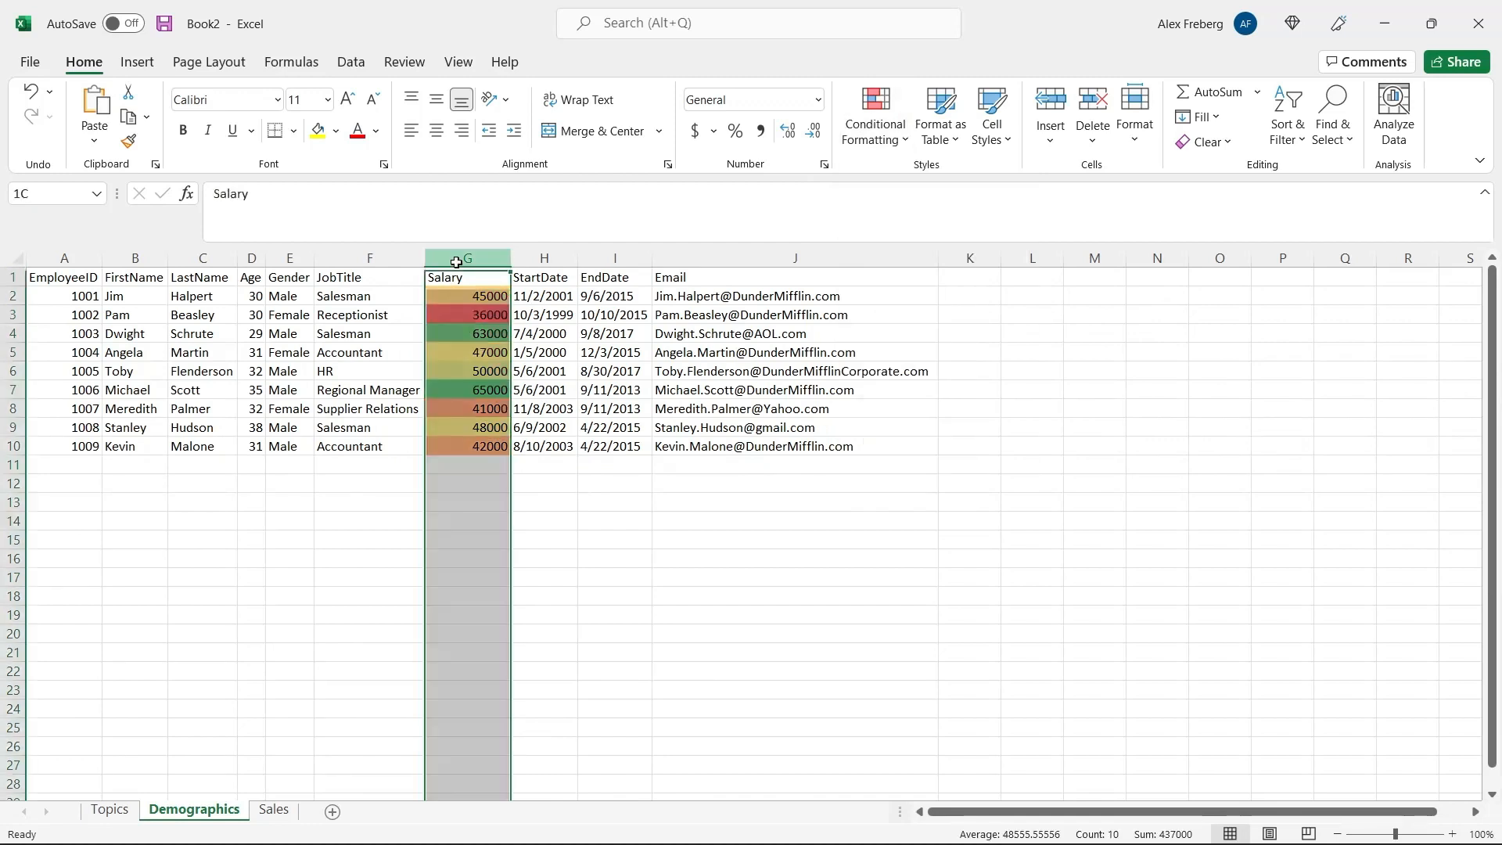
pyautogui.click(874, 117)
pyautogui.moveTo(948, 307)
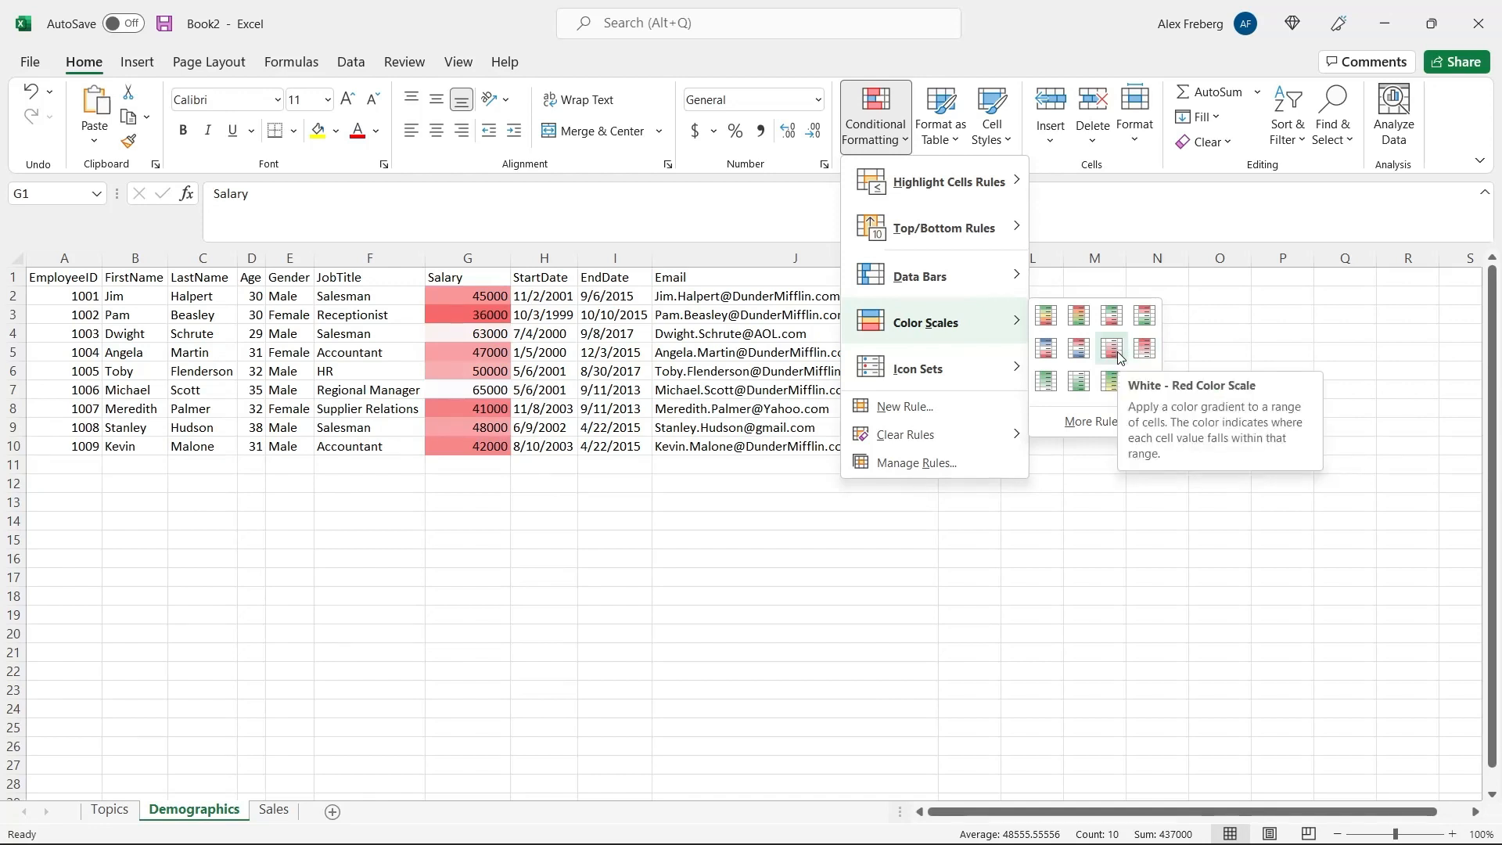
pyautogui.click(1047, 348)
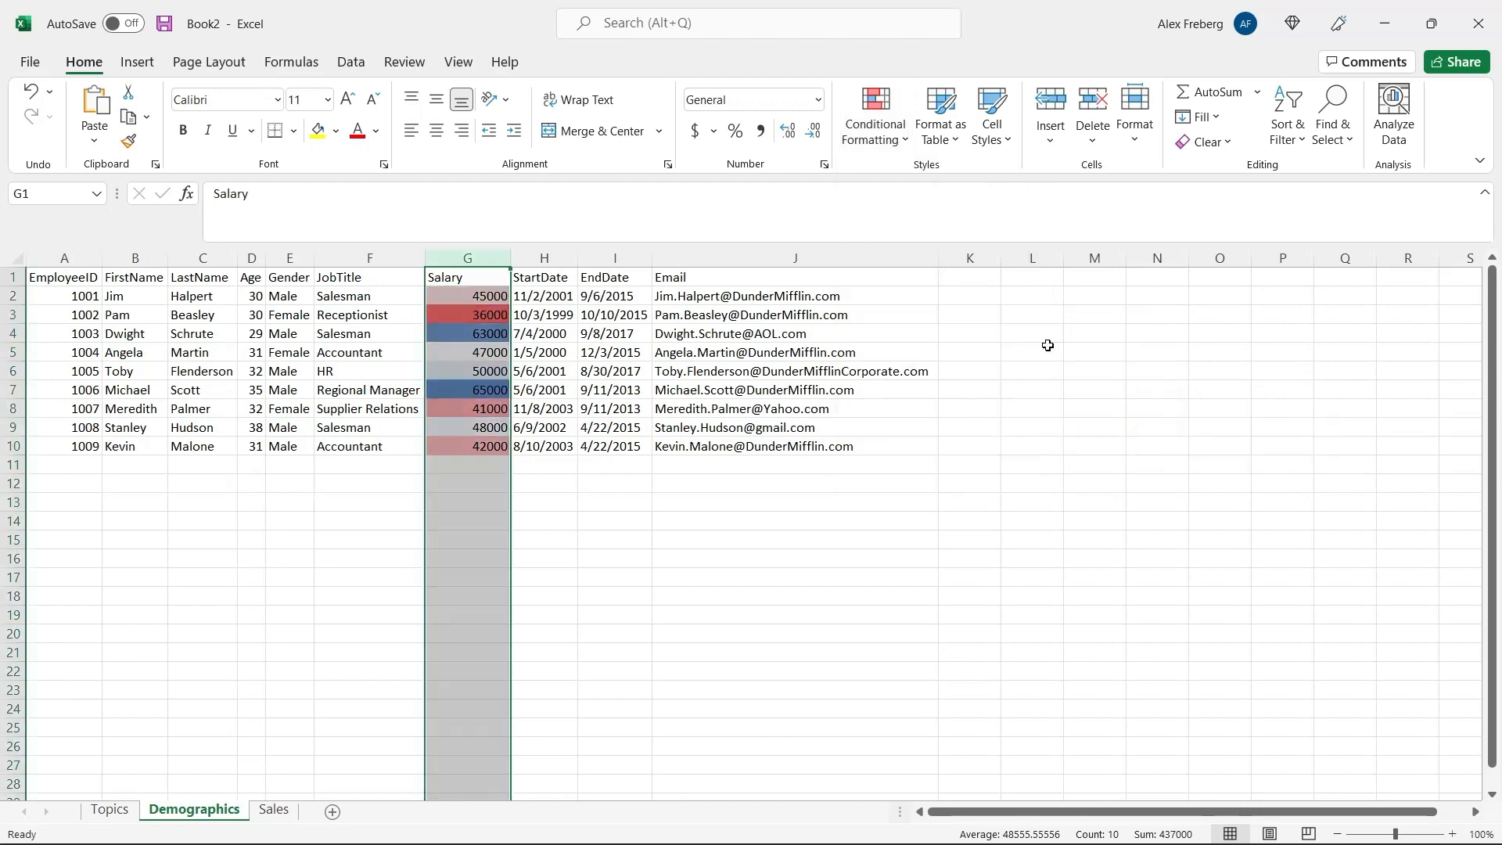
pyautogui.click(478, 327)
pyautogui.click(485, 315)
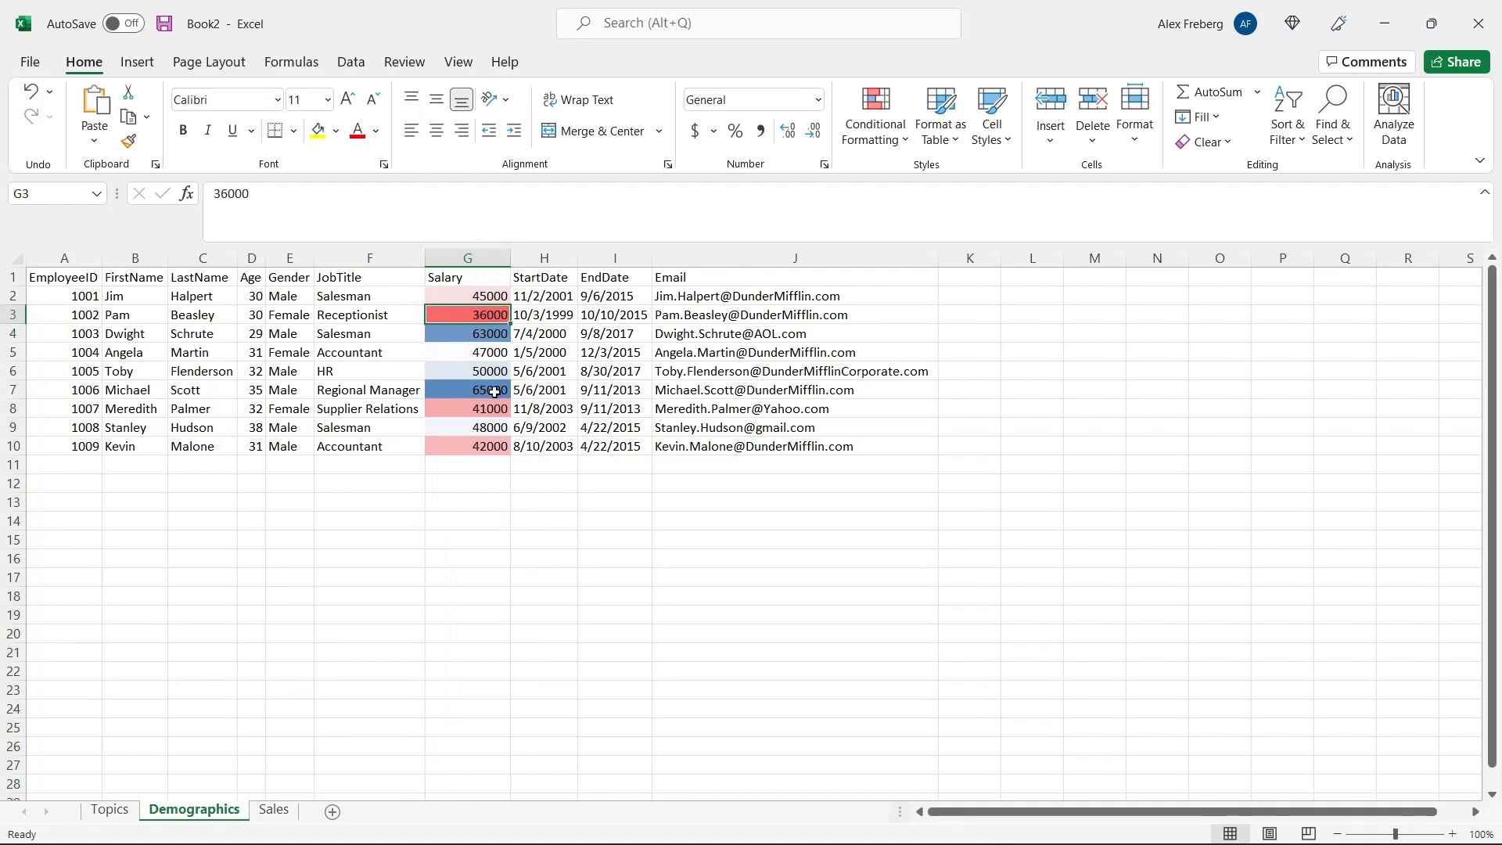
# Add blue gradient-fill data bars to the Salary column on top of its color scale.
pyautogui.click(473, 258)
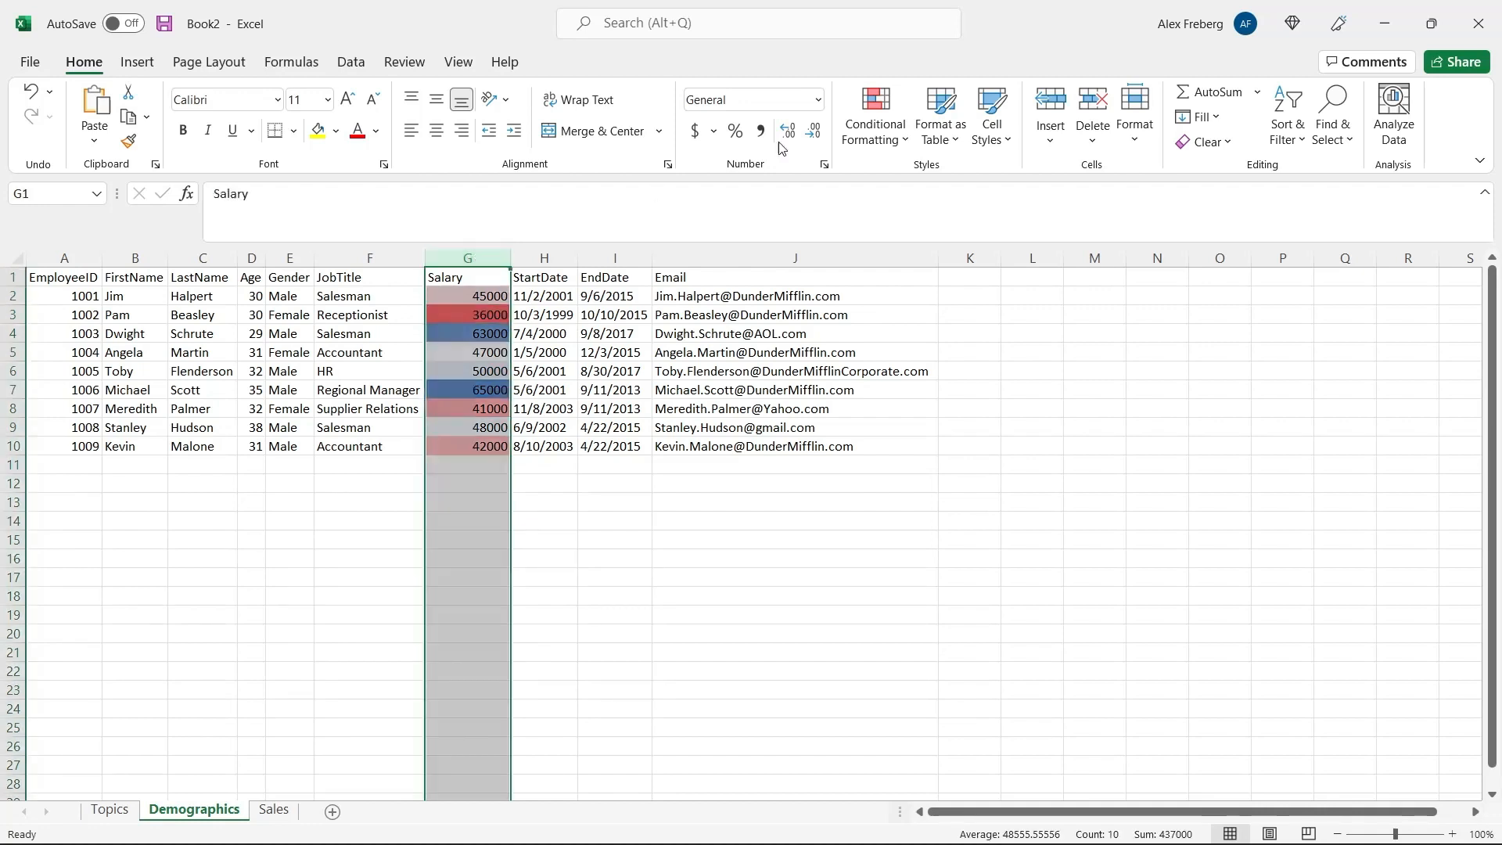
pyautogui.click(858, 145)
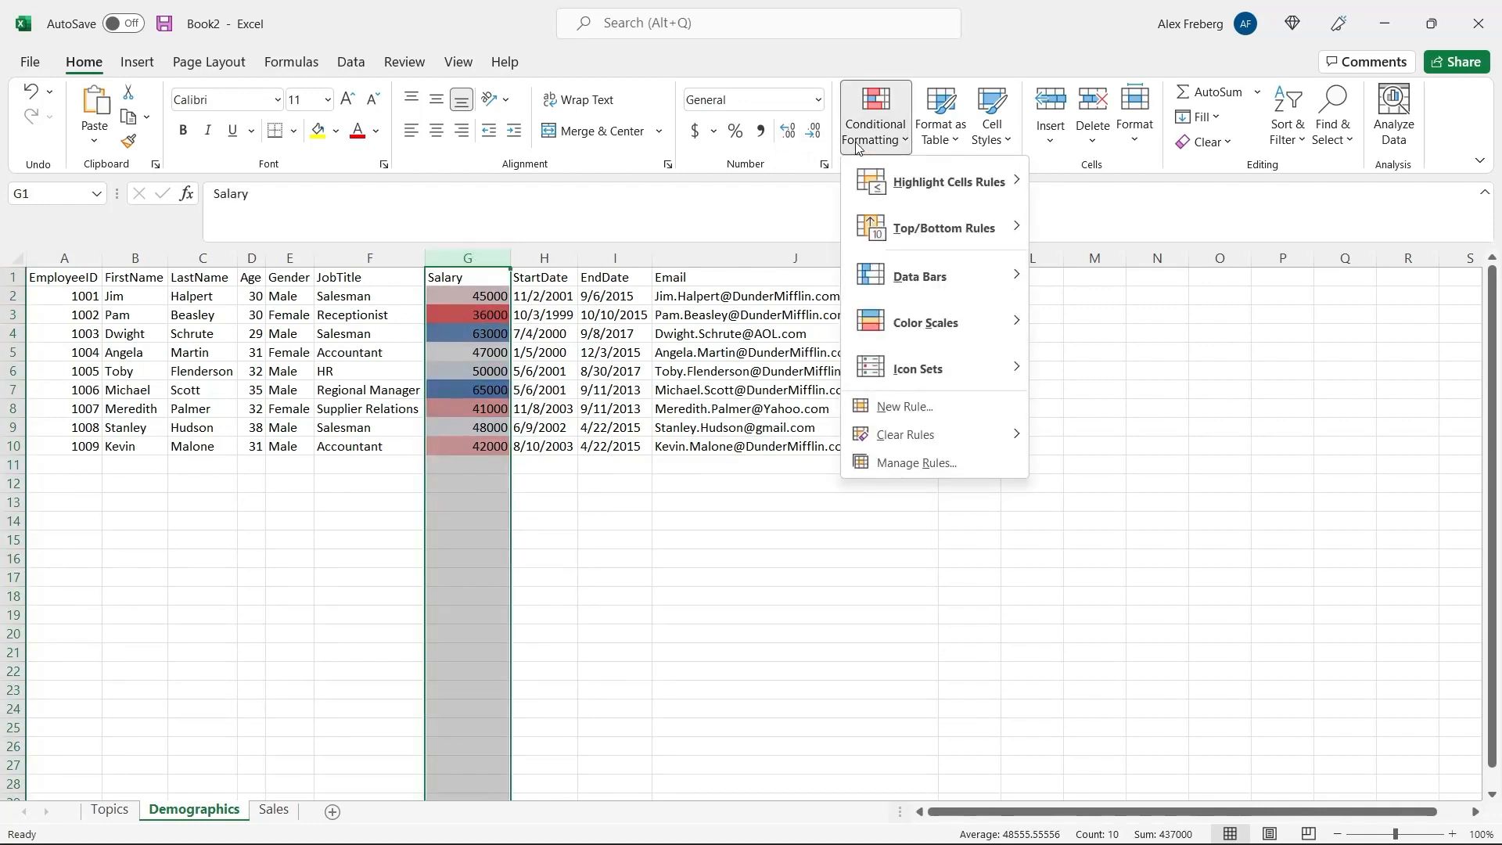
pyautogui.moveTo(959, 294)
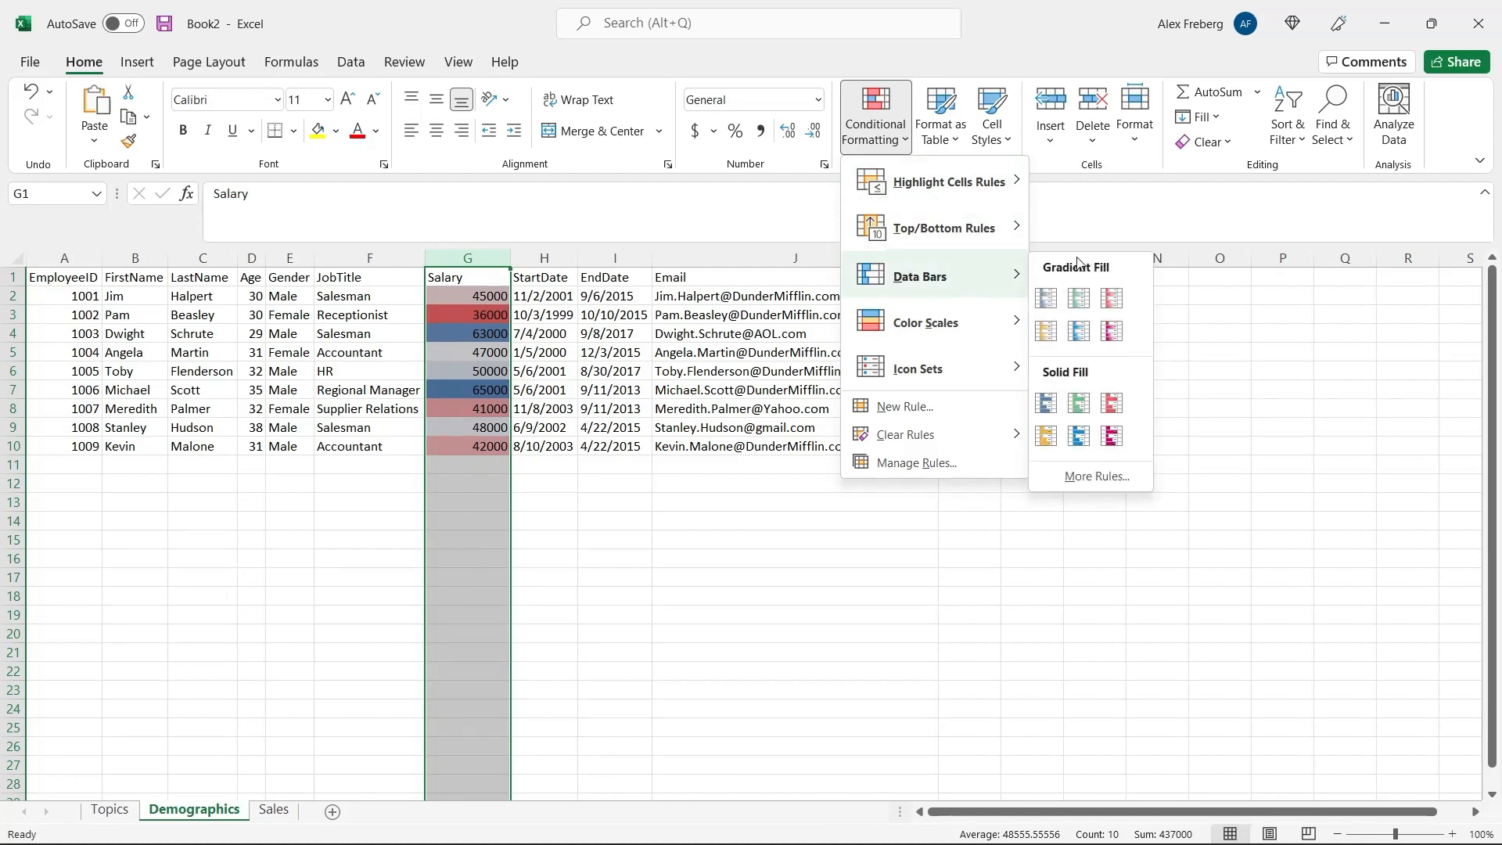
pyautogui.click(1047, 298)
pyautogui.click(607, 539)
# Clear all conditional formatting rules from the selected Salary column only.
pyautogui.click(468, 259)
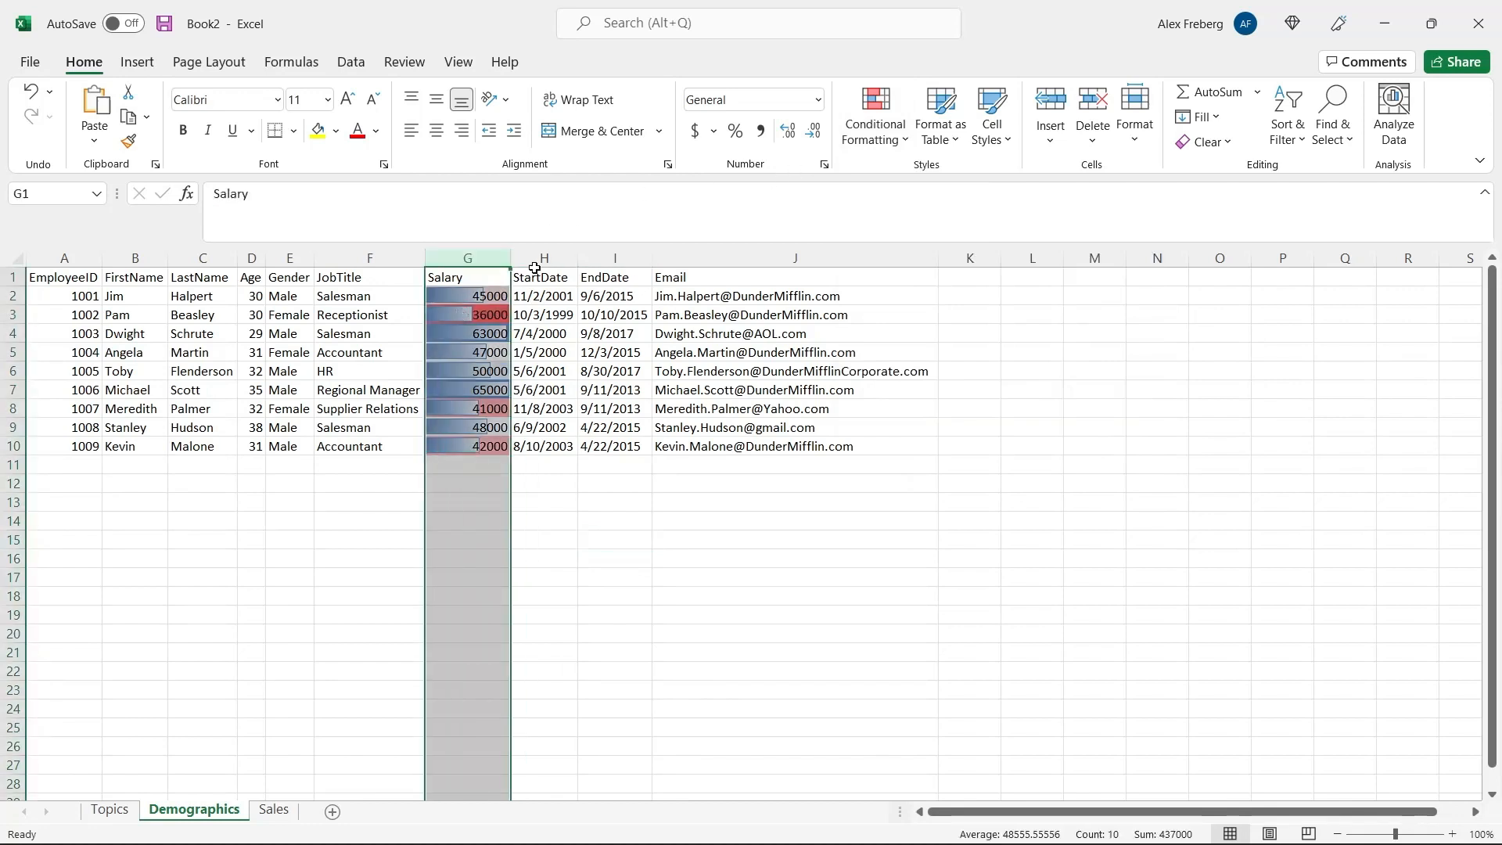
pyautogui.click(875, 117)
pyautogui.moveTo(940, 438)
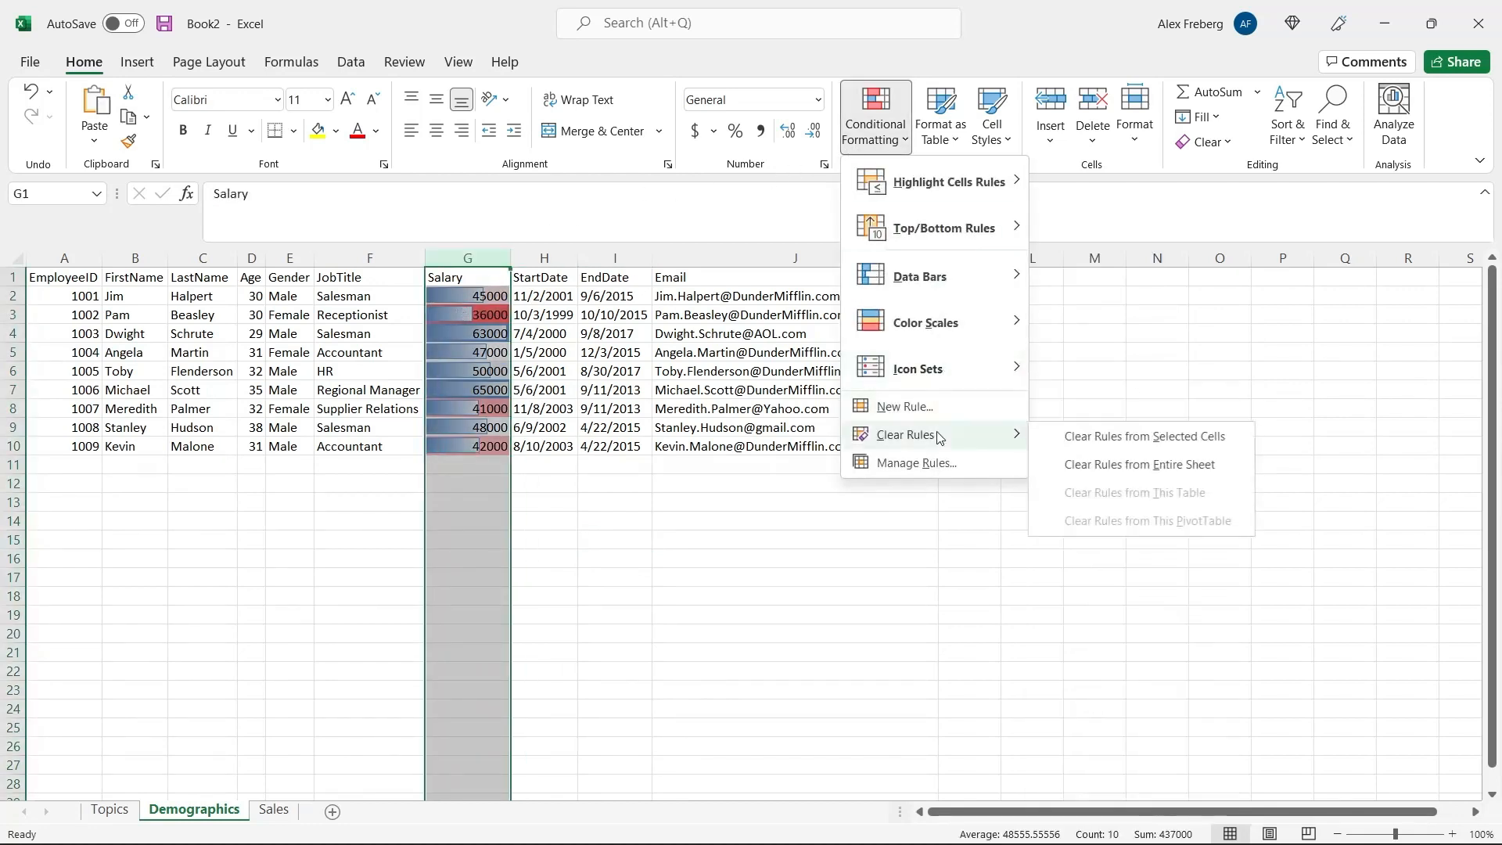
pyautogui.click(1067, 438)
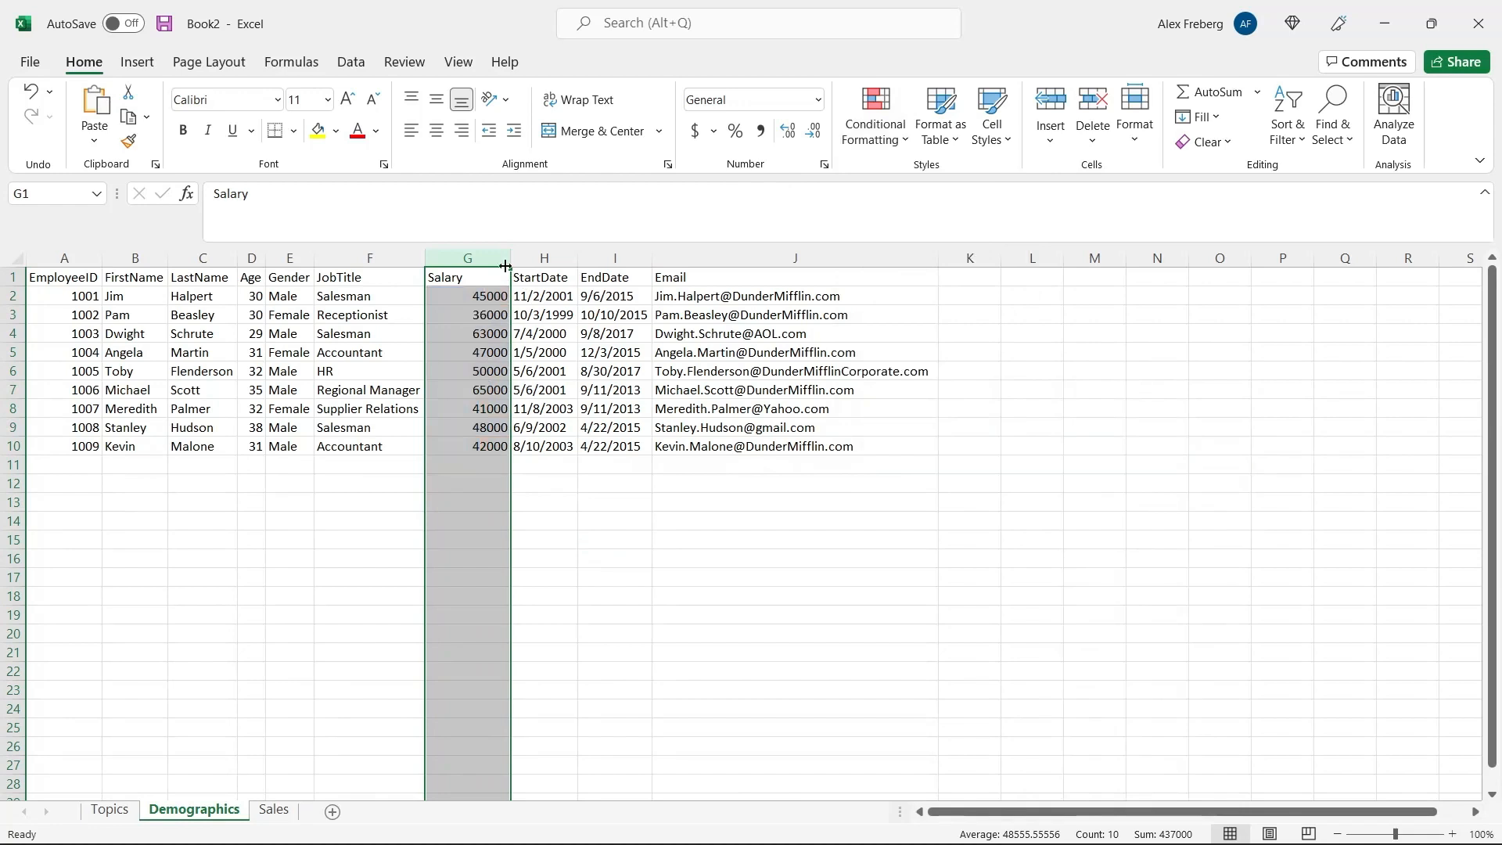
# Apply only blue gradient-fill data bars to the Salary column and compare the bars in G4, G7 and G3.
pyautogui.click(894, 137)
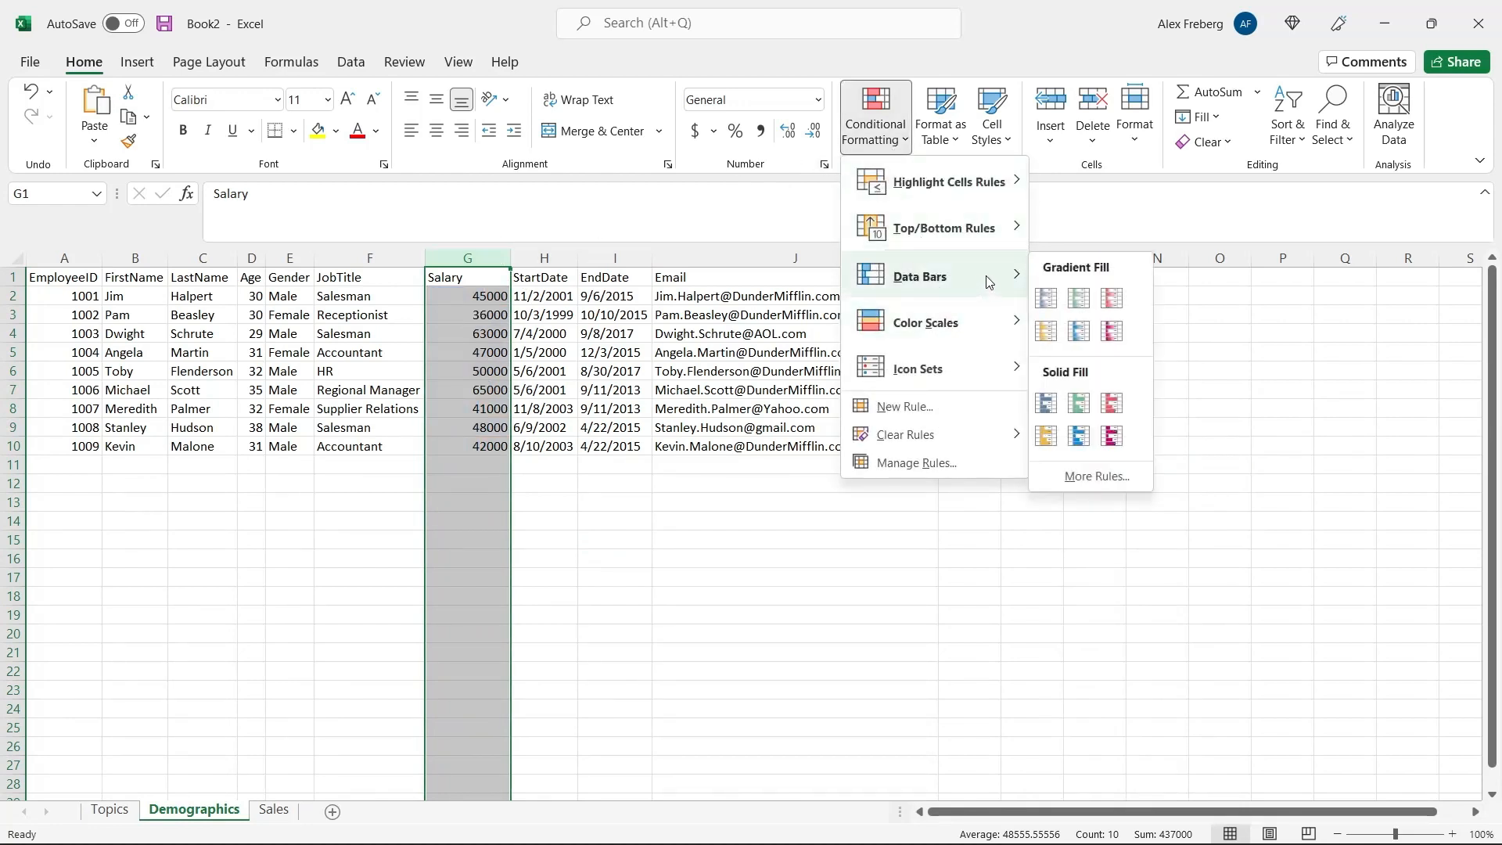
pyautogui.click(1045, 298)
pyautogui.click(577, 375)
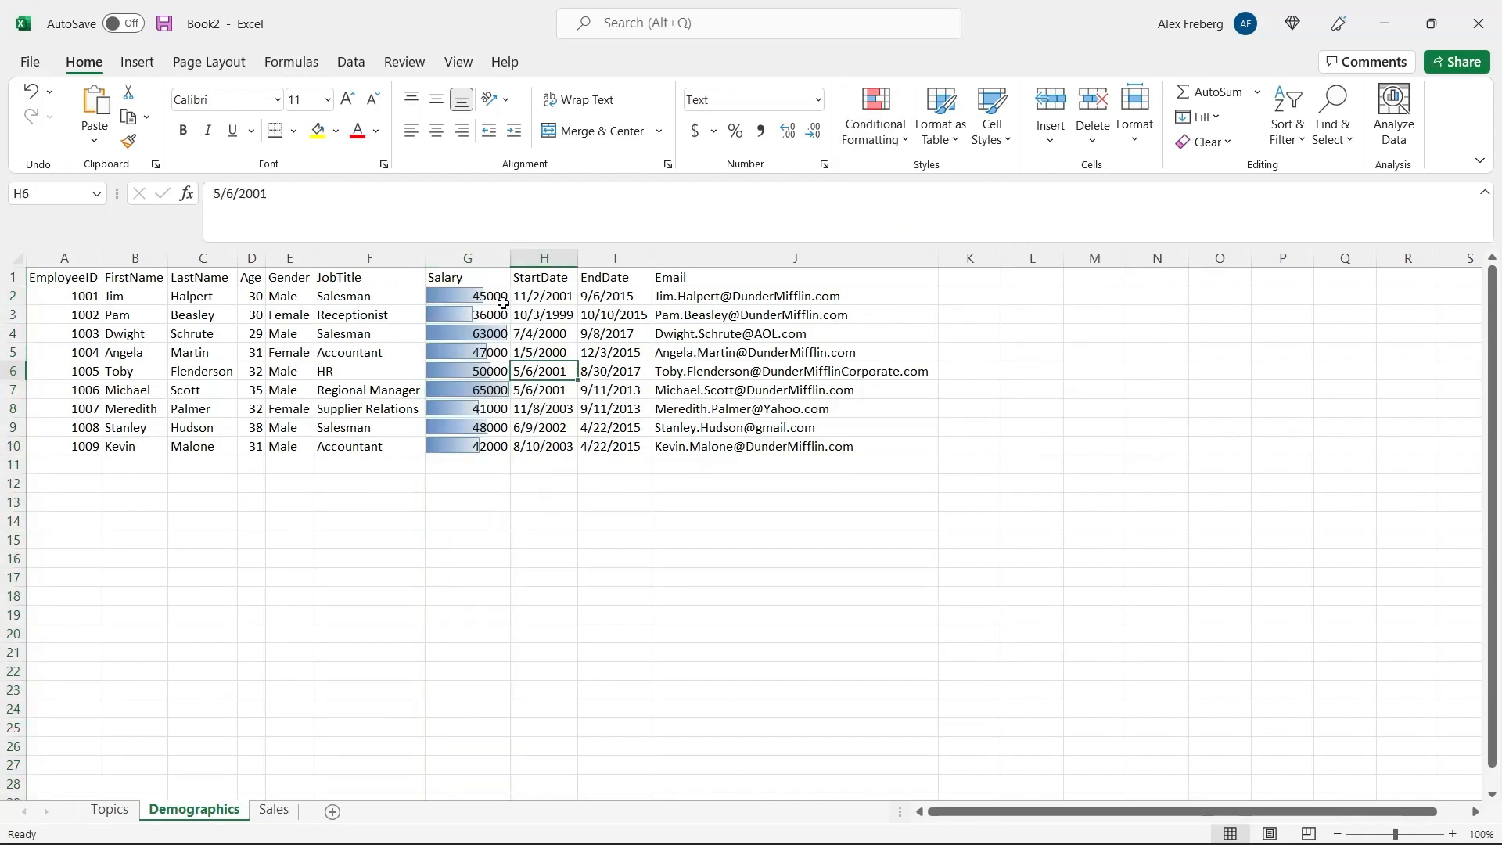
pyautogui.click(483, 334)
pyautogui.click(484, 389)
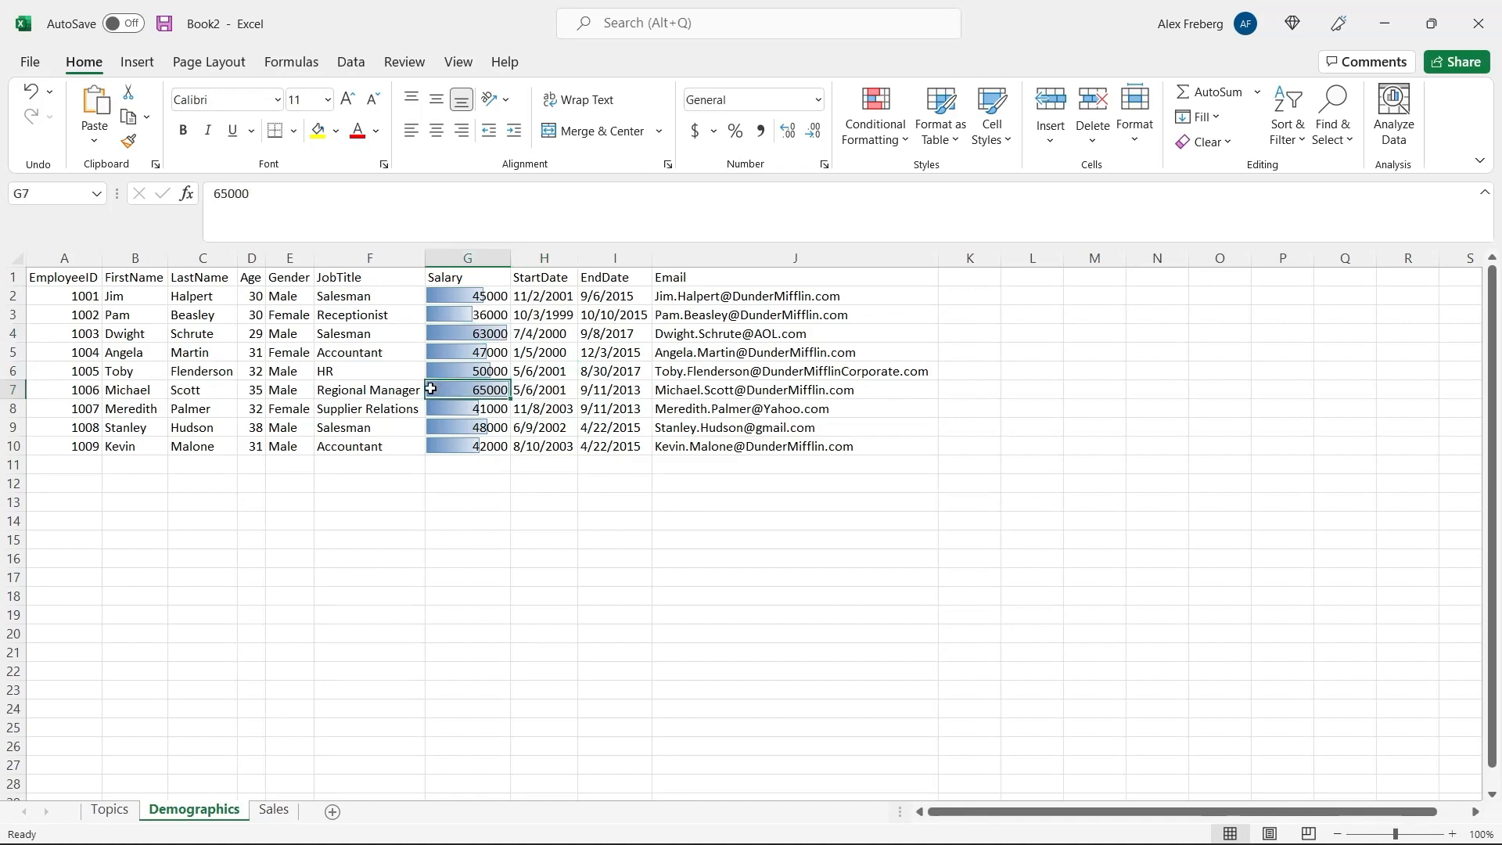
pyautogui.click(475, 316)
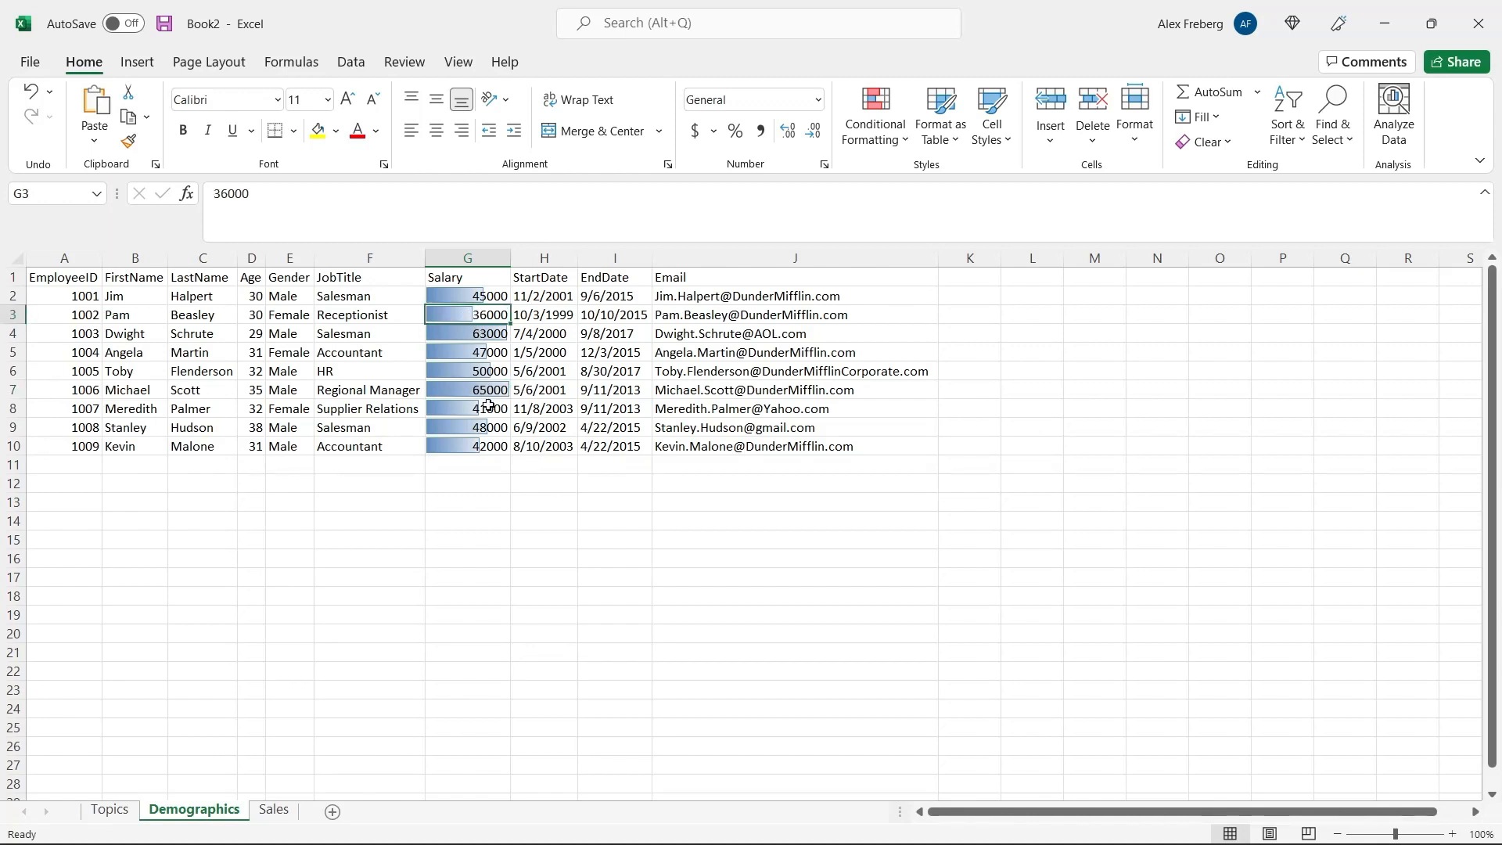
# Widen the Salary column to stretch its data bars, and narrow it again to slightly more than its original width.
pyautogui.moveTo(510, 263); pyautogui.dragTo(681, 266)
pyautogui.click(637, 499)
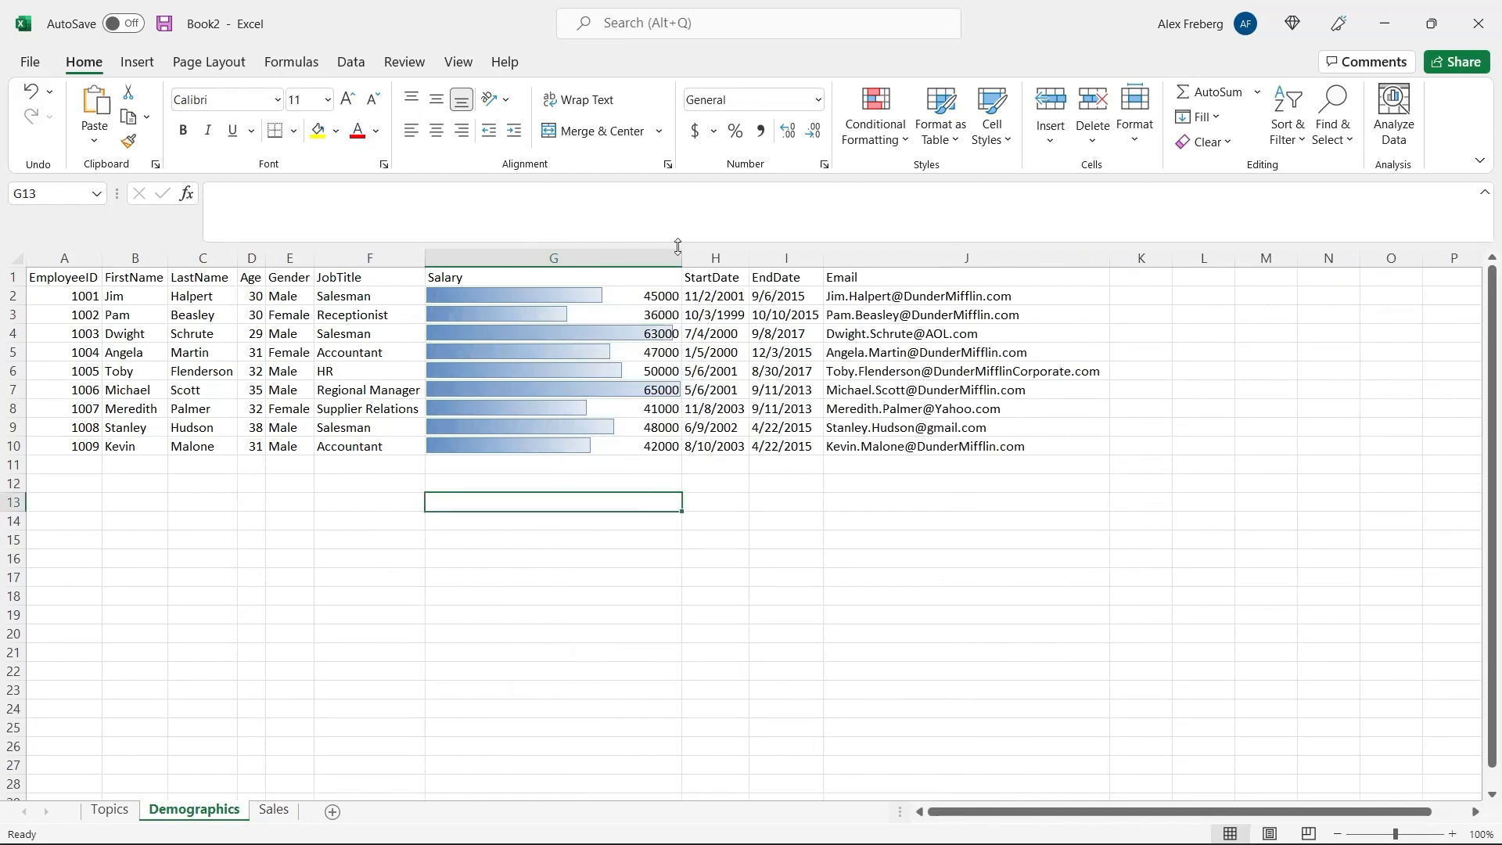
pyautogui.moveTo(682, 252); pyautogui.dragTo(545, 251)
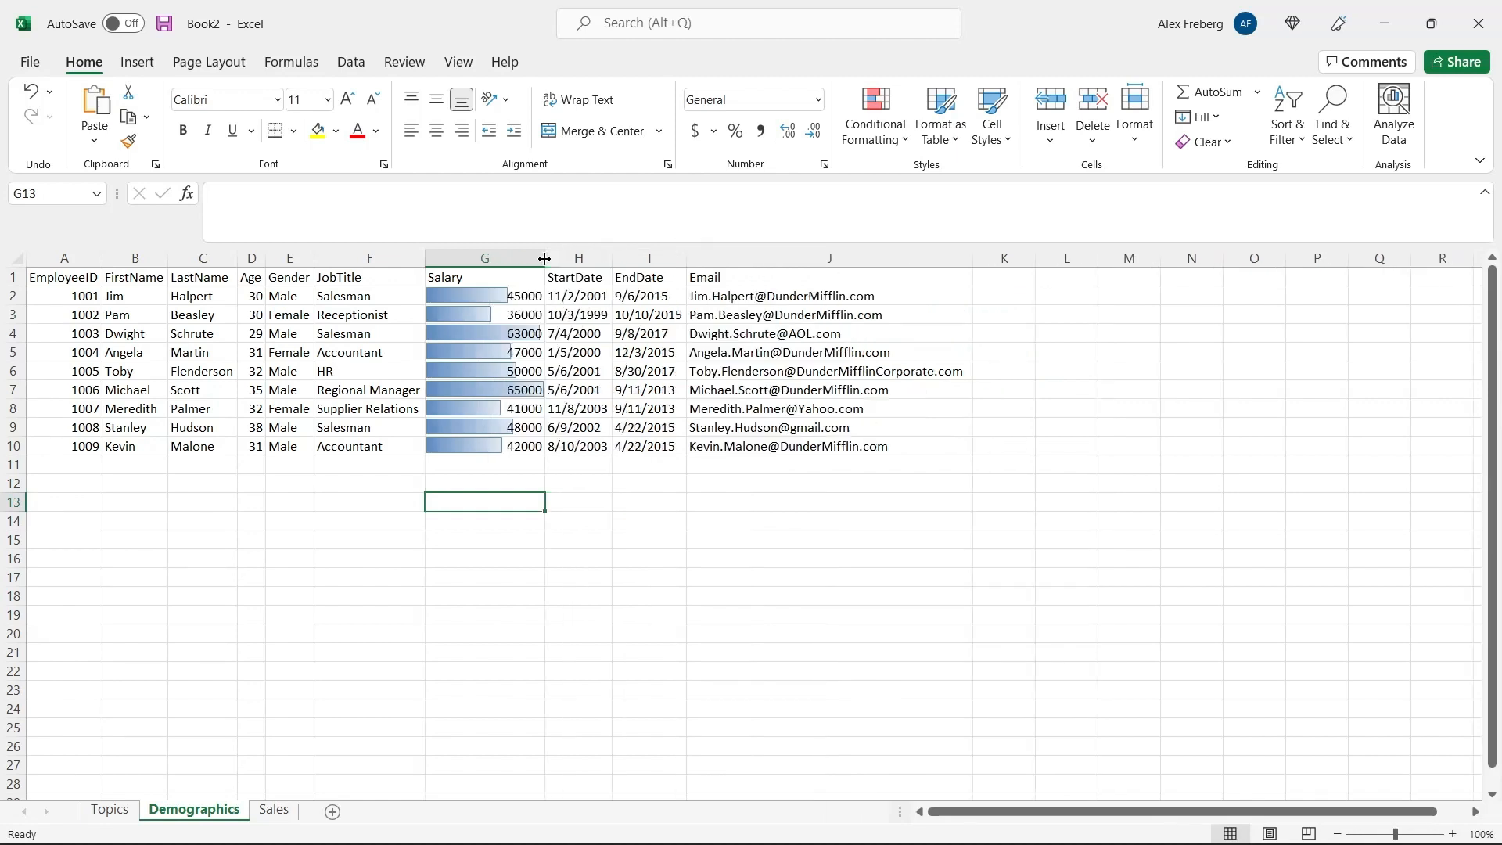
# Remove the data bars by clearing the conditional formatting rules from the selected Salary column.
pyautogui.click(498, 258)
pyautogui.click(866, 138)
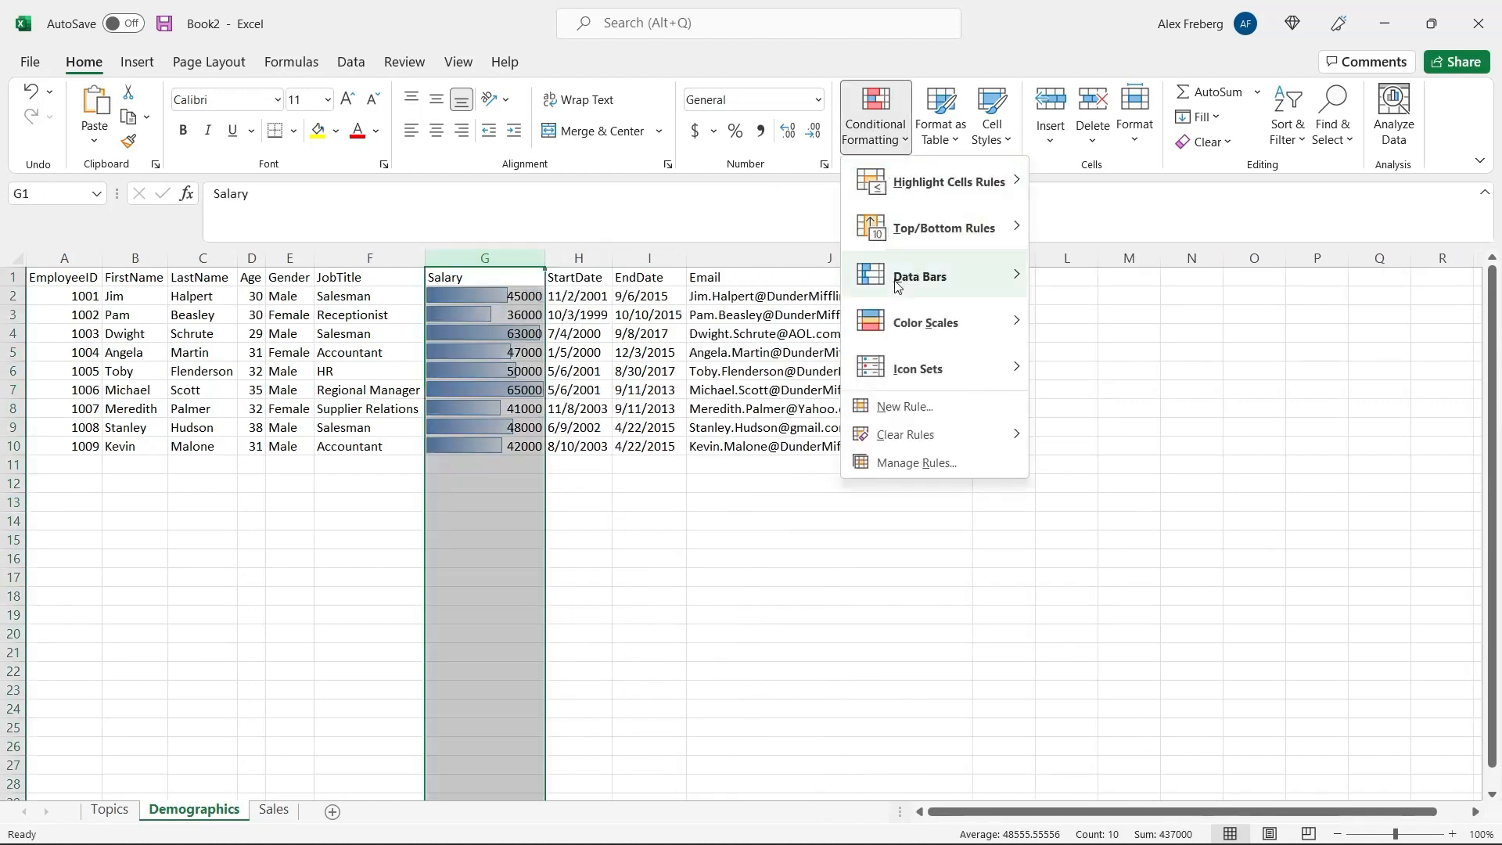
pyautogui.moveTo(956, 439)
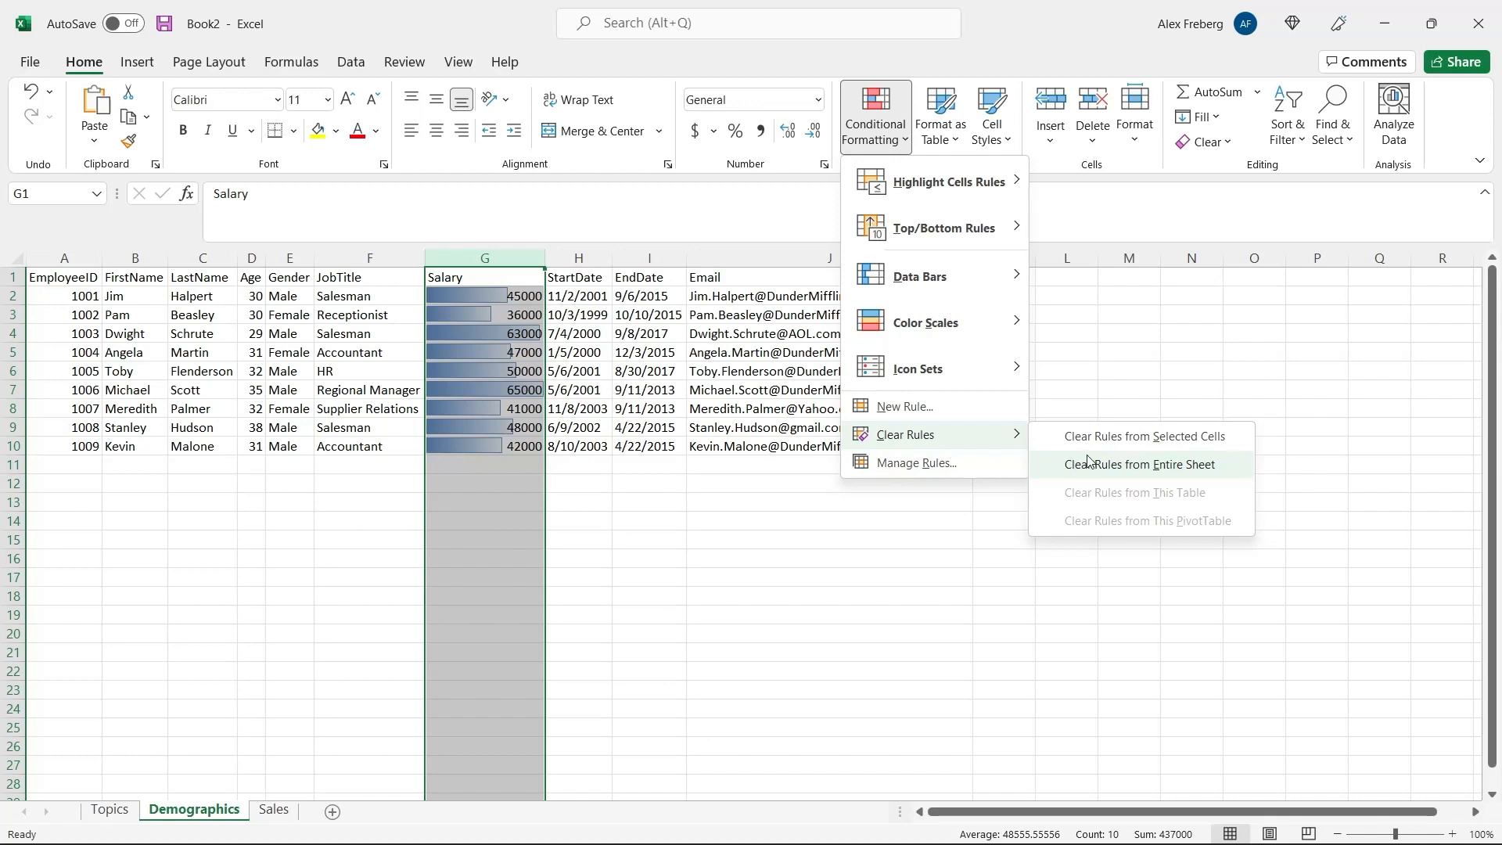
pyautogui.click(1110, 436)
pyautogui.click(638, 486)
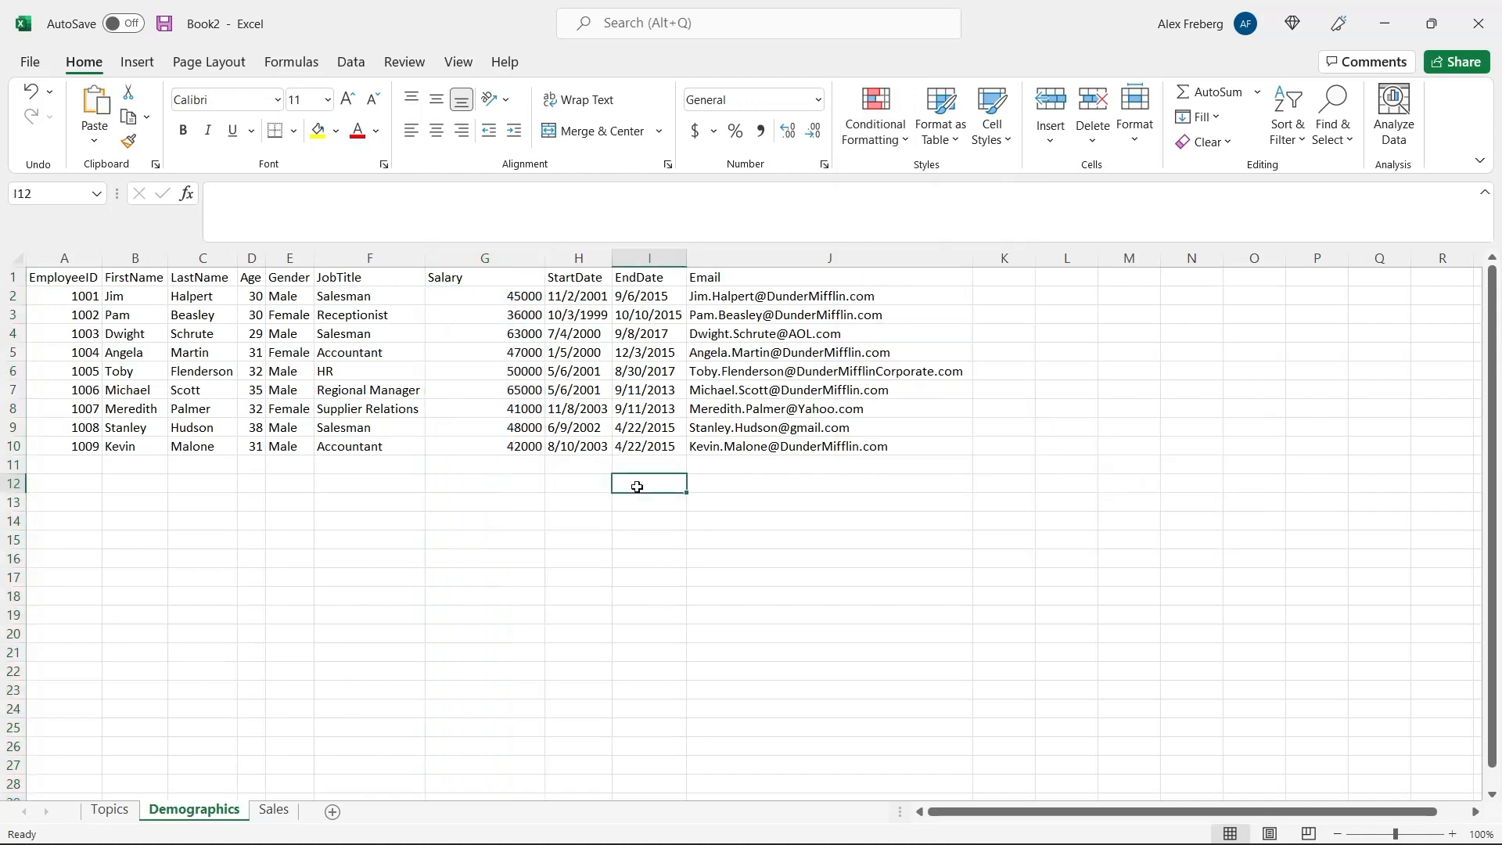
# Highlight above-average values in the Salary column with Light Red Fill with Dark Red Text.
pyautogui.click(485, 259)
pyautogui.click(876, 133)
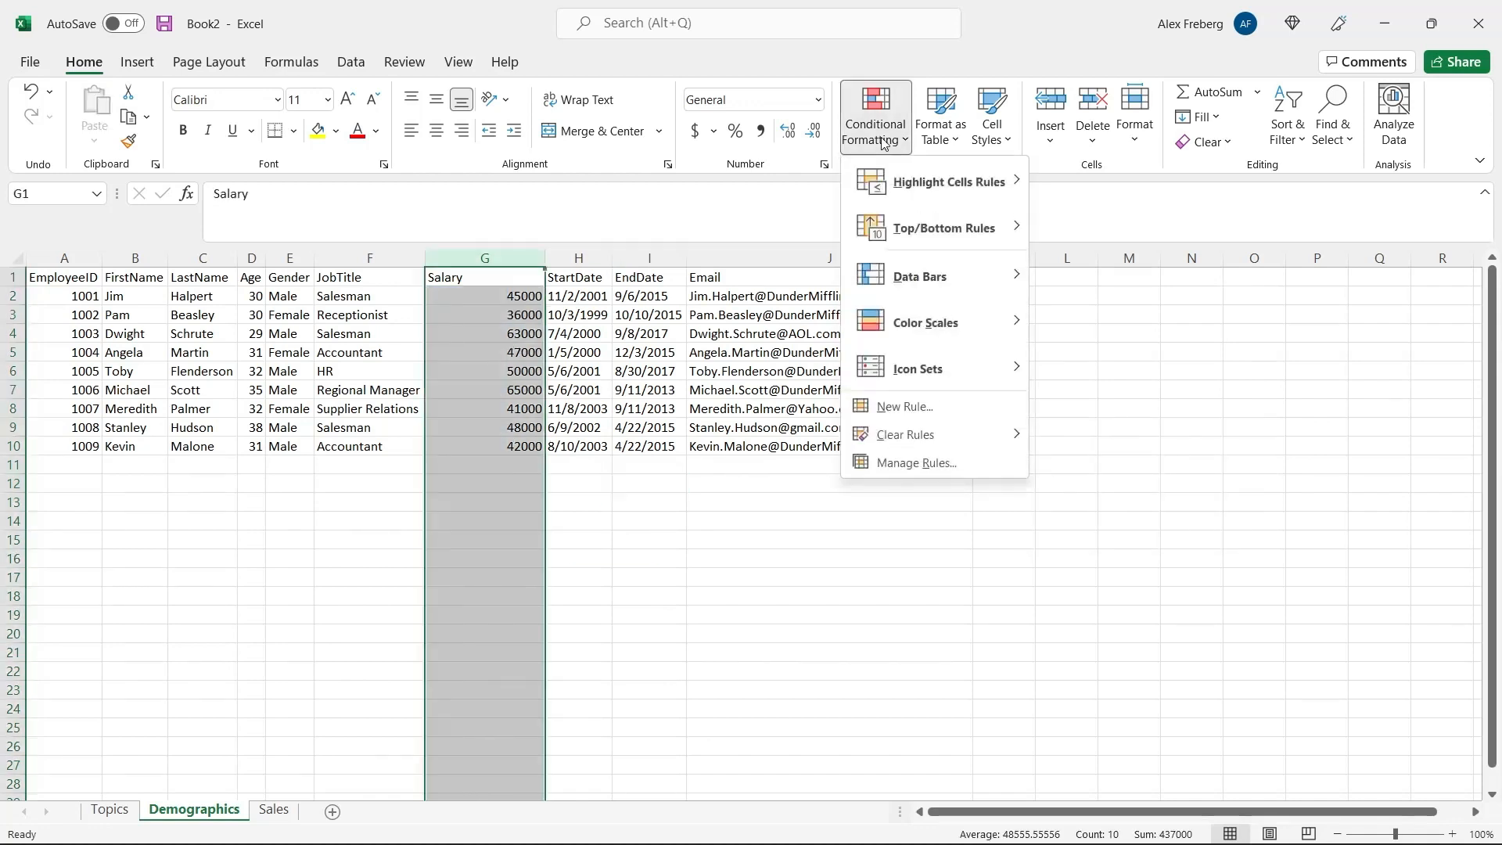
pyautogui.moveTo(990, 237)
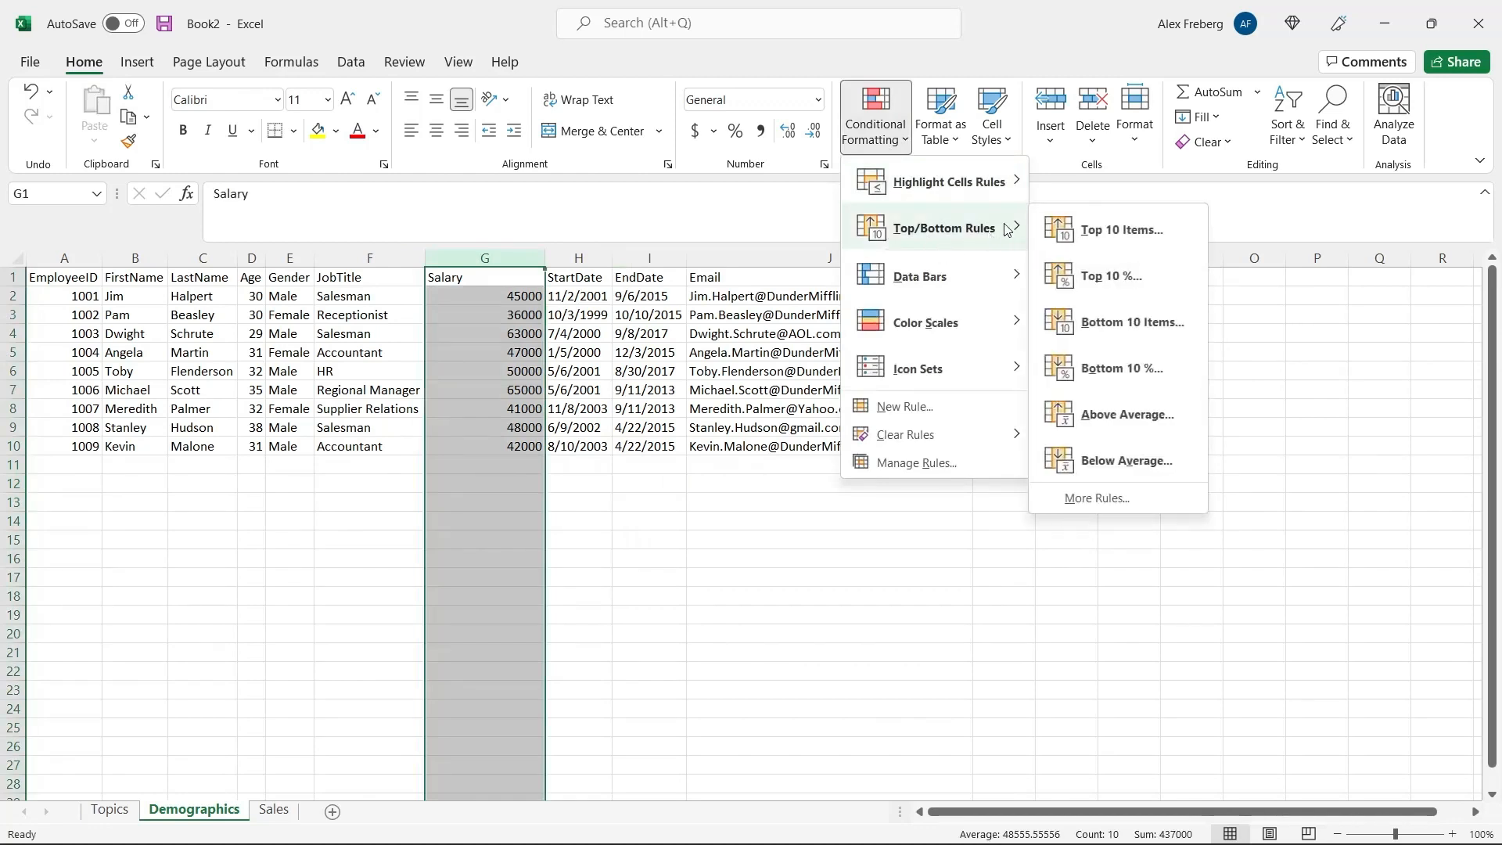
pyautogui.click(1183, 417)
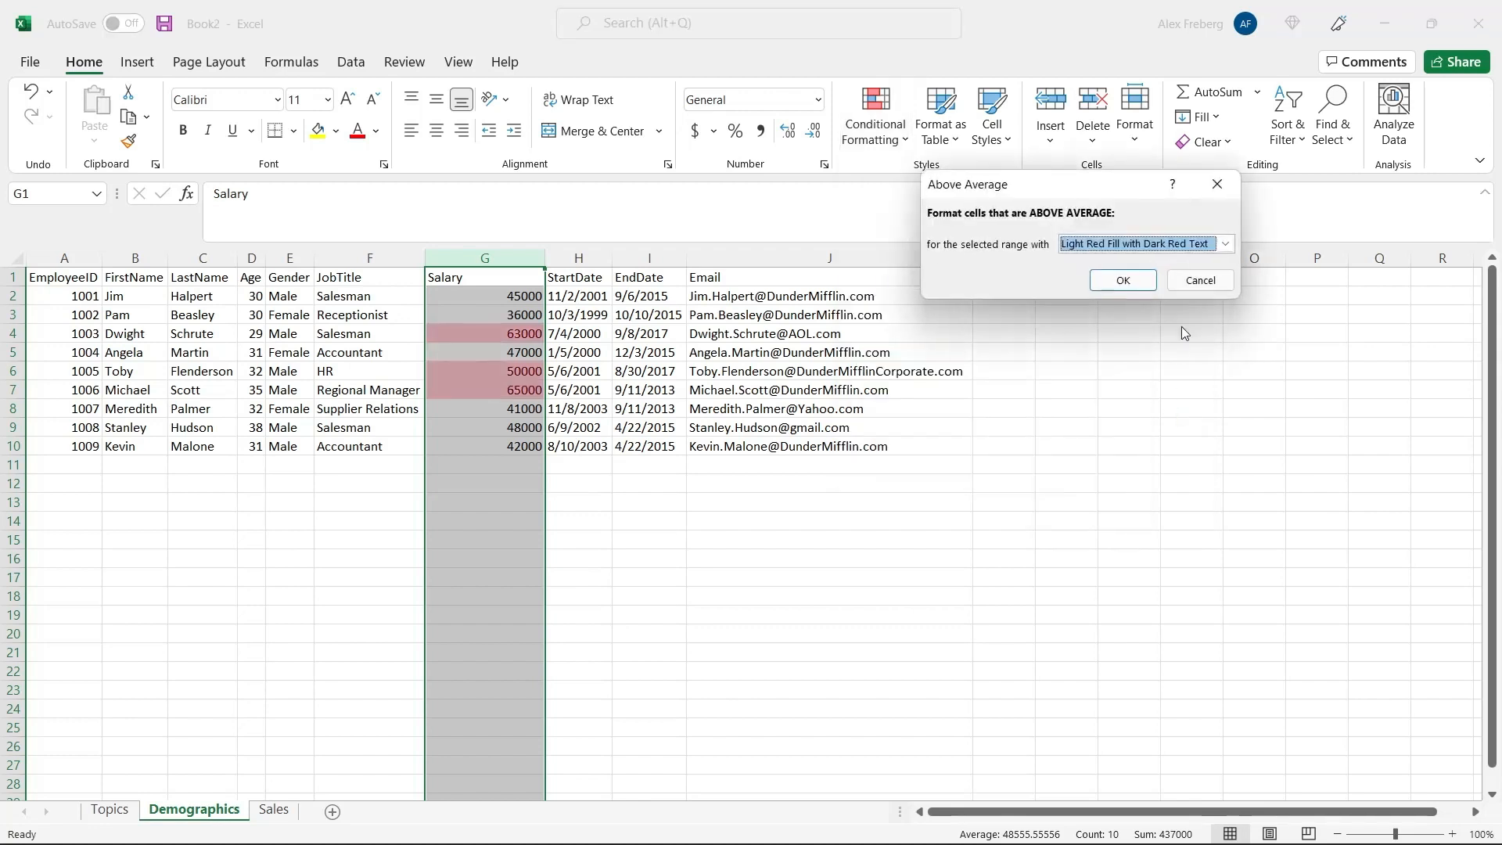
pyautogui.click(1099, 280)
pyautogui.click(612, 390)
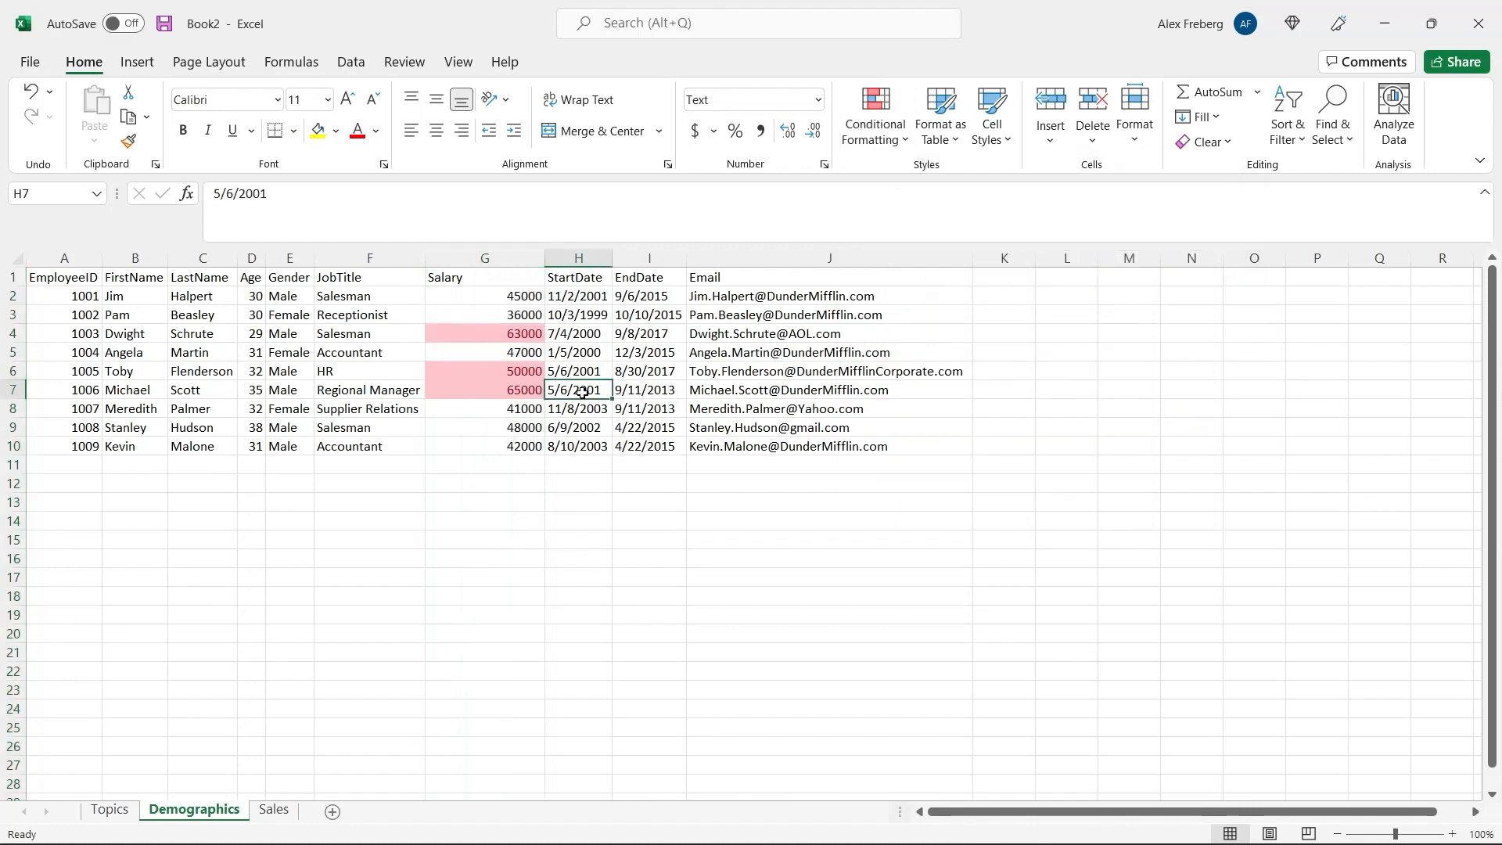
# Examine the highlighted salaries in G7, G6 and G4 against the unhighlighted salary in G9.
pyautogui.click(479, 389)
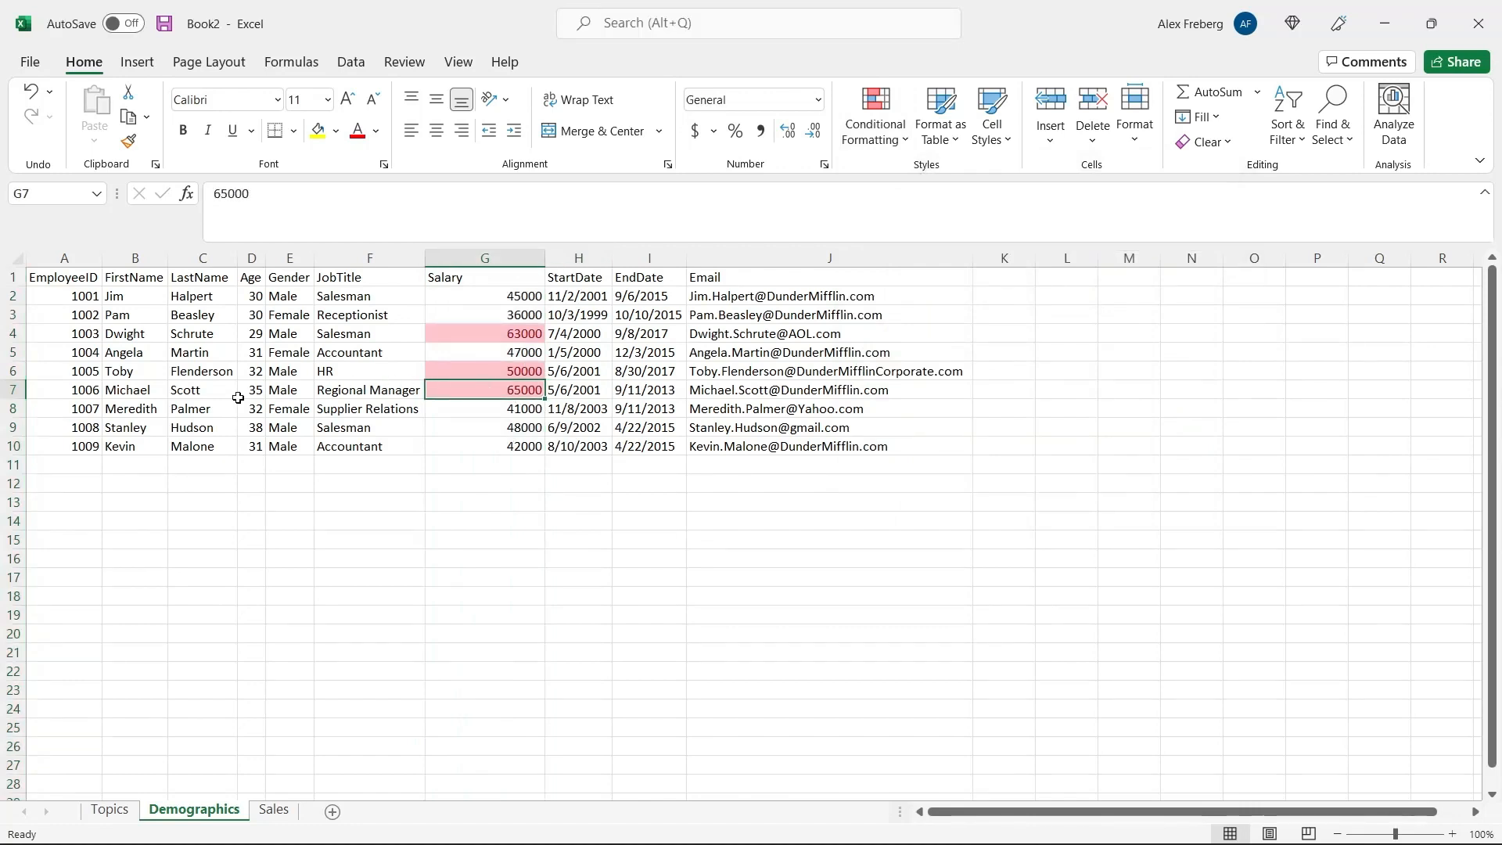
pyautogui.click(476, 369)
pyautogui.click(466, 326)
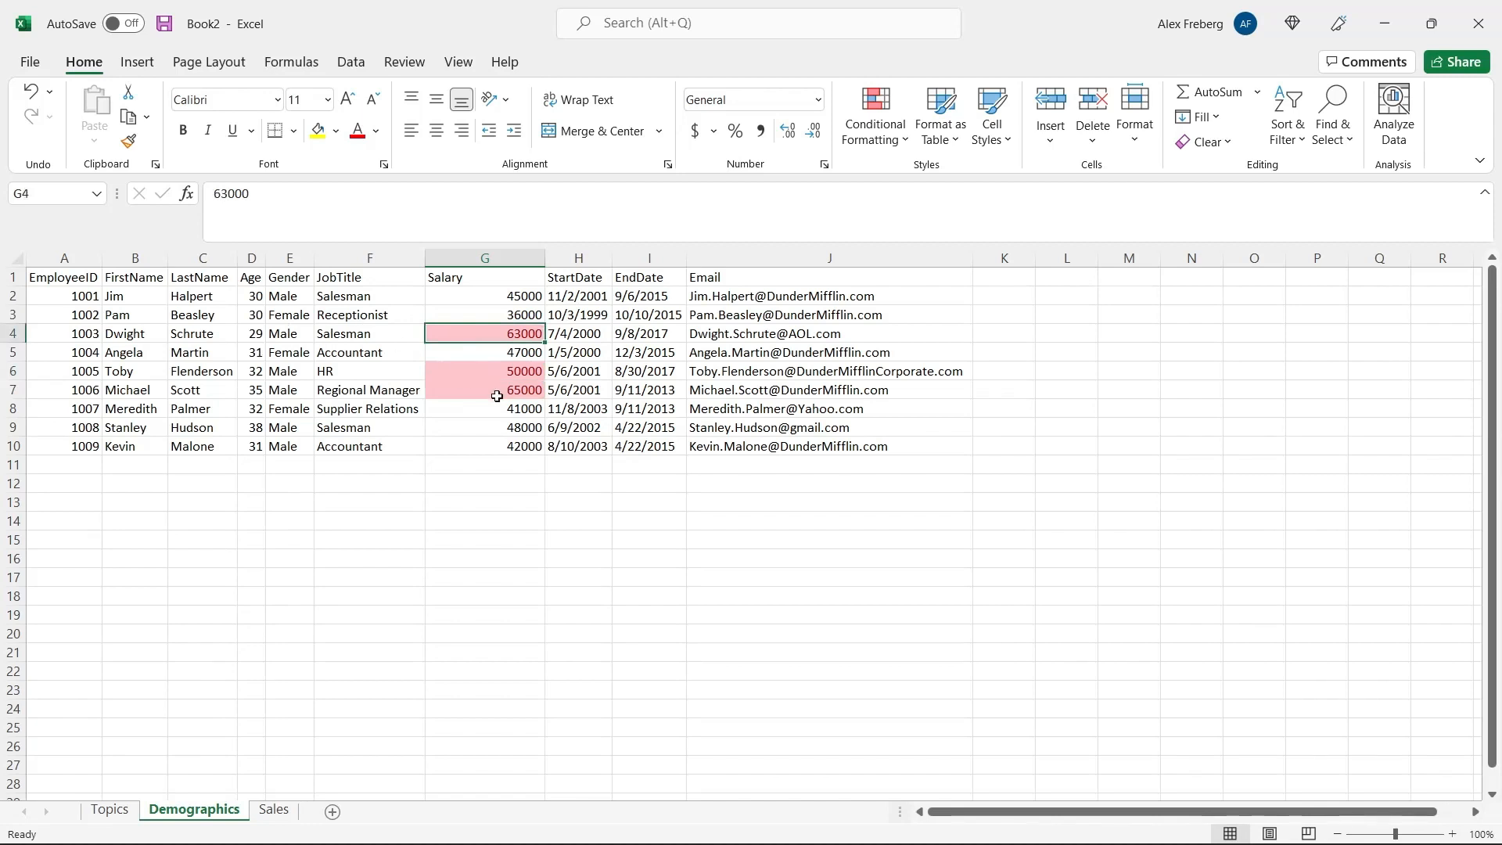
pyautogui.click(486, 466)
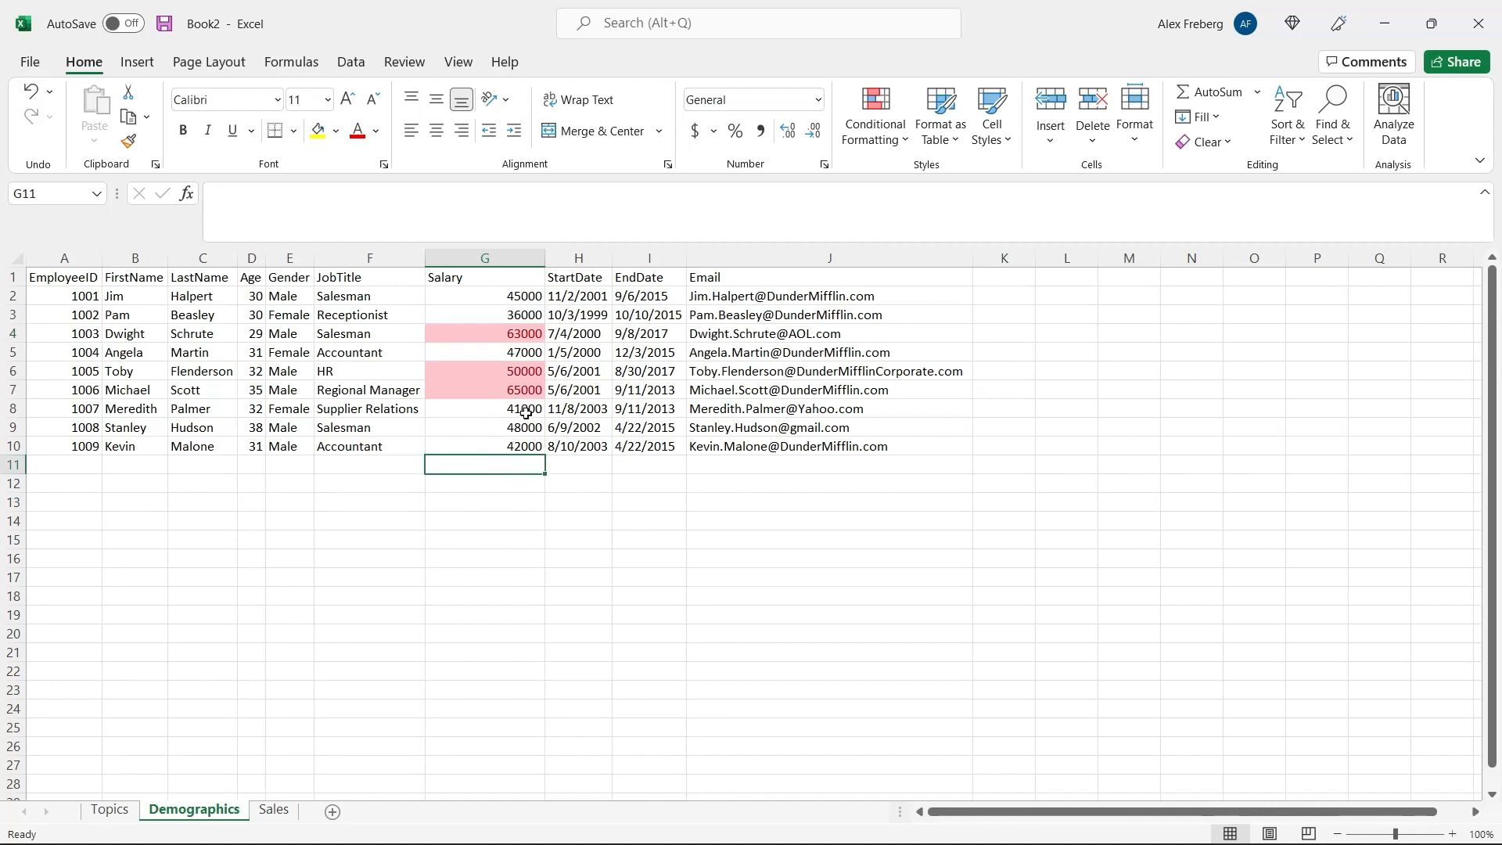
pyautogui.click(516, 430)
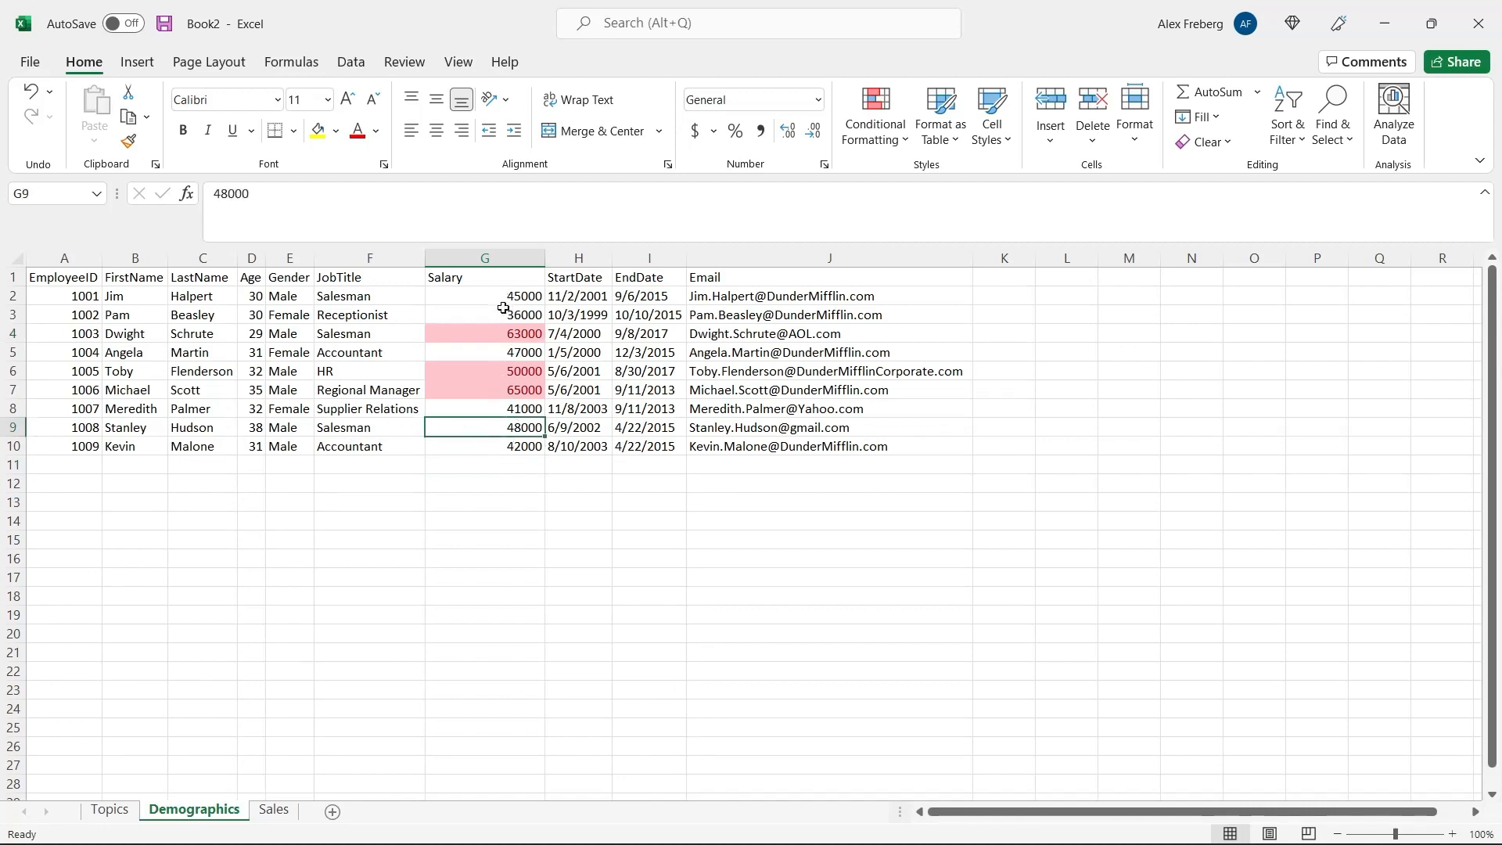
pyautogui.click(488, 388)
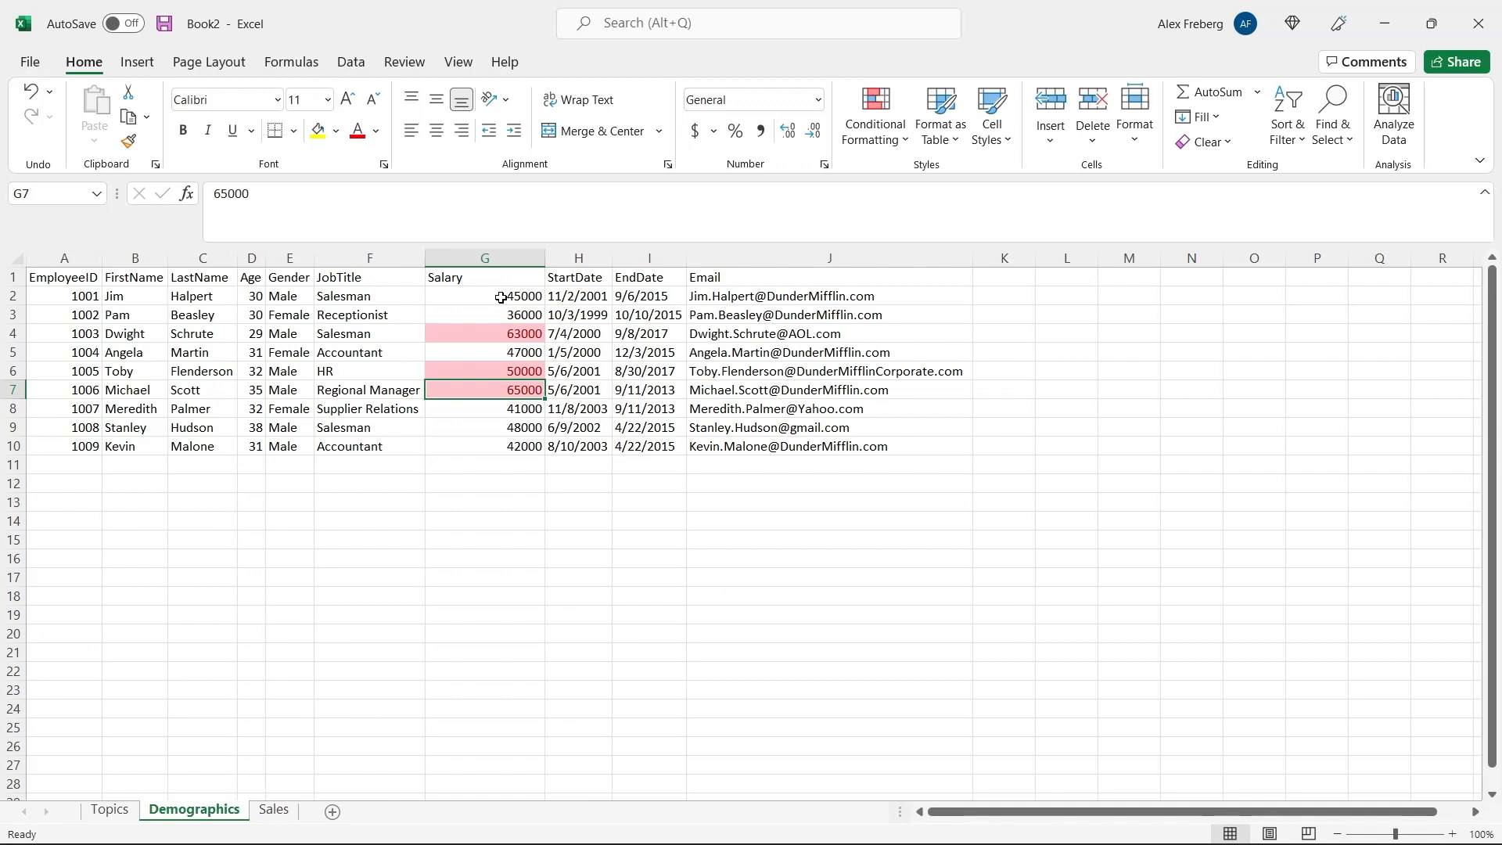
# Clear the above-average conditional formatting rule from the selected Salary column only.
pyautogui.click(486, 257)
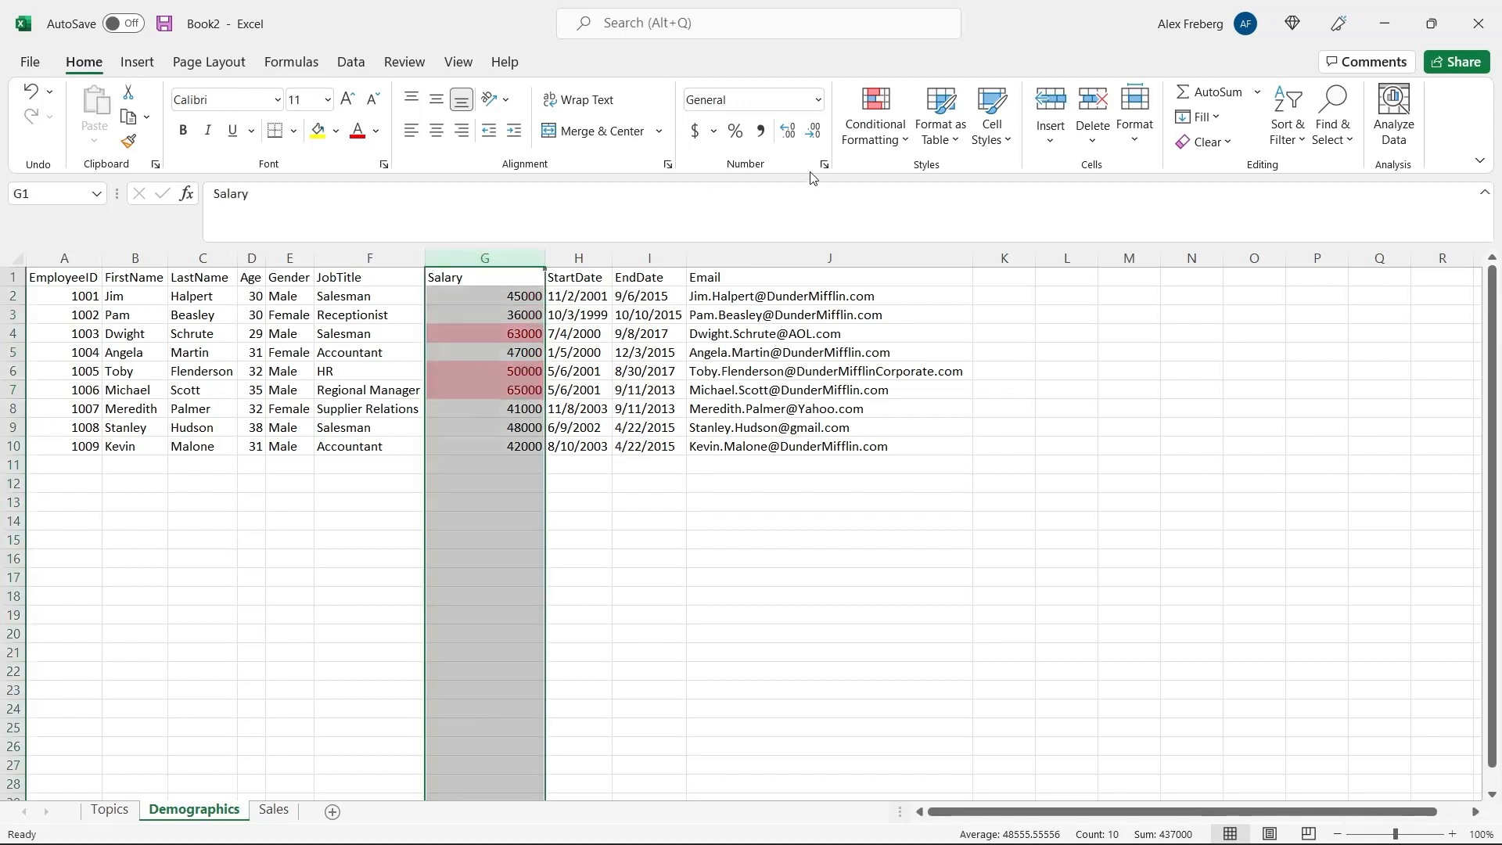
pyautogui.click(887, 143)
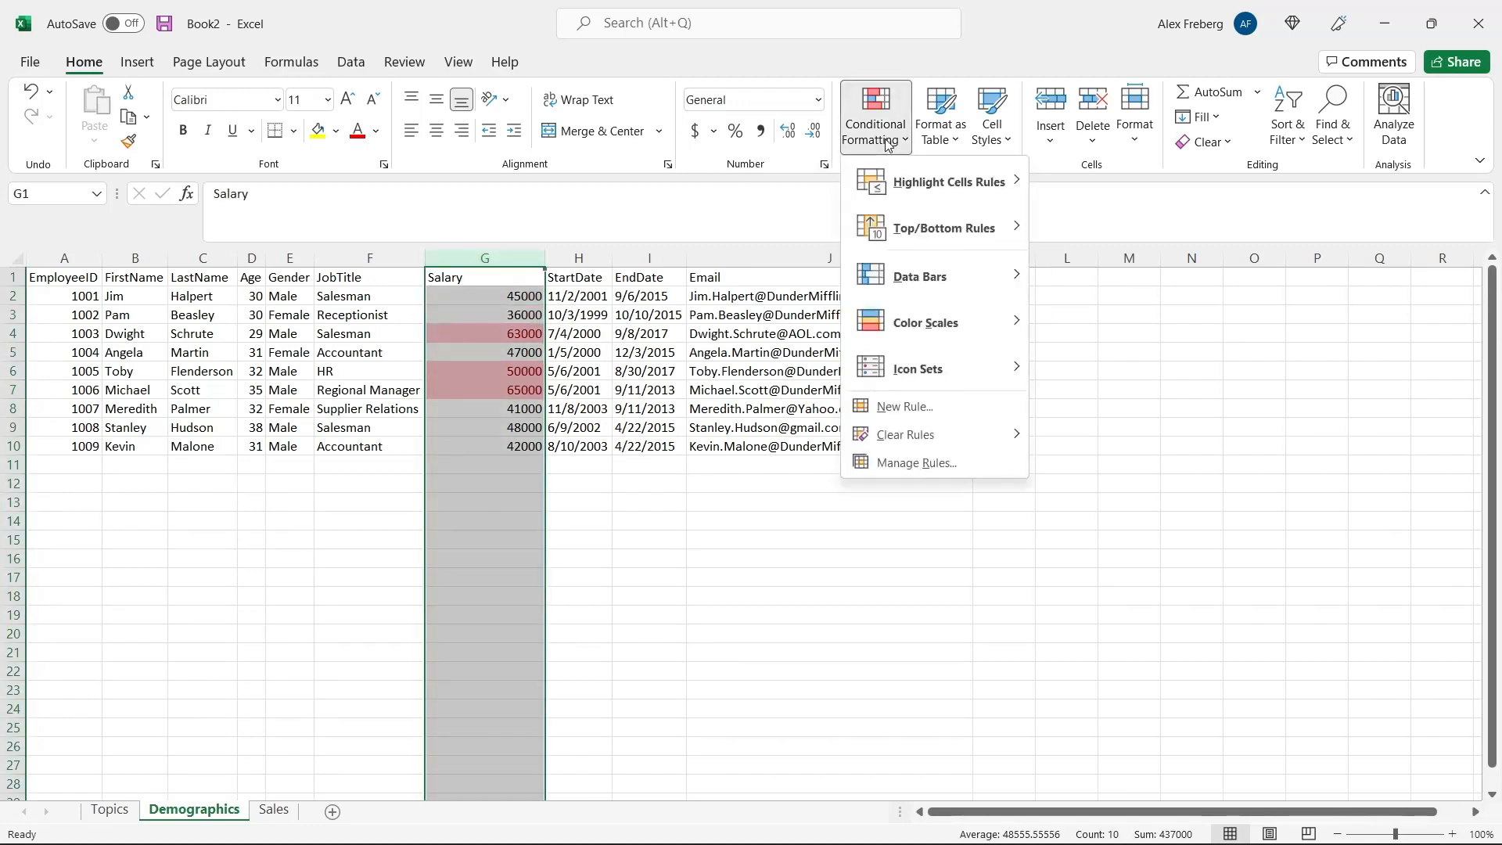
pyautogui.moveTo(961, 453)
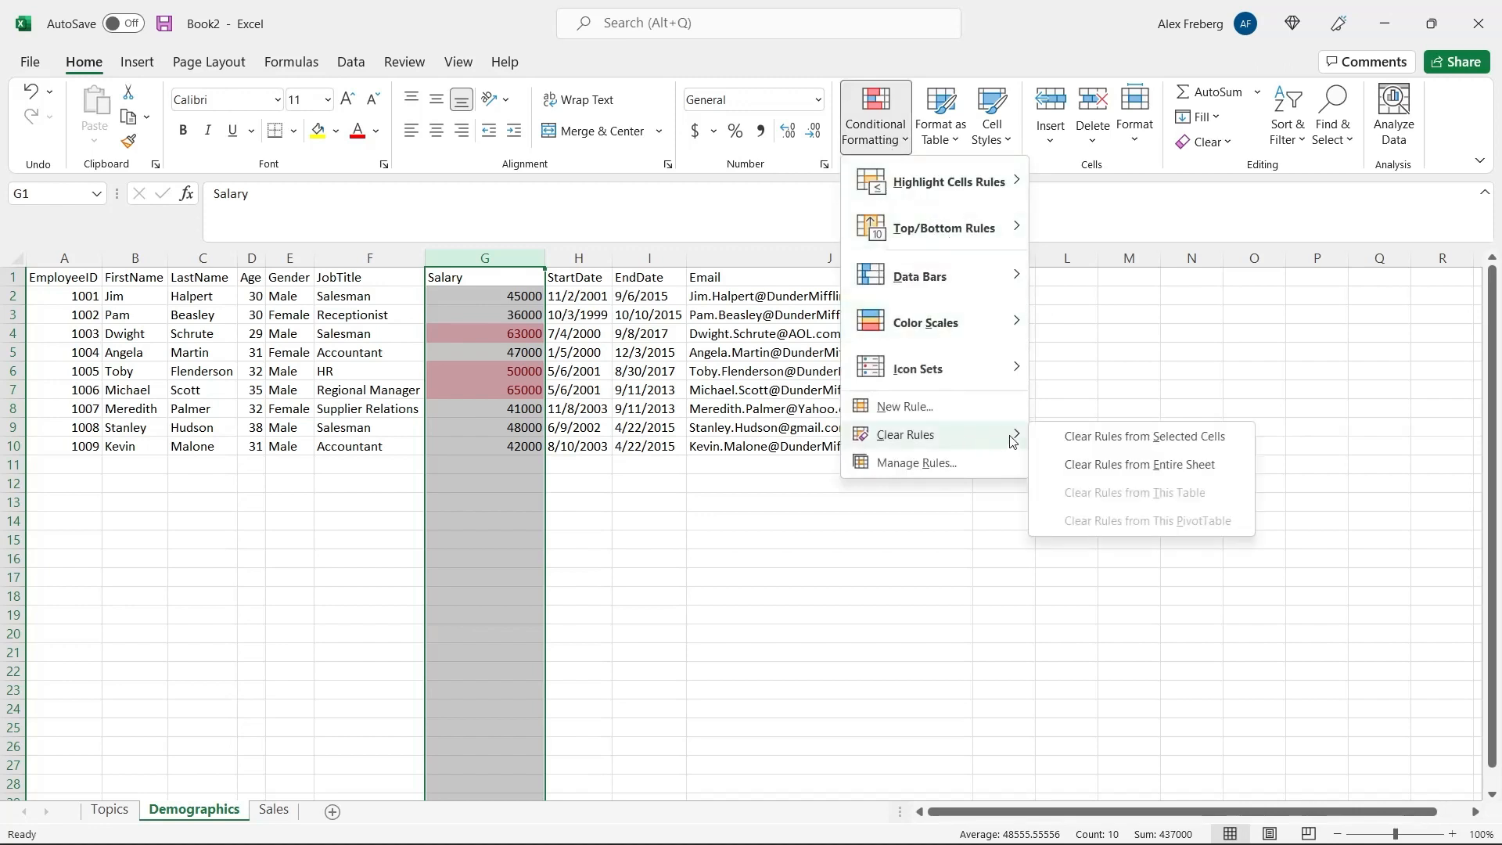
pyautogui.click(1062, 435)
# Highlight below-average values in the Salary column with Light Red Fill with Dark Red Text.
pyautogui.click(898, 110)
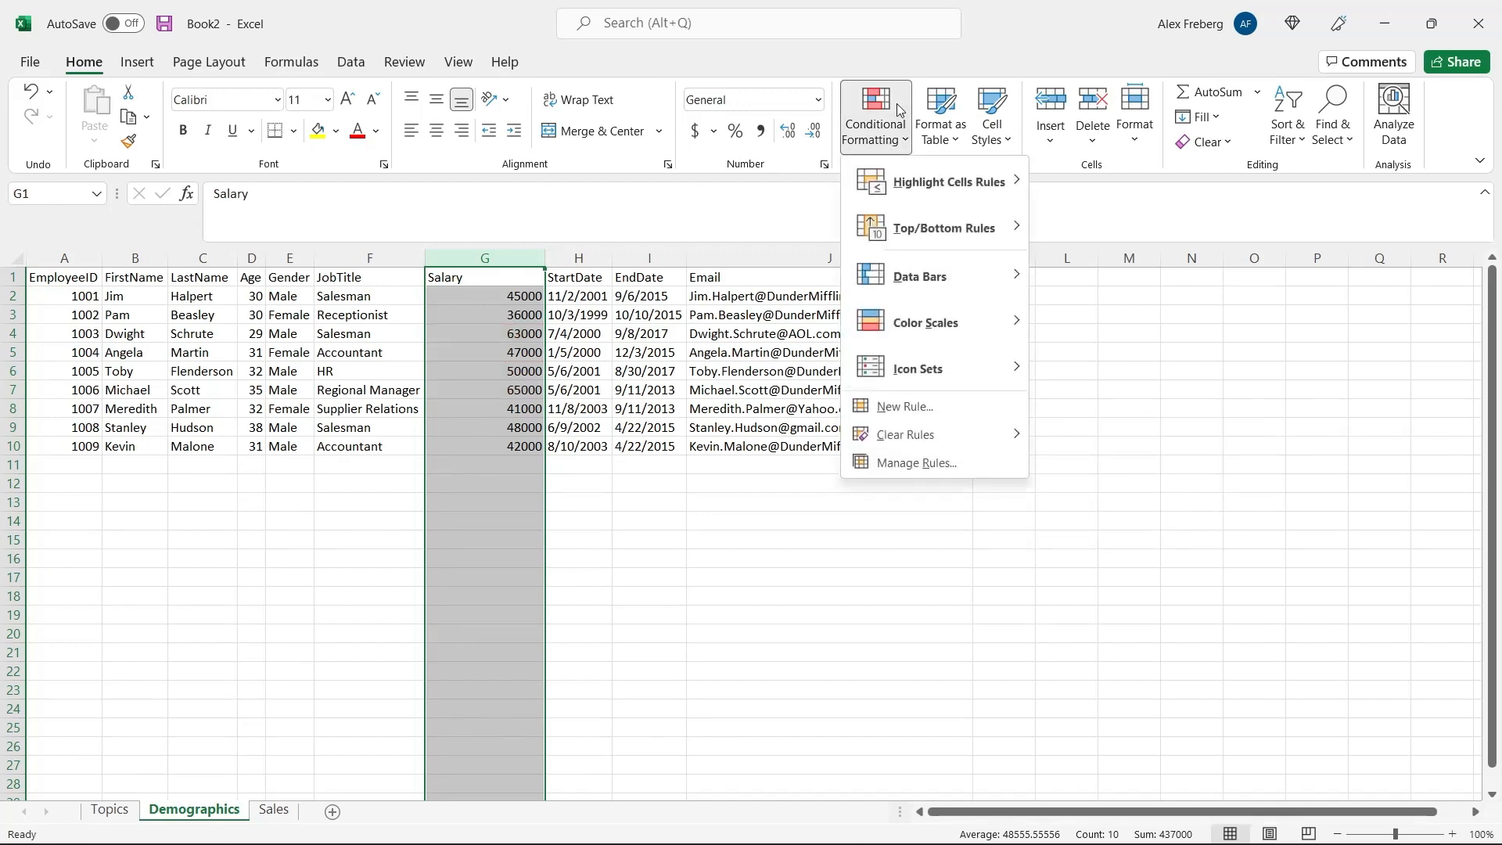
pyautogui.moveTo(904, 185)
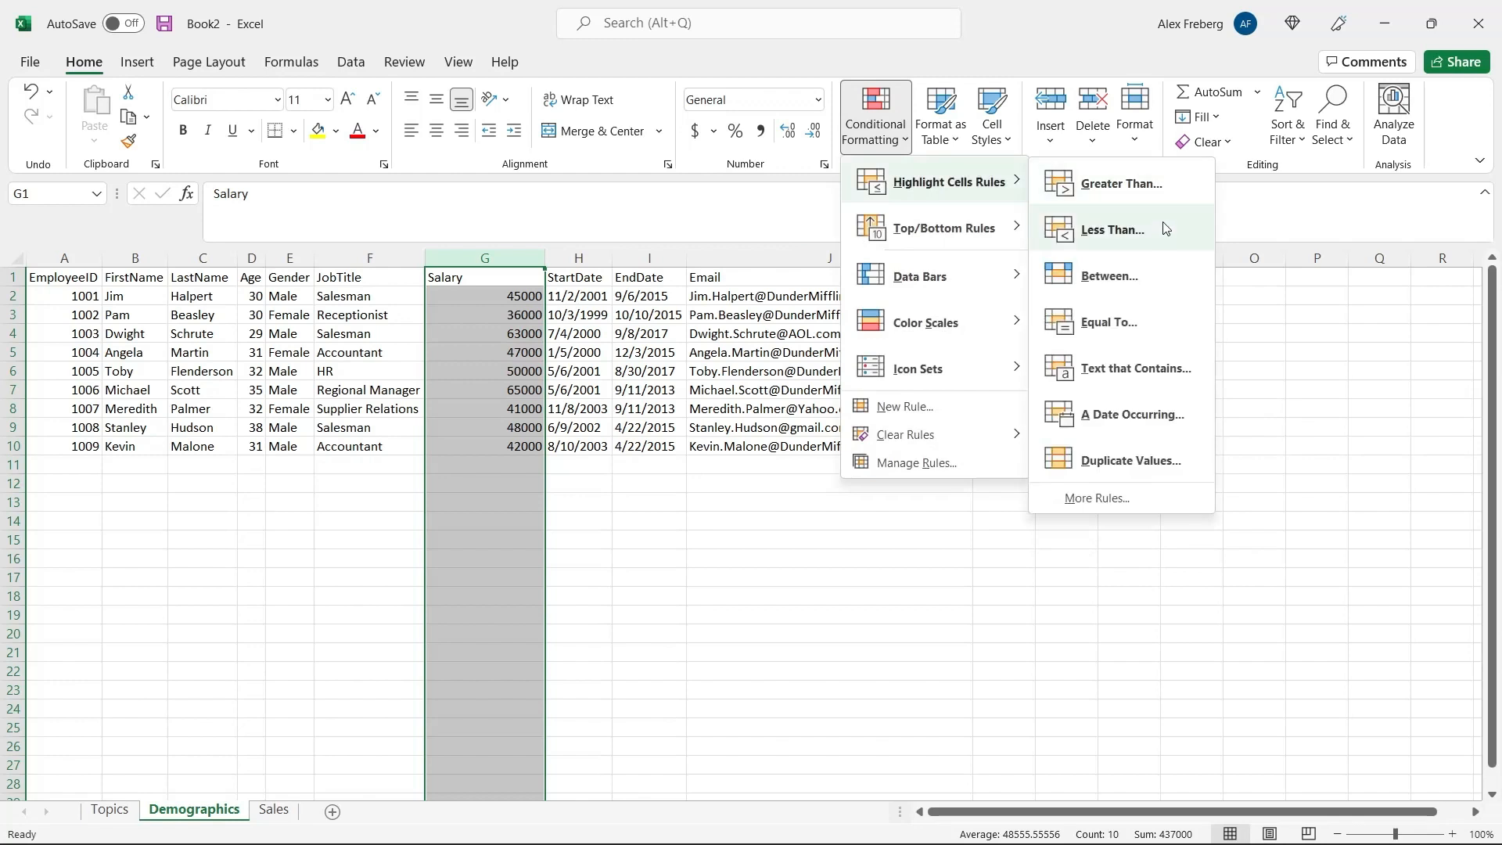
pyautogui.moveTo(982, 225)
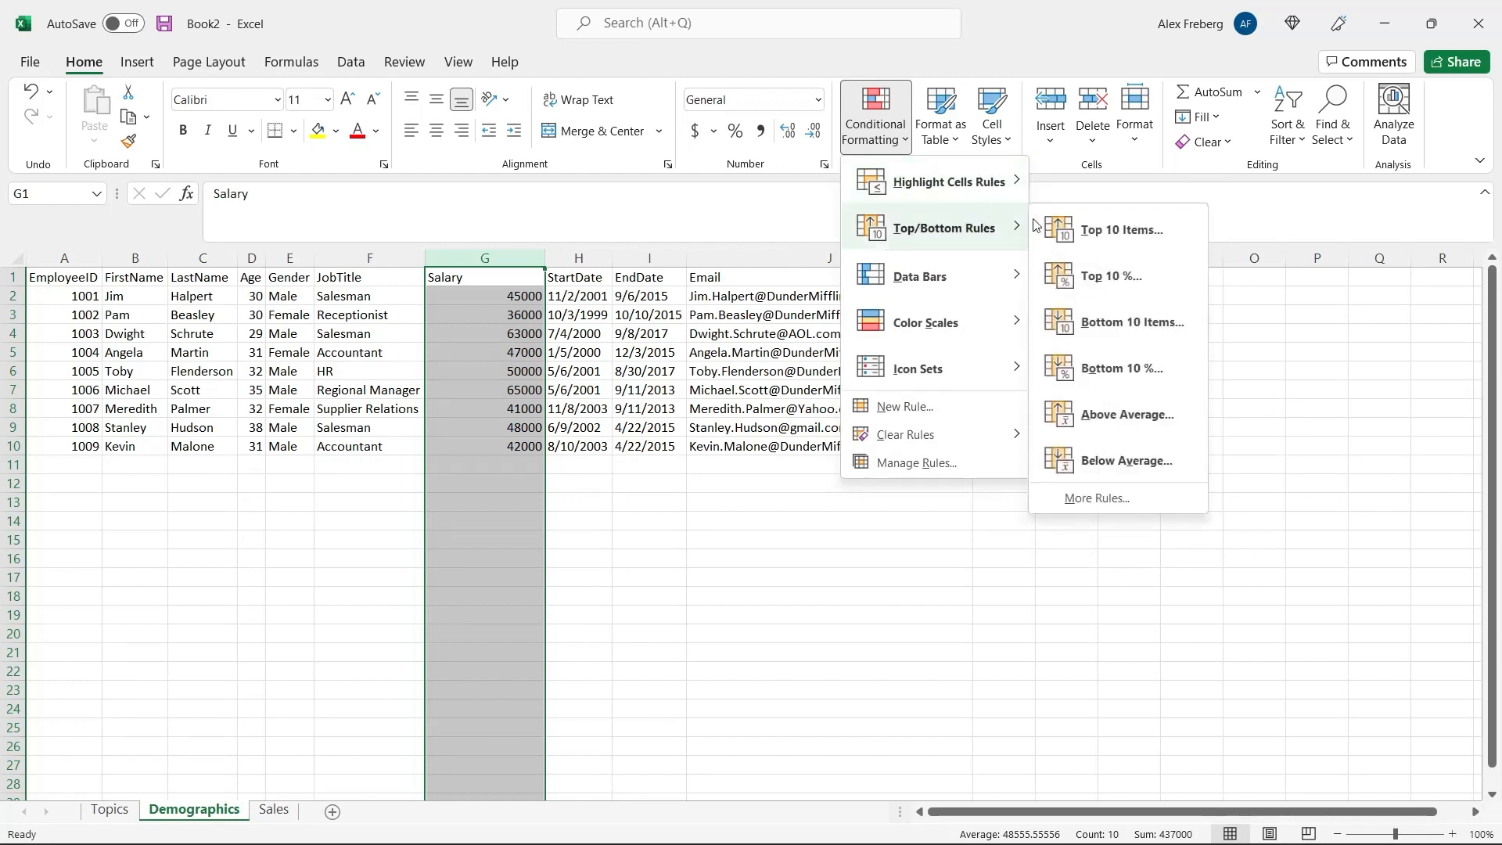
pyautogui.click(1124, 462)
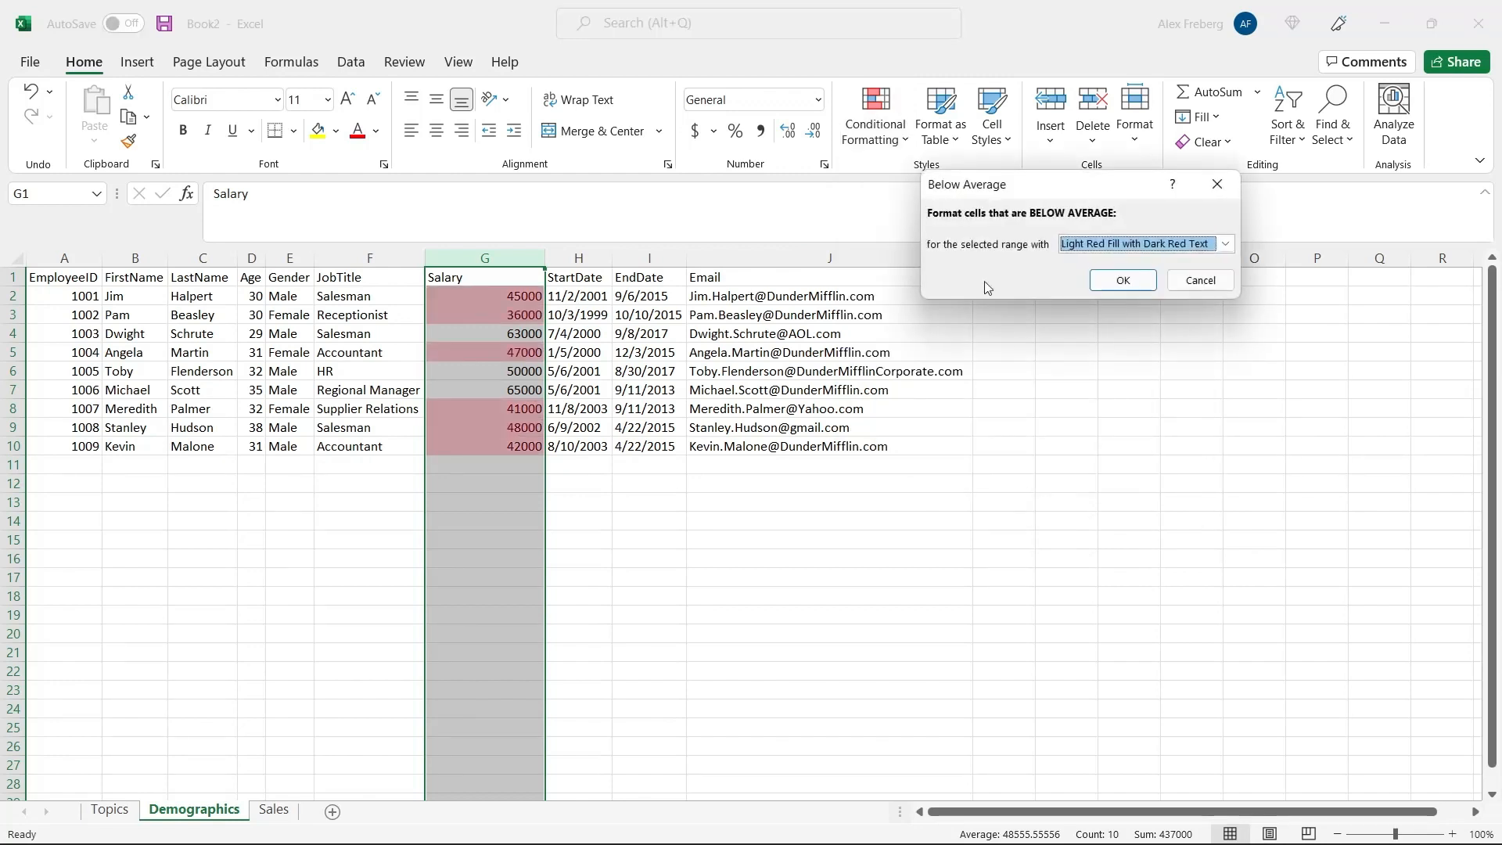
pyautogui.click(1126, 276)
pyautogui.click(665, 368)
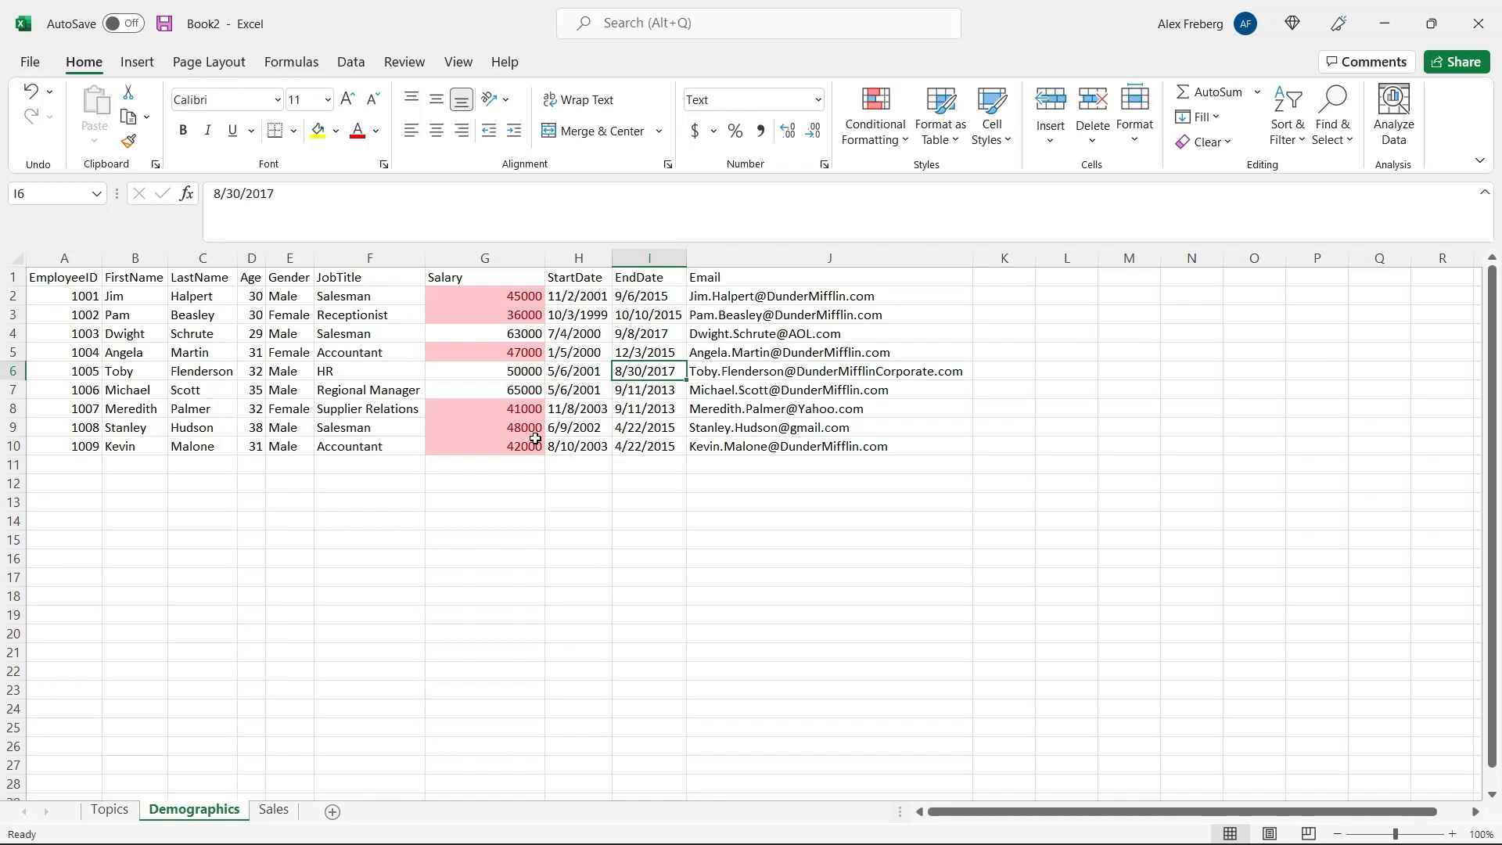
# Undo the below-average rule on the Salary column and look through the Top/Bottom and Highlight Cells rule types.
pyautogui.click(485, 258)
pyautogui.click(876, 118)
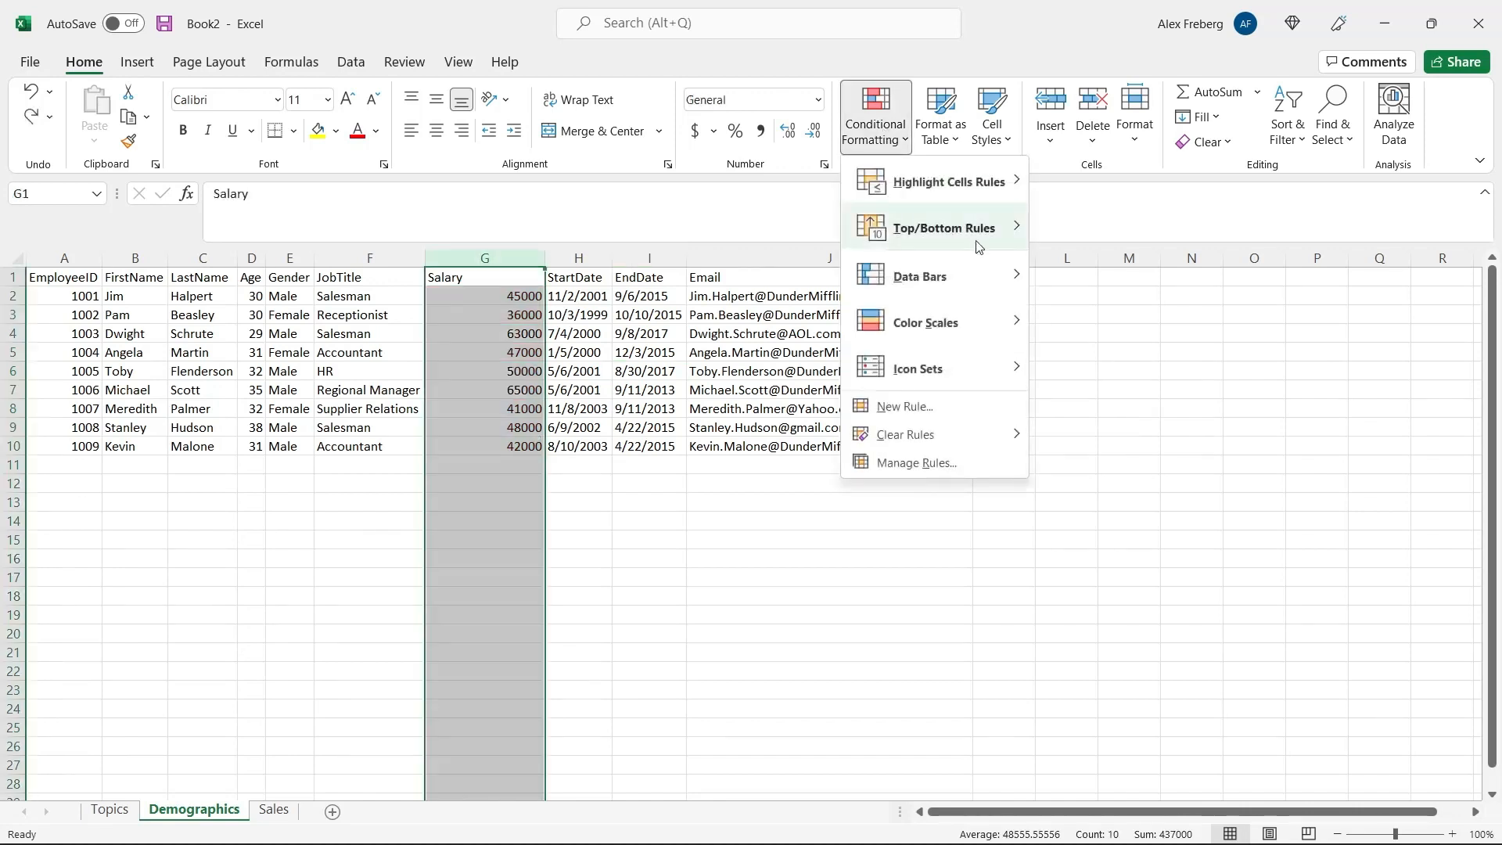
pyautogui.moveTo(976, 247)
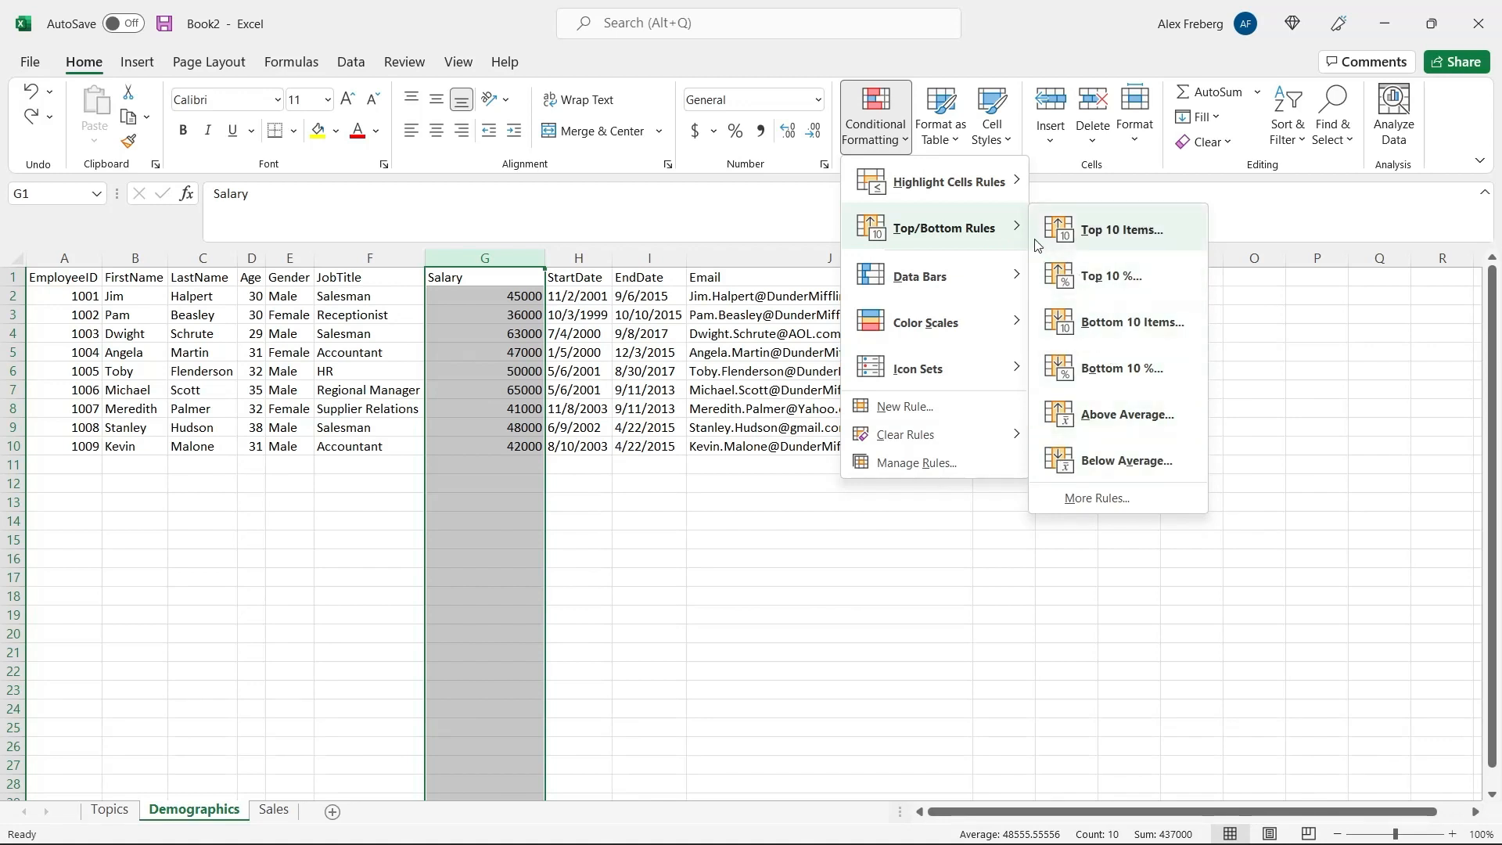
pyautogui.moveTo(1014, 196)
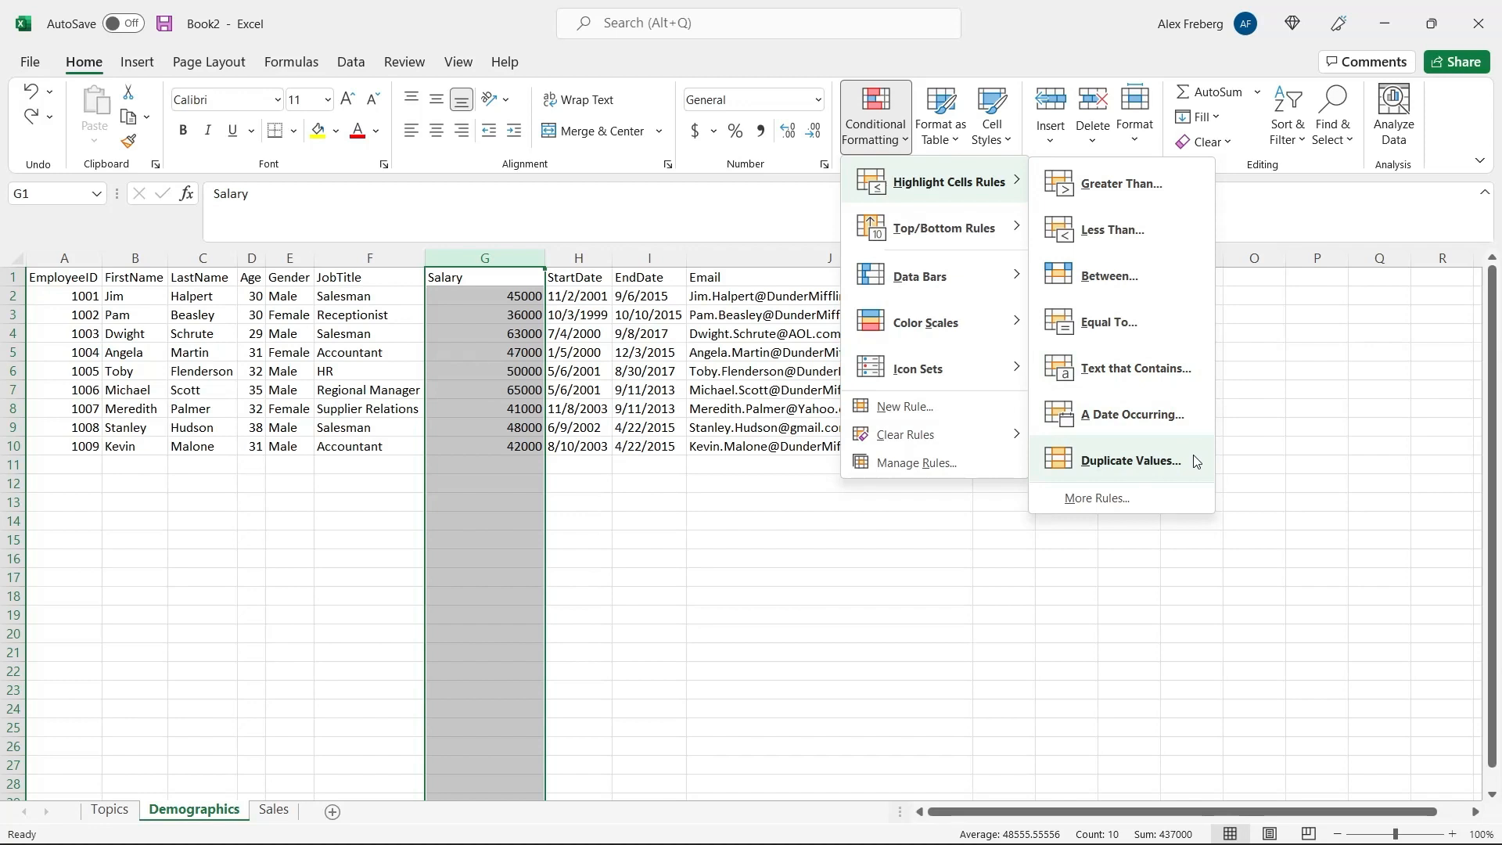
pyautogui.press('Escape')
pyautogui.press('Escape')
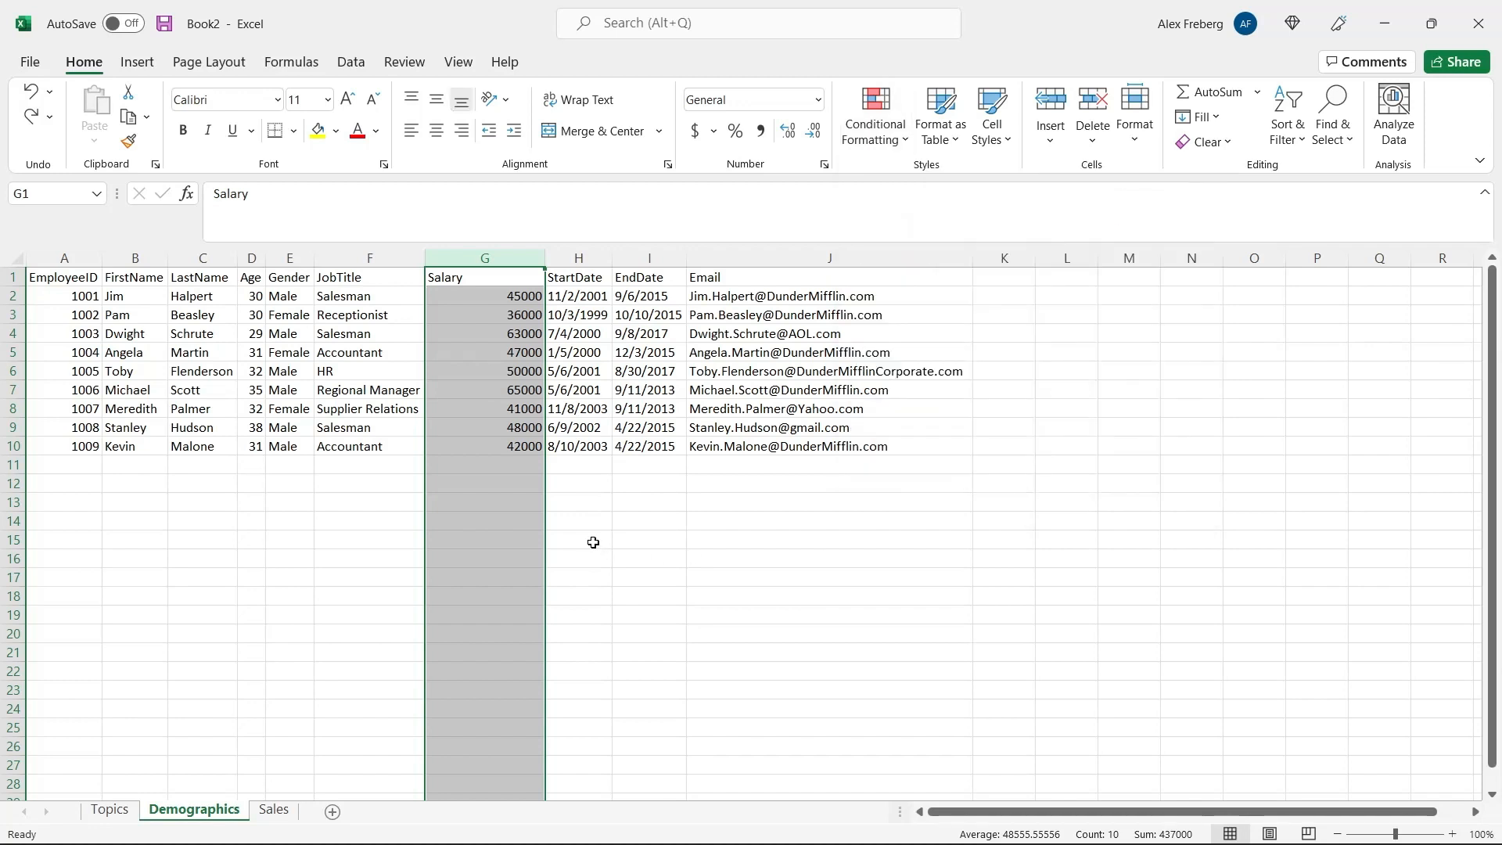
pyautogui.click(588, 522)
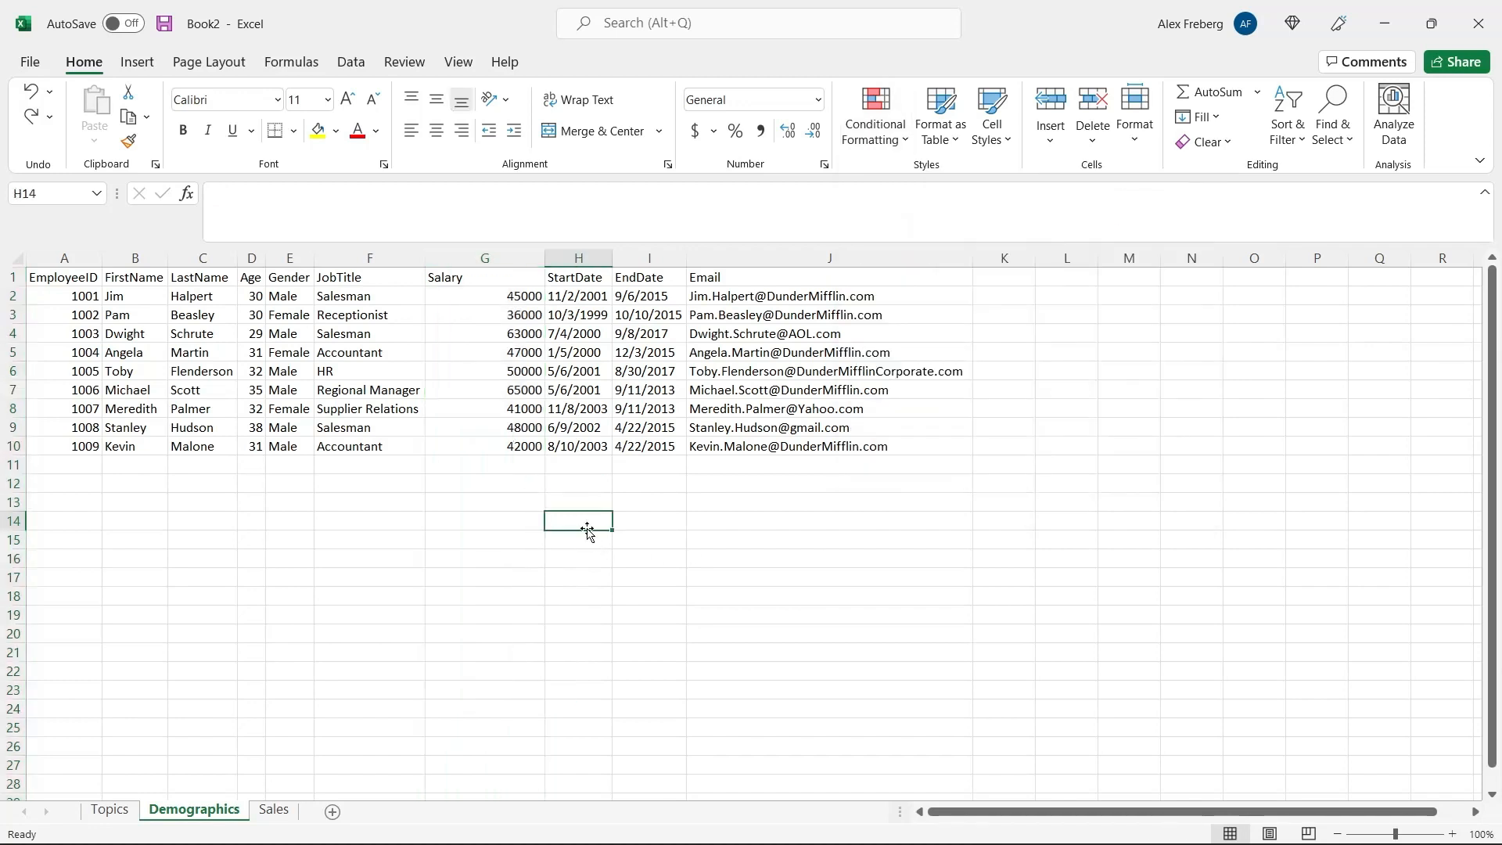
# Check the start dates in H6:H7 and begin a Duplicate Values highlighting rule for the whole StartDate column.
pyautogui.click(595, 373)
pyautogui.moveTo(612, 380); pyautogui.dragTo(606, 397)
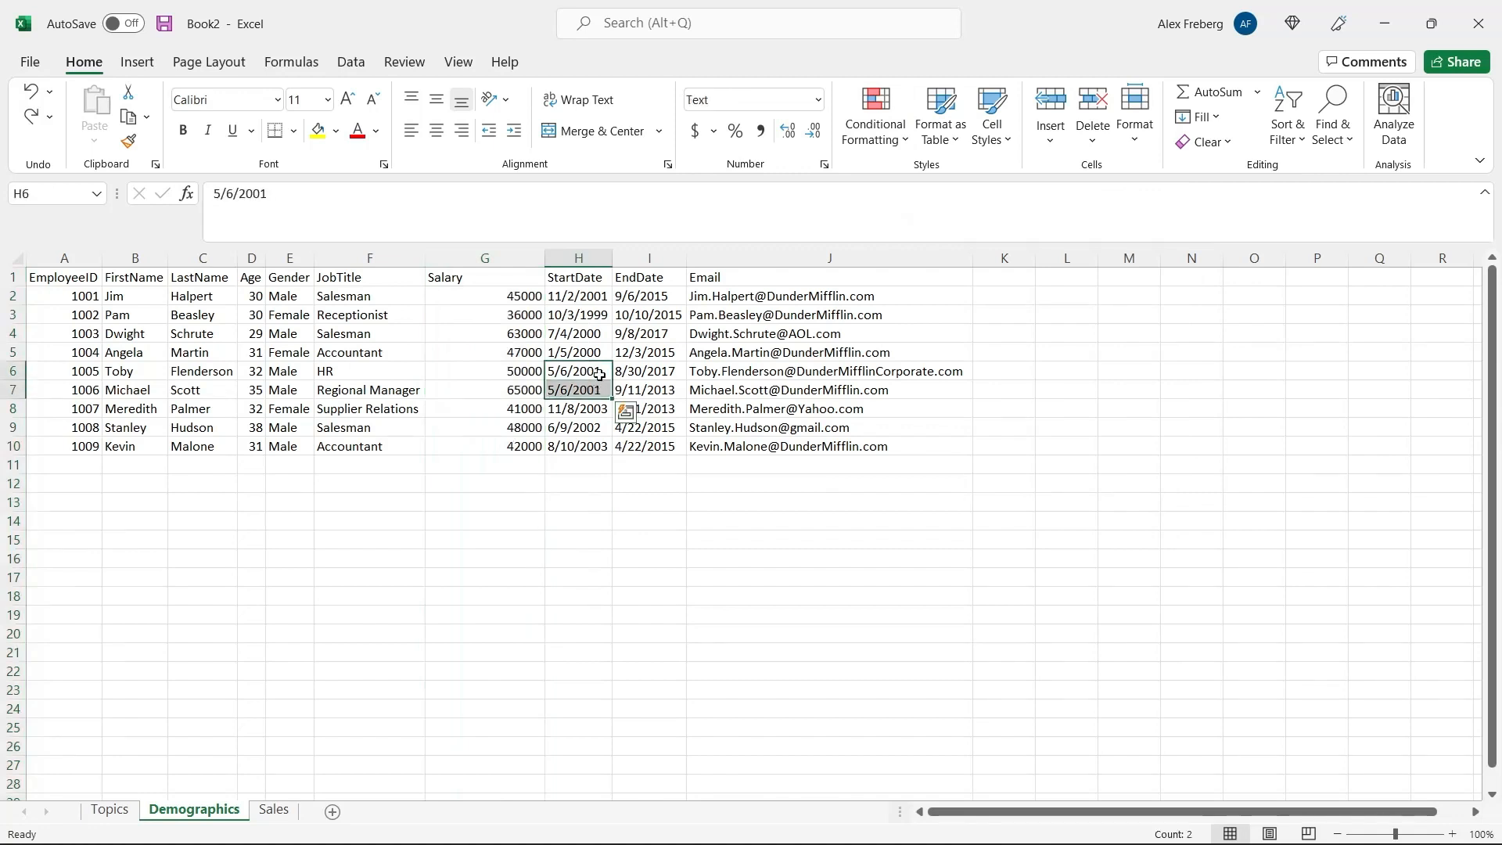
pyautogui.click(578, 258)
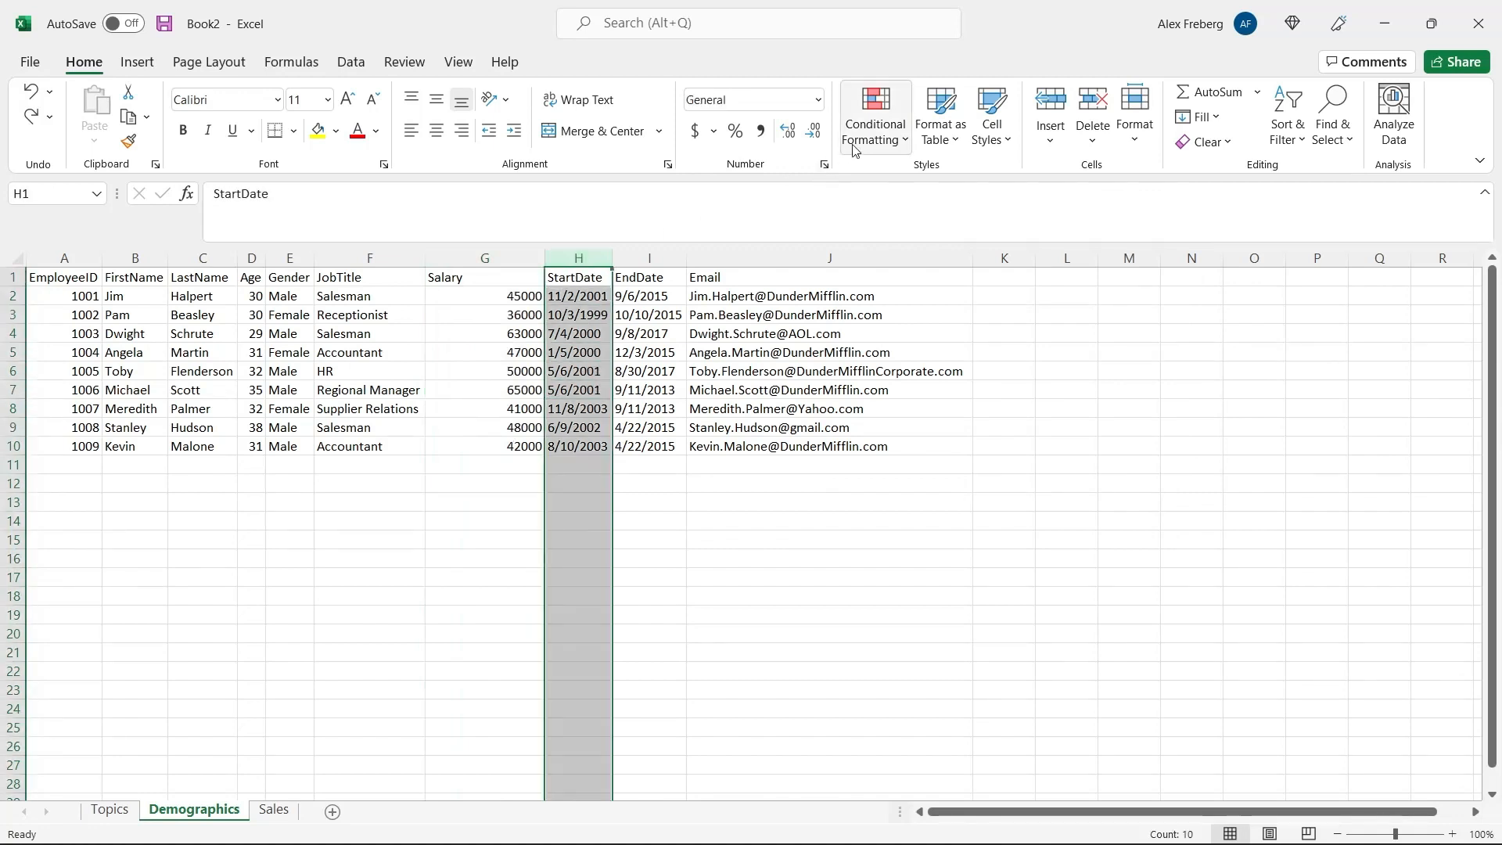
pyautogui.click(878, 137)
pyautogui.moveTo(963, 188)
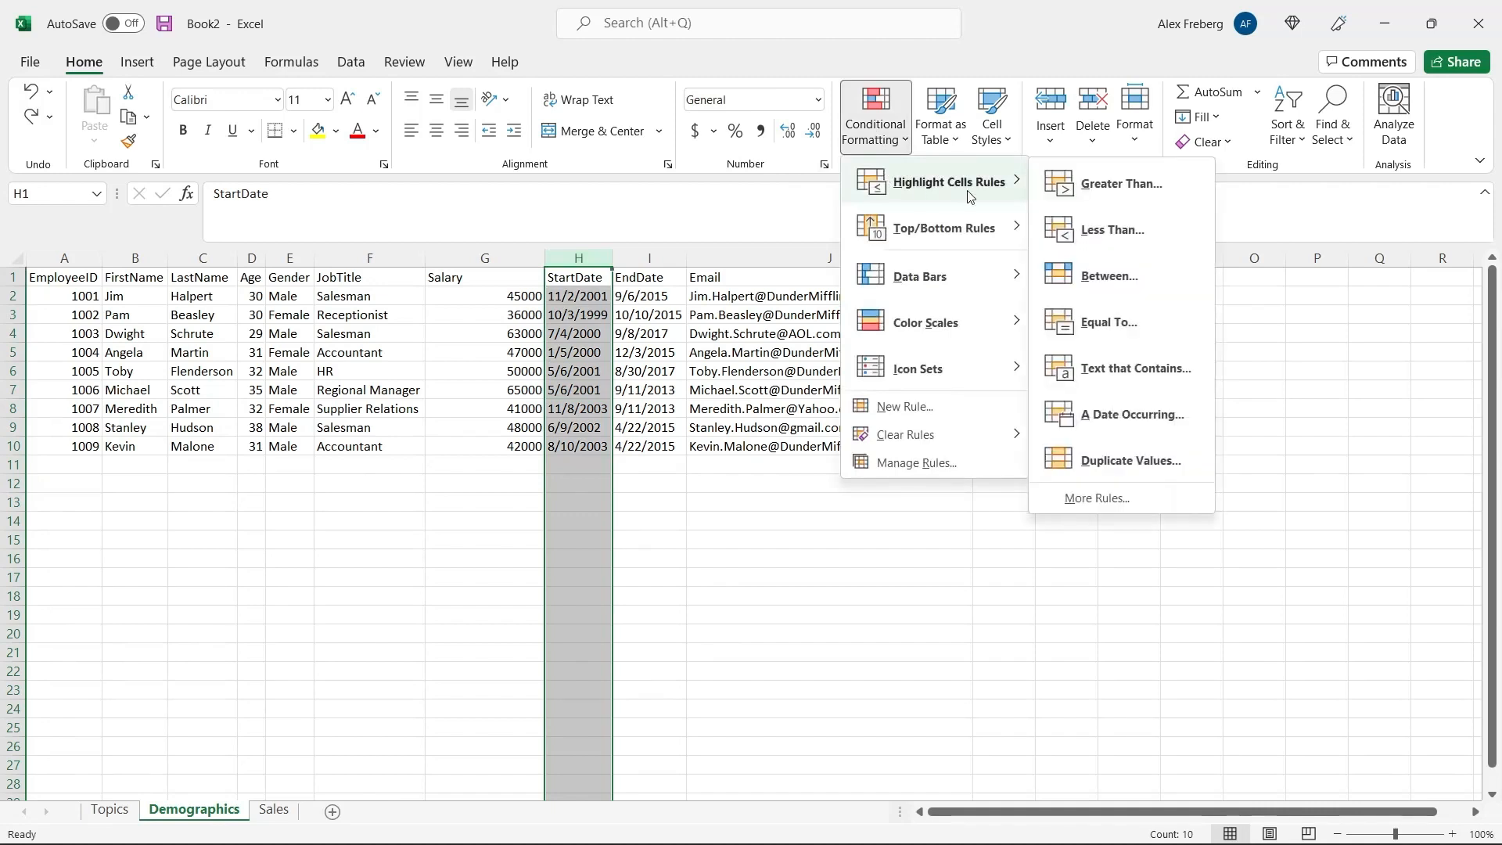
pyautogui.click(1145, 462)
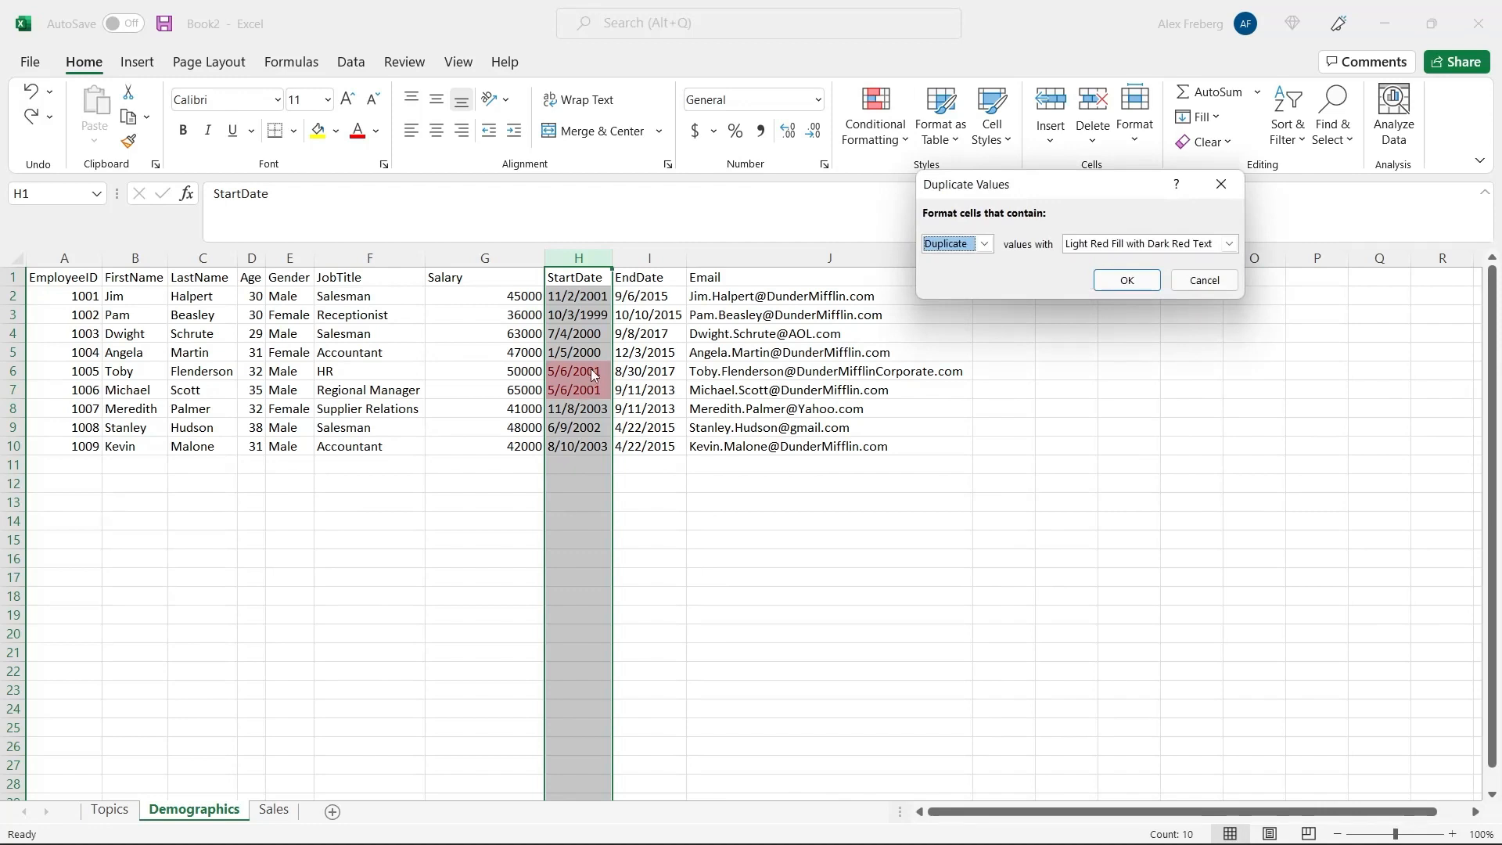
# Preview the StartDate rule with Unique values and switch it back to Duplicate.
pyautogui.click(984, 246)
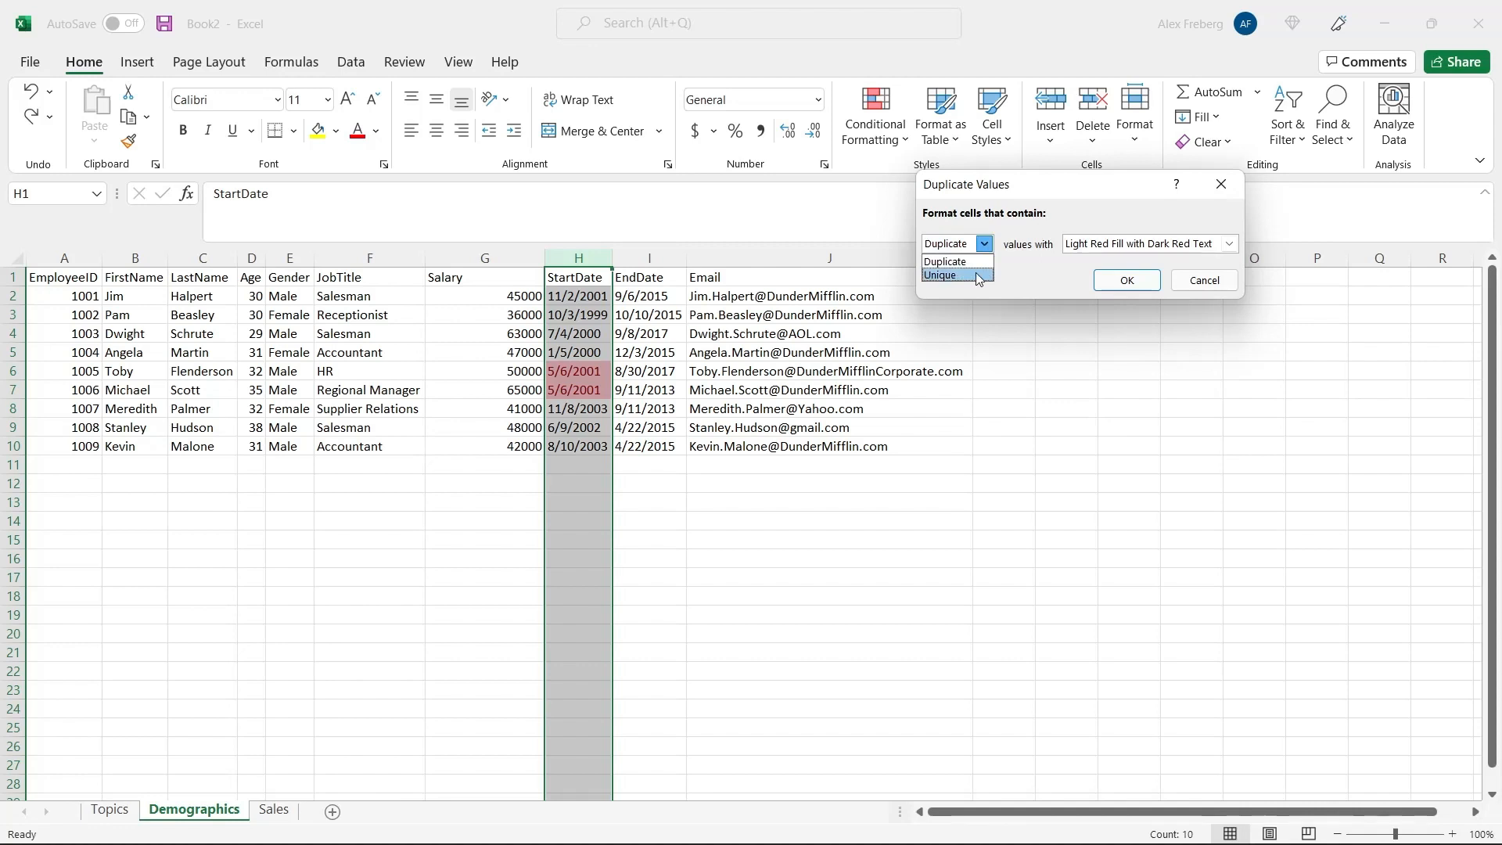
pyautogui.click(977, 277)
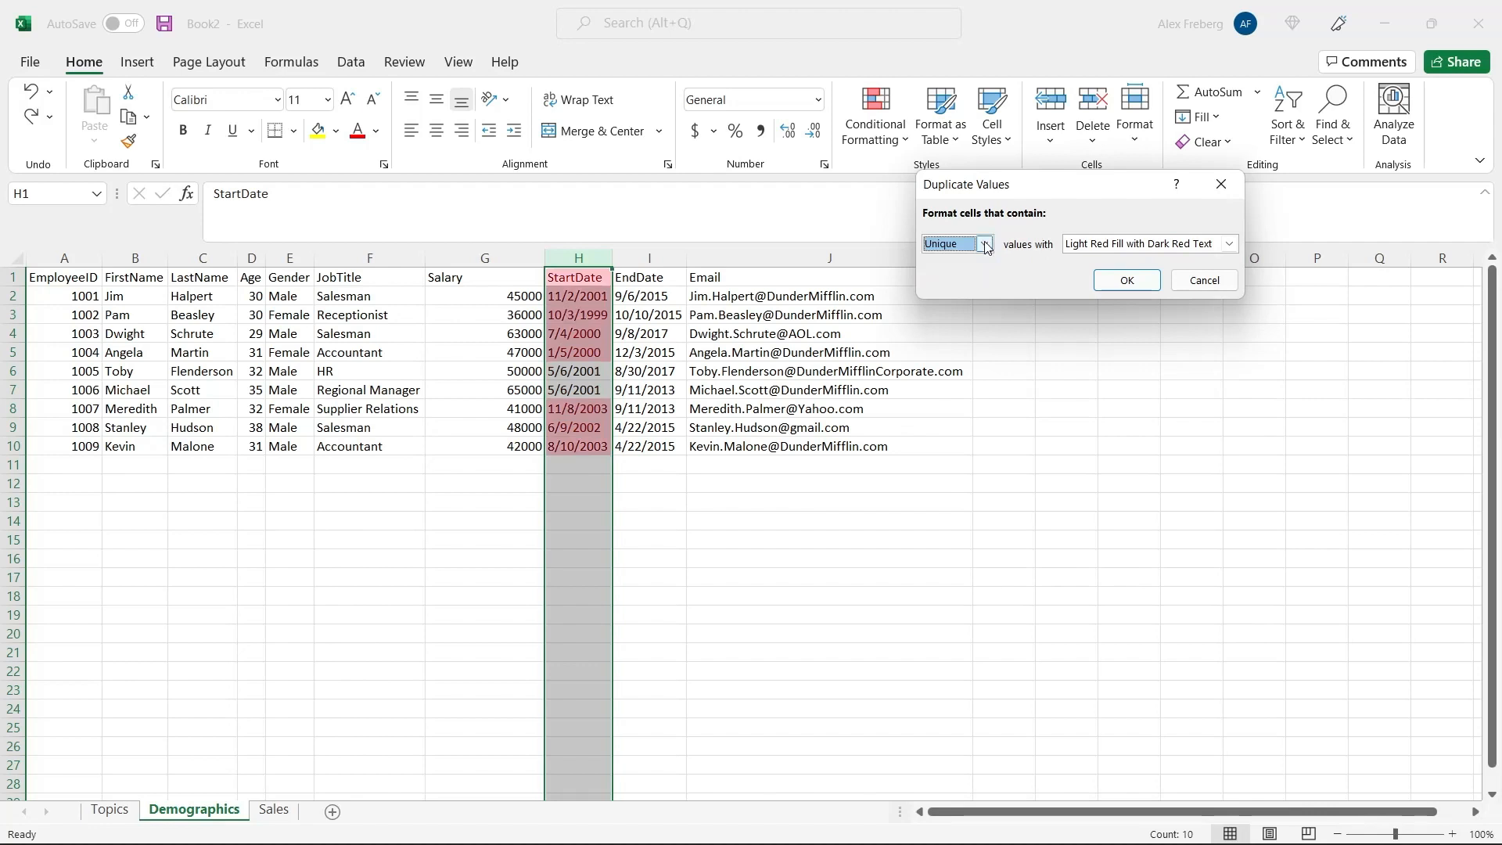
pyautogui.click(987, 245)
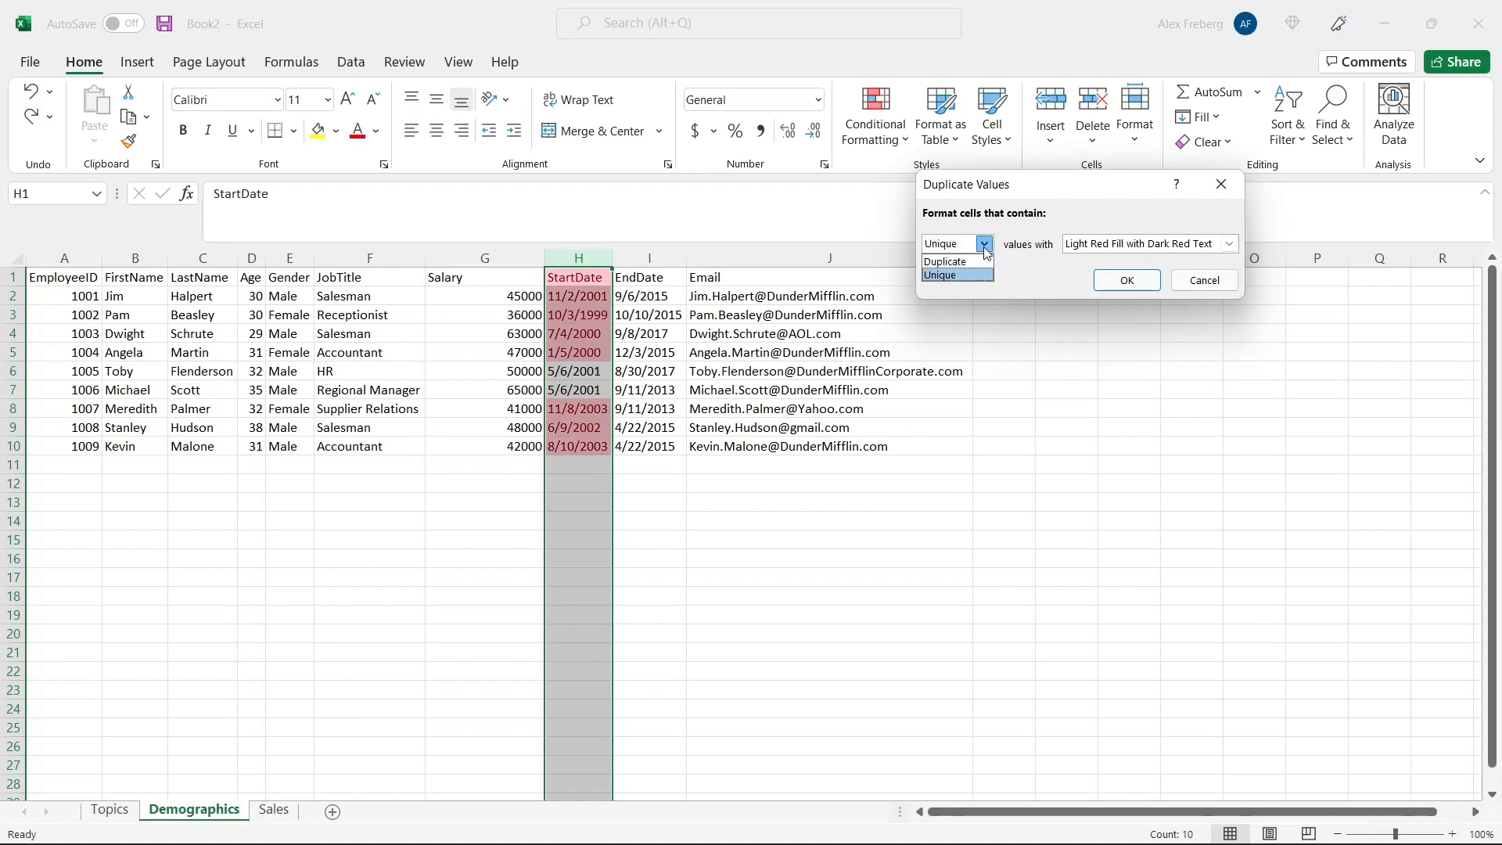
pyautogui.click(981, 263)
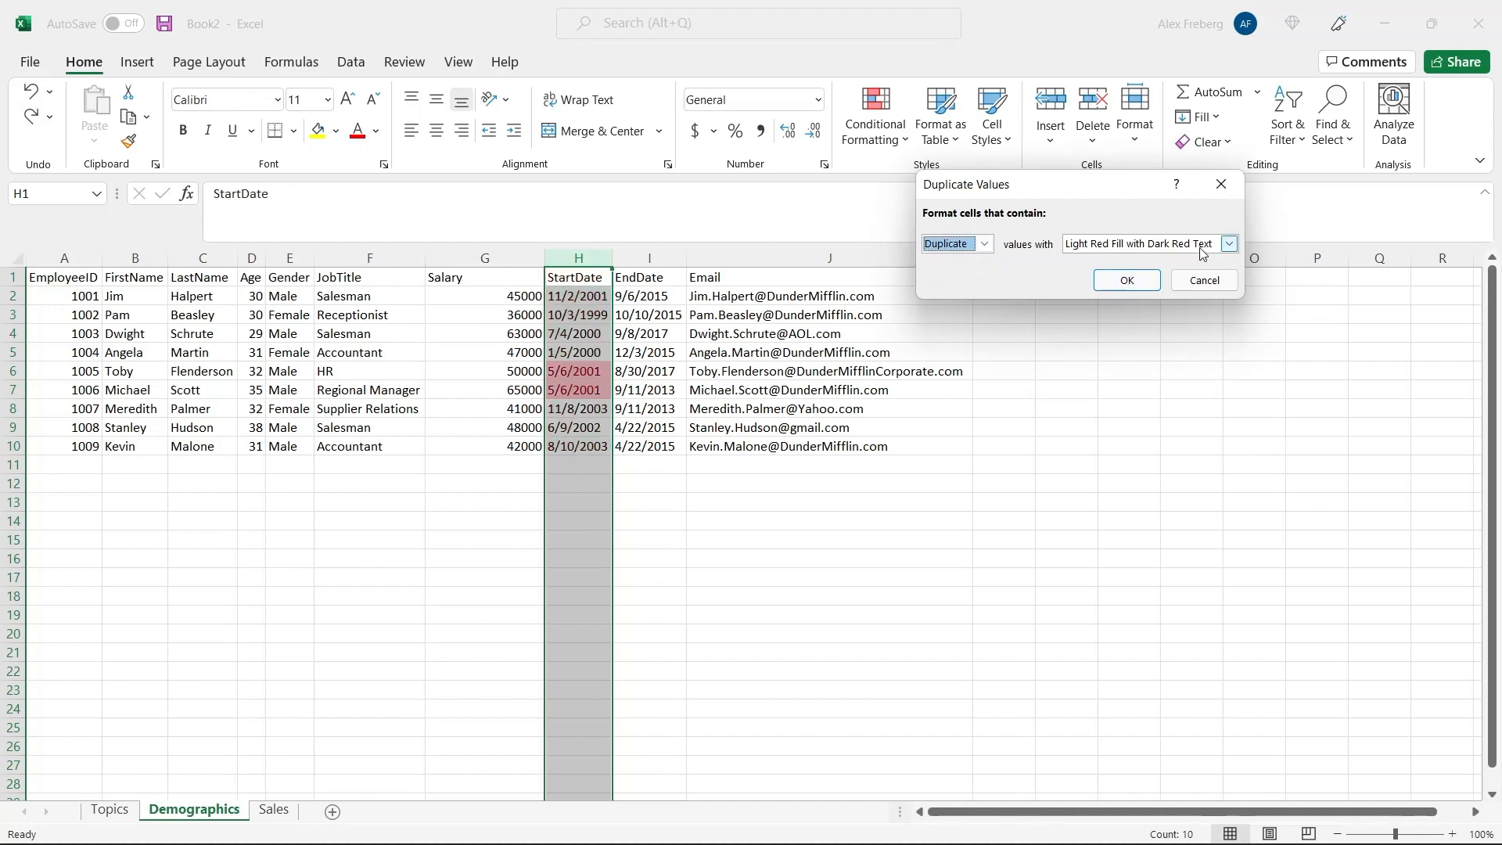
# Preview the duplicate dates with Yellow Fill with Dark Yellow Text and with Red Text.
pyautogui.click(1228, 244)
pyautogui.press('Down')
pyautogui.press('Return')
pyautogui.click(1230, 245)
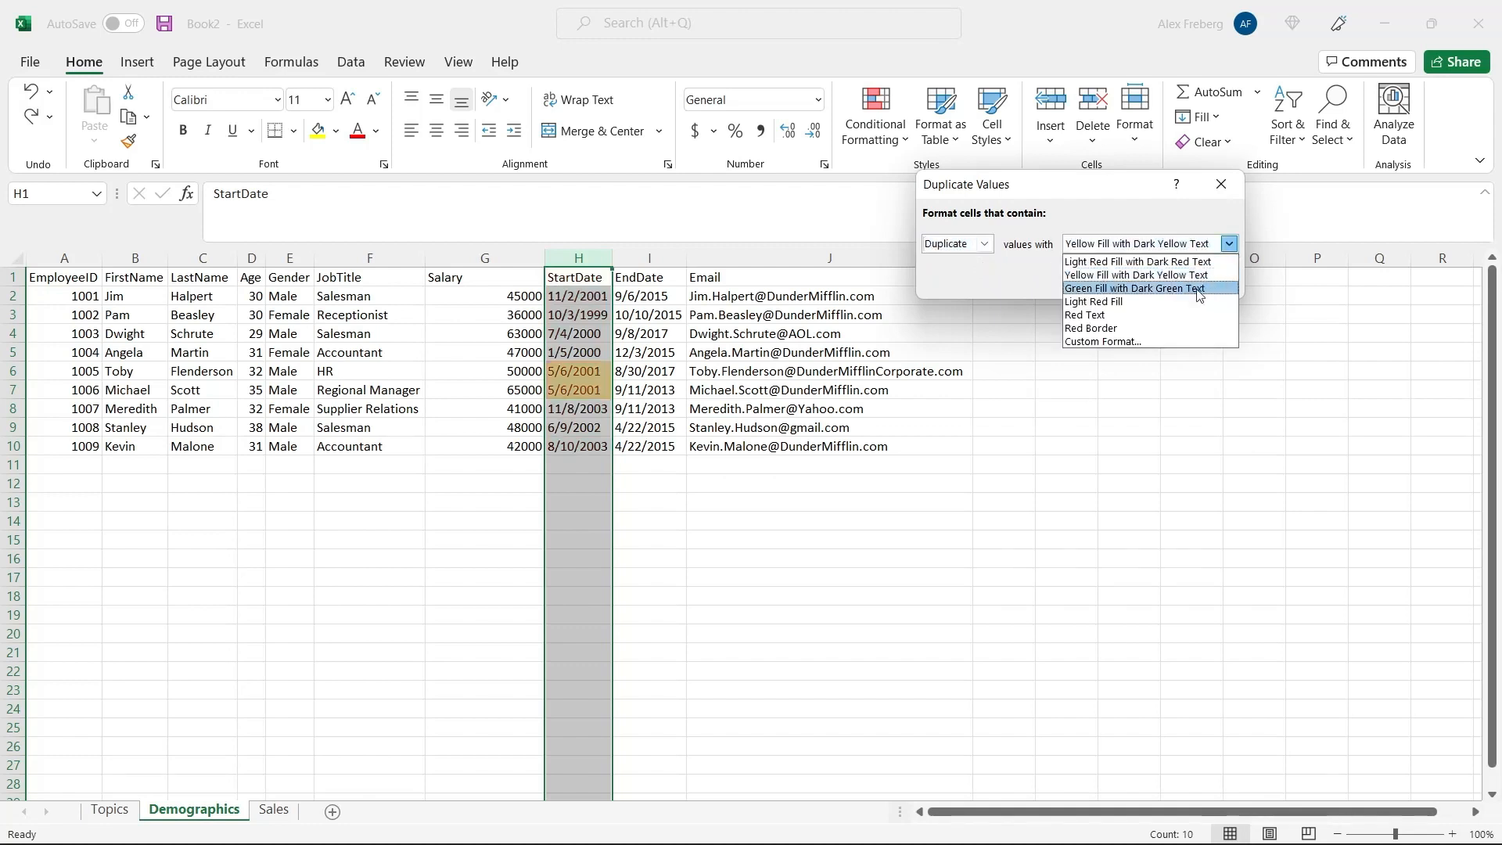
pyautogui.click(1177, 314)
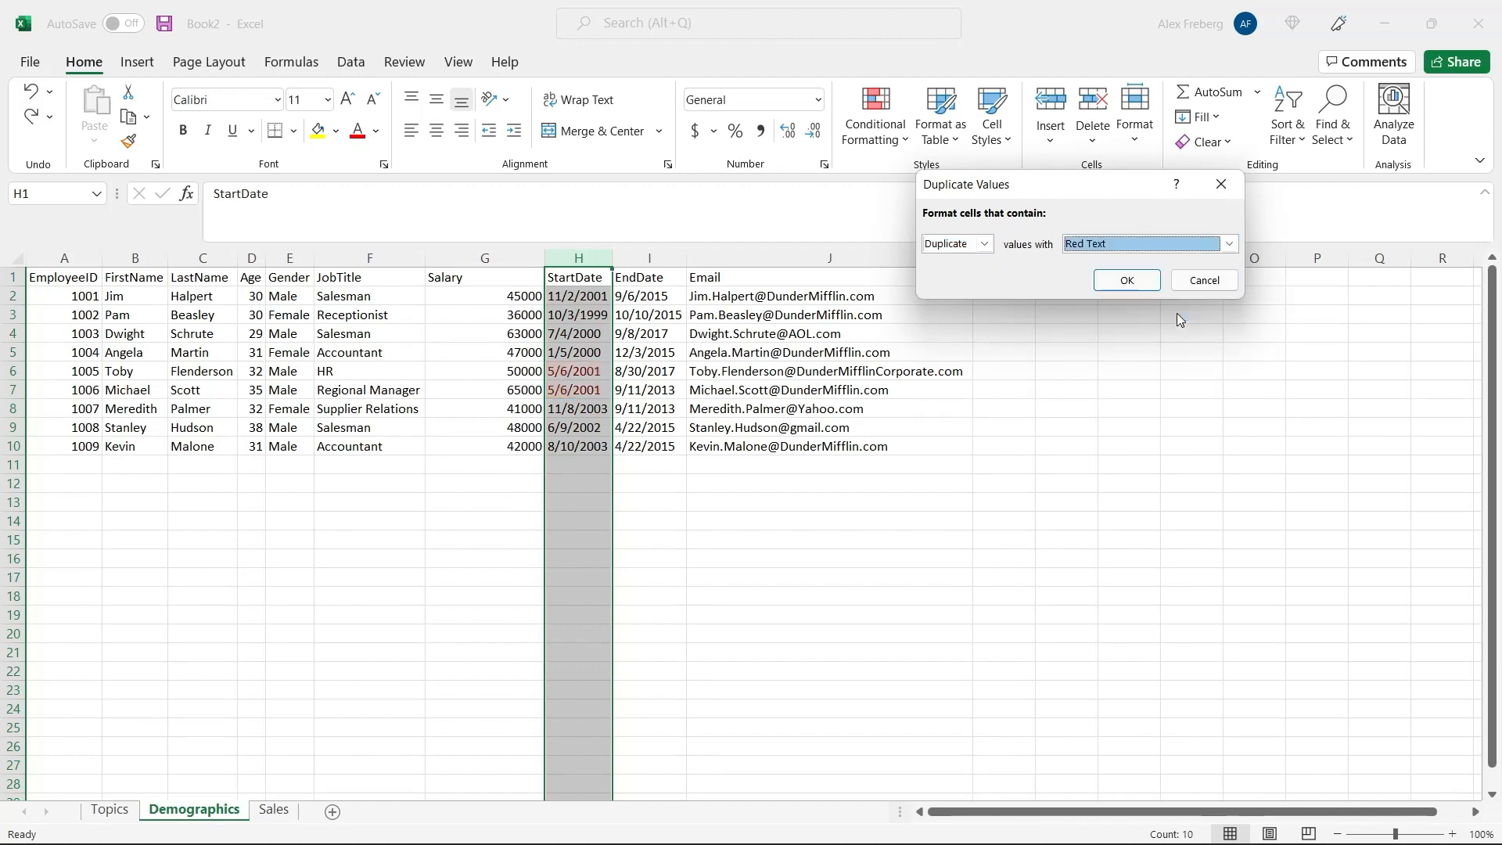
# Apply the duplicate rule with Light Red Fill with Dark Red Text and select the highlighted dates in H6:H7.
pyautogui.click(1228, 245)
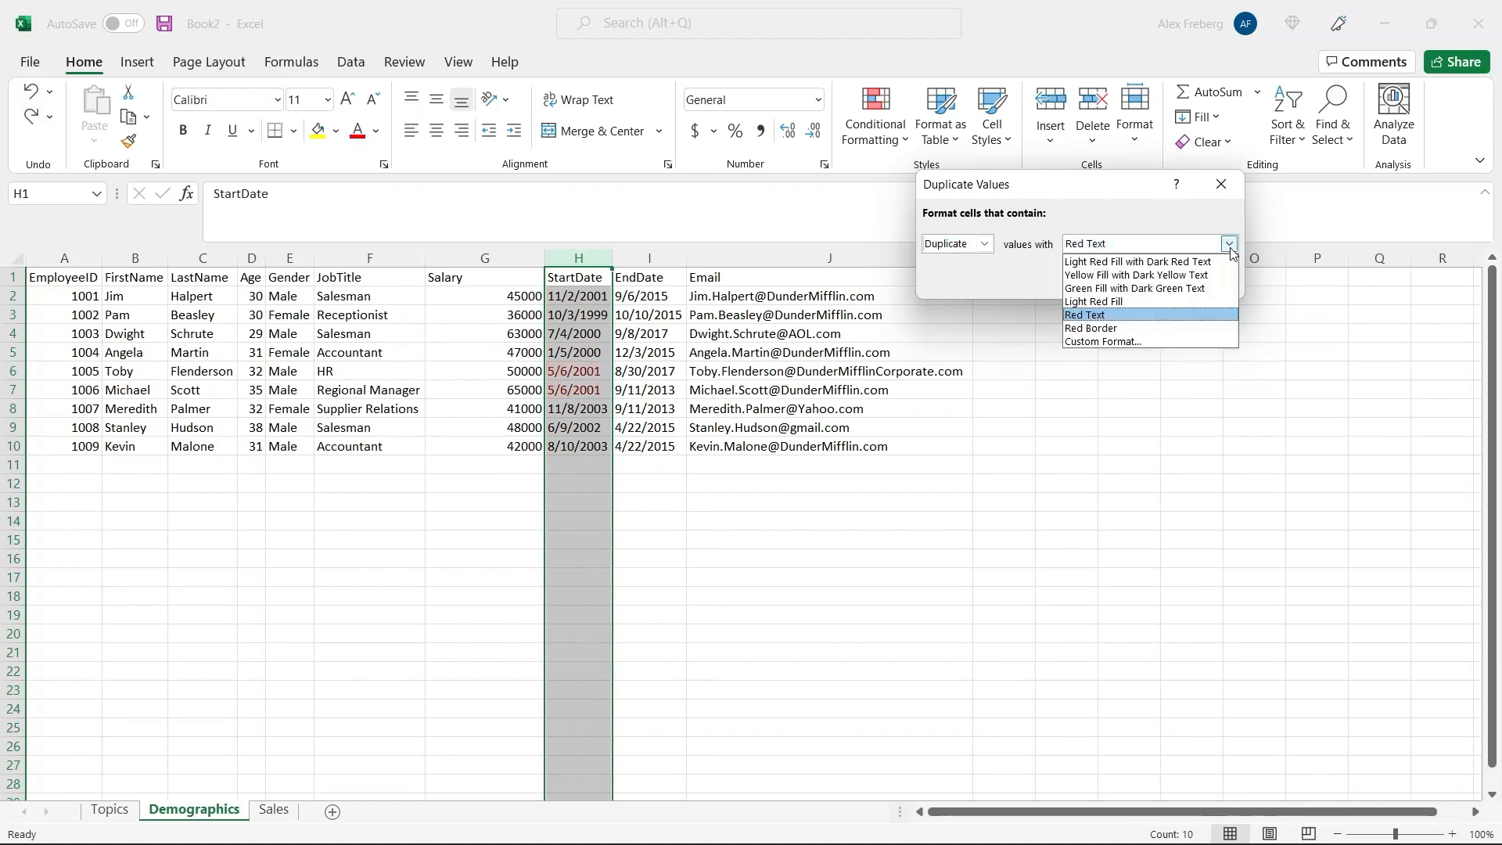
pyautogui.click(1164, 263)
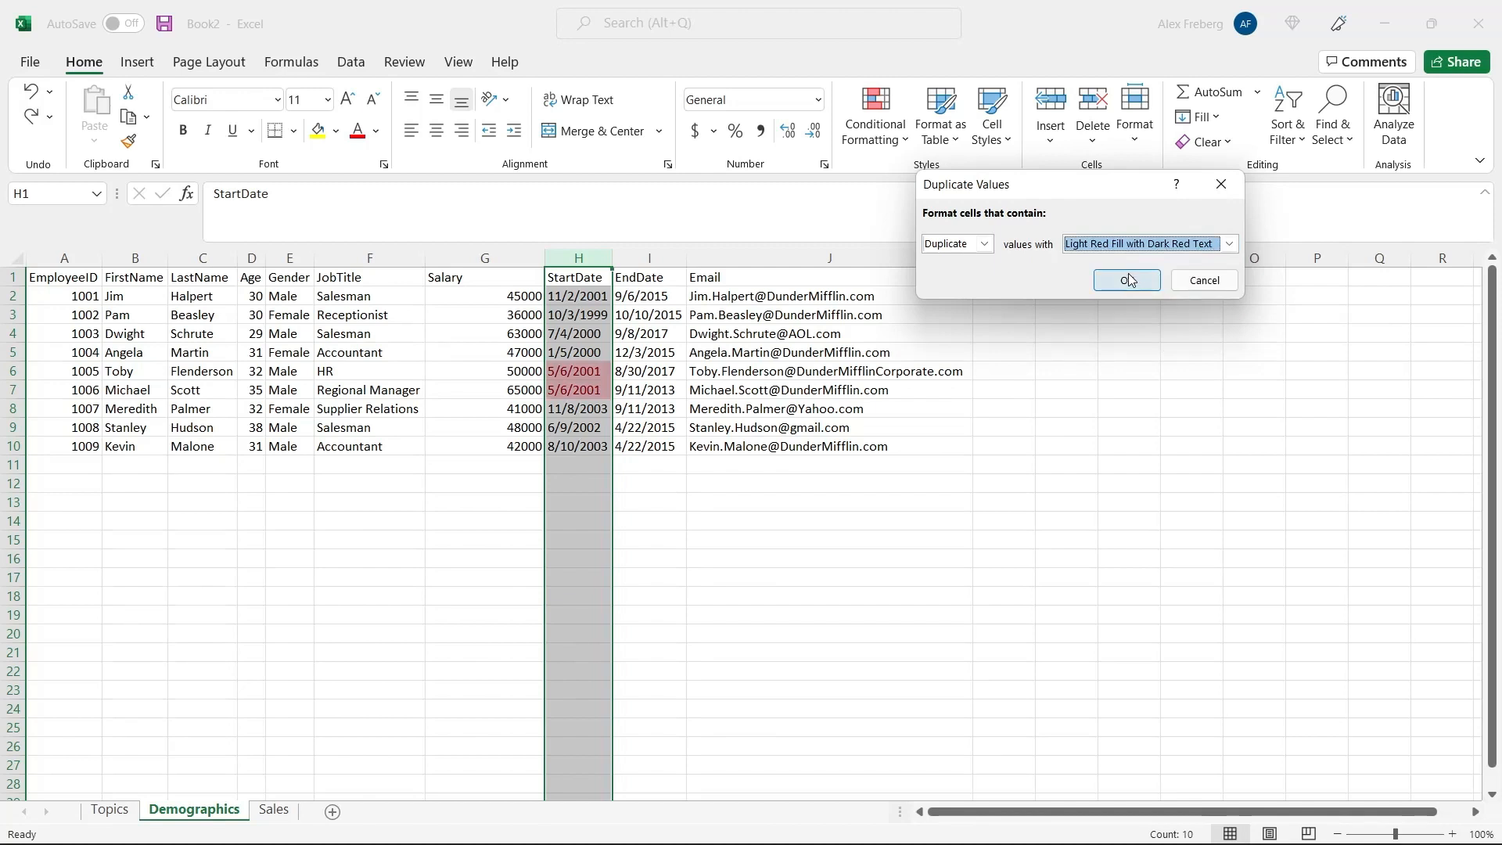
pyautogui.click(1127, 280)
pyautogui.moveTo(587, 369); pyautogui.dragTo(587, 389)
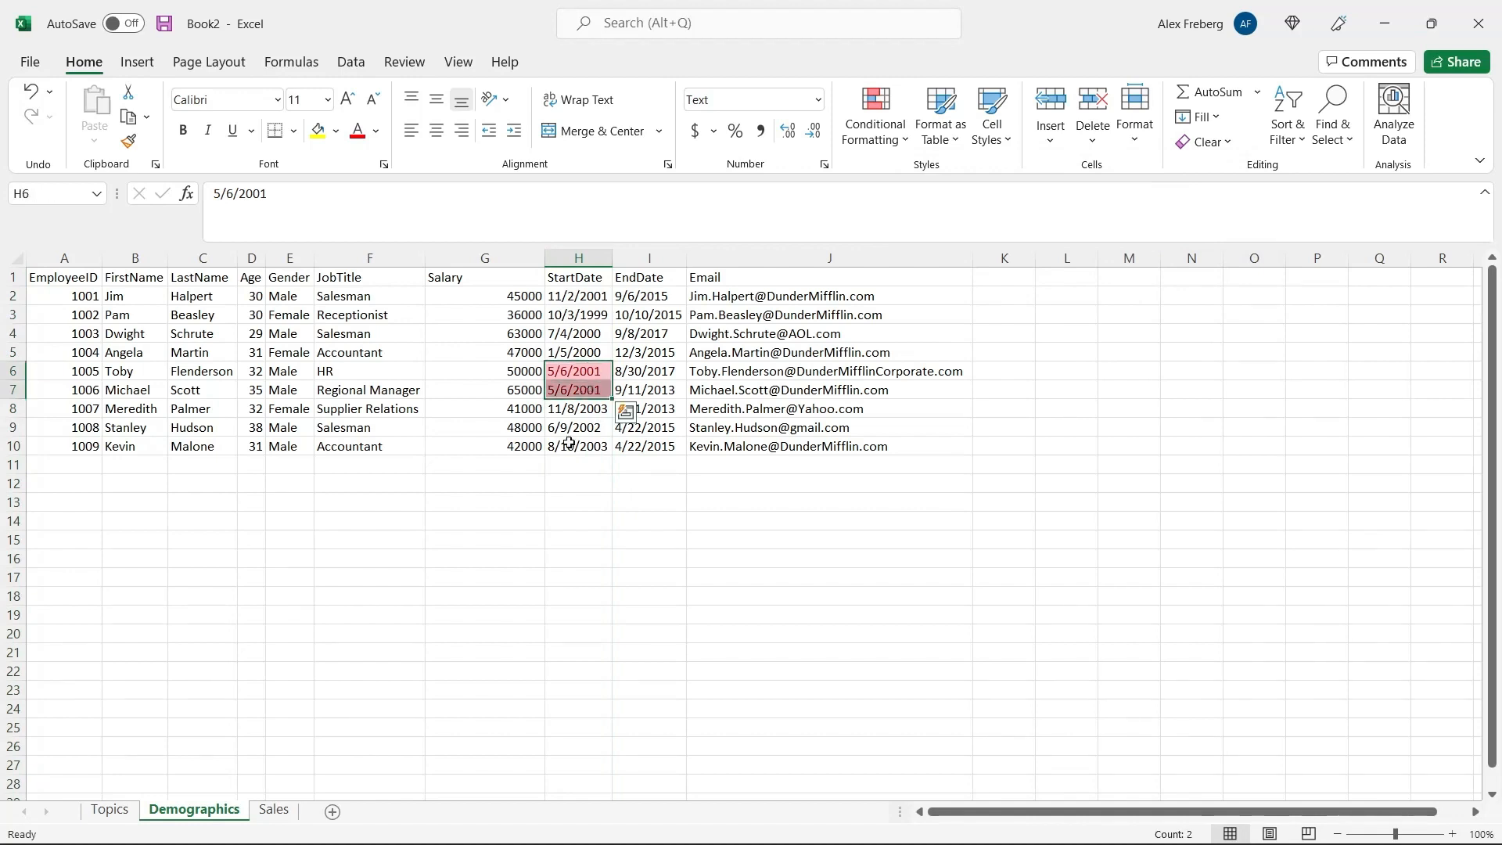
# Examine the EmployeeID column and compare it with the highlighted duplicate start dates in H6:H7.
pyautogui.click(581, 464)
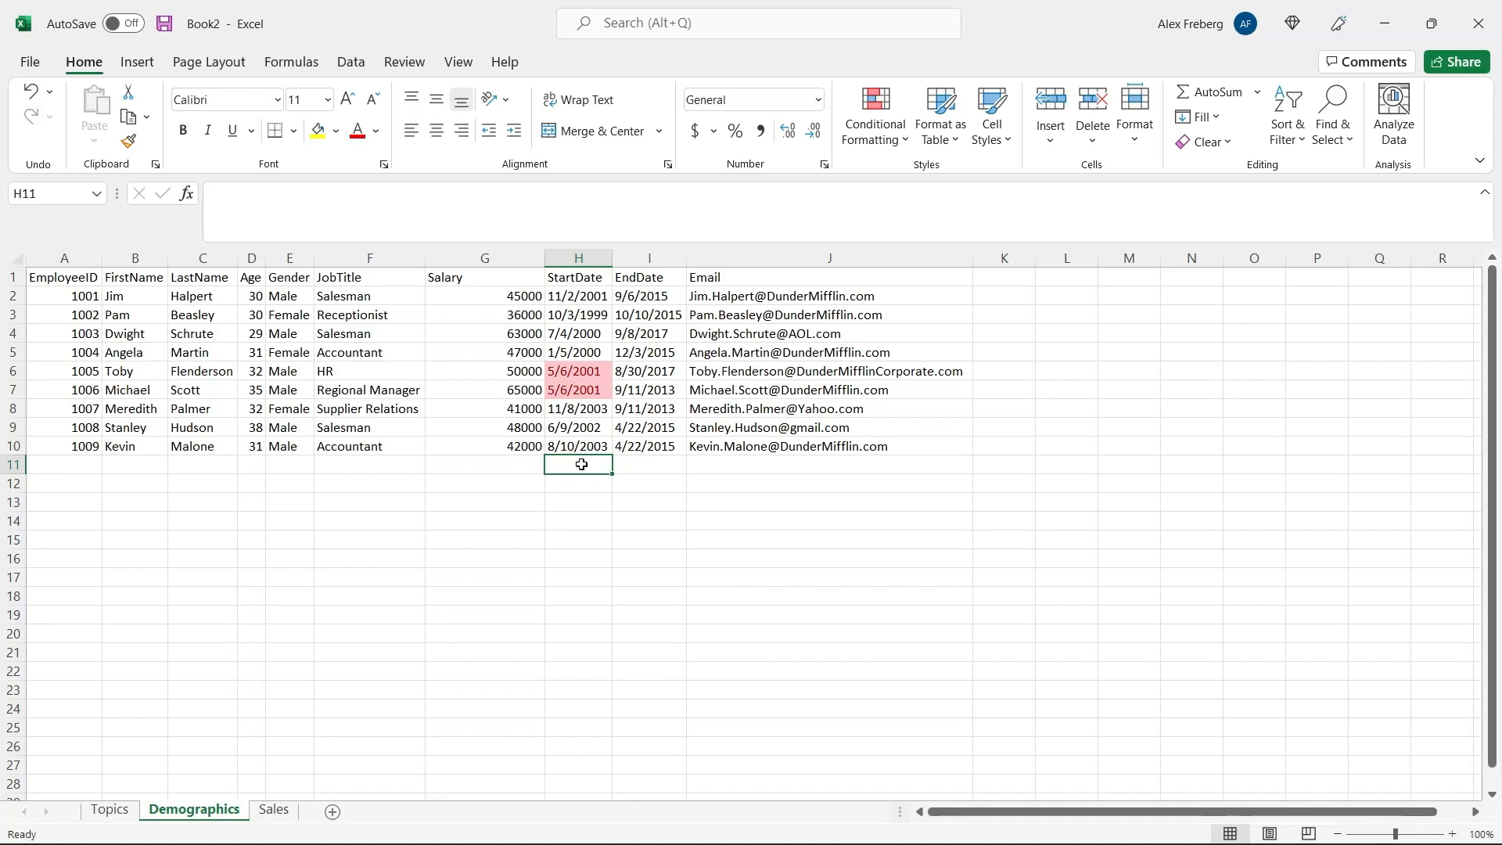
pyautogui.click(66, 259)
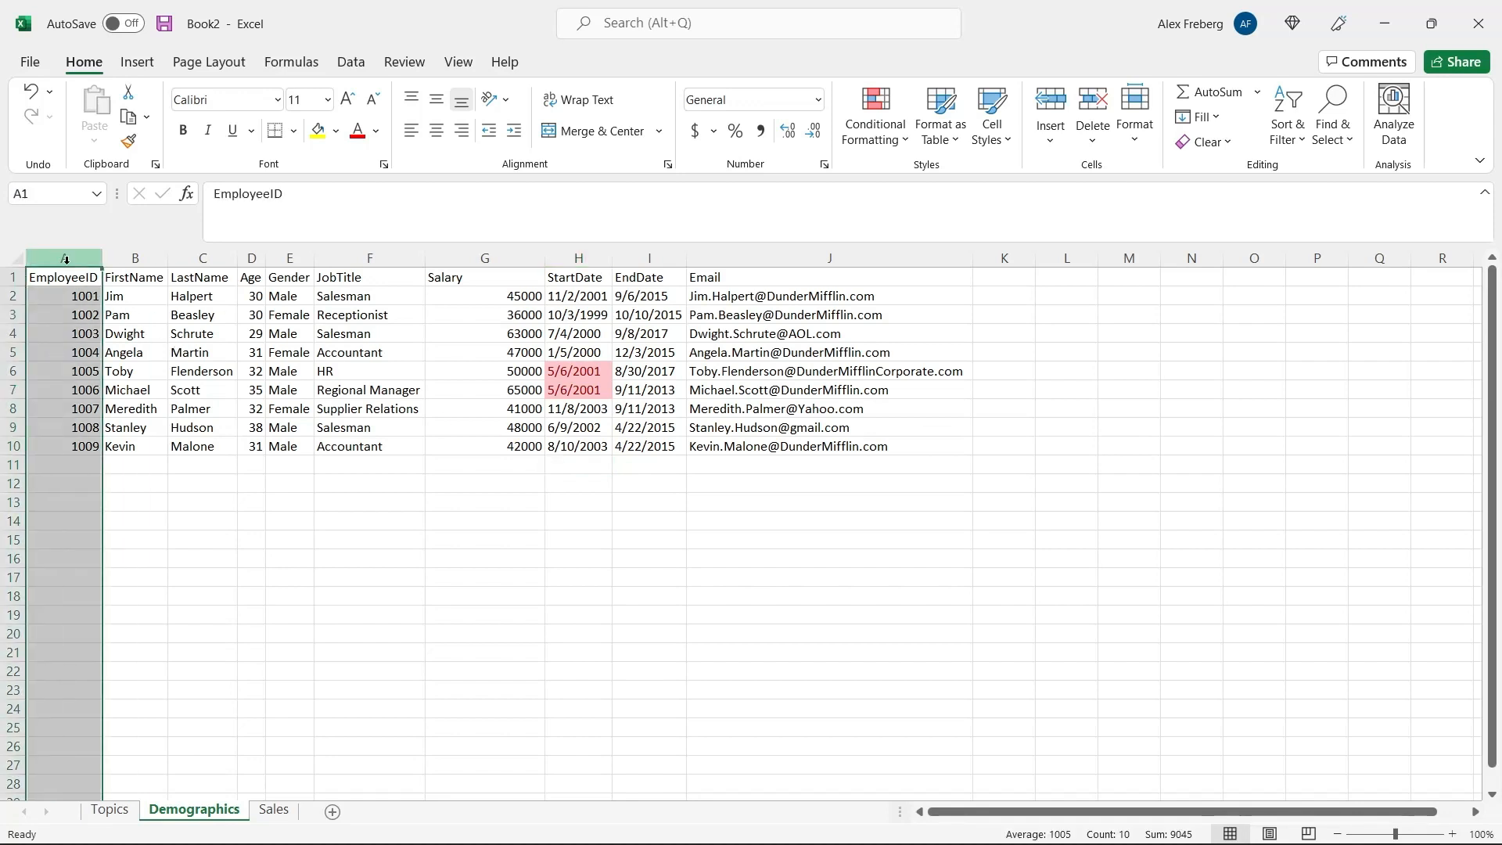
pyautogui.click(194, 498)
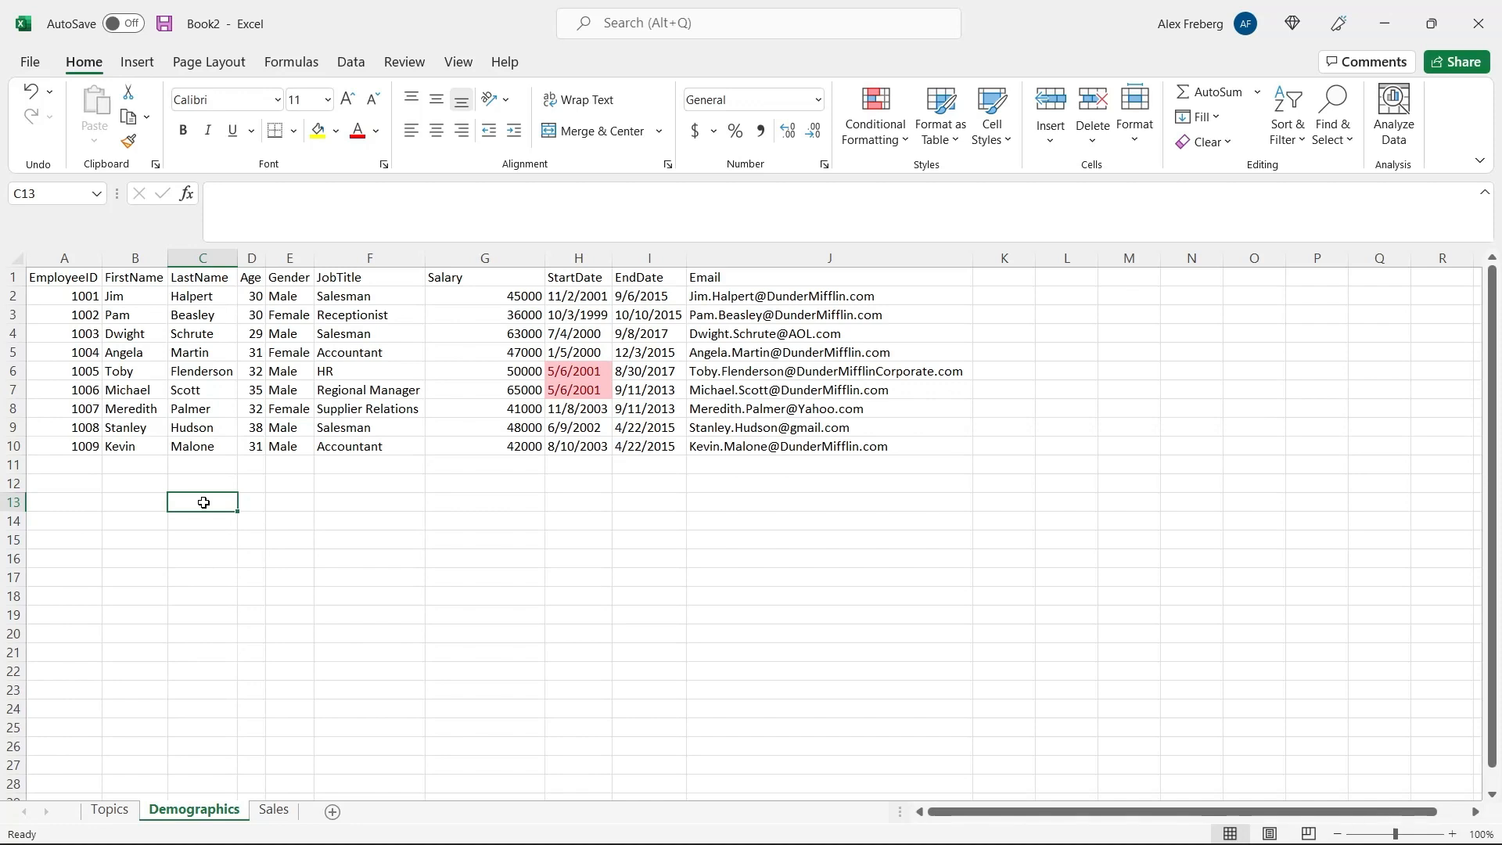
pyautogui.click(55, 258)
pyautogui.click(74, 322)
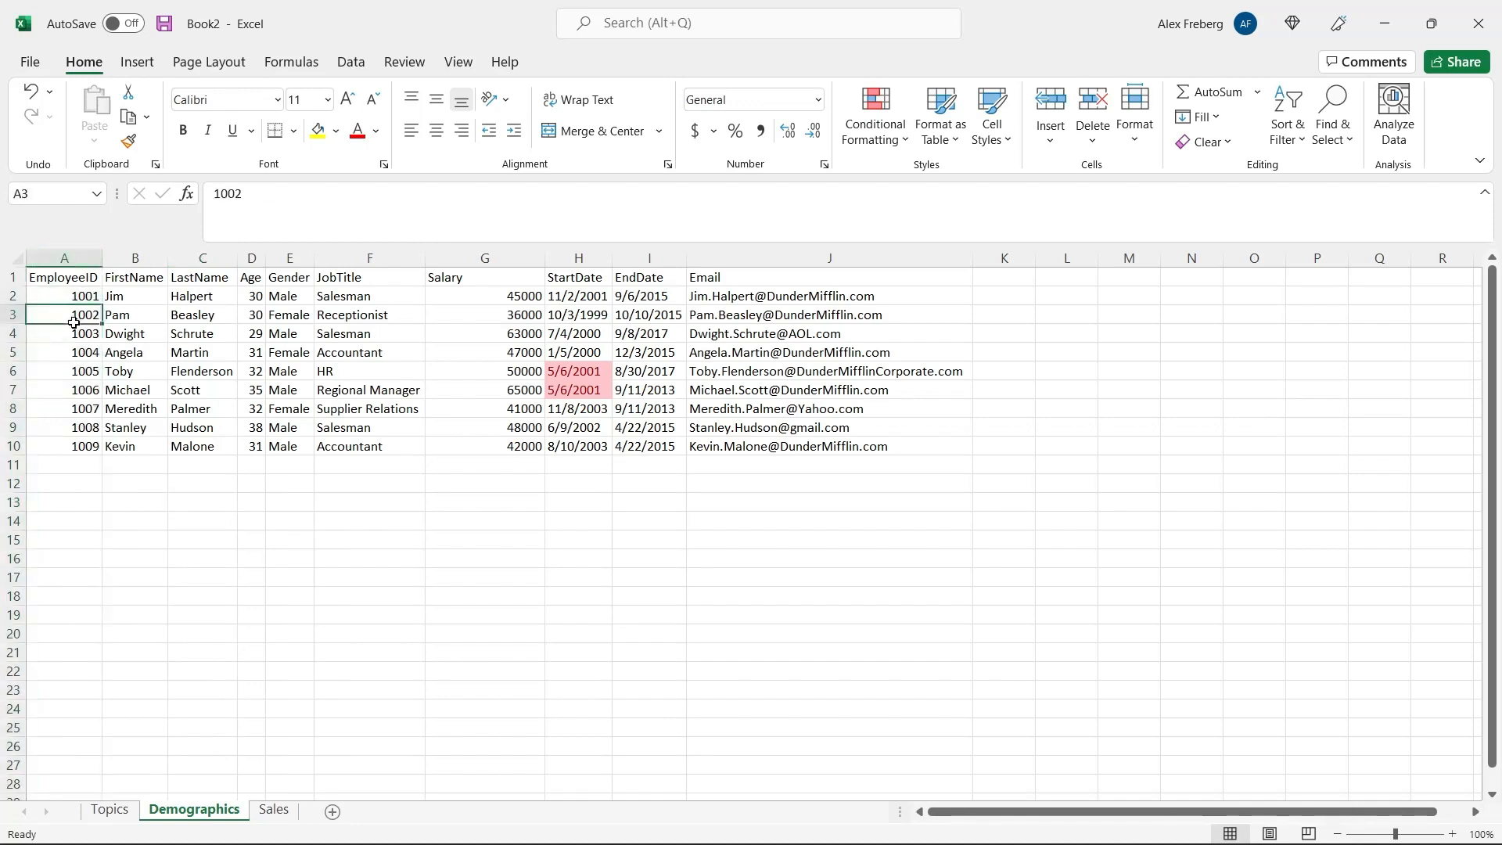
pyautogui.click(65, 331)
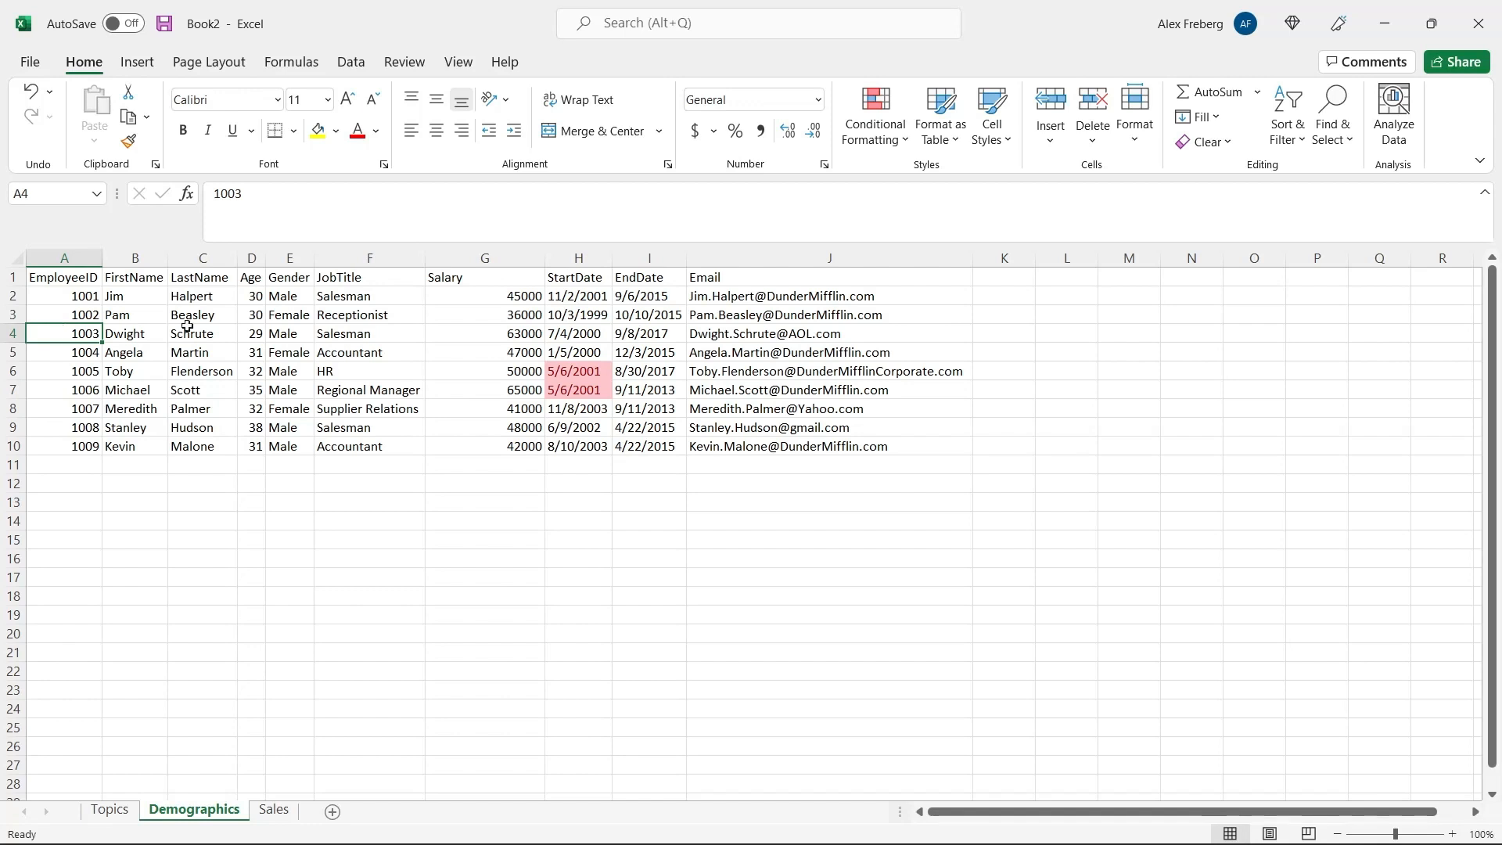
pyautogui.moveTo(551, 371); pyautogui.dragTo(555, 387)
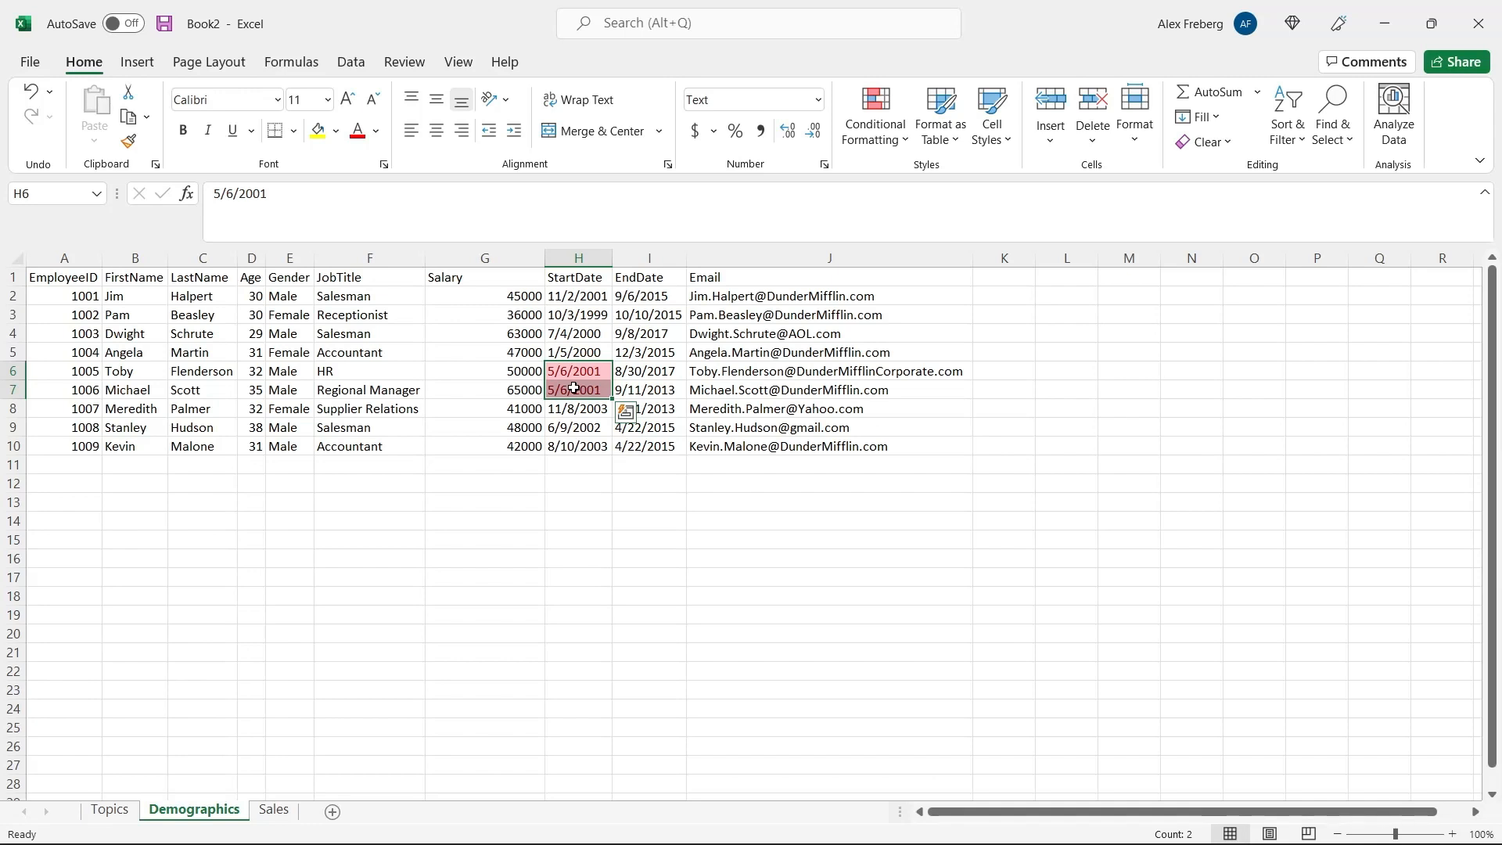
pyautogui.click(578, 336)
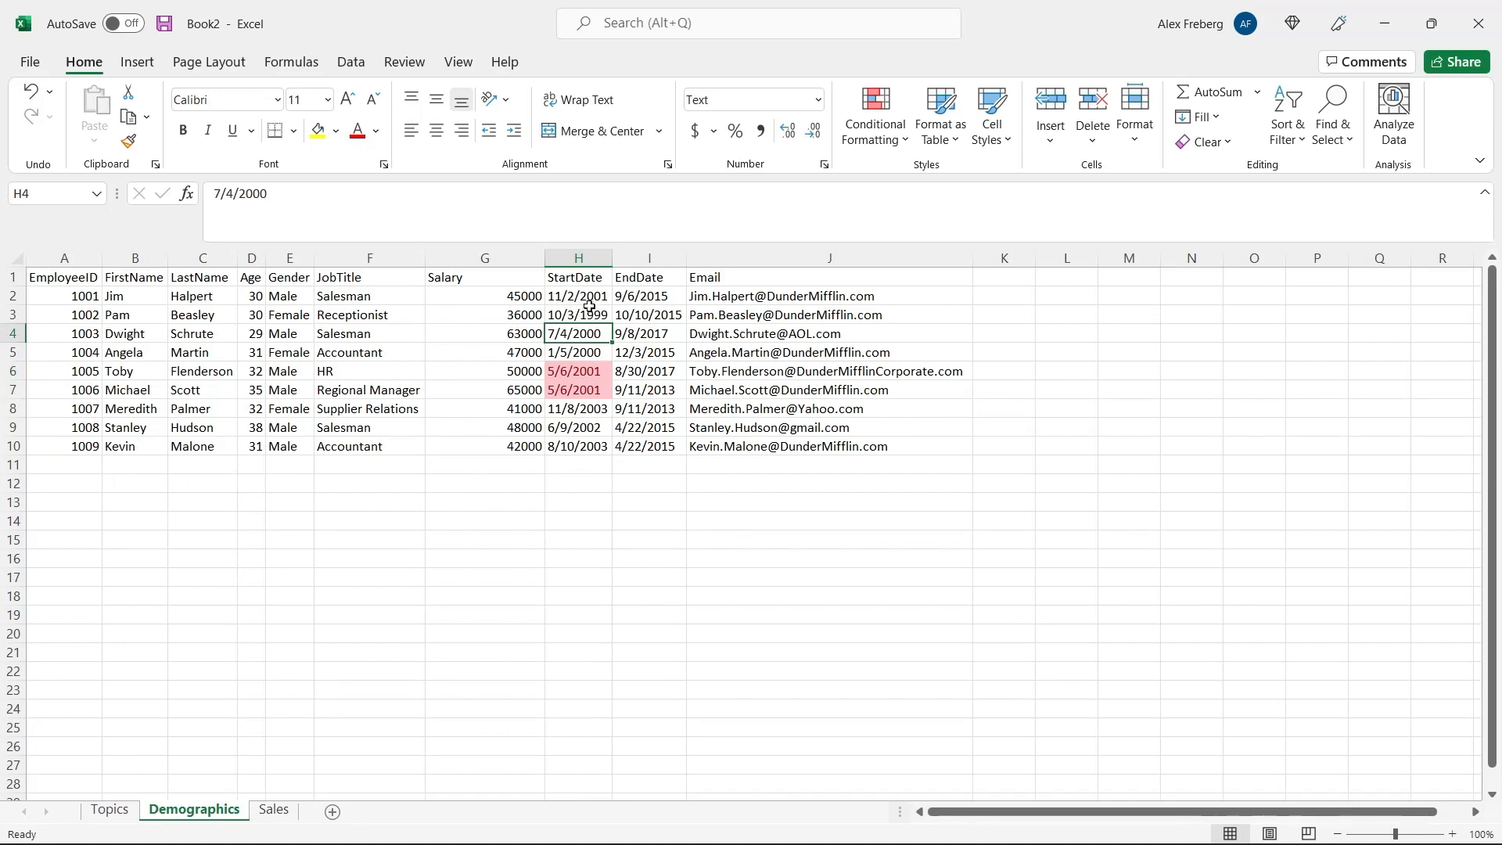
# Add filters to the header row of the Demographics sheet.
pyautogui.click(13, 277)
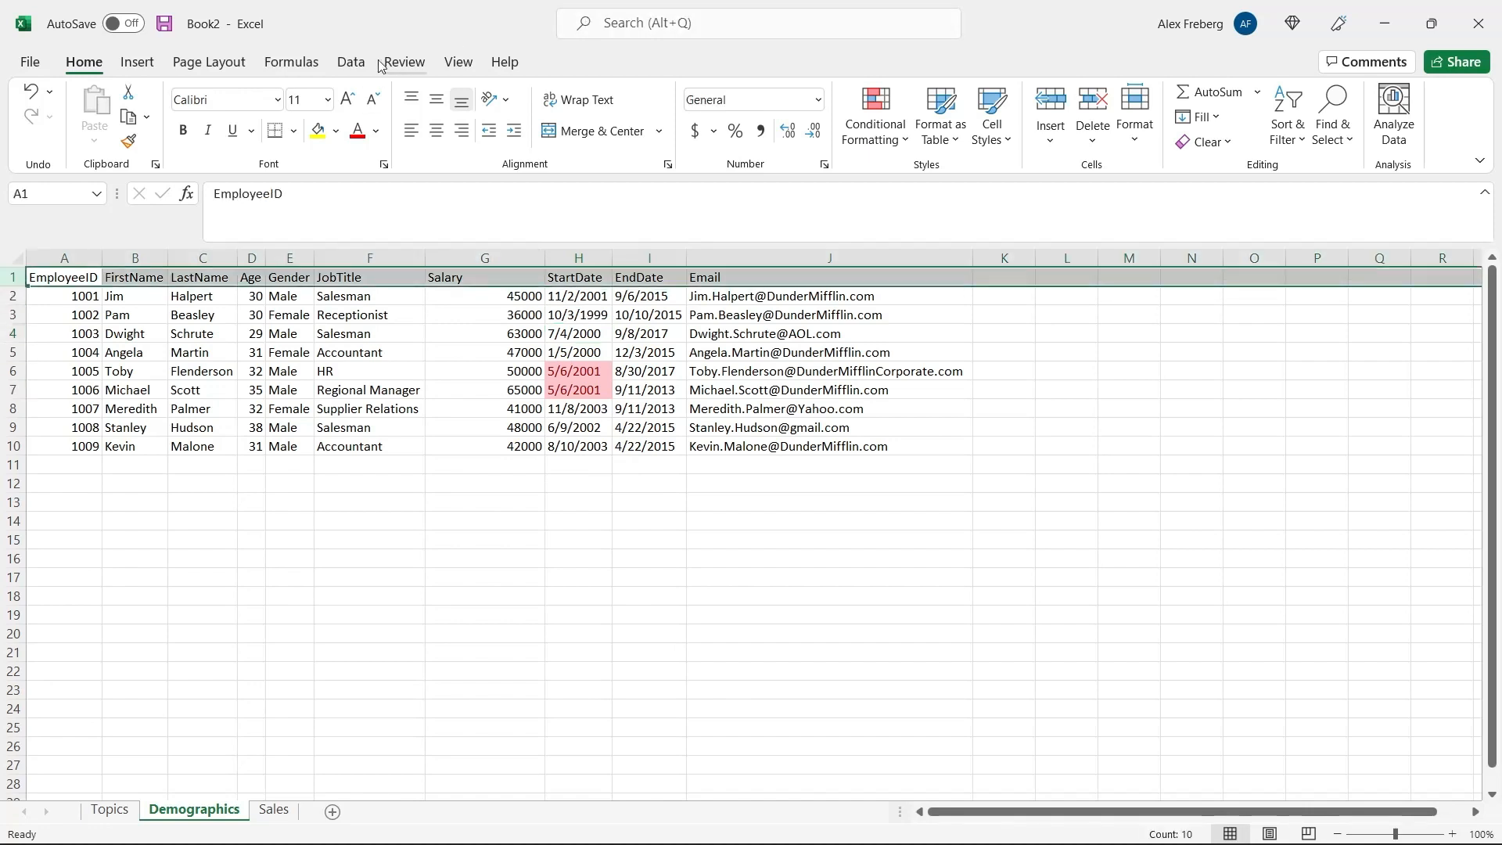
pyautogui.click(350, 61)
pyautogui.click(840, 116)
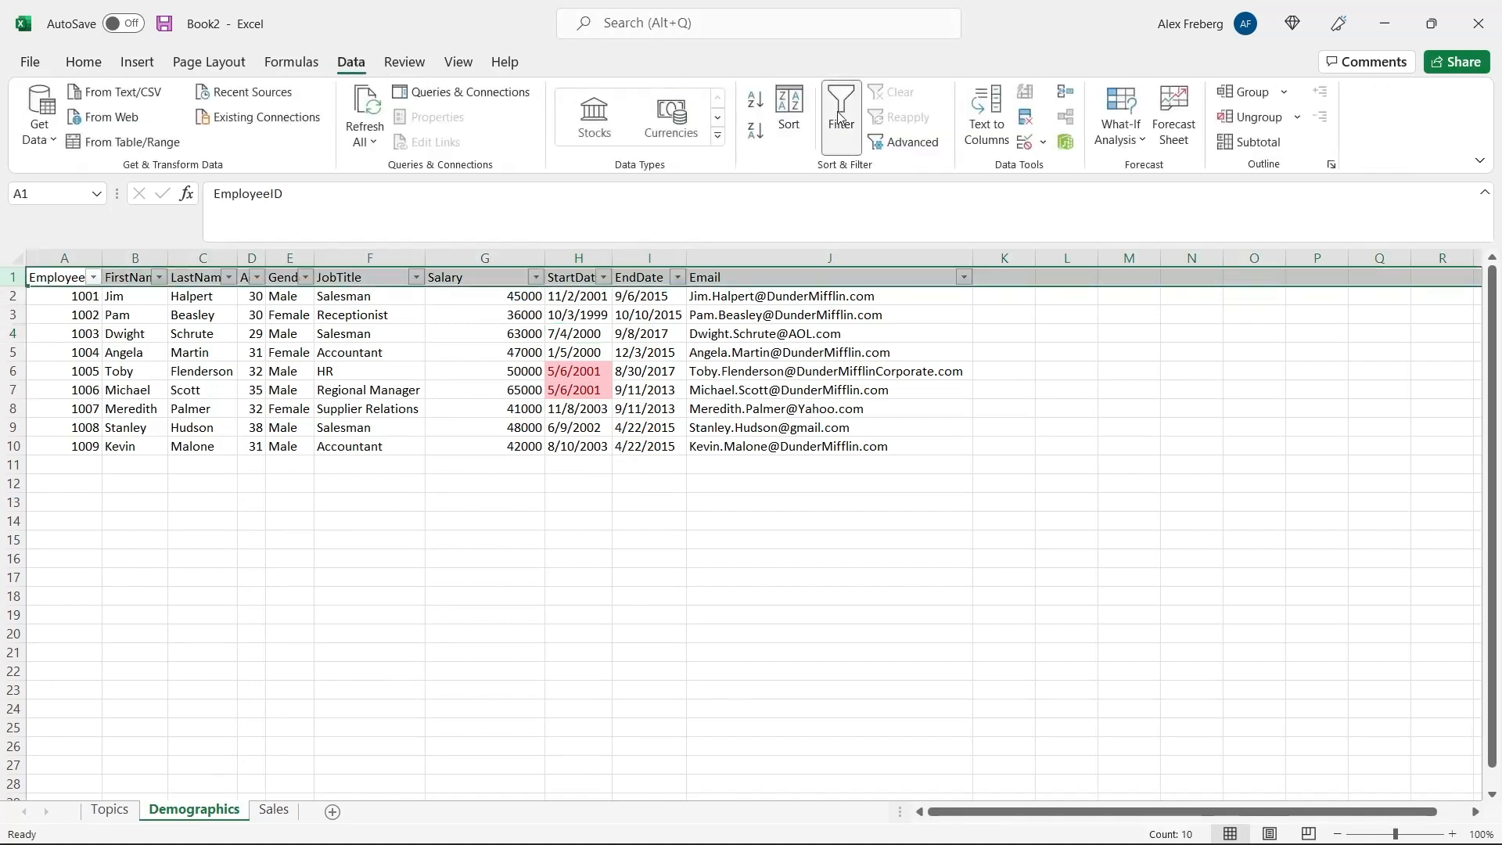
# Sort the StartDate column by its light red cell color and check the duplicates in H2:H3.
pyautogui.click(588, 313)
pyautogui.click(604, 278)
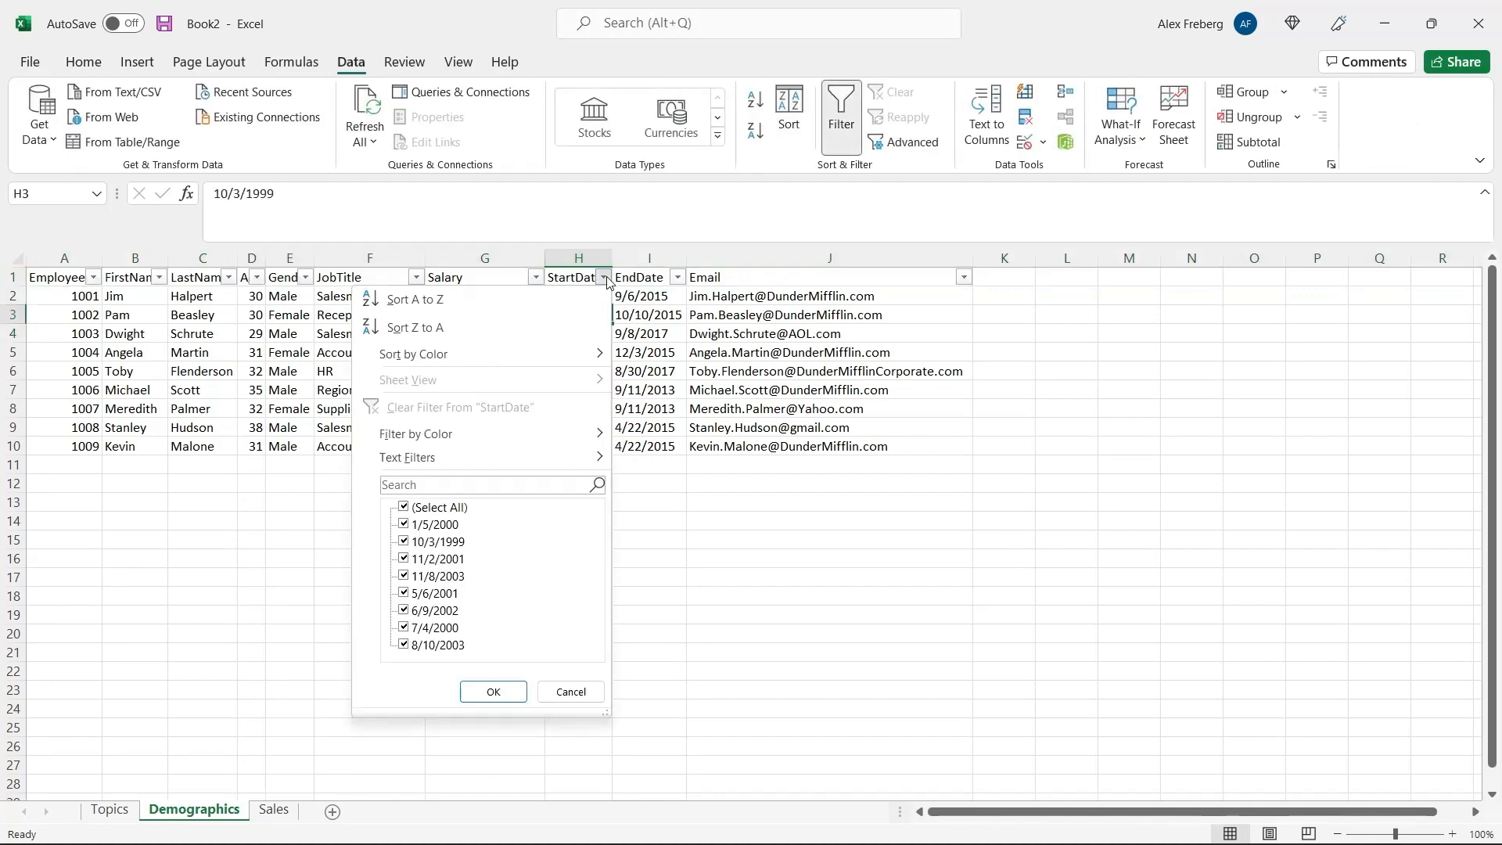
pyautogui.moveTo(564, 357)
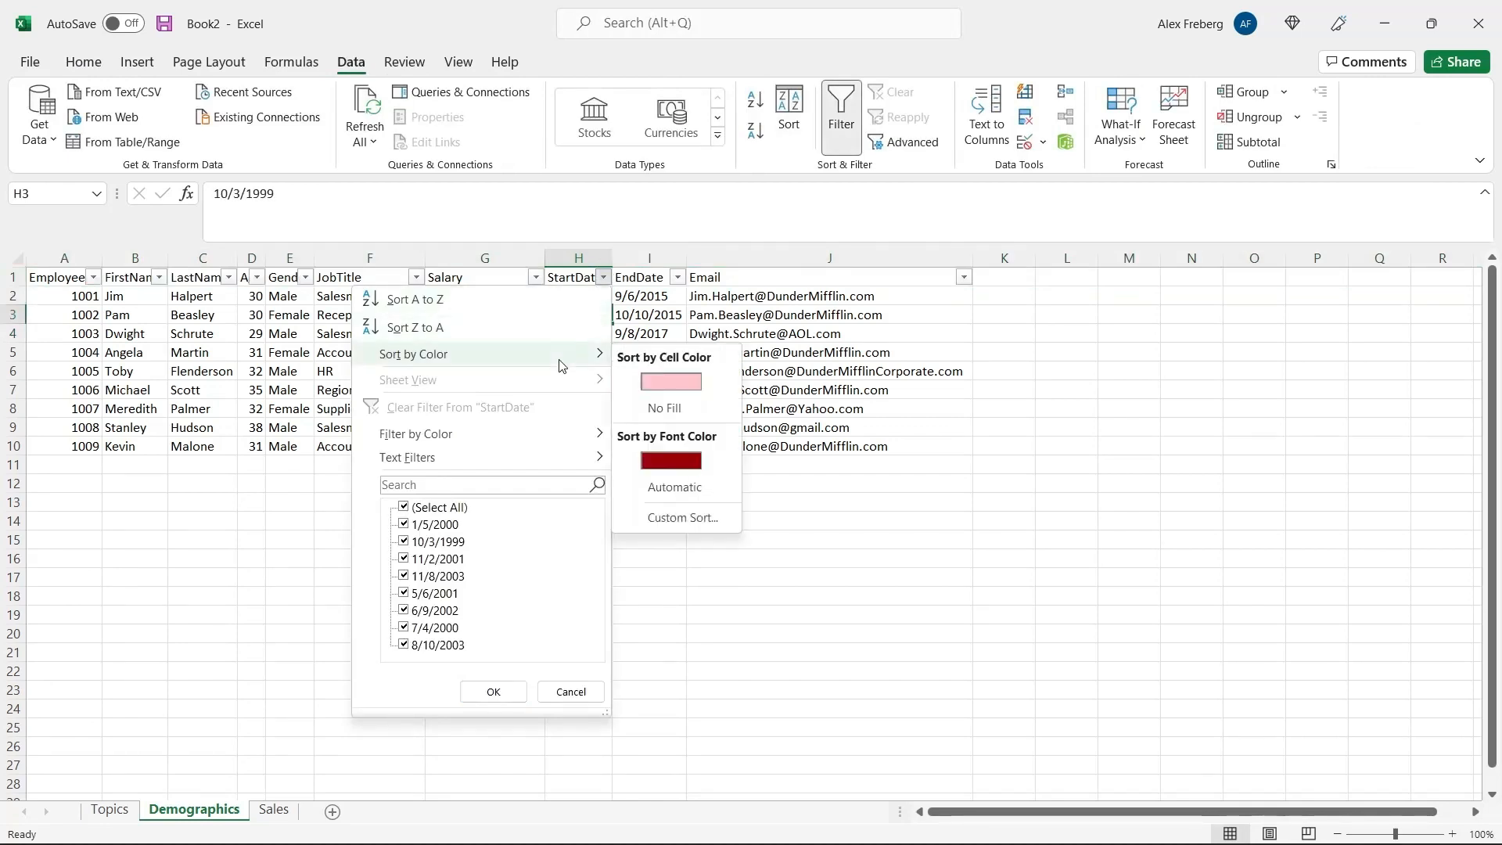
pyautogui.click(687, 379)
pyautogui.moveTo(568, 294); pyautogui.dragTo(569, 322)
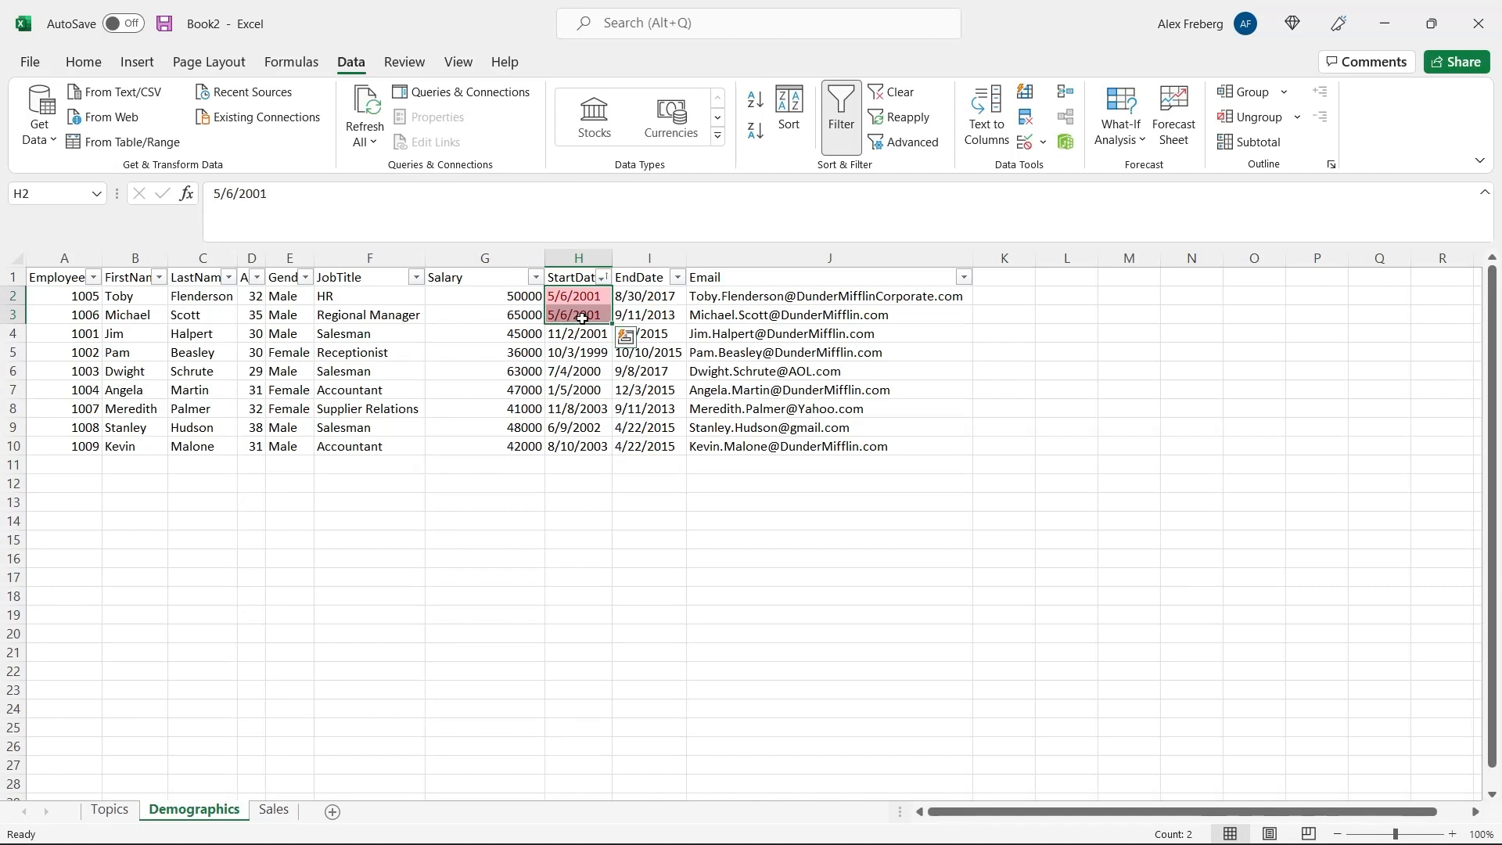
pyautogui.click(573, 337)
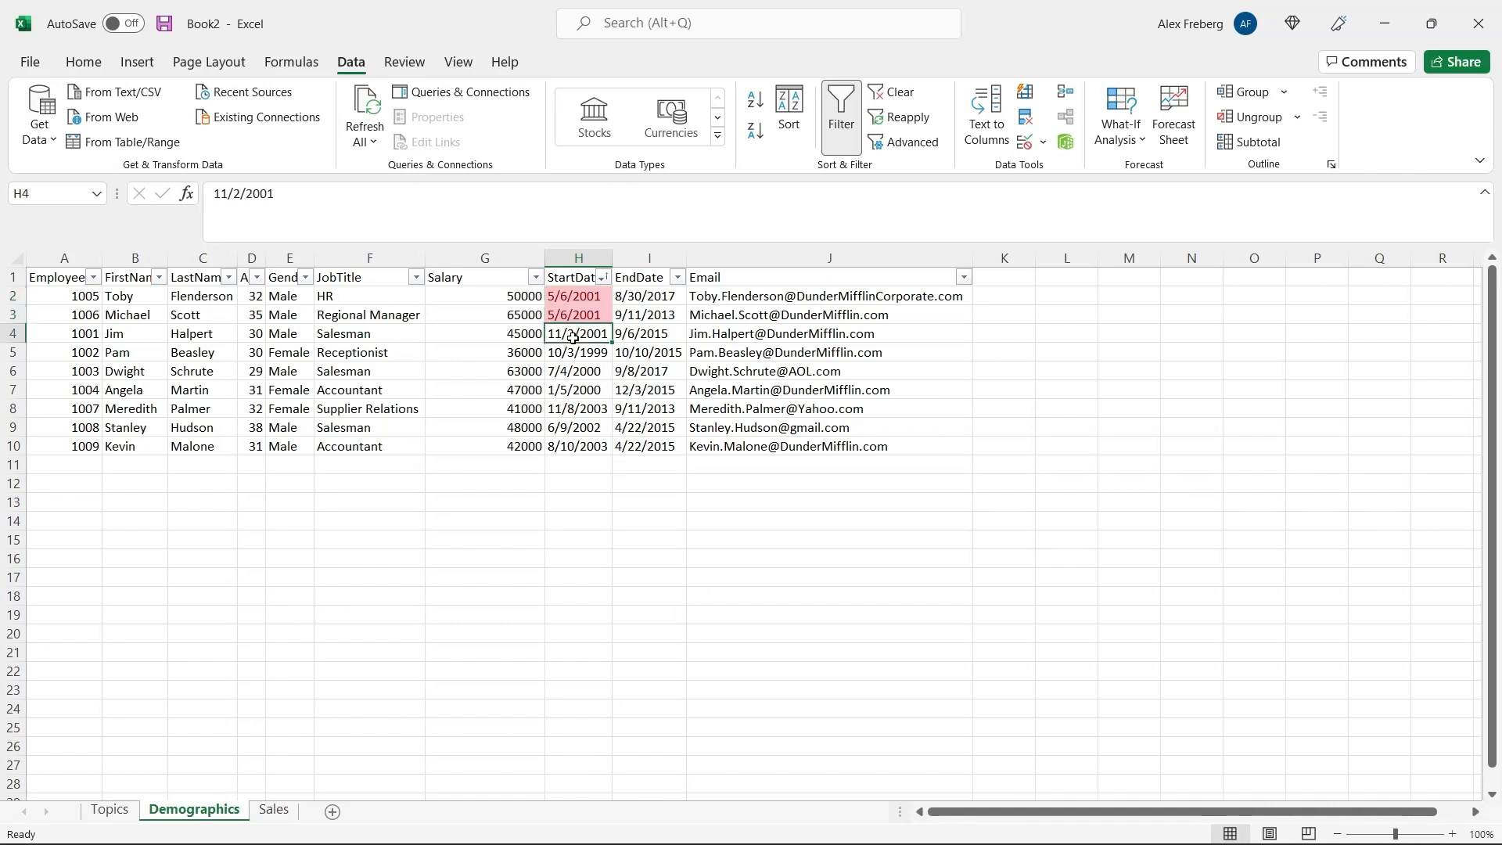
# Review the color sorting options for the StartDate column and close them without choosing one.
pyautogui.click(603, 277)
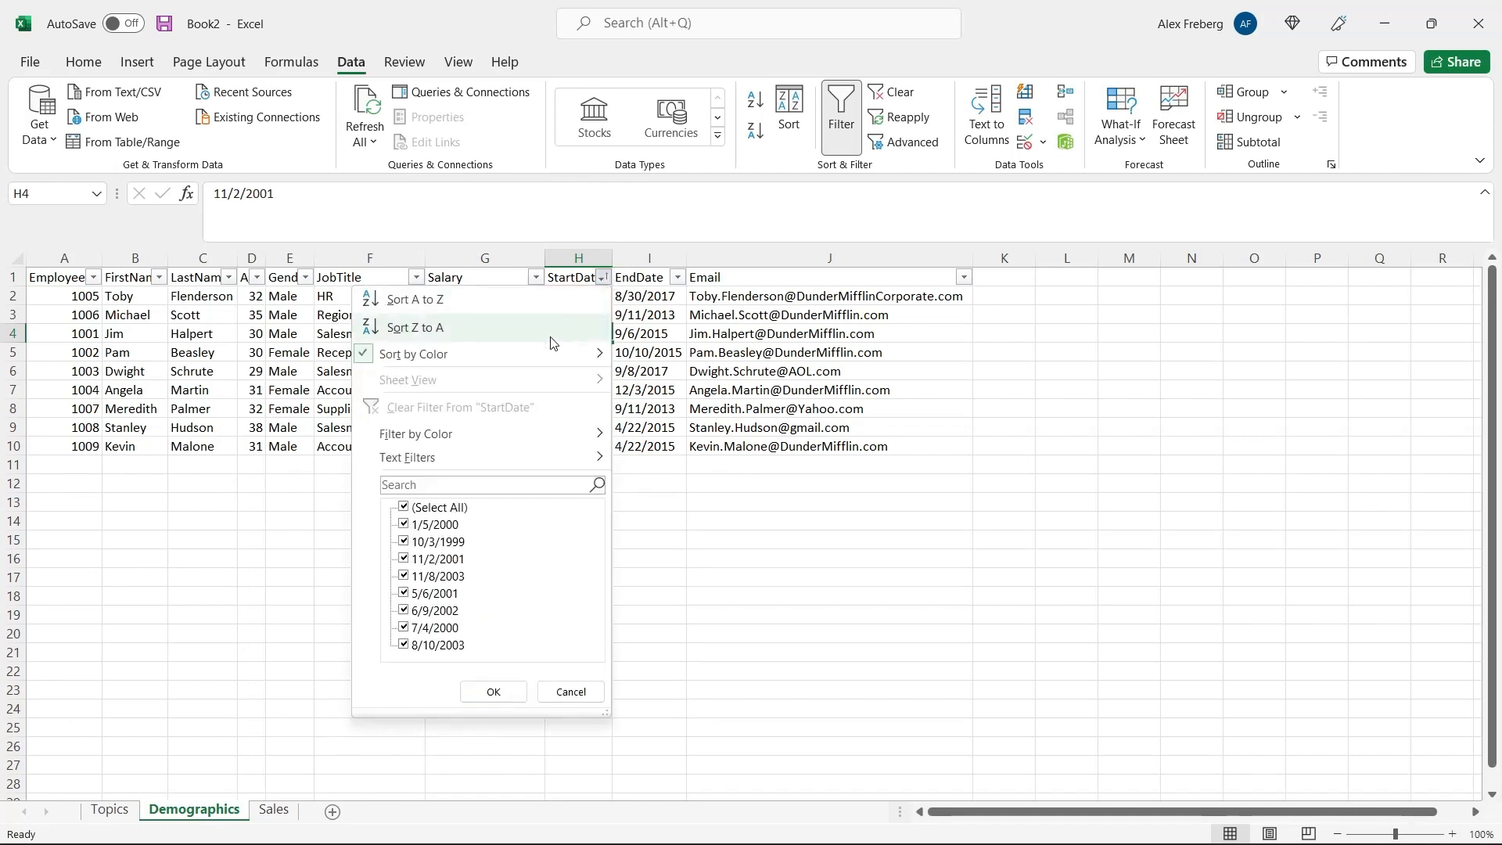
pyautogui.moveTo(549, 354)
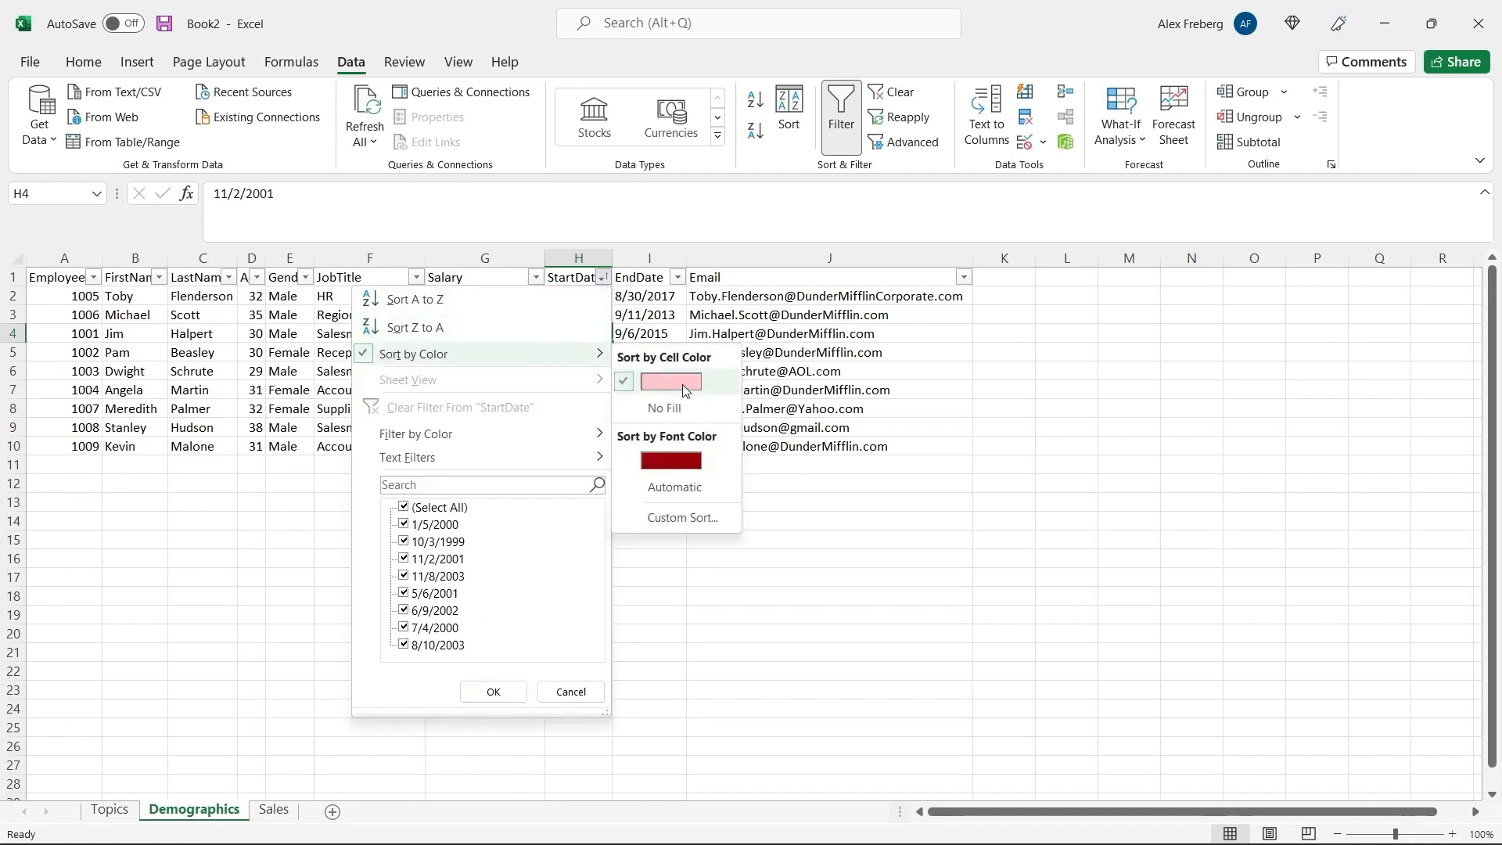
pyautogui.click(744, 563)
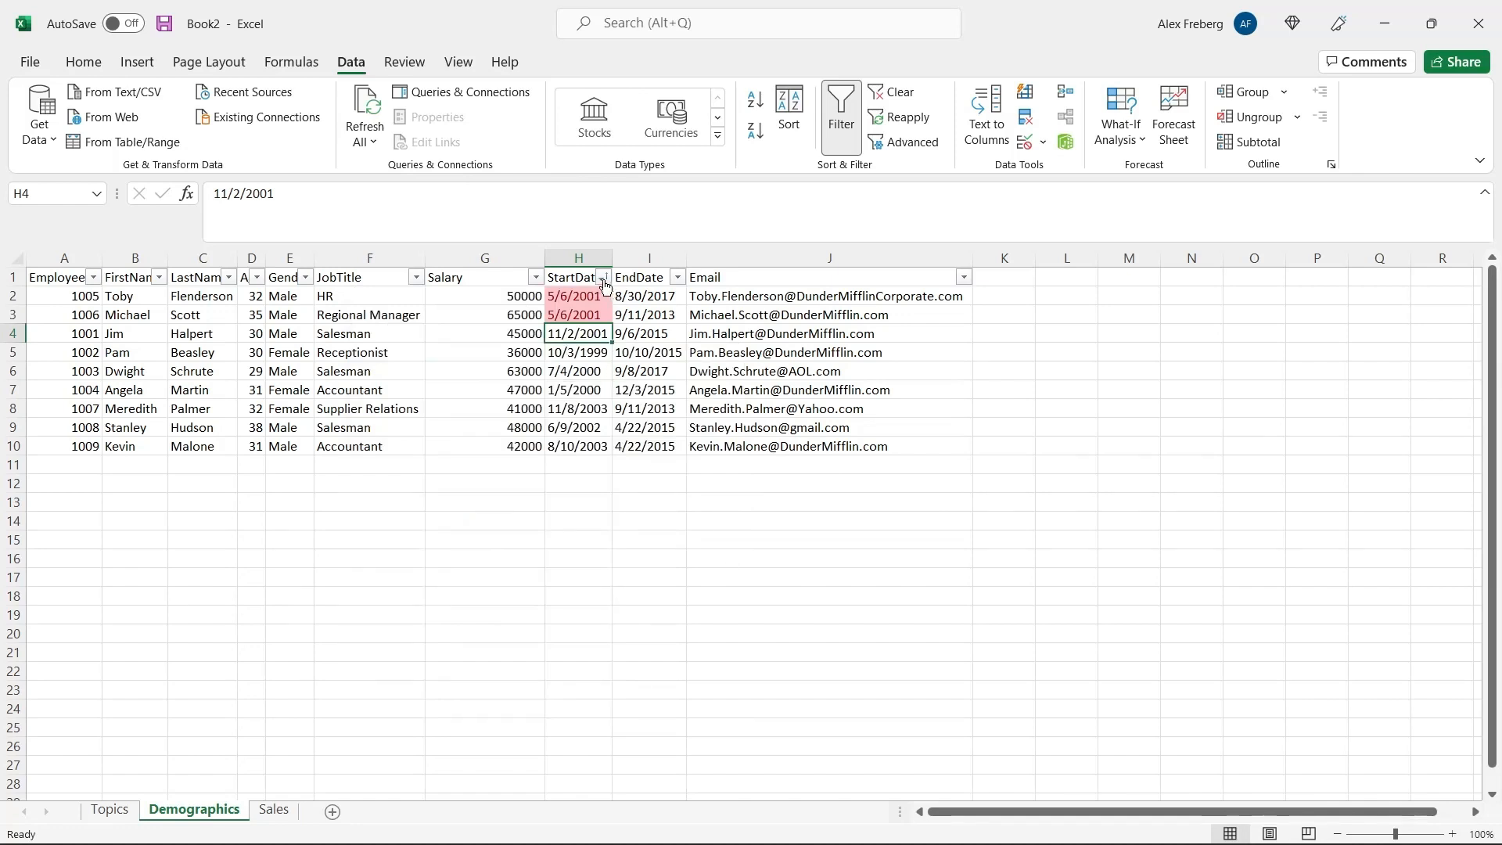
# Clear the conditional formatting rules from the StartDate column.
pyautogui.click(583, 258)
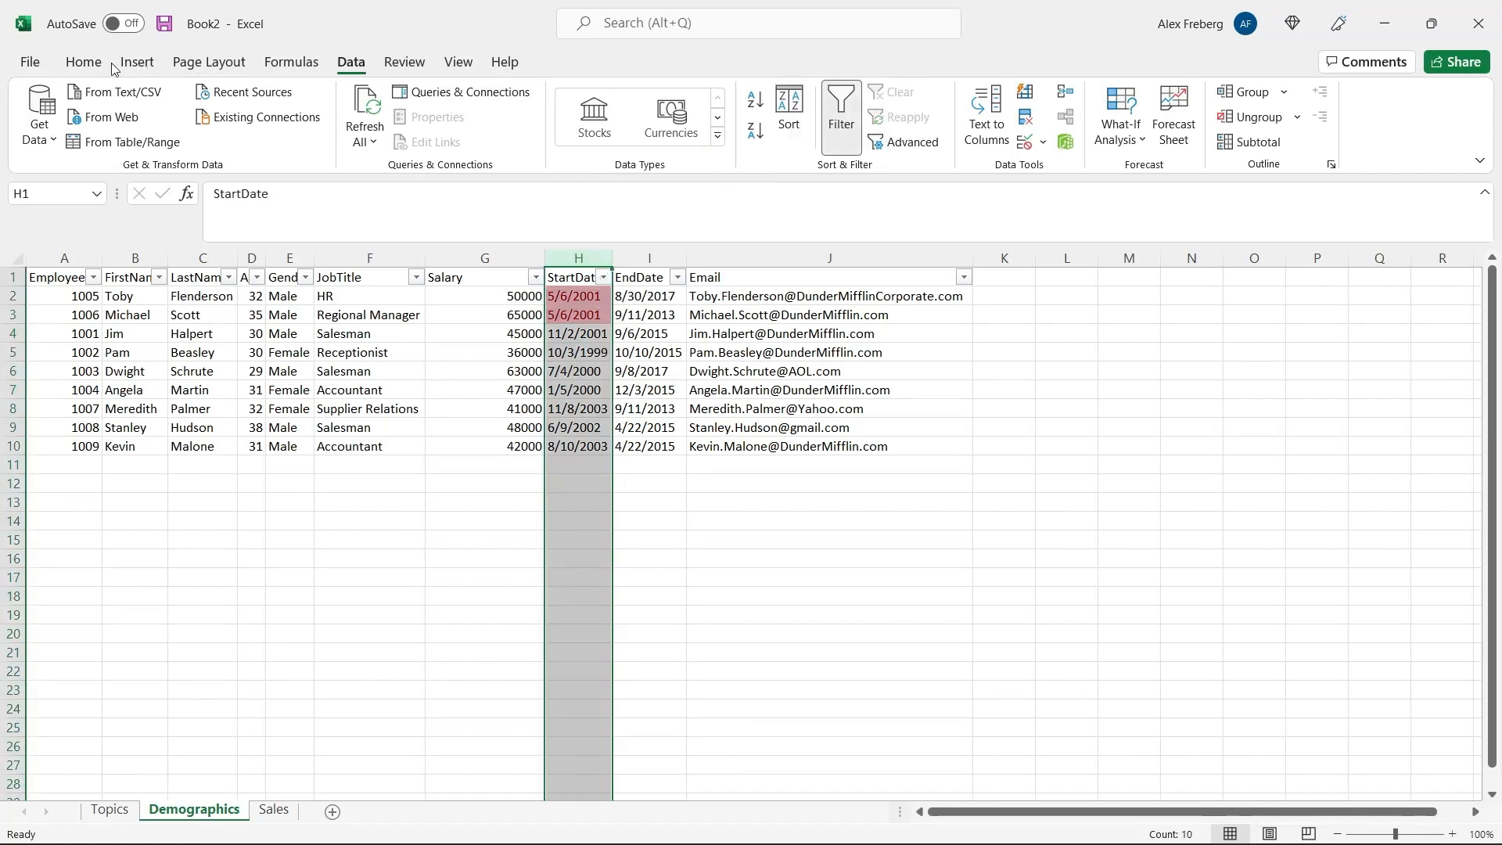
pyautogui.click(83, 62)
pyautogui.click(876, 117)
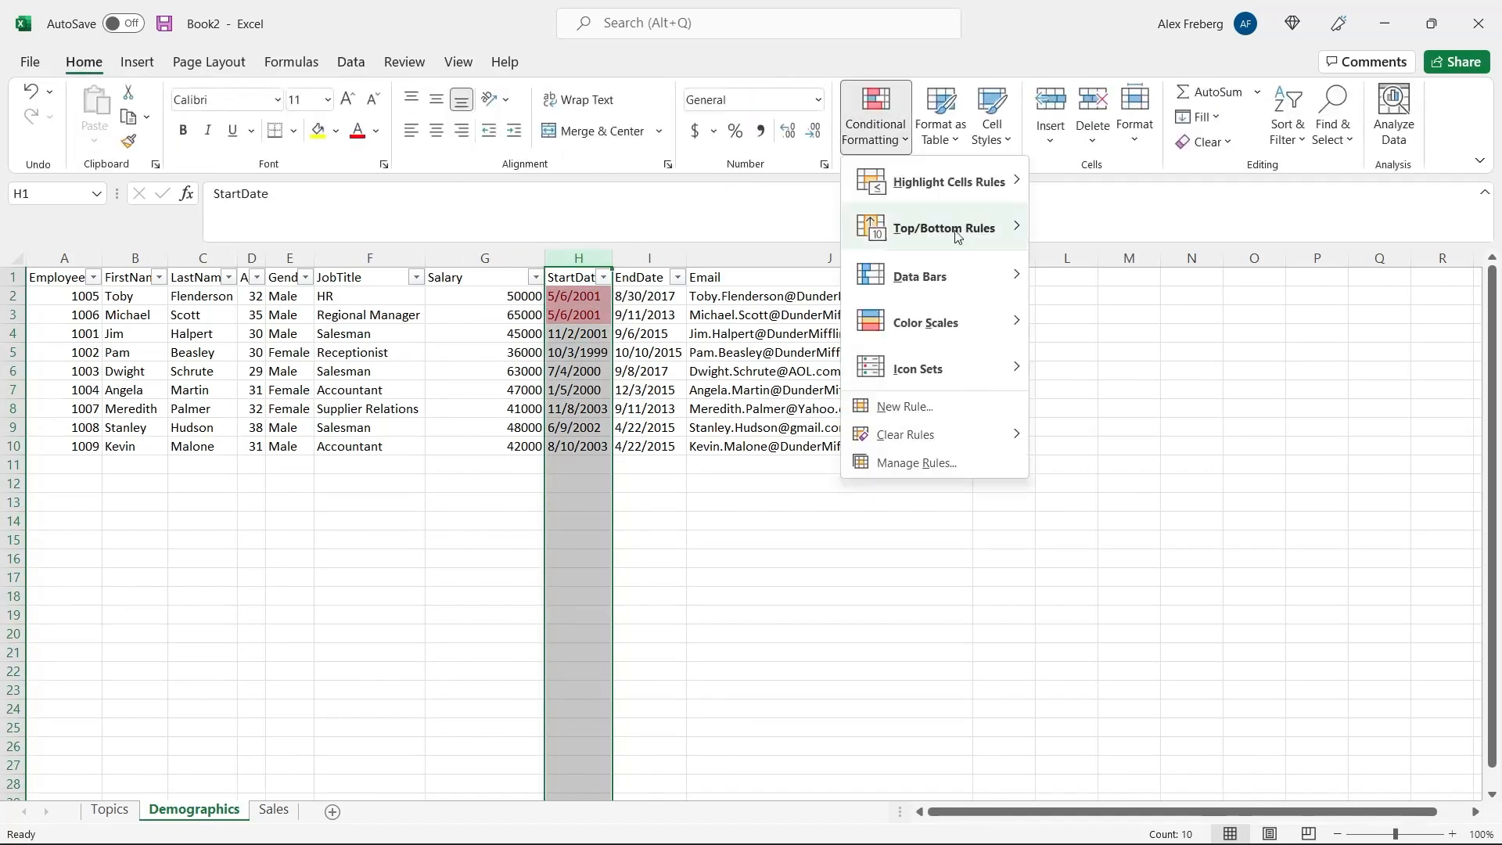
pyautogui.moveTo(982, 434)
pyautogui.click(1096, 436)
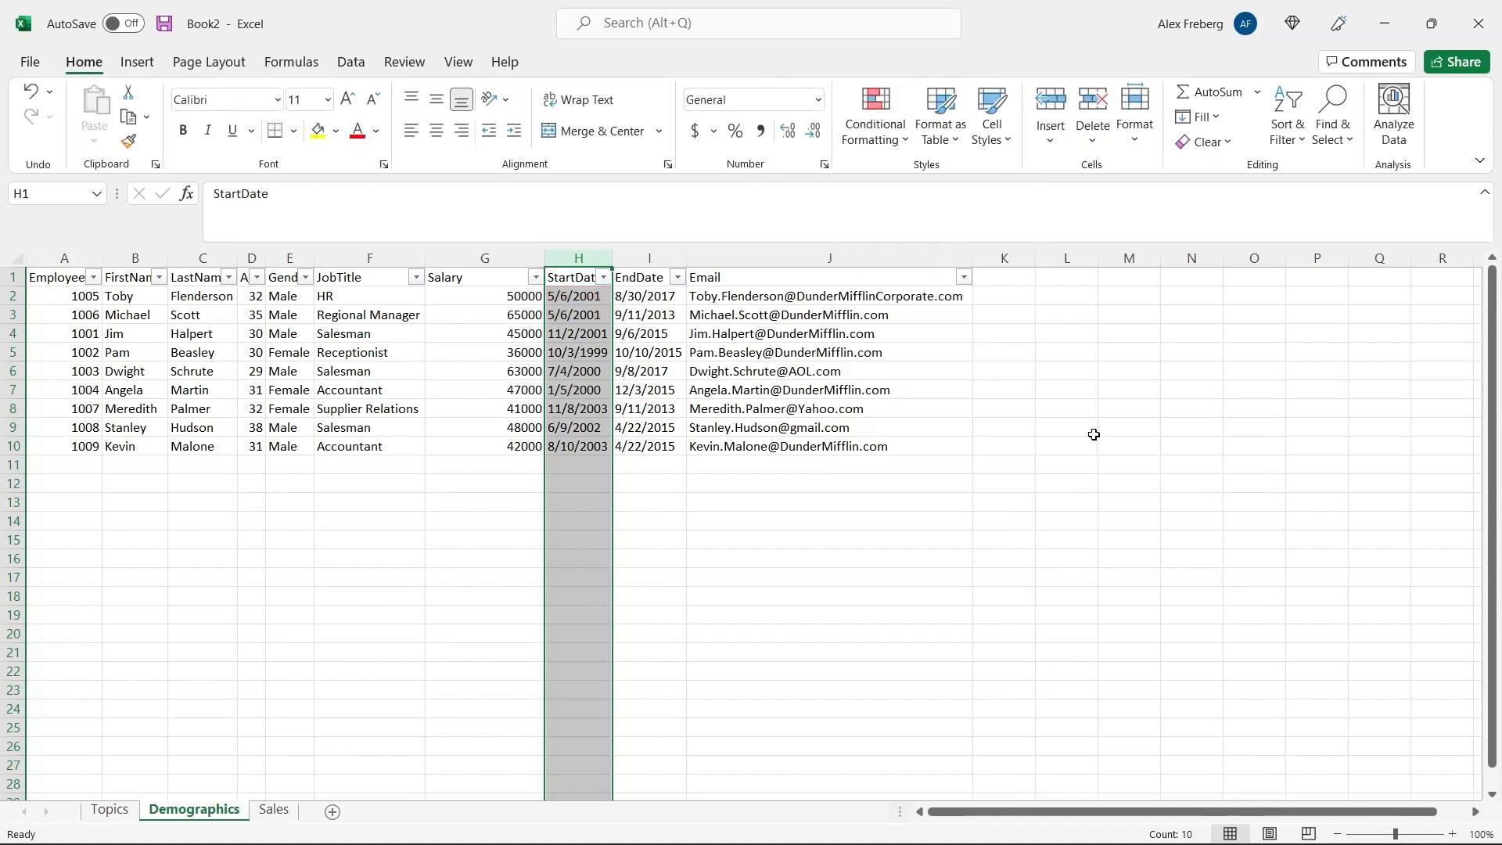
pyautogui.click(649, 483)
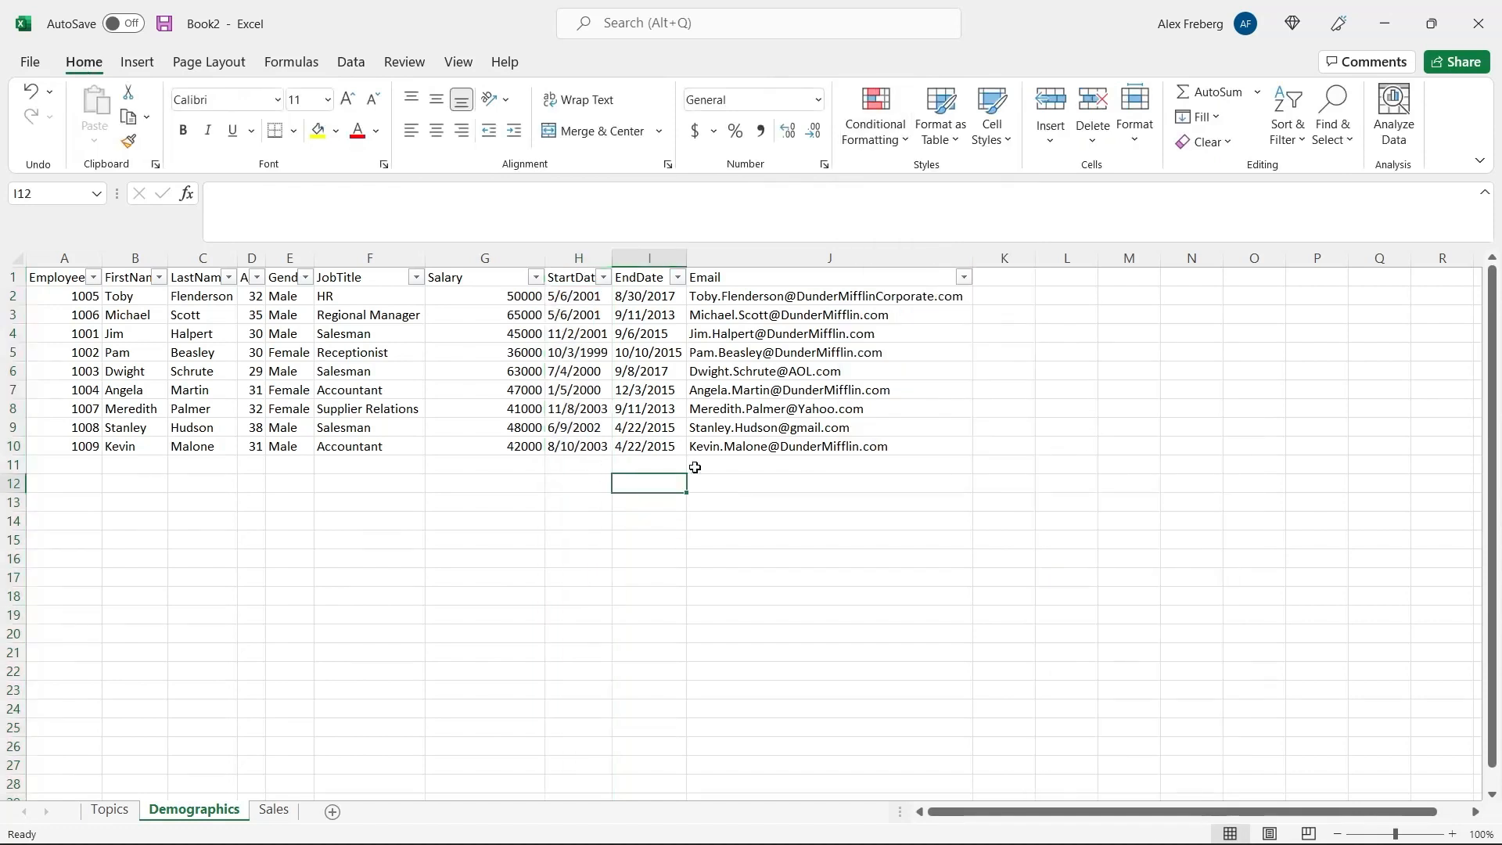
# Begin a Text that Contains highlighting rule for the whole Email column.
pyautogui.click(829, 259)
pyautogui.click(880, 144)
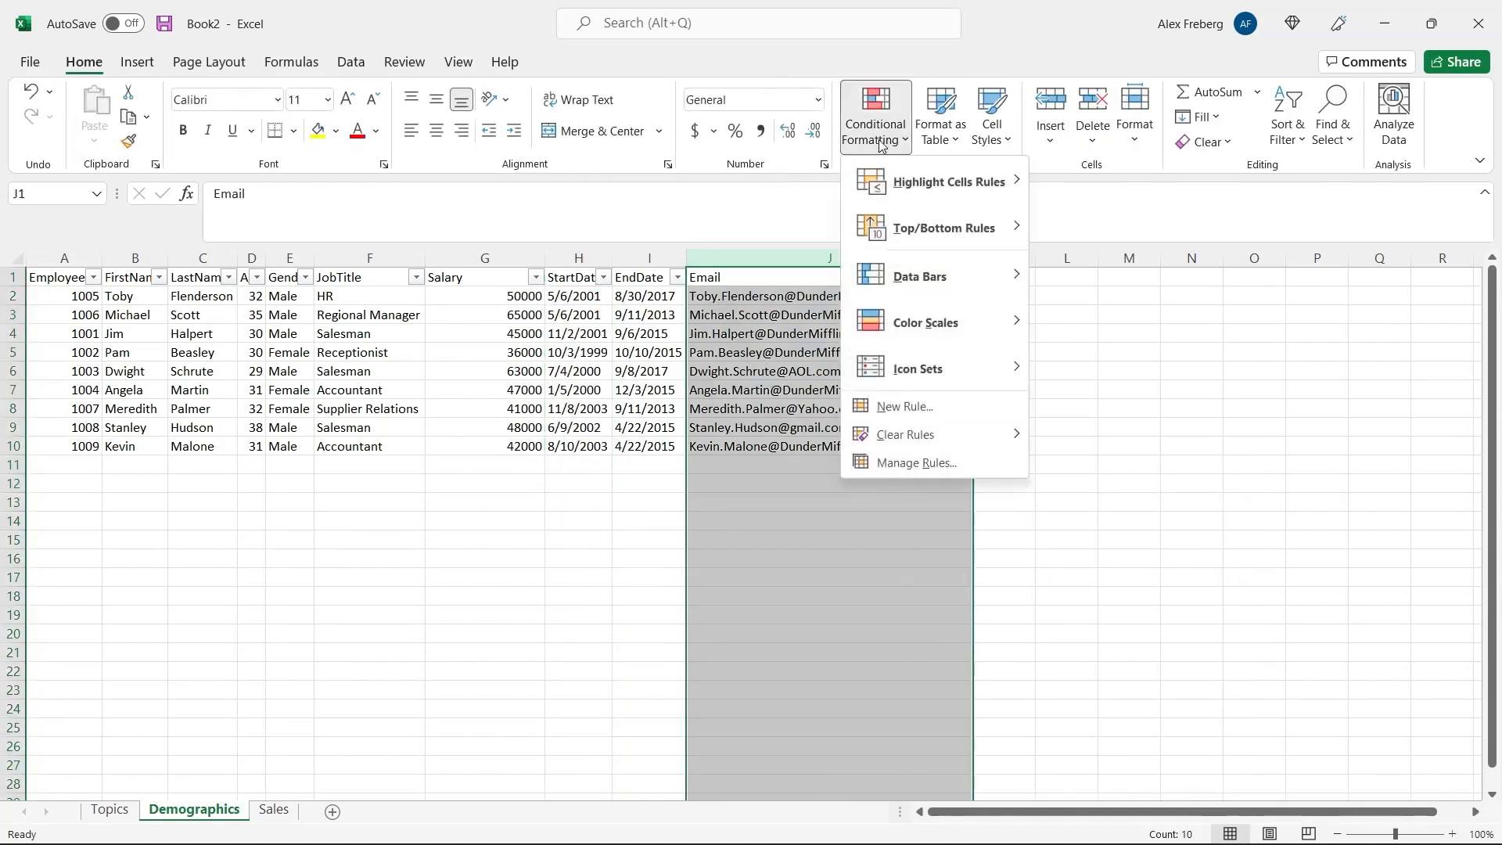
pyautogui.moveTo(954, 183)
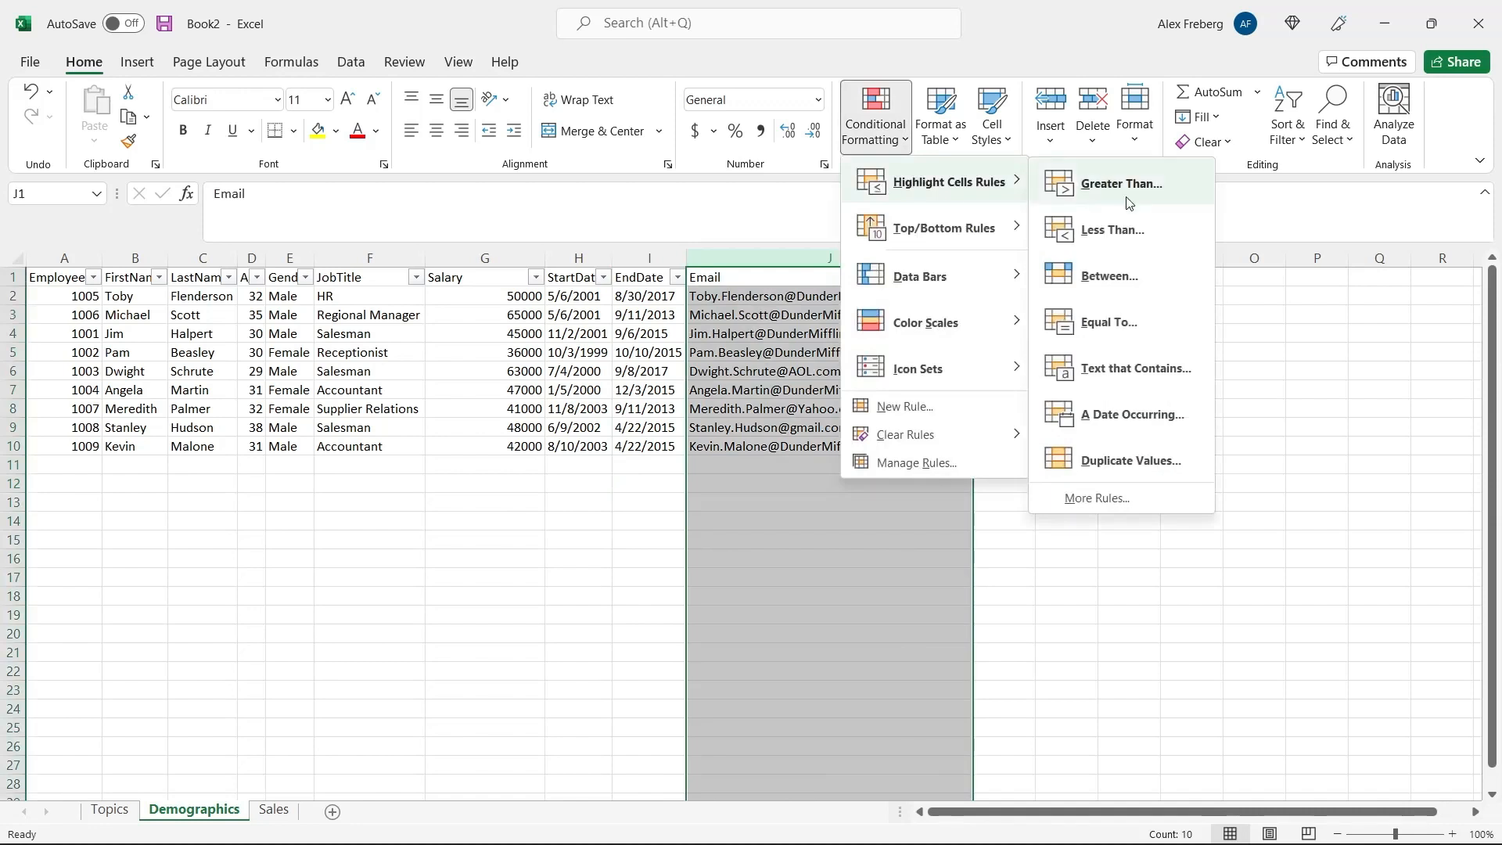
pyautogui.click(1131, 370)
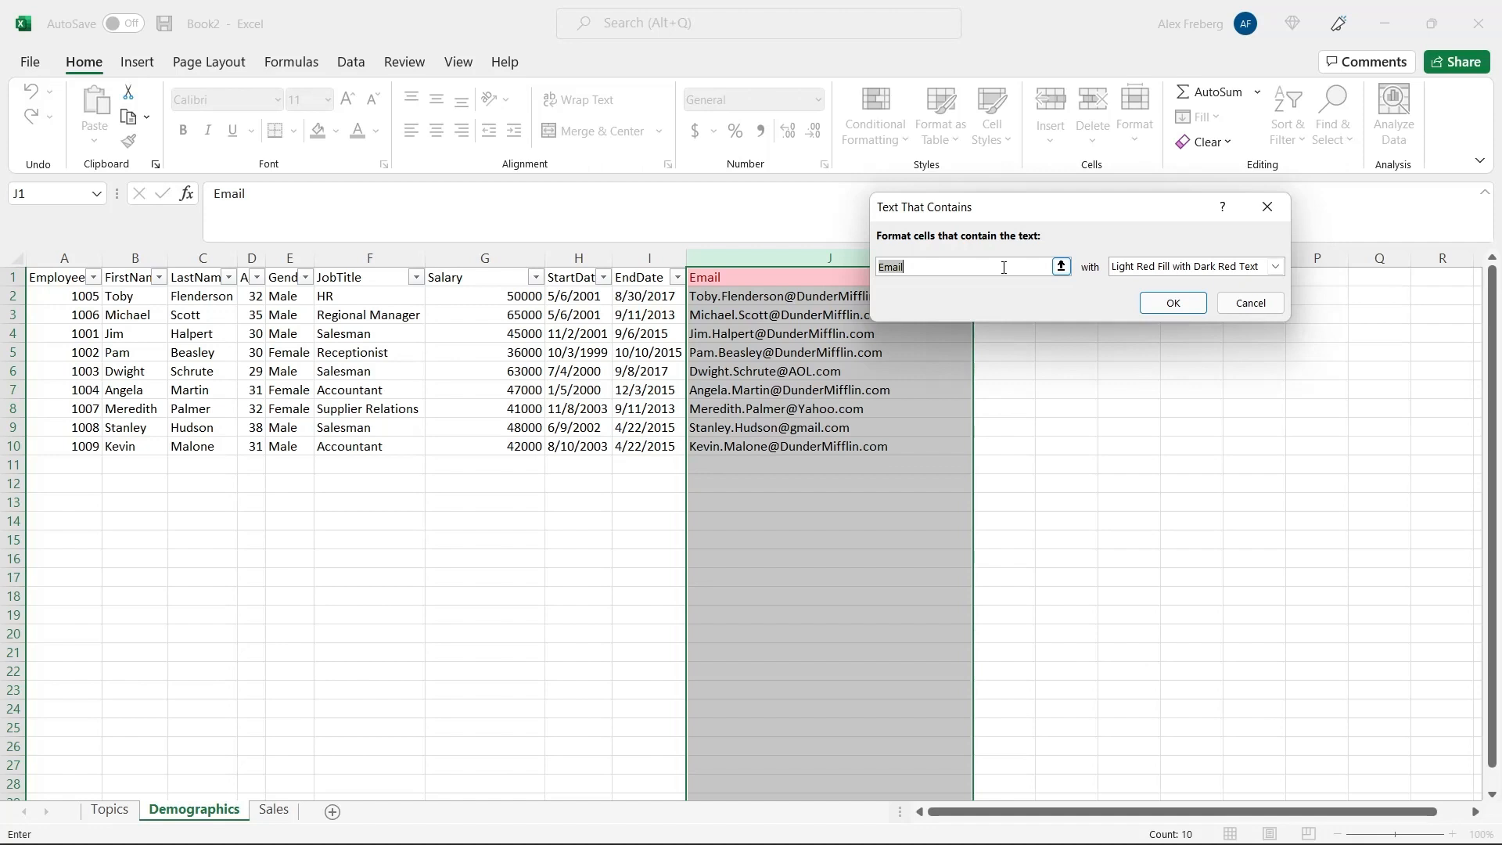
# Try "lora" as the text to match in the Email rule and clear the entry.
pyautogui.write('lora')
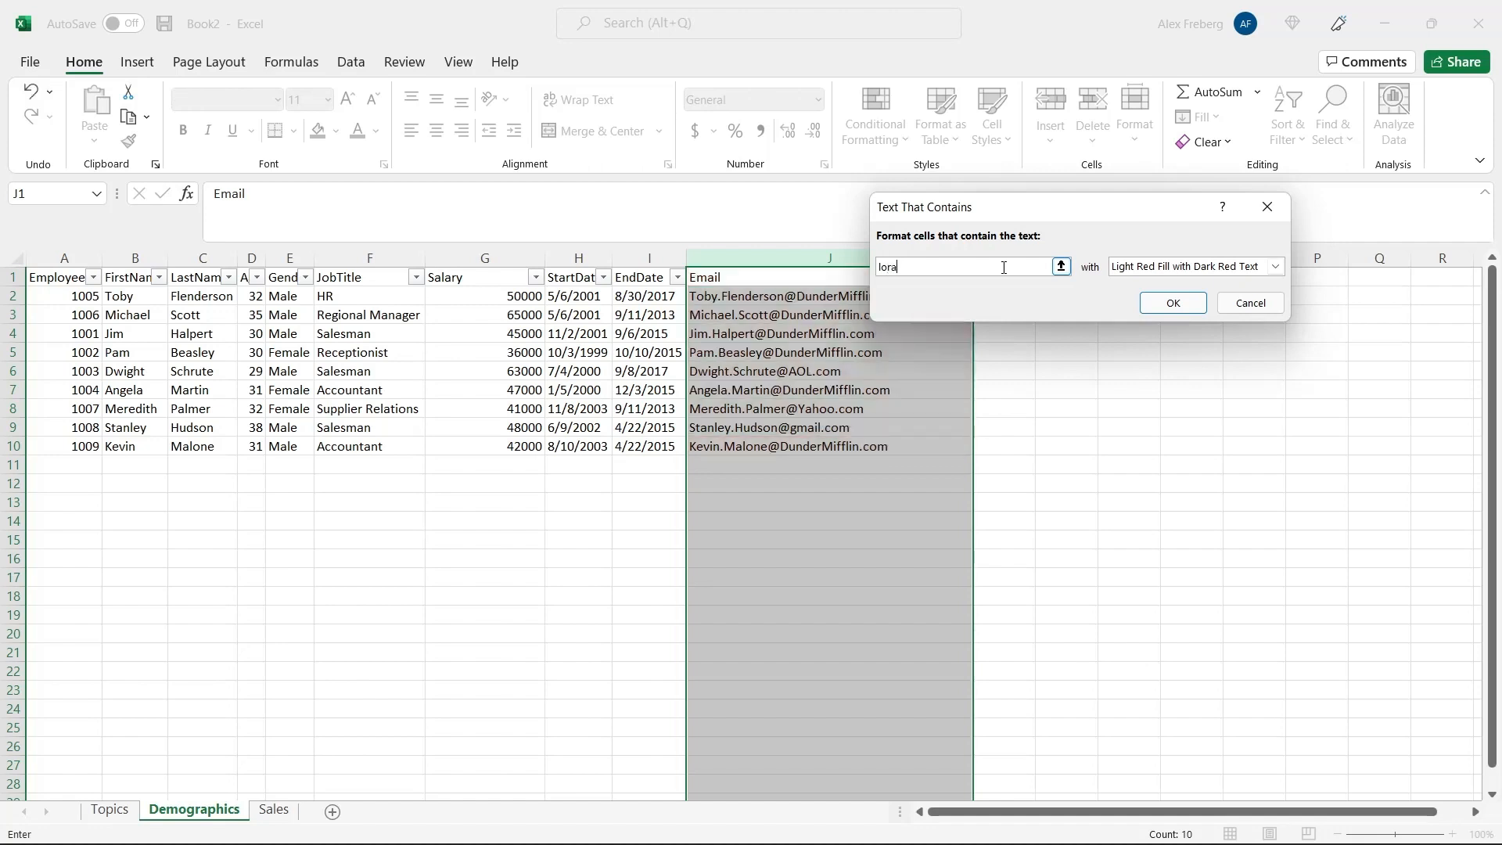
pyautogui.press('BackSpace')
pyautogui.press('BackSpace')
pyautogui.press('BackSpace')
pyautogui.press('BackSpace')
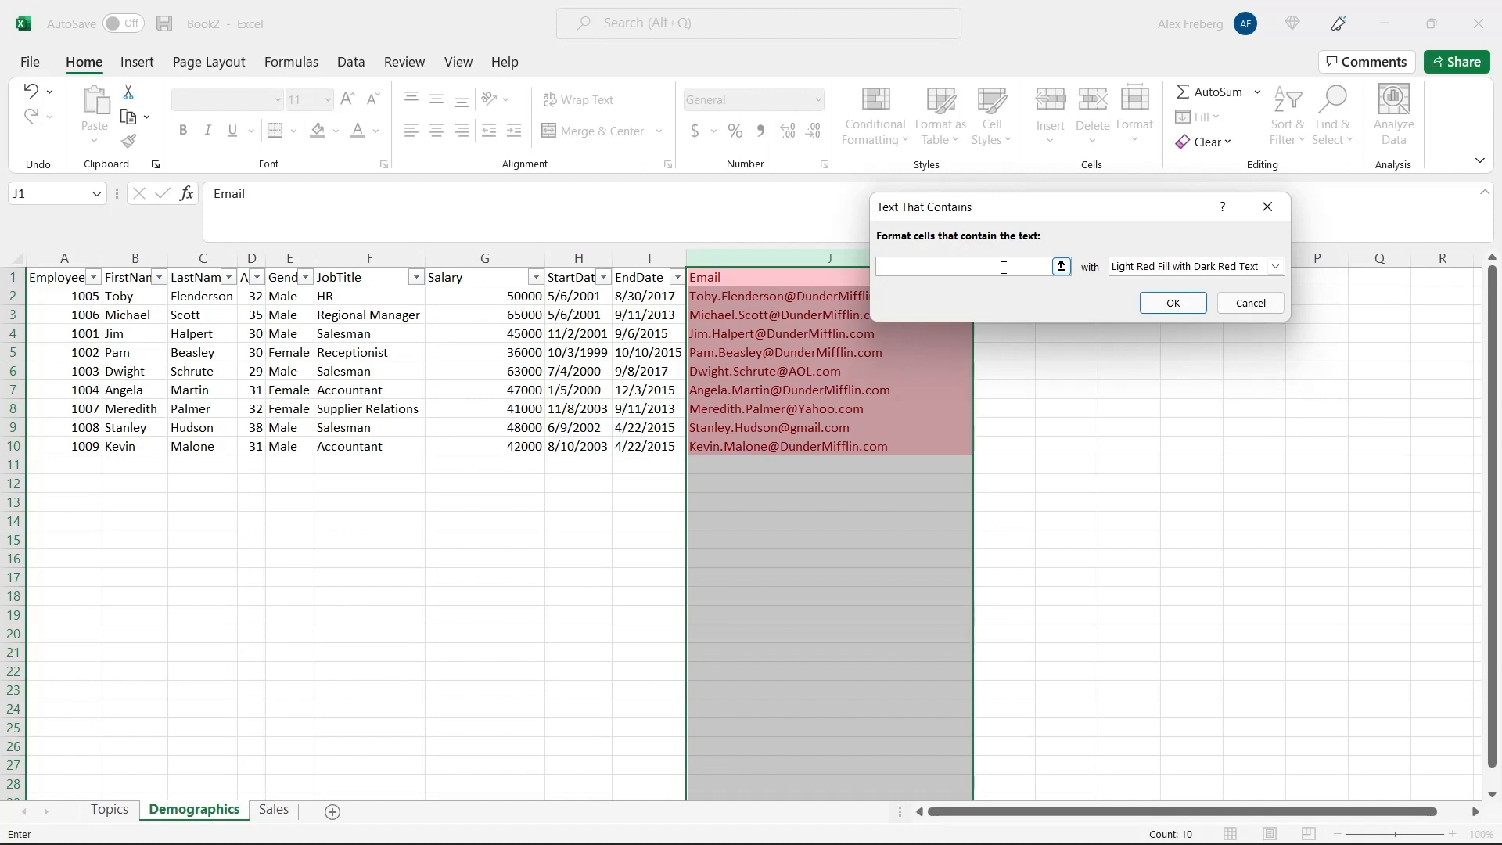
# Preview the Email rule with the text "gmail" and clear the entry.
pyautogui.write('gmail')
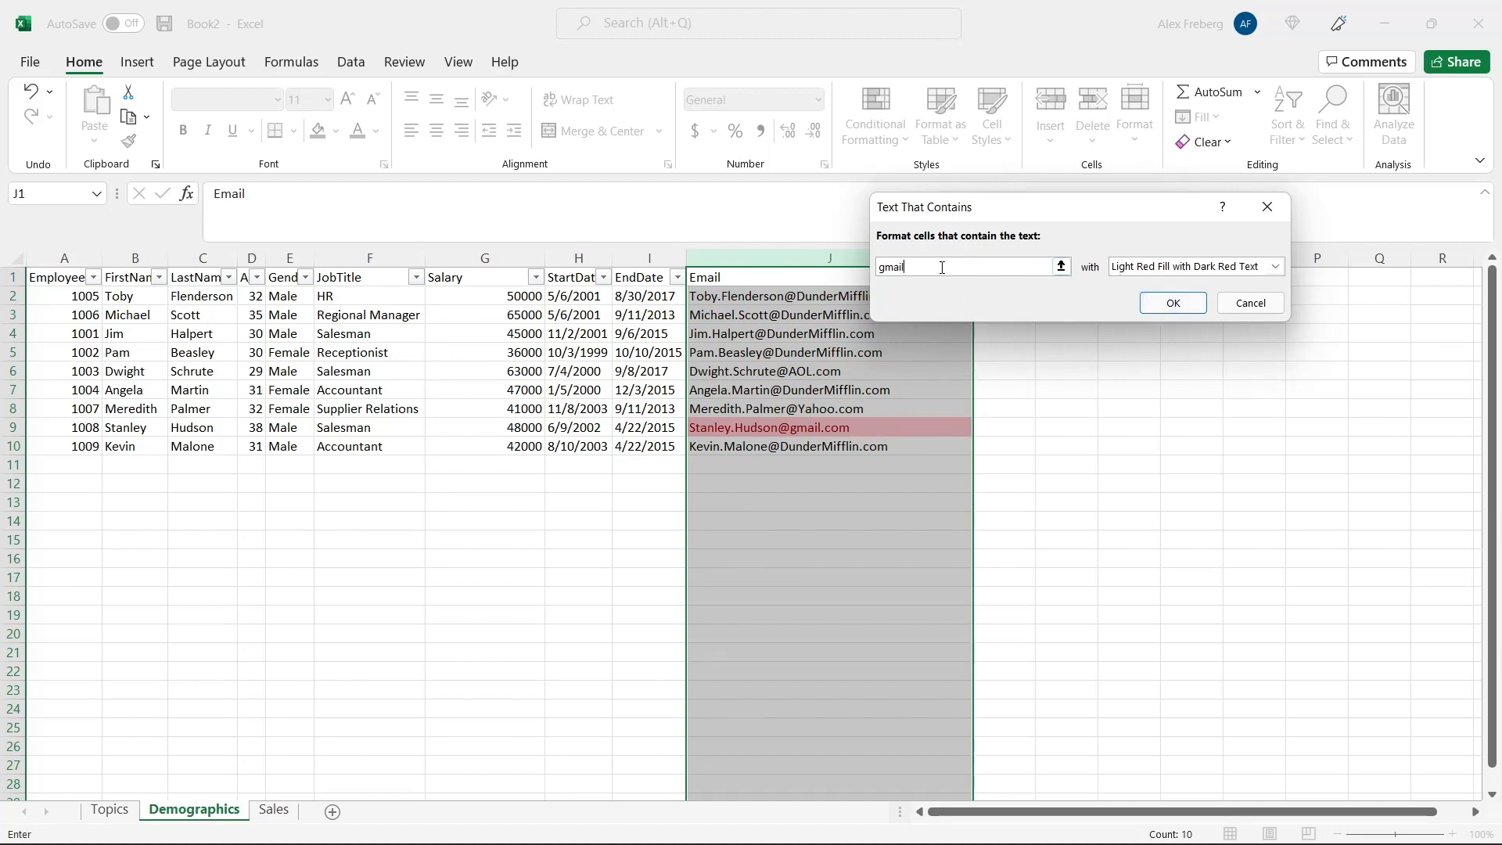
pyautogui.press('BackSpace')
pyautogui.press('BackSpace')
pyautogui.press('BackSpace')
pyautogui.press('BackSpace')
pyautogui.press('BackSpace')
# Apply the Email rule to cells containing "dundermifflin" with Light Red Fill with Dark Red Text.
pyautogui.write('dundermu')
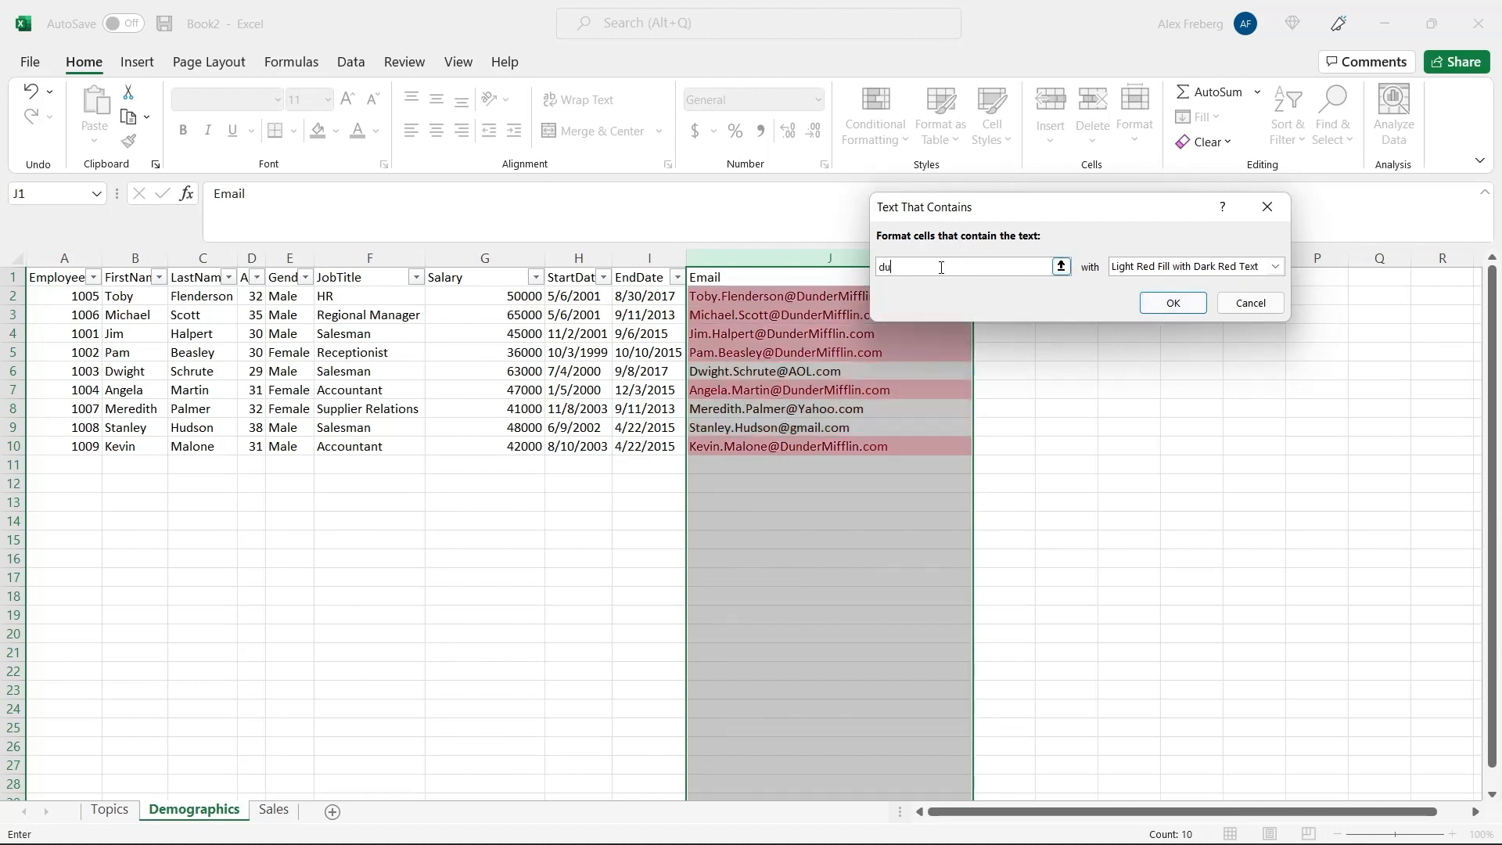
pyautogui.press('BackSpace')
pyautogui.write('igg')
pyautogui.press('BackSpace')
pyautogui.press('BackSpace')
pyautogui.write('fflin')
pyautogui.click(1172, 303)
pyautogui.click(944, 313)
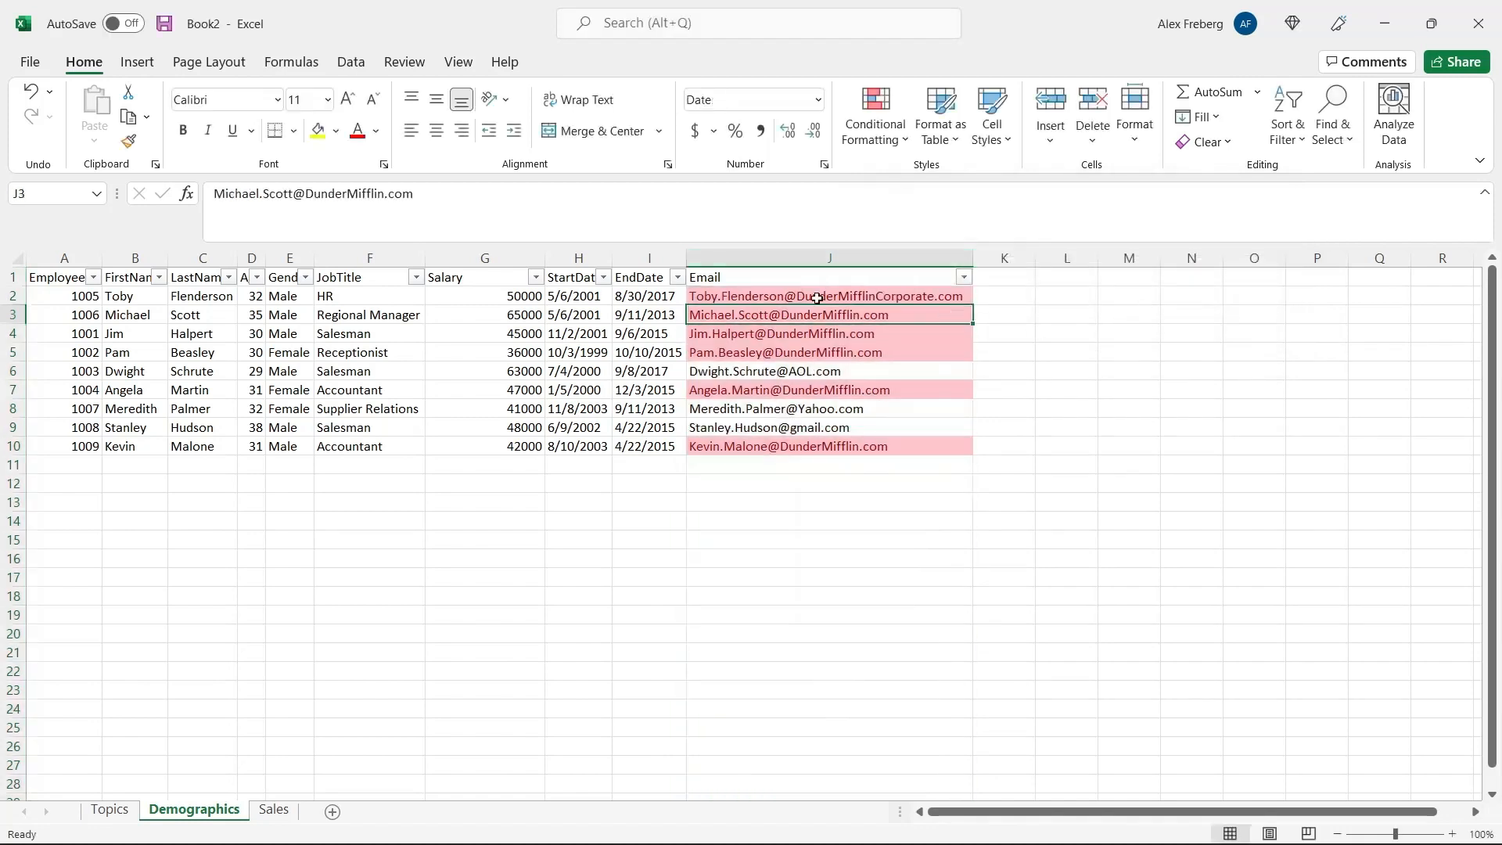
# Sort the Email column by its light red cell color.
pyautogui.click(964, 278)
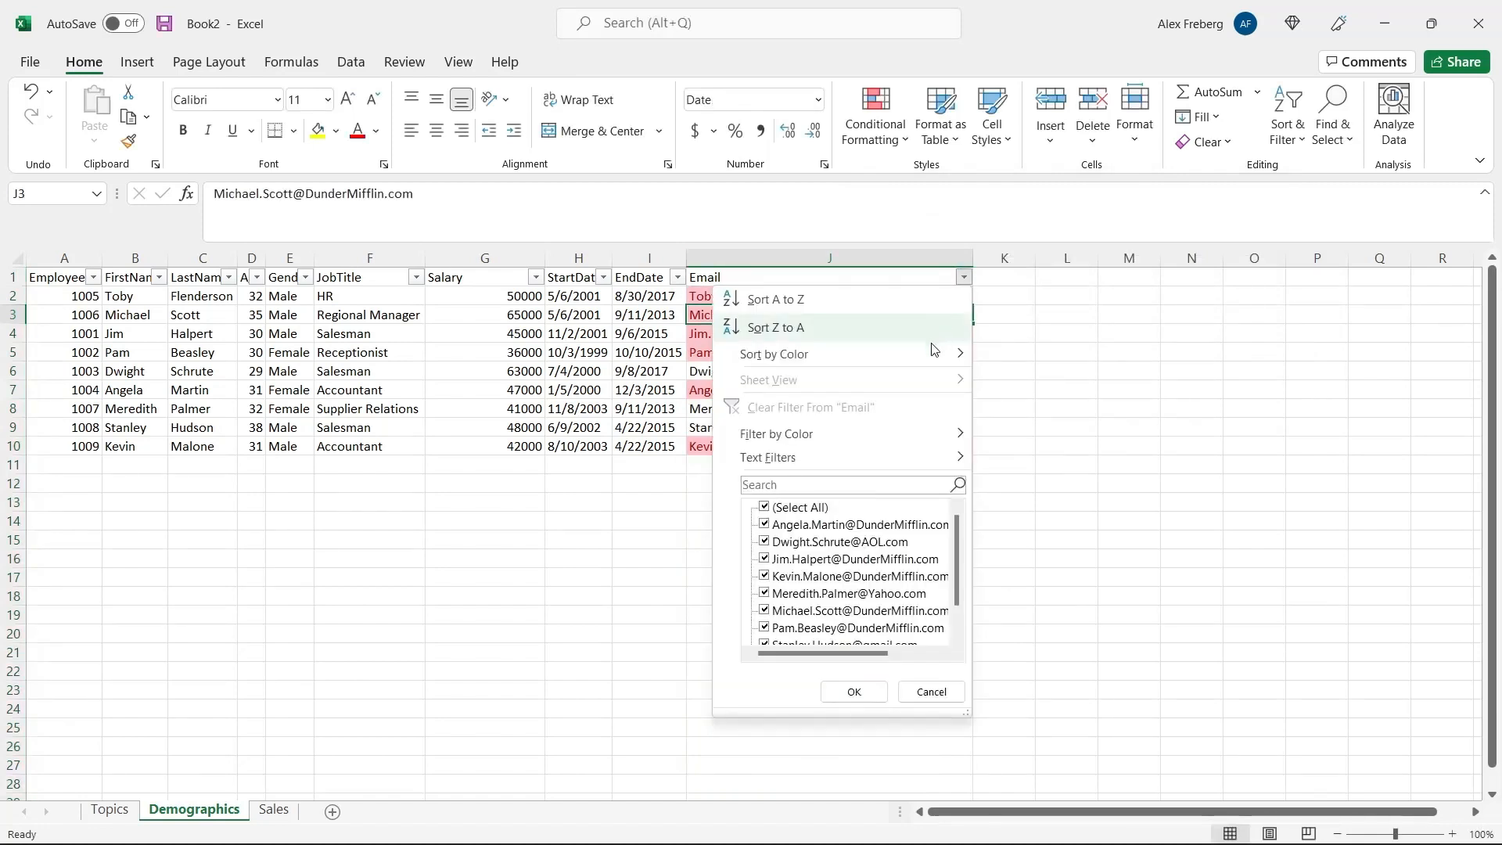
pyautogui.moveTo(933, 350)
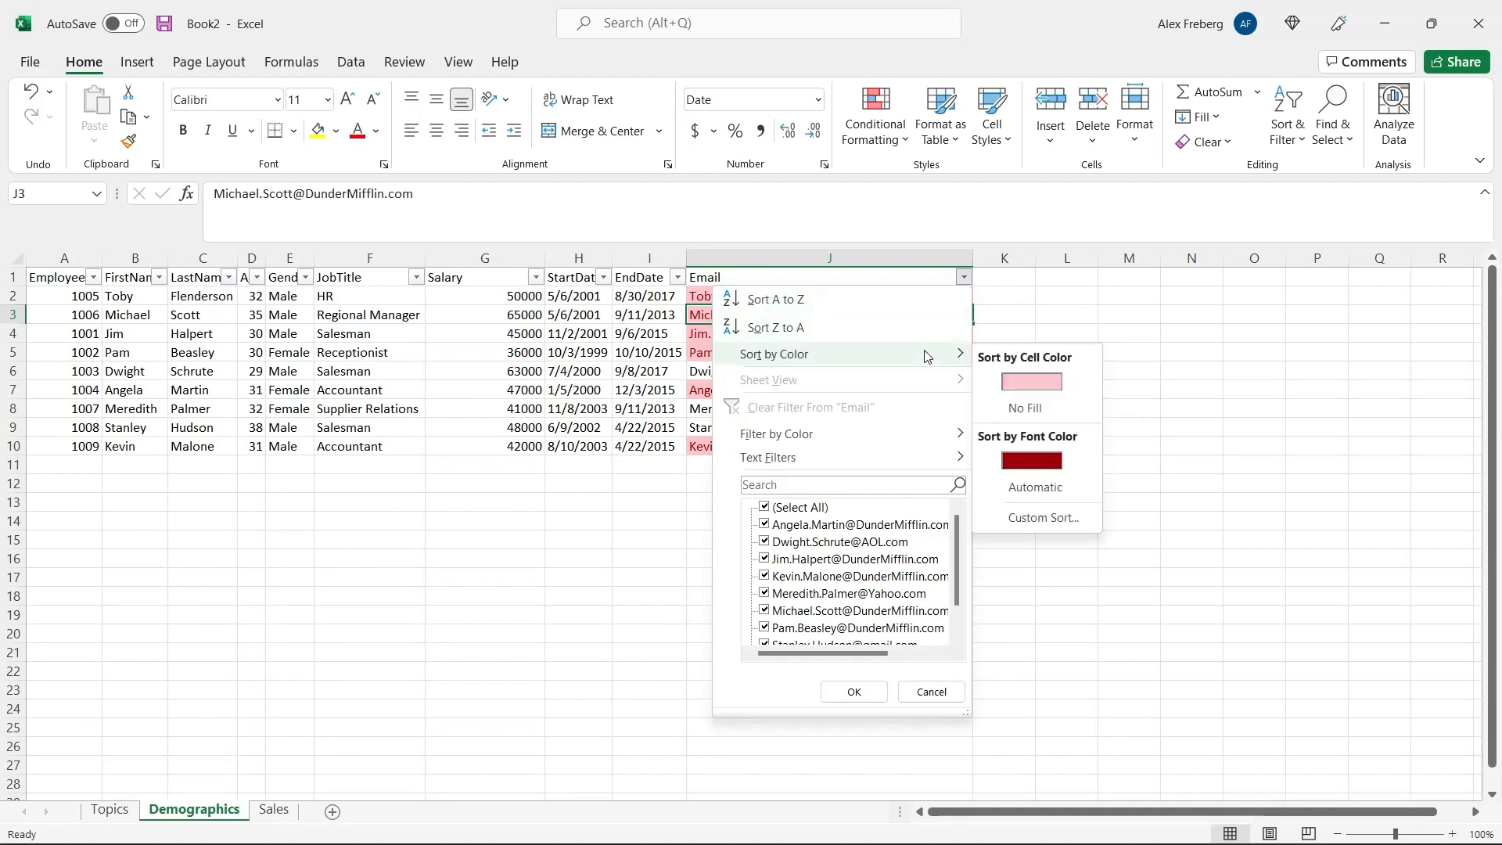
pyautogui.click(1018, 376)
pyautogui.click(837, 472)
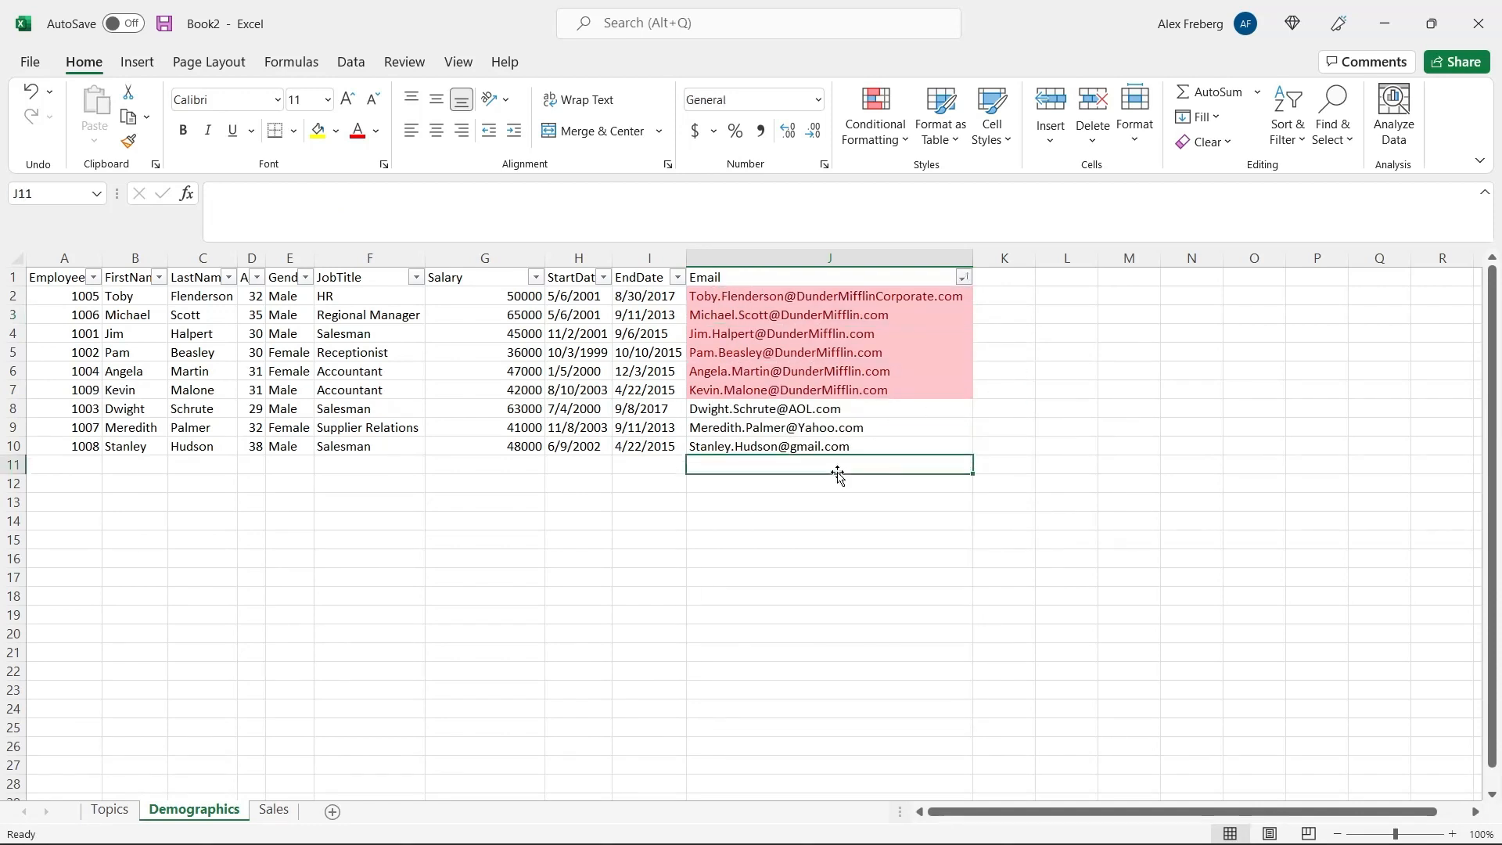
# Check the highlighted email cells in J2:J7 and undo the color sort.
pyautogui.moveTo(858, 392); pyautogui.dragTo(879, 295)
pyautogui.click(878, 296)
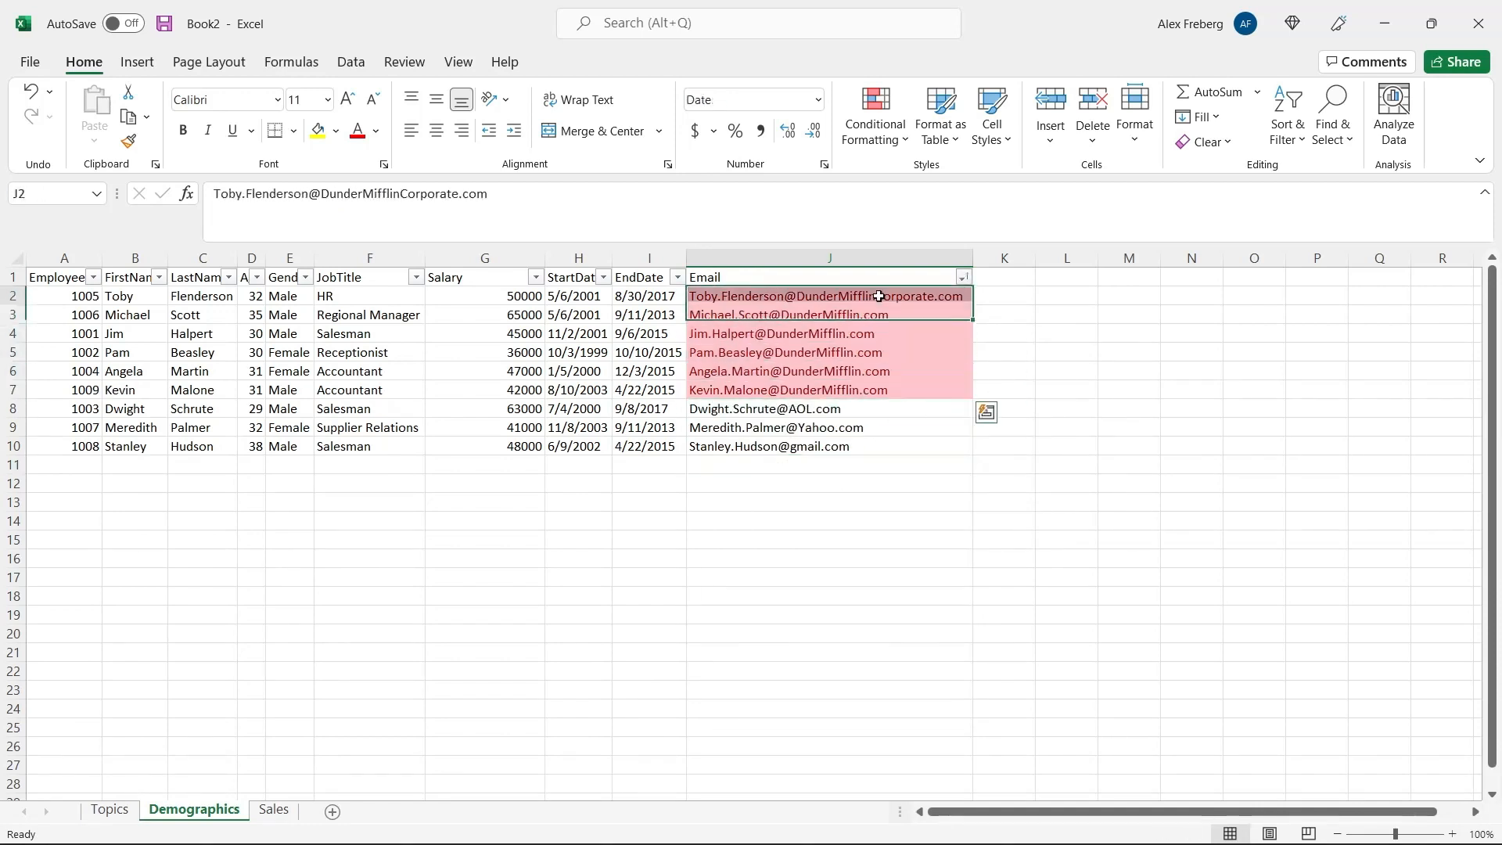
pyautogui.click(879, 296)
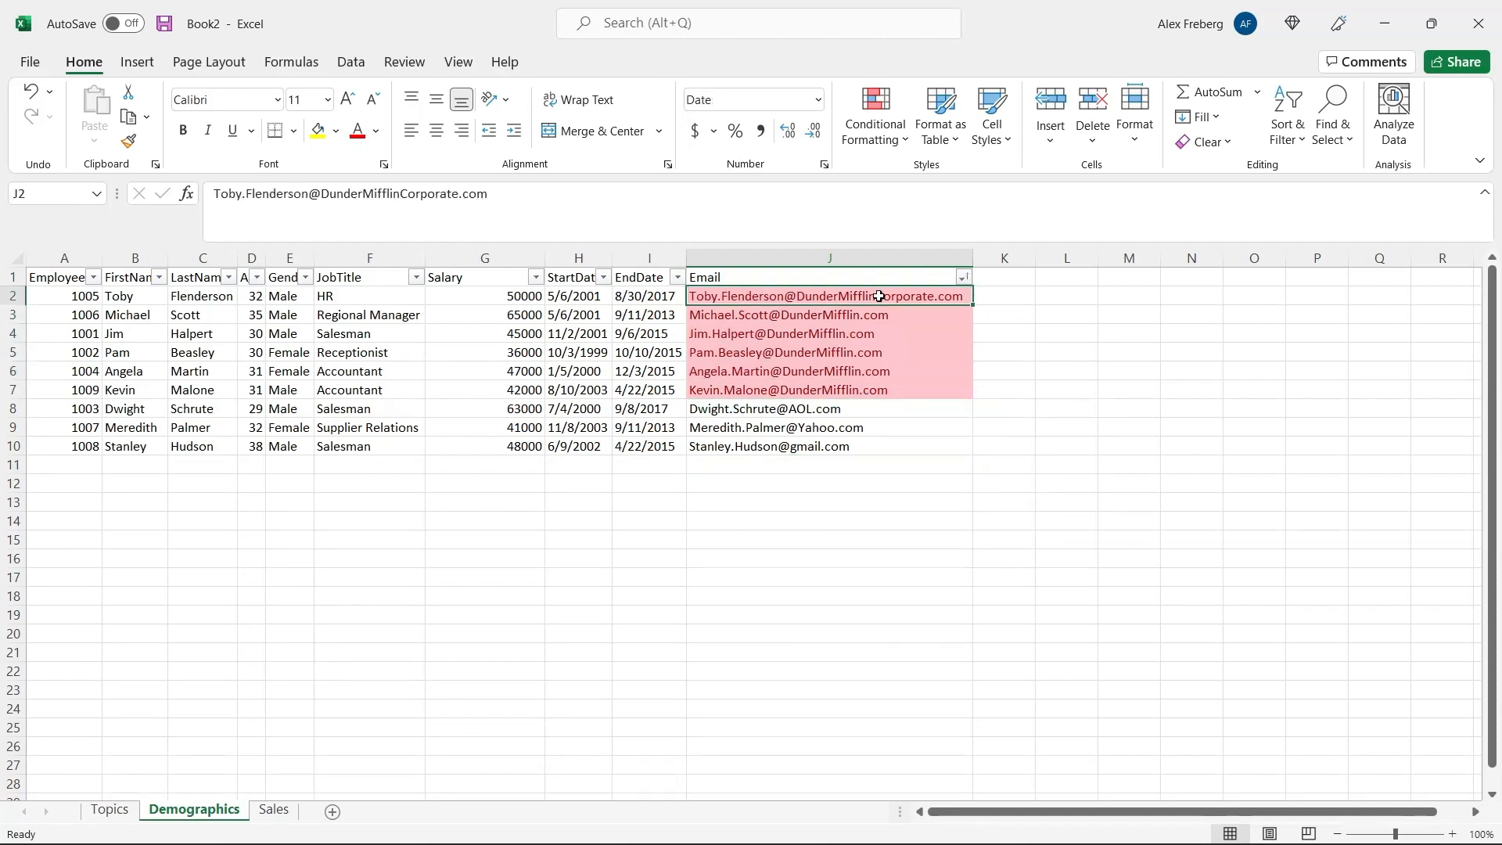
pyautogui.hotkey('ctrl', 'z')
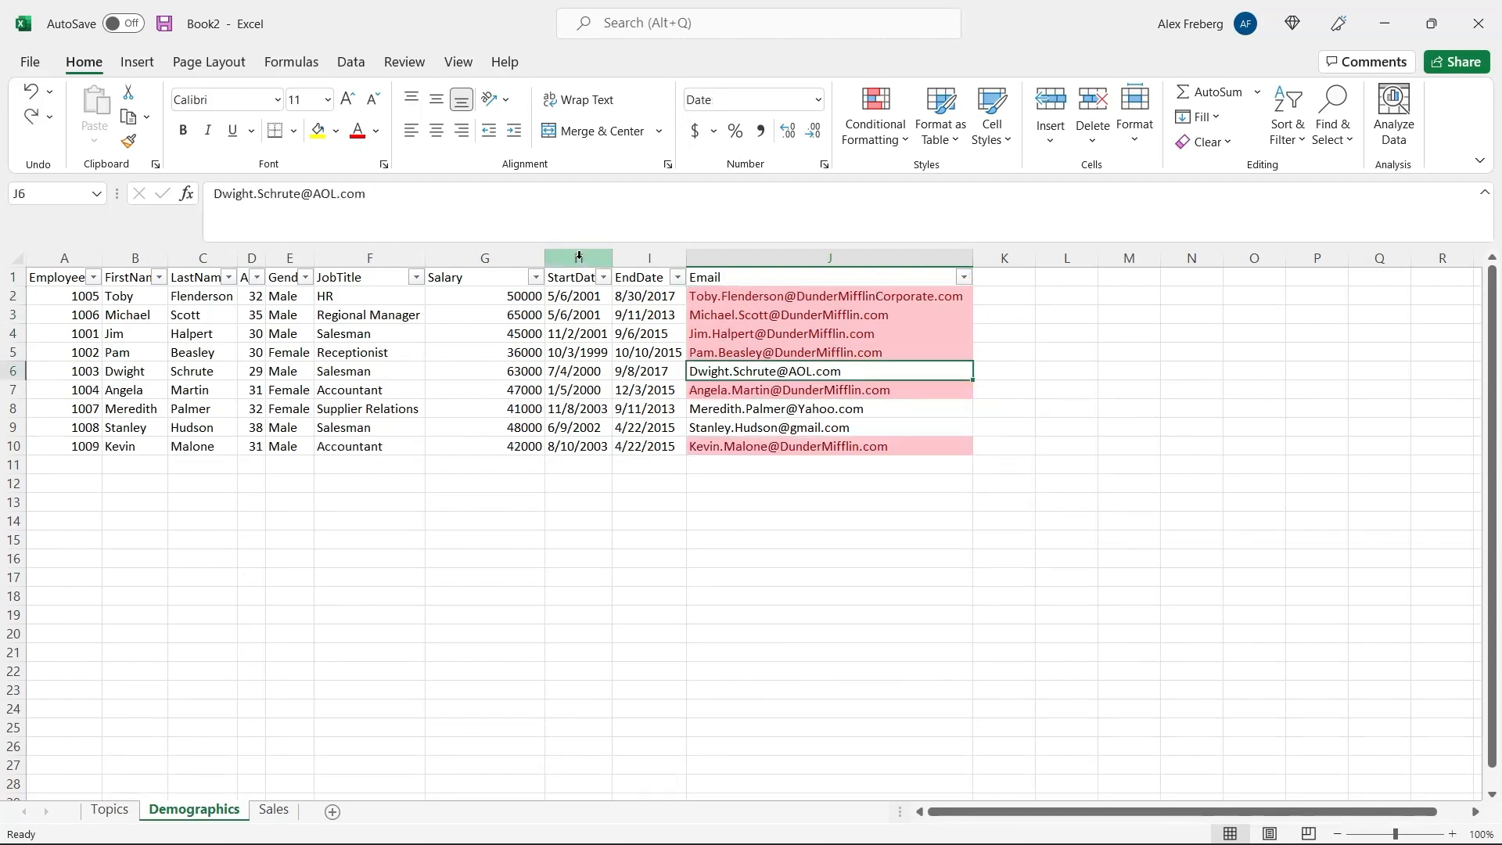
pyautogui.click(580, 447)
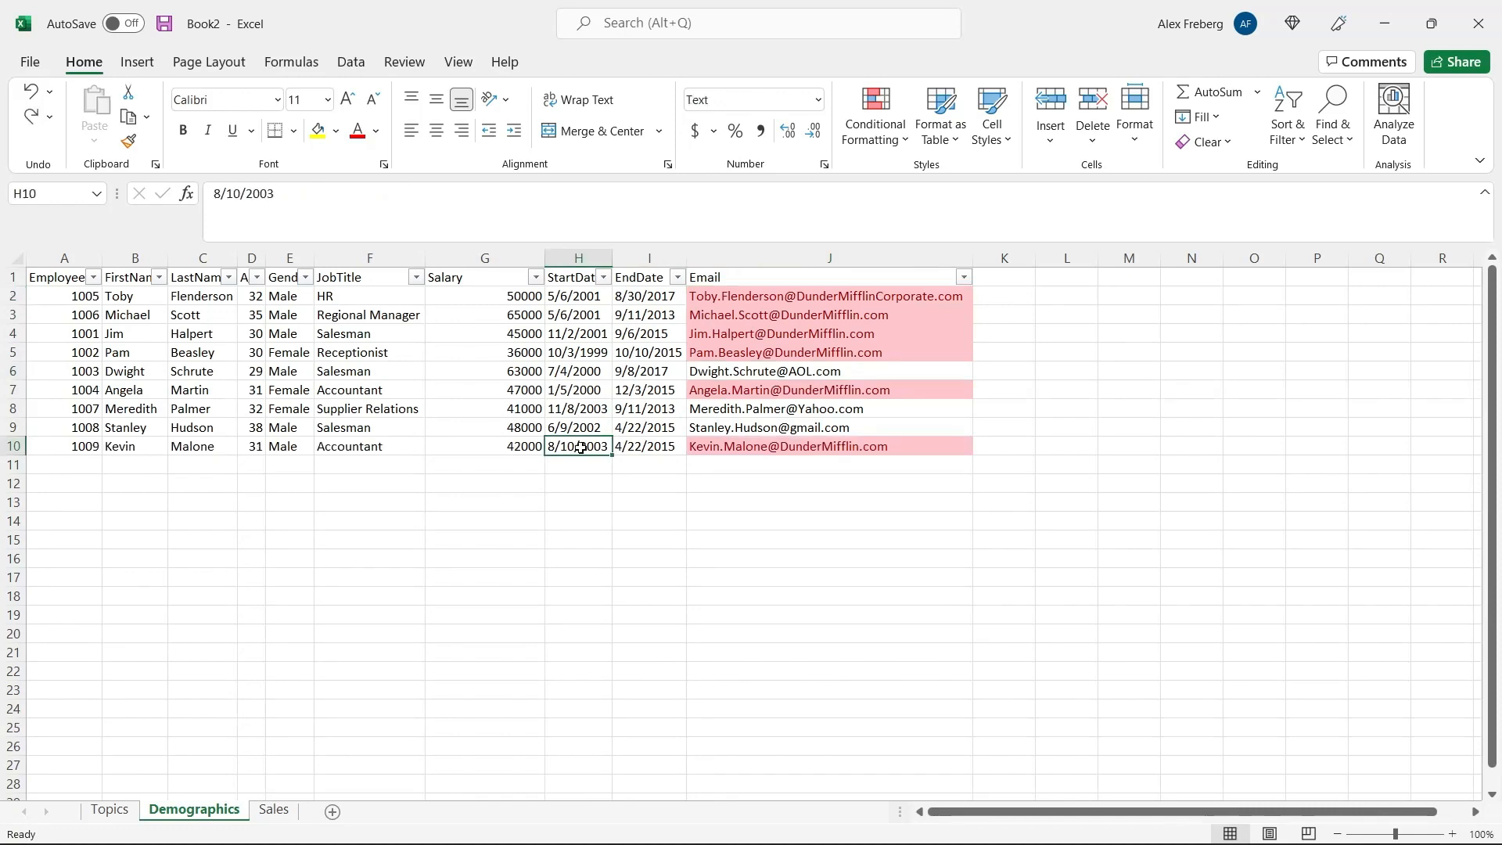
# Edit the start date in cell H10 to 8/10-2003.
pyautogui.doubleClick(580, 447)
pyautogui.press('BackSpace')
pyautogui.write('-')
pyautogui.press('Return')
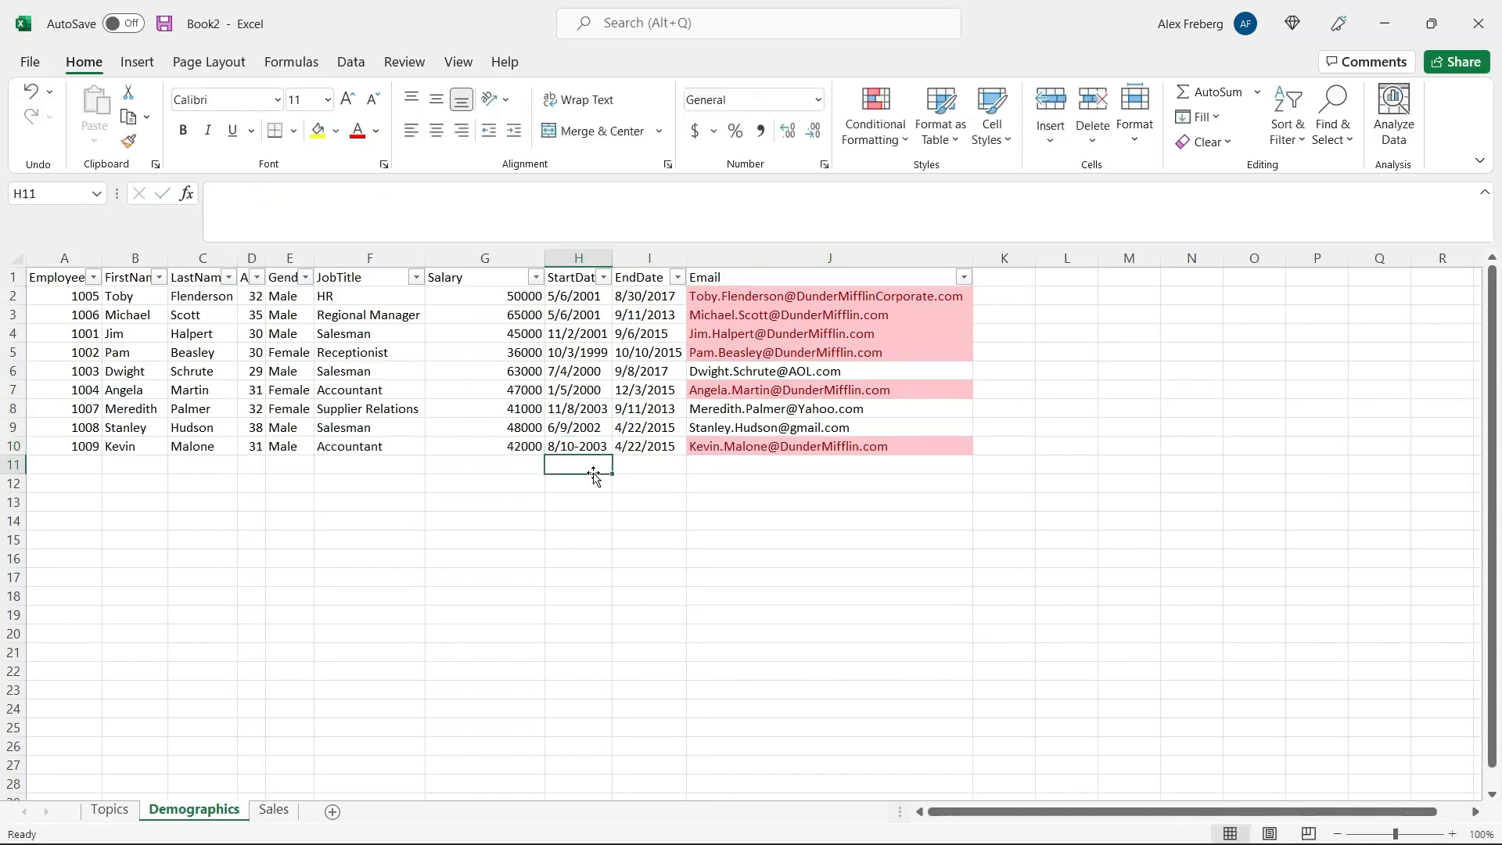
# Highlight StartDate cells containing "-" using Light Red Fill with Dark Red Text.
pyautogui.click(581, 258)
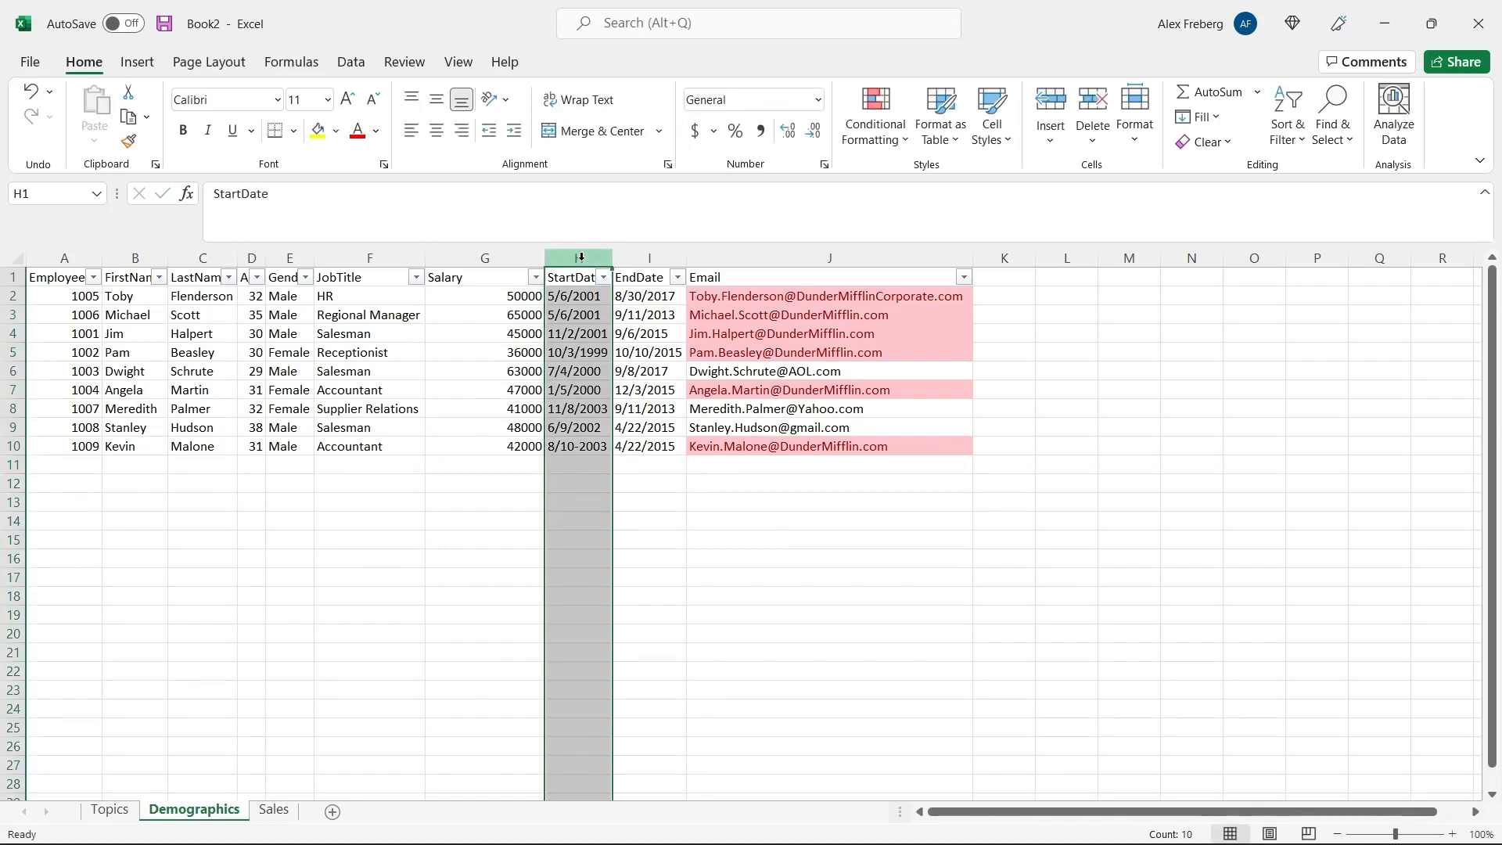
pyautogui.click(876, 125)
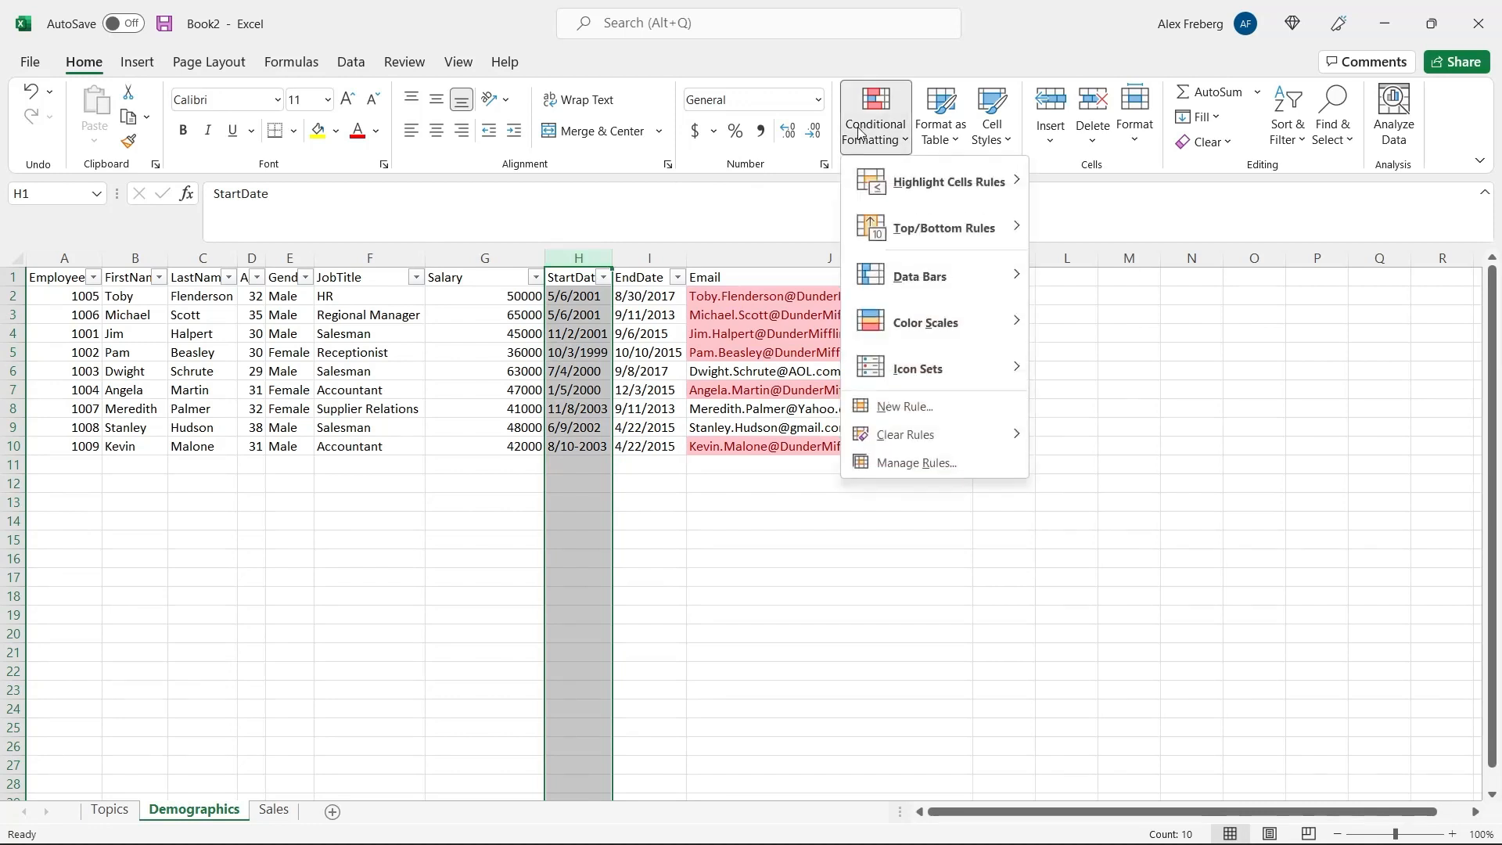
pyautogui.moveTo(981, 191)
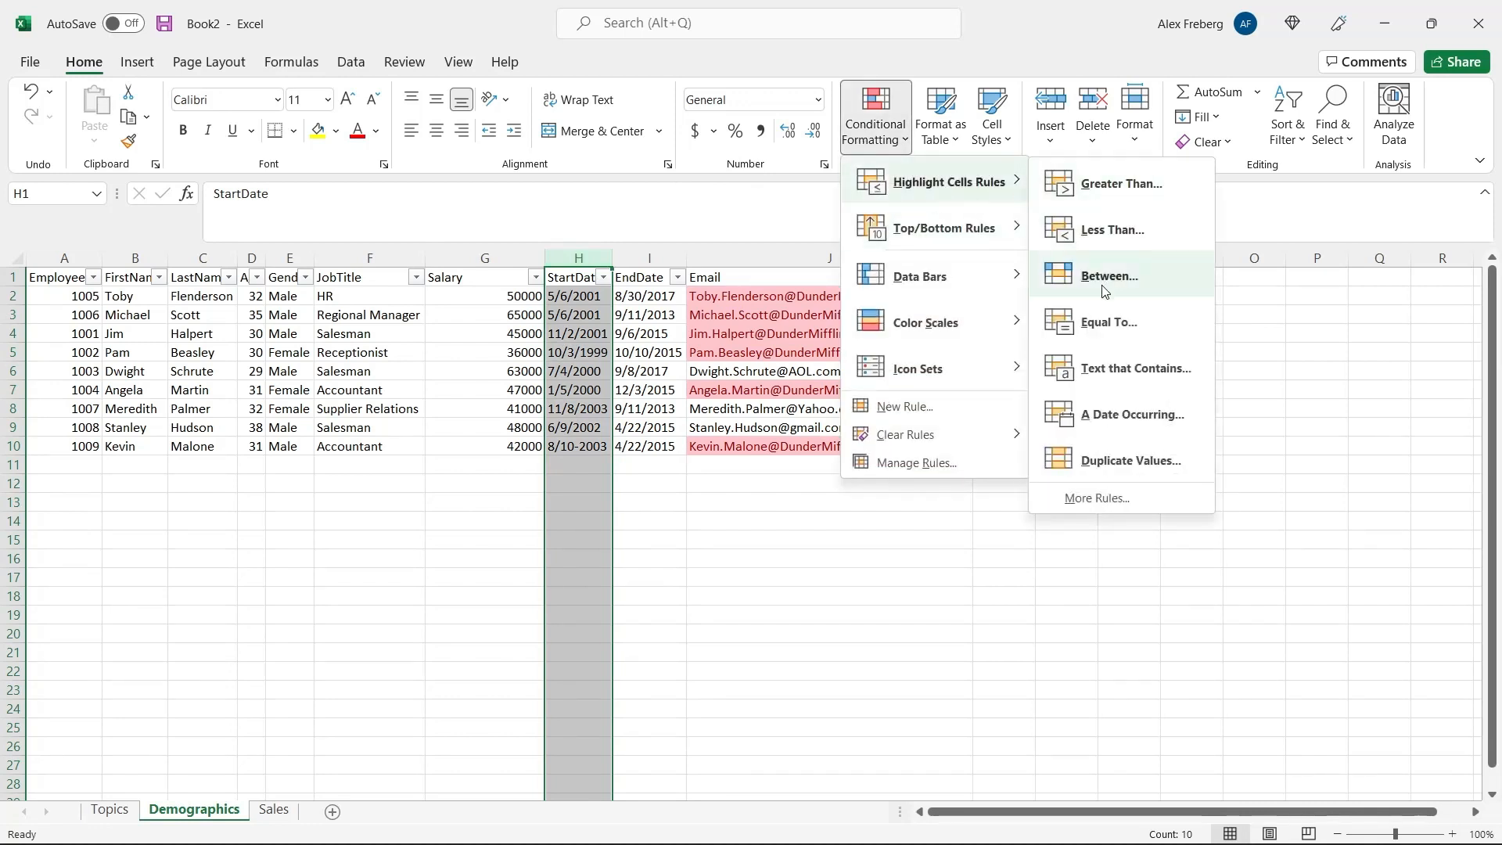
pyautogui.click(1136, 376)
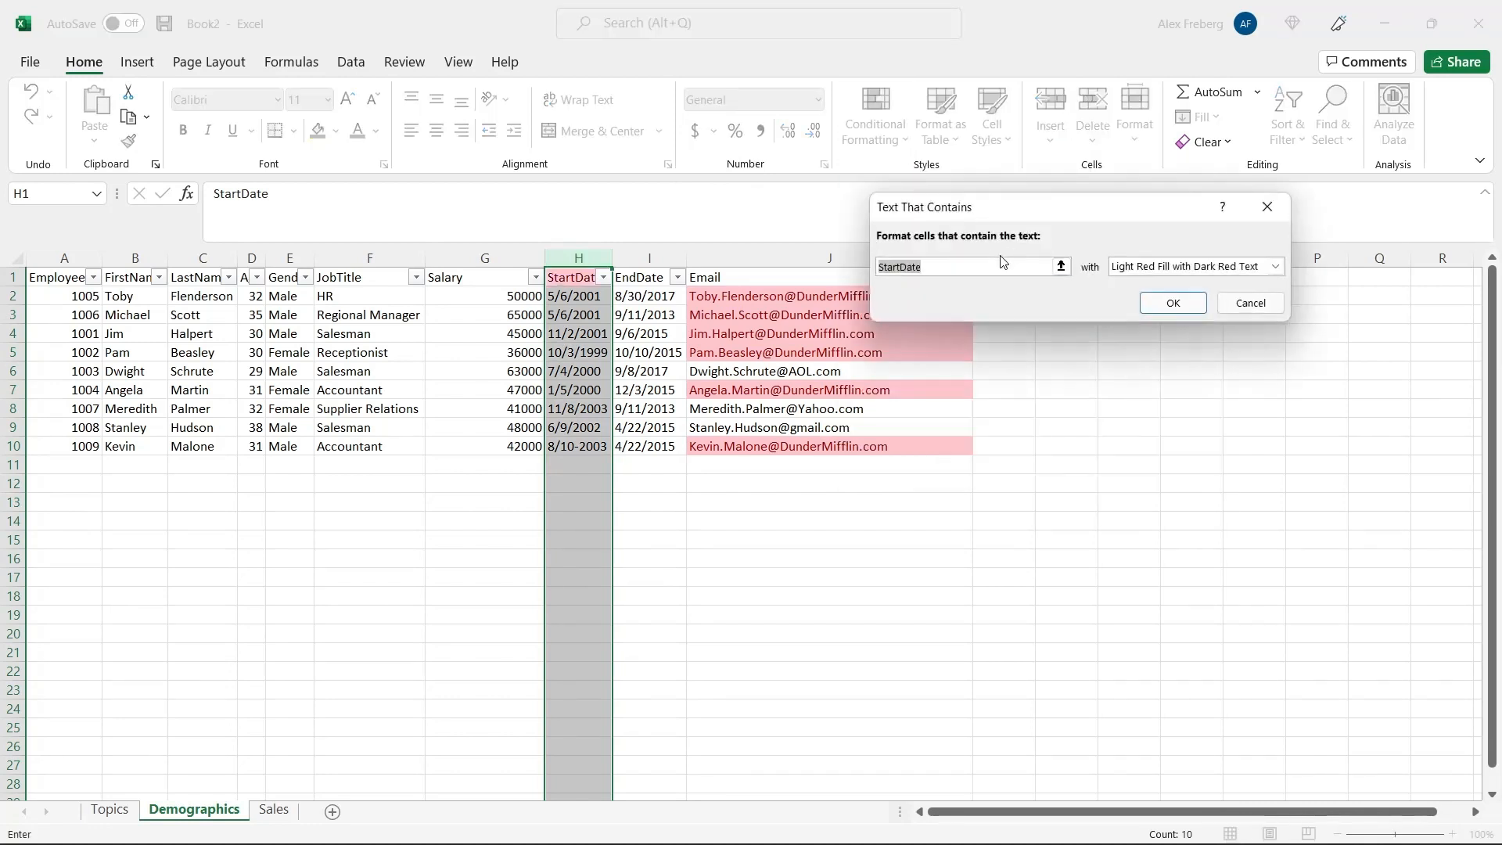
pyautogui.press('BackSpace')
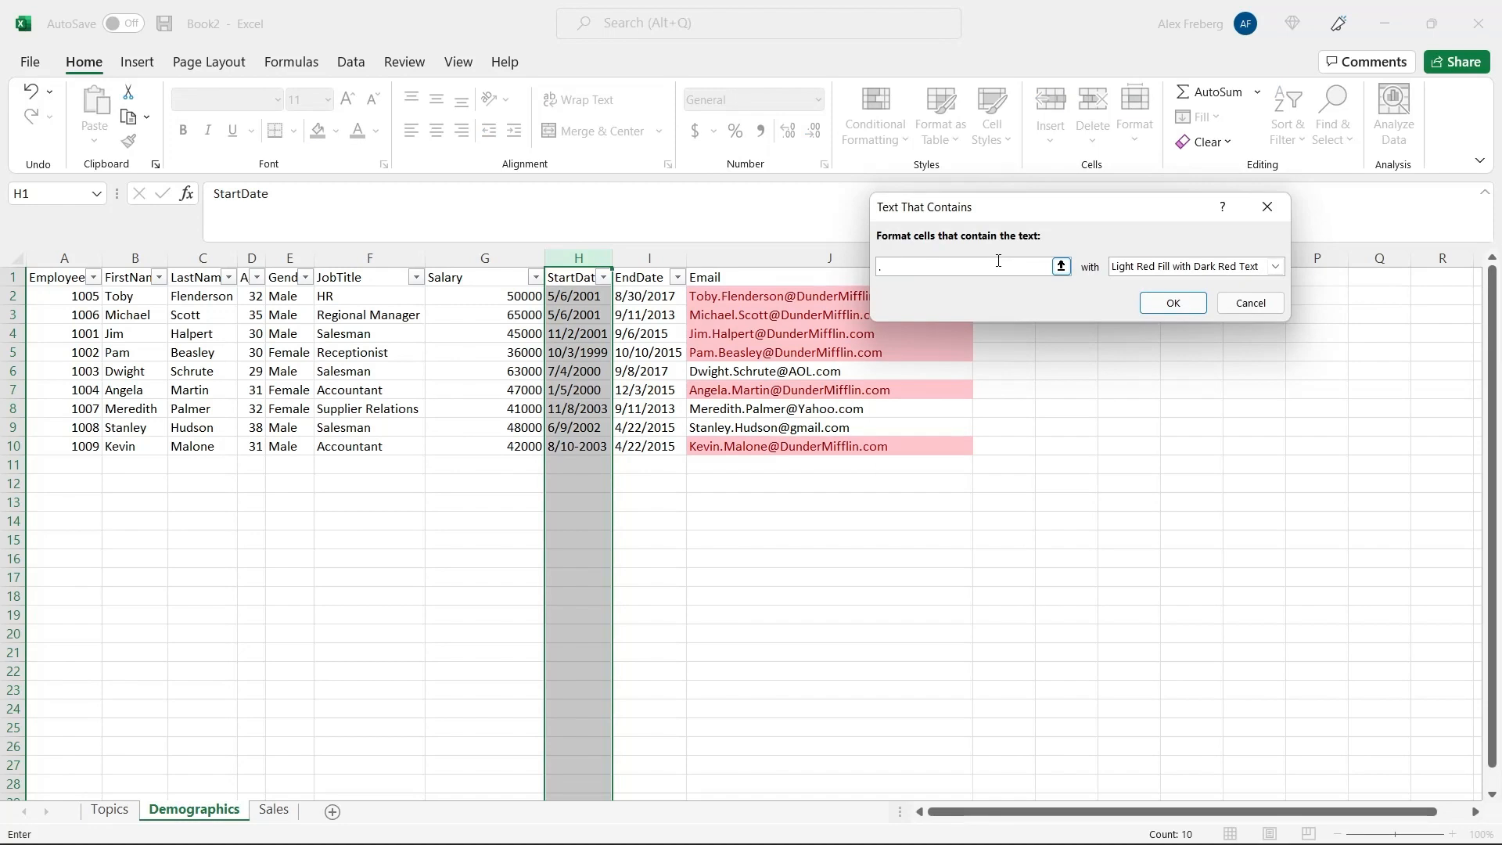
pyautogui.write('-')
pyautogui.click(1171, 302)
pyautogui.click(619, 449)
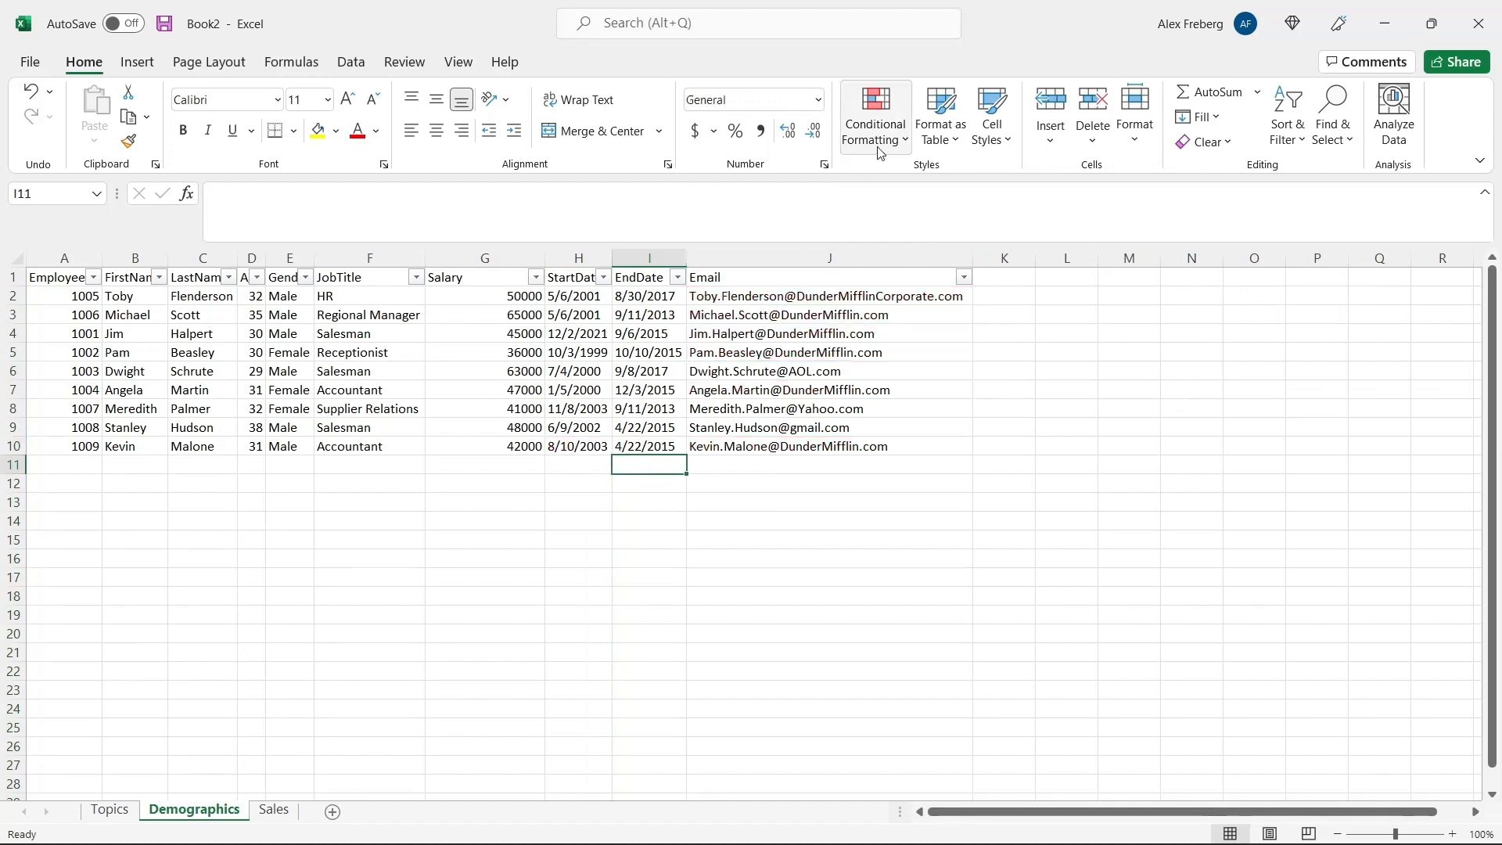
pyautogui.click(899, 135)
pyautogui.moveTo(962, 184)
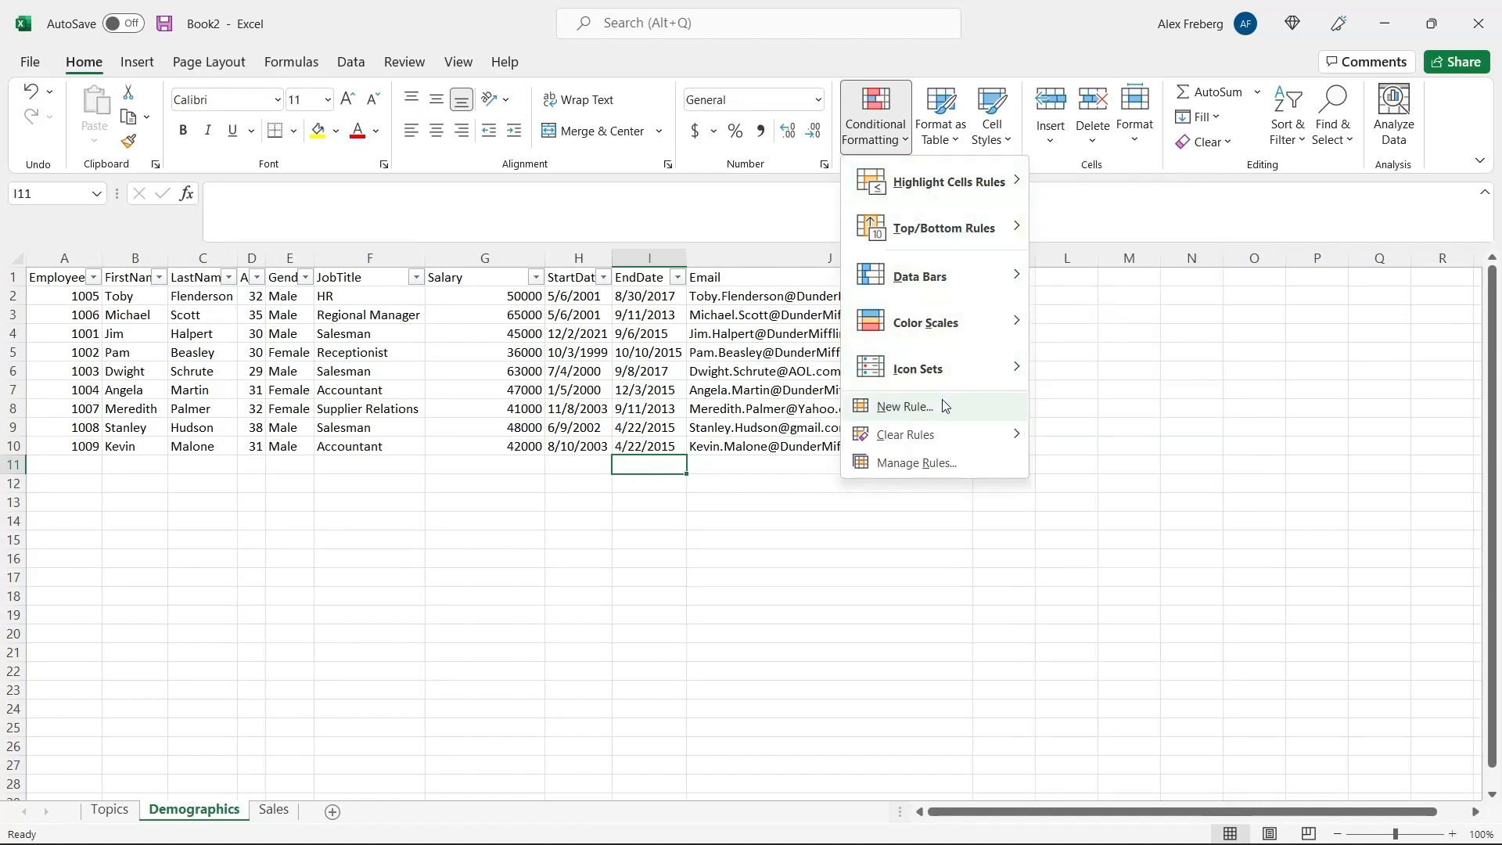
pyautogui.click(905, 406)
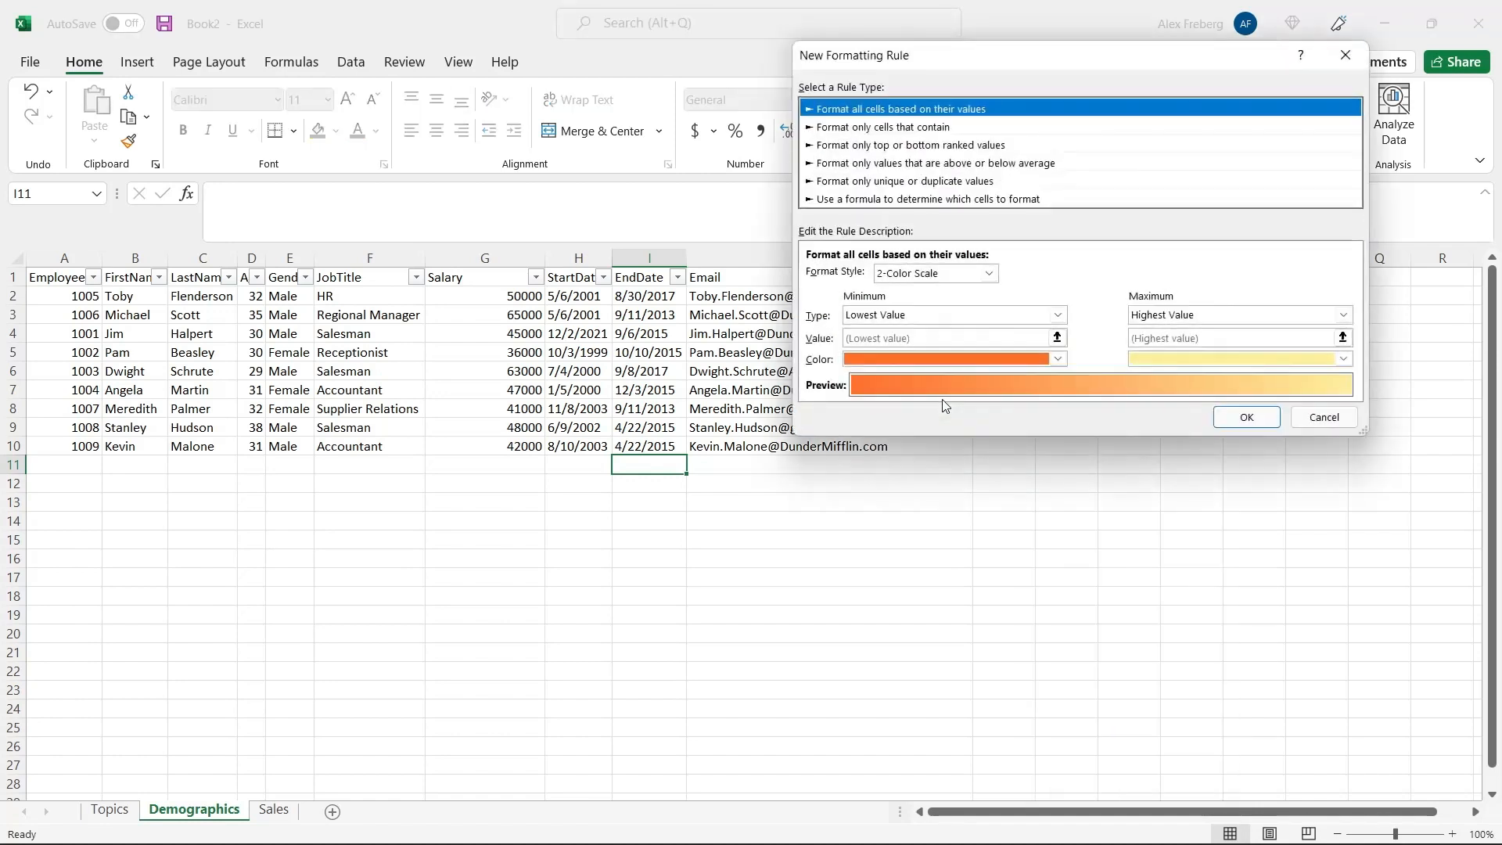
pyautogui.click(816, 202)
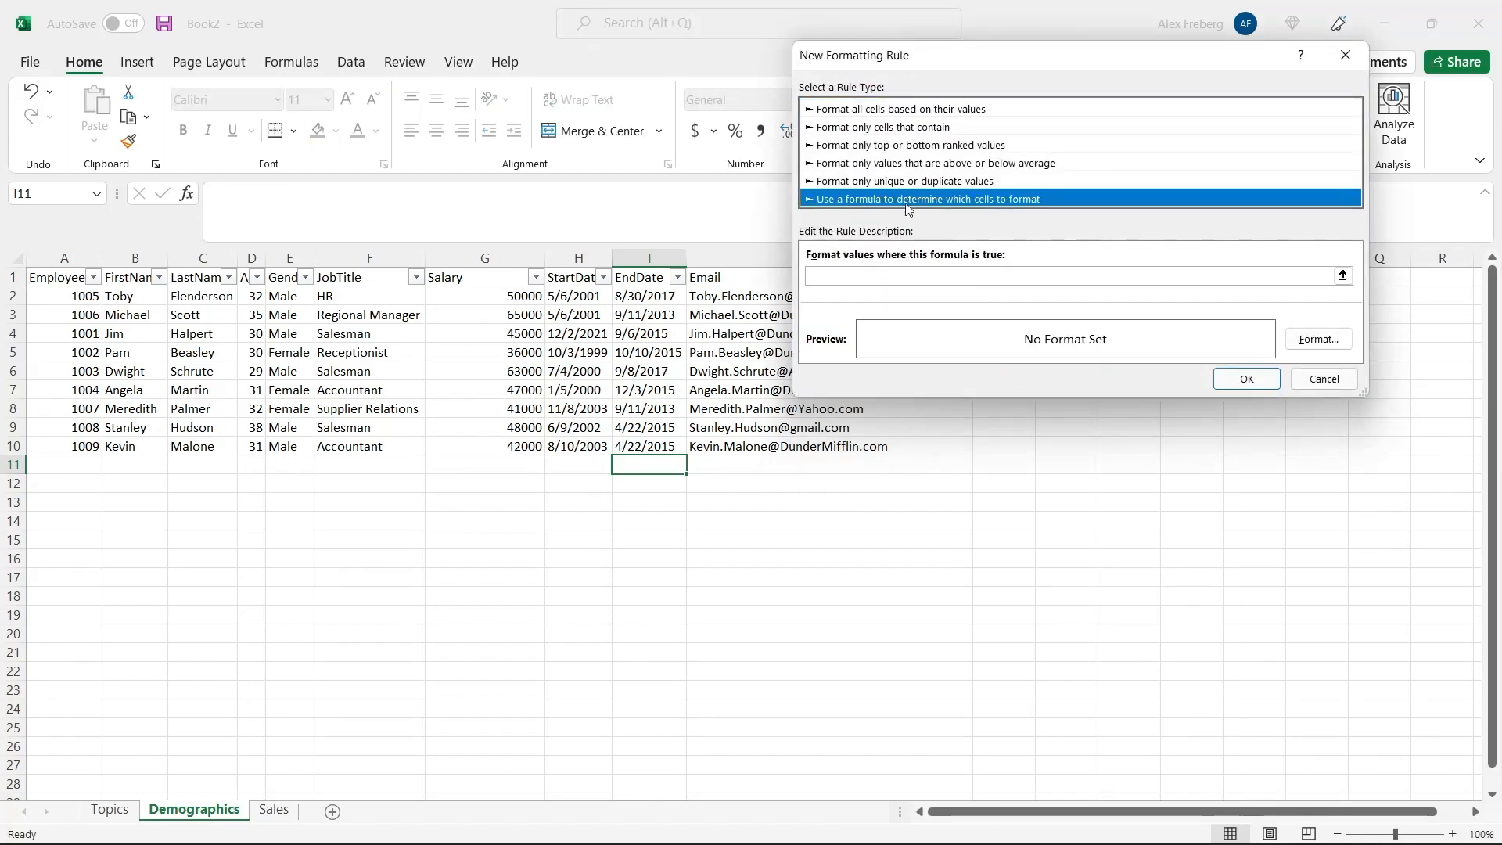
pyautogui.click(971, 276)
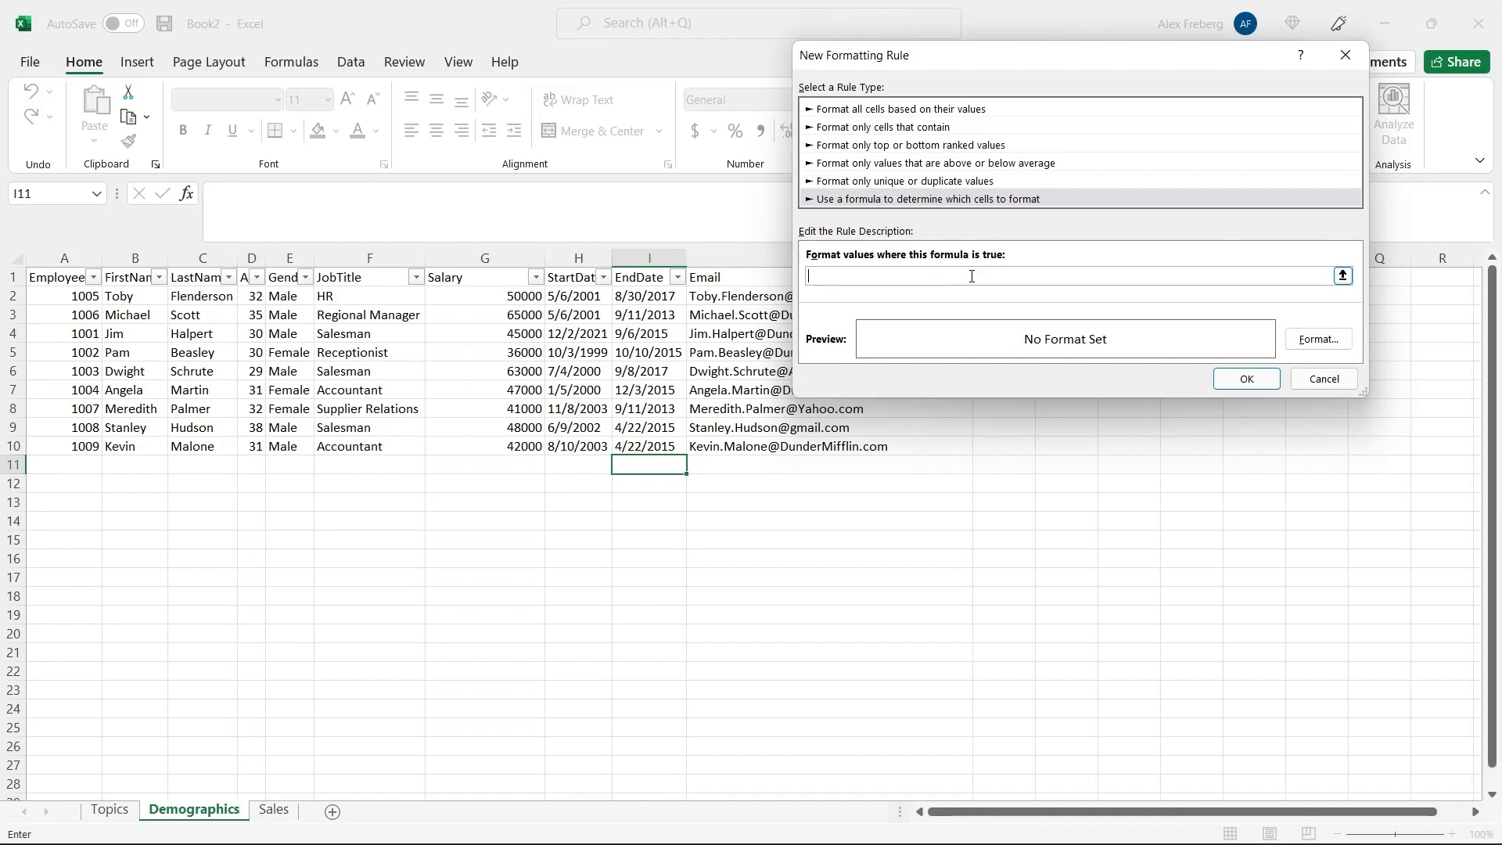
pyautogui.click(1318, 340)
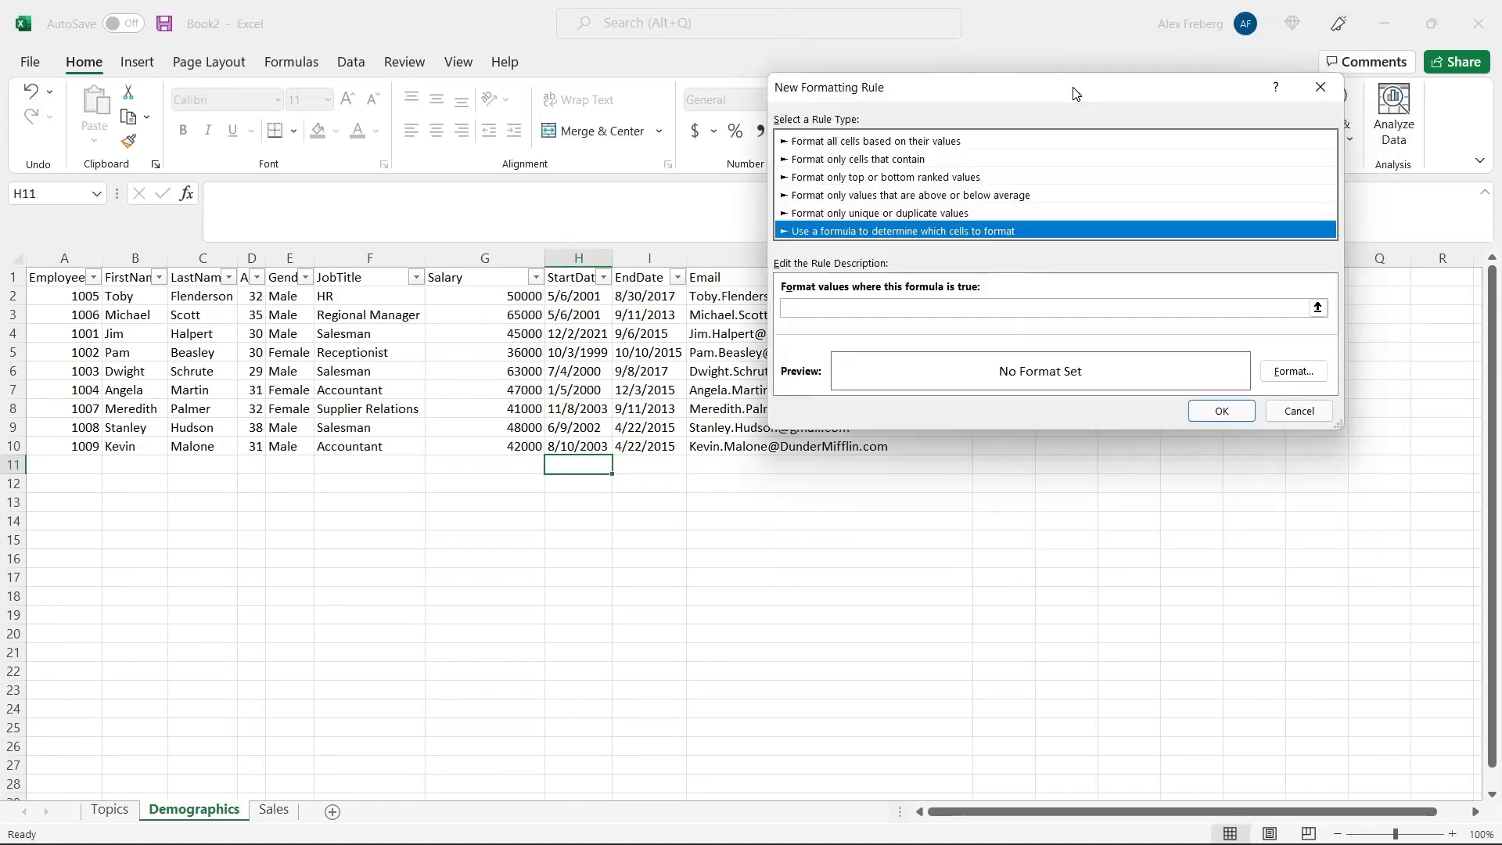
# Begin the new rule's formula with an equals sign and the absolute salary range $G$2:$G$10.
pyautogui.moveTo(1071, 91); pyautogui.dragTo(921, 123)
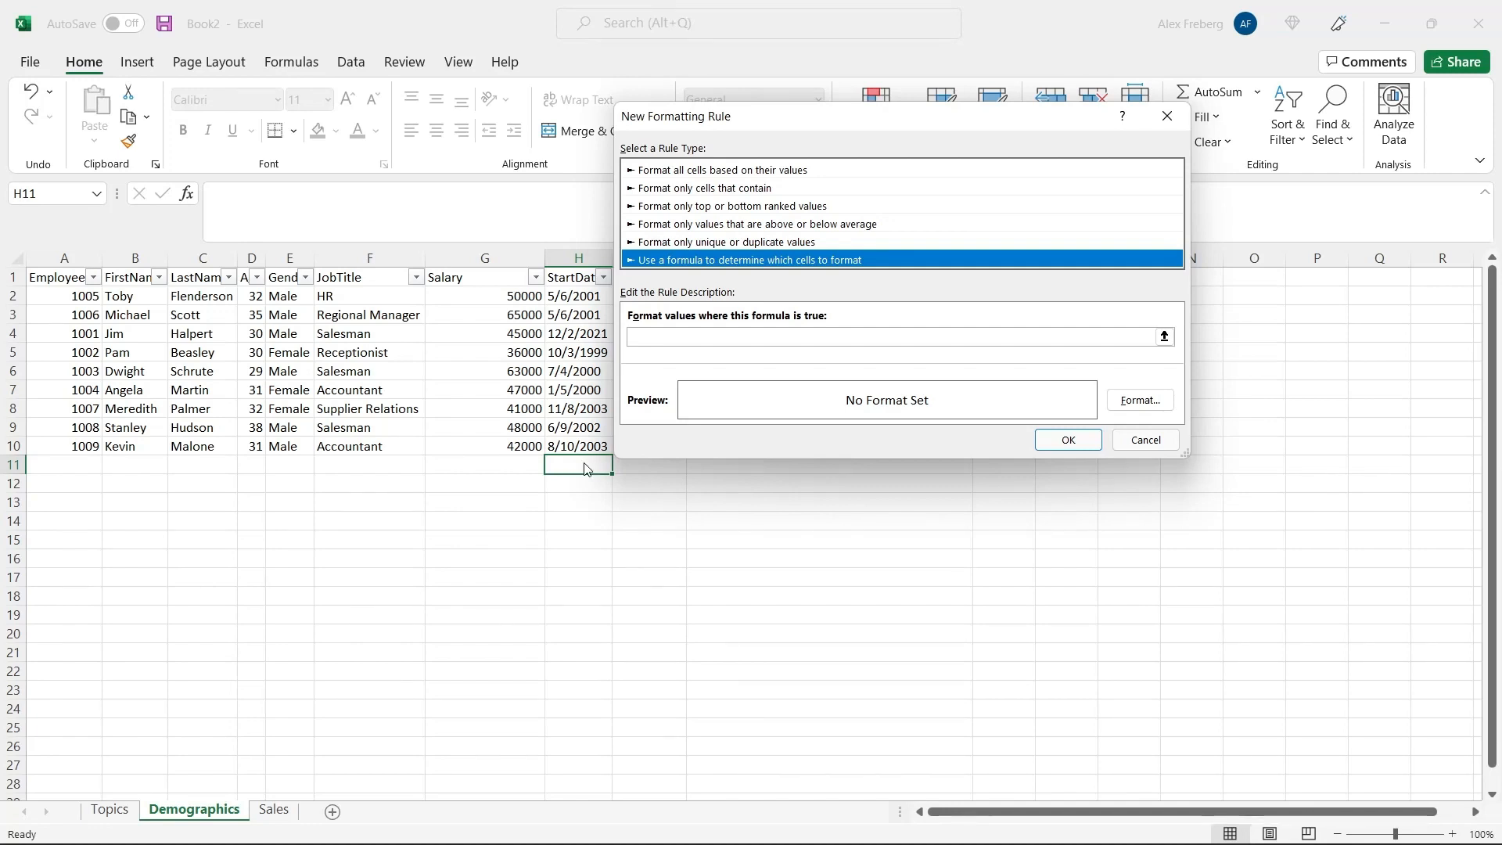
pyautogui.click(741, 337)
pyautogui.click(741, 338)
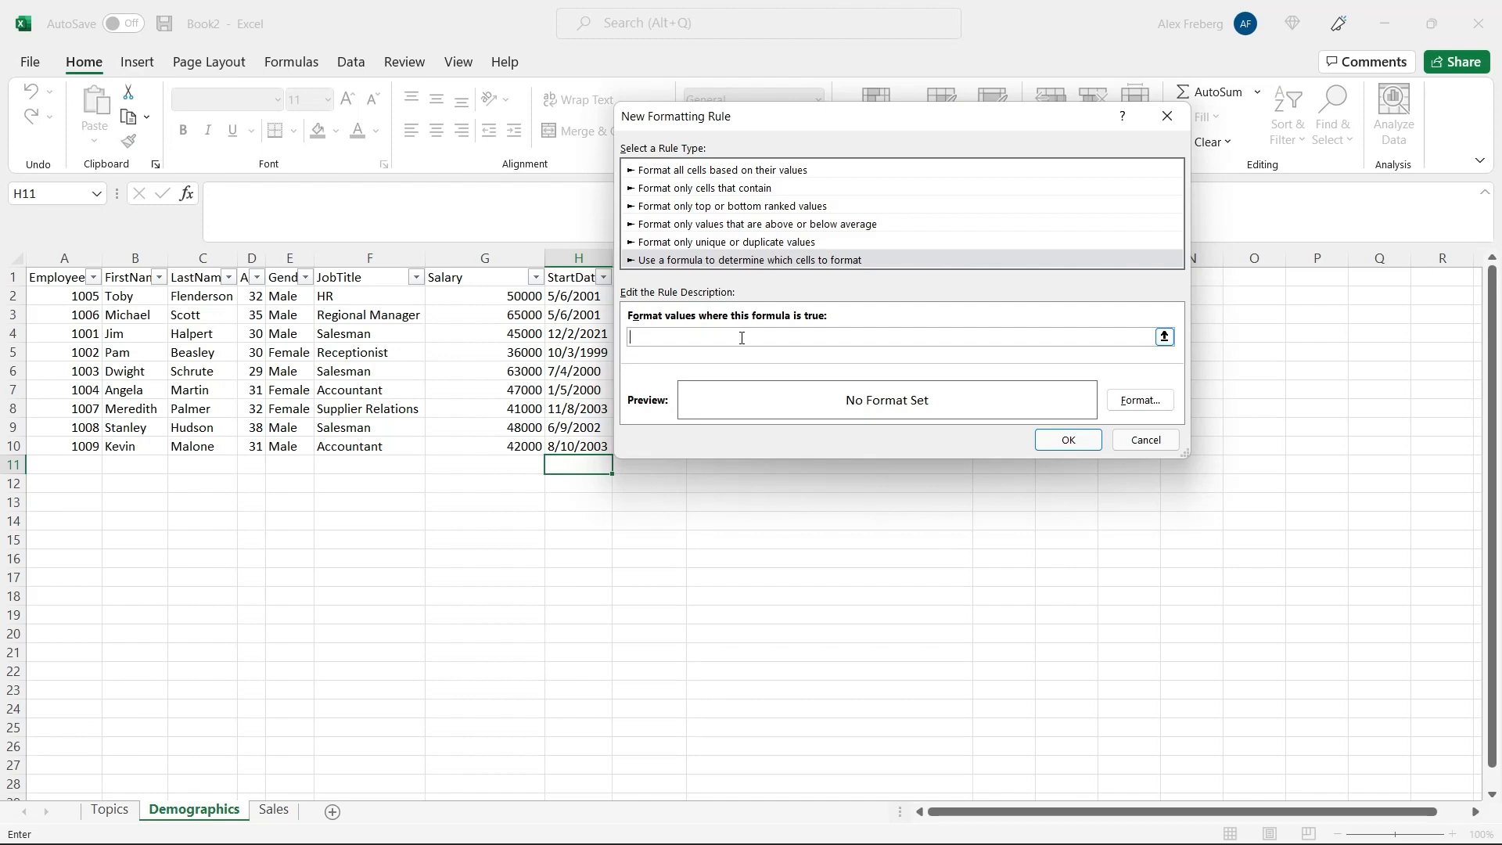
pyautogui.write('=')
pyautogui.moveTo(486, 295); pyautogui.dragTo(495, 393)
pyautogui.moveTo(498, 444); pyautogui.dragTo(498, 444)
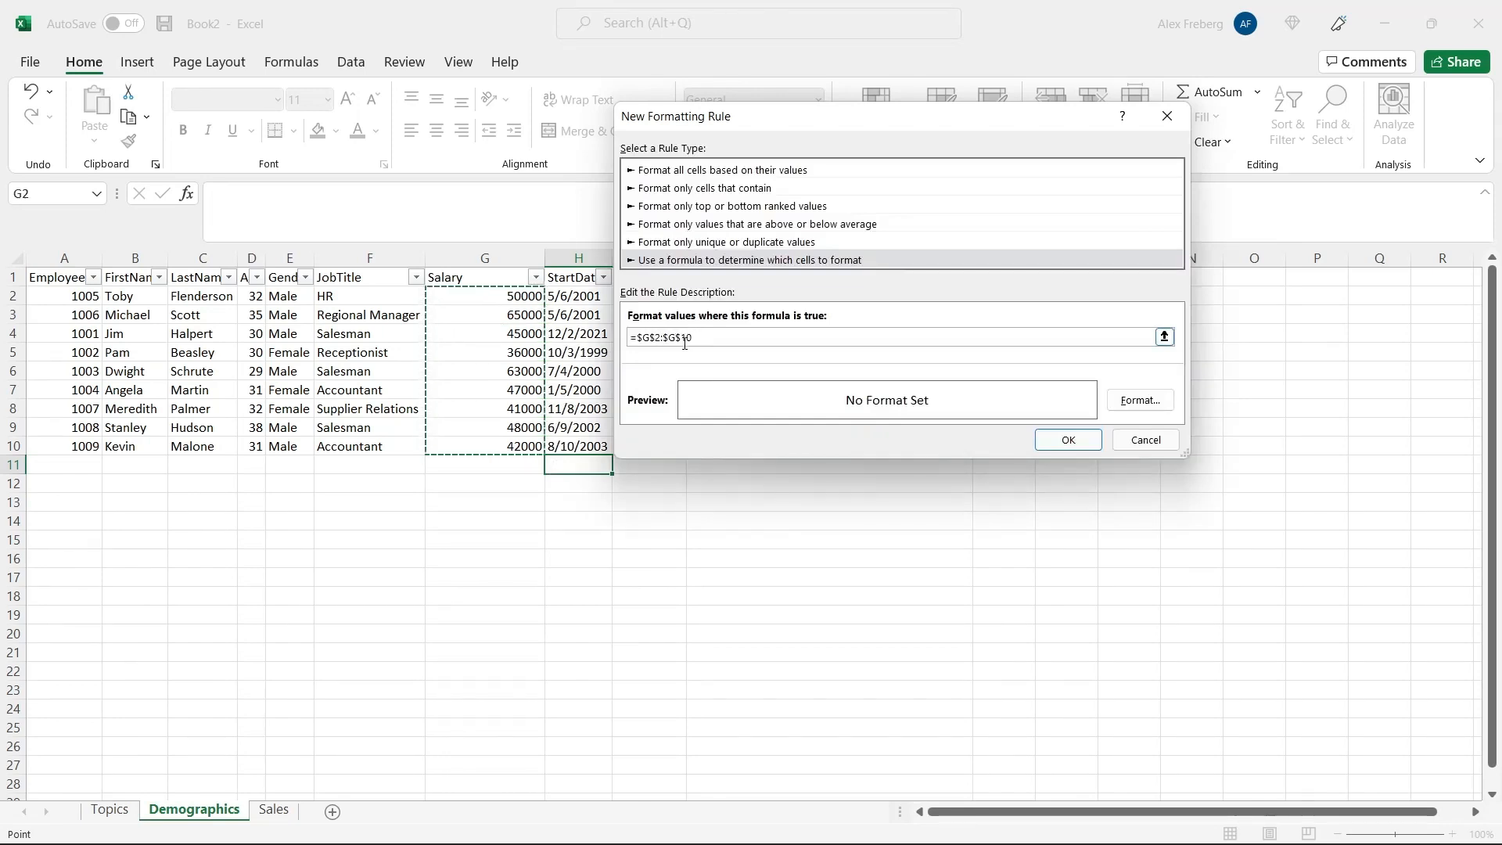
pyautogui.click(682, 339)
pyautogui.click(716, 337)
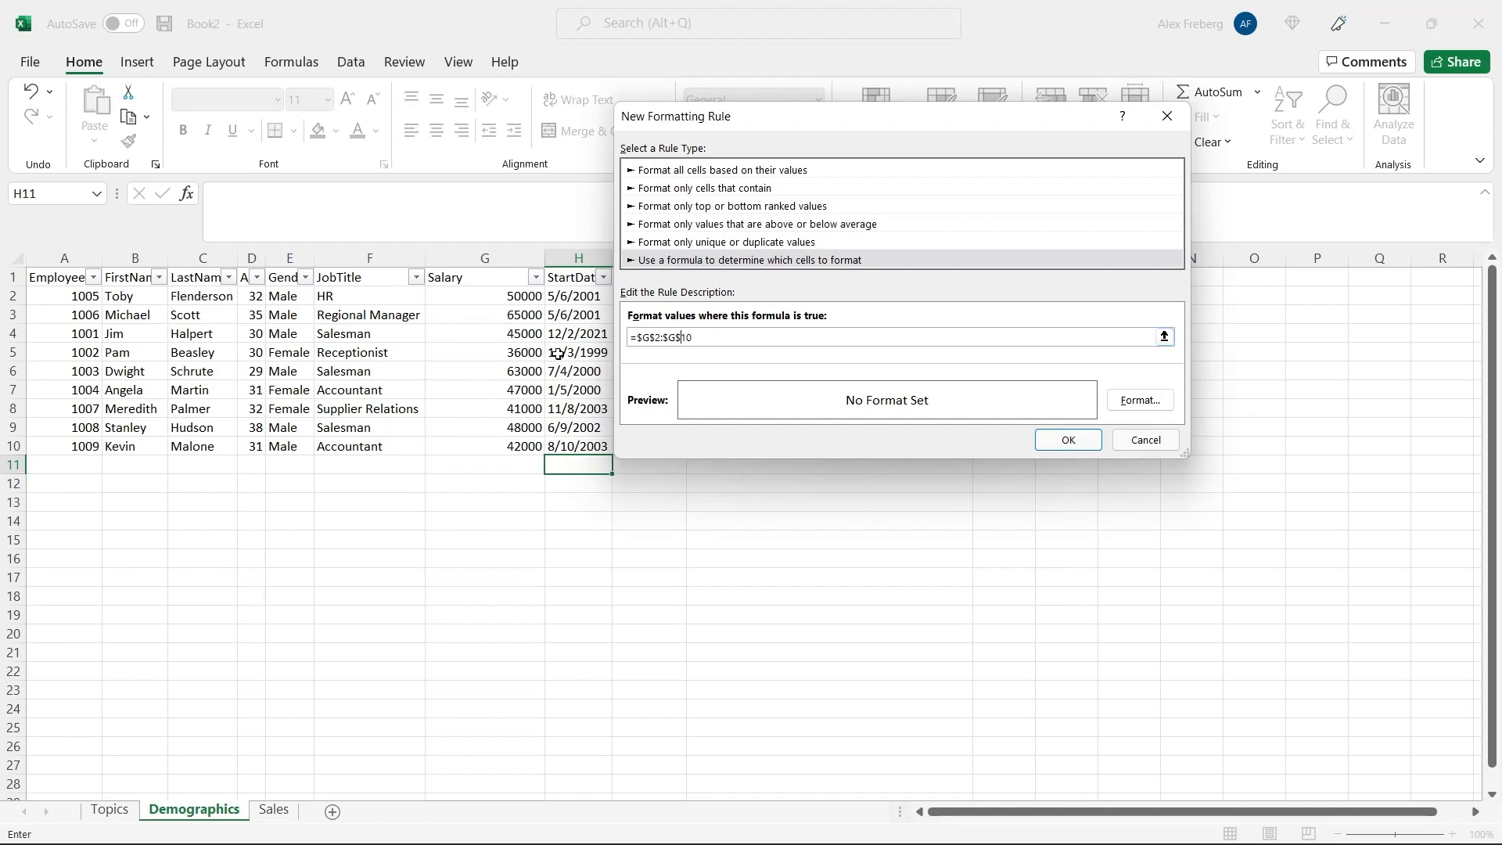
# Change the rule formula's range to relative references so it reads =G2:G10.
pyautogui.press('BackSpace')
pyautogui.press('BackSpace')
pyautogui.press('BackSpace')
pyautogui.write('10')
pyautogui.press('BackSpace')
pyautogui.click(657, 336)
pyautogui.press('BackSpace')
pyautogui.click(643, 338)
pyautogui.press('BackSpace')
# Set the rule's format to a light gold fill with an outline border.
pyautogui.click(1133, 399)
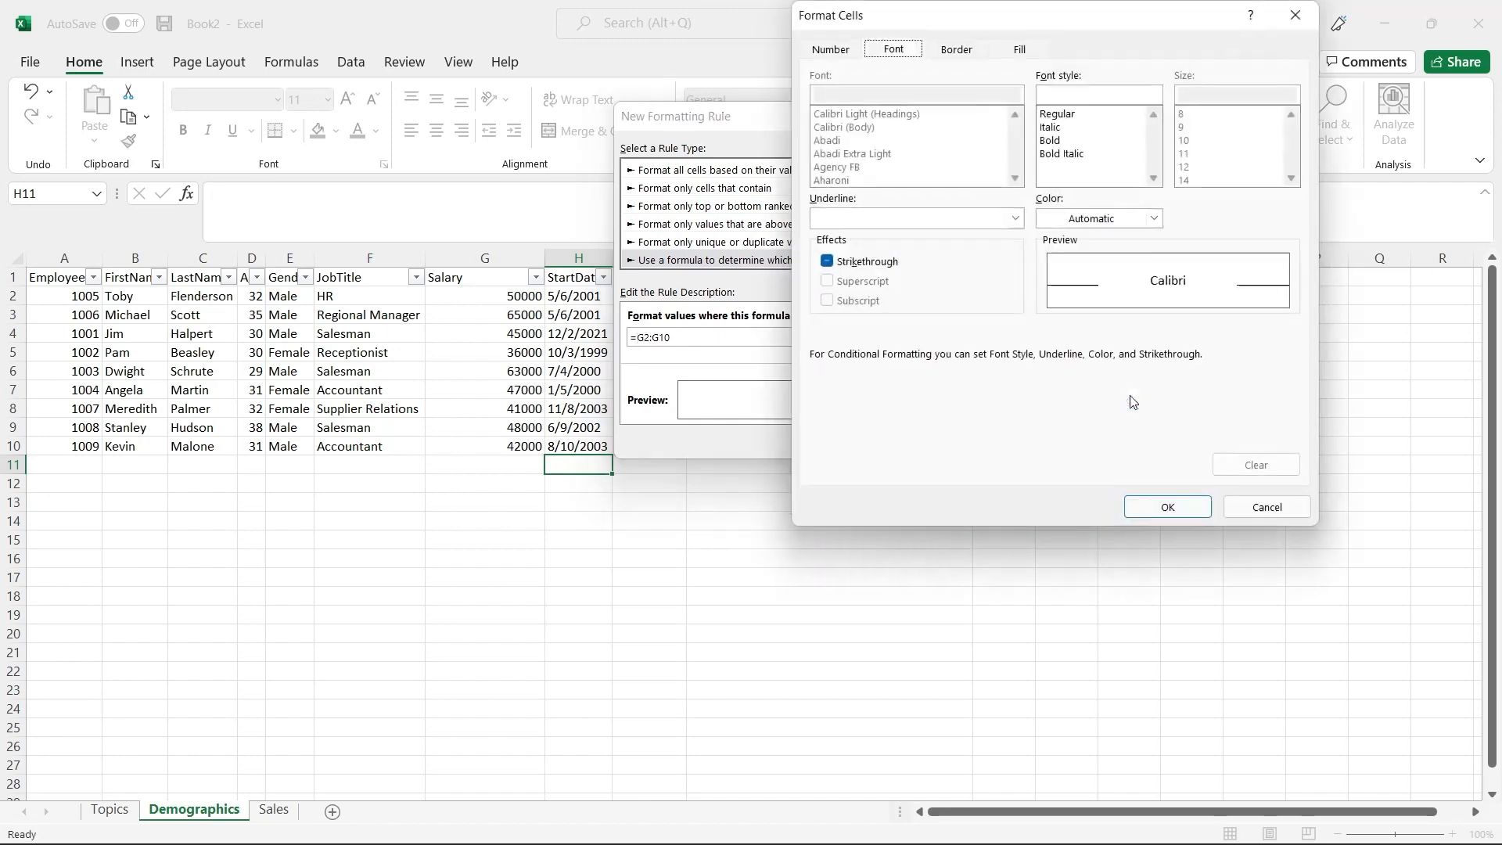
pyautogui.click(1013, 50)
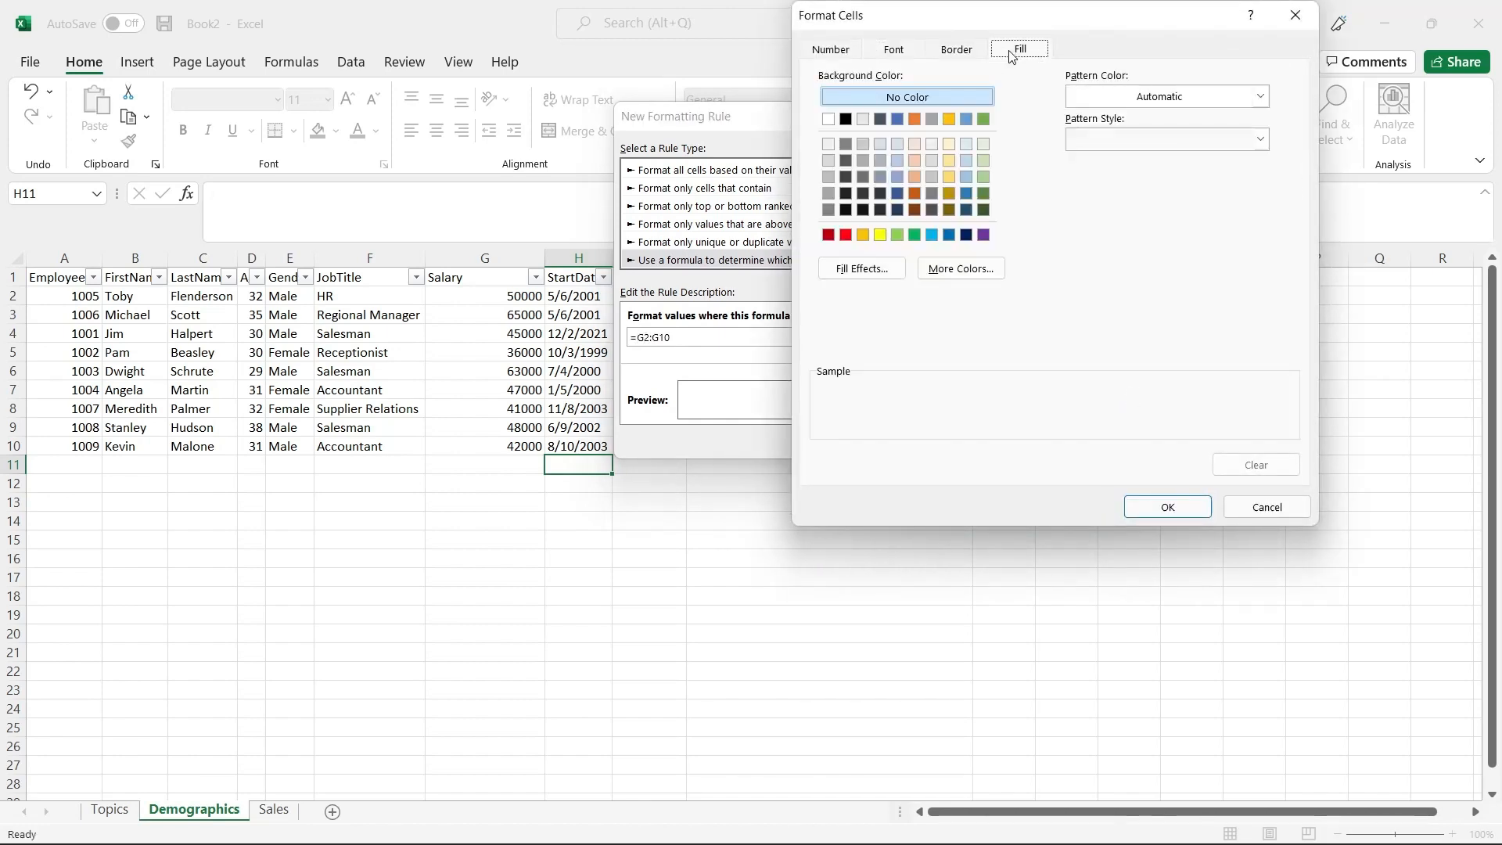
pyautogui.click(947, 177)
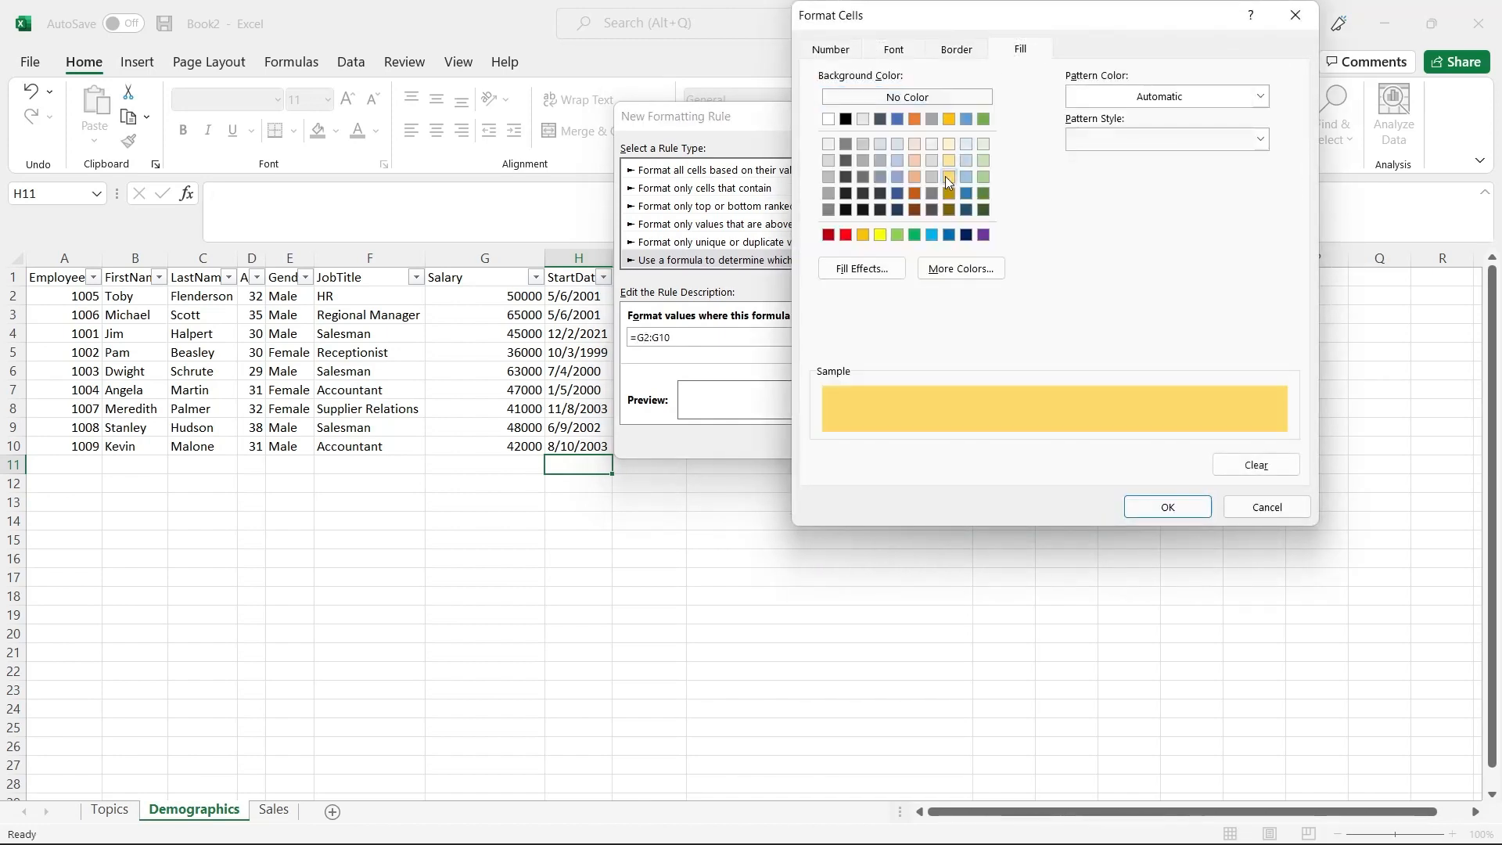
pyautogui.click(957, 50)
pyautogui.click(1092, 109)
pyautogui.click(1168, 507)
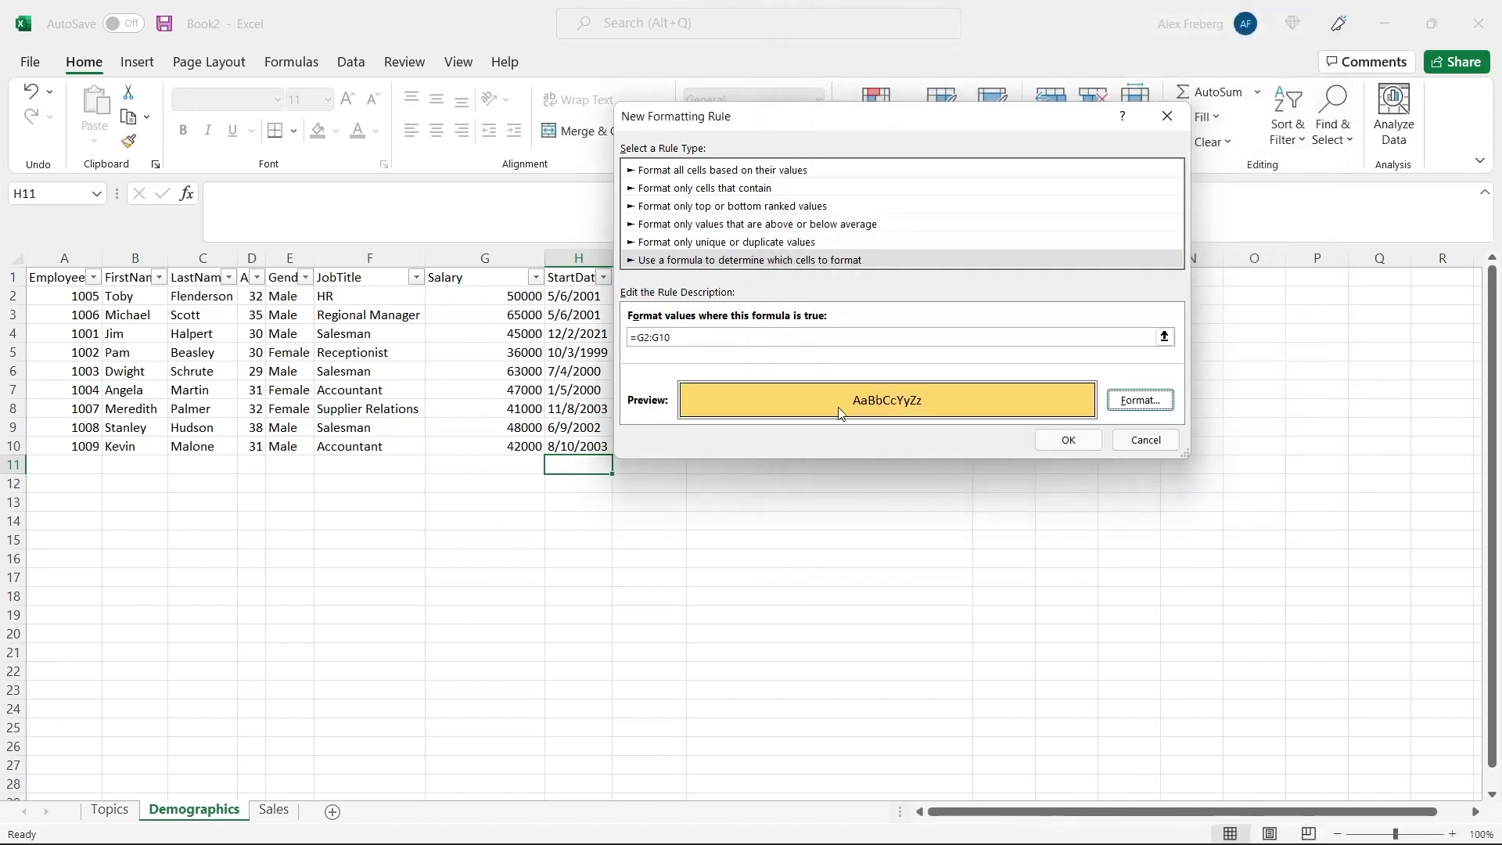
# Complete the rule formula as =G2:G10>50000 and create the rule.
pyautogui.click(844, 337)
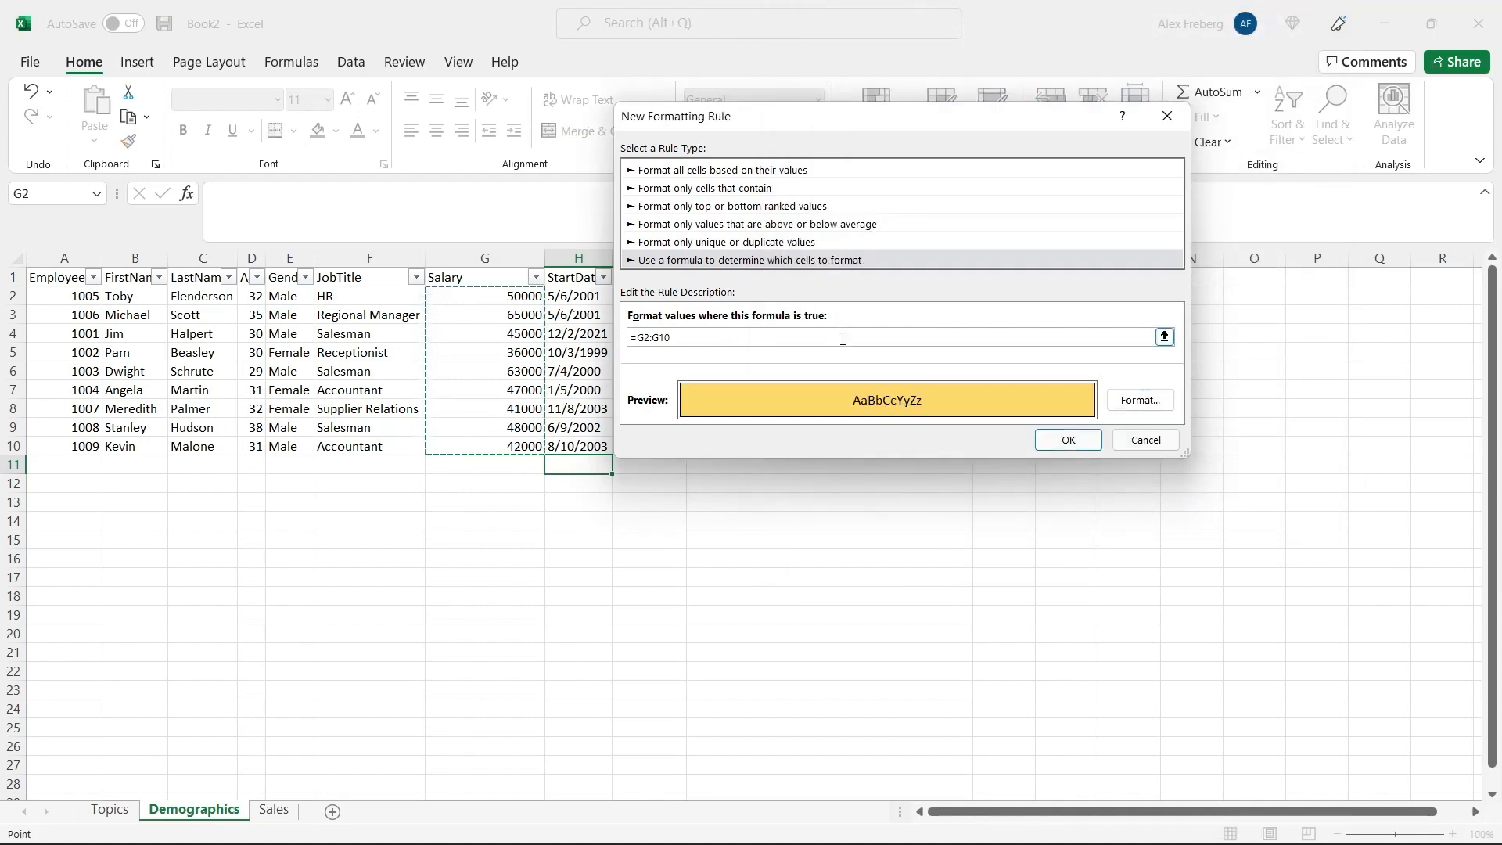
pyautogui.write('>50000')
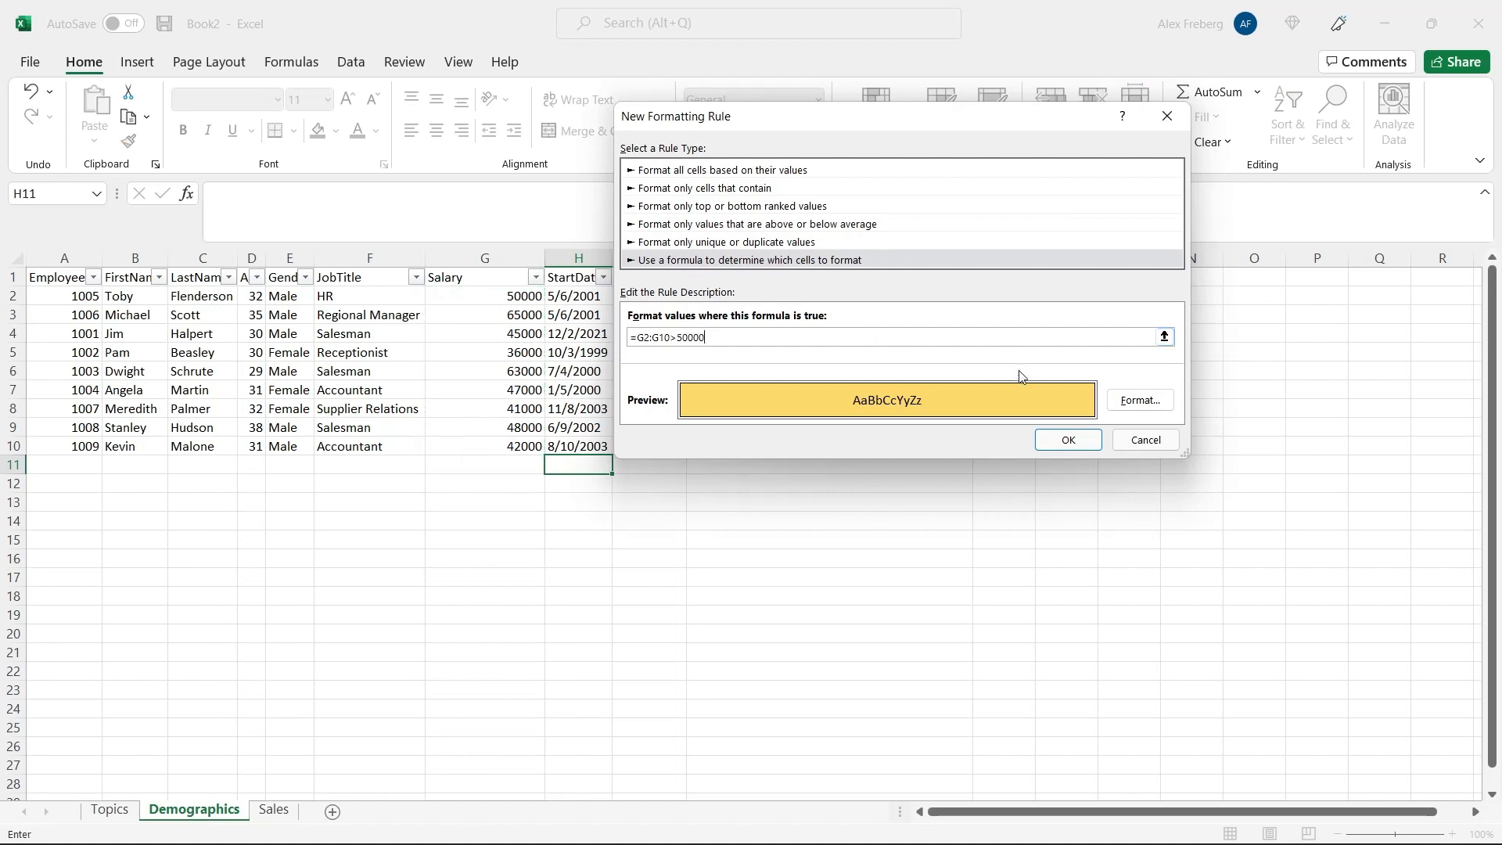
pyautogui.click(1064, 439)
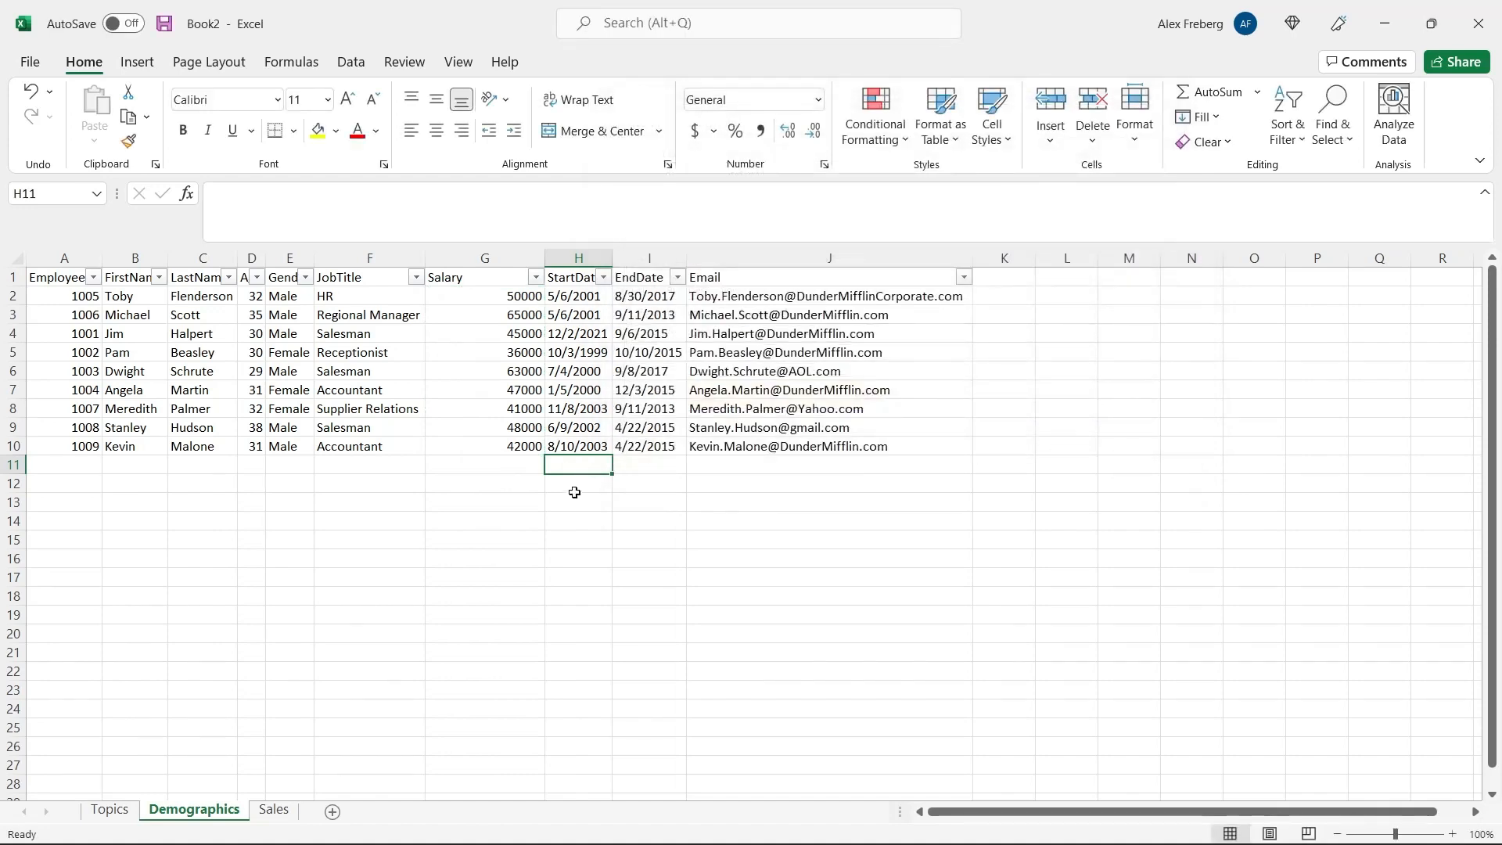
# Change the range the formula rule applies to in the Rules Manager to =$G$2:$G$10 and apply it.
pyautogui.click(905, 143)
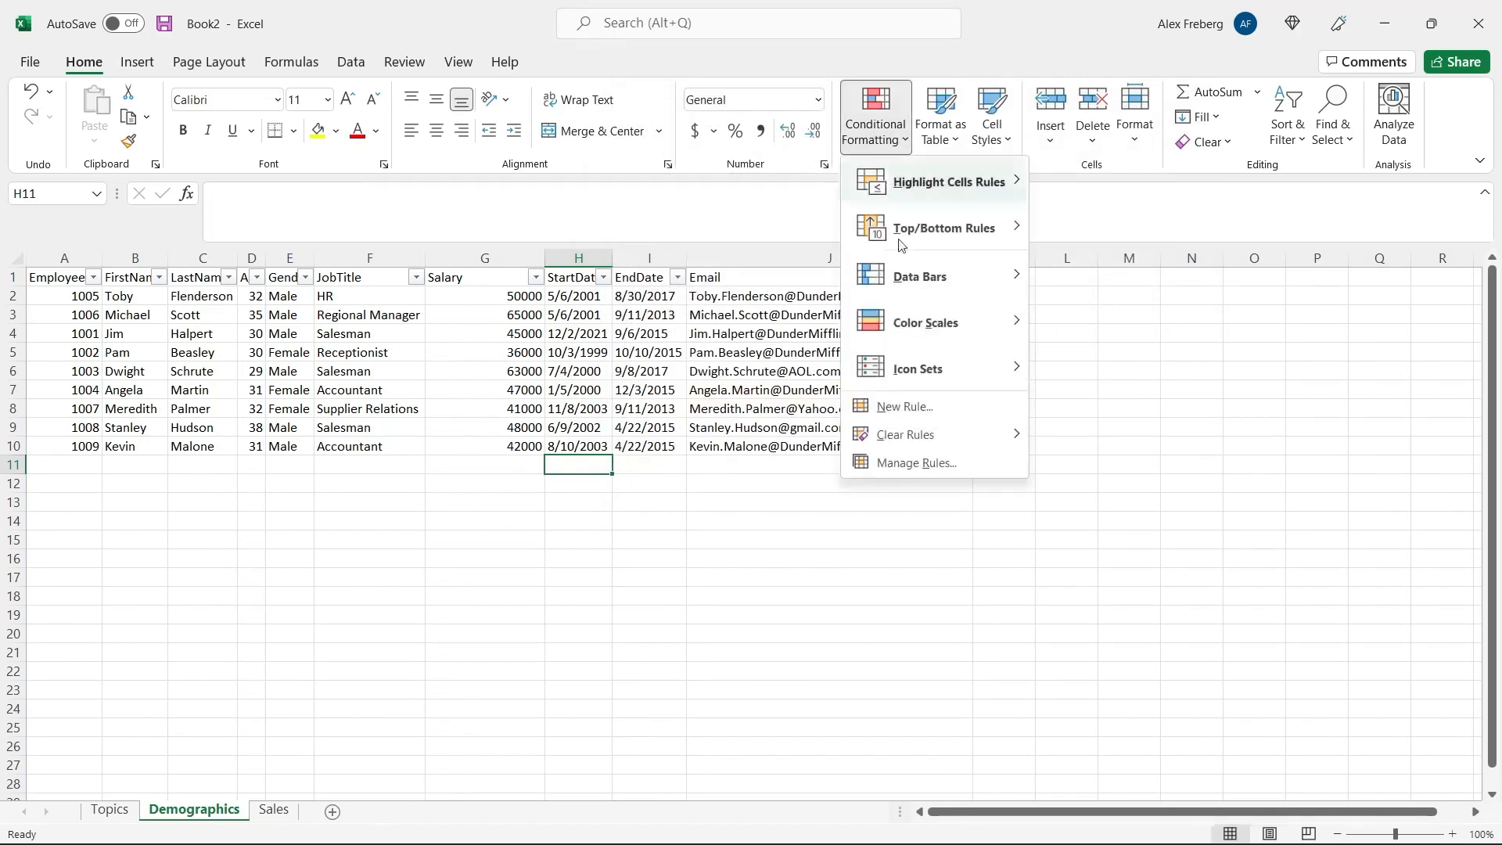
pyautogui.click(915, 462)
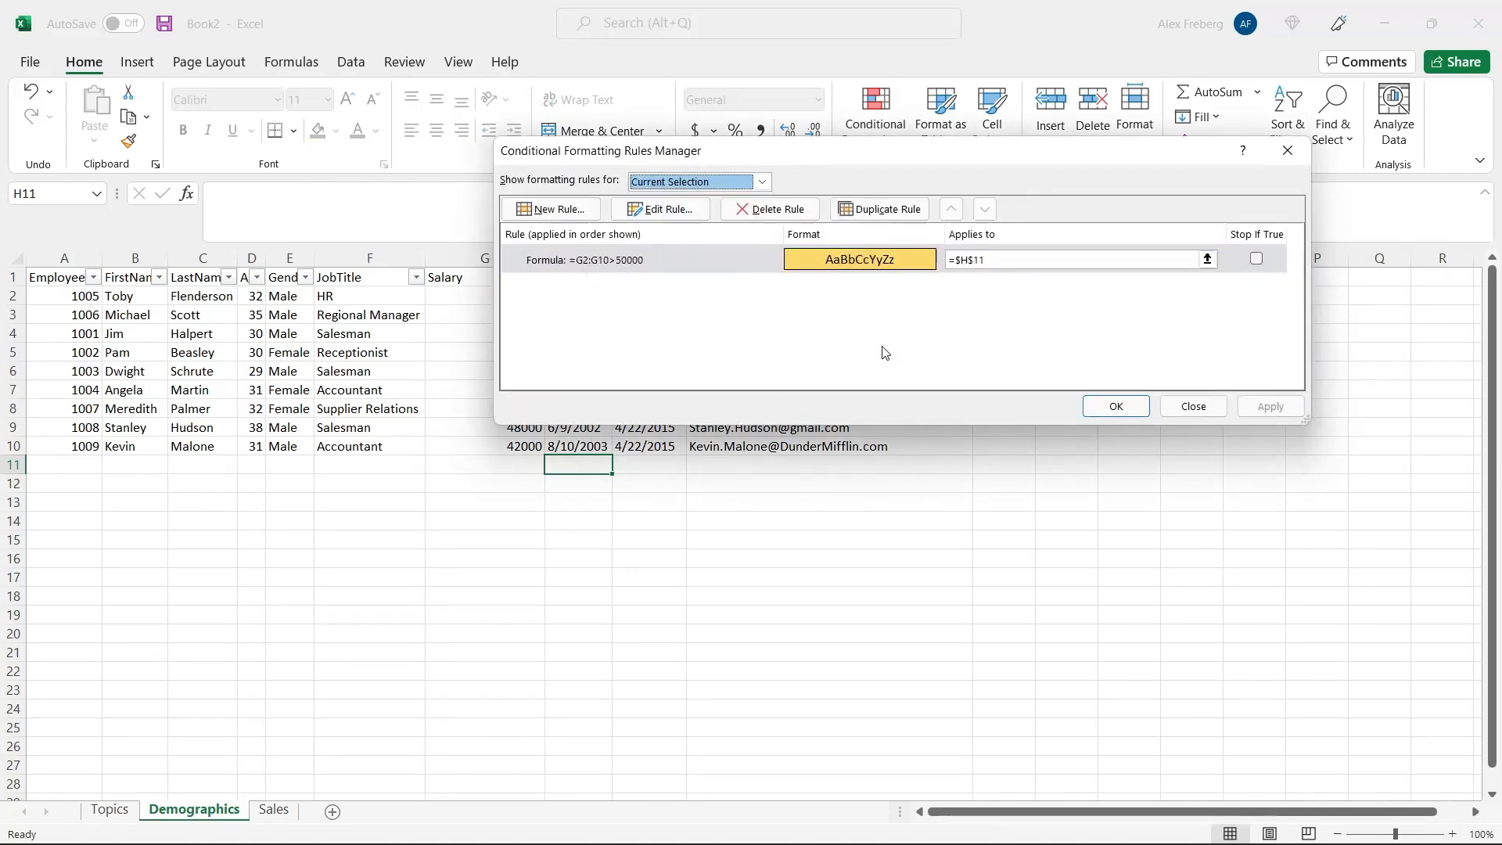
pyautogui.moveTo(898, 153); pyautogui.dragTo(1072, 64)
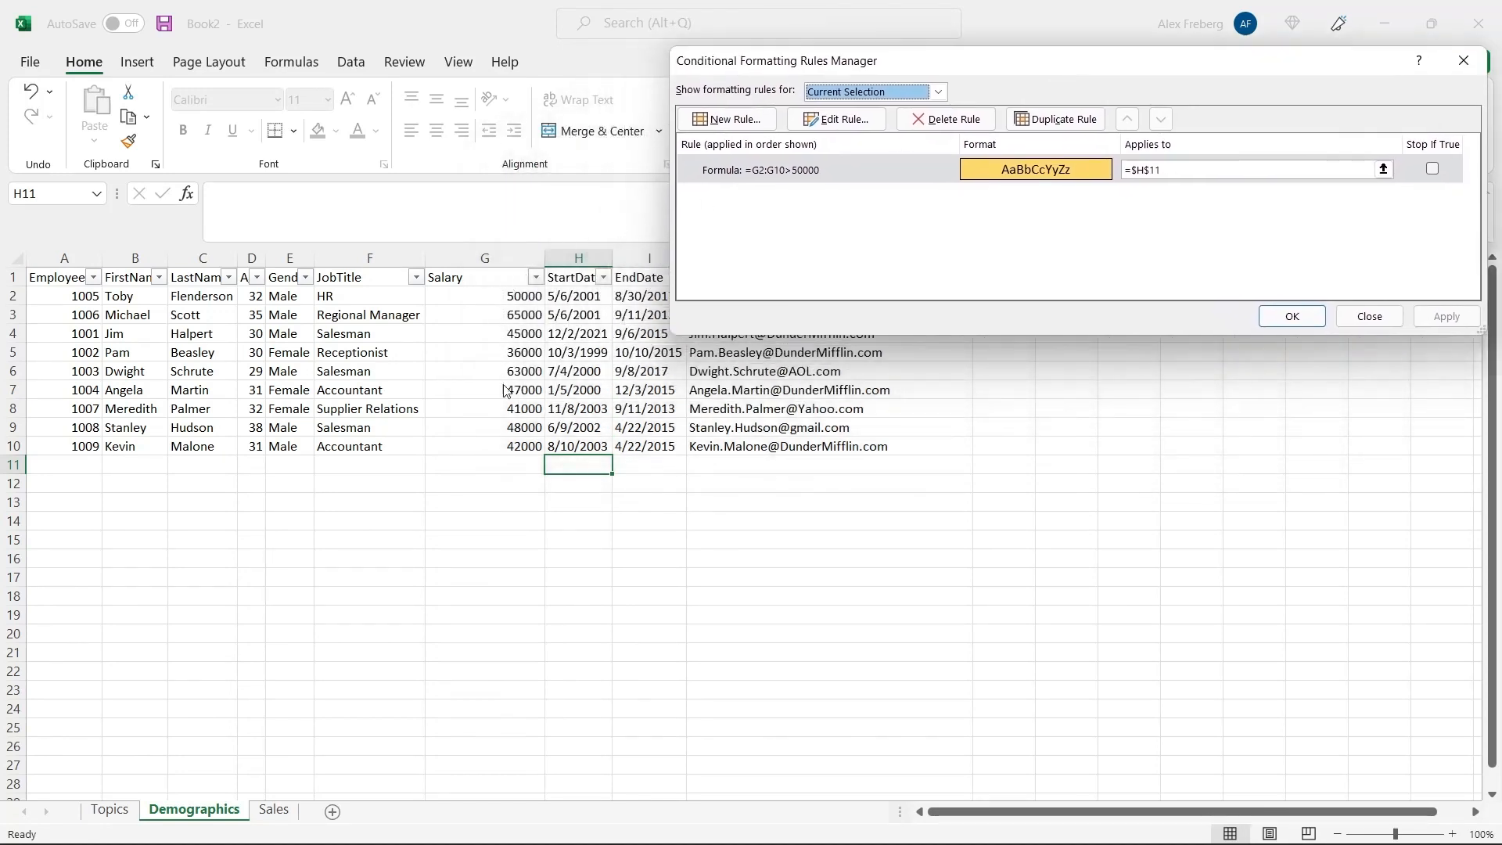
pyautogui.moveTo(1164, 171); pyautogui.dragTo(1134, 174)
pyautogui.press('BackSpace')
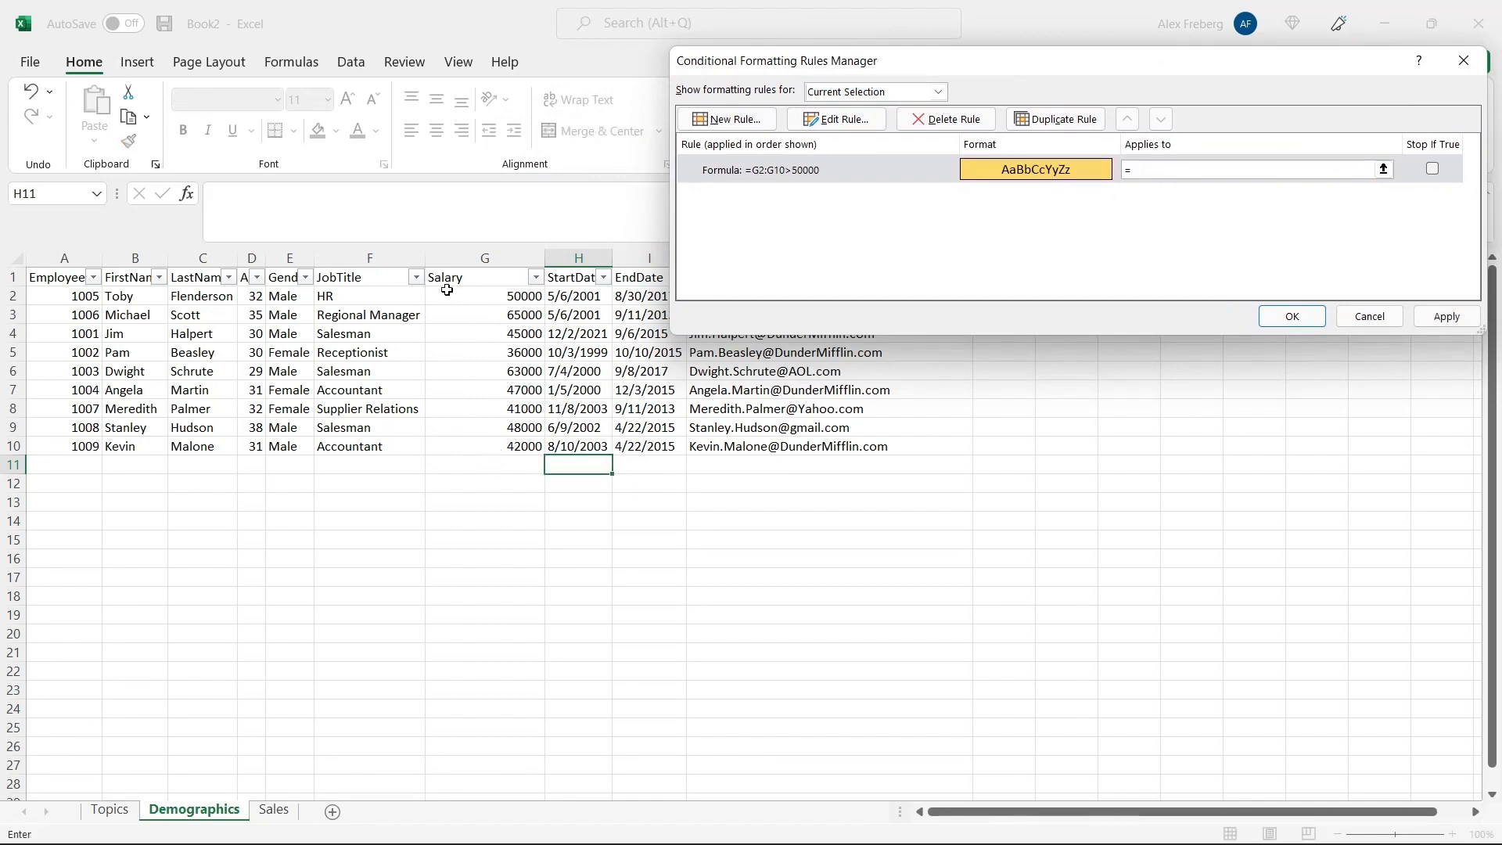
pyautogui.moveTo(455, 292); pyautogui.dragTo(474, 443)
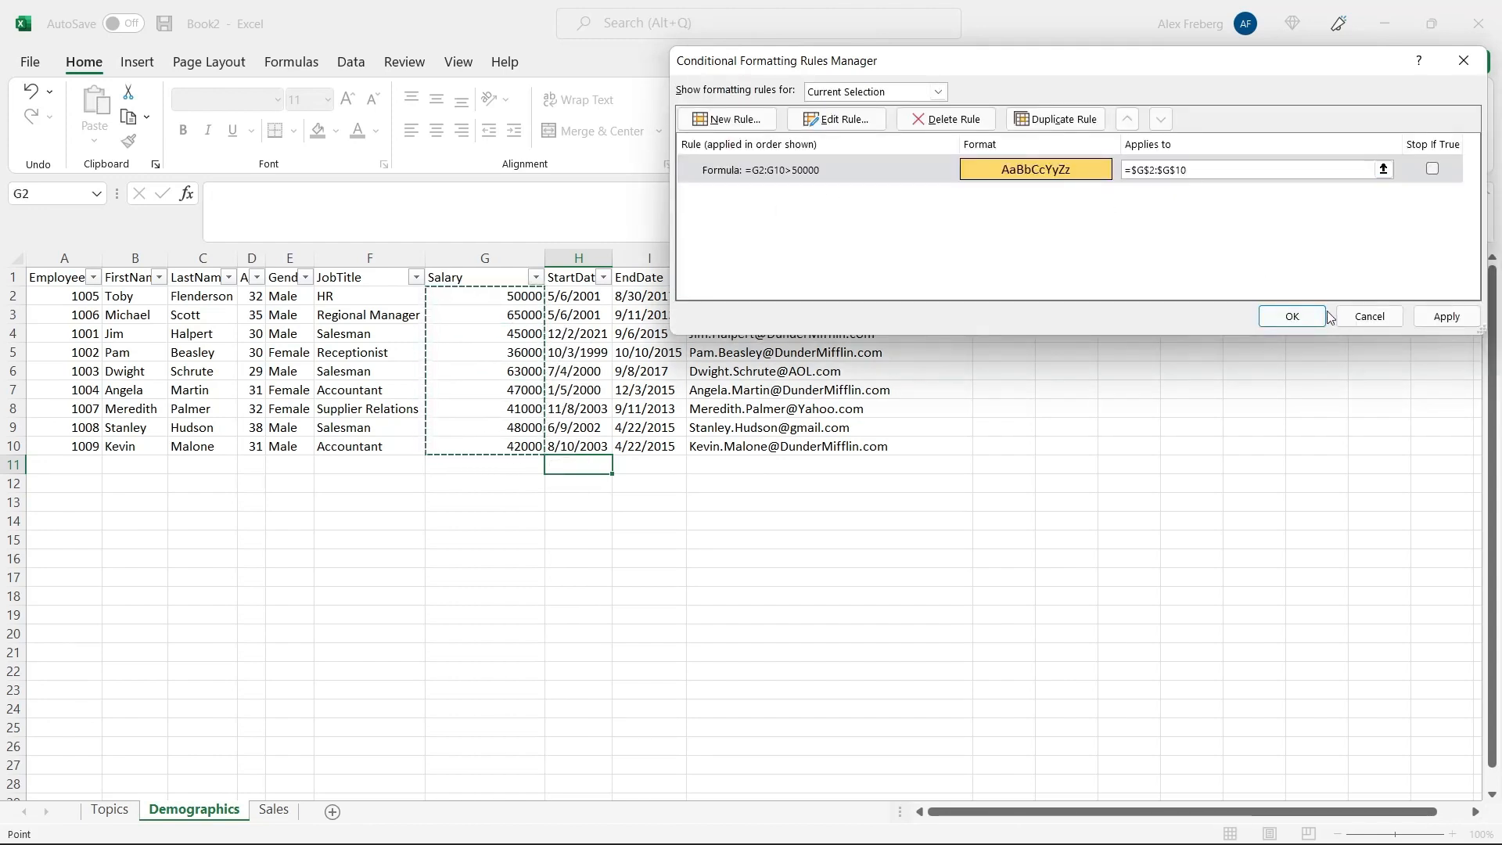
pyautogui.click(1437, 321)
pyautogui.click(1295, 317)
pyautogui.click(505, 329)
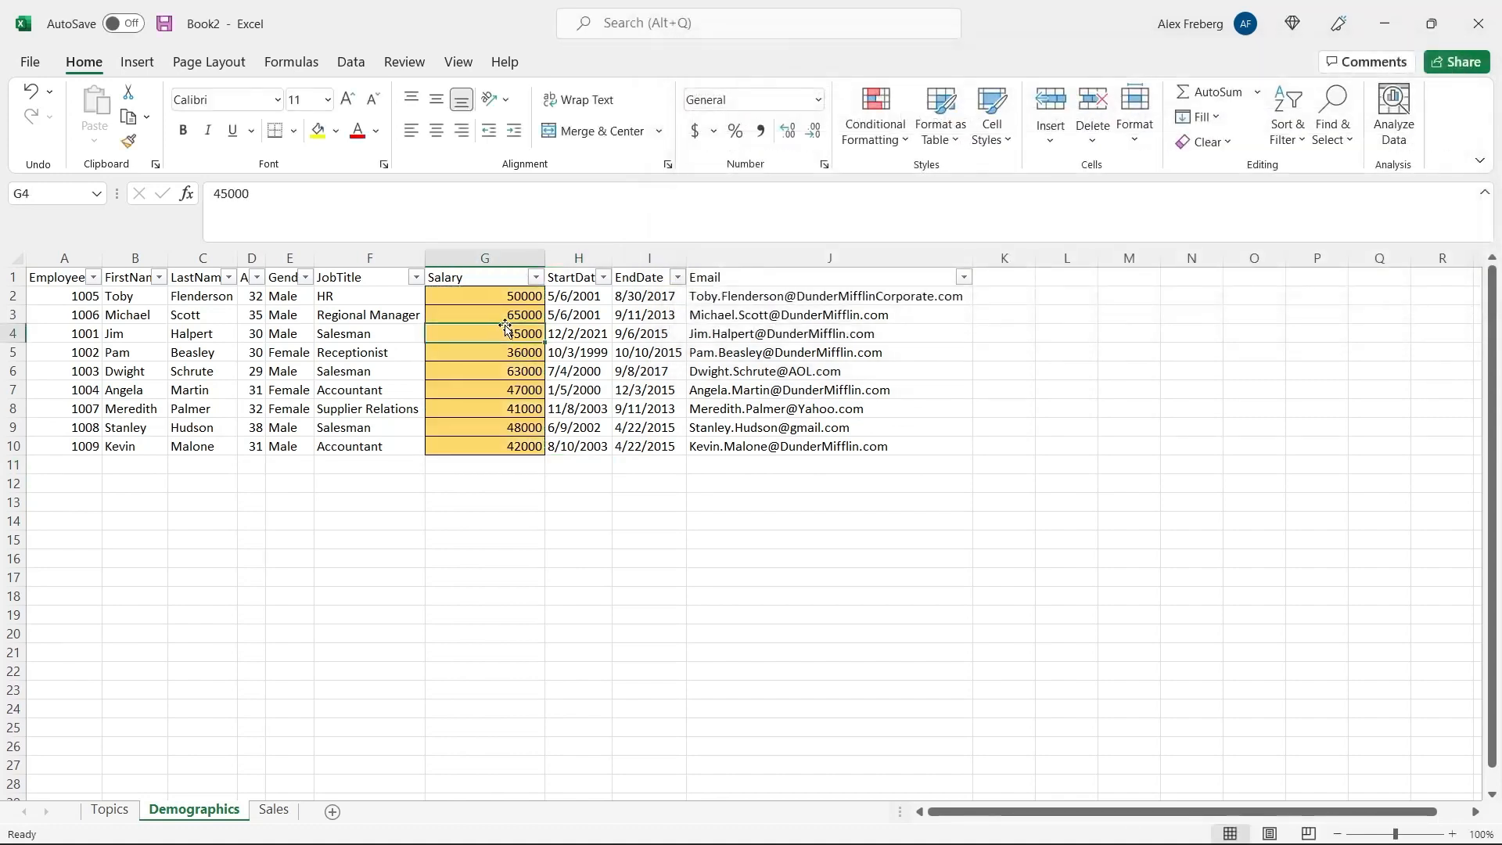
# Edit the salary rule's formula so its range points to the salary cells, giving =$G$2:$G$10>50000.
pyautogui.click(886, 120)
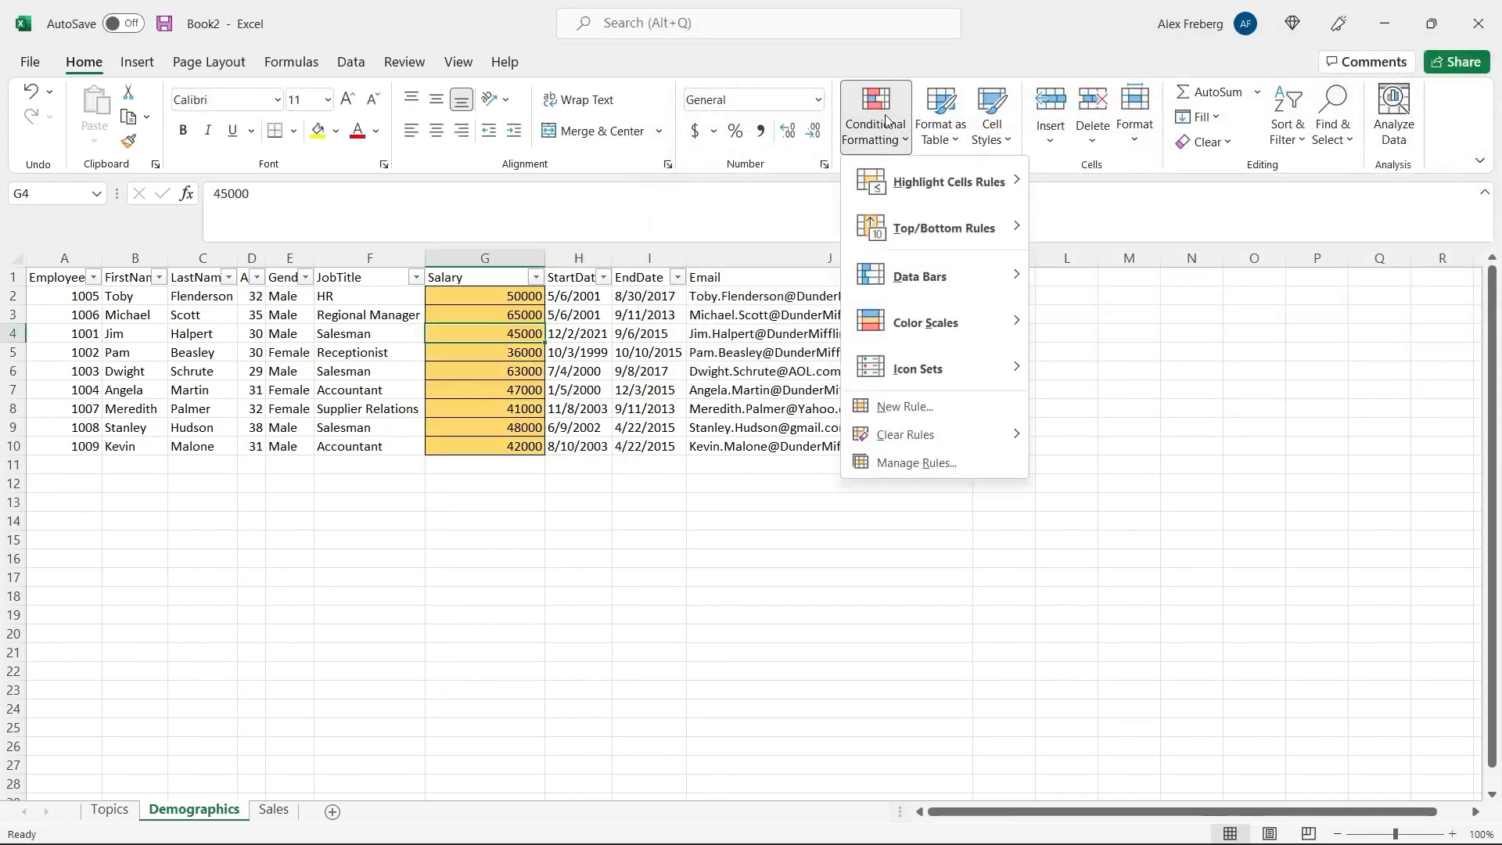
pyautogui.click(951, 467)
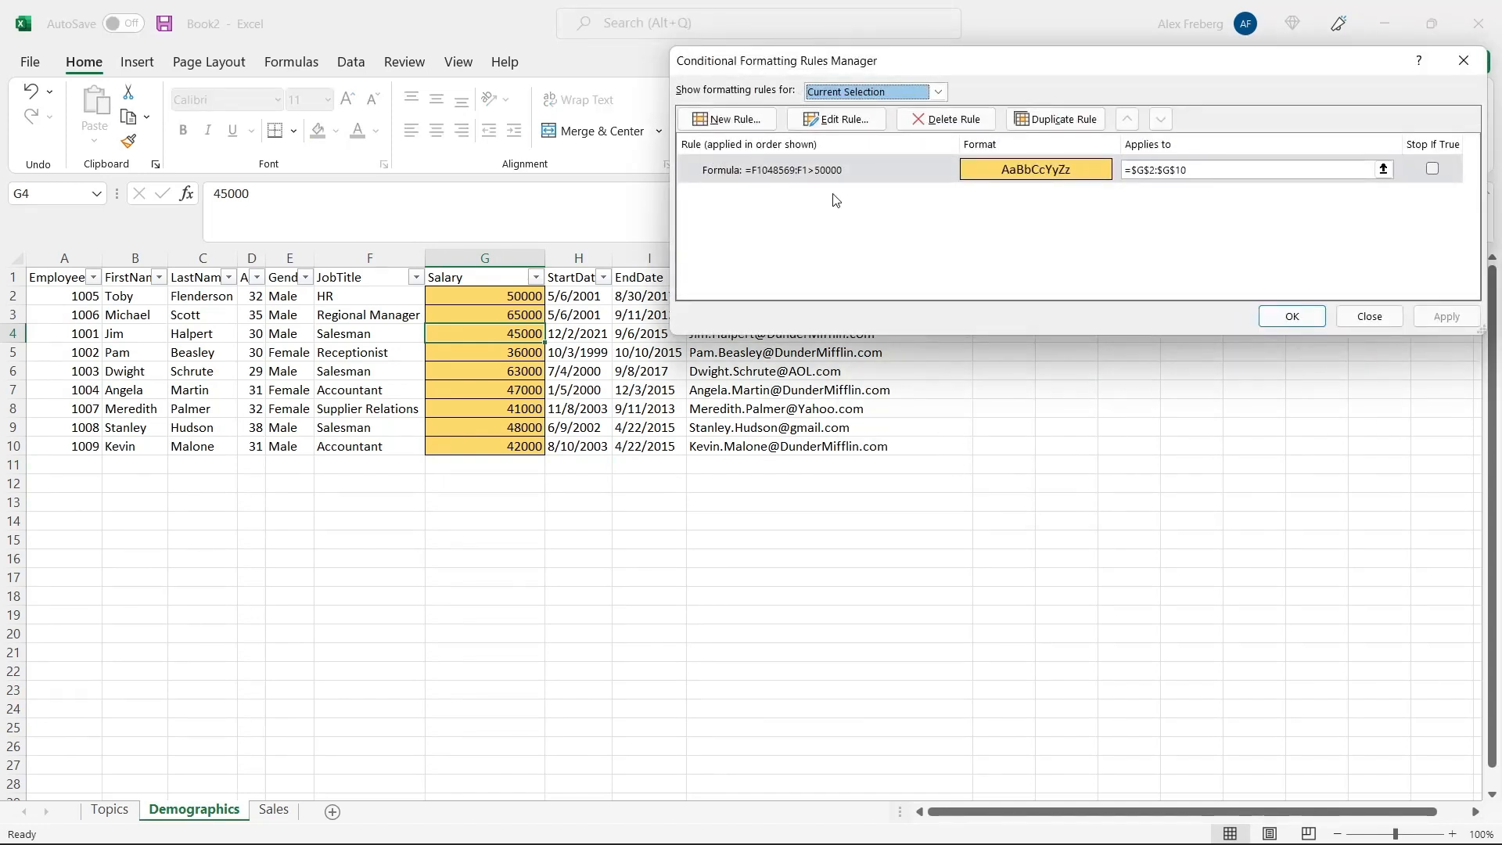
pyautogui.doubleClick(782, 176)
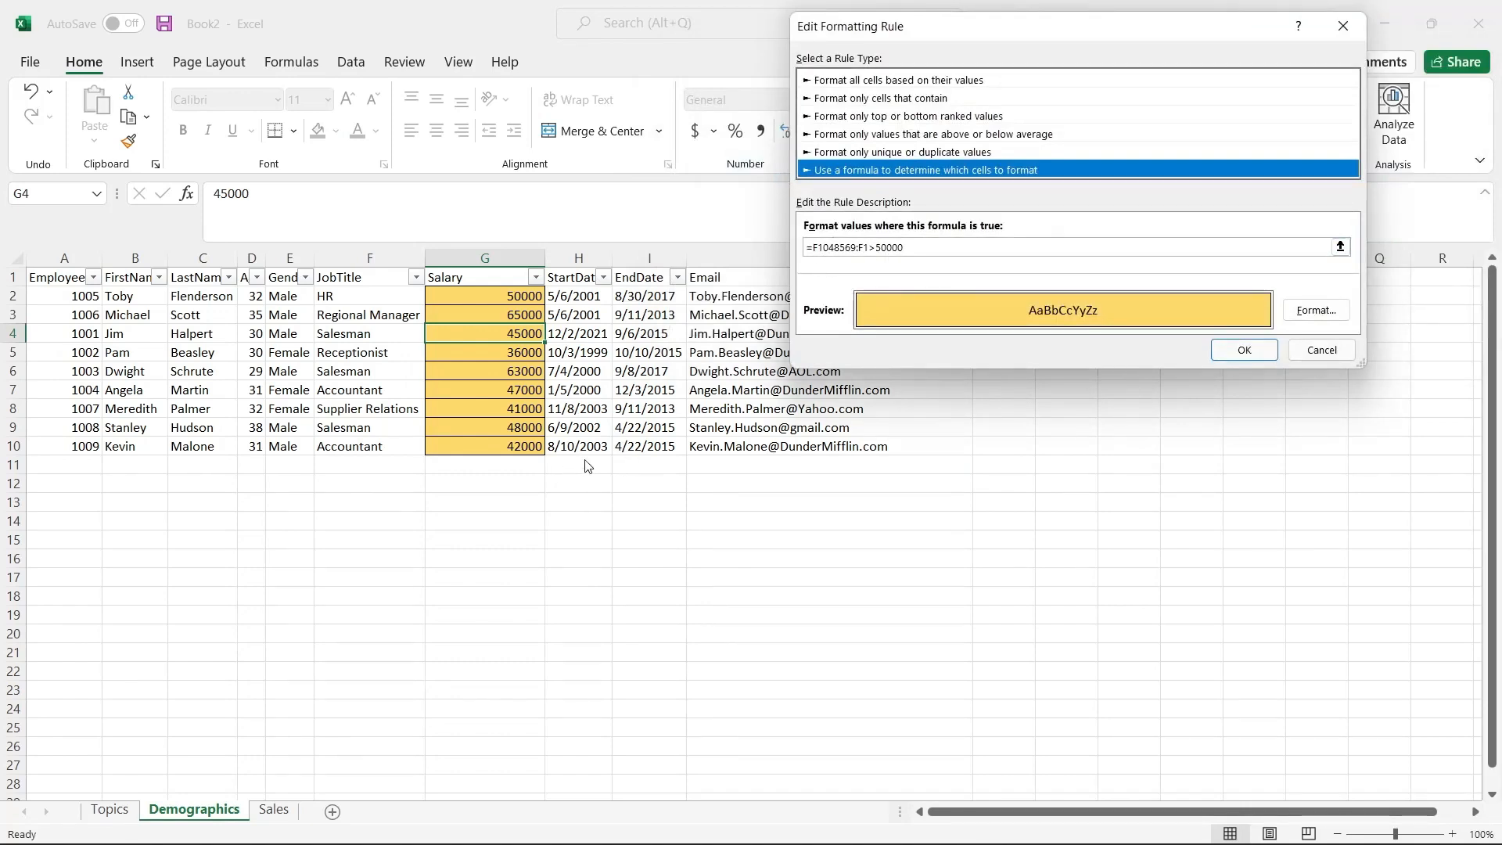
pyautogui.moveTo(868, 249); pyautogui.dragTo(814, 249)
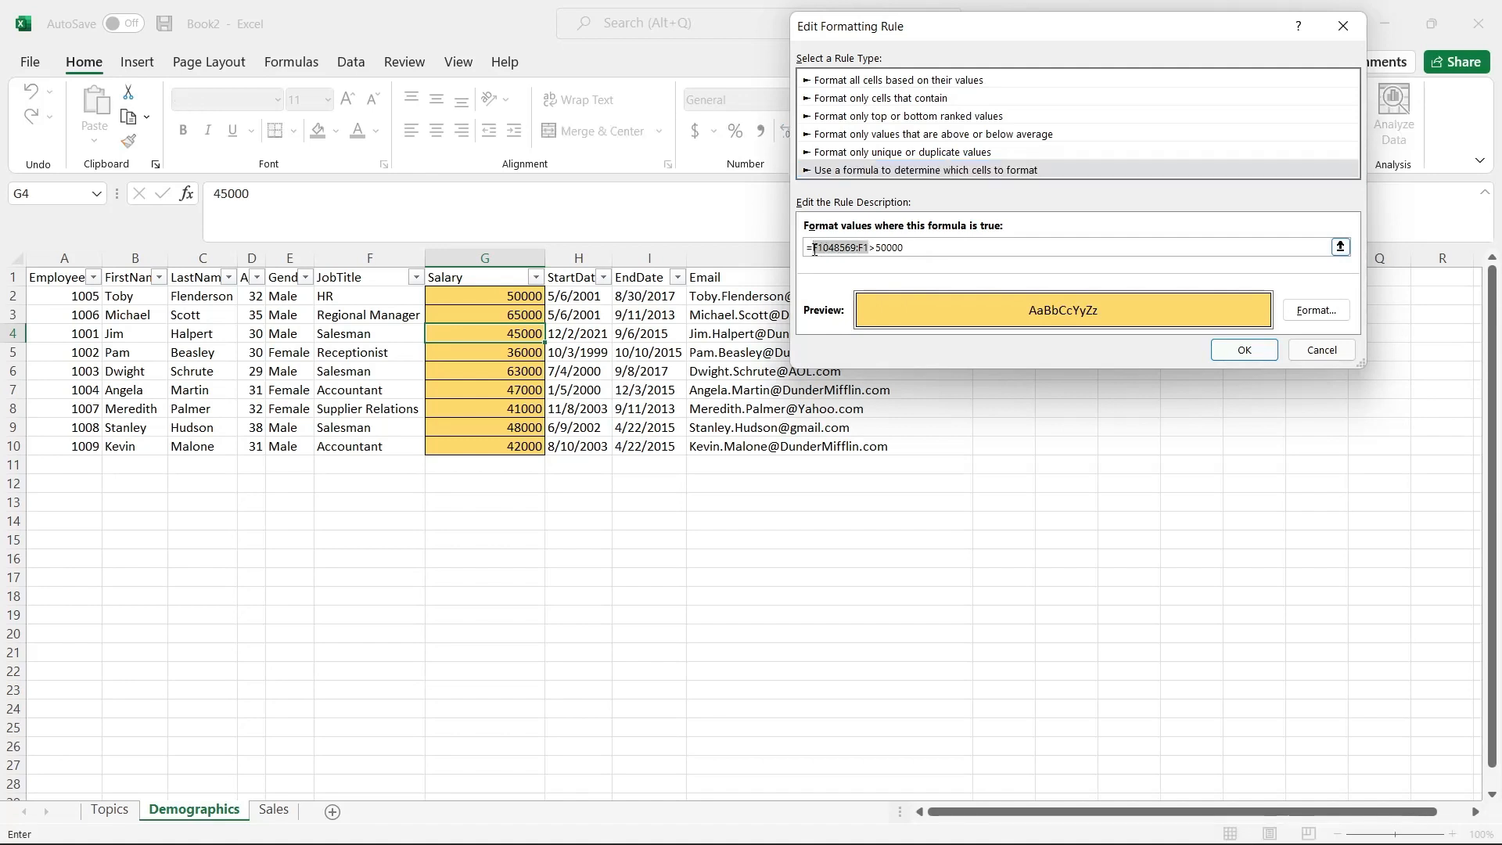
pyautogui.click(508, 297)
pyautogui.moveTo(502, 344); pyautogui.dragTo(504, 457)
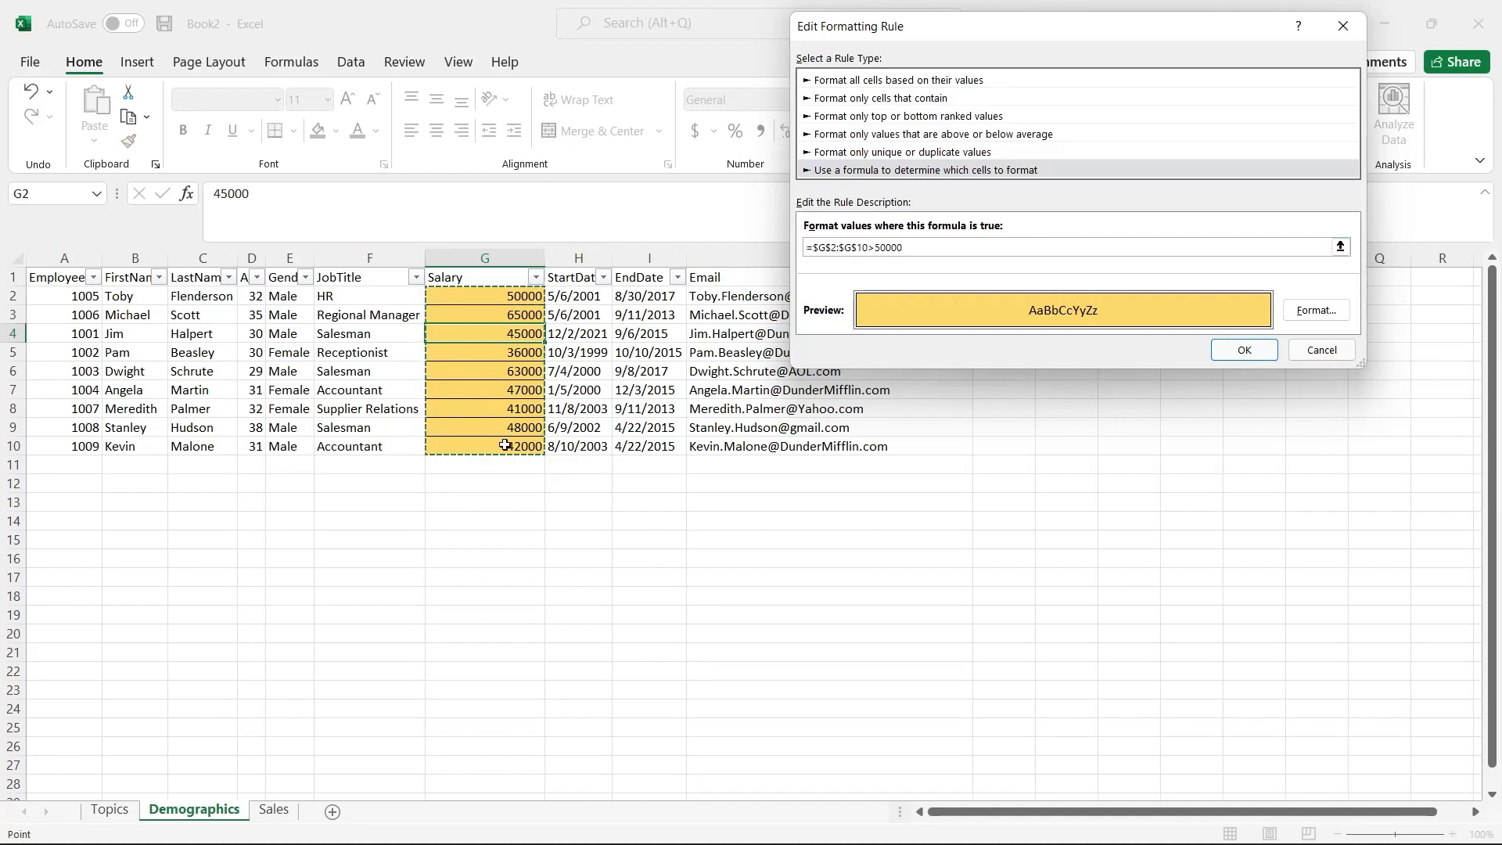
# Make the cell references in the salary rule's formula relative so it reads =G2:G10>50000, and accept the edit.
pyautogui.click(856, 248)
pyautogui.click(831, 248)
pyautogui.press('BackSpace')
pyautogui.click(821, 248)
pyautogui.press('BackSpace')
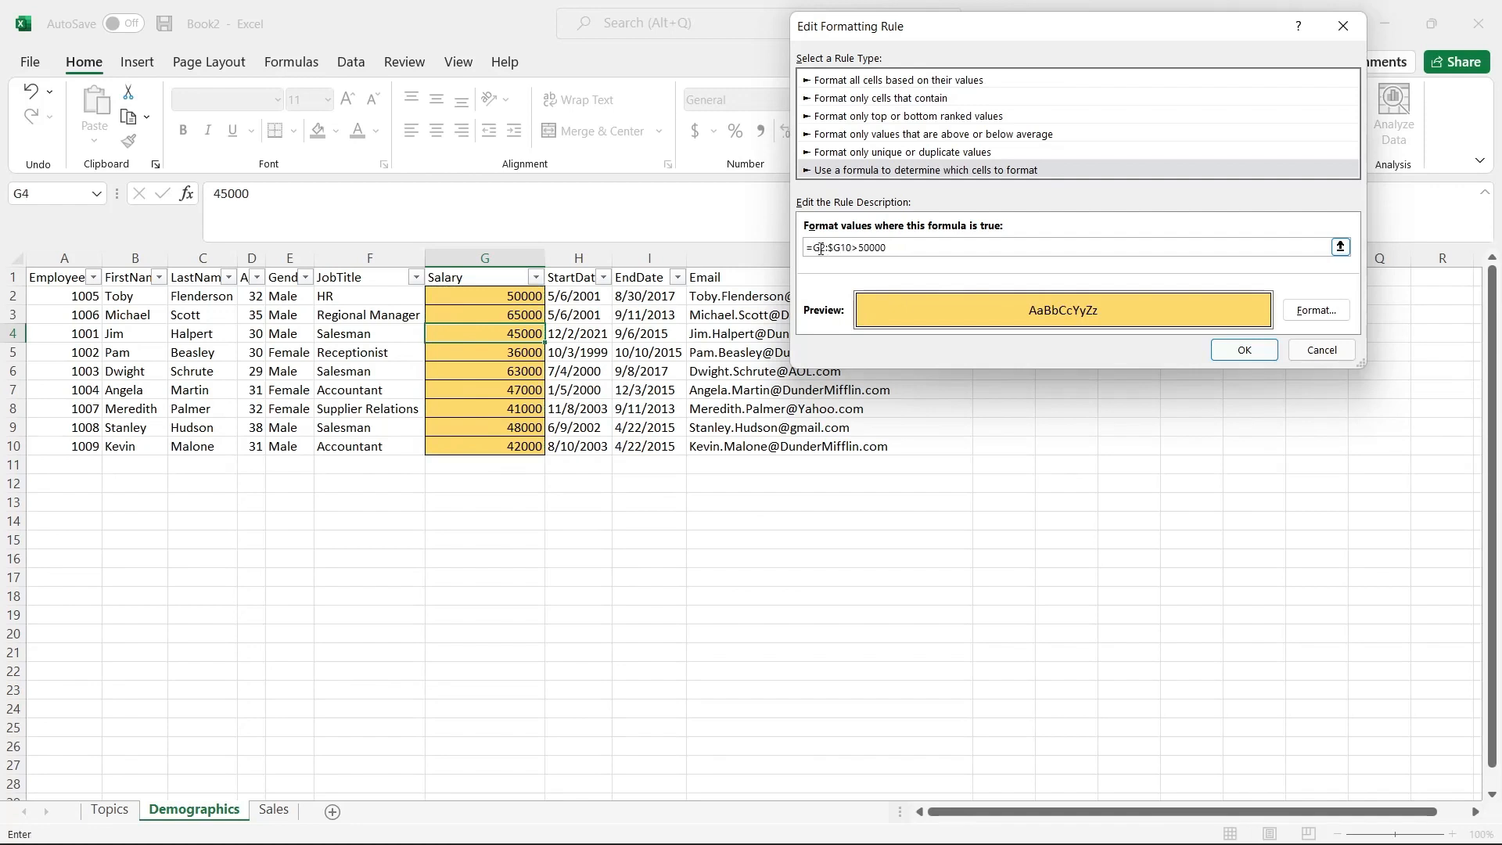
pyautogui.click(833, 248)
pyautogui.press('BackSpace')
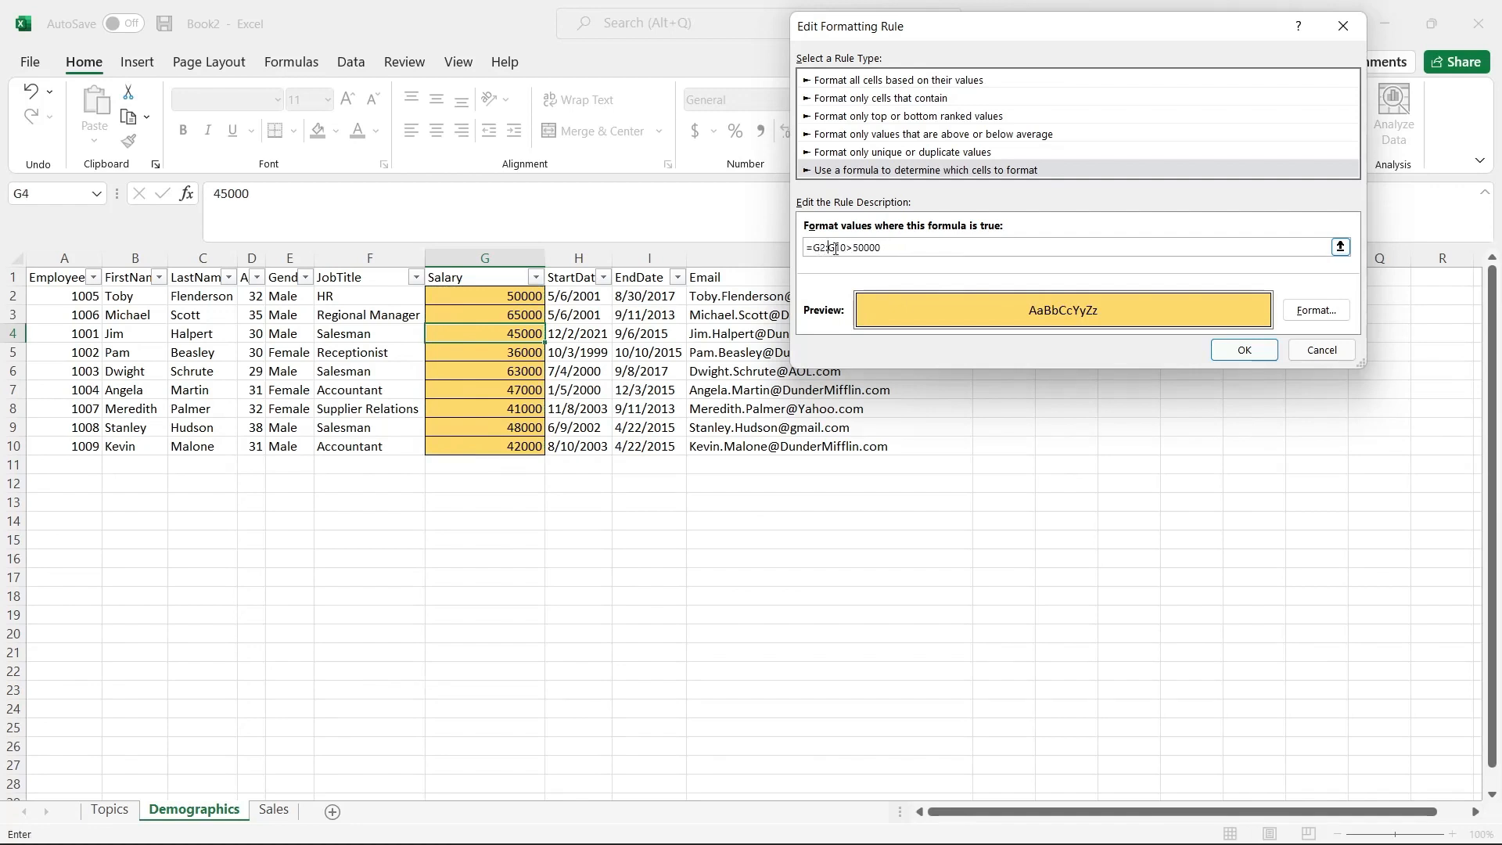
pyautogui.click(1265, 358)
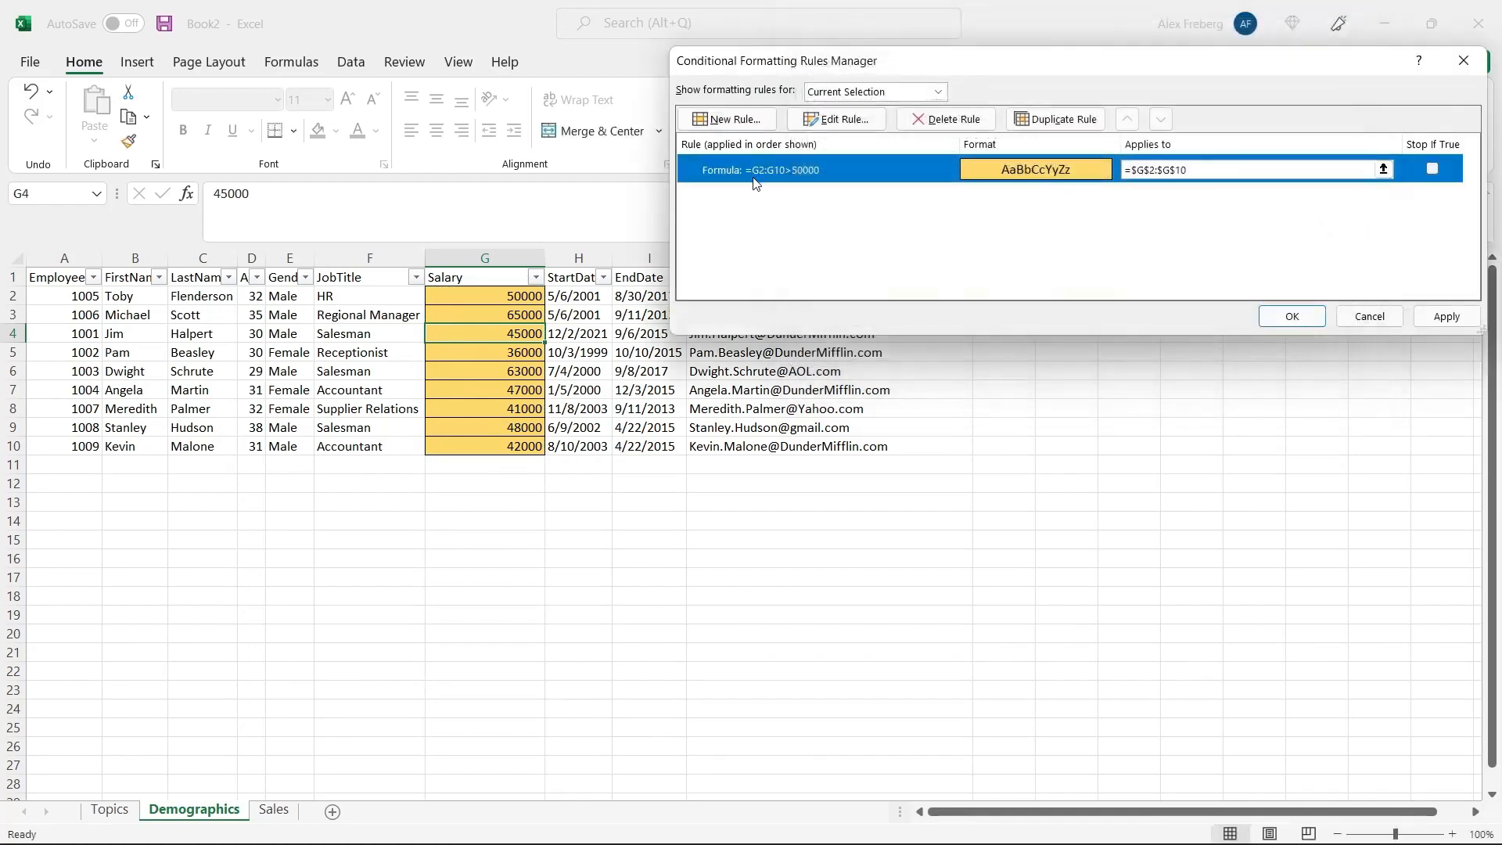
# Apply the edited salary rule to =$G$2:$G$10 and check which salary cells it formats.
pyautogui.click(1201, 169)
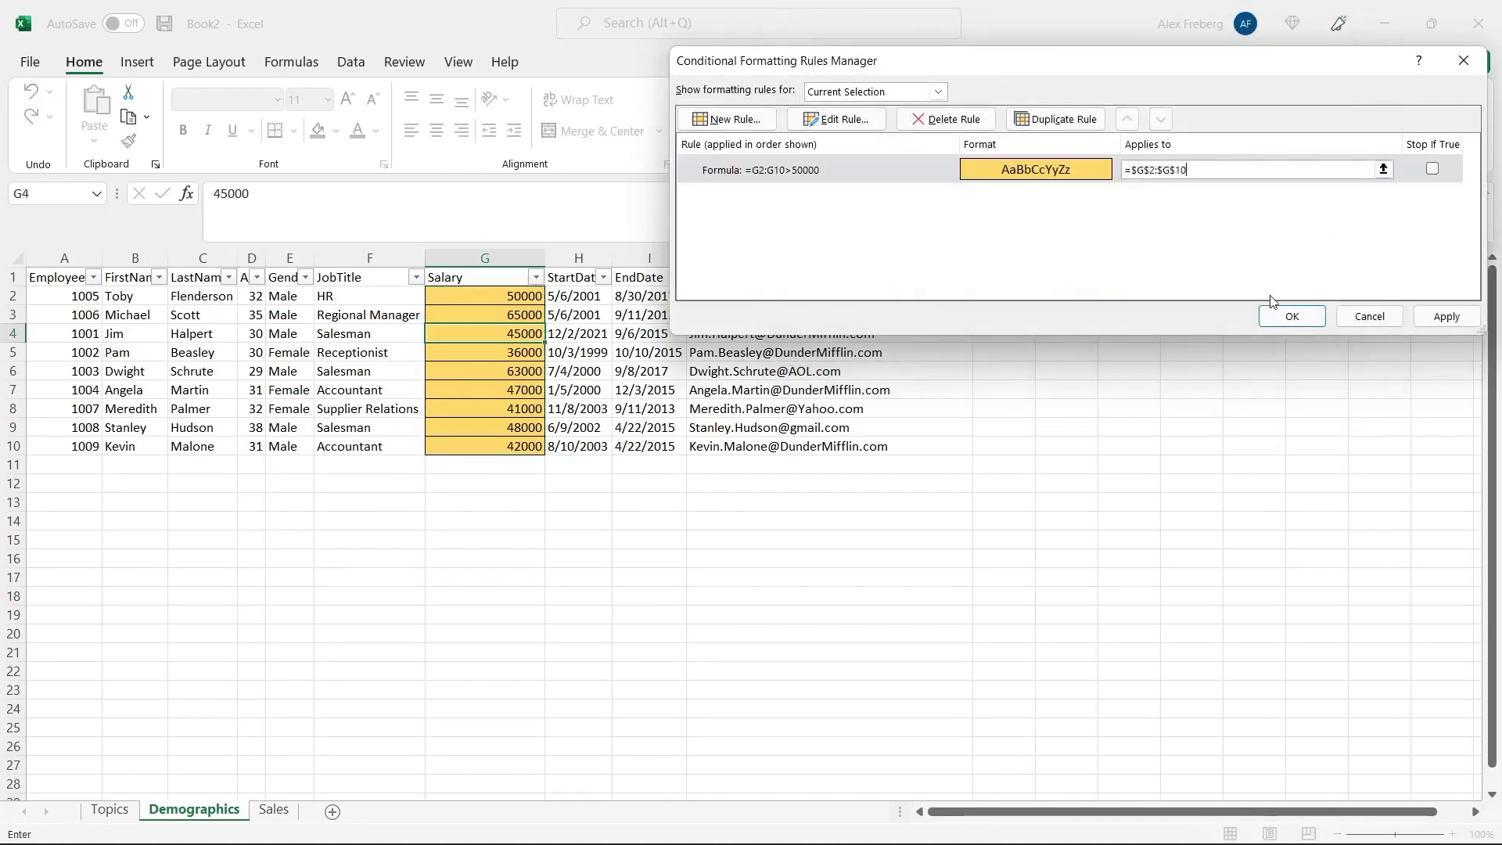
pyautogui.click(1445, 316)
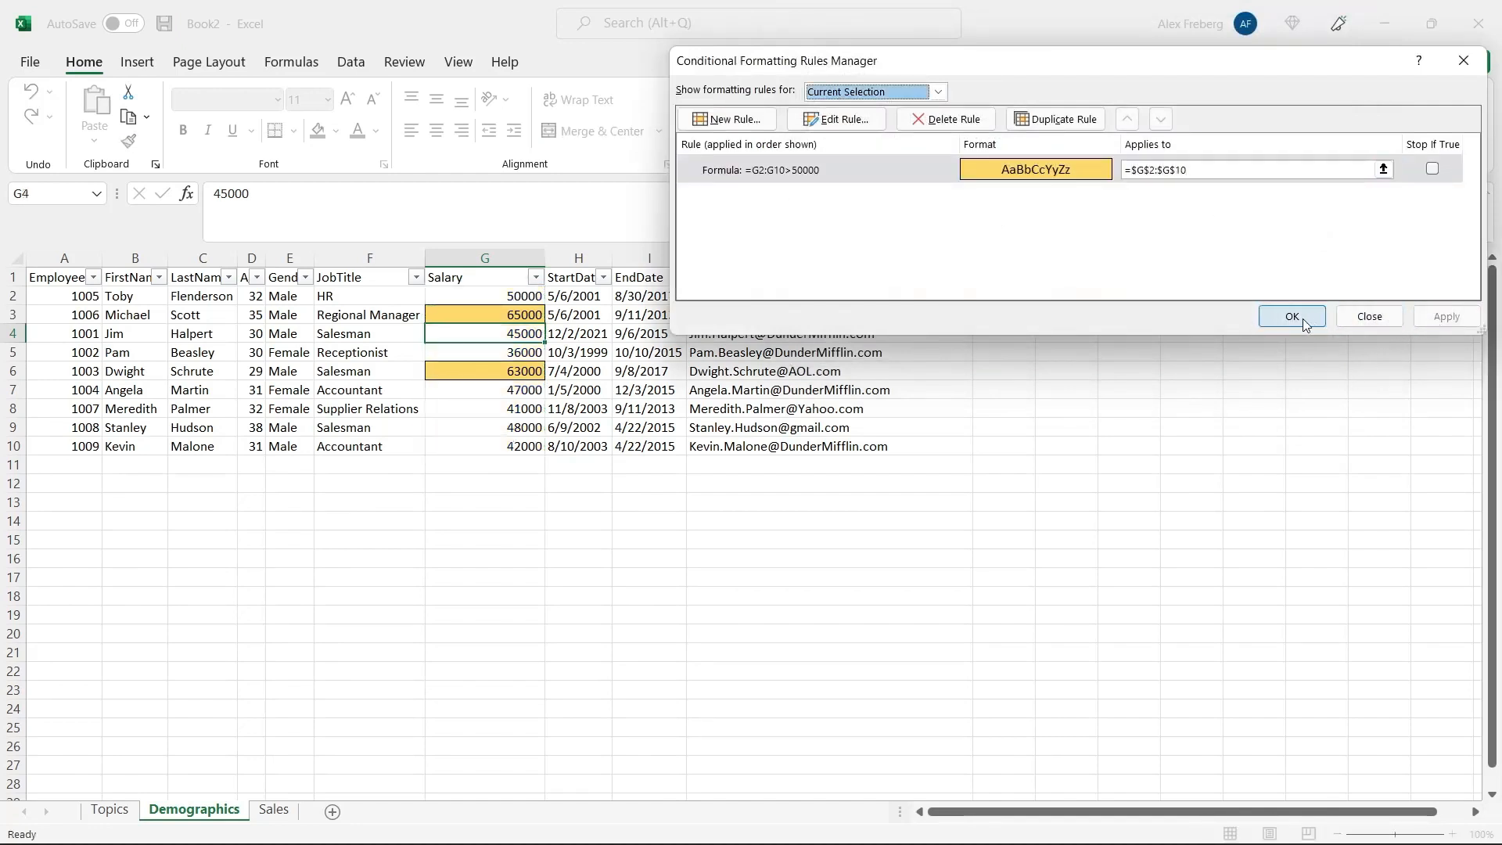
pyautogui.click(1292, 316)
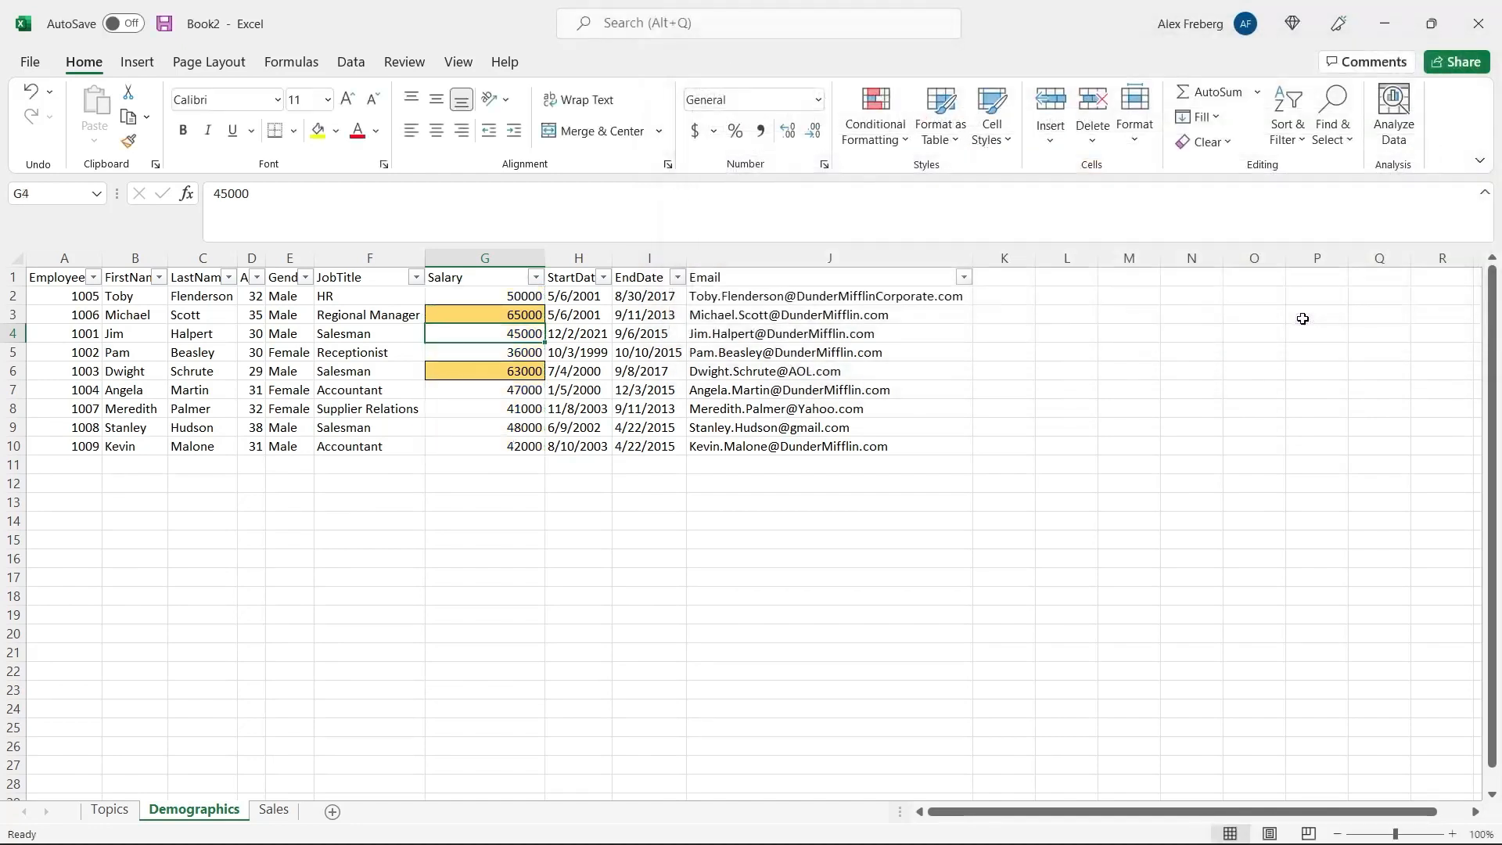
pyautogui.click(520, 316)
pyautogui.click(501, 371)
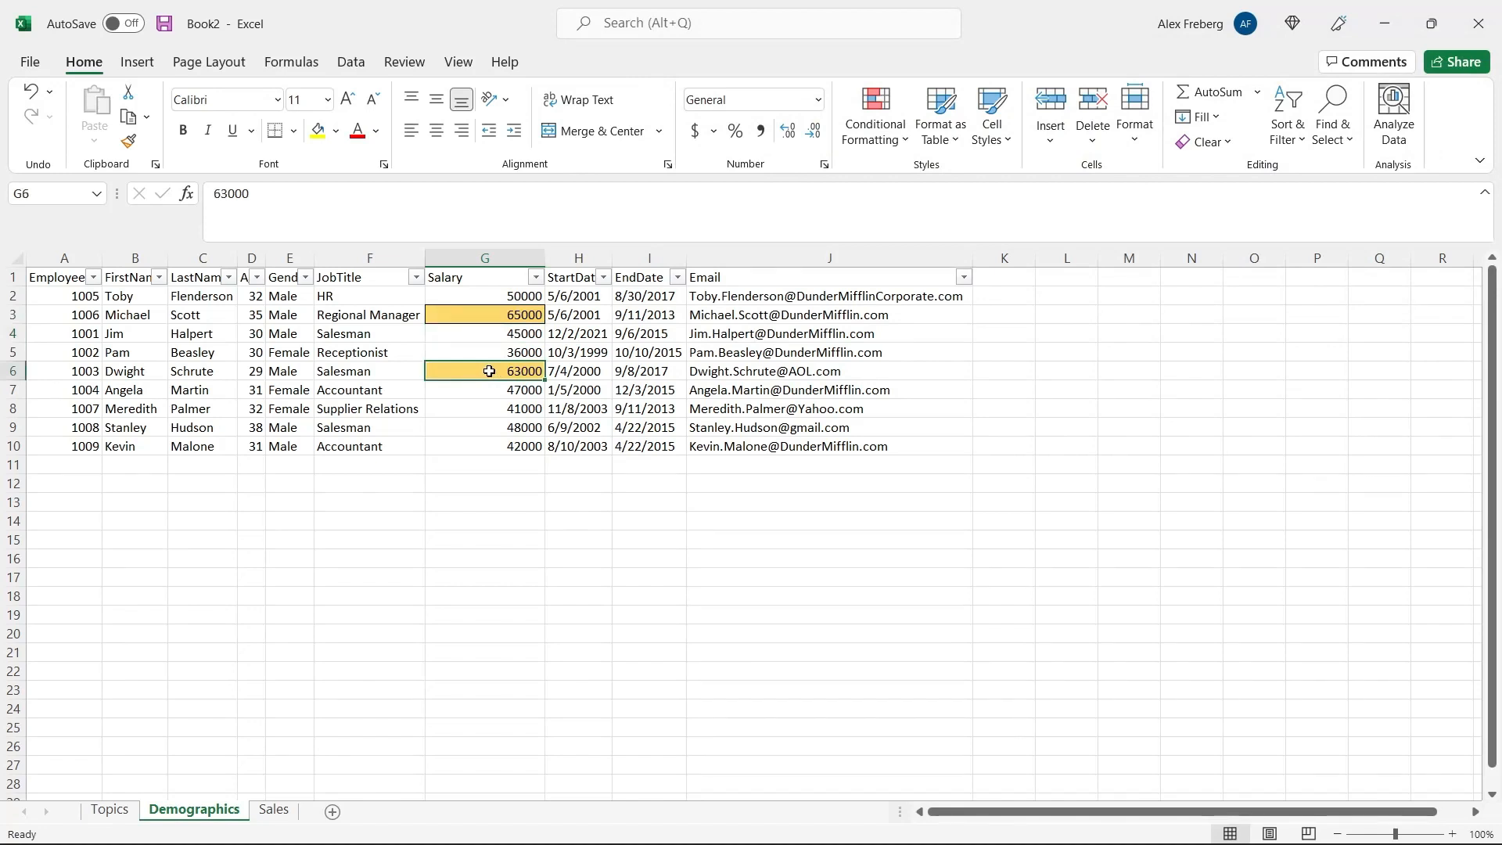
pyautogui.click(488, 329)
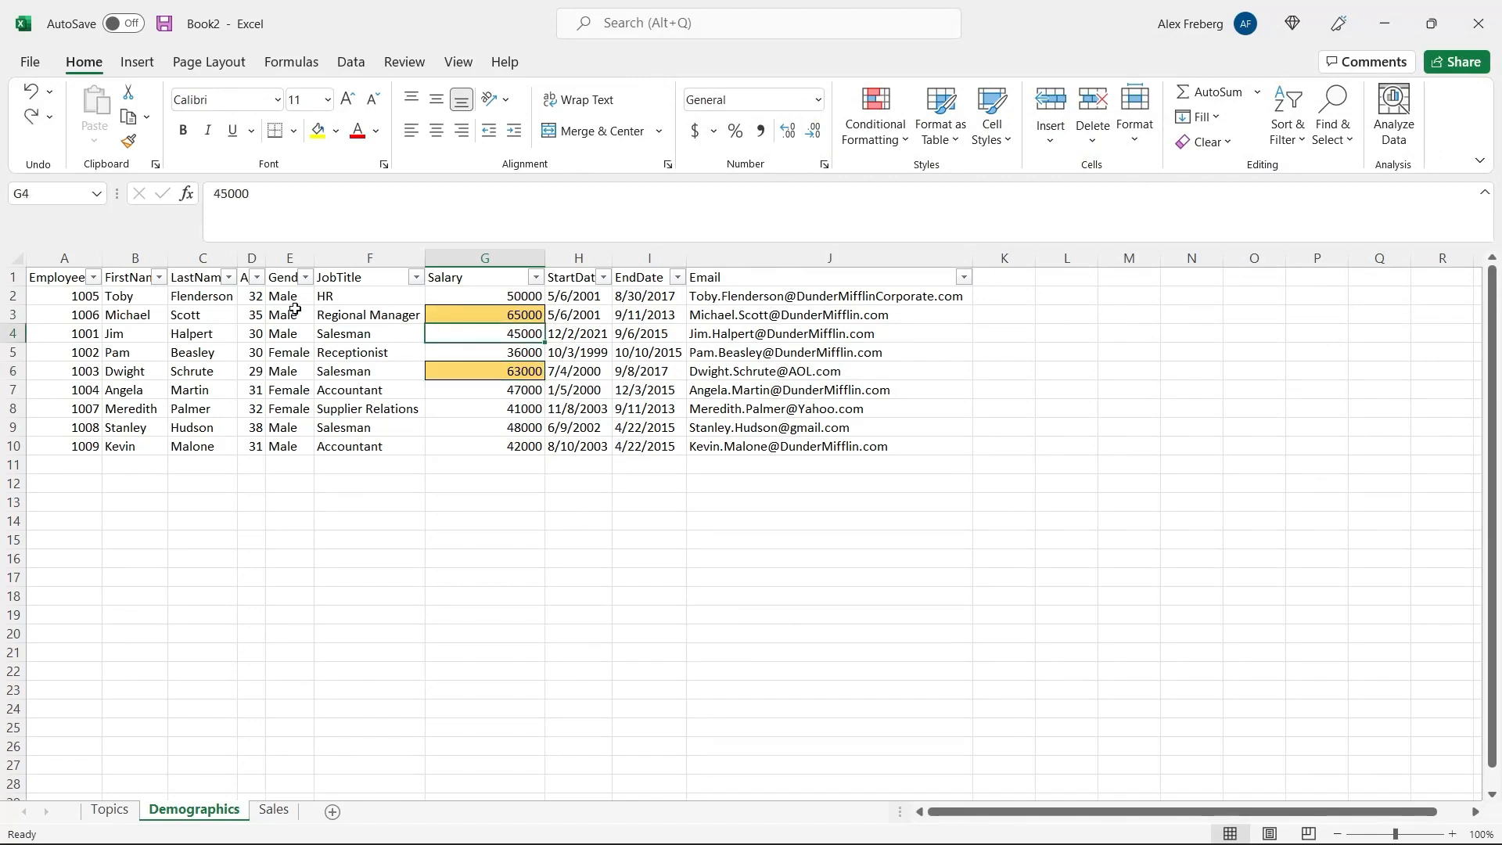
# Start a formula-based conditional formatting rule for the ages in D2:D10, with that range referenced in its formula.
pyautogui.click(251, 296)
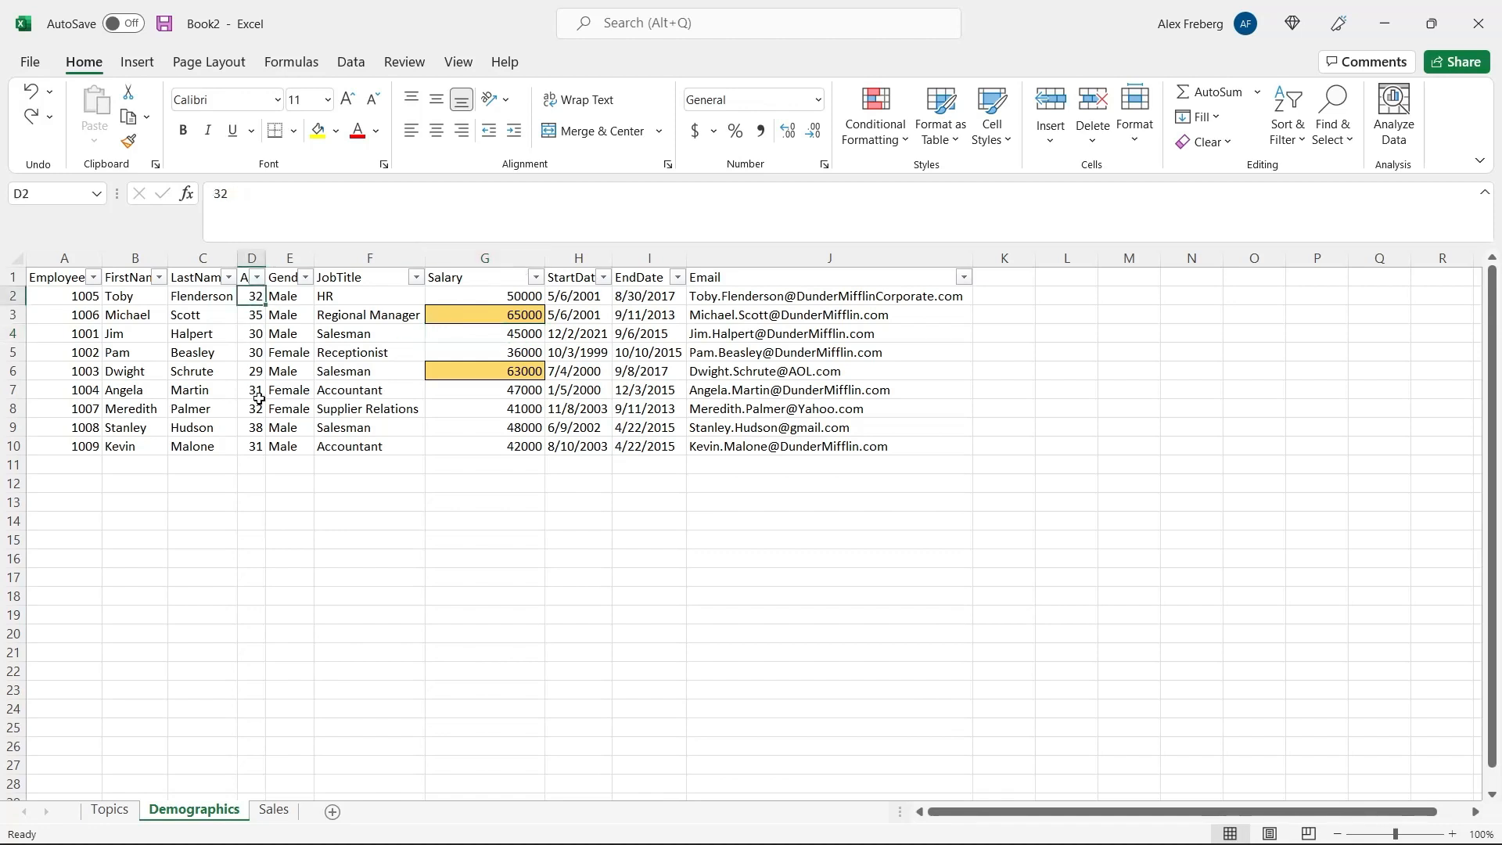
pyautogui.keyDown('shift'); pyautogui.click(255, 444); pyautogui.keyUp('shift')
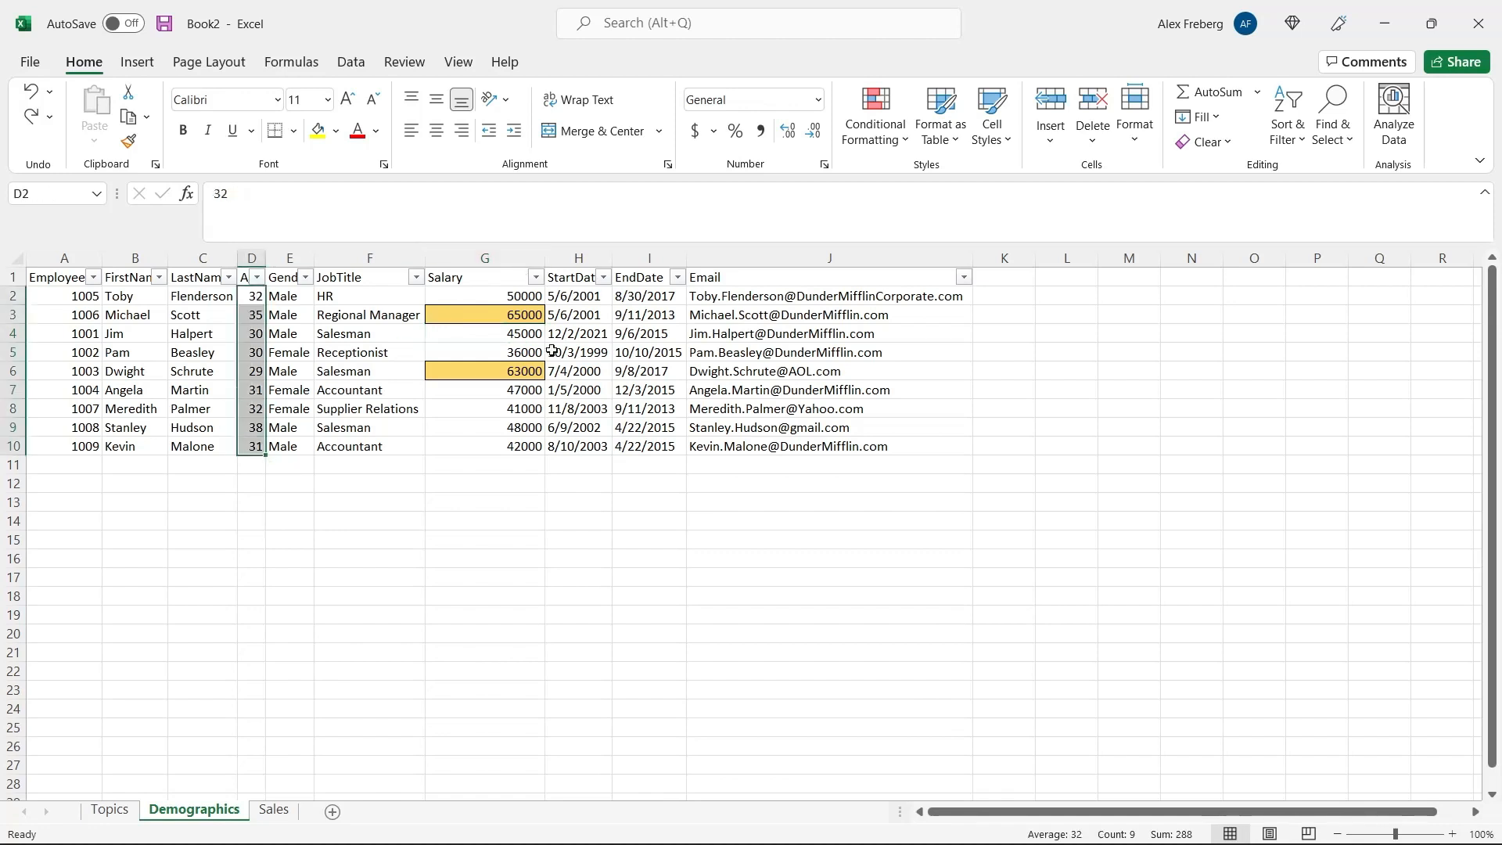
pyautogui.click(875, 117)
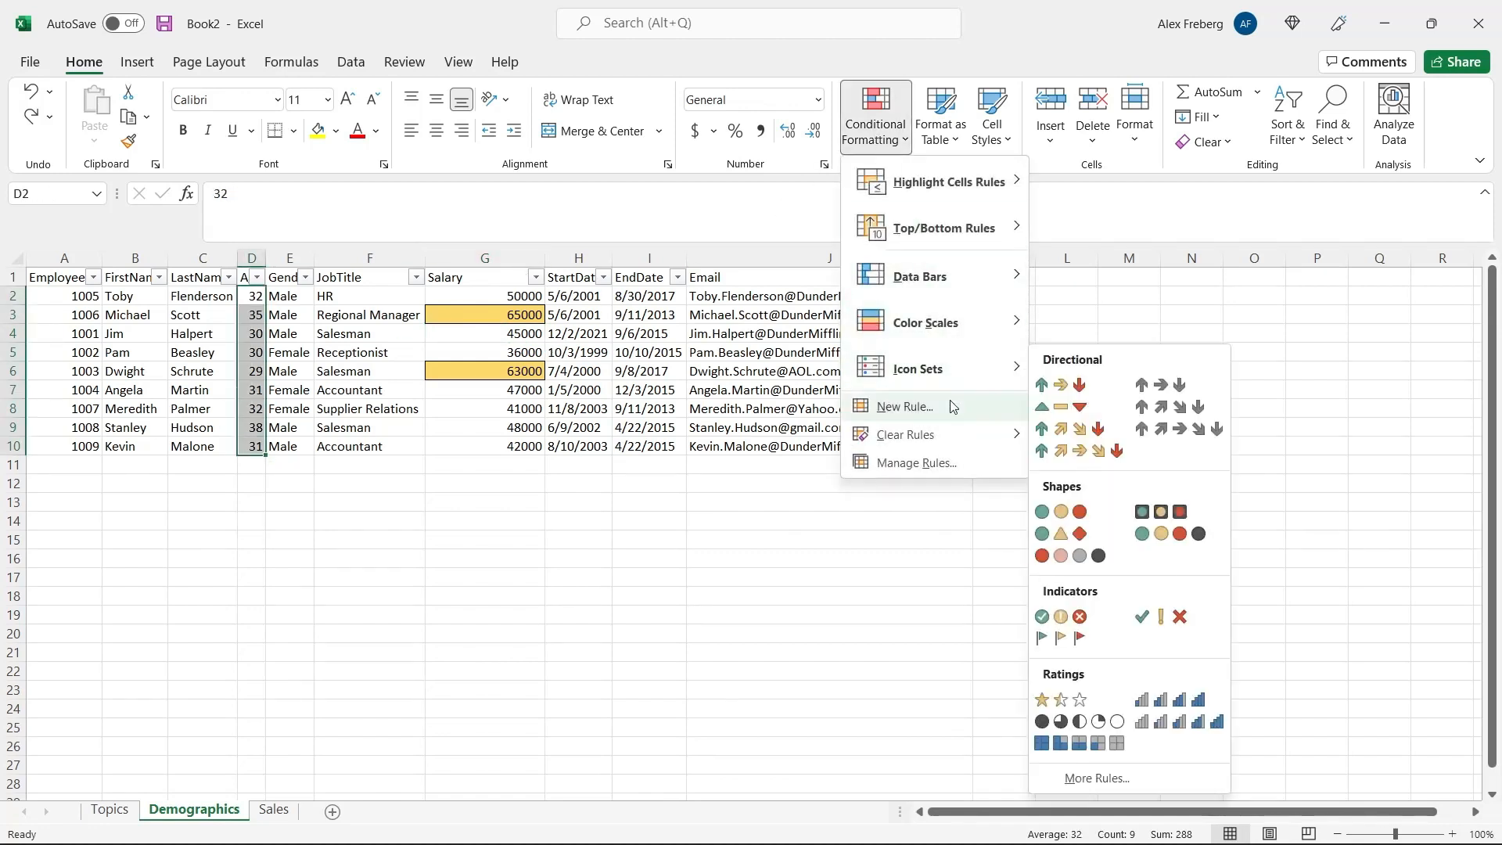
pyautogui.click(955, 406)
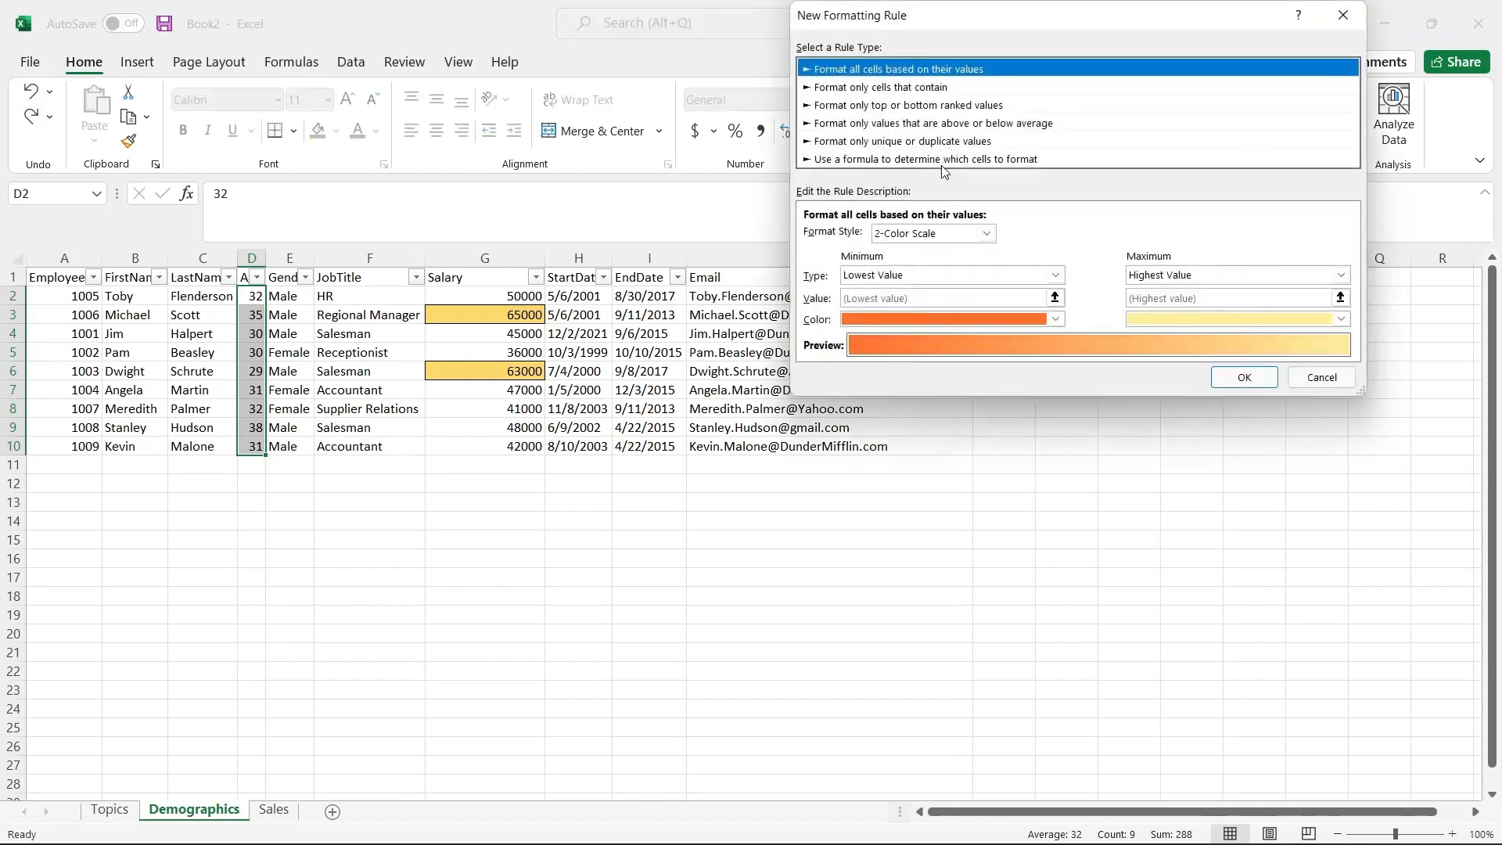
pyautogui.click(947, 160)
pyautogui.click(898, 239)
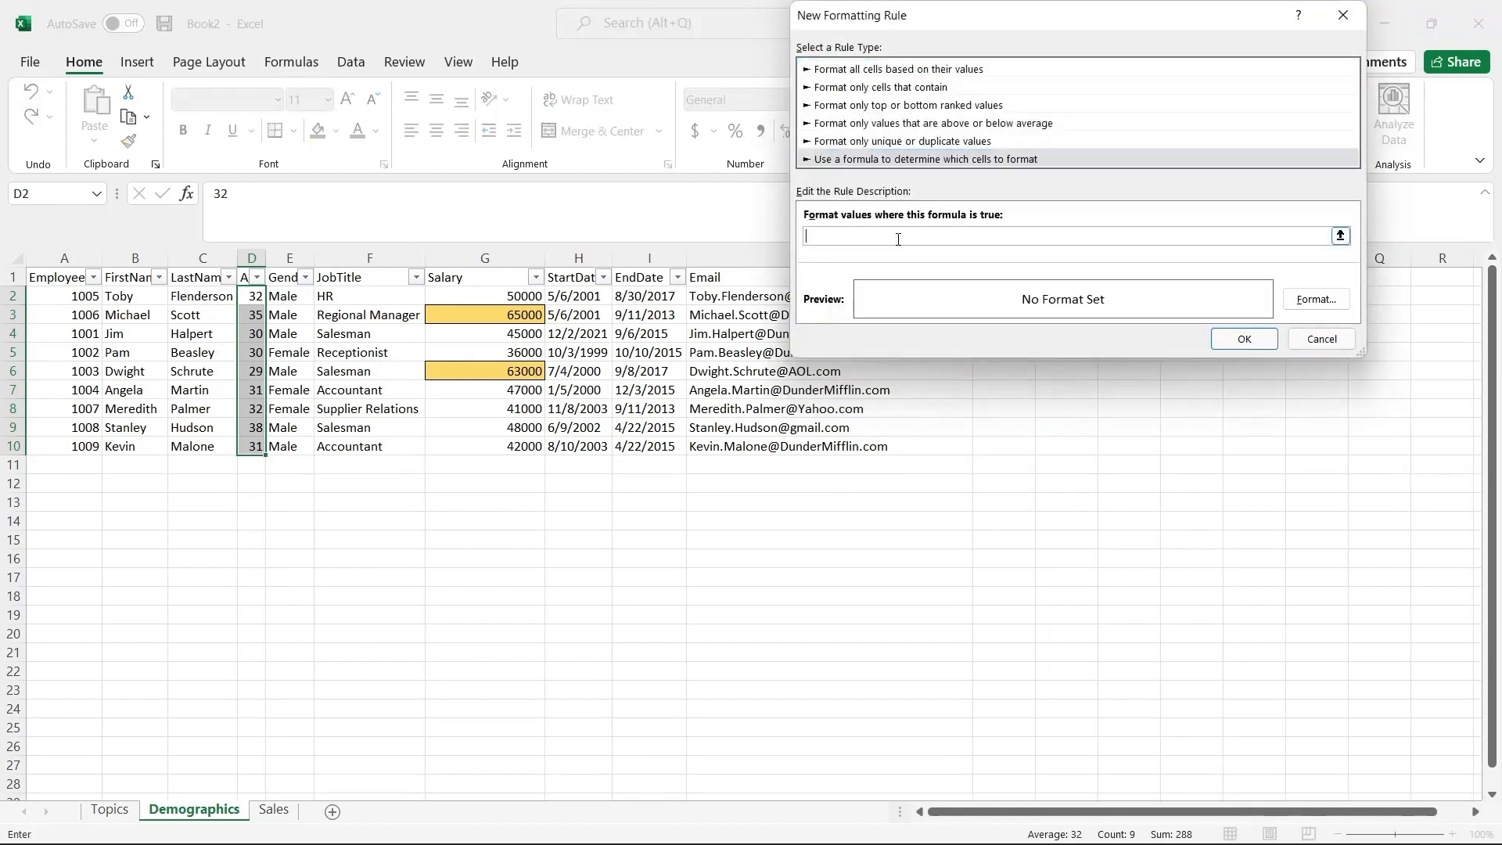
pyautogui.write('=')
pyautogui.click(252, 295)
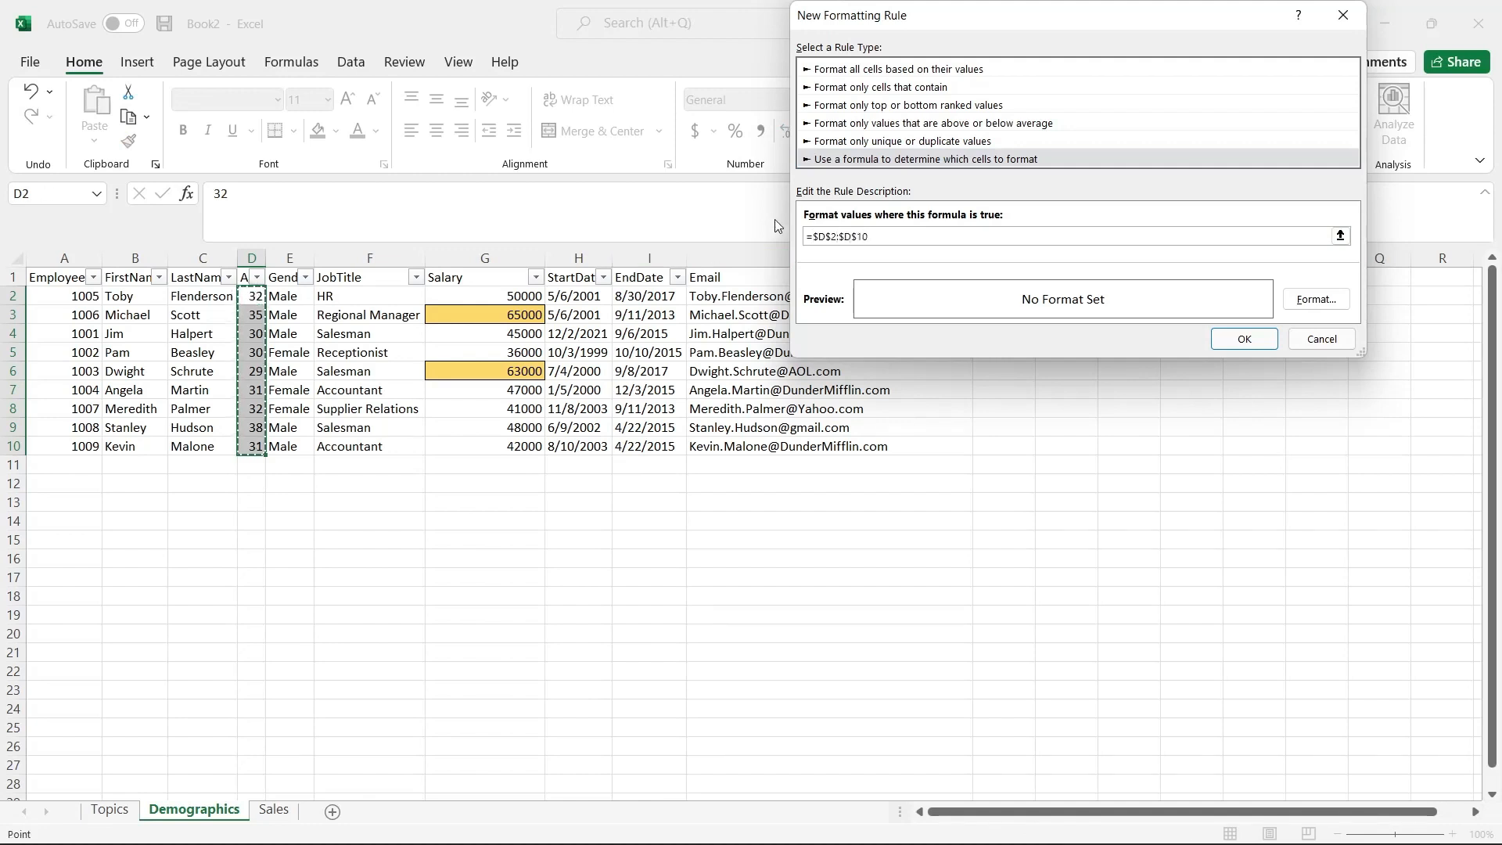
# Make the age range references relative and complete the rule formula as =D2:D10>30.
pyautogui.click(831, 236)
pyautogui.press('BackSpace')
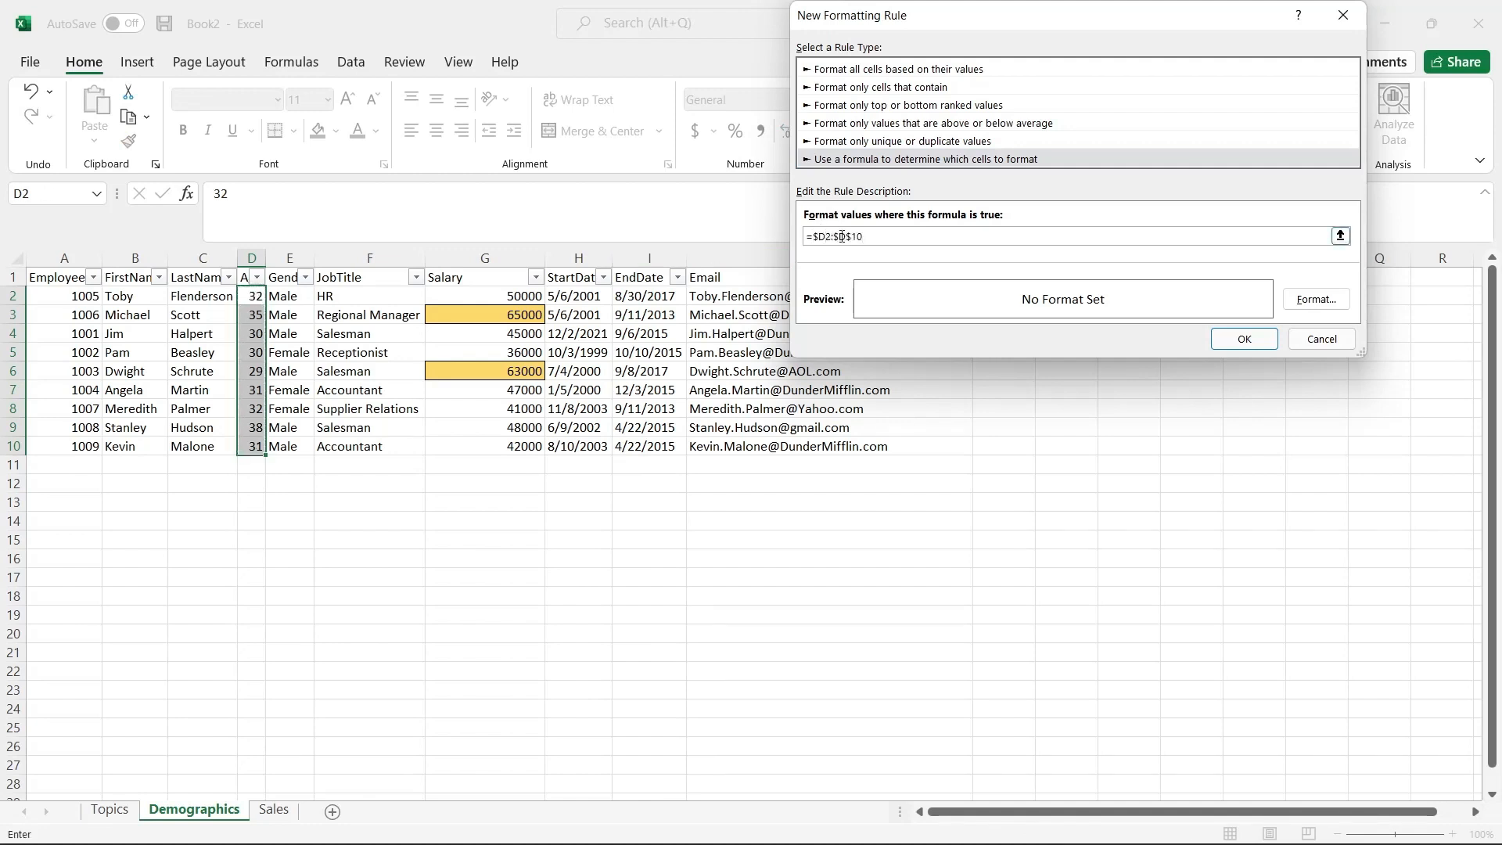
pyautogui.click(853, 237)
pyautogui.press('BackSpace')
pyautogui.click(838, 237)
pyautogui.press('BackSpace')
pyautogui.click(819, 237)
pyautogui.press('BackSpace')
pyautogui.write('>30')
# Give the age rule a light green fill and create the rule.
pyautogui.click(1317, 299)
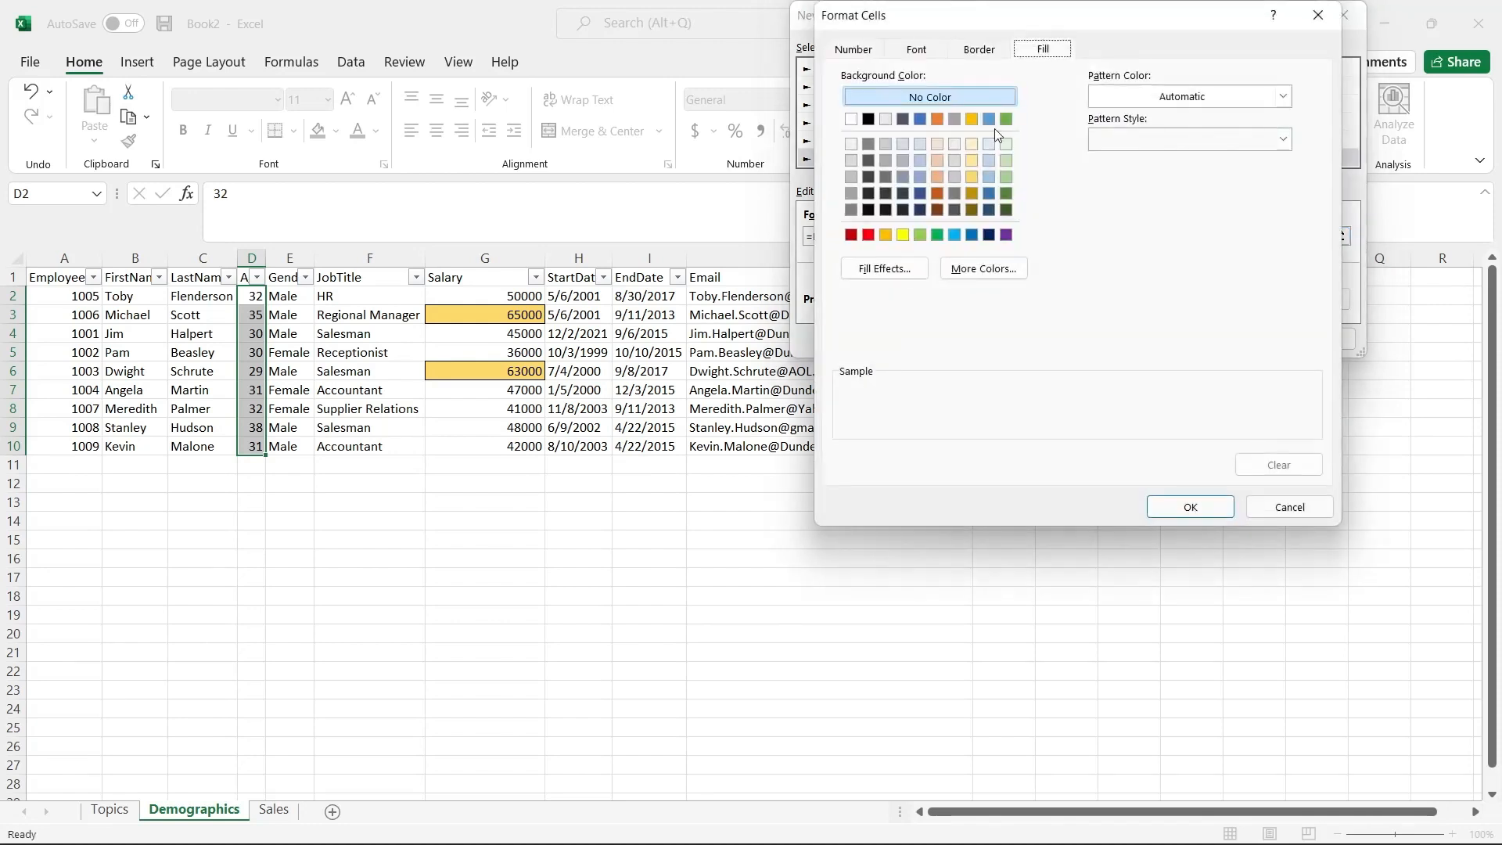
pyautogui.click(1009, 179)
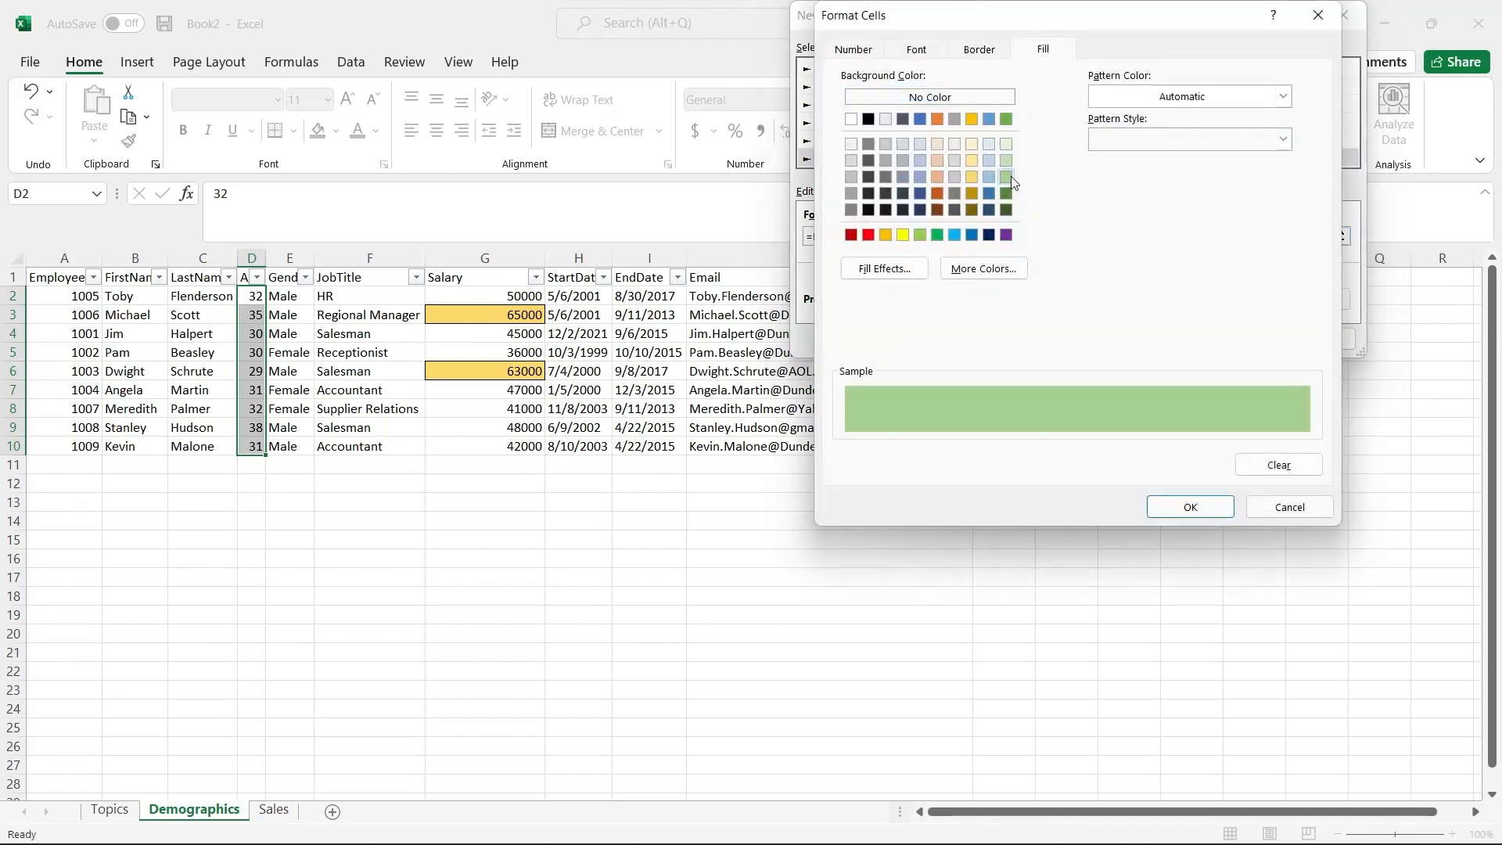
pyautogui.click(1181, 508)
pyautogui.click(1244, 341)
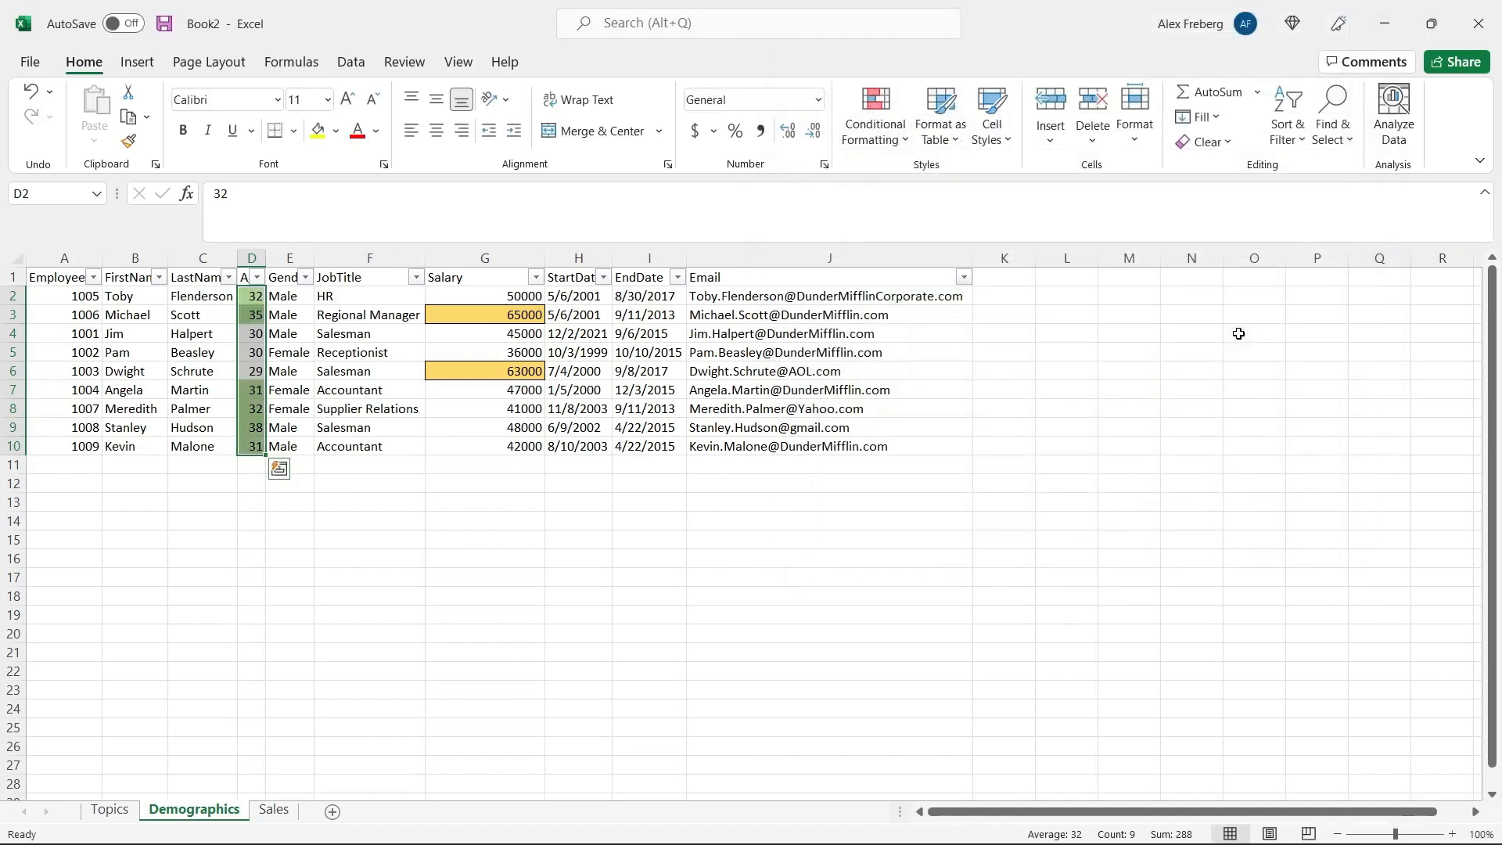
pyautogui.click(356, 447)
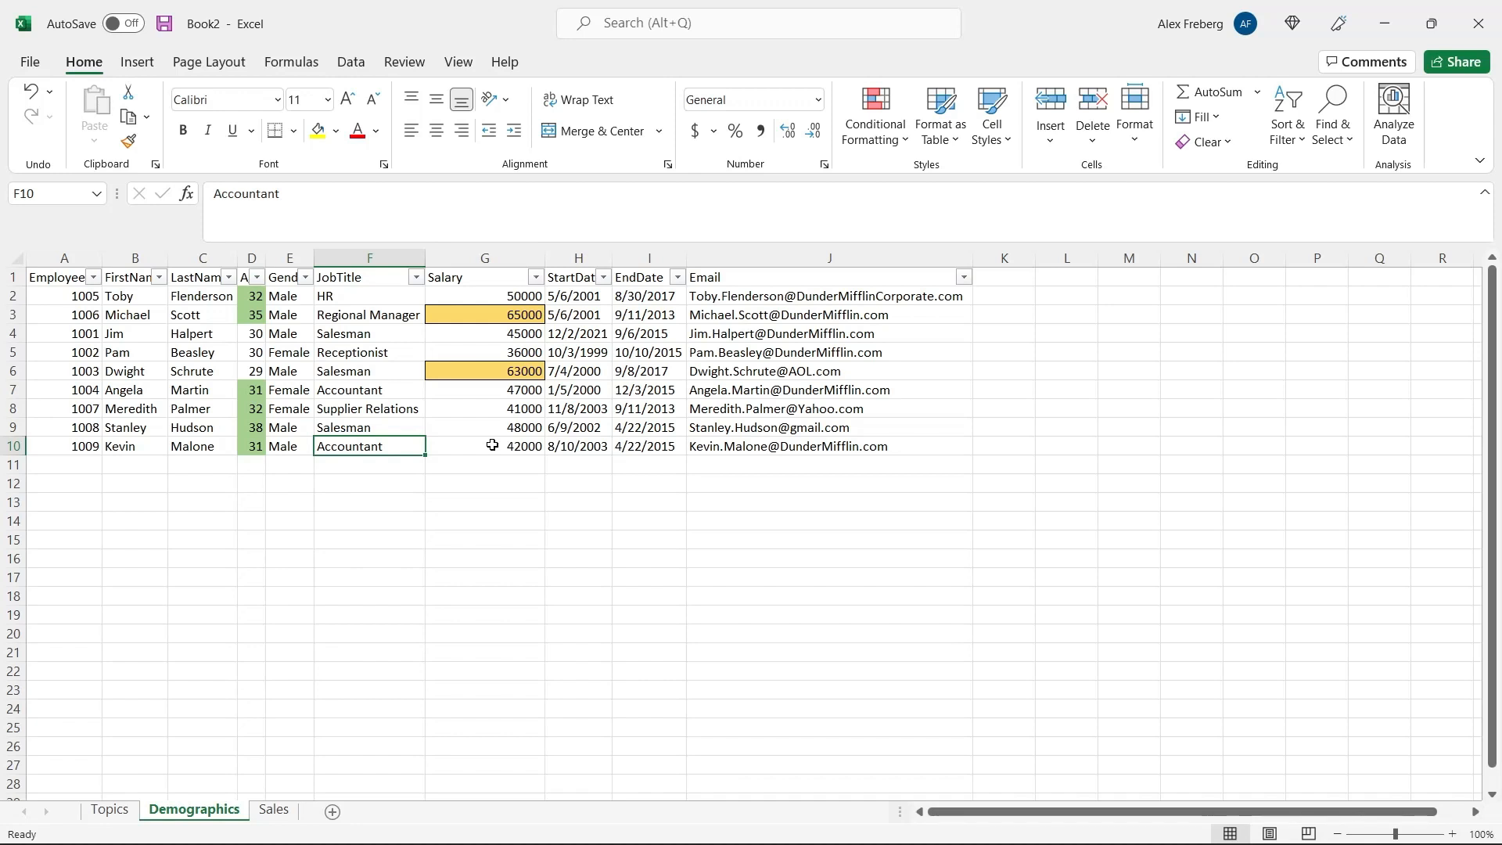
# Show the conditional formatting rules for the whole worksheet in the Rules Manager and examine the age and salary rules.
pyautogui.click(253, 371)
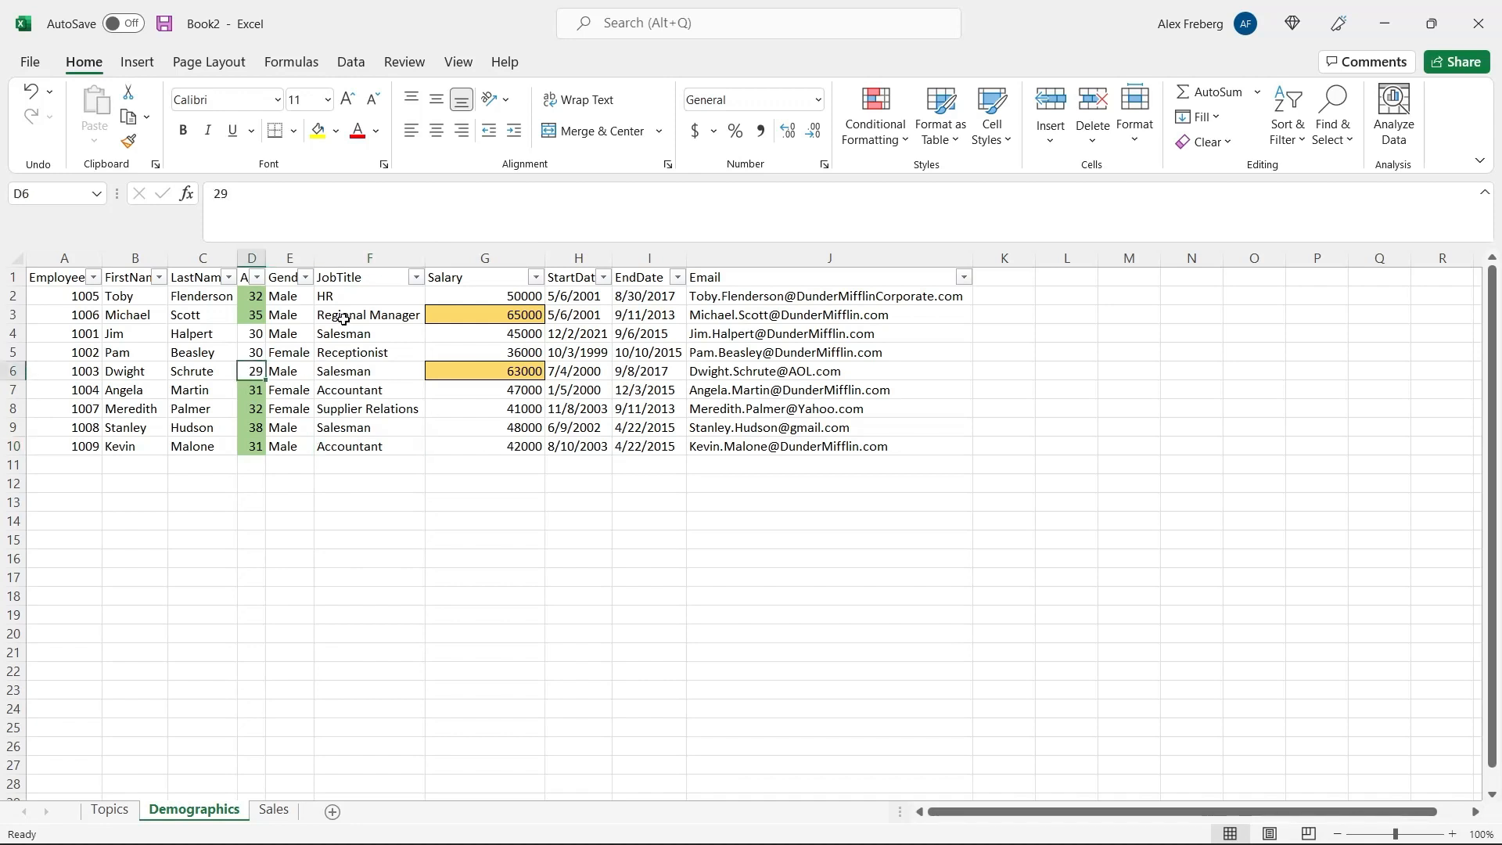
pyautogui.click(887, 123)
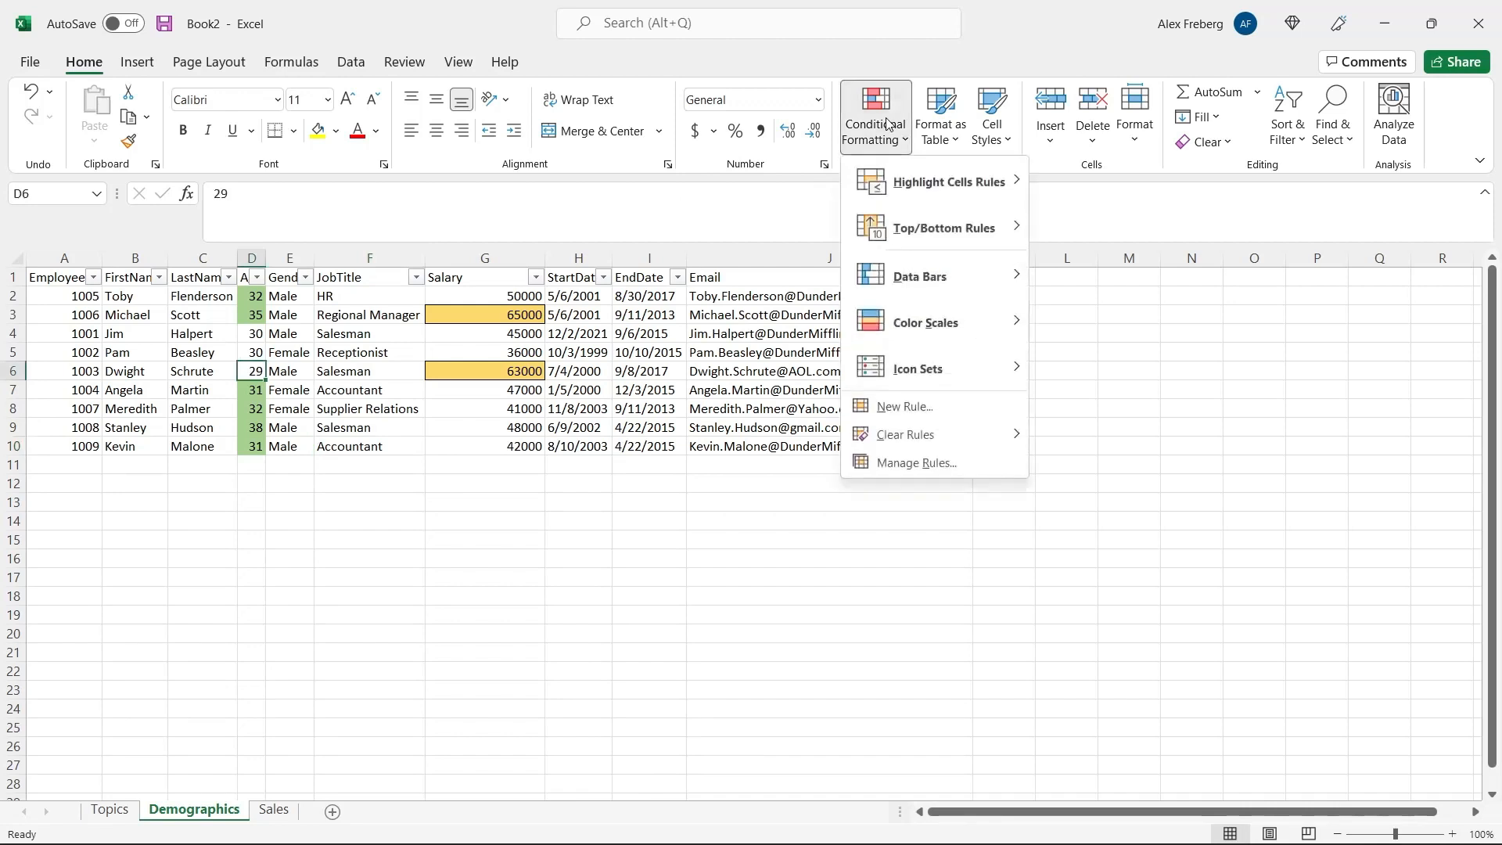
pyautogui.click(956, 463)
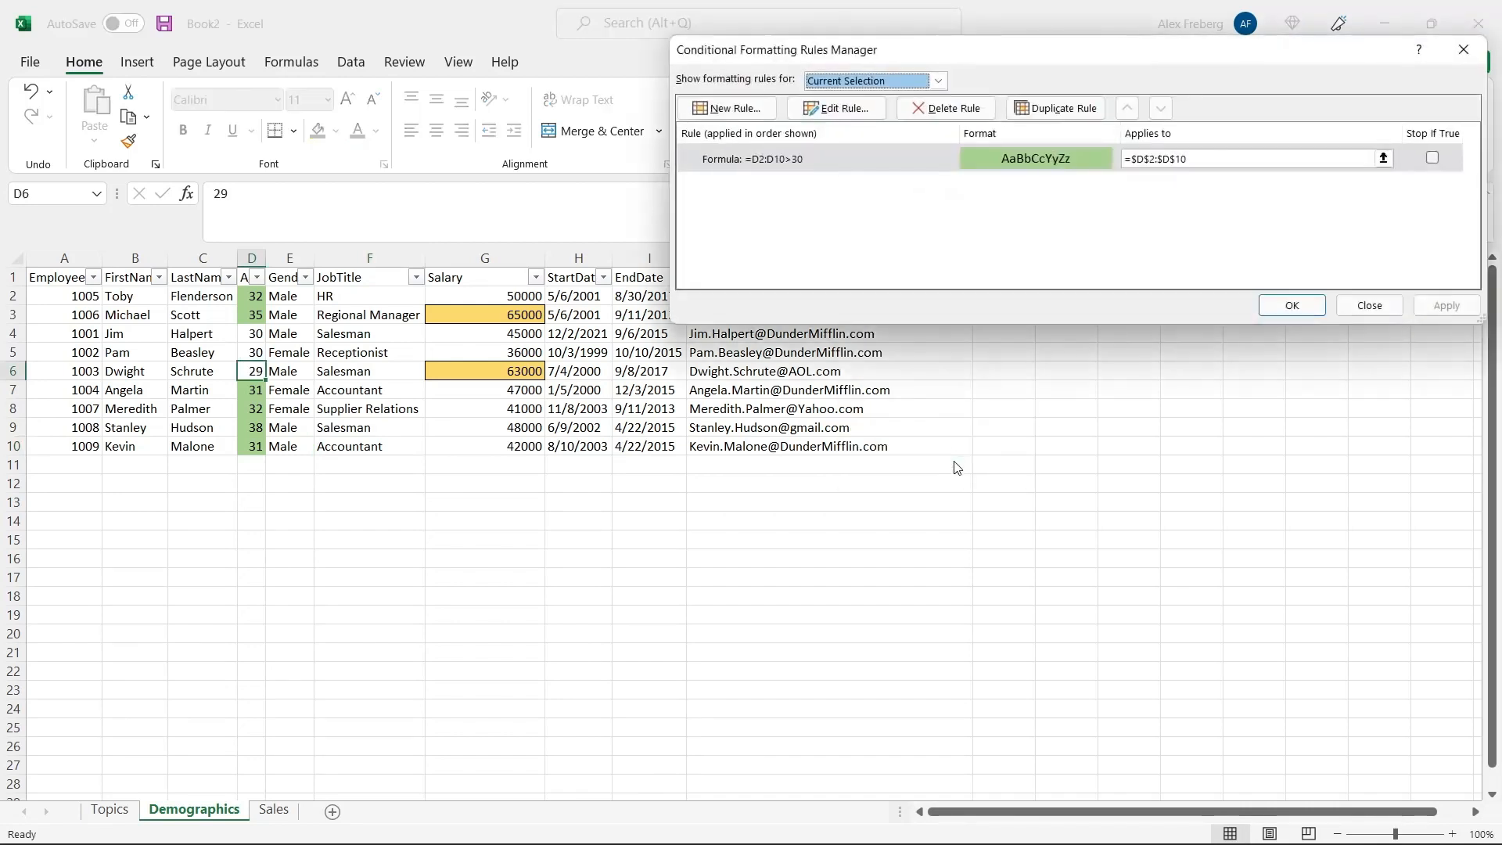
pyautogui.click(937, 81)
pyautogui.click(928, 114)
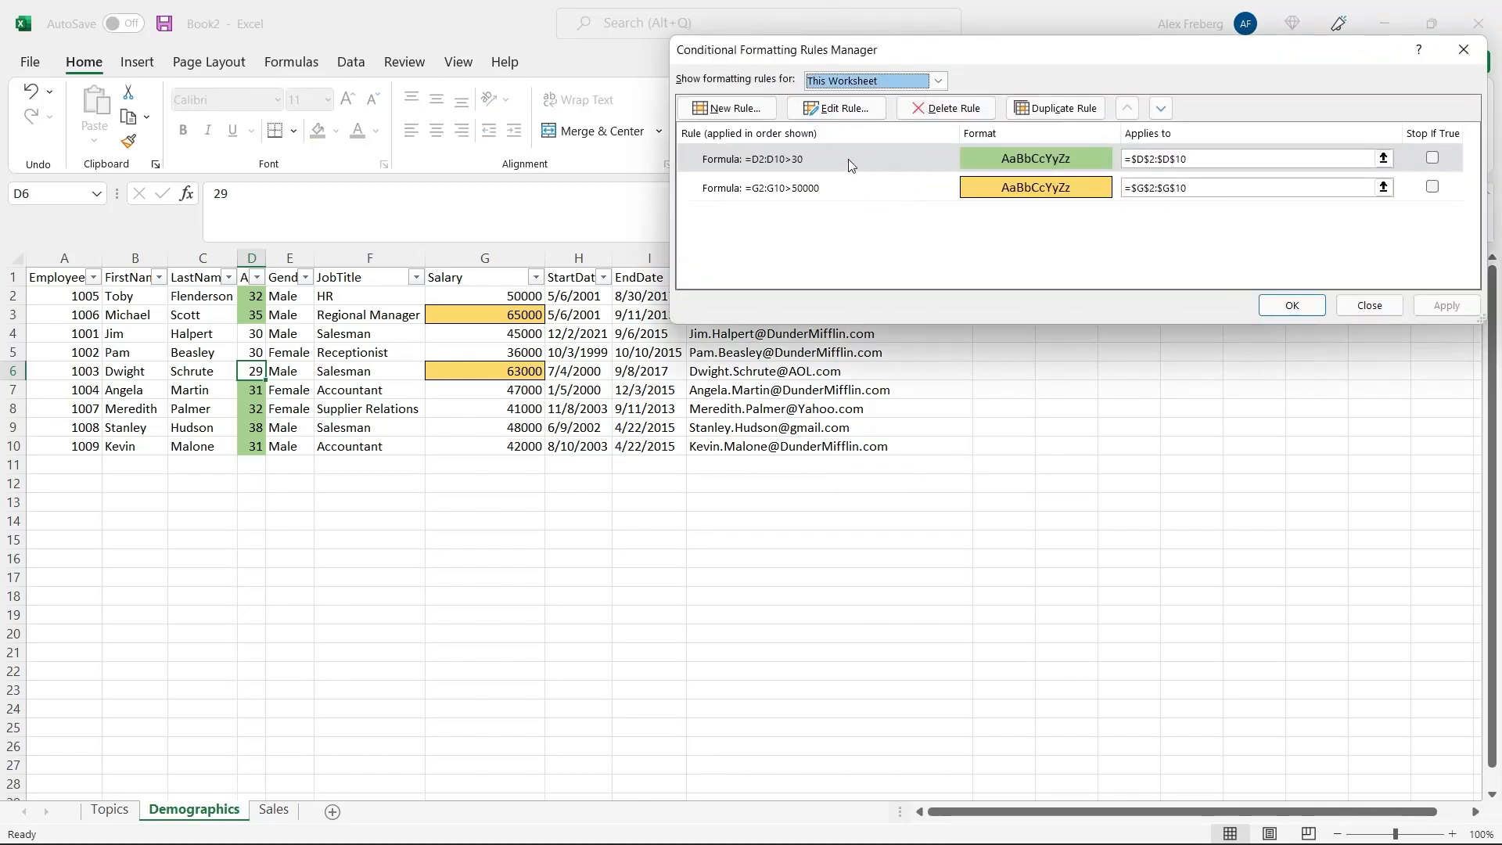
pyautogui.click(842, 181)
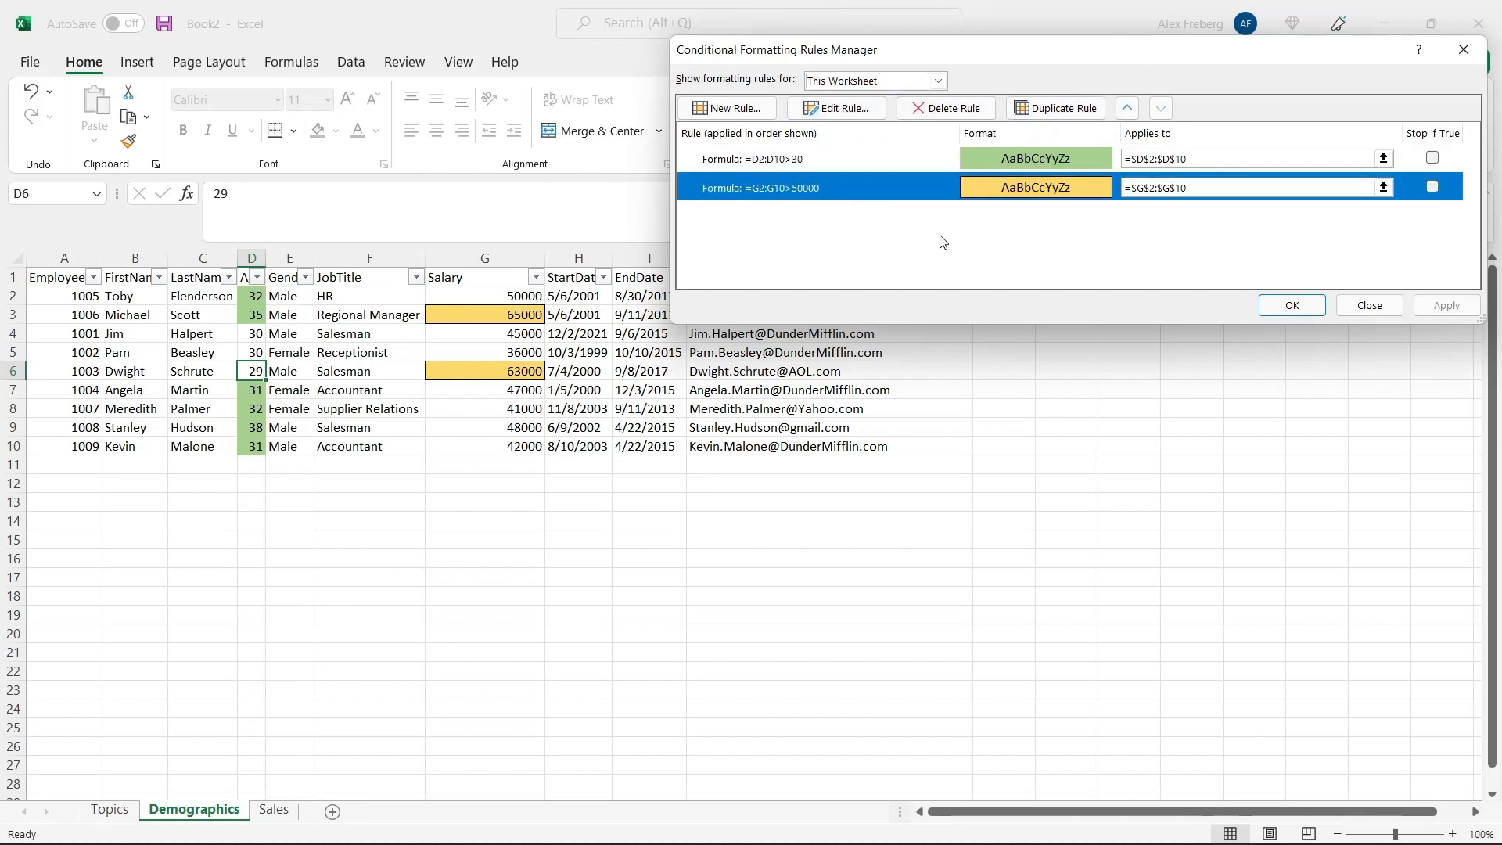
pyautogui.click(886, 164)
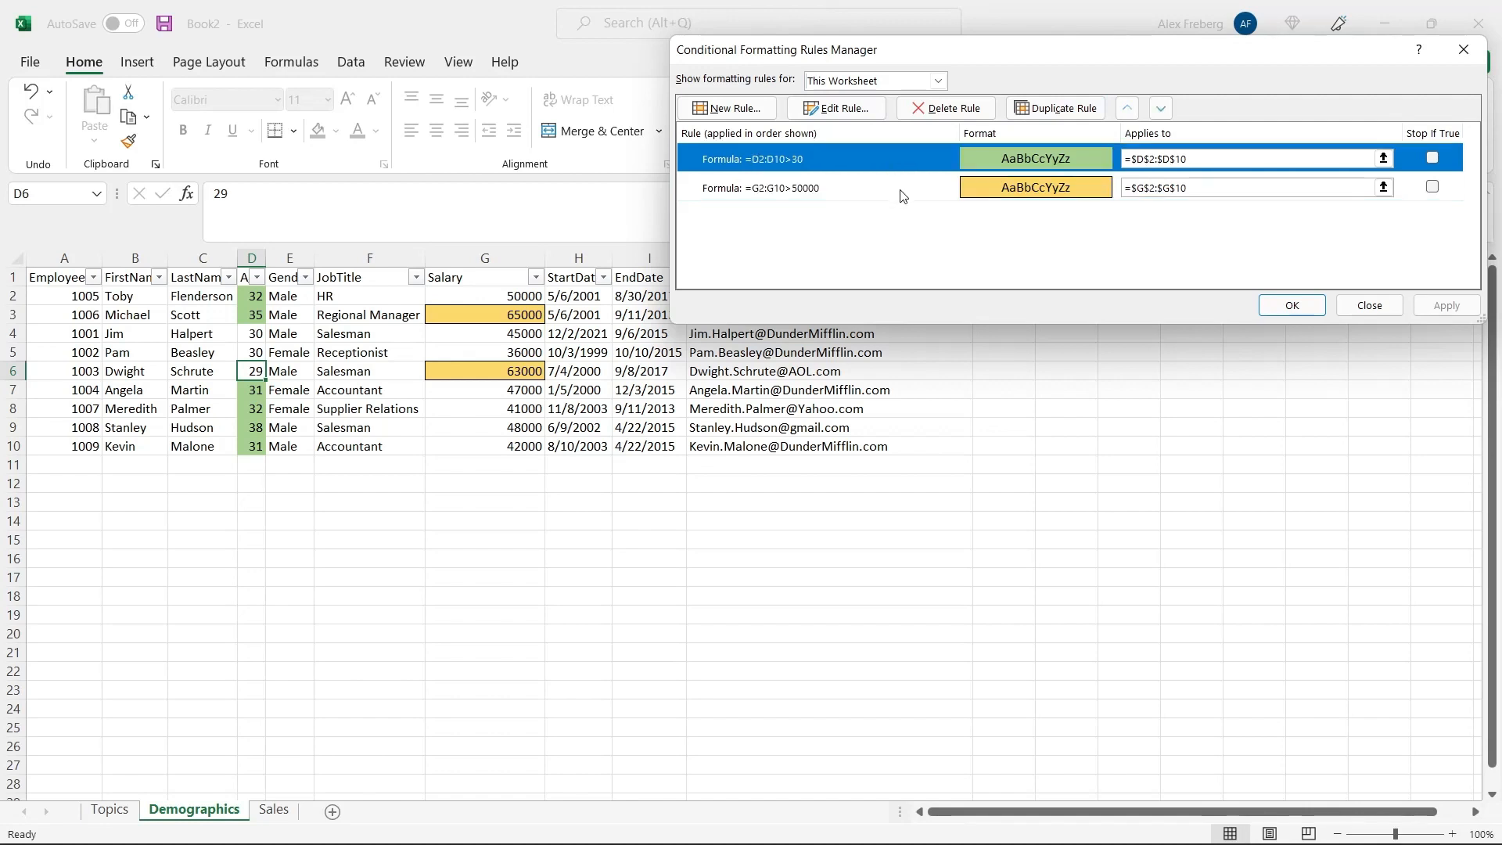
pyautogui.click(900, 199)
# Delete the age rule =D2:D10>30, apply the change and close the Rules Manager.
pyautogui.click(916, 167)
pyautogui.click(954, 118)
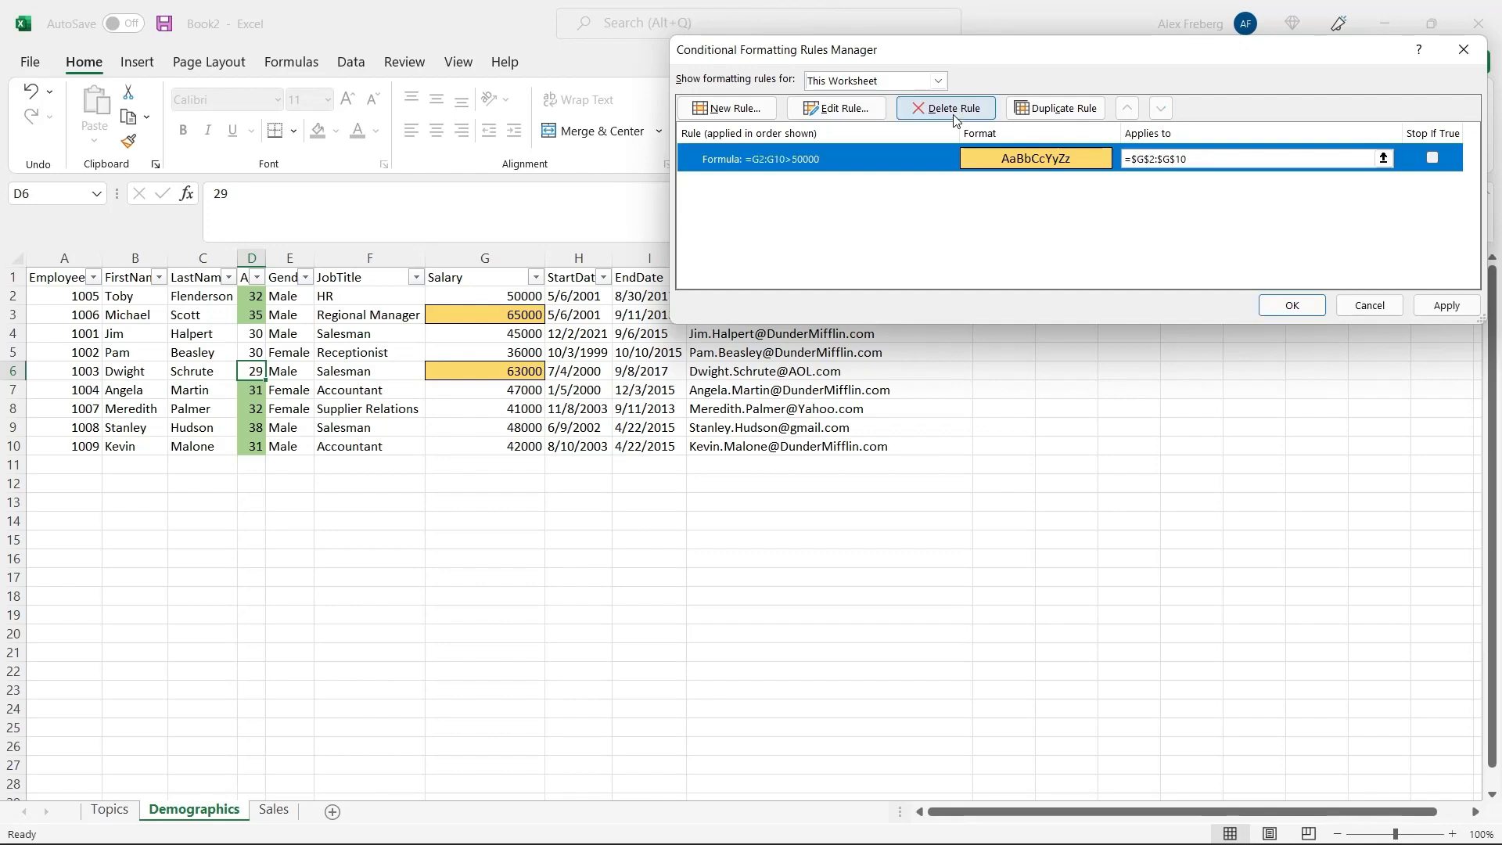
pyautogui.click(1423, 307)
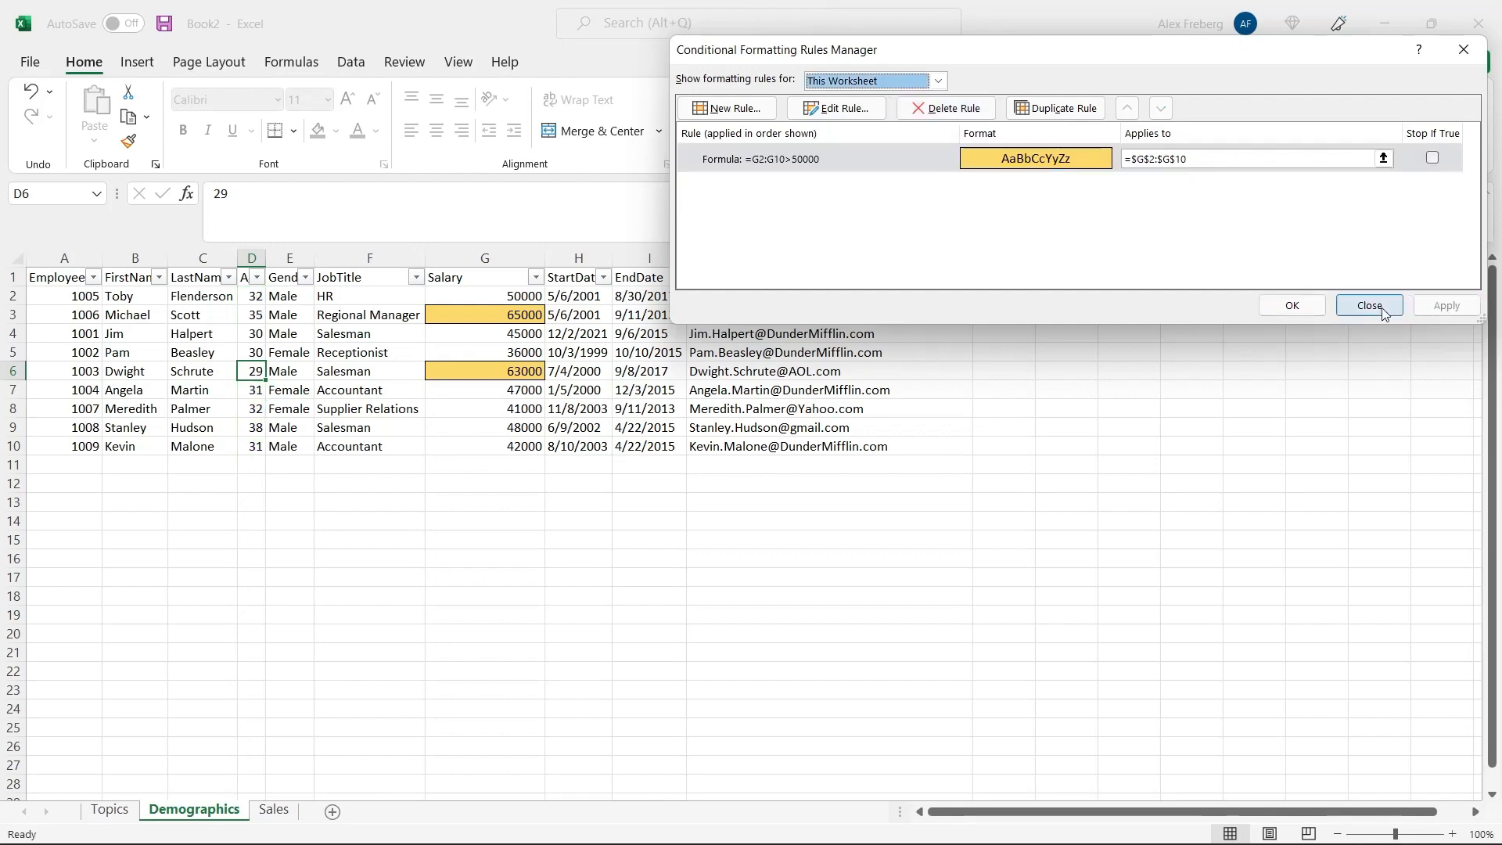
pyautogui.click(1311, 311)
pyautogui.click(726, 498)
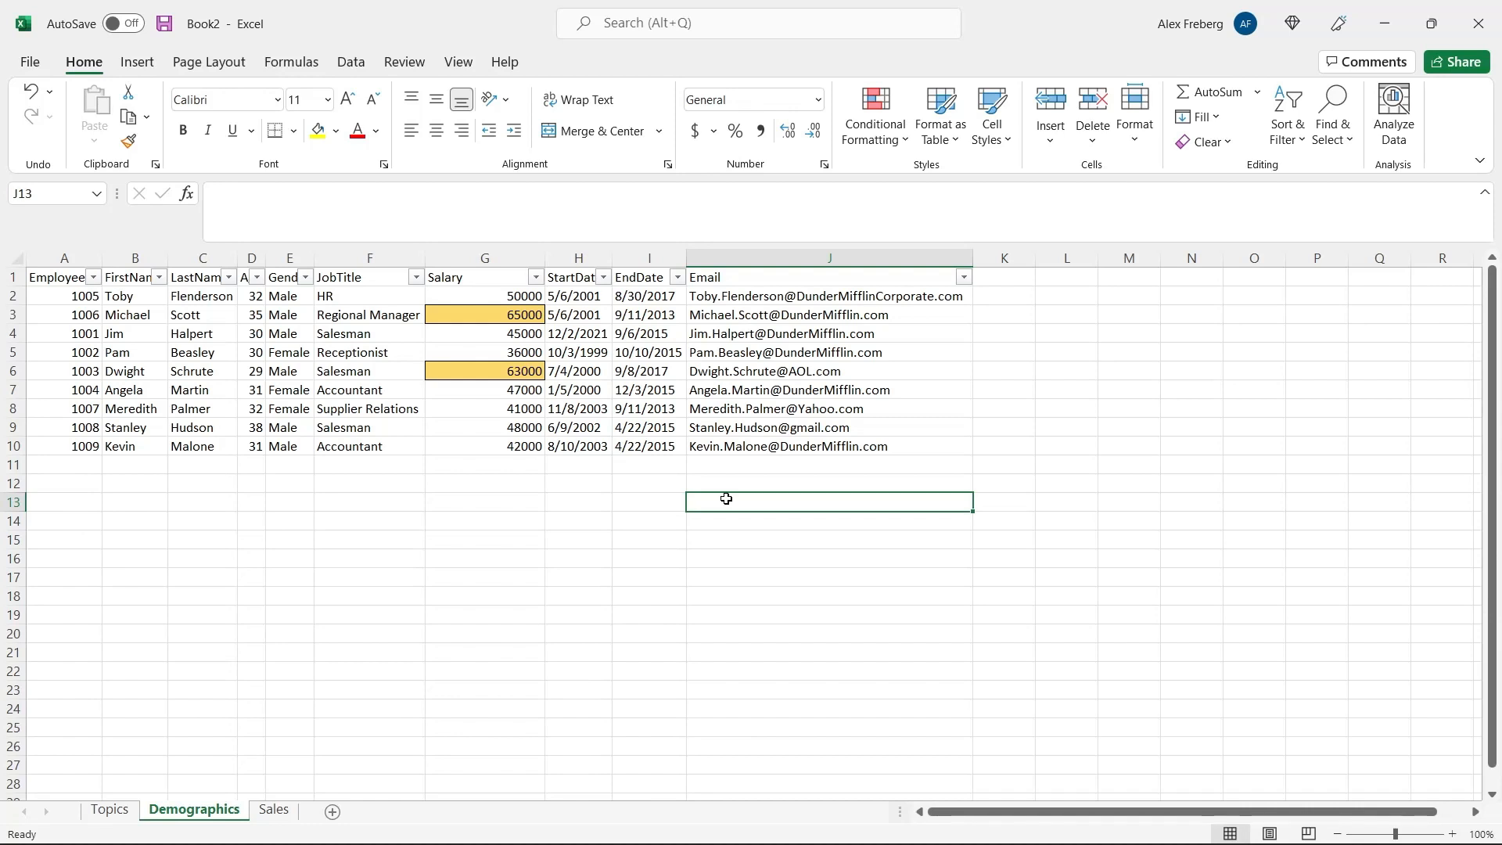
# Open the Salary column's filter options and look through its list of values.
pyautogui.click(902, 141)
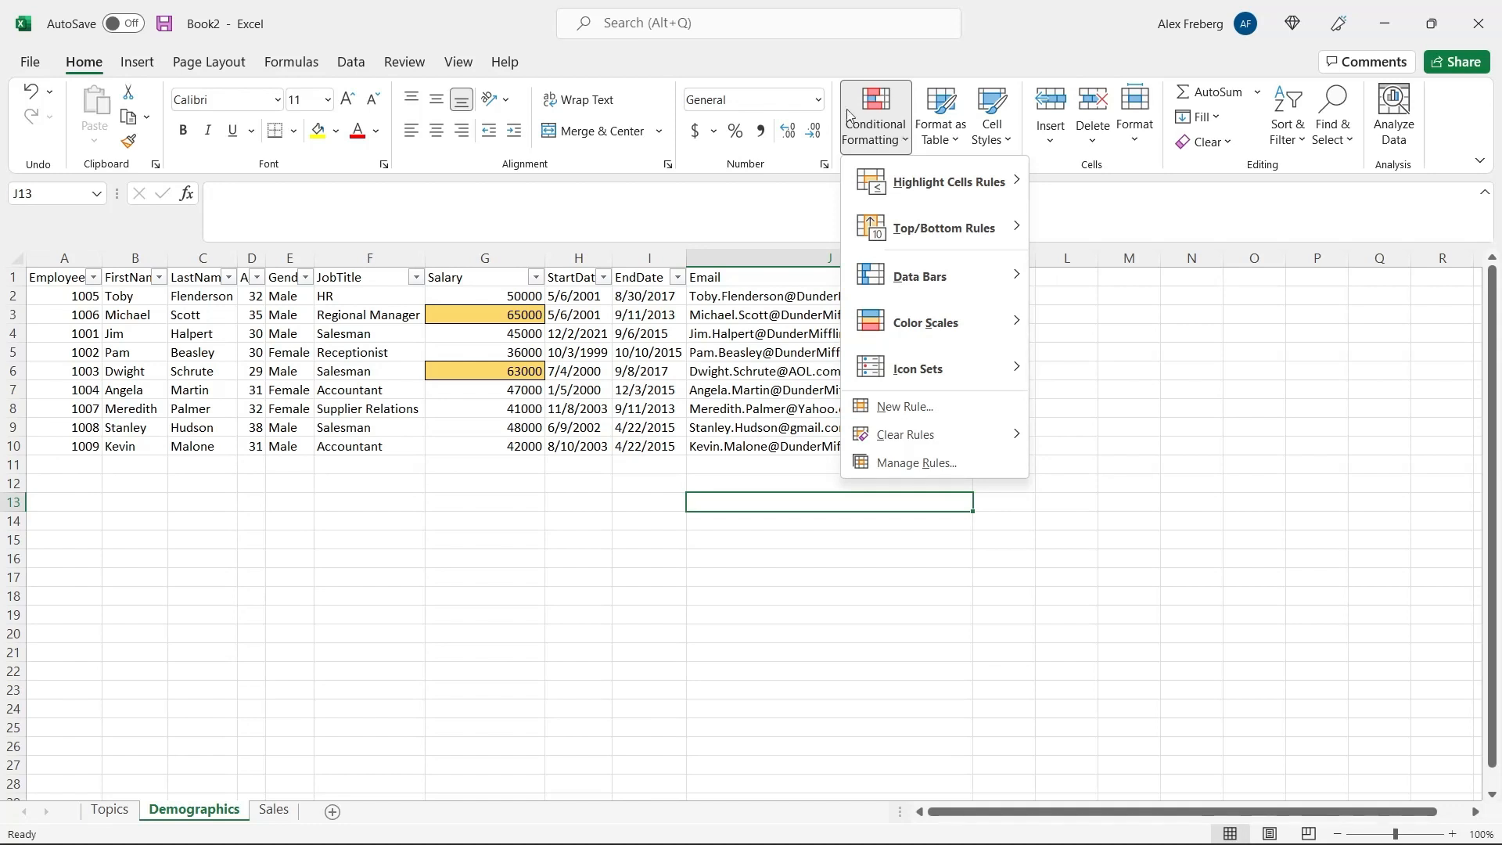
pyautogui.click(536, 278)
pyautogui.click(537, 279)
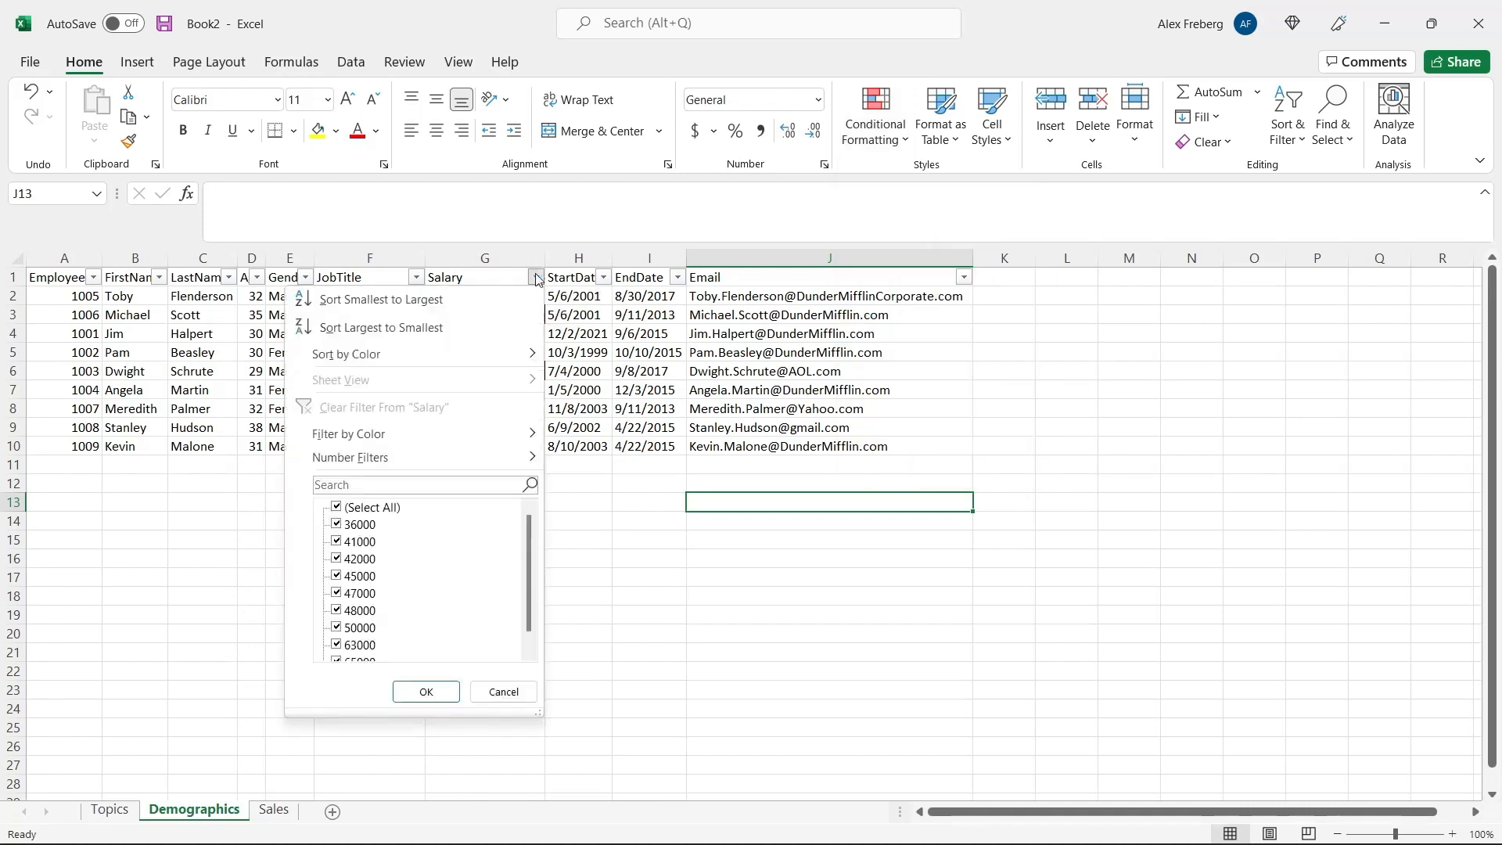
pyautogui.scroll(-1, 430, 607)
pyautogui.scroll(1, 429, 608)
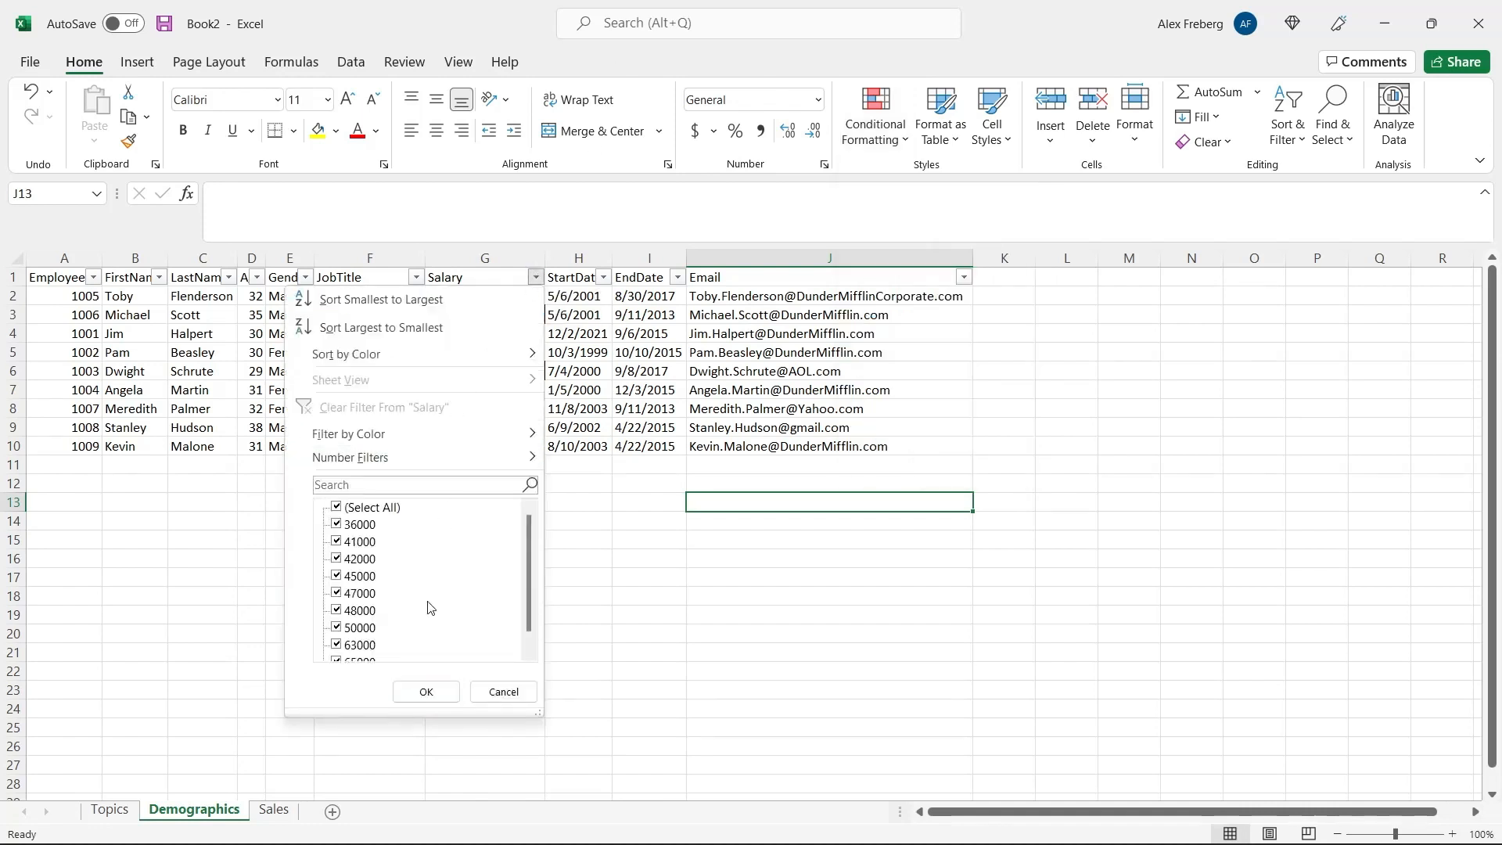
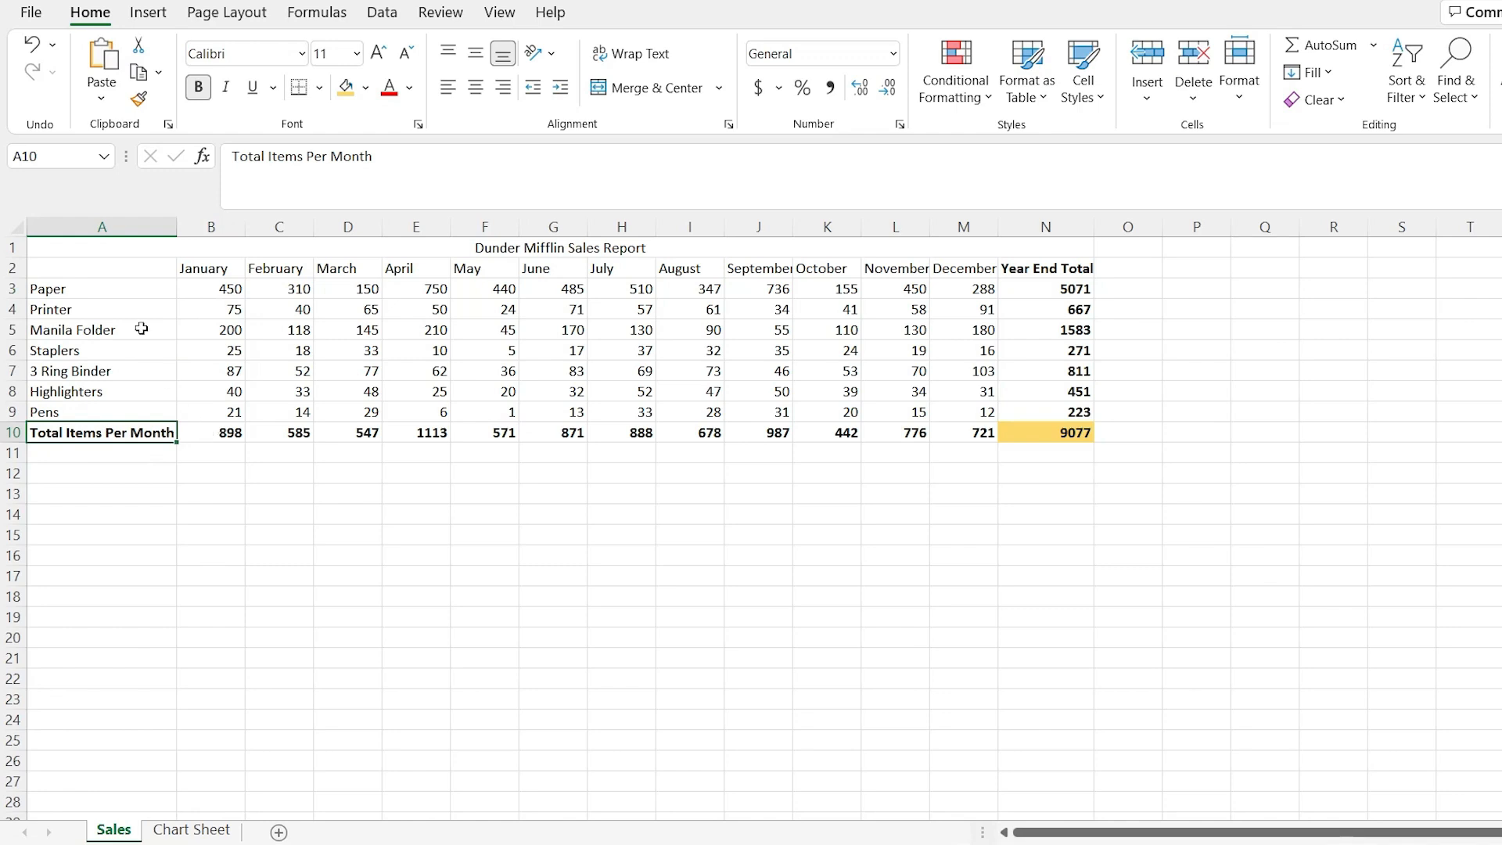
# Check the Paper row's Year End Total formula in the Sales report and open the Chart Sheet worksheet.
pyautogui.click(1048, 293)
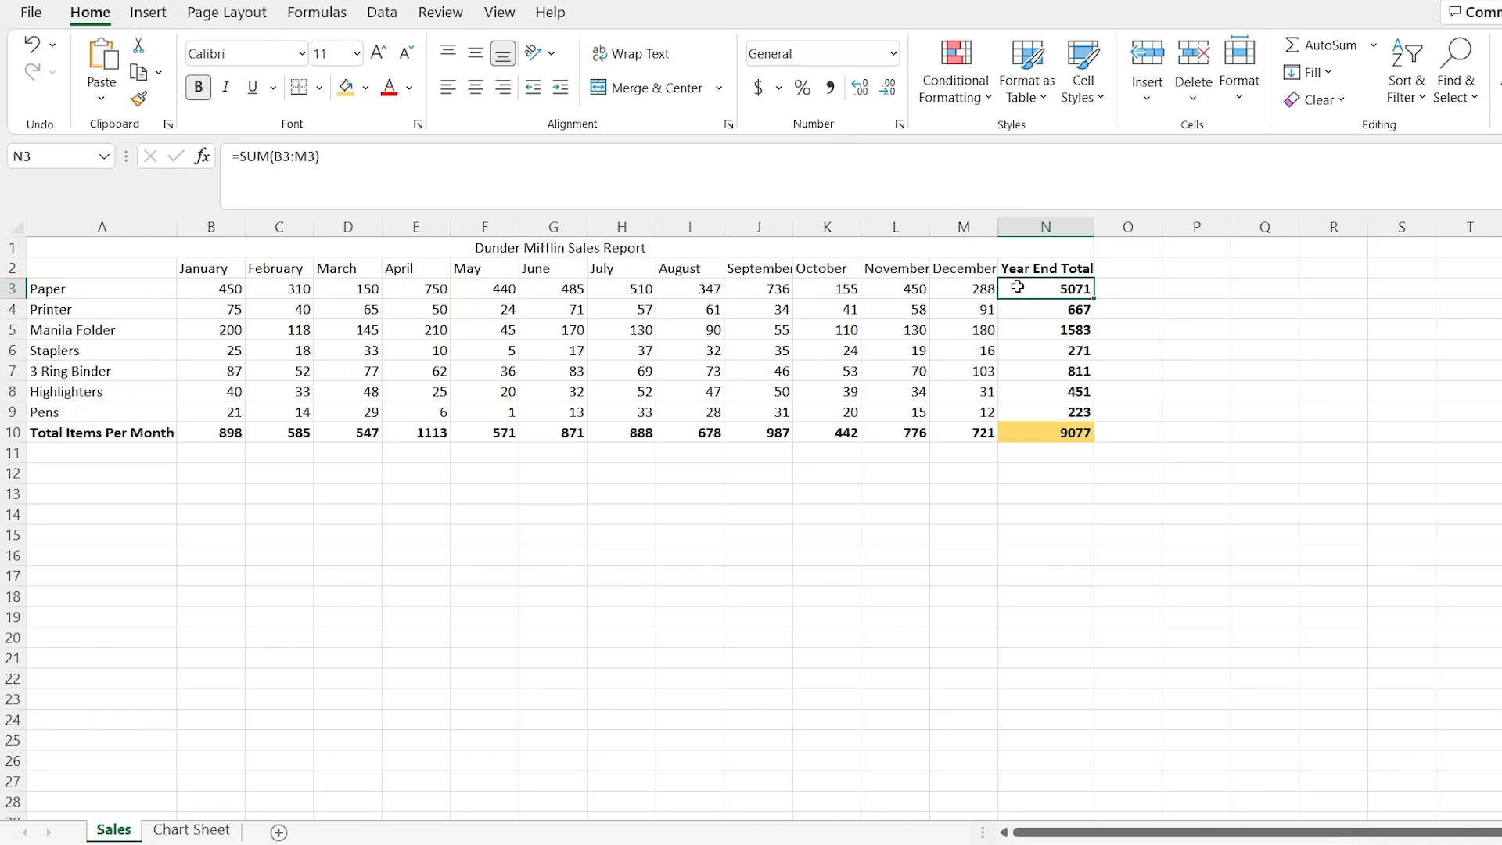
pyautogui.click(748, 519)
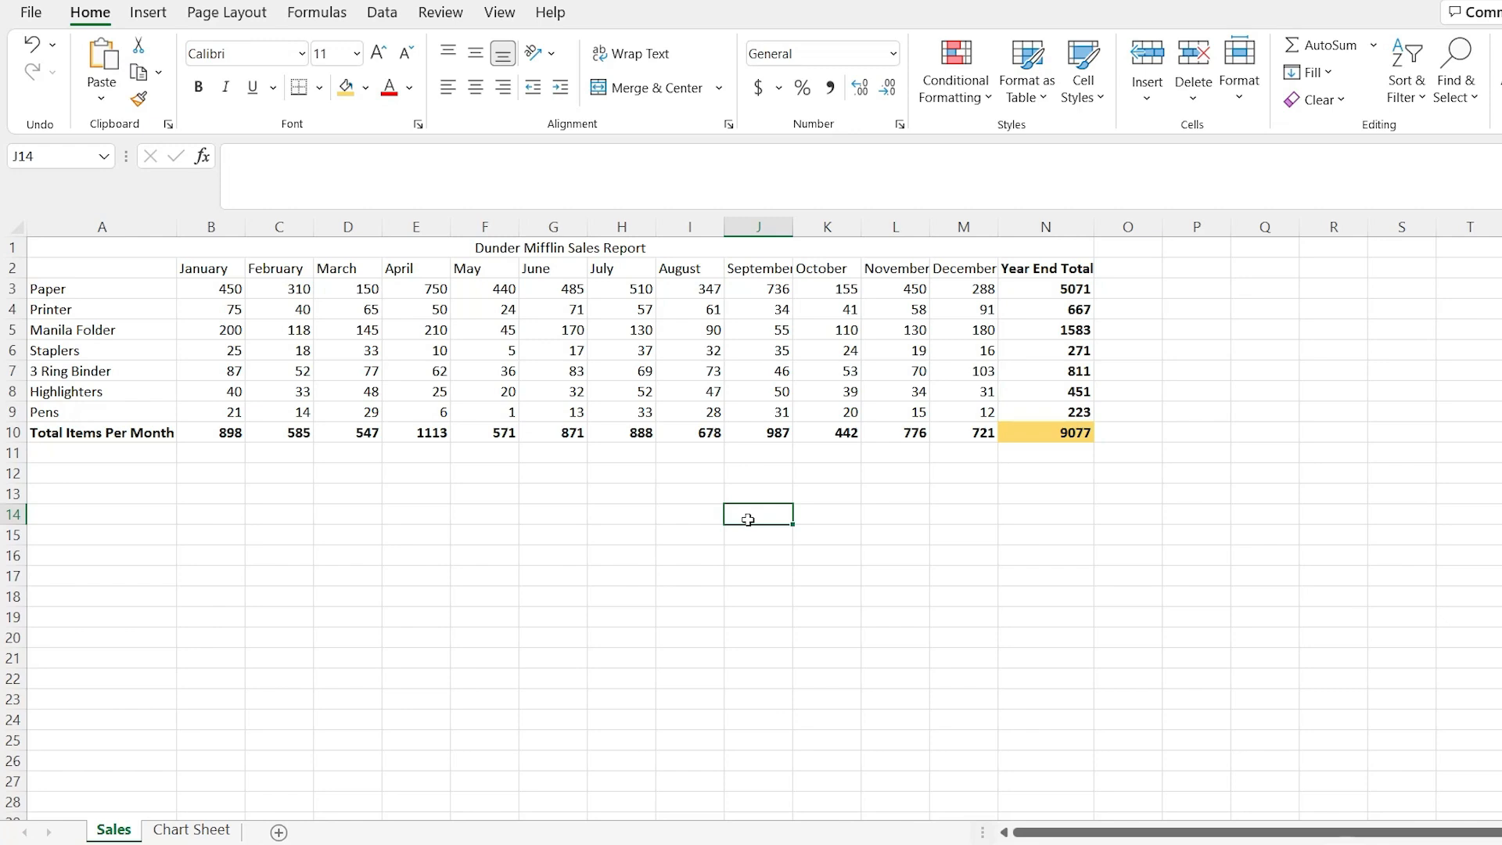
pyautogui.click(192, 827)
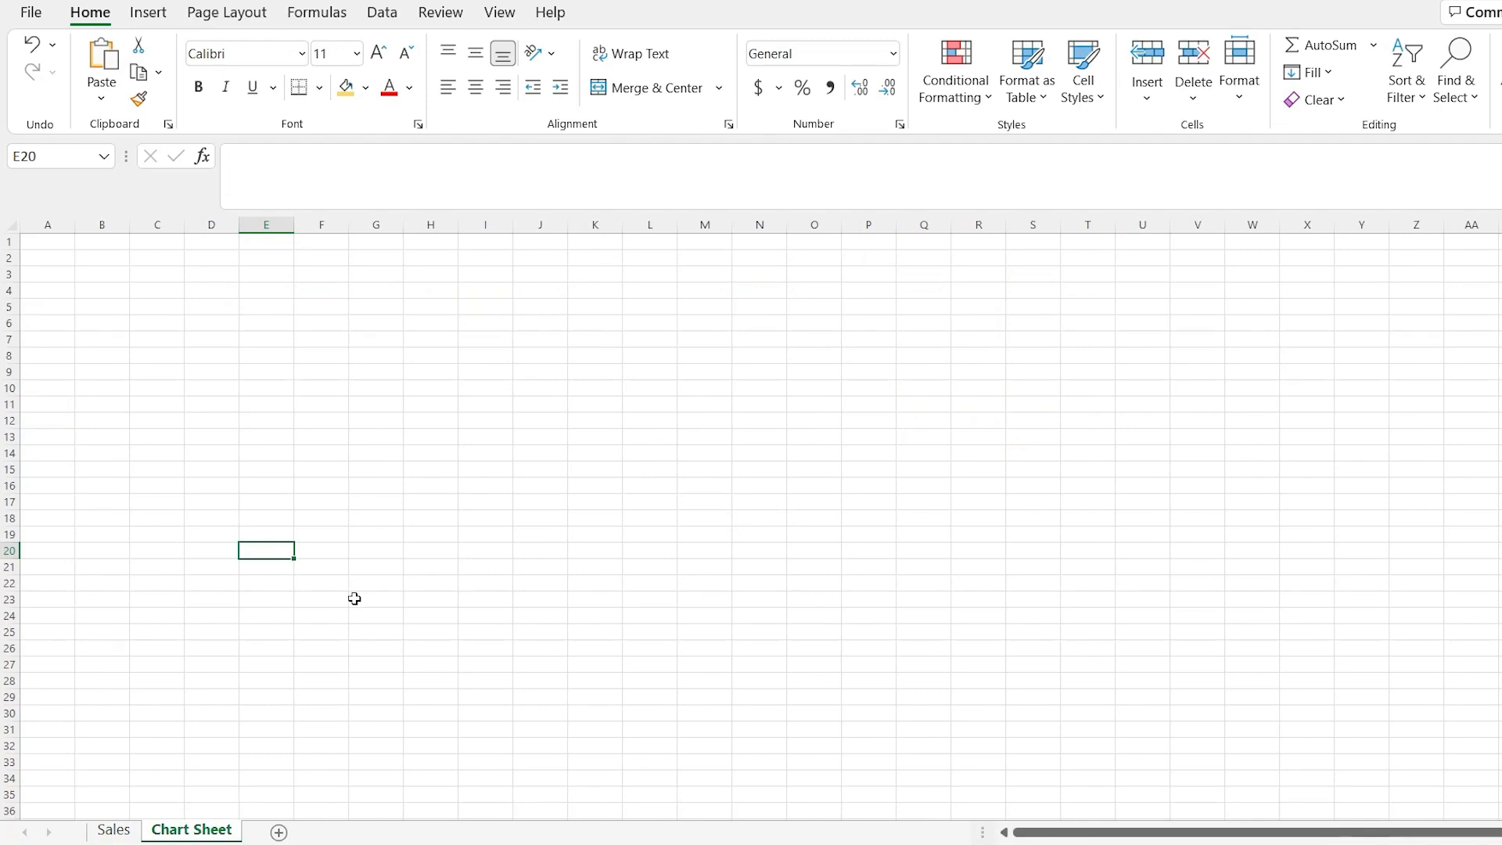
# Insert a 2-D clustered column chart from A2:N10 of the Sales worksheet and place it directly below the table.
pyautogui.click(114, 830)
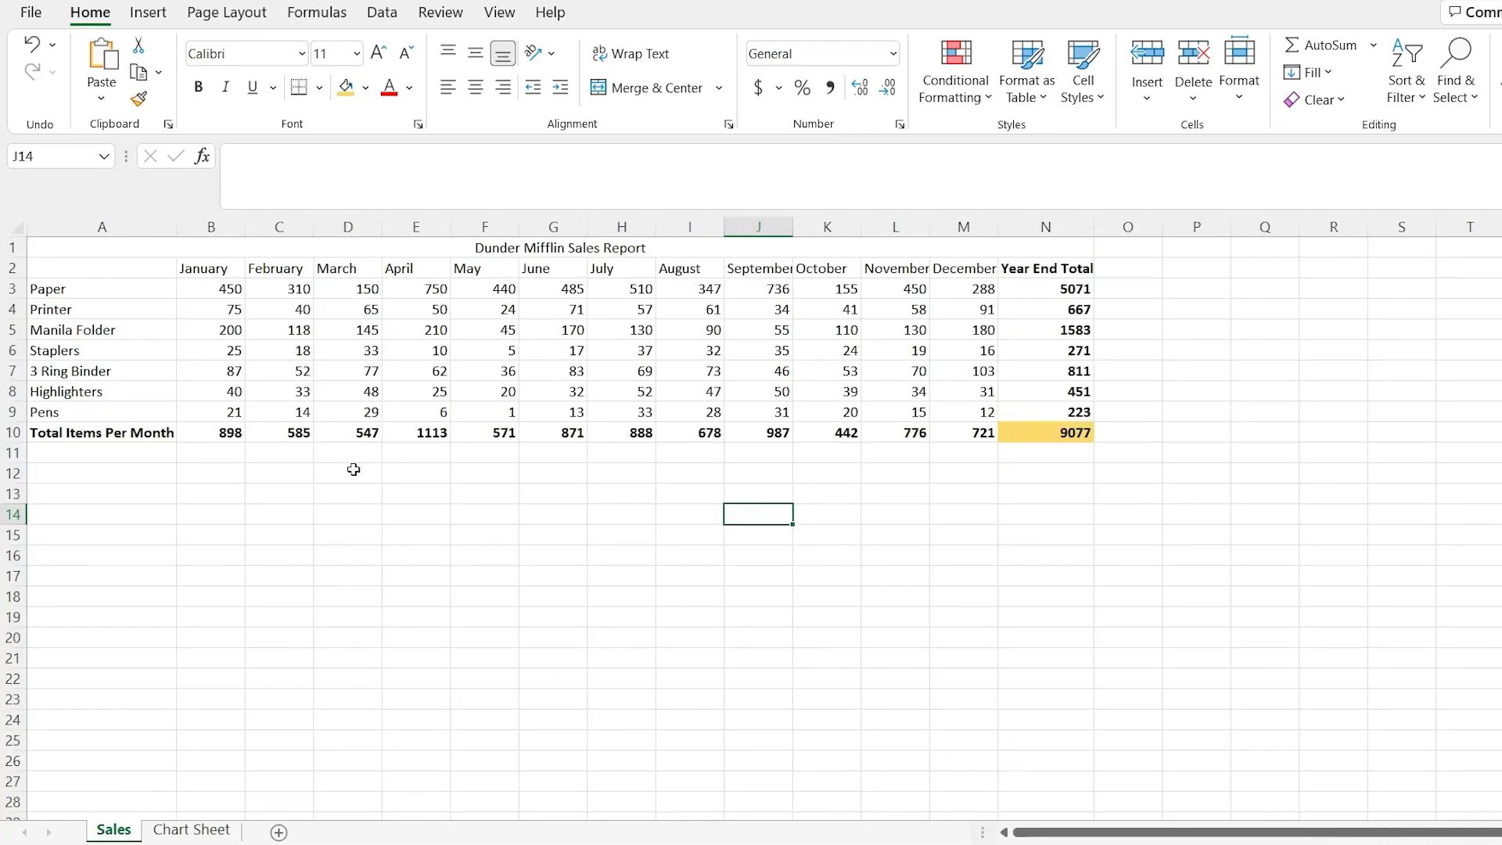
pyautogui.moveTo(128, 266); pyautogui.dragTo(1029, 437)
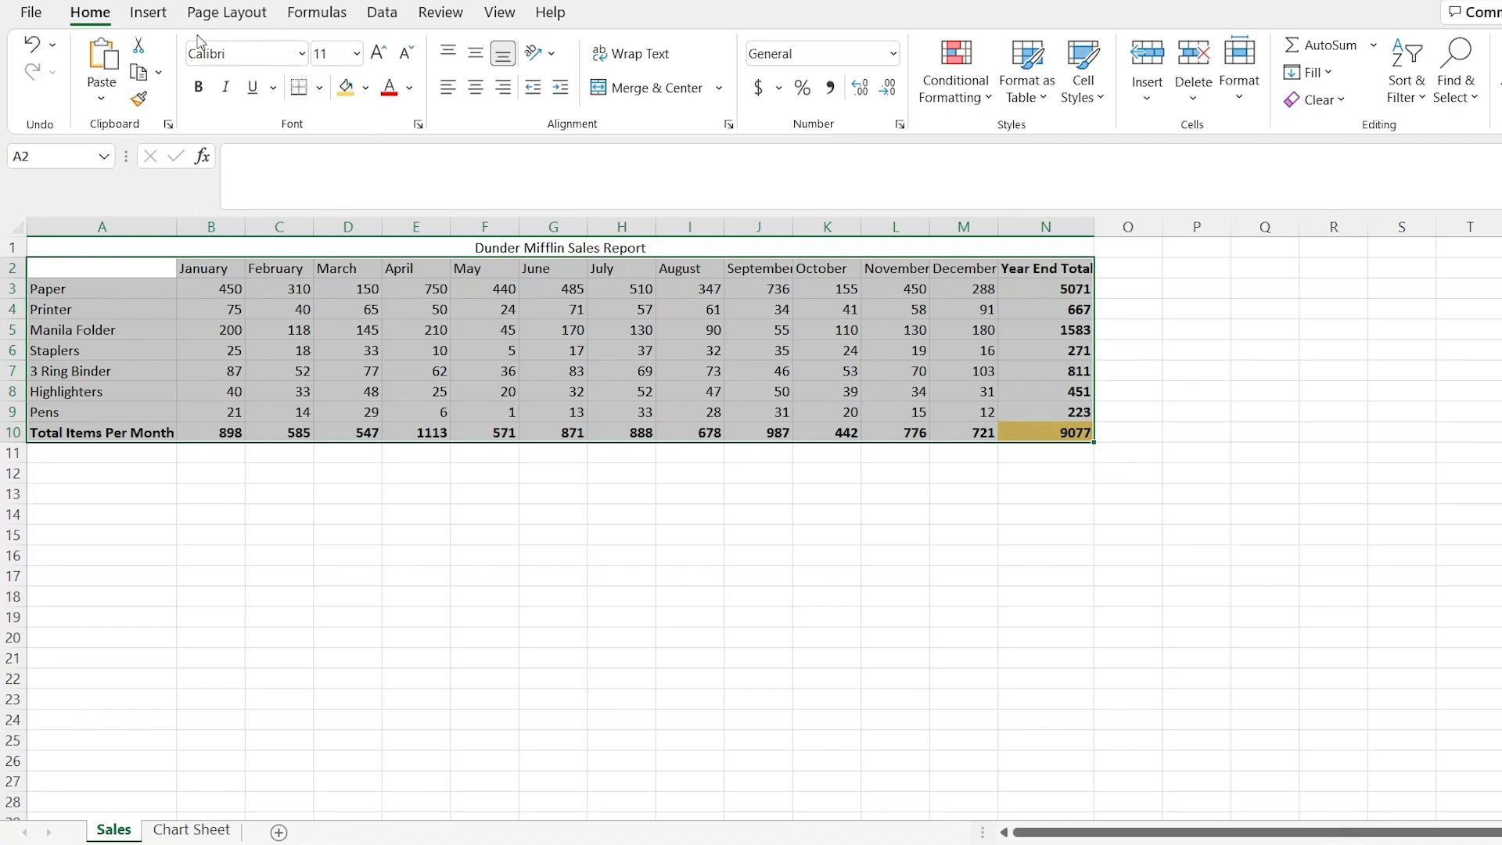
pyautogui.click(153, 22)
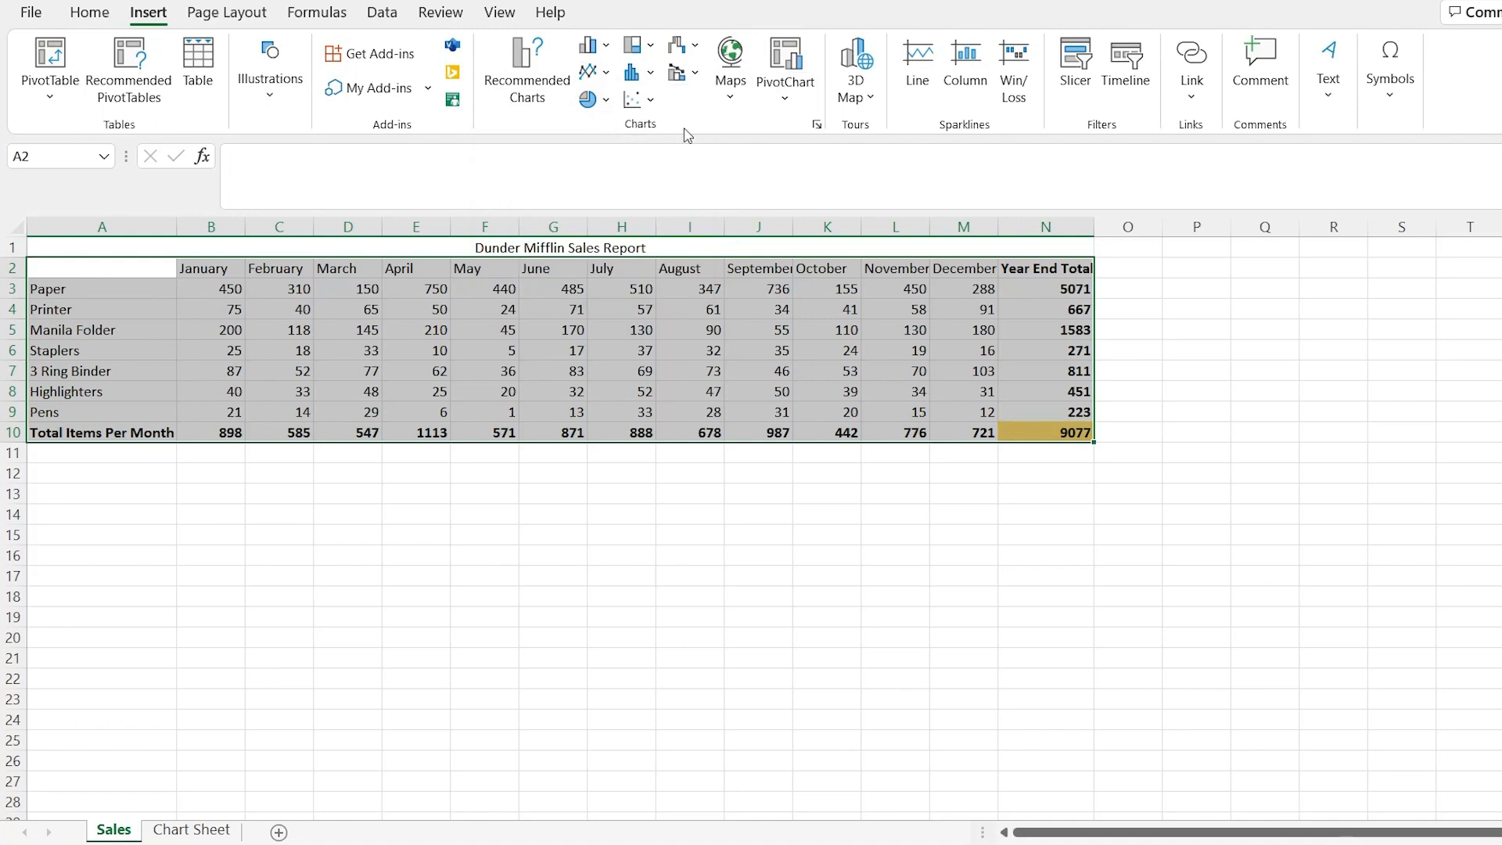
pyautogui.click(607, 47)
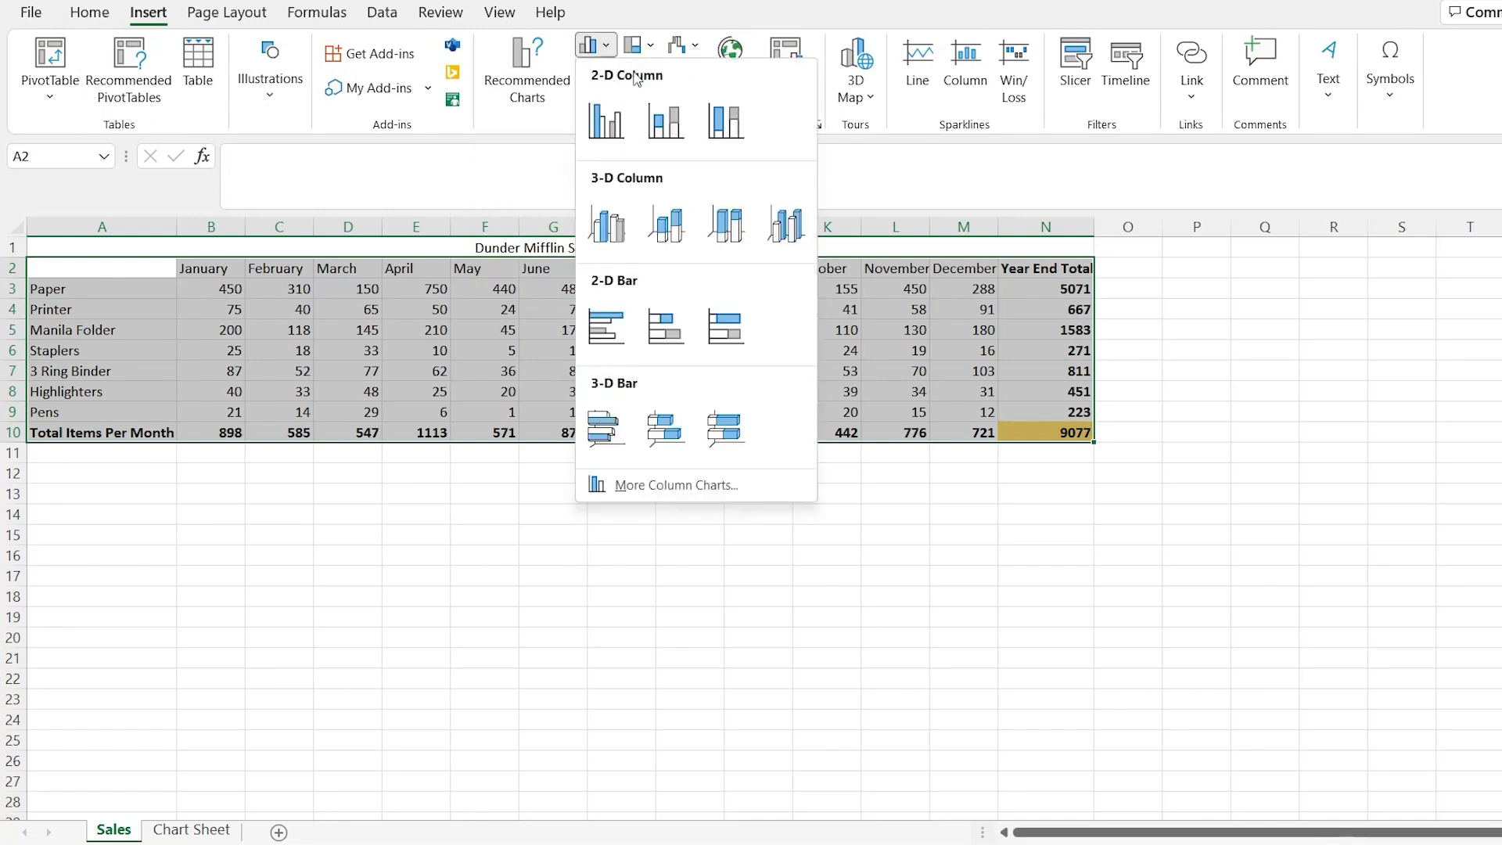
pyautogui.click(607, 121)
pyautogui.moveTo(668, 396); pyautogui.dragTo(454, 473)
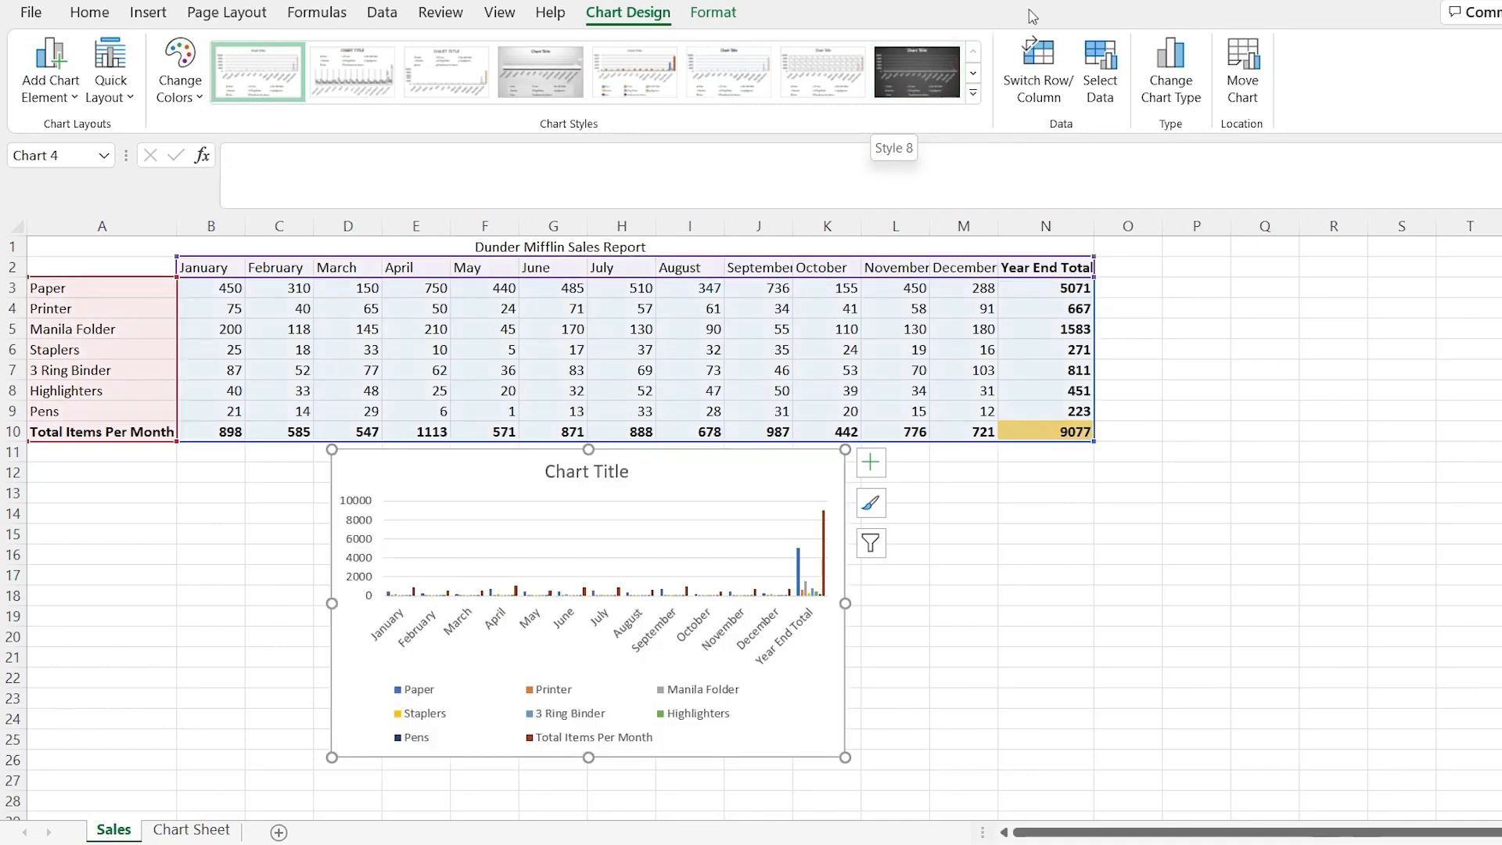
# Try swapping the chart's rows and columns, swap them back, and look at the chart's data source settings without changing them.
pyautogui.click(1044, 79)
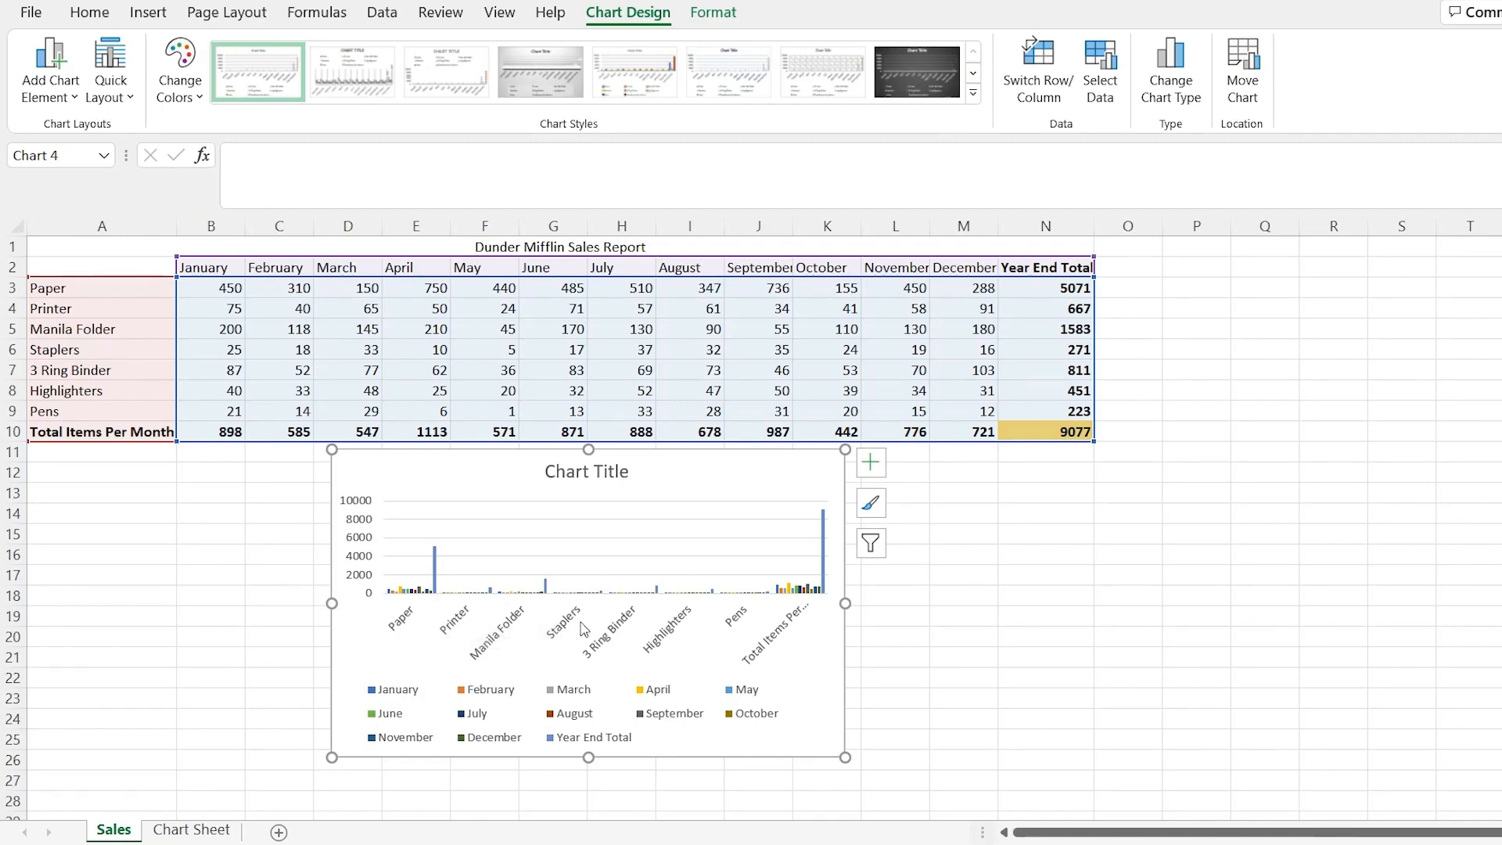
pyautogui.click(1042, 78)
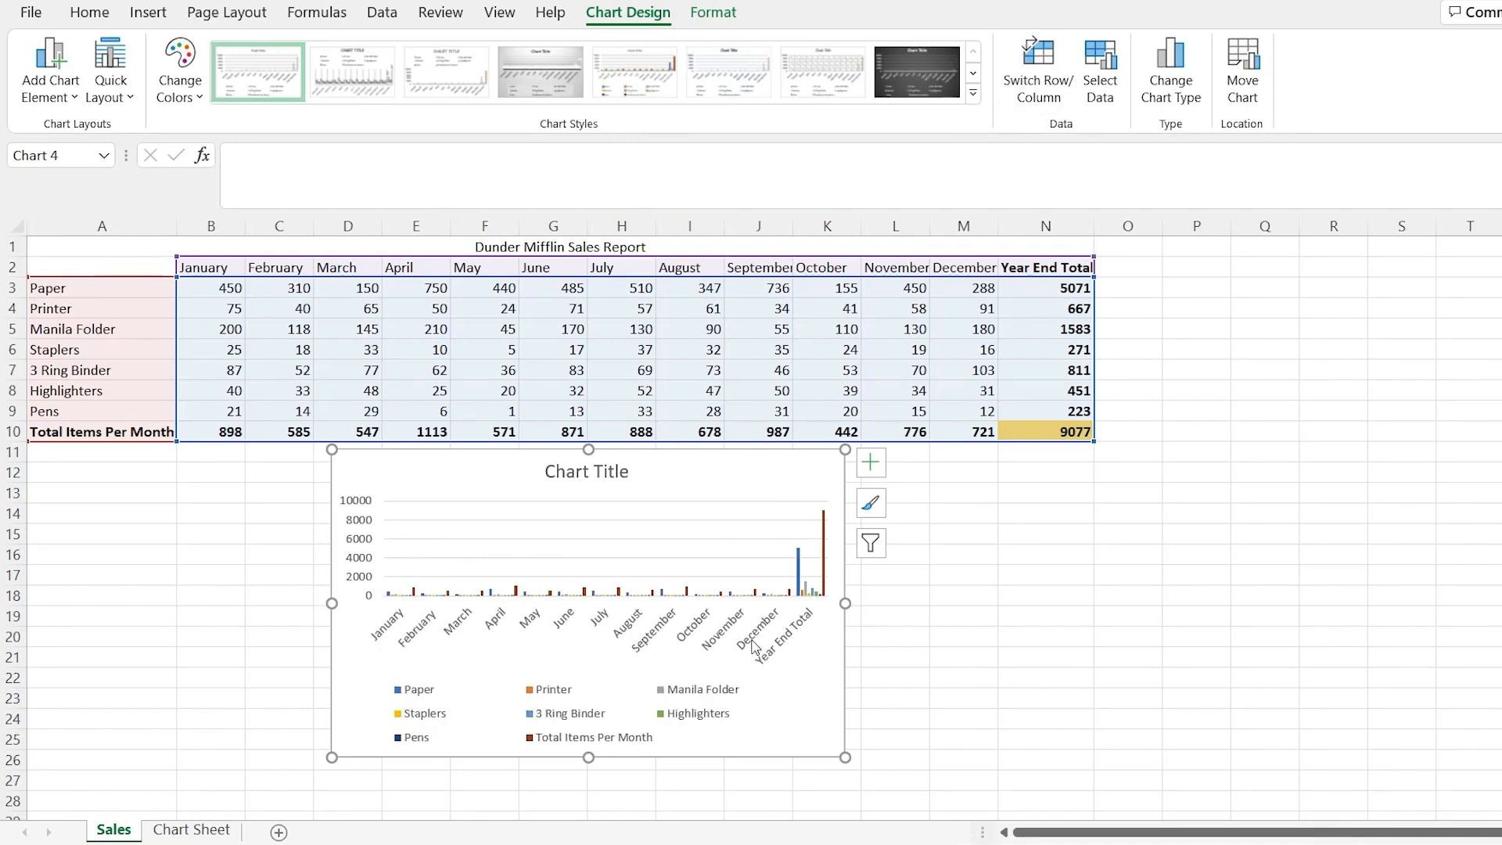
pyautogui.click(1096, 69)
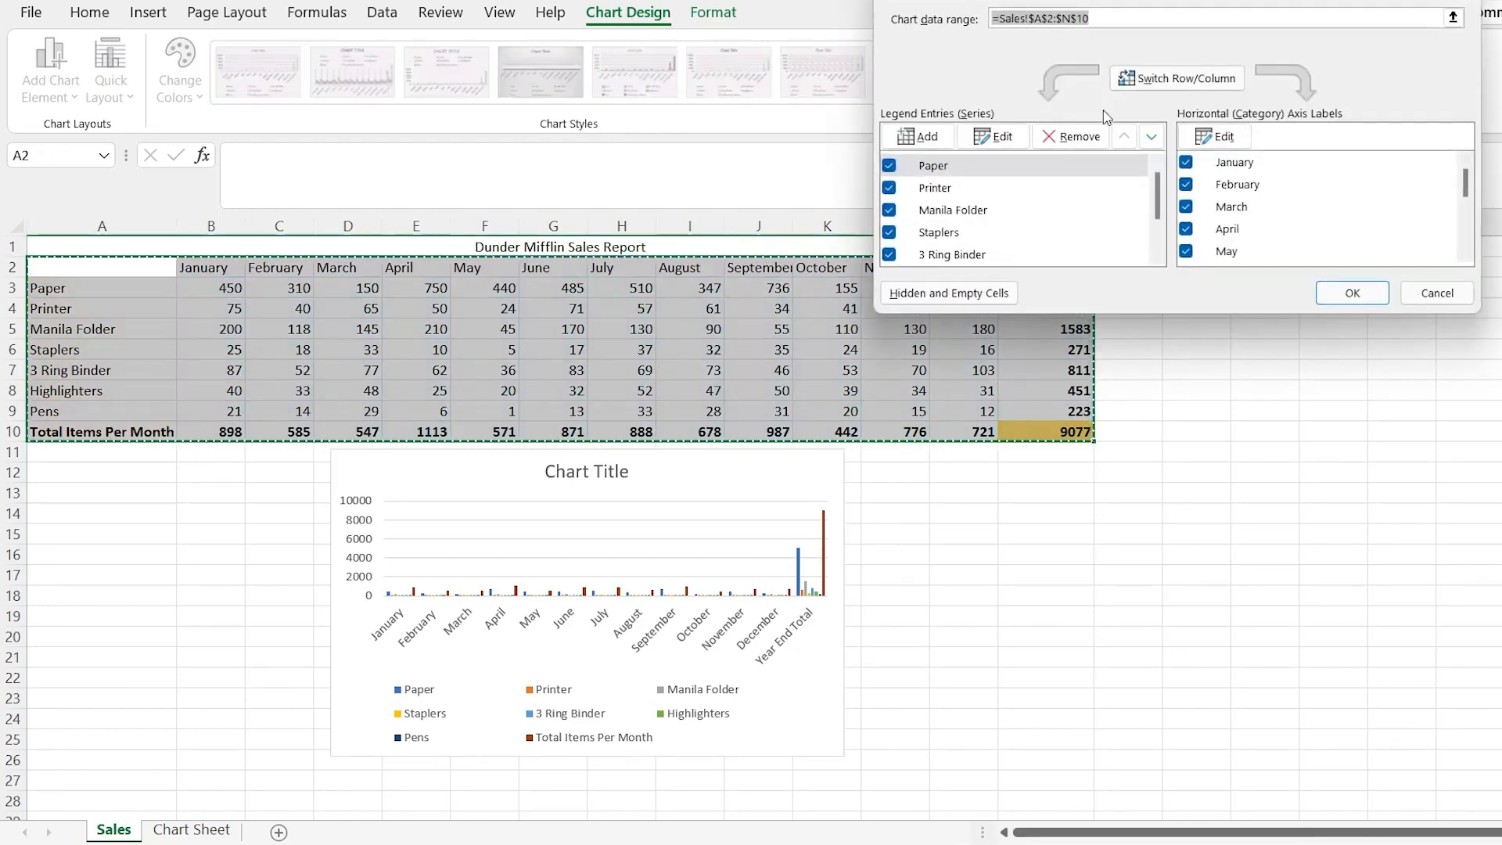
pyautogui.click(1442, 293)
# Filter the Total Items Per Month series and the Year End Total category out of the chart.
pyautogui.click(870, 545)
pyautogui.scroll(-3, 1025, 536)
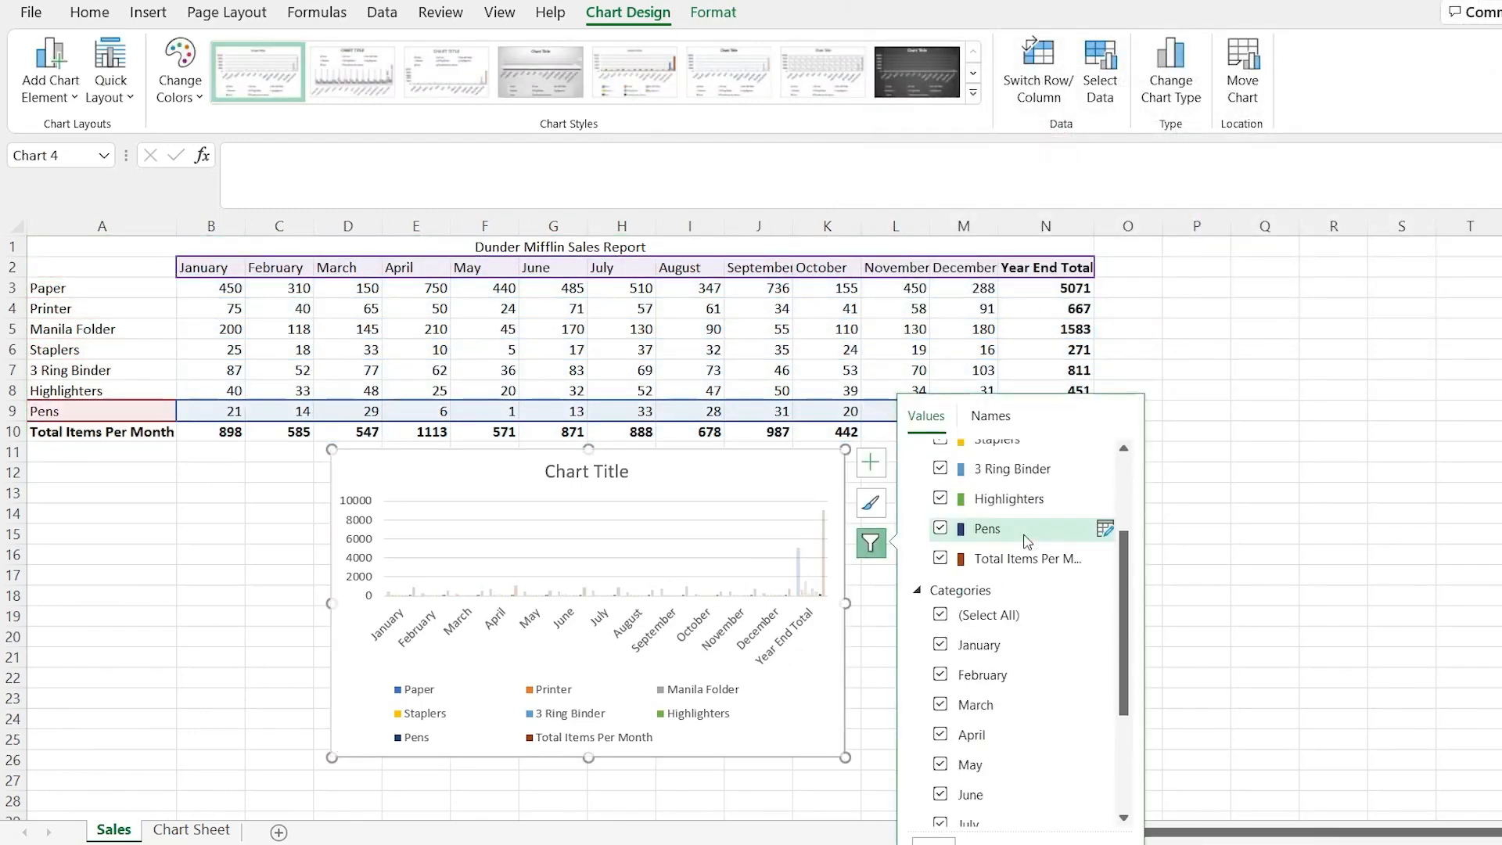
pyautogui.scroll(3, 991, 808)
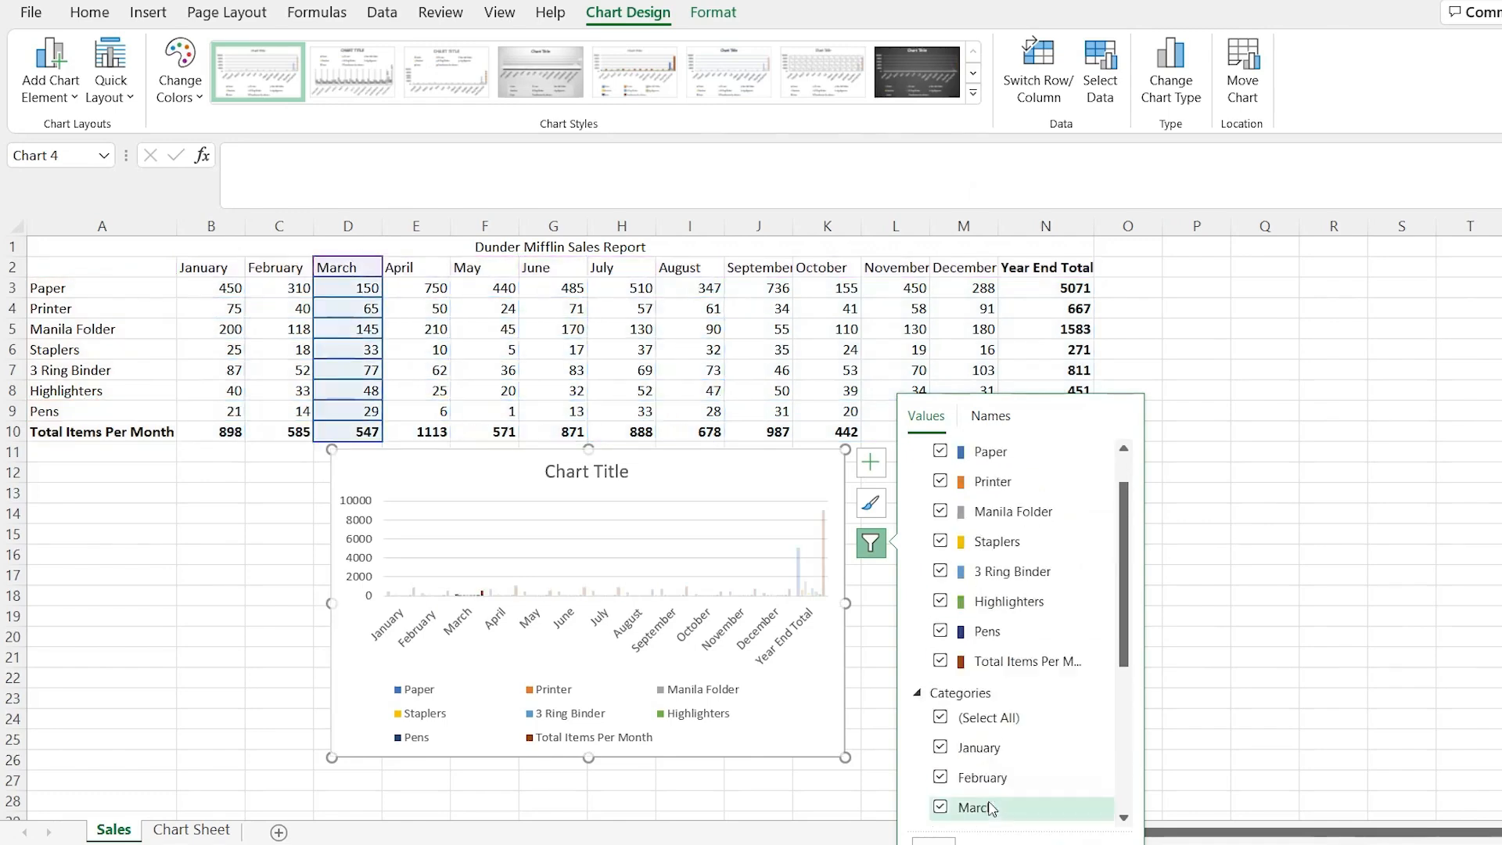
pyautogui.scroll(2, 991, 808)
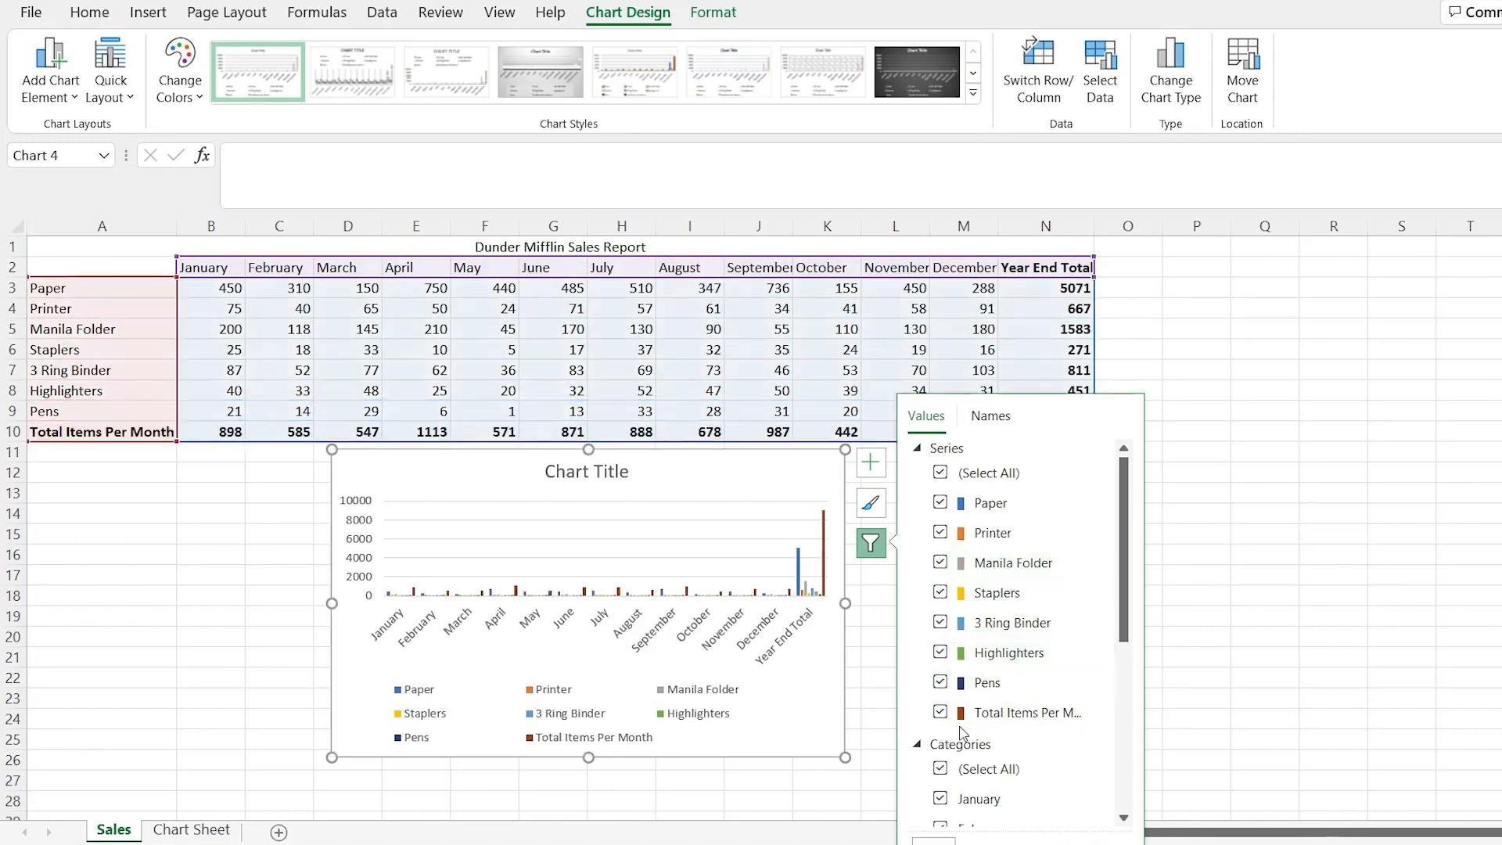
pyautogui.click(940, 713)
pyautogui.scroll(-4, 992, 626)
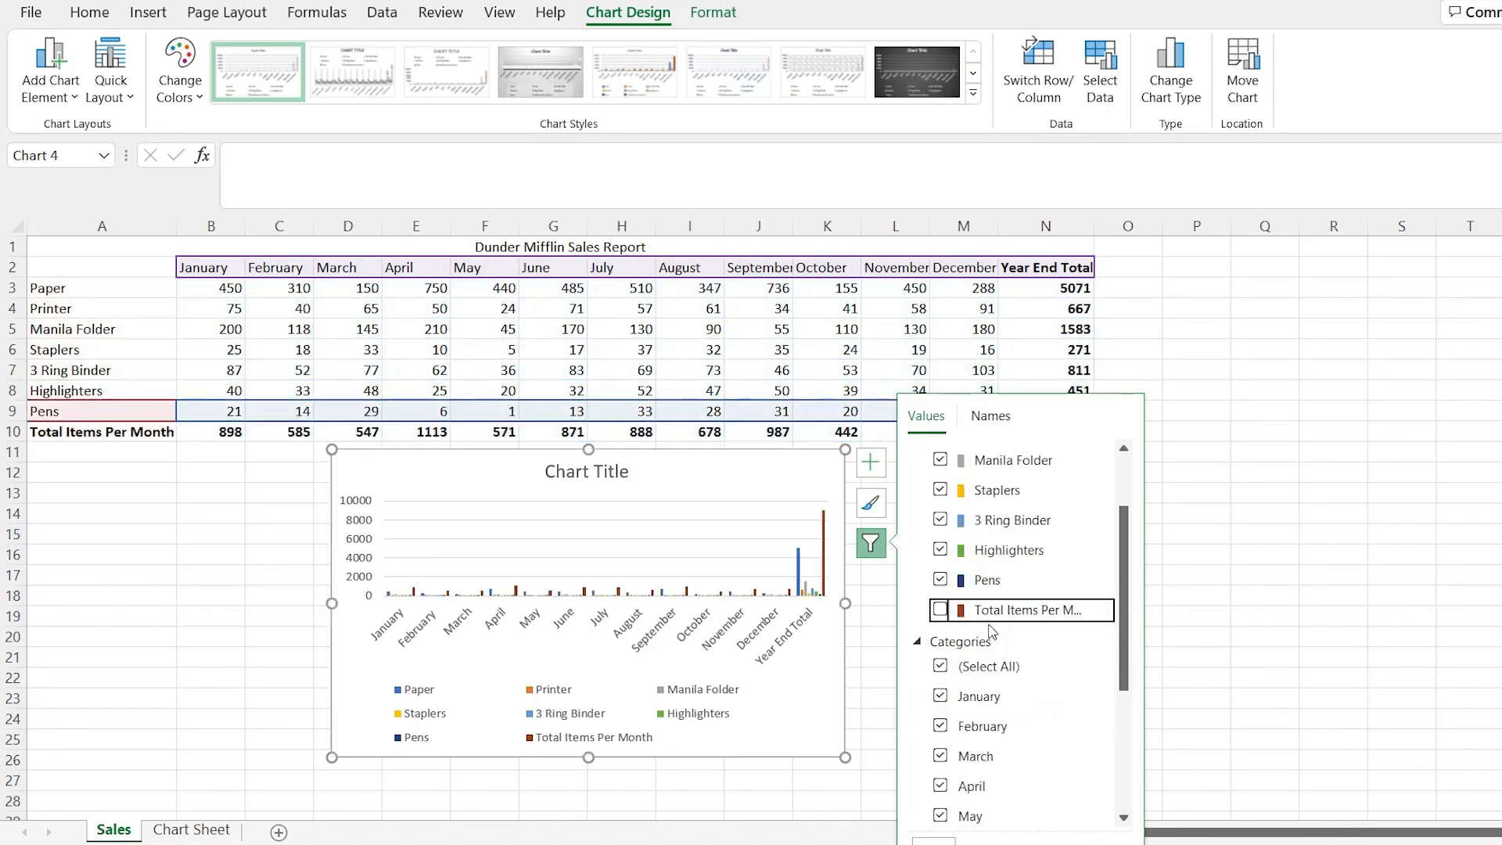
pyautogui.click(942, 810)
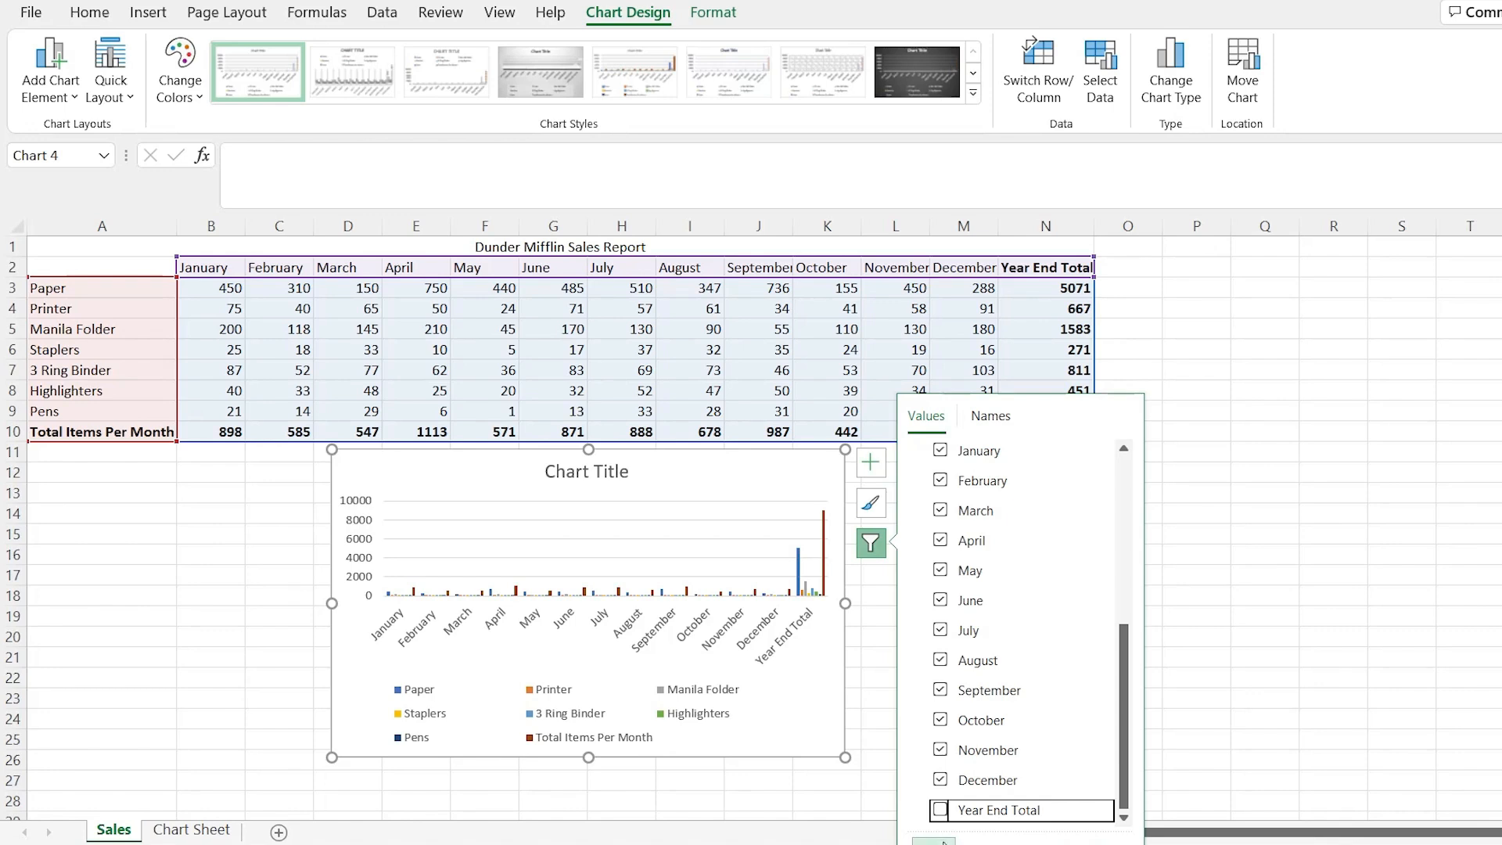
pyautogui.click(933, 840)
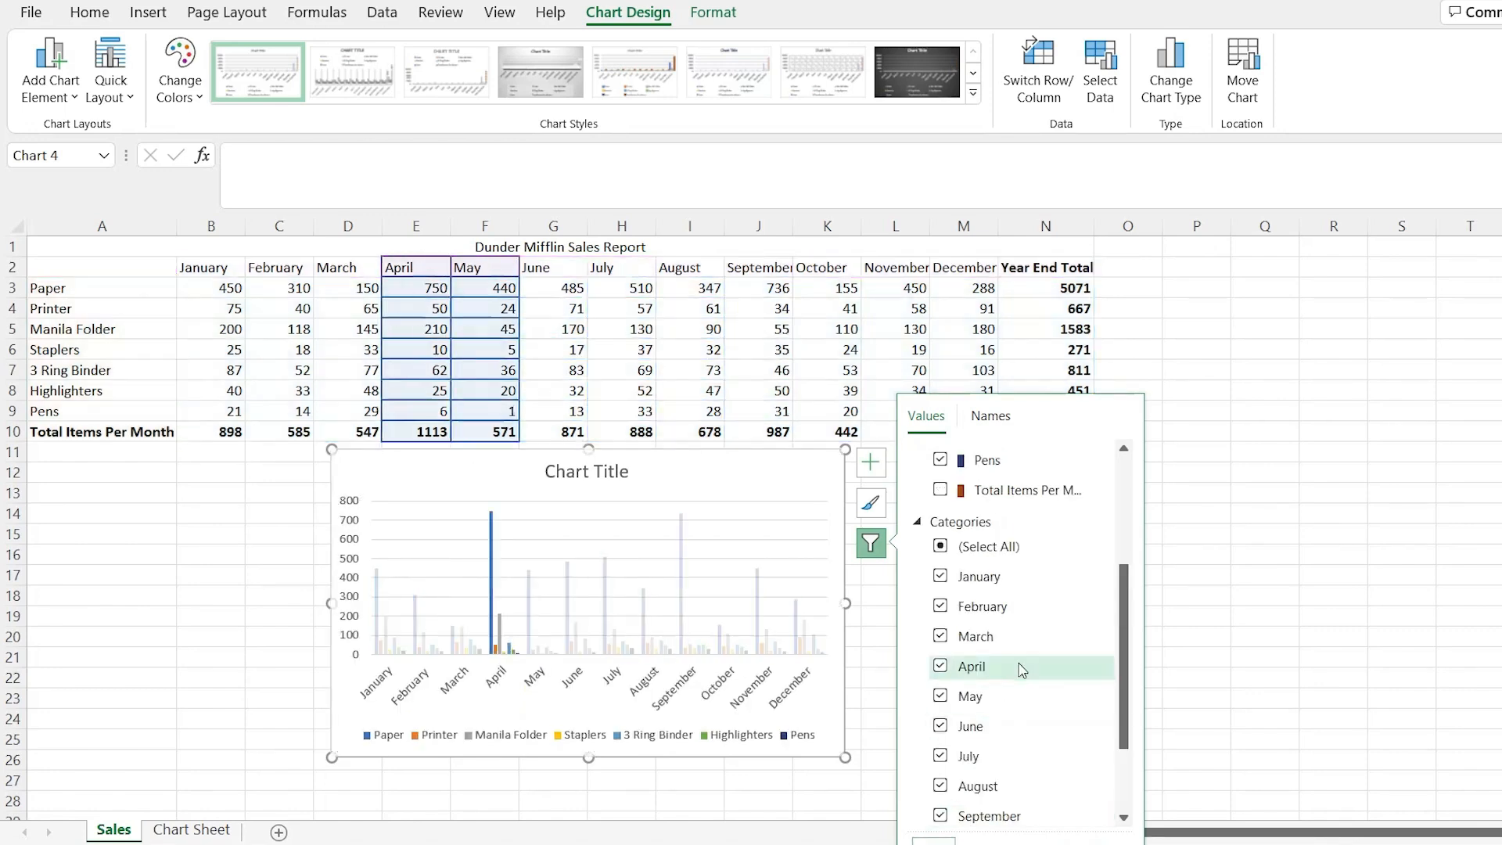
pyautogui.click(871, 545)
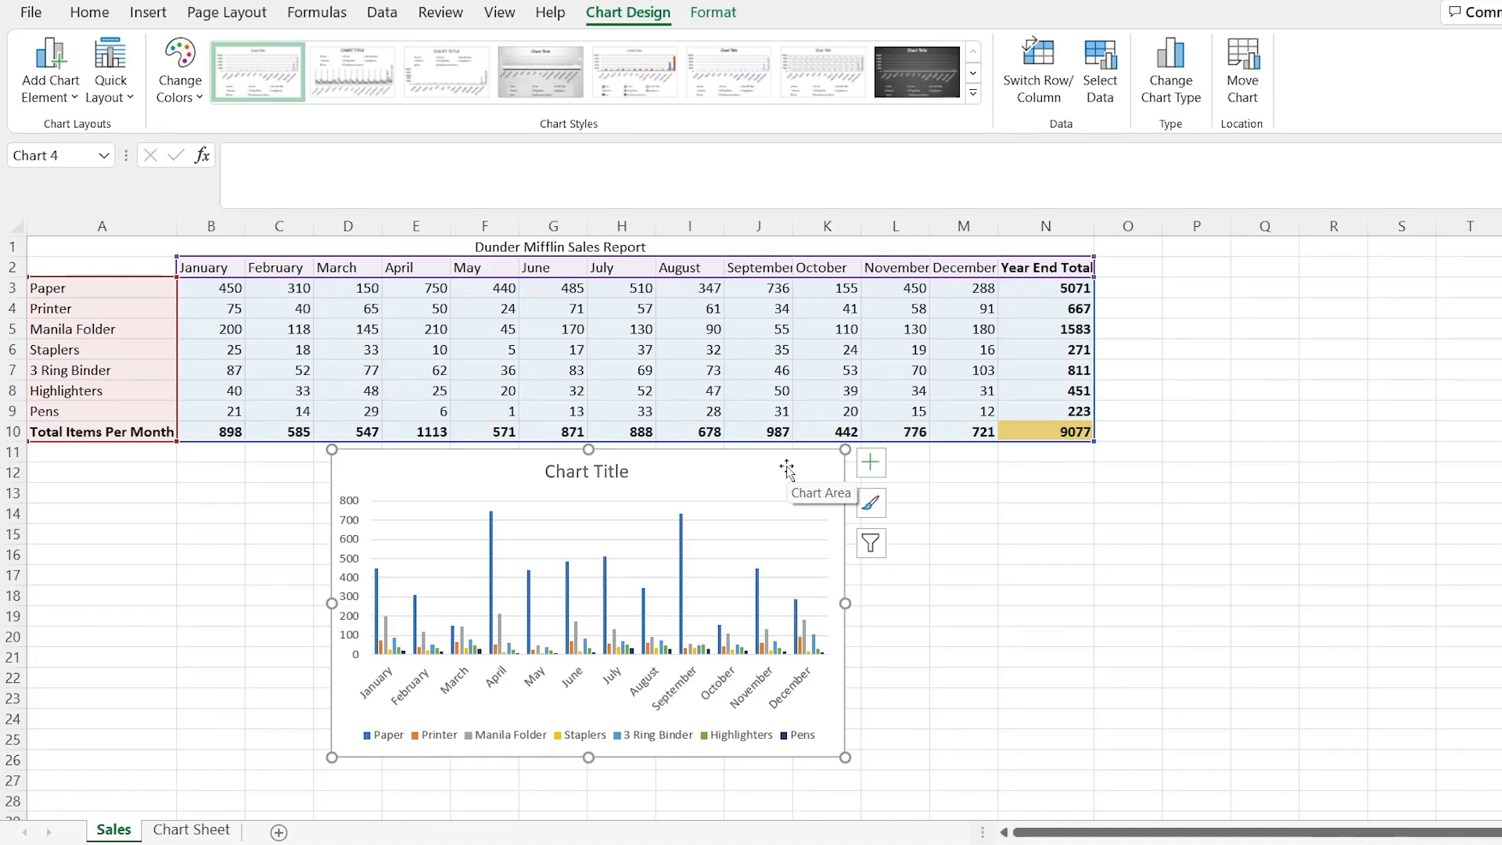
# Change the chart title to "Products Sold Per Month".
pyautogui.doubleClick(603, 472)
pyautogui.doubleClick(600, 473)
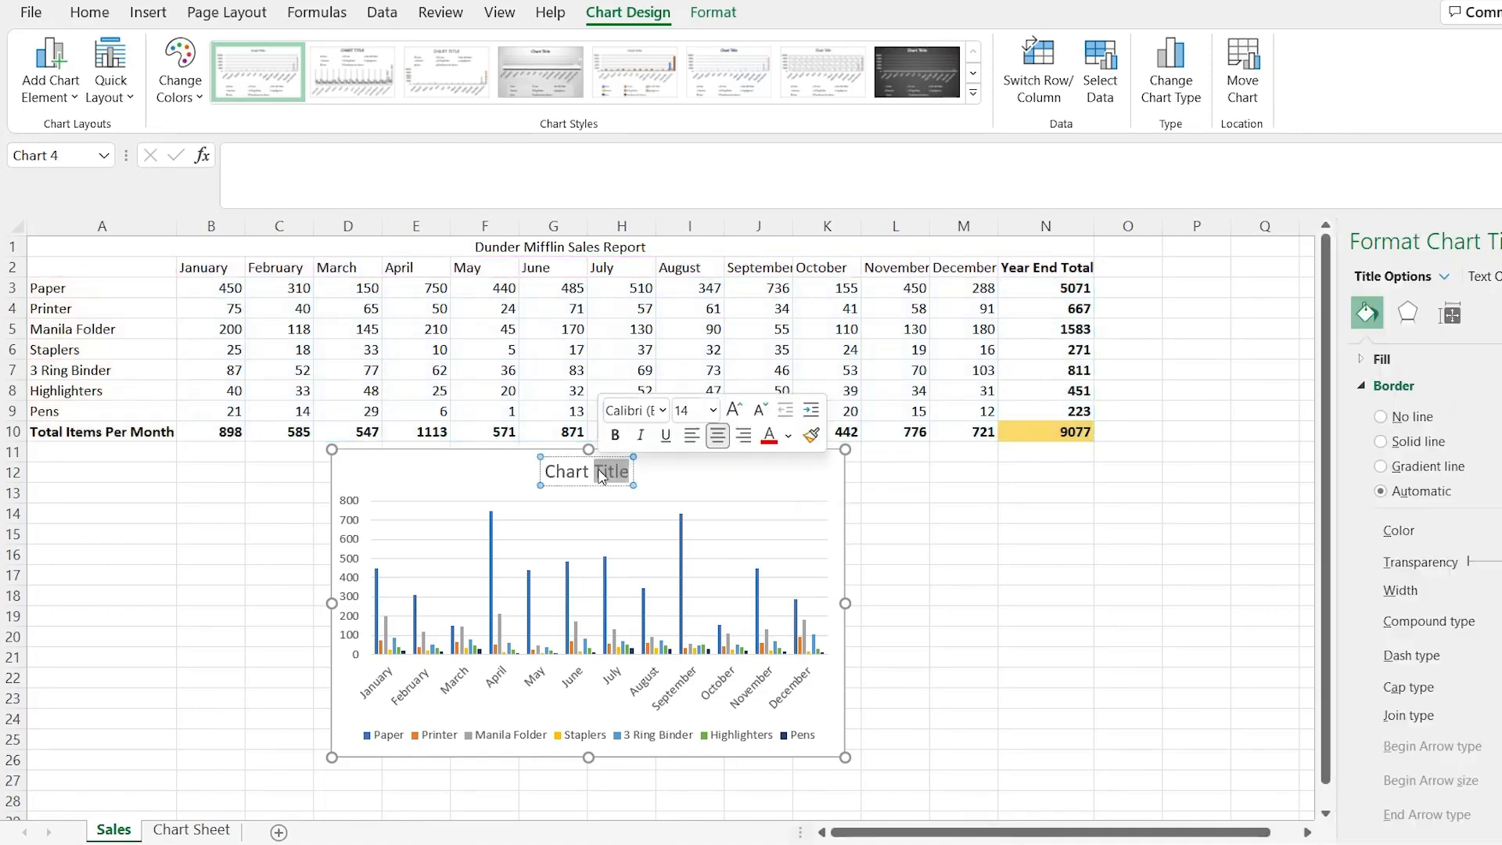
pyautogui.click(598, 473)
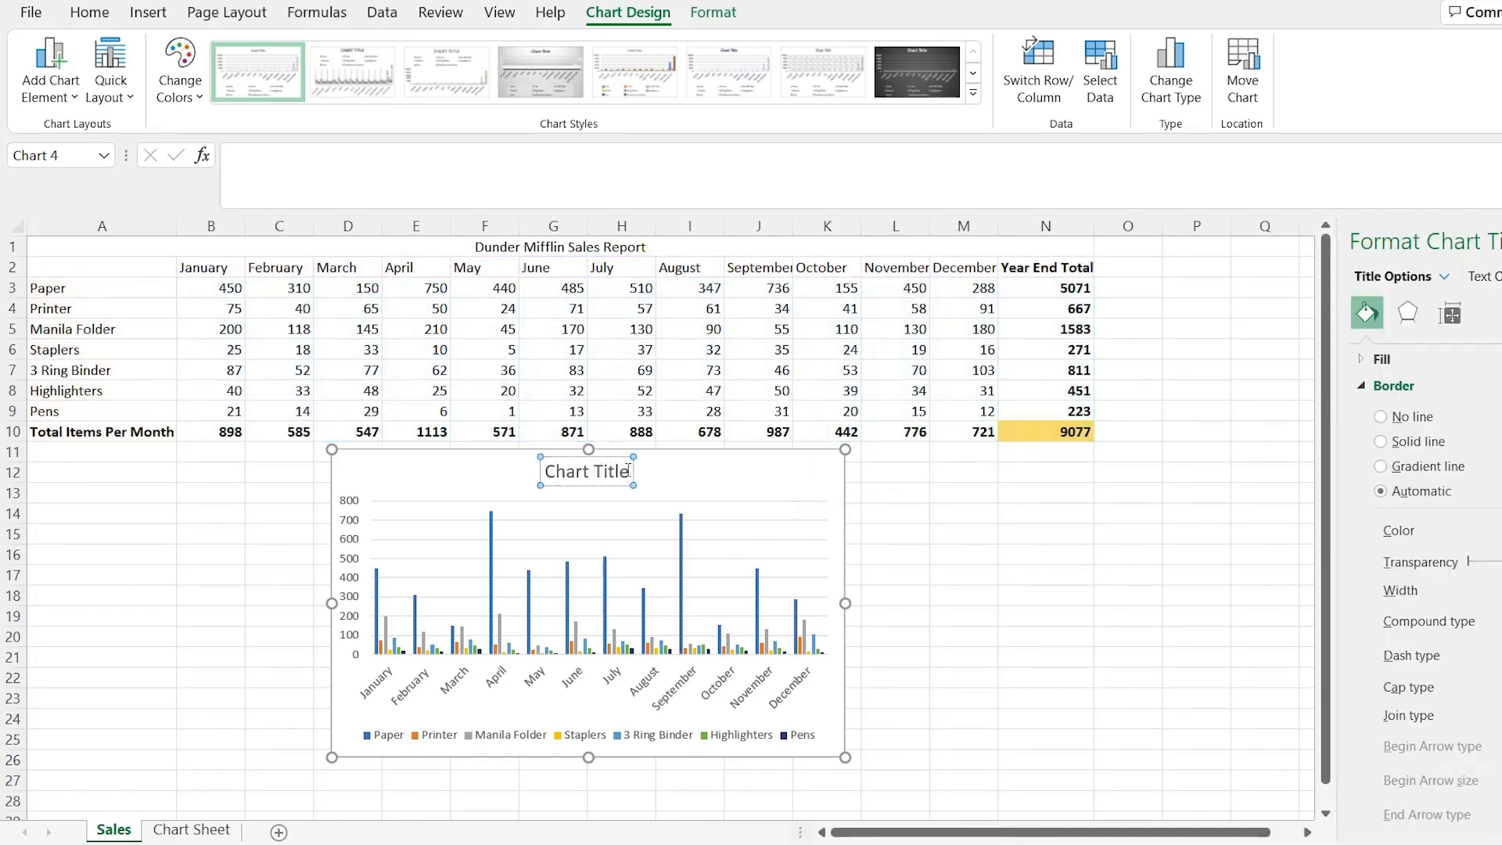
pyautogui.moveTo(628, 470); pyautogui.dragTo(544, 471)
pyautogui.write('Products Sold')
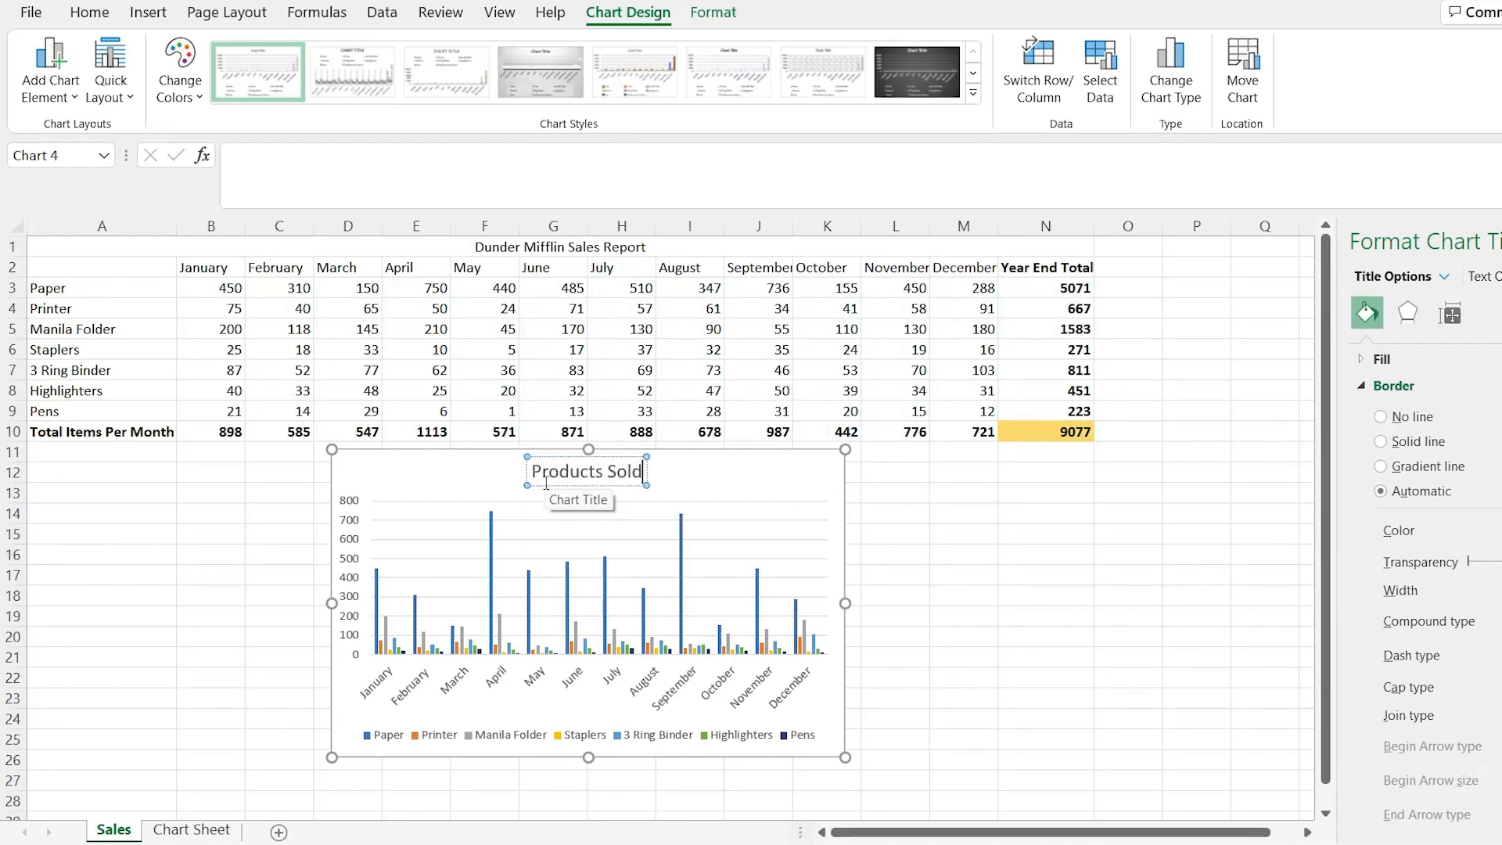
pyautogui.write(' Per Month')
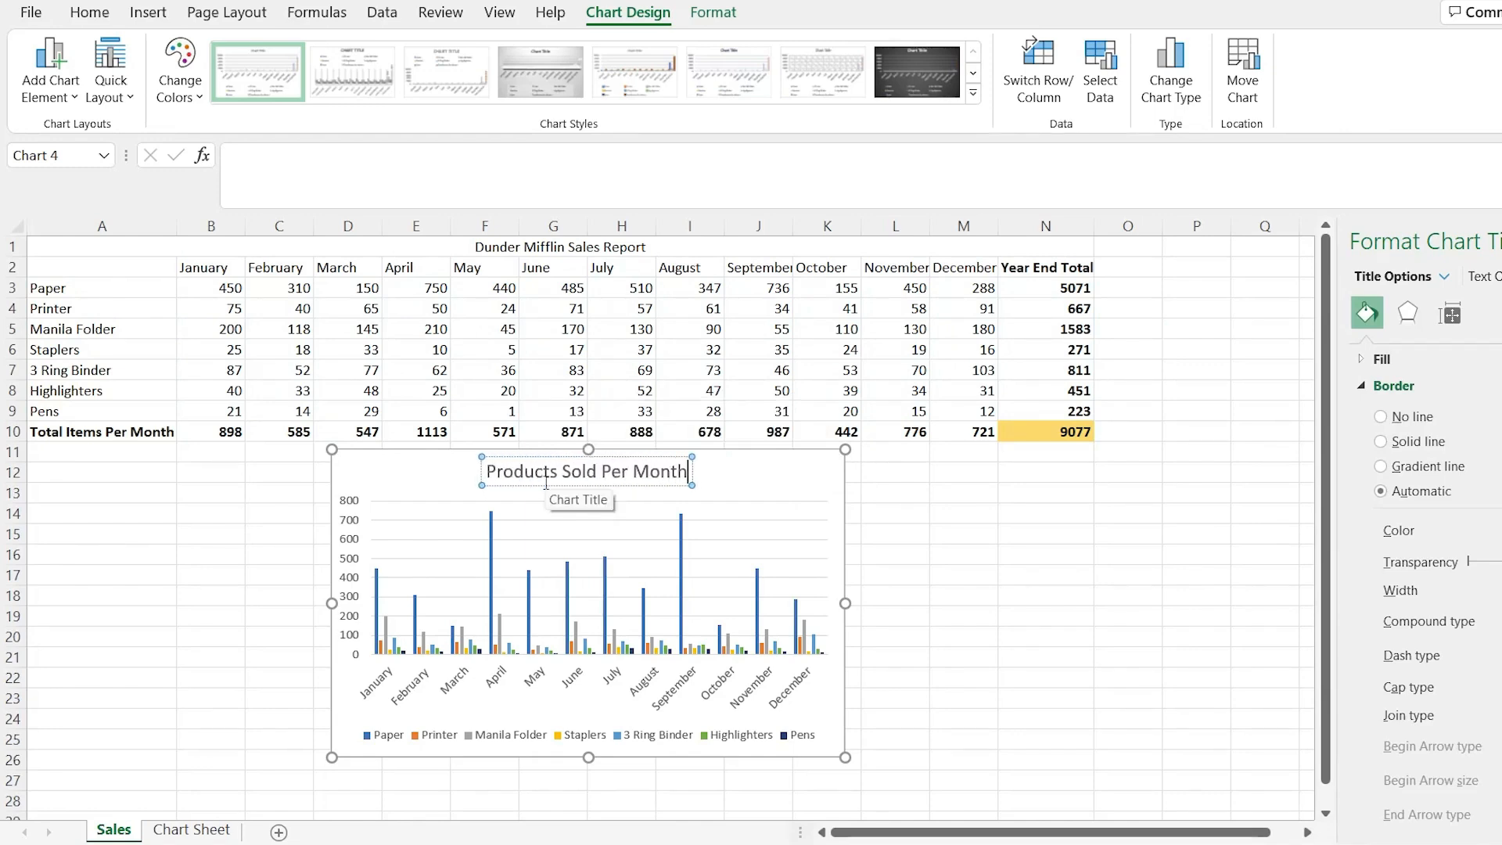
pyautogui.click(738, 473)
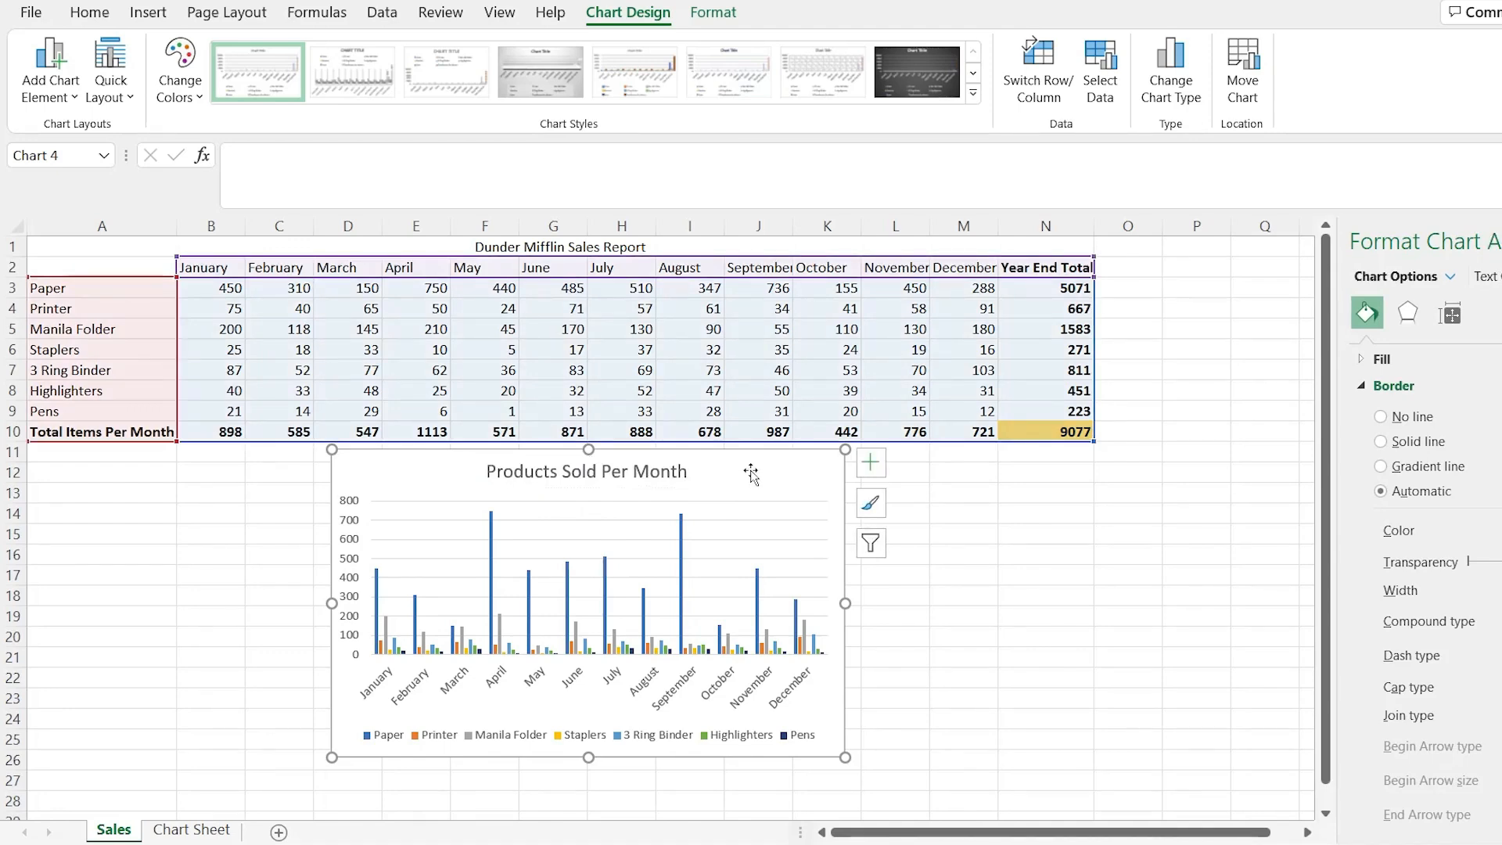
# Check which worksheets the chart can be moved to and leave the Move Chart dialog without moving it.
pyautogui.click(1250, 80)
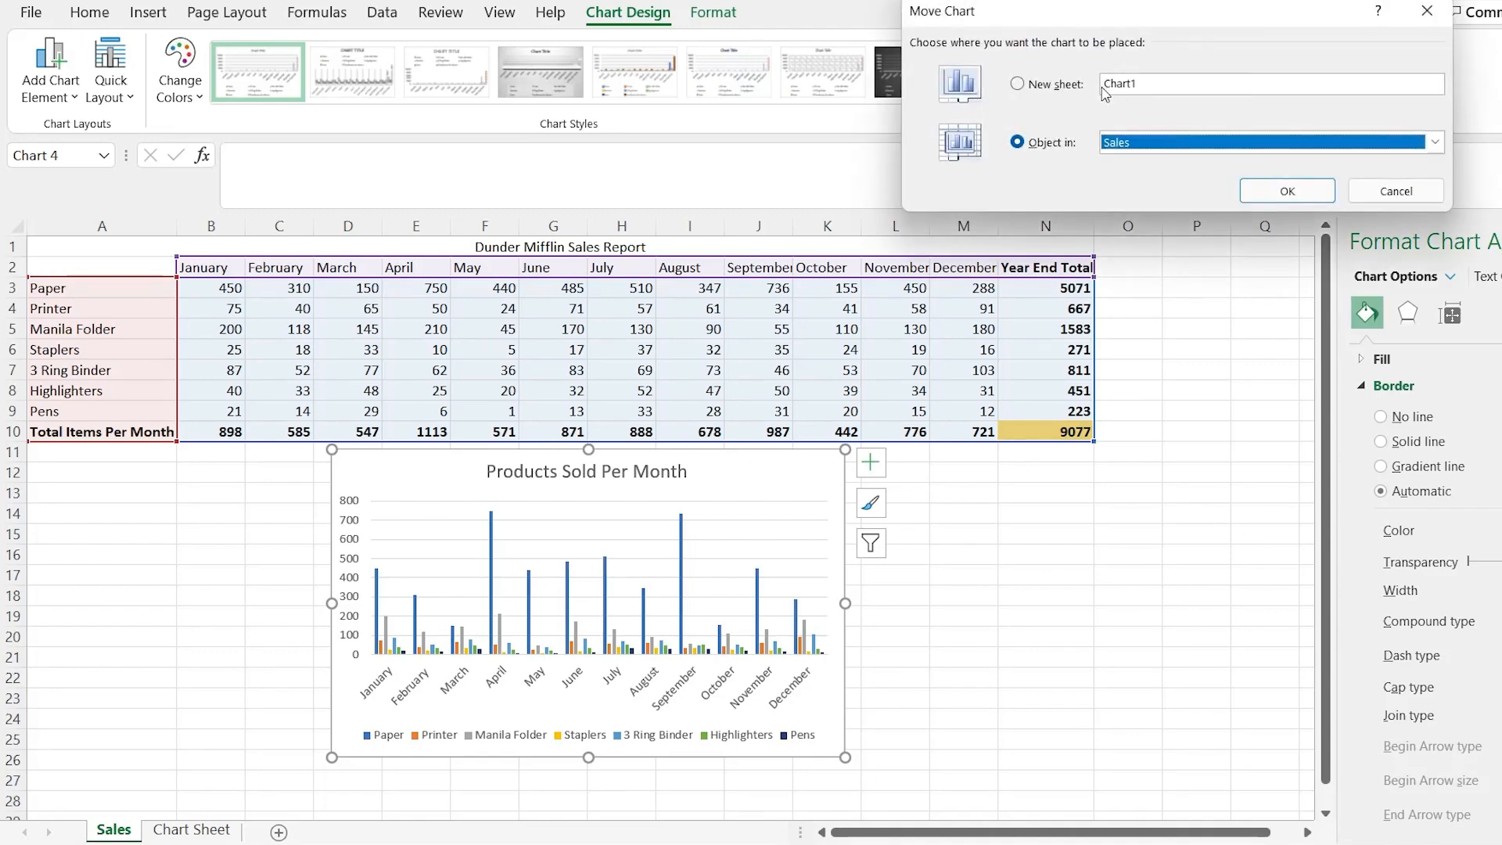
pyautogui.click(1434, 142)
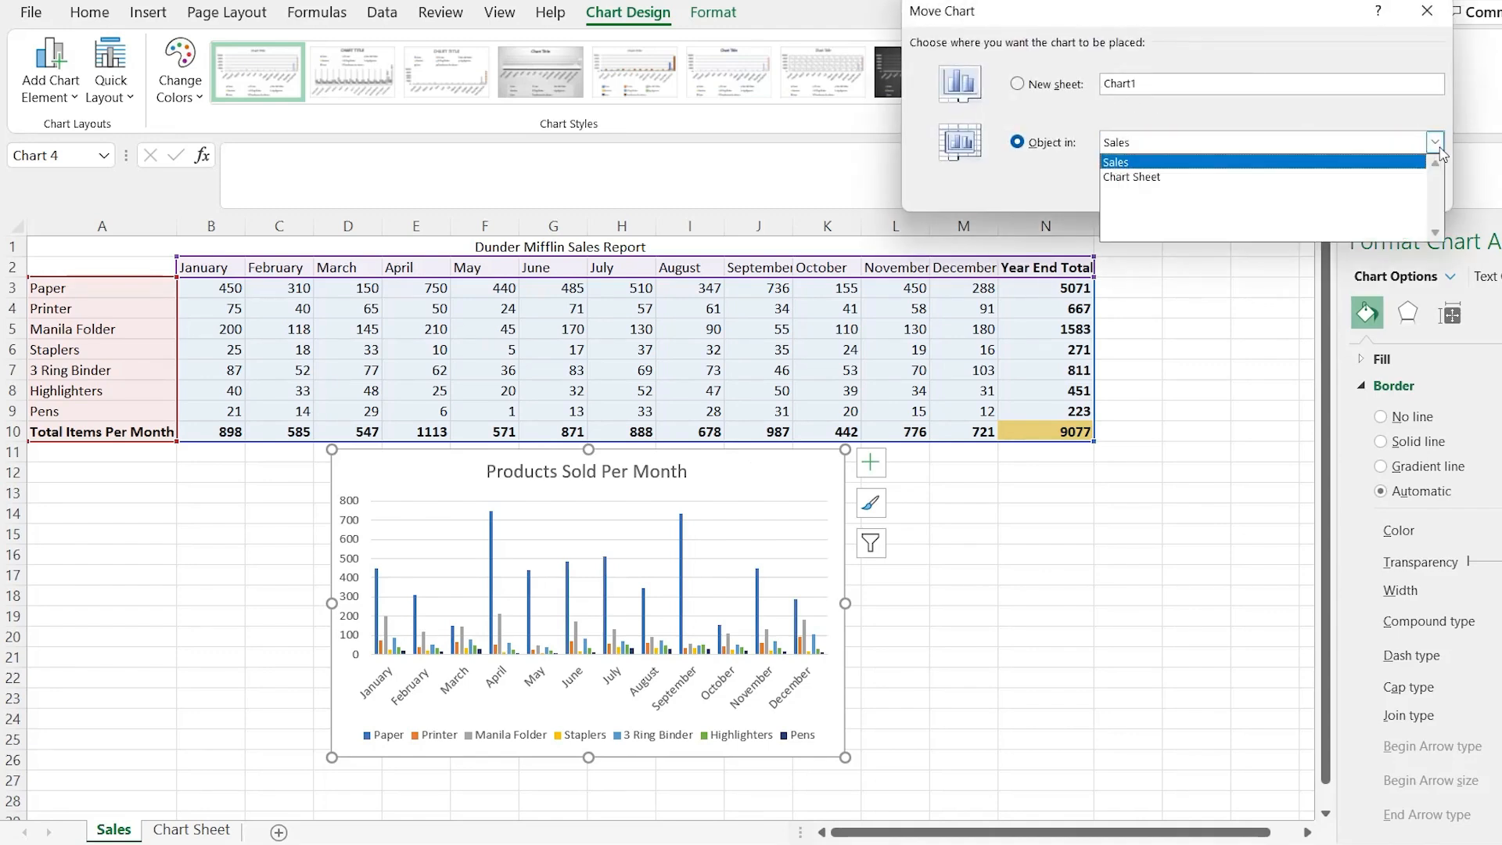
pyautogui.click(1354, 123)
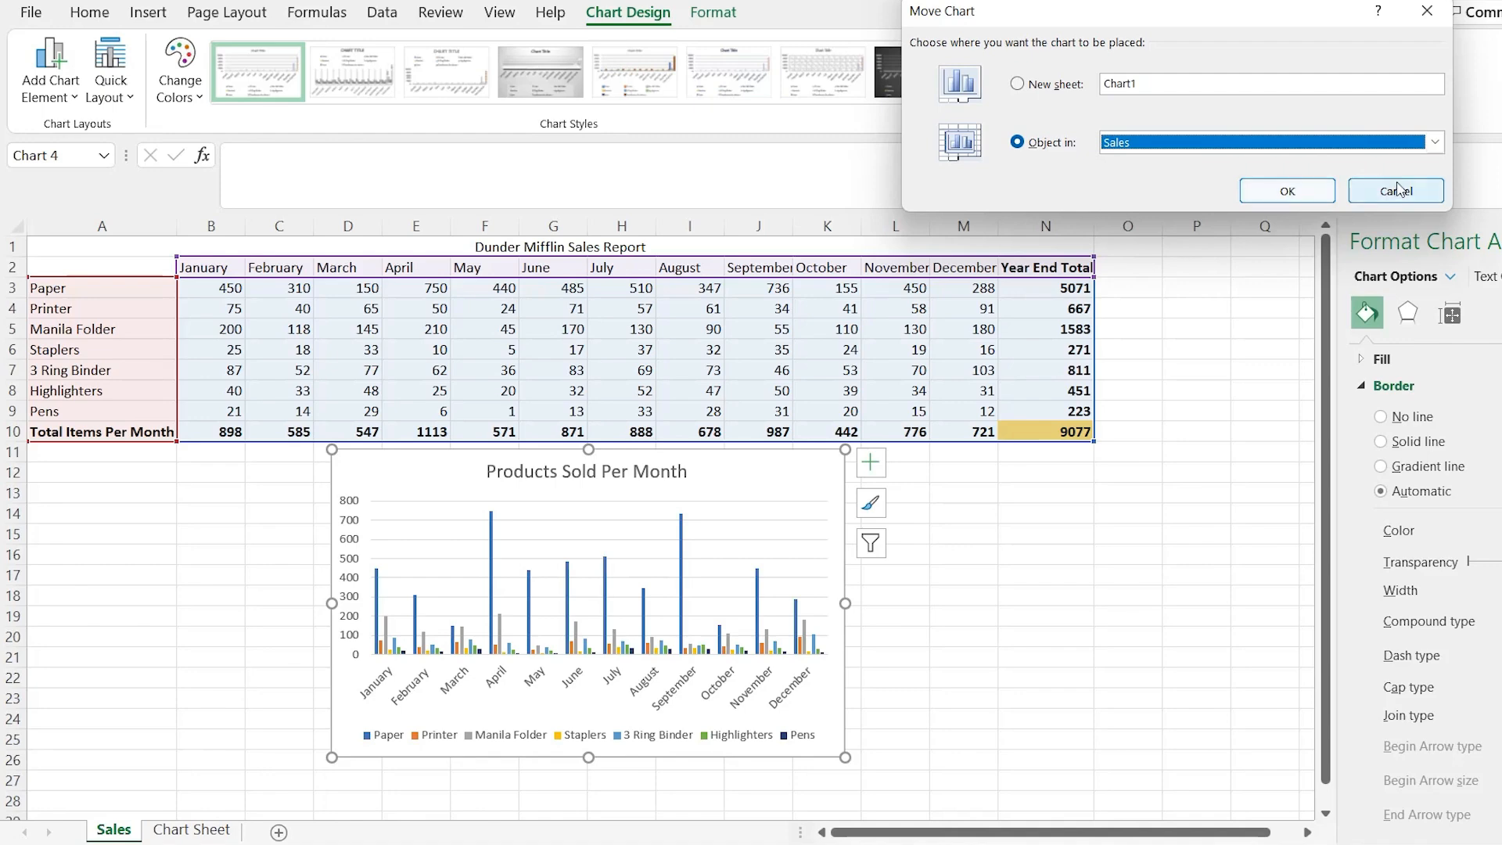
pyautogui.press('Escape')
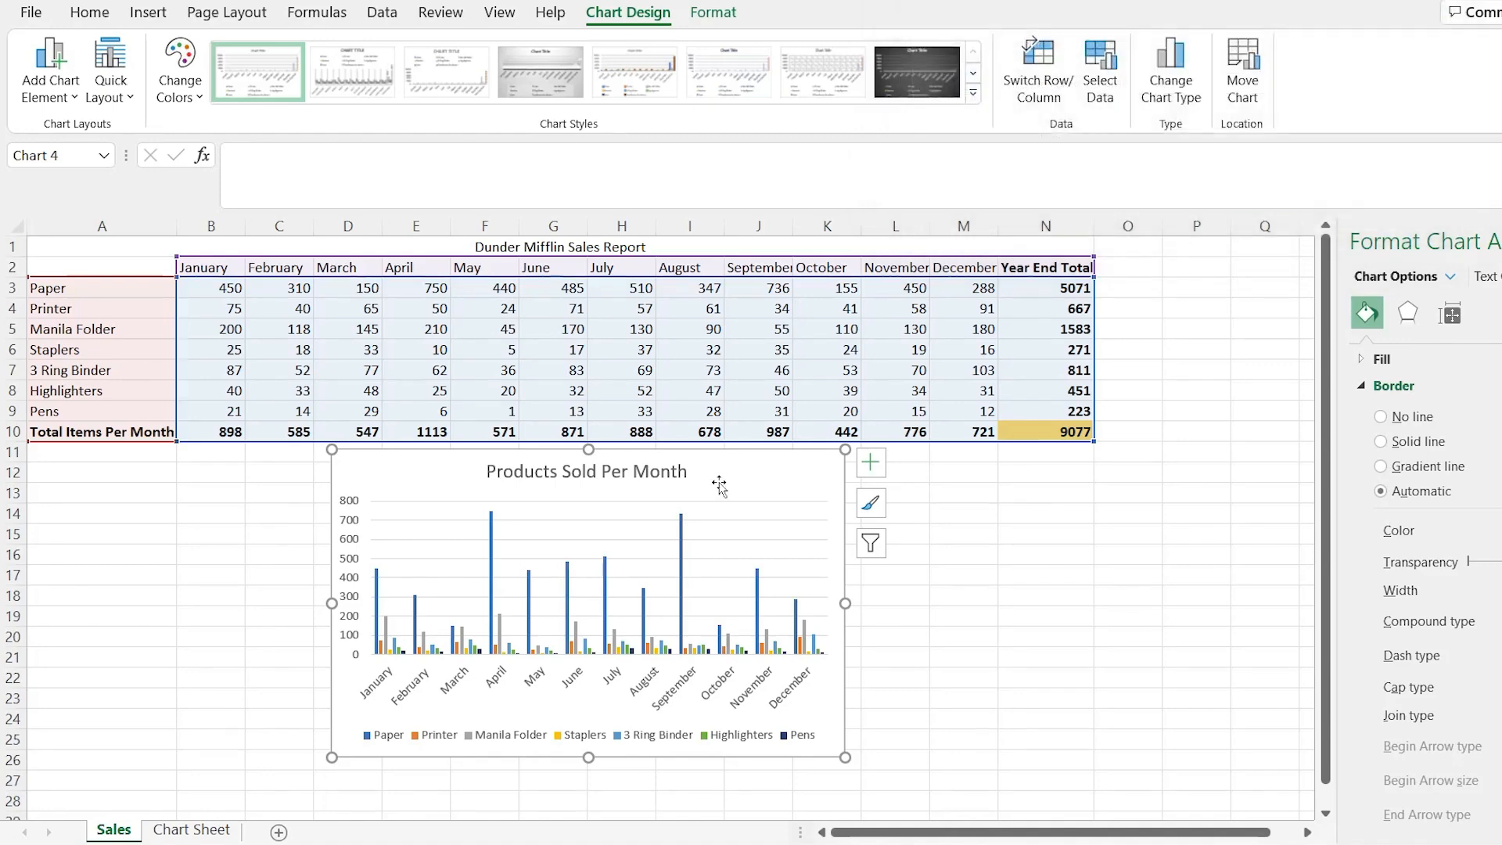
# Paste a copy of the Products Sold Per Month chart into the Chart Sheet worksheet and position it from about cell B2.
pyautogui.click(191, 829)
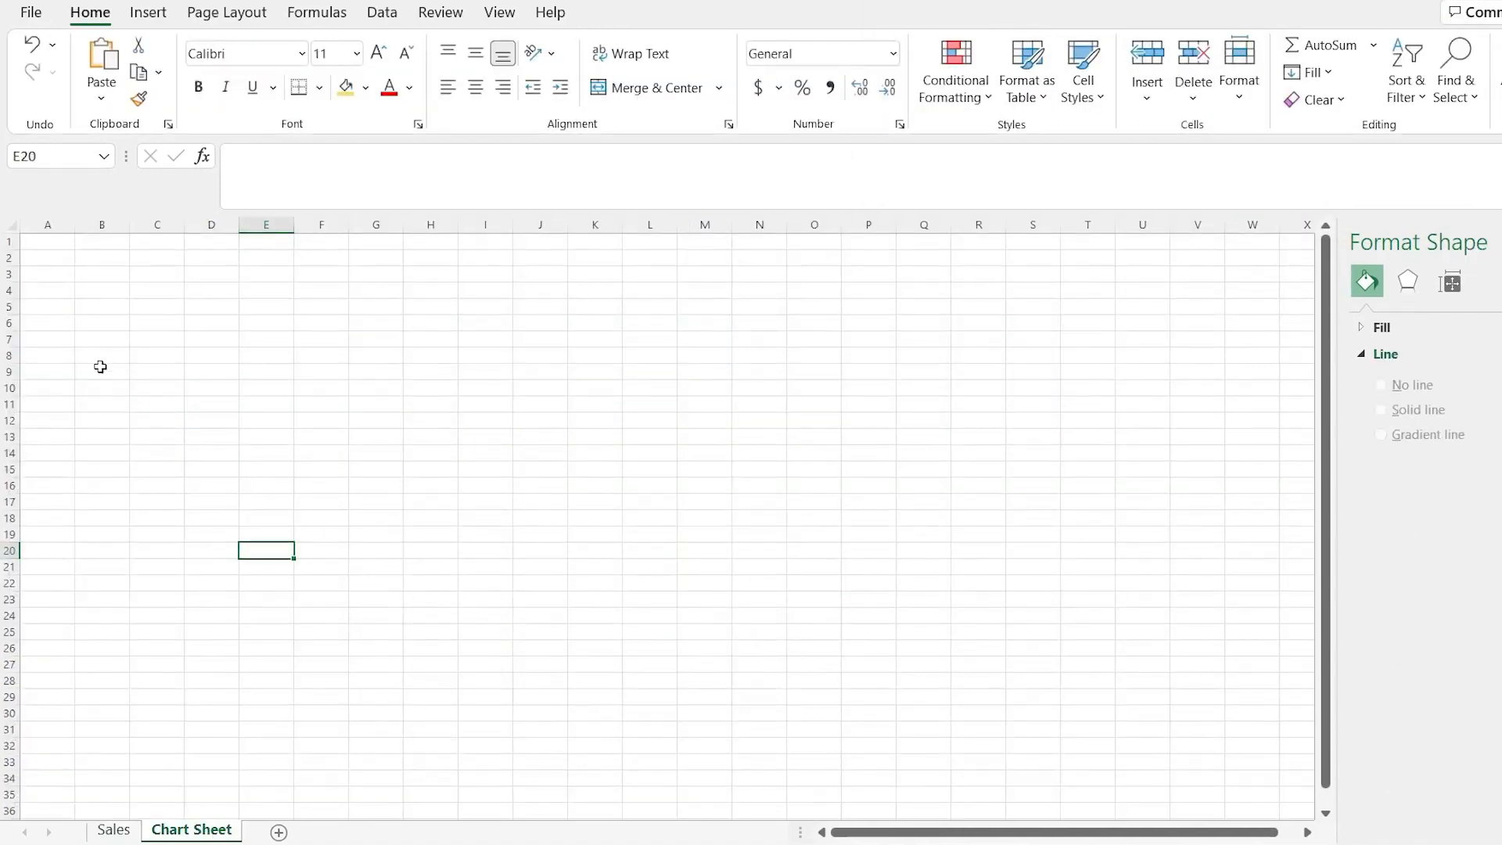
pyautogui.click(62, 241)
pyautogui.hotkey('ctrl', 'v')
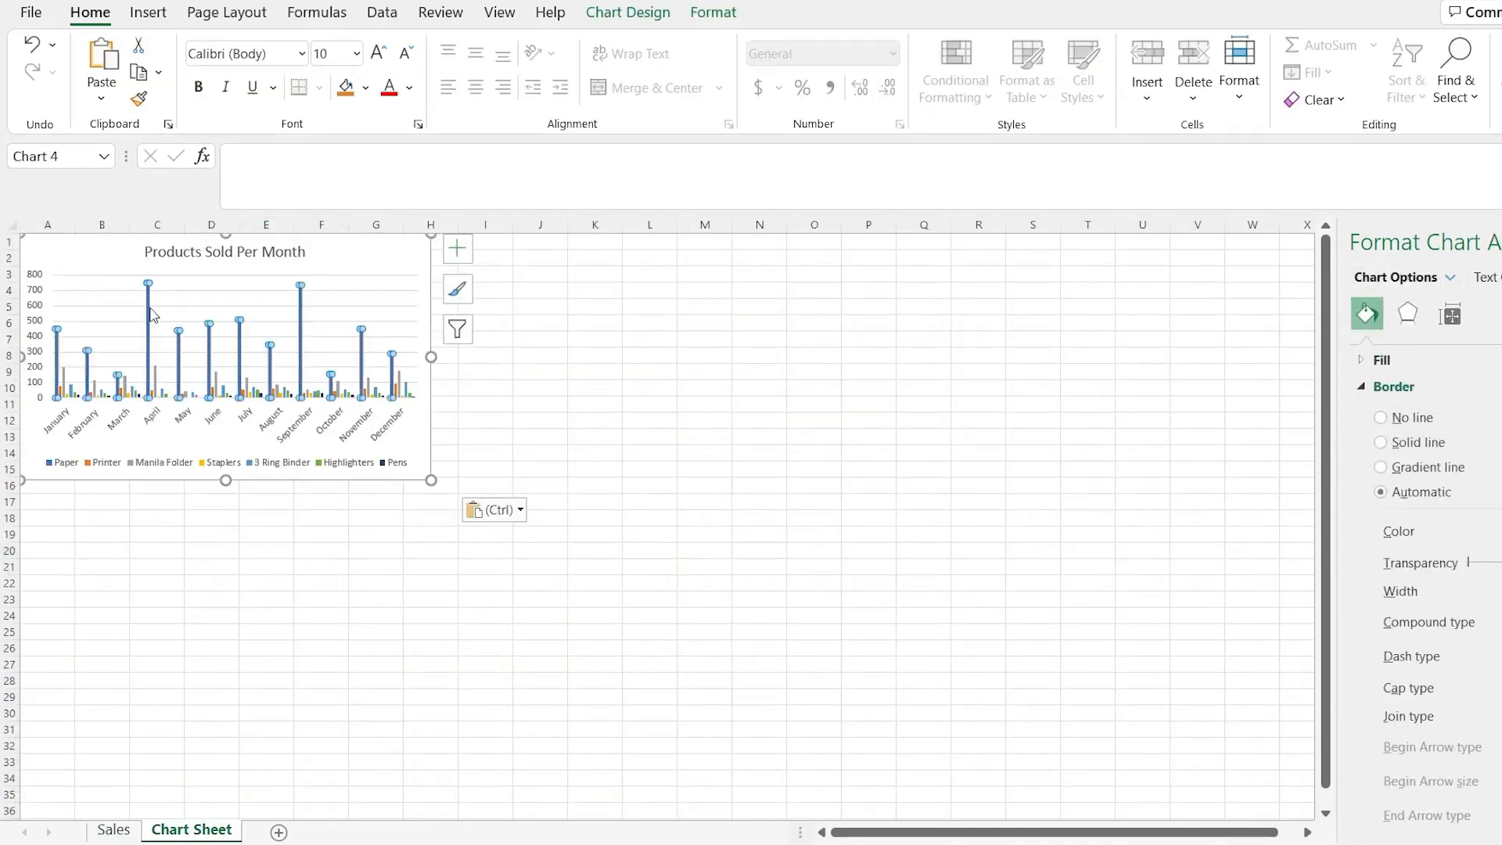
pyautogui.moveTo(111, 255); pyautogui.dragTo(168, 275)
pyautogui.click(168, 714)
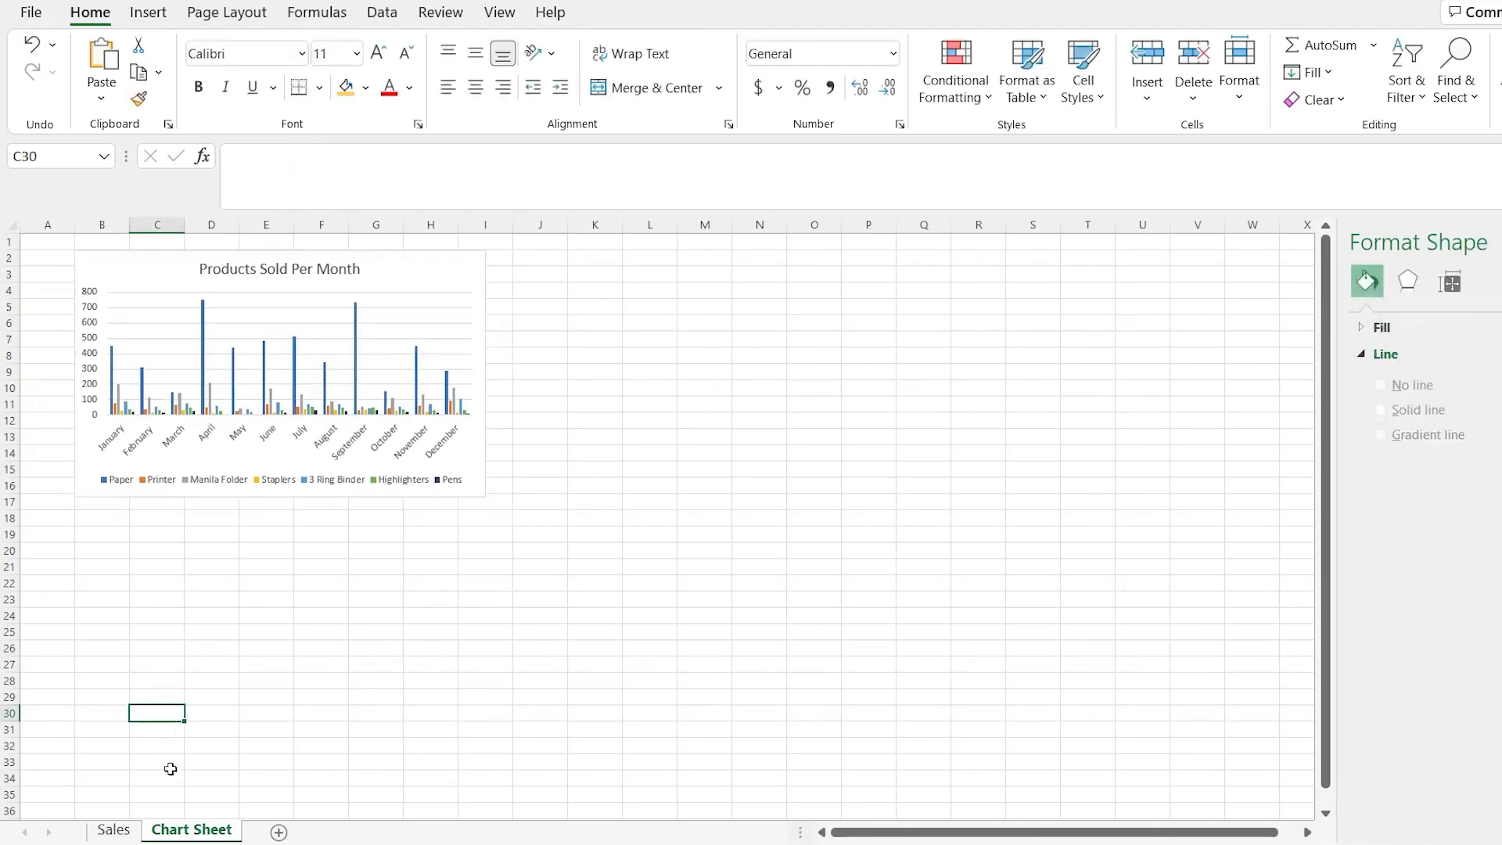
# Compare the original chart on Sales with its copy on Chart Sheet and examine the copy's series and category filters.
pyautogui.click(114, 830)
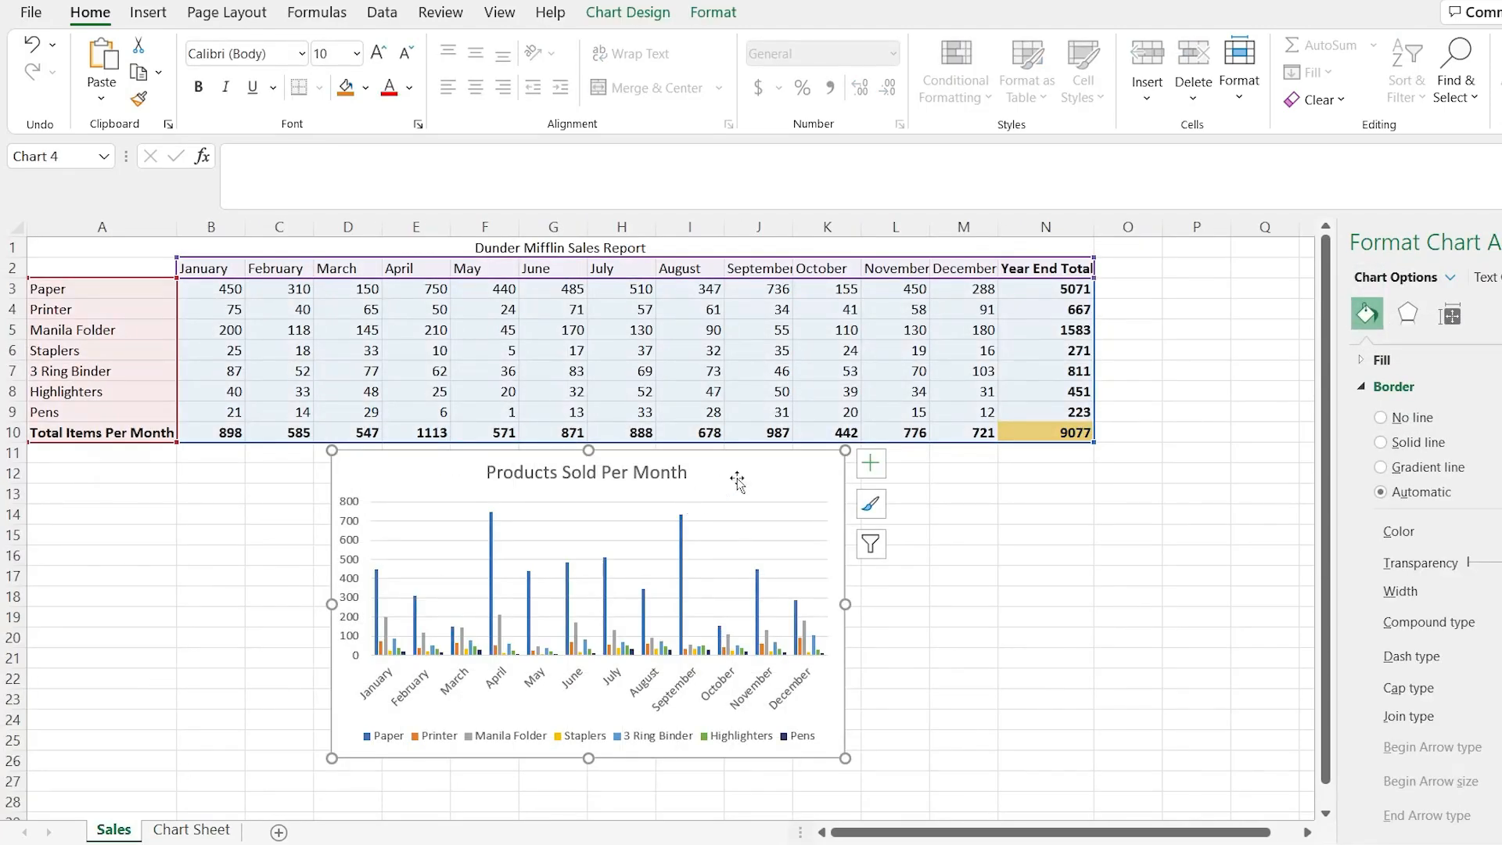
pyautogui.click(192, 830)
pyautogui.click(387, 278)
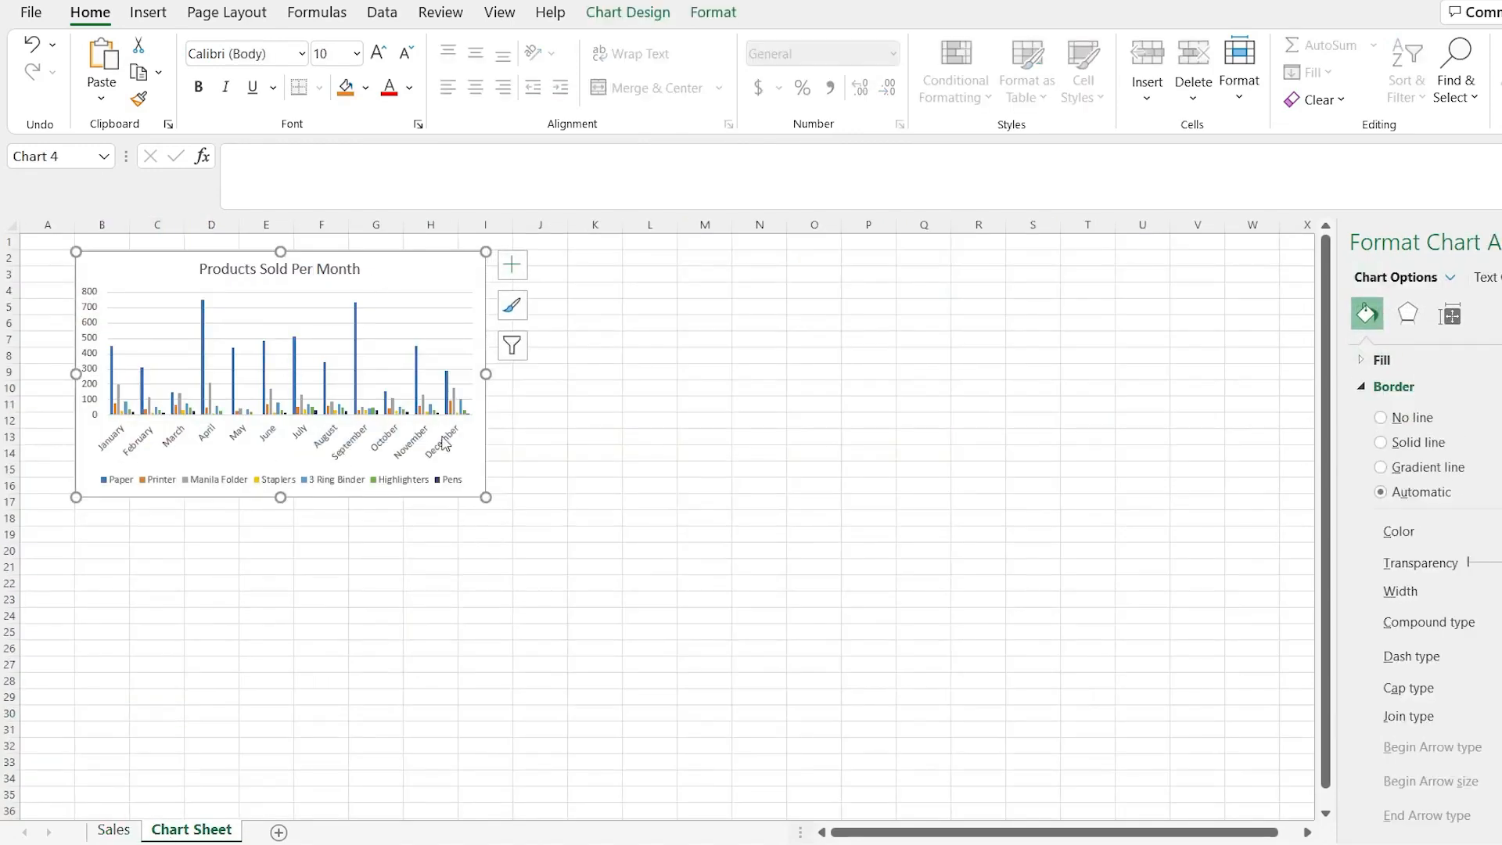
pyautogui.click(512, 345)
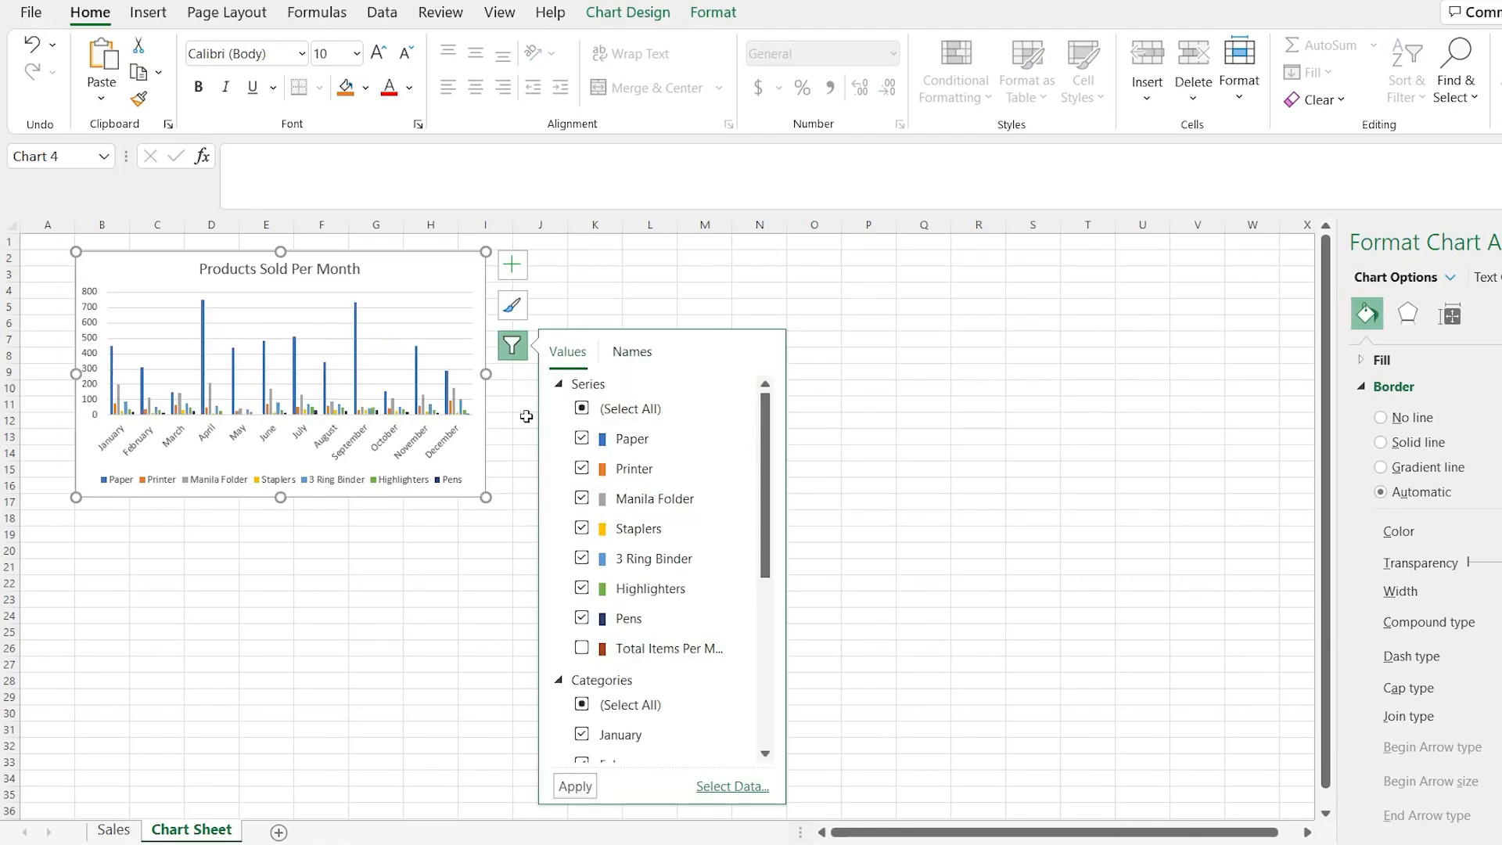
pyautogui.click(439, 547)
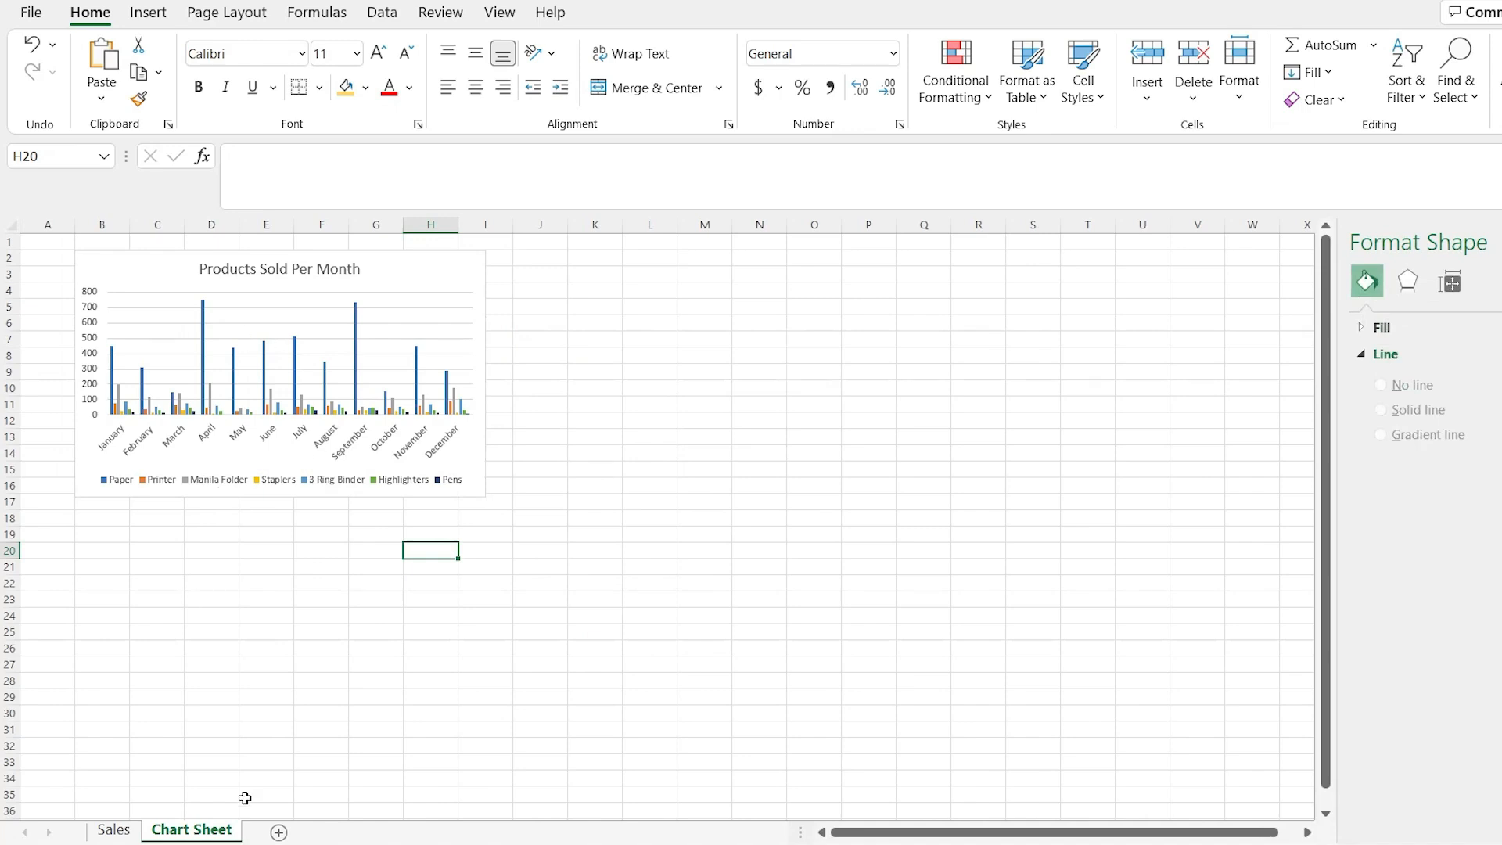
# Change the Products Sold Per Month chart on the Sales worksheet to the 3-D Column type, with months along the axis.
pyautogui.click(114, 829)
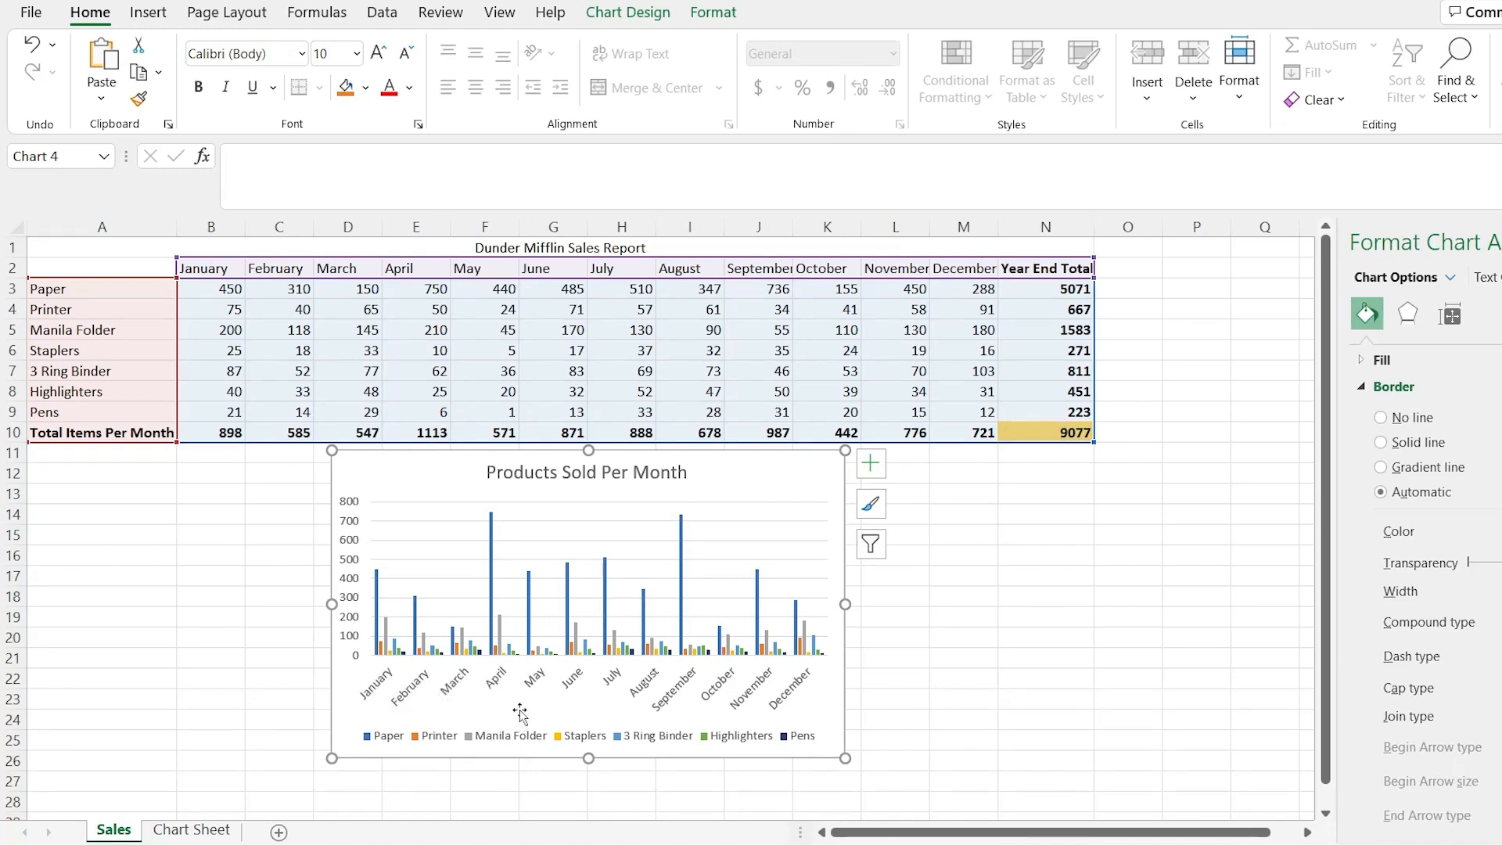
pyautogui.moveTo(377, 596)
pyautogui.moveTo(529, 584)
pyautogui.click(630, 14)
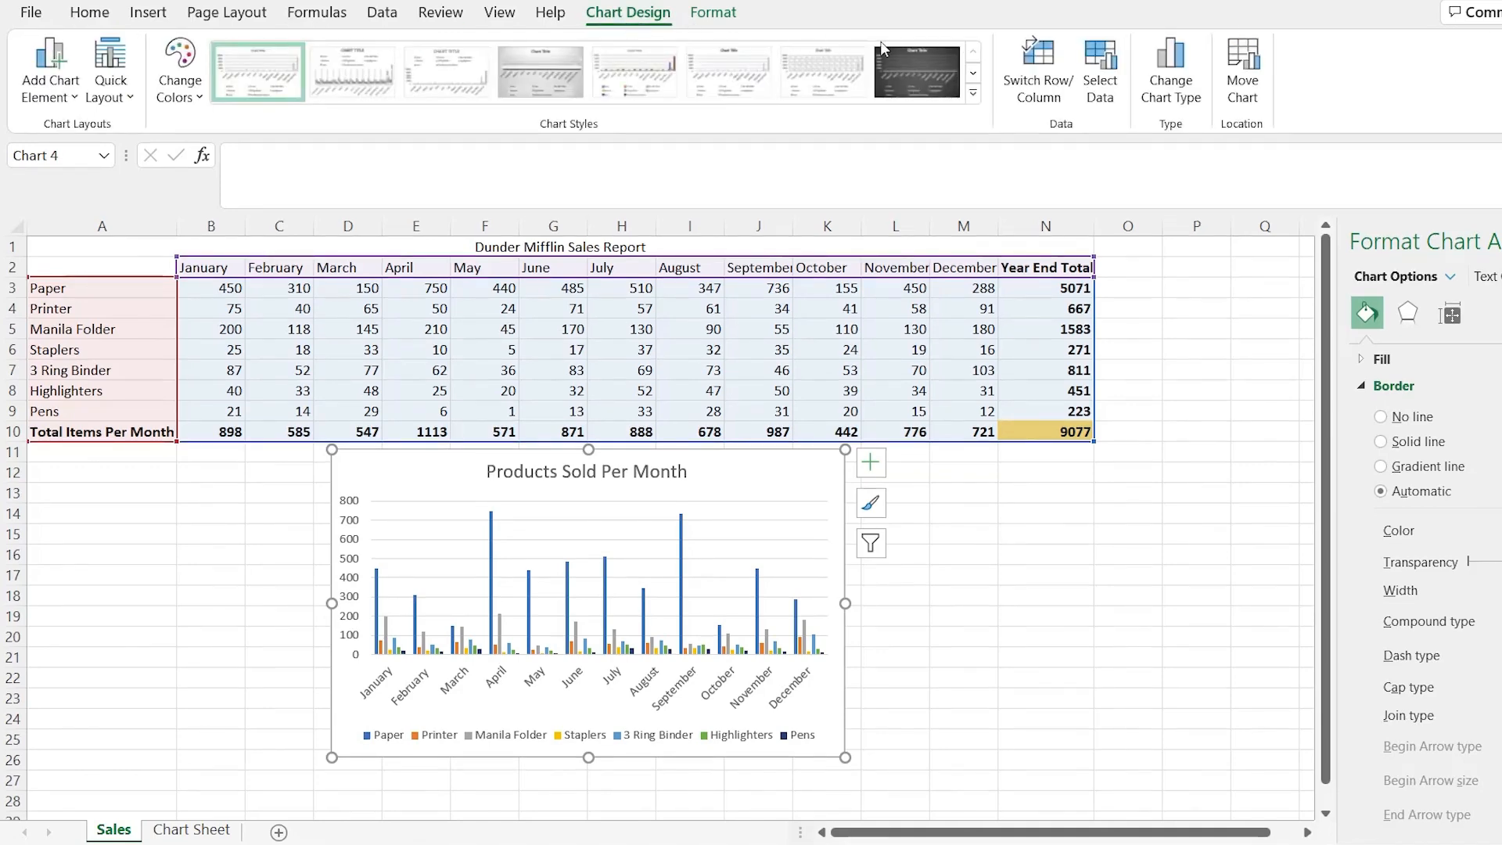
pyautogui.click(1194, 108)
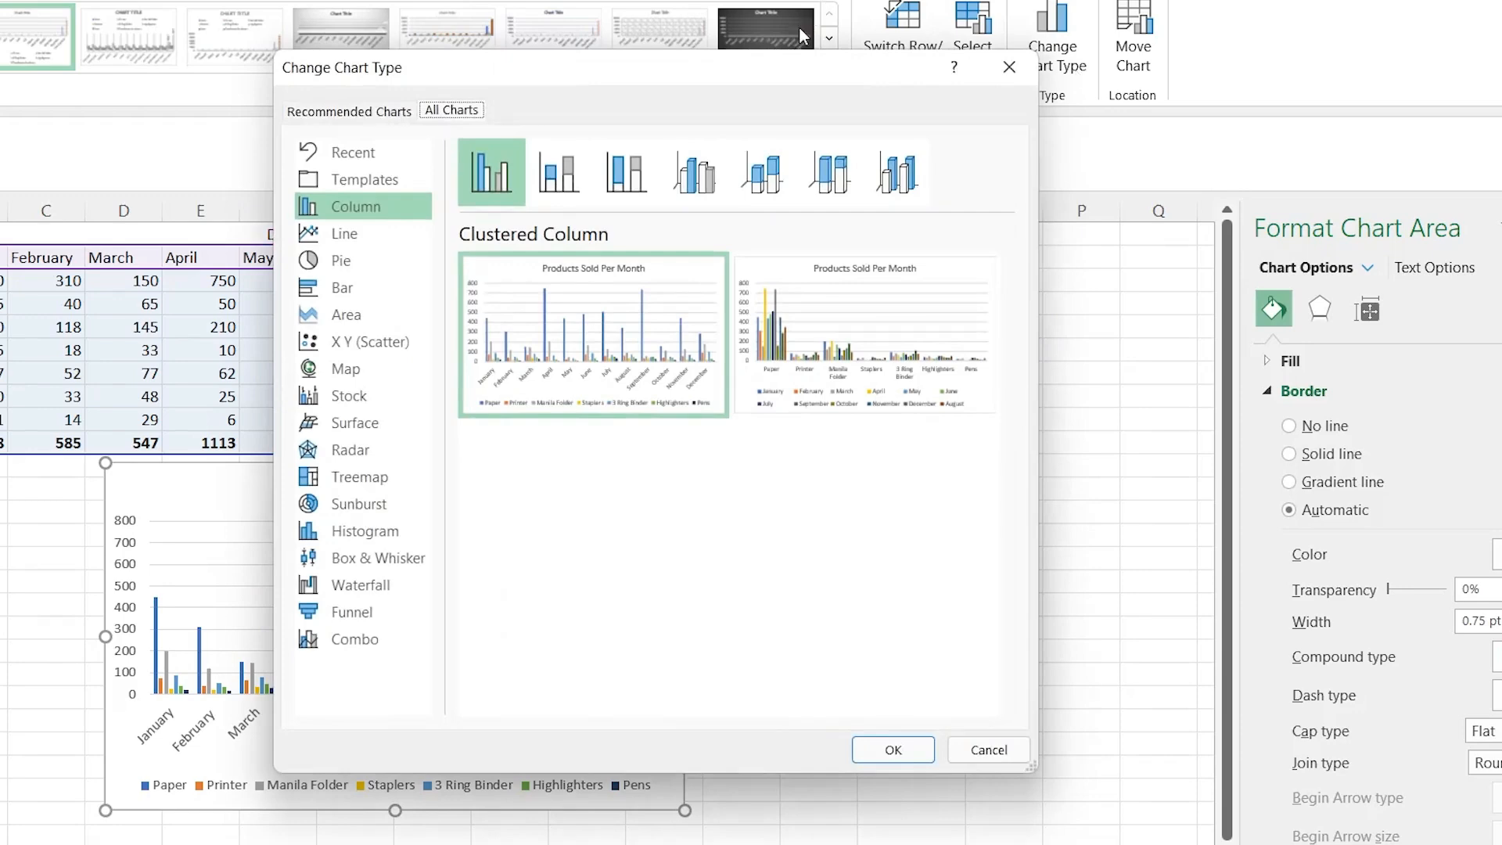
pyautogui.moveTo(777, 69); pyautogui.dragTo(1187, 34)
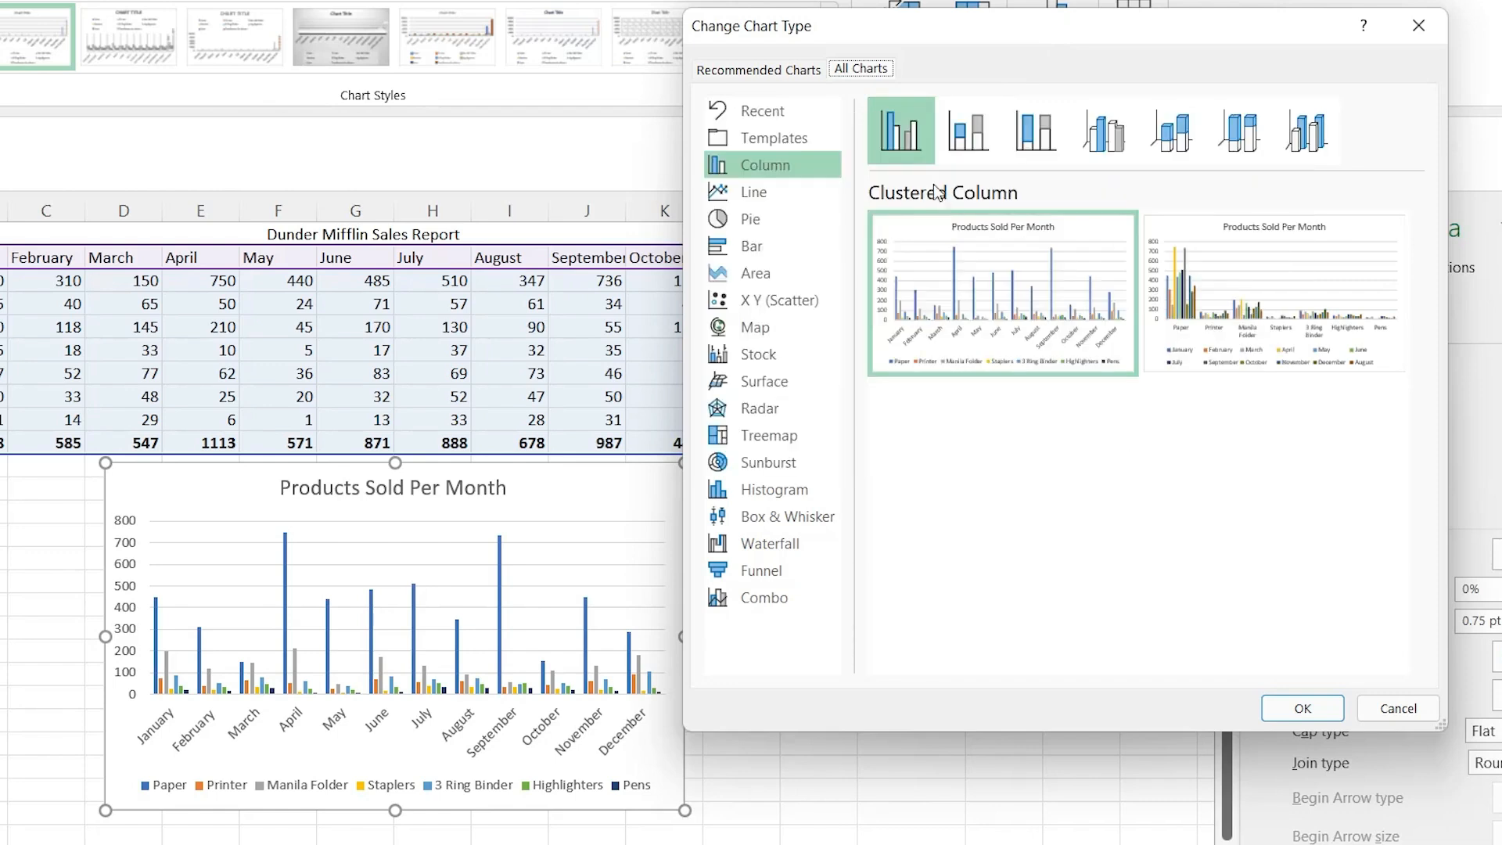
pyautogui.click(976, 141)
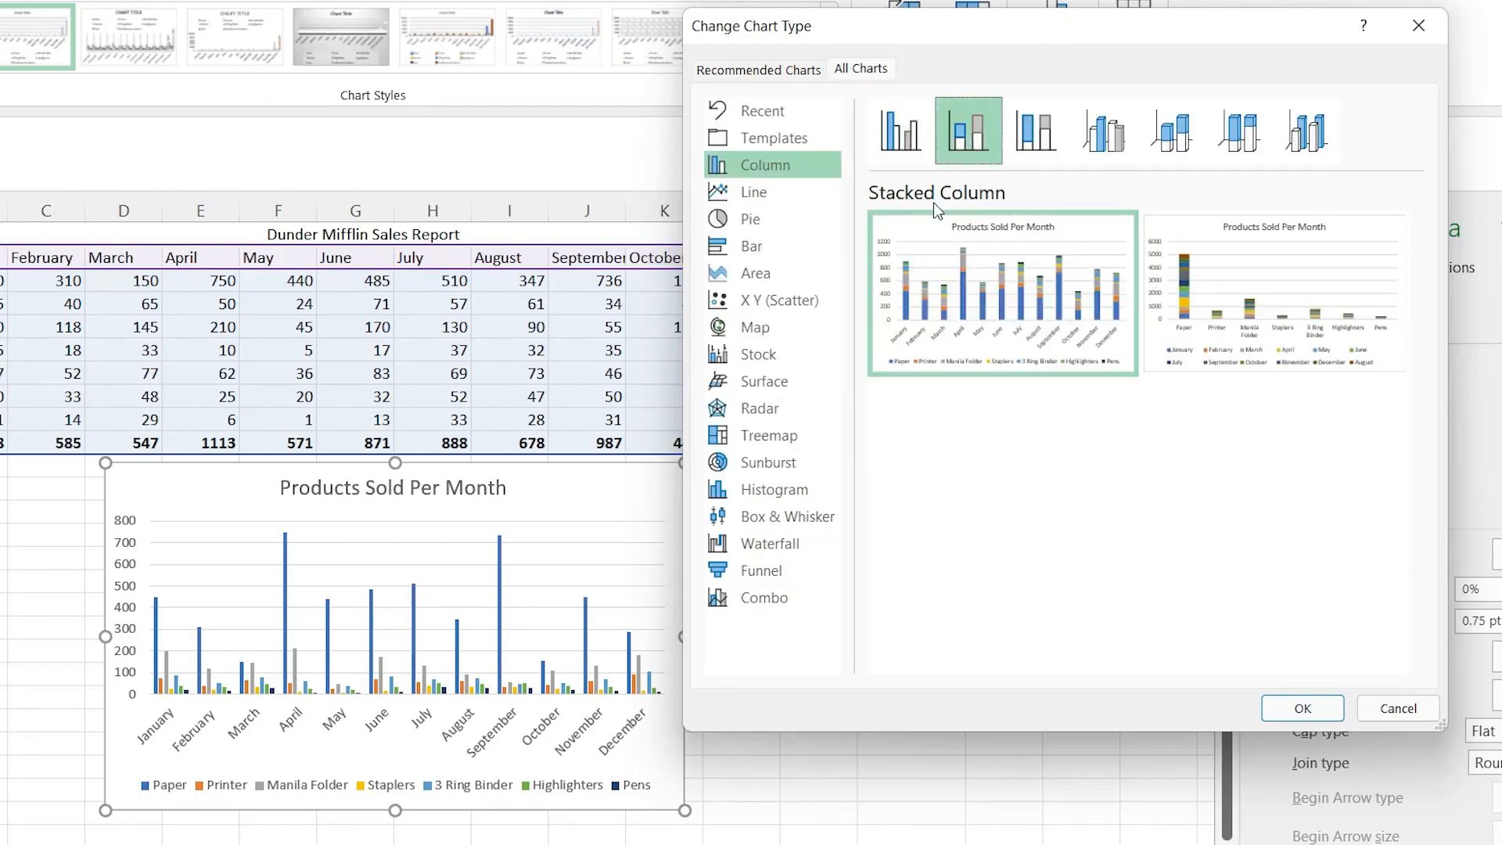
pyautogui.moveTo(950, 302)
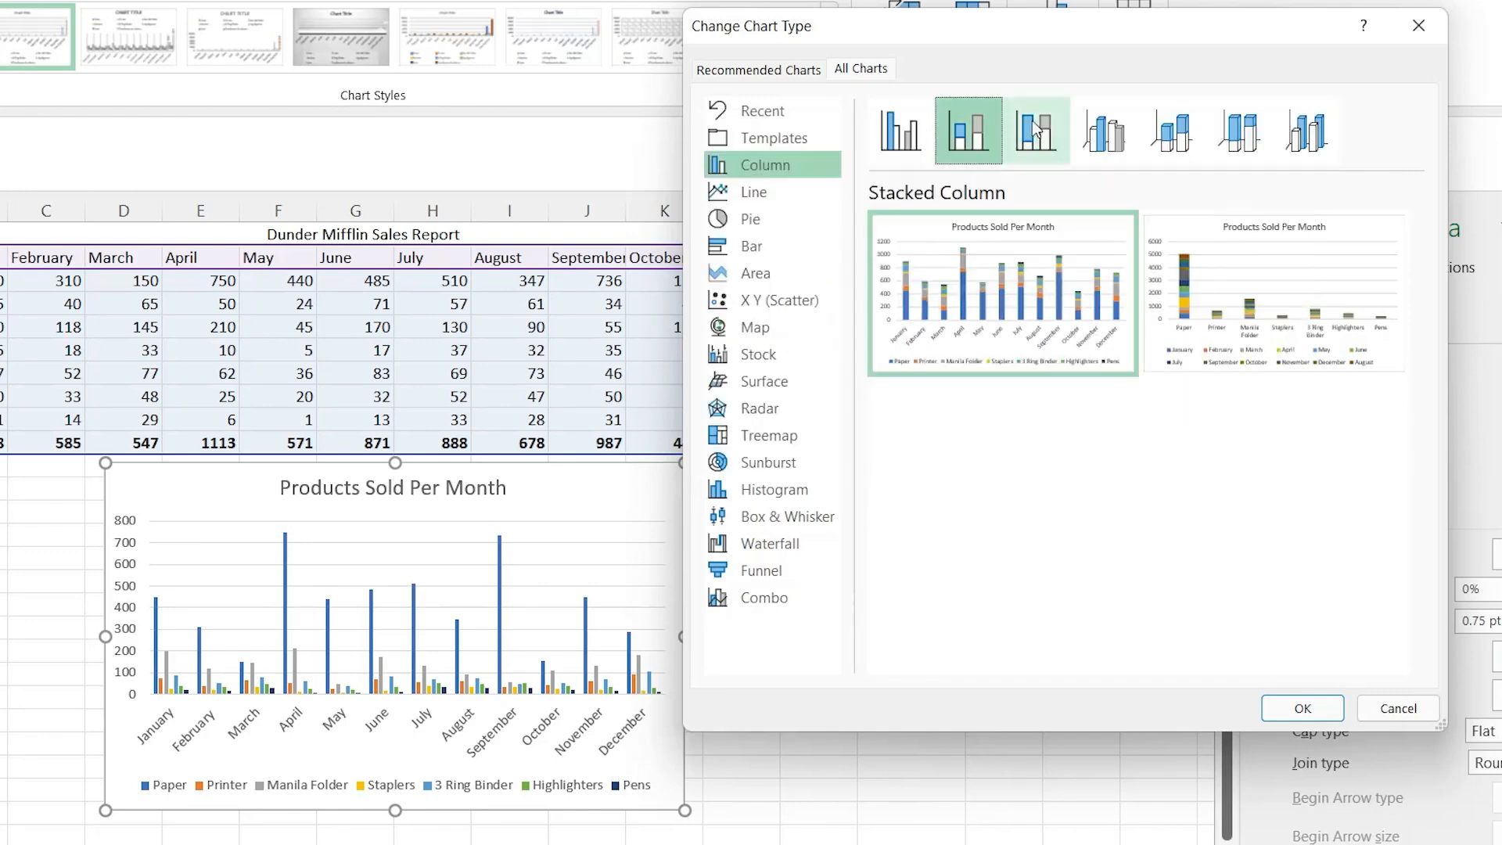
pyautogui.click(1037, 129)
pyautogui.click(1114, 133)
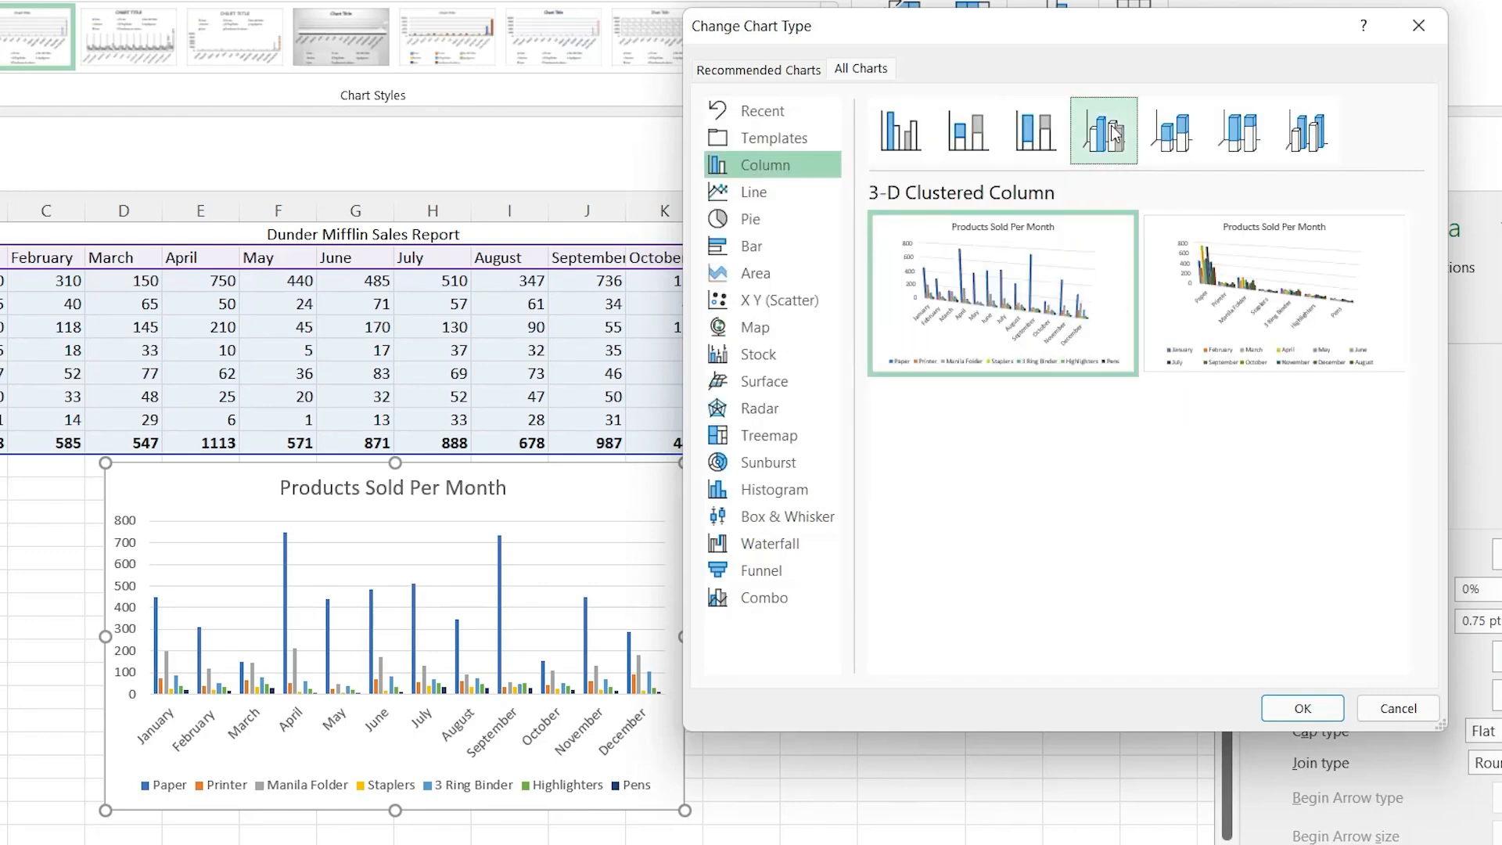
pyautogui.moveTo(1074, 262)
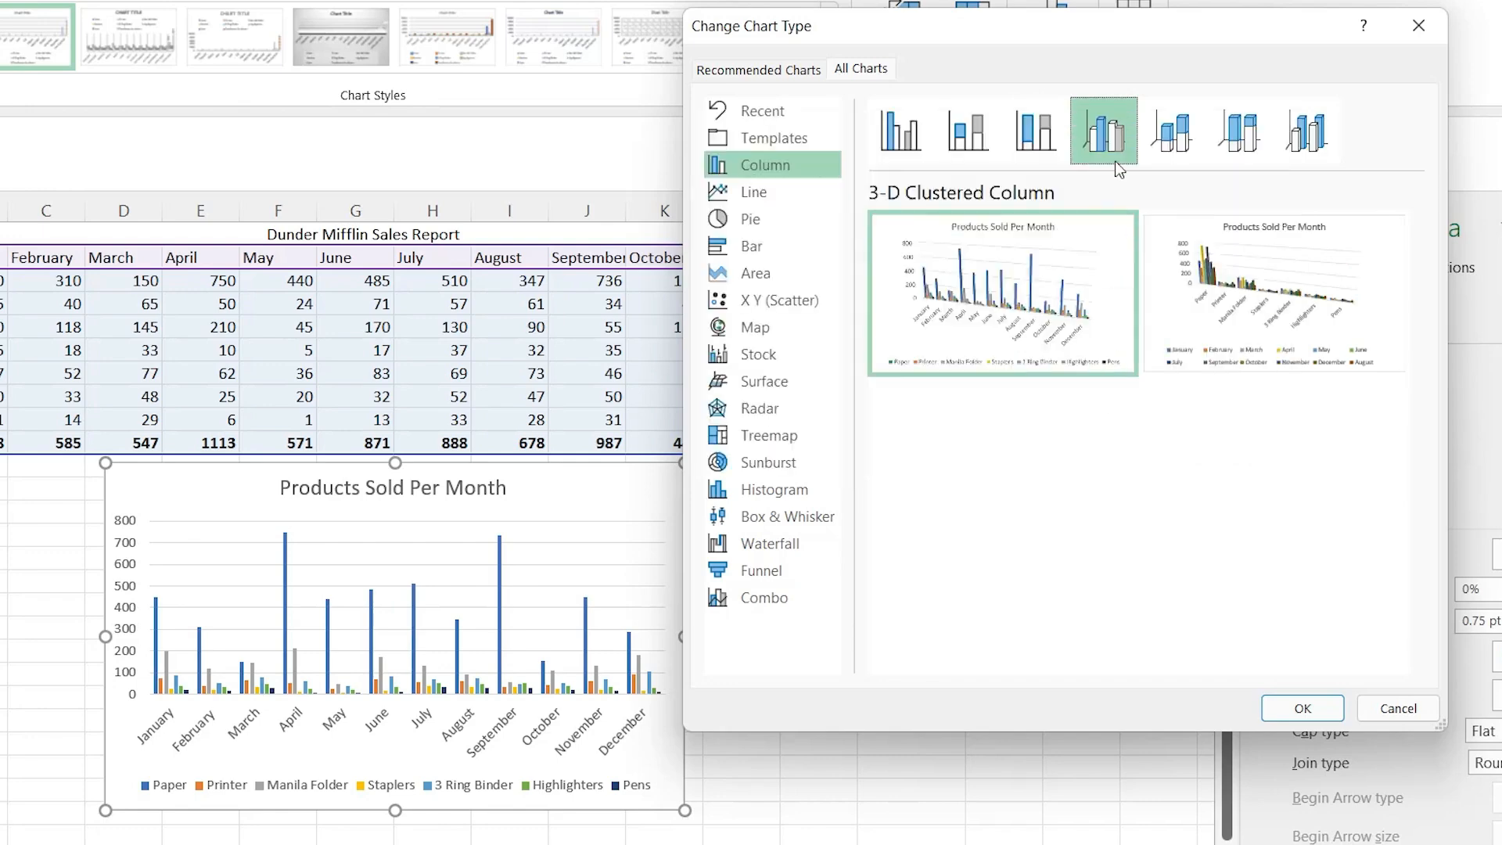
pyautogui.click(1307, 131)
pyautogui.moveTo(1020, 301)
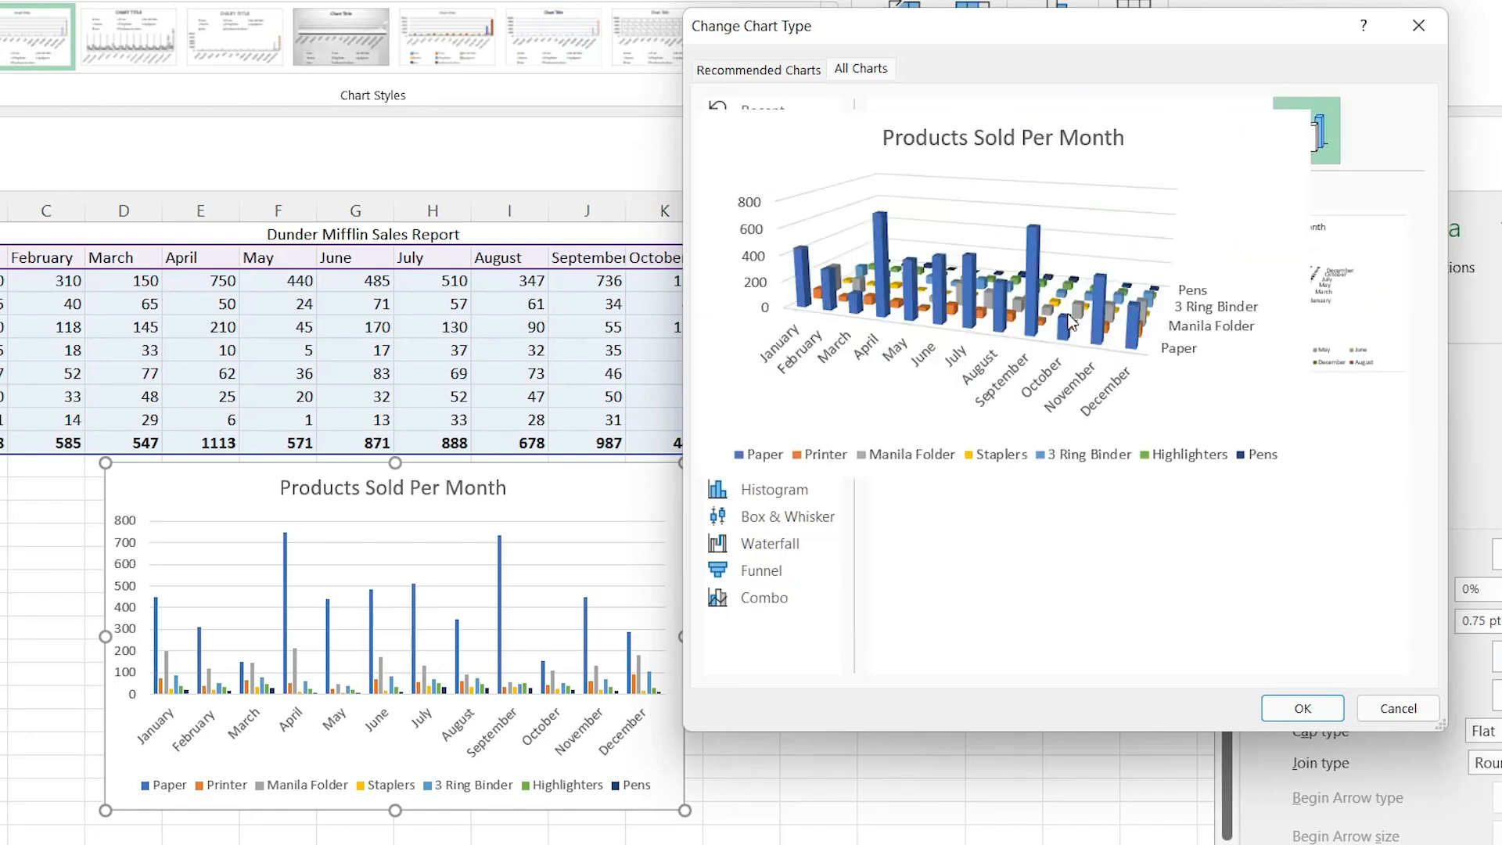
pyautogui.click(1301, 708)
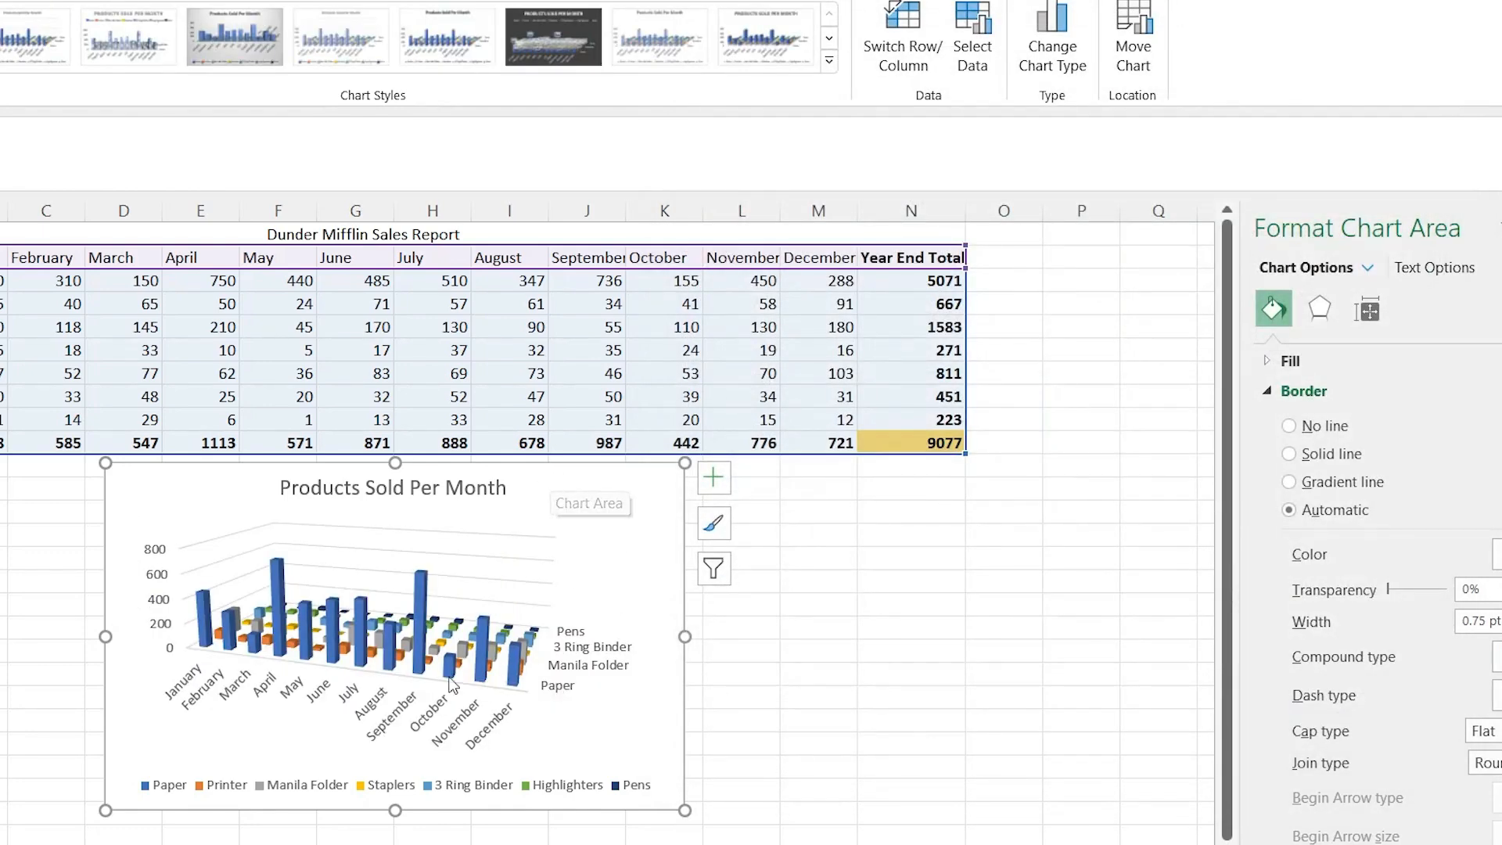
# Paste a copy of the 3-D column chart into the Chart Sheet worksheet at cell J2, beside the existing chart.
pyautogui.moveTo(456, 659)
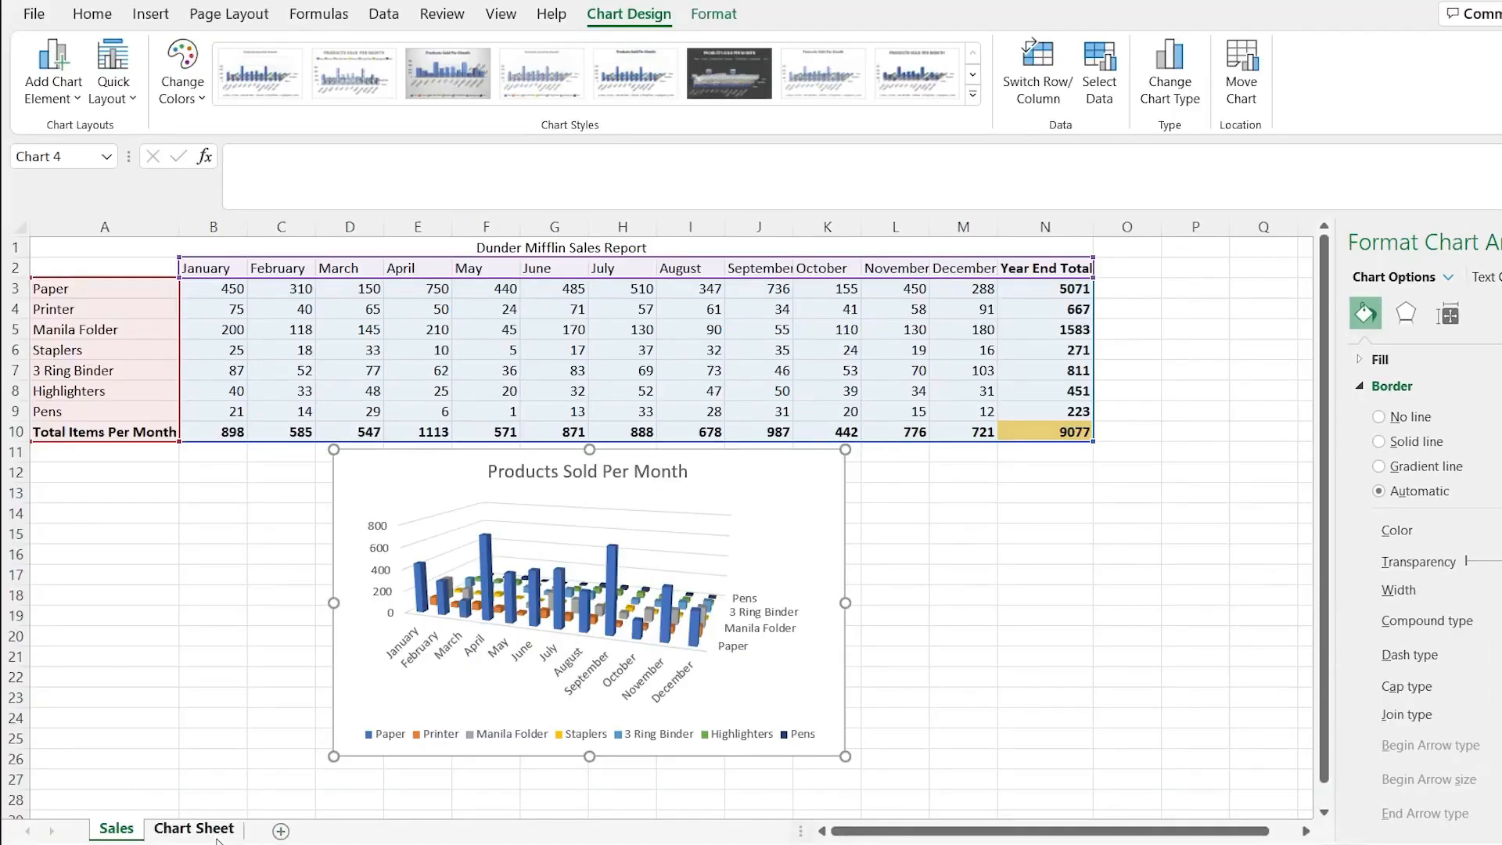
pyautogui.click(194, 829)
pyautogui.click(532, 260)
pyautogui.hotkey('ctrl', 'v')
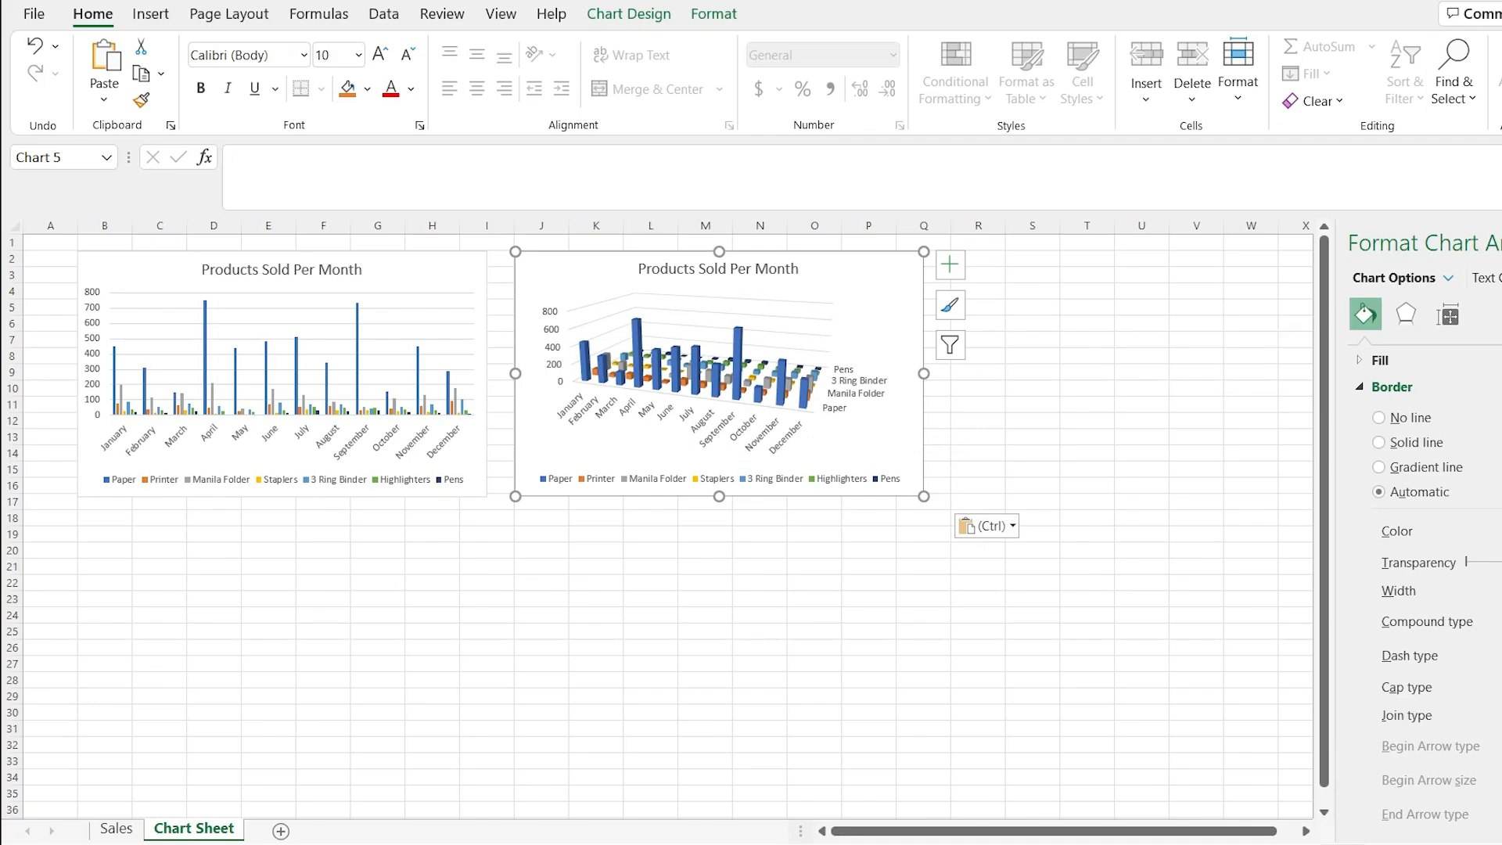
# Preview the line chart variants for the Sales worksheet's chart and apply the plain Line type with months along the axis.
pyautogui.click(120, 833)
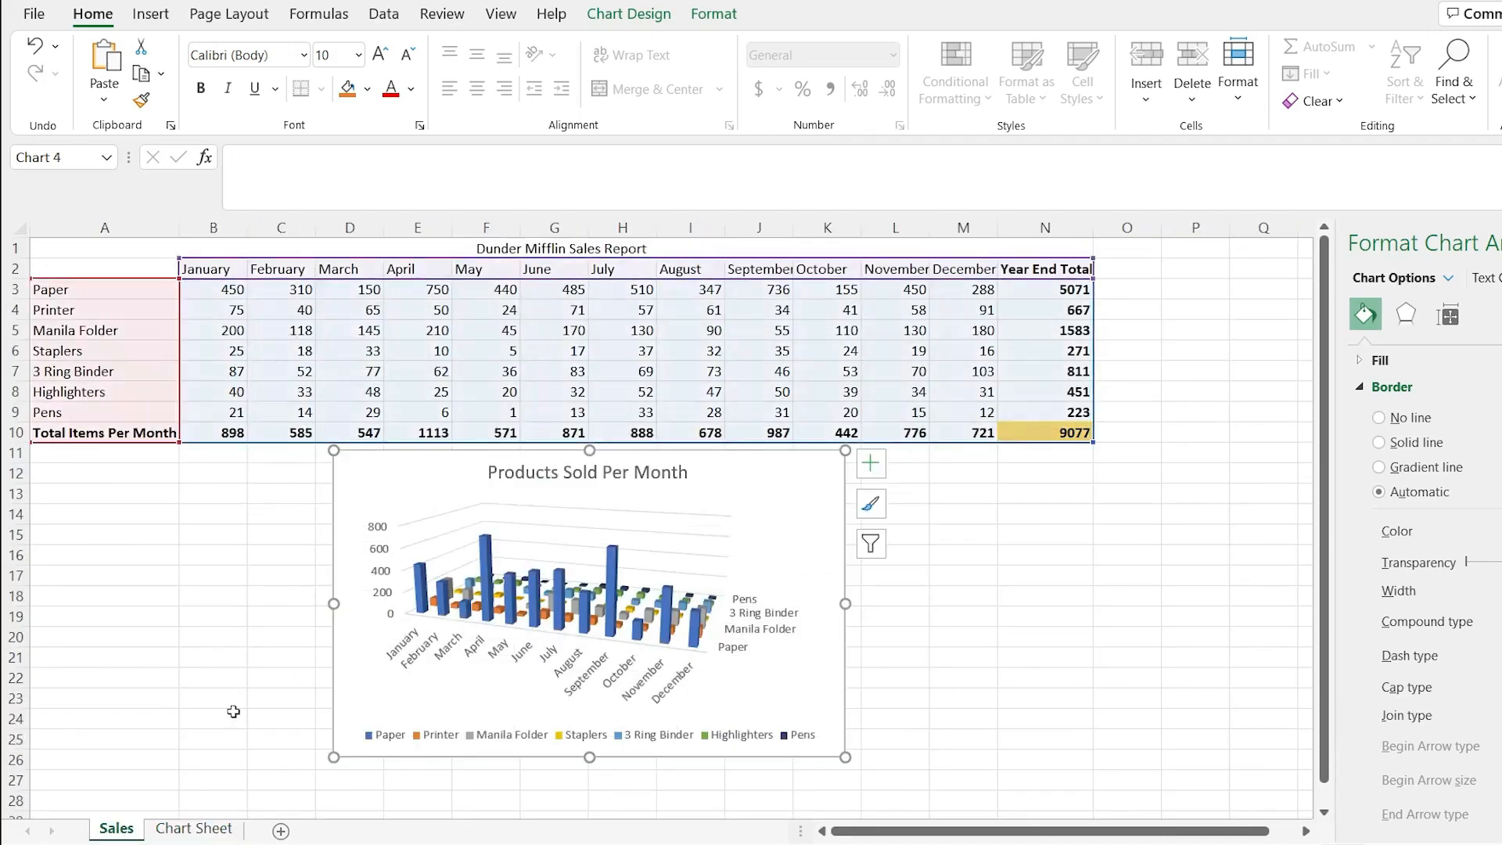
pyautogui.click(804, 507)
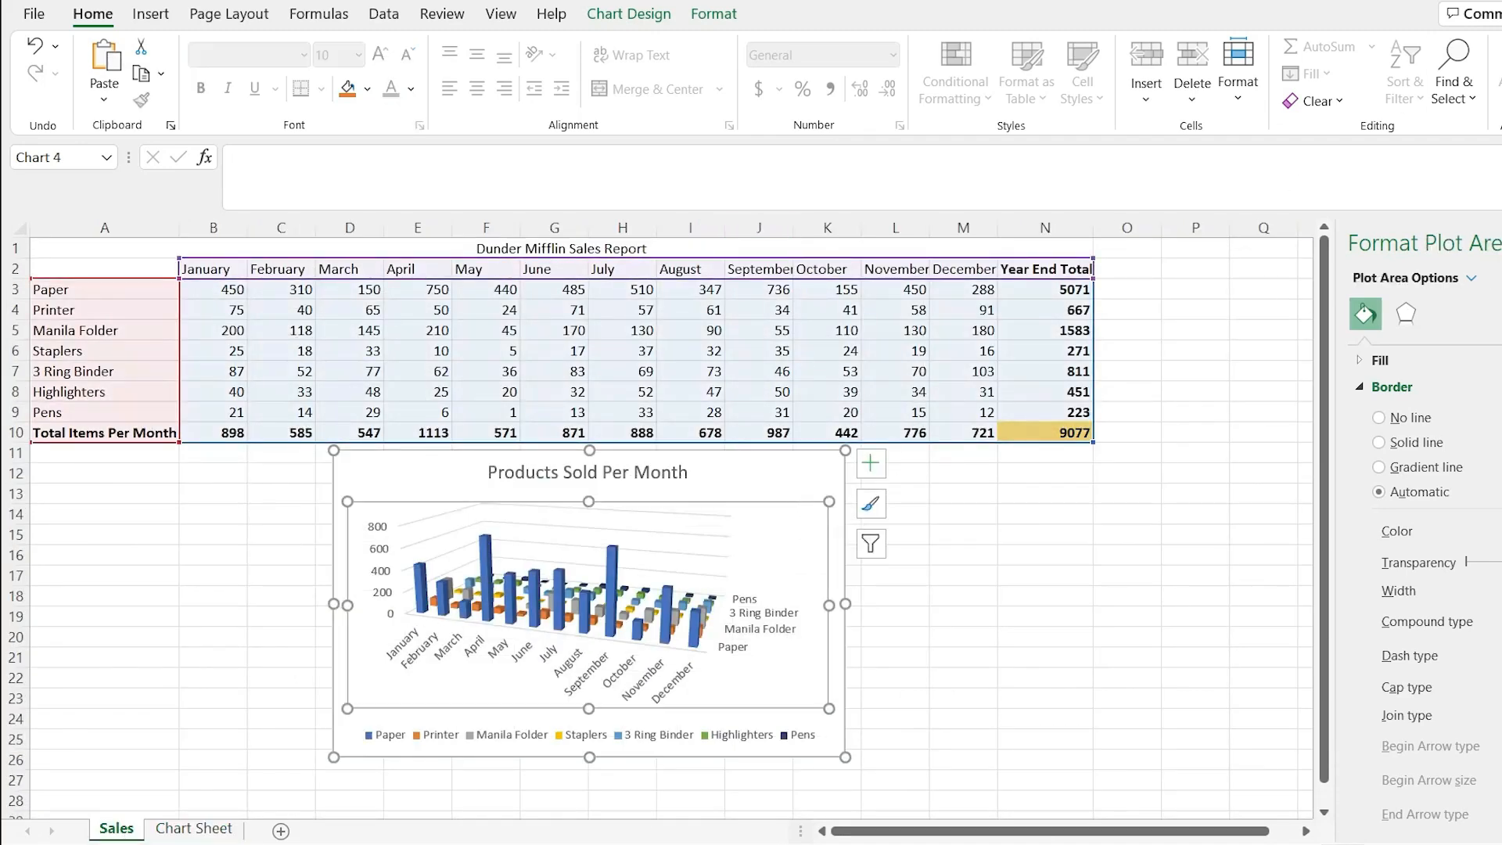
pyautogui.click(628, 14)
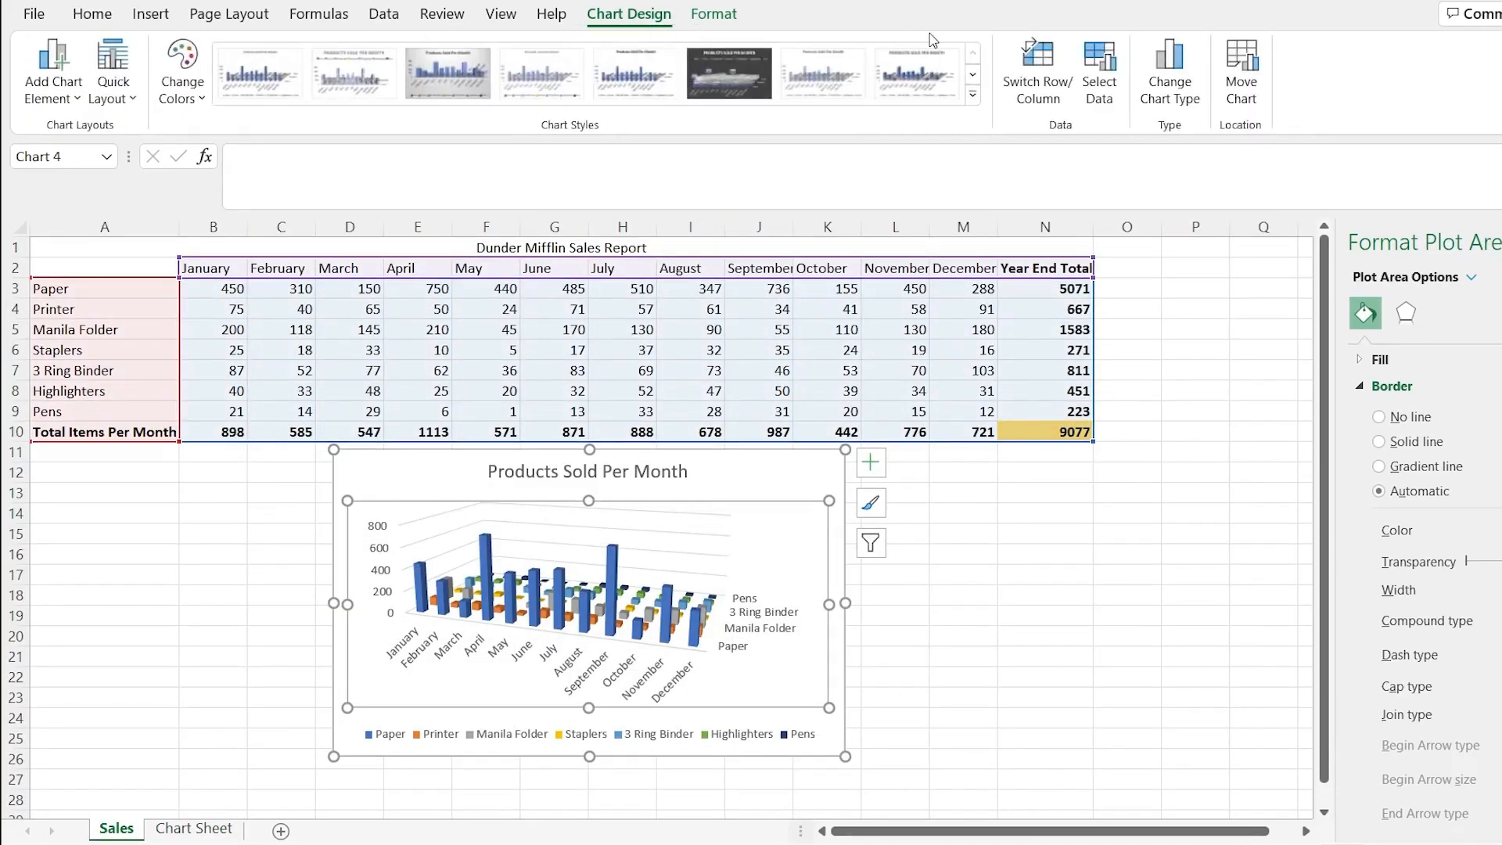
pyautogui.click(1169, 74)
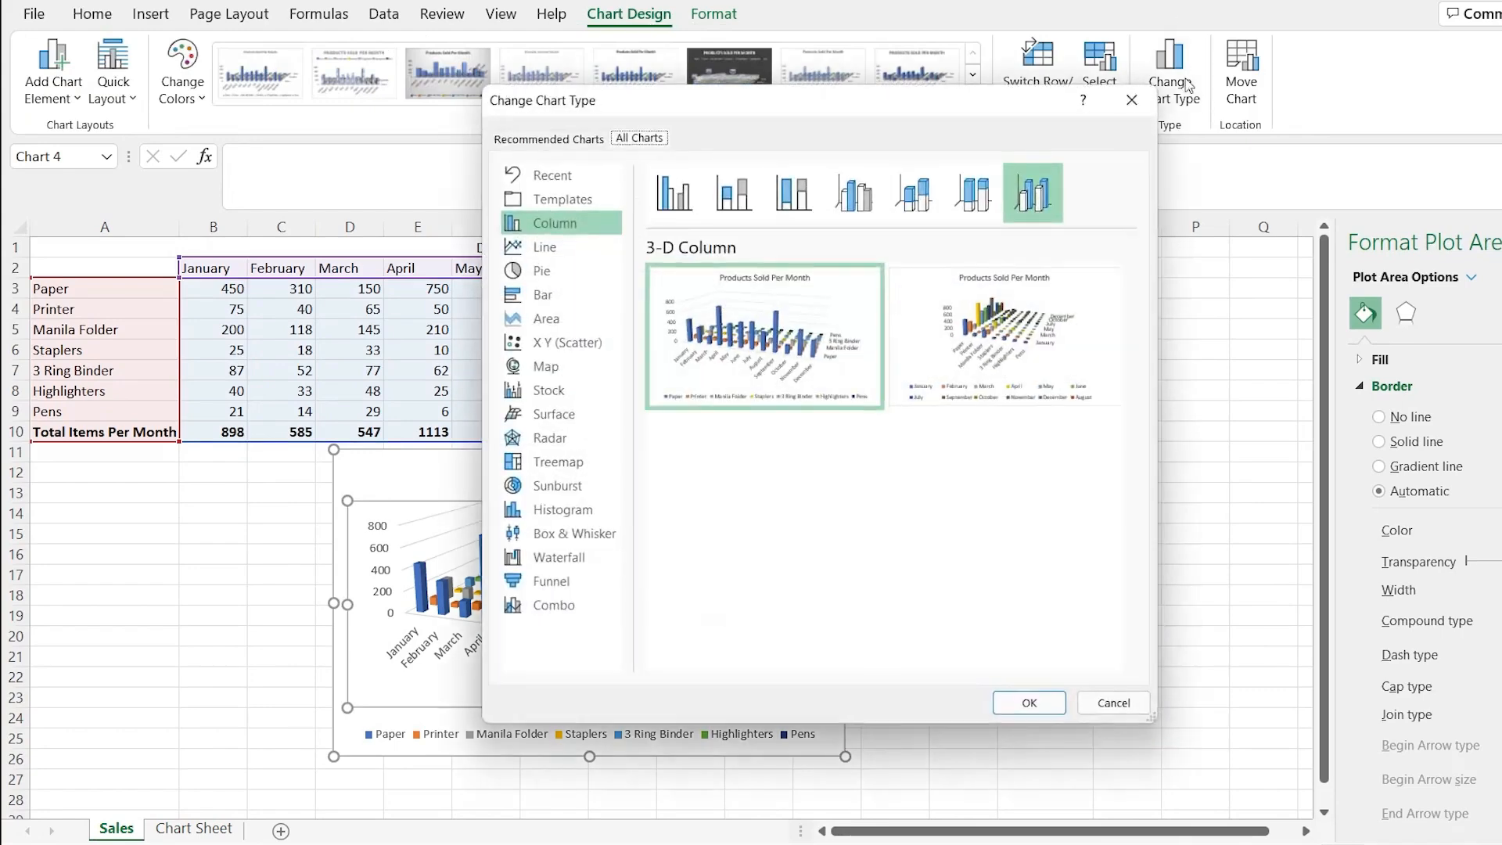
pyautogui.click(570, 251)
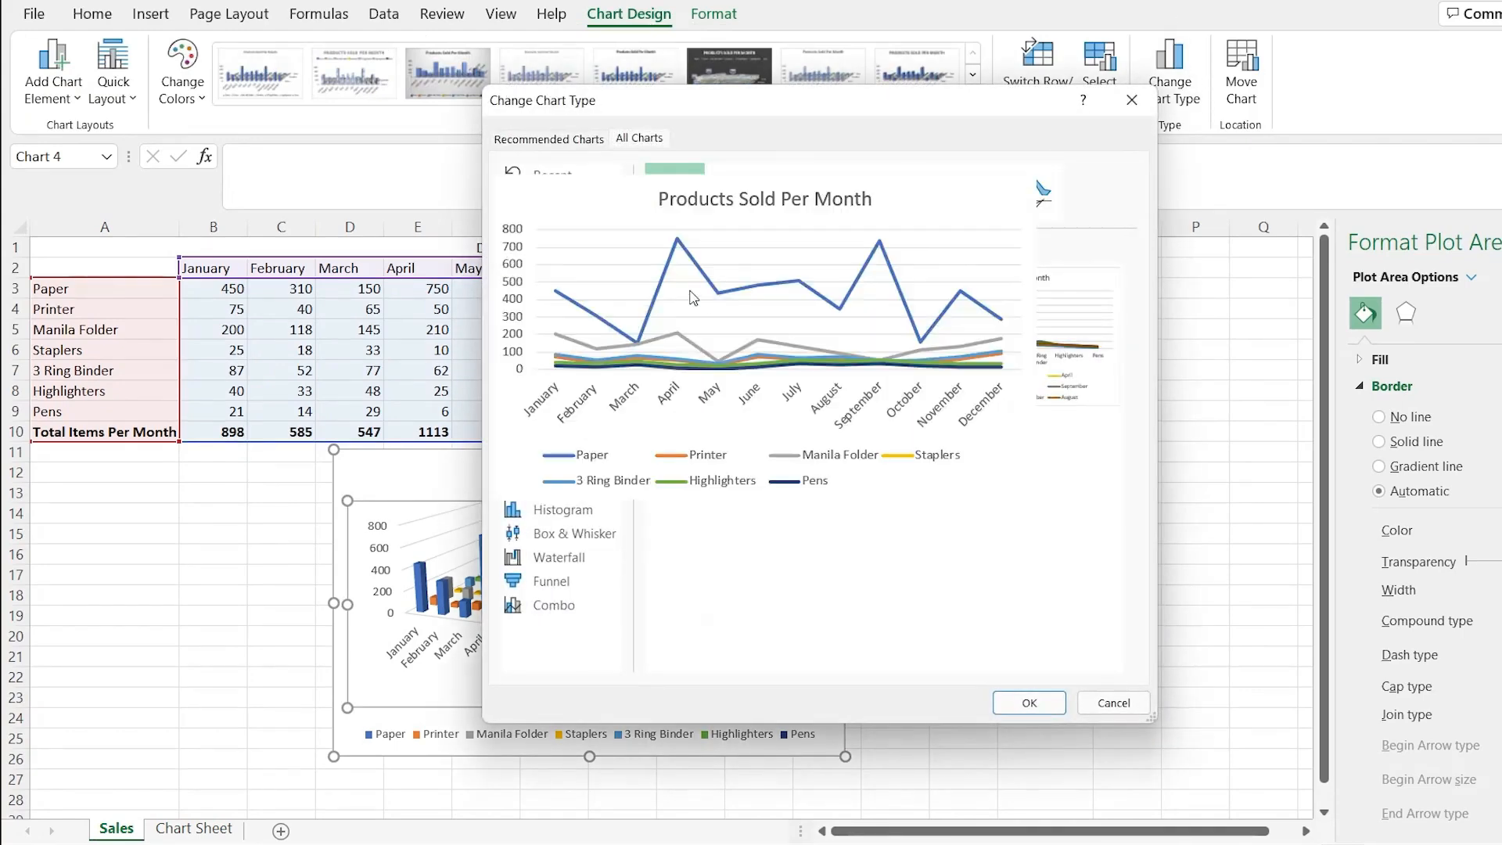
pyautogui.moveTo(799, 282)
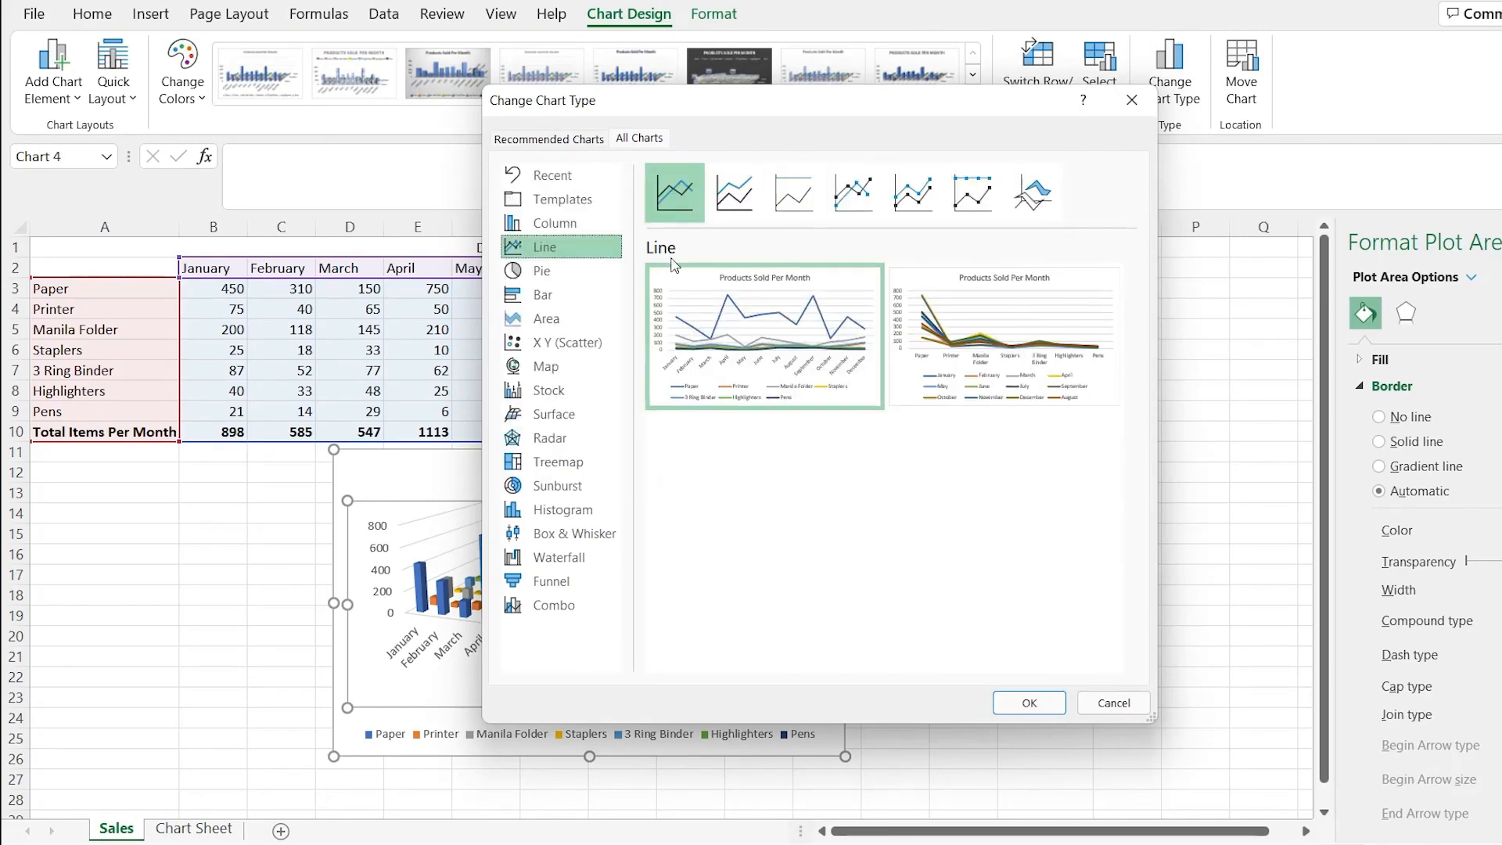
pyautogui.click(745, 197)
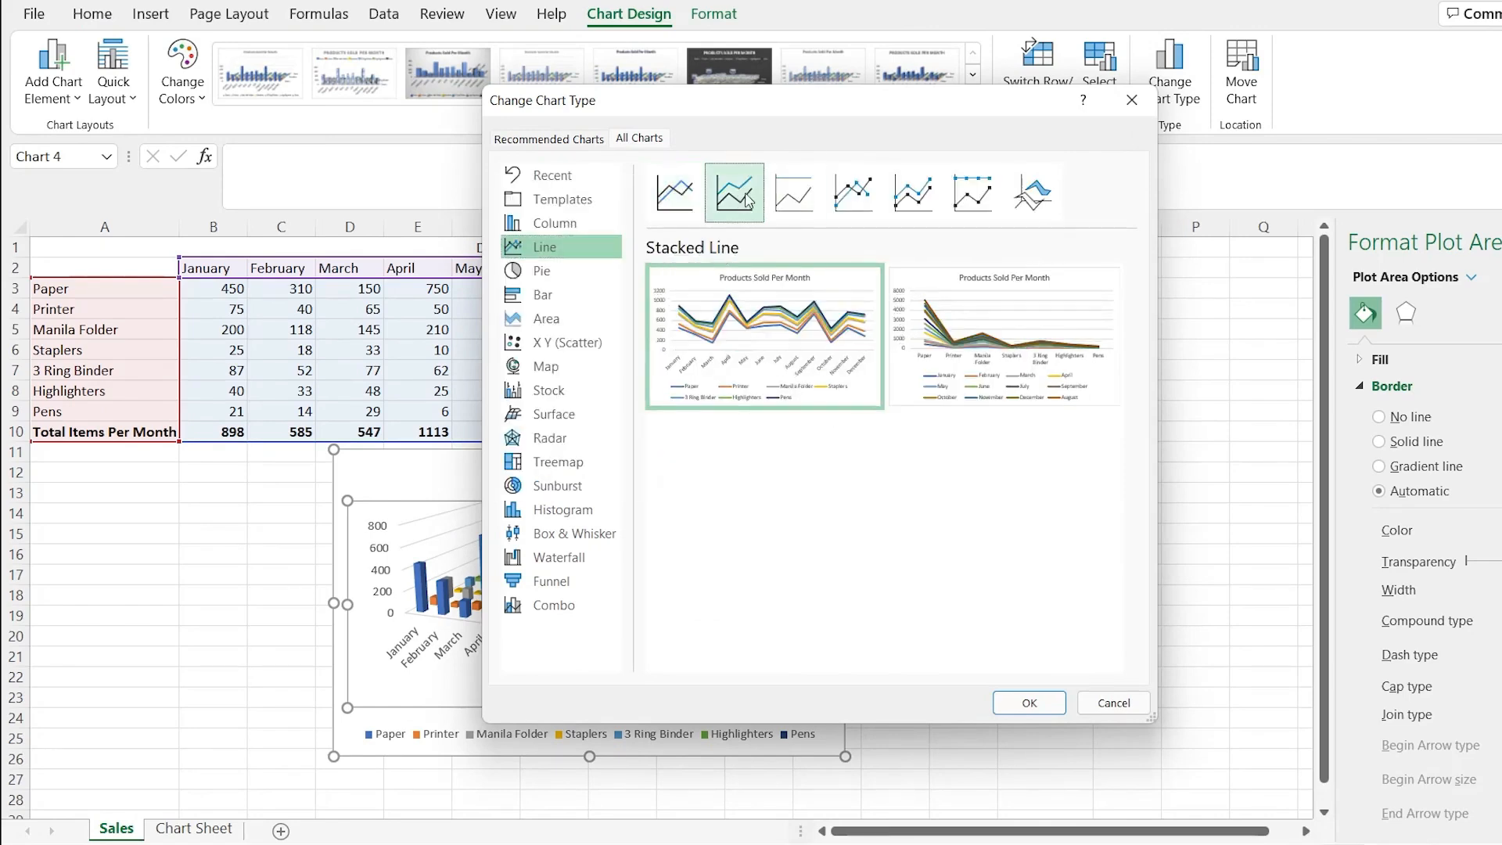
pyautogui.click(794, 196)
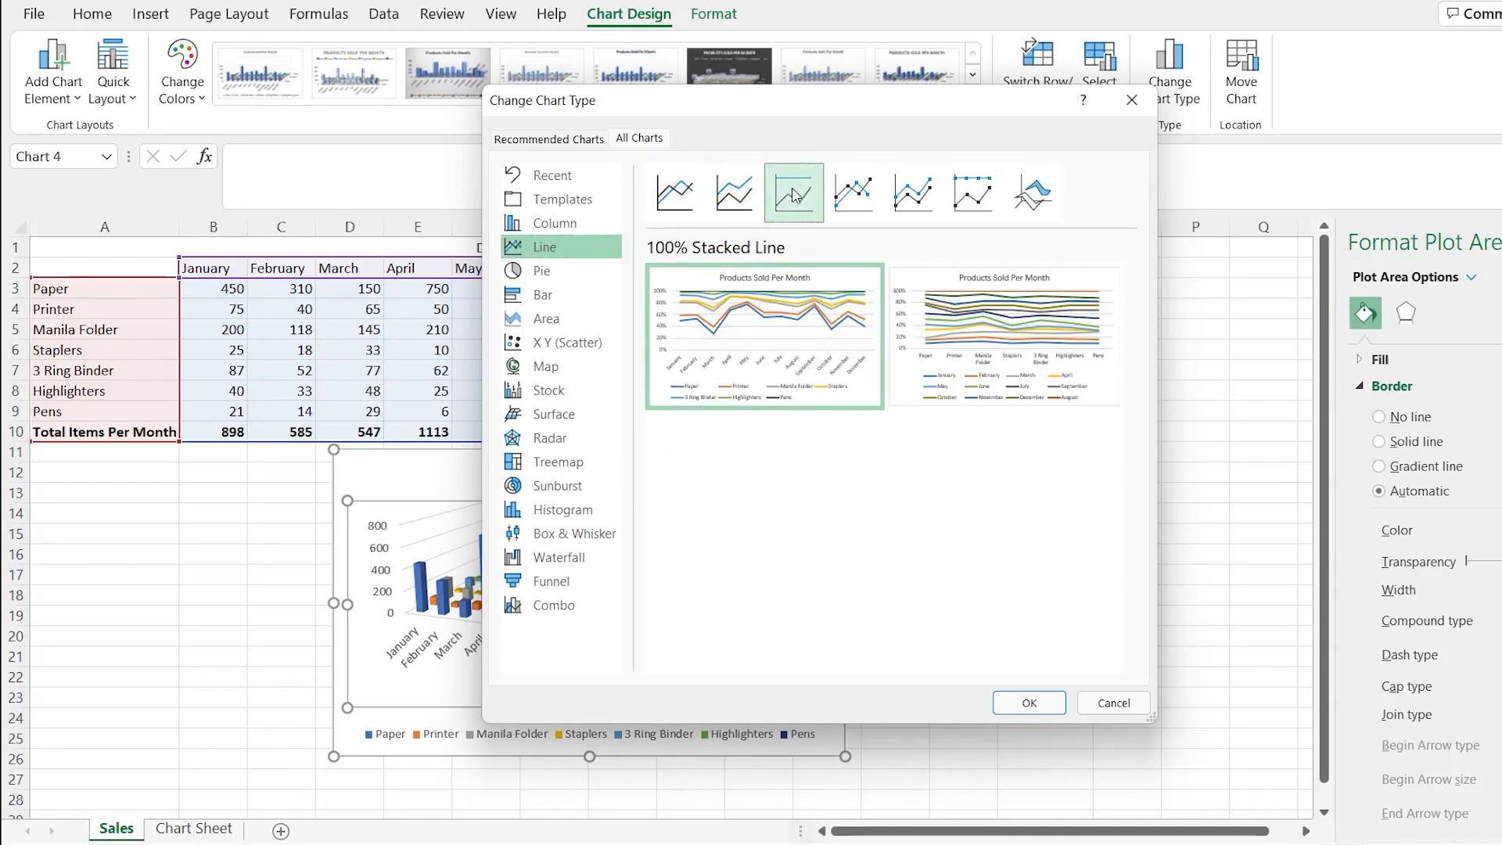
pyautogui.click(853, 196)
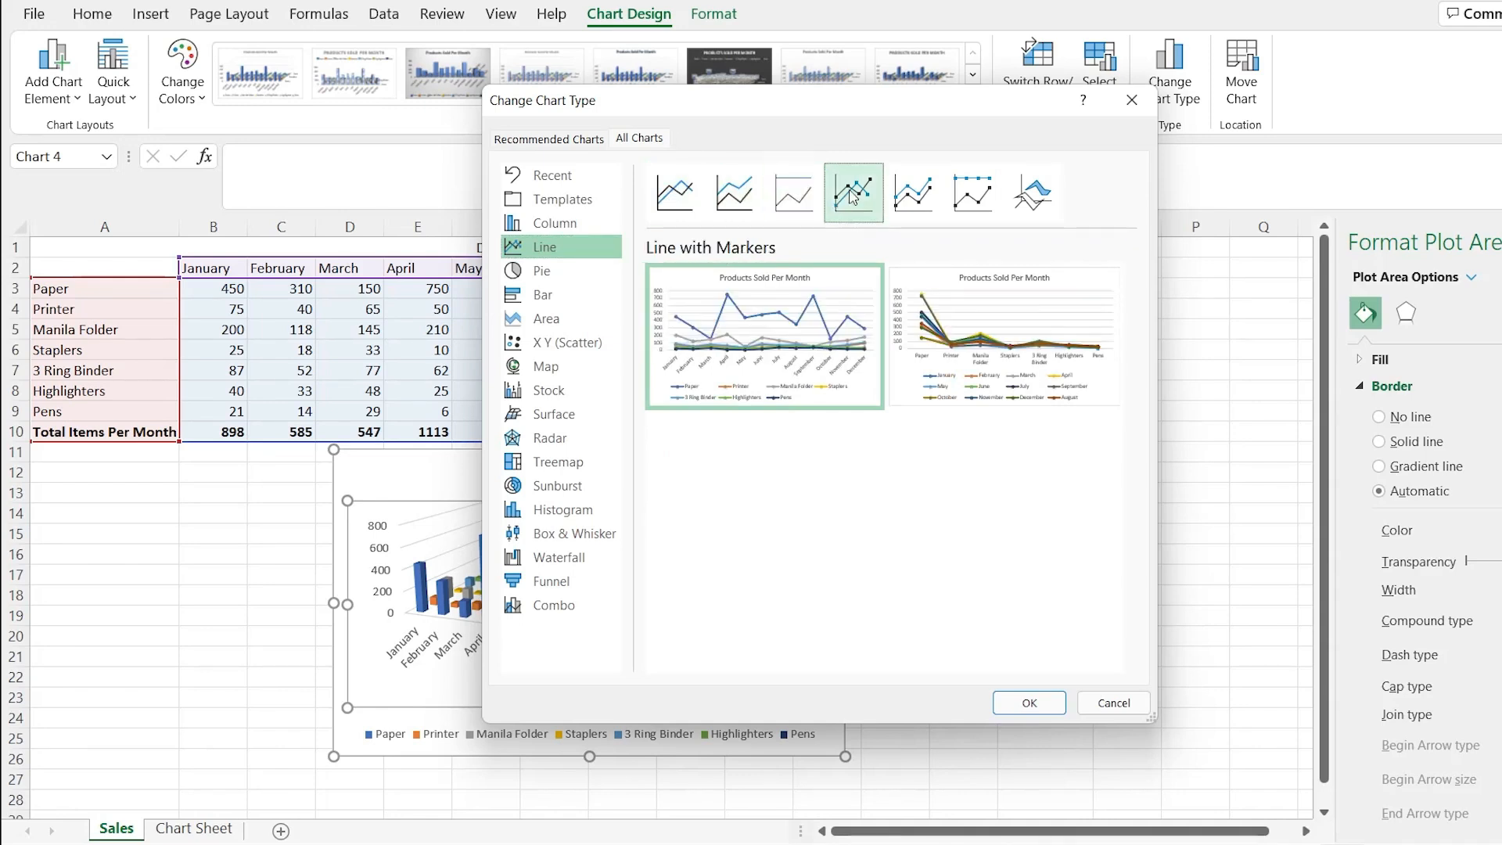
pyautogui.click(904, 198)
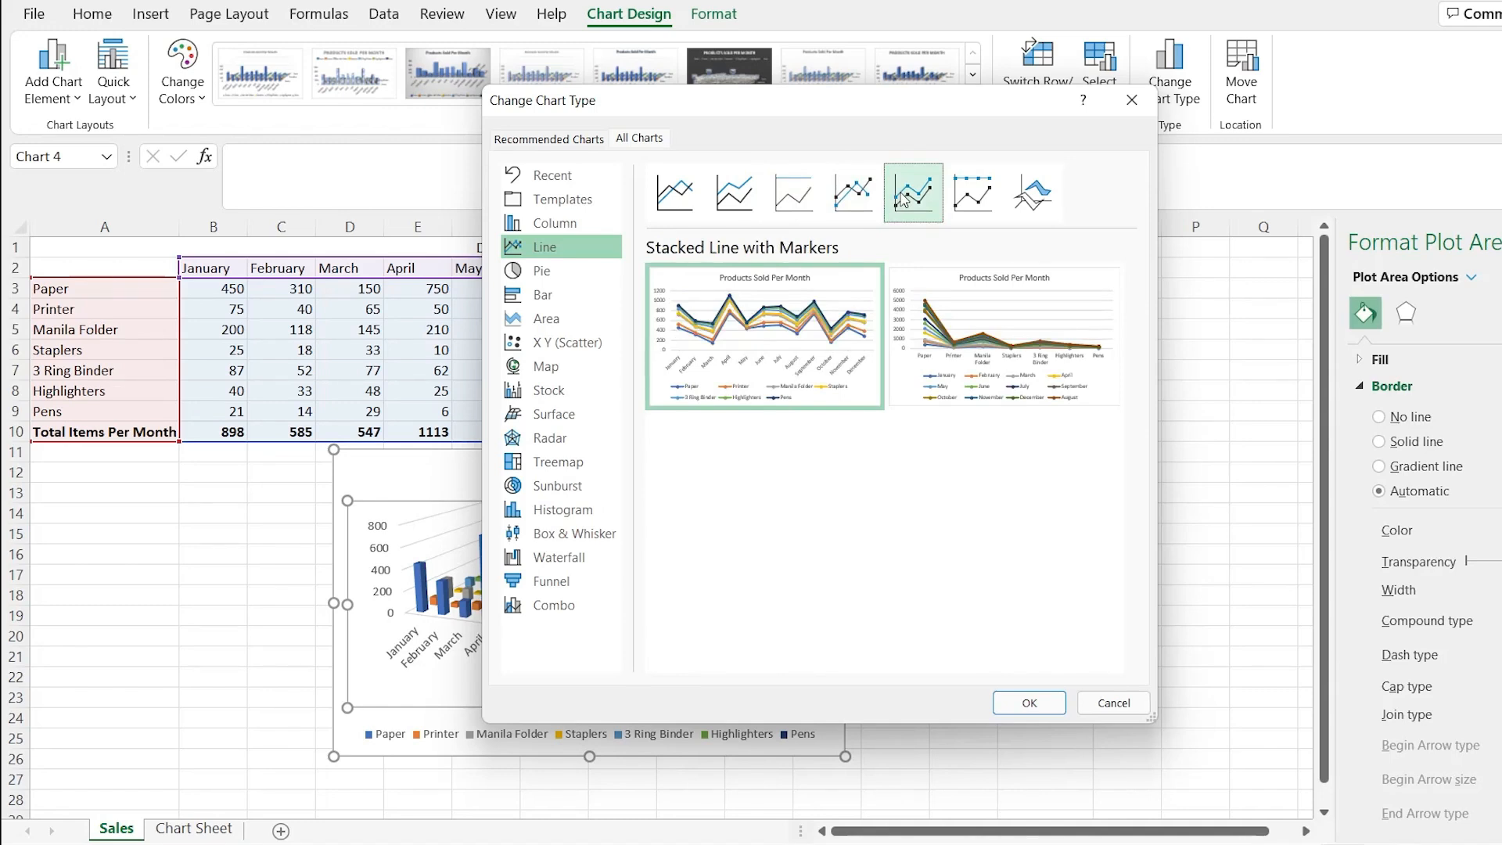
pyautogui.click(972, 194)
pyautogui.click(1032, 192)
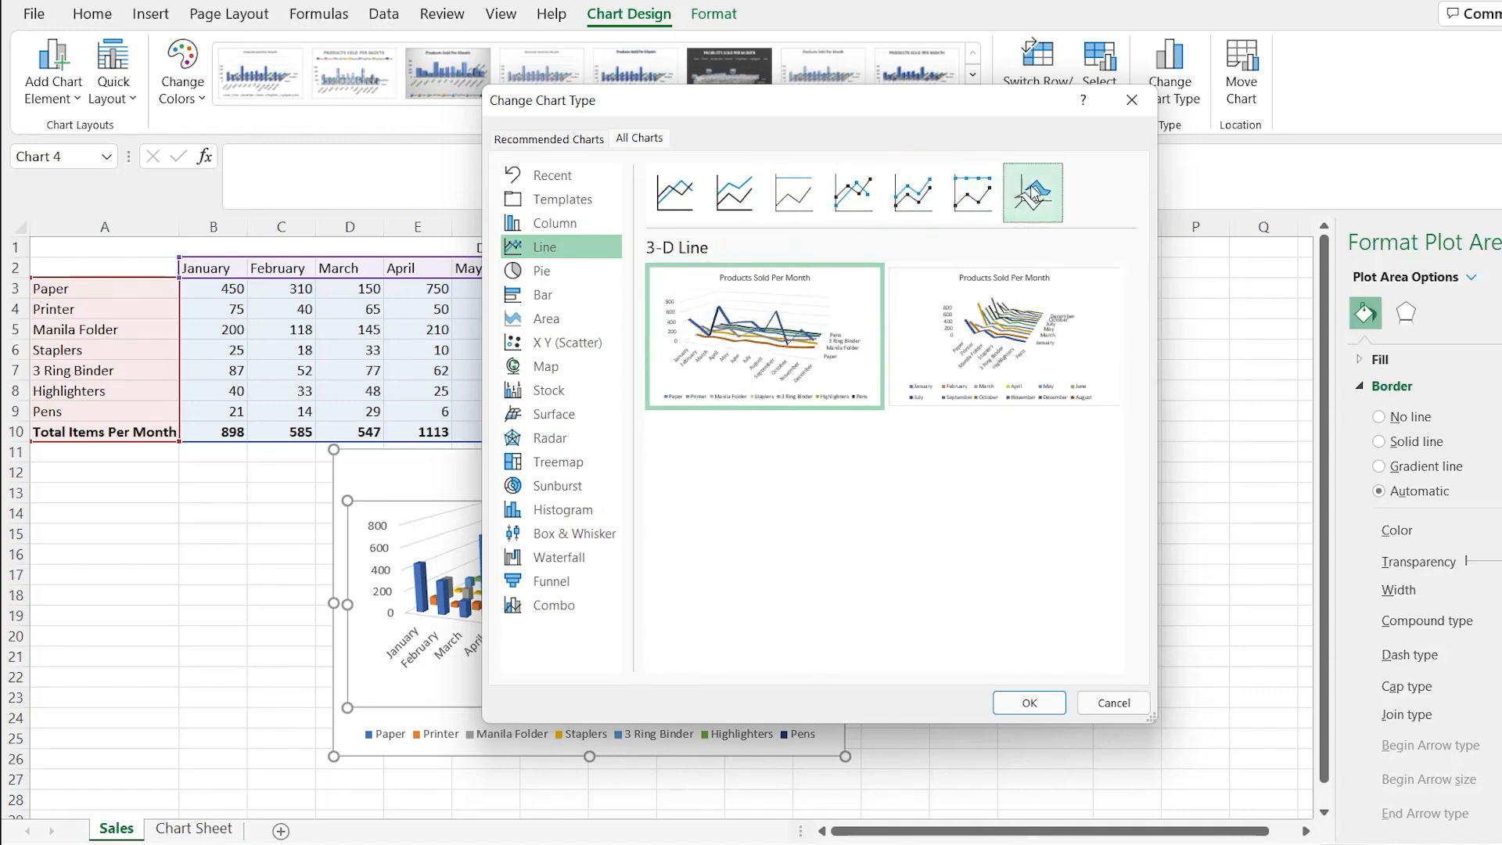
pyautogui.moveTo(1017, 344)
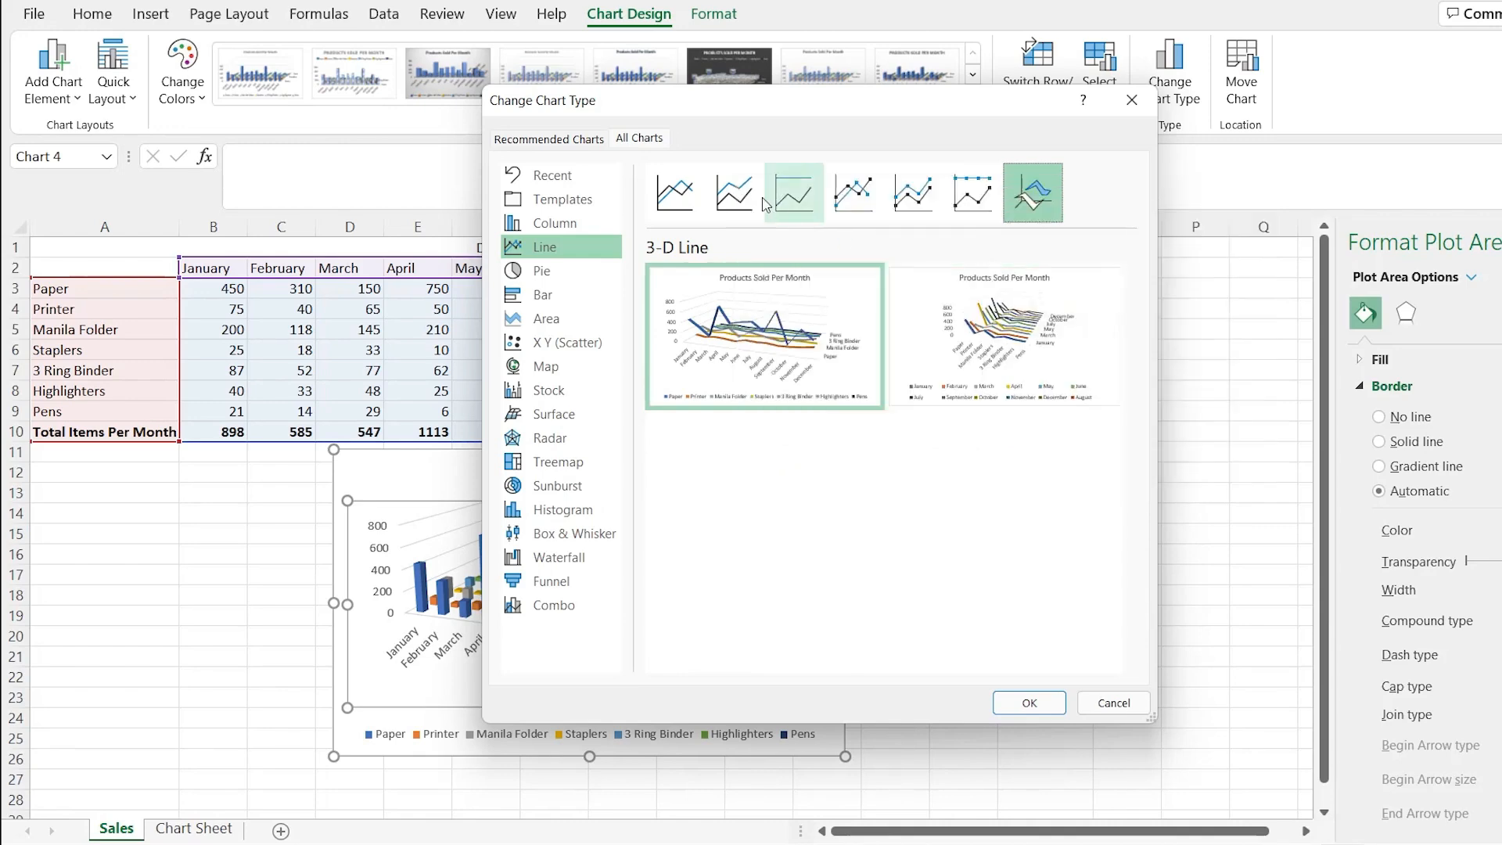
pyautogui.click(674, 191)
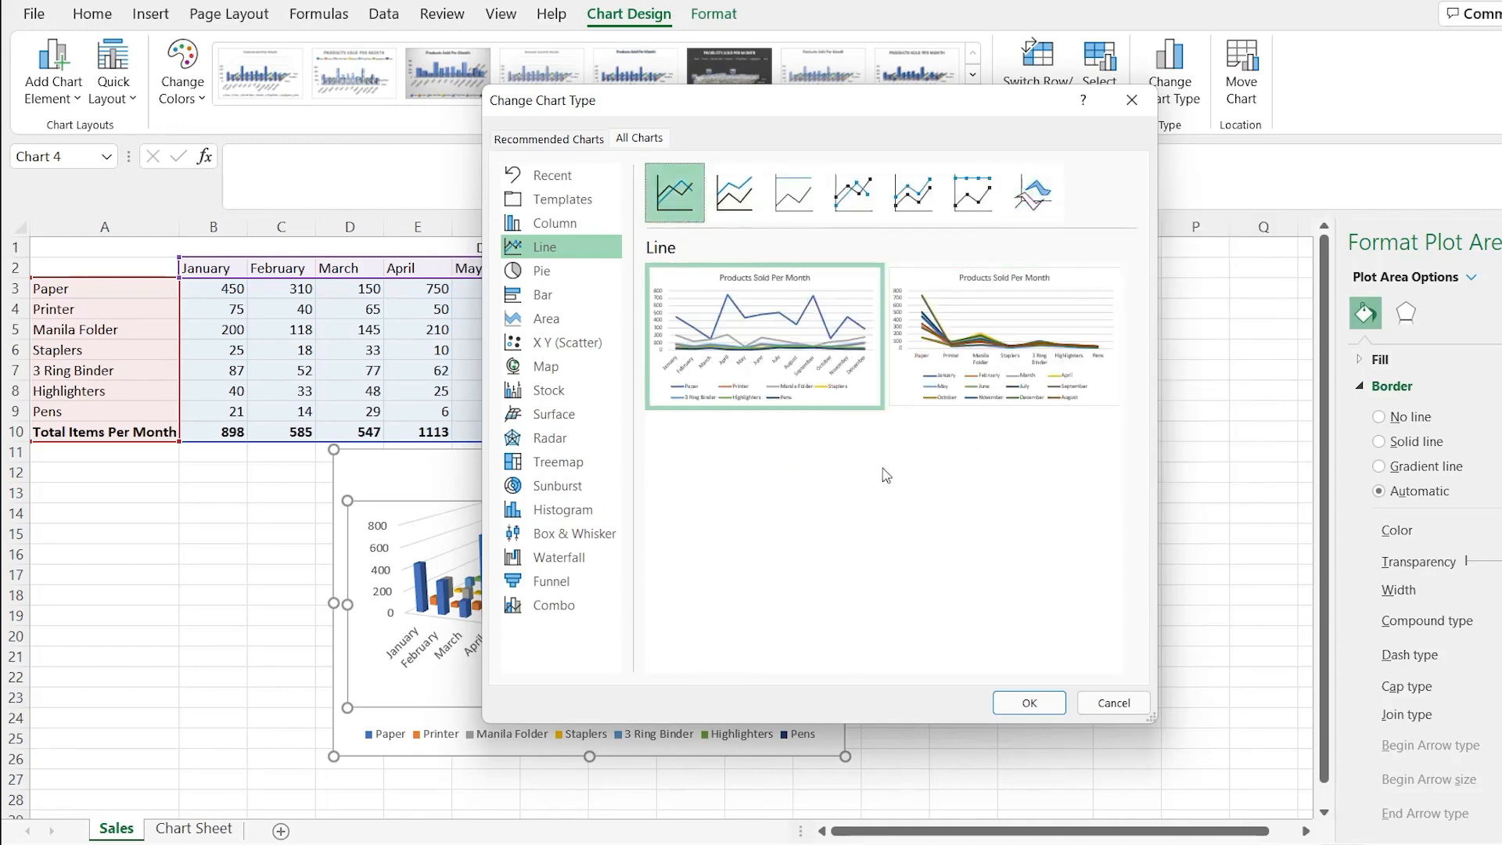
pyautogui.click(1037, 702)
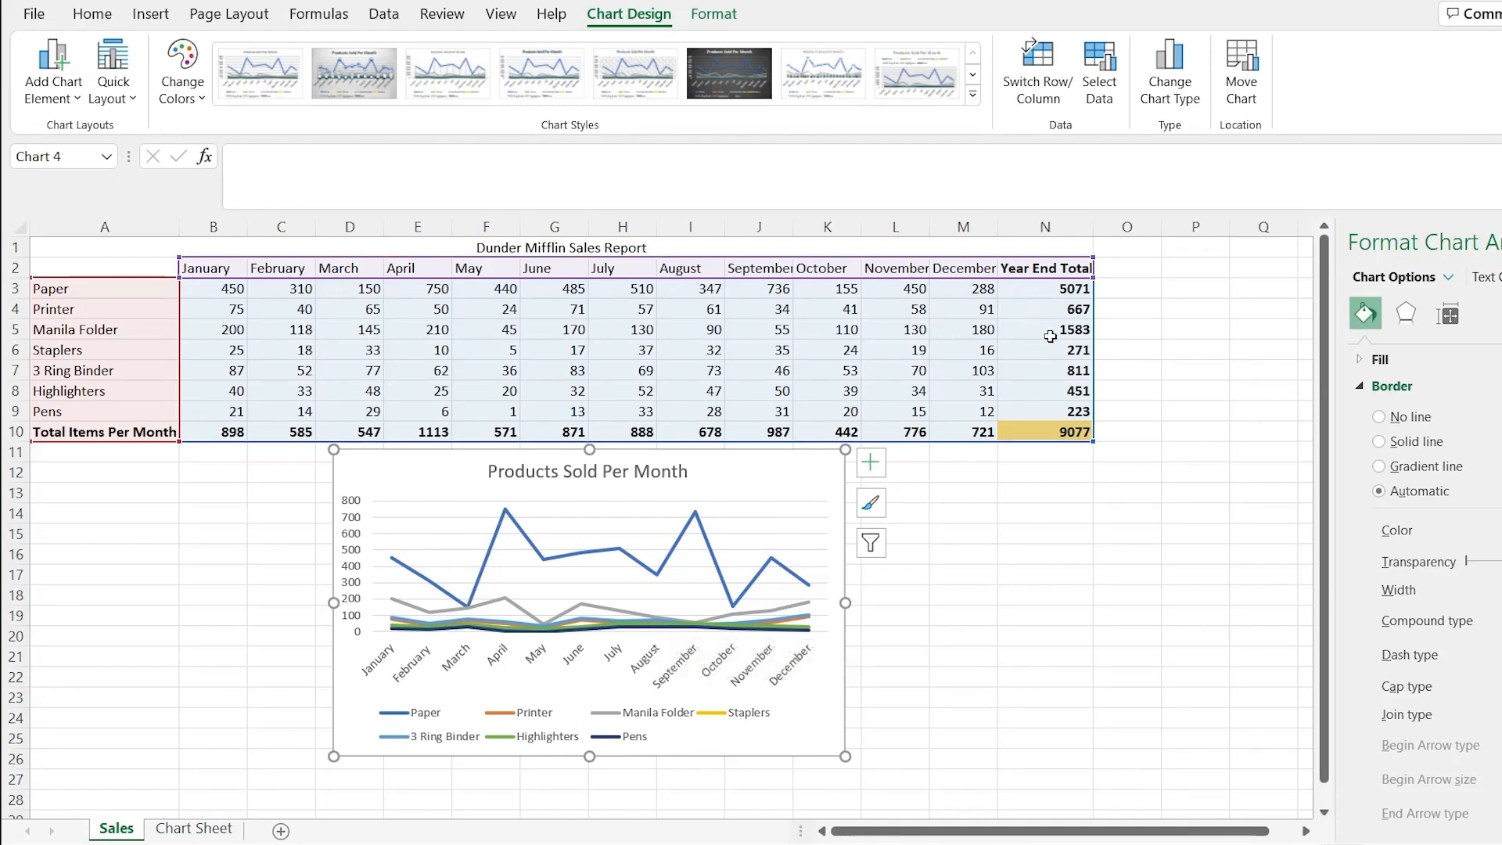
# Filter the Printer, Staplers, Highlighters and Pens series out of the line chart, keeping Paper, Manila Folder and 3 Ring Binder.
pyautogui.click(798, 534)
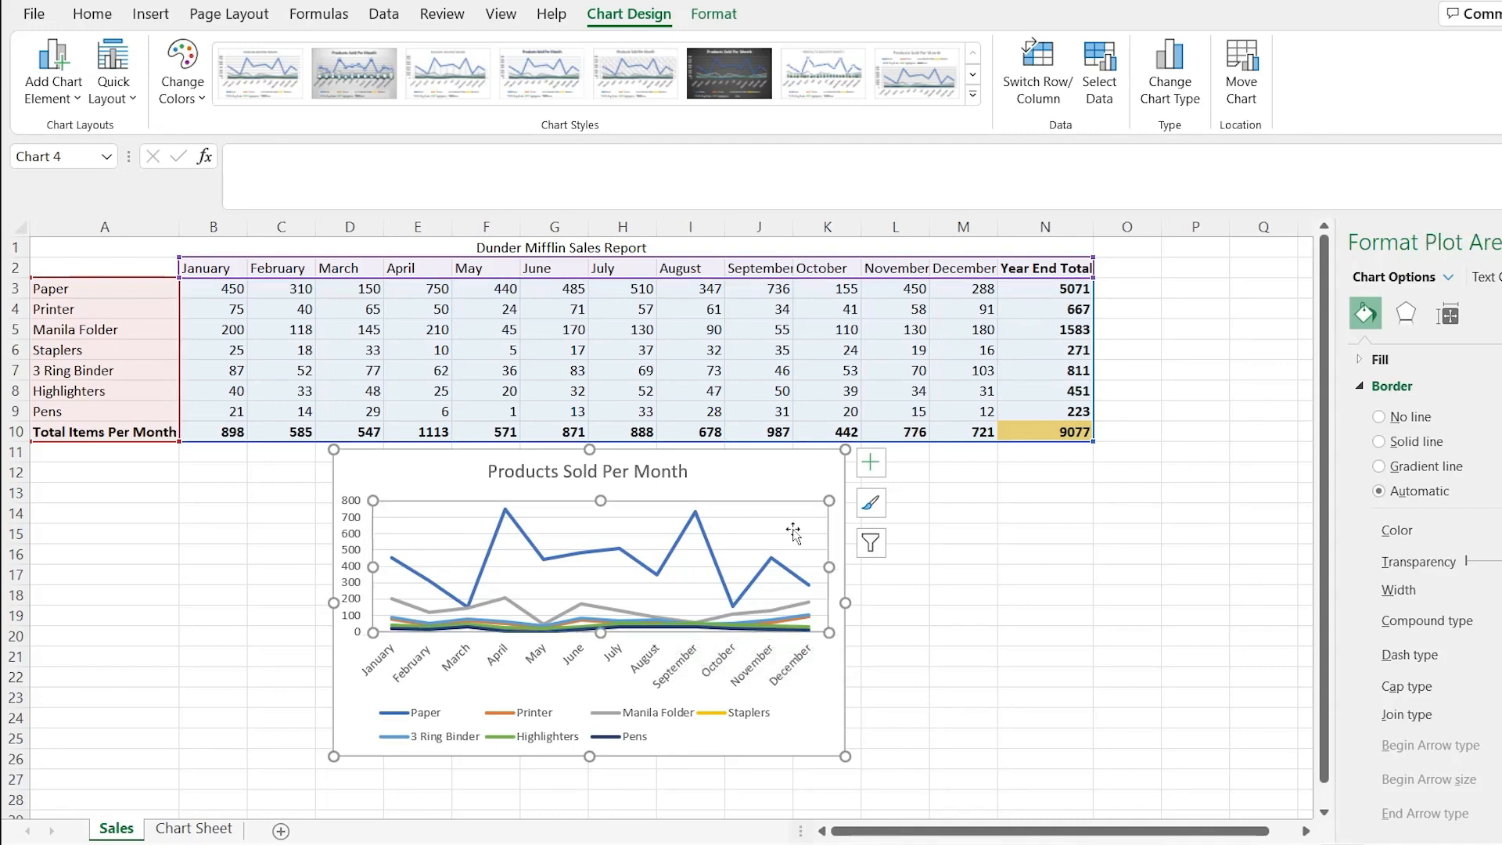
pyautogui.click(867, 541)
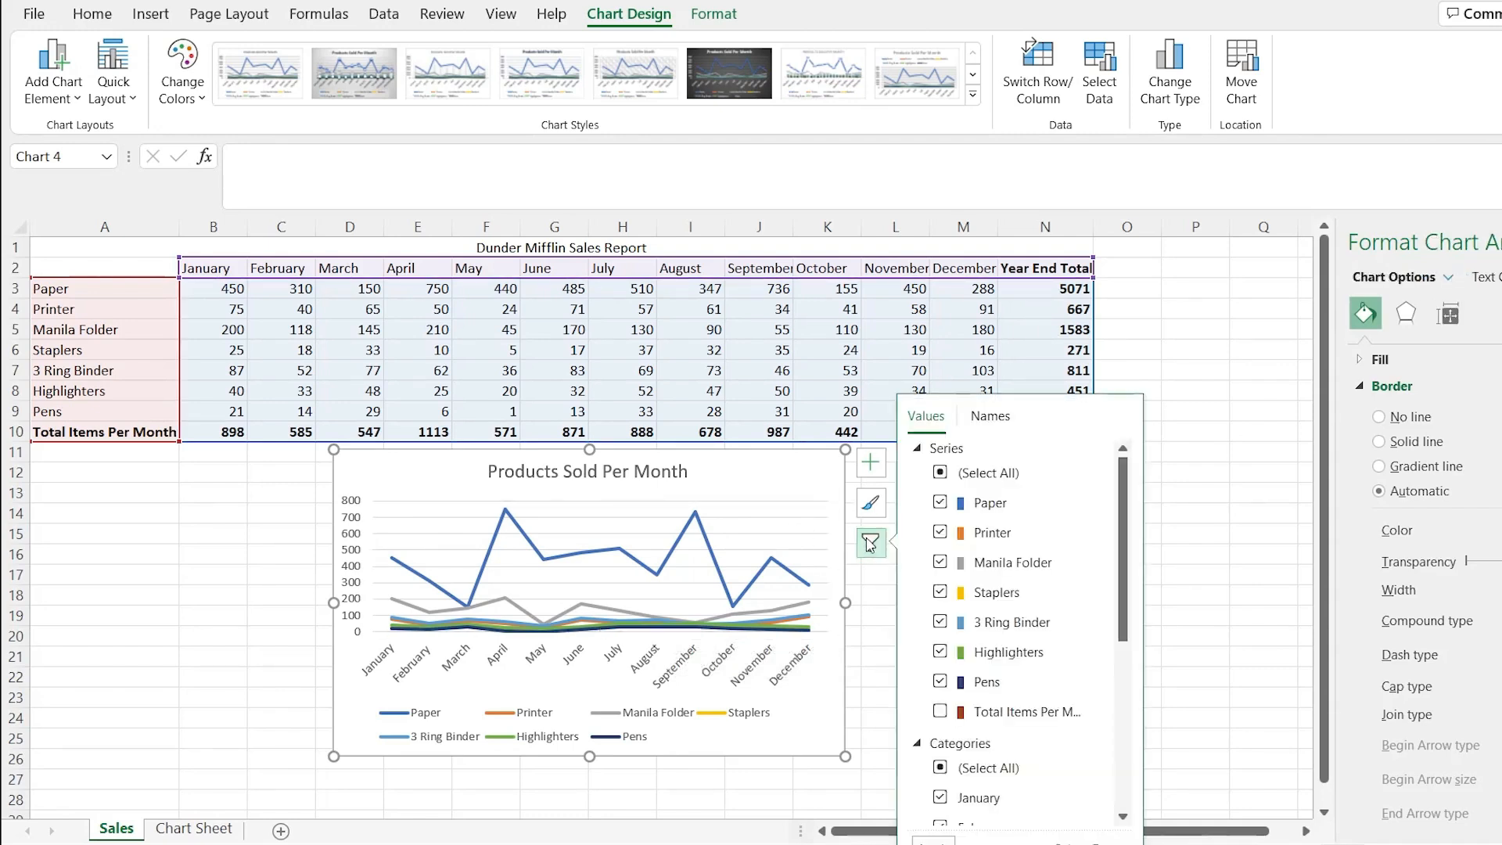
pyautogui.click(941, 532)
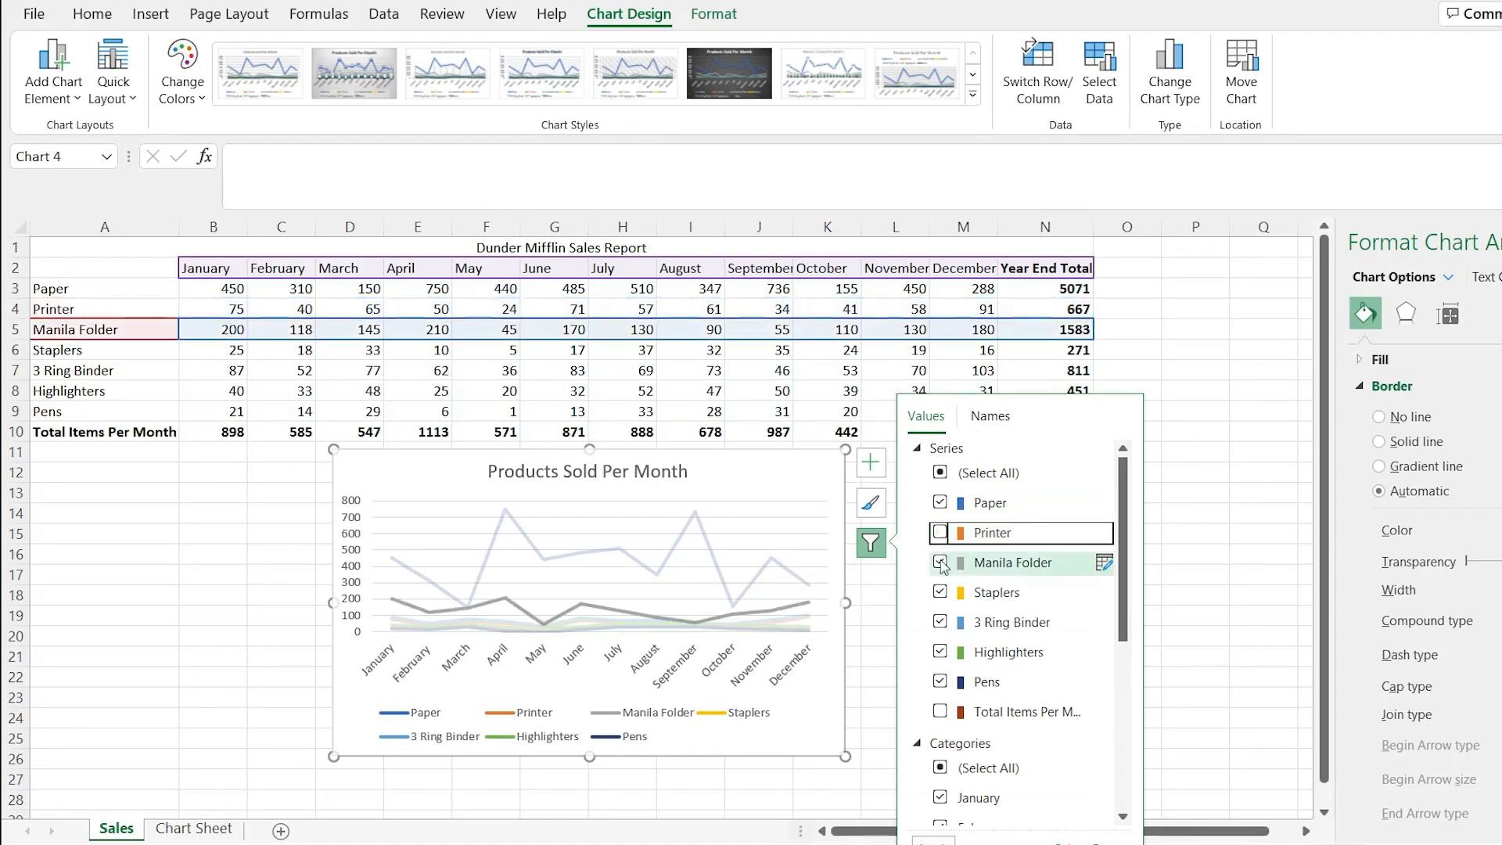
pyautogui.click(940, 592)
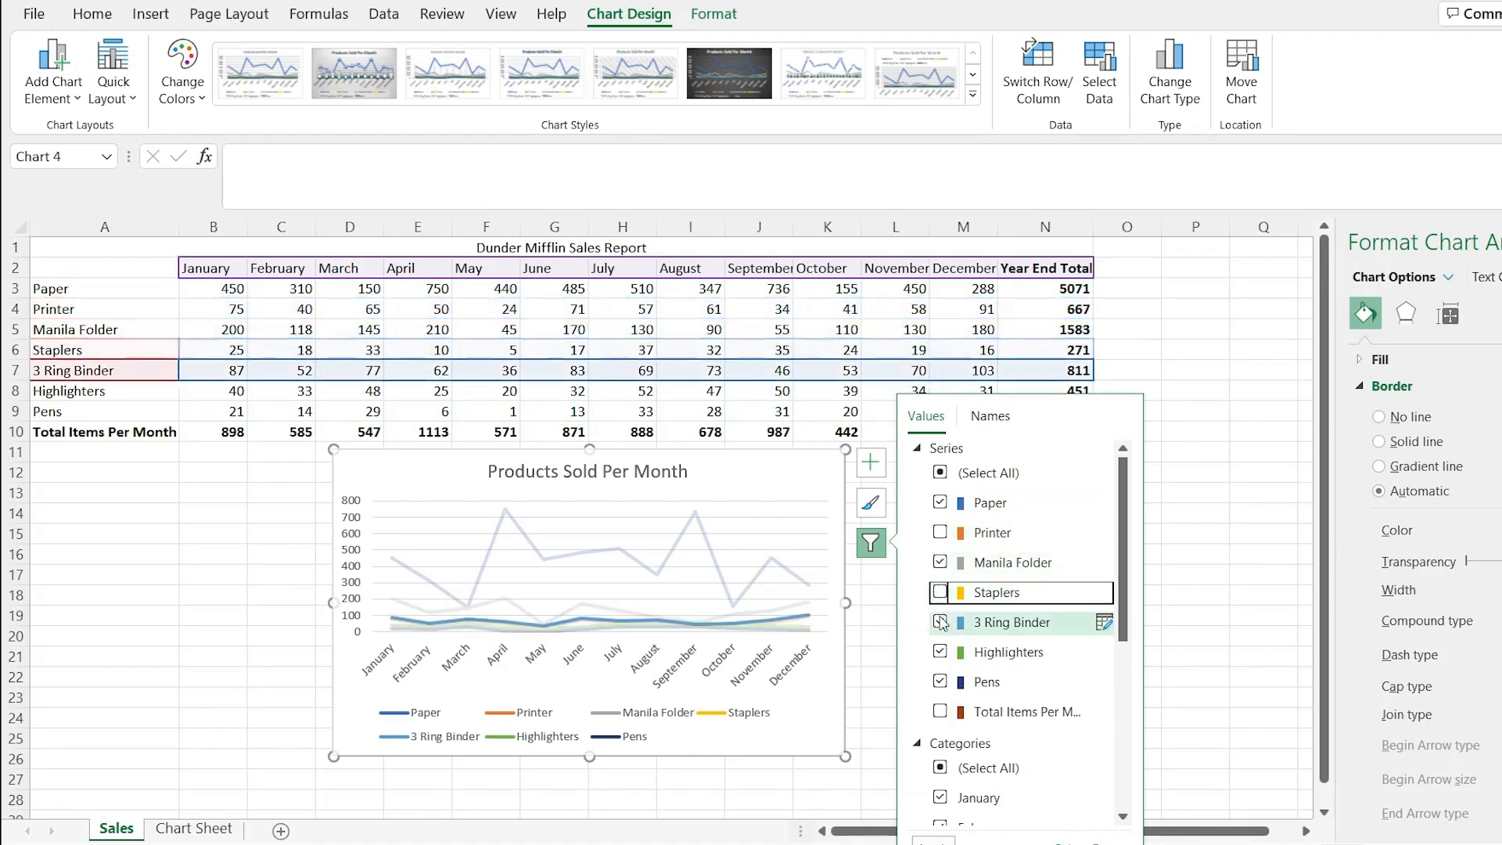
pyautogui.click(941, 651)
pyautogui.click(941, 682)
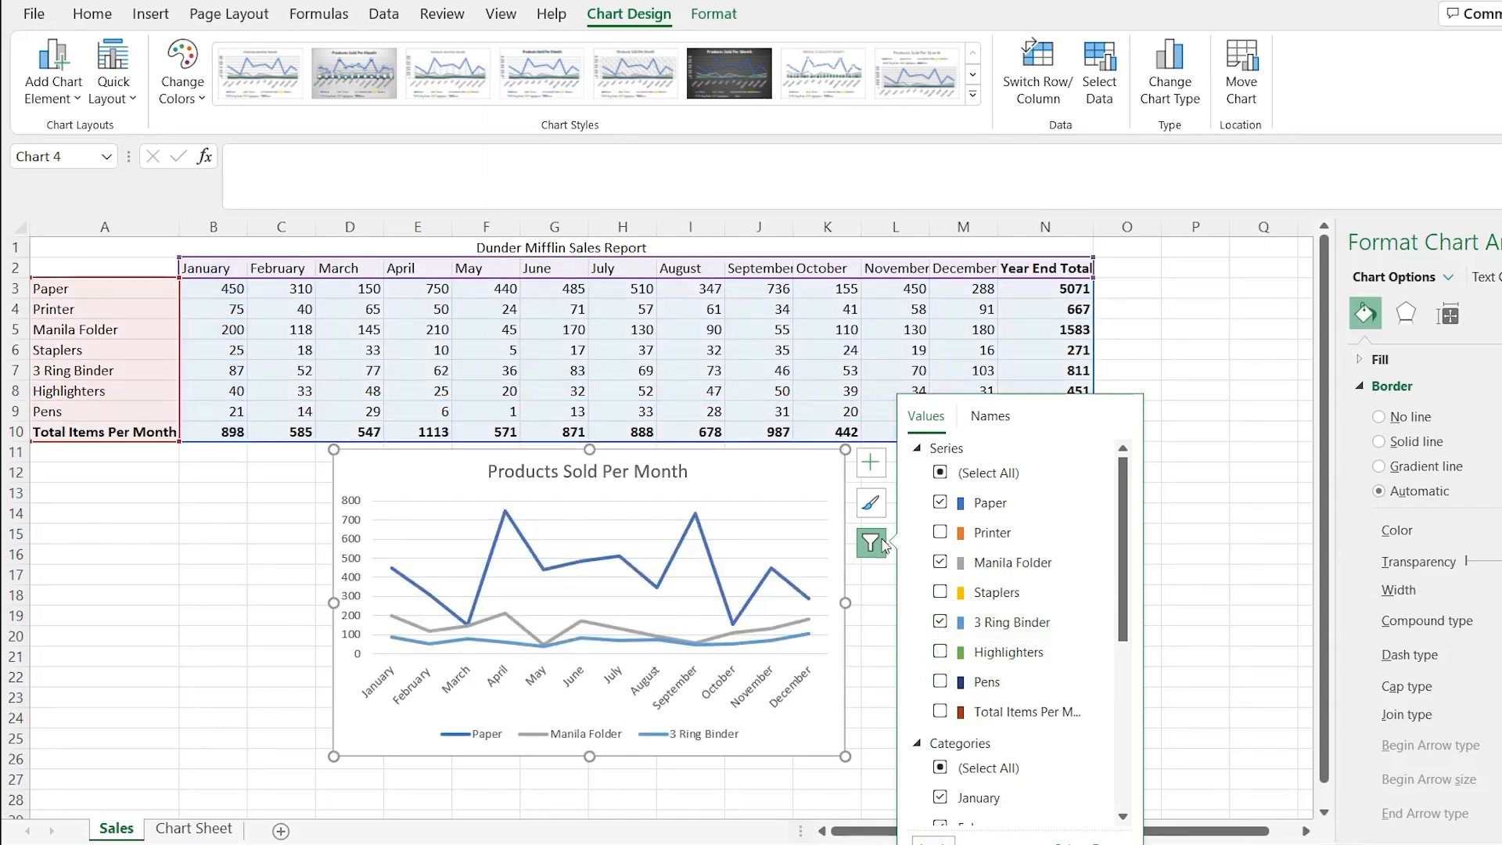
# Paste a copy of the filtered line chart into the Chart Sheet worksheet at cell B18 and return to the Sales worksheet.
pyautogui.click(758, 477)
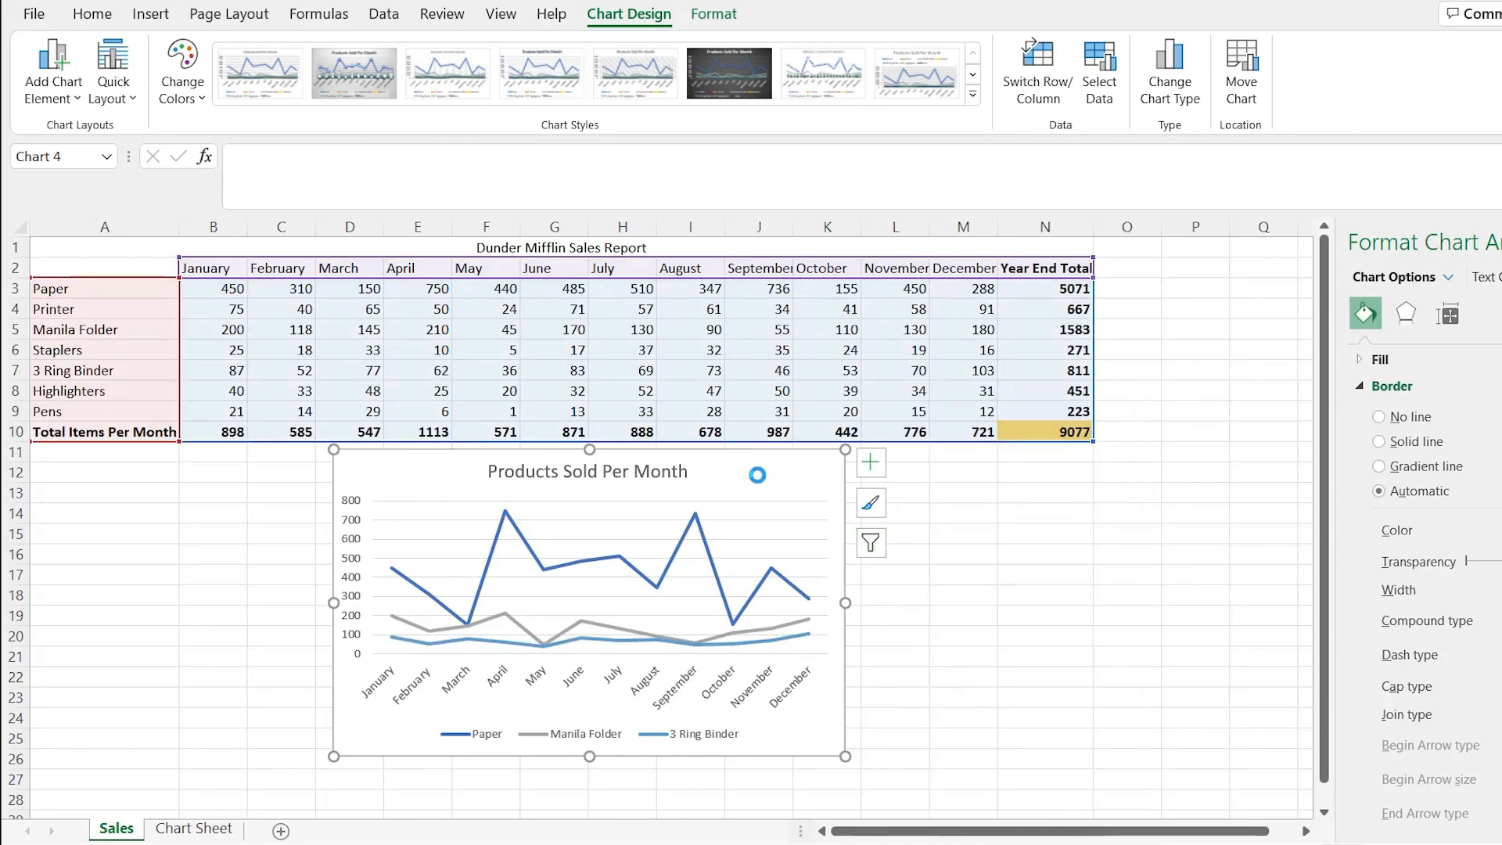
pyautogui.click(195, 834)
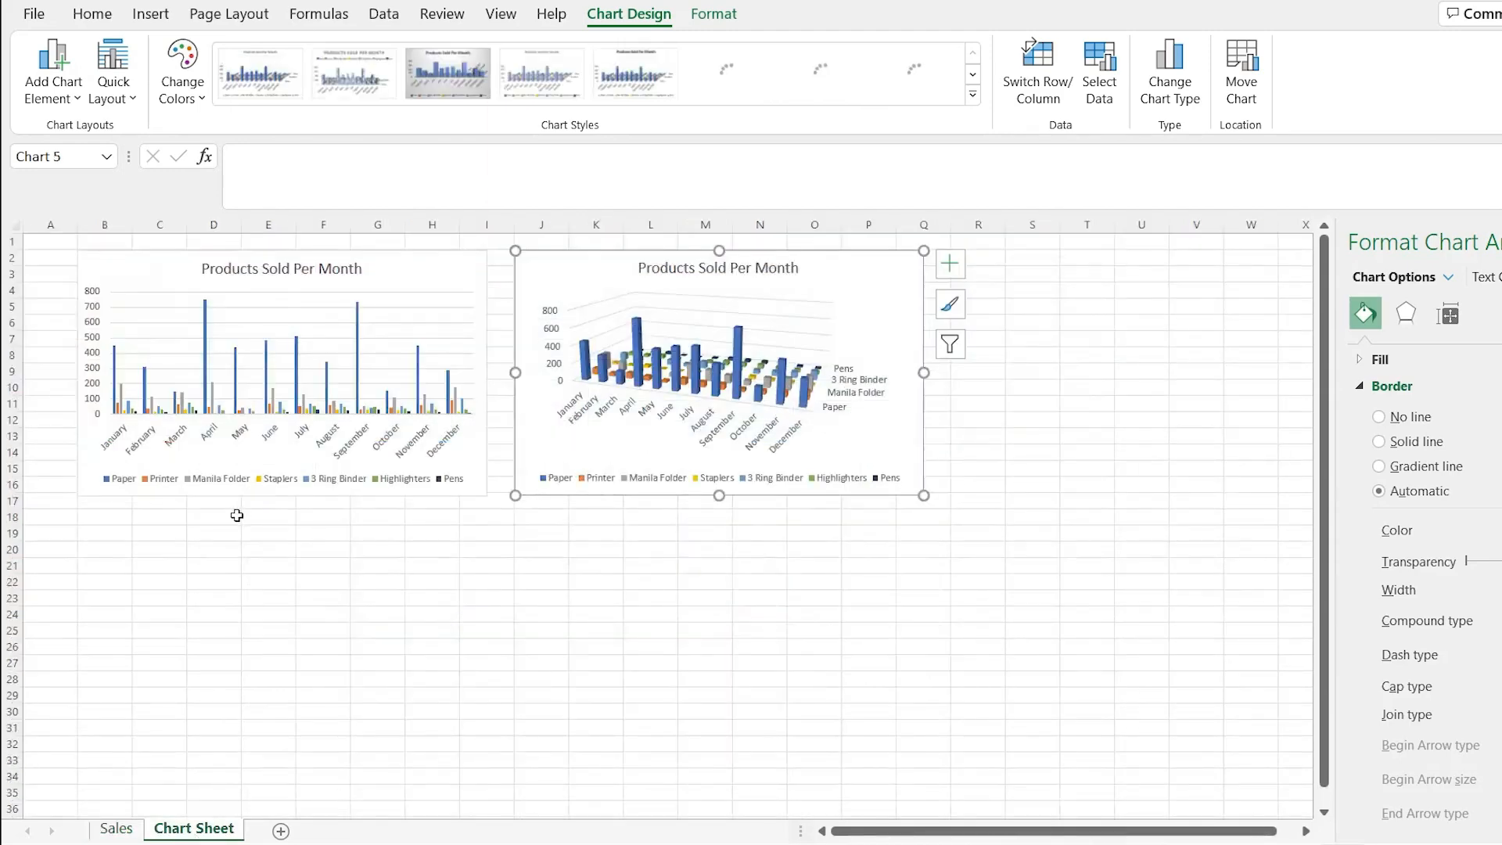
pyautogui.click(102, 520)
pyautogui.hotkey('ctrl', 'v')
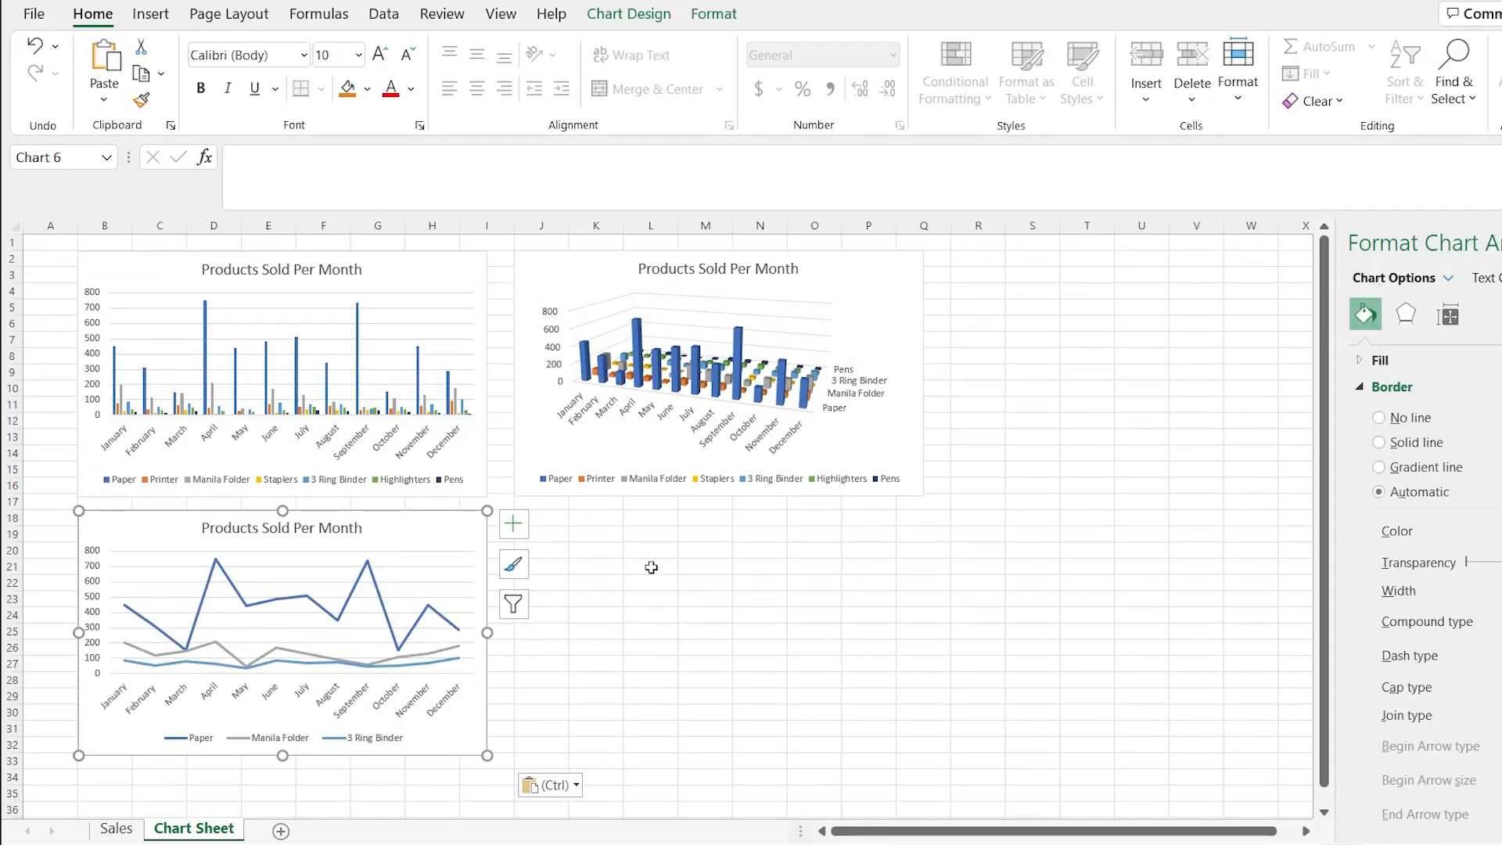
pyautogui.click(121, 832)
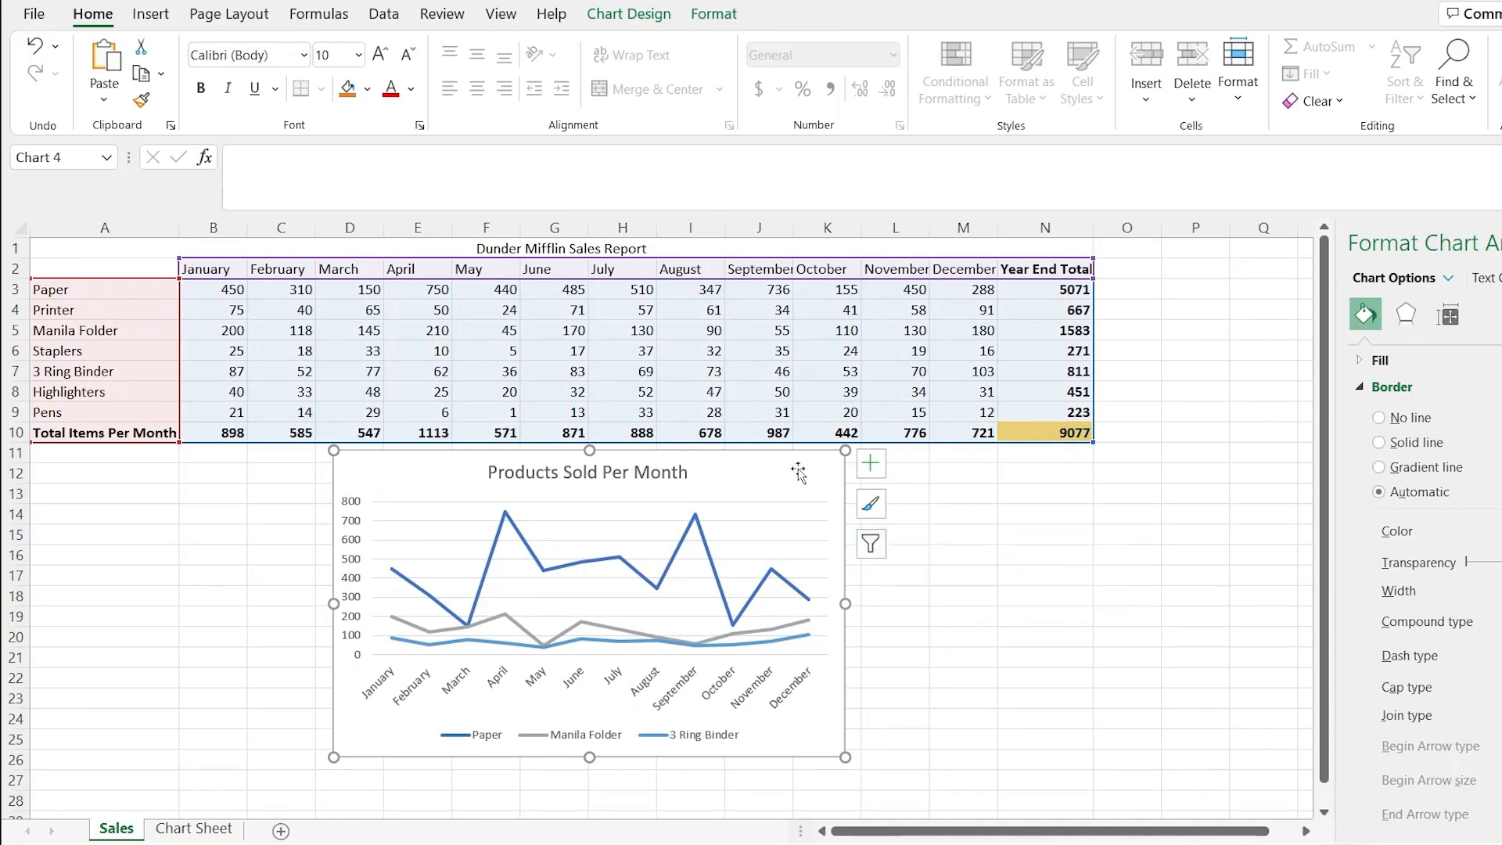
# Apply the orange Monochromatic color palette to the Products Sold Per Month line chart.
pyautogui.click(871, 505)
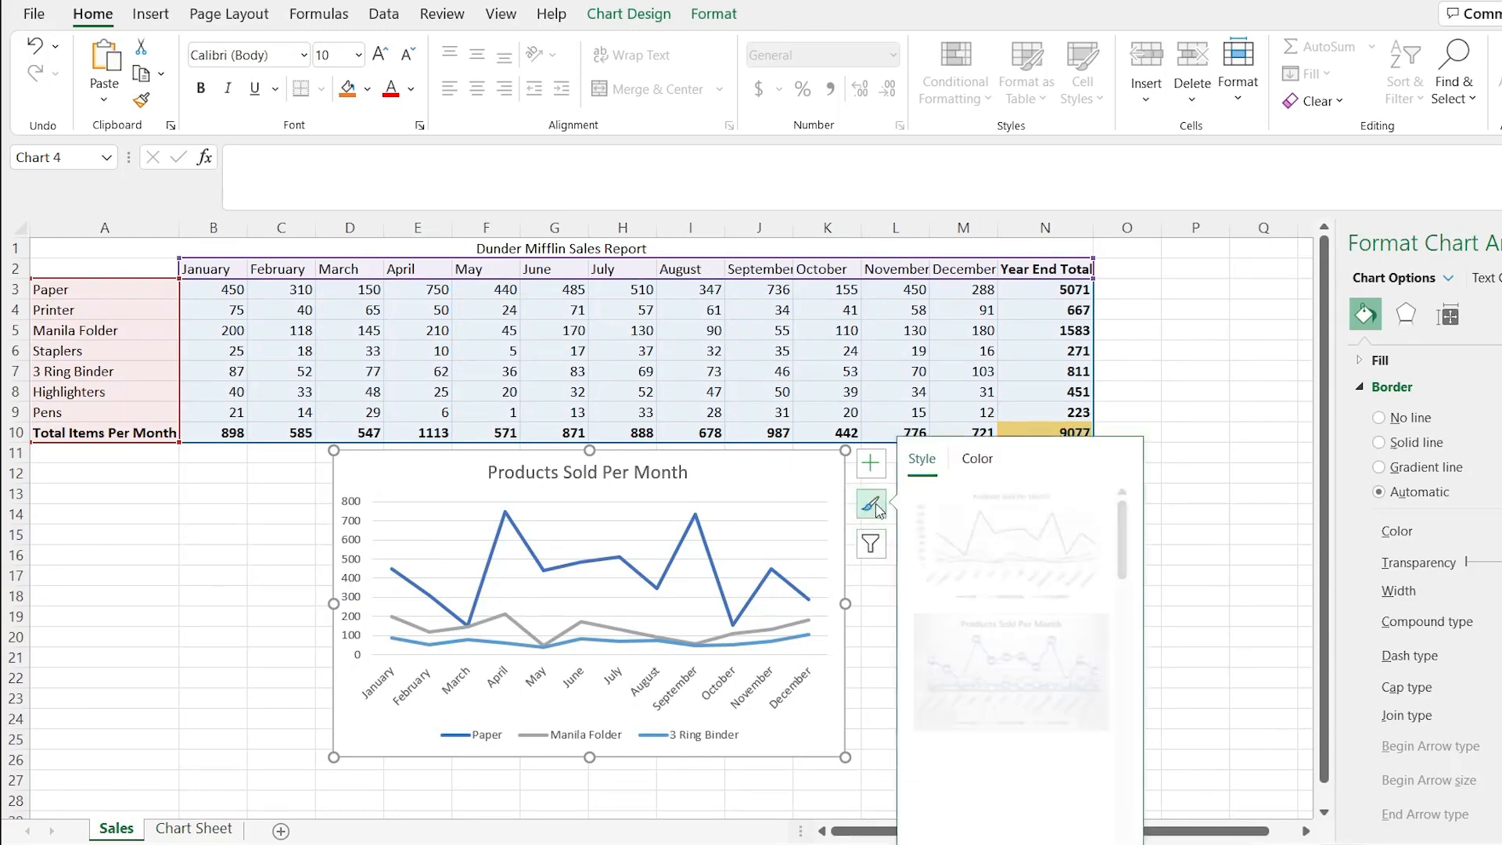
pyautogui.click(977, 462)
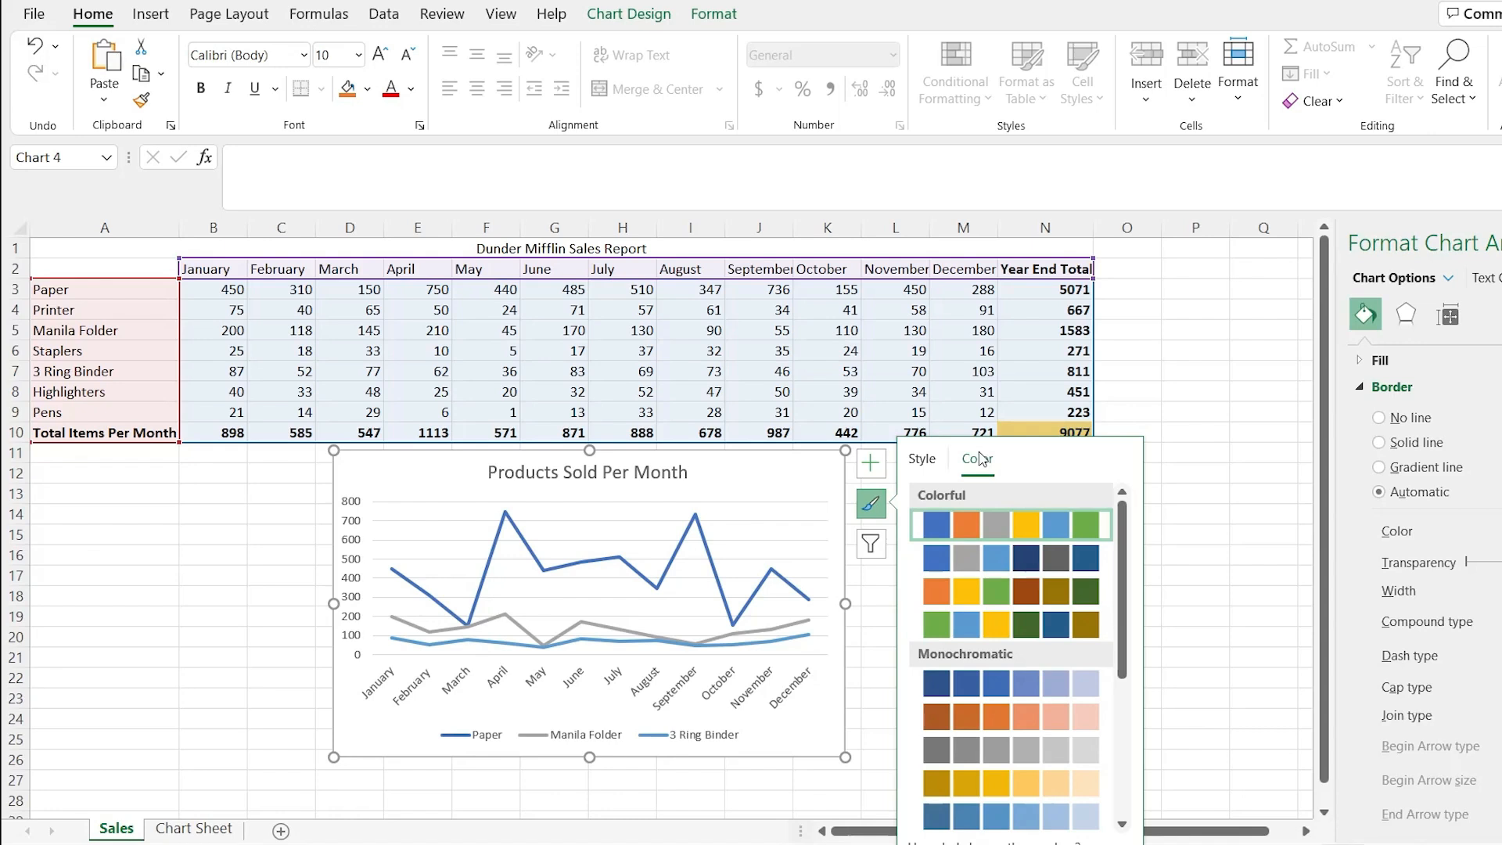
pyautogui.click(1012, 687)
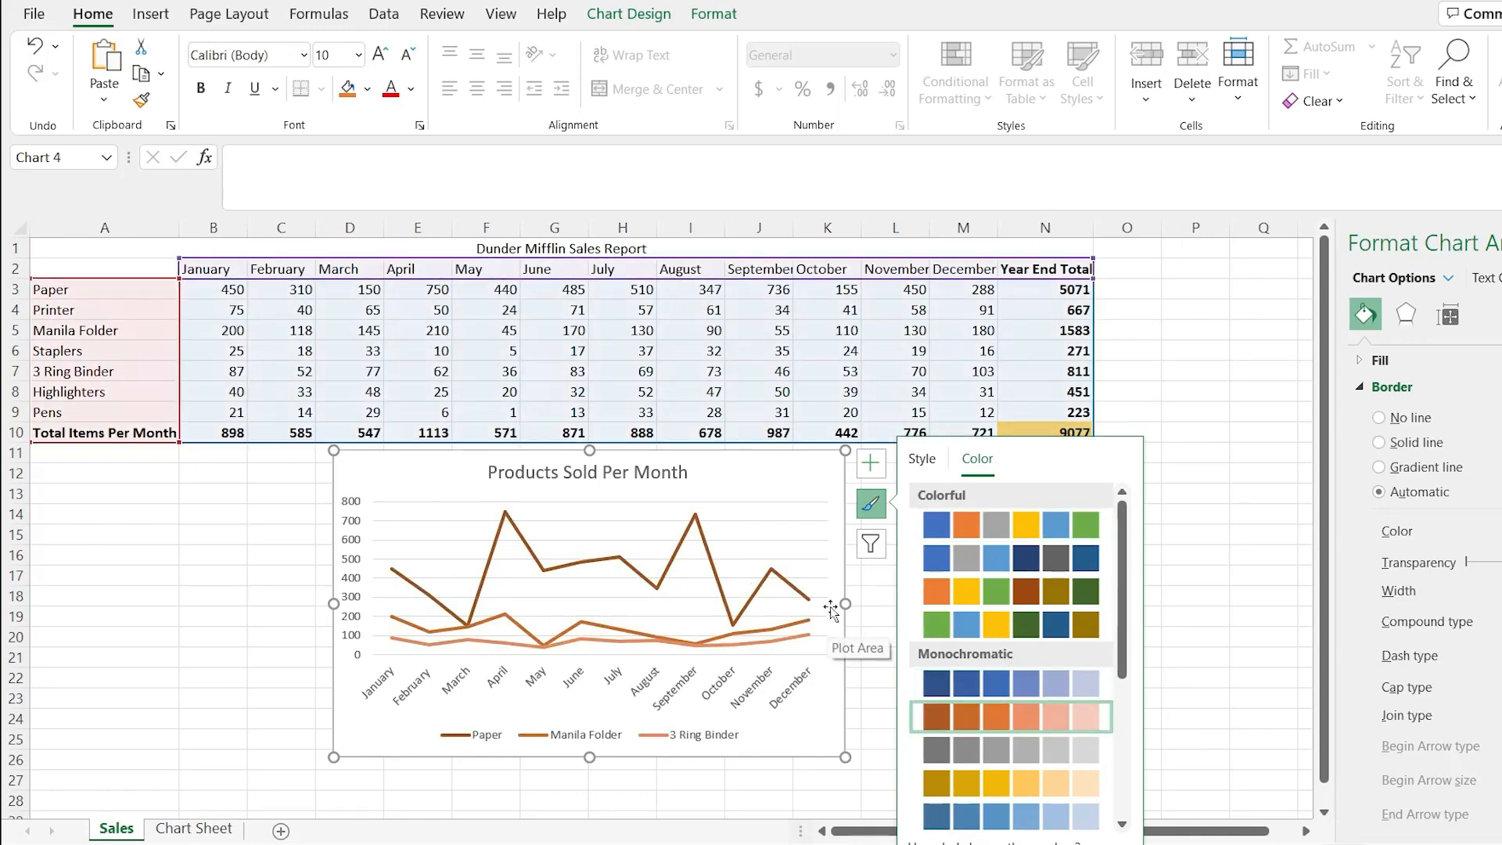
# Include the Printer, Staplers, Highlighters, Pens and Total Items Per Month series in the line chart again.
pyautogui.click(871, 543)
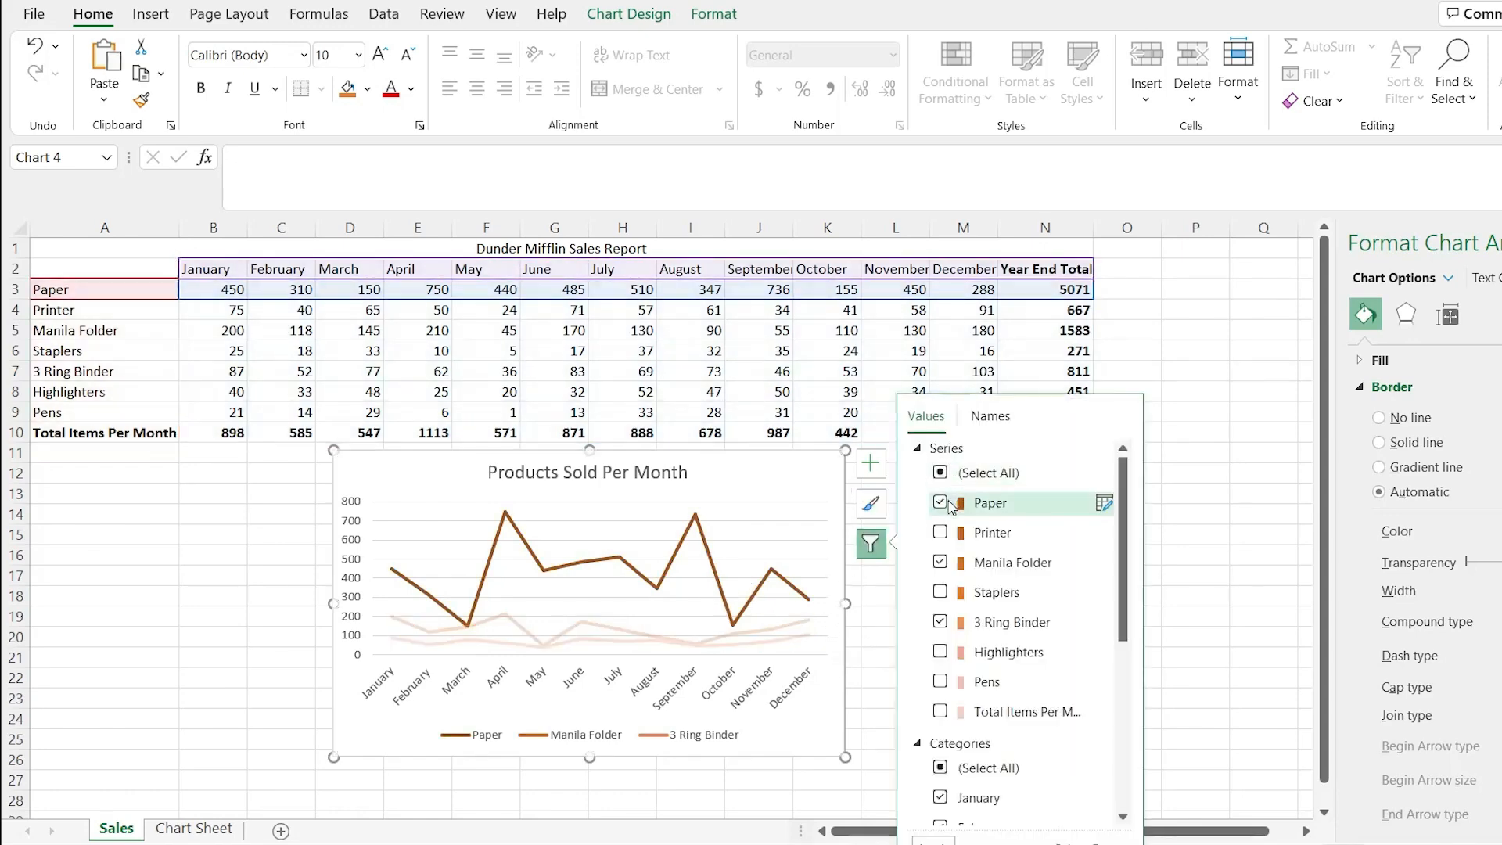
pyautogui.click(939, 682)
pyautogui.click(939, 652)
pyautogui.click(940, 592)
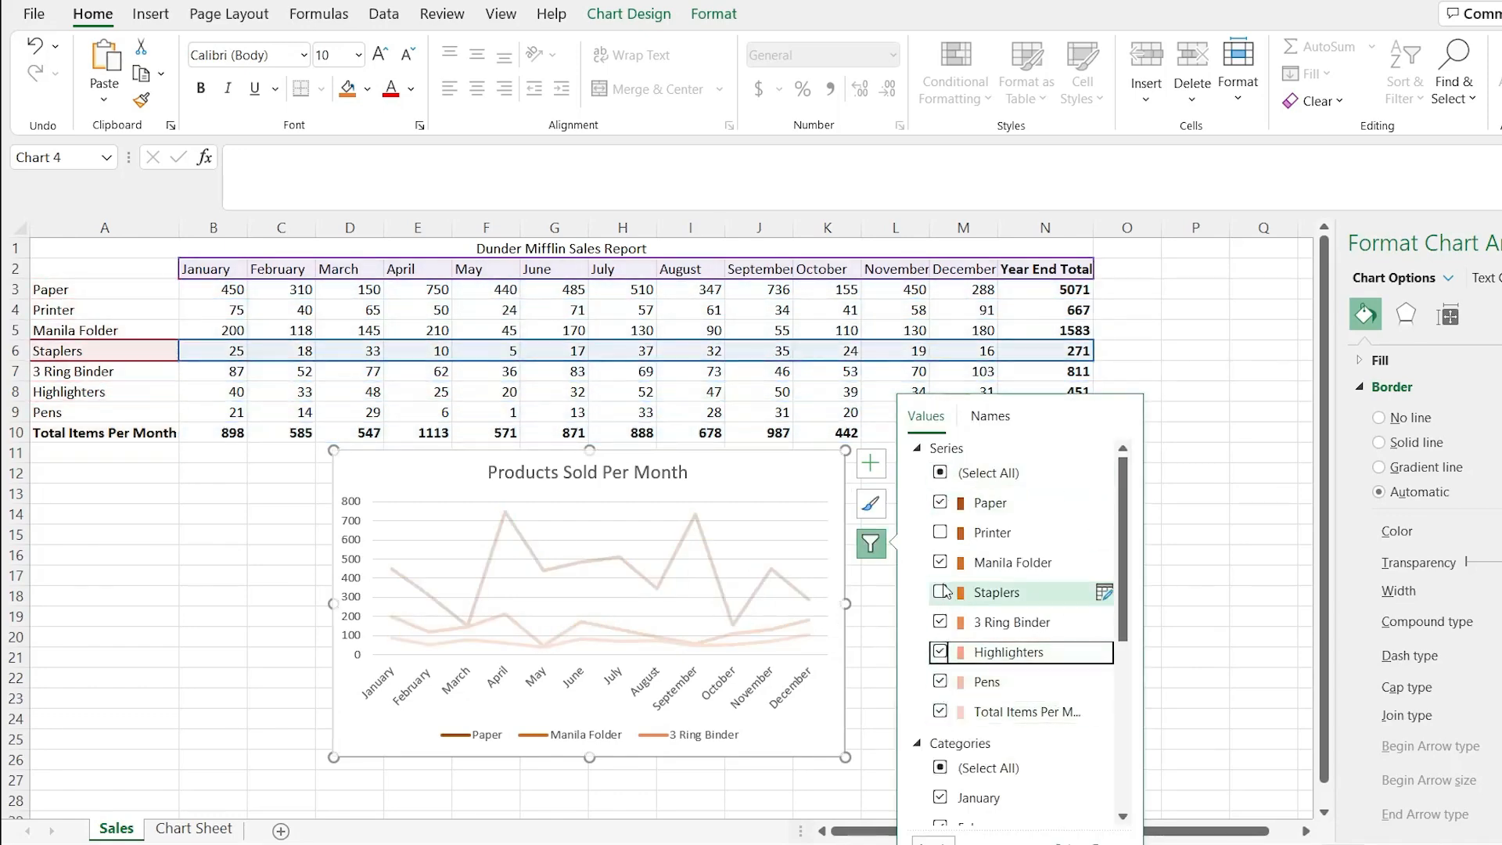
pyautogui.click(939, 533)
pyautogui.click(933, 840)
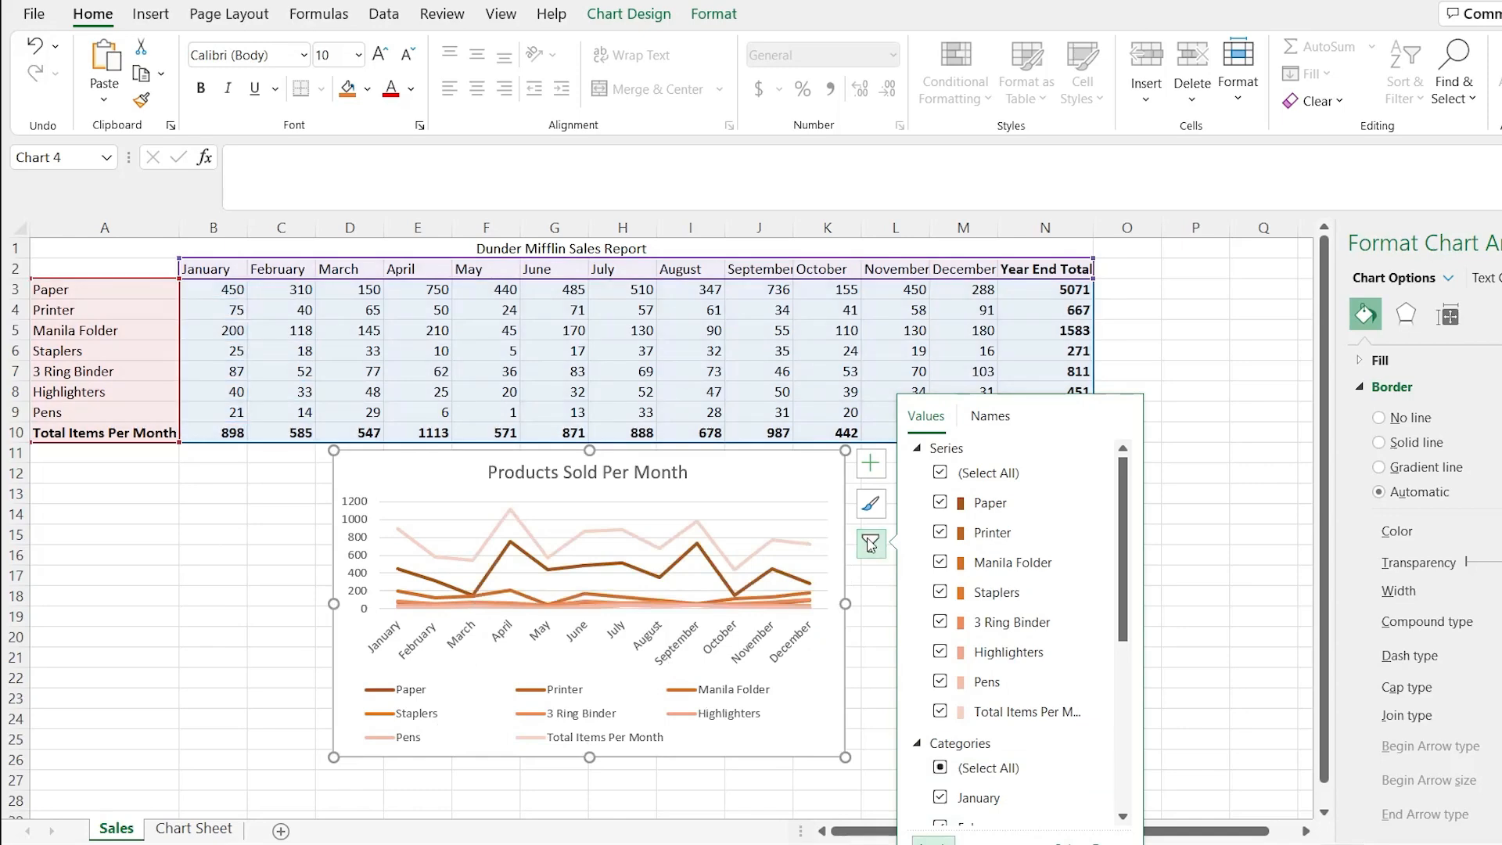
# Try several color palettes on the line chart and apply the fourth Colorful palette, starting with green, blue and yellow.
pyautogui.click(870, 503)
pyautogui.click(956, 461)
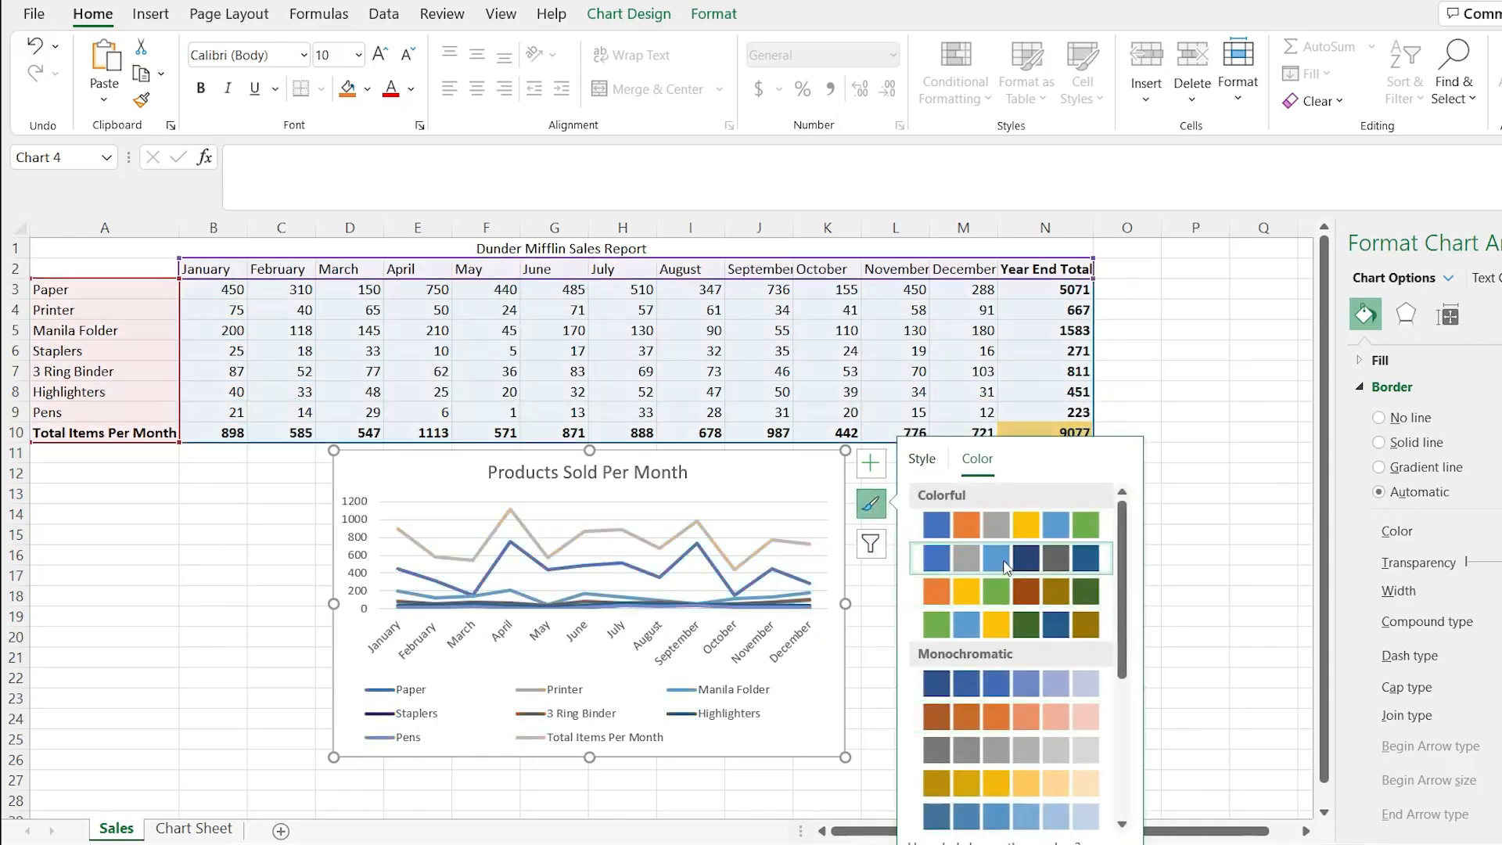
pyautogui.click(1001, 526)
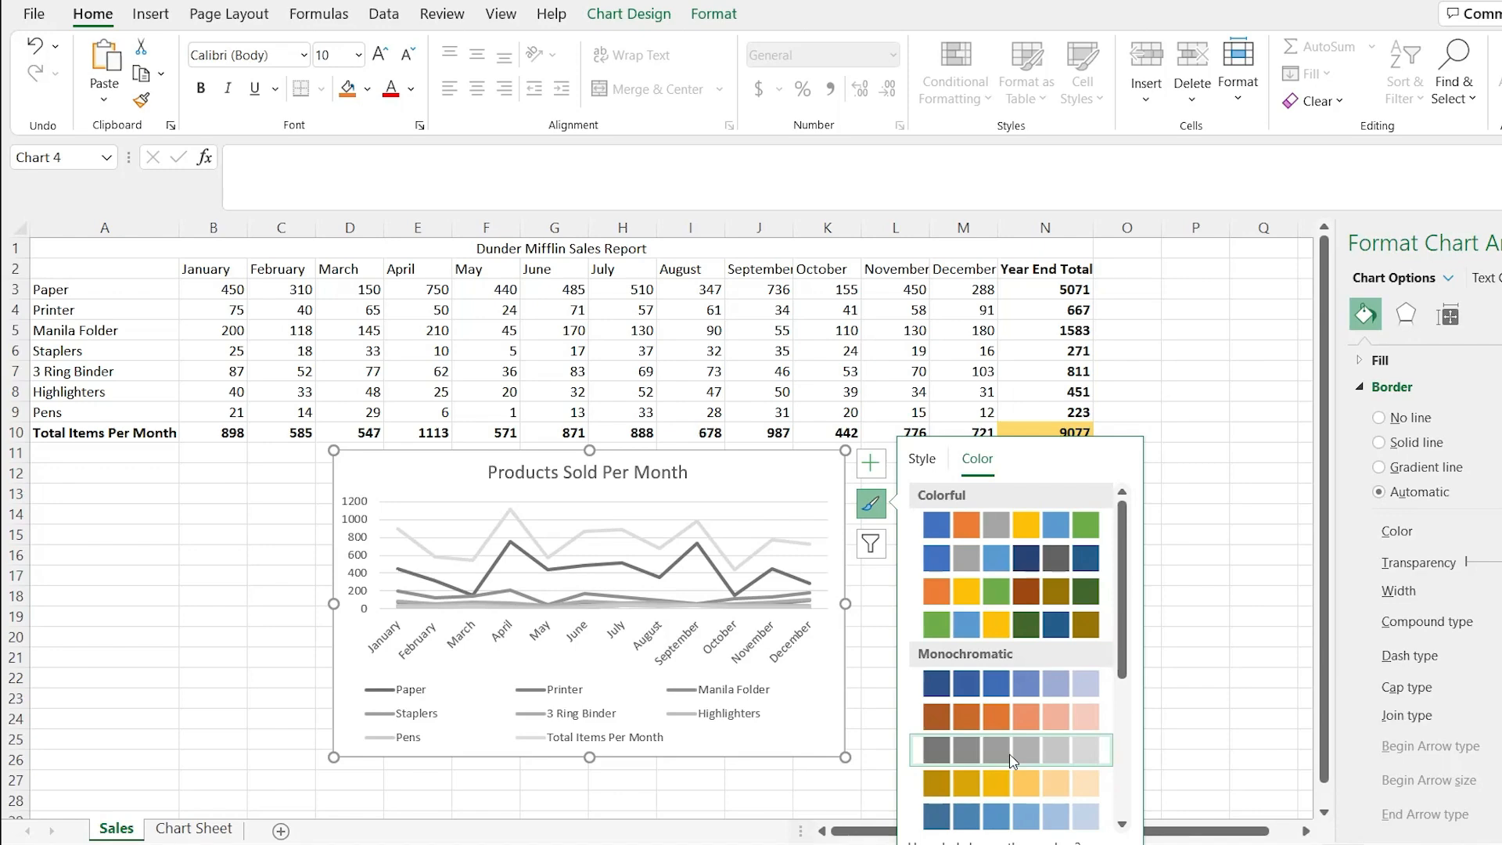
pyautogui.click(1021, 536)
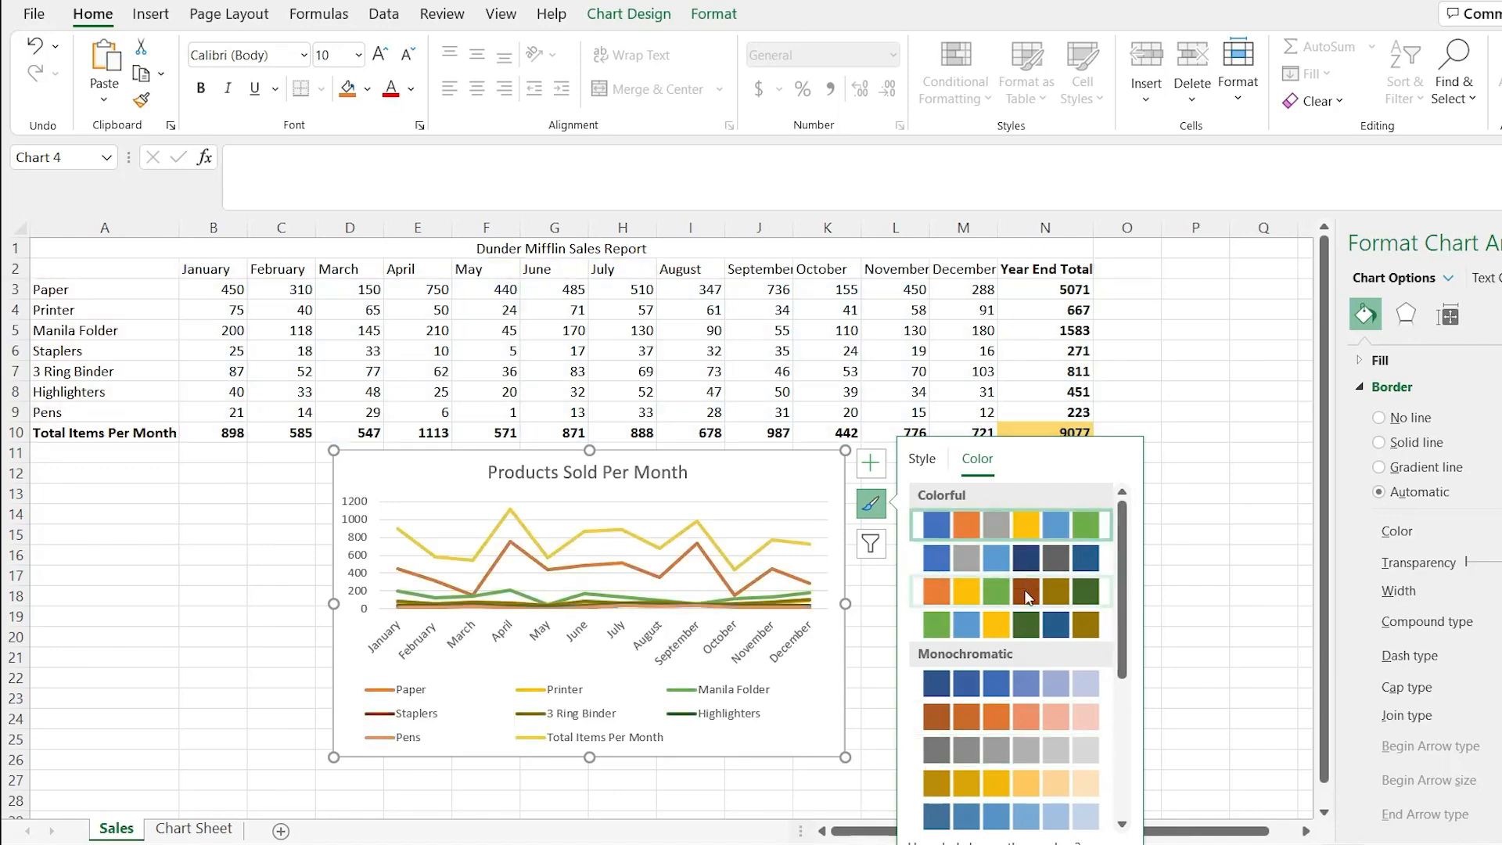
pyautogui.click(1028, 598)
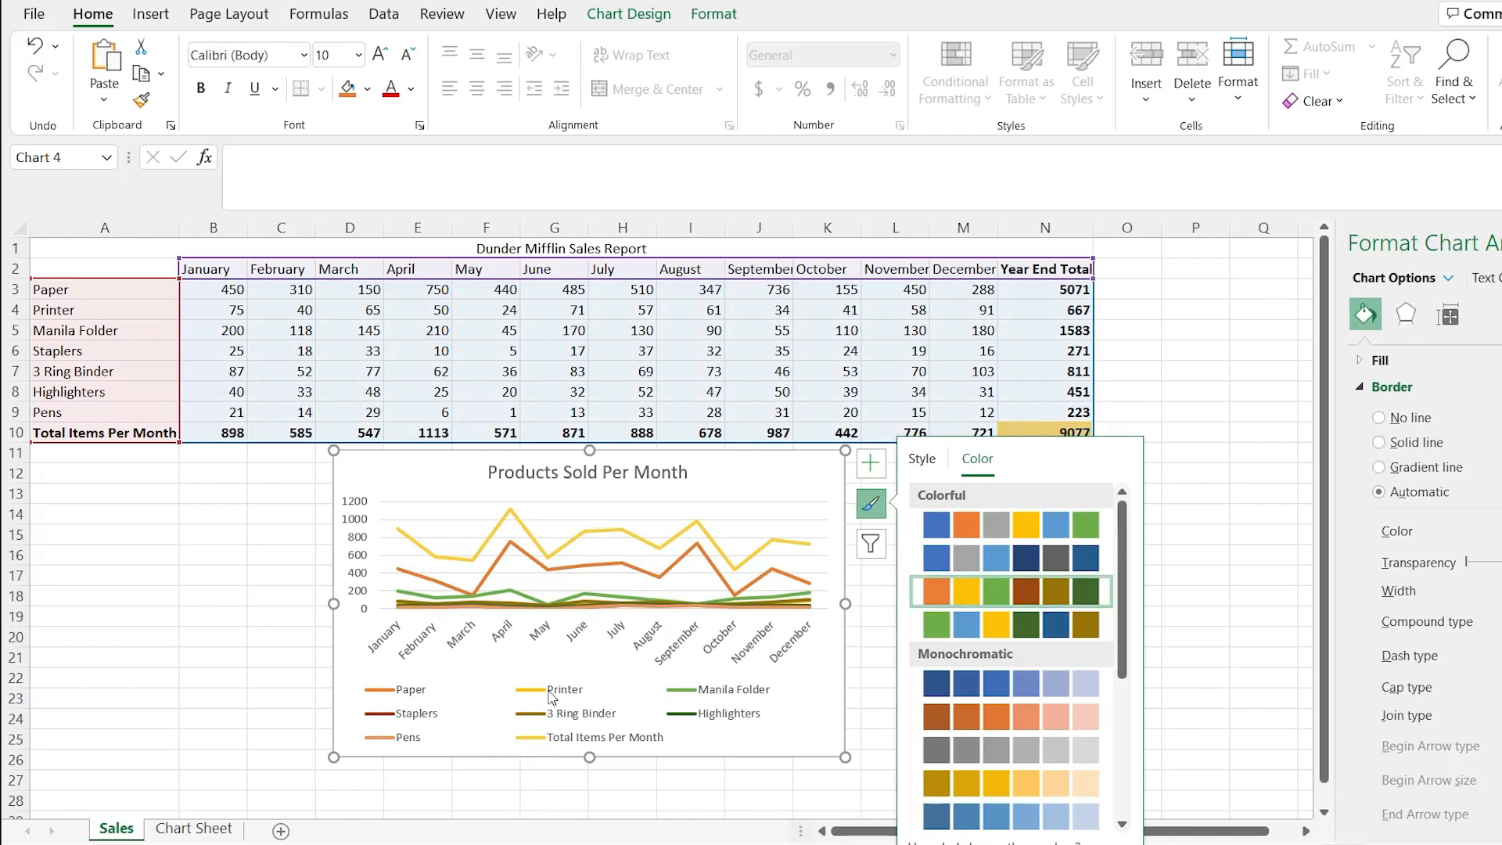
pyautogui.click(1065, 626)
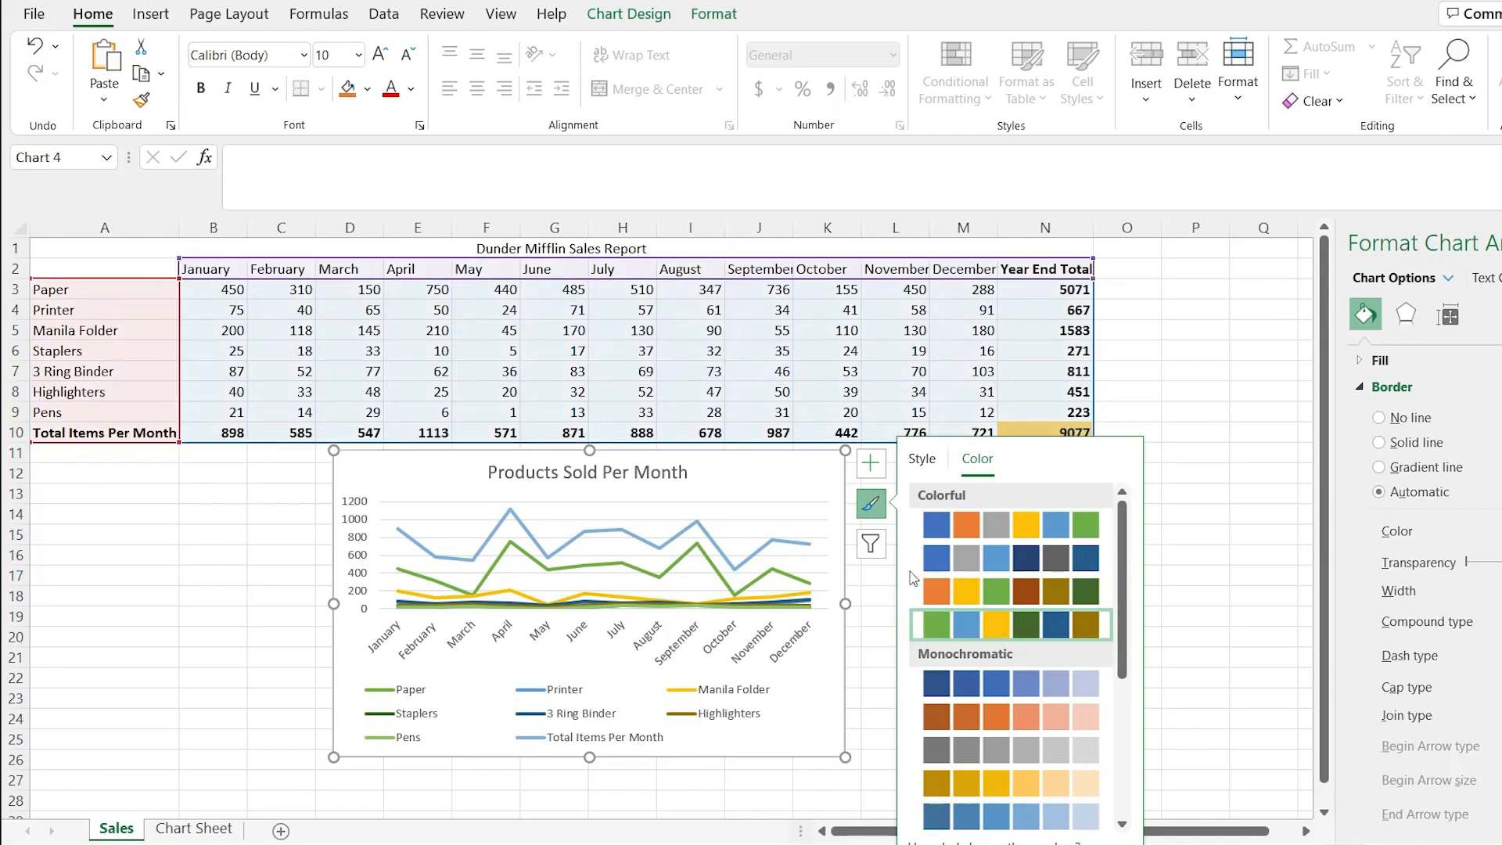
# Add data labels to all series of the line chart.
pyautogui.click(871, 505)
pyautogui.click(876, 477)
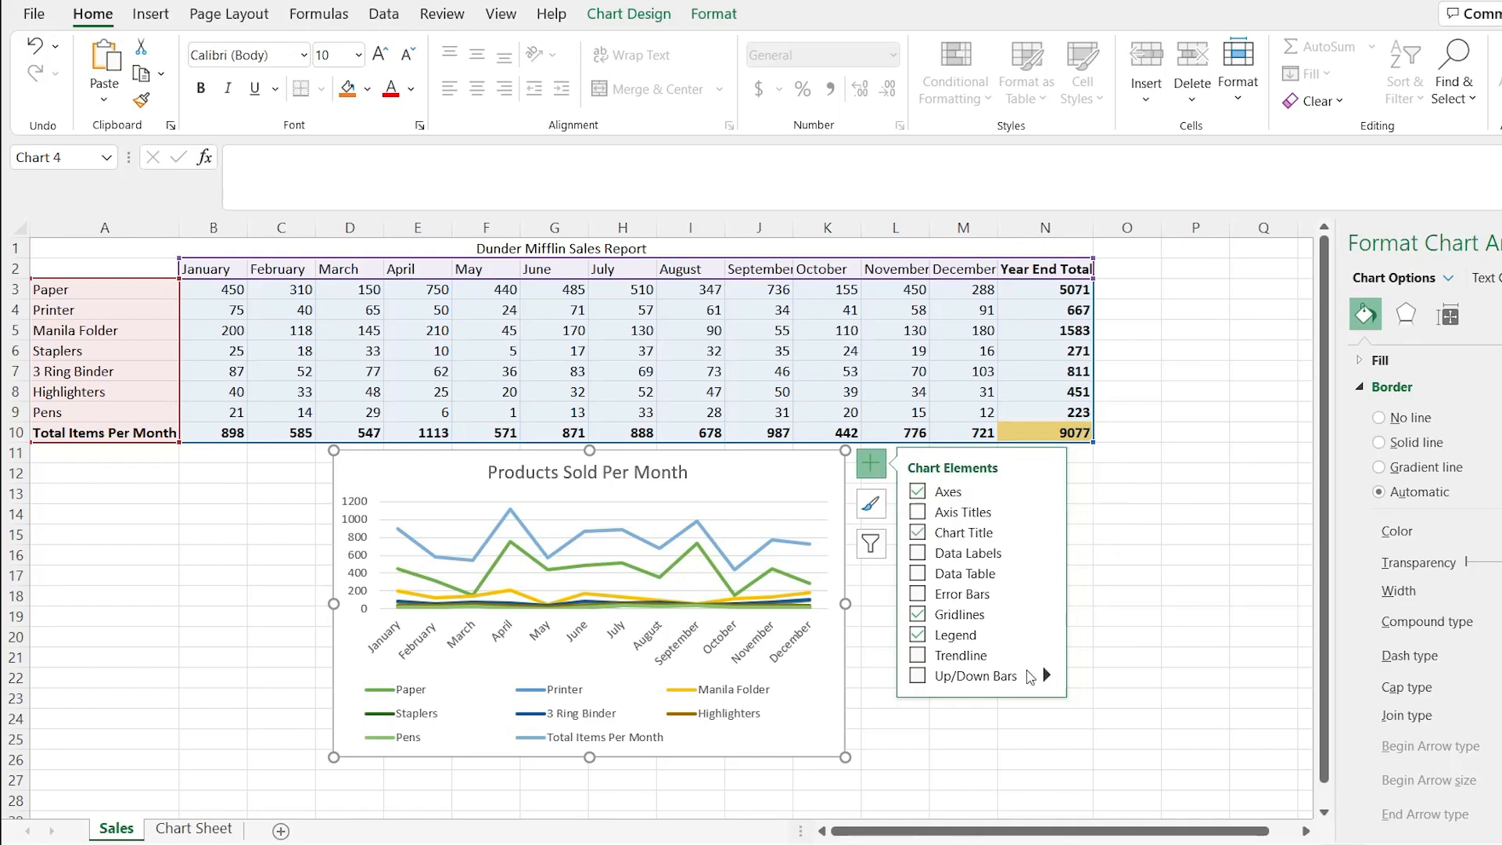
pyautogui.click(917, 553)
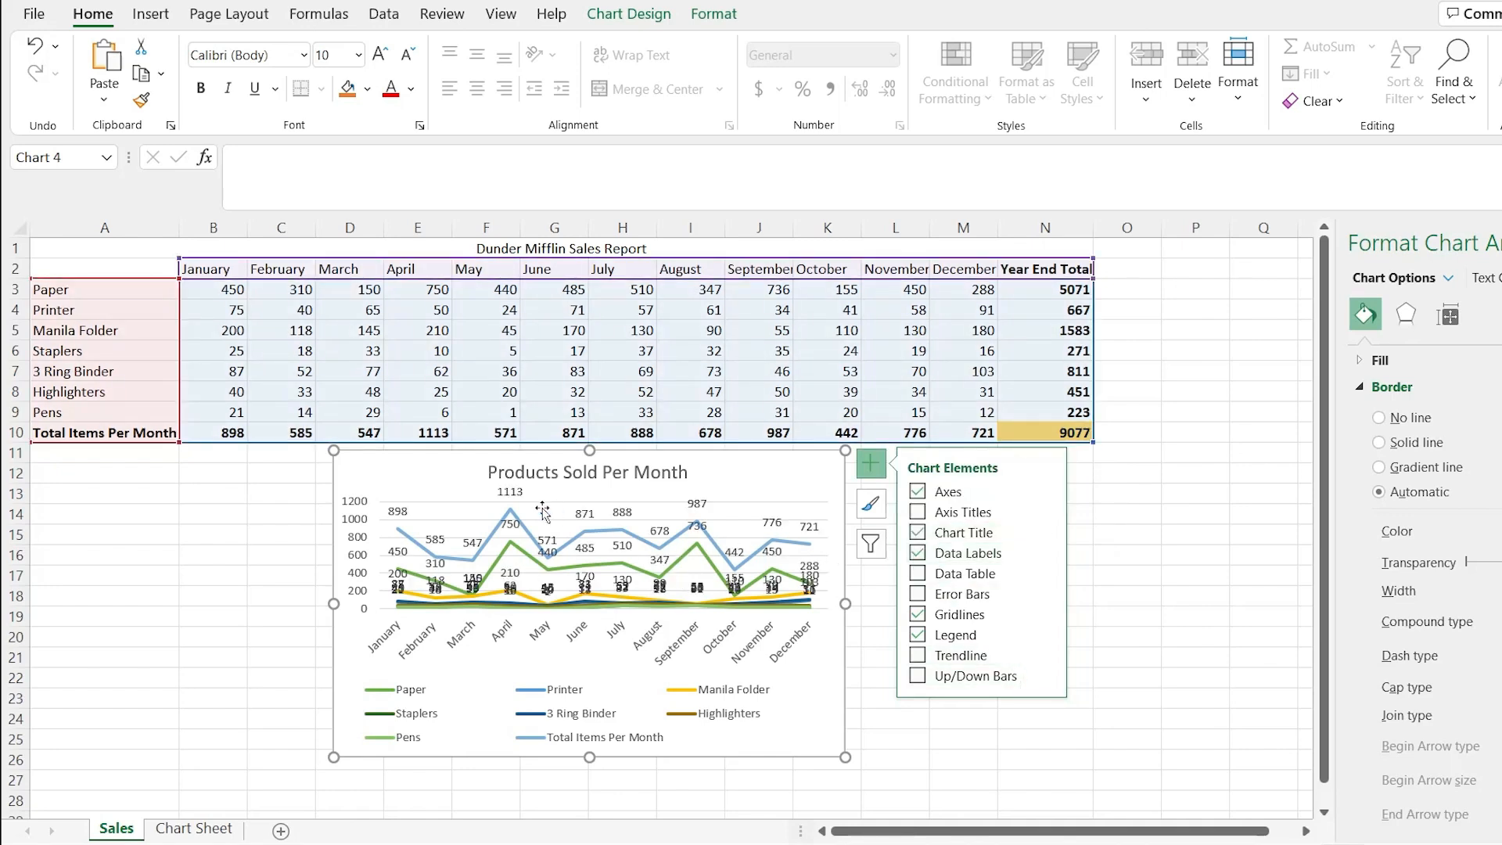
# Filter Printer, Staplers, Highlighters, Pens and Total Items Per Month out of the chart, keeping Paper, Manila Folder and 3 Ring Binder.
pyautogui.click(871, 543)
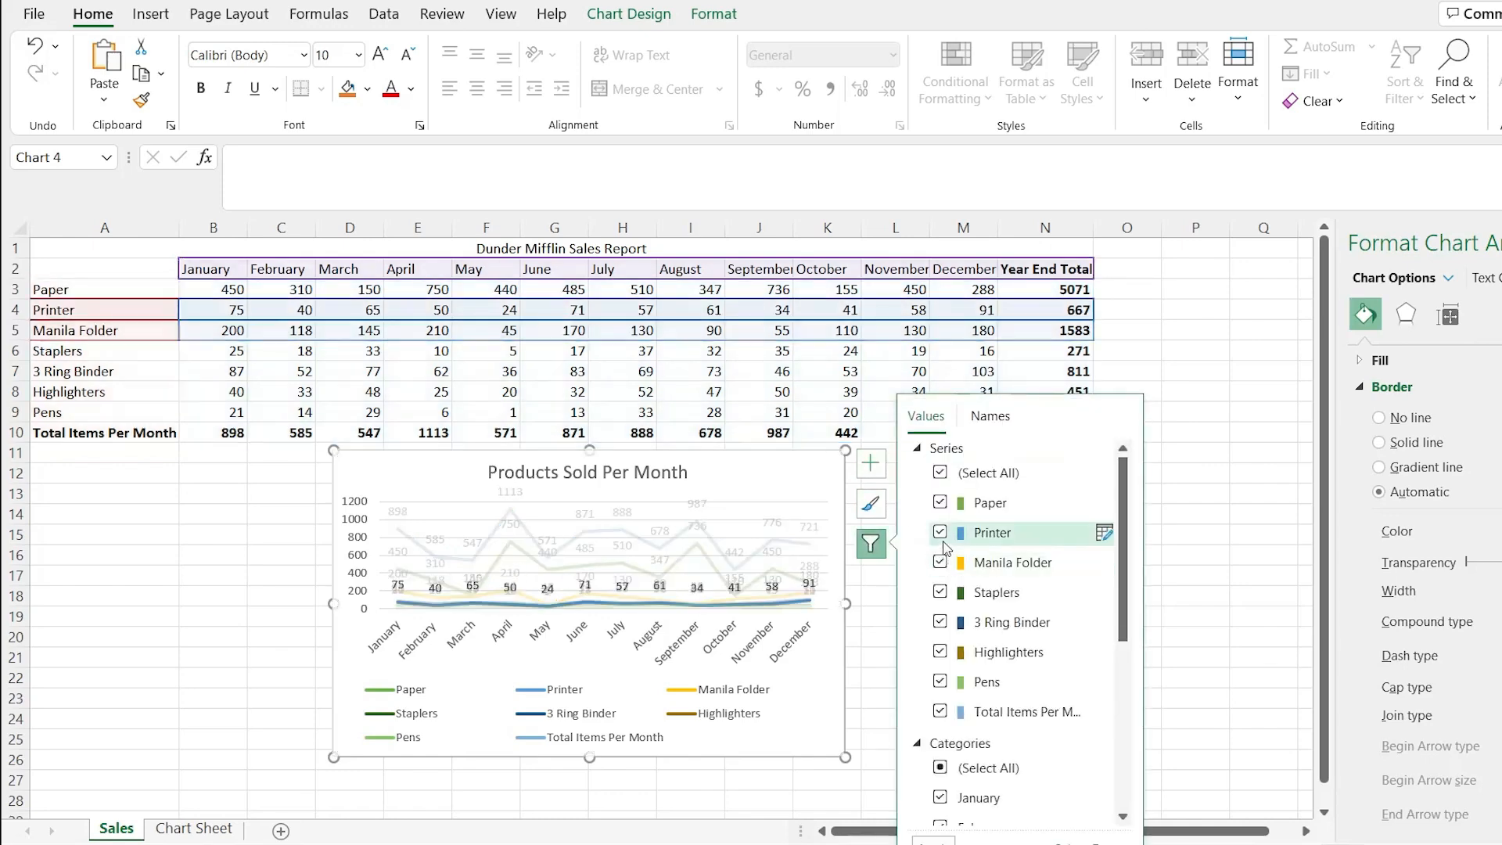
pyautogui.click(939, 531)
pyautogui.click(940, 592)
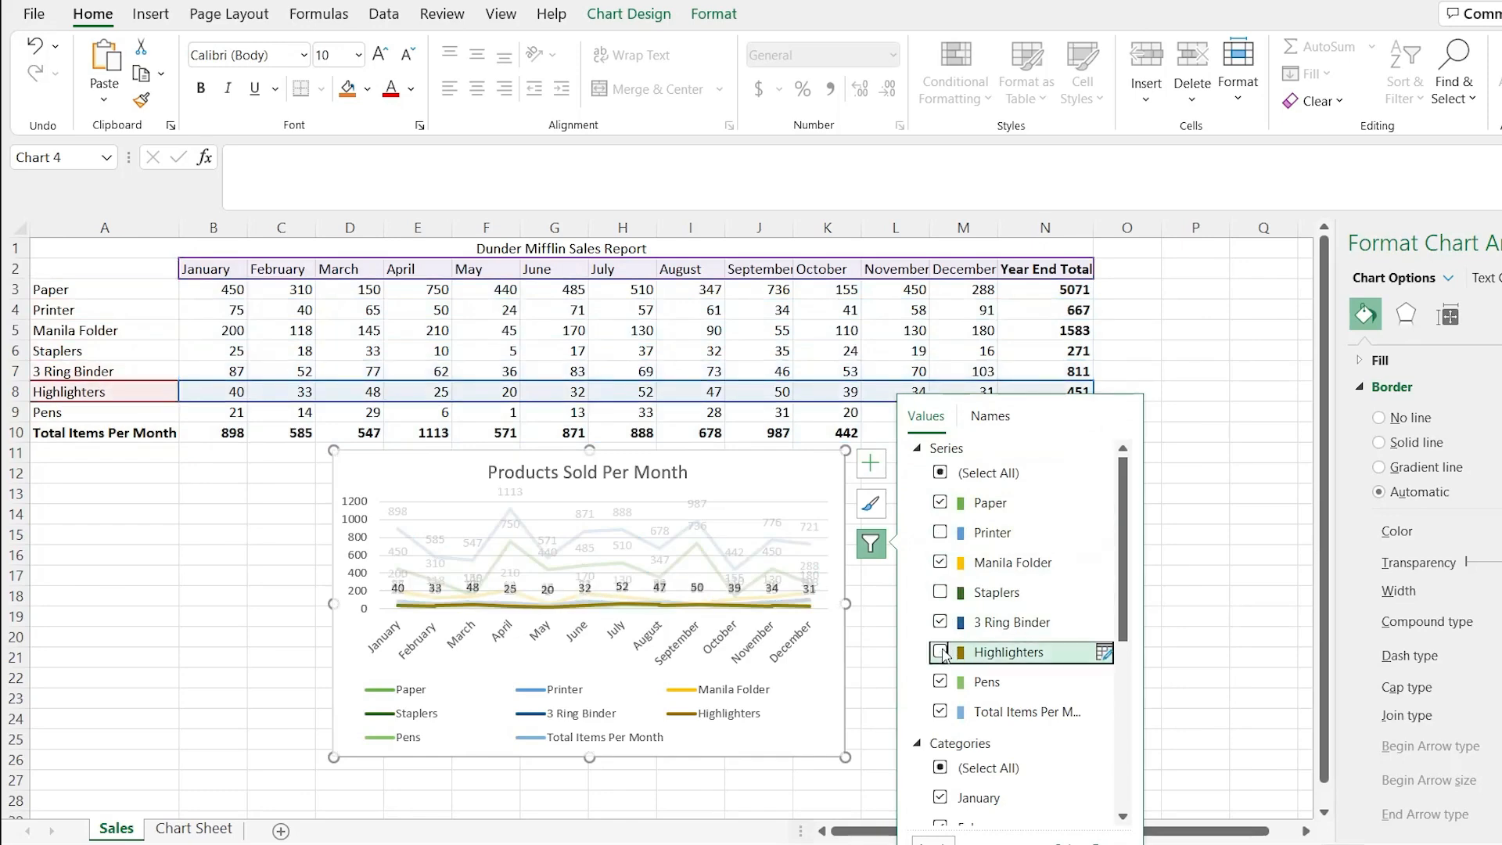
pyautogui.click(940, 652)
pyautogui.click(939, 682)
pyautogui.click(939, 712)
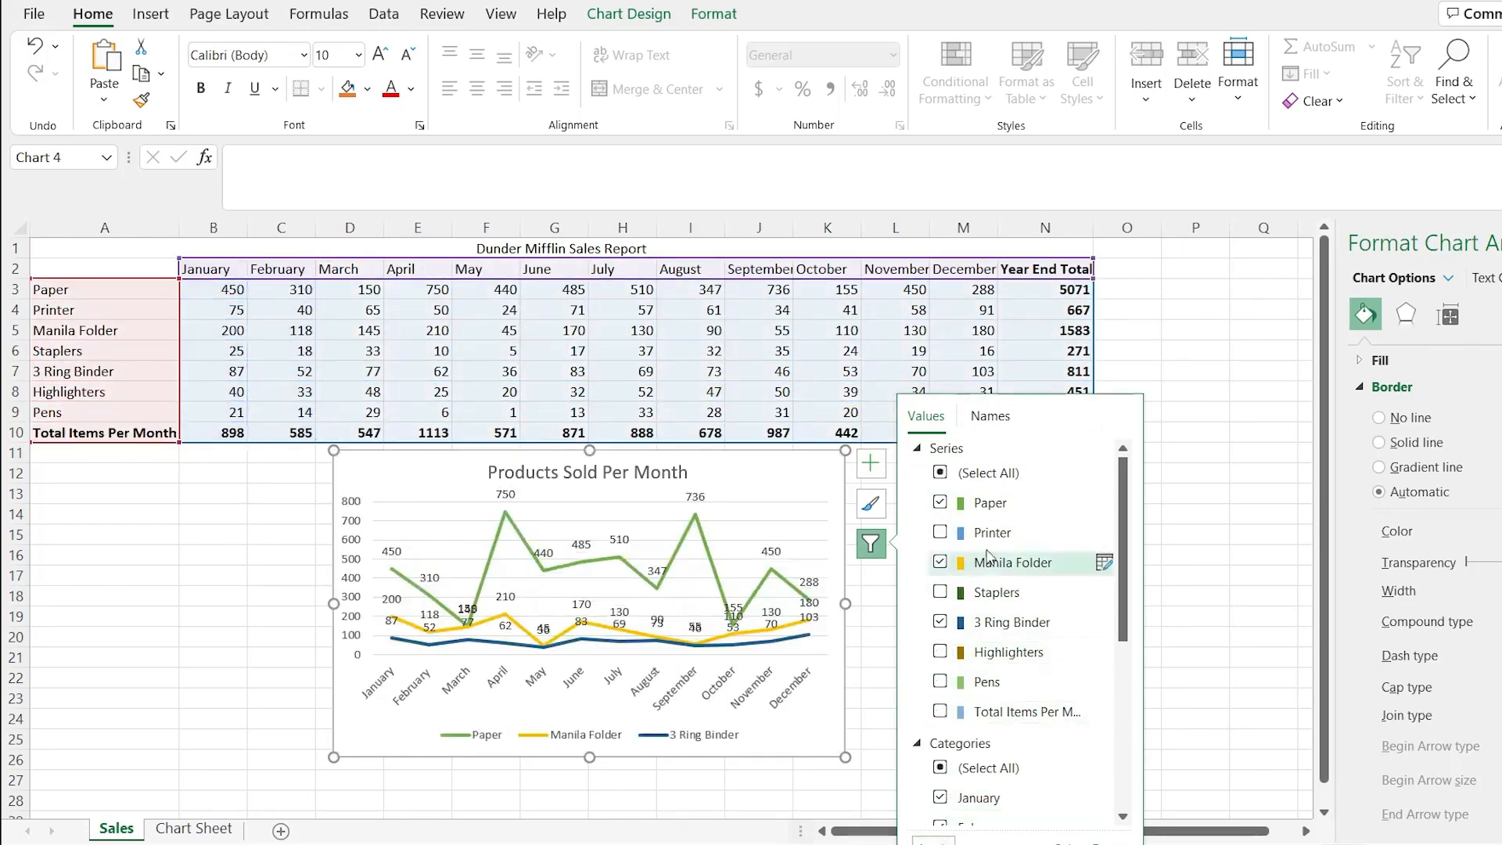
pyautogui.click(991, 423)
pyautogui.click(926, 417)
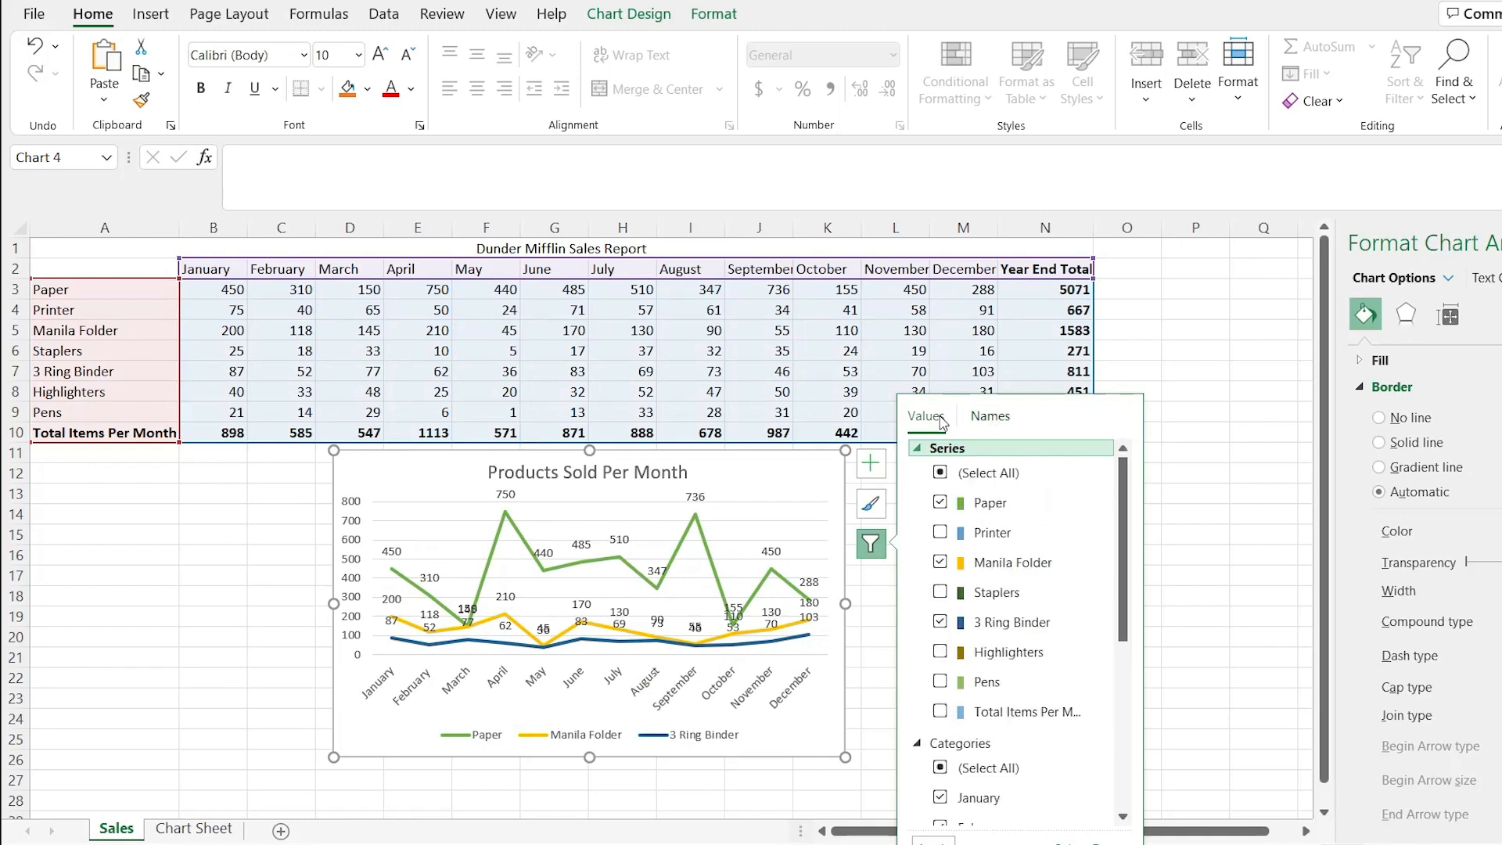
# Add a data table to the line chart and enlarge the chart until its upper corner reaches cell A1.
pyautogui.click(870, 462)
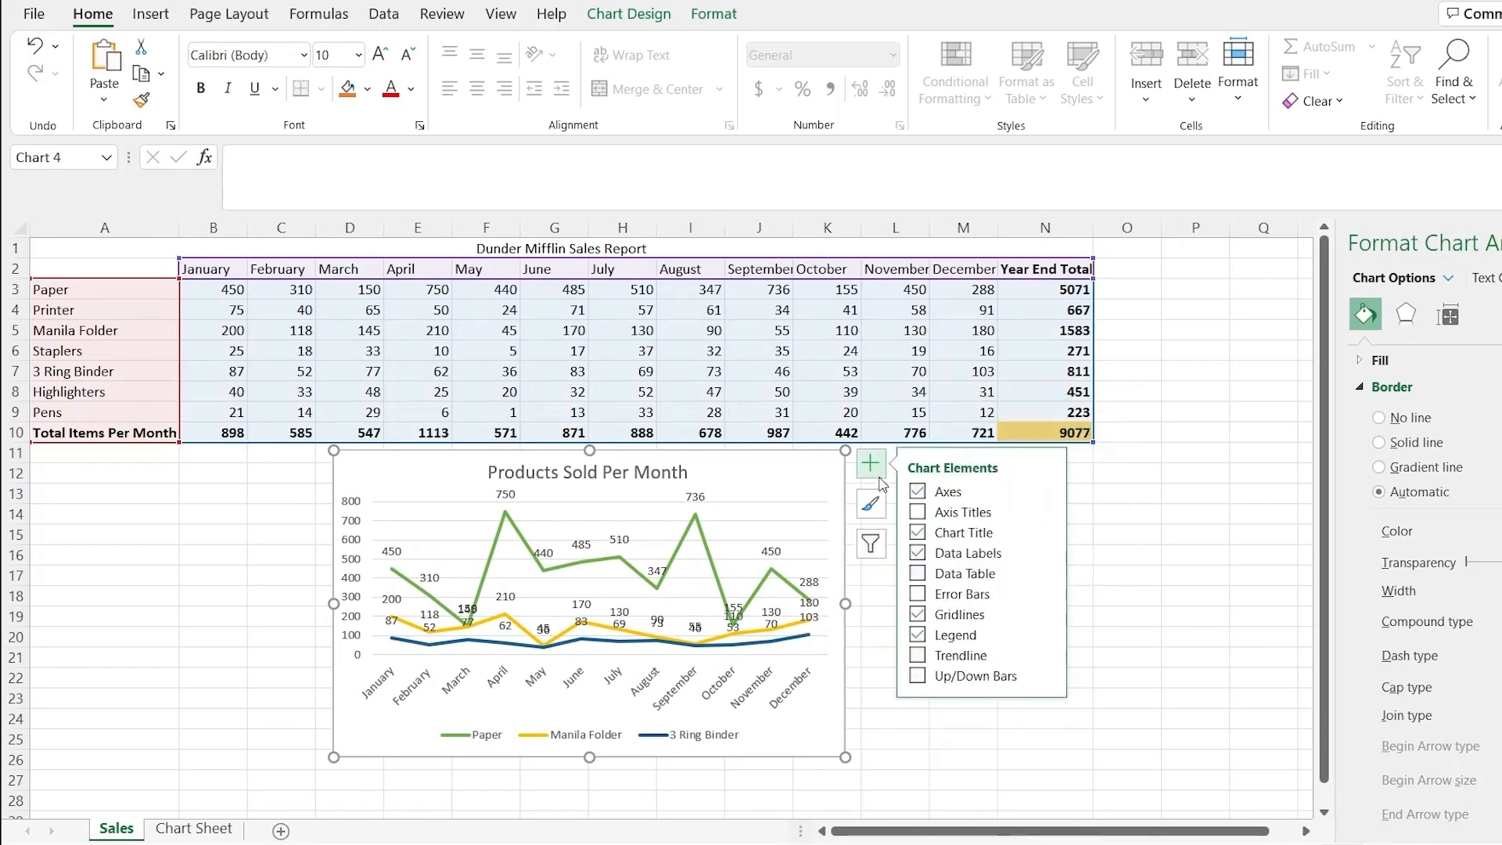
pyautogui.click(918, 574)
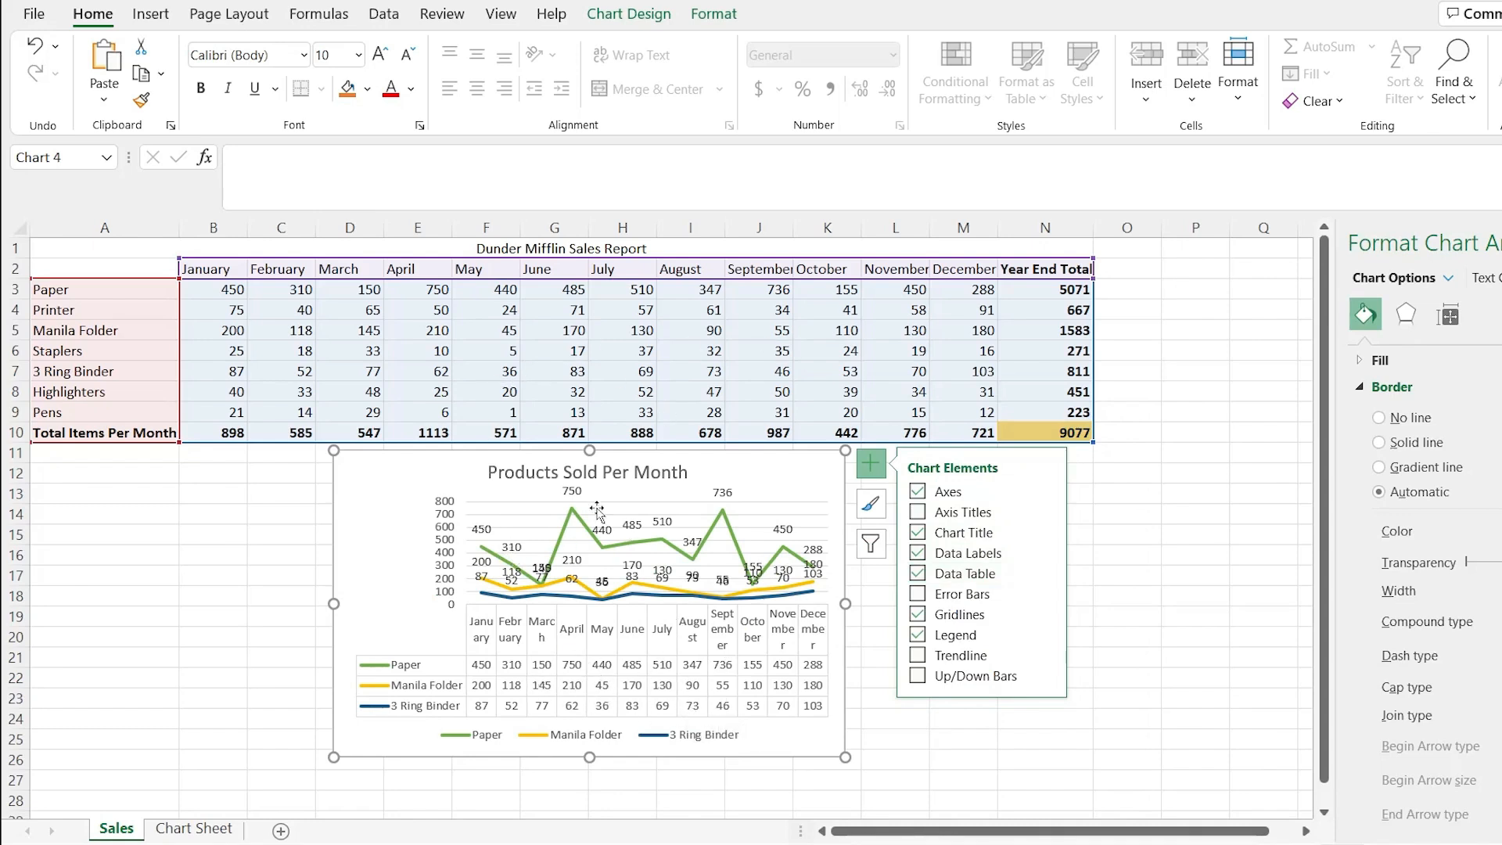
pyautogui.moveTo(334, 449); pyautogui.dragTo(39, 243)
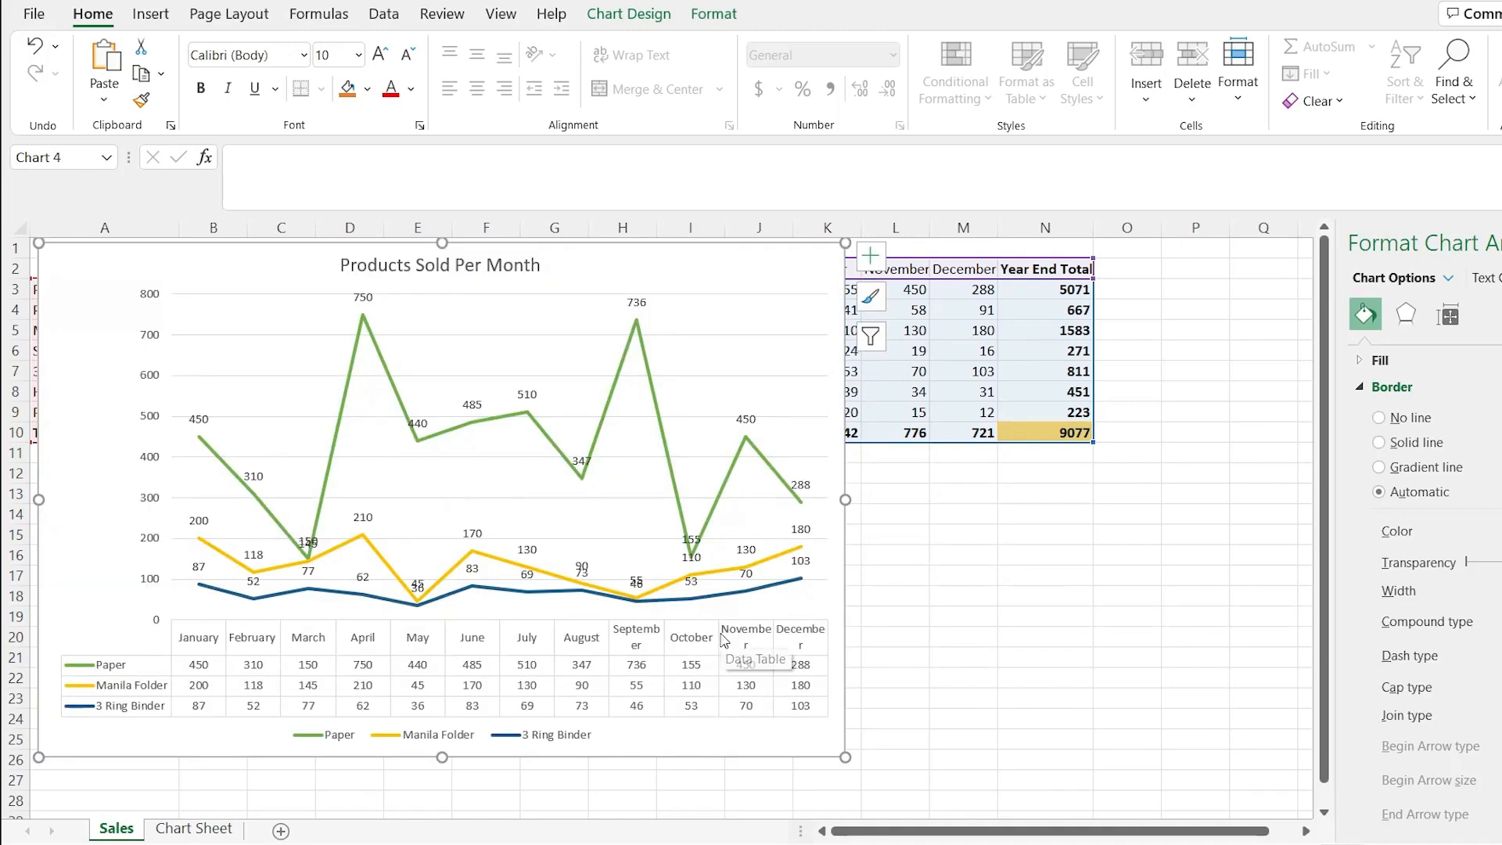
# Remove the data labels and resize the chart to span about columns E to M beneath the sales table.
pyautogui.click(870, 255)
pyautogui.click(948, 347)
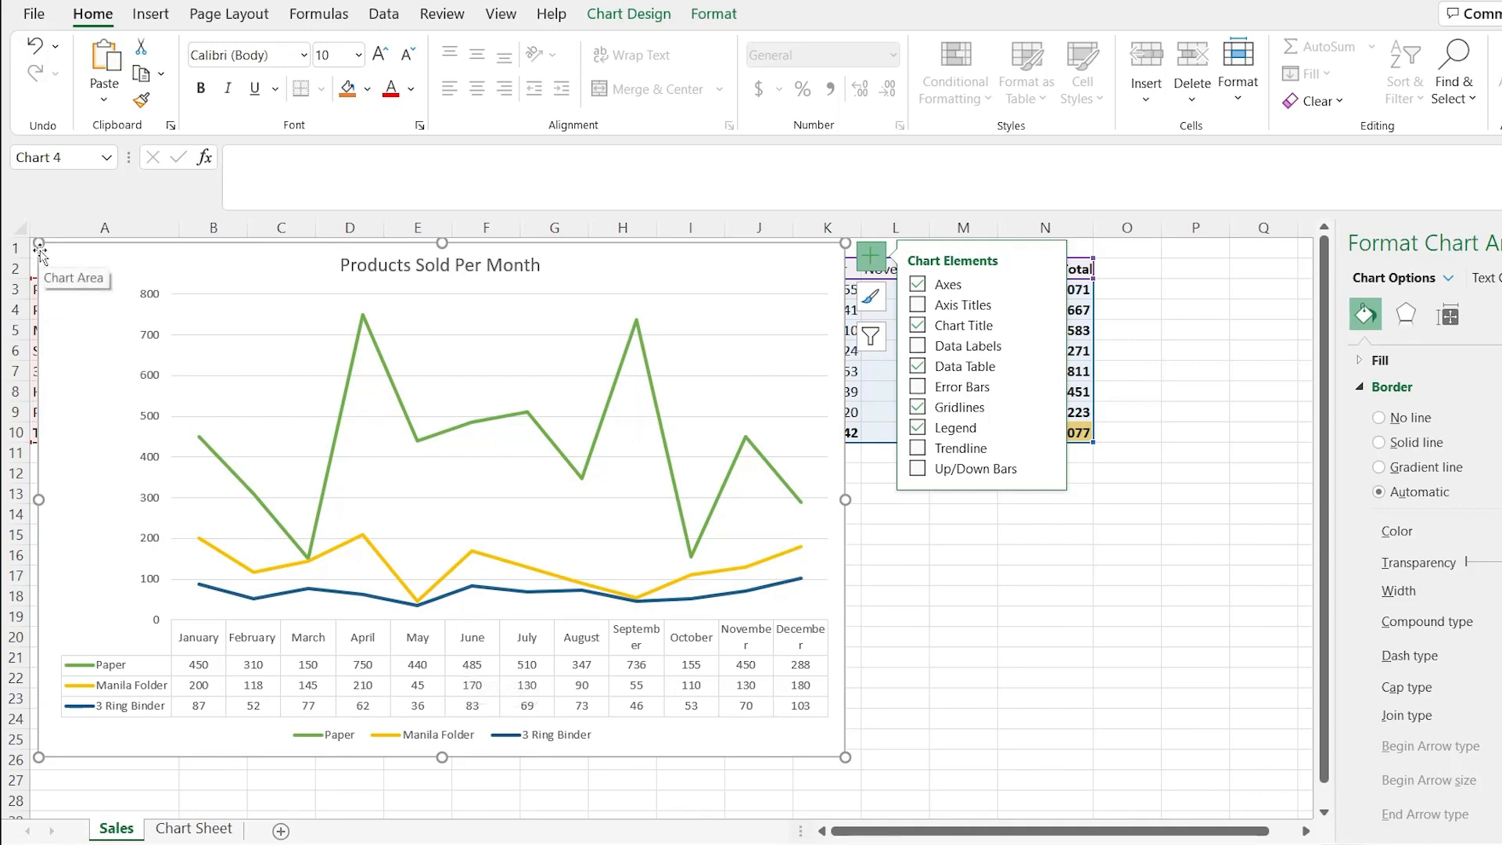
pyautogui.moveTo(38, 245); pyautogui.dragTo(408, 461)
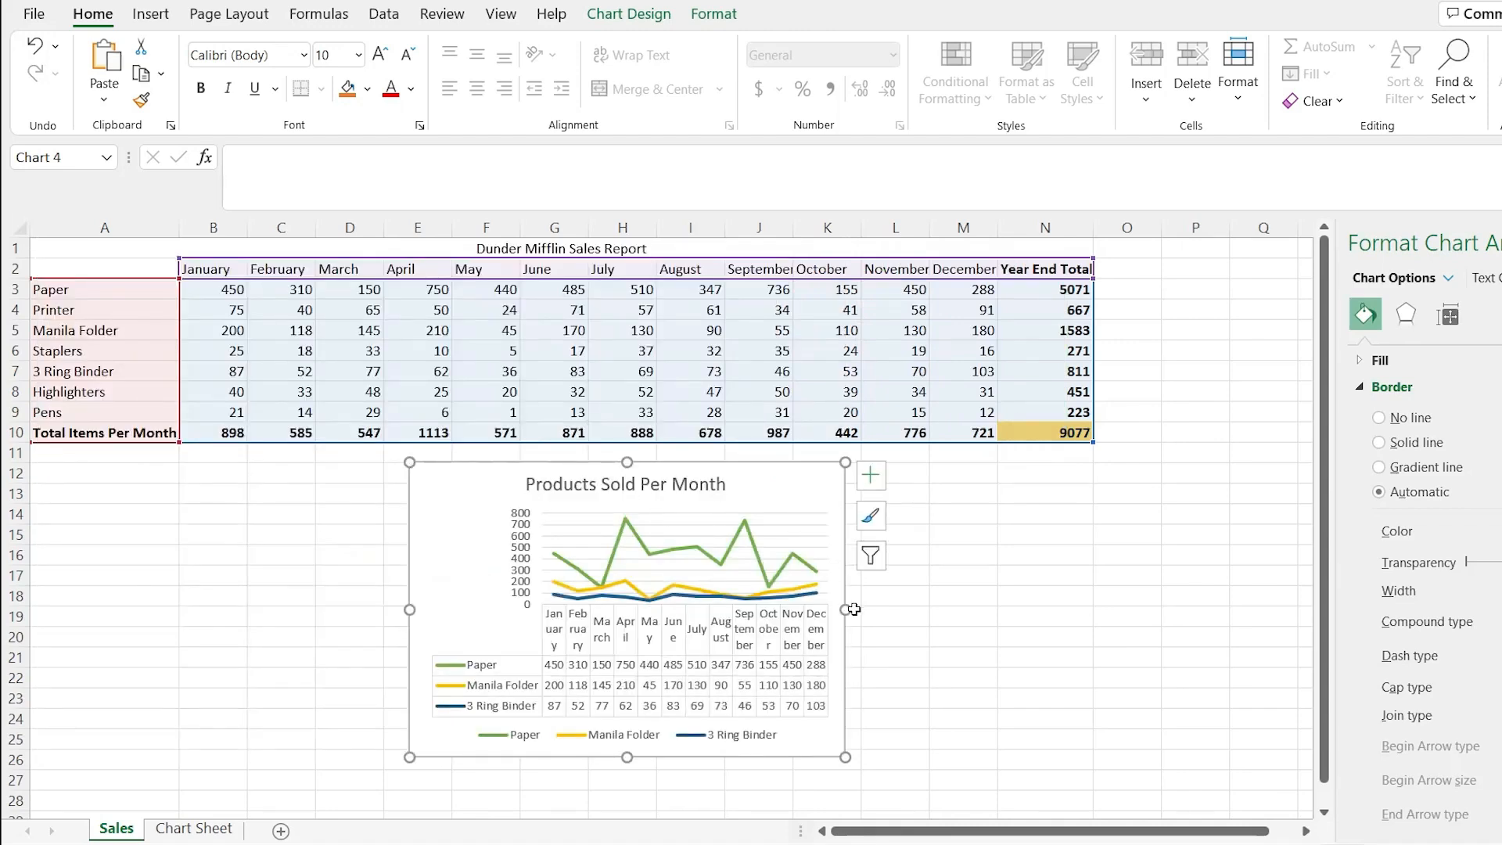
pyautogui.moveTo(849, 610); pyautogui.dragTo(988, 609)
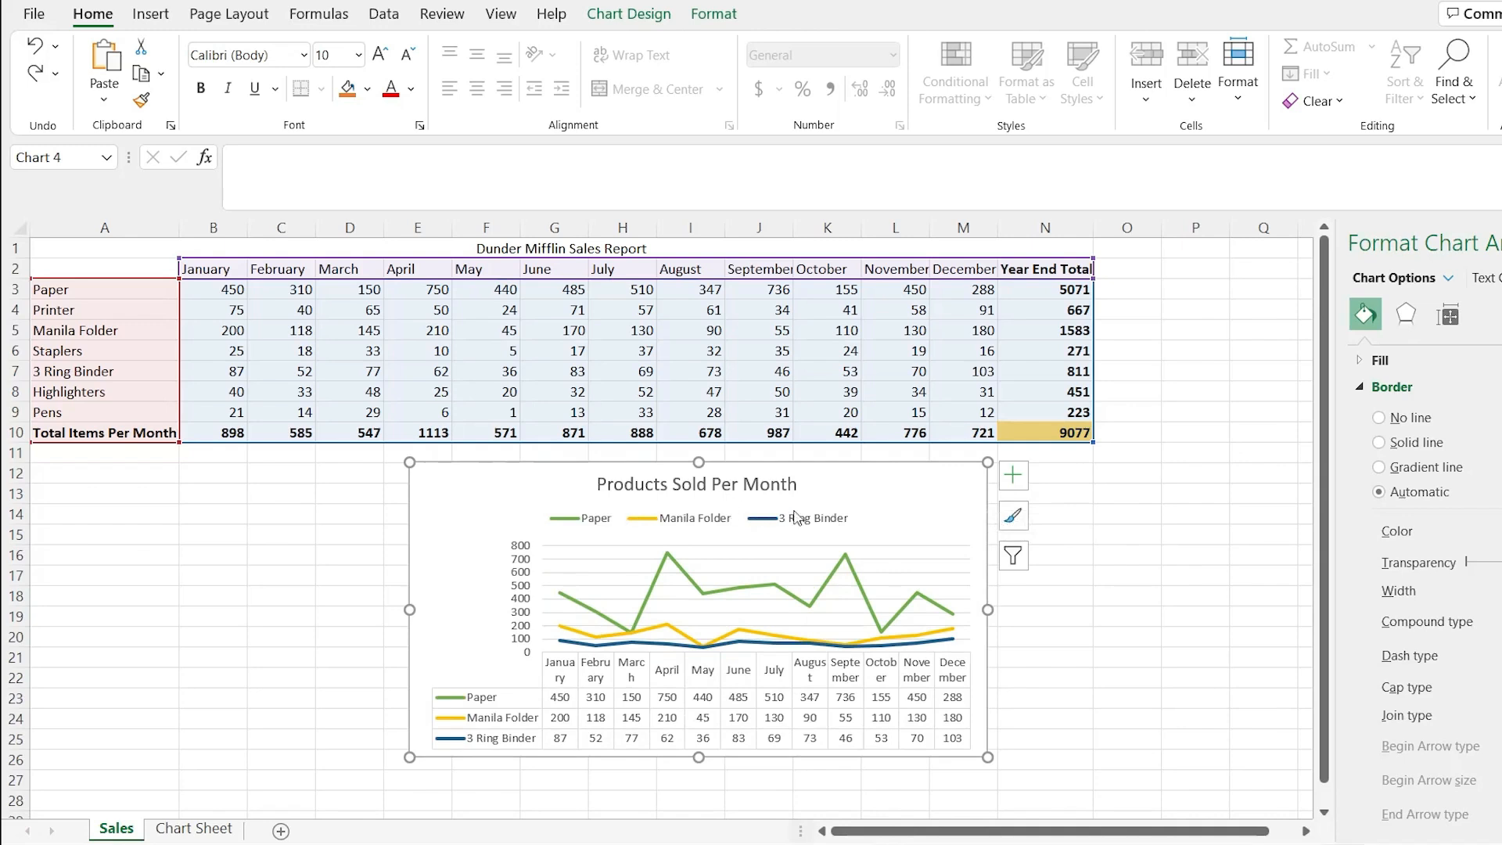
# Place the legend at the top of the chart, close beneath the chart title.
pyautogui.click(1019, 489)
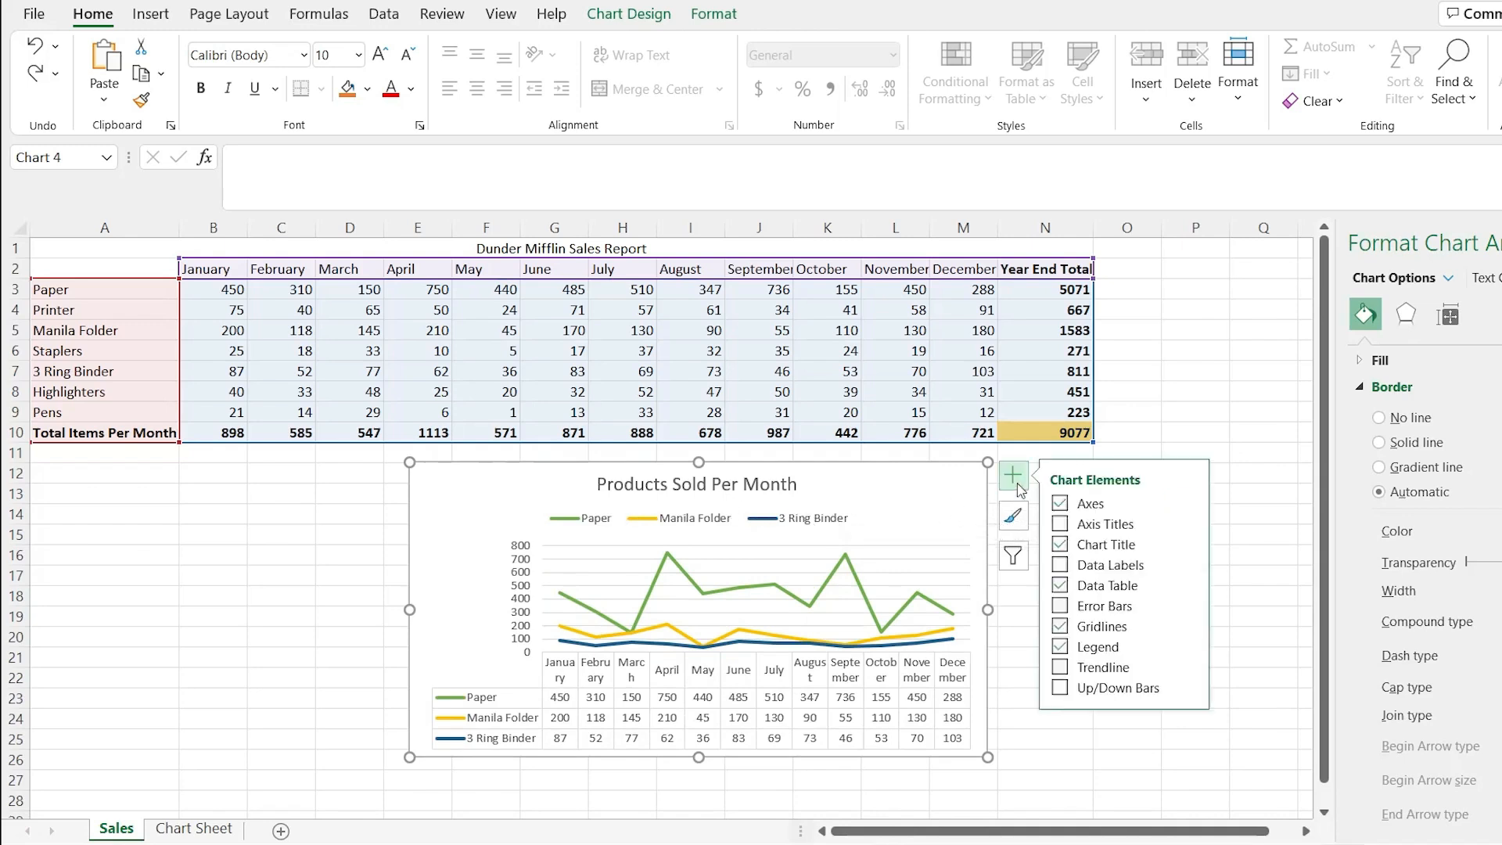
pyautogui.click(859, 517)
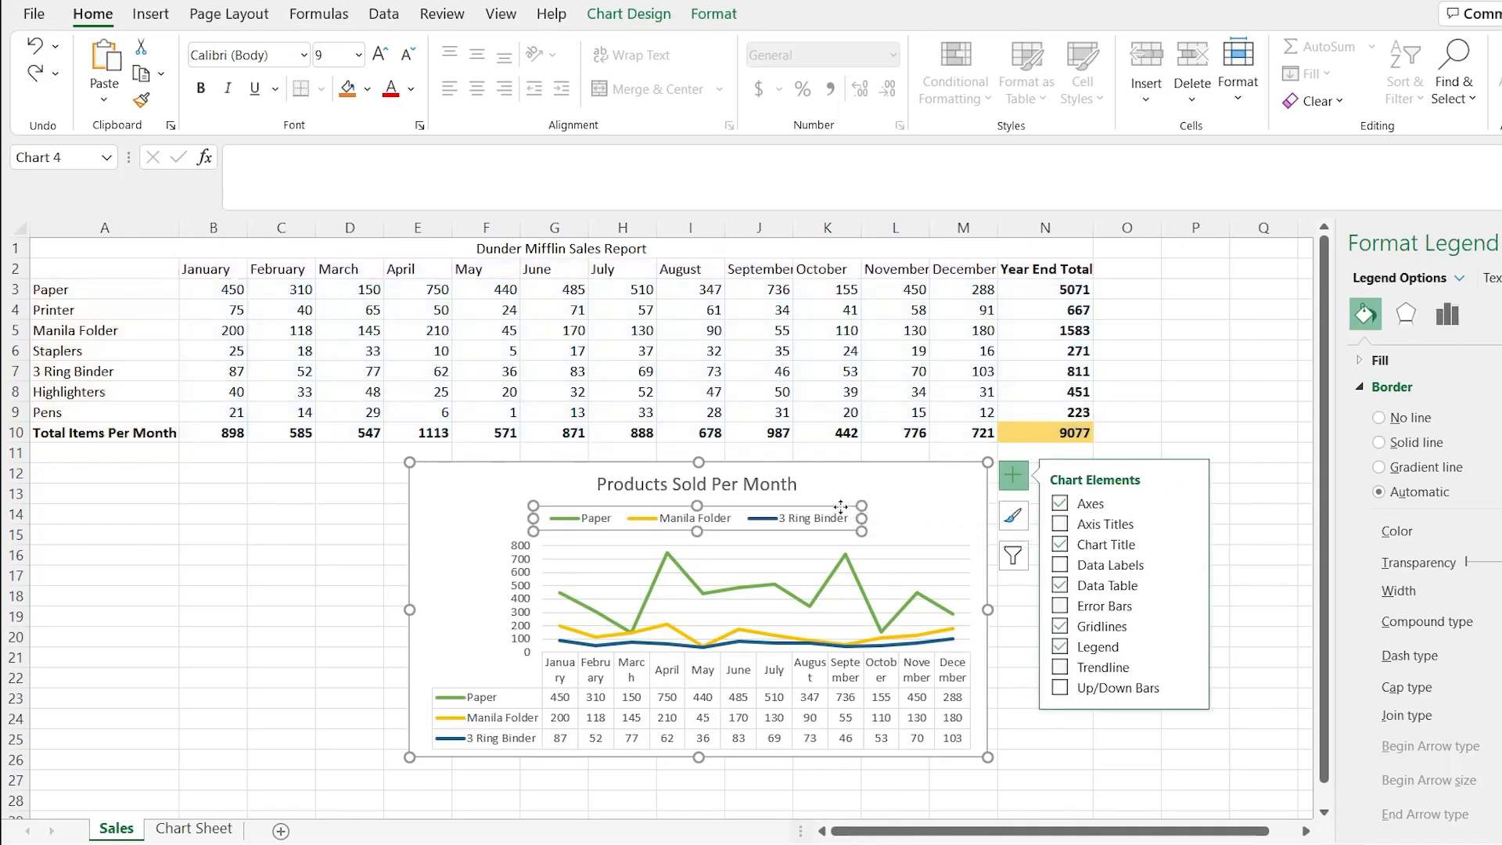
pyautogui.moveTo(907, 459); pyautogui.dragTo(840, 525)
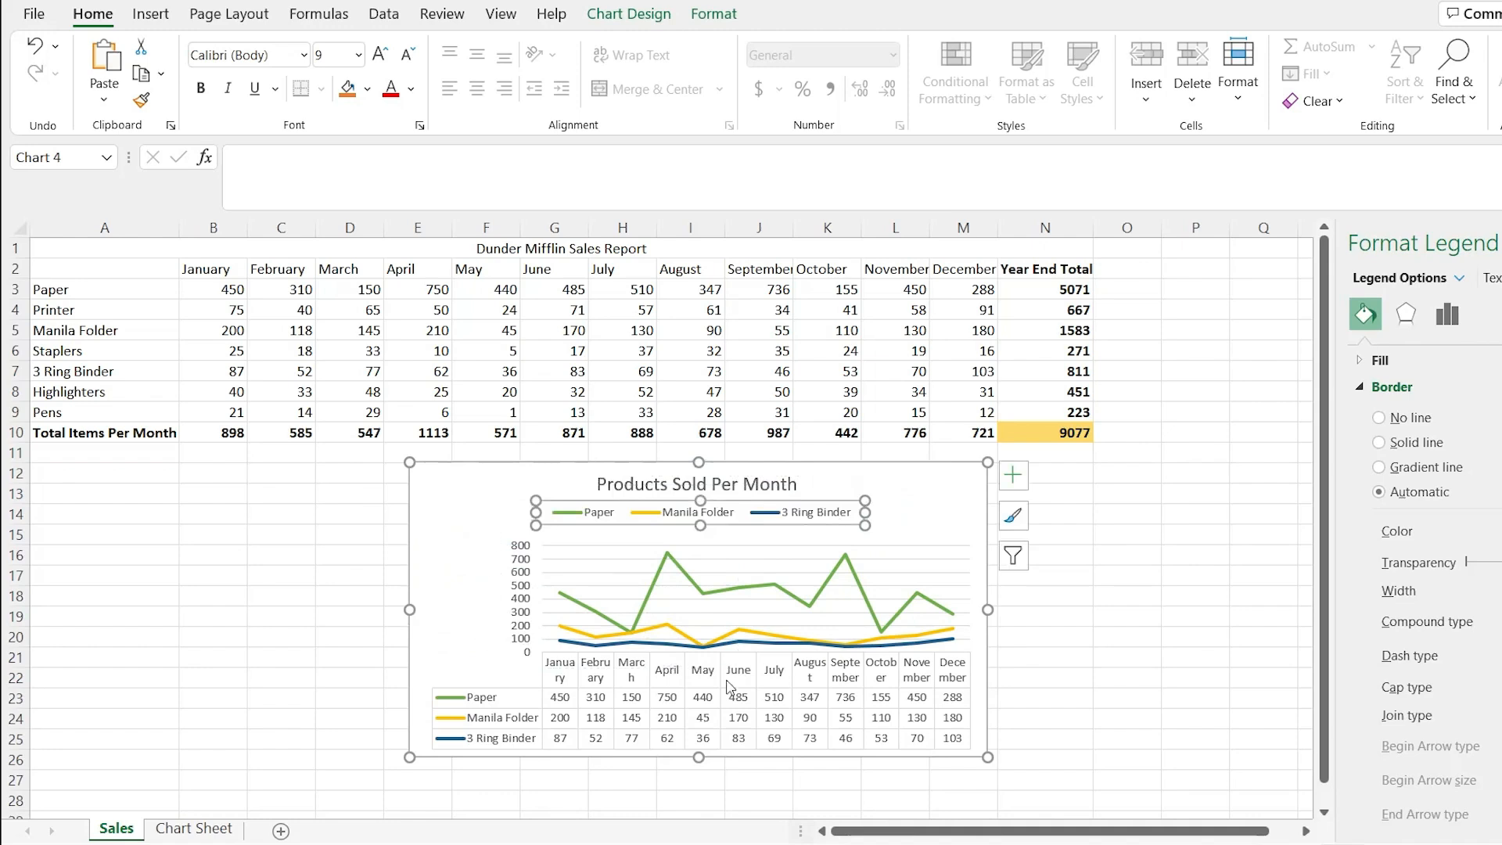
# Set the legend position to Right and move the legend down beside the data table in the chart's lower corner.
pyautogui.click(1013, 486)
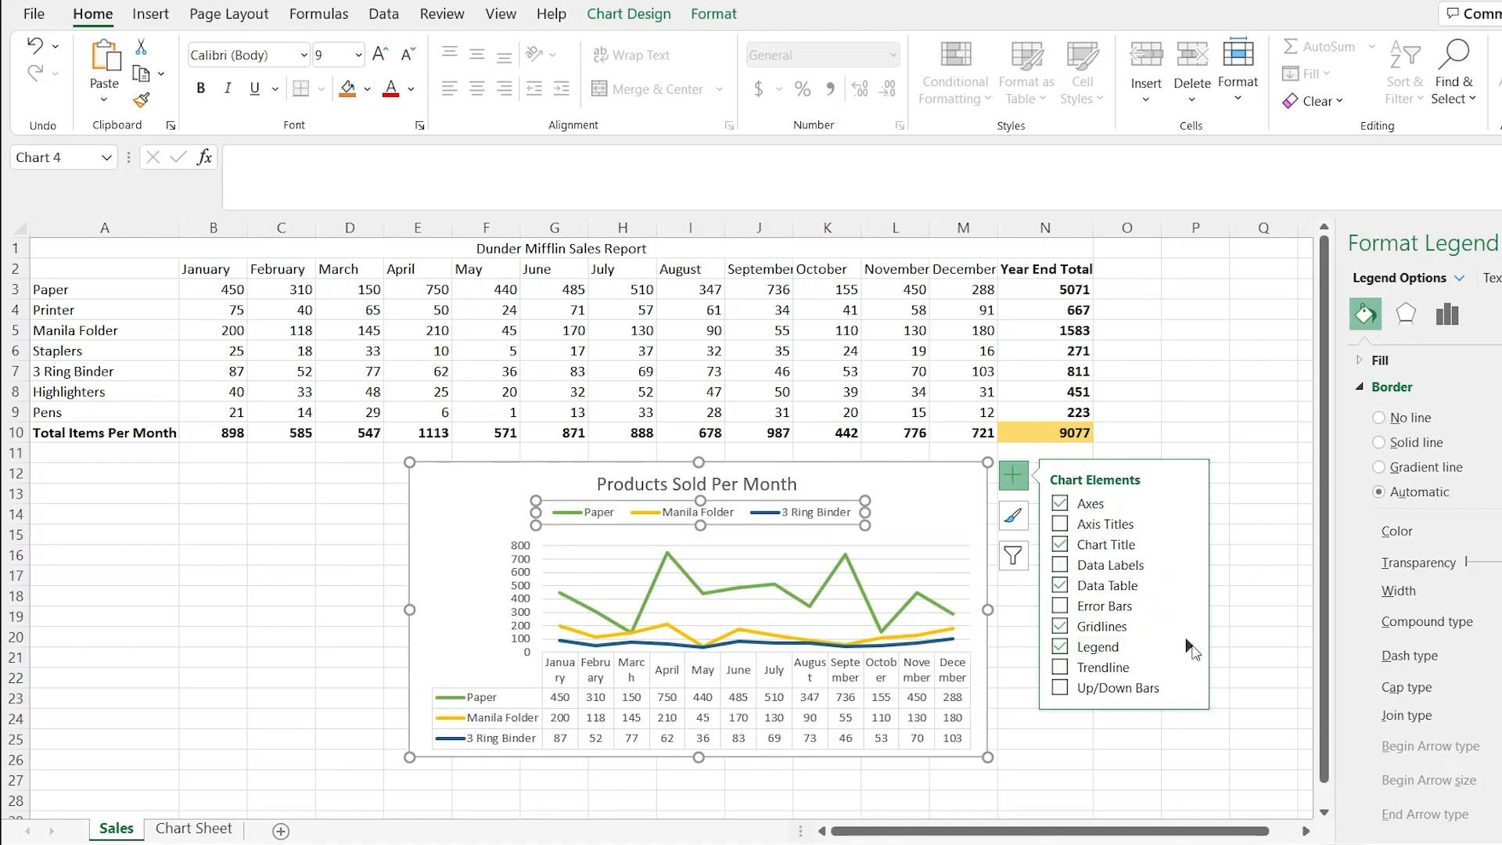
pyautogui.moveTo(1191, 651)
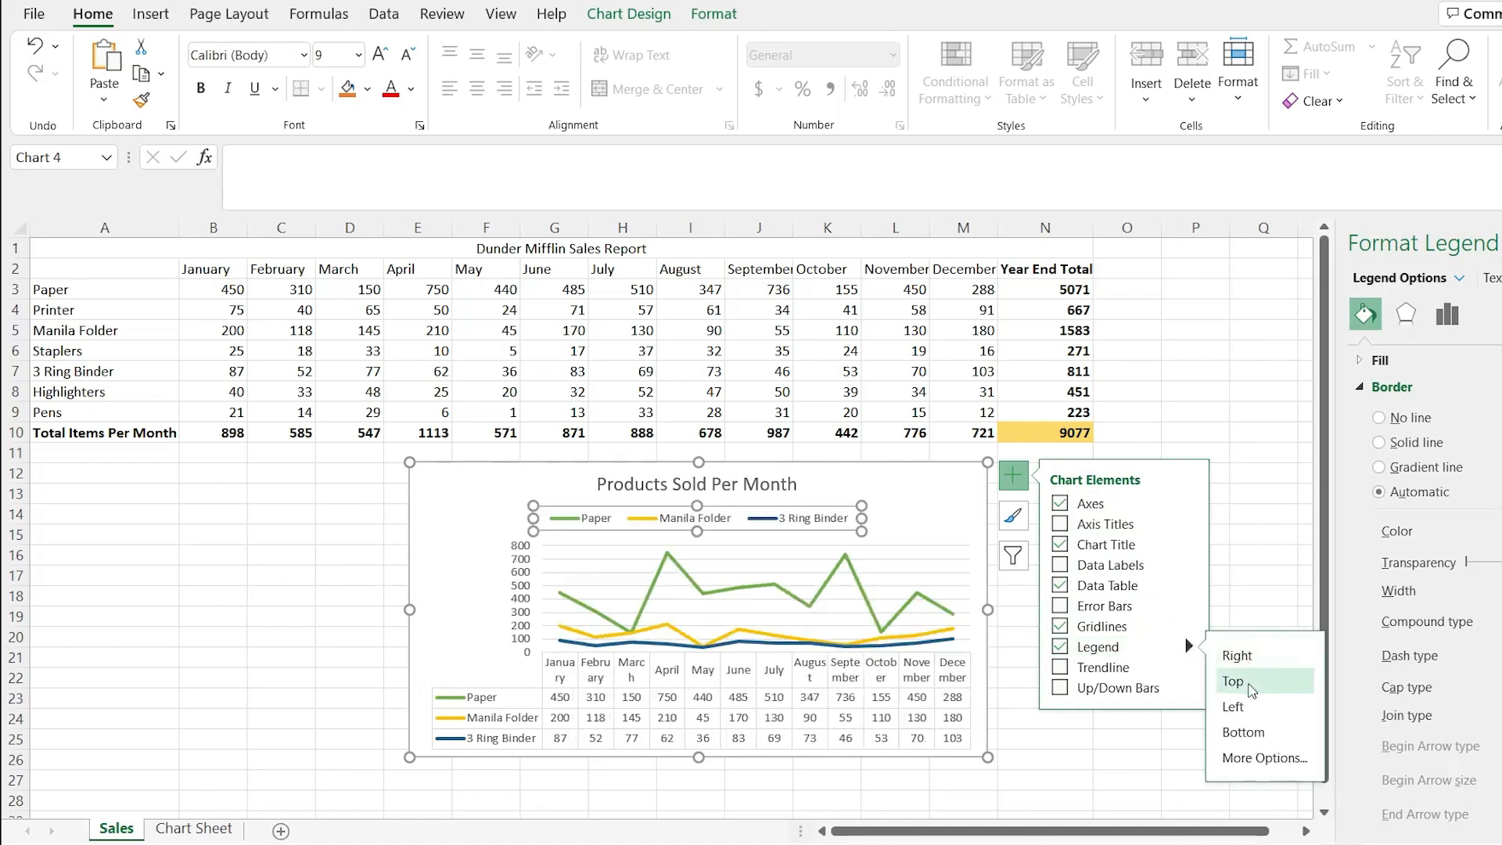
pyautogui.click(1267, 758)
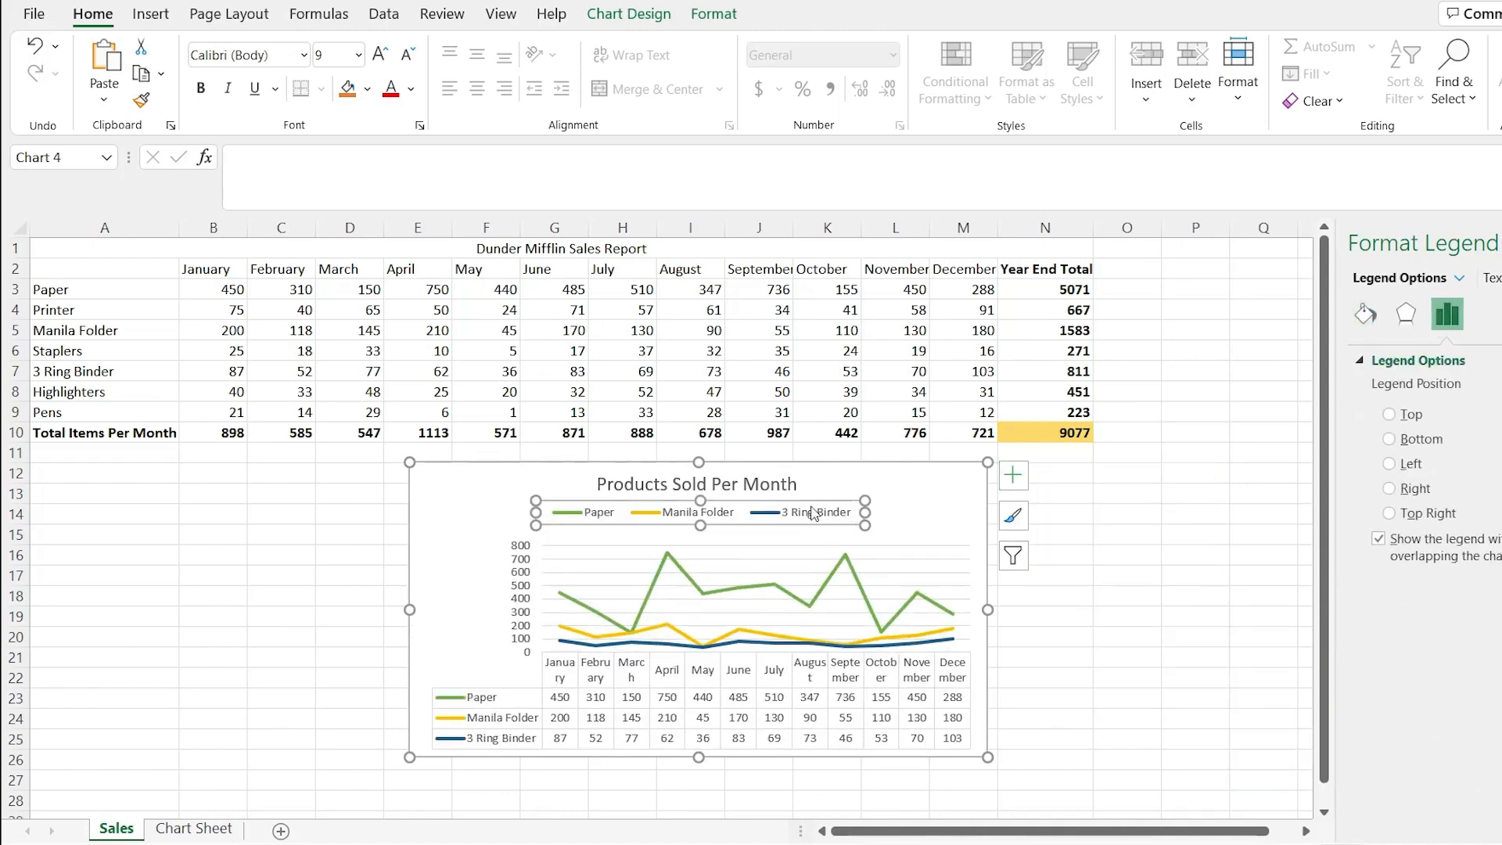
pyautogui.click(1013, 474)
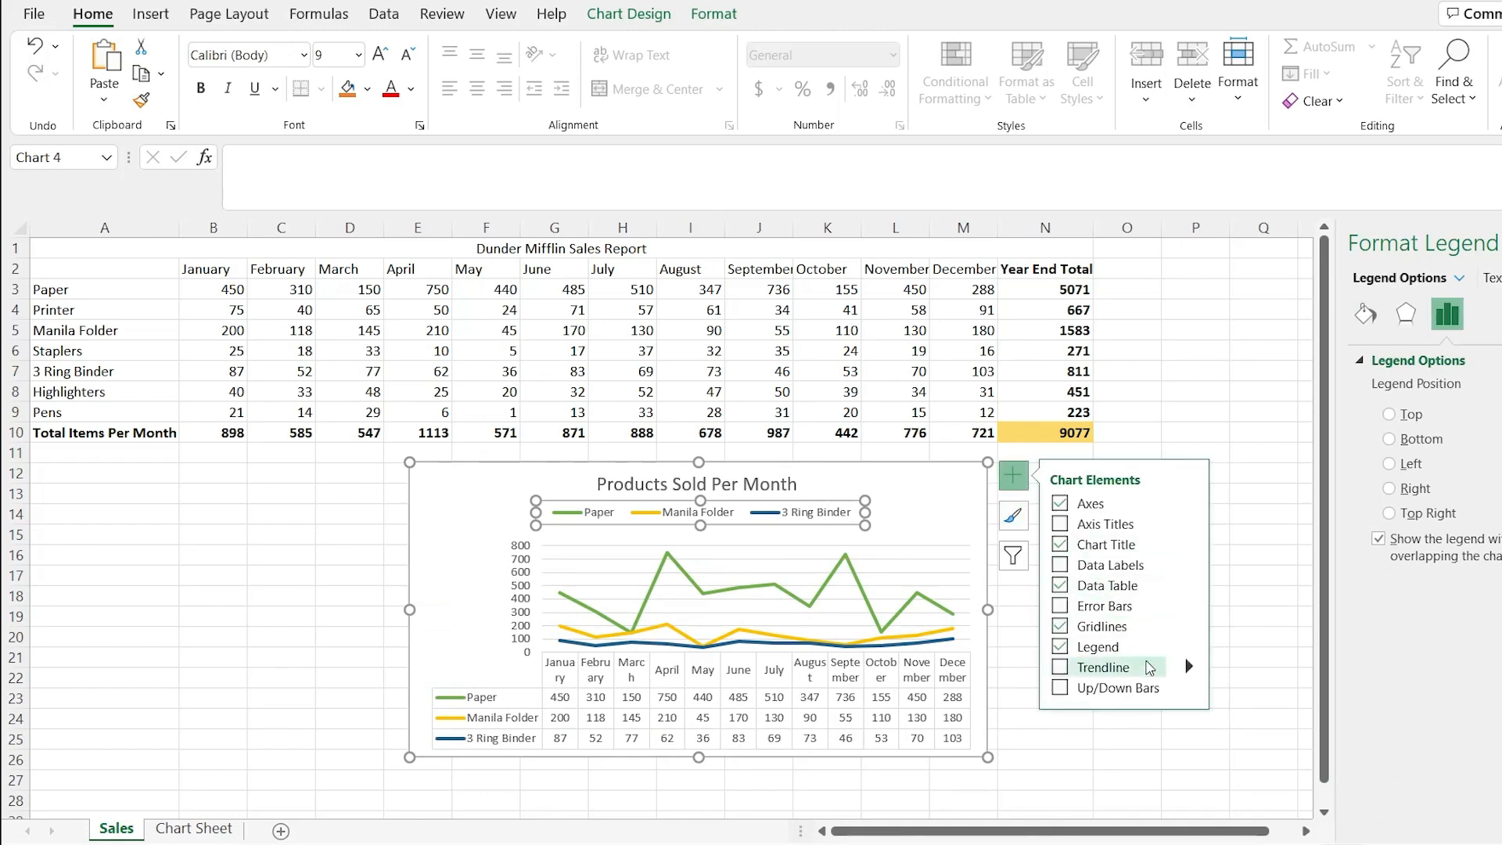
pyautogui.click(1188, 646)
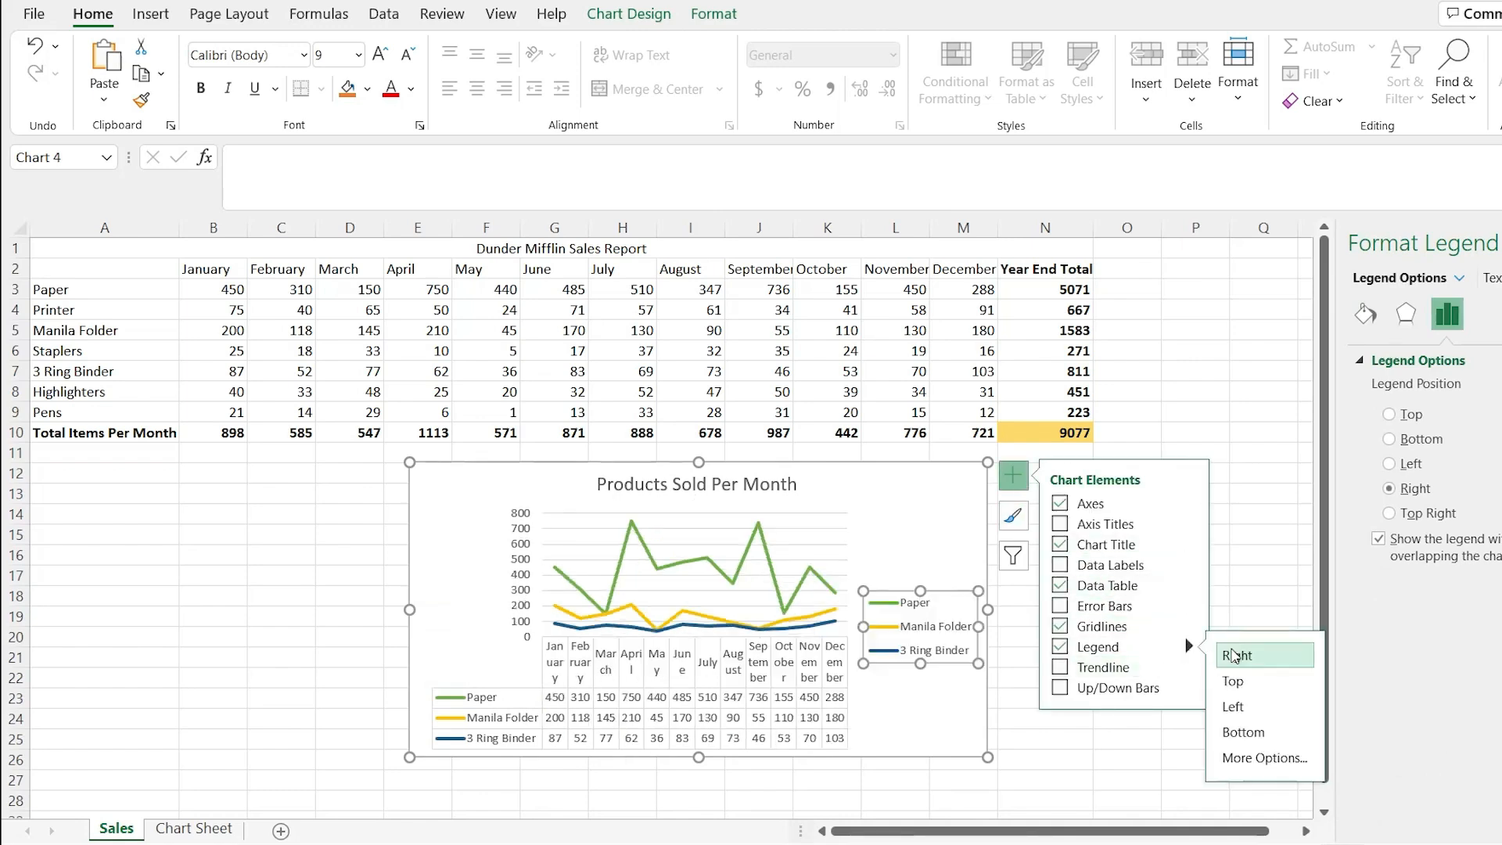
pyautogui.moveTo(960, 601); pyautogui.dragTo(959, 674)
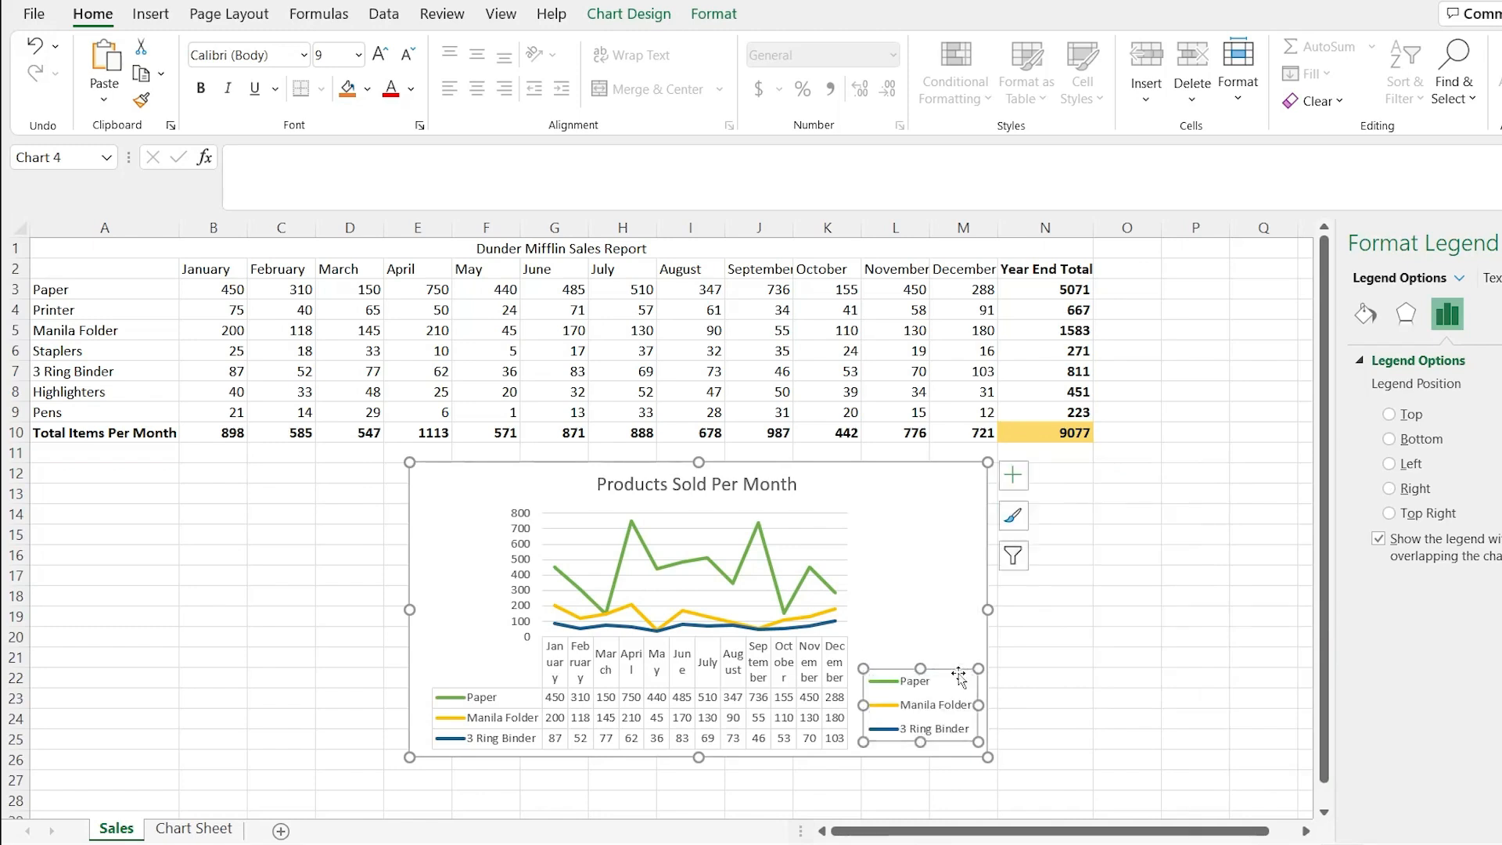
pyautogui.click(911, 561)
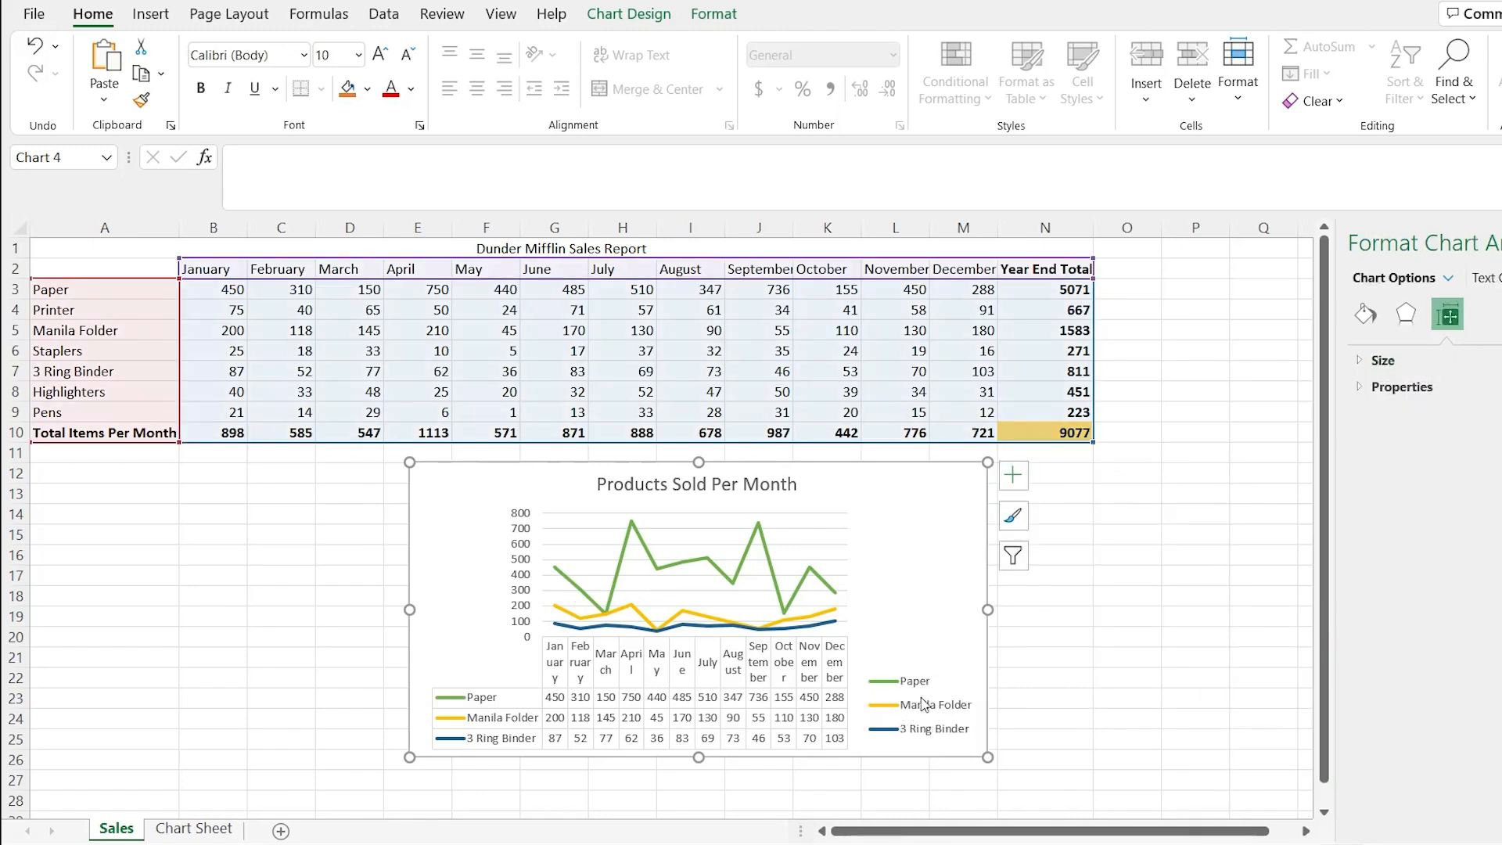
# Select the line chart's major gridlines and plot area to look at their formatting options.
pyautogui.click(781, 552)
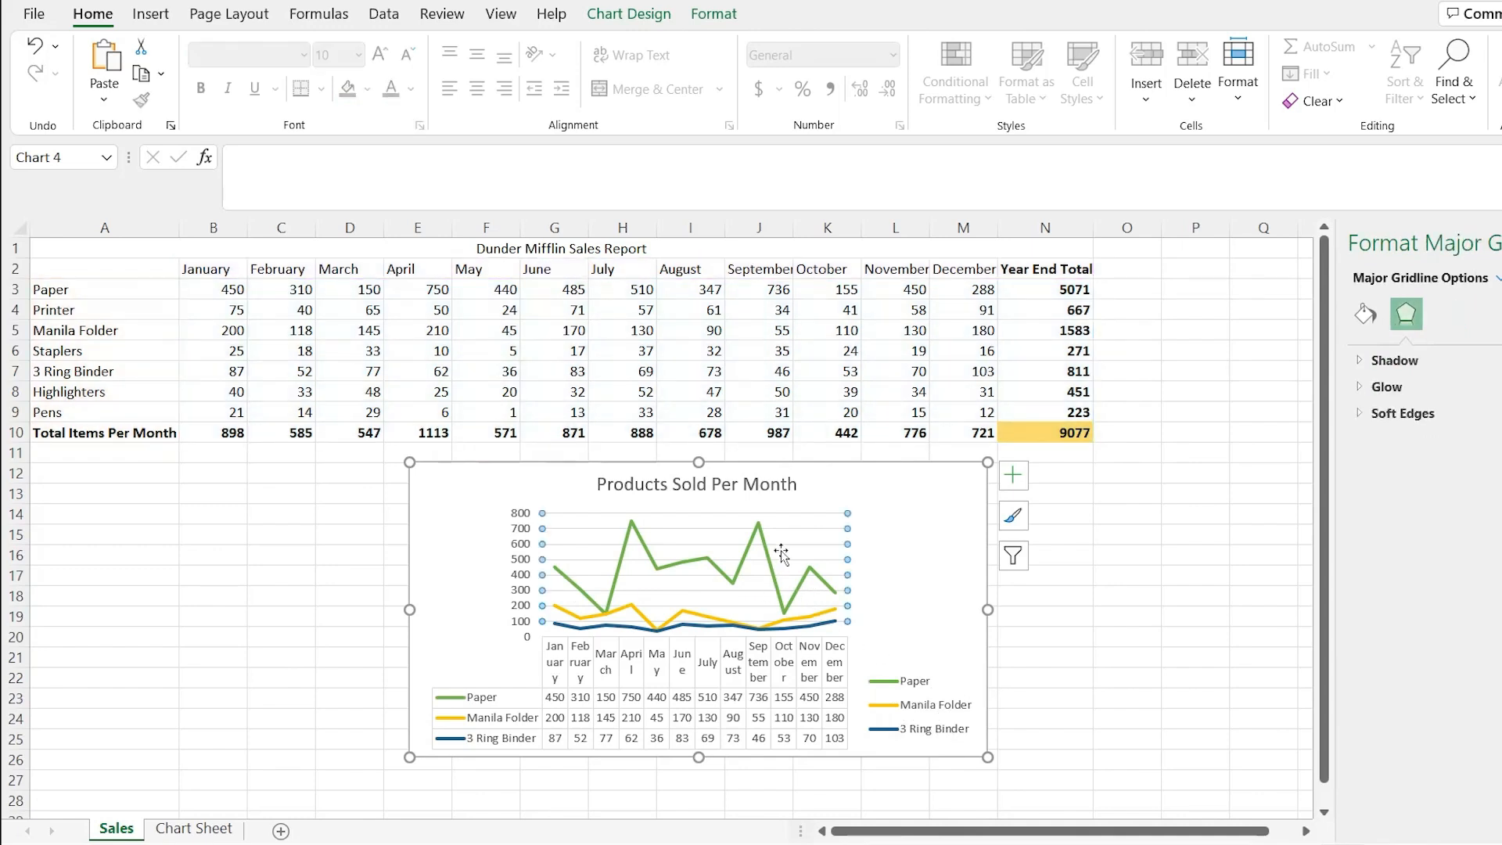
pyautogui.click(784, 522)
pyautogui.click(792, 517)
pyautogui.click(792, 521)
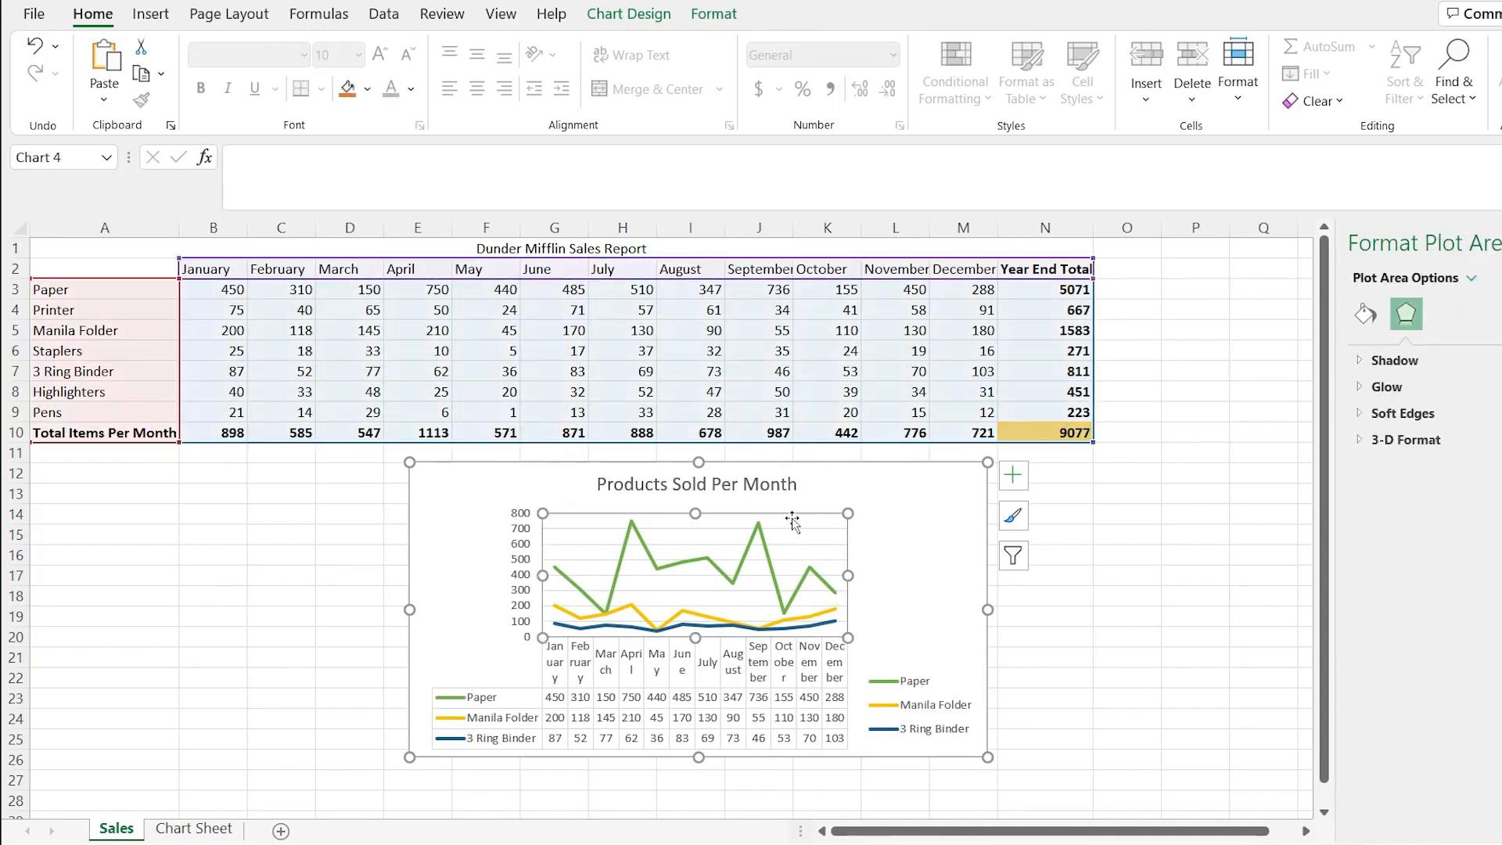
pyautogui.moveTo(792, 513)
pyautogui.mouseDown()
pyautogui.moveTo(874, 501)
pyautogui.moveTo(978, 513)
pyautogui.moveTo(796, 520)
pyautogui.moveTo(838, 485)
pyautogui.moveTo(817, 518)
pyautogui.mouseUp()
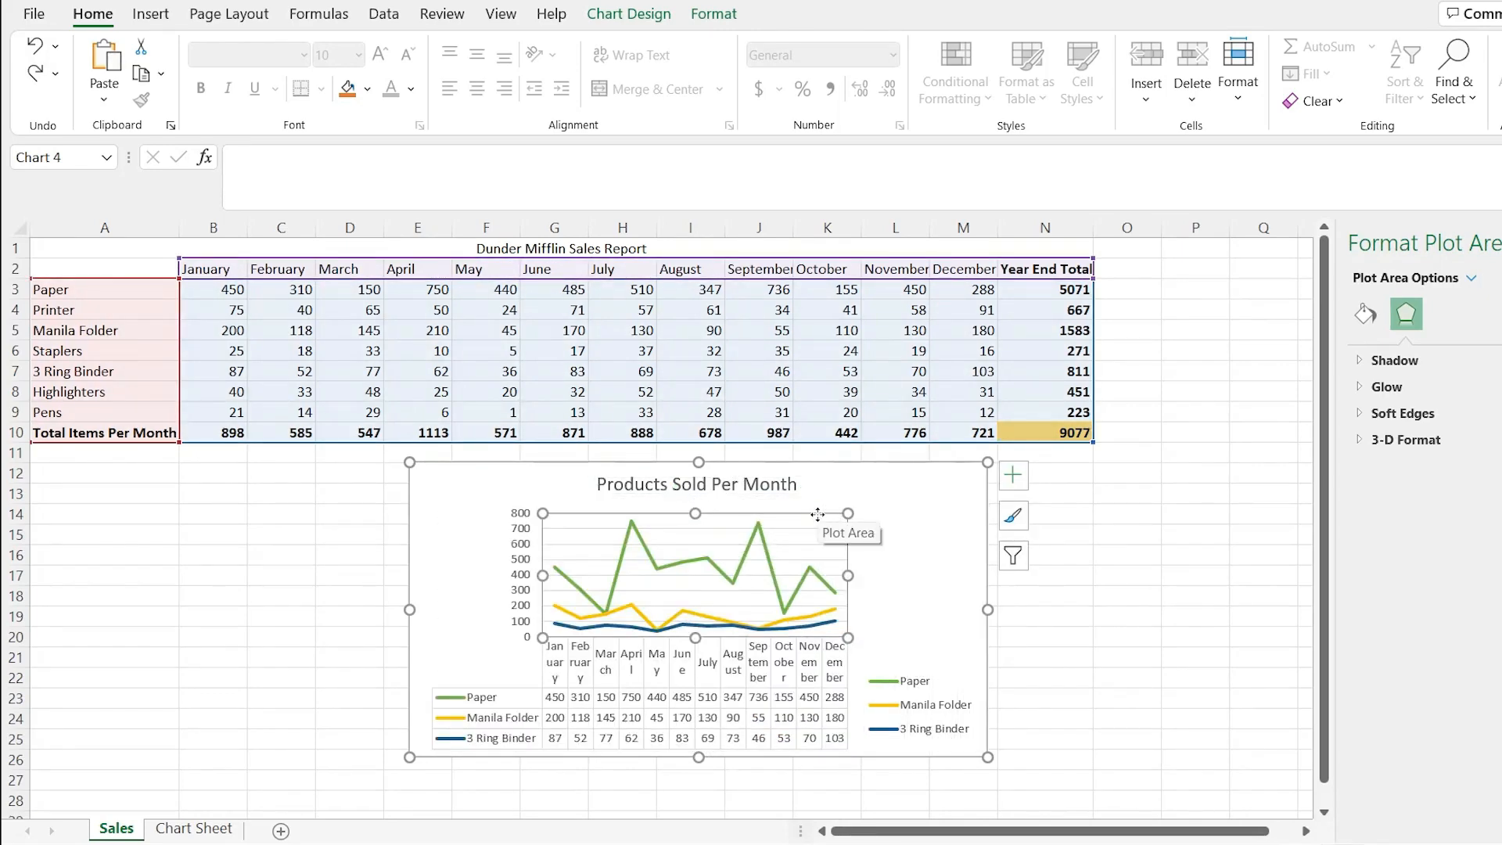
# Copy the whole customized line chart with its data table and paste it on Chart Sheet at cell J18.
pyautogui.click(939, 488)
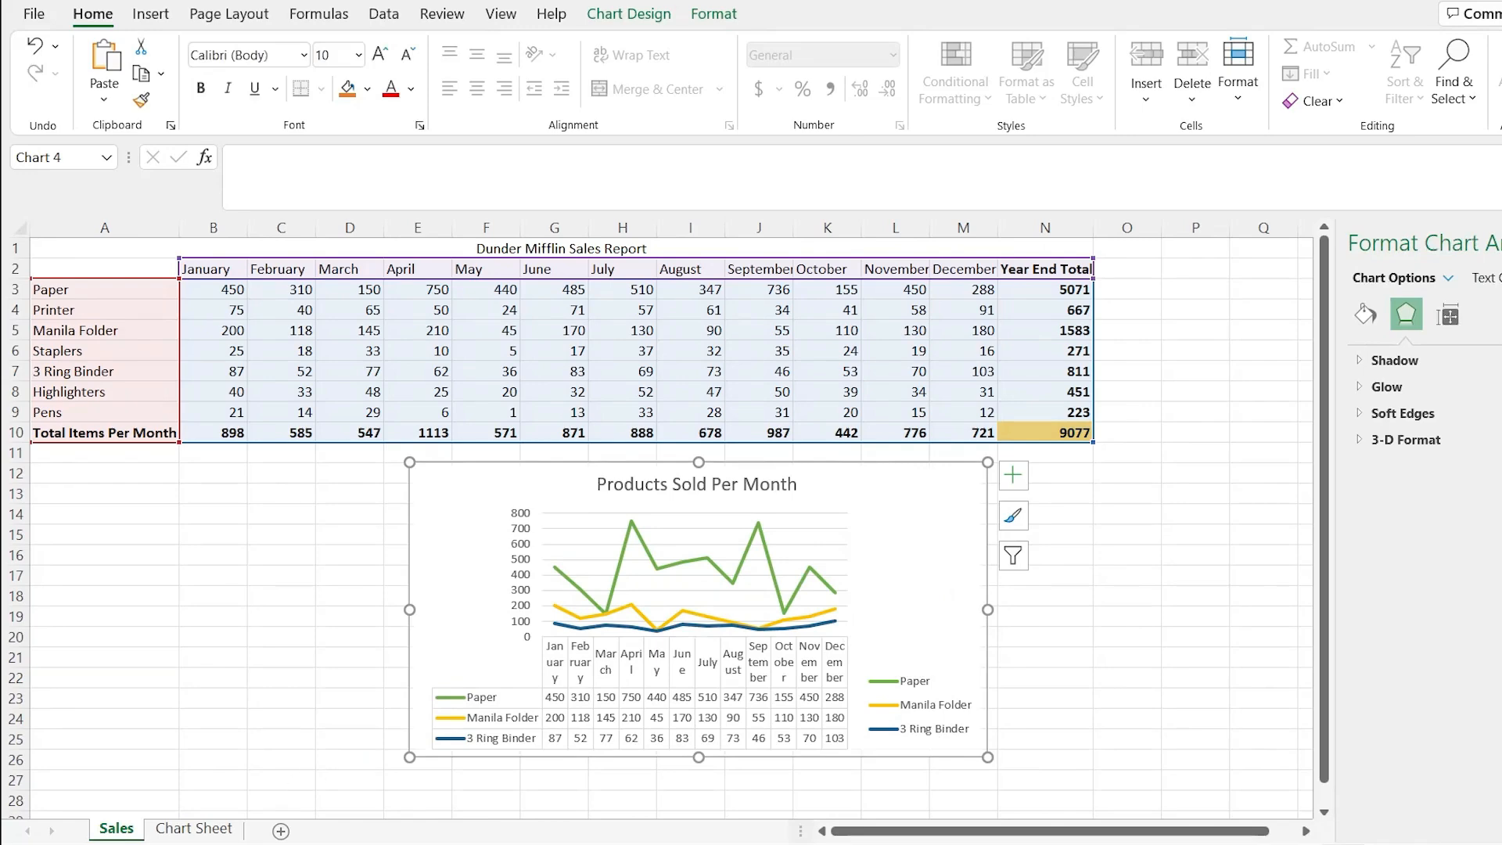
pyautogui.click(194, 828)
pyautogui.click(543, 511)
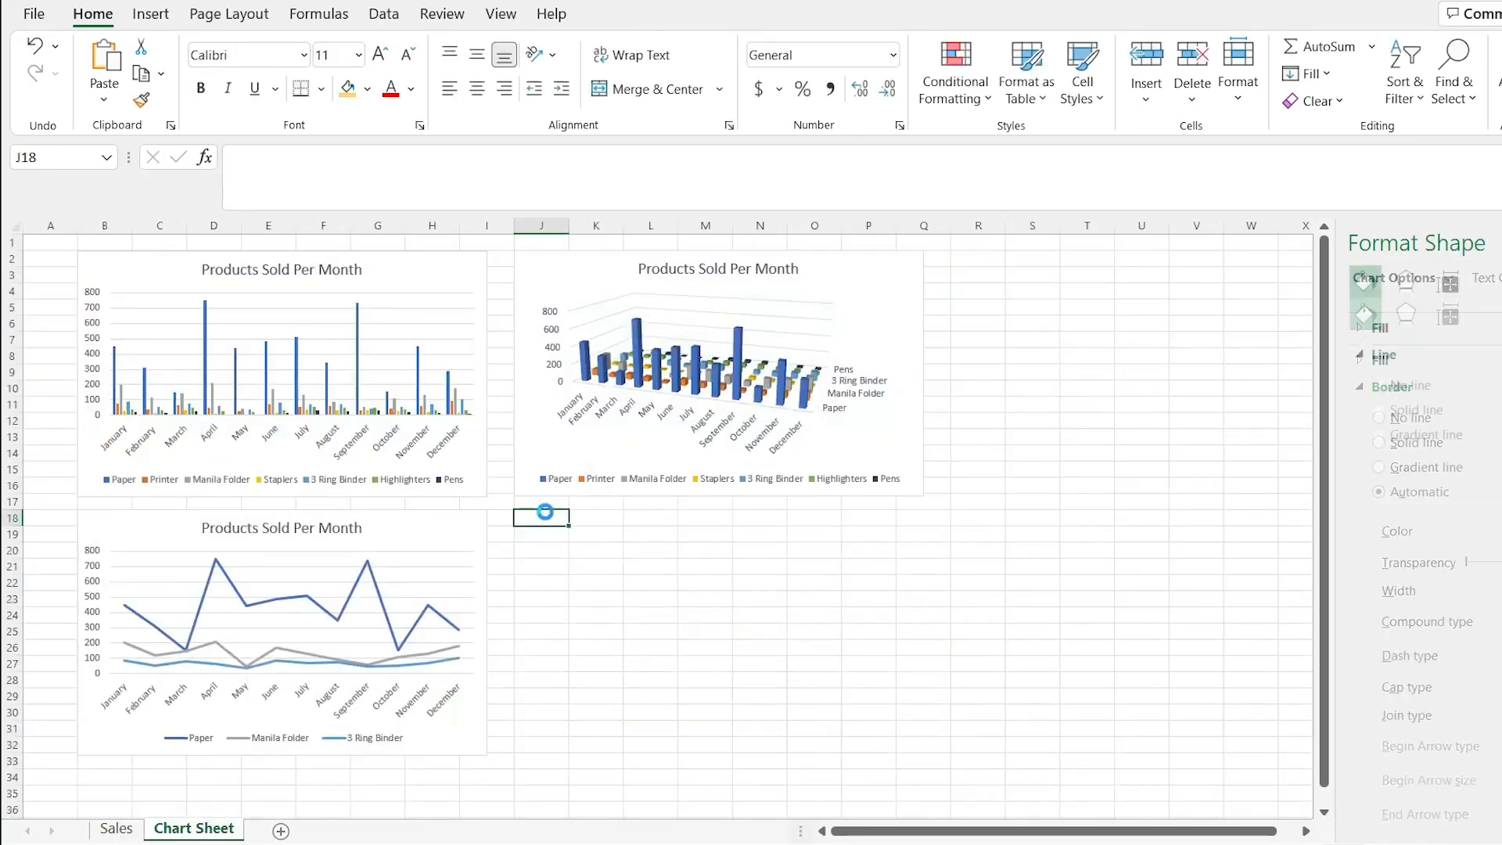
pyautogui.hotkey('ctrl', 'v')
pyautogui.click(982, 445)
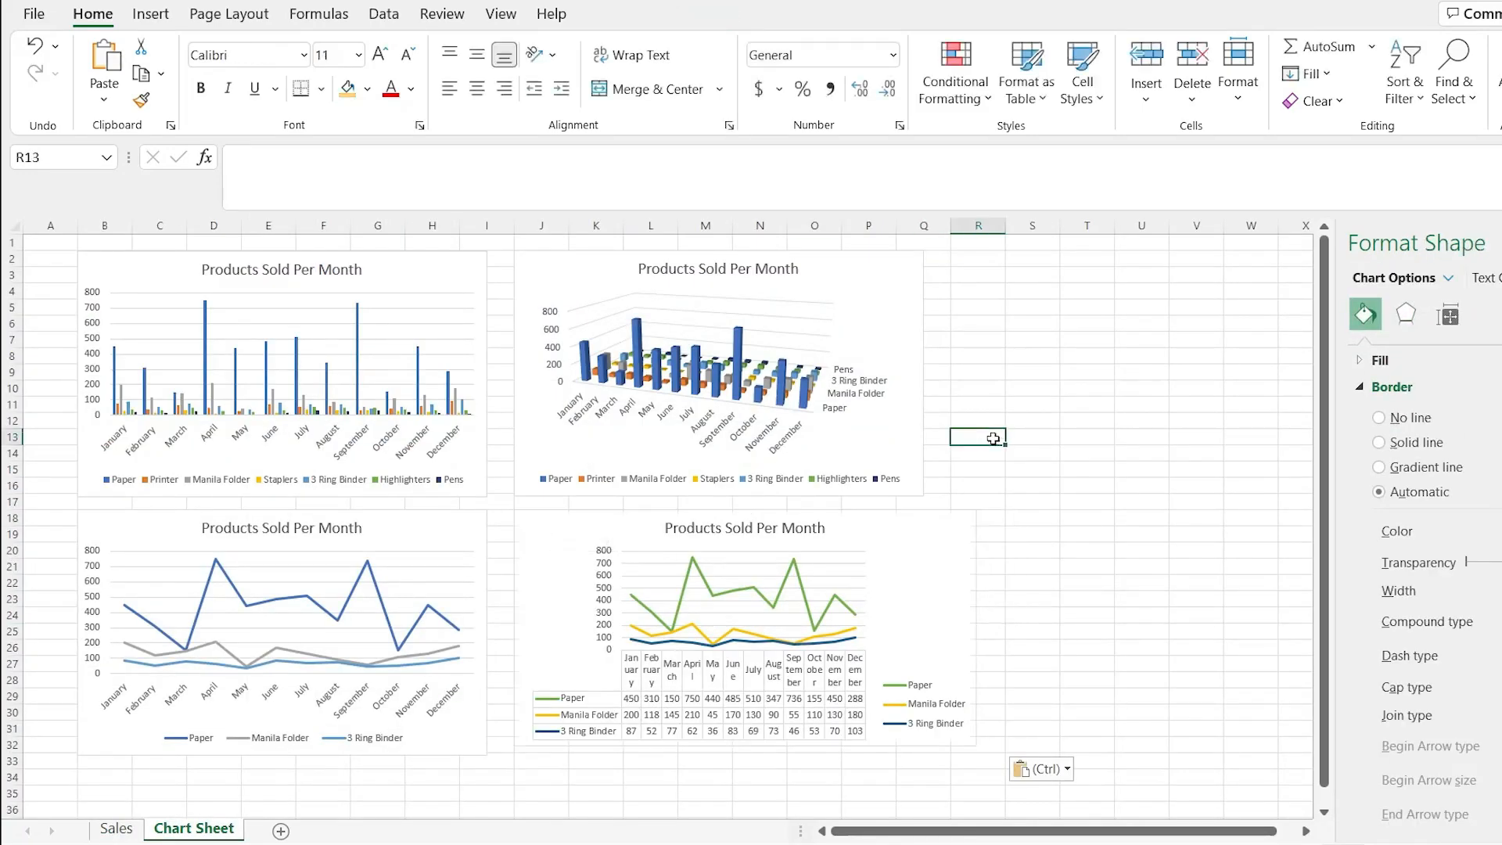
# Examine the Border, Fill, Shadow and Glow options of the Sales sheet's chart area, and revisit the collected charts on Chart Sheet.
pyautogui.click(119, 831)
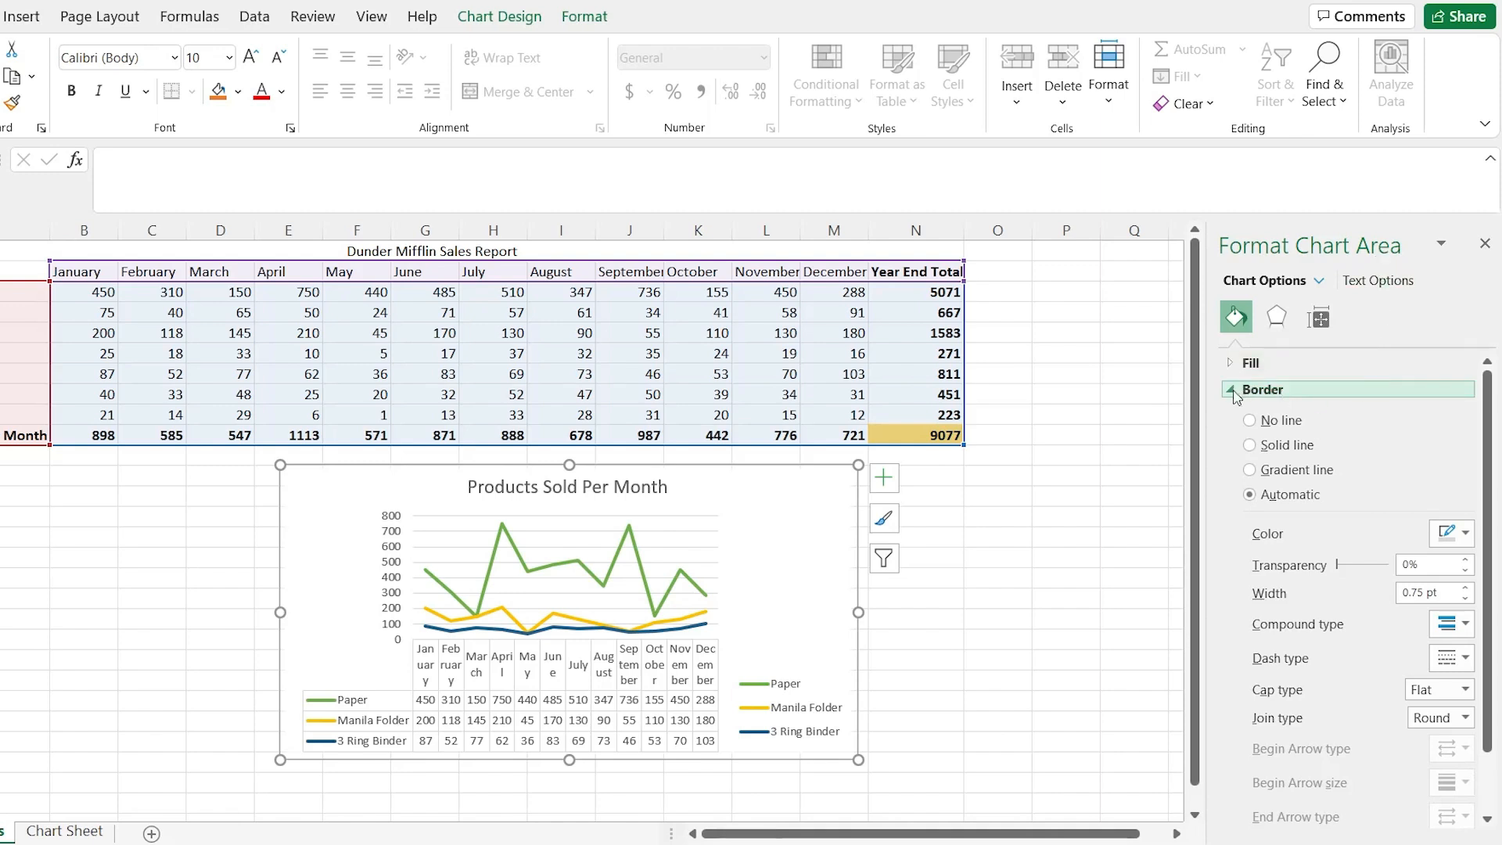
pyautogui.scroll(-2, 1234, 512)
pyautogui.scroll(3, 1235, 513)
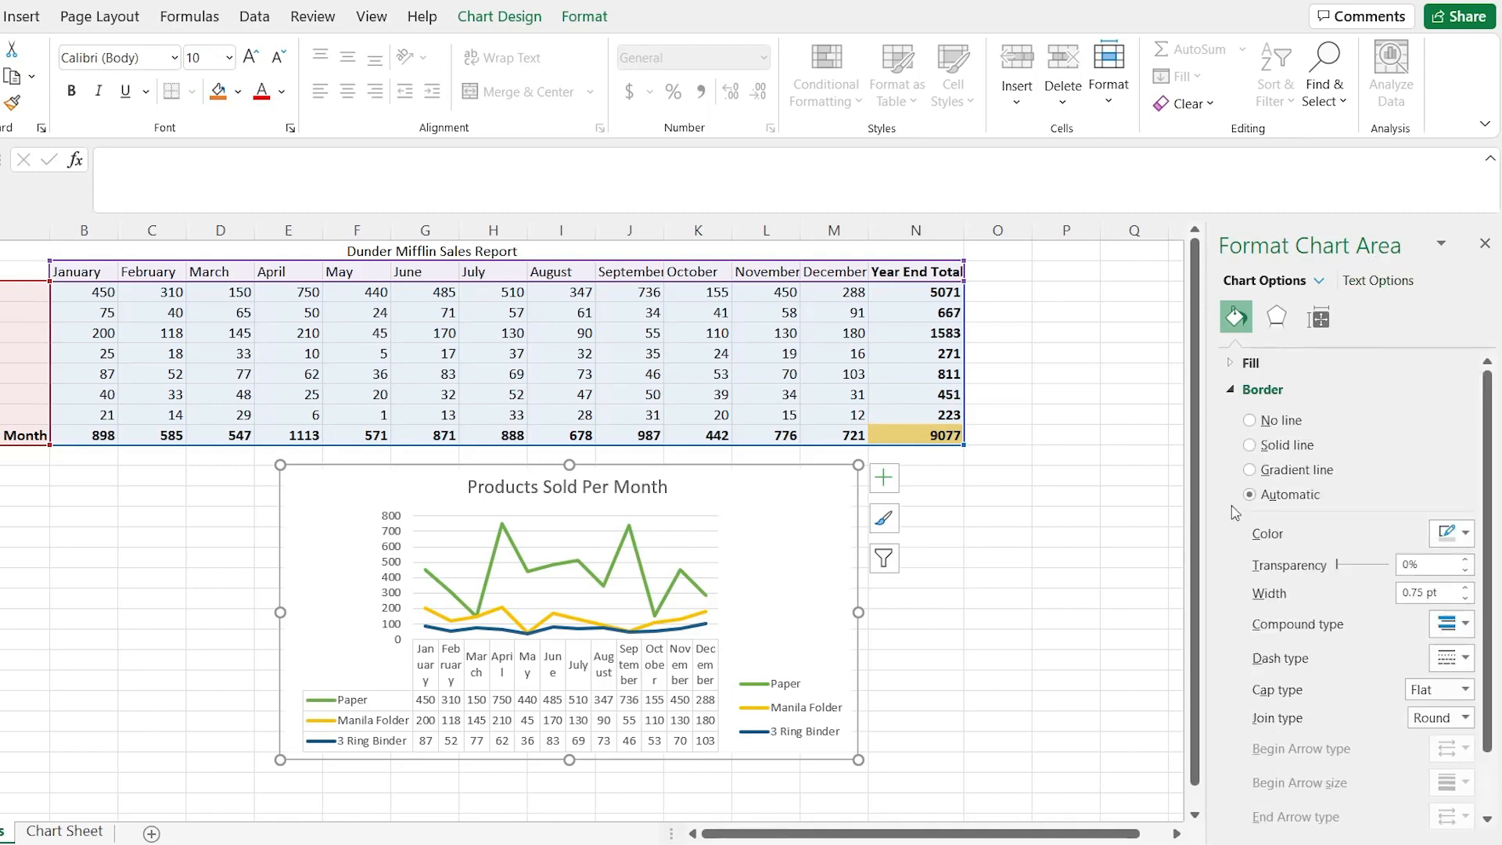
pyautogui.click(1232, 392)
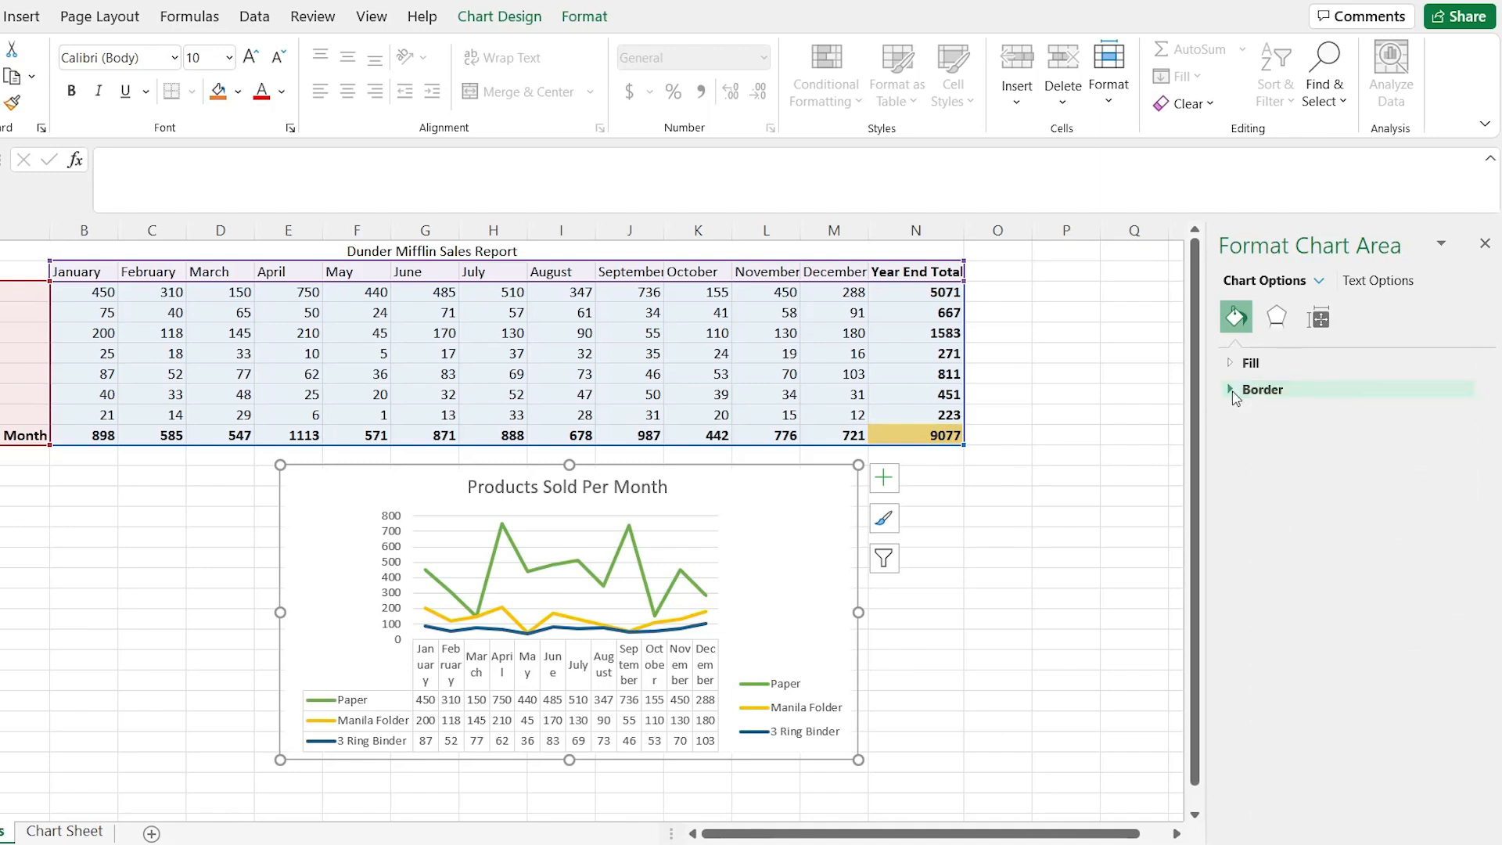
pyautogui.click(1232, 364)
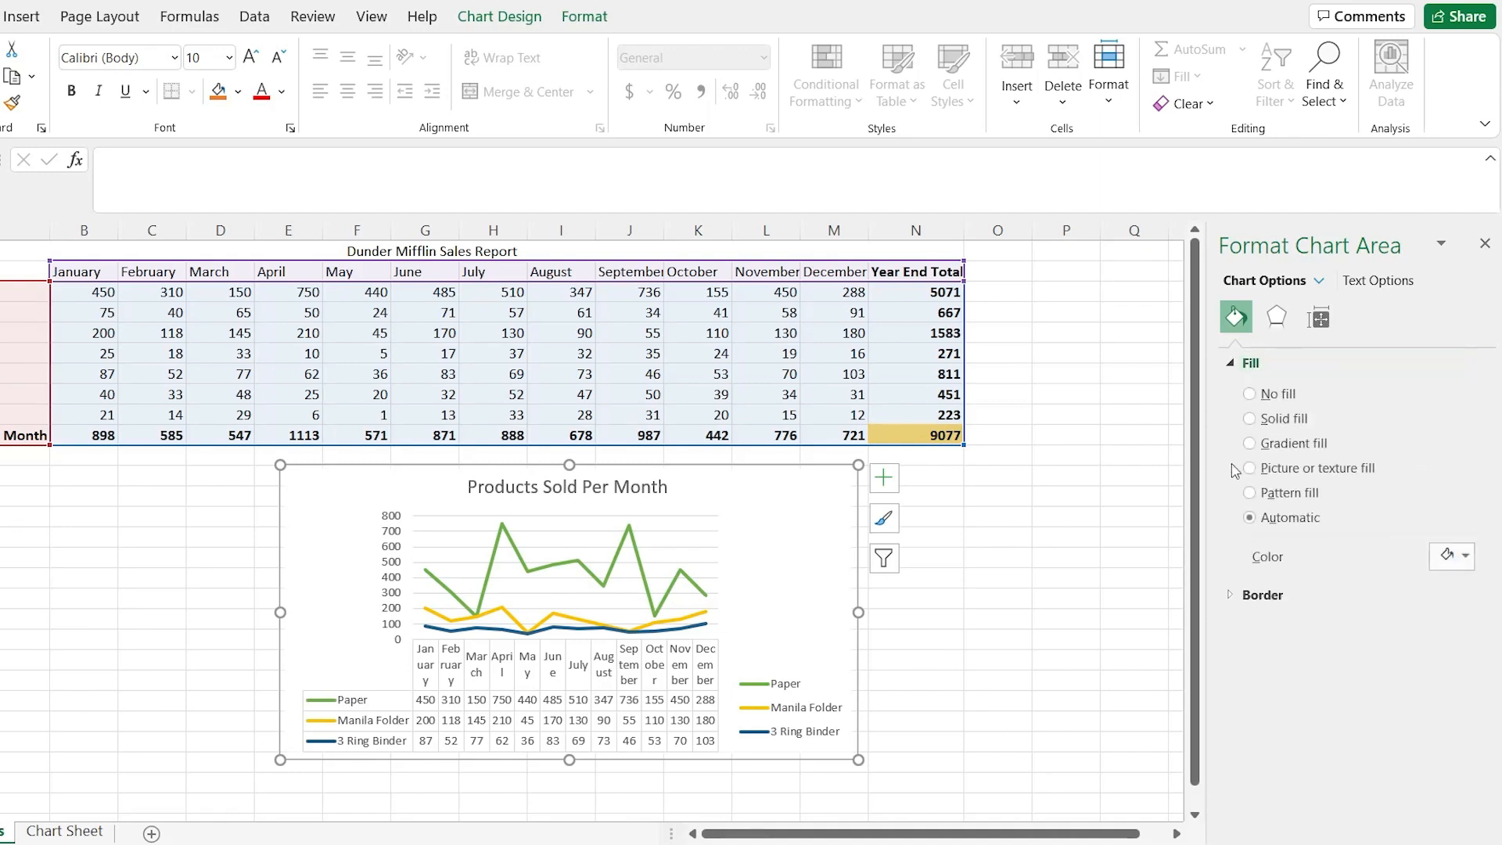
pyautogui.click(1283, 317)
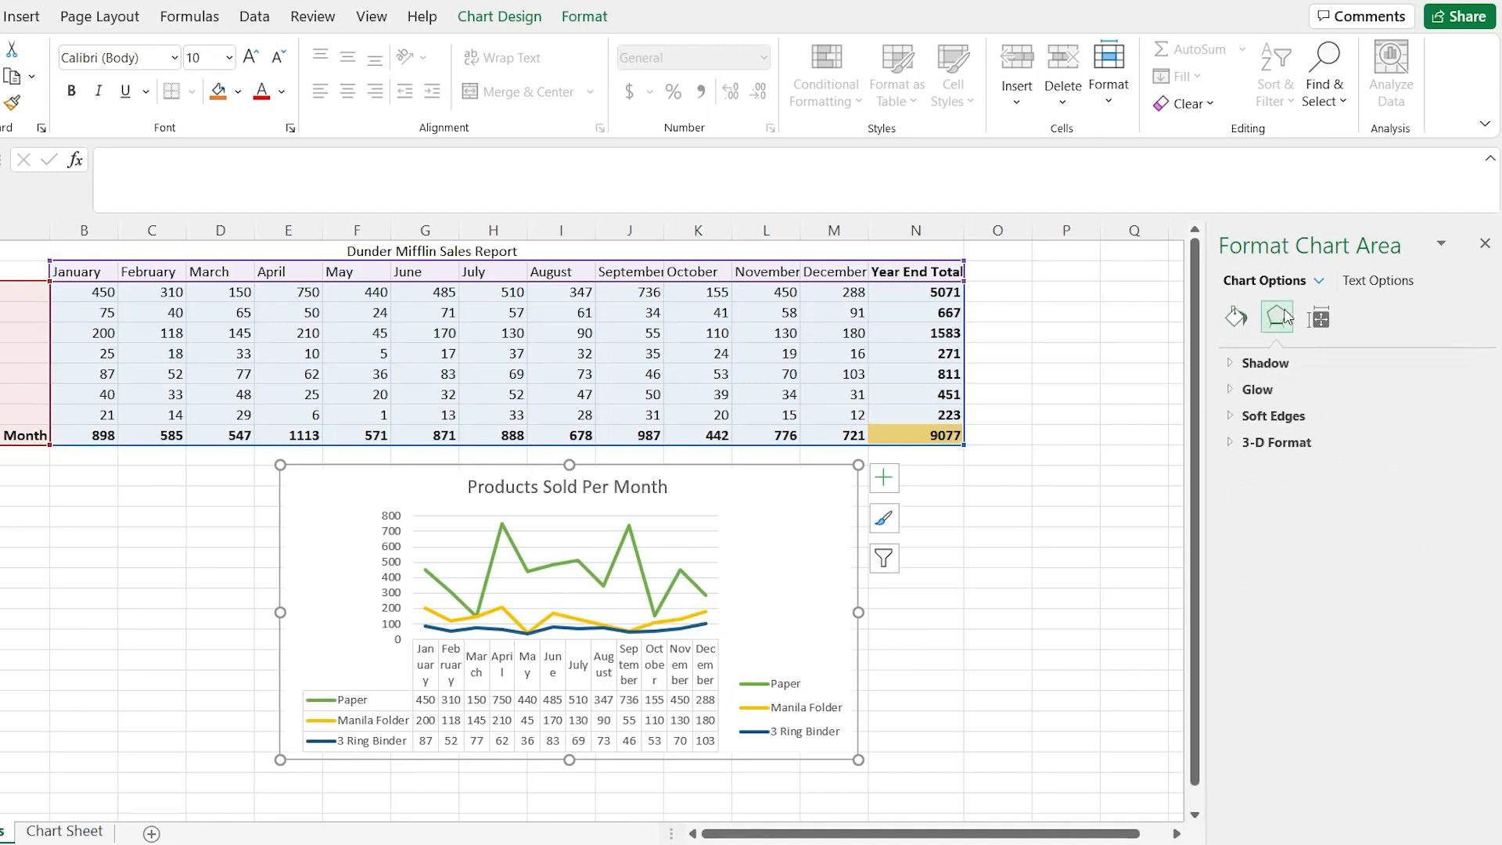
pyautogui.click(1232, 363)
pyautogui.click(1232, 606)
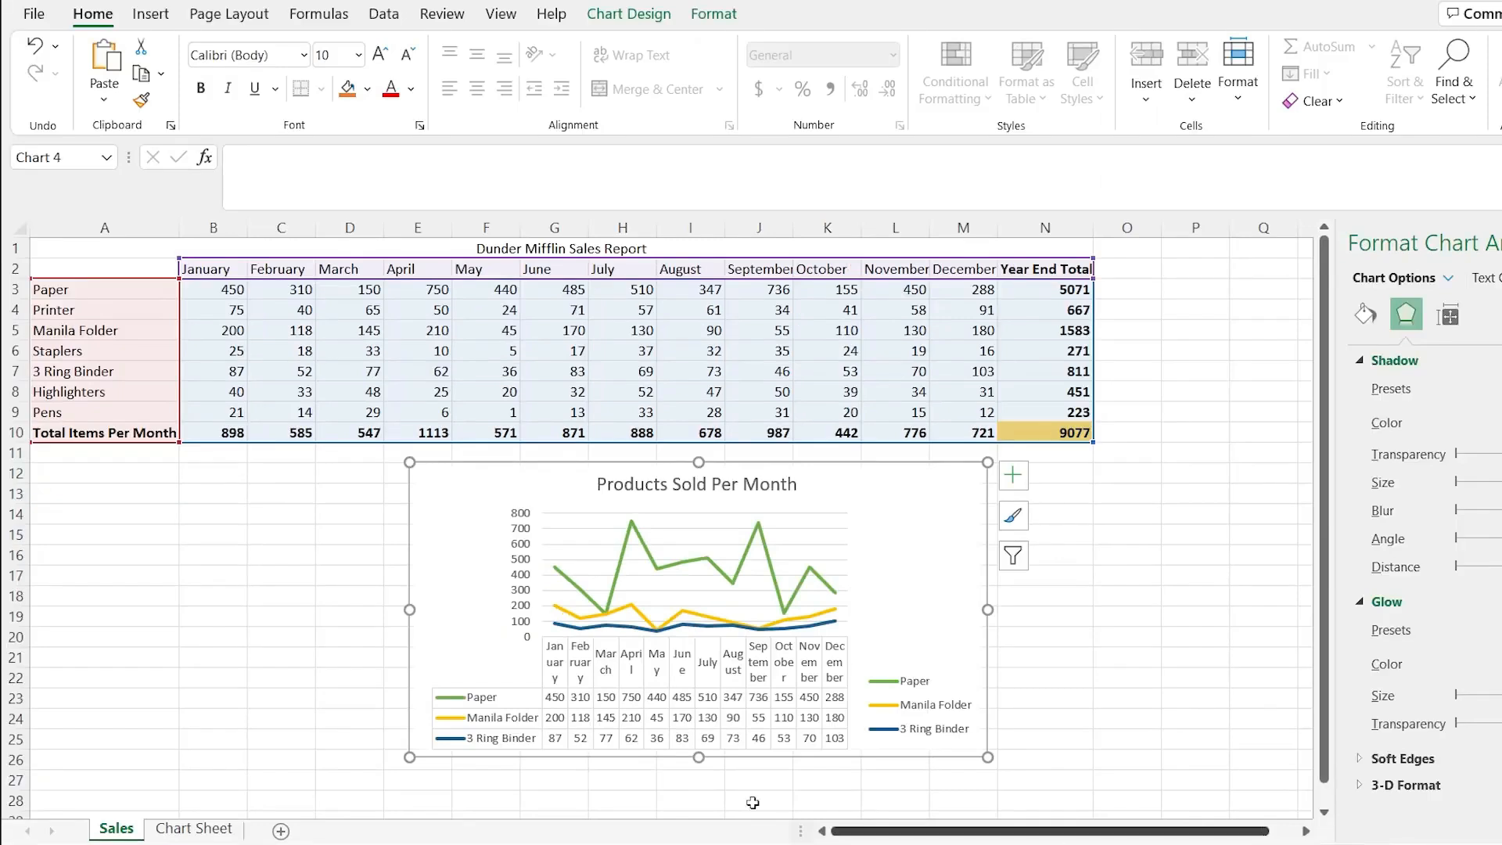
pyautogui.click(210, 828)
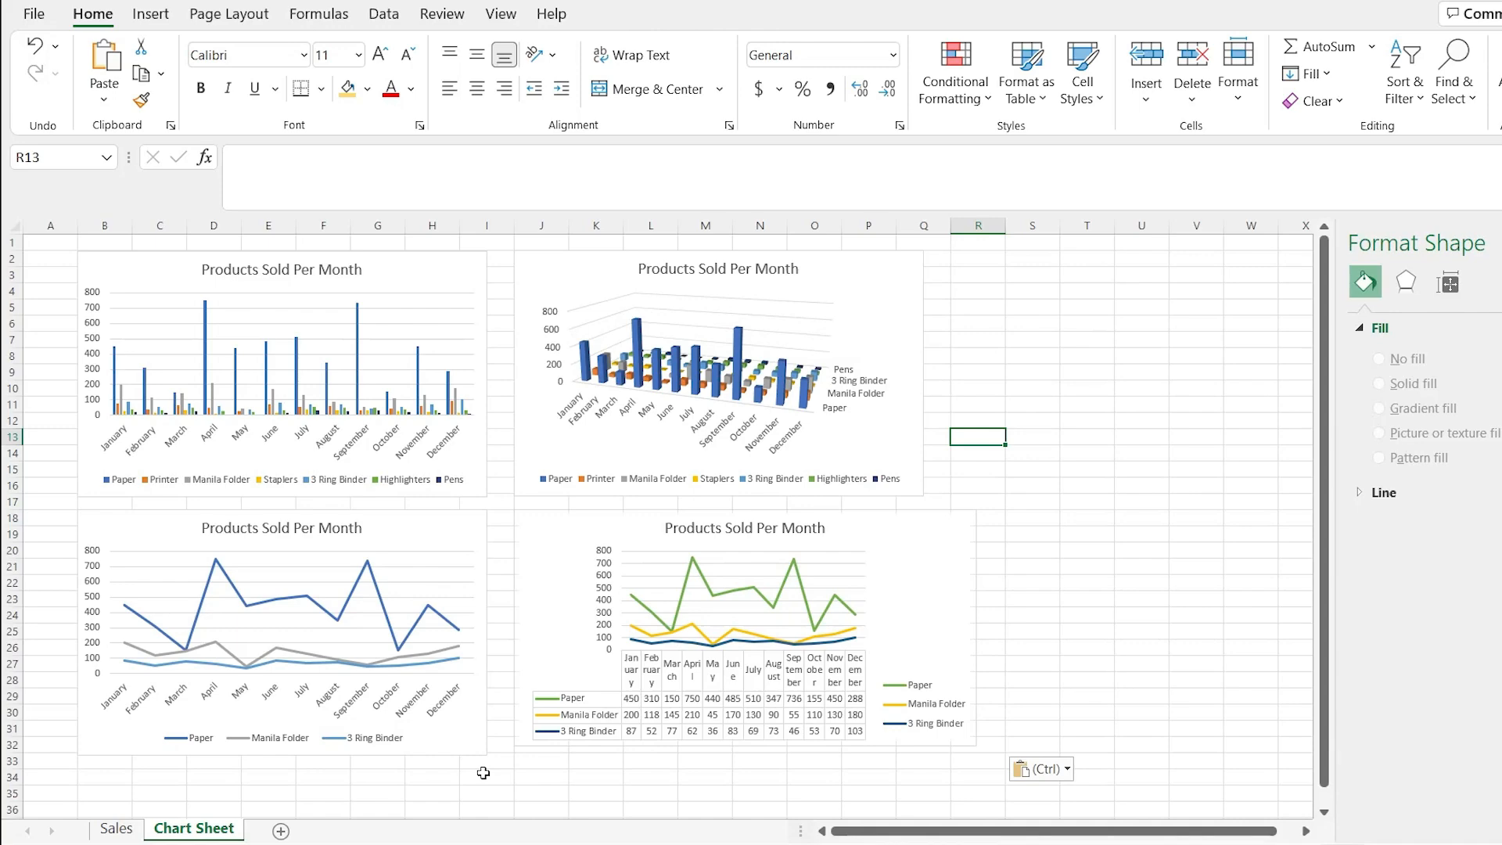
pyautogui.click(116, 828)
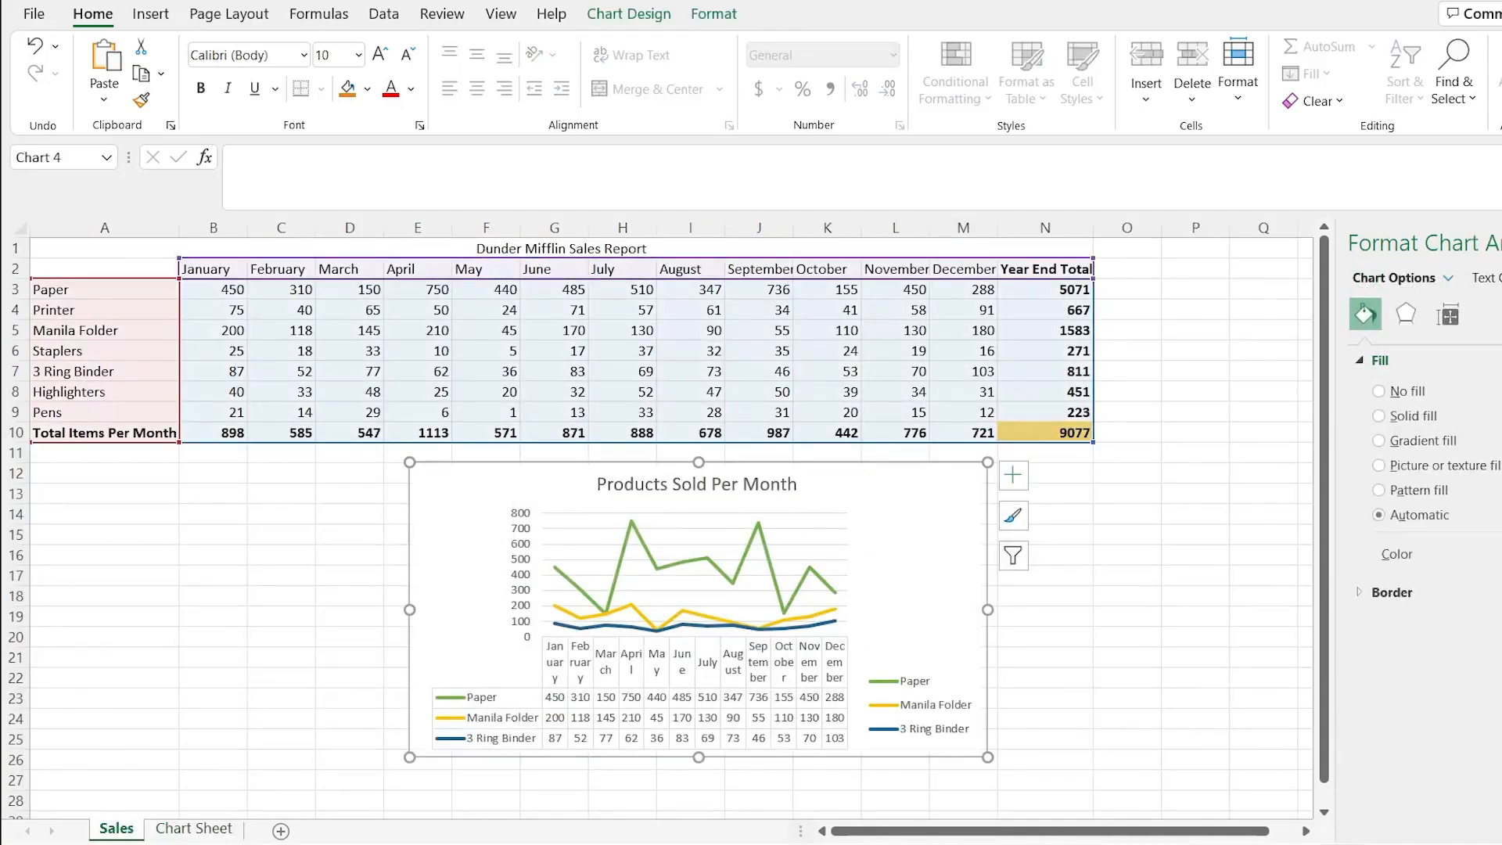
# Preview the Pie and Doughnut chart types for the Sales sheet's products-sold chart.
pyautogui.click(649, 21)
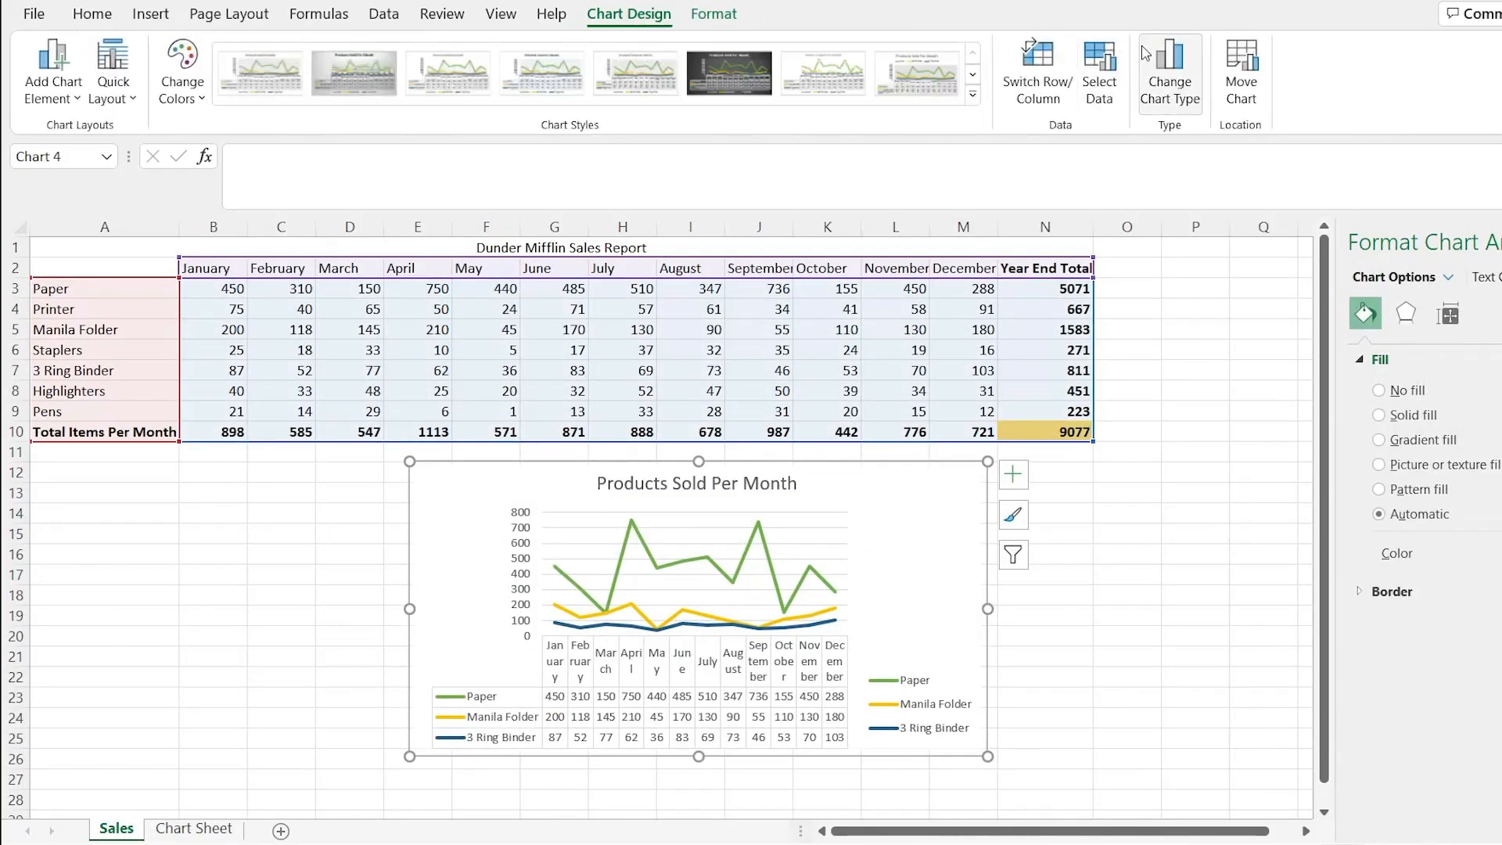
pyautogui.click(1165, 66)
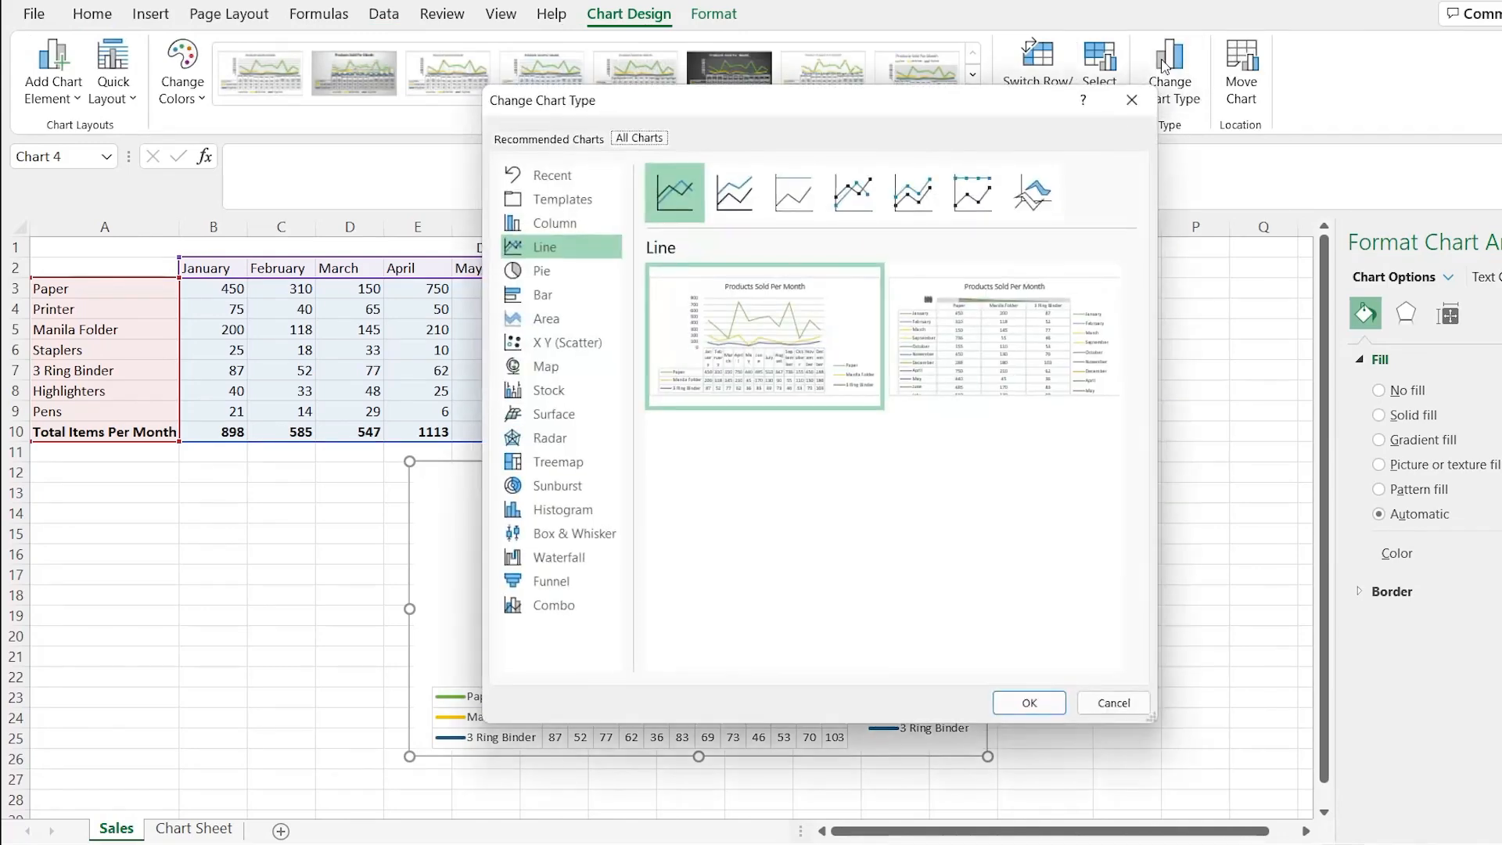
pyautogui.click(583, 271)
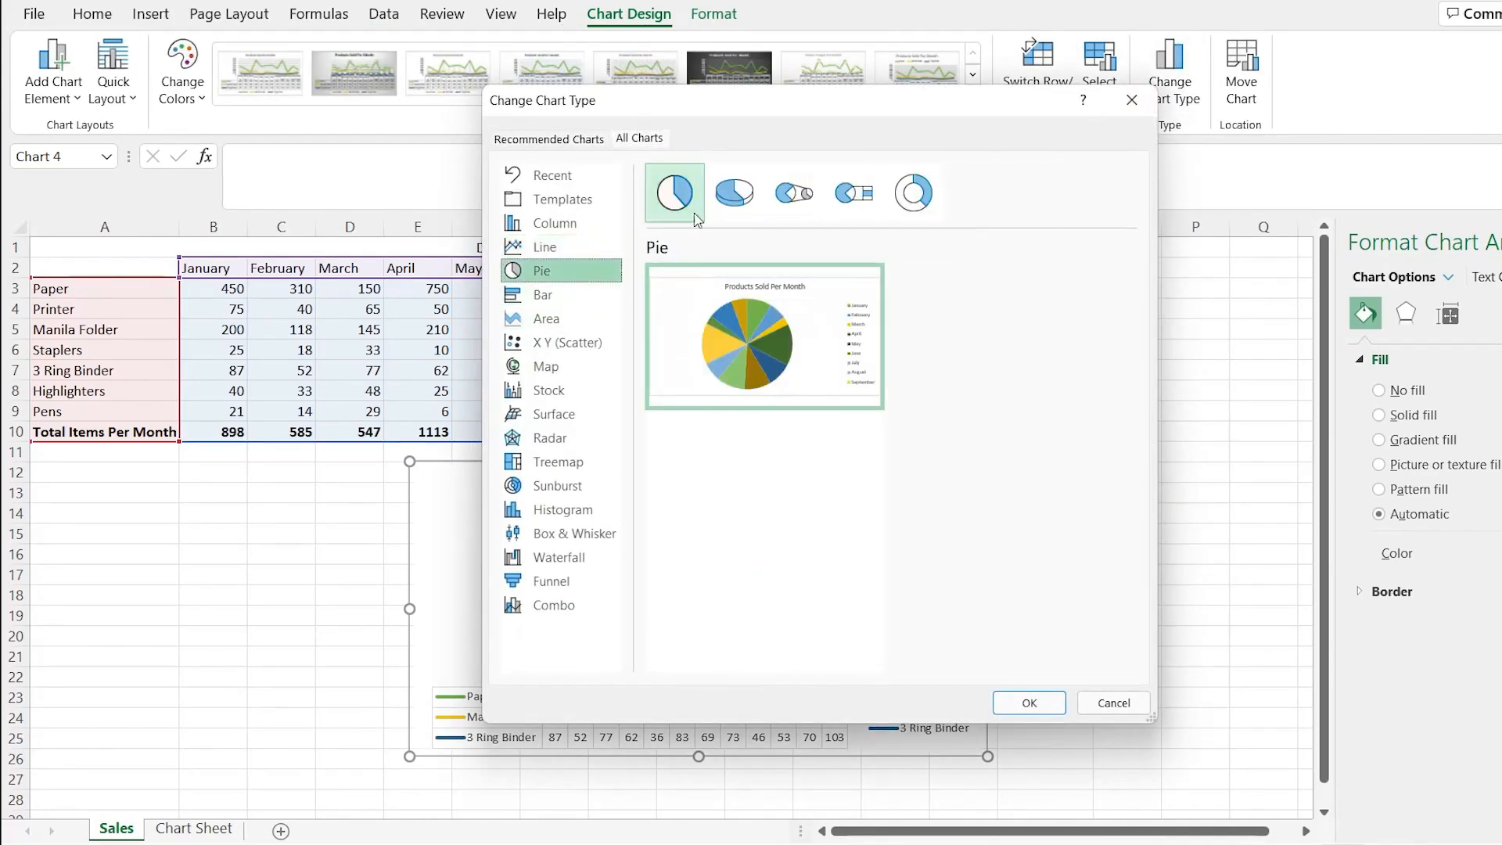
pyautogui.click(908, 205)
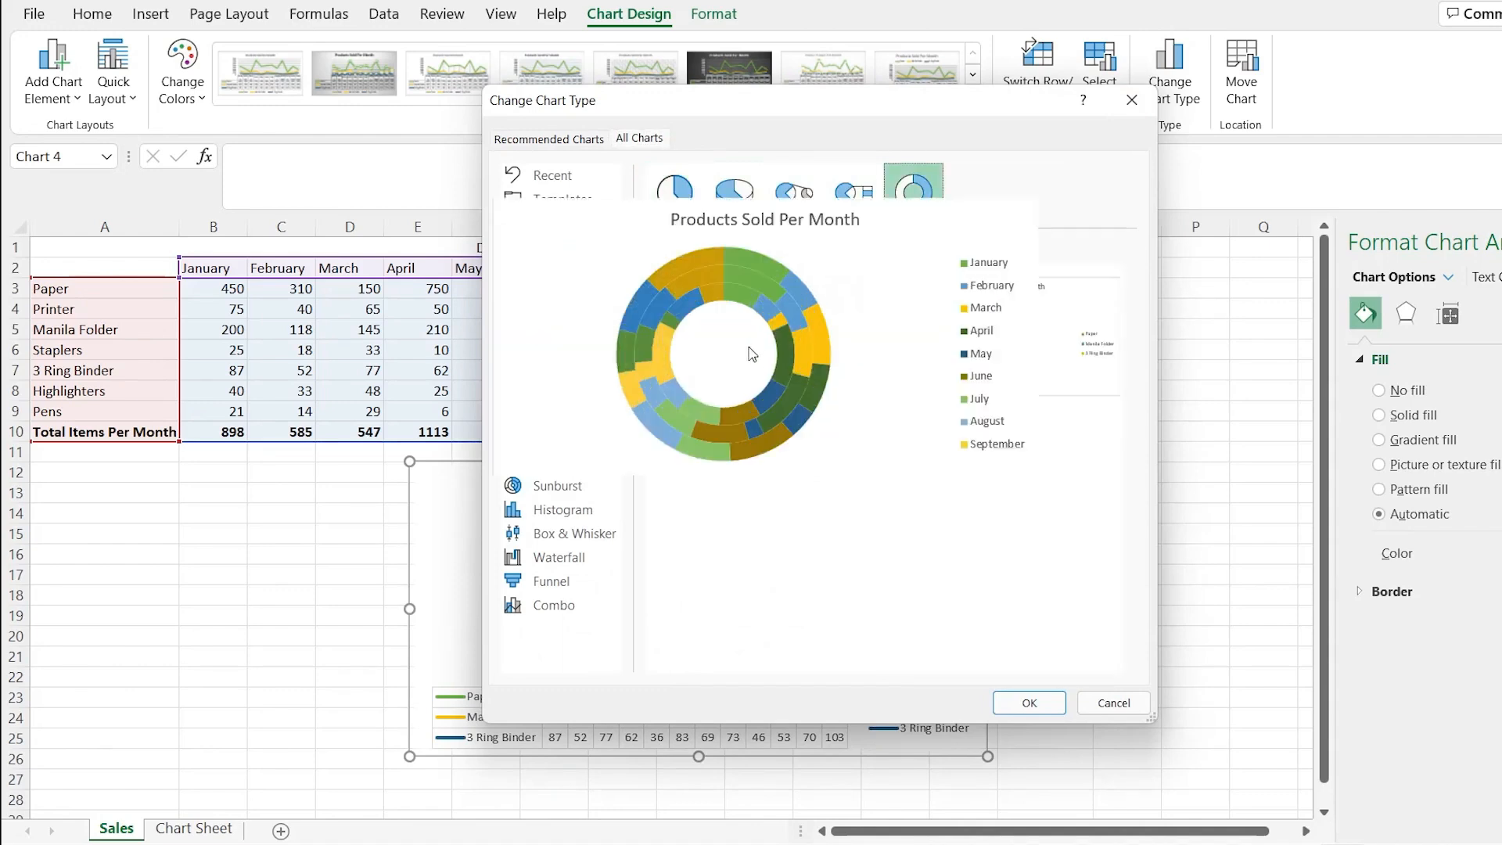
pyautogui.moveTo(943, 316)
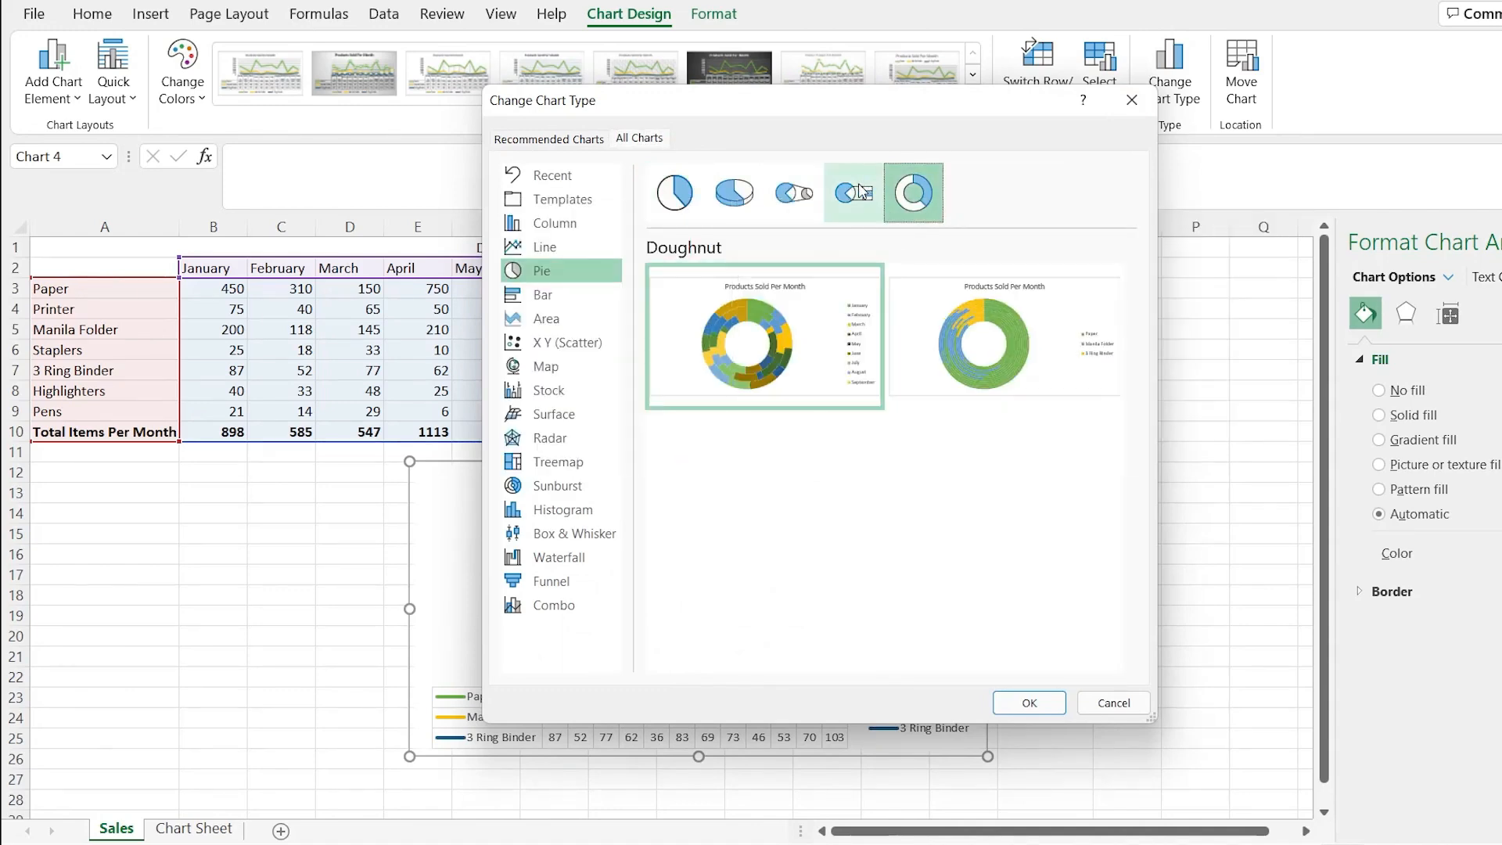
pyautogui.click(674, 192)
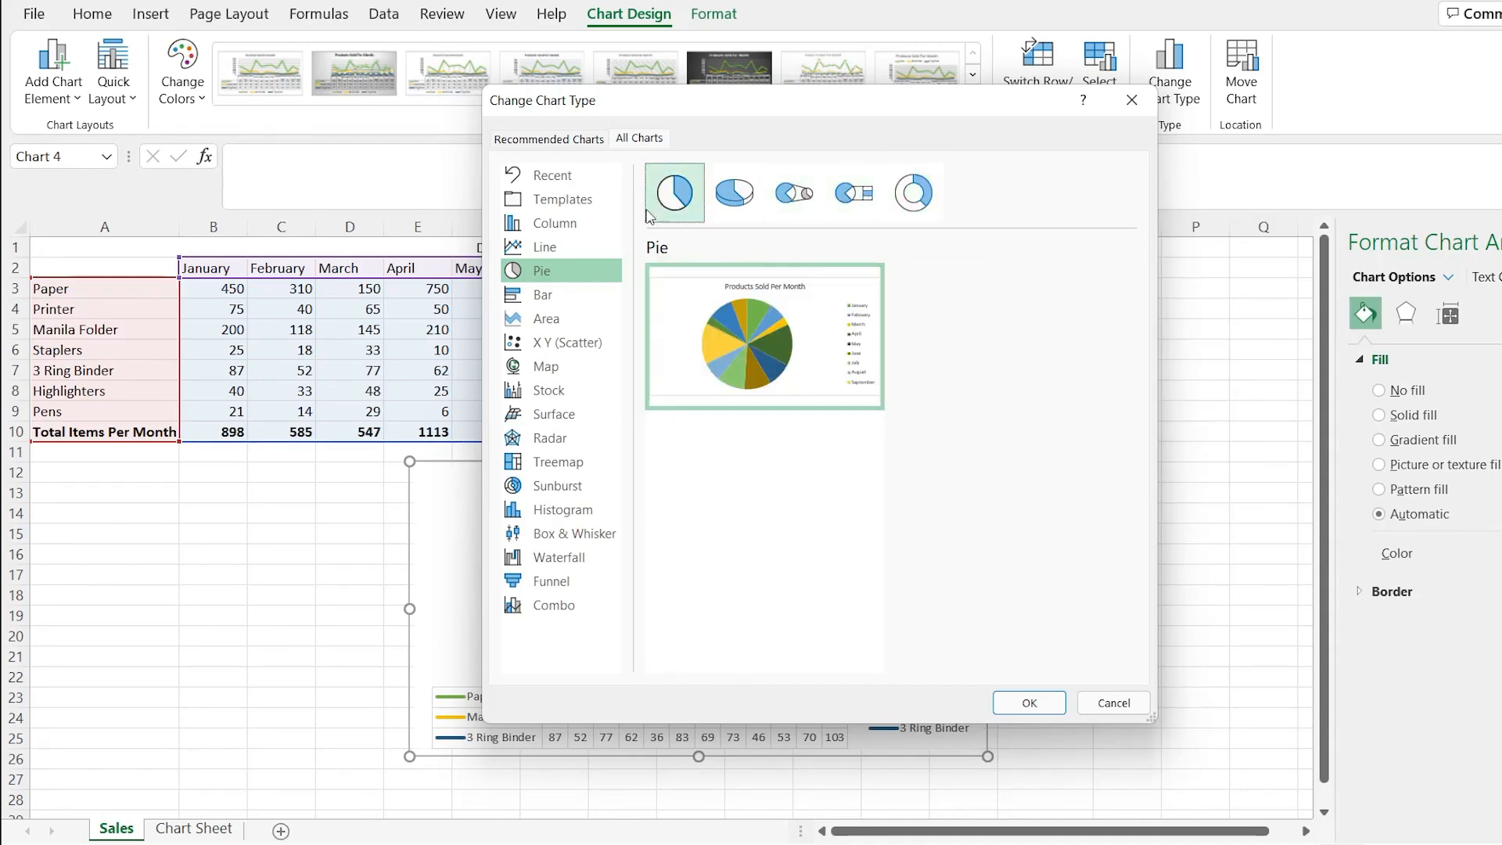
# Preview the Bar, Box & Whisker, Waterfall and Column chart types, cancel without applying any, and return to Chart Sheet.
pyautogui.click(566, 298)
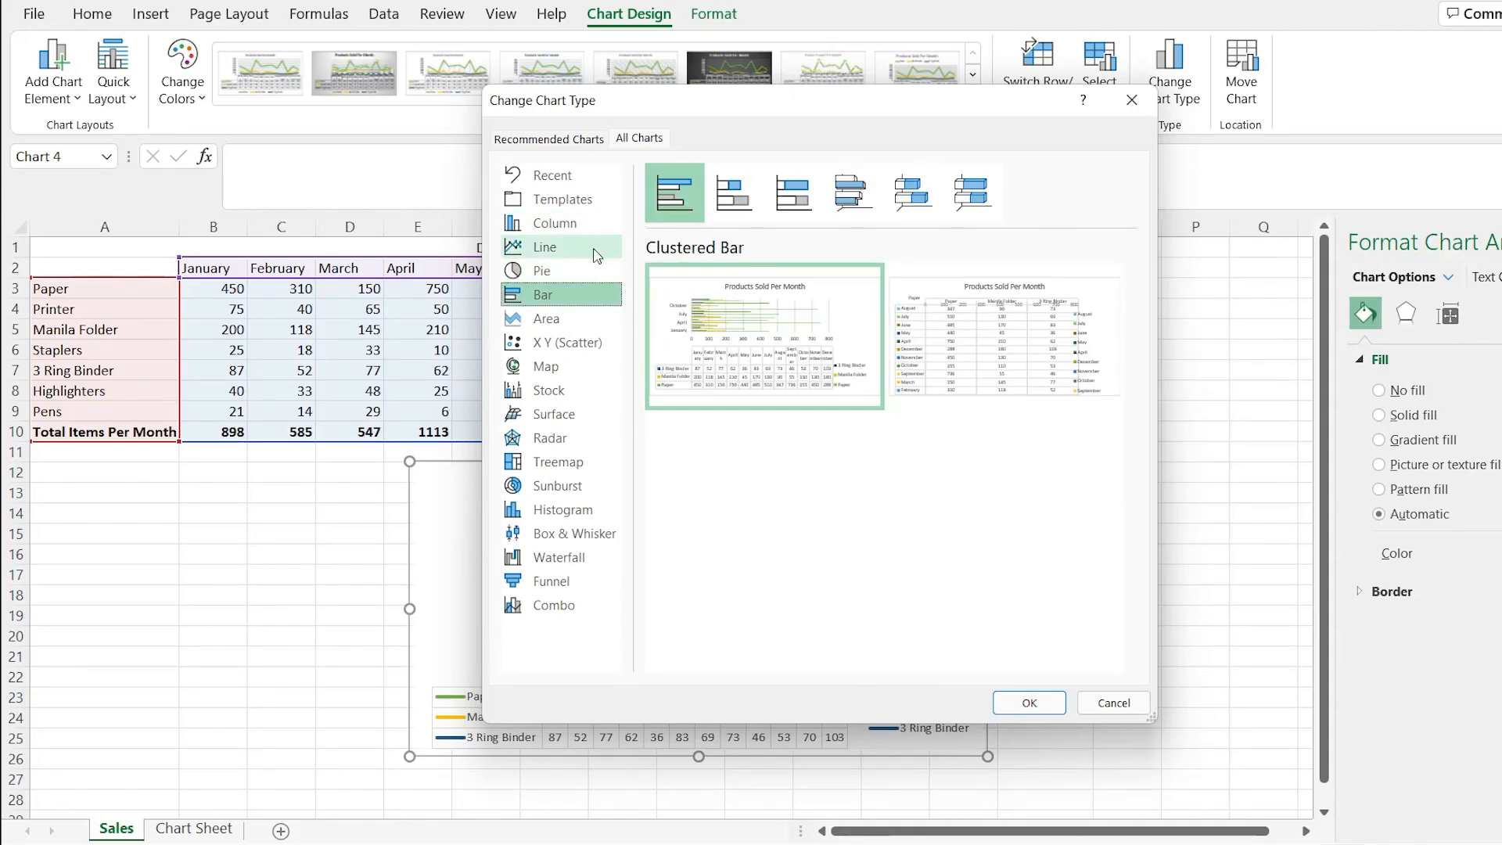
pyautogui.moveTo(743, 328)
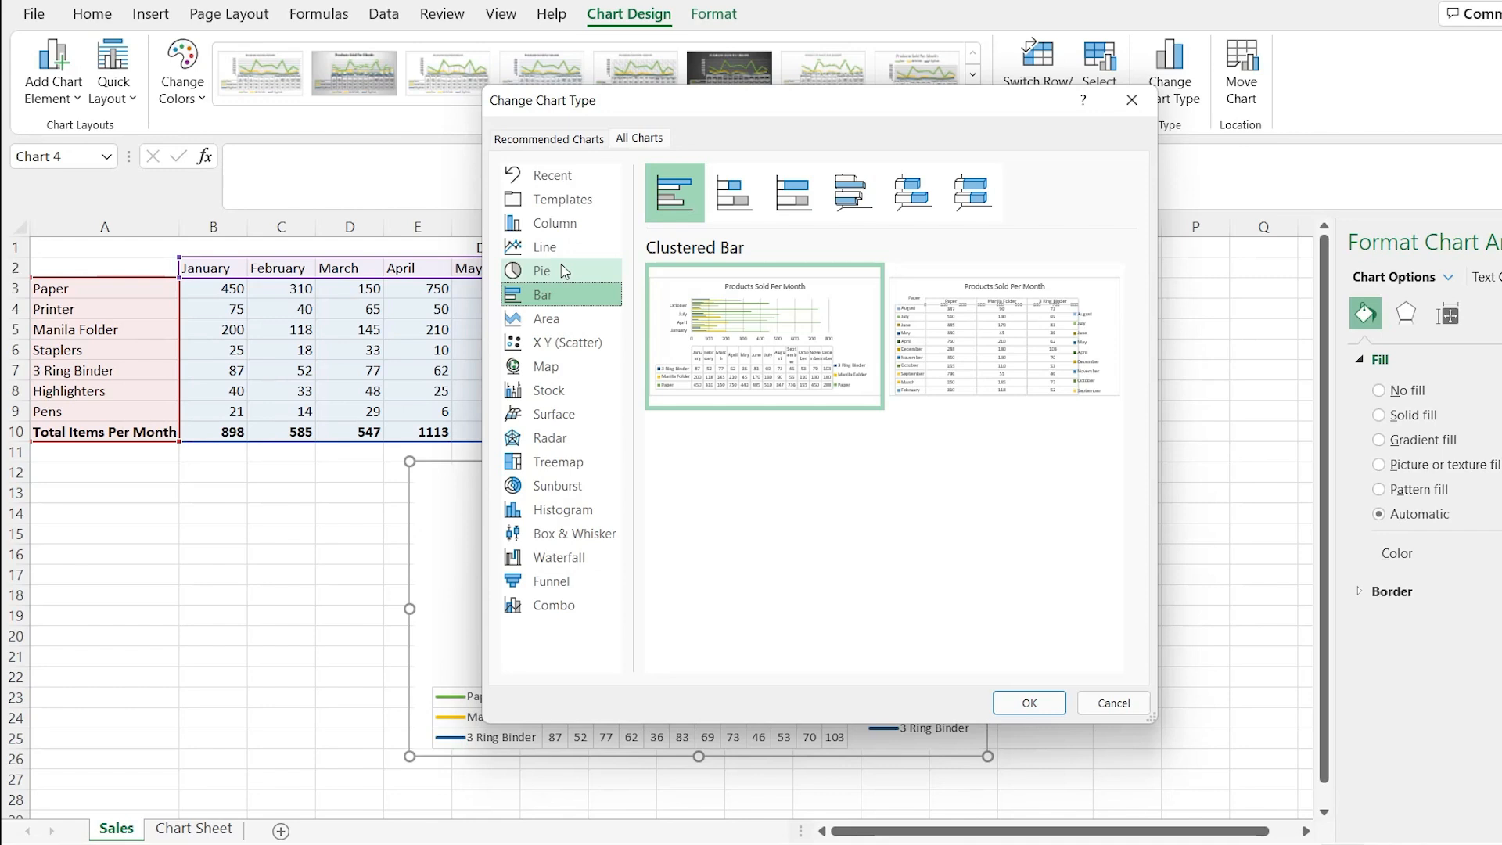
pyautogui.click(582, 535)
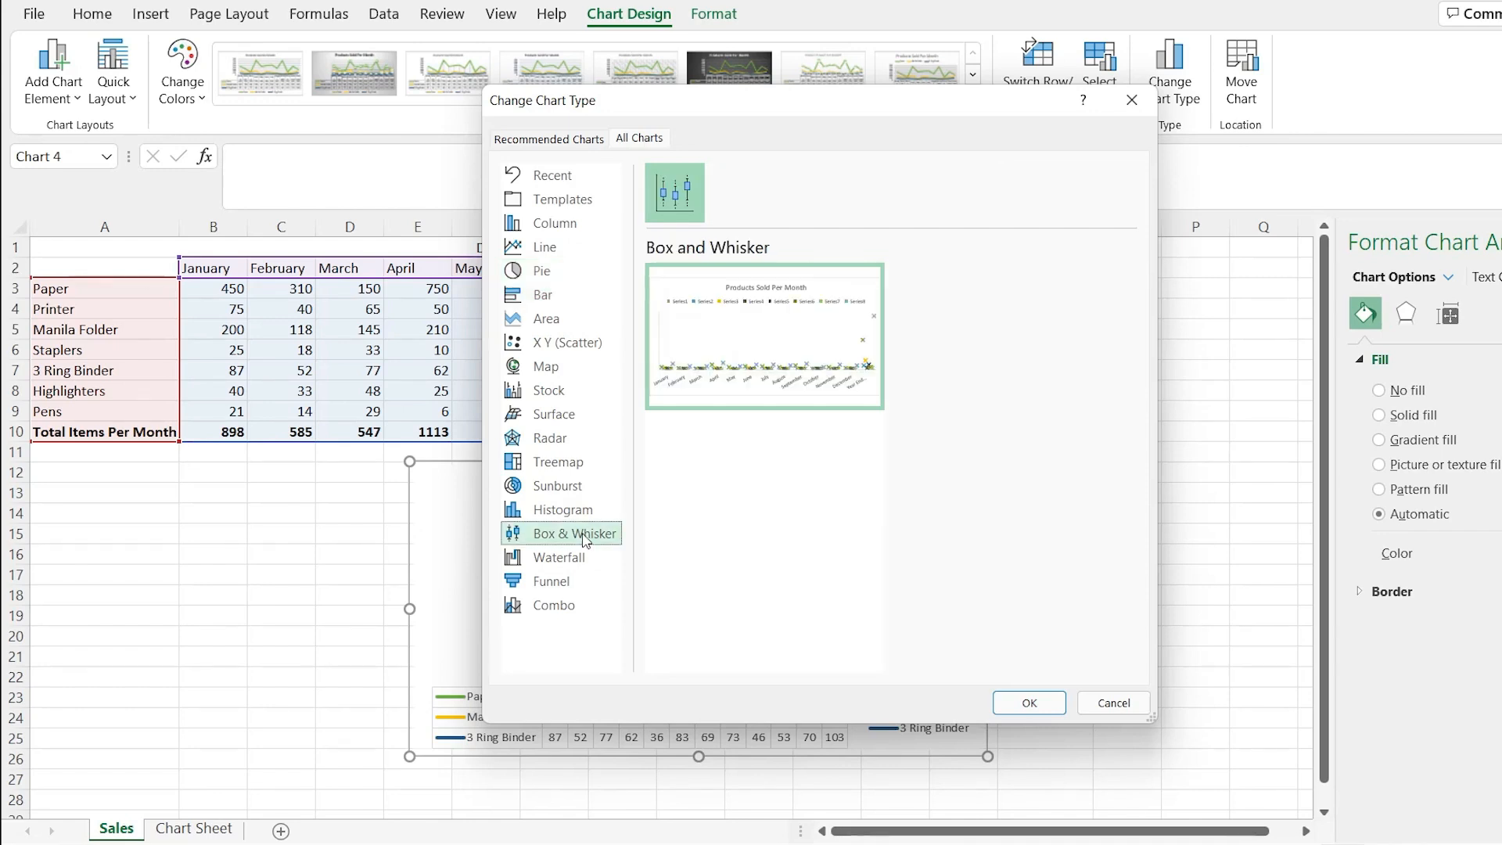
pyautogui.click(585, 557)
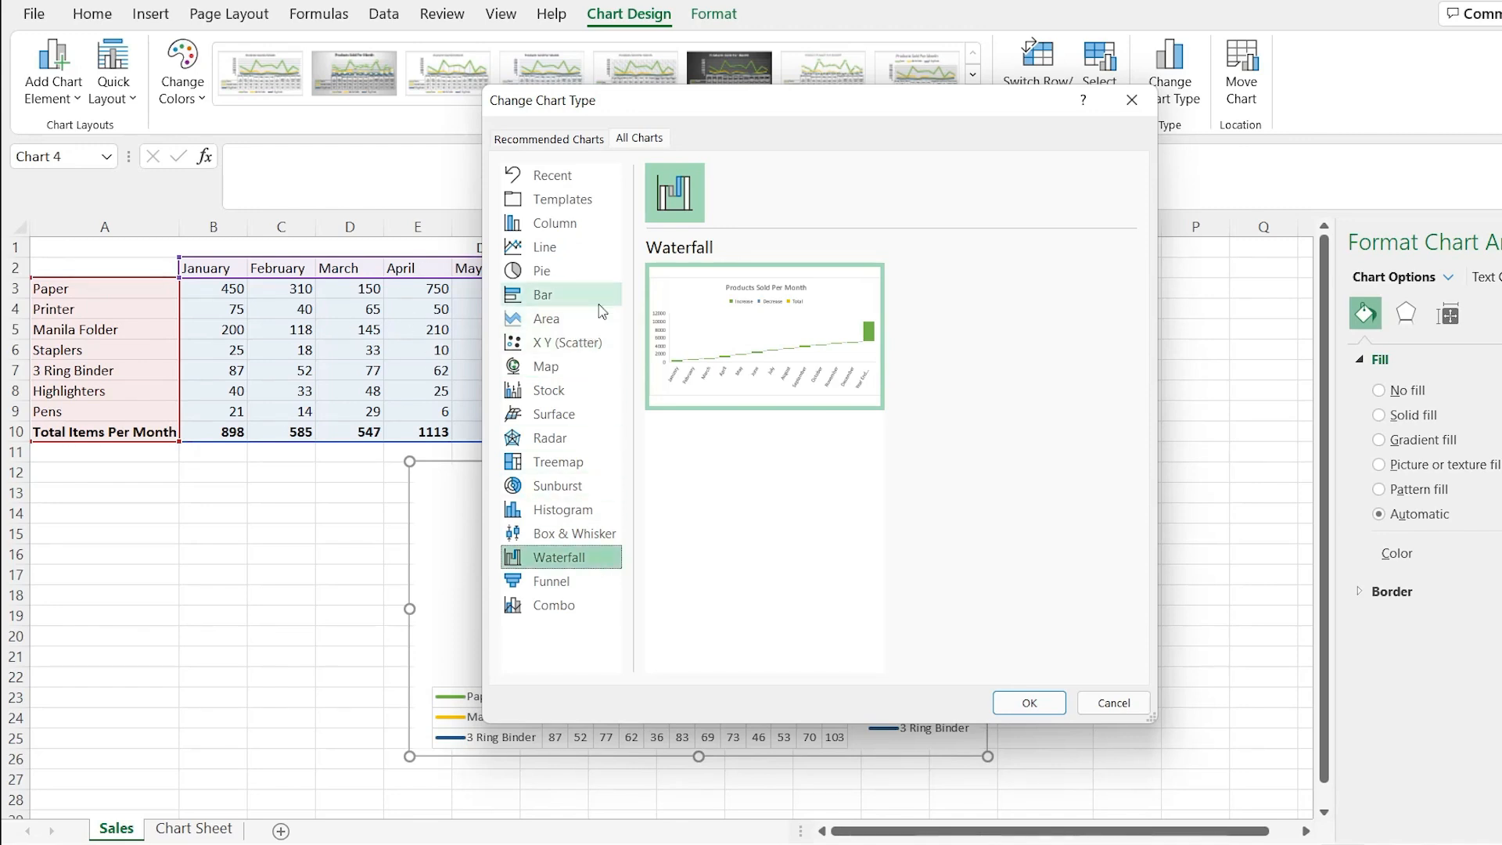
pyautogui.click(600, 229)
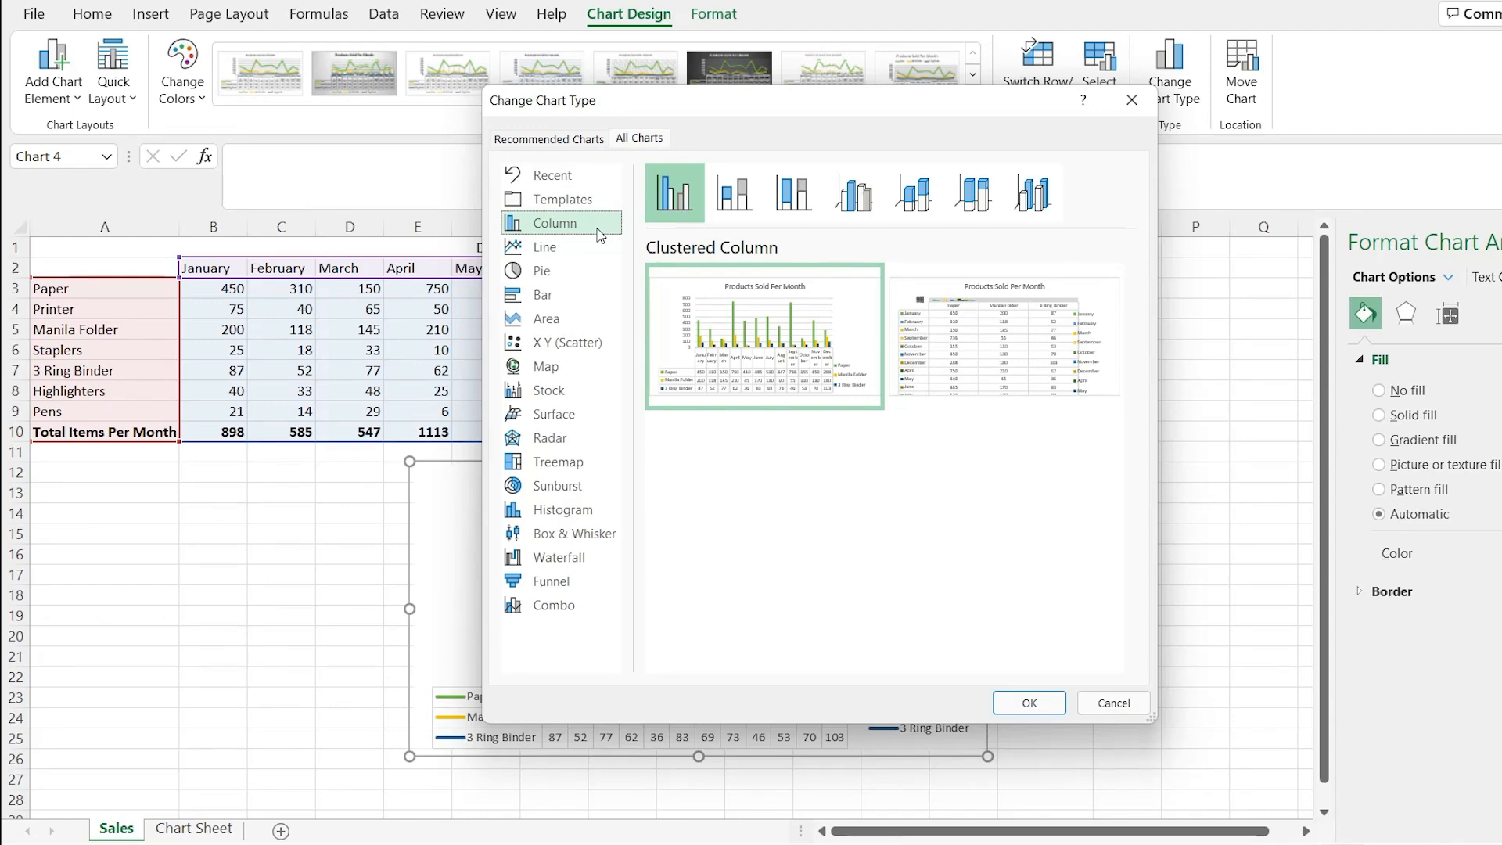
pyautogui.click(1110, 703)
pyautogui.click(194, 828)
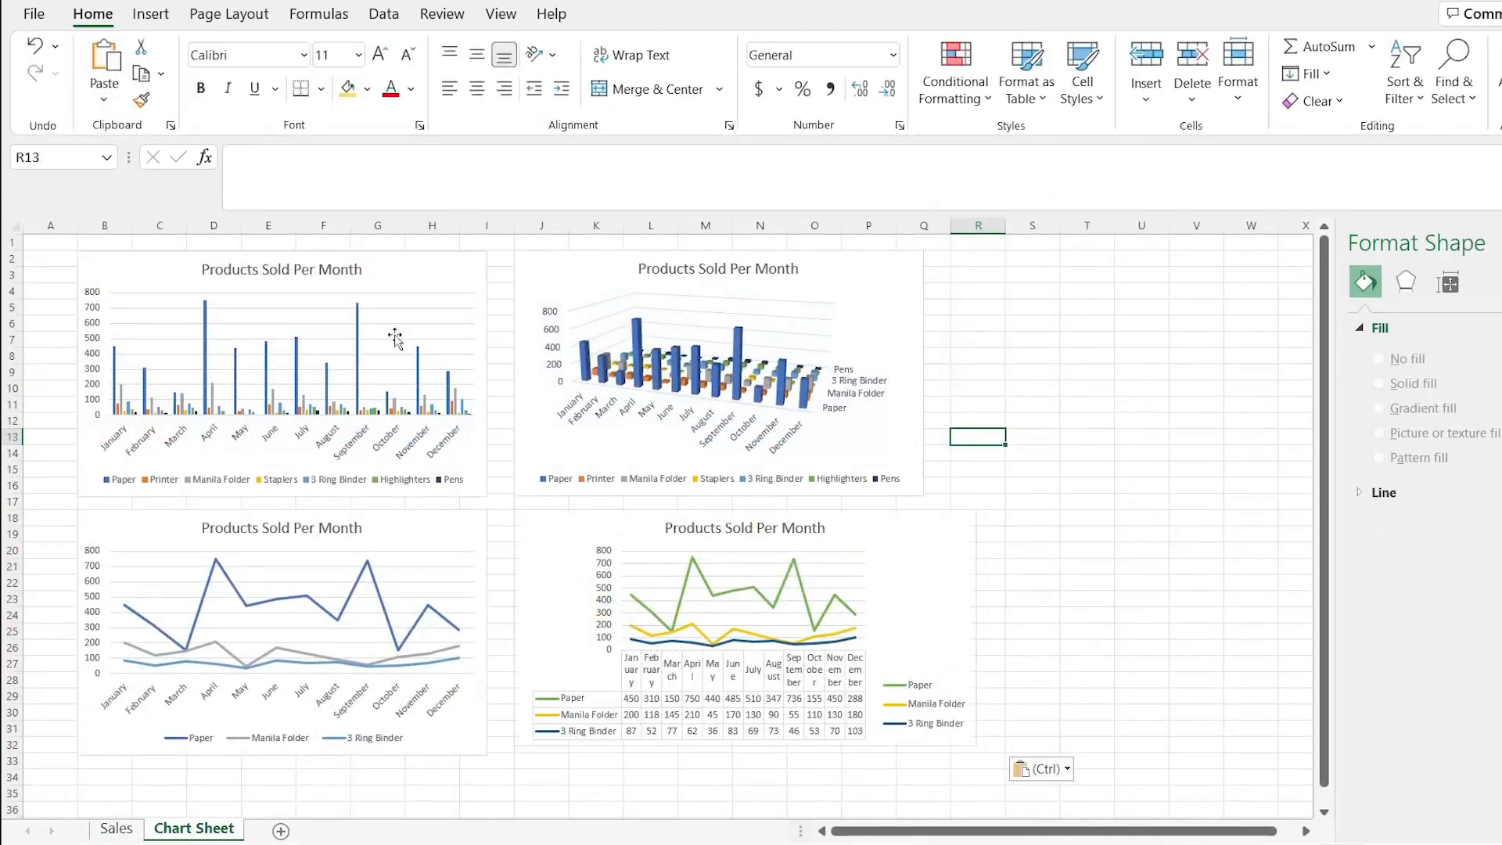
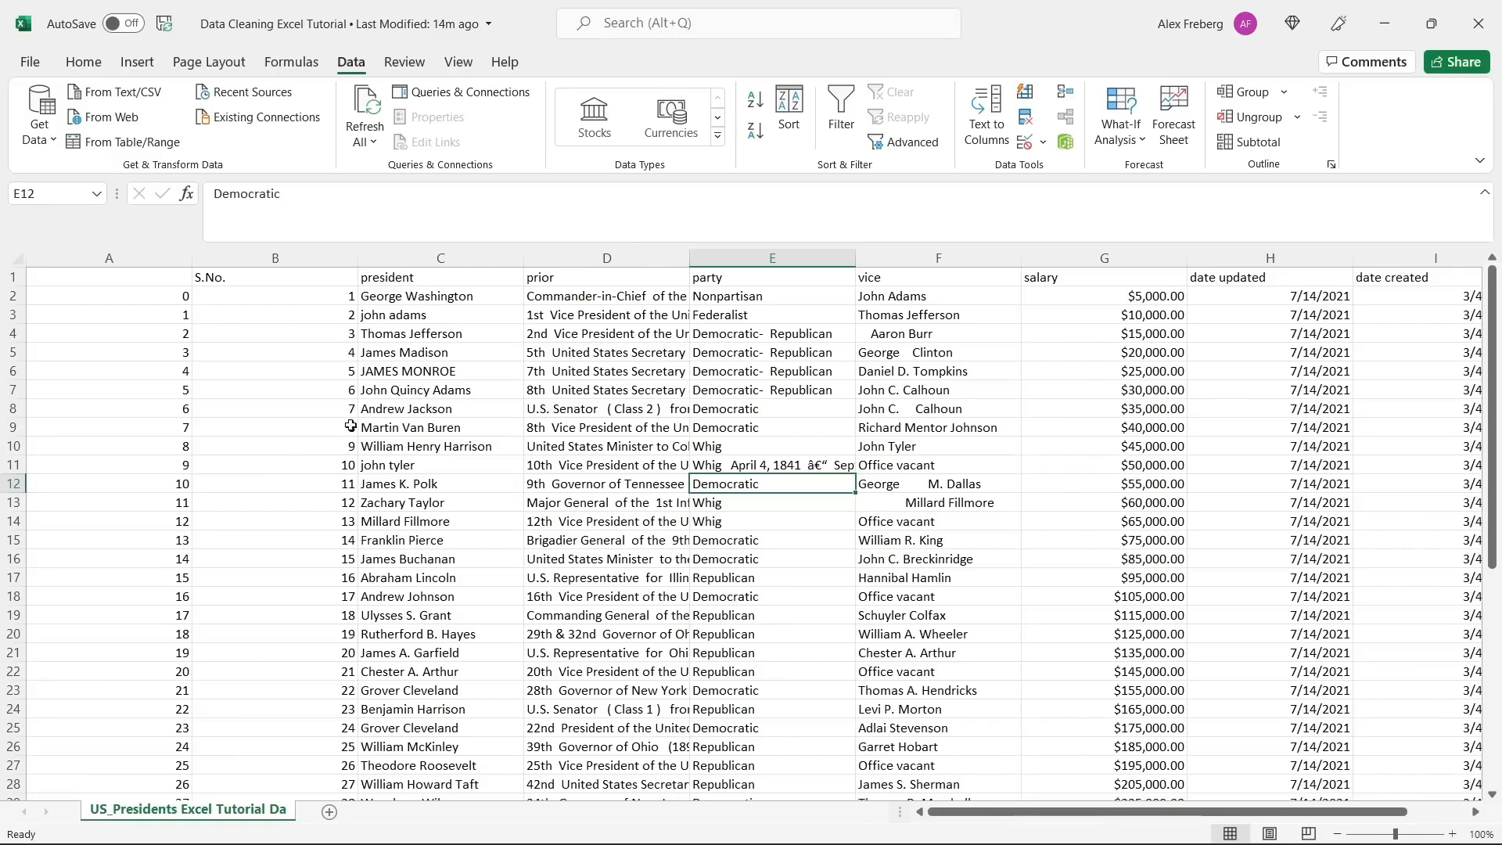
# In the Data Cleaning Excel Tutorial workbook, inspect the capitalization of the names in the president column, cells C3 to C7.
pyautogui.moveTo(447, 312); pyautogui.dragTo(444, 370)
pyautogui.click(444, 370)
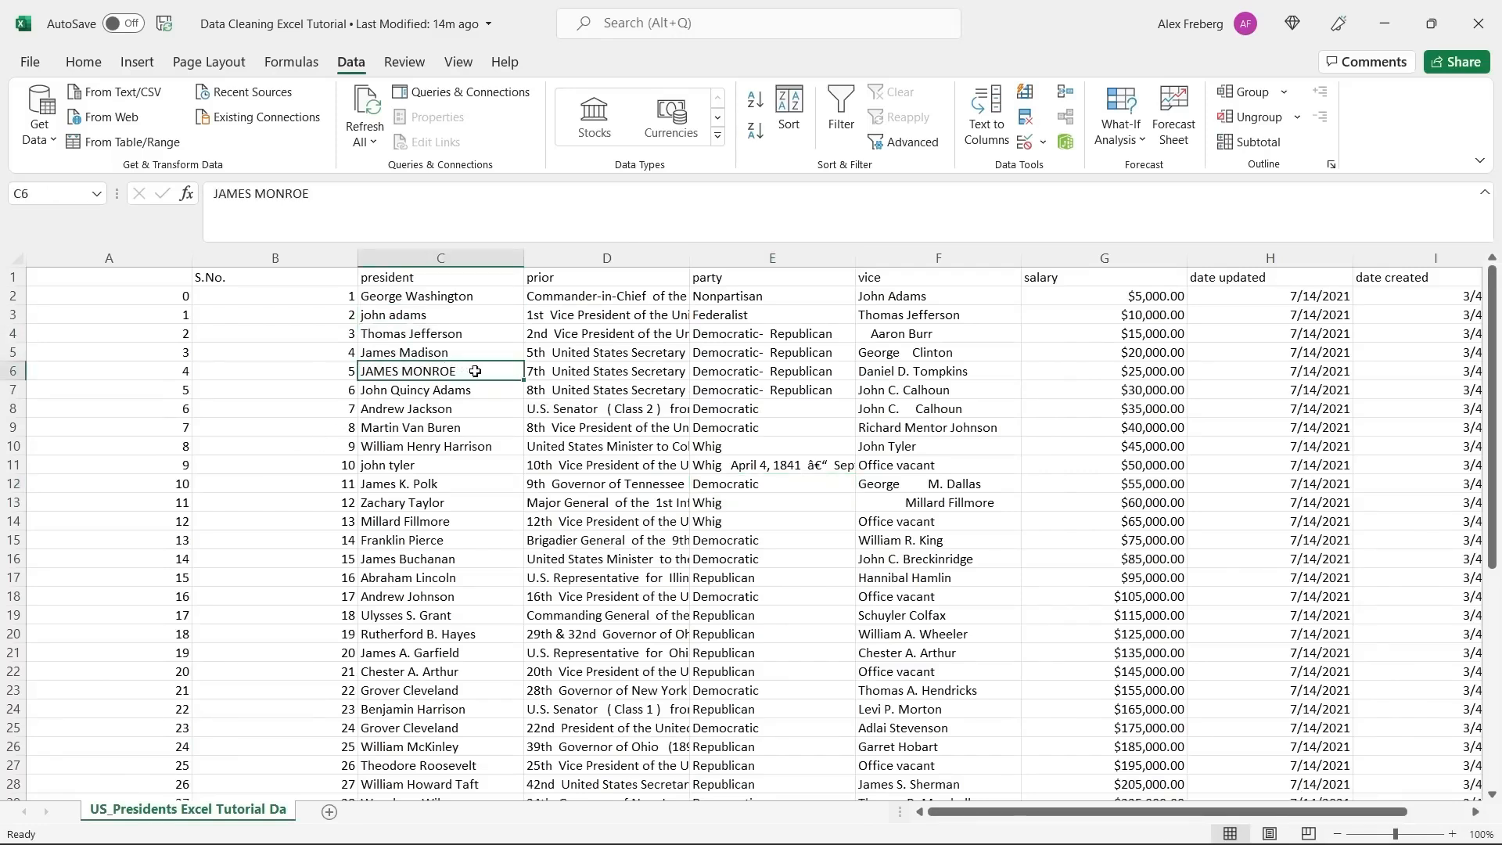
pyautogui.click(470, 389)
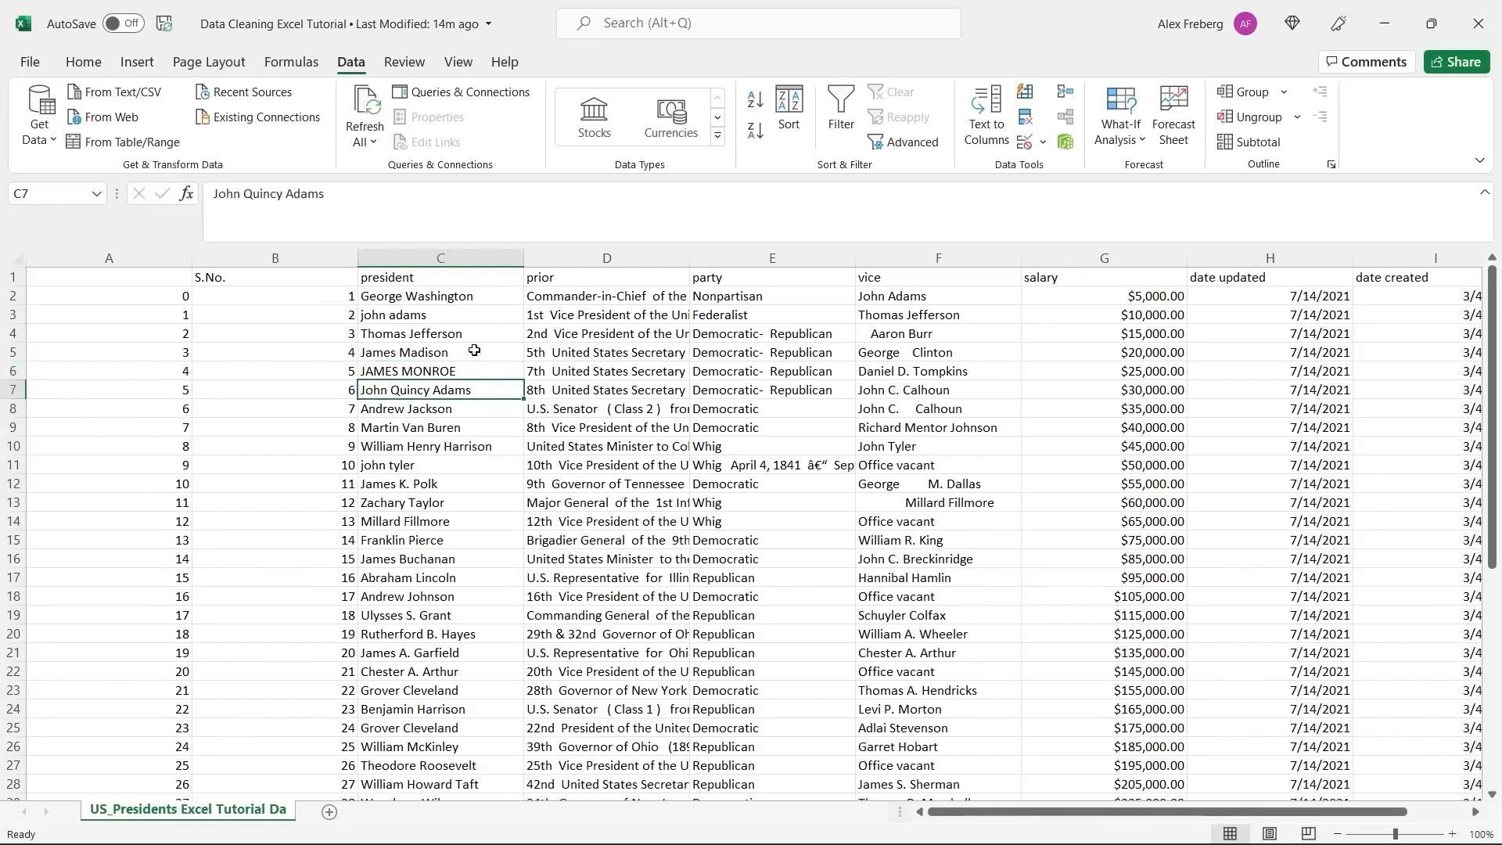
pyautogui.click(442, 316)
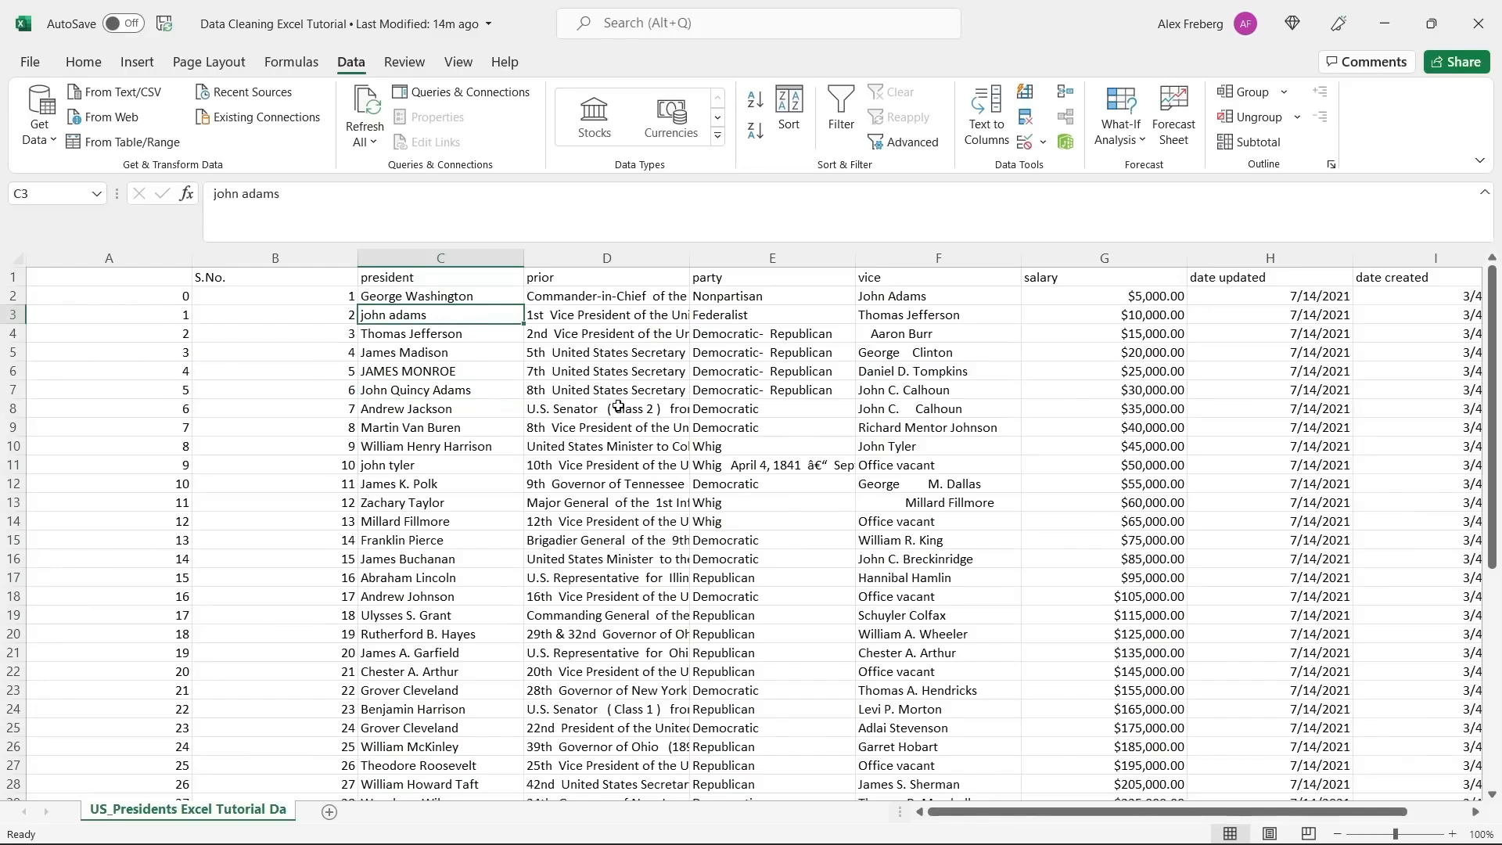
# Inspect the party column entries from E8 to E11 for inconsistent values and look through the remaining rows of the presidents data.
pyautogui.click(741, 409)
pyautogui.press('Down')
pyautogui.press('Down')
pyautogui.press('Down')
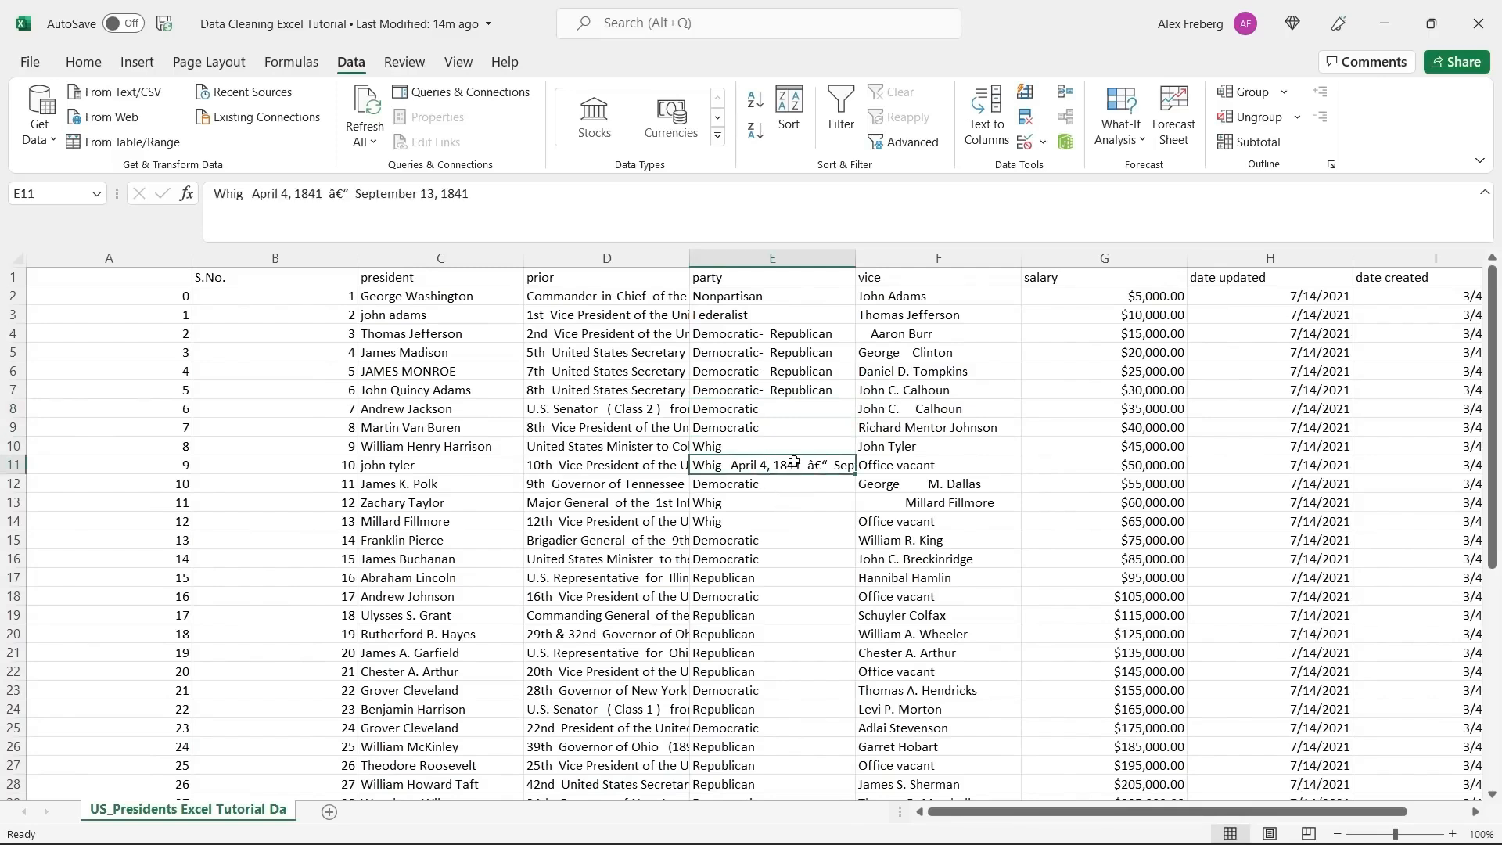
pyautogui.click(776, 443)
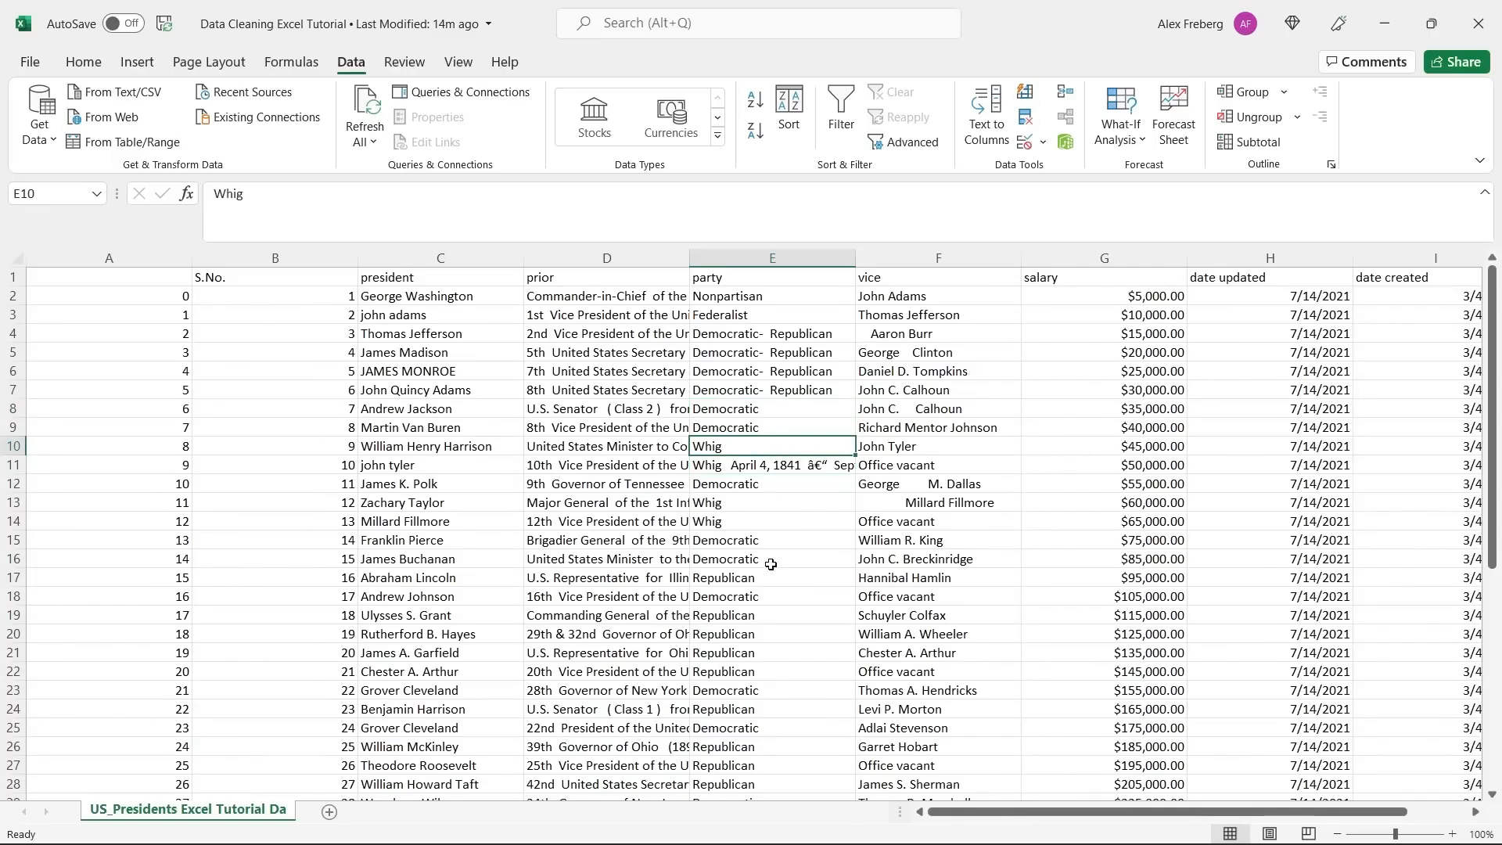
pyautogui.scroll(-4, 770, 564)
pyautogui.scroll(2, 770, 564)
pyautogui.scroll(-3, 771, 564)
pyautogui.scroll(-1, 770, 594)
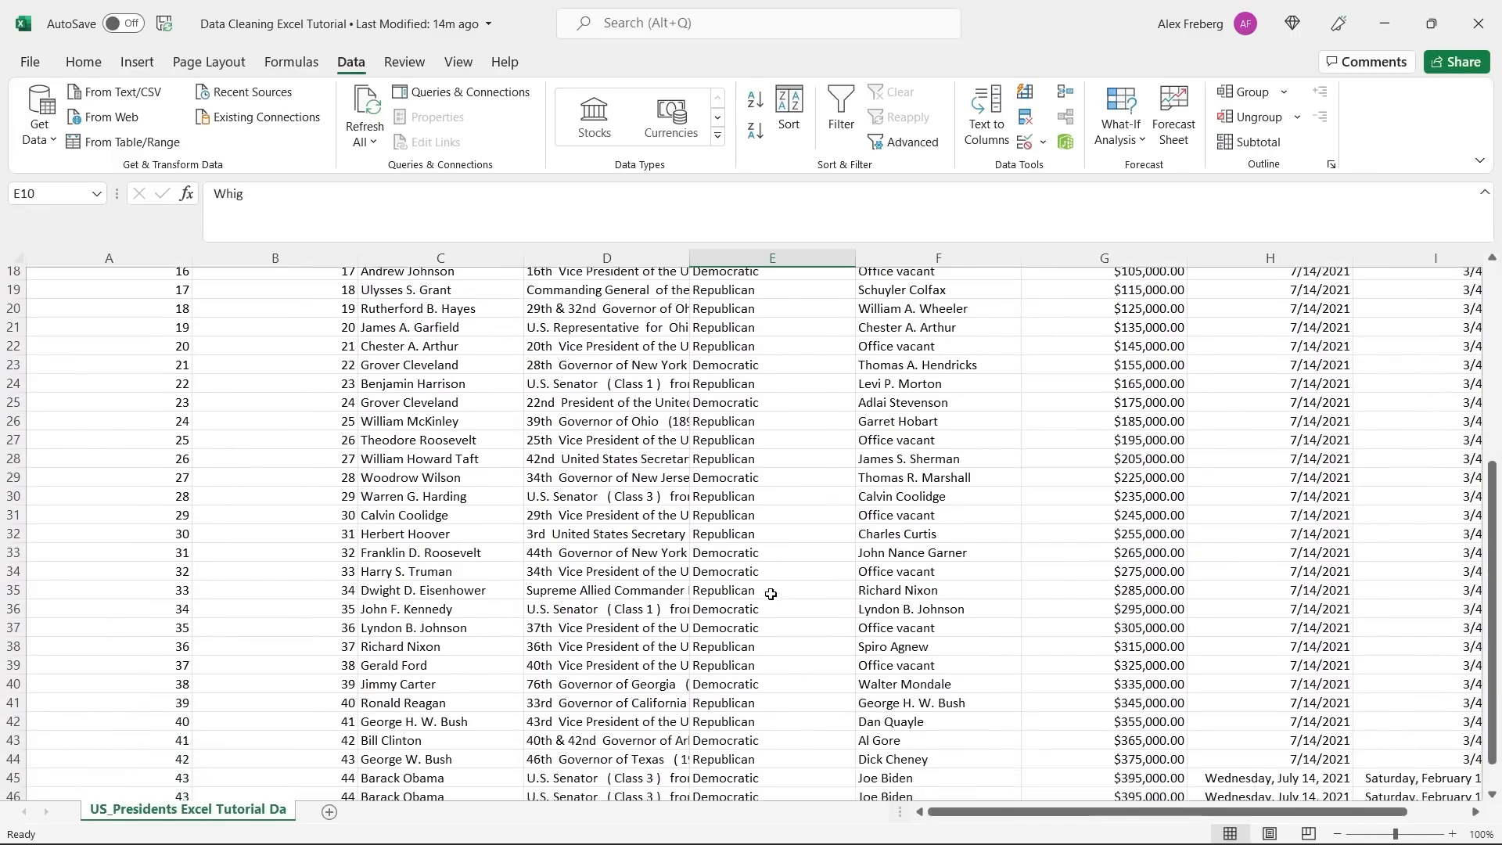
# Inspect the leading spaces before the name in cell F4 of the vice column.
pyautogui.scroll(6, 770, 594)
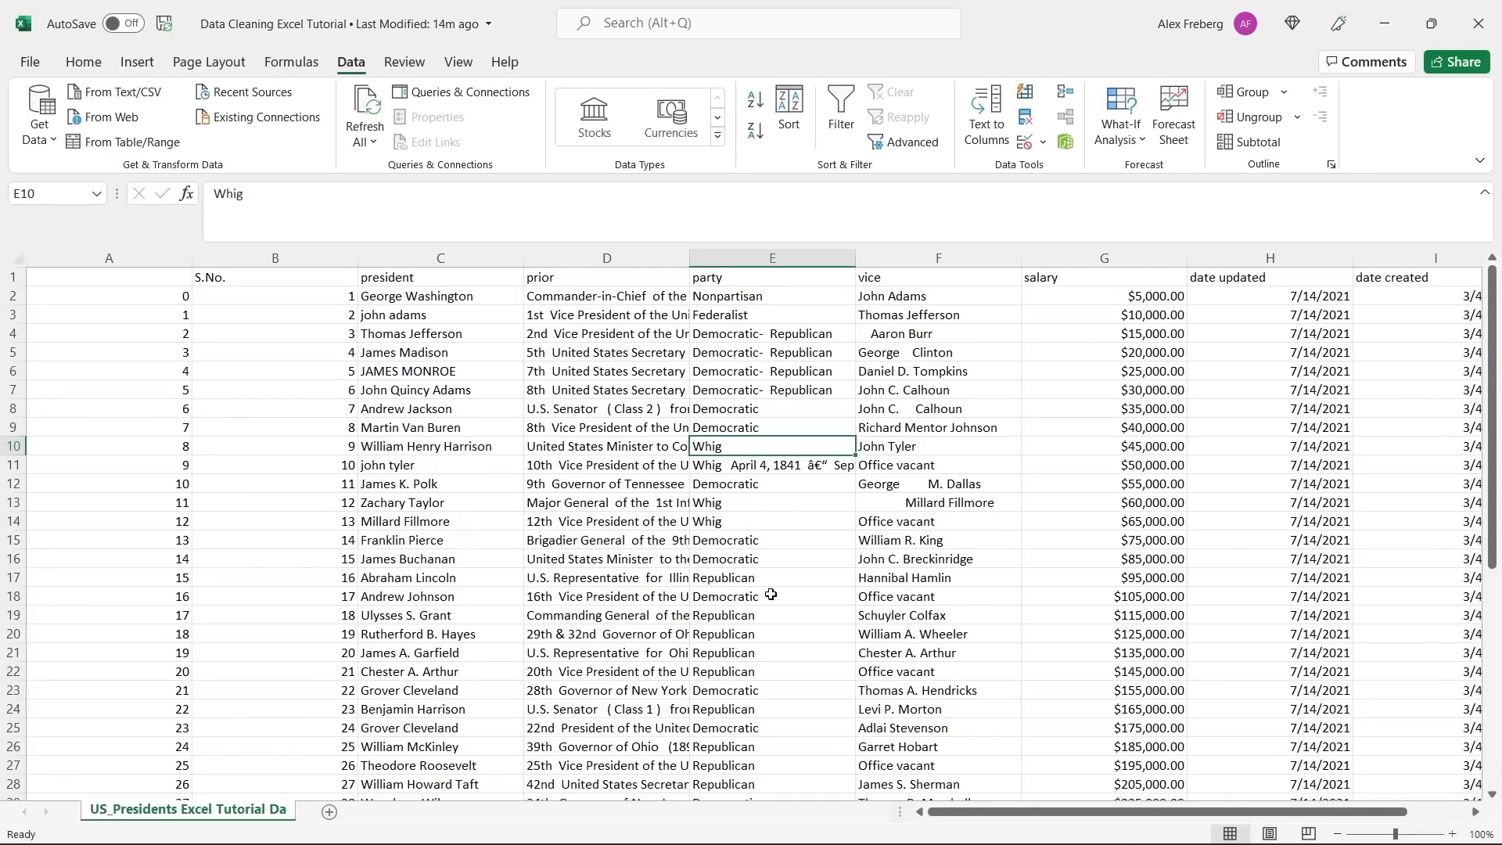
pyautogui.doubleClick(946, 330)
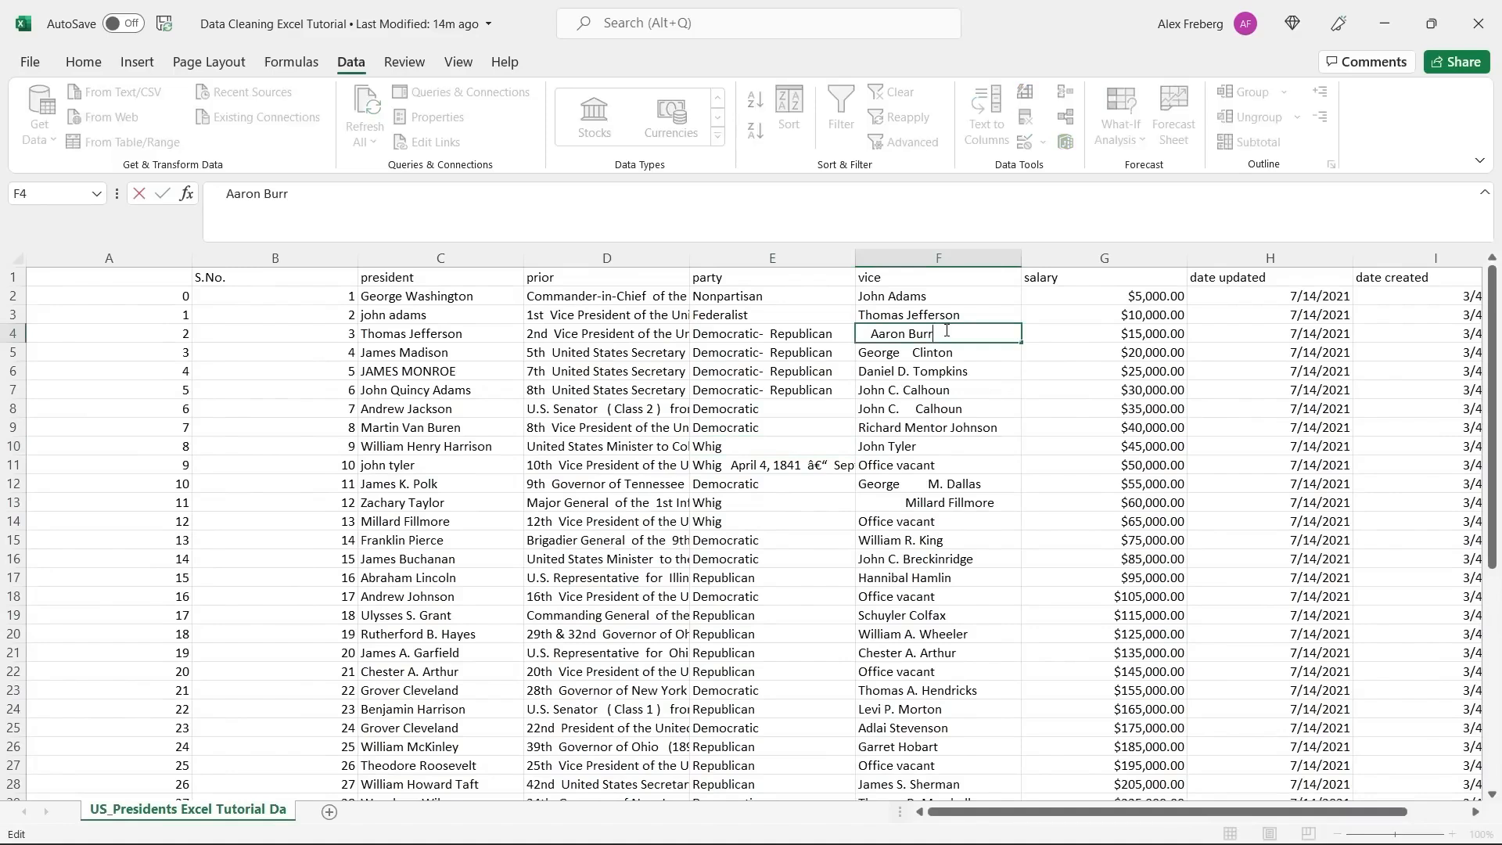
pyautogui.moveTo(872, 334); pyautogui.dragTo(842, 337)
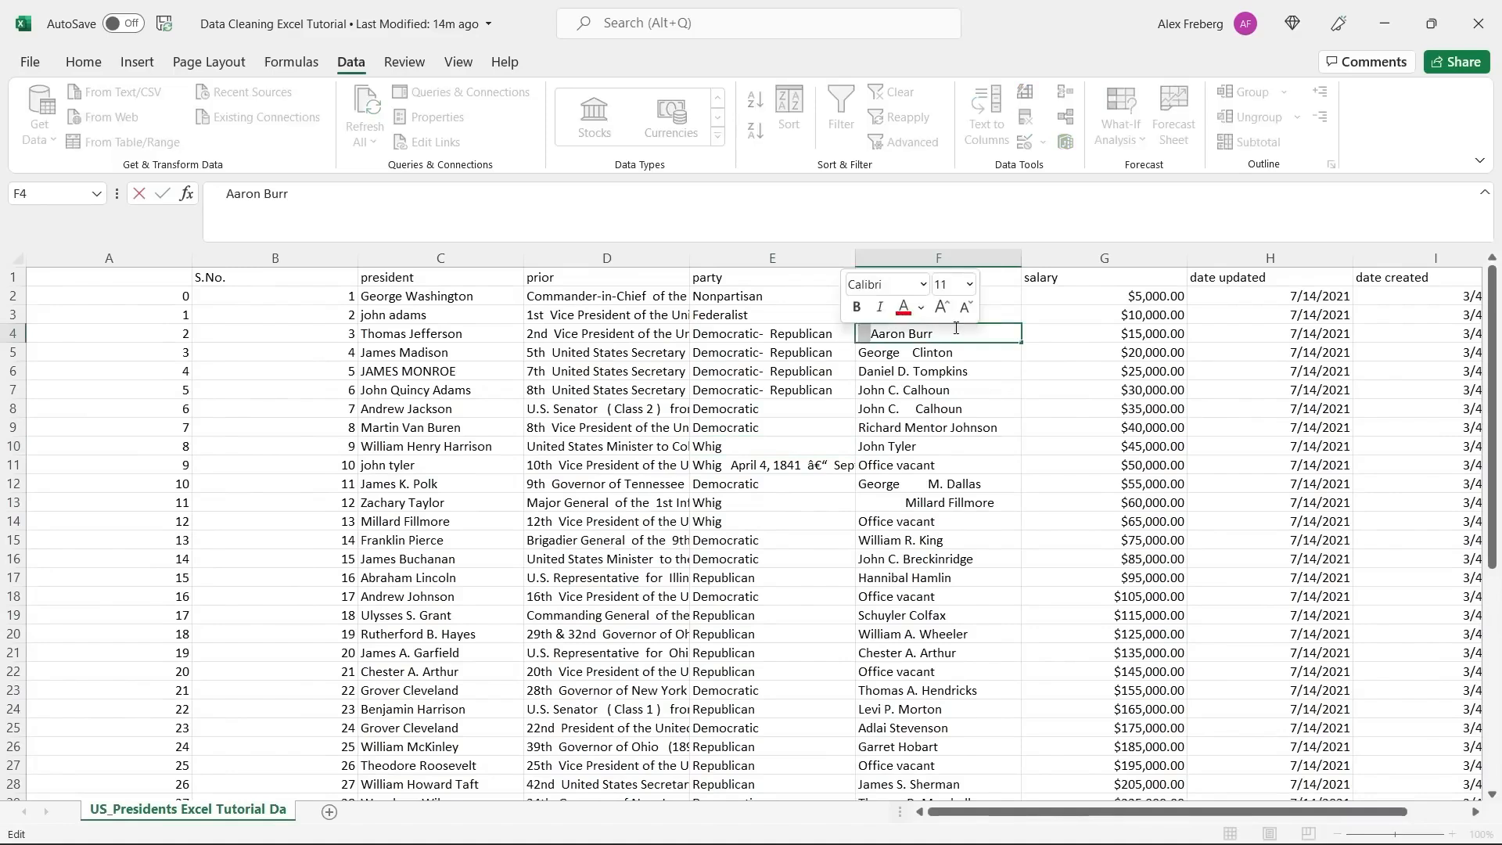
pyautogui.click(972, 377)
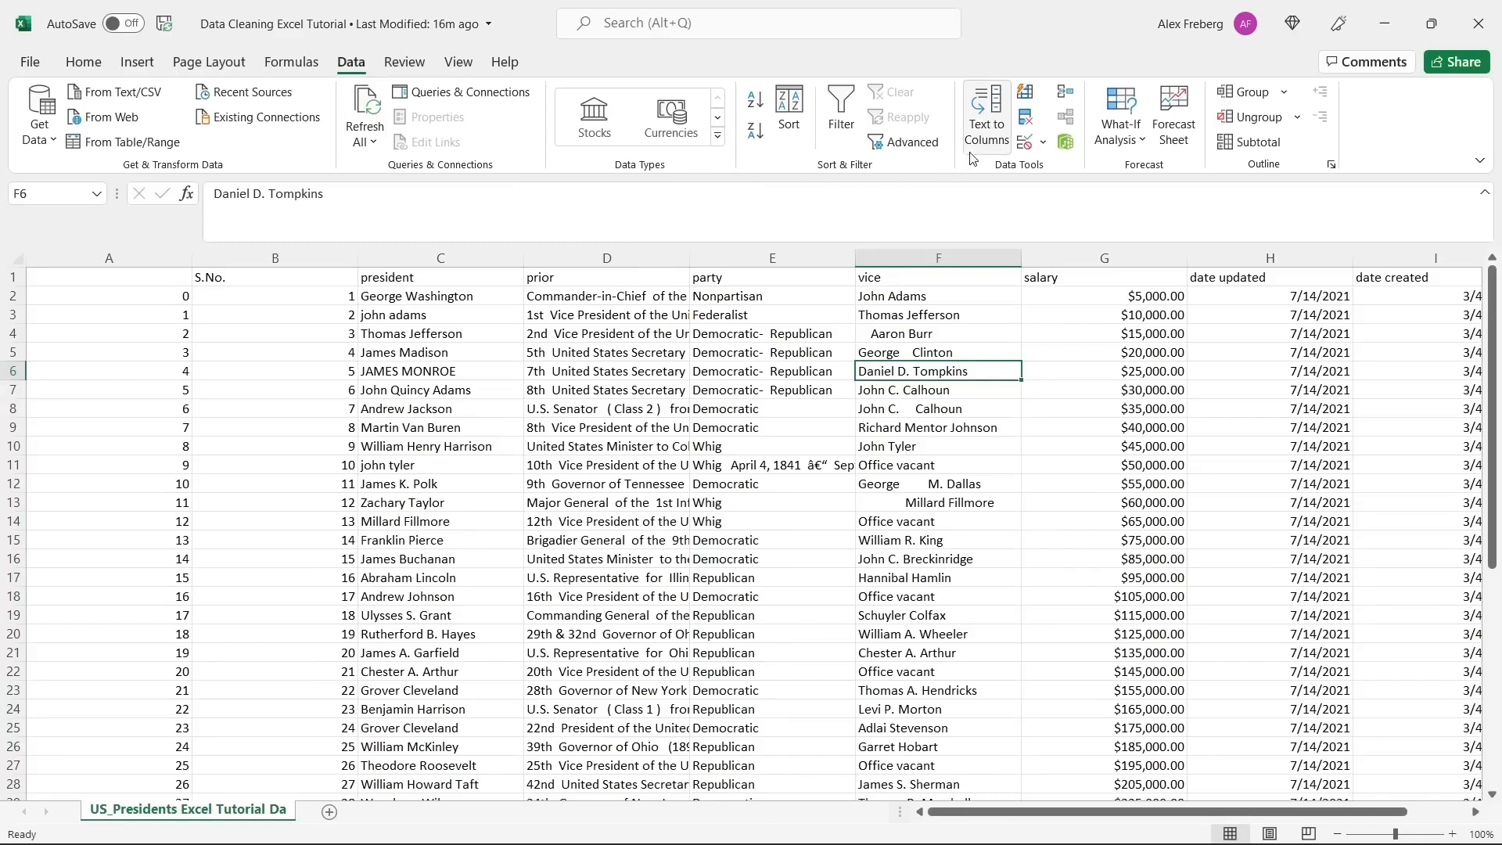
# Remove duplicate rows from the table, comparing all columns and treating the first row as headers.
pyautogui.click(1025, 118)
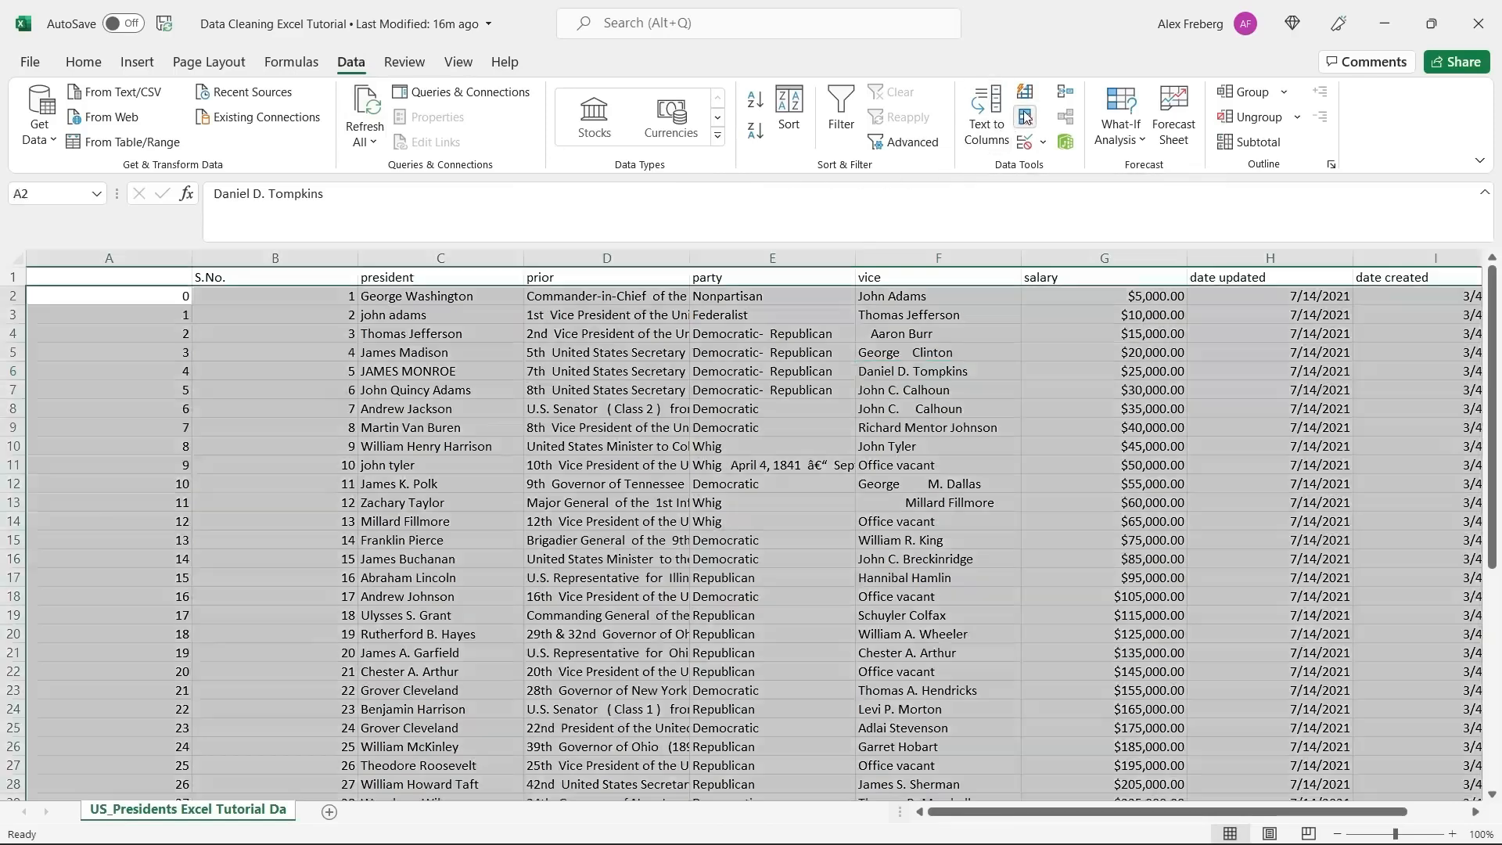
pyautogui.scroll(-2, 760, 430)
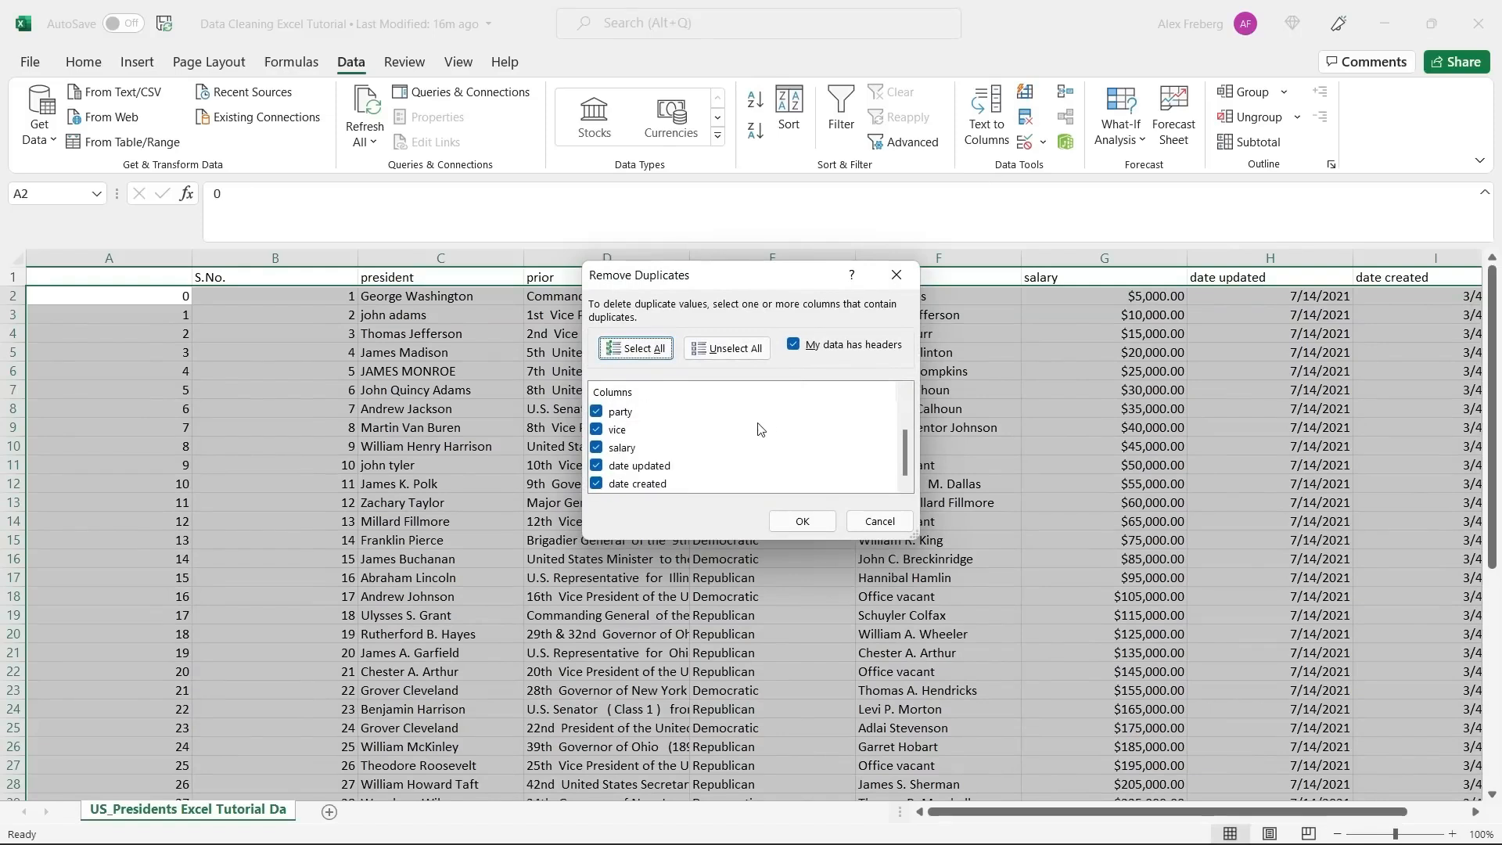
pyautogui.scroll(1, 725, 460)
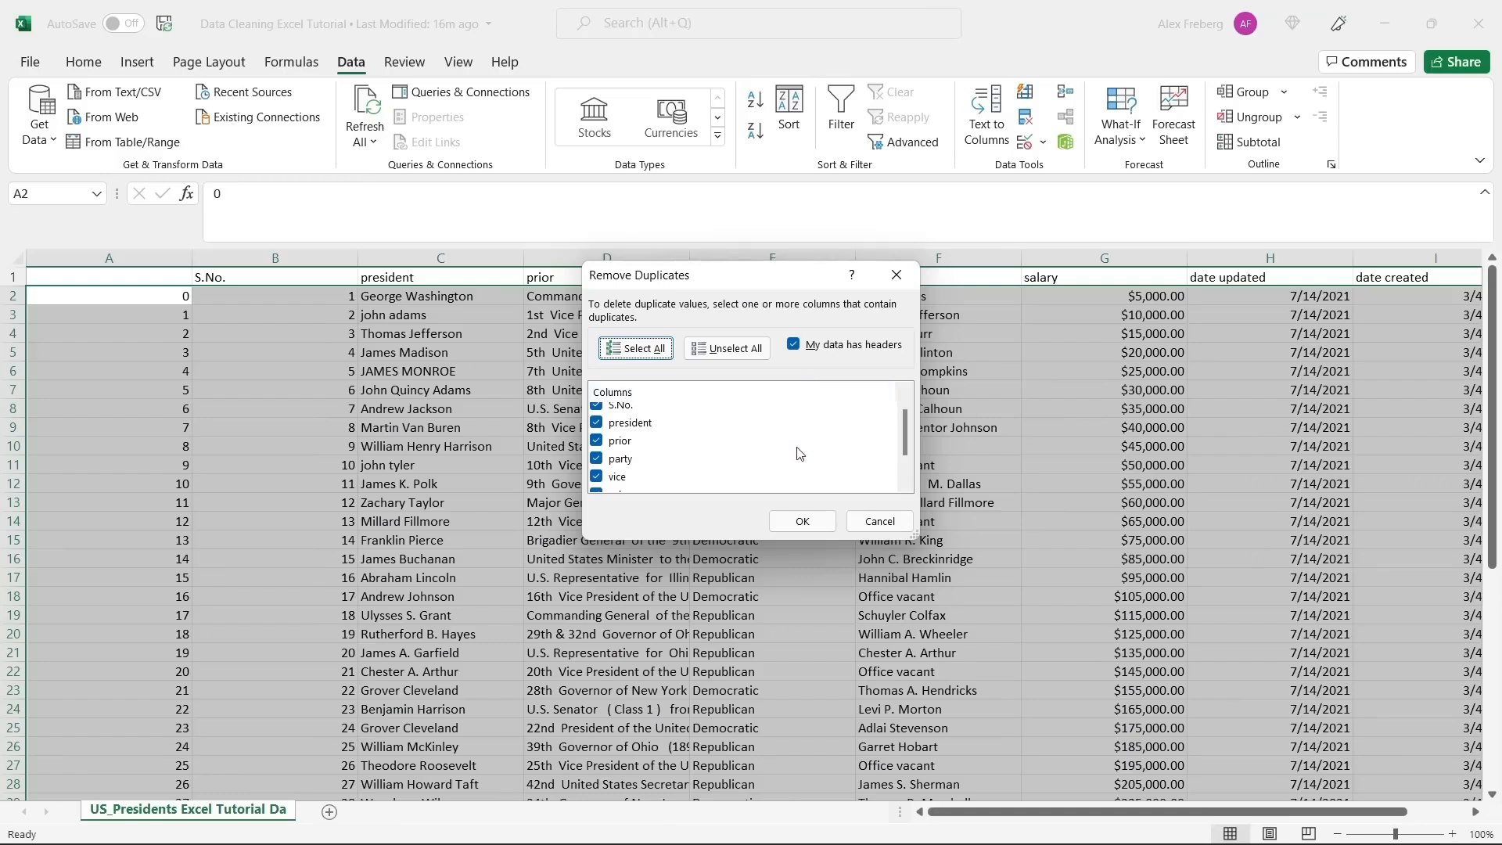
pyautogui.click(803, 523)
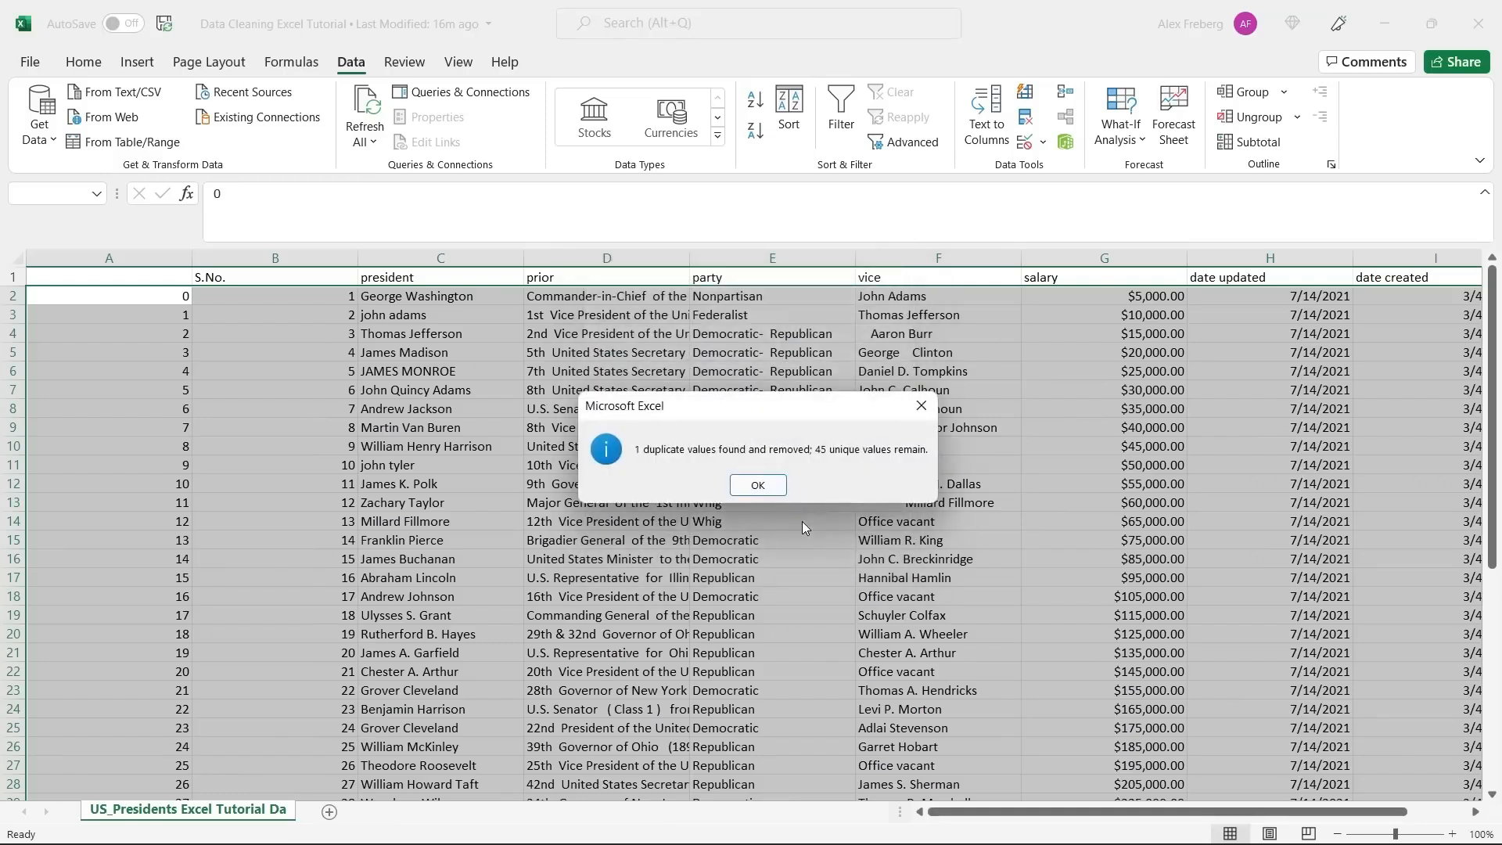
pyautogui.click(758, 485)
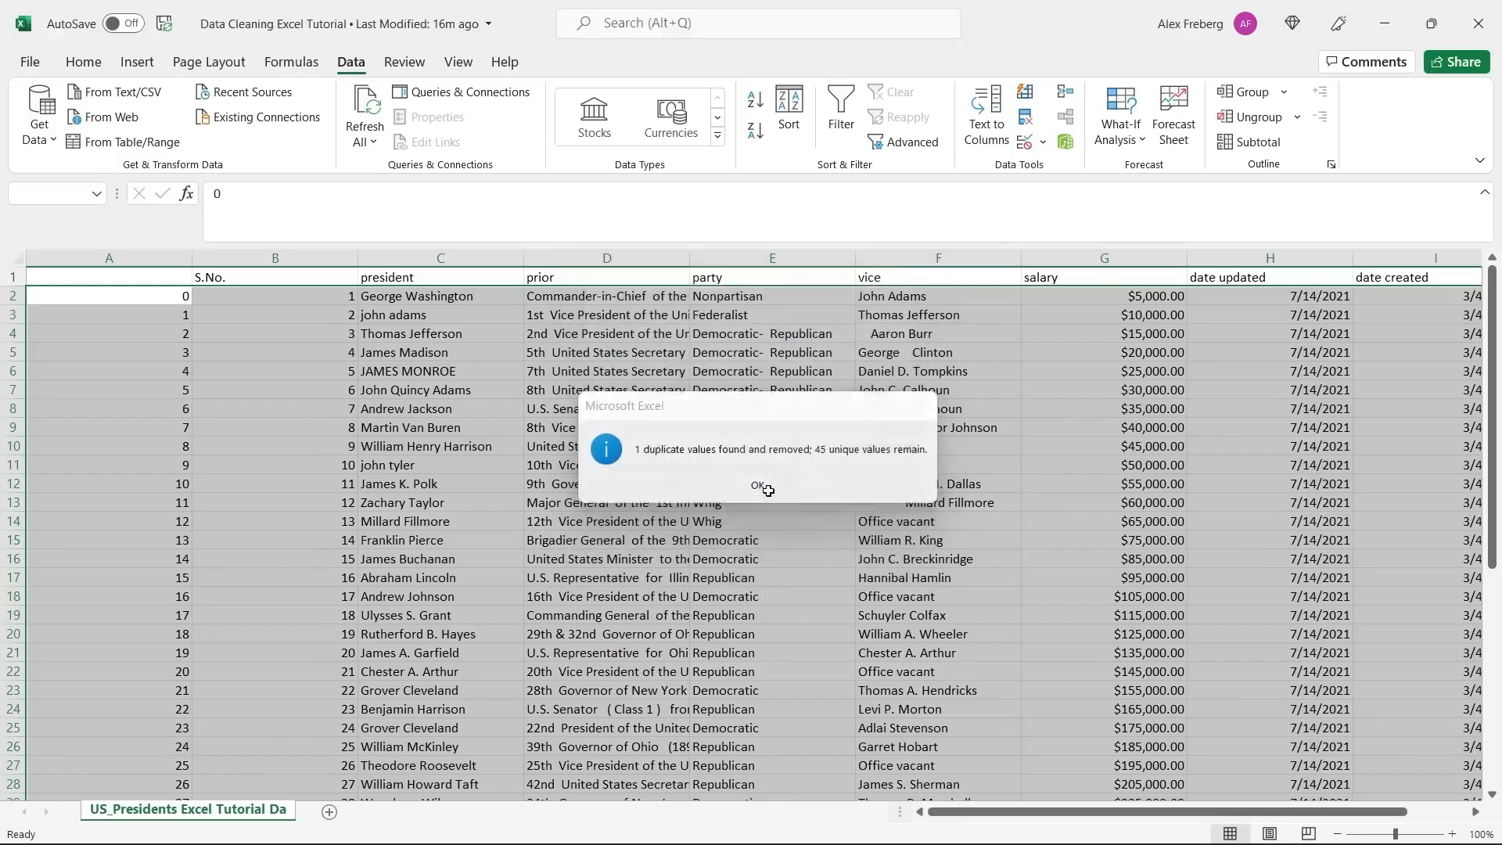
pyautogui.click(520, 489)
pyautogui.scroll(-9, 492, 580)
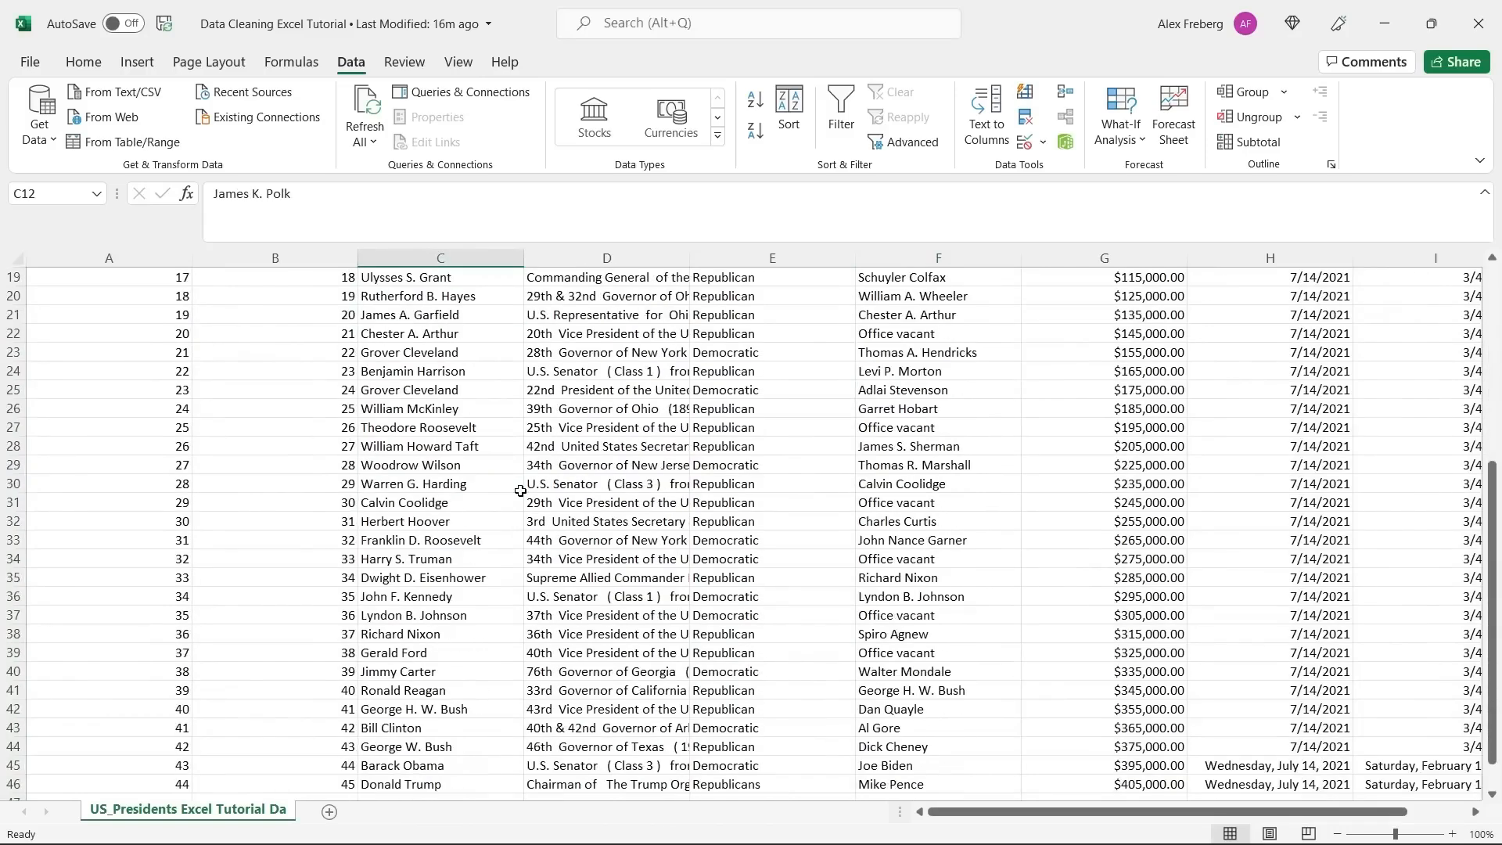
# Undo the duplicate removal to inspect the repeated Barack Obama row, and redo the removal.
pyautogui.hotkey('ctrl', 'z')
pyautogui.scroll(-10, 492, 579)
pyautogui.click(435, 559)
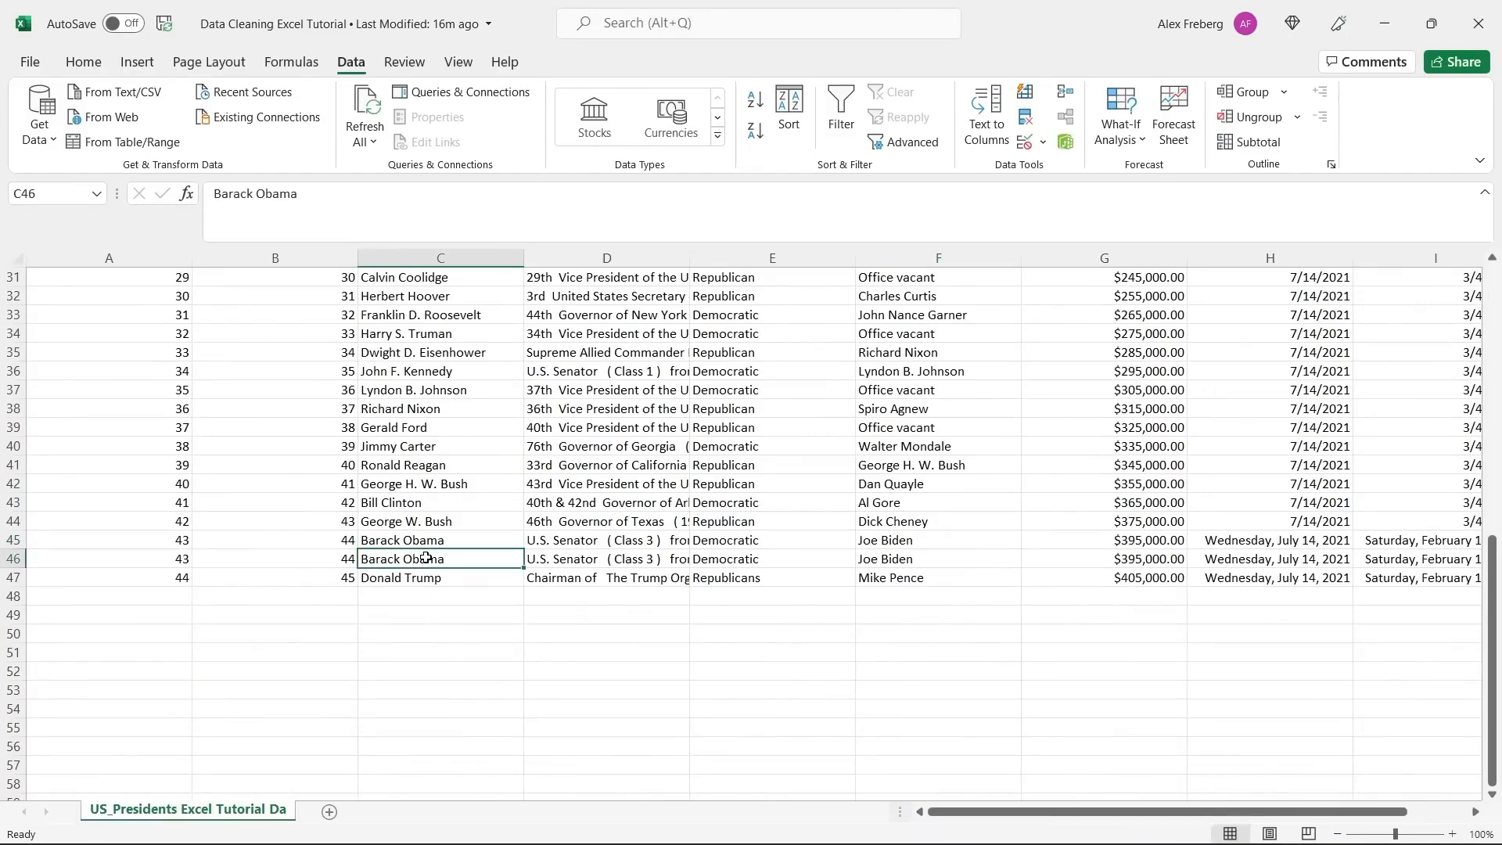
pyautogui.hotkey('ctrl', 'y')
pyautogui.scroll(-9, 430, 559)
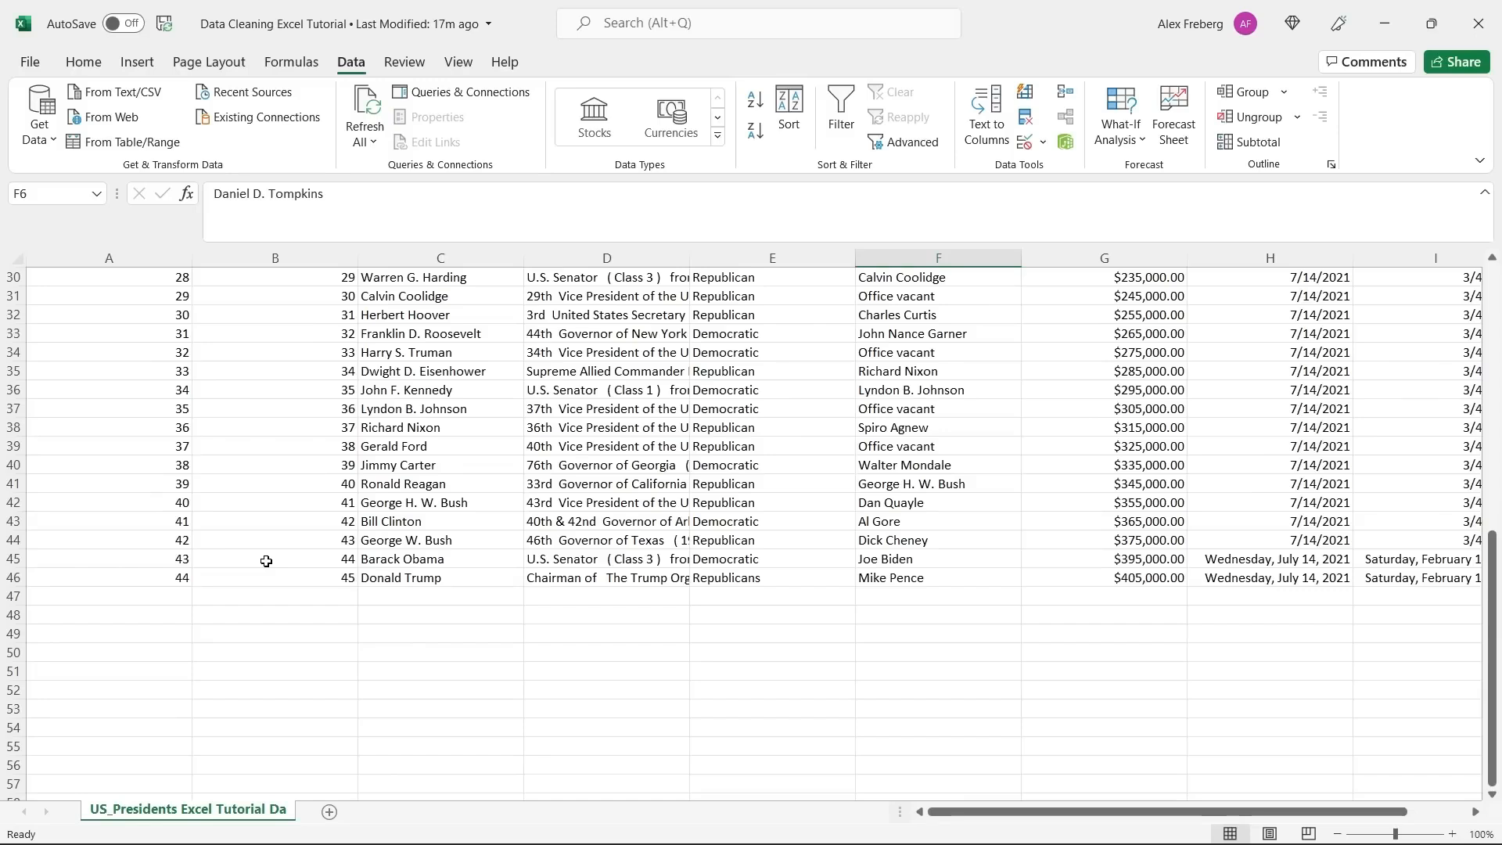
# Insert an empty column between the president and prior columns.
pyautogui.scroll(10, 266, 561)
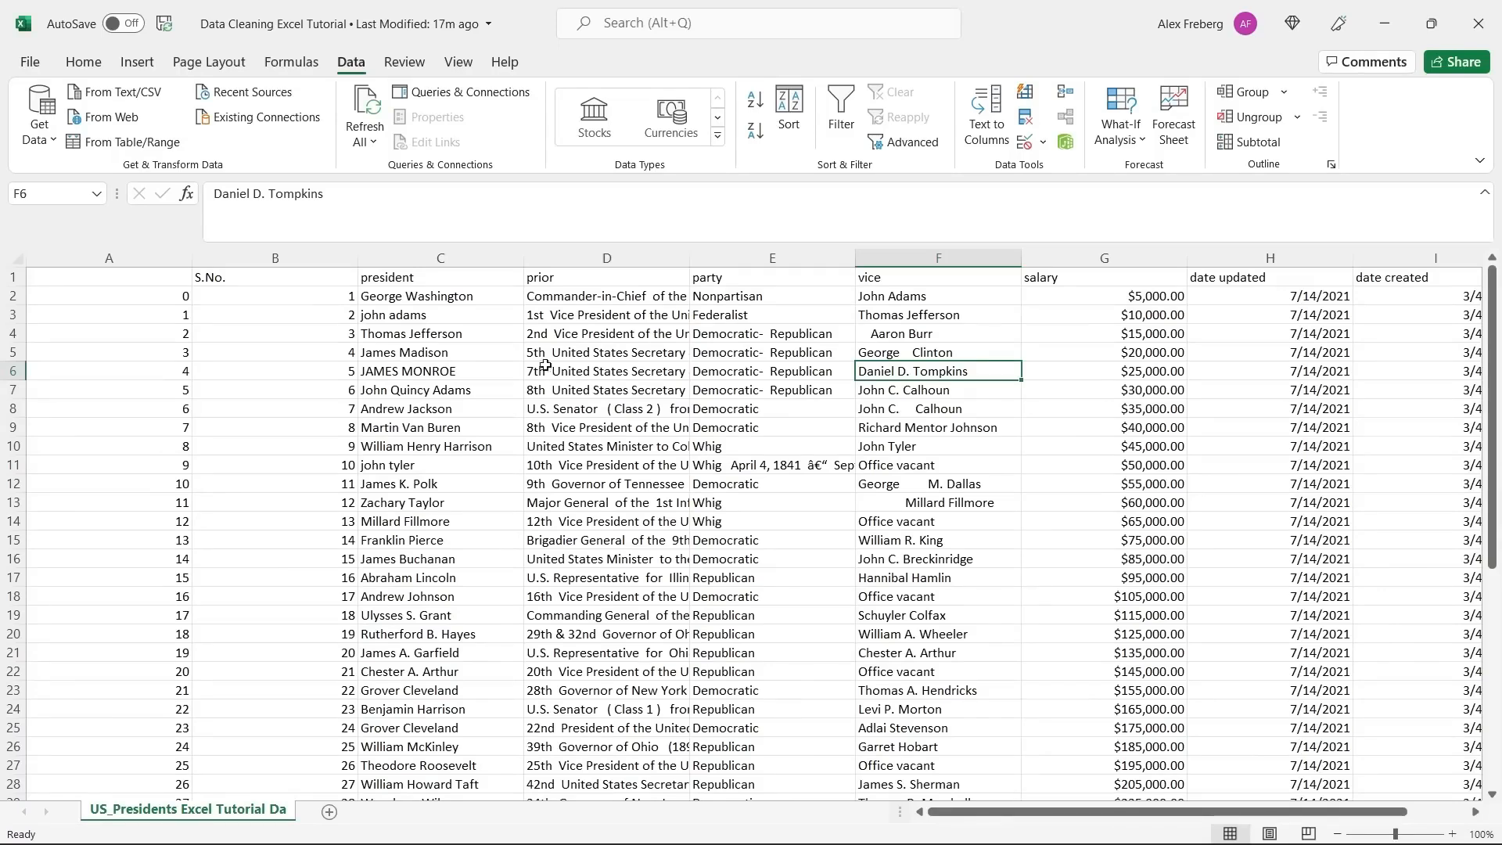
pyautogui.click(576, 255)
pyautogui.rightClick(575, 255)
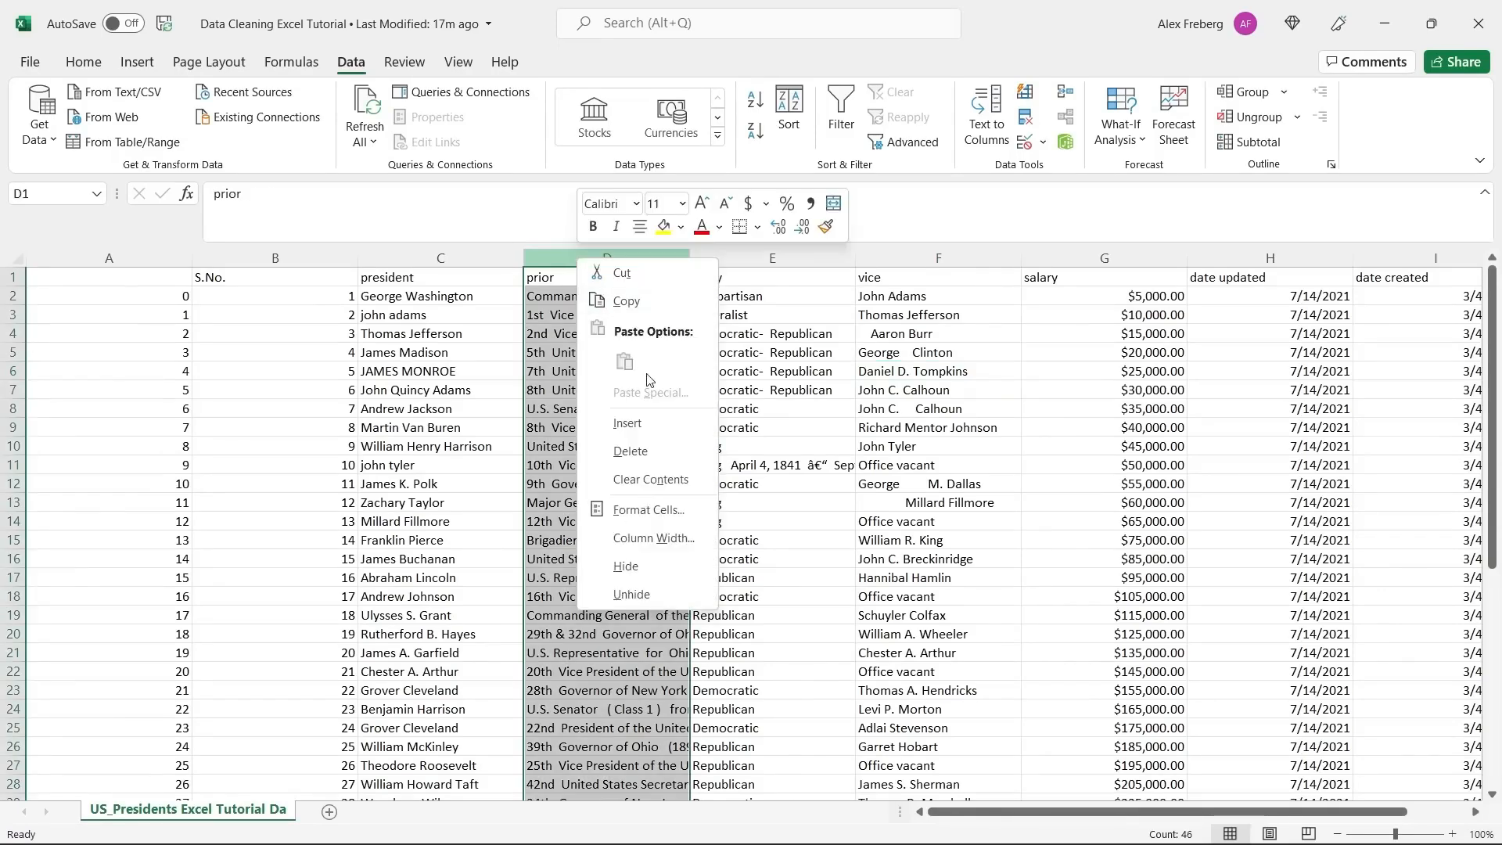
pyautogui.click(635, 419)
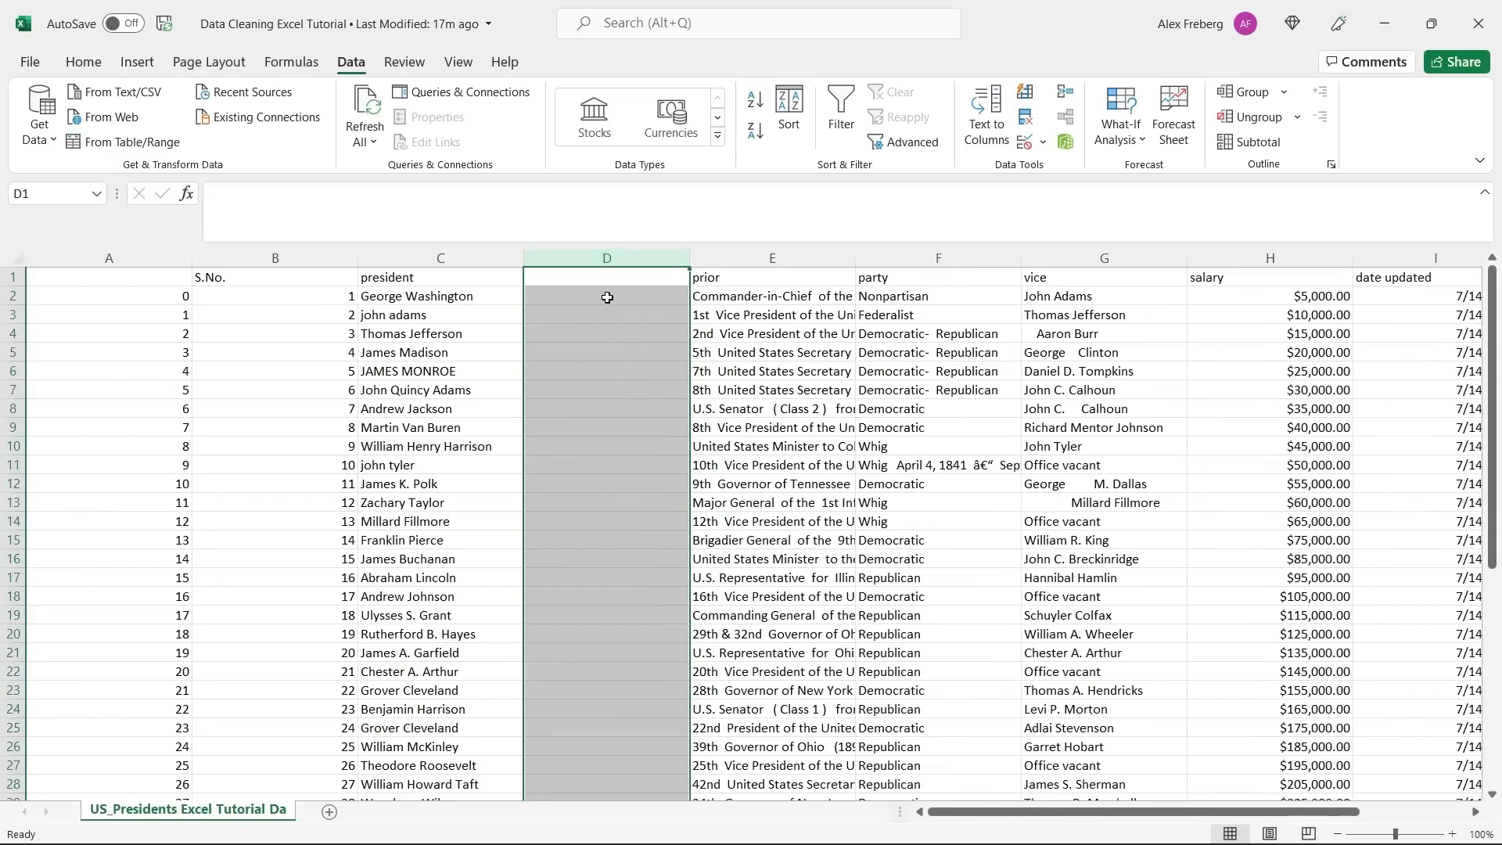
pyautogui.click(605, 296)
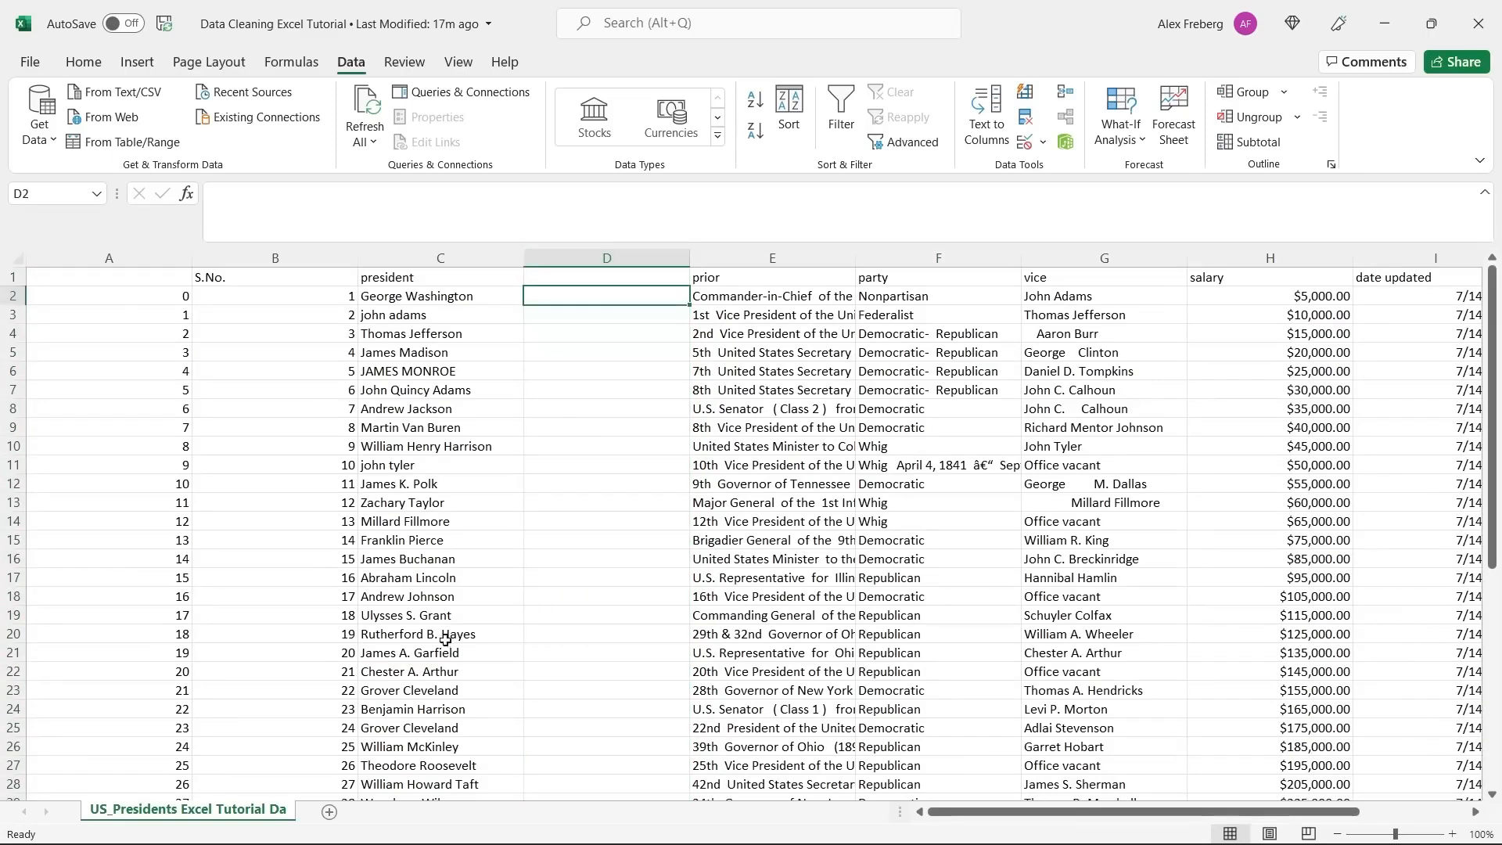
# Convert the president names to uppercase in the empty column by entering =UPPER(C2) in D2 and filling it down.
pyautogui.click(437, 312)
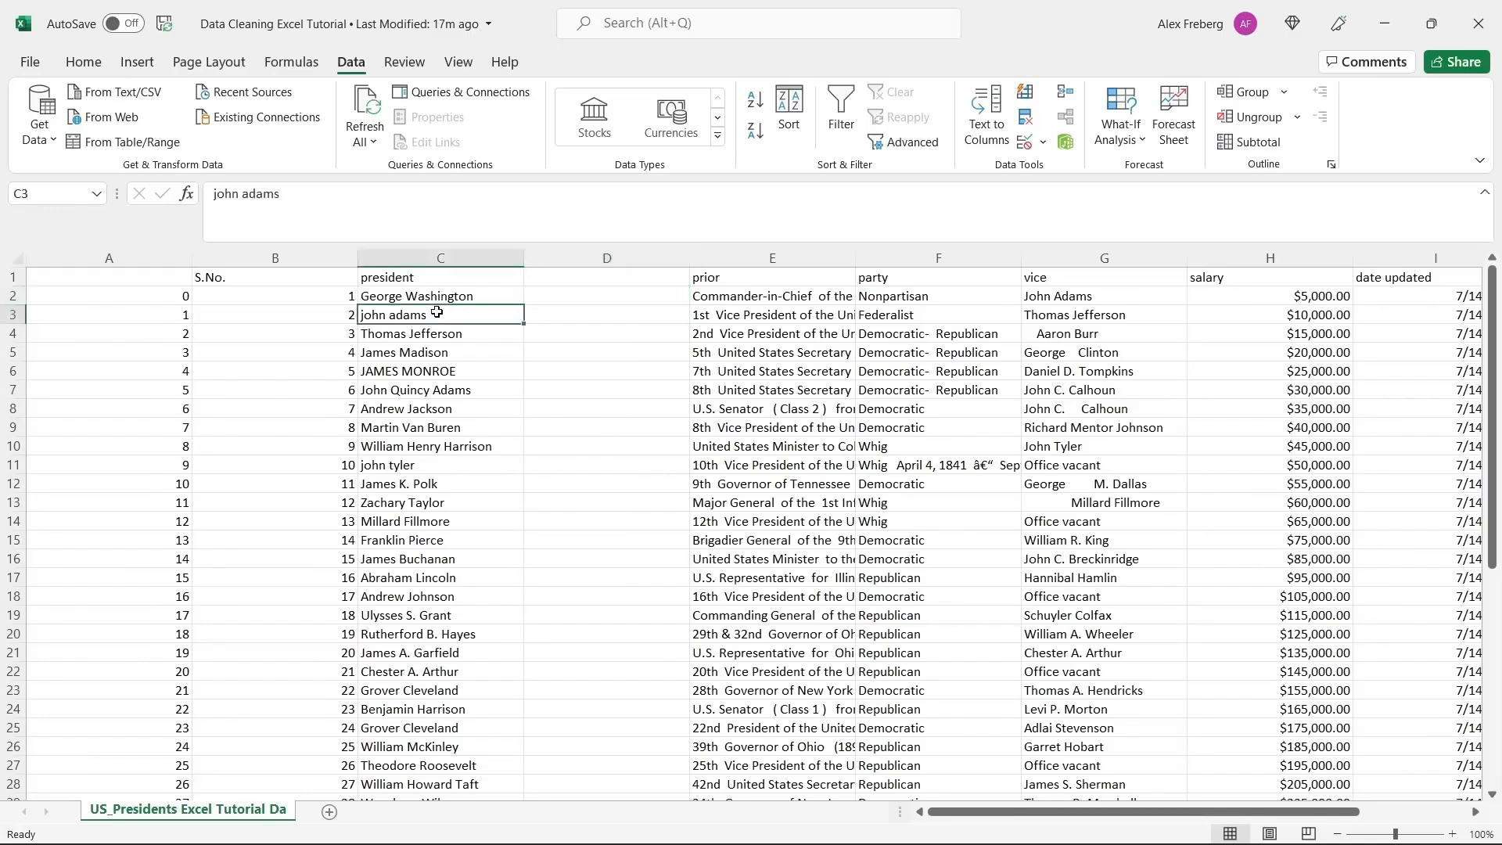
pyautogui.click(578, 294)
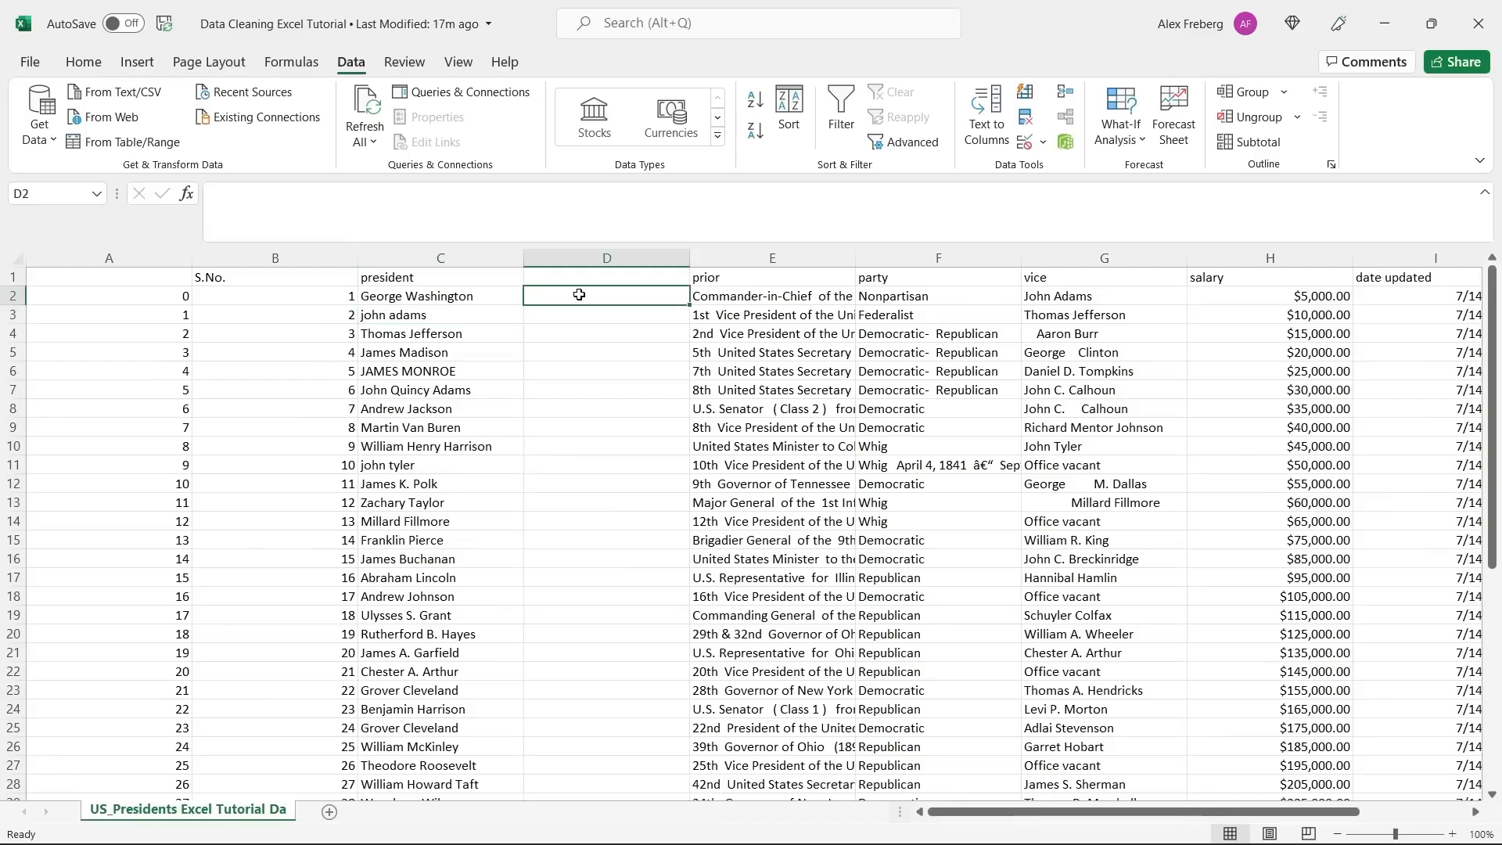
pyautogui.moveTo(470, 296); pyautogui.dragTo(465, 484)
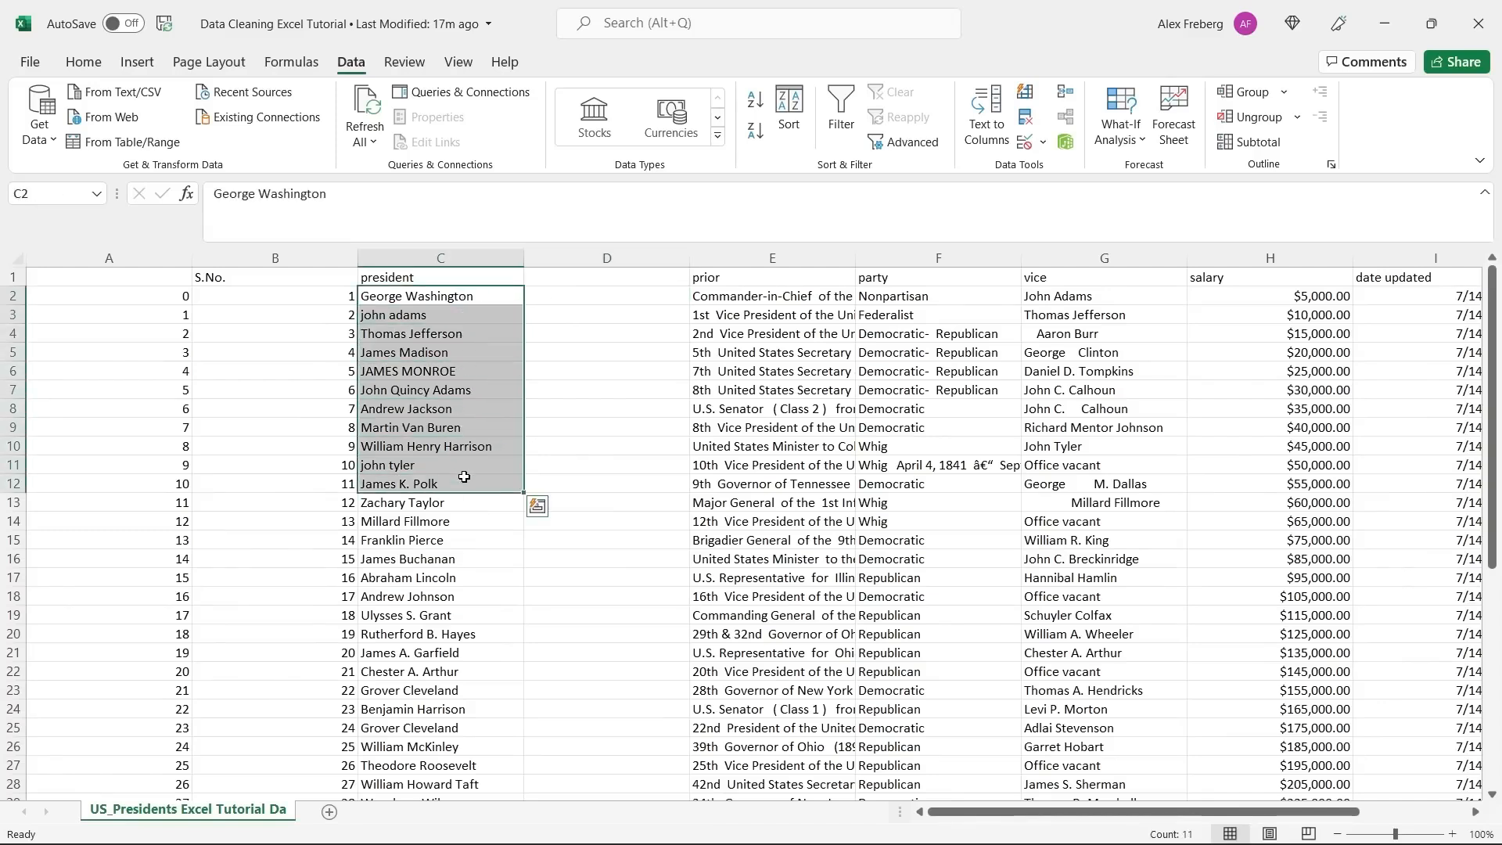
pyautogui.click(608, 296)
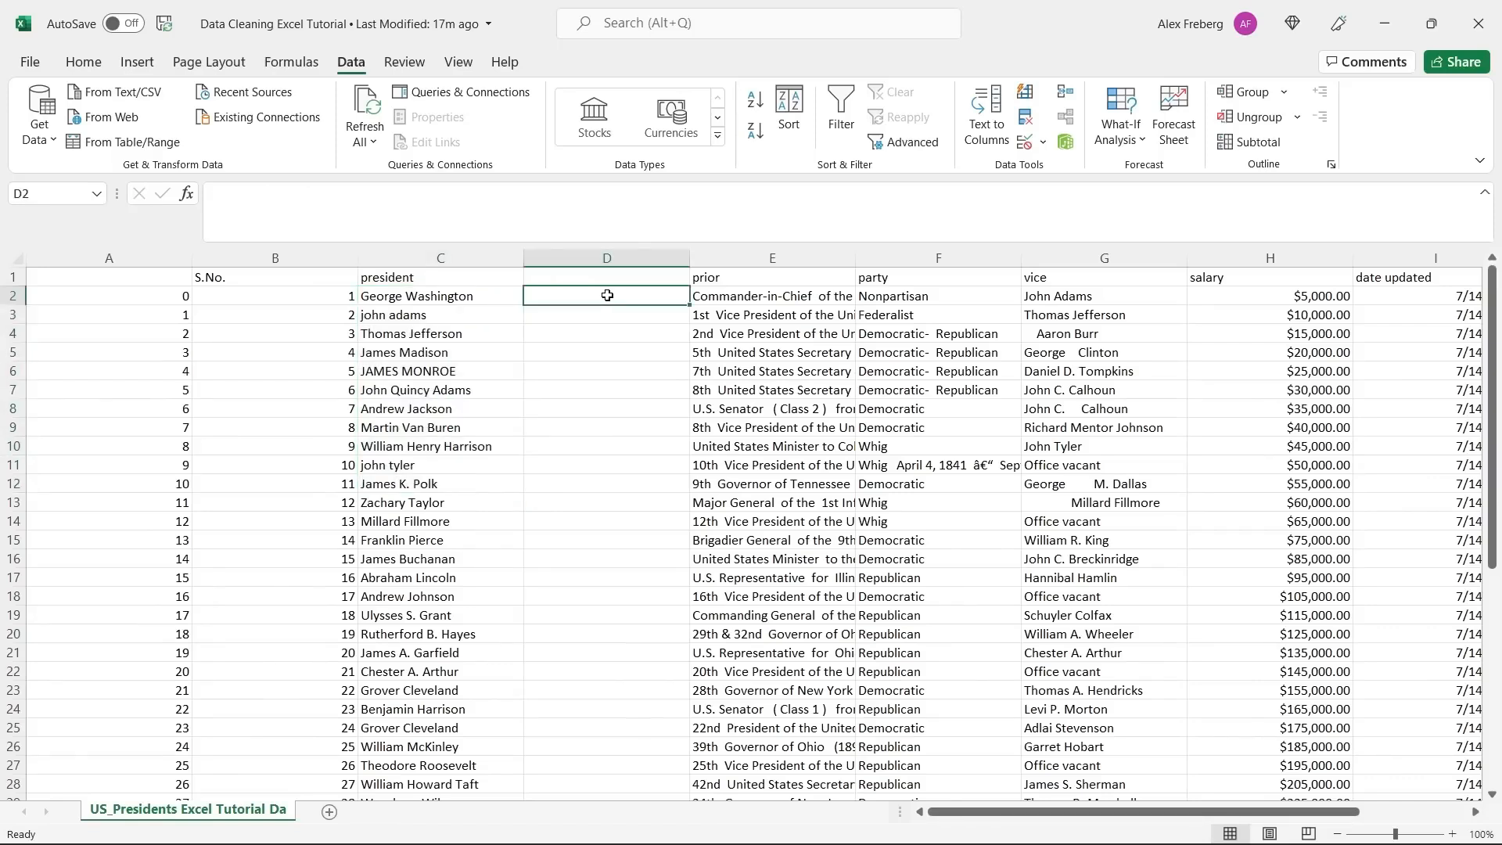
pyautogui.write('=UPP')
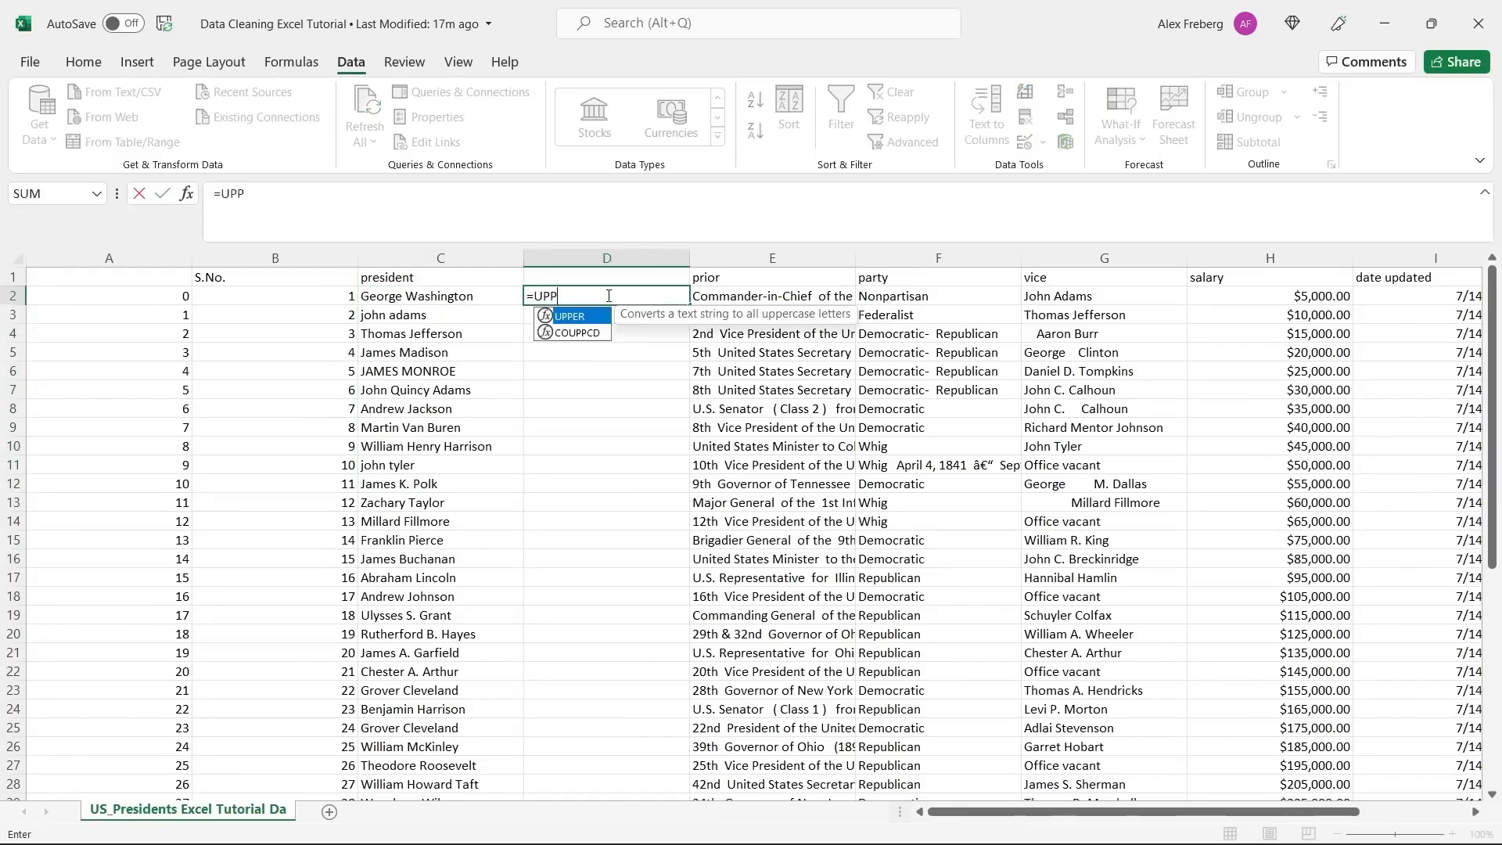
pyautogui.write('ER(')
pyautogui.click(506, 296)
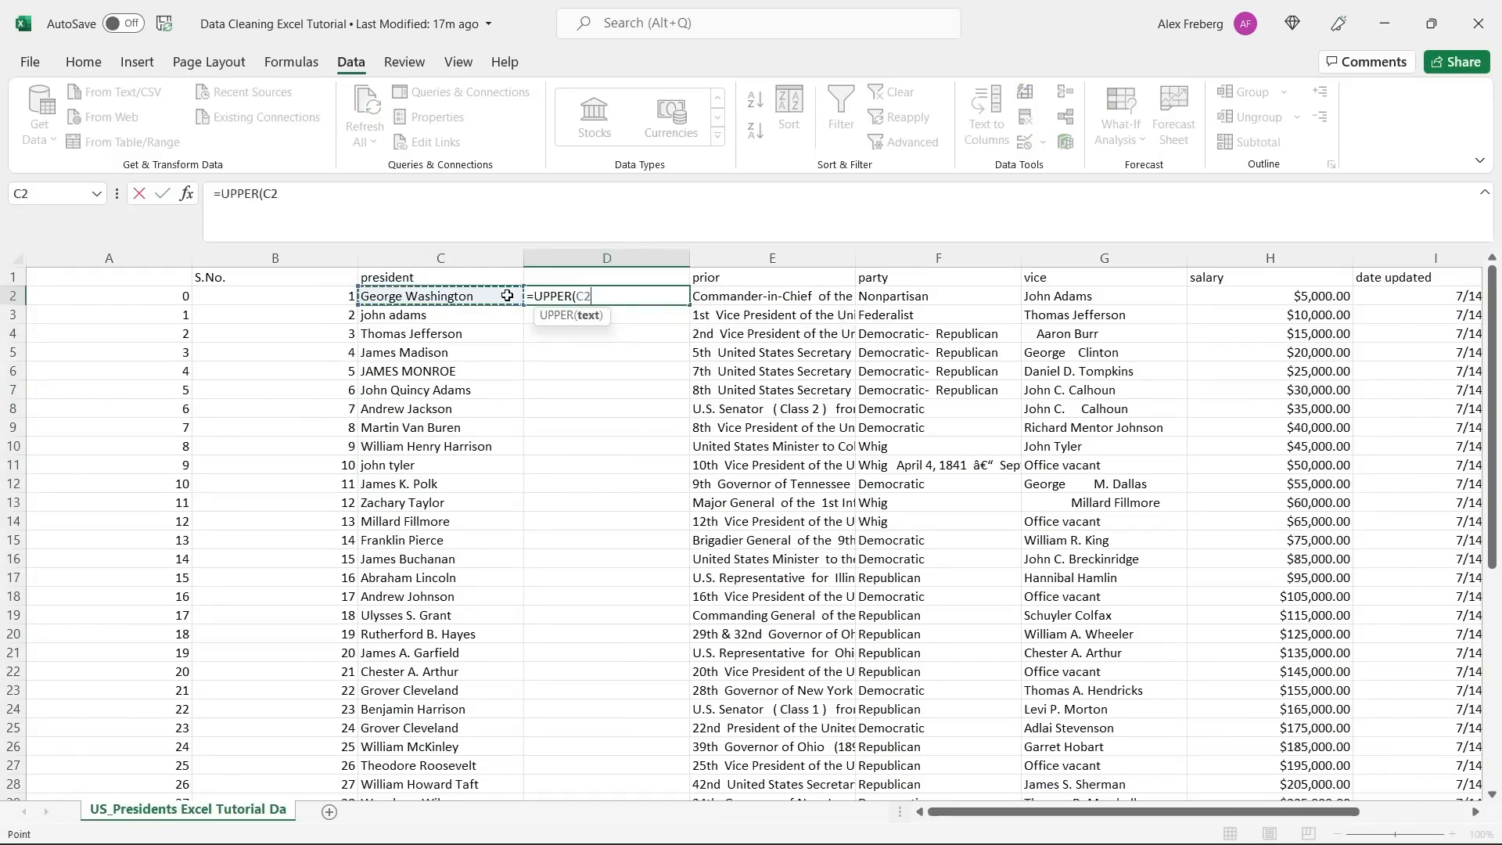
pyautogui.write(')')
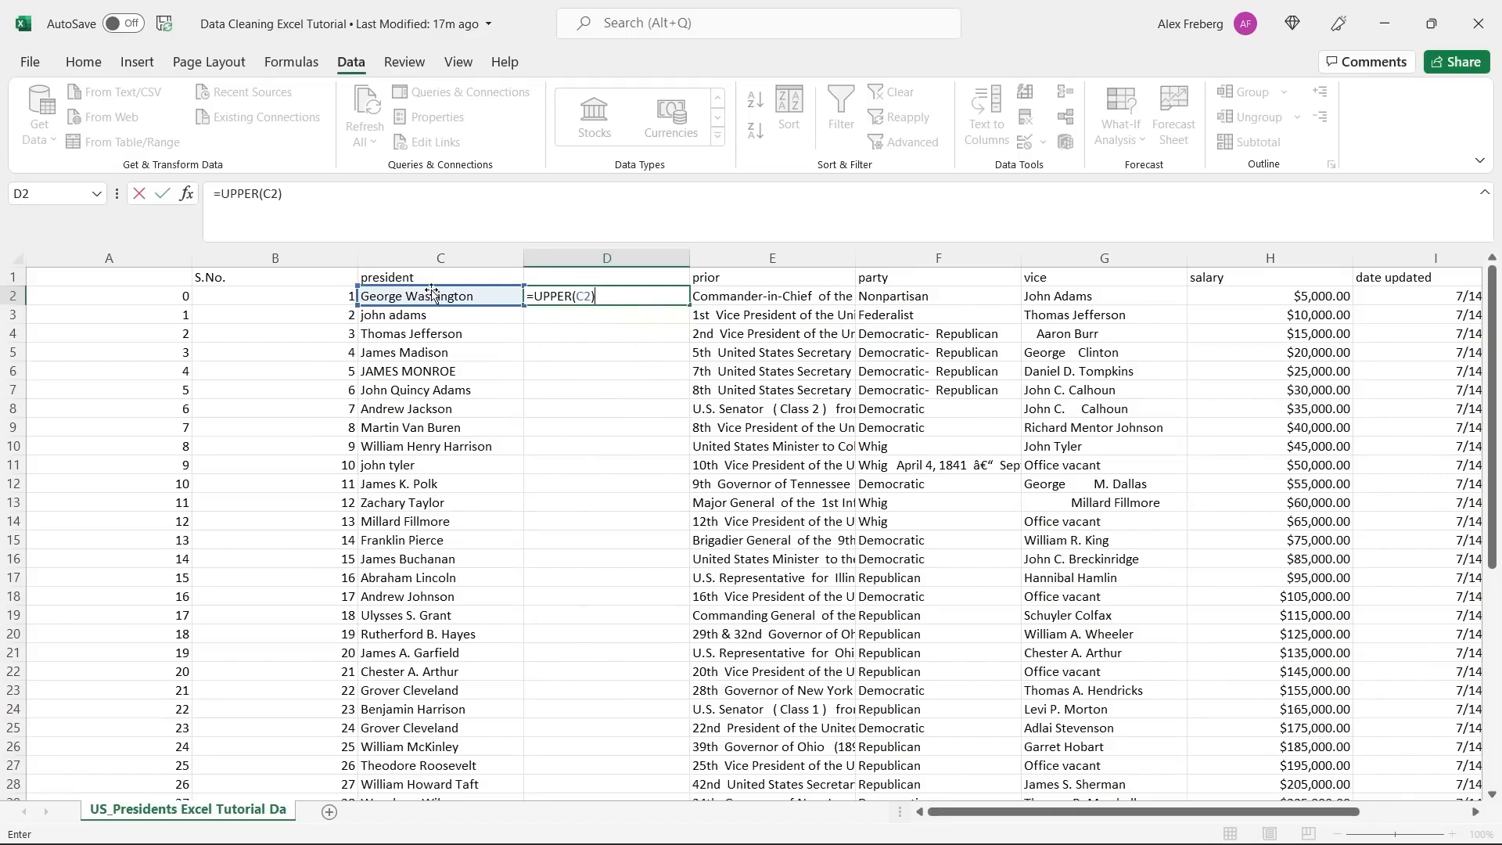
pyautogui.hotkey('ctrl', 'Return')
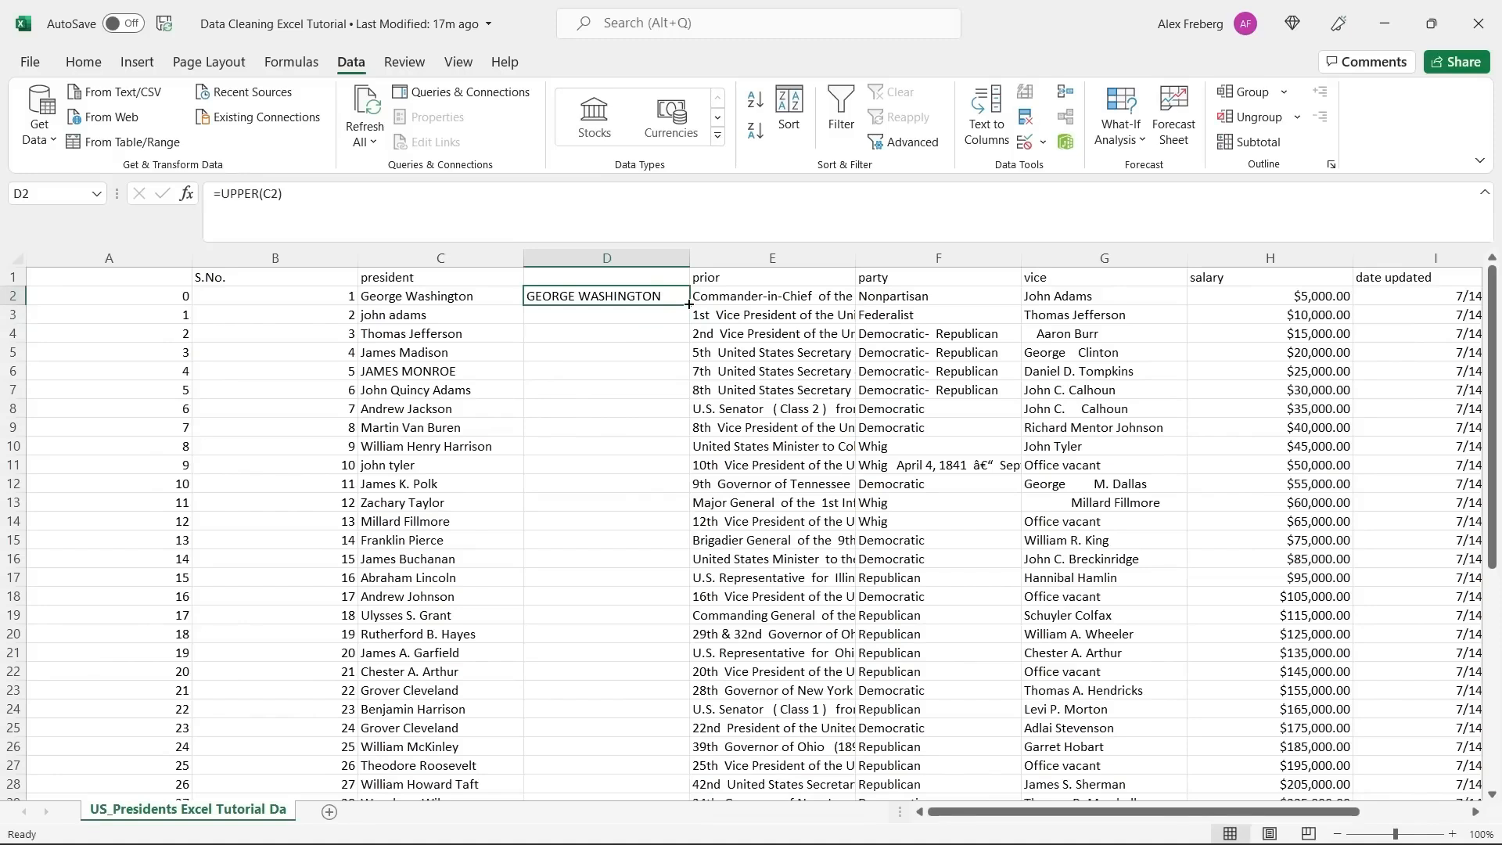
pyautogui.doubleClick(689, 304)
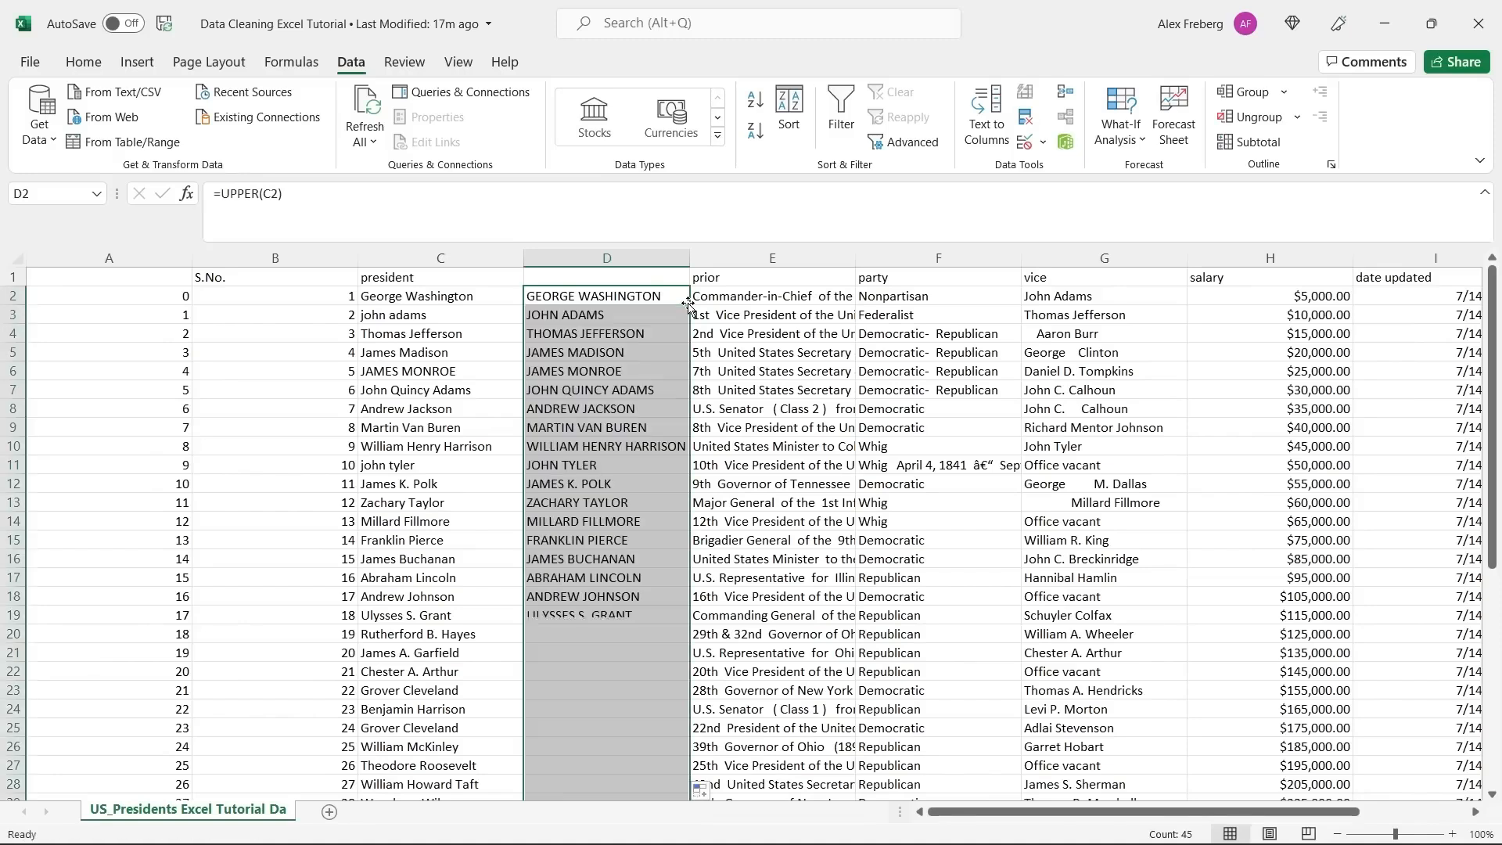
pyautogui.click(650, 341)
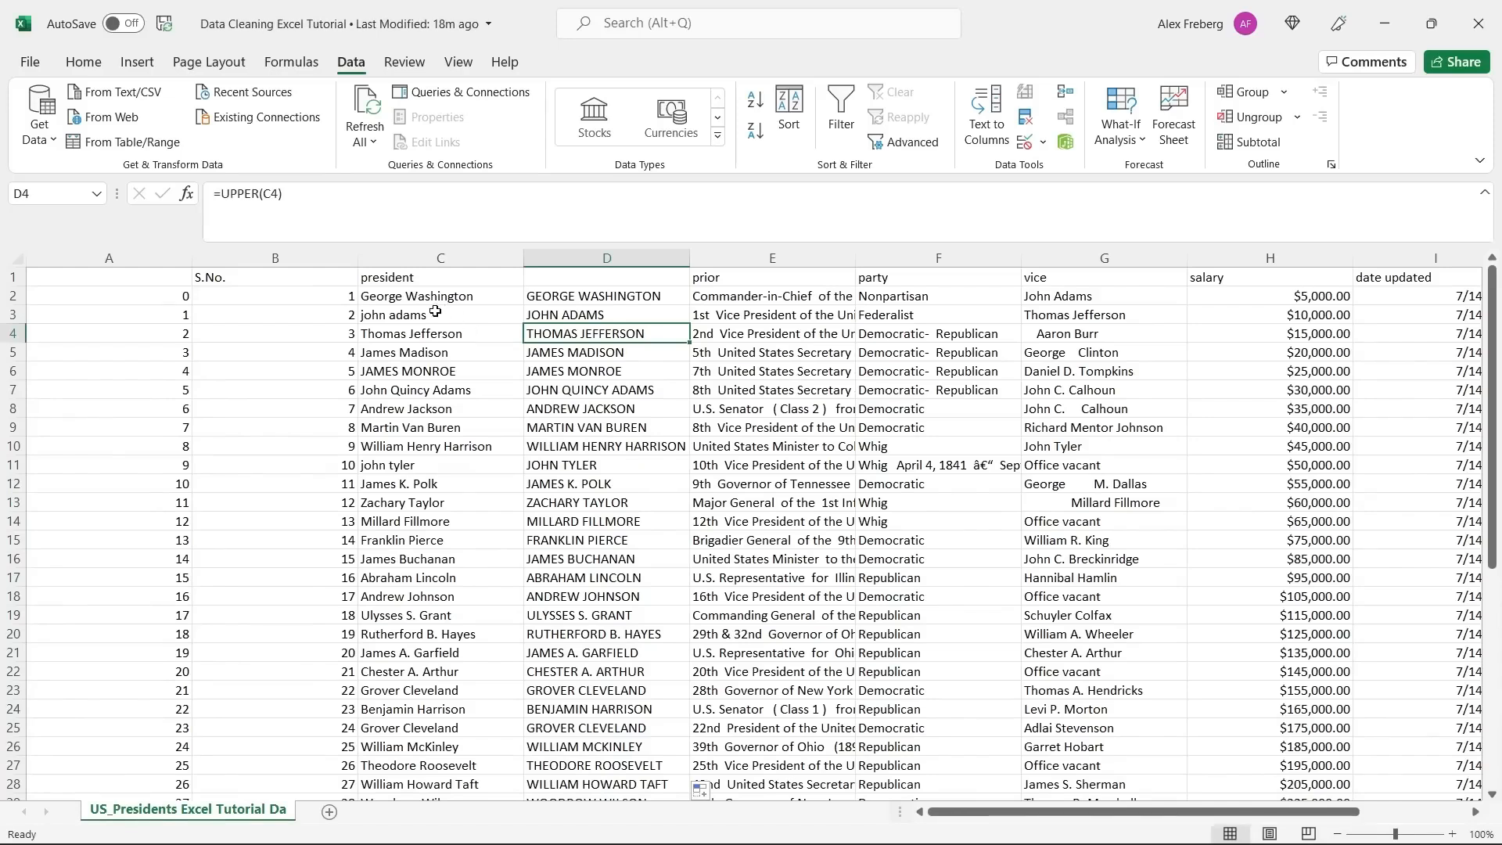
# Change the formula in D2 to =PROPER(C2) and fill it down the column.
pyautogui.click(629, 296)
pyautogui.doubleClick(227, 194)
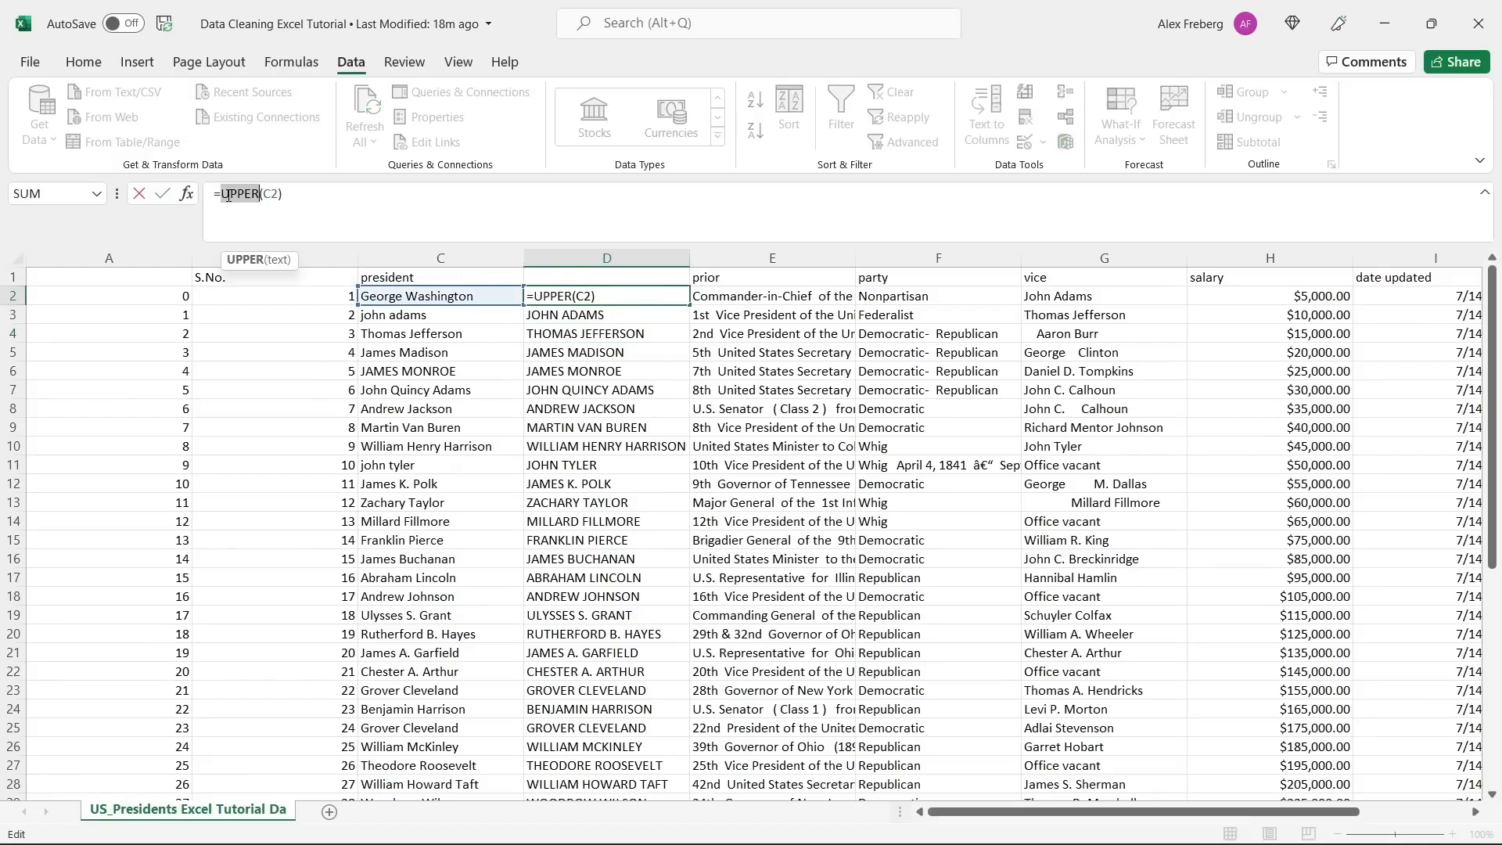
pyautogui.write('p')
pyautogui.press('BackSpace')
pyautogui.write('PROPER')
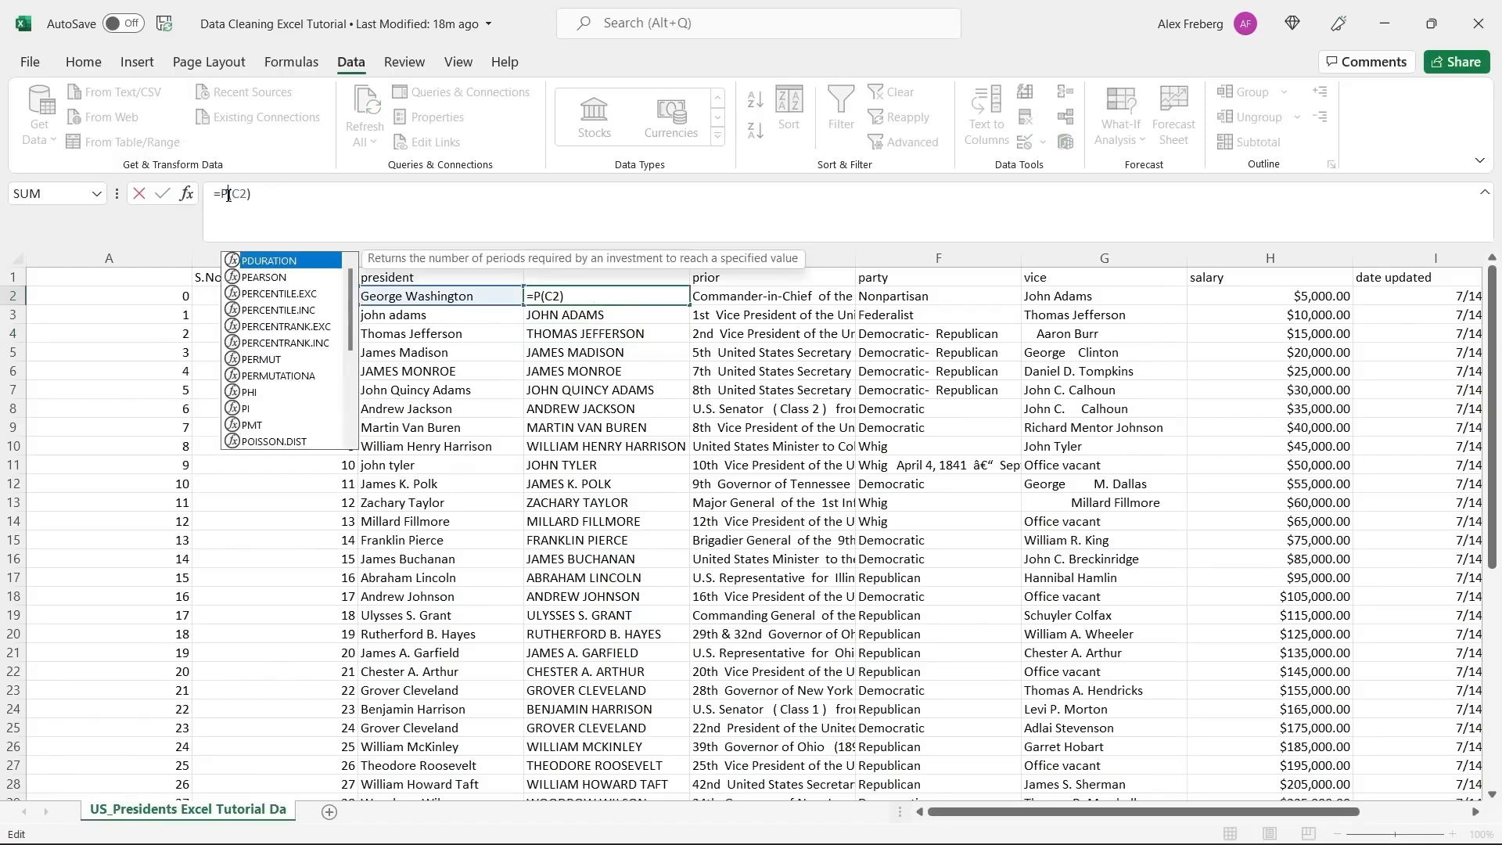
pyautogui.press('Return')
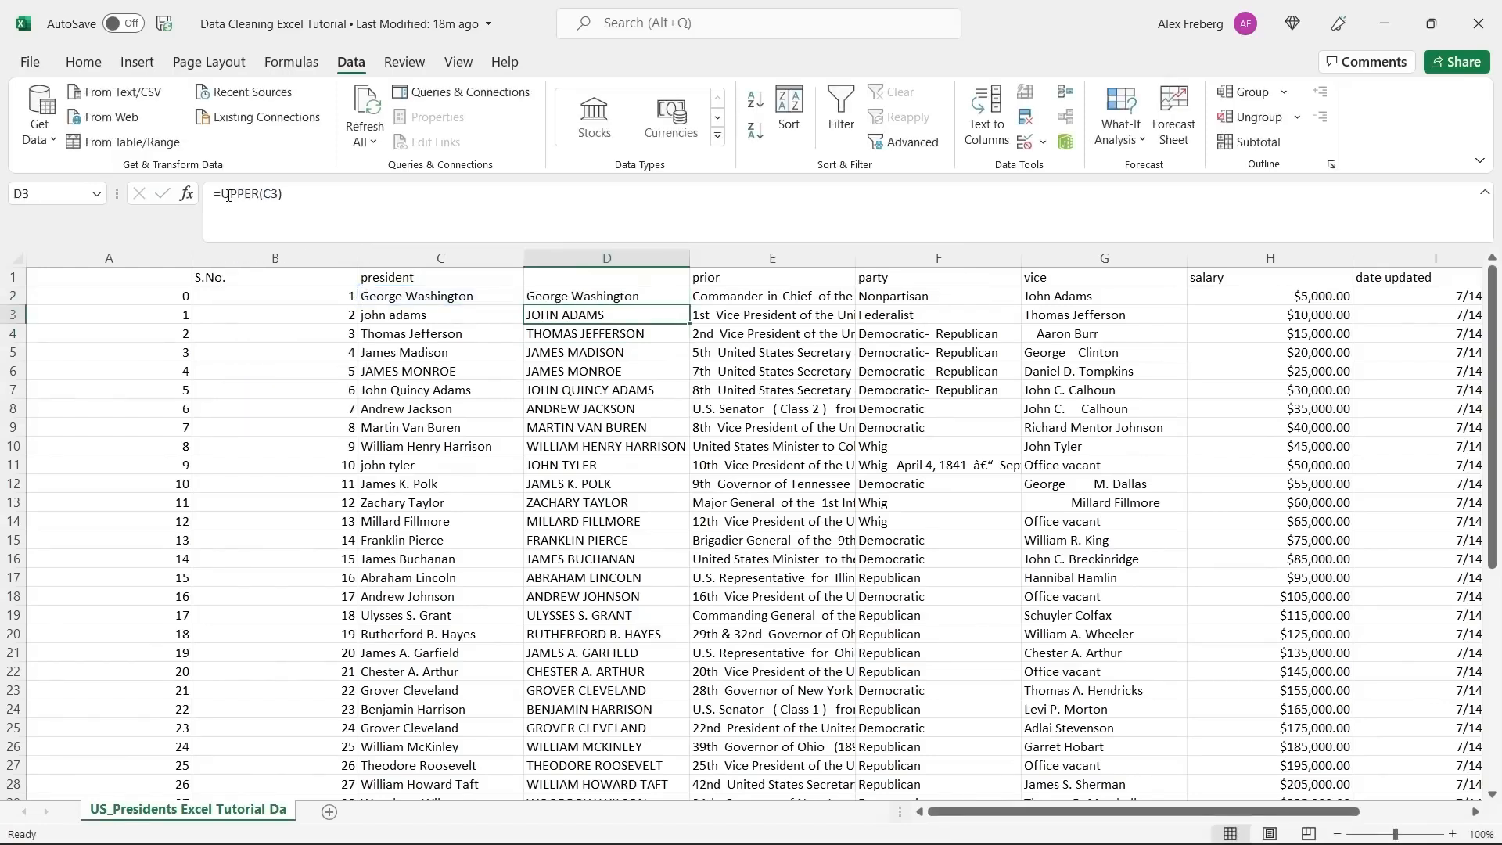
pyautogui.click(600, 297)
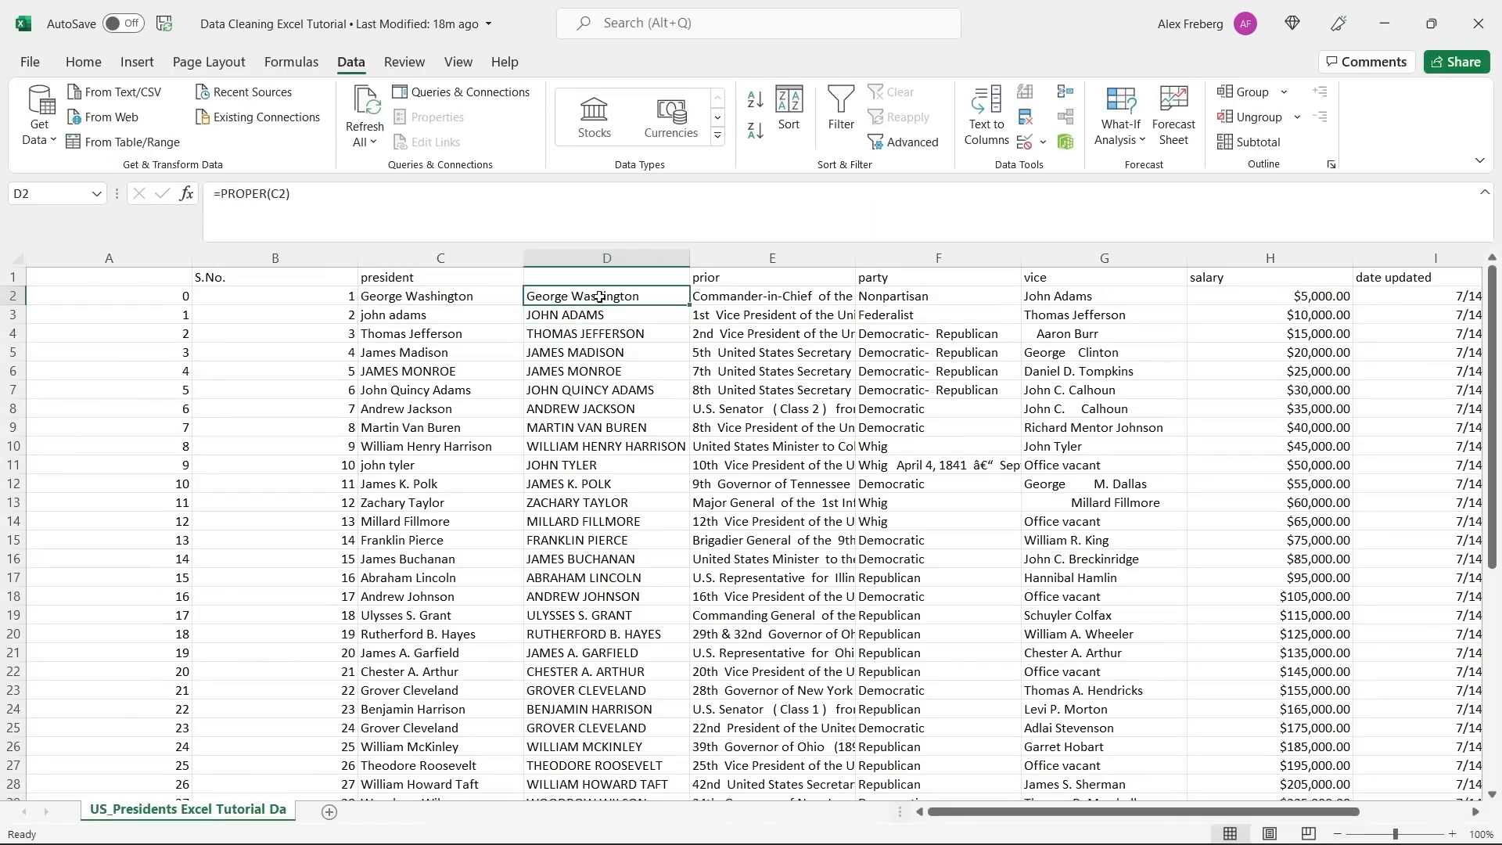
pyautogui.doubleClick(691, 305)
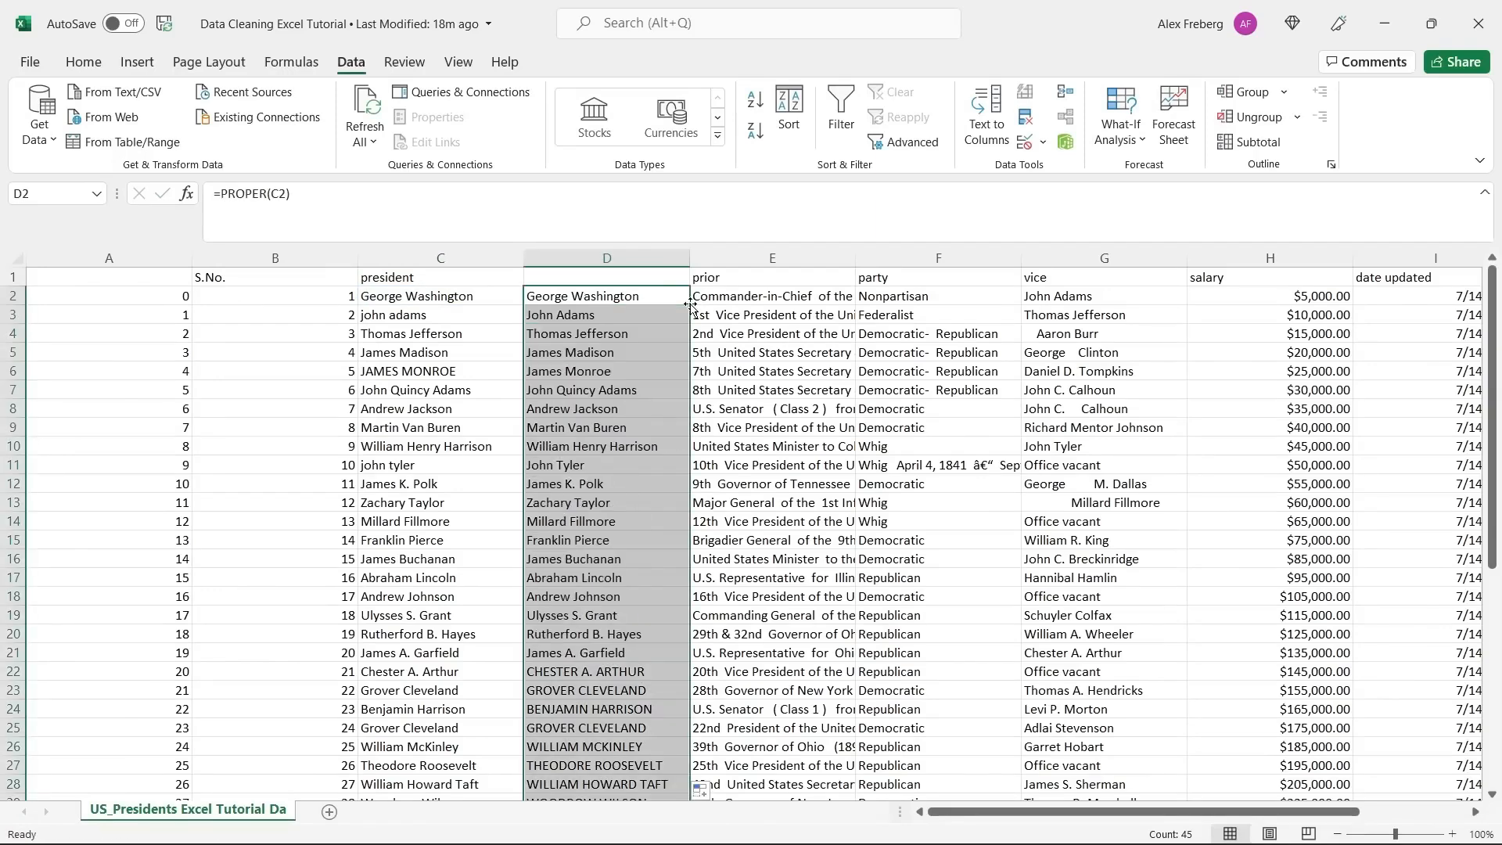
pyautogui.click(609, 316)
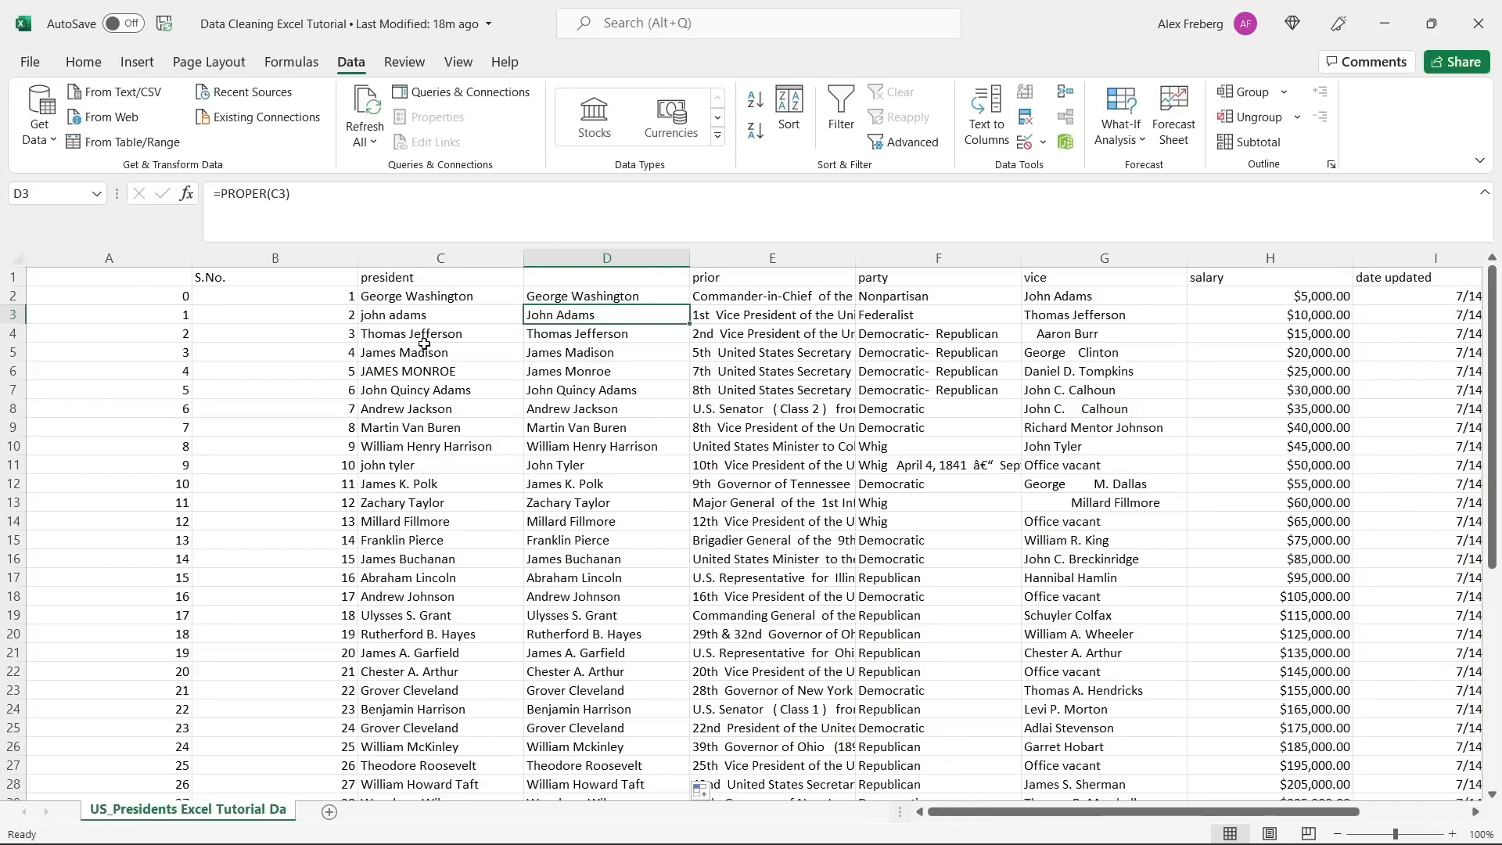
# Try the lowercase version of the name in D2 with =LOWER(C2), and undo that change.
pyautogui.click(419, 369)
pyautogui.click(407, 316)
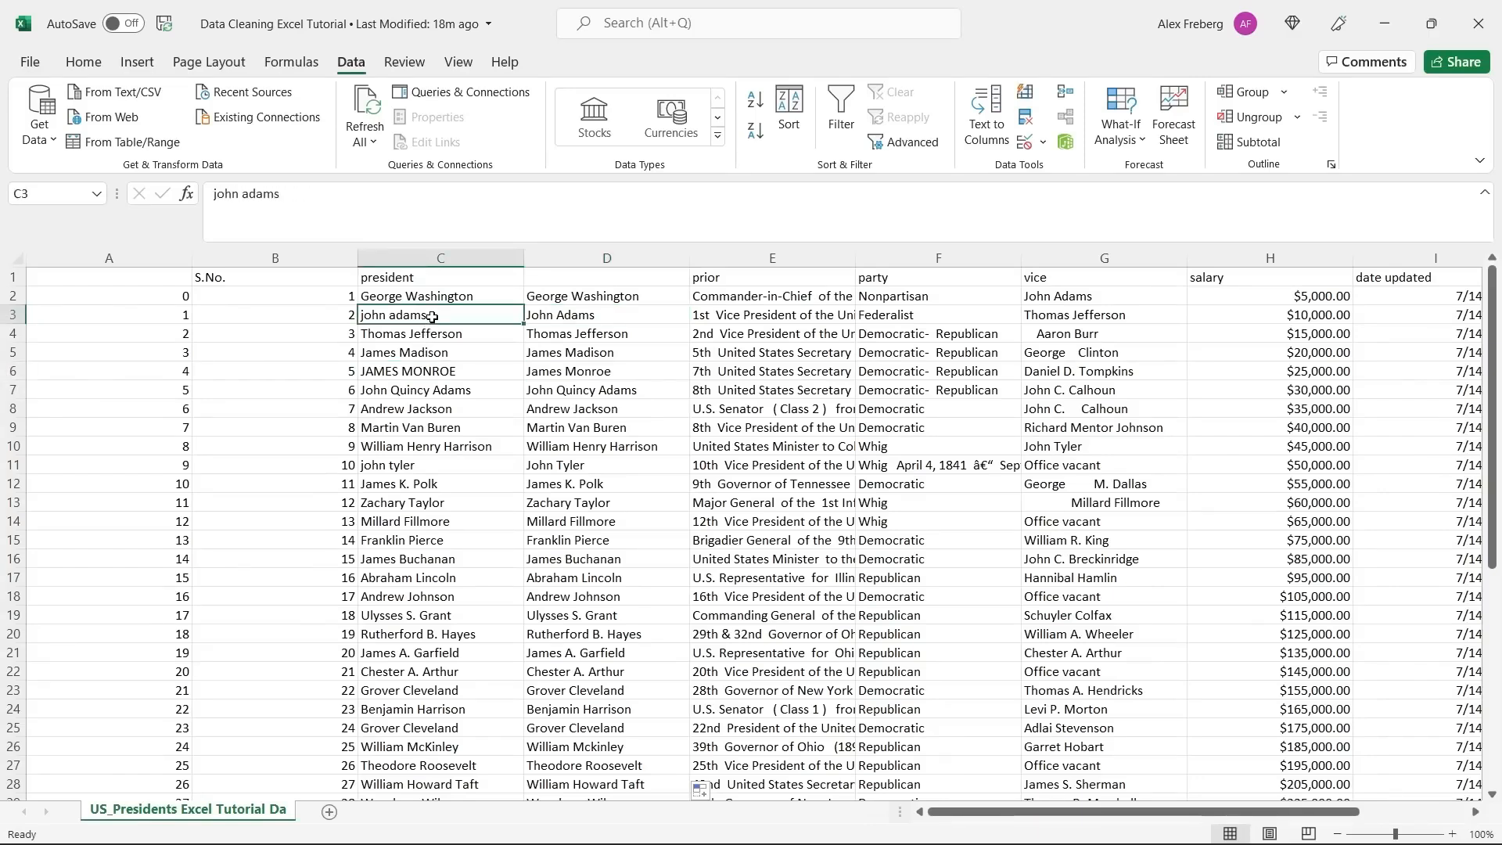
pyautogui.click(561, 298)
pyautogui.doubleClick(250, 197)
pyautogui.write('LOWERT')
pyautogui.press('Return')
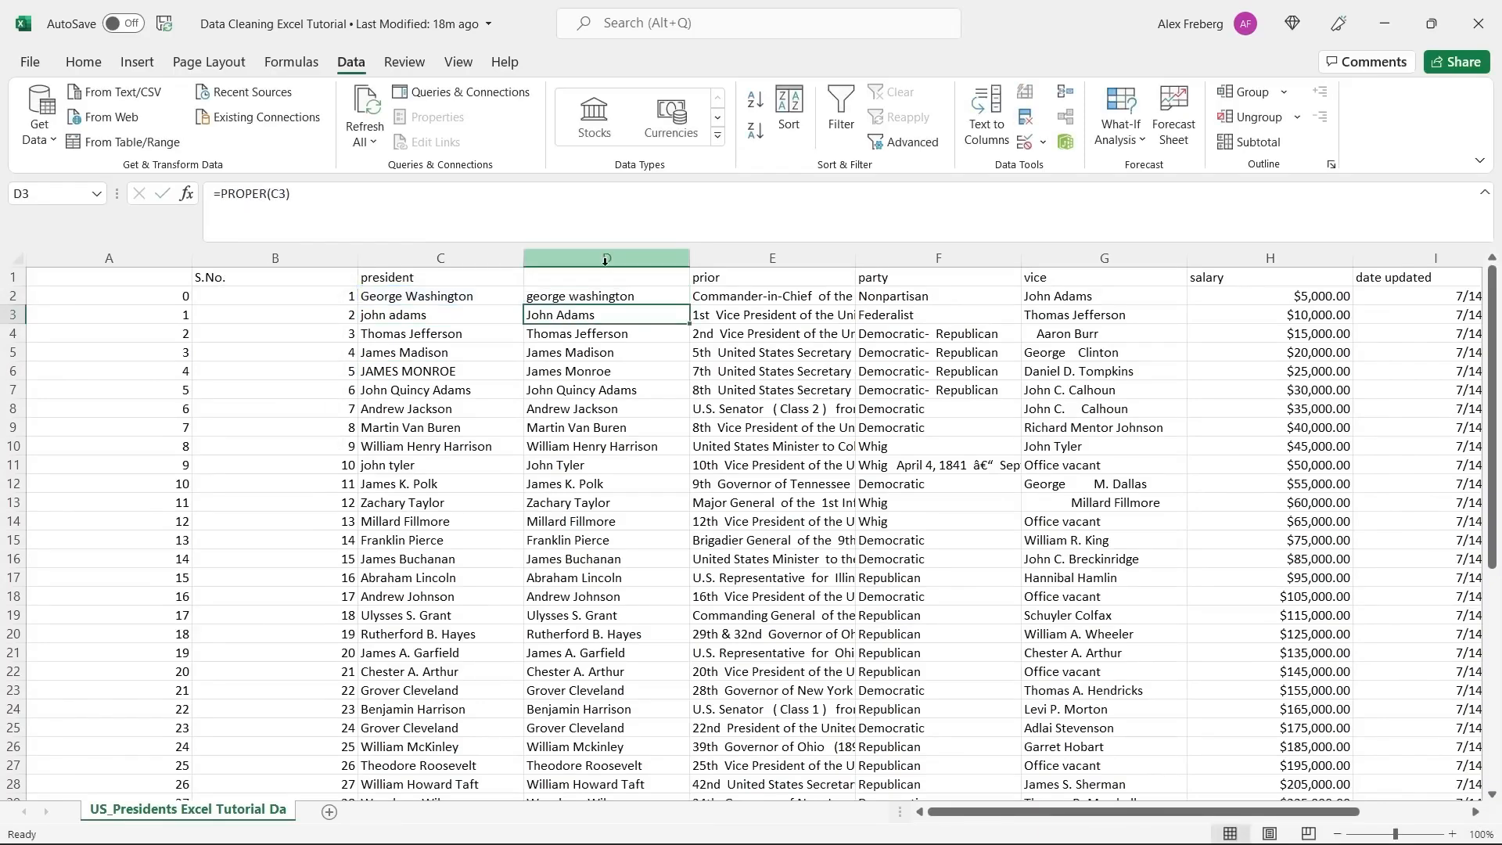
pyautogui.hotkey('ctrl', 'z')
pyautogui.click(613, 353)
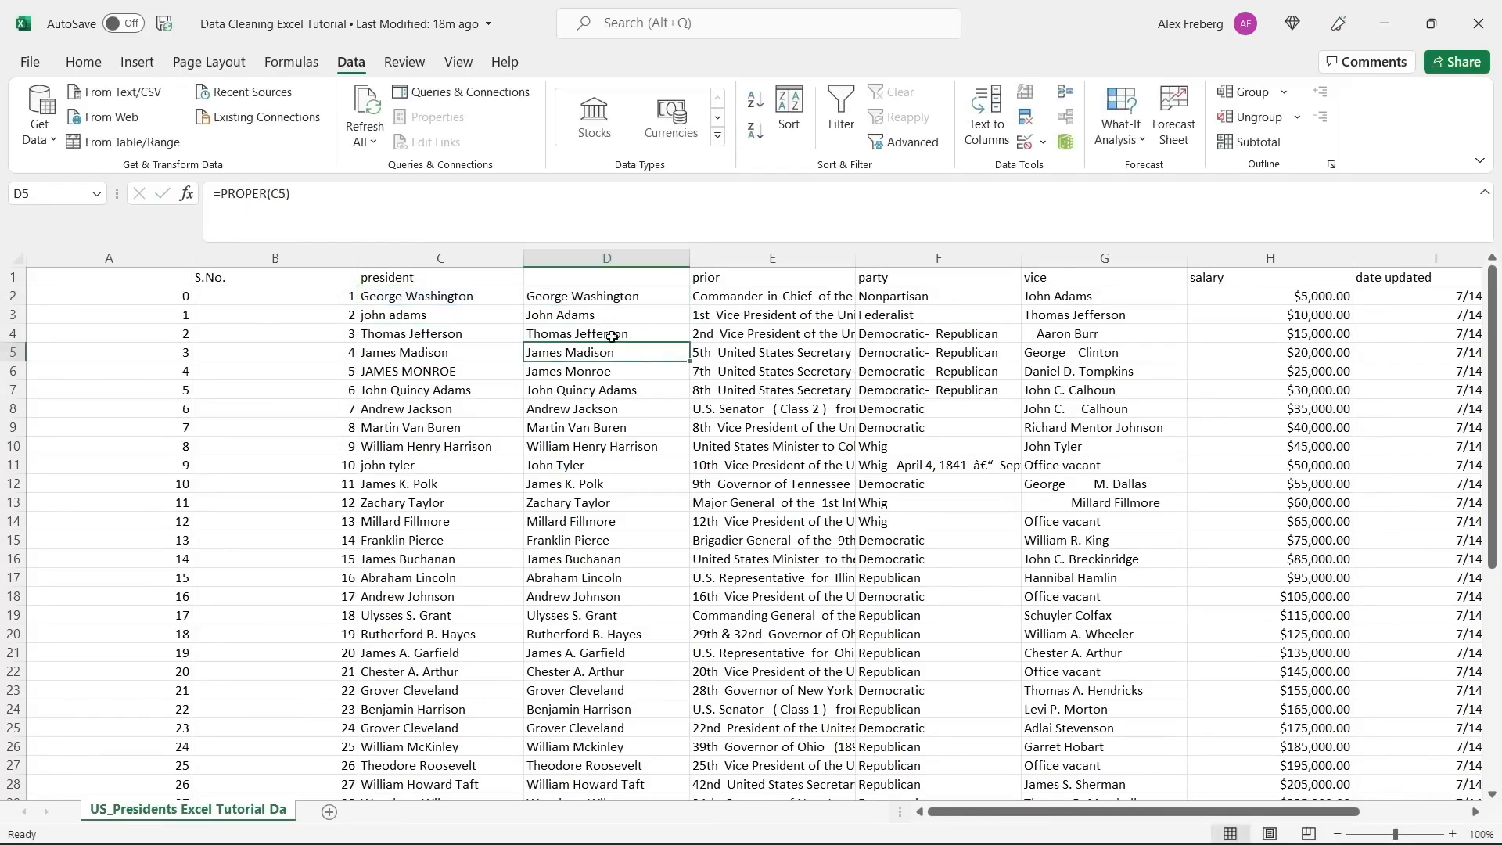
# Label the header of the converted names column D as president-fixed.
pyautogui.click(602, 276)
pyautogui.doubleClick(605, 275)
pyautogui.write('PRE')
pyautogui.press('BackSpace')
pyautogui.press('BackSpace')
pyautogui.write('pre')
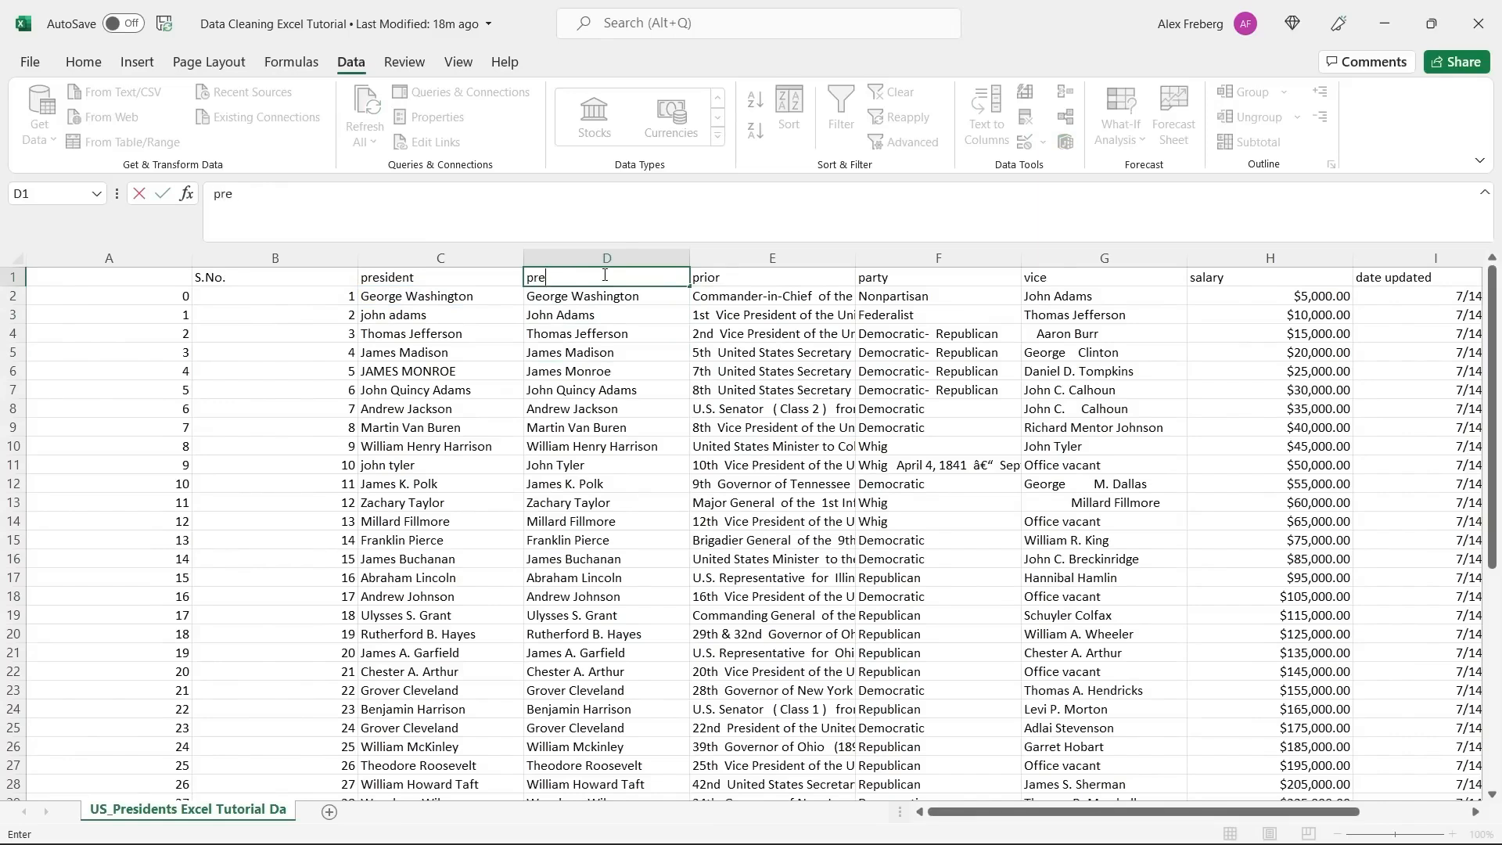
pyautogui.write('sident-fixed')
pyautogui.press('Return')
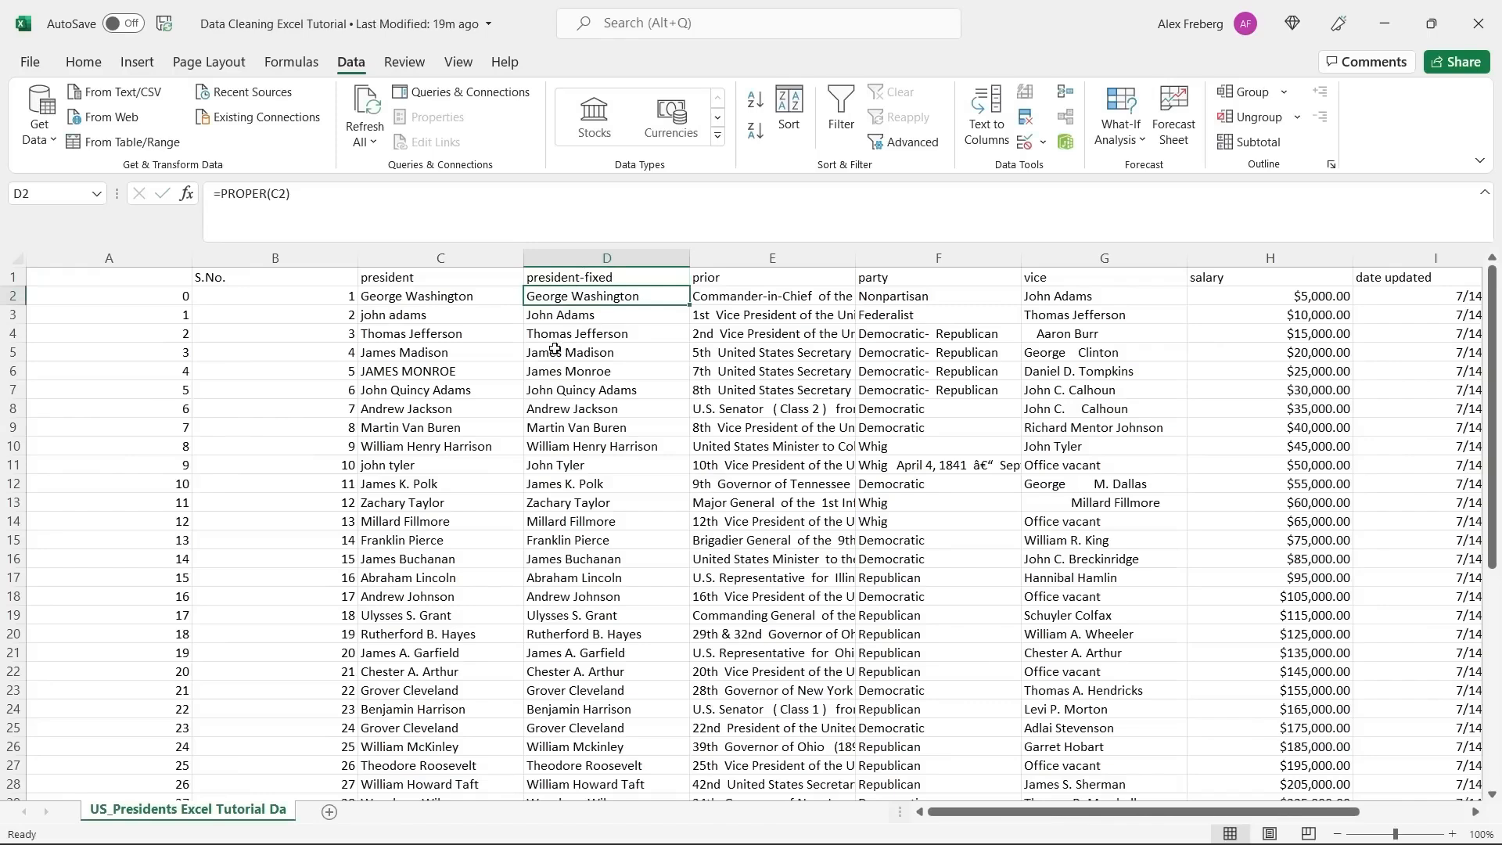
pyautogui.click(450, 371)
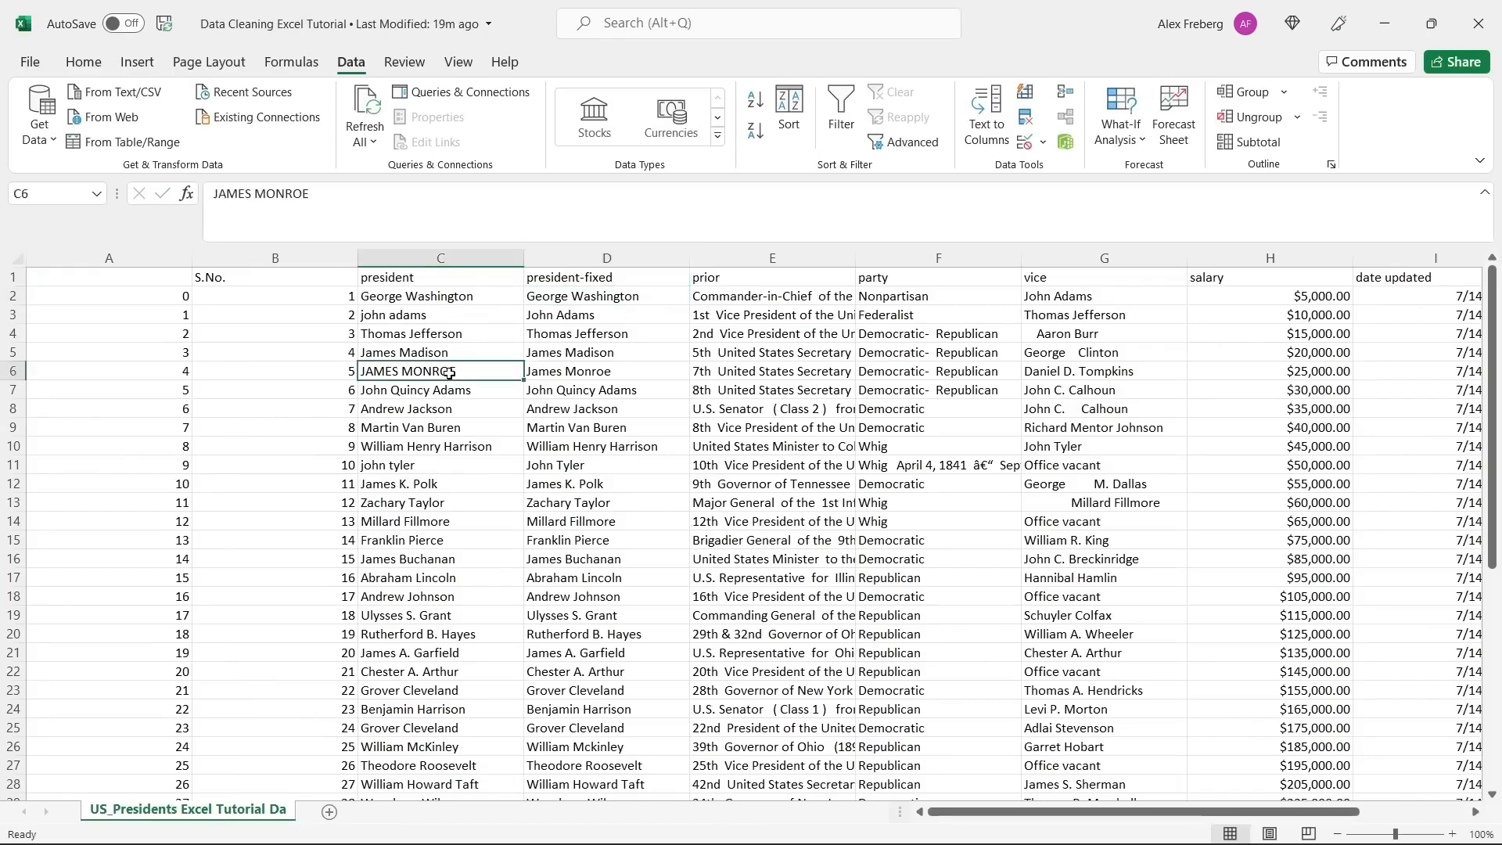
pyautogui.click(459, 316)
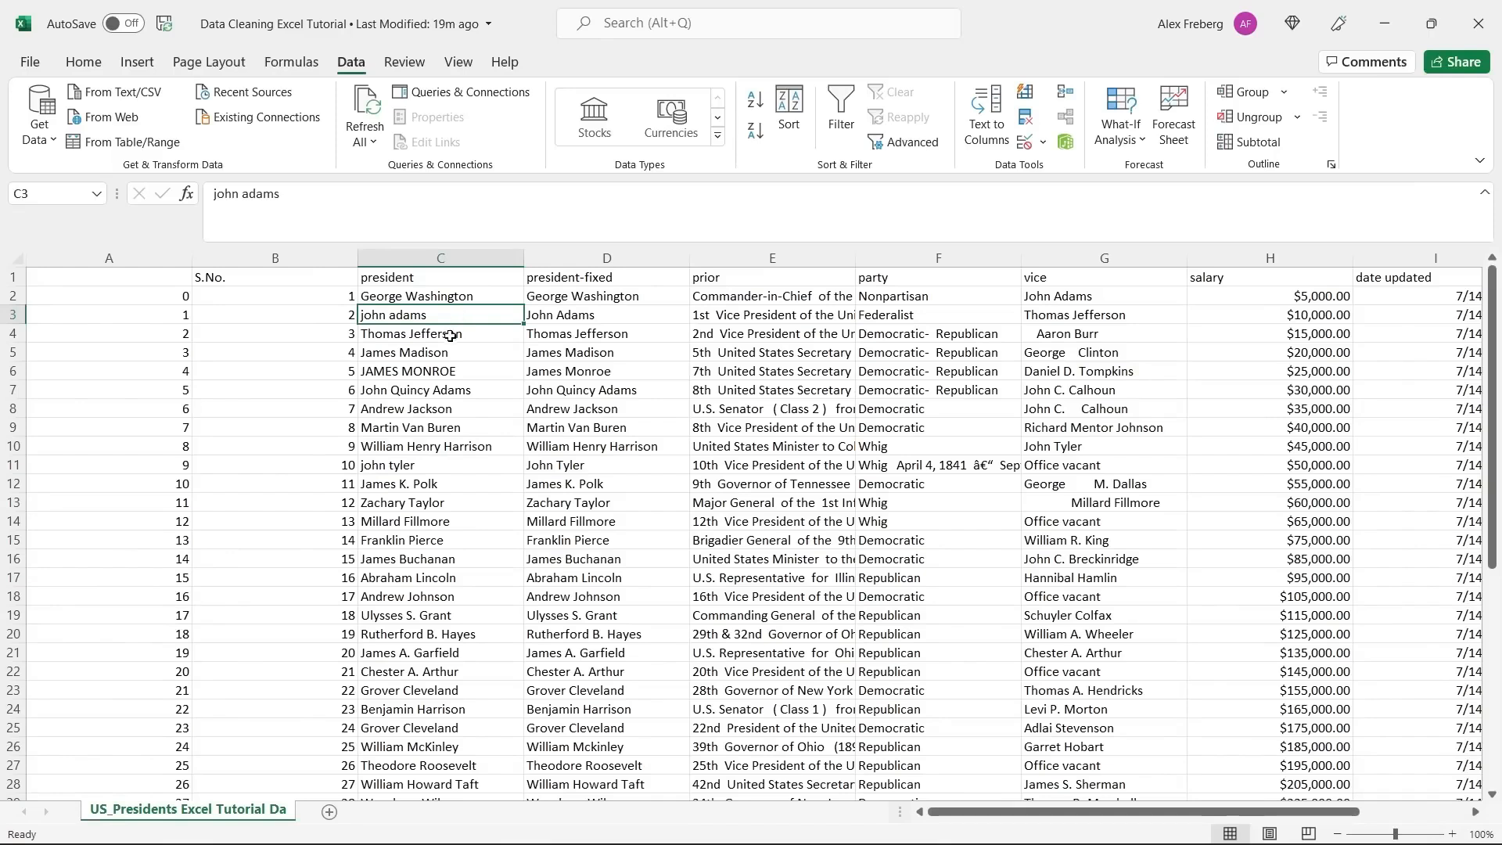
pyautogui.click(447, 370)
pyautogui.click(502, 311)
# Widen the prior column to read its full entries, and narrow it again to a moderate width.
pyautogui.hscroll(3, 656, 397)
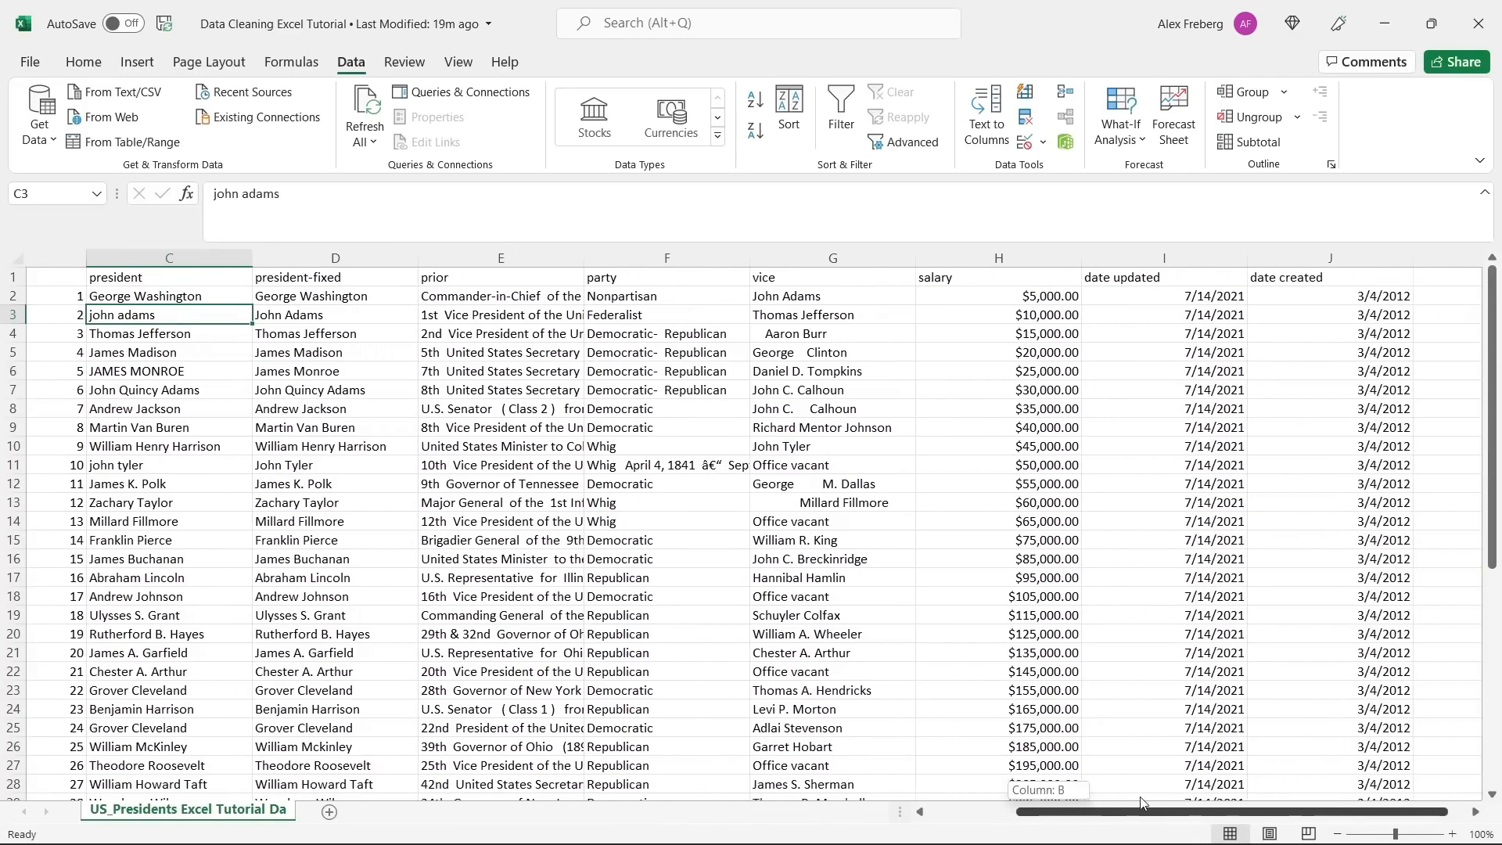
pyautogui.click(487, 276)
pyautogui.moveTo(522, 259); pyautogui.dragTo(781, 259)
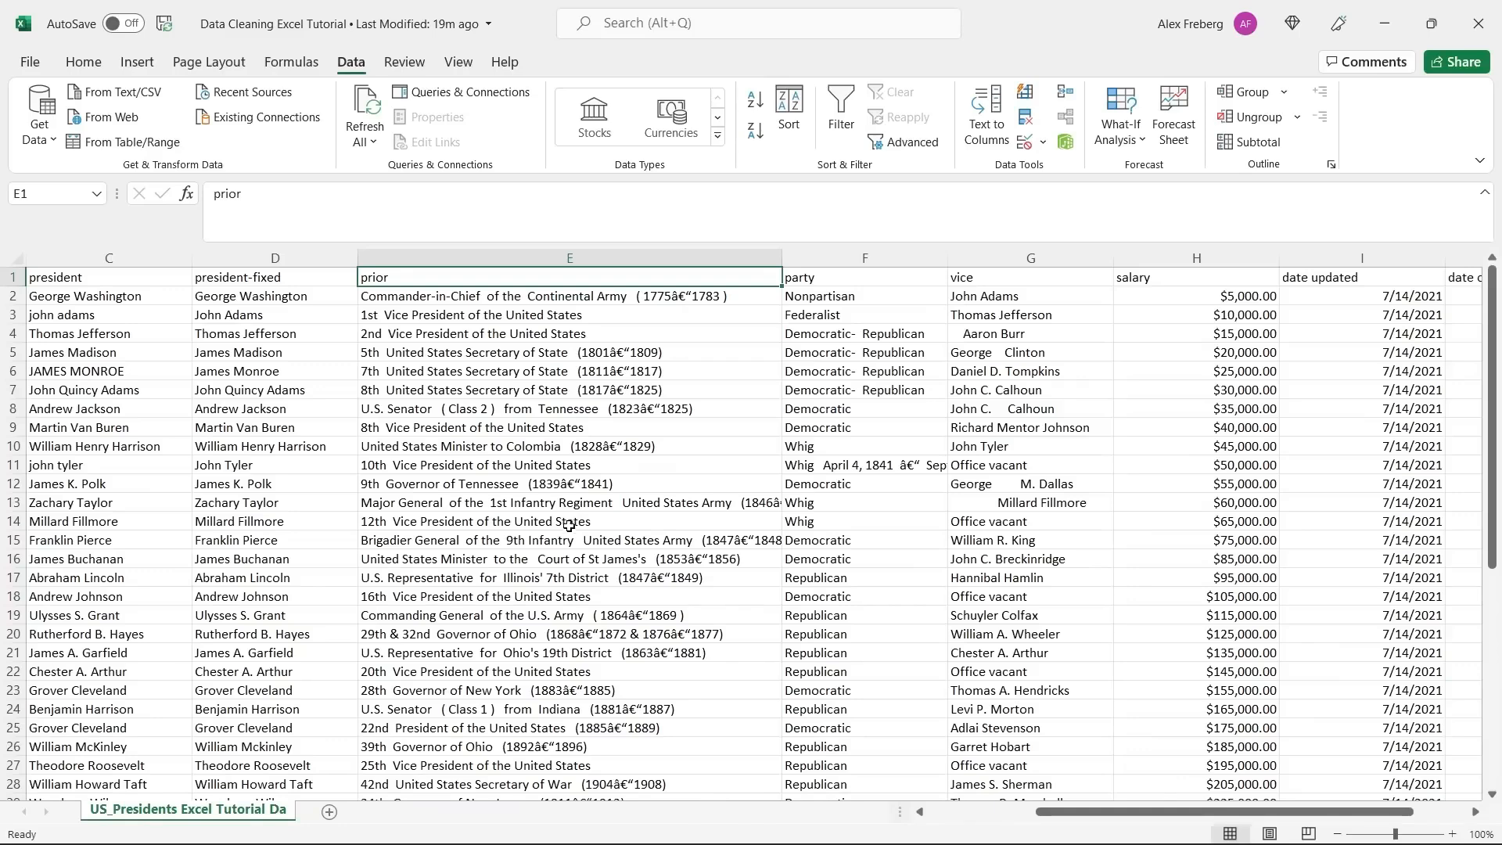
pyautogui.moveTo(782, 259); pyautogui.dragTo(584, 261)
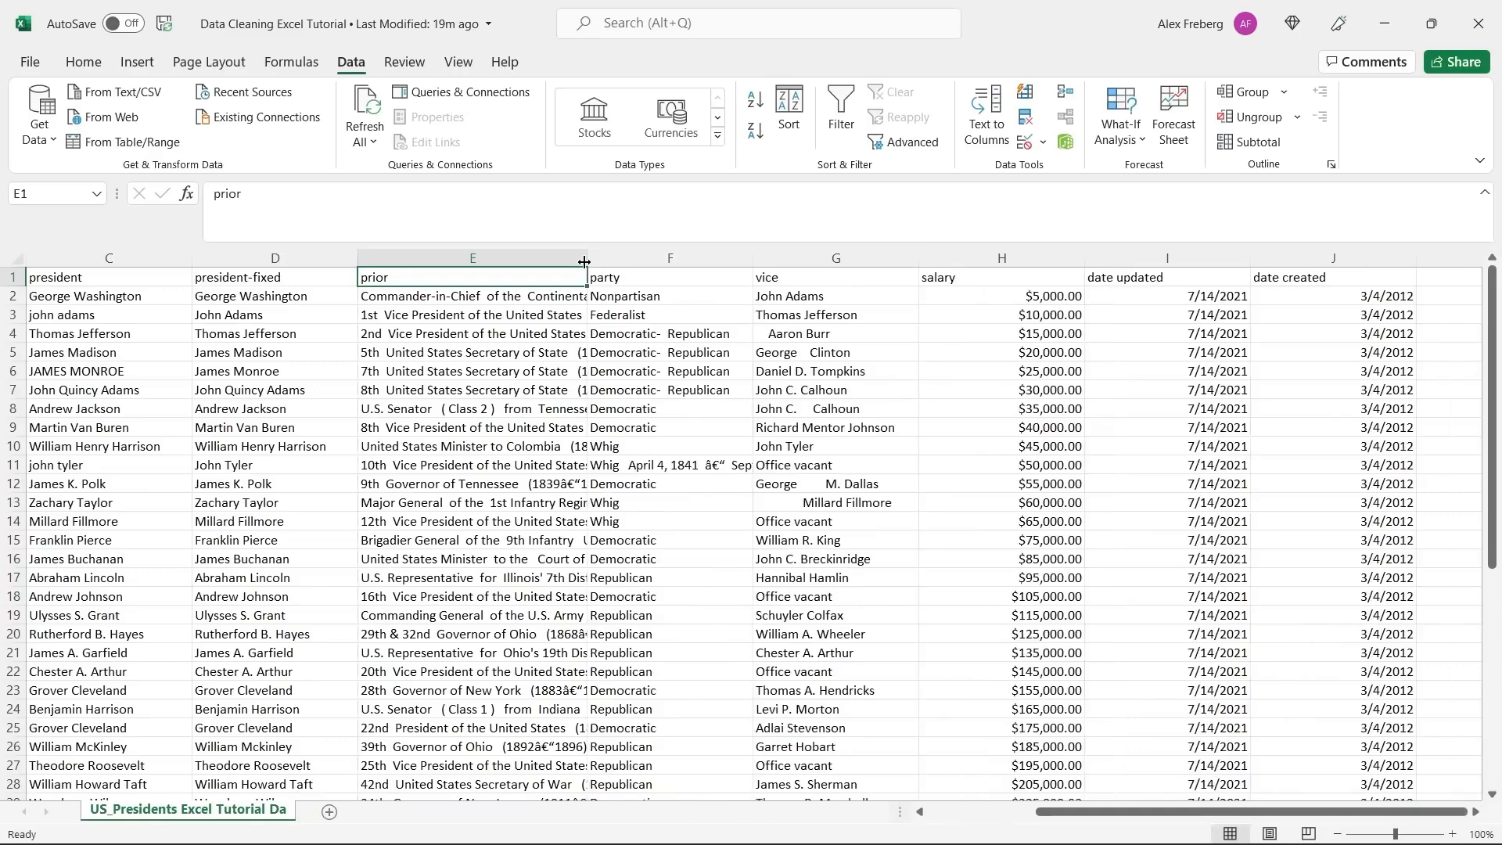
# Turn on header filters for the whole worksheet.
pyautogui.click(671, 258)
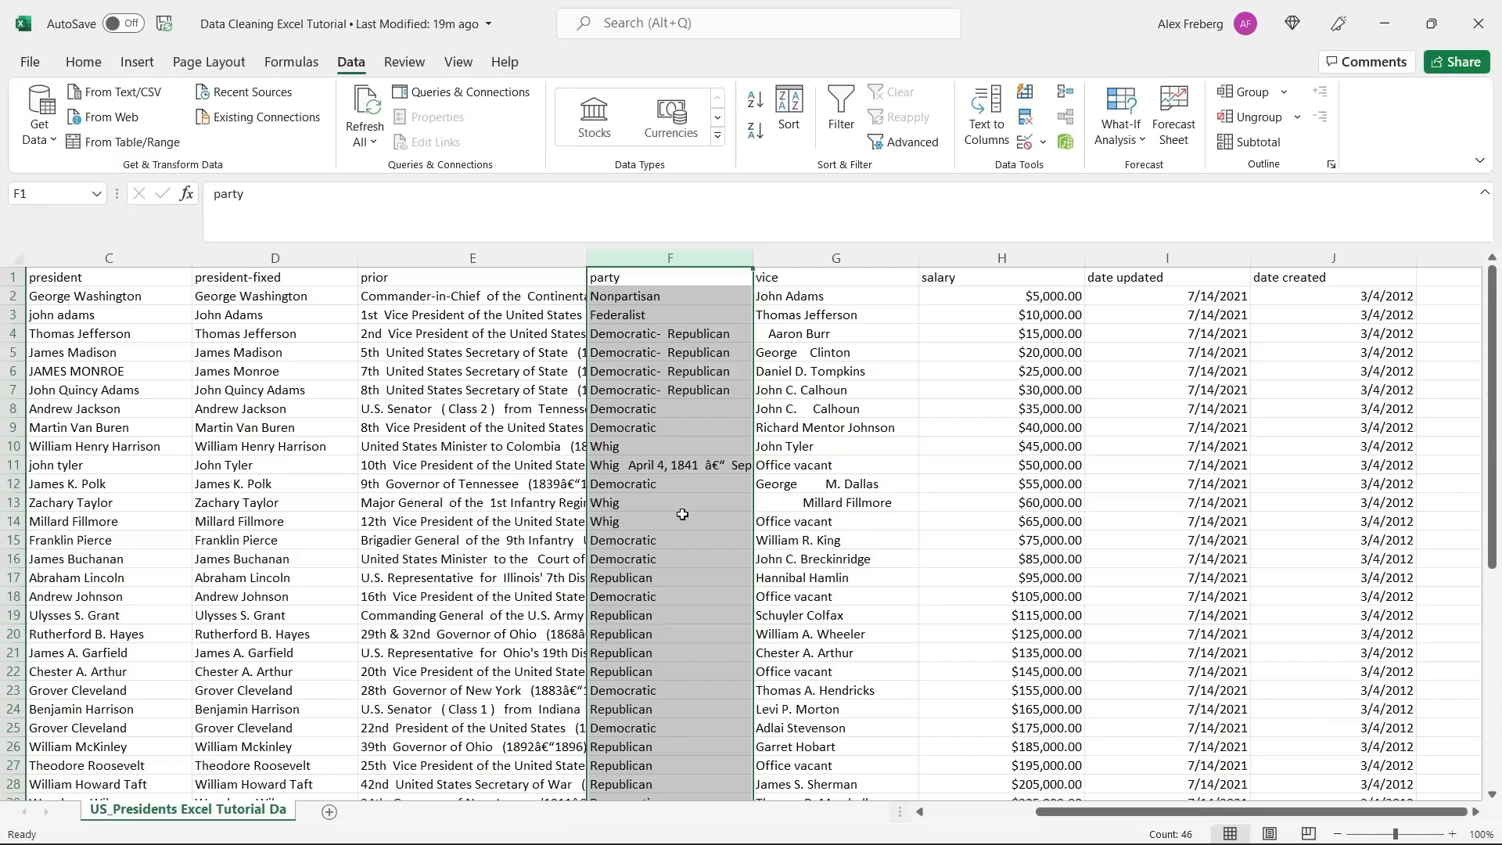
pyautogui.click(699, 440)
pyautogui.click(21, 261)
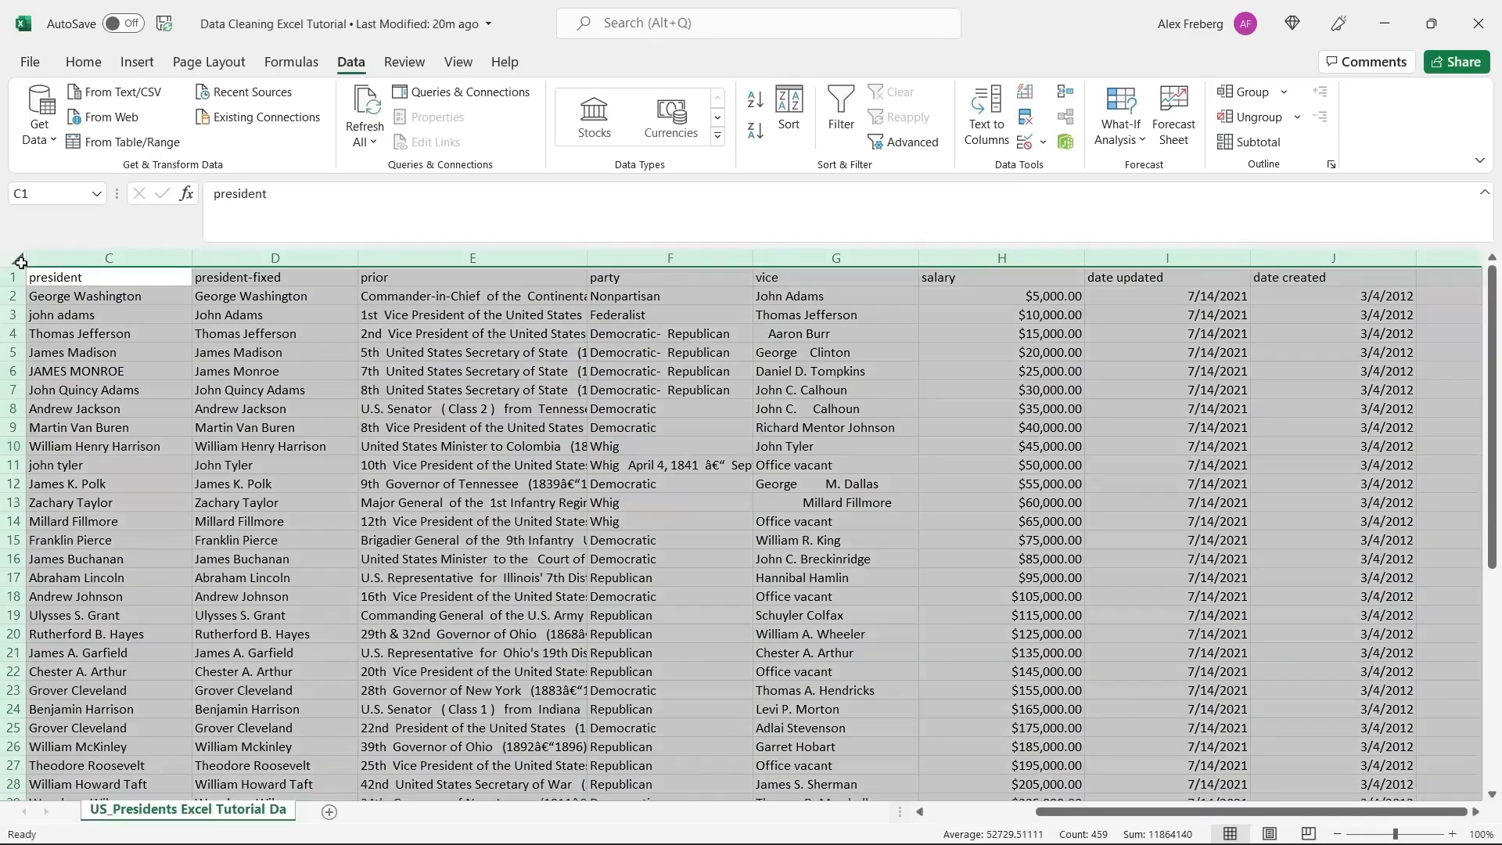
pyautogui.click(841, 109)
# Review the distinct party values and filter the party column to only Republican and Republicans.
pyautogui.click(744, 279)
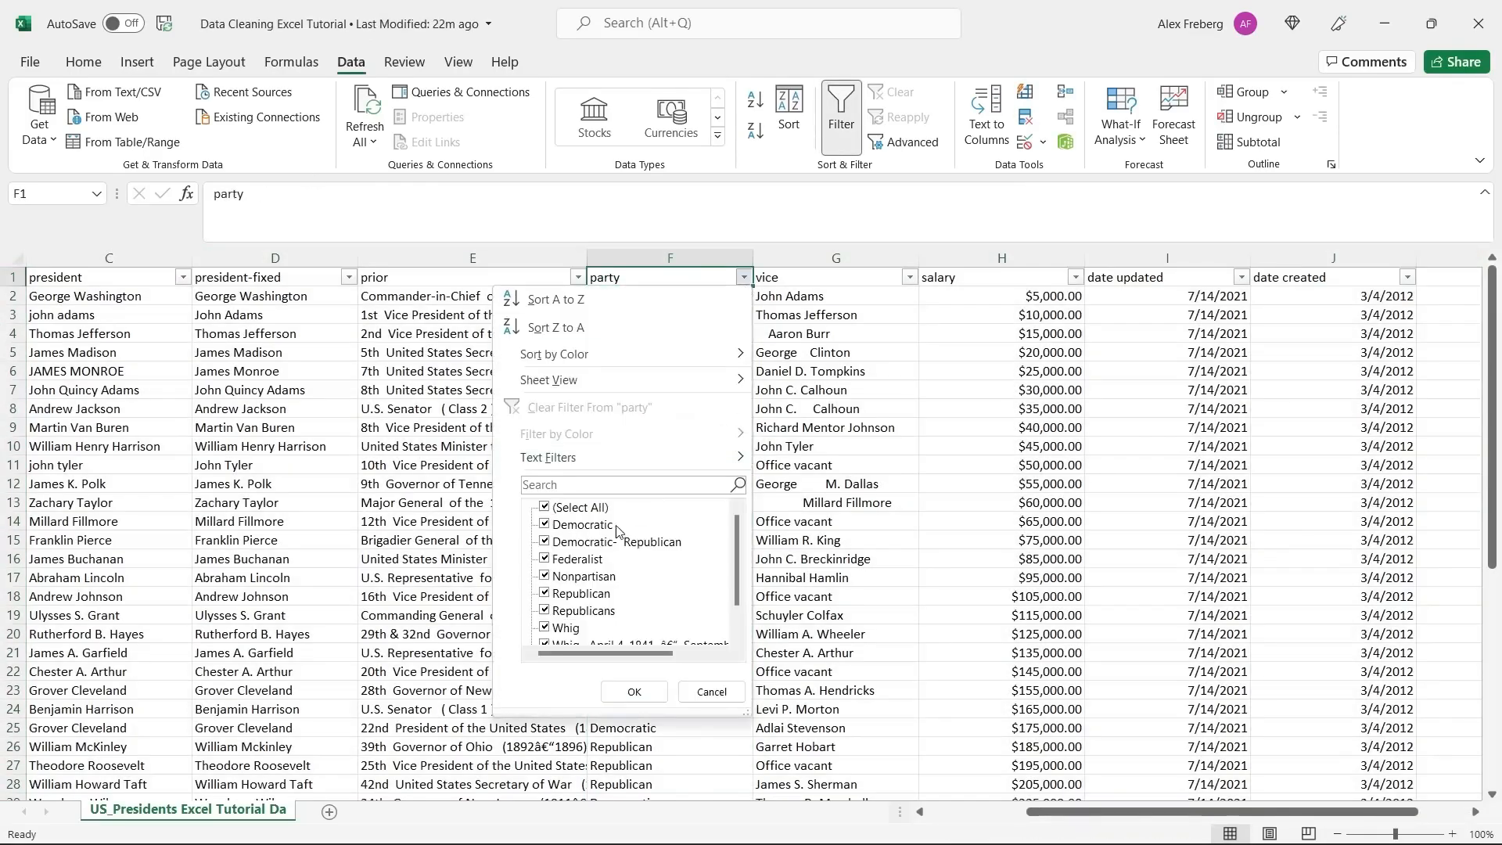
pyautogui.moveTo(737, 533); pyautogui.dragTo(737, 543)
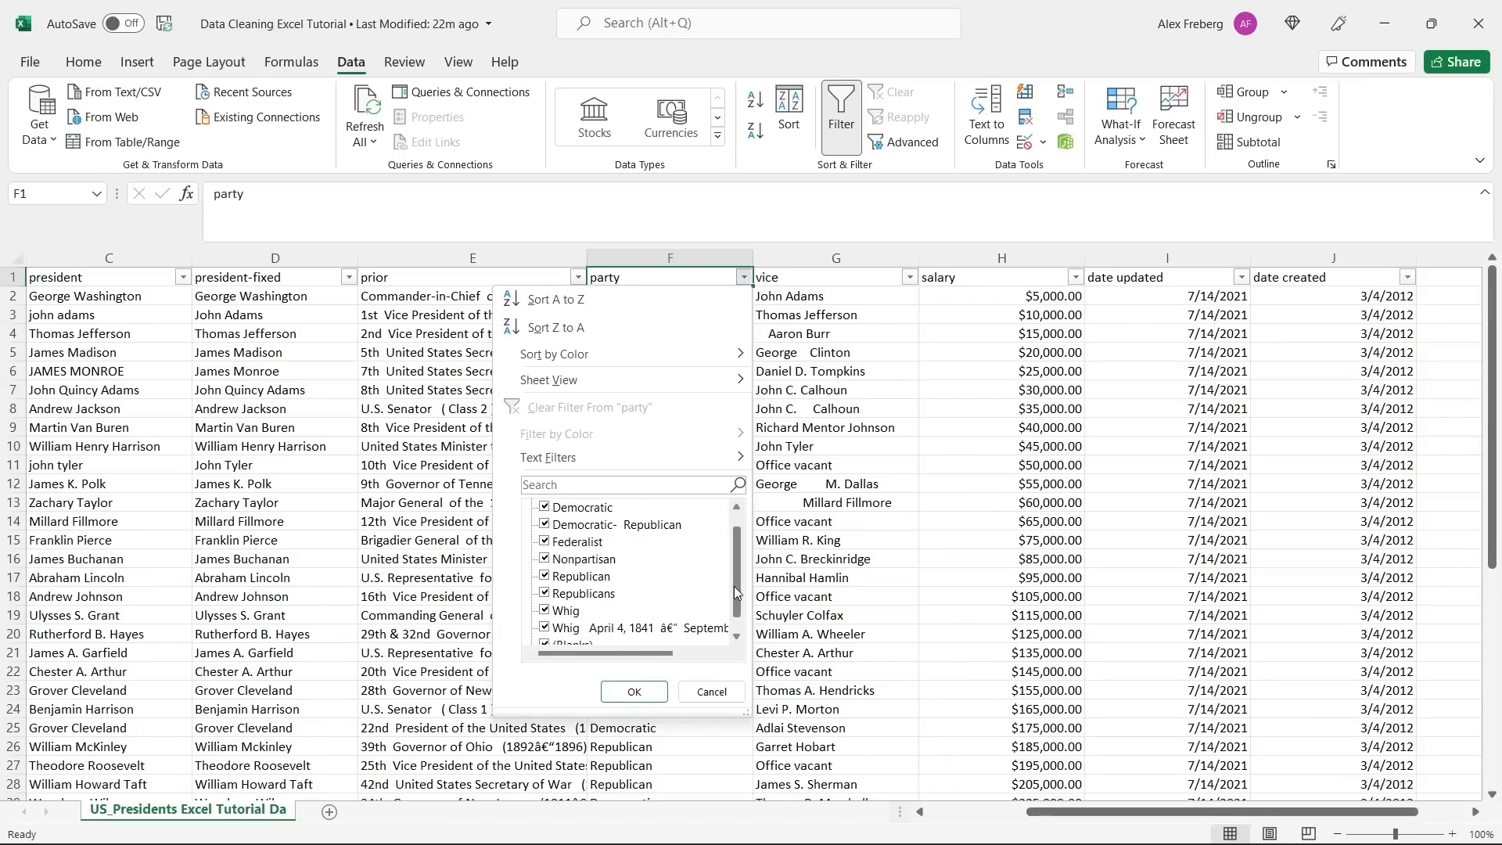
pyautogui.moveTo(734, 579); pyautogui.dragTo(735, 599)
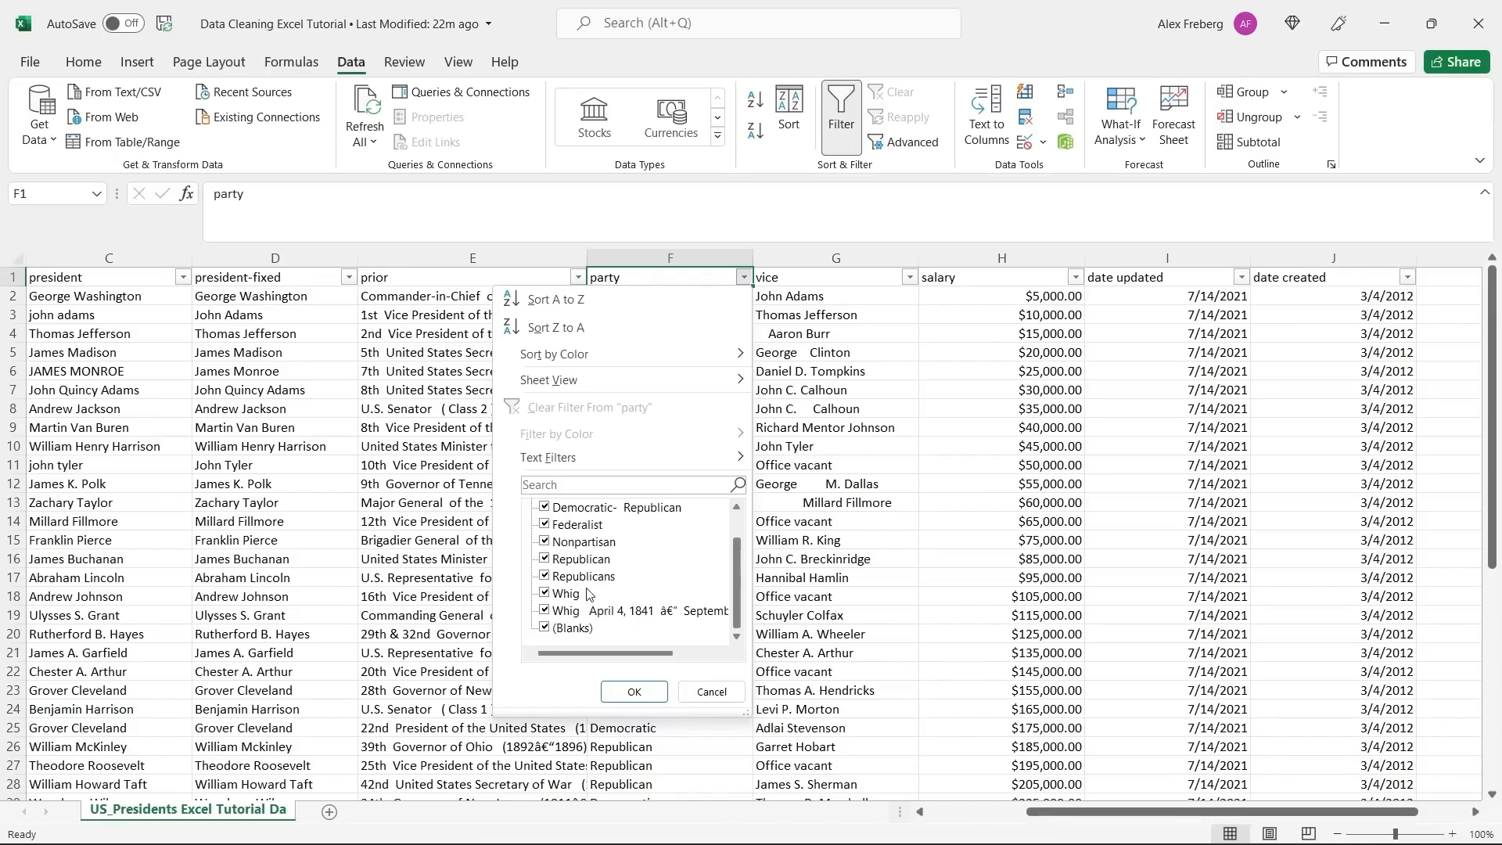
pyautogui.moveTo(735, 557); pyautogui.dragTo(739, 538)
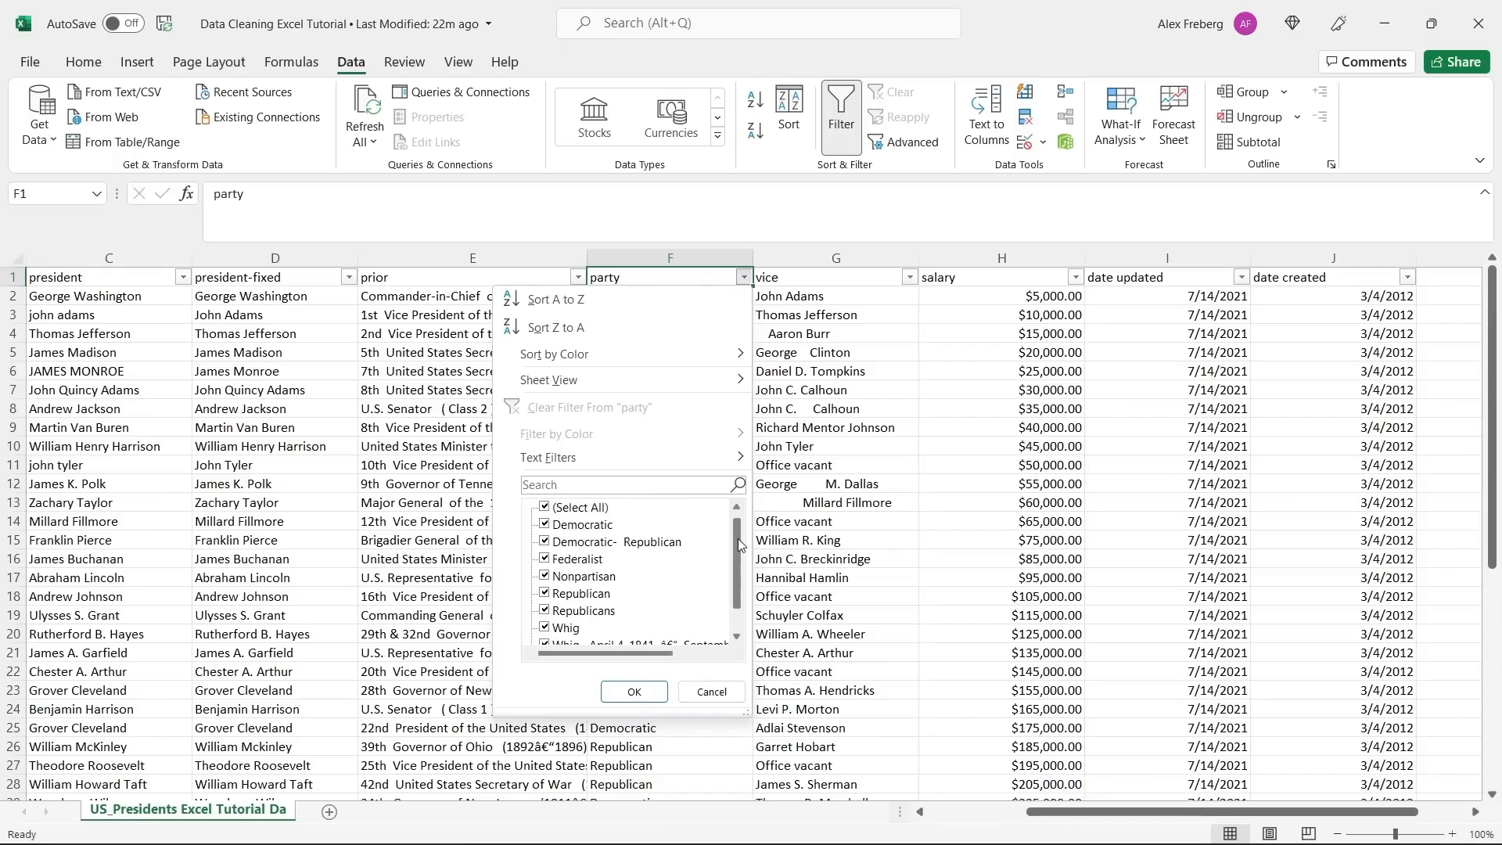
pyautogui.click(587, 515)
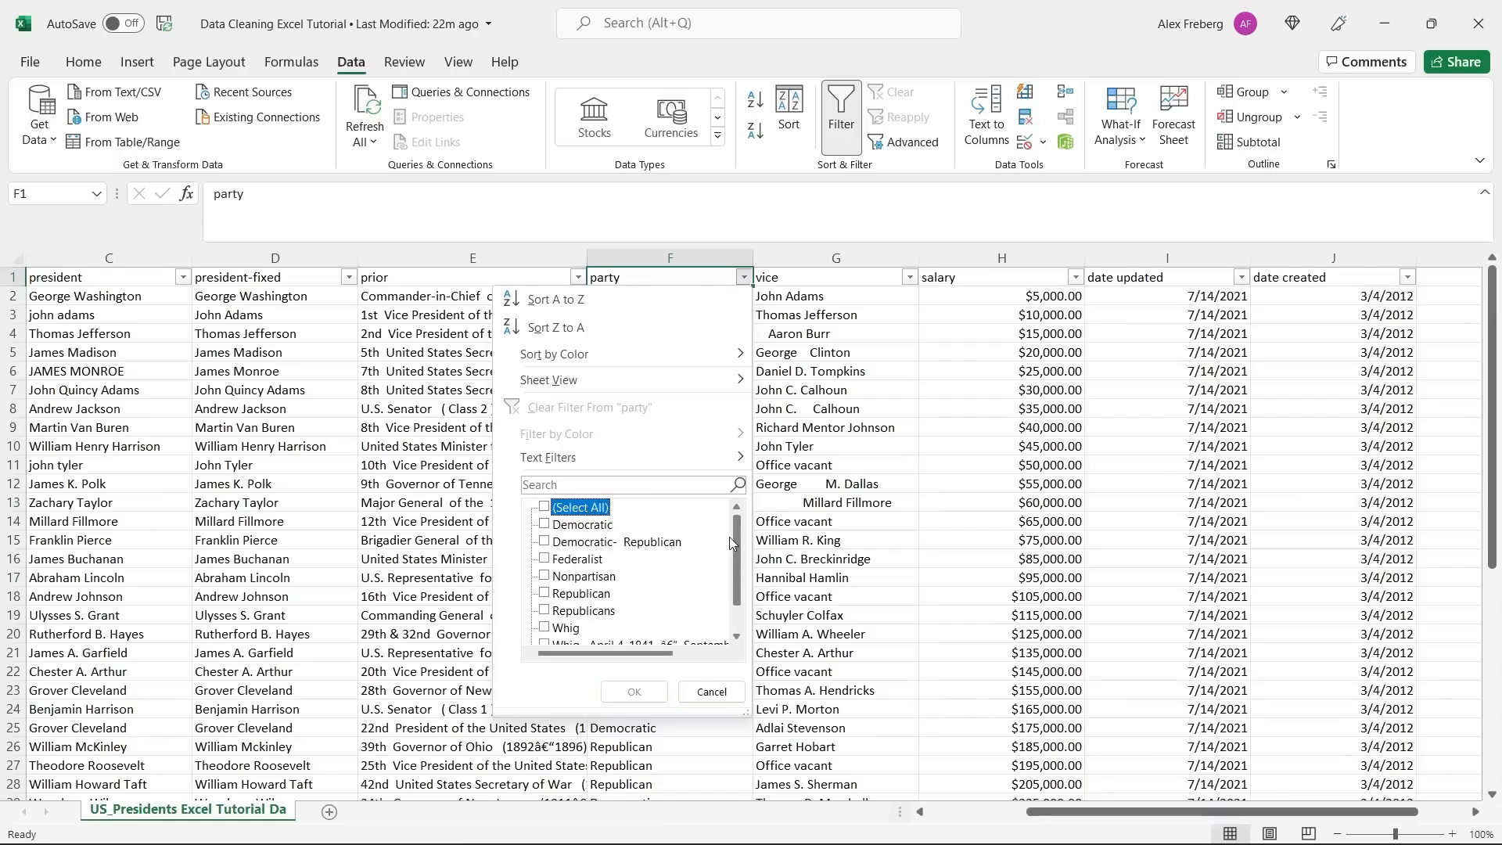
pyautogui.moveTo(734, 537); pyautogui.dragTo(737, 561)
pyautogui.click(544, 559)
pyautogui.click(545, 576)
pyautogui.click(634, 693)
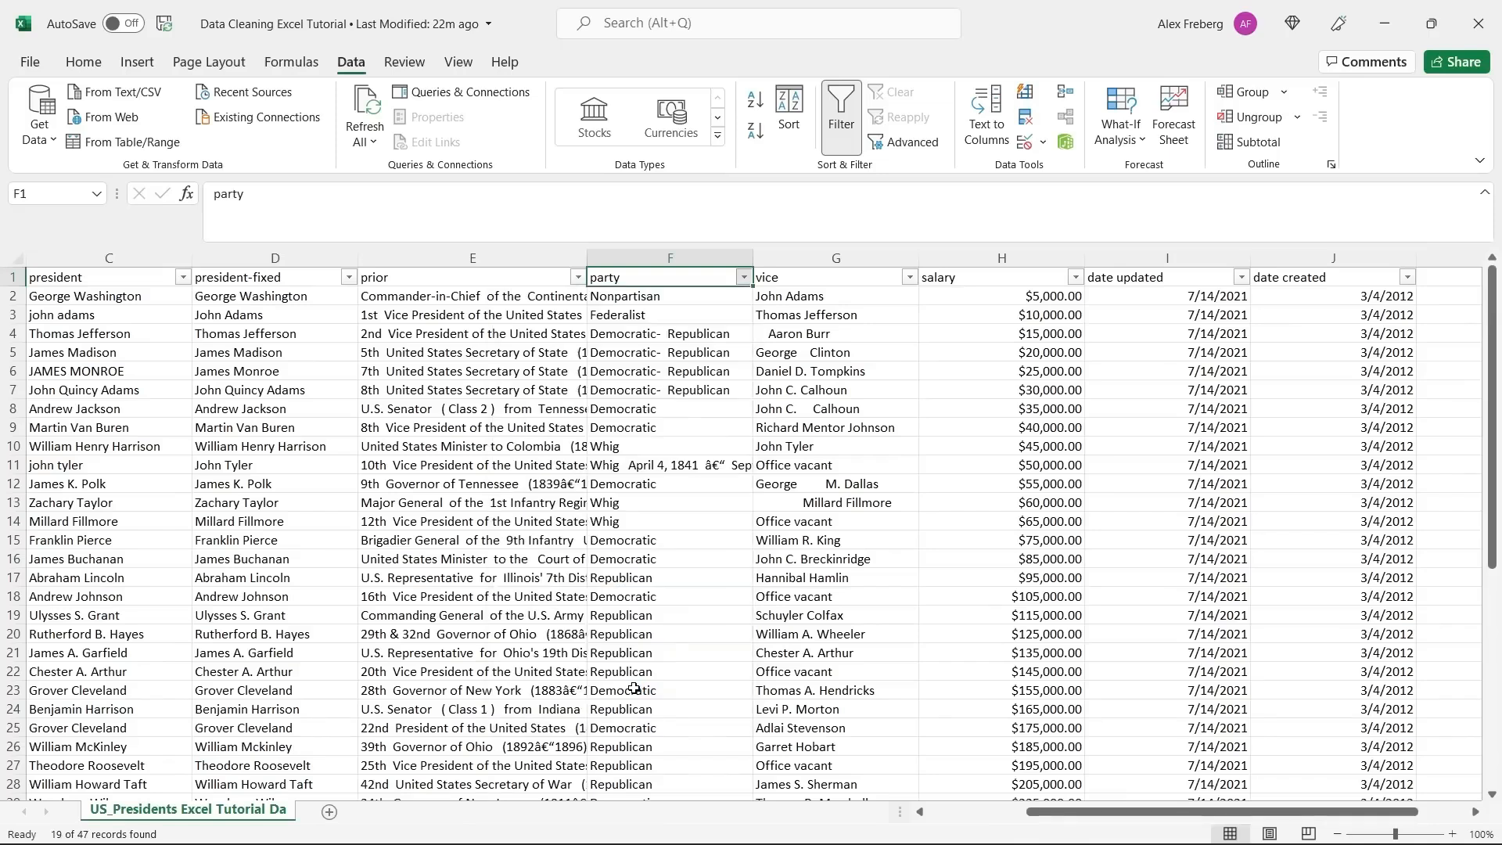
# Replace the Republicans entry in F46 with Republican, copied from the party cell of the row above.
pyautogui.moveTo(684, 295); pyautogui.dragTo(685, 643)
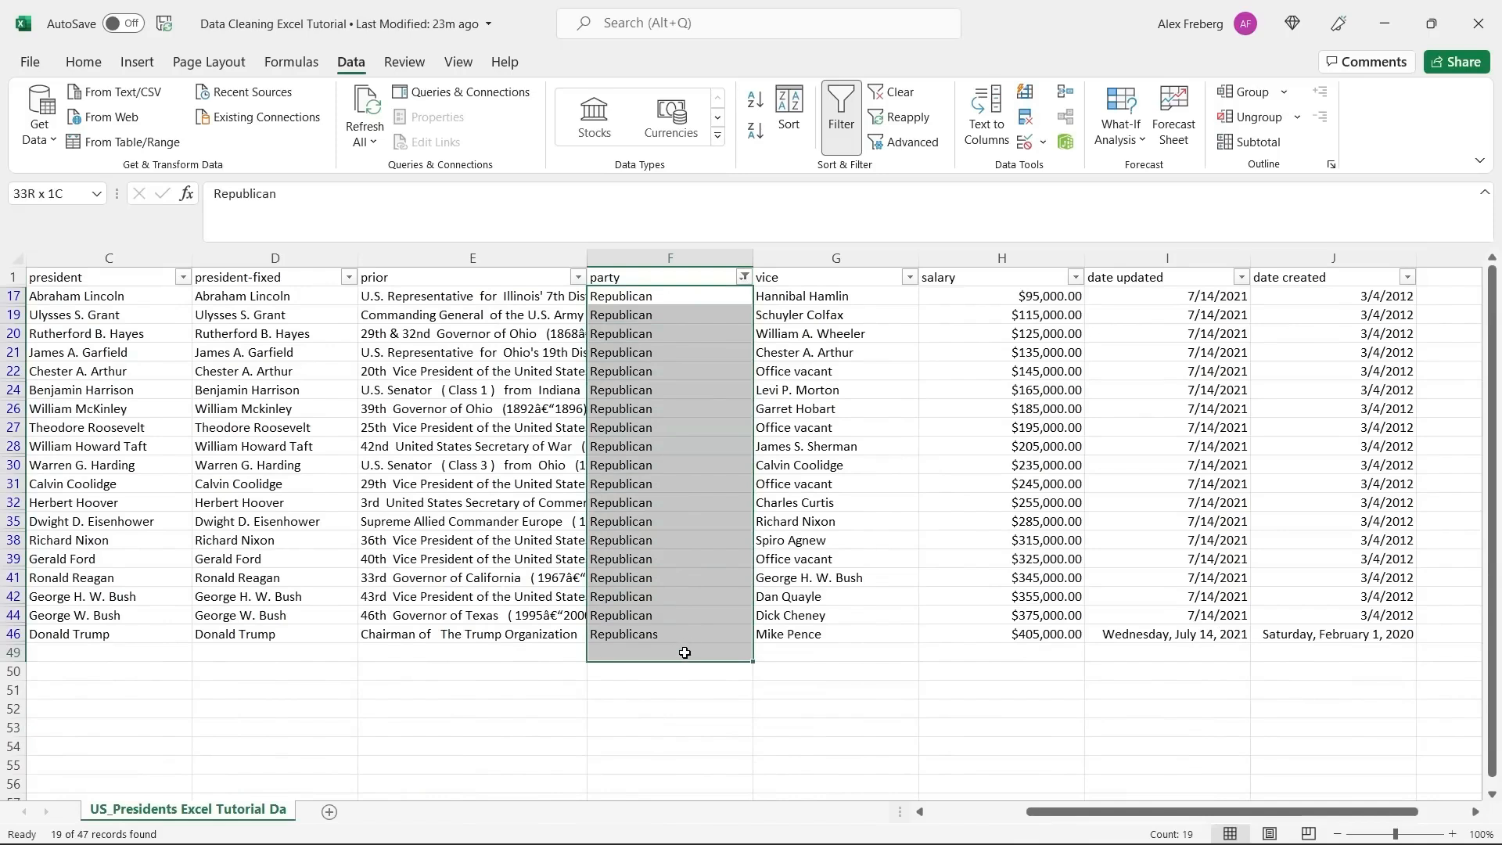
pyautogui.click(687, 643)
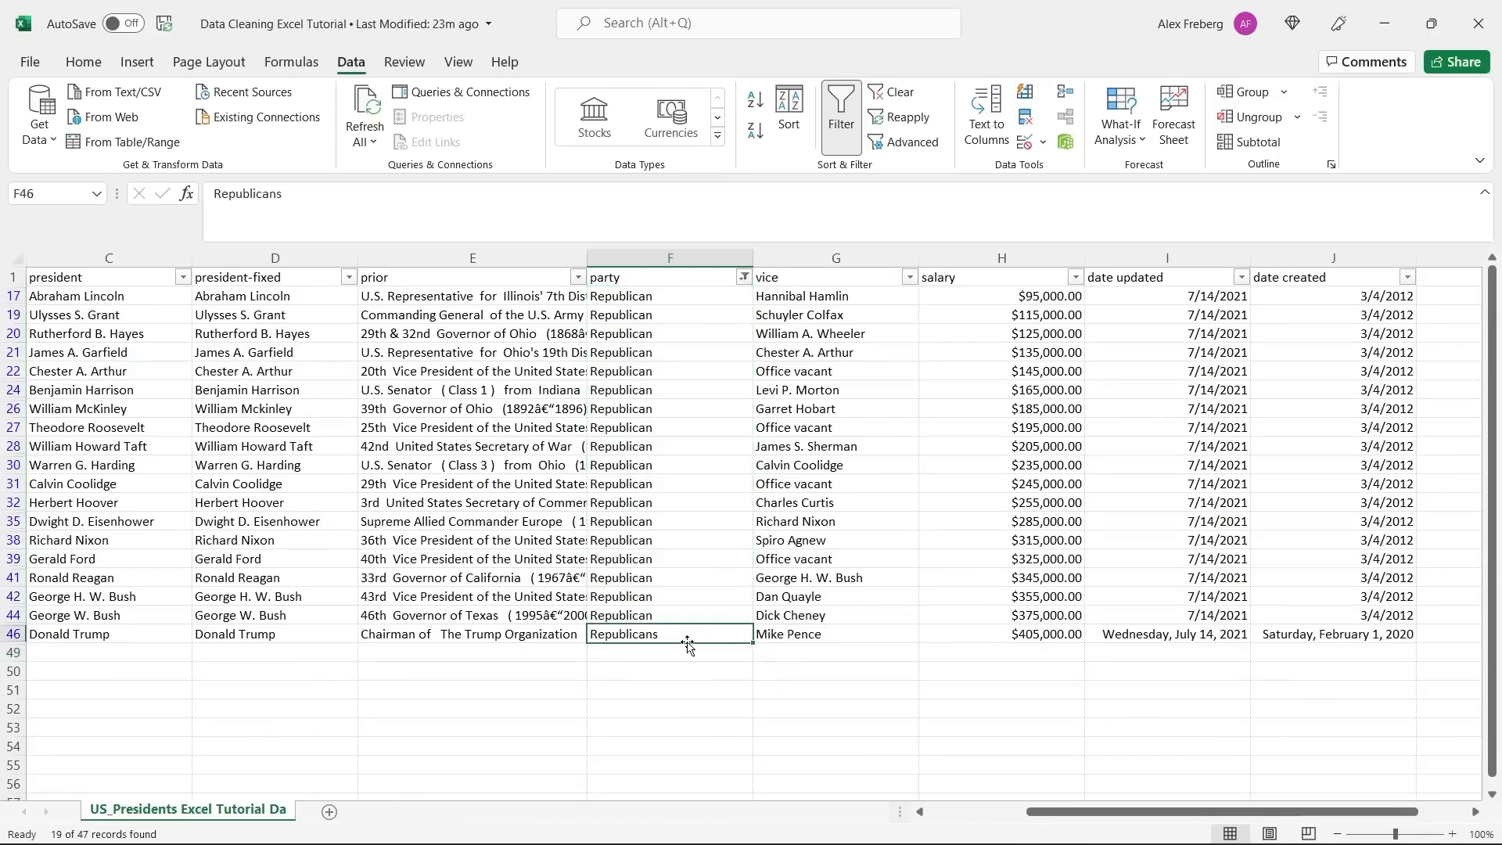
pyautogui.click(697, 615)
pyautogui.hotkey('ctrl', 'c')
pyautogui.click(686, 634)
pyautogui.hotkey('ctrl', 'v')
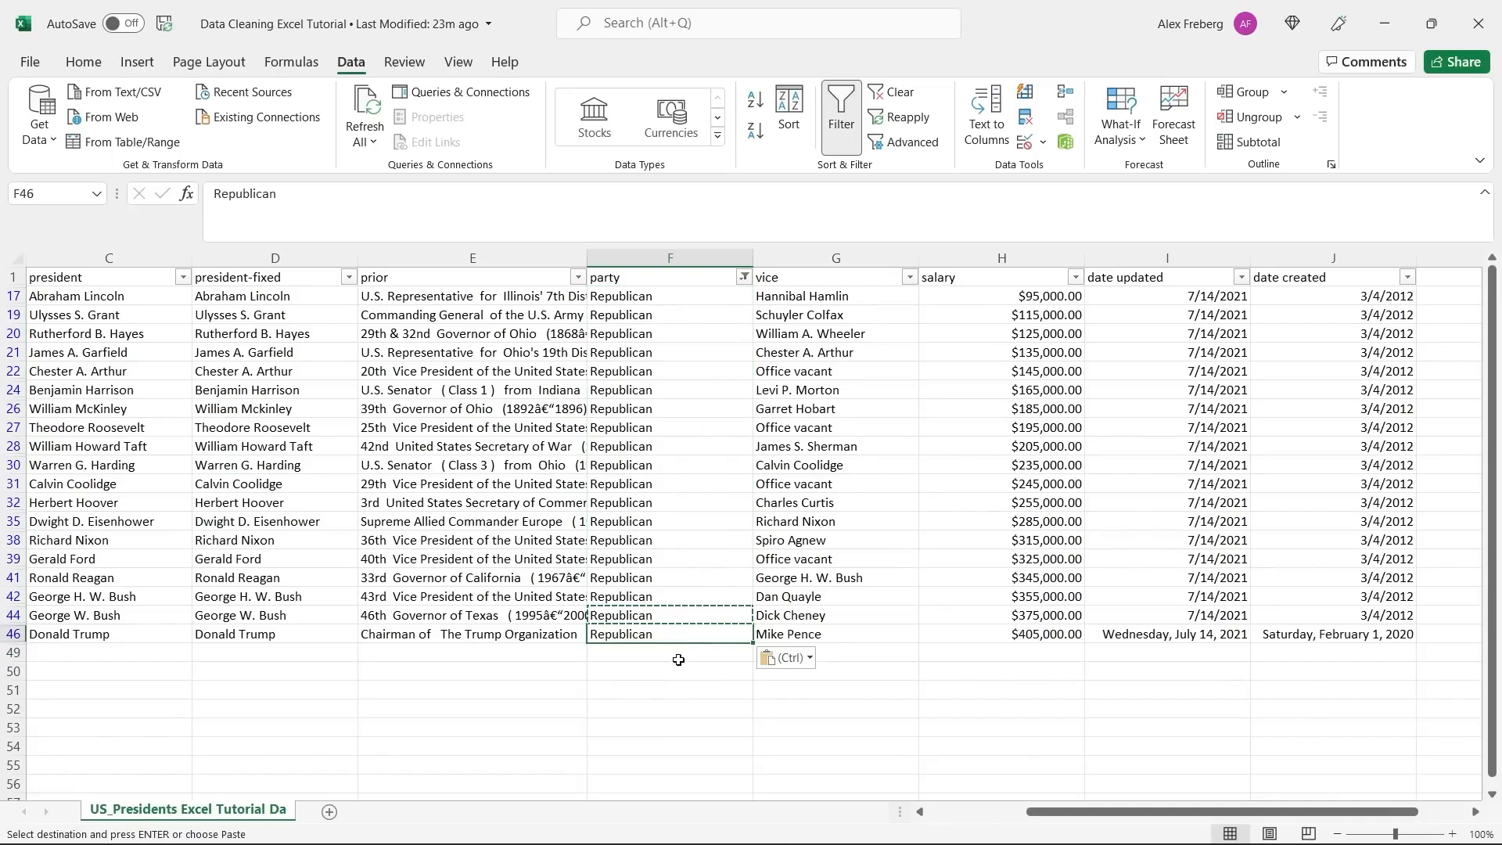
pyautogui.doubleClick(678, 660)
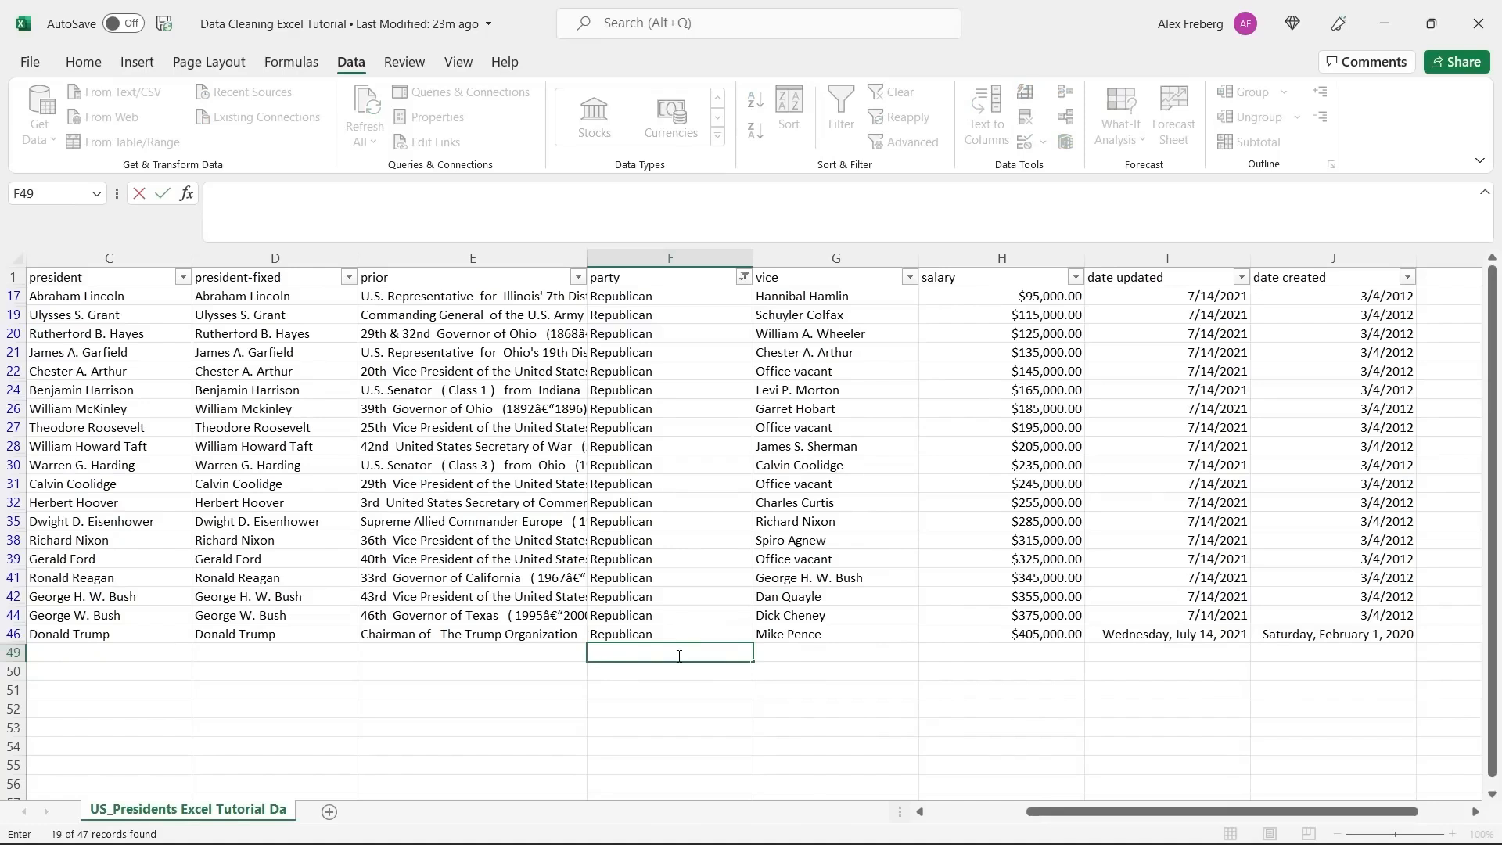
pyautogui.click(670, 670)
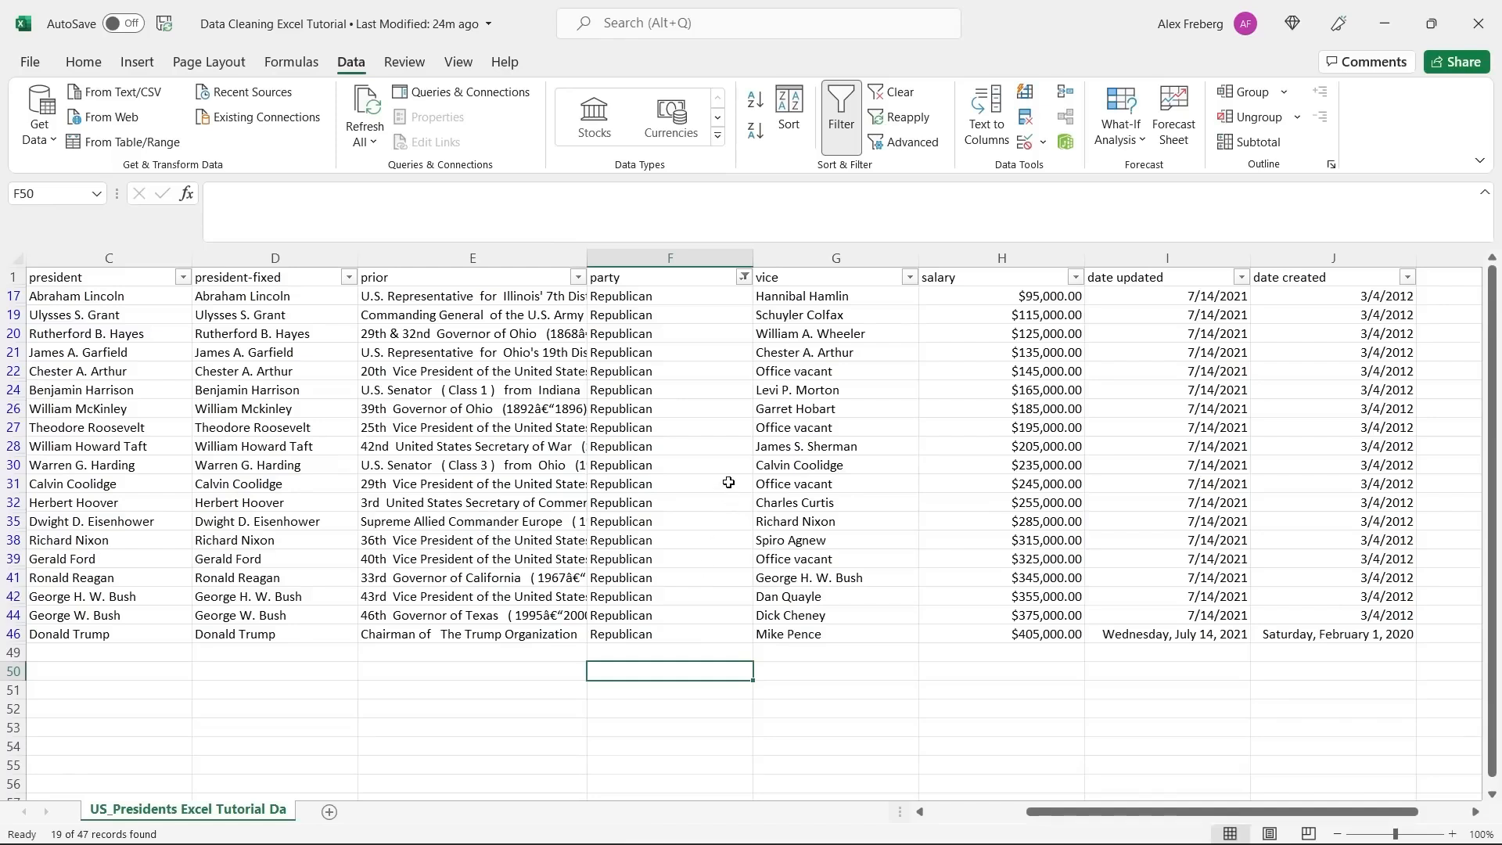
# Change the party filter to show only the Whig entries, including the one with dates attached.
pyautogui.click(743, 278)
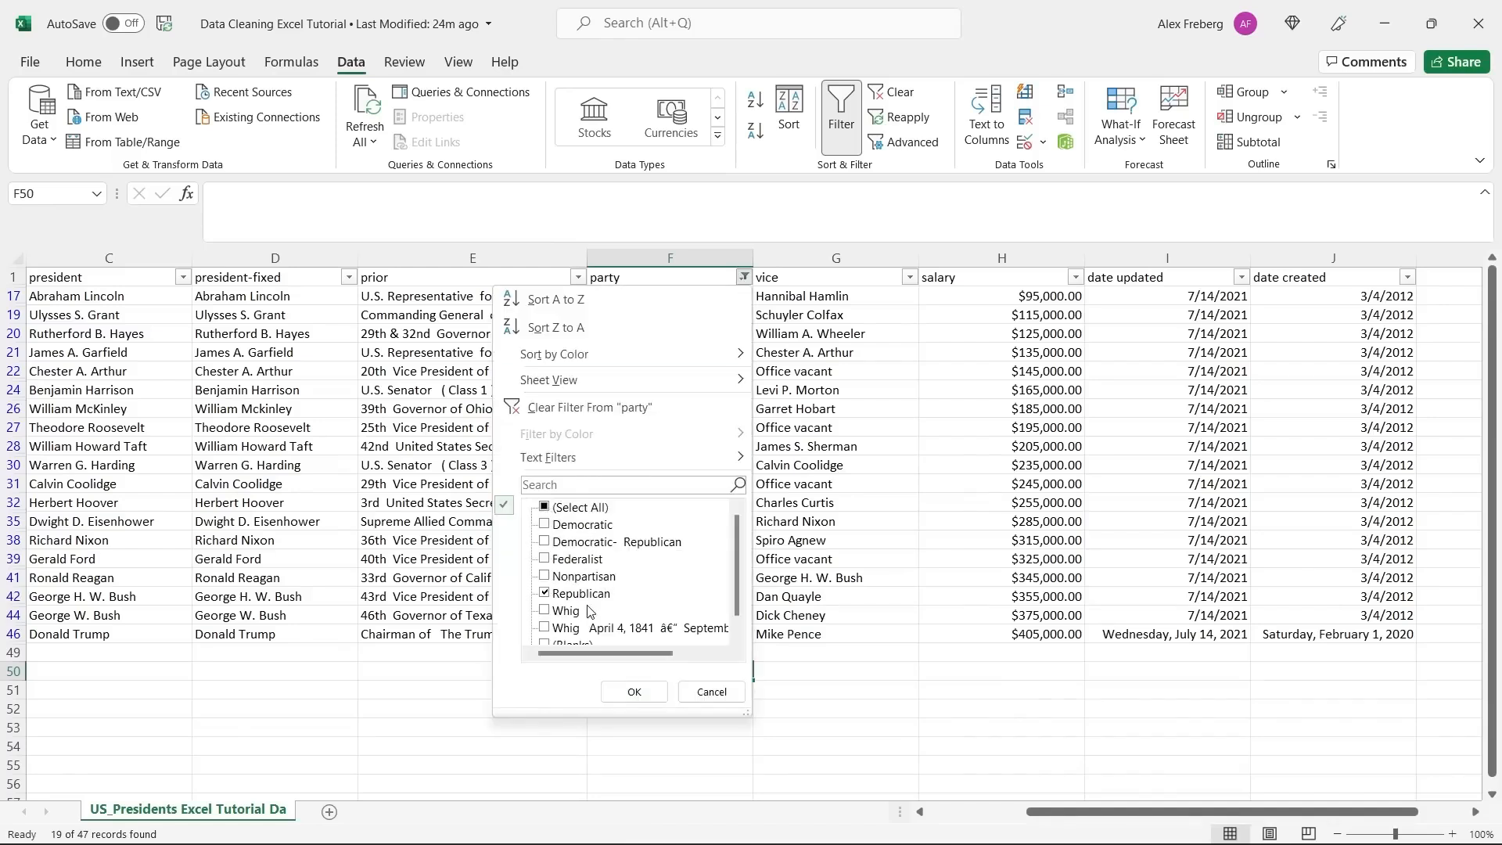
pyautogui.click(545, 595)
pyautogui.click(546, 594)
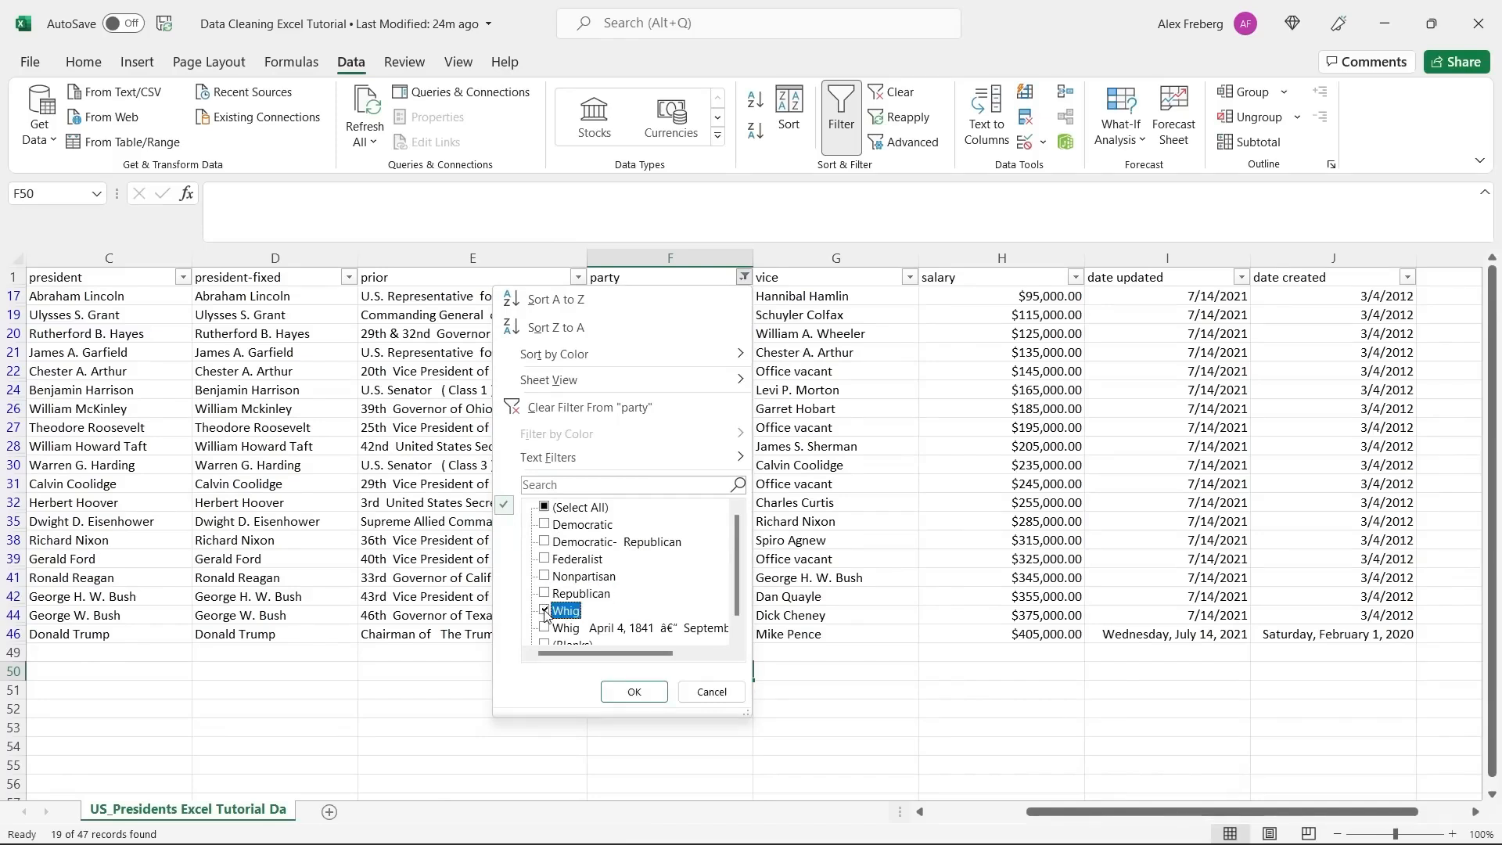
pyautogui.click(631, 692)
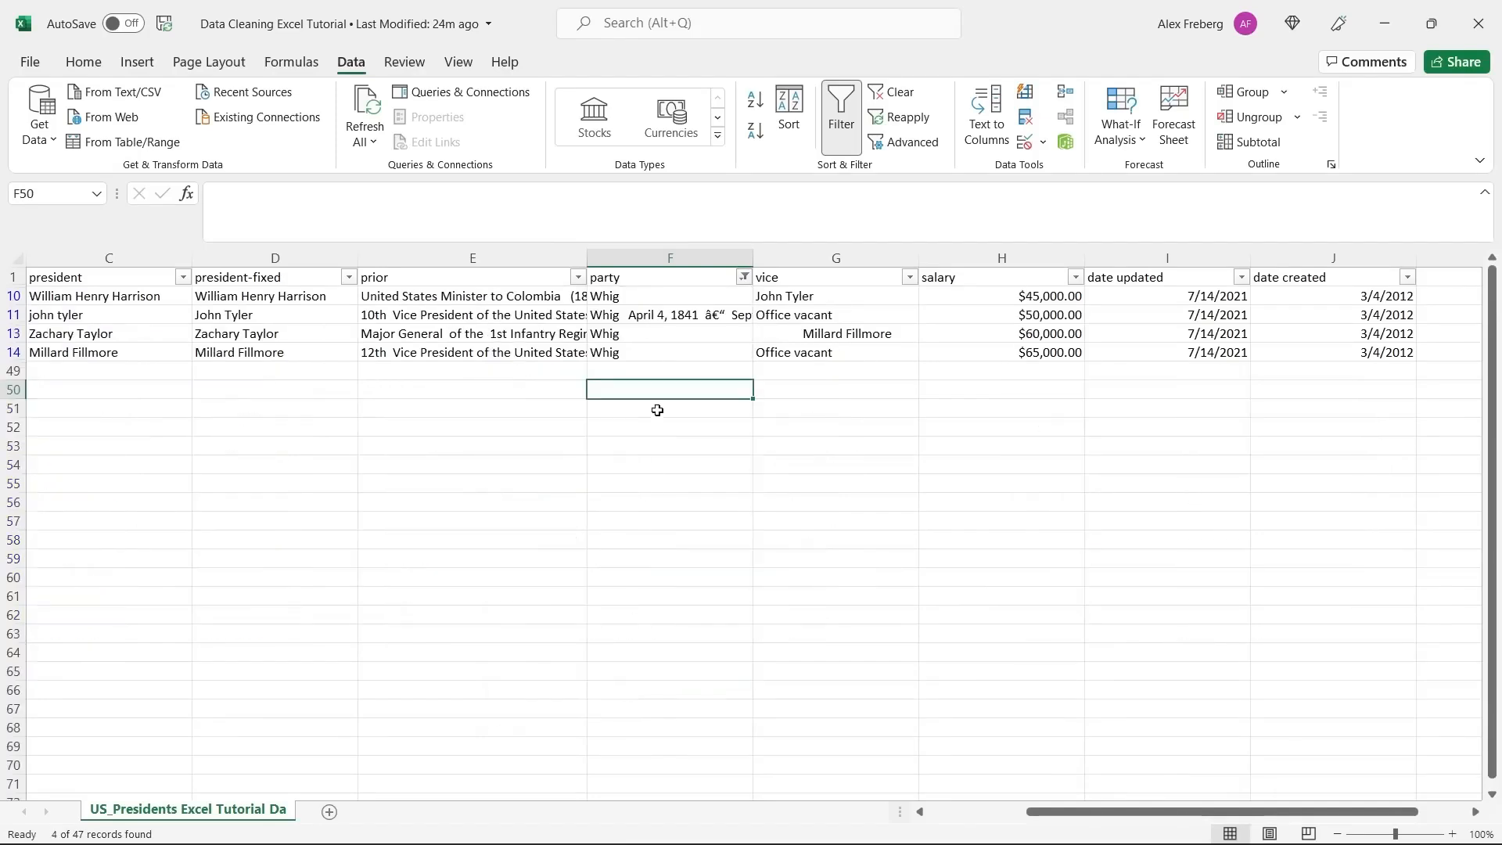
# Replace the Whig entry with trailing dates in F11 with plain Whig, copied from the Zachary Taylor row.
pyautogui.click(631, 314)
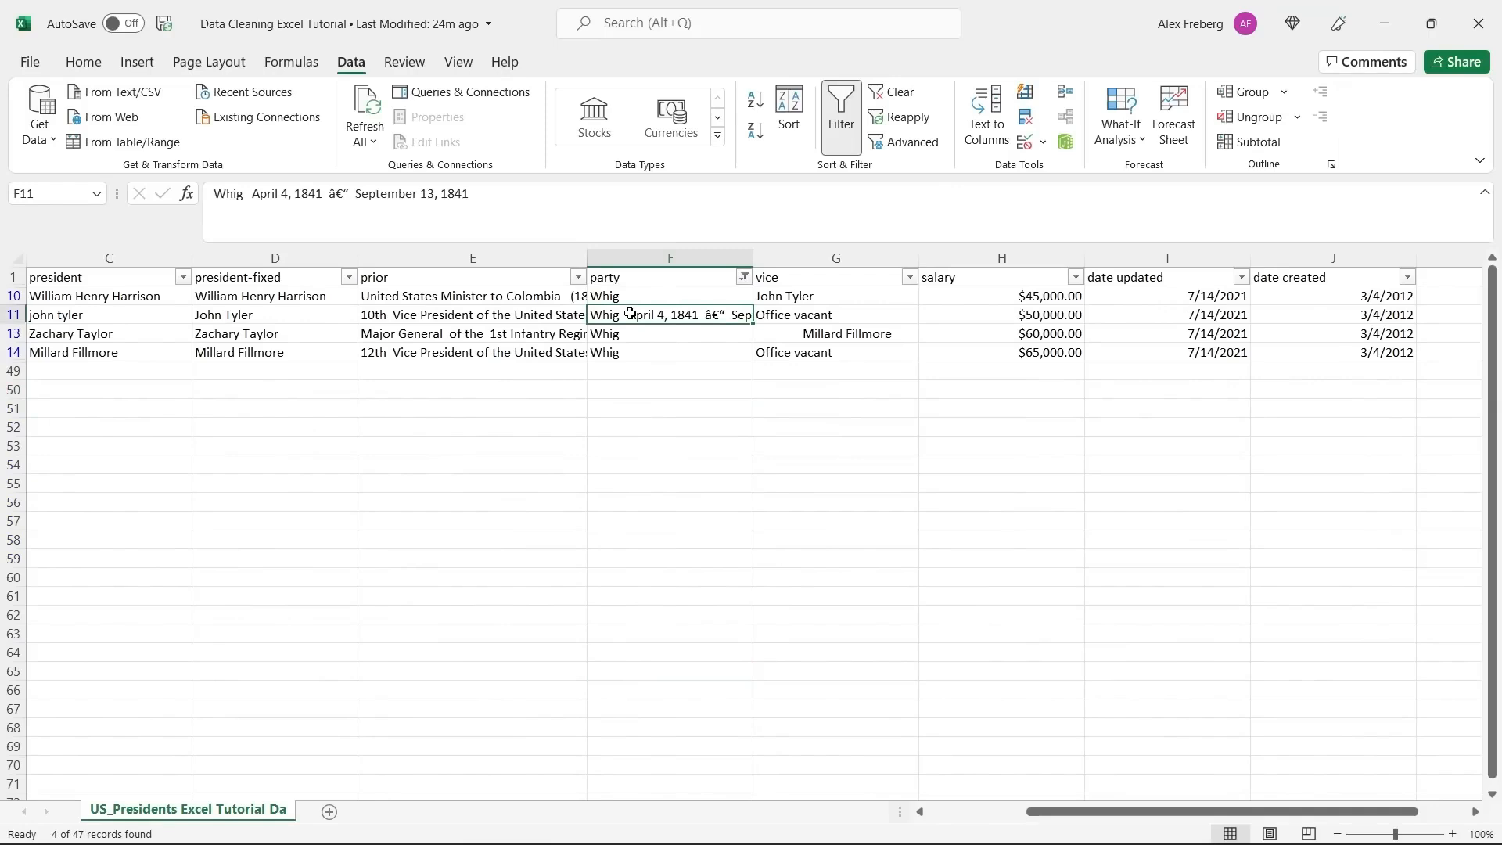
pyautogui.click(668, 336)
pyautogui.hotkey('ctrl', 'c')
pyautogui.press('Up')
pyautogui.hotkey('ctrl', 'v')
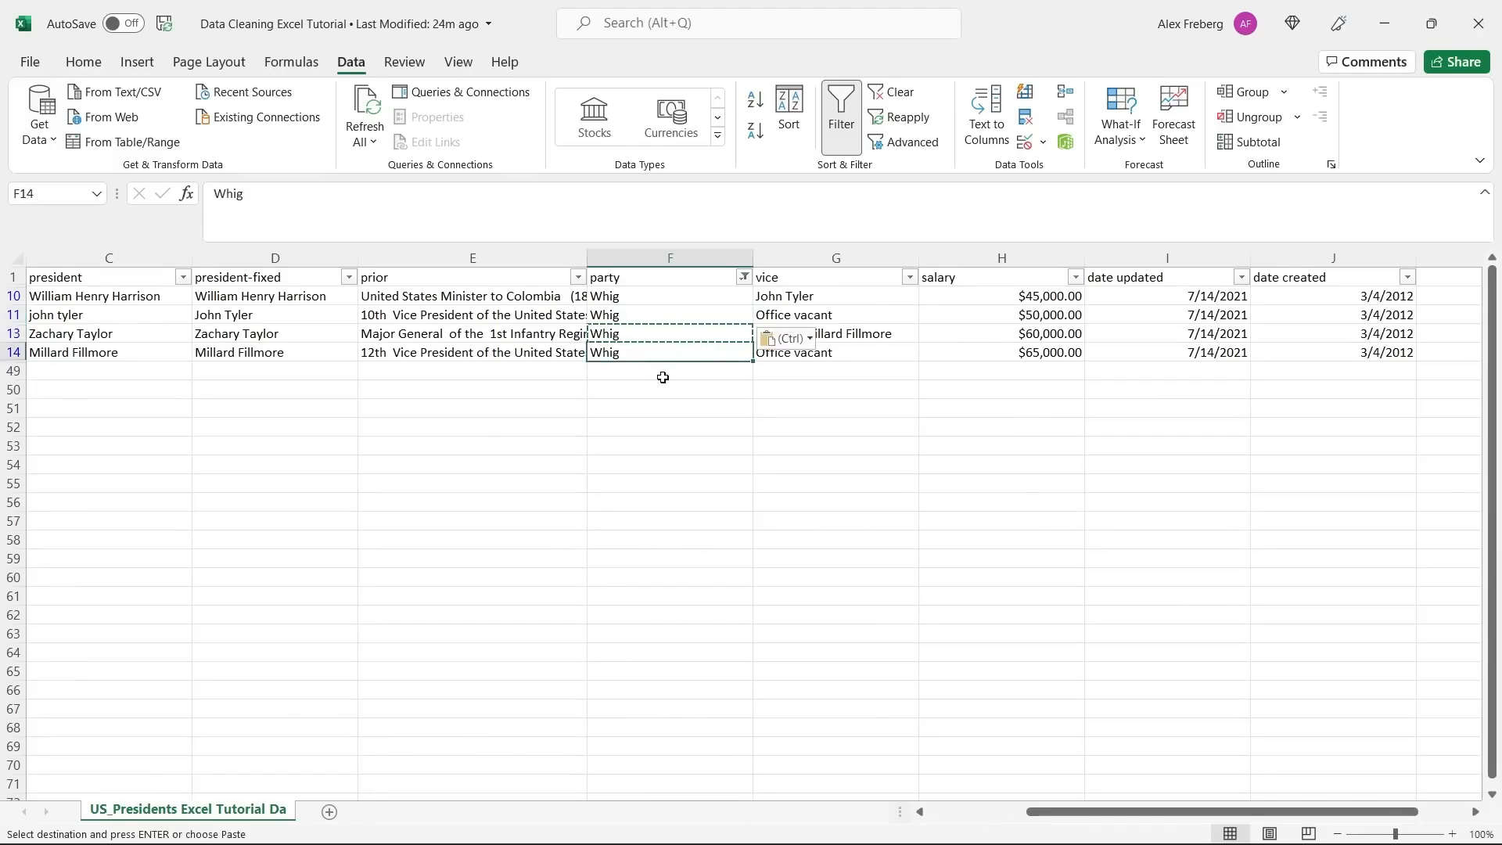
pyautogui.doubleClick(669, 374)
# Filter the party column to only blank entries to check for missing values.
pyautogui.click(744, 278)
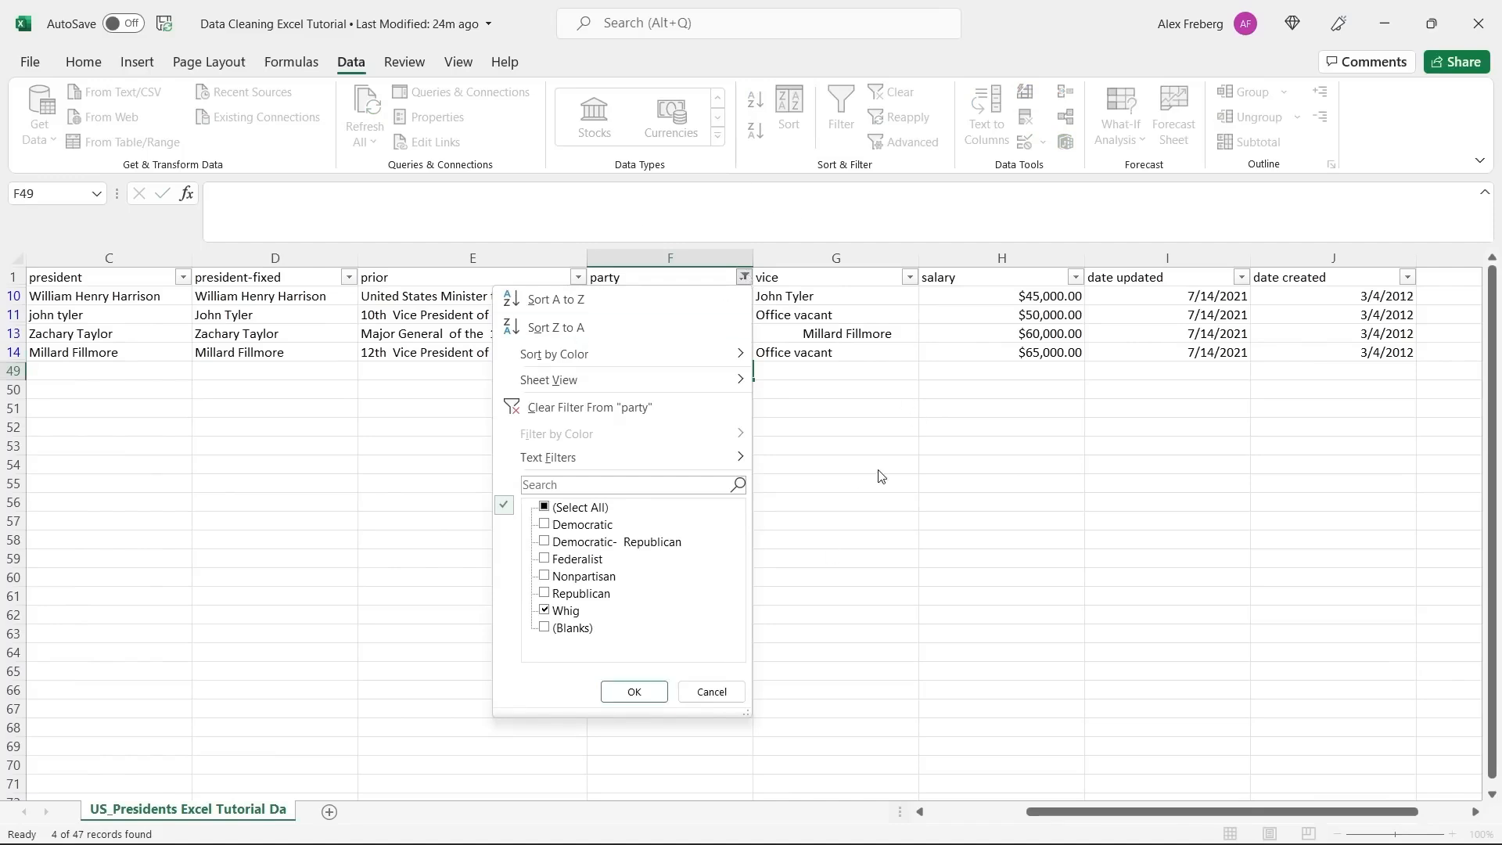
pyautogui.click(598, 510)
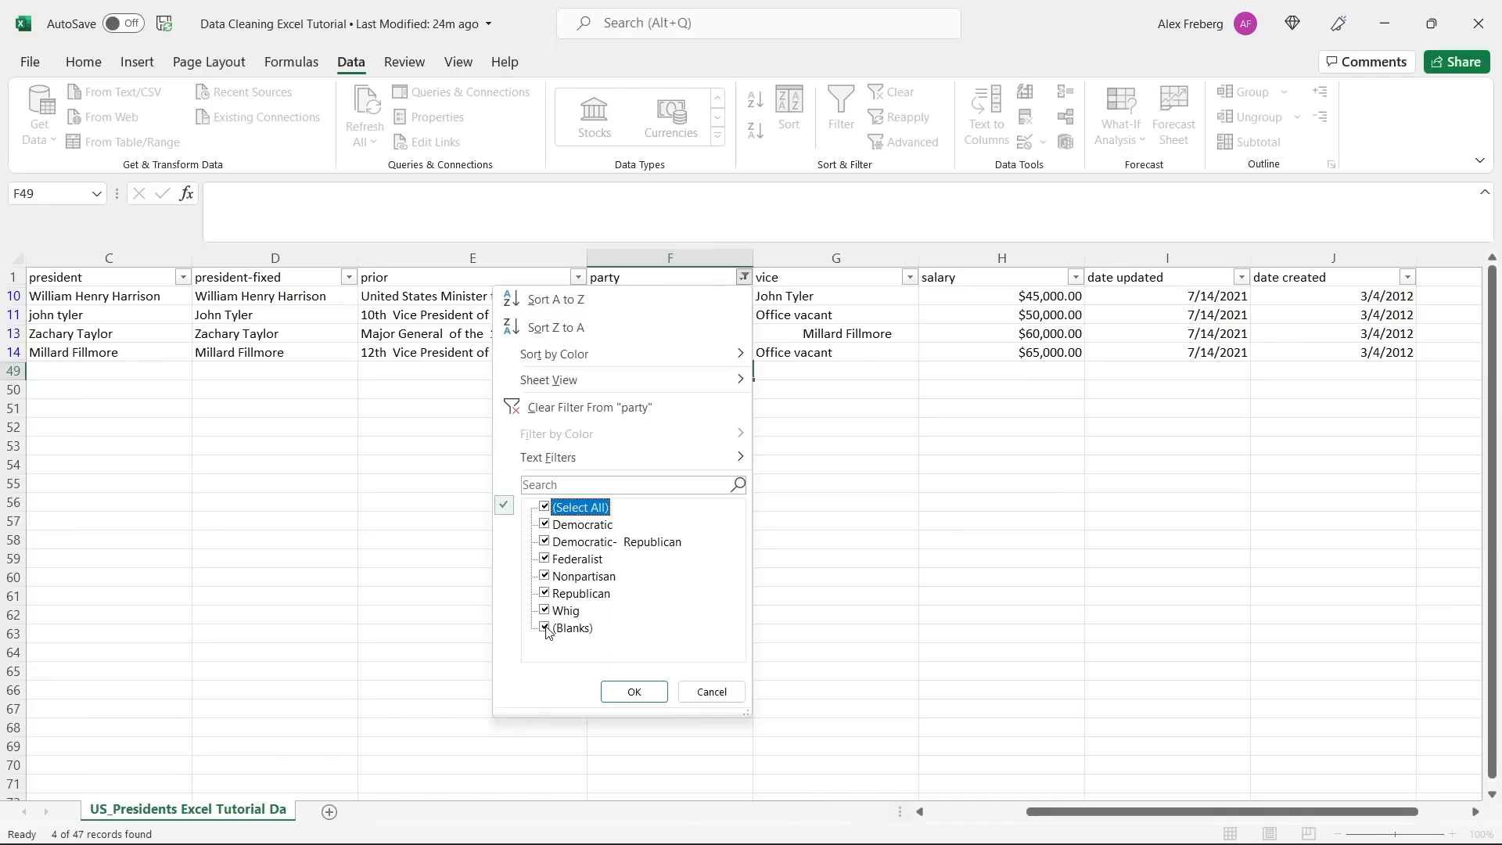
pyautogui.click(544, 508)
pyautogui.click(545, 628)
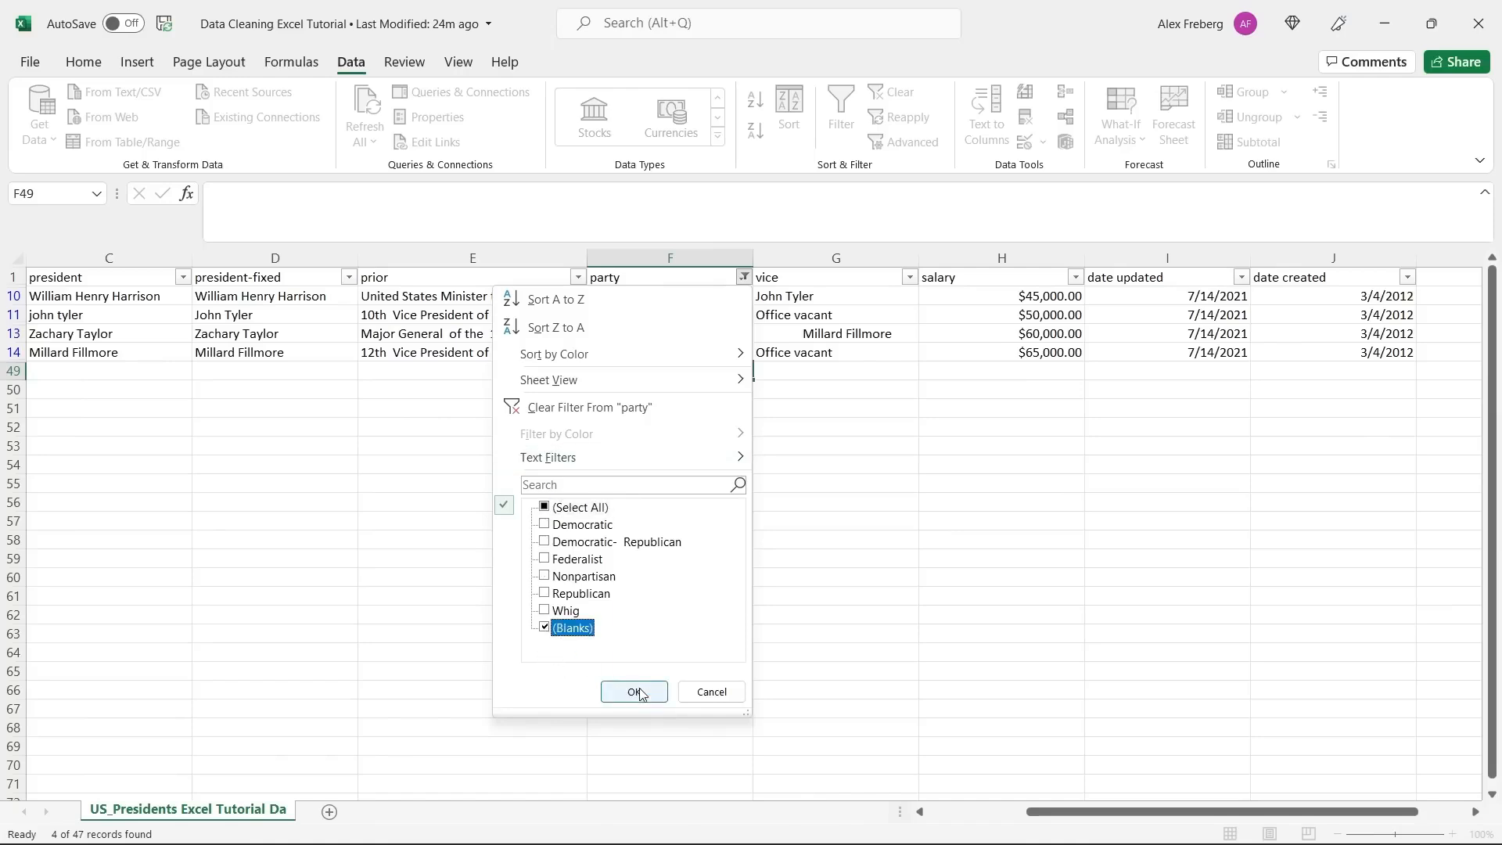
pyautogui.click(633, 691)
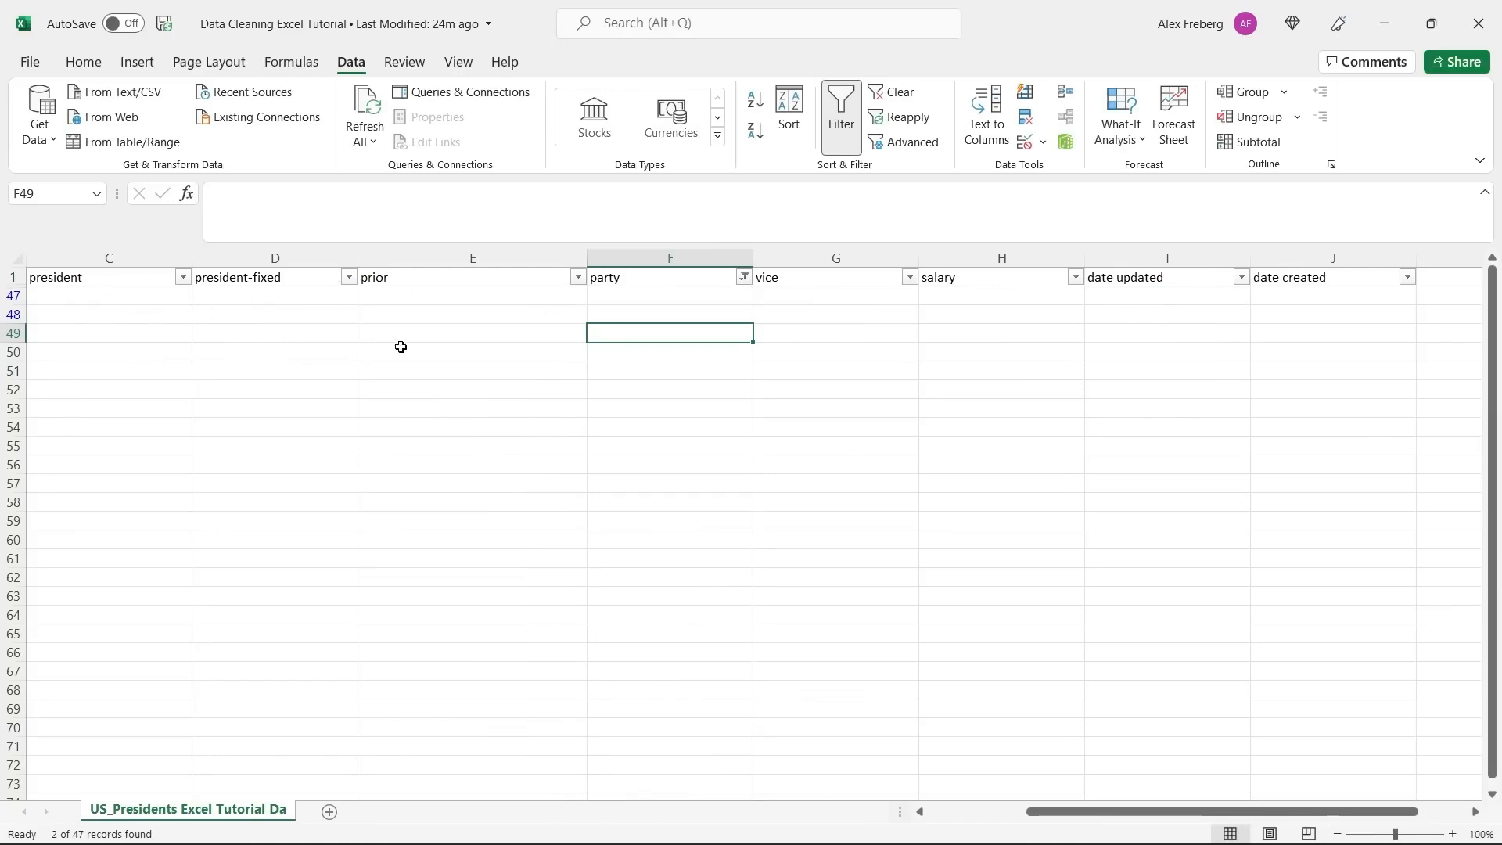
# Show all party values again and inspect the empty rows 47 and 48 beneath the data.
pyautogui.click(743, 279)
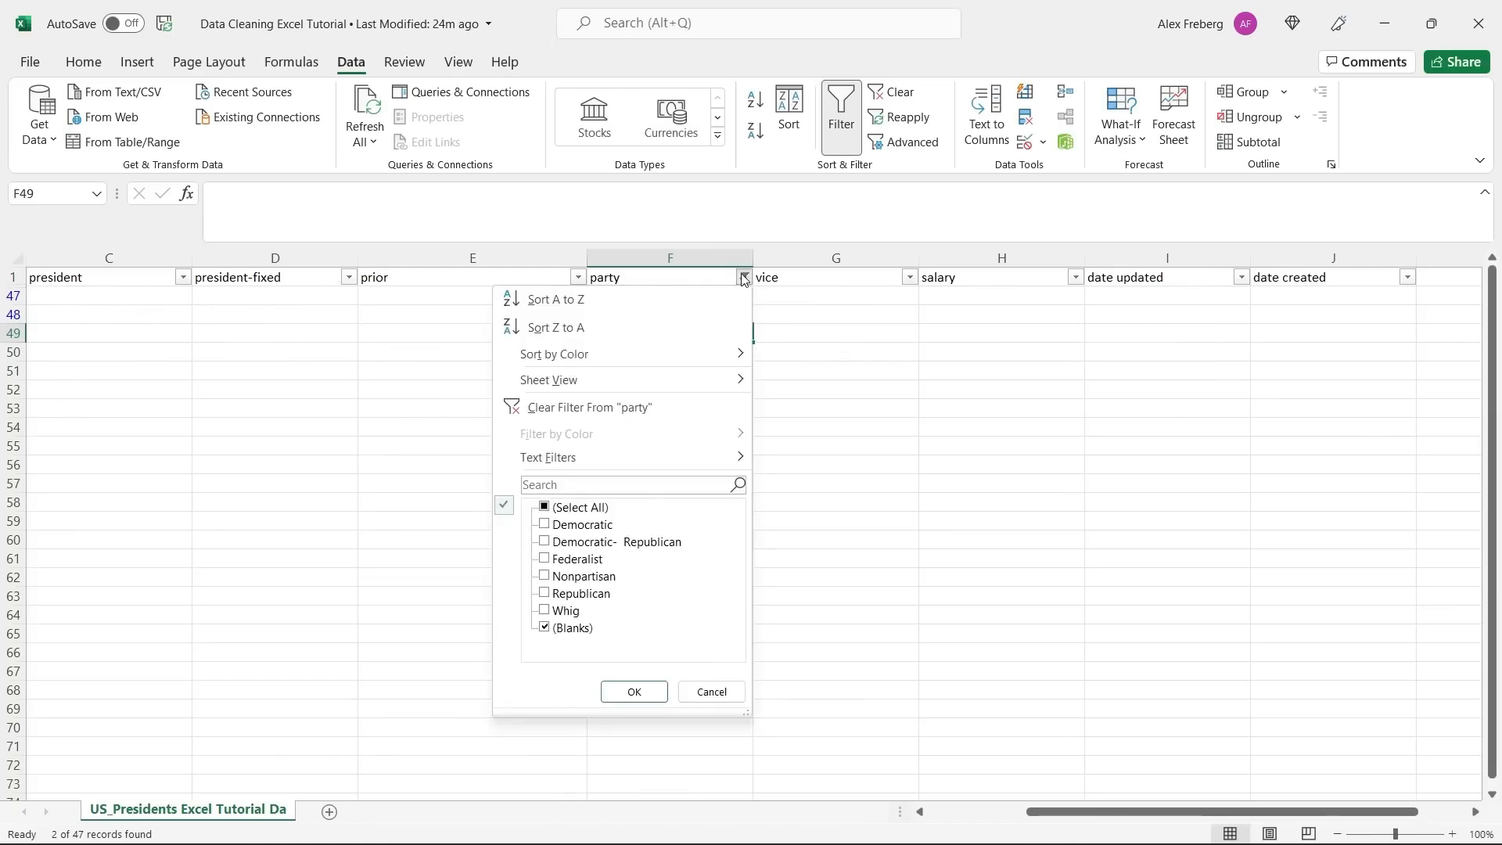
pyautogui.click(583, 509)
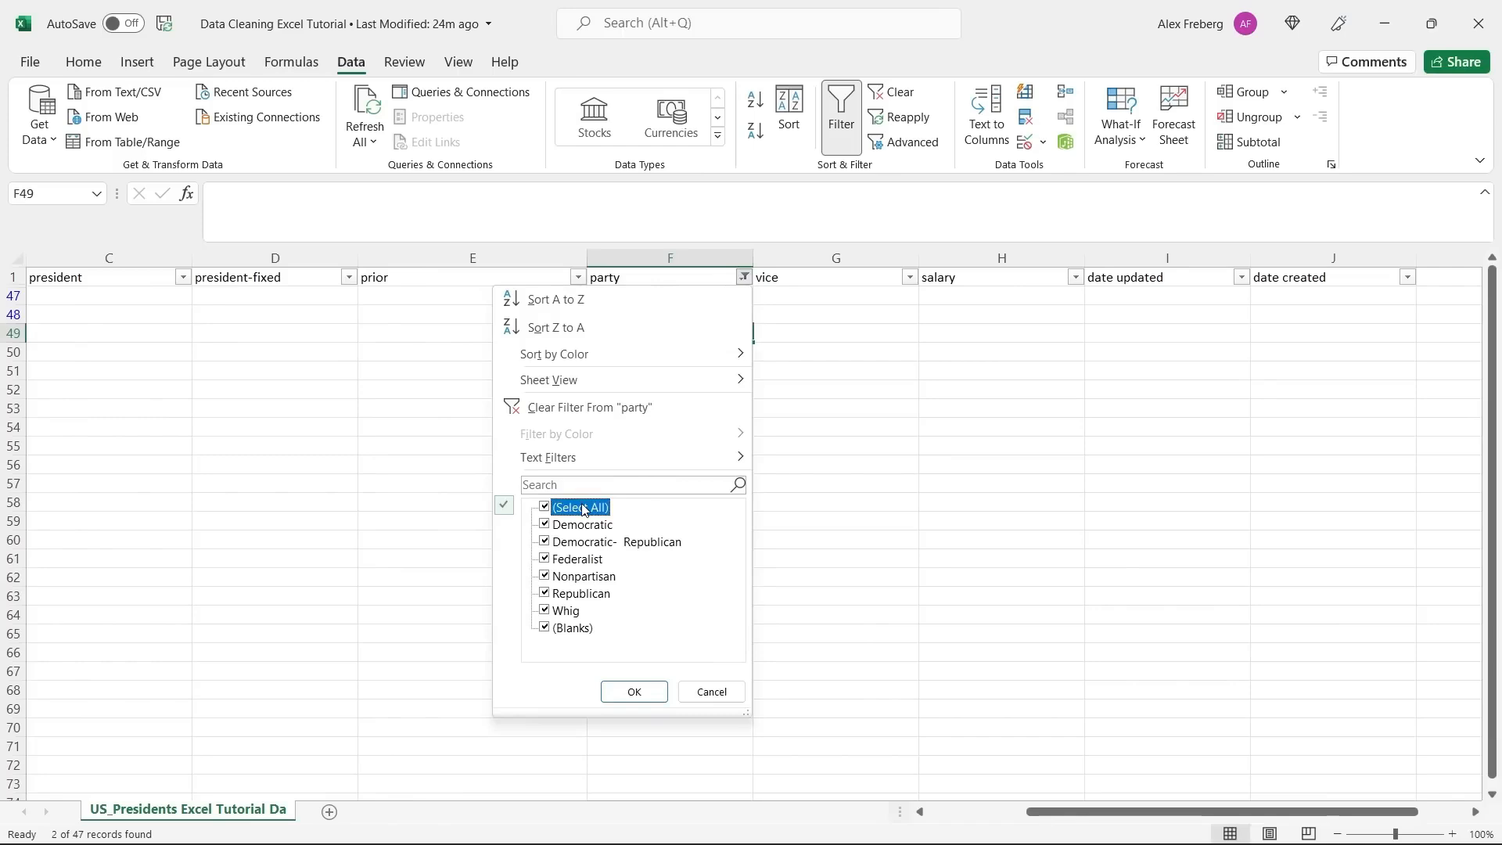
pyautogui.click(634, 692)
pyautogui.scroll(-9, 643, 577)
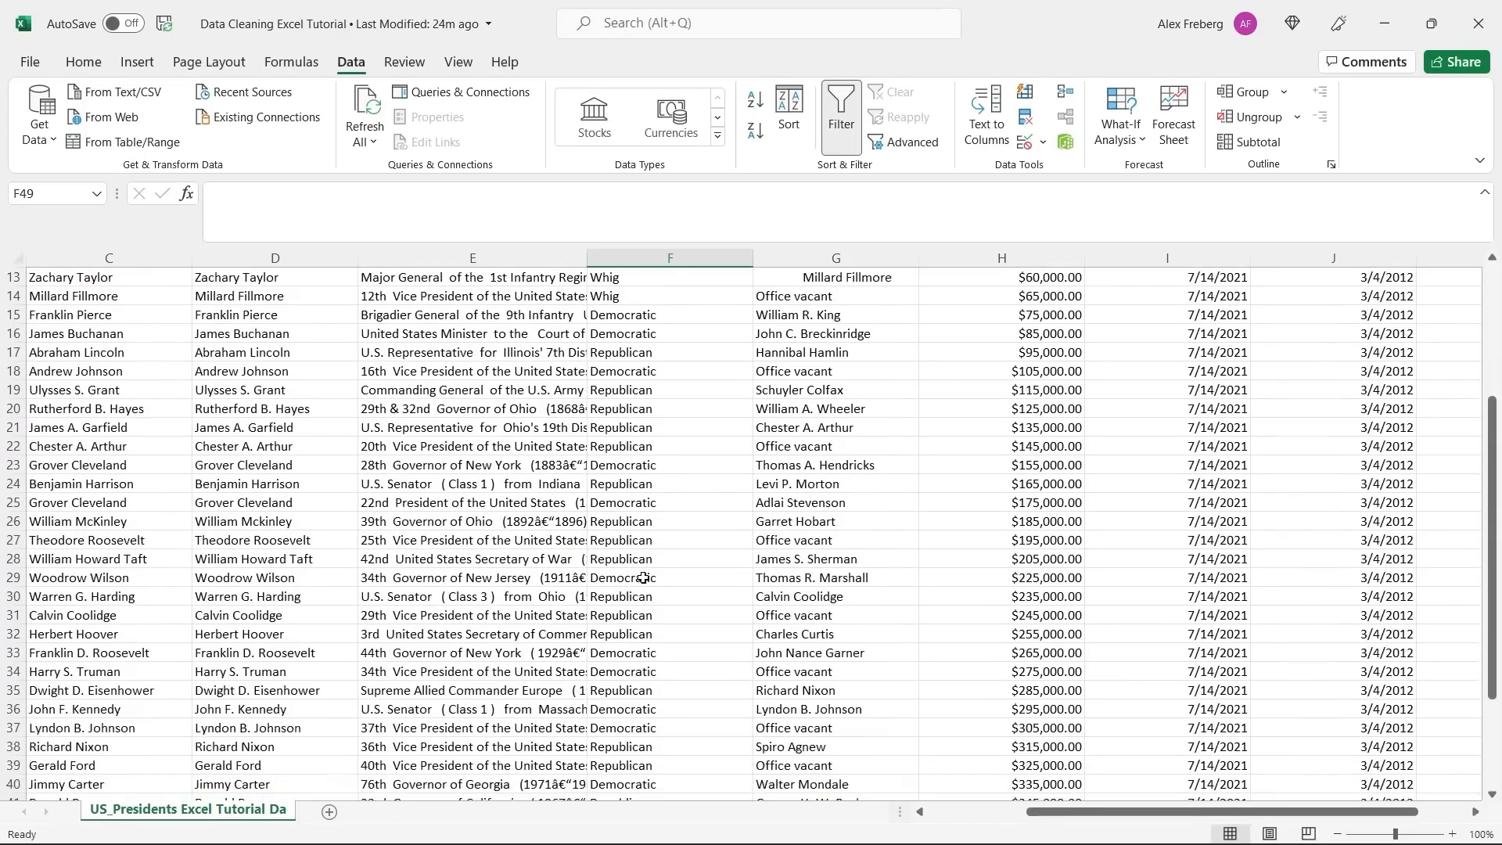
pyautogui.moveTo(150, 630); pyautogui.dragTo(905, 653)
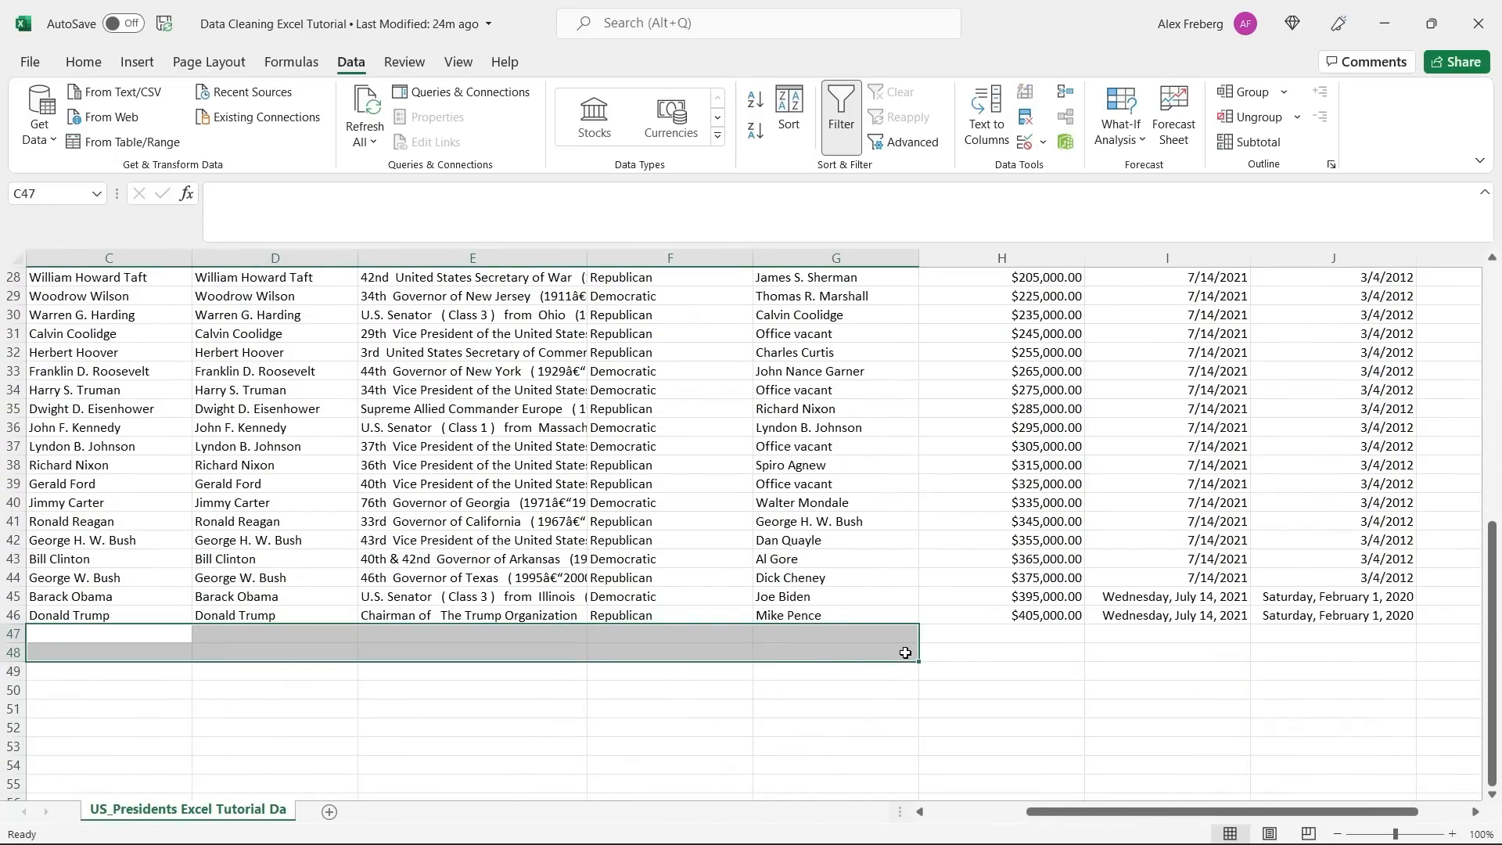
pyautogui.click(968, 651)
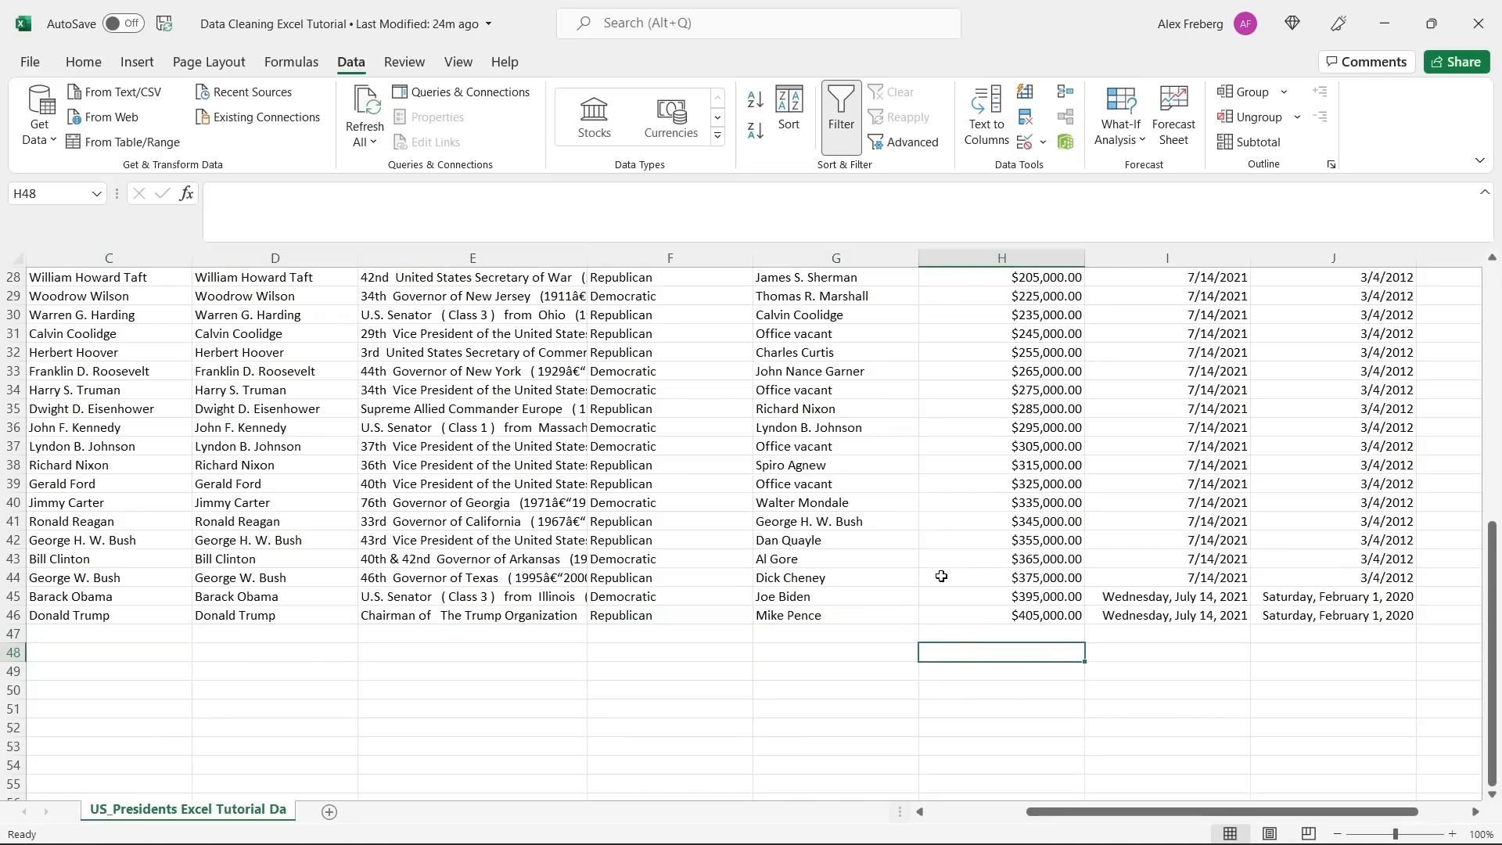
pyautogui.scroll(9, 728, 557)
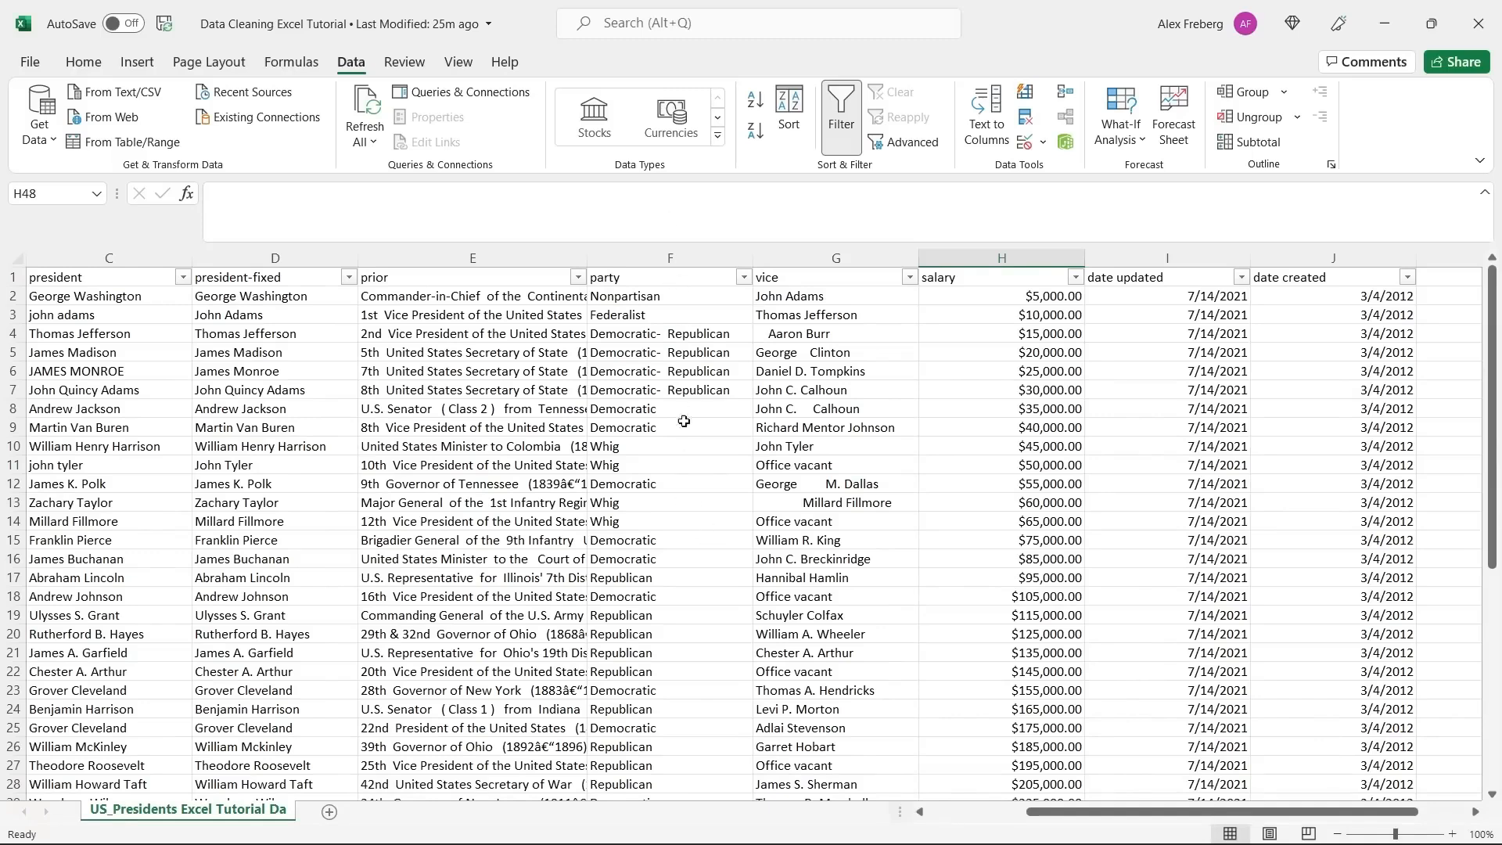
# Insert an empty column between the vice and salary columns.
pyautogui.moveTo(697, 328); pyautogui.dragTo(702, 390)
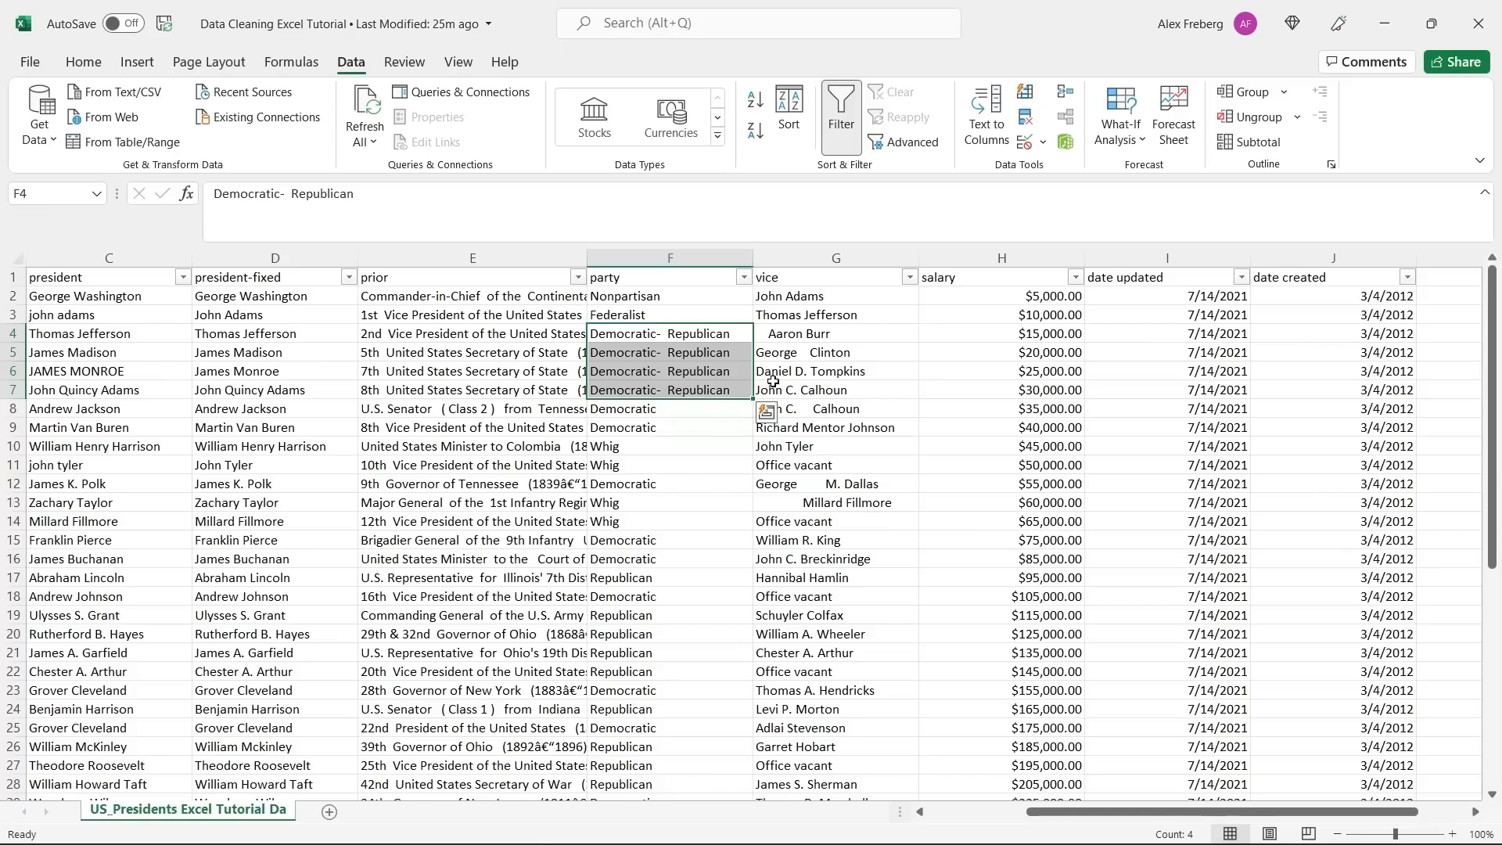
pyautogui.click(901, 357)
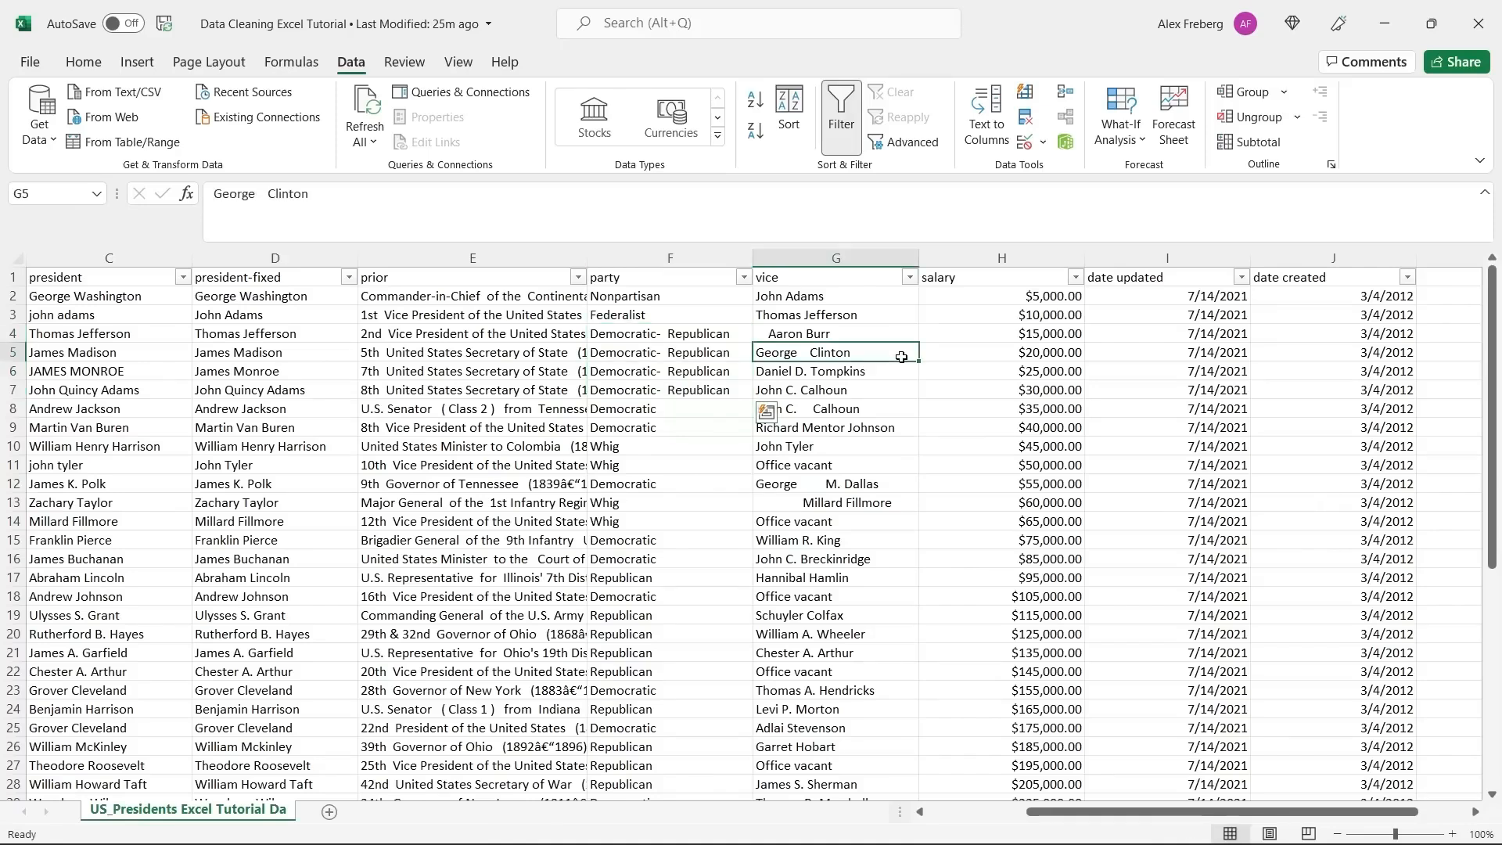
pyautogui.rightClick(992, 264)
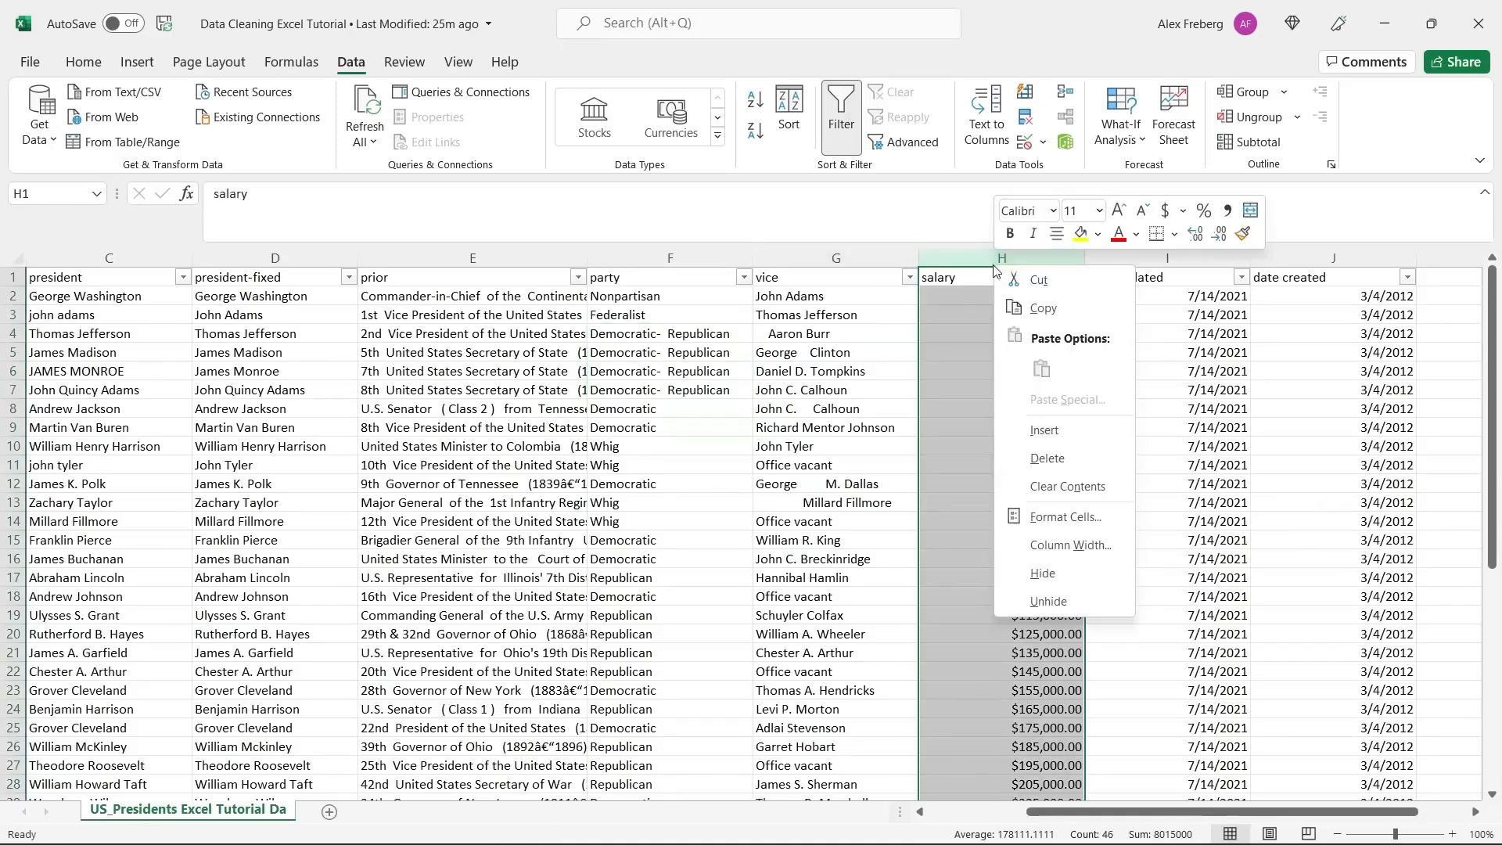
pyautogui.click(1024, 430)
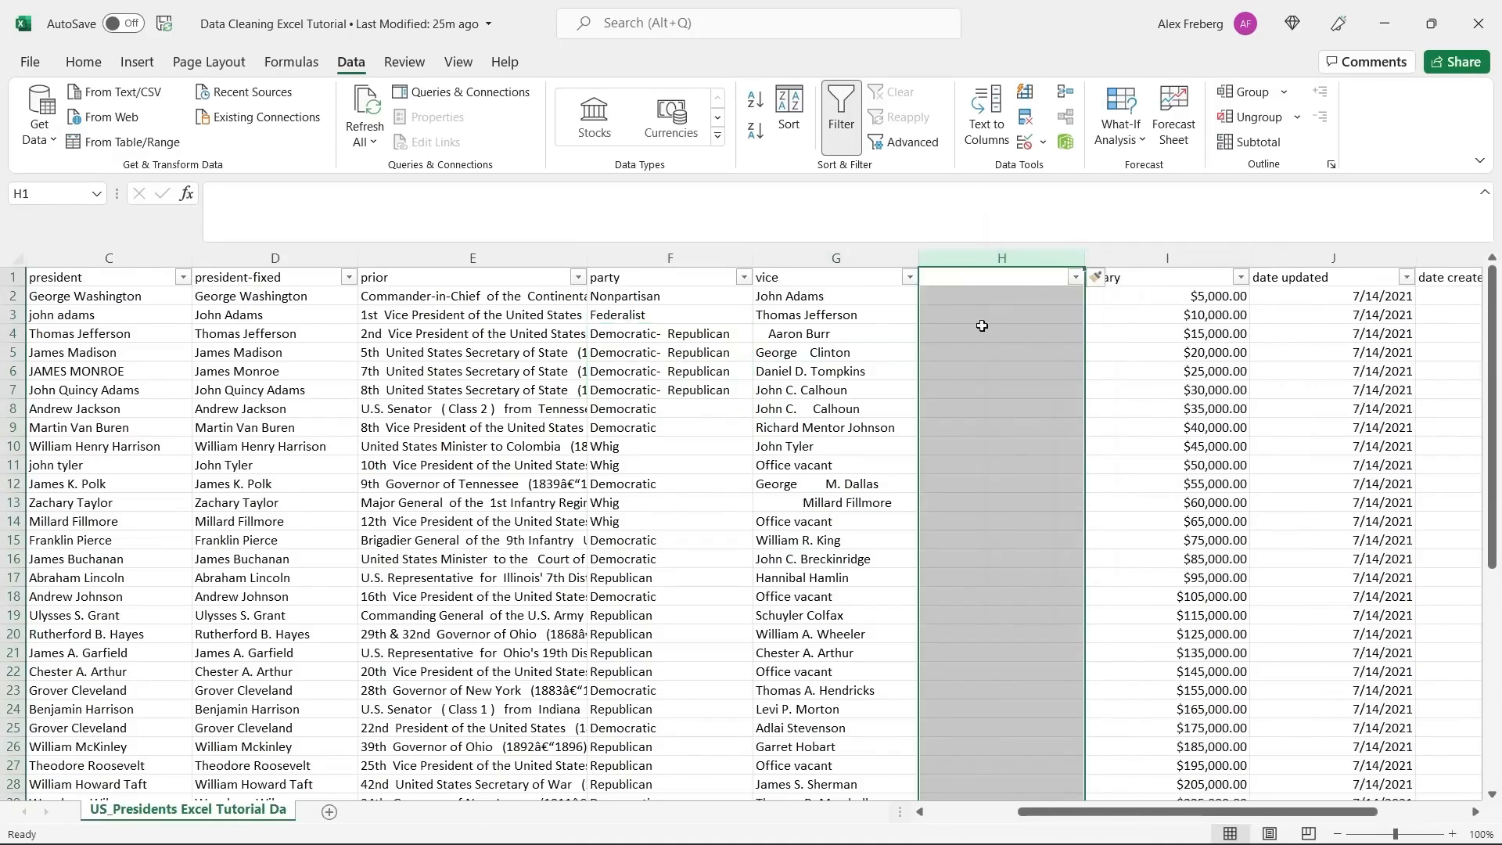
# Enter =TRIM(G2) in H2 and fill the formula down the column for all vice president names.
pyautogui.click(942, 298)
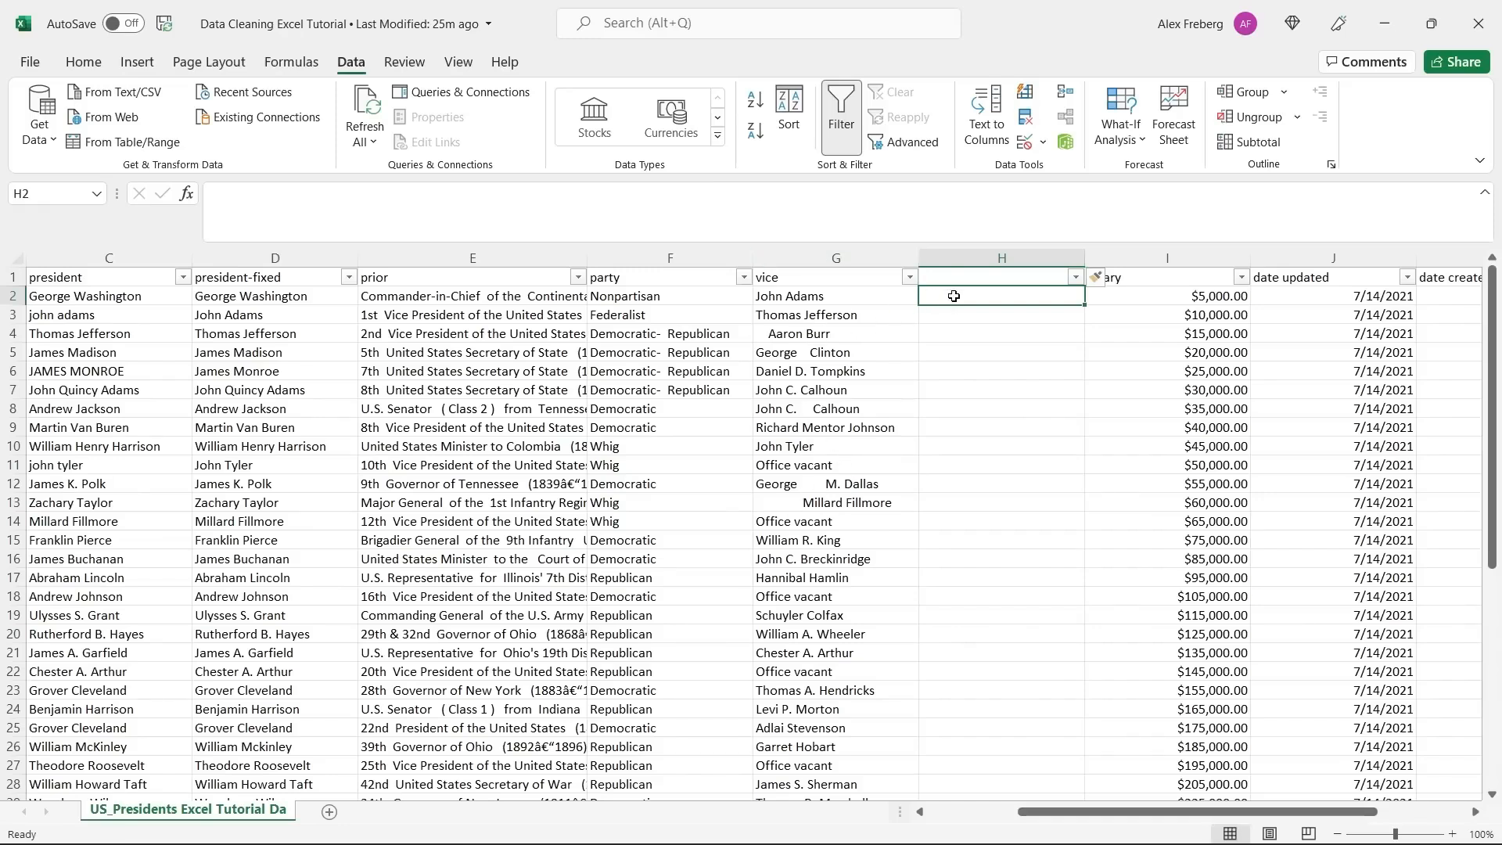
pyautogui.write('=trim')
pyautogui.press('Tab')
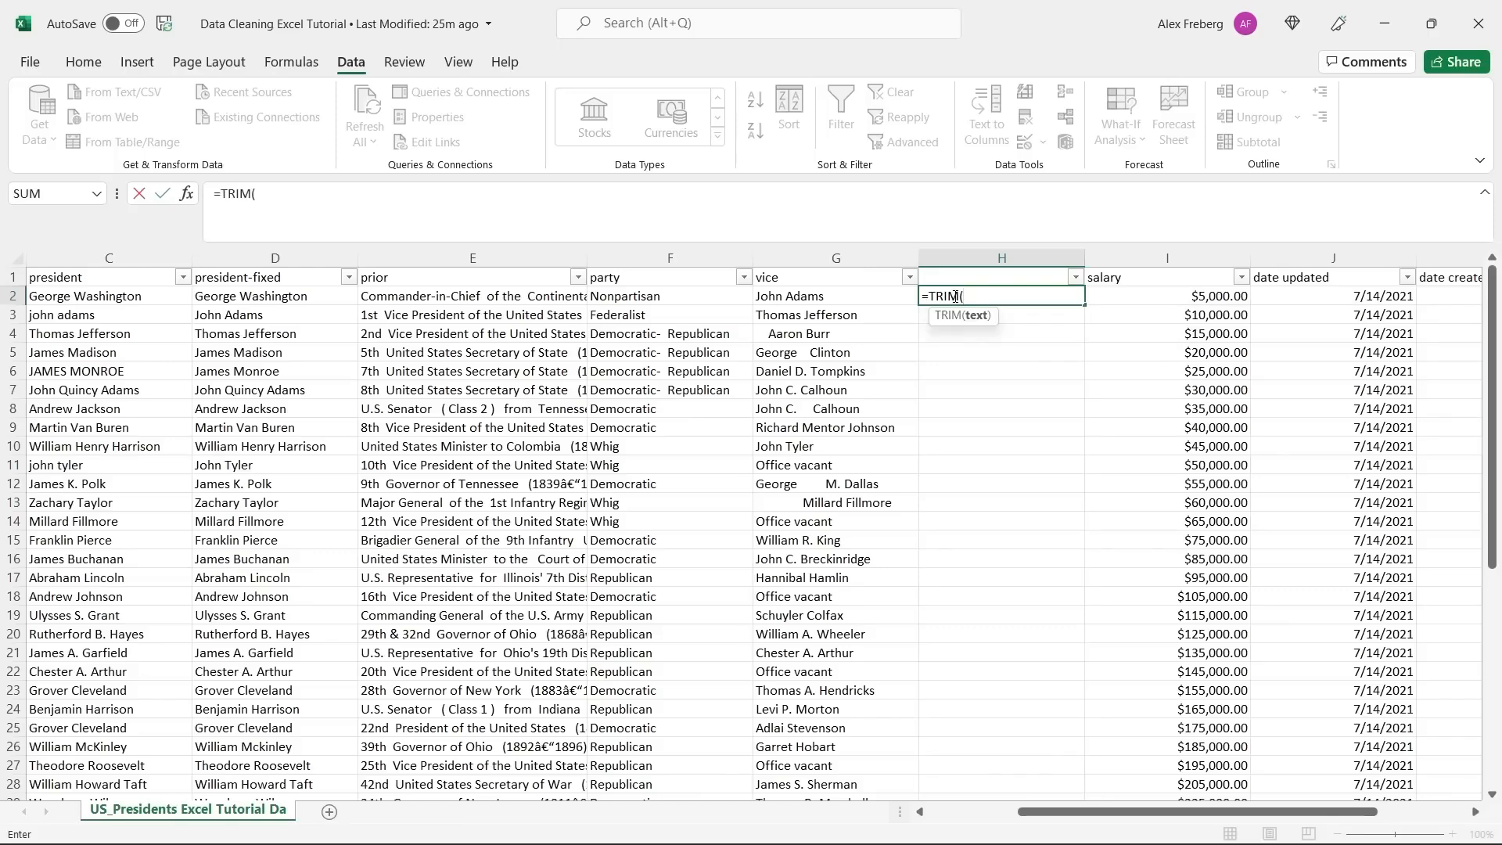
pyautogui.click(851, 298)
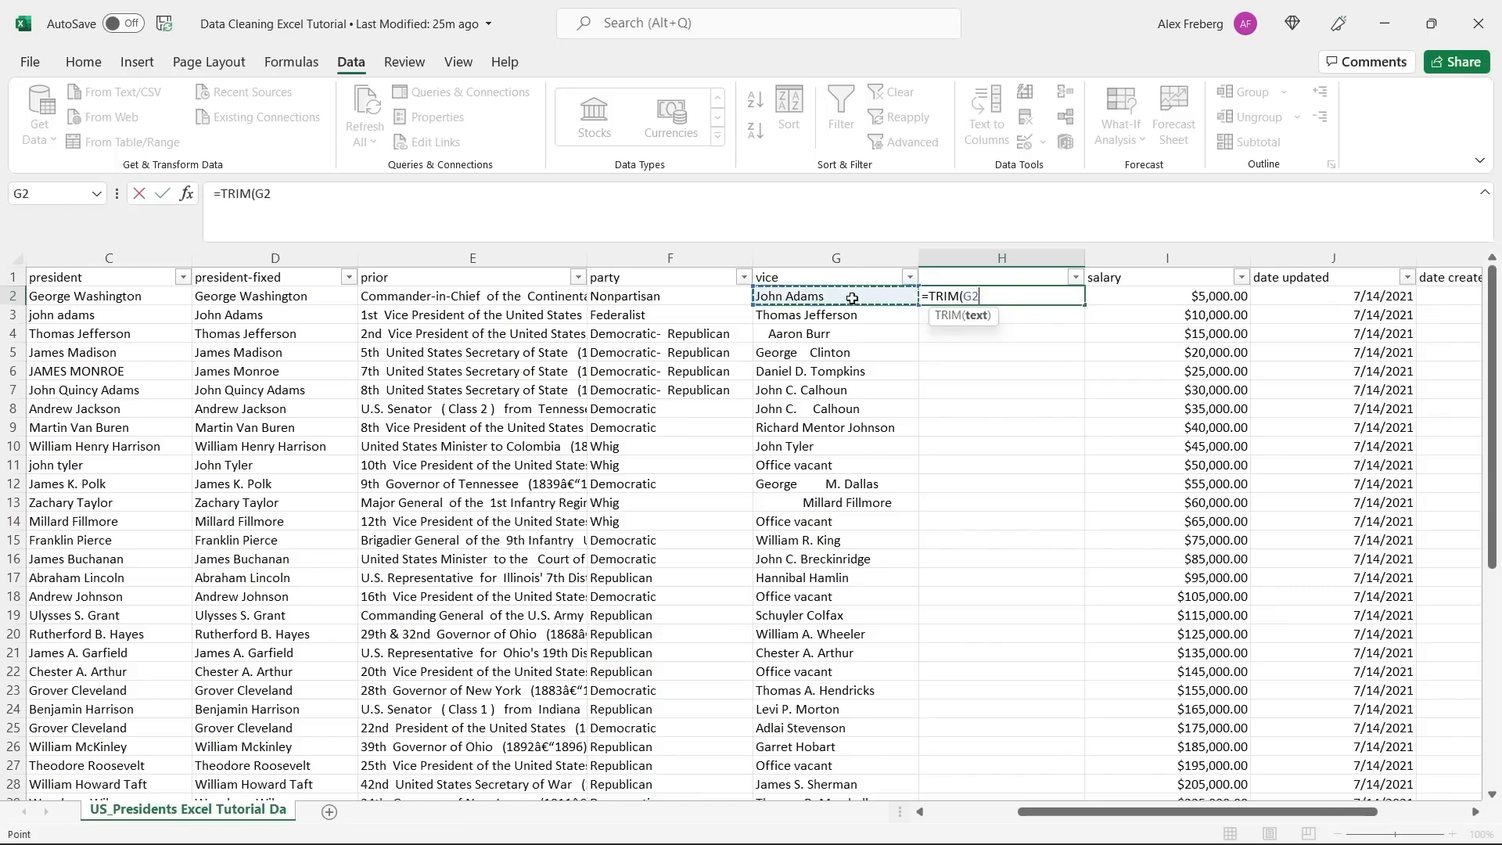
pyautogui.write(')')
pyautogui.press('Return')
pyautogui.click(951, 298)
pyautogui.doubleClick(1084, 305)
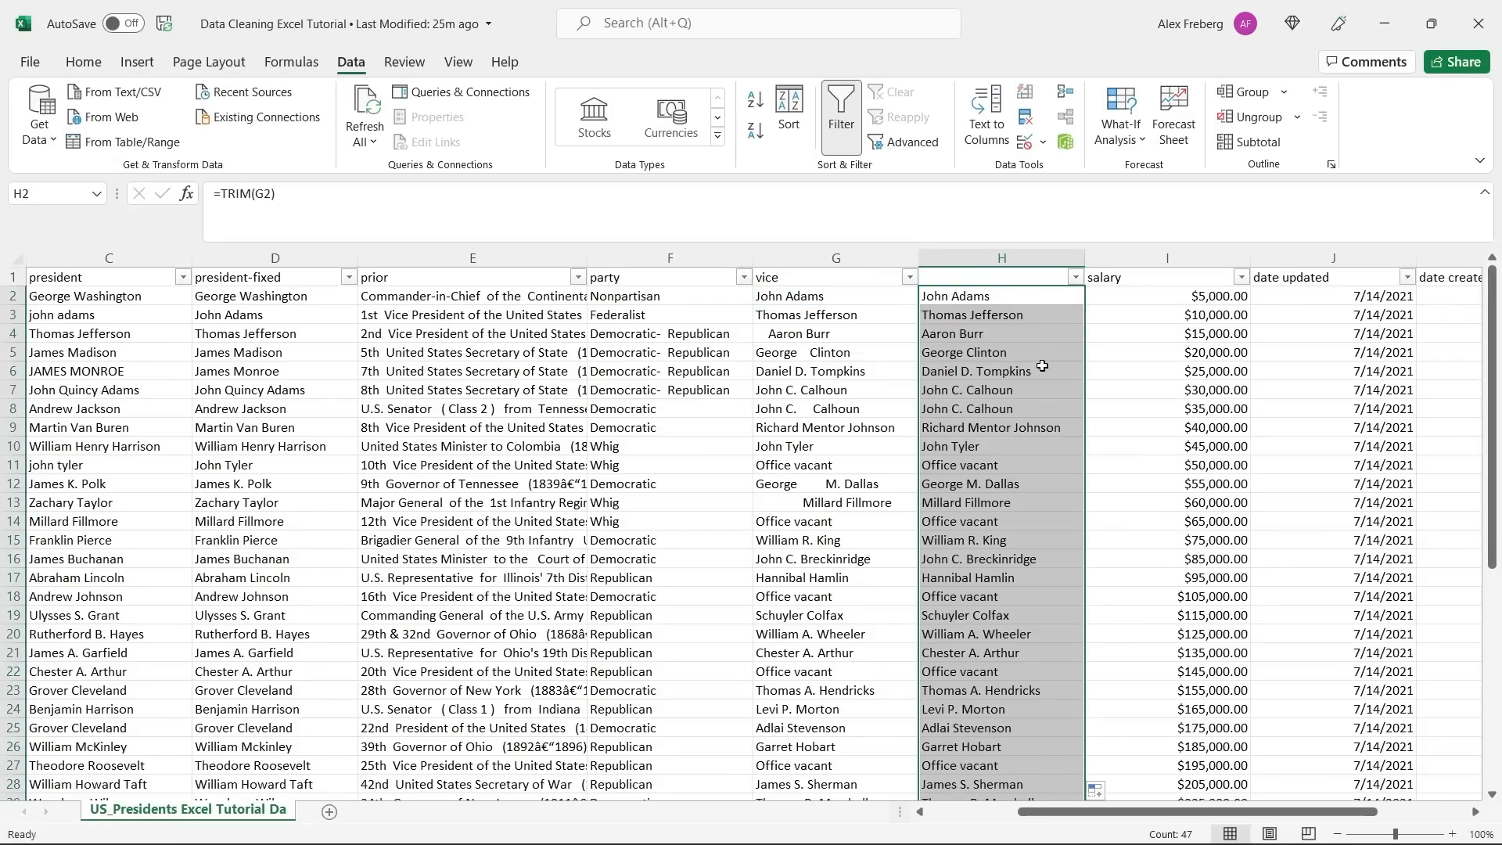
# Compare the spacing of the original vice president names in column G with the trimmed names in column H.
pyautogui.click(1042, 366)
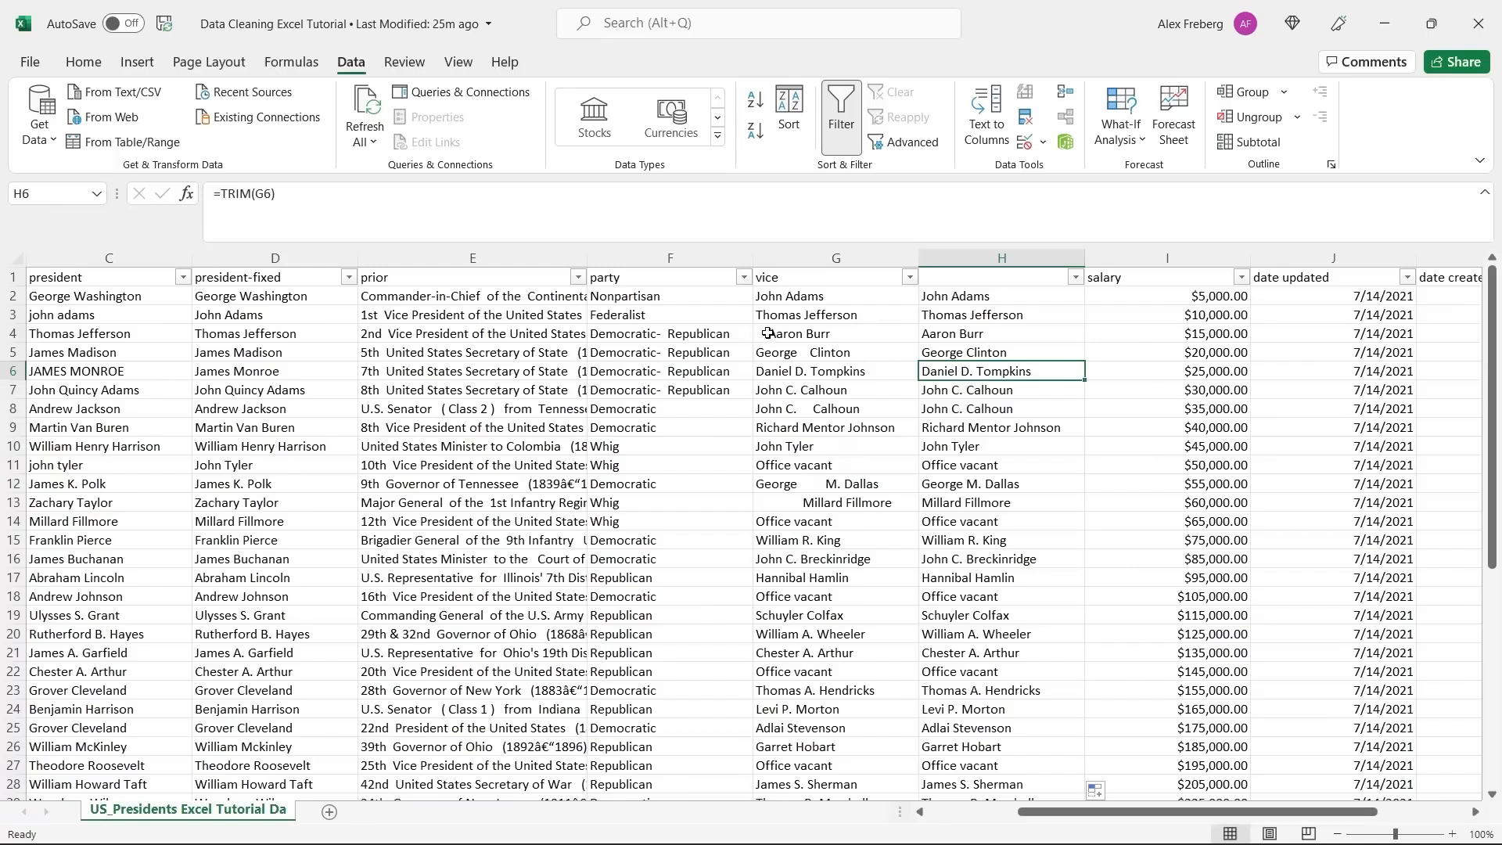
pyautogui.click(807, 354)
pyautogui.doubleClick(807, 353)
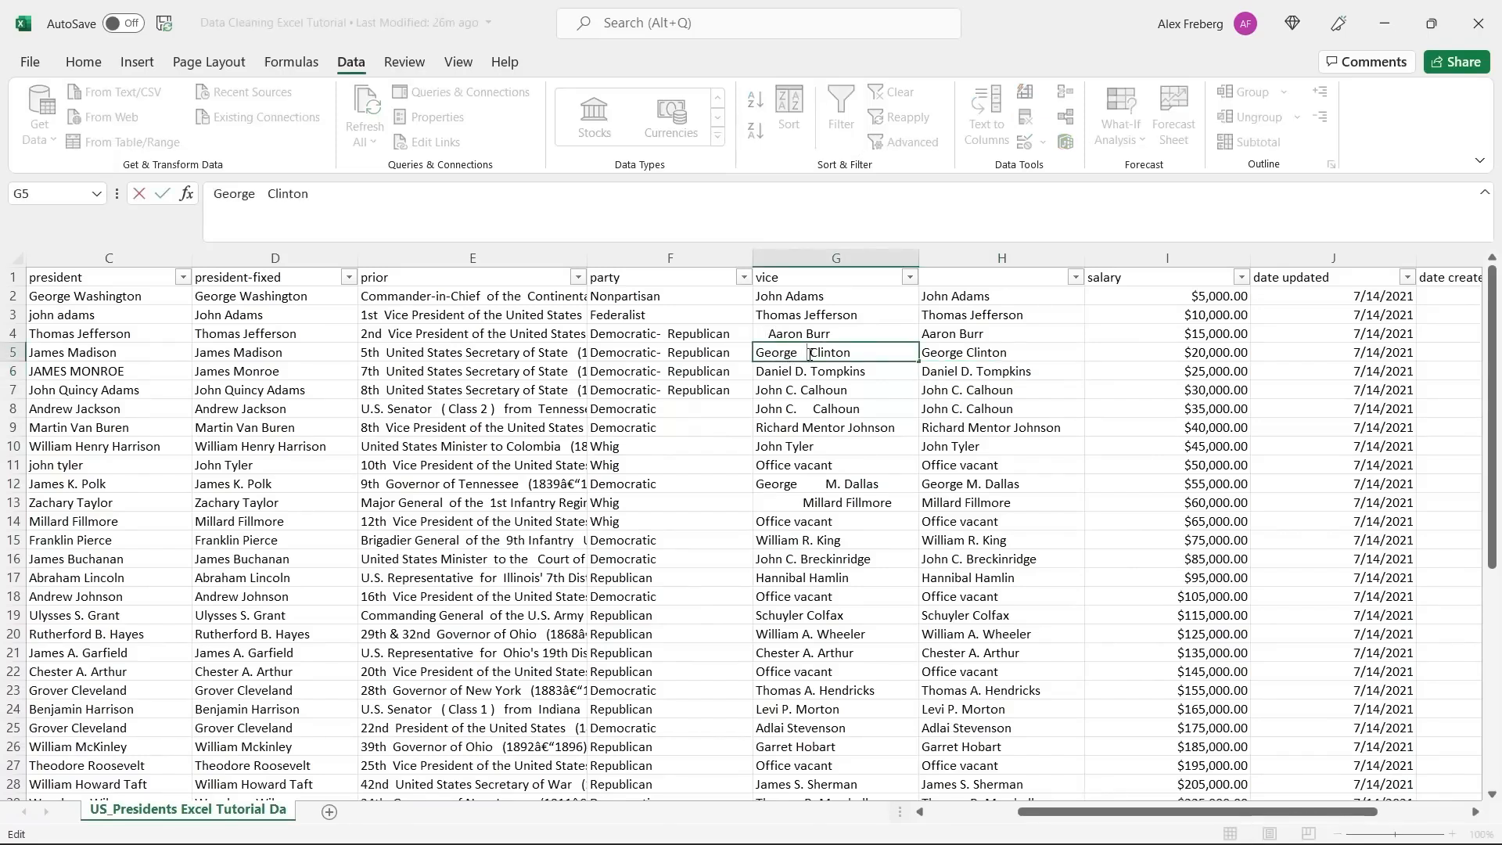
pyautogui.doubleClick(815, 407)
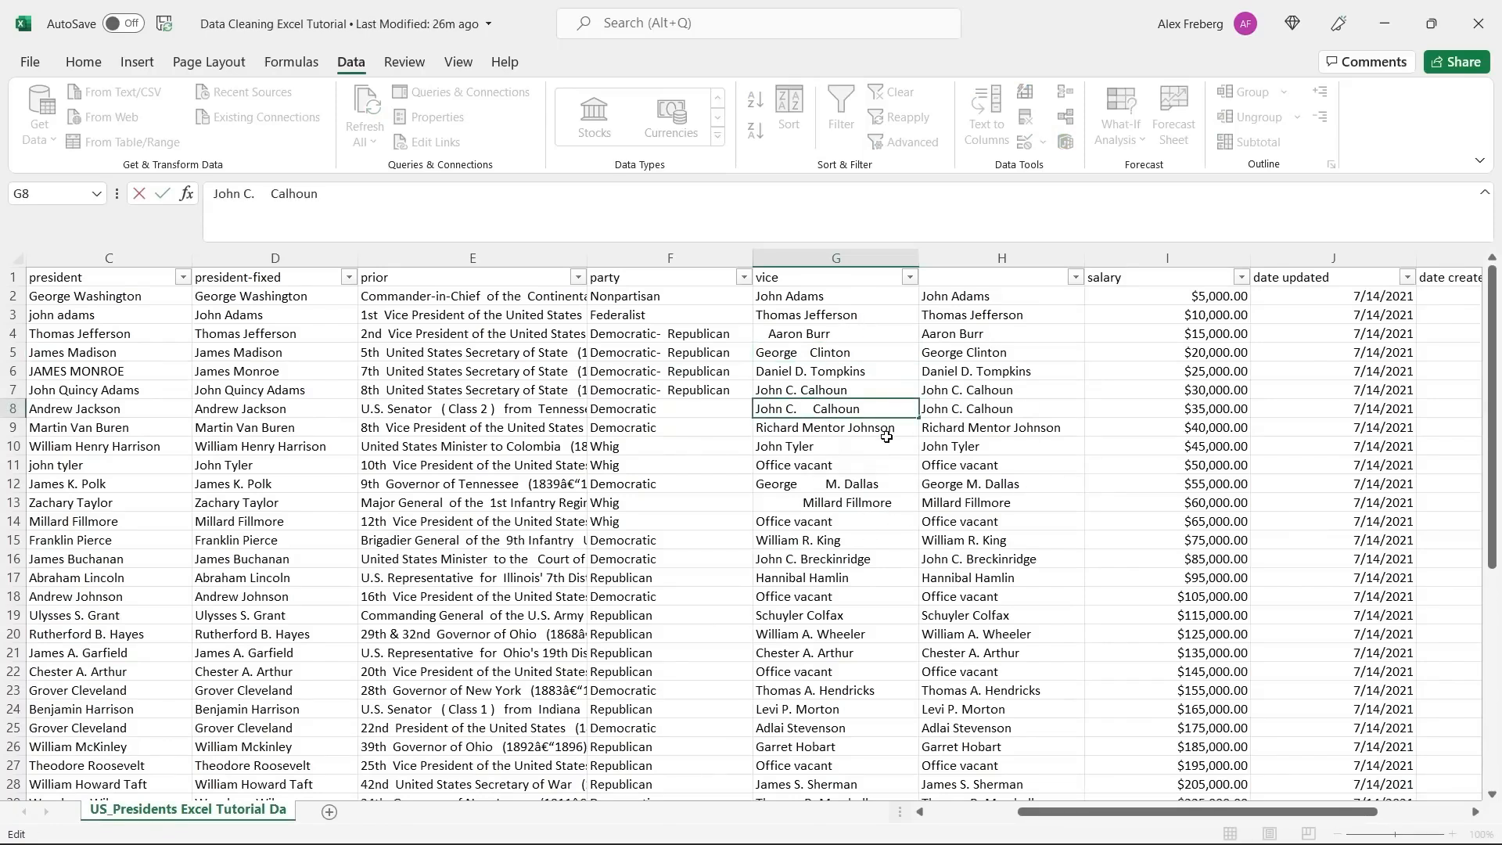
pyautogui.click(856, 471)
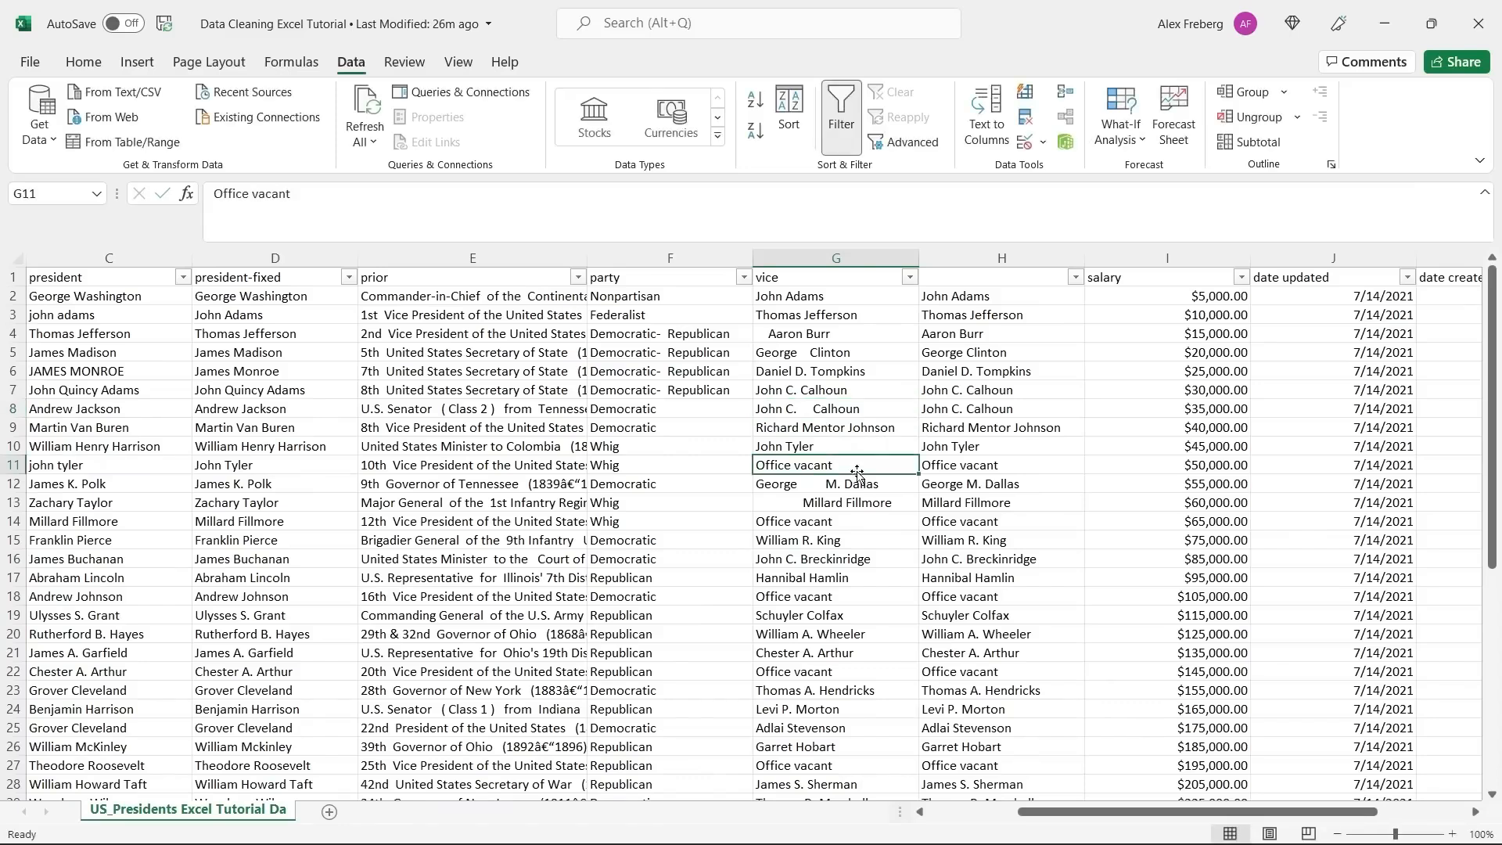
pyautogui.doubleClick(861, 391)
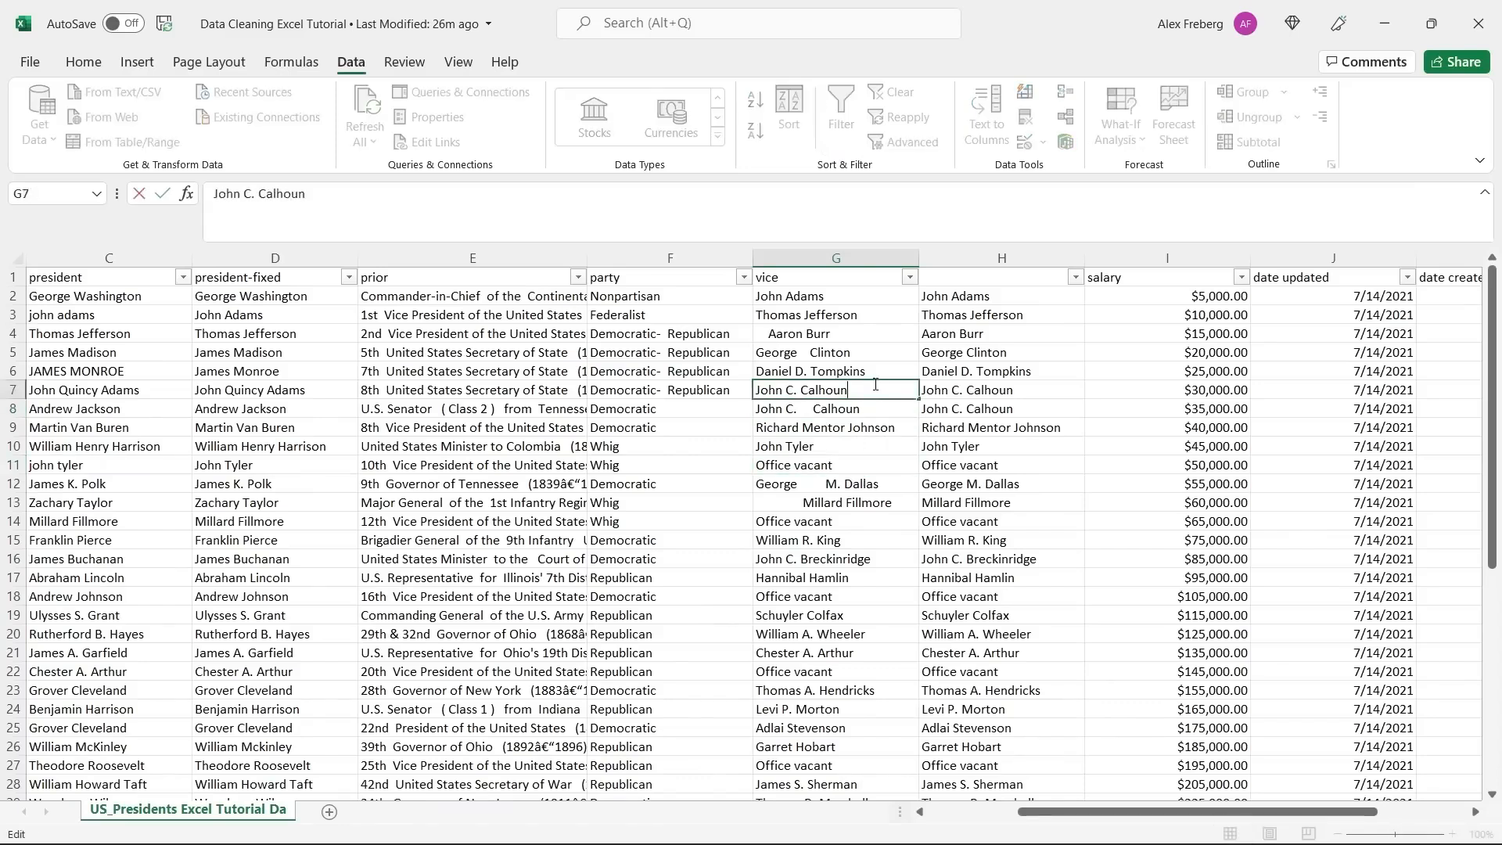
pyautogui.click(852, 463)
pyautogui.click(858, 389)
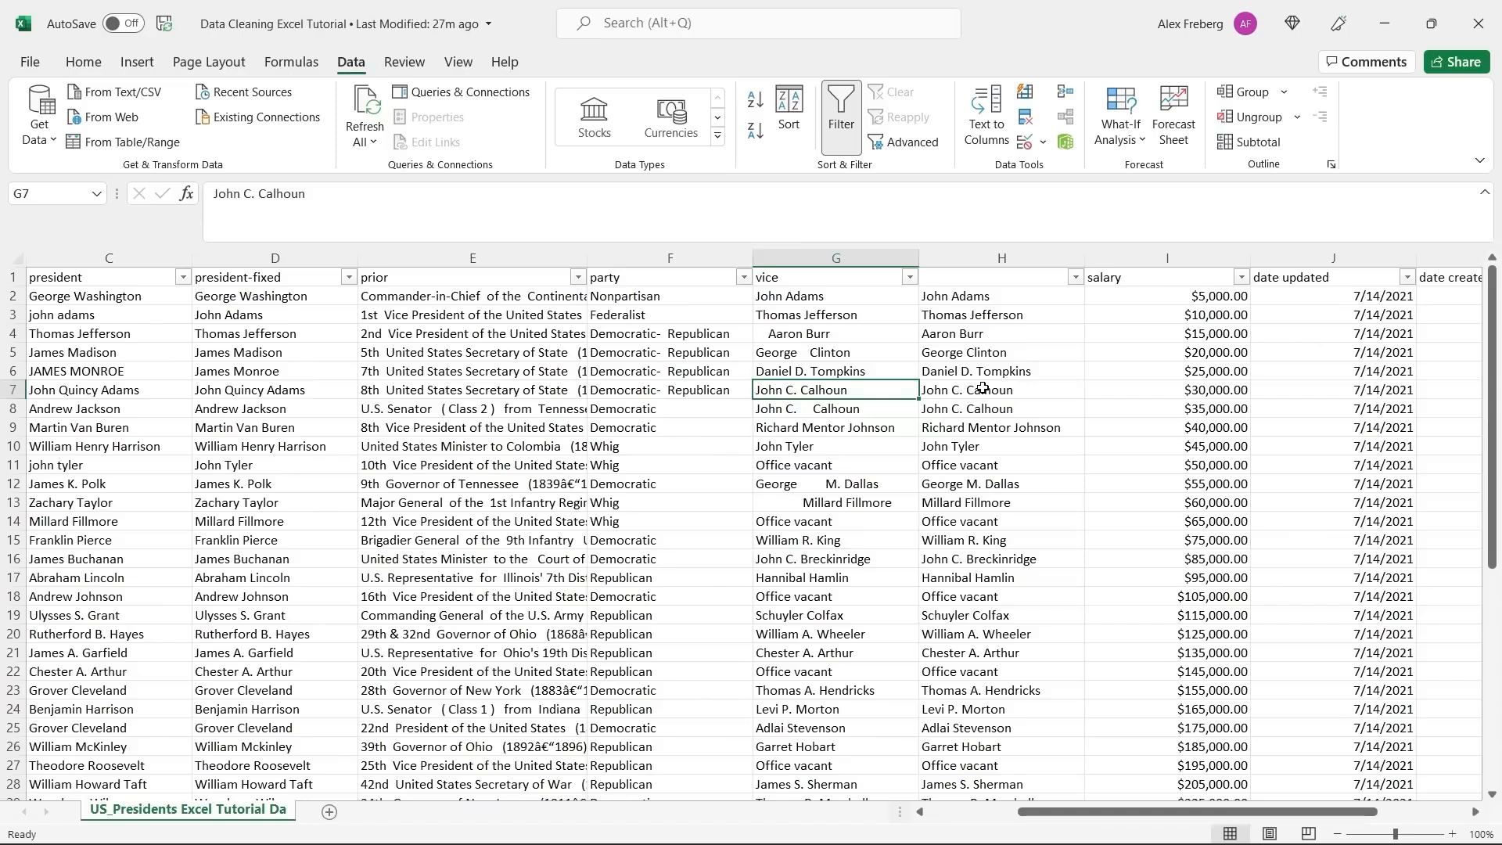
# Name the new column vice-fixed in header cell H1.
pyautogui.click(1001, 280)
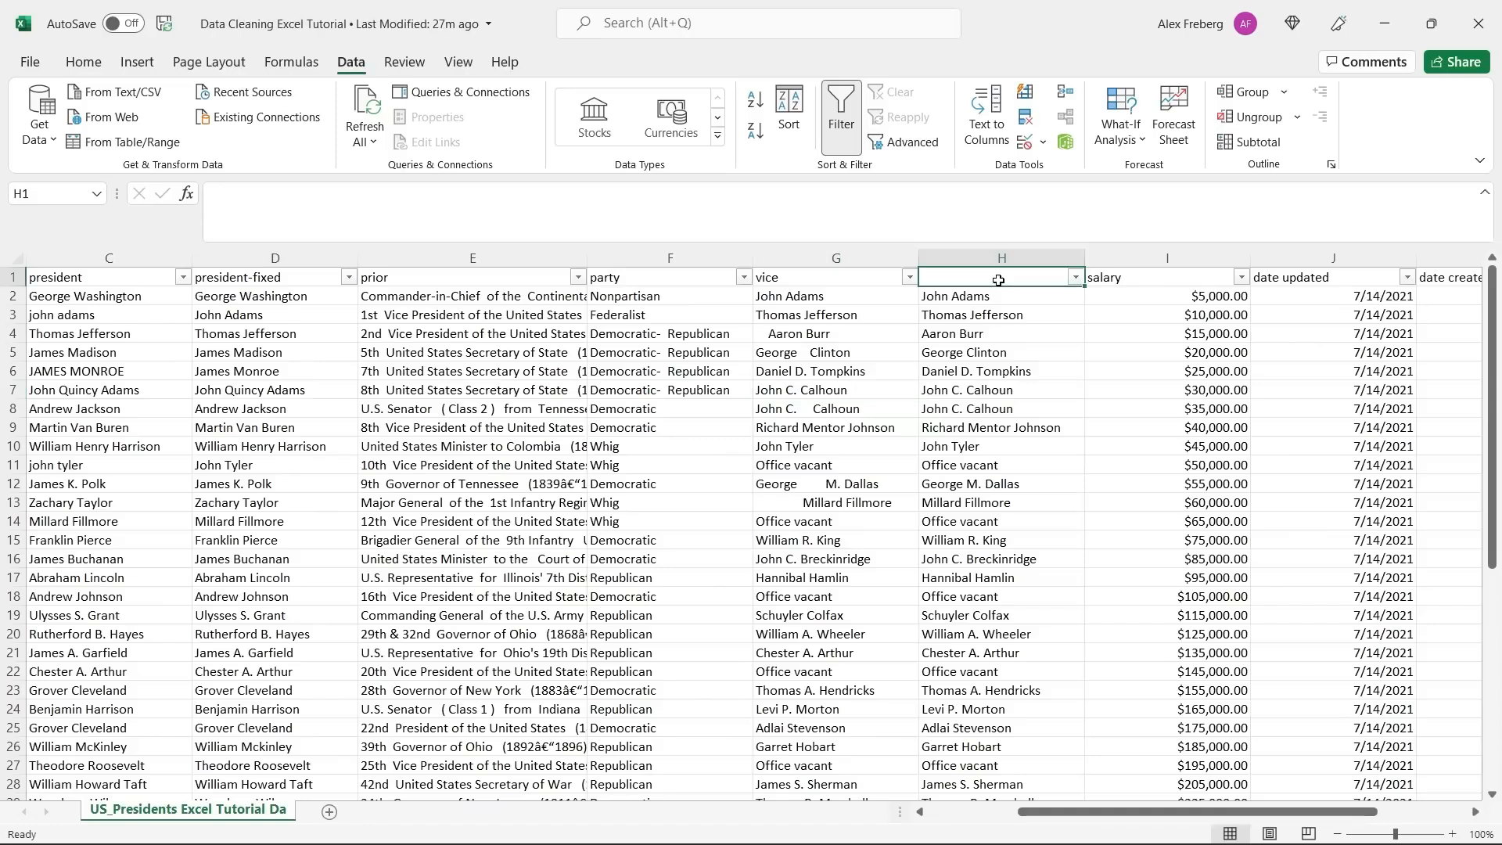
pyautogui.write('vice')
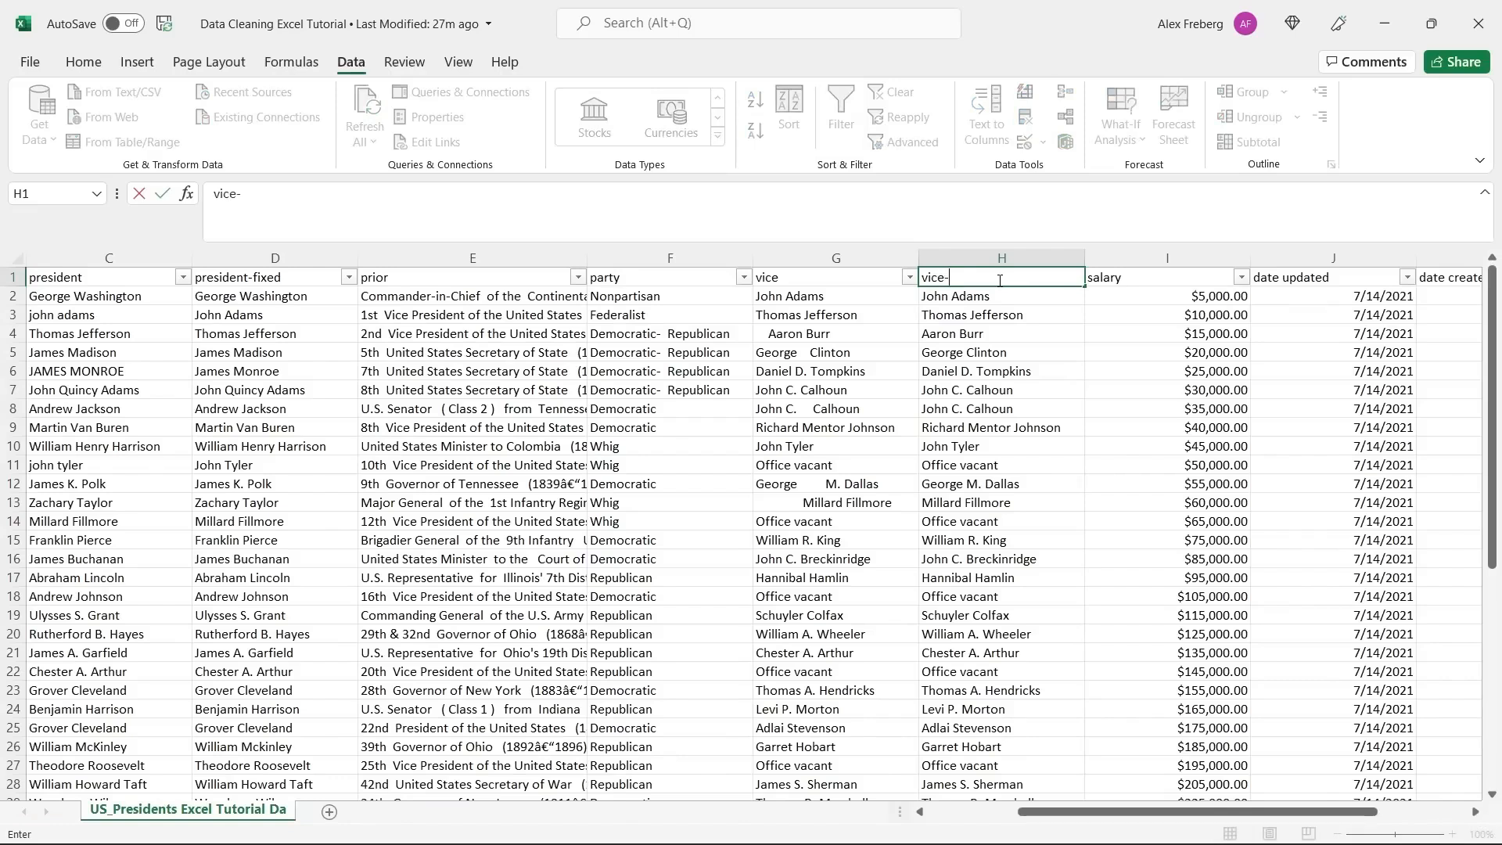
pyautogui.write('-fixe')
pyautogui.press('BackSpace')
pyautogui.write('xed')
pyautogui.click(1002, 351)
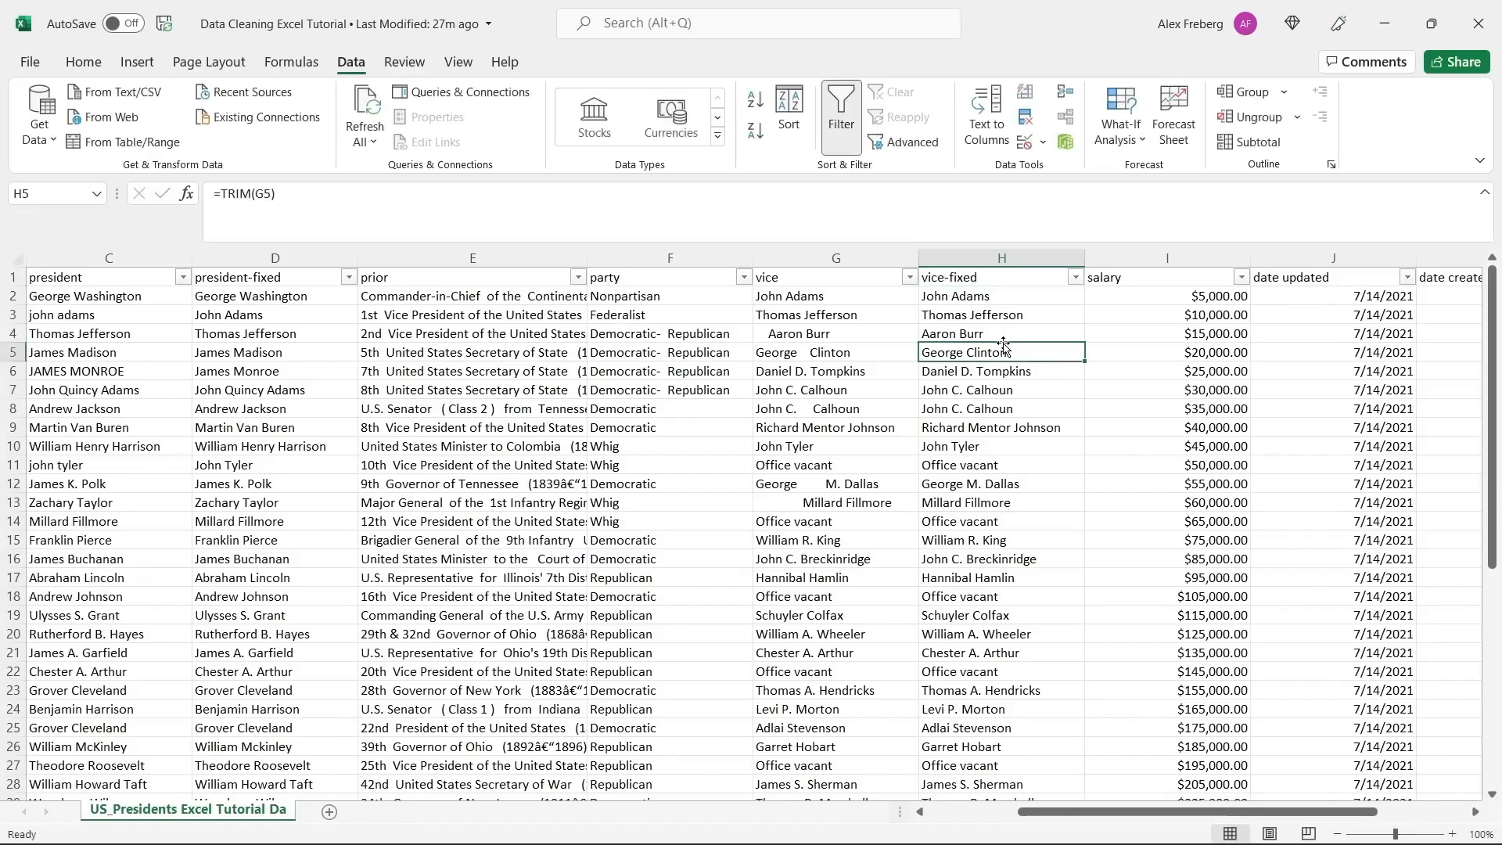
# Format the whole salary column as Number with no decimal places.
pyautogui.moveTo(1103, 820); pyautogui.dragTo(1191, 769)
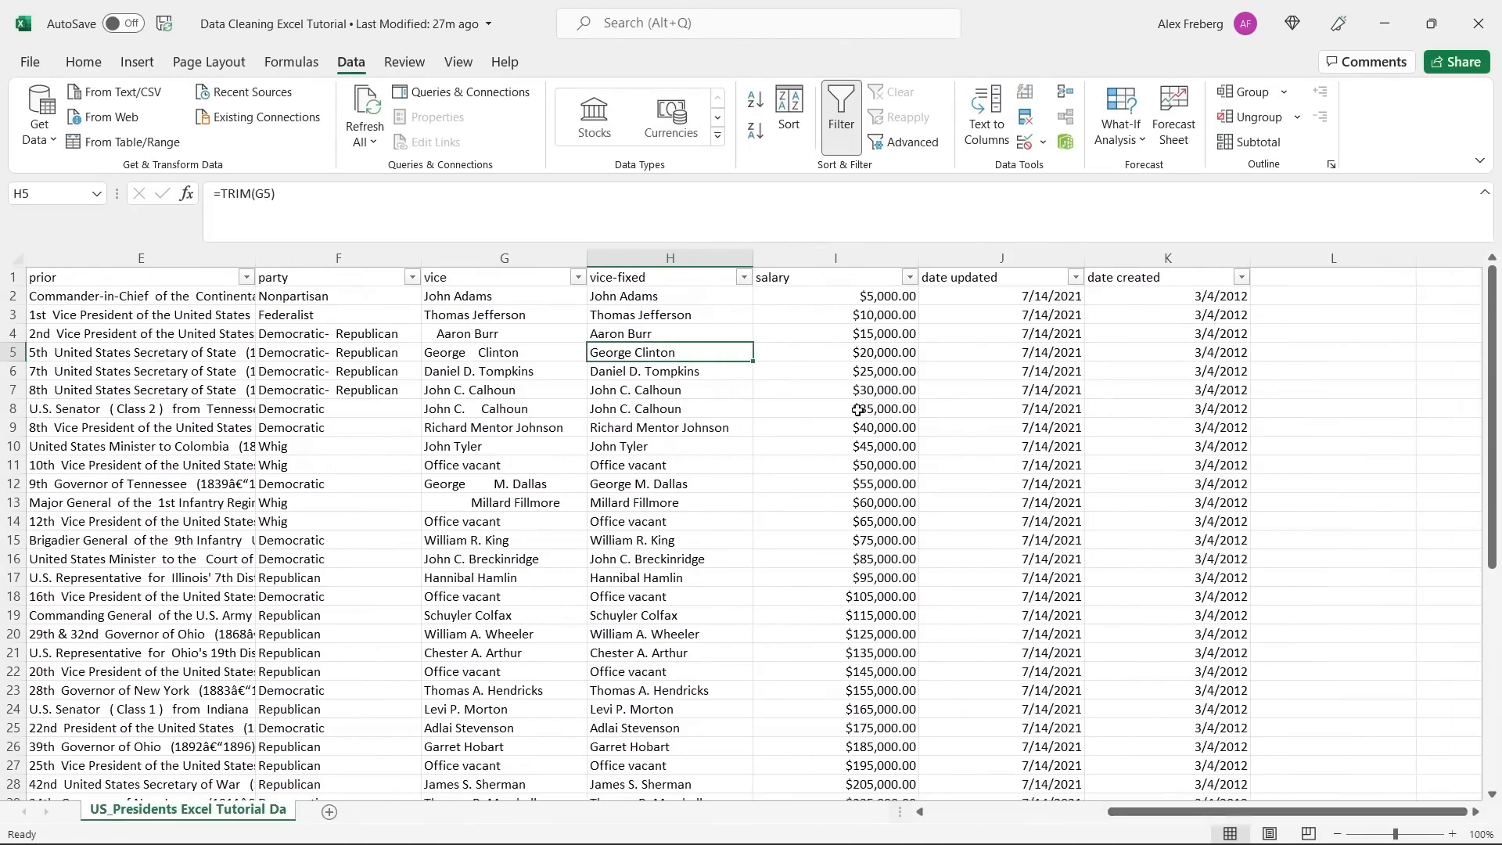
pyautogui.click(1308, 322)
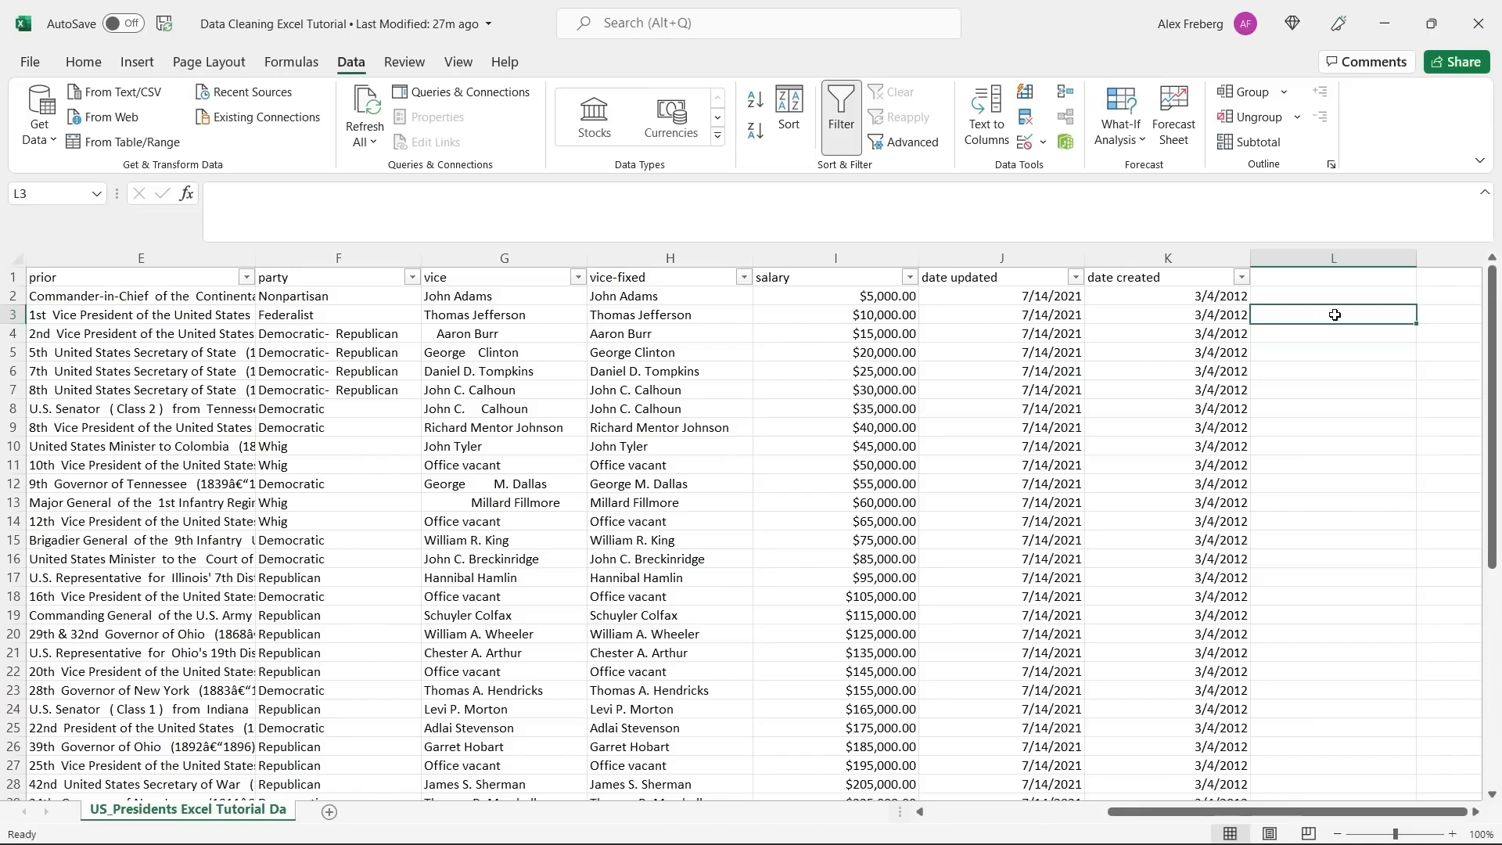
pyautogui.click(853, 258)
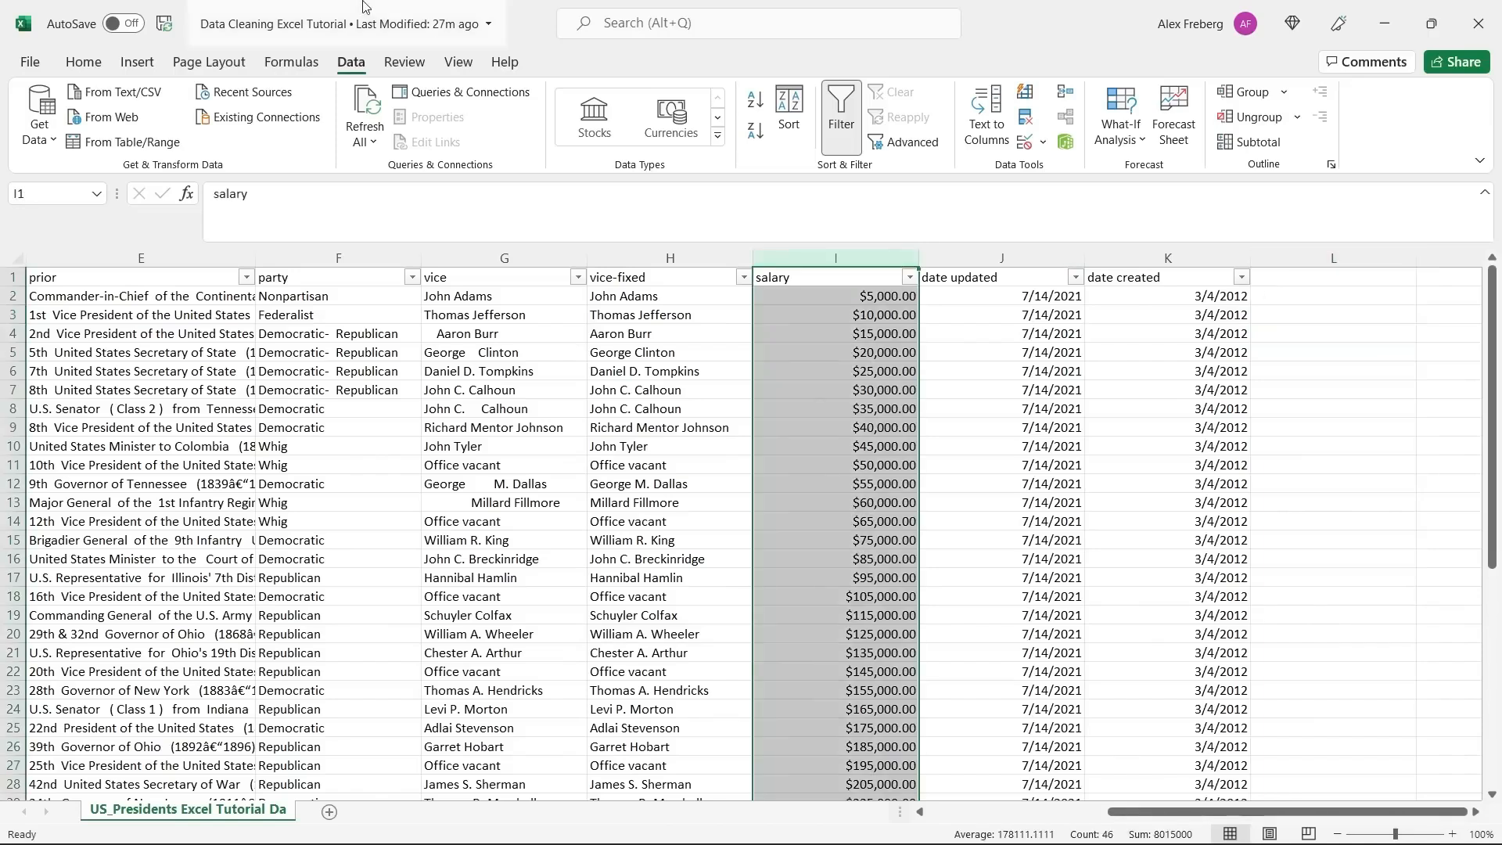
pyautogui.click(84, 62)
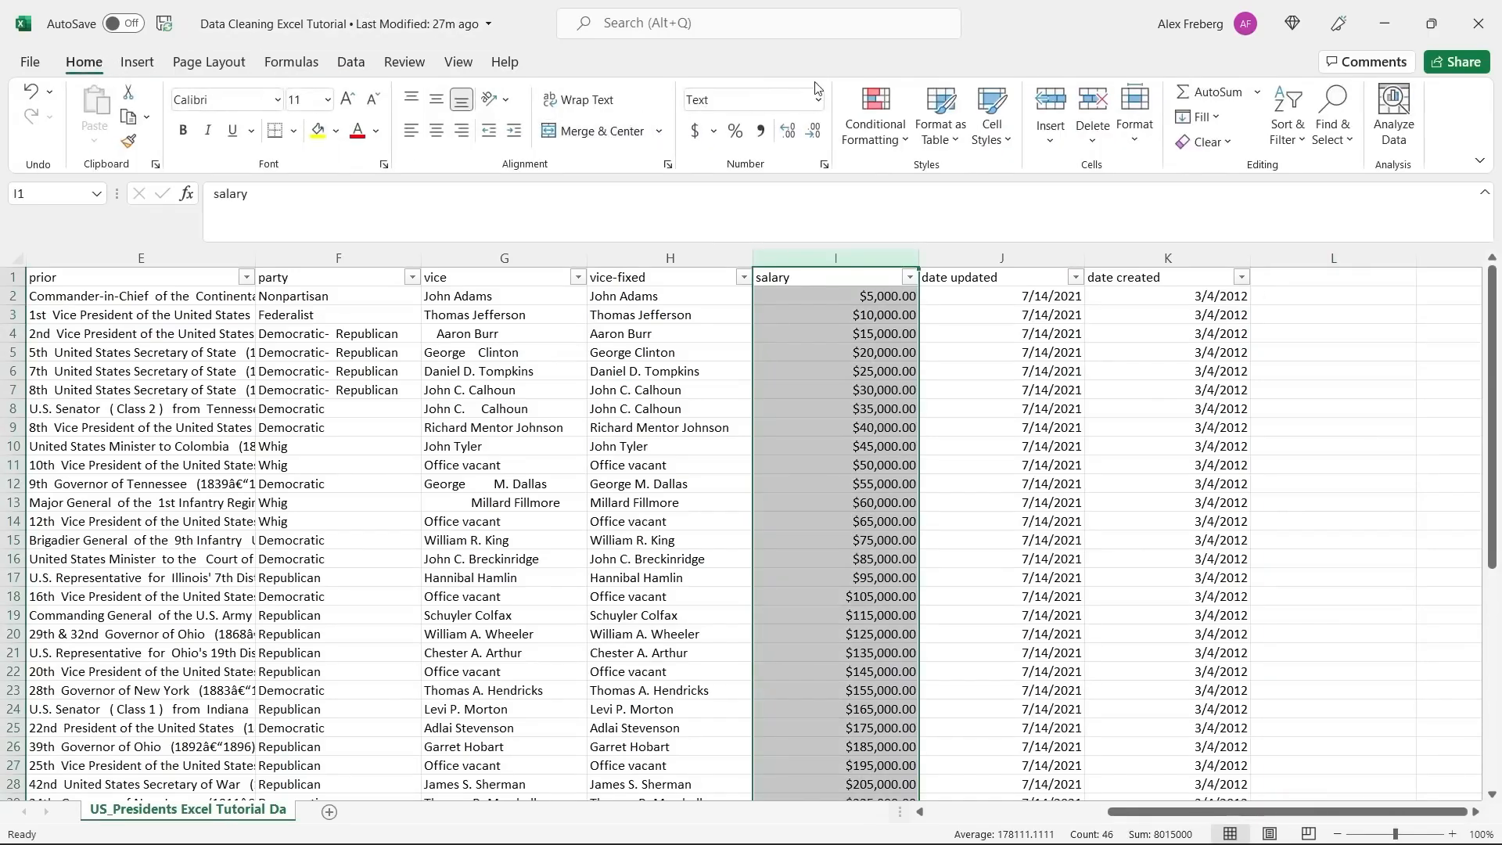
pyautogui.click(851, 313)
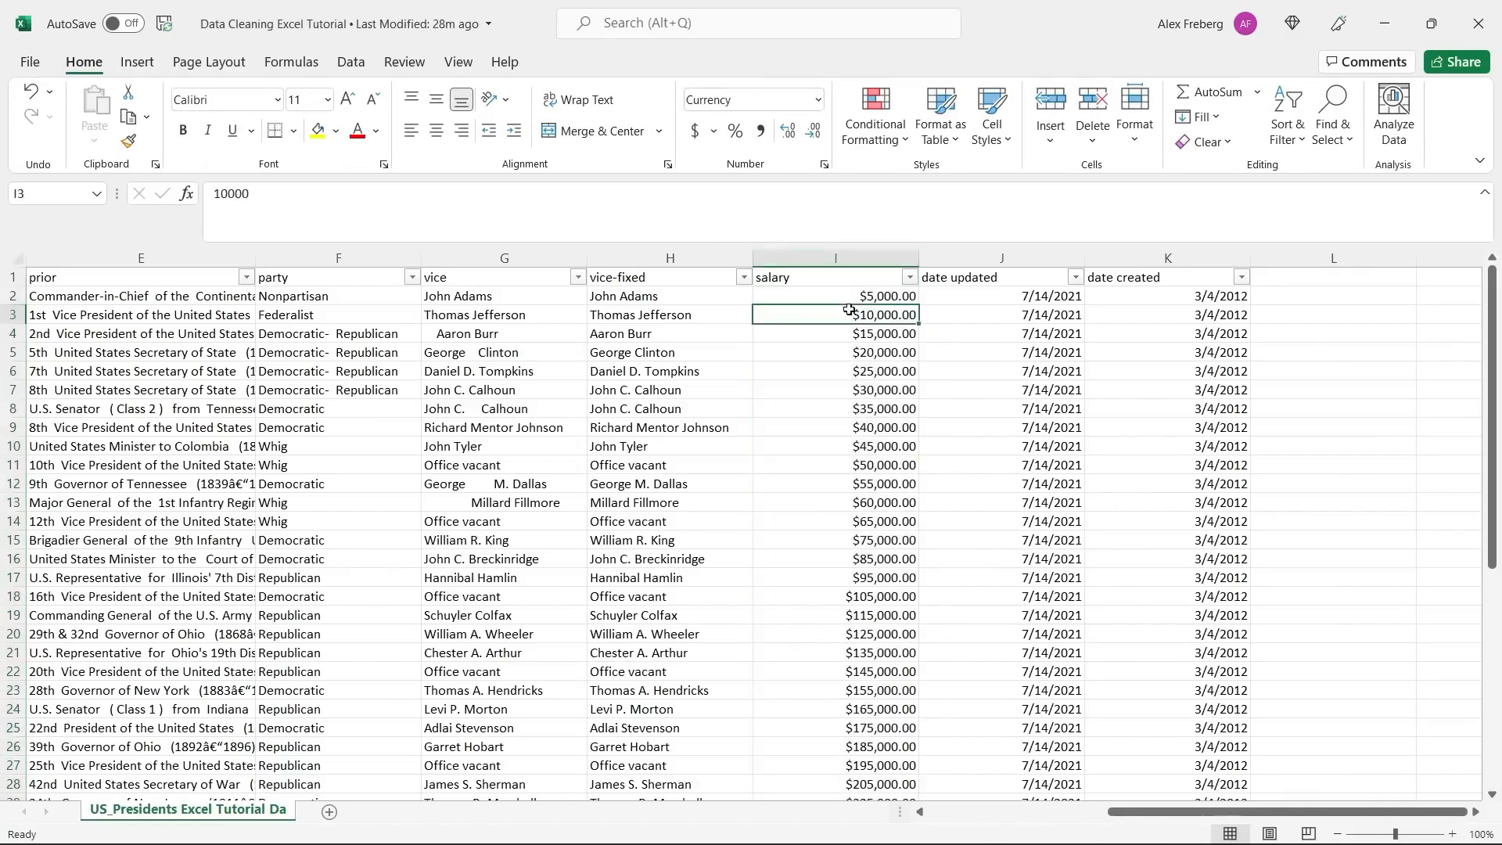
pyautogui.click(845, 258)
pyautogui.click(818, 100)
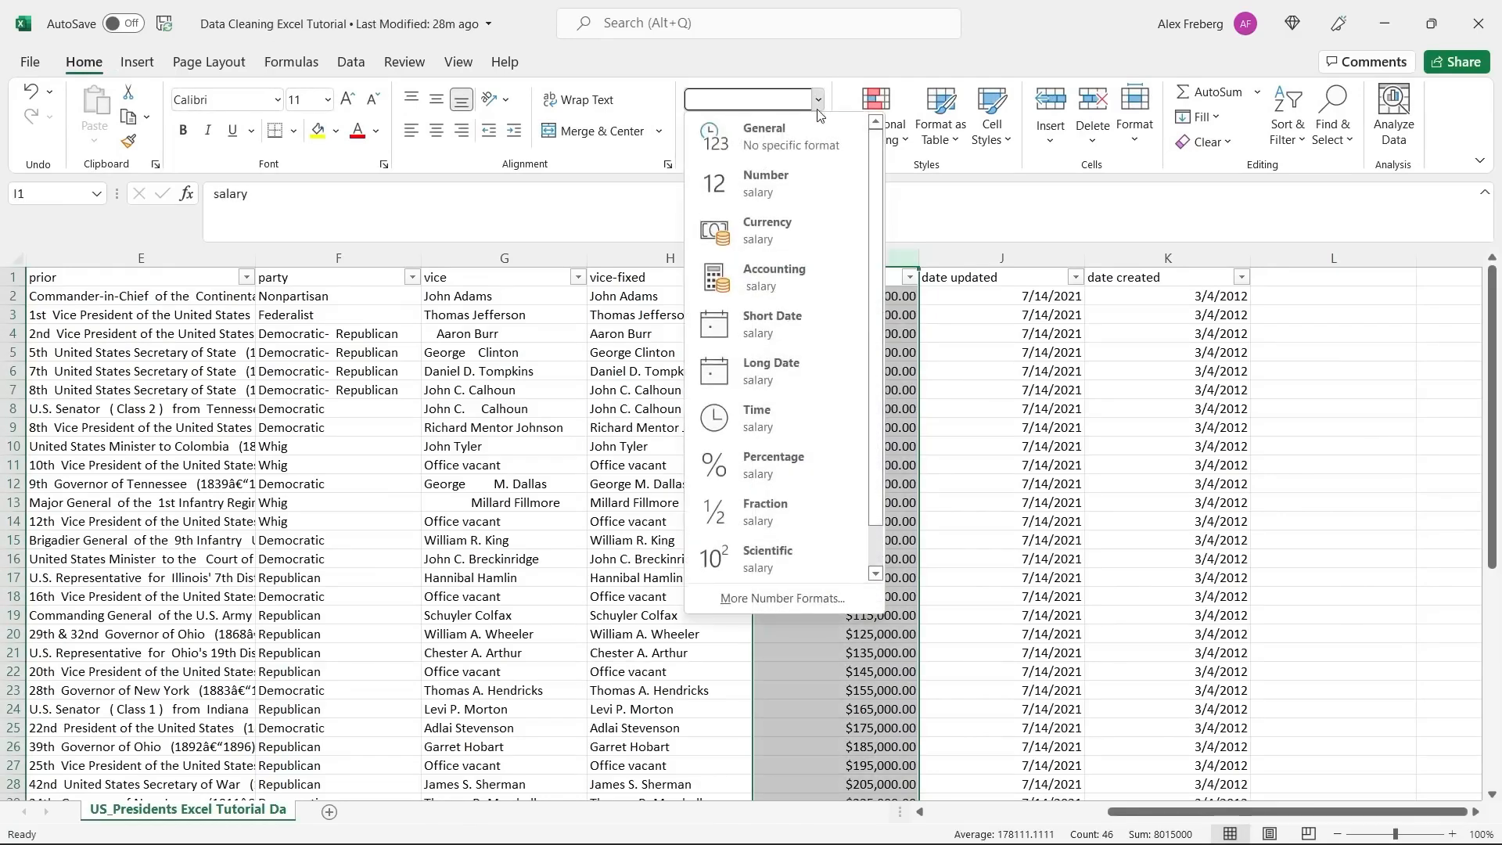
pyautogui.click(805, 173)
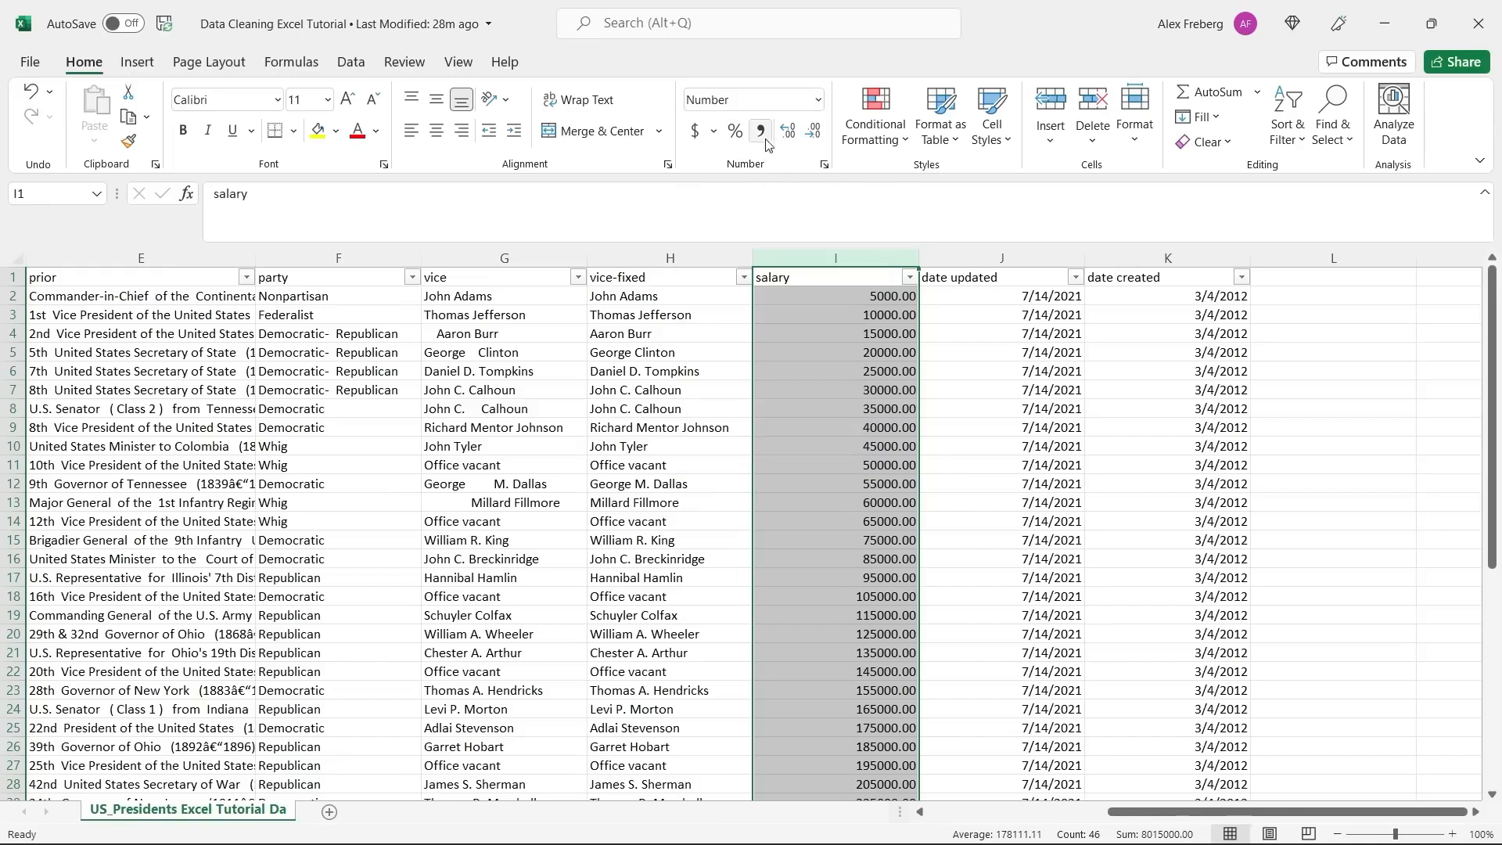
pyautogui.click(814, 134)
pyautogui.click(814, 135)
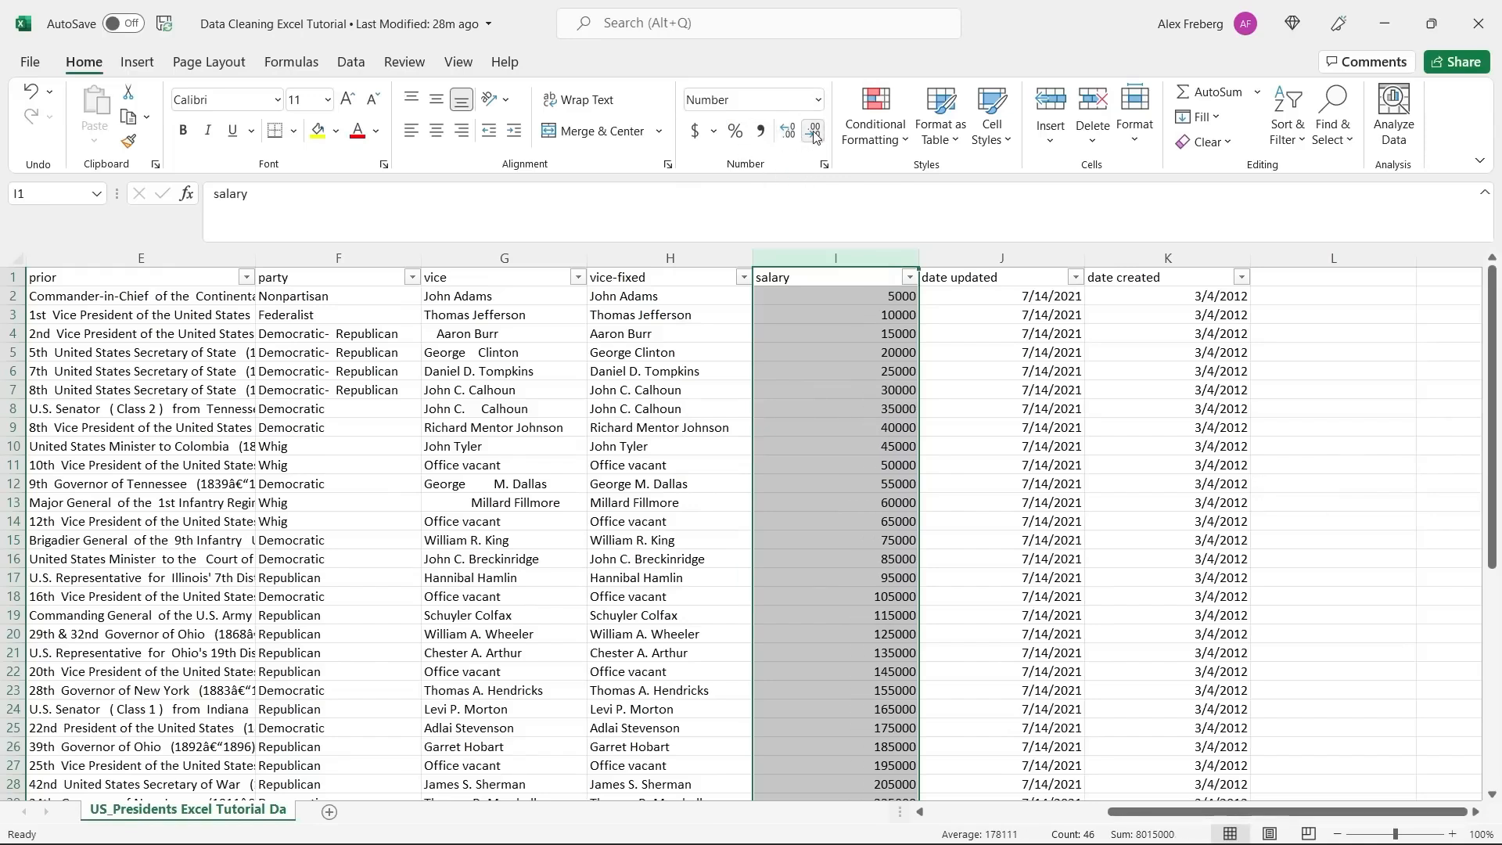
pyautogui.click(1310, 333)
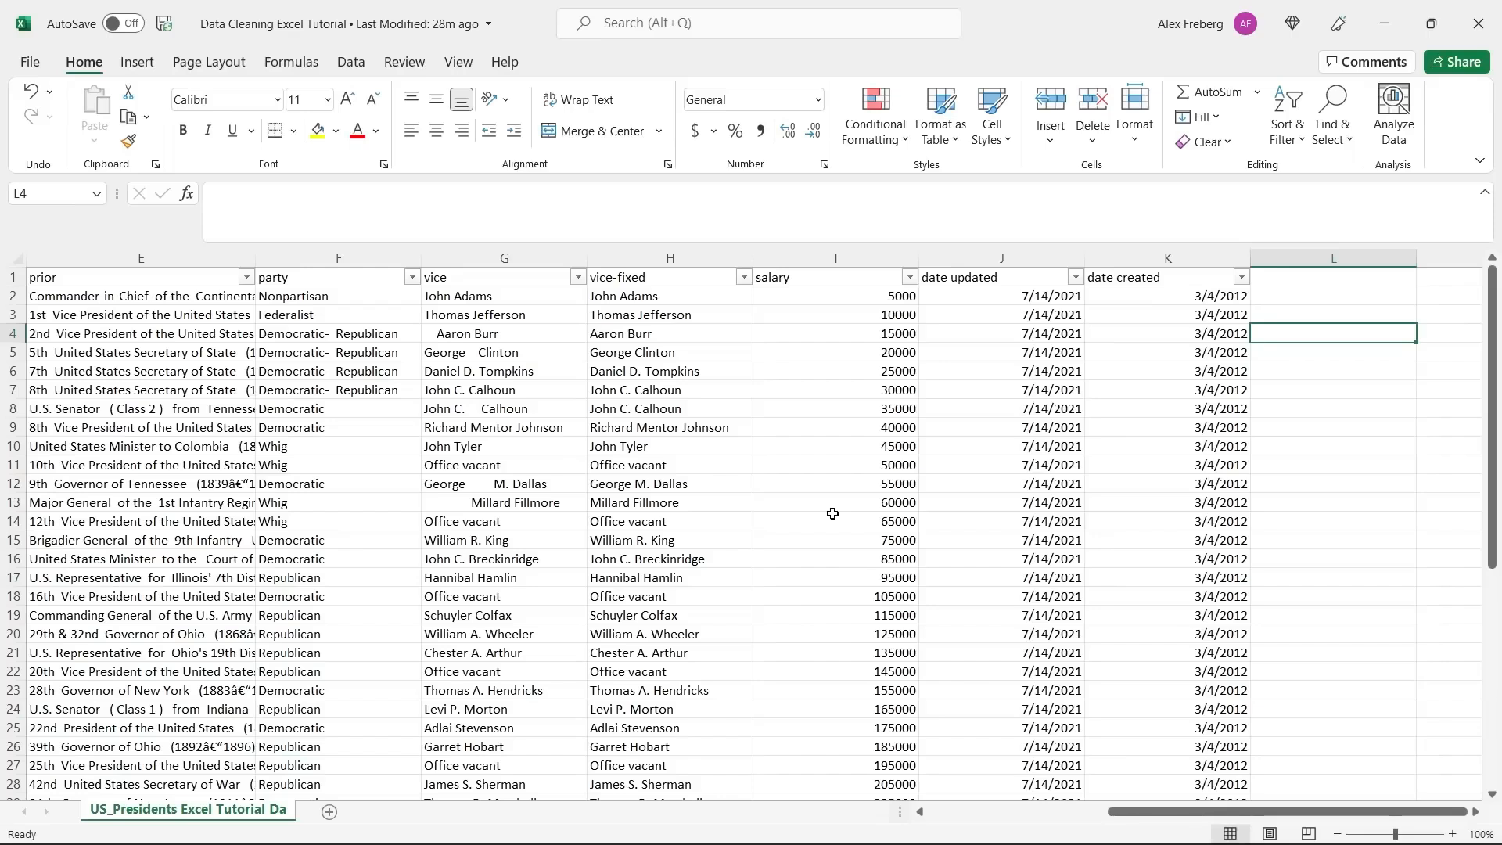
# Check the salary values down to the last row and compare the date formats in the date updated and date created columns.
pyautogui.scroll(-5, 832, 513)
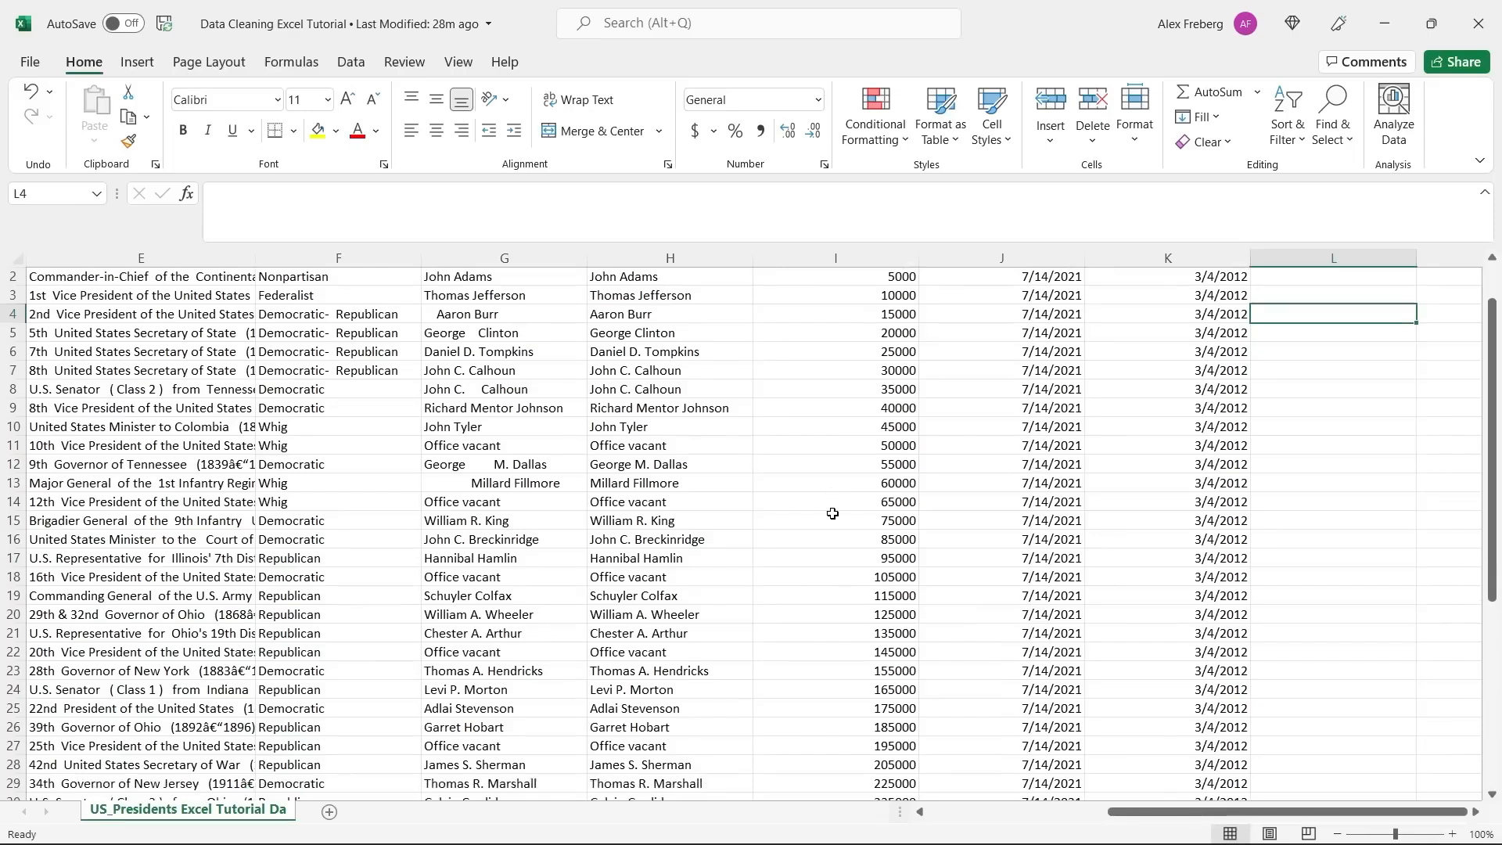
pyautogui.scroll(-1, 832, 513)
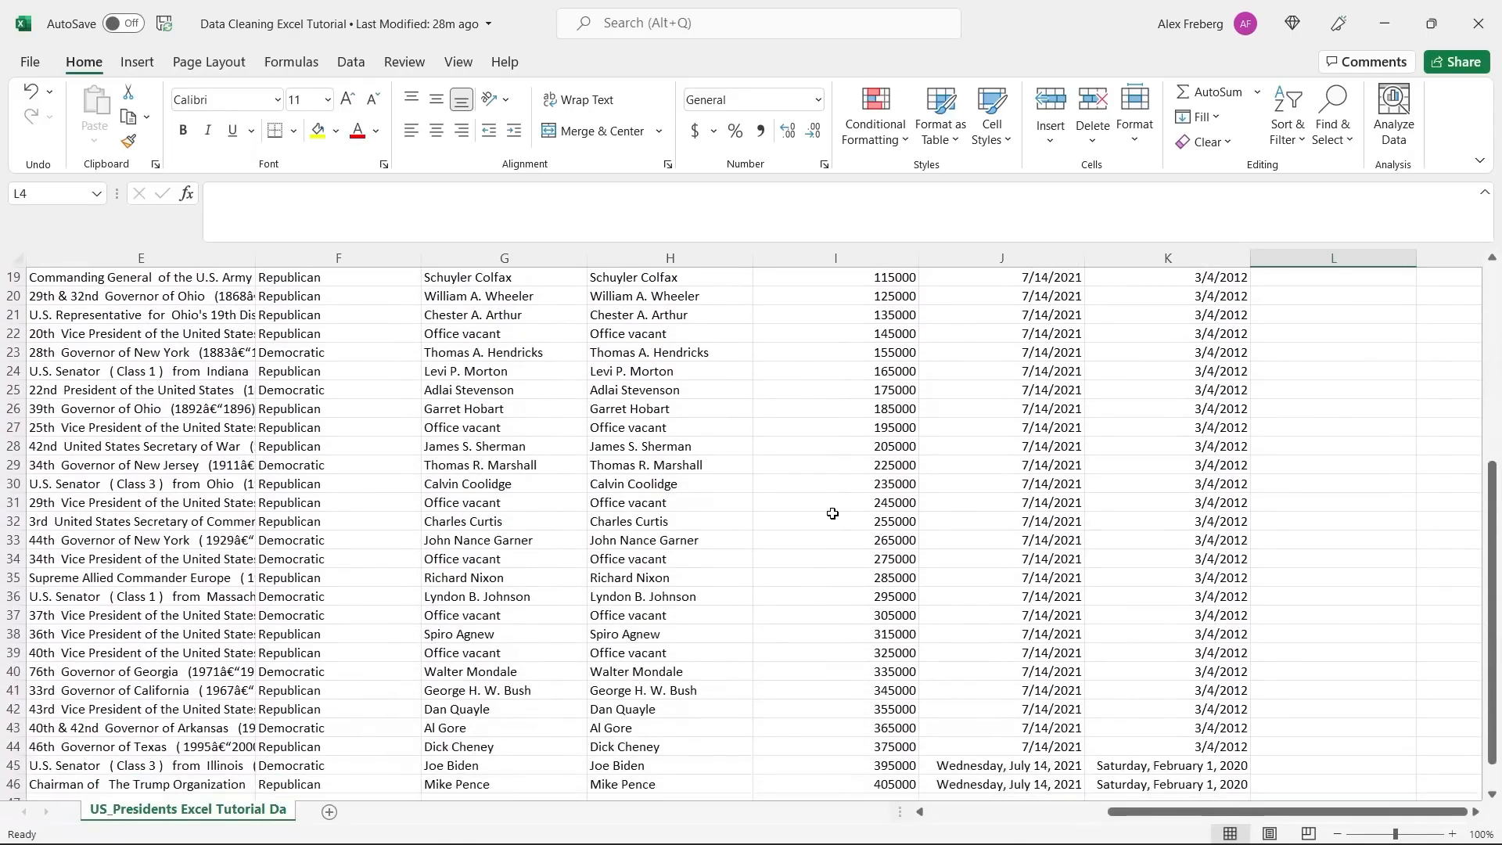
pyautogui.scroll(6, 833, 513)
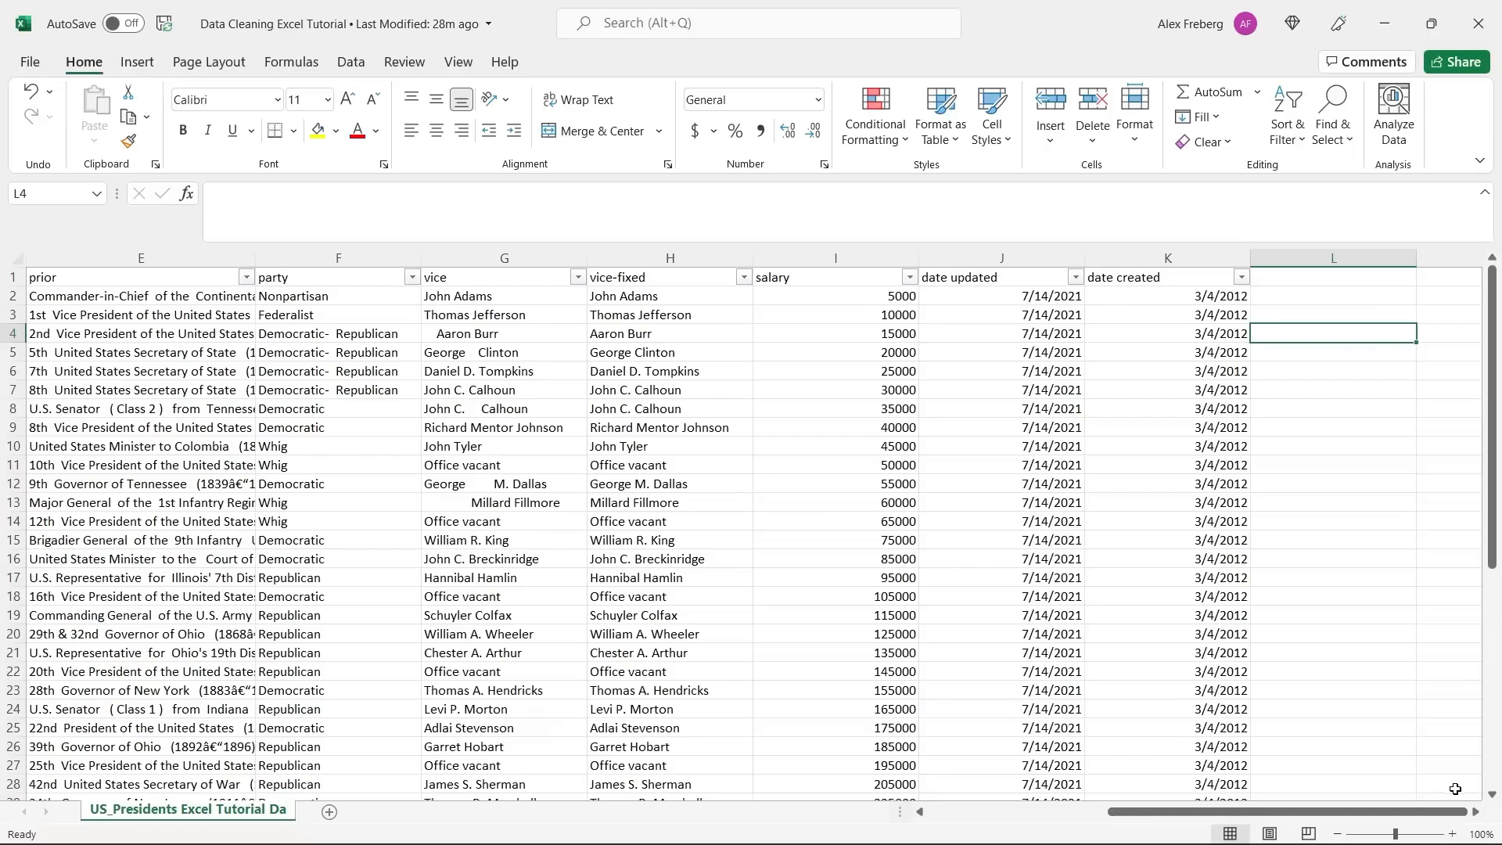
pyautogui.click(1477, 813)
pyautogui.click(1477, 812)
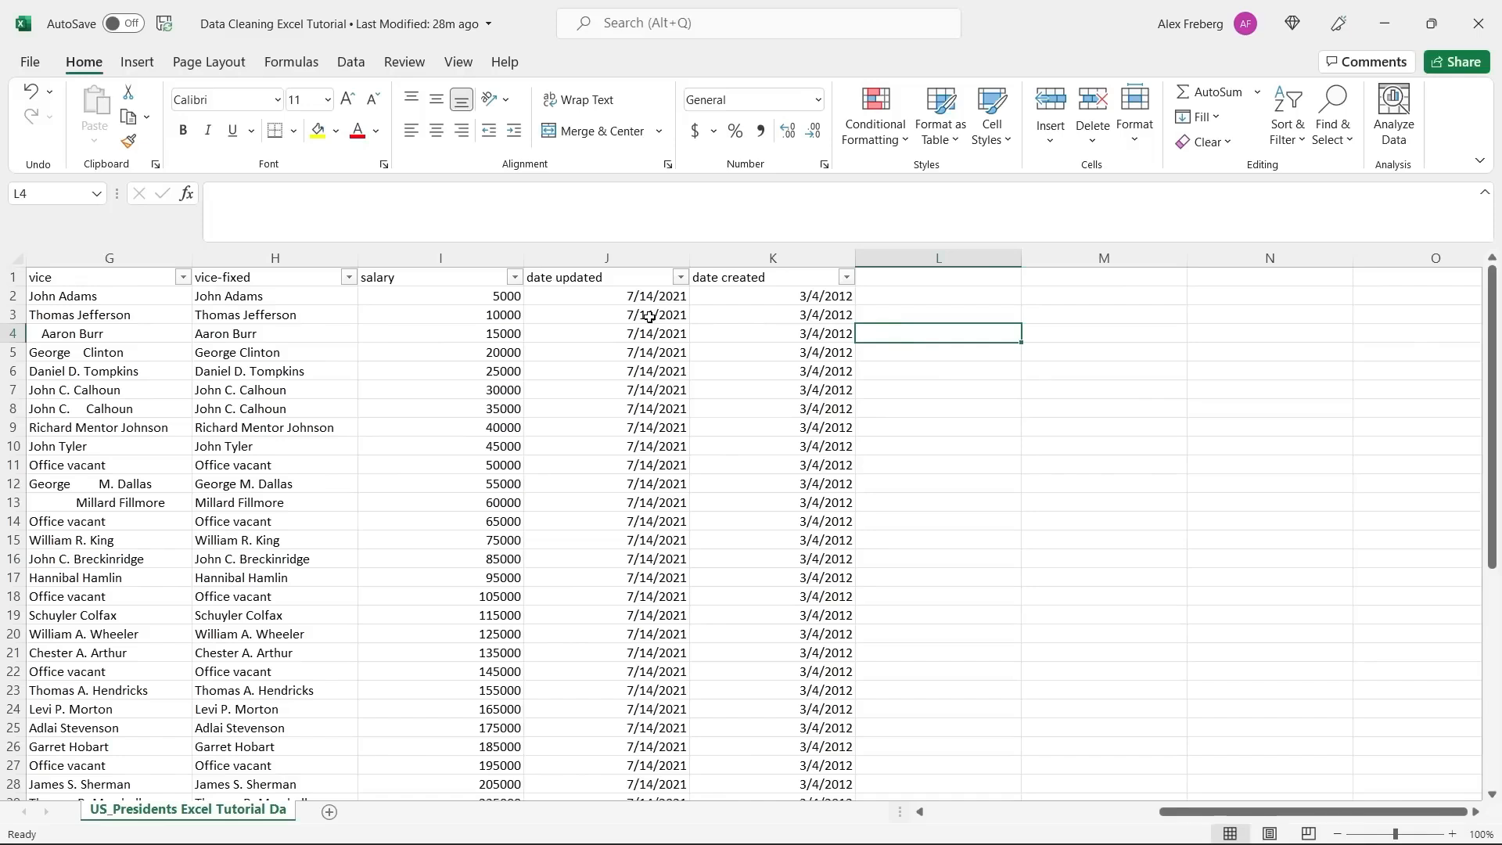
pyautogui.click(602, 313)
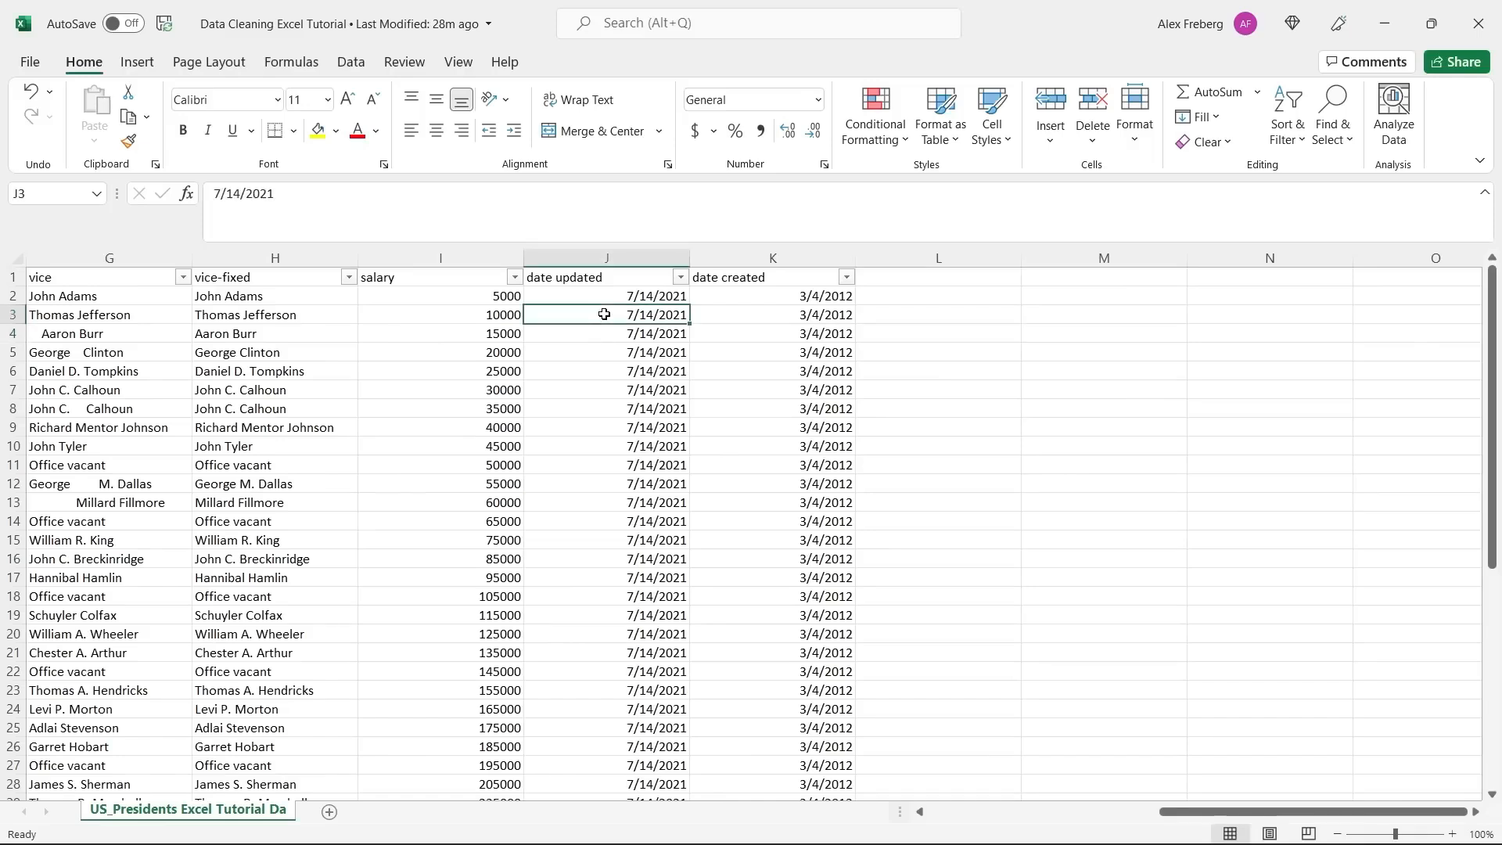
pyautogui.scroll(-2, 604, 314)
pyautogui.scroll(-7, 754, 544)
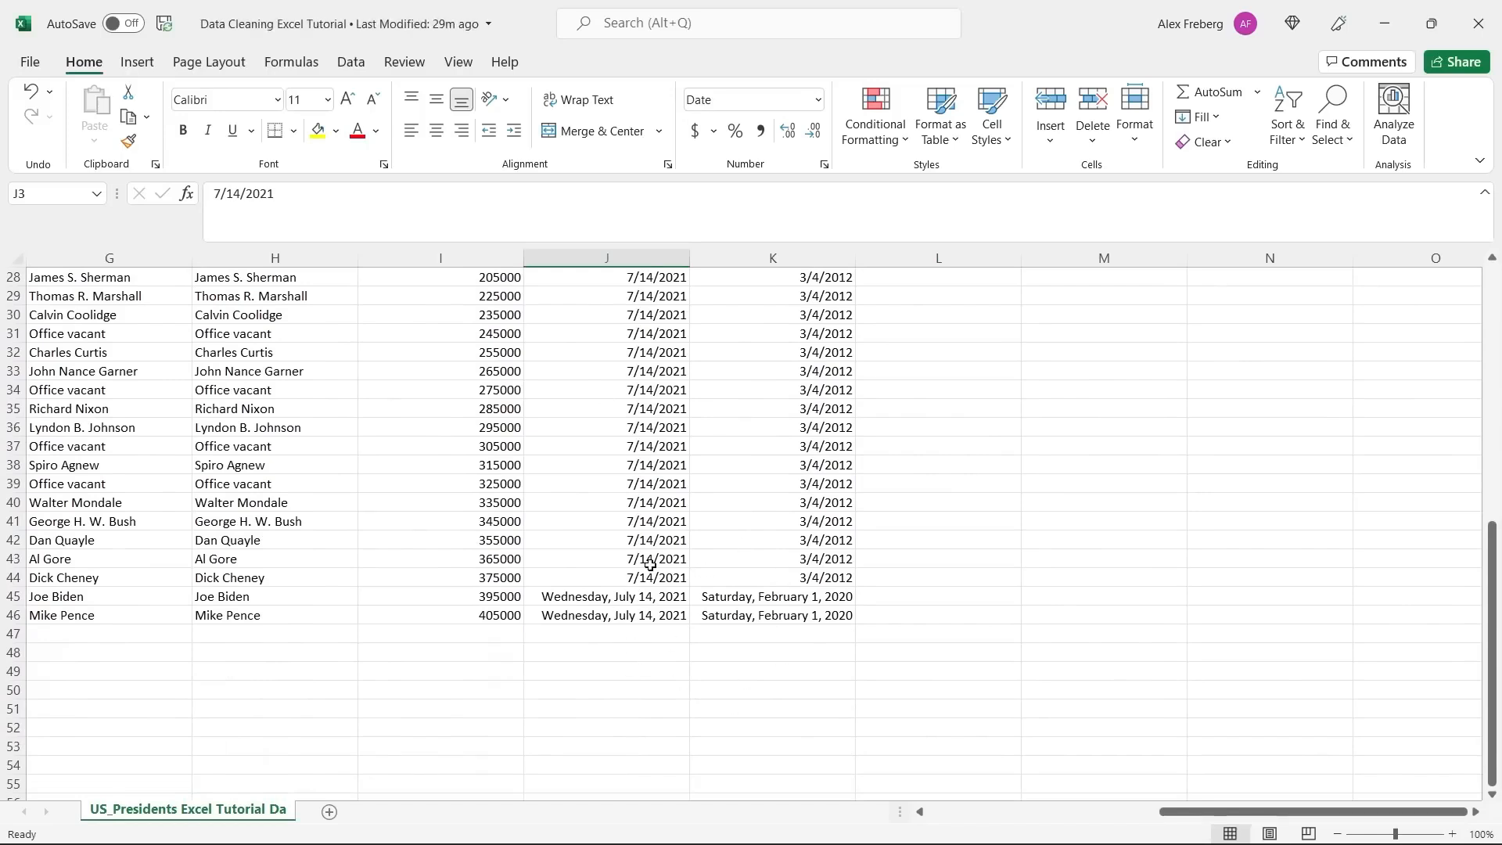
pyautogui.click(655, 599)
pyautogui.click(653, 559)
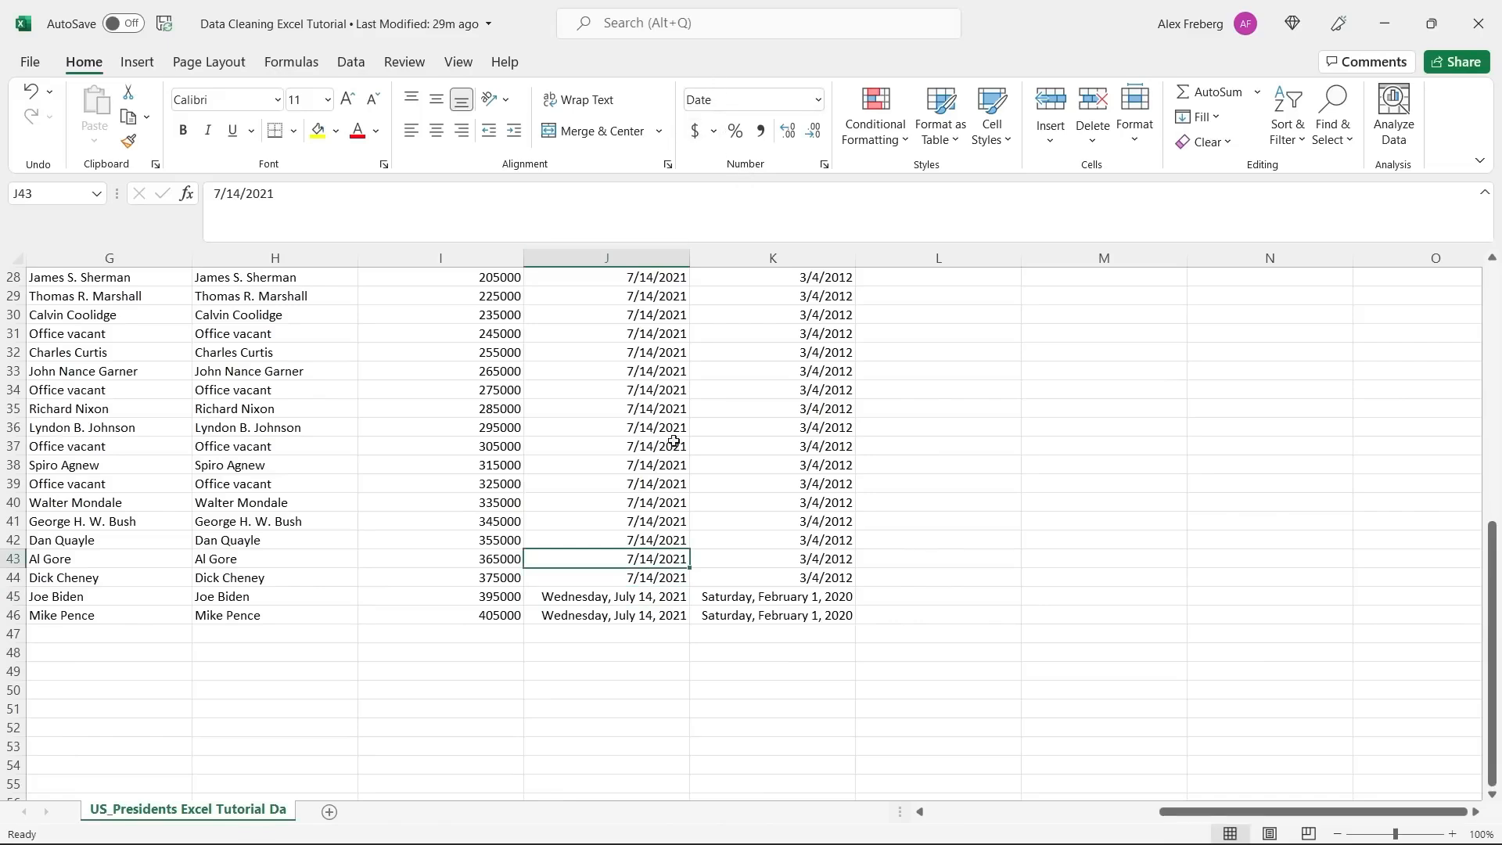
pyautogui.click(643, 600)
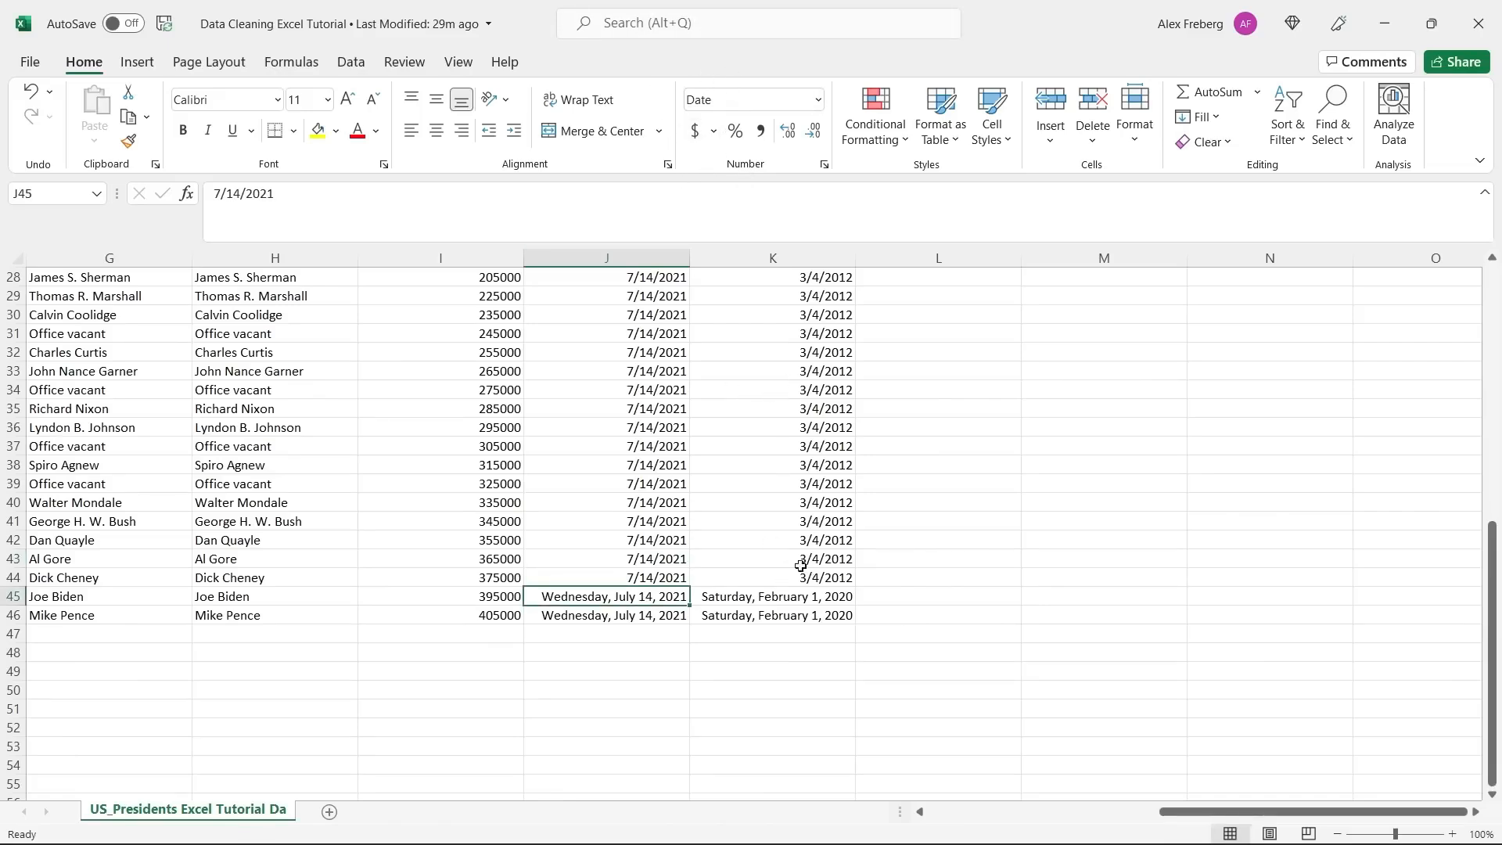
pyautogui.click(746, 576)
pyautogui.scroll(9, 746, 576)
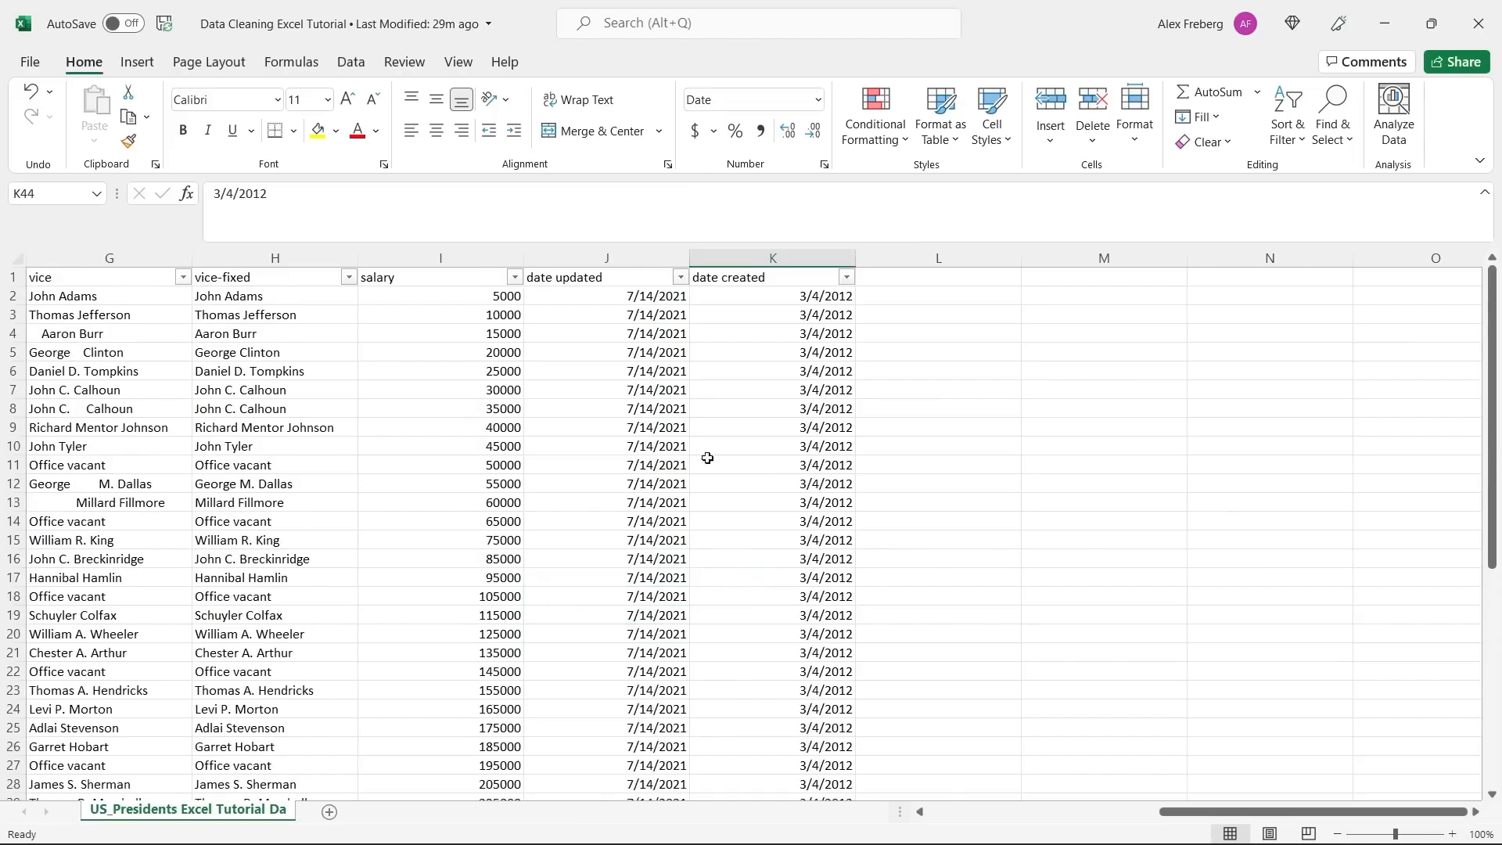
# Review the distinct dates in the date updated column's filter list by collapsing its July and 2021 groups, leaving the filter unchanged.
pyautogui.click(680, 277)
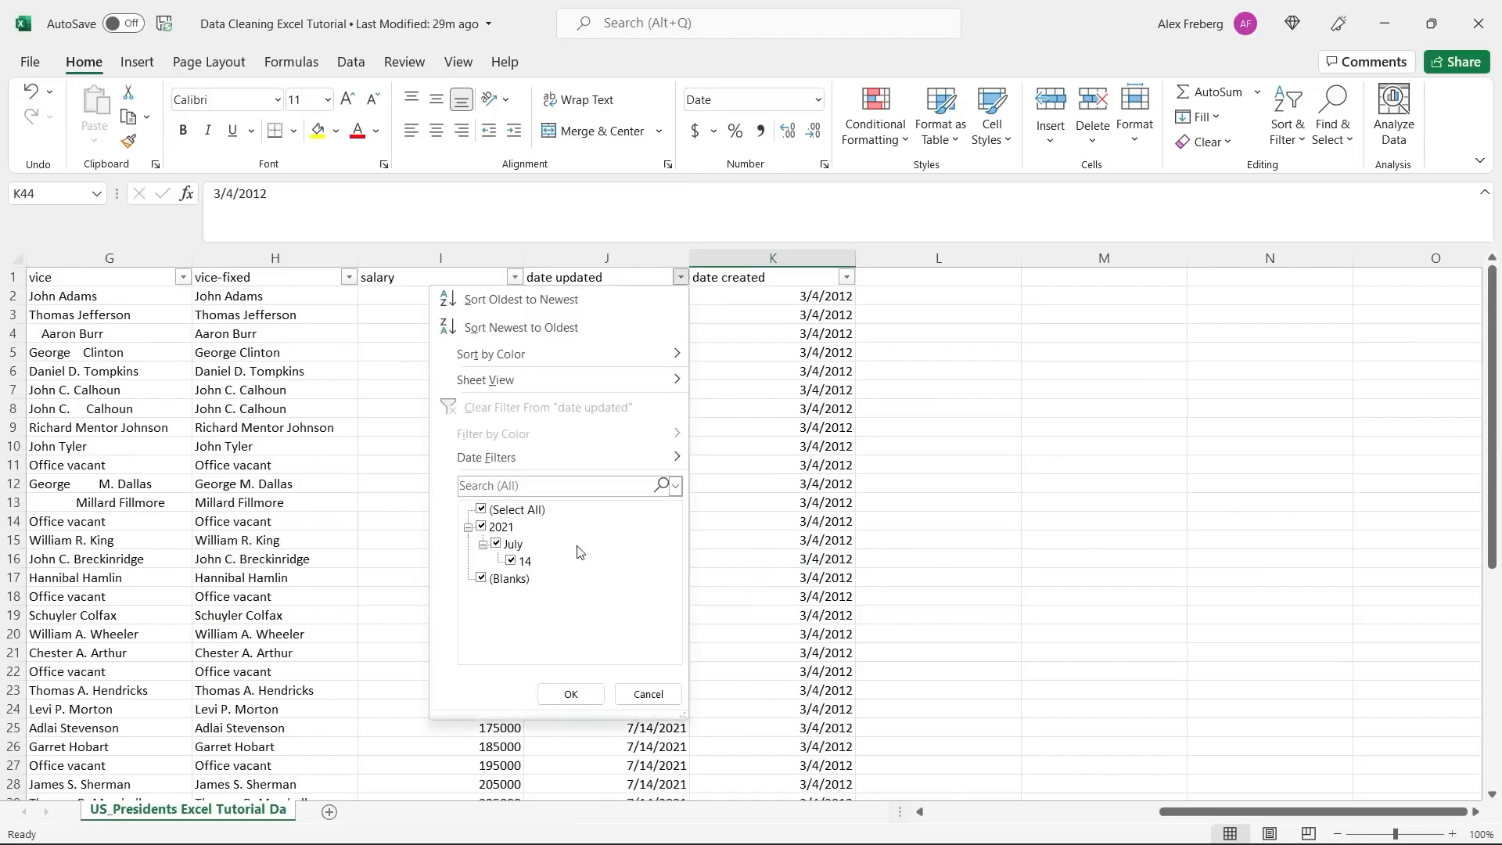
pyautogui.click(483, 544)
pyautogui.click(467, 527)
pyautogui.click(468, 527)
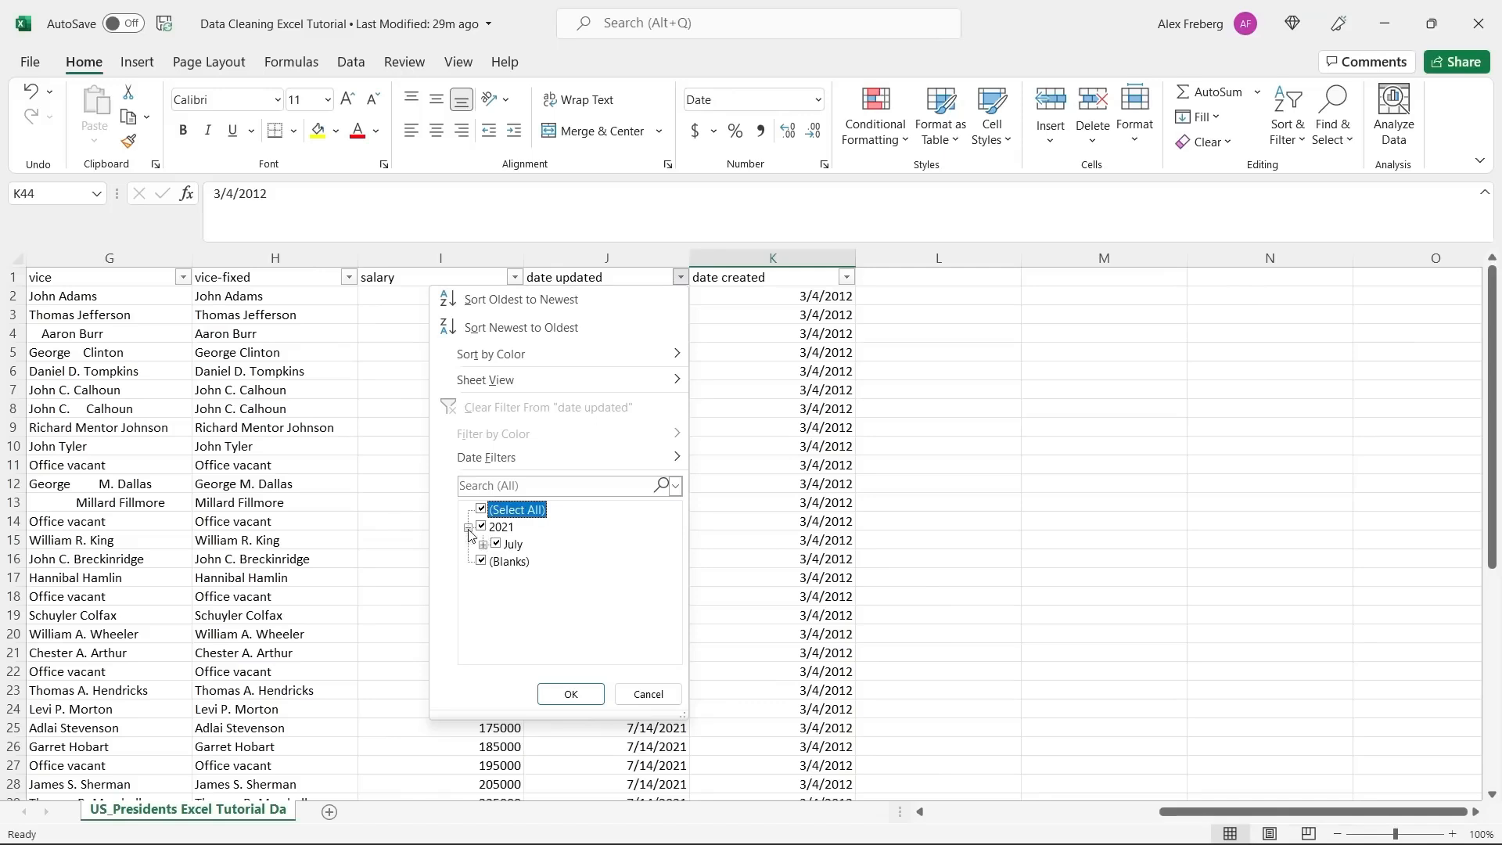
pyautogui.click(953, 480)
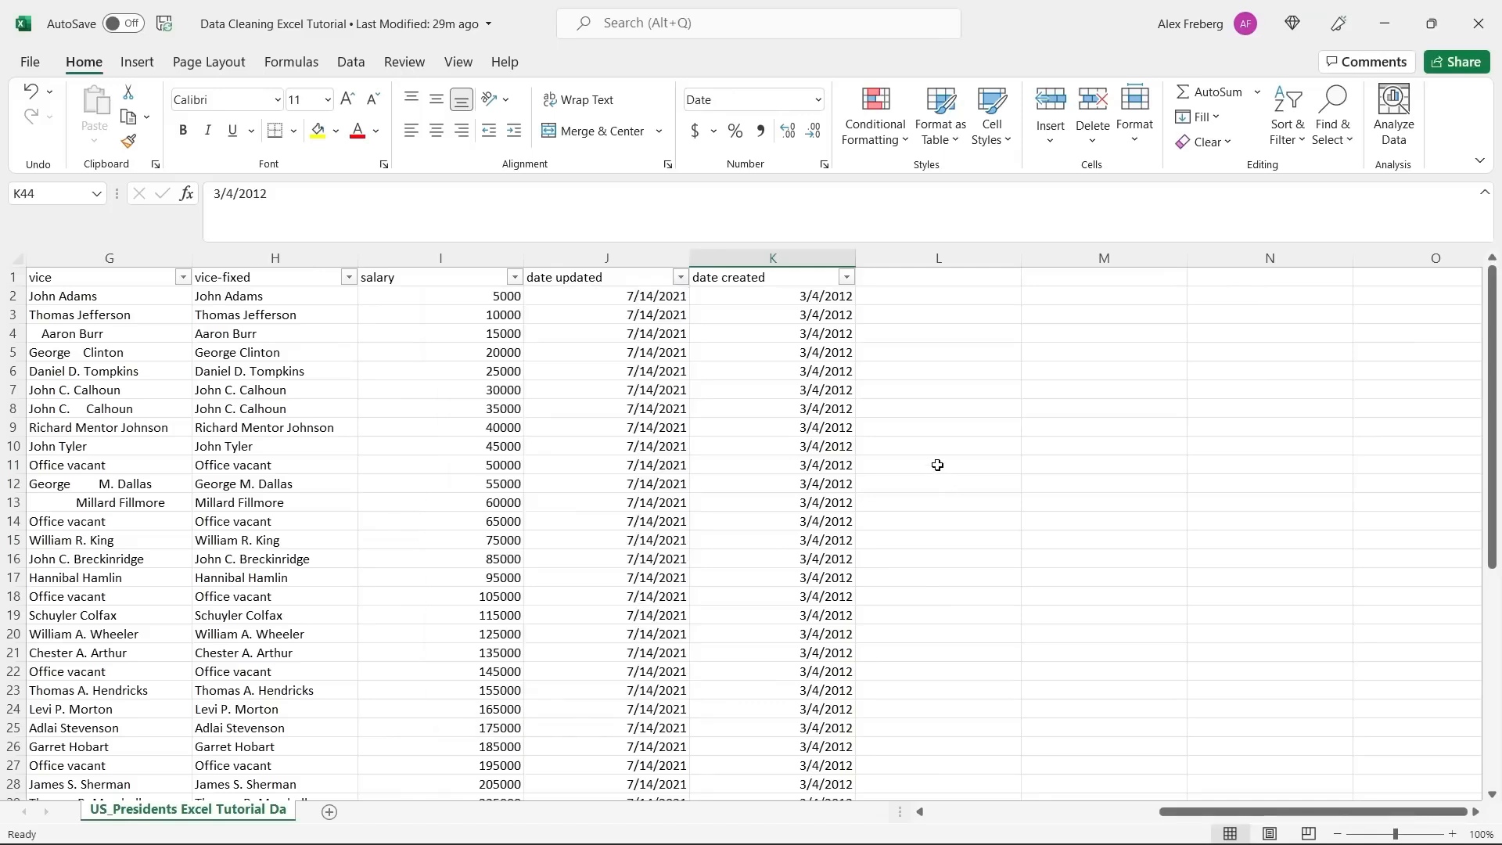
# Compare the stored date created values in K45 and K44, whose displayed date formats differ.
pyautogui.scroll(-9, 937, 465)
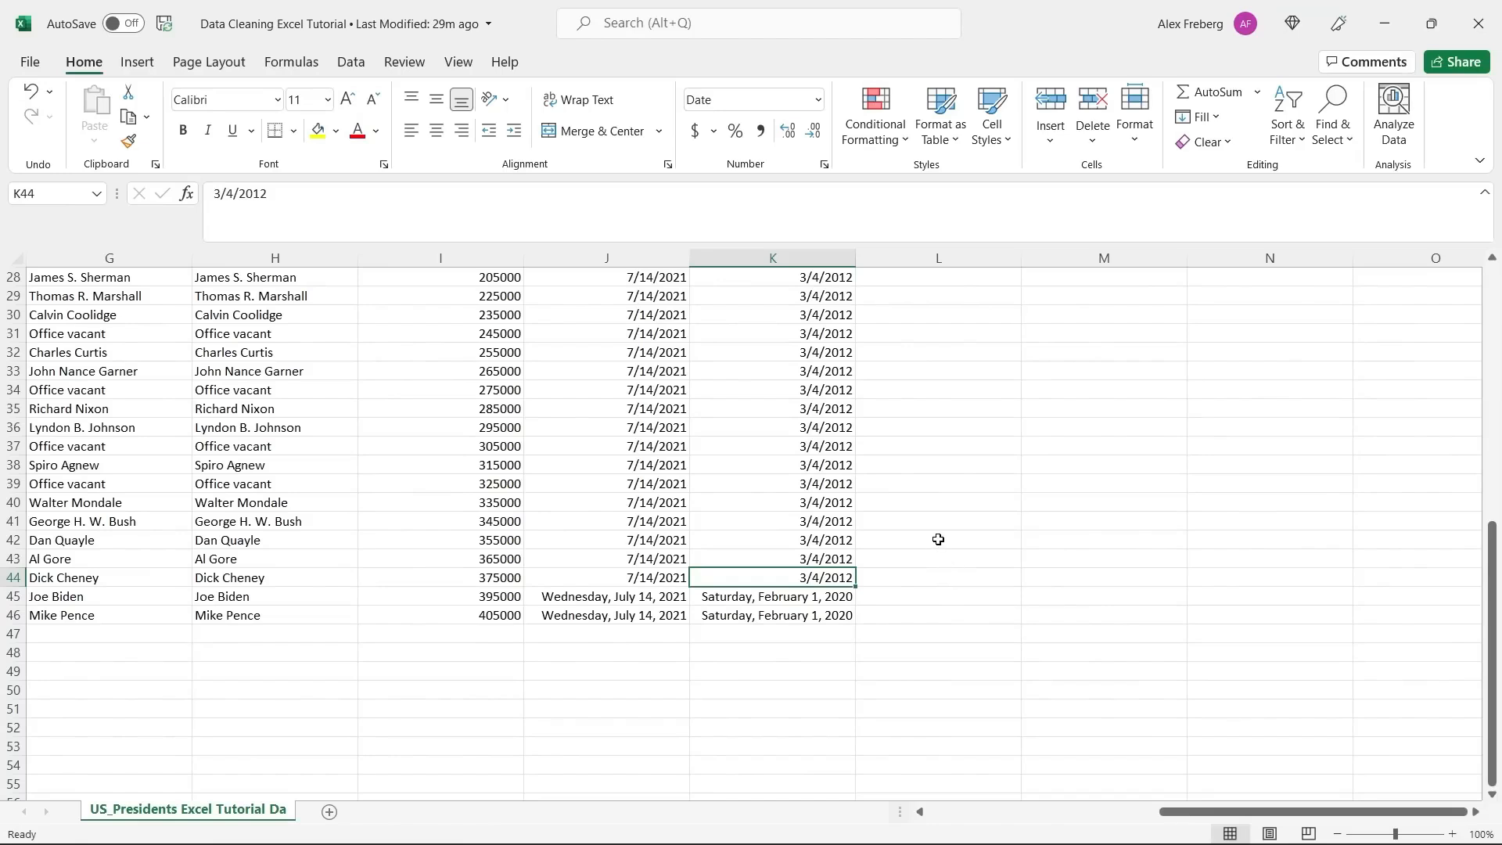
pyautogui.click(772, 600)
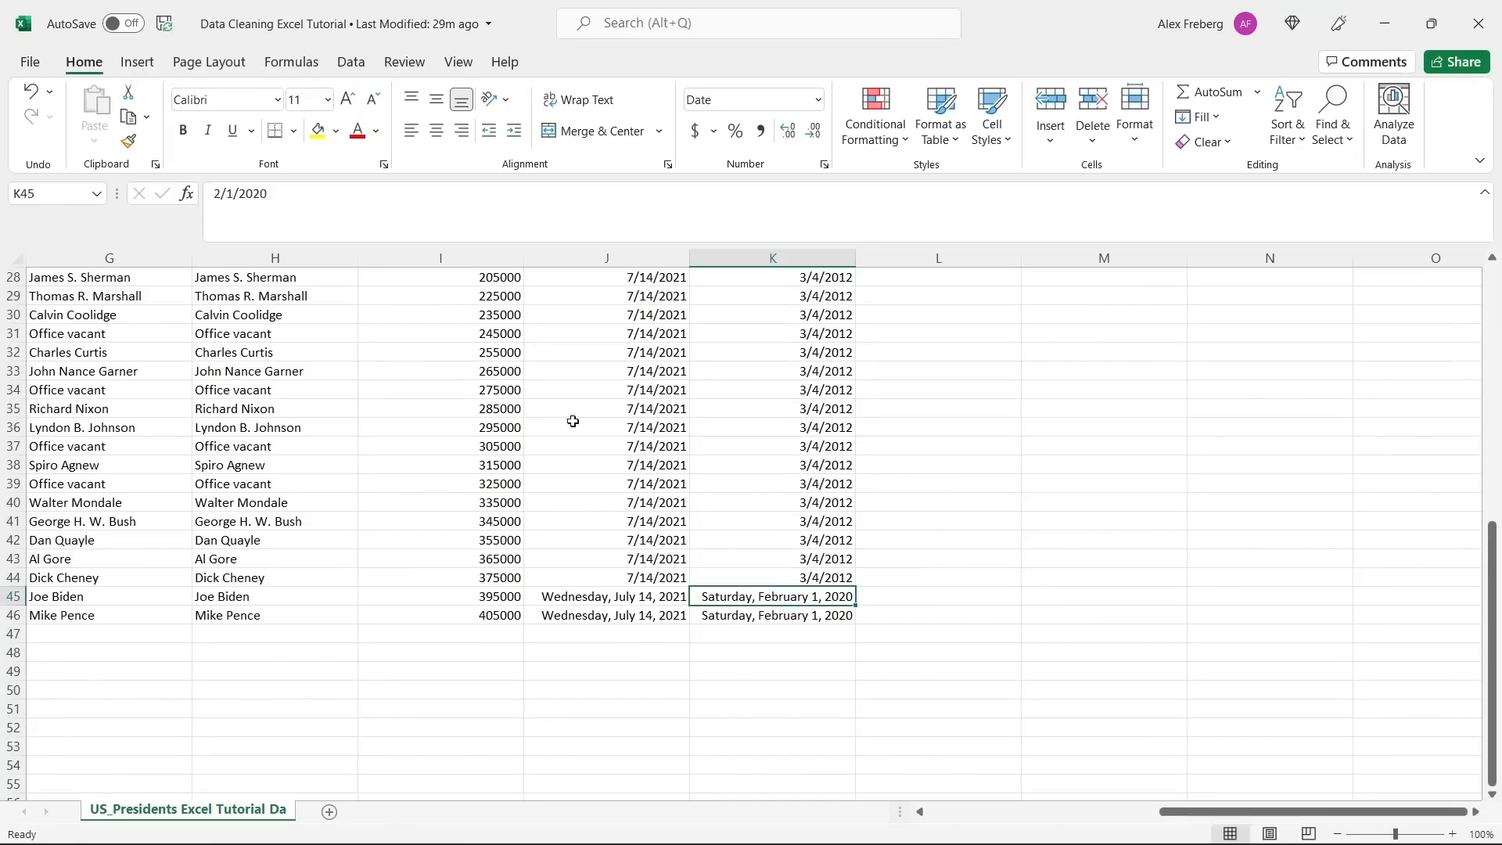
pyautogui.click(807, 579)
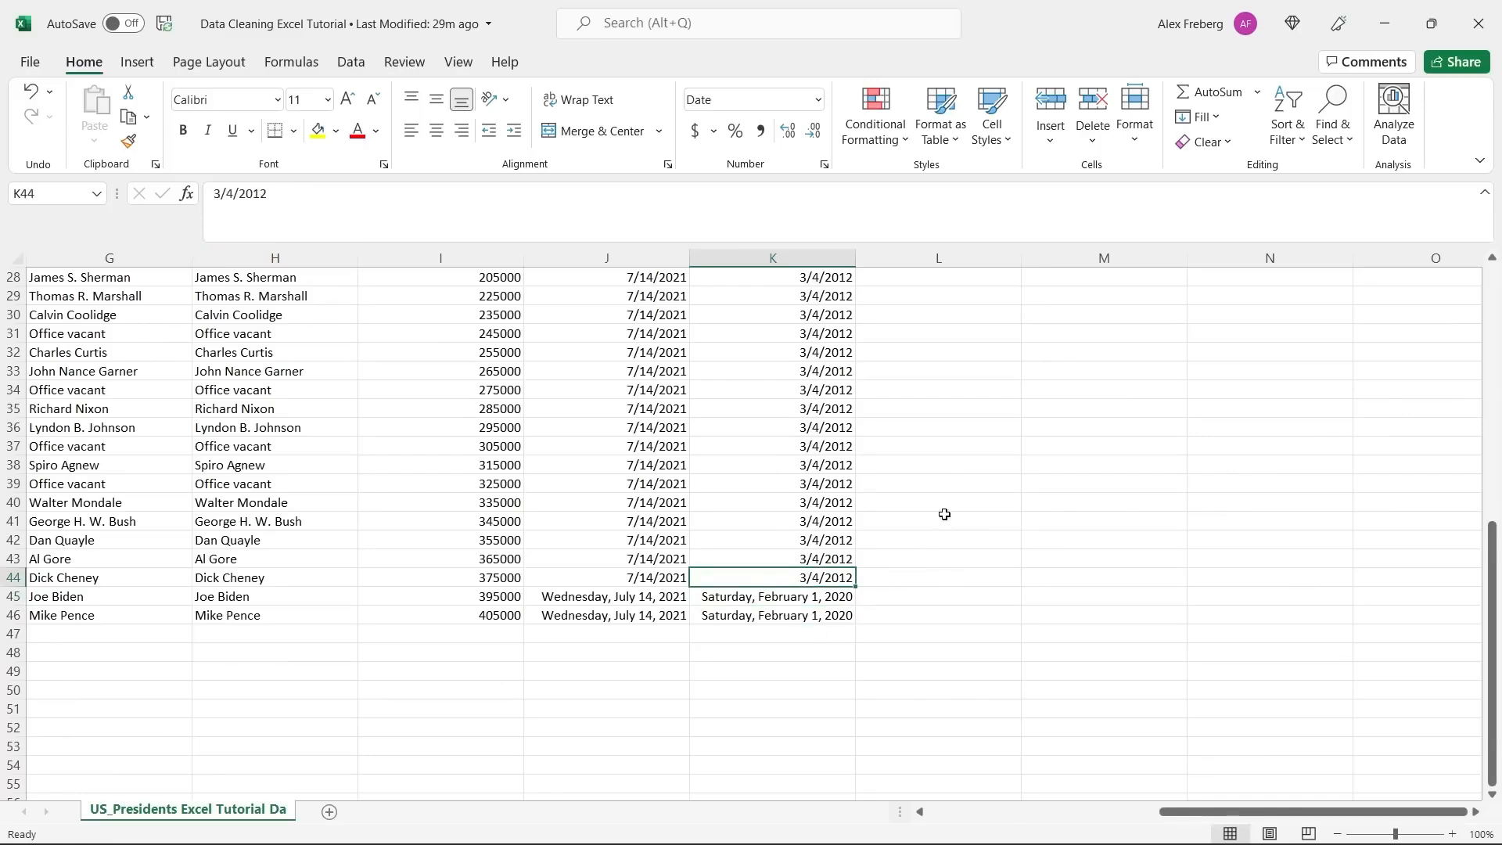
# Review the distinct values in the party column's filter list without applying a filter.
pyautogui.scroll(9, 938, 500)
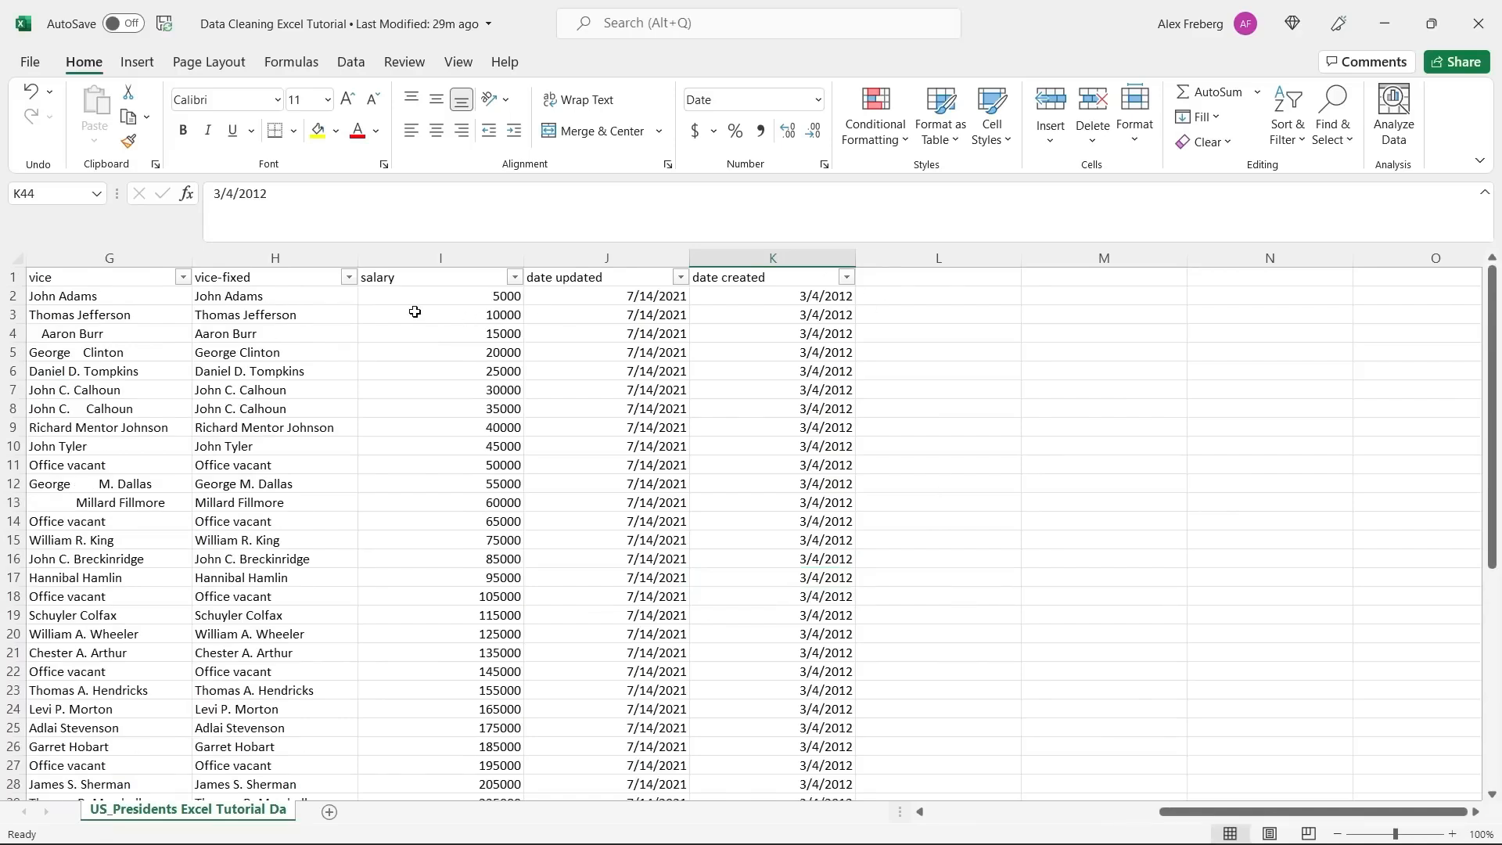
pyautogui.hscroll(-3, 181, 324)
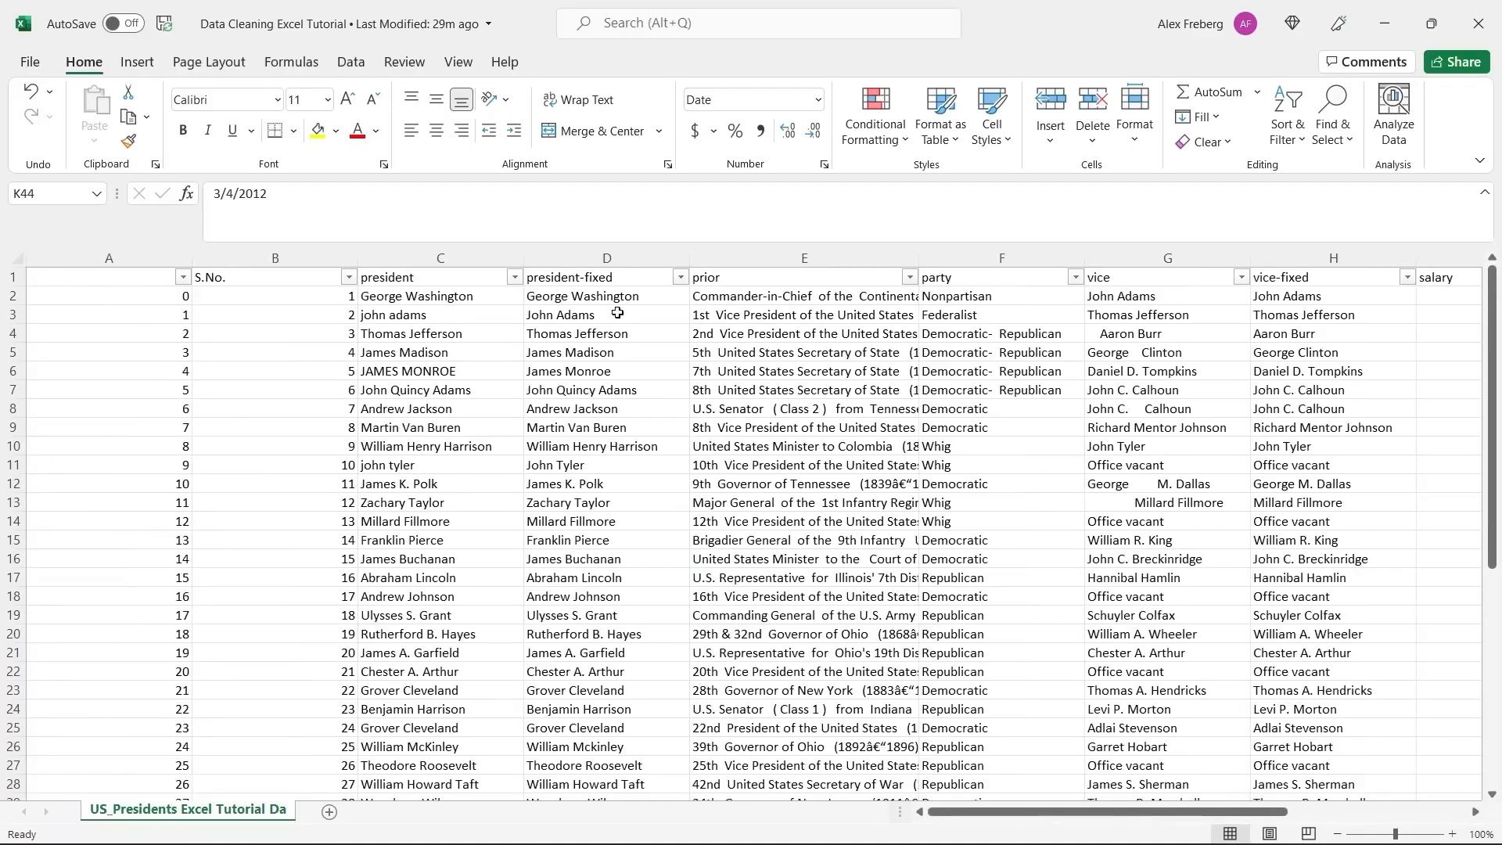
pyautogui.click(1076, 278)
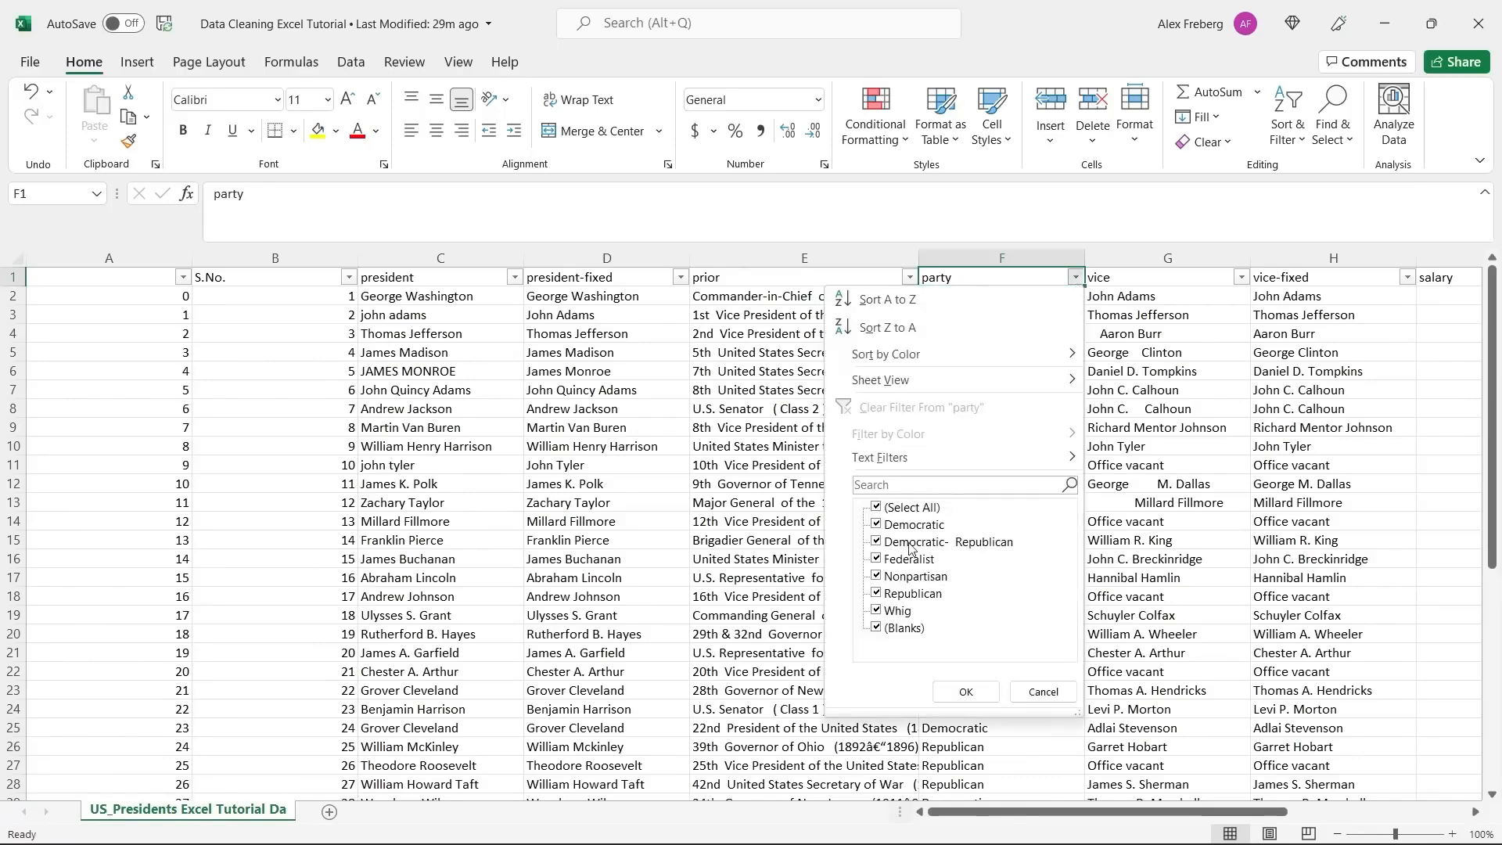
pyautogui.click(1042, 691)
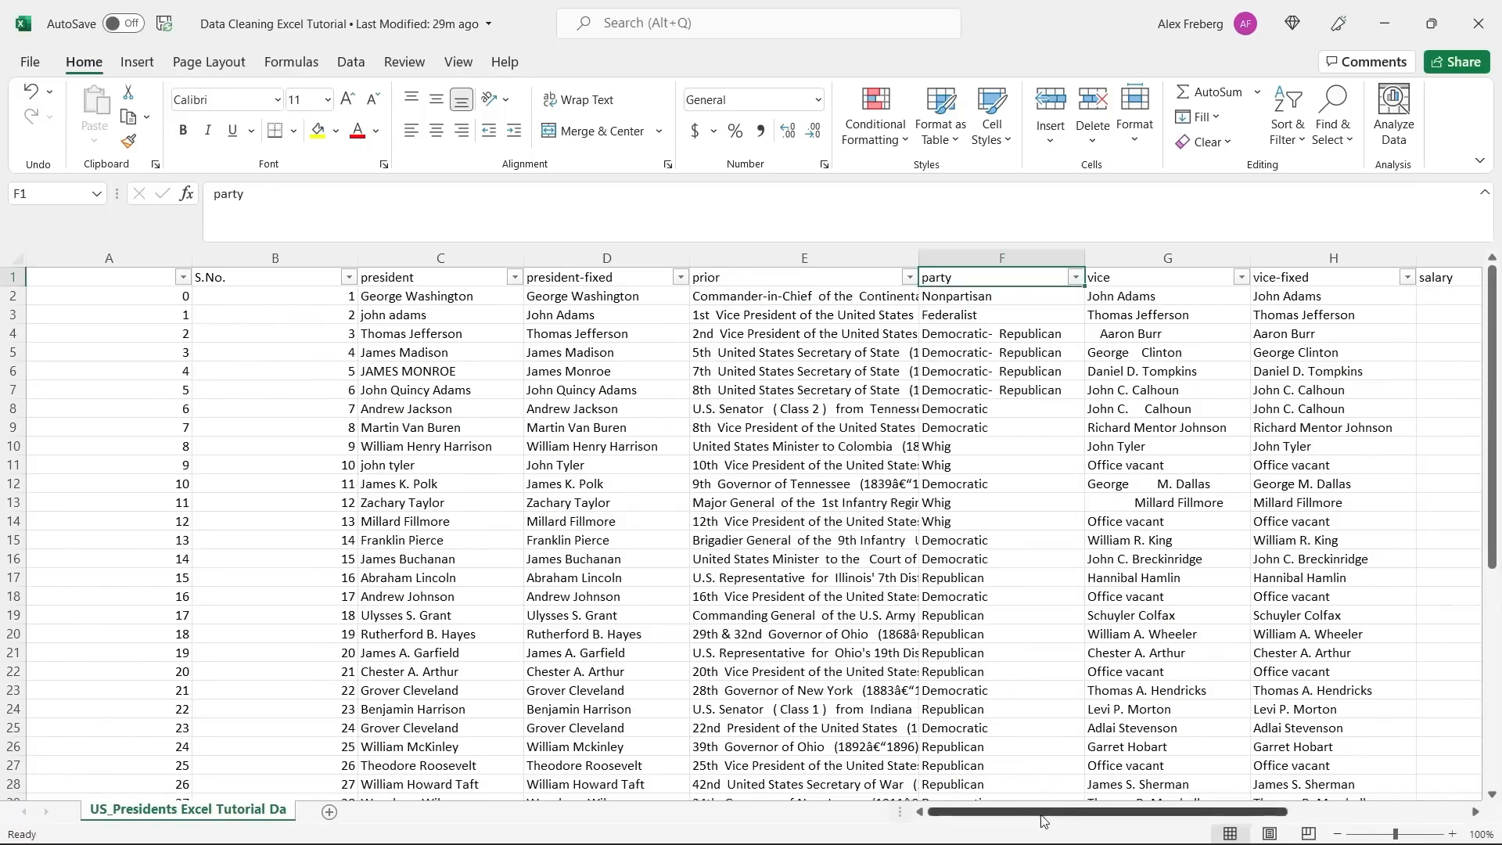
# Change the number format of the last date created value, in K46, to General.
pyautogui.click(1476, 814)
pyautogui.click(1476, 813)
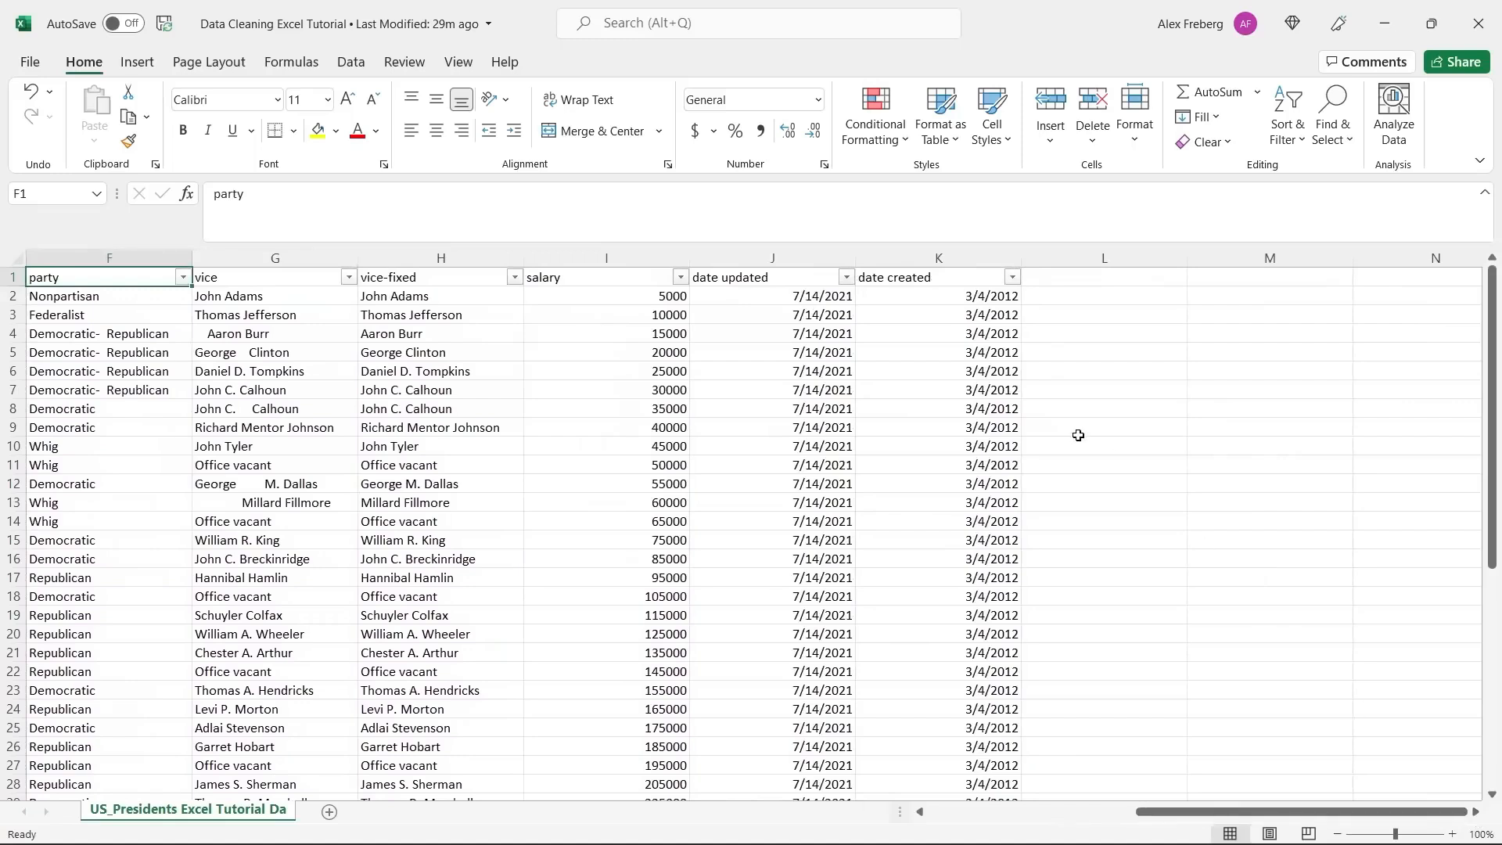
pyautogui.scroll(-6, 1078, 435)
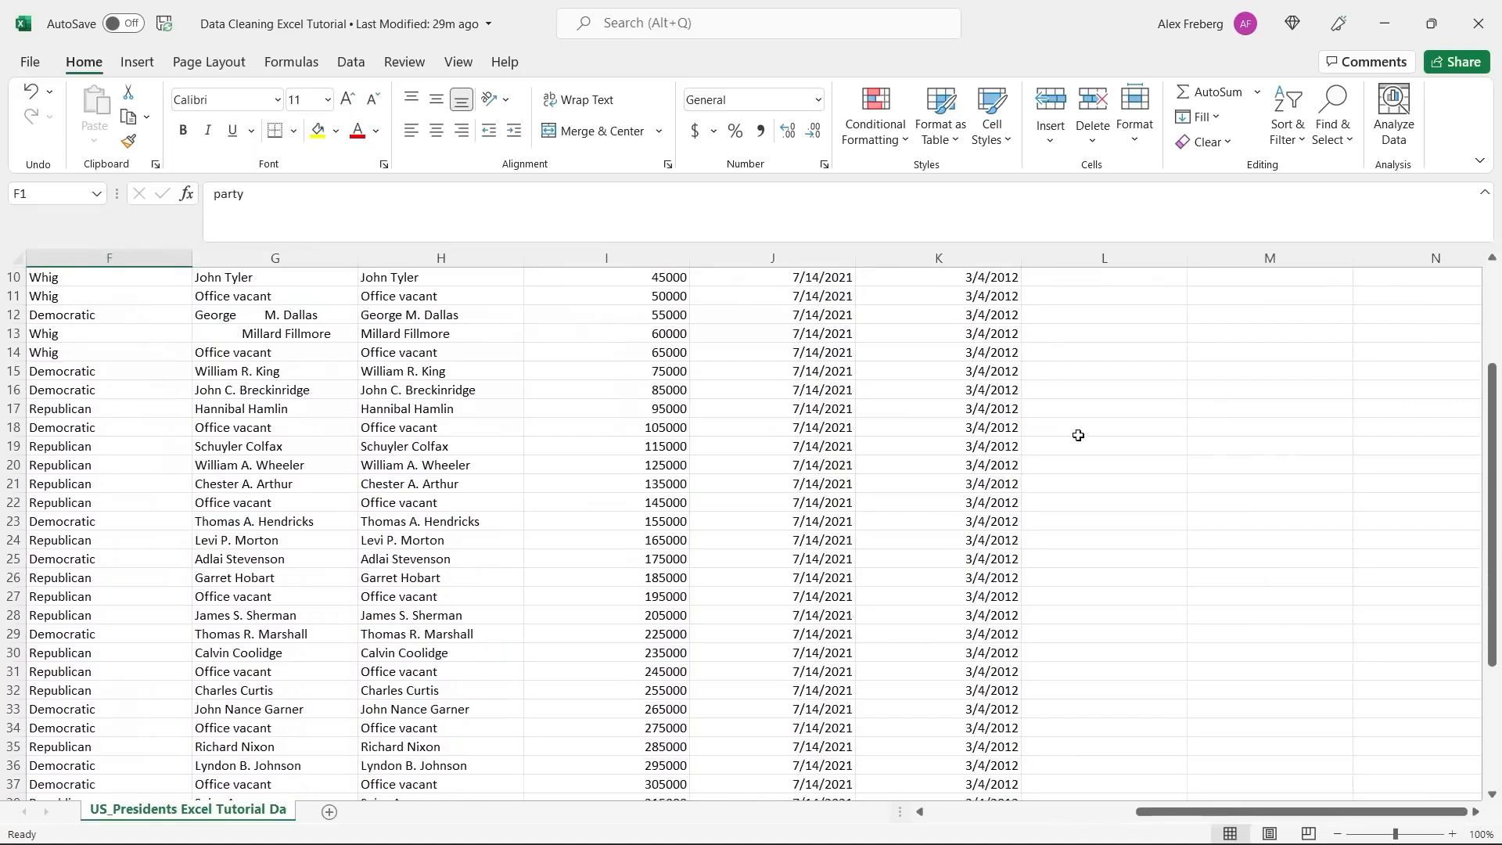
pyautogui.click(984, 784)
pyautogui.click(818, 99)
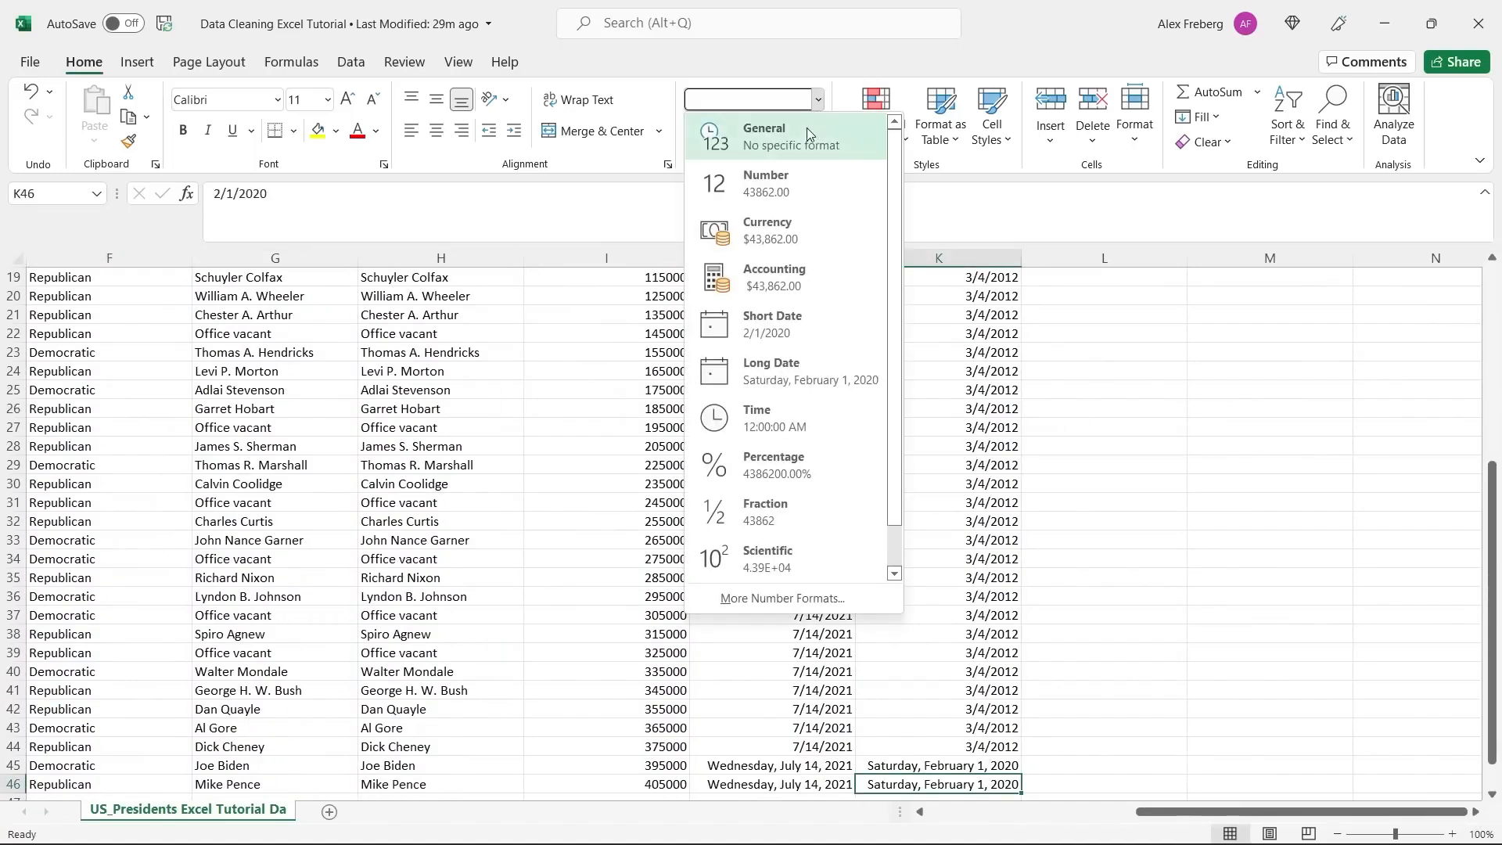
pyautogui.click(744, 129)
pyautogui.click(1034, 679)
pyautogui.click(1056, 703)
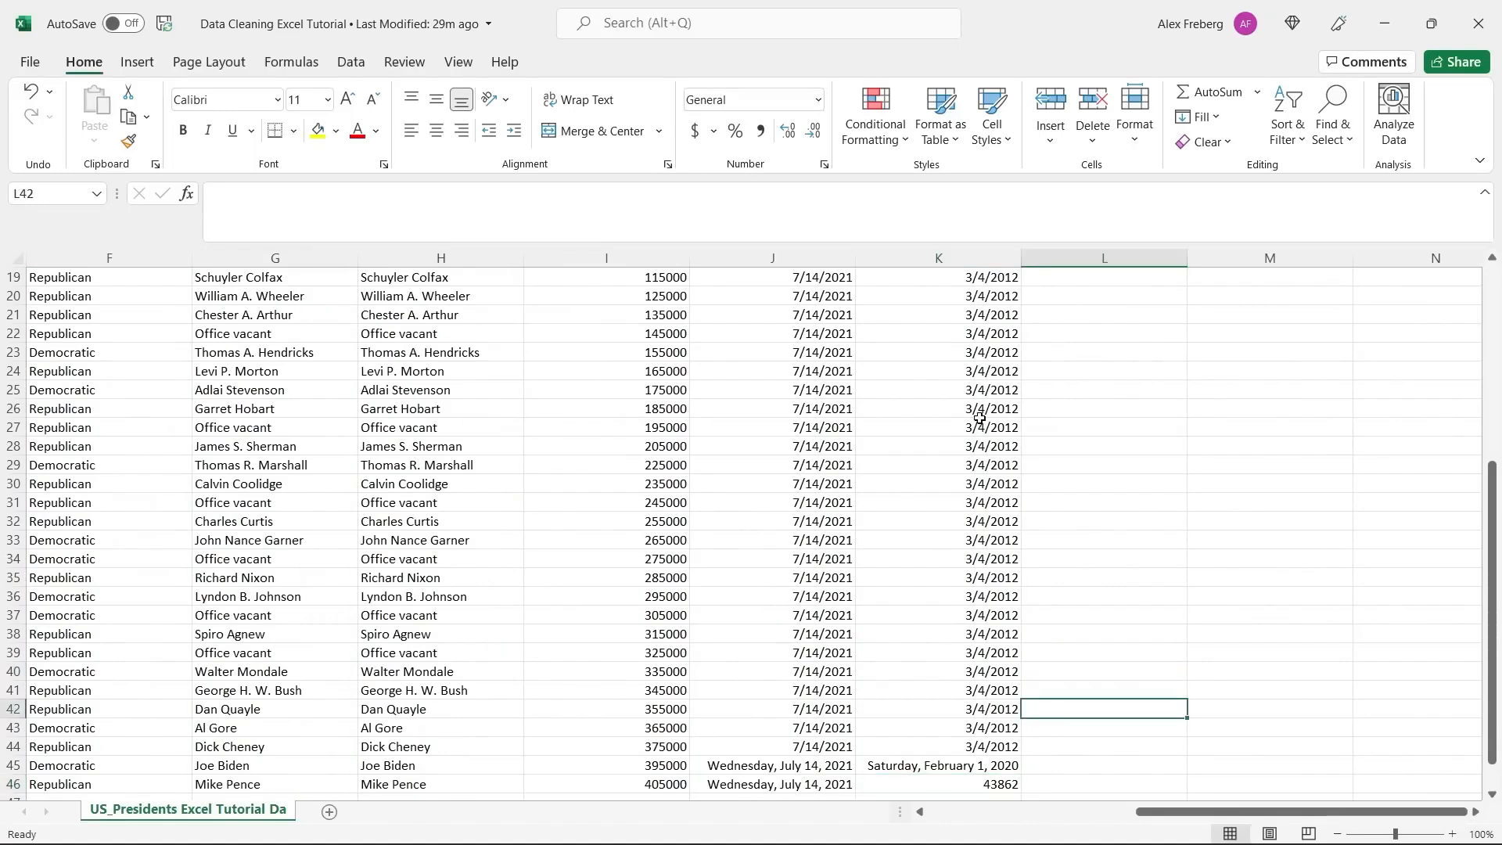
# Examine how the General-formatted date is listed in the date created column's filter, keeping all values included.
pyautogui.scroll(6, 976, 417)
pyautogui.scroll(1, 1007, 332)
pyautogui.click(1012, 277)
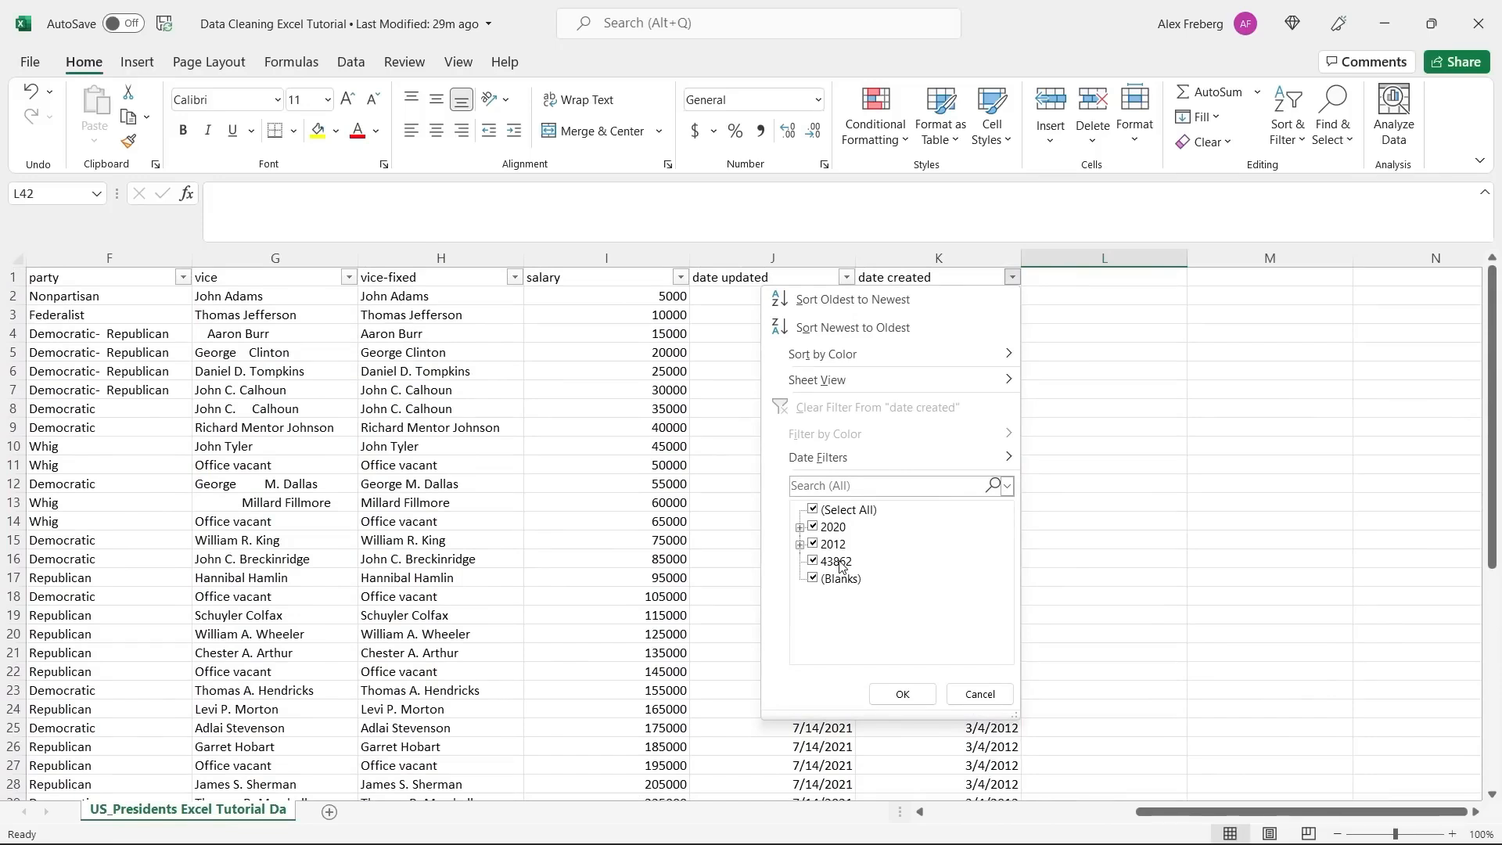
pyautogui.click(902, 694)
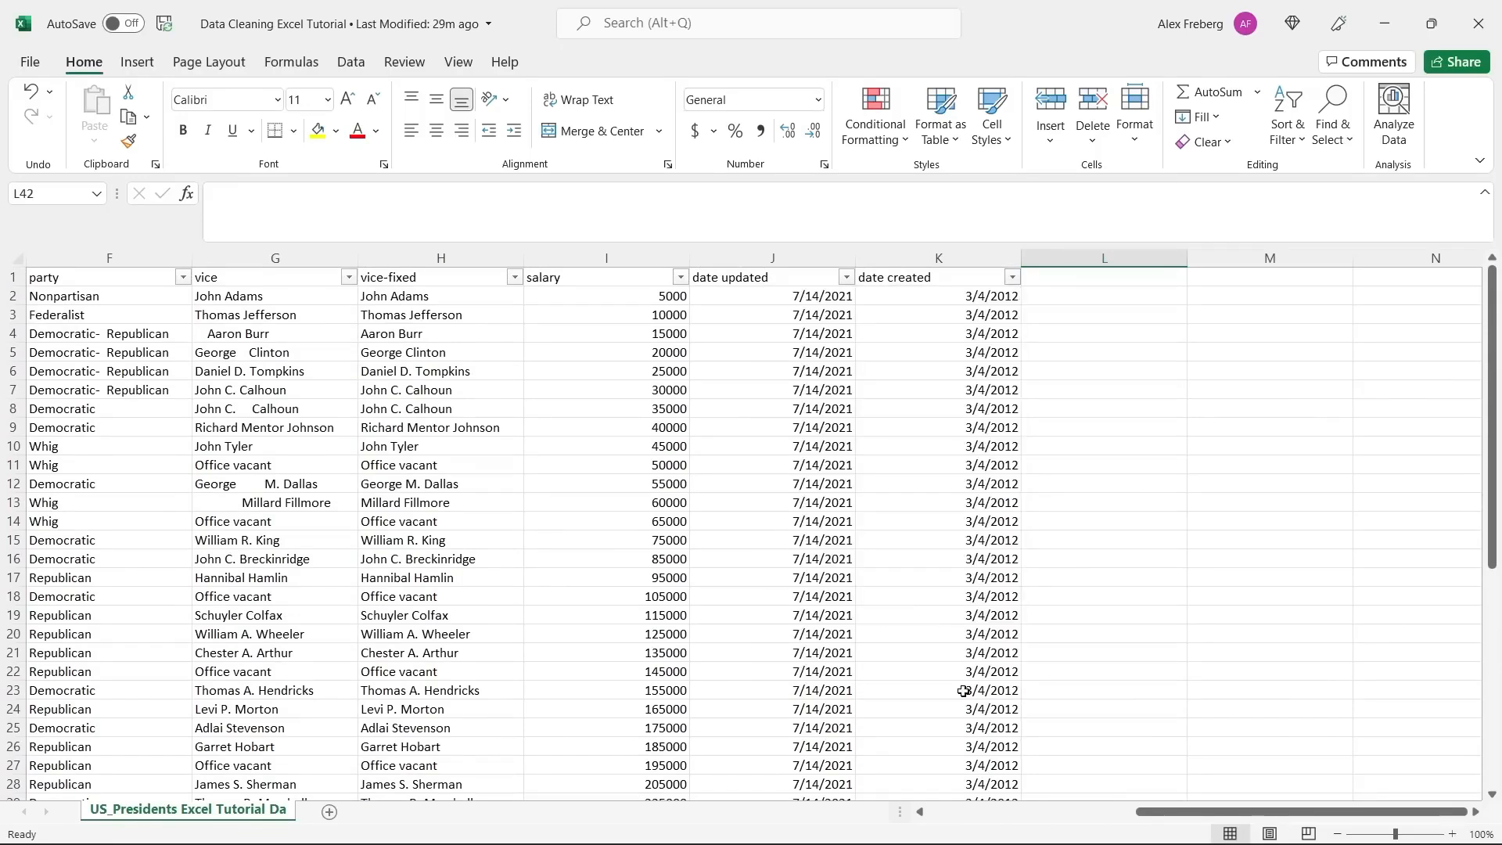
# Undo the General formatting of the last date created value in K46.
pyautogui.scroll(-6, 1112, 595)
pyautogui.hotkey('ctrl', 'z')
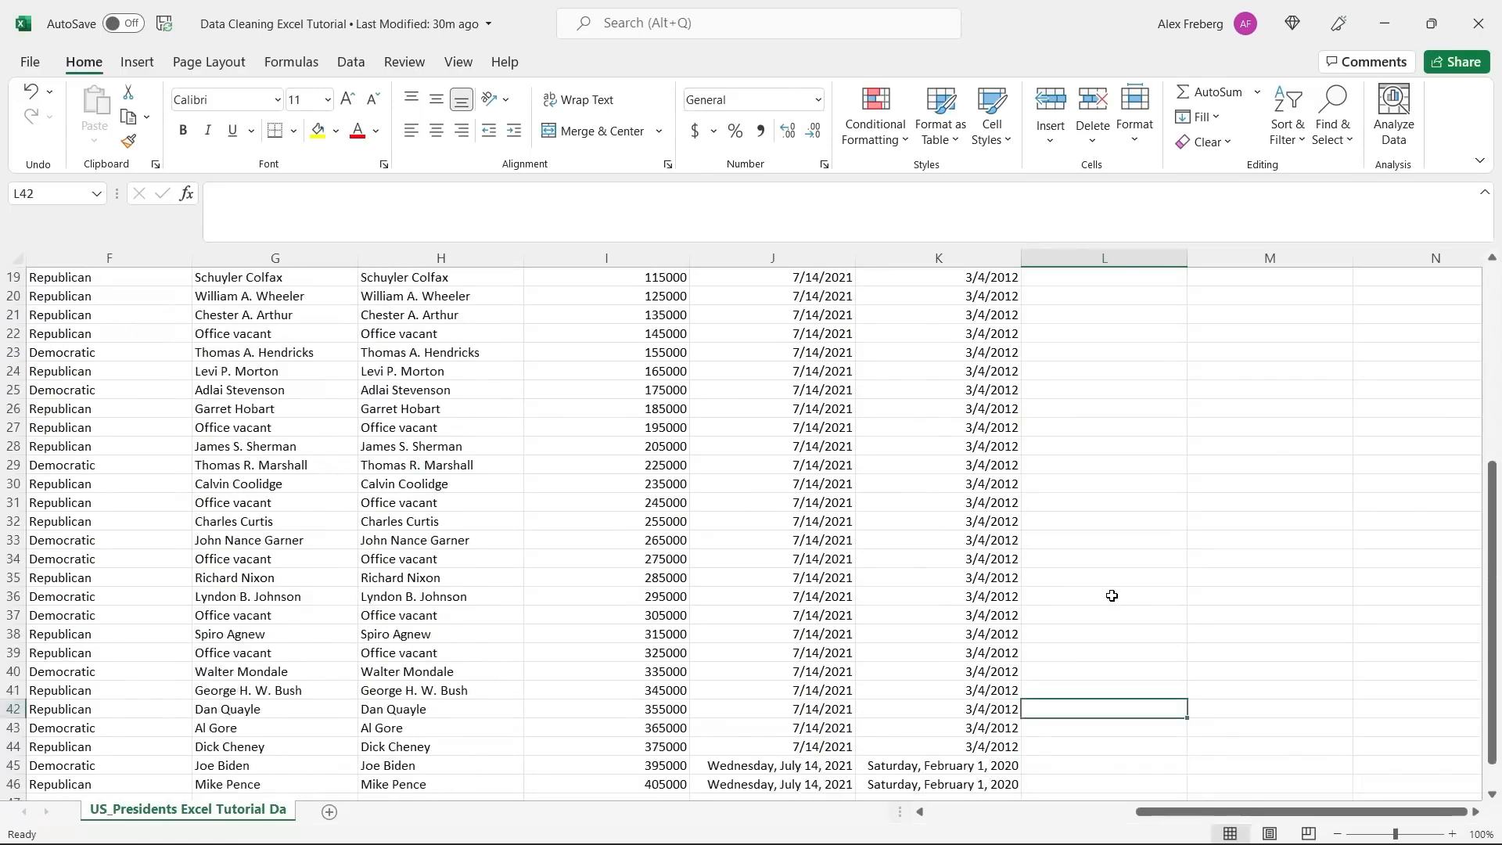
pyautogui.click(1112, 596)
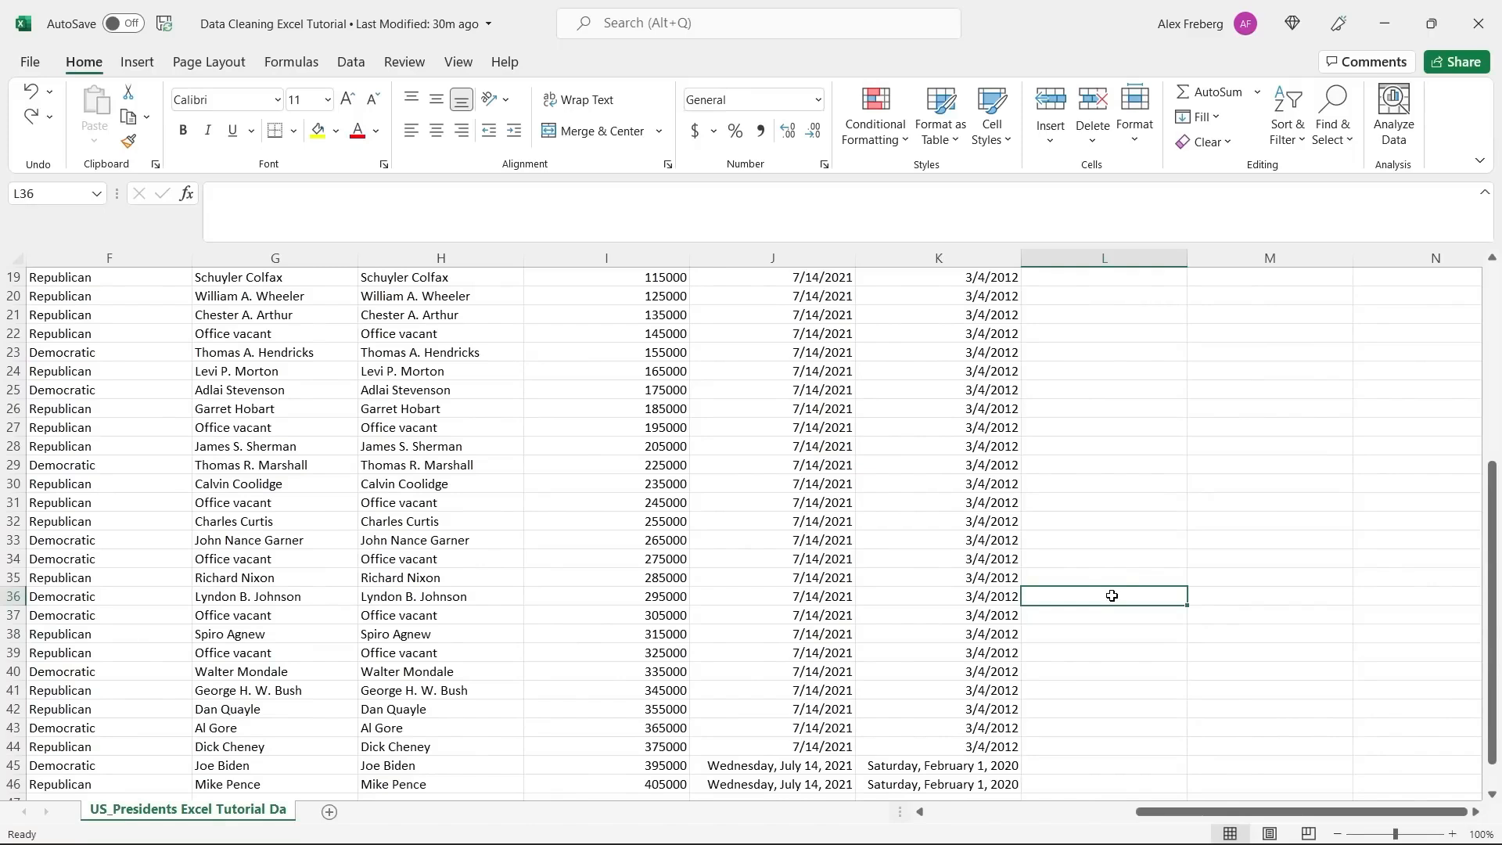
# Format the entire date updated and date created columns as Short Date and check the dates down to the last row.
pyautogui.scroll(6, 1111, 596)
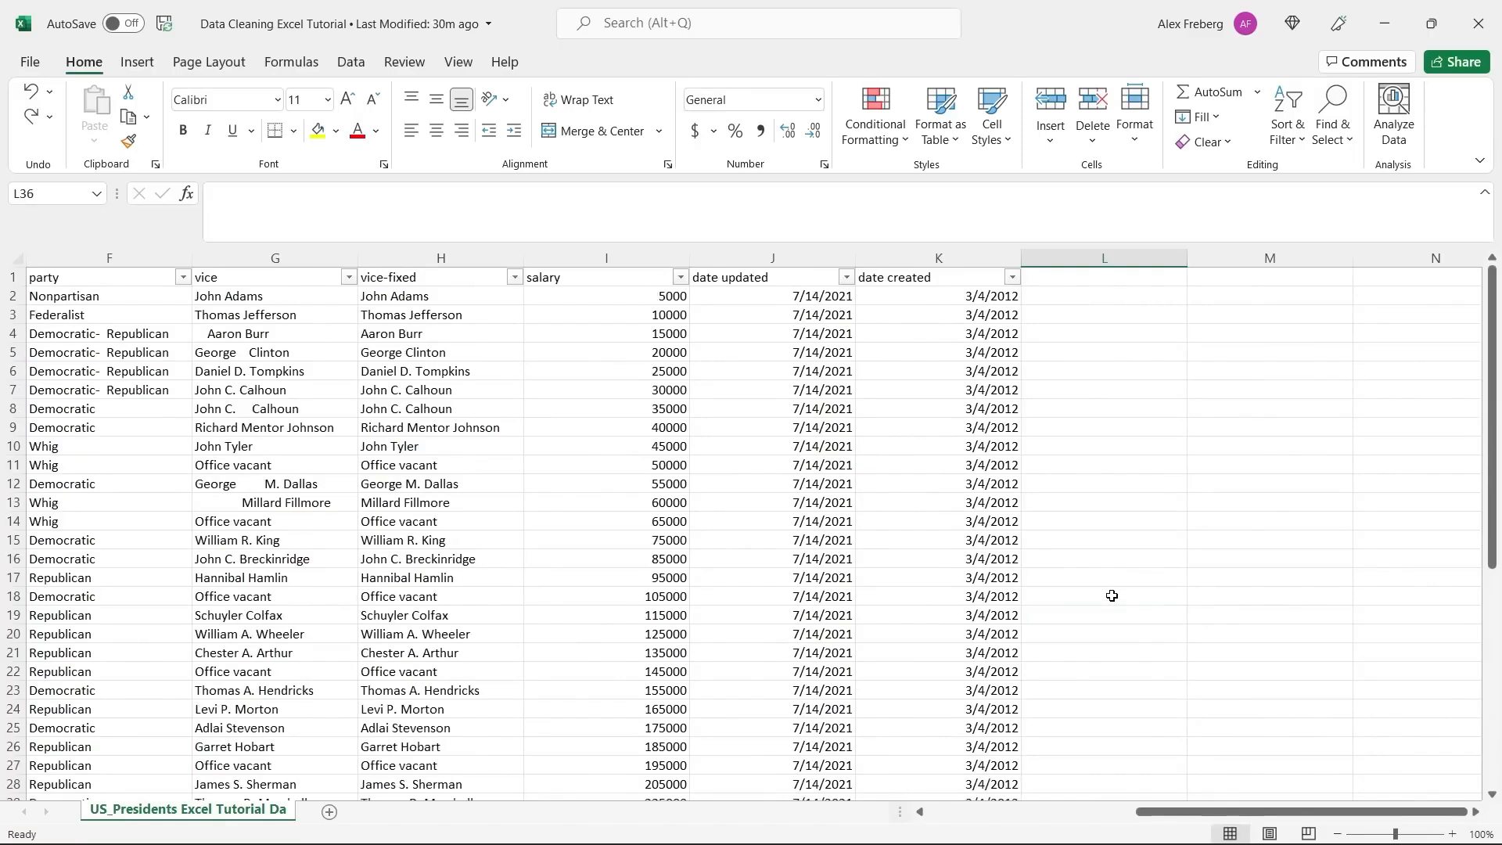
pyautogui.click(819, 250)
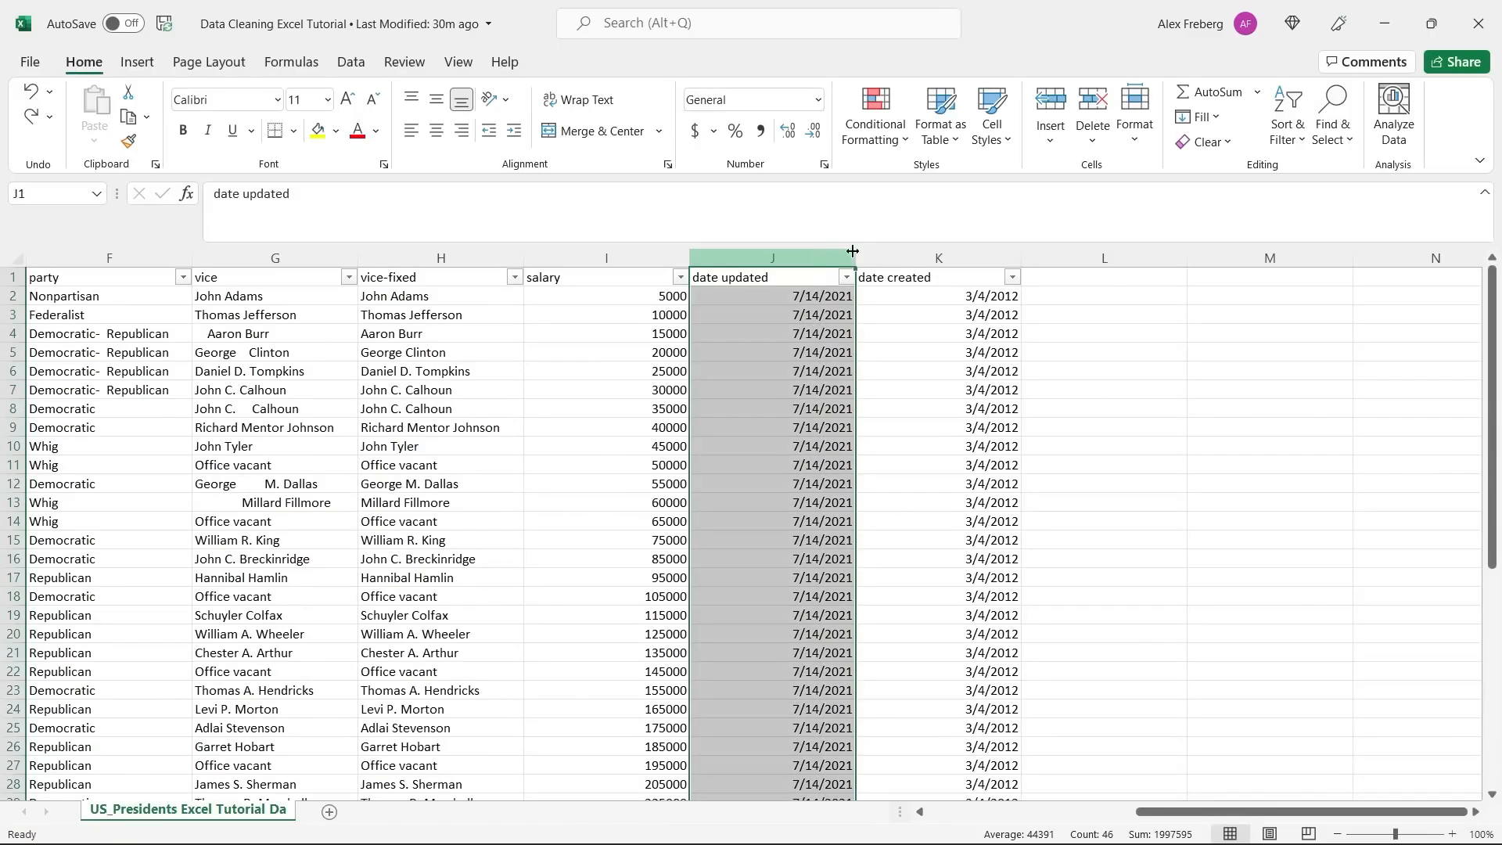
pyautogui.keyDown('ctrl'); pyautogui.click(901, 254); pyautogui.keyUp('ctrl')
pyautogui.click(818, 99)
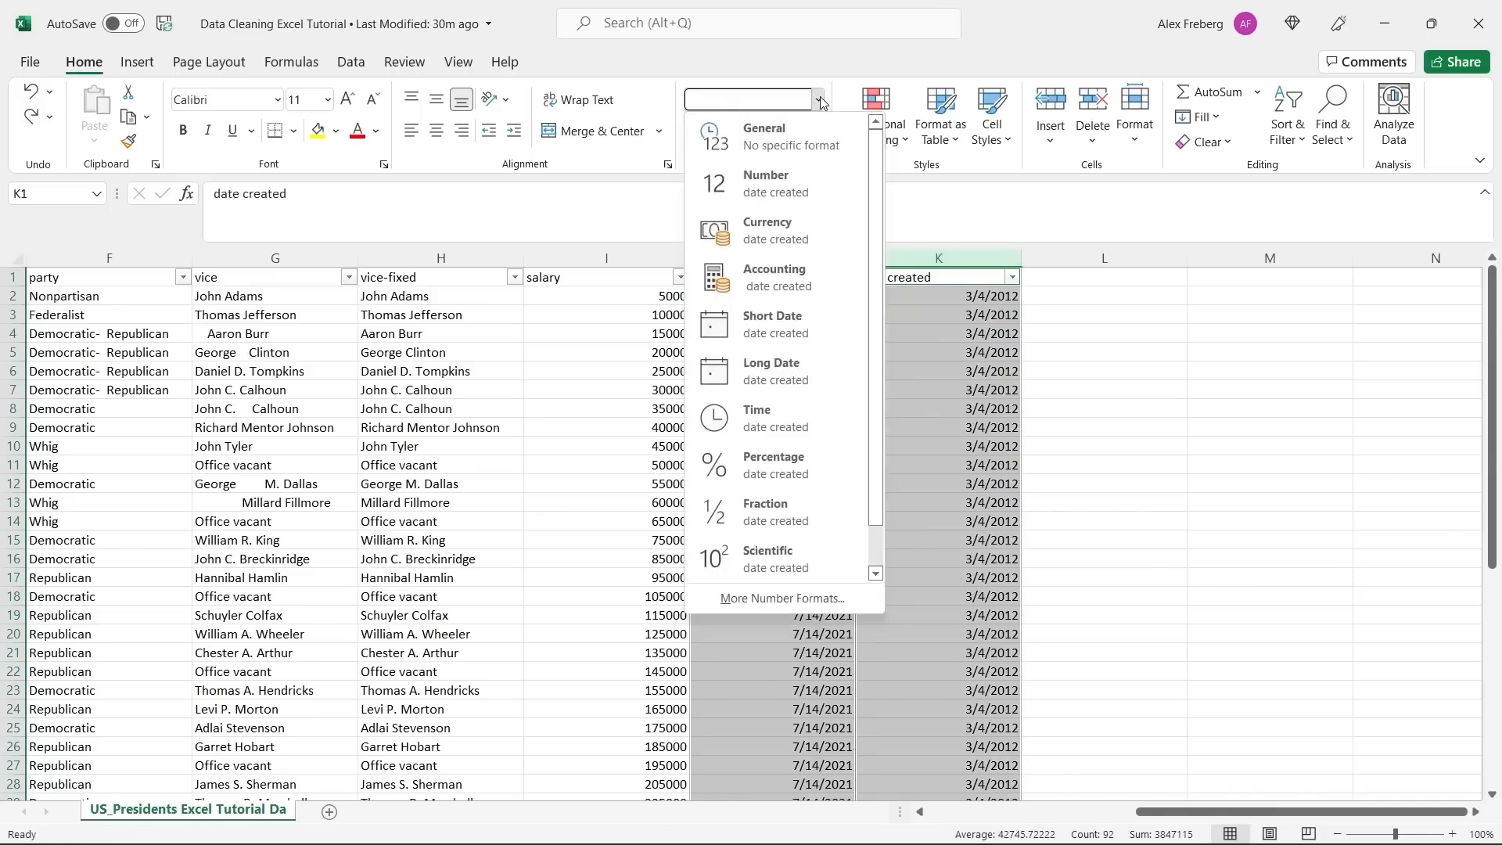
pyautogui.click(809, 307)
pyautogui.click(1119, 353)
pyautogui.scroll(-3, 1118, 352)
pyautogui.scroll(2, 1119, 353)
pyautogui.scroll(-7, 1119, 353)
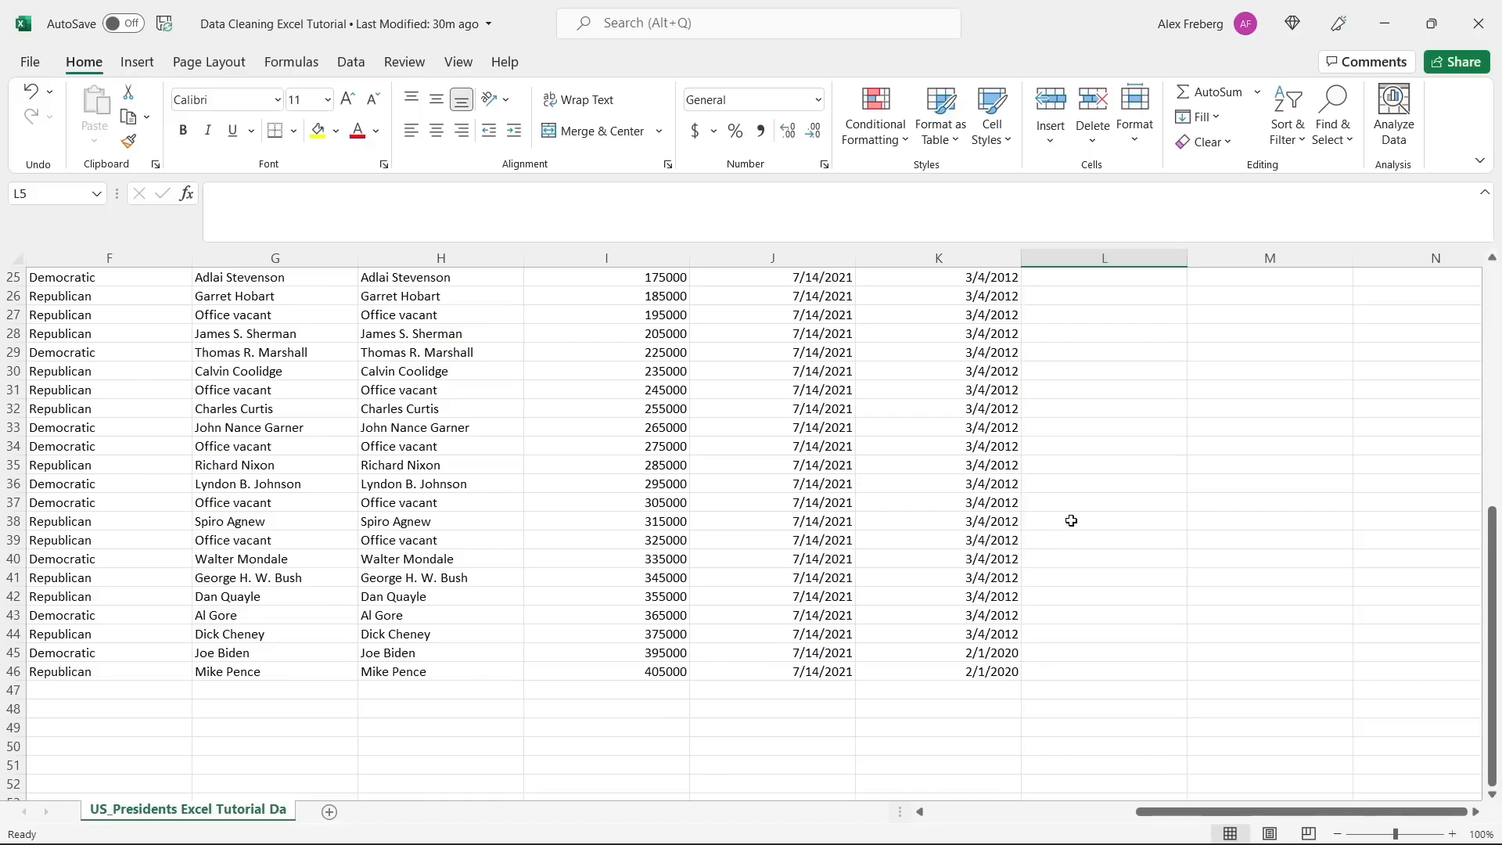
pyautogui.scroll(8, 1071, 521)
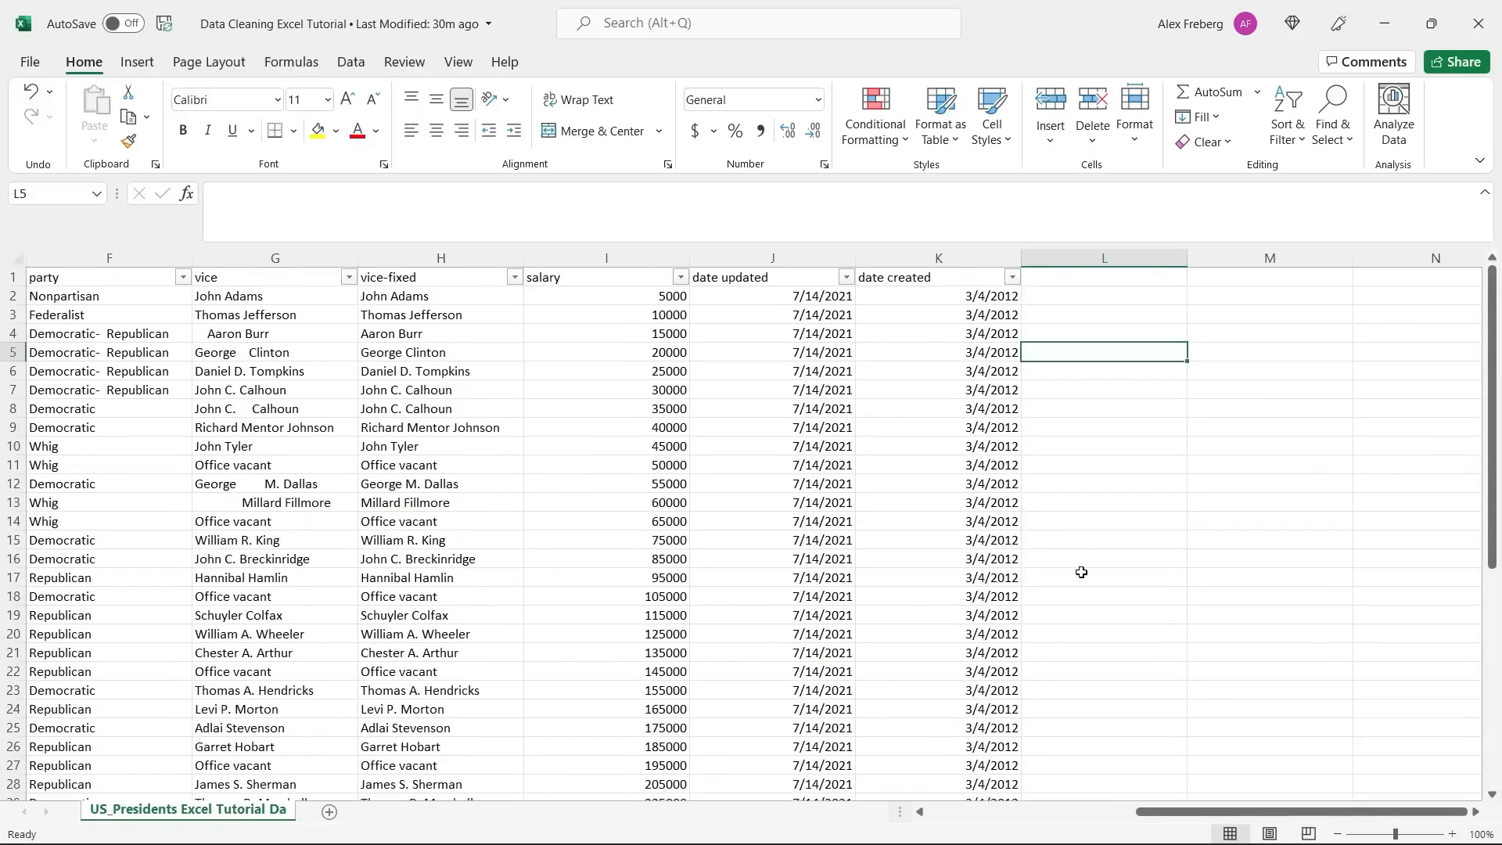
# Try deleting the original vice column G and undo the deletion.
pyautogui.moveTo(1204, 813); pyautogui.dragTo(1082, 814)
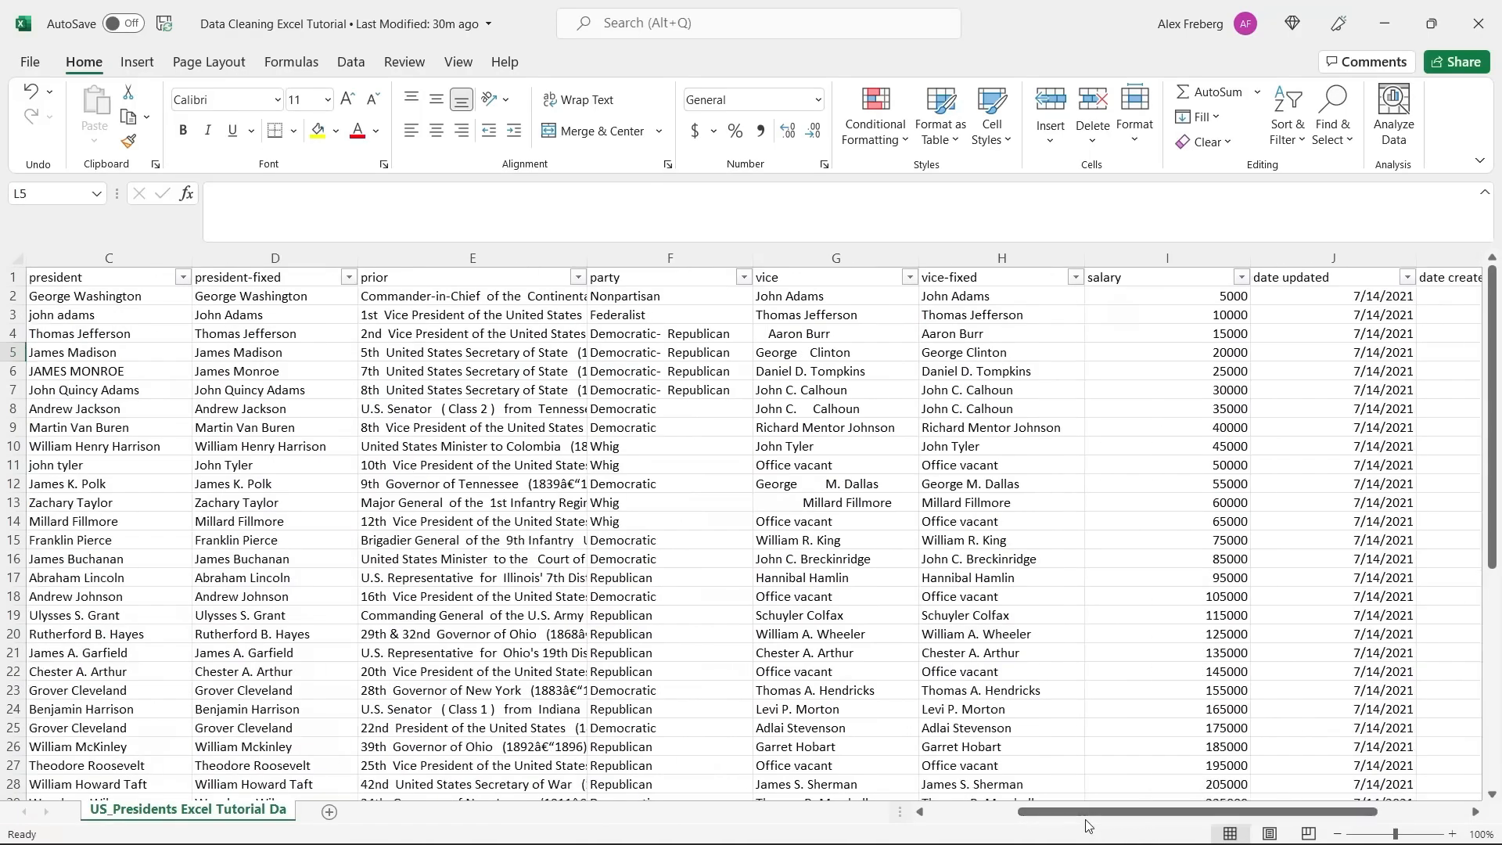
pyautogui.click(838, 257)
pyautogui.rightClick(840, 258)
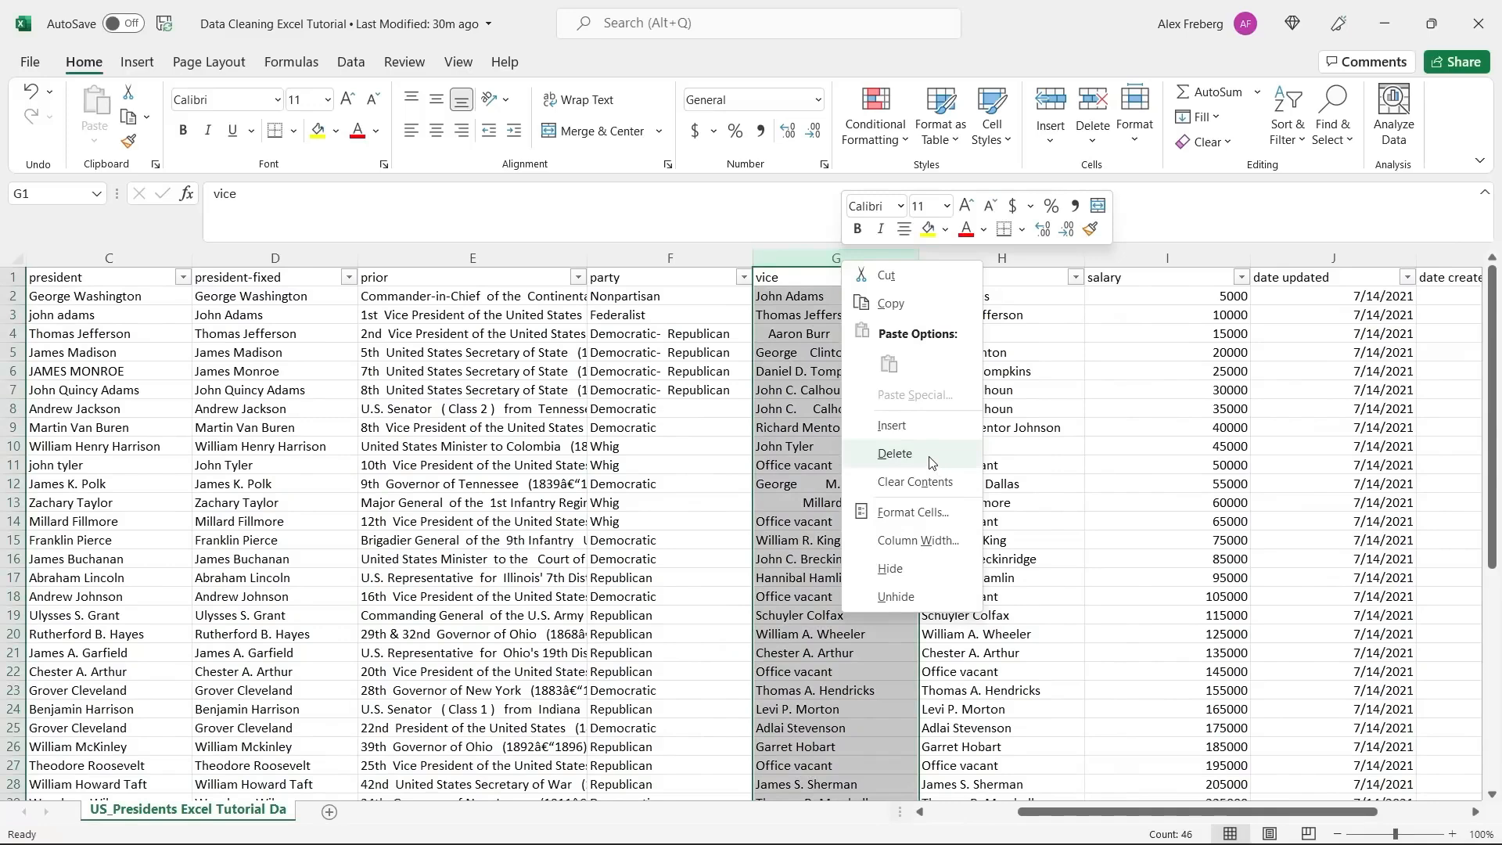
pyautogui.click(894, 454)
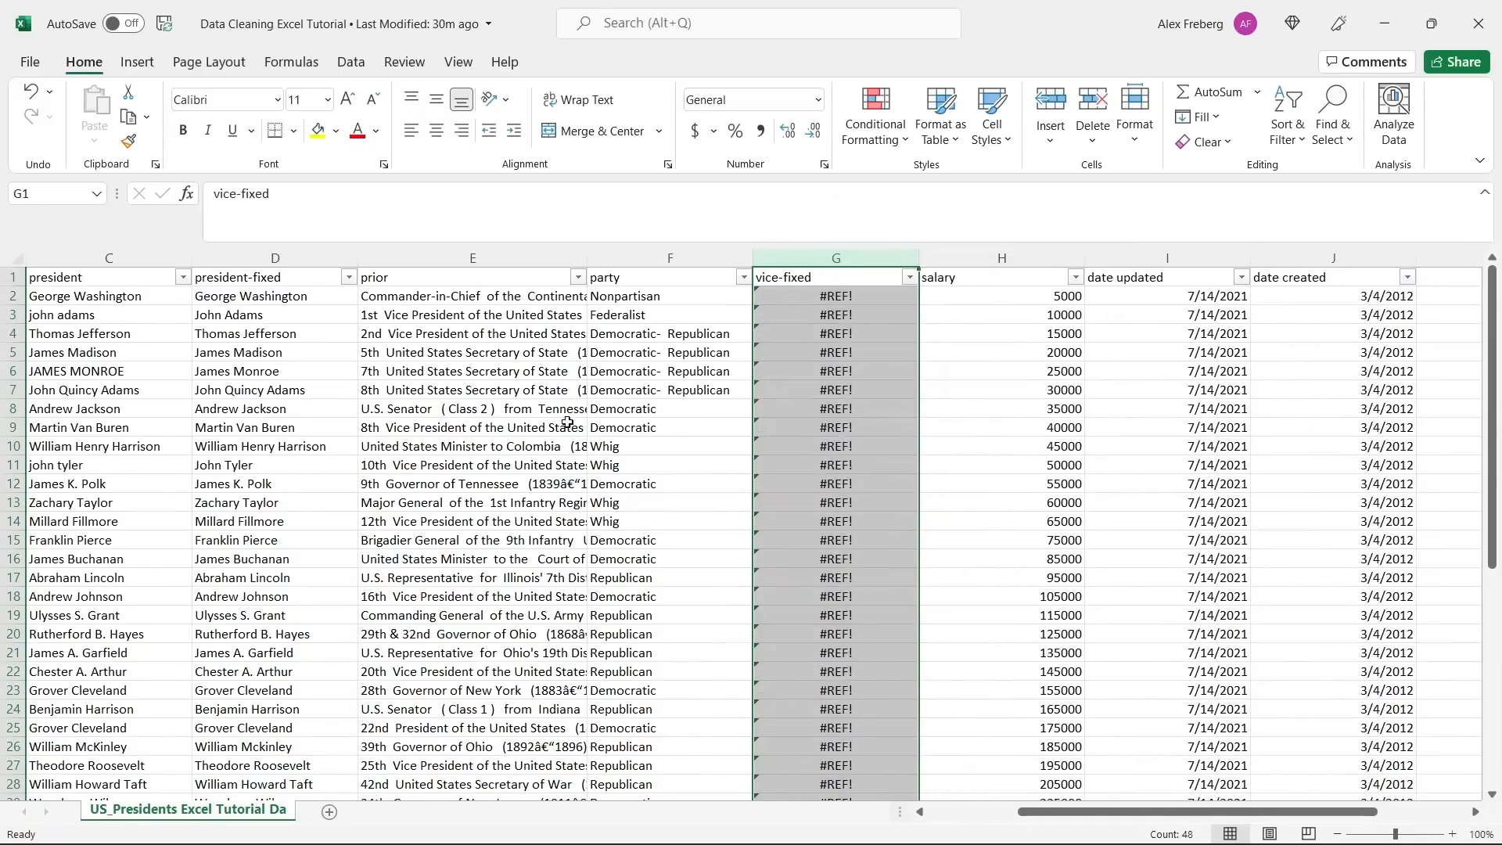
pyautogui.hotkey('ctrl', 'z')
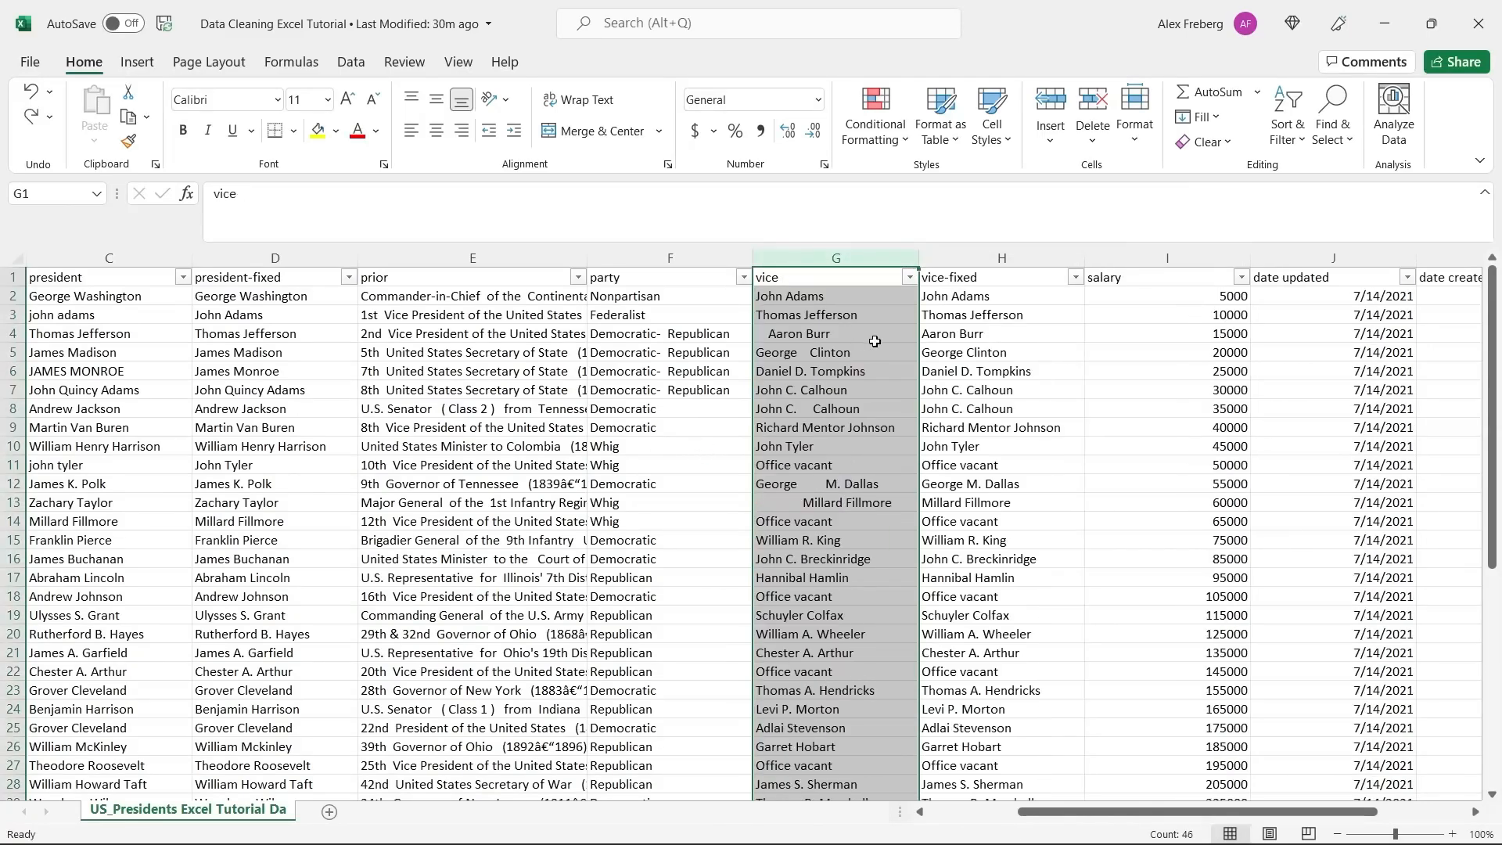
# Copy the trimmed vice president names in the vice-fixed column from H2 downward.
pyautogui.click(974, 295)
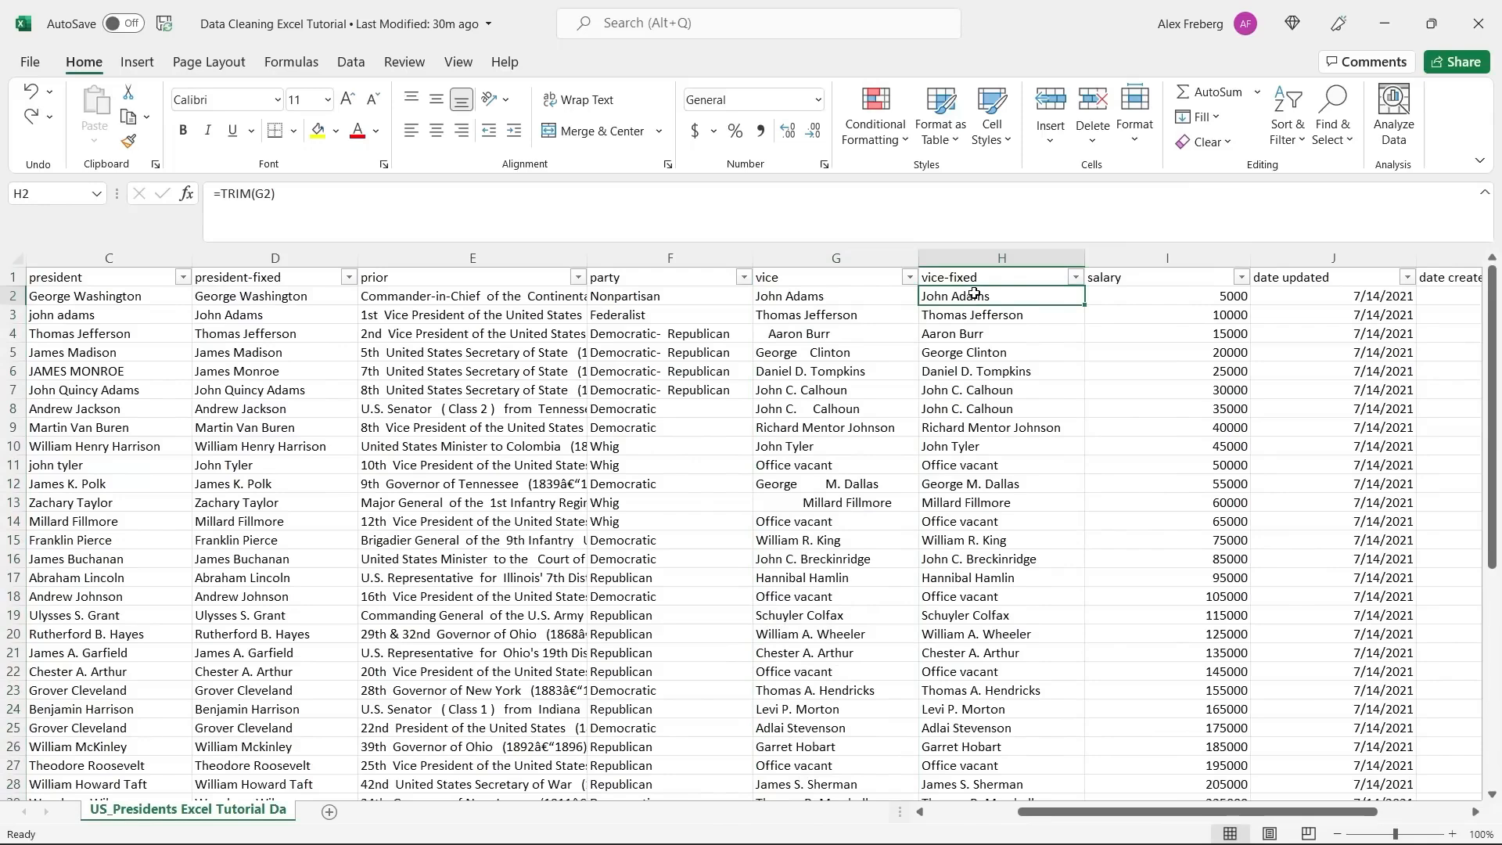
pyautogui.hotkey('ctrl', 'shift', 'Down')
pyautogui.click(974, 293)
pyautogui.press('Down')
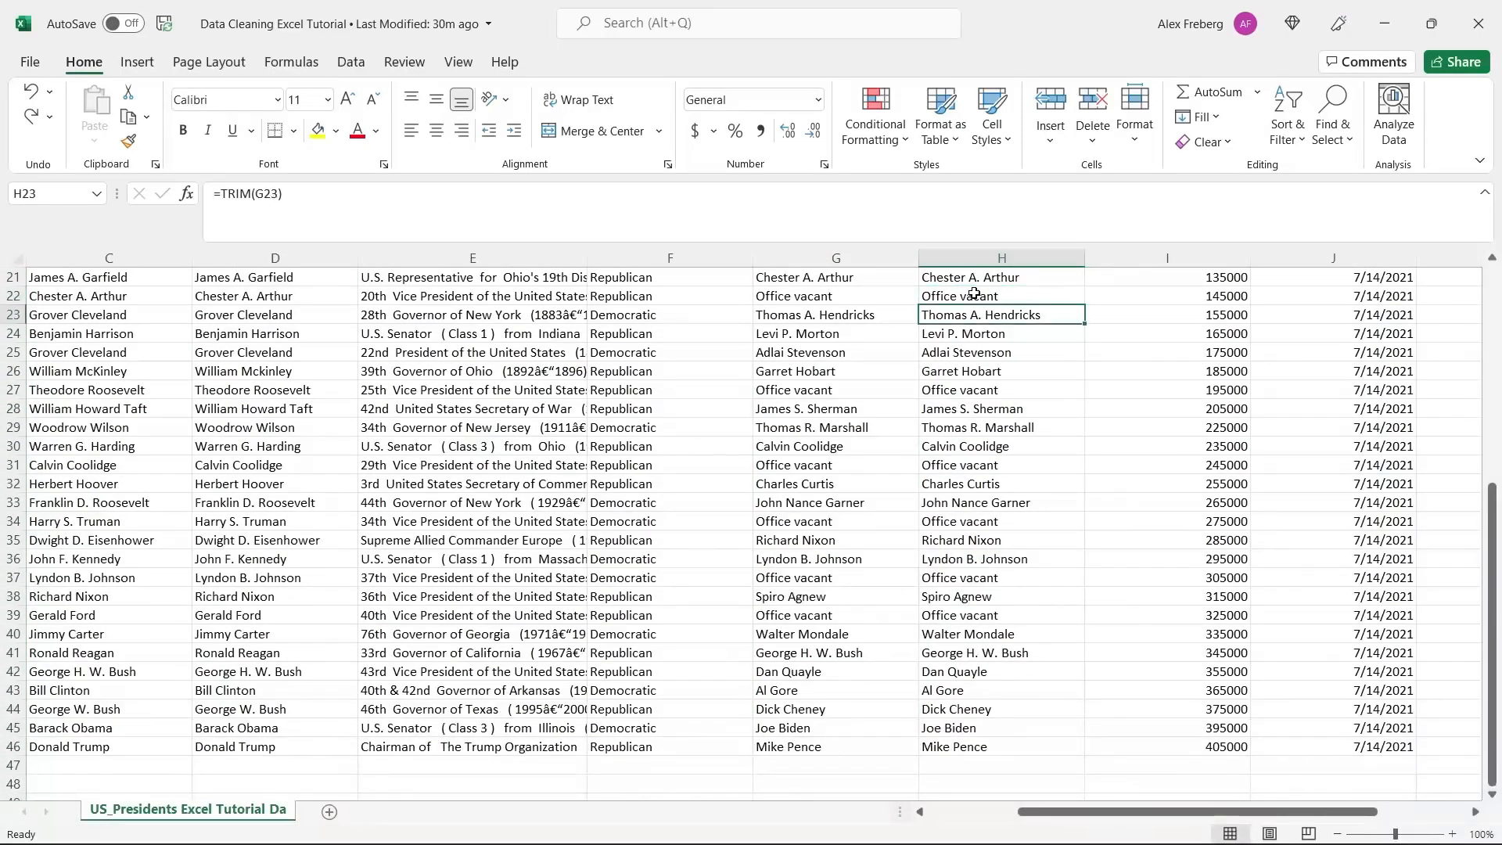
pyautogui.scroll(7, 974, 294)
pyautogui.click(974, 293)
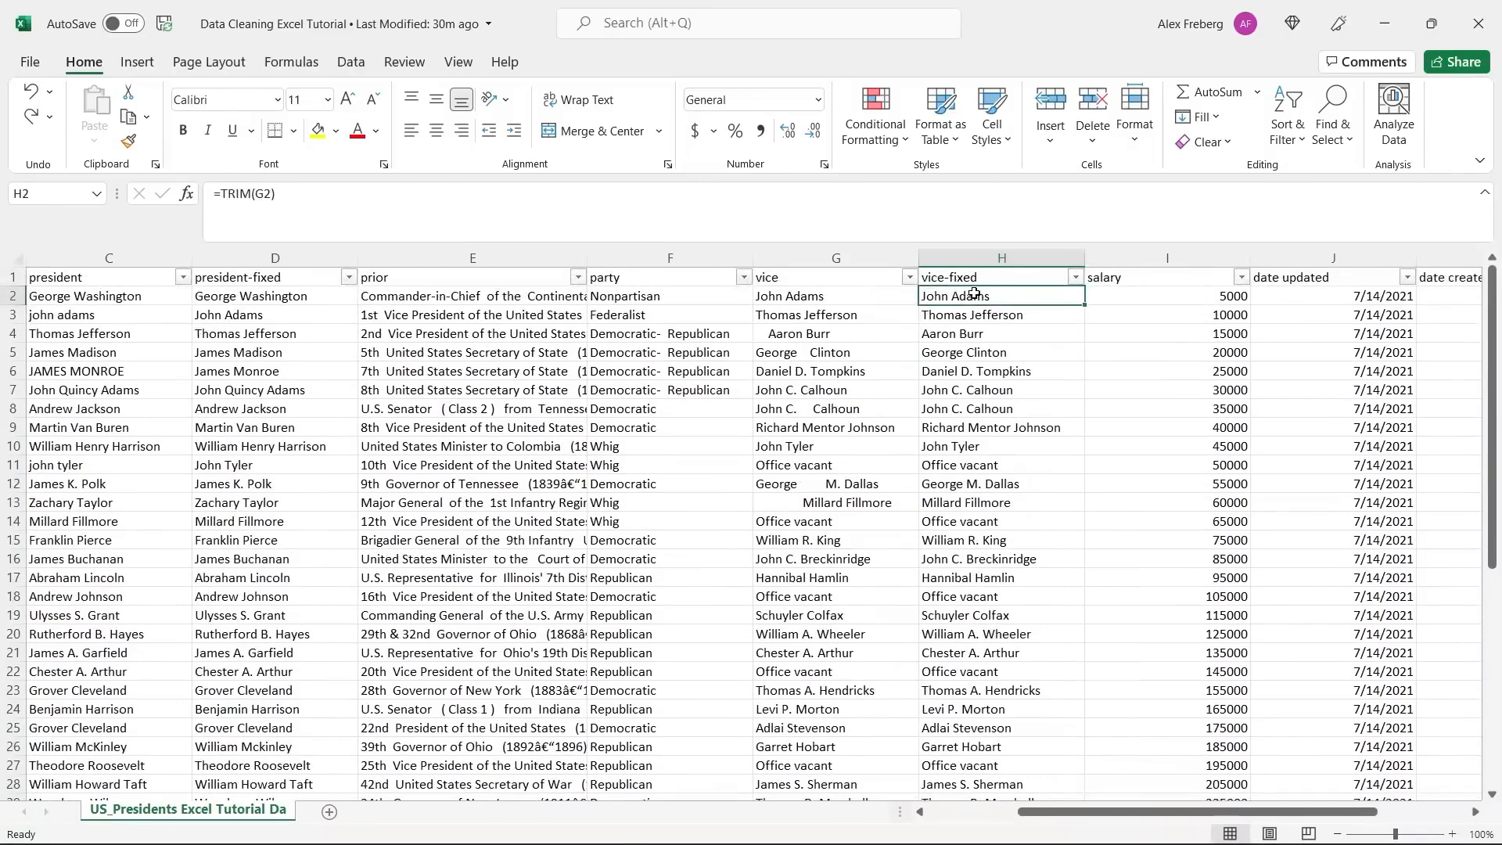
pyautogui.hotkey('ctrl', 'shift', 'Down')
pyautogui.hotkey('ctrl', 'c')
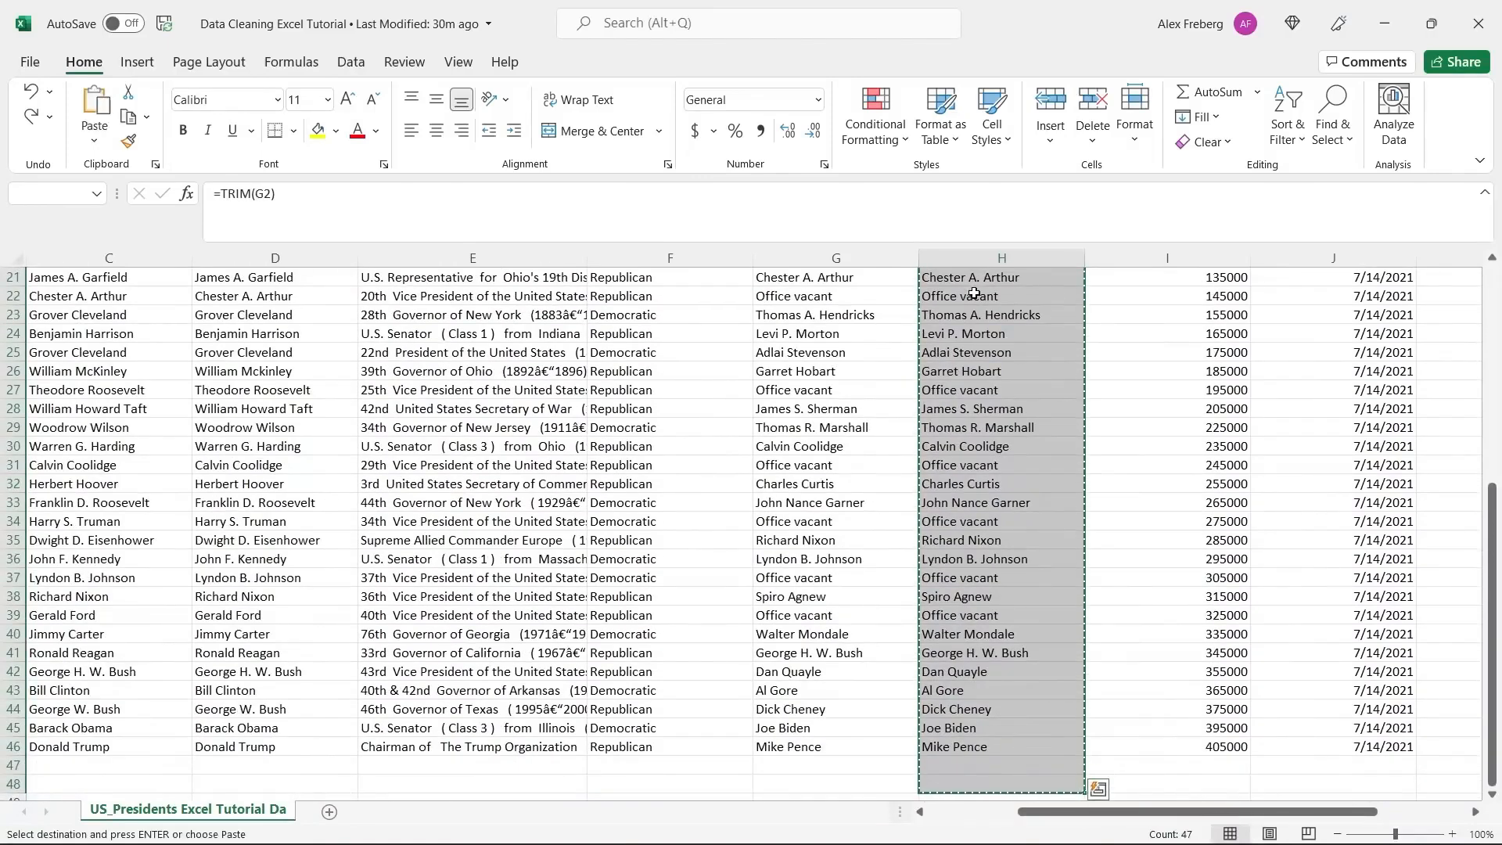
pyautogui.scroll(7, 973, 293)
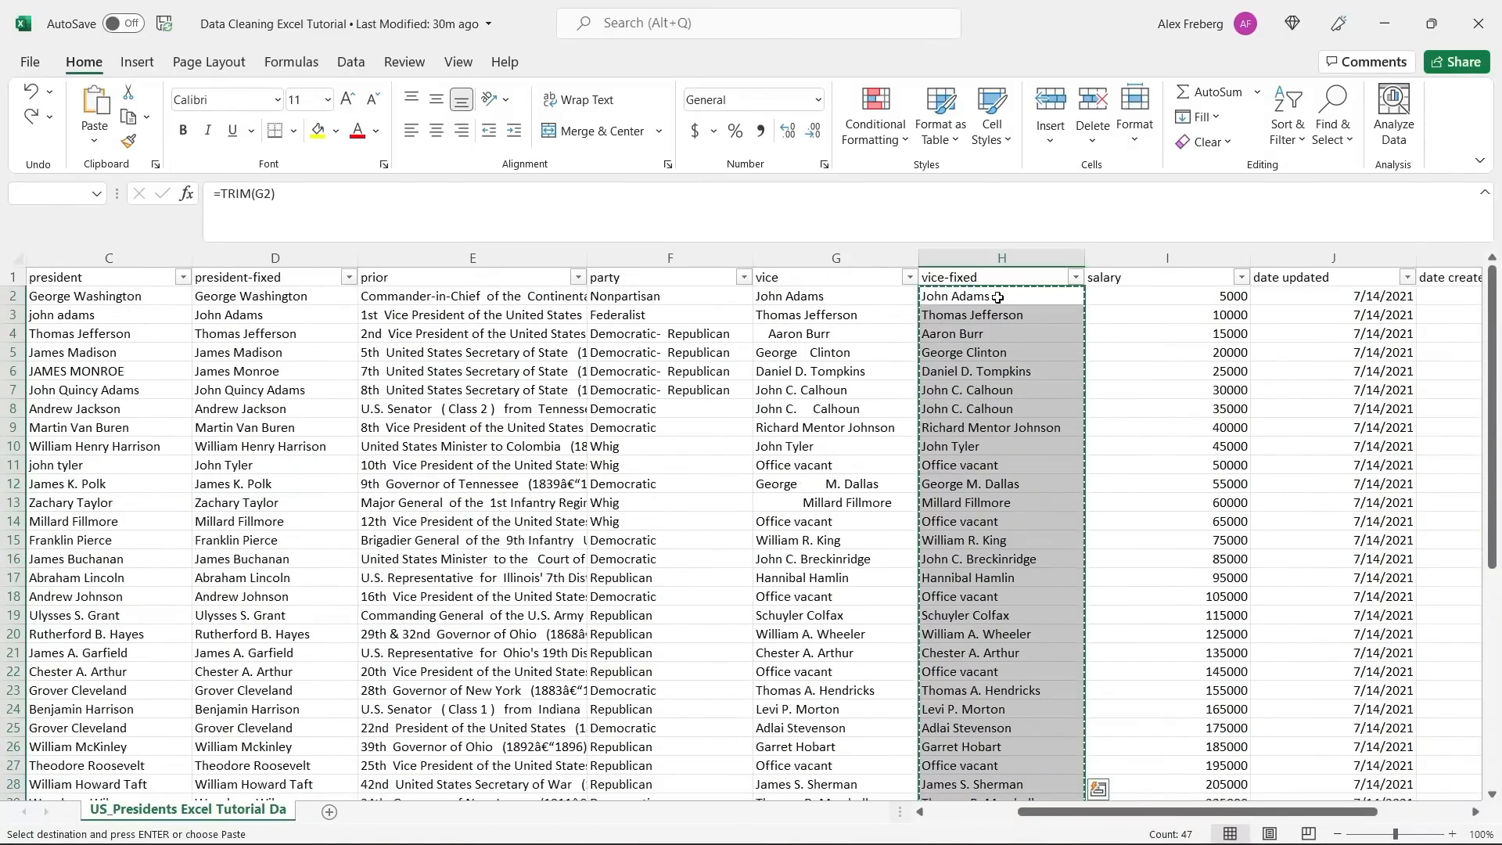
# Paste the copied trimmed vice president names as values over the vice column from G2 and compare them with the formula cells.
pyautogui.rightClick(998, 296)
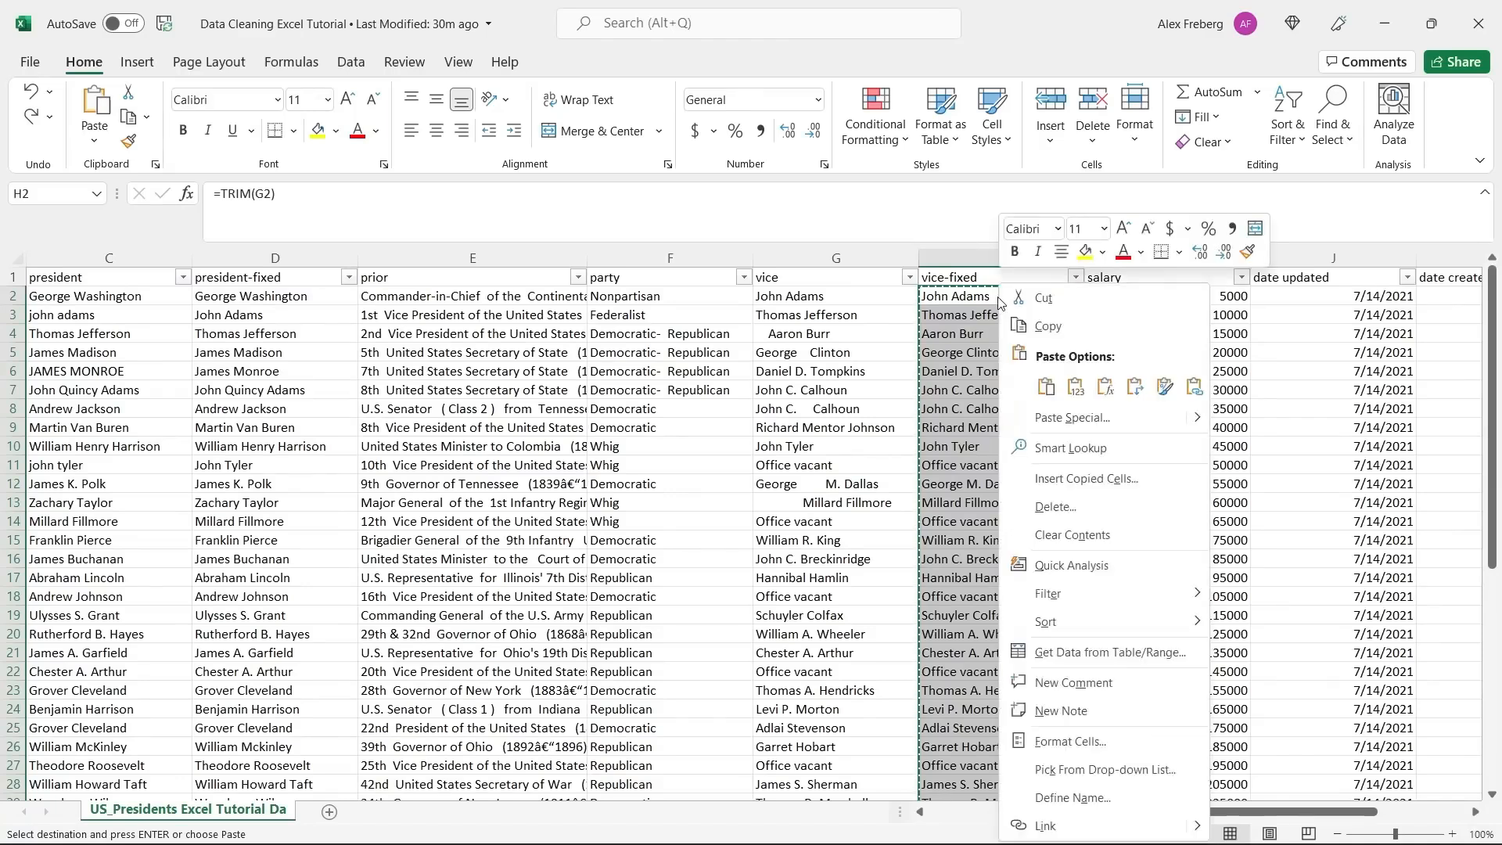
pyautogui.click(822, 297)
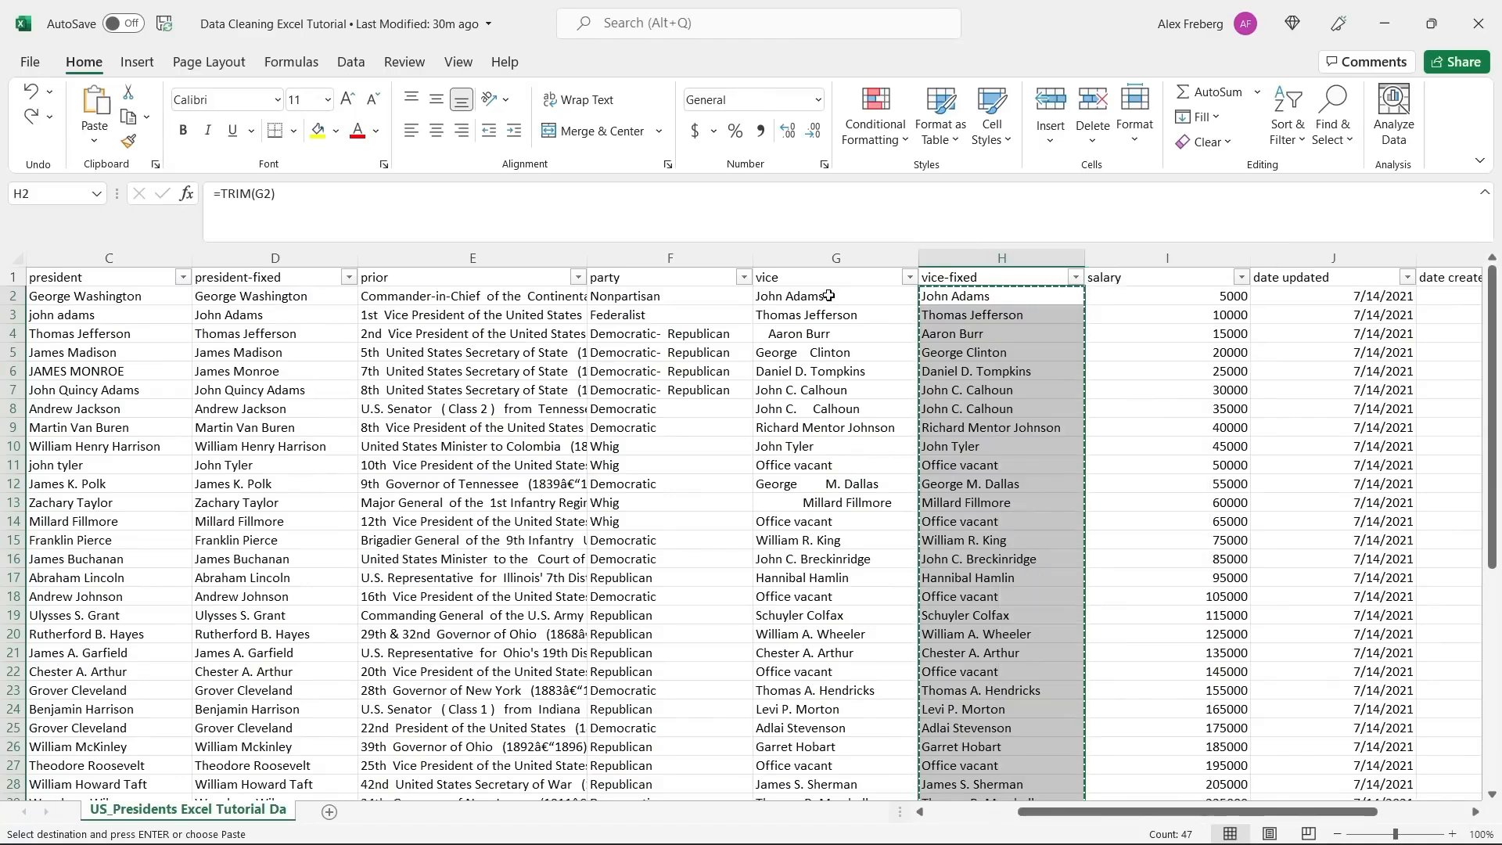
pyautogui.click(833, 296)
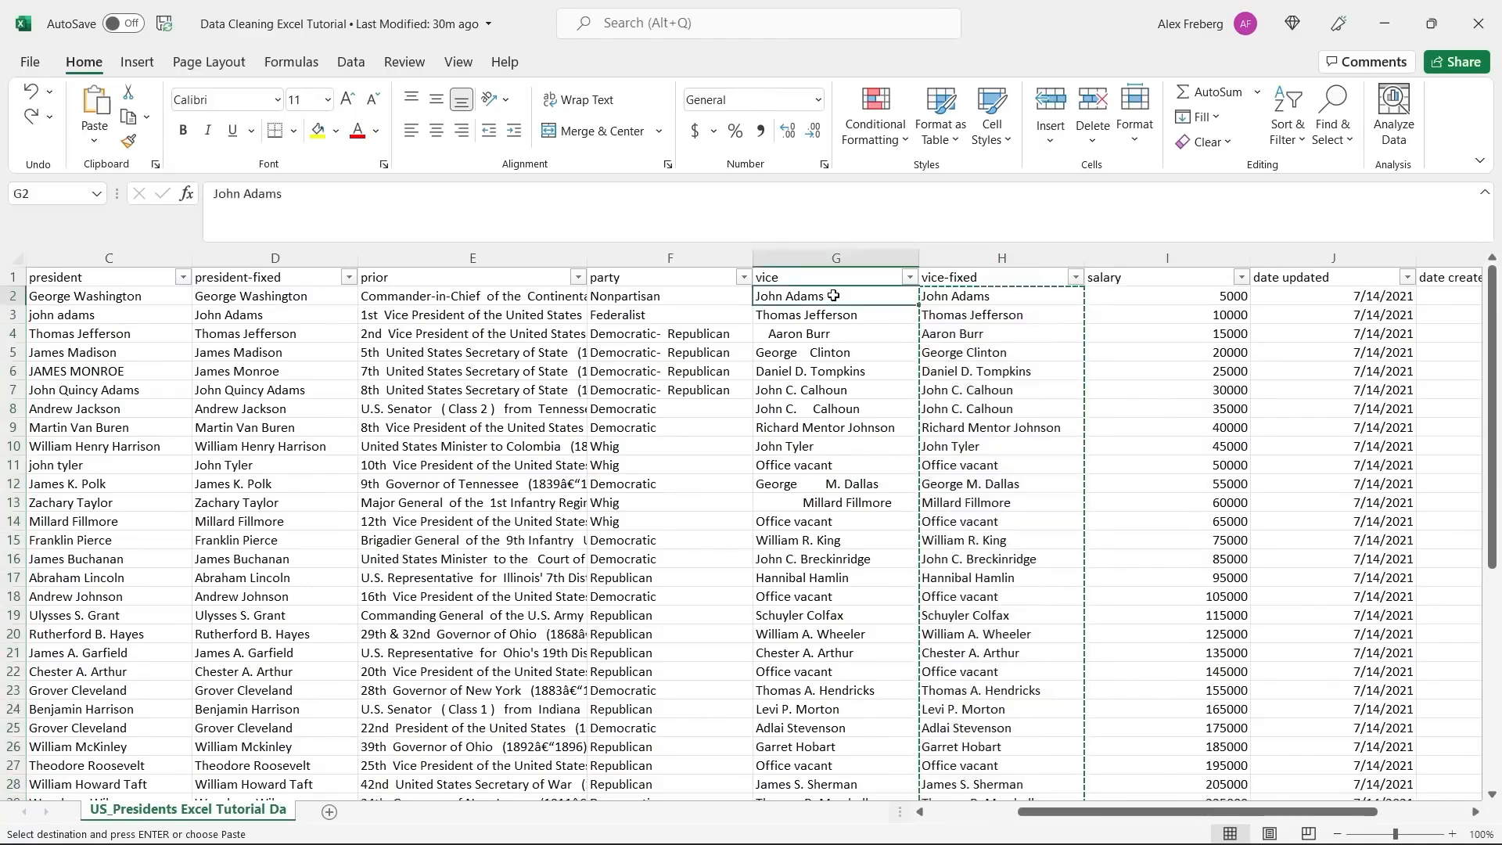
pyautogui.rightClick(833, 296)
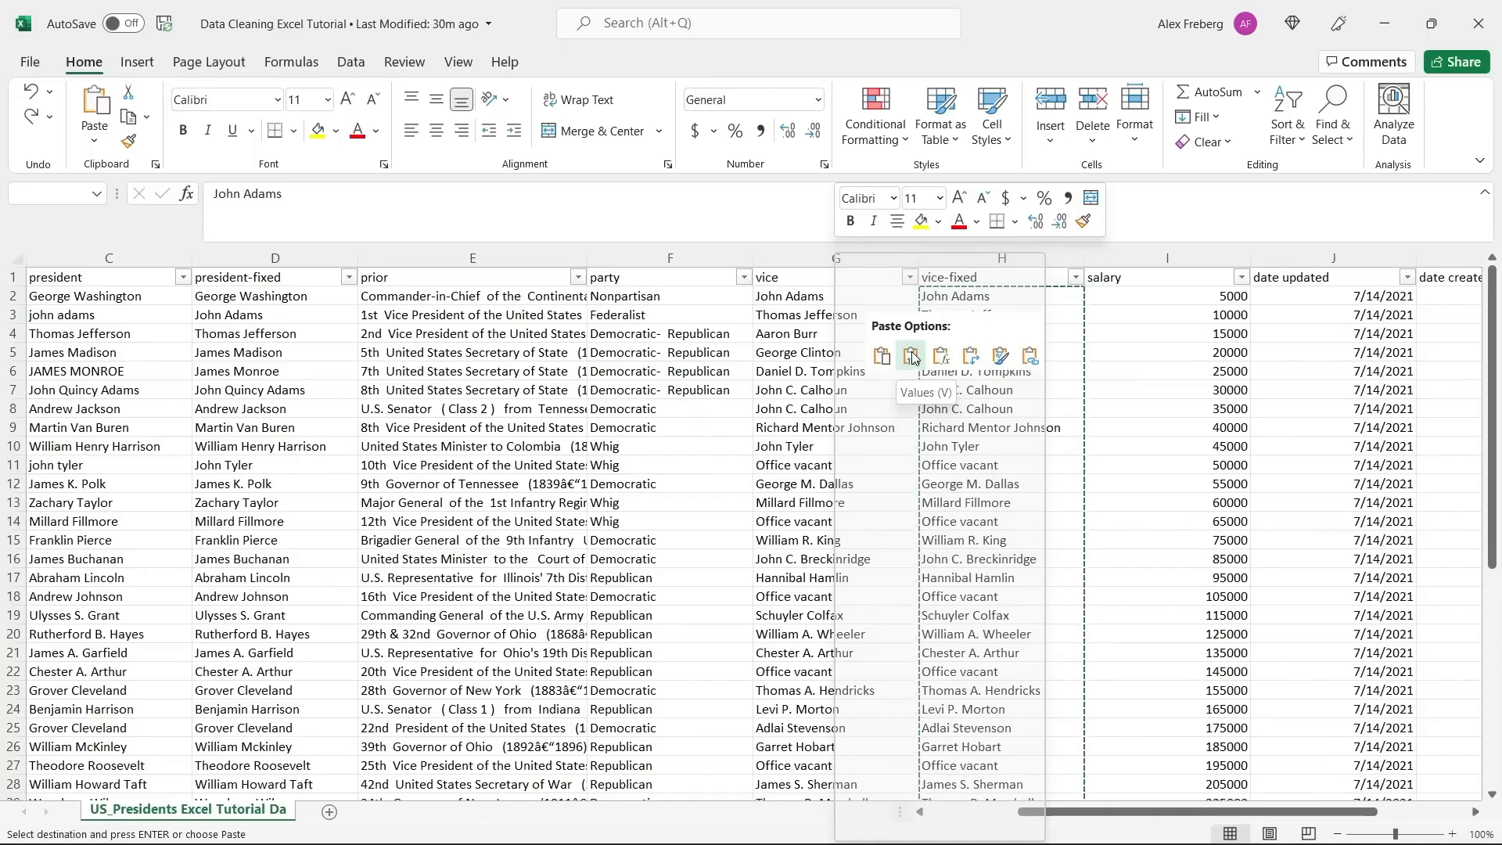
pyautogui.click(912, 358)
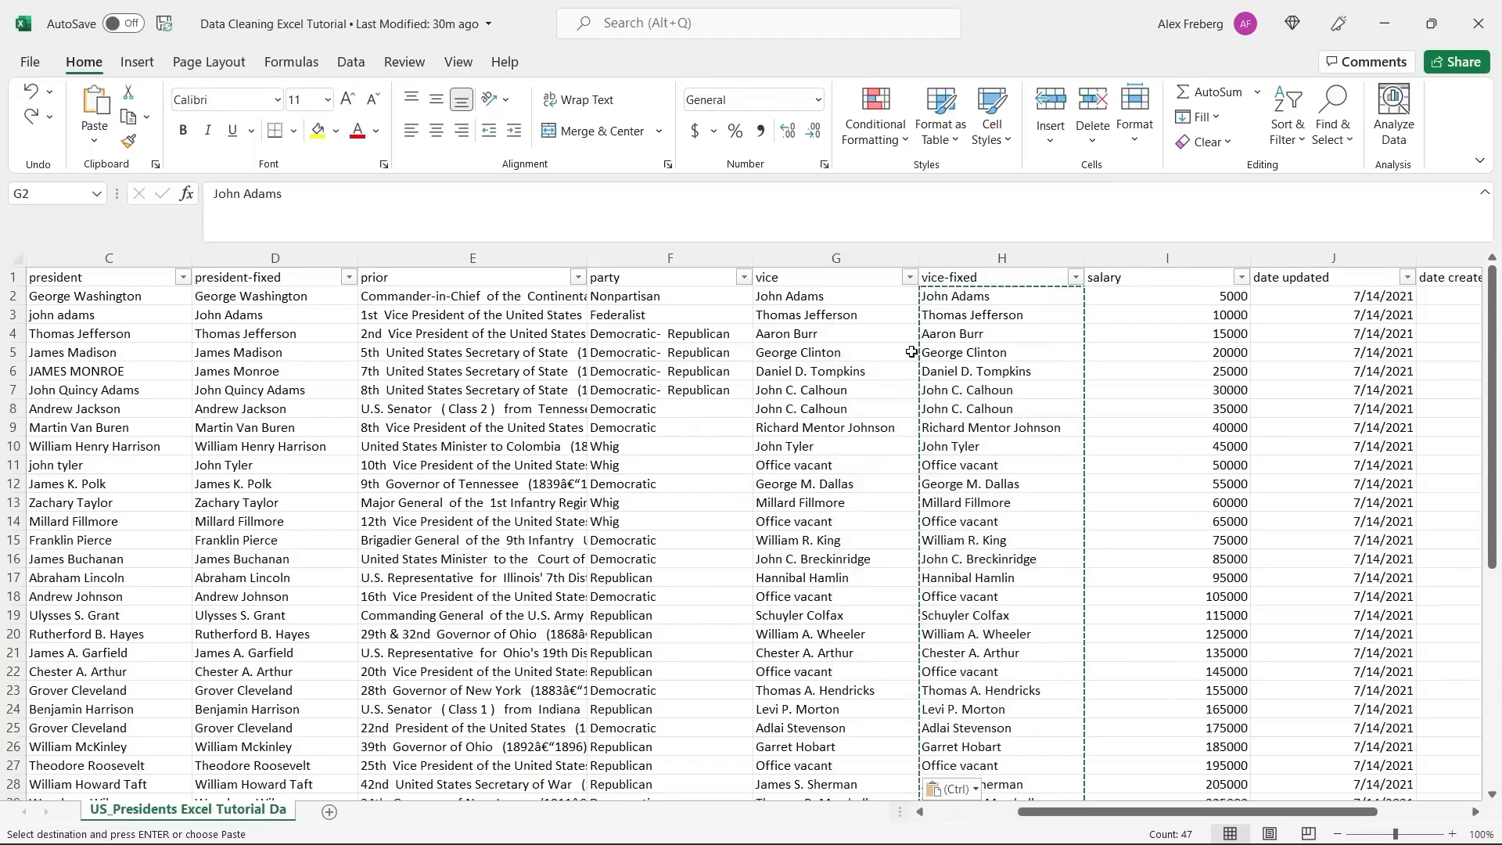
pyautogui.click(827, 297)
pyautogui.click(995, 298)
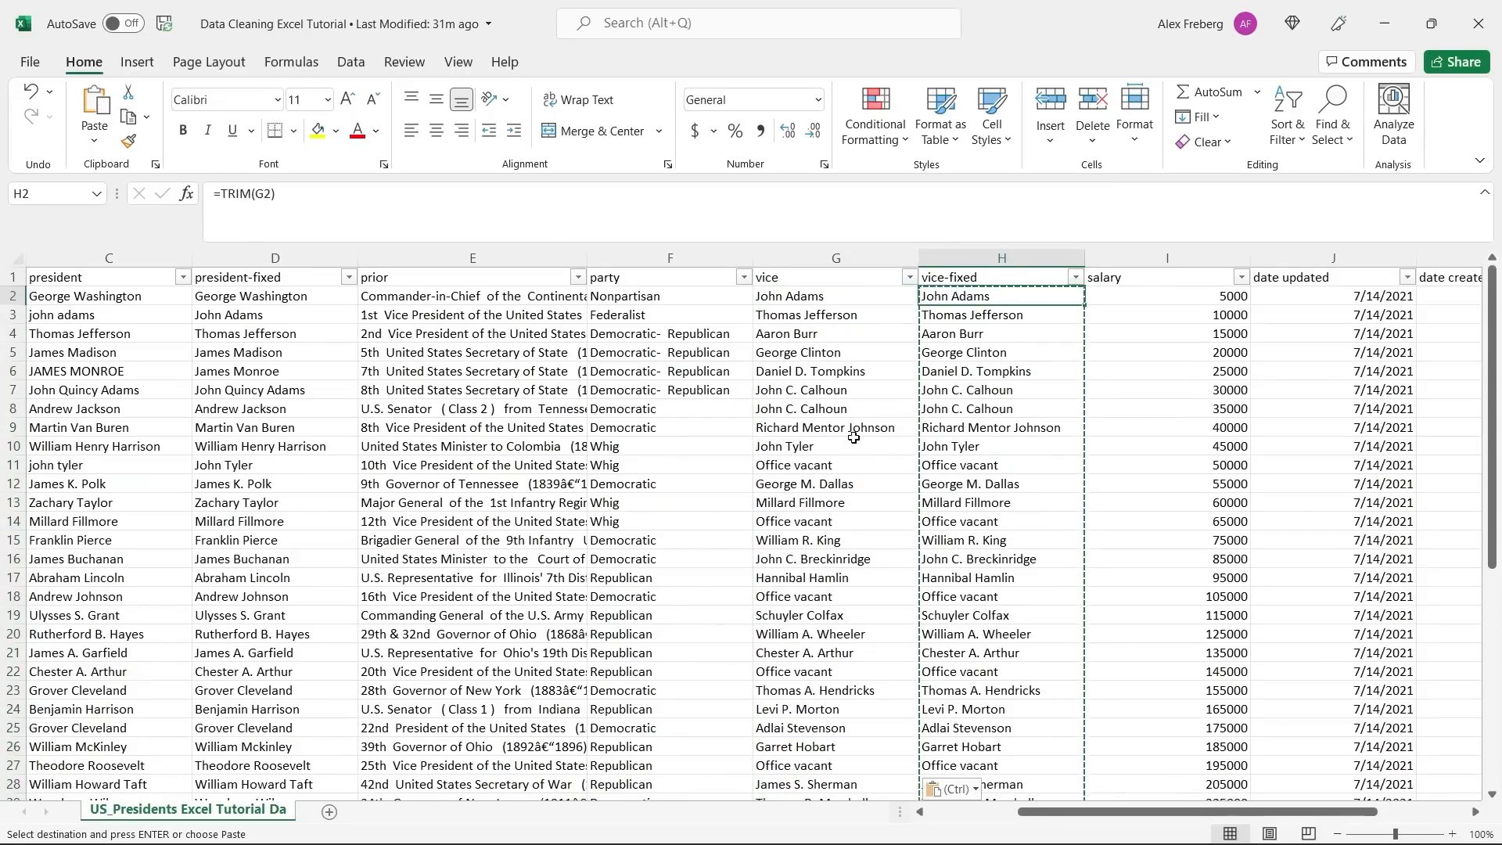
pyautogui.click(836, 298)
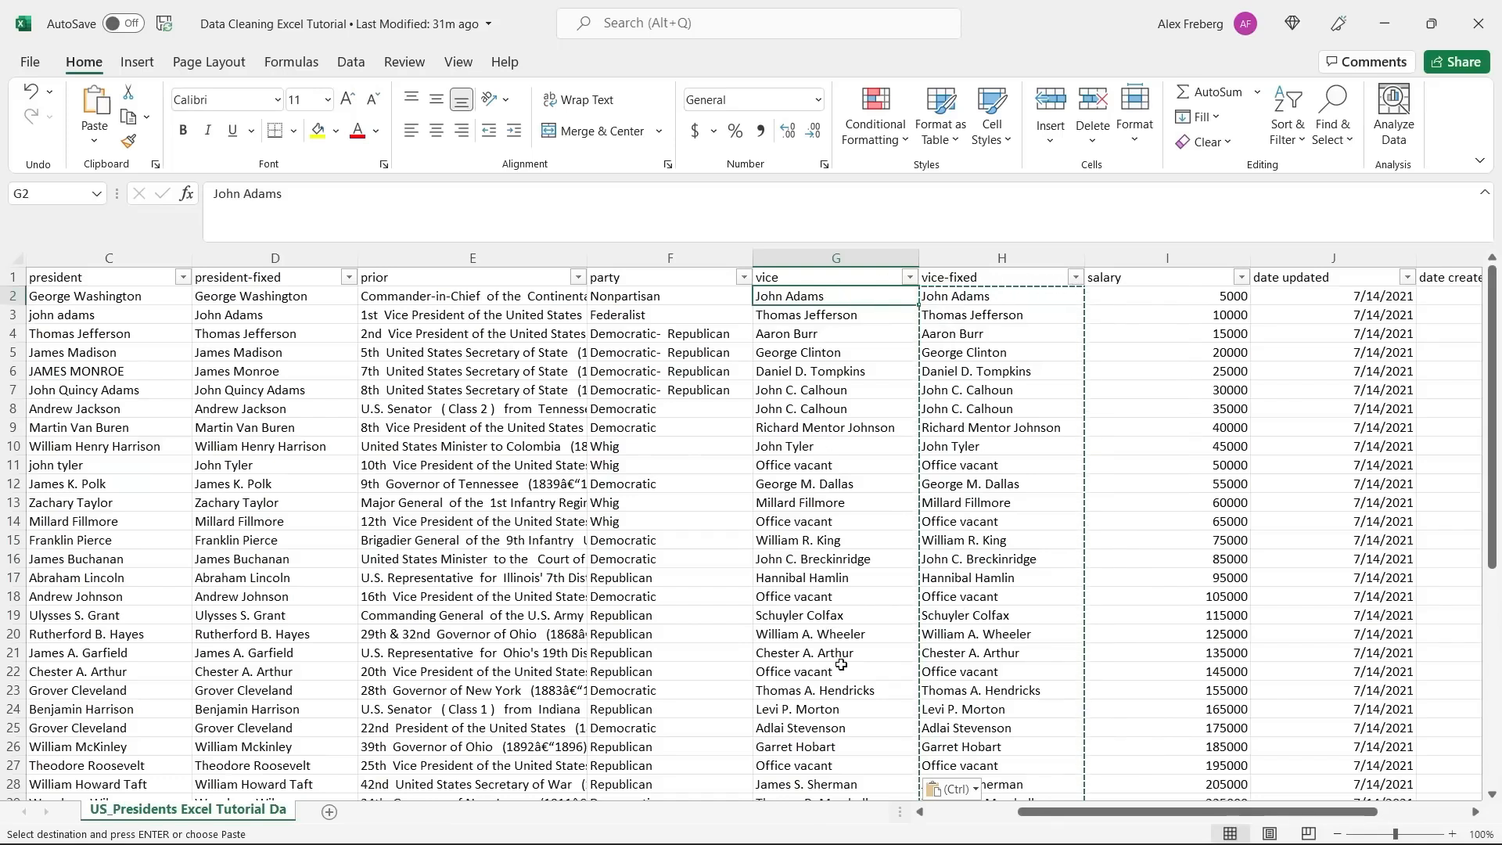
# Delete the vice-fixed helper column H.
pyautogui.click(998, 259)
pyautogui.rightClick(998, 263)
pyautogui.click(1050, 456)
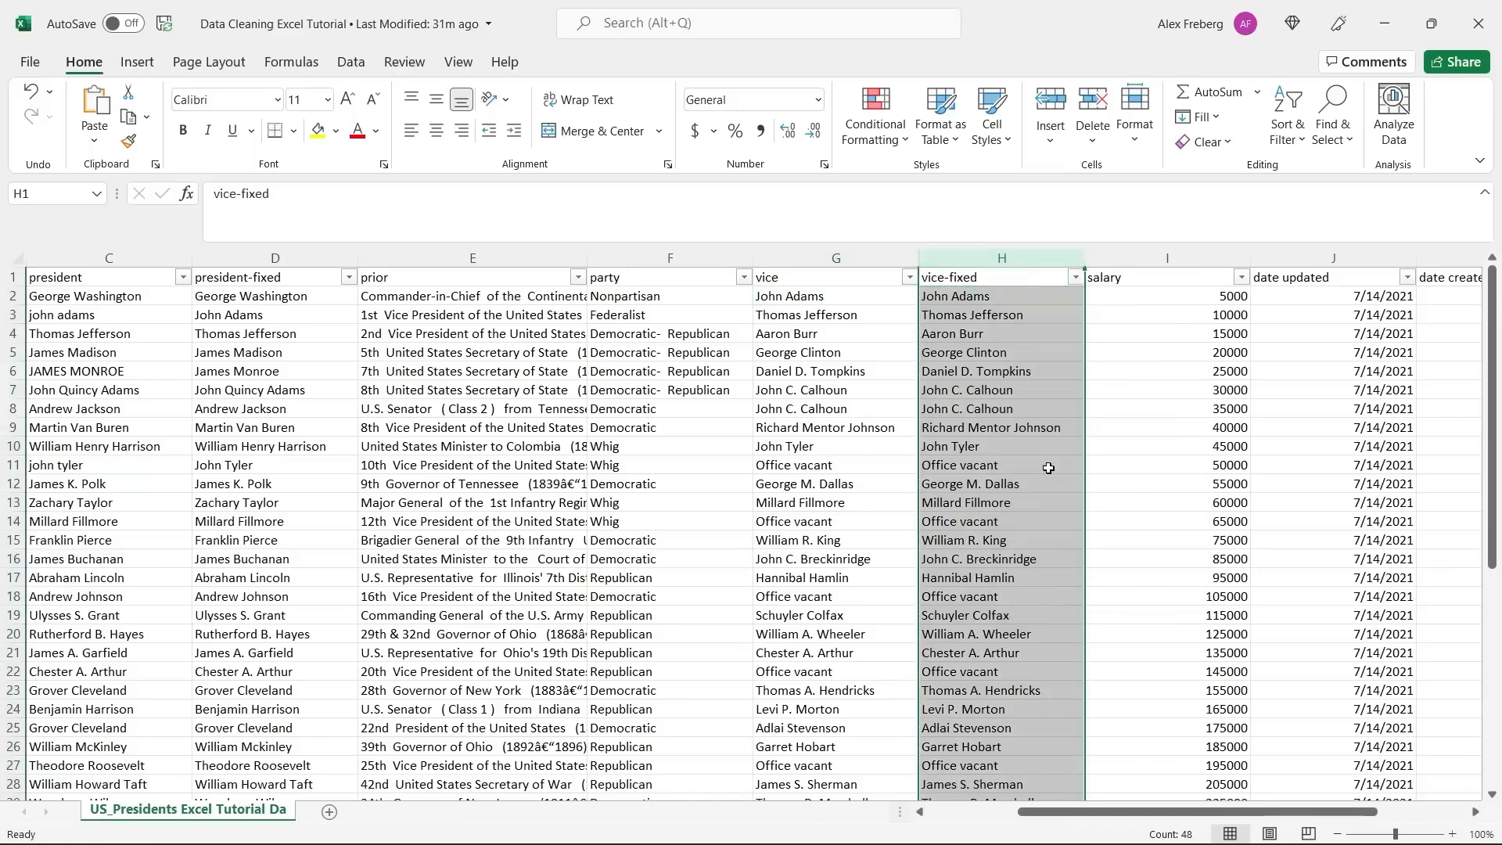
# Copy the president-fixed names from D2 downward and paste them as values over the president column from C2.
pyautogui.moveTo(1049, 817); pyautogui.dragTo(960, 818)
pyautogui.click(632, 295)
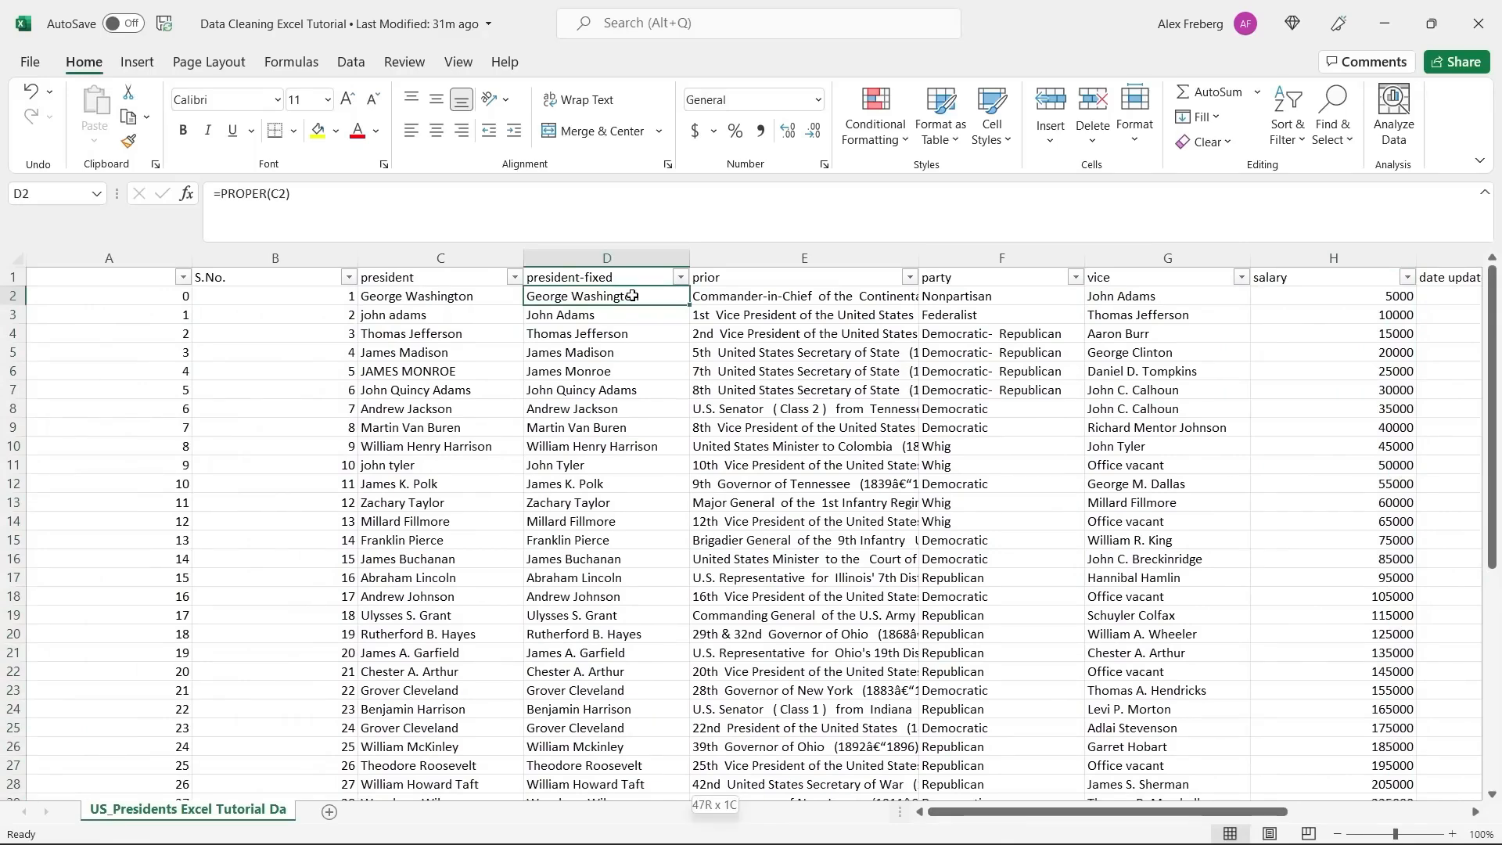
pyautogui.hotkey('ctrl', 'shift', 'Down')
pyautogui.hotkey('ctrl', 'c')
pyautogui.press('Left')
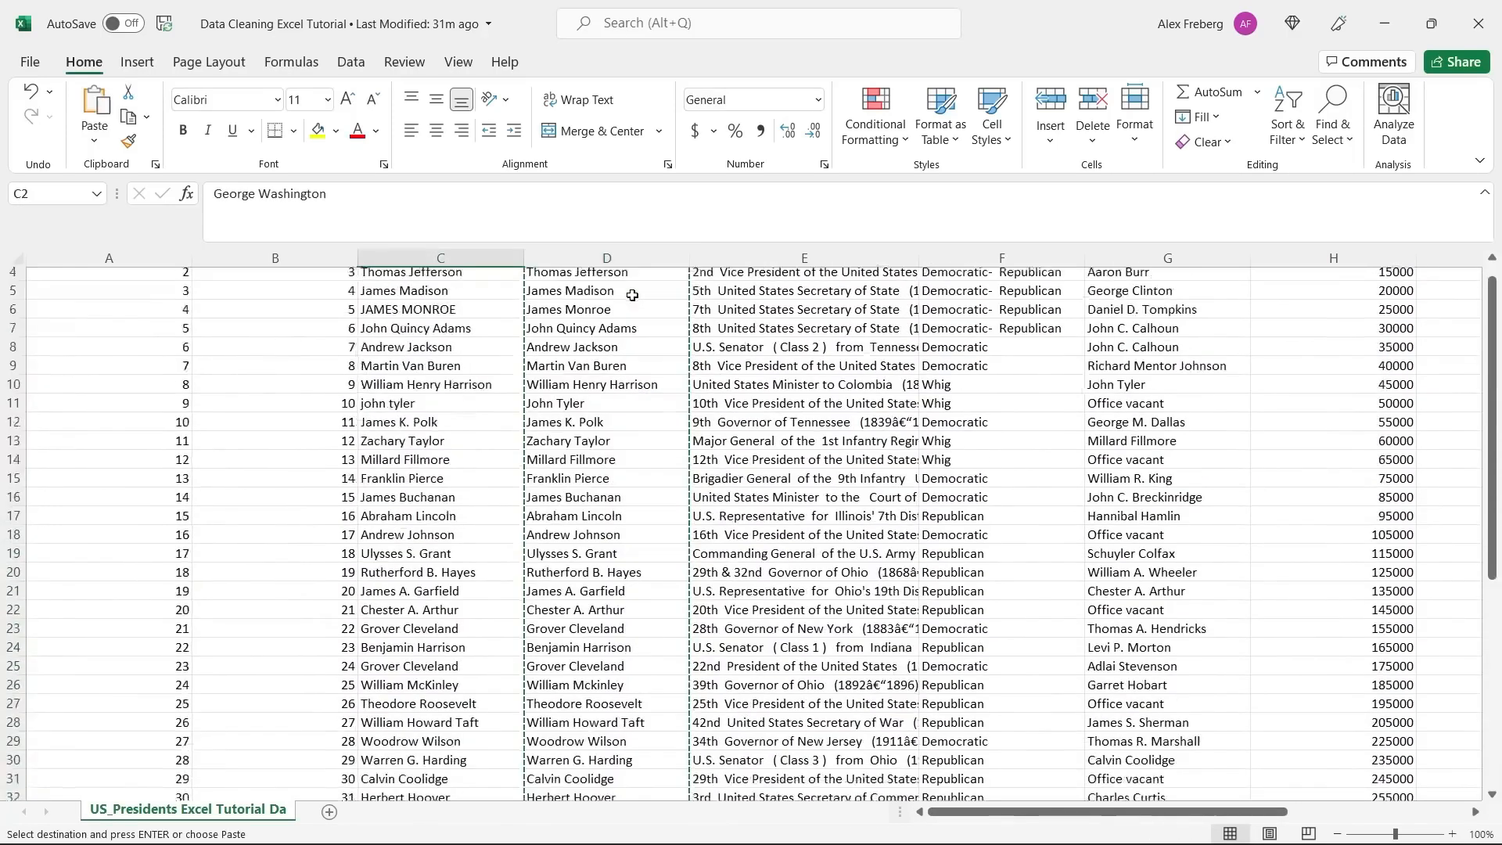
pyautogui.scroll(1, 632, 295)
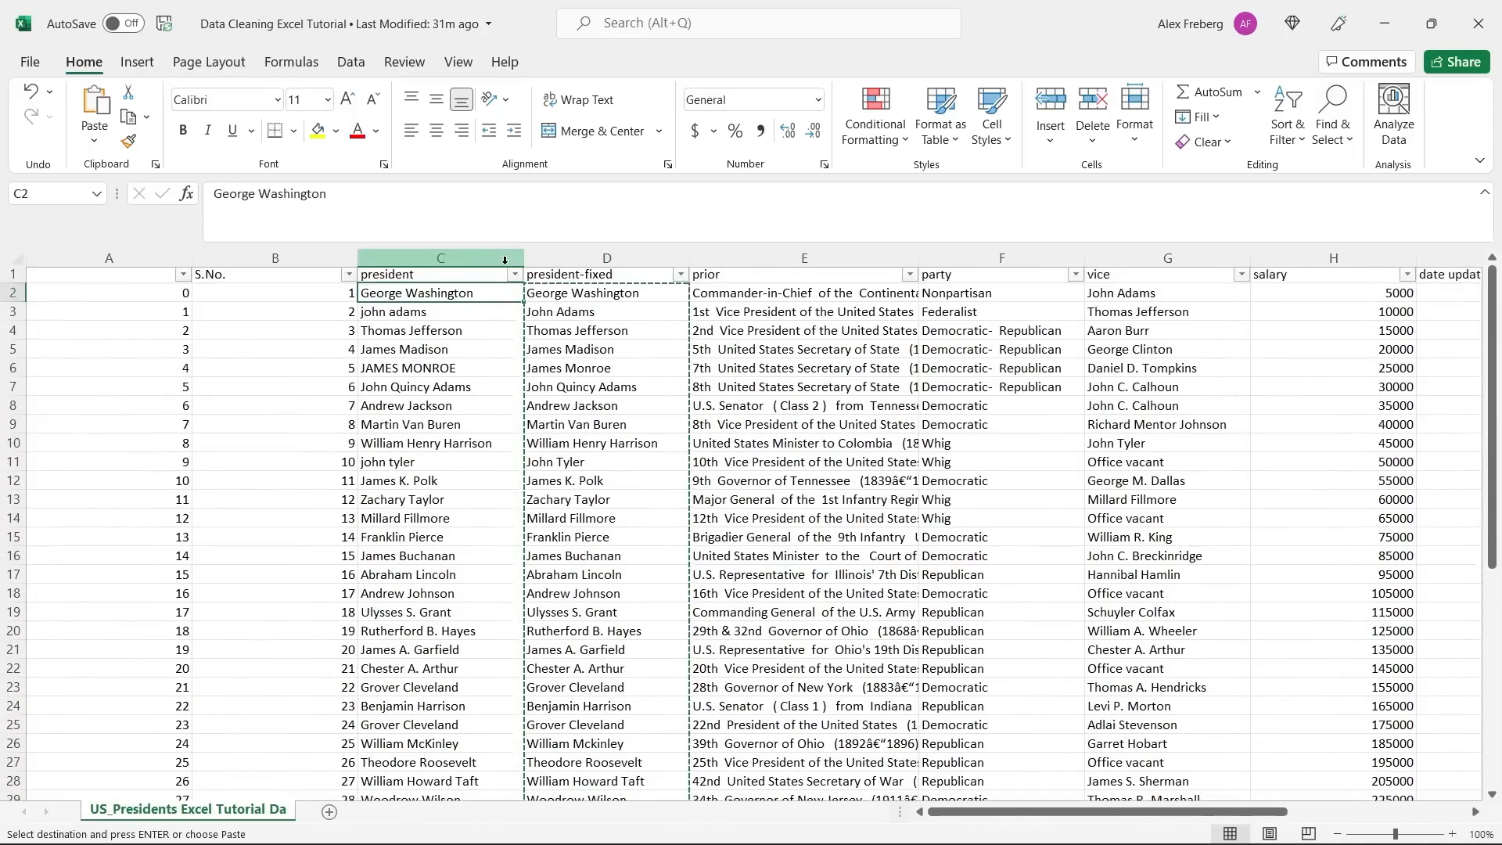
pyautogui.rightClick(473, 295)
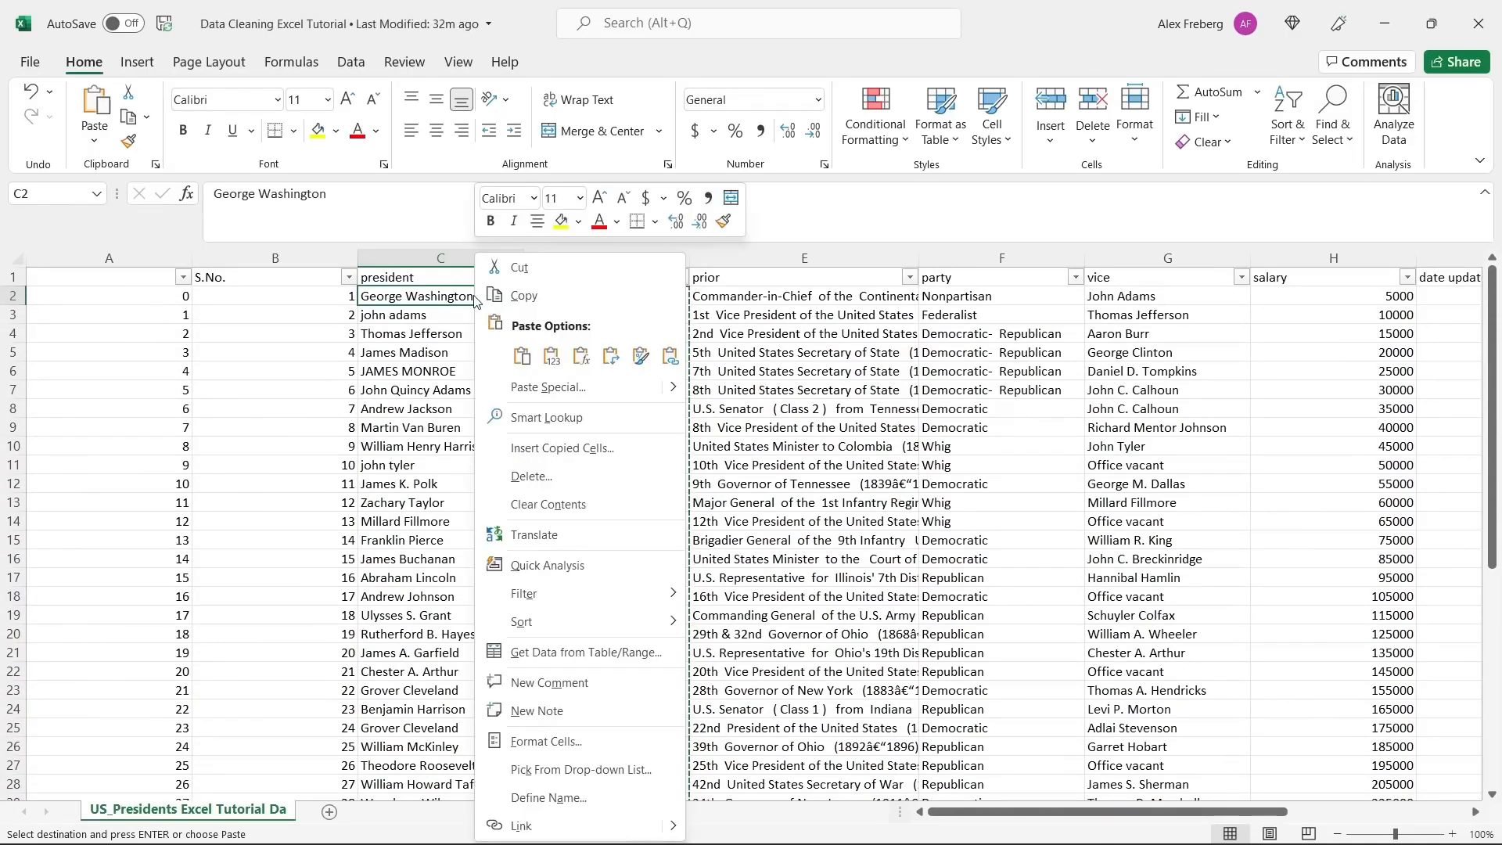
pyautogui.click(548, 358)
pyautogui.click(595, 315)
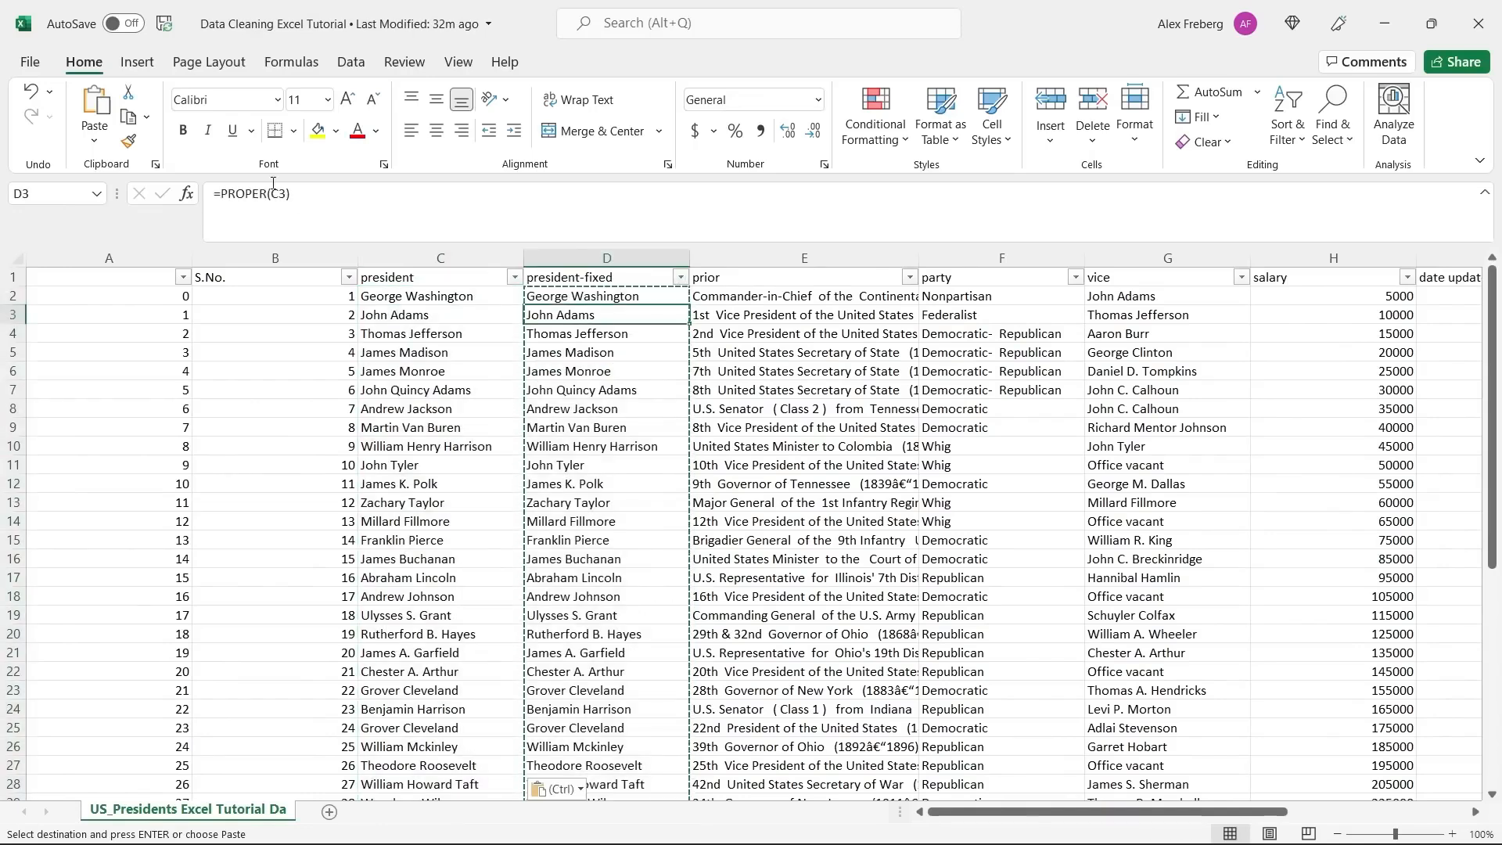
pyautogui.click(483, 315)
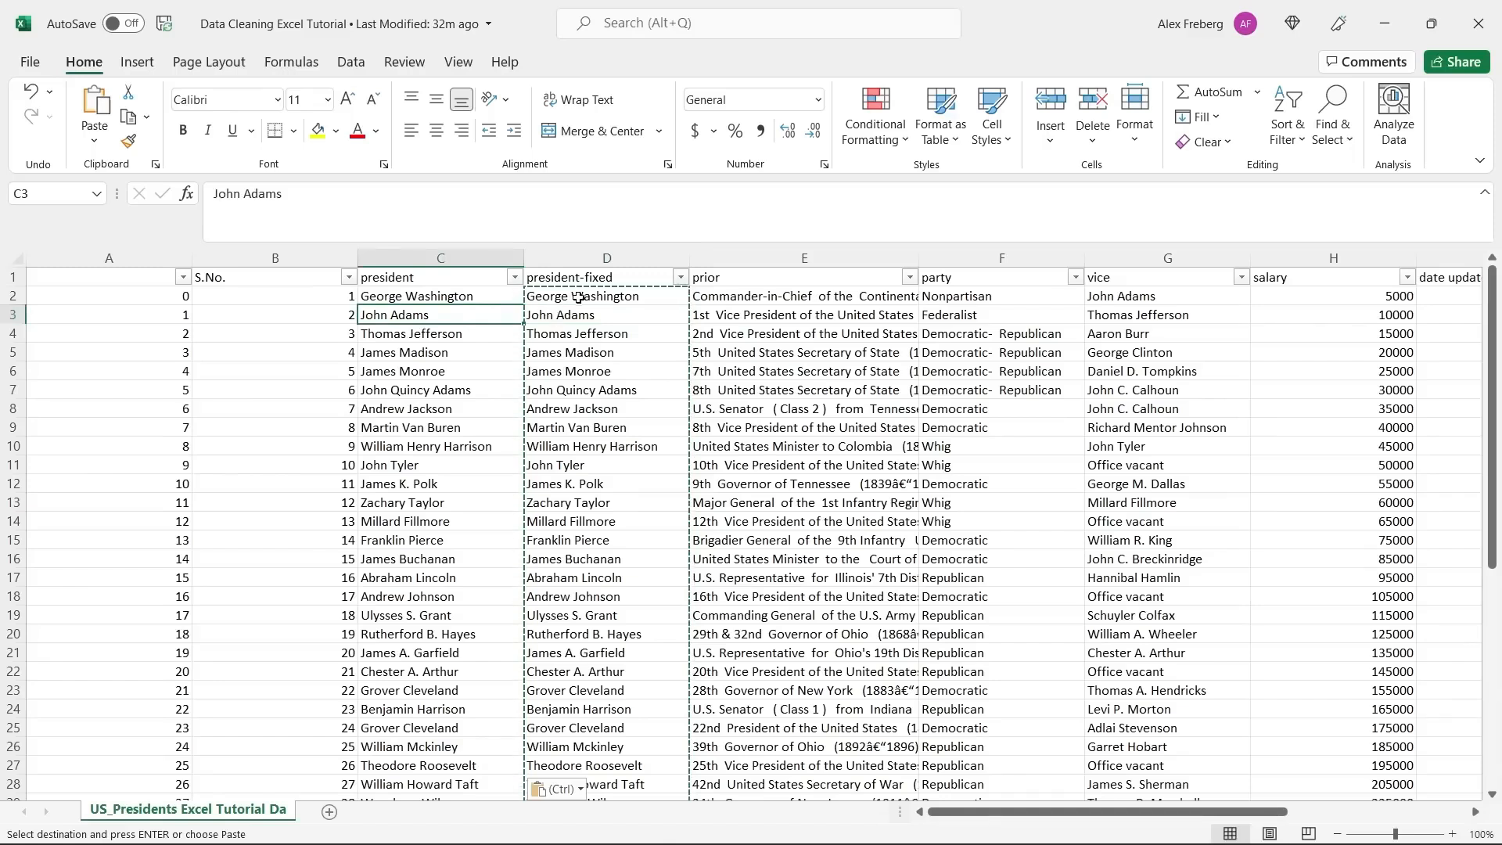
# Delete the president-fixed helper column D.
pyautogui.rightClick(600, 258)
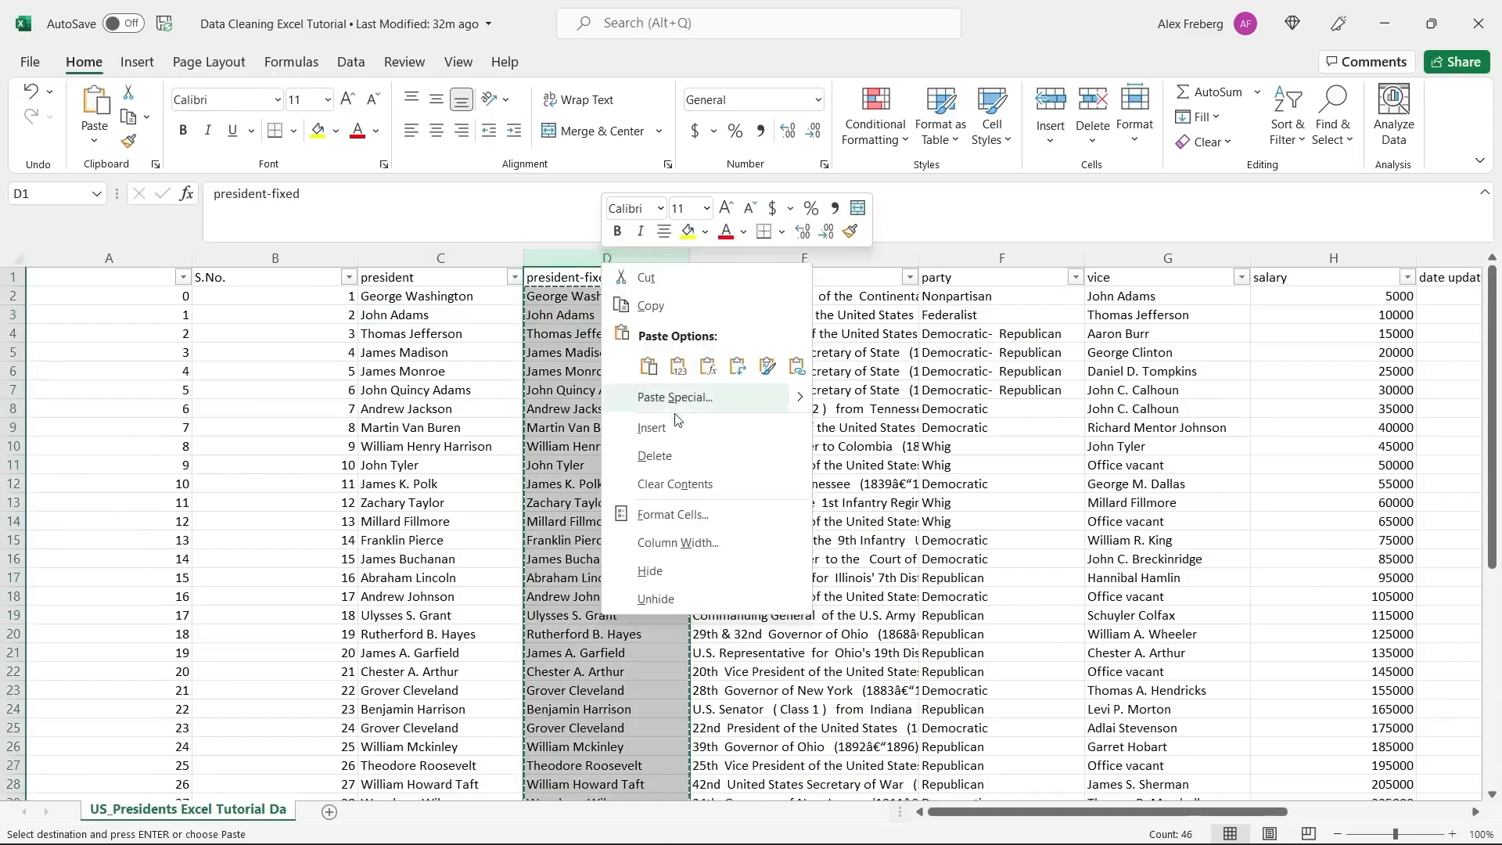
pyautogui.click(688, 458)
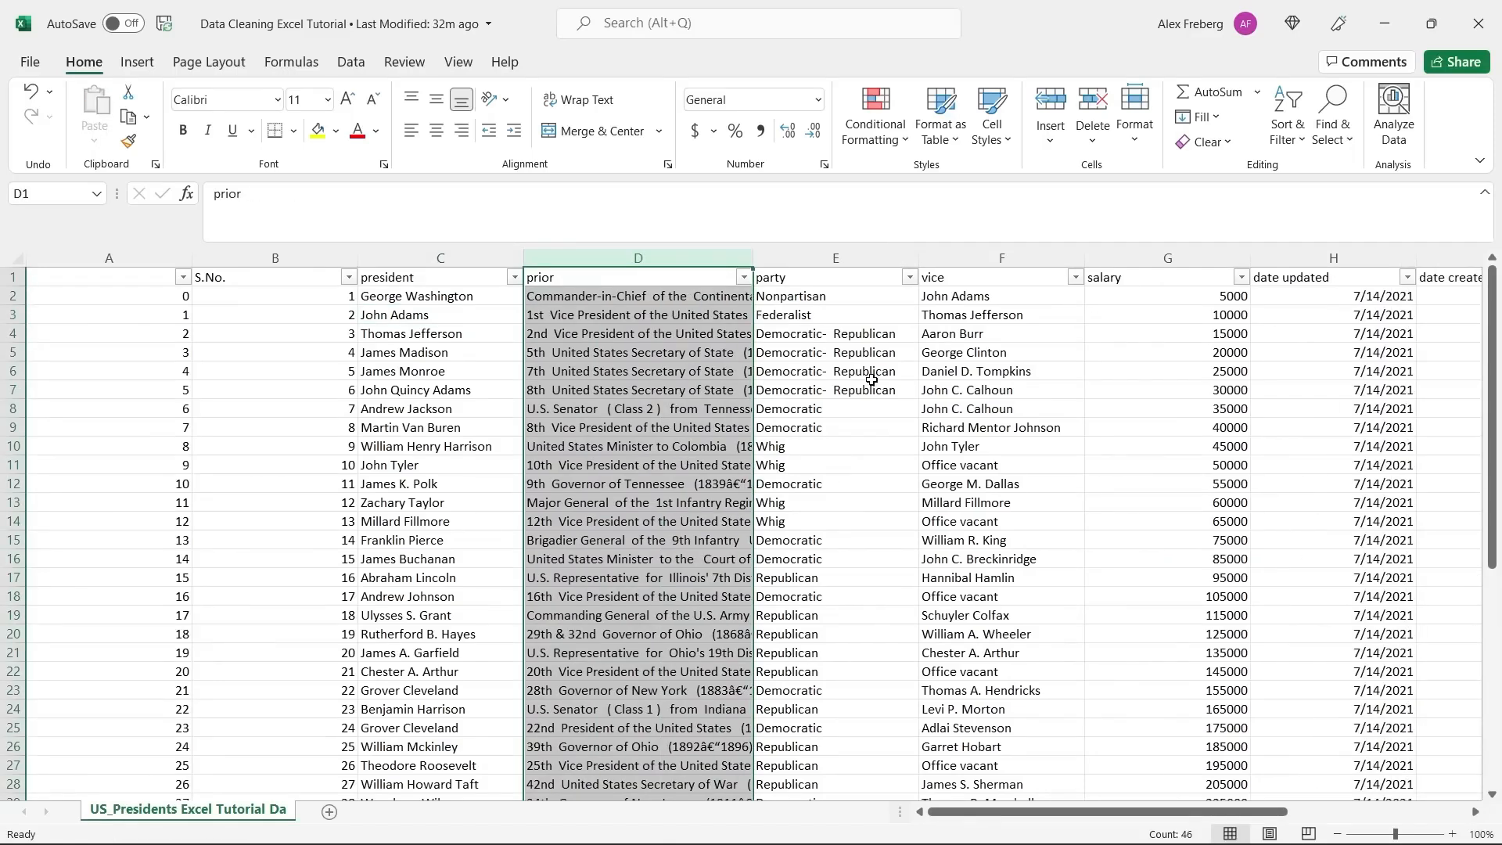
pyautogui.click(870, 377)
pyautogui.click(868, 430)
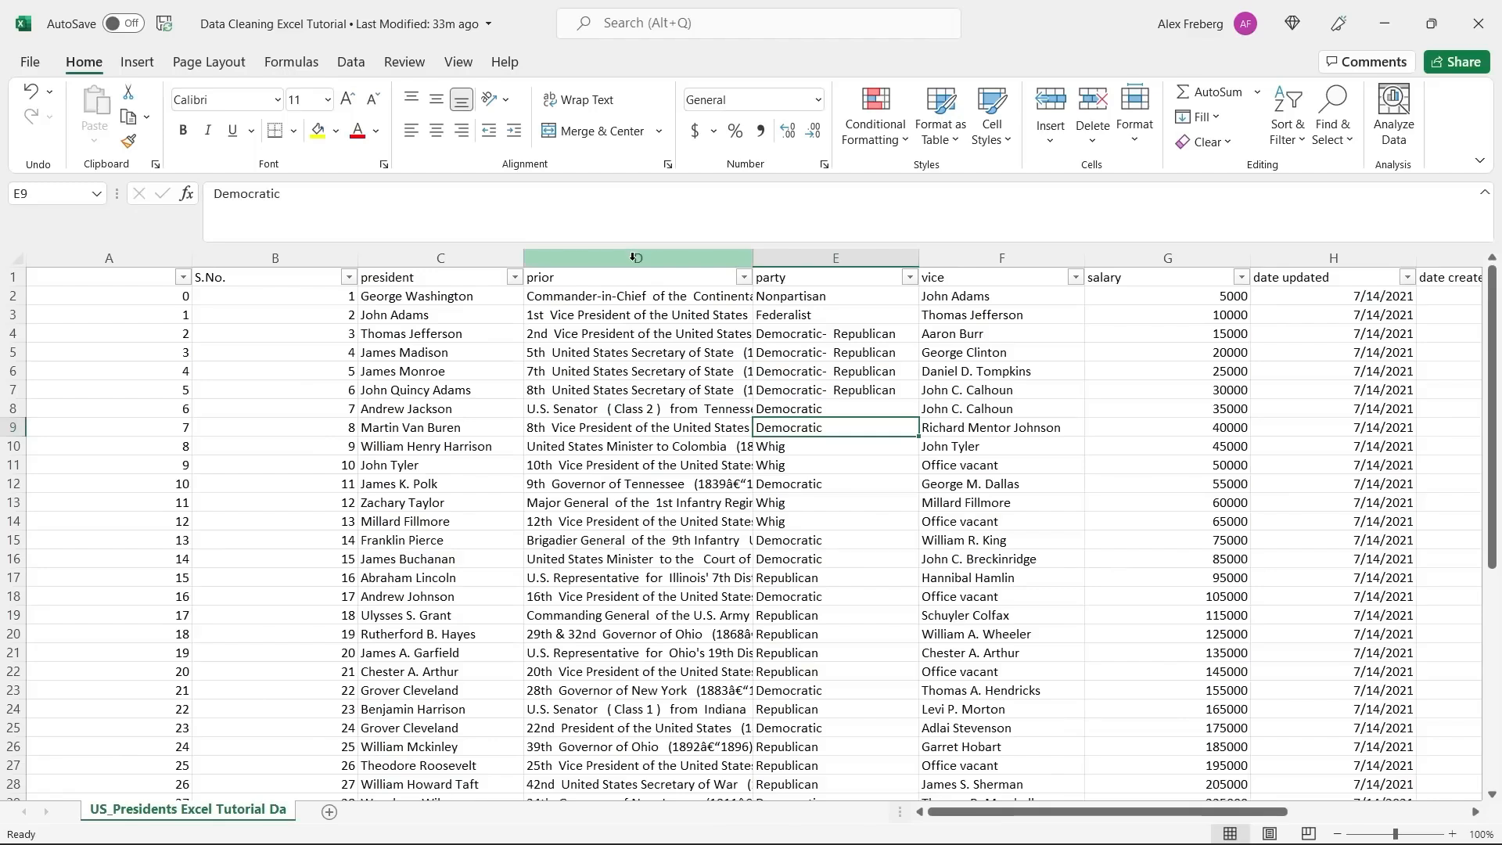
# Widen the prior column D so its long job descriptions can be read.
pyautogui.click(638, 258)
pyautogui.moveTo(753, 259); pyautogui.dragTo(905, 263)
pyautogui.click(836, 336)
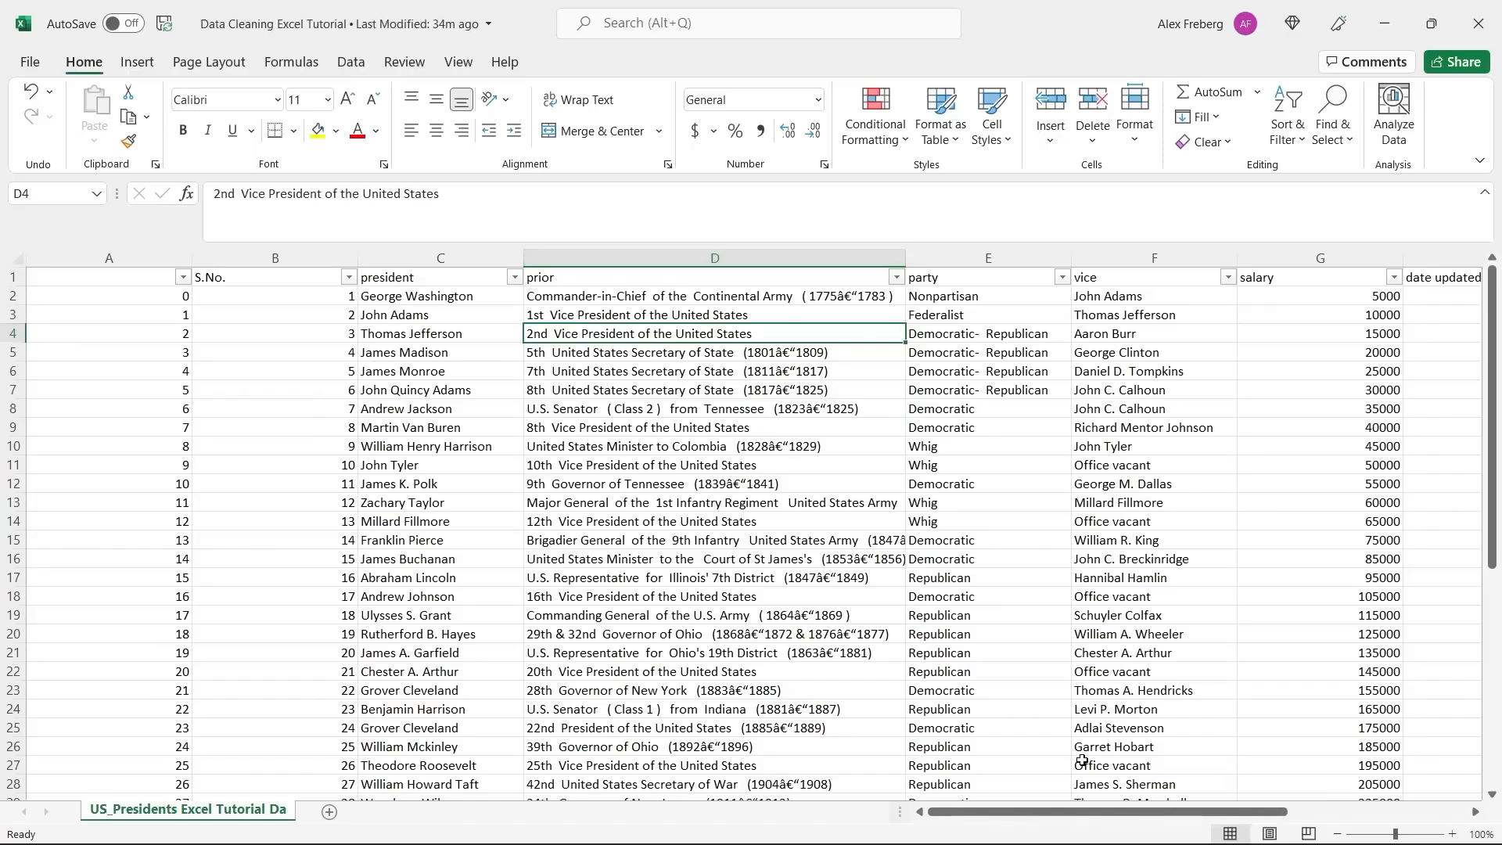
# Delete the unneeded prior column D.
pyautogui.moveTo(1070, 815)
pyautogui.mouseDown()
pyautogui.moveTo(1160, 817)
pyautogui.moveTo(1083, 820)
pyautogui.mouseUp()
pyautogui.click(743, 252)
pyautogui.rightClick(714, 258)
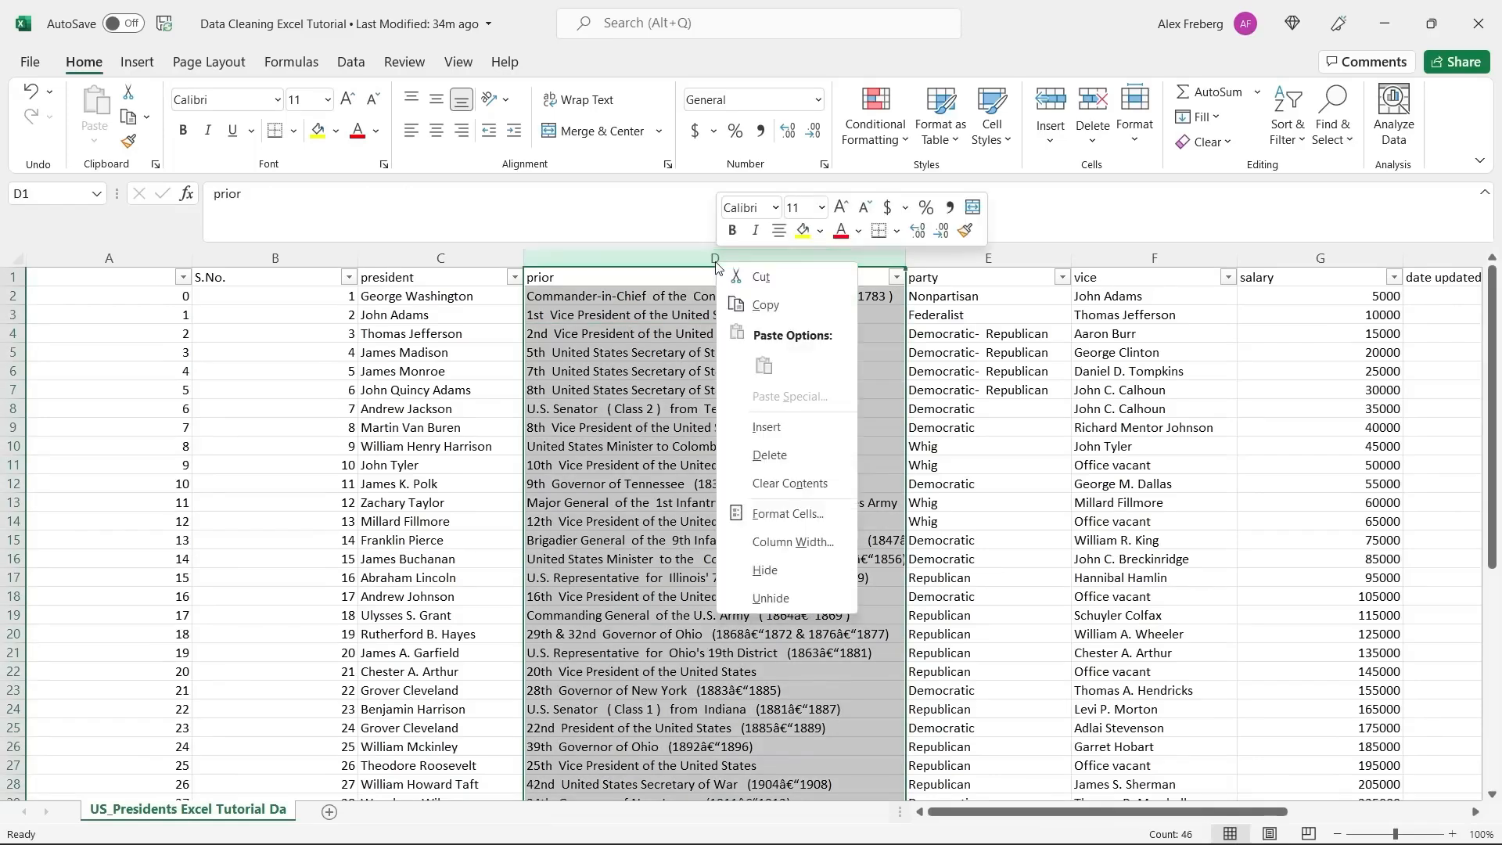
pyautogui.click(795, 455)
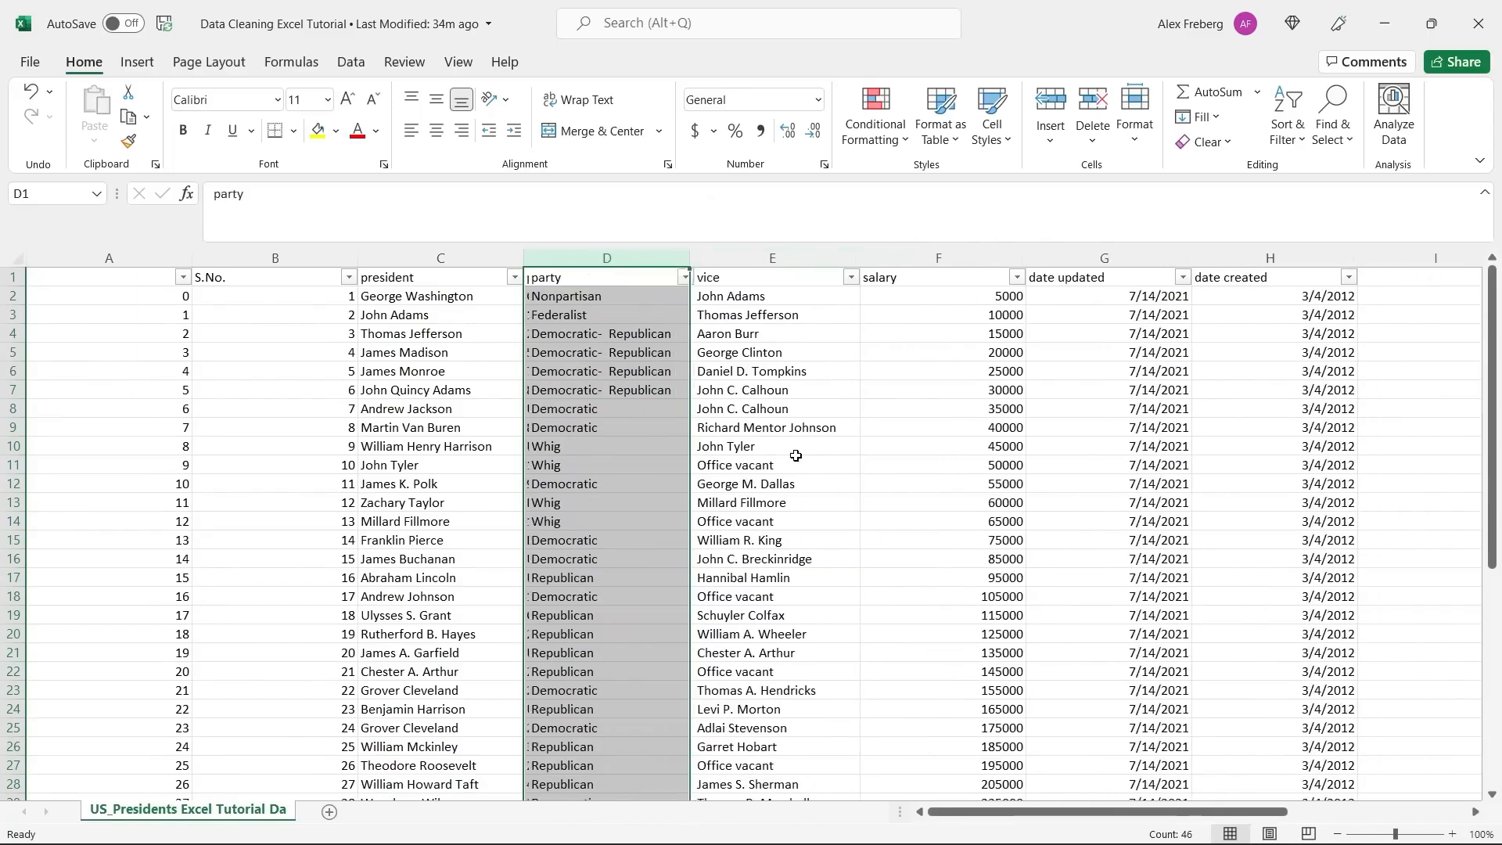
pyautogui.click(381, 390)
# Compare the unlabeled index column A with S.No. down to the last row and delete column A.
pyautogui.click(166, 296)
pyautogui.click(222, 302)
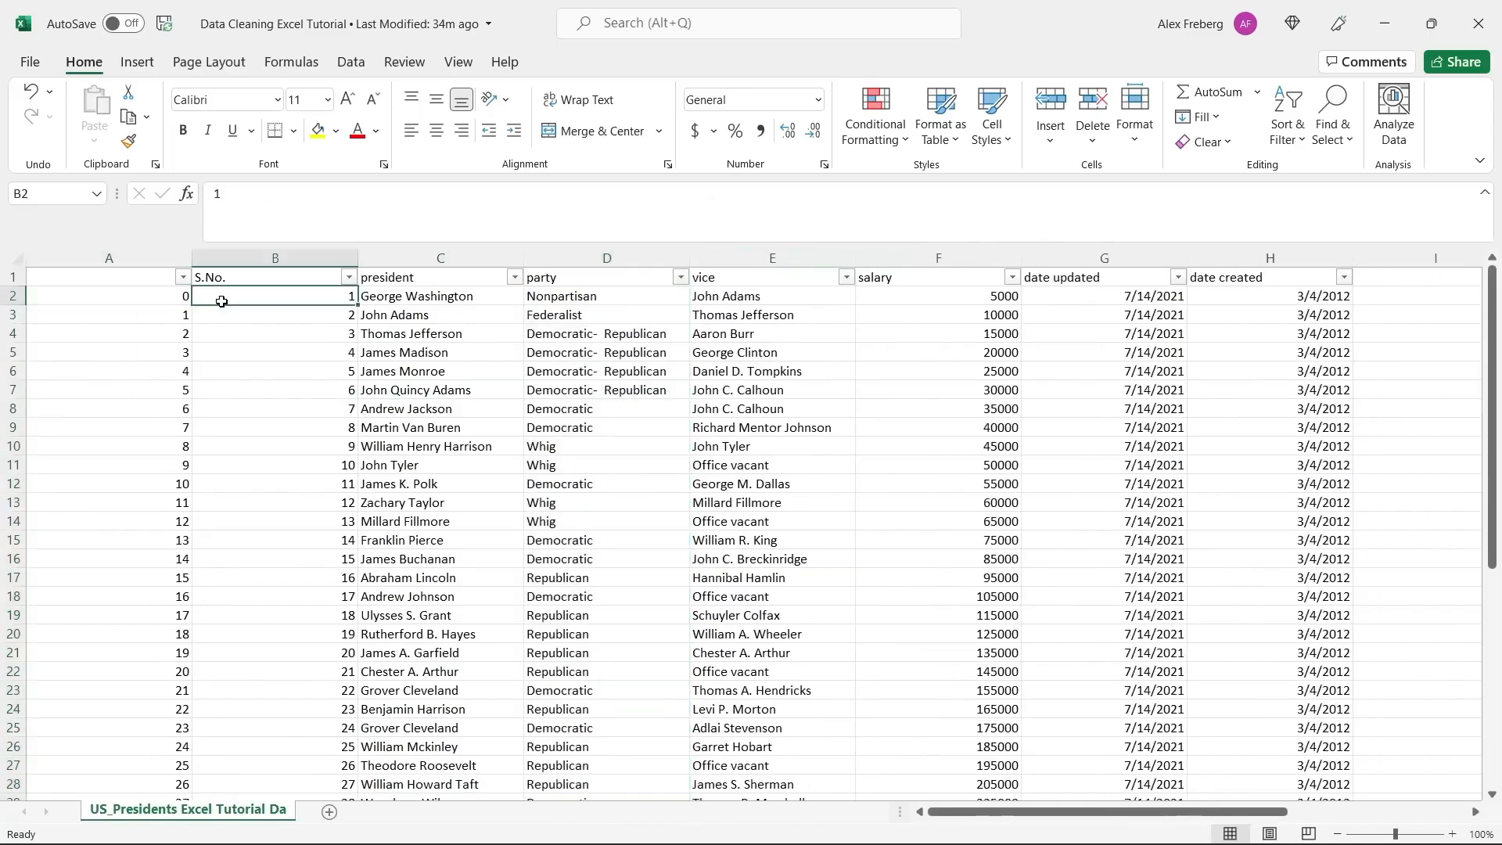
pyautogui.click(160, 294)
pyautogui.click(207, 293)
pyautogui.scroll(-7, 1124, 430)
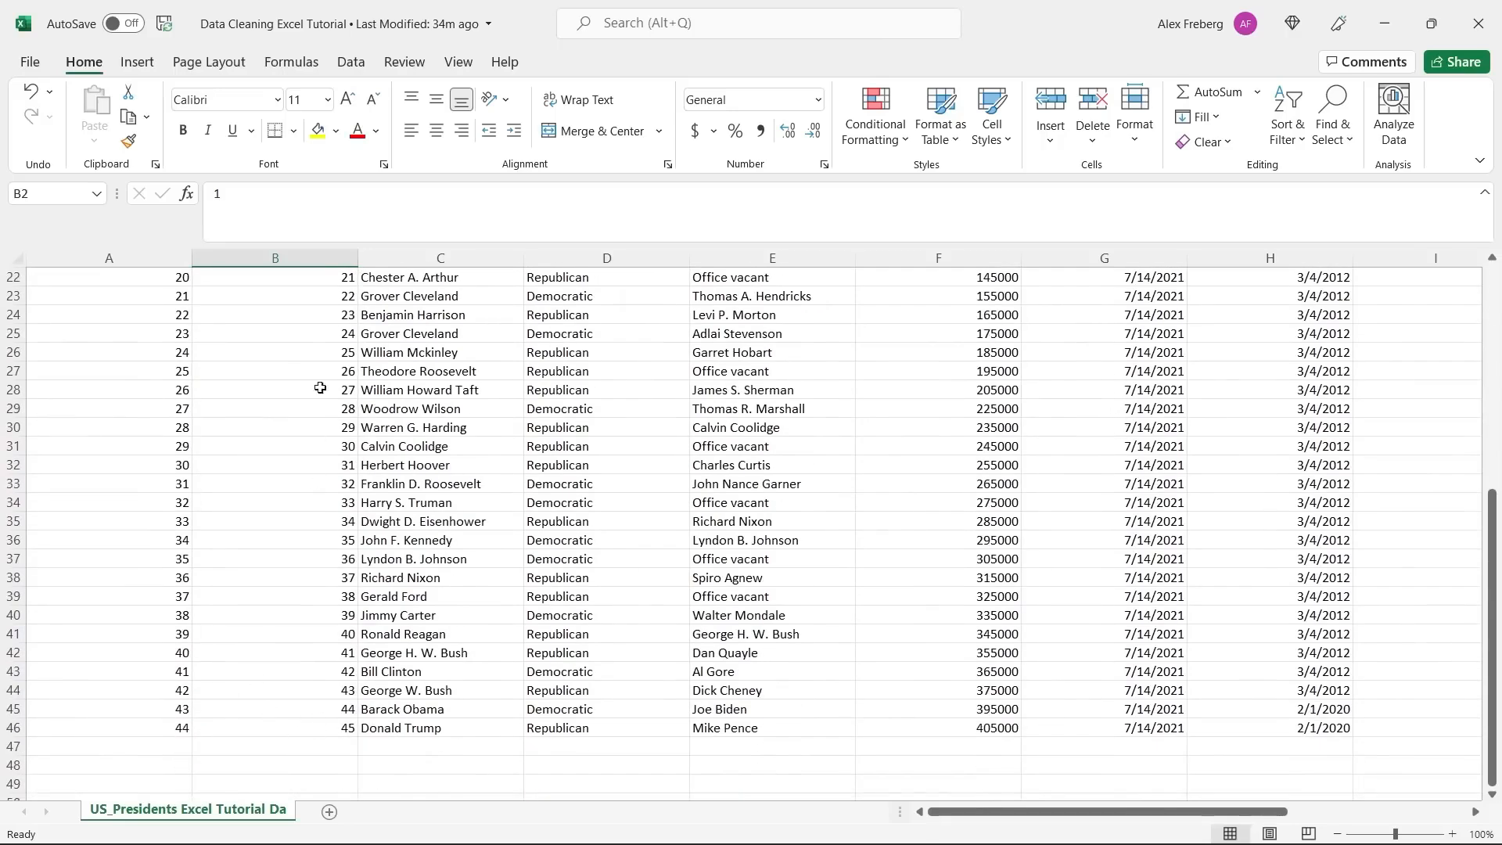
pyautogui.scroll(7, 144, 670)
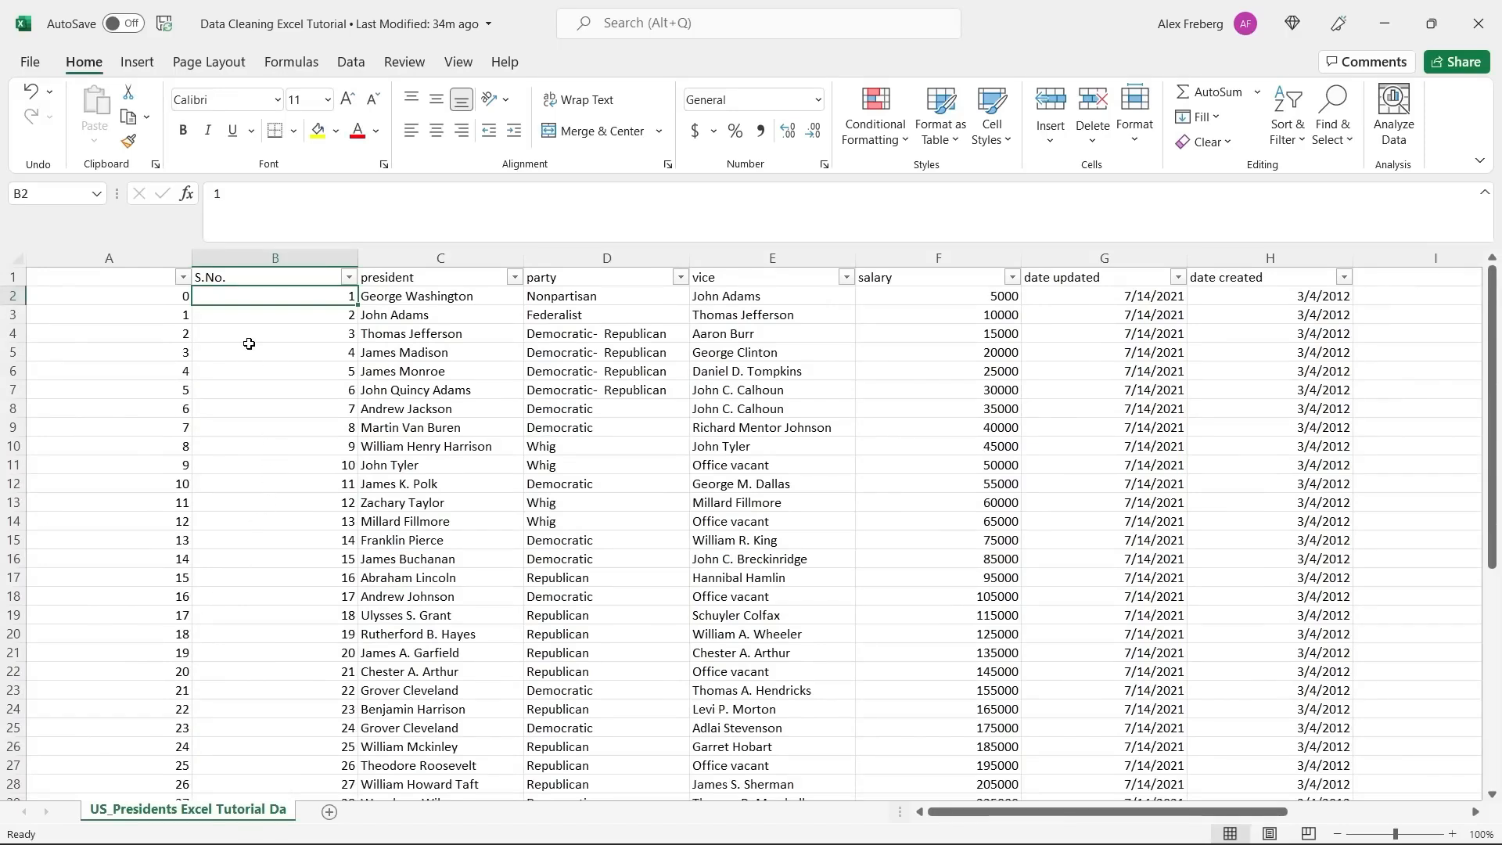
pyautogui.rightClick(144, 259)
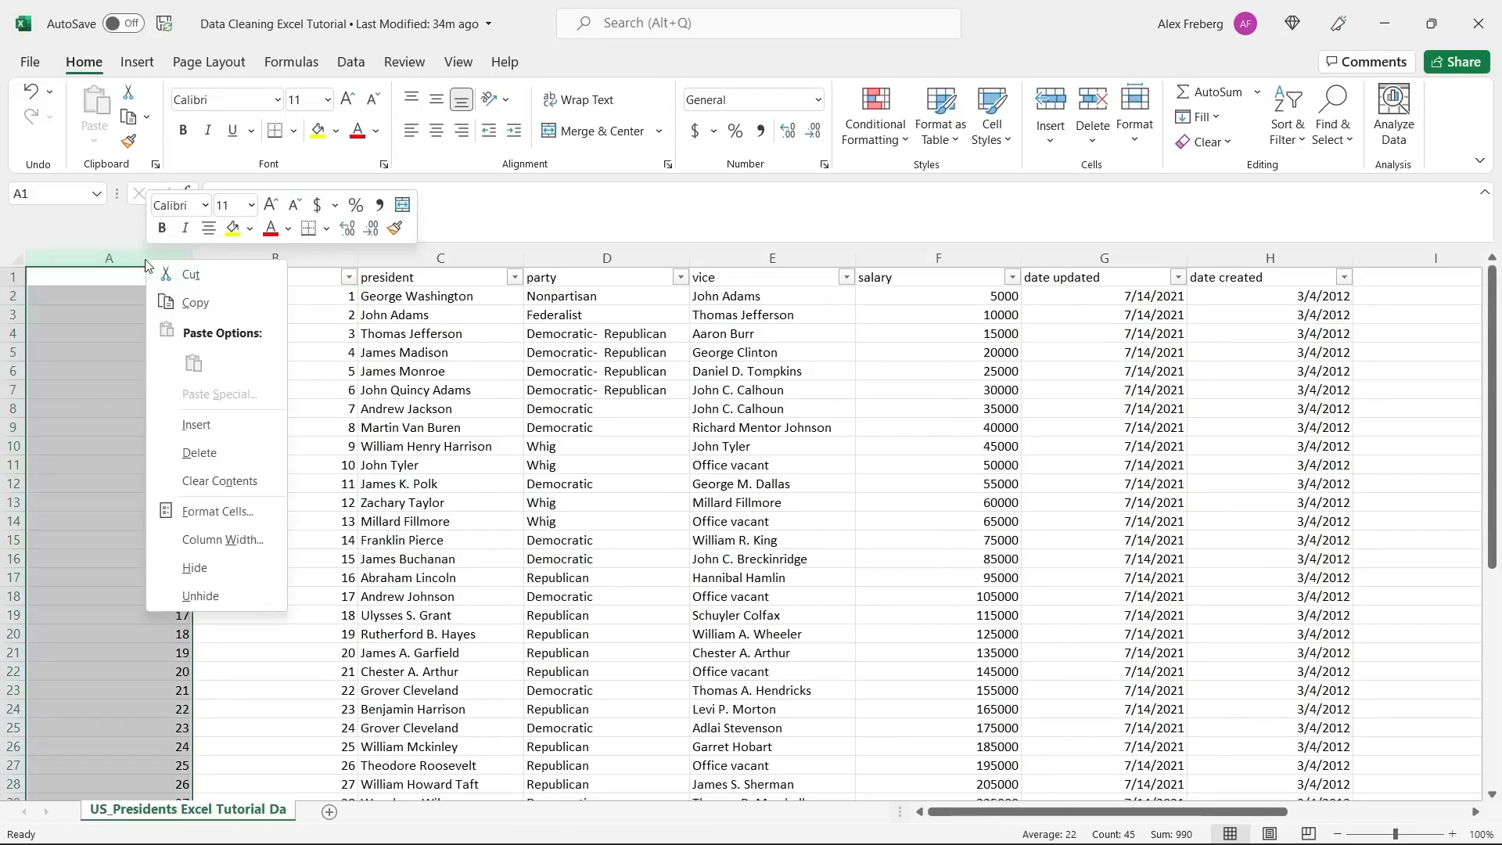
pyautogui.click(224, 456)
pyautogui.click(440, 371)
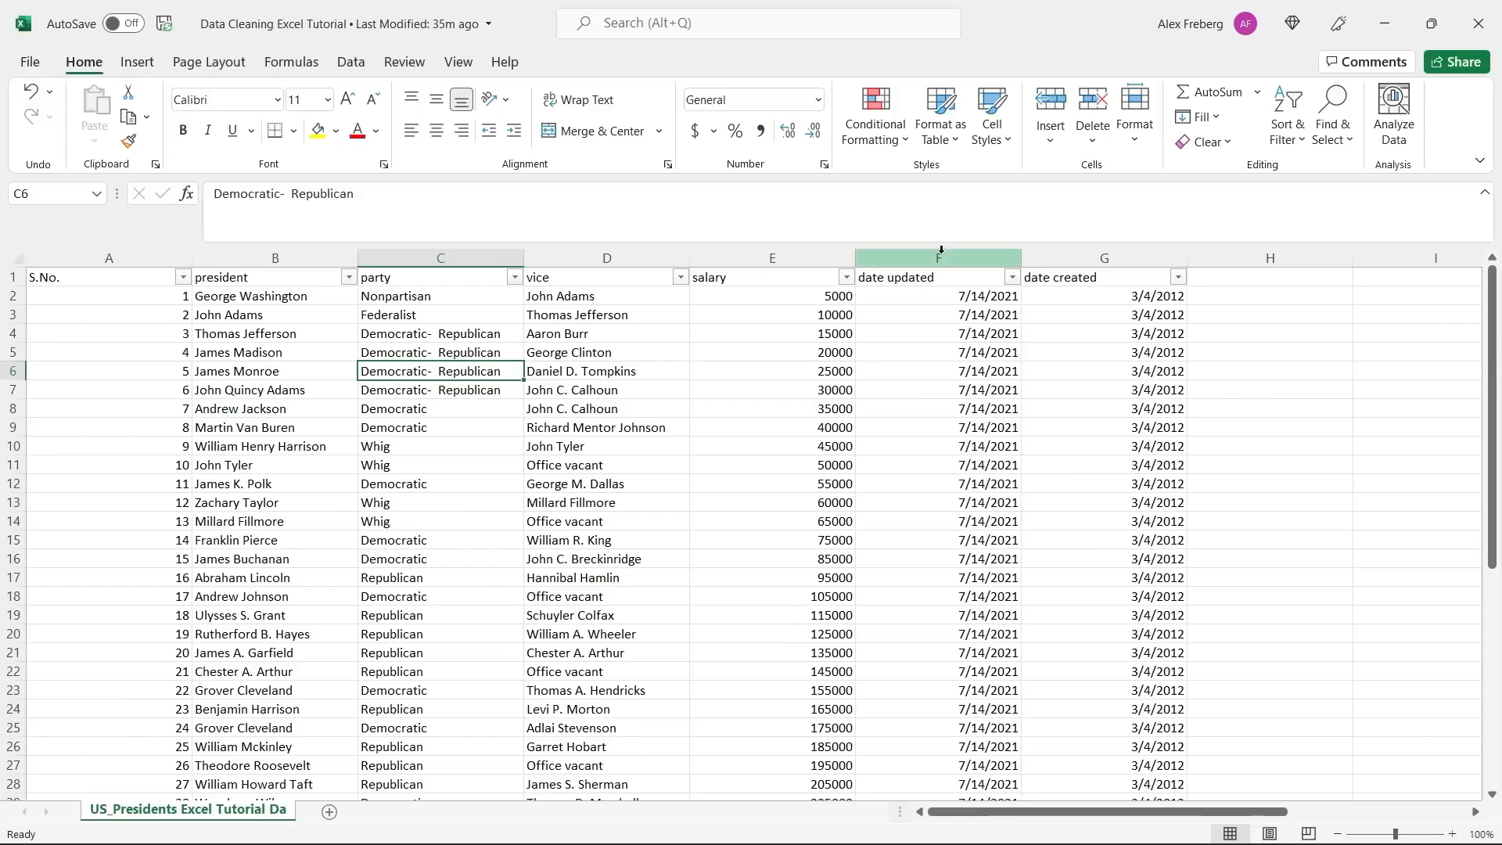
# Review the cleaned presidents table from the header down to the last row.
pyautogui.click(1264, 430)
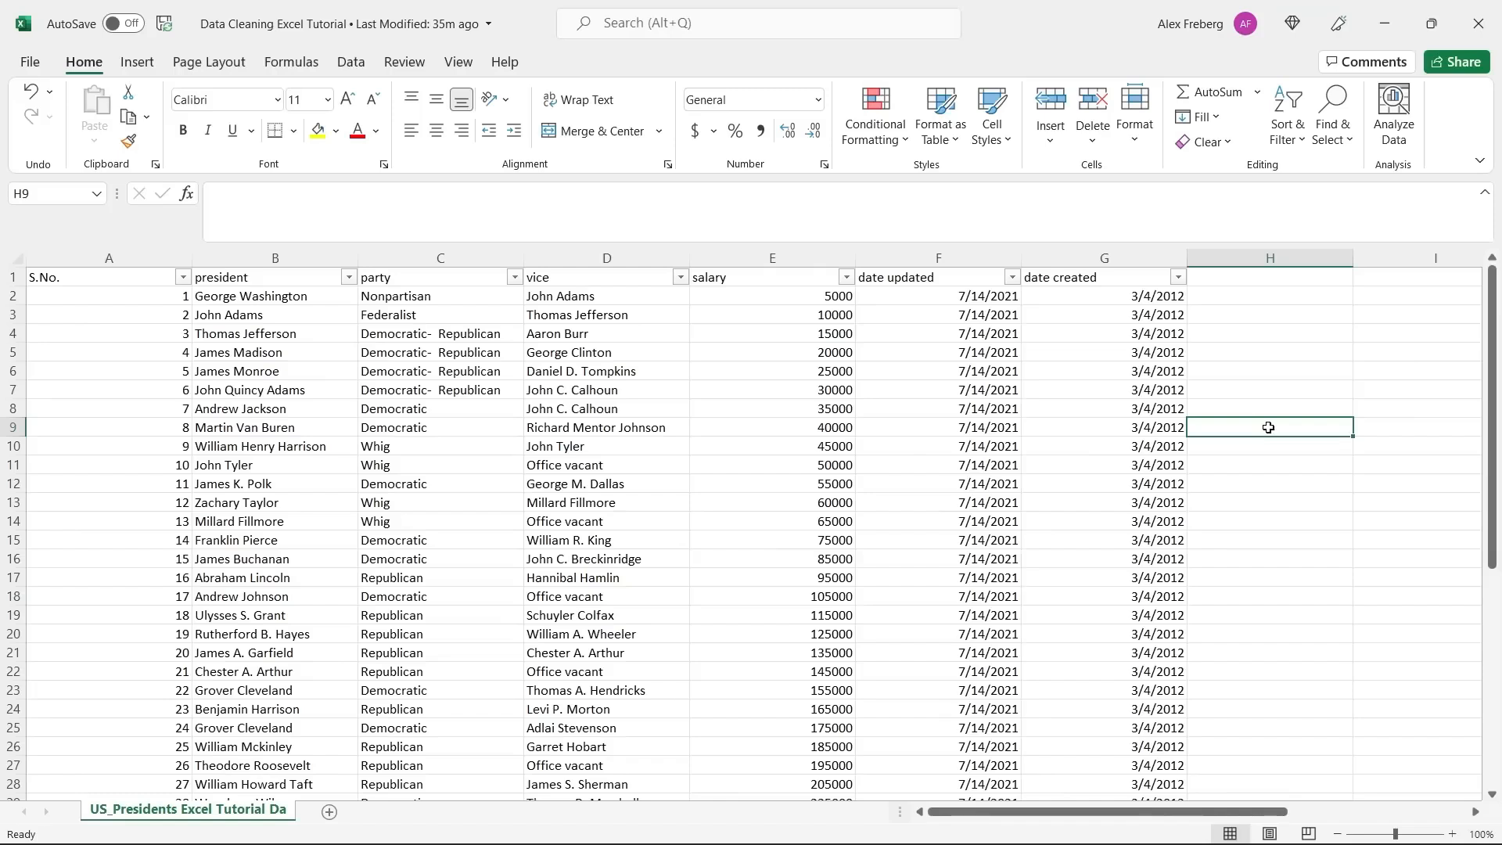
pyautogui.scroll(-9, 1268, 428)
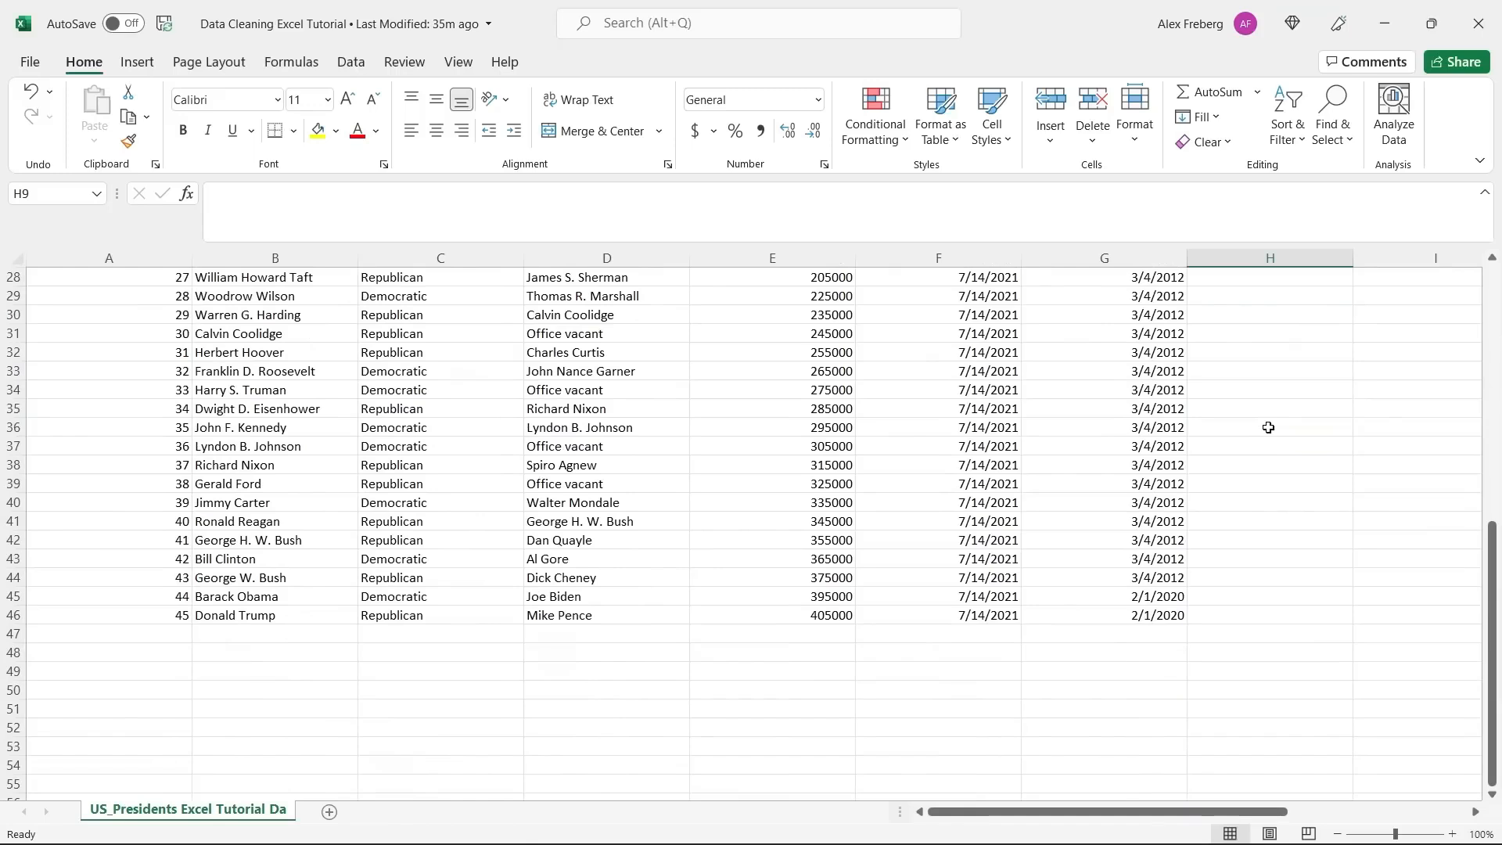
pyautogui.scroll(9, 1268, 427)
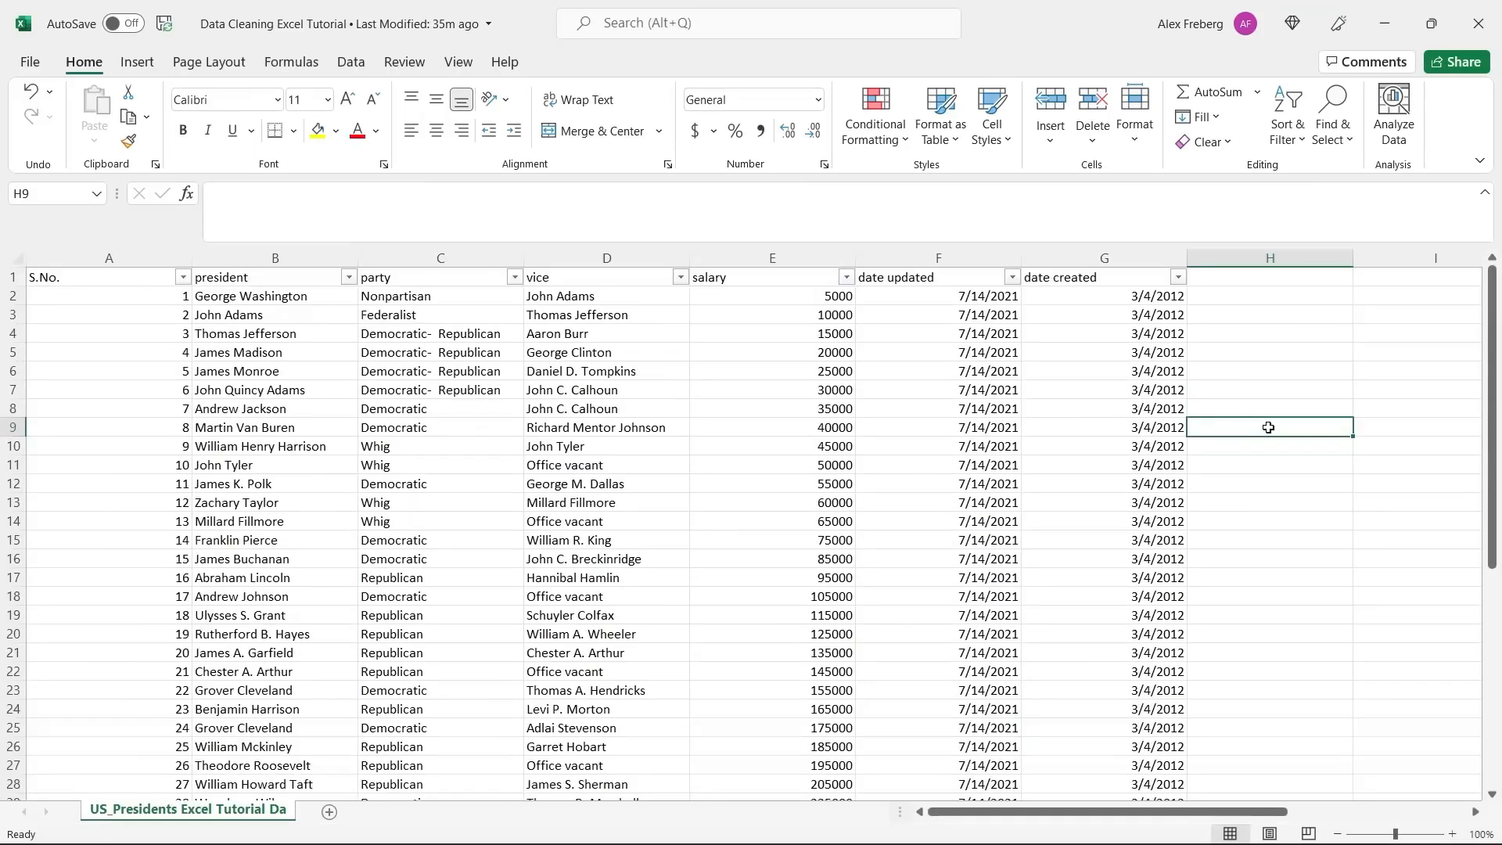
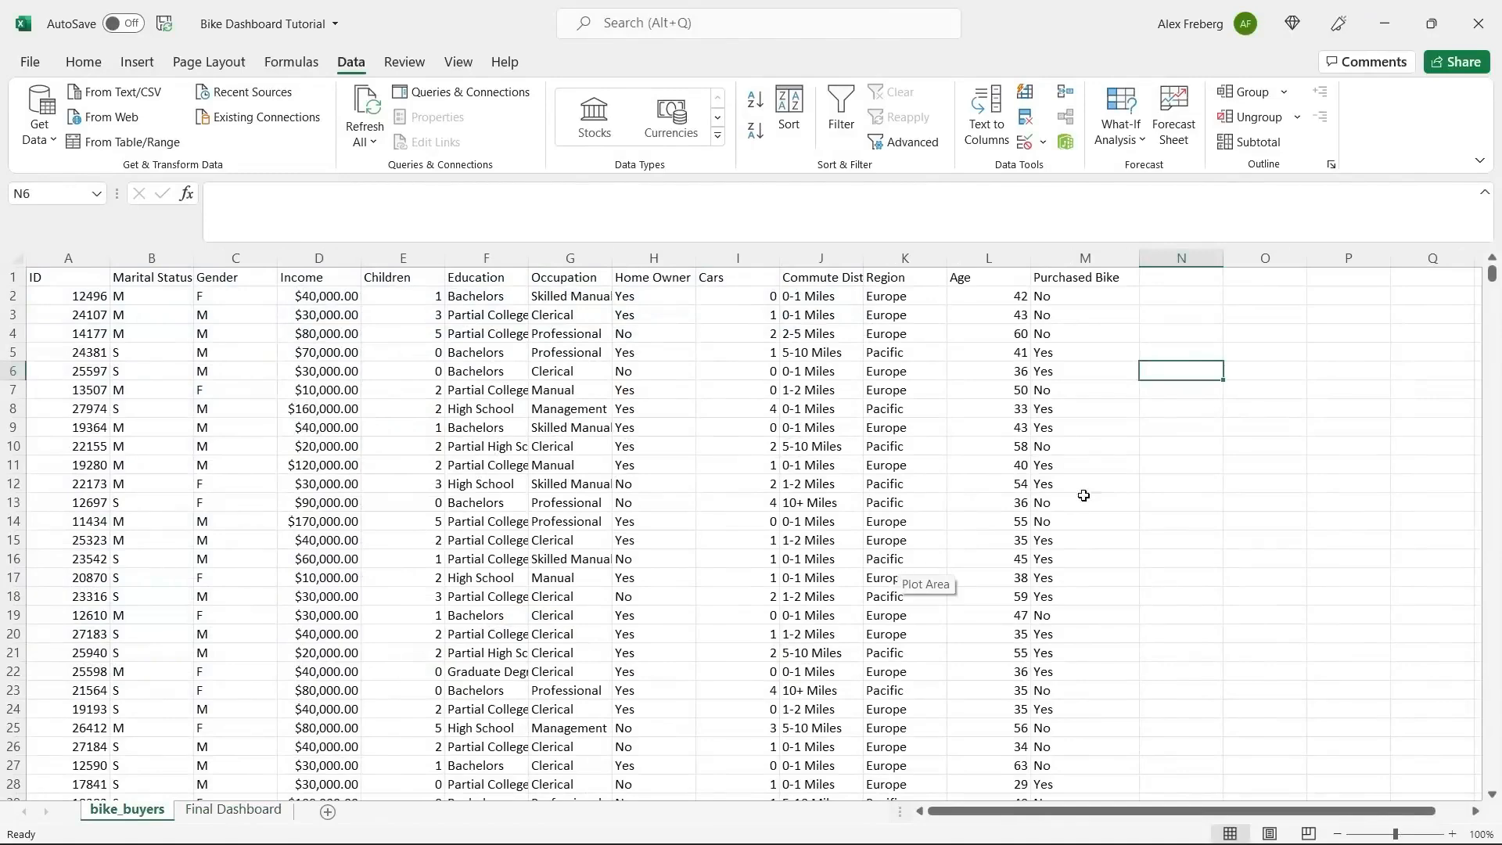
# In the Bike Dashboard Tutorial workbook, hide the Final Dashboard sheet and add a new sheet named Dashboard.
pyautogui.rightClick(242, 810)
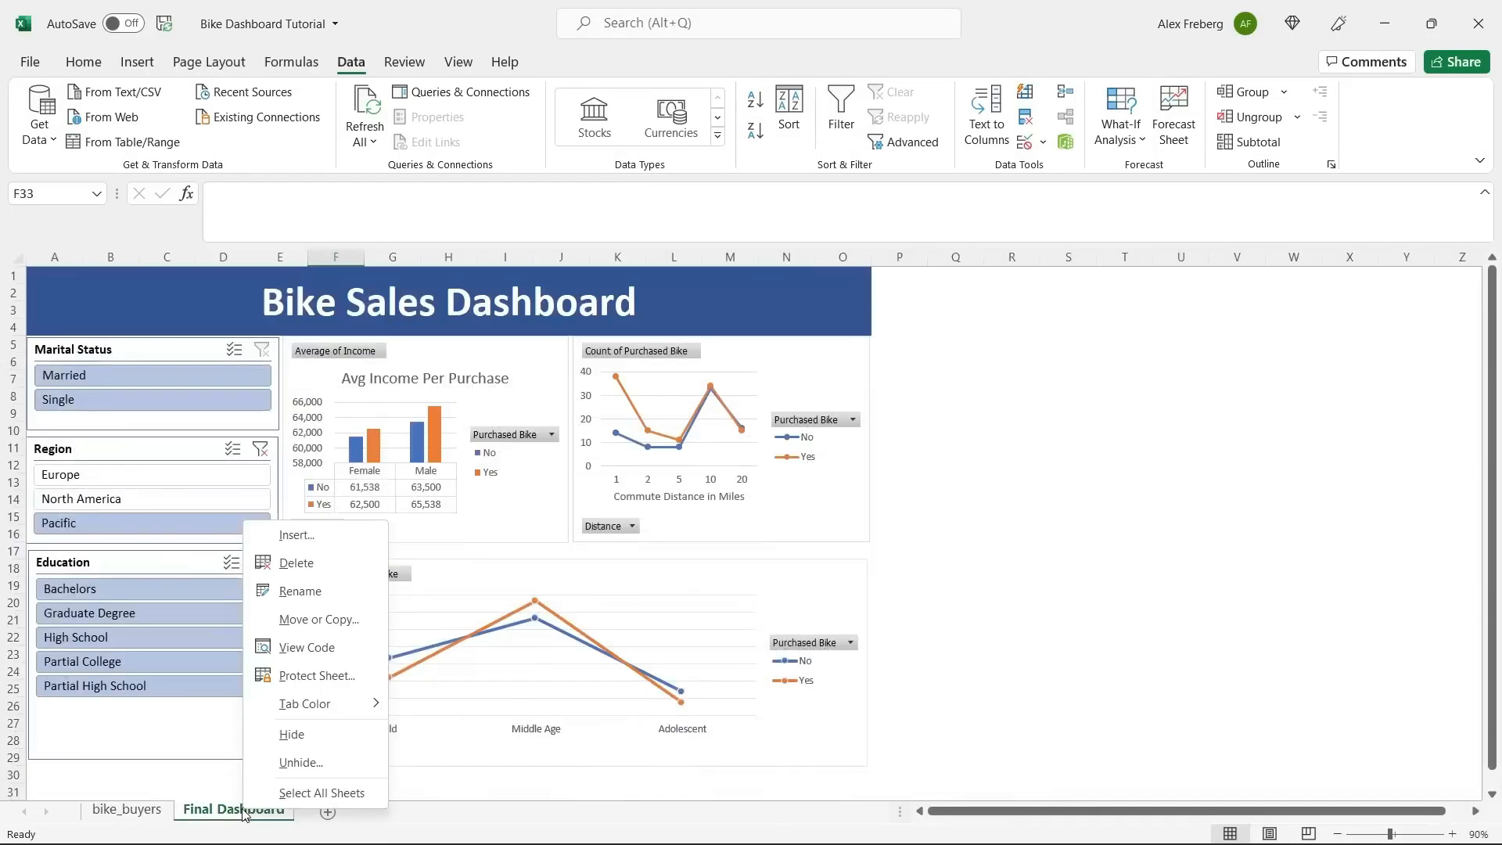
pyautogui.click(294, 735)
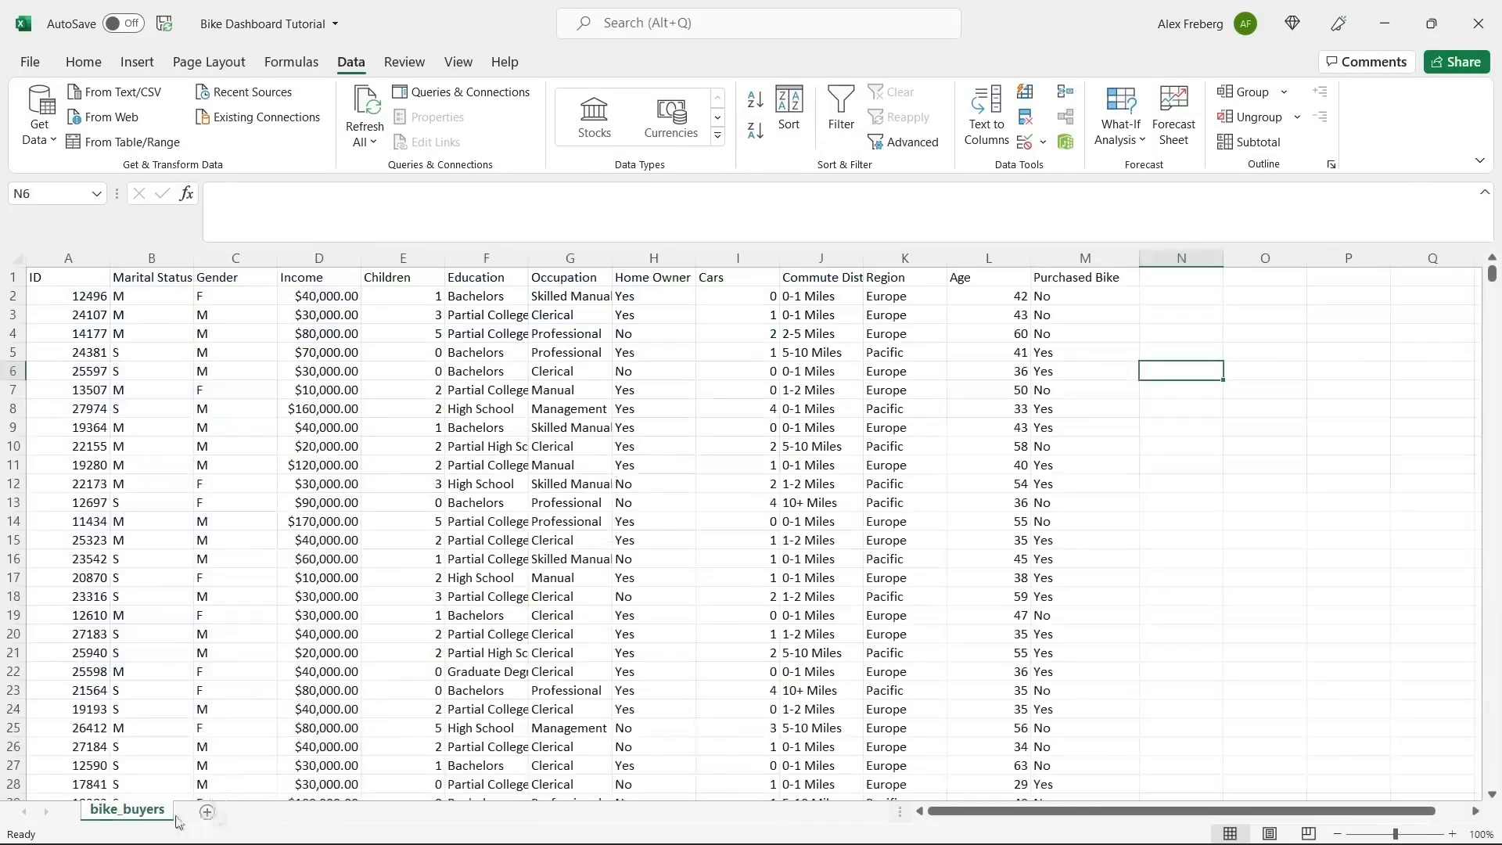
pyautogui.click(207, 811)
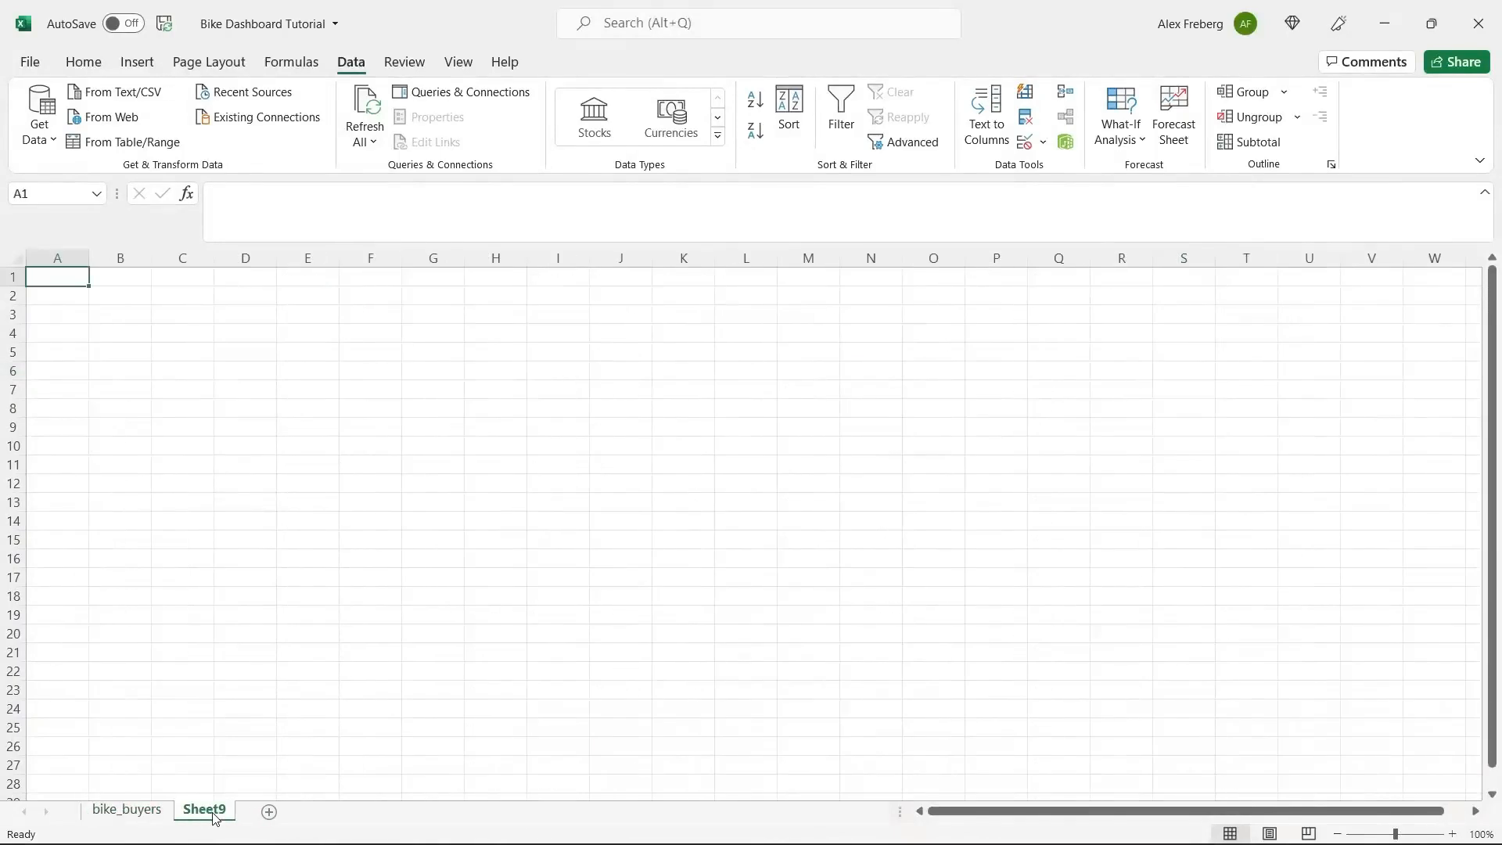
pyautogui.doubleClick(205, 809)
pyautogui.write('Das')
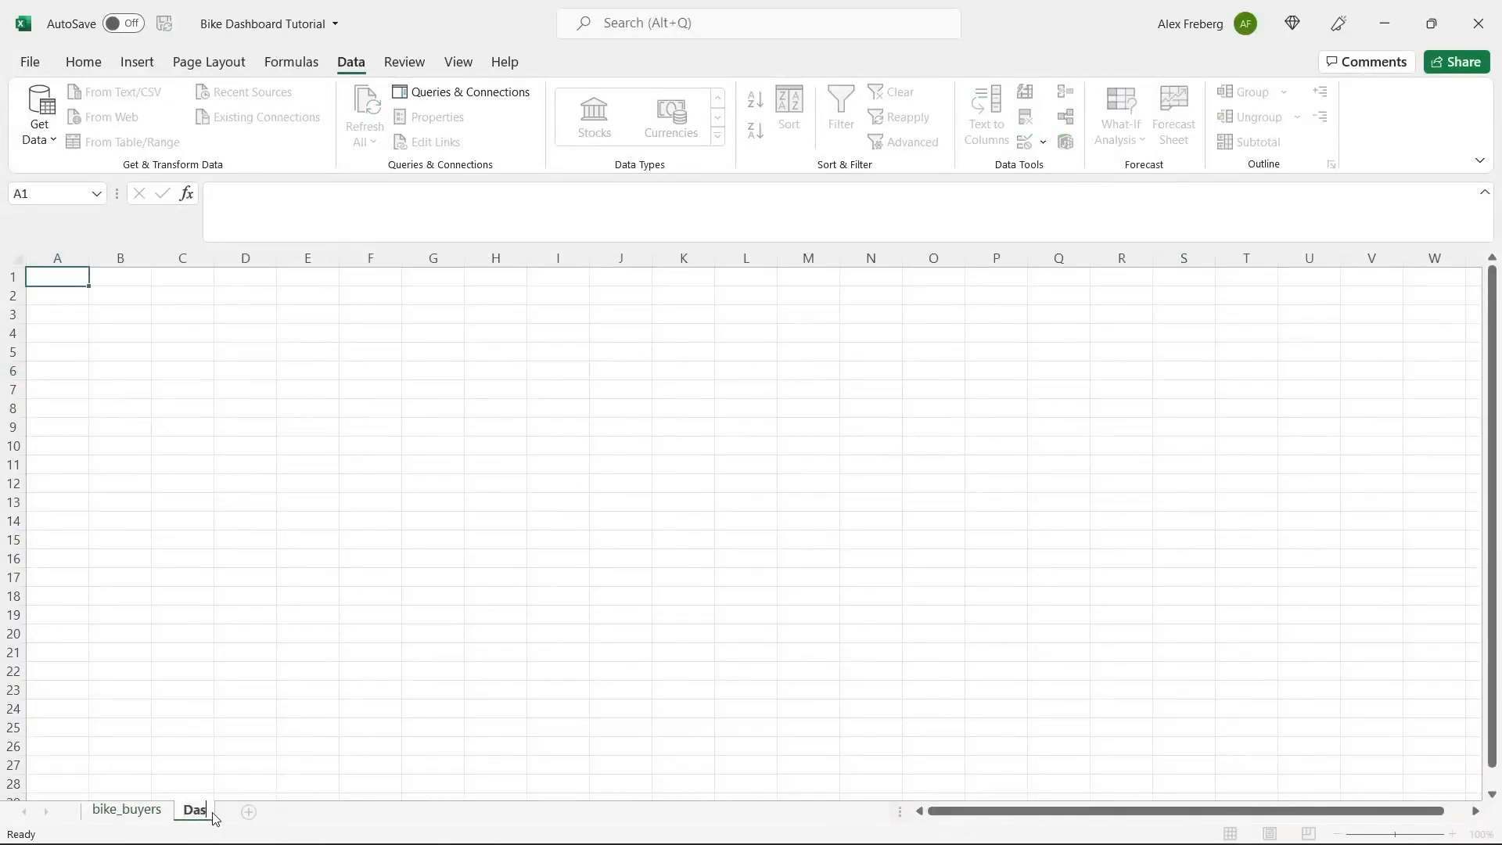
pyautogui.write('hboard')
pyautogui.press('Return')
# Add another sheet after Dashboard and name it Pivot Table.
pyautogui.click(294, 811)
pyautogui.write('Pivot')
pyautogui.doubleClick(294, 811)
pyautogui.write('Pivot Table')
# Add a sheet named Working Sheet and reorder the sheets as bike_buyers, Working Sheet, Pivot Table, Dashboard.
pyautogui.click(383, 811)
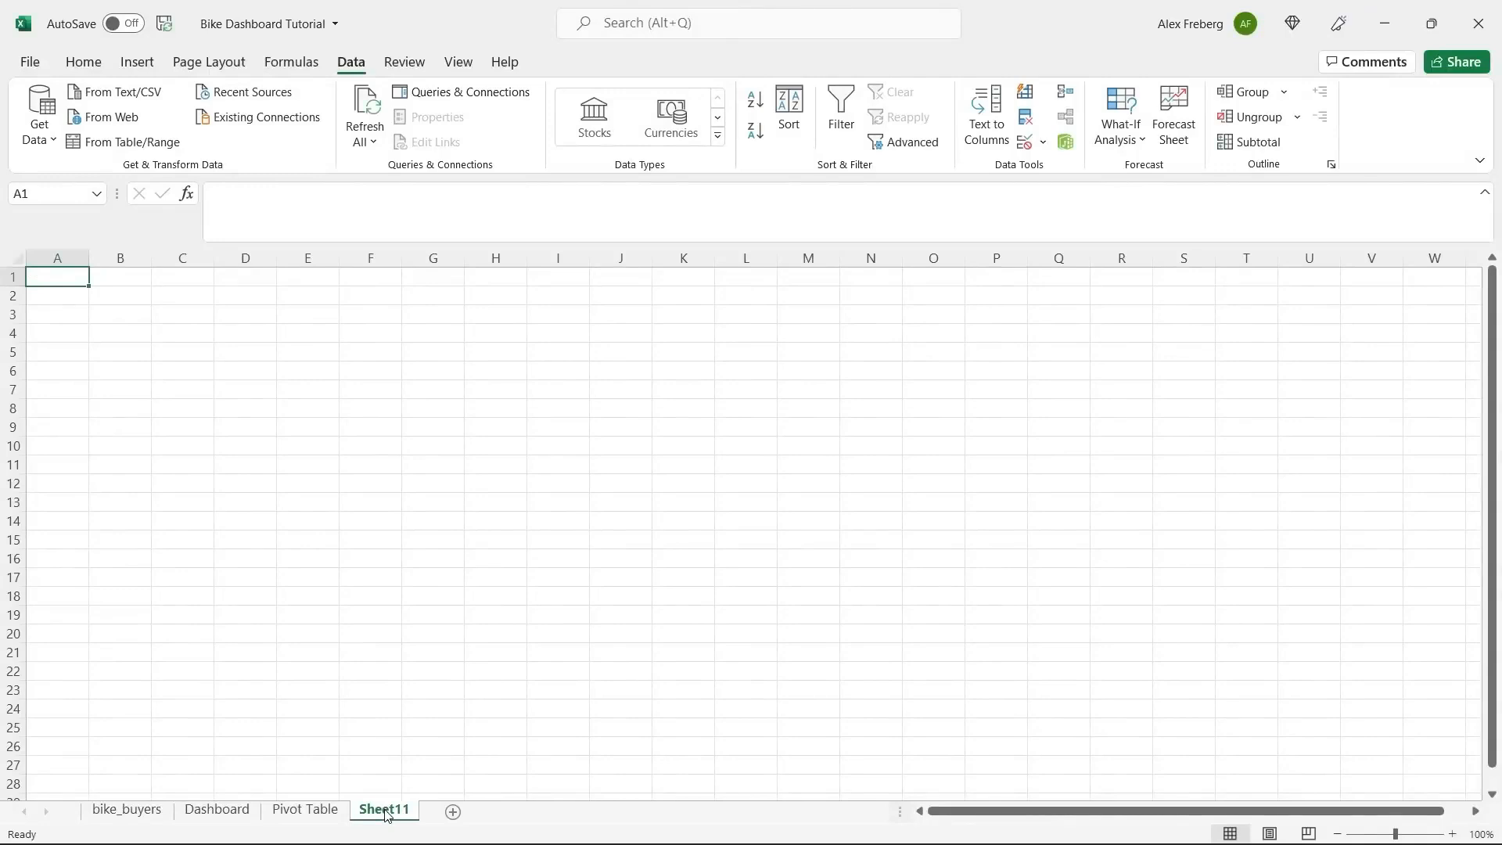
pyautogui.doubleClick(384, 811)
pyautogui.write('Working Sheet')
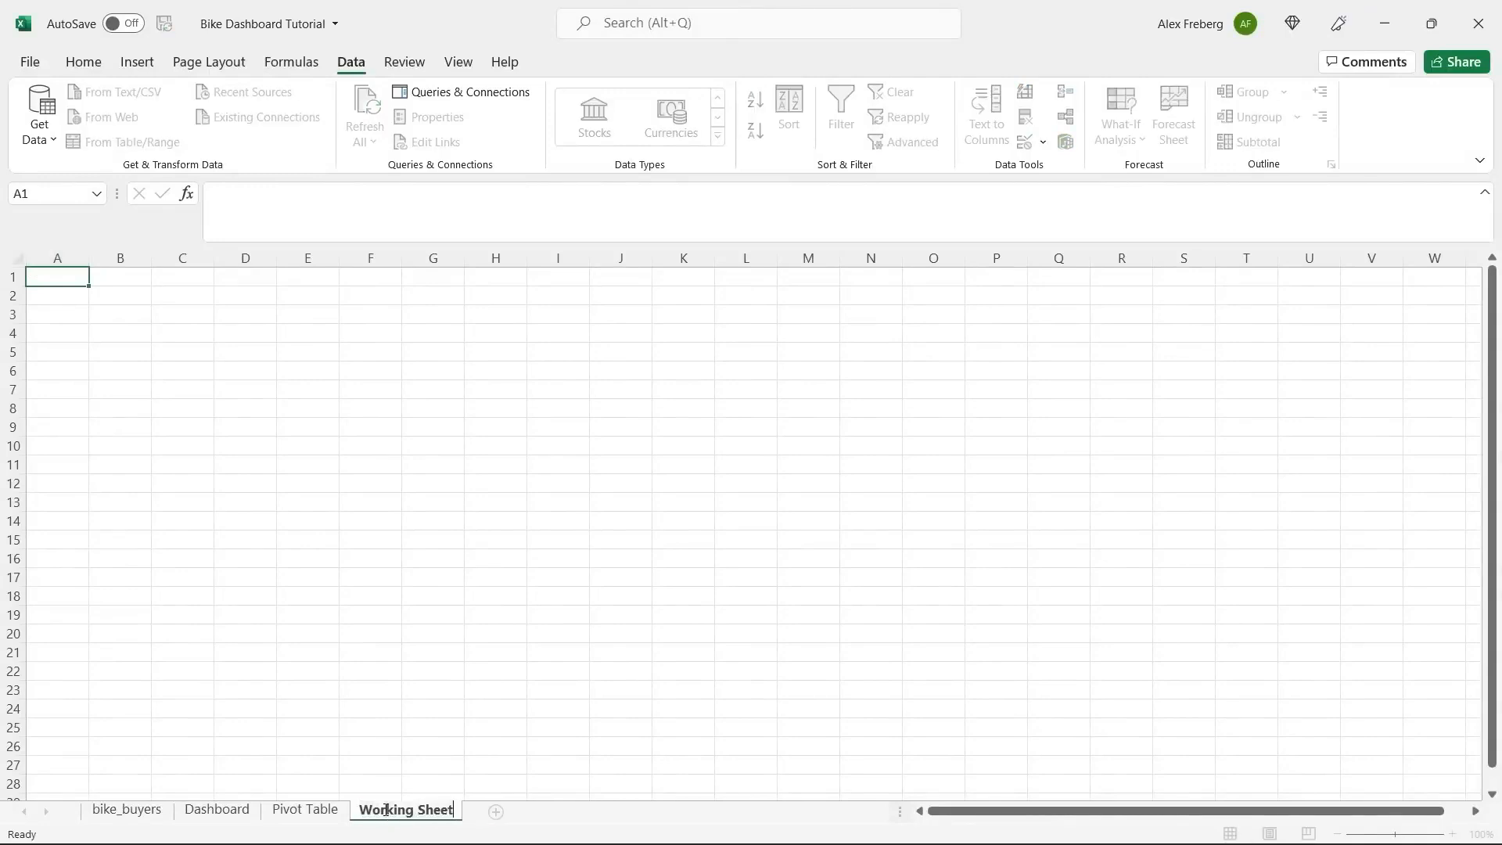
pyautogui.click(381, 734)
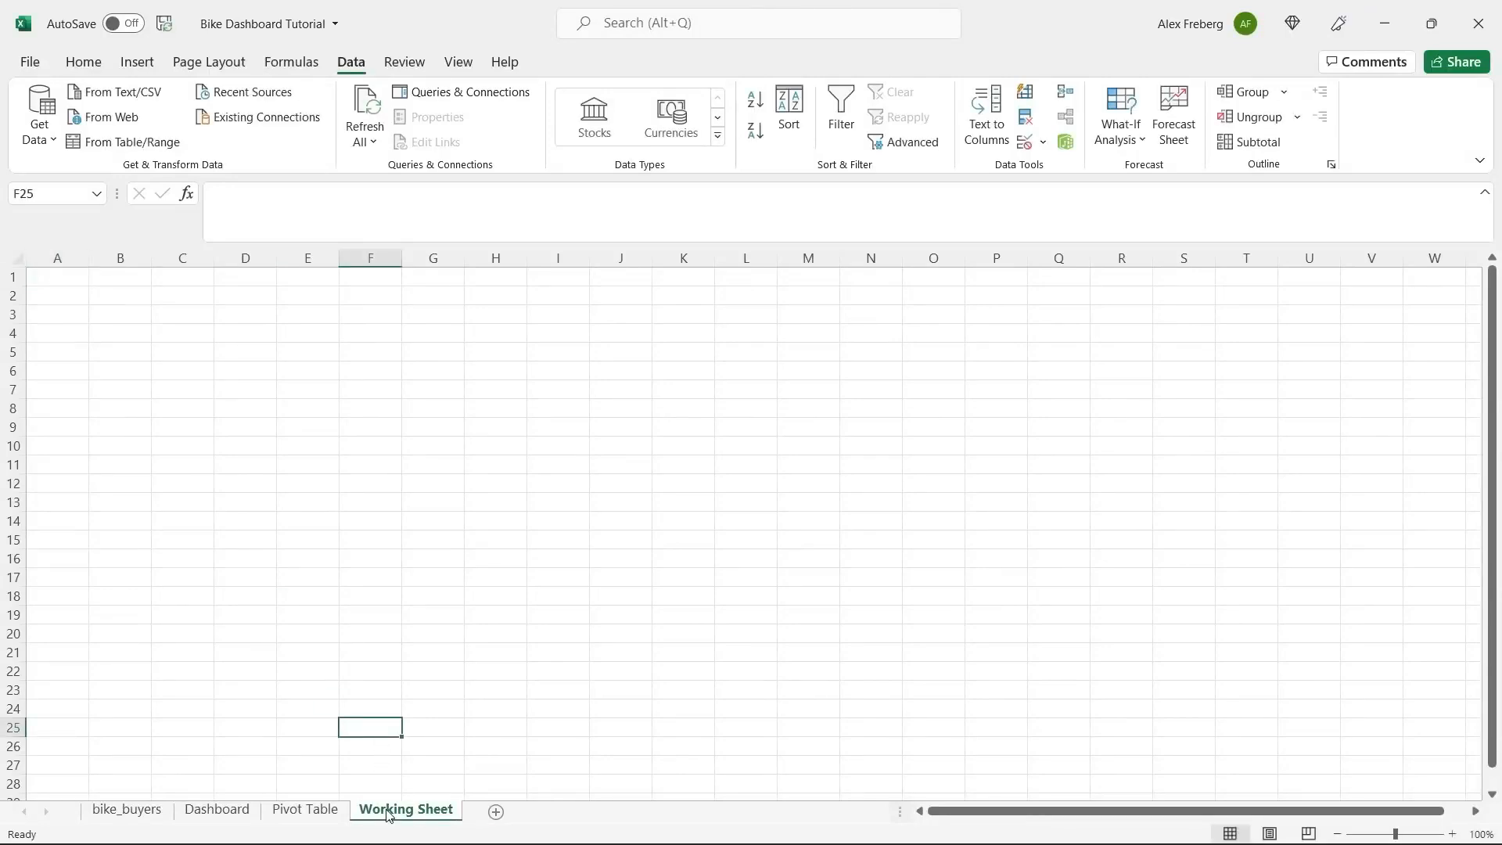
pyautogui.moveTo(225, 815); pyautogui.dragTo(227, 813)
pyautogui.moveTo(429, 813); pyautogui.dragTo(340, 816)
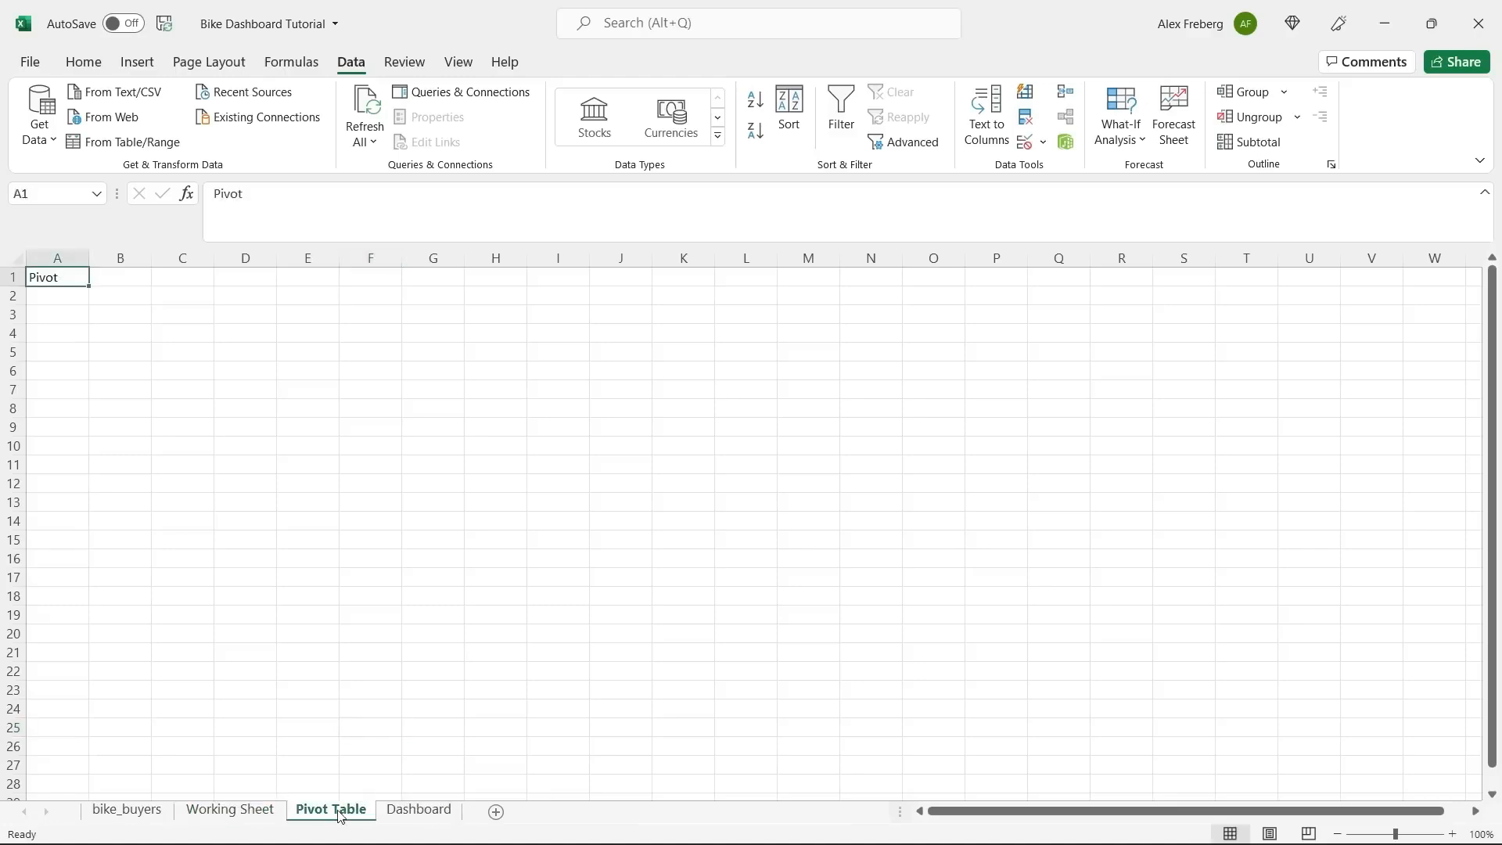
# Copy the entire bike_buyers sheet into Working Sheet starting at A1, and clear the copy selection on bike_buyers.
pyautogui.click(129, 810)
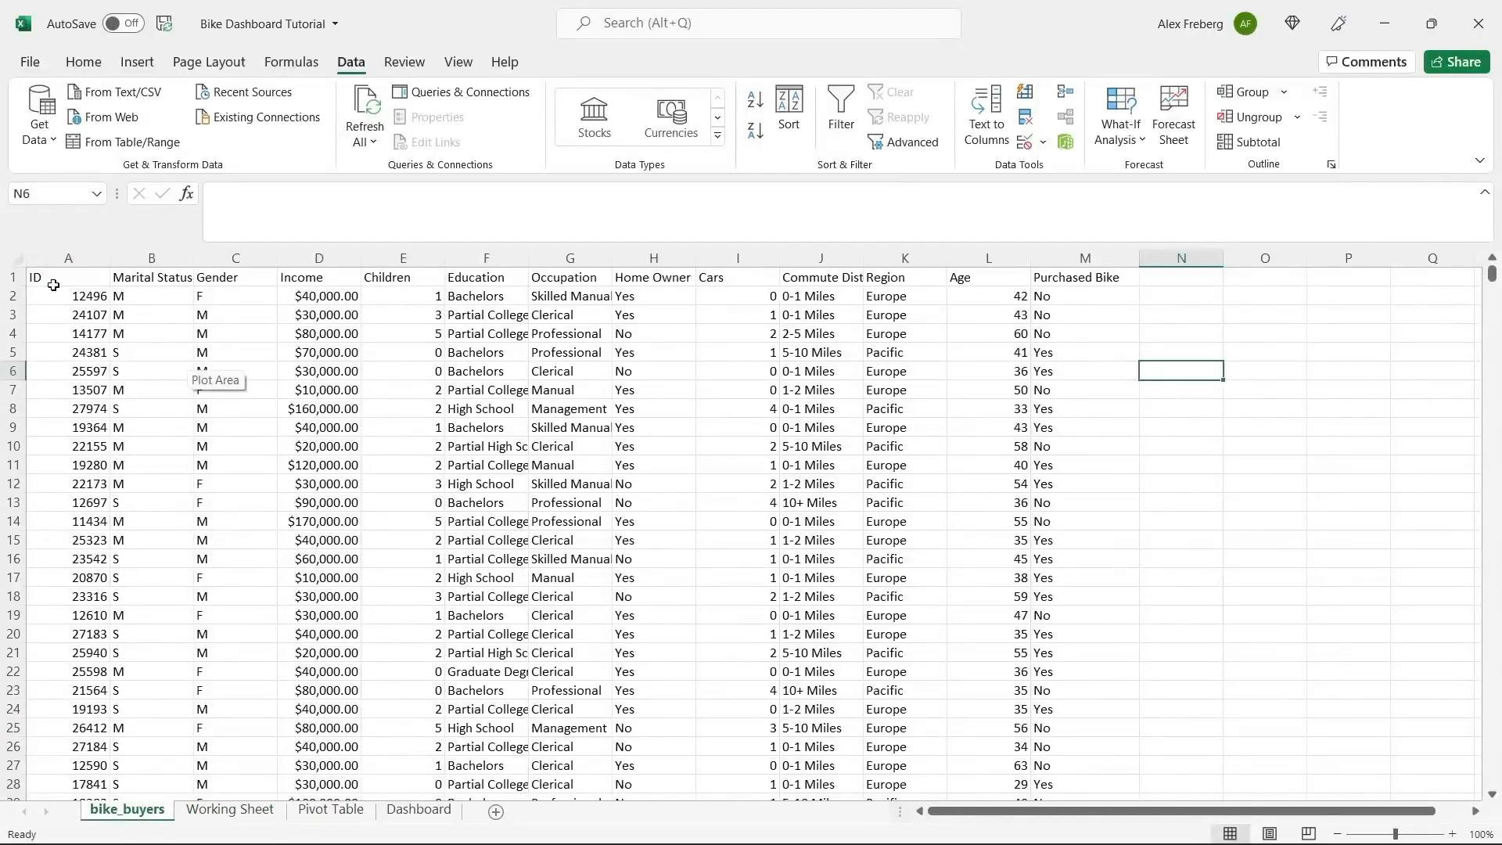
pyautogui.click(15, 257)
pyautogui.hotkey('ctrl', 'c')
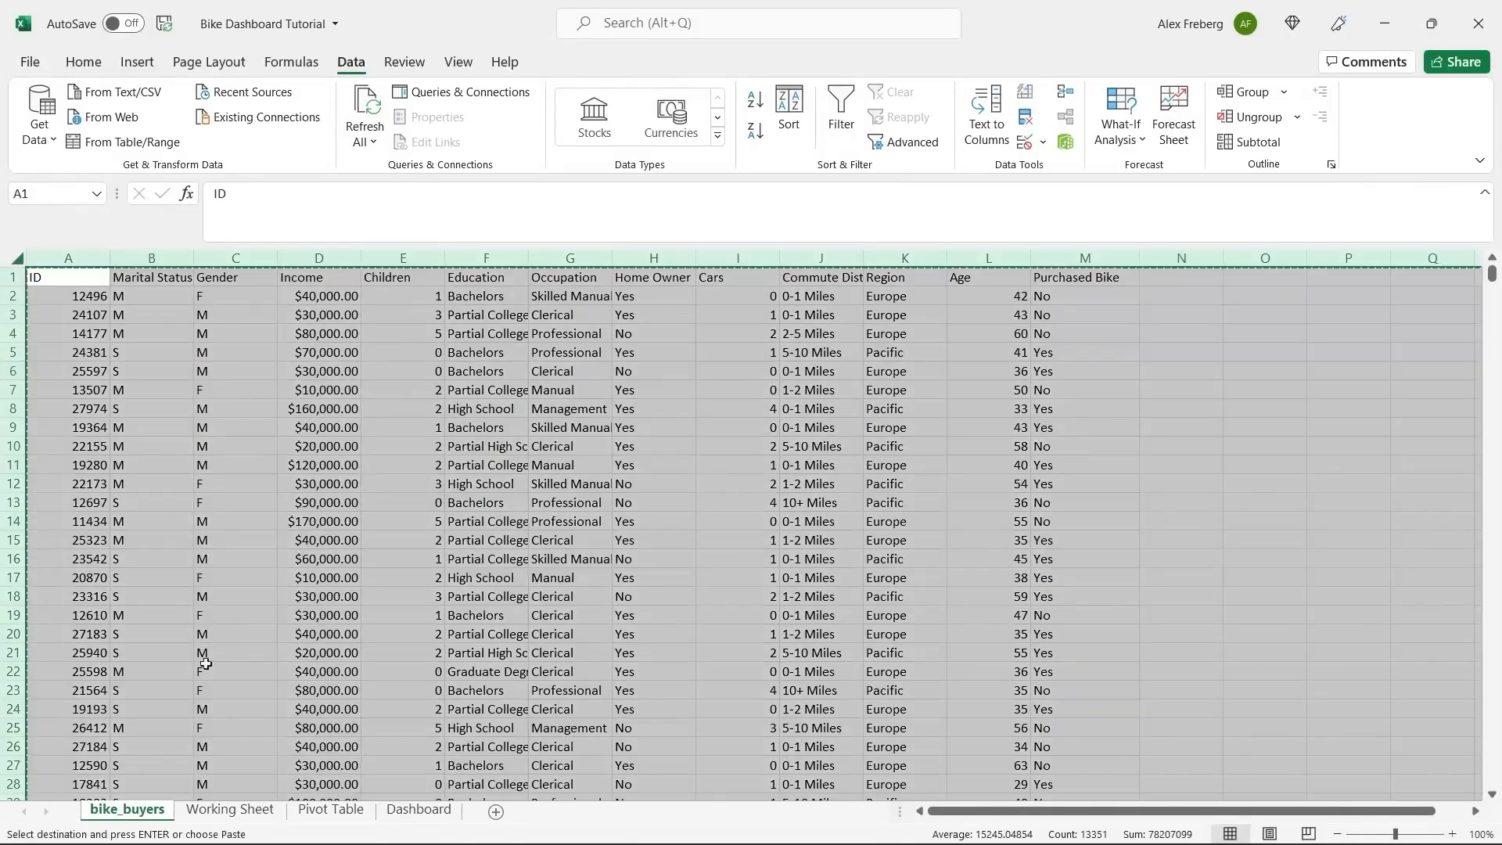
pyautogui.click(239, 815)
pyautogui.click(38, 271)
pyautogui.hotkey('ctrl', 'v')
pyautogui.click(152, 352)
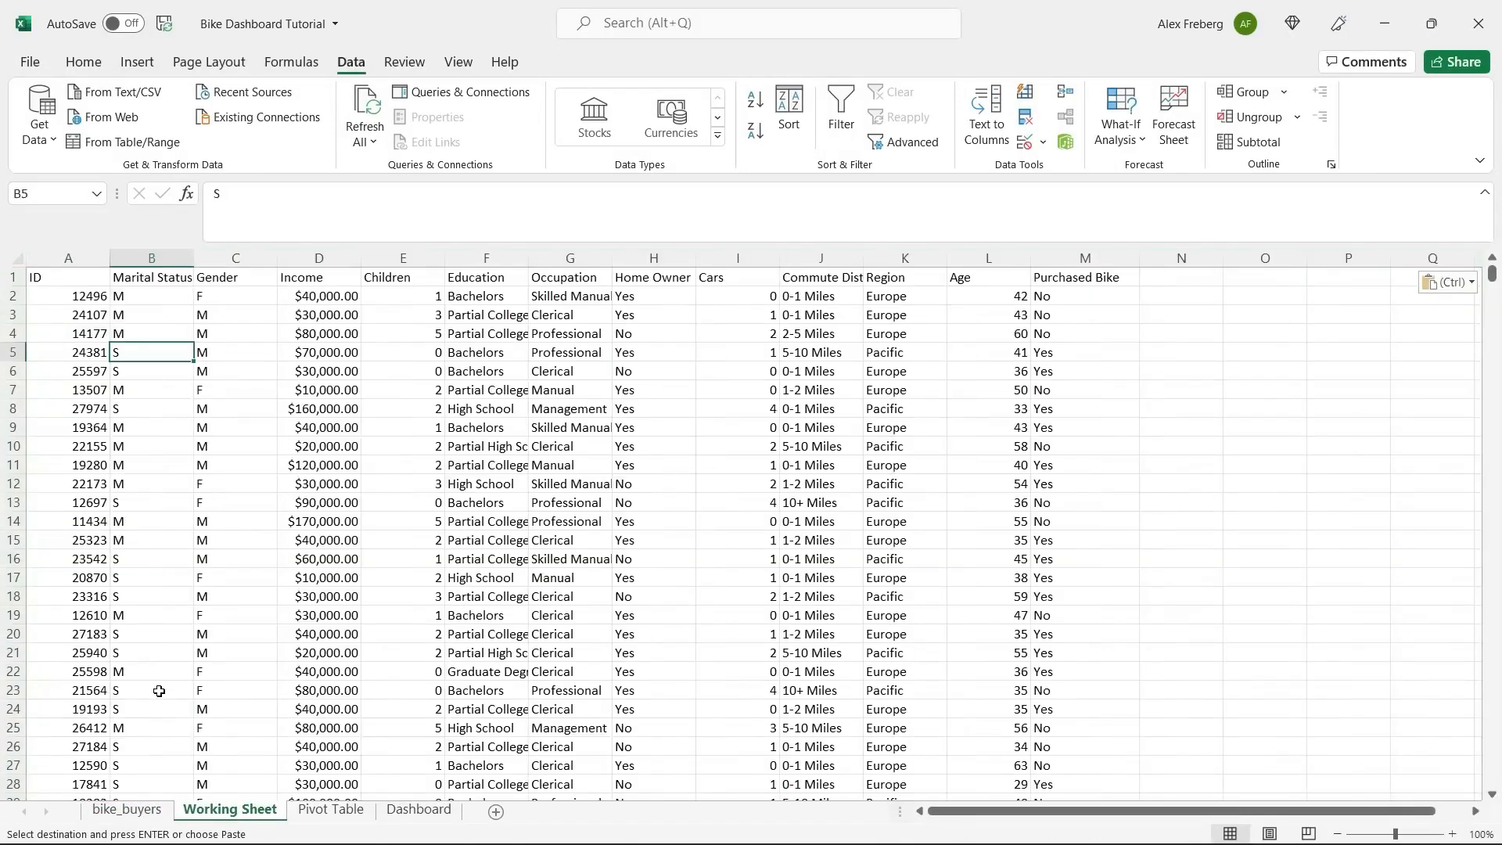
pyautogui.click(125, 816)
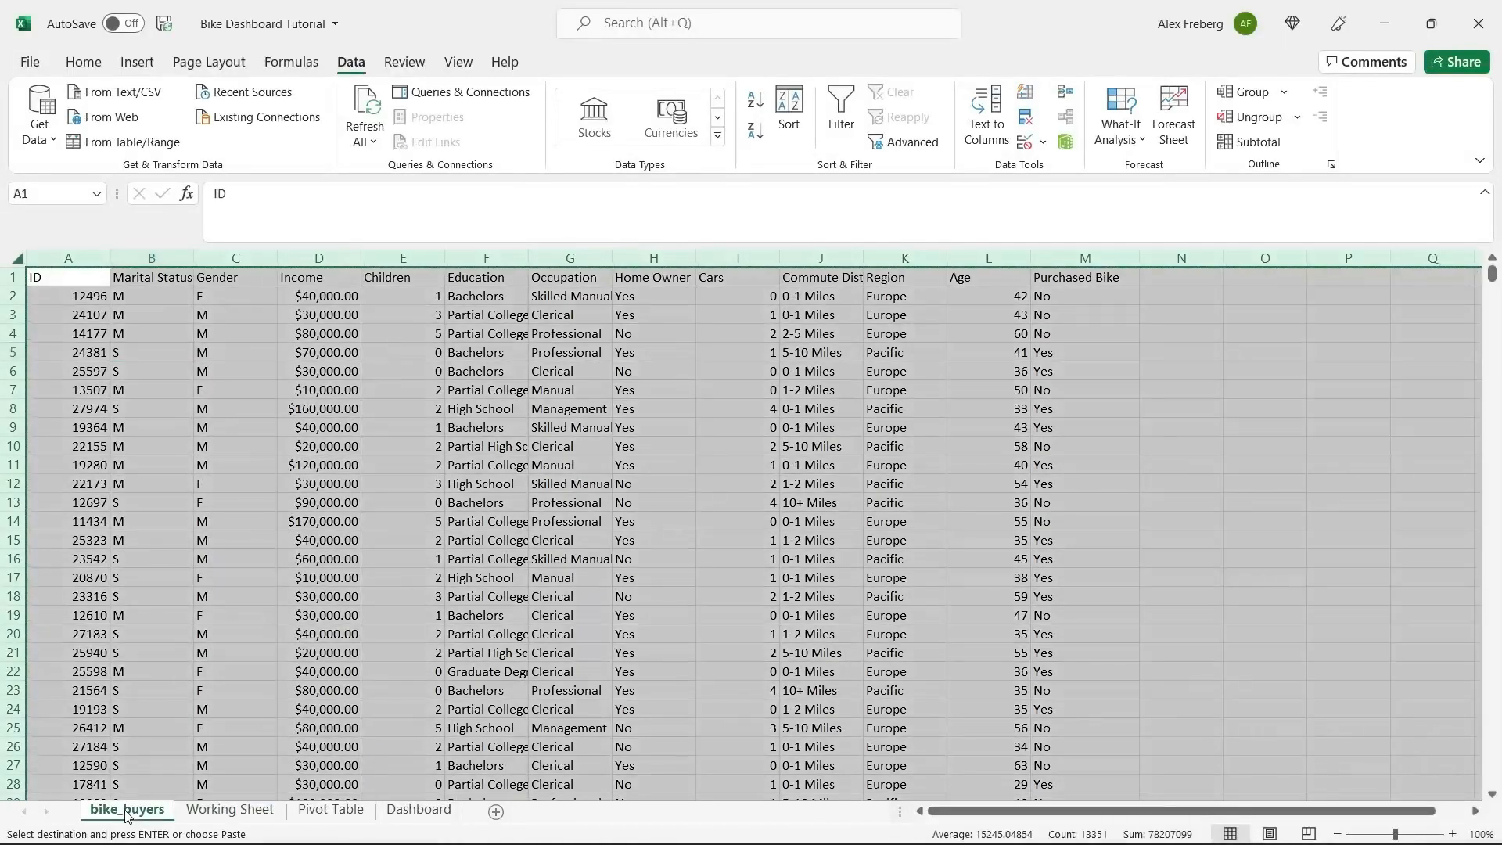
pyautogui.click(149, 577)
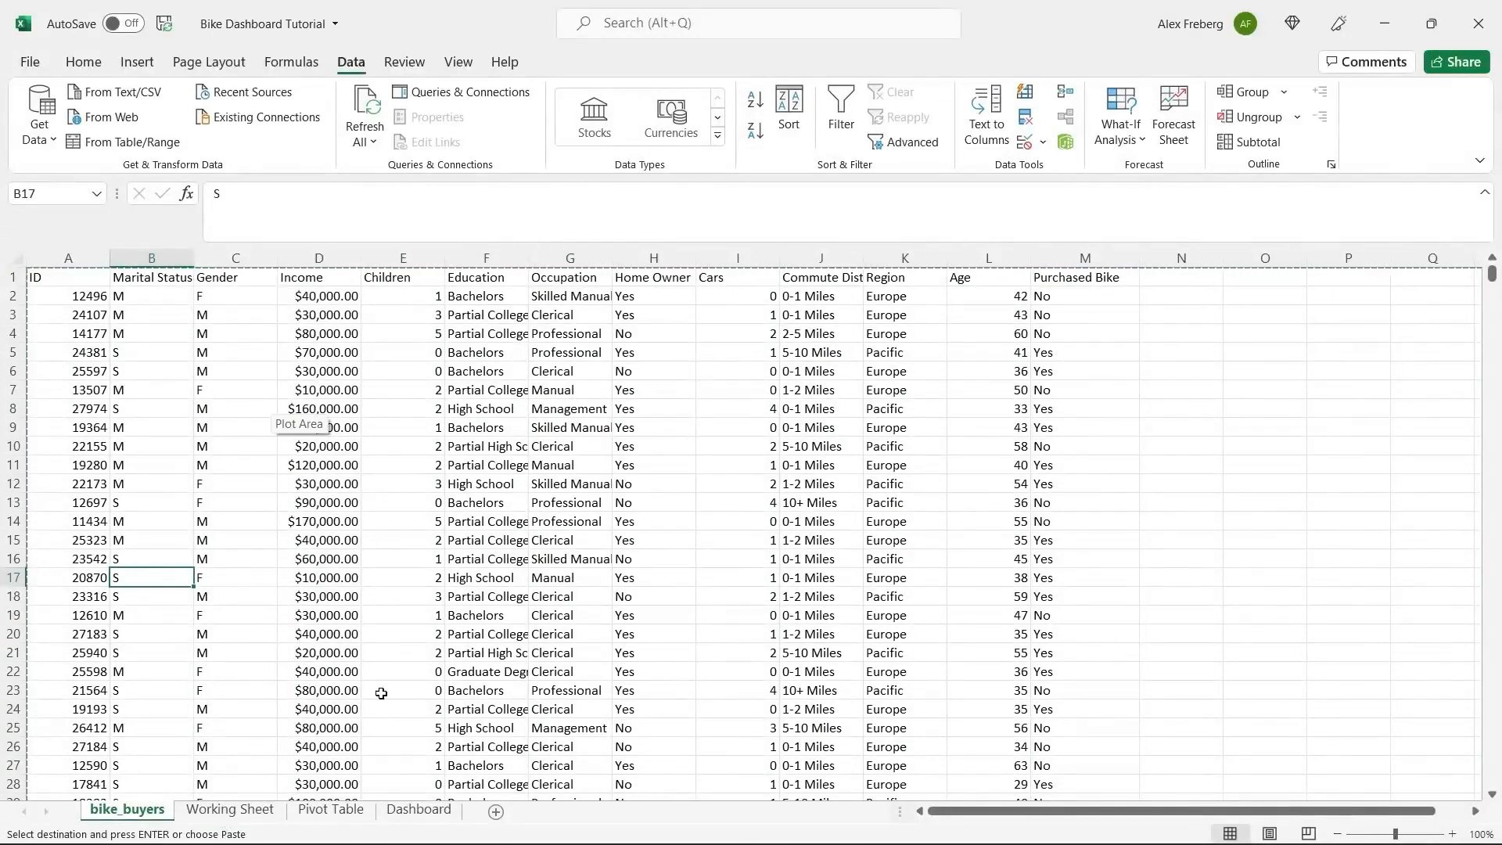
pyautogui.doubleClick(1184, 389)
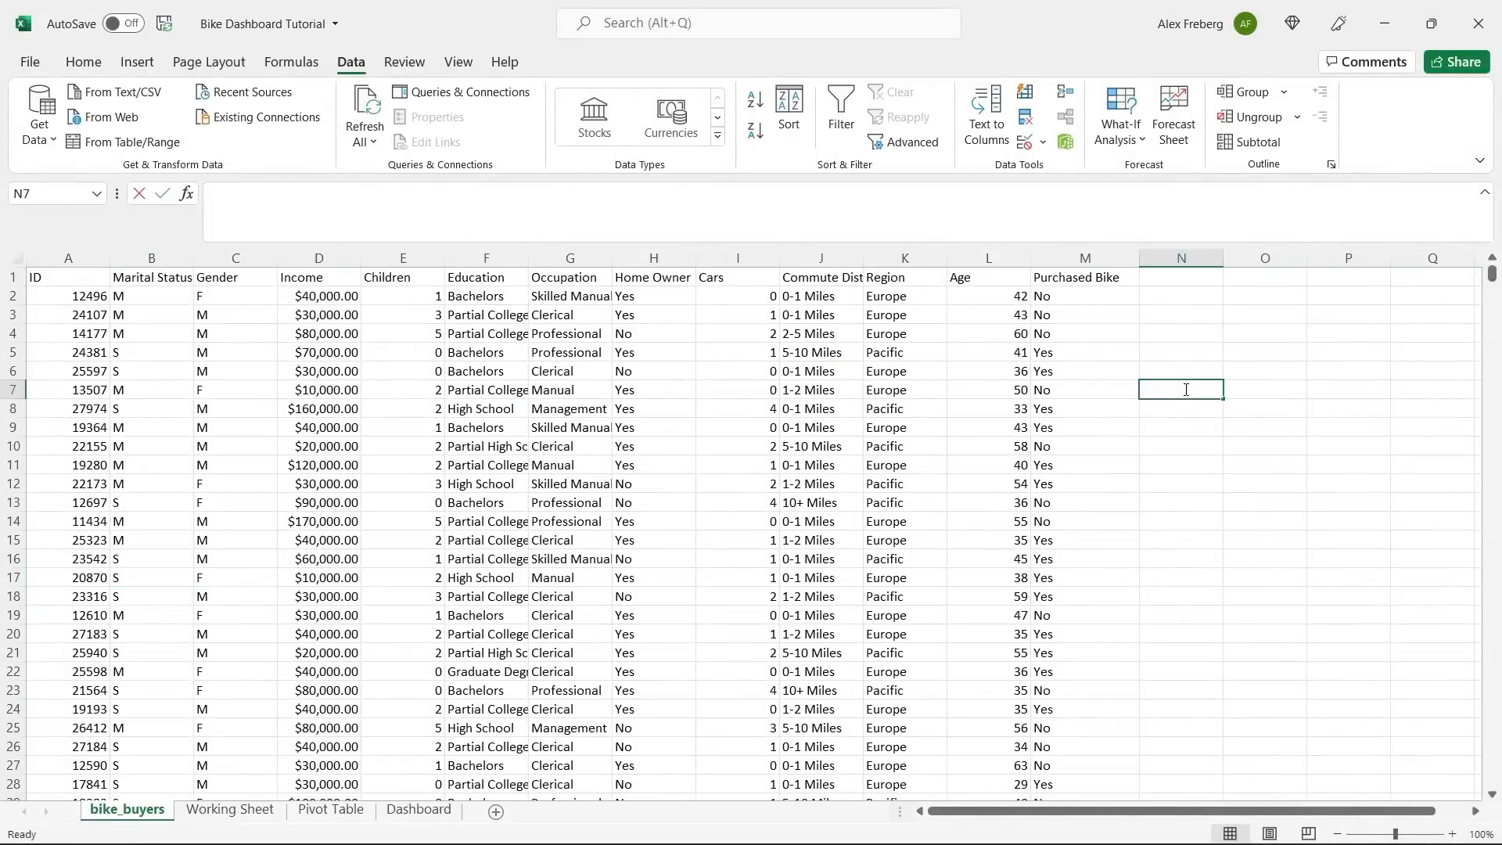
pyautogui.click(1182, 372)
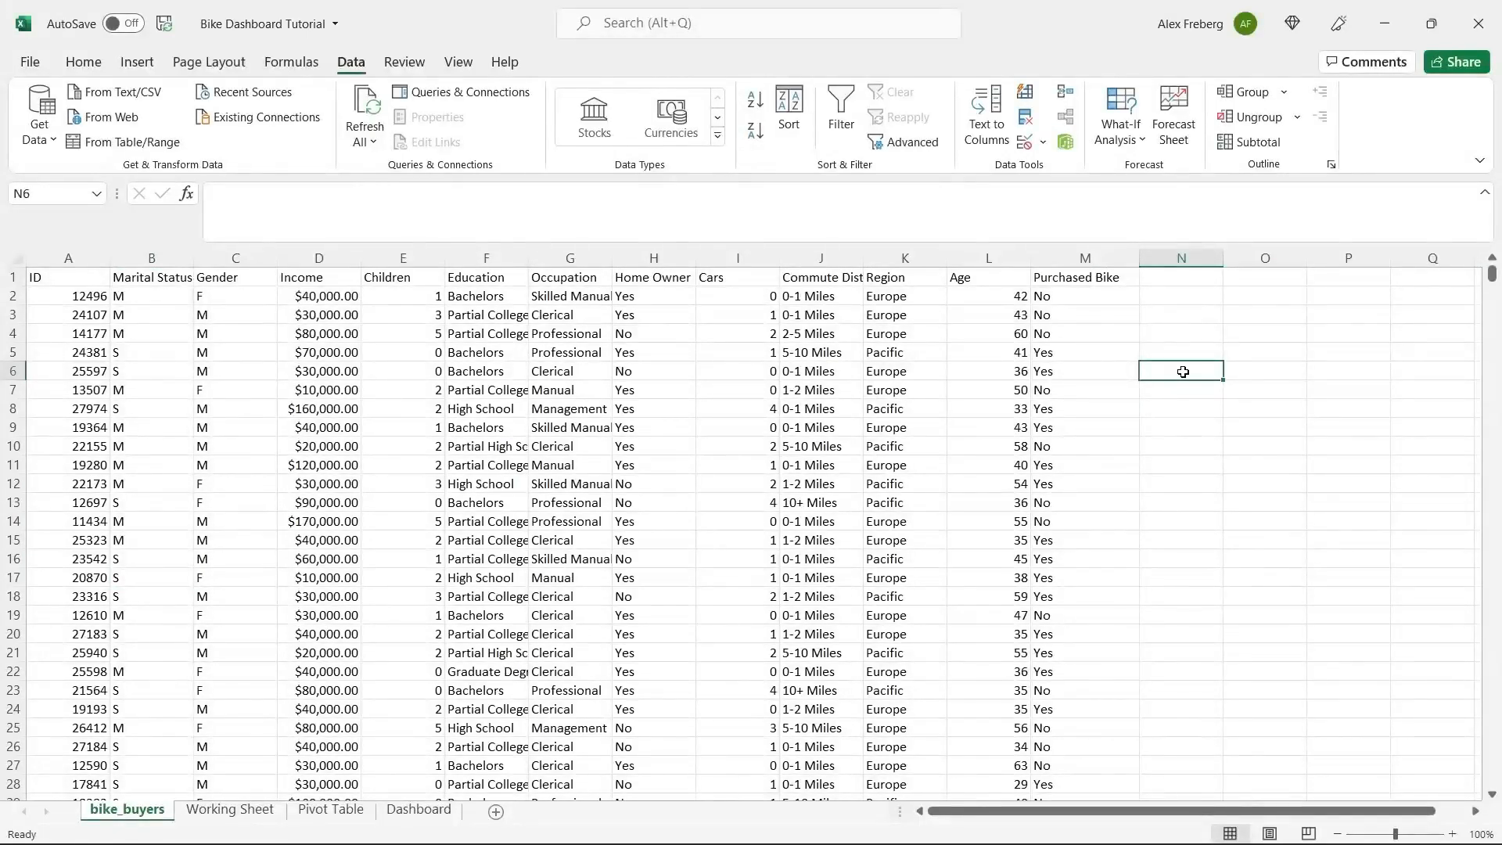
# Turn on filters for all header columns of Working Sheet.
pyautogui.click(235, 811)
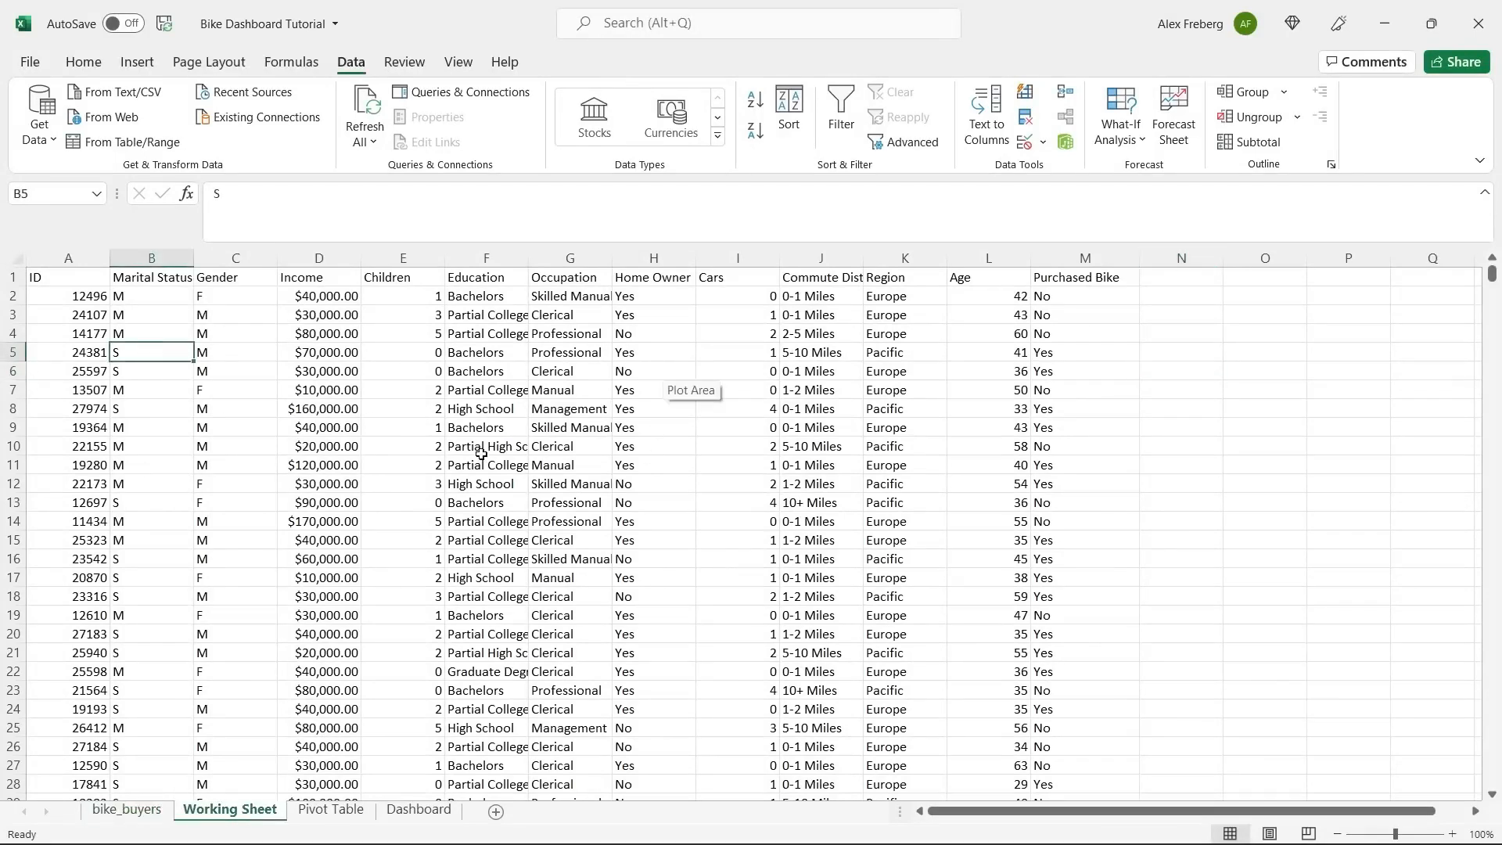
pyautogui.click(16, 254)
pyautogui.click(841, 113)
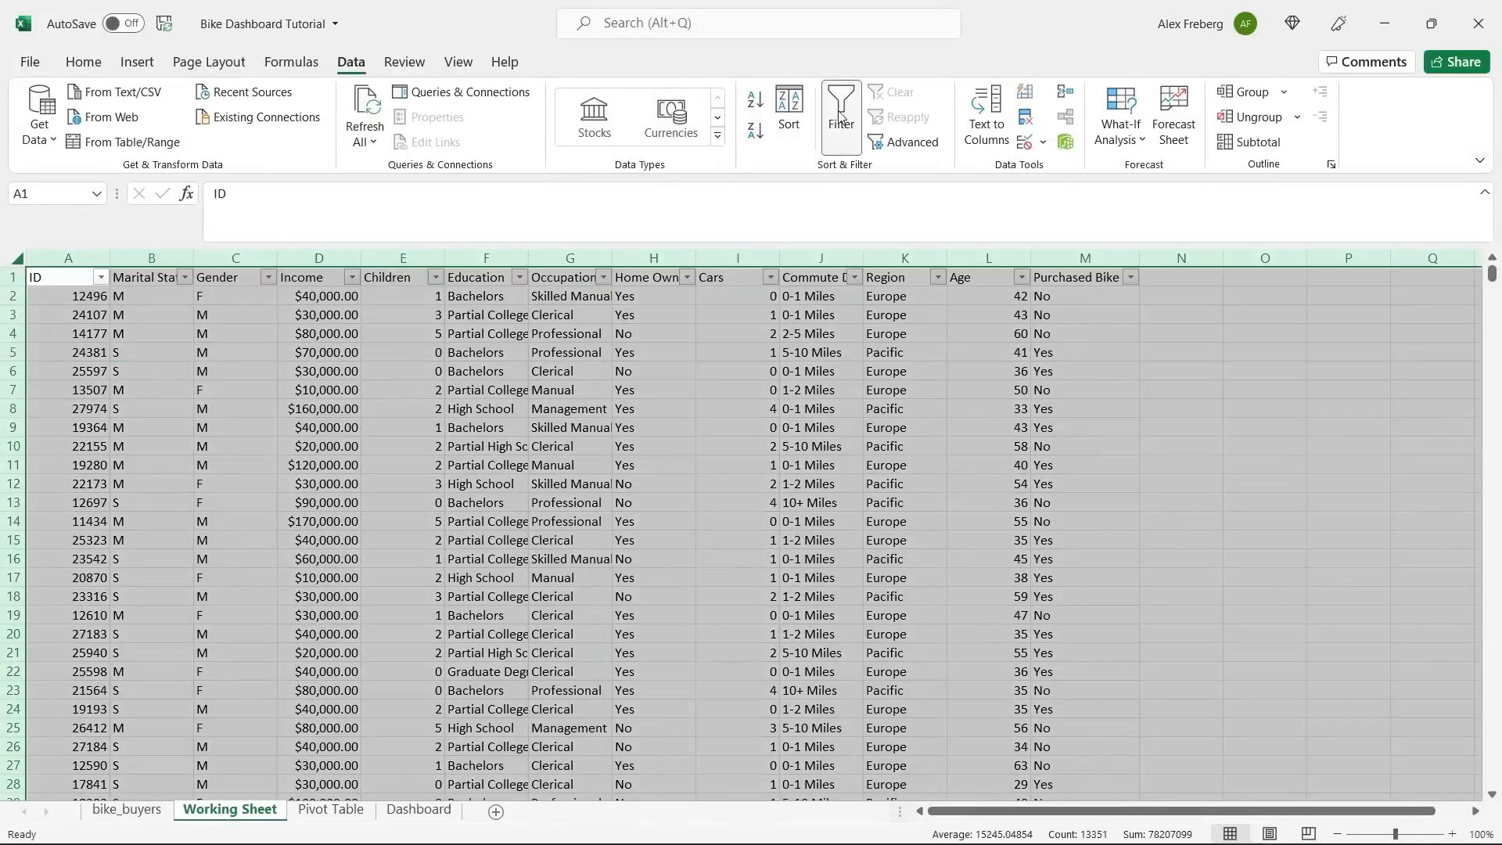
pyautogui.click(66, 314)
# Widen all columns of Working Sheet evenly so the headers and entries fit.
pyautogui.click(15, 255)
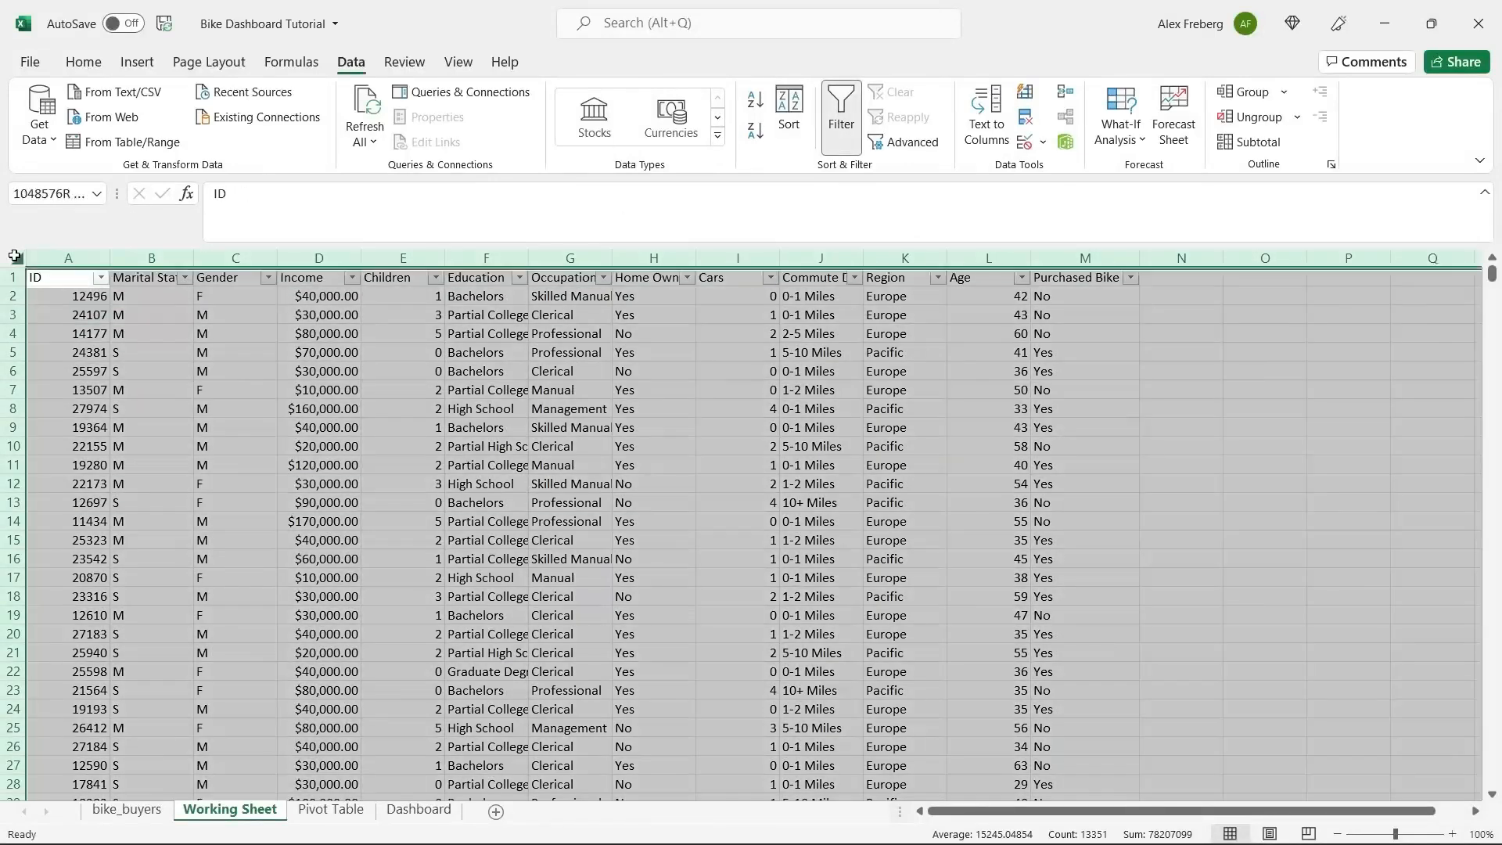
pyautogui.moveTo(110, 258); pyautogui.dragTo(145, 259)
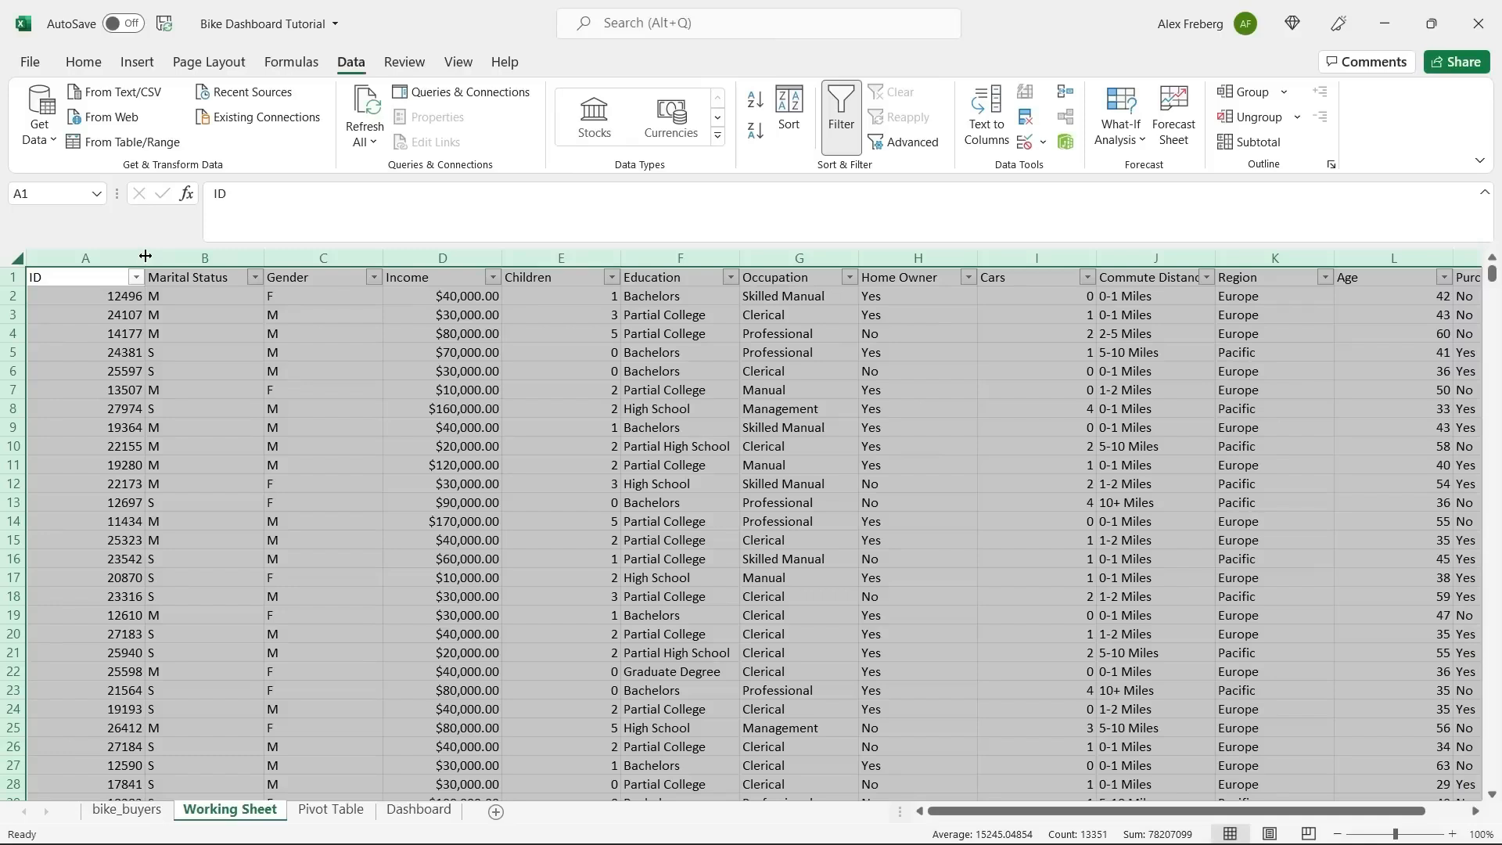
pyautogui.moveTo(145, 256); pyautogui.dragTo(154, 258)
pyautogui.click(159, 314)
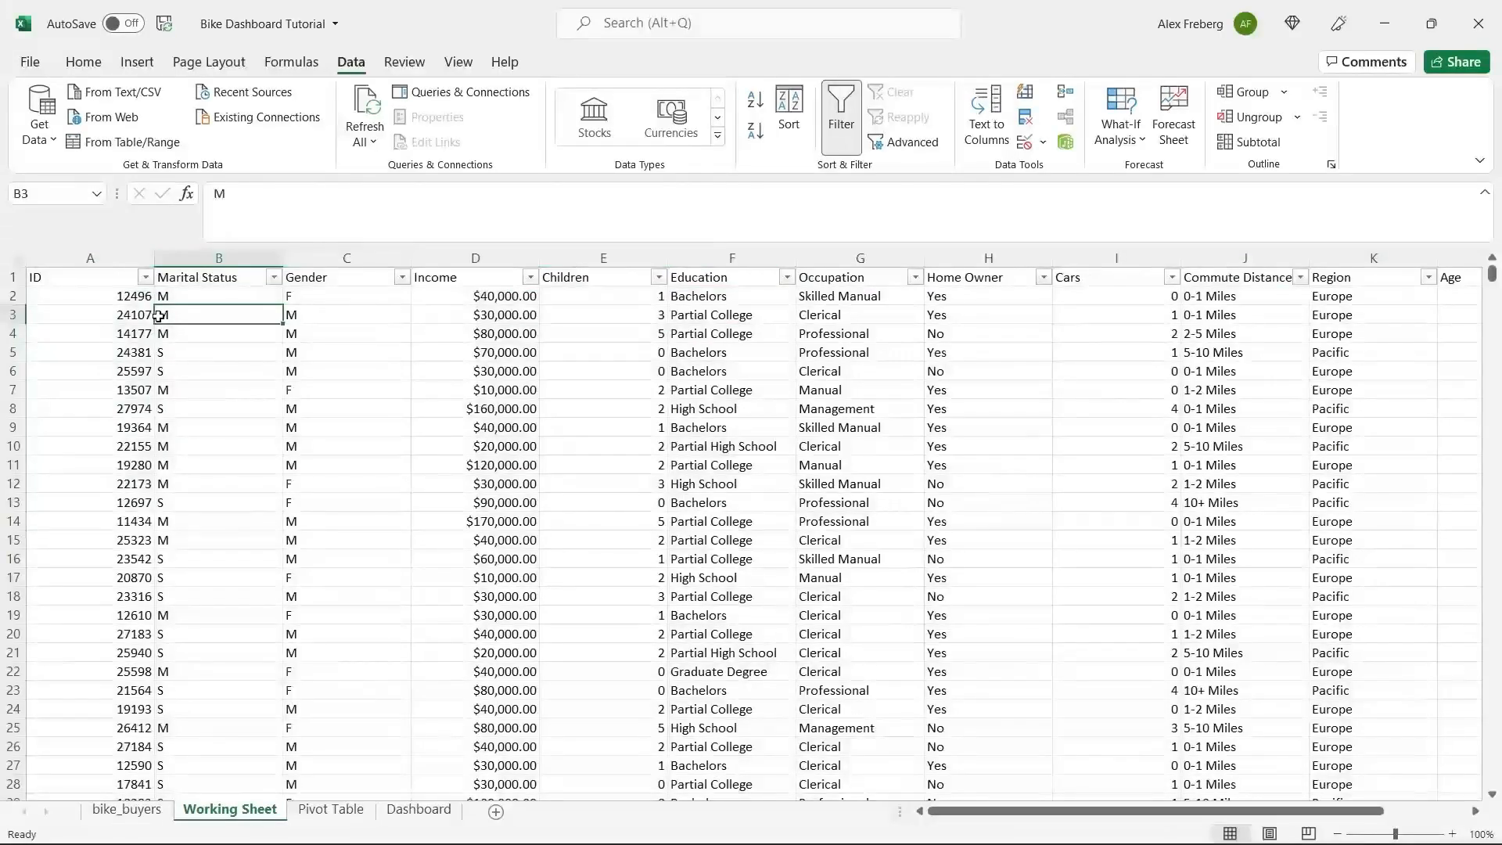
# Examine the filter values of the ID, Marital Status, Gender and Purchased Bike columns without filtering anything.
pyautogui.click(146, 278)
pyautogui.press('Escape')
pyautogui.click(273, 278)
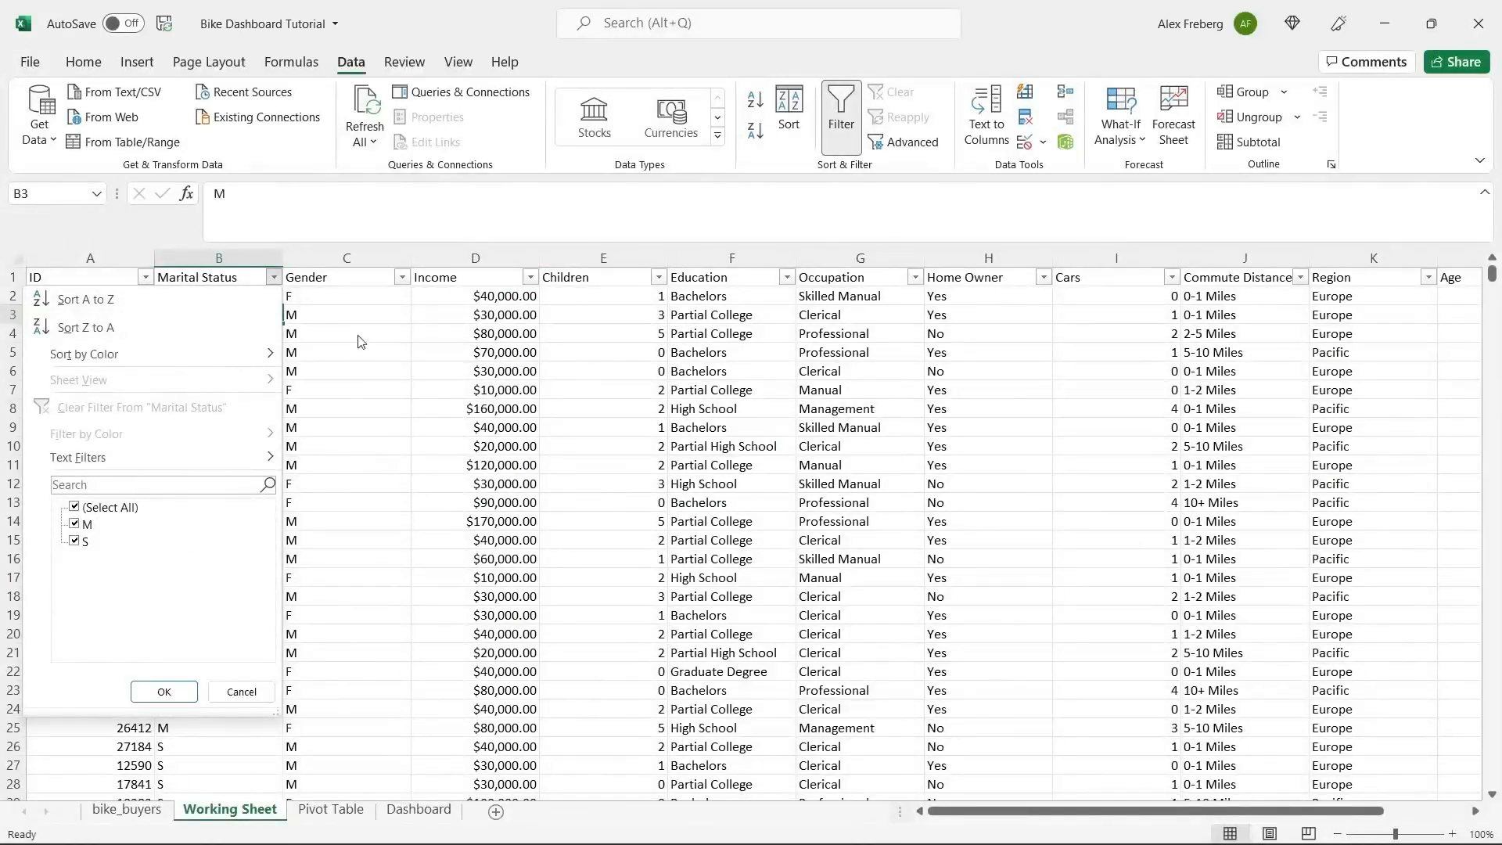
pyautogui.press('Escape')
pyautogui.click(401, 278)
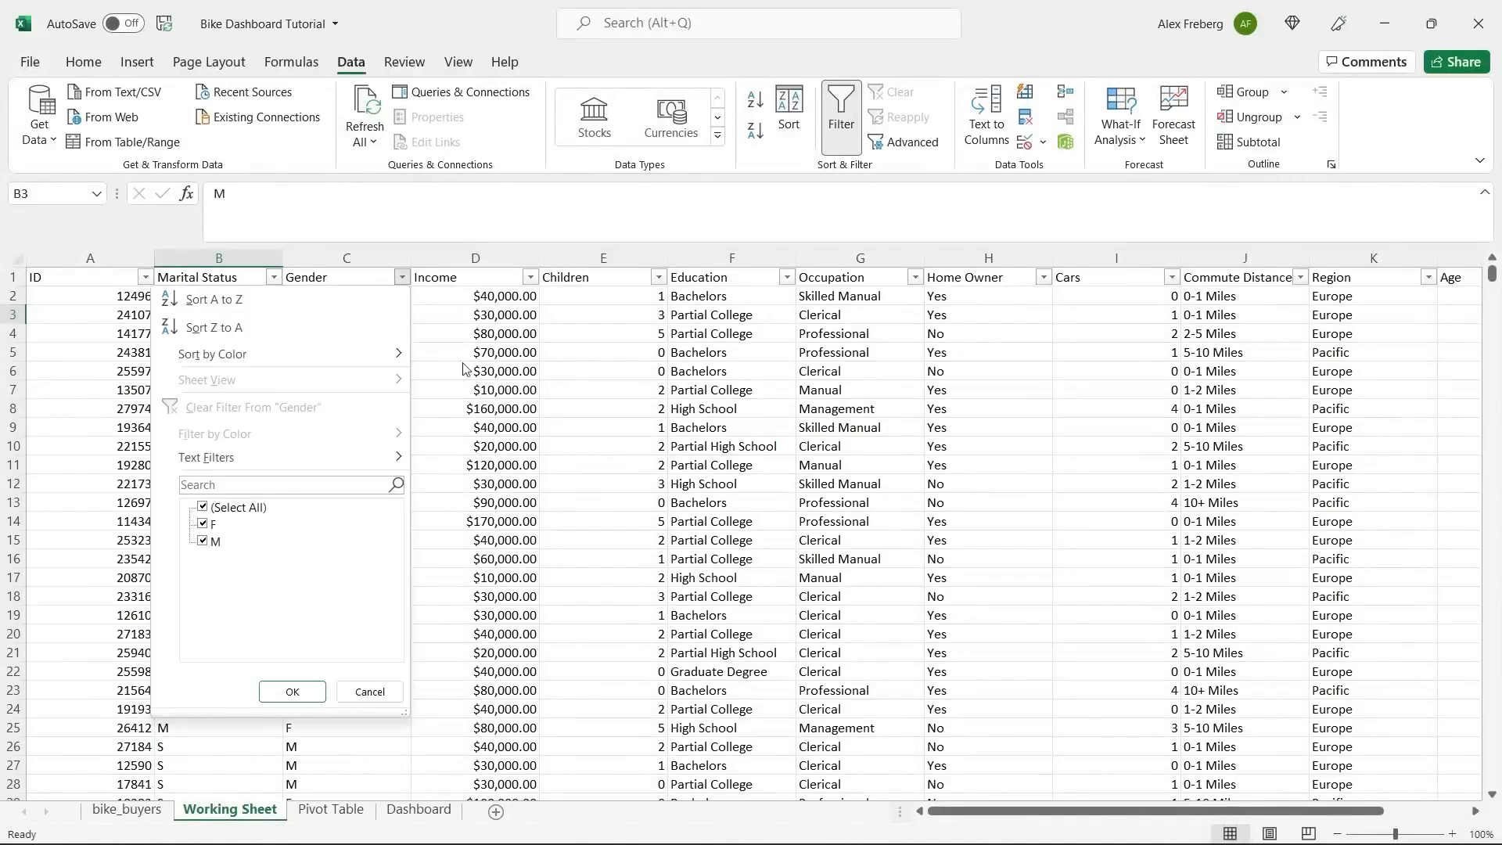
pyautogui.click(293, 692)
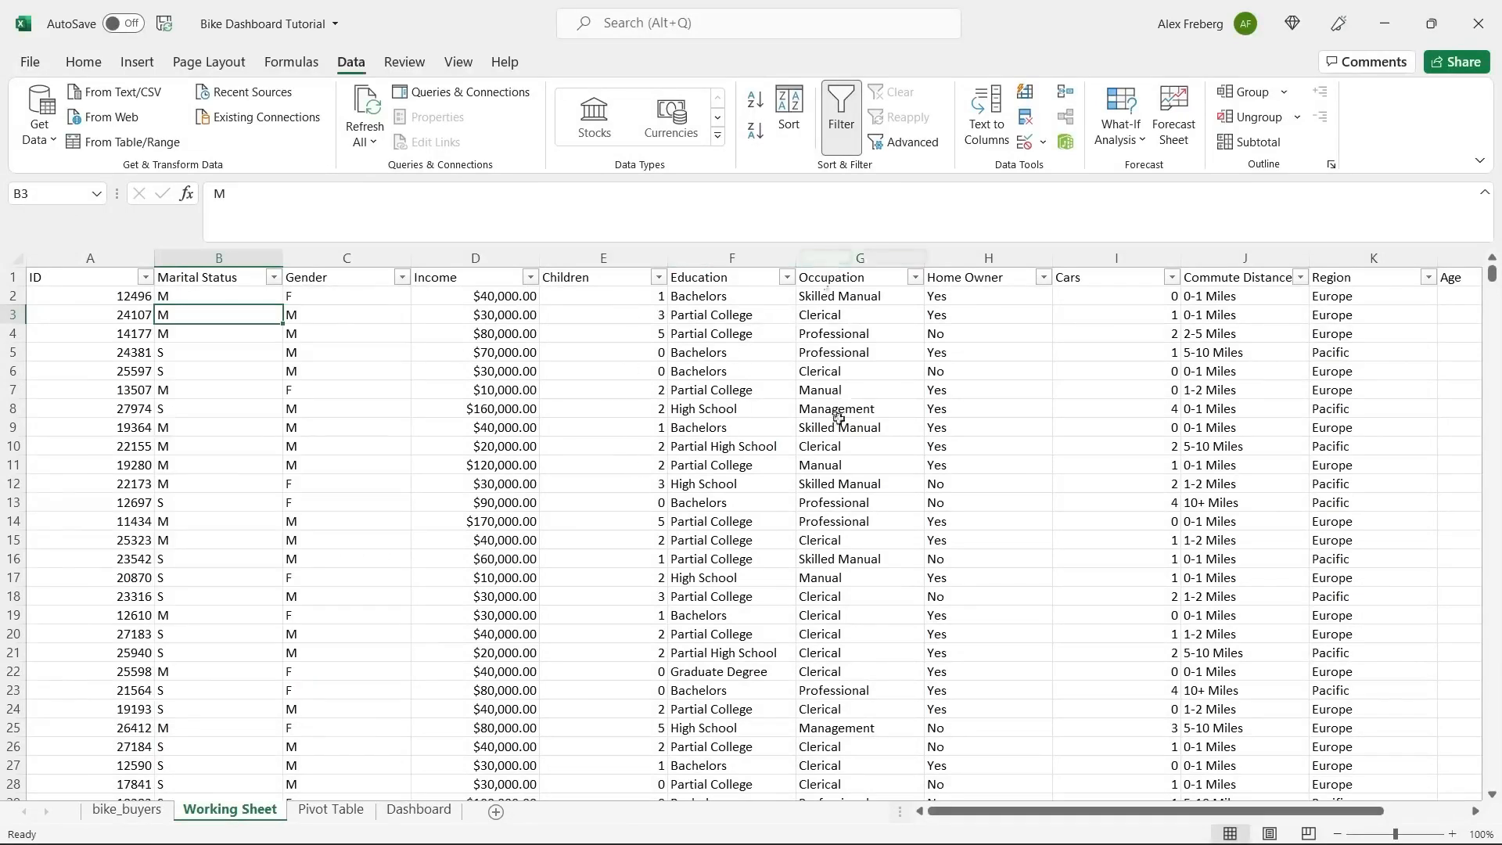
pyautogui.hscroll(3, 860, 454)
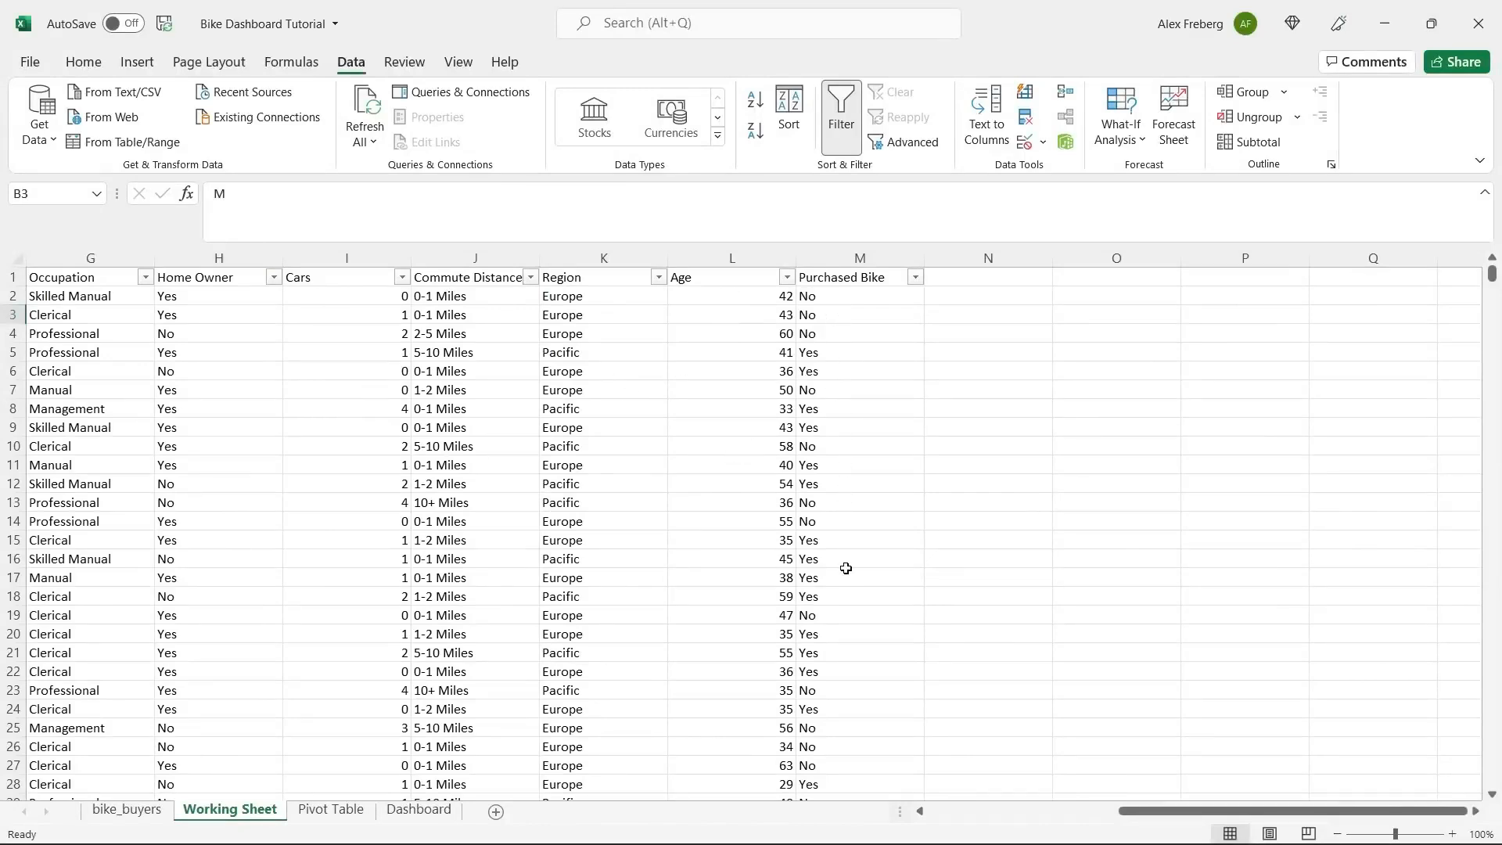
pyautogui.click(915, 277)
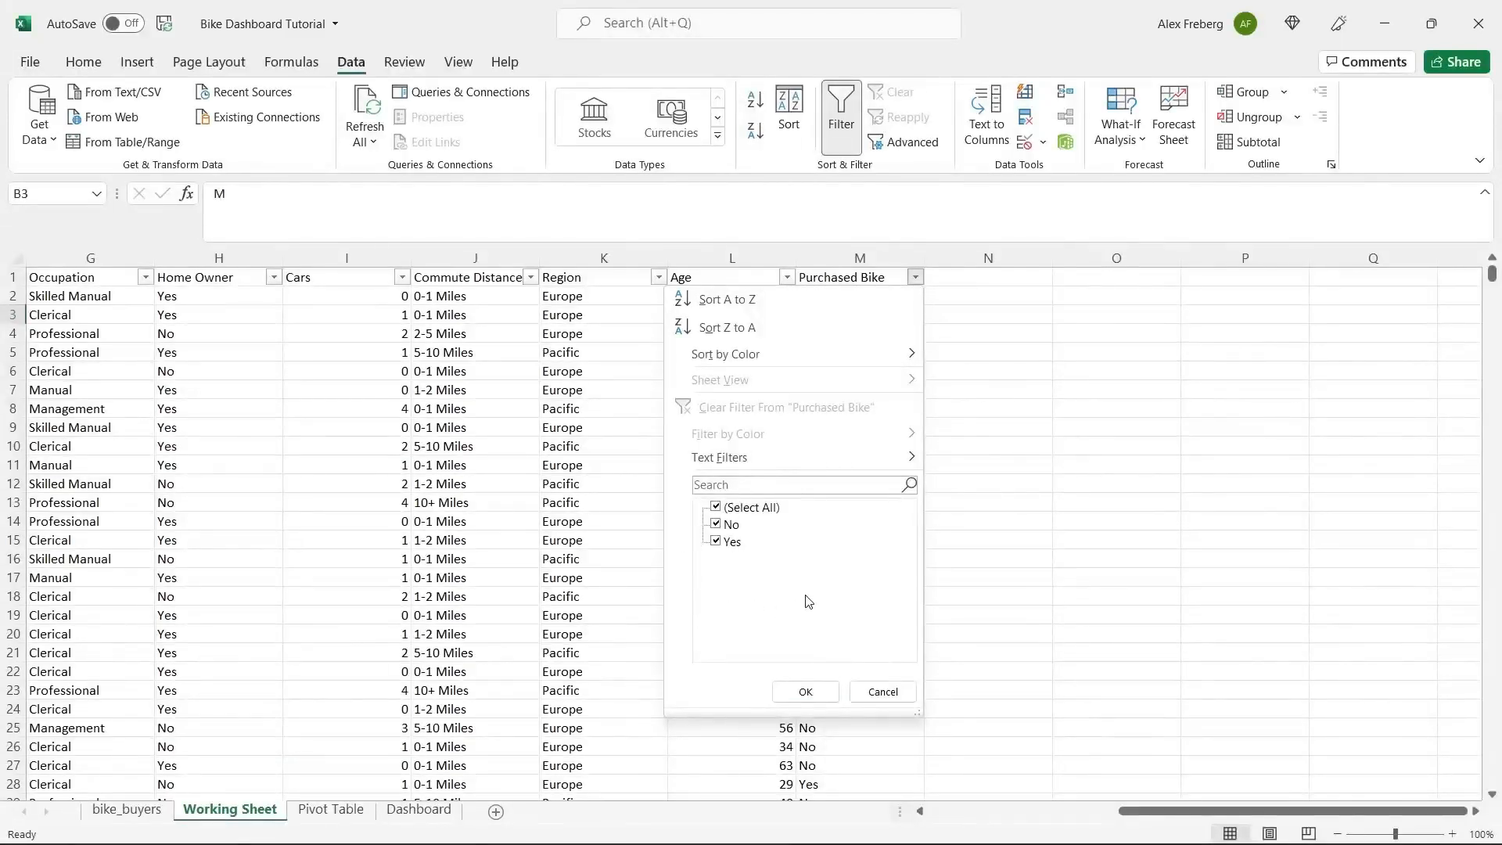
pyautogui.click(990, 505)
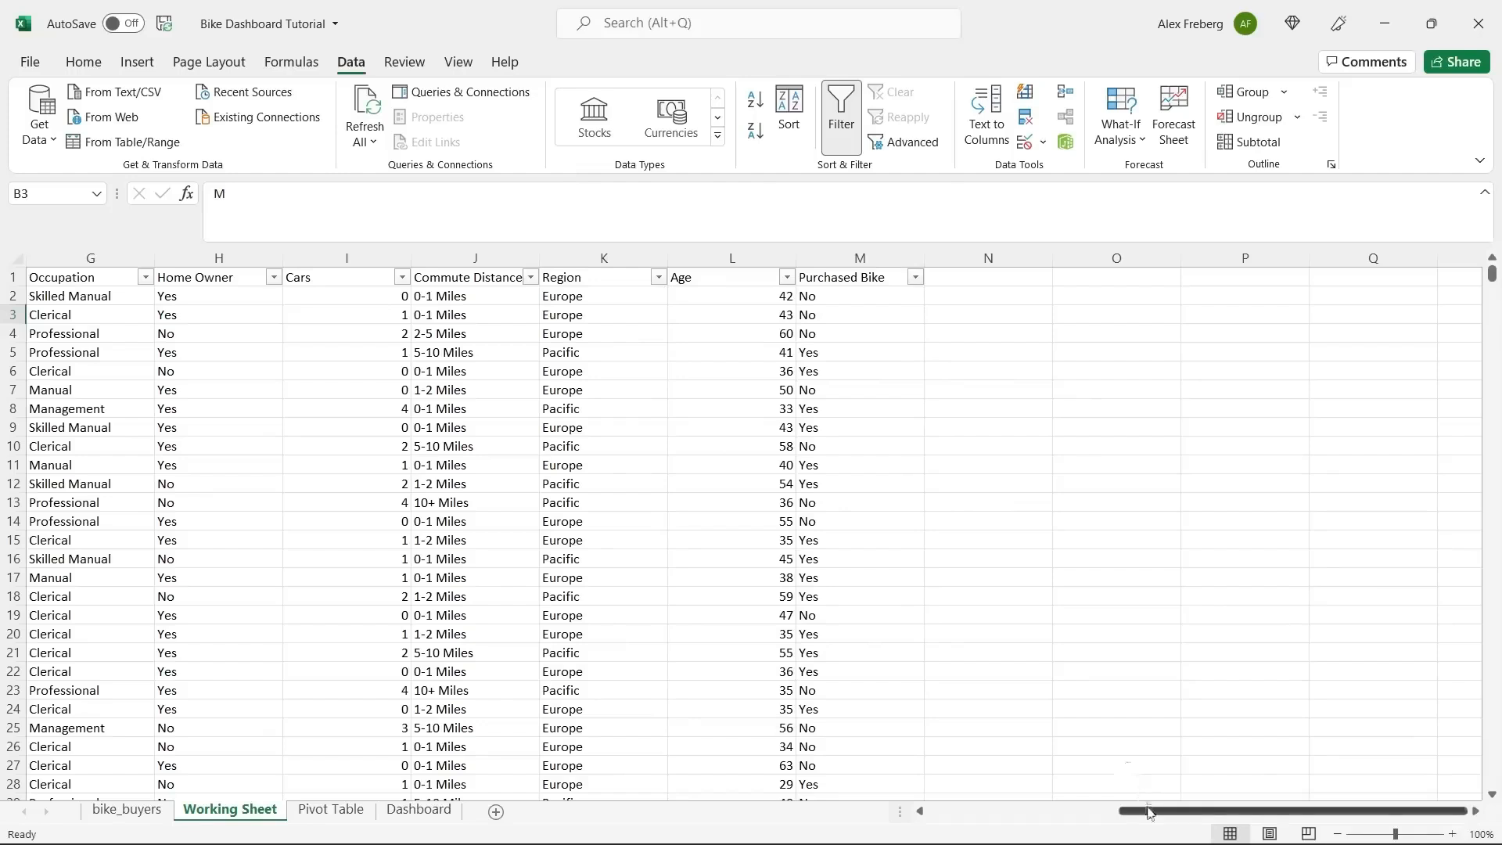
pyautogui.moveTo(1148, 813); pyautogui.dragTo(945, 833)
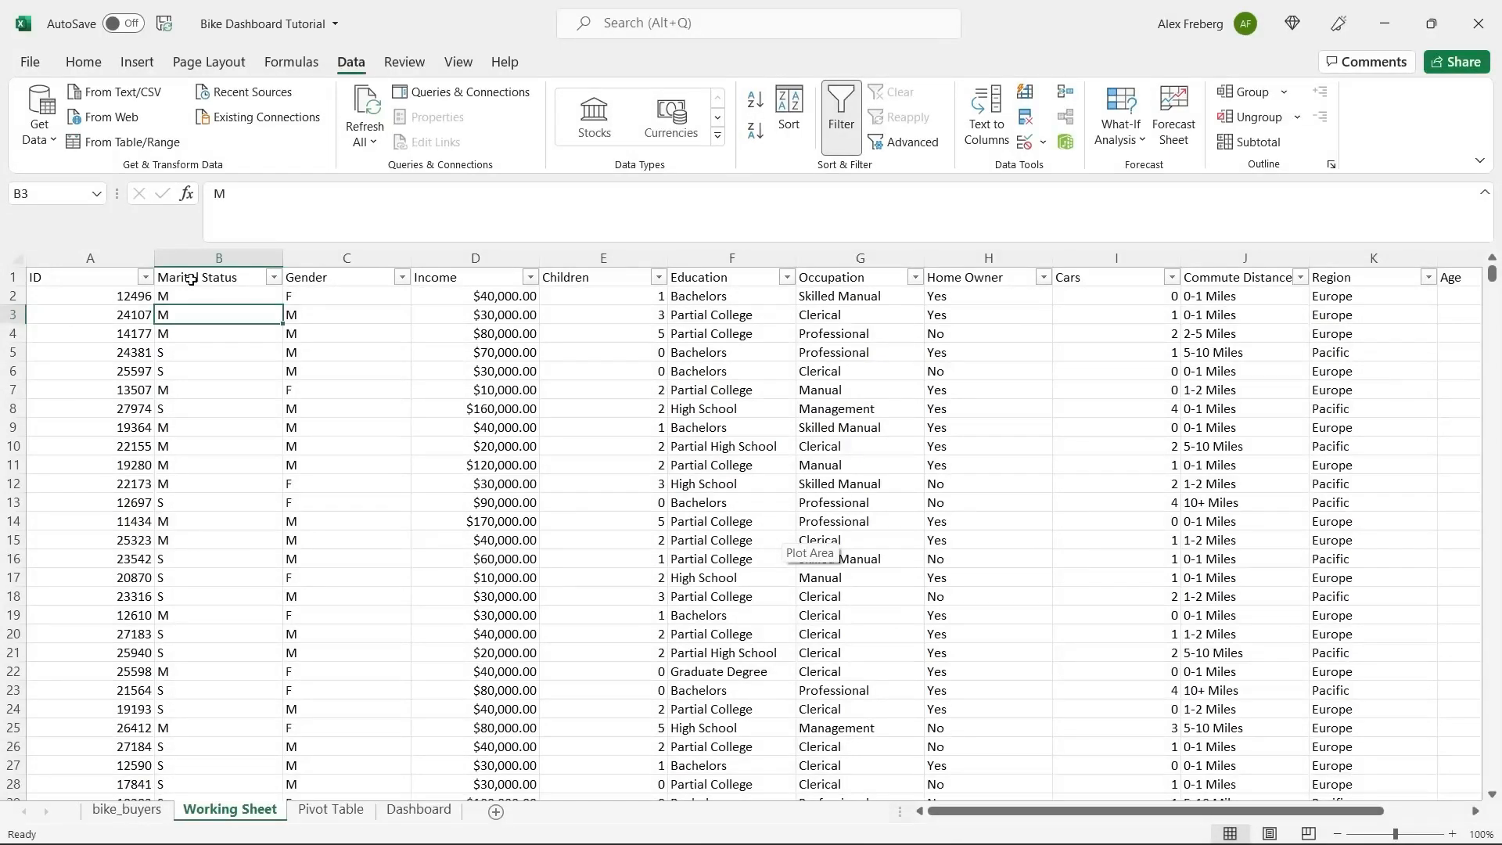
# Remove duplicate rows from Working Sheet, comparing all columns and treating the first row as headers.
pyautogui.click(17, 258)
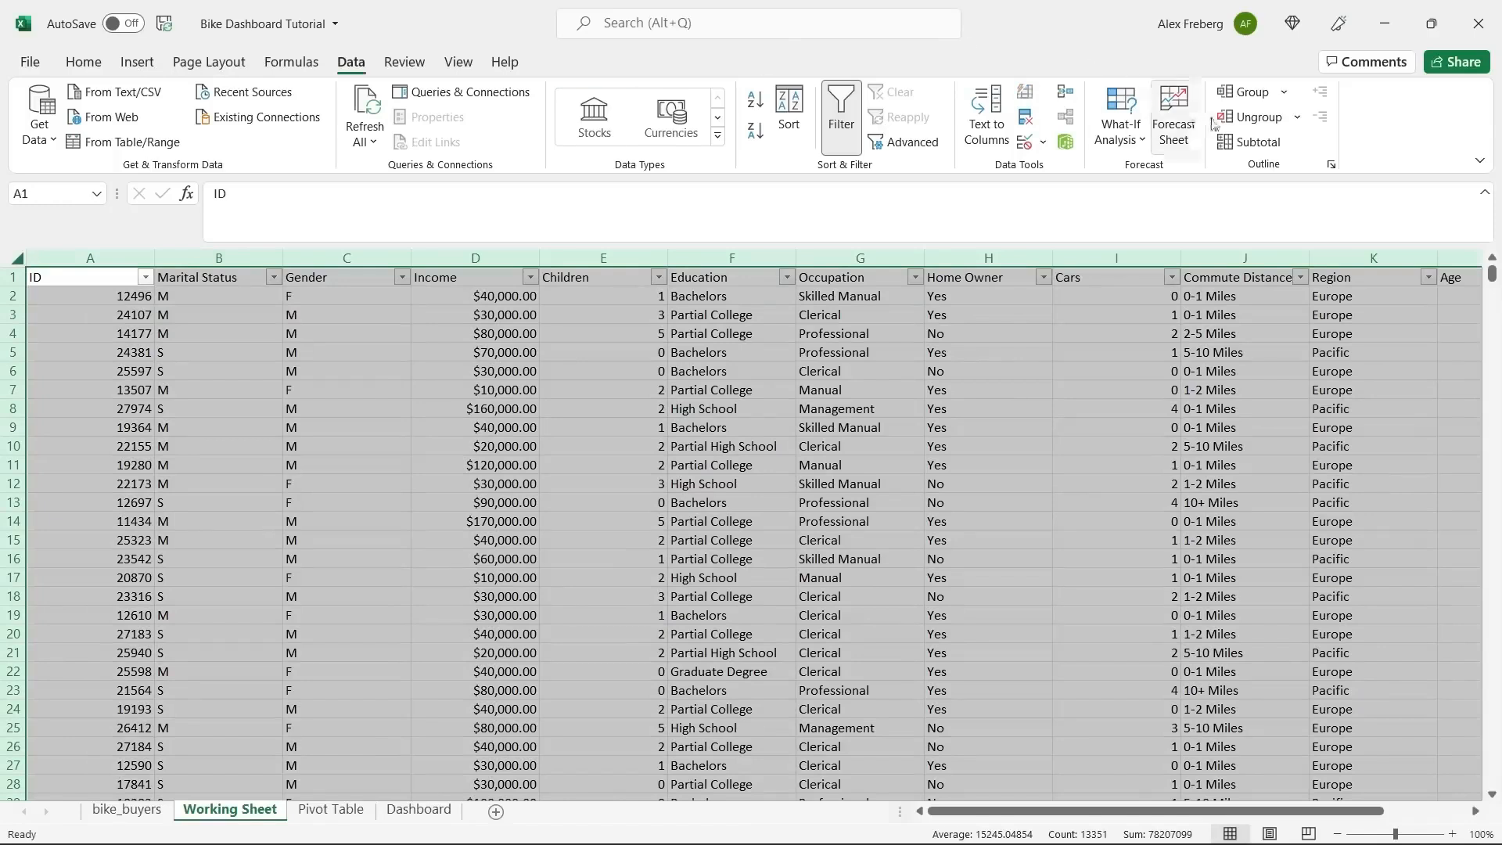
pyautogui.click(1026, 121)
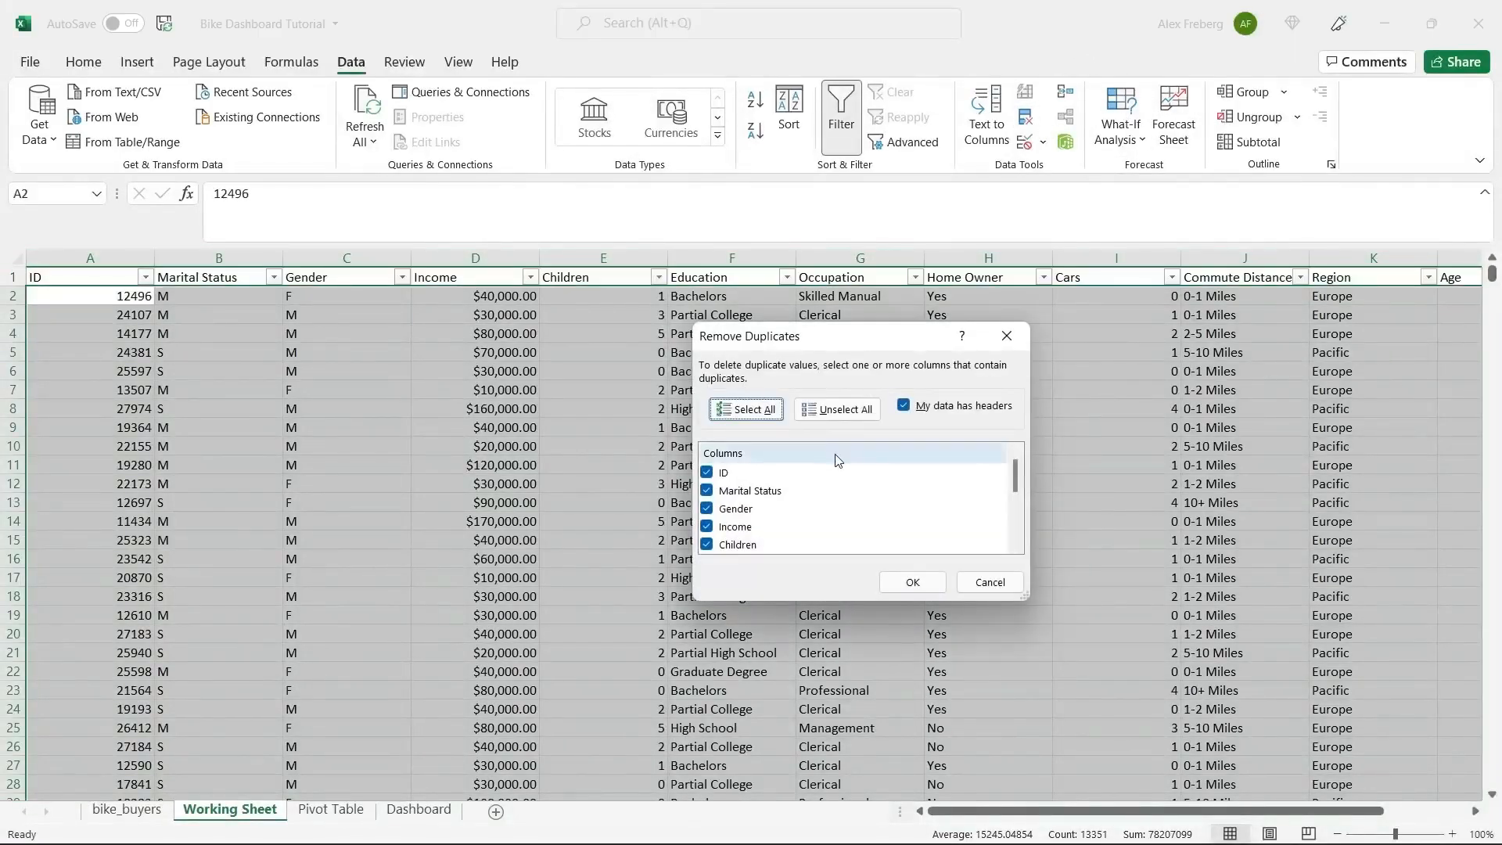
pyautogui.moveTo(1015, 479); pyautogui.dragTo(1018, 444)
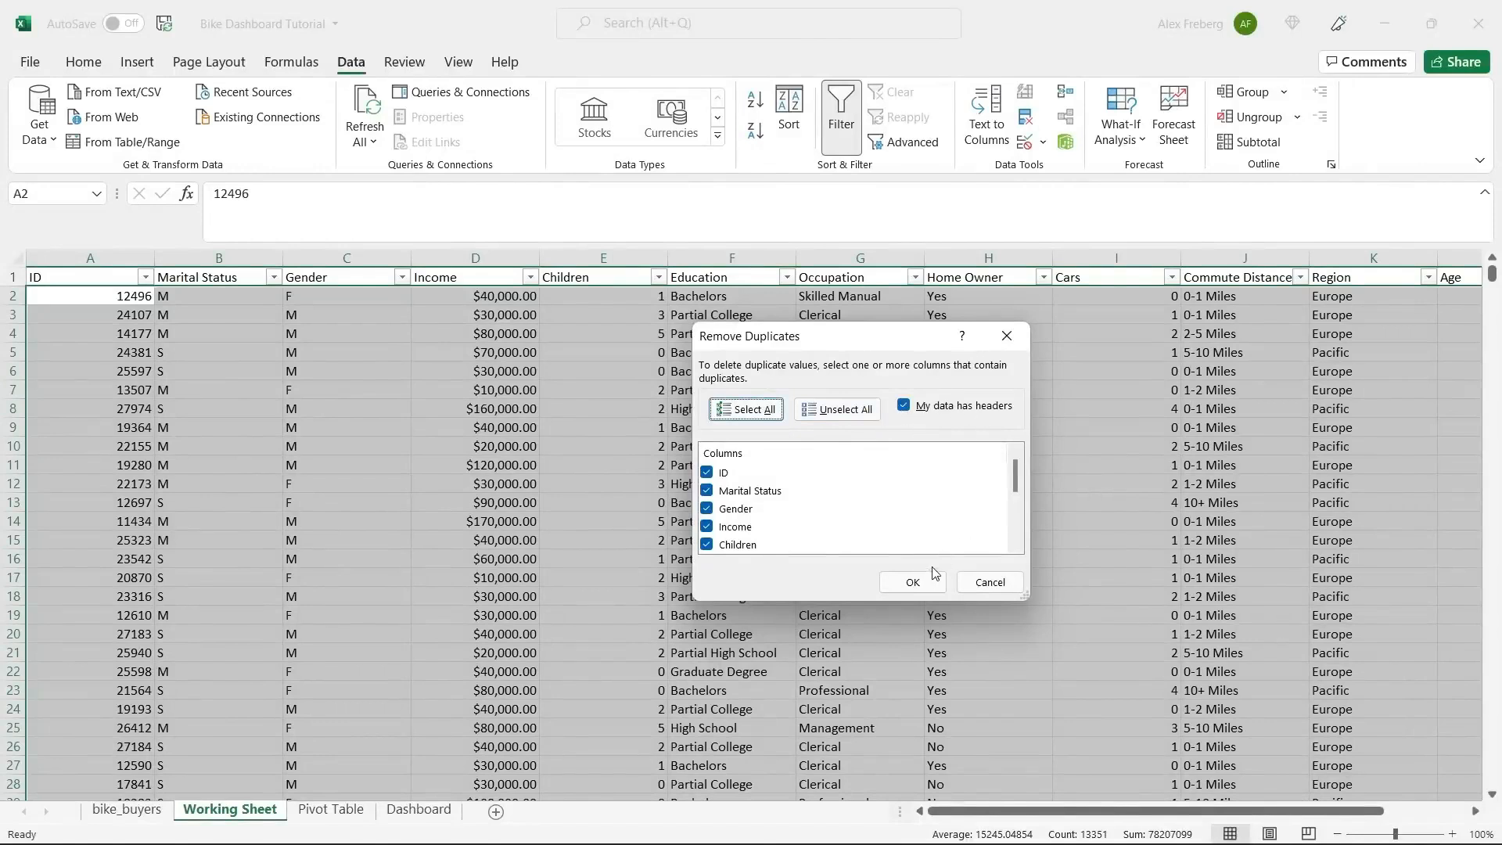
pyautogui.click(913, 582)
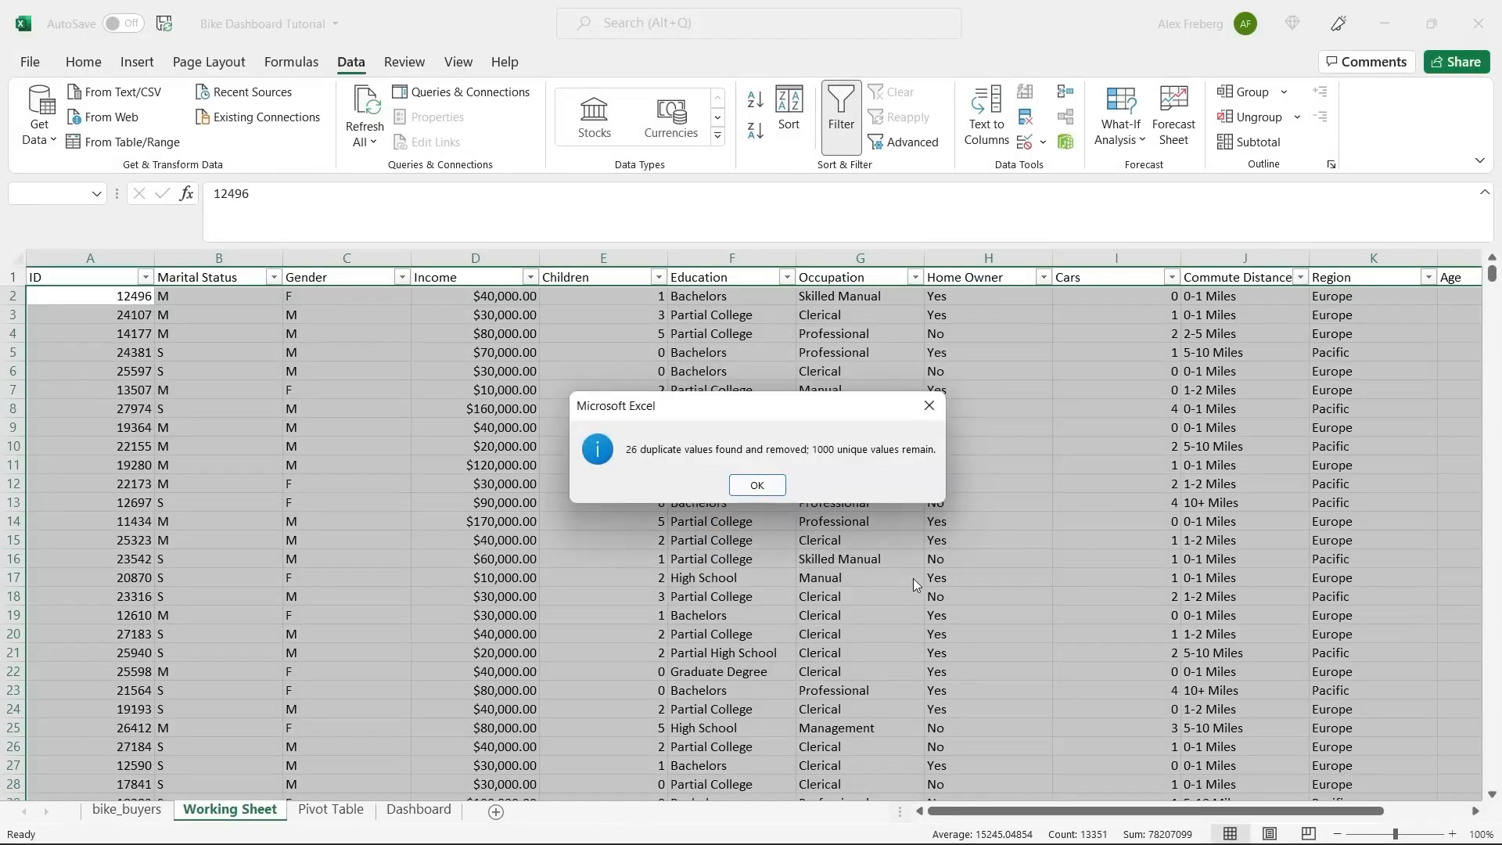
pyautogui.click(758, 485)
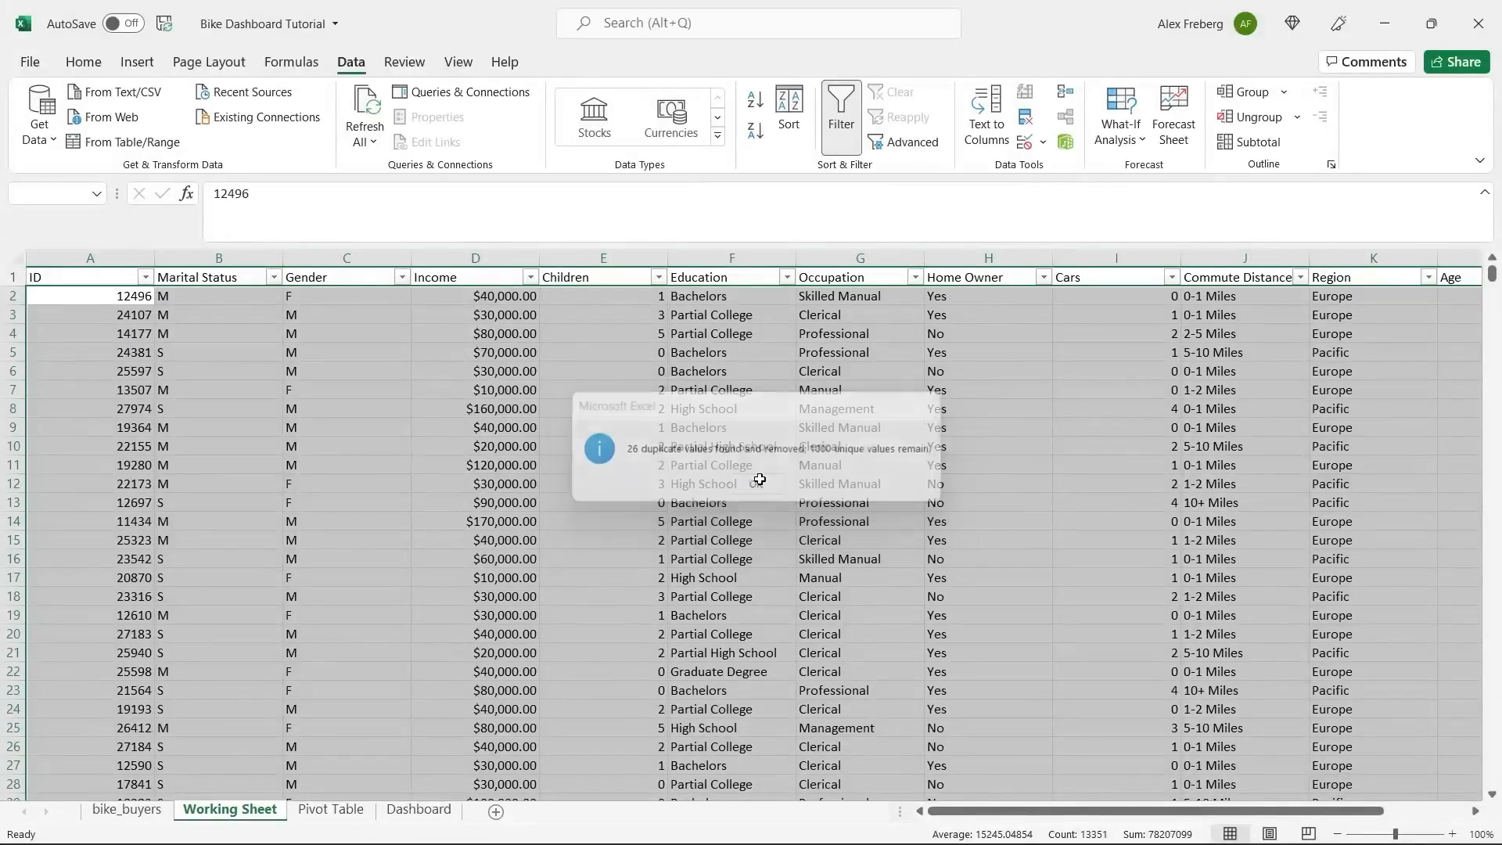
pyautogui.click(757, 467)
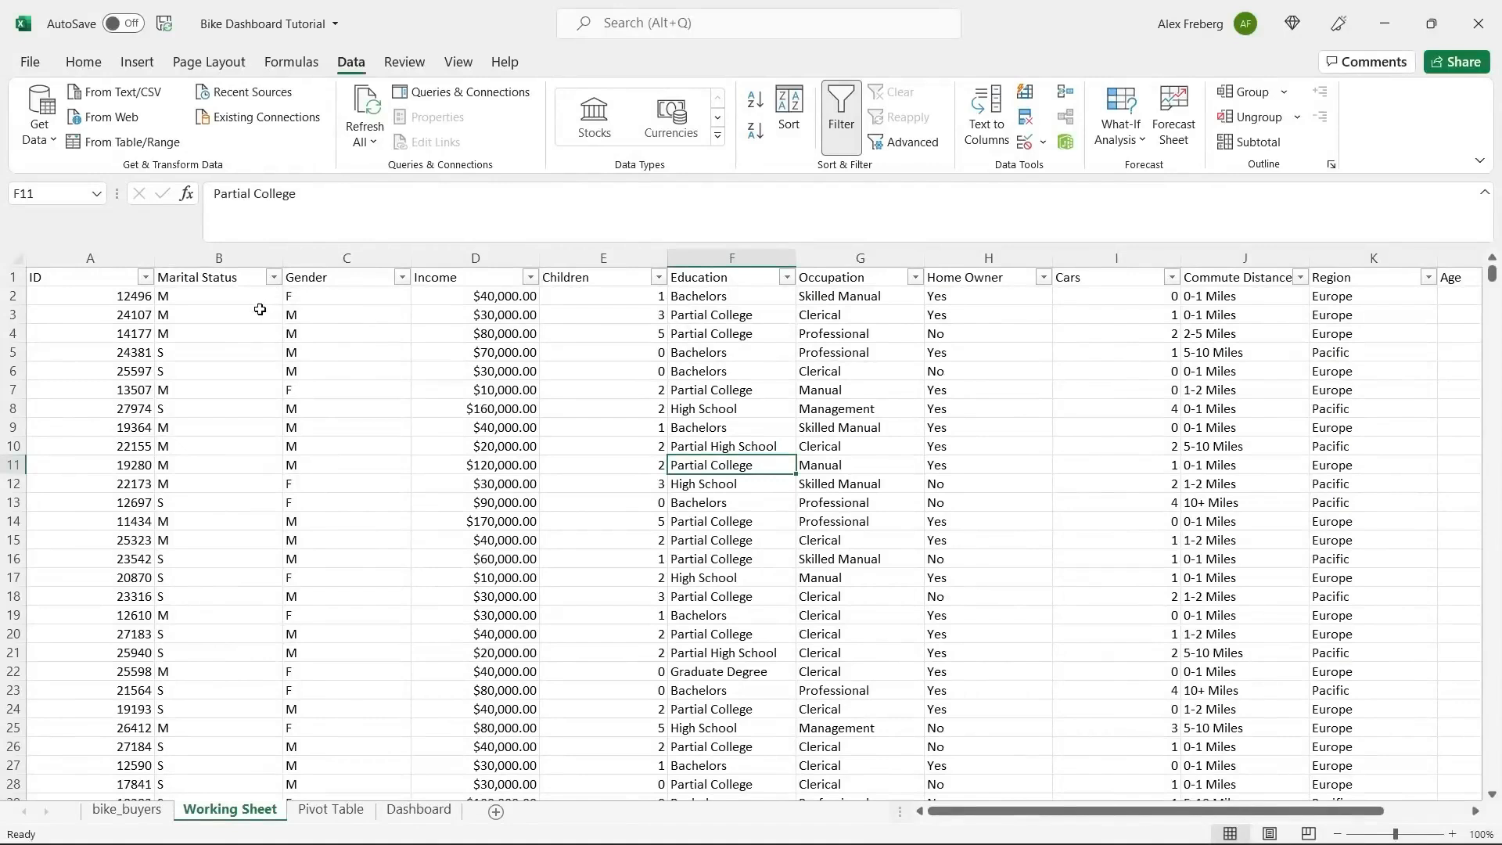
# Replace every M in the Marital Status column with Married, matching case and searching by columns.
pyautogui.click(220, 258)
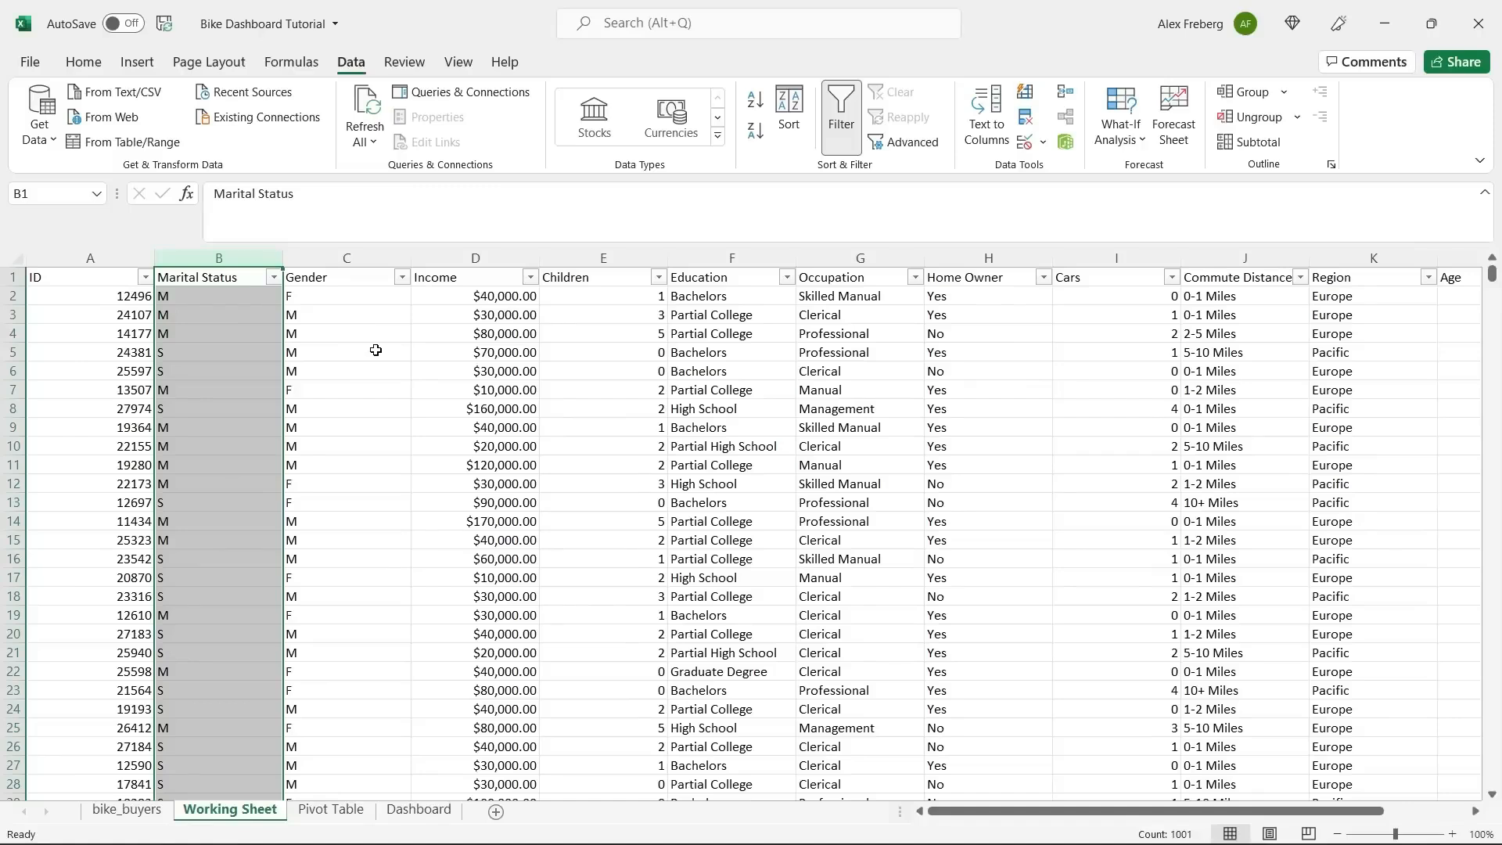
pyautogui.hotkey('ctrl', 'h')
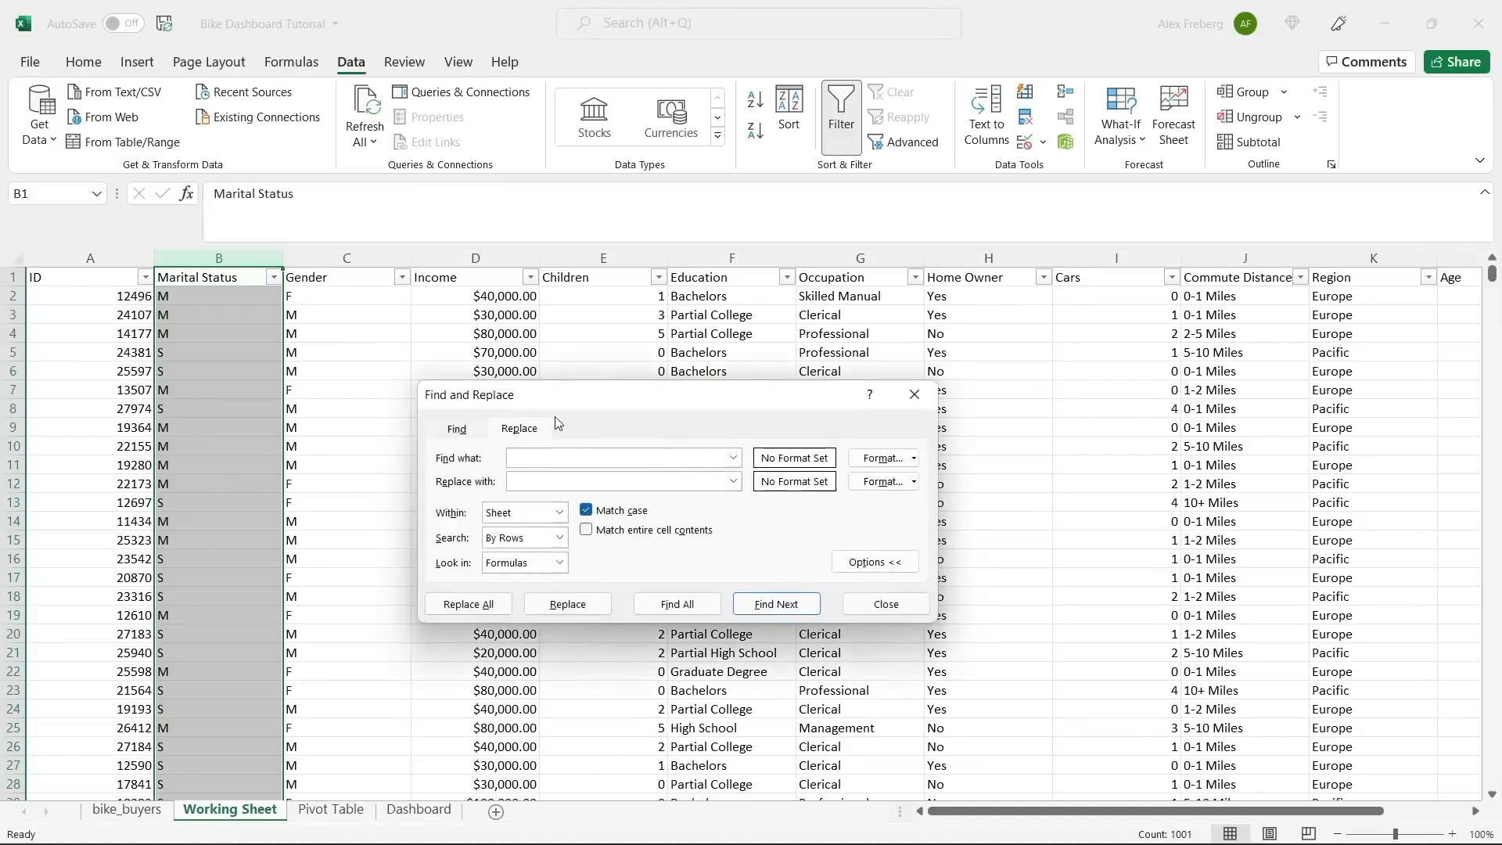
pyautogui.moveTo(594, 397); pyautogui.dragTo(614, 330)
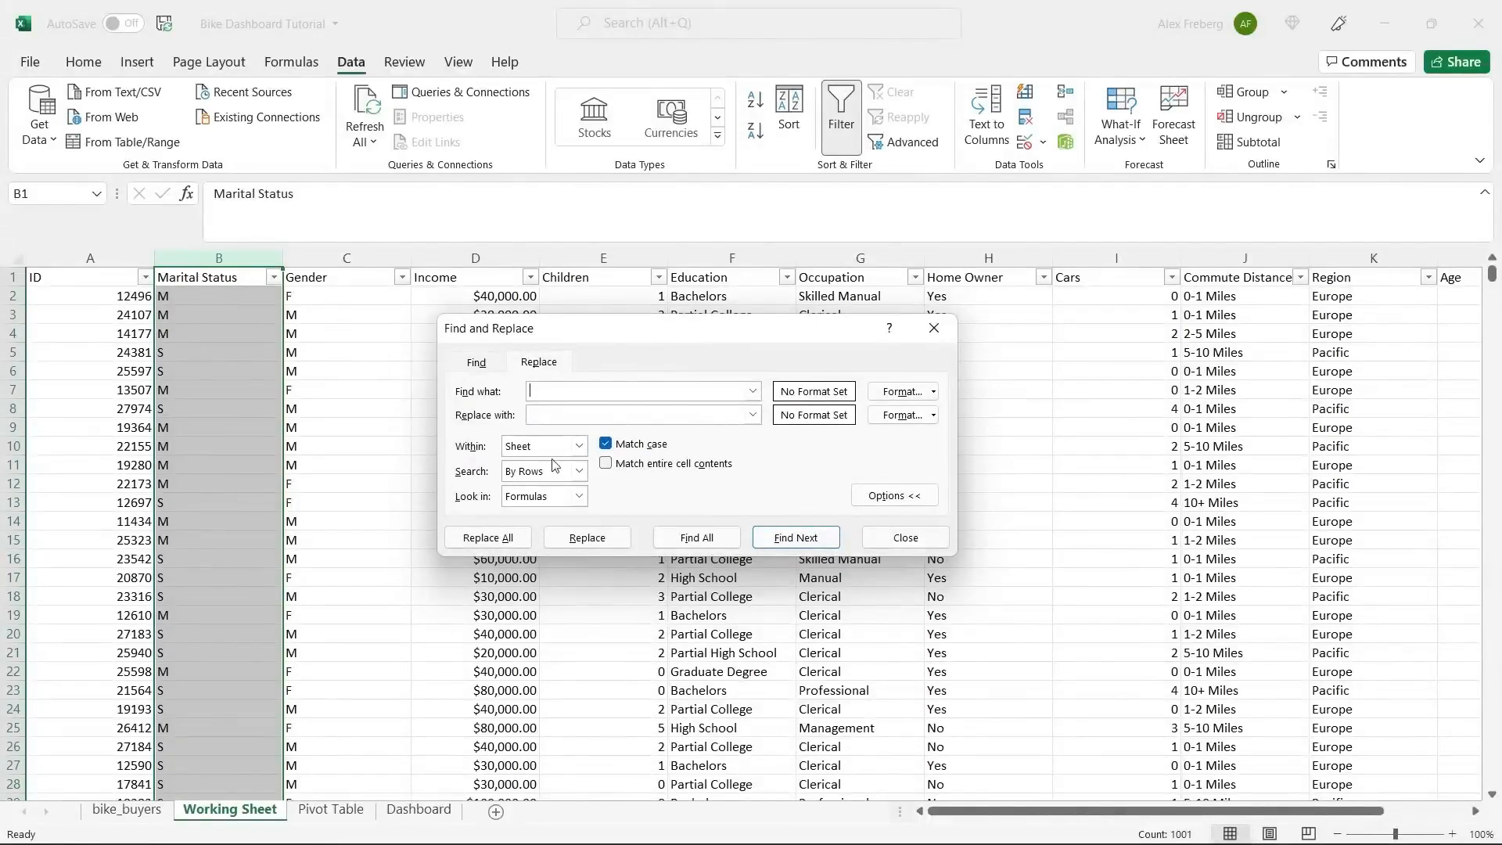
pyautogui.click(579, 473)
pyautogui.click(569, 503)
pyautogui.click(634, 393)
pyautogui.click(617, 416)
pyautogui.write('Married')
pyautogui.click(502, 538)
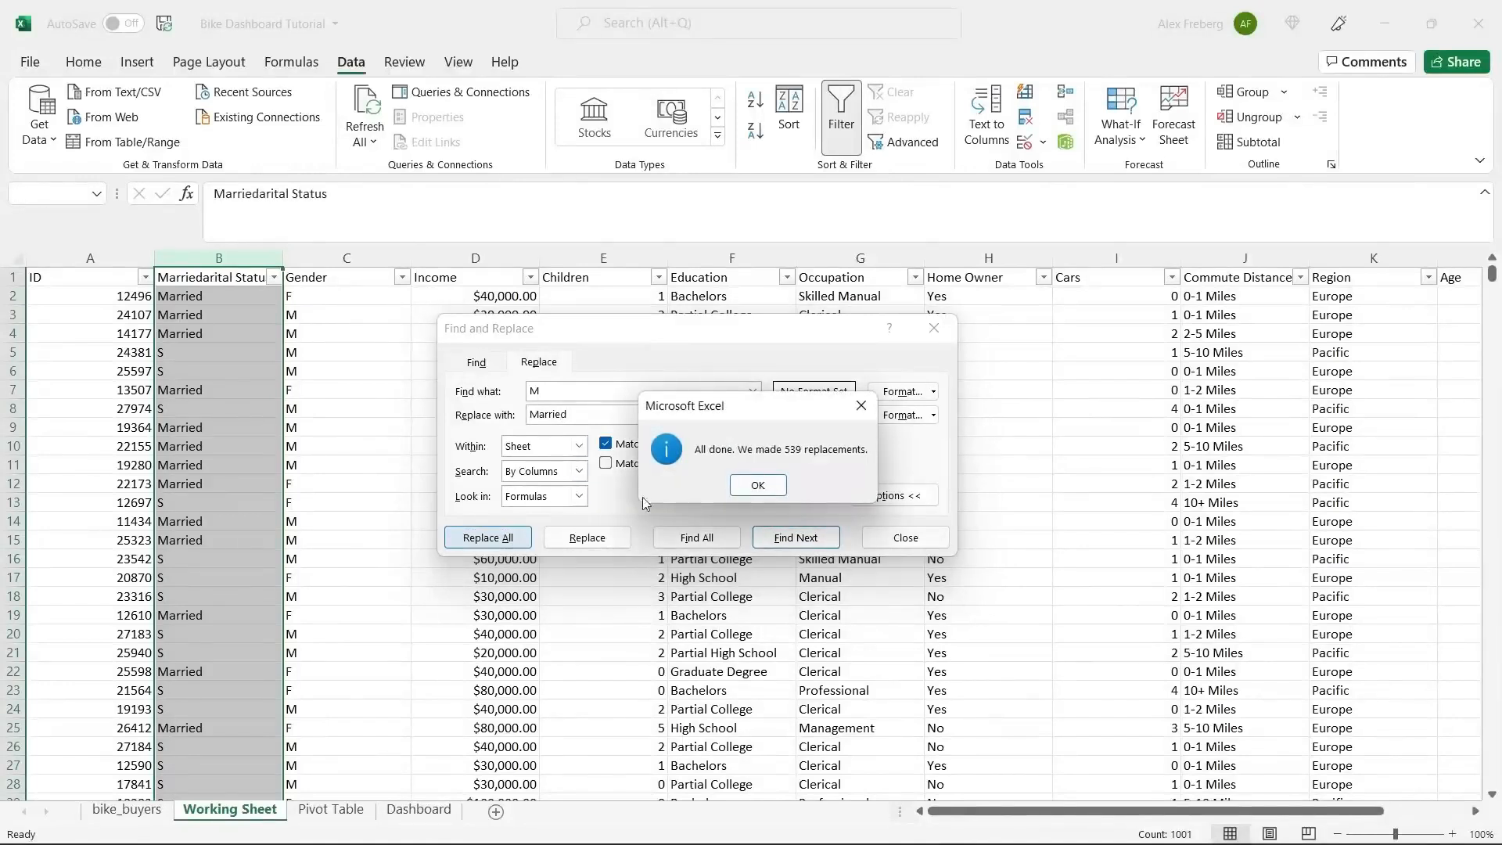
pyautogui.click(752, 486)
# Replace every S in the Marital Status column with Single and close Find and Replace.
pyautogui.click(616, 395)
pyautogui.press('BackSpace')
pyautogui.write('S')
pyautogui.click(604, 416)
pyautogui.doubleClick(604, 417)
pyautogui.write('Single')
pyautogui.click(488, 537)
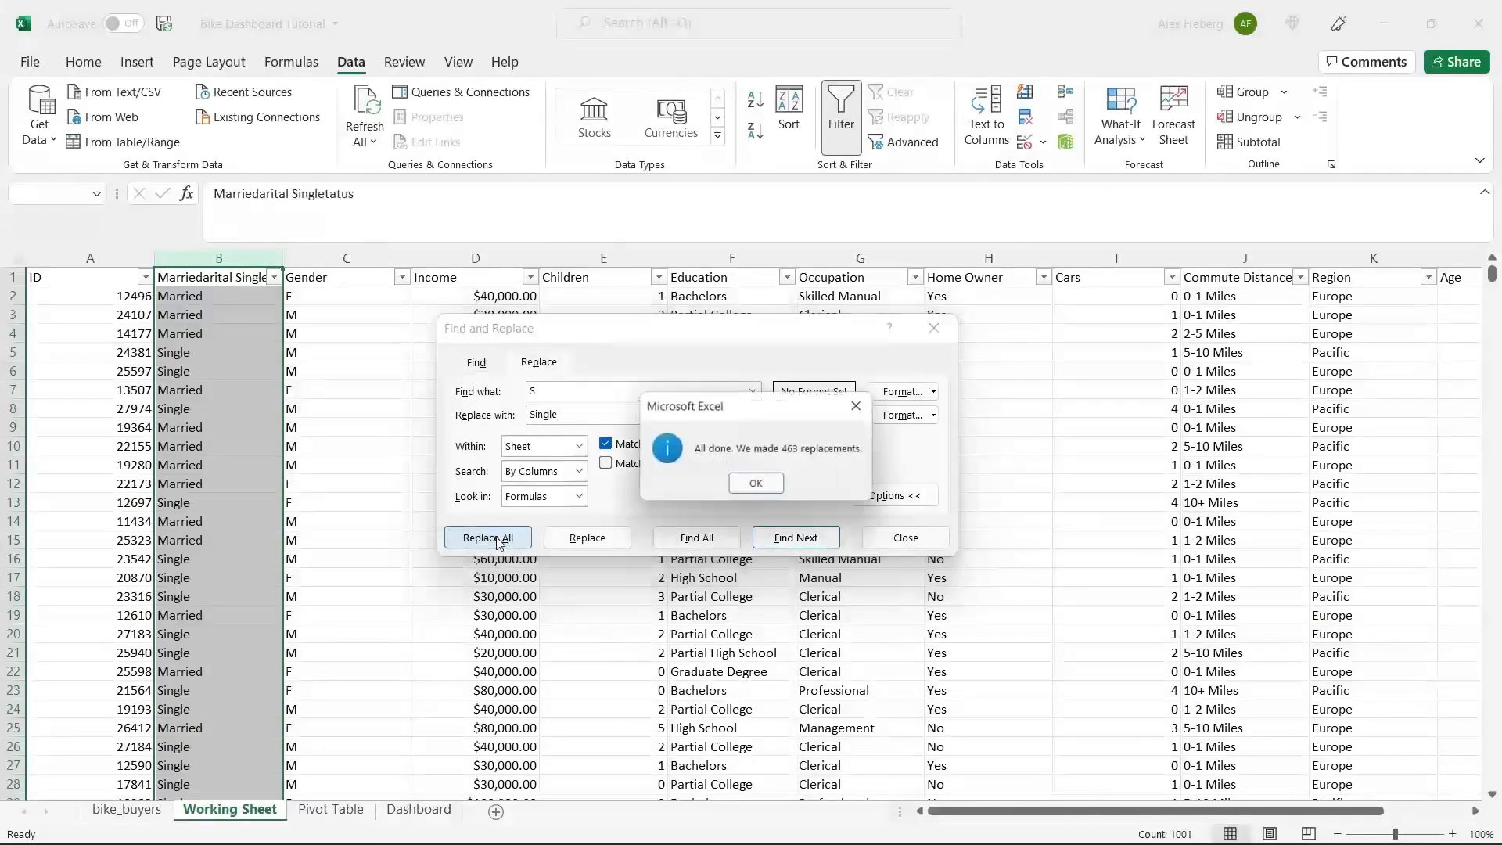
pyautogui.click(775, 485)
pyautogui.click(933, 328)
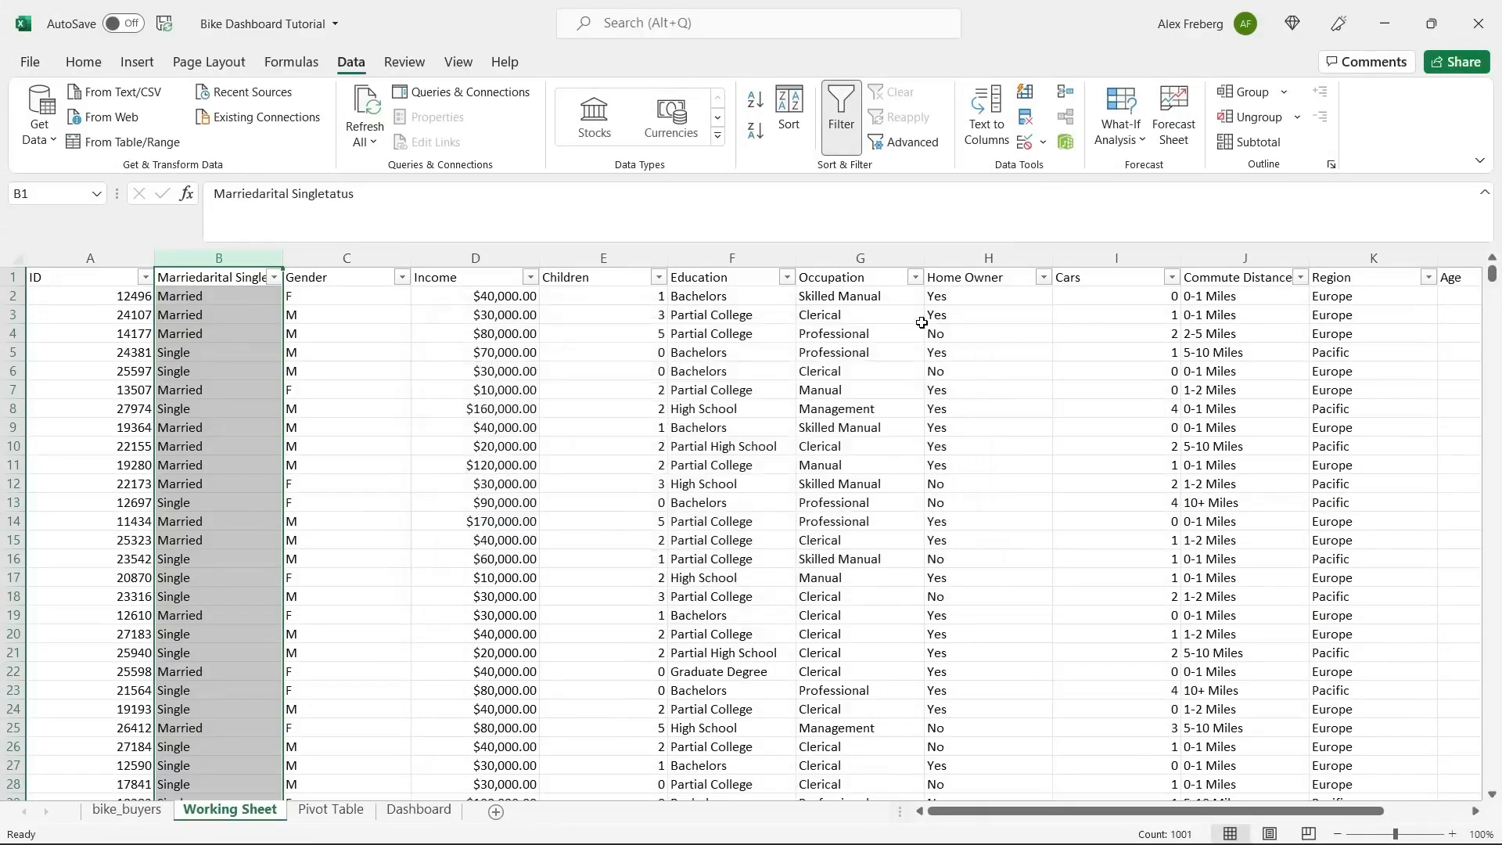
# Replace every M in the Gender column with Male, keeping the case-sensitive match.
pyautogui.click(344, 257)
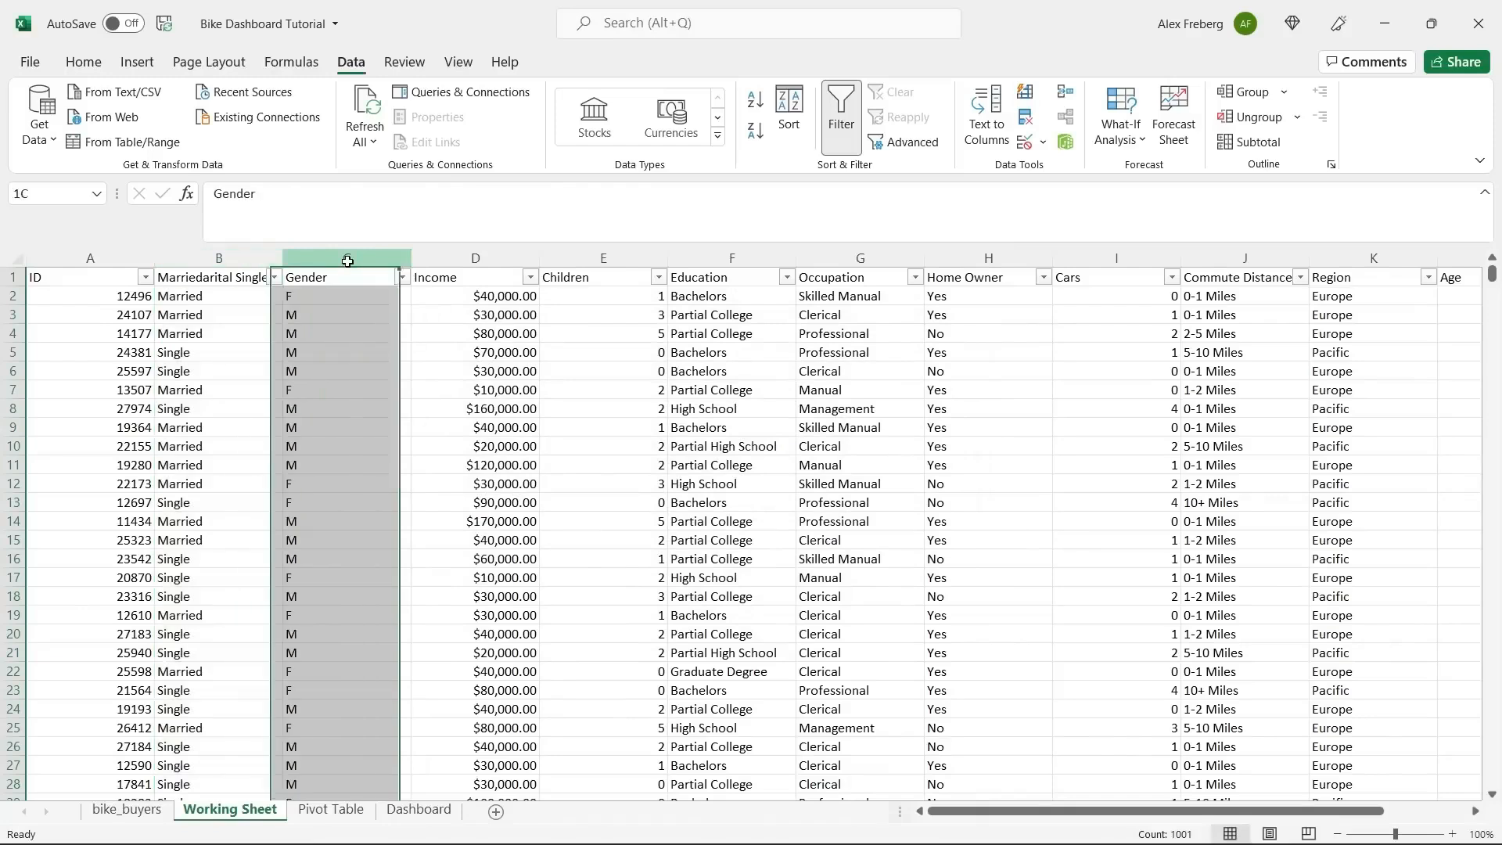
pyautogui.hotkey('ctrl', 'h')
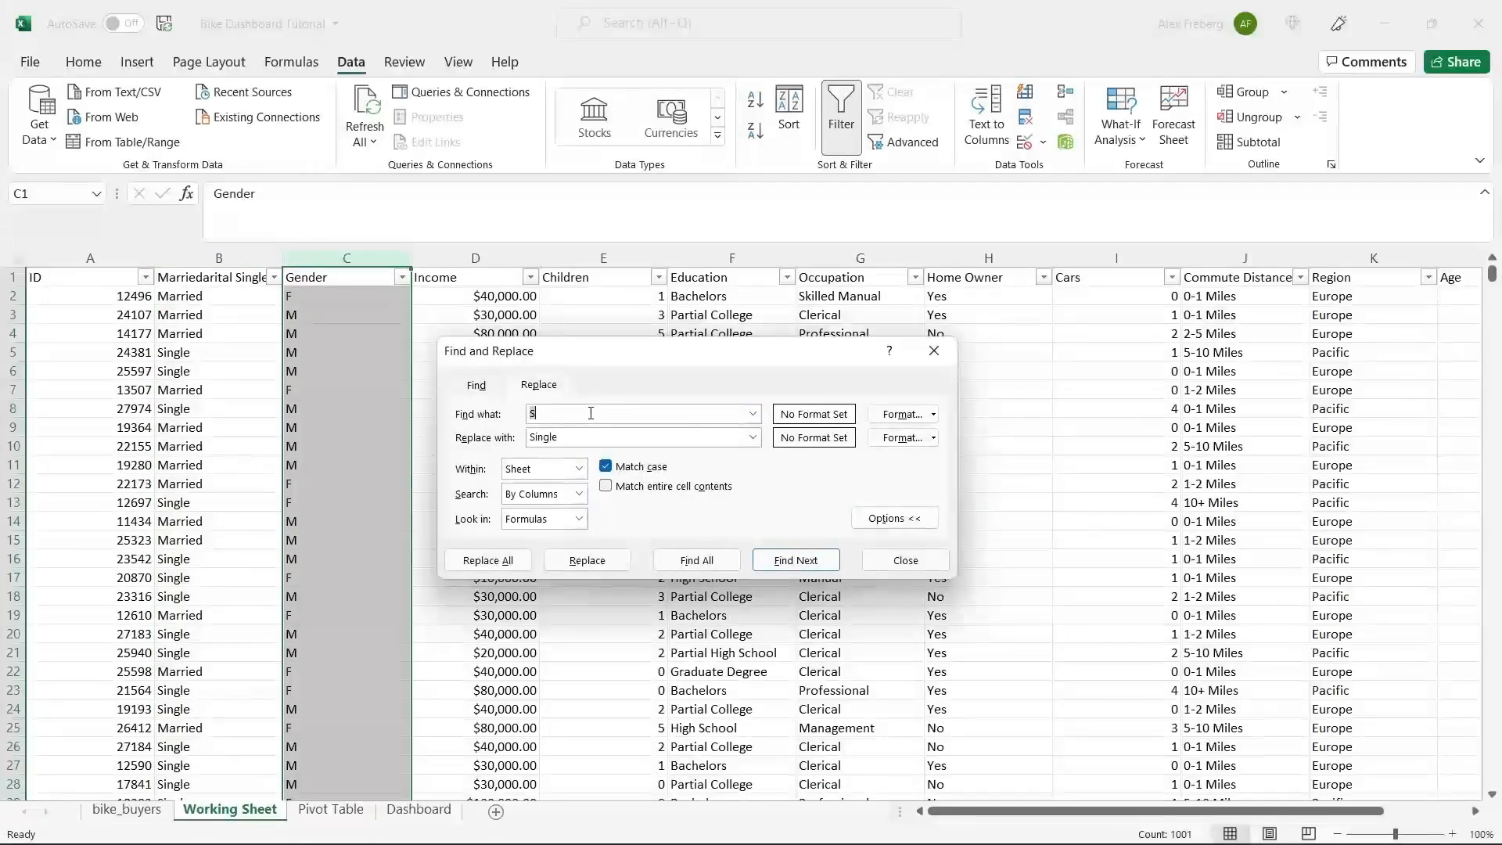
pyautogui.write('M')
pyautogui.press('Tab')
pyautogui.write('Mal')
pyautogui.click(503, 560)
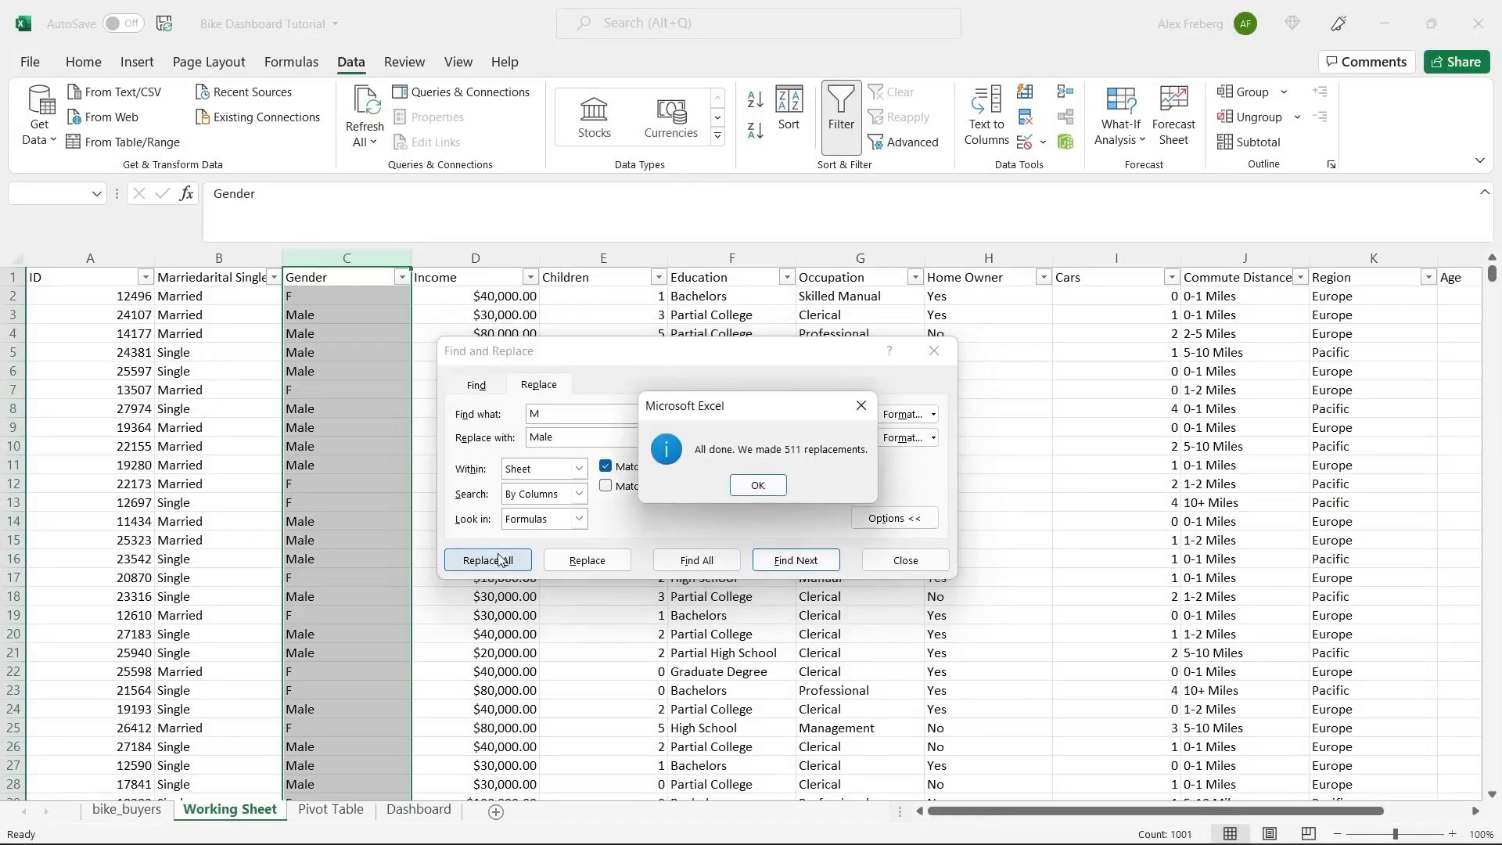
pyautogui.click(758, 486)
# Replace every F in the Gender column with Female and close Find and Replace.
pyautogui.click(615, 412)
pyautogui.press('BackSpace')
pyautogui.write('F')
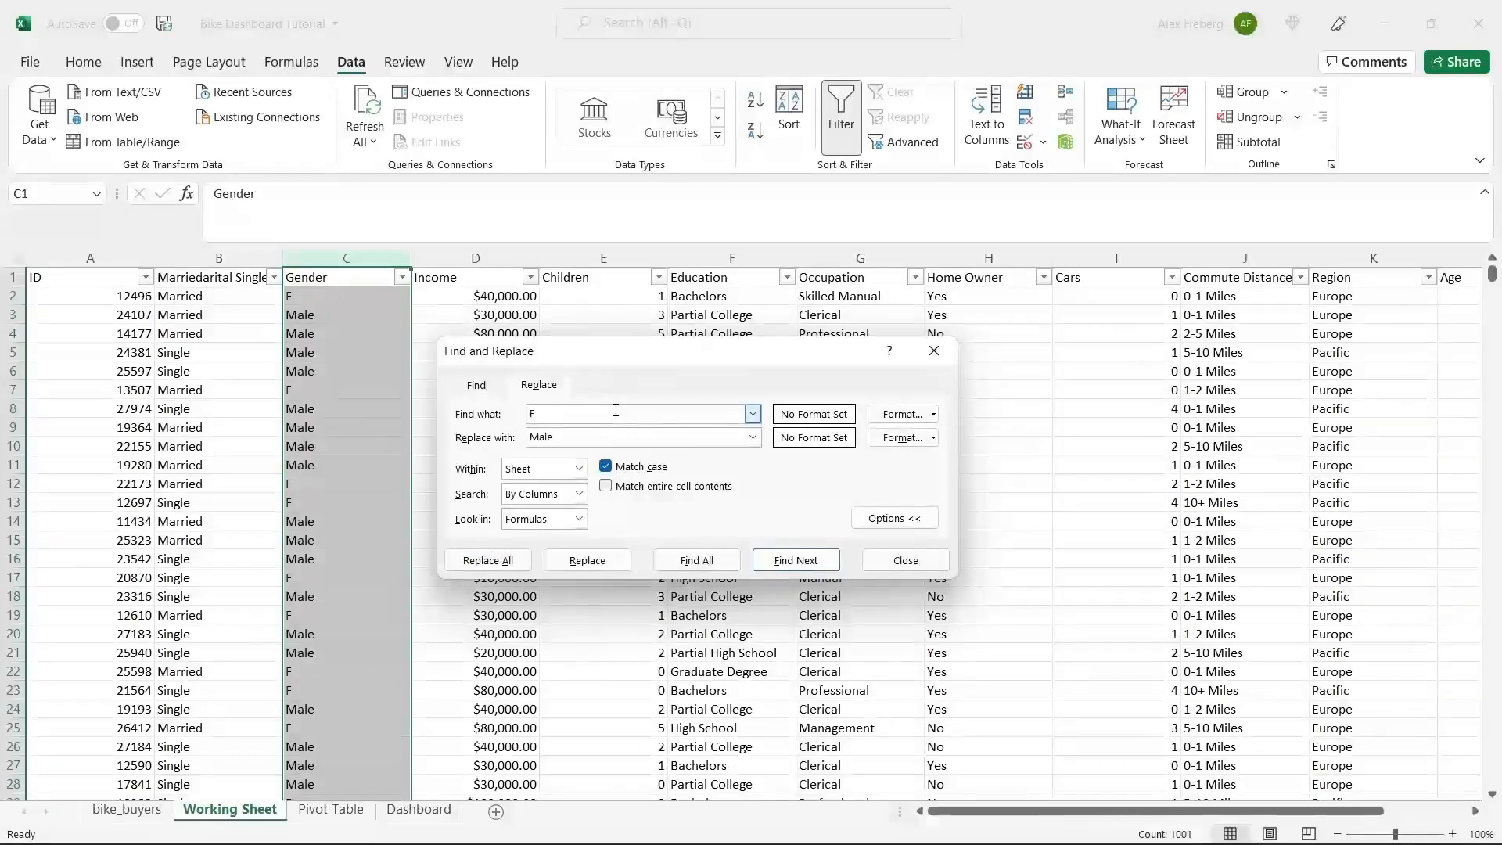
pyautogui.doubleClick(598, 436)
pyautogui.write('Female')
pyautogui.click(488, 560)
pyautogui.click(757, 486)
pyautogui.click(933, 350)
pyautogui.click(583, 402)
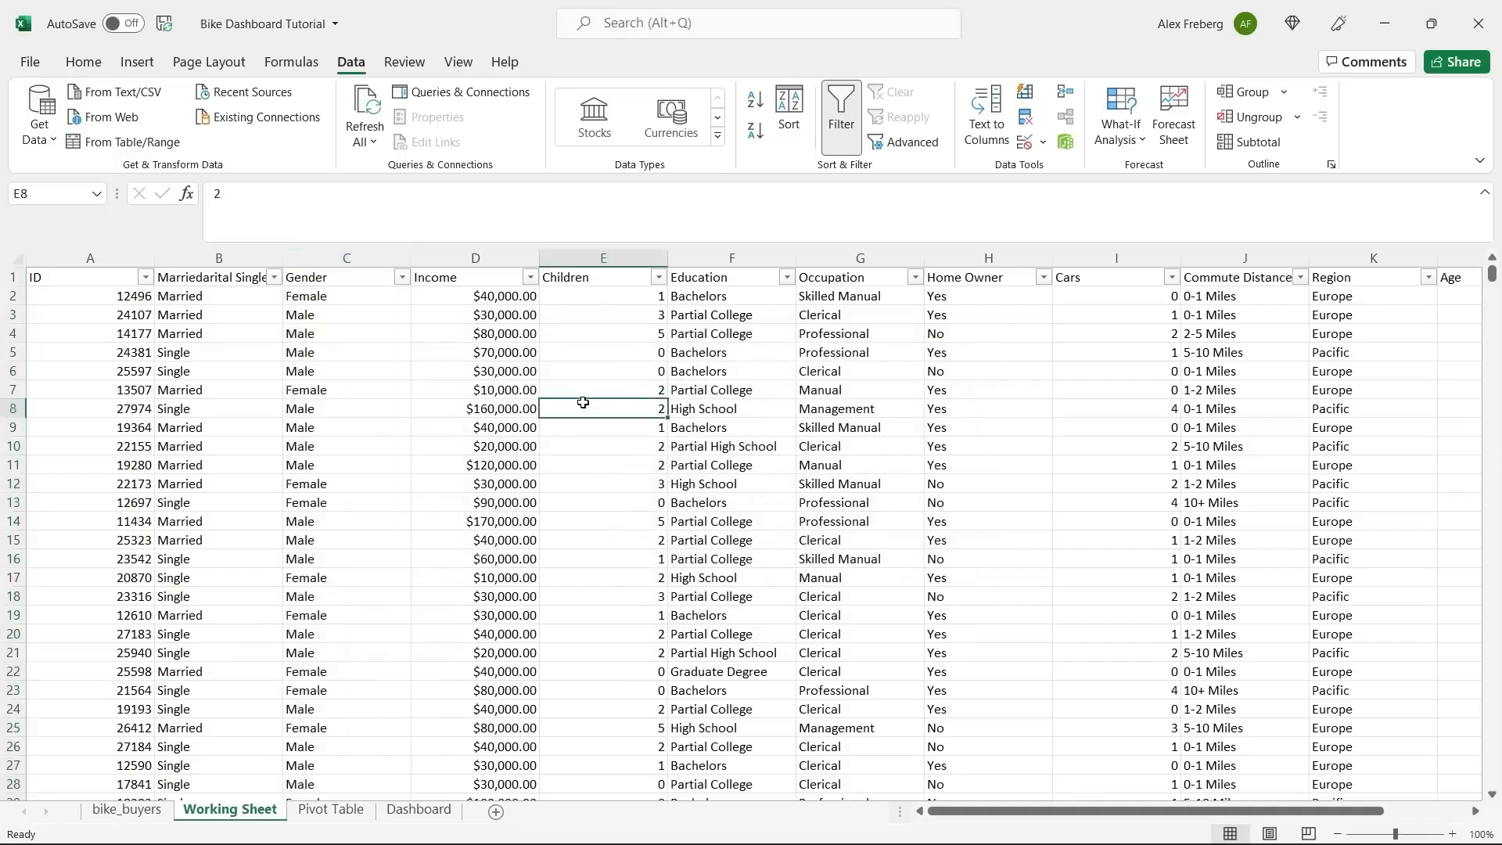
# Format the Income column as Currency with no decimal places.
pyautogui.click(472, 257)
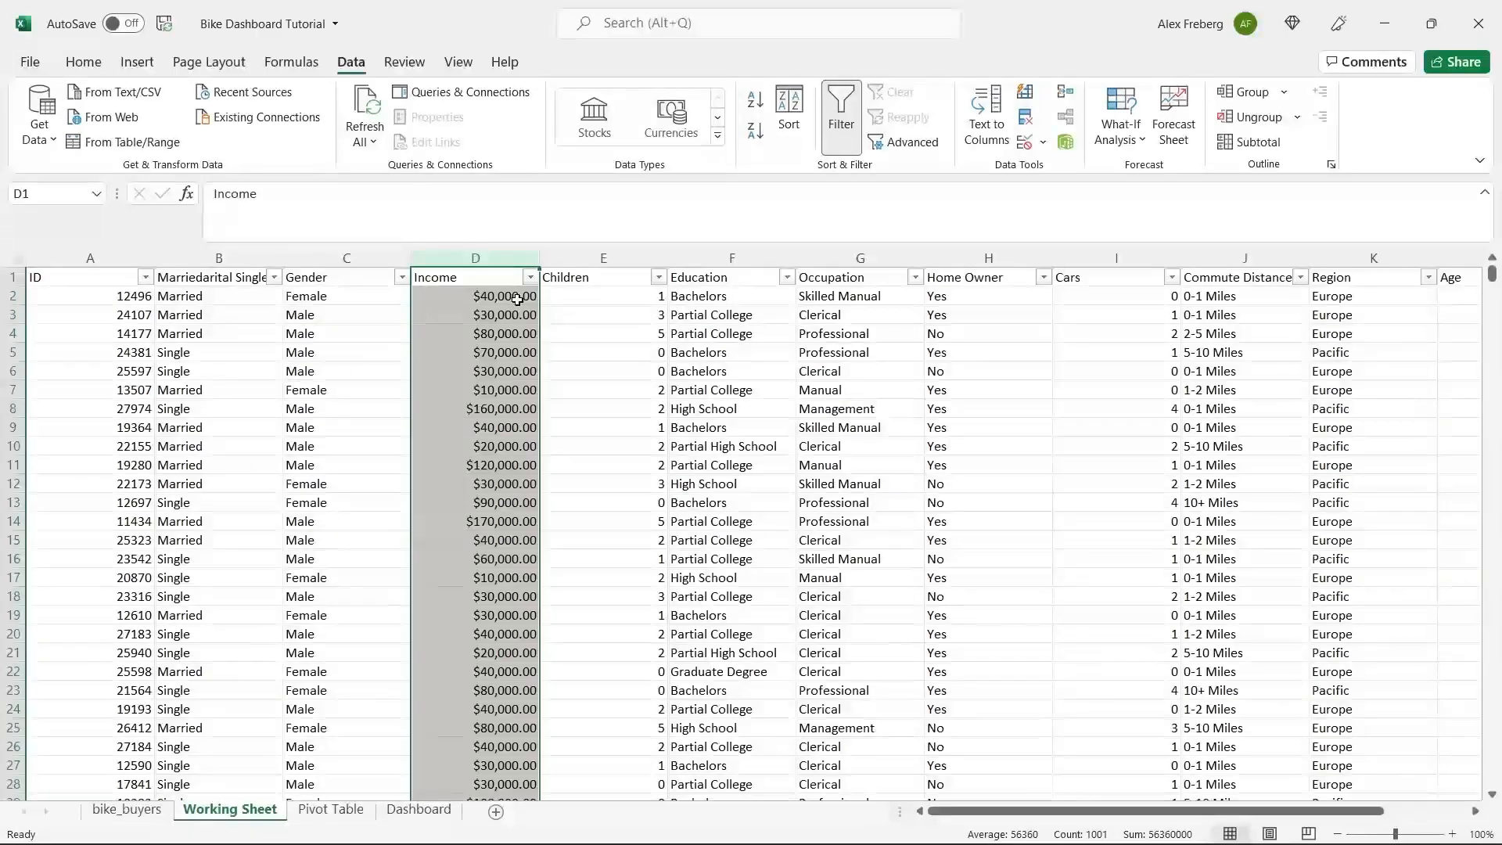
pyautogui.click(498, 311)
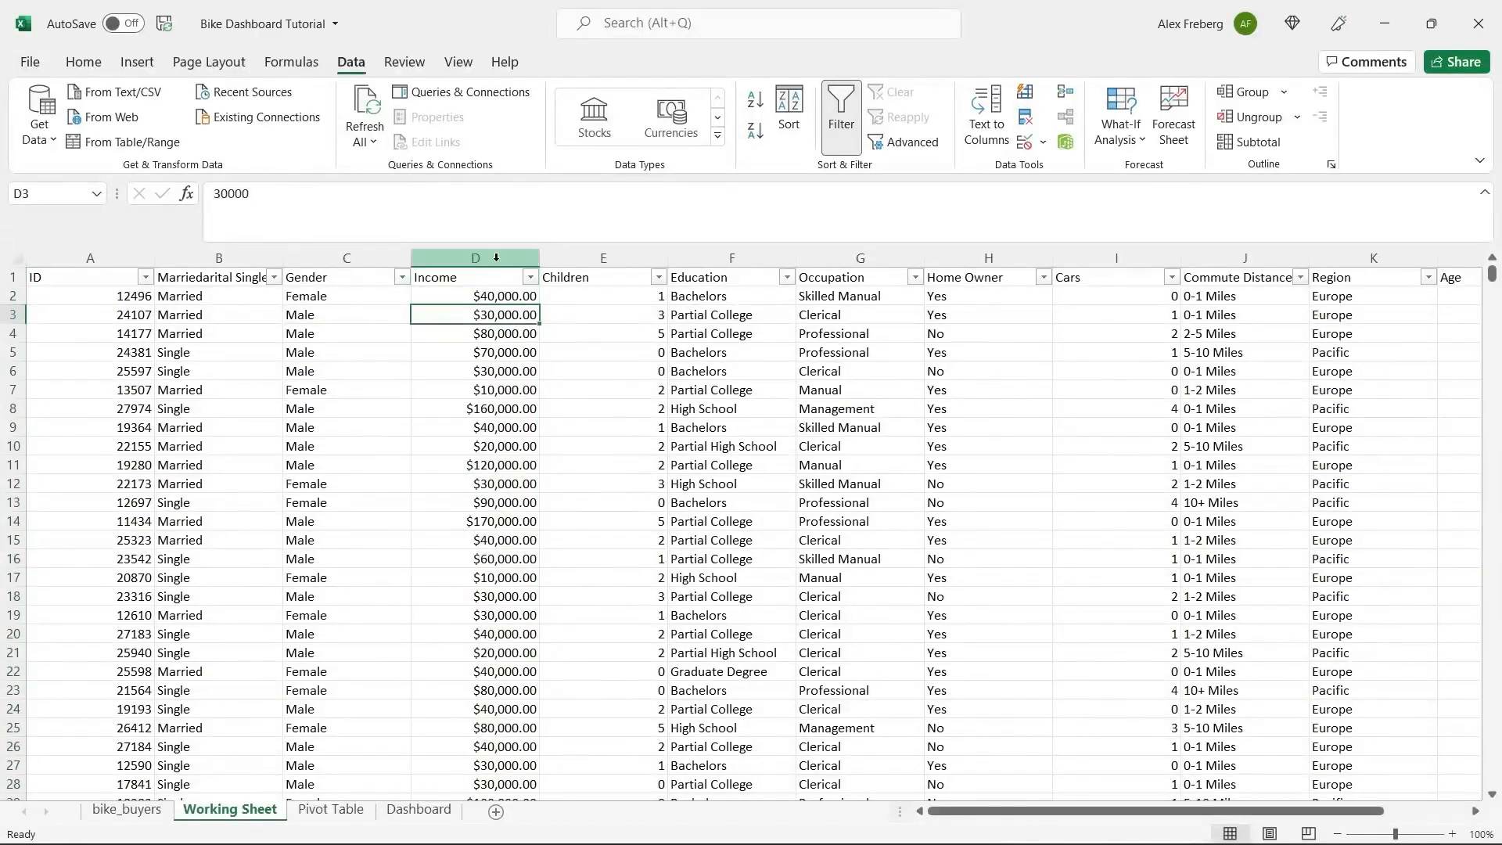
pyautogui.click(83, 62)
pyautogui.click(486, 258)
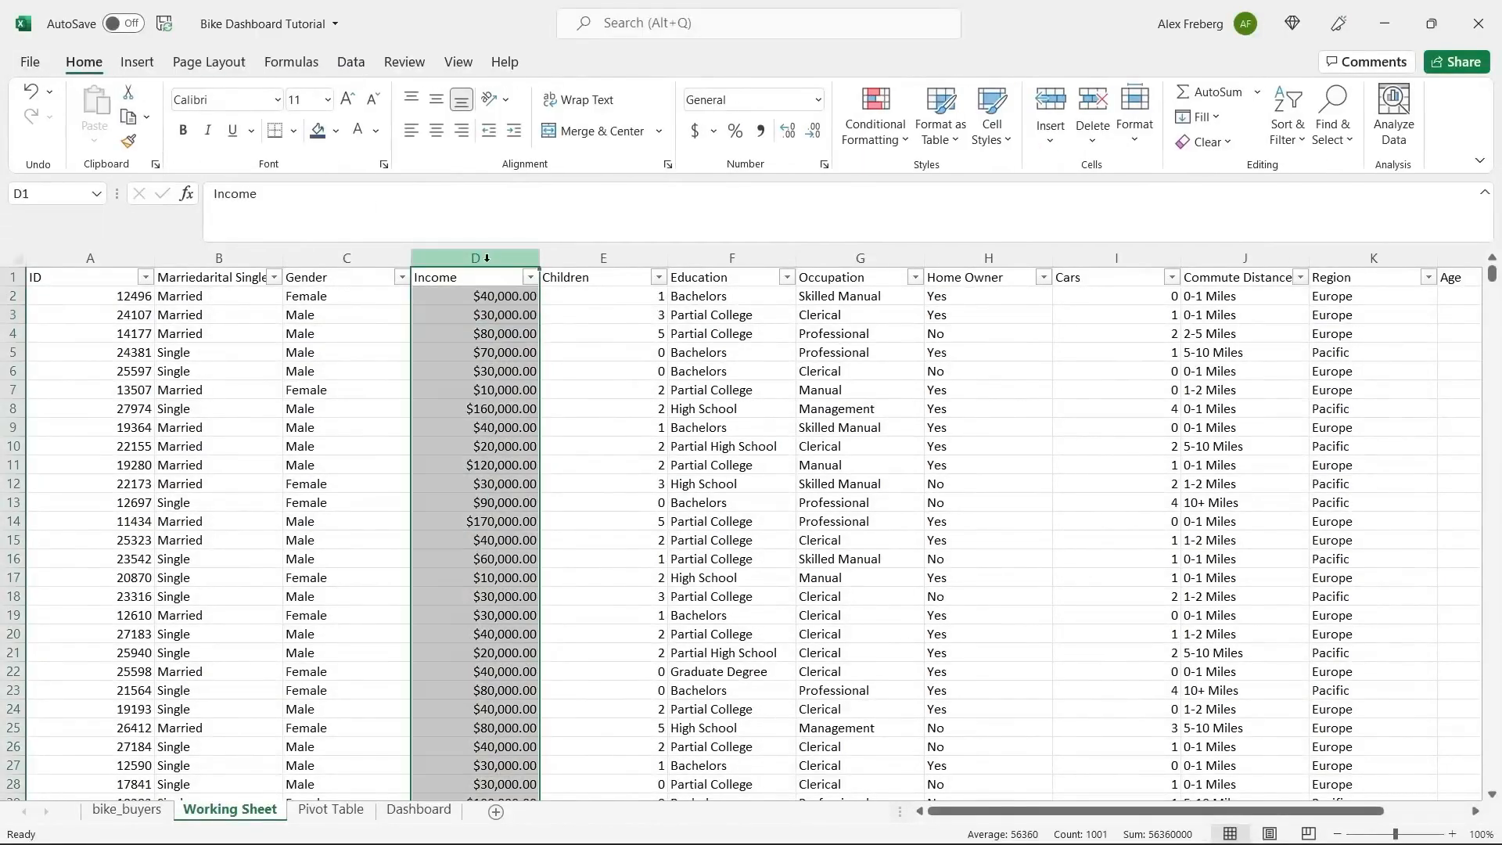
pyautogui.click(817, 100)
pyautogui.click(805, 219)
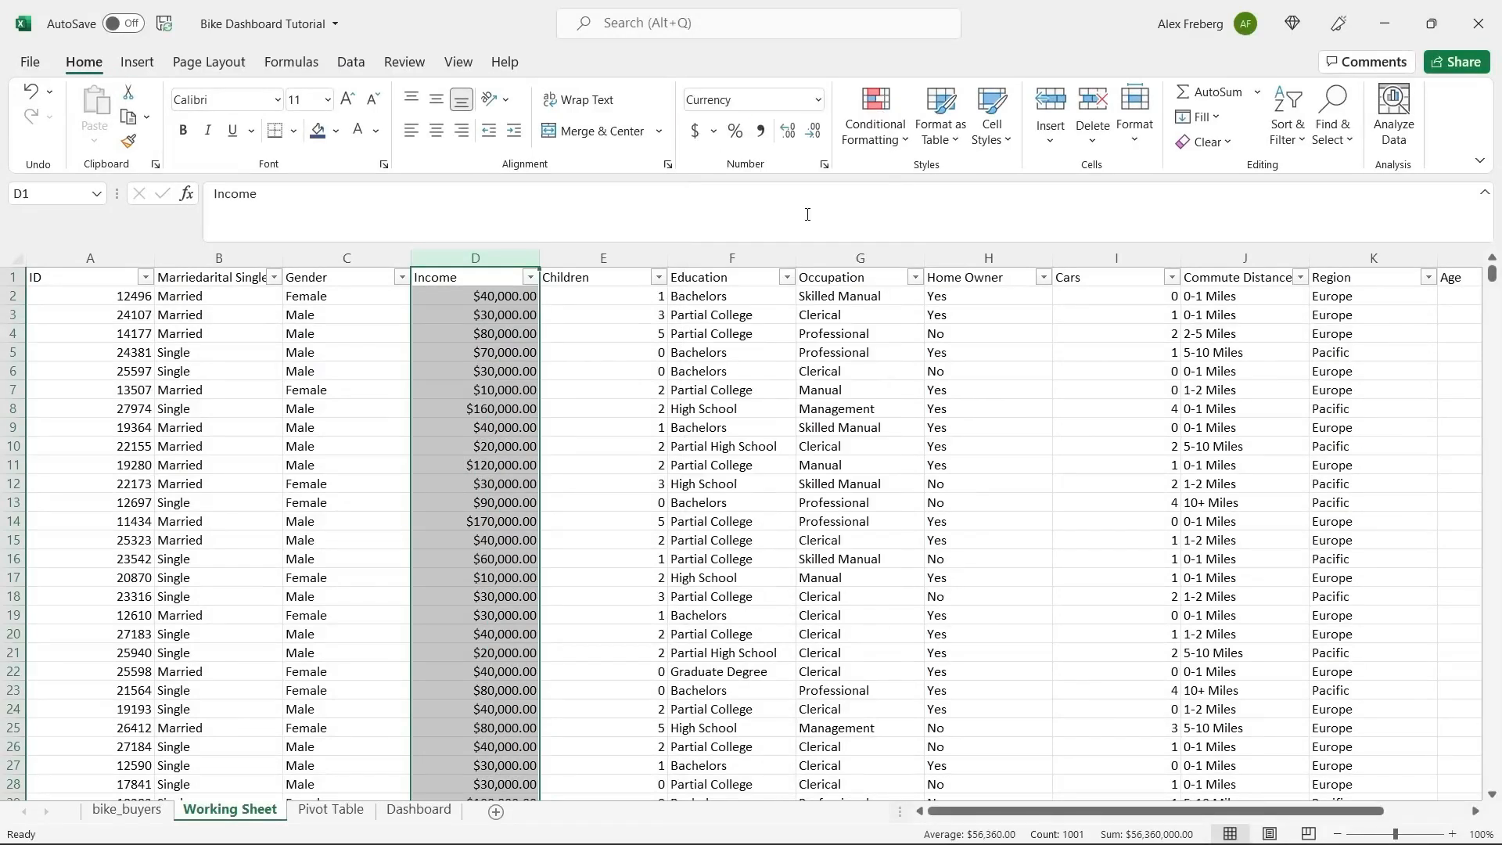
pyautogui.click(810, 136)
pyautogui.click(809, 136)
pyautogui.click(515, 302)
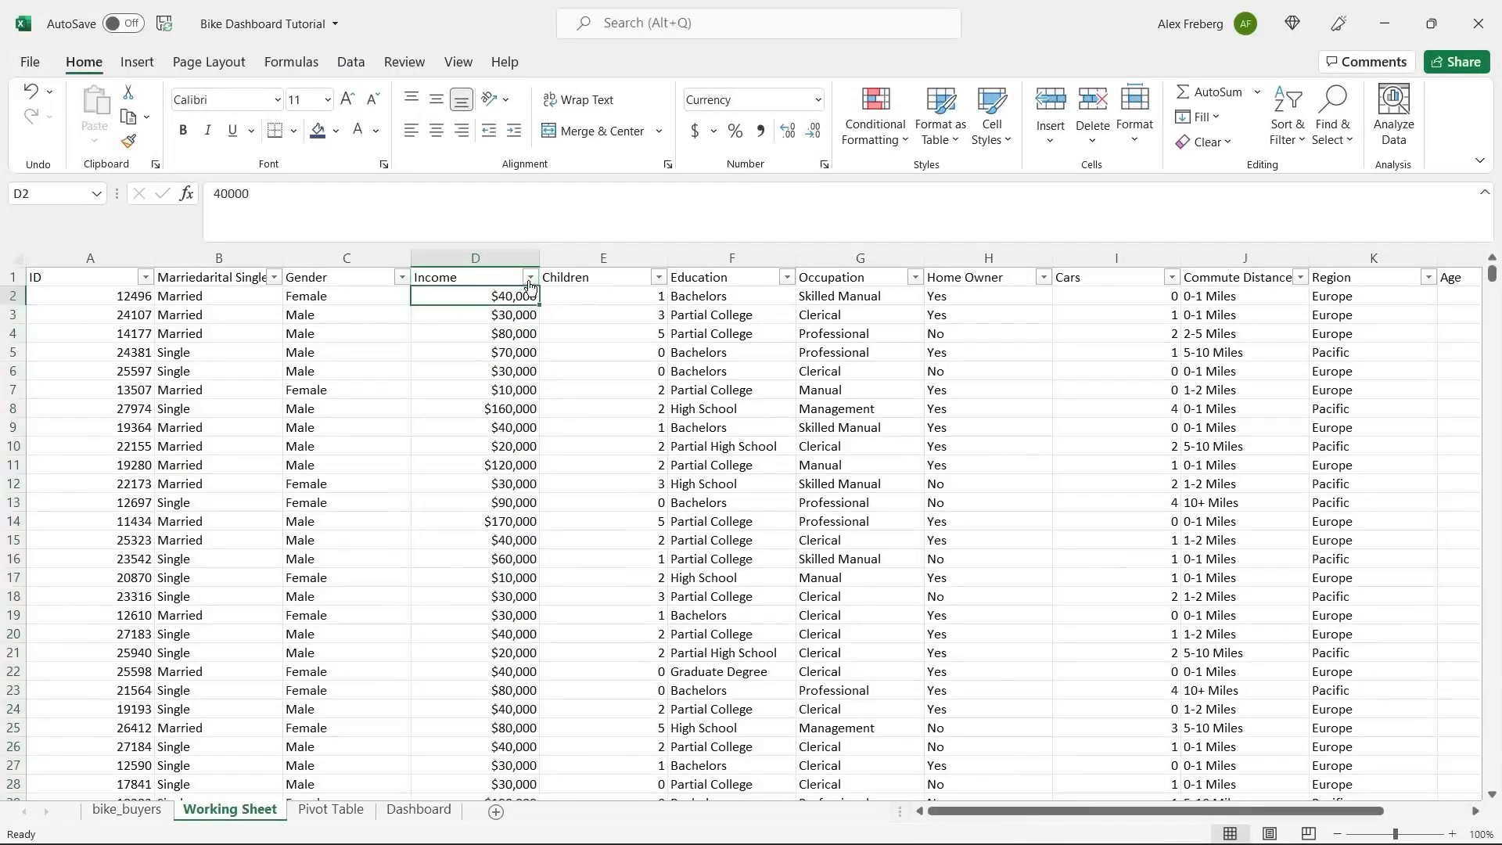
# Examine the filter values of the Income, Children, Education and Occupation columns without filtering anything.
pyautogui.click(530, 277)
pyautogui.moveTo(524, 528); pyautogui.dragTo(543, 487)
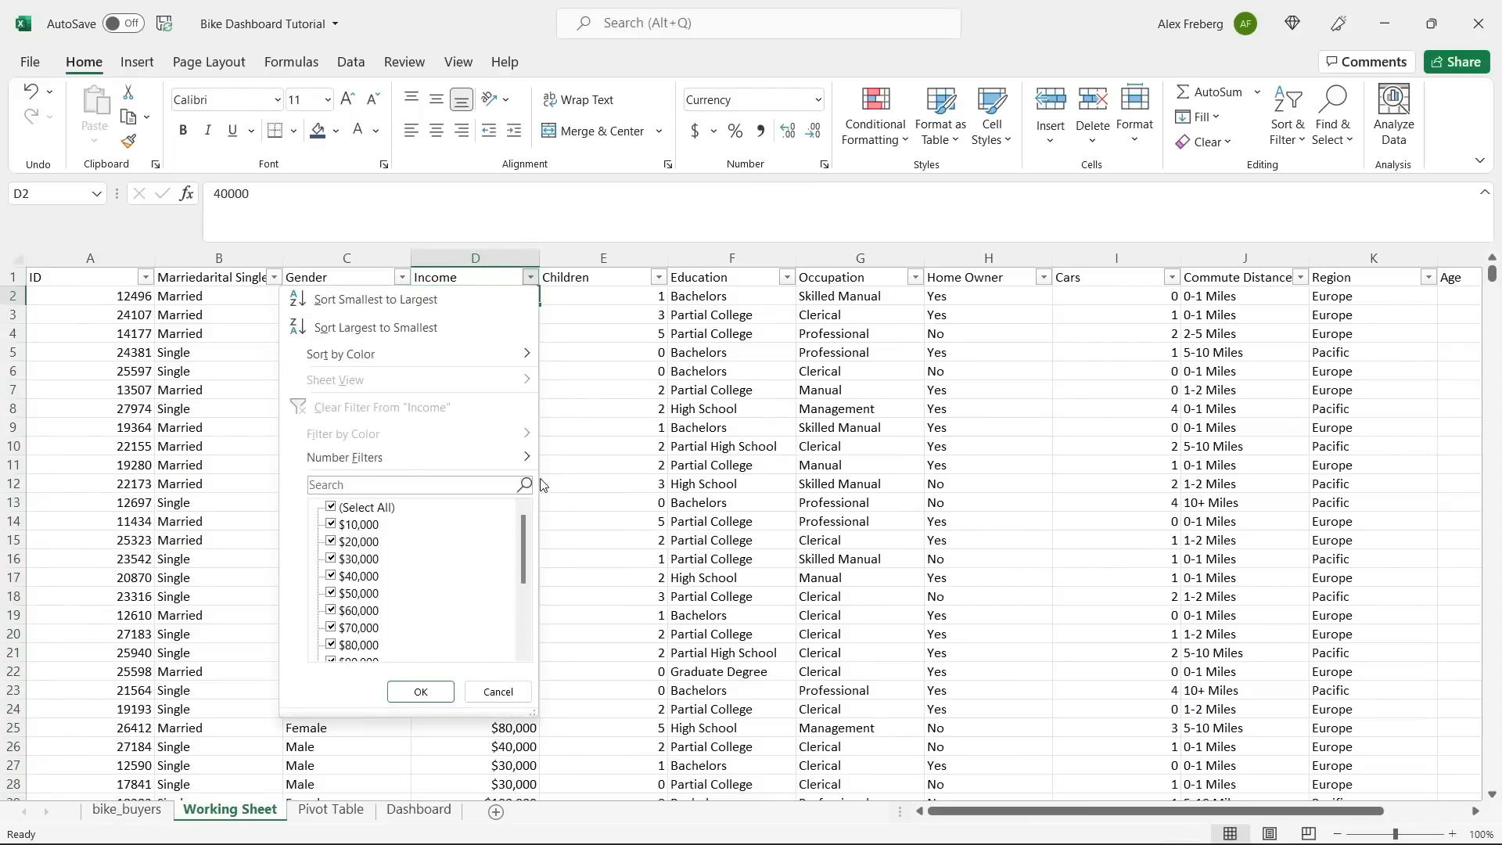
pyautogui.click(586, 397)
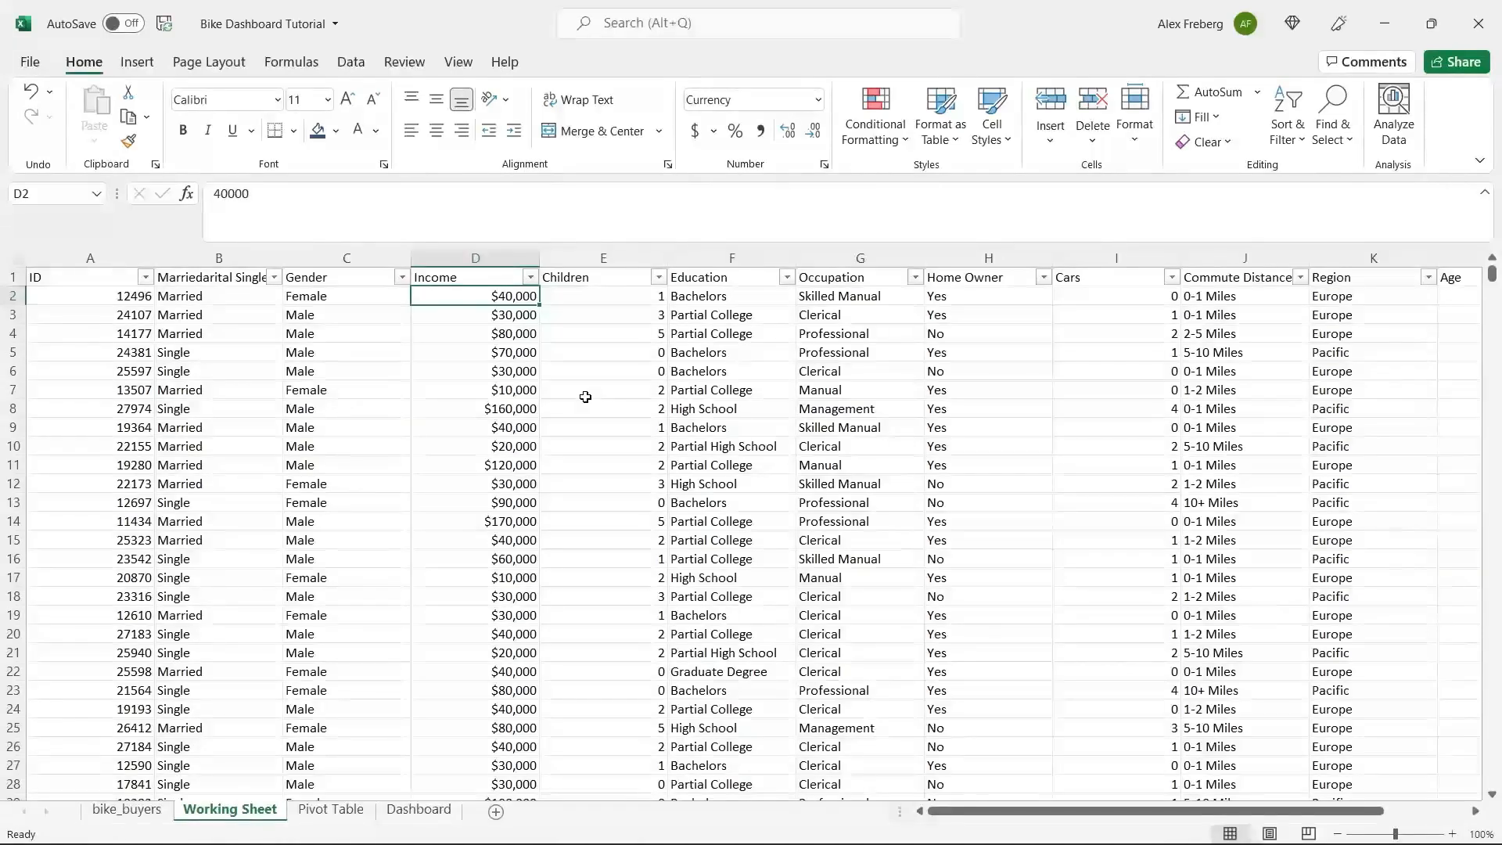
pyautogui.click(659, 277)
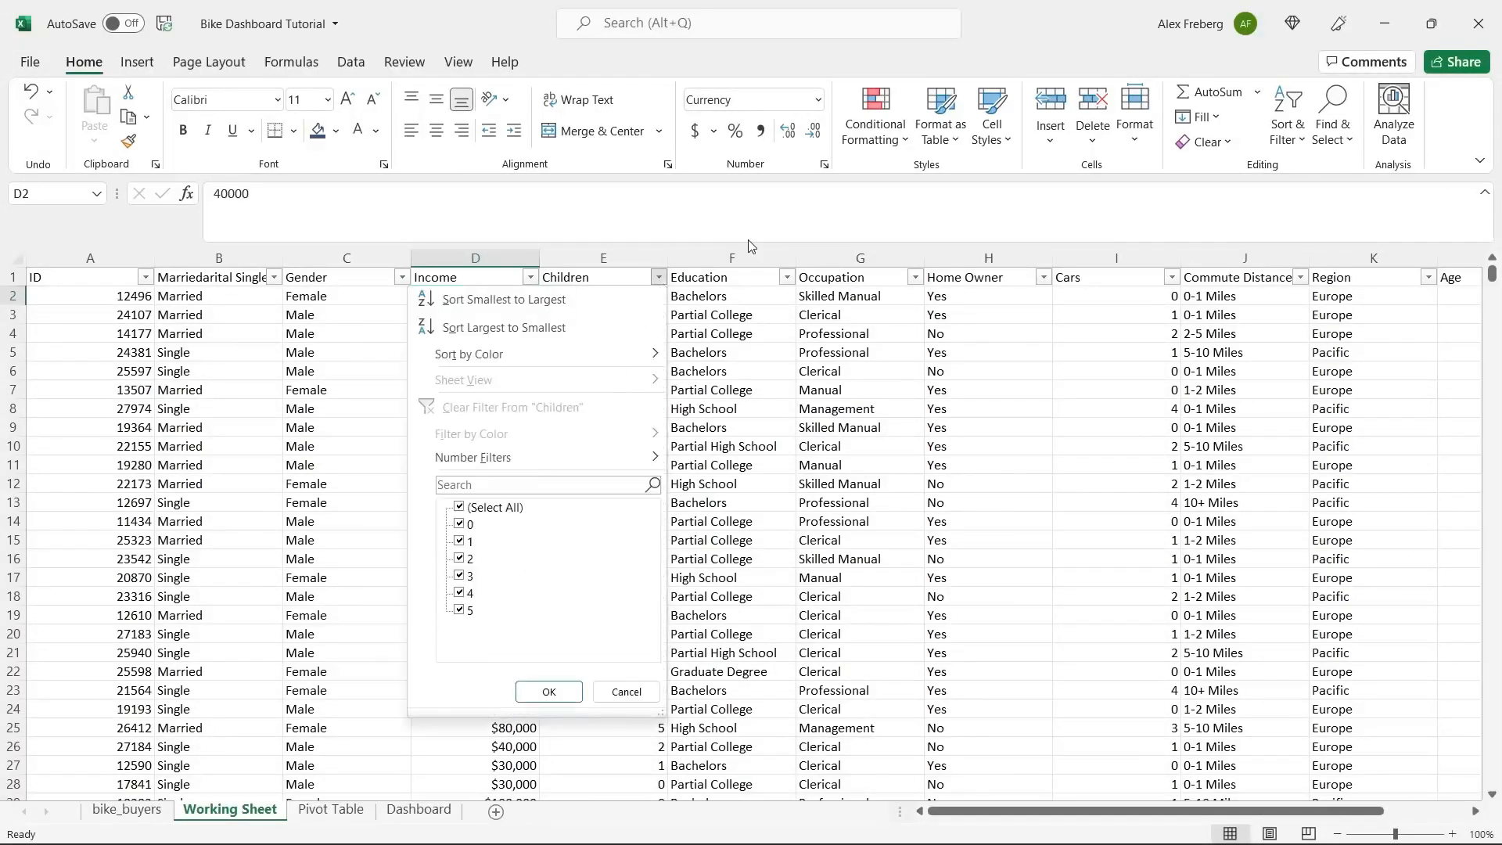
pyautogui.click(786, 278)
pyautogui.click(787, 278)
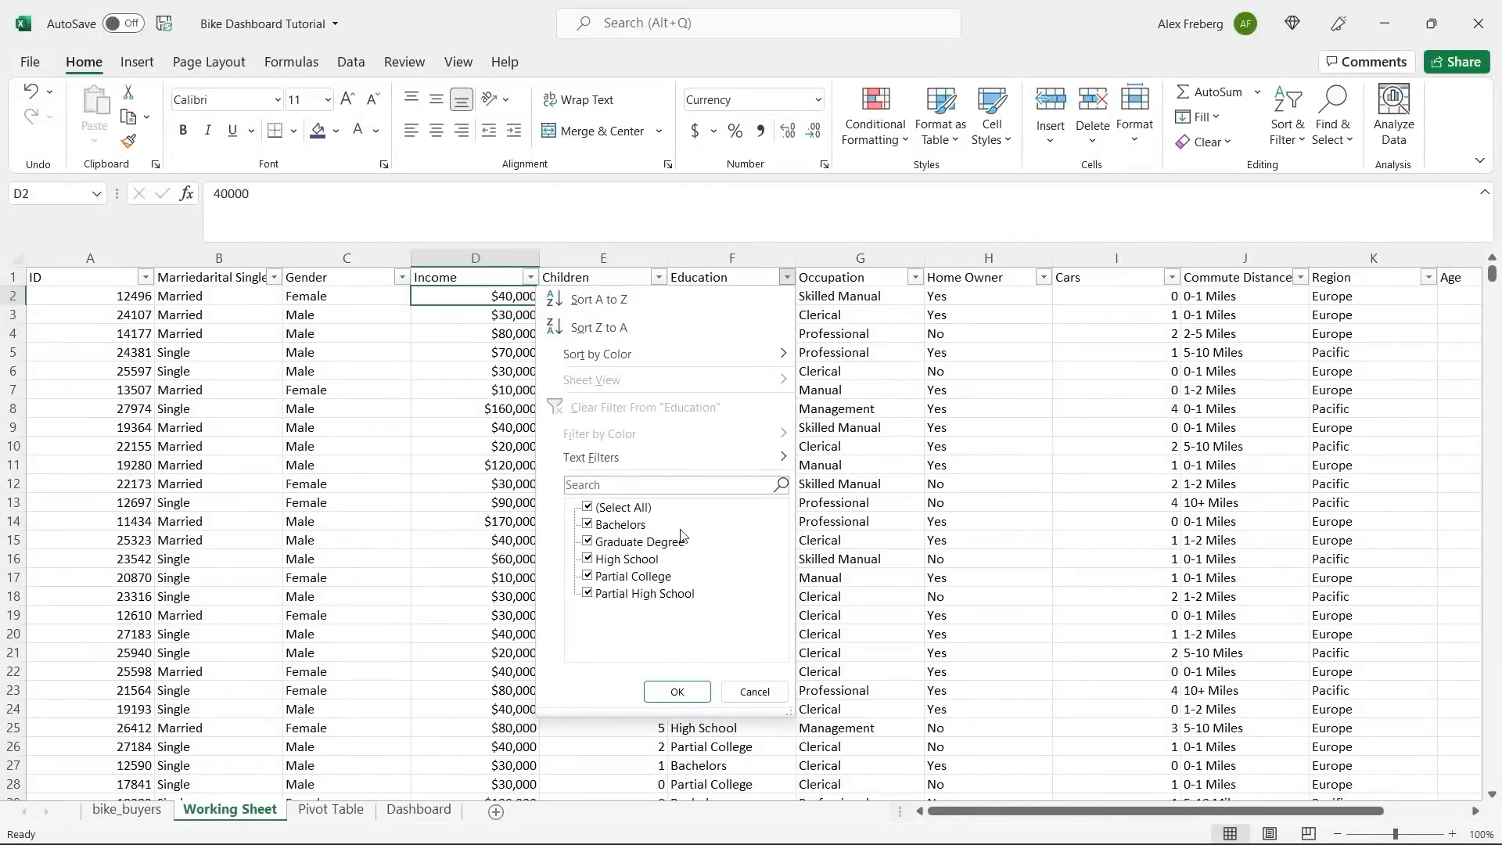
pyautogui.click(884, 397)
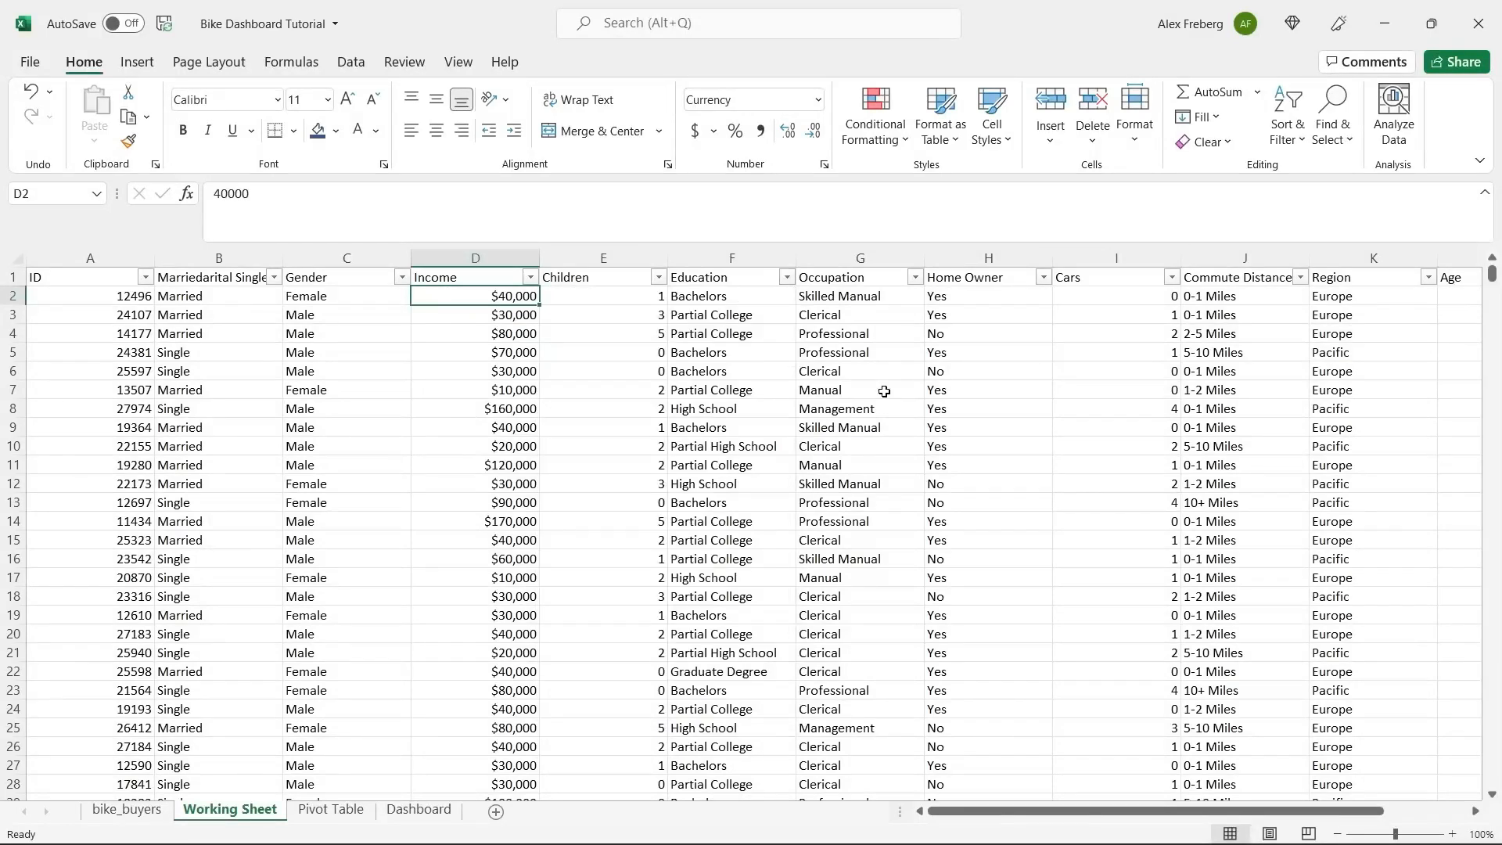
pyautogui.click(913, 278)
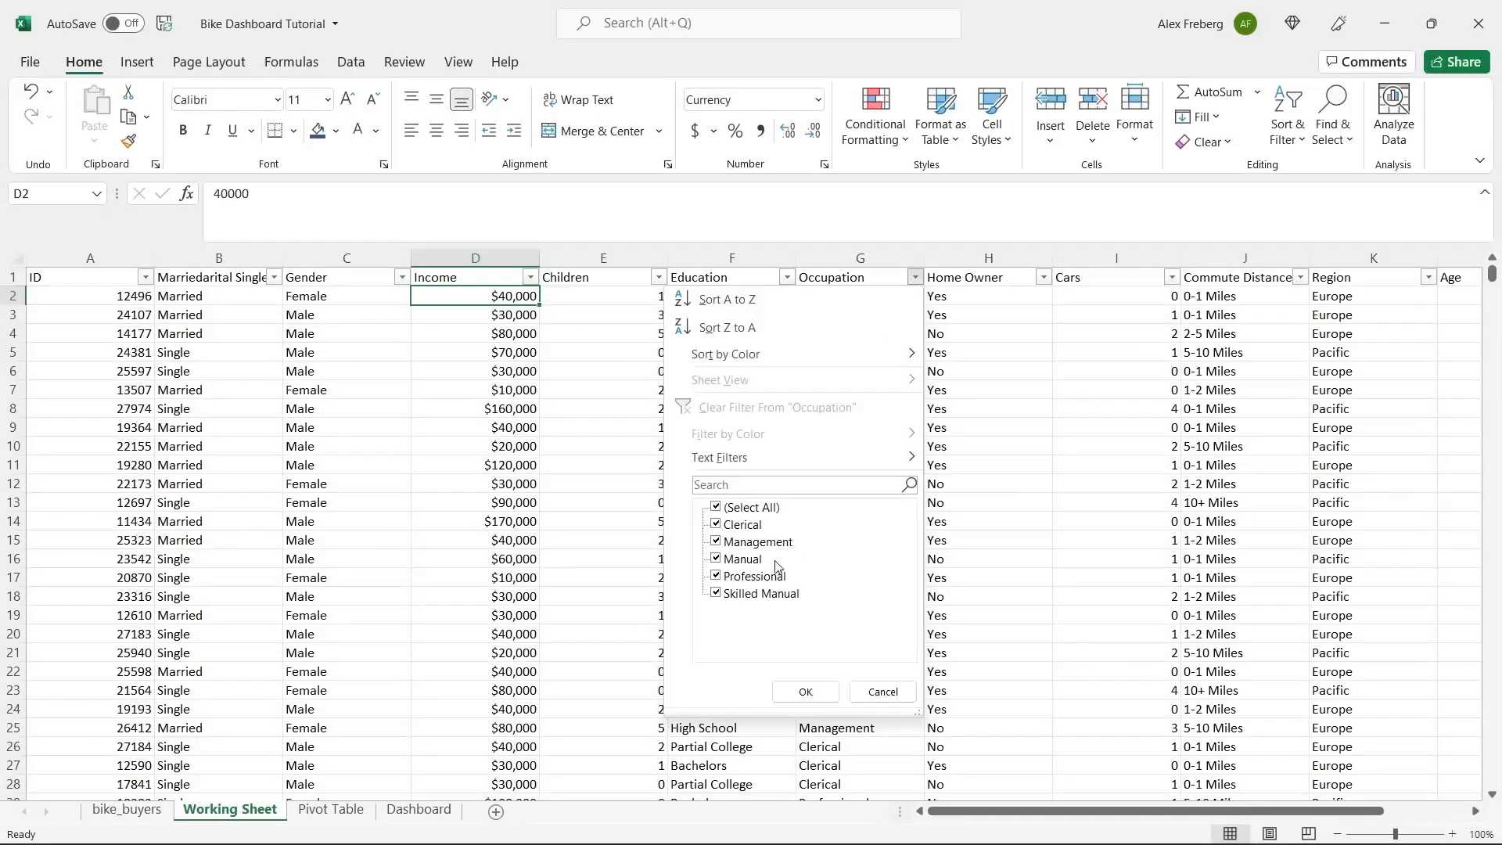
pyautogui.click(1009, 336)
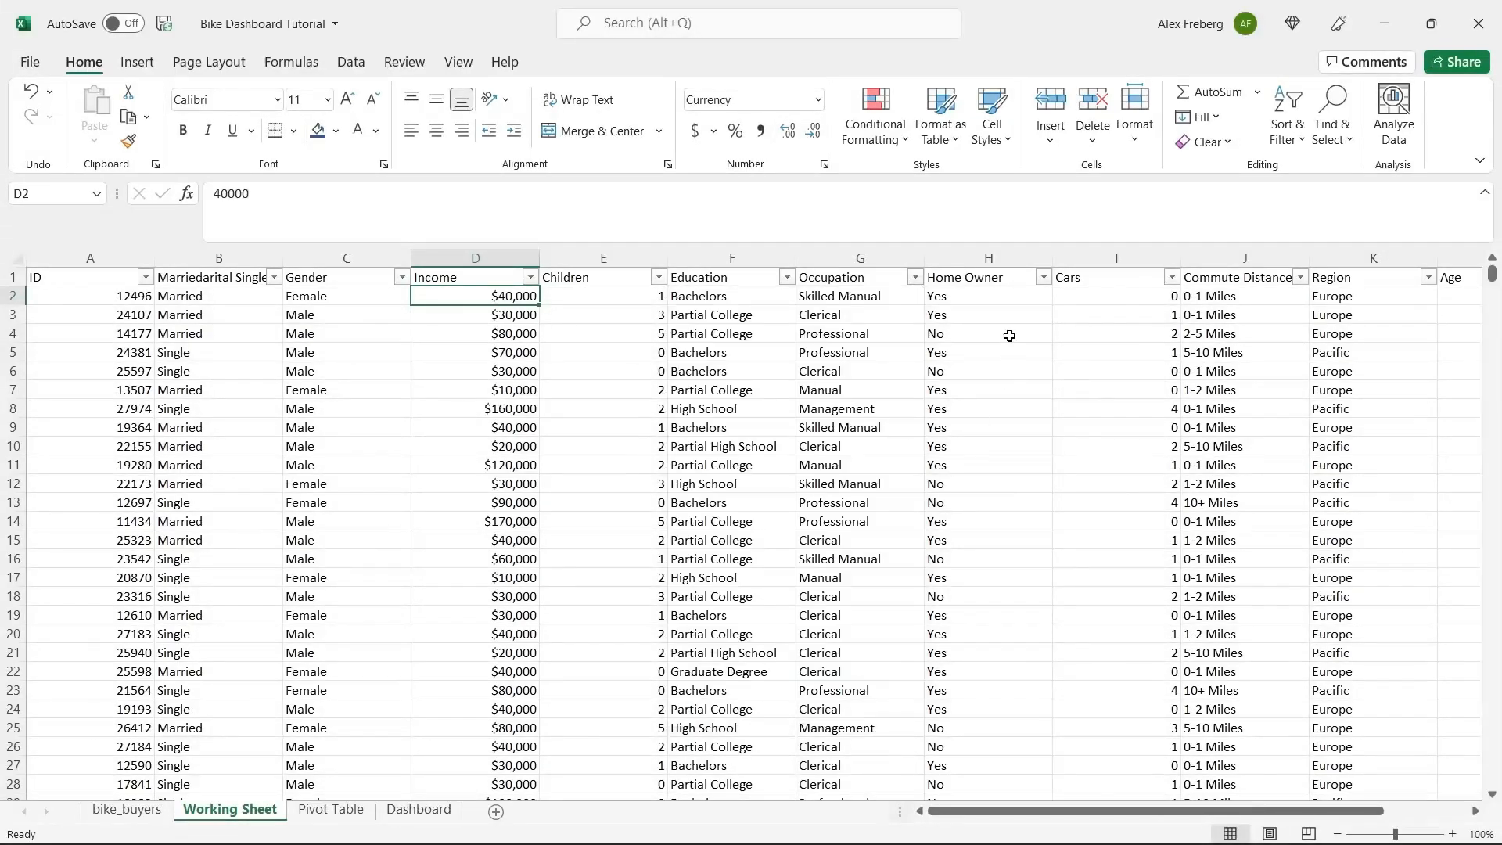
# Examine the filter values of the Home Owner, Cars and Commute Distance columns without filtering anything.
pyautogui.moveTo(1099, 817); pyautogui.dragTo(1182, 816)
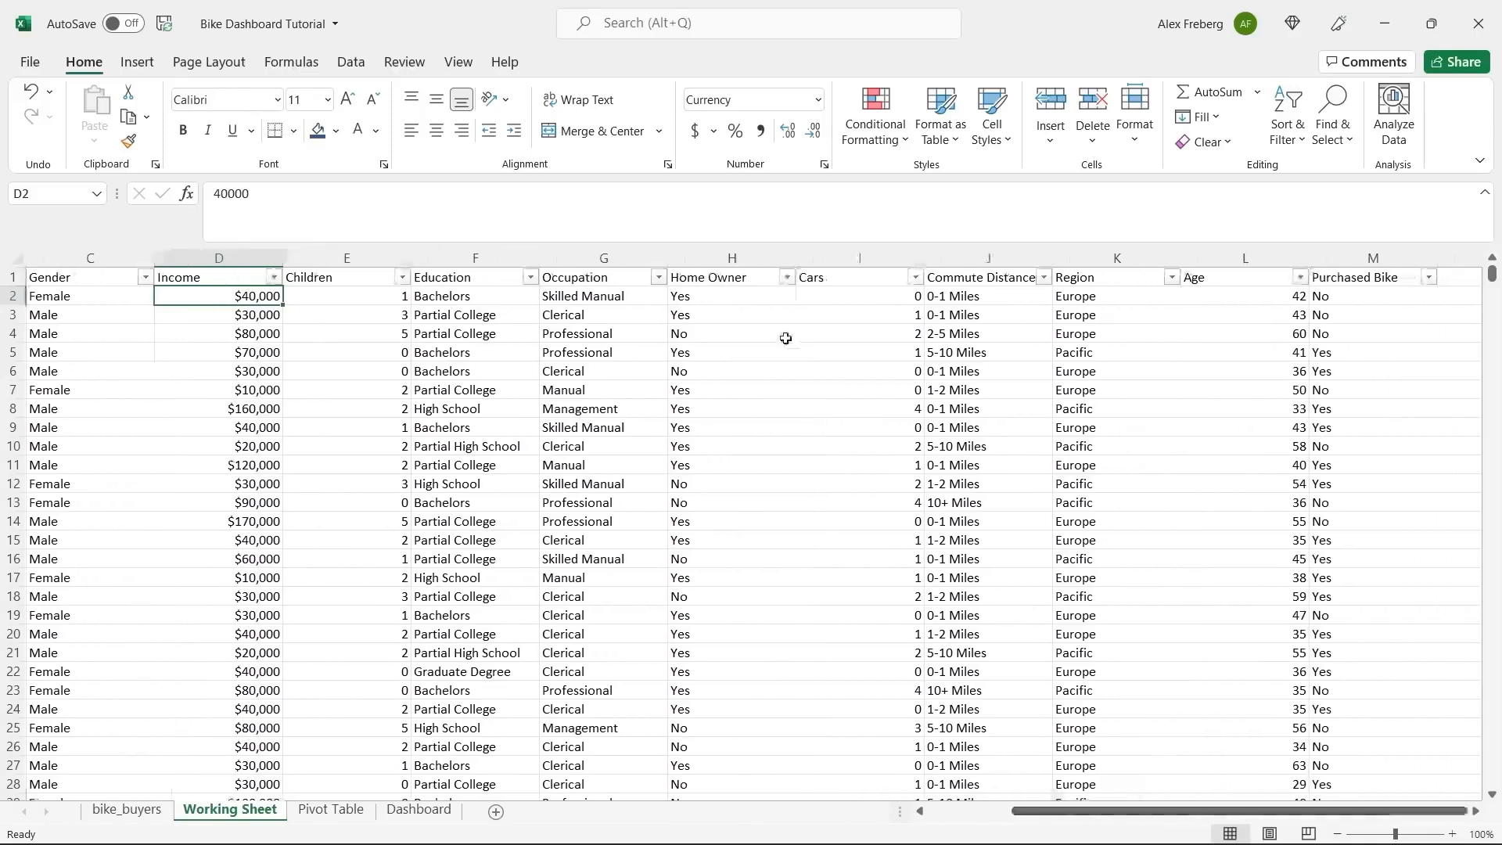
pyautogui.click(787, 279)
pyautogui.click(893, 366)
pyautogui.click(915, 277)
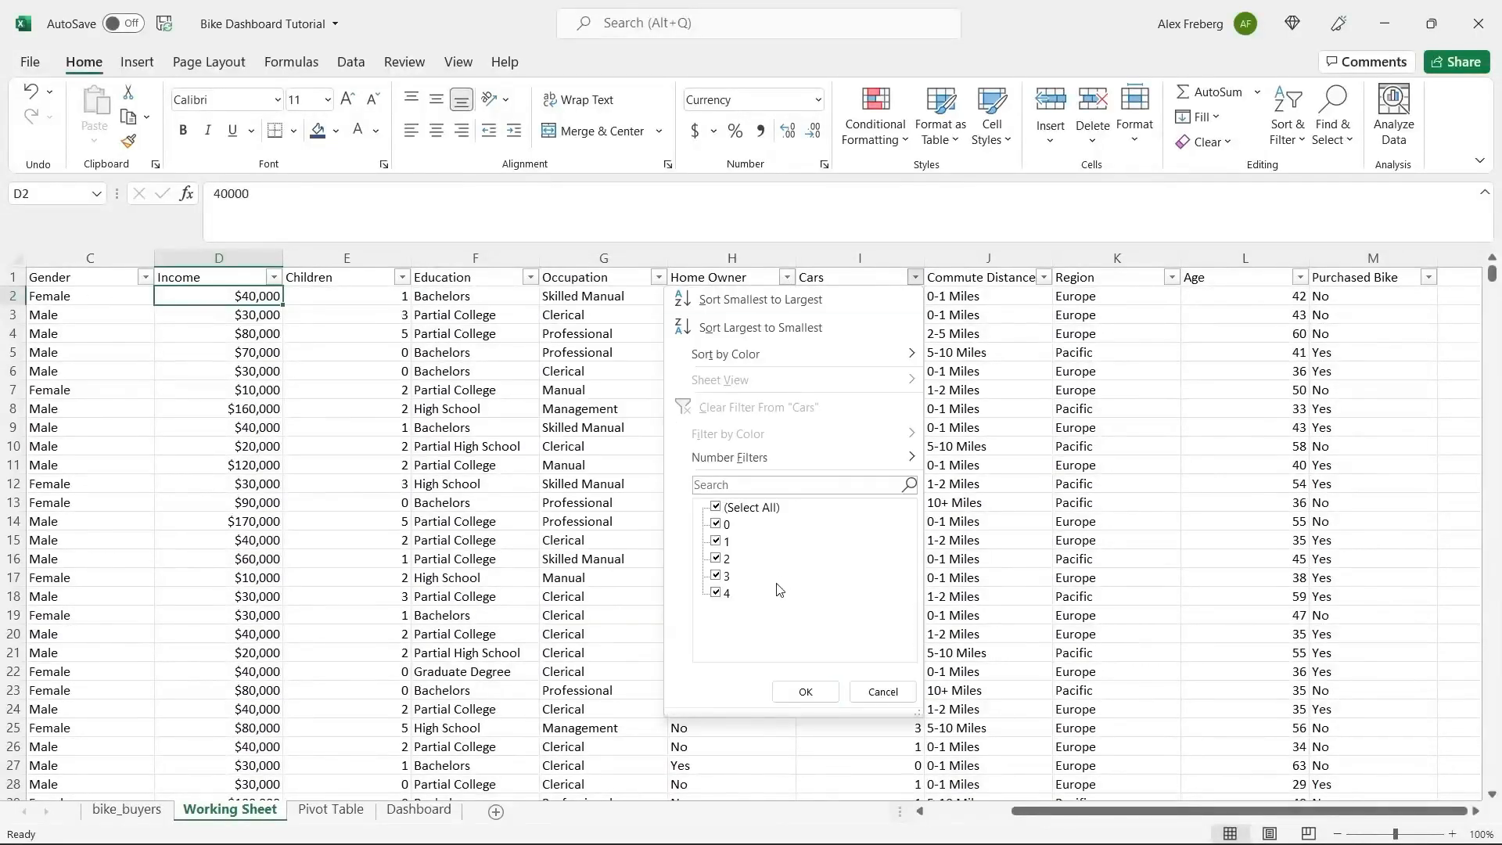
pyautogui.click(1027, 431)
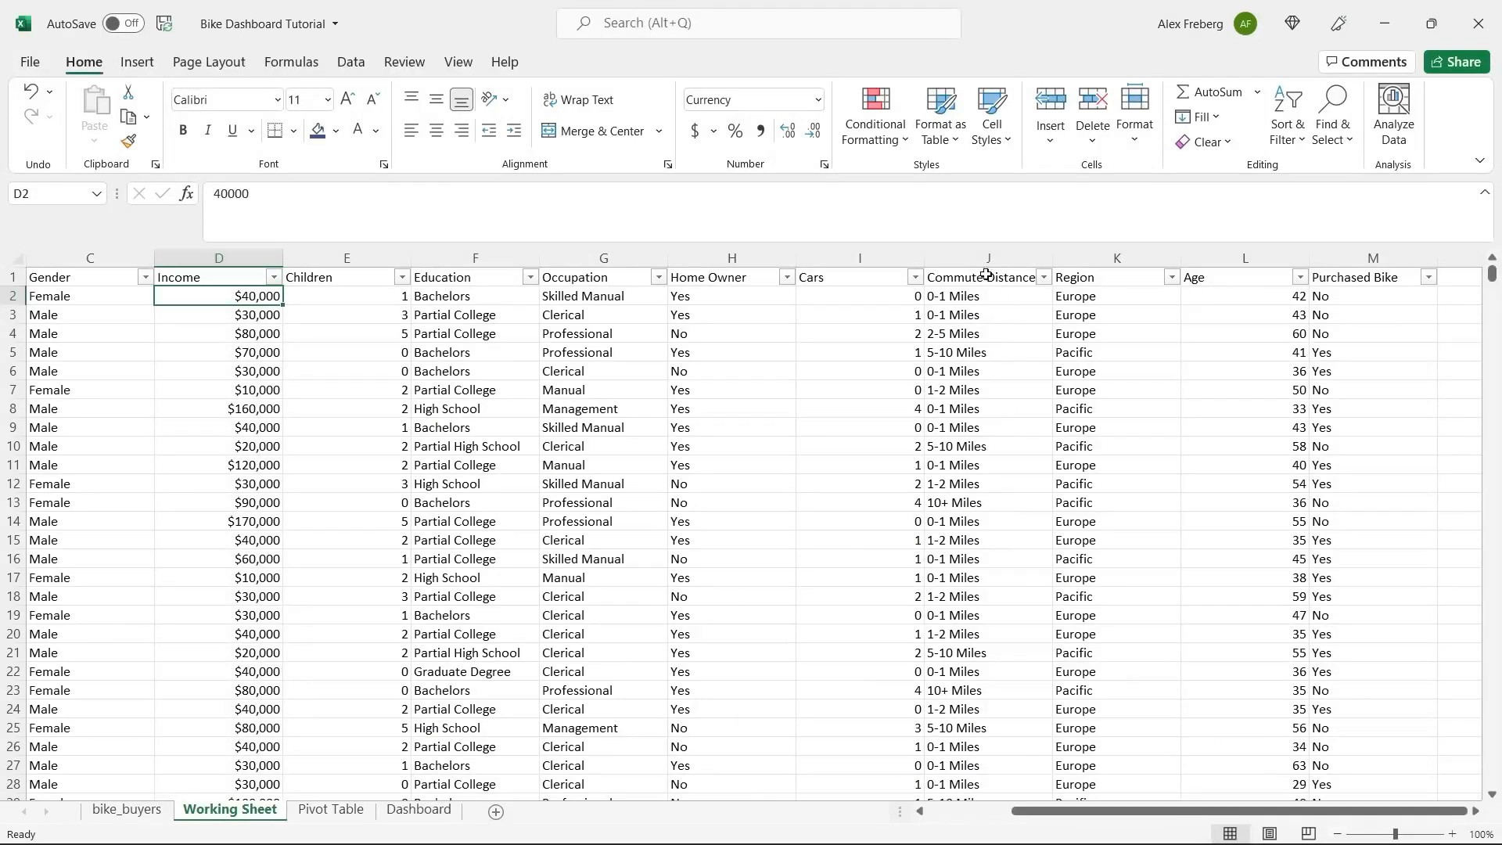
pyautogui.click(1043, 278)
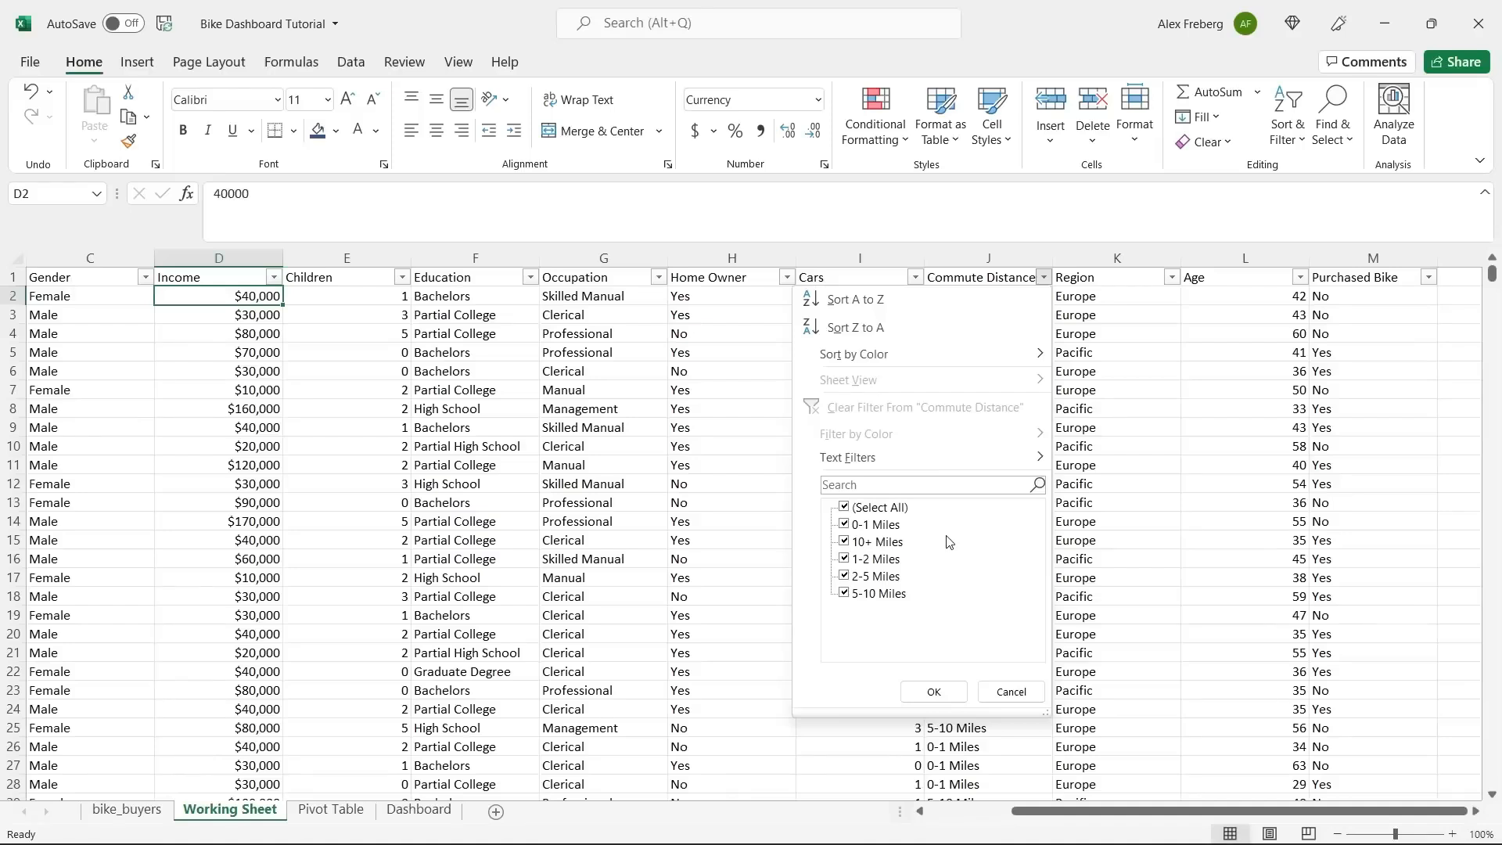
pyautogui.click(1011, 692)
# Examine the filter values of the Region and Age columns without filtering anything.
pyautogui.moveTo(1239, 812); pyautogui.dragTo(1240, 813)
pyautogui.click(1476, 812)
pyautogui.click(1476, 812)
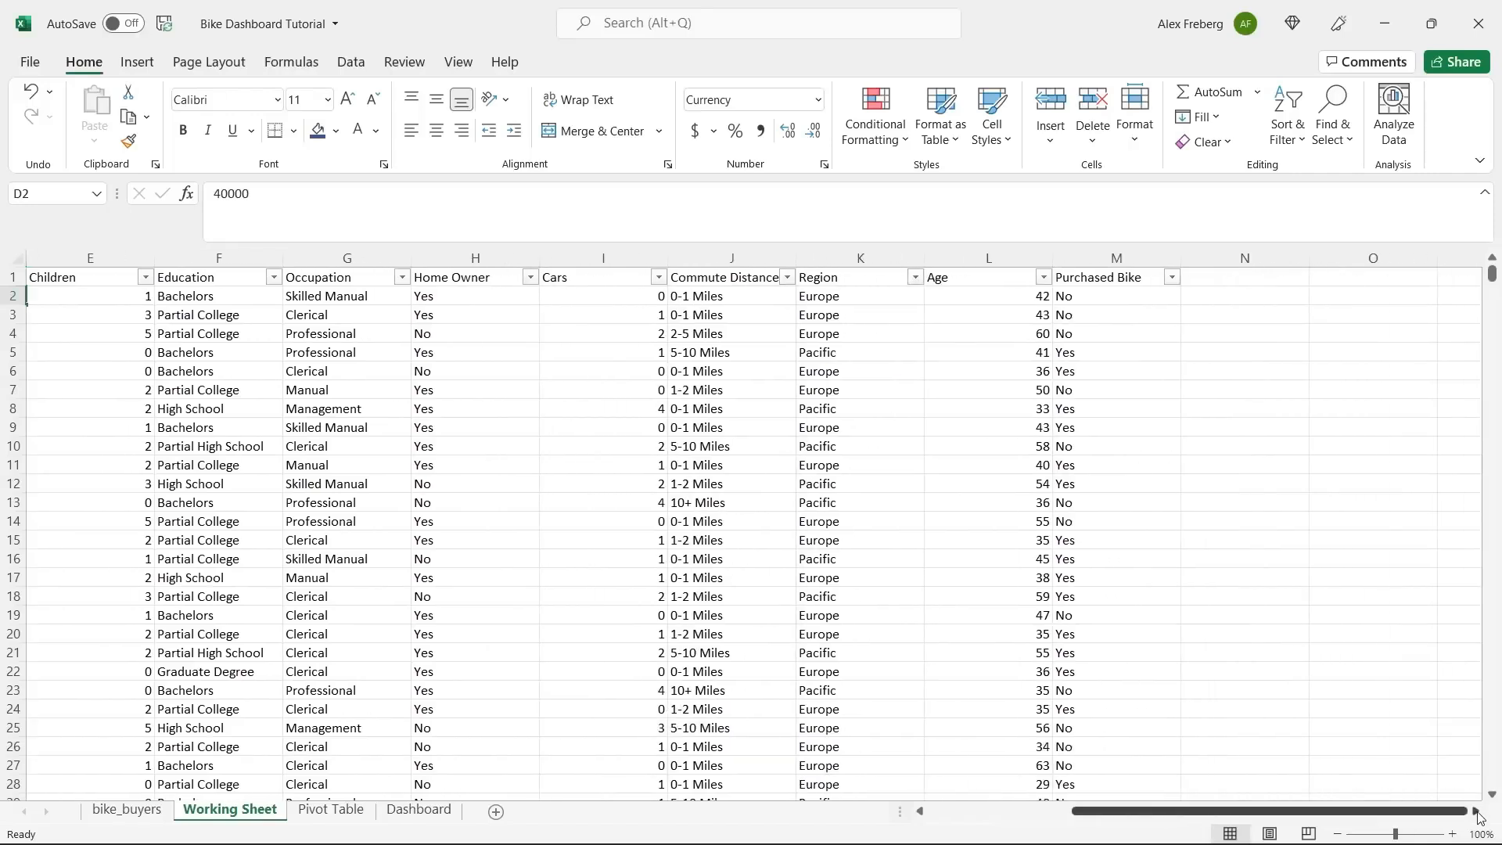
pyautogui.click(914, 277)
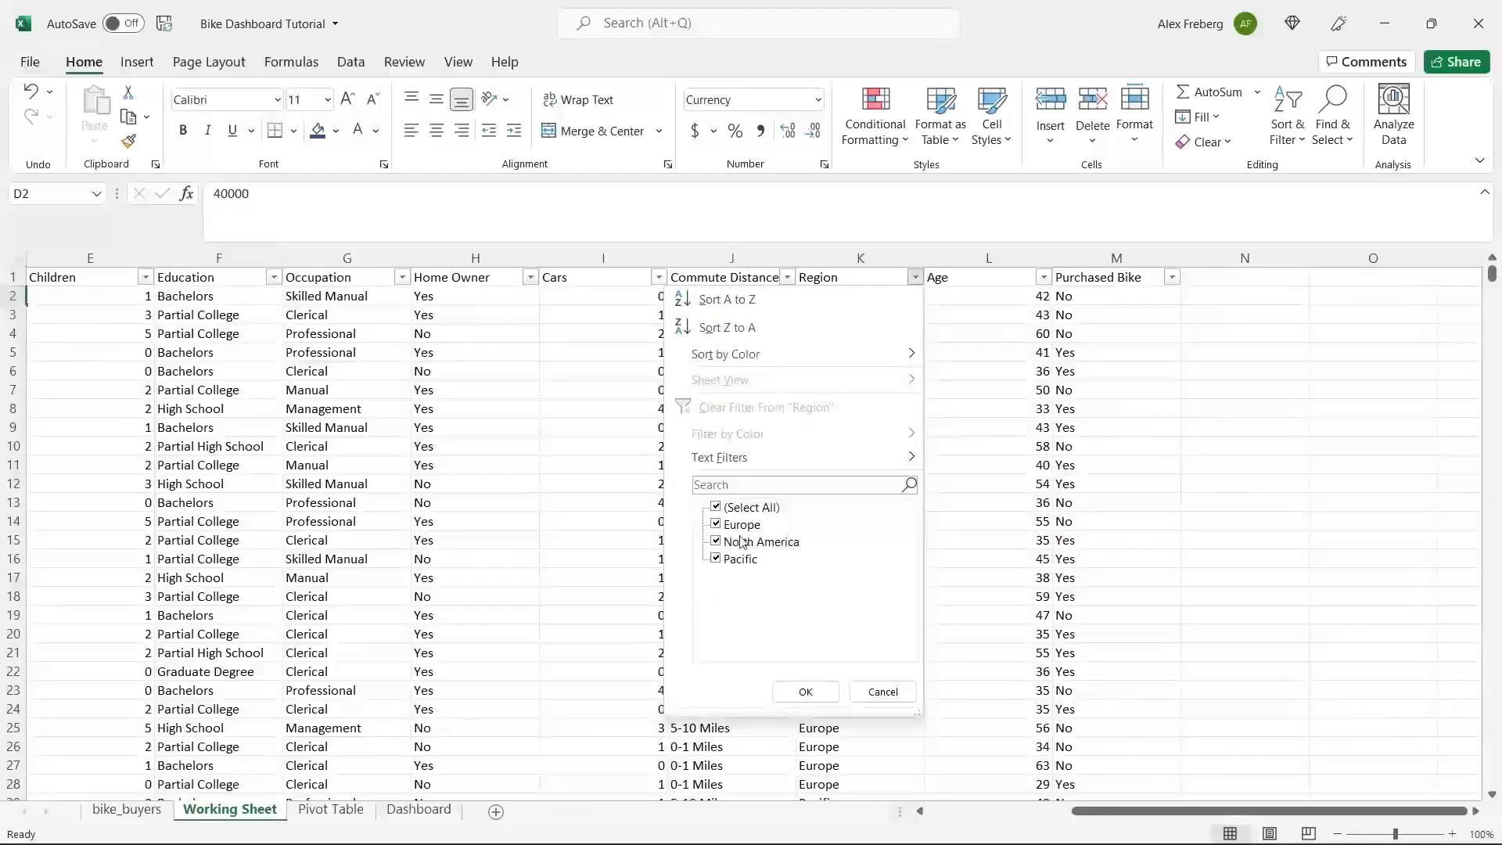
pyautogui.click(1018, 341)
pyautogui.click(1044, 278)
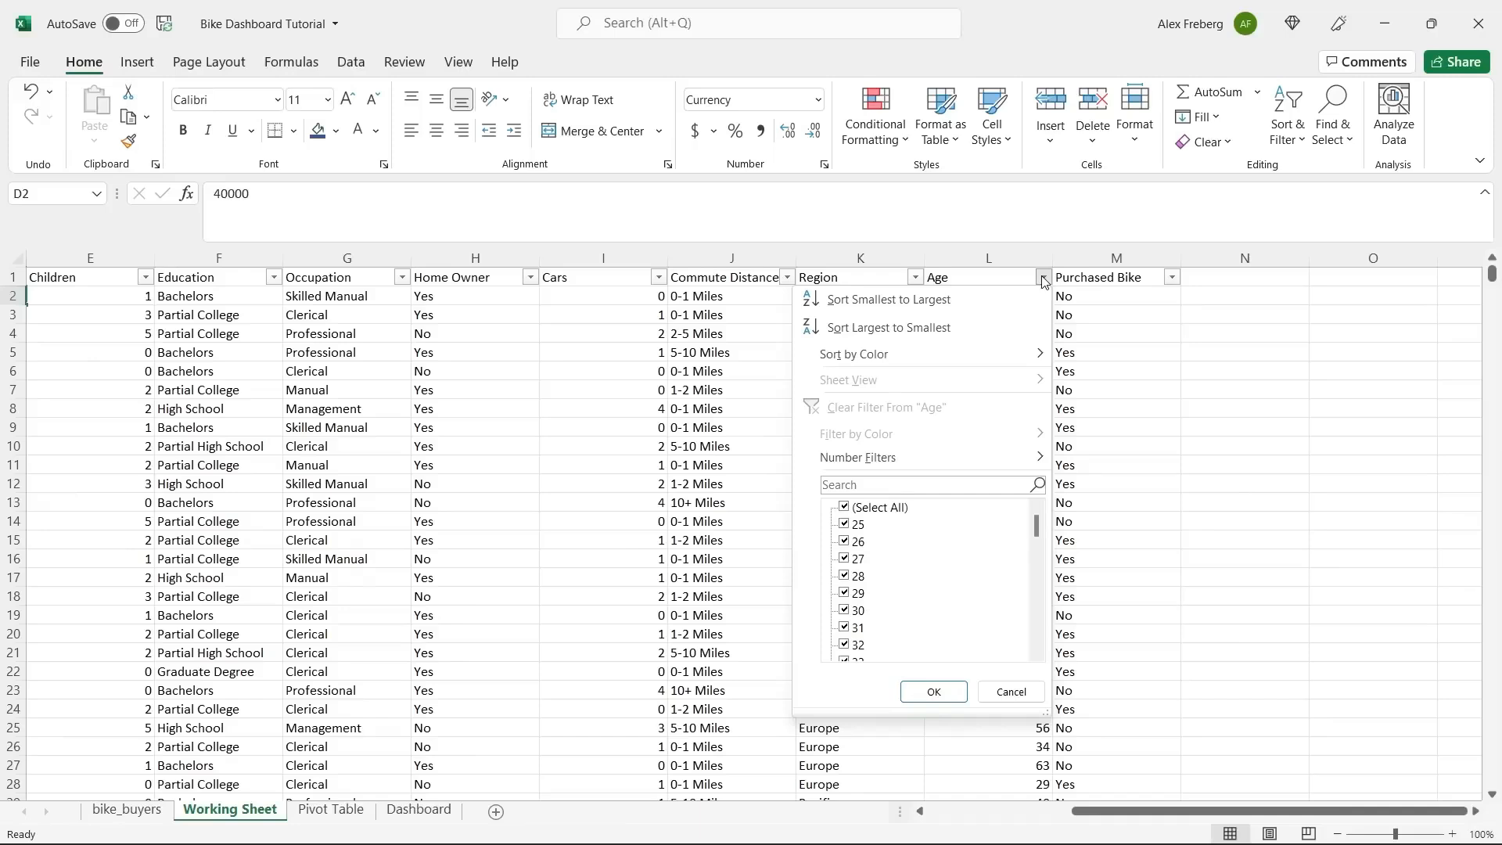
pyautogui.click(1012, 690)
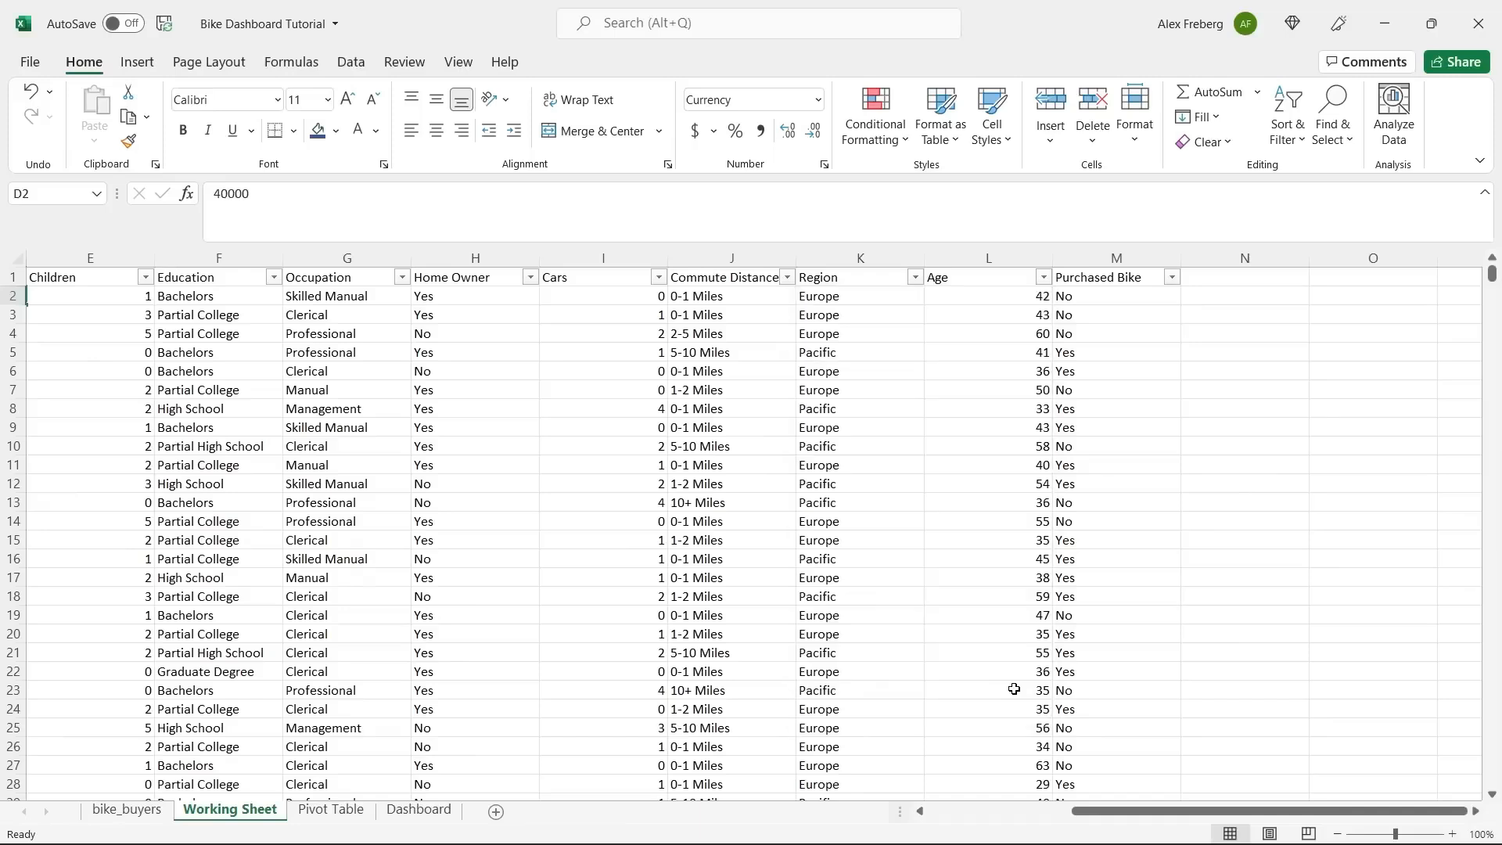
pyautogui.click(1043, 277)
pyautogui.moveTo(1038, 536)
pyautogui.mouseDown()
pyautogui.moveTo(1041, 653)
pyautogui.moveTo(1040, 524)
pyautogui.mouseUp()
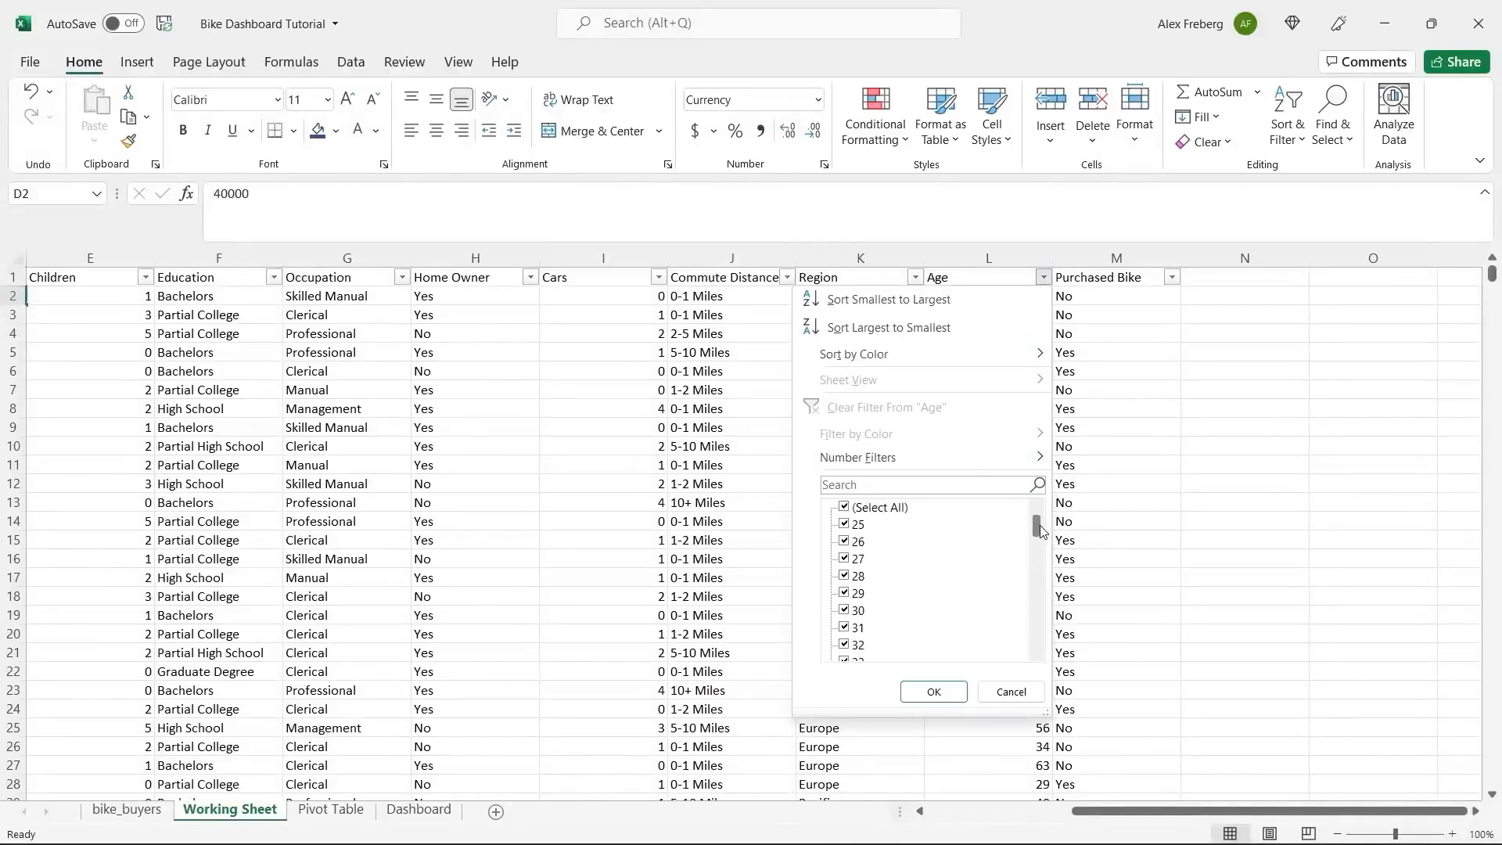
pyautogui.click(1010, 691)
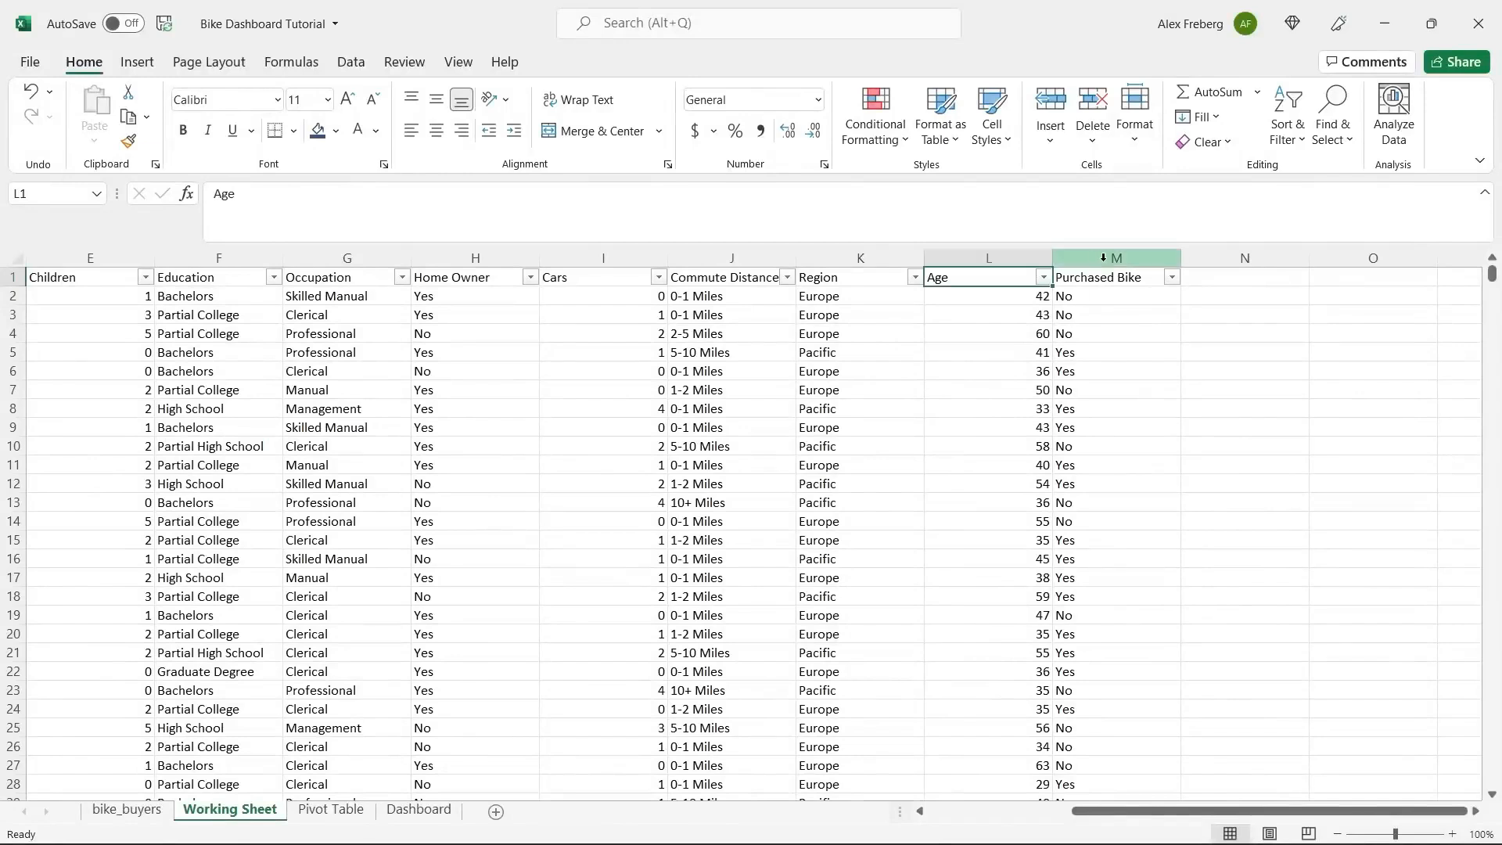
# Insert a new column between Age and Purchased Bike and give it the header Age Brackets.
pyautogui.rightClick(1104, 261)
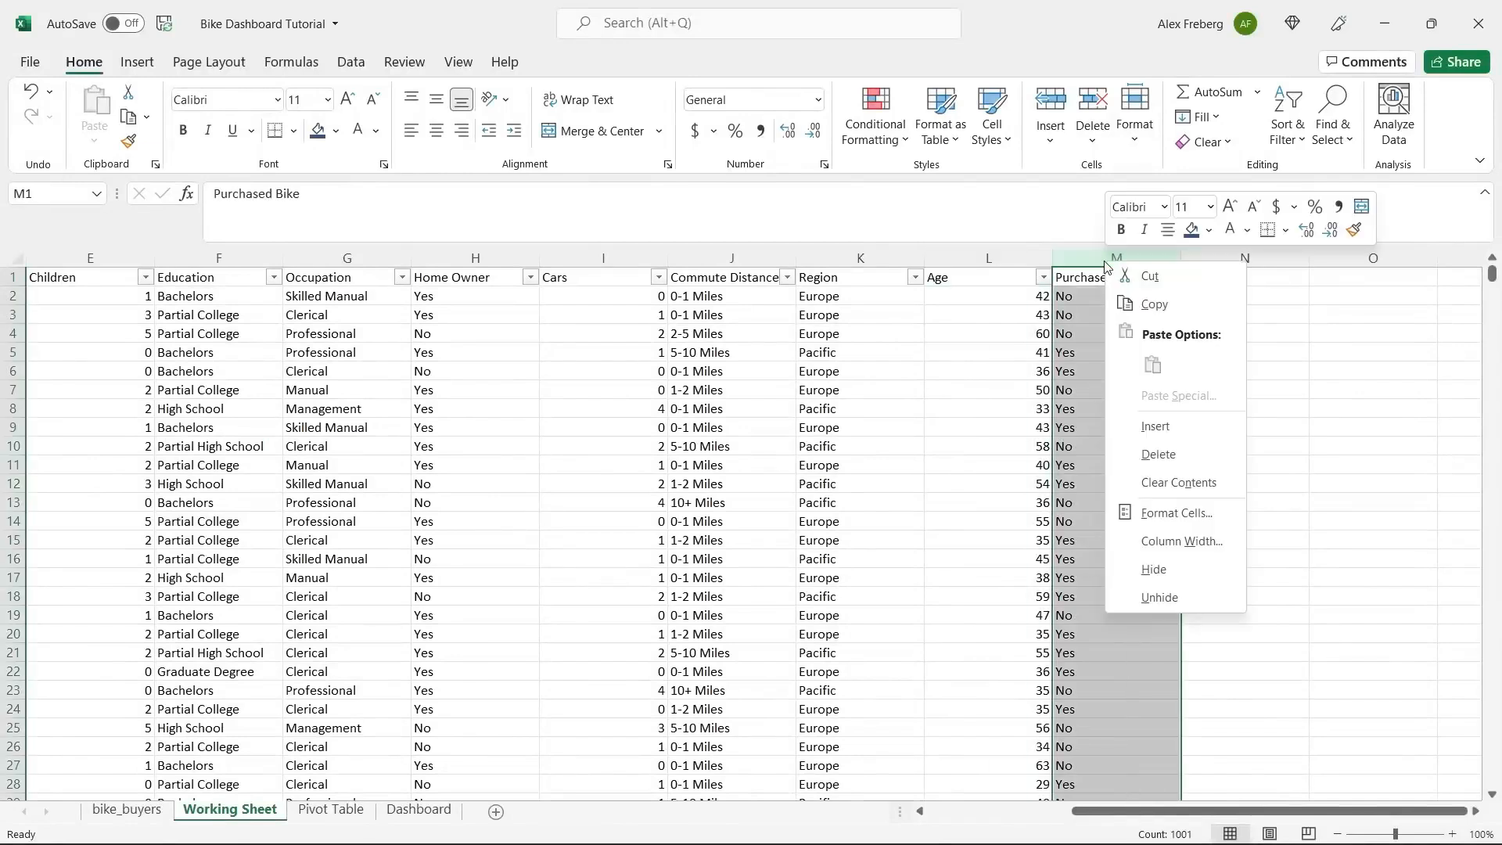
pyautogui.click(1158, 426)
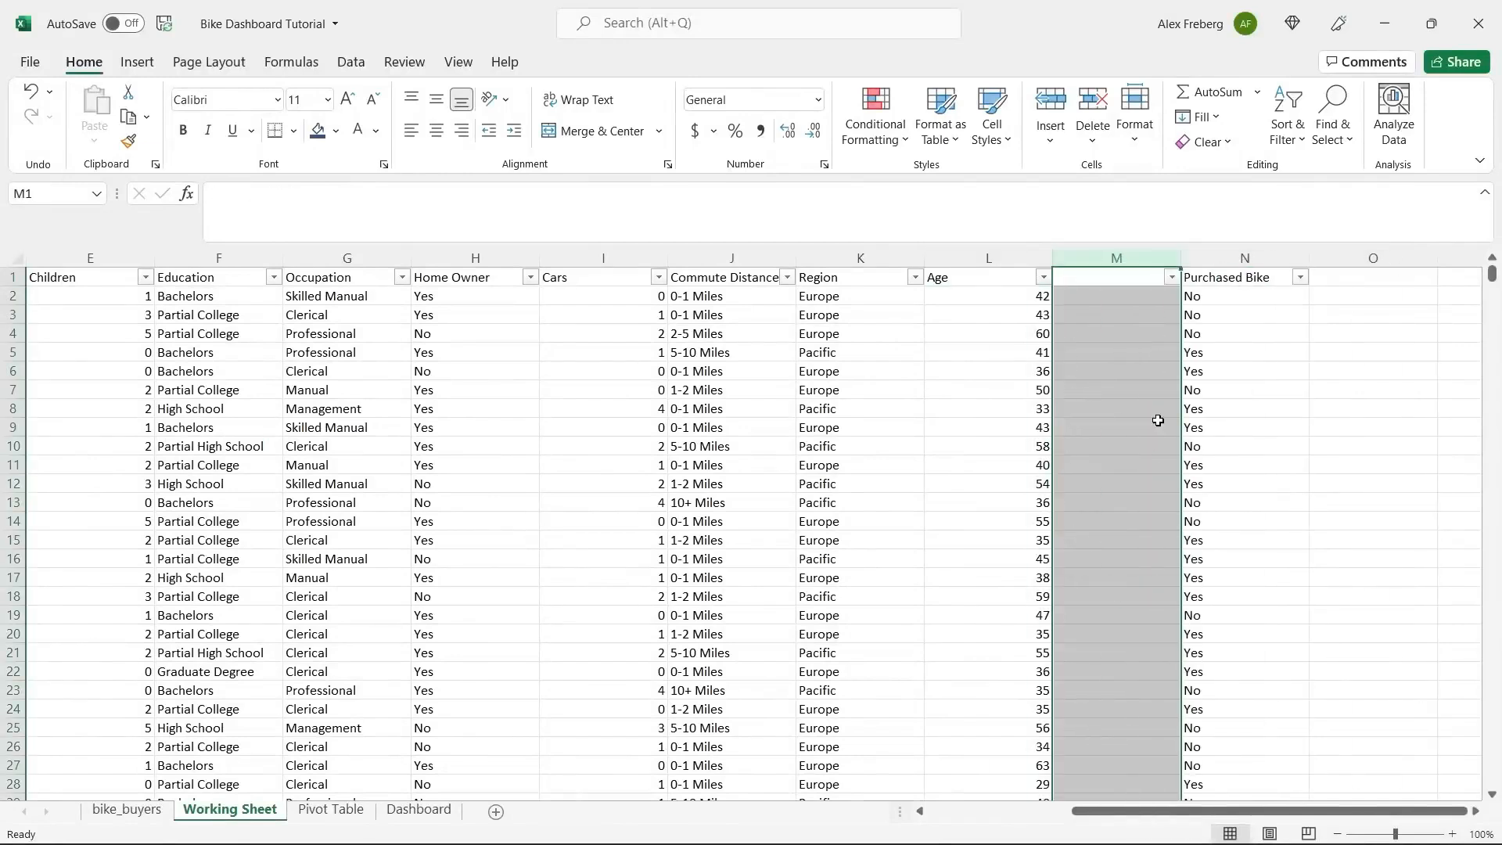
pyautogui.click(1105, 278)
pyautogui.write('Age Brackets')
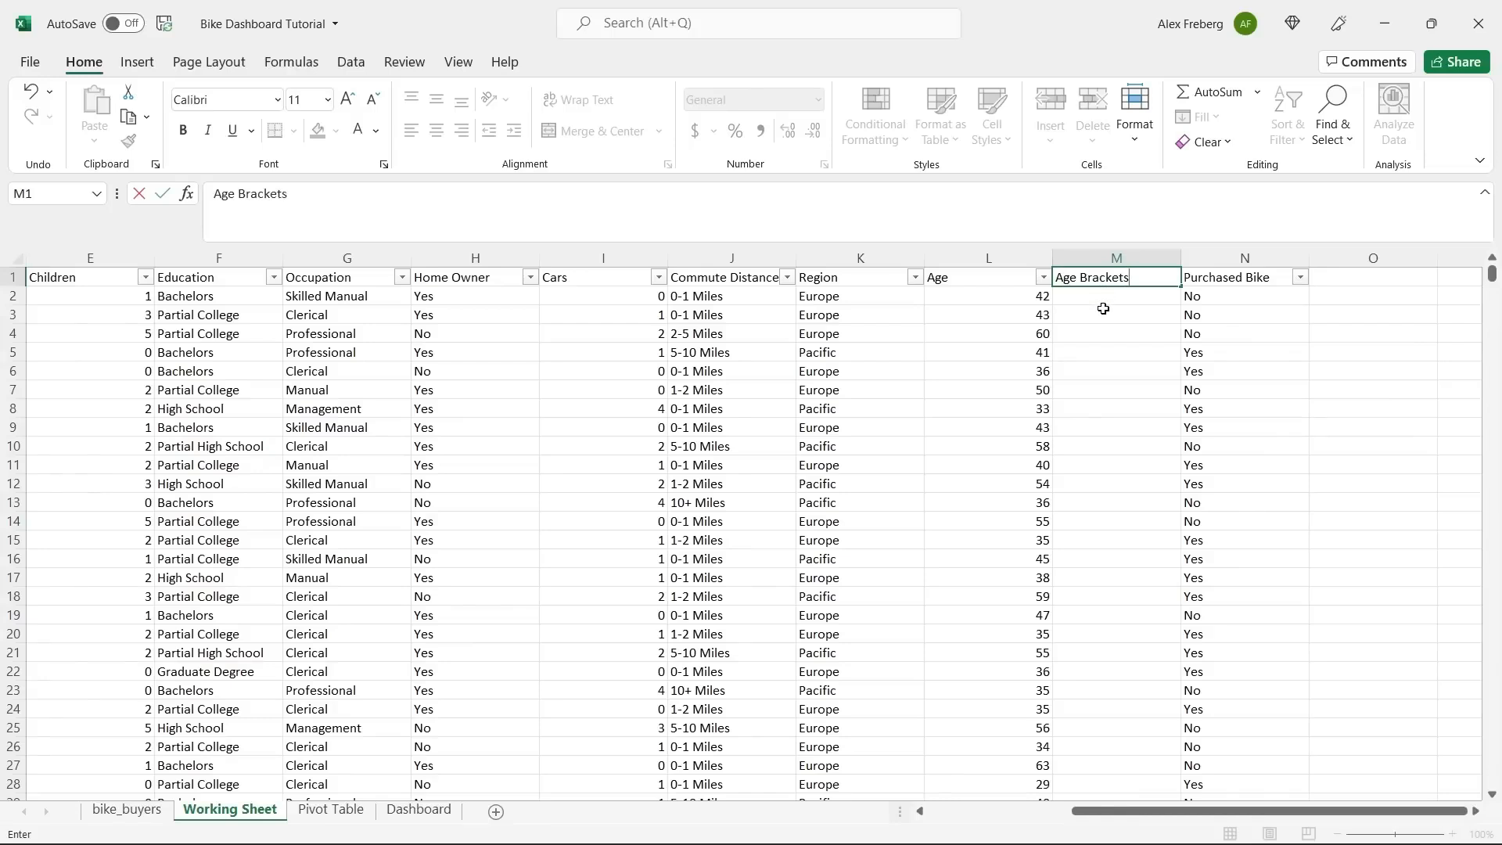
# Begin an IF formula in M2 that tests whether the age in L2 is greater than 31.
pyautogui.click(1109, 299)
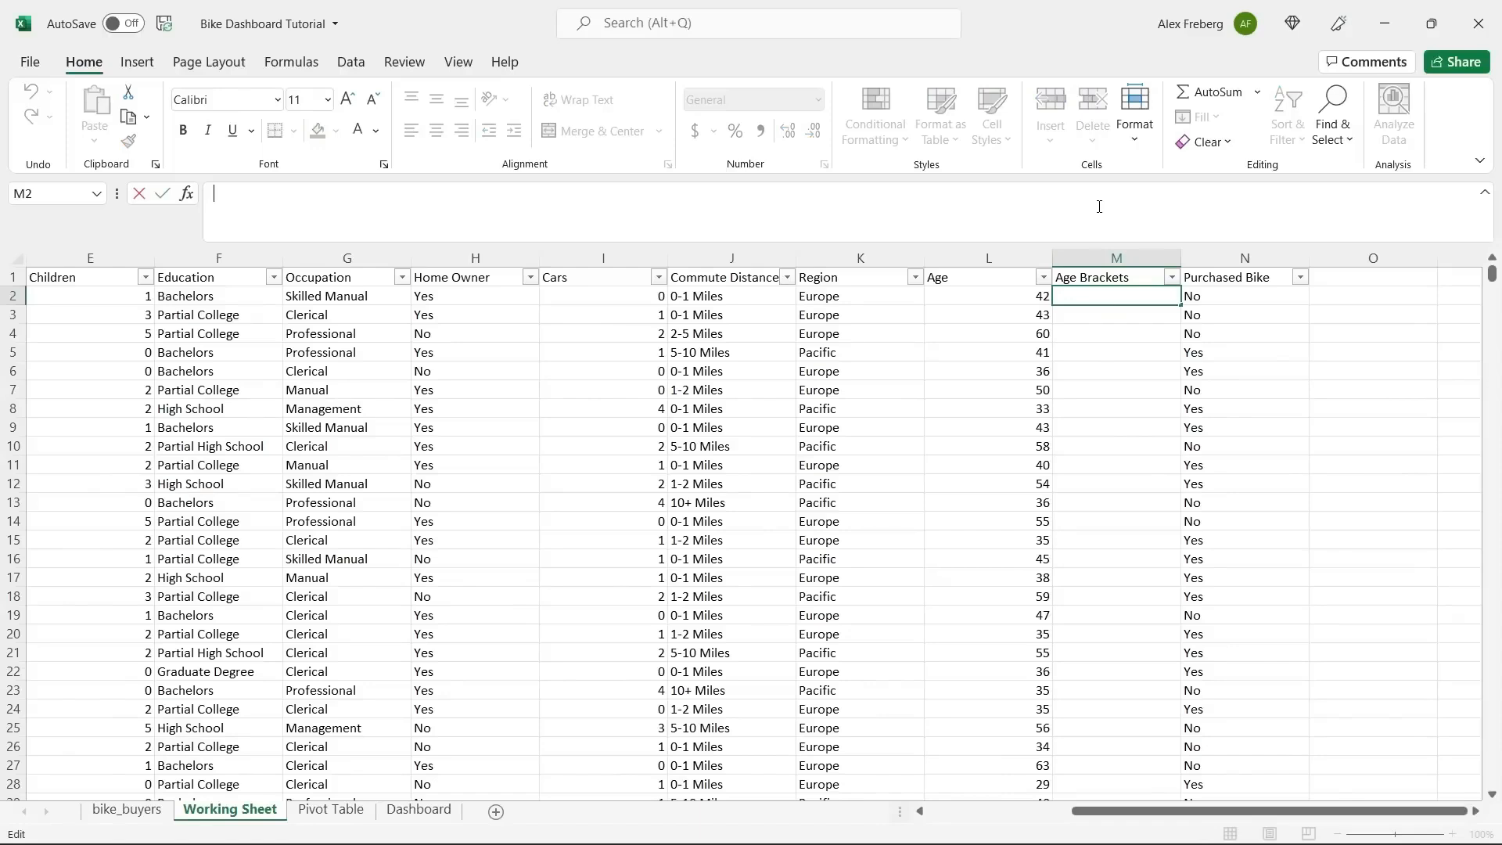
pyautogui.write('=')
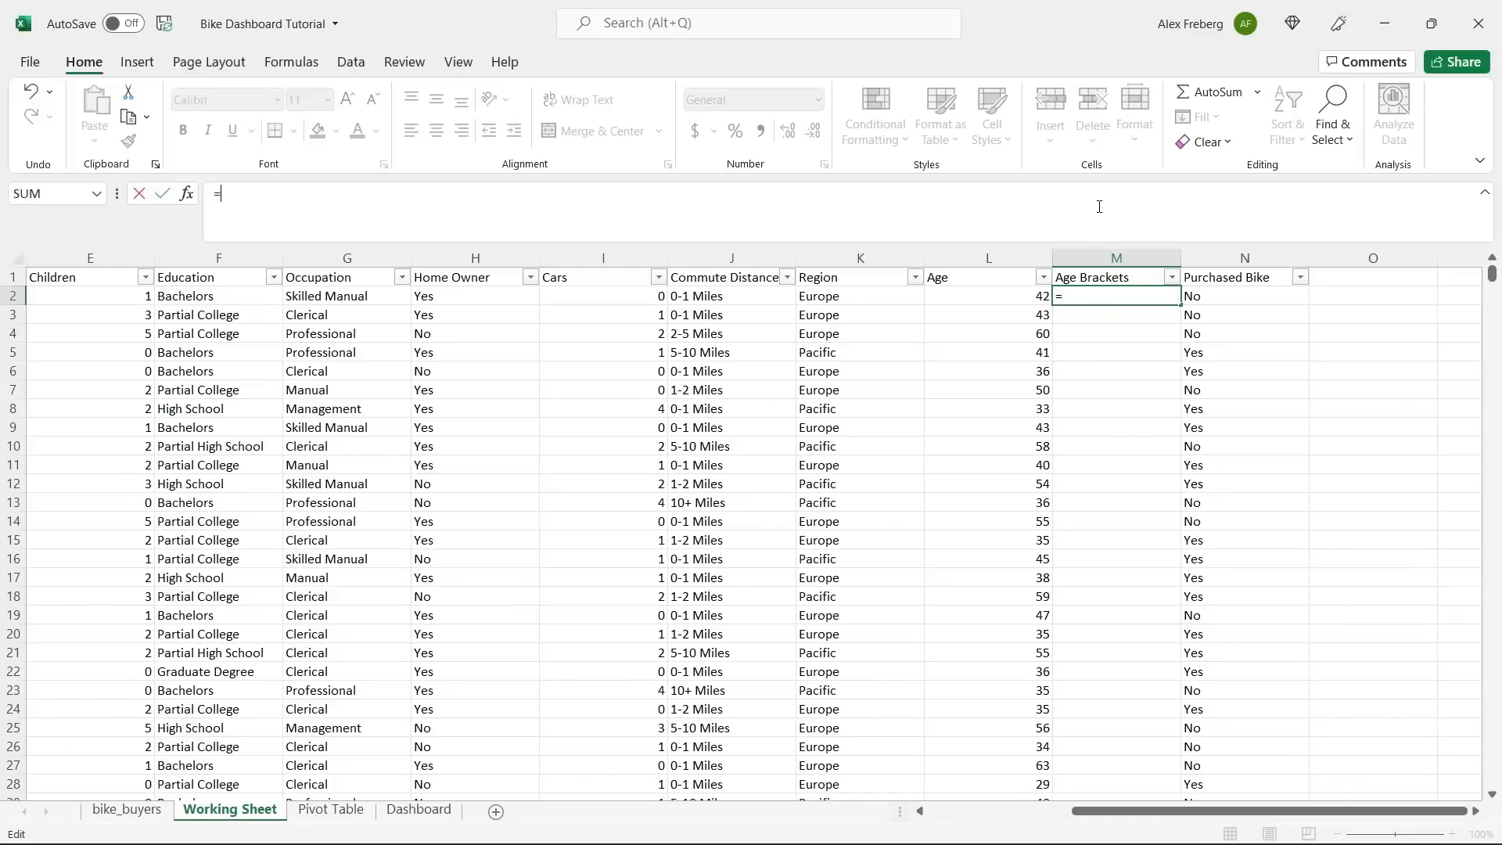
pyautogui.write('IF')
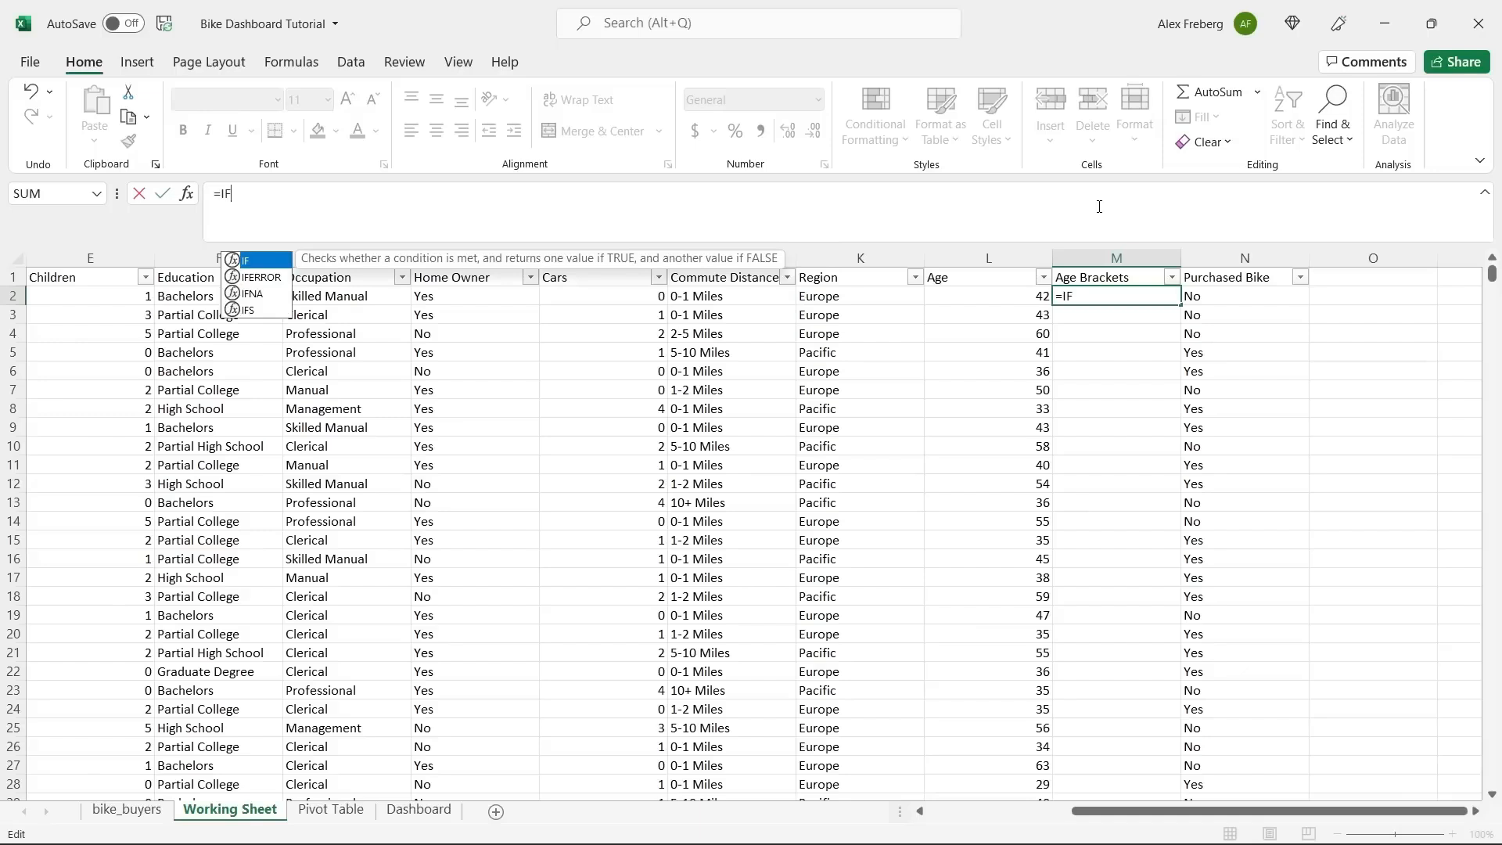
pyautogui.write('(')
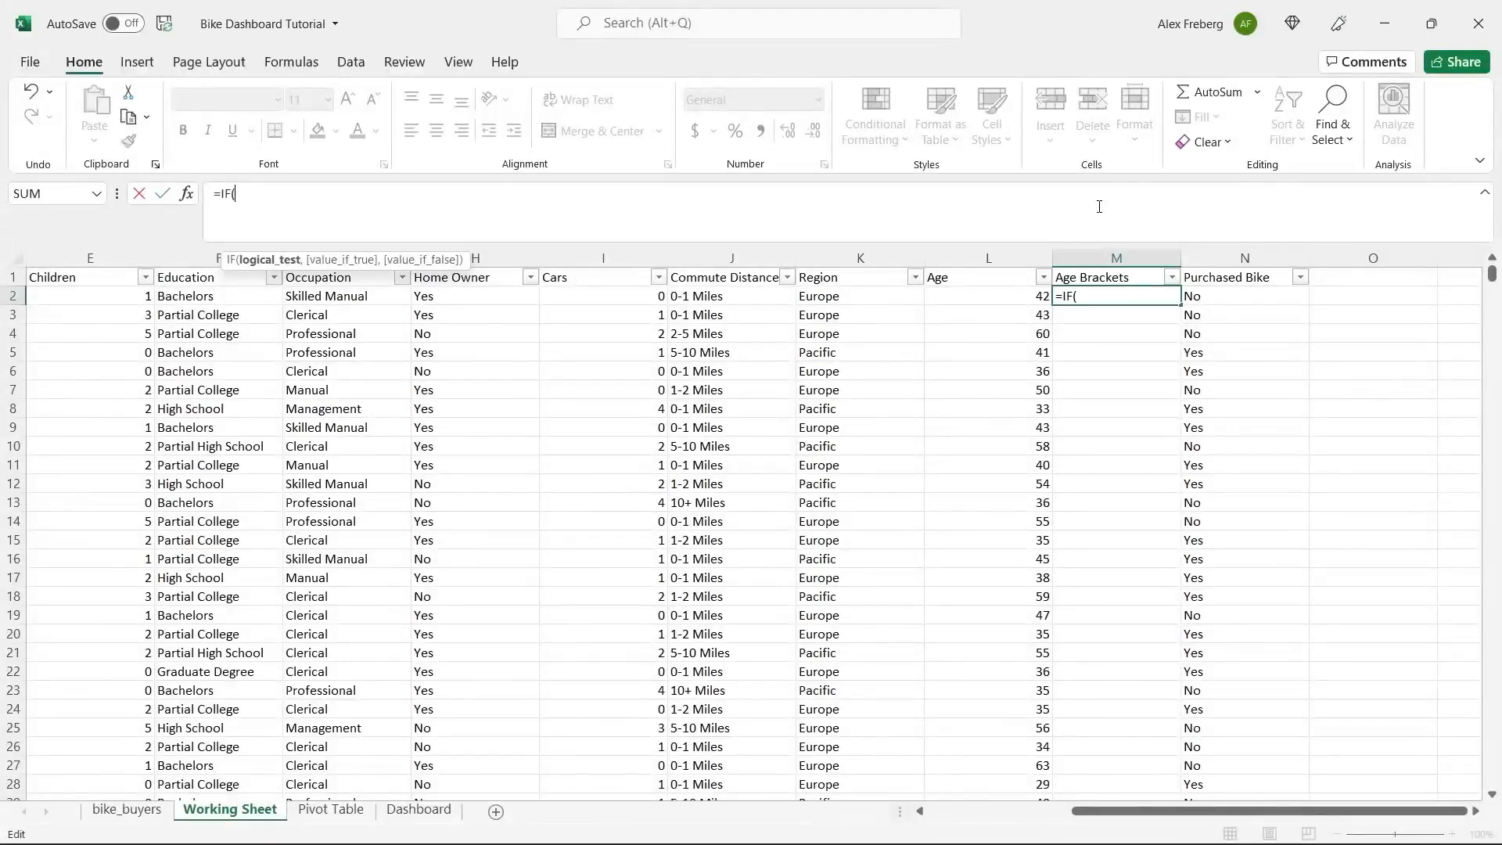
pyautogui.click(995, 293)
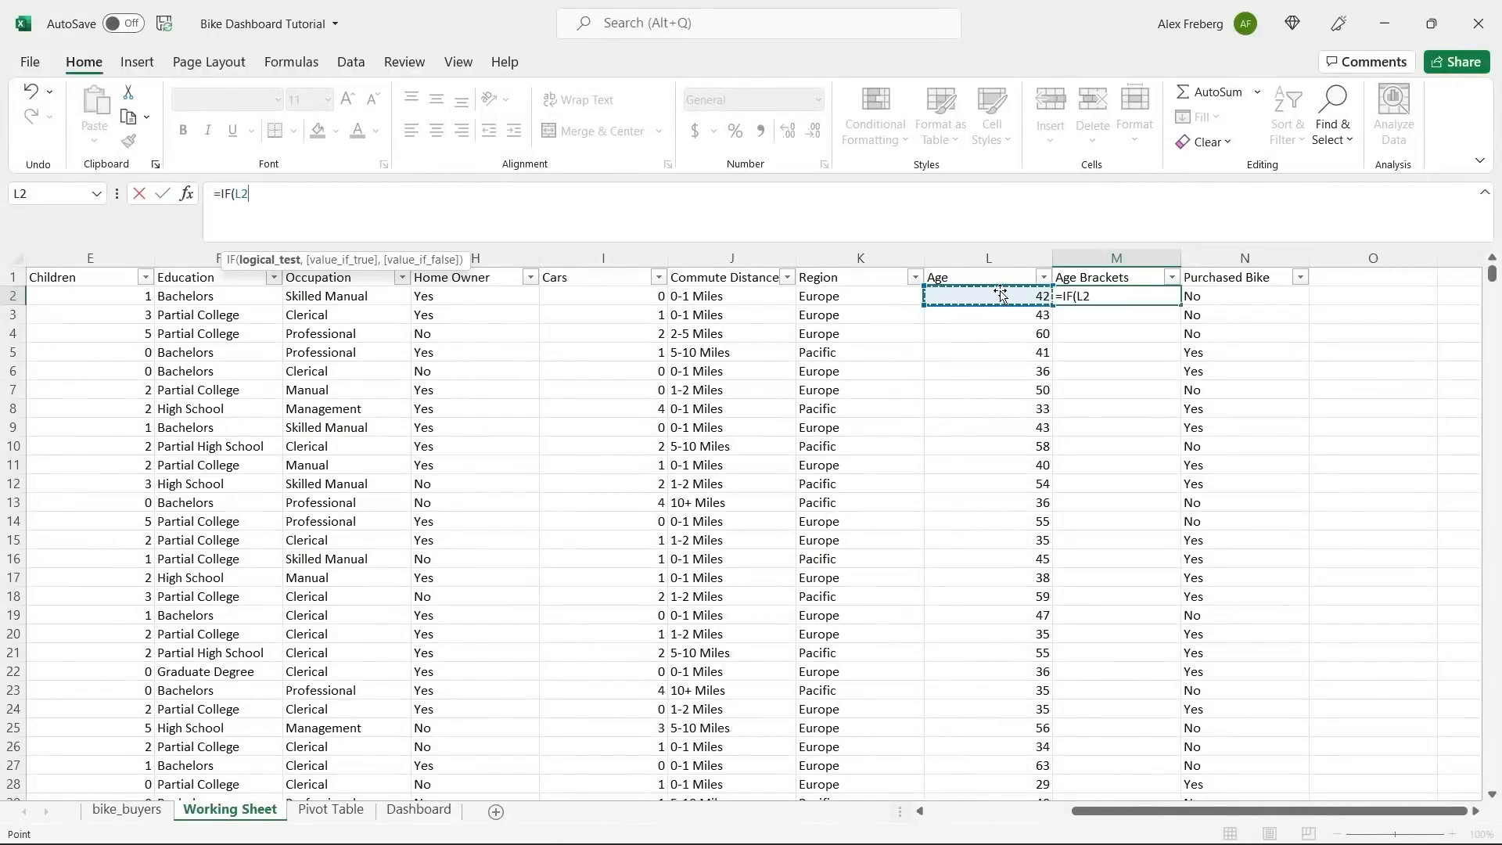
pyautogui.click(883, 198)
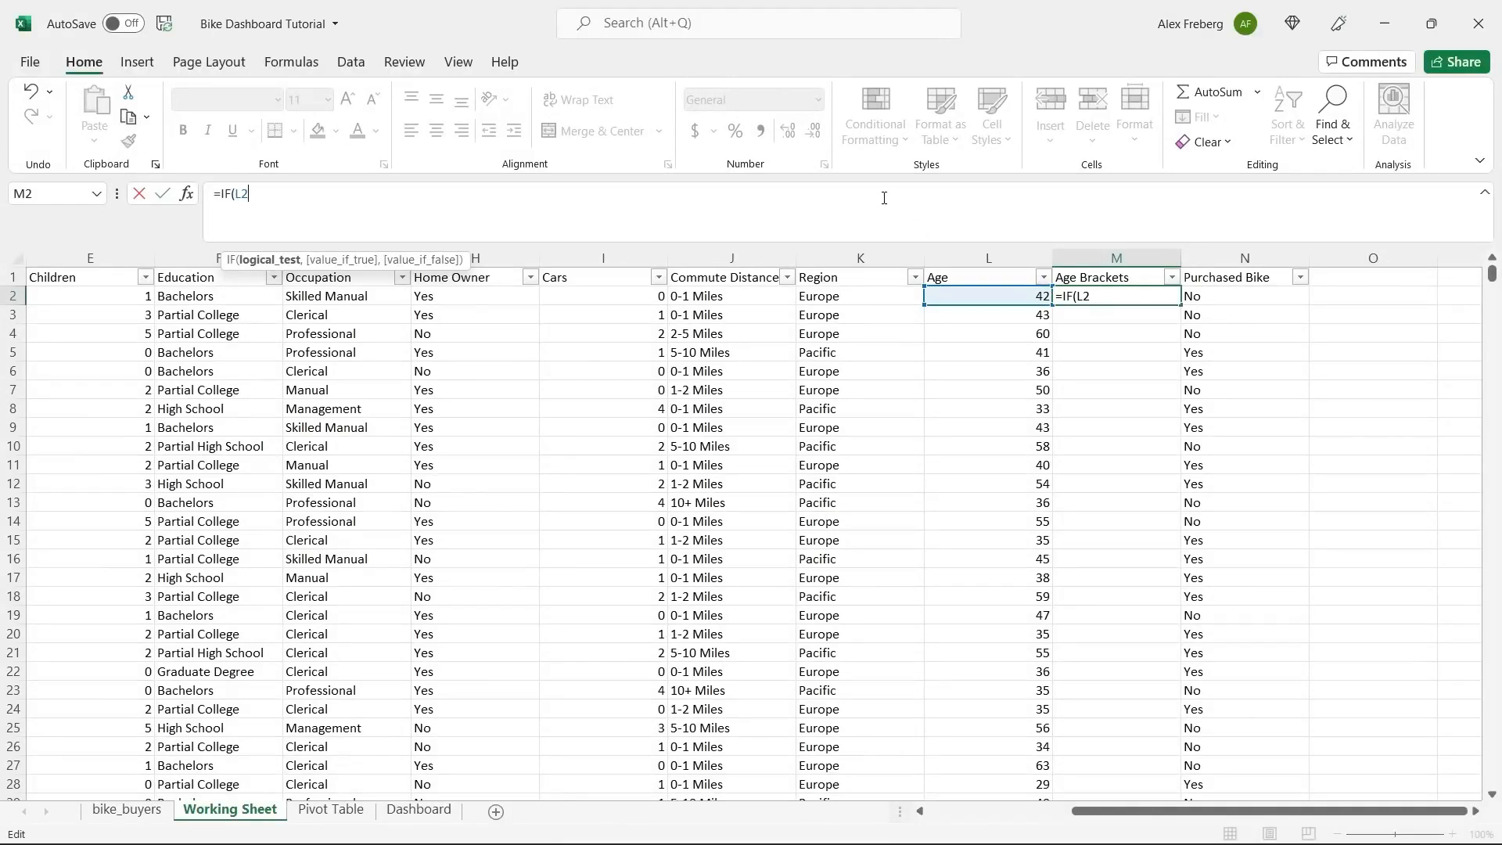
pyautogui.write('>31,')
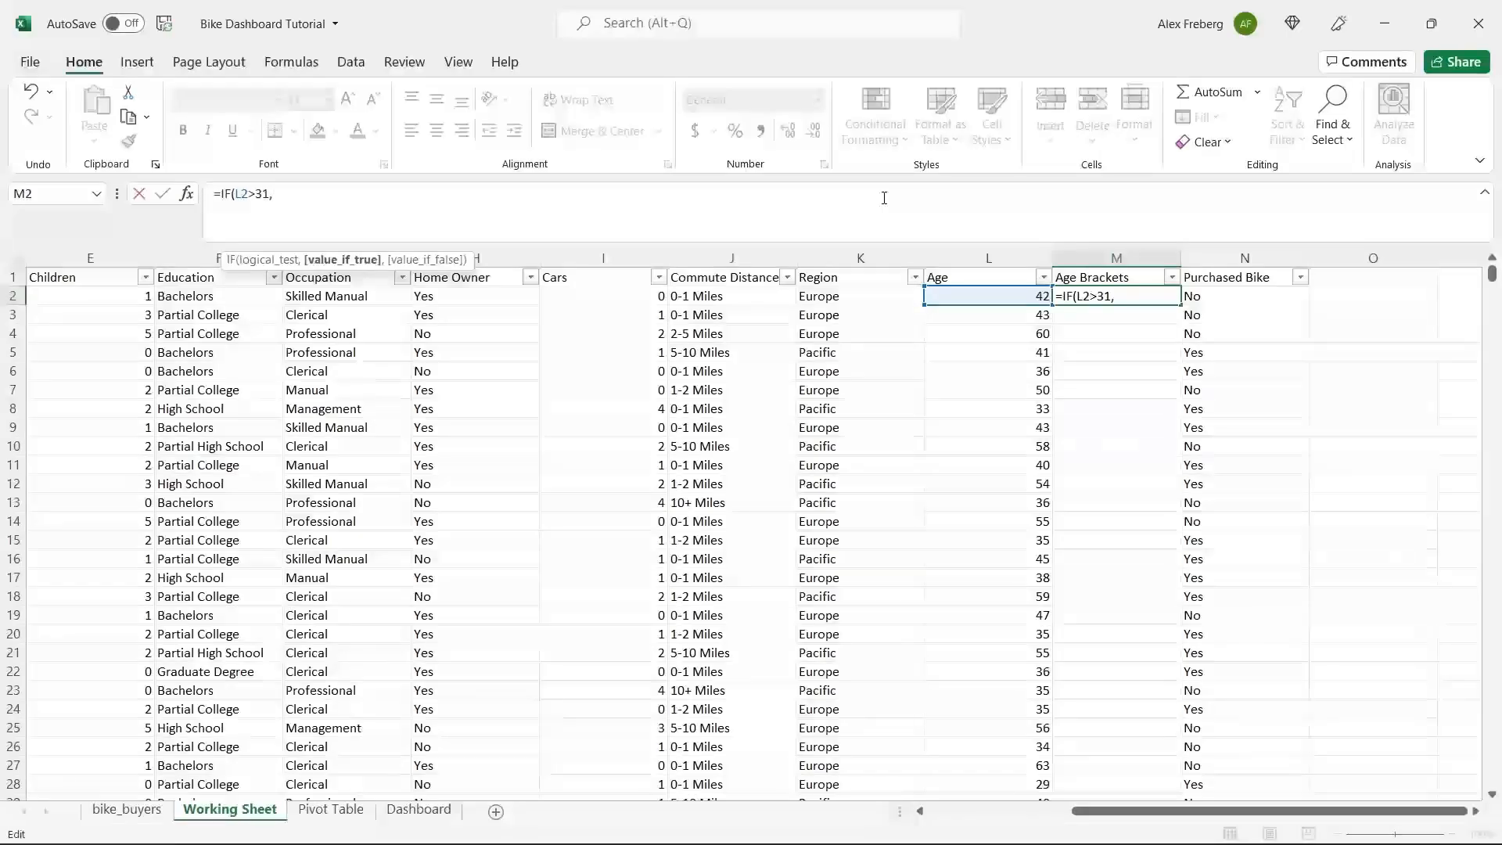
# Complete the M2 formula so it returns "Adolescent" when the test is true and "Invalid" when it is false.
pyautogui.write('Adolexcent')
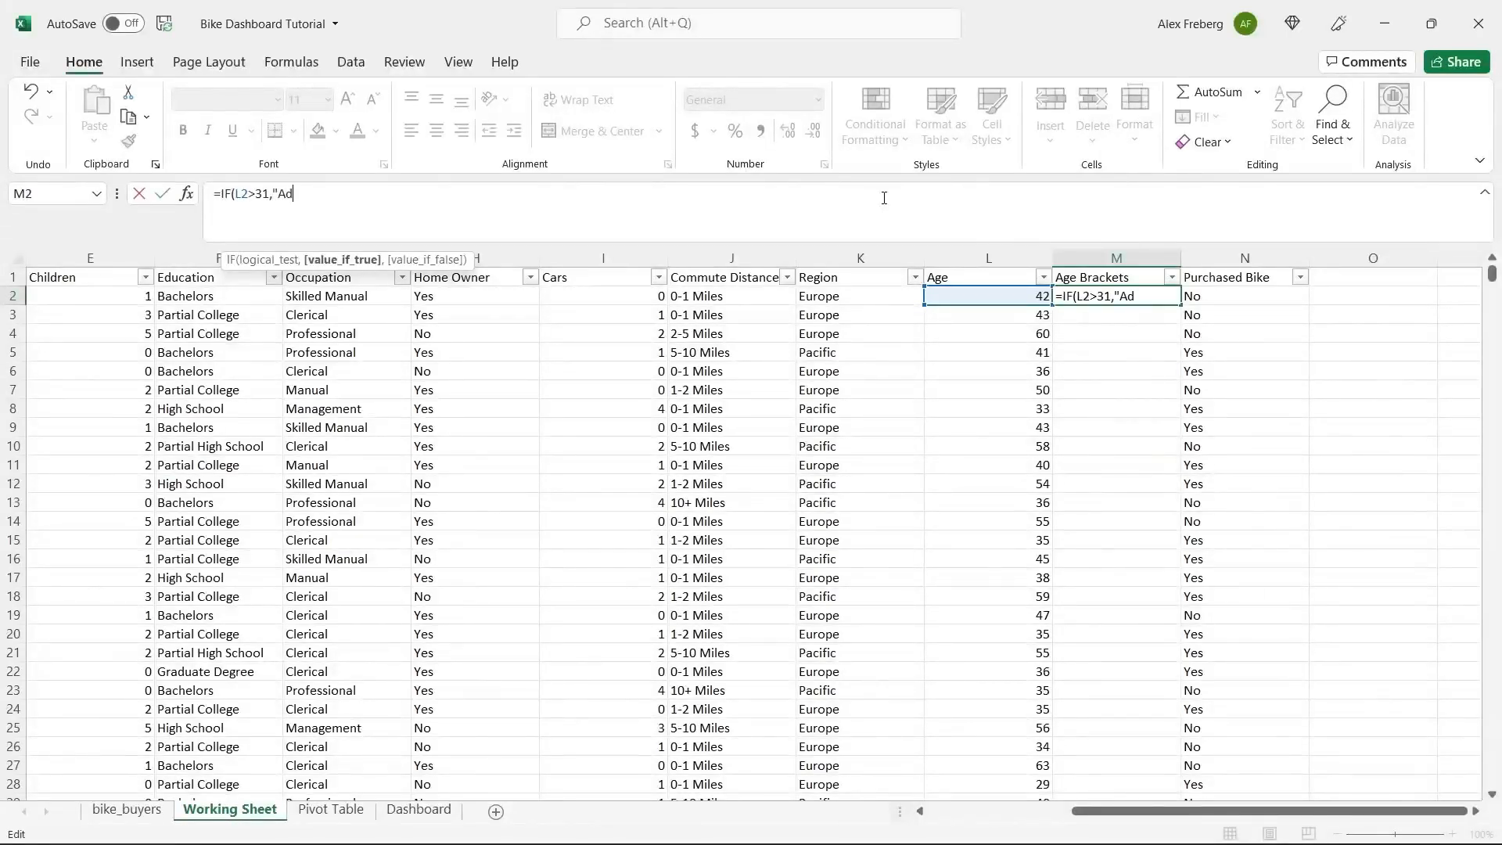
pyautogui.press('BackSpace')
pyautogui.press('BackSpace')
pyautogui.press('BackSpace')
pyautogui.press('BackSpace')
pyautogui.press('BackSpace')
pyautogui.write('scent","Invl')
pyautogui.press('BackSpace')
pyautogui.write('alid"')
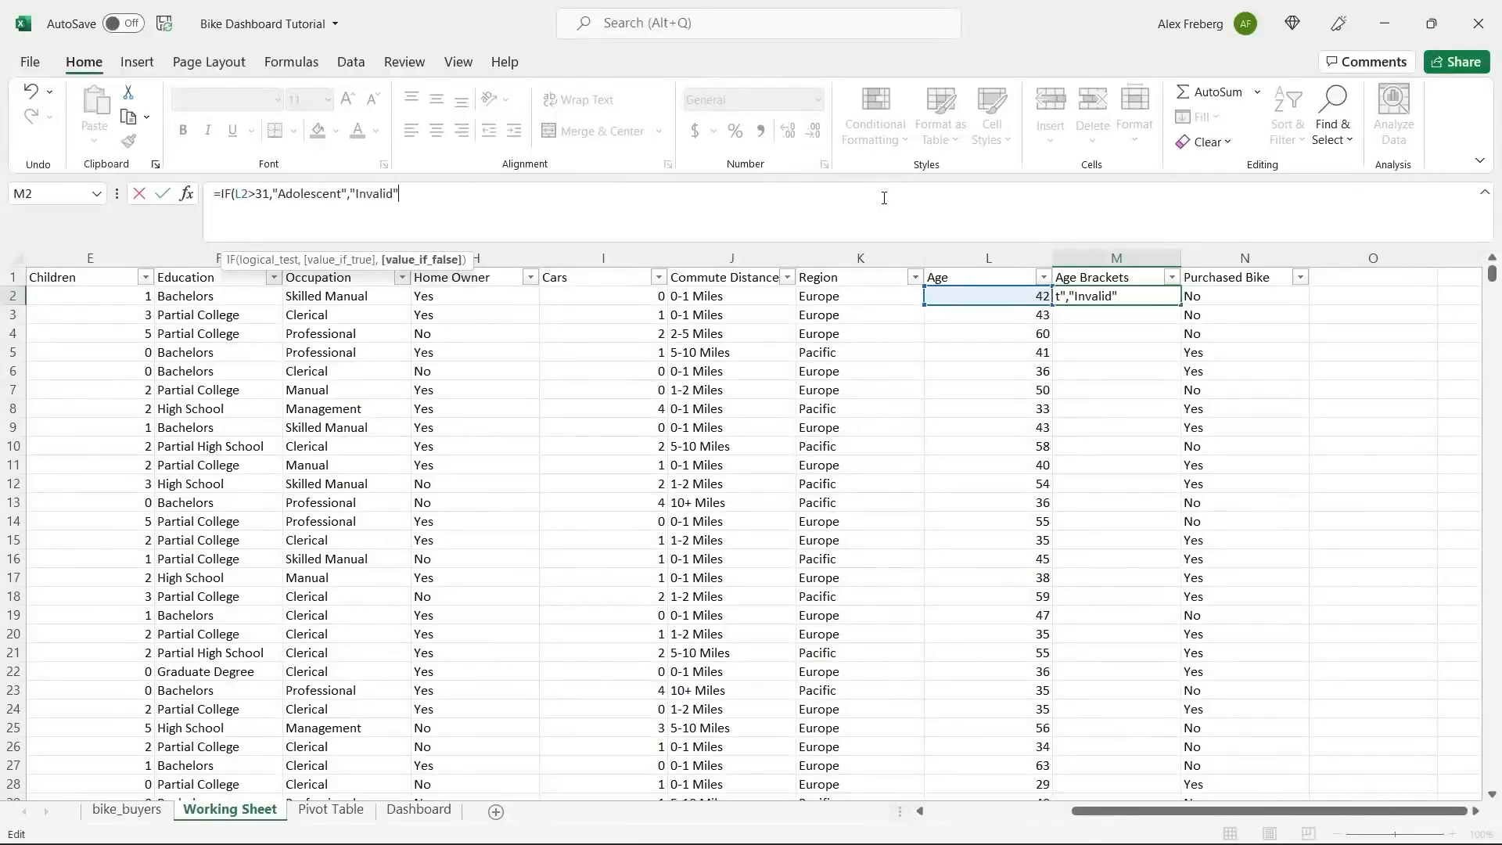
pyautogui.write(')')
pyautogui.hotkey('ctrl', 'Return')
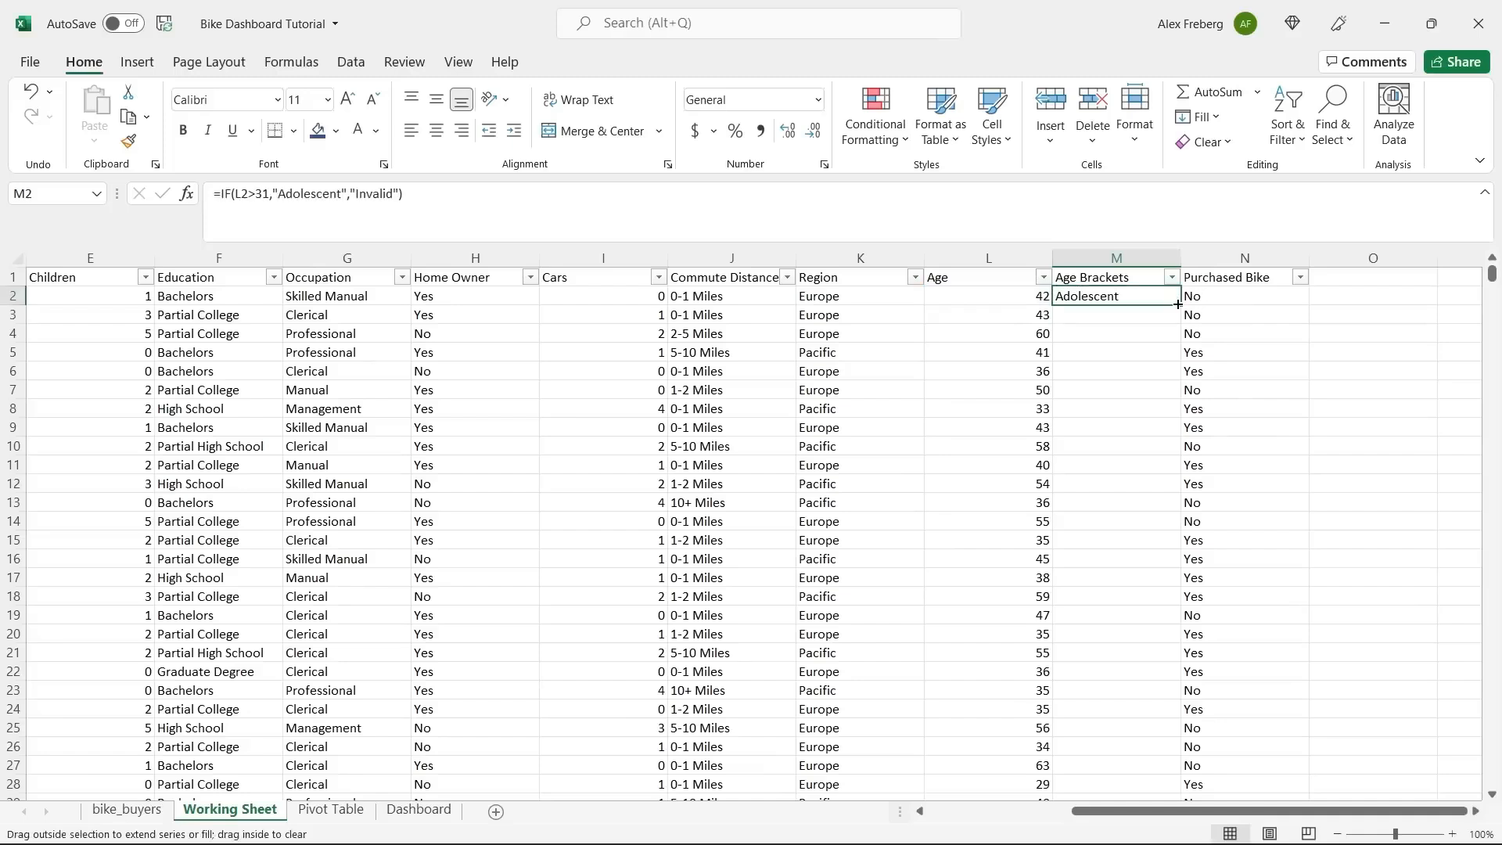
# Fill the M2 formula down the whole Age Brackets column and compare the results with the ages.
pyautogui.doubleClick(1176, 305)
pyautogui.click(1068, 347)
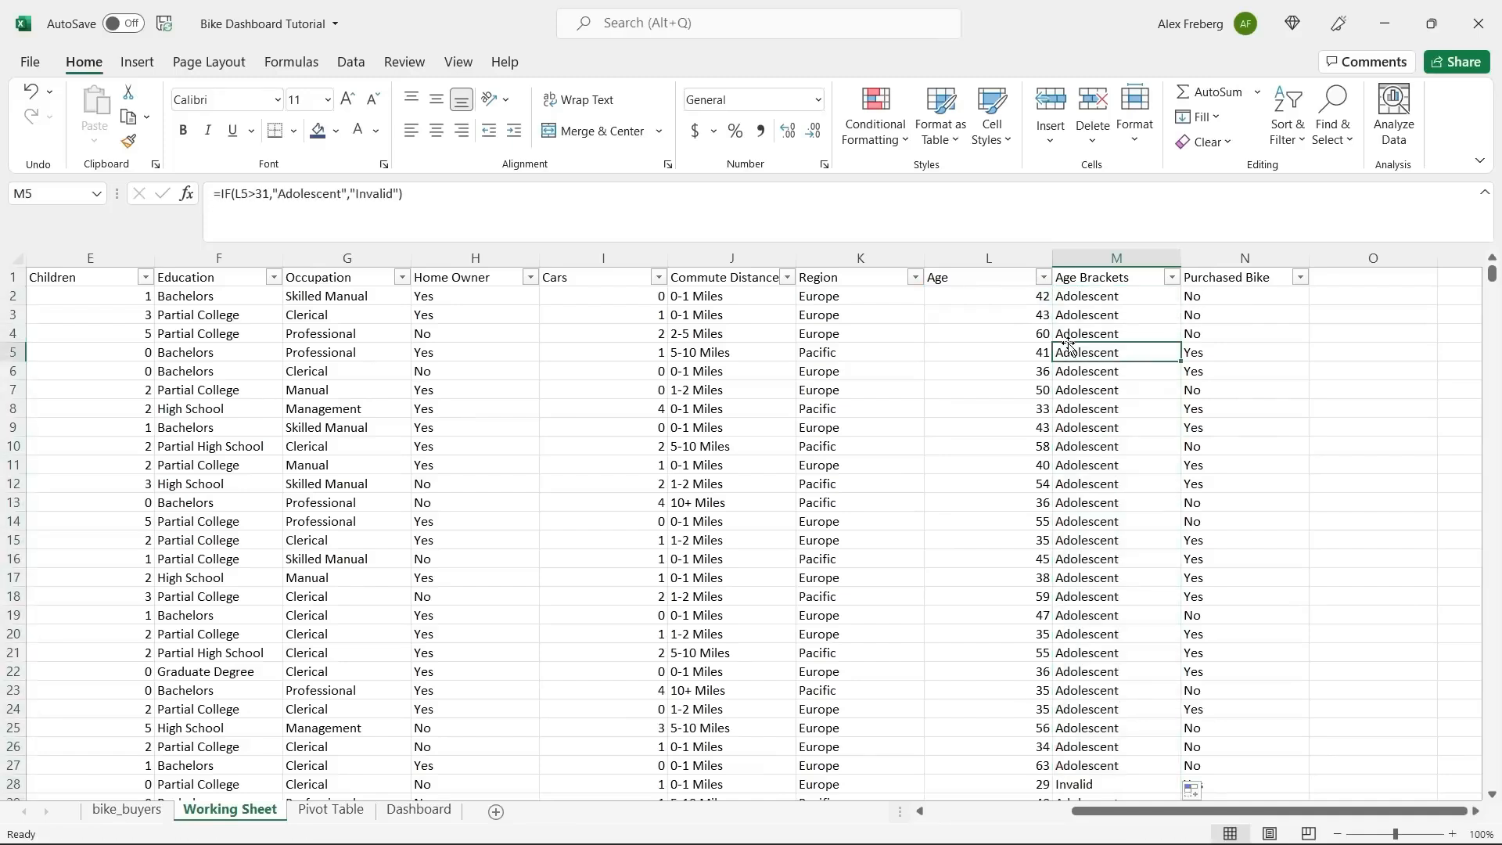
pyautogui.click(1018, 297)
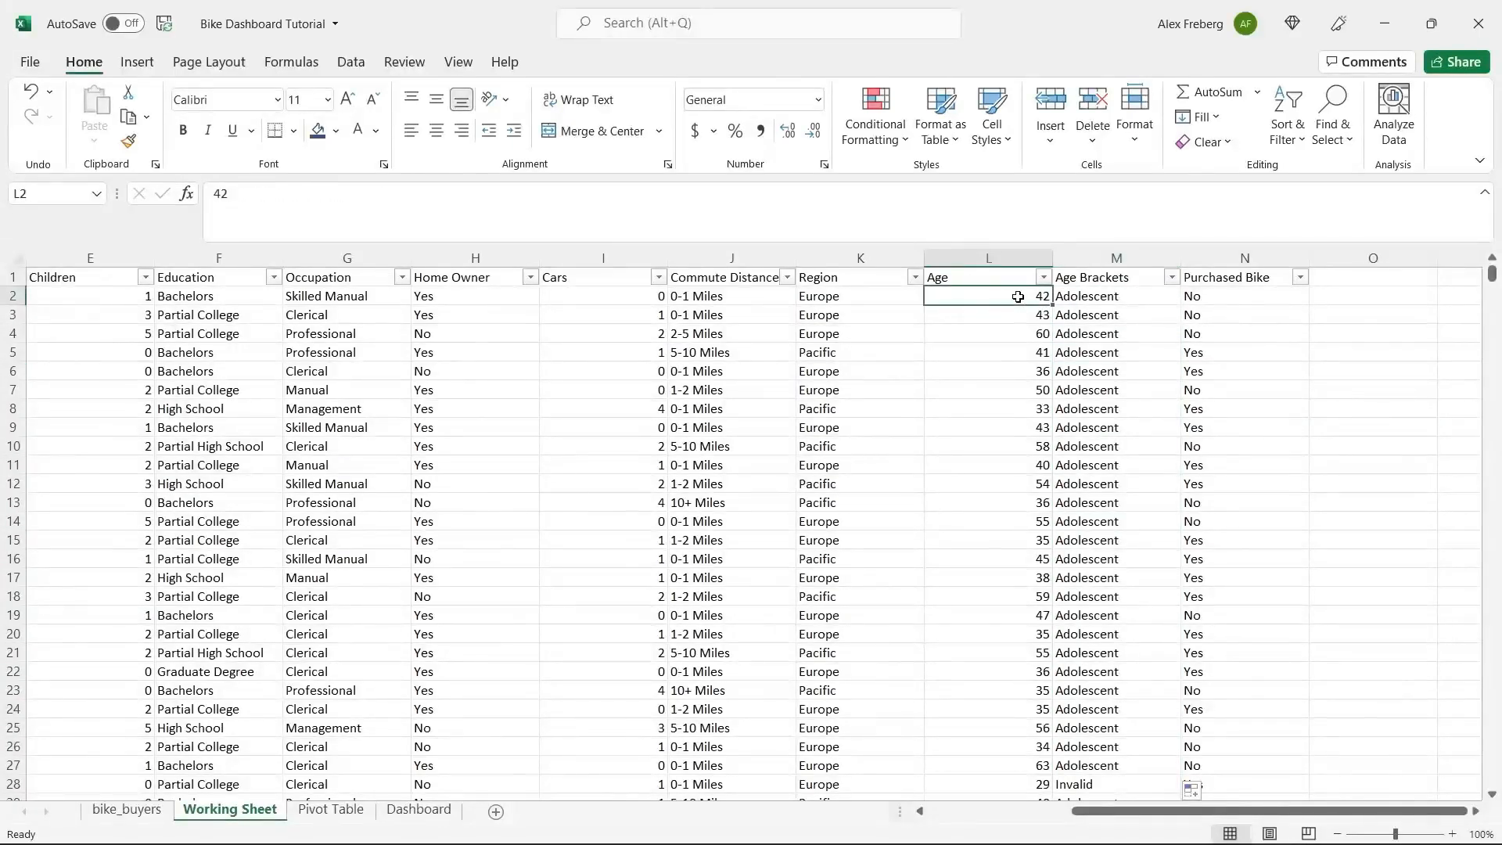
# Change the M2 test to L2<31 and fill the corrected formula down the Age Brackets column.
pyautogui.click(1094, 298)
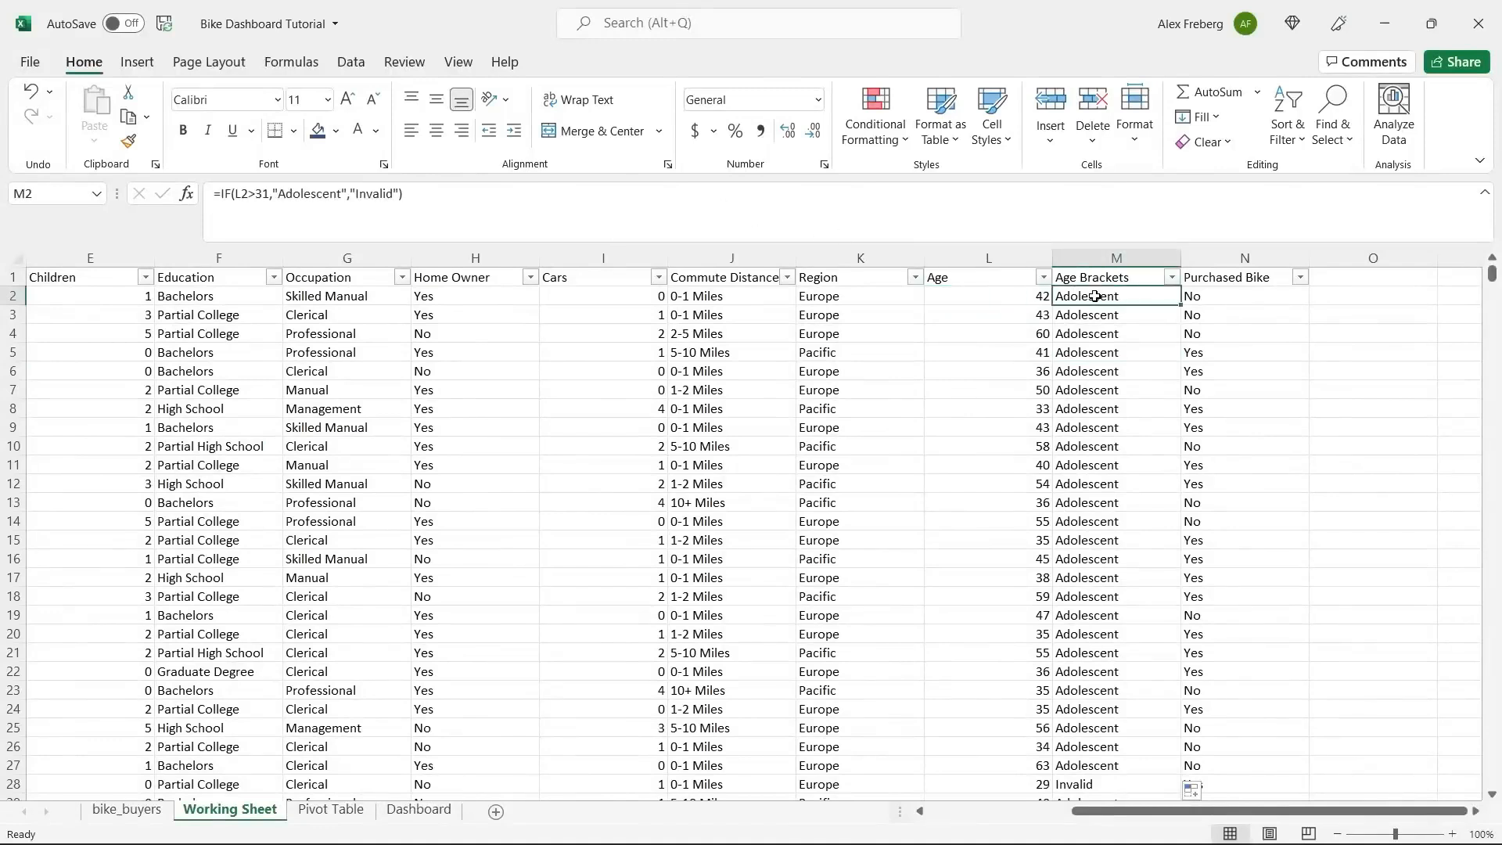
pyautogui.click(258, 223)
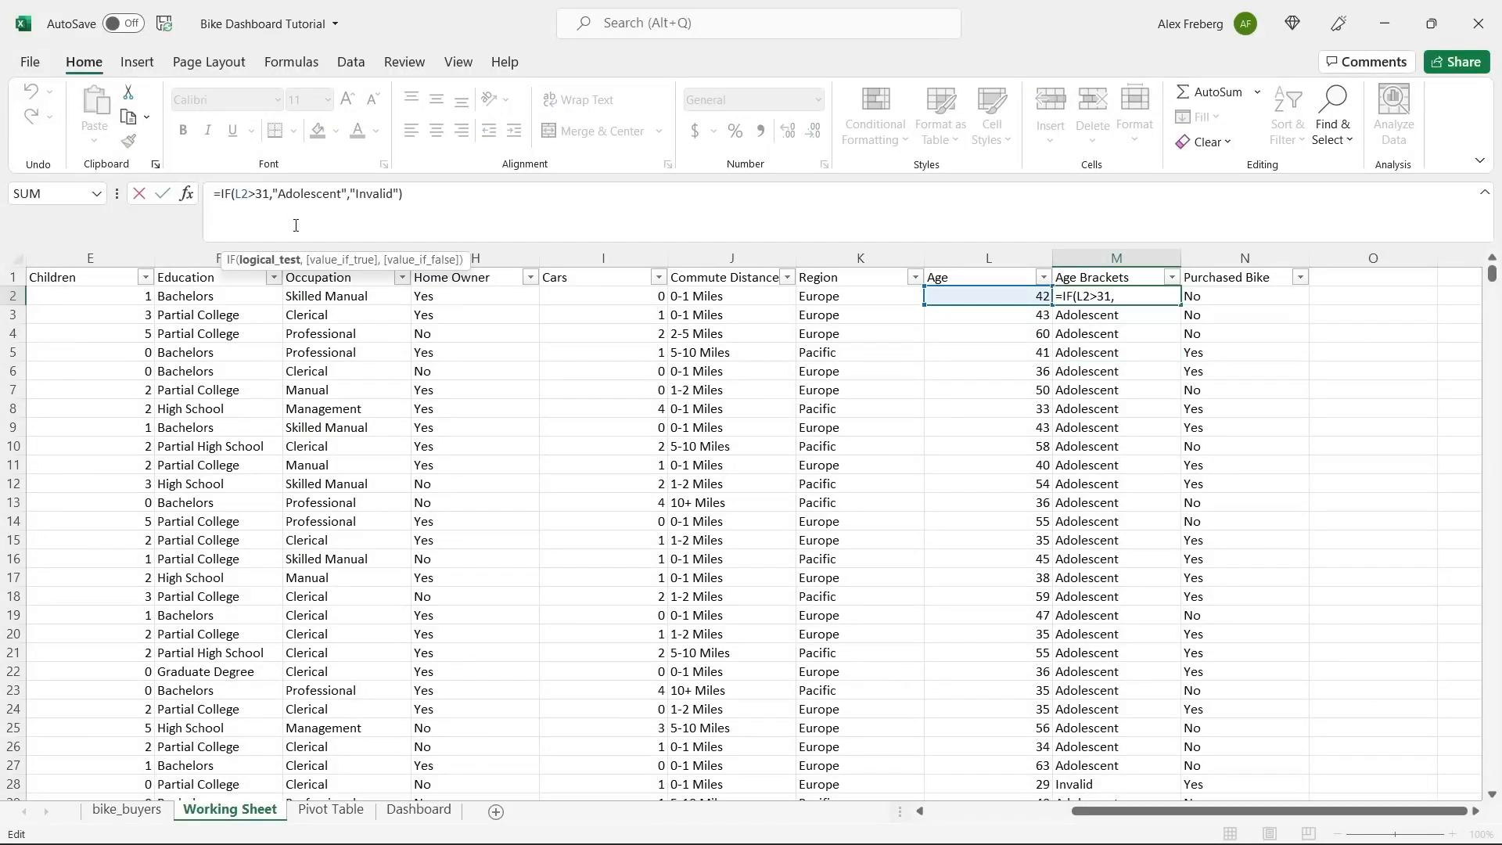
pyautogui.press('BackSpace')
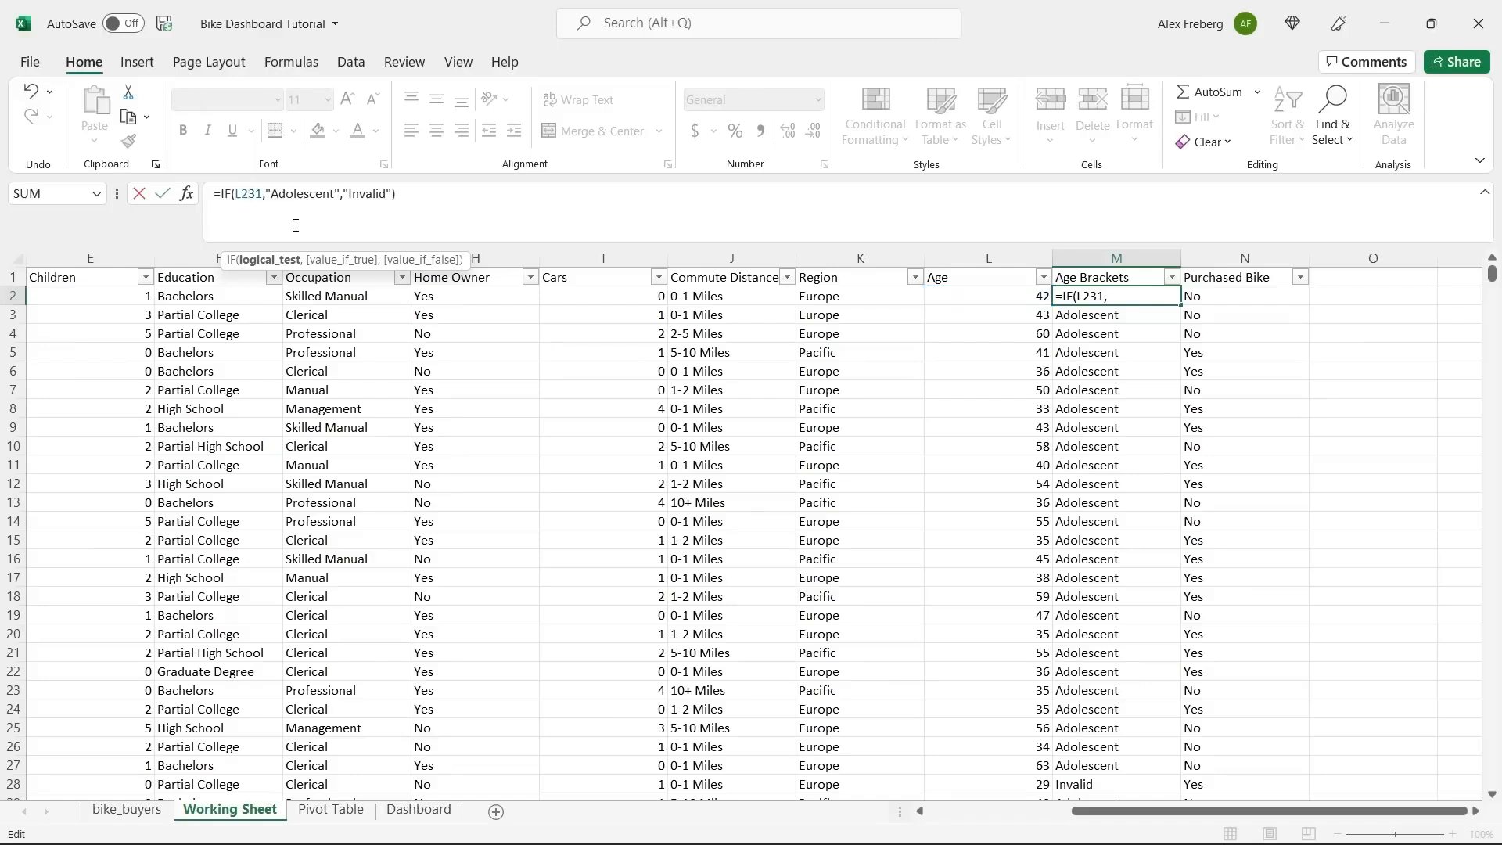
pyautogui.write('<')
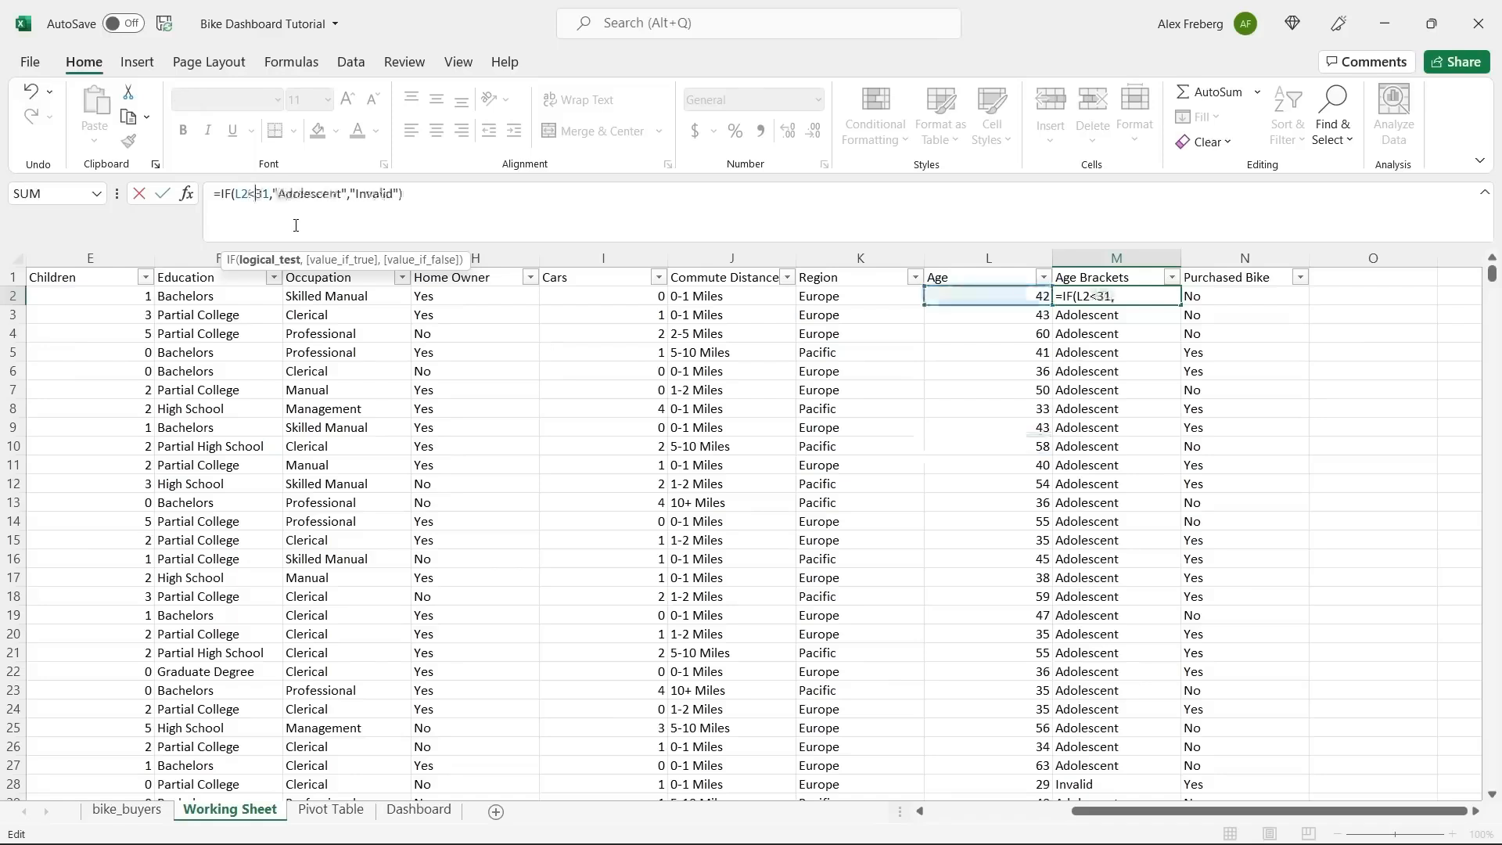
pyautogui.press('Return')
pyautogui.click(1147, 296)
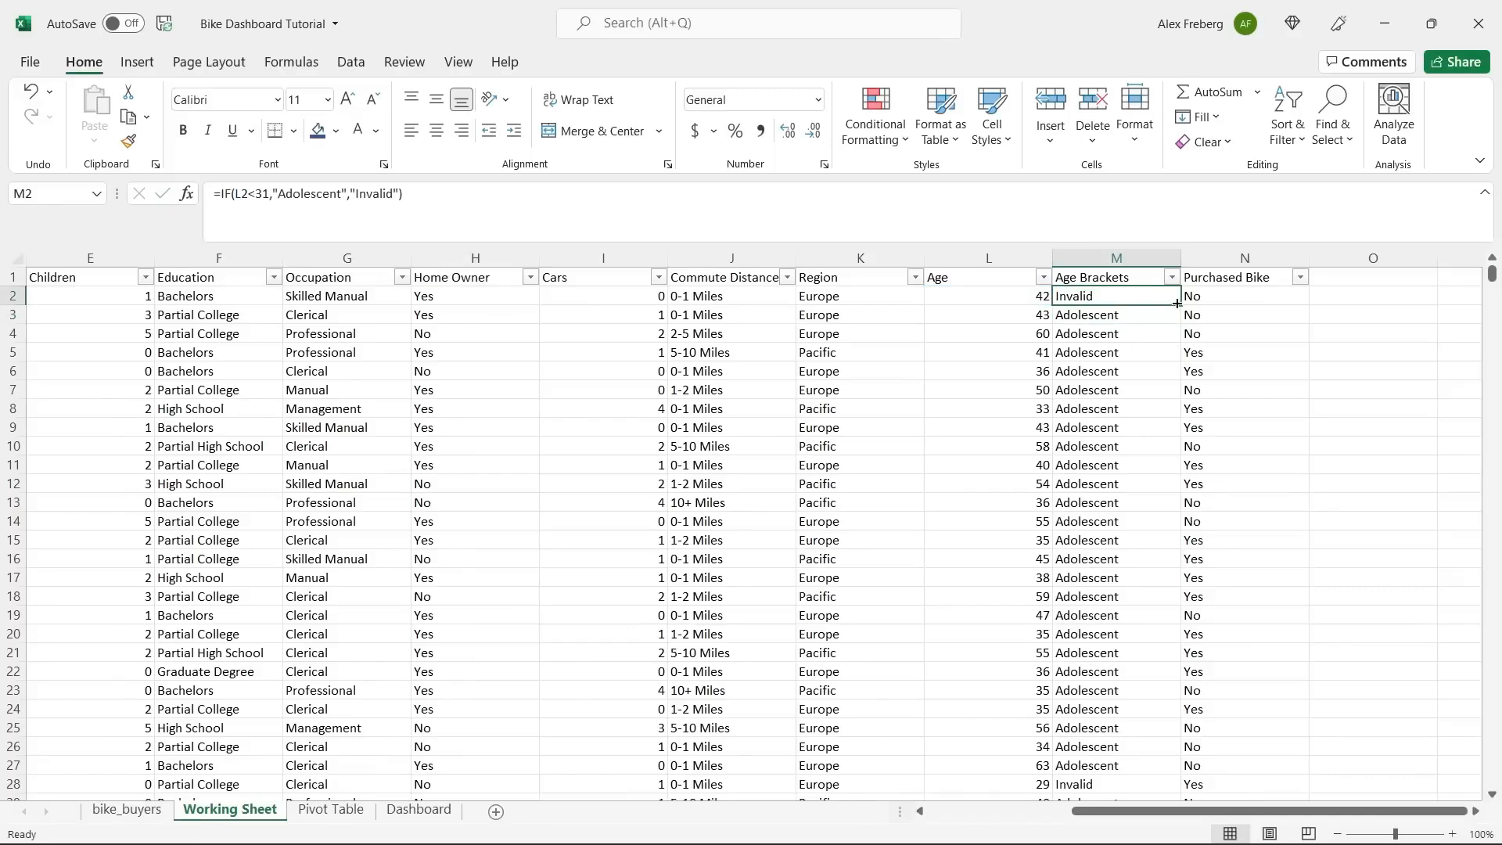
pyautogui.doubleClick(1177, 304)
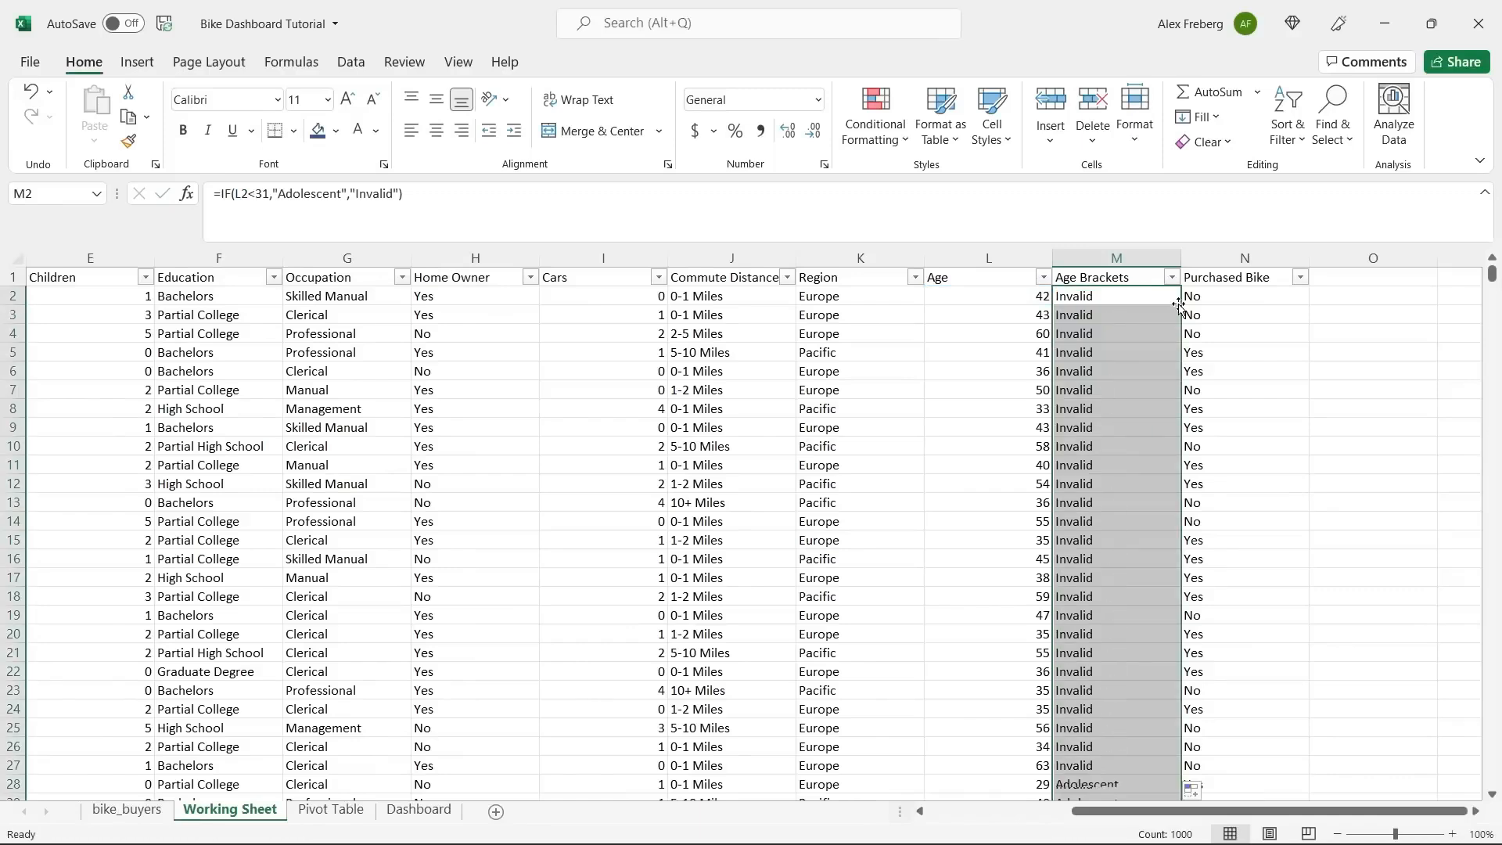
# Check the Age Brackets results against the ages in several rows and review the column's filter values without filtering.
pyautogui.click(1103, 502)
pyautogui.scroll(-4, 1103, 502)
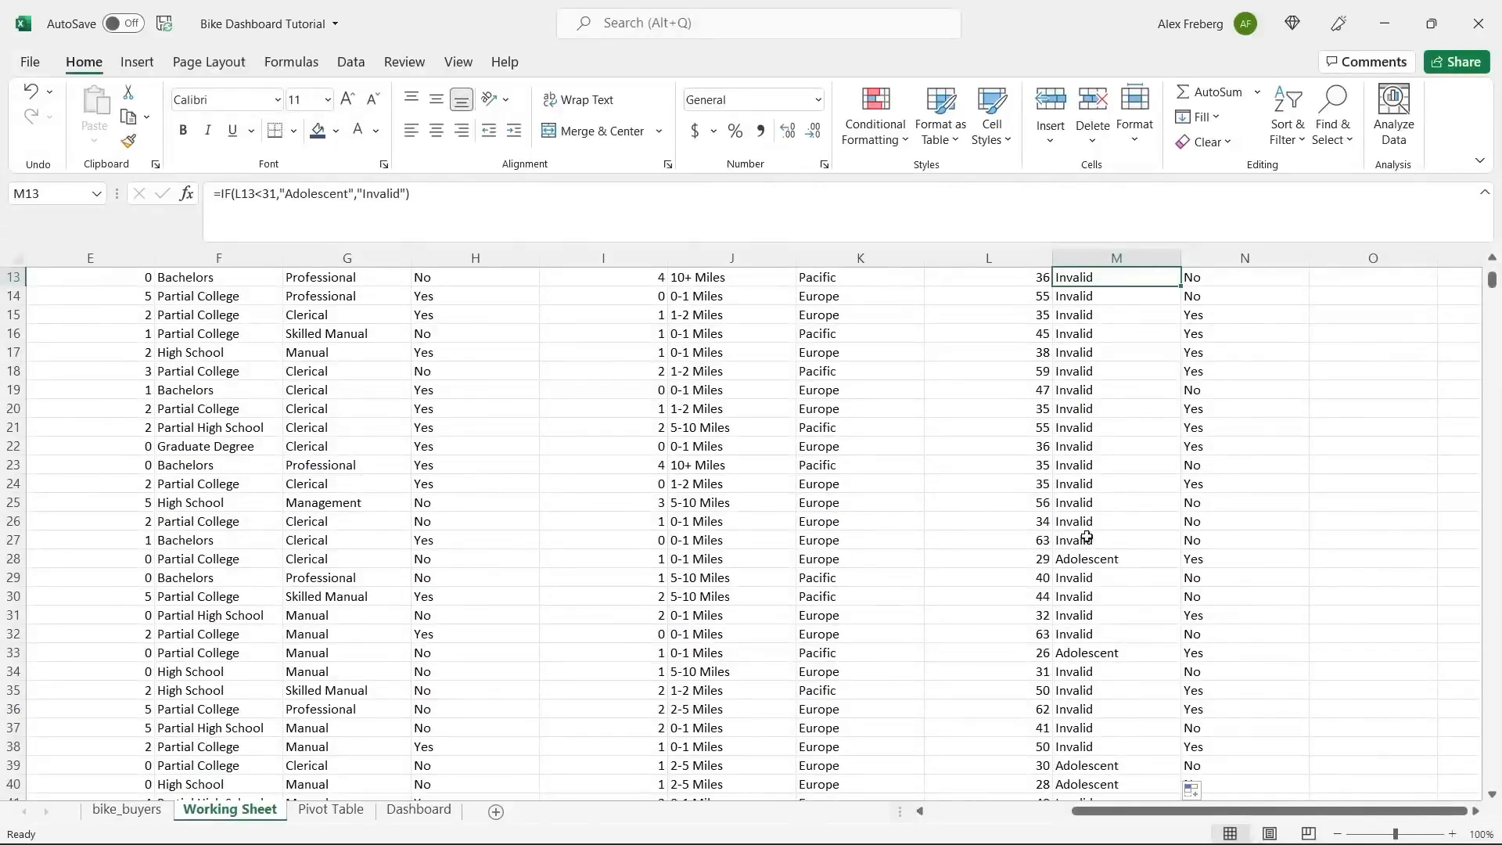
pyautogui.click(1034, 672)
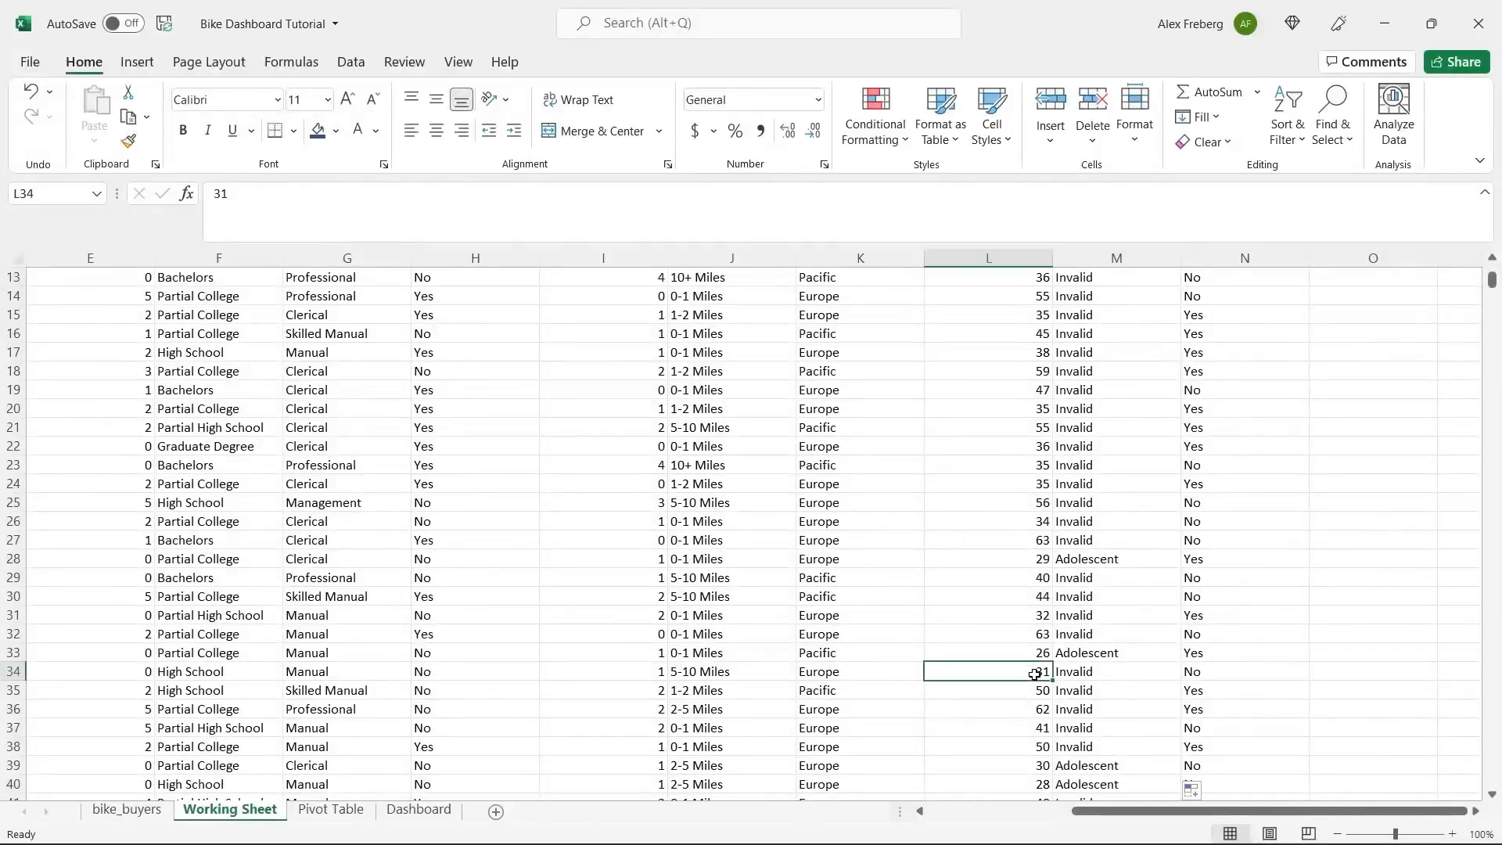
pyautogui.click(1092, 676)
pyautogui.click(1069, 654)
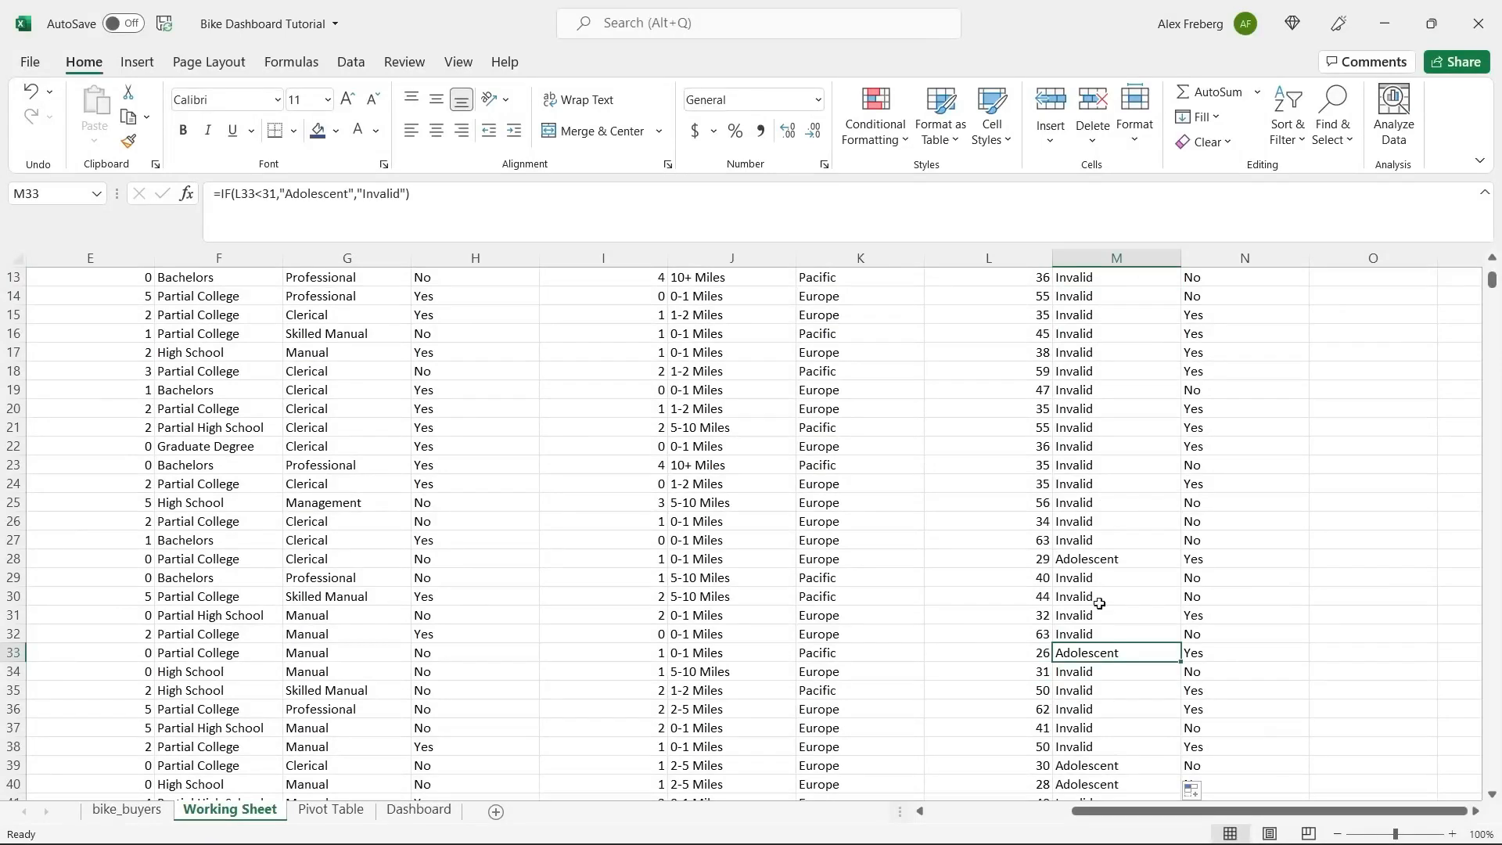
pyautogui.click(1122, 562)
pyautogui.scroll(4, 1134, 500)
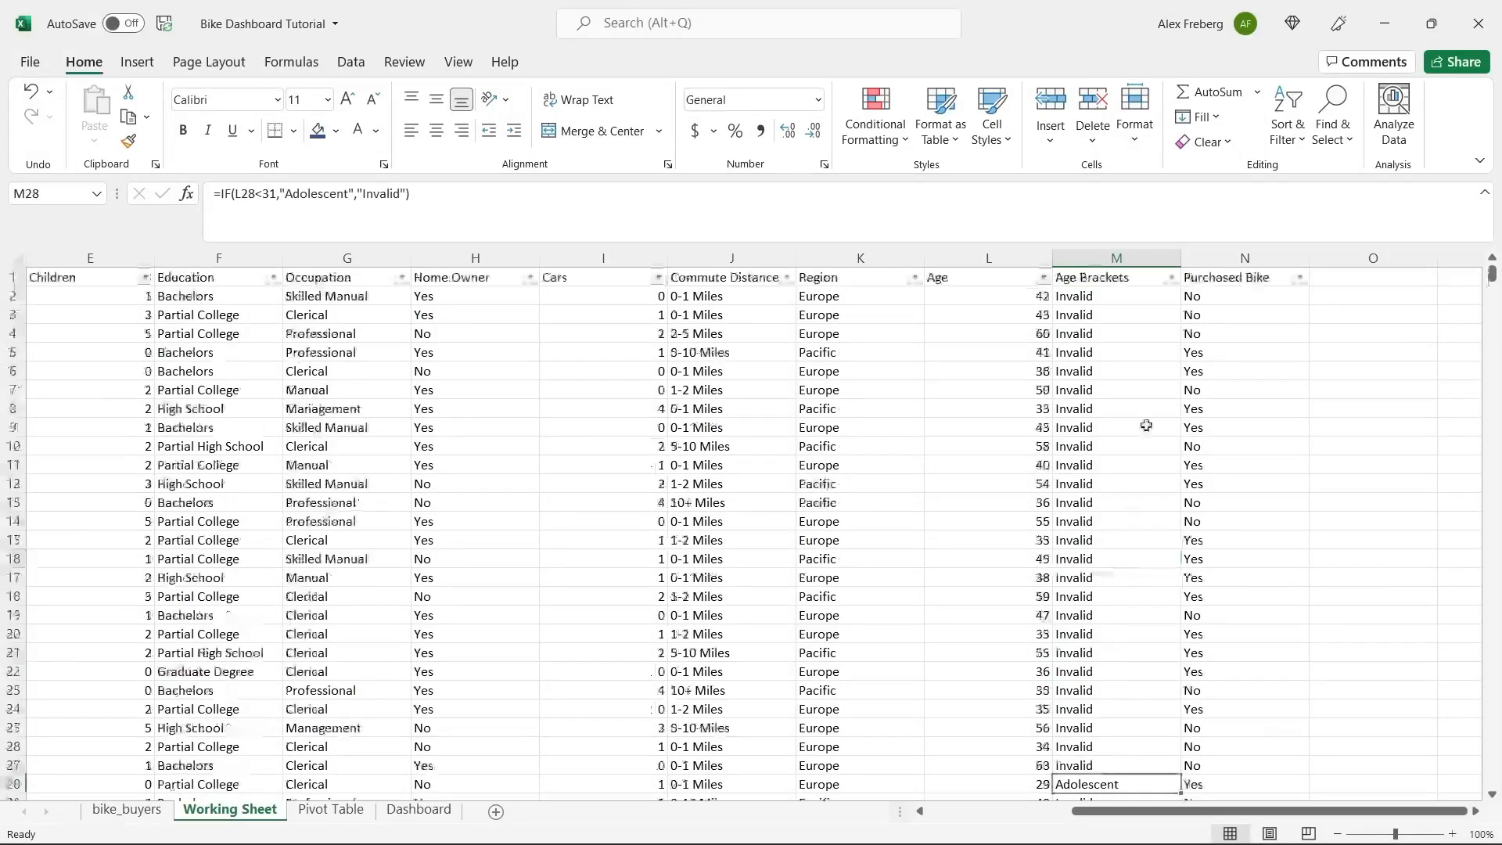
pyautogui.click(1183, 277)
pyautogui.click(1171, 277)
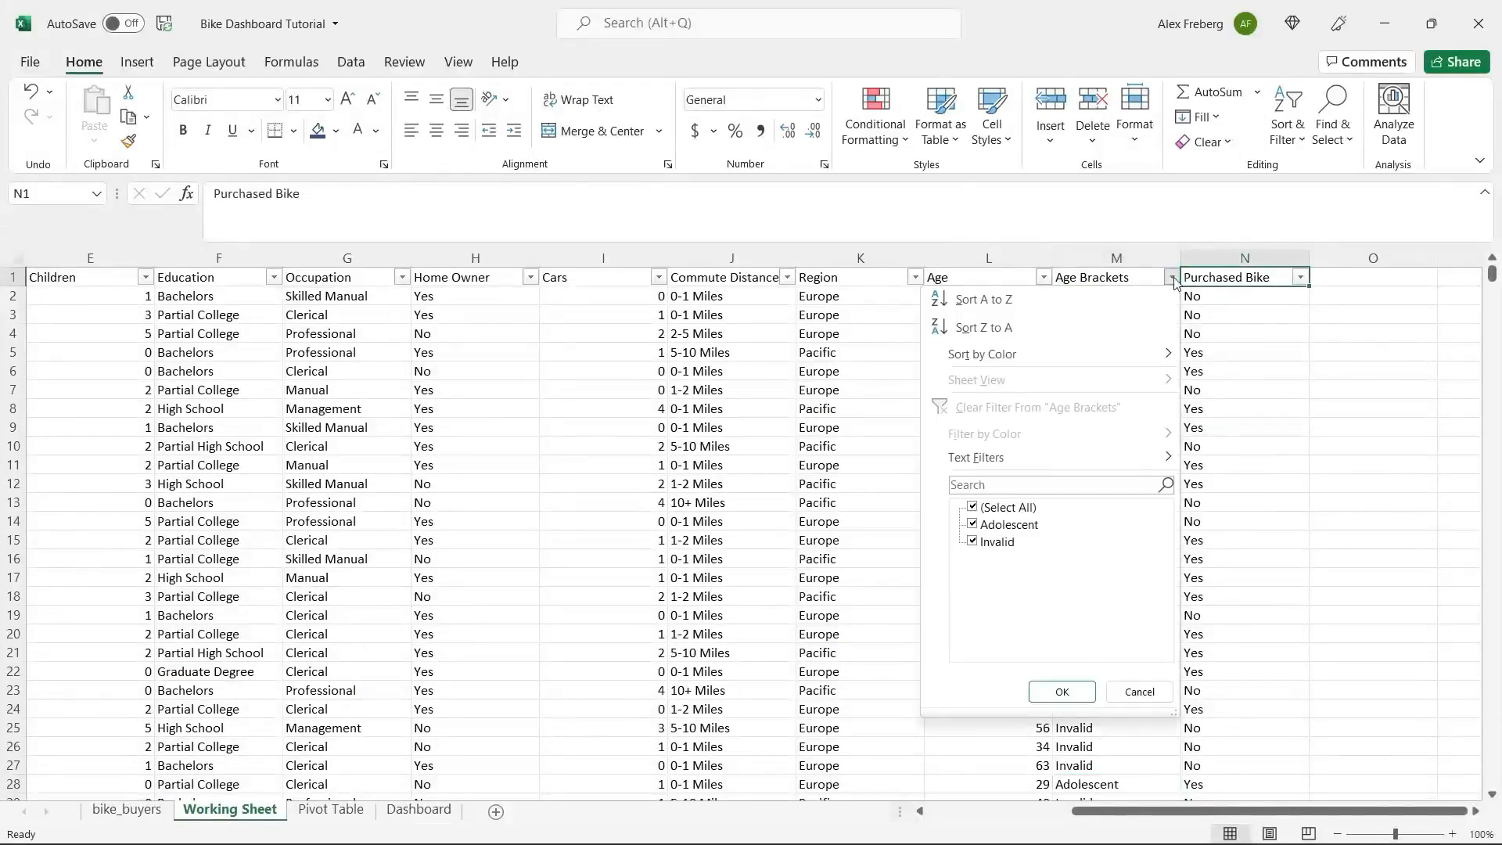
pyautogui.click(1148, 691)
# Open the M2 formula for editing and examine its value_if_false argument, "Invalid".
pyautogui.click(1091, 298)
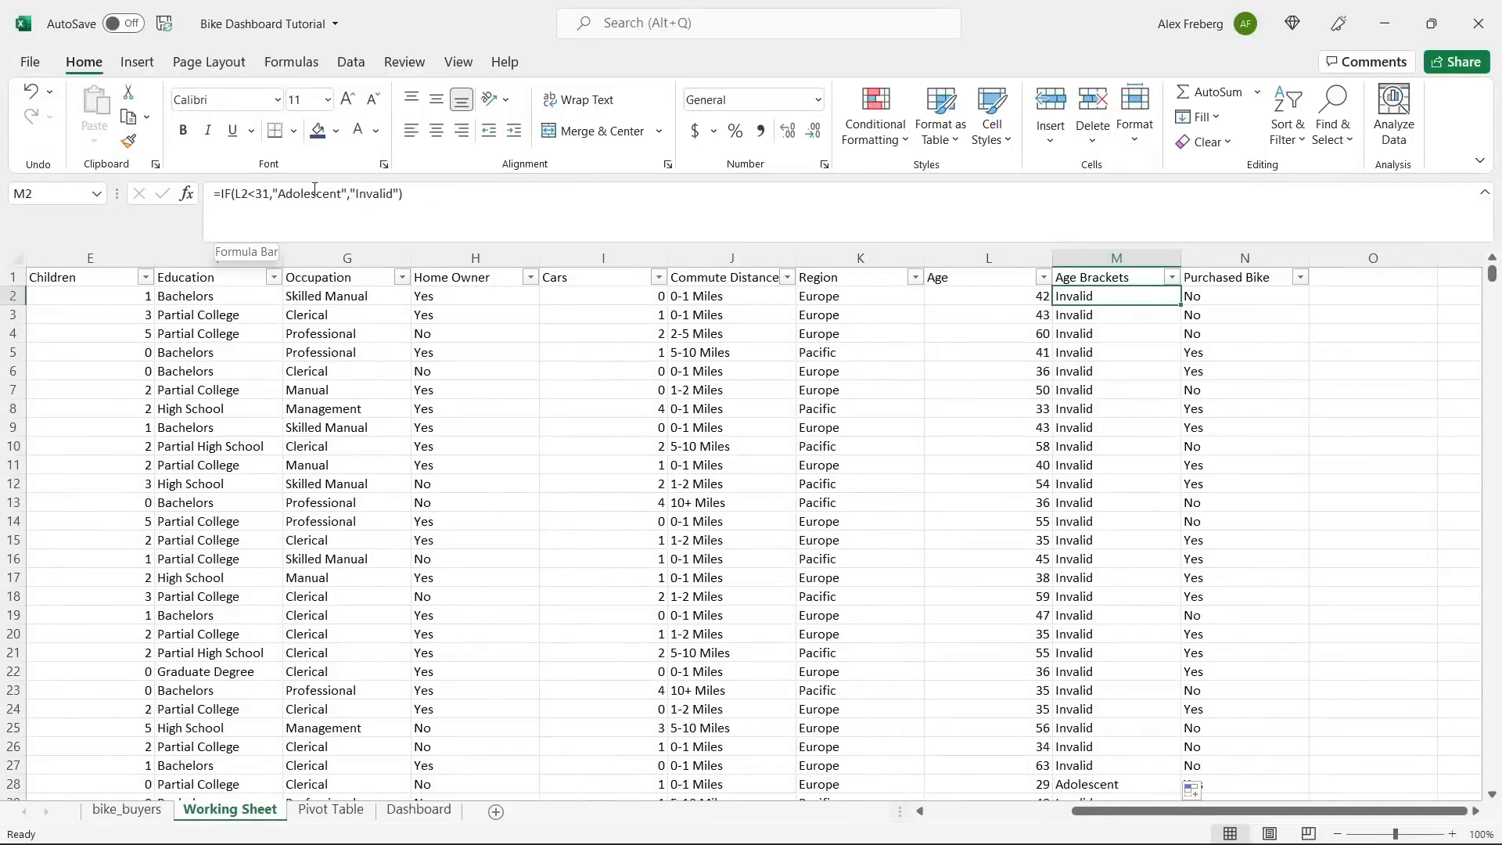
pyautogui.click(374, 197)
pyautogui.doubleClick(375, 197)
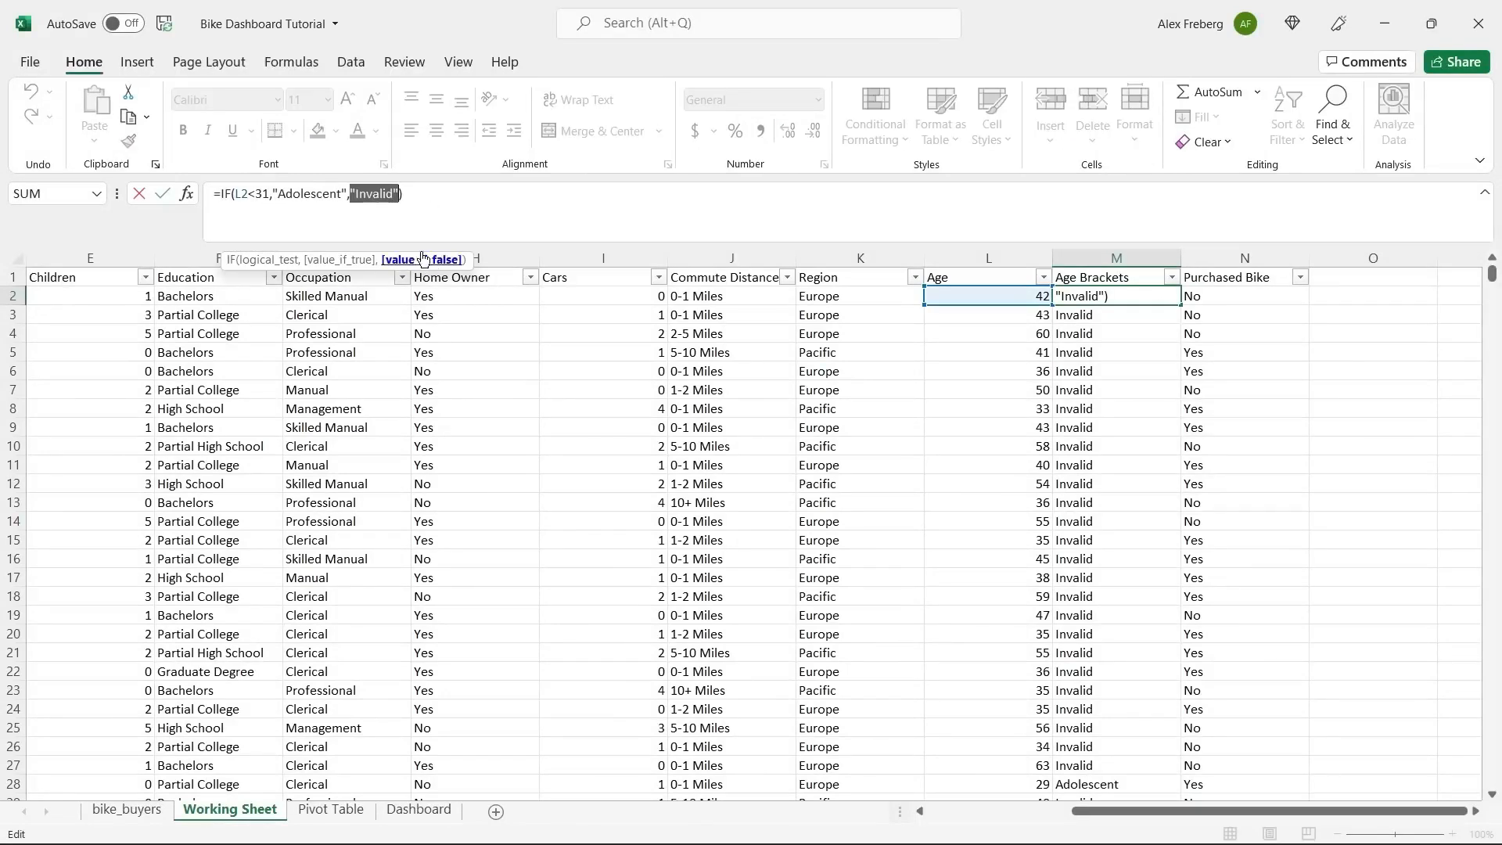
pyautogui.click(416, 206)
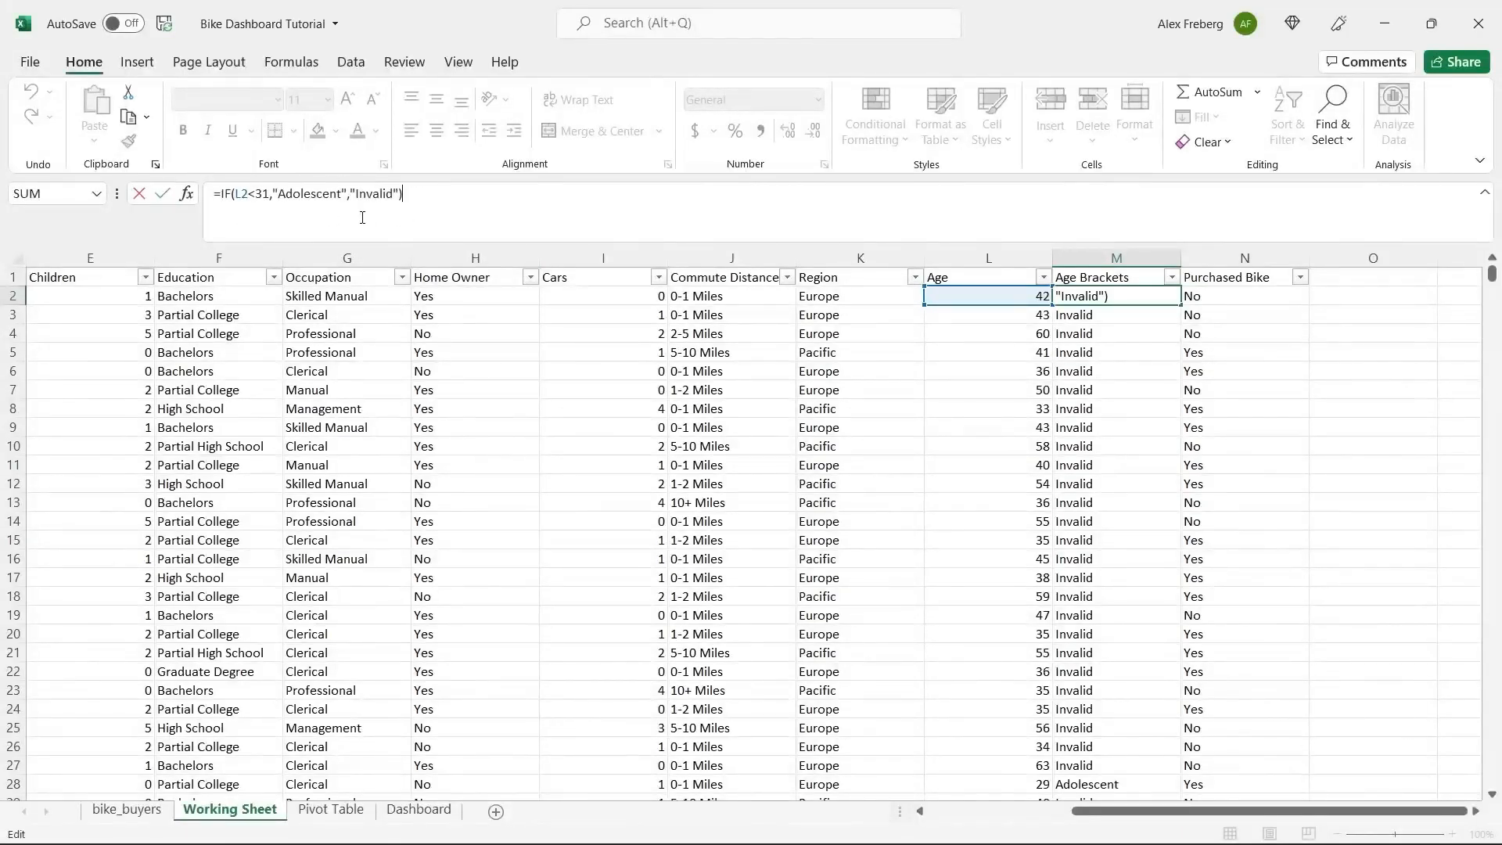
pyautogui.doubleClick(374, 195)
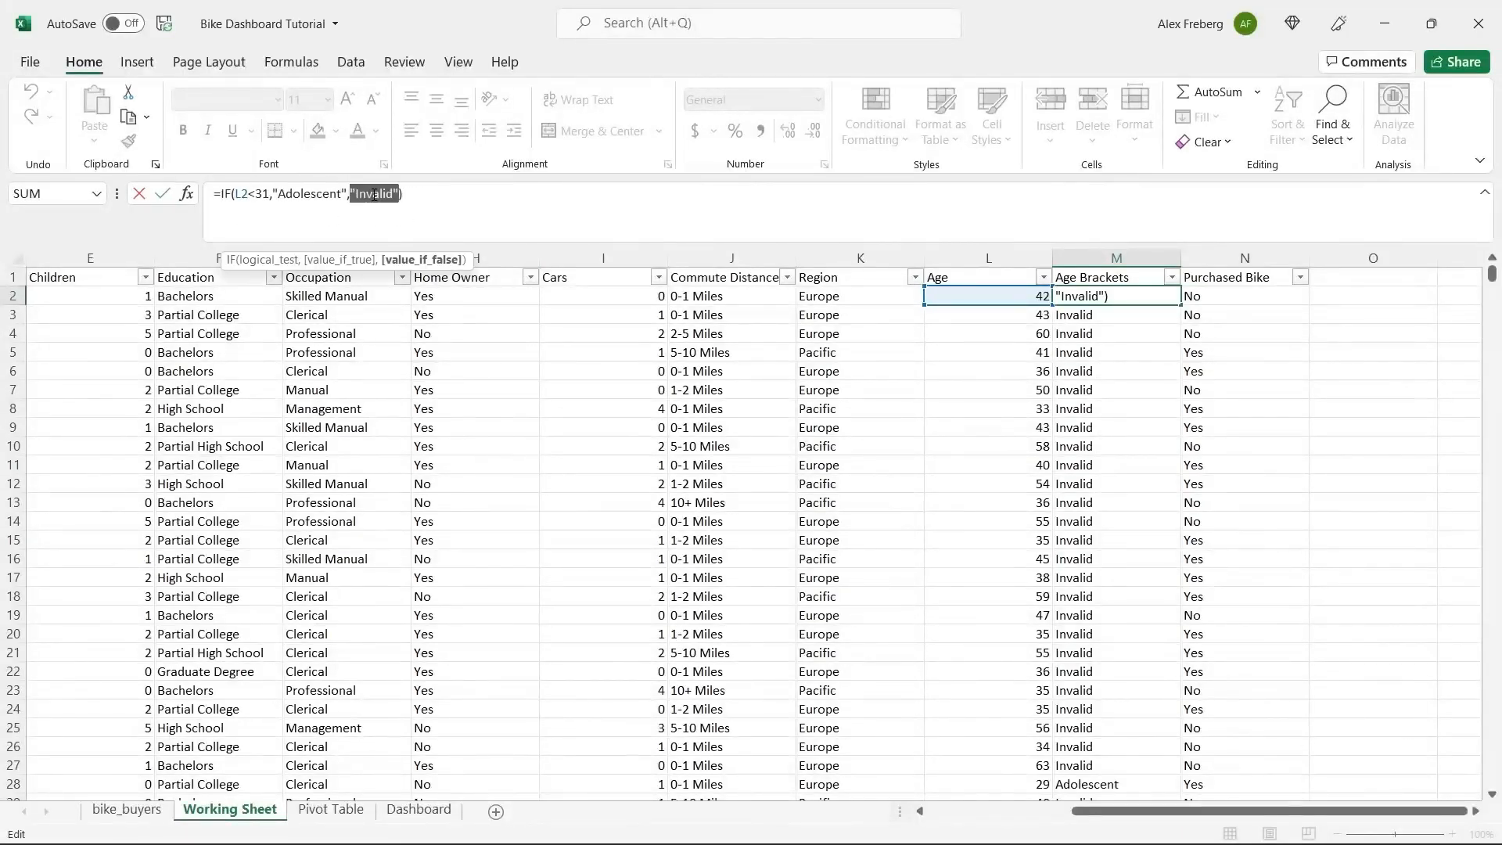
pyautogui.click(405, 197)
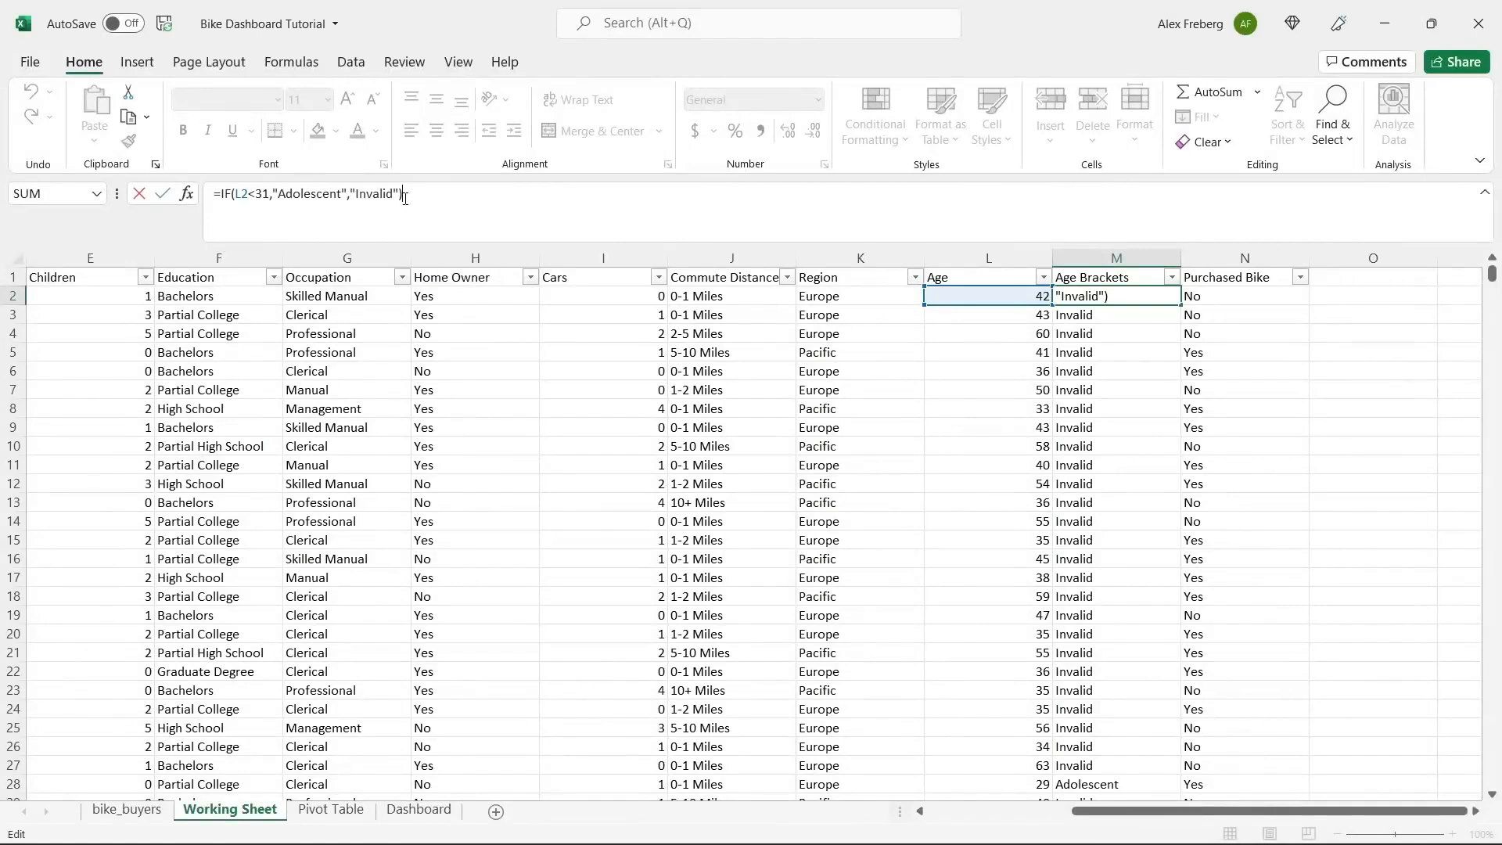
pyautogui.click(221, 196)
pyautogui.write('IF(')
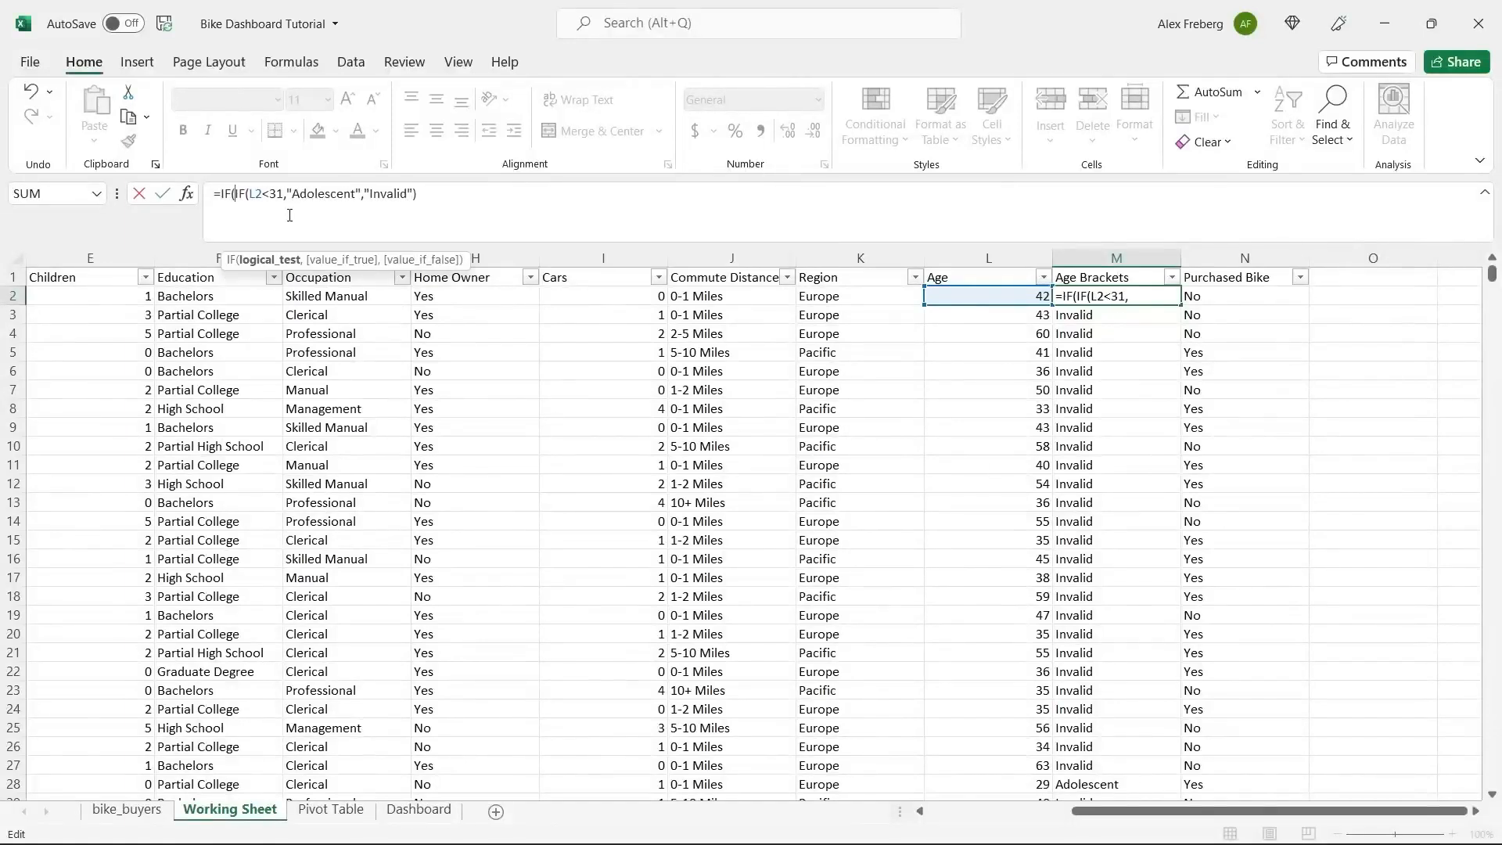
pyautogui.write('(')
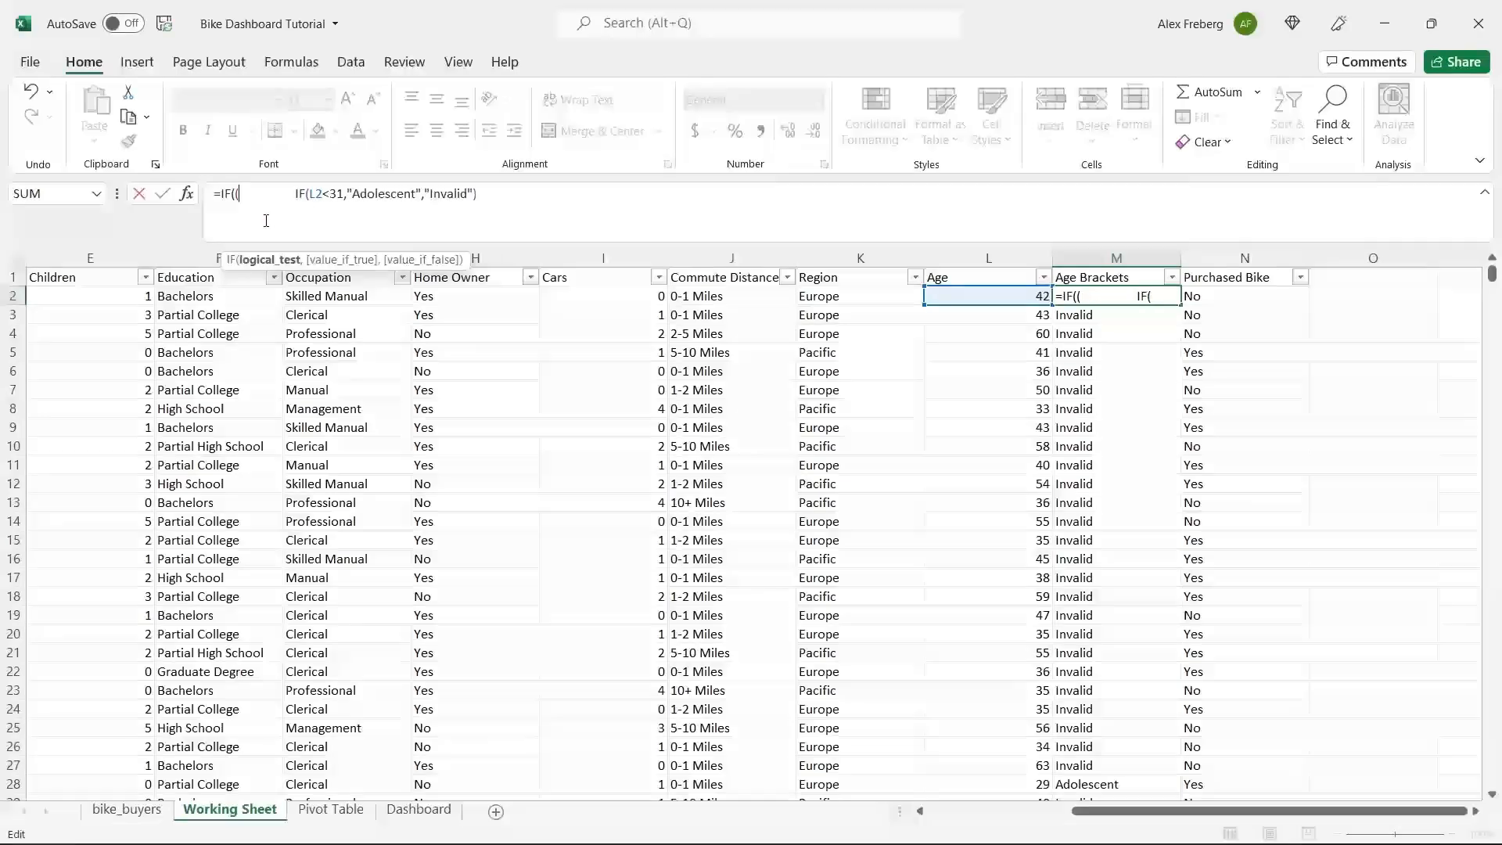
pyautogui.hotkey('ctrl', 'z')
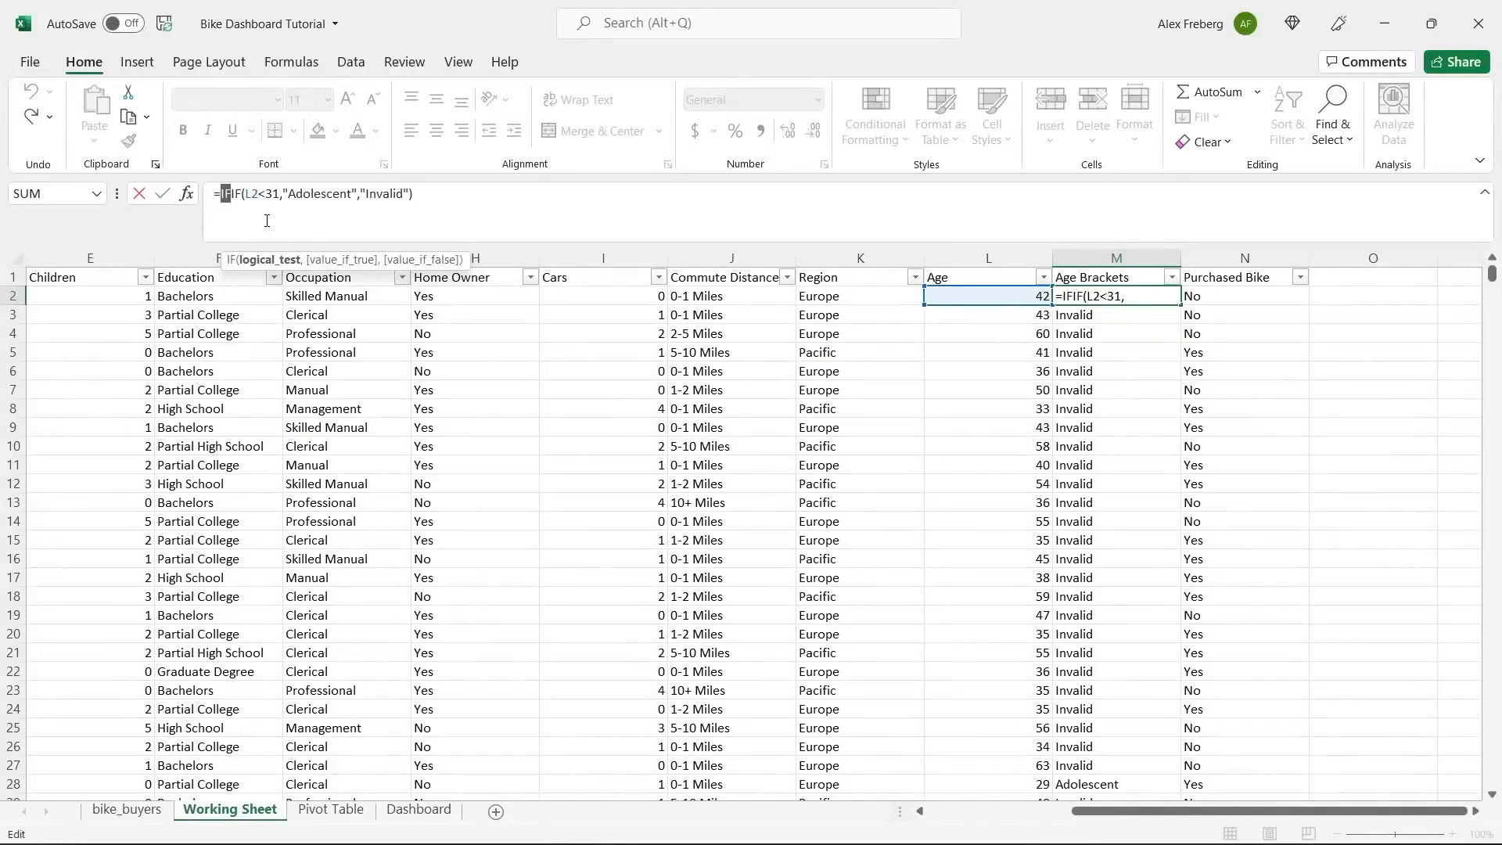
pyautogui.hotkey('ctrl', 'y')
pyautogui.hotkey('ctrl', 'z')
# Wrap the M2 formula in an outer IF returning "Middle Age" when L2>=31, with the existing Adolescent IF as its false value.
pyautogui.click(228, 195)
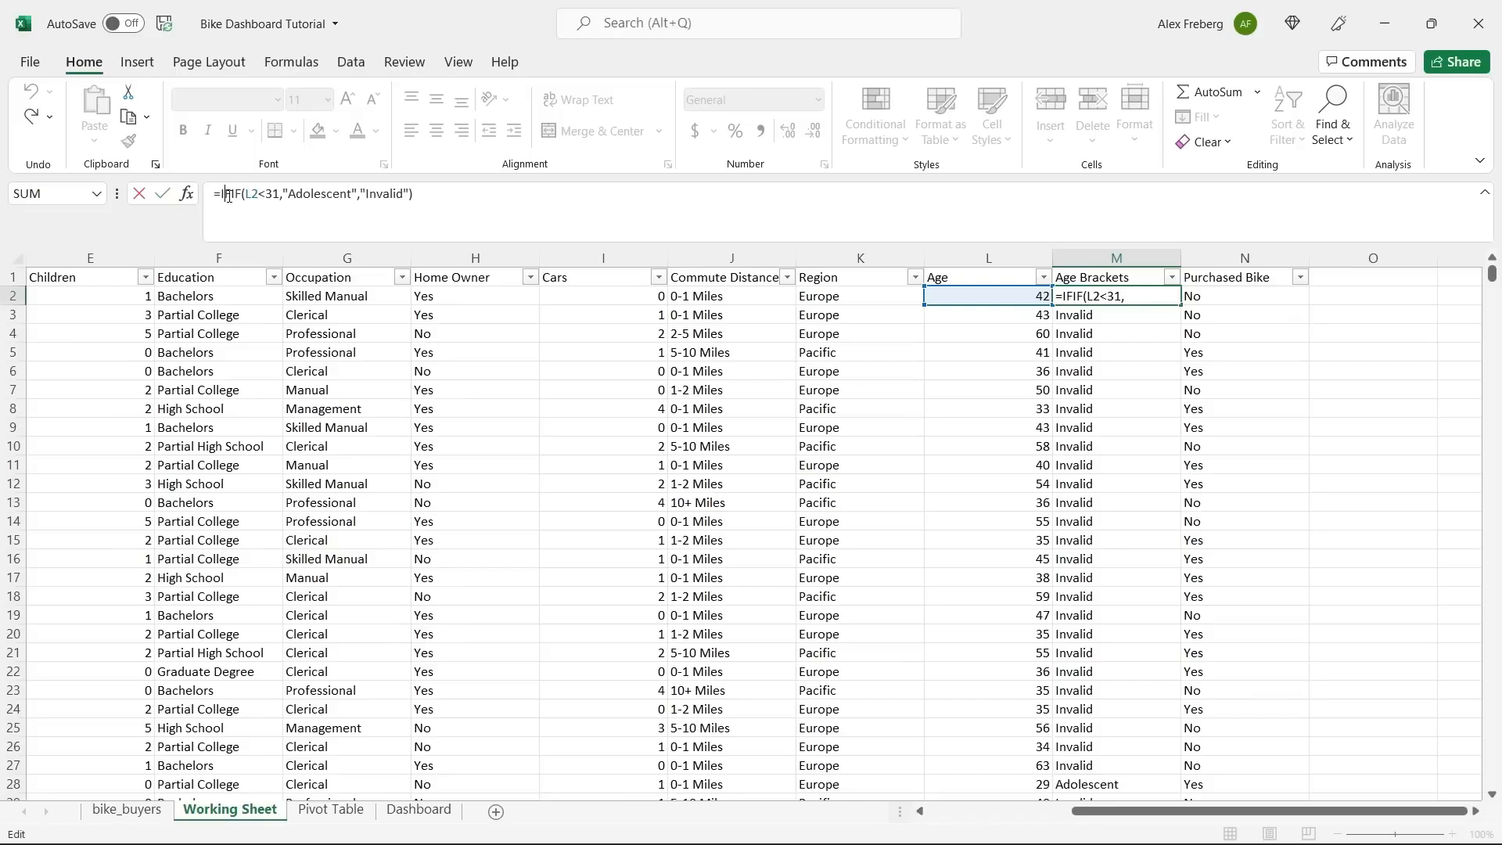
pyautogui.press('BackSpace')
pyautogui.press('BackSpace')
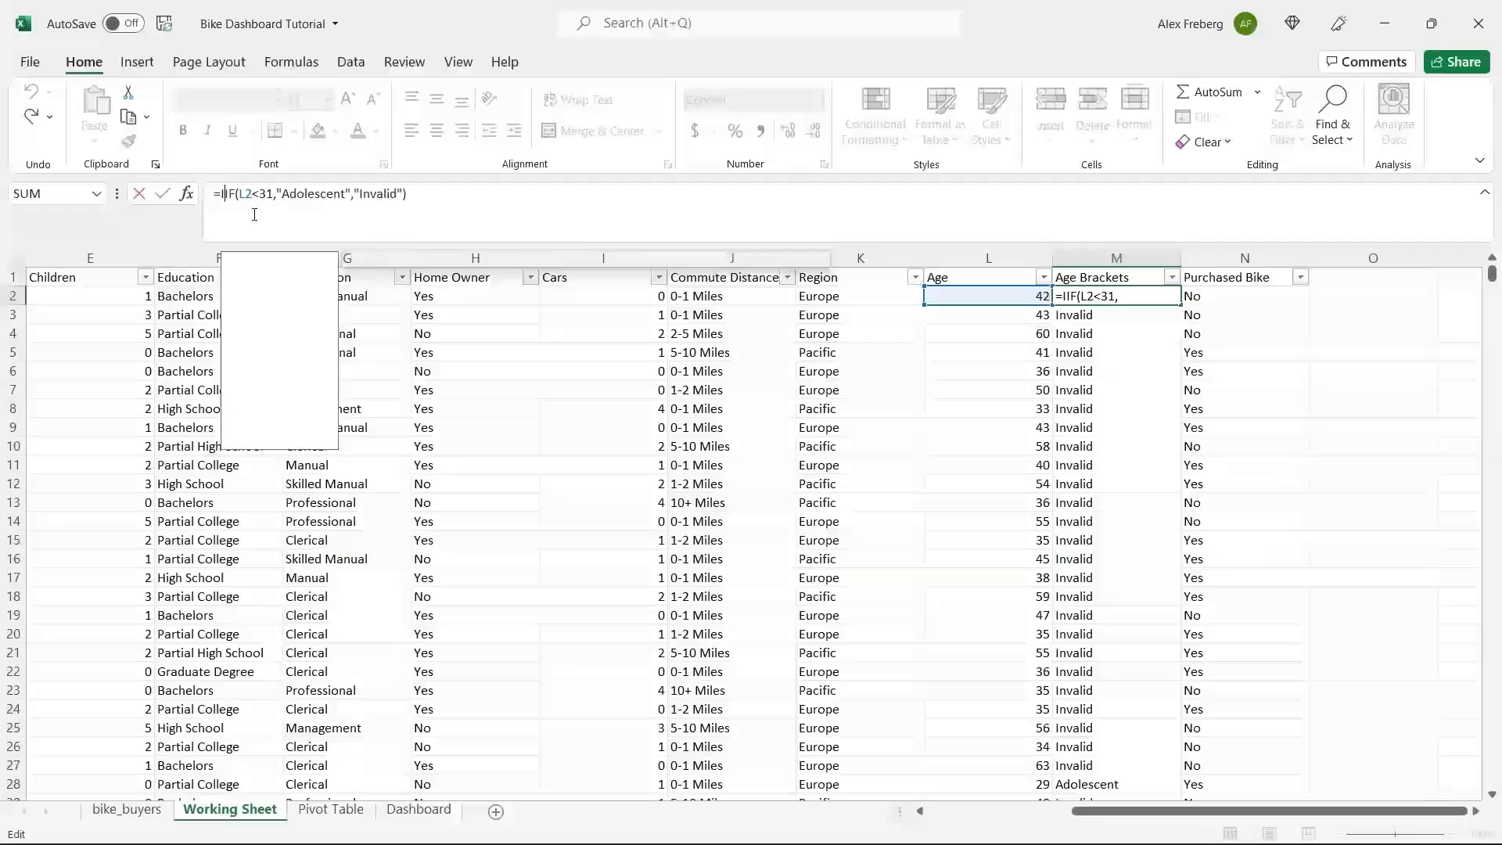
pyautogui.write('IF(')
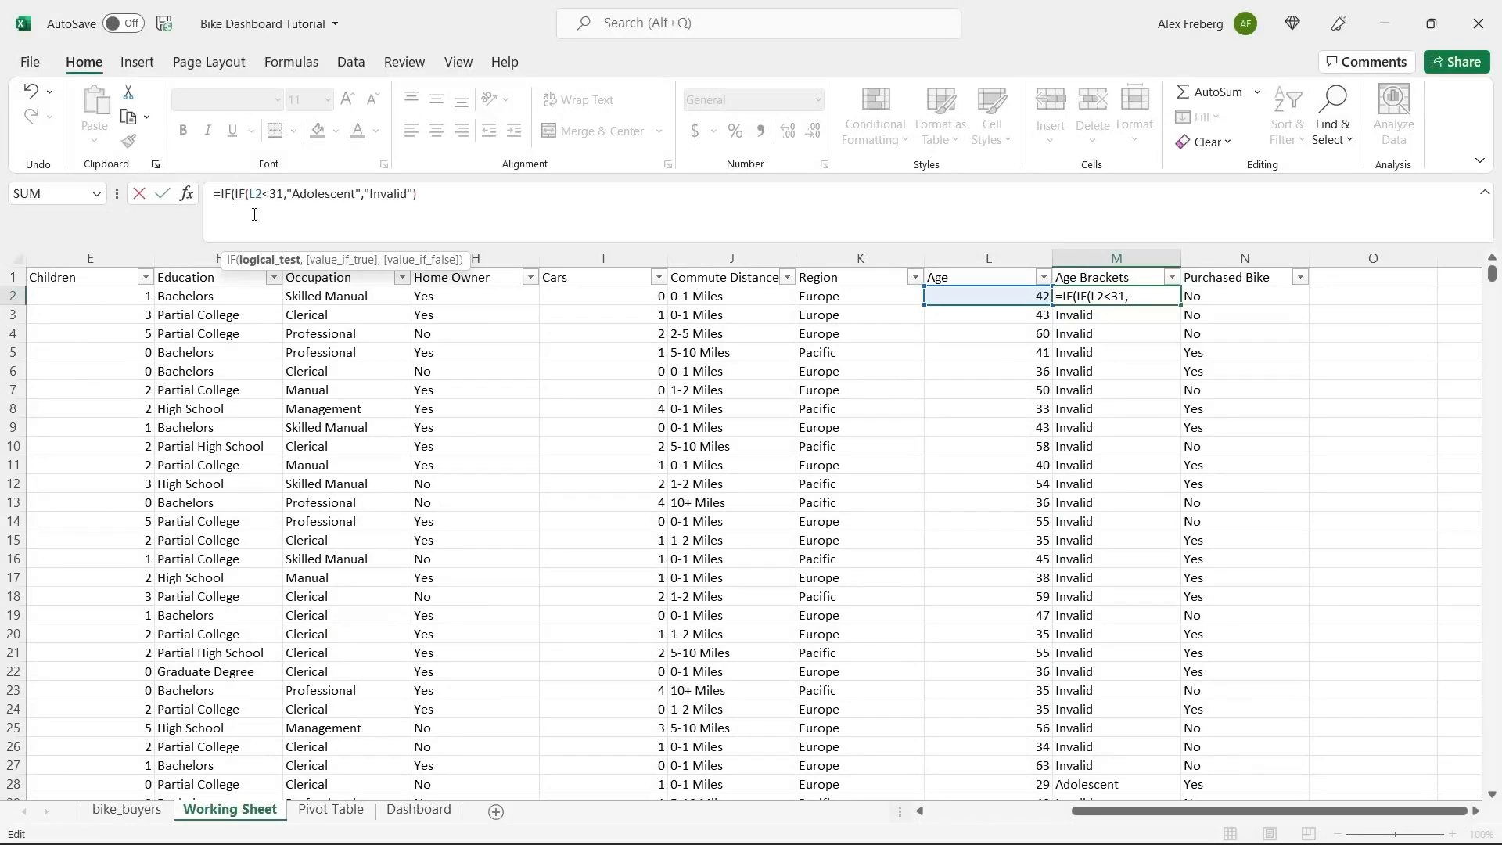
pyautogui.click(988, 295)
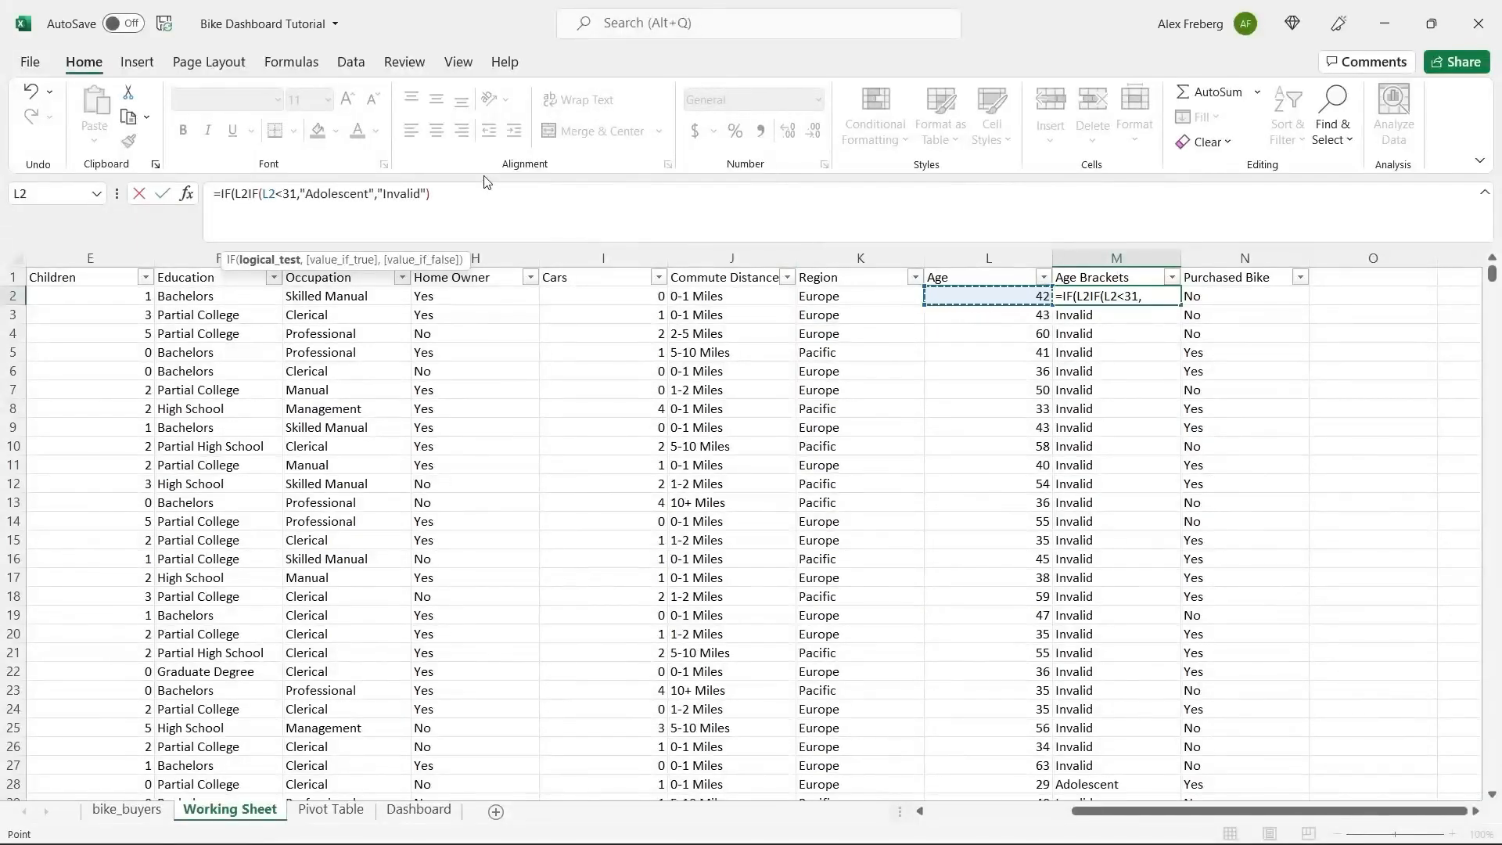
pyautogui.write('>')
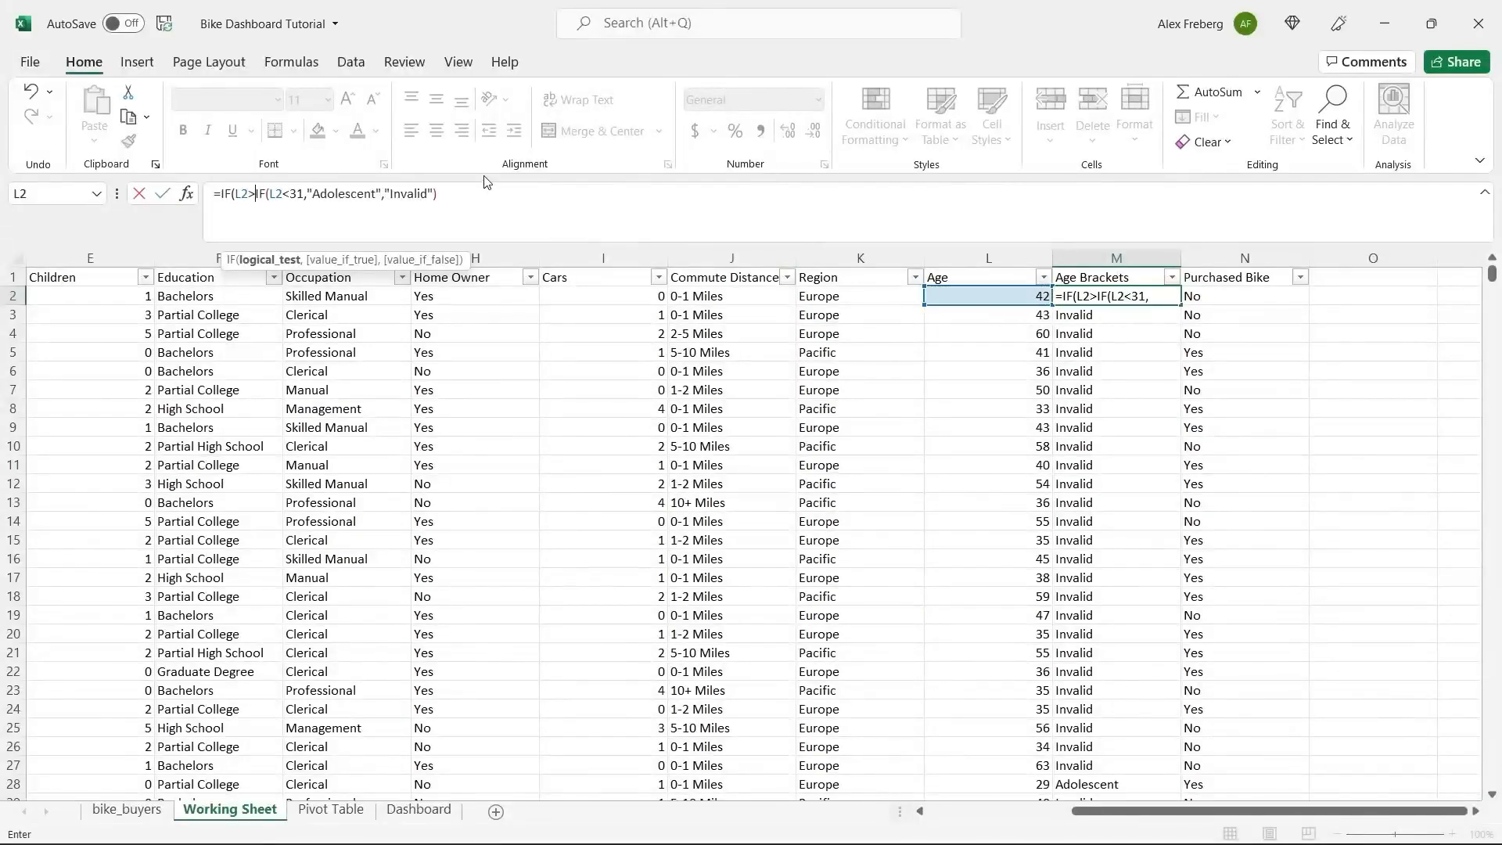
pyautogui.write('=31,')
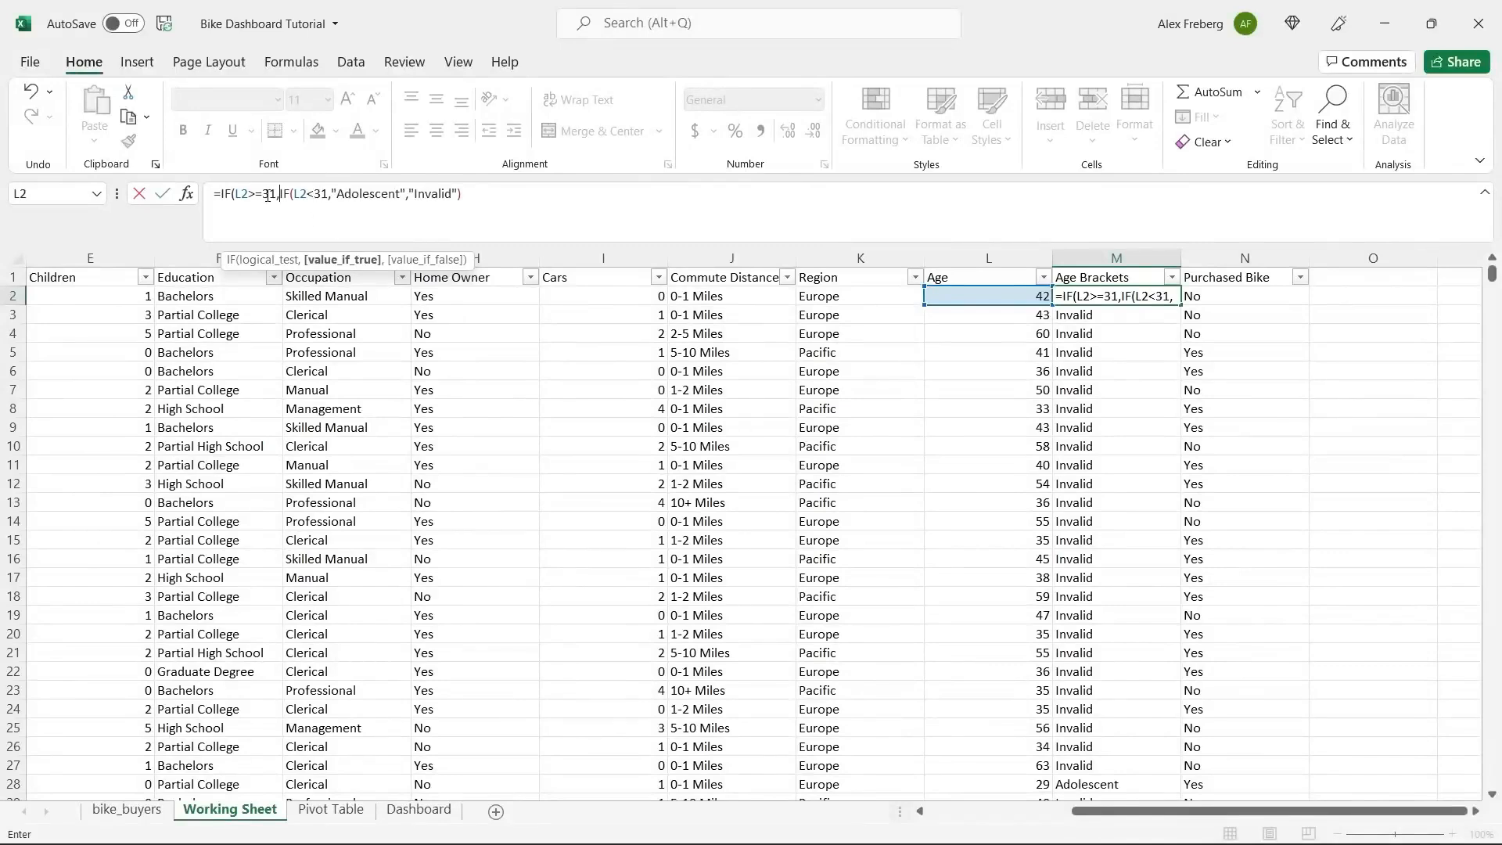
pyautogui.write('"Middle')
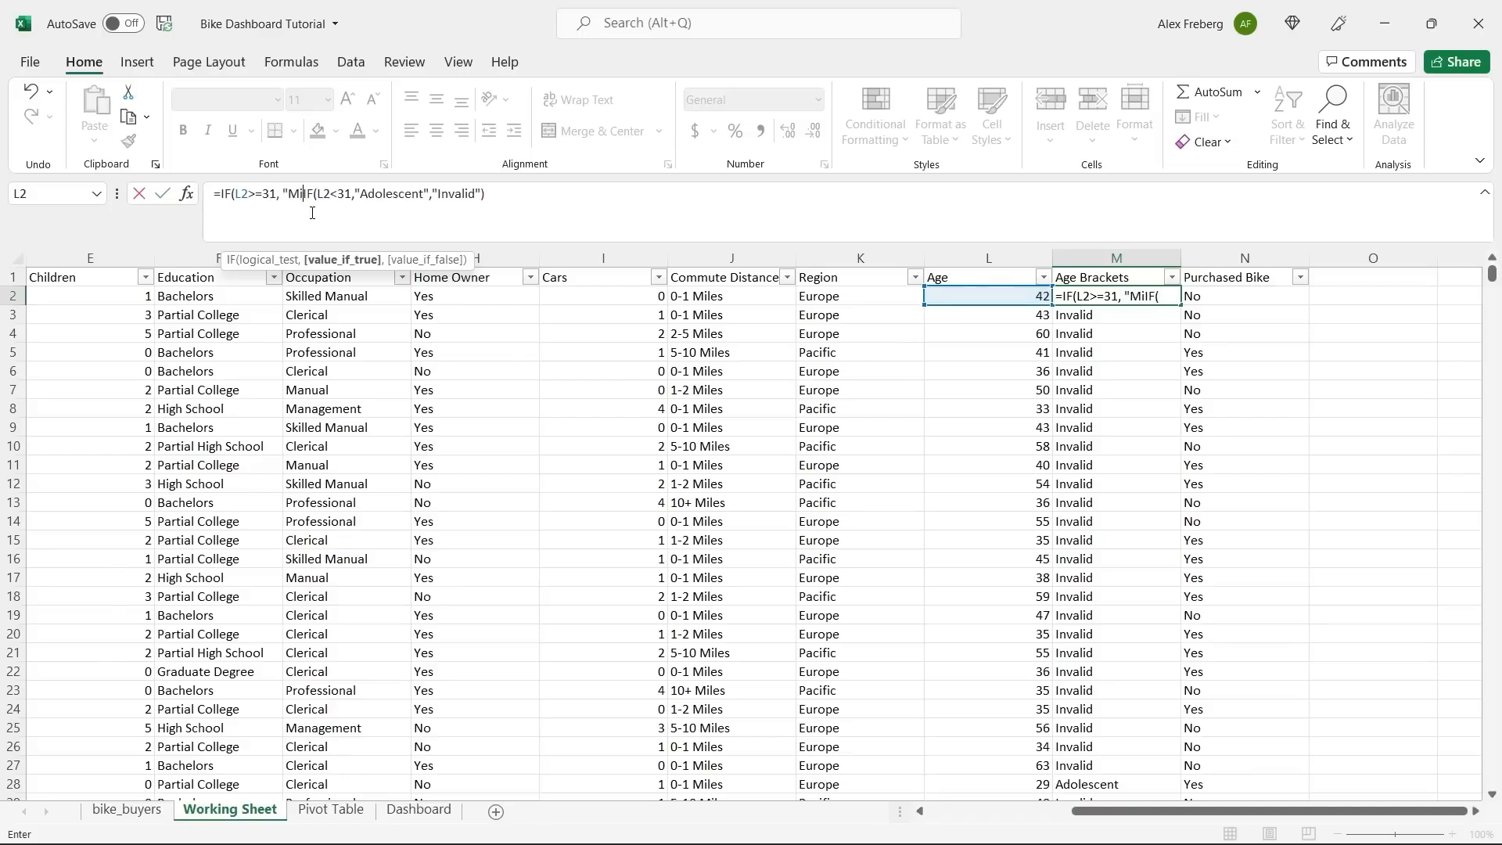
pyautogui.write(' Age"')
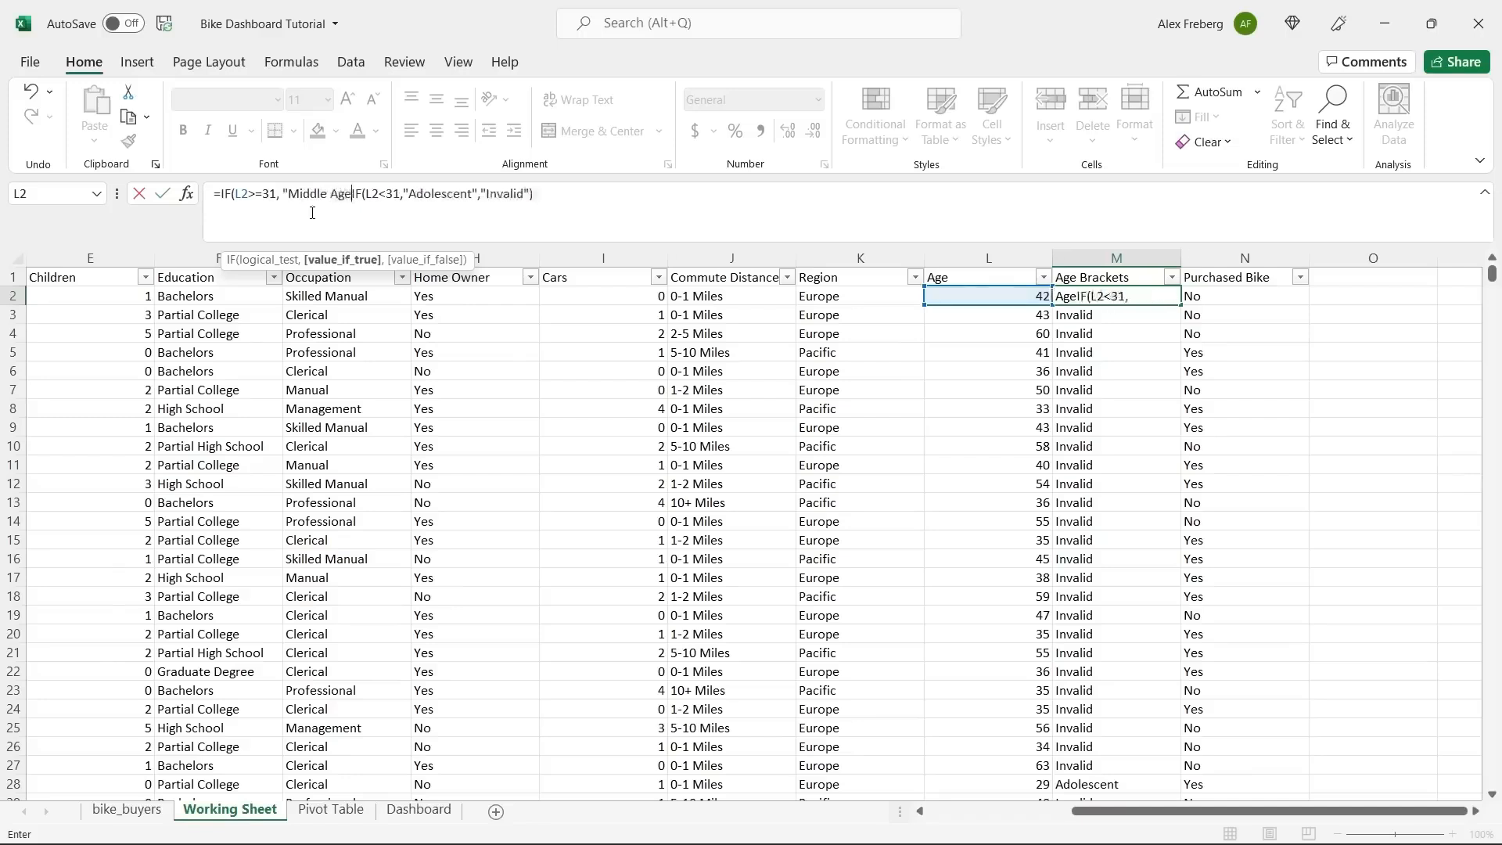
pyautogui.write(',')
pyautogui.moveTo(360, 194); pyautogui.dragTo(535, 195)
pyautogui.click(551, 197)
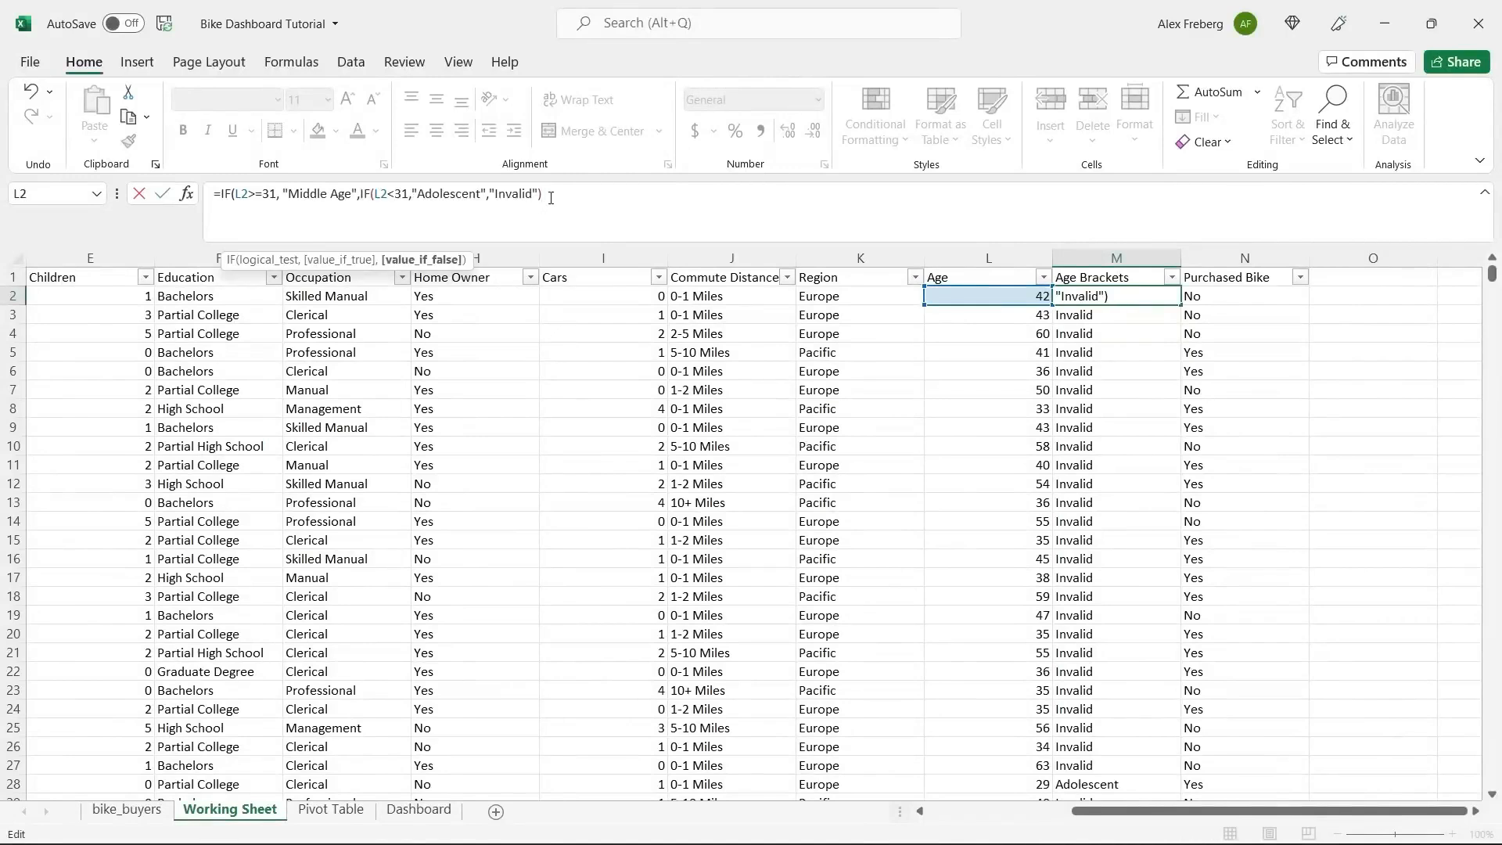
pyautogui.write(')')
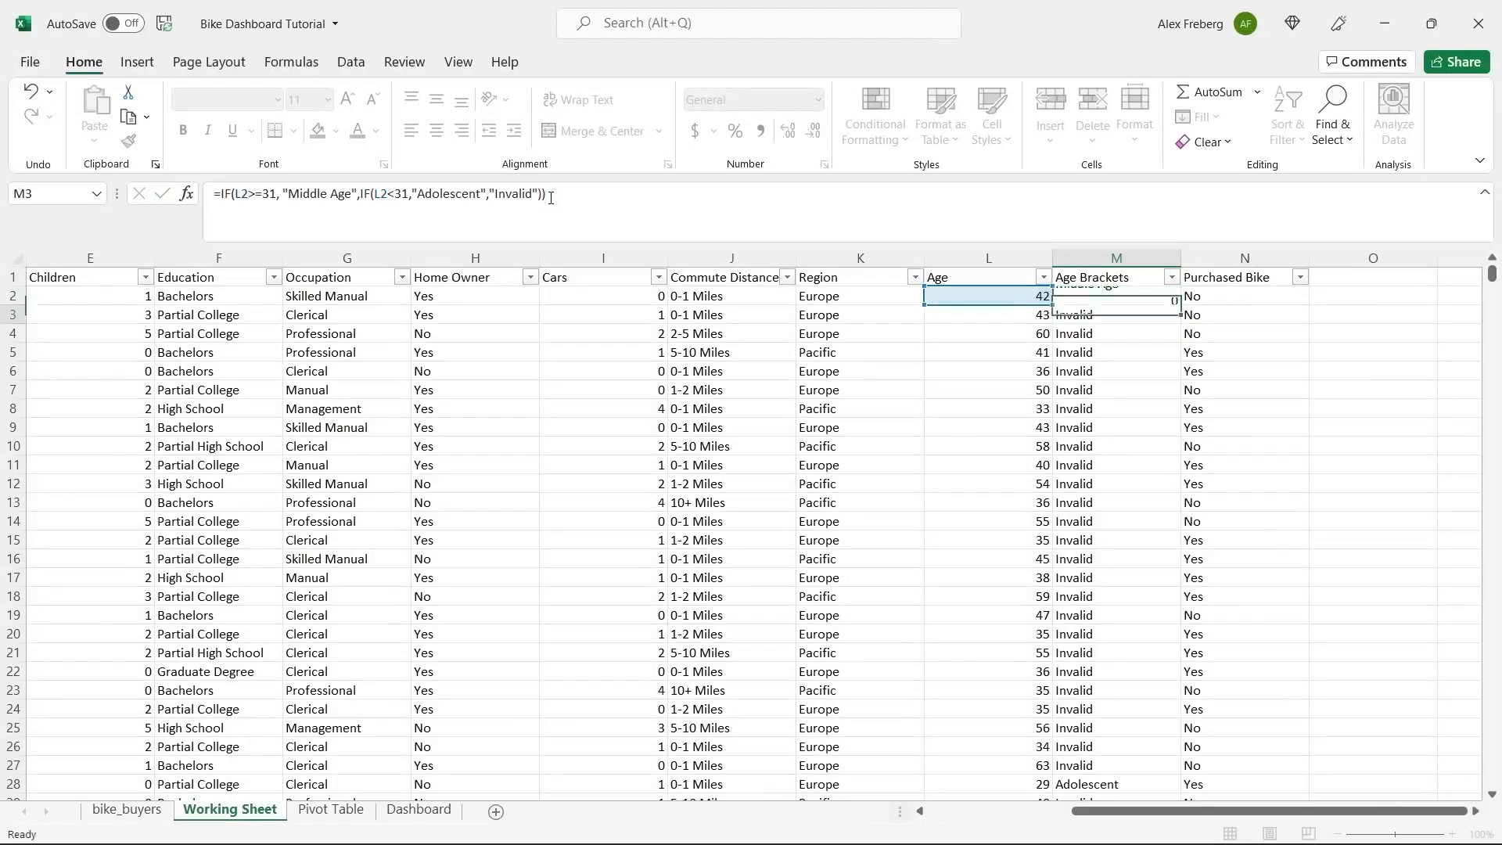
pyautogui.press('Return')
# Fill the nested M2 formula with the "Middle Age" bracket down the whole Age Brackets column.
pyautogui.click(1166, 302)
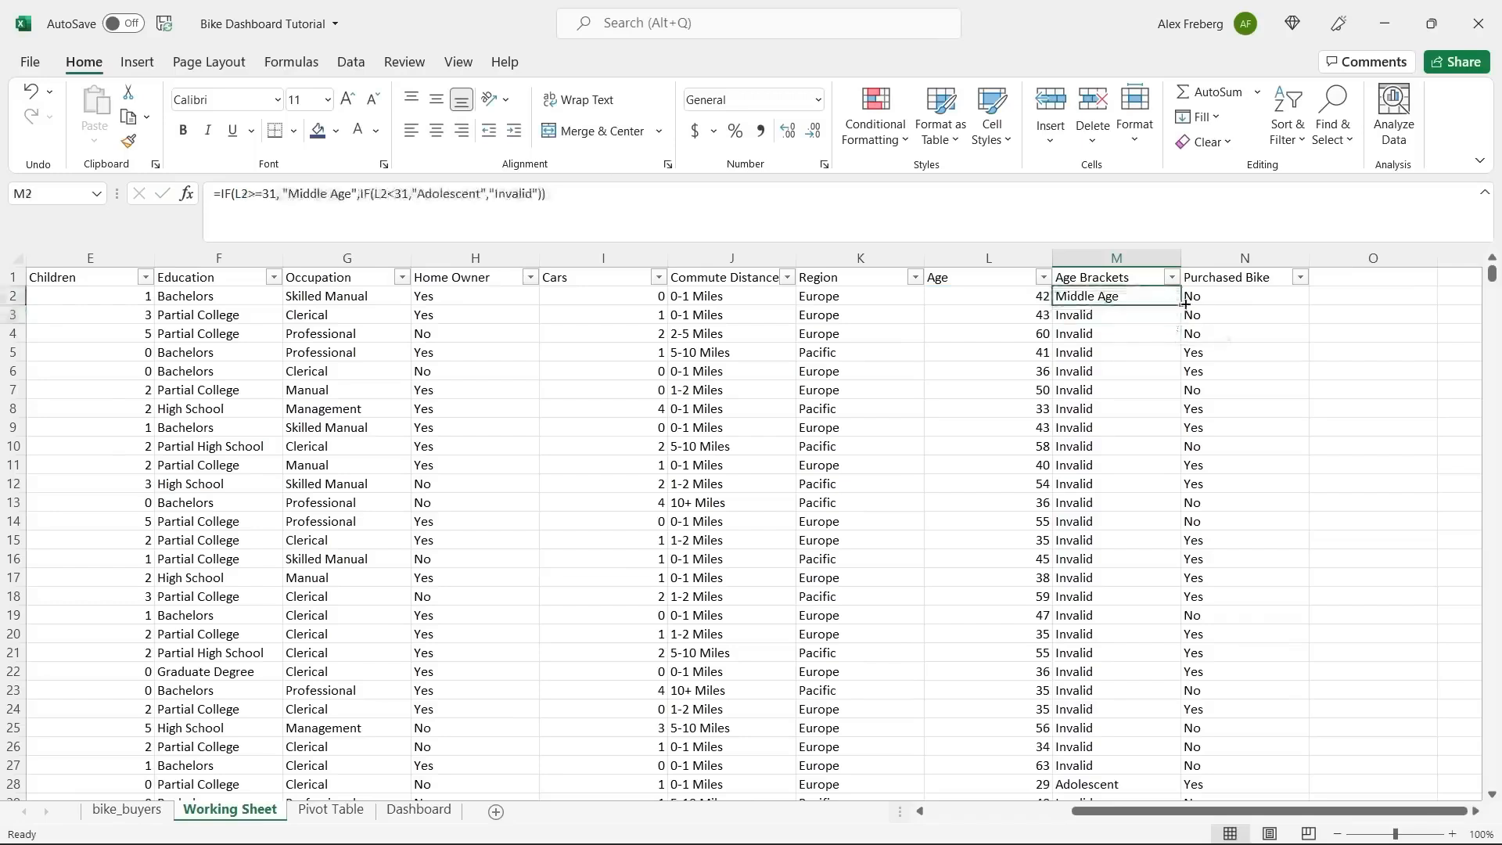
pyautogui.doubleClick(1179, 304)
pyautogui.click(1121, 338)
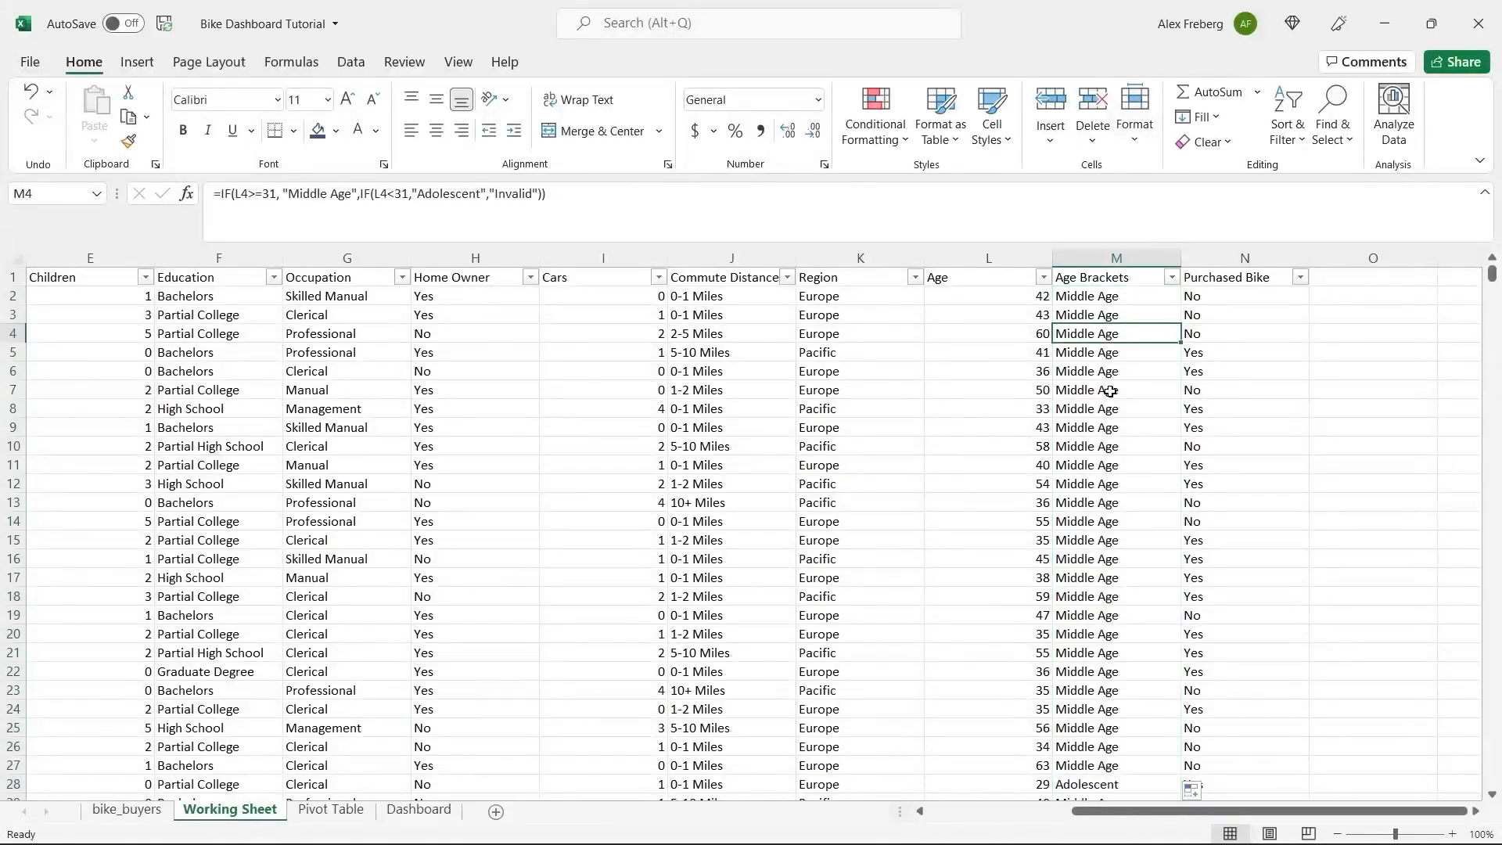
# Review the Age Brackets filter values without filtering, and examine the M4 formula with its final "Invalid" argument.
pyautogui.click(1171, 277)
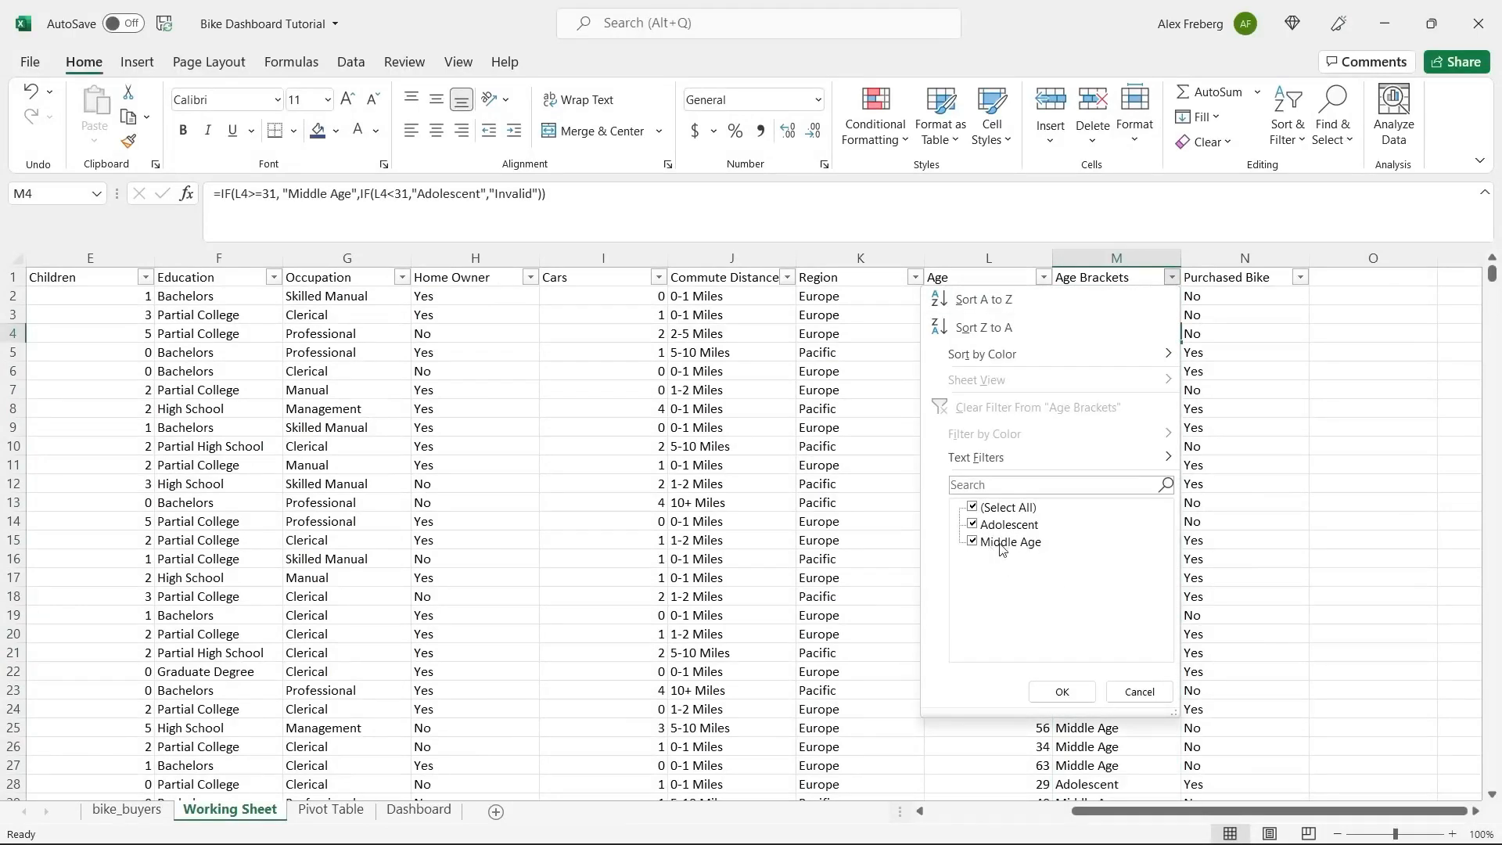
pyautogui.click(1136, 690)
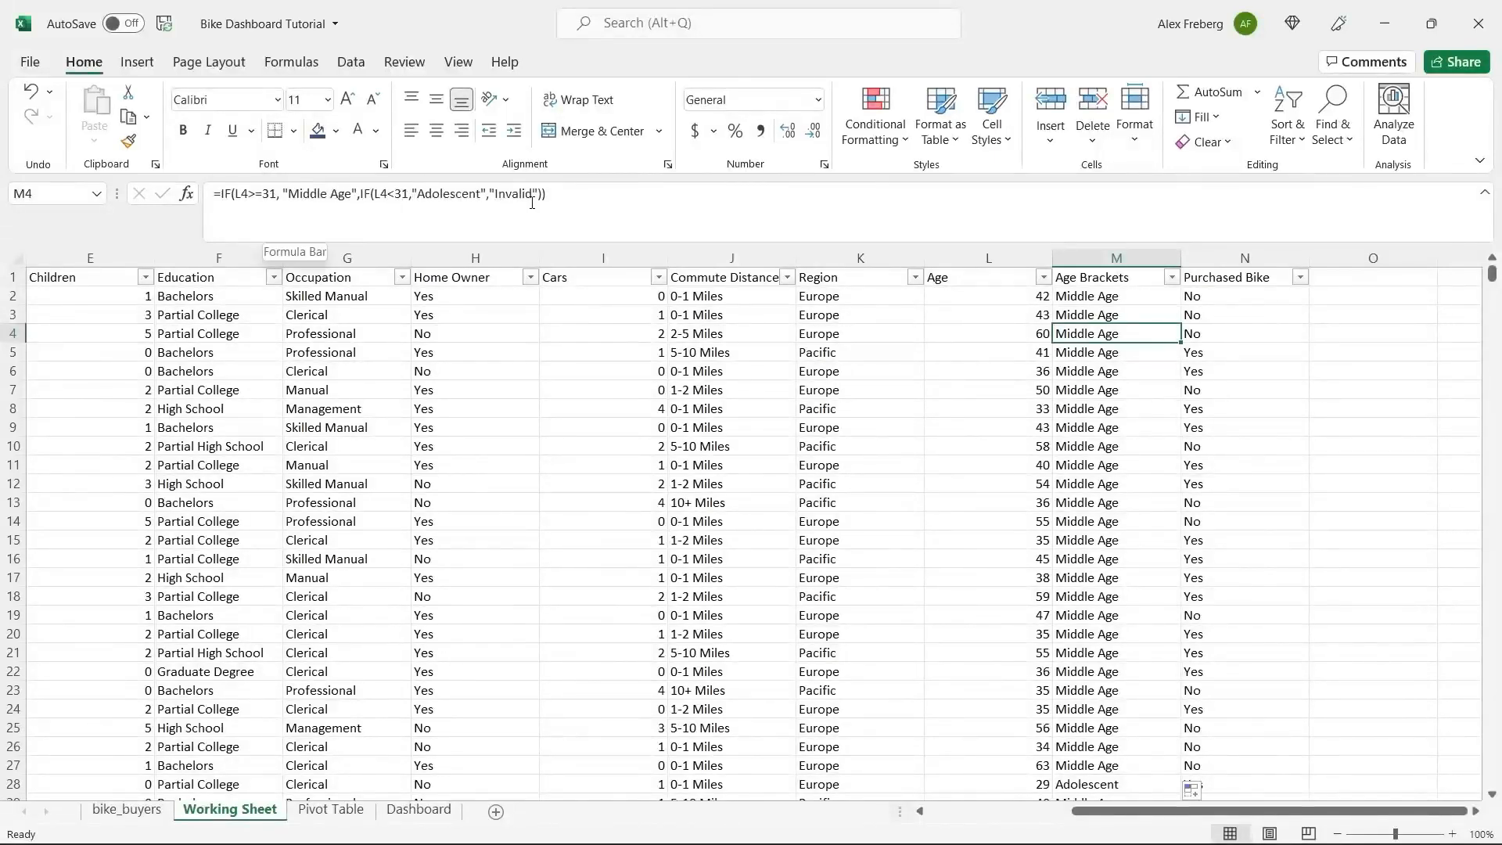
pyautogui.click(1172, 279)
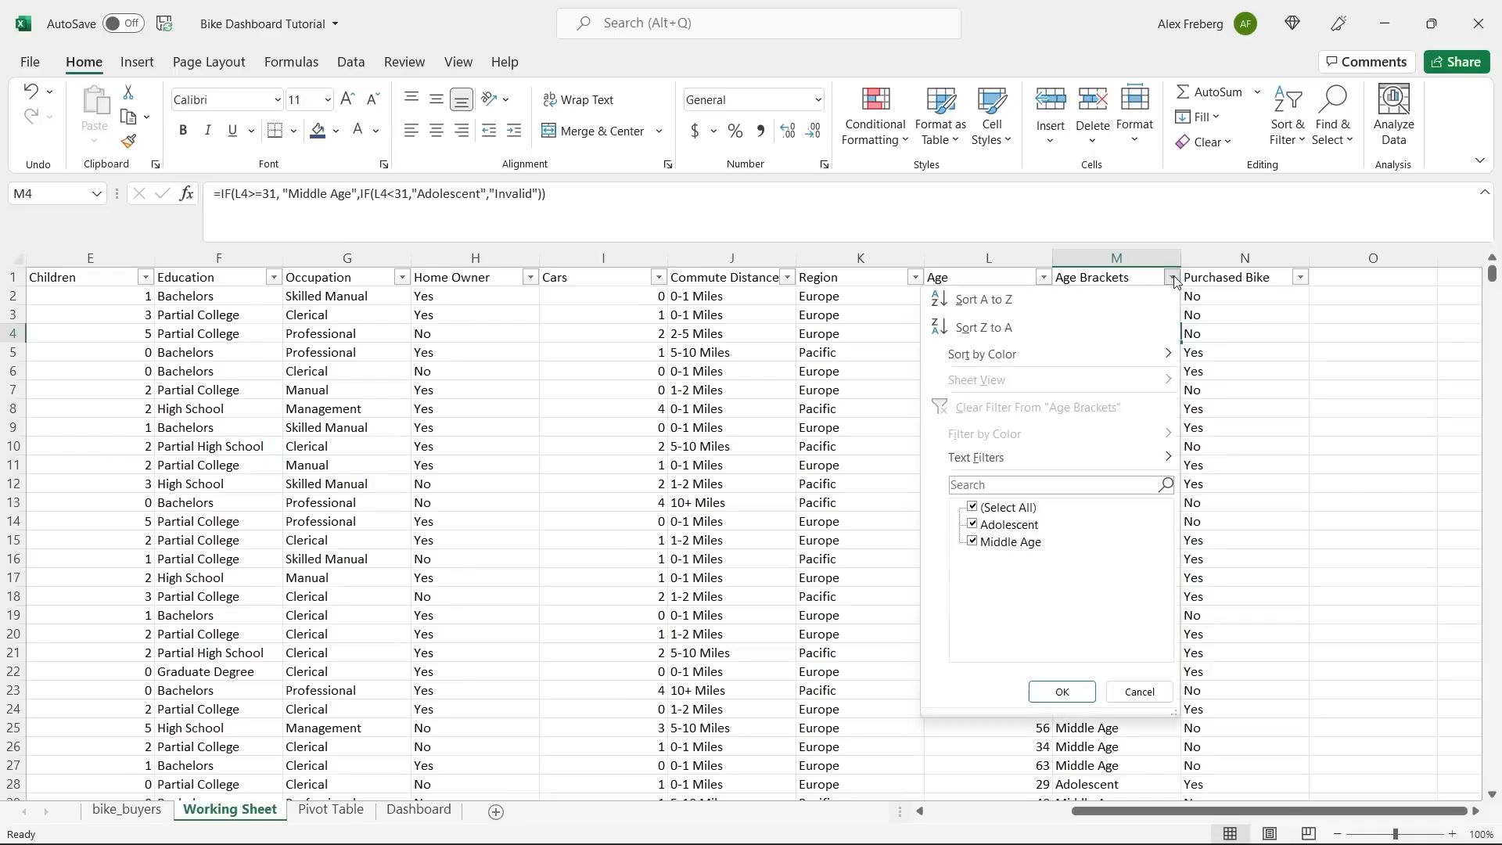
pyautogui.click(1155, 692)
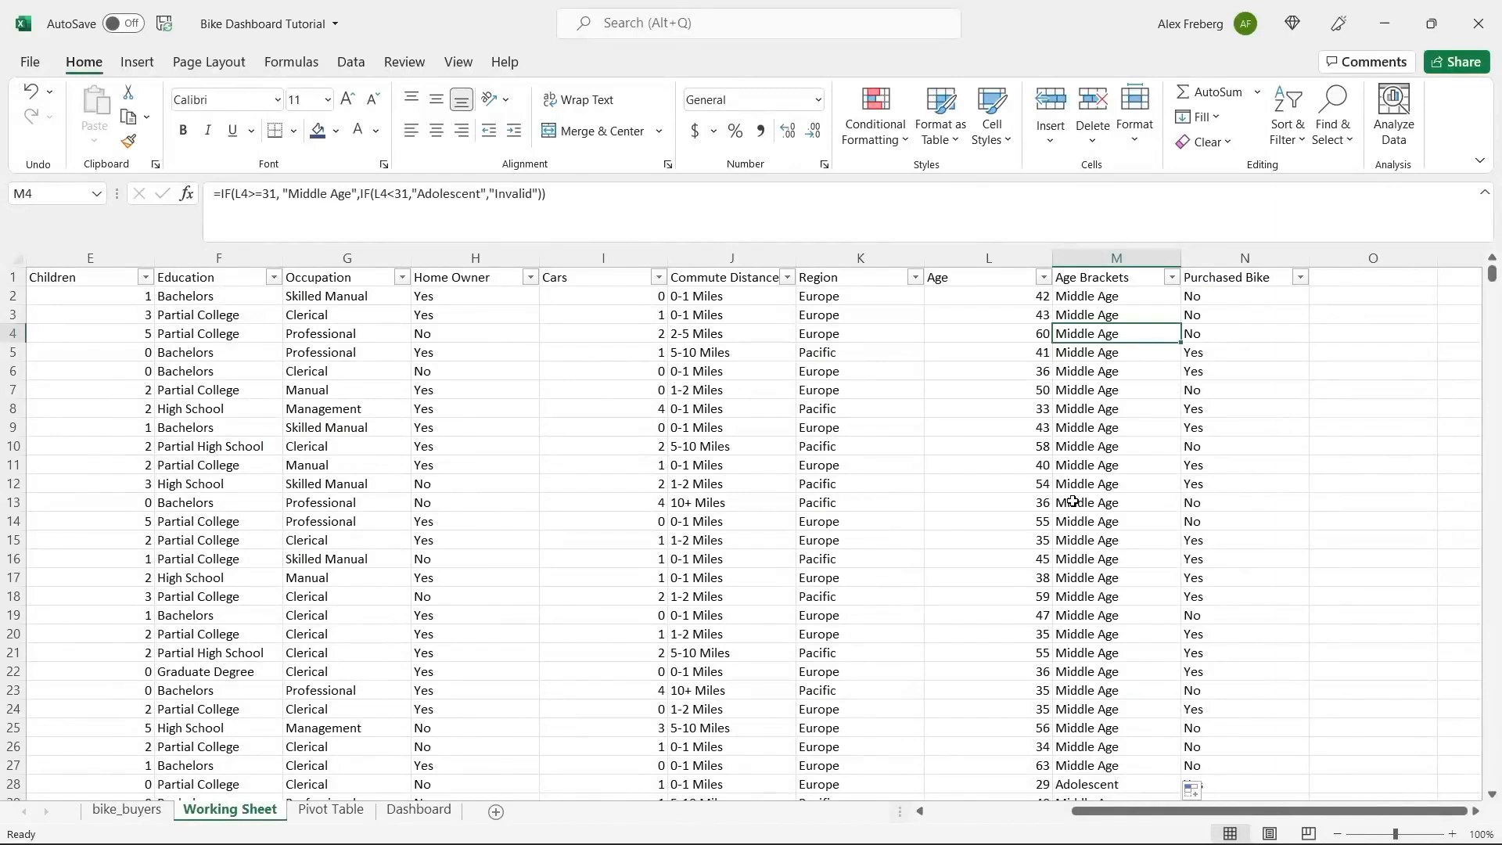
pyautogui.moveTo(555, 196); pyautogui.dragTo(216, 204)
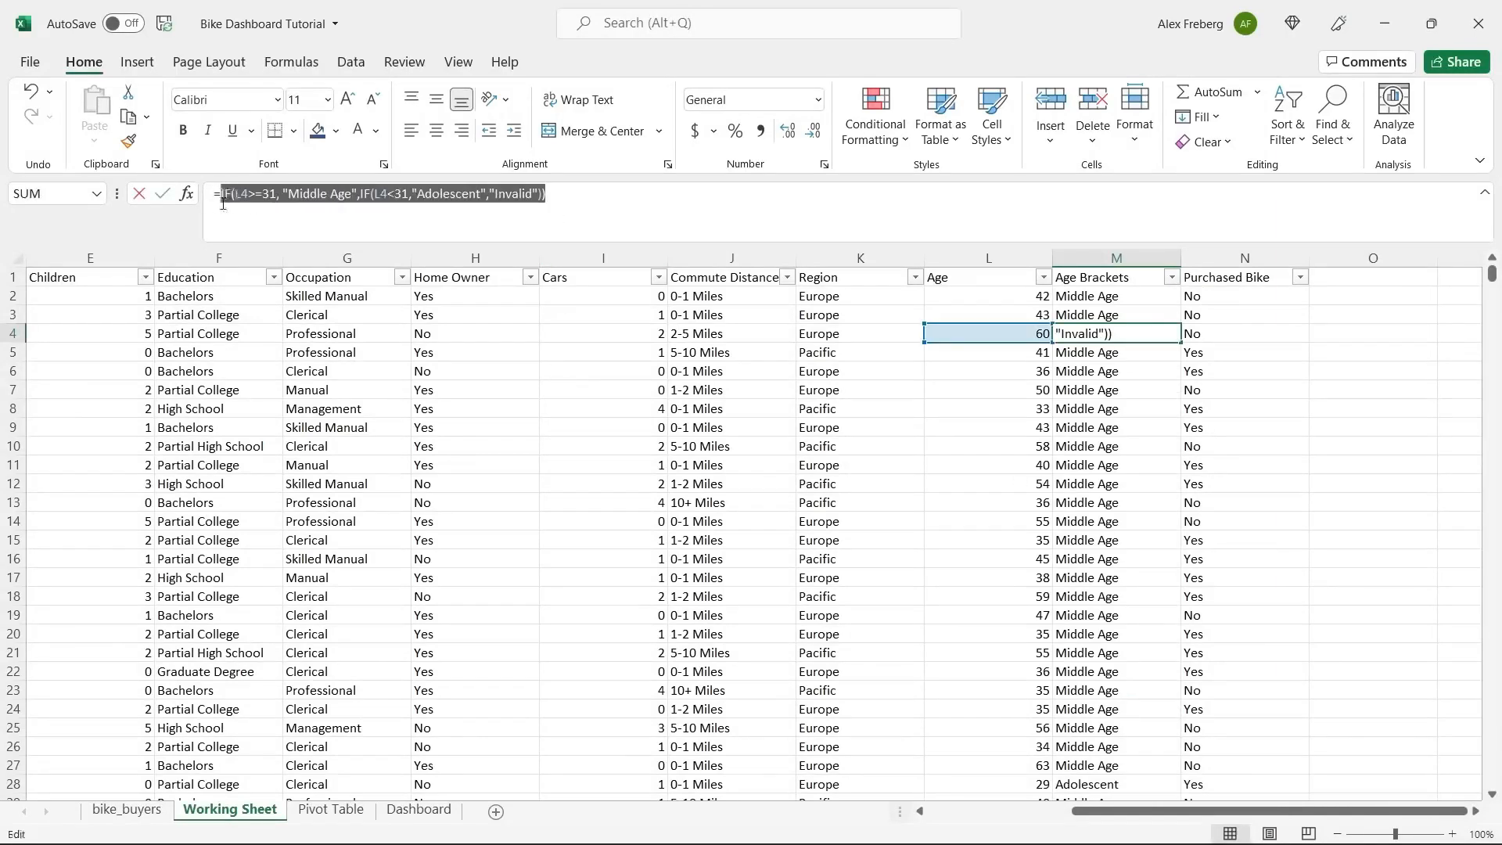
pyautogui.doubleClick(509, 194)
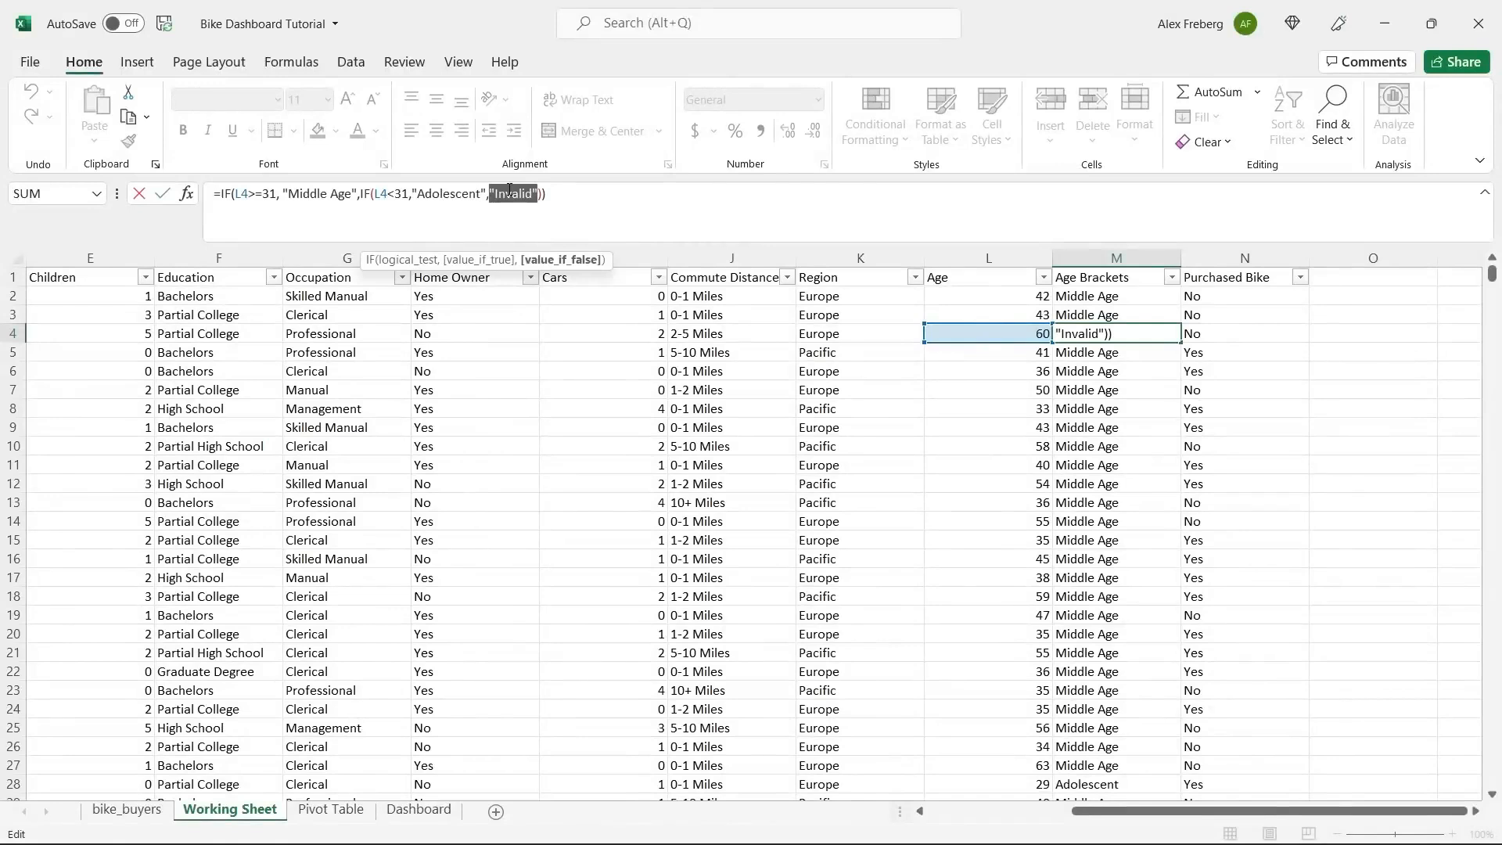
pyautogui.click(551, 195)
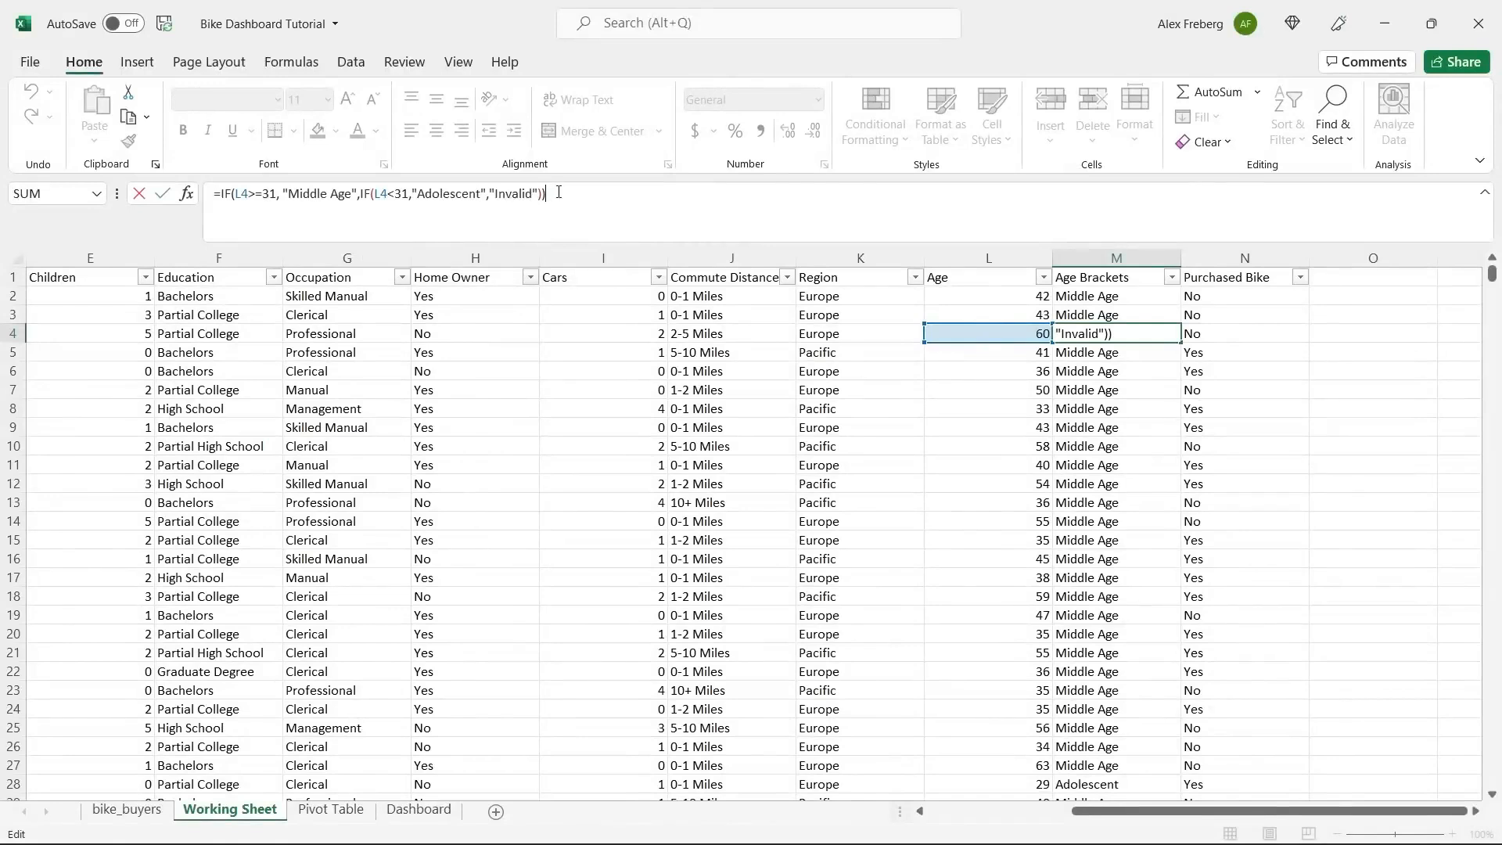
pyautogui.click(221, 195)
pyautogui.write('IF')
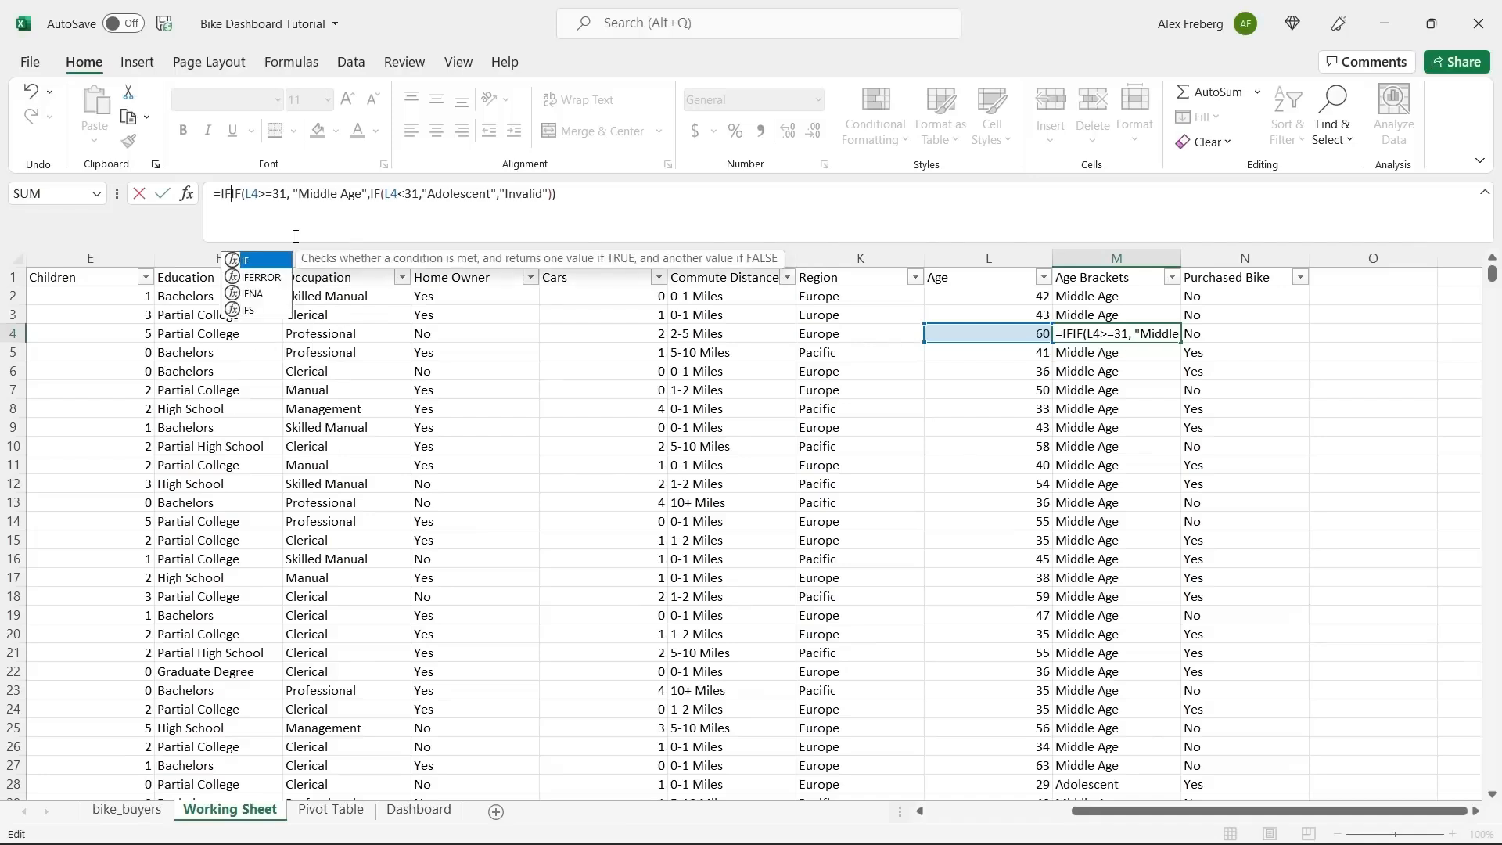
pyautogui.write('(')
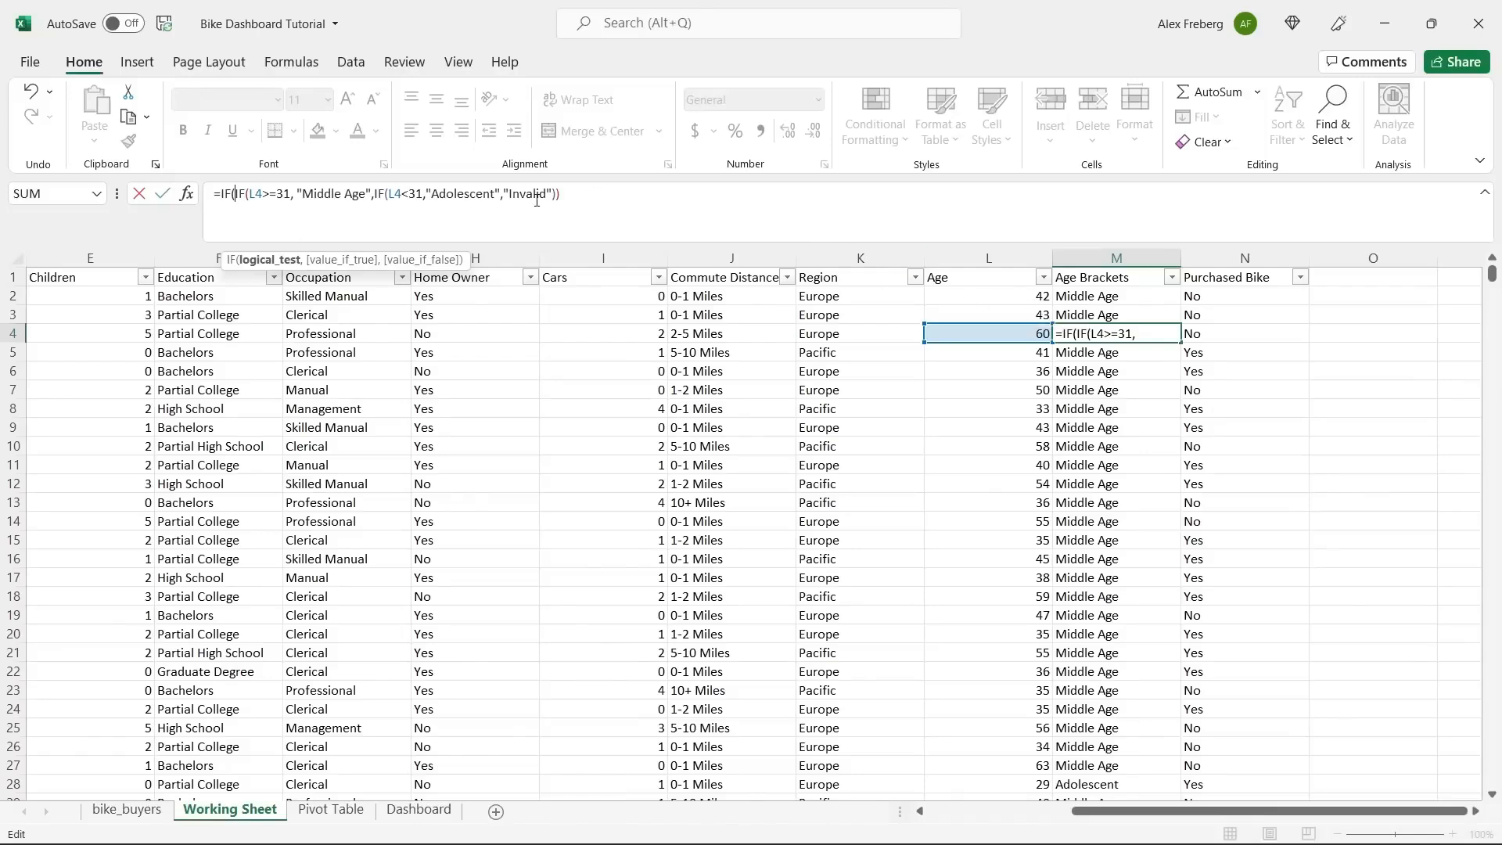
pyautogui.press('BackSpace')
pyautogui.press('BackSpace')
pyautogui.press('BackSpace')
pyautogui.press('BackSpace')
pyautogui.write('=')
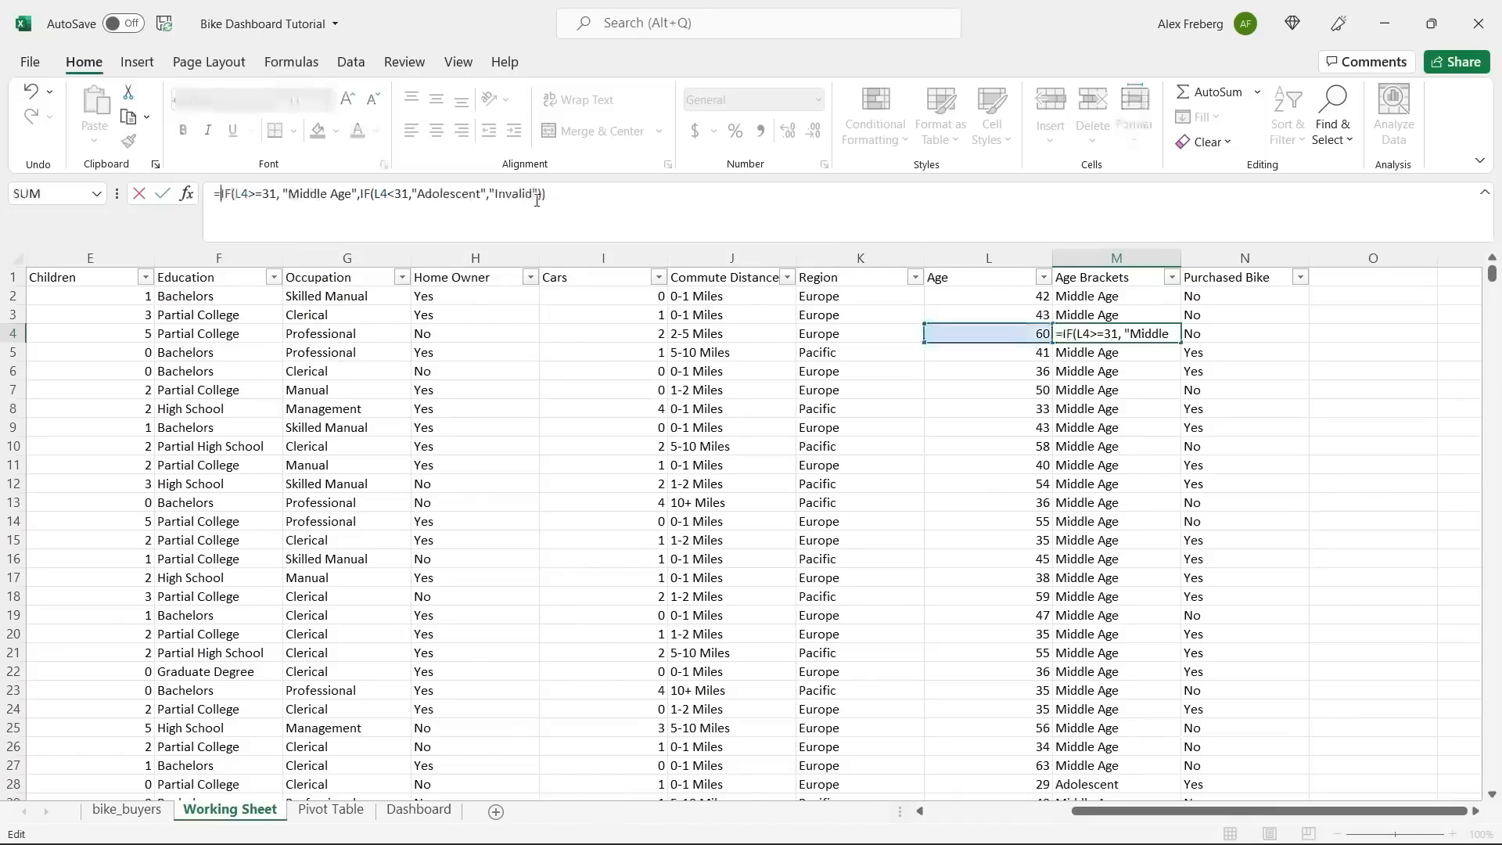
pyautogui.press('Return')
# Wrap the M2 formula in another outer IF returning "Old" when L2>55, with the existing nested formula as its false value.
pyautogui.click(1081, 294)
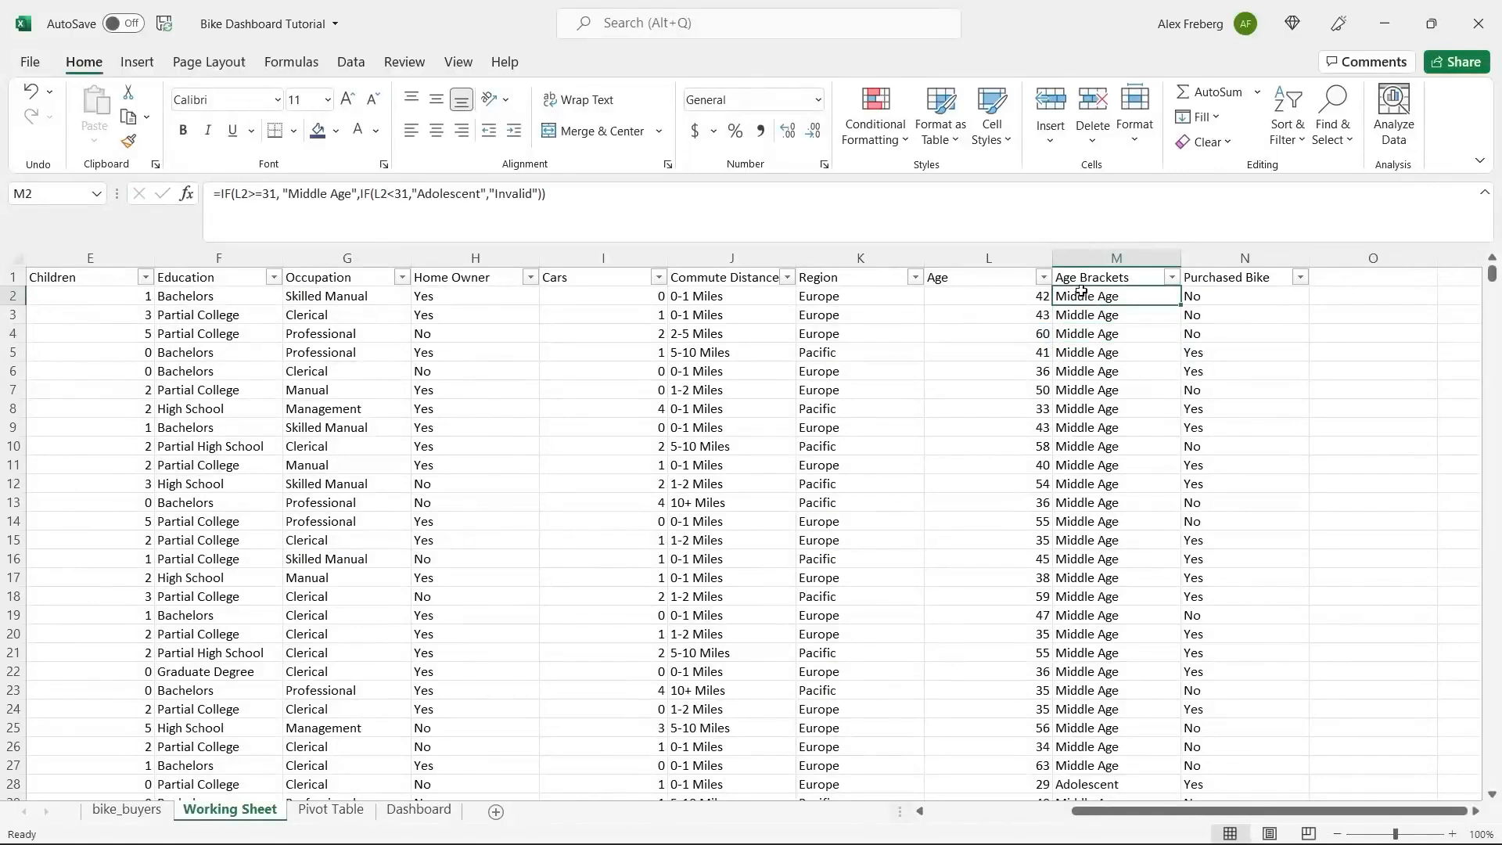
pyautogui.click(221, 194)
pyautogui.write('IF(')
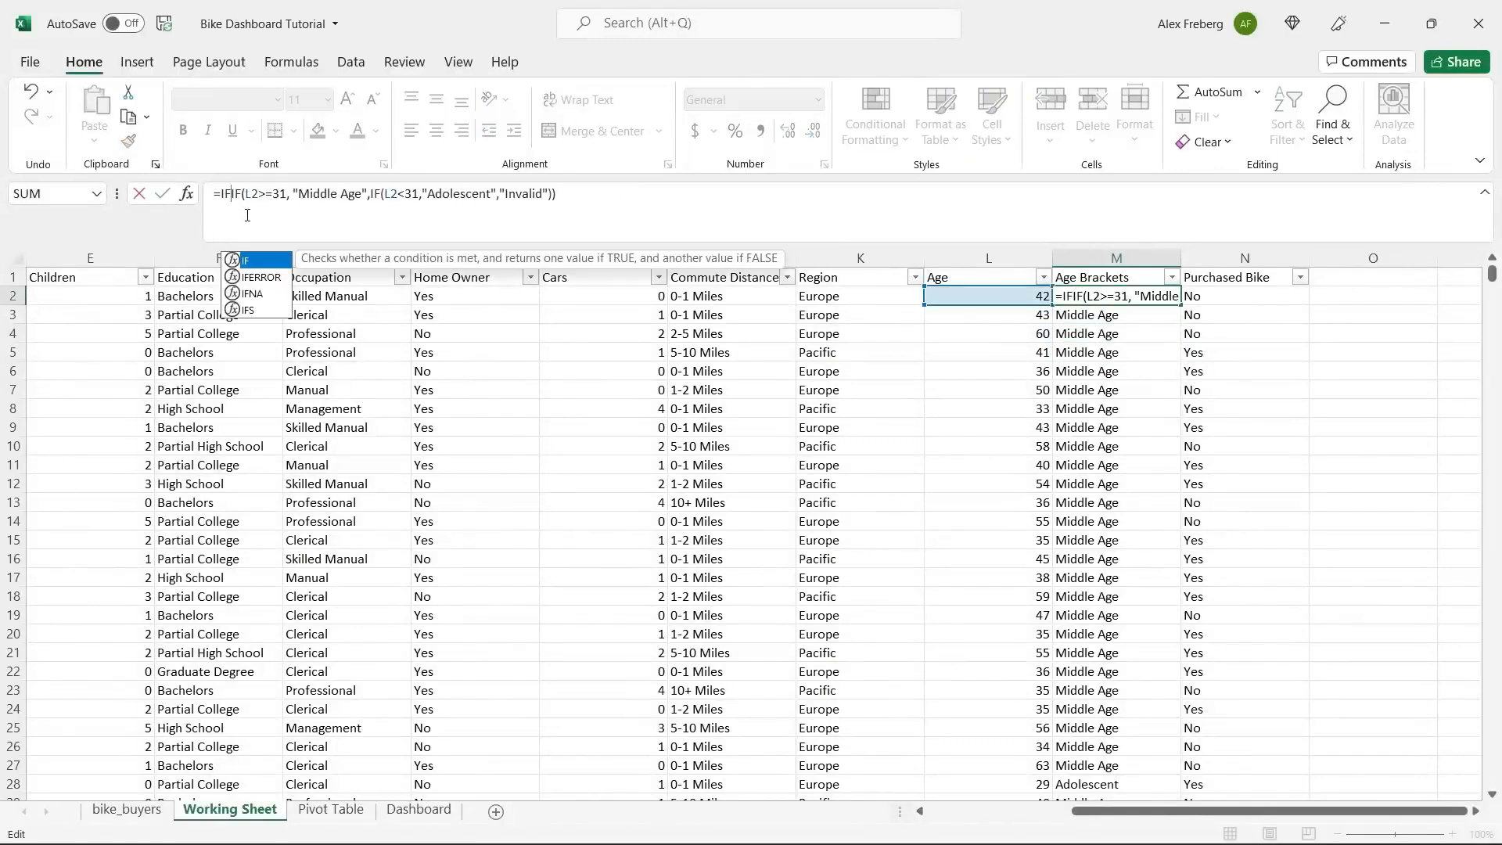
pyautogui.click(991, 295)
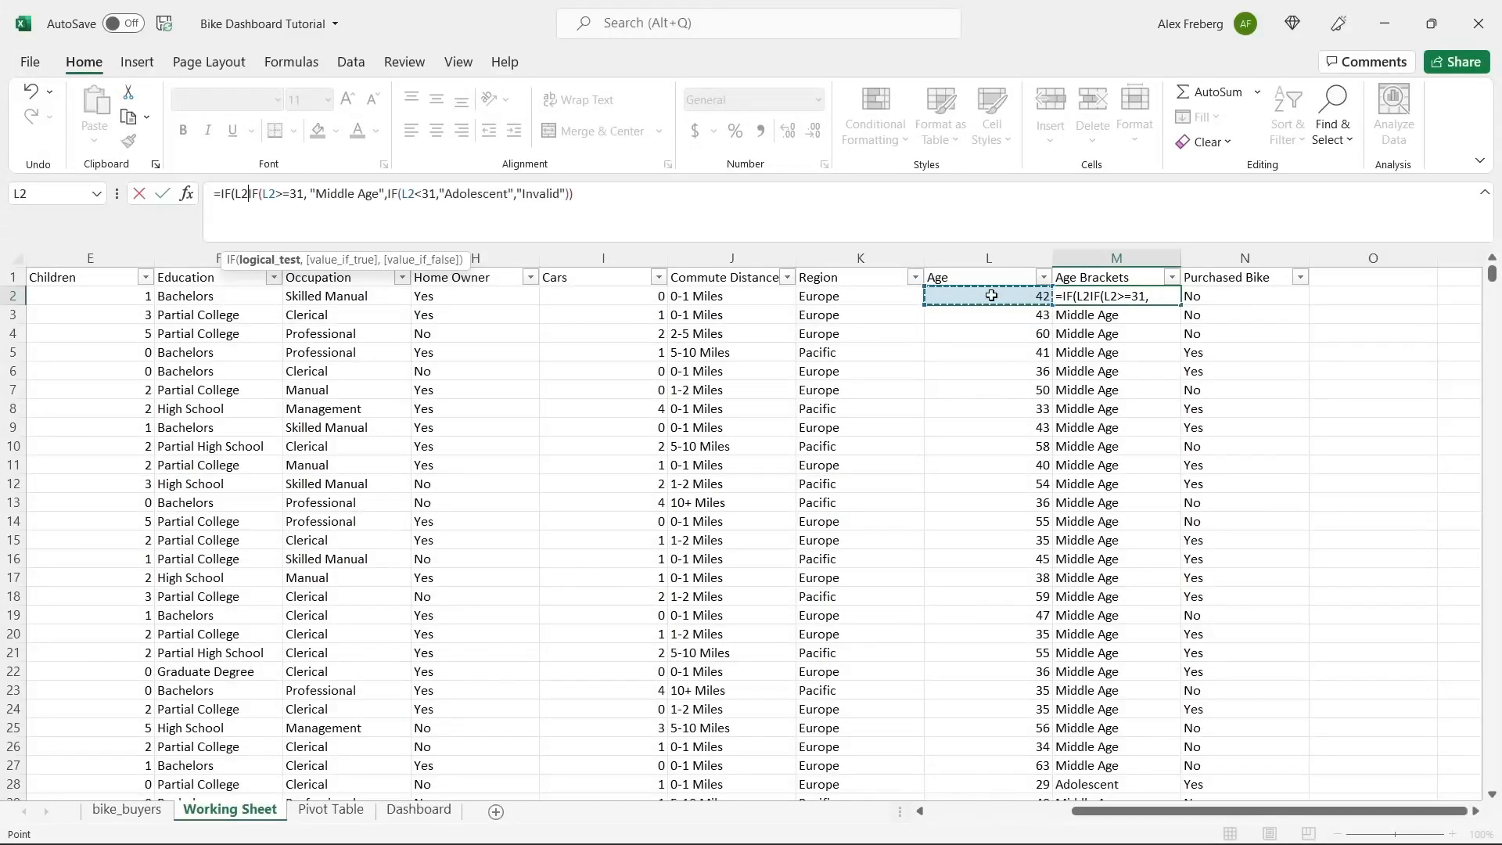
pyautogui.write('>')
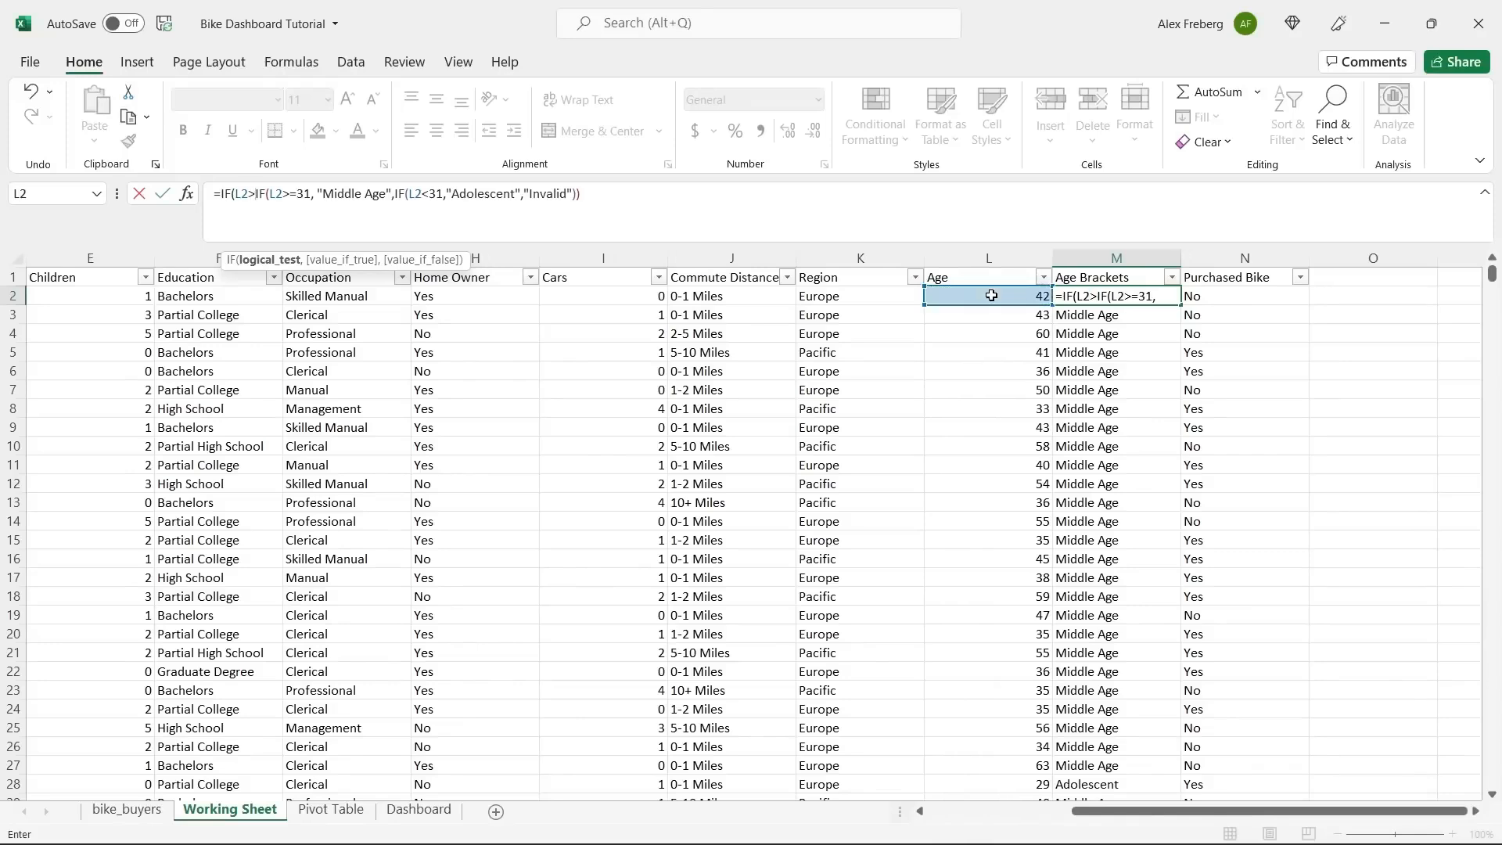
pyautogui.write('55')
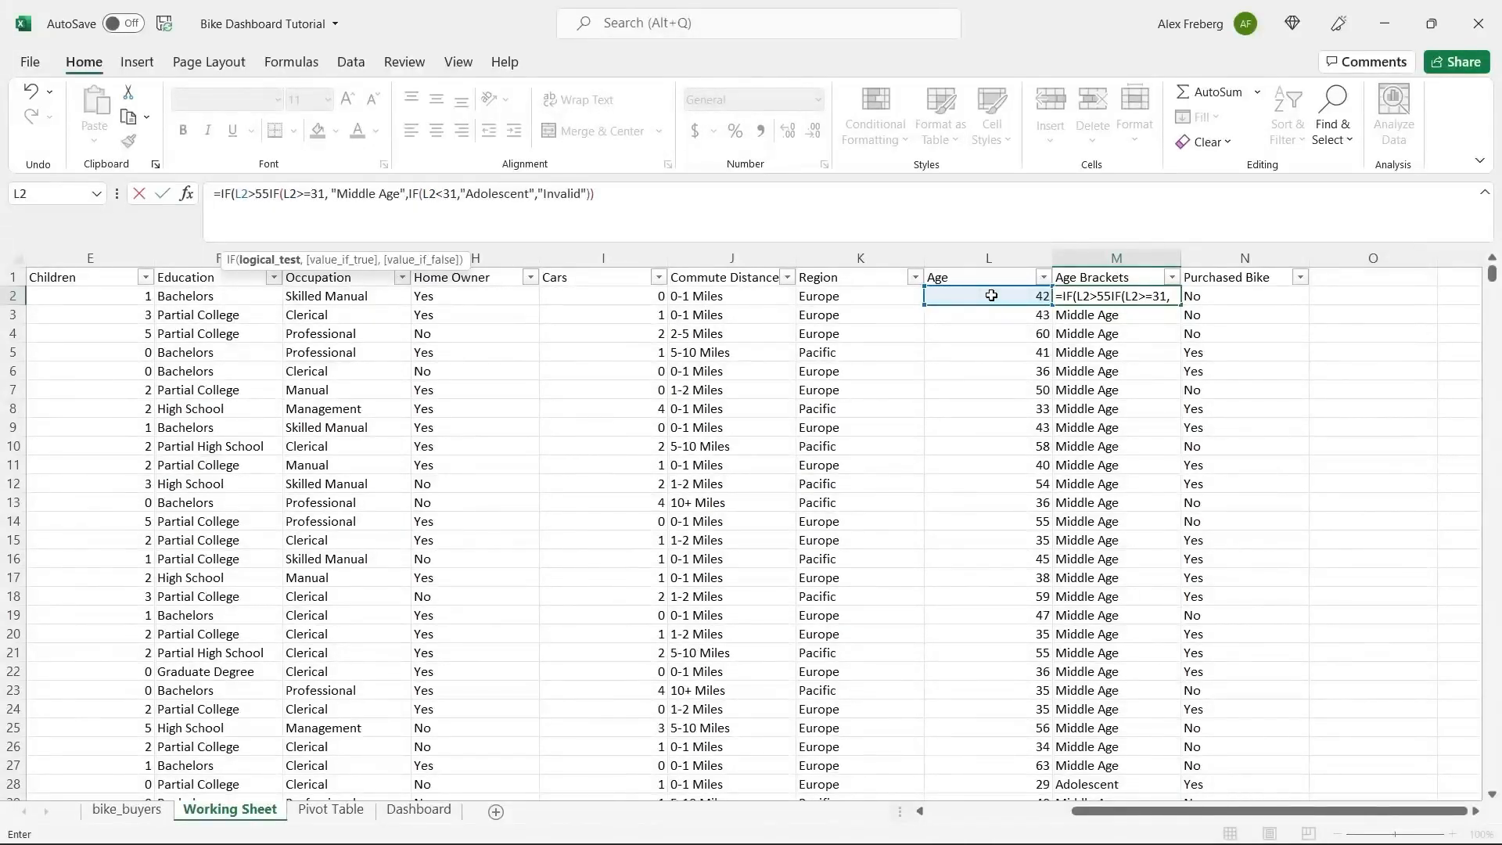
pyautogui.write(', "O')
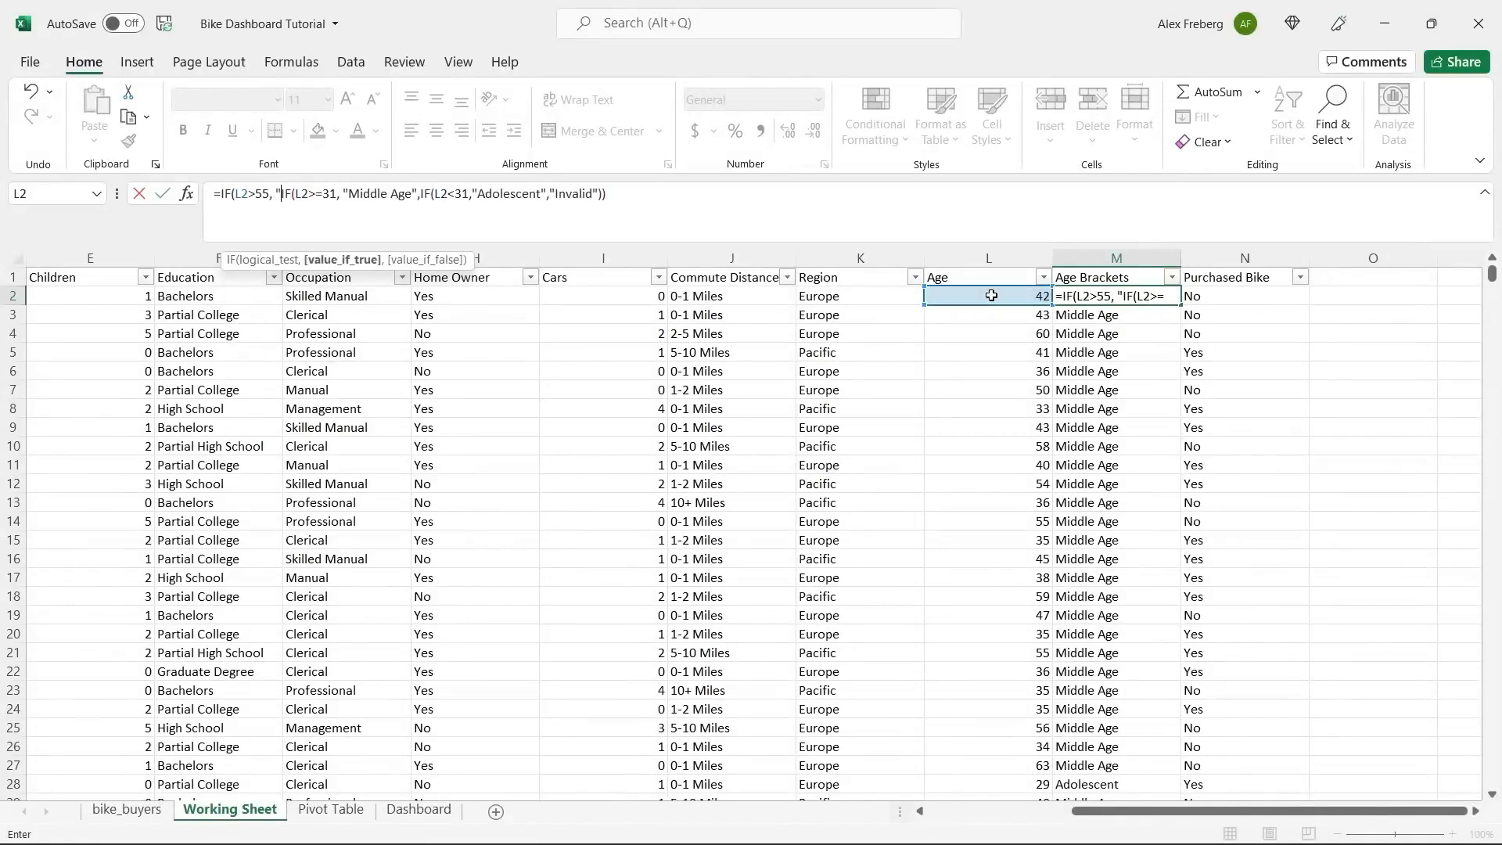
pyautogui.write('ld"')
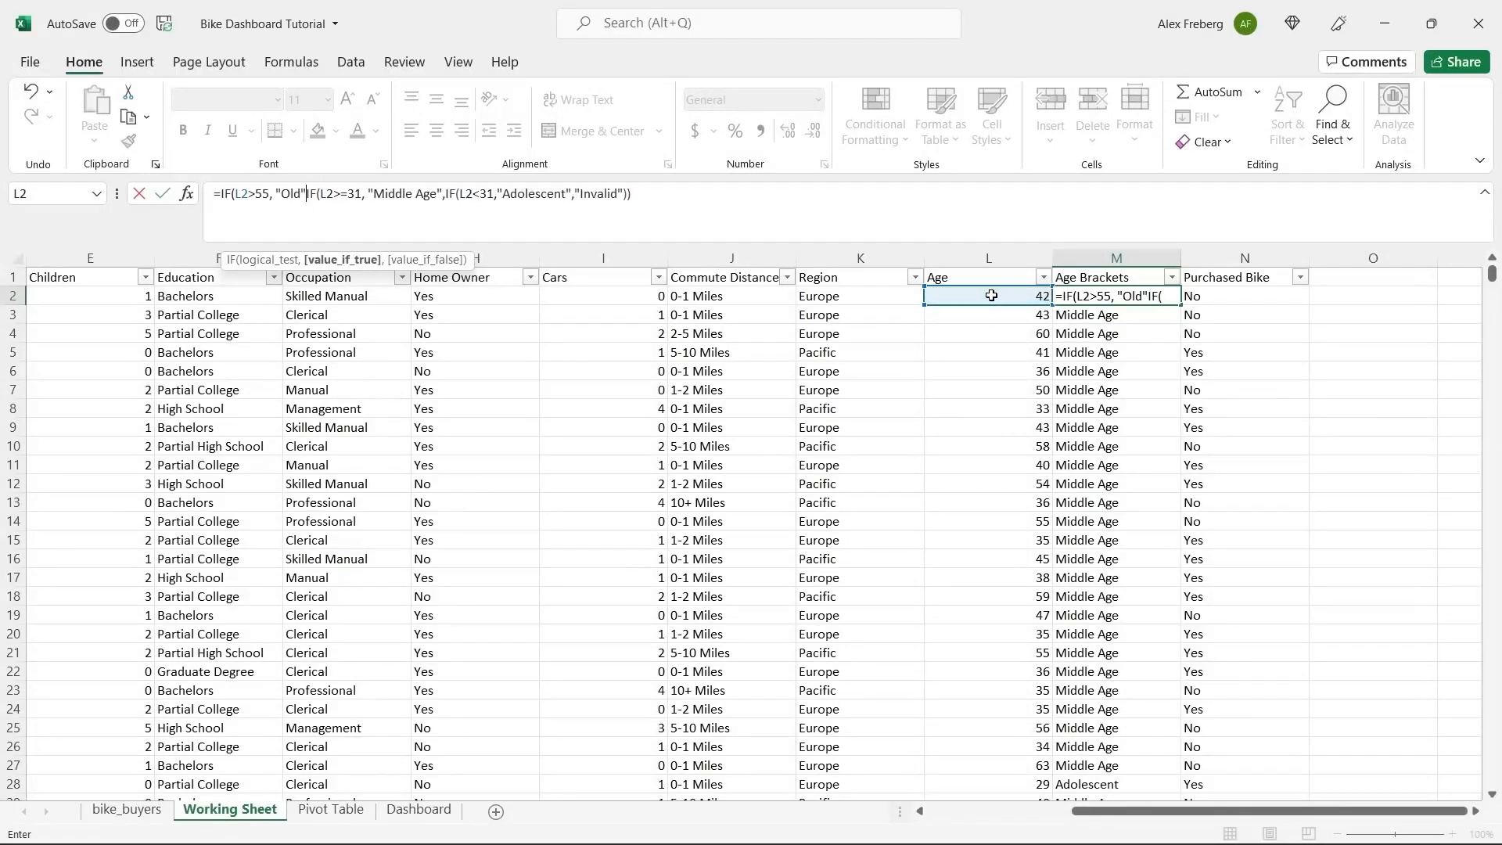
pyautogui.write(',')
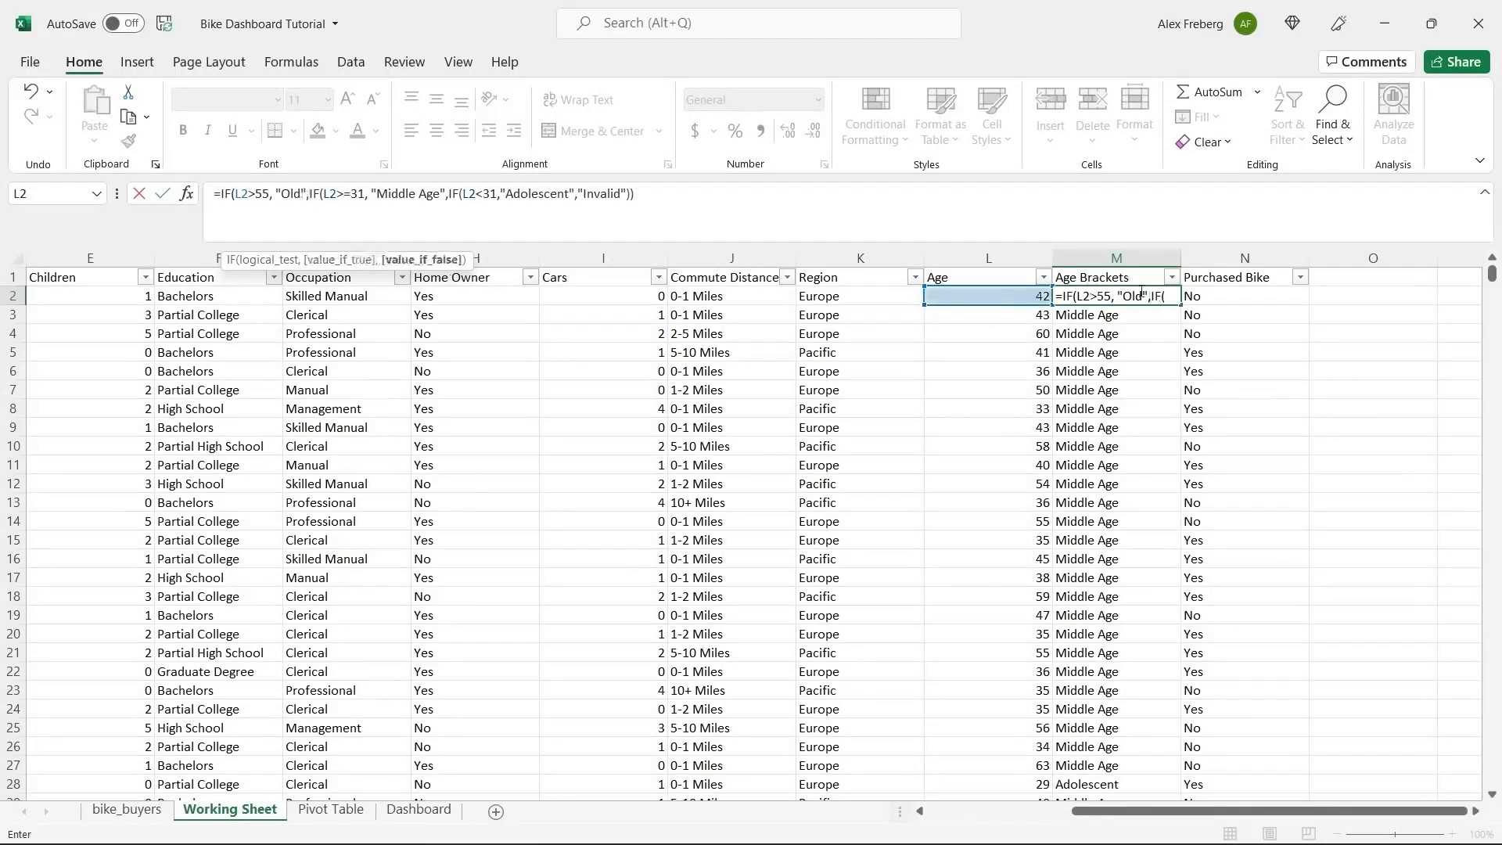
pyautogui.click(672, 194)
pyautogui.write(')')
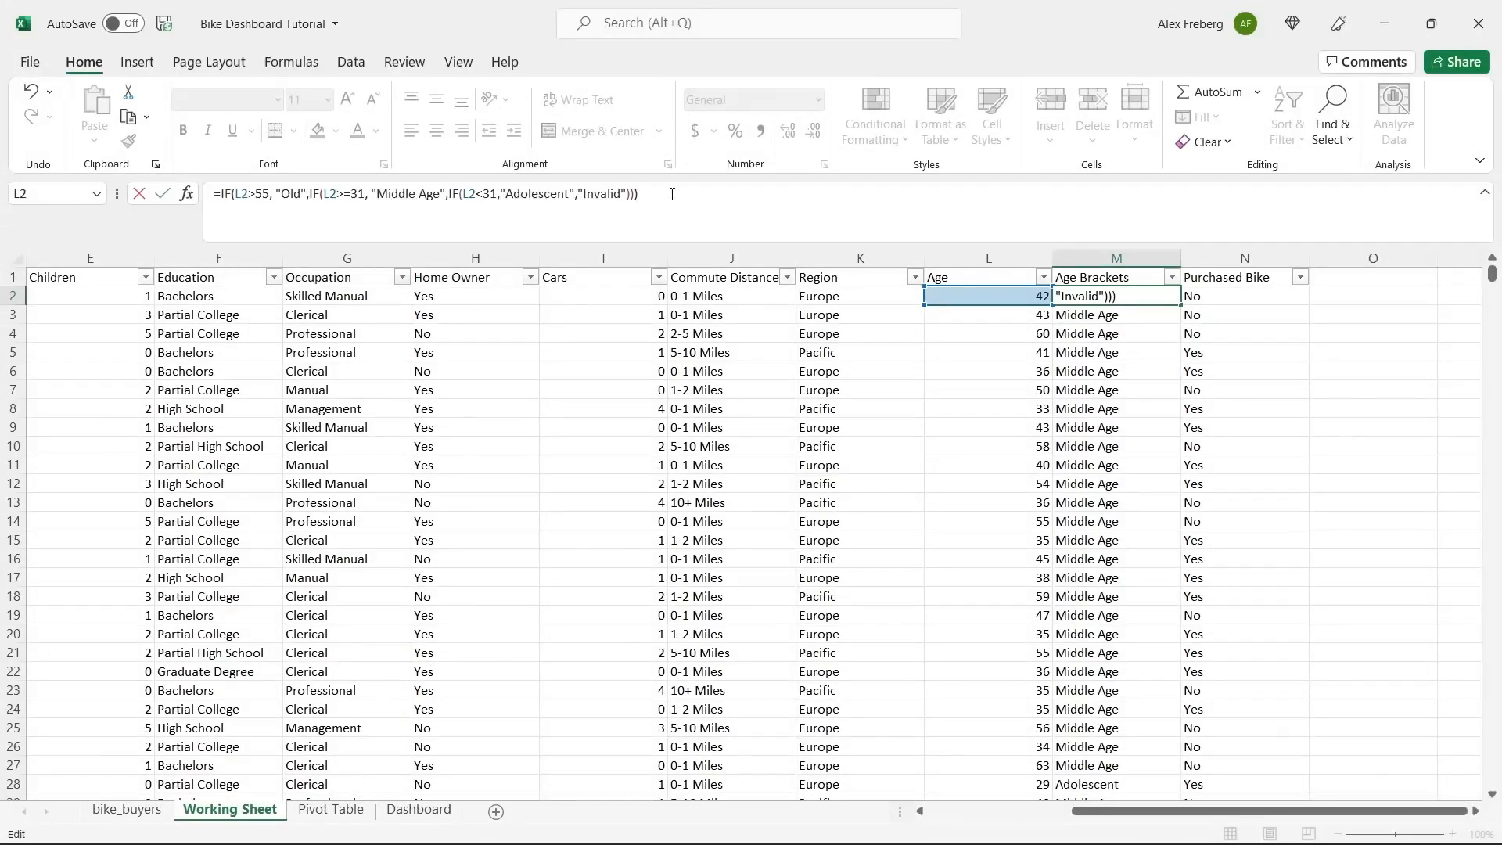
pyautogui.press('Return')
# Fill the M2 formula with the "Old" bracket down the Age Brackets column and check several rows against their ages.
pyautogui.click(1169, 297)
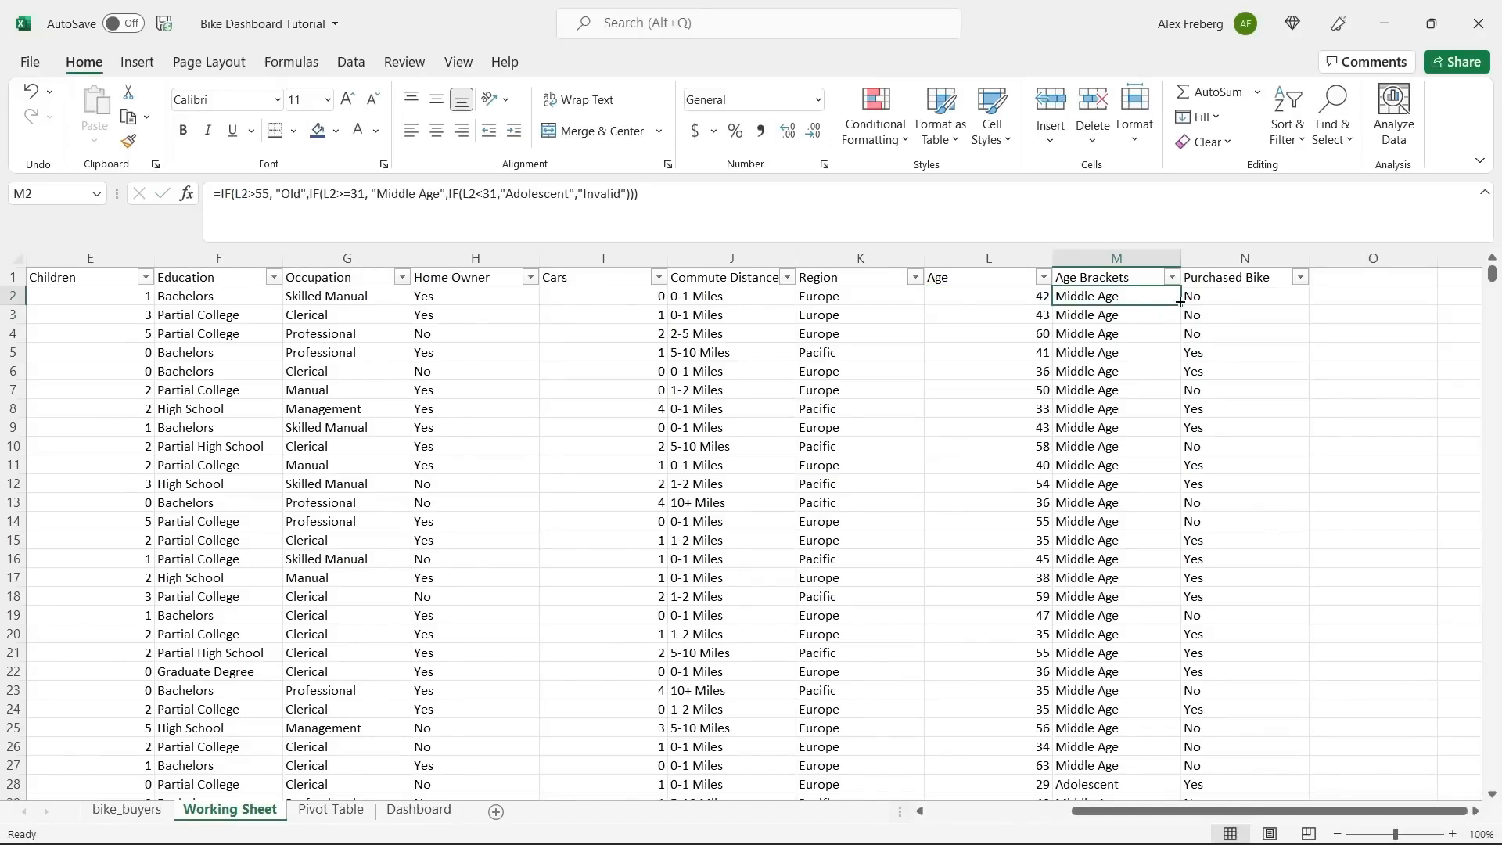
pyautogui.doubleClick(1179, 302)
pyautogui.click(1111, 328)
pyautogui.click(1081, 445)
pyautogui.click(1091, 577)
pyautogui.click(1092, 596)
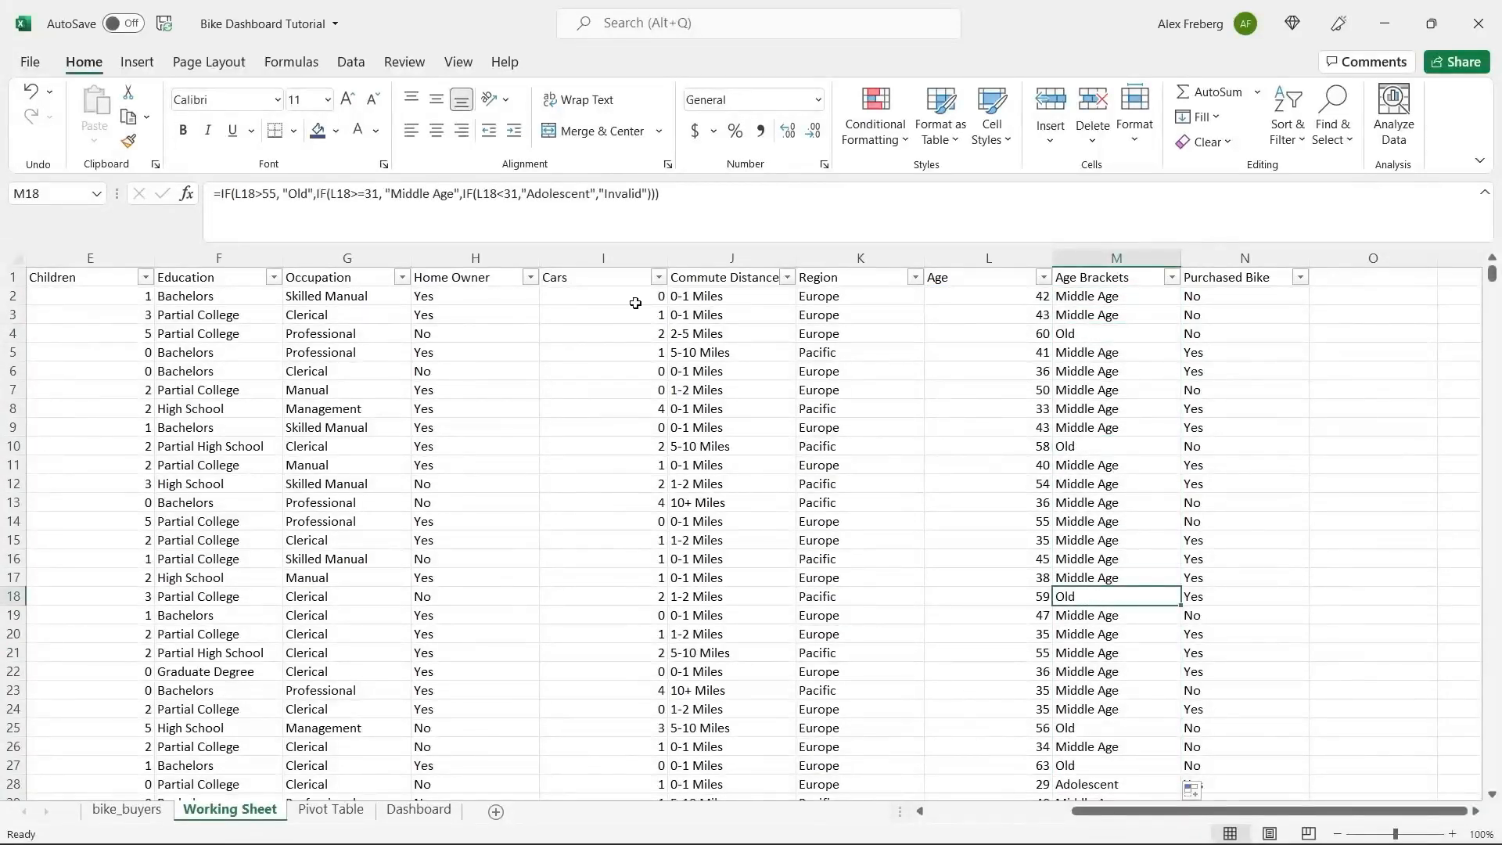
pyautogui.doubleClick(269, 193)
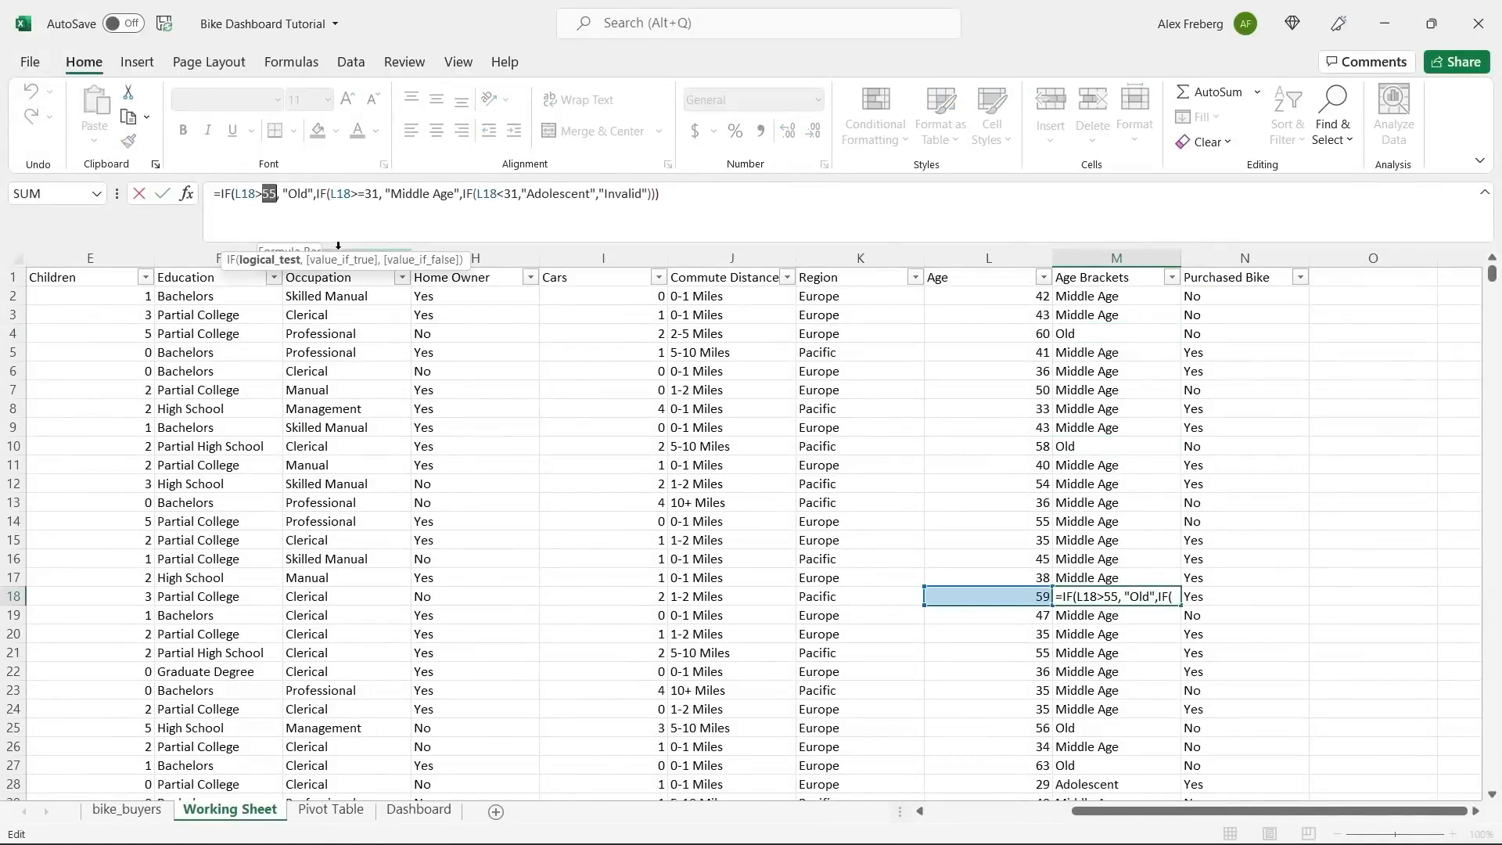
pyautogui.write('54')
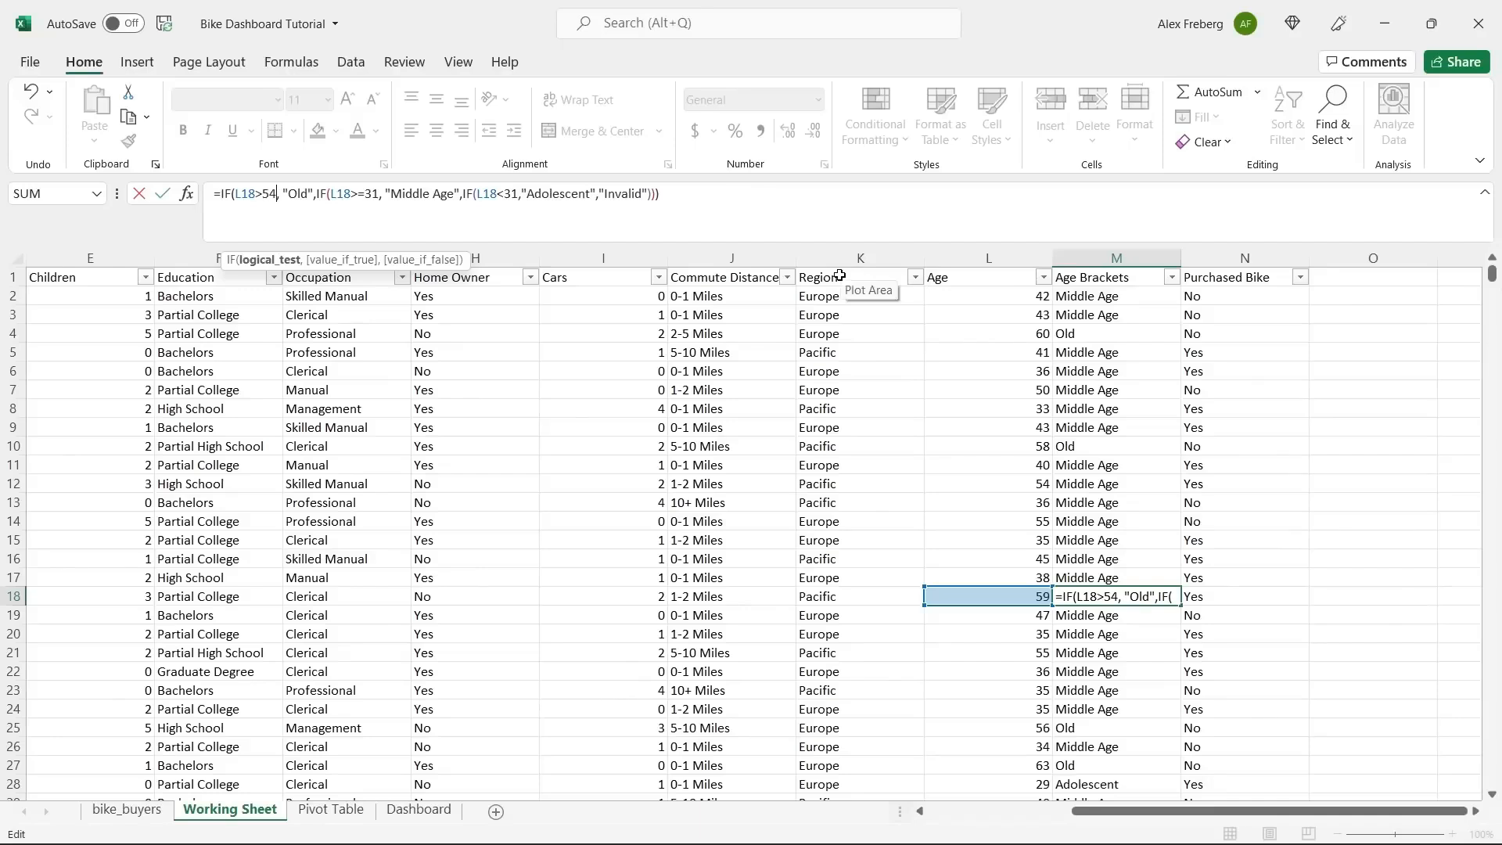
pyautogui.click(1169, 369)
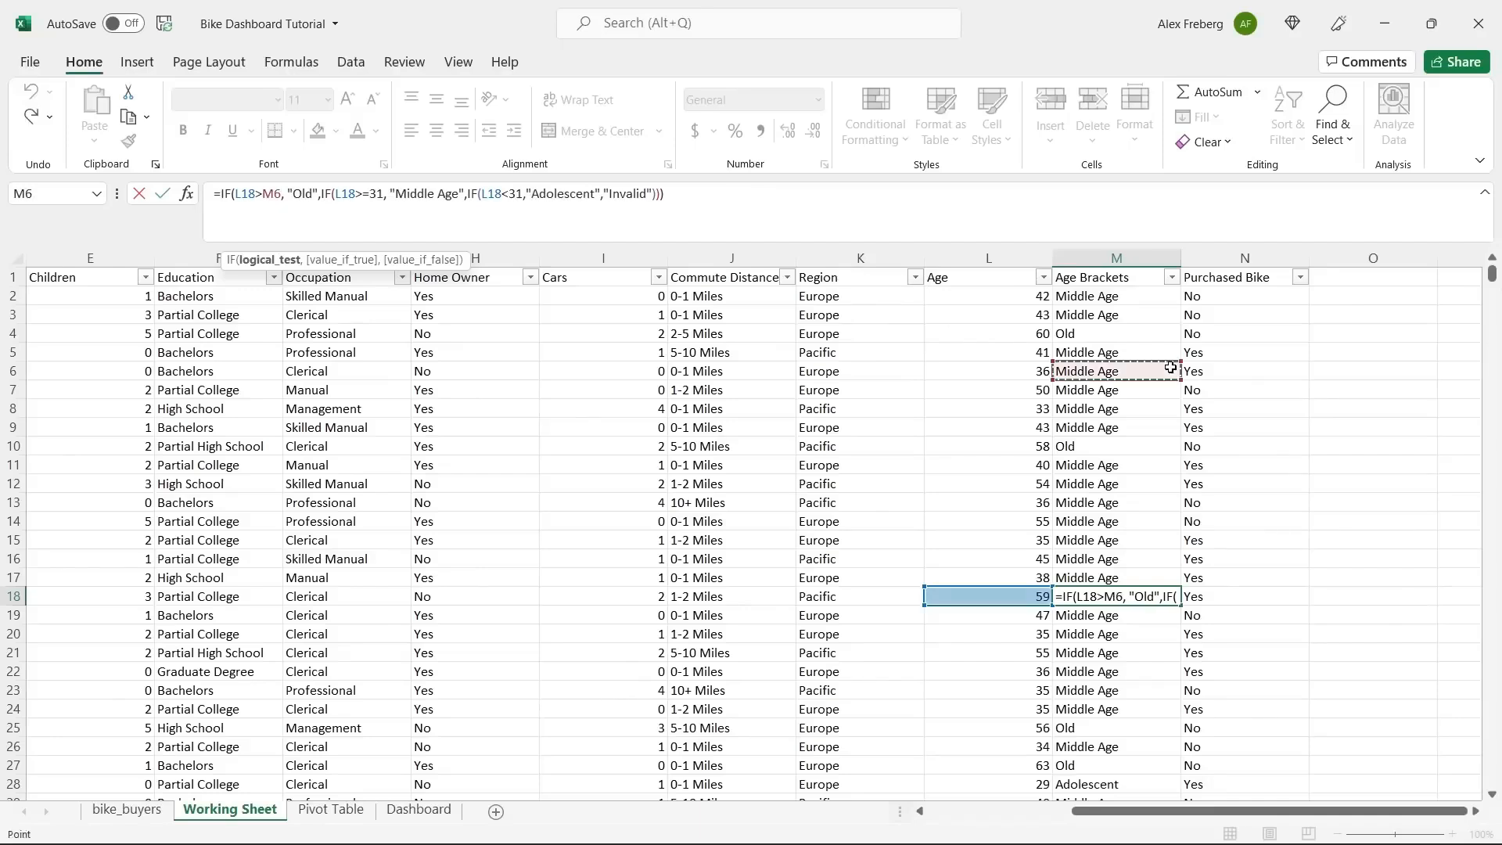
pyautogui.press('Escape')
# Change the "Old" condition in the M2 formula to L2>54 and fill it down the whole Age Brackets column.
pyautogui.click(1121, 295)
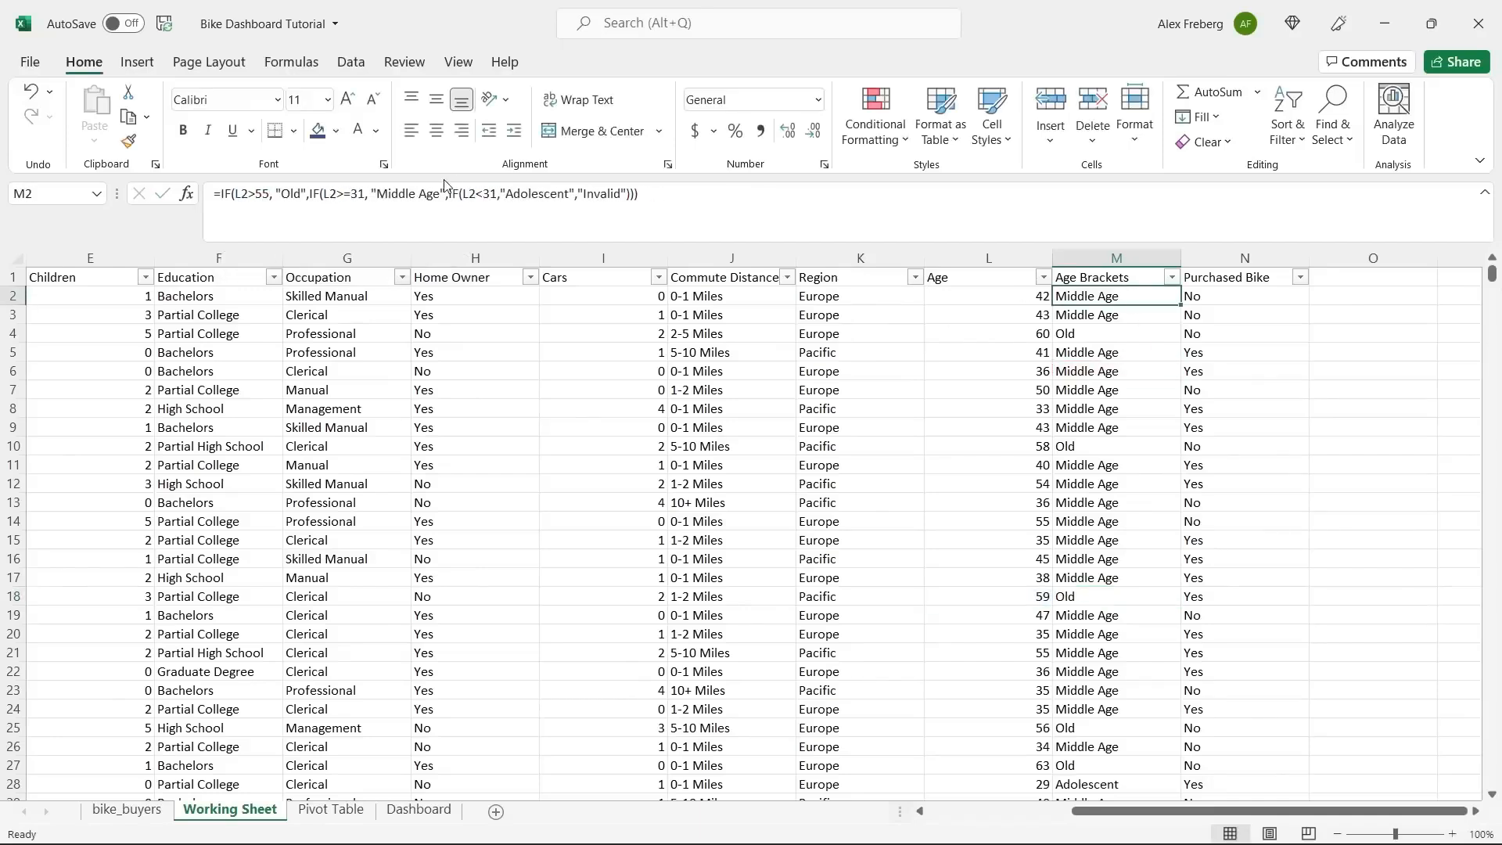
pyautogui.click(269, 194)
pyautogui.press('BackSpace')
pyautogui.write('4')
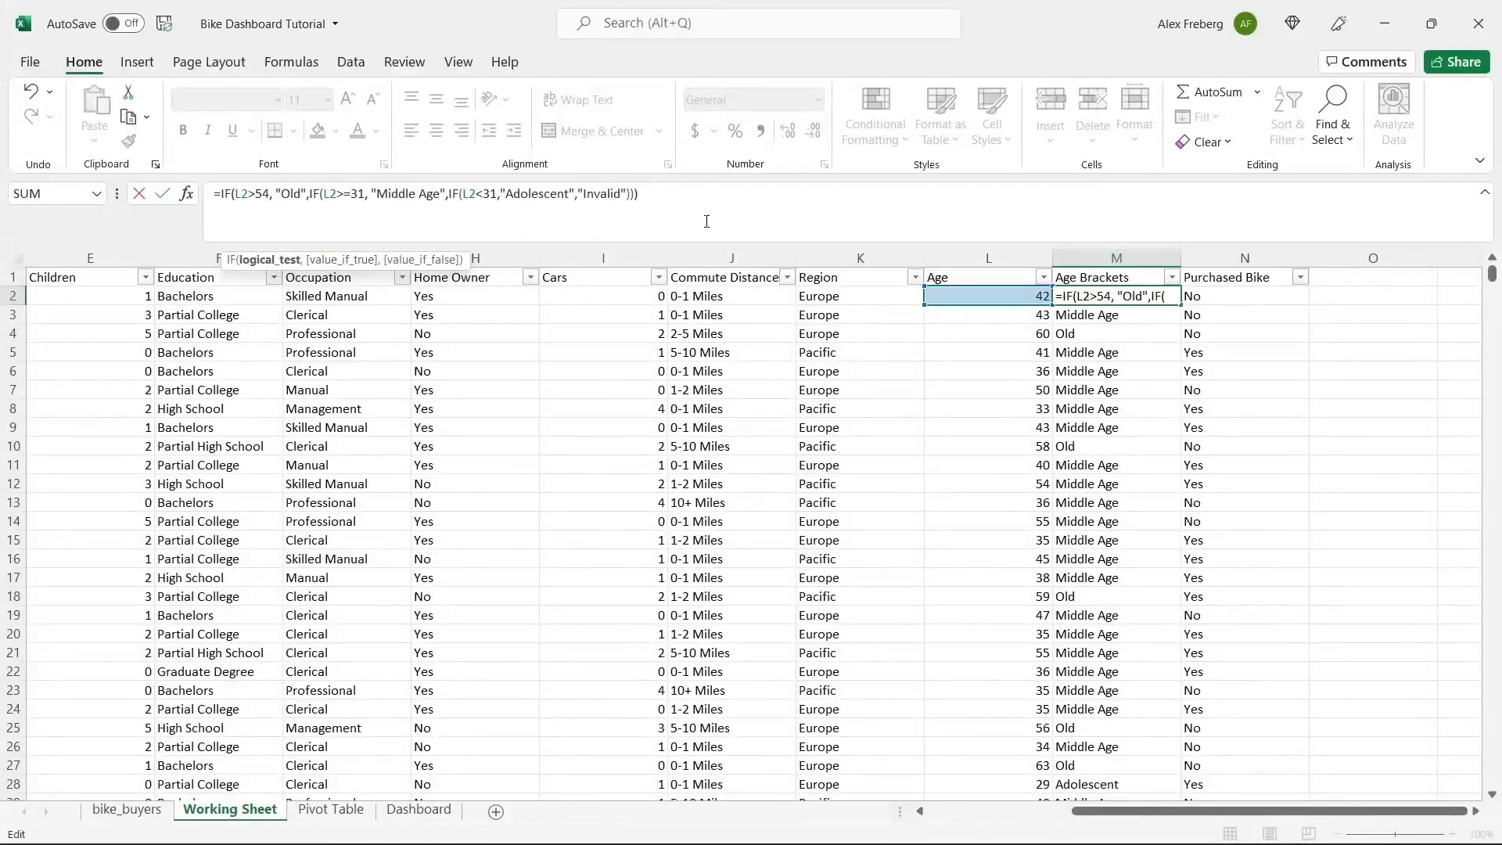
pyautogui.click(652, 197)
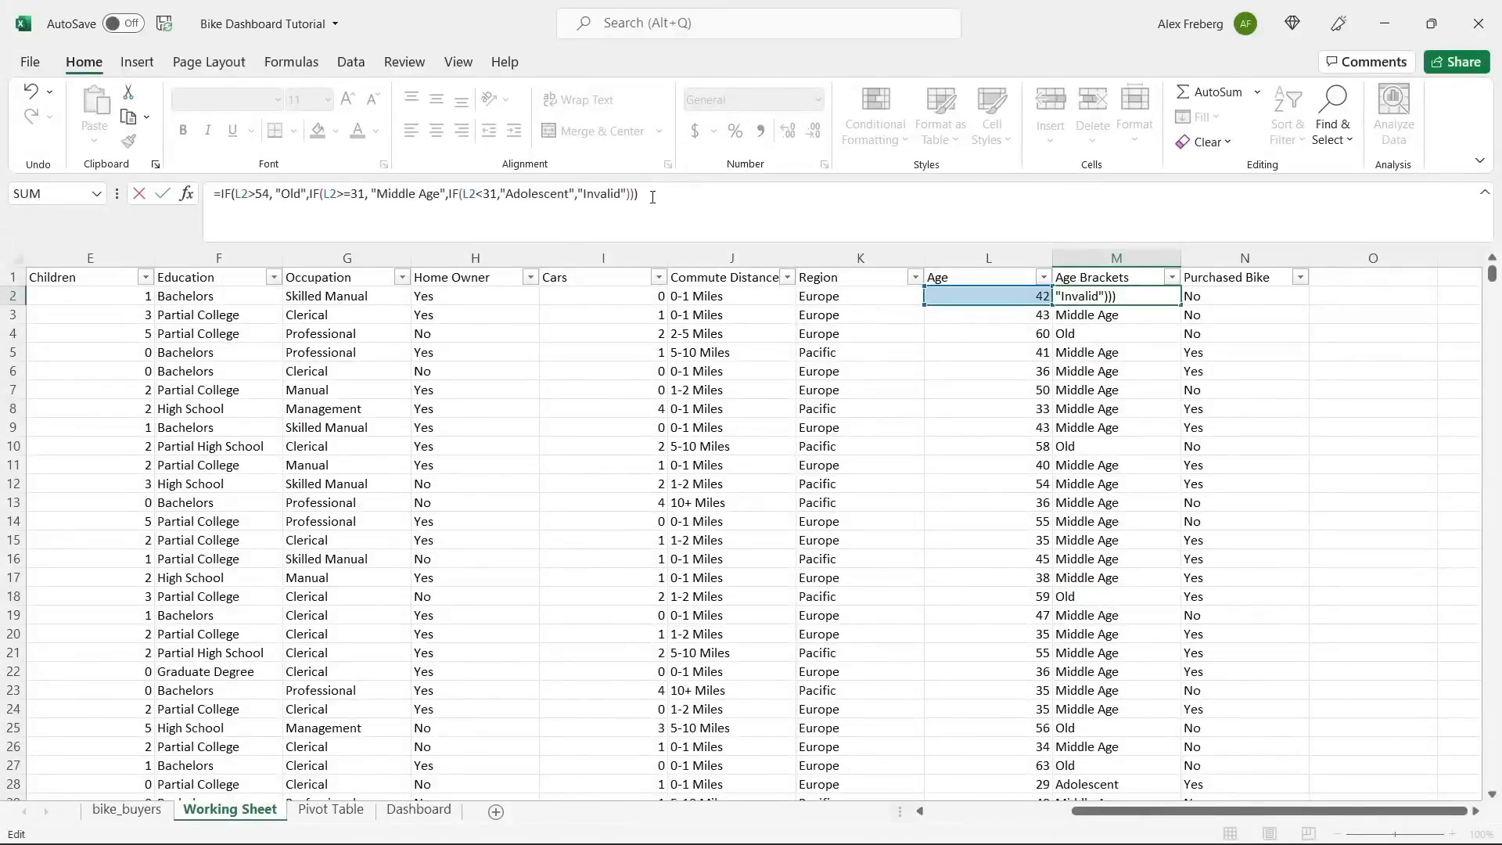
pyautogui.press('Return')
pyautogui.click(1176, 296)
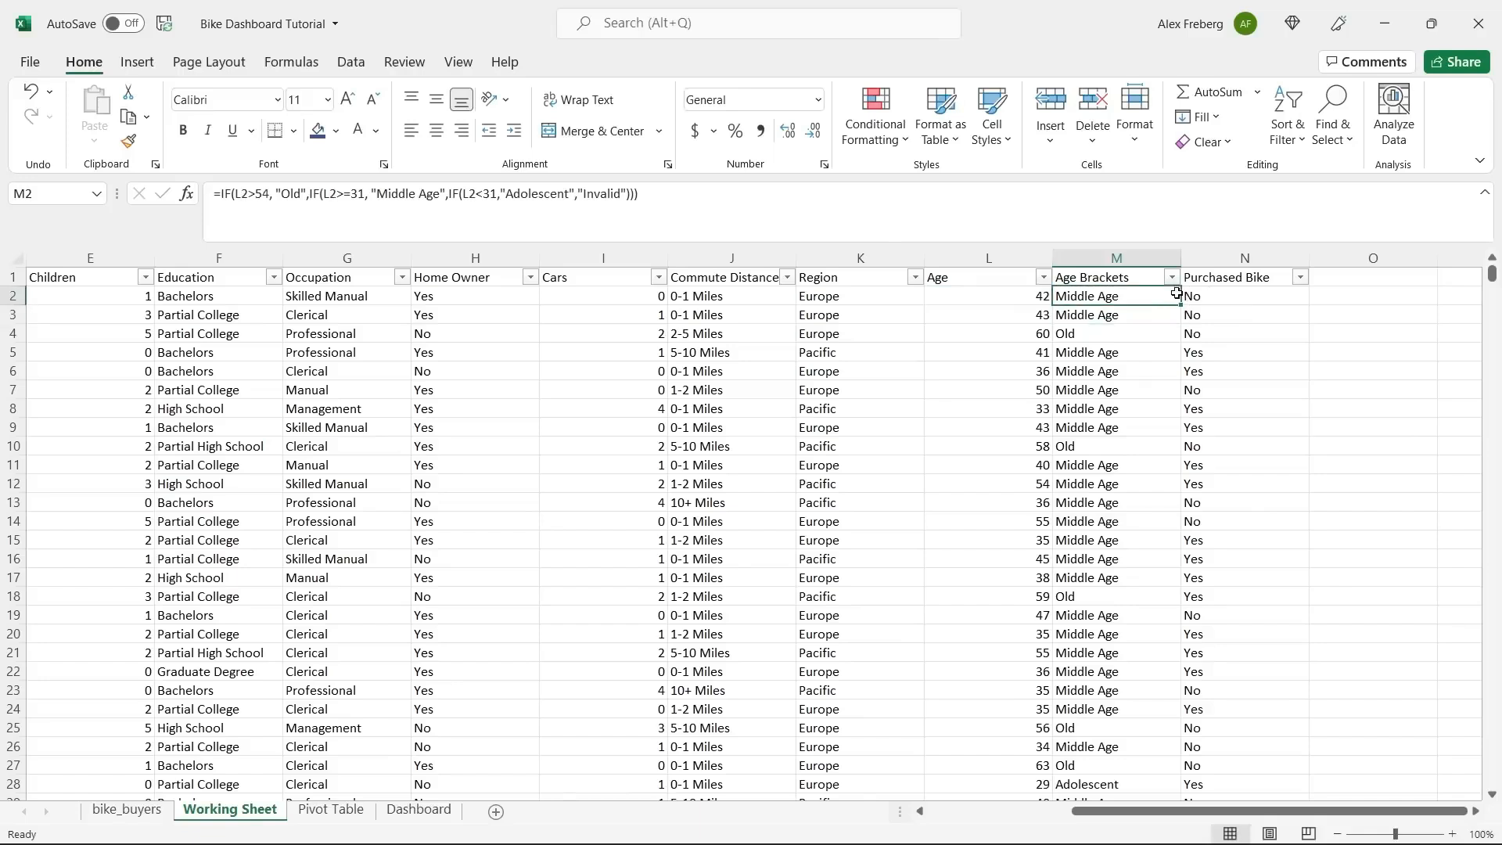
pyautogui.doubleClick(1180, 304)
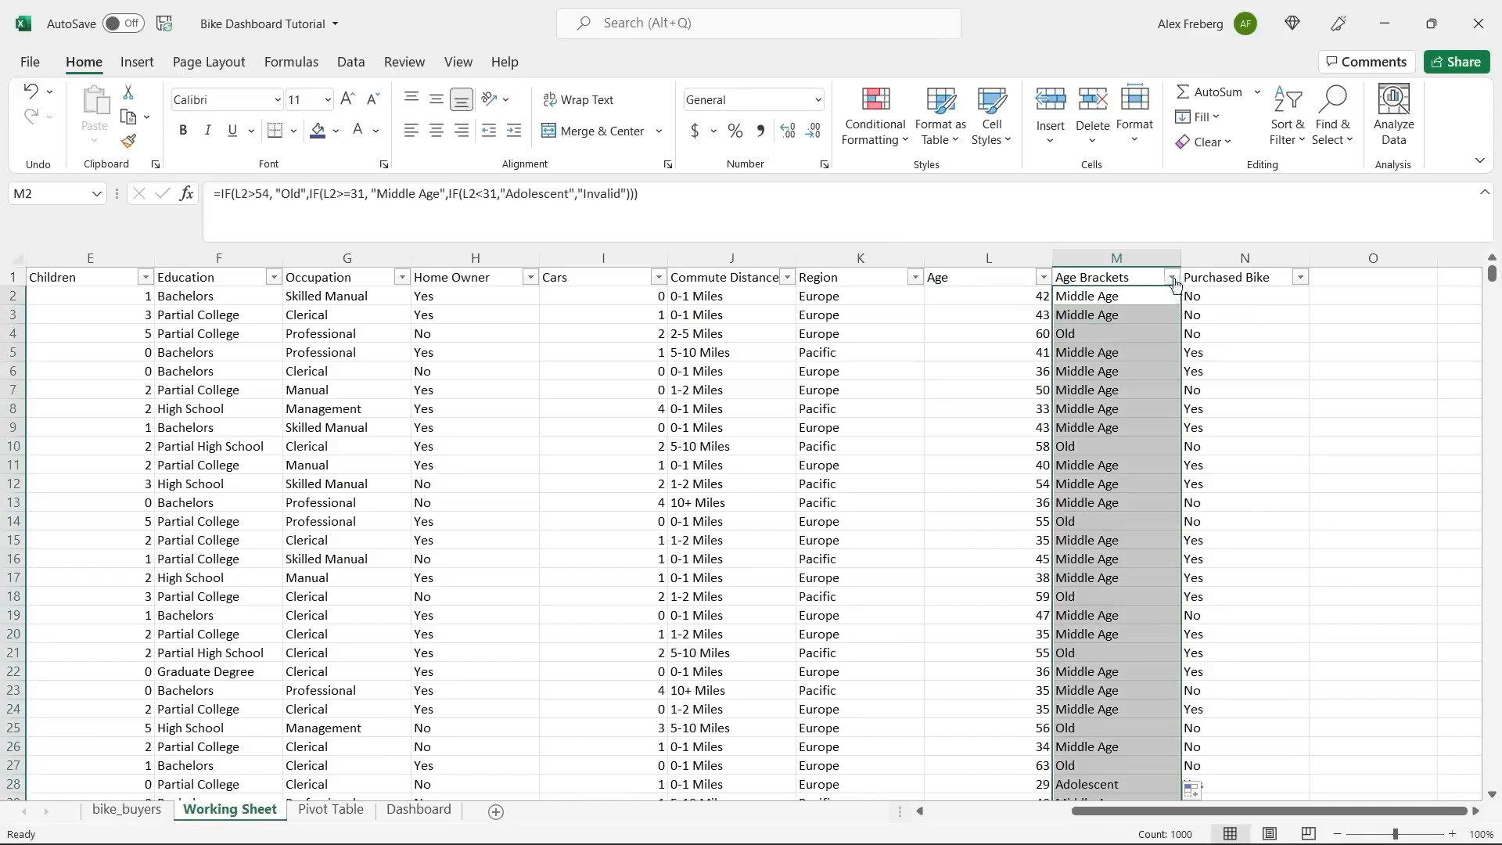
# Review the filter values of the Age Brackets and Purchased Bike columns without applying any filter.
pyautogui.click(1171, 277)
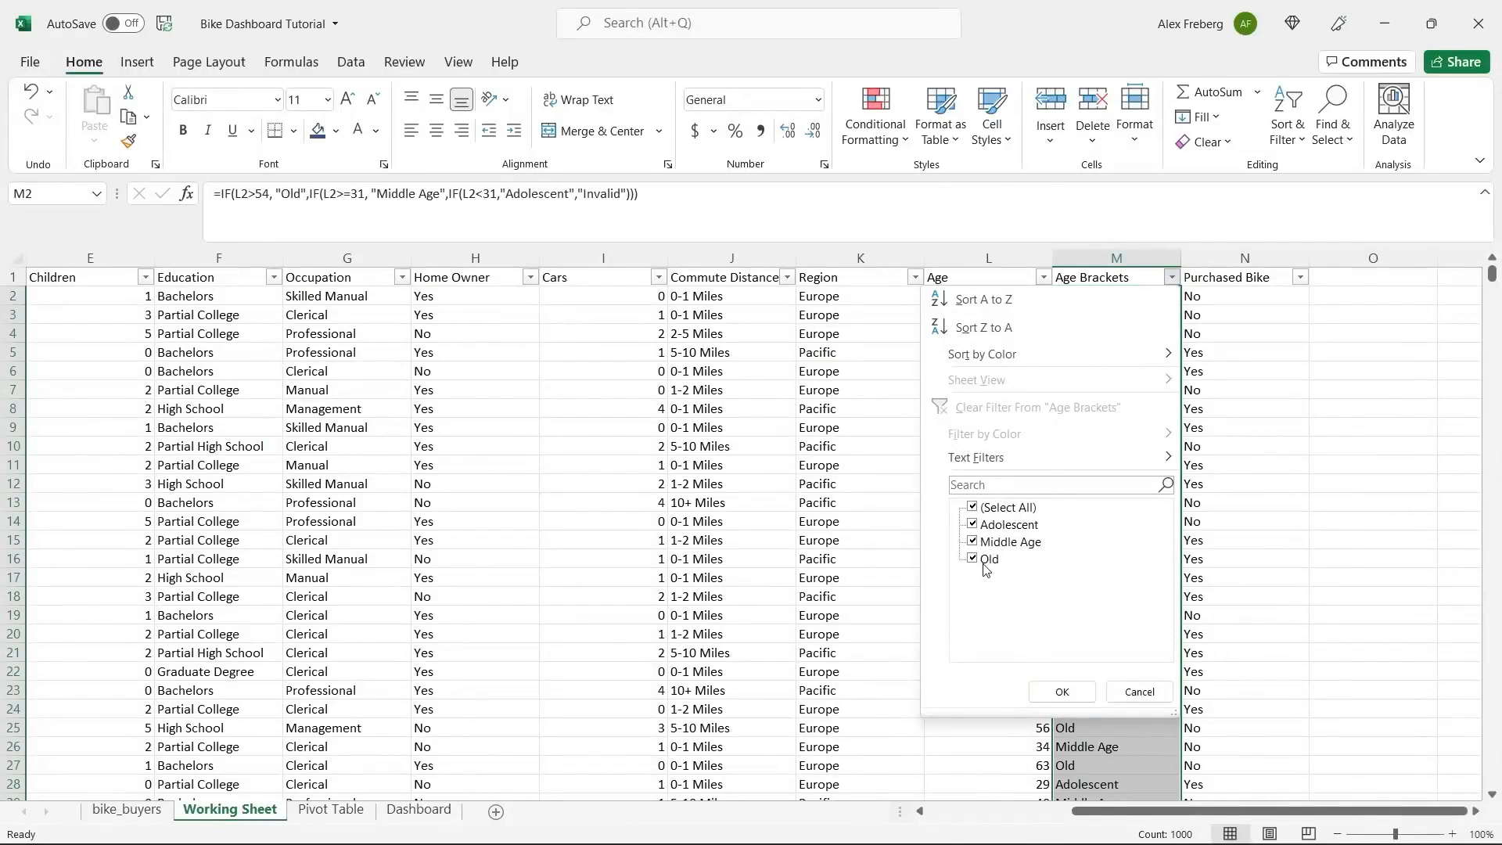
pyautogui.click(1131, 693)
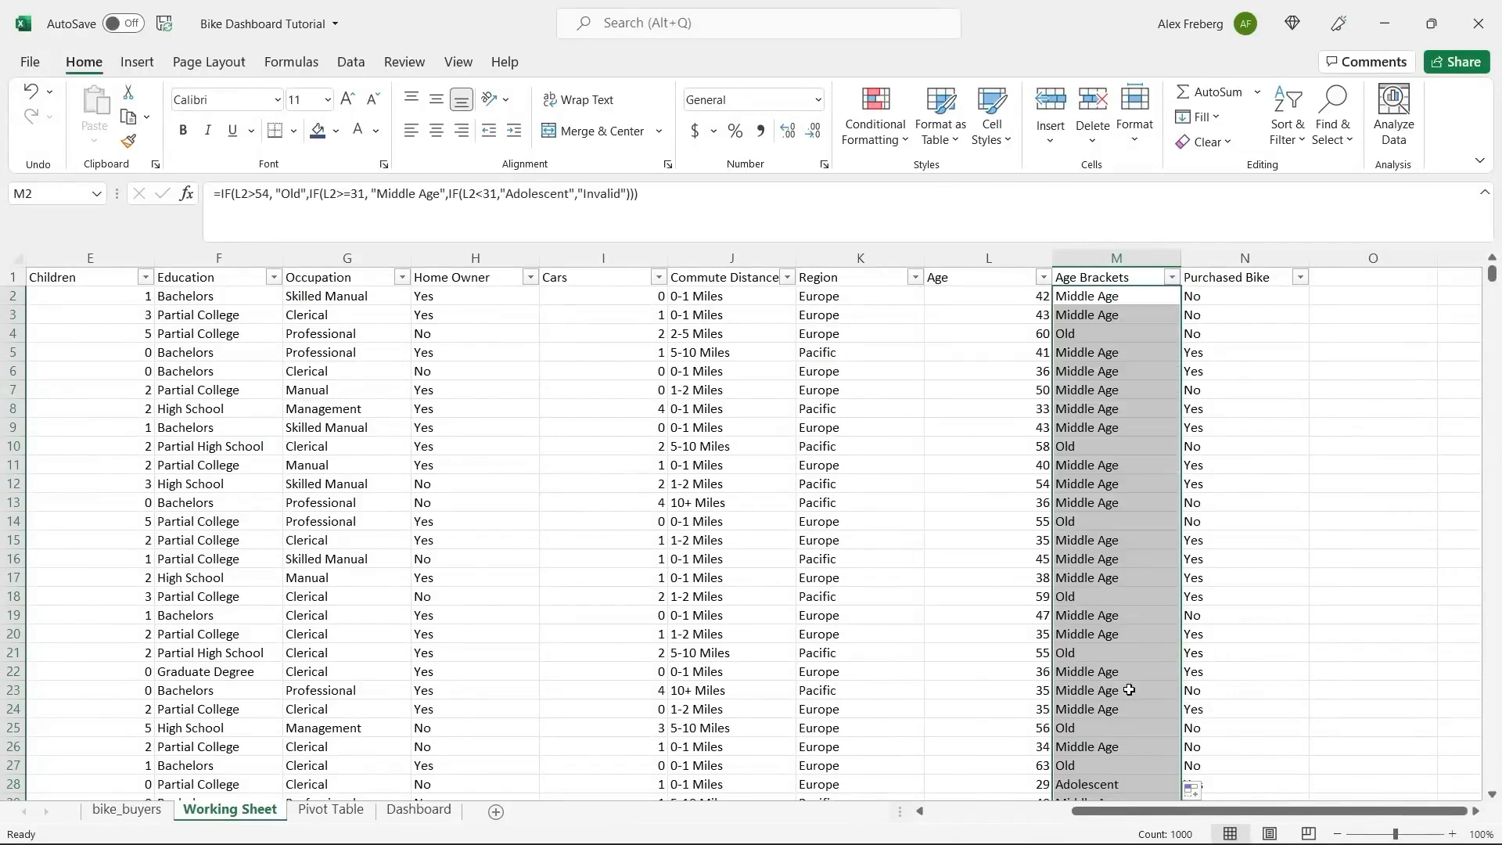
pyautogui.click(1112, 541)
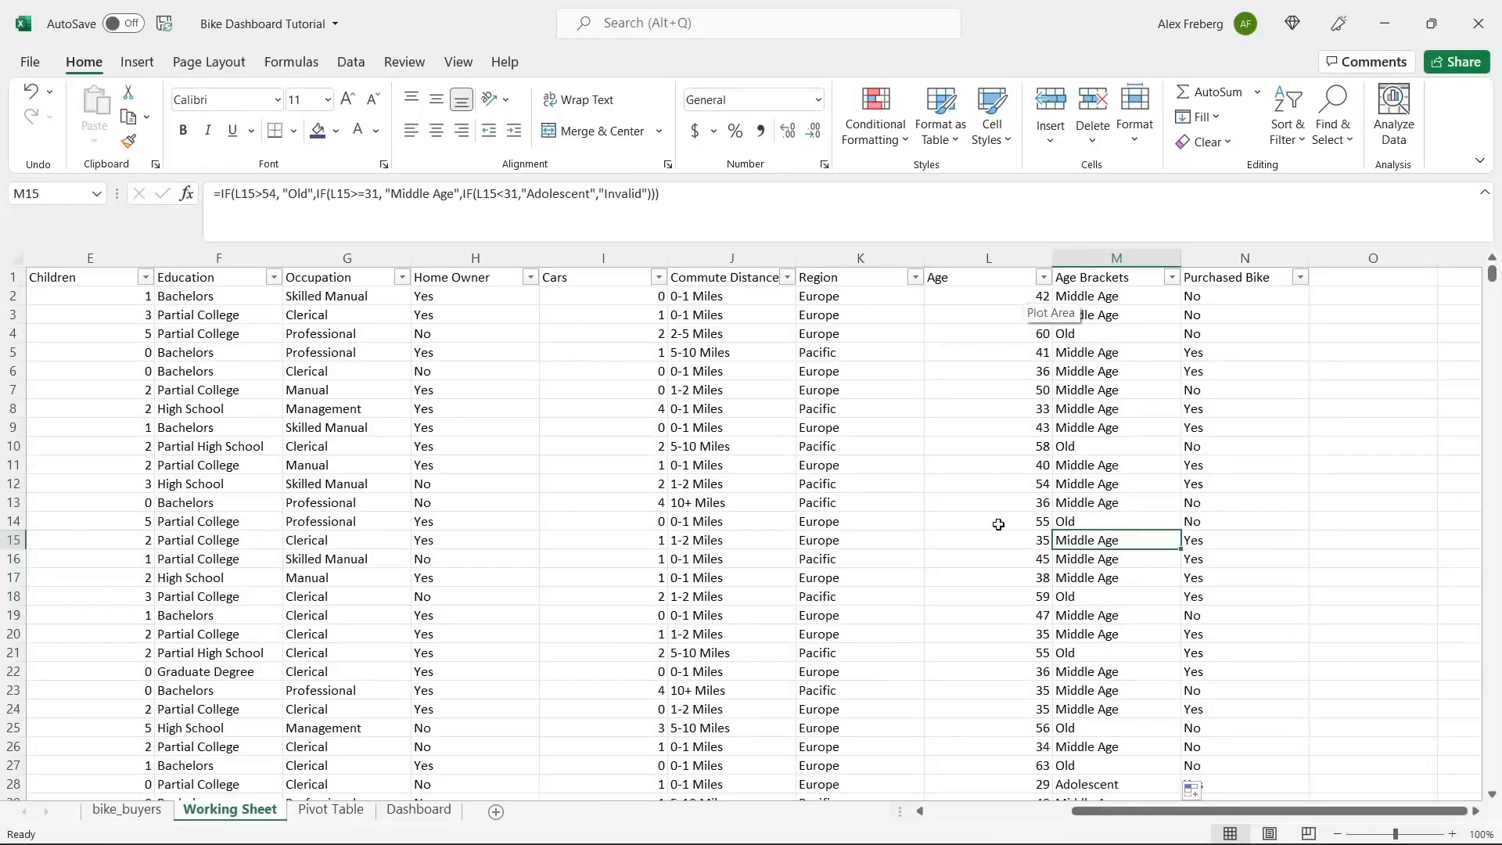
pyautogui.click(1136, 278)
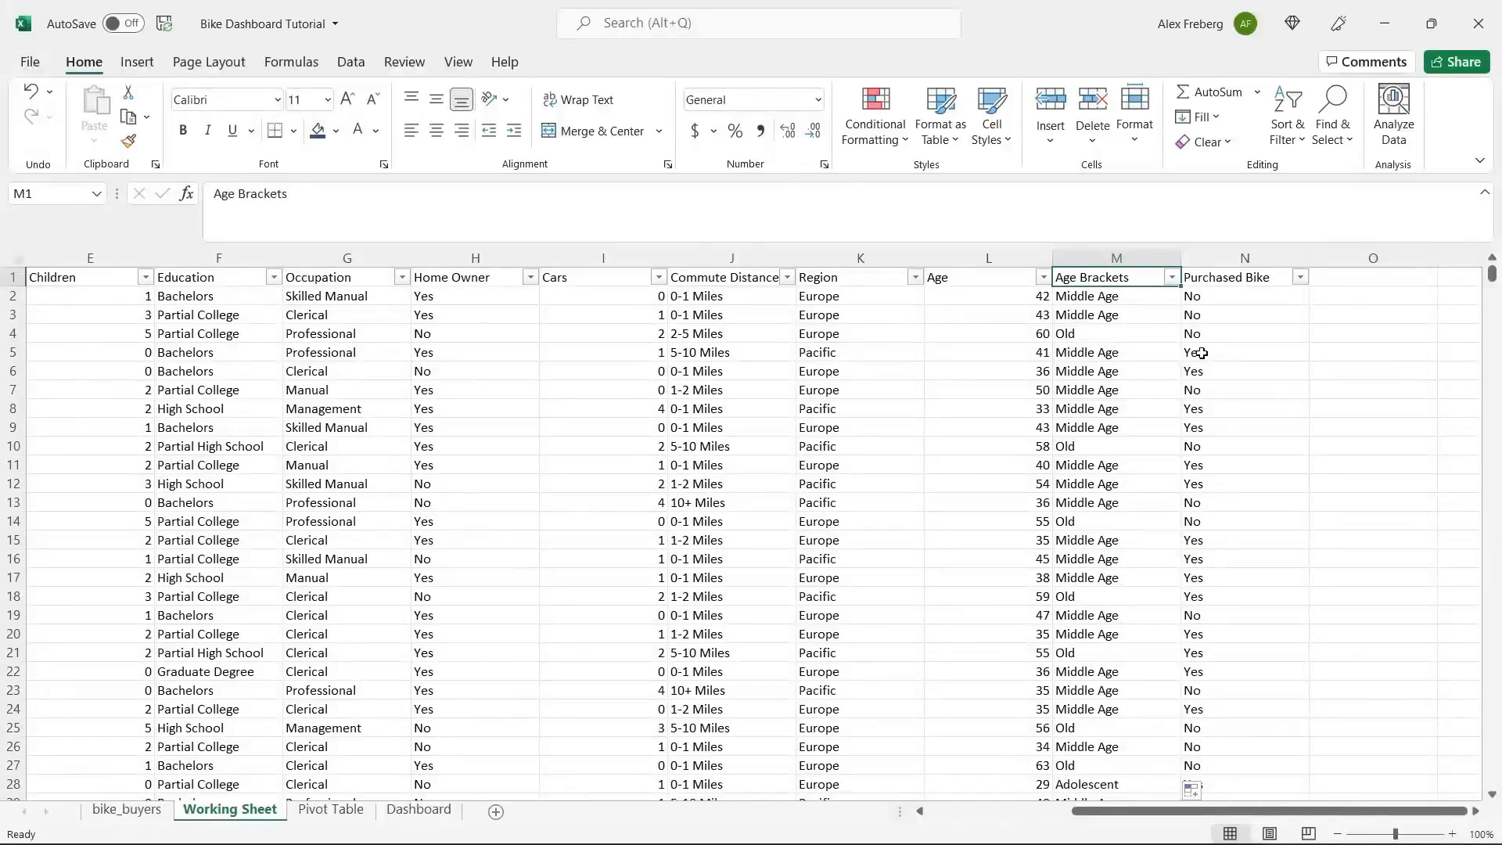
pyautogui.click(1300, 278)
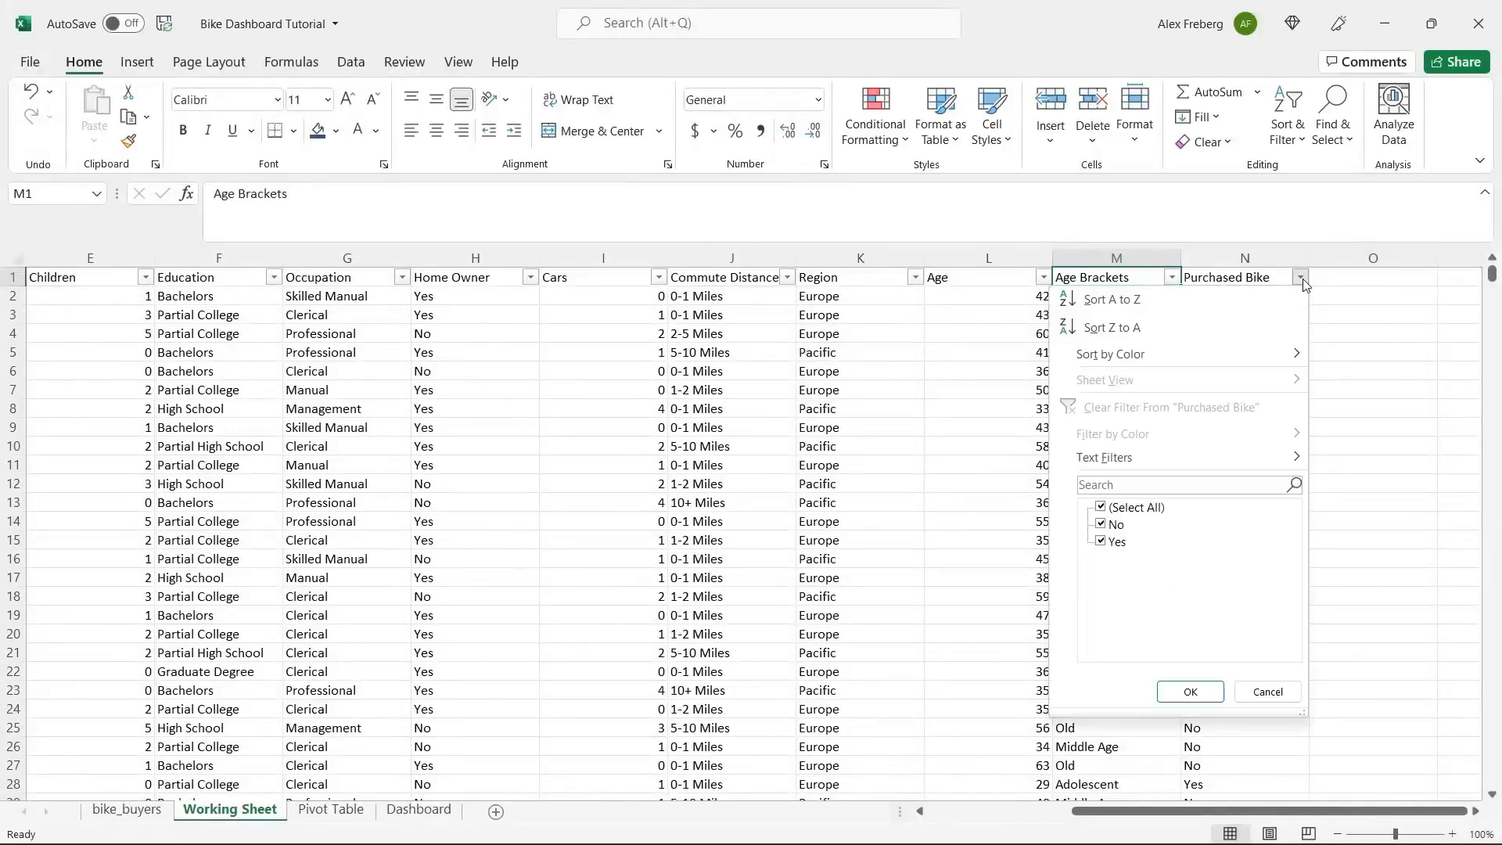
pyautogui.click(1409, 522)
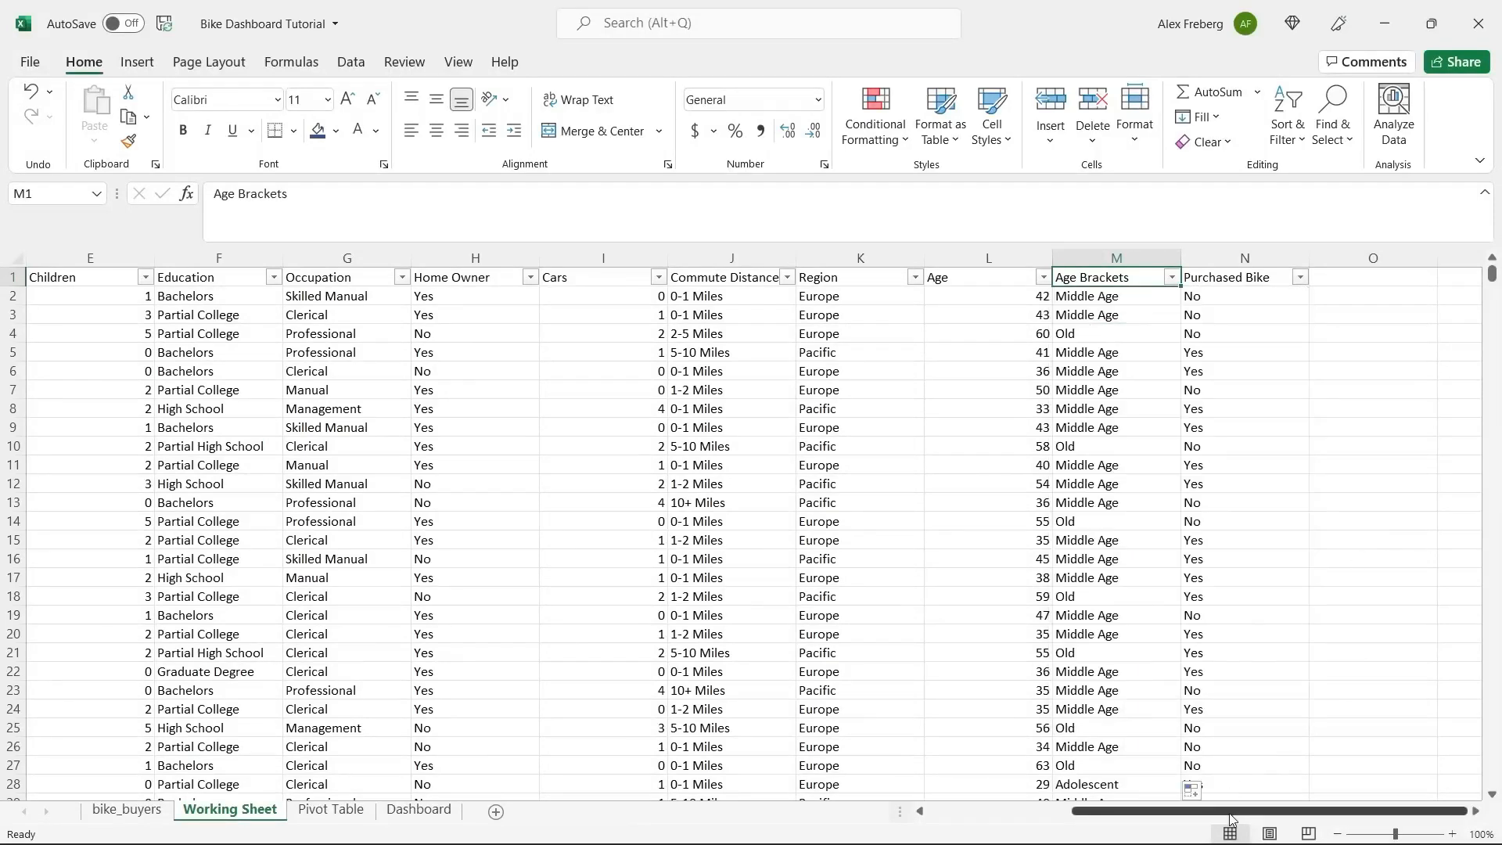
# Correct the garbled column B header in cell B1 to "Marital Status".
pyautogui.moveTo(1229, 818); pyautogui.dragTo(1070, 821)
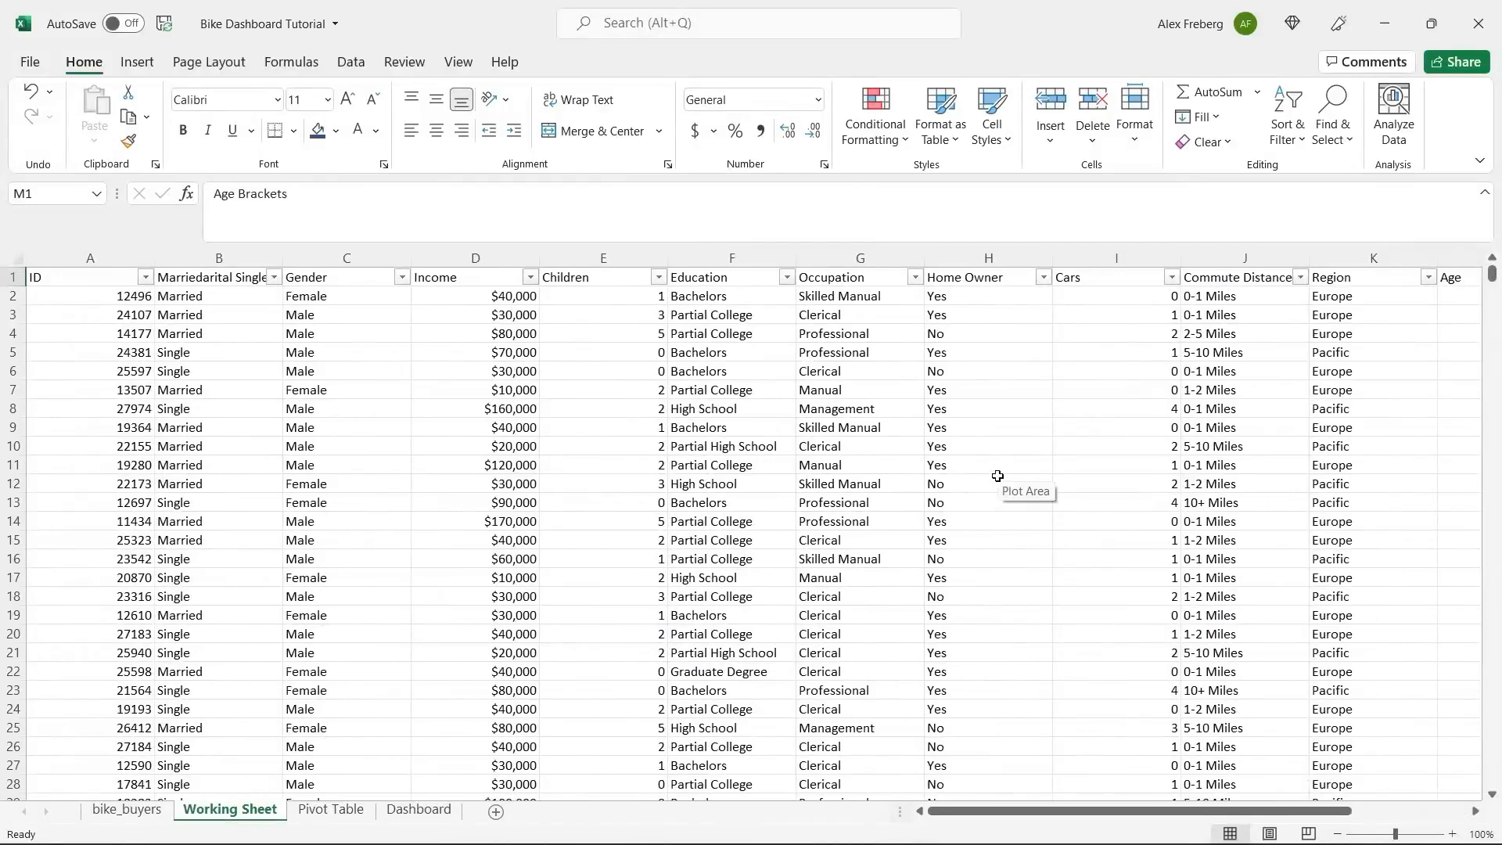
pyautogui.click(234, 278)
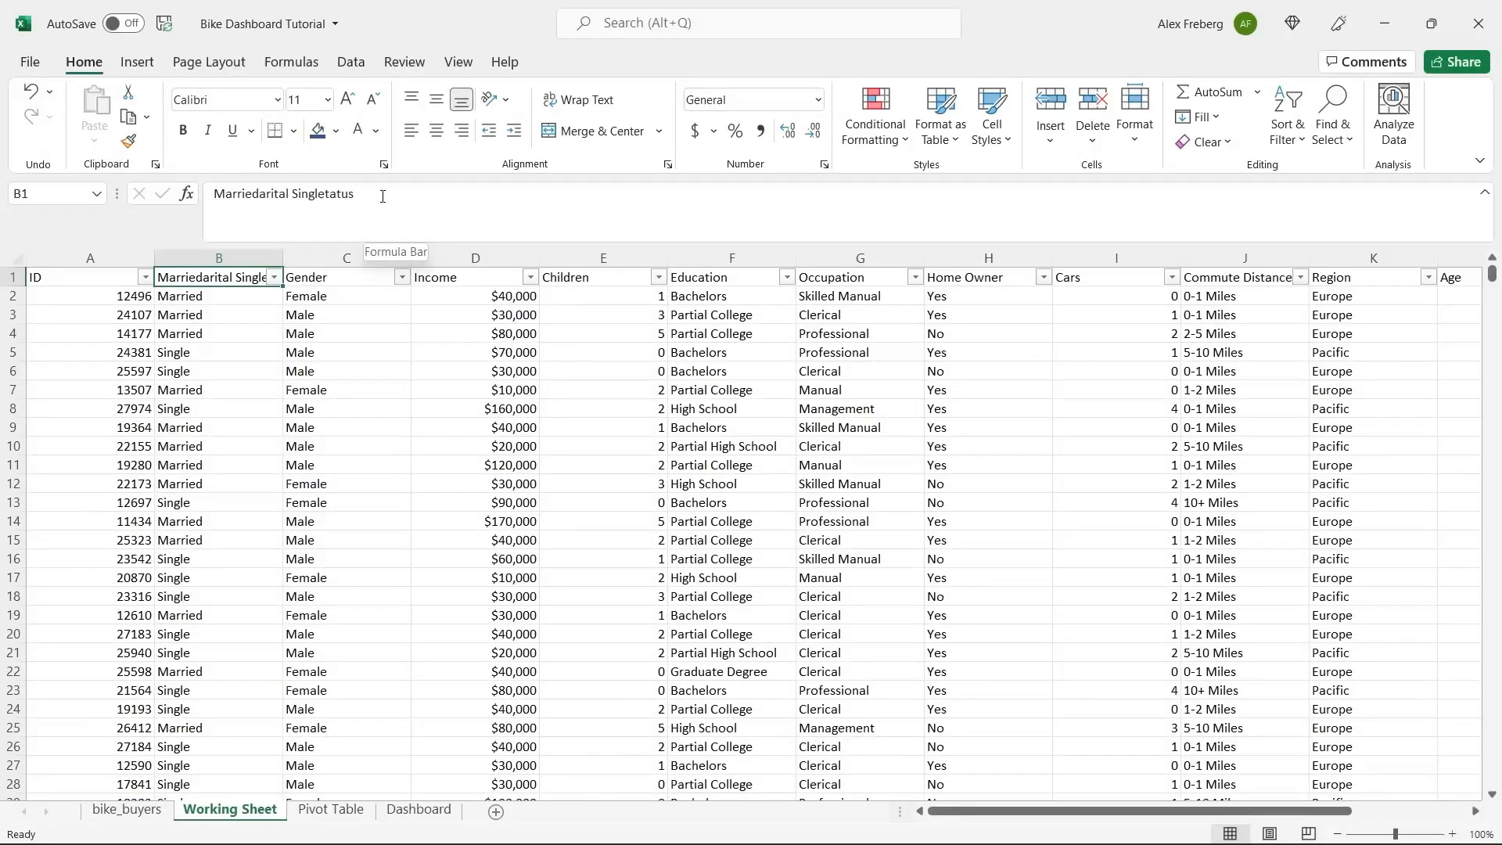
pyautogui.click(382, 196)
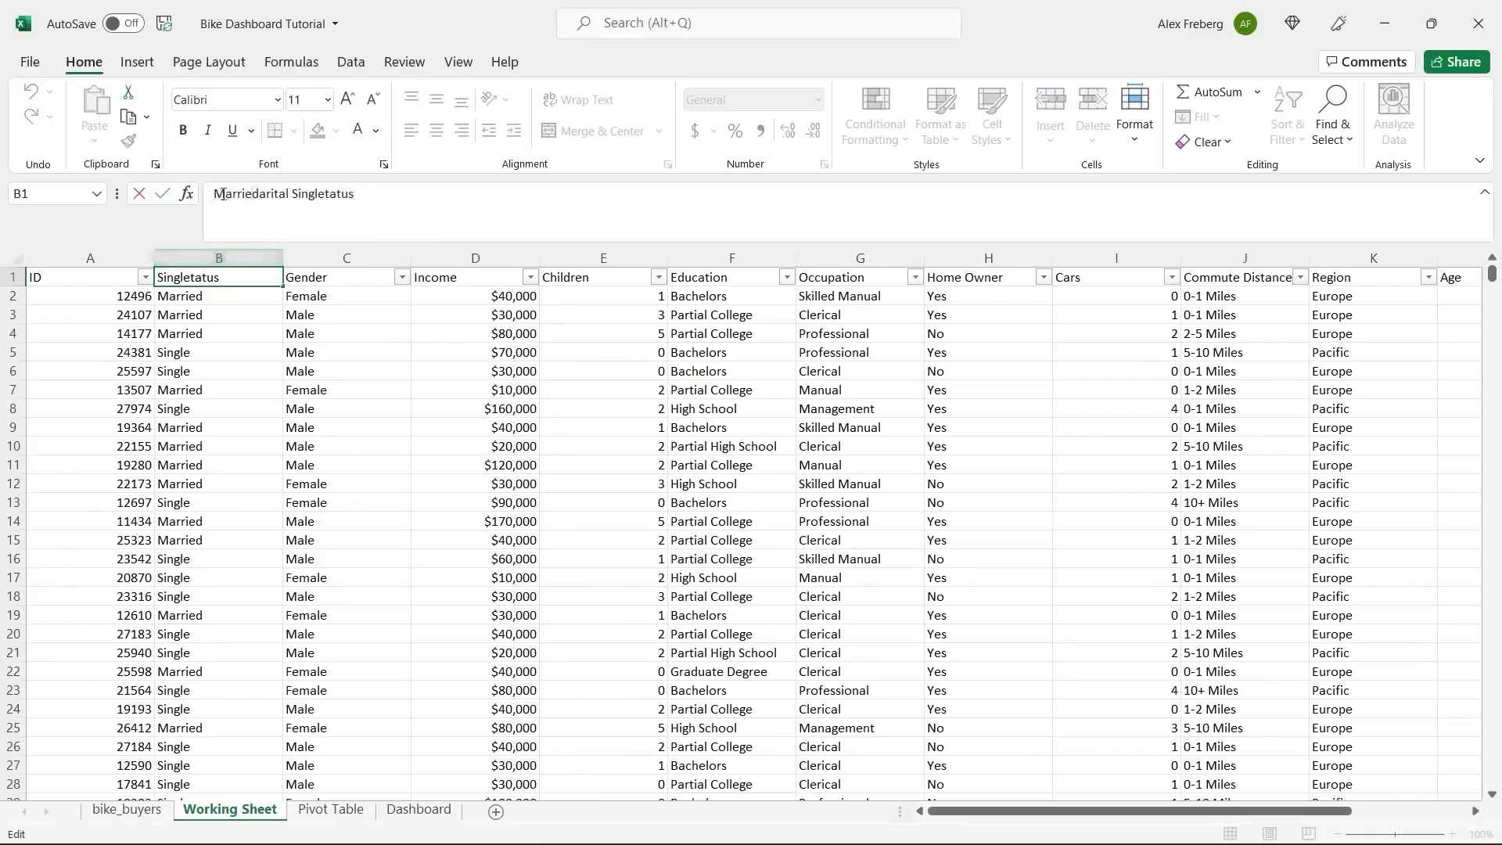
pyautogui.doubleClick(257, 193)
pyautogui.doubleClick(344, 194)
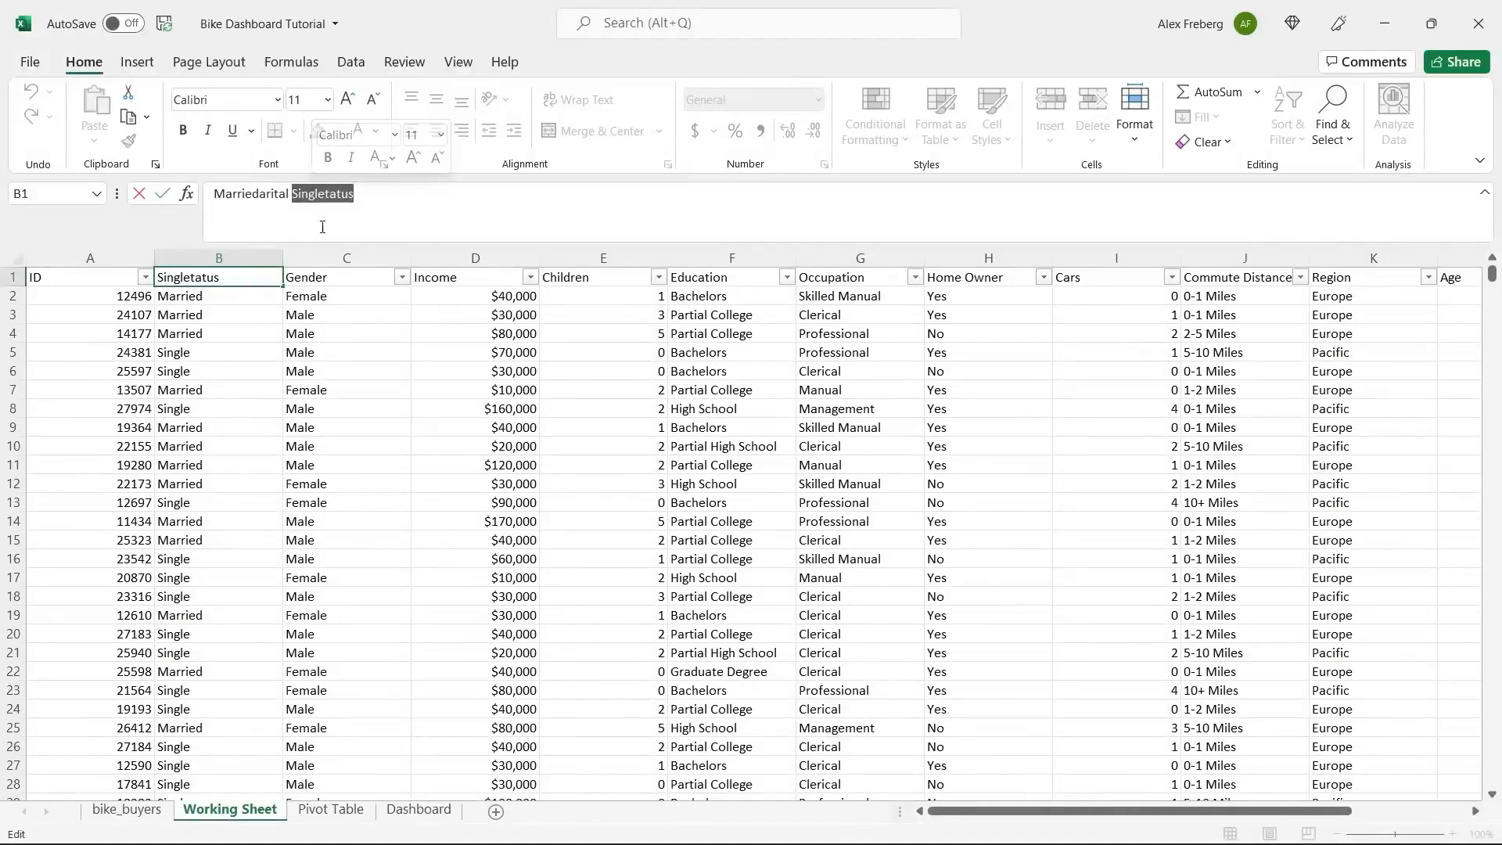
pyautogui.click(379, 201)
pyautogui.moveTo(259, 194); pyautogui.dragTo(188, 205)
pyautogui.moveTo(300, 197); pyautogui.dragTo(125, 200)
pyautogui.write('Mar')
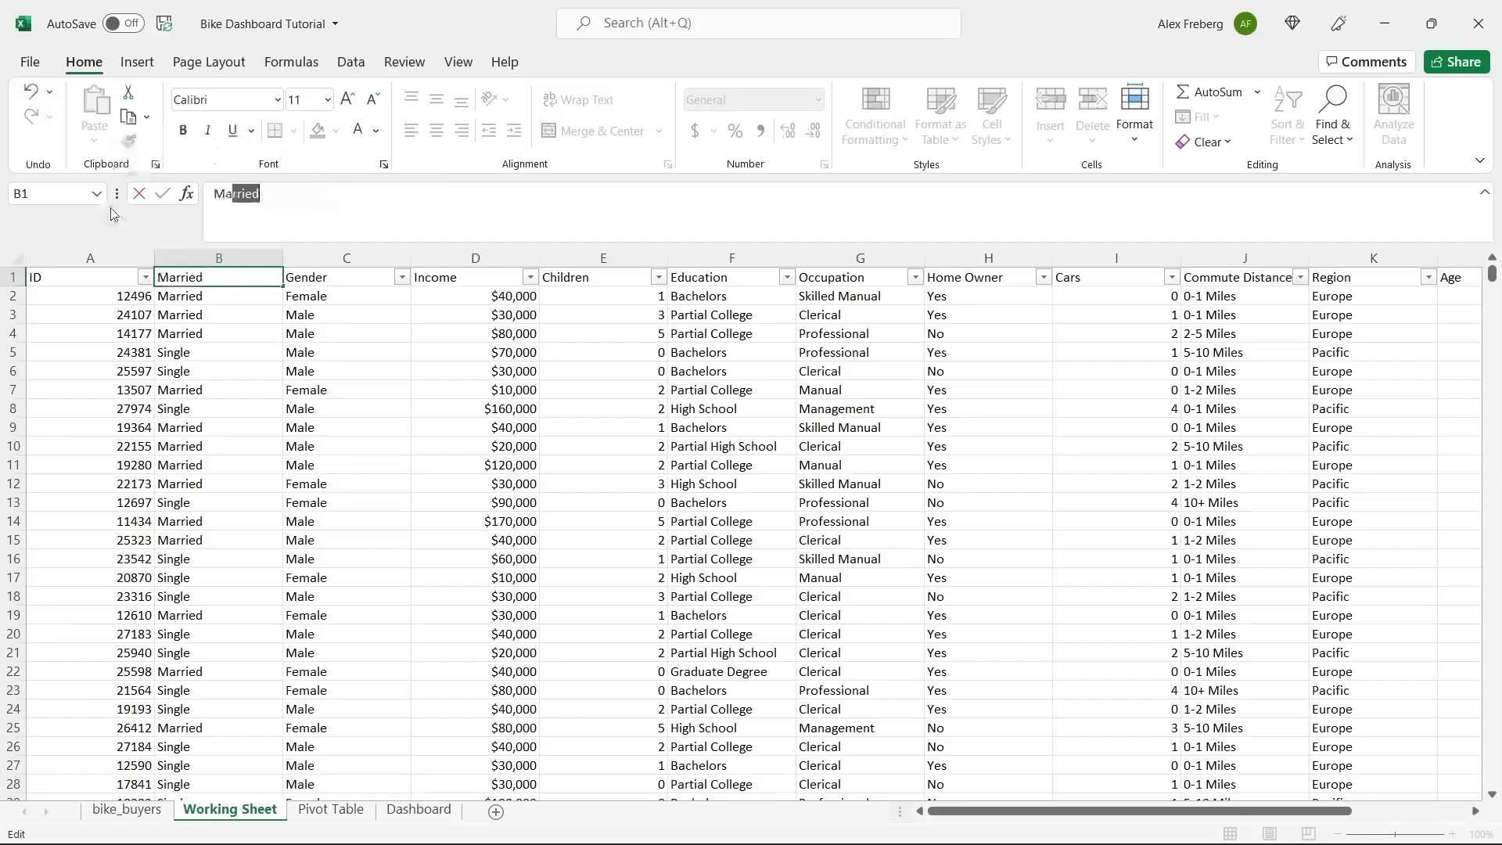
pyautogui.write('ital Status')
pyautogui.click(235, 319)
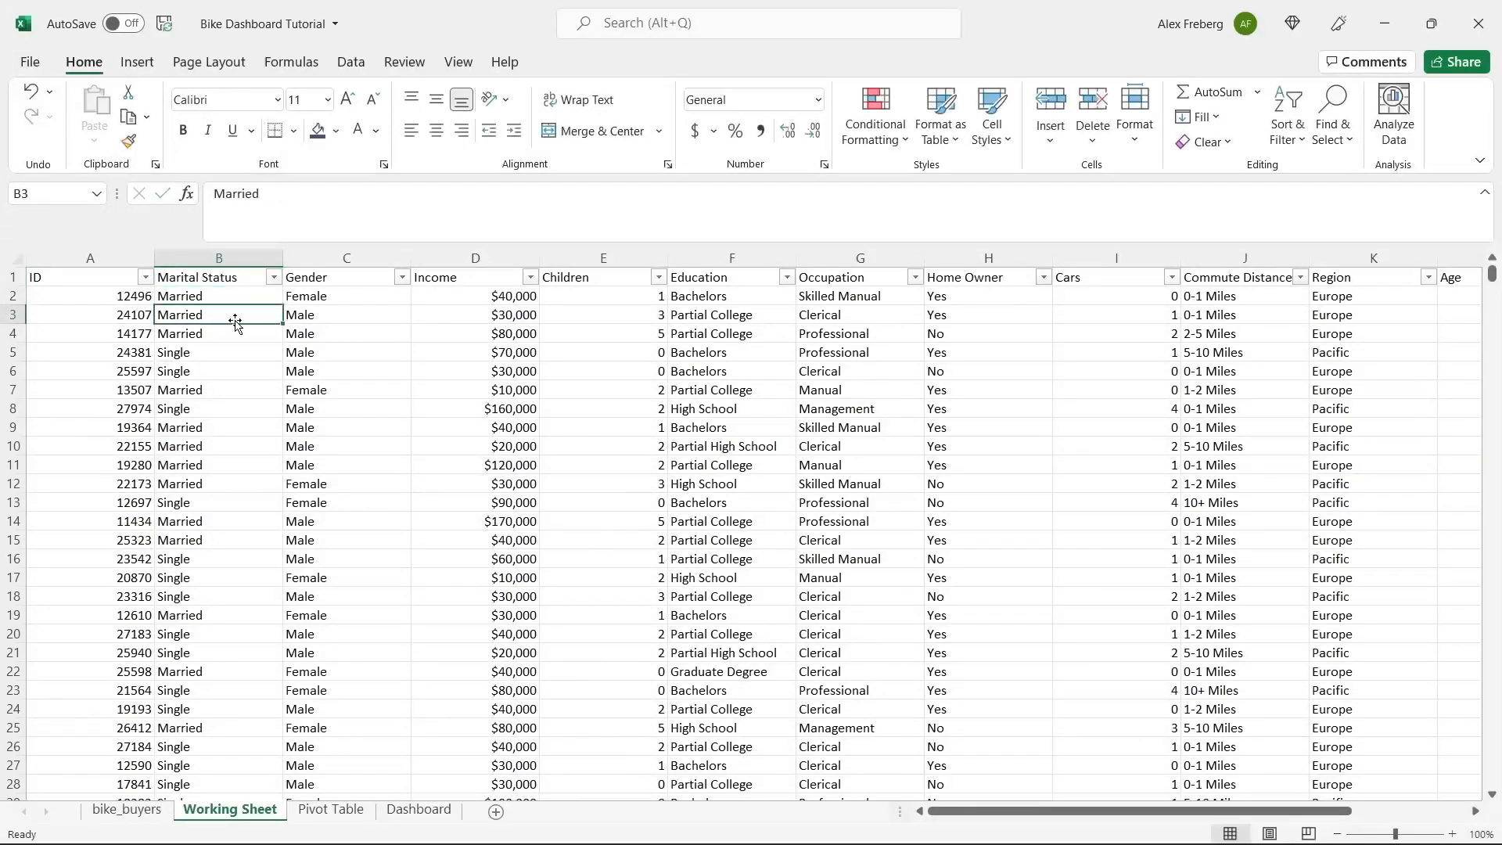
# Compare the cleaned Working Sheet data with the raw bike_buyers sheet and return to Working Sheet.
pyautogui.click(524, 389)
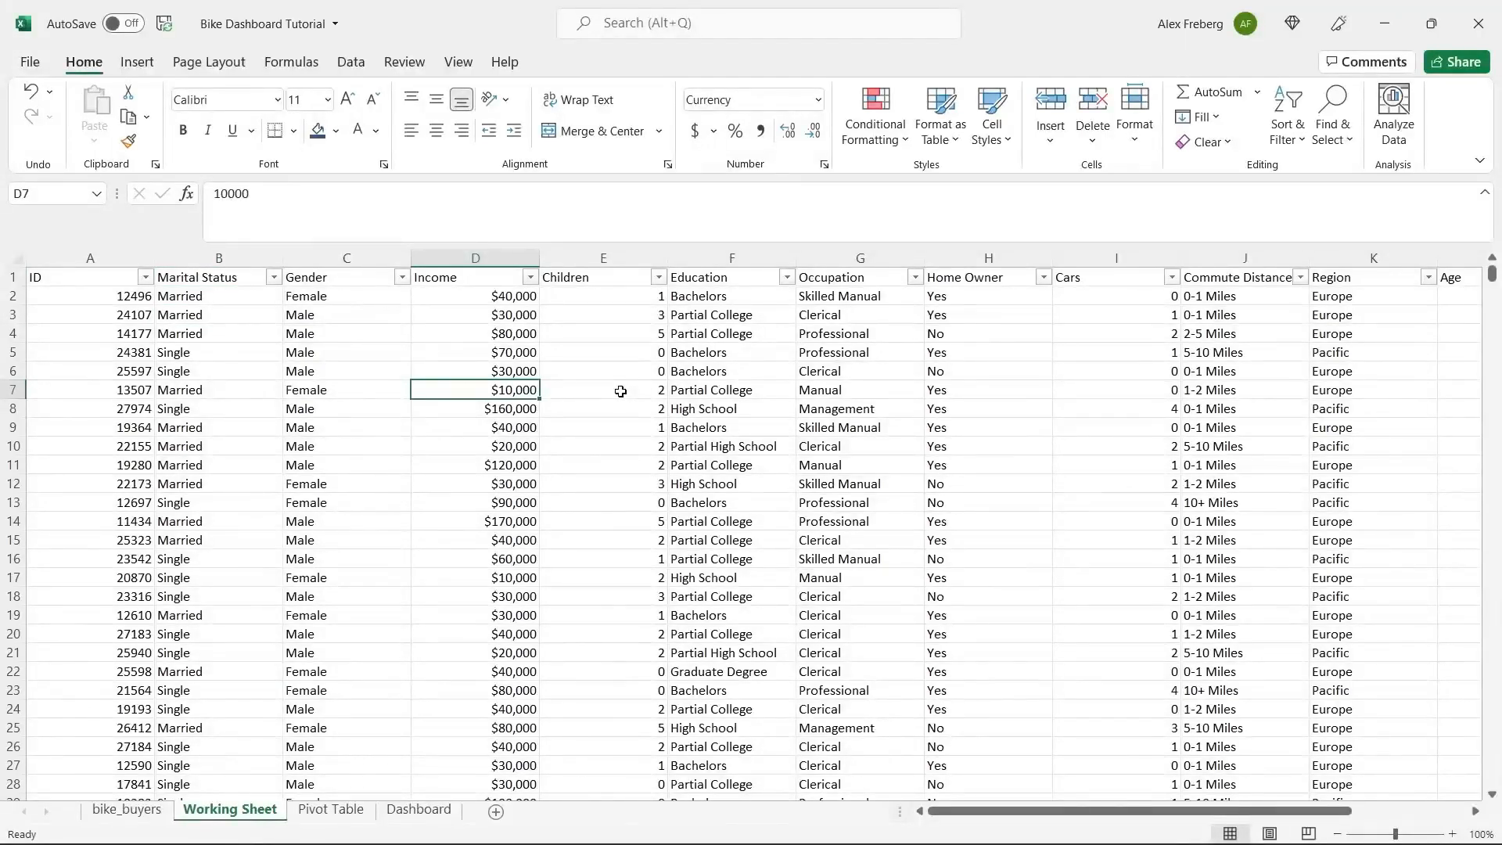
pyautogui.click(620, 391)
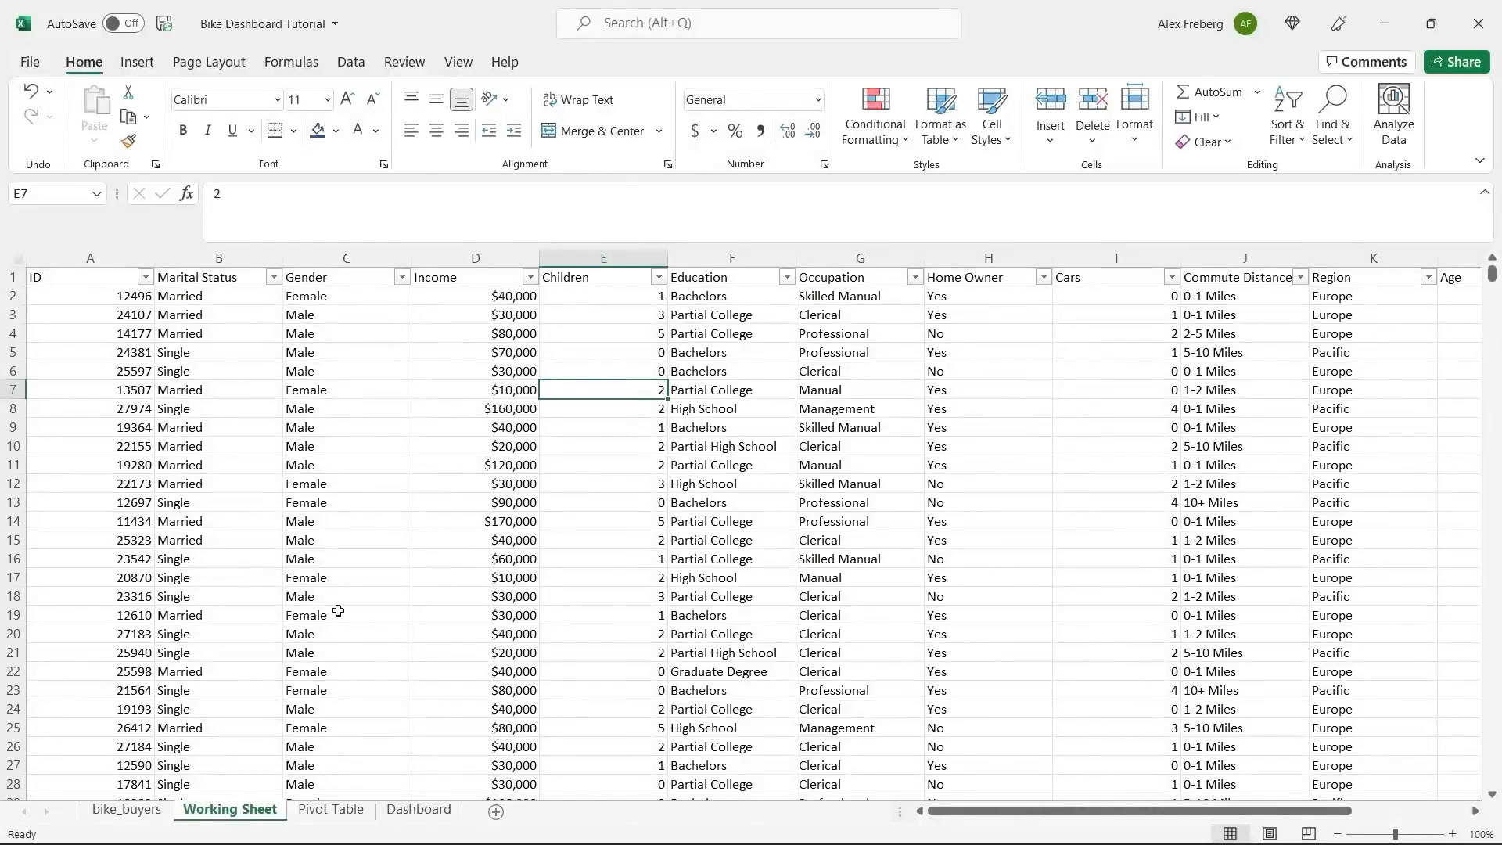
pyautogui.click(128, 810)
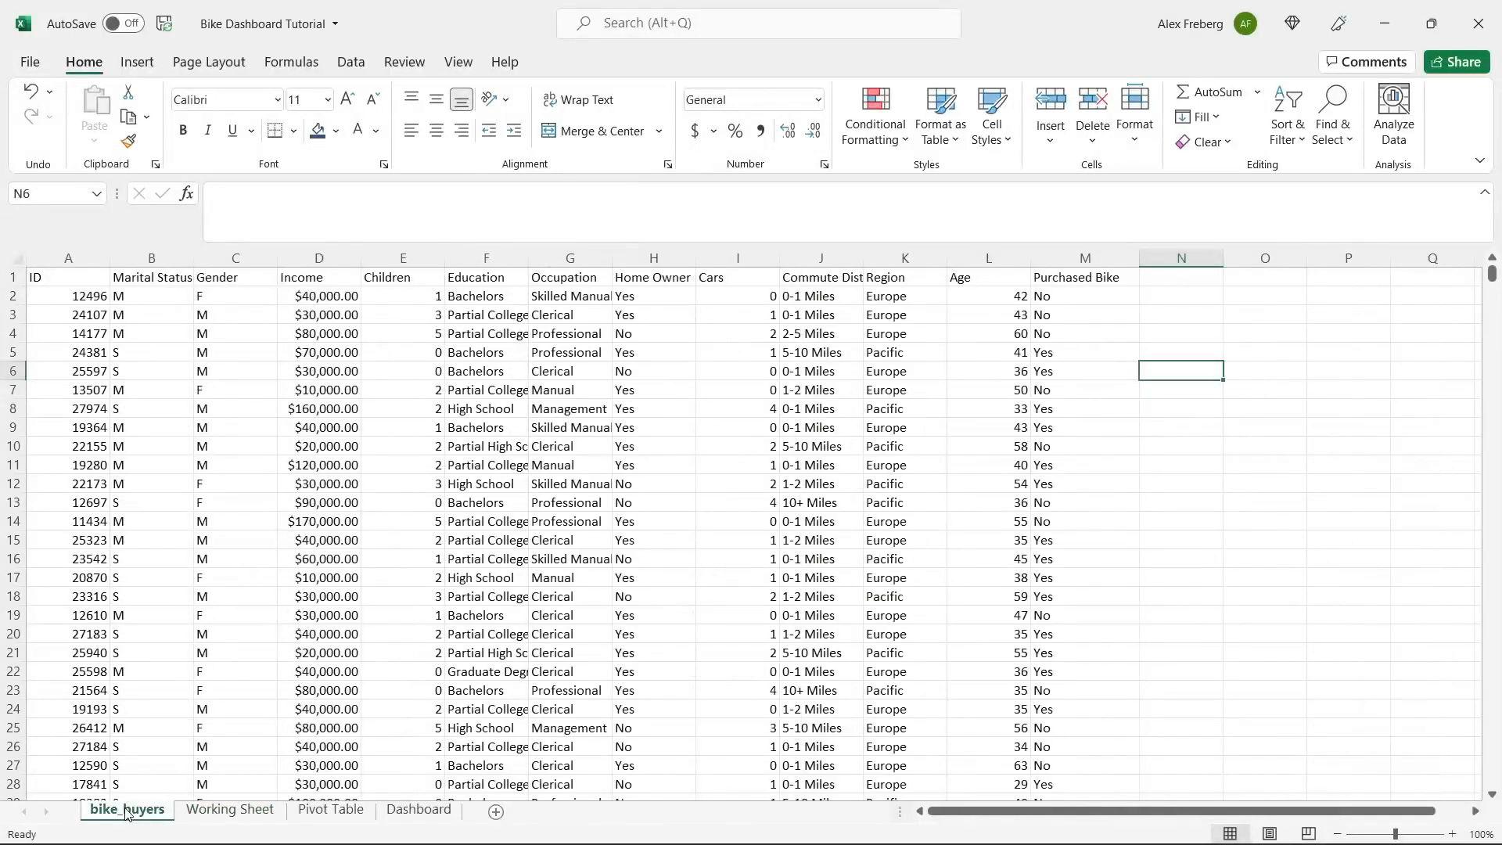
pyautogui.click(219, 811)
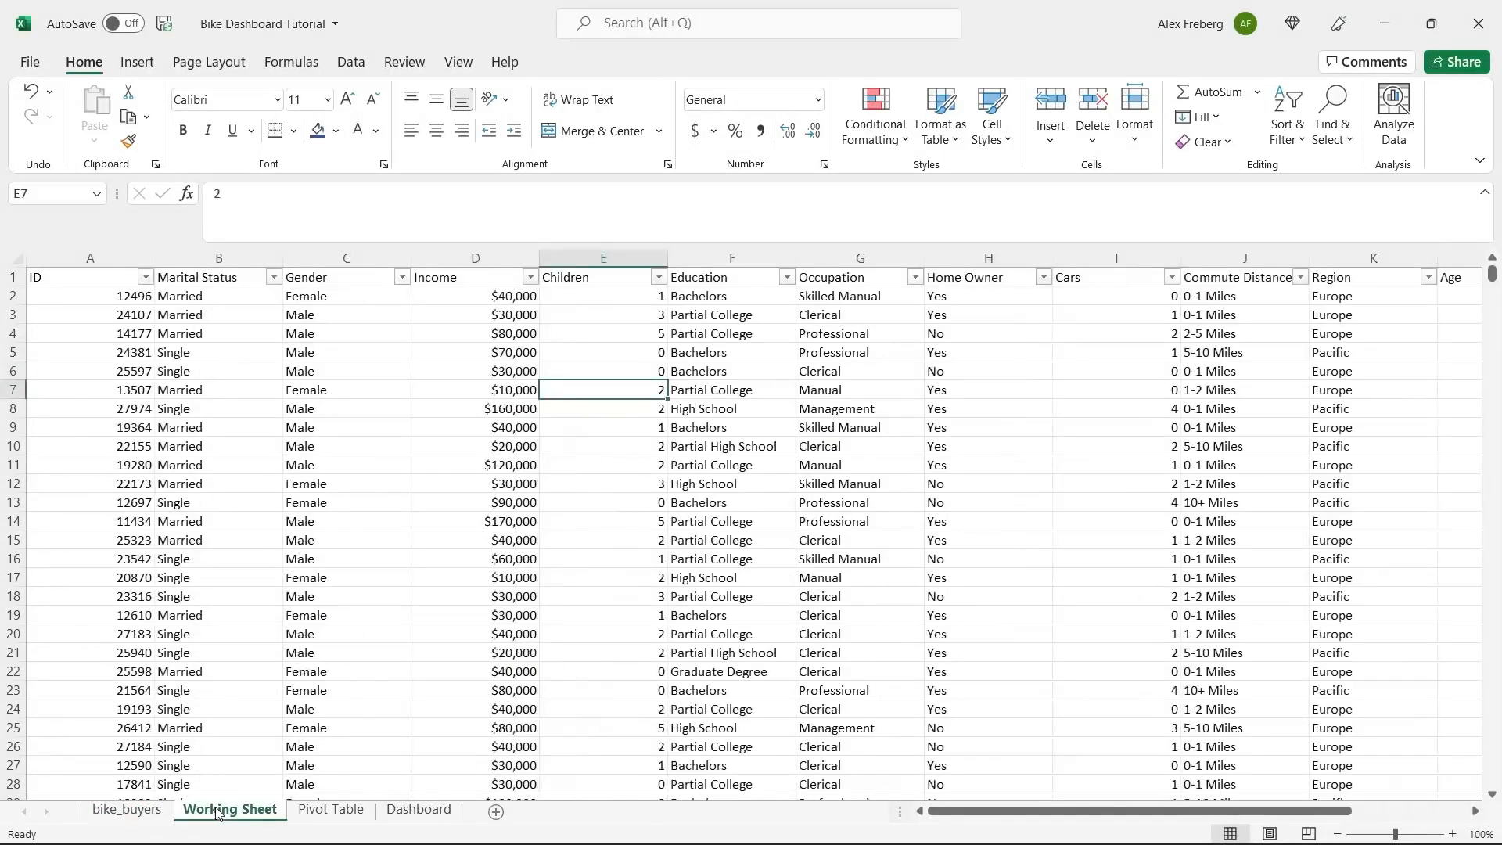
# Delete the placeholder text "Pivot" from cell A1 of the Pivot Table sheet.
pyautogui.click(334, 811)
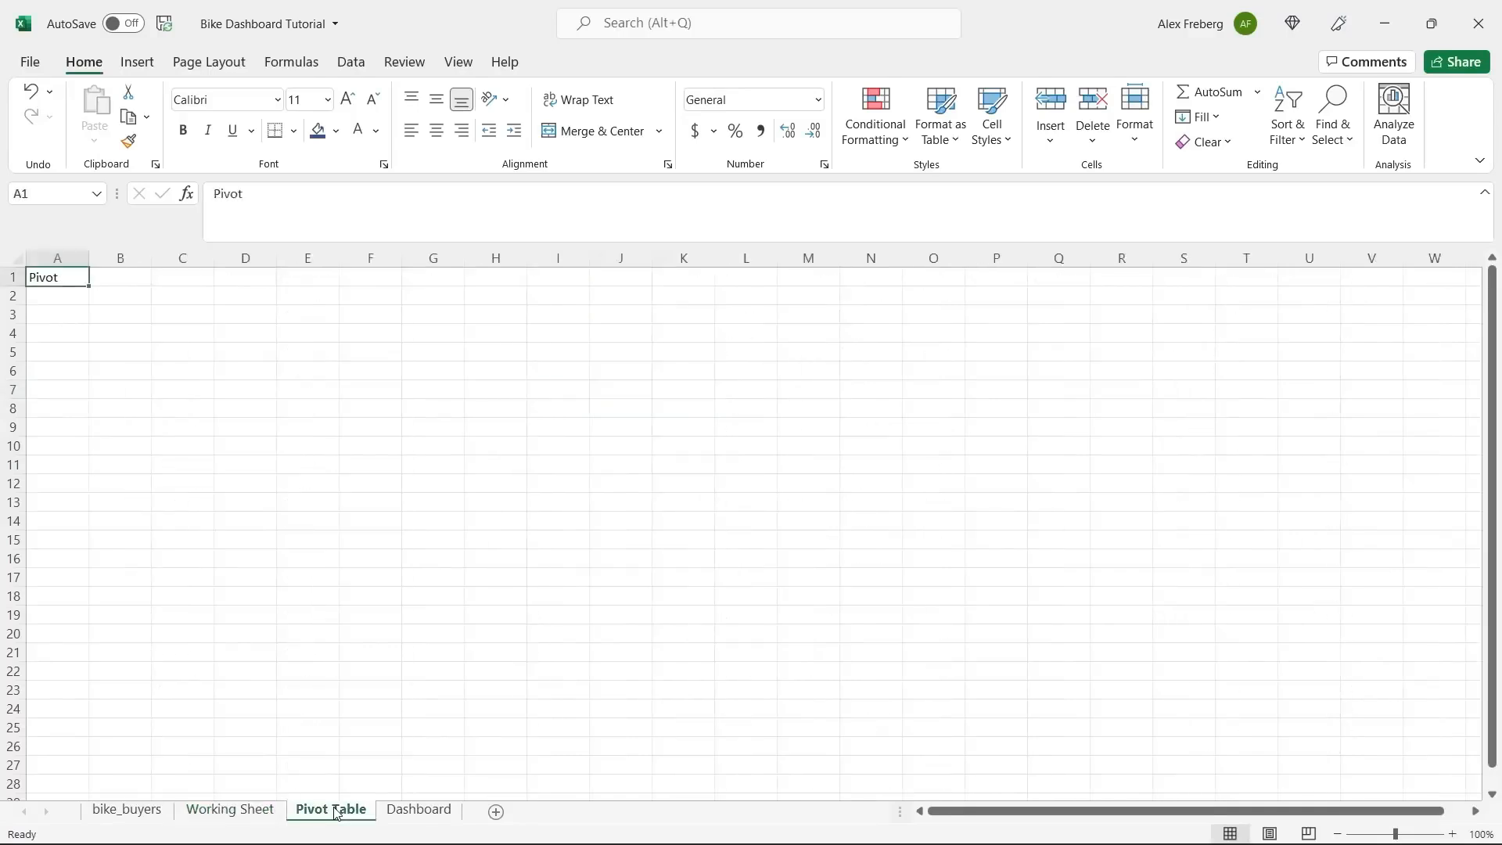
pyautogui.click(117, 314)
pyautogui.click(73, 266)
pyautogui.click(63, 274)
pyautogui.press('Delete')
# Insert a PivotTable at A3 of the Pivot Table sheet from the Working Sheet range A1:N1001.
pyautogui.click(66, 316)
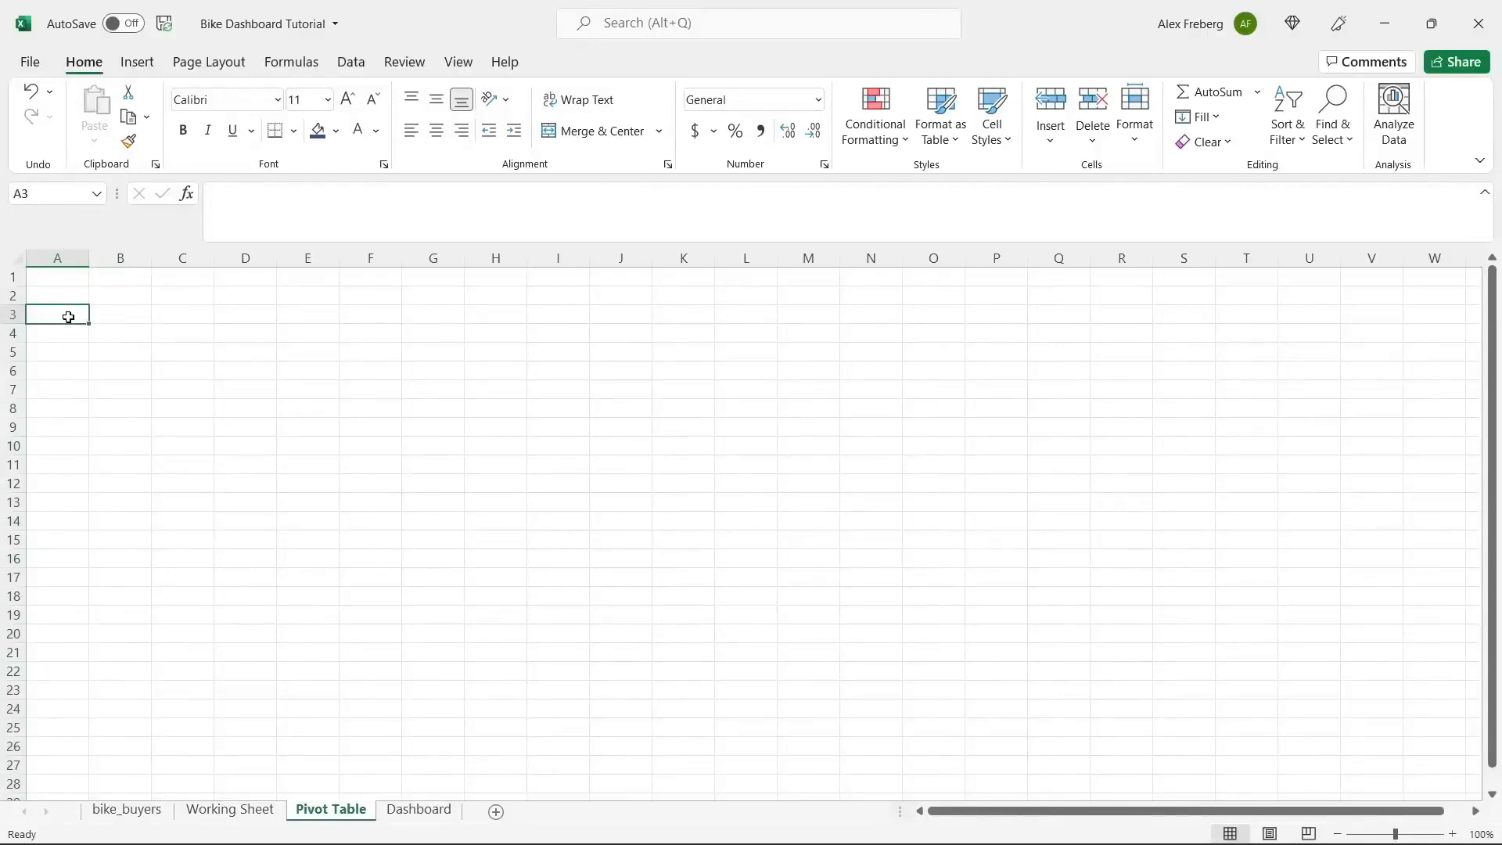
pyautogui.click(137, 62)
pyautogui.click(58, 99)
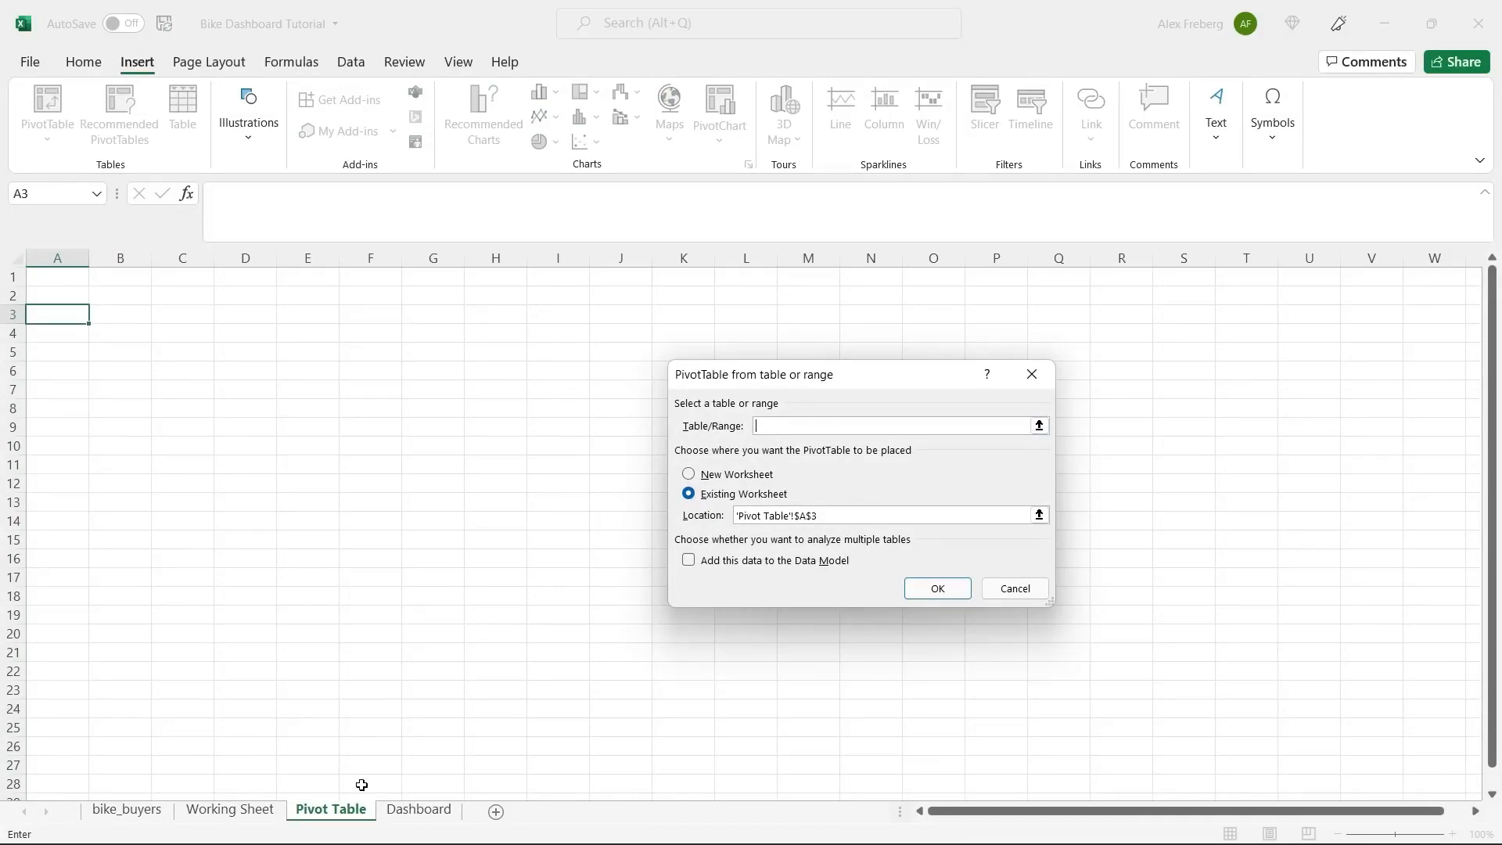
pyautogui.click(249, 809)
pyautogui.click(51, 280)
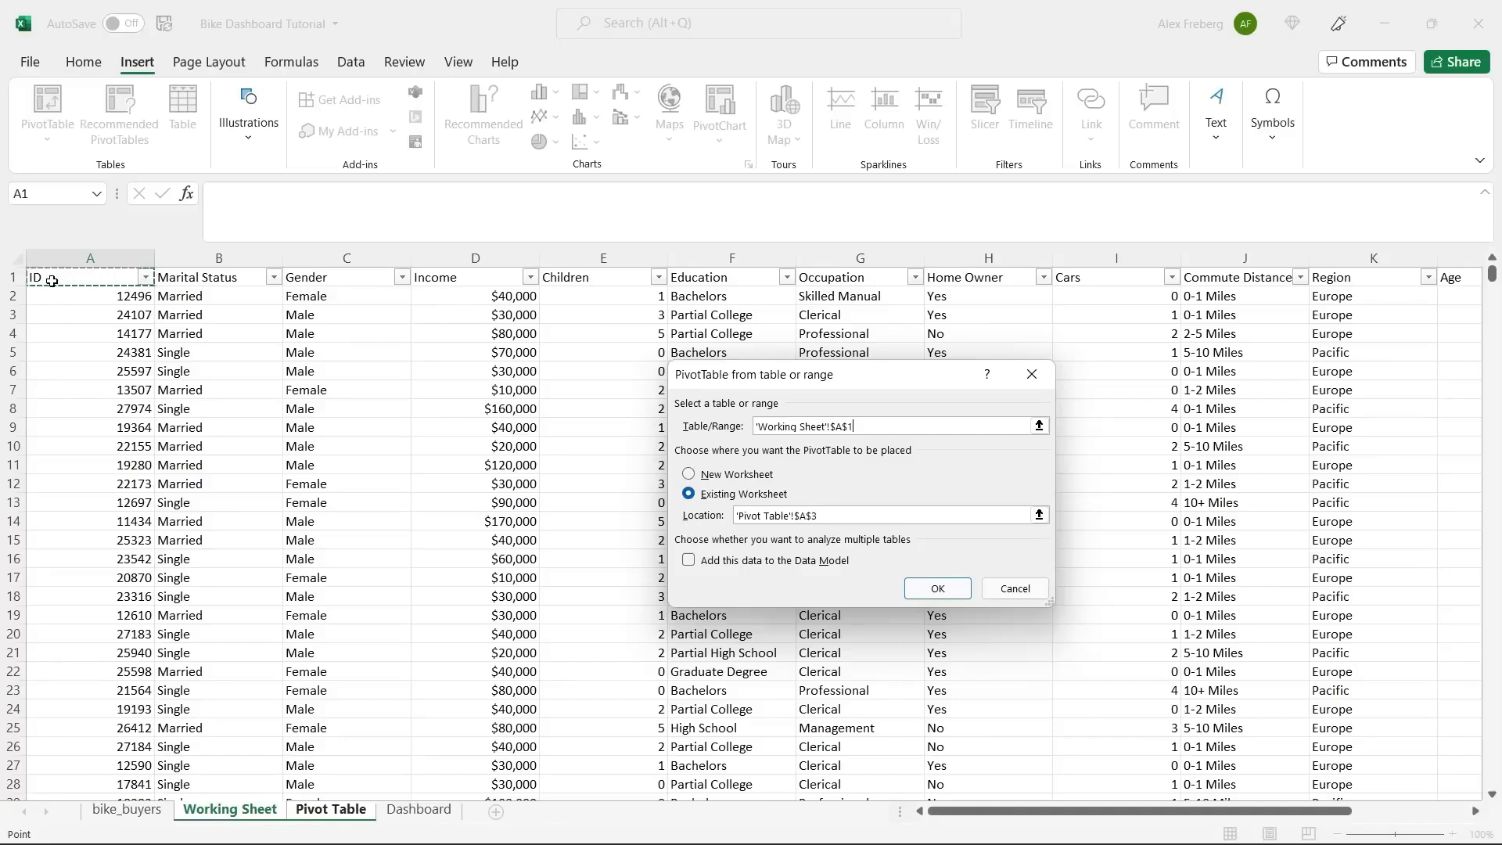
pyautogui.hotkey('ctrl', 'shift', 'End')
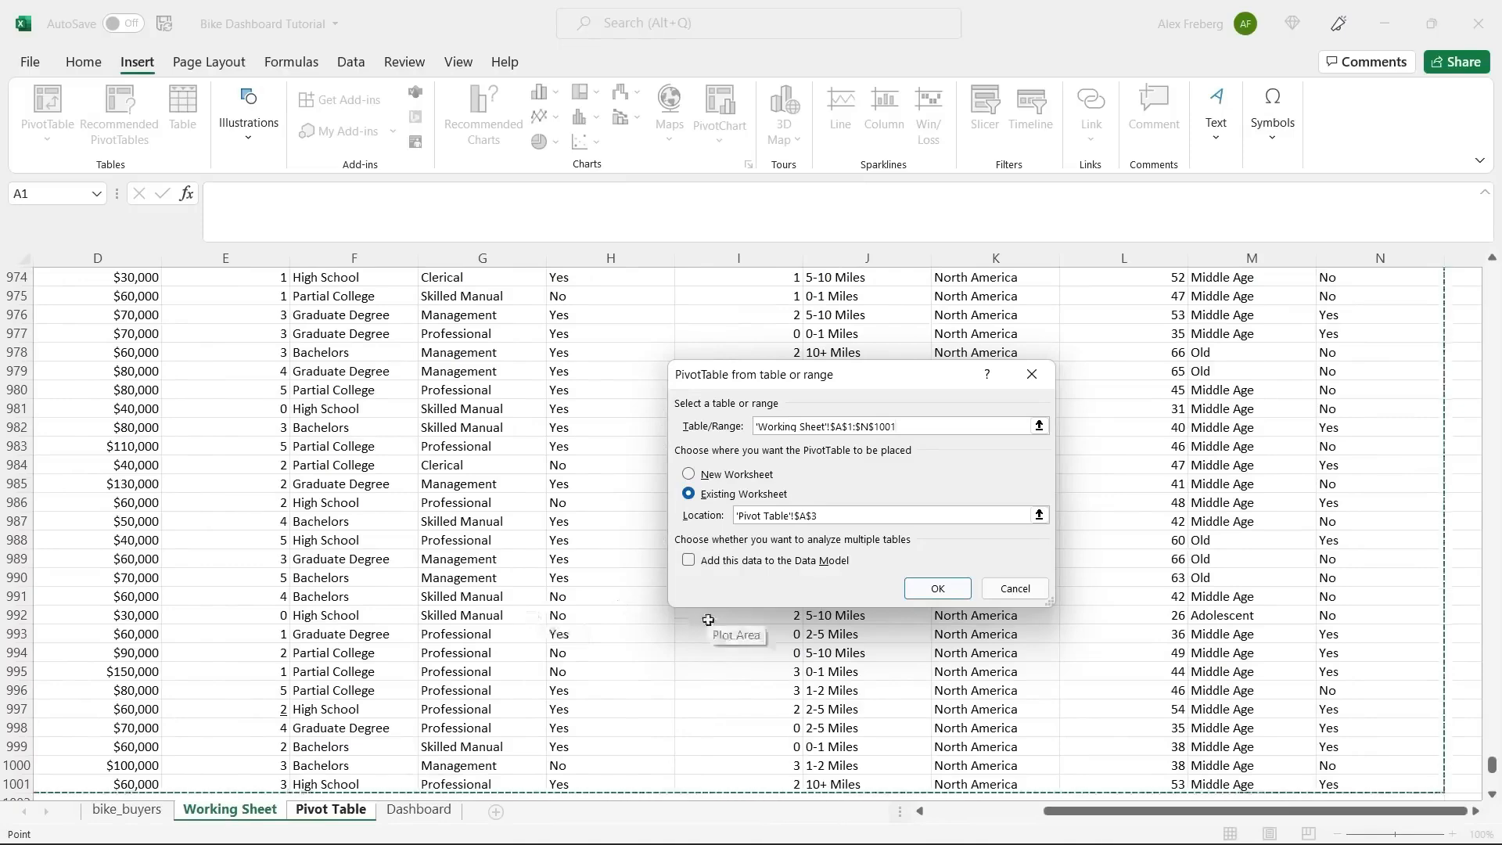
pyautogui.click(938, 590)
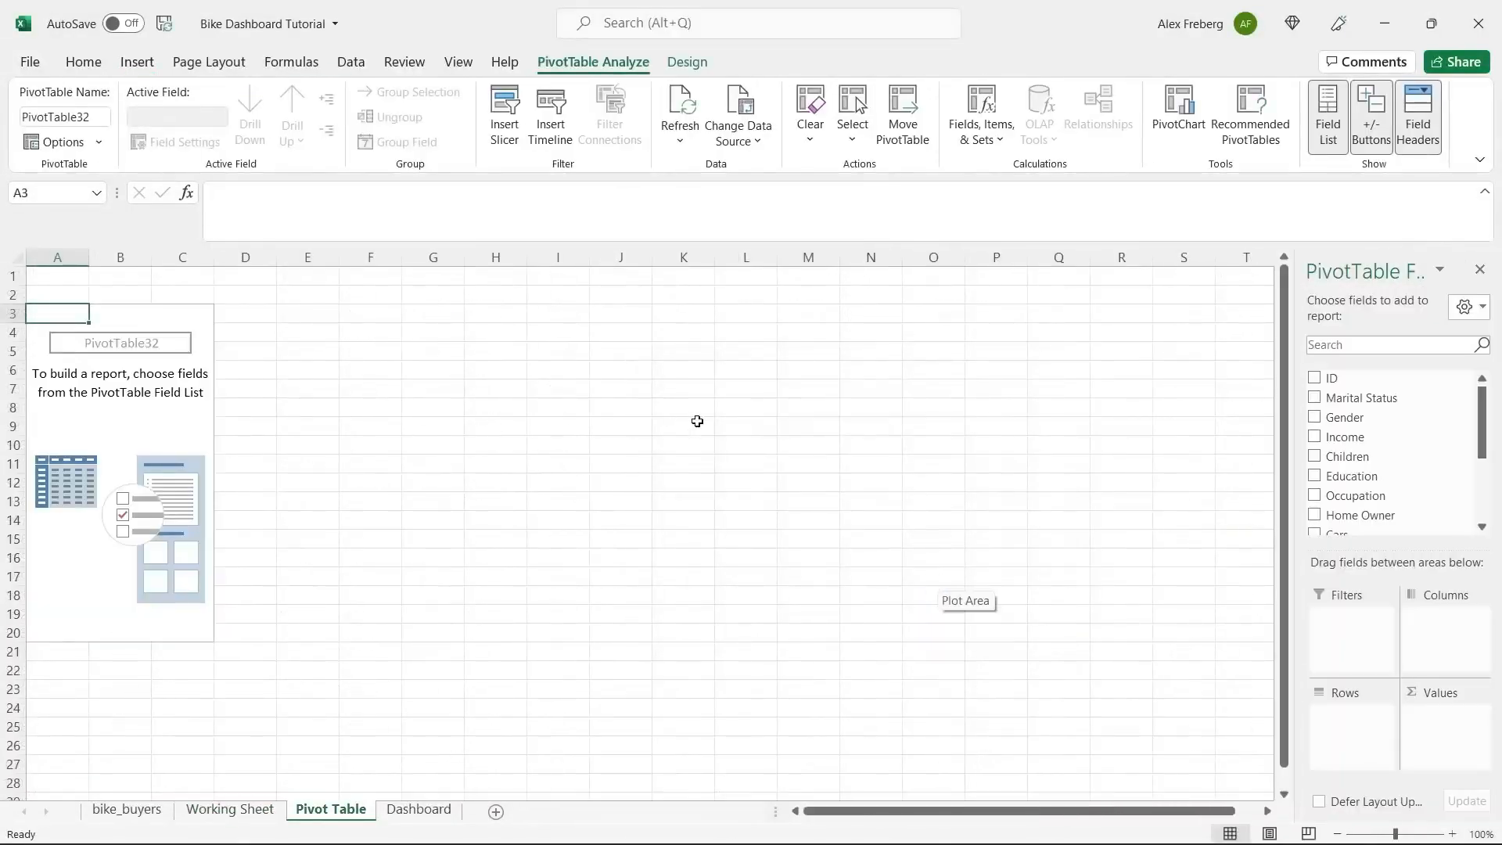
# Add Income to the PivotTable's values and Gender to its rows, after adjusting the field list's width.
pyautogui.moveTo(1296, 290); pyautogui.dragTo(1150, 309)
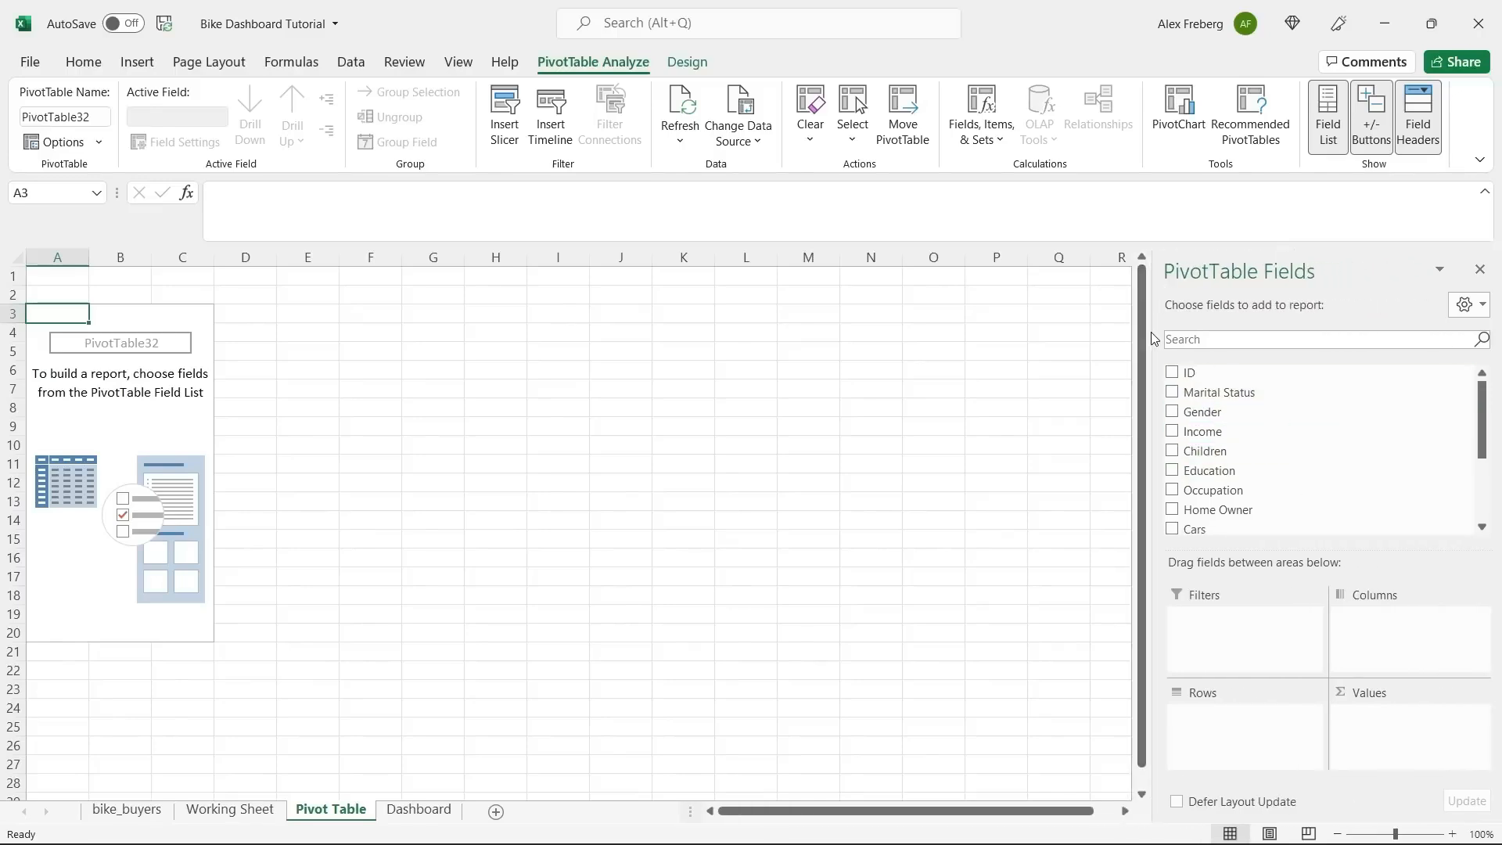
pyautogui.moveTo(1150, 330); pyautogui.dragTo(1265, 319)
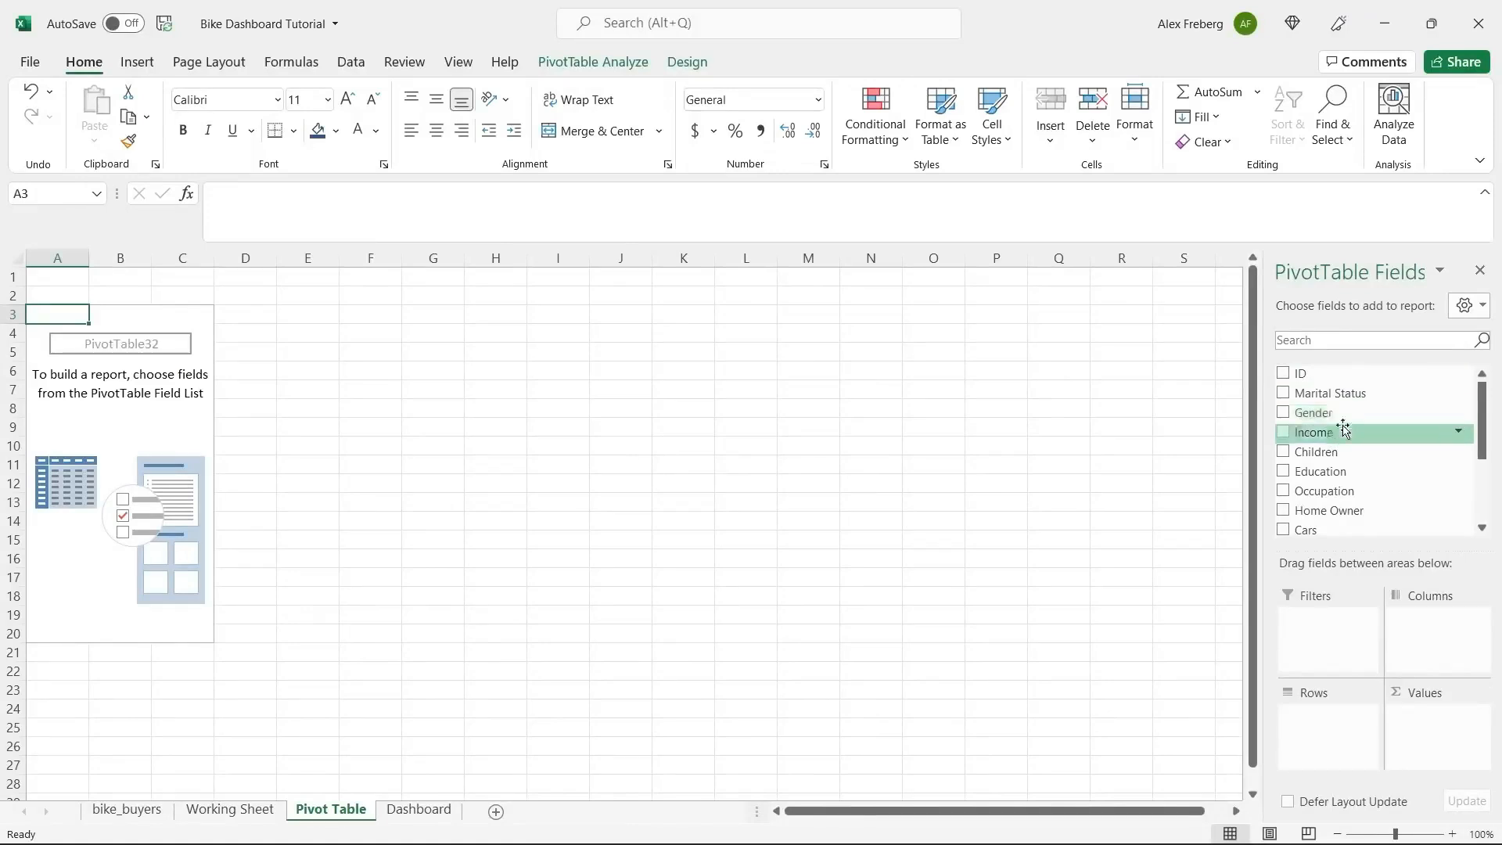
pyautogui.moveTo(1354, 437); pyautogui.dragTo(1427, 716)
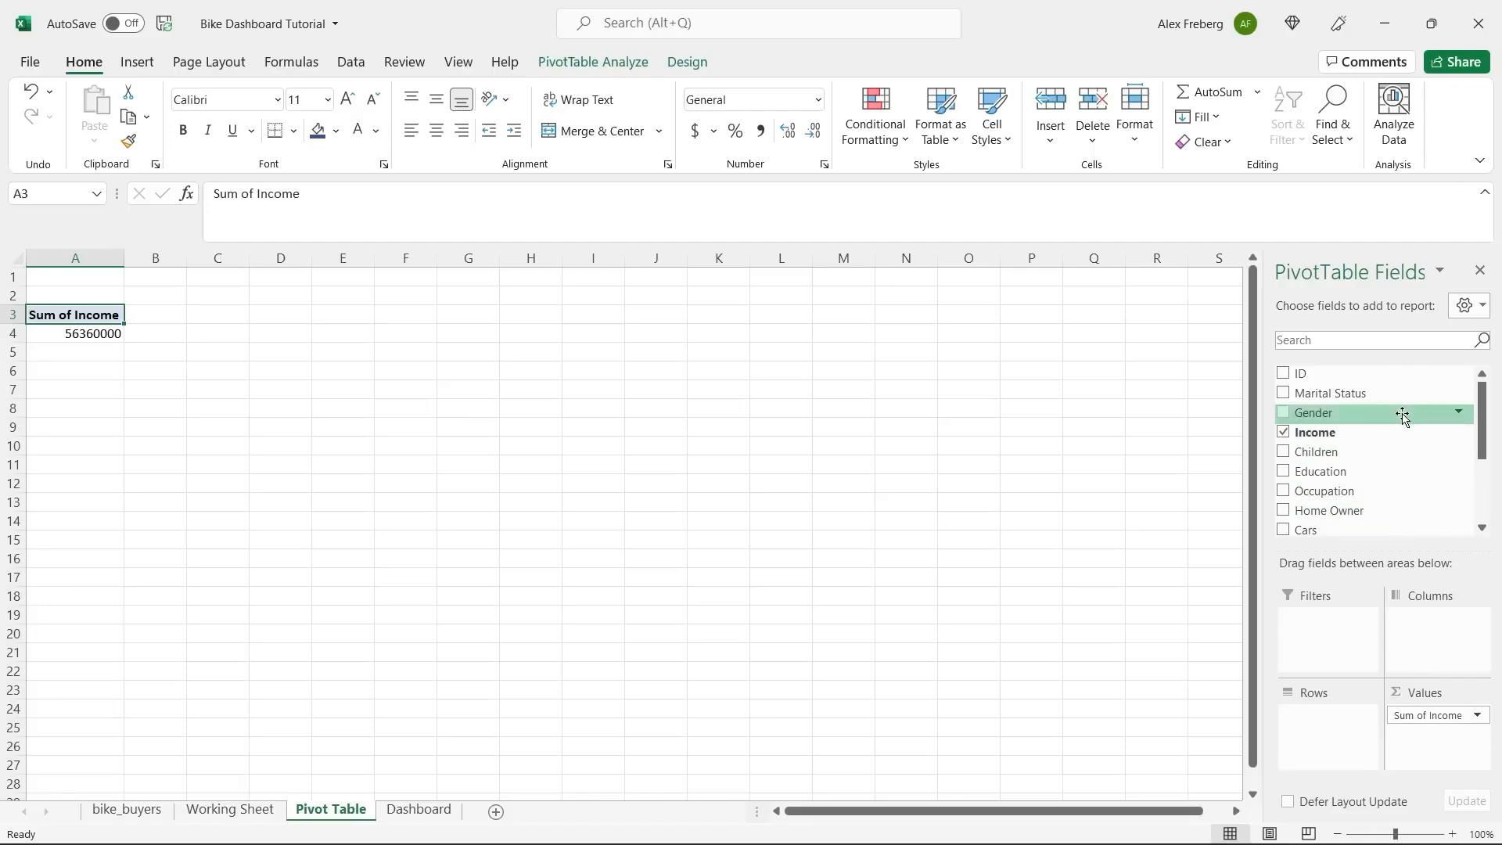
pyautogui.moveTo(1402, 420); pyautogui.dragTo(1327, 714)
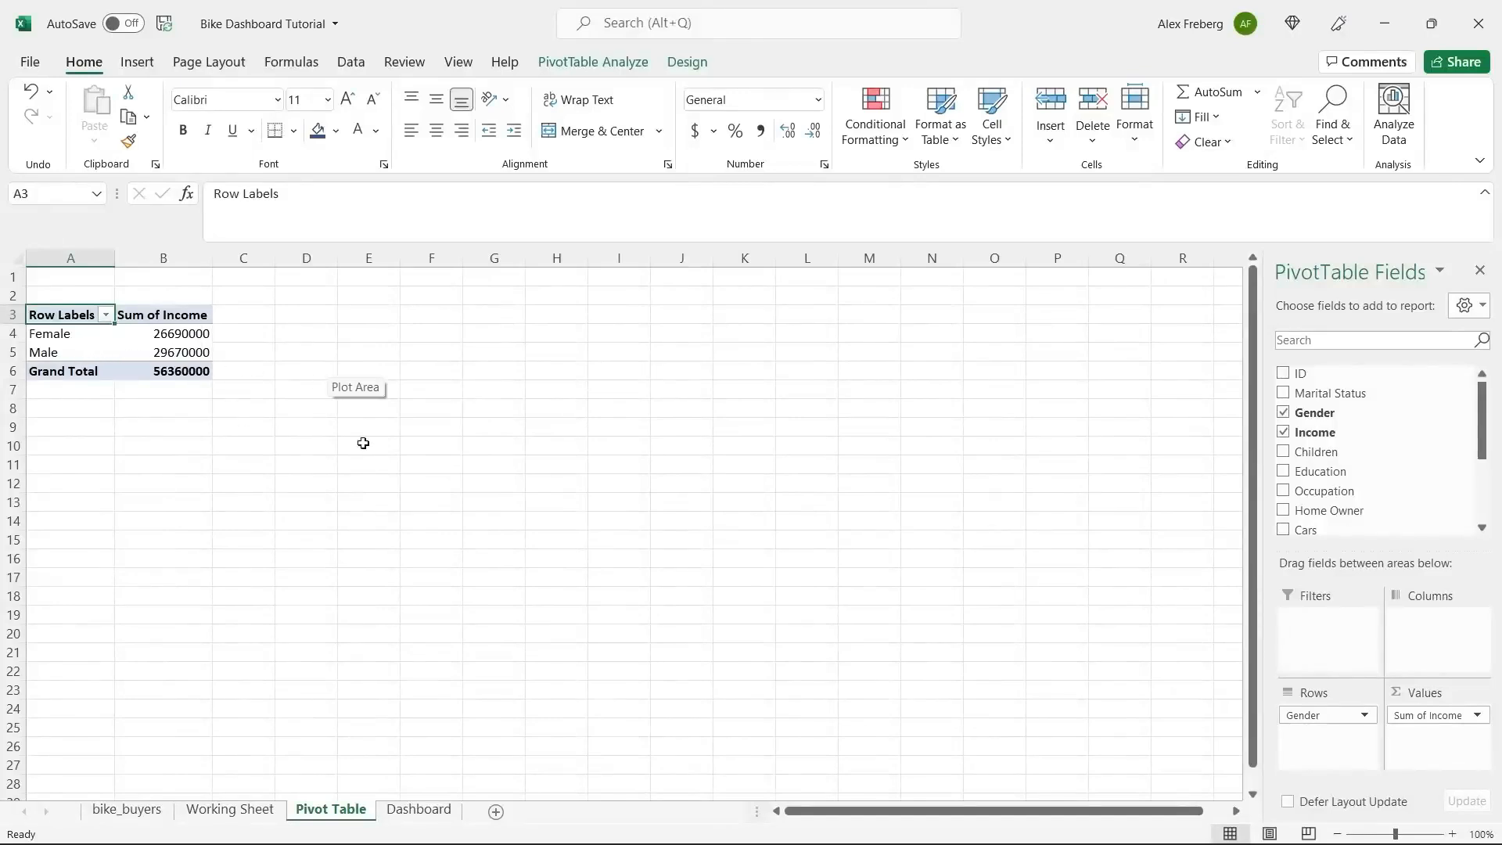
# Open the value field settings for Sum of Income in the PivotTable.
pyautogui.click(1478, 716)
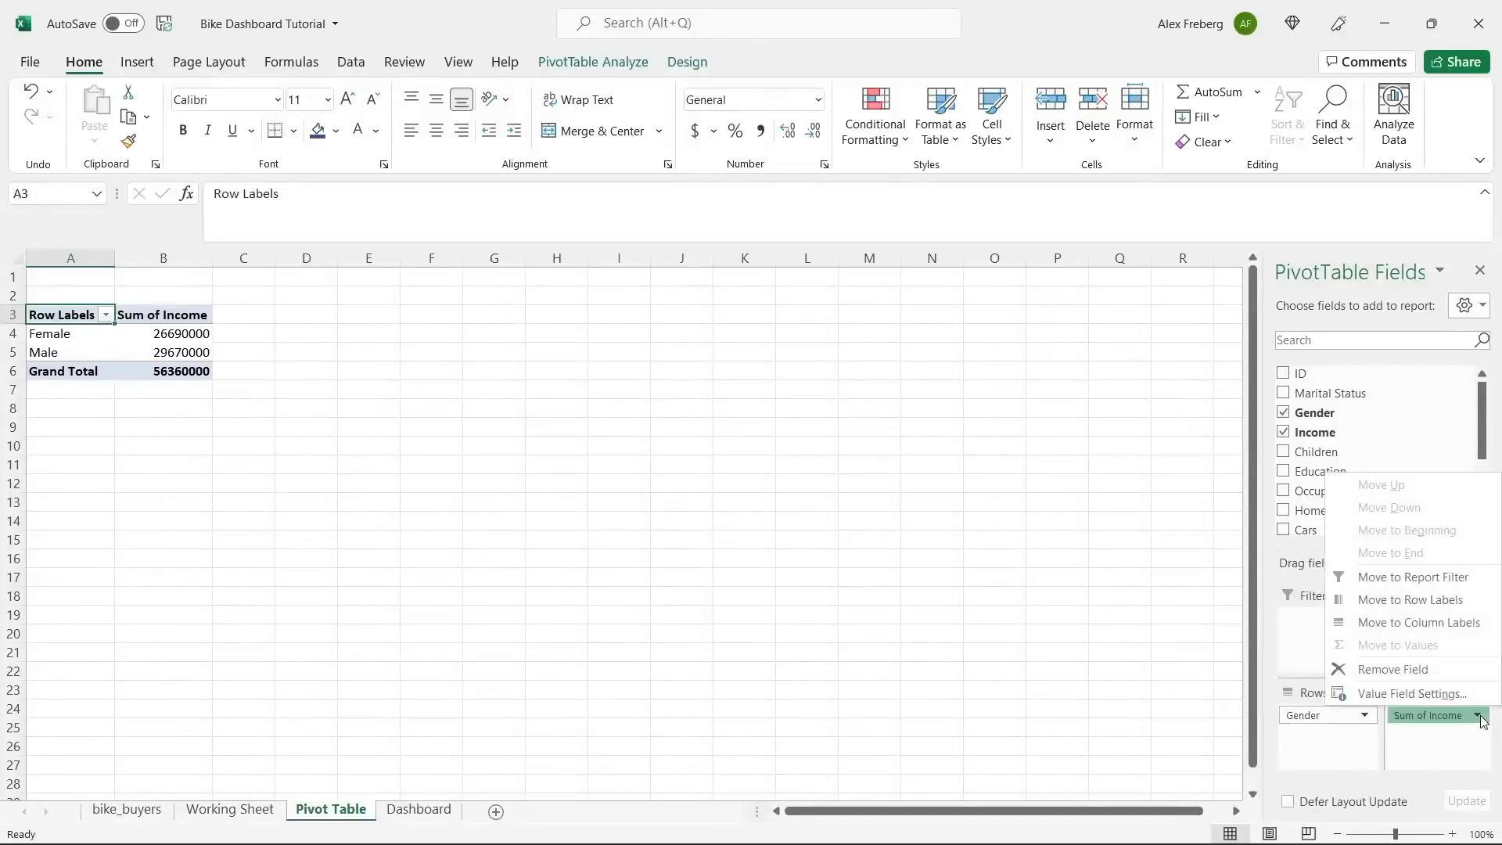
pyautogui.click(1444, 692)
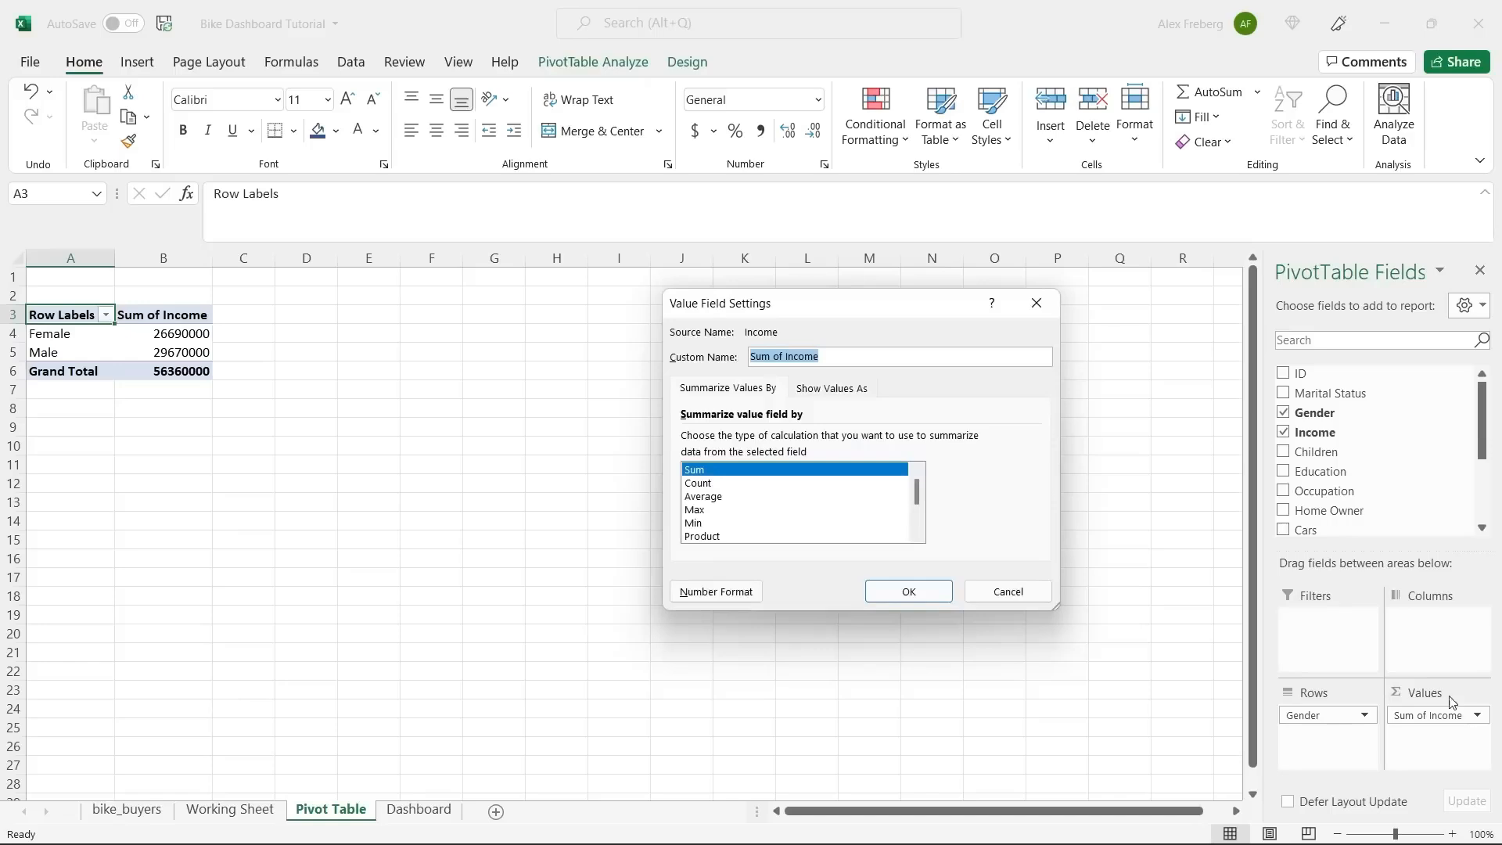
pyautogui.click(1036, 303)
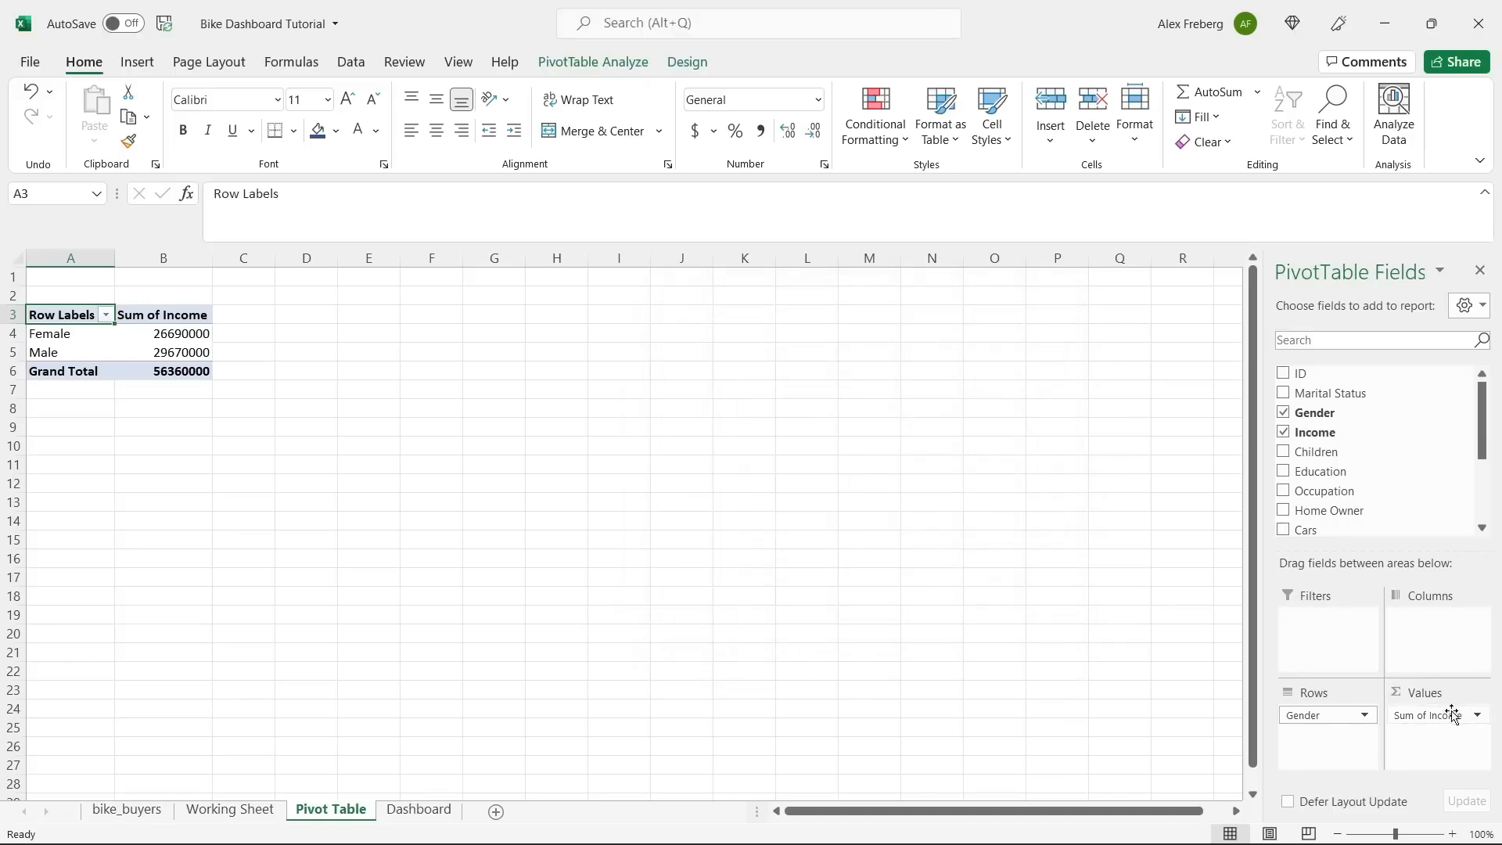
pyautogui.click(1477, 717)
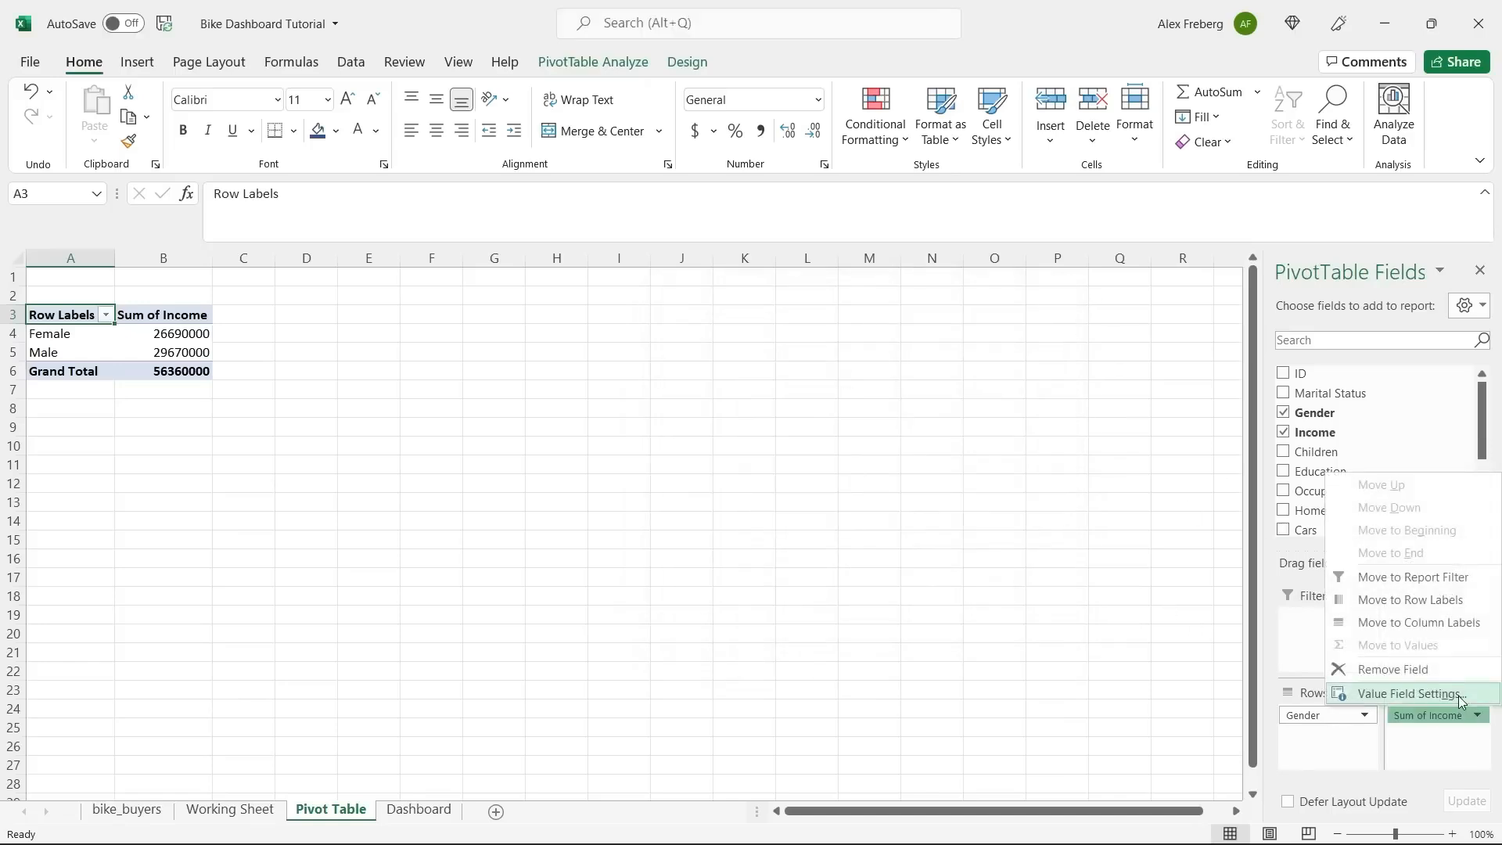
# Summarize the Income values by Average and split the pivot table into columns by Purchased Bike.
pyautogui.click(1458, 696)
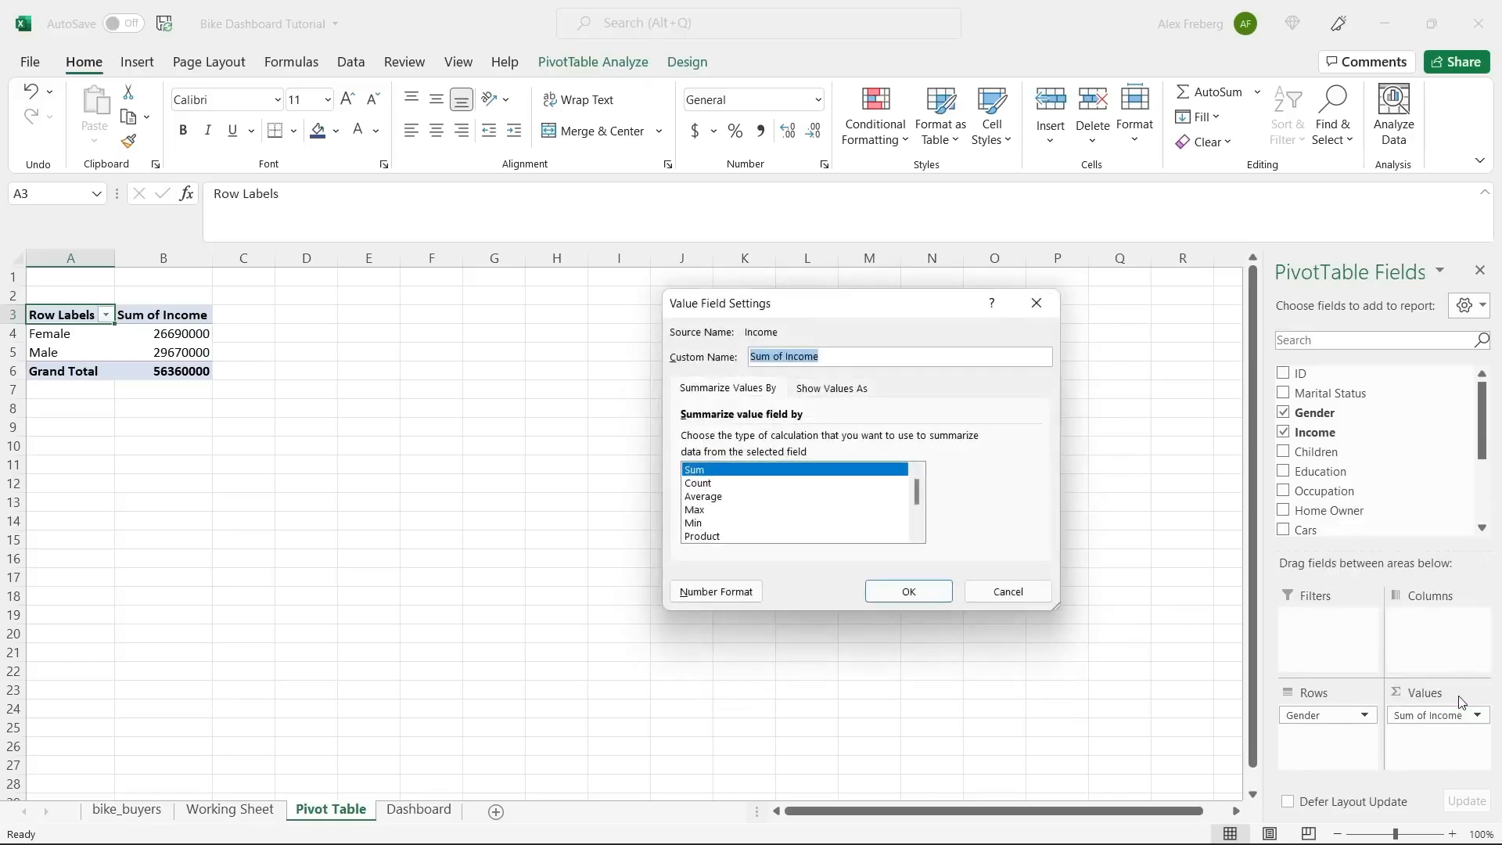
pyautogui.click(811, 497)
pyautogui.click(907, 592)
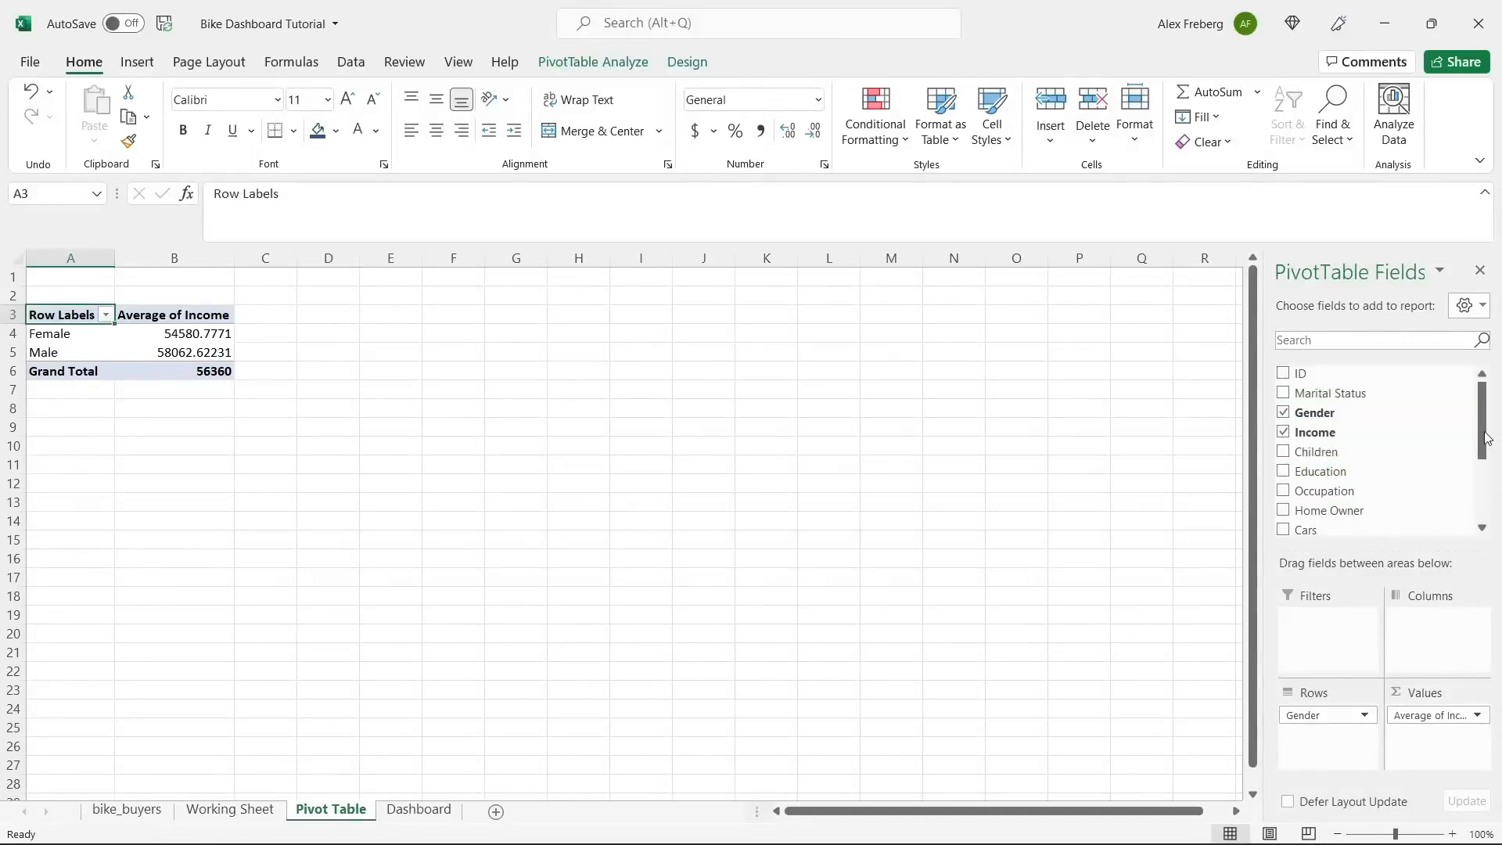
pyautogui.moveTo(1486, 438); pyautogui.dragTo(1488, 501)
pyautogui.moveTo(1361, 498); pyautogui.dragTo(1437, 633)
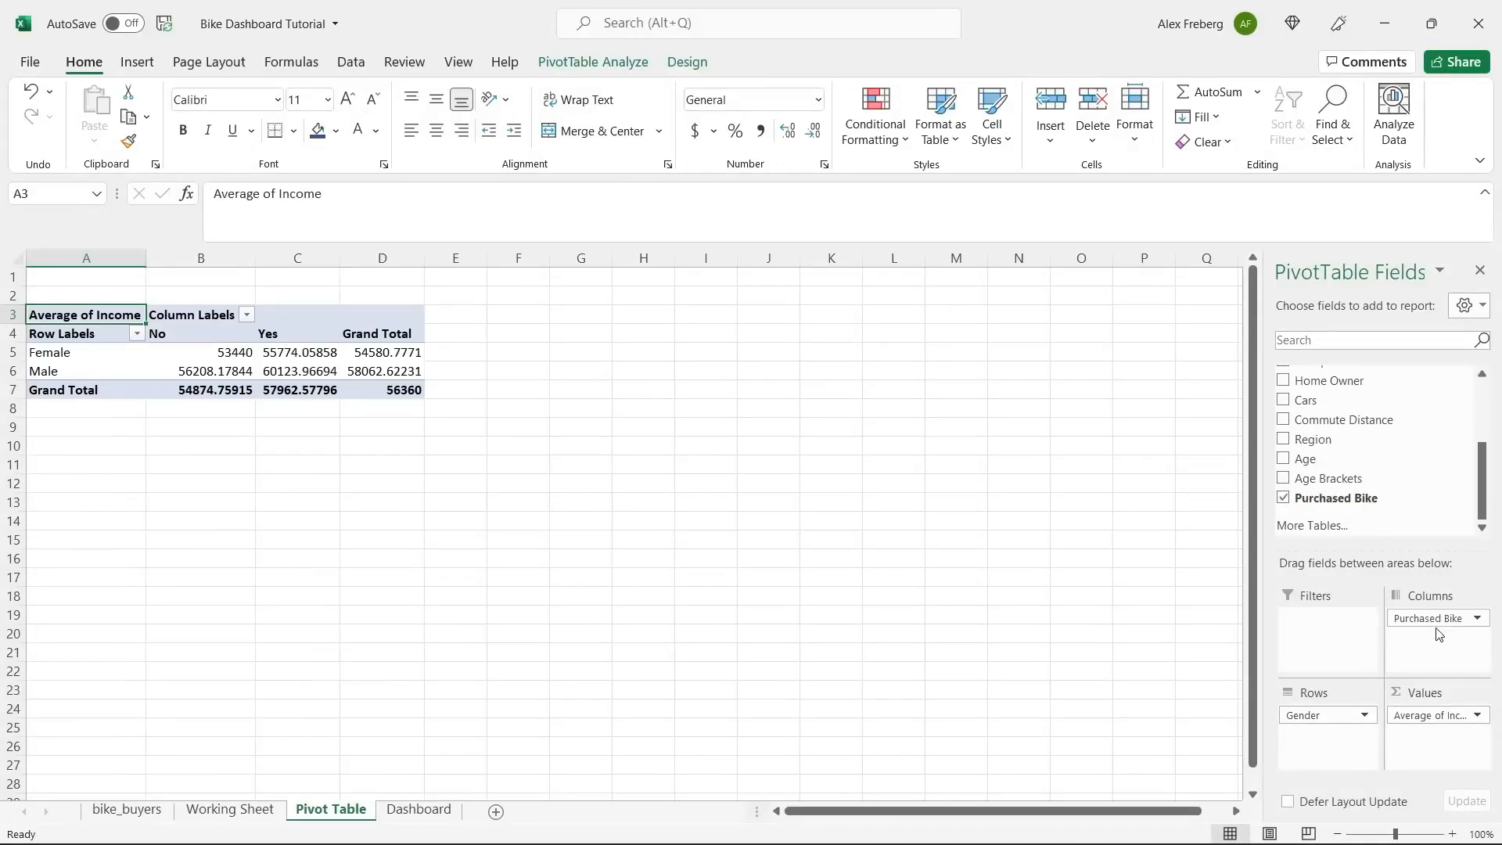
# Examine the average incomes of females and males for both the No and Yes bike purchase columns.
pyautogui.click(174, 333)
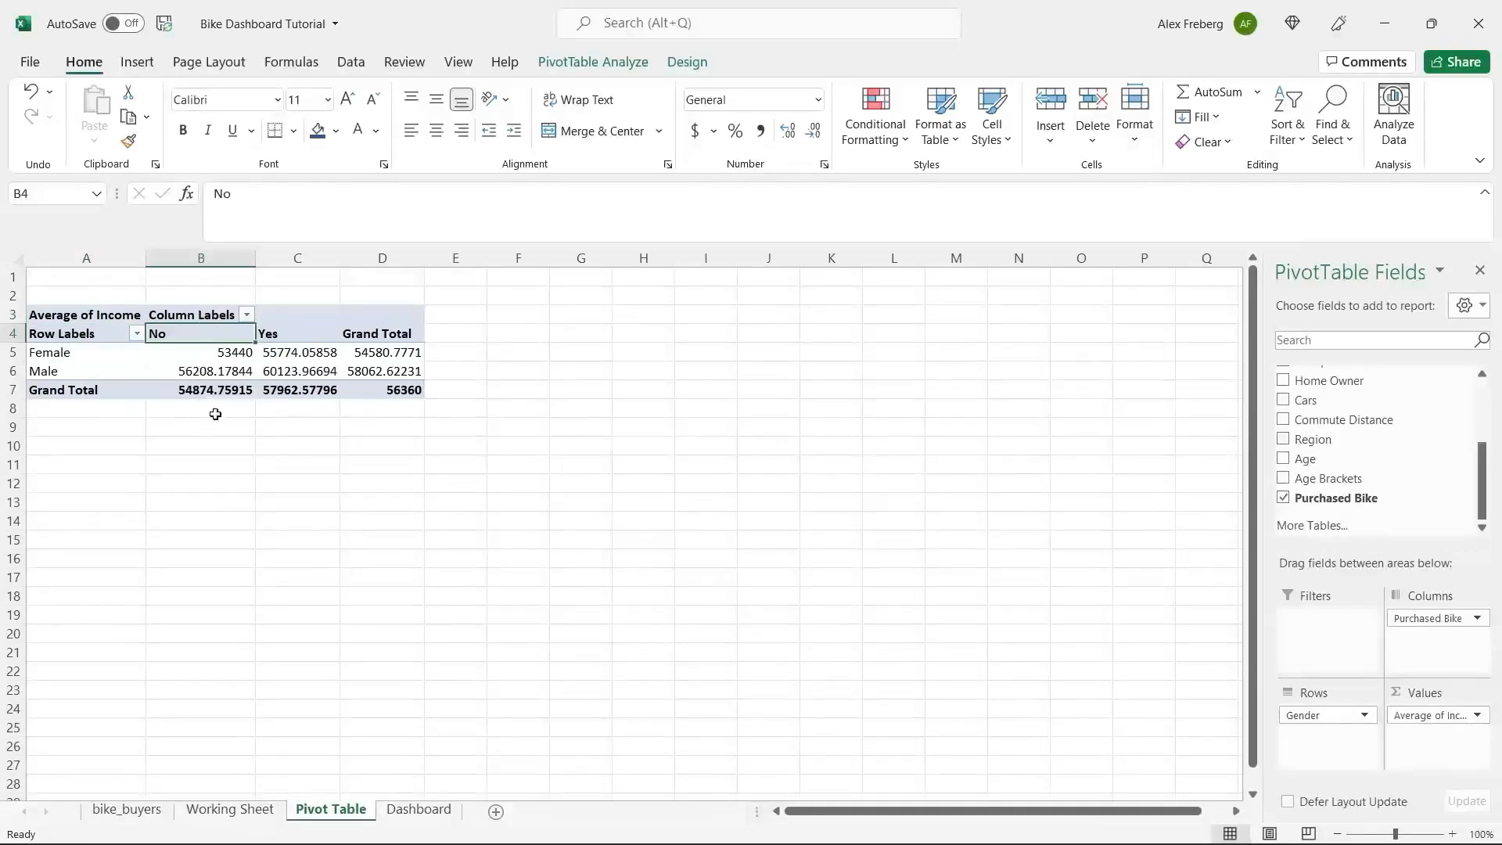
pyautogui.click(193, 359)
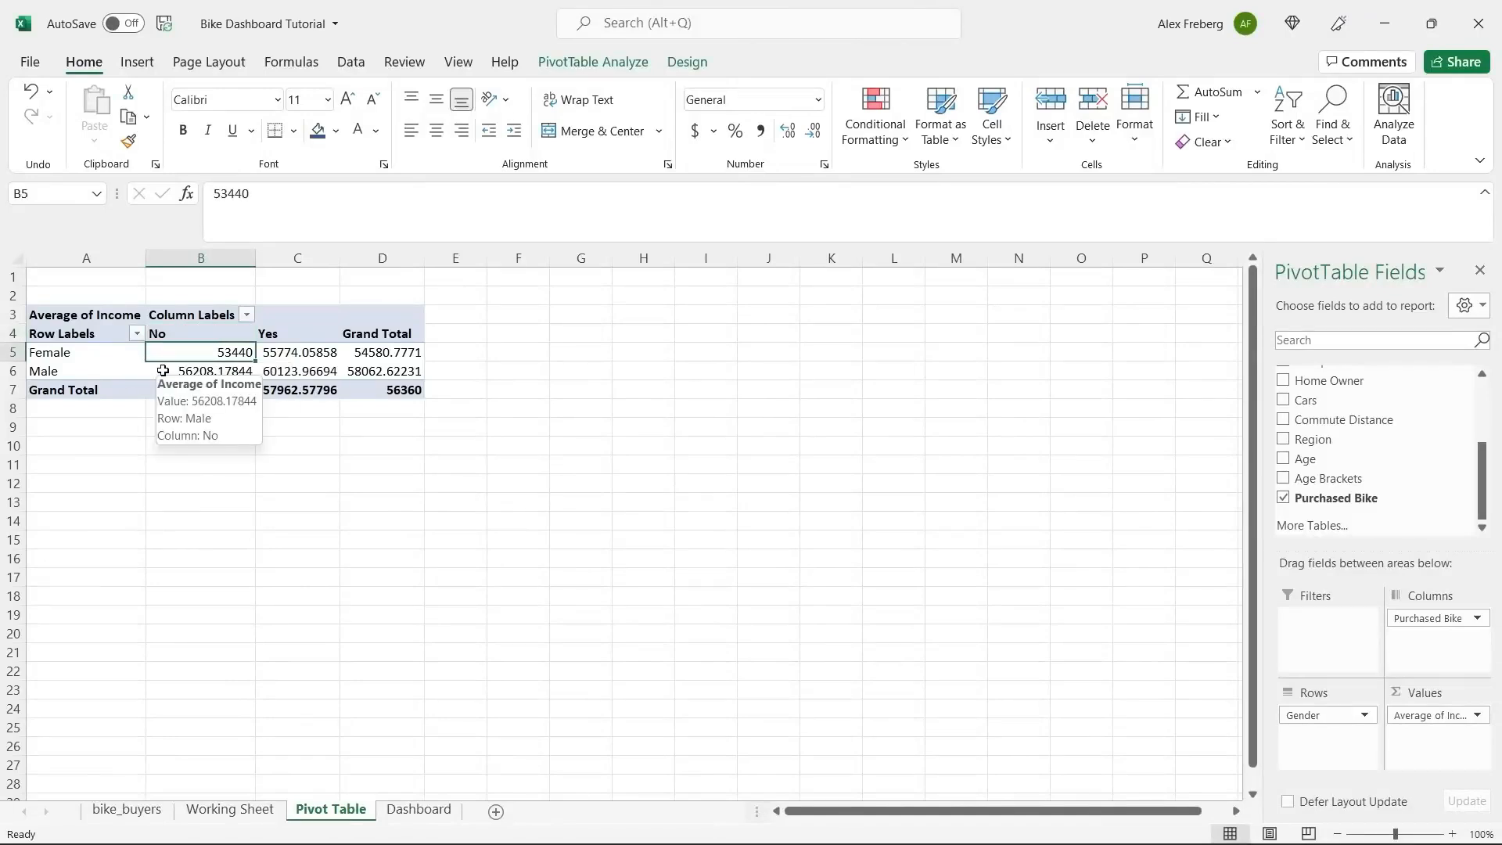
pyautogui.click(163, 371)
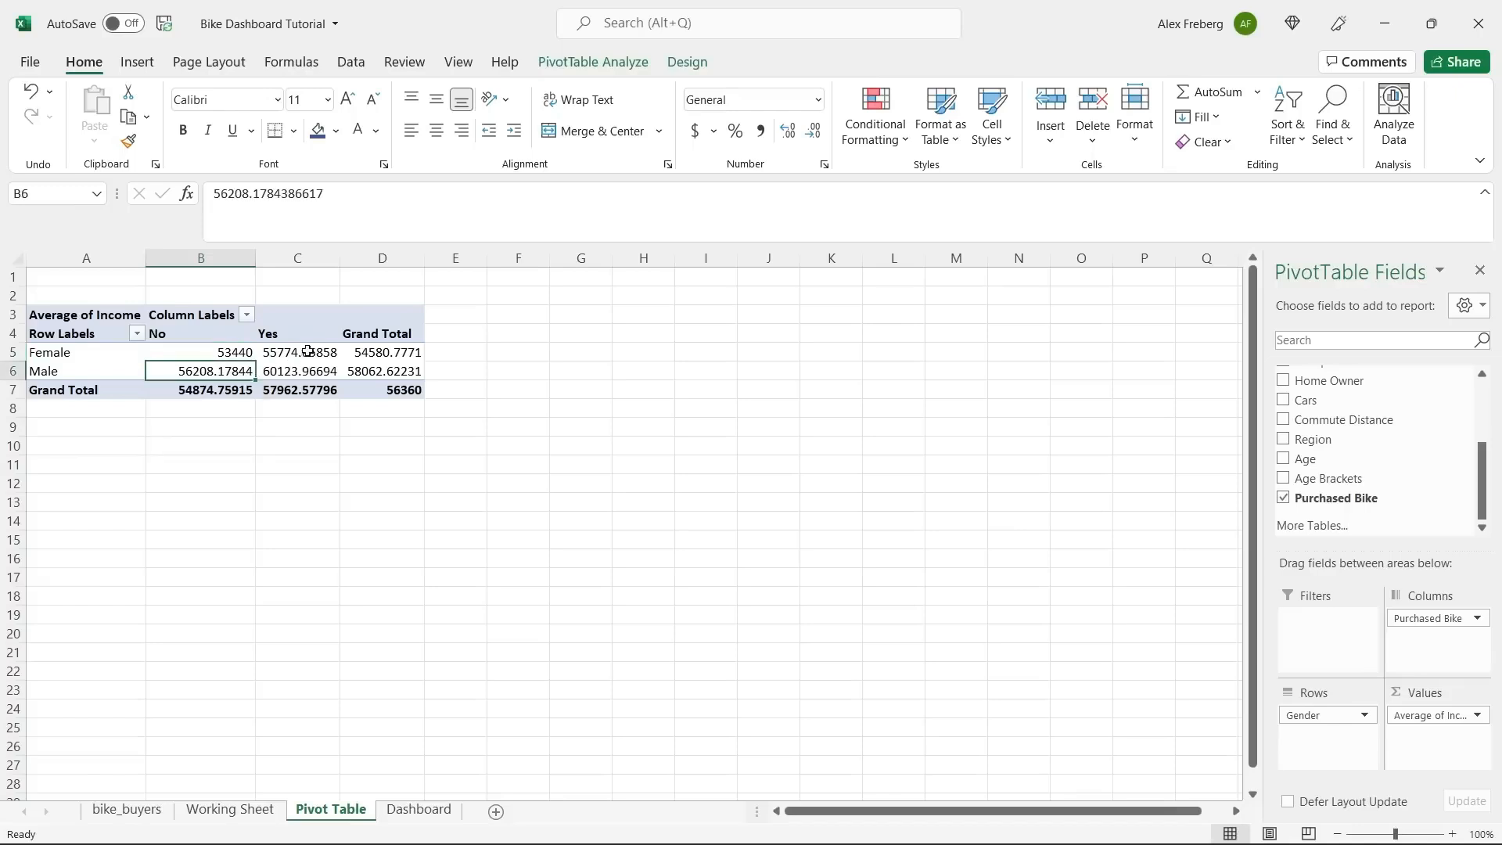
pyautogui.click(305, 332)
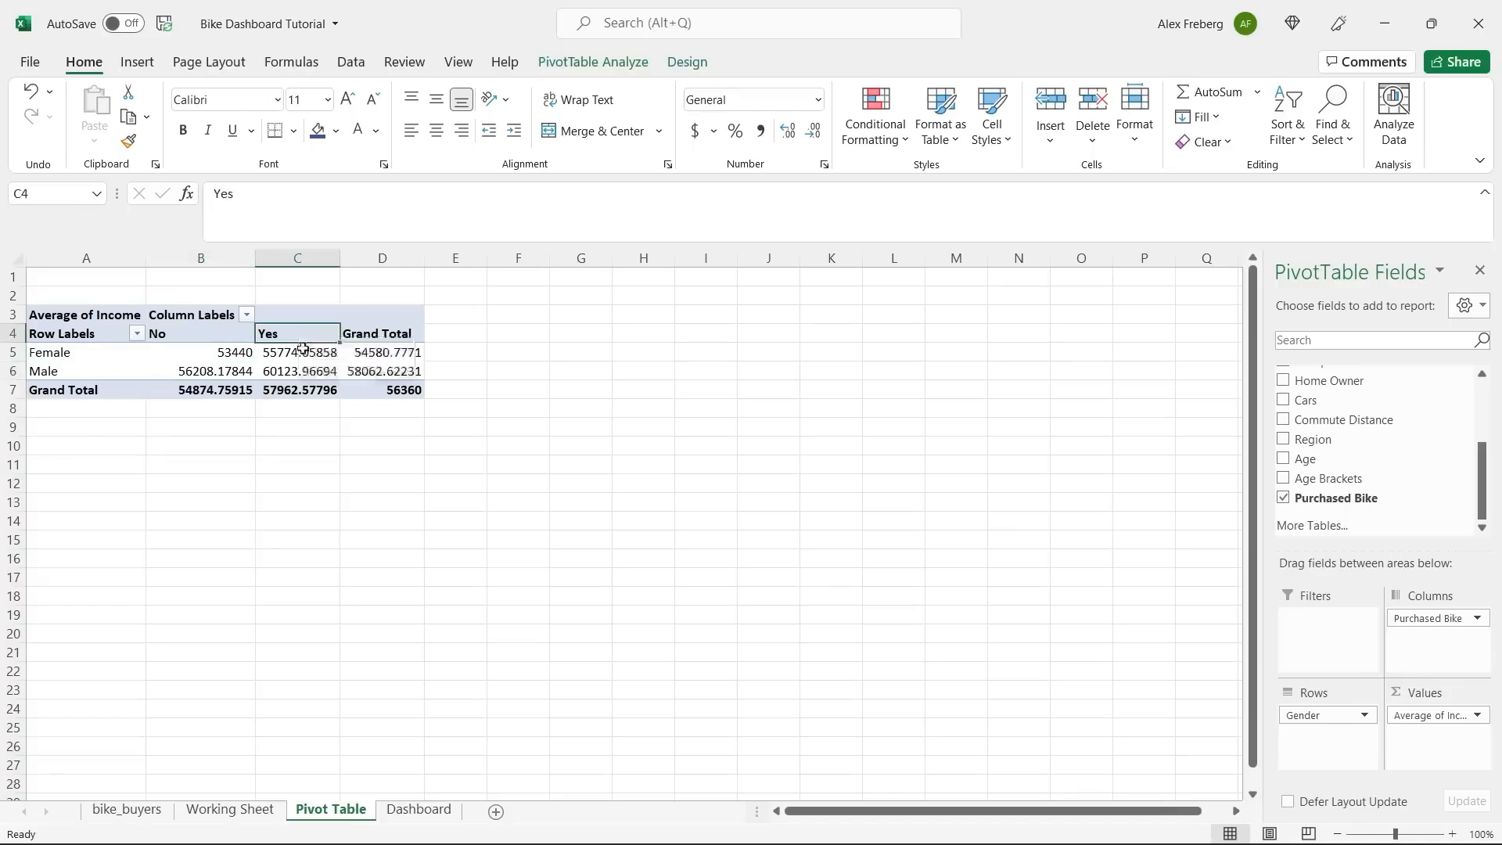
pyautogui.click(303, 350)
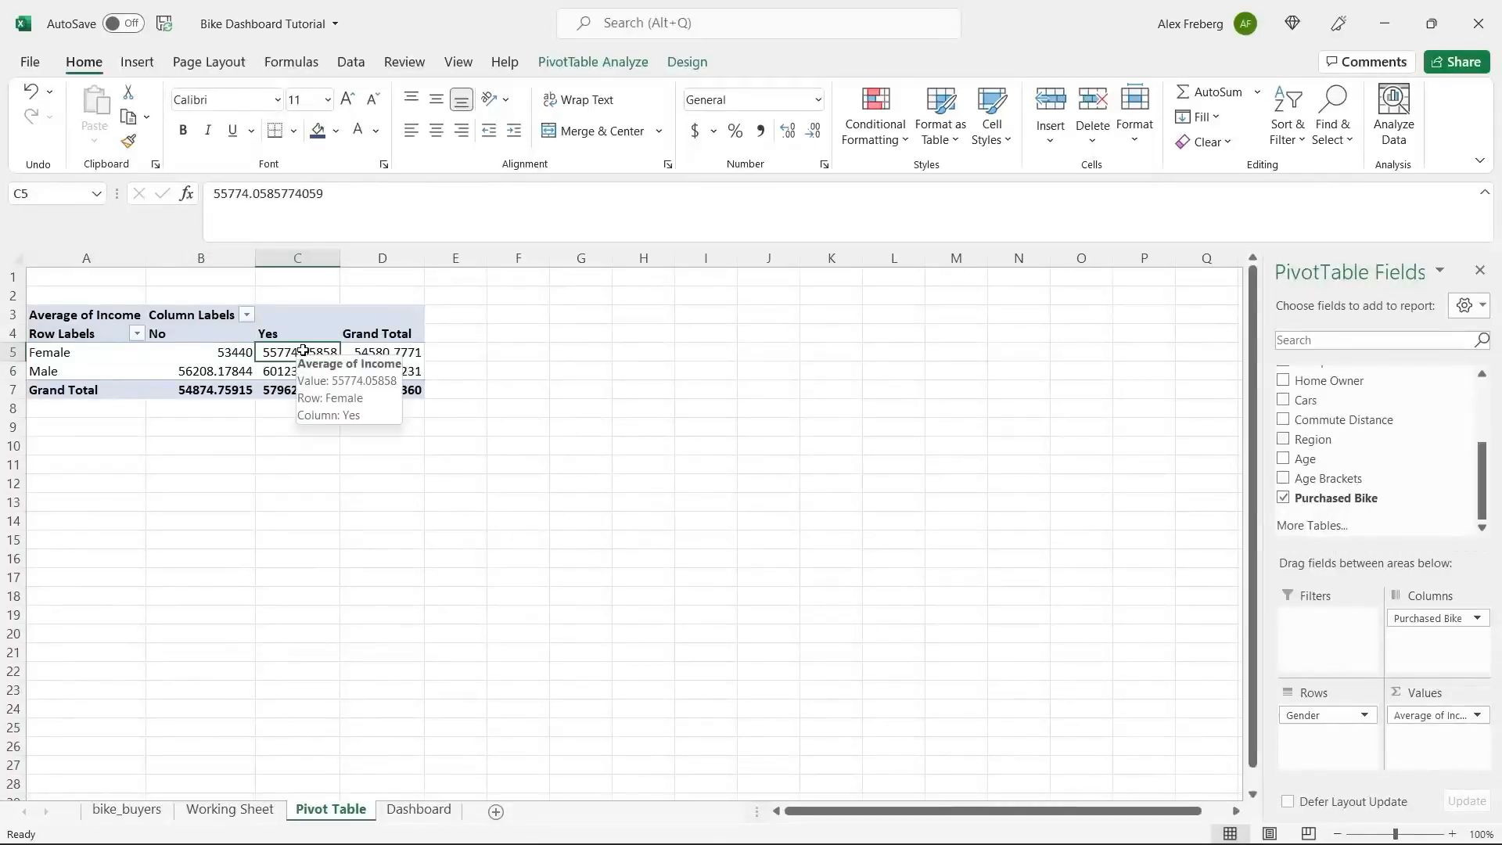
pyautogui.click(302, 373)
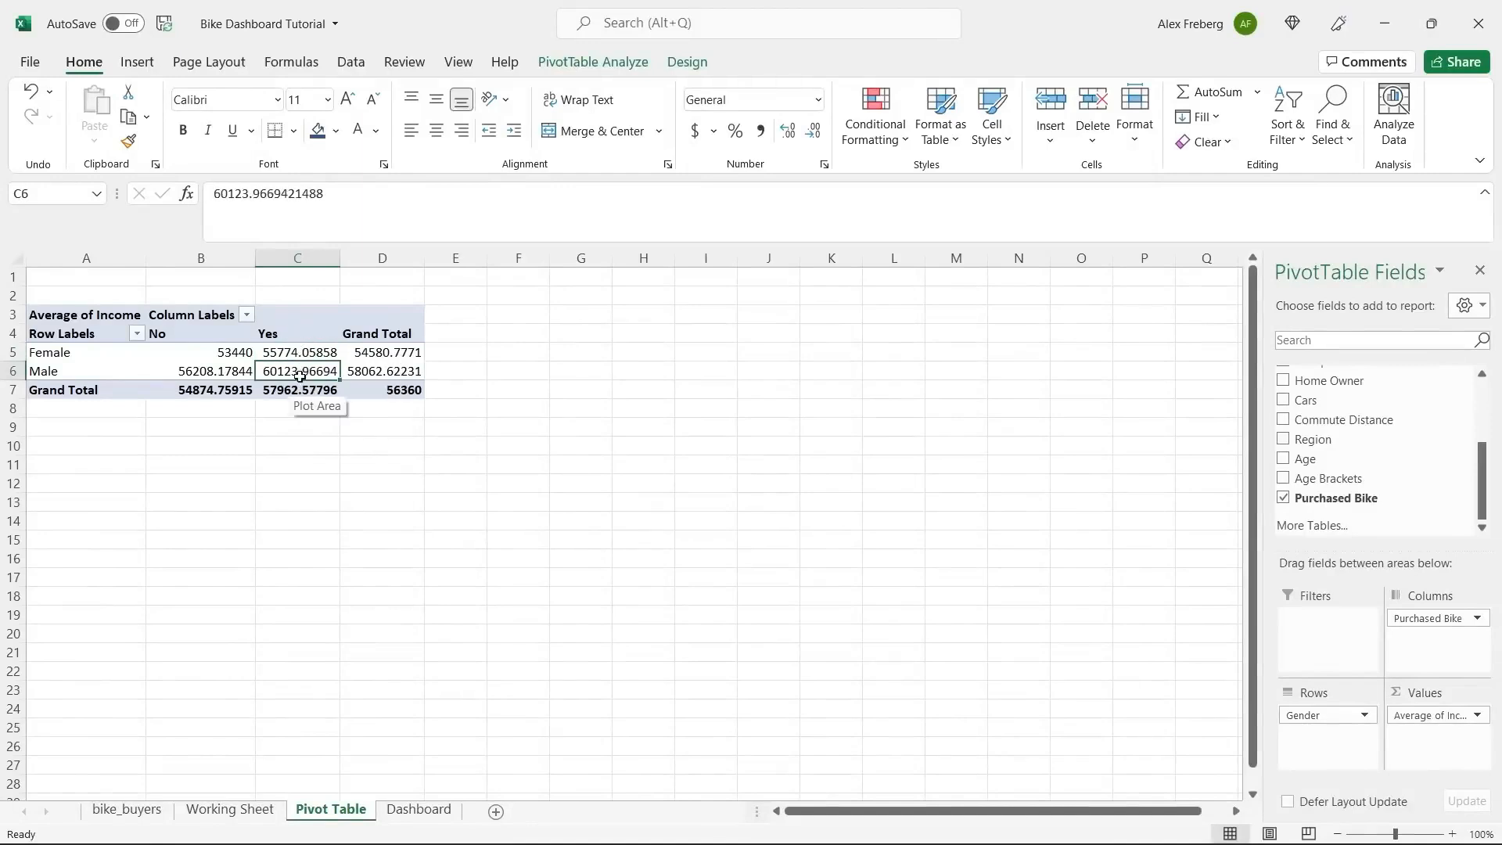
pyautogui.moveTo(214, 349); pyautogui.dragTo(288, 384)
pyautogui.click(221, 351)
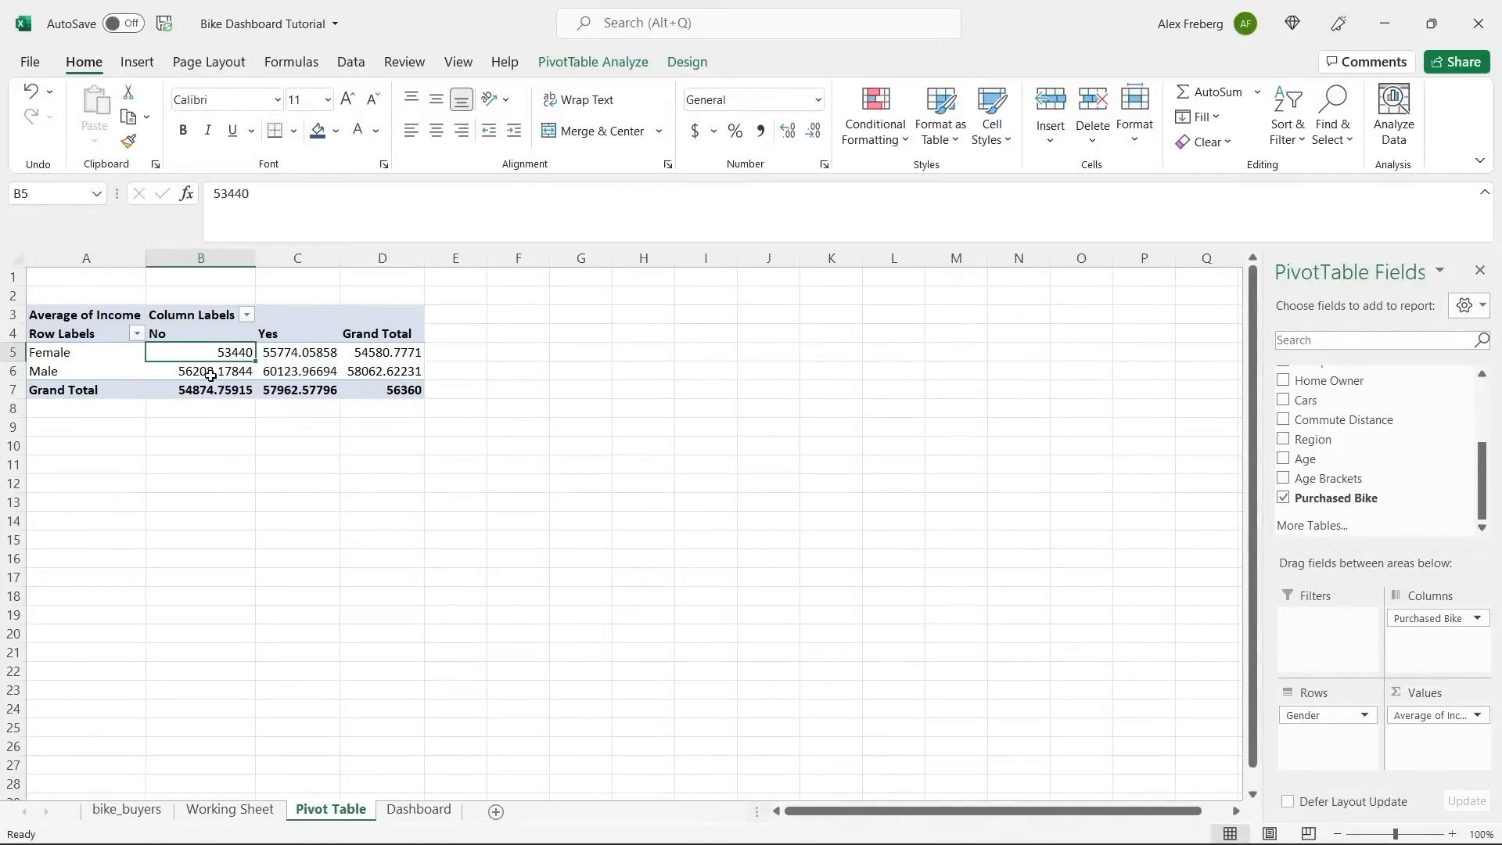
pyautogui.click(211, 373)
pyautogui.click(399, 372)
pyautogui.click(245, 357)
pyautogui.click(282, 371)
pyautogui.click(281, 444)
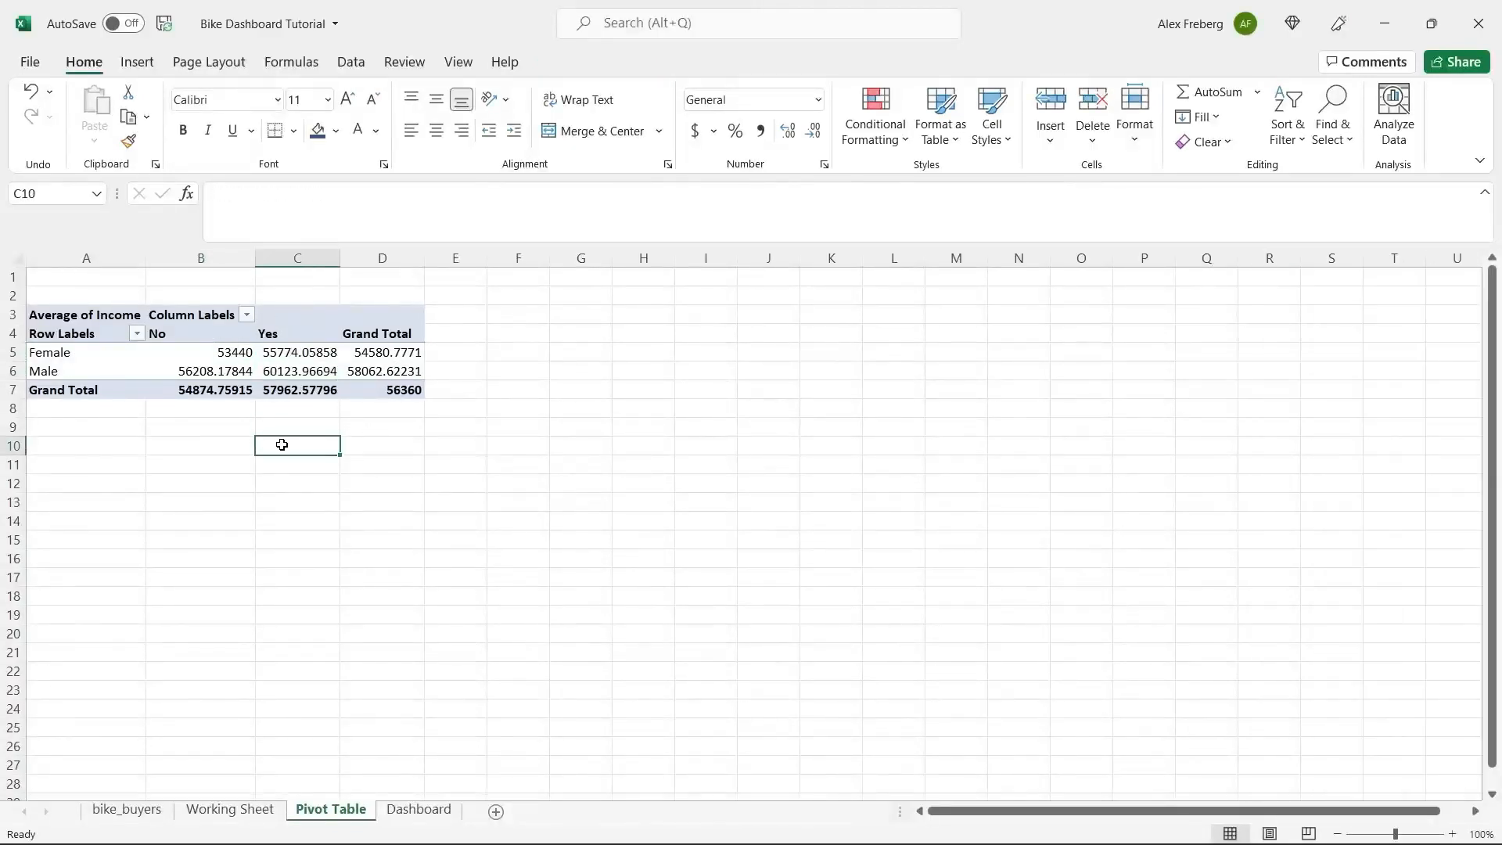
# Show the source records behind the average income of females who bought no bike, and return to the Pivot Table sheet.
pyautogui.doubleClick(216, 354)
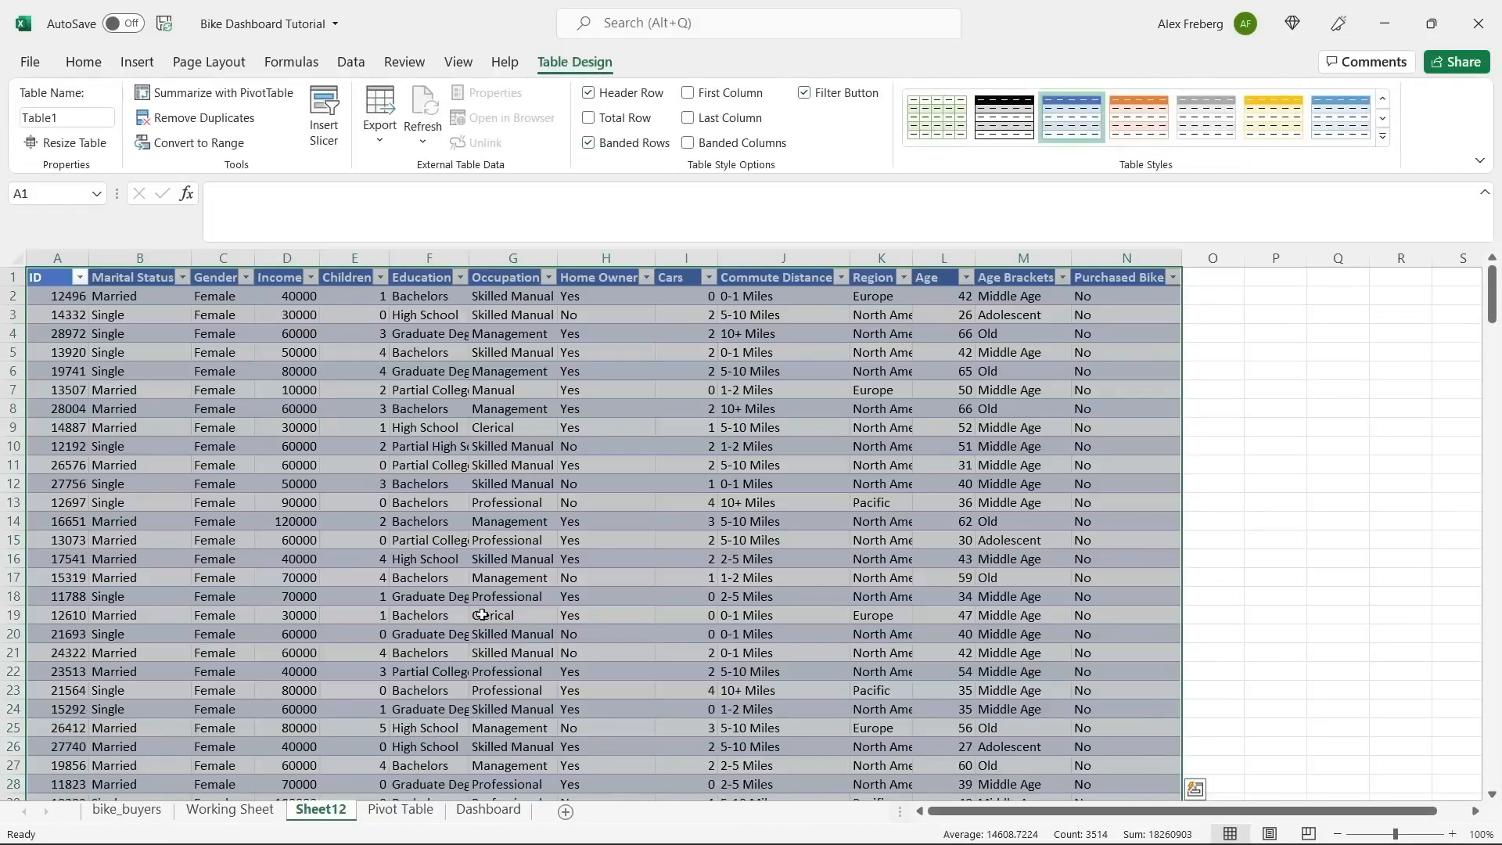
pyautogui.click(398, 810)
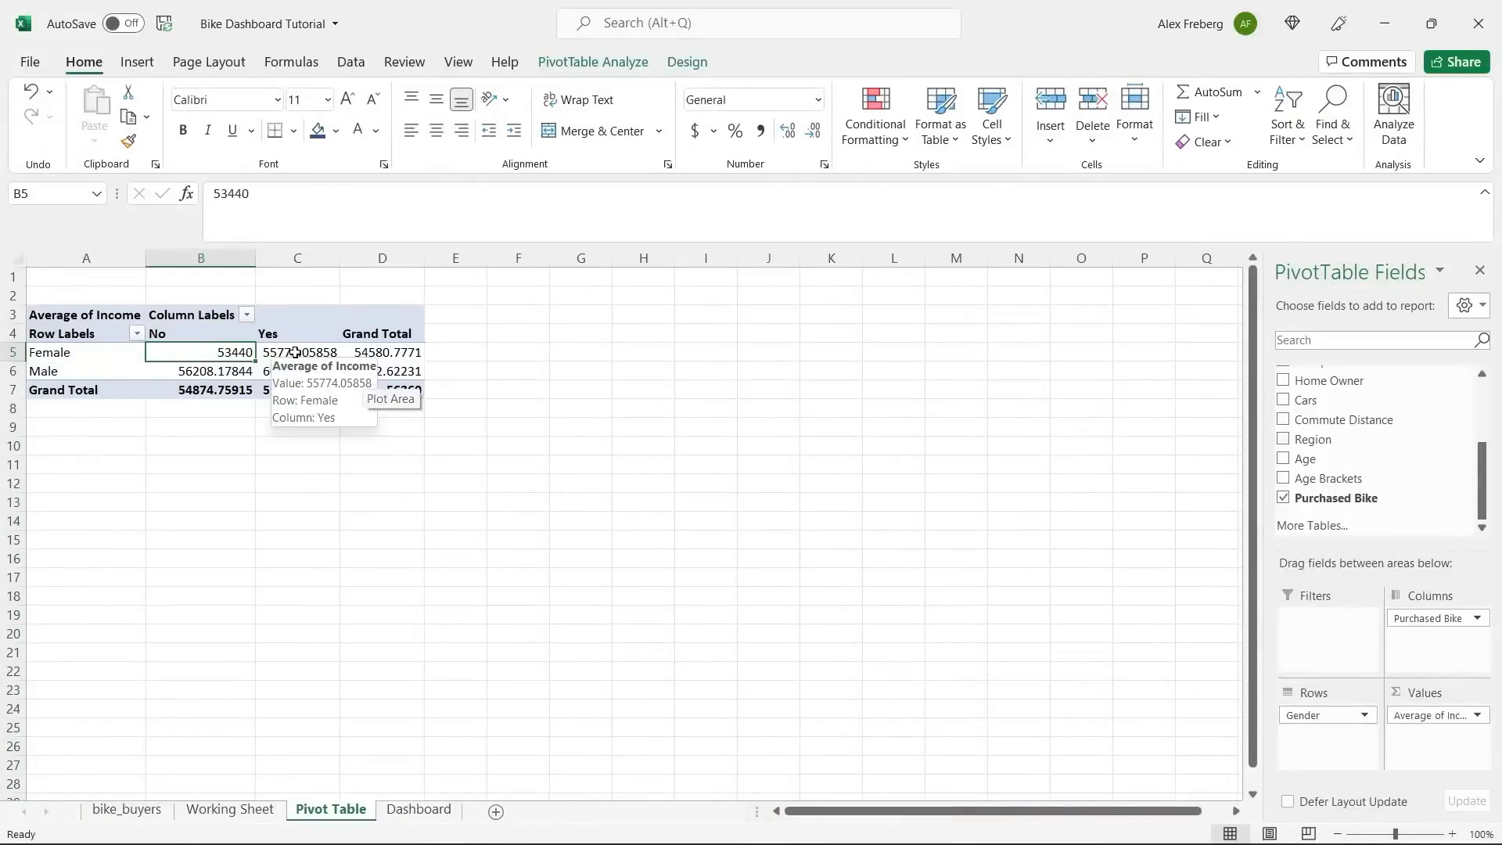
# Compare the column chart variants and insert a Clustered Column chart from the average income pivot table.
pyautogui.click(295, 352)
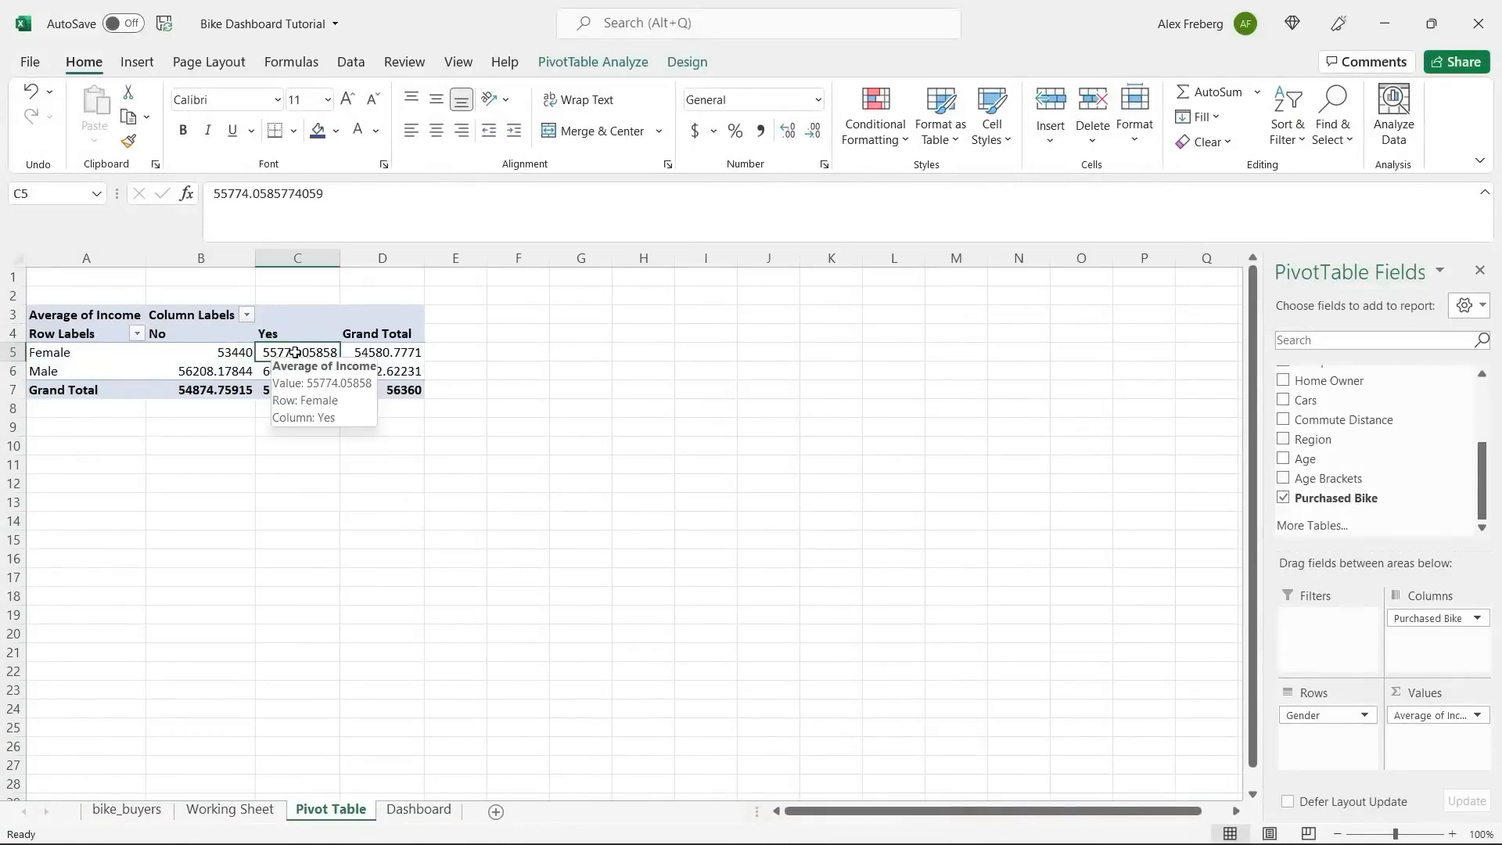
pyautogui.click(136, 69)
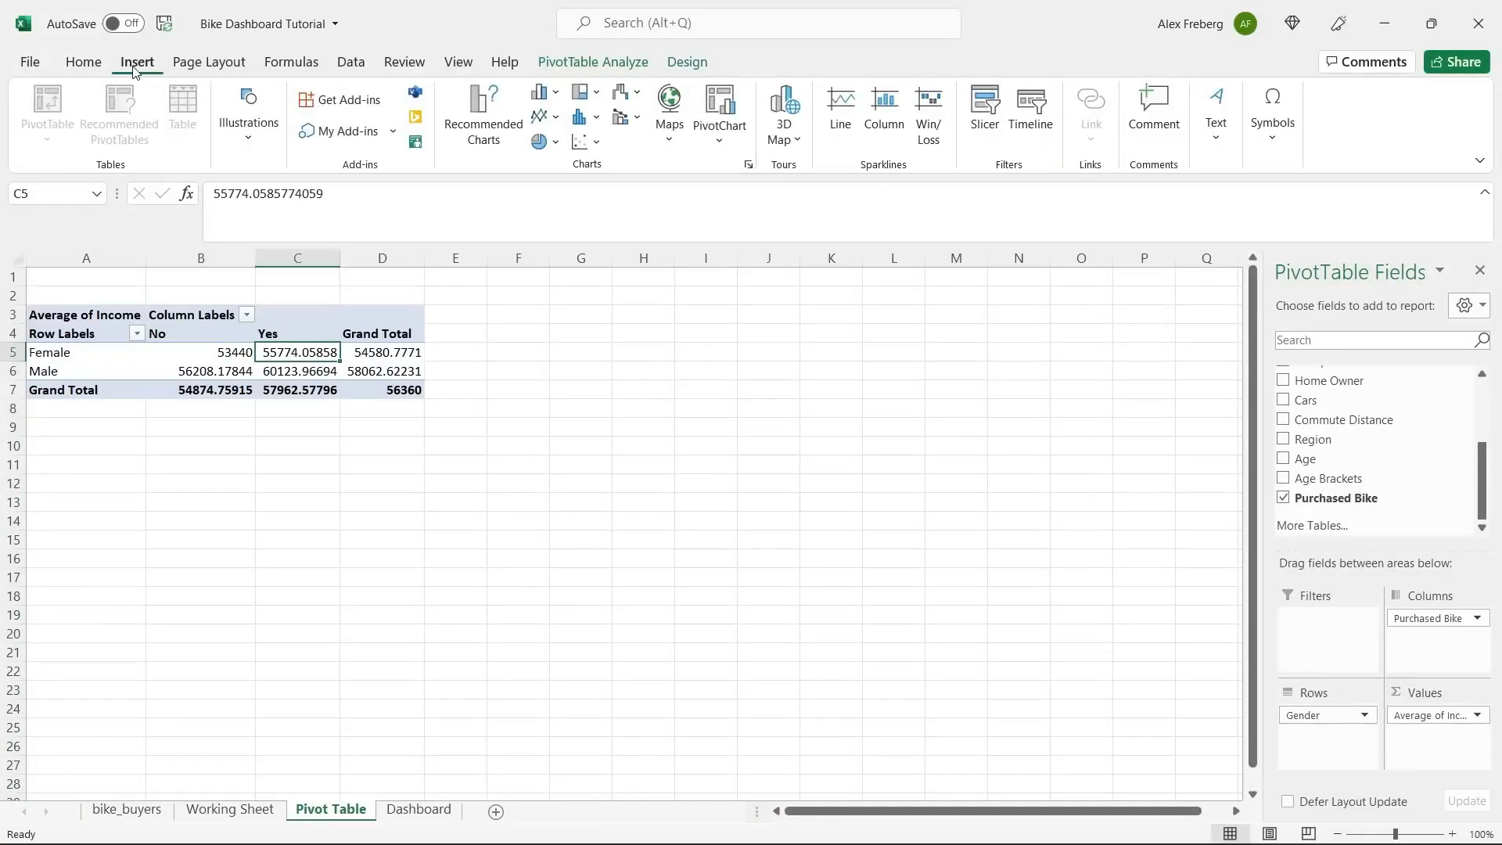
pyautogui.click(479, 130)
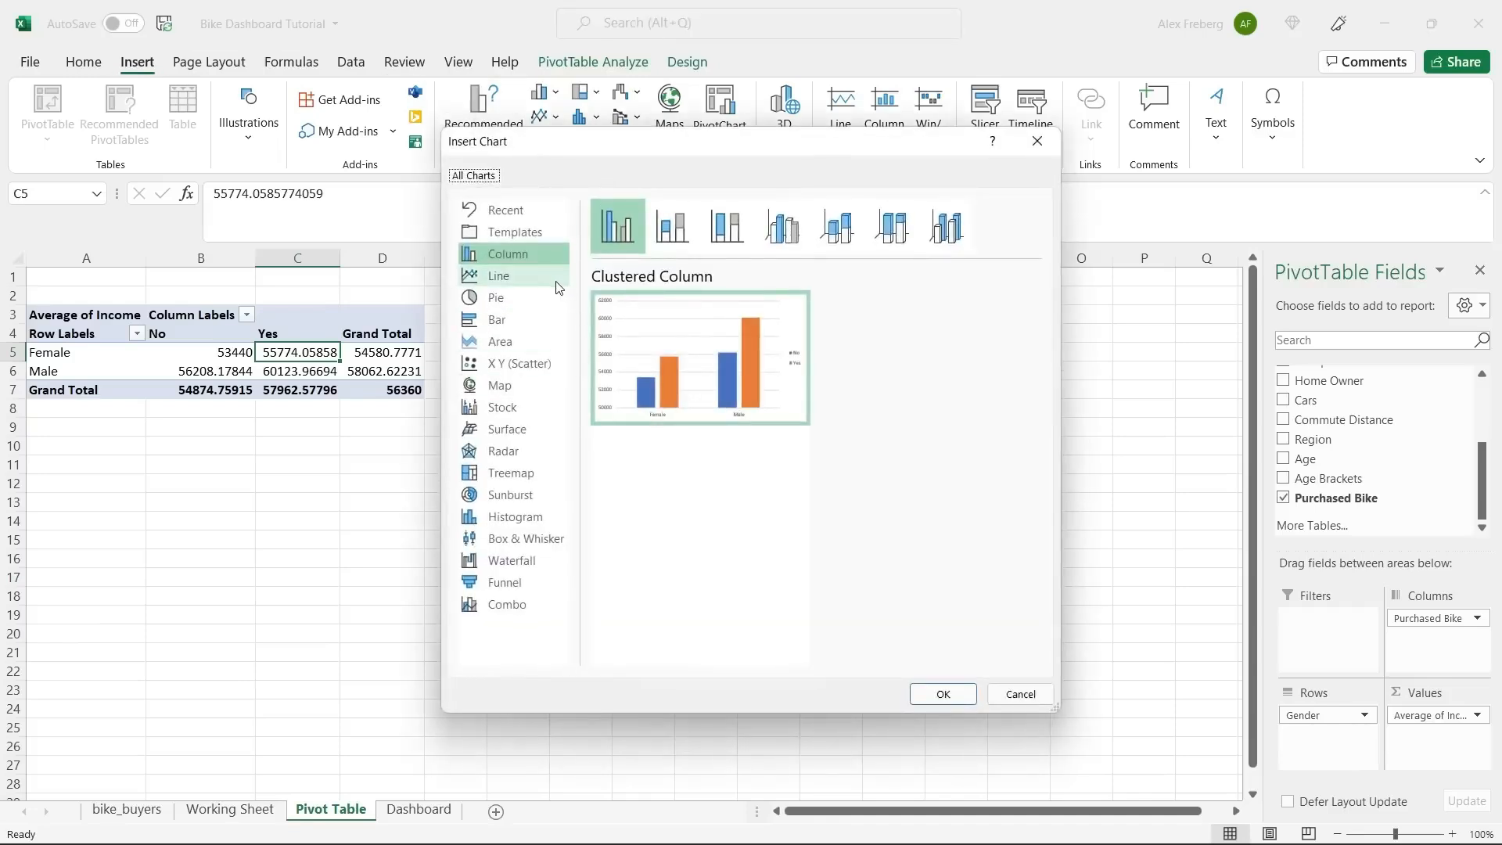
pyautogui.click(671, 227)
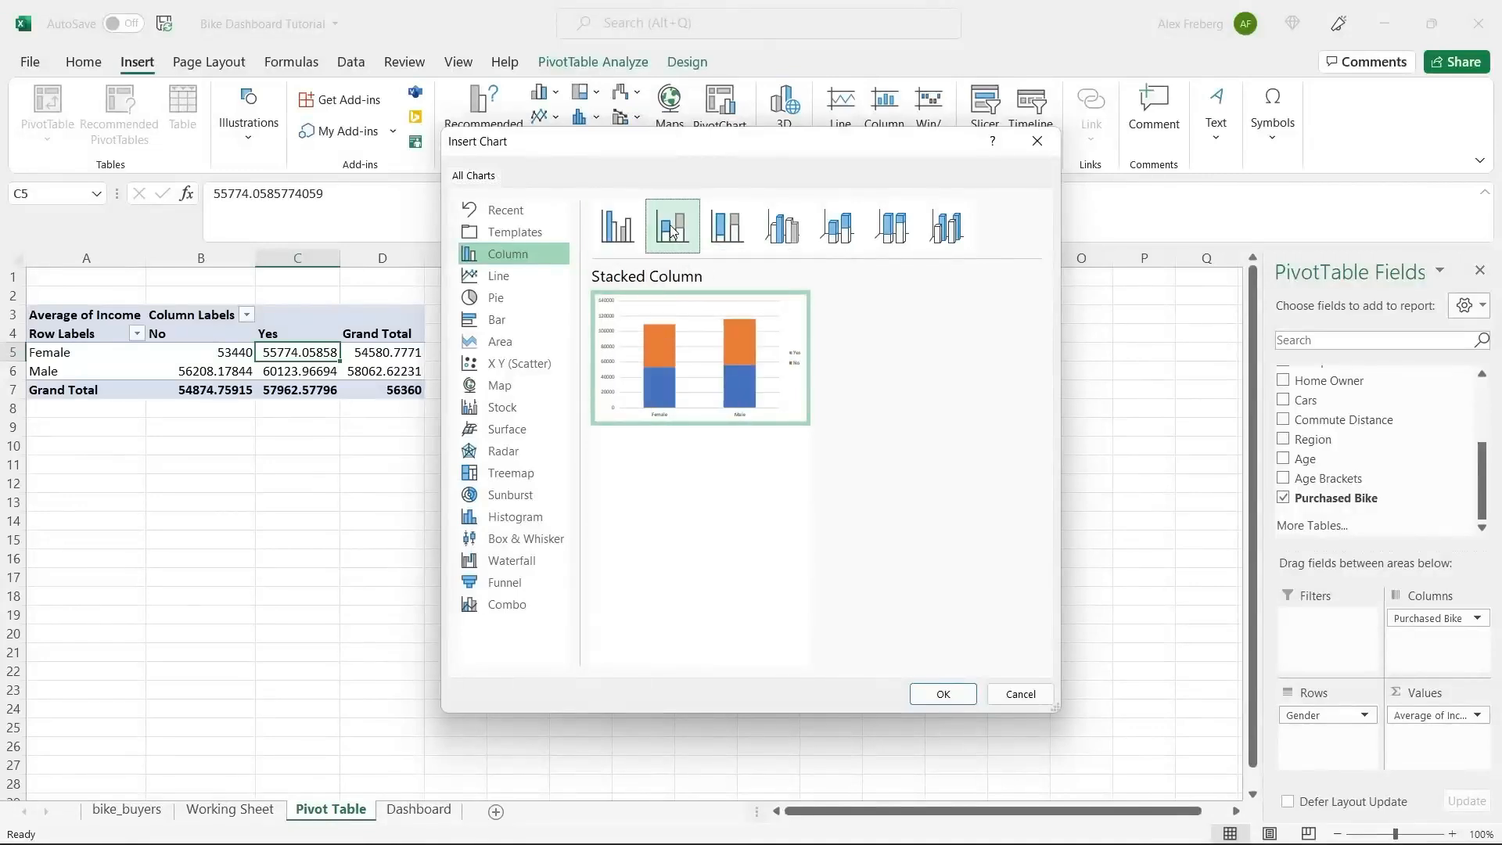
pyautogui.click(720, 226)
pyautogui.click(782, 226)
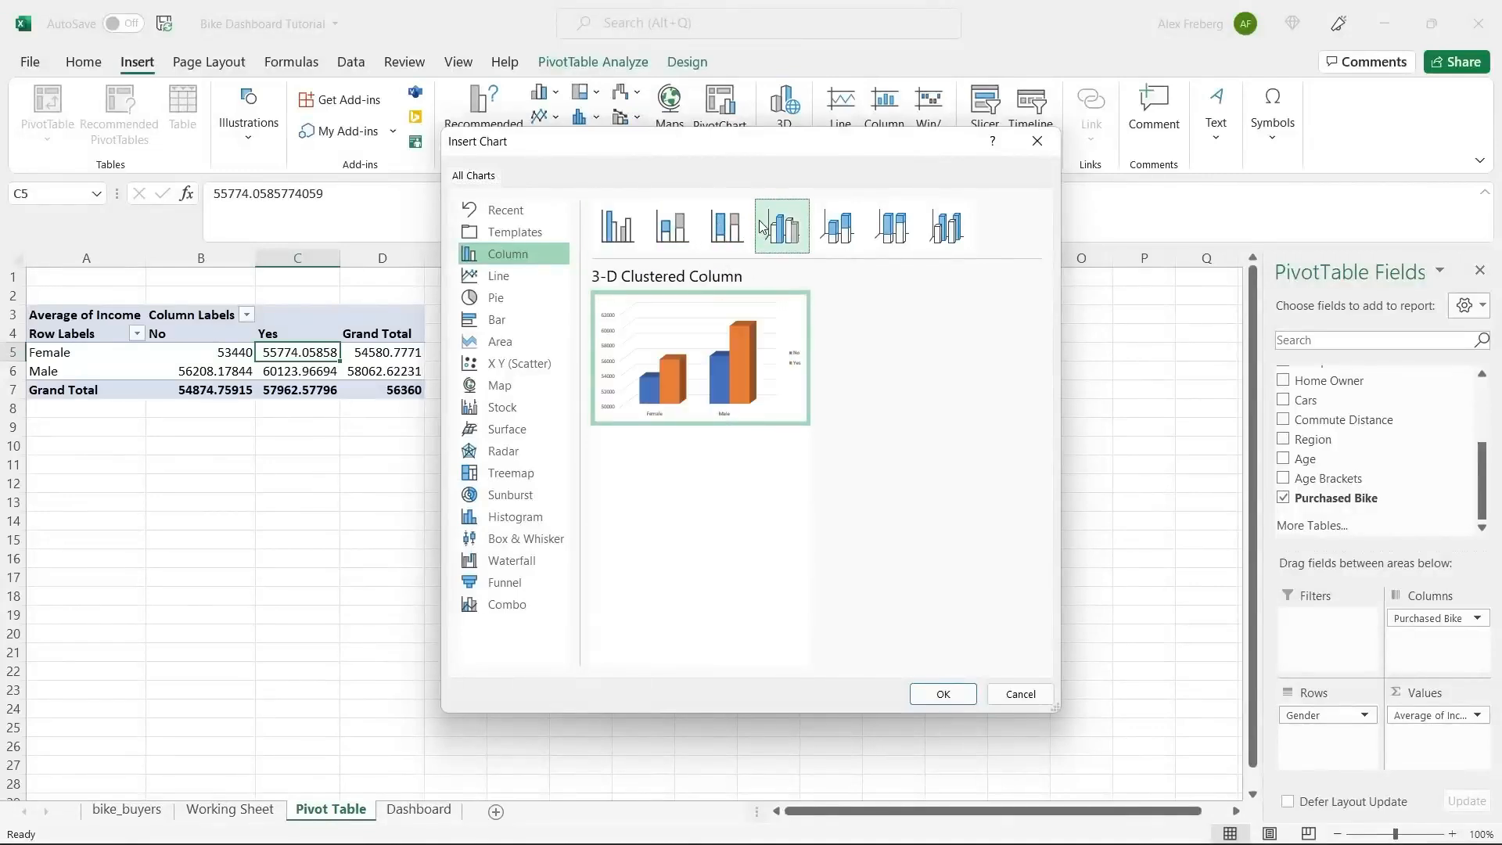
pyautogui.click(833, 227)
pyautogui.click(891, 227)
pyautogui.click(947, 226)
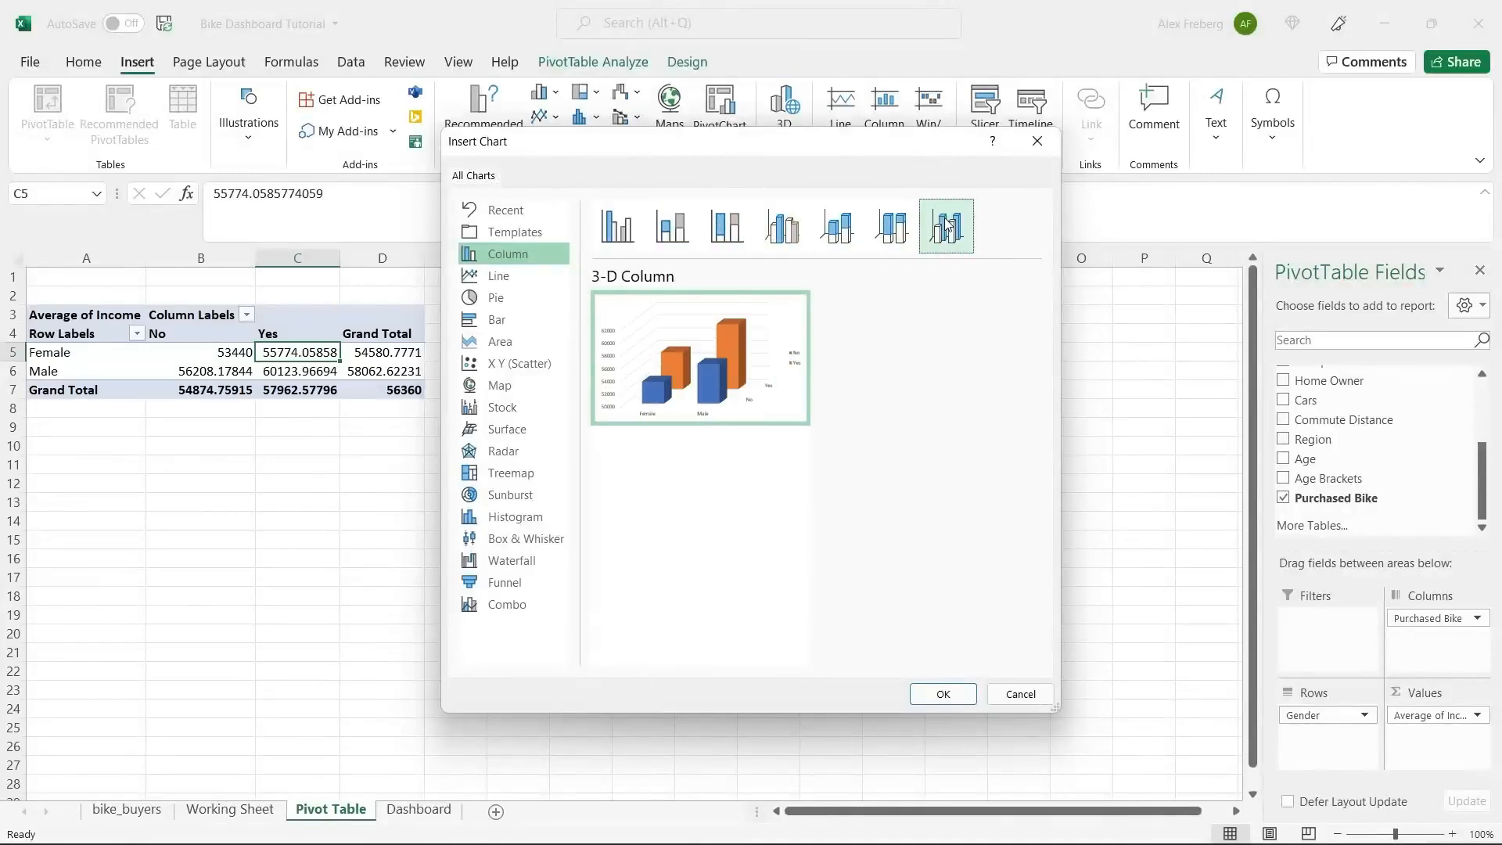
pyautogui.moveTo(704, 389)
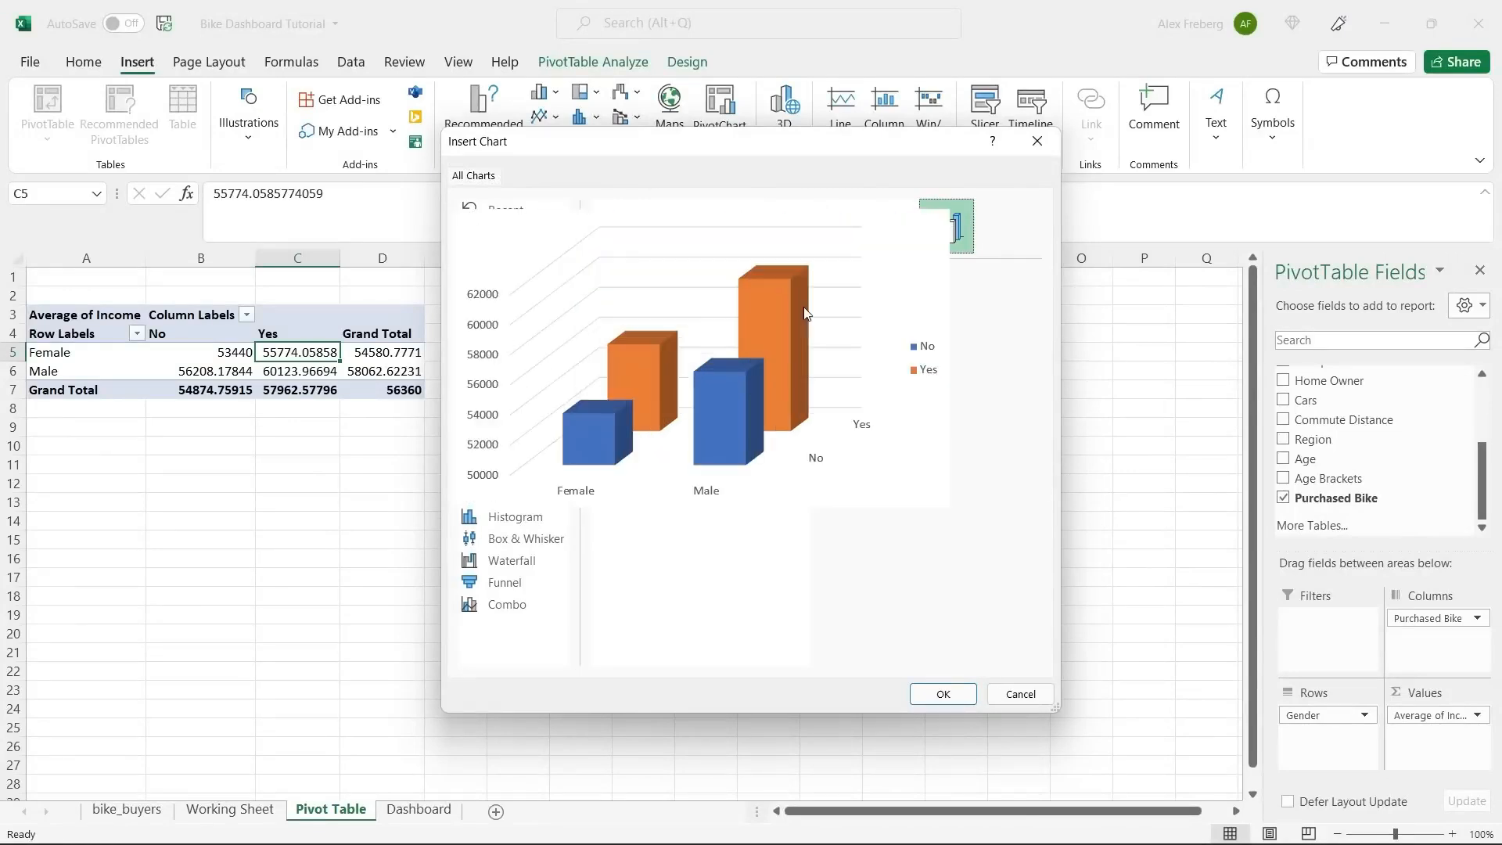
pyautogui.click(617, 228)
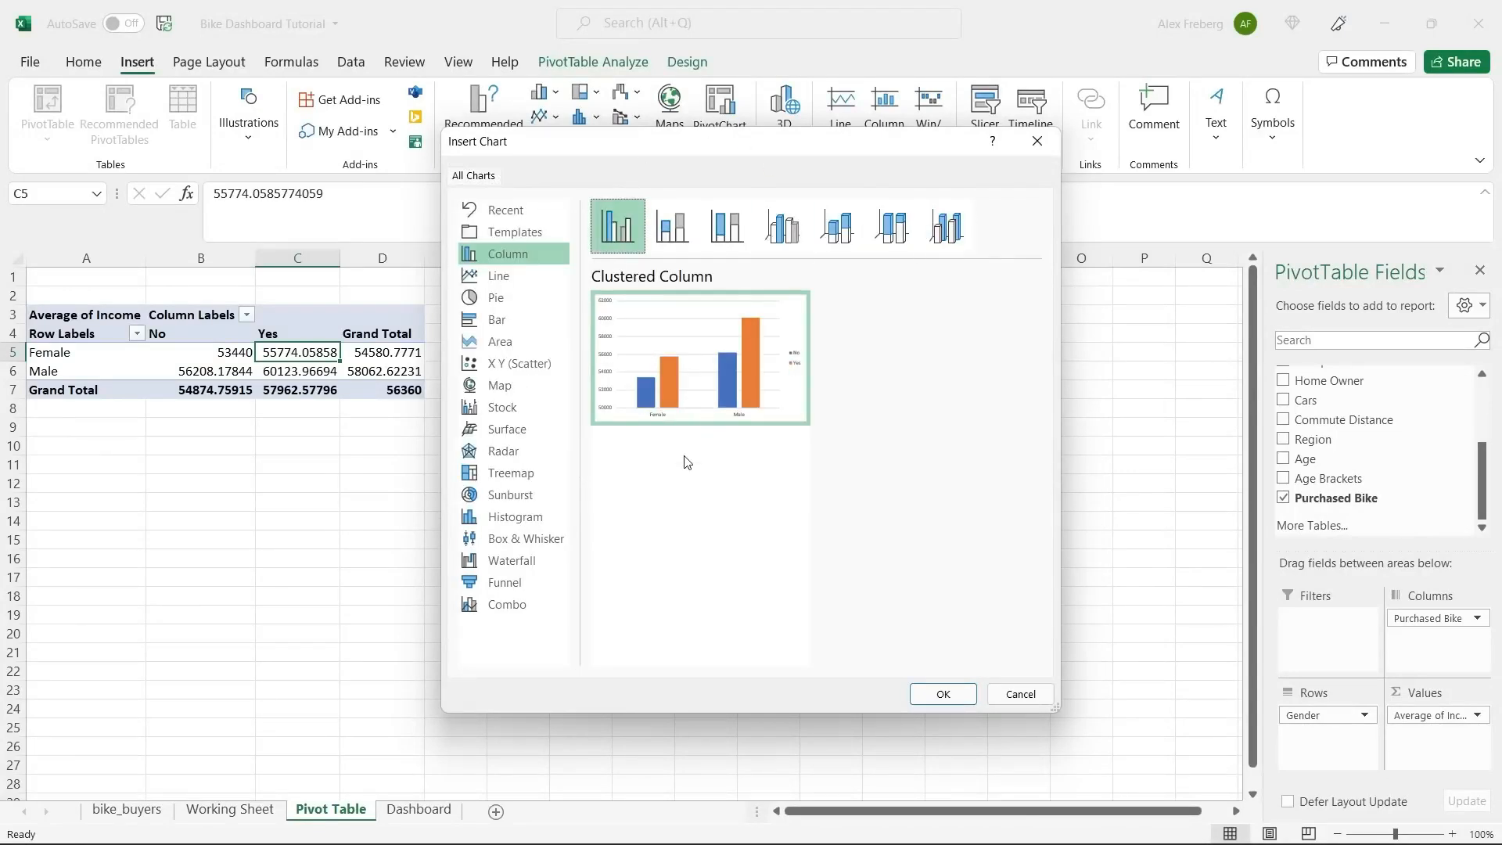
pyautogui.click(944, 694)
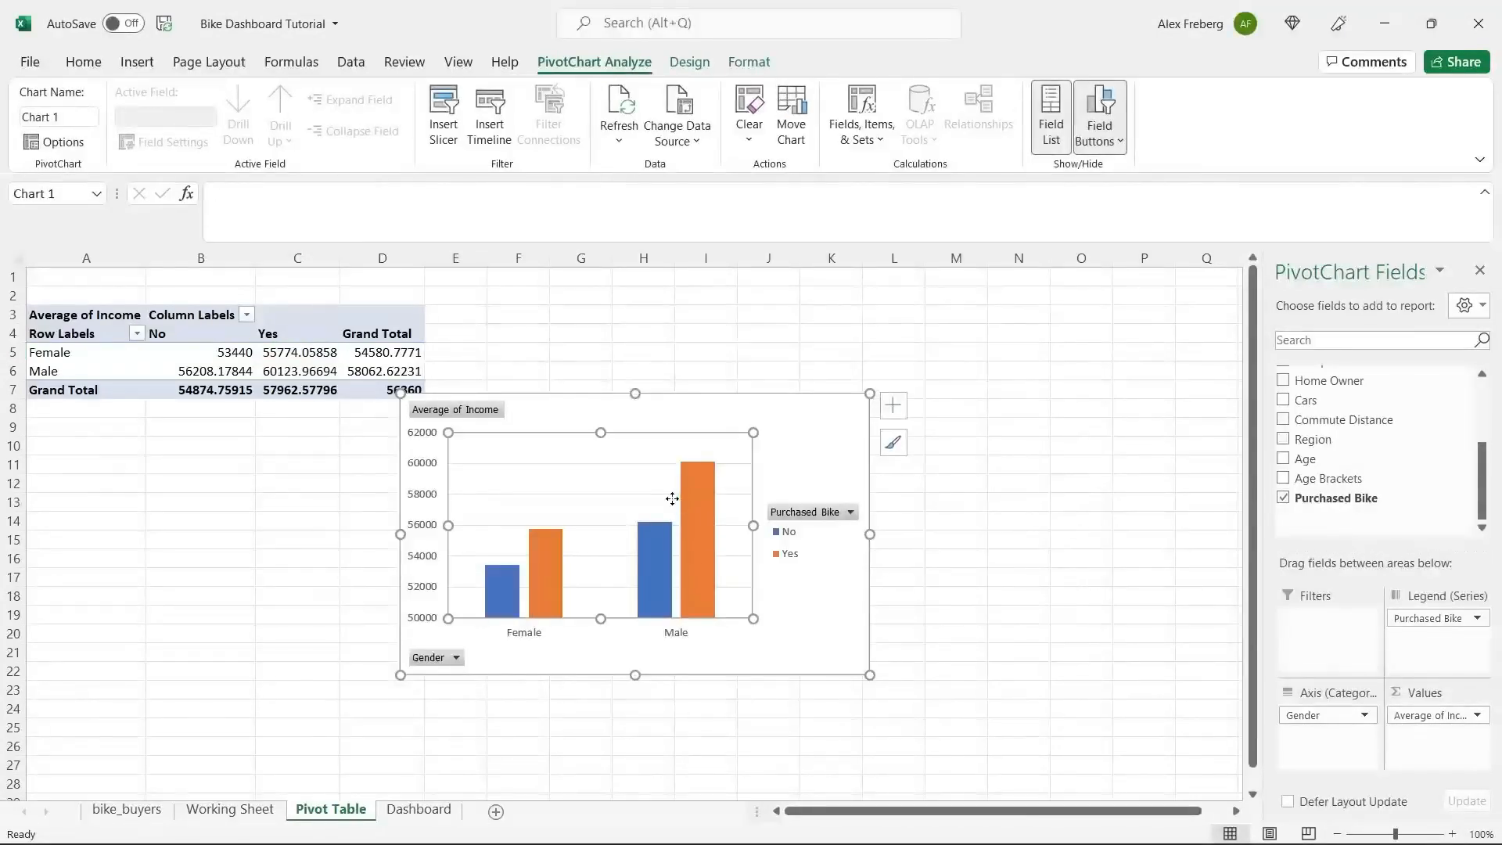
# Move the chart up beside the pivot table so that it covers none of the table's cells.
pyautogui.click(716, 448)
pyautogui.moveTo(766, 410); pyautogui.dragTo(868, 292)
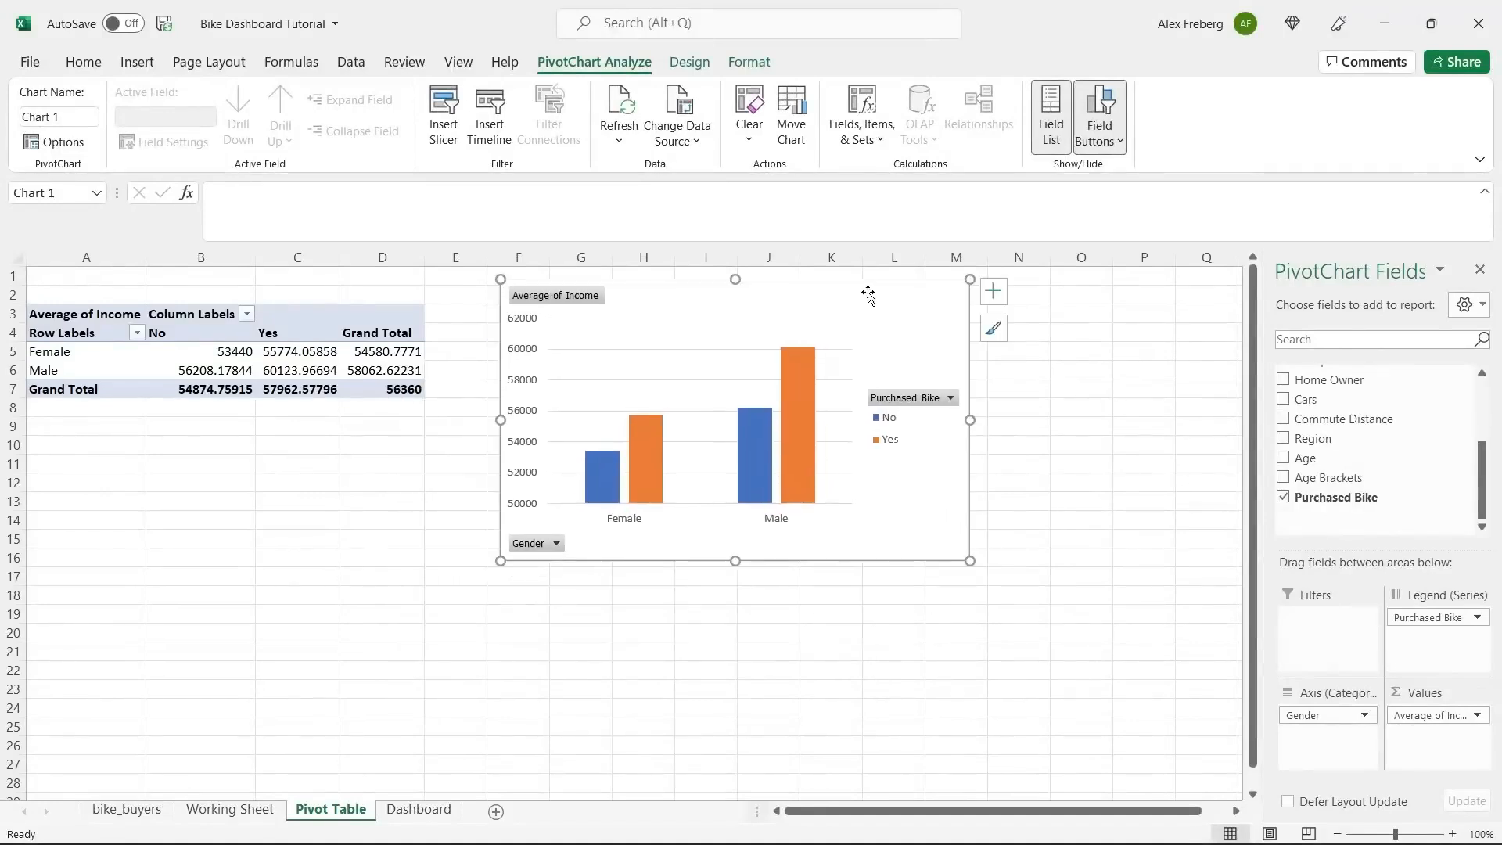
pyautogui.moveTo(810, 420)
# Browse the styles and colour schemes available for the chart.
pyautogui.click(993, 329)
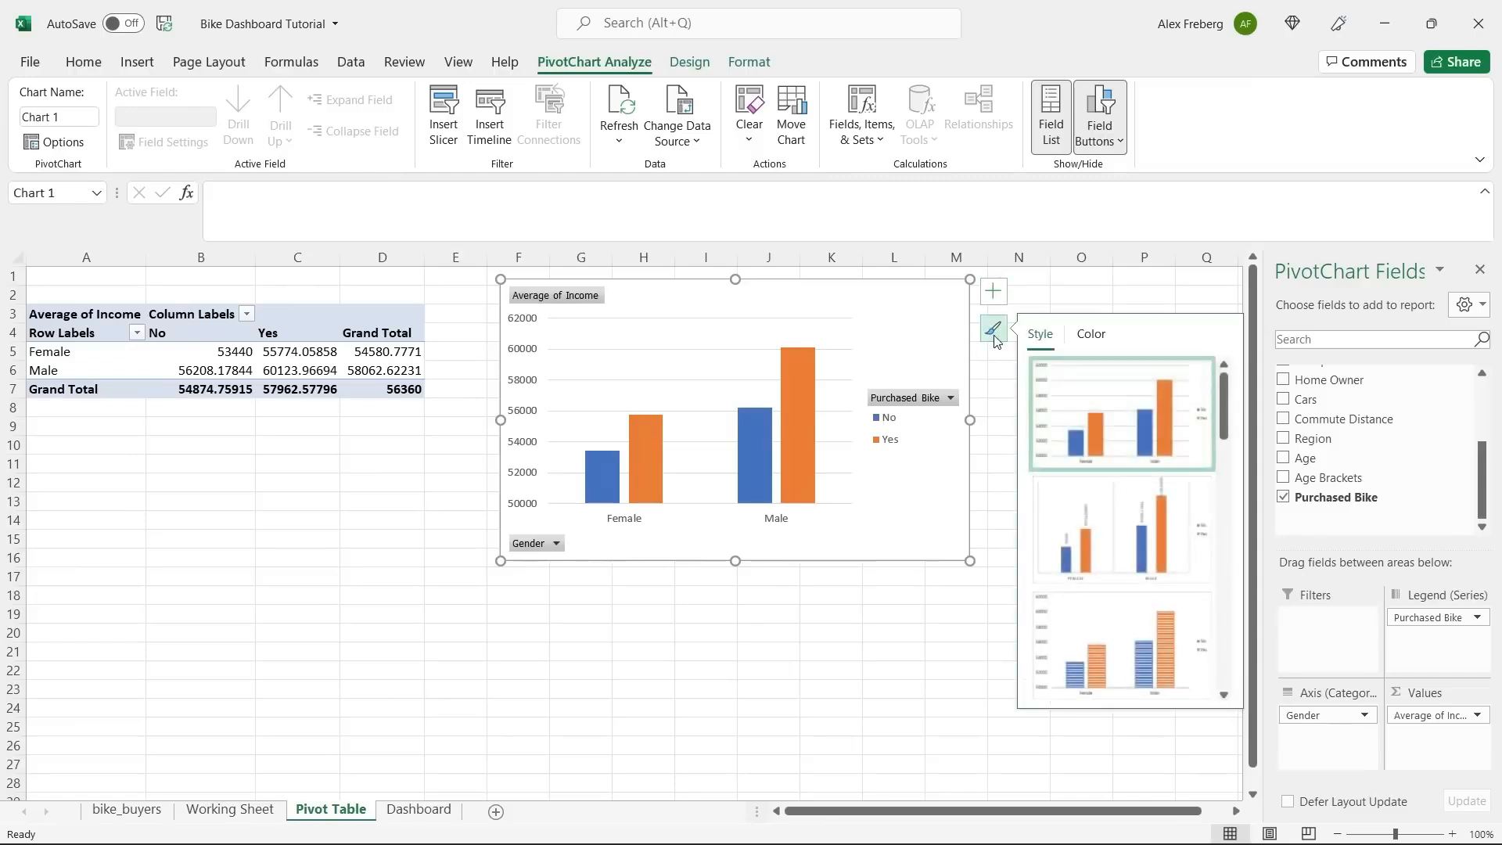
pyautogui.scroll(-3, 1152, 541)
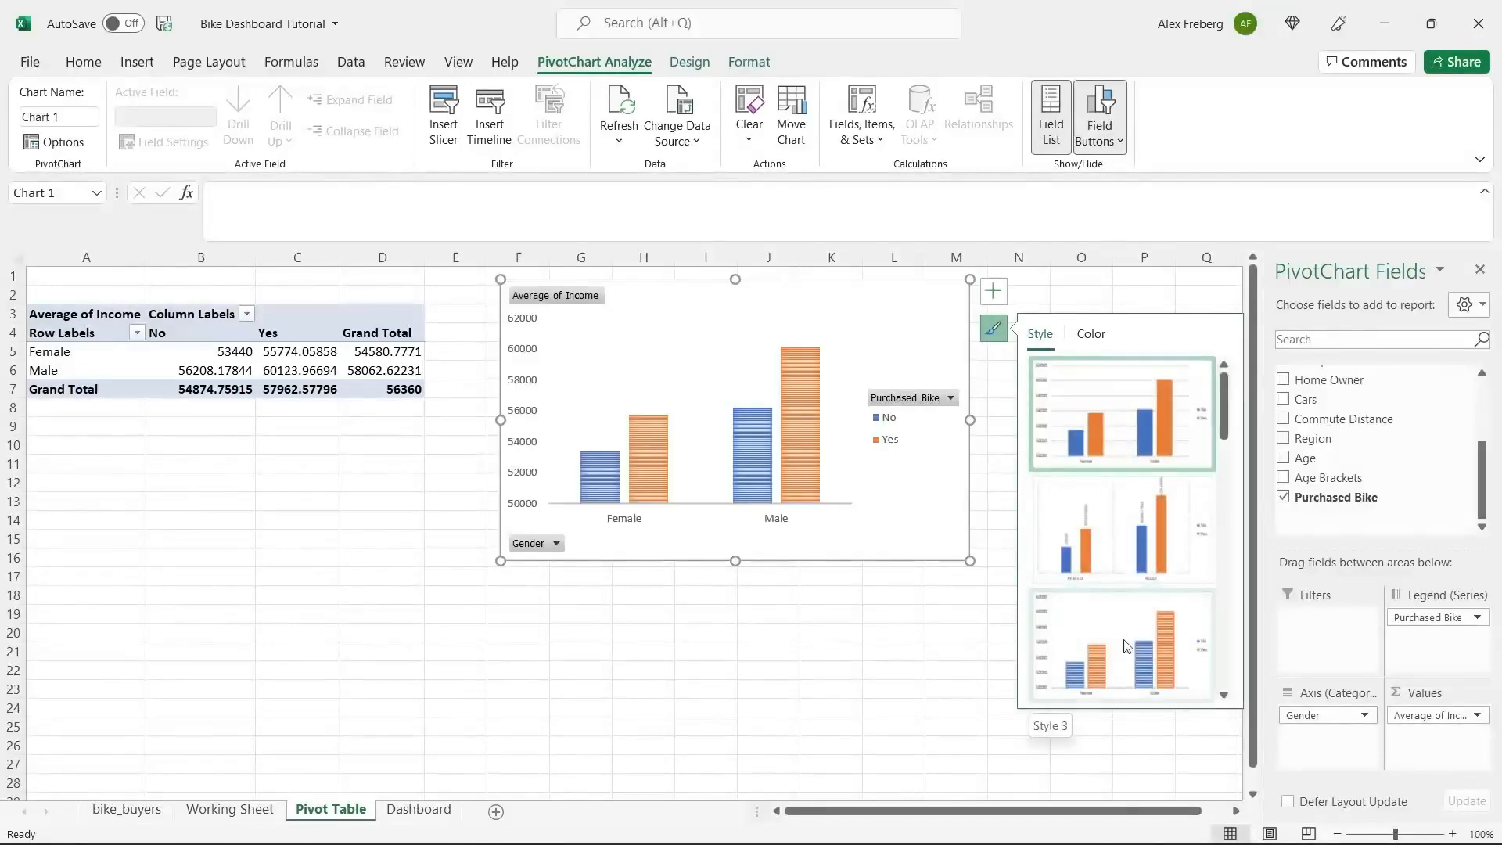
pyautogui.scroll(4, 1152, 541)
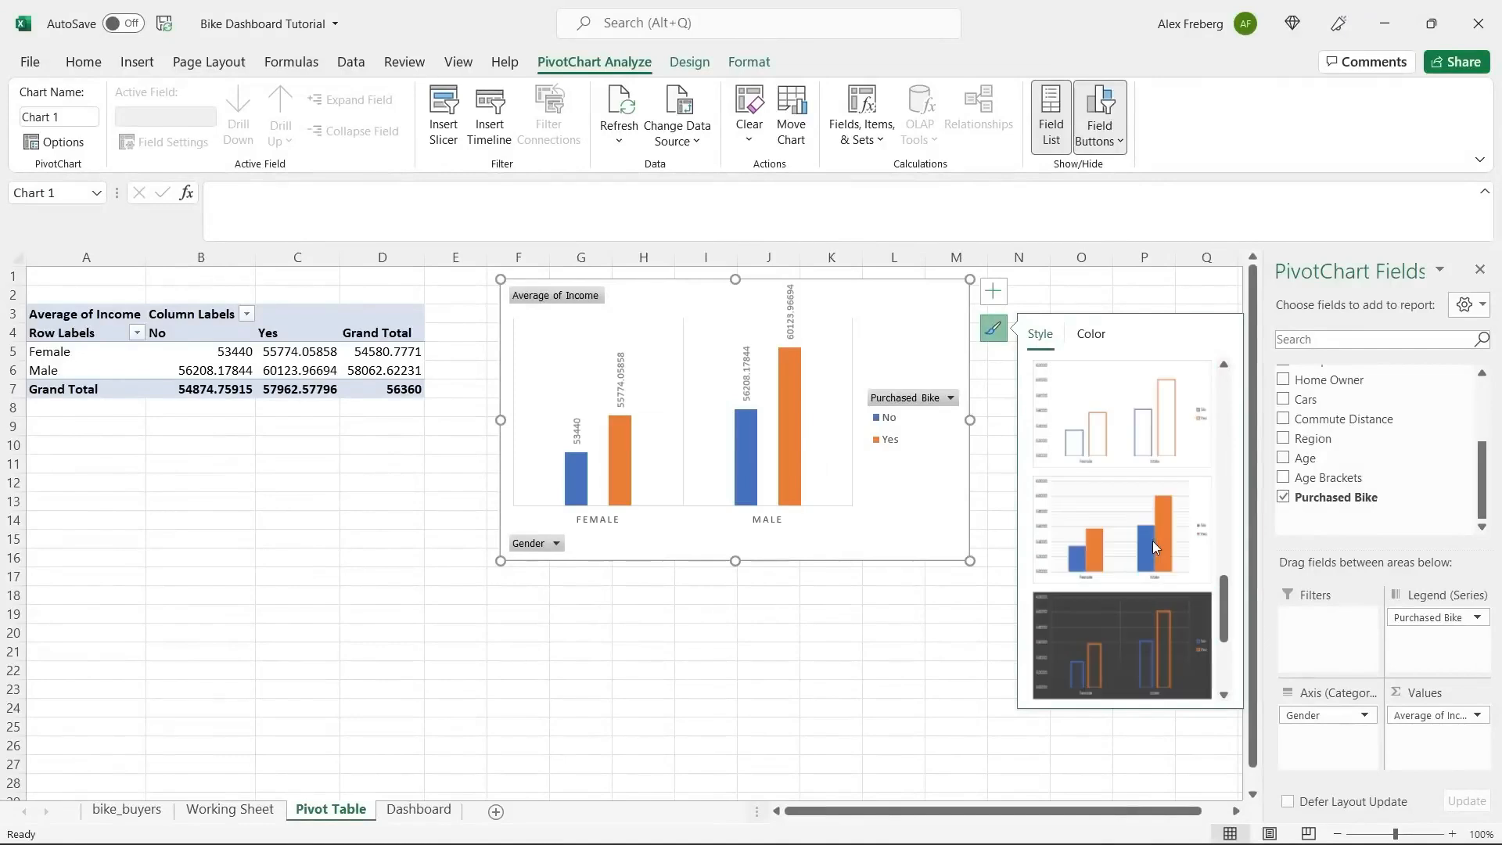
pyautogui.click(1089, 334)
# Add axis titles to the chart, naming the vertical axis Income and the horizontal axis Gender.
pyautogui.click(994, 293)
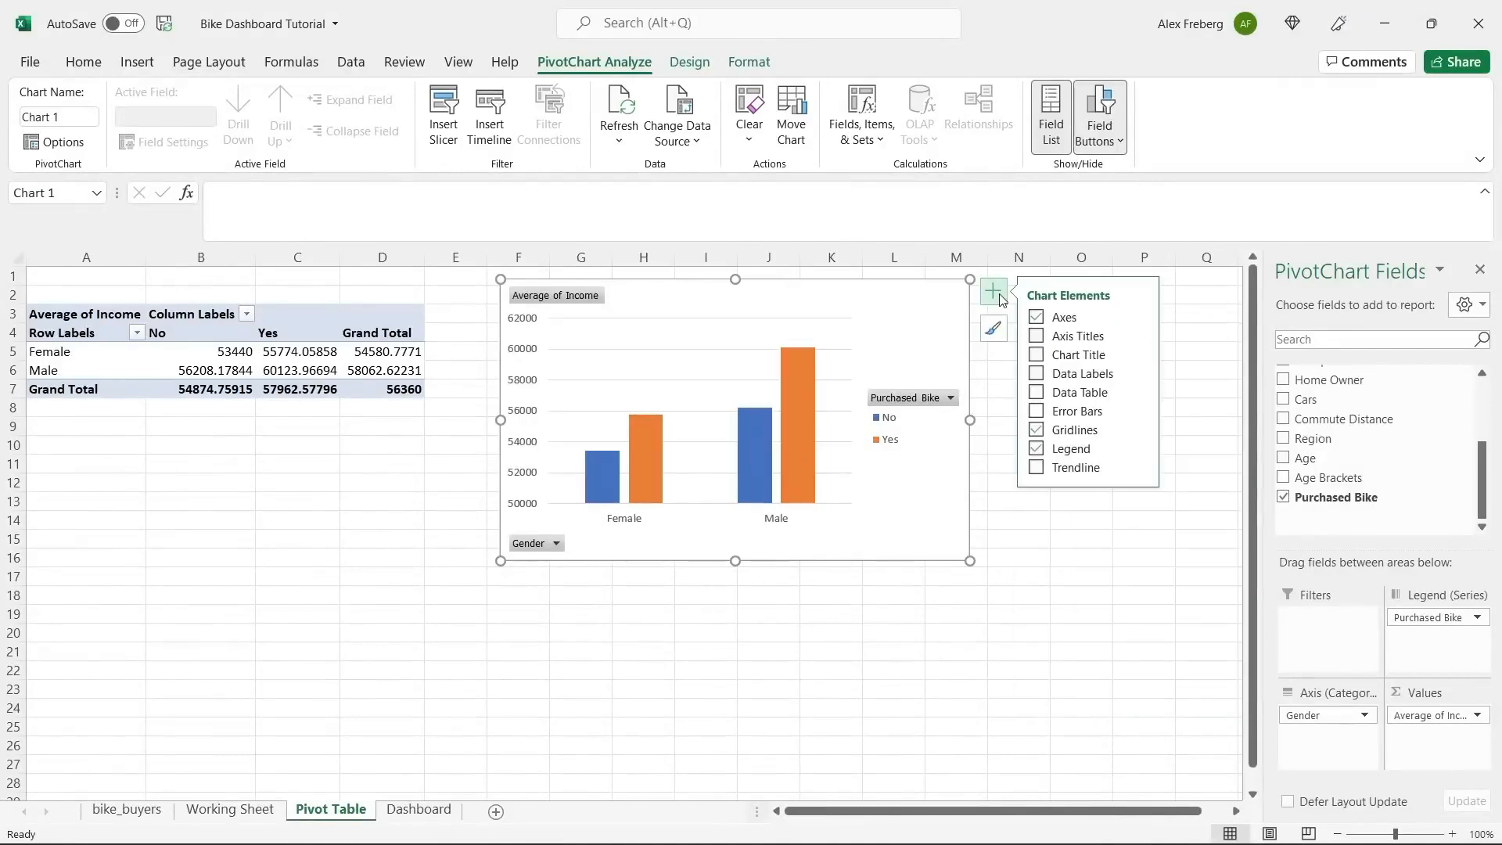
pyautogui.click(1036, 337)
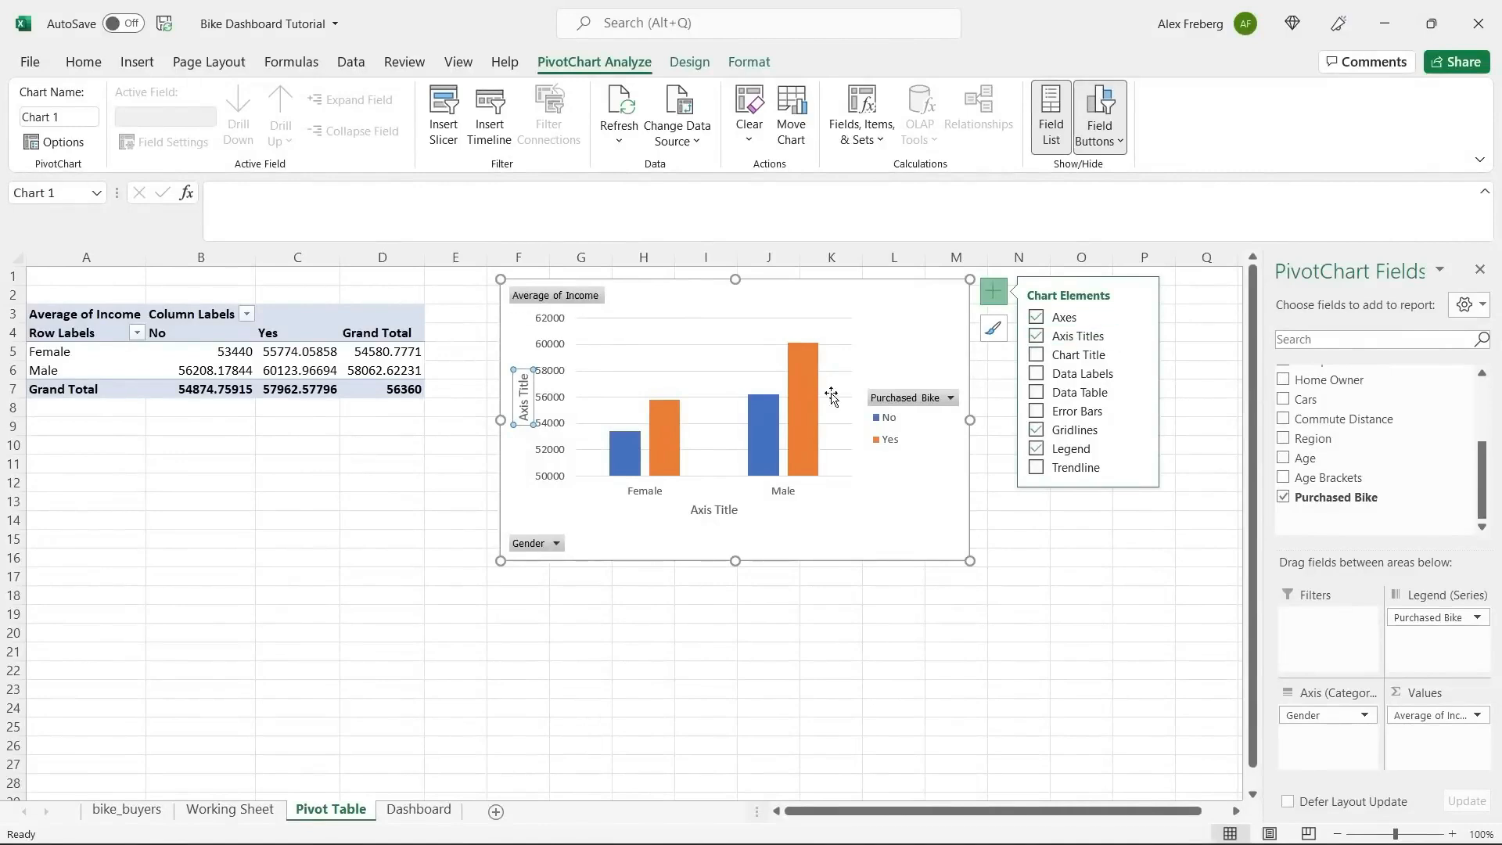
pyautogui.doubleClick(524, 407)
pyautogui.click(523, 406)
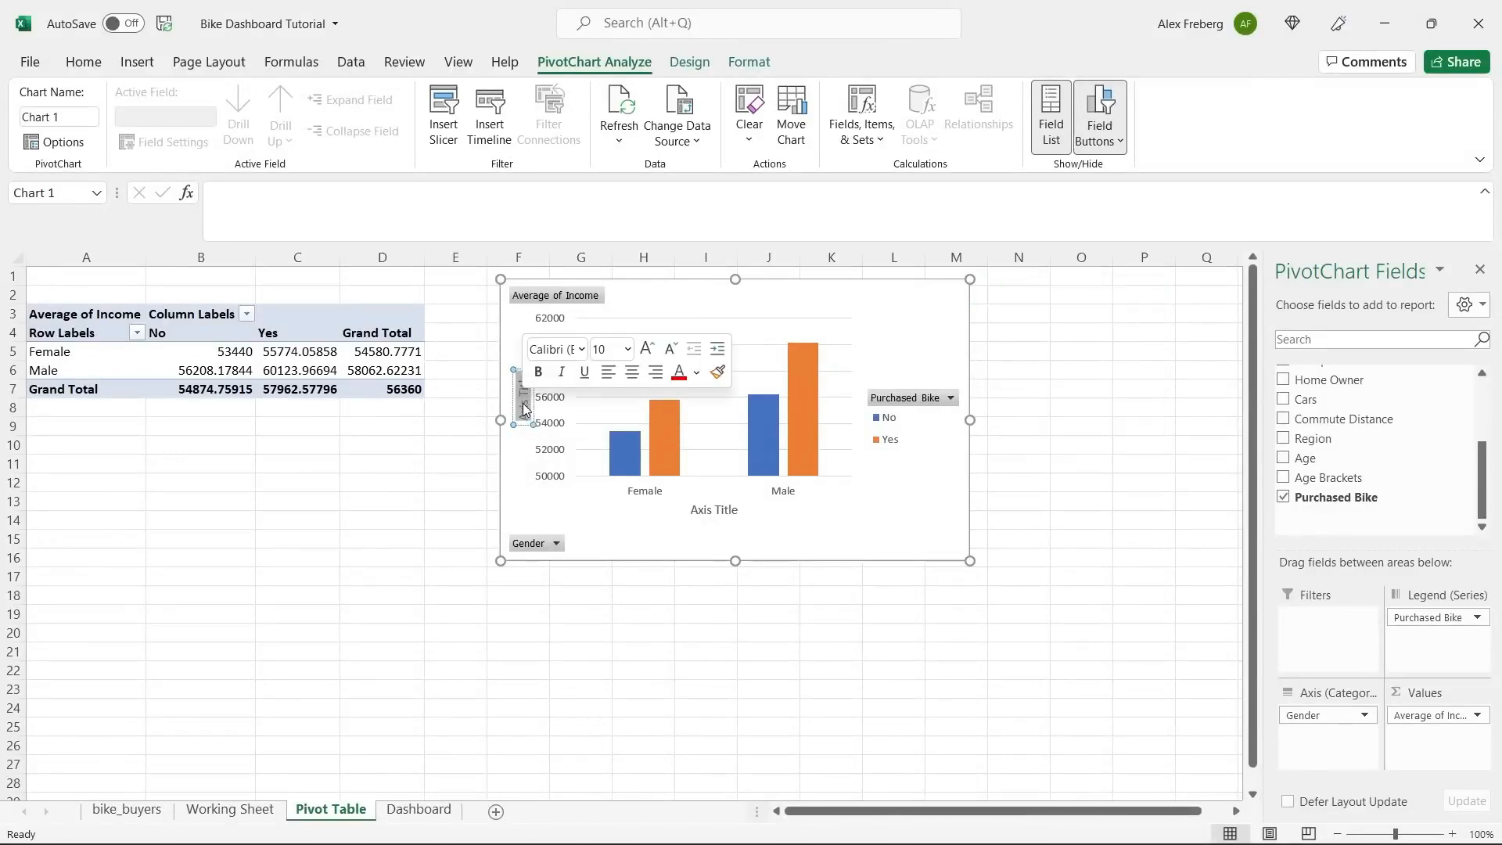
pyautogui.write('Income')
pyautogui.doubleClick(708, 510)
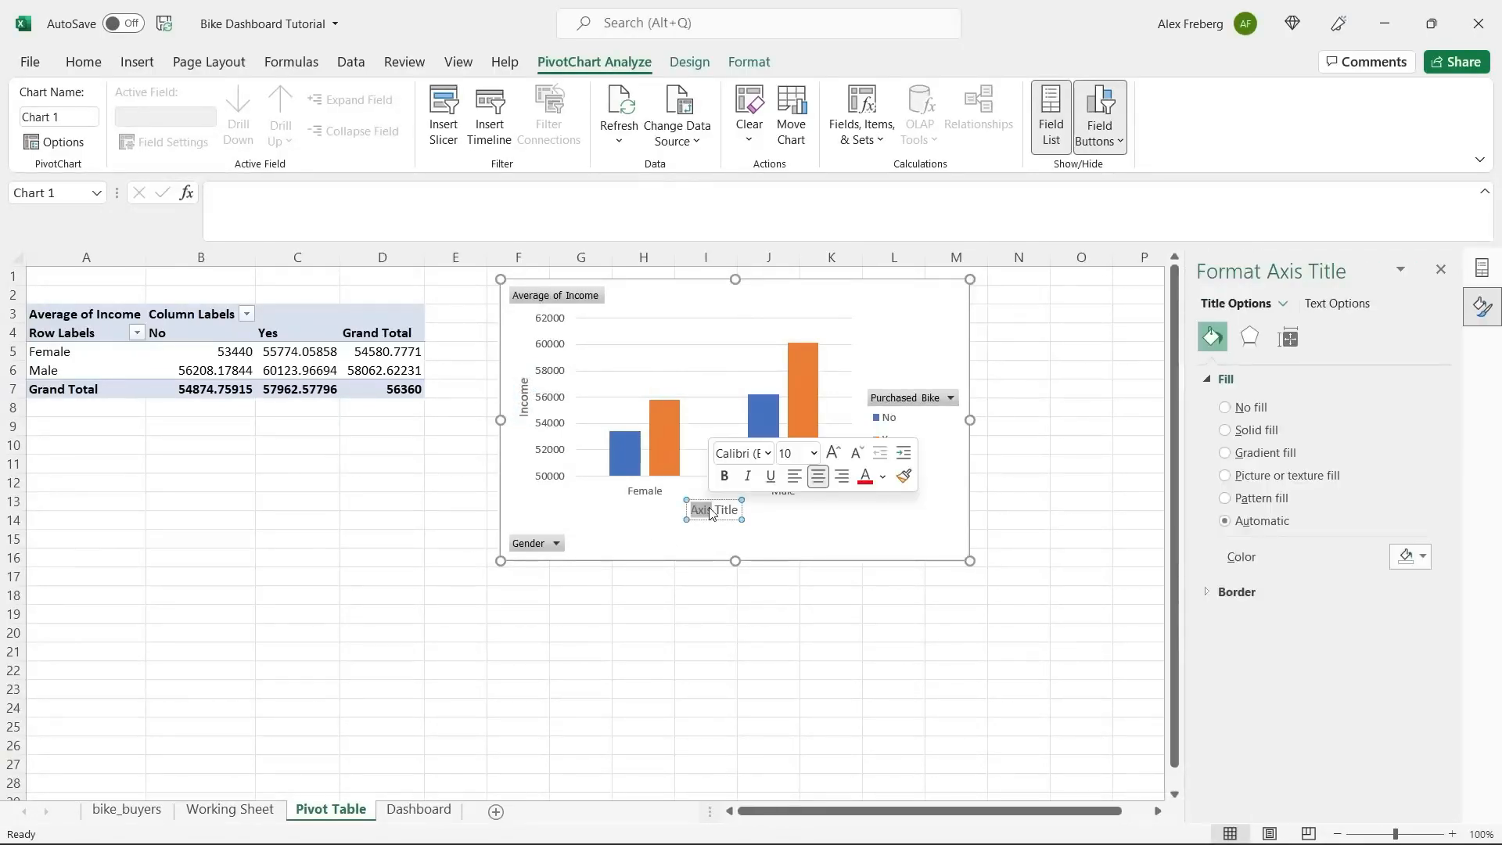
pyautogui.write('Gen')
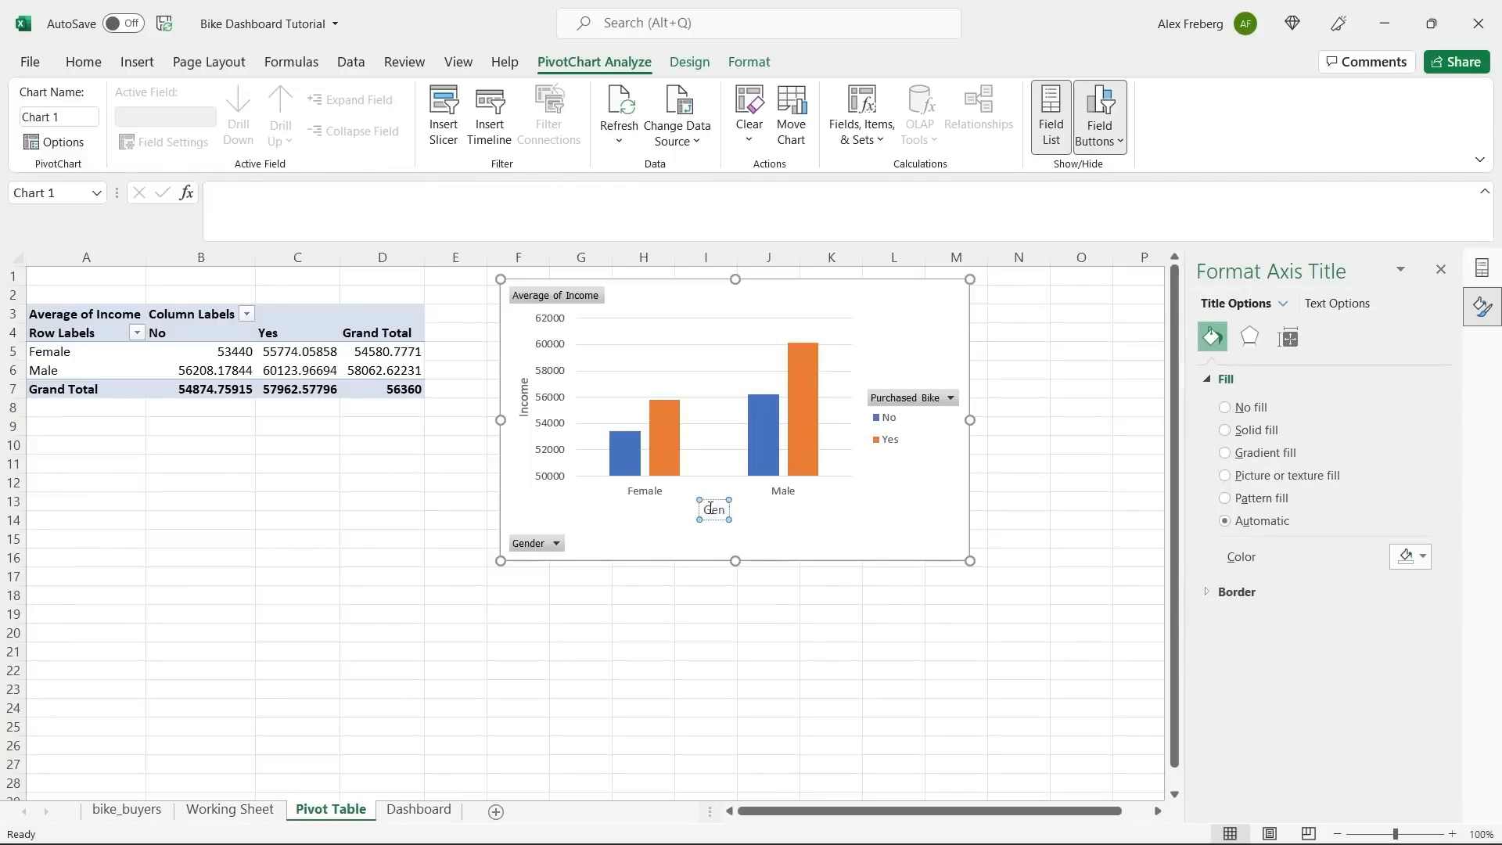
pyautogui.write('der')
pyautogui.click(909, 337)
# Add a chart title to the column chart and name it Avg Income Per Purchase.
pyautogui.click(993, 291)
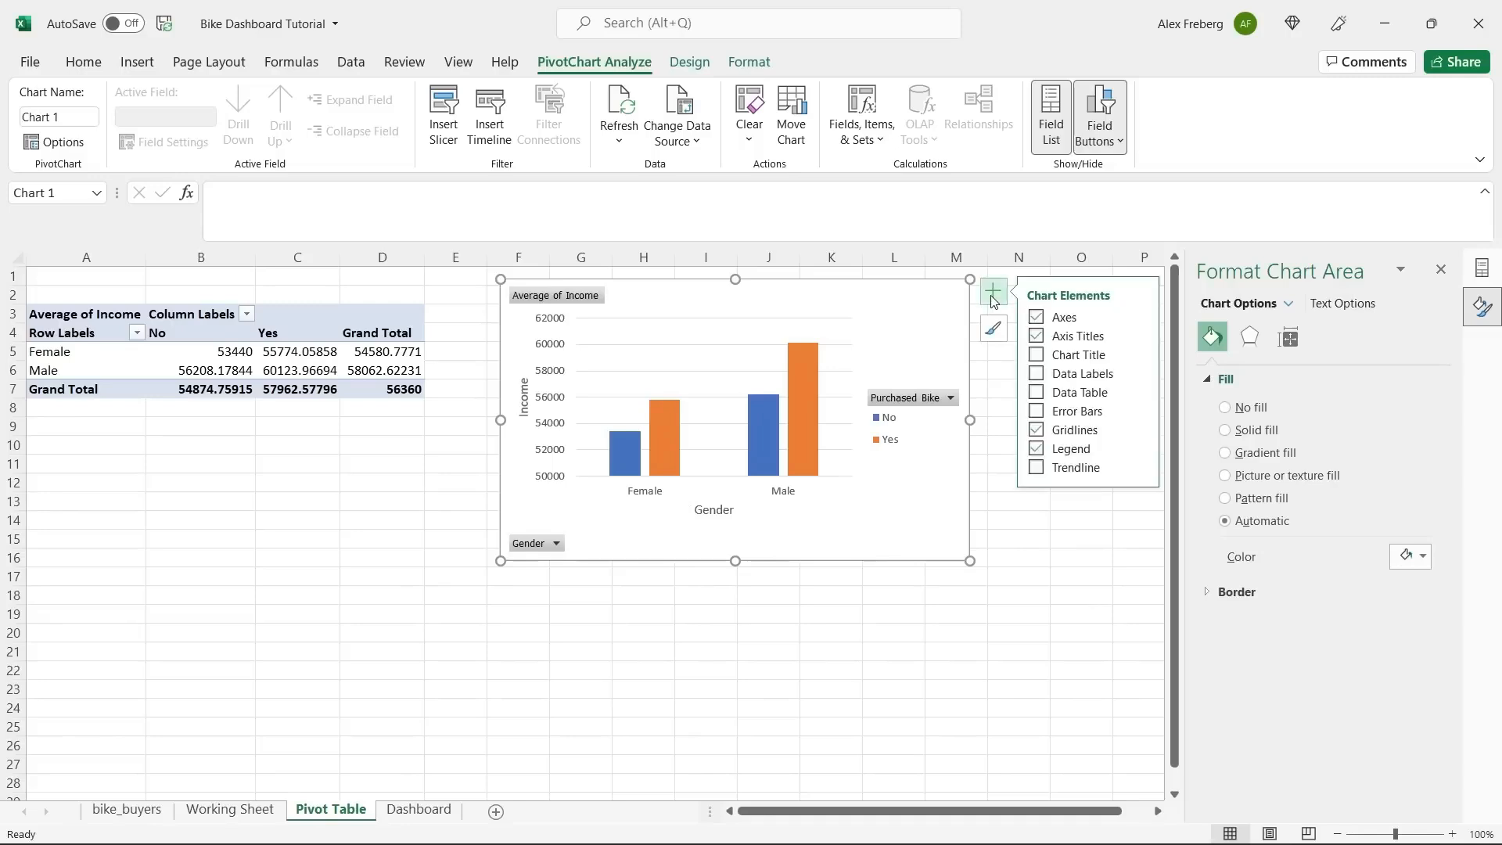
pyautogui.click(1035, 355)
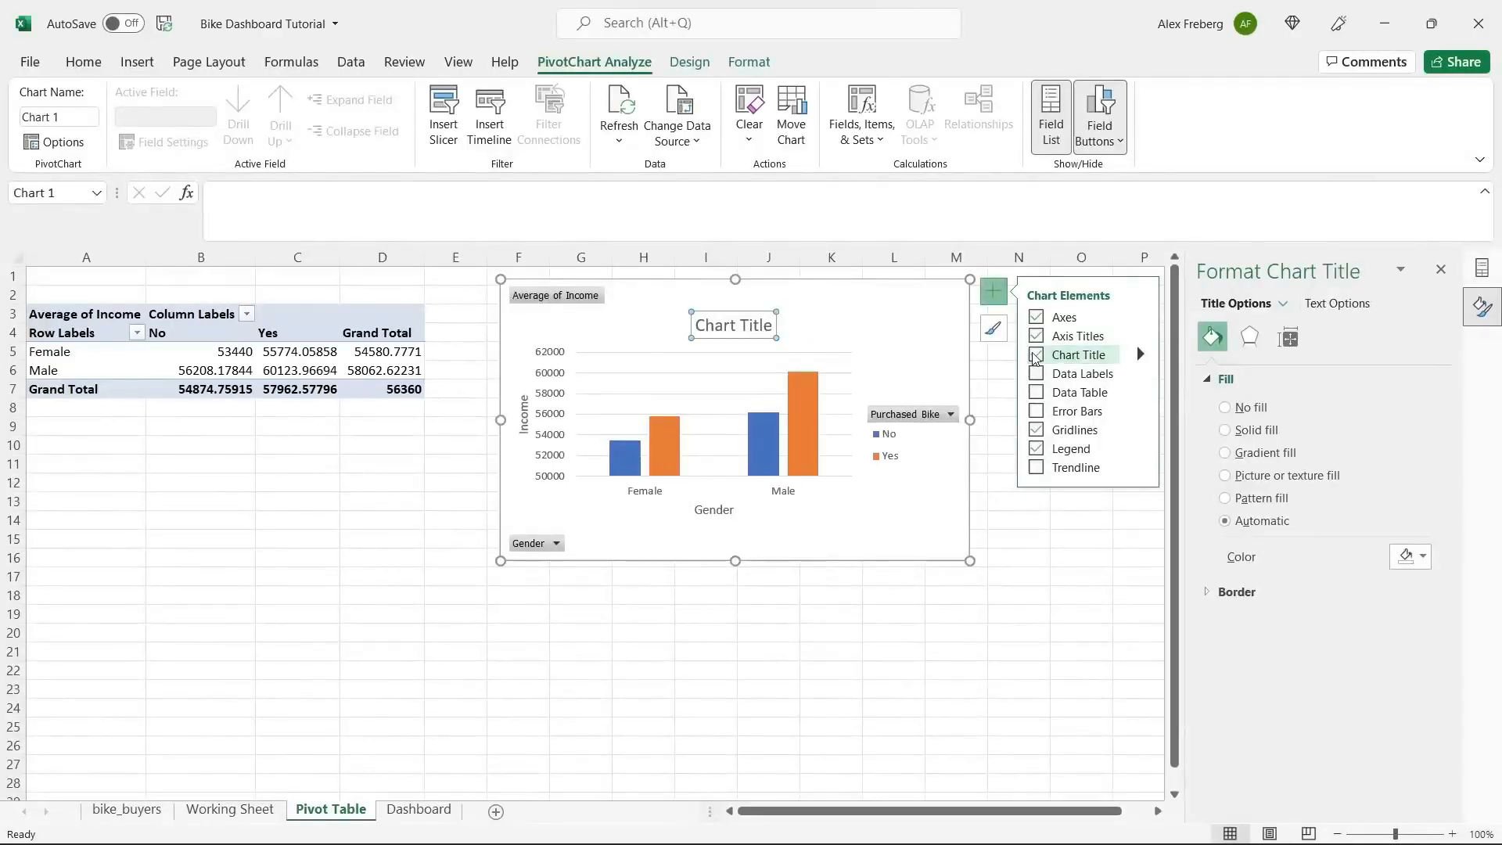
pyautogui.doubleClick(733, 329)
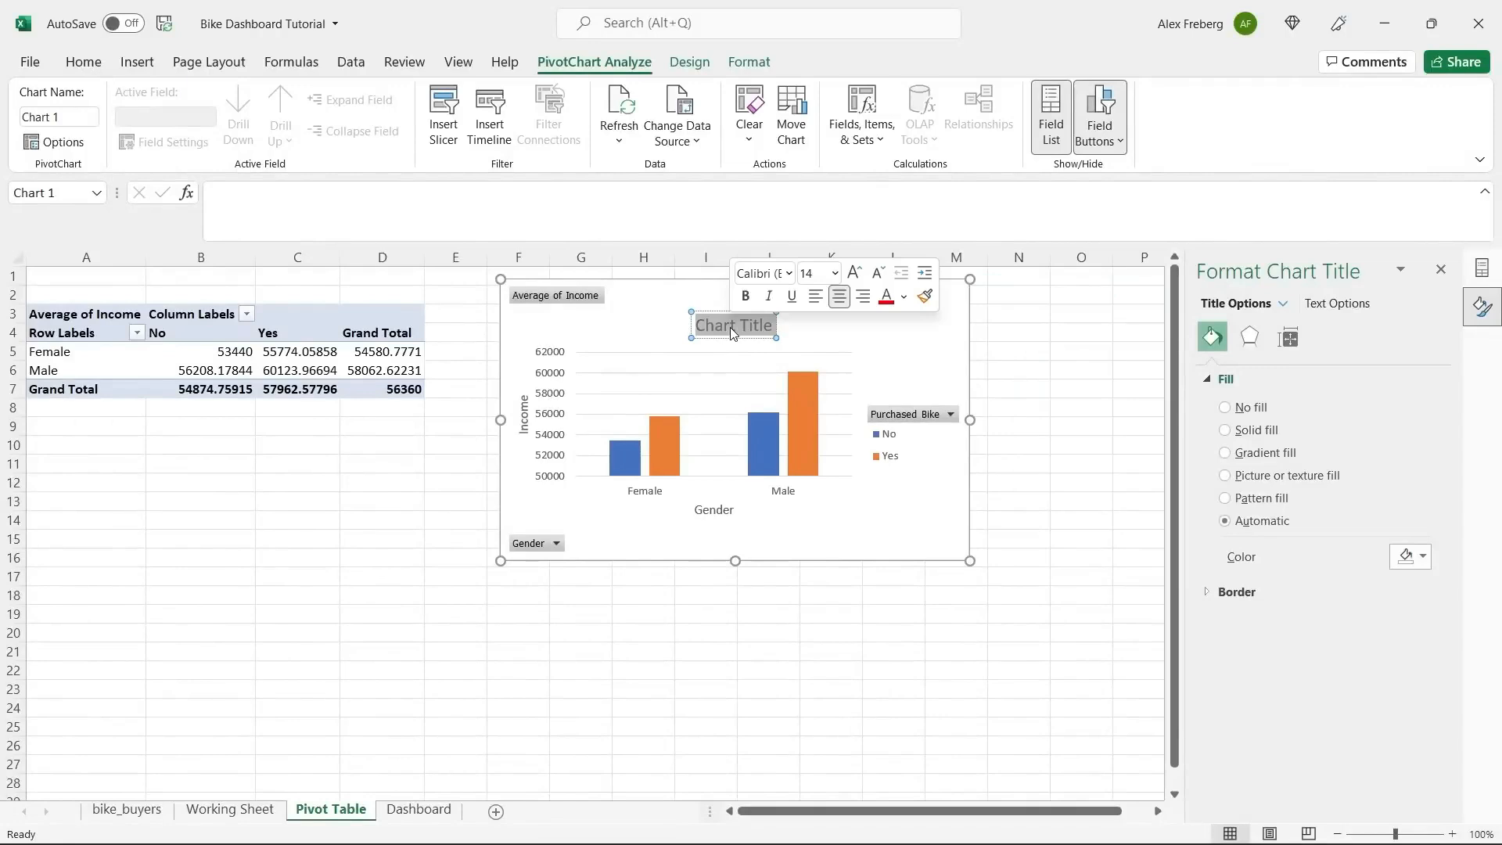
pyautogui.write('Avg In')
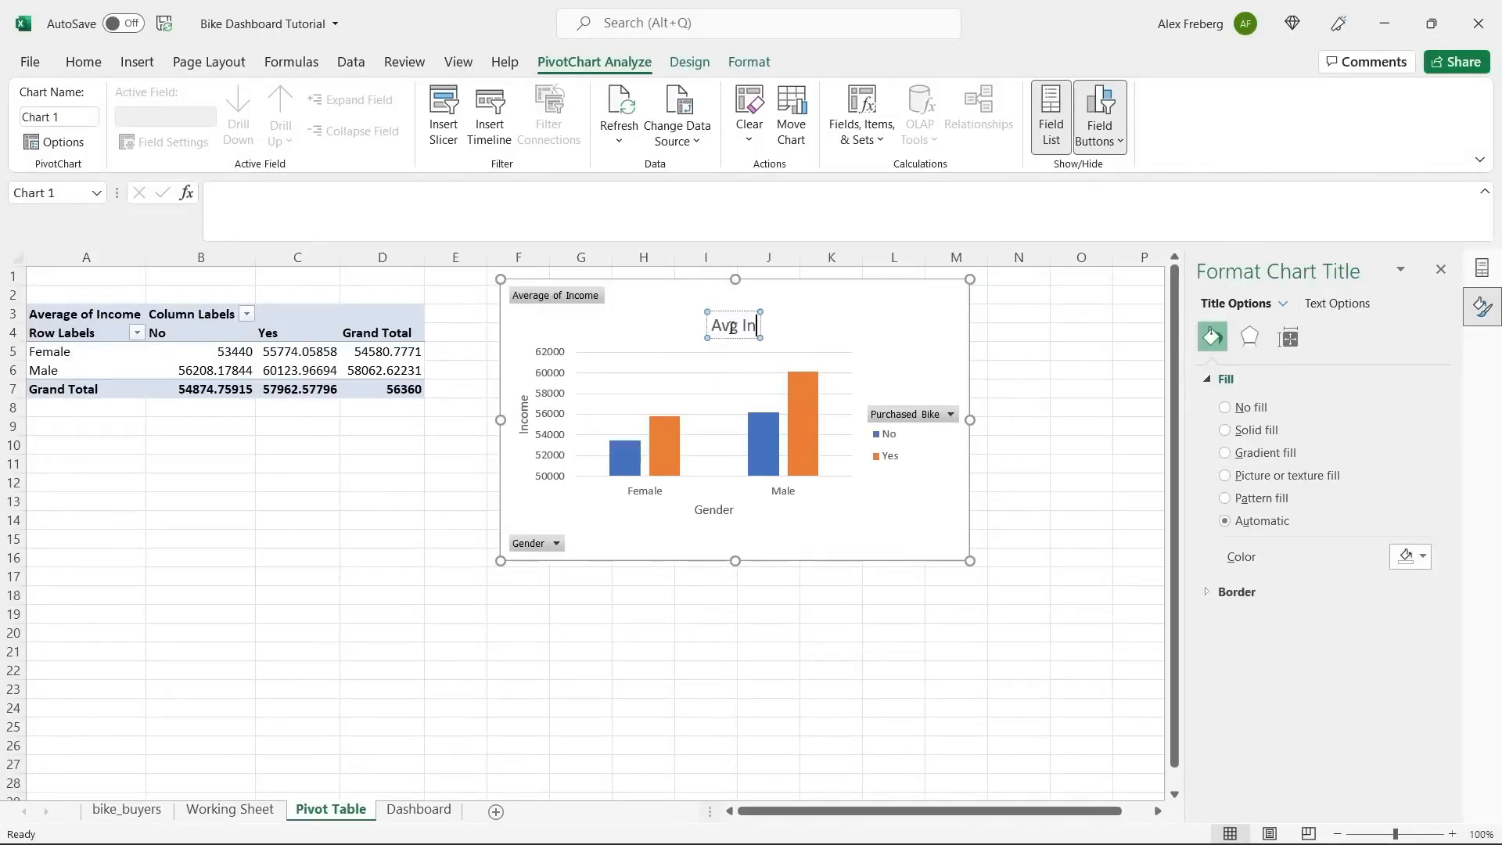
pyautogui.write('come Per Pu')
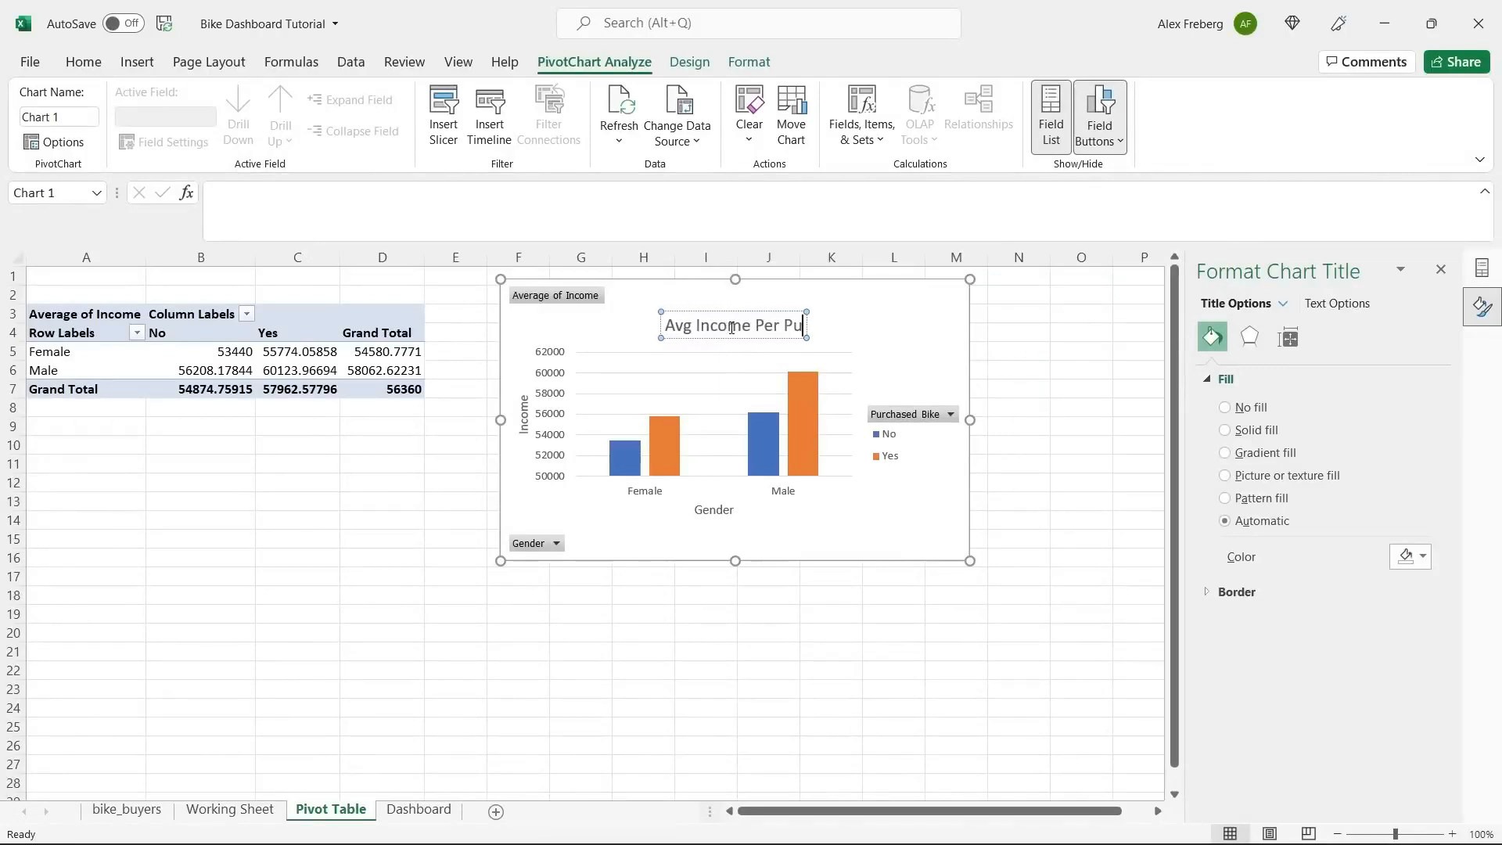
pyautogui.write('rchase')
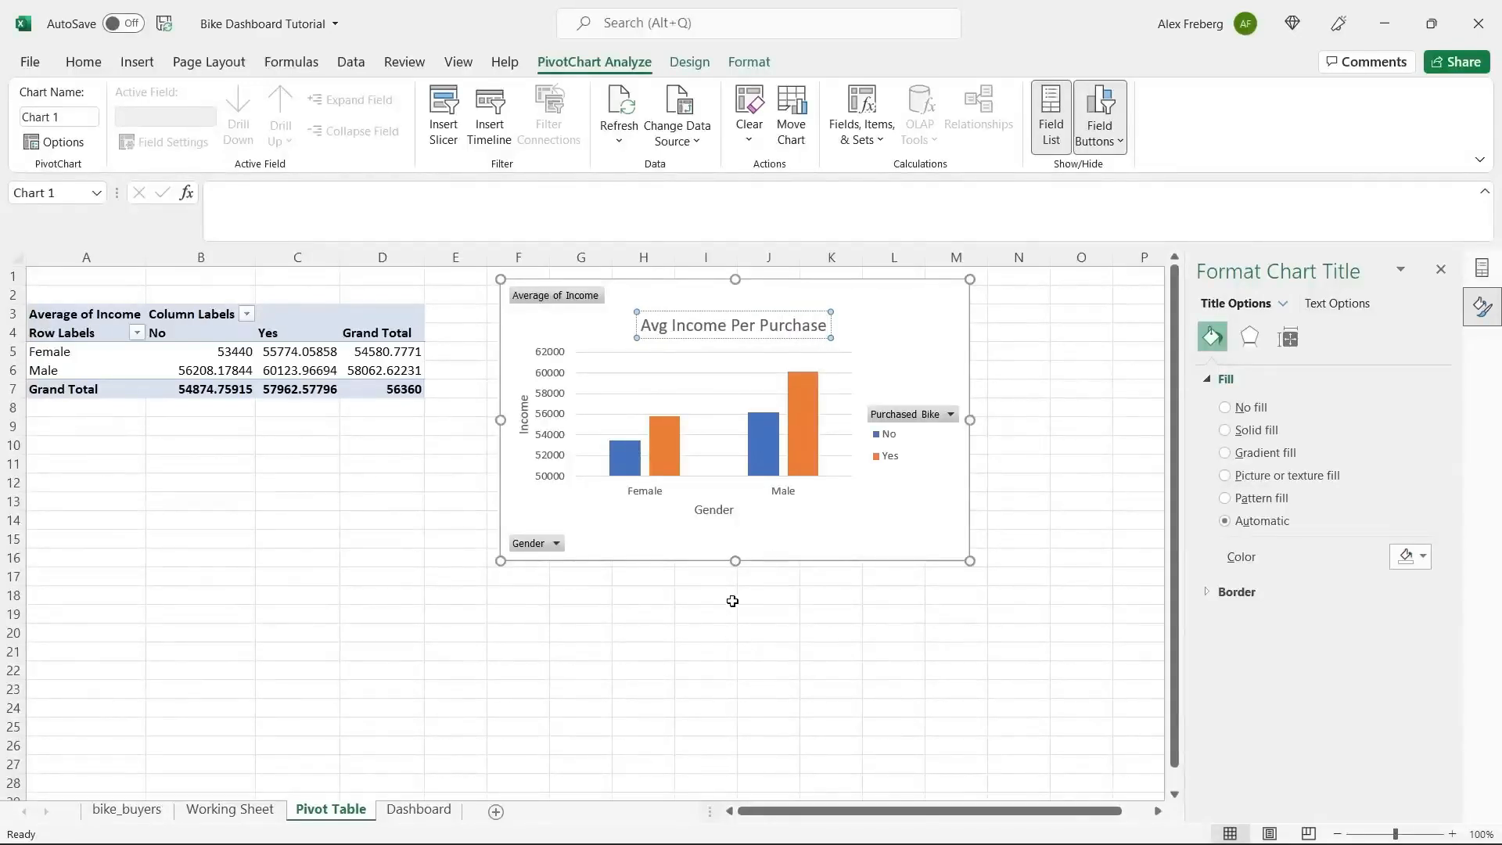
# Preview data labels on the chart, but add a data table beneath the columns instead.
pyautogui.click(798, 526)
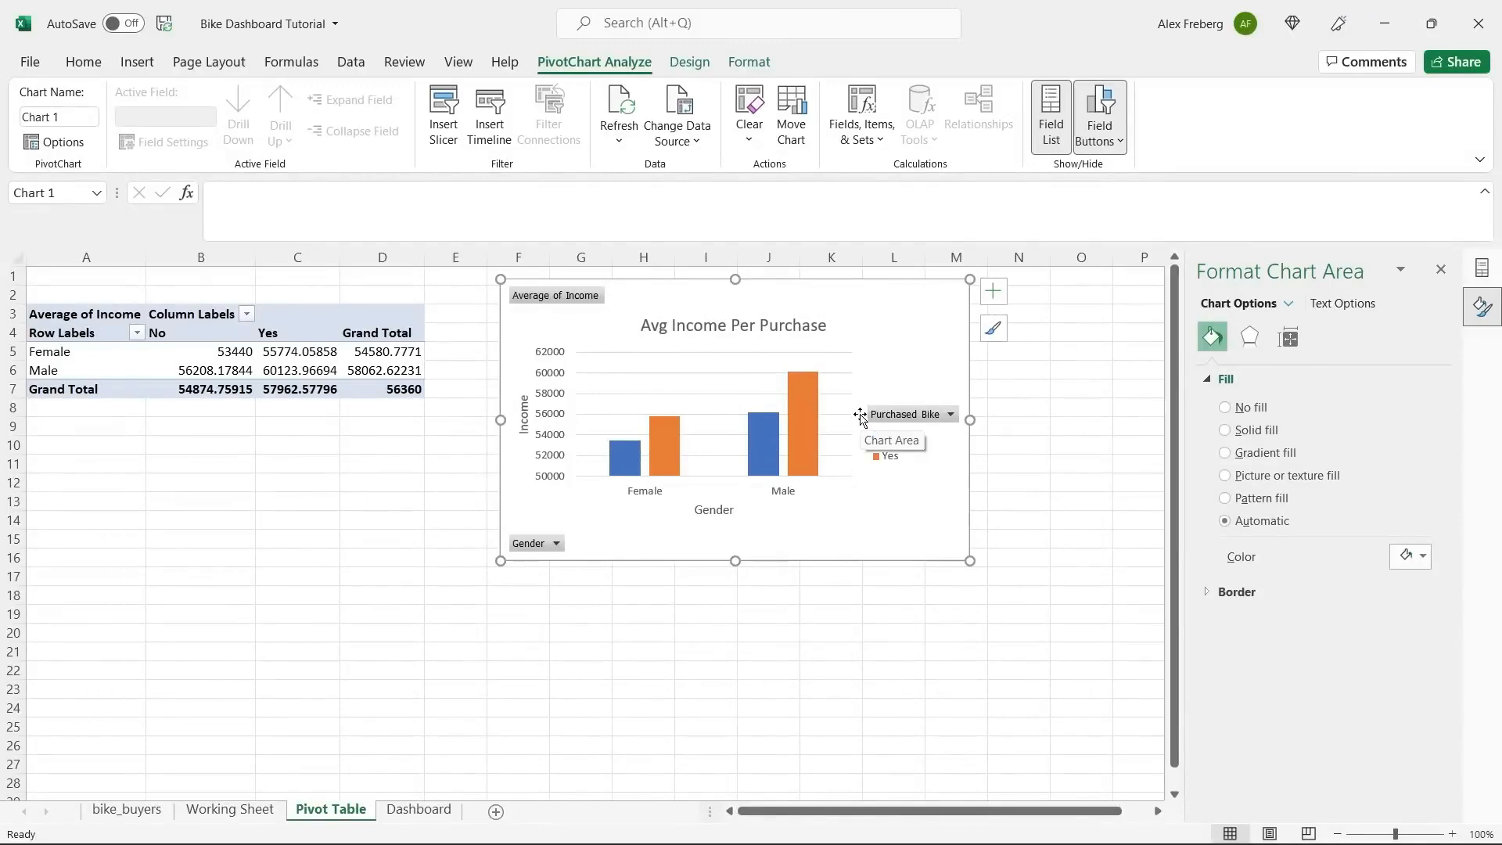
pyautogui.click(992, 291)
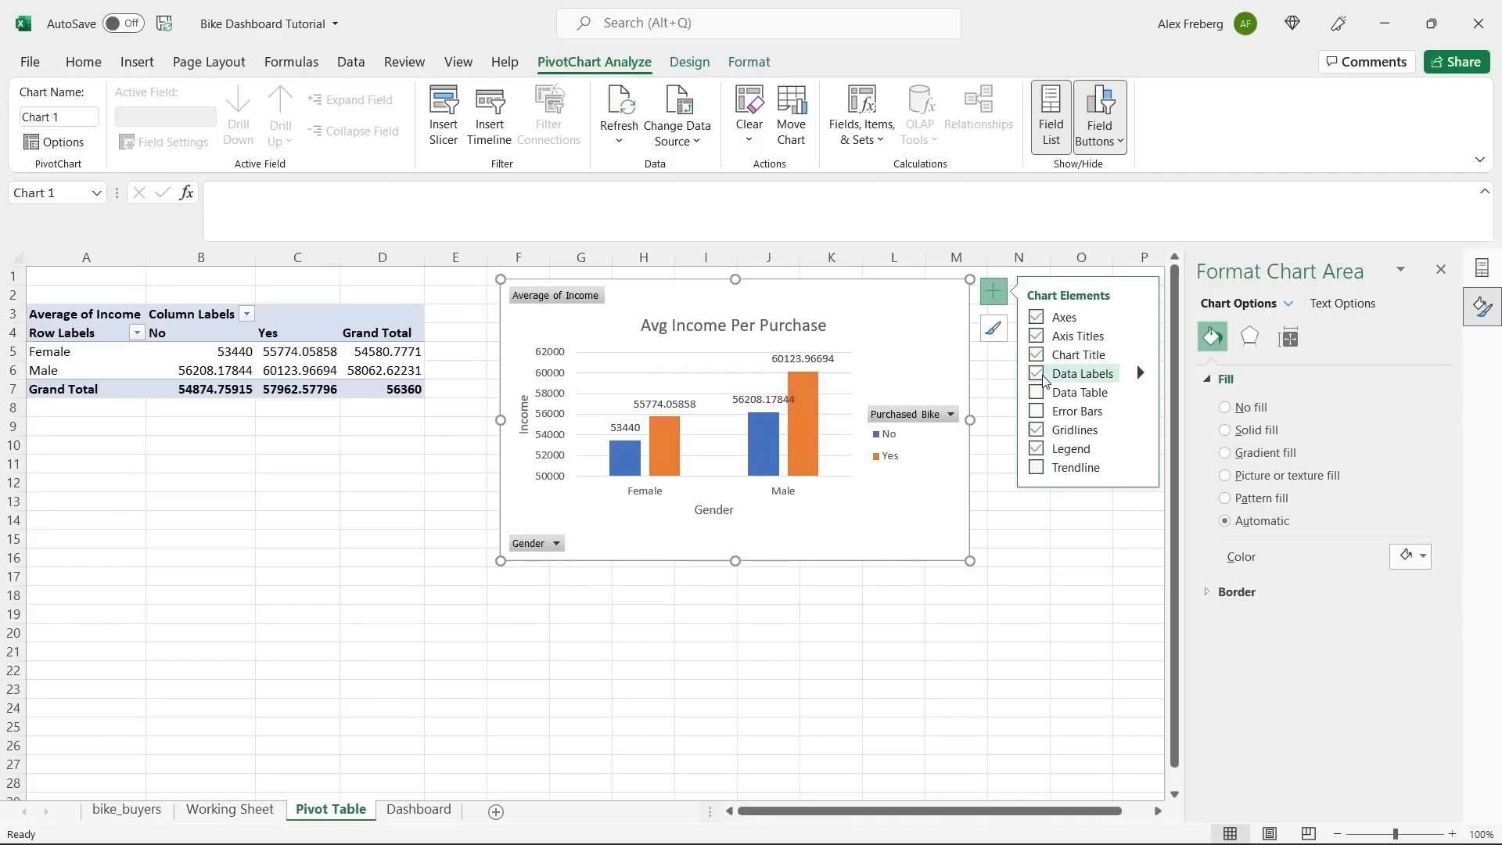
pyautogui.click(1037, 392)
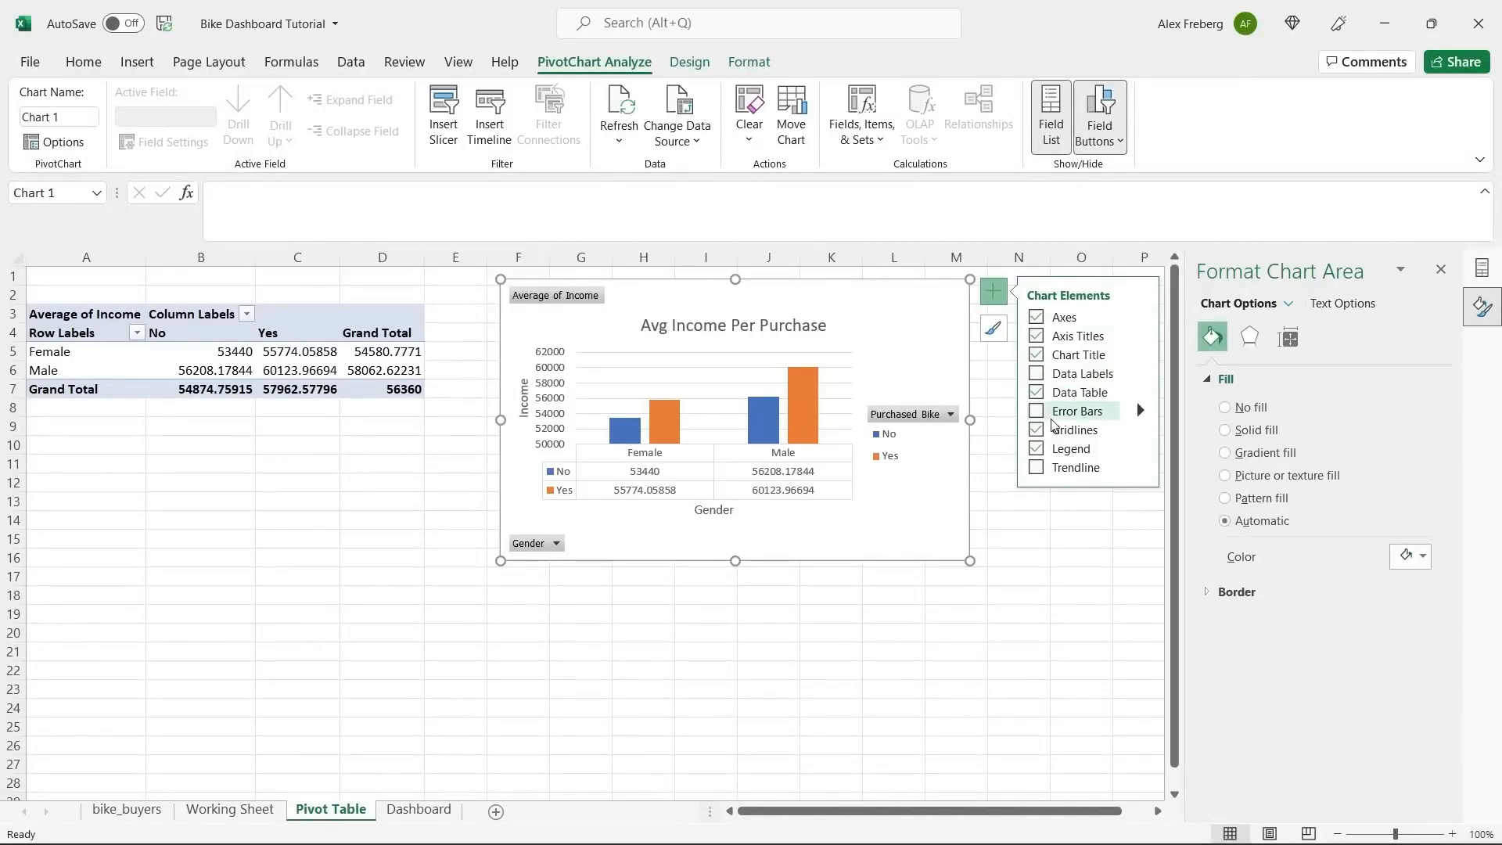
# Format the pivot table's average income values in B5:D7 as numbers with thousands separators and no decimal places.
pyautogui.click(268, 351)
pyautogui.moveTo(227, 352); pyautogui.dragTo(391, 390)
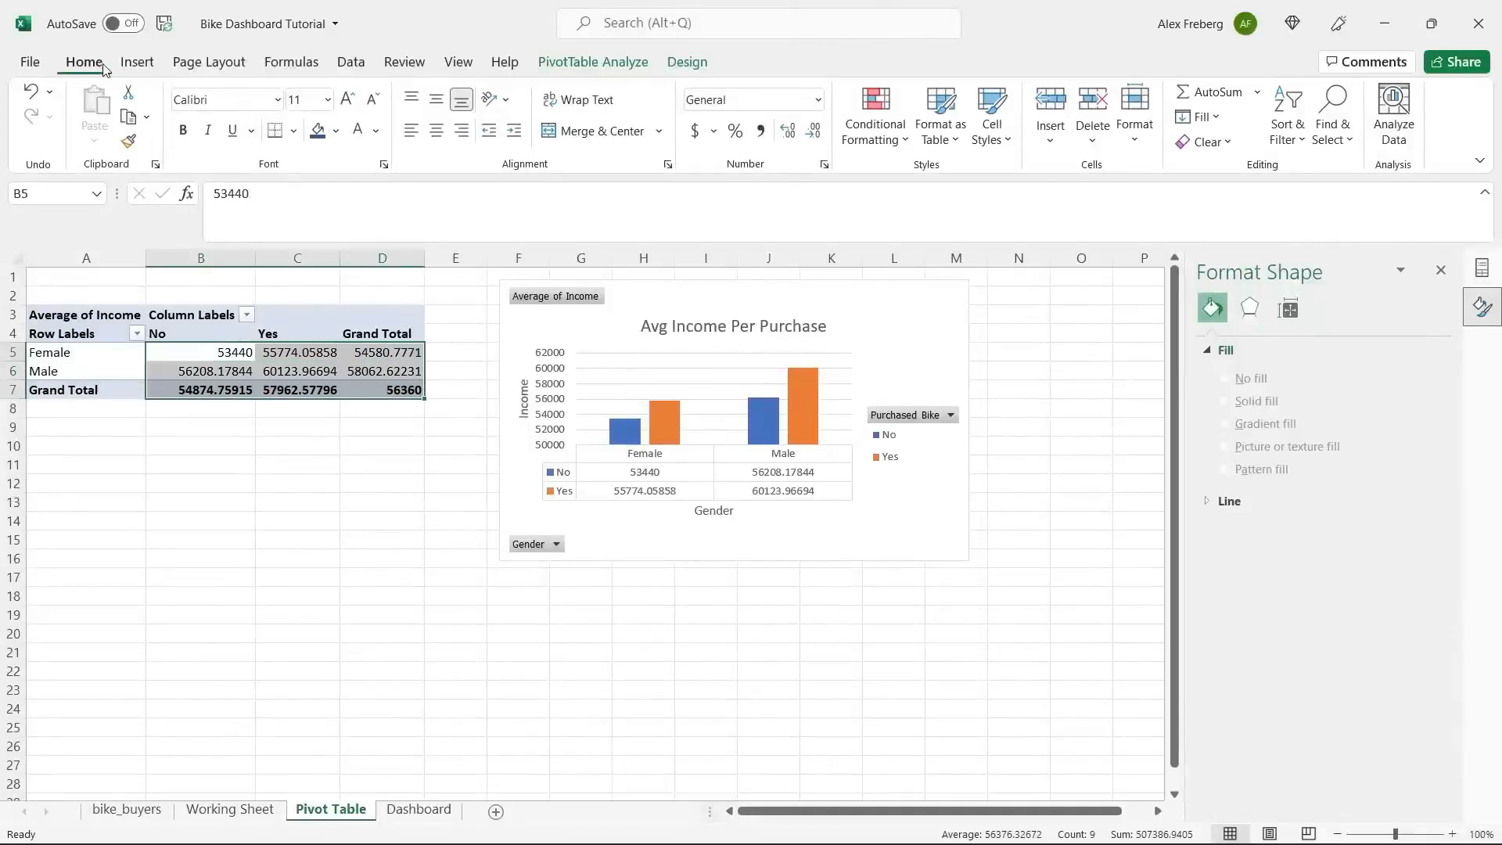
pyautogui.click(817, 100)
pyautogui.click(799, 186)
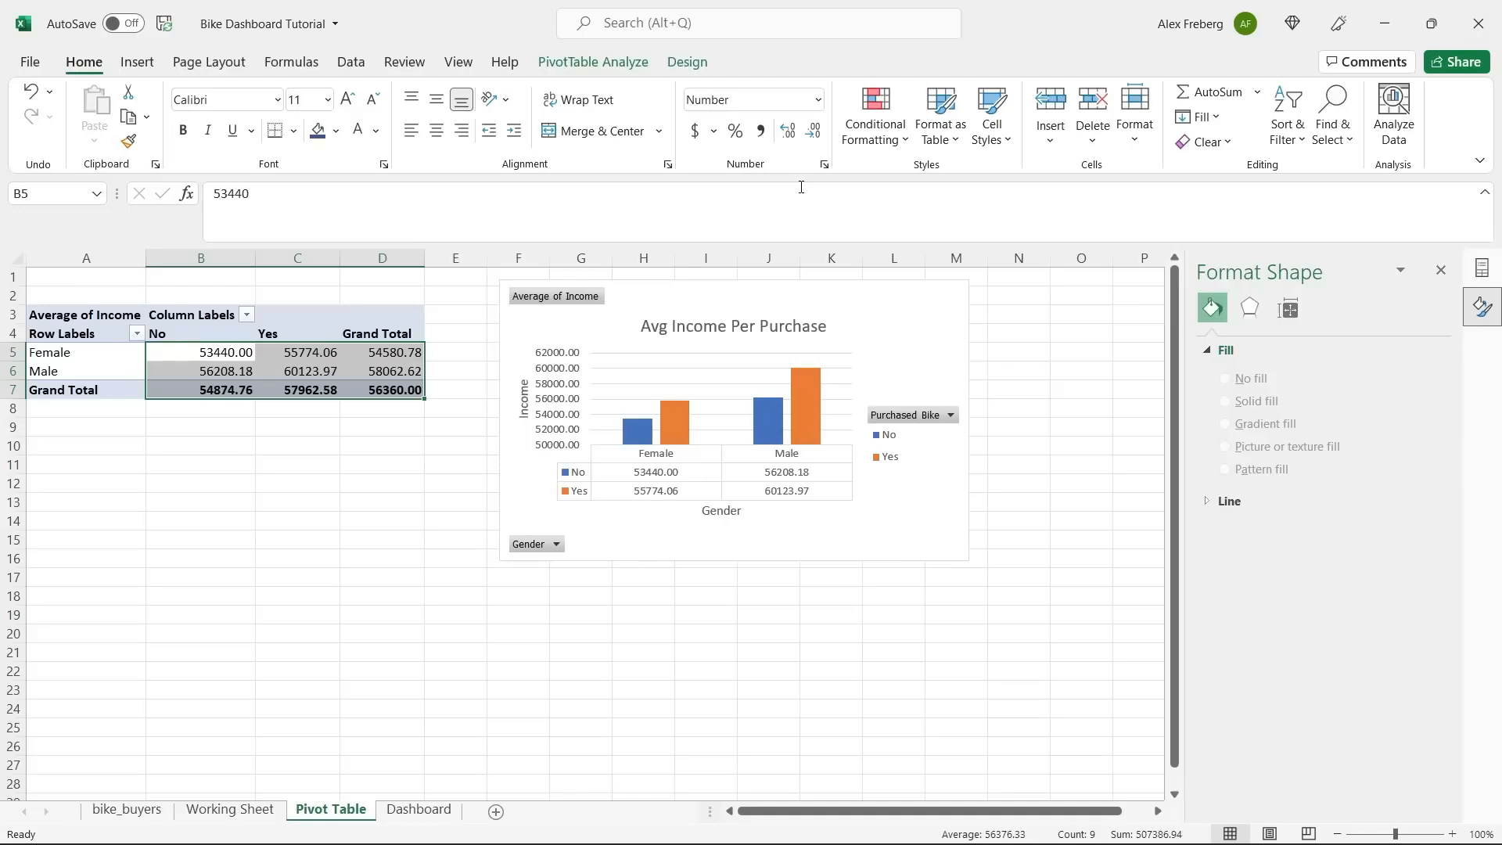
pyautogui.click(815, 138)
pyautogui.click(813, 136)
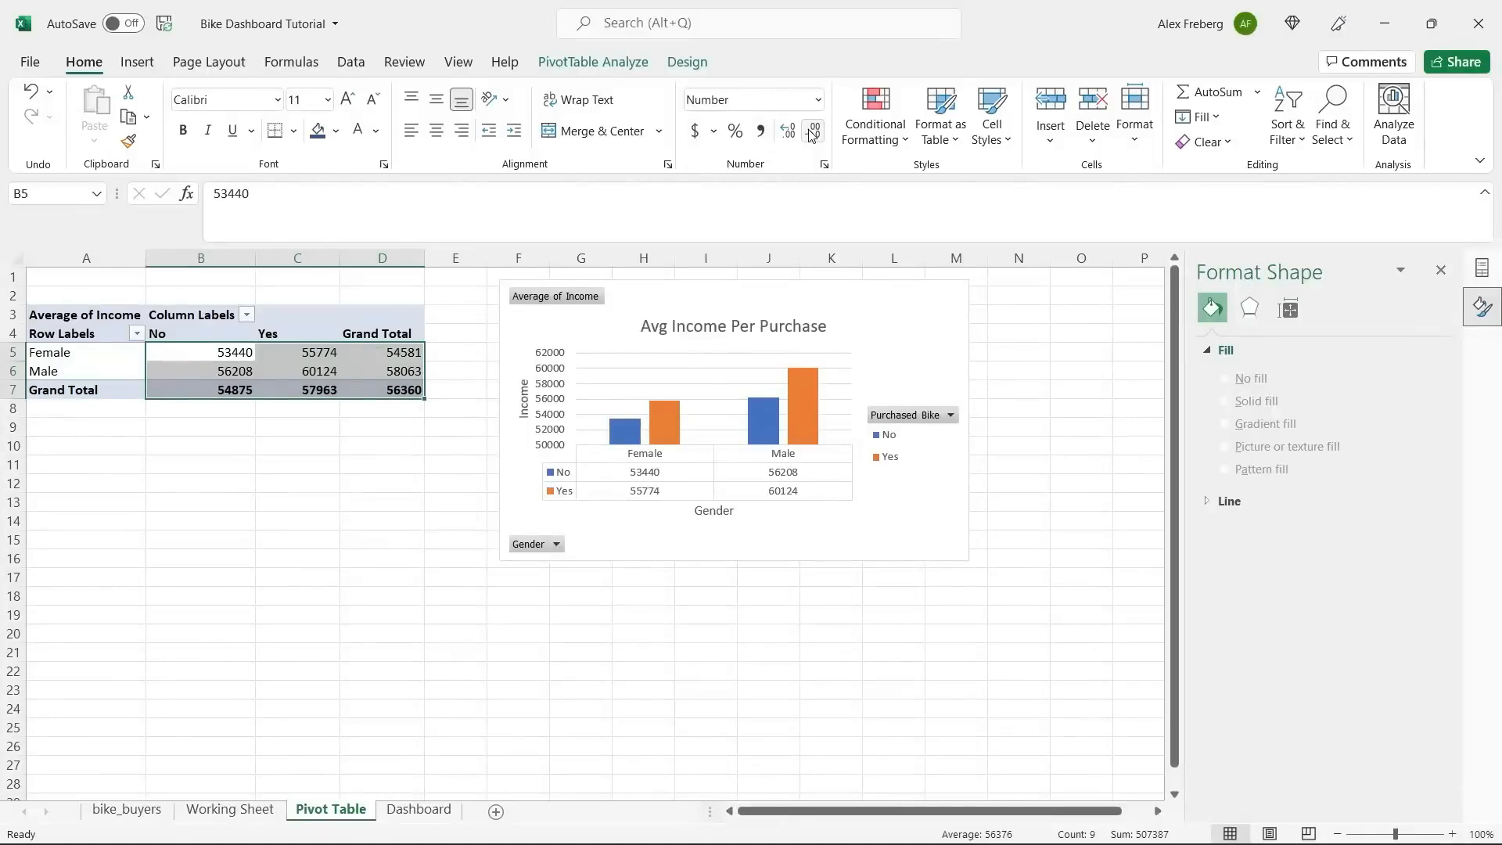
pyautogui.click(788, 131)
pyautogui.click(788, 131)
pyautogui.click(813, 132)
pyautogui.click(814, 132)
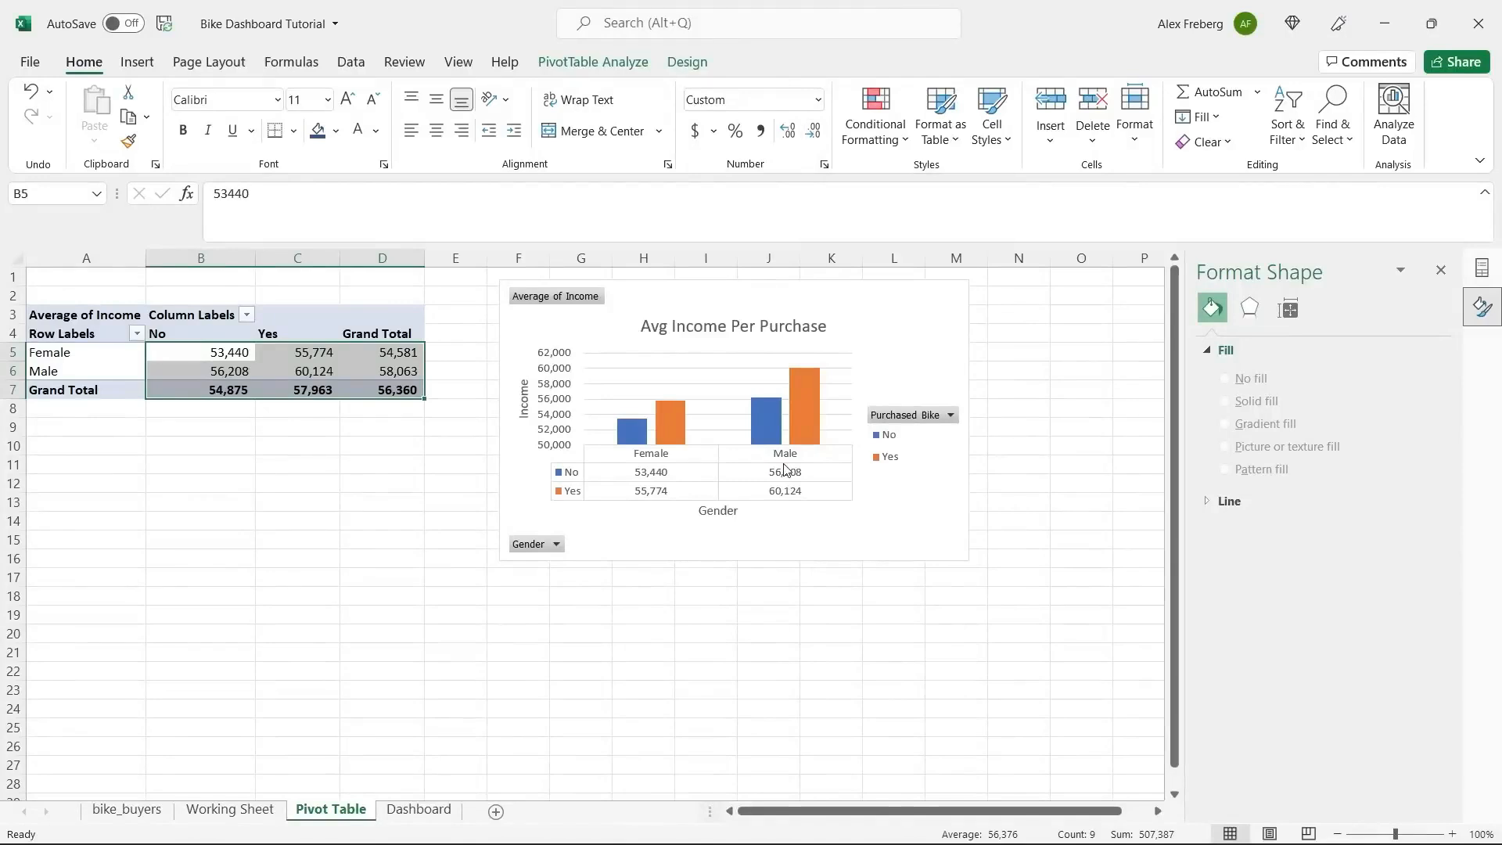
# Select the income chart and bring up its PivotChart field list in place of the formatting options.
pyautogui.click(917, 528)
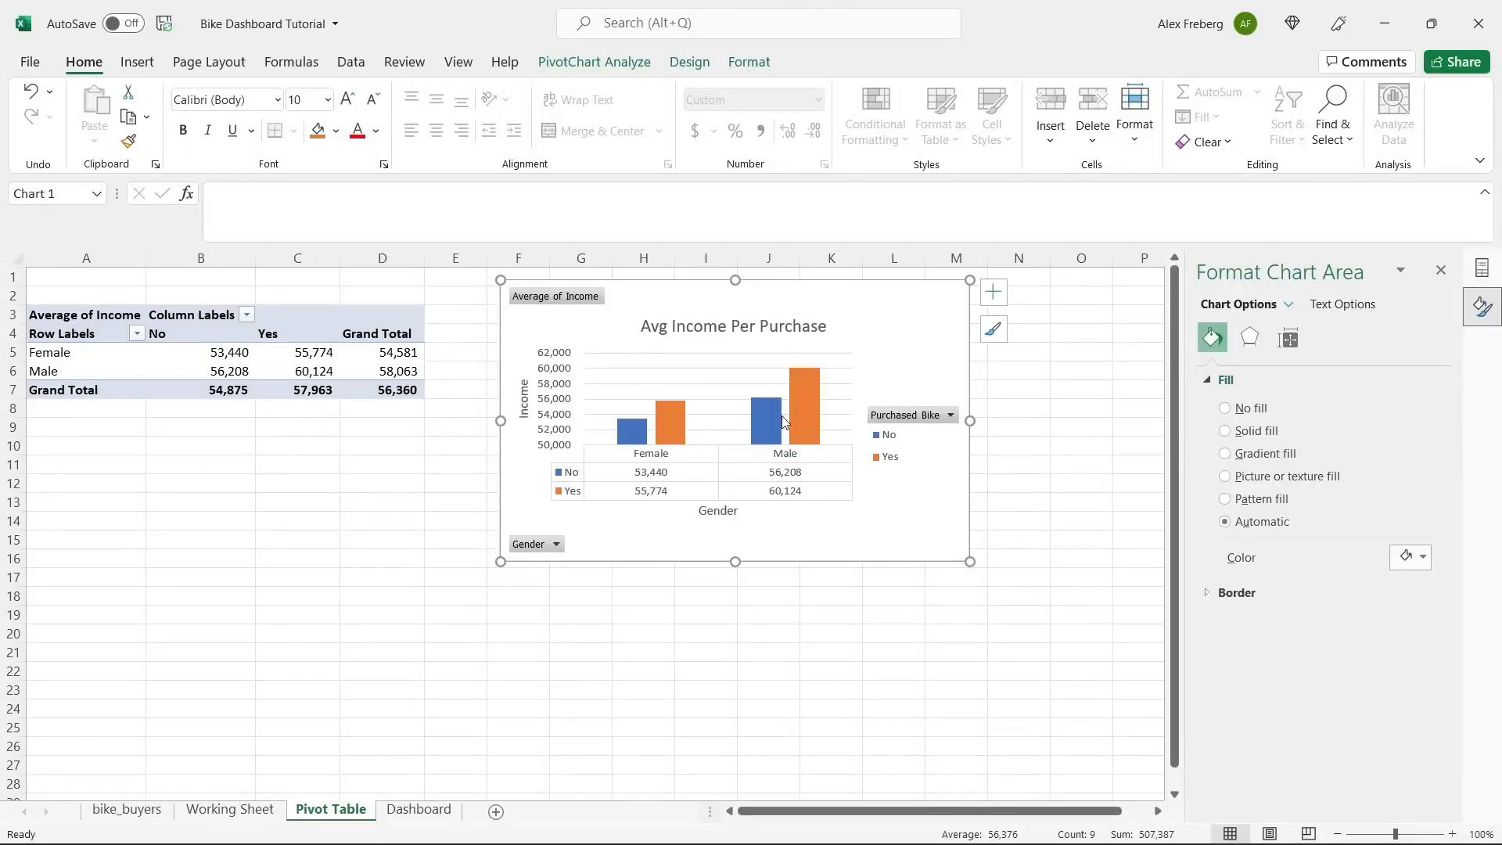
pyautogui.moveTo(782, 421)
pyautogui.click(1481, 307)
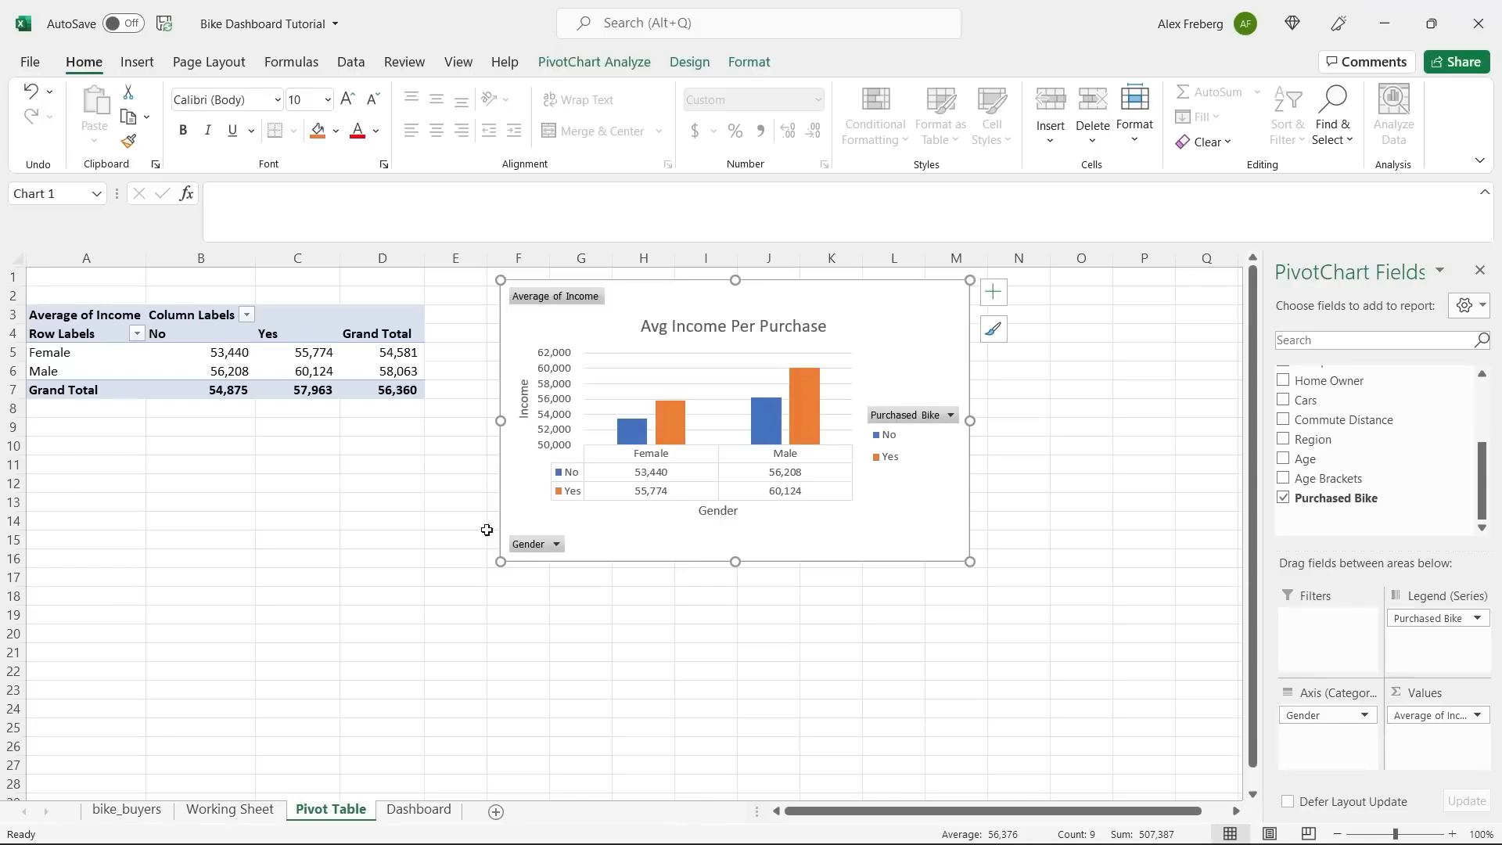
# Insert a second pivot table at cell A20 of the Pivot Table sheet, using all the data on the Working Sheet.
pyautogui.click(190, 466)
pyautogui.scroll(-2, 189, 475)
pyautogui.scroll(-1, 189, 475)
pyautogui.click(86, 466)
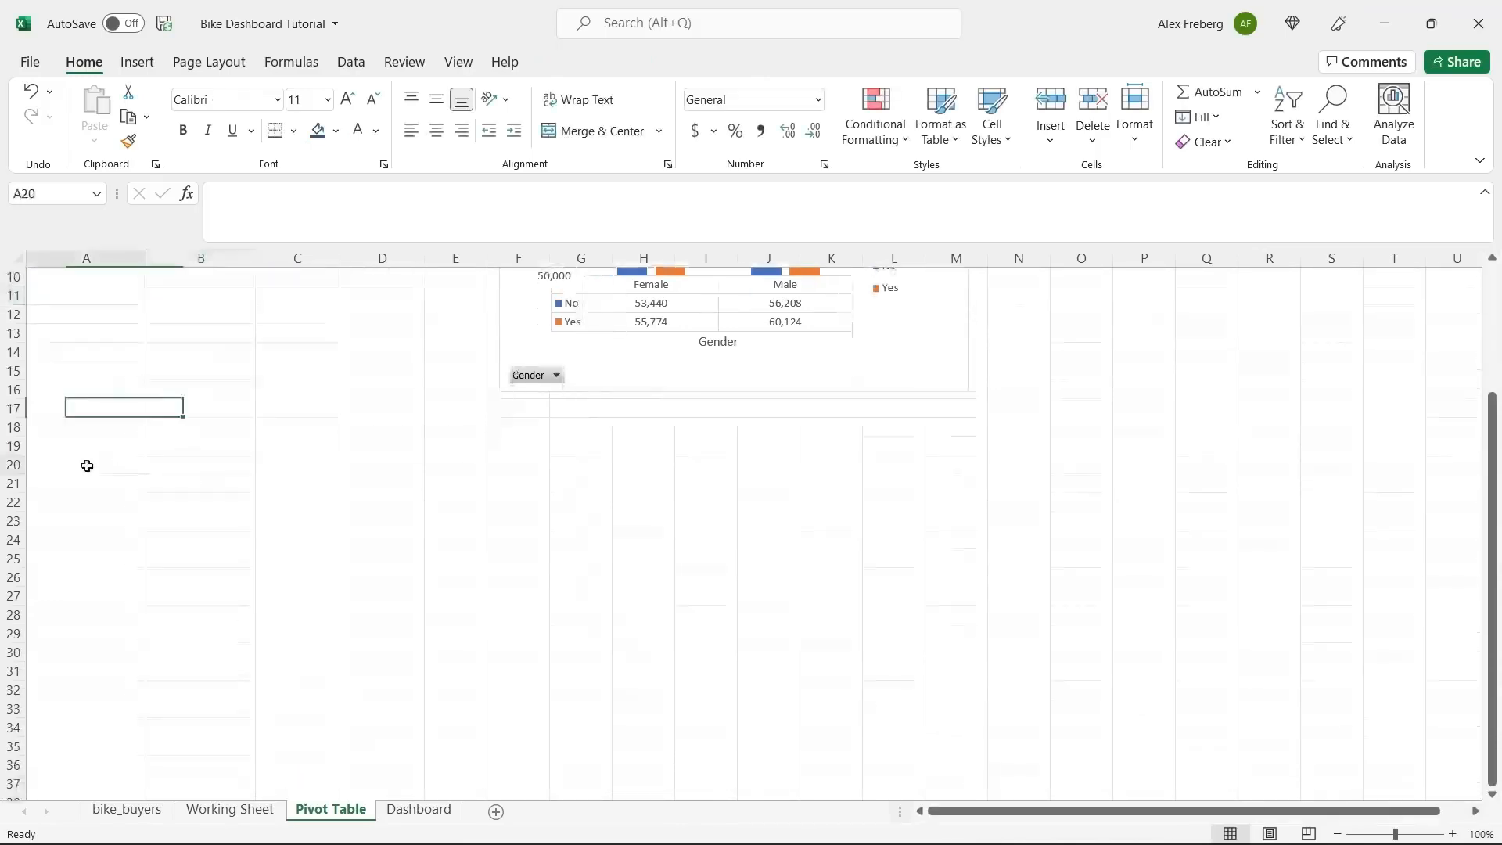
pyautogui.click(138, 62)
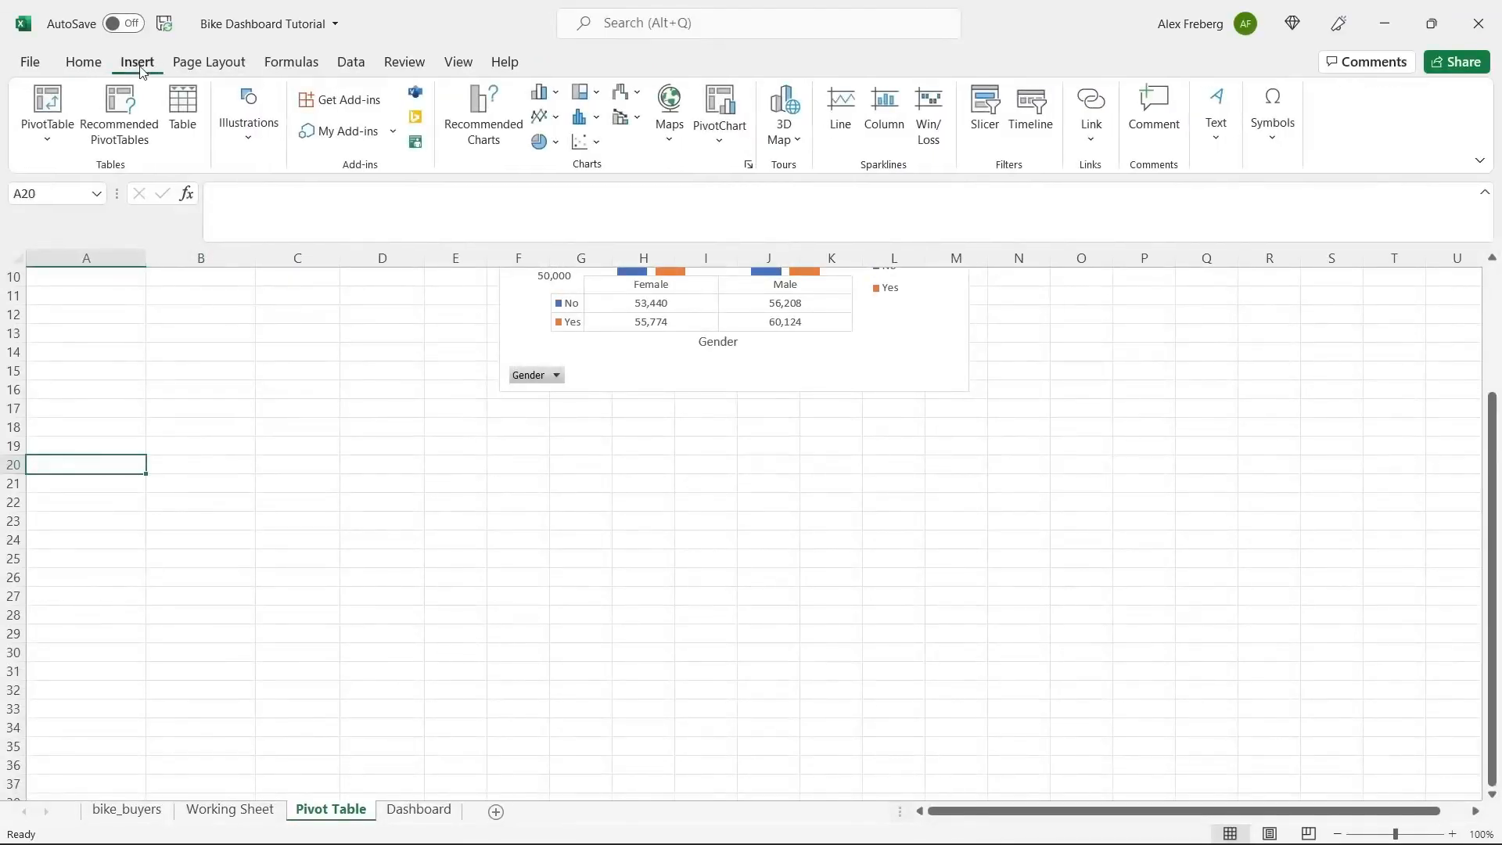
pyautogui.click(47, 97)
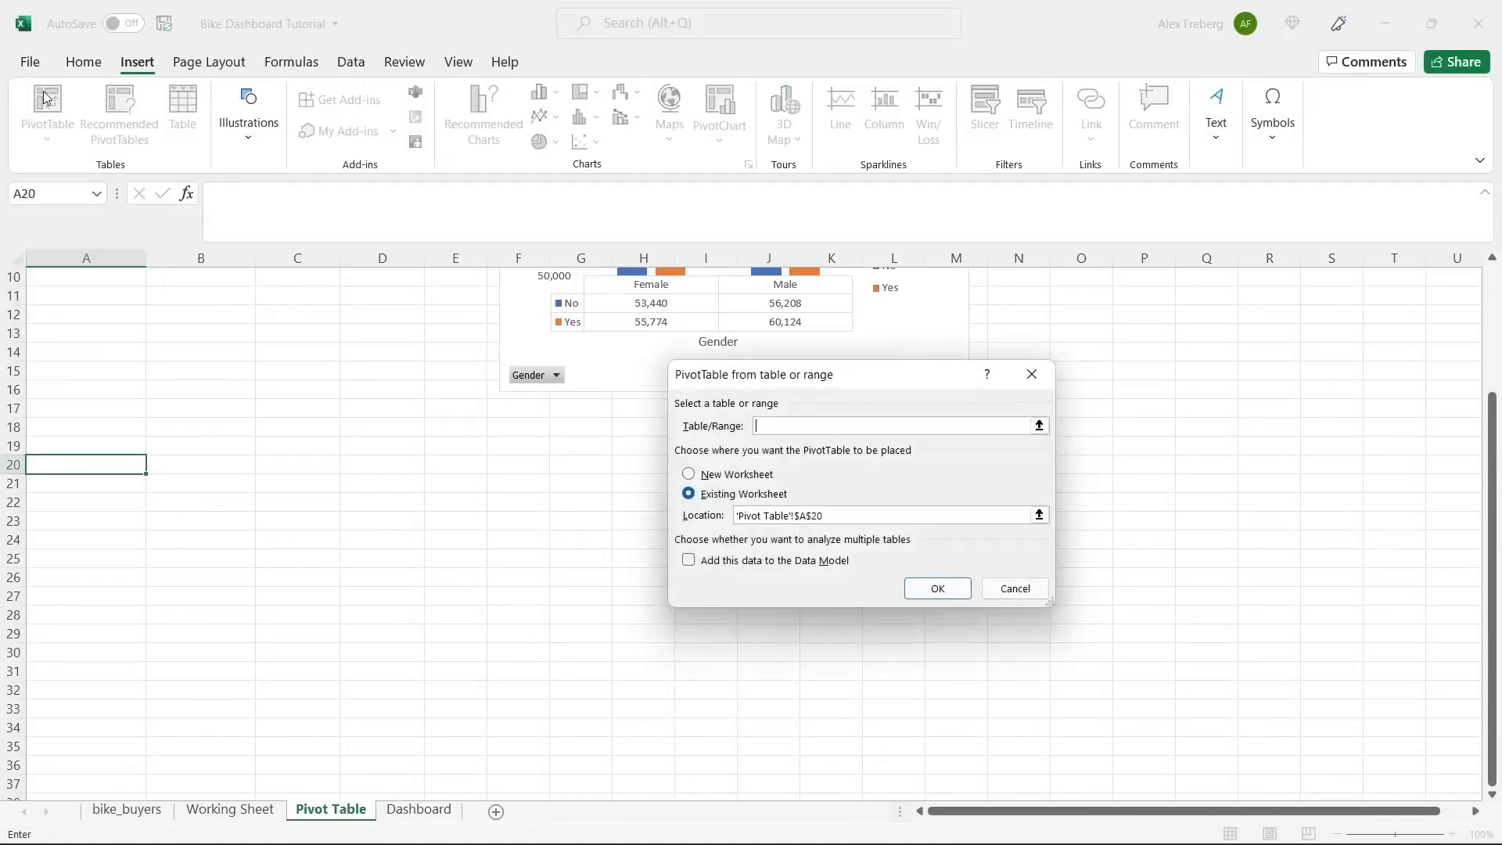
pyautogui.click(274, 818)
pyautogui.click(188, 299)
pyautogui.hotkey('ctrl', 'a')
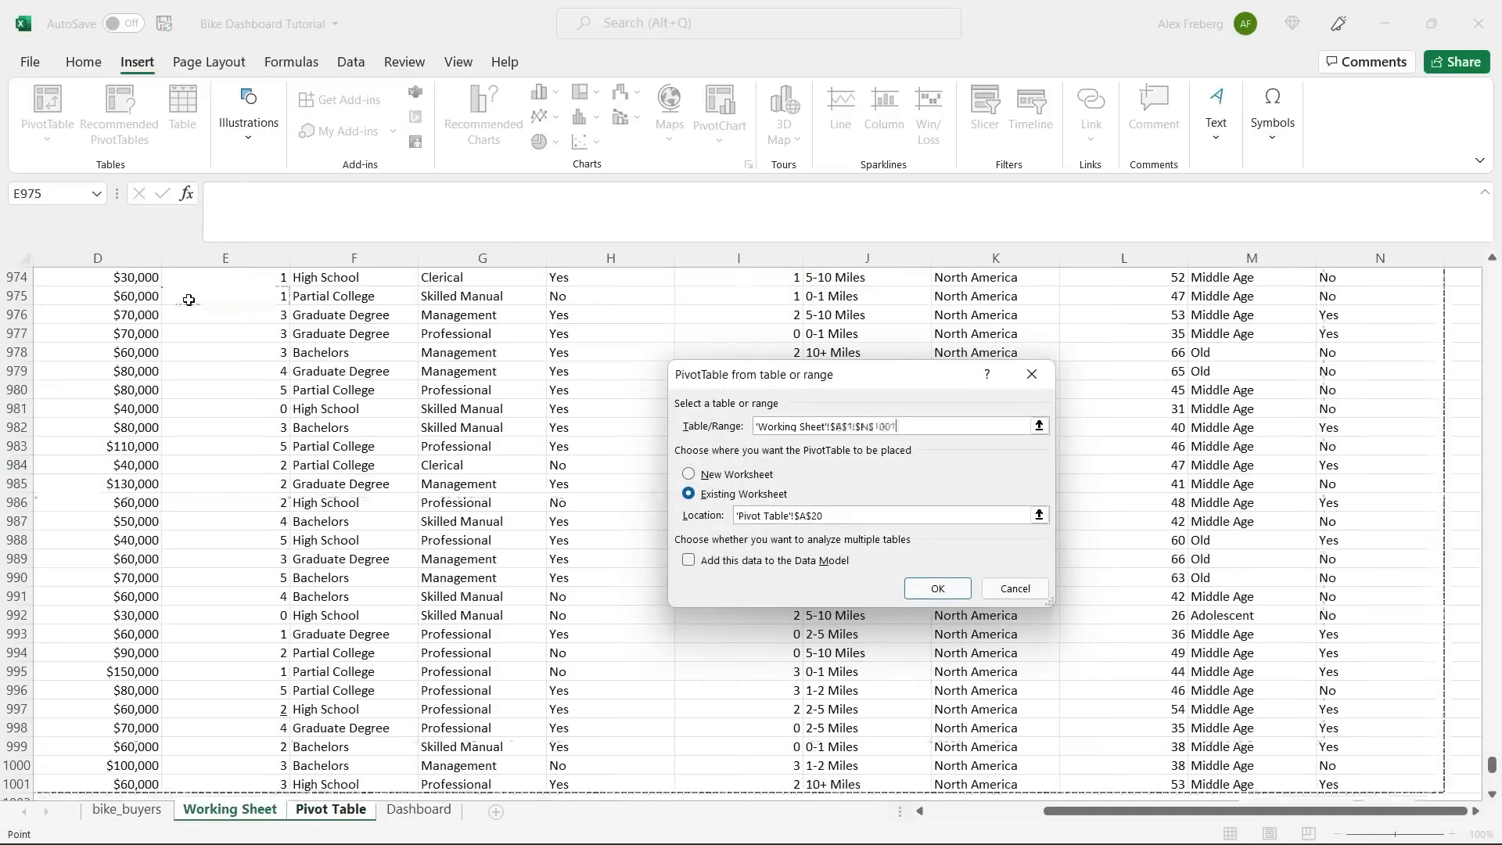
pyautogui.click(936, 588)
# Set up the new pivot table with Commute Distance as rows, Purchased Bike as columns, and the count of Purchased Bike as values.
pyautogui.scroll(-3, 573, 456)
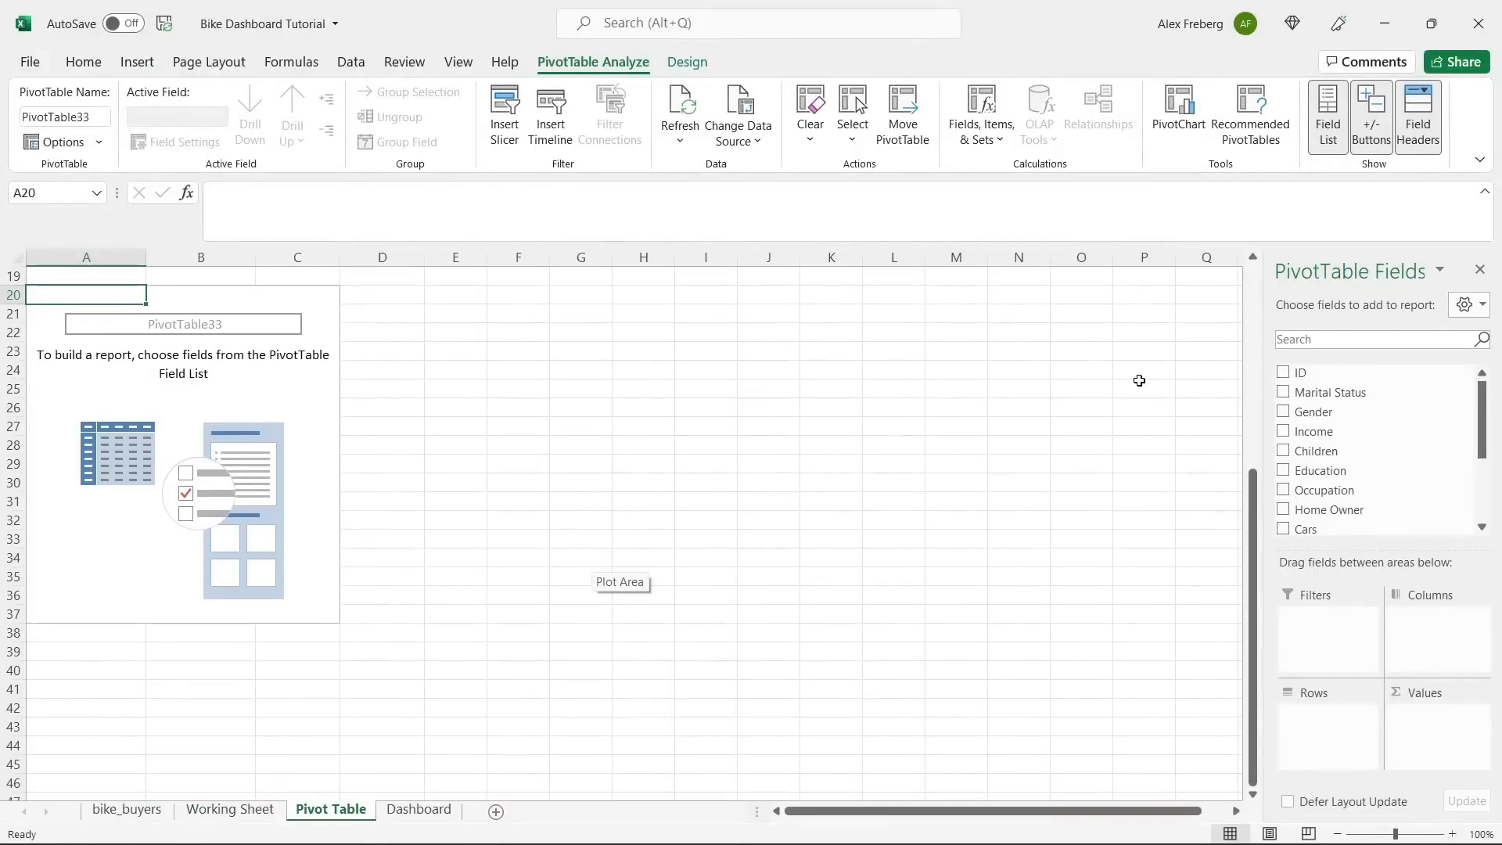
pyautogui.scroll(6, 1009, 483)
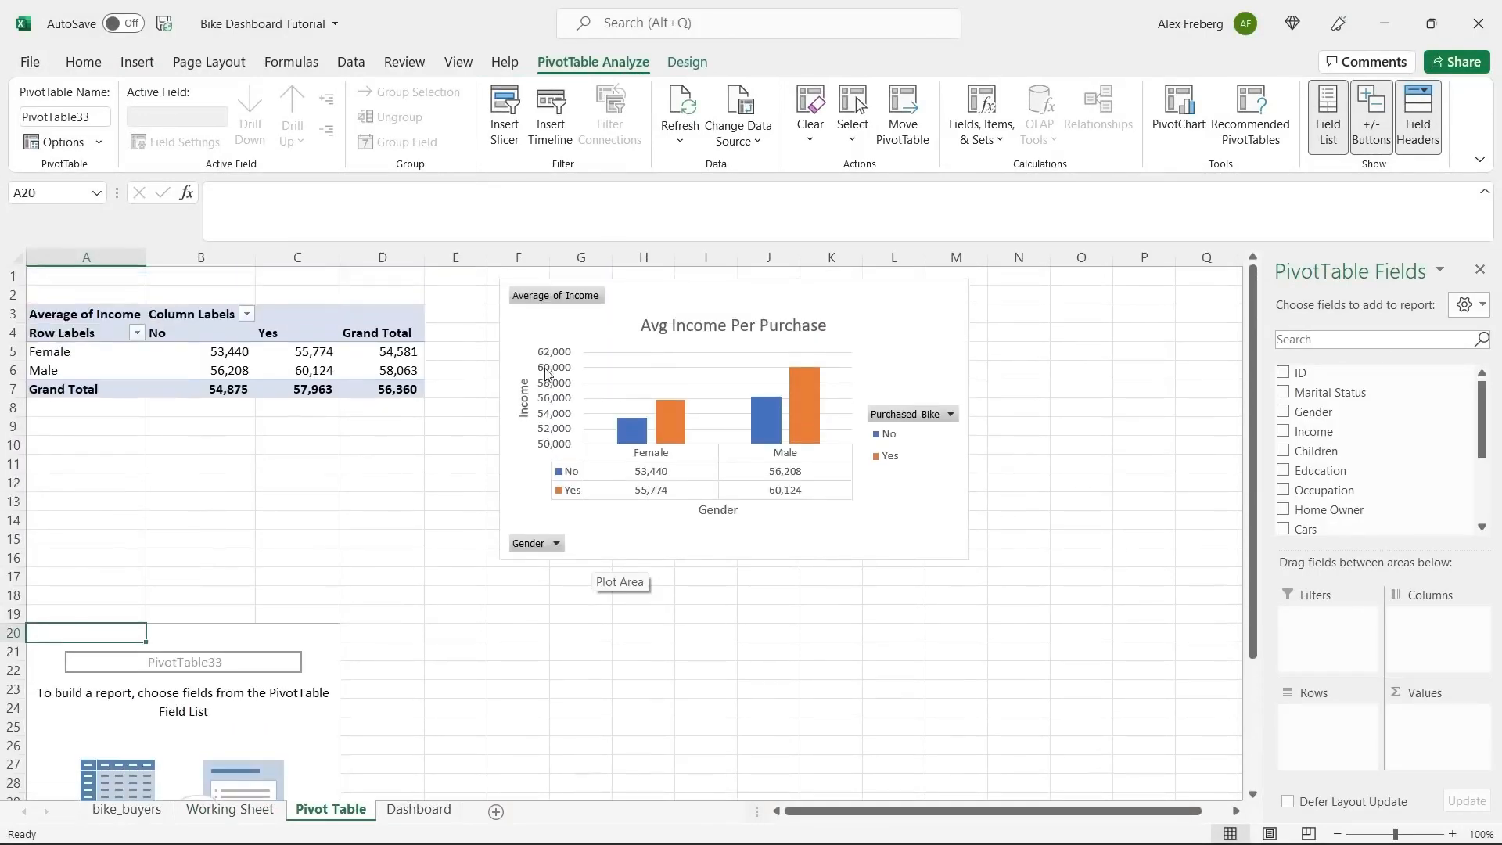
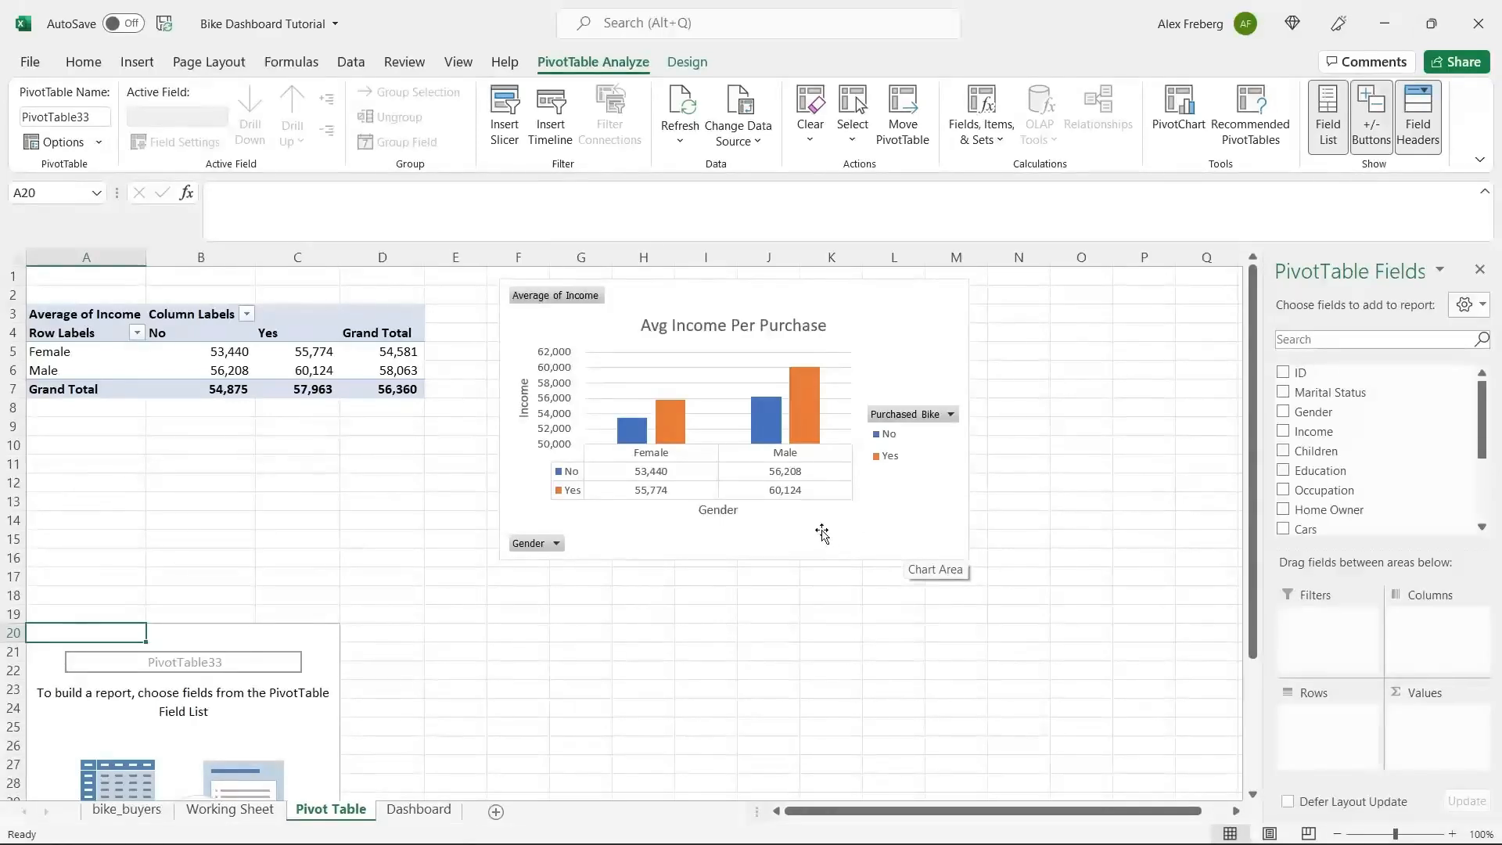
pyautogui.scroll(-5, 819, 534)
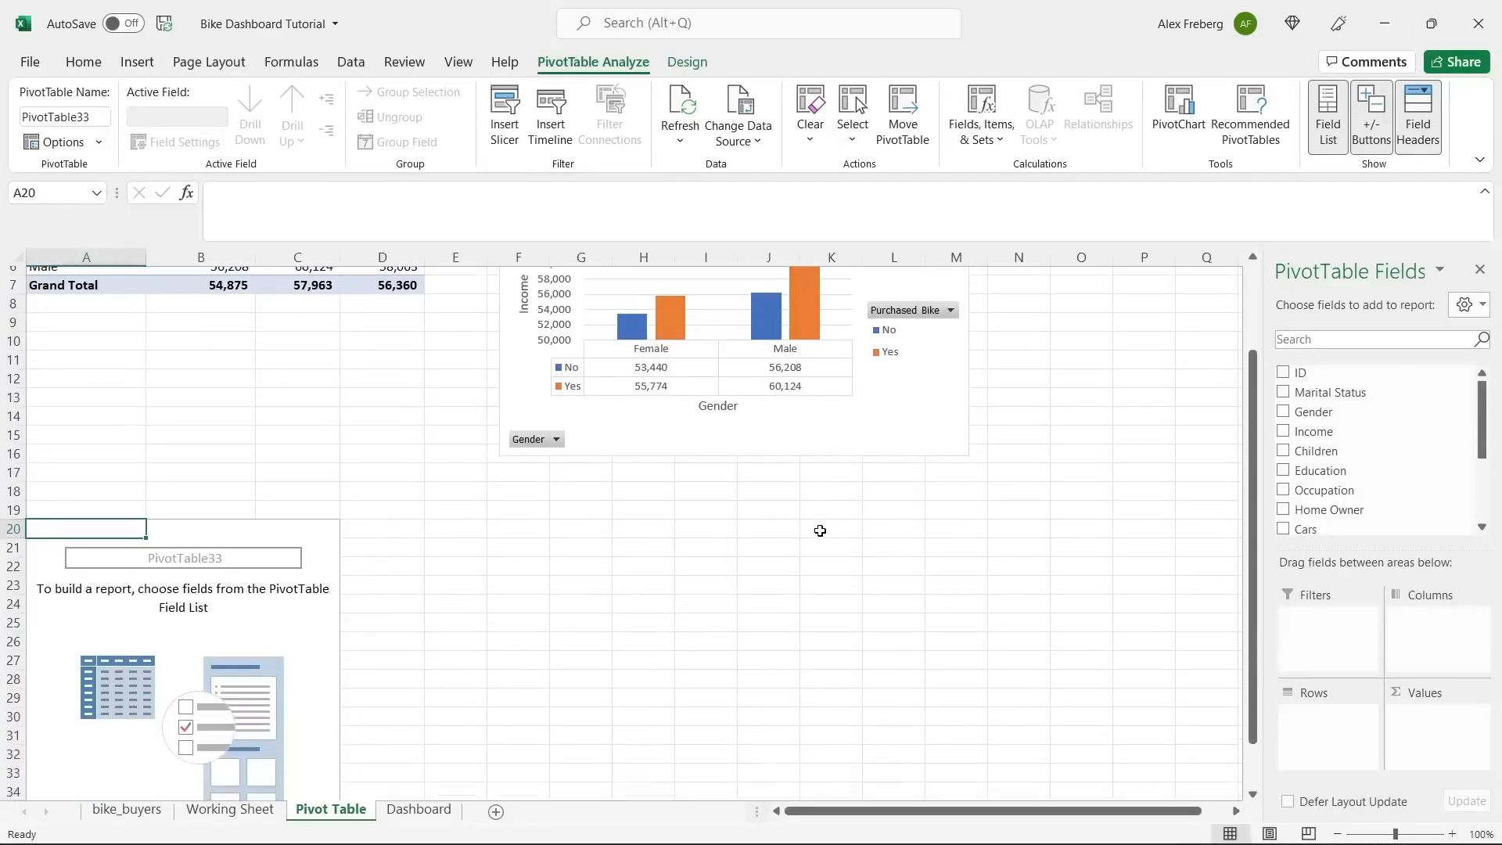
pyautogui.scroll(-2, 820, 530)
pyautogui.scroll(1, 819, 530)
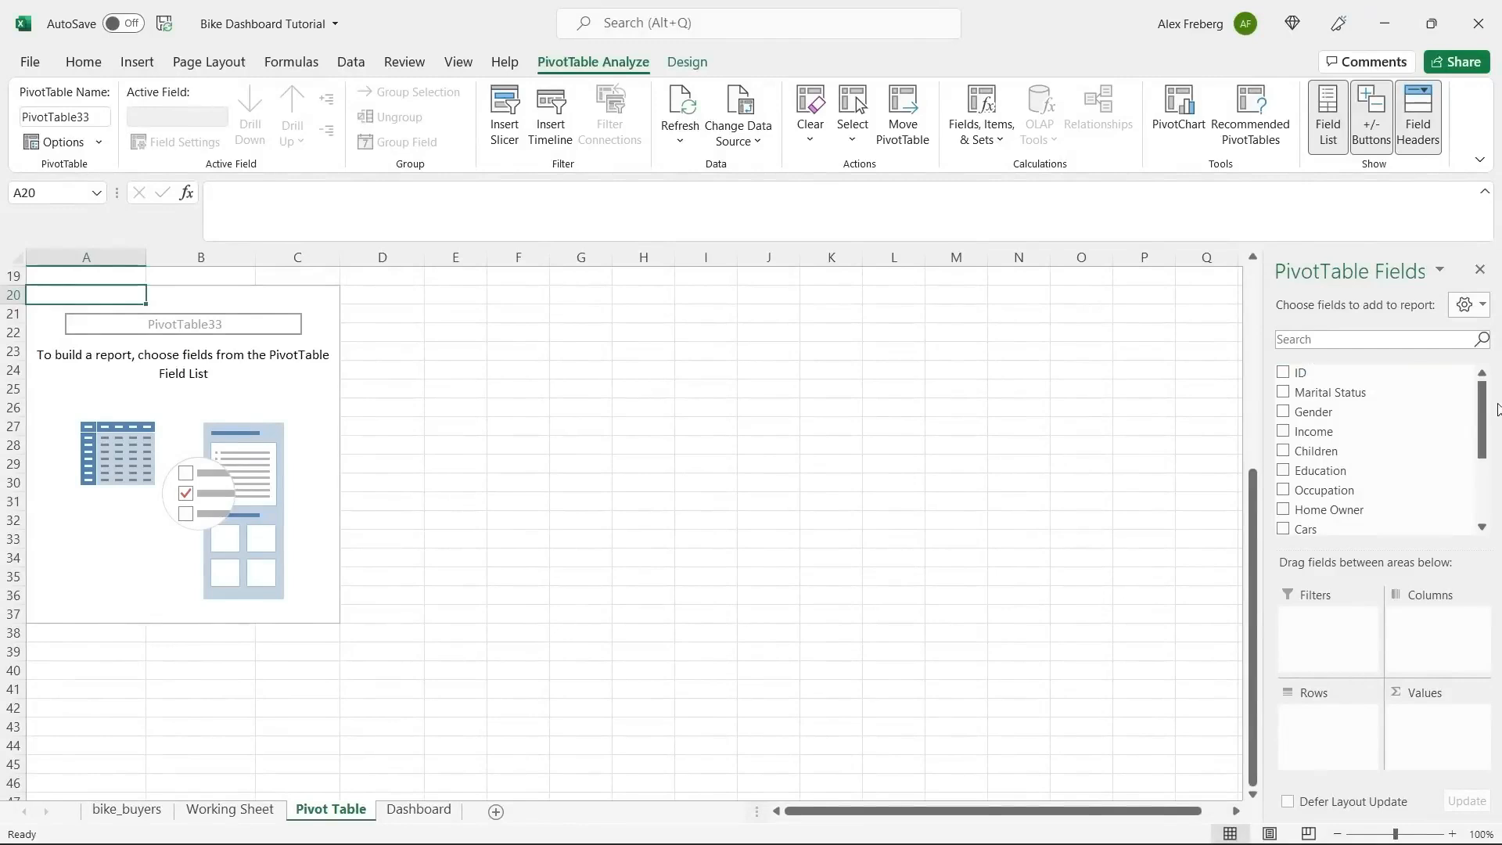
pyautogui.moveTo(1484, 416); pyautogui.dragTo(1484, 479)
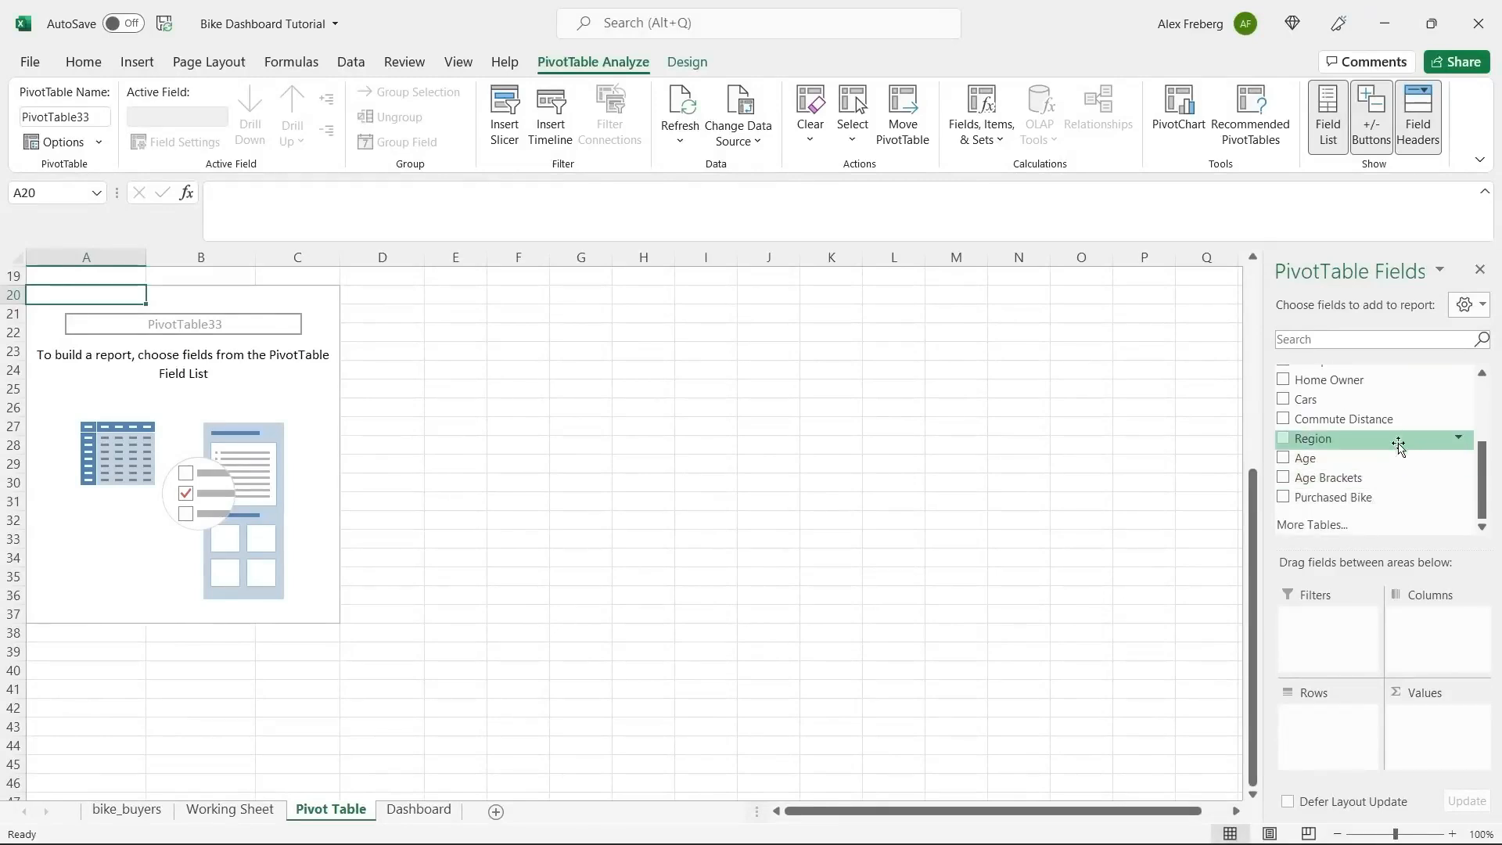
pyautogui.moveTo(1398, 423); pyautogui.dragTo(1335, 719)
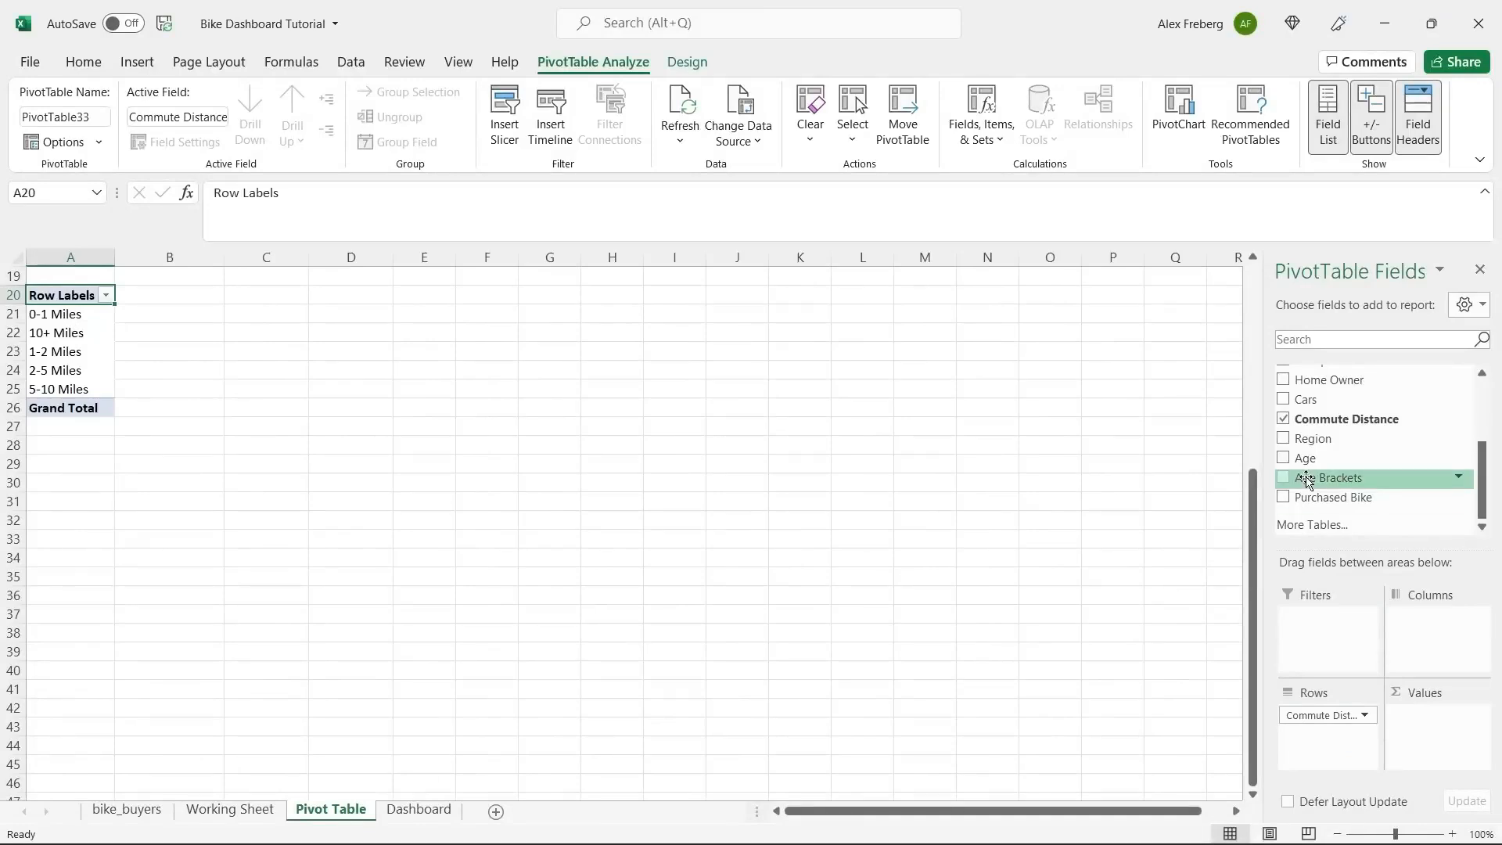
pyautogui.moveTo(1337, 499); pyautogui.dragTo(1451, 756)
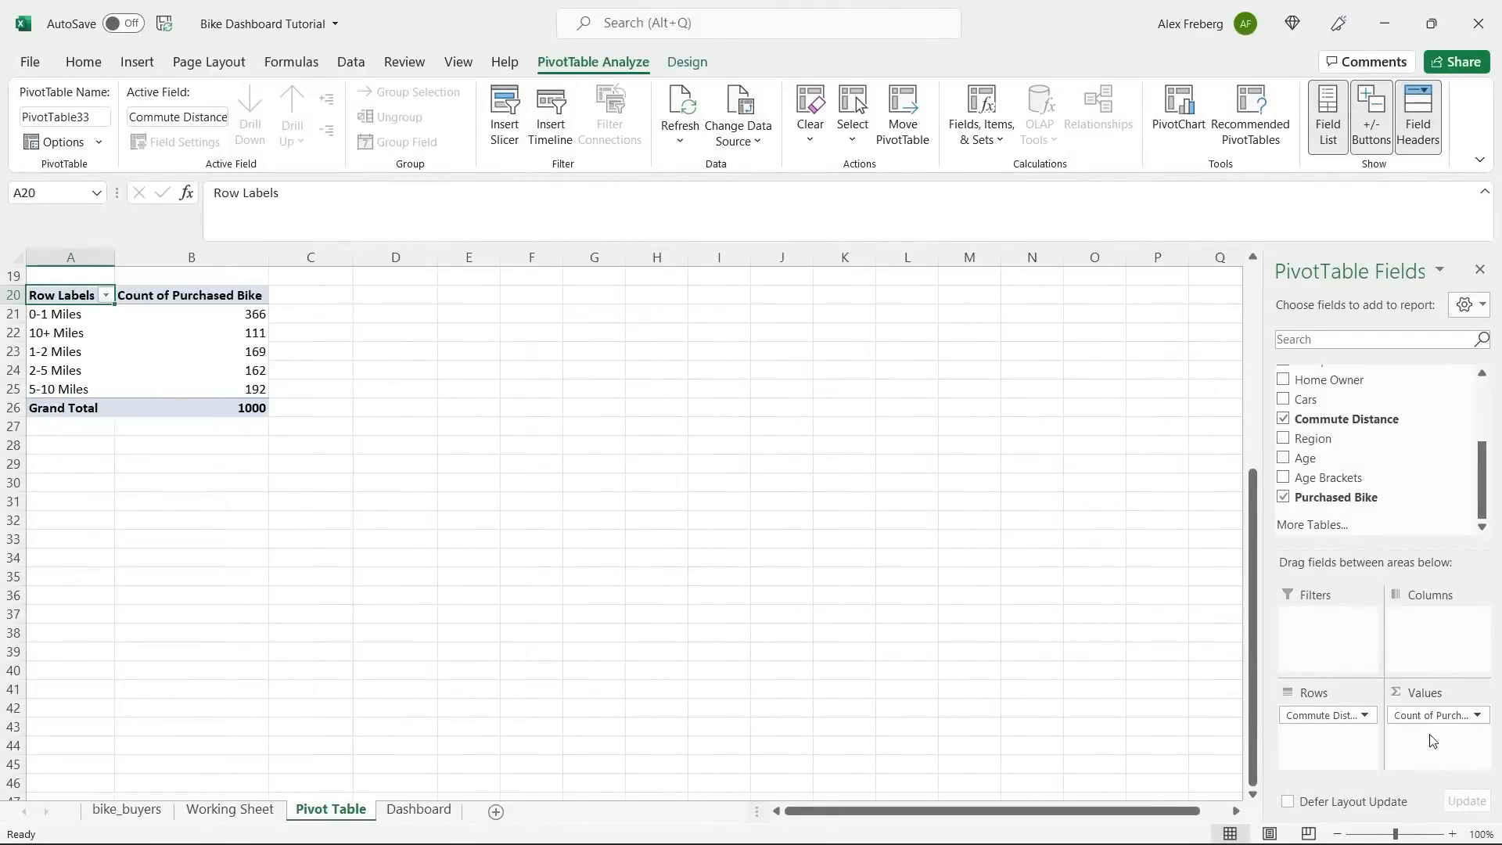
pyautogui.moveTo(1368, 499); pyautogui.dragTo(1446, 630)
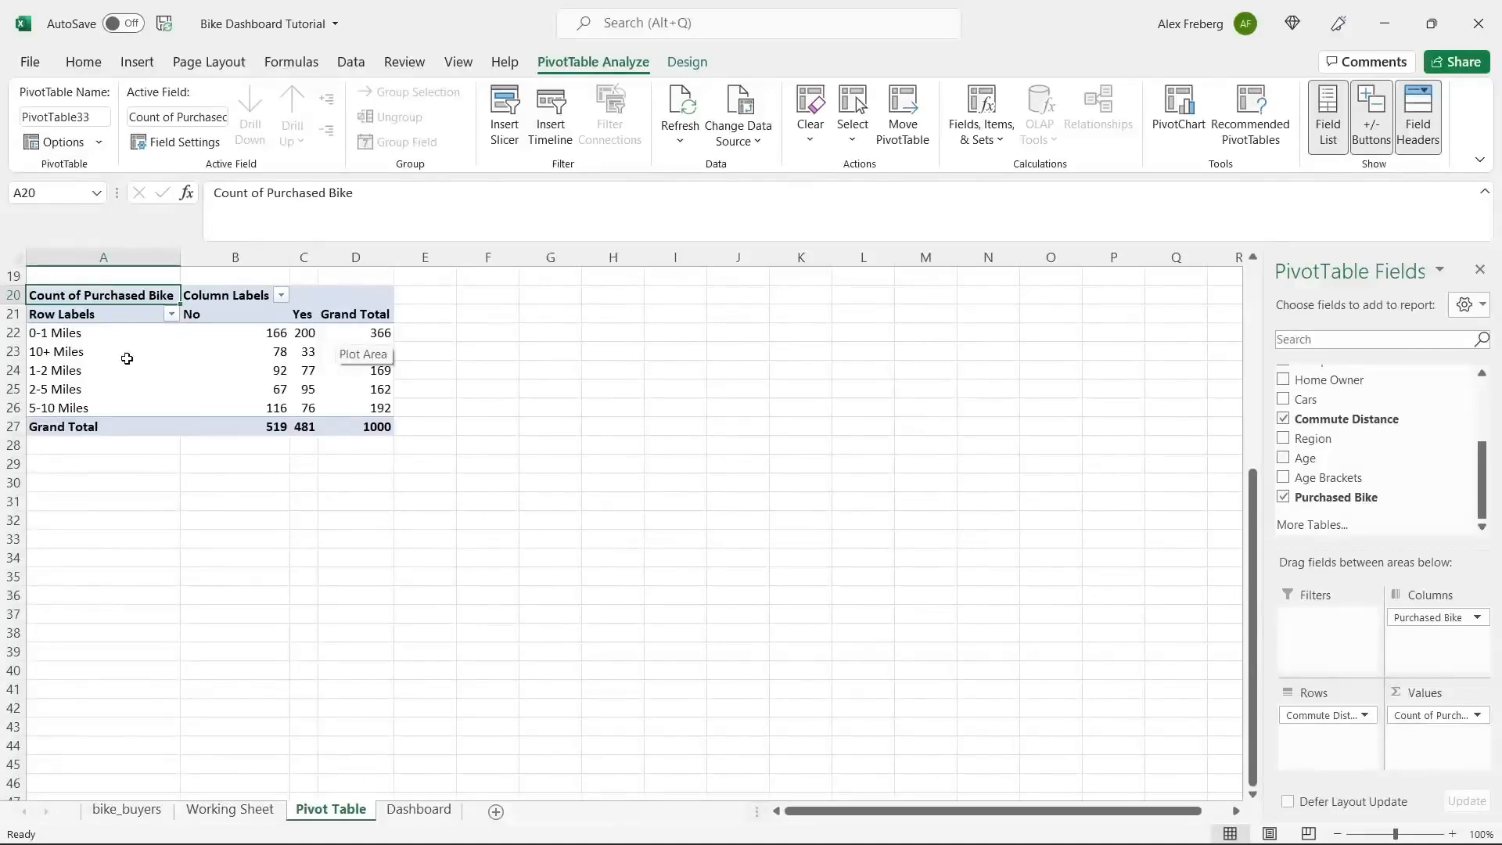
# Examine the order of the commute distance row labels in the new pivot table.
pyautogui.click(275, 365)
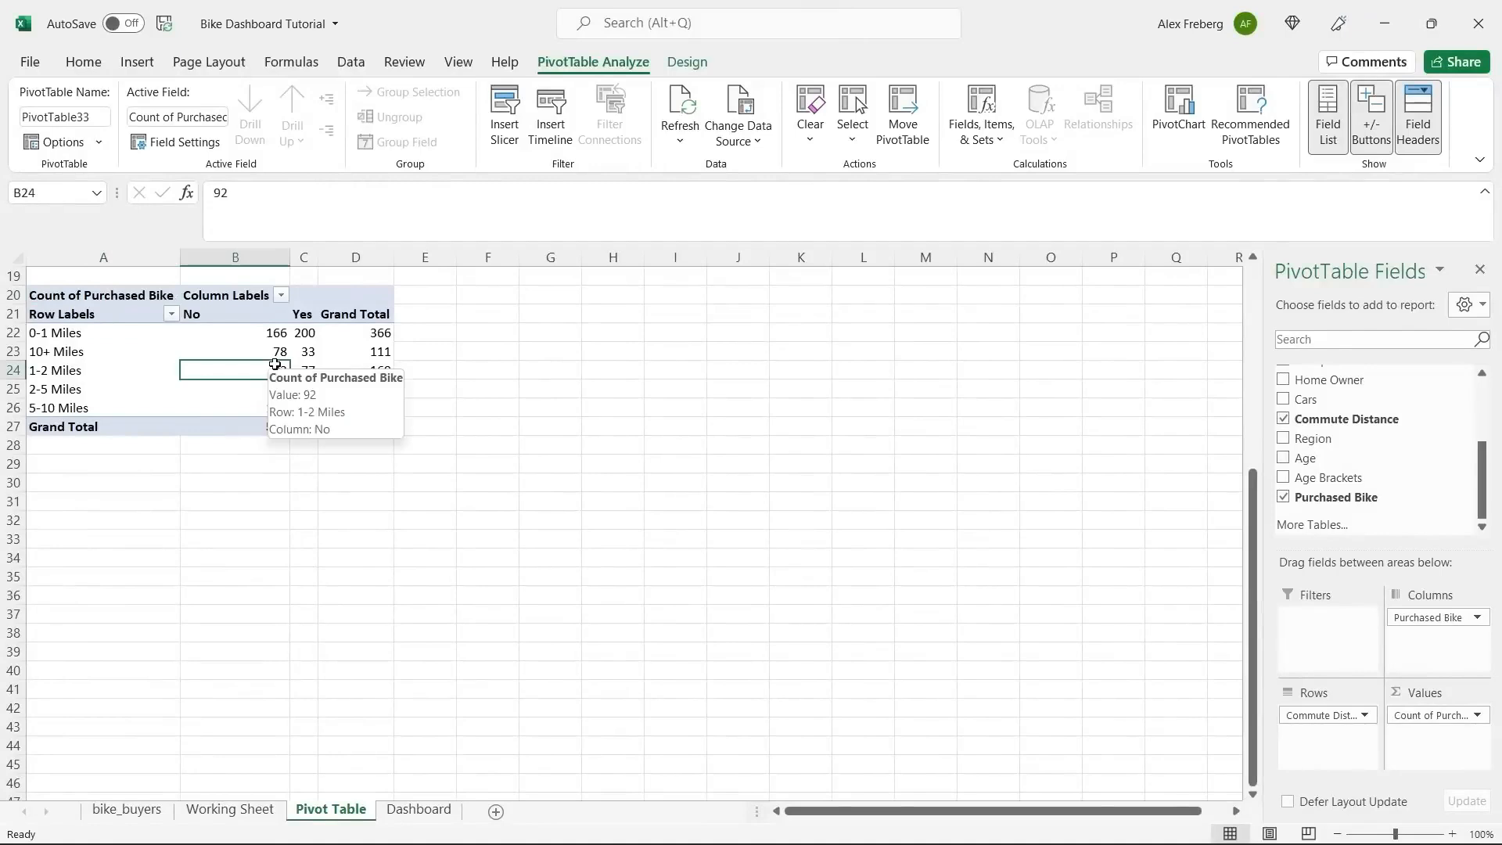
pyautogui.click(100, 351)
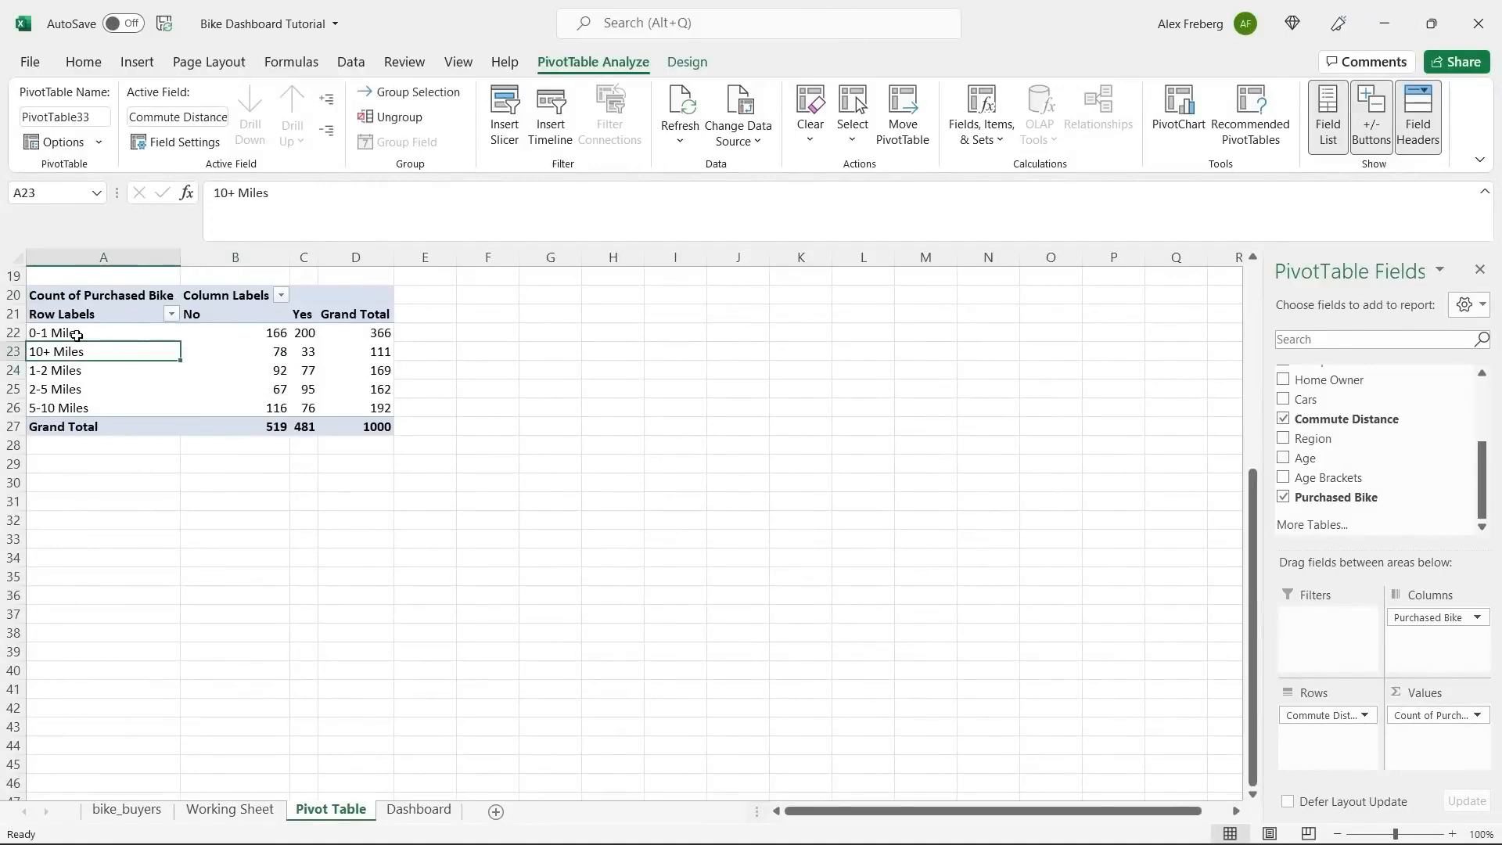
pyautogui.click(50, 333)
pyautogui.click(49, 351)
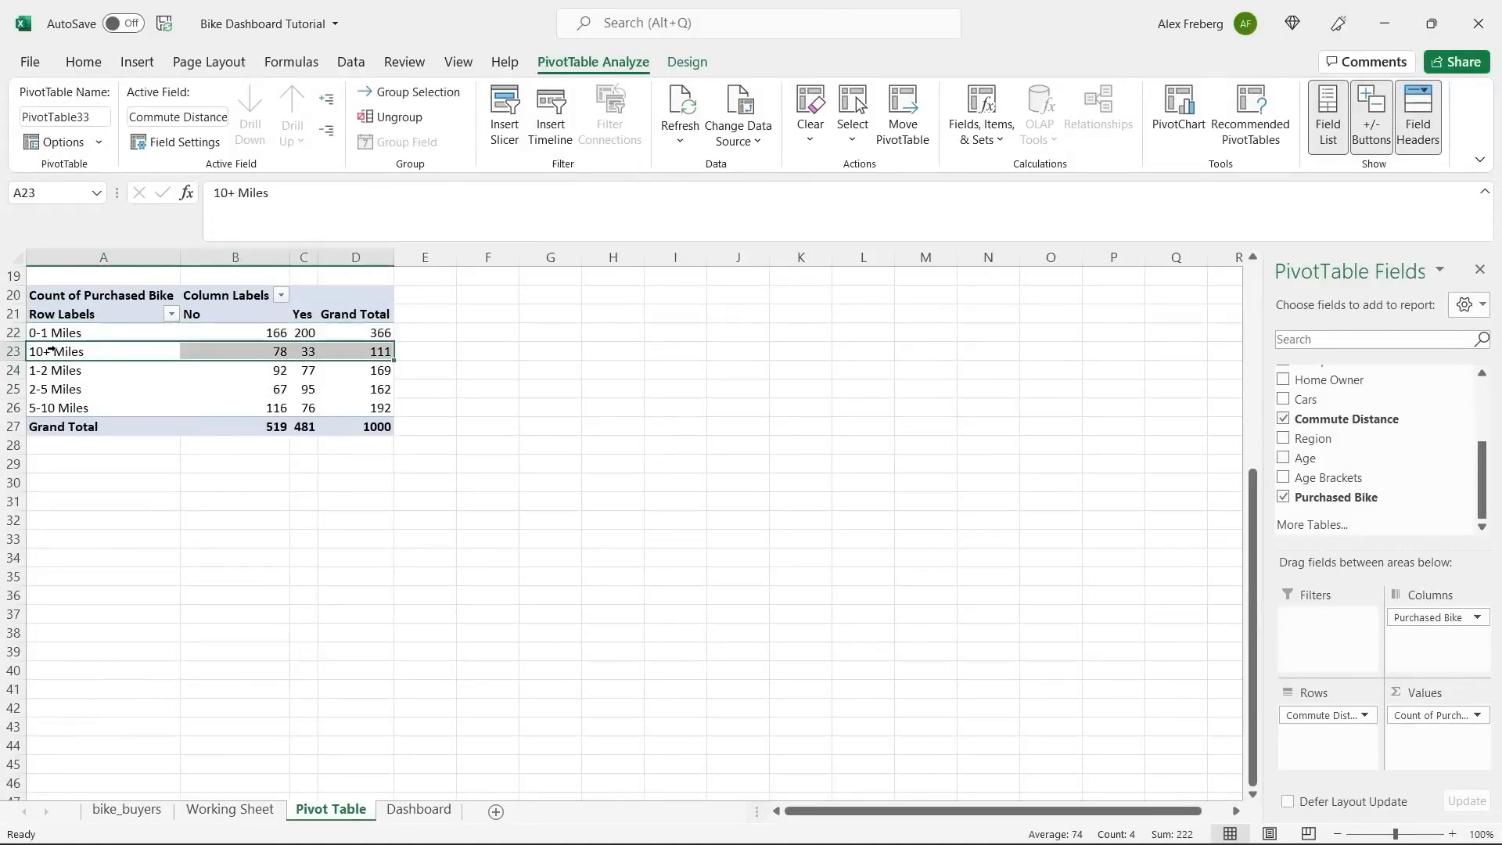
pyautogui.click(48, 370)
pyautogui.click(49, 389)
pyautogui.click(49, 408)
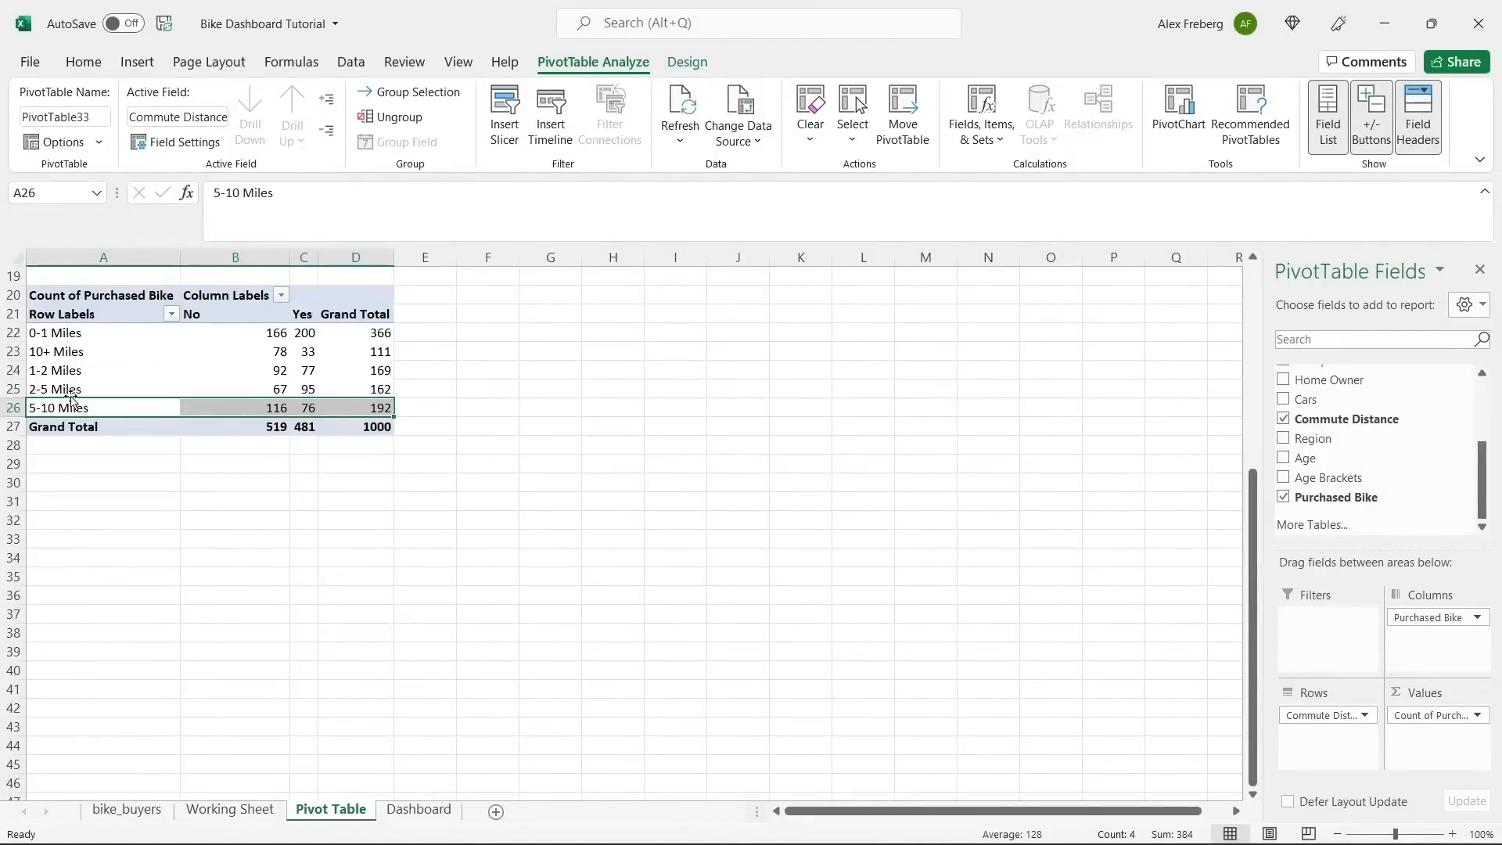
# Try both alphabetical sort orders on the commute distance rows, leaving them sorted Z to A.
pyautogui.click(169, 314)
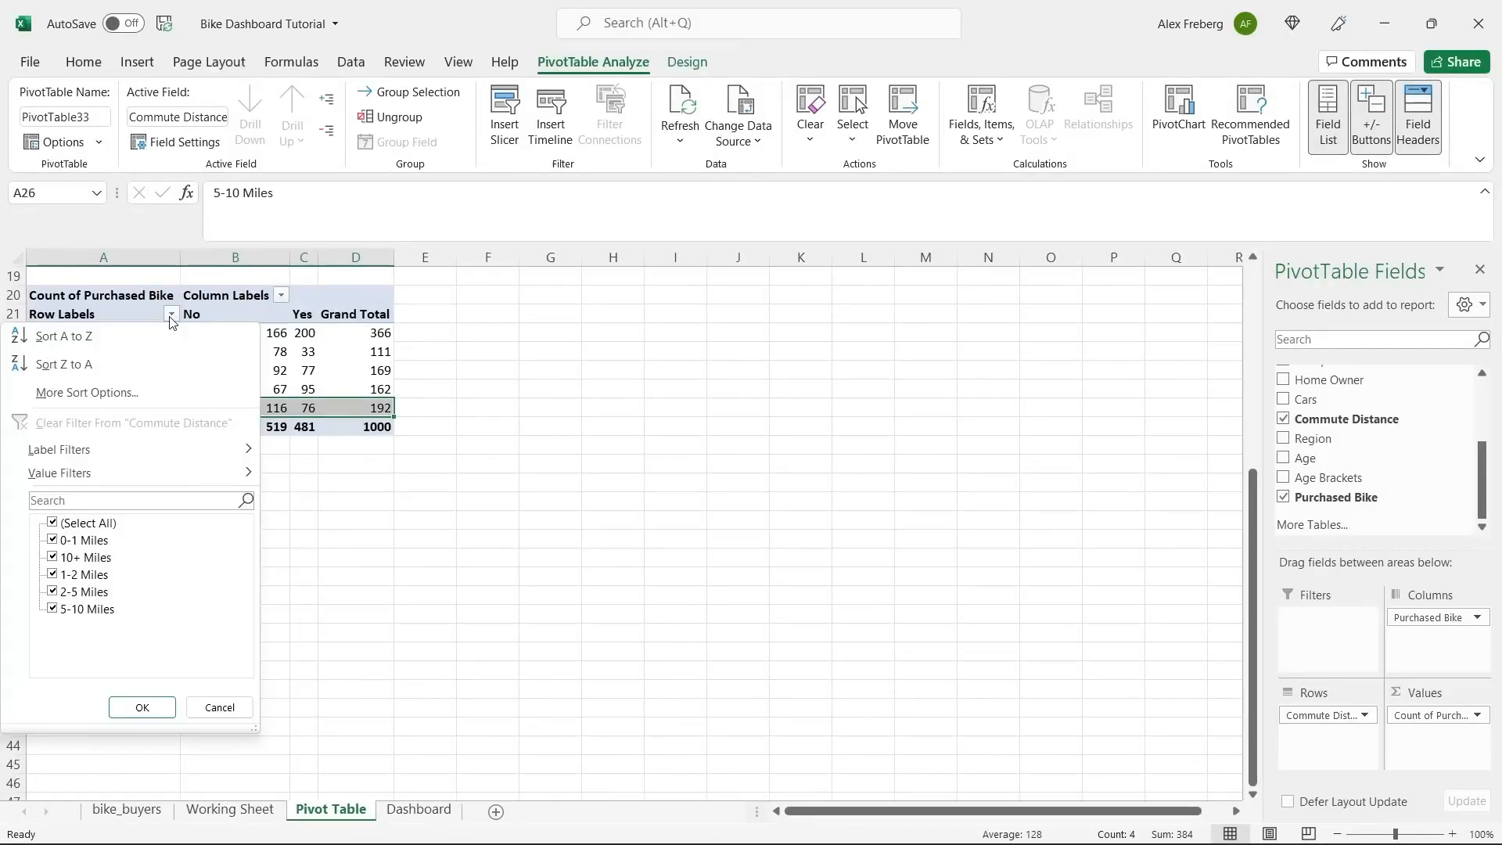
pyautogui.click(150, 338)
pyautogui.click(170, 314)
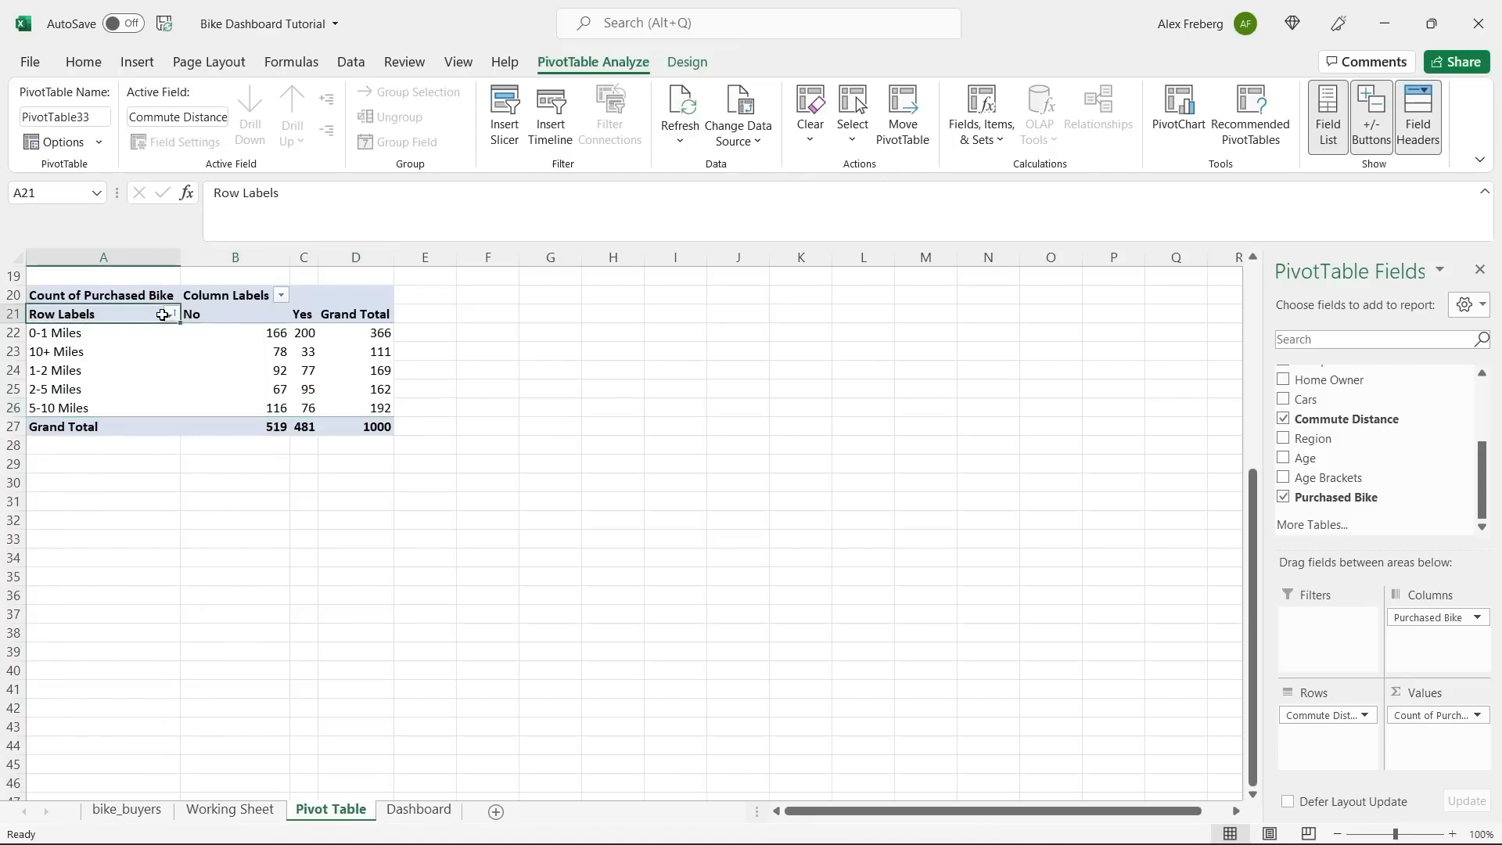
pyautogui.click(155, 375)
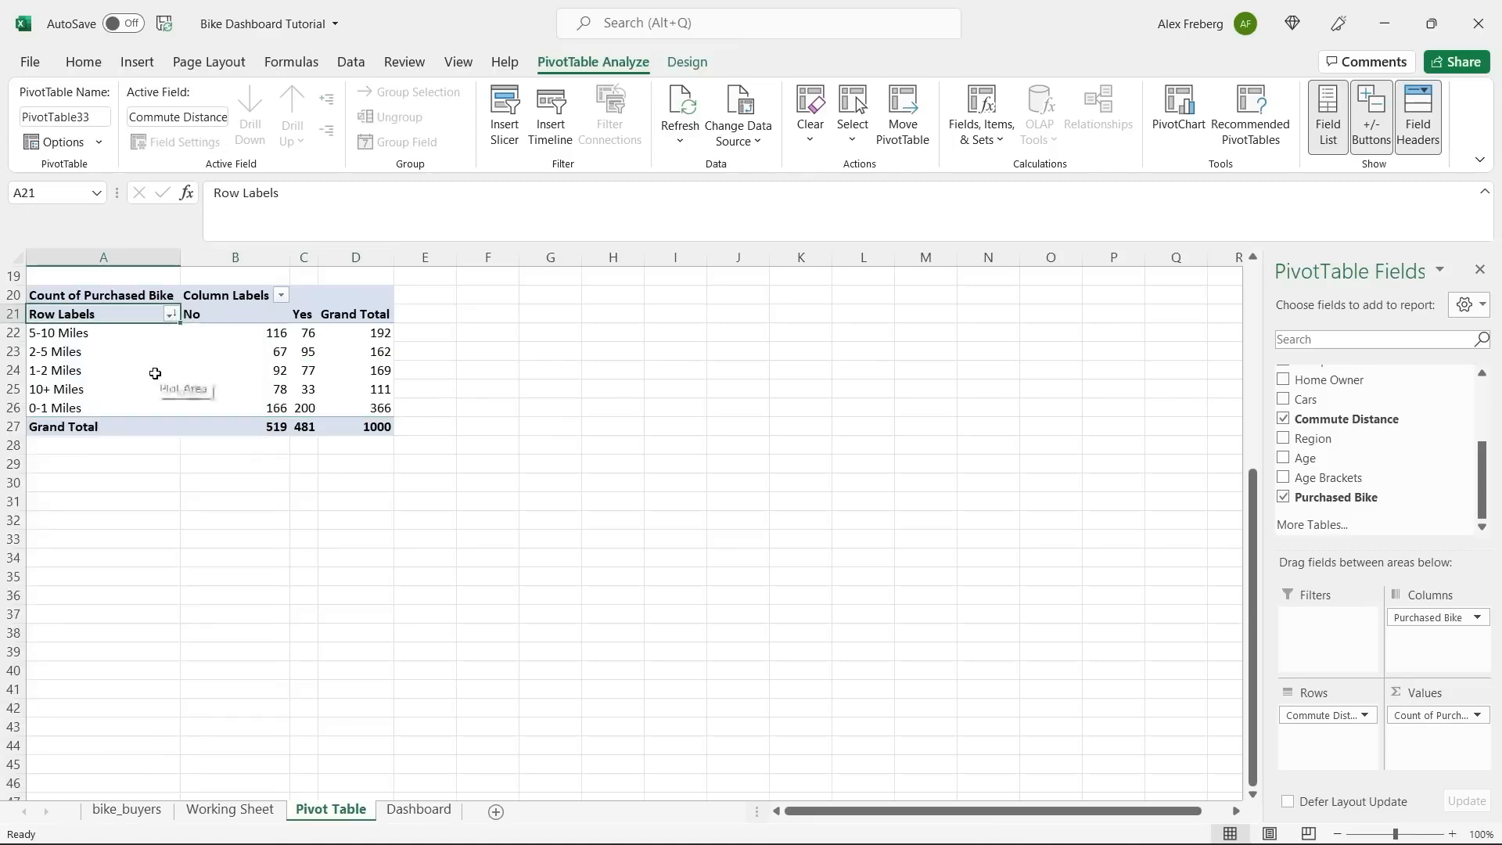
# Sort the commute distance rows of the second pivot table A to Z.
pyautogui.click(170, 314)
pyautogui.click(148, 336)
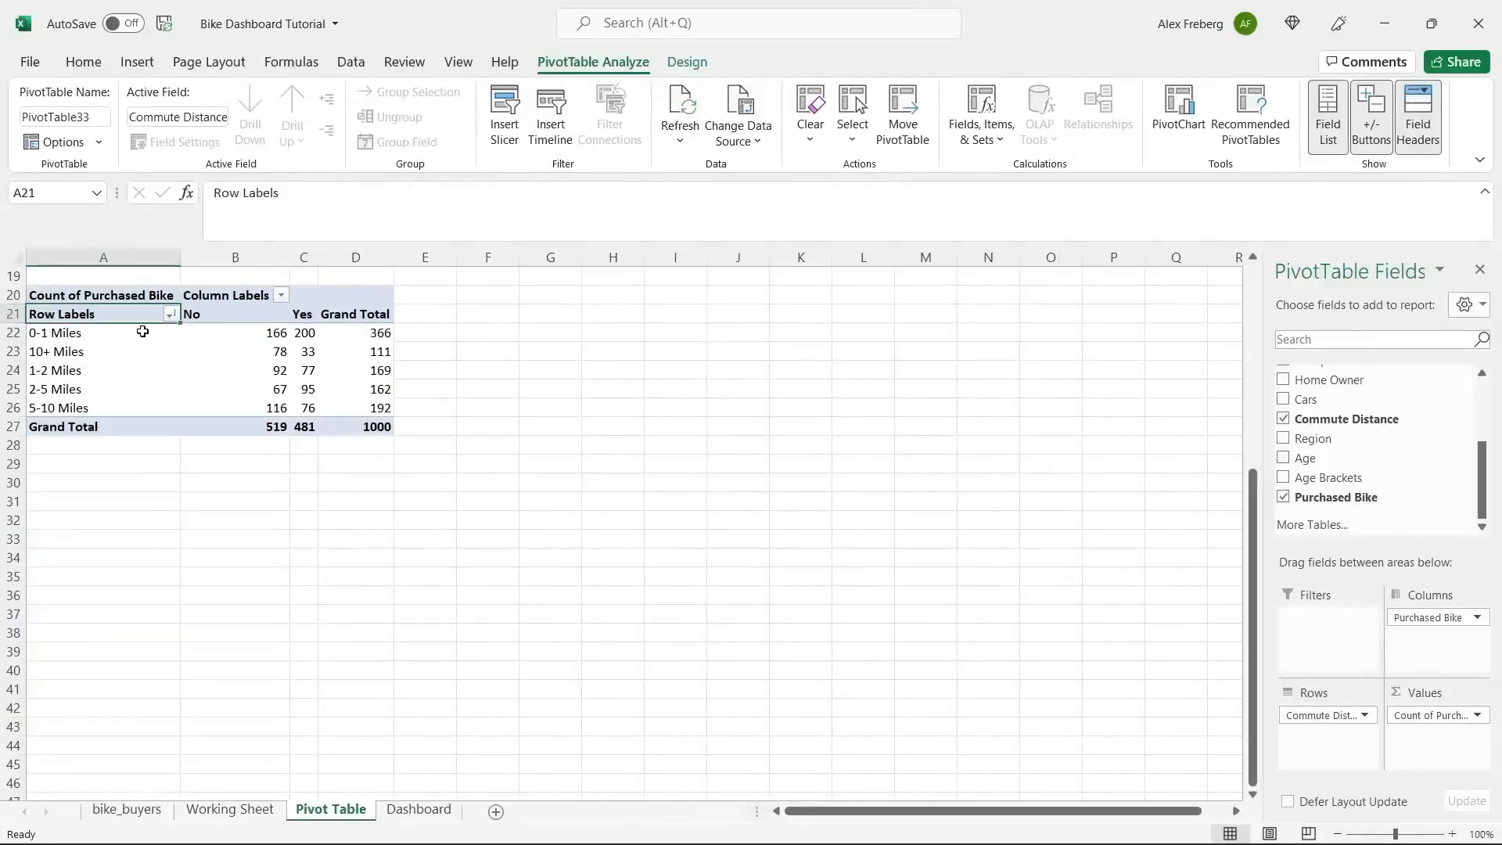
pyautogui.click(387, 369)
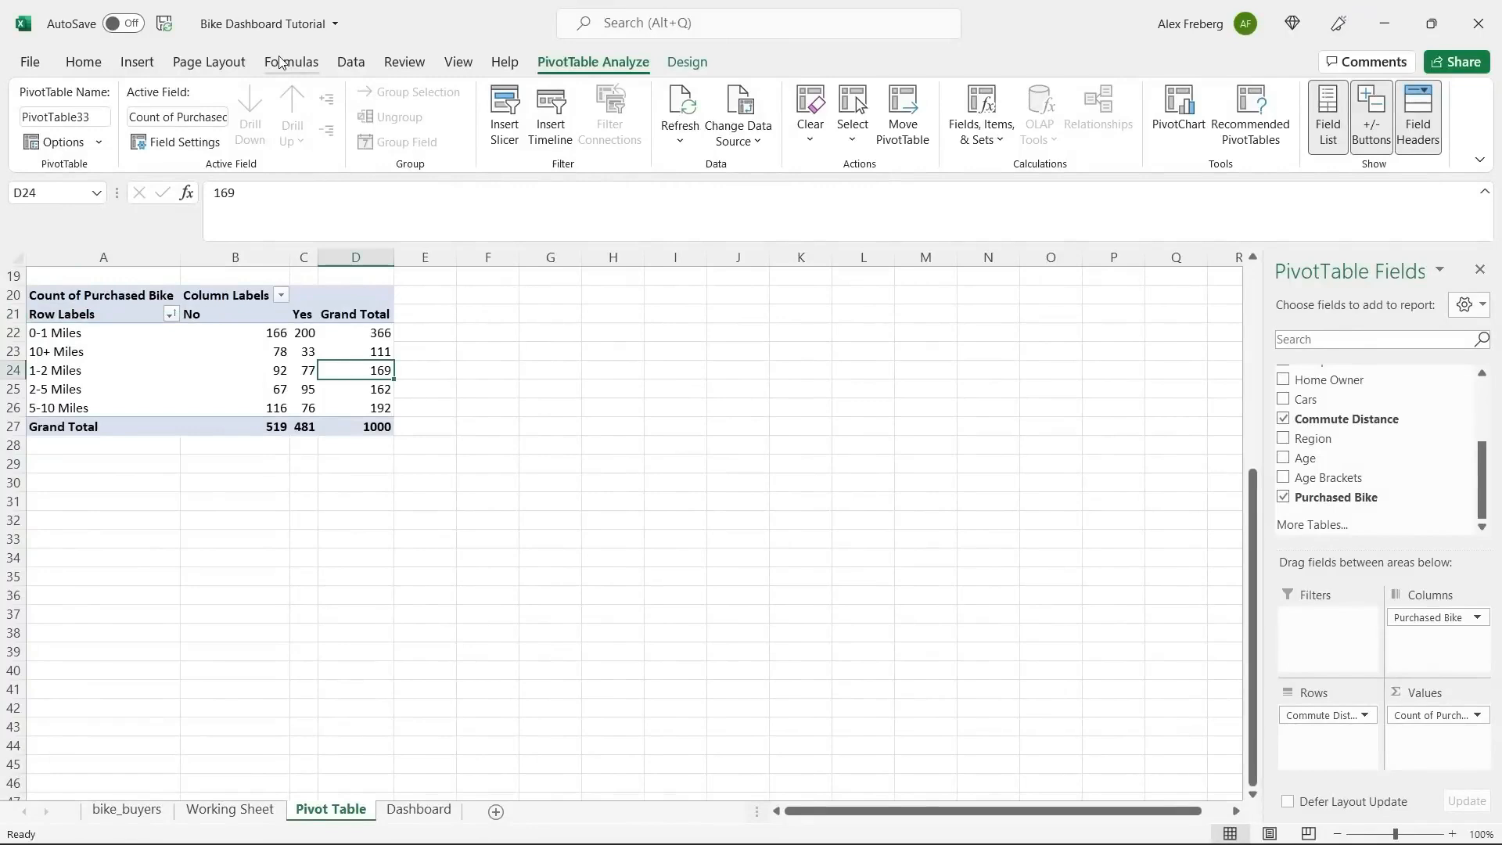
# Insert a plain Line chart from the commute distance pivot table and place it beside the table.
pyautogui.click(137, 62)
pyautogui.click(485, 115)
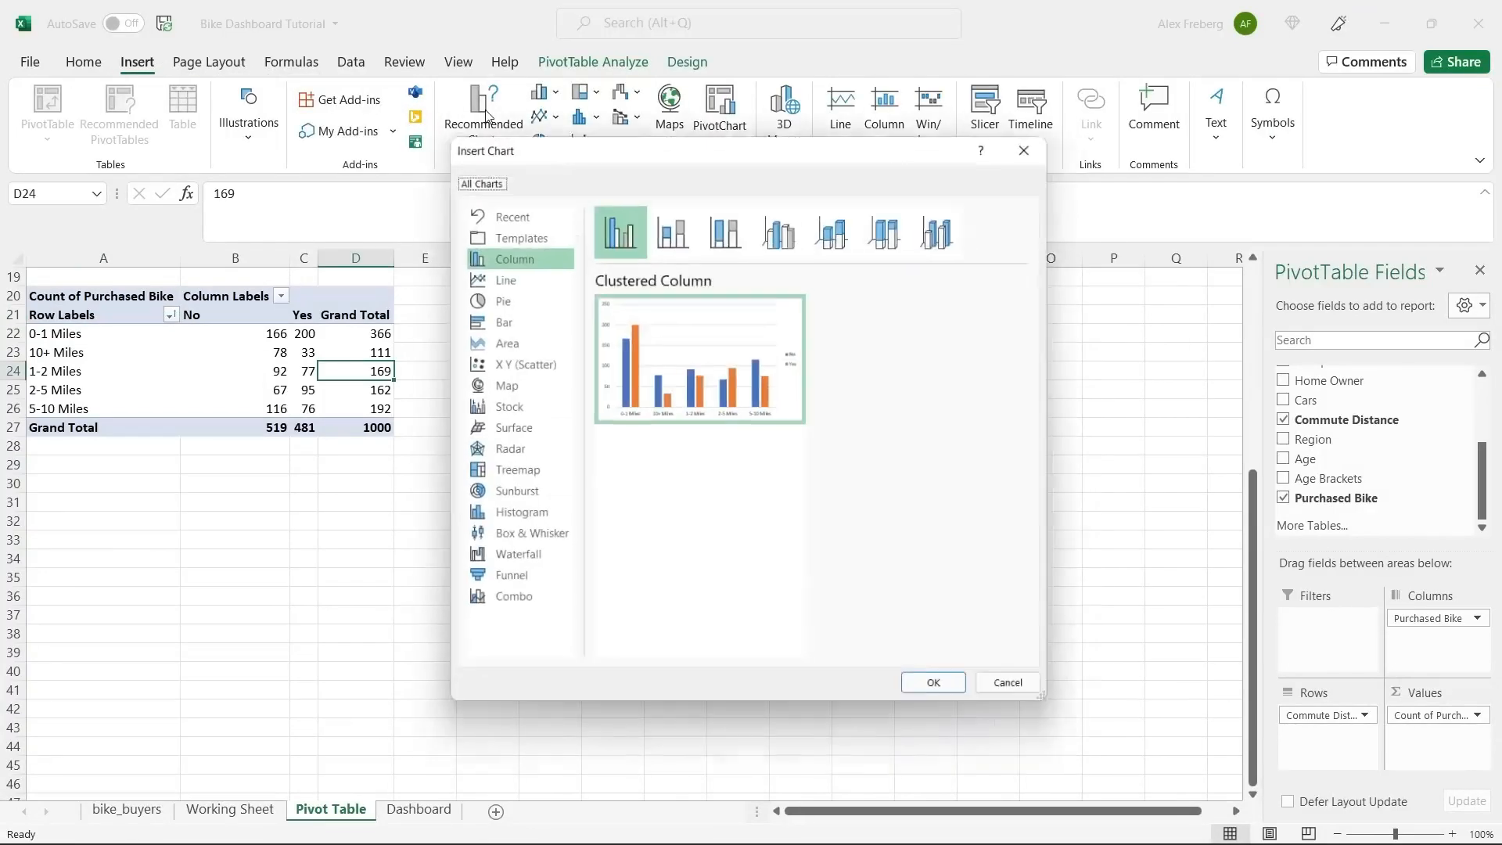
pyautogui.click(506, 278)
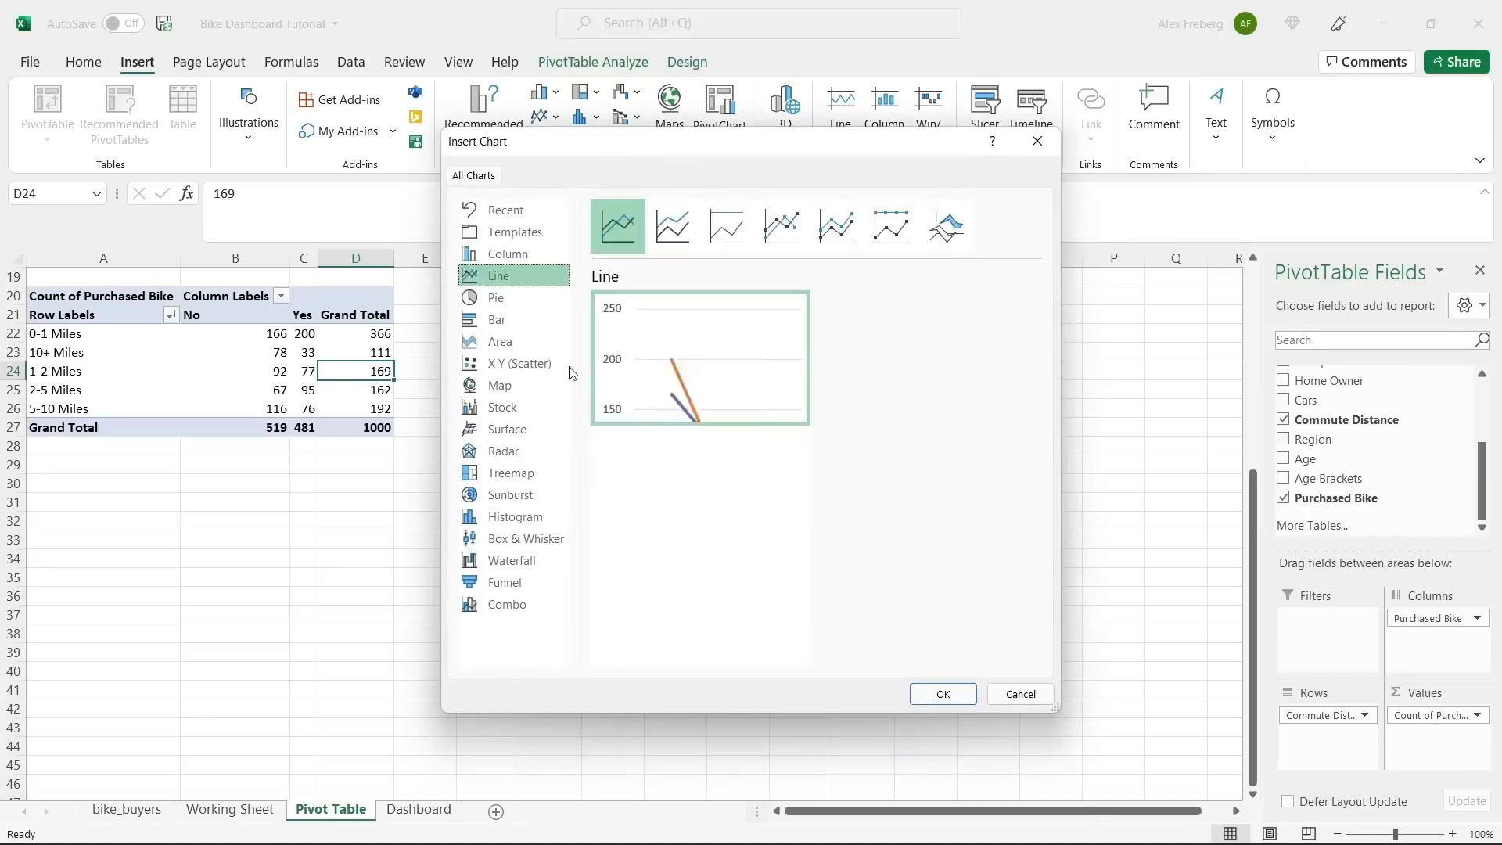
pyautogui.click(675, 235)
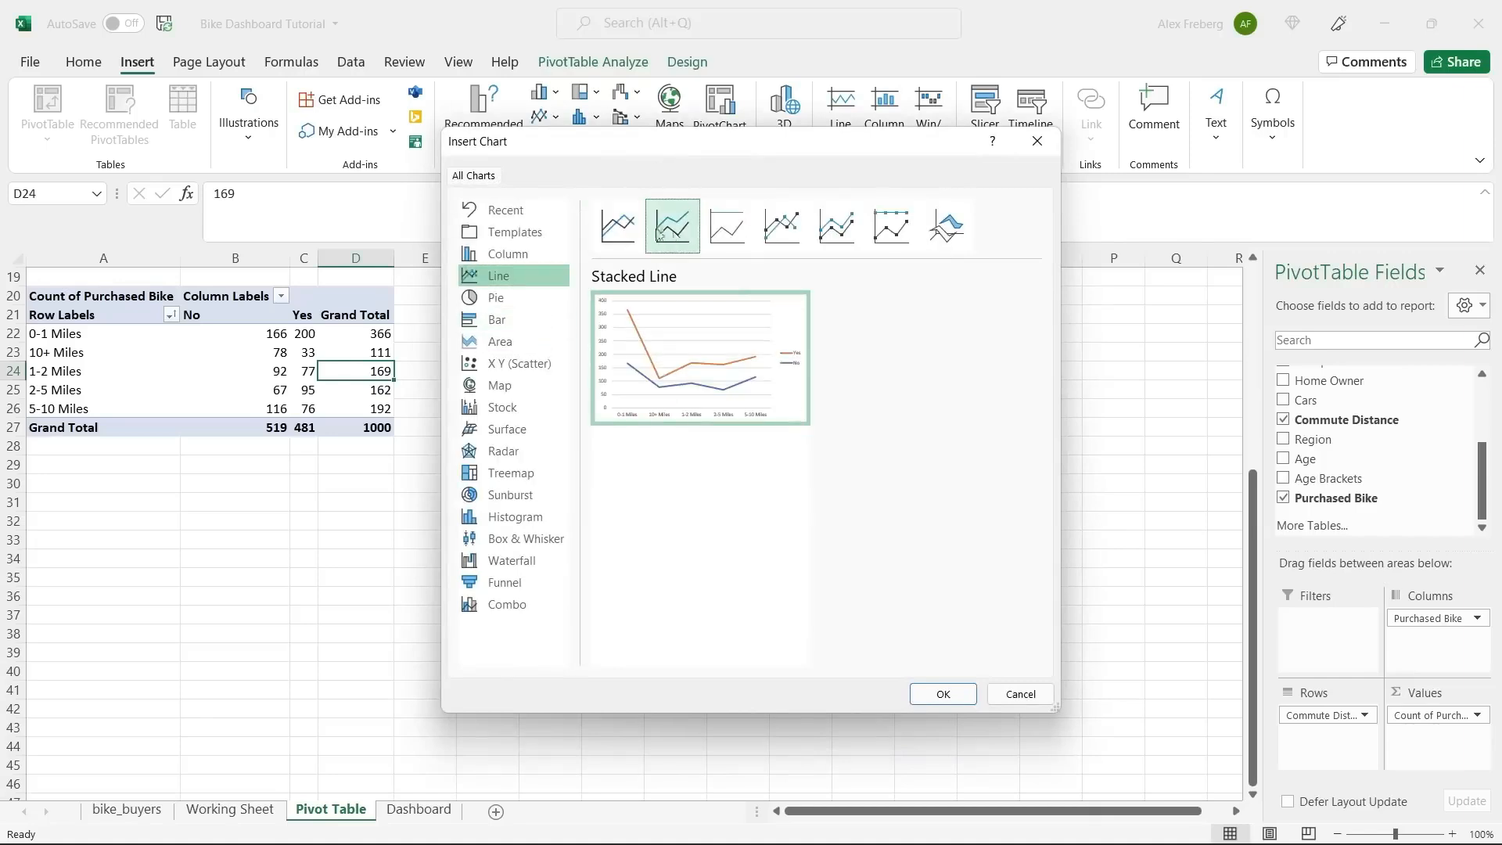
pyautogui.click(622, 229)
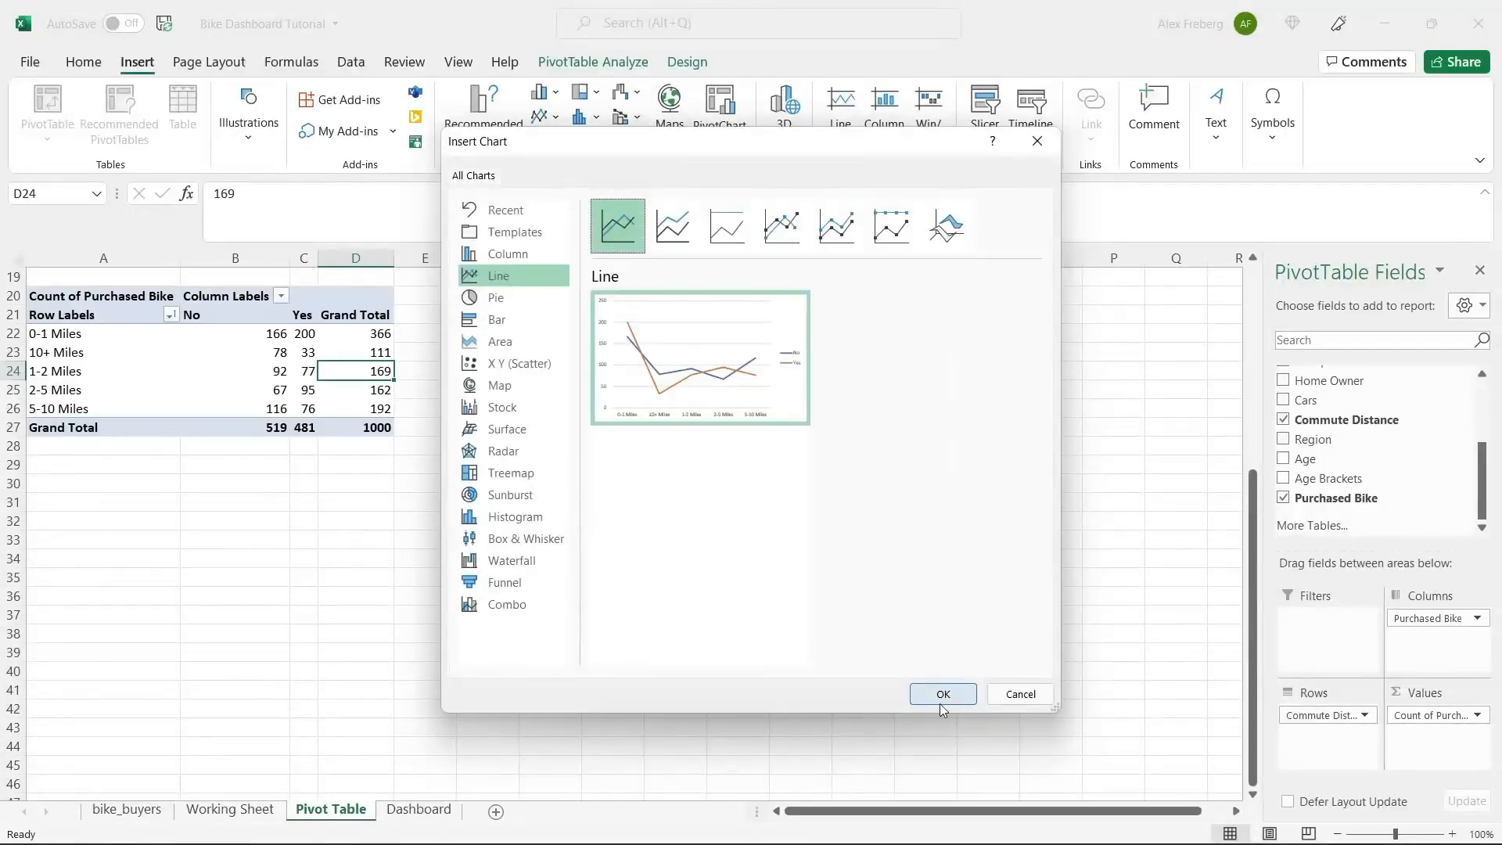
pyautogui.click(941, 701)
pyautogui.moveTo(728, 403); pyautogui.dragTo(788, 297)
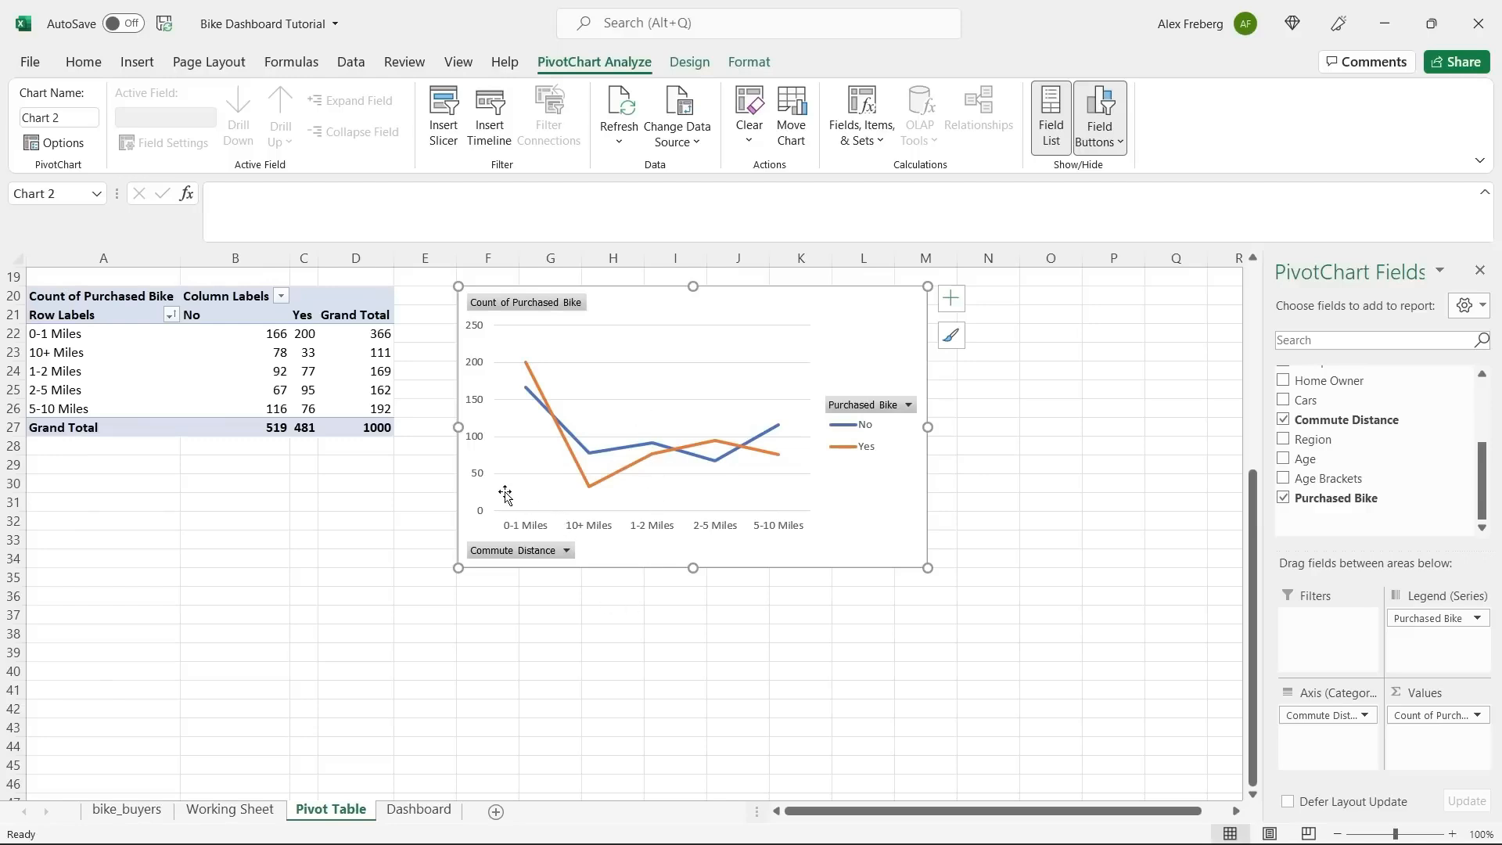
# Examine the order of the commute distance row labels, checking where 10+ Miles falls among them.
pyautogui.click(86, 333)
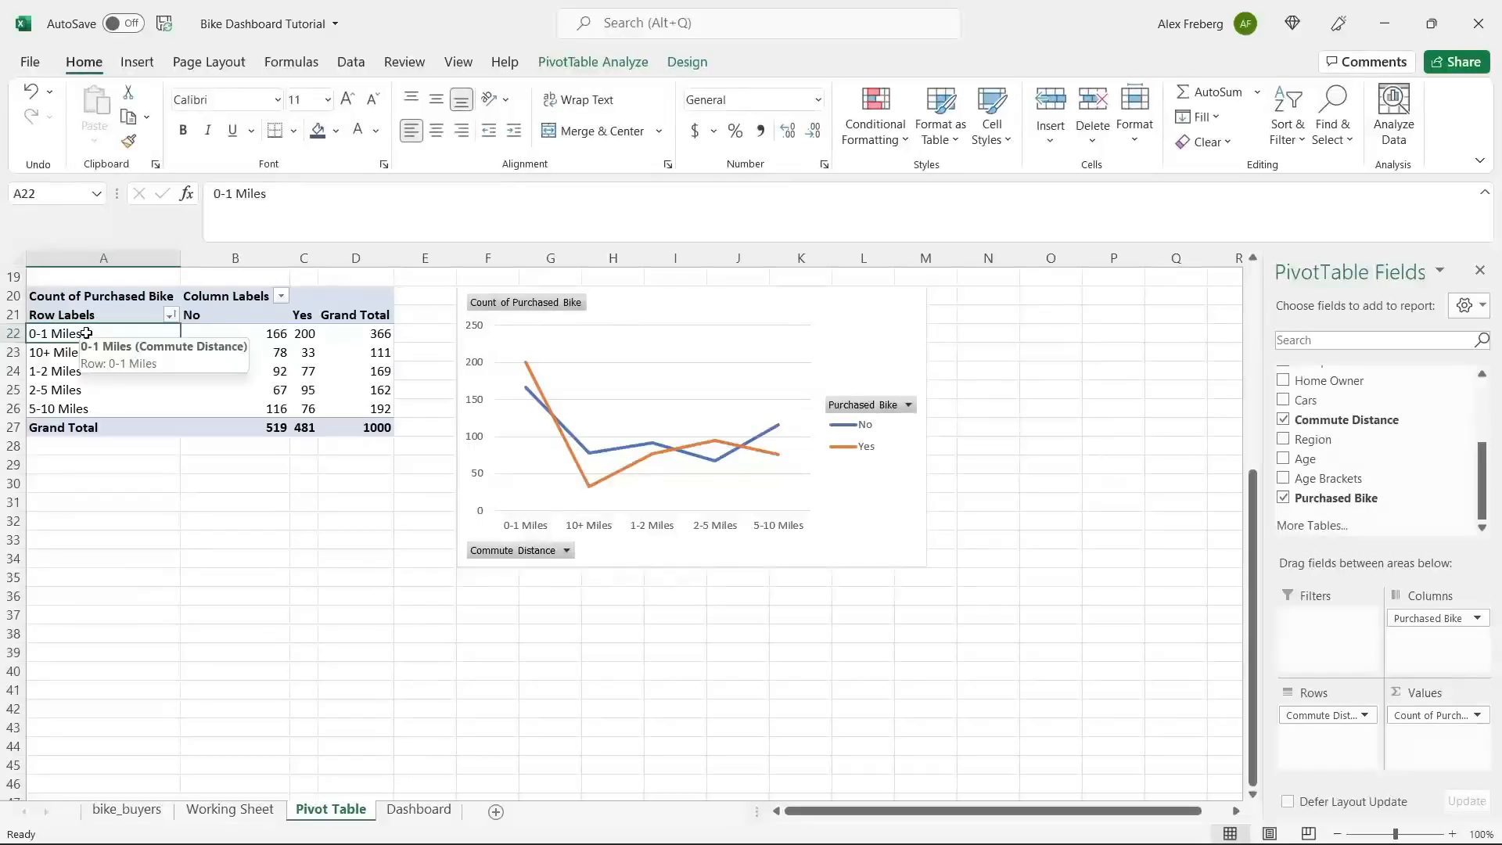
pyautogui.click(86, 371)
pyautogui.click(84, 389)
pyautogui.click(88, 408)
pyautogui.click(114, 354)
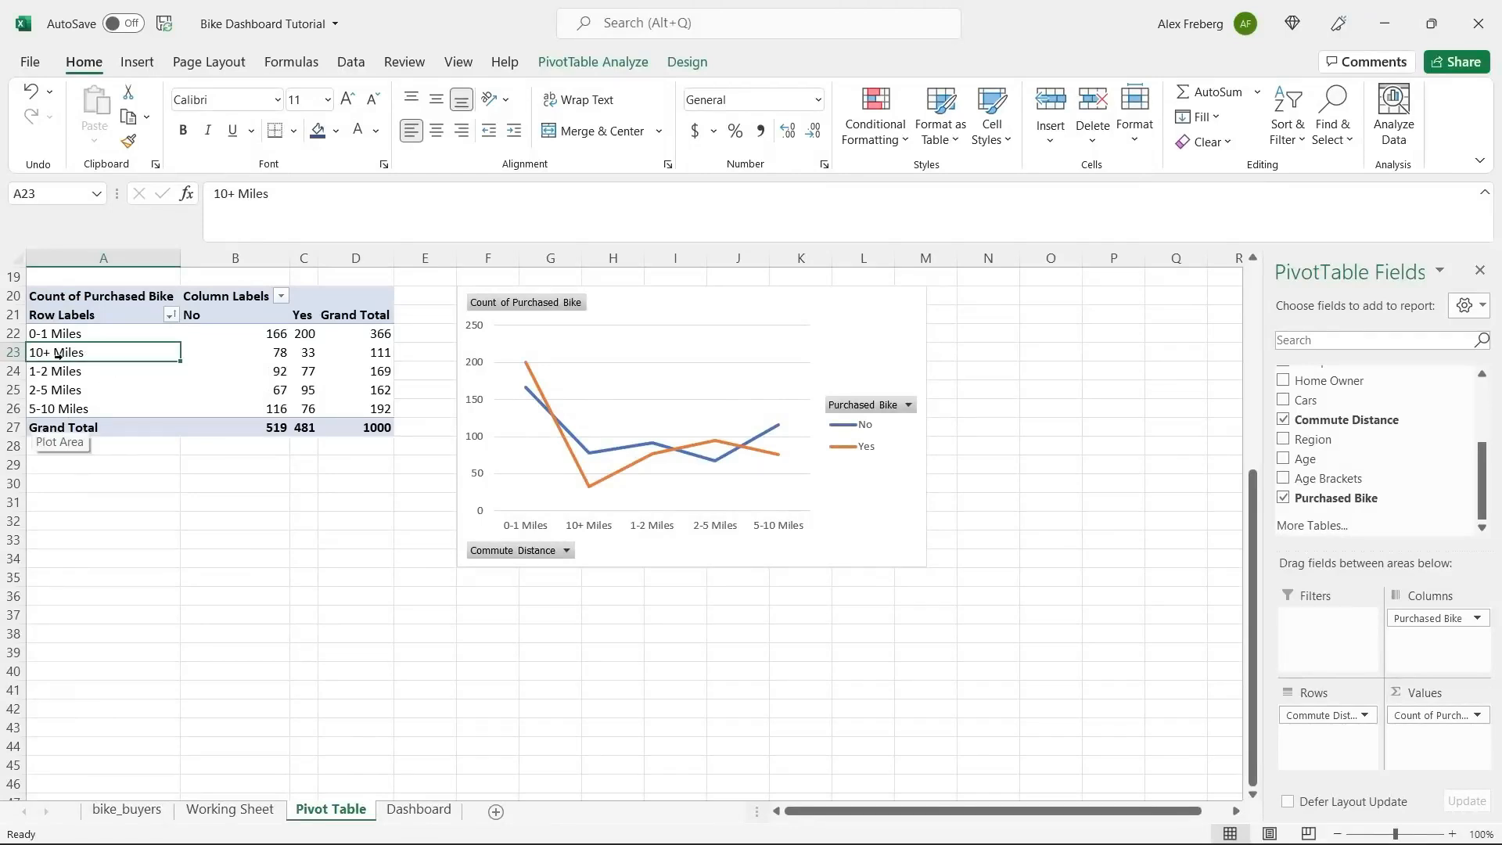
# Try replacing every "10+ Miles" in the Working Sheet's Commute Distance column with "10 Miles +".
pyautogui.click(230, 810)
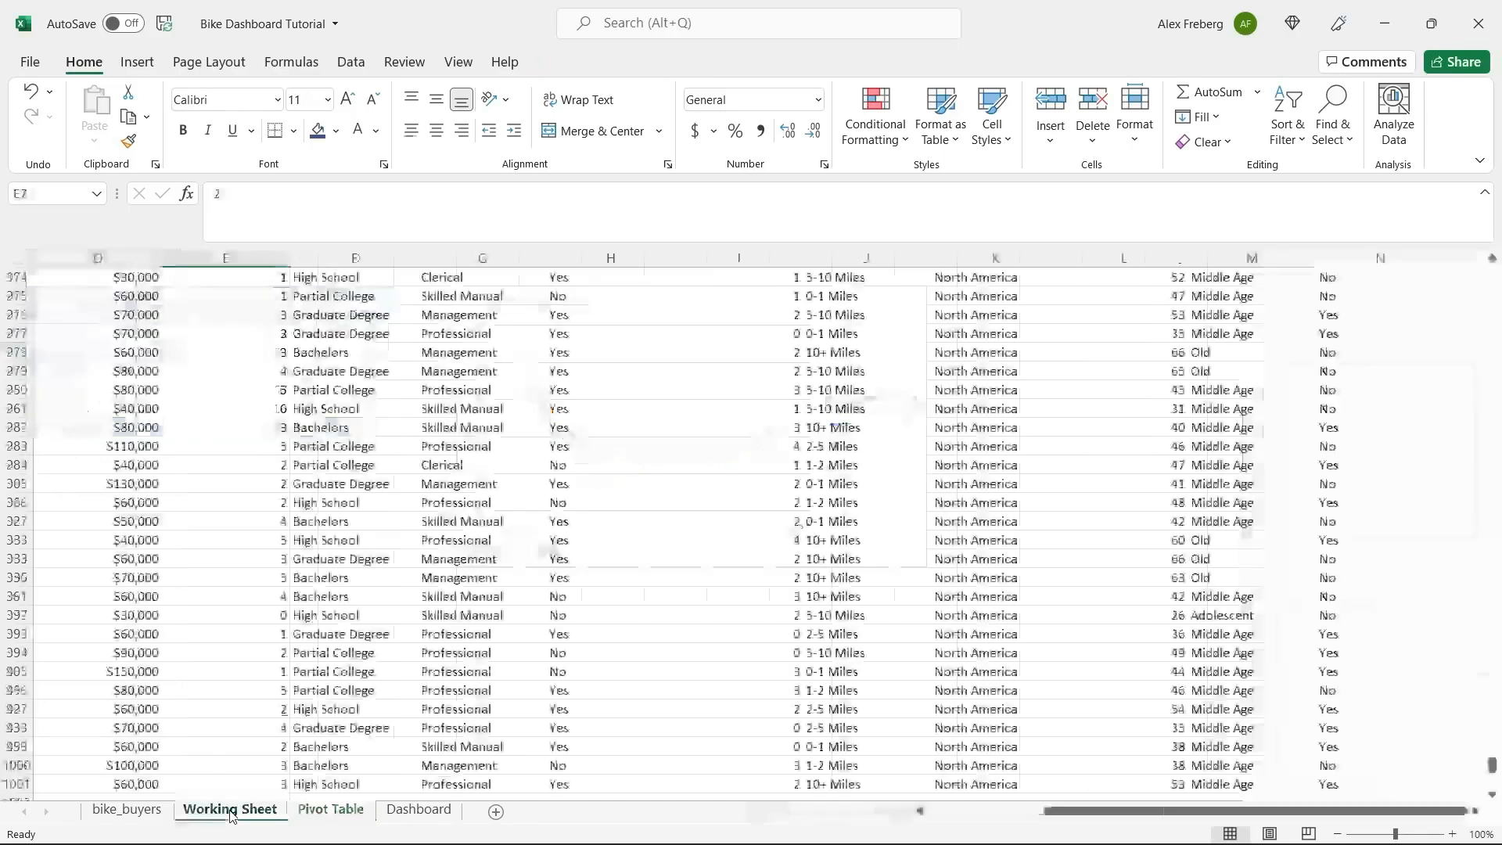
pyautogui.click(890, 441)
pyautogui.hotkey('ctrl', 'Up')
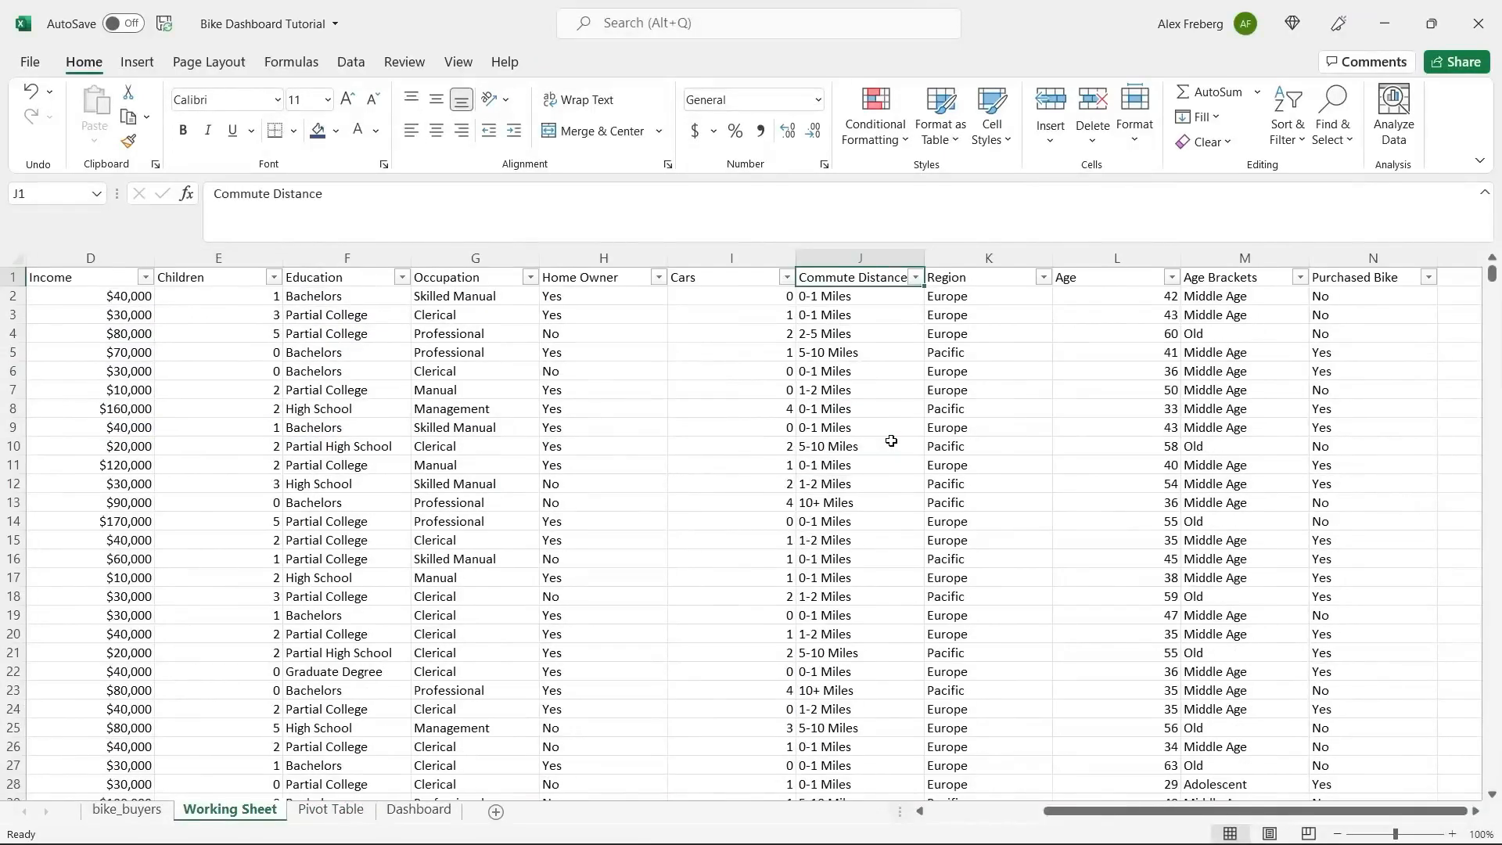
pyautogui.click(895, 258)
pyautogui.hotkey('ctrl', 'h')
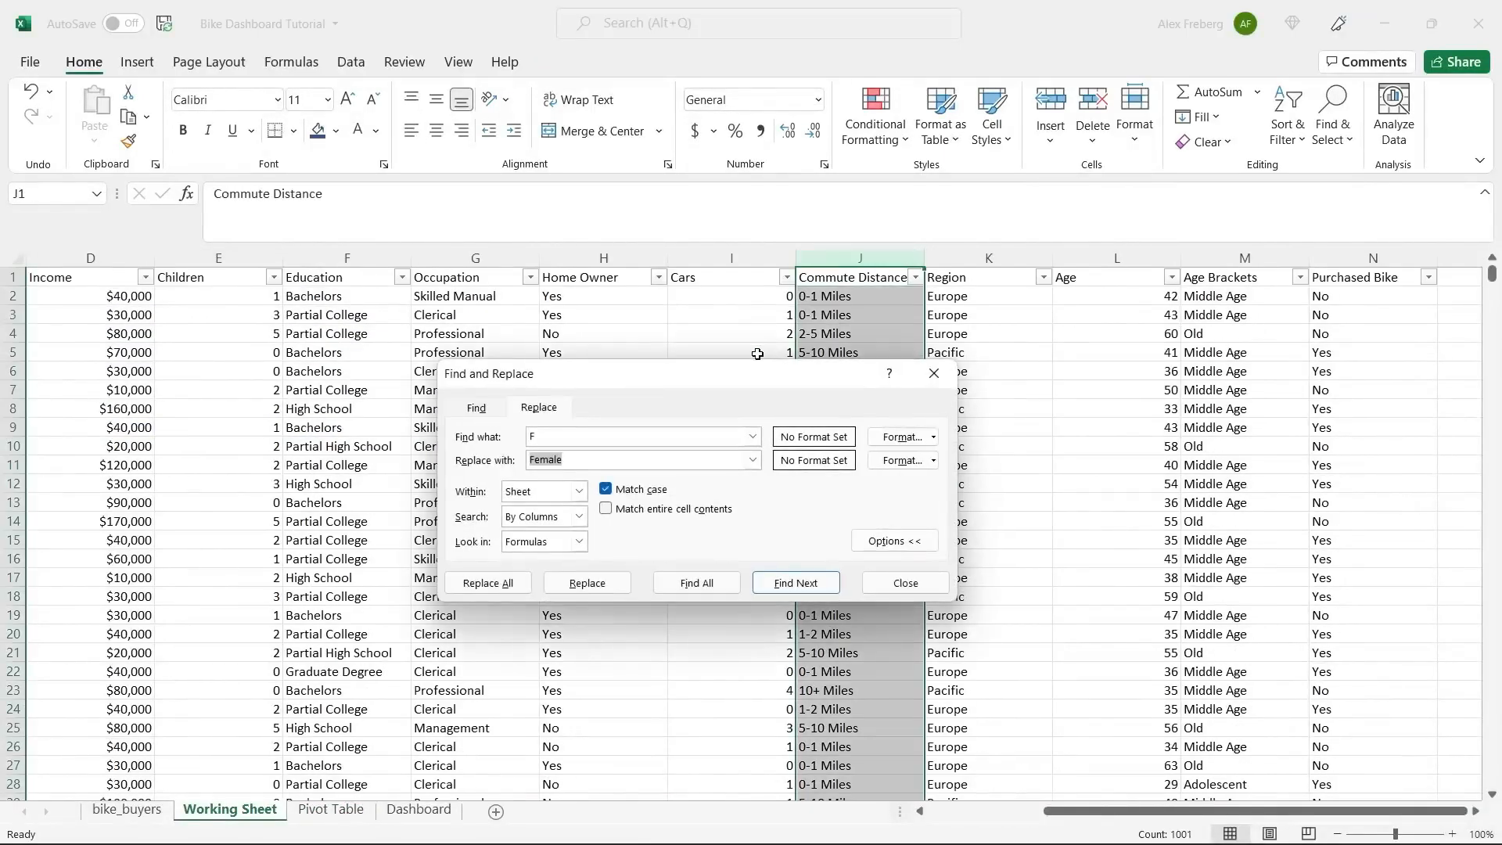
pyautogui.moveTo(735, 378); pyautogui.dragTo(649, 465)
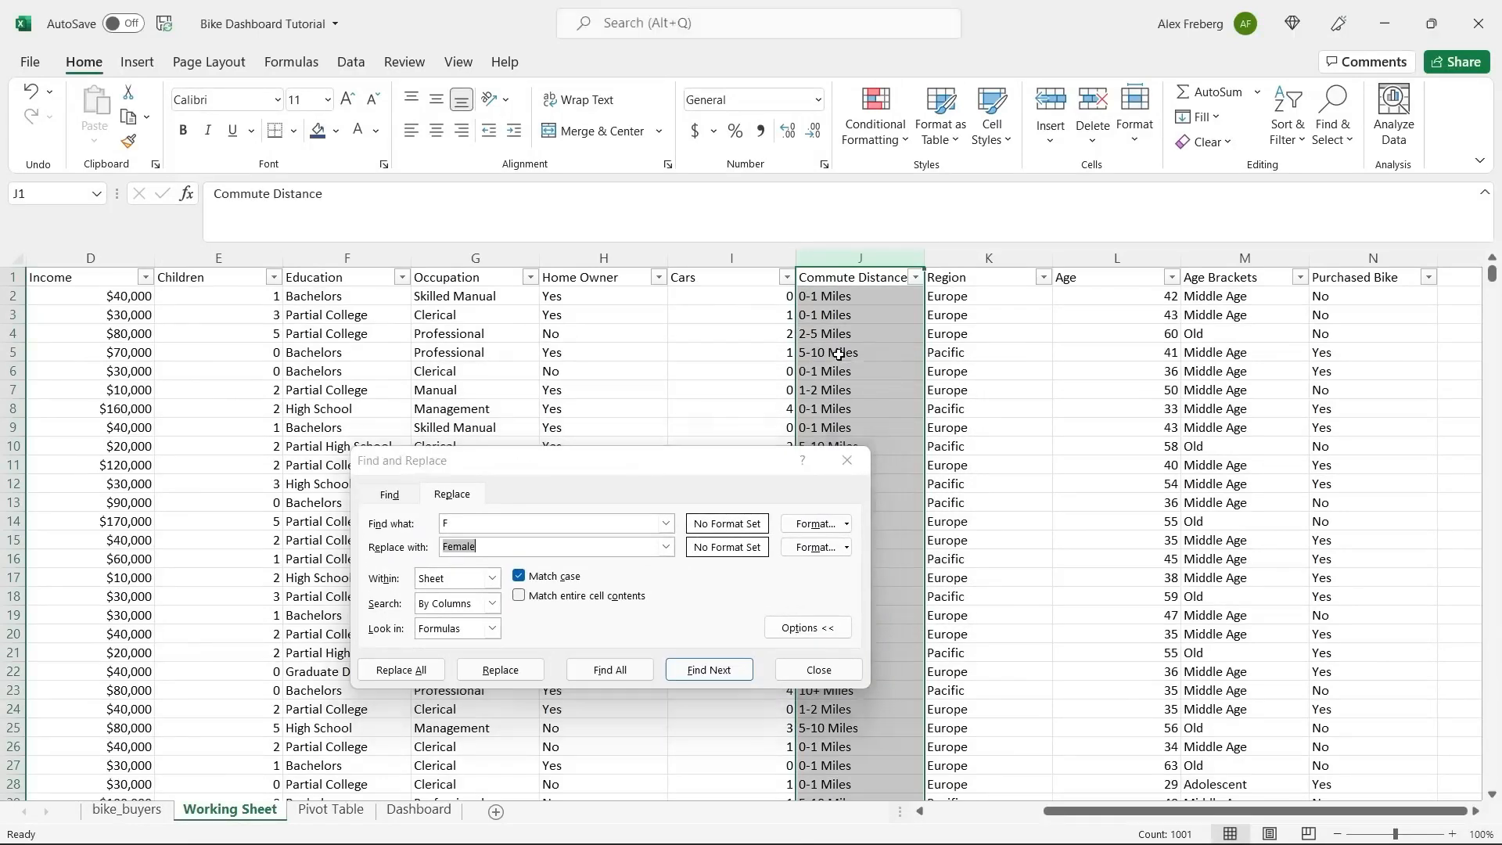
pyautogui.click(837, 353)
pyautogui.moveTo(736, 471); pyautogui.dragTo(732, 550)
pyautogui.click(825, 502)
pyautogui.hotkey('ctrl', 'c')
pyautogui.doubleClick(548, 602)
pyautogui.hotkey('ctrl', 'v')
pyautogui.doubleClick(516, 627)
pyautogui.write('10')
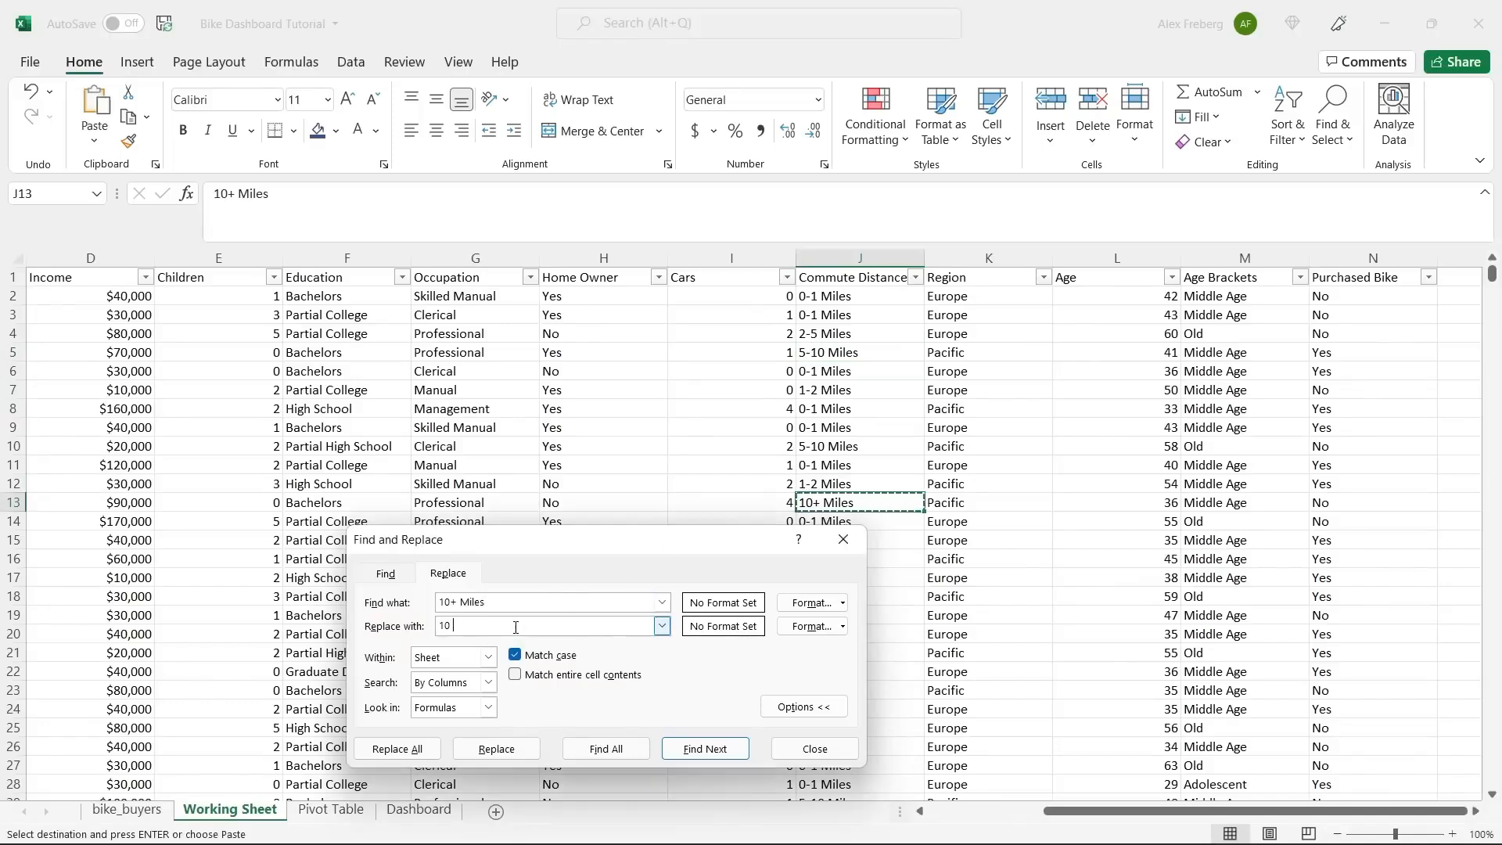
pyautogui.write(' Miles +')
pyautogui.click(414, 748)
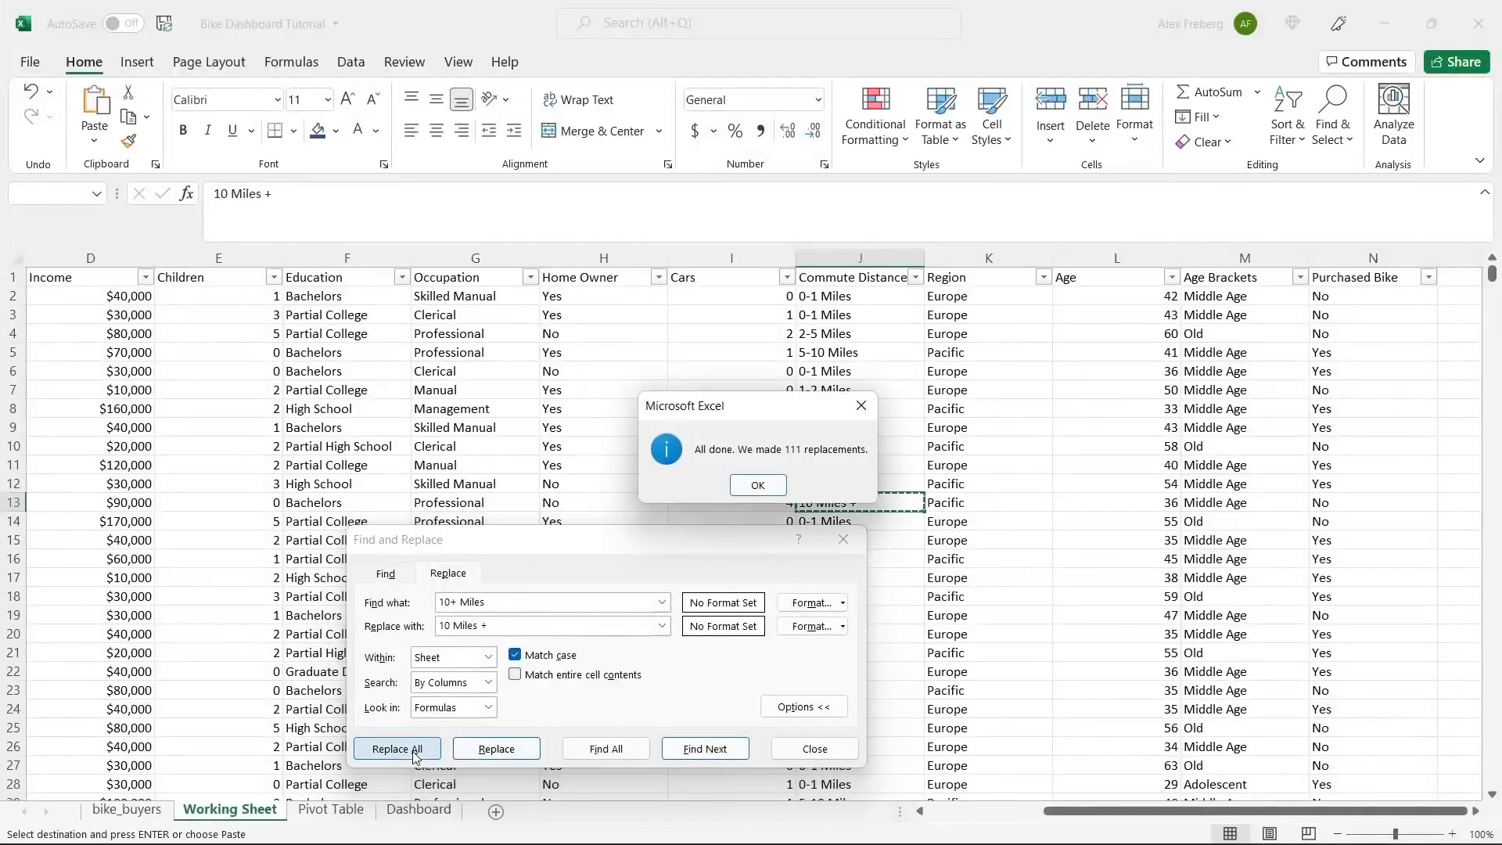
pyautogui.click(755, 483)
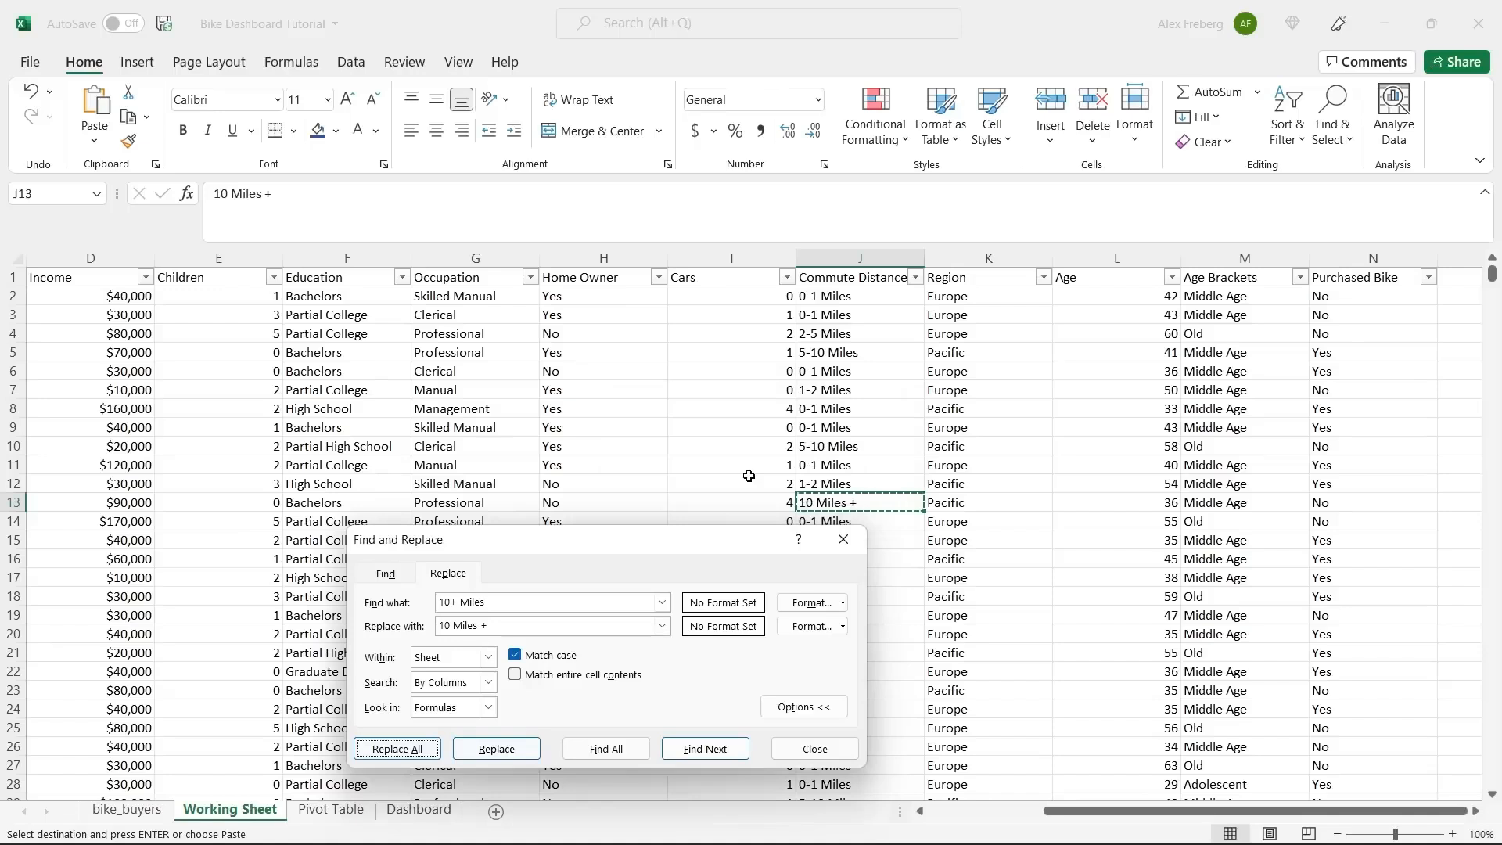
pyautogui.click(814, 749)
# Refresh all data on the Pivot Table sheet to check the row order, and undo the refresh and the label replacement.
pyautogui.click(355, 810)
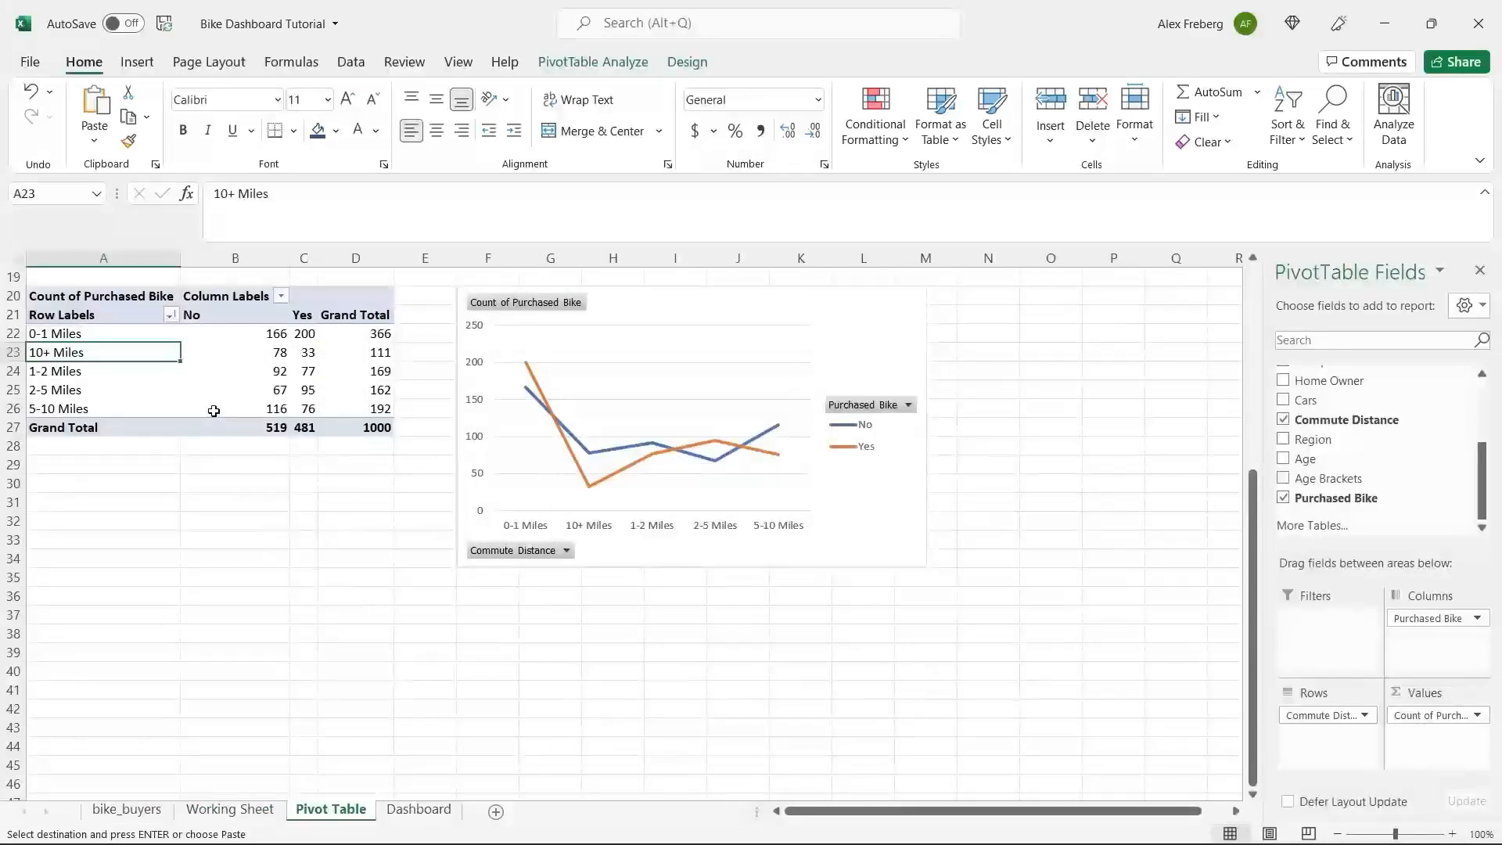
pyautogui.click(225, 388)
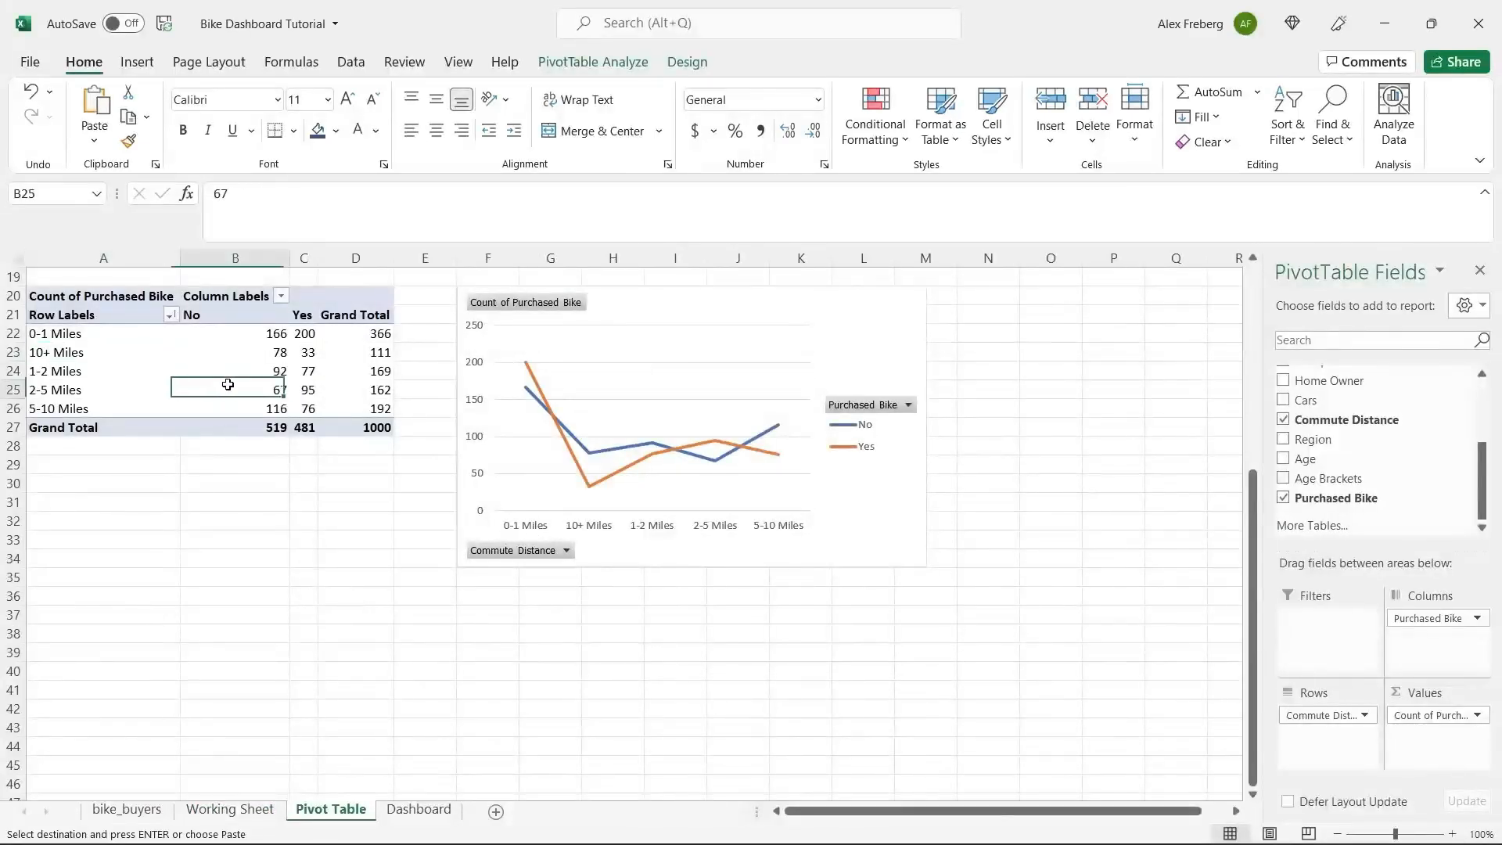
pyautogui.click(351, 62)
pyautogui.click(366, 99)
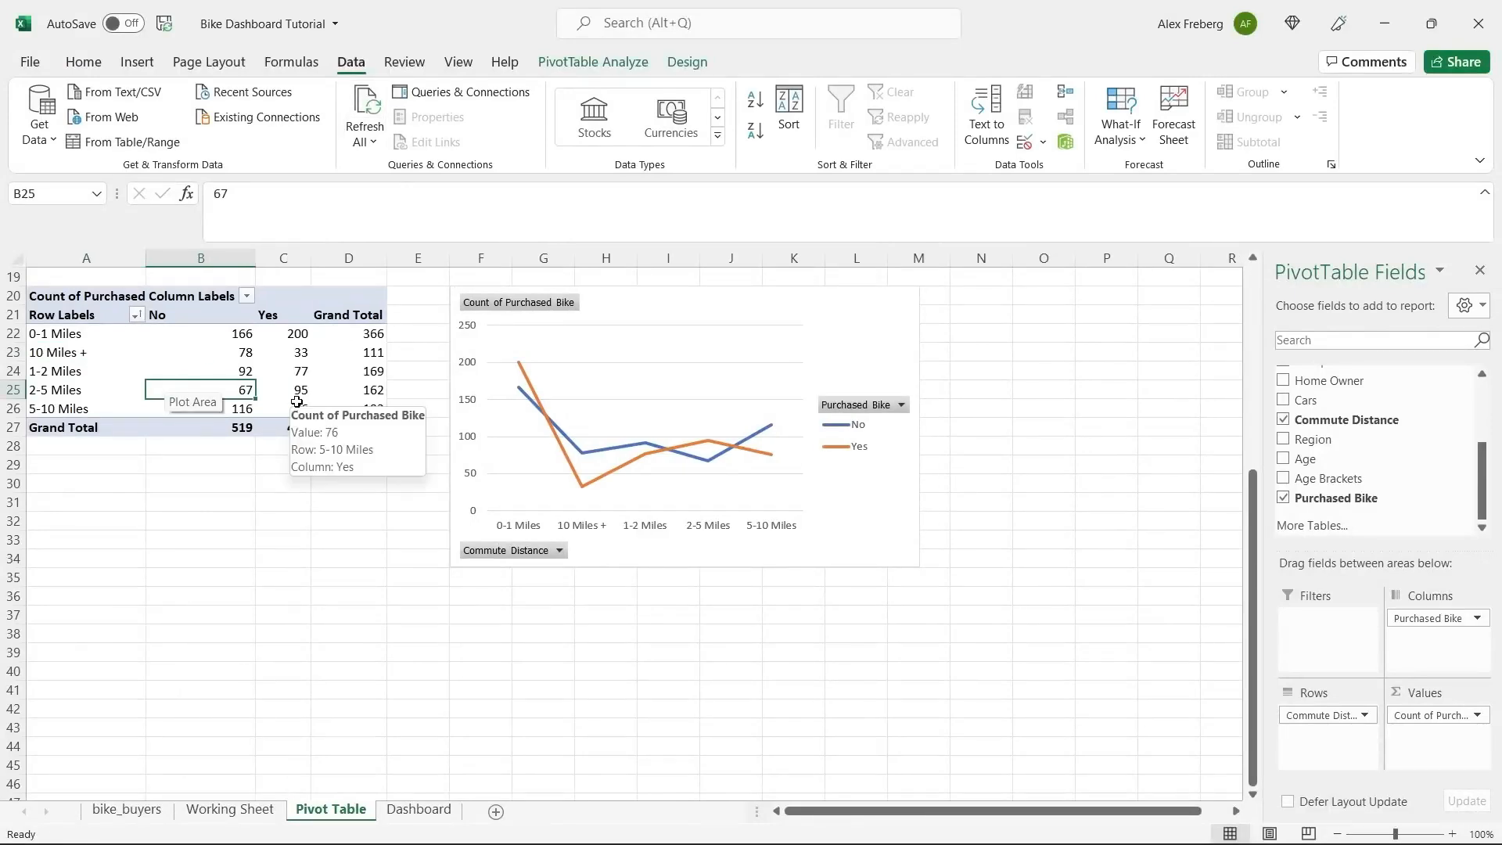
pyautogui.hotkey('ctrl', 'z')
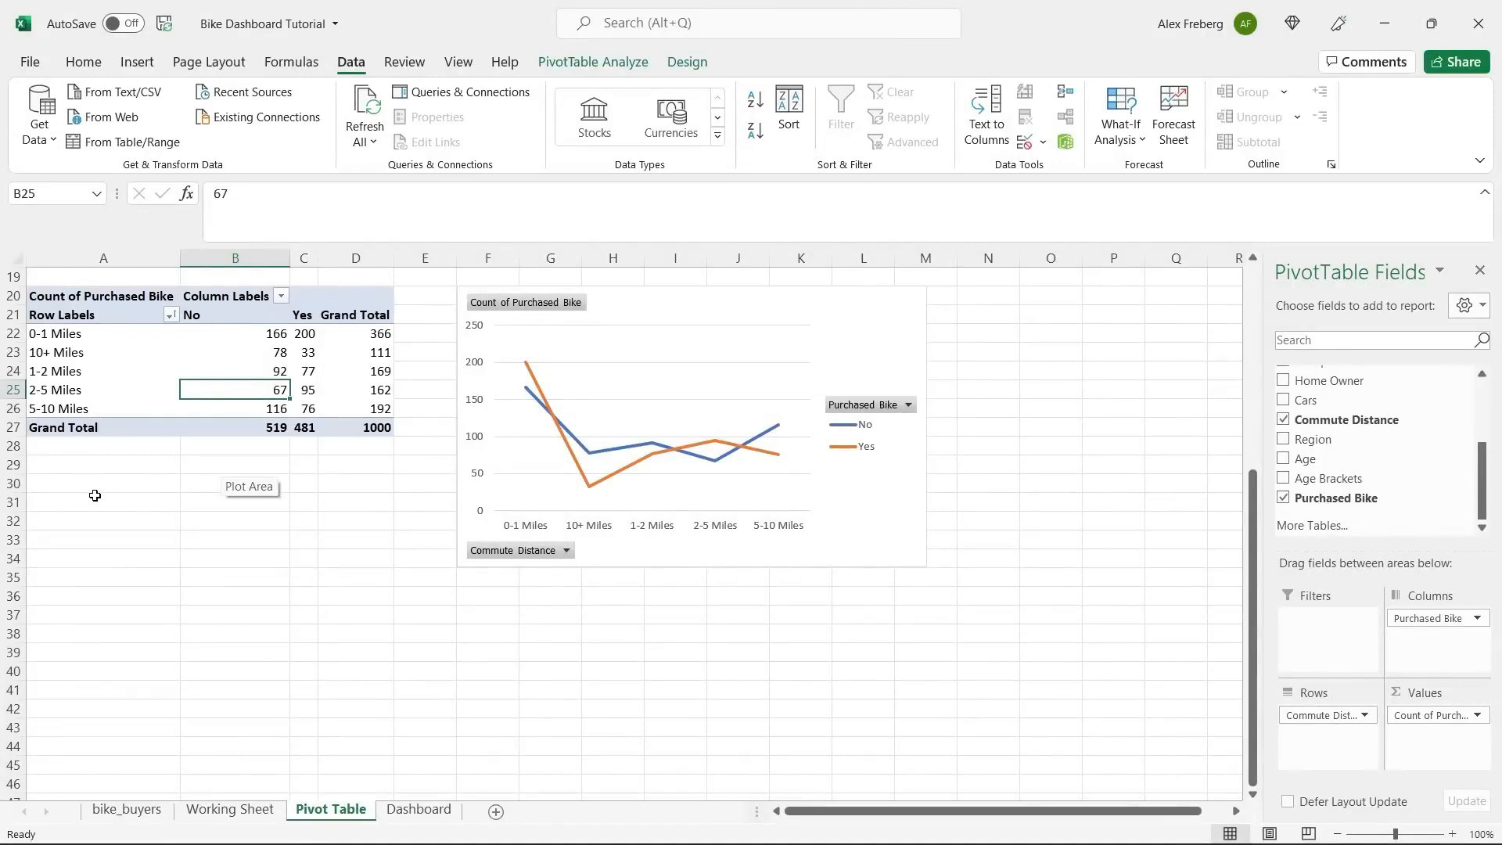
# Replace every "10+ Miles" in the Working Sheet's Commute Distance column with "More than 10 Miles".
pyautogui.click(229, 796)
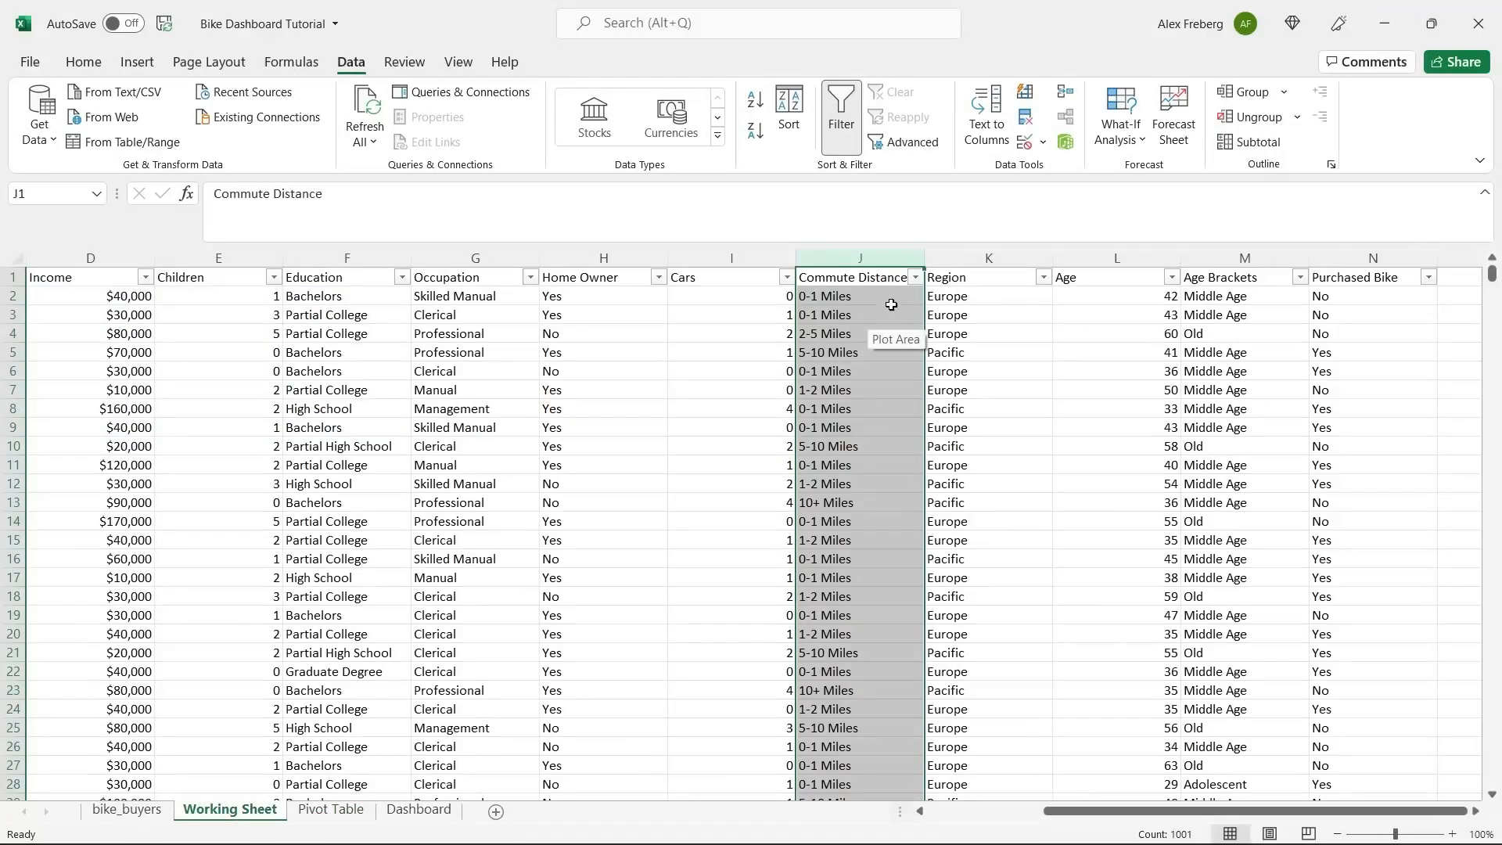
pyautogui.click(879, 261)
pyautogui.hotkey('ctrl', 'h')
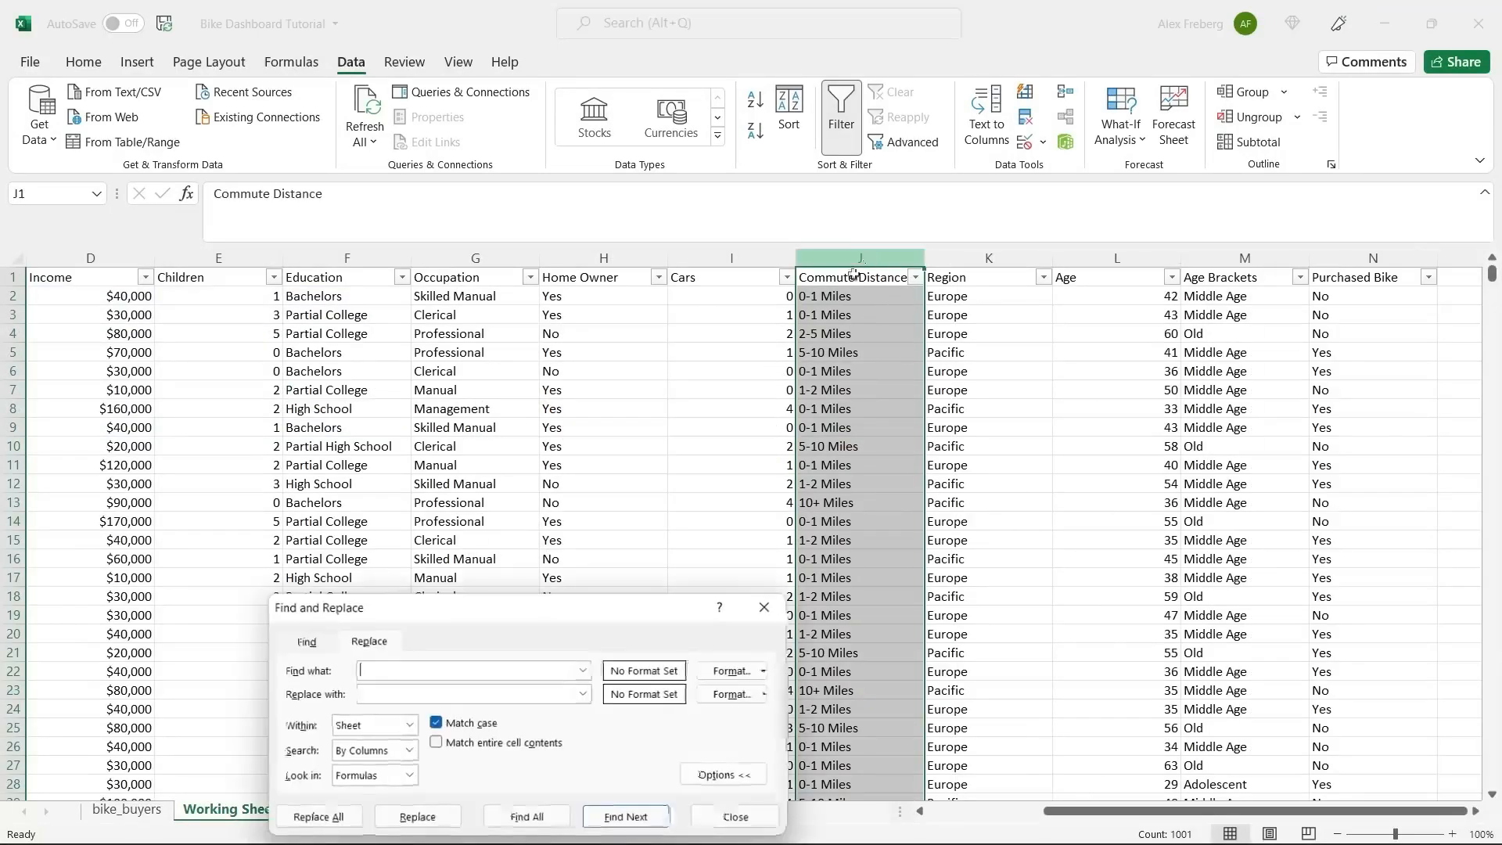
pyautogui.moveTo(504, 701); pyautogui.dragTo(504, 431)
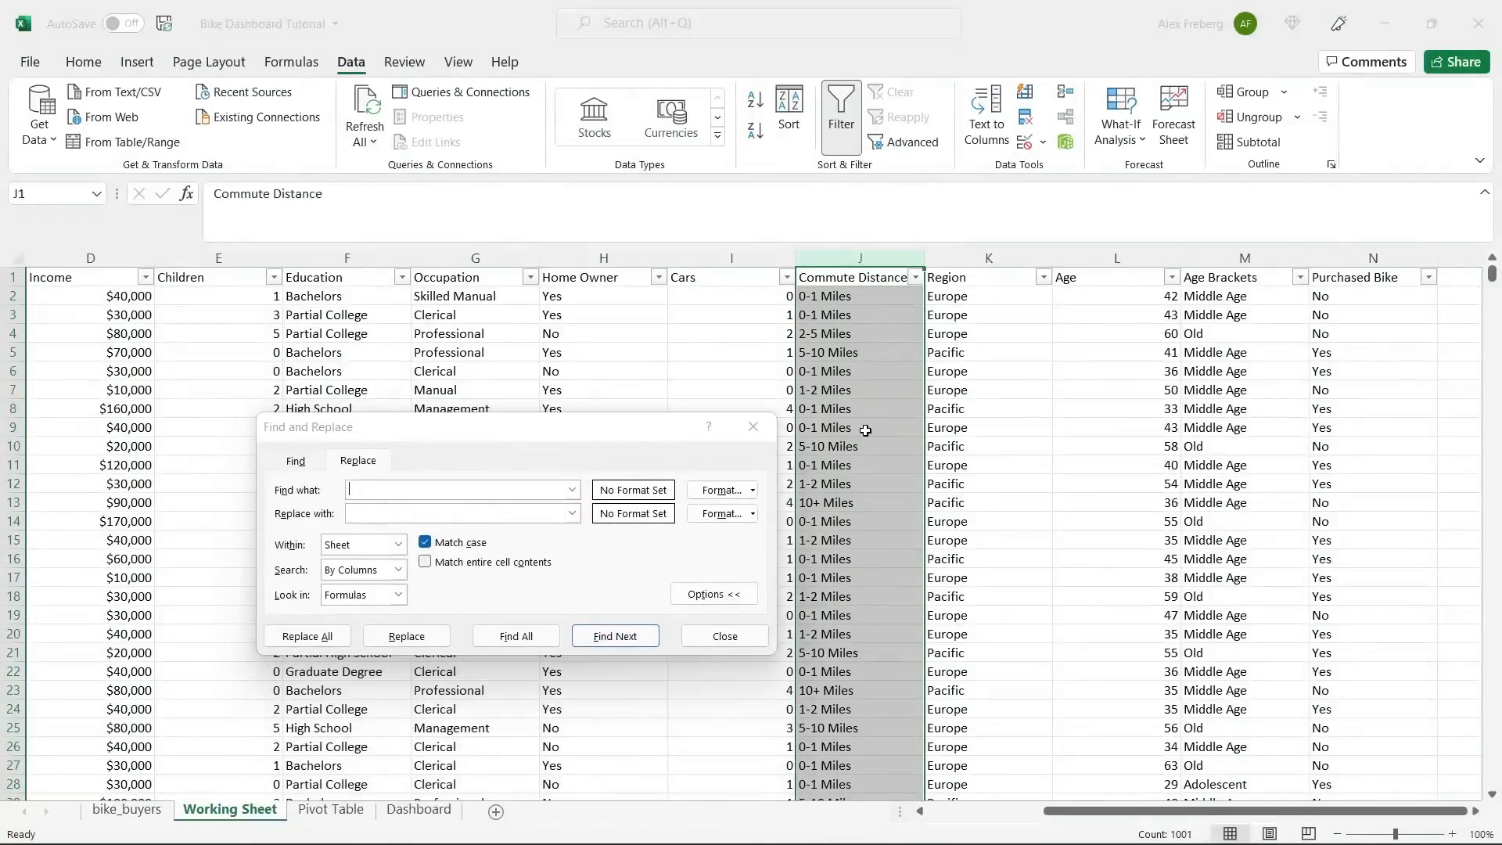
pyautogui.click(864, 429)
pyautogui.click(857, 502)
pyautogui.hotkey('ctrl', 'c')
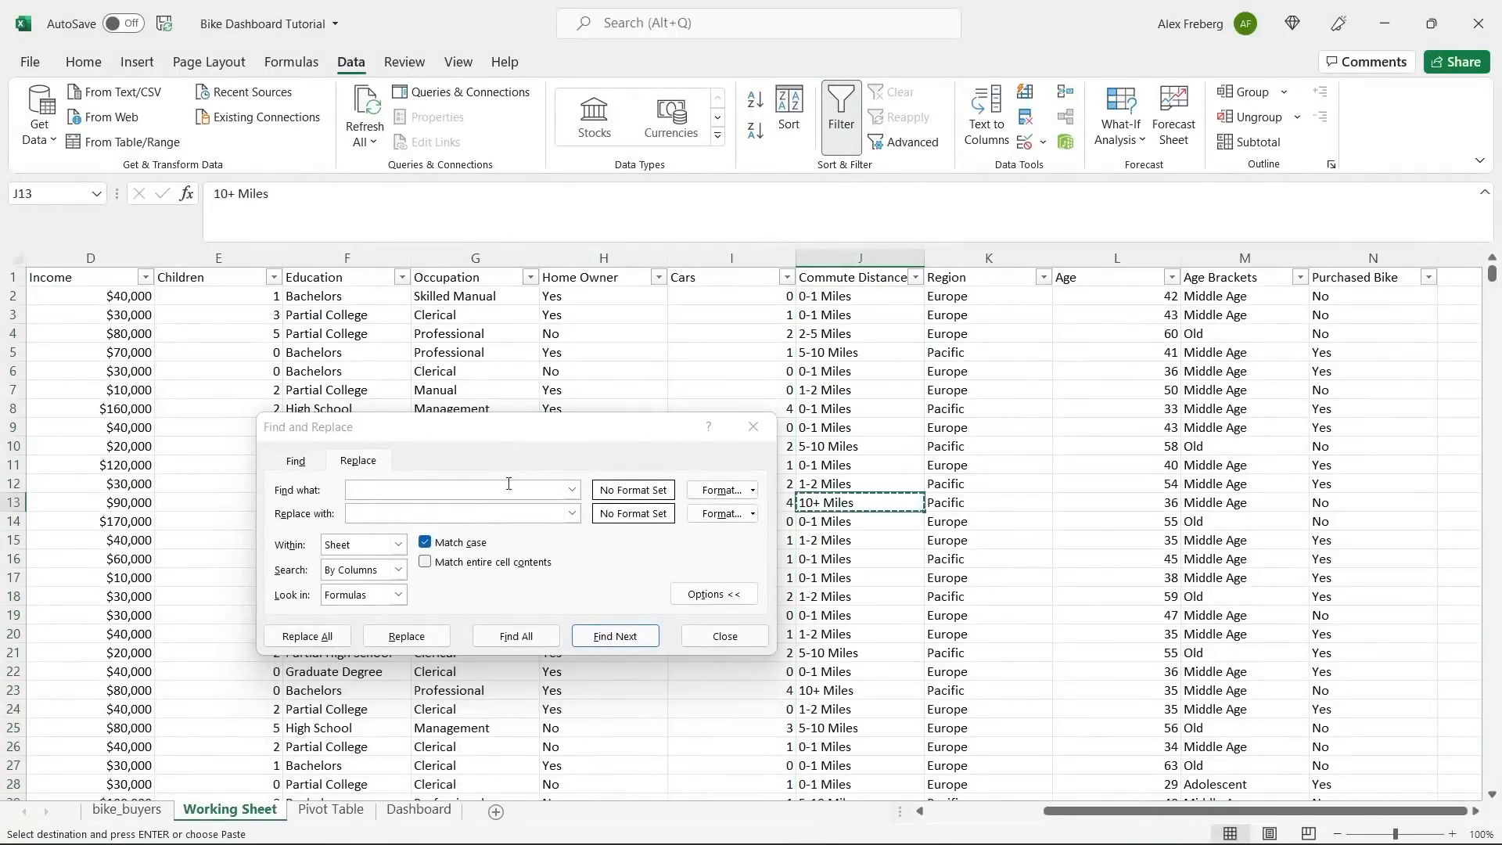
pyautogui.click(462, 490)
pyautogui.hotkey('ctrl', 'v')
pyautogui.click(420, 513)
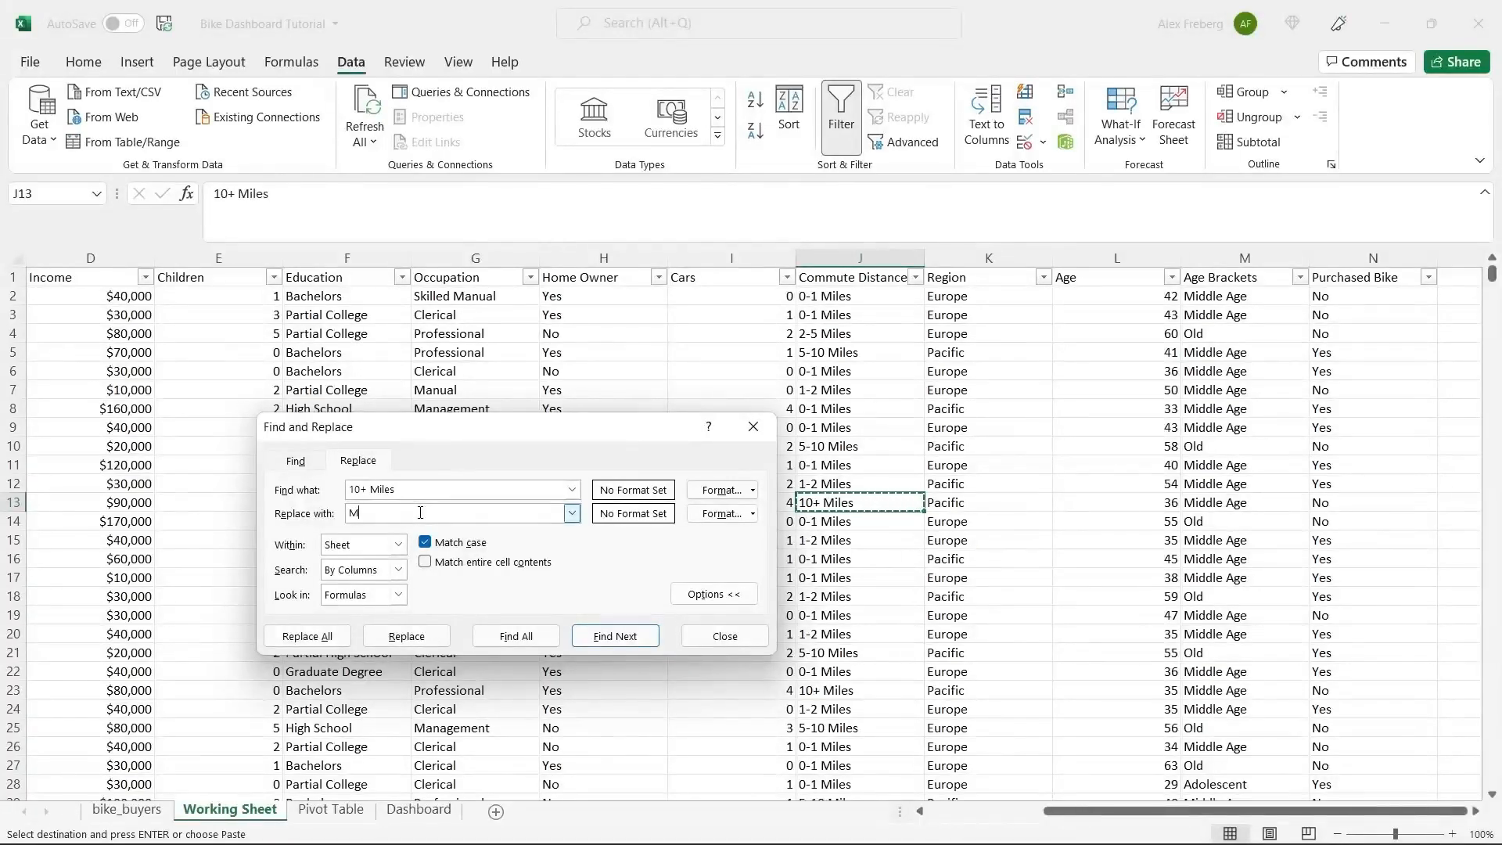
pyautogui.write('ore than 10 Miles')
pyautogui.click(335, 638)
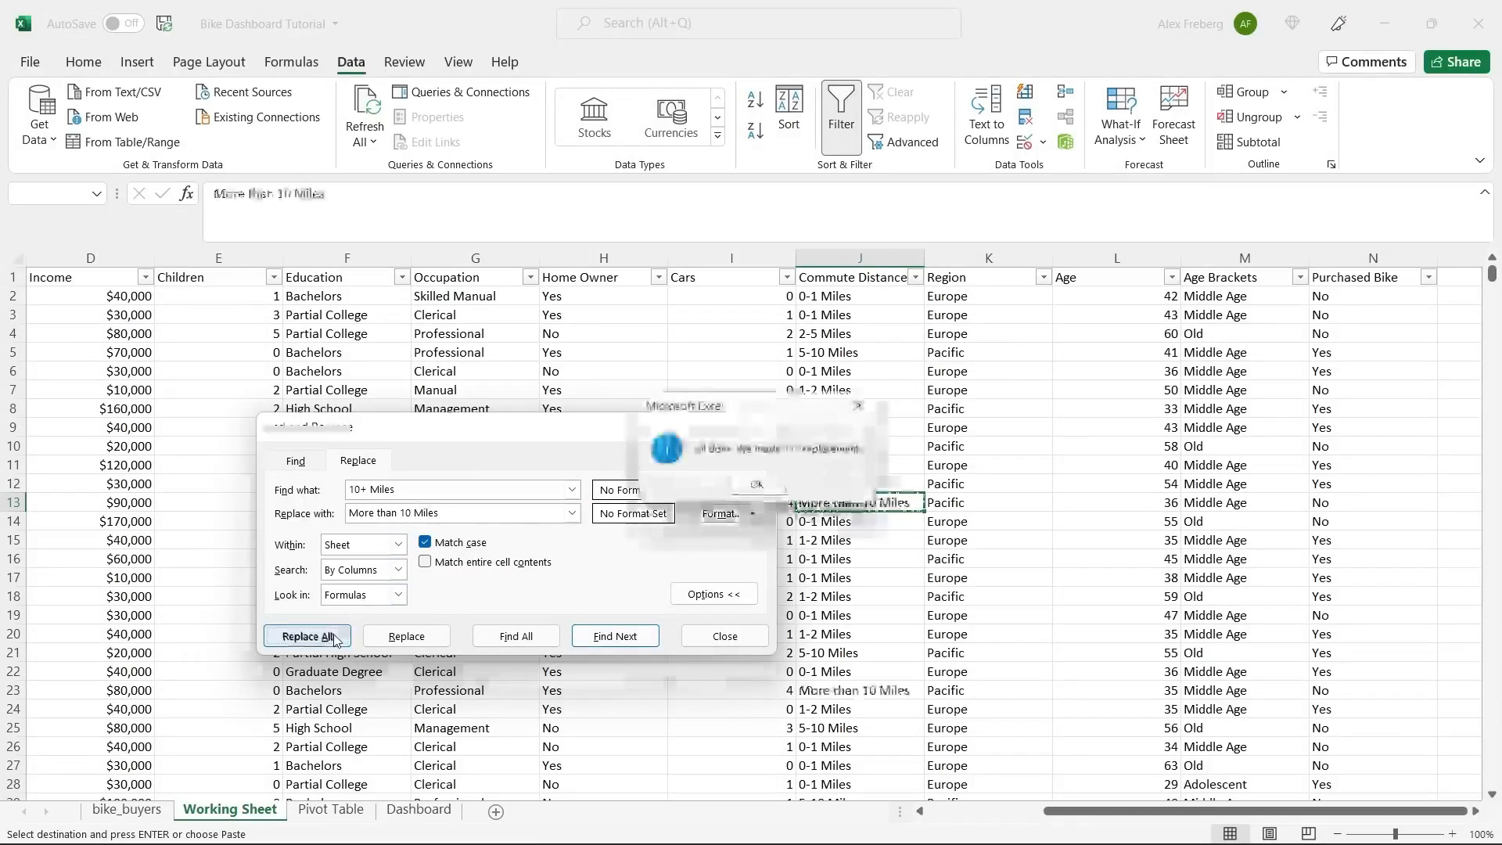
pyautogui.click(756, 483)
pyautogui.click(756, 423)
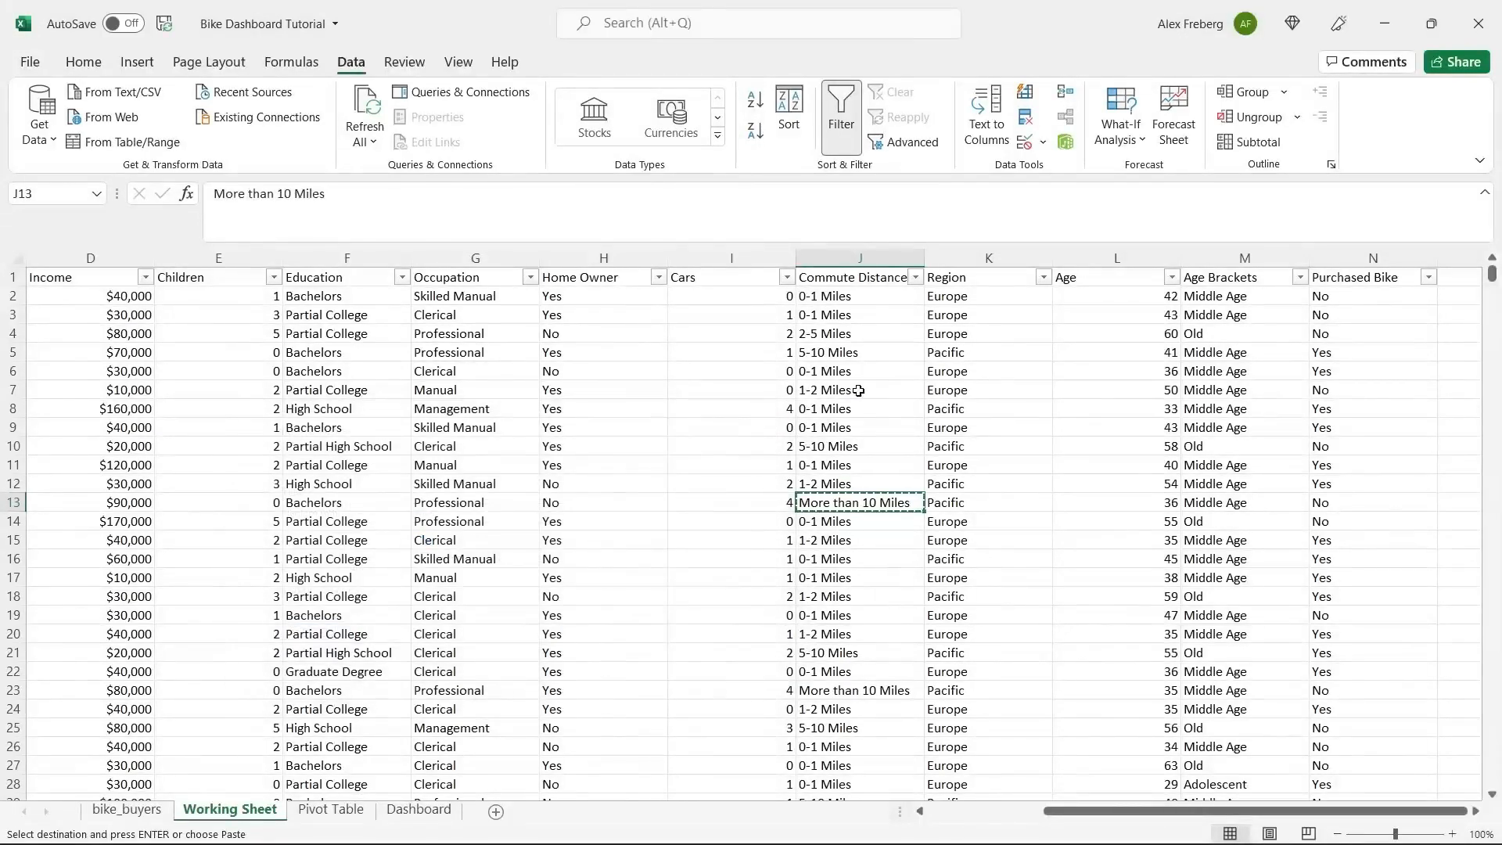
pyautogui.click(858, 390)
pyautogui.click(873, 465)
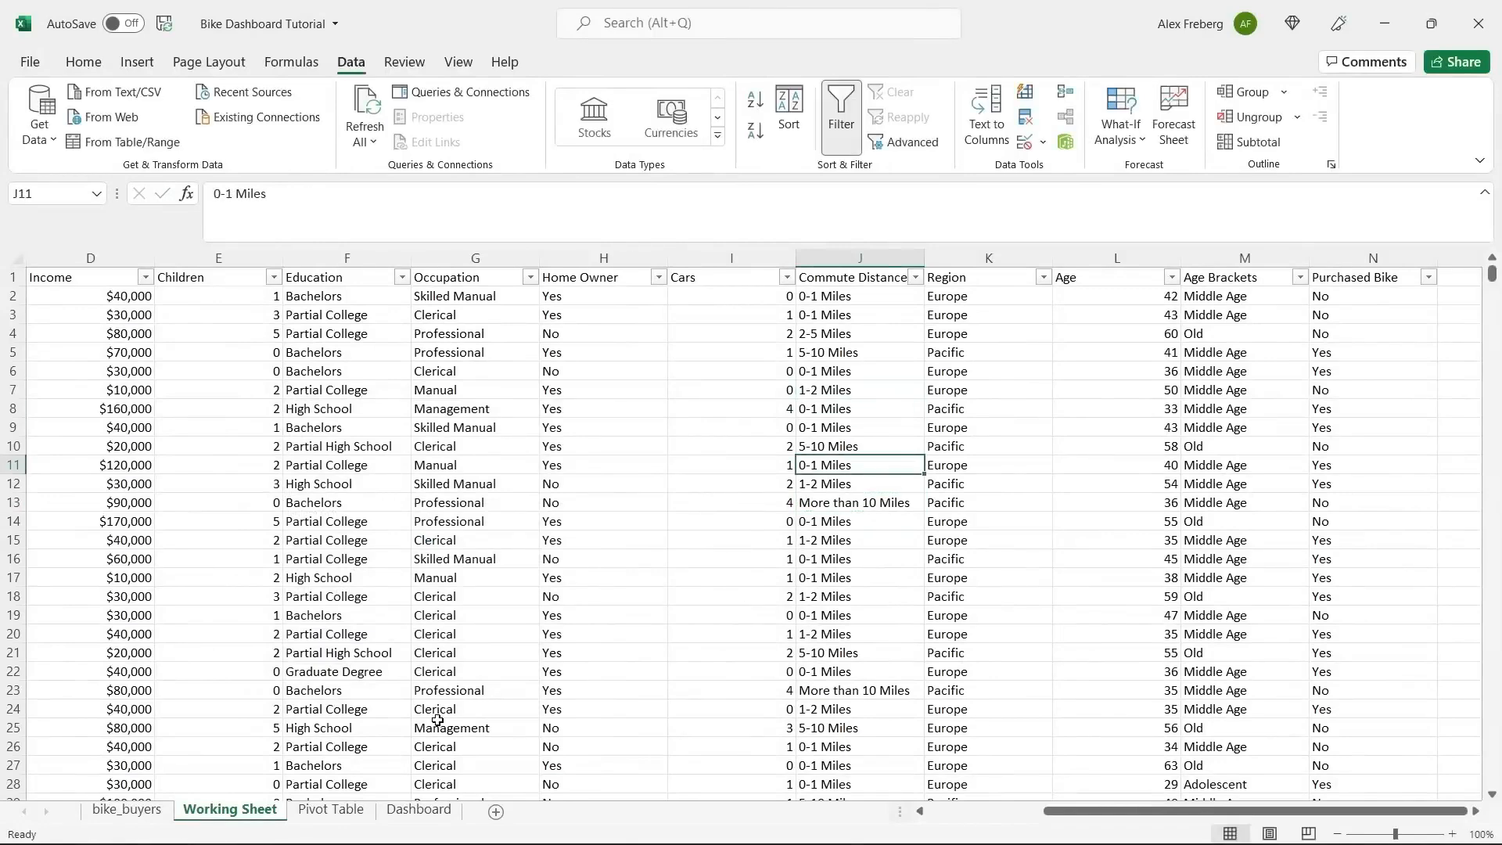
# Refresh all data on the Pivot Table sheet so the commute distance table and line chart use the new label.
pyautogui.click(331, 809)
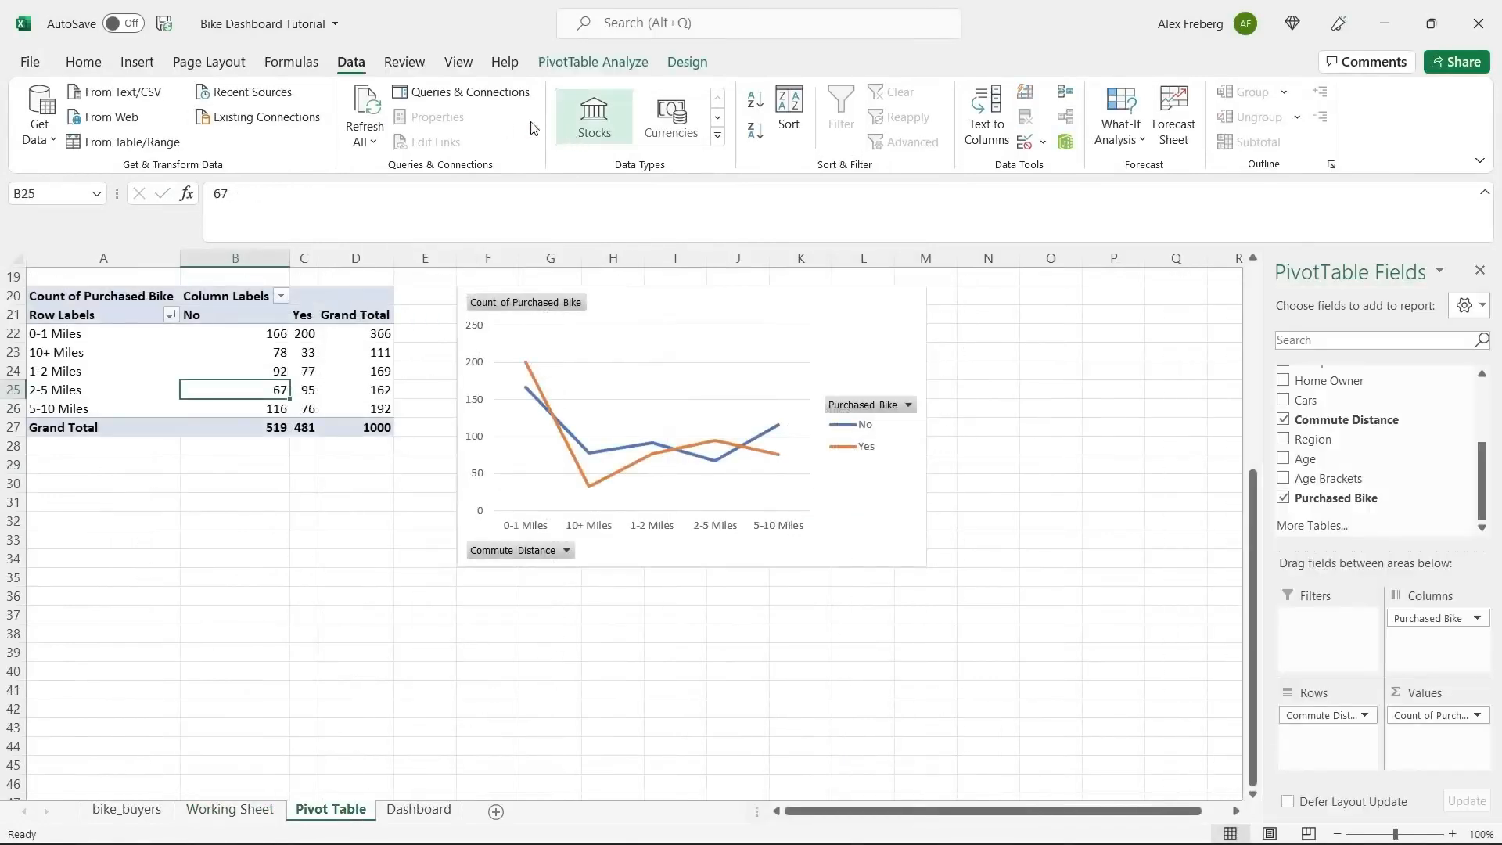
pyautogui.click(364, 107)
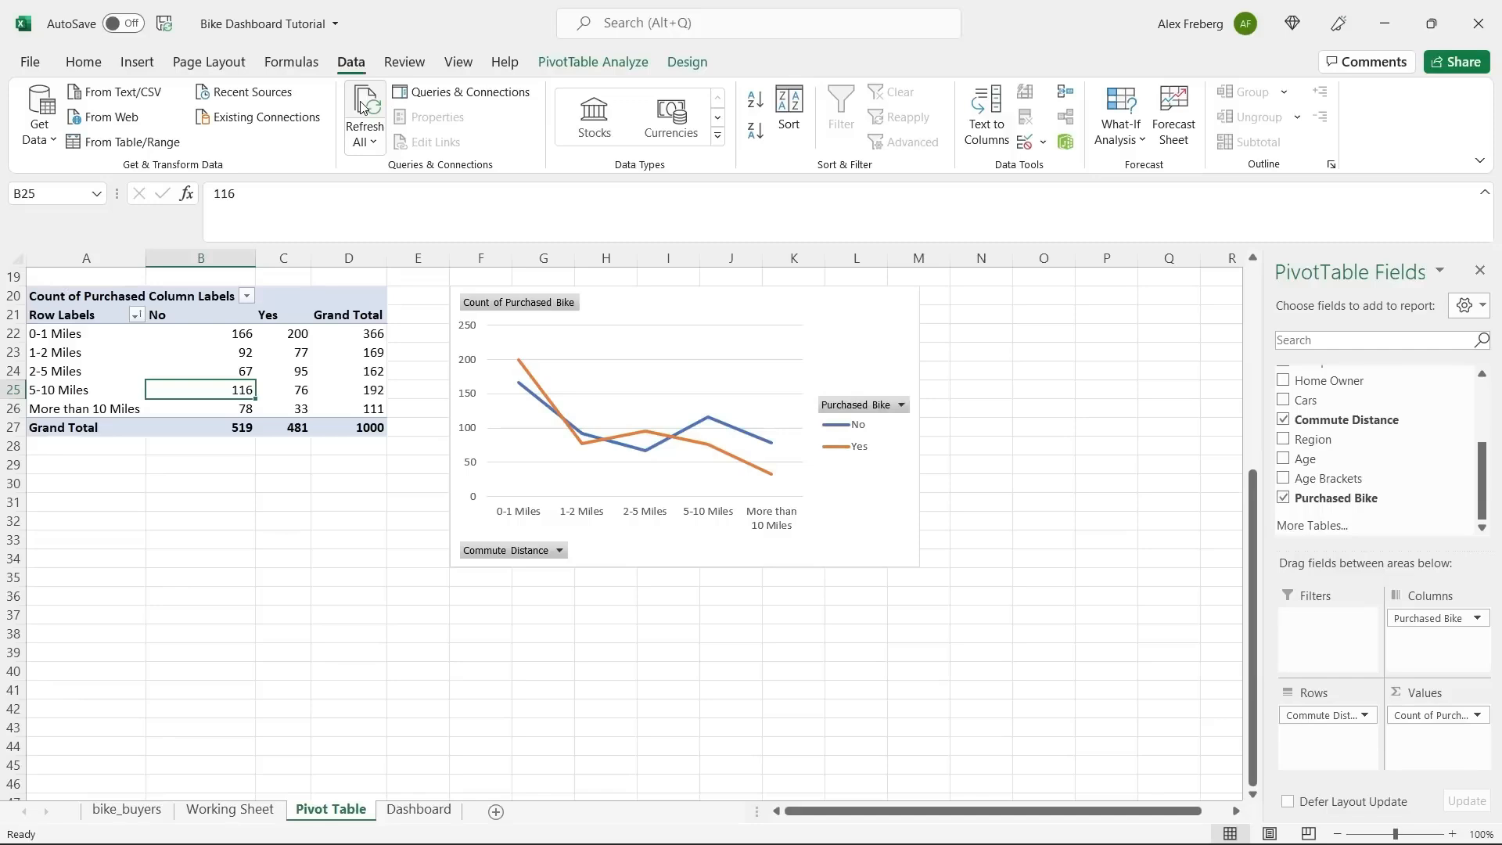
pyautogui.click(731, 595)
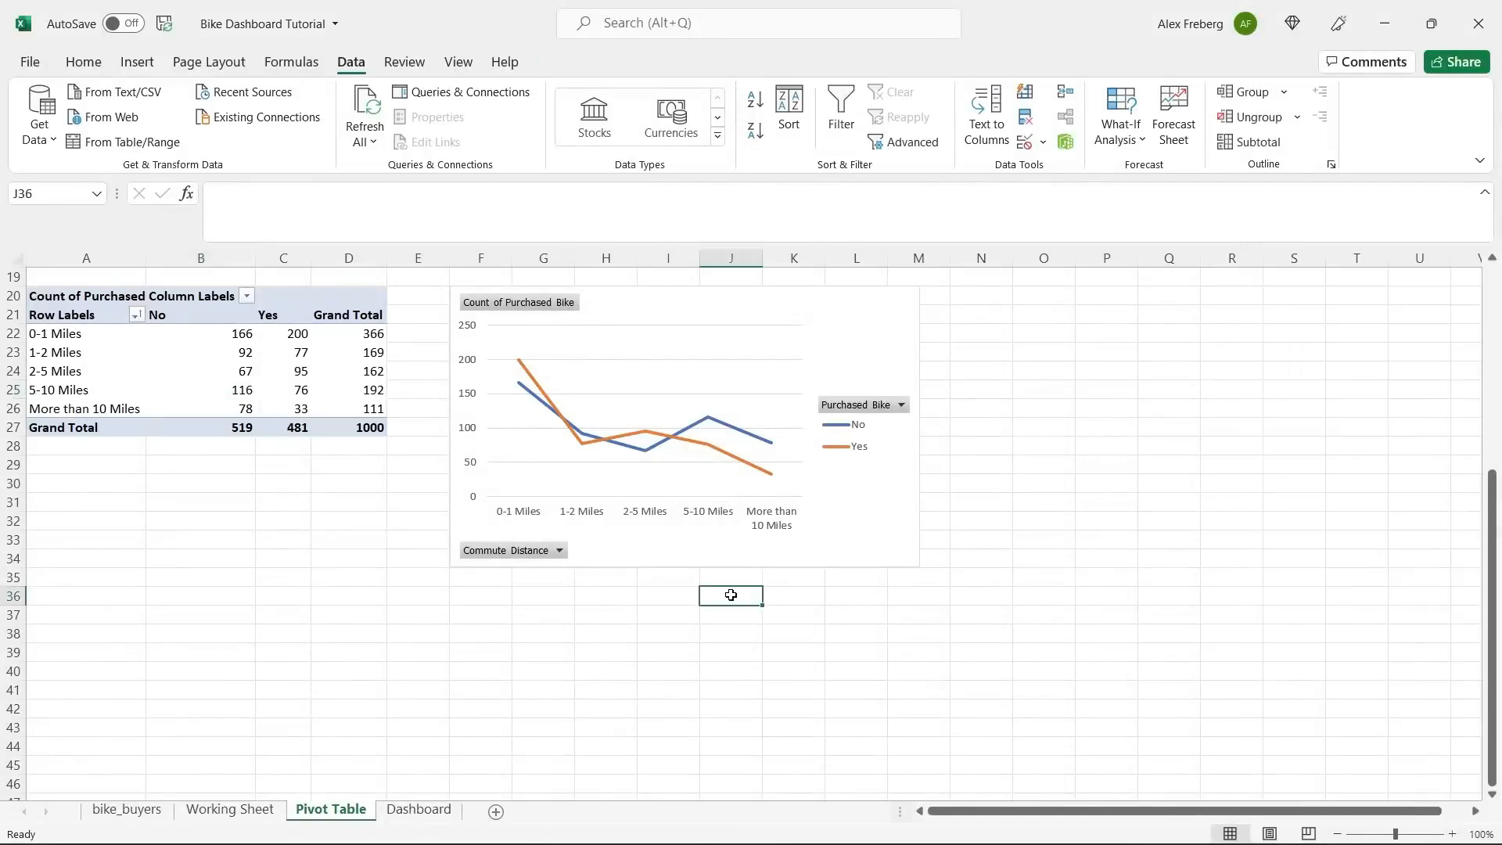
# Add axis titles to the commute distance line chart.
pyautogui.moveTo(709, 429)
pyautogui.click(858, 324)
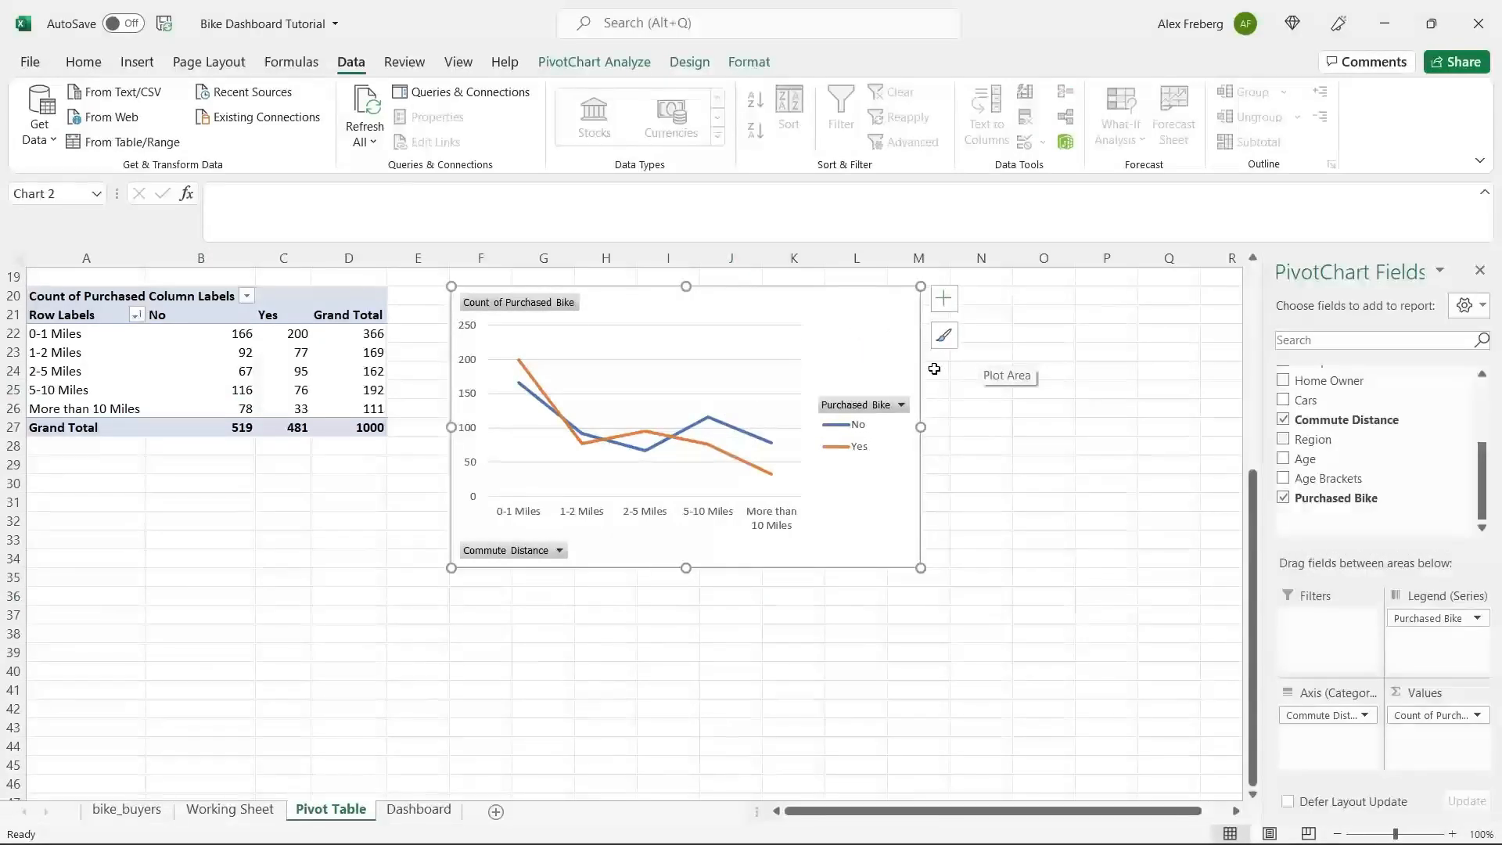
pyautogui.click(942, 298)
pyautogui.click(987, 343)
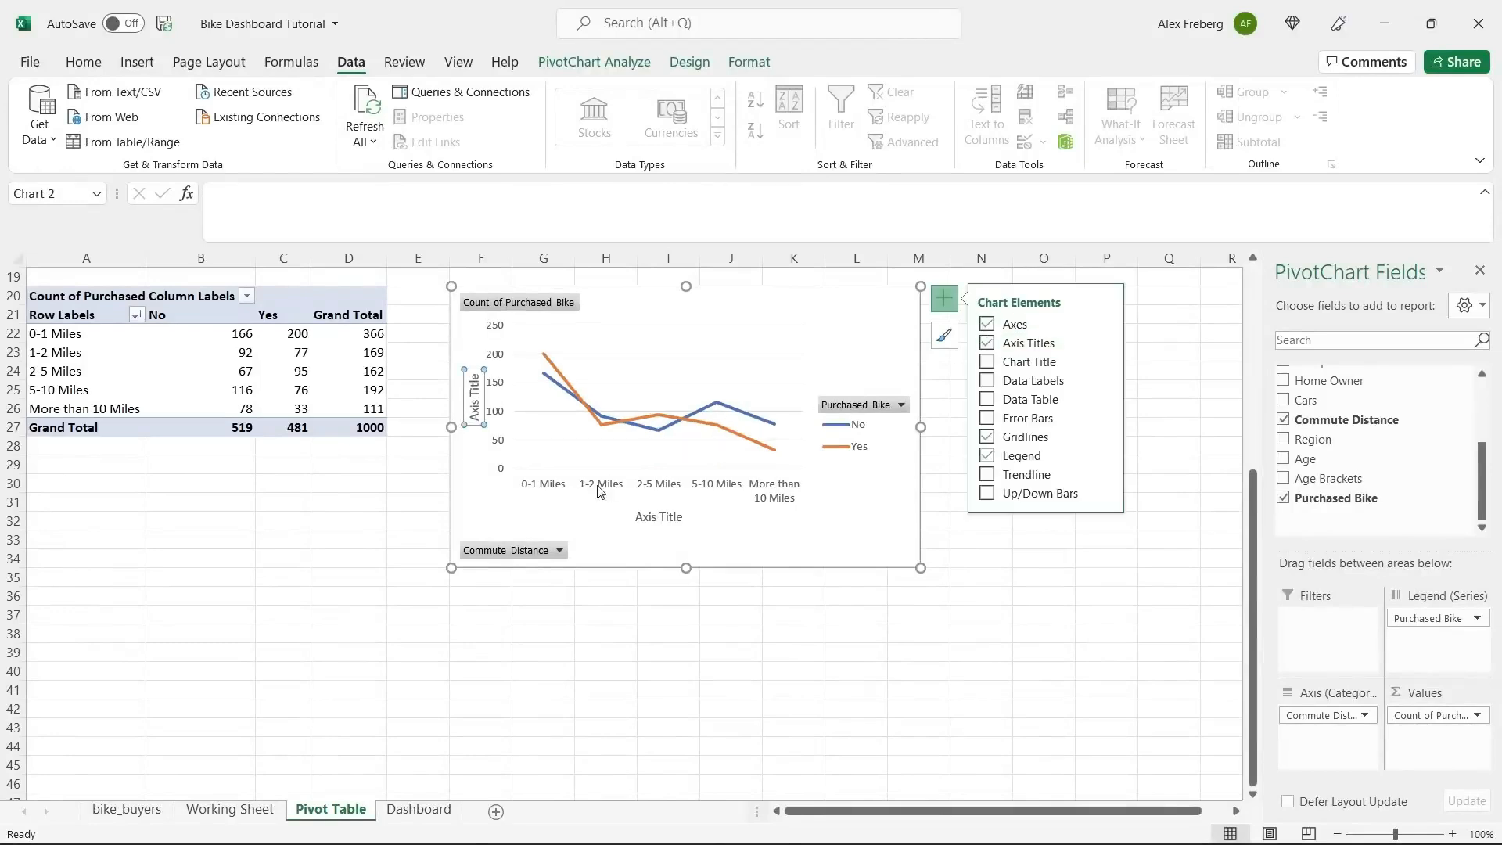
# Set the commute distance line chart's horizontal axis title to "Commute Distance".
pyautogui.doubleClick(666, 517)
pyautogui.tripleClick(667, 517)
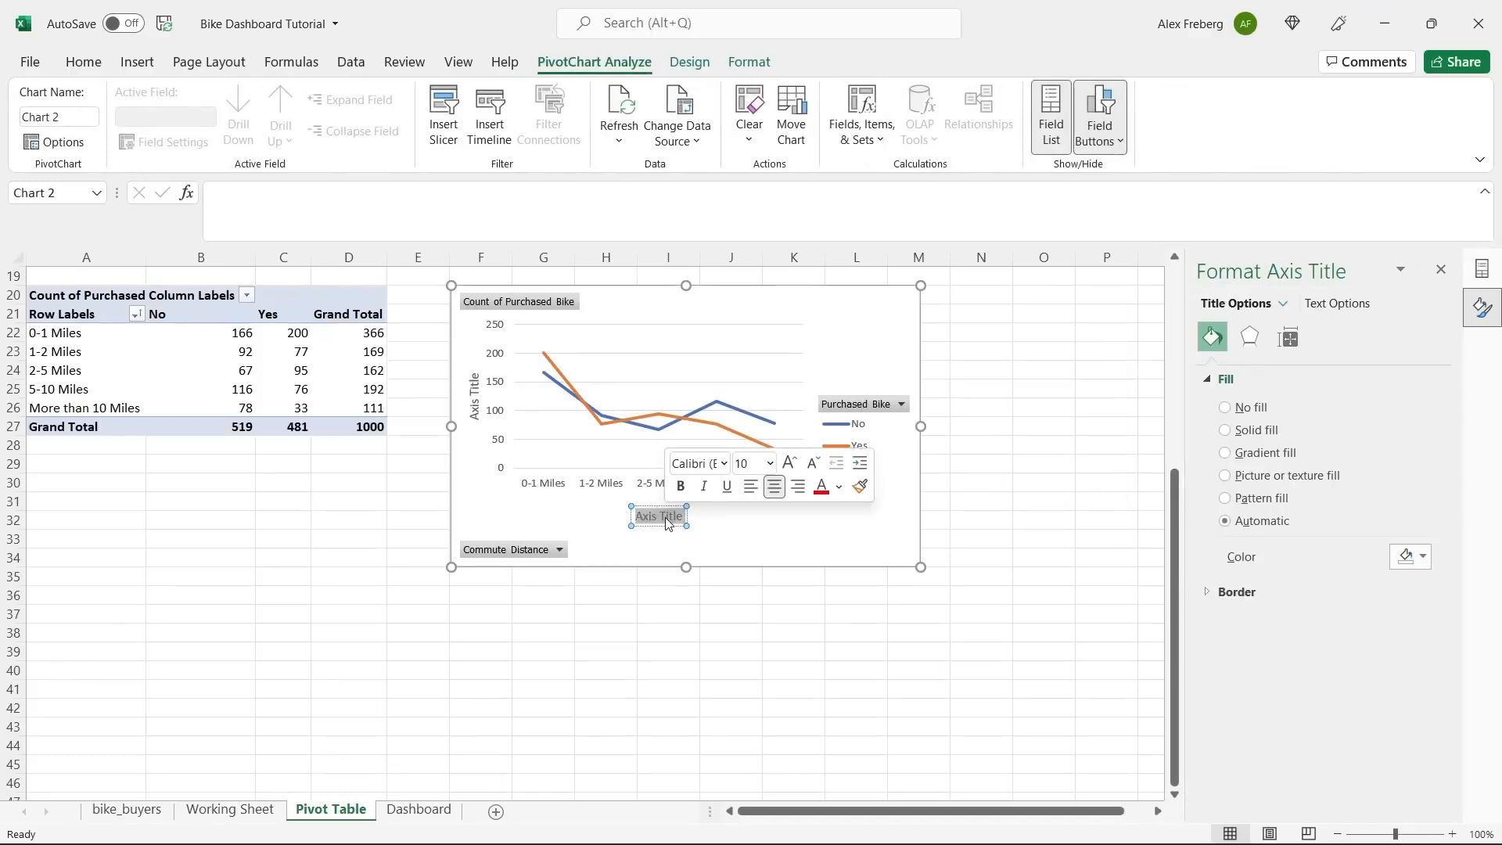
pyautogui.write('Commute')
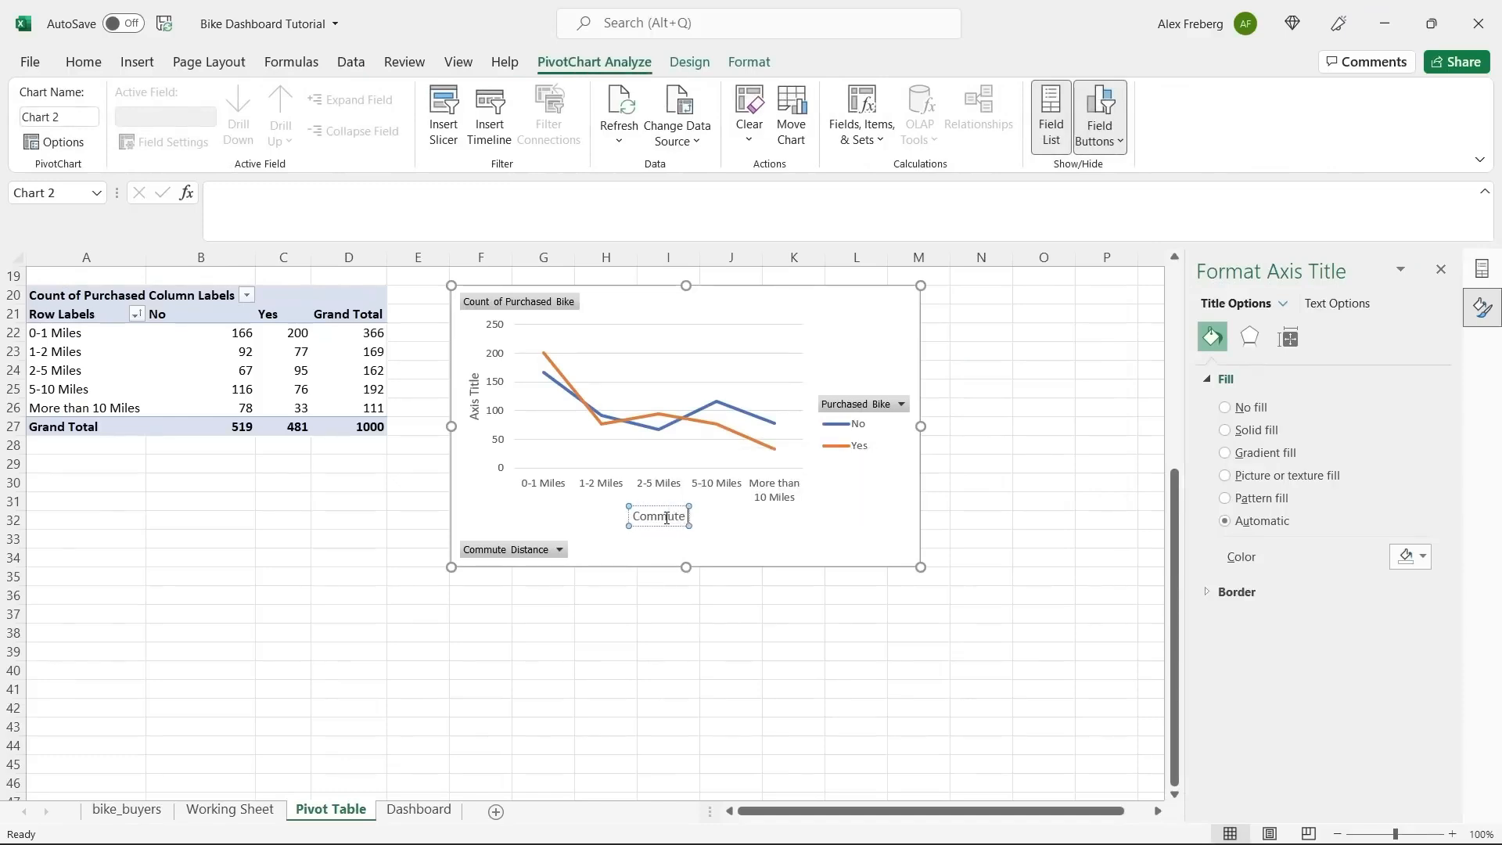
pyautogui.write(' Distance')
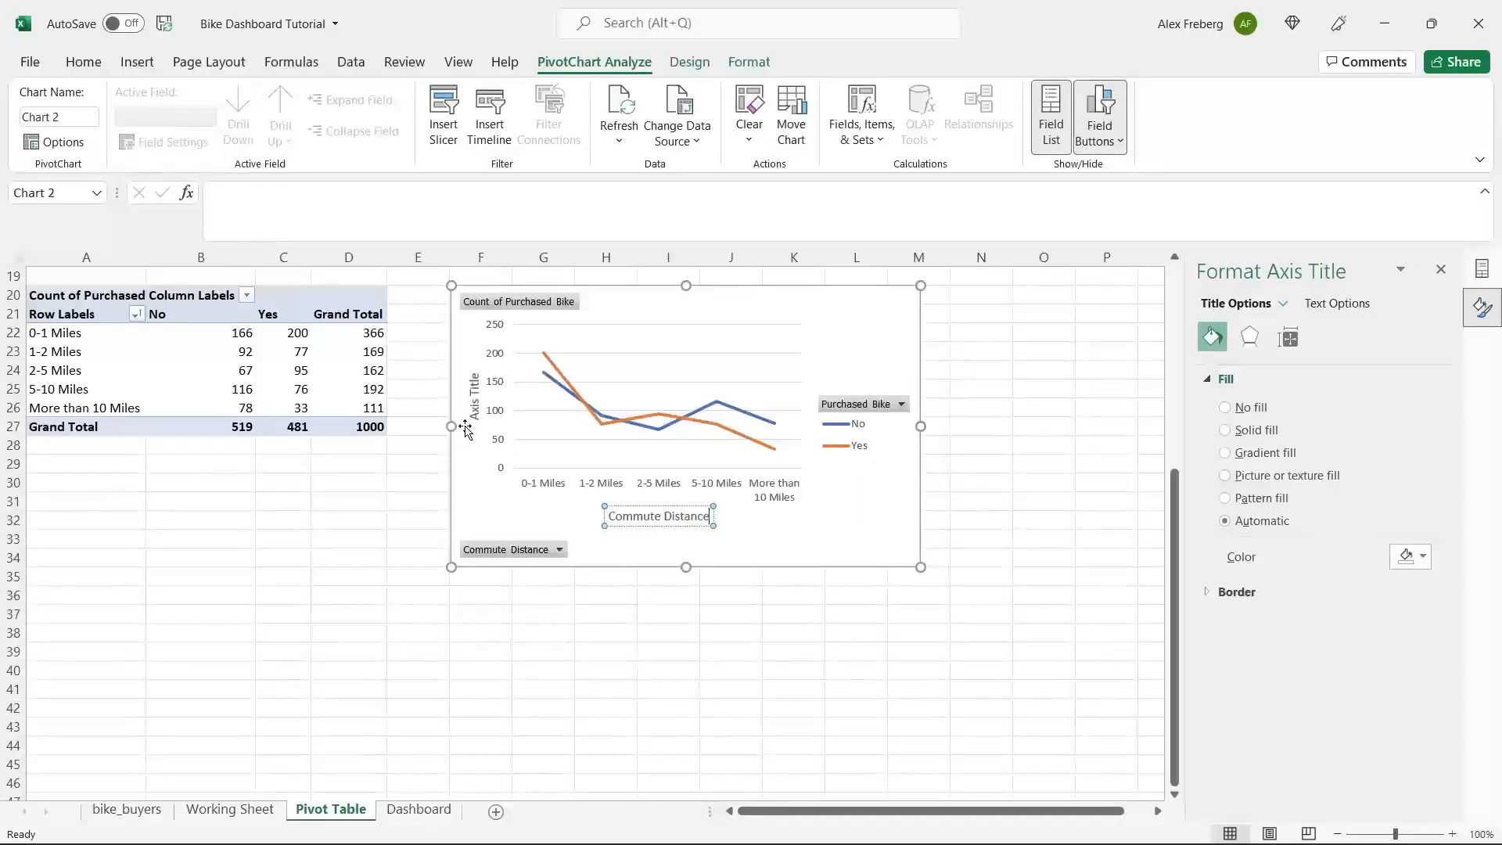
# Remove the vertical axis title from the commute distance line chart and reset the horizontal axis title to its placeholder.
pyautogui.click(475, 400)
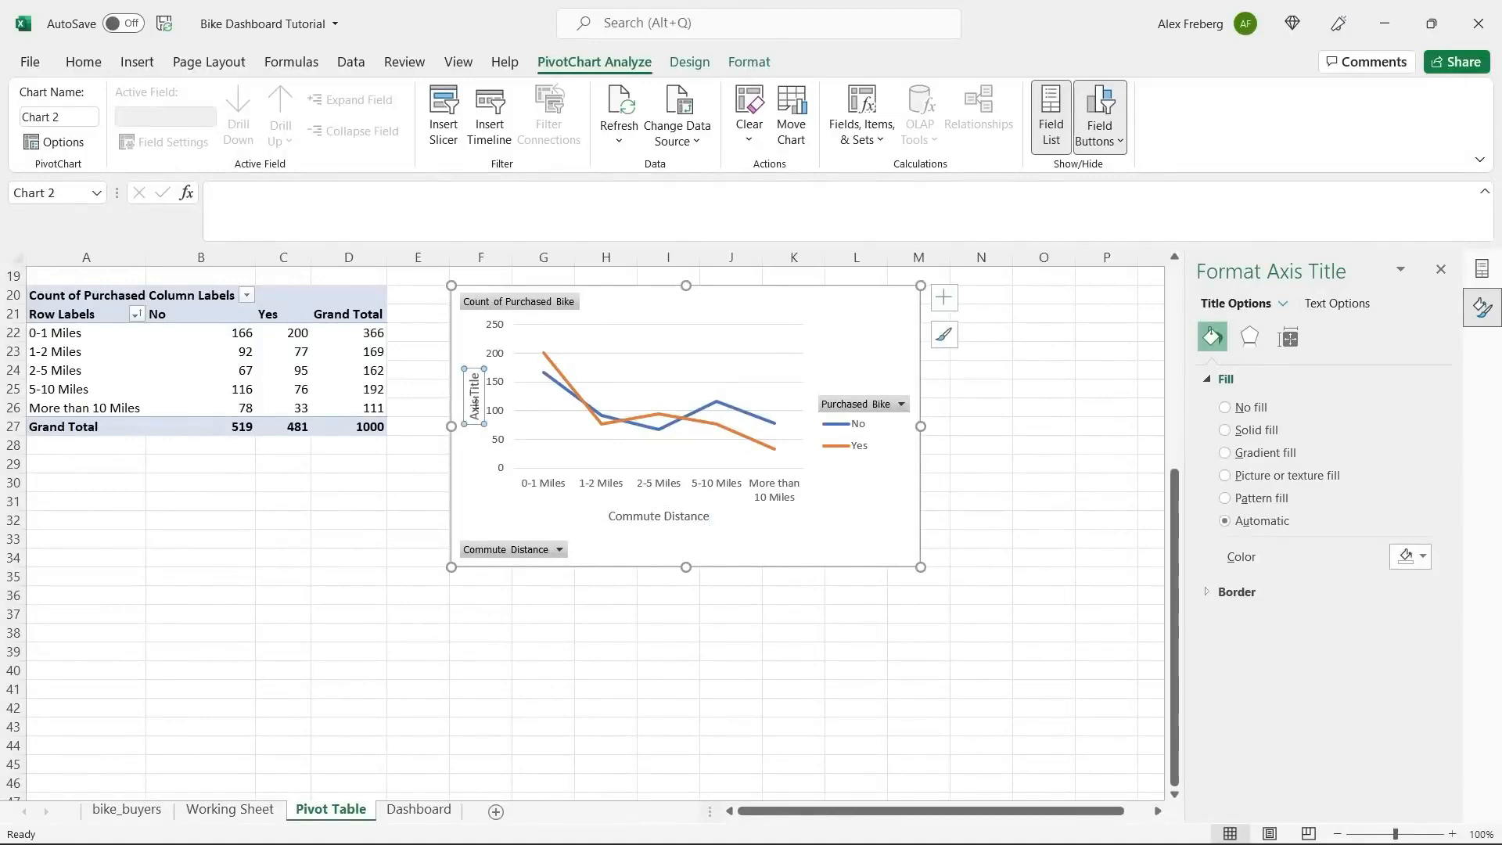
pyautogui.tripleClick(475, 400)
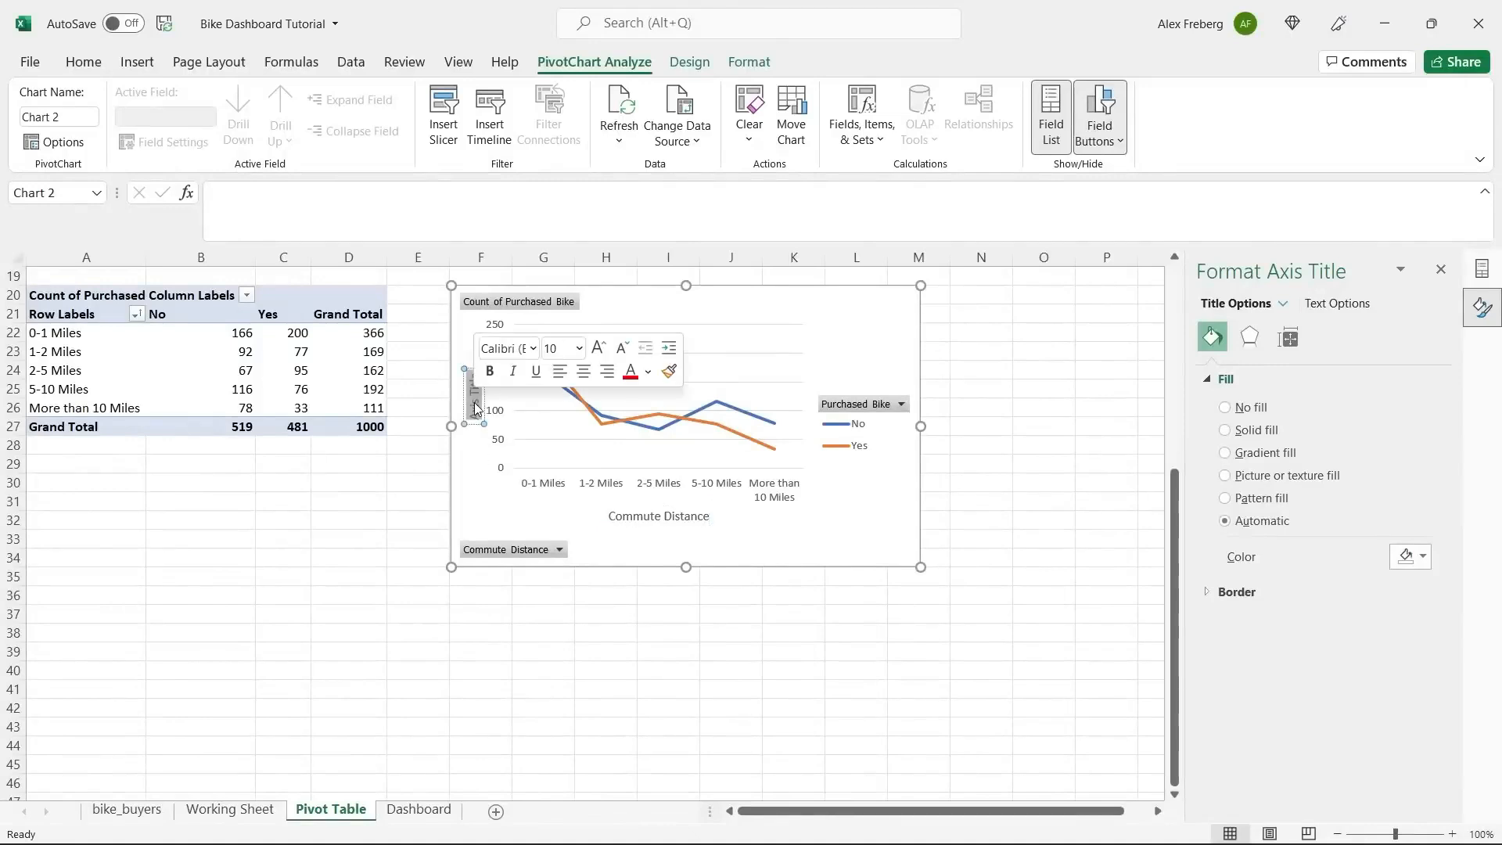
pyautogui.click(845, 368)
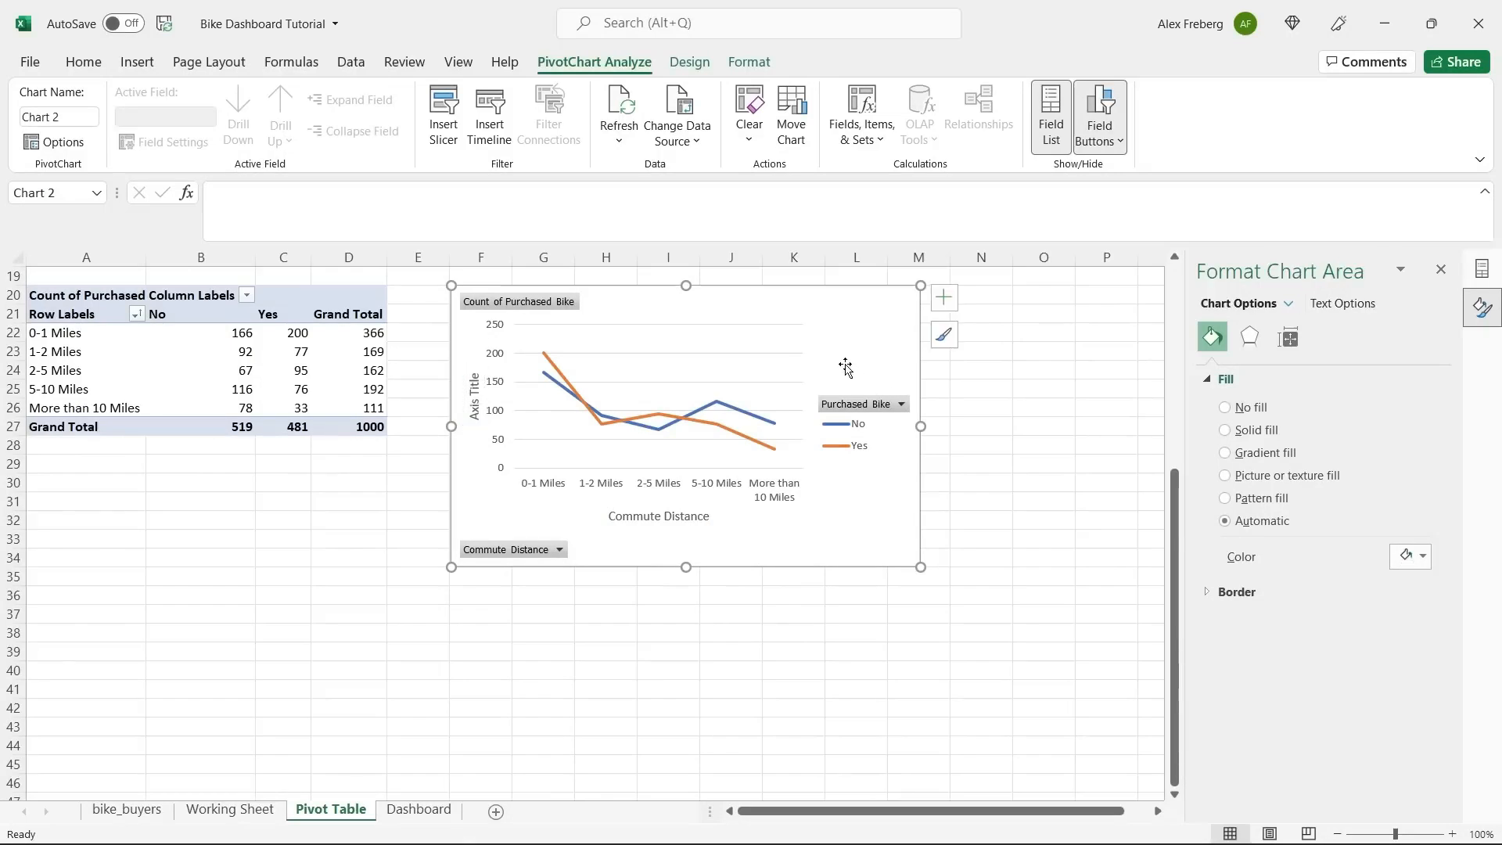
pyautogui.click(944, 295)
pyautogui.click(1105, 343)
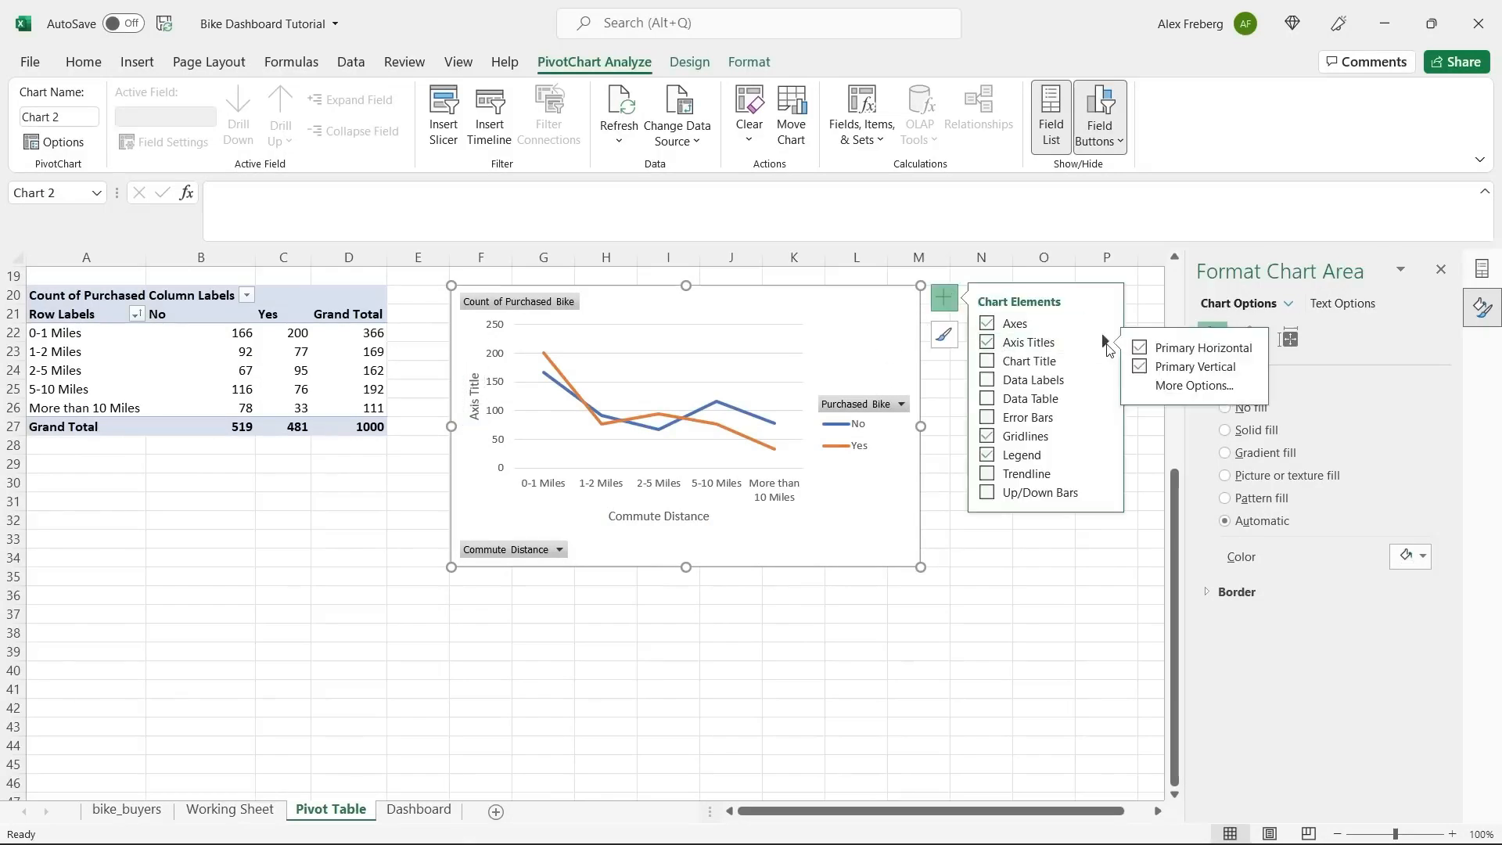
pyautogui.click(1143, 348)
pyautogui.click(1144, 348)
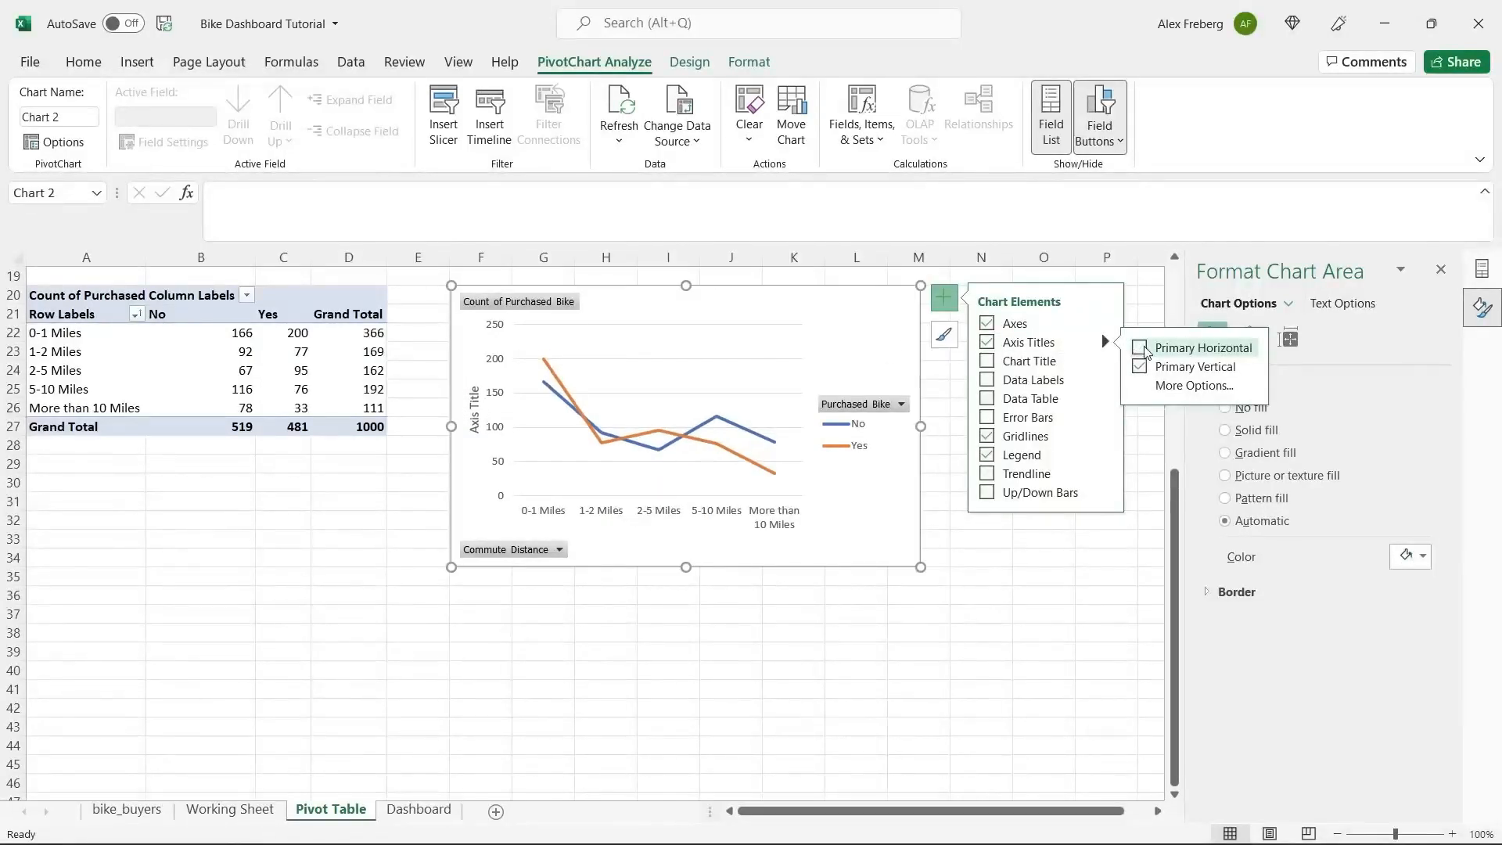
pyautogui.click(1142, 367)
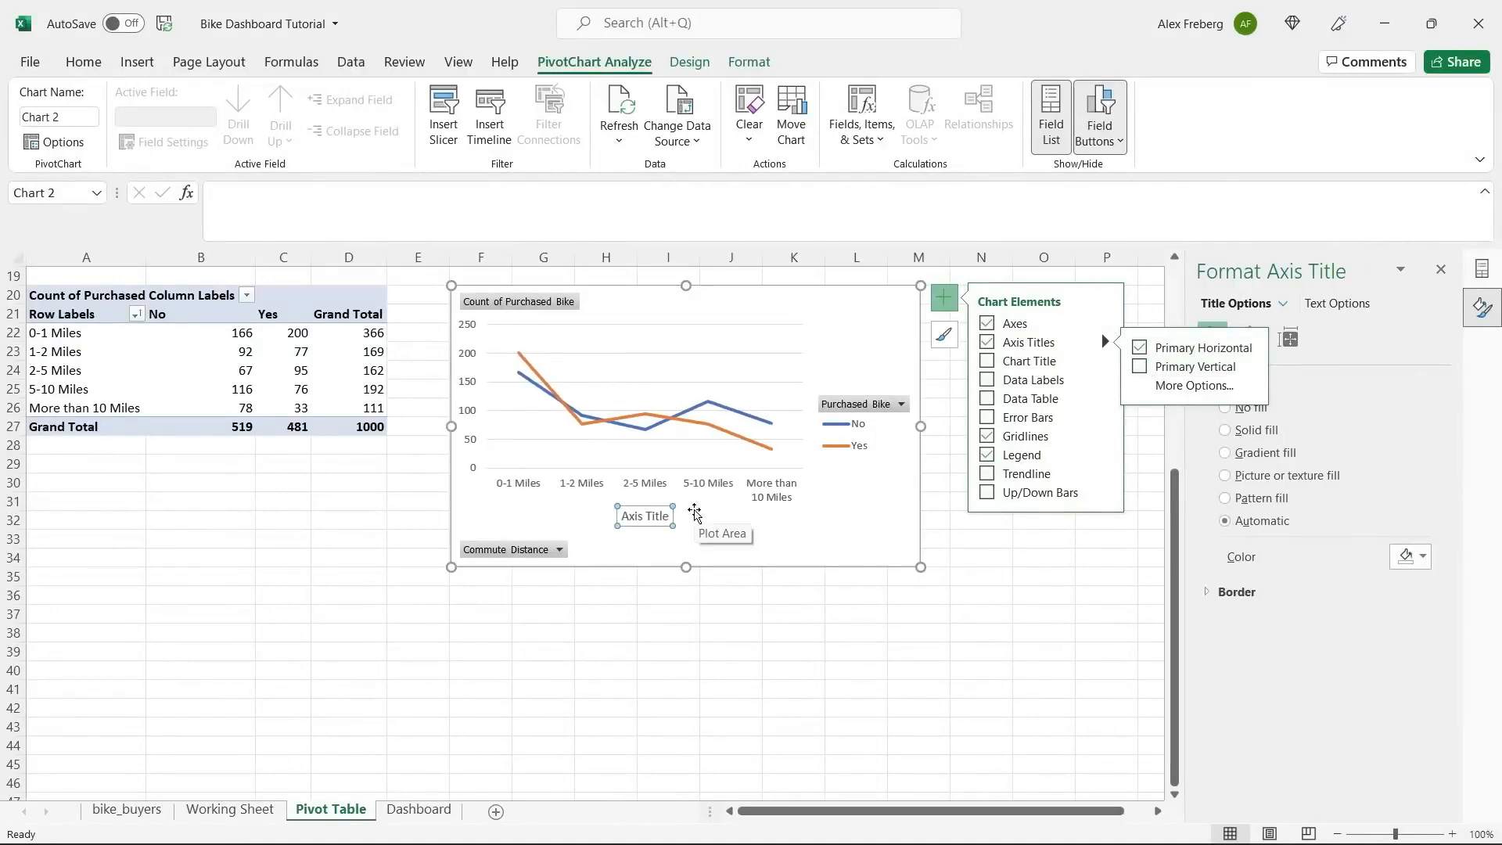
# Replace the horizontal axis title placeholder on the line chart with "Commute Distance".
pyautogui.click(646, 519)
pyautogui.doubleClick(646, 520)
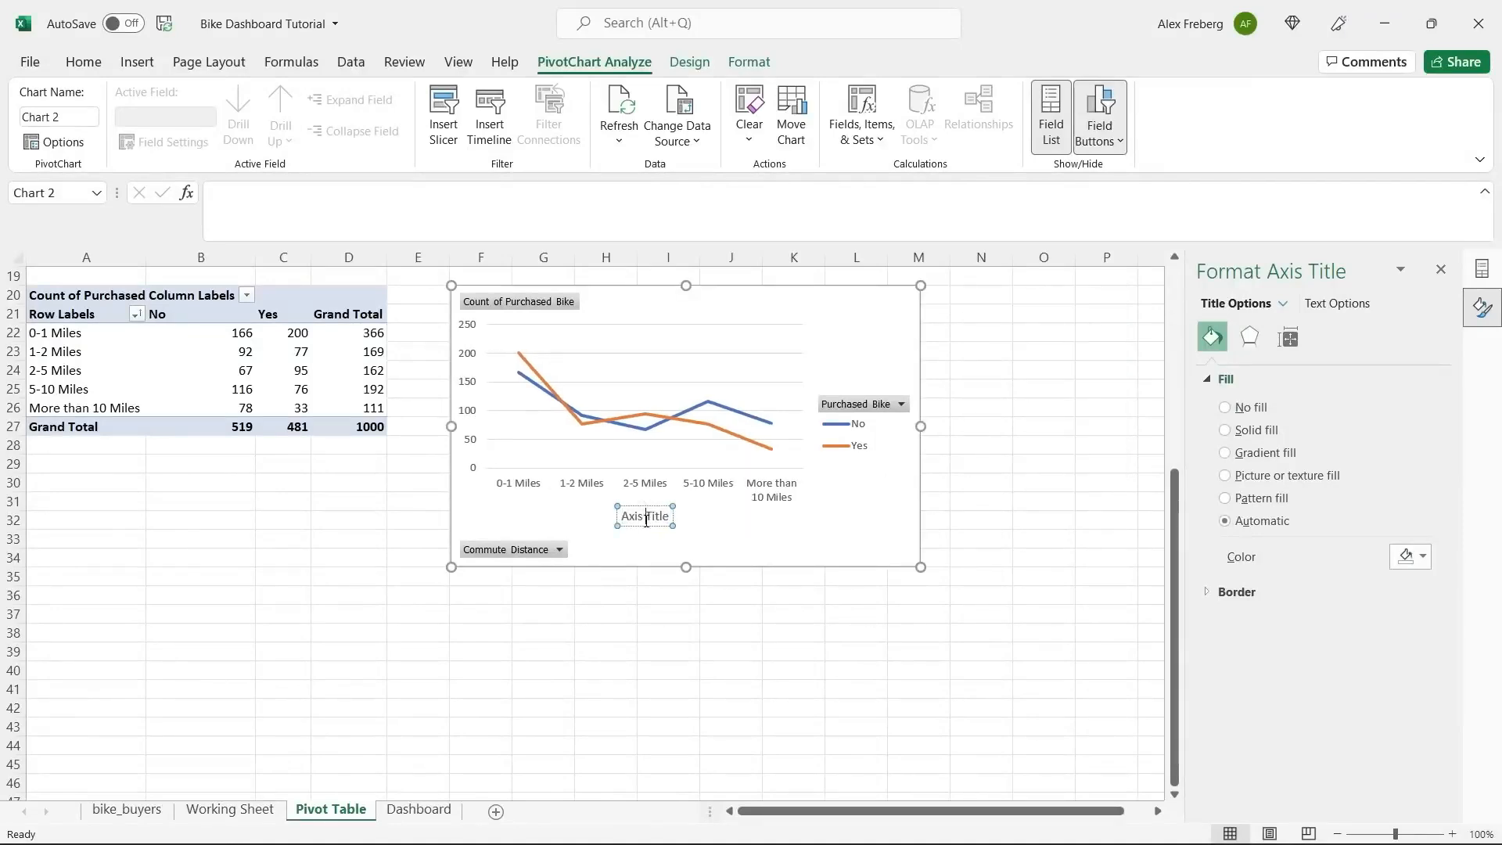
pyautogui.tripleClick(646, 517)
pyautogui.write('Commute Distance')
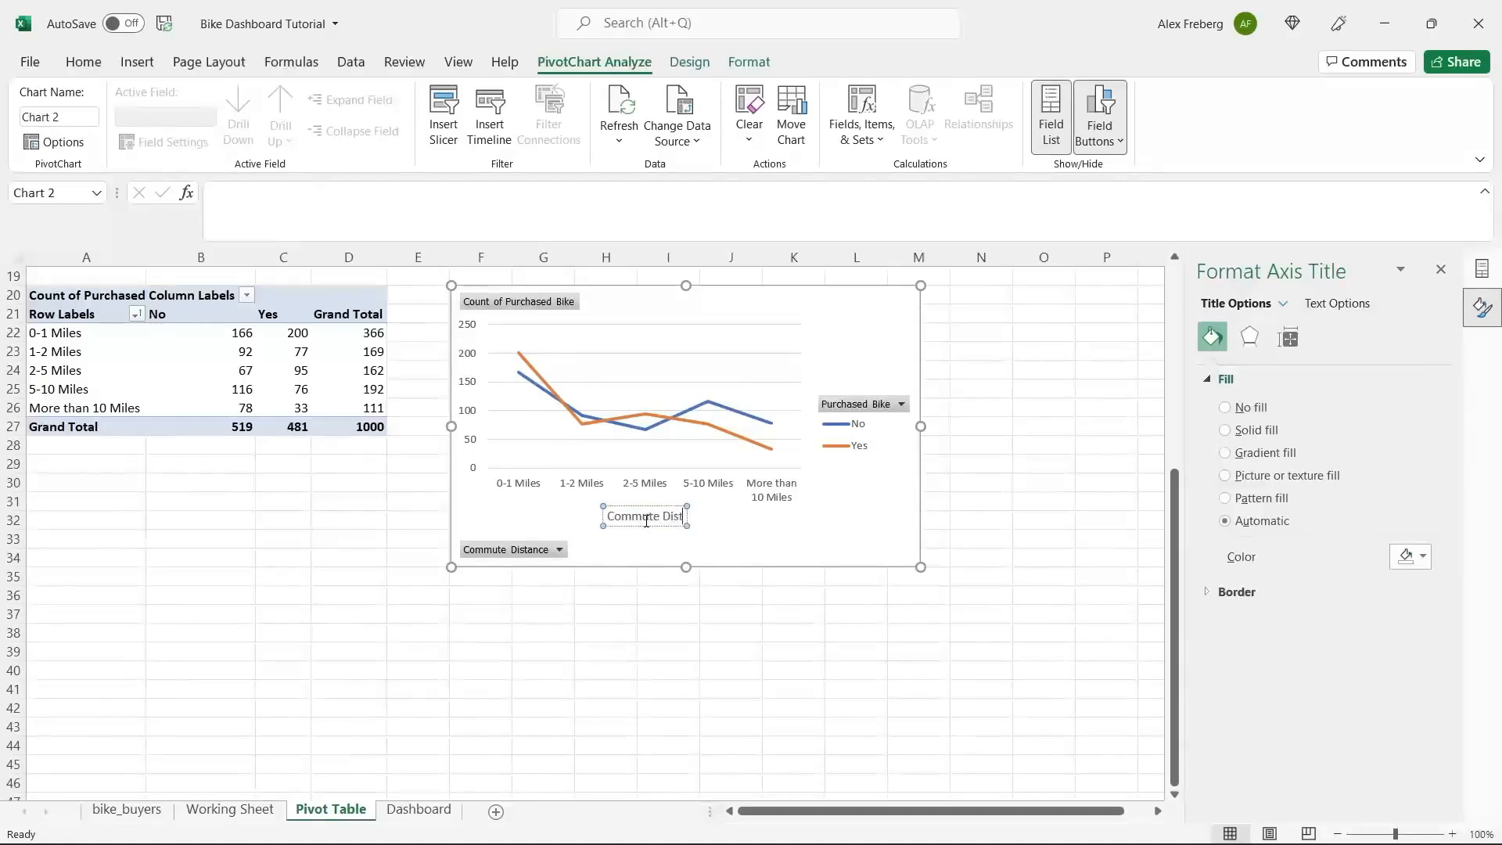
pyautogui.click(831, 546)
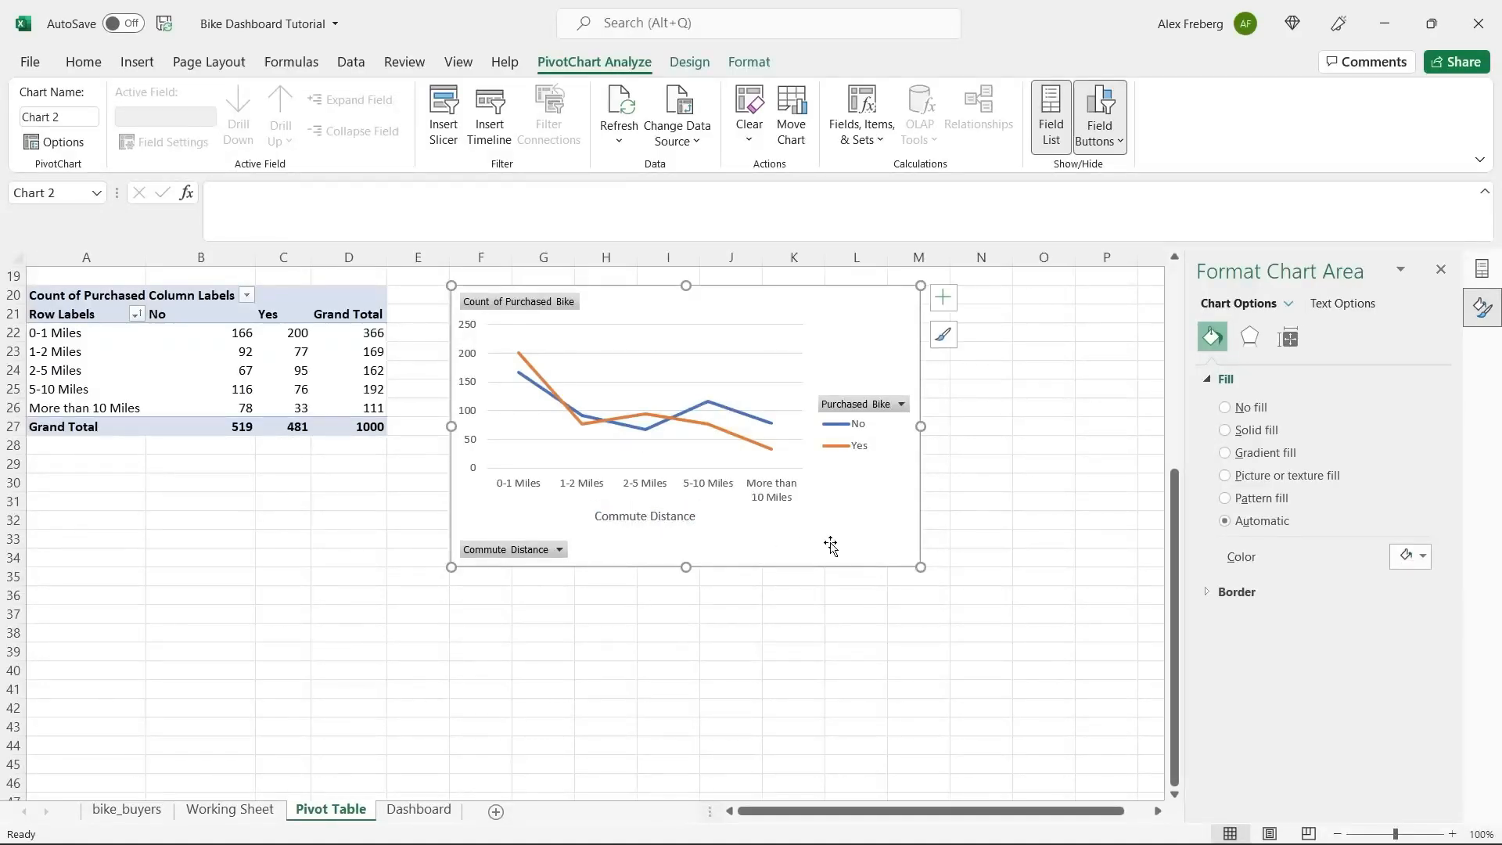
# Add a chart title reading "Distance Per Customer" to the commute distance line chart.
pyautogui.click(943, 298)
pyautogui.click(989, 361)
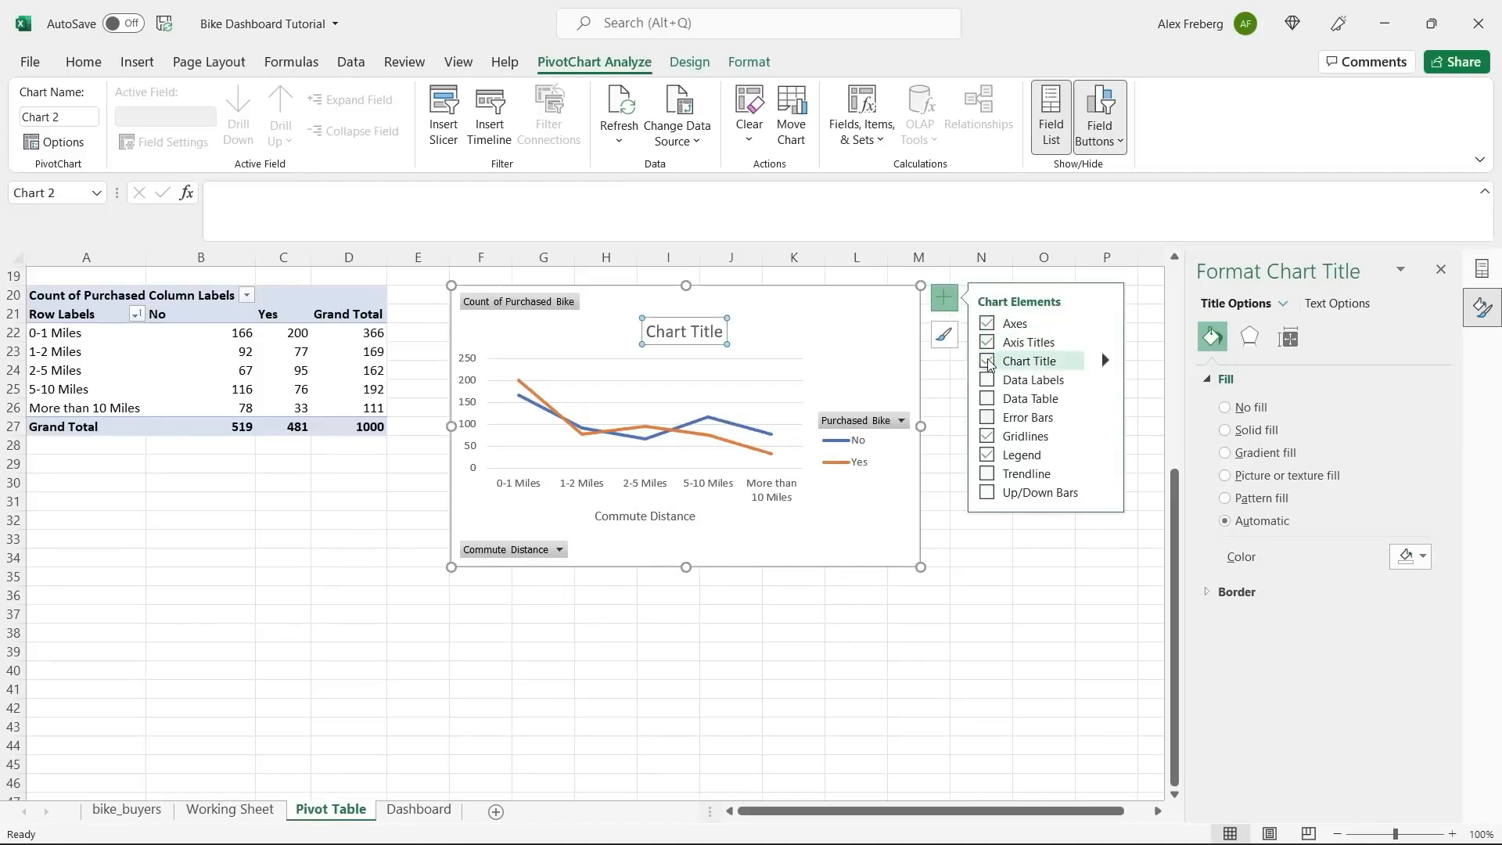
pyautogui.tripleClick(688, 335)
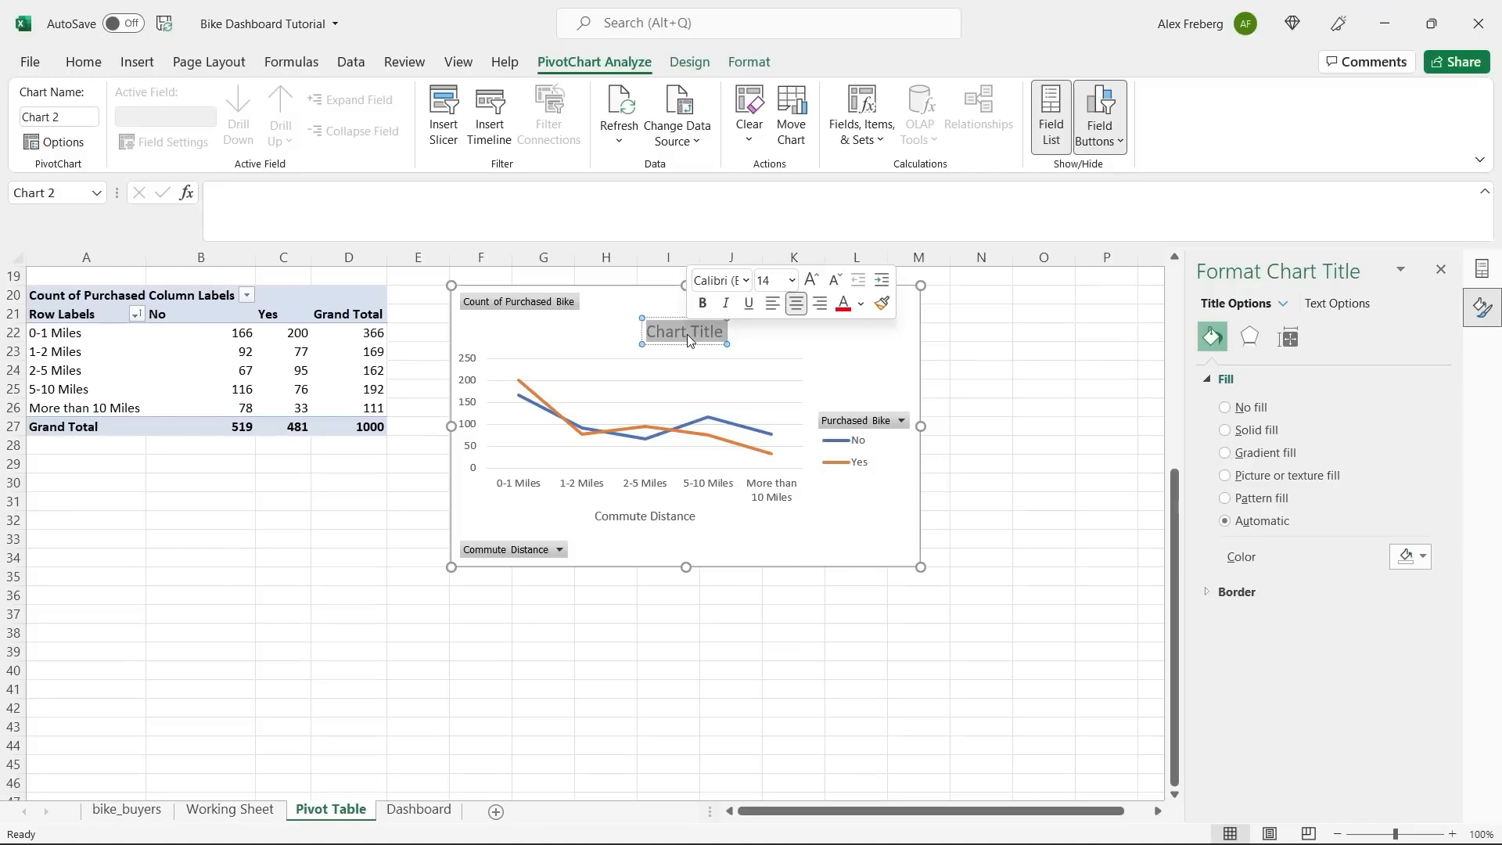
pyautogui.write('Distance')
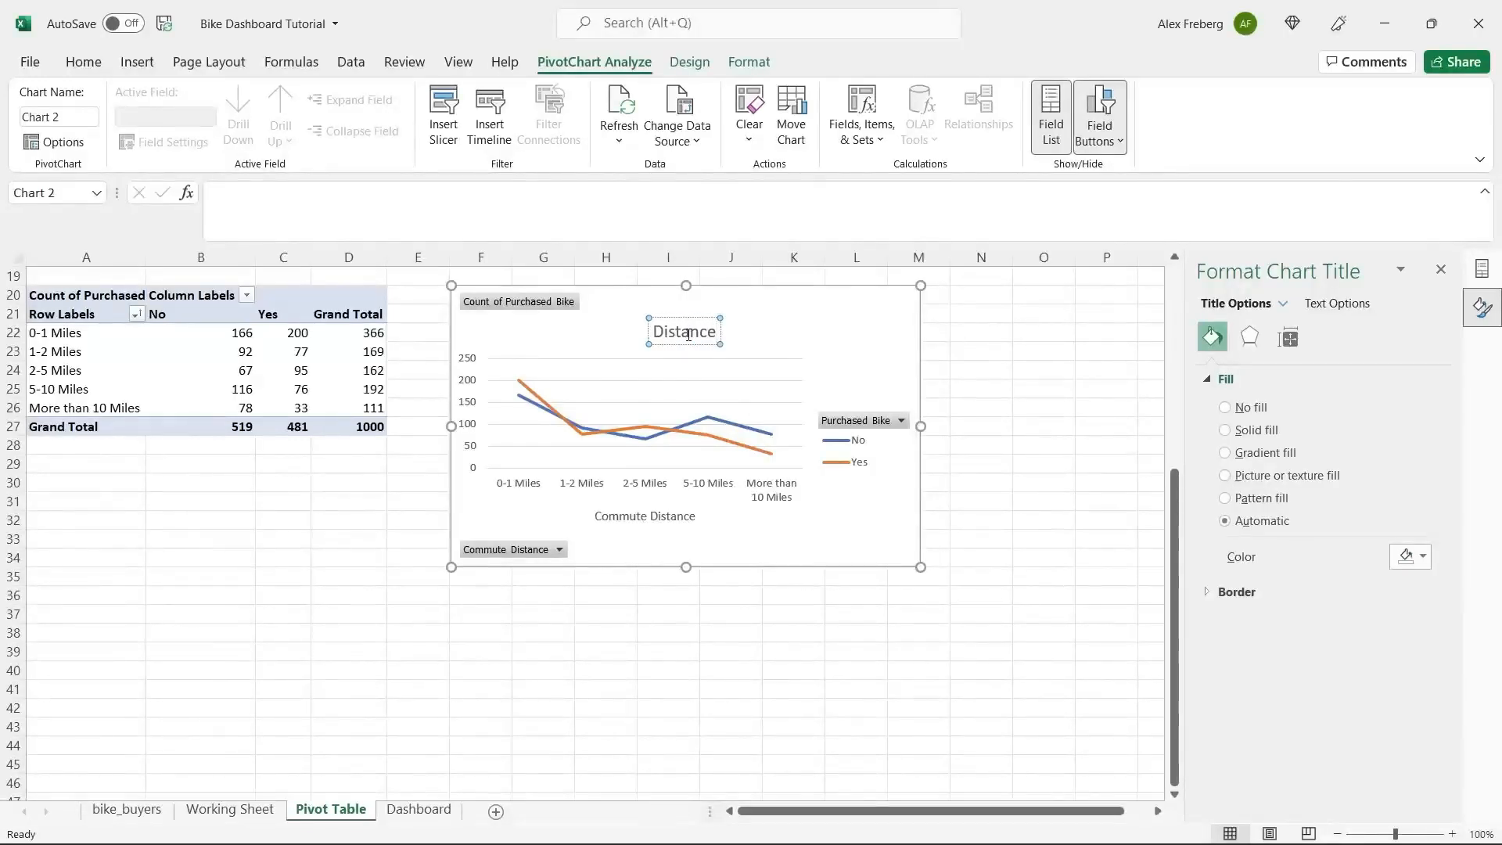
pyautogui.write(' Per Customer')
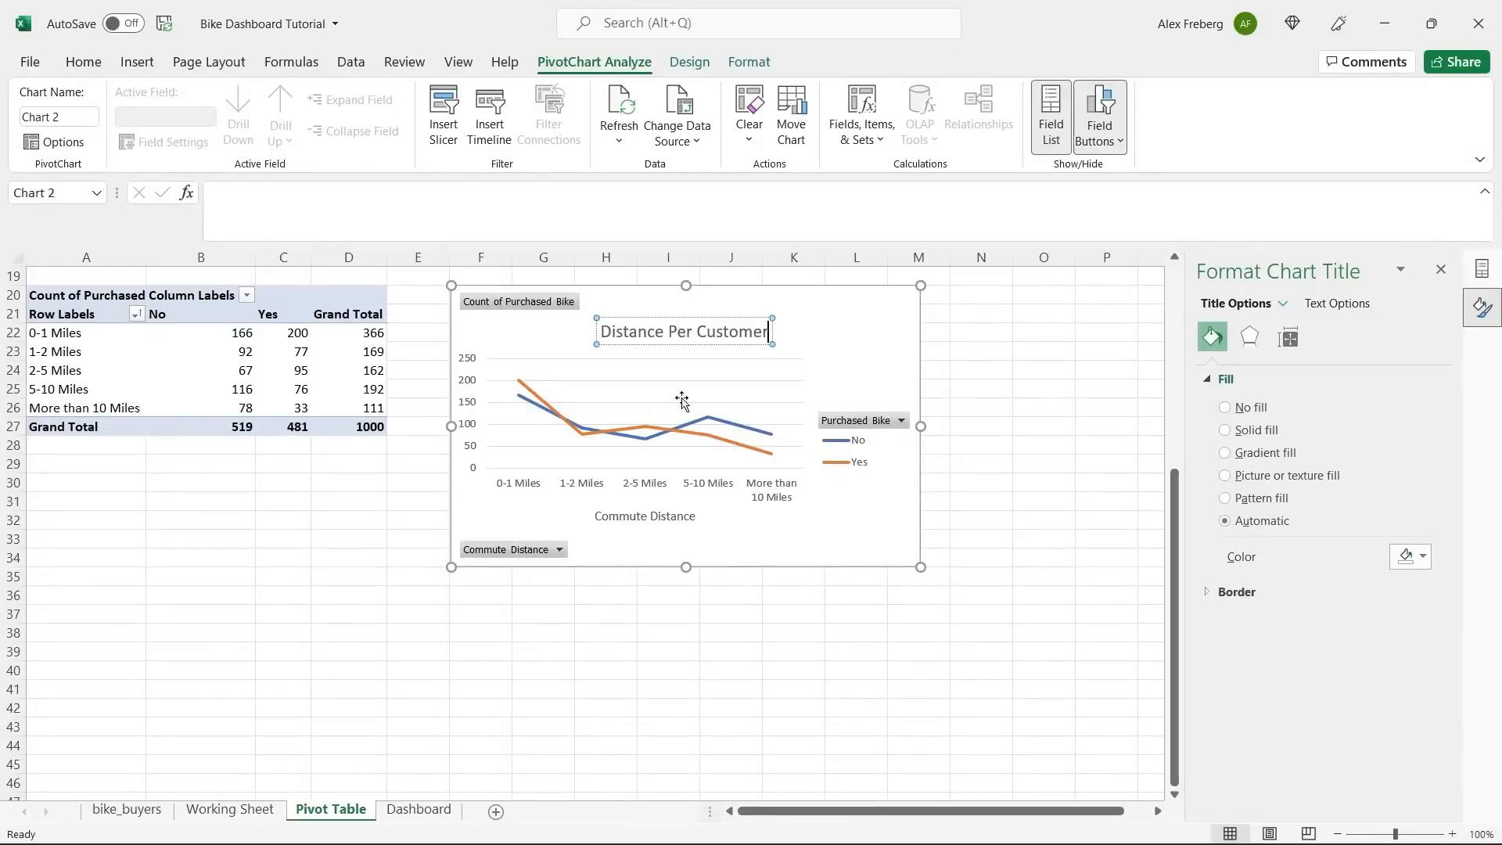
# Change the line chart's title to "Customer Commute".
pyautogui.click(730, 333)
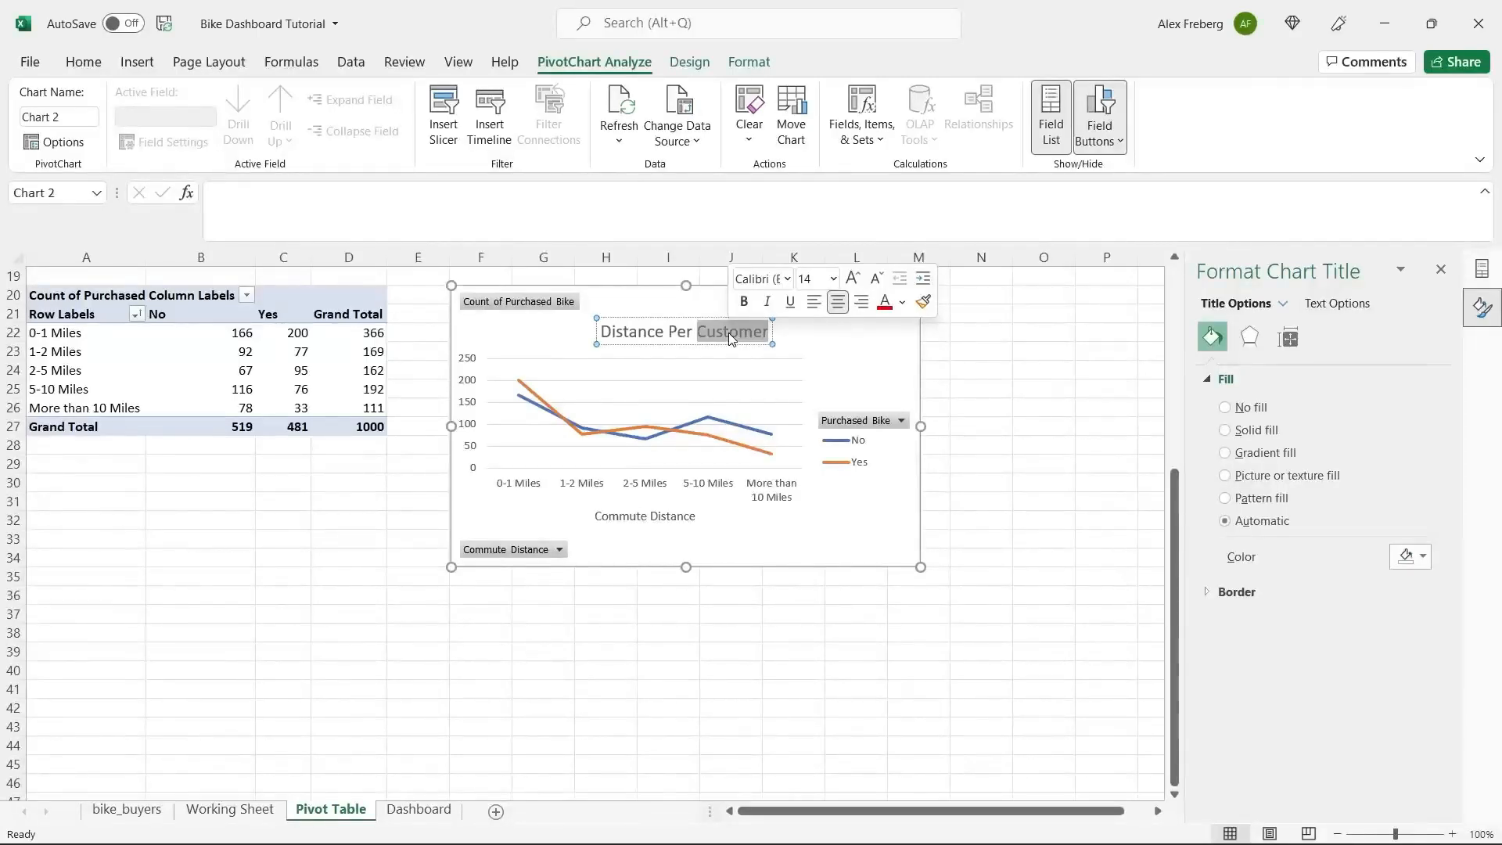
pyautogui.press('BackSpace')
pyautogui.press('BackSpace')
pyautogui.press('BackSpace')
pyautogui.press('BackSpace')
pyautogui.press('BackSpace')
pyautogui.press('BackSpace')
pyautogui.press('BackSpace')
pyautogui.press('BackSpace')
pyautogui.press('BackSpace')
pyautogui.press('BackSpace')
pyautogui.press('BackSpace')
pyautogui.press('BackSpace')
pyautogui.press('BackSpace')
pyautogui.press('BackSpace')
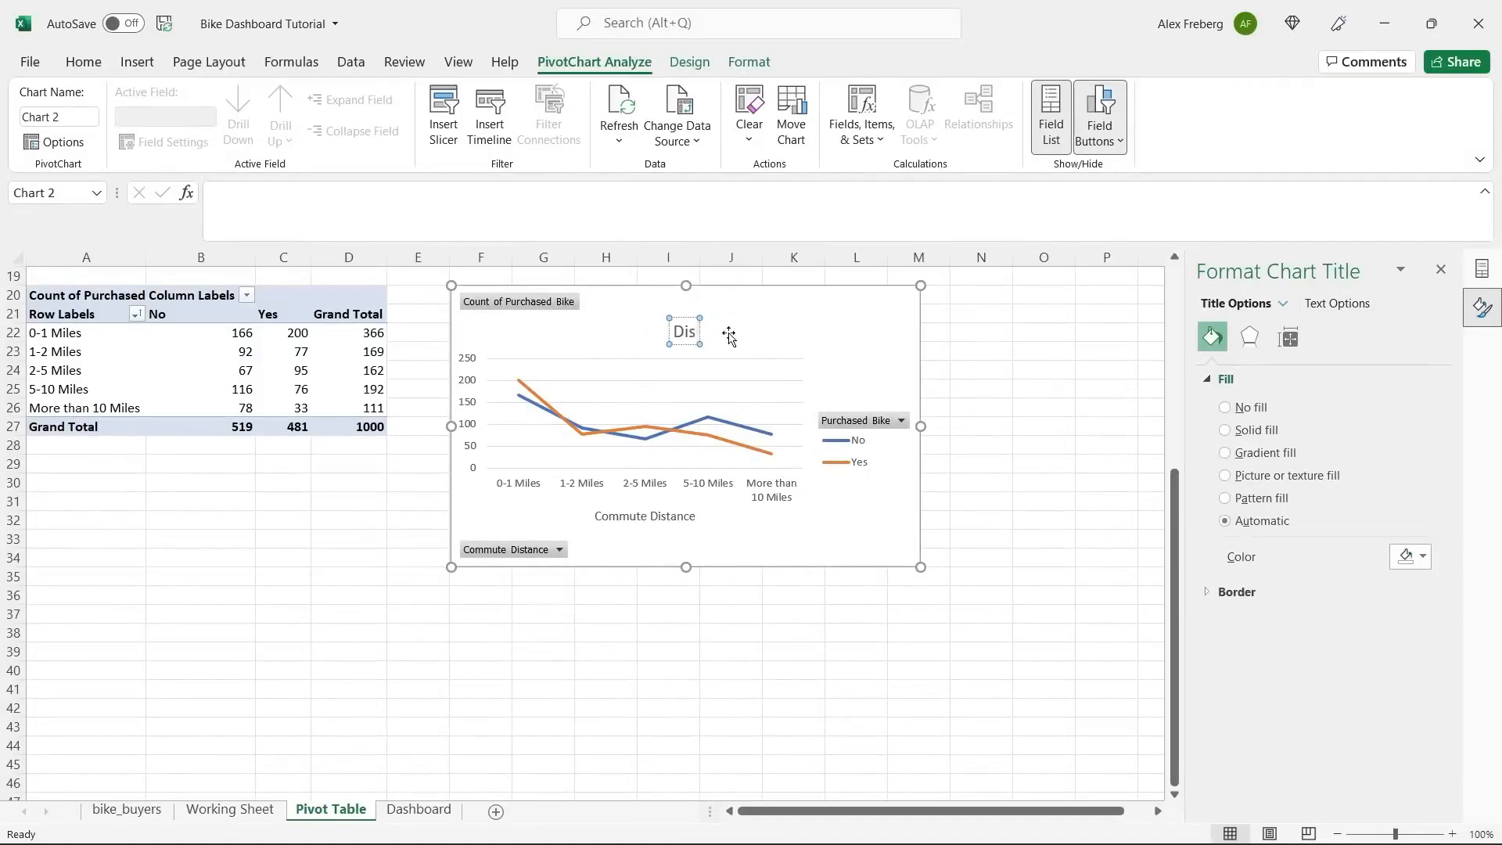
pyautogui.write('Custom')
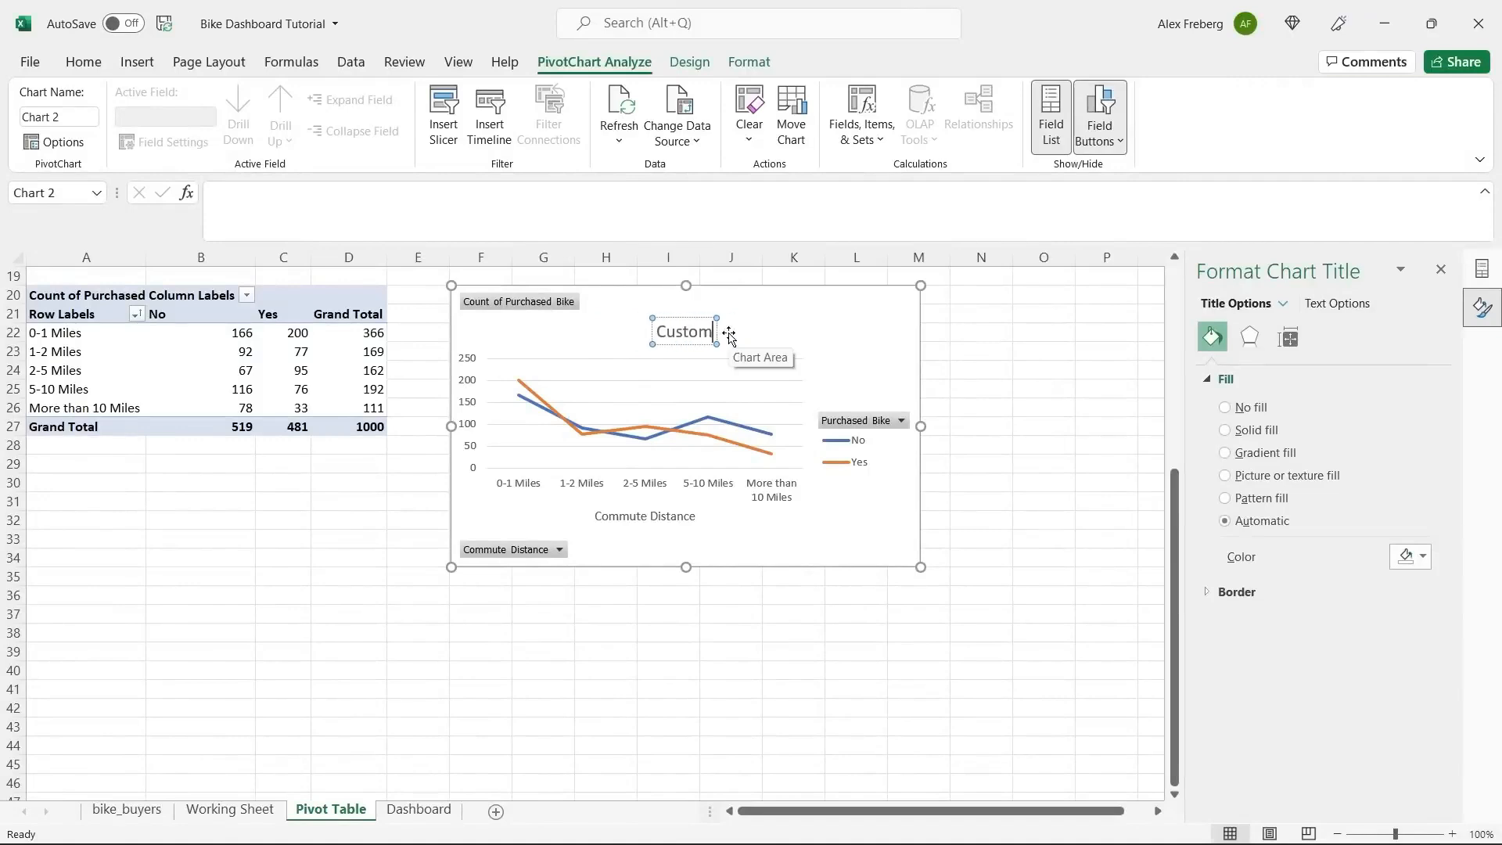
pyautogui.write('er Commute')
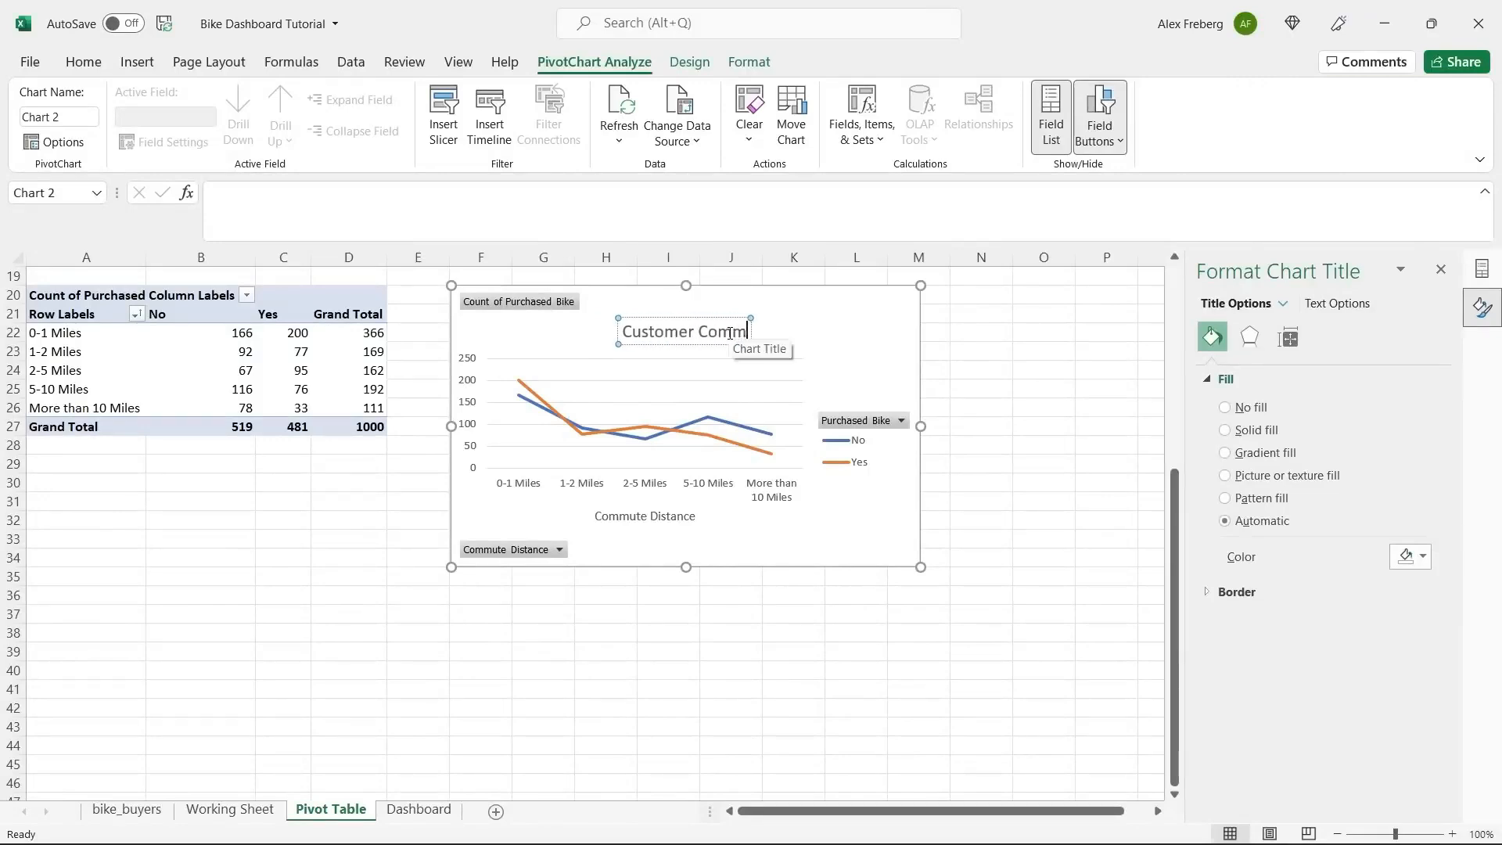
pyautogui.click(843, 508)
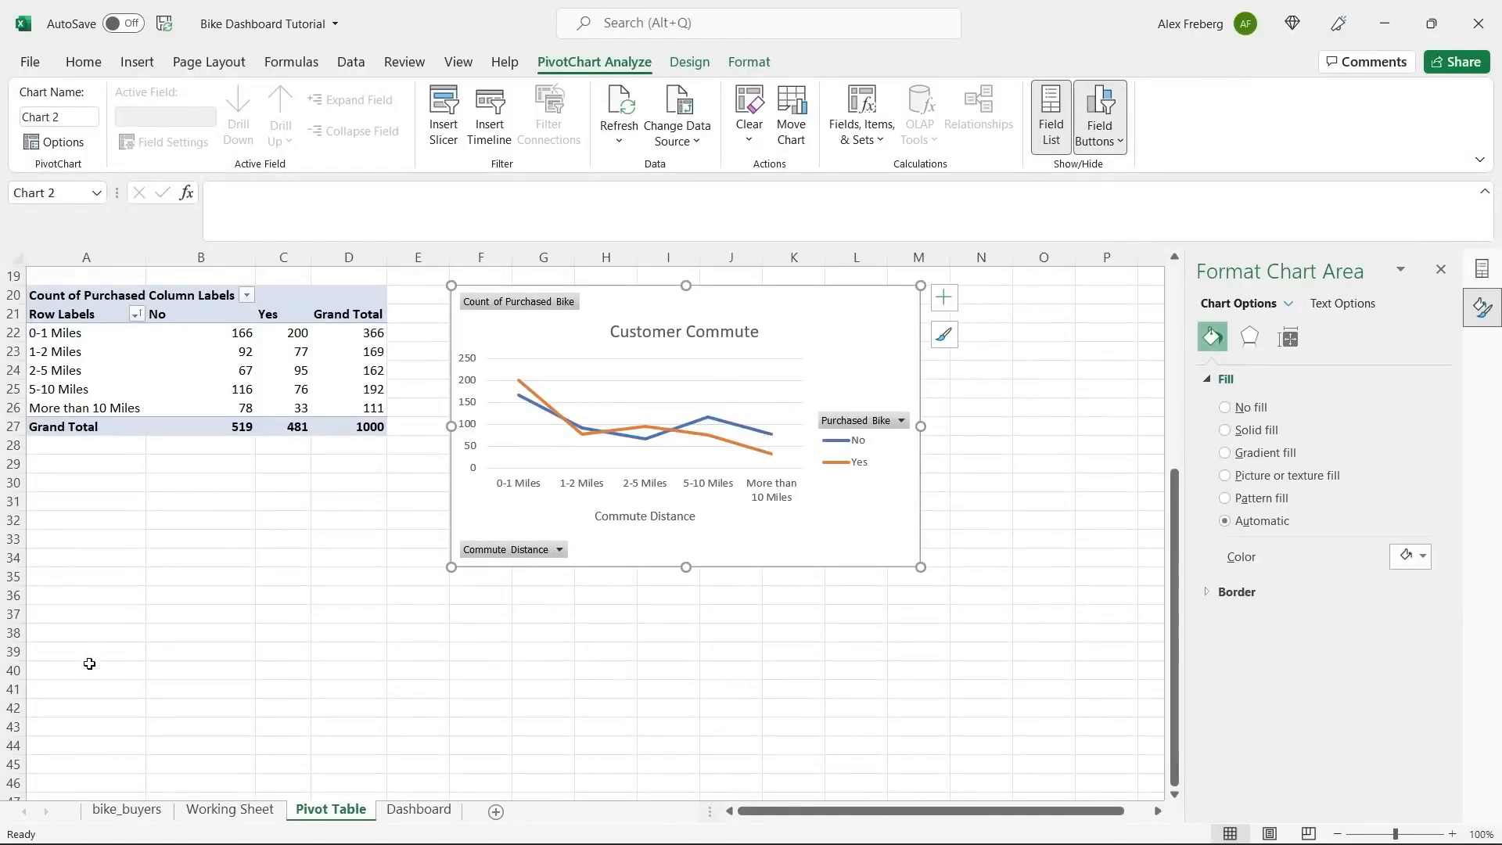
# Insert a pivot table at cell A41 of the Pivot Table sheet, using all the Working Sheet data as its source.
pyautogui.click(90, 686)
pyautogui.scroll(-5, 90, 684)
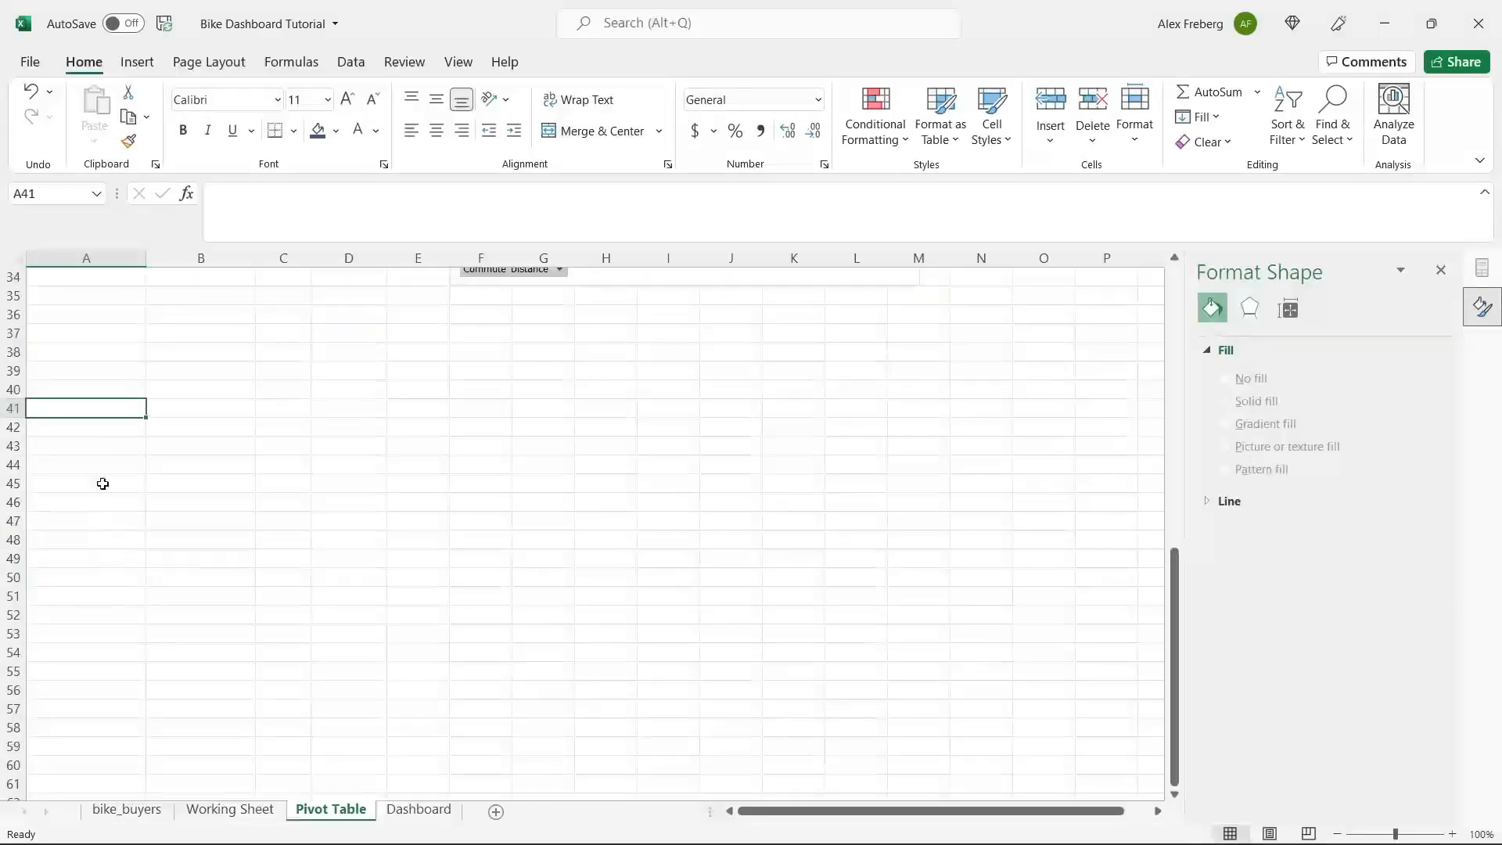
pyautogui.click(135, 71)
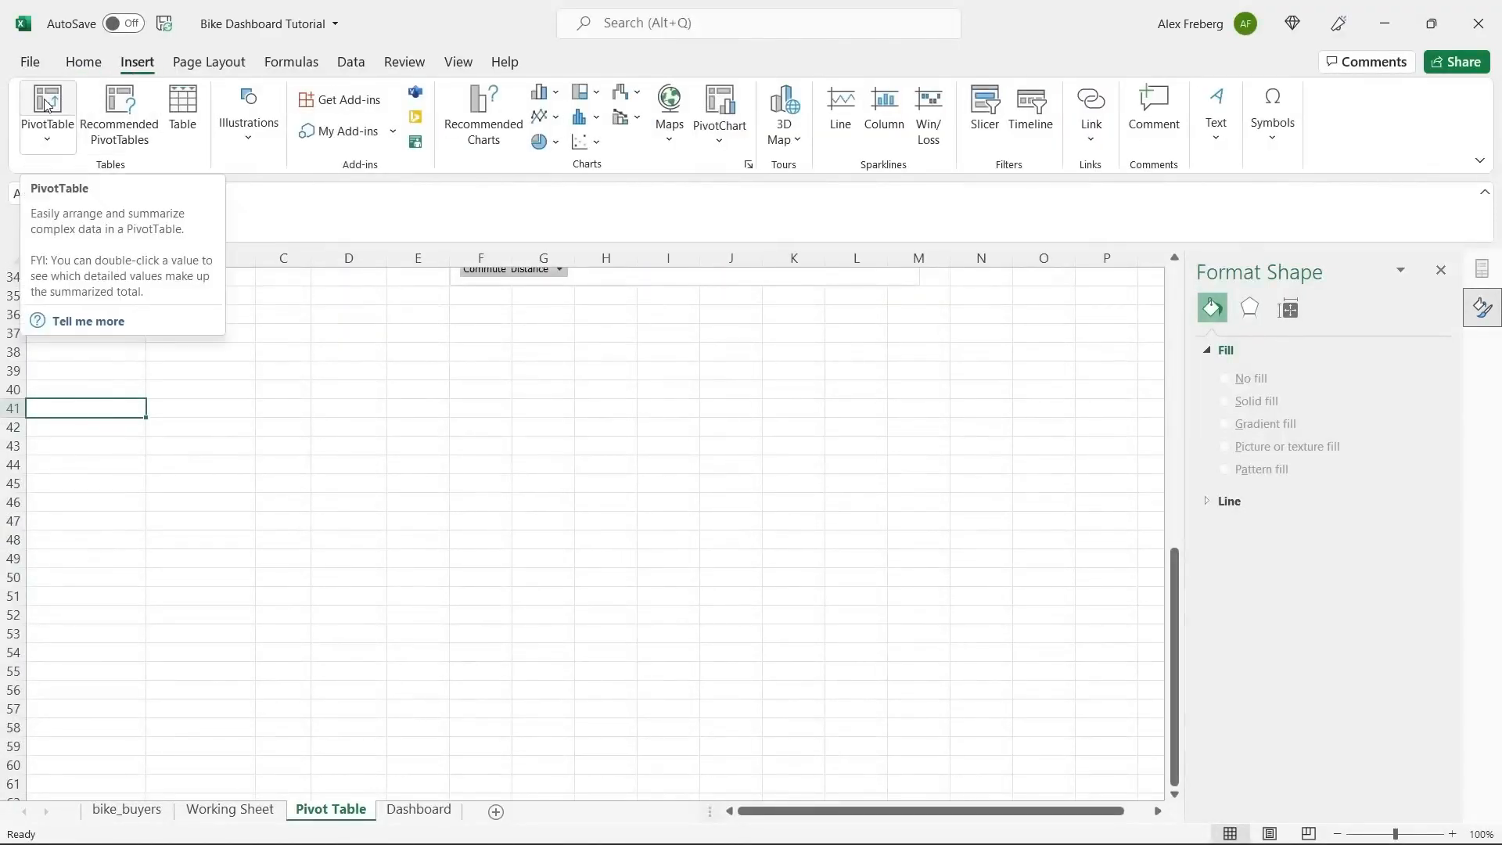
pyautogui.click(46, 98)
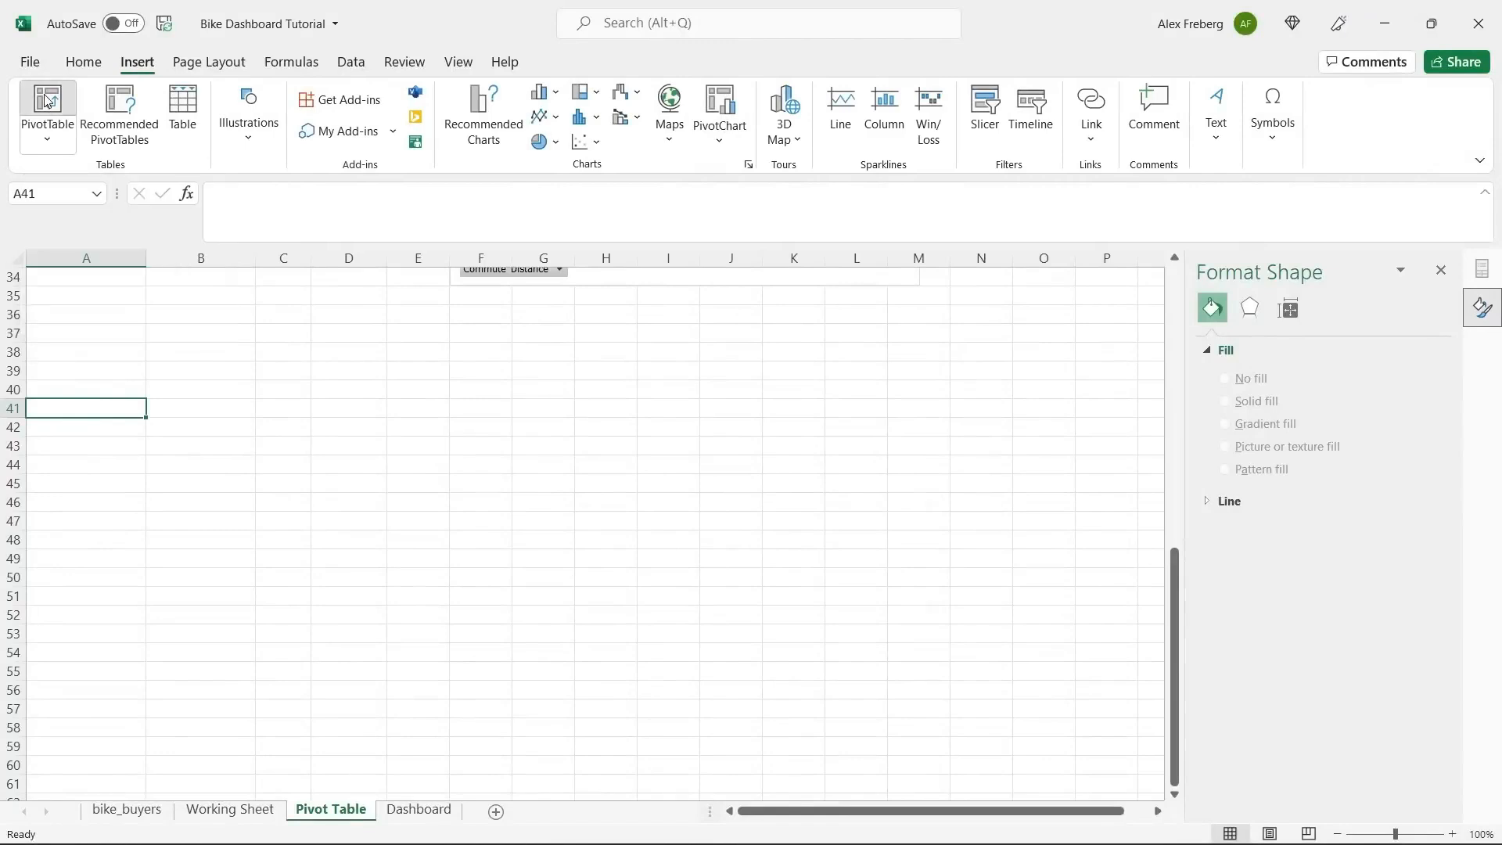
pyautogui.click(230, 809)
pyautogui.click(246, 596)
pyautogui.hotkey('ctrl', 'a')
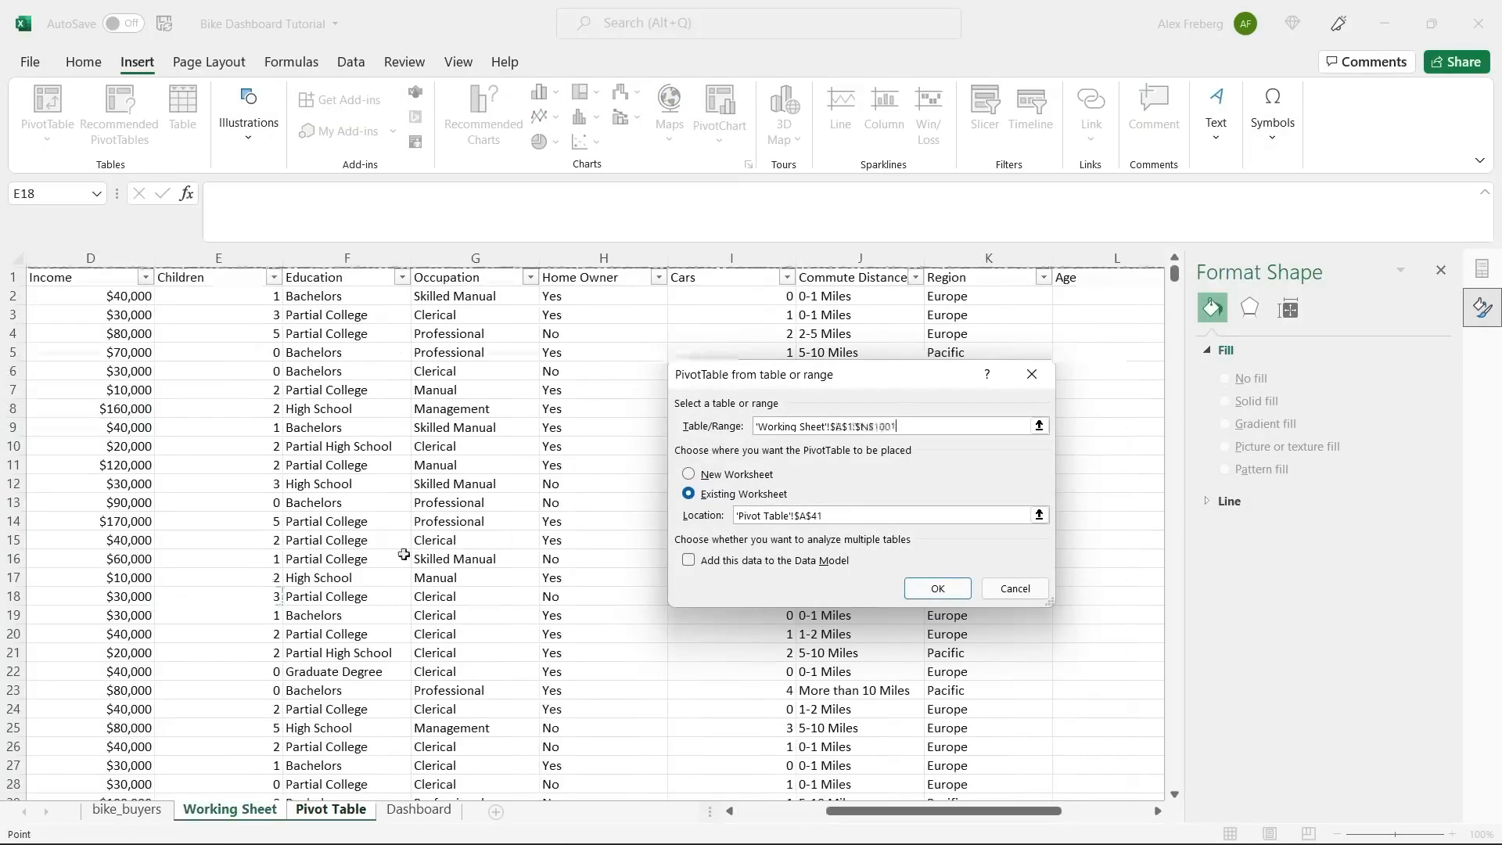
pyautogui.click(933, 586)
# Set up the new pivot table with Age Brackets as rows, Purchased Bike as columns and the count of Purchased Bike as values.
pyautogui.click(237, 518)
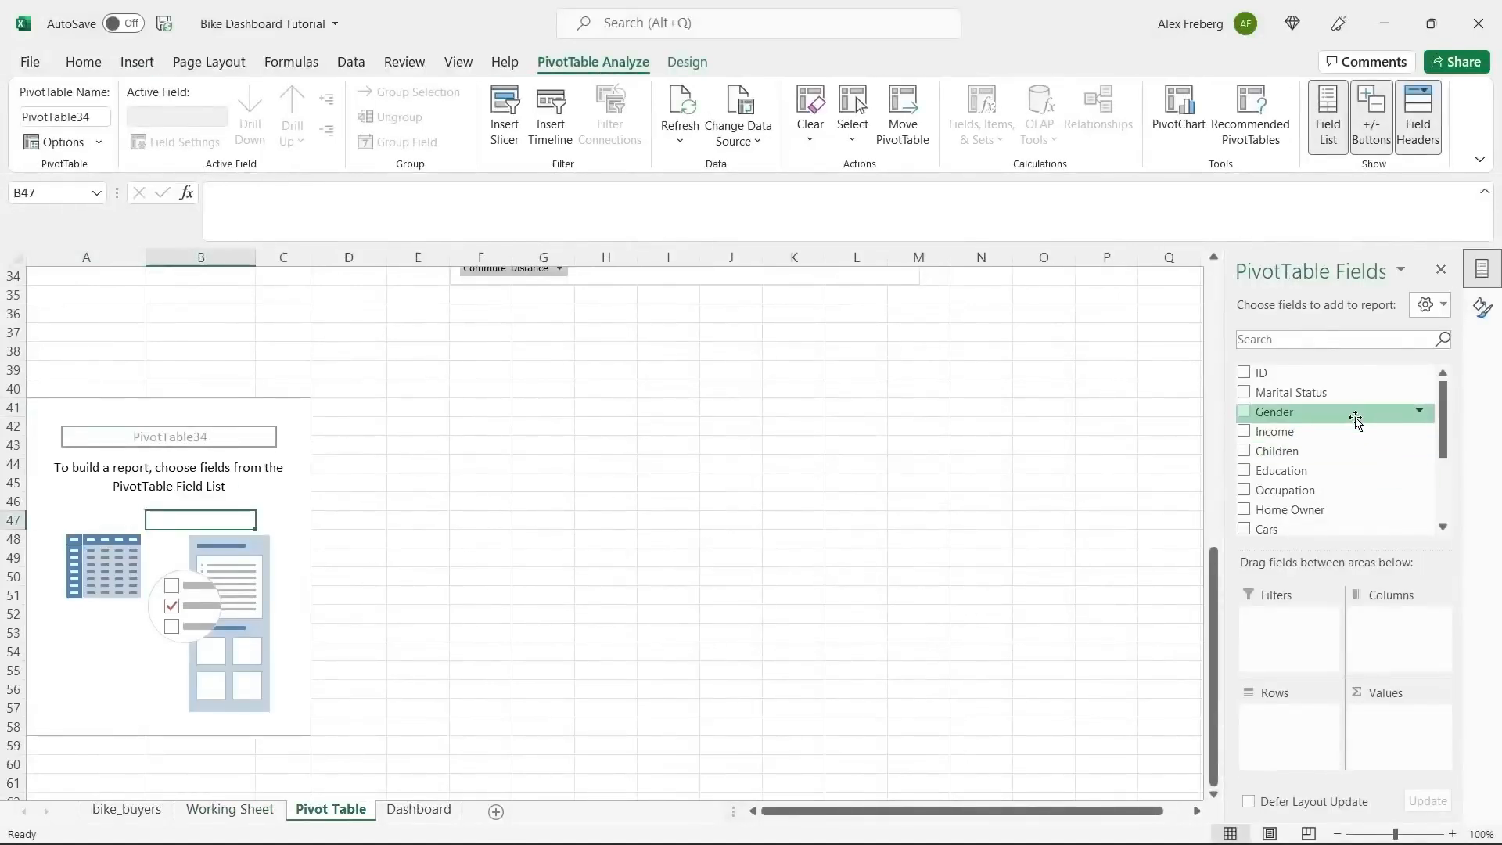
pyautogui.moveTo(1441, 402); pyautogui.dragTo(1454, 501)
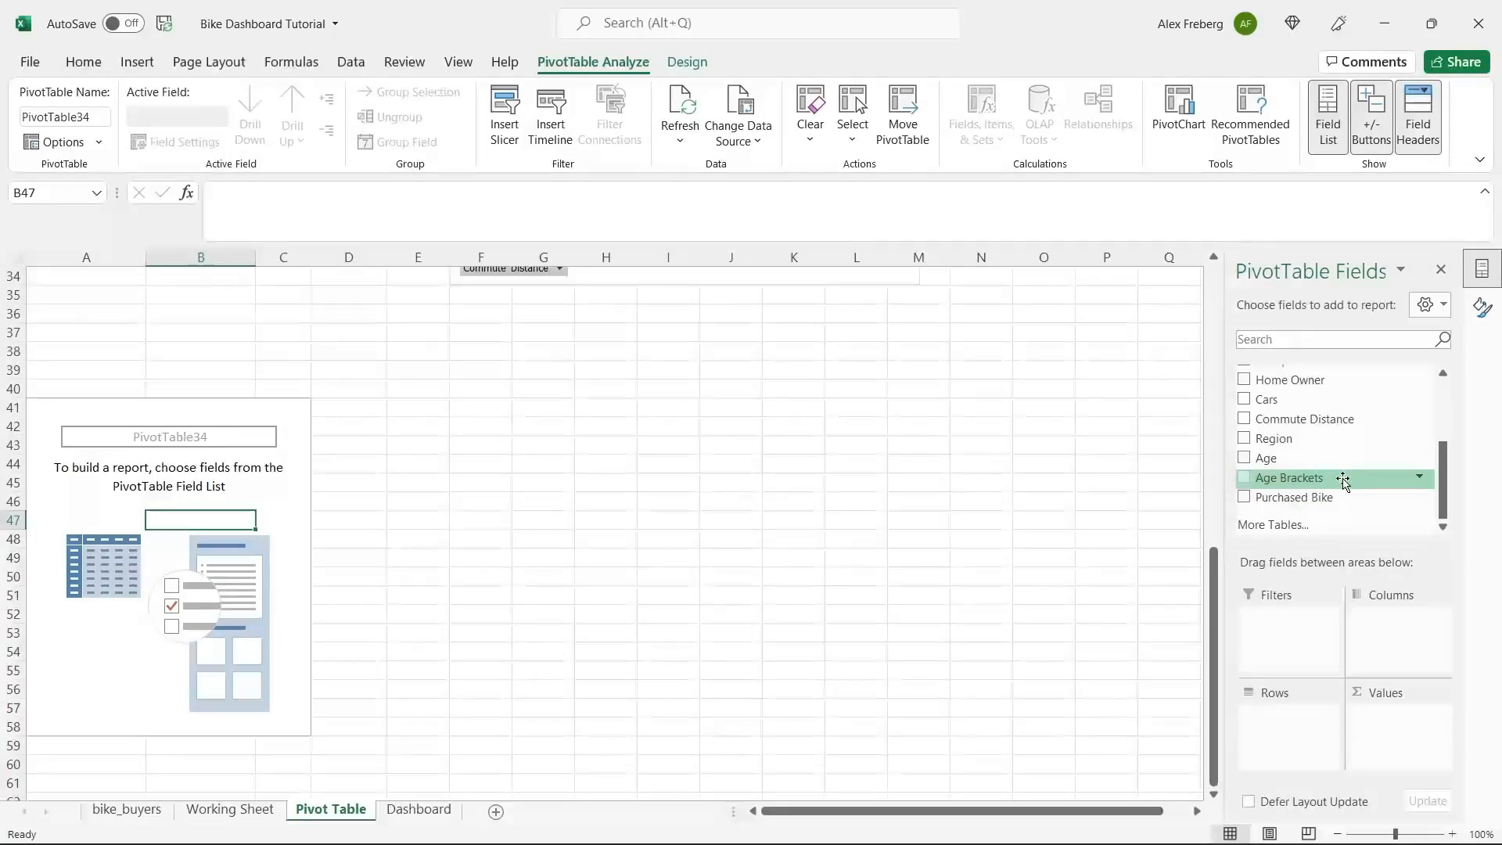
pyautogui.moveTo(1343, 480); pyautogui.dragTo(1300, 720)
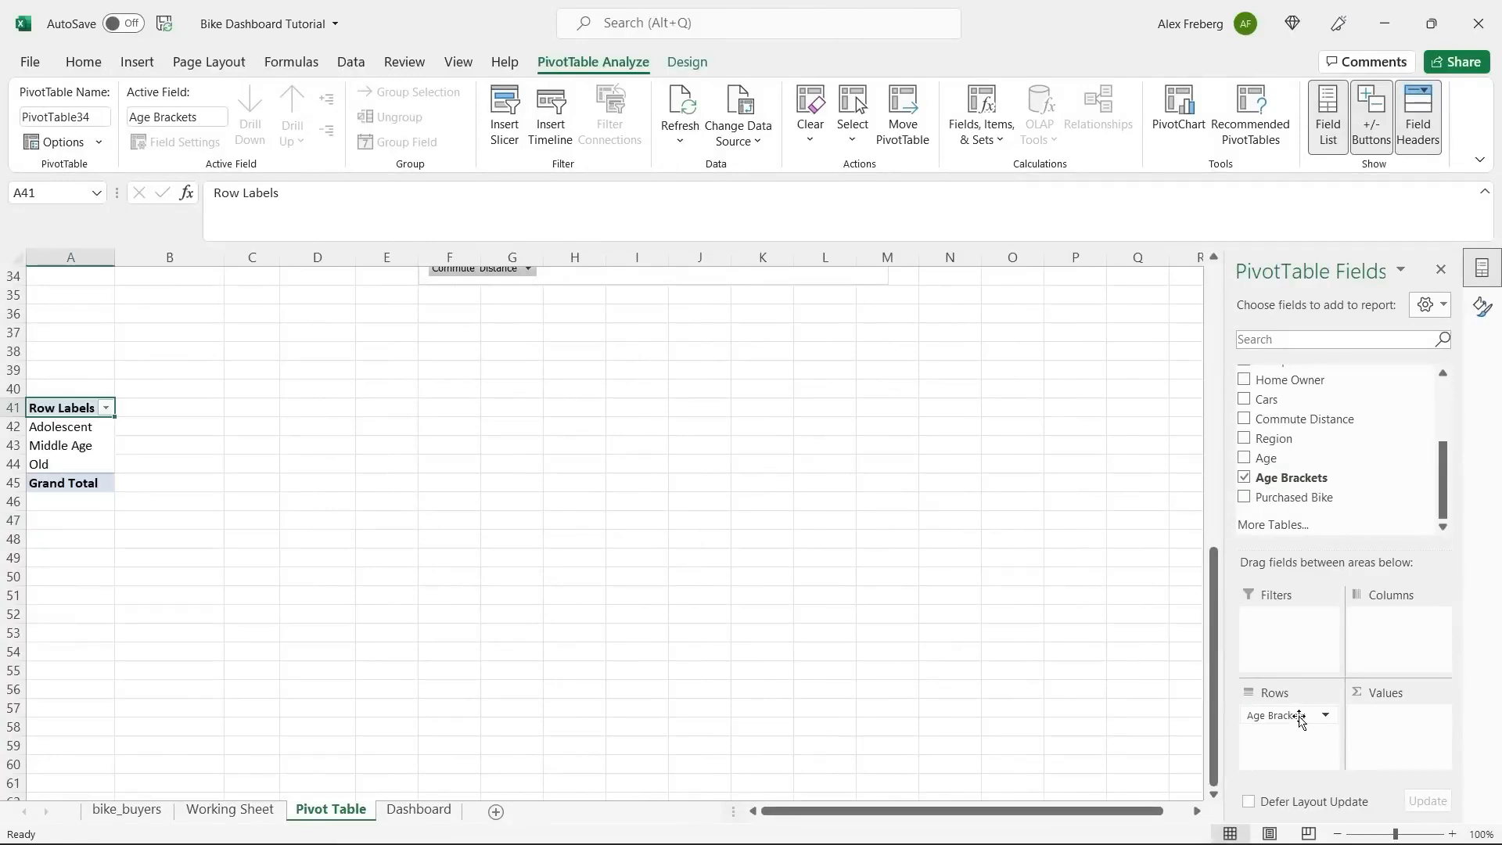
pyautogui.moveTo(1371, 497); pyautogui.dragTo(1397, 717)
pyautogui.moveTo(1326, 499); pyautogui.dragTo(1381, 614)
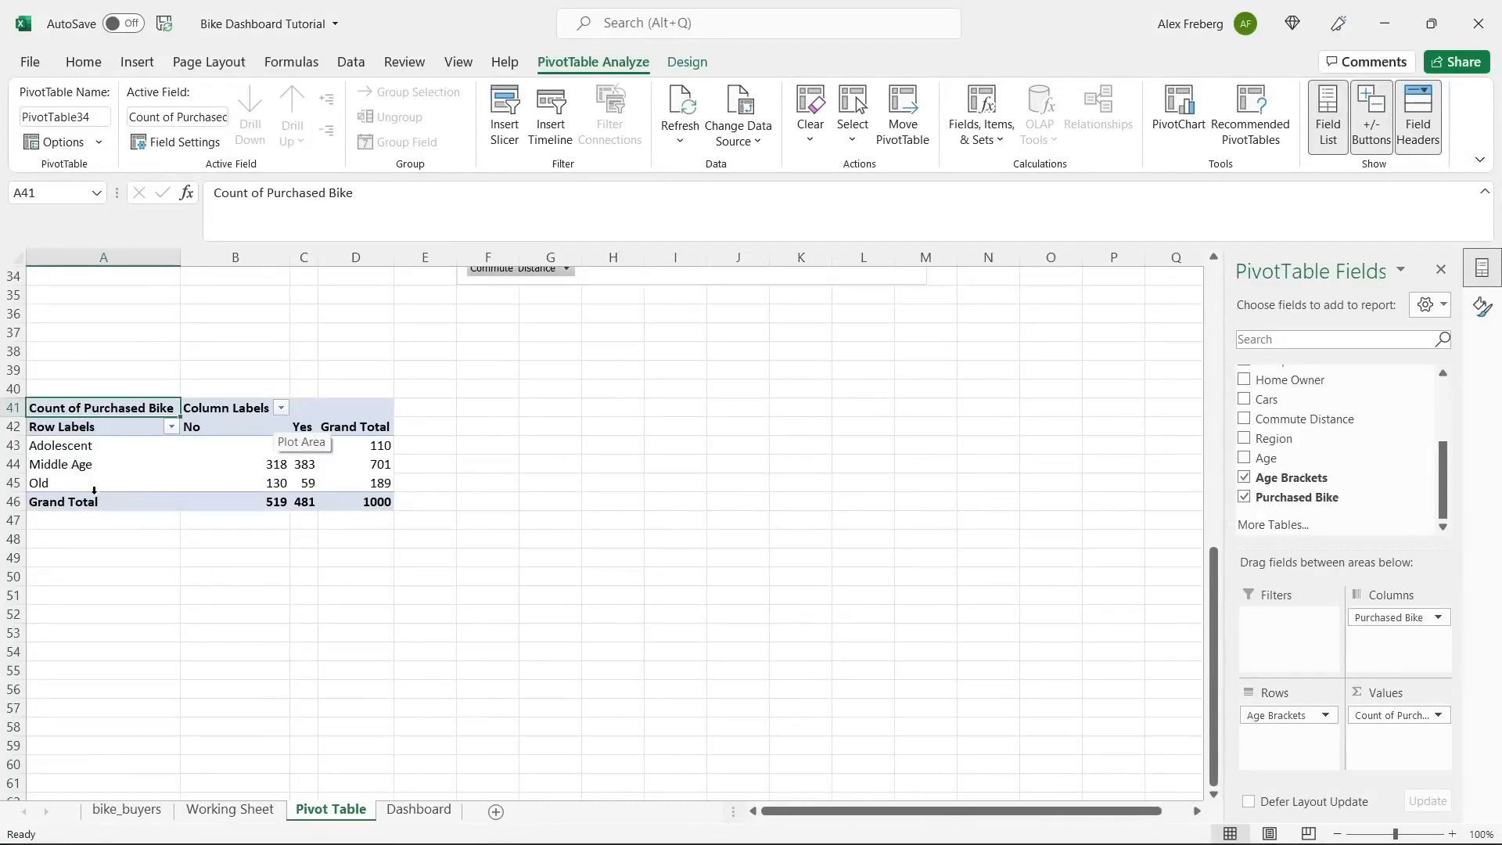
# Insert a Line with Markers chart from the age bracket pivot table and place it beside the table, level with row 41.
pyautogui.click(242, 464)
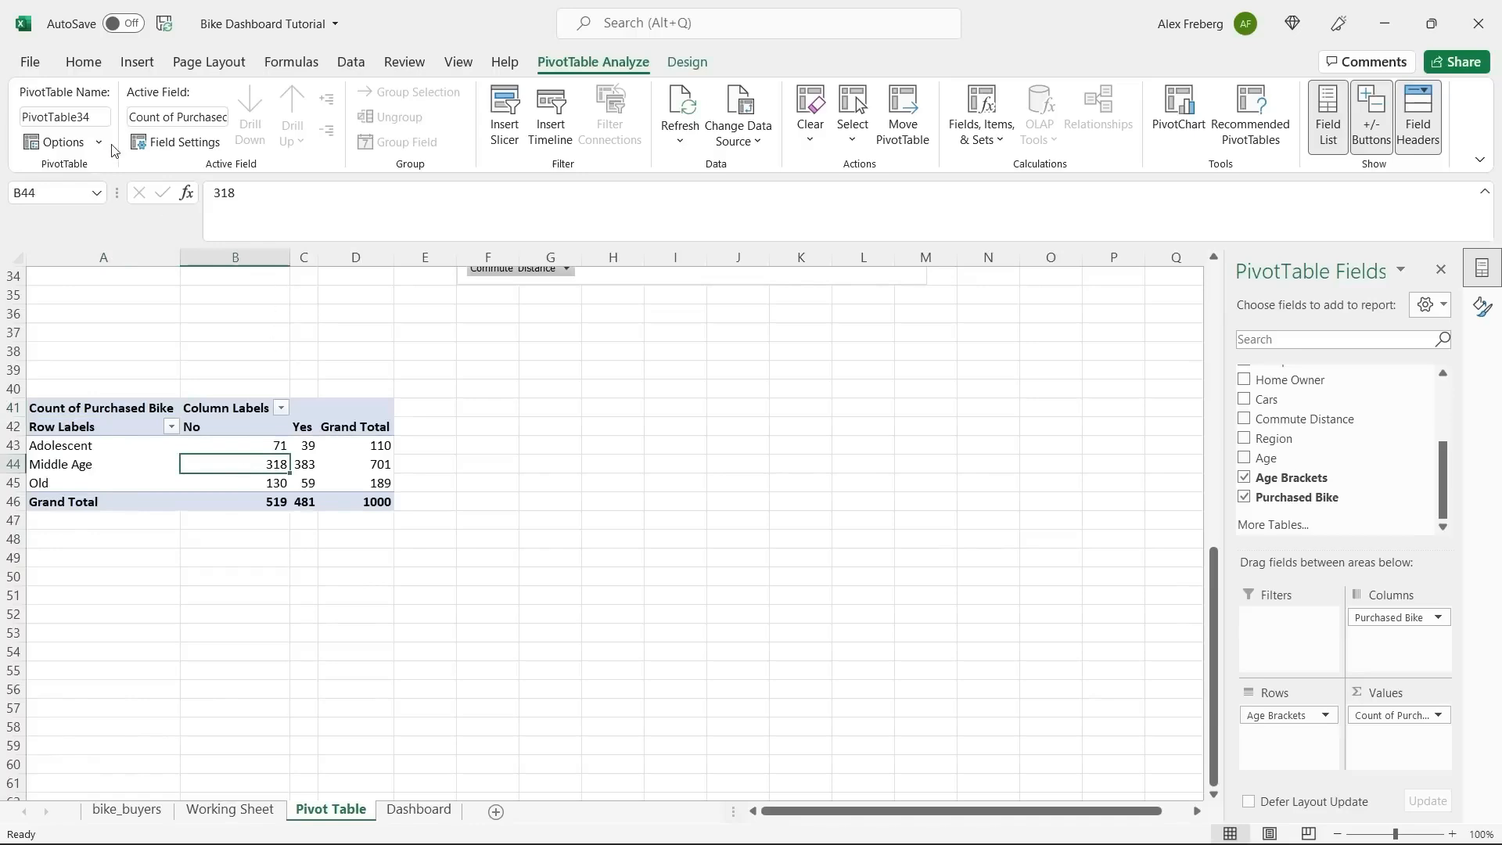
pyautogui.click(137, 67)
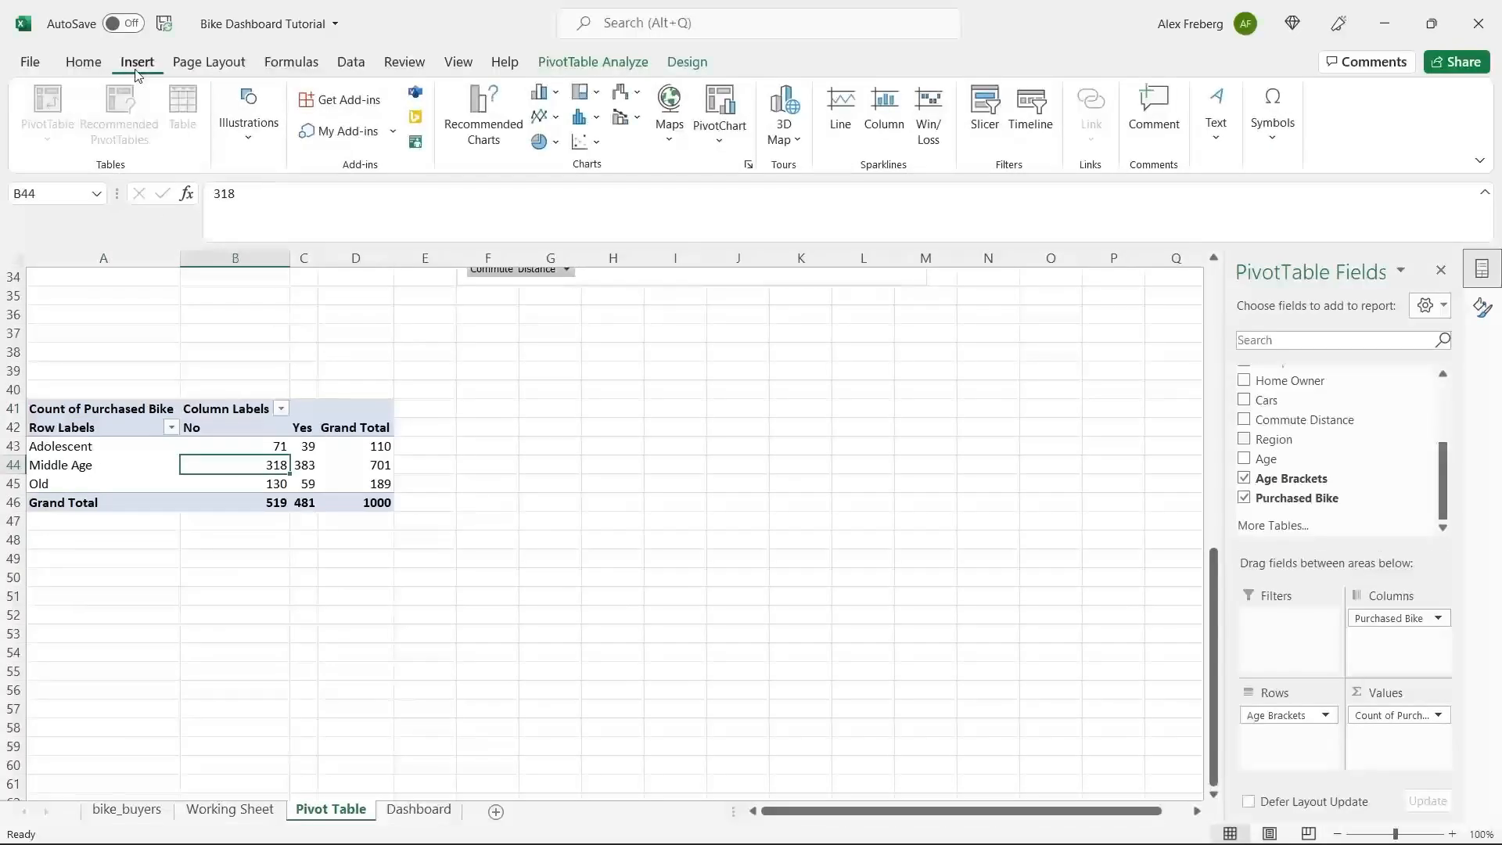
pyautogui.click(491, 109)
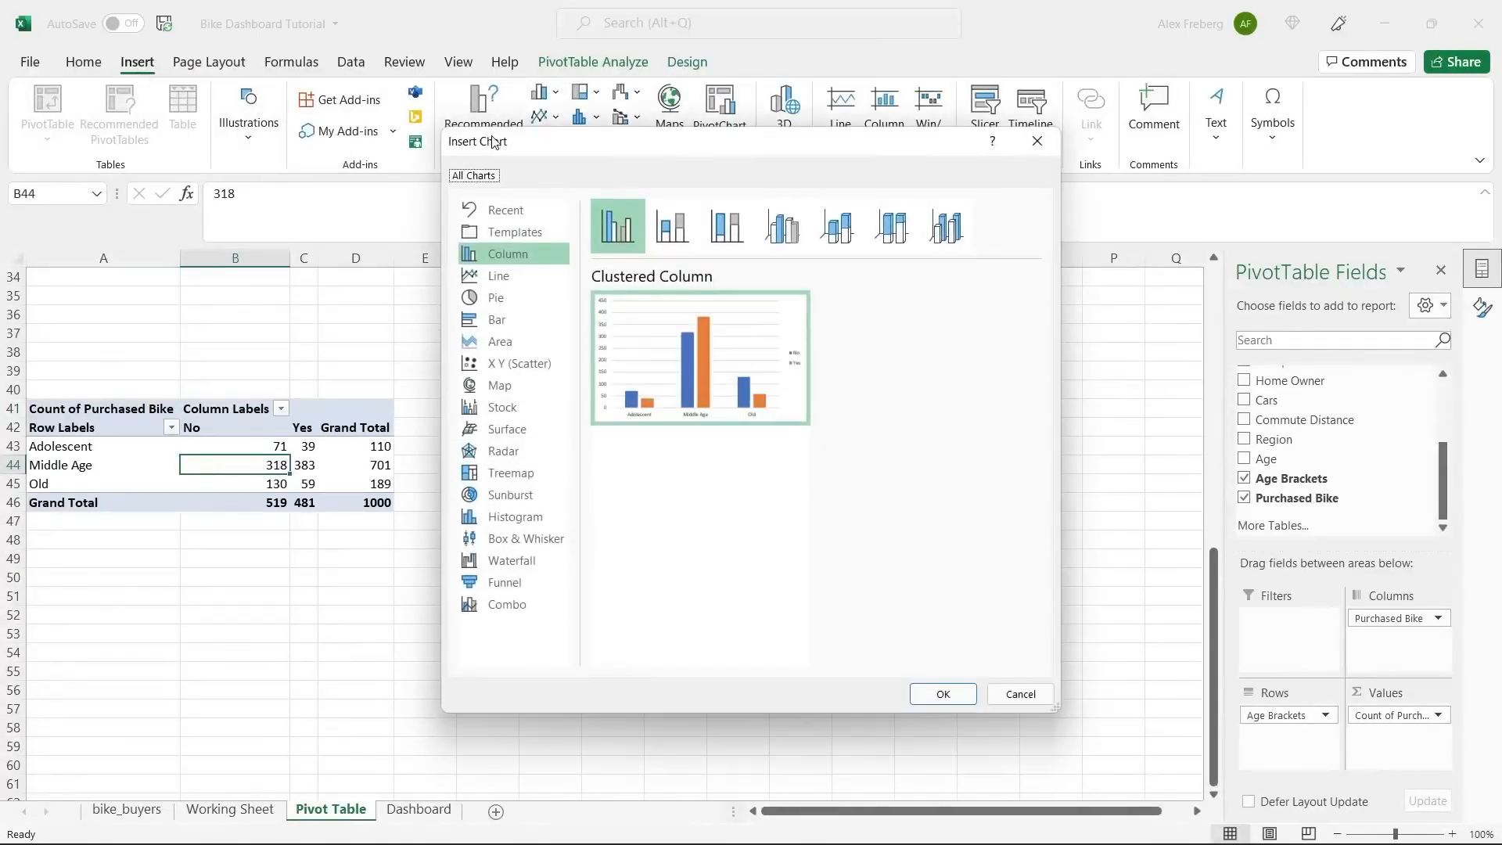
pyautogui.click(519, 275)
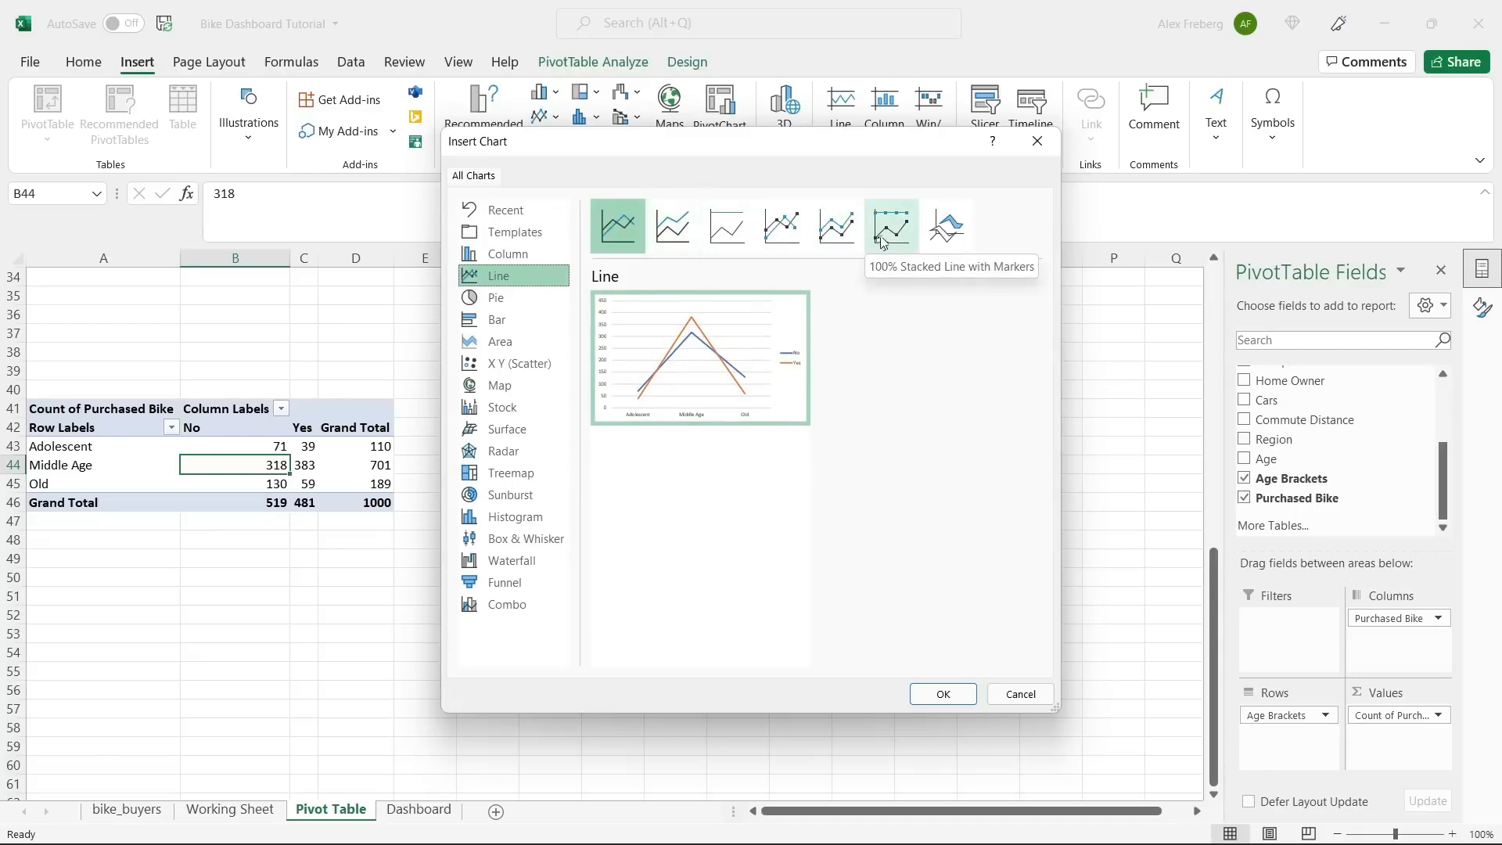
pyautogui.click(836, 227)
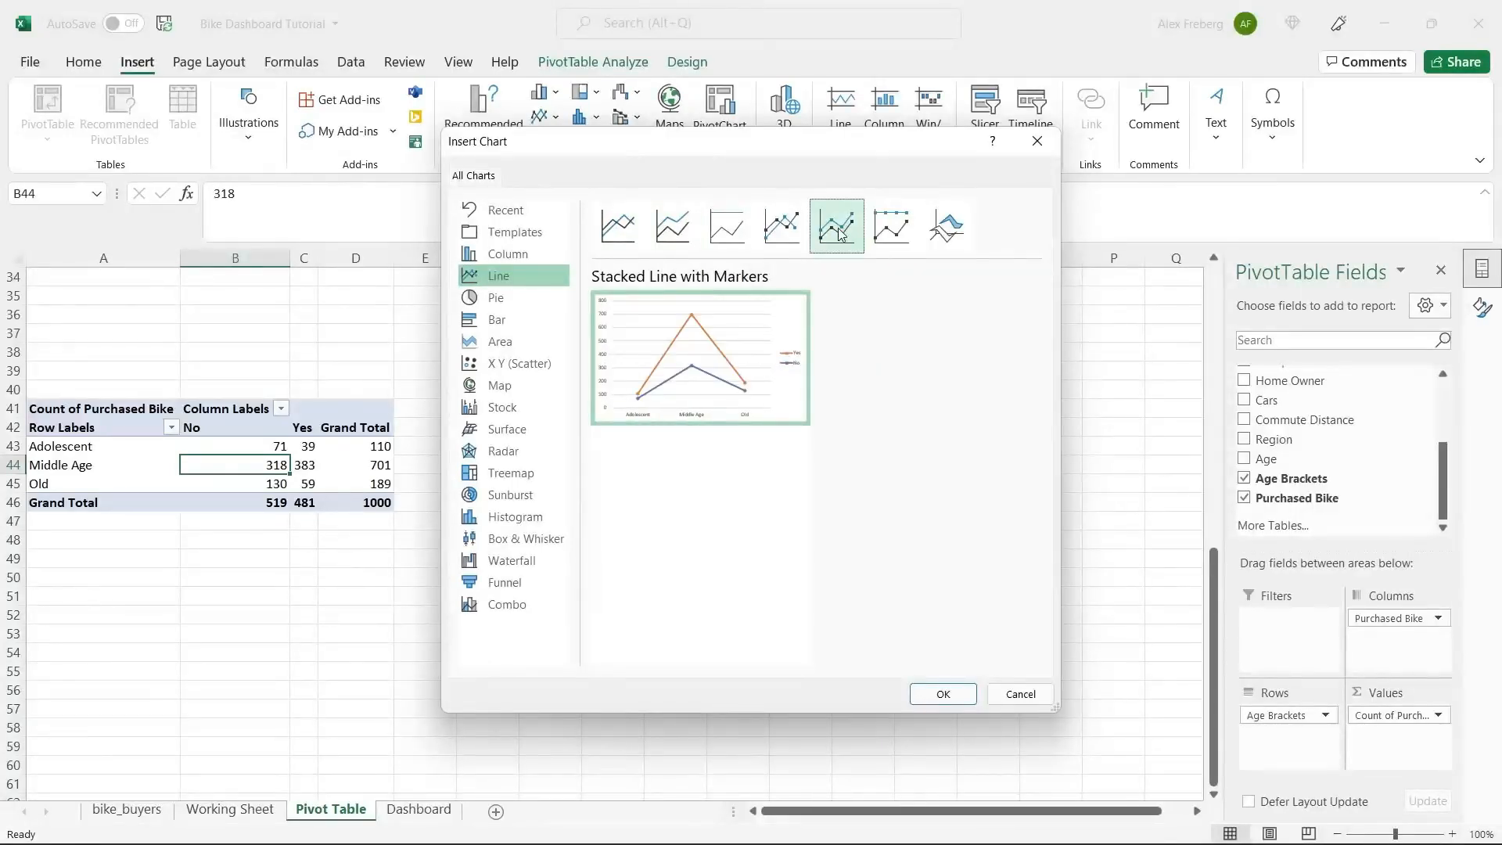
pyautogui.click(781, 226)
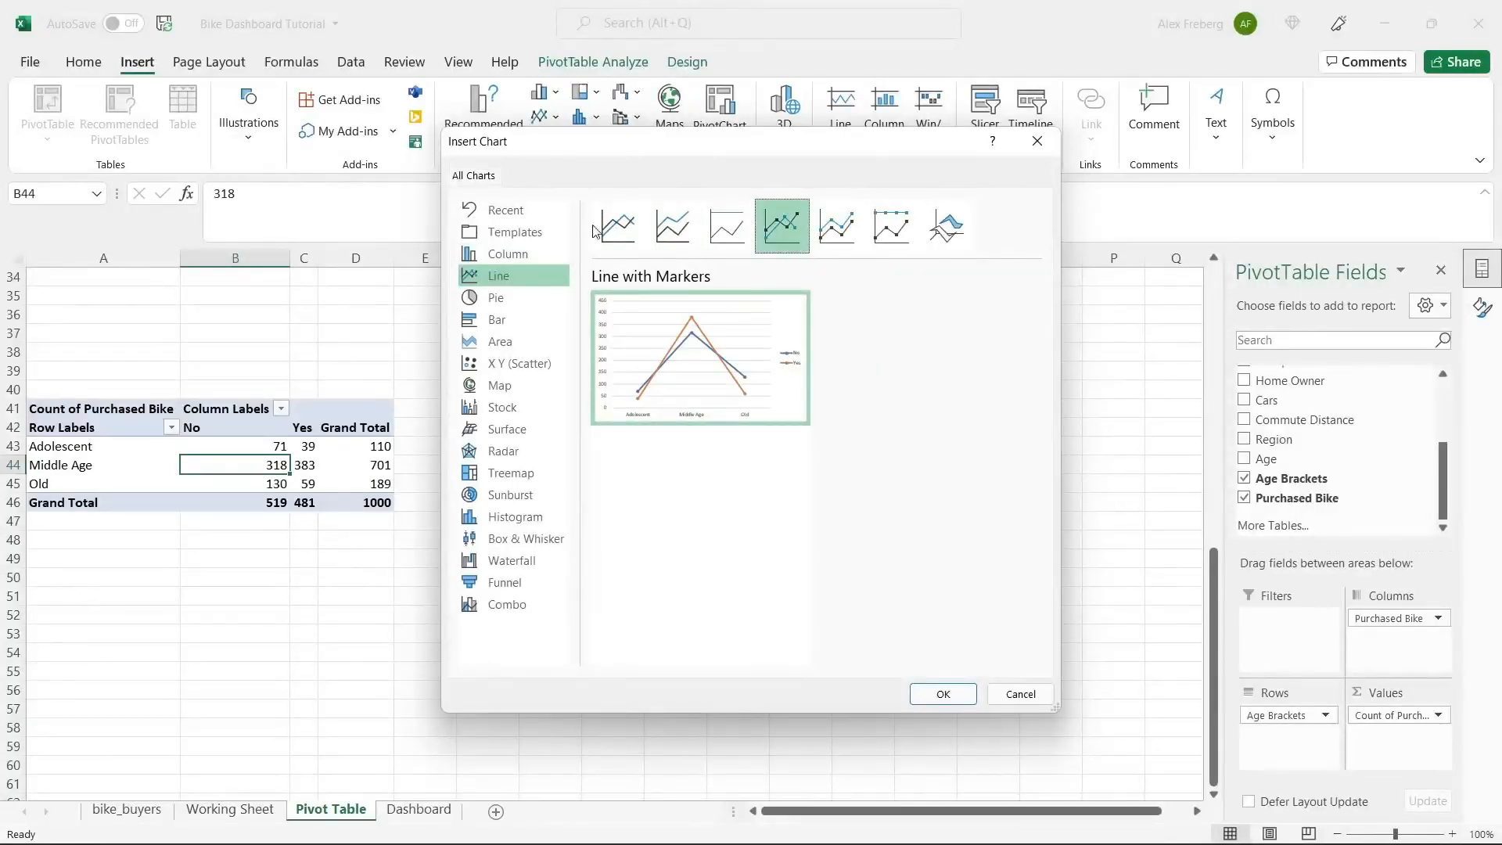
pyautogui.click(618, 227)
pyautogui.click(782, 226)
pyautogui.click(620, 229)
pyautogui.click(782, 226)
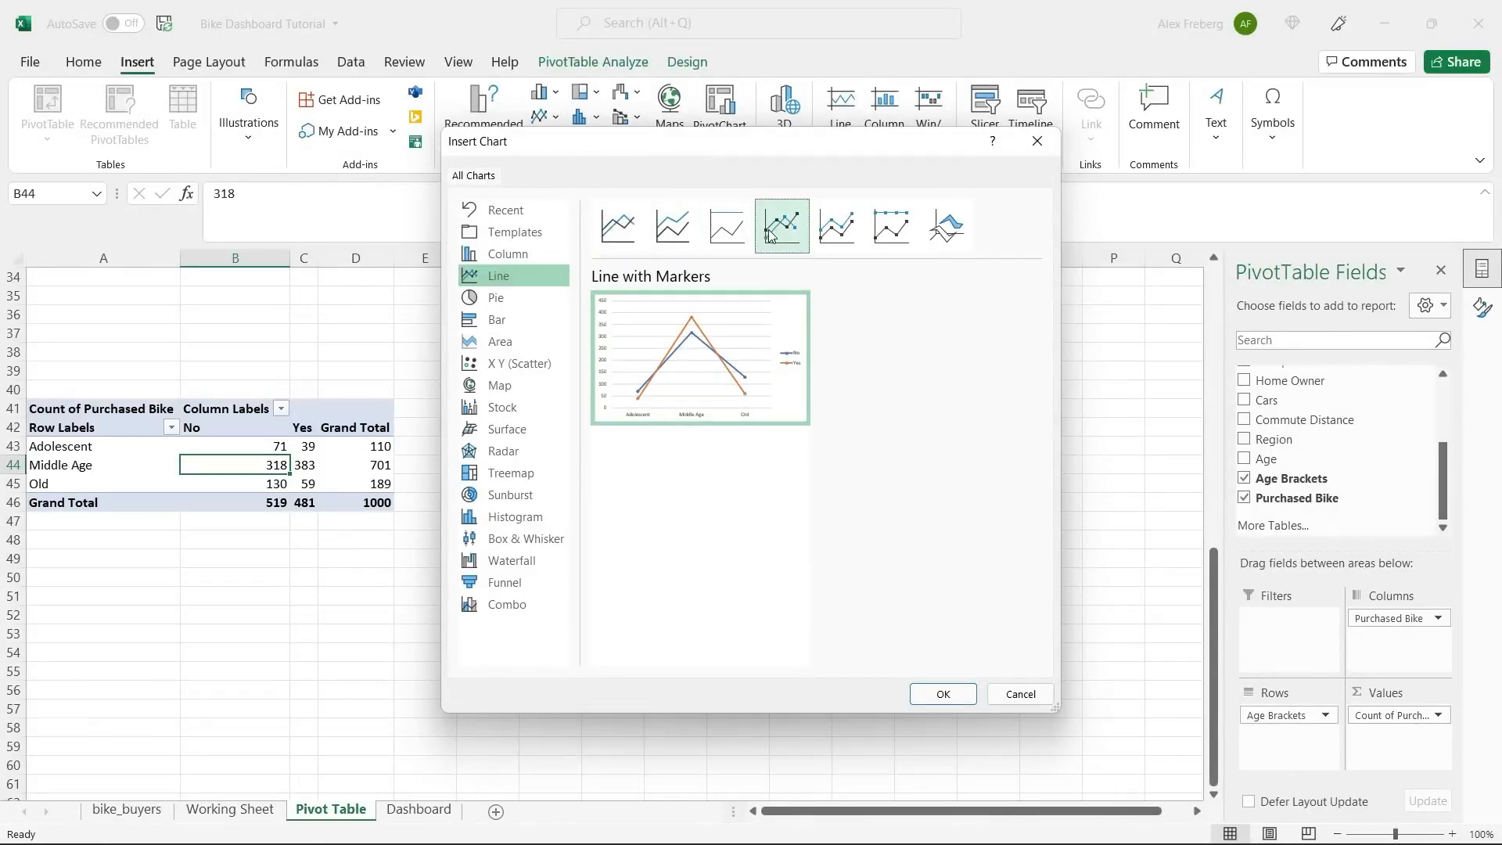
pyautogui.click(953, 700)
pyautogui.moveTo(693, 406); pyautogui.dragTo(762, 407)
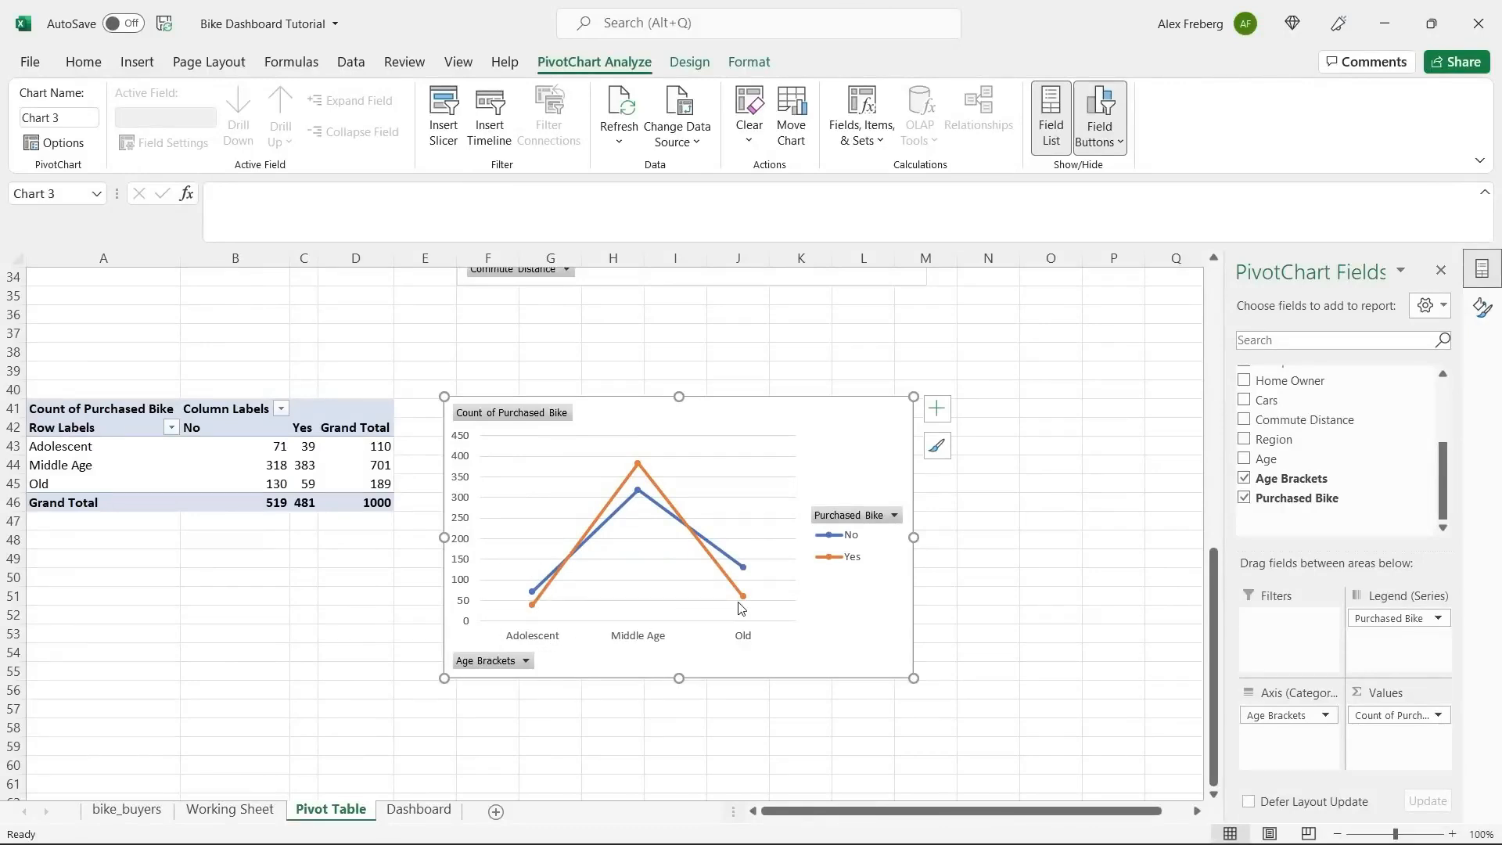
# Add a horizontal axis title reading "Age Bracket" to the age bracket line chart.
pyautogui.moveTo(739, 603)
pyautogui.click(943, 417)
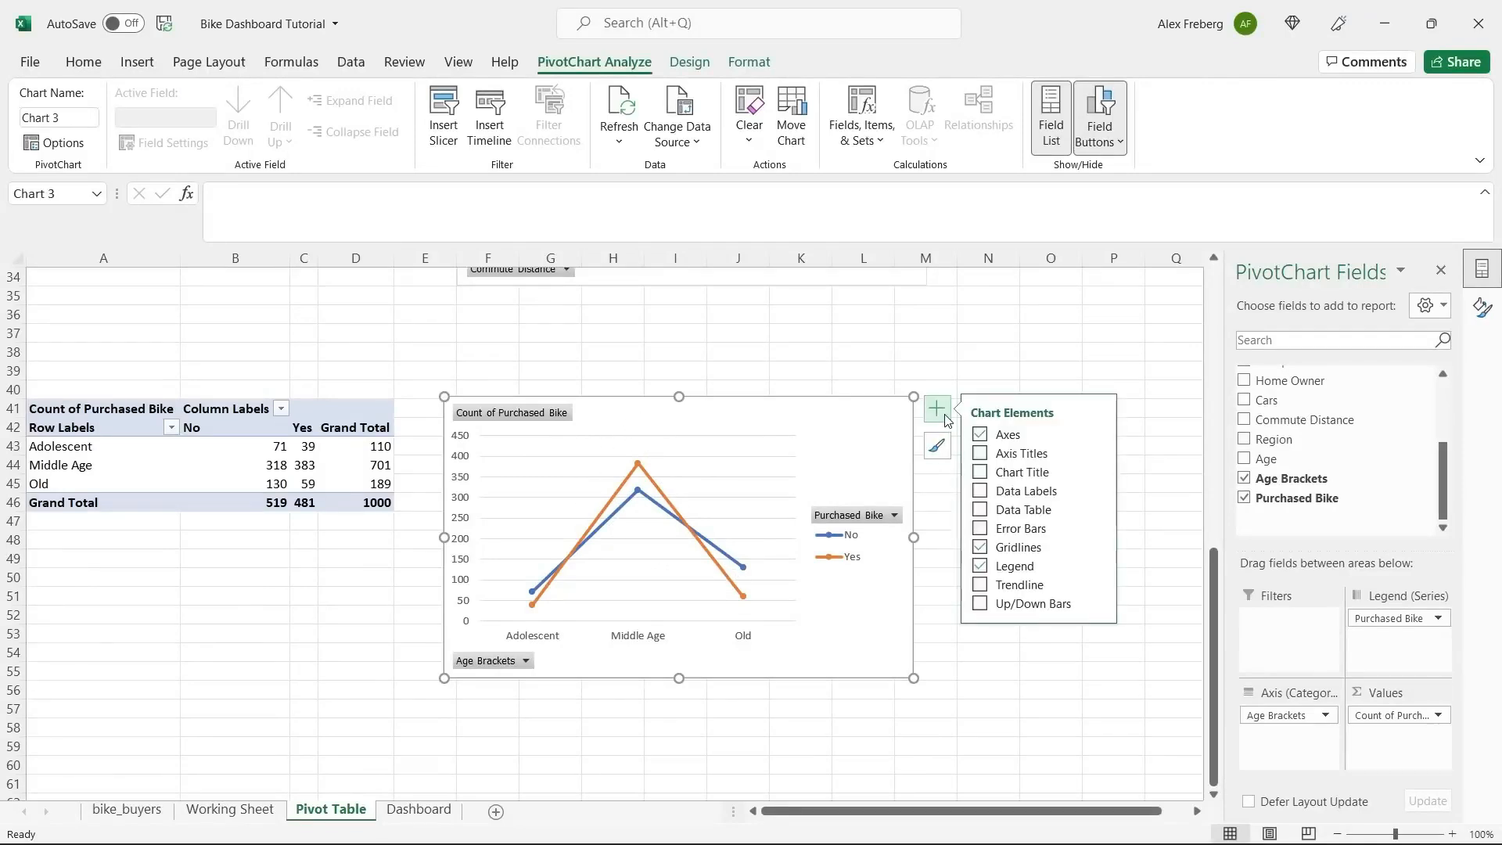
pyautogui.click(1099, 453)
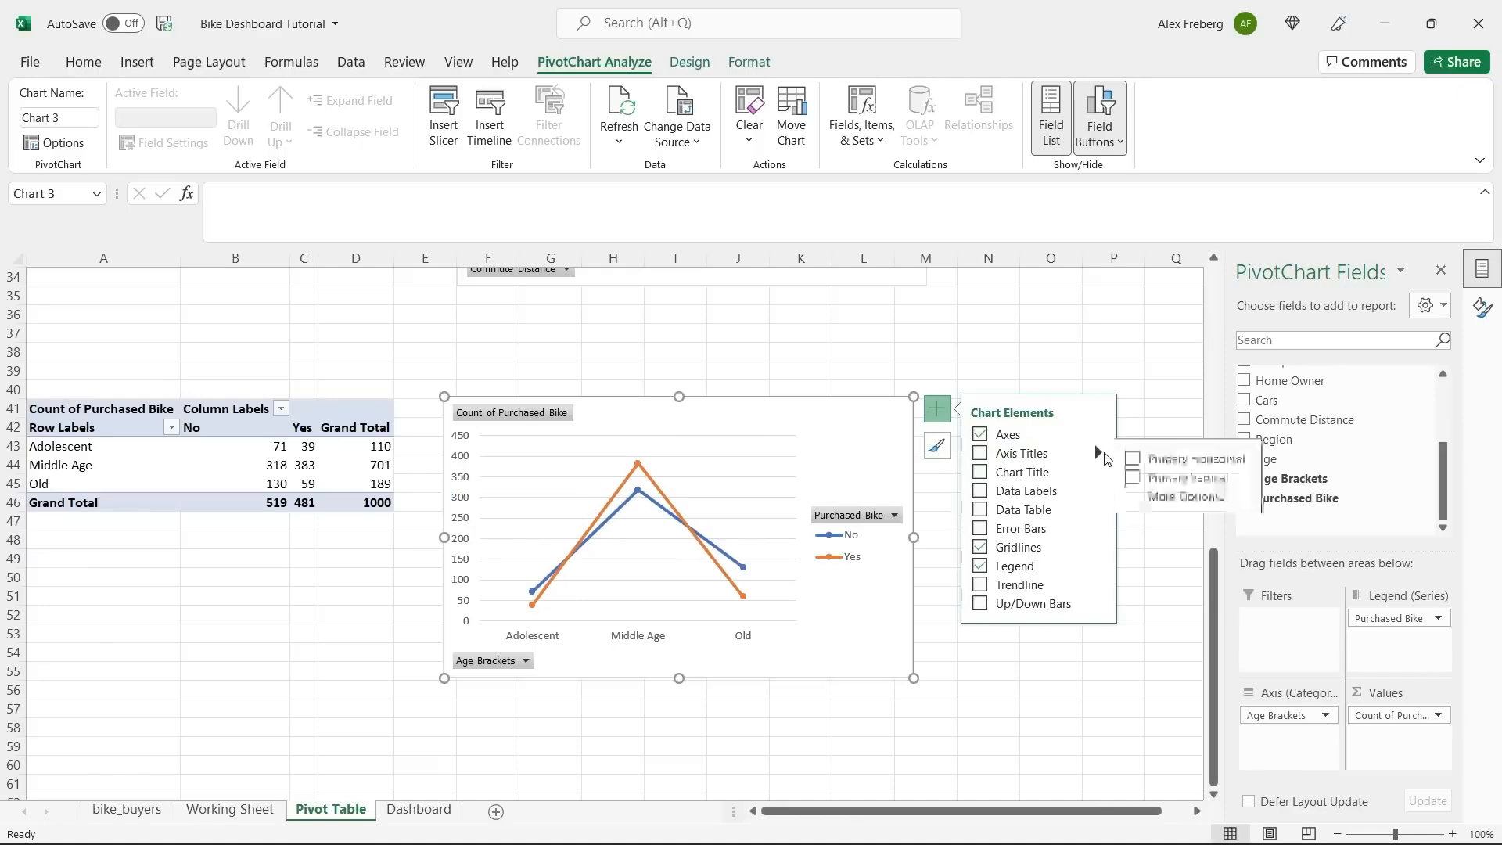
pyautogui.click(1133, 478)
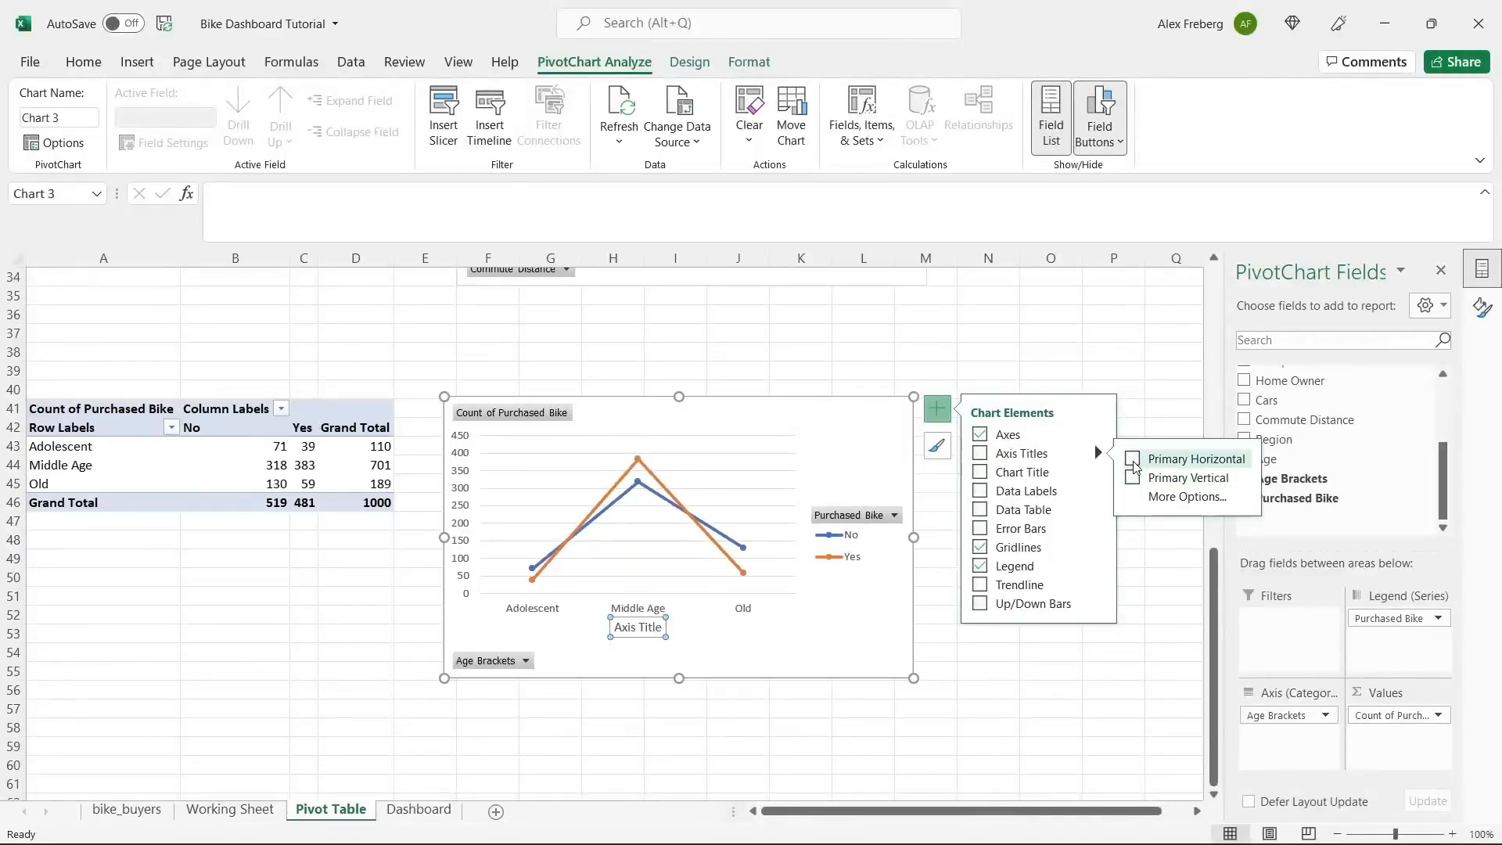
pyautogui.click(1133, 457)
pyautogui.doubleClick(648, 630)
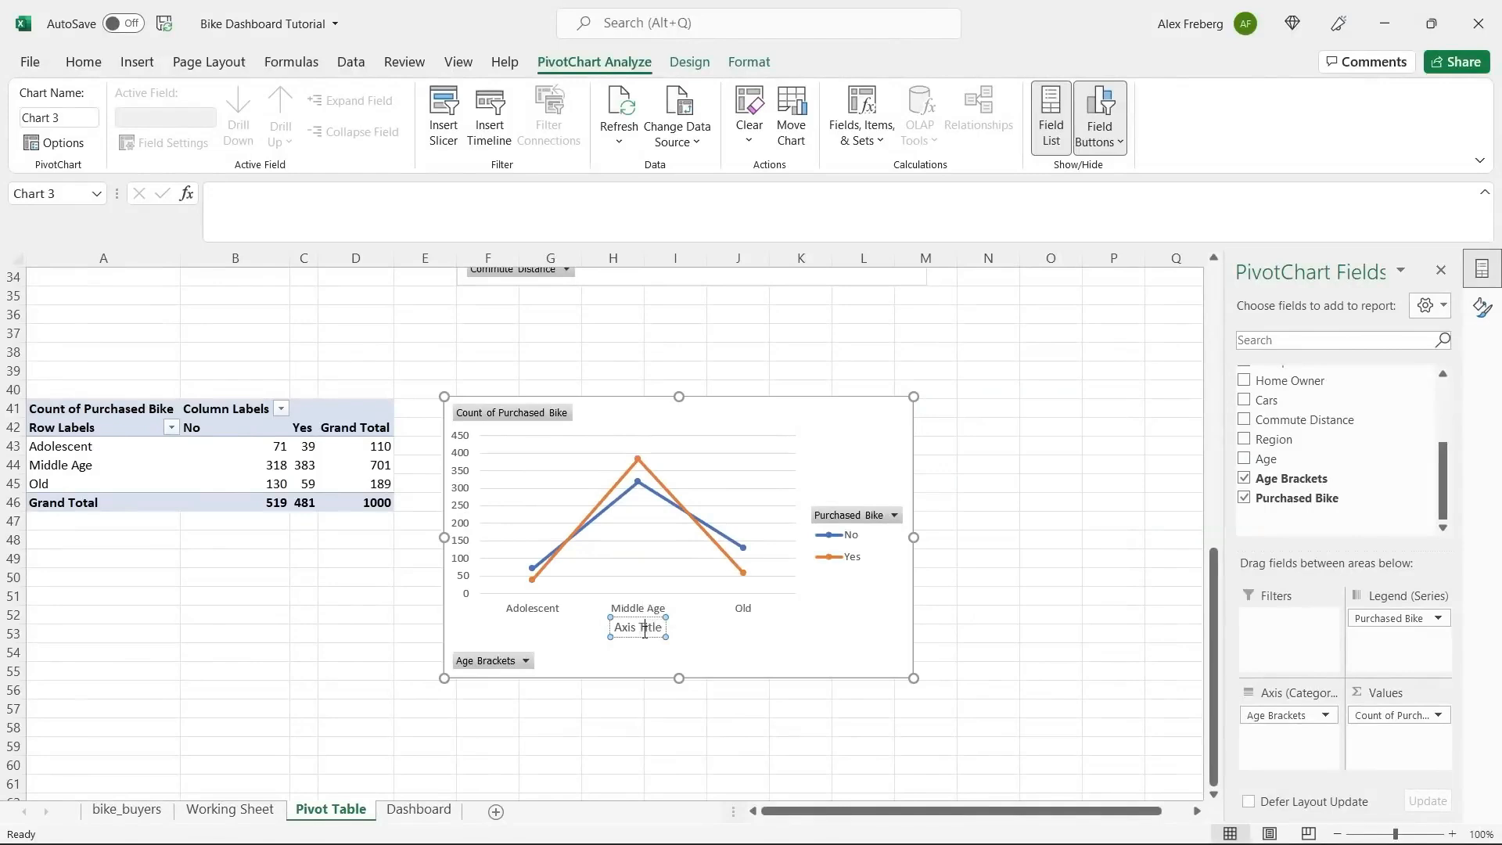
pyautogui.tripleClick(646, 636)
pyautogui.write('Age Bracket')
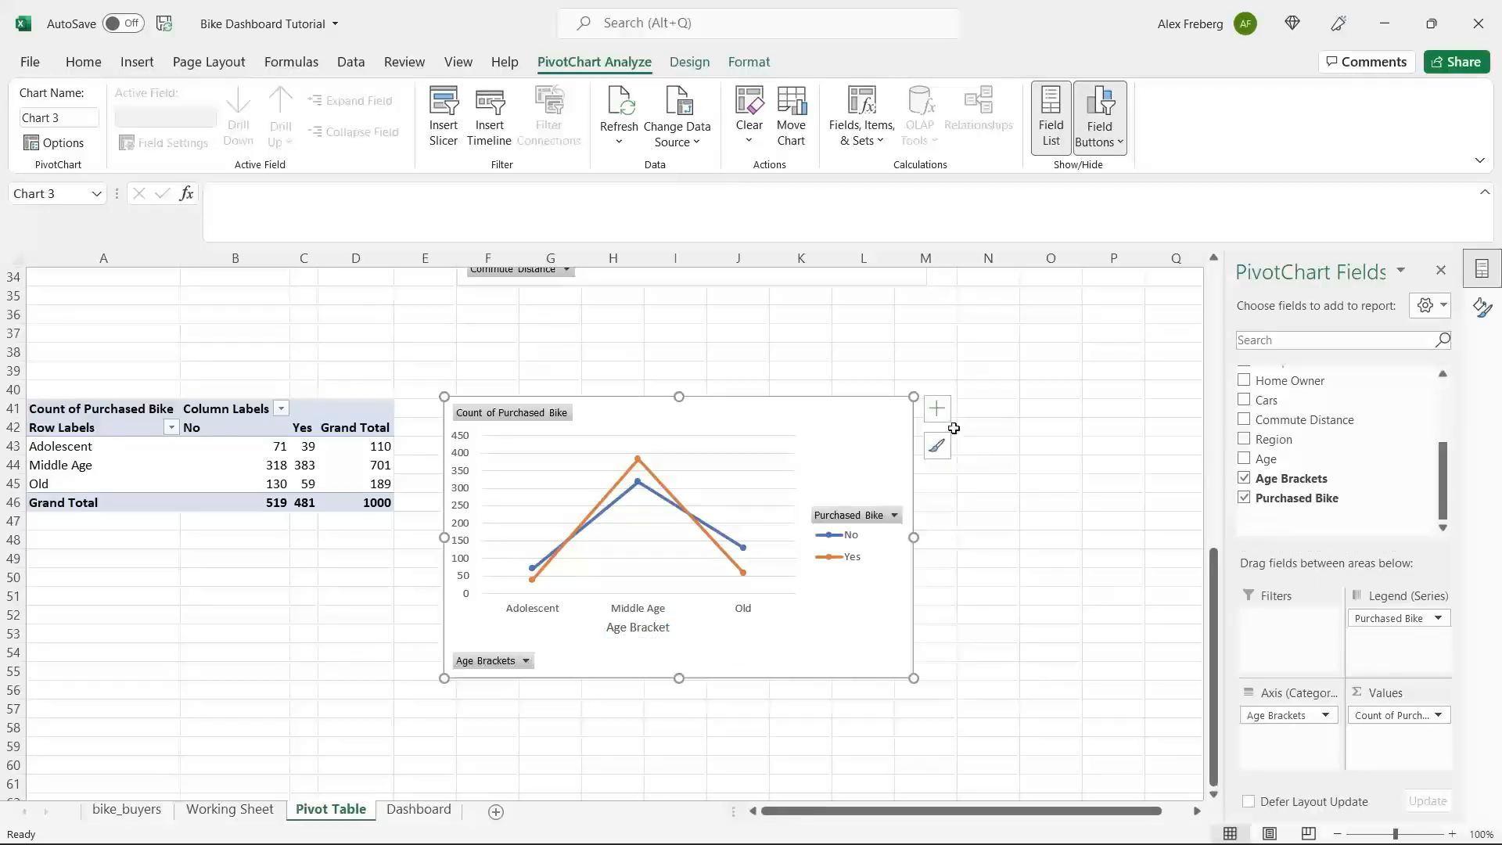
# Add a chart title reading "Customer Age Brackets" to the age bracket line chart.
pyautogui.click(938, 410)
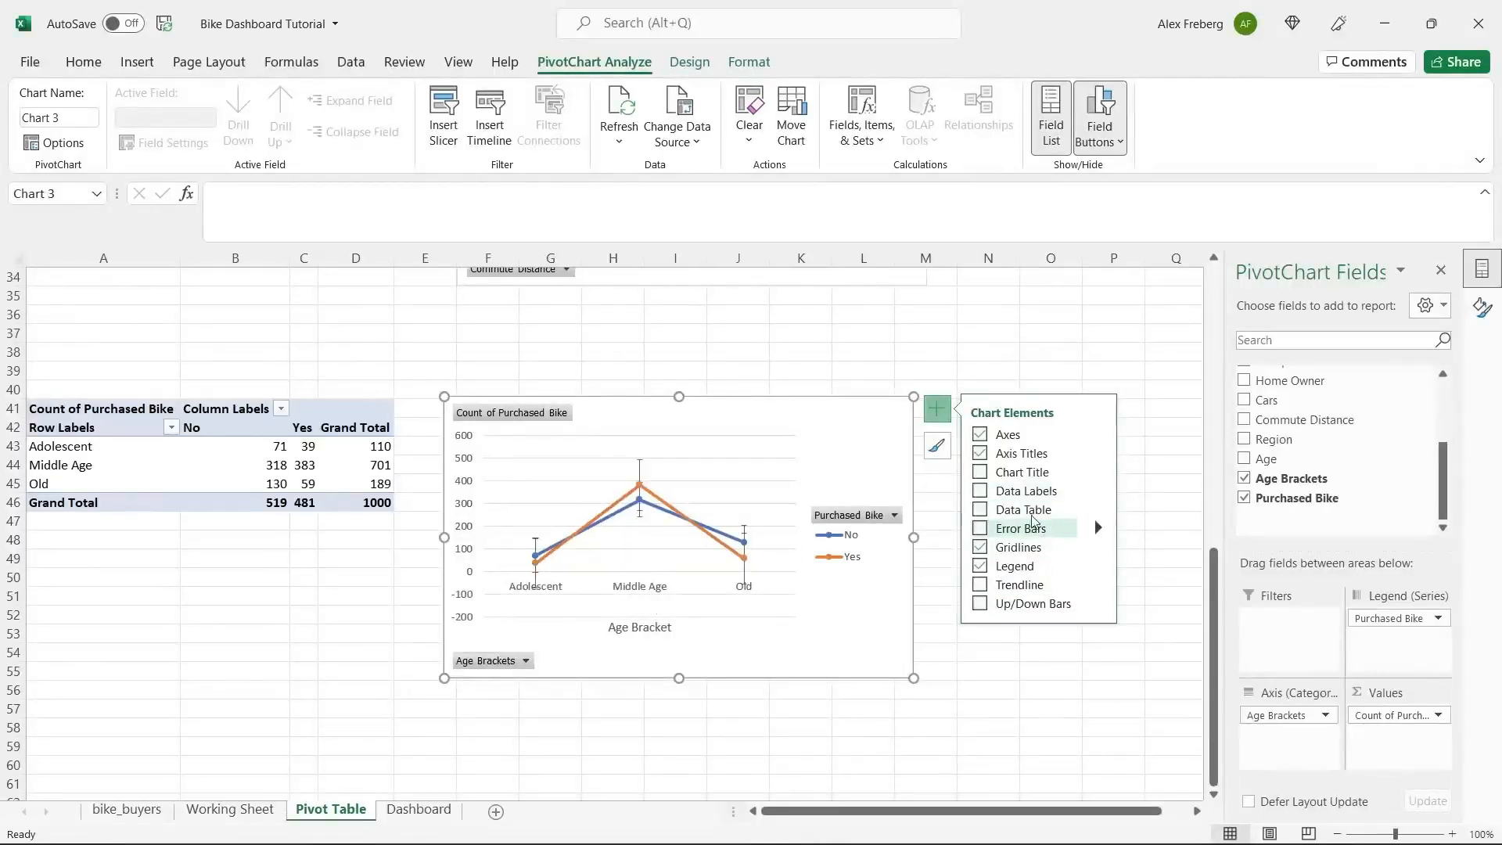
pyautogui.click(980, 473)
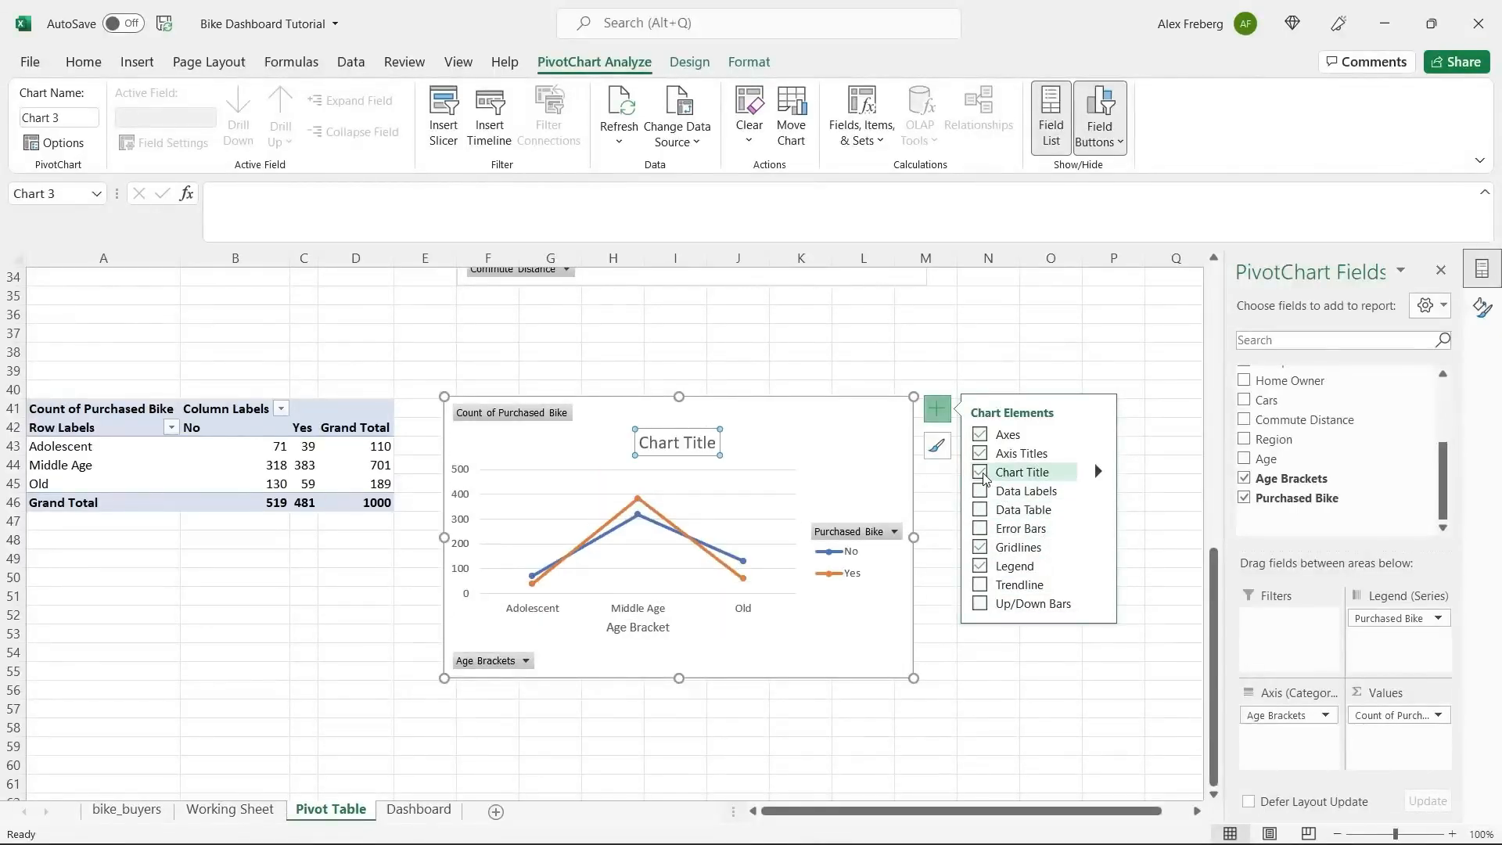
pyautogui.doubleClick(678, 448)
pyautogui.tripleClick(678, 451)
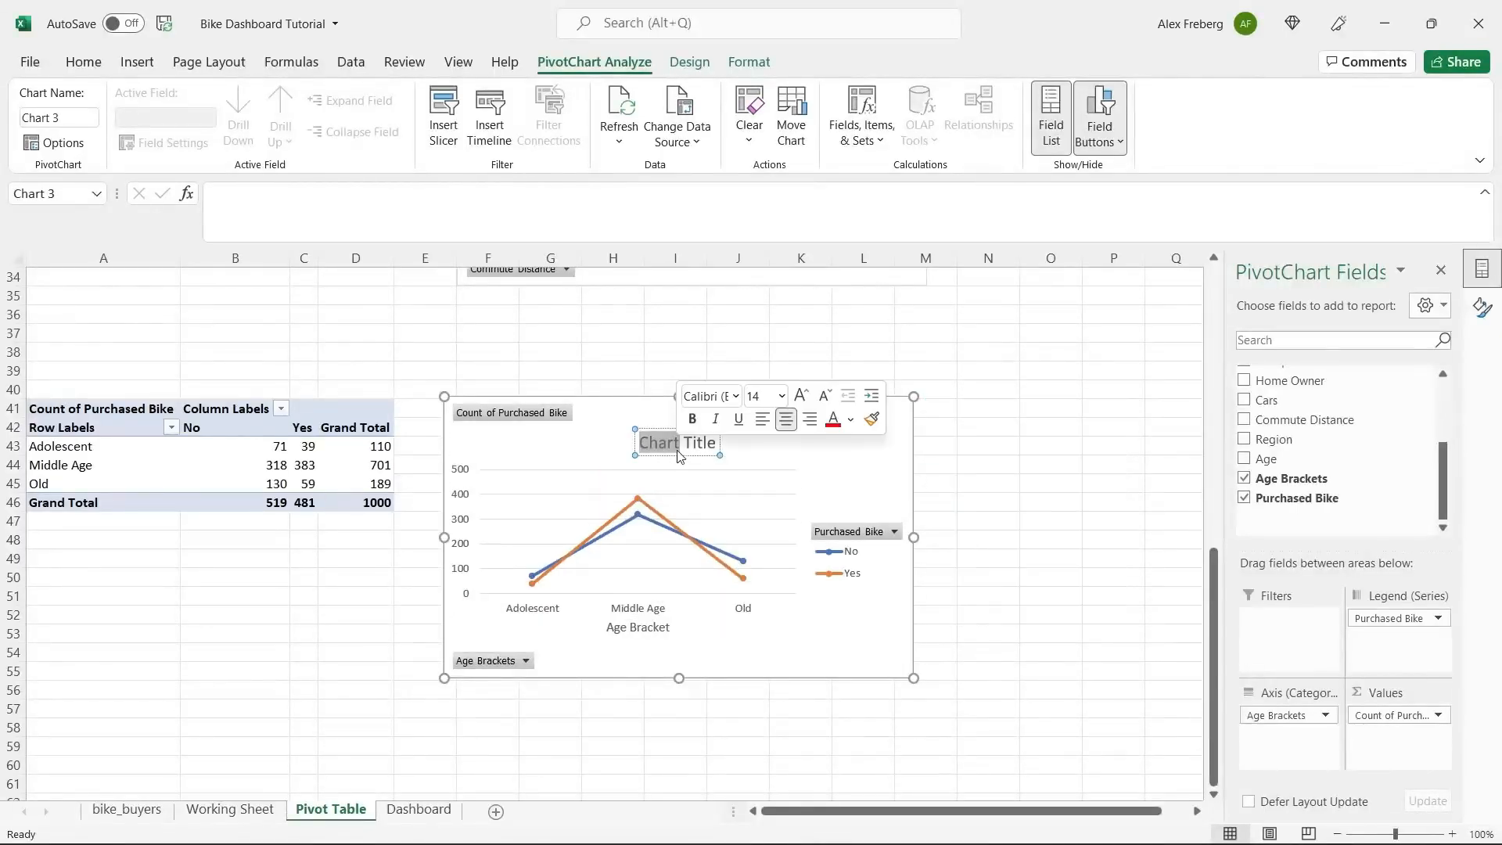
pyautogui.write('Custom')
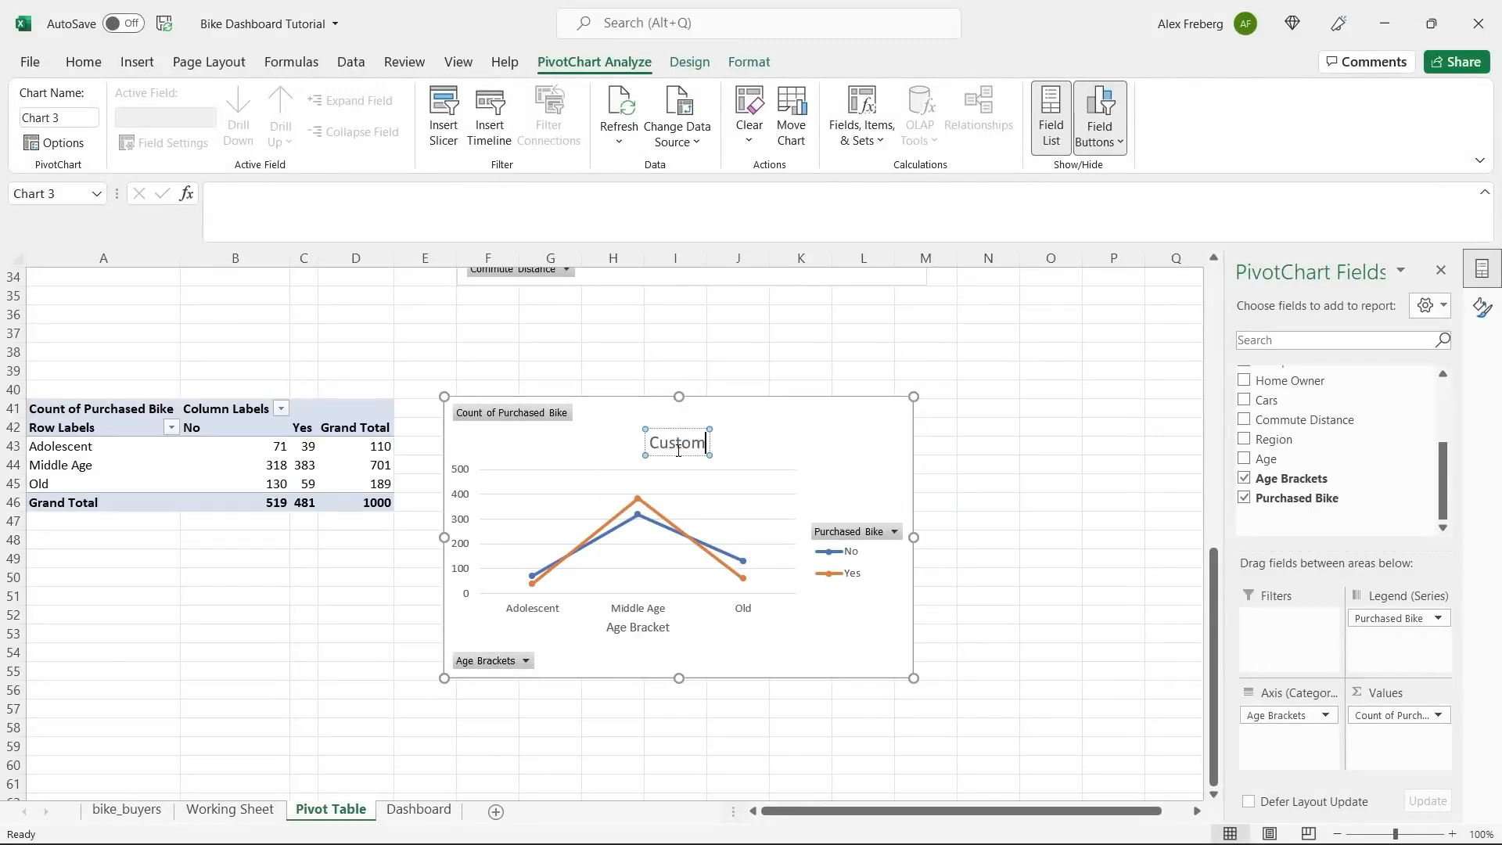
pyautogui.write('er Age B')
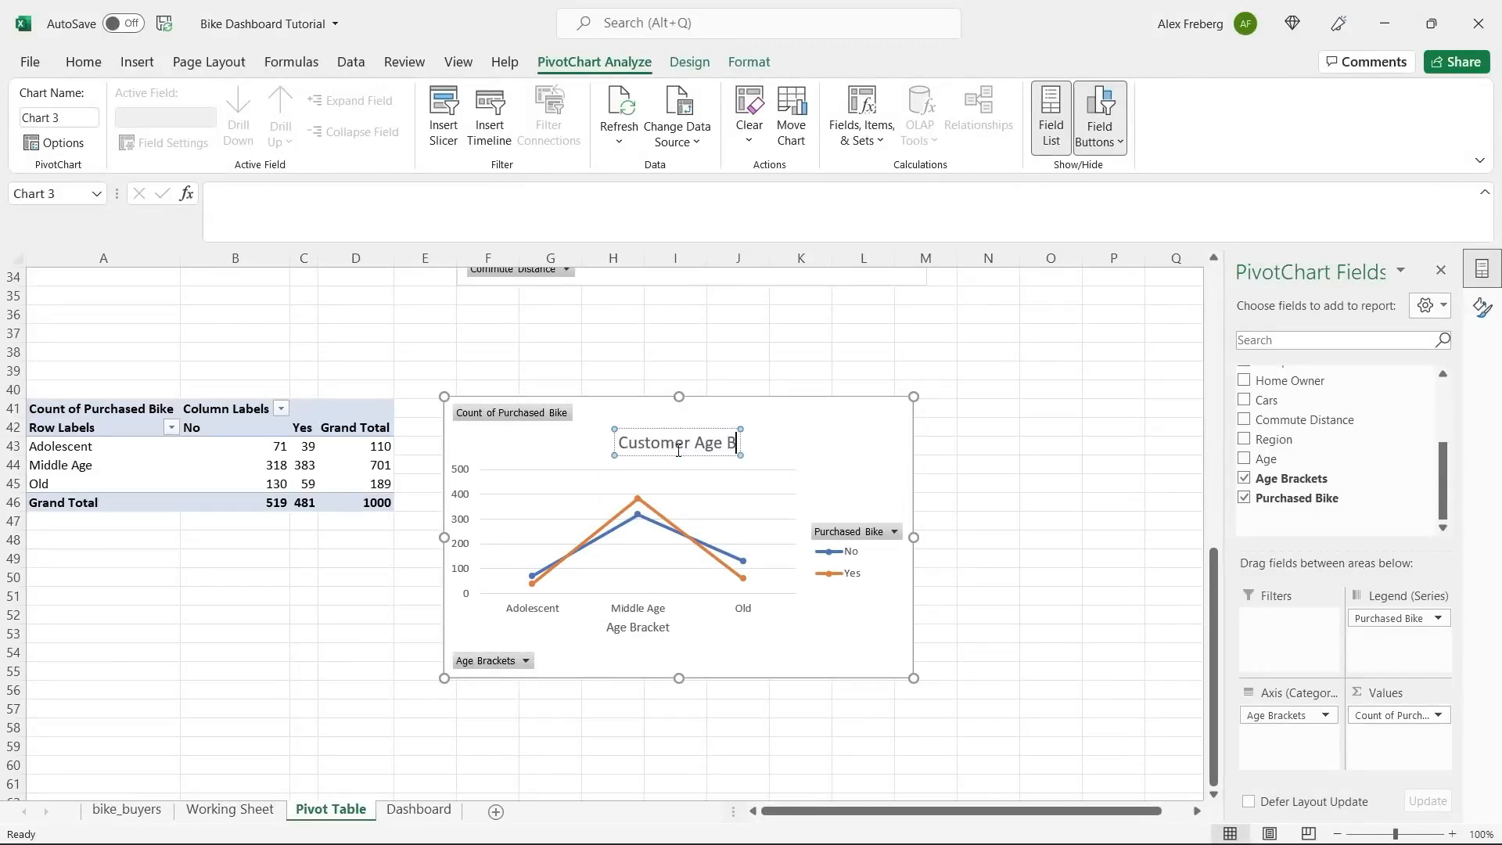
pyautogui.write('rackets')
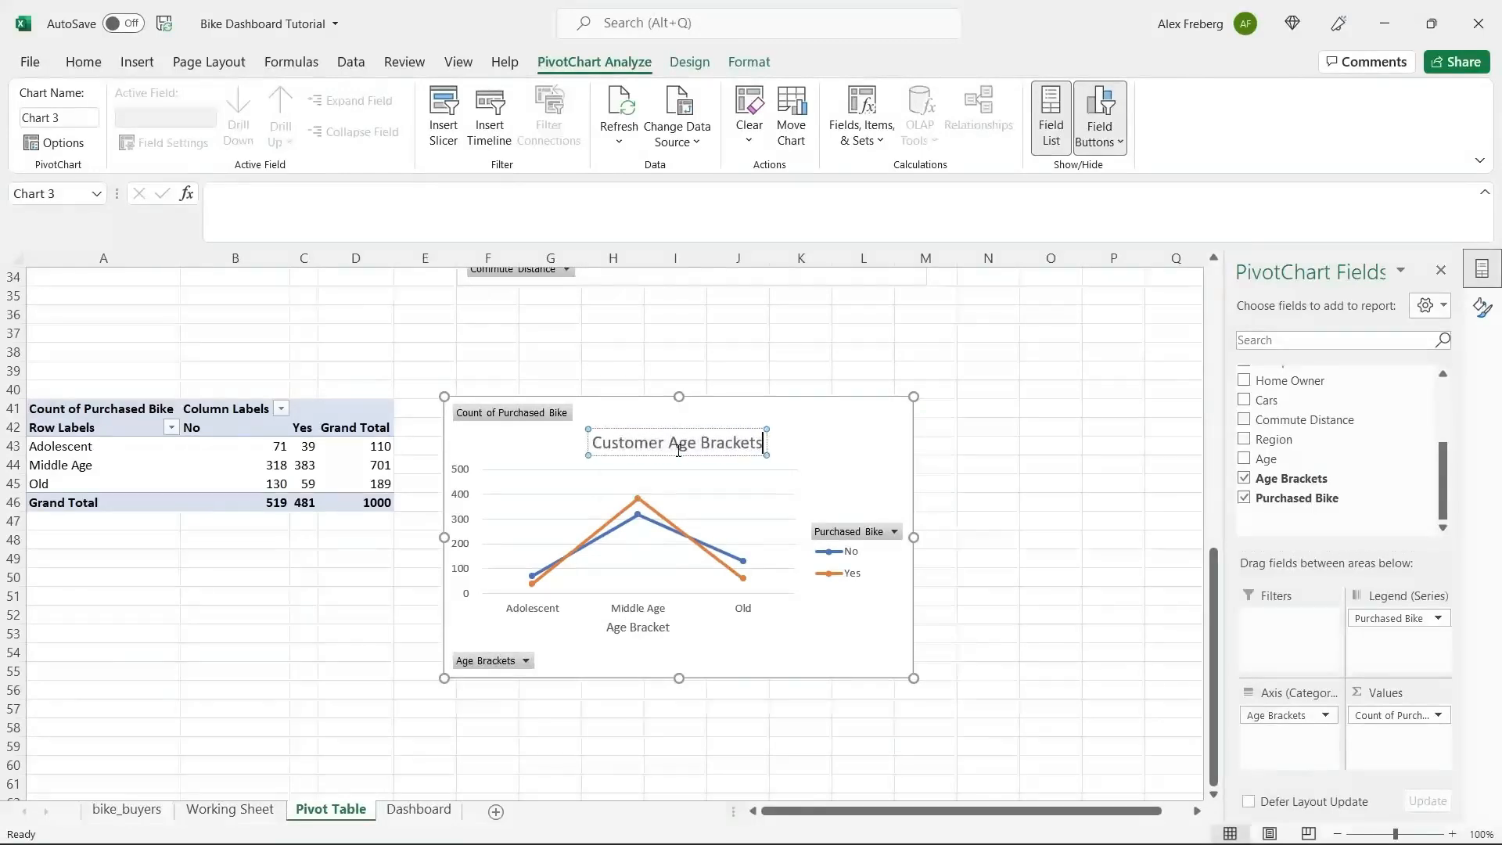
pyautogui.click(874, 434)
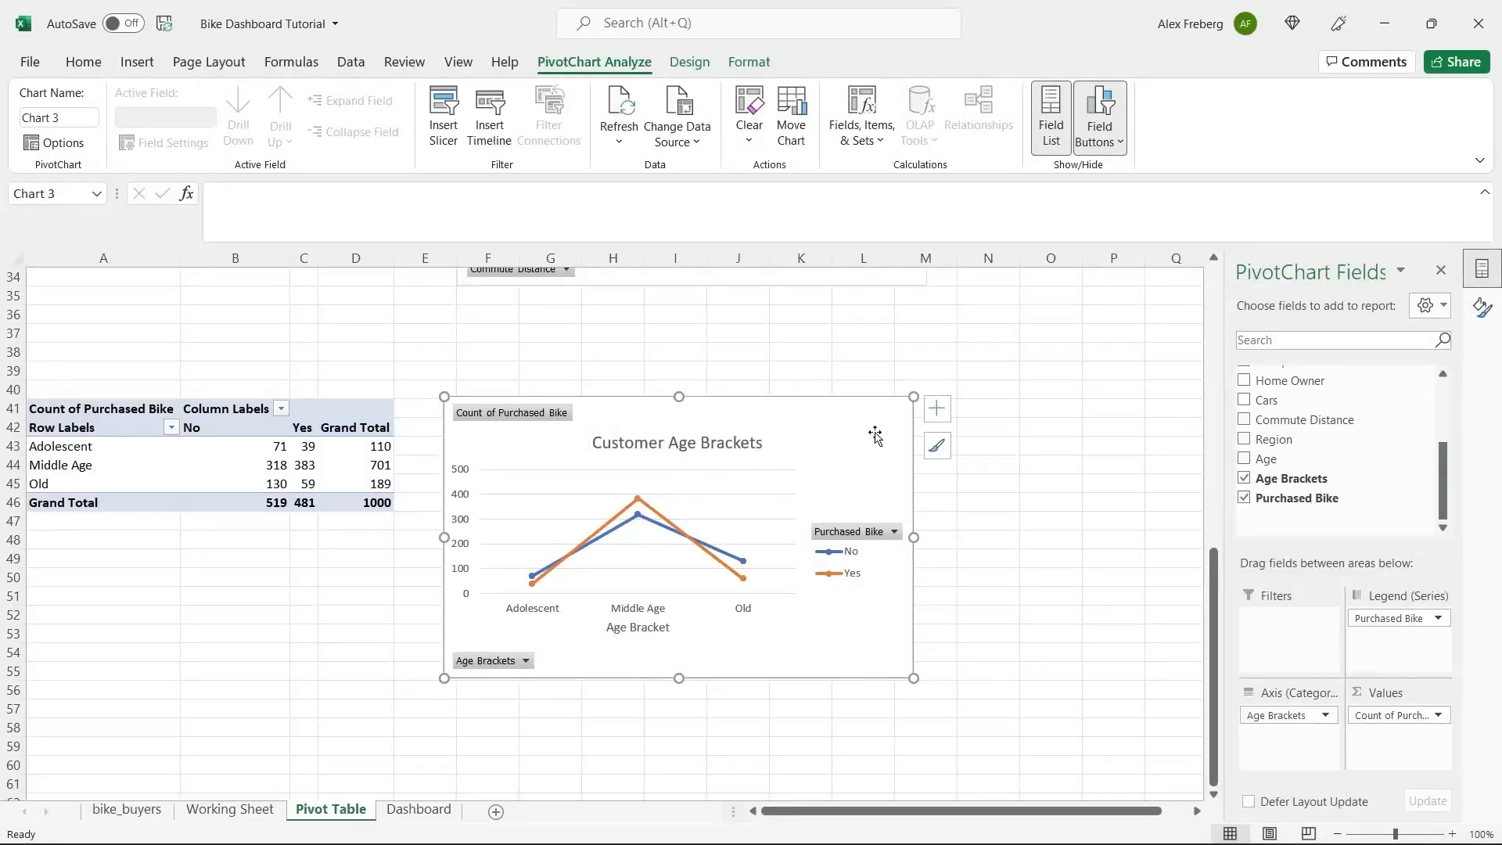
# Copy the whole age bracket pivot table, A41 to D46, and paste the copy at cell A58.
pyautogui.scroll(-1, 296, 565)
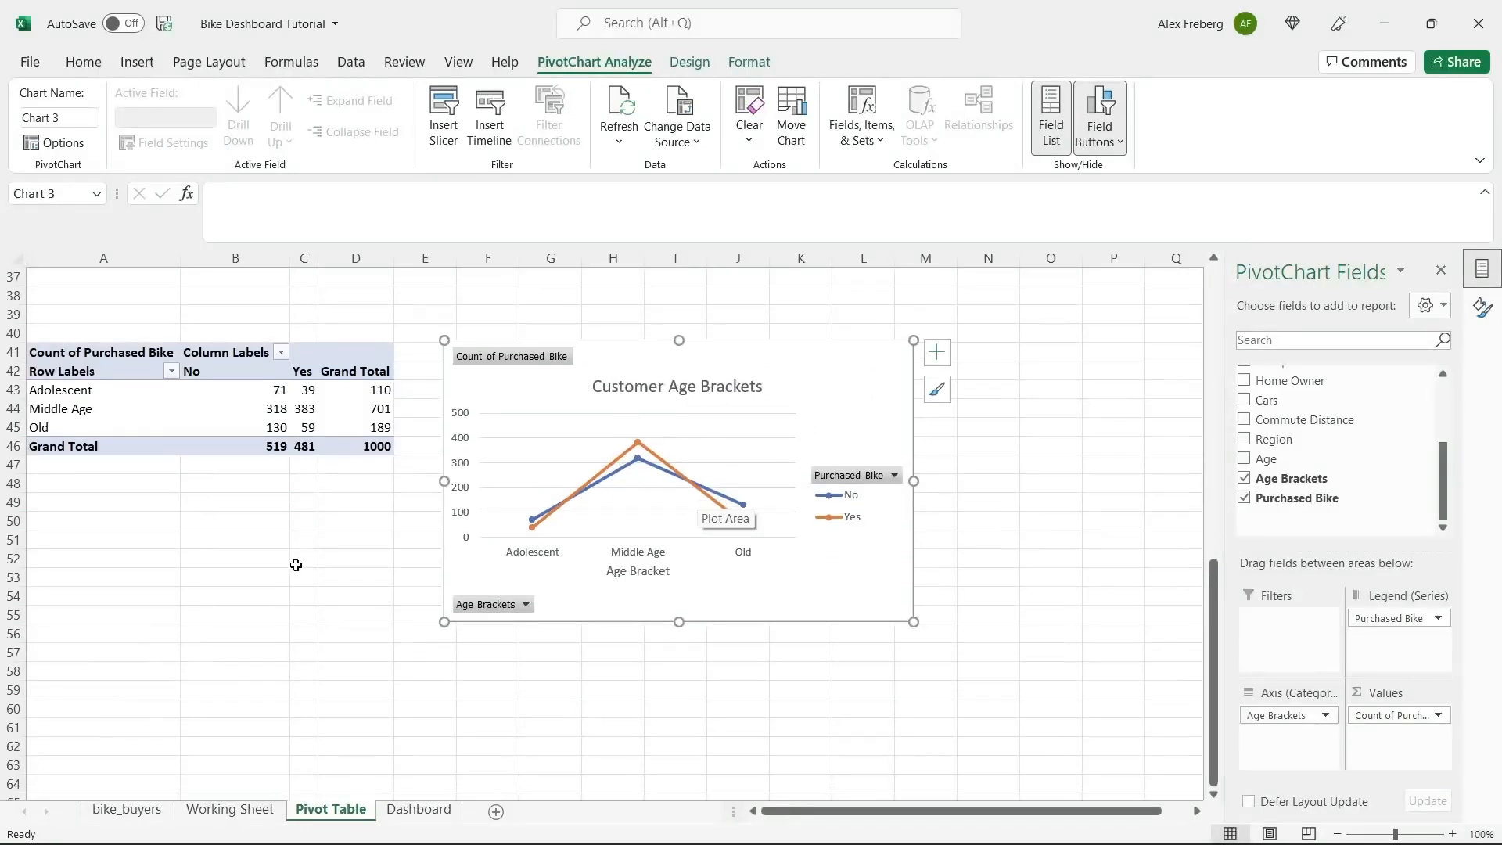
pyautogui.click(205, 390)
pyautogui.hotkey('ctrl', 'c')
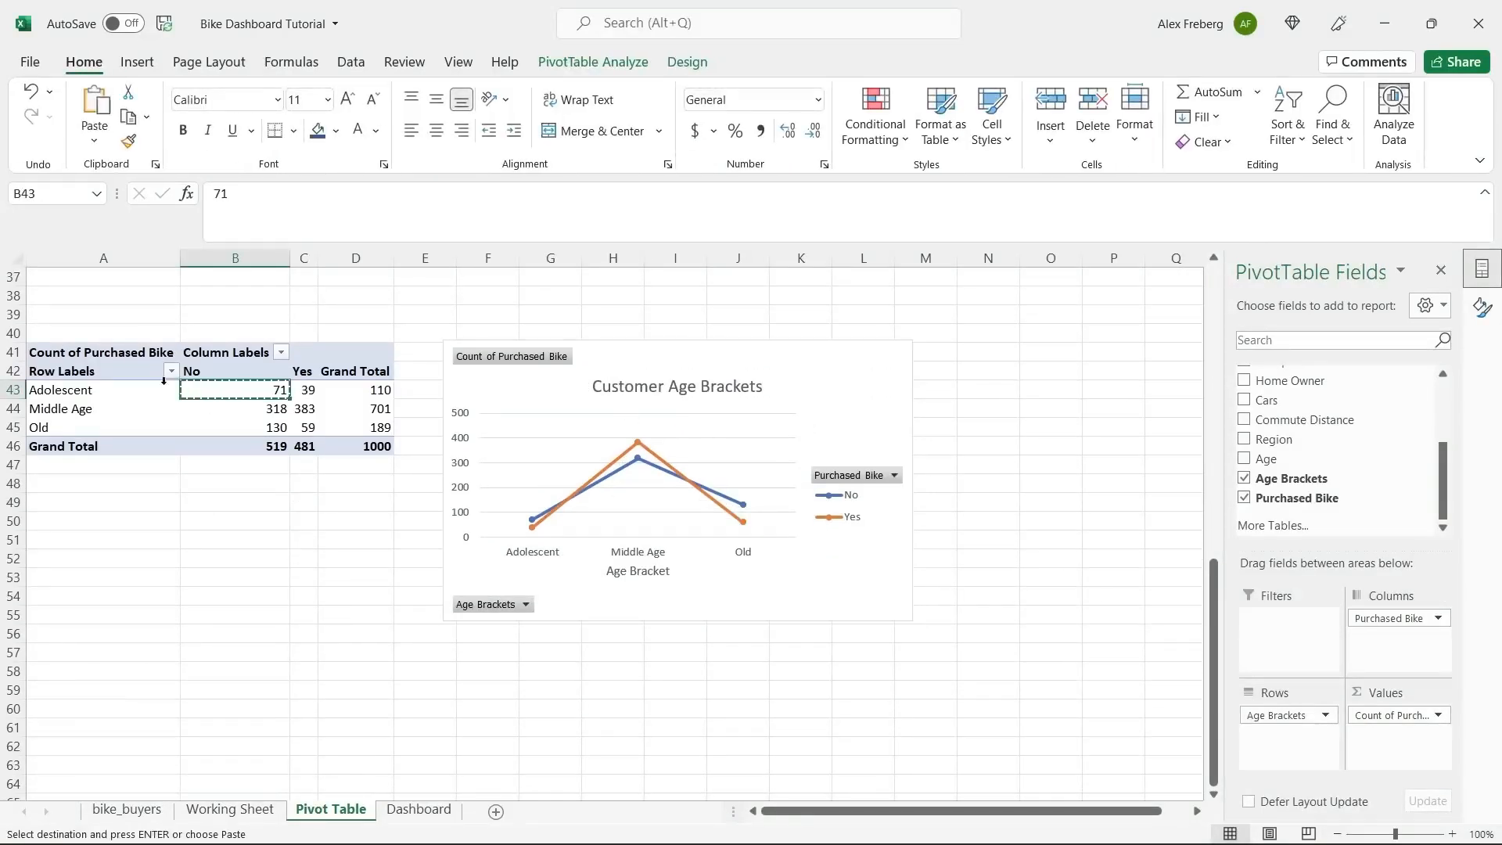
pyautogui.click(84, 354)
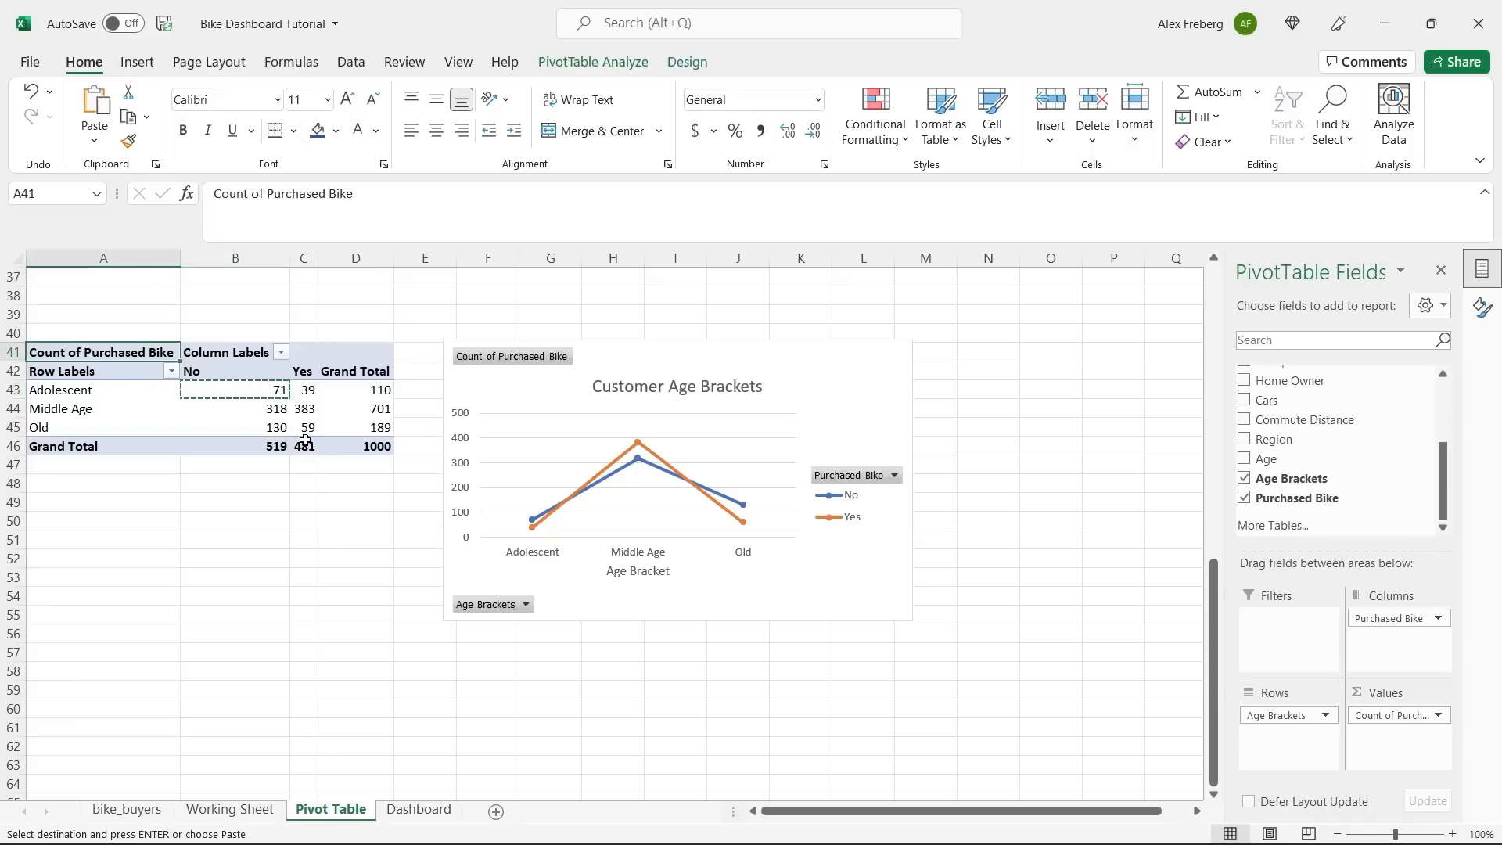
pyautogui.keyDown('shift'); pyautogui.click(379, 446); pyautogui.keyUp('shift')
pyautogui.hotkey('ctrl', 'c')
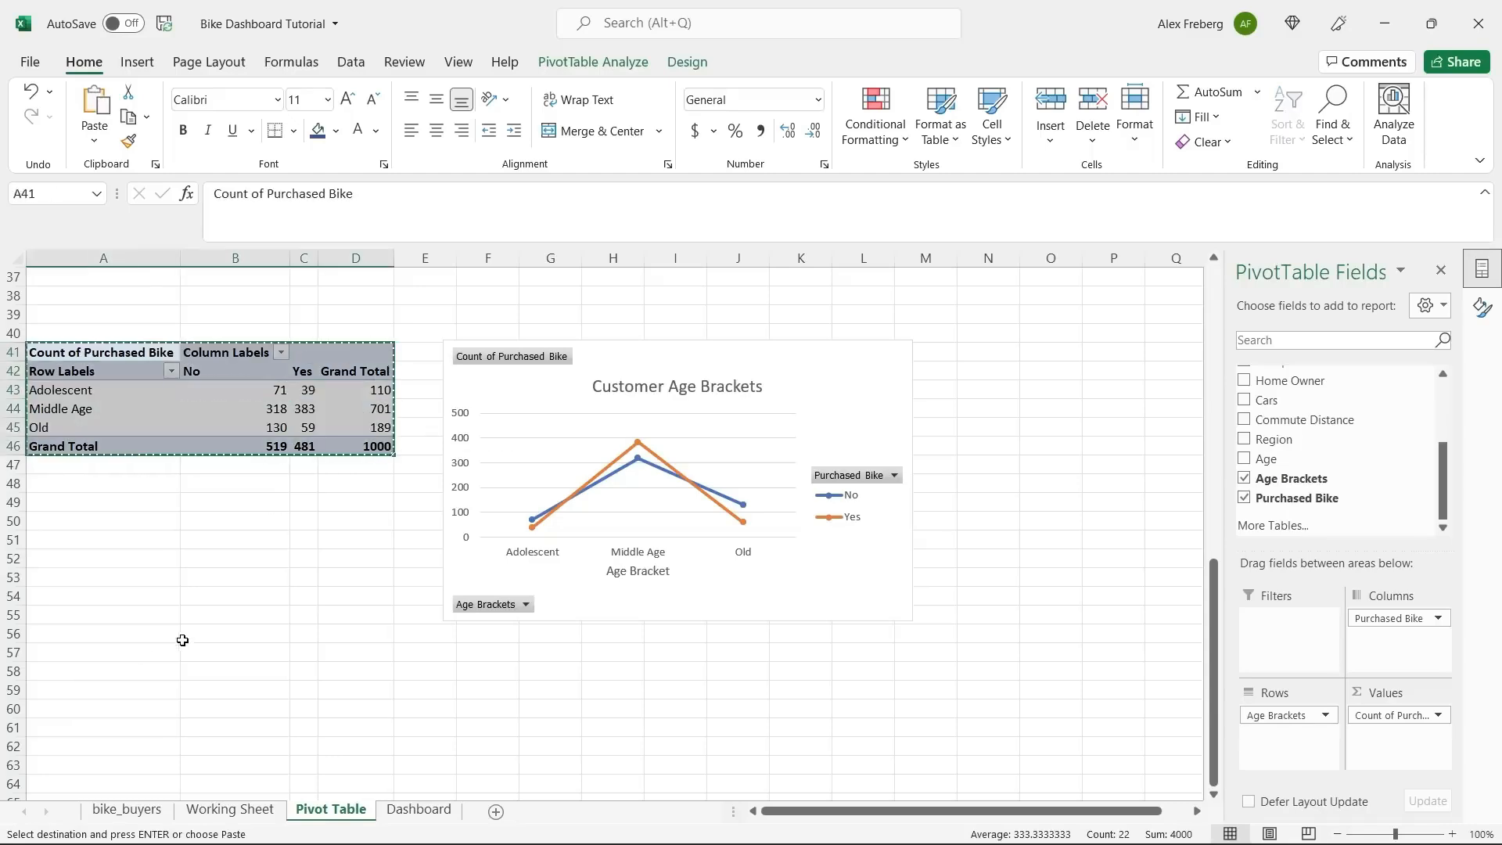
pyautogui.click(110, 670)
pyautogui.hotkey('ctrl', 'v')
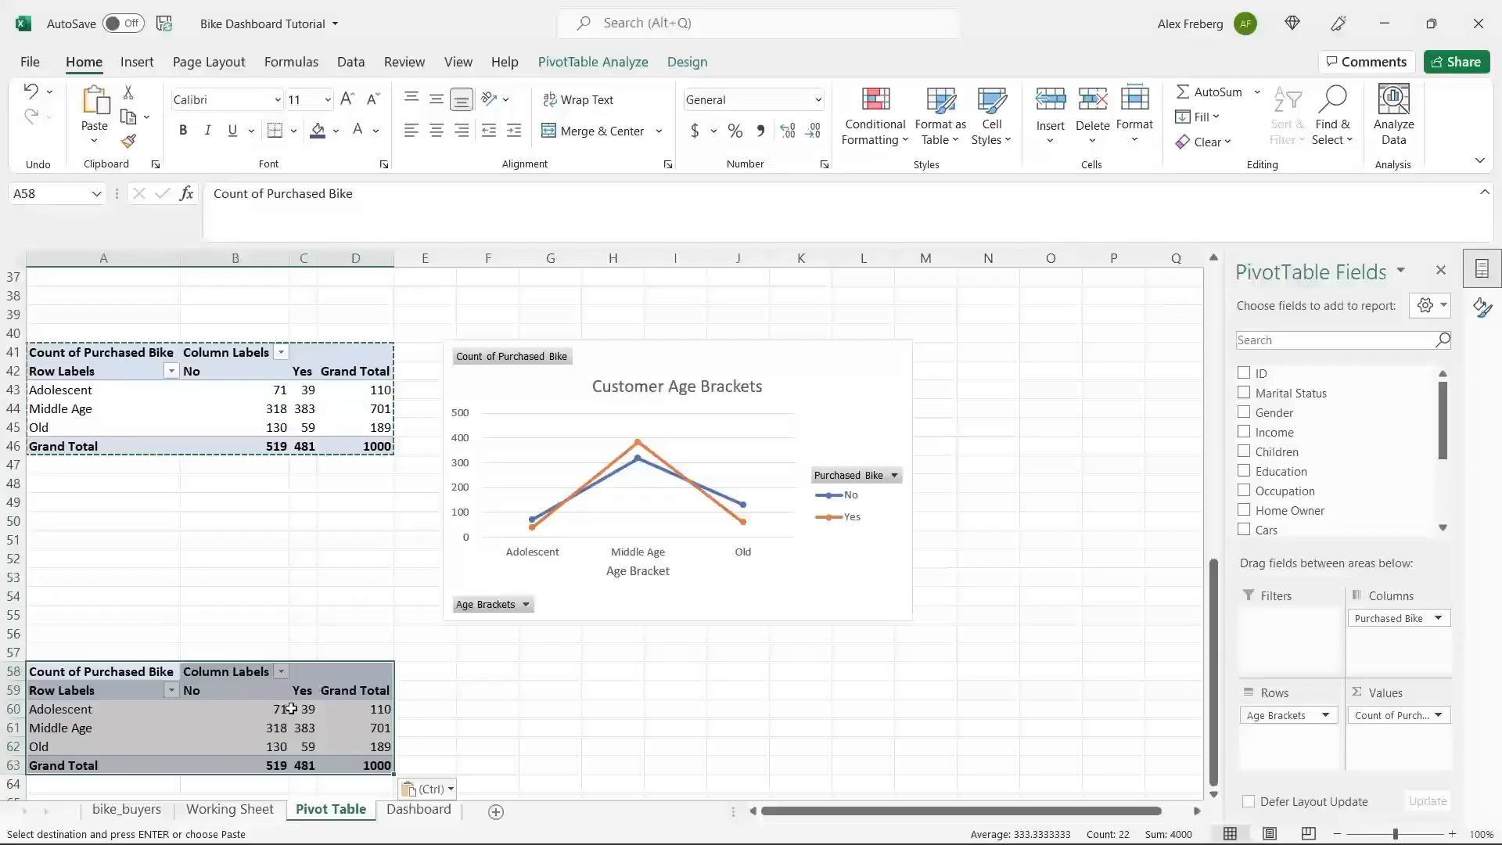
# Replace Age Brackets with Age as the row field of the copied pivot table.
pyautogui.click(292, 709)
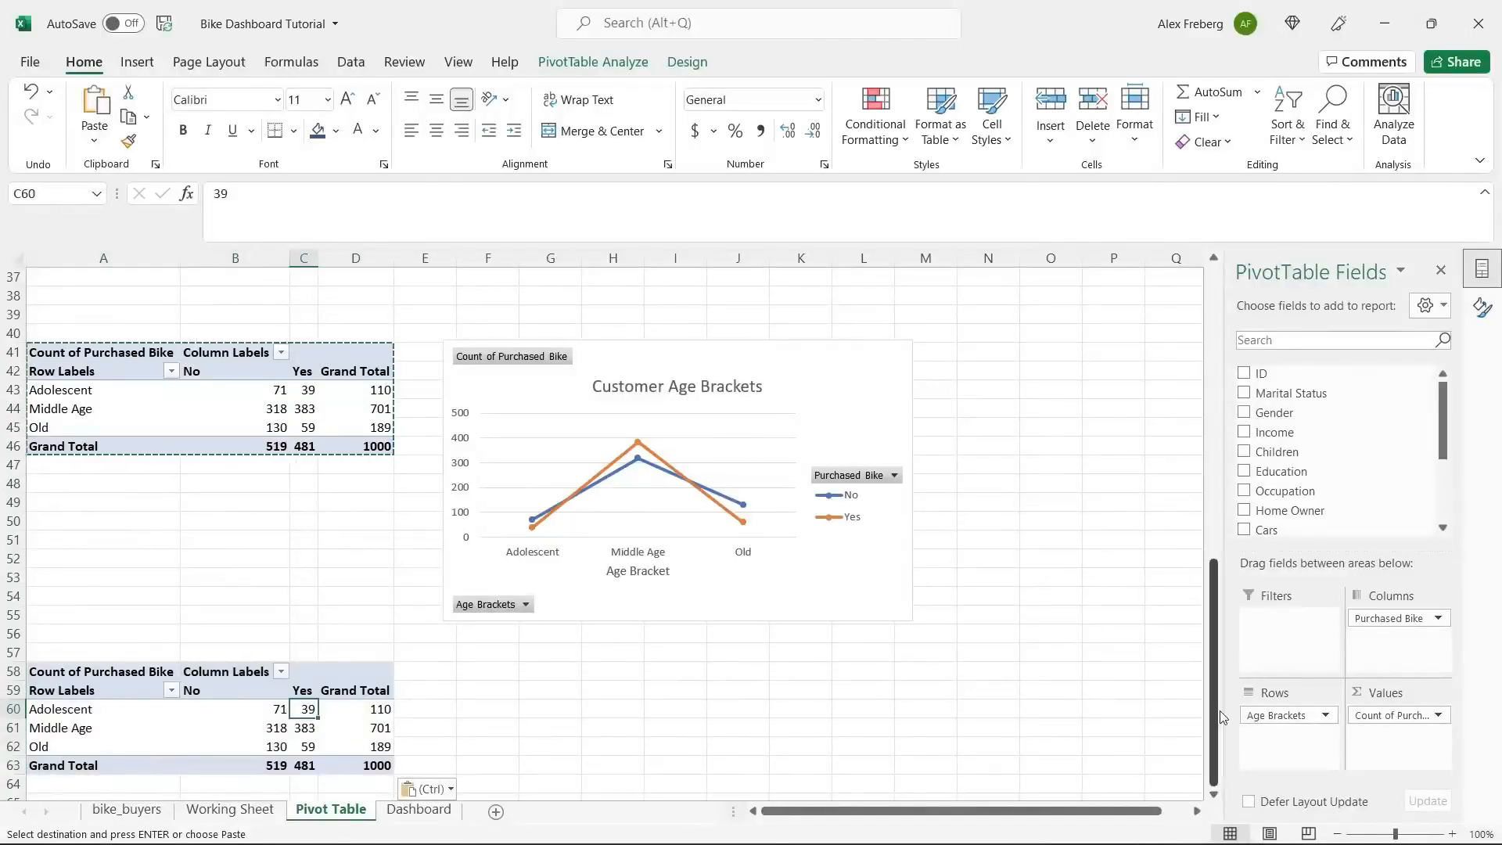
pyautogui.moveTo(1303, 718); pyautogui.dragTo(1330, 470)
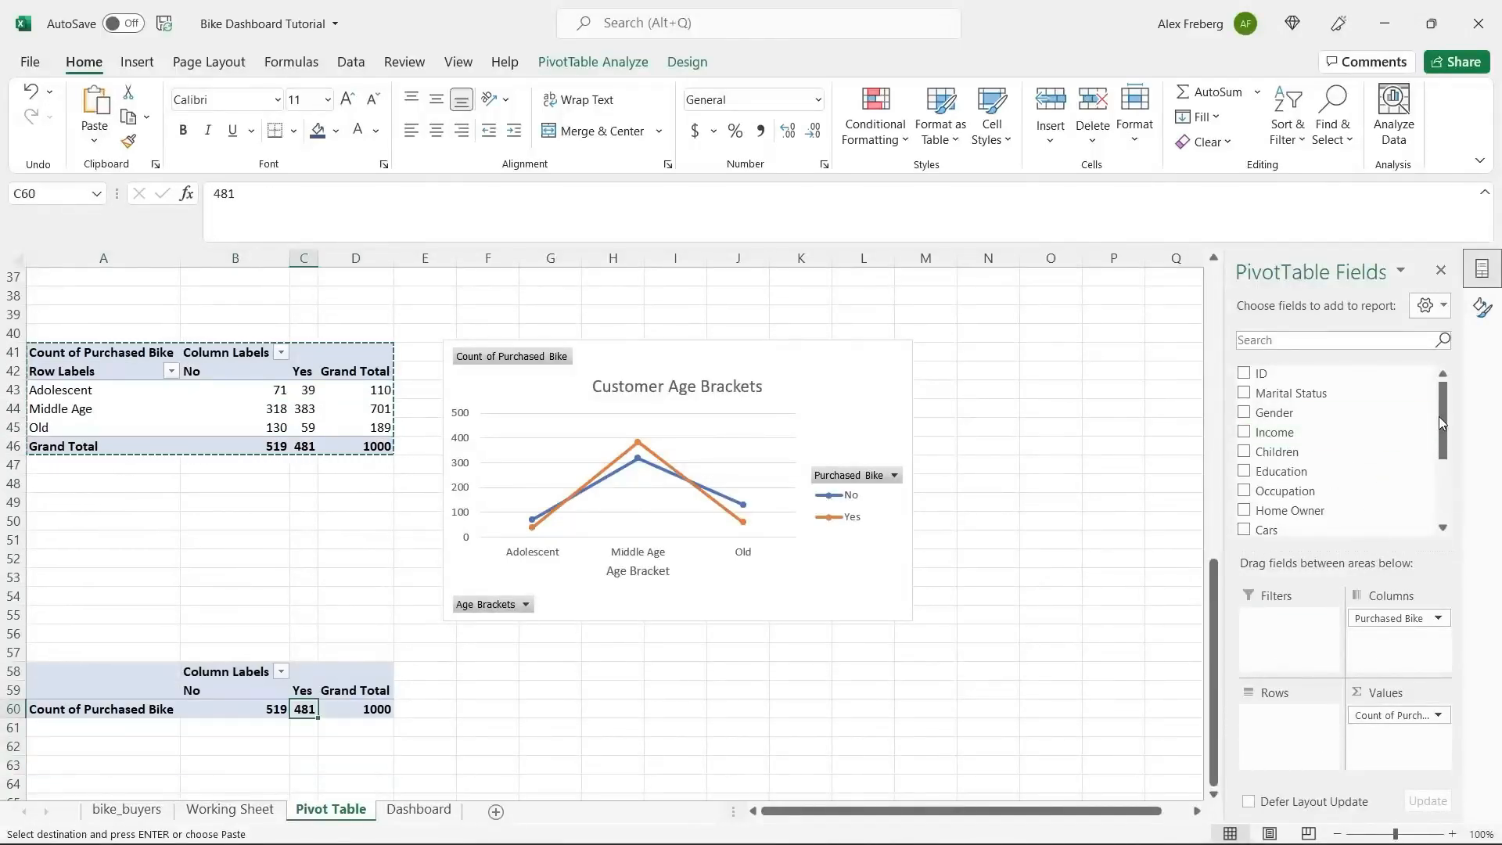
pyautogui.moveTo(1441, 414); pyautogui.dragTo(1438, 482)
pyautogui.moveTo(1267, 460); pyautogui.dragTo(1283, 738)
# Insert a Line with Markers chart from the age pivot table and place it directly below the Customer Age Brackets chart.
pyautogui.scroll(-3, 469, 672)
pyautogui.click(344, 615)
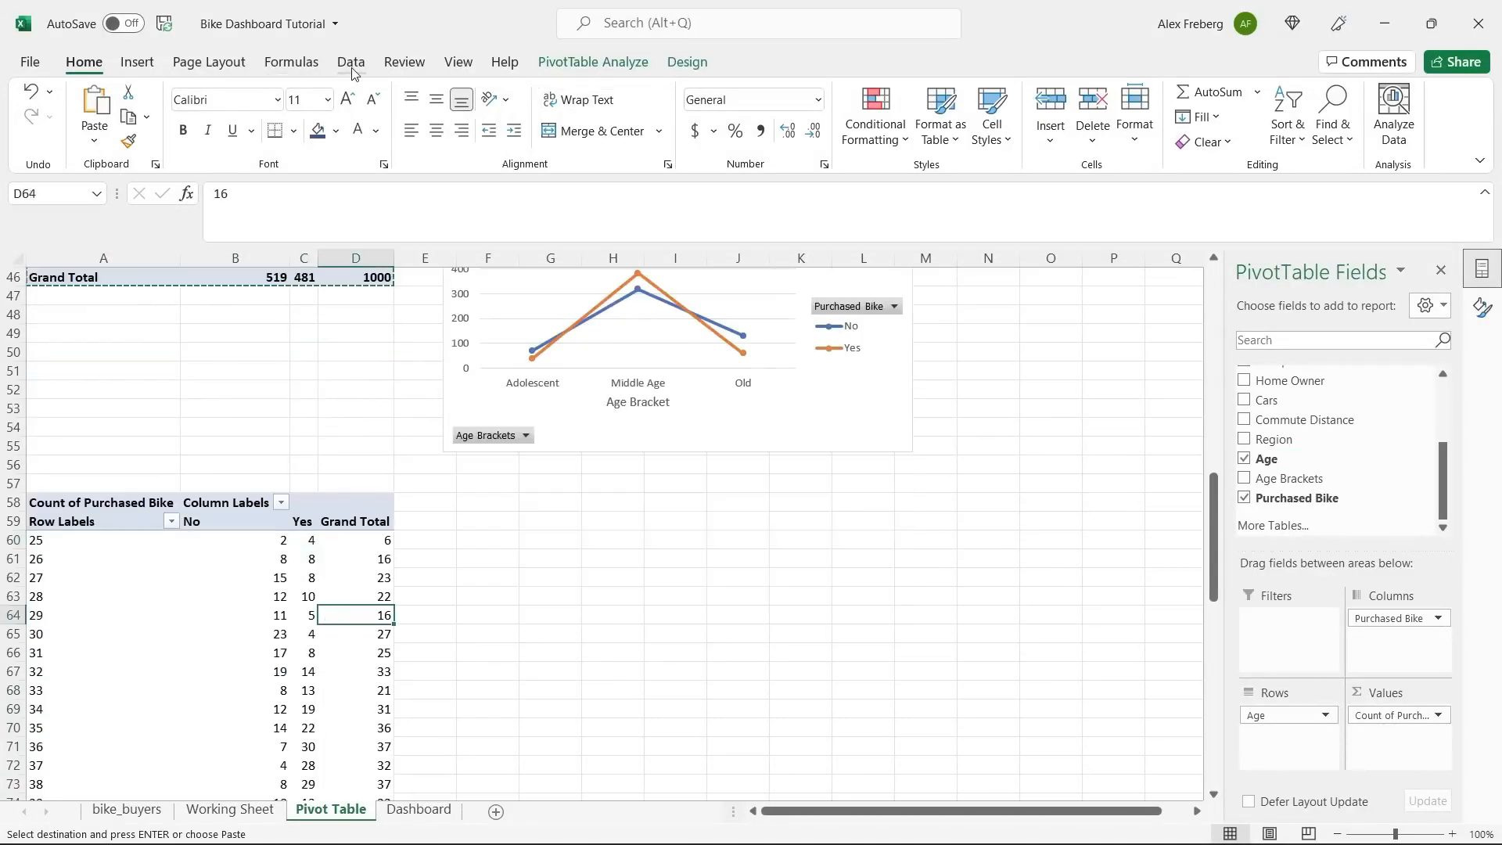
pyautogui.click(138, 61)
pyautogui.click(484, 103)
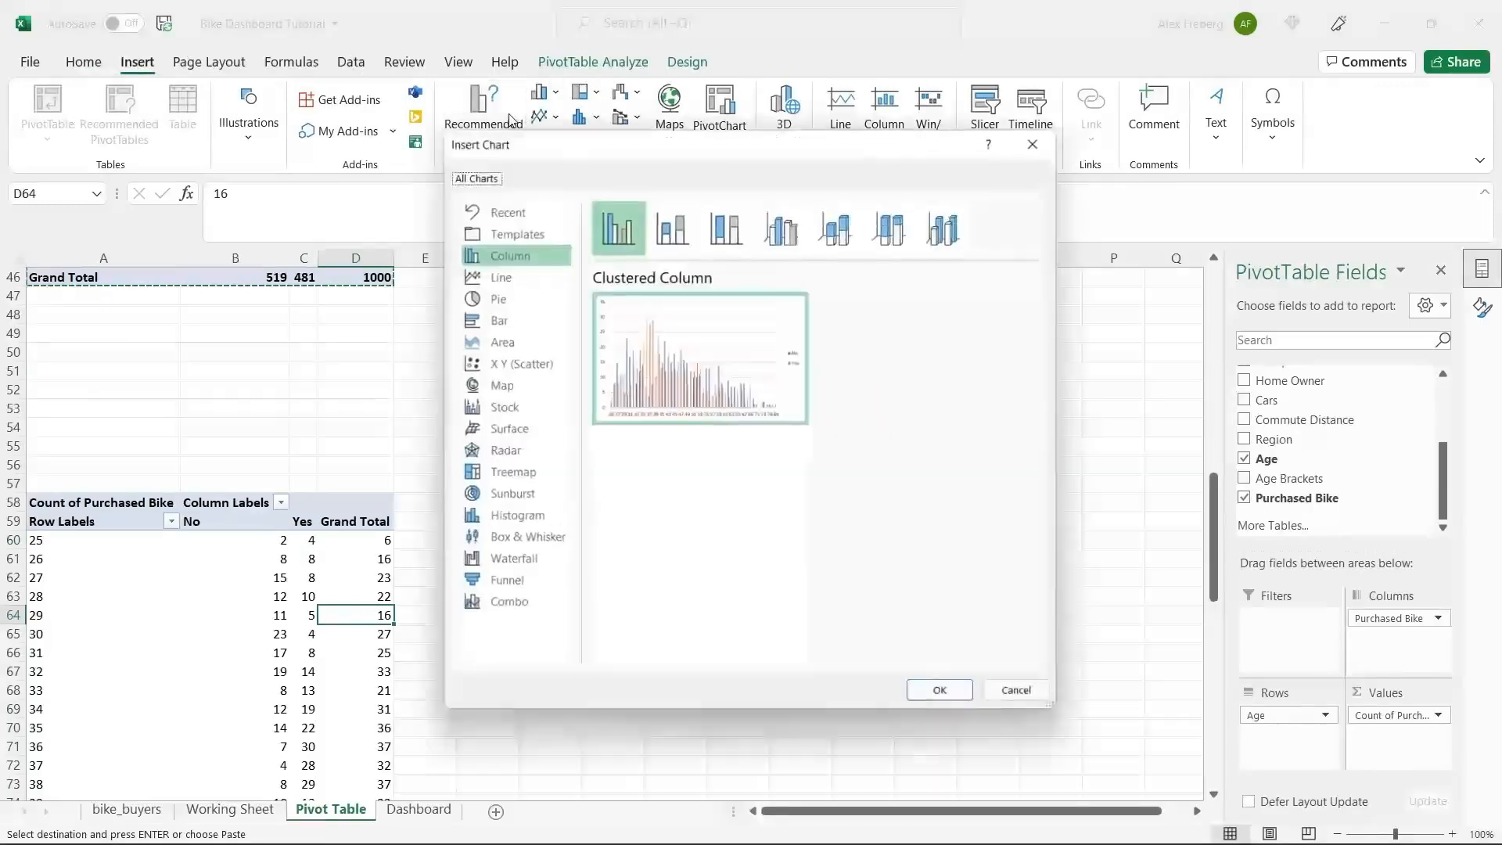
pyautogui.click(563, 276)
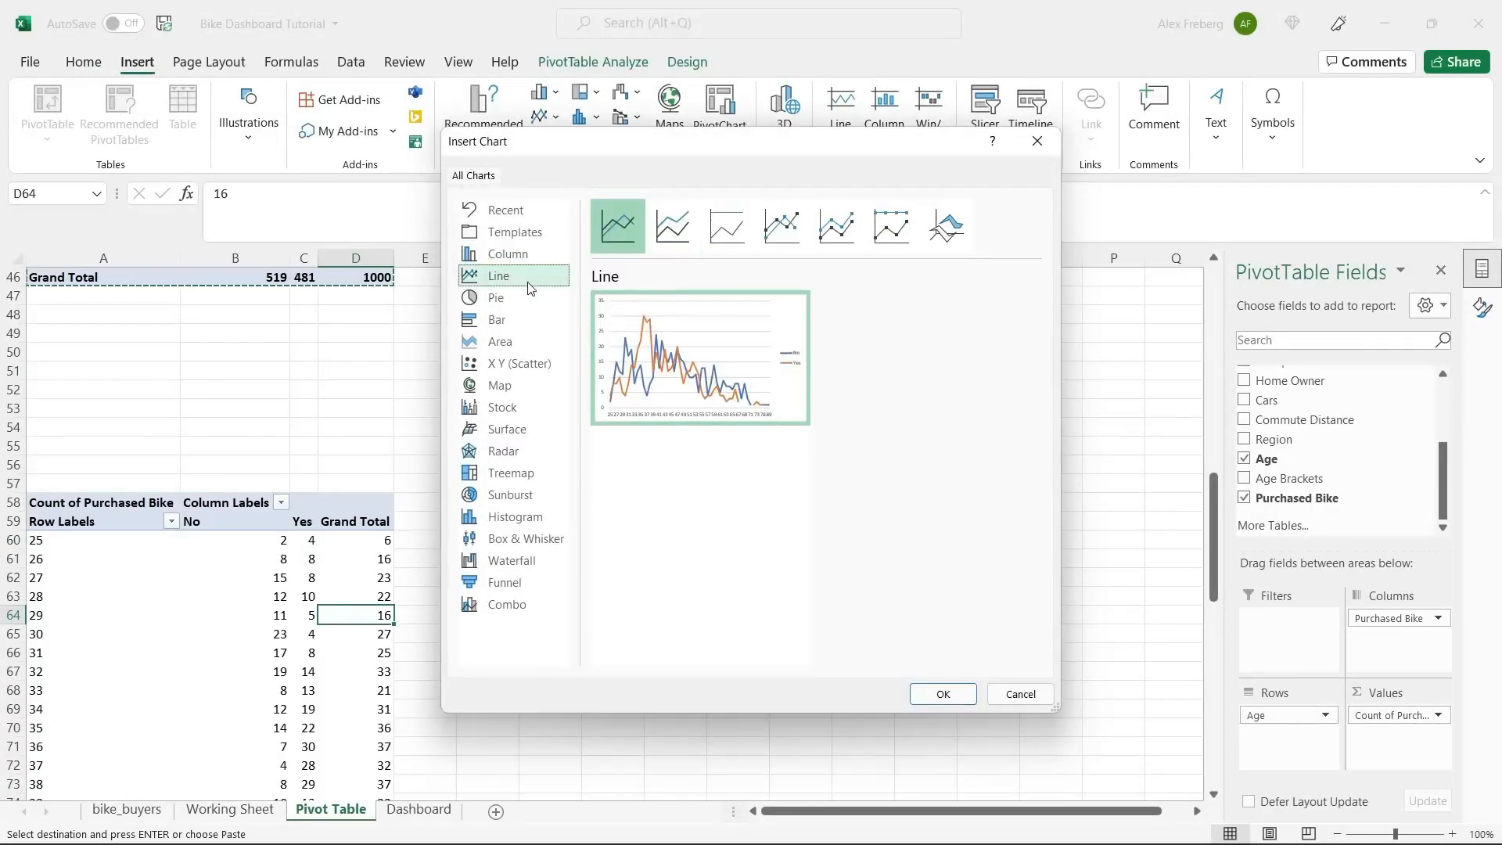
pyautogui.click(784, 220)
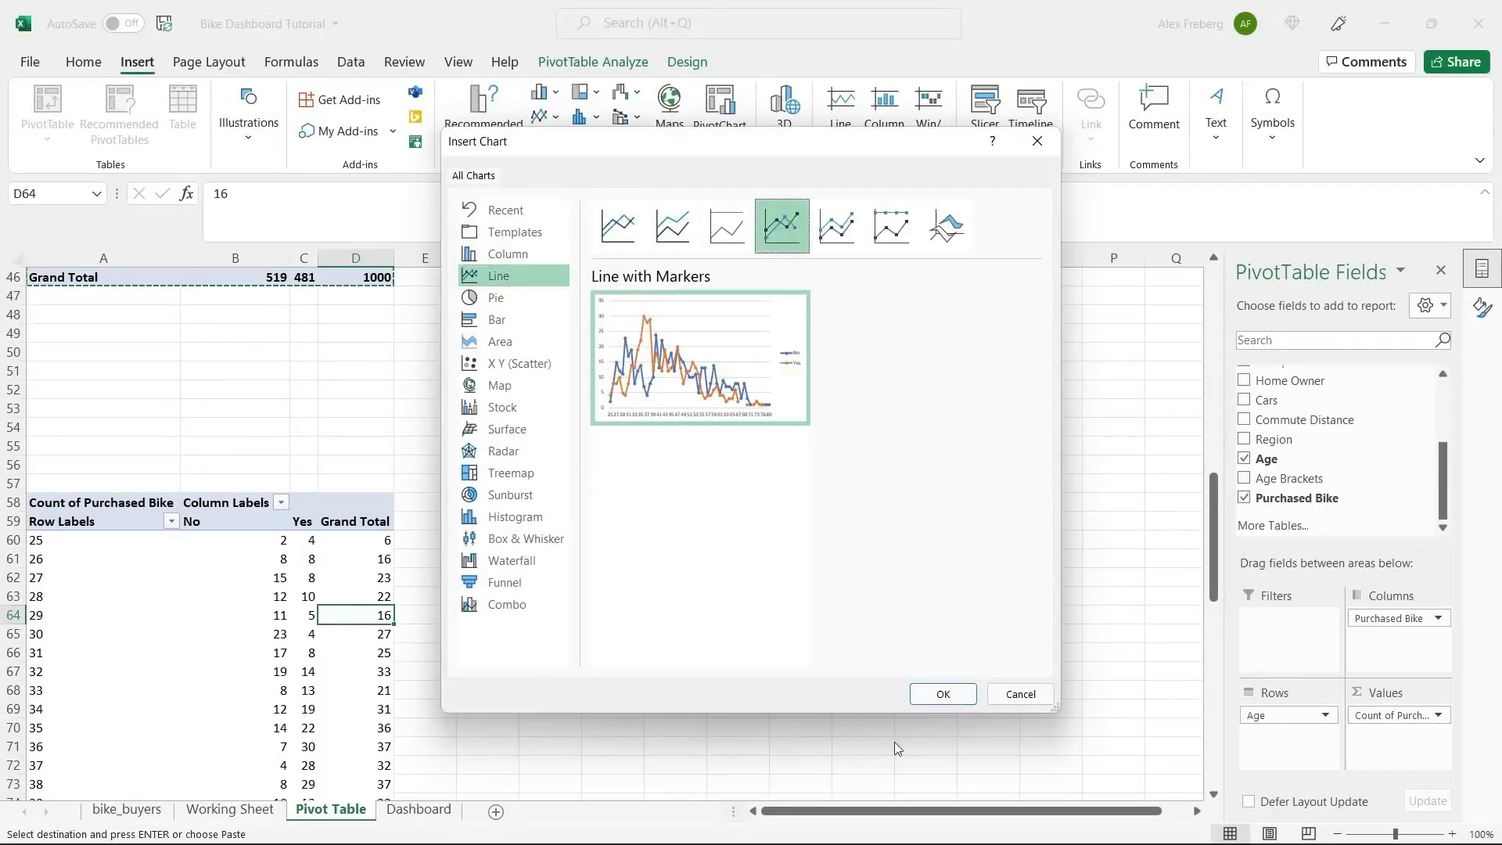
pyautogui.click(944, 693)
pyautogui.moveTo(661, 408); pyautogui.dragTo(720, 482)
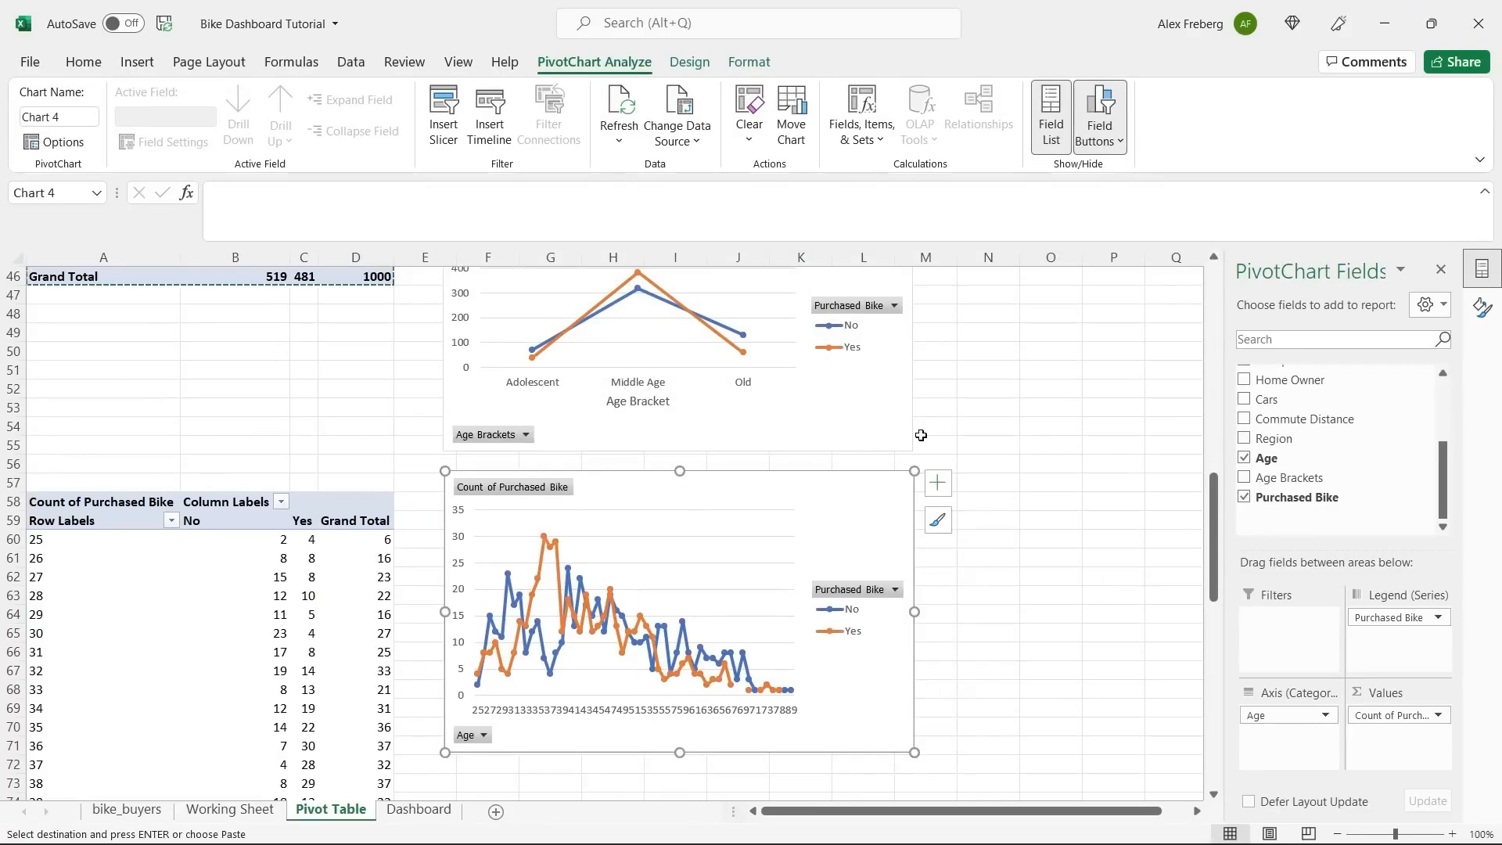
# Zoom the sheet out to 90% and compare the age chart with the Customer Age Brackets chart.
pyautogui.scroll(1, 920, 435)
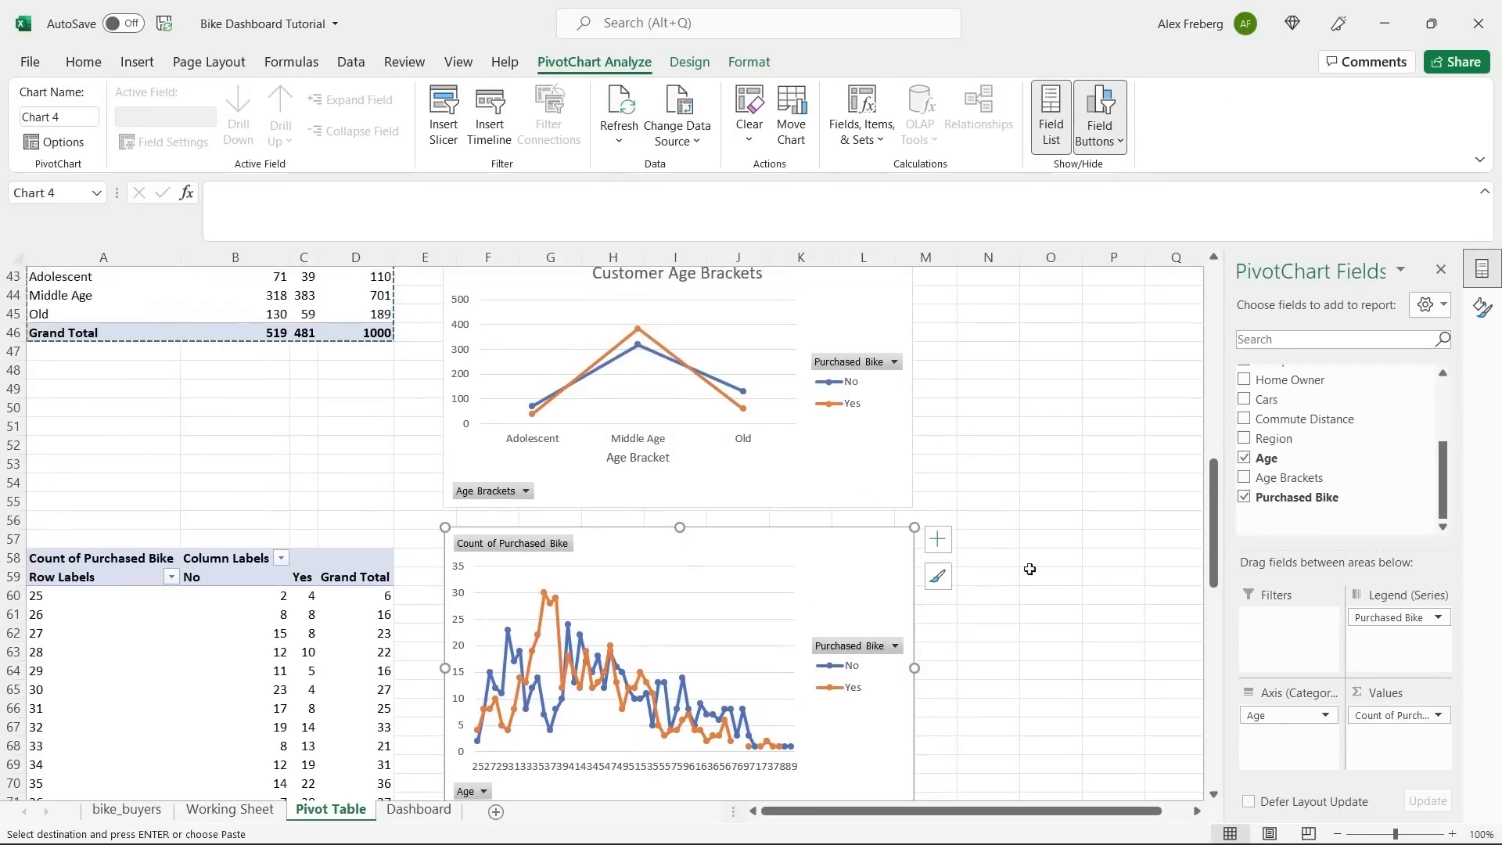
pyautogui.click(1336, 831)
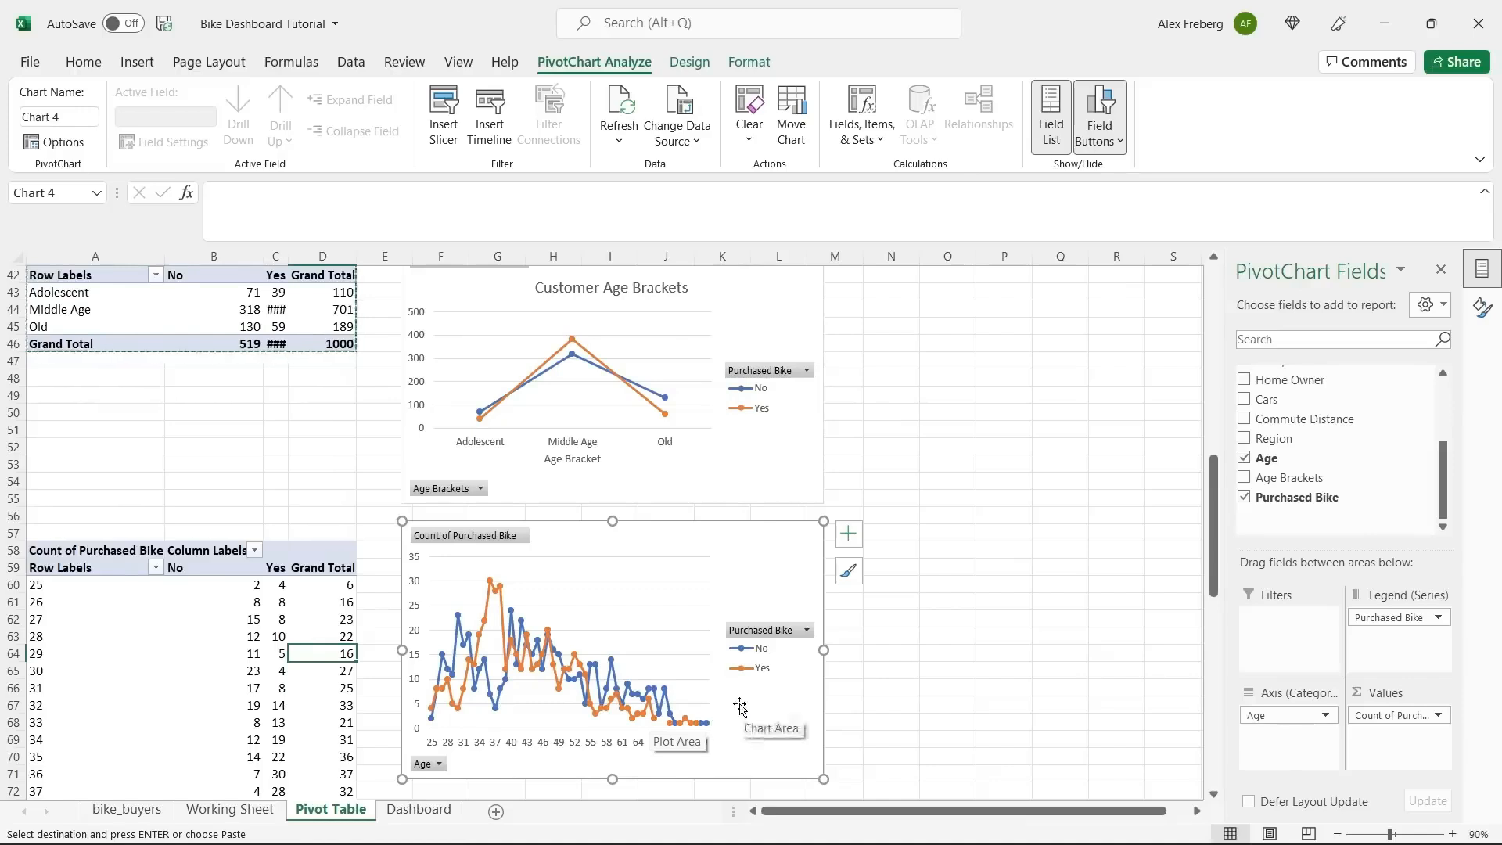
pyautogui.scroll(1, 936, 479)
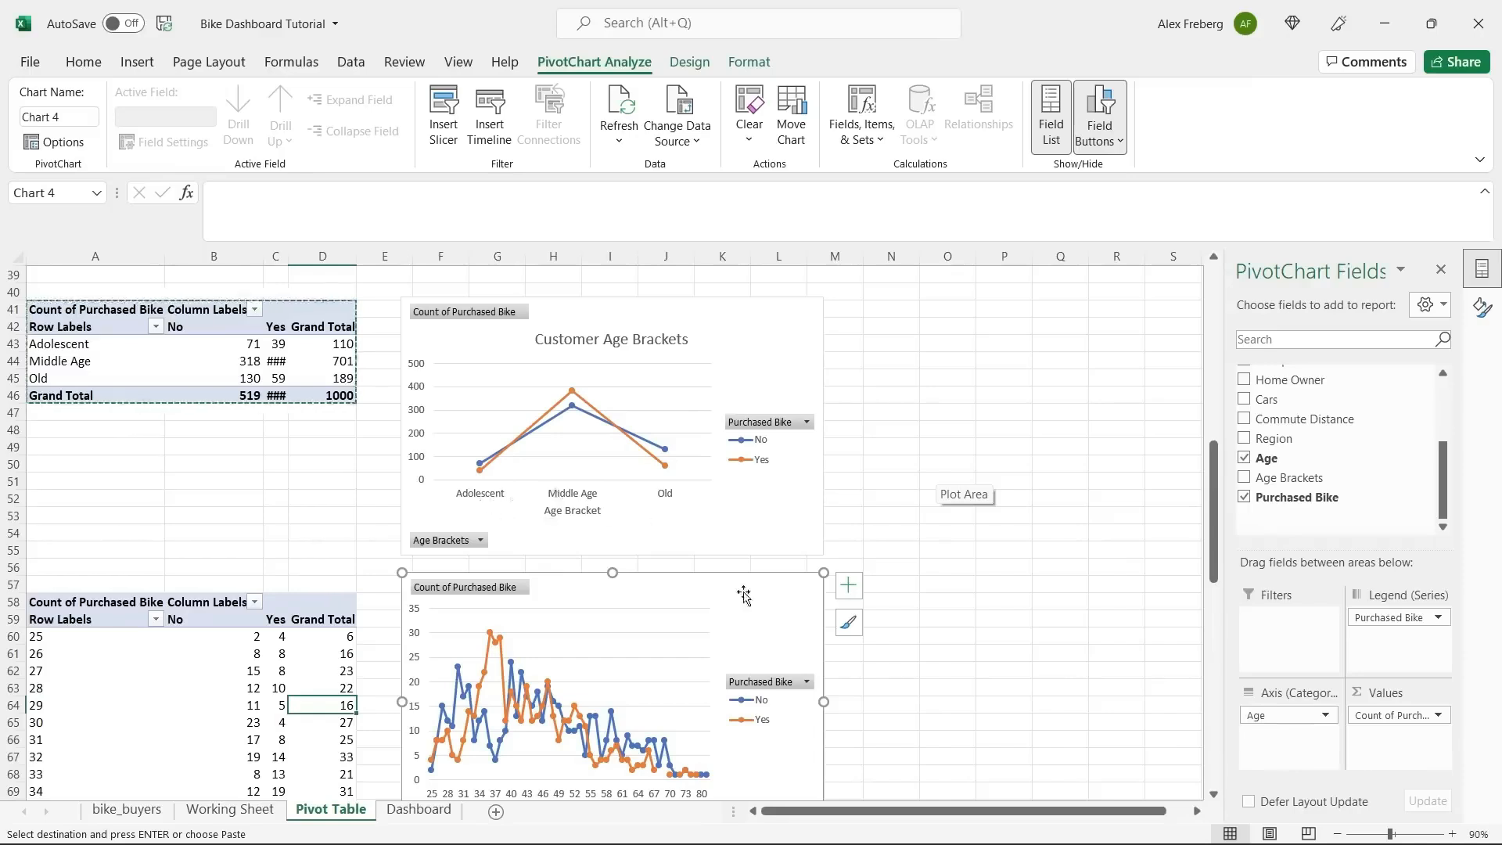
# Delete the age line chart below the Customer Age Brackets chart and try to clear a cell of the age pivot table.
pyautogui.press('Delete')
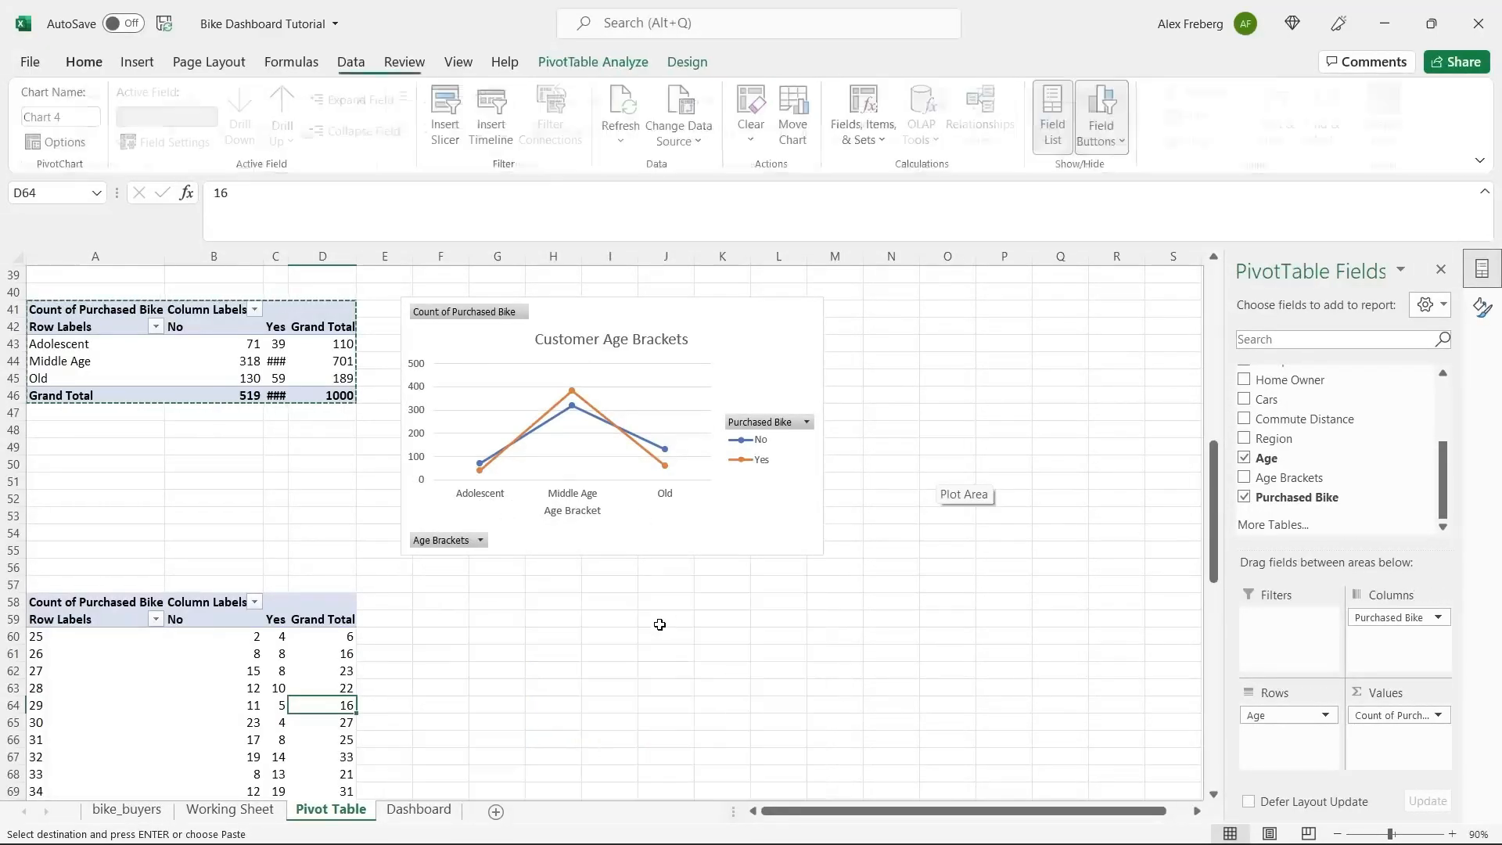
pyautogui.click(268, 688)
pyautogui.press('Delete')
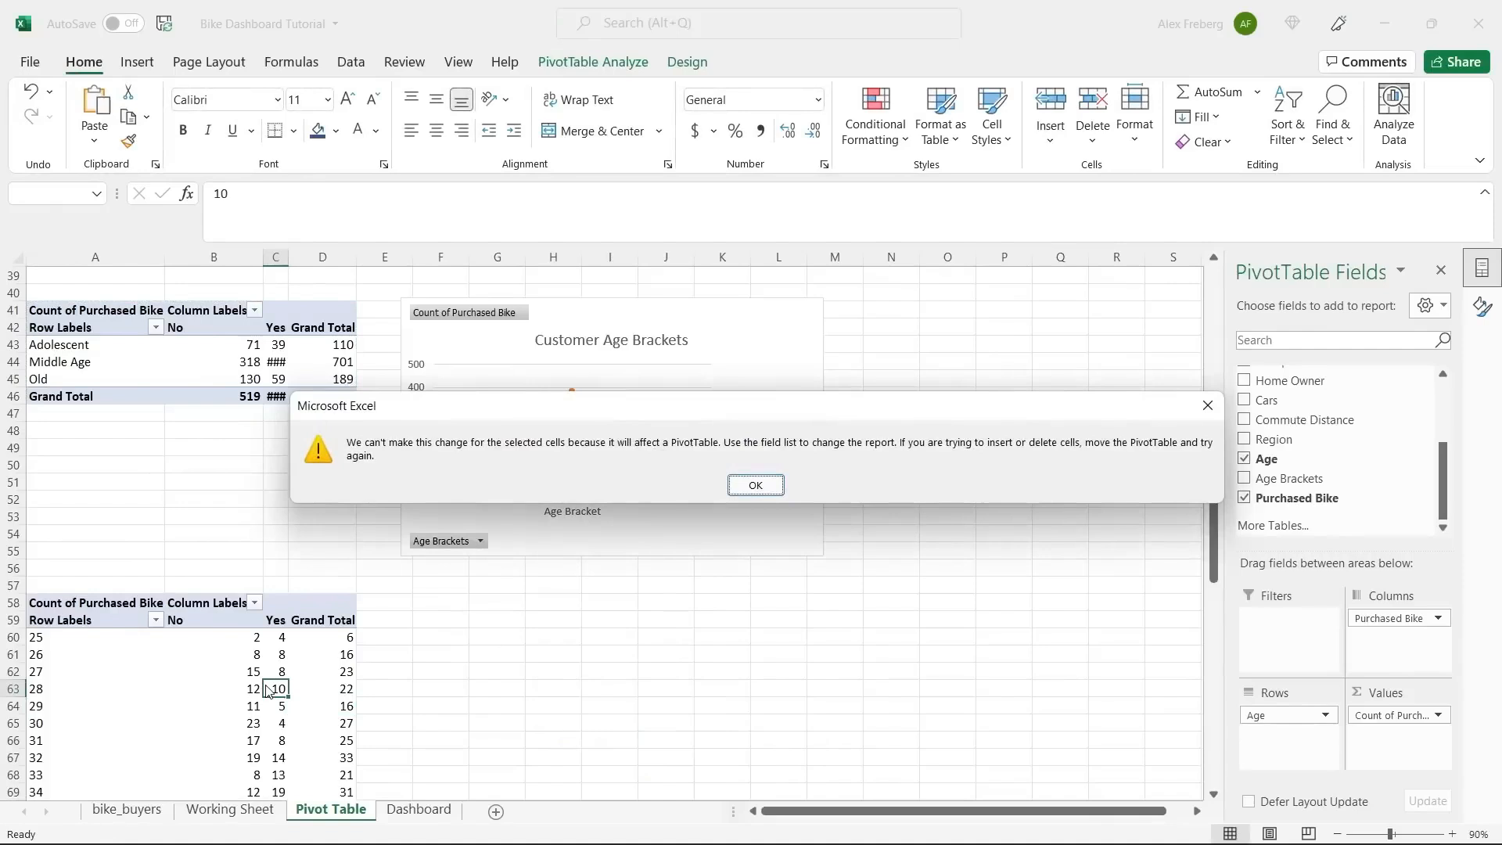
pyautogui.click(743, 486)
pyautogui.click(125, 626)
pyautogui.click(176, 515)
pyautogui.scroll(2, 181, 512)
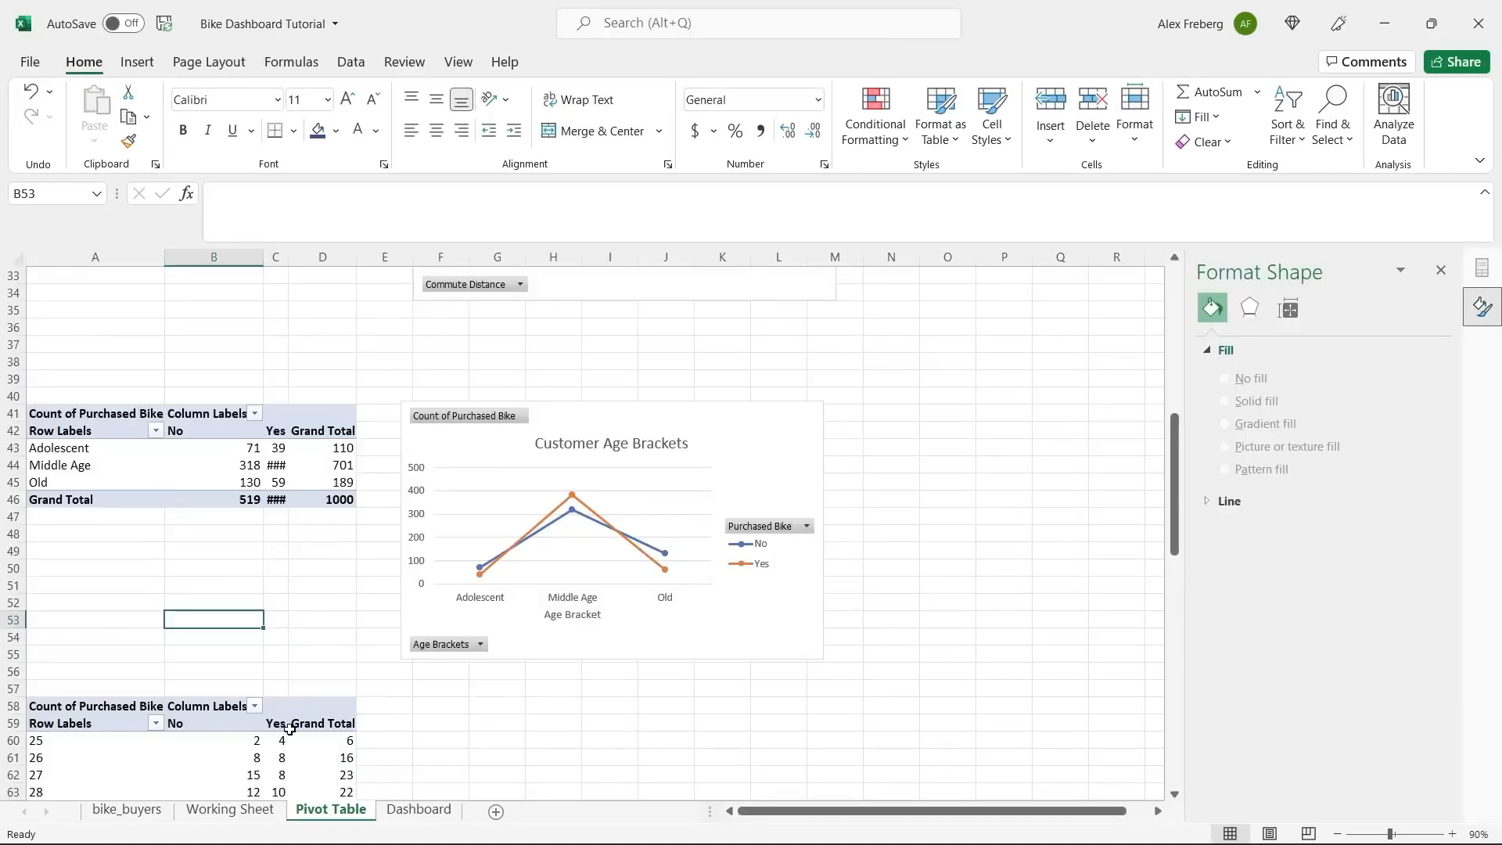
# In the Age Brackets formula in cell M2 of the Working Sheet, extend the Adolescent label to "Adolescent 0-30".
pyautogui.click(229, 811)
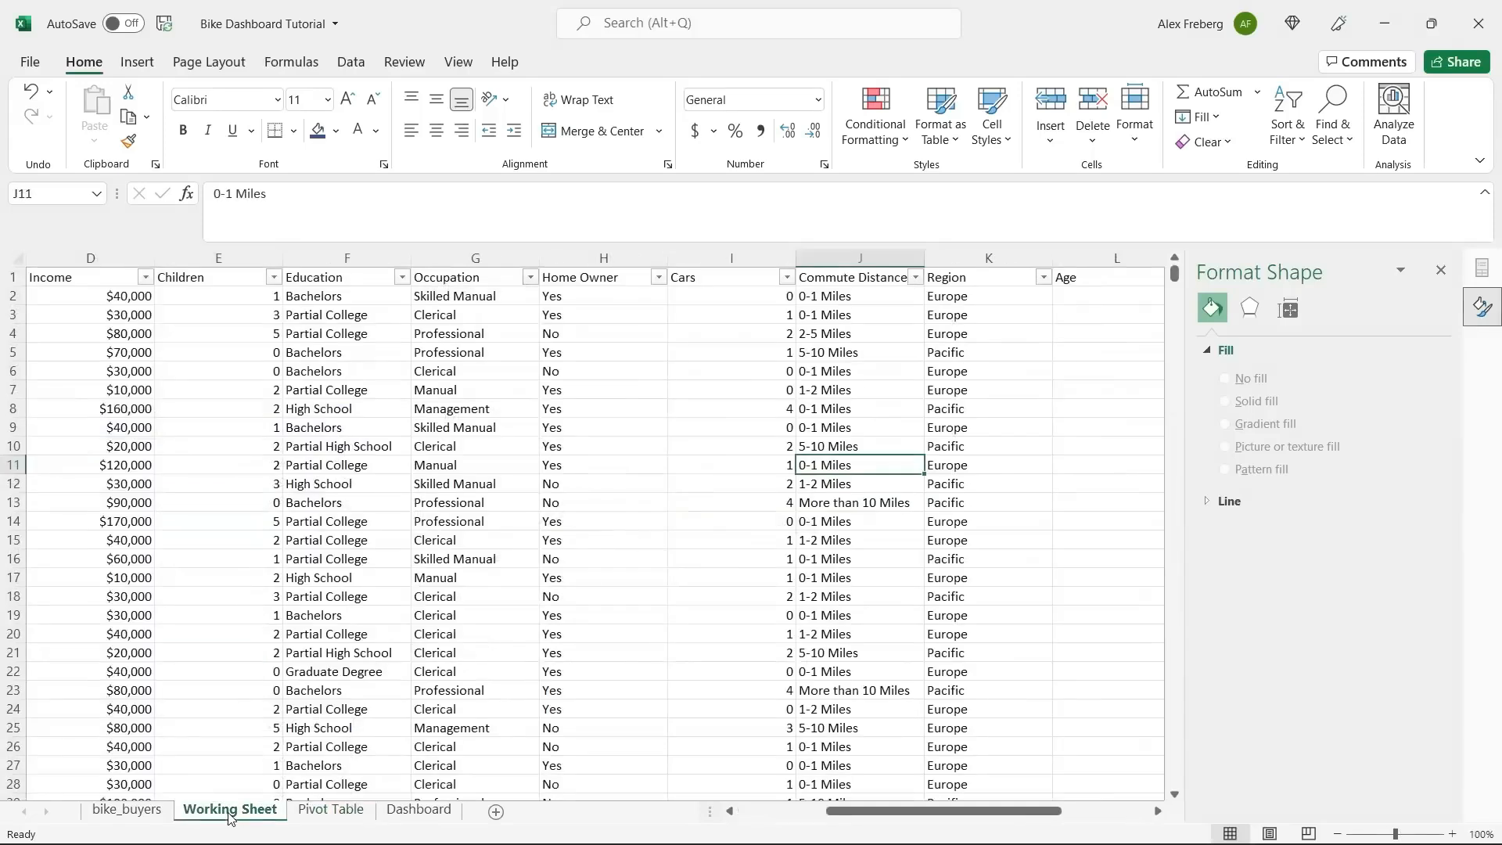
pyautogui.hscroll(3, 733, 464)
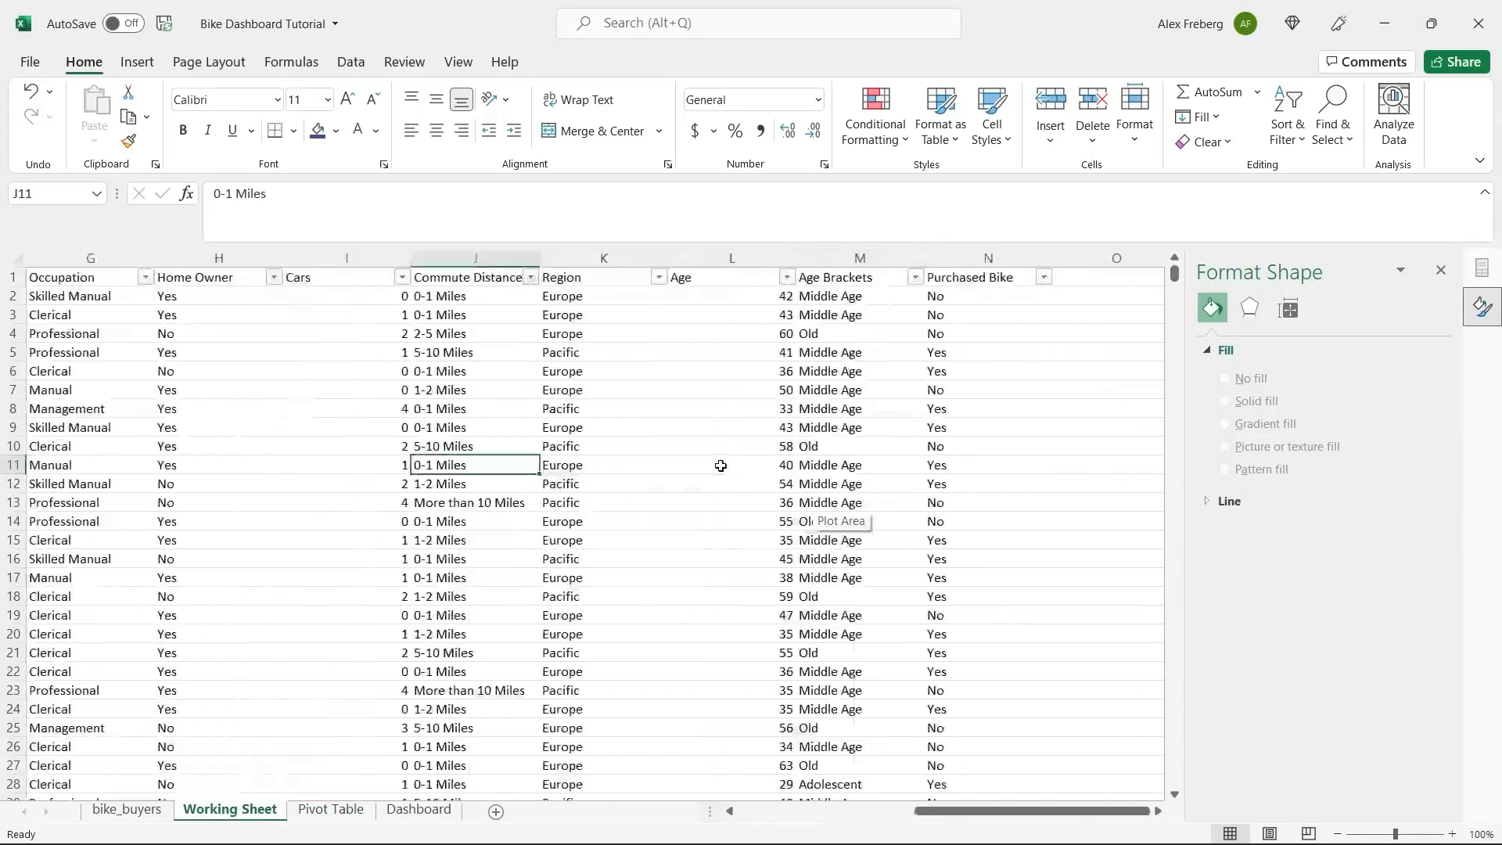
pyautogui.hscroll(-1, 721, 465)
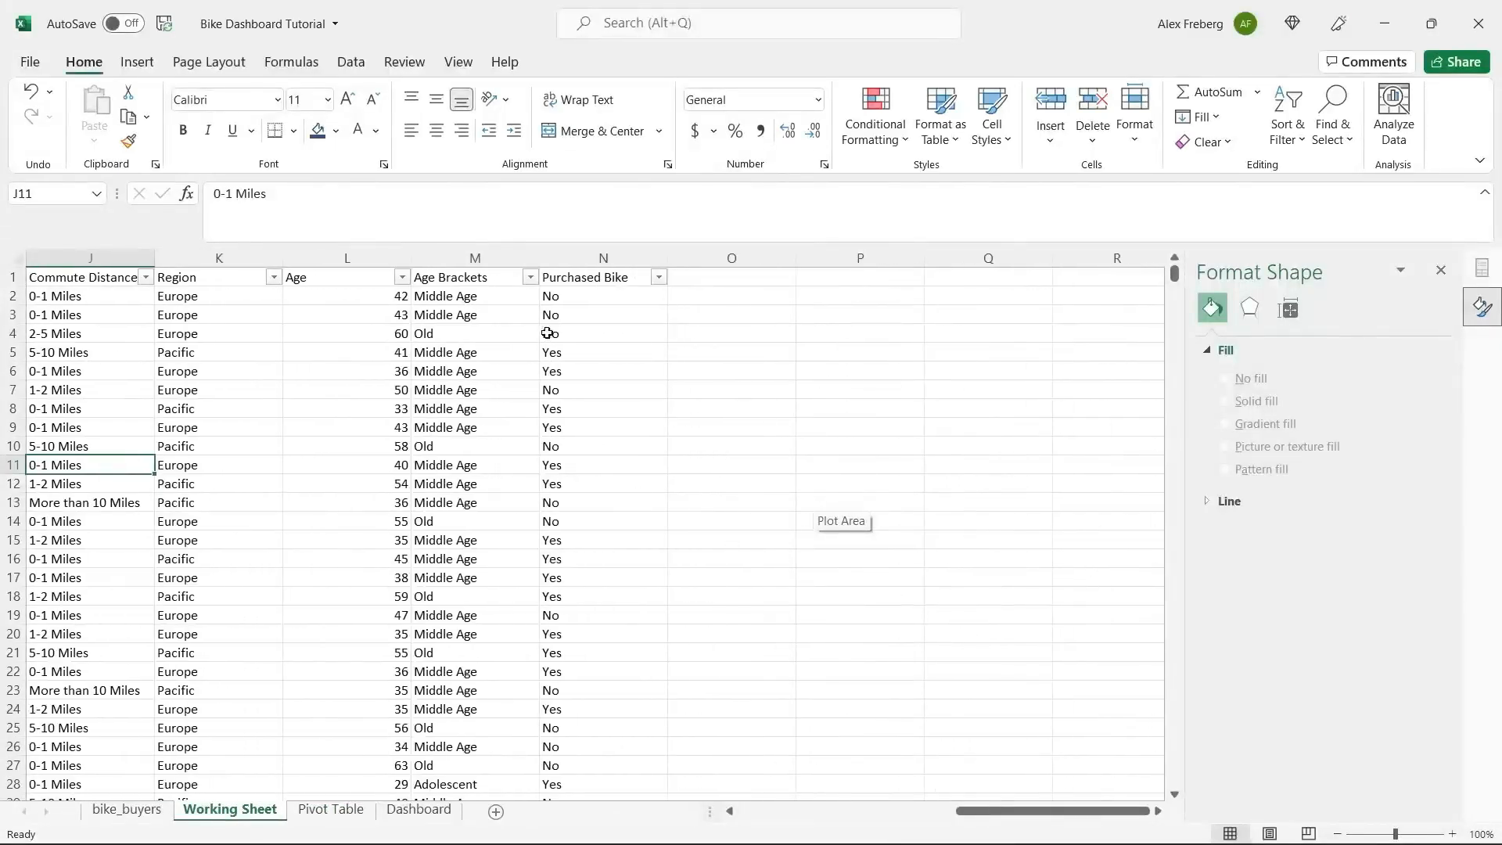
pyautogui.click(498, 302)
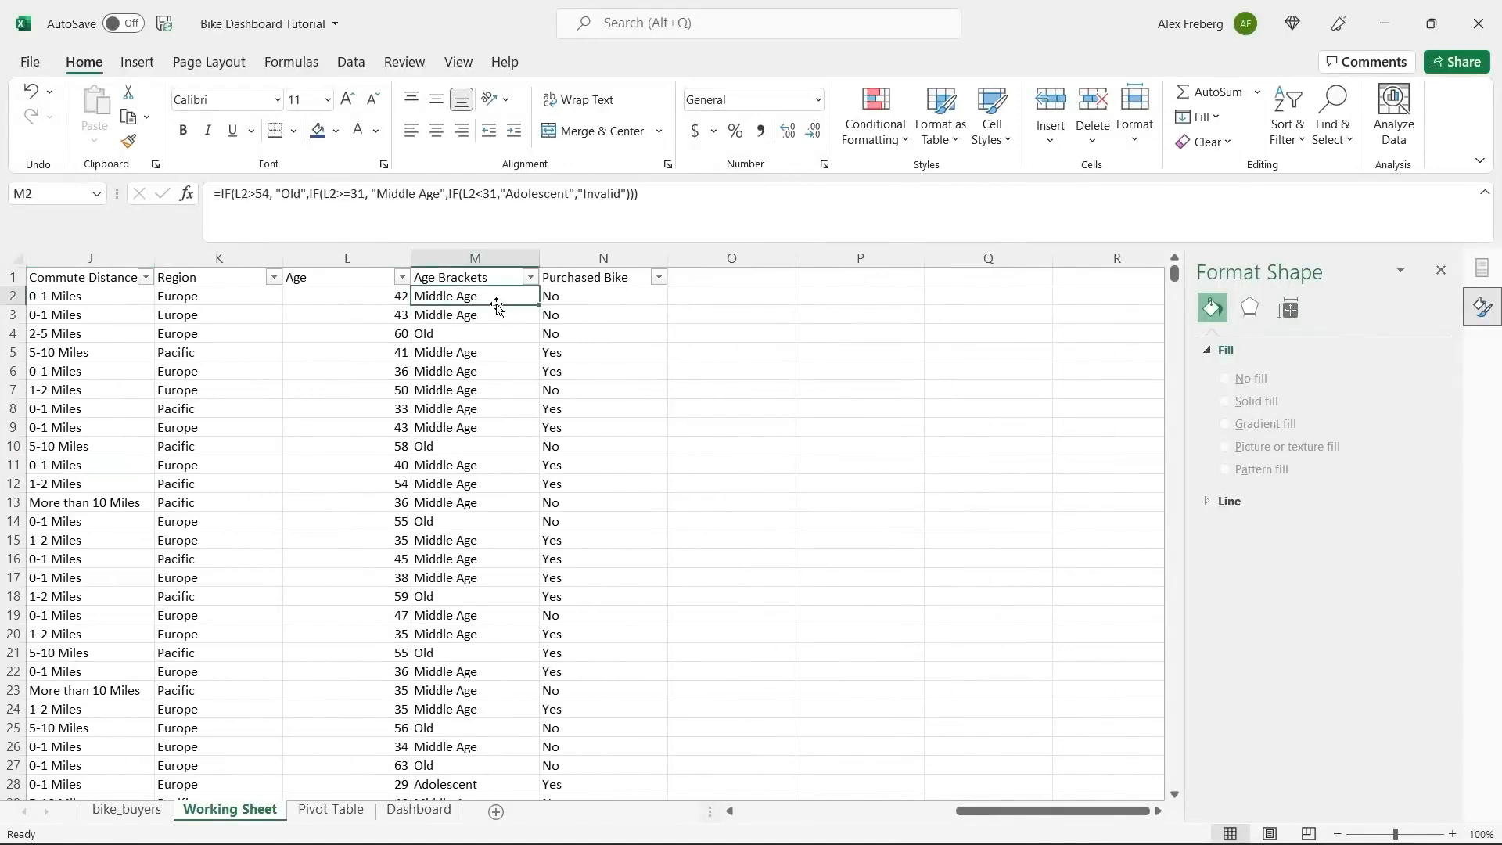
pyautogui.click(568, 193)
pyautogui.write('0-')
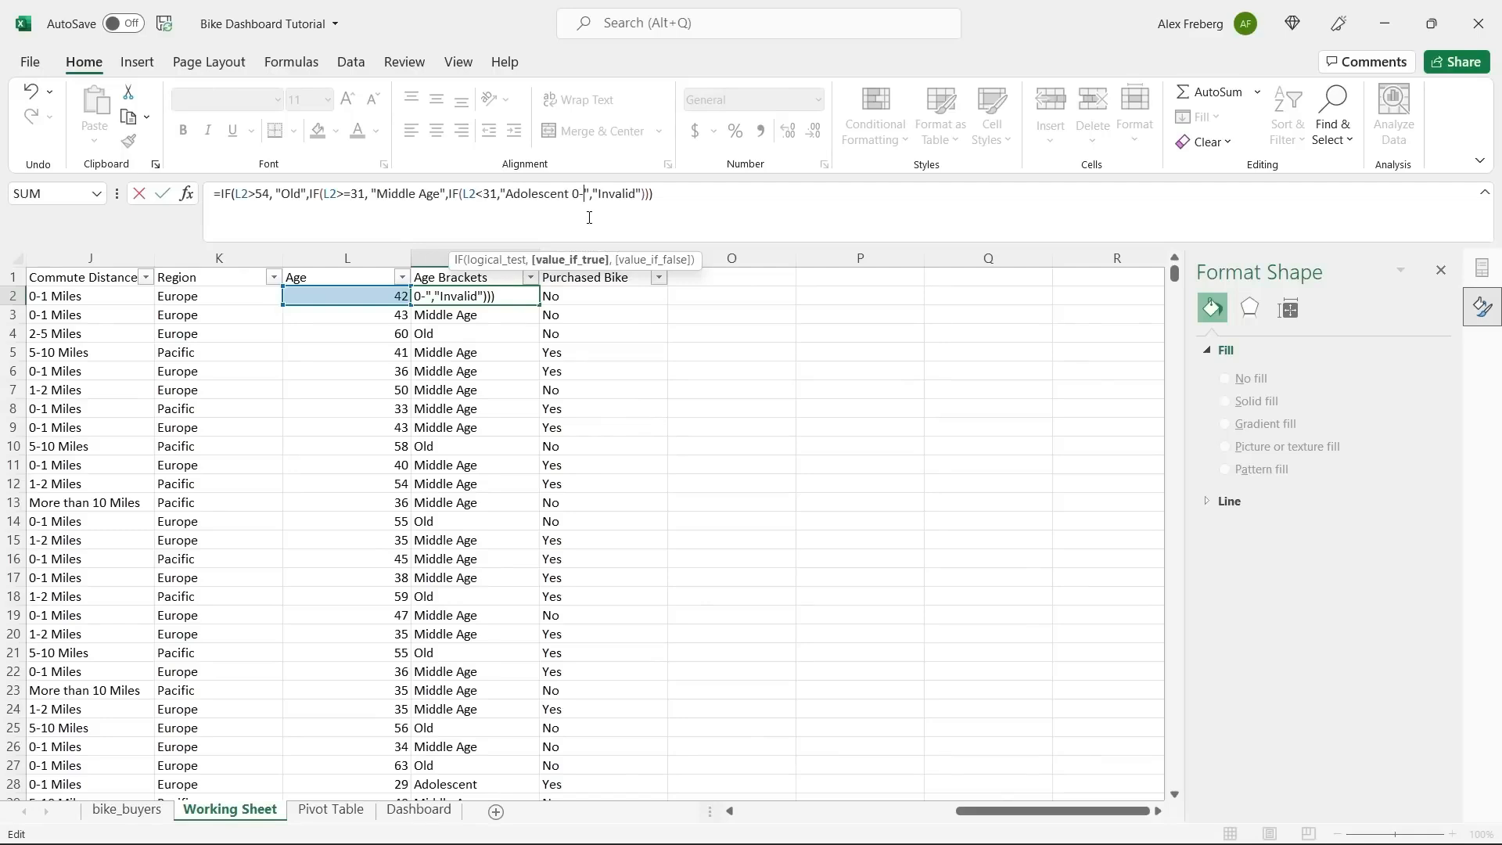
pyautogui.write('30')
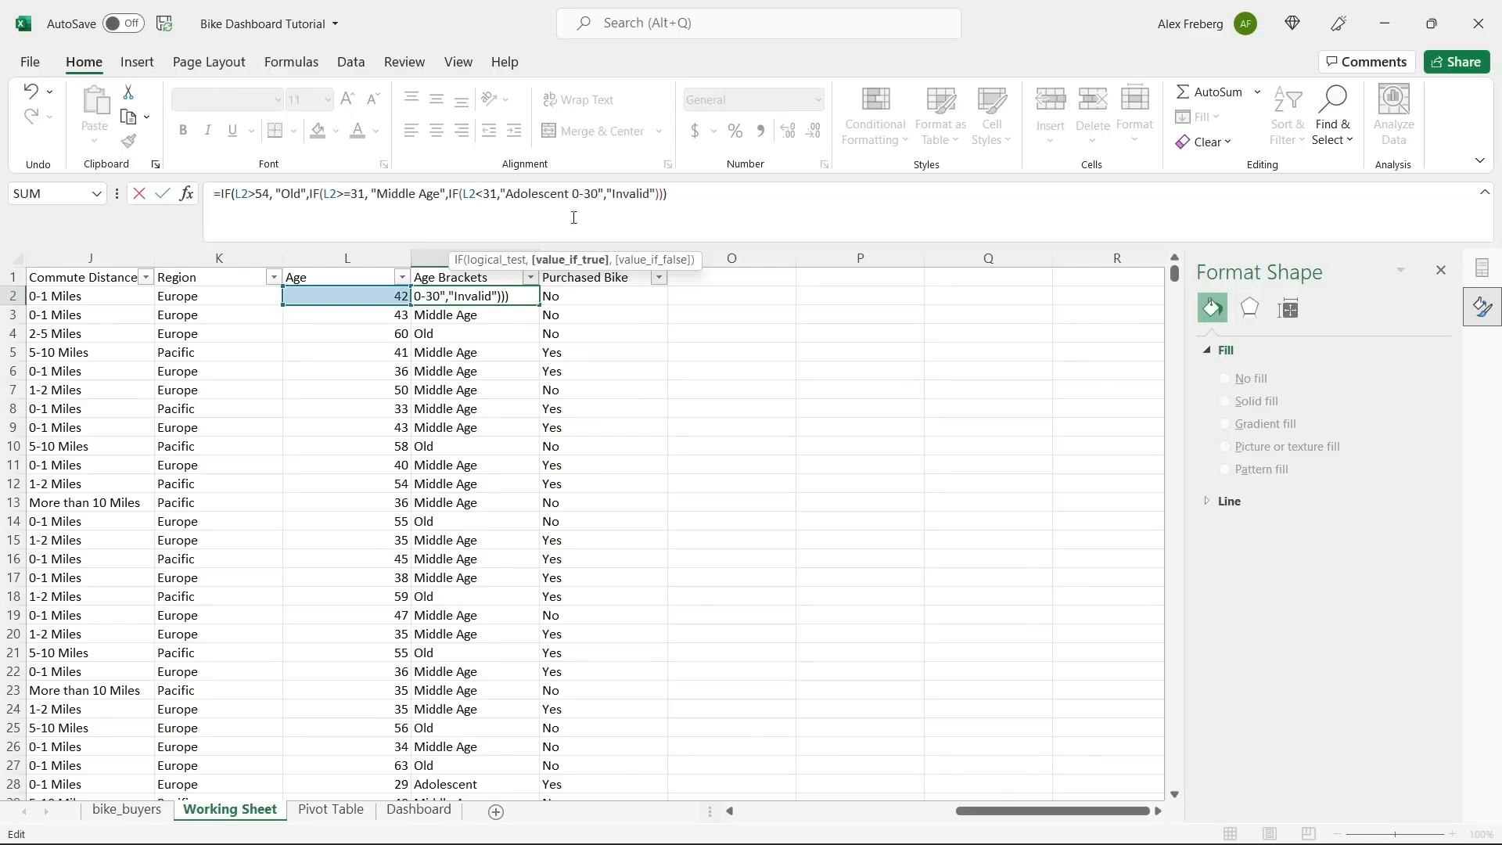
# Extend the other labels in the M2 formula to "Middle Age 31-54" and "Old 55+" and commit the formula.
pyautogui.click(440, 194)
pyautogui.write('31-')
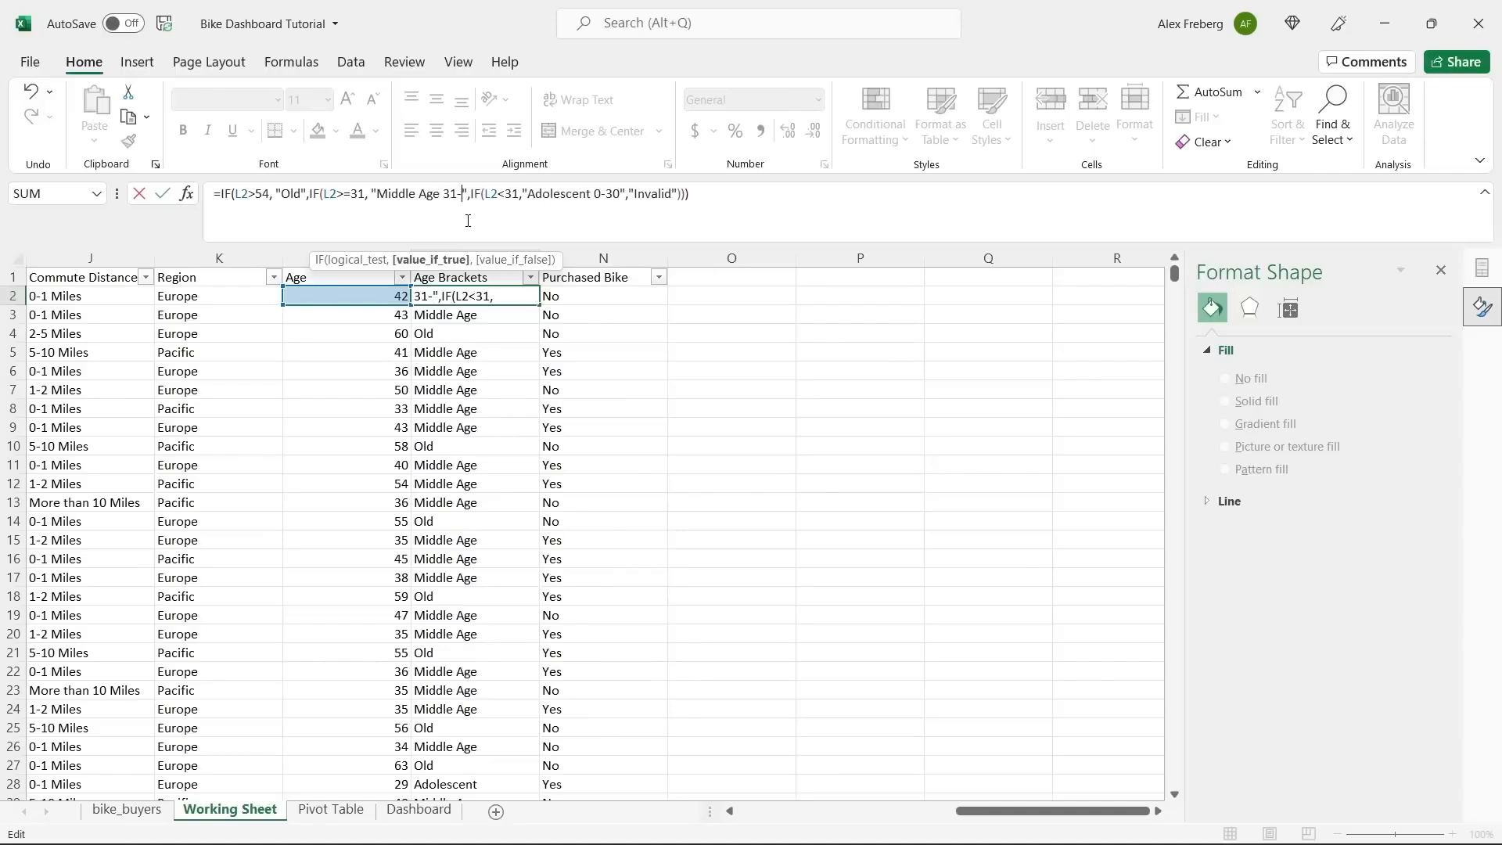
pyautogui.write('54')
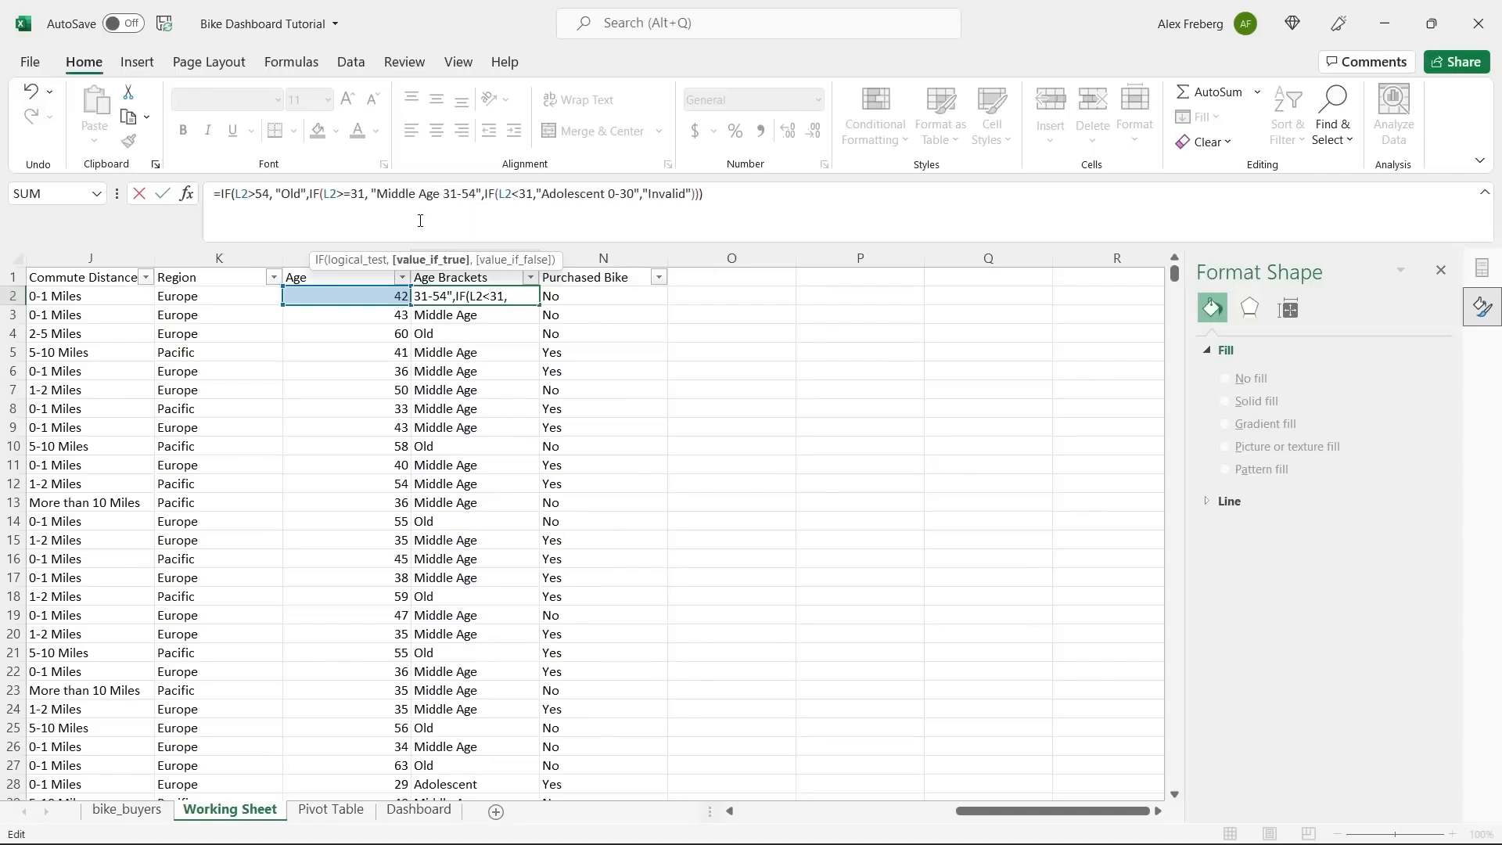
pyautogui.click(302, 195)
pyautogui.write('55+')
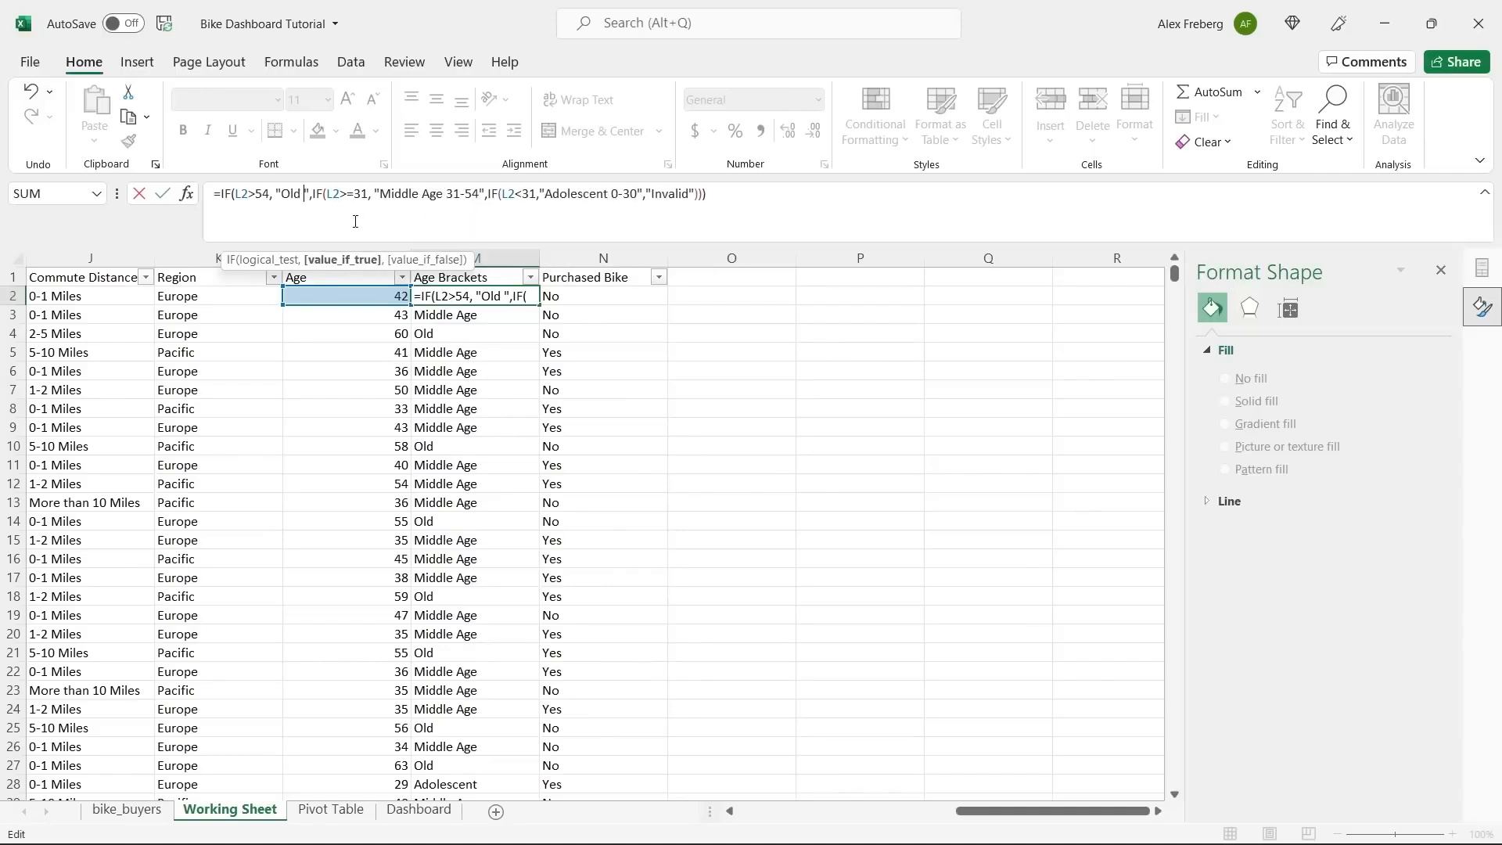
pyautogui.press('Return')
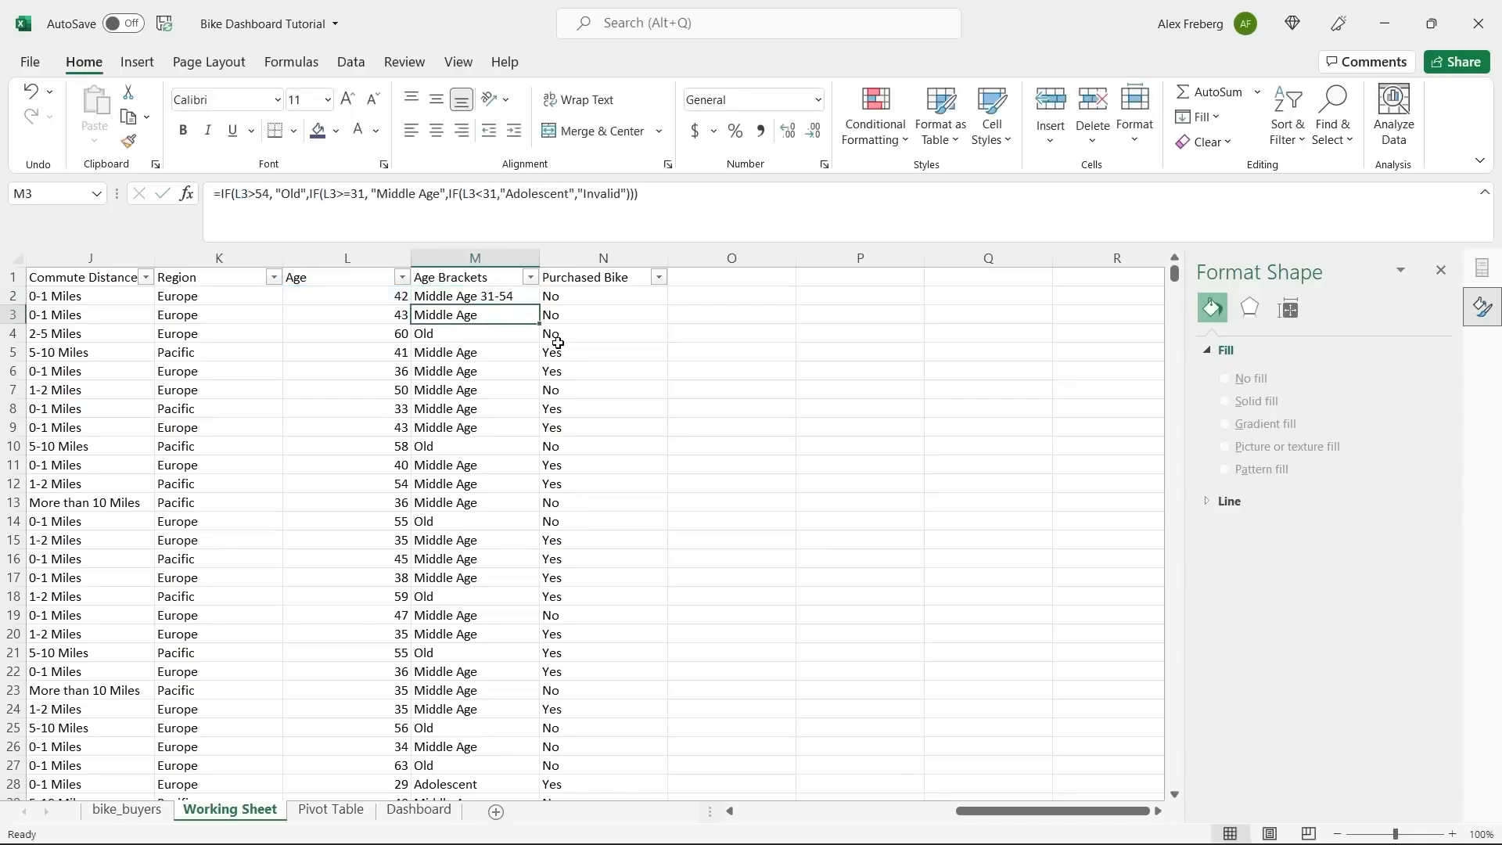
# Fill the M2 formula down the whole Age Brackets column.
pyautogui.click(524, 297)
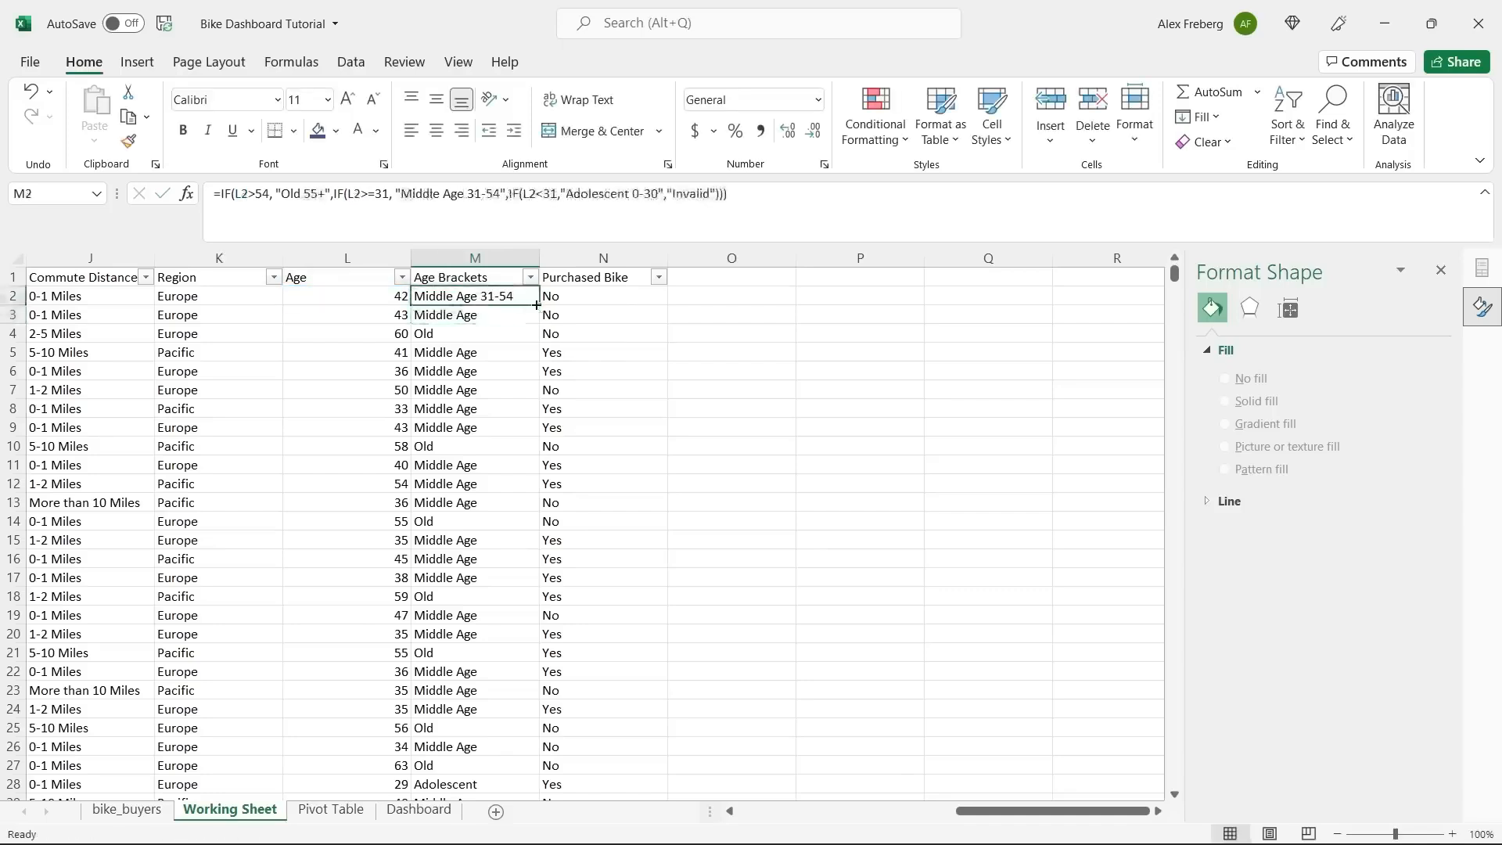
pyautogui.doubleClick(538, 304)
pyautogui.click(623, 335)
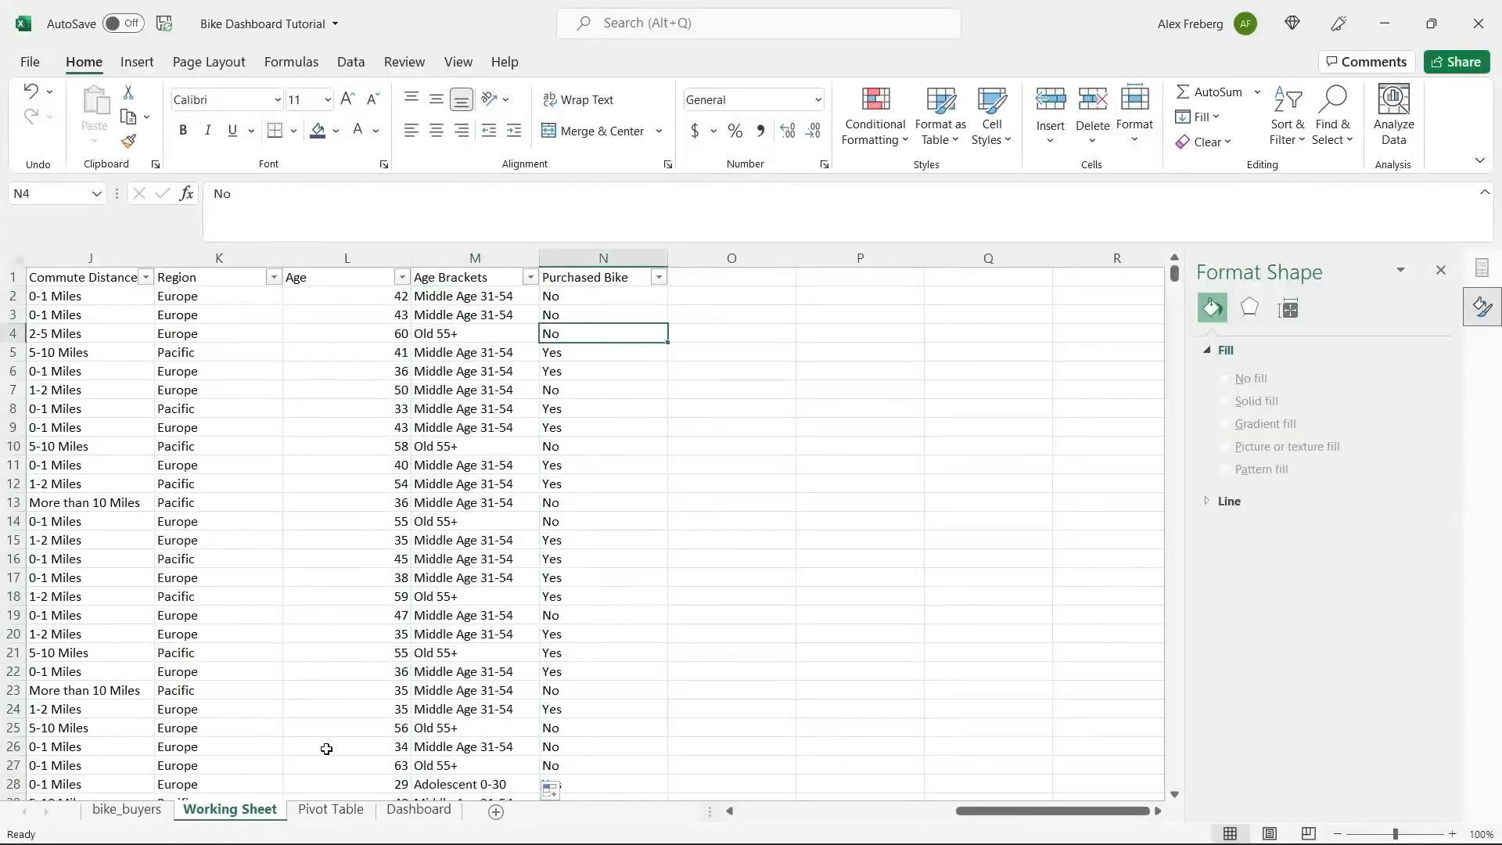
# Refresh all pivot tables from the Pivot Table sheet to bring in the extended age bracket labels.
pyautogui.click(331, 809)
pyautogui.click(292, 483)
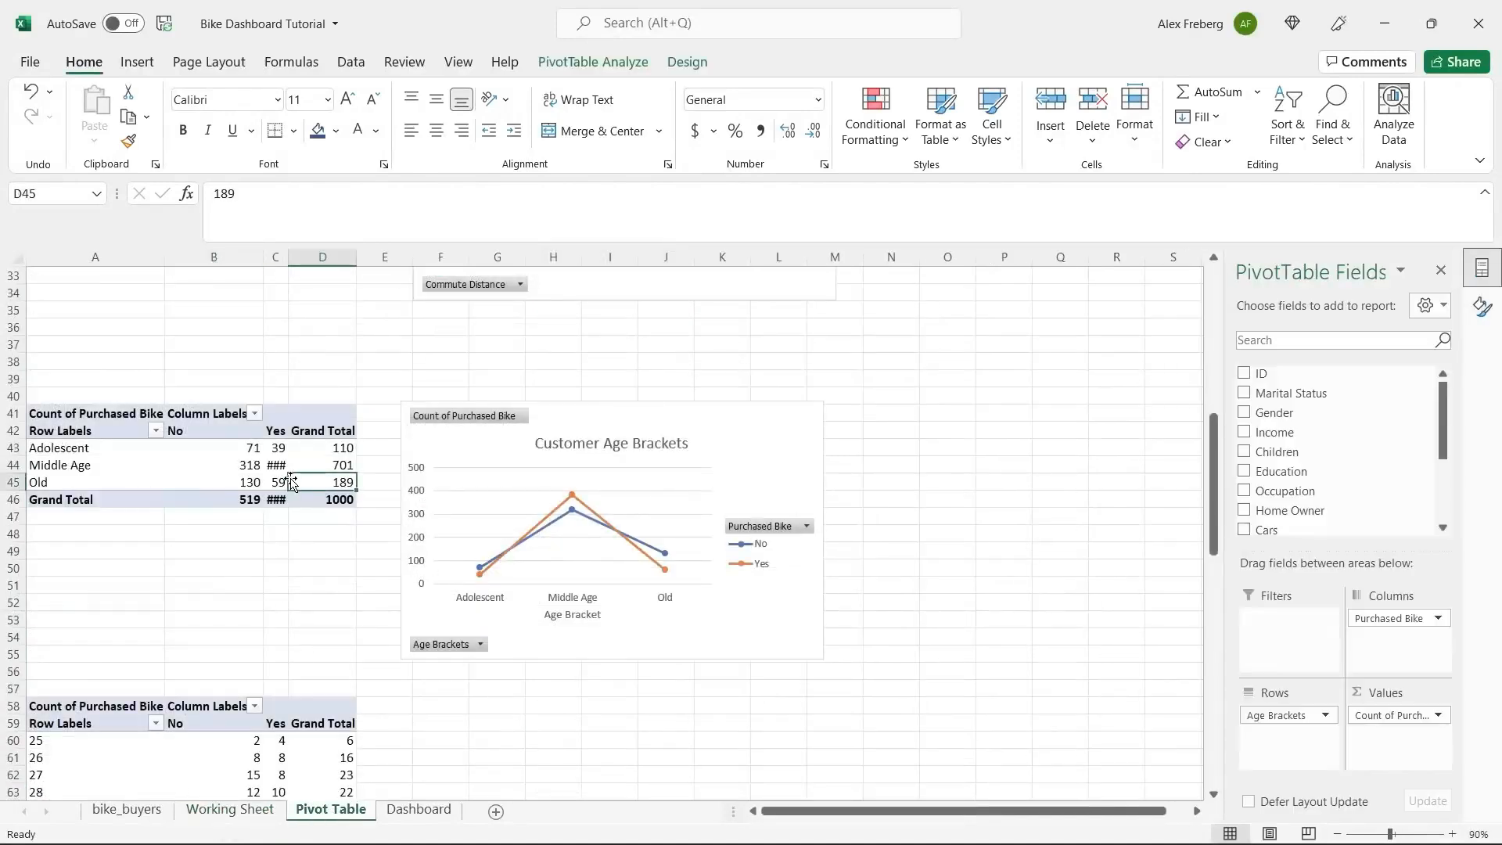
pyautogui.click(350, 62)
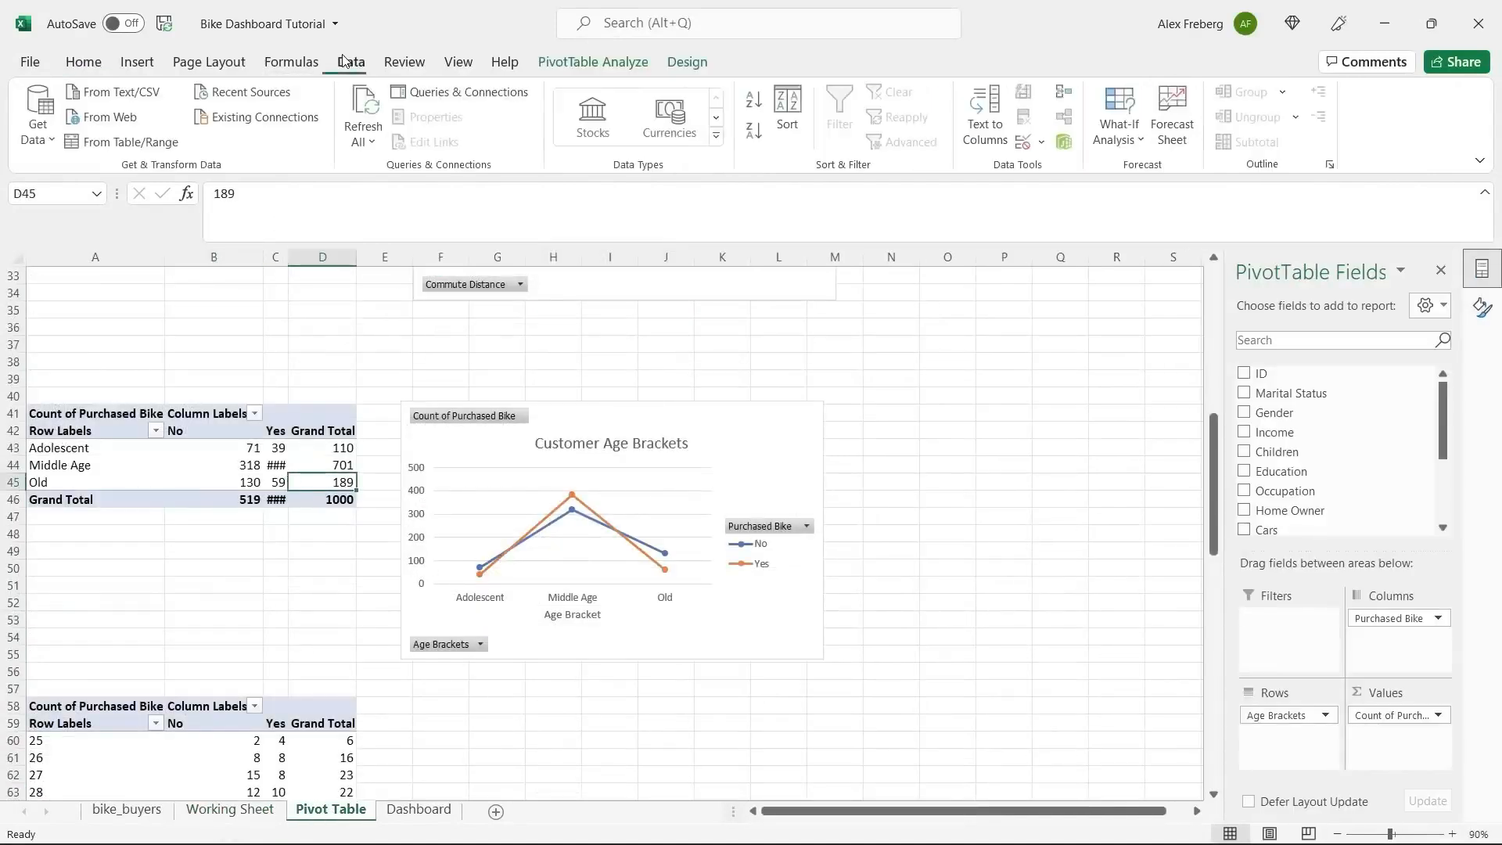
pyautogui.click(365, 114)
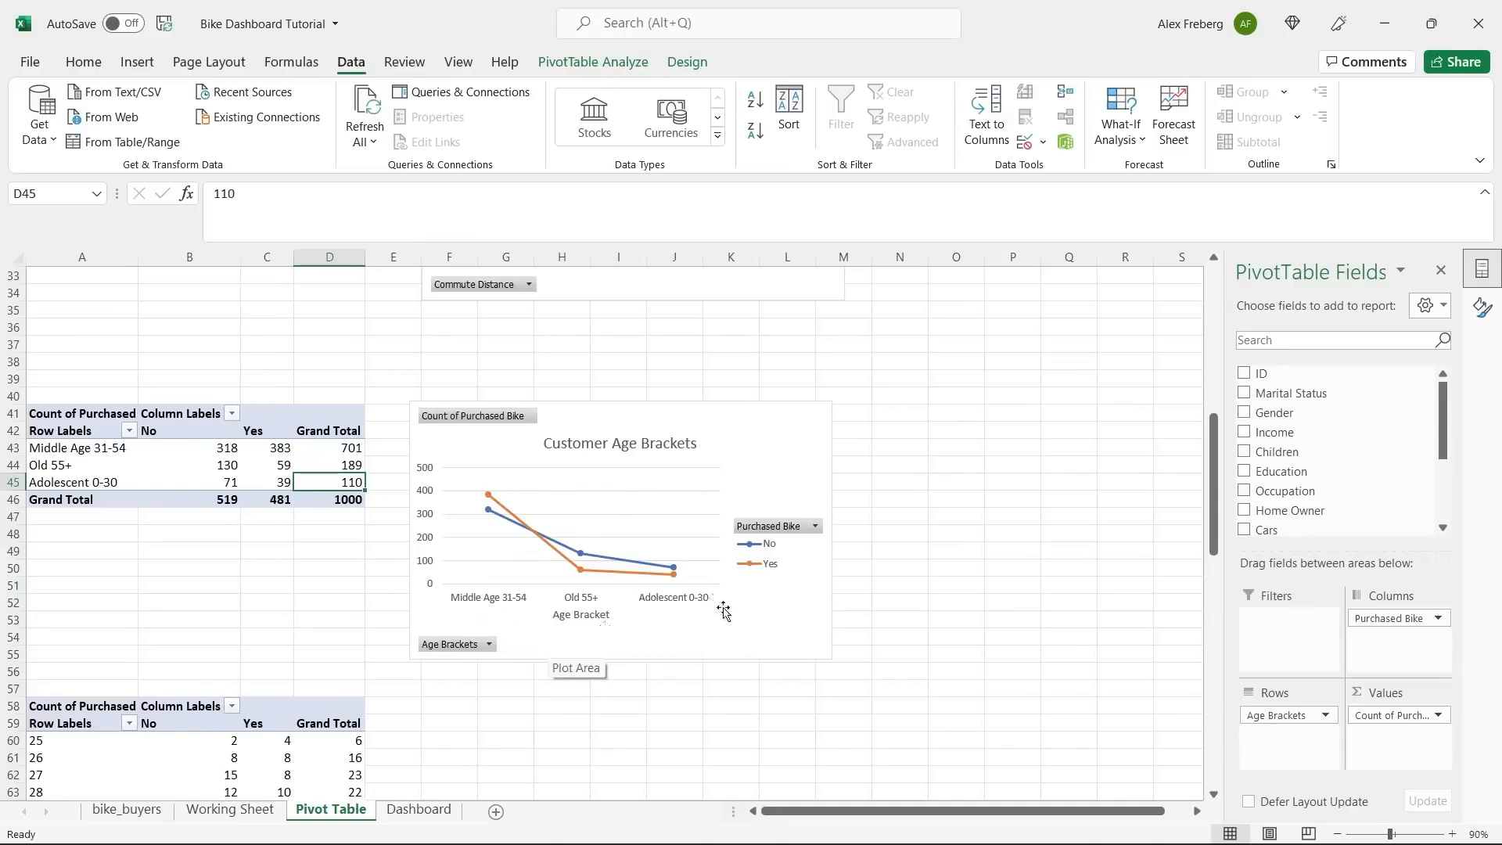
# Undo the pivot refresh, the fill down the Age Brackets column and the label changes in the M2 formula.
pyautogui.click(247, 822)
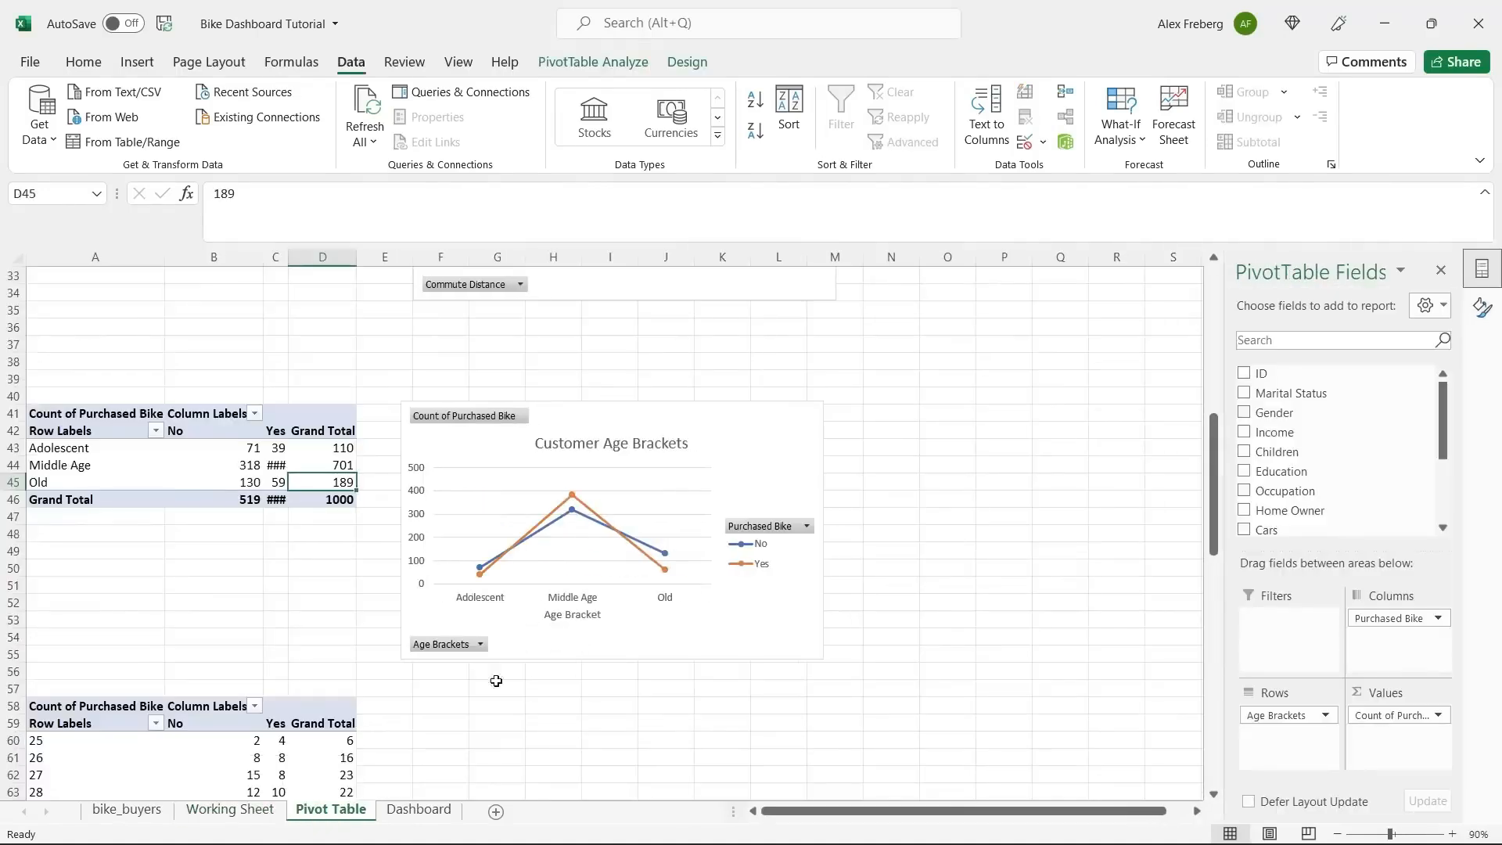
pyautogui.click(246, 815)
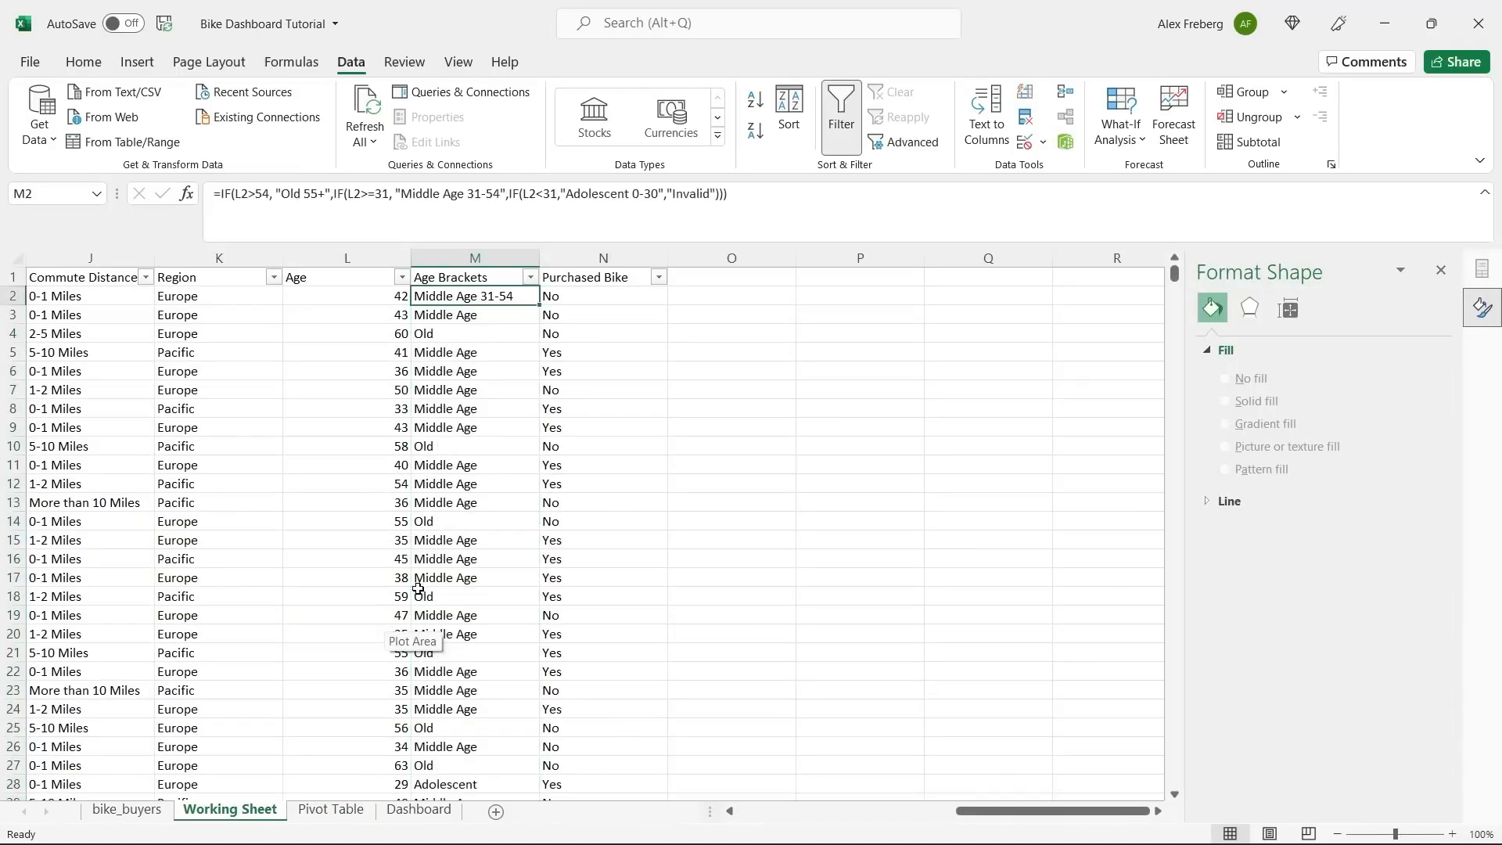
pyautogui.hotkey('ctrl', 'z')
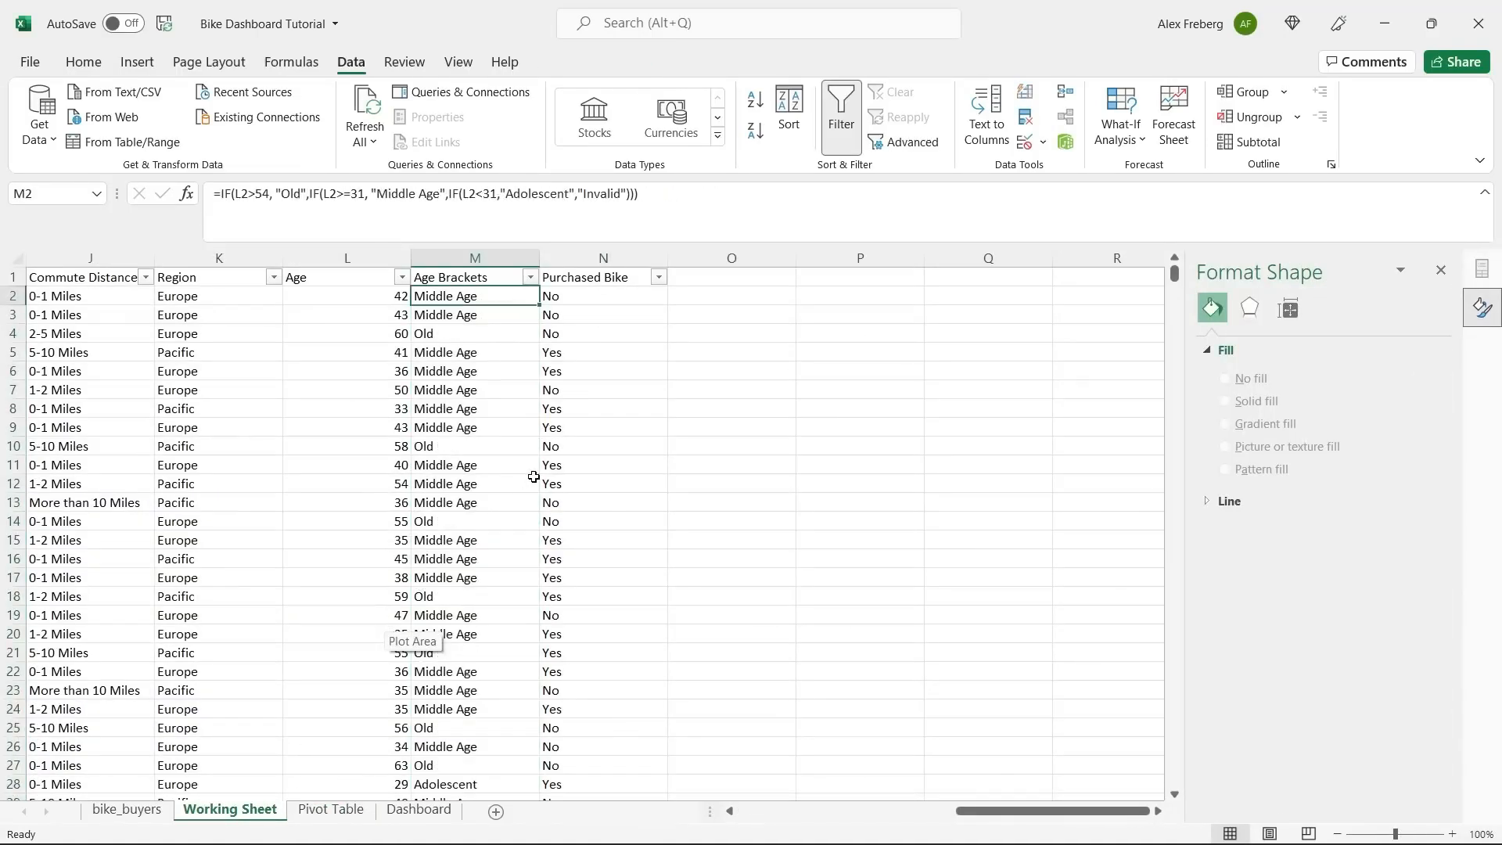
pyautogui.click(692, 413)
# Widen column C on the Pivot Table sheet to fit the Yes counts, and close the Format Shape pane.
pyautogui.click(329, 809)
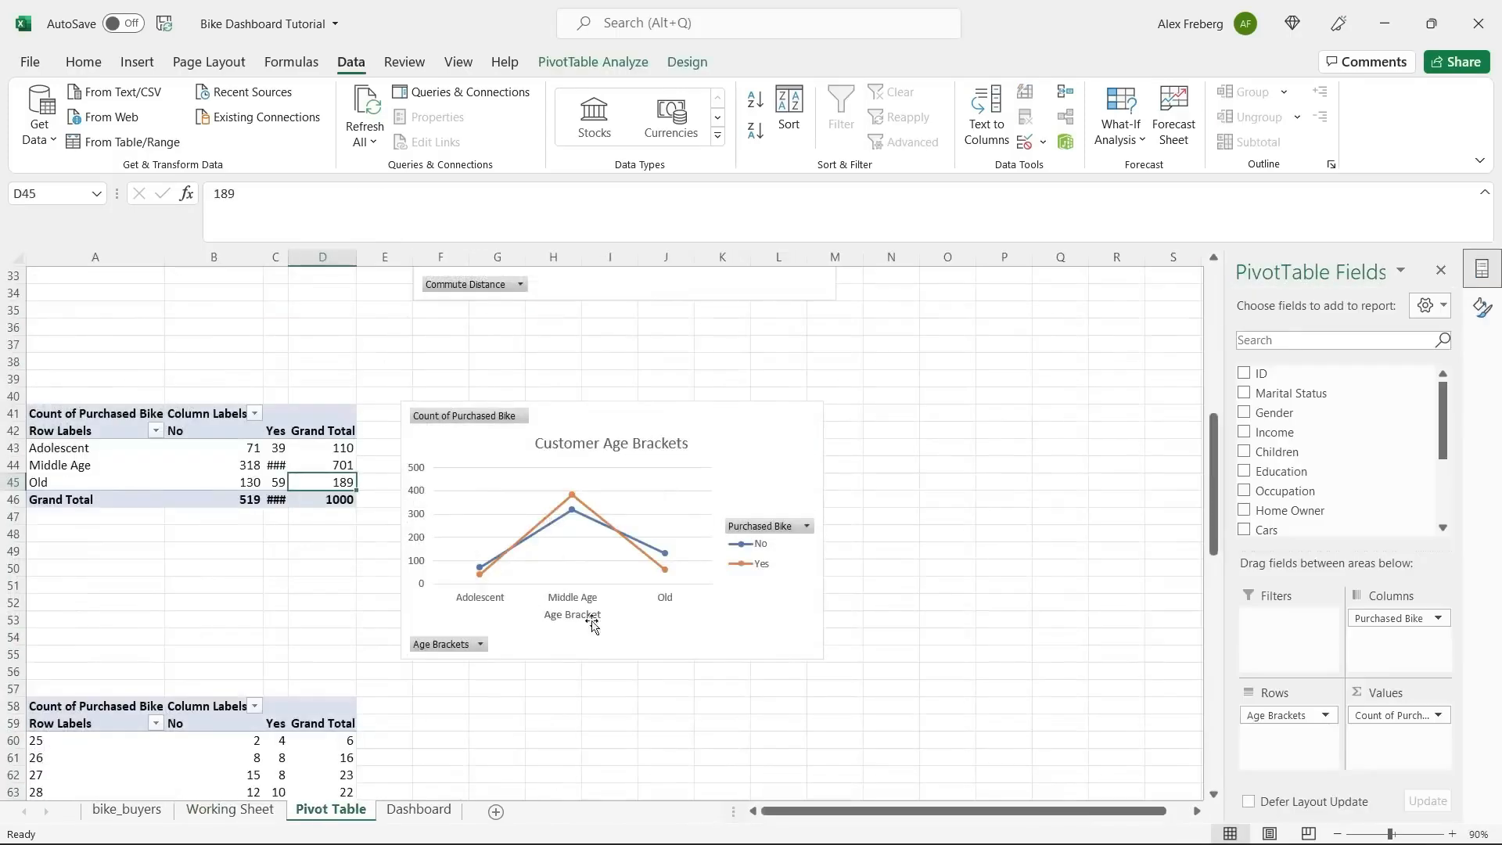
pyautogui.moveTo(293, 257); pyautogui.dragTo(315, 257)
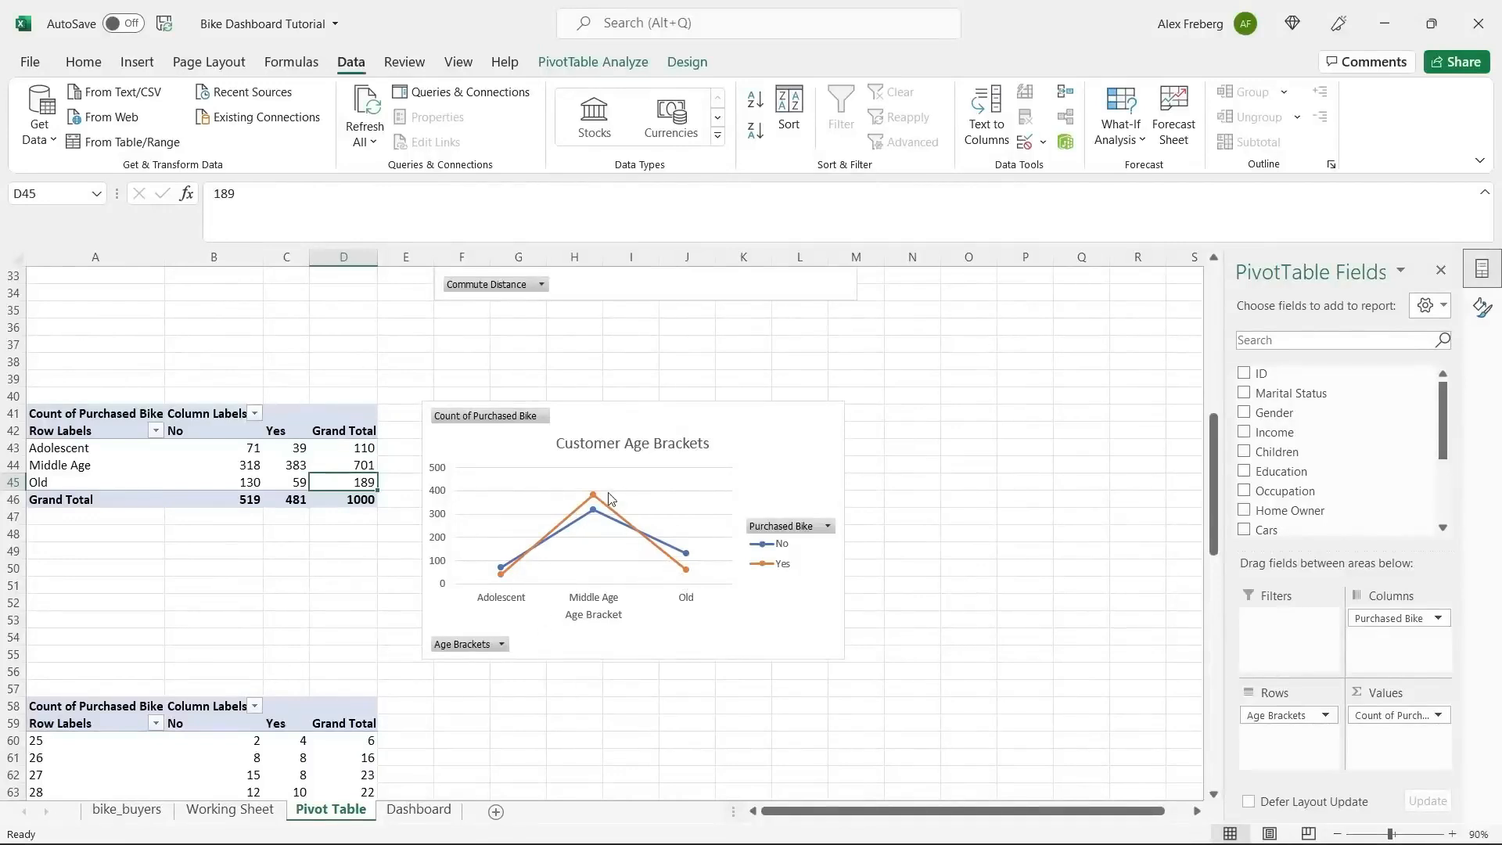
pyautogui.moveTo(100, 453); pyautogui.dragTo(106, 474)
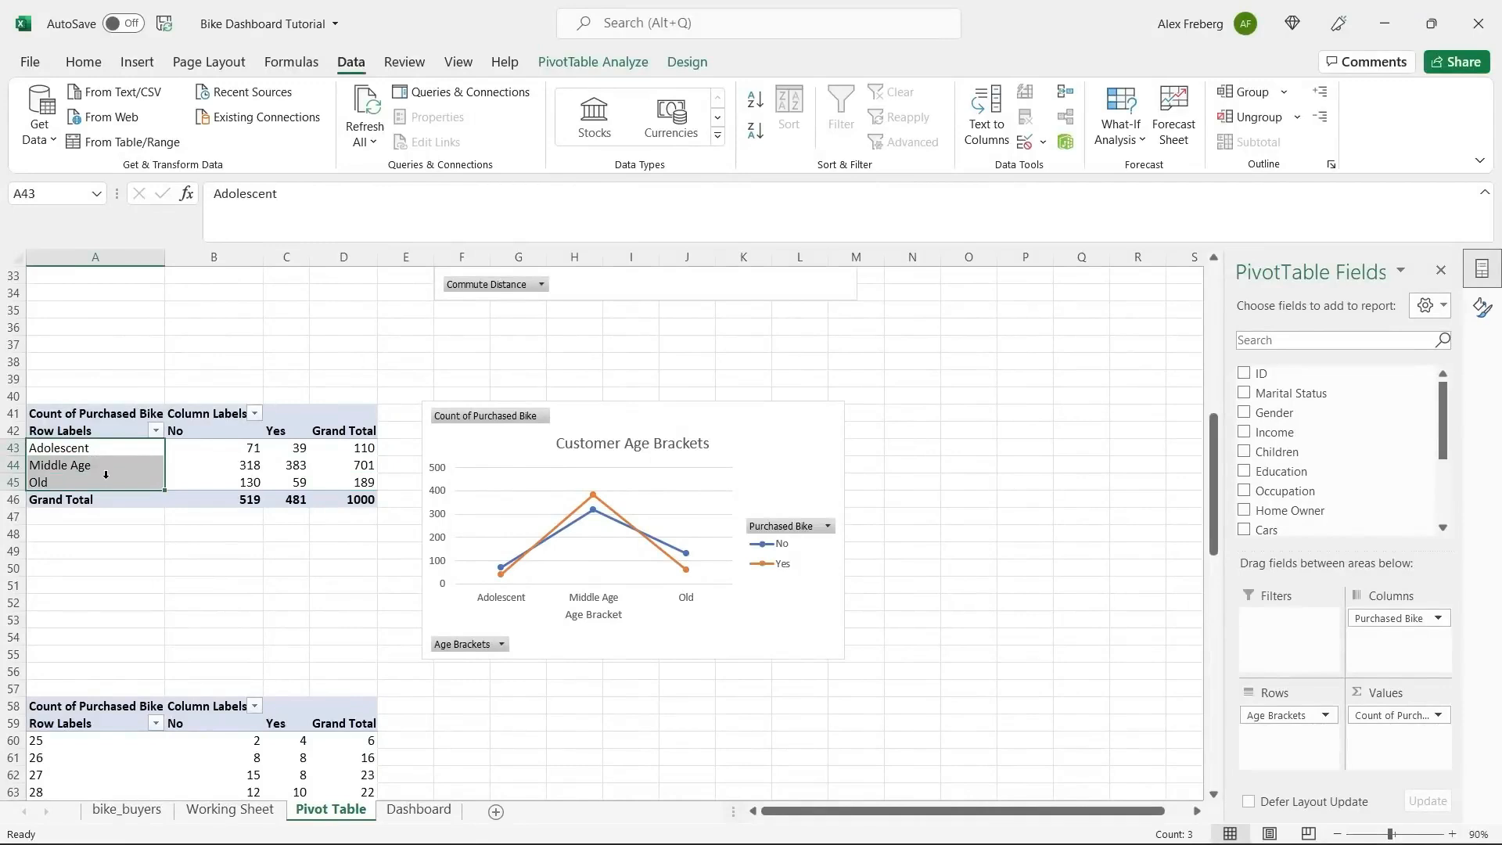
pyautogui.click(107, 482)
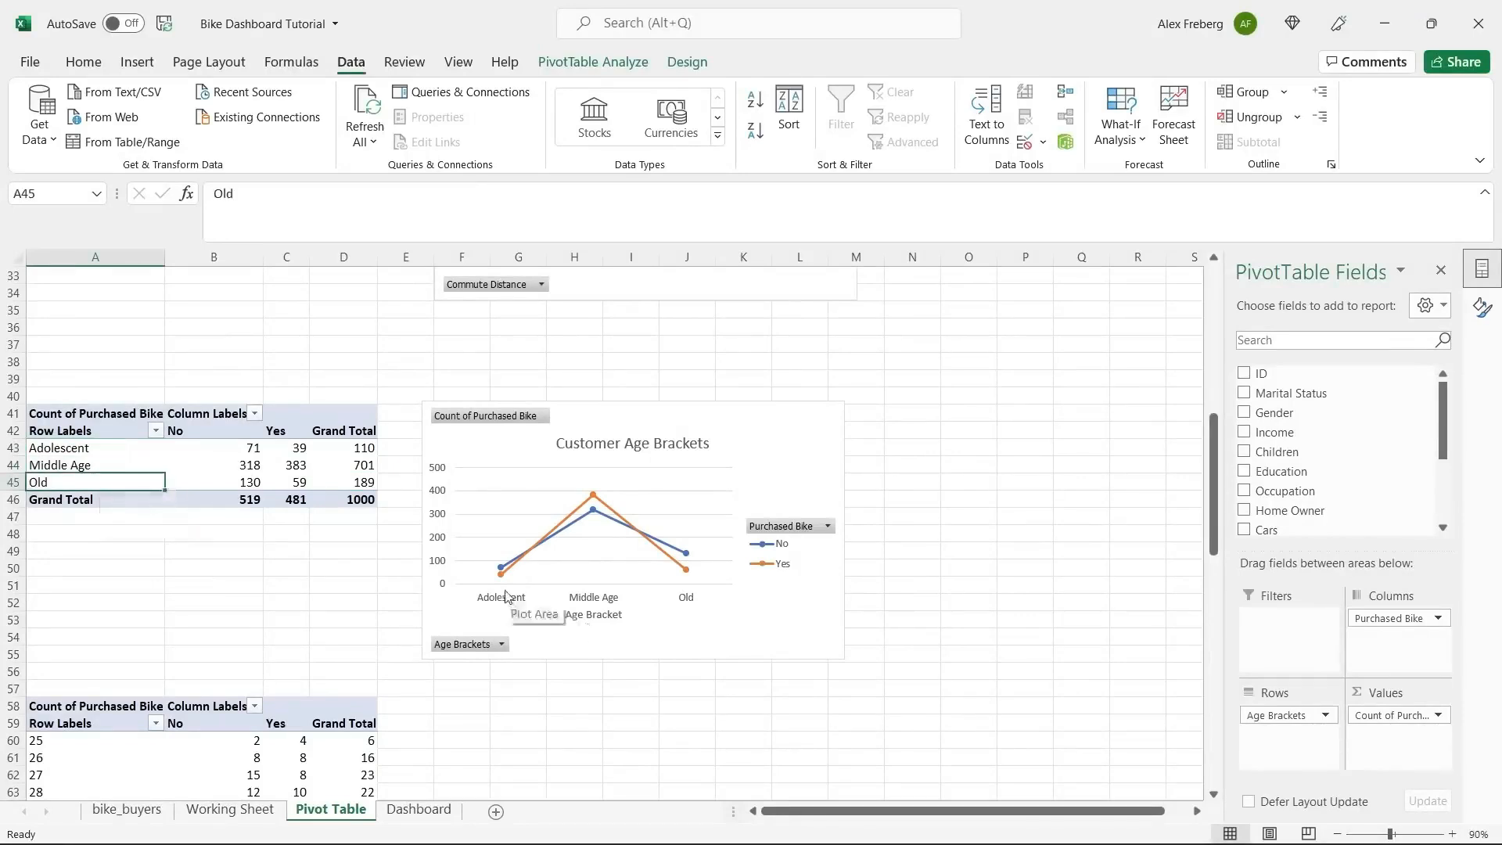
pyautogui.click(661, 709)
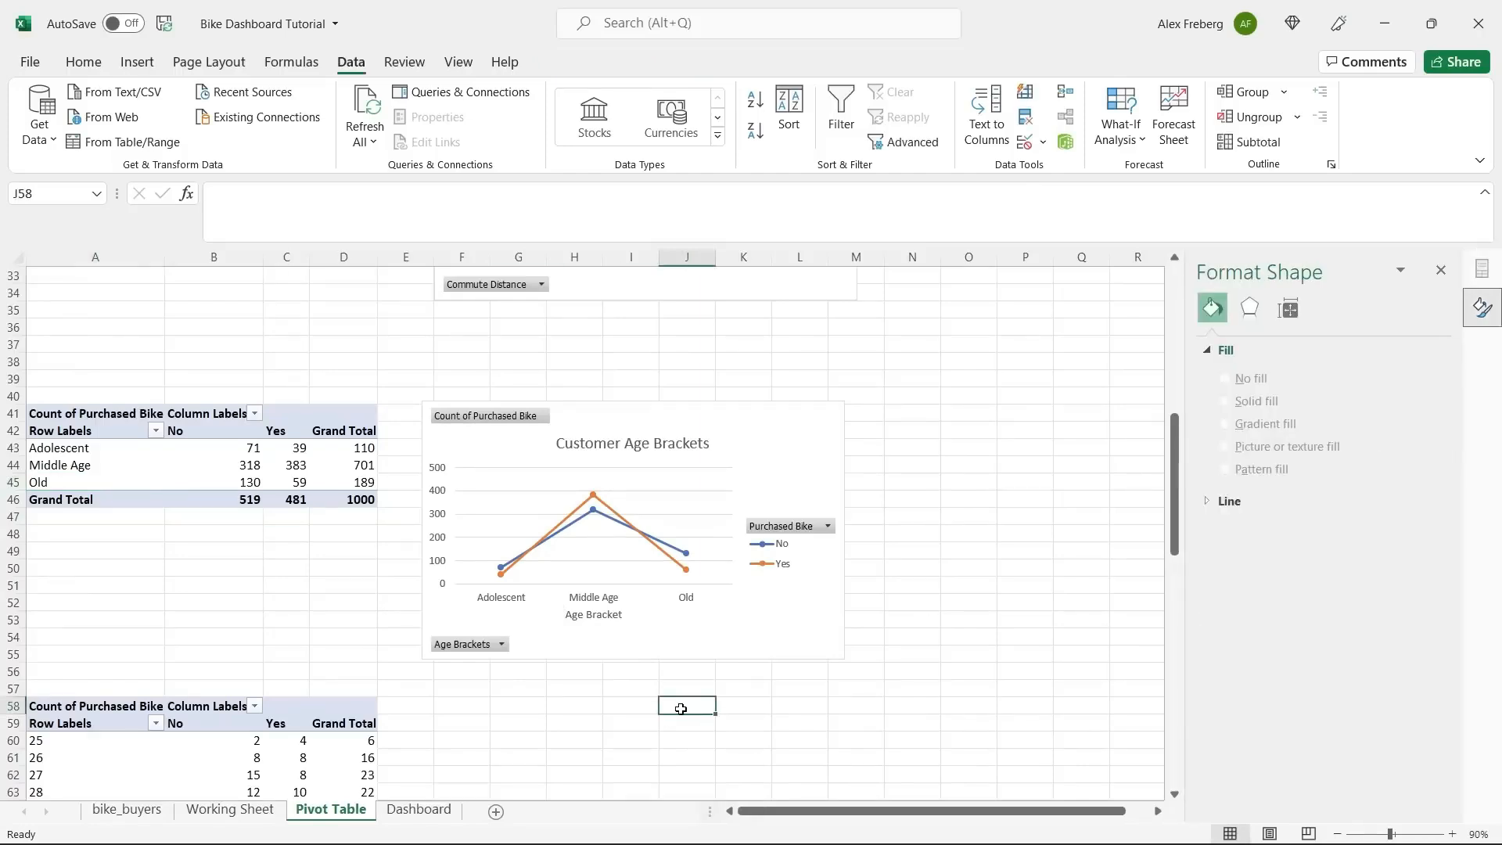
pyautogui.click(1441, 270)
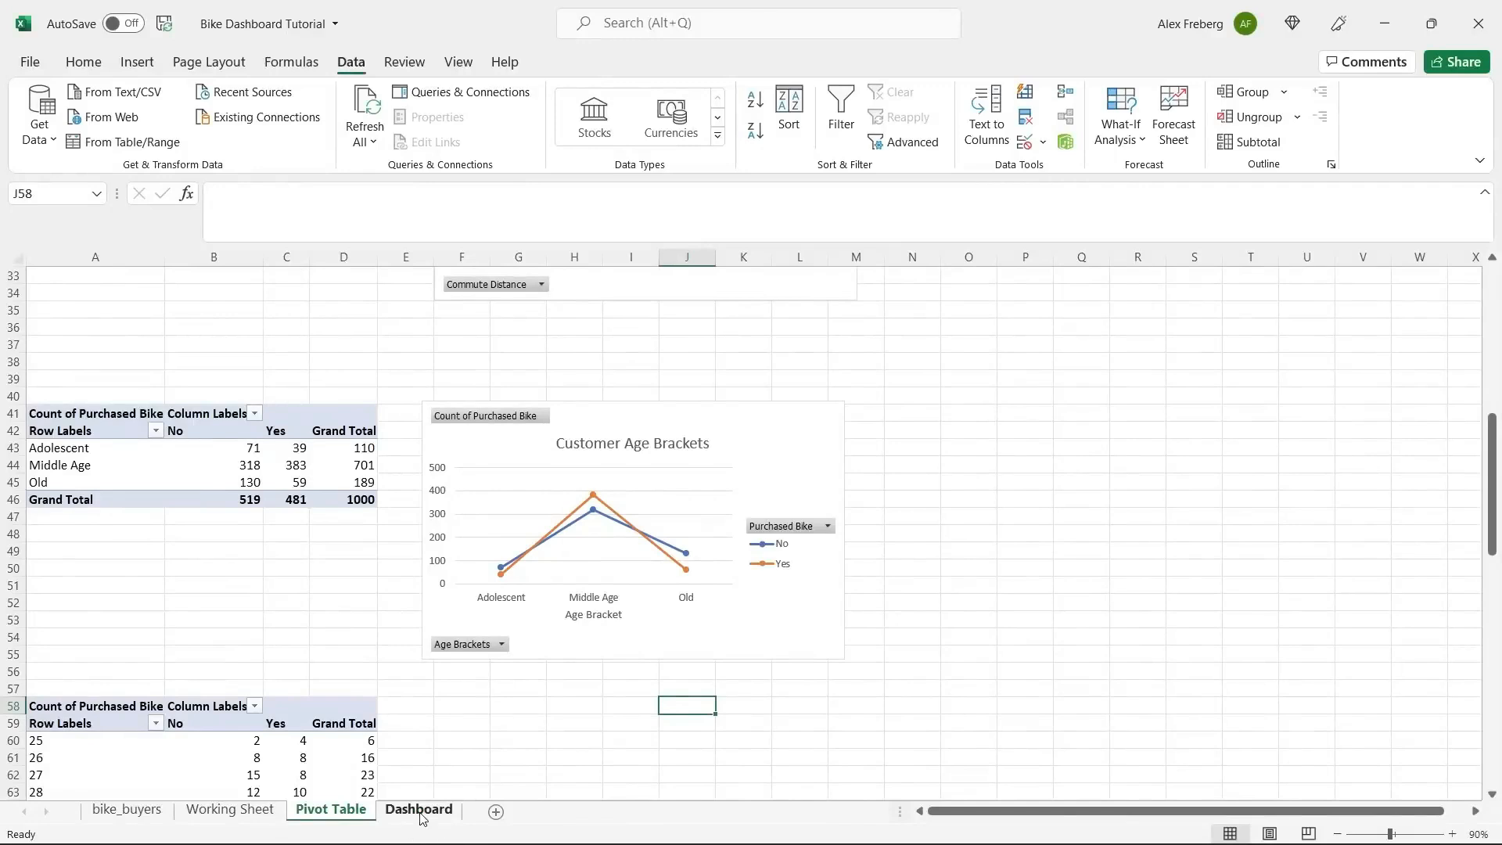
# Copy the Avg Income Per Purchase chart and paste it at cell F5 of the Dashboard sheet.
pyautogui.scroll(11, 531, 635)
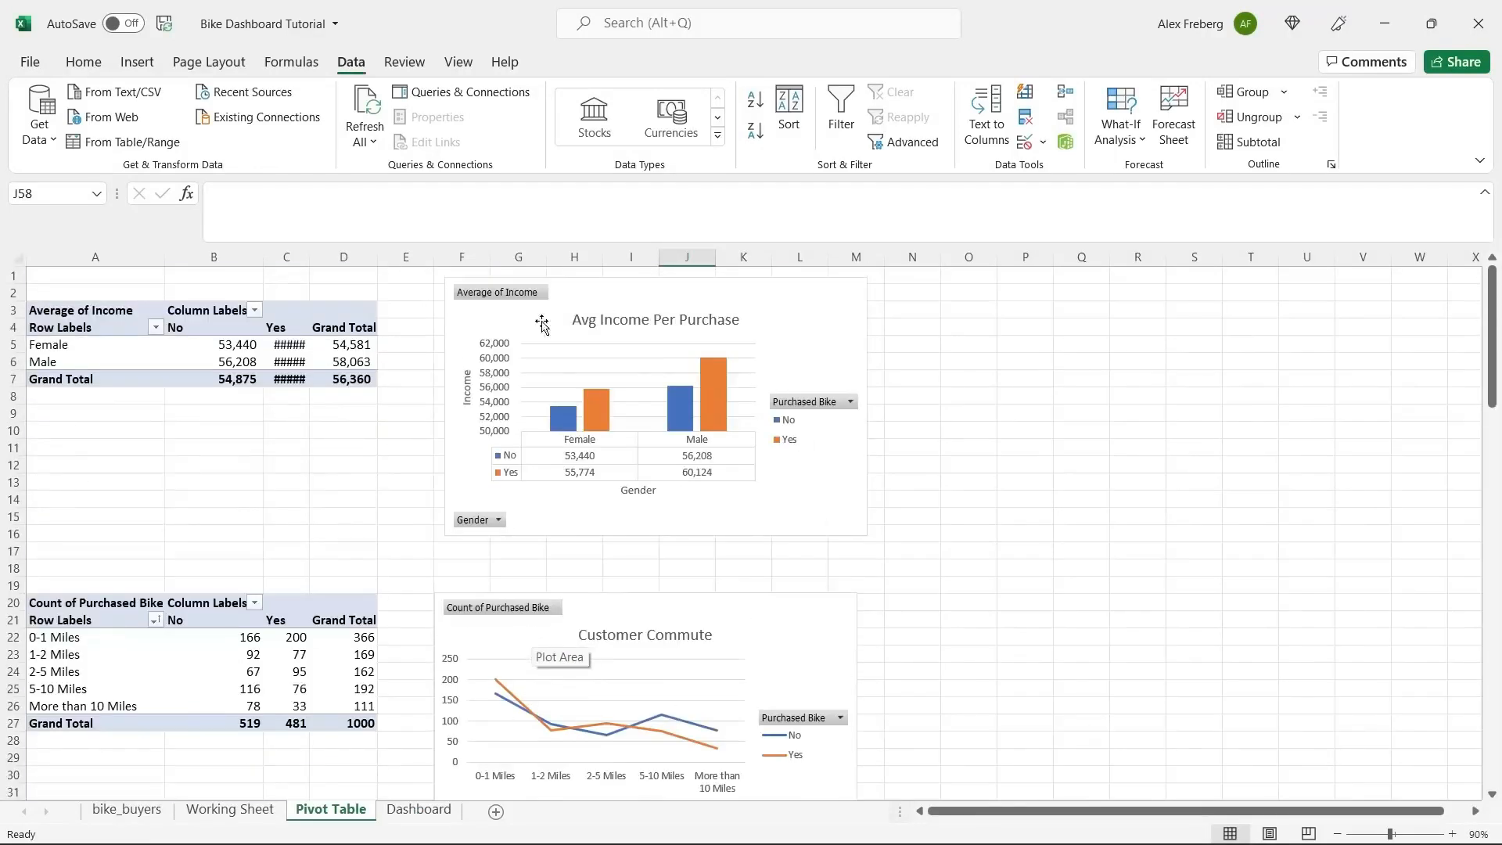
pyautogui.click(664, 511)
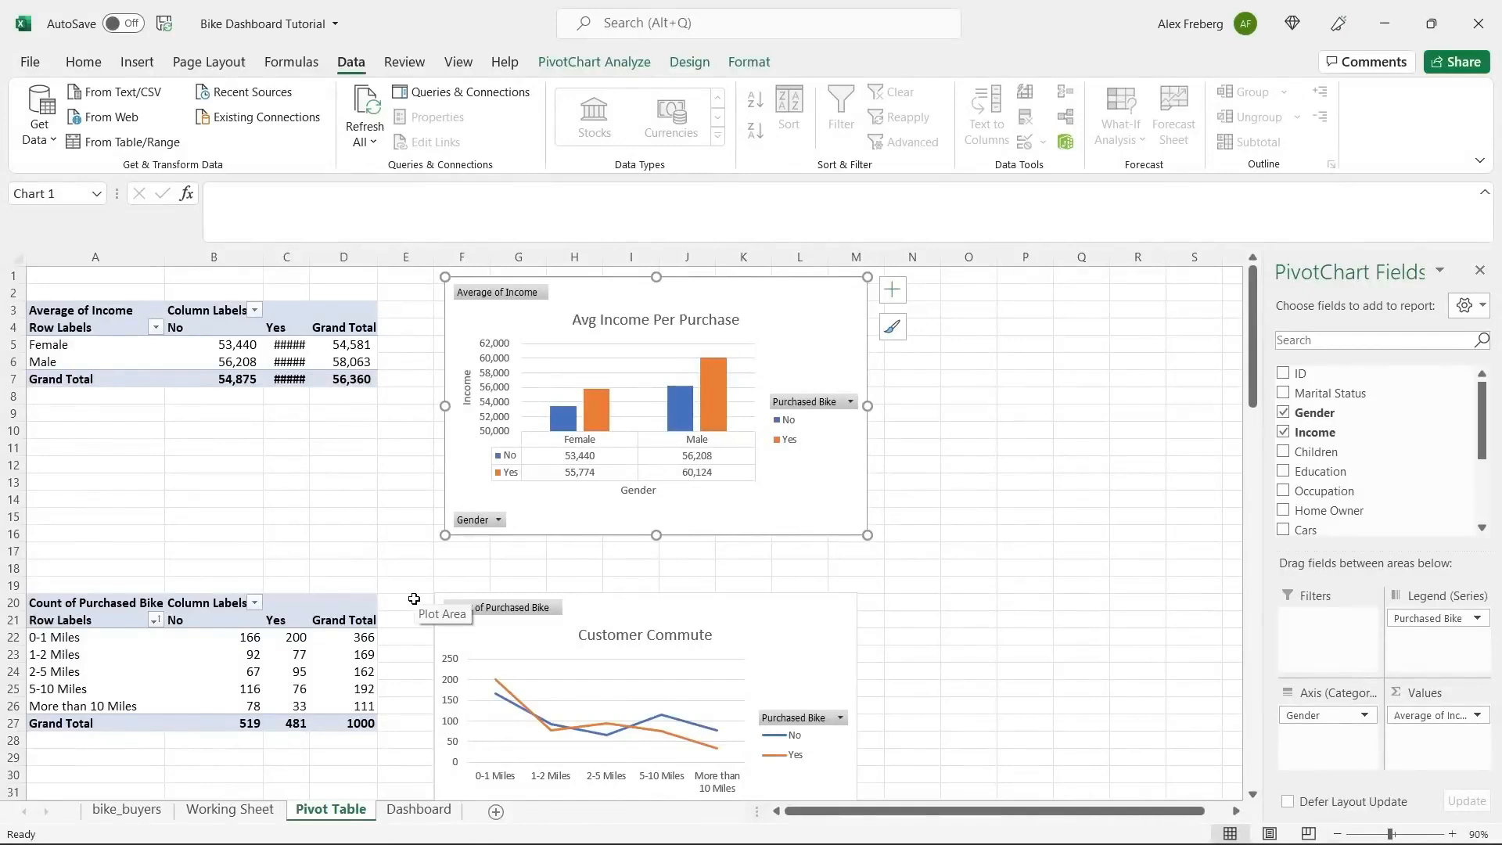
pyautogui.click(831, 483)
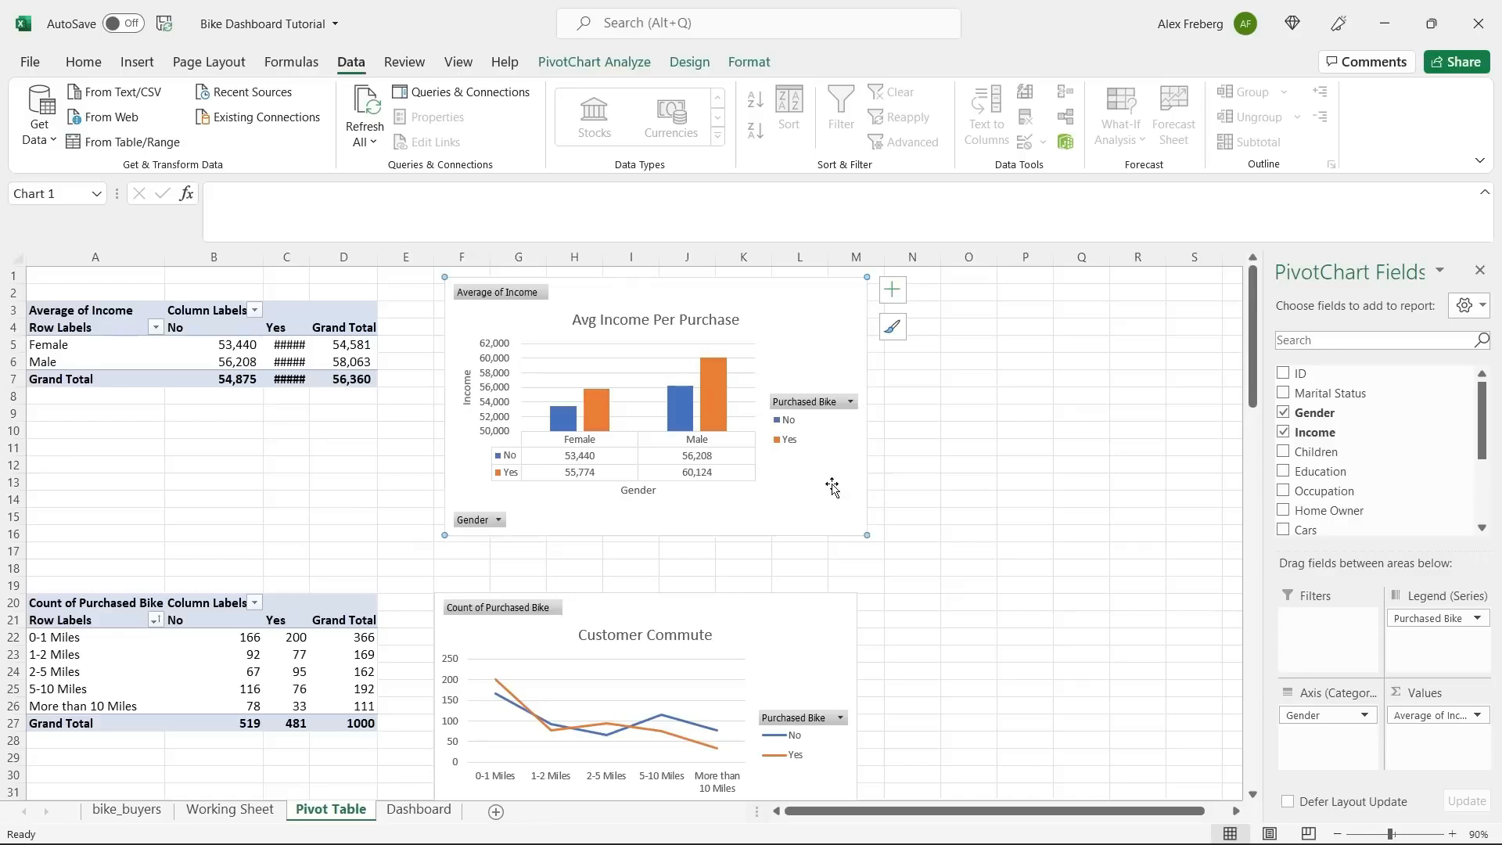
pyautogui.click(420, 811)
pyautogui.click(348, 350)
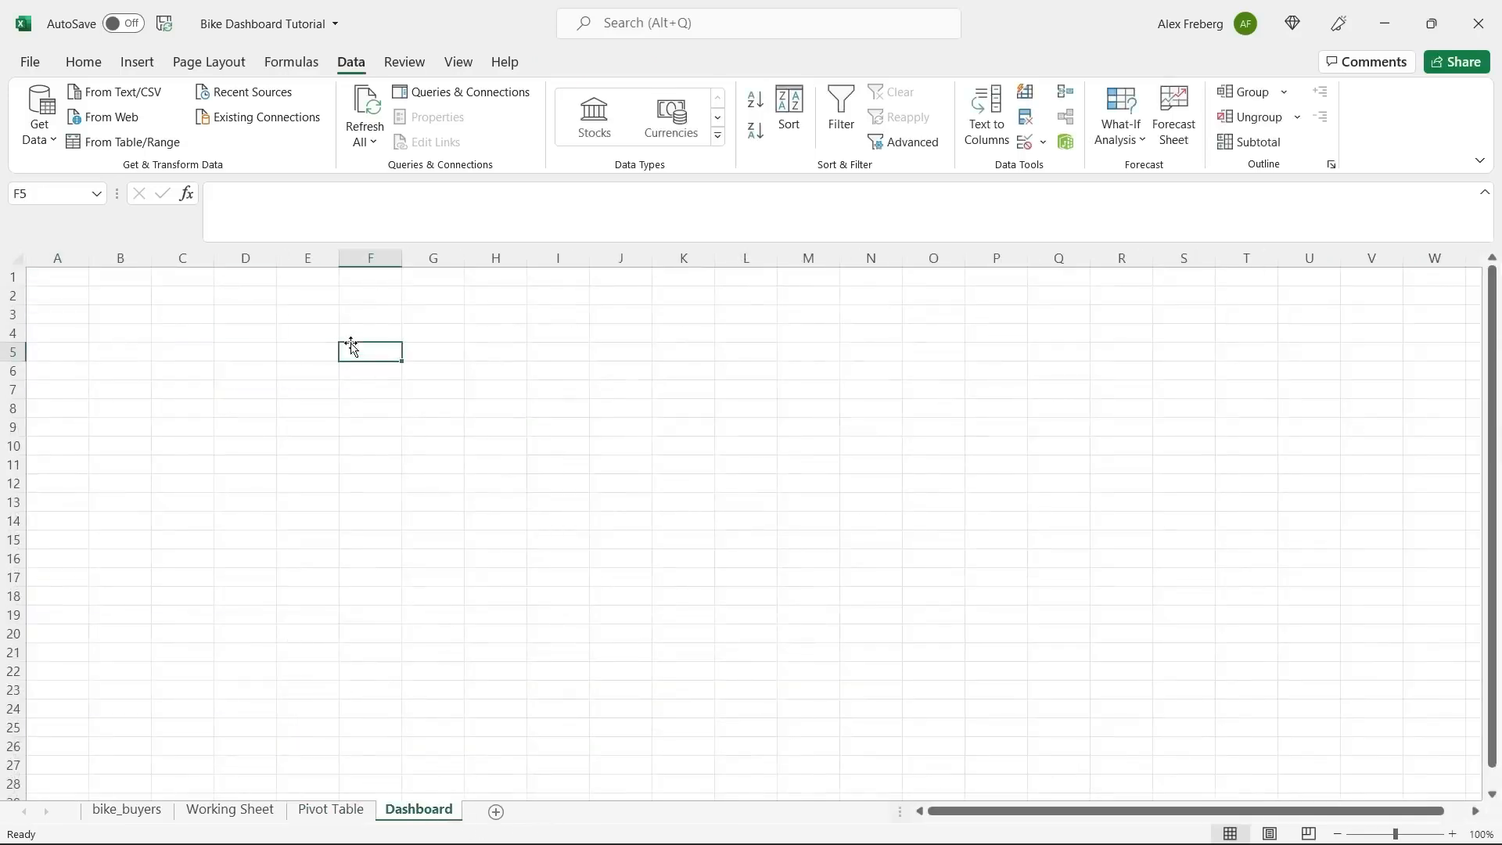
pyautogui.hotkey('ctrl', 'v')
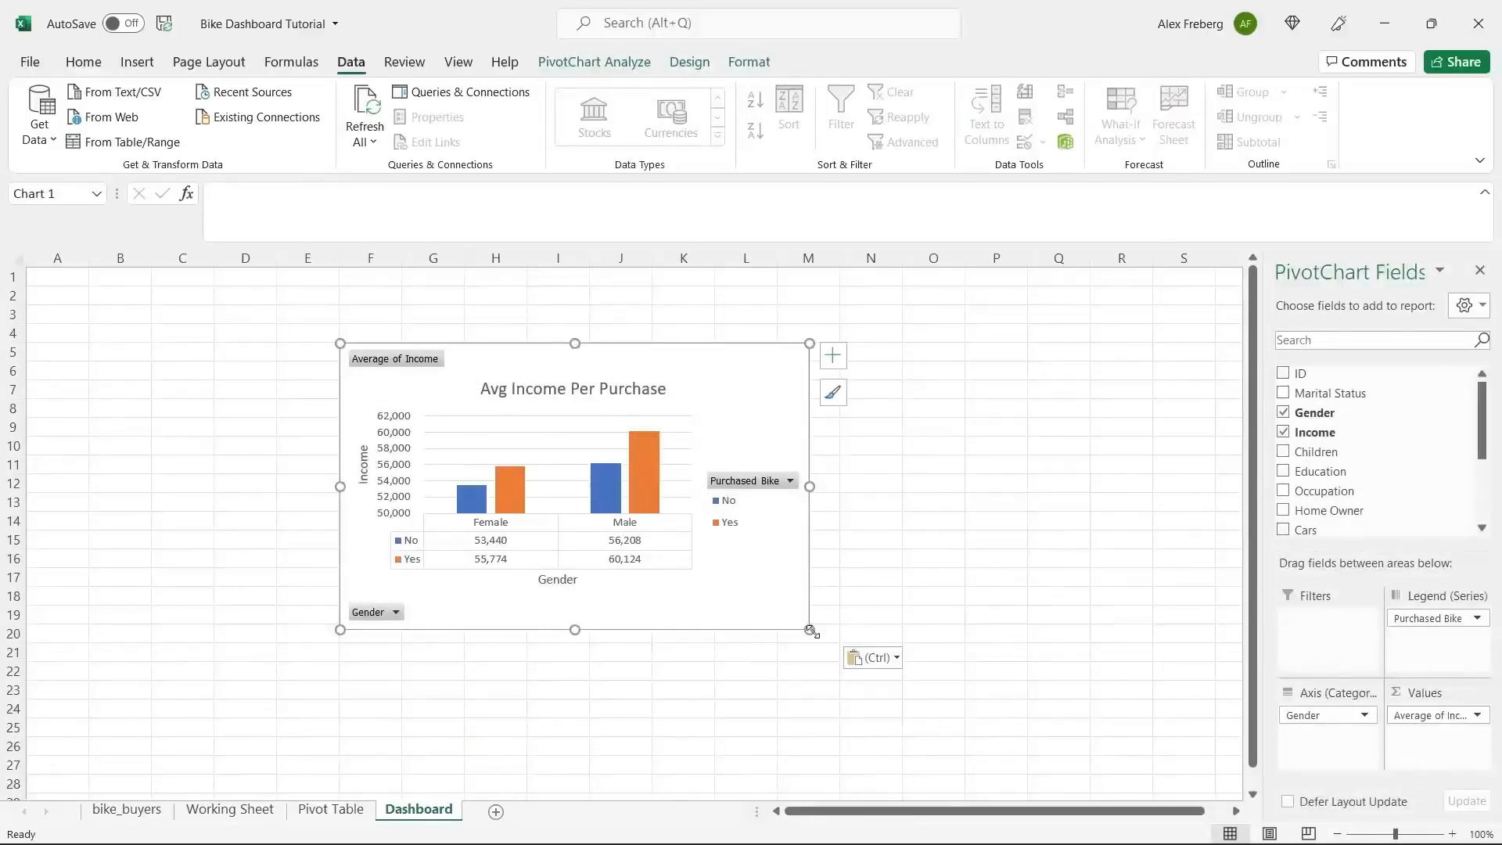
# Shrink the pasted chart slightly, move it to about J2 to Q16, and zoom the Dashboard sheet out to 80%.
pyautogui.moveTo(808, 627)
pyautogui.mouseDown()
pyautogui.moveTo(703, 517)
pyautogui.moveTo(785, 575)
pyautogui.moveTo(782, 619)
pyautogui.mouseUp()
pyautogui.moveTo(704, 389); pyautogui.dragTo(974, 334)
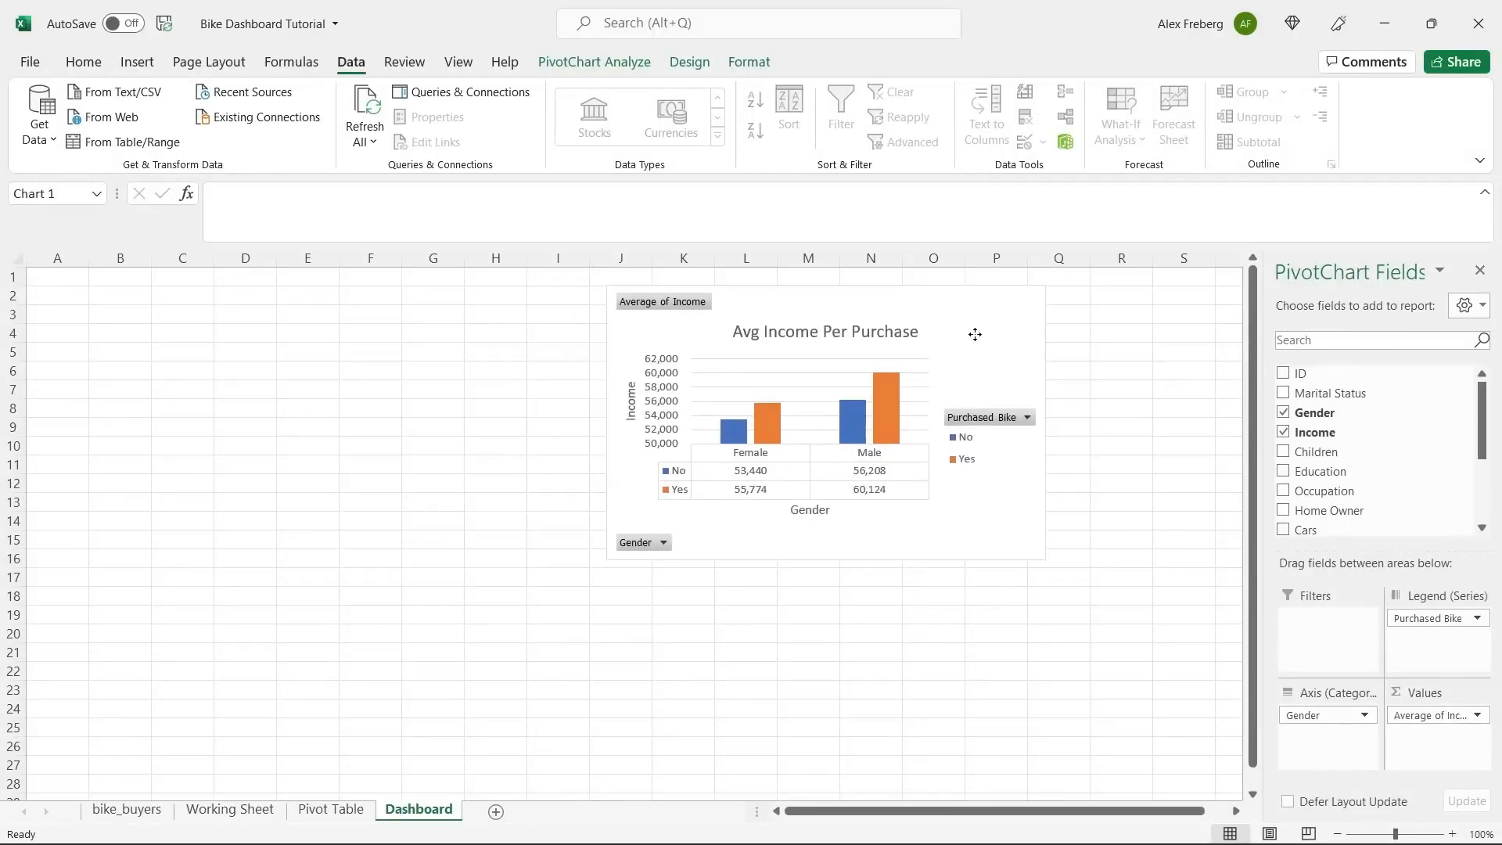
pyautogui.click(1338, 833)
pyautogui.click(1338, 834)
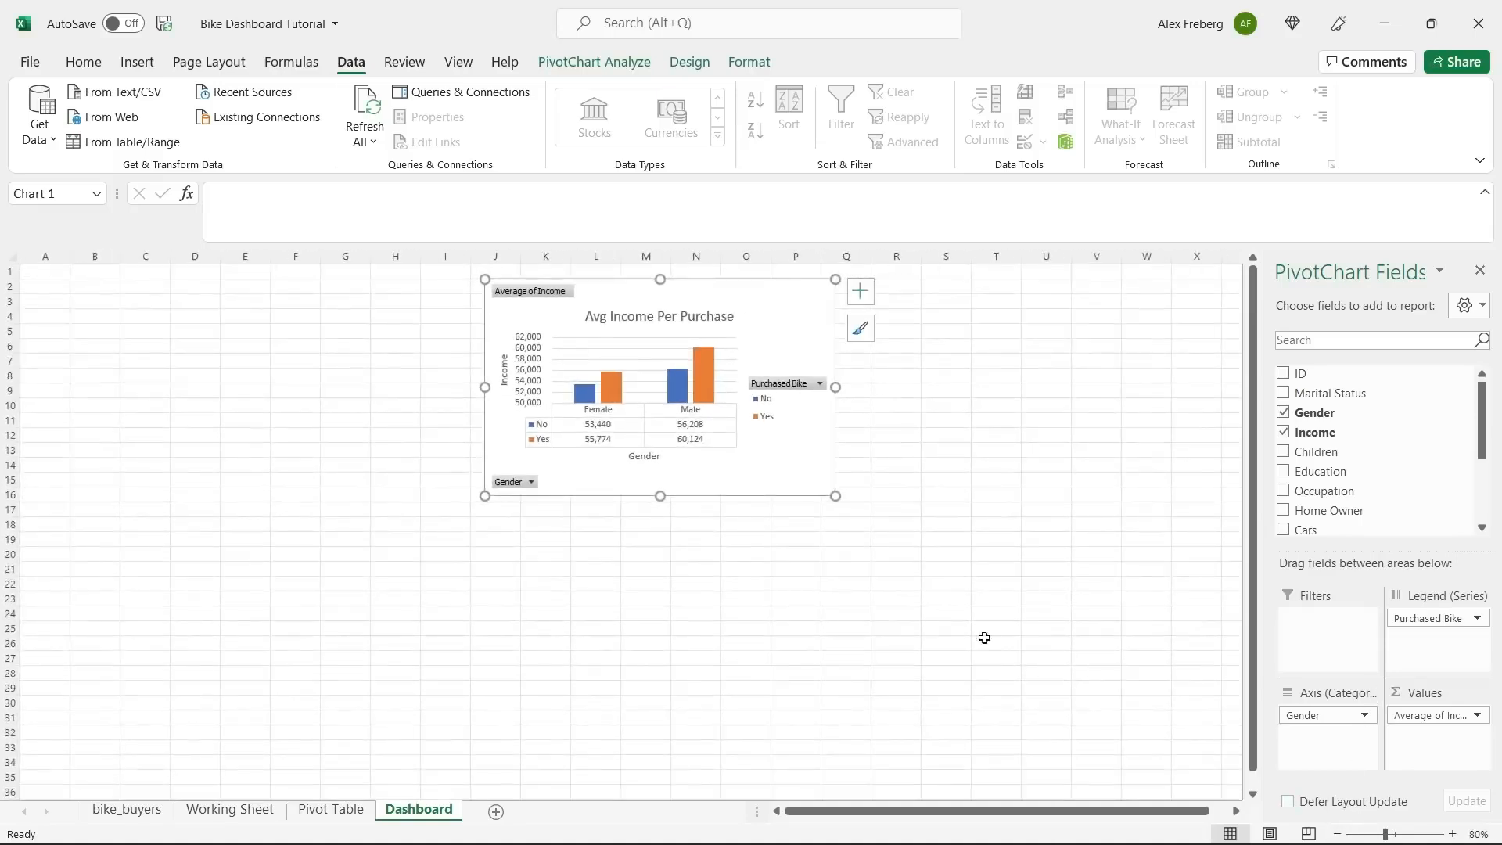
# Try to copy the Customer Commute chart onto the Dashboard sheet, and move the Avg Income Per Purchase chart there to about H9.
pyautogui.click(331, 808)
pyautogui.click(624, 603)
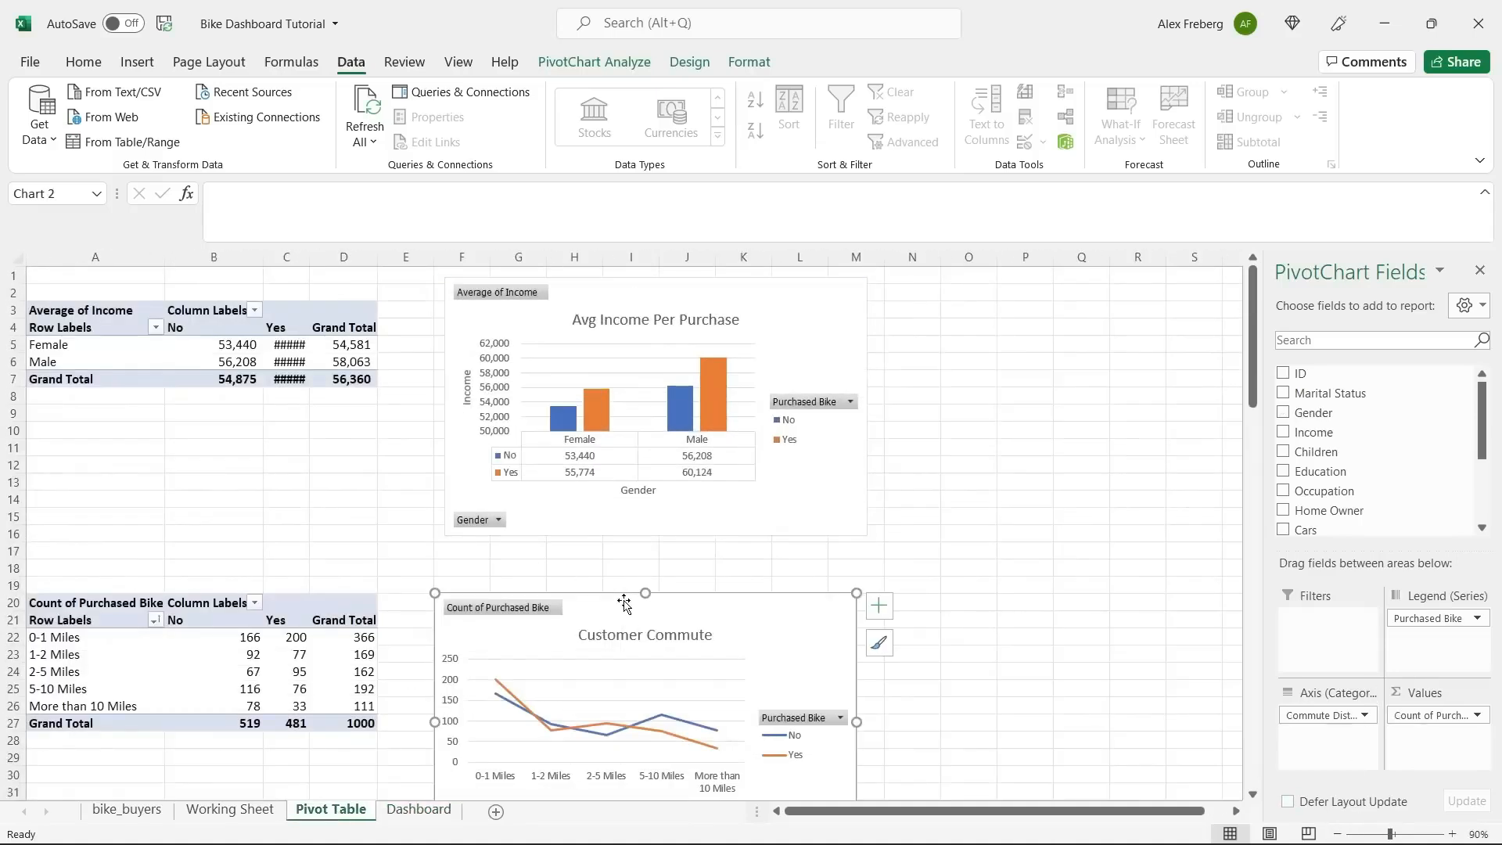
pyautogui.click(419, 808)
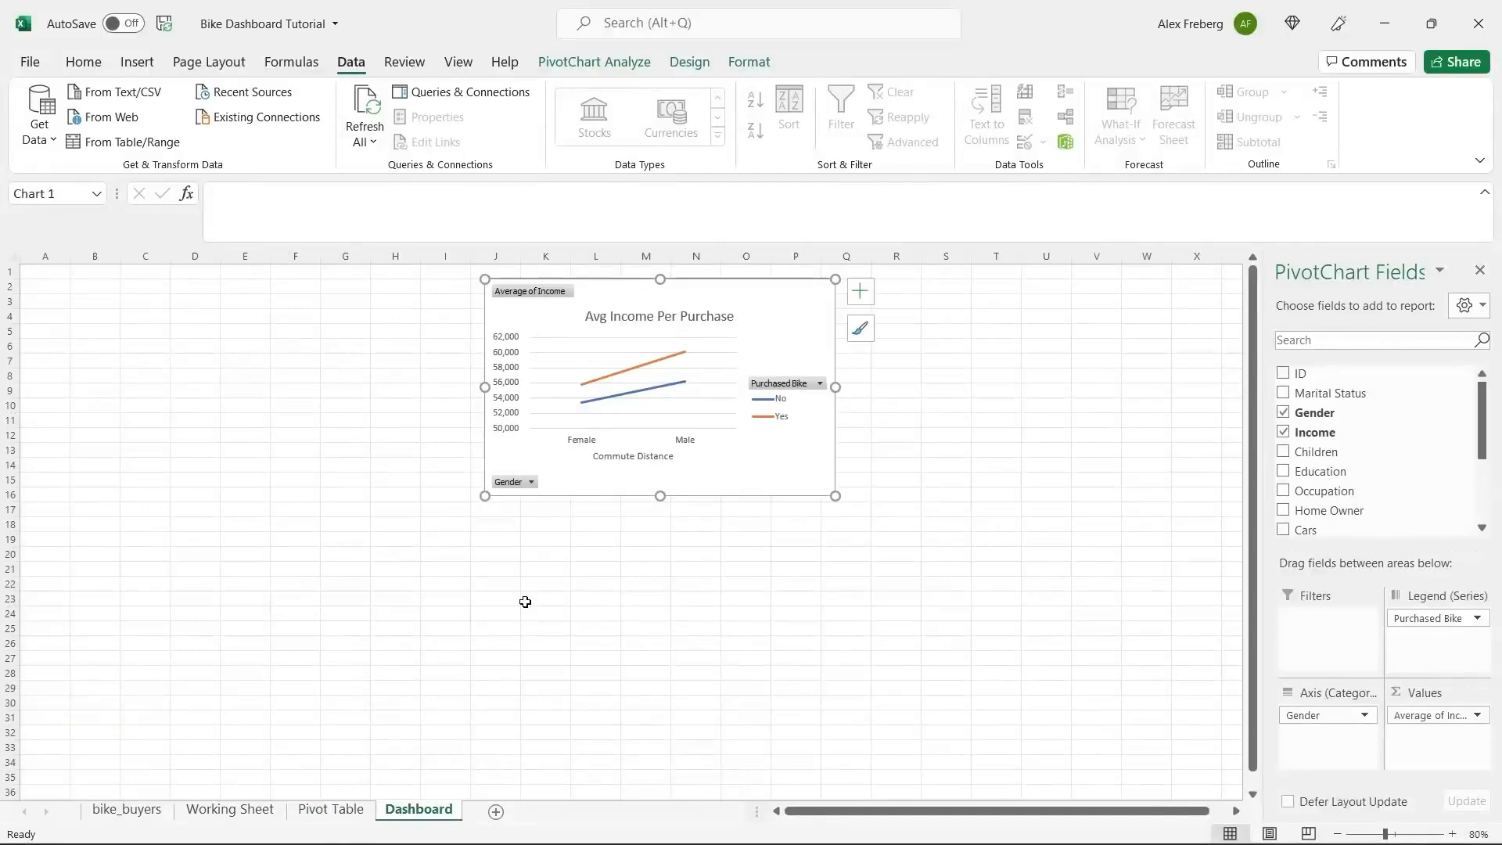
pyautogui.moveTo(622, 292); pyautogui.dragTo(537, 407)
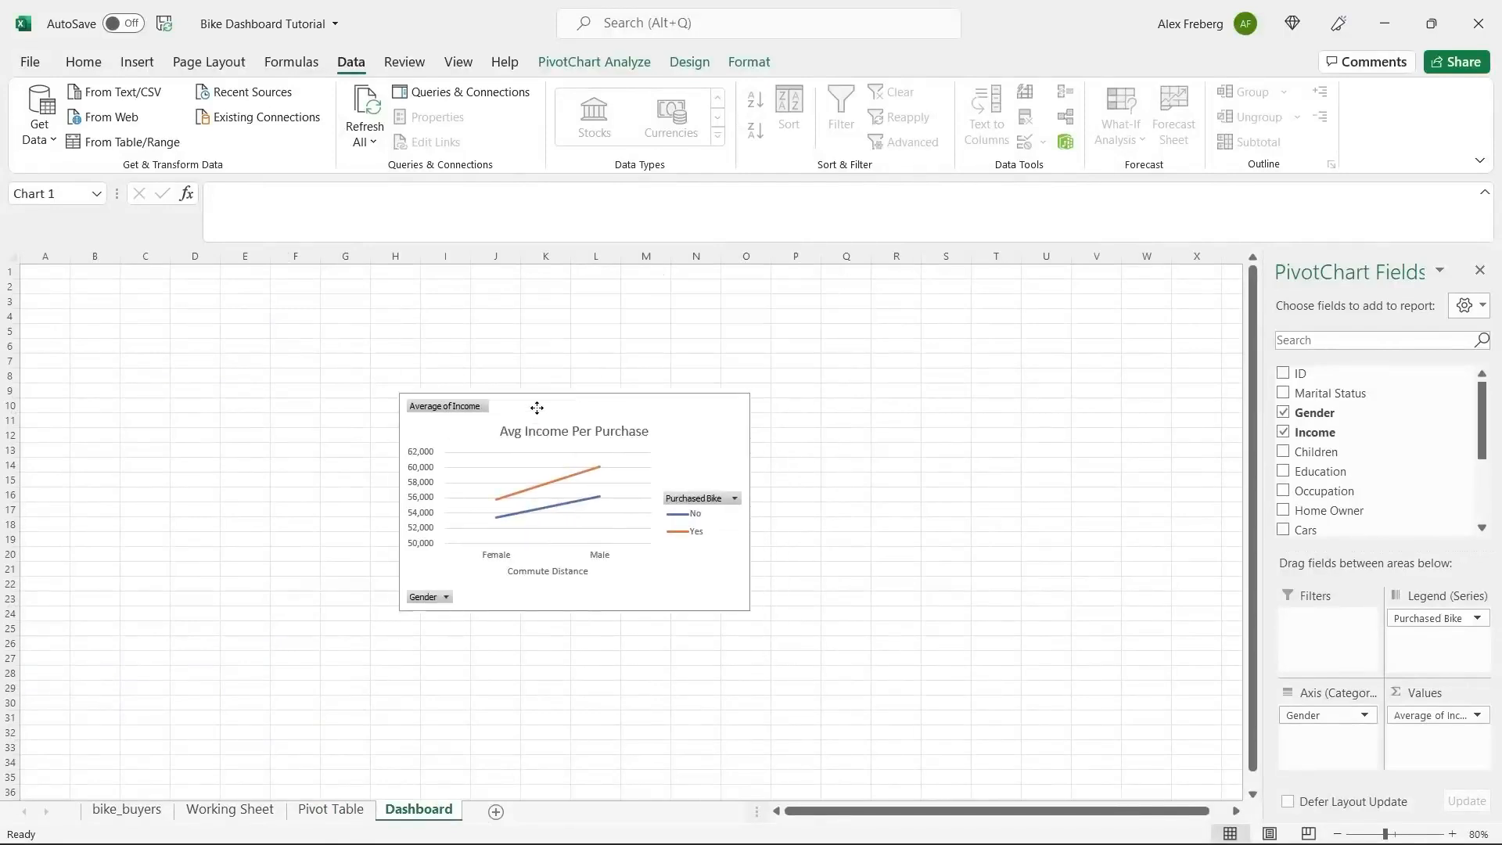
# Copy the Customer Commute chart from the Pivot Table sheet and paste it at cell G17 of the Dashboard sheet.
pyautogui.click(324, 813)
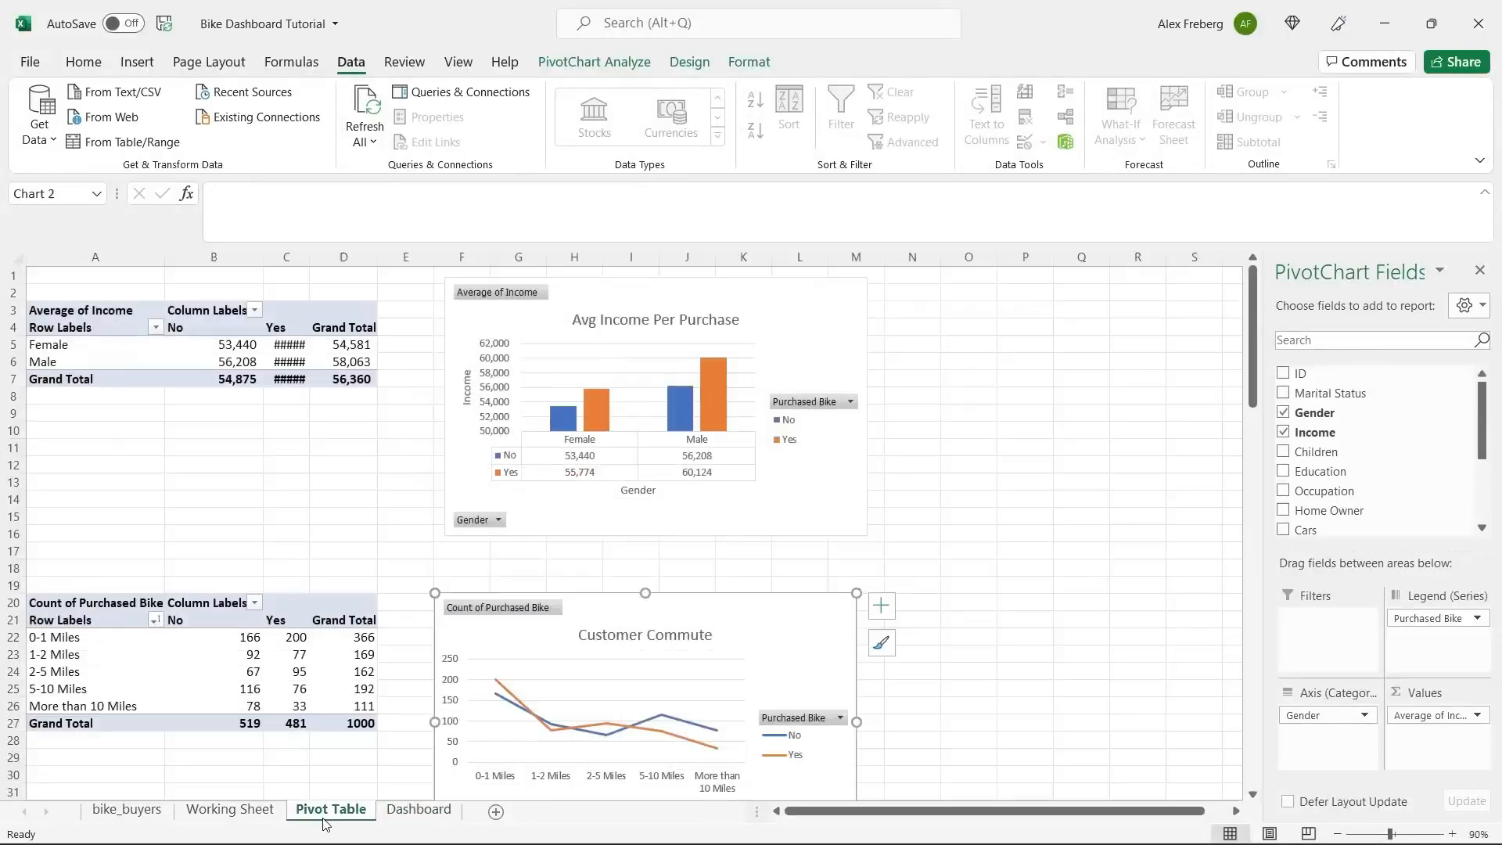
pyautogui.click(777, 303)
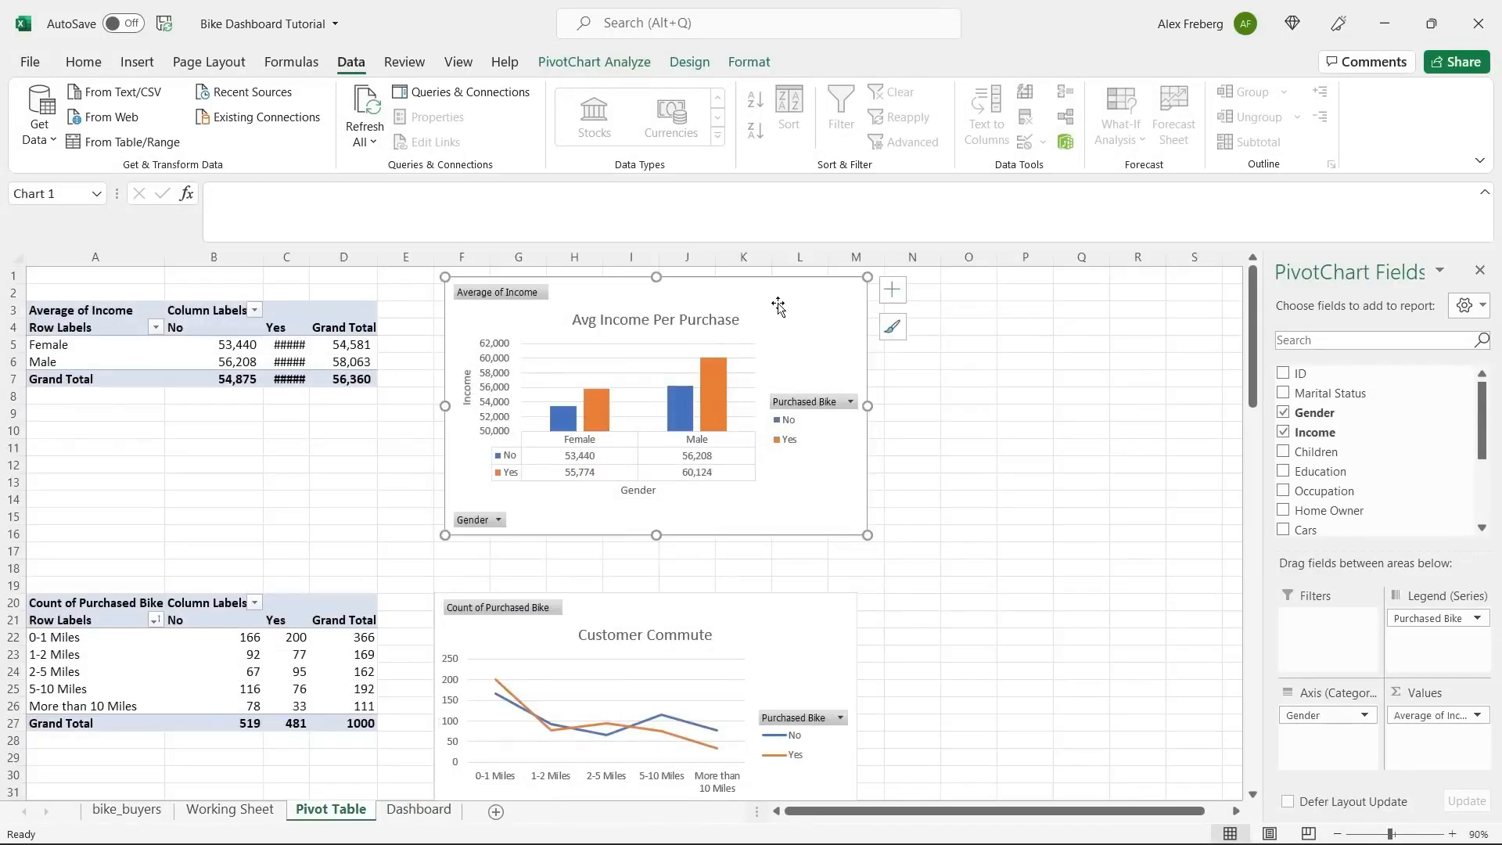
pyautogui.click(756, 637)
pyautogui.click(418, 809)
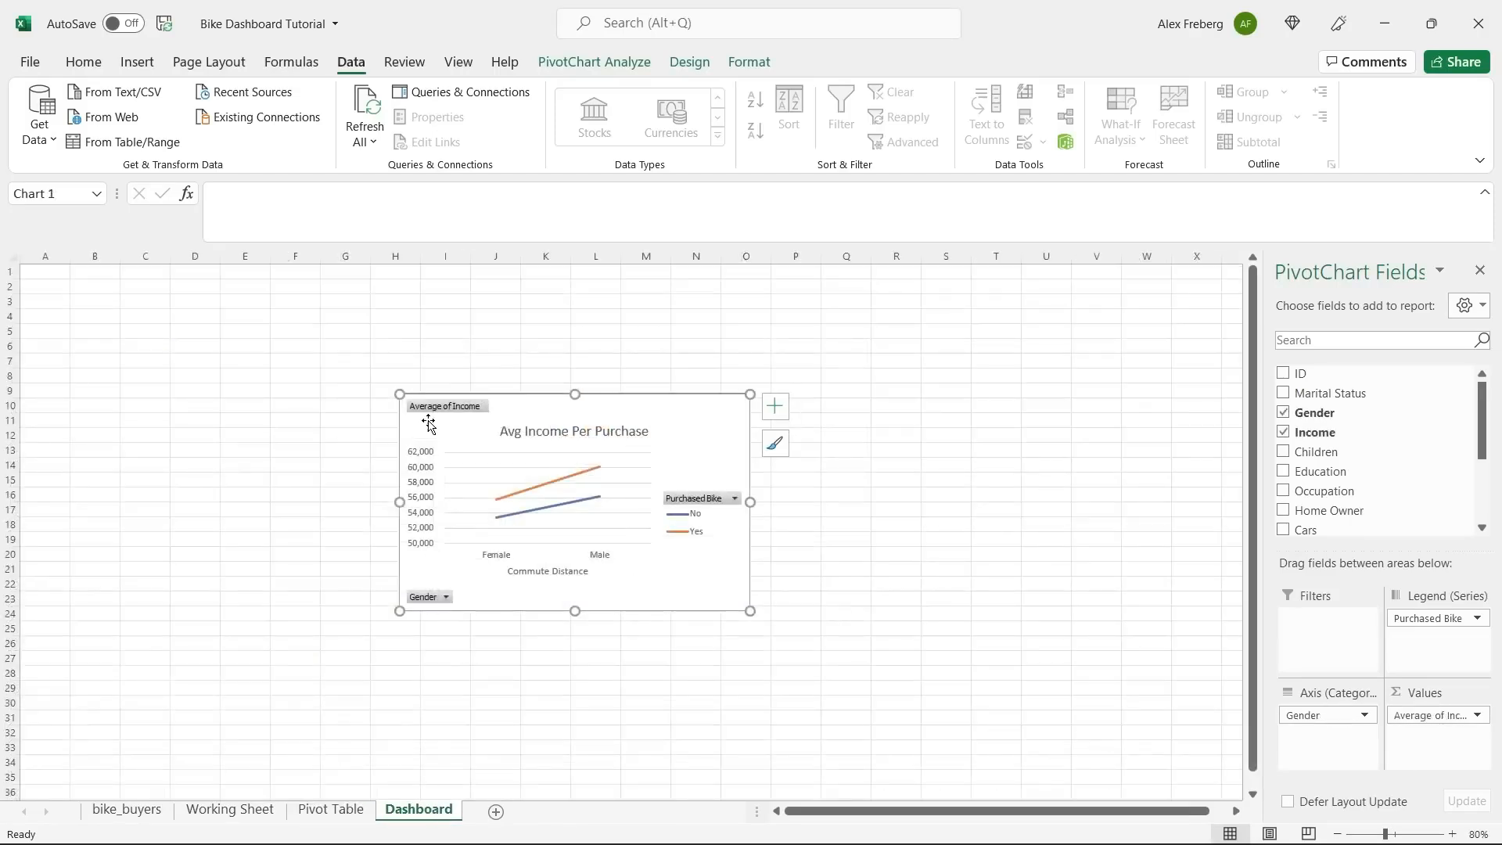
pyautogui.click(331, 809)
pyautogui.rightClick(738, 624)
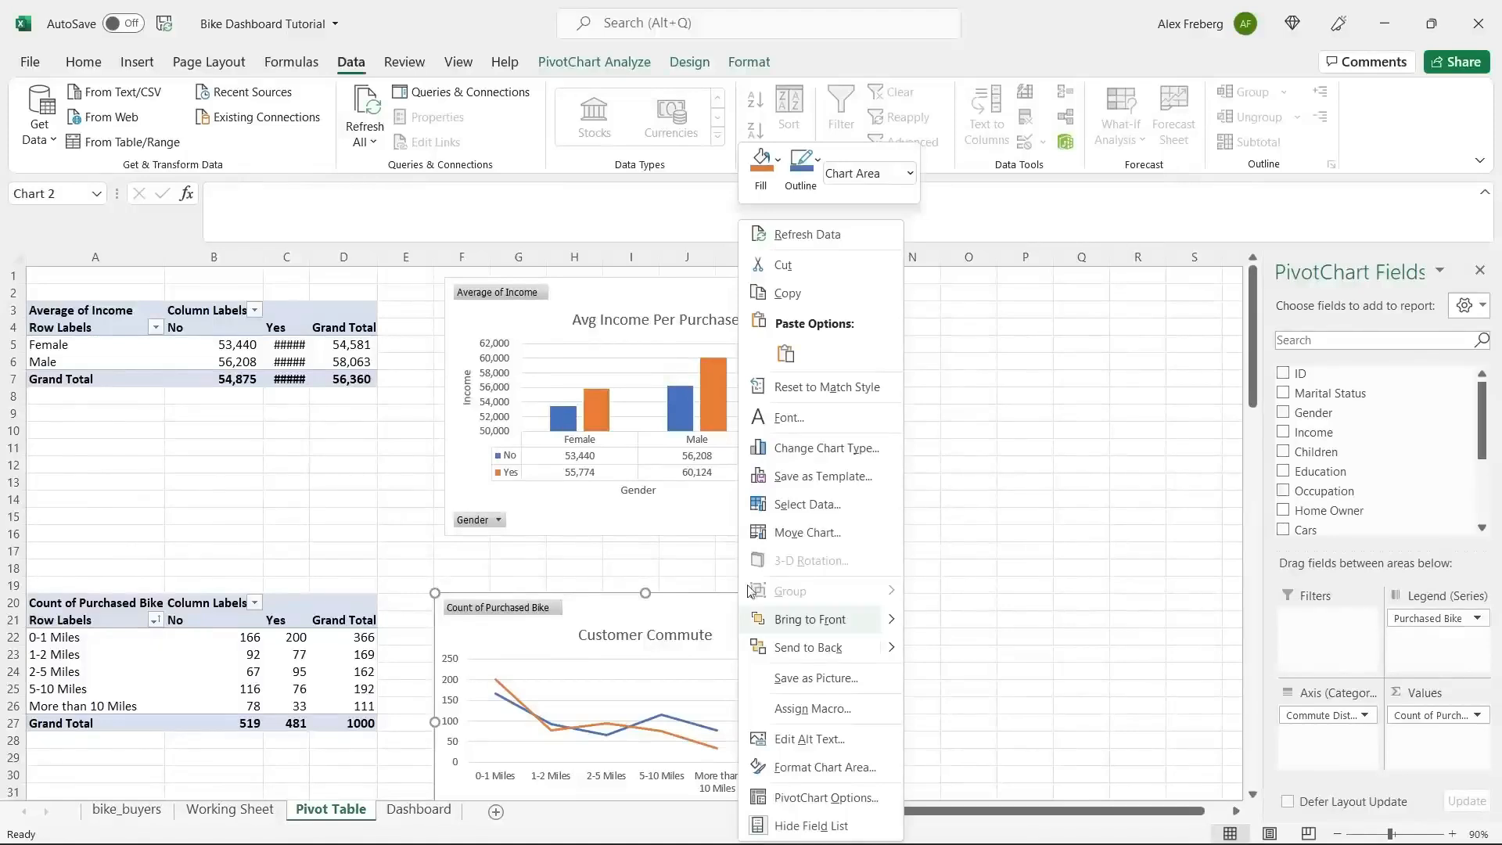
pyautogui.click(782, 386)
pyautogui.click(426, 809)
pyautogui.click(345, 509)
pyautogui.rightClick(345, 509)
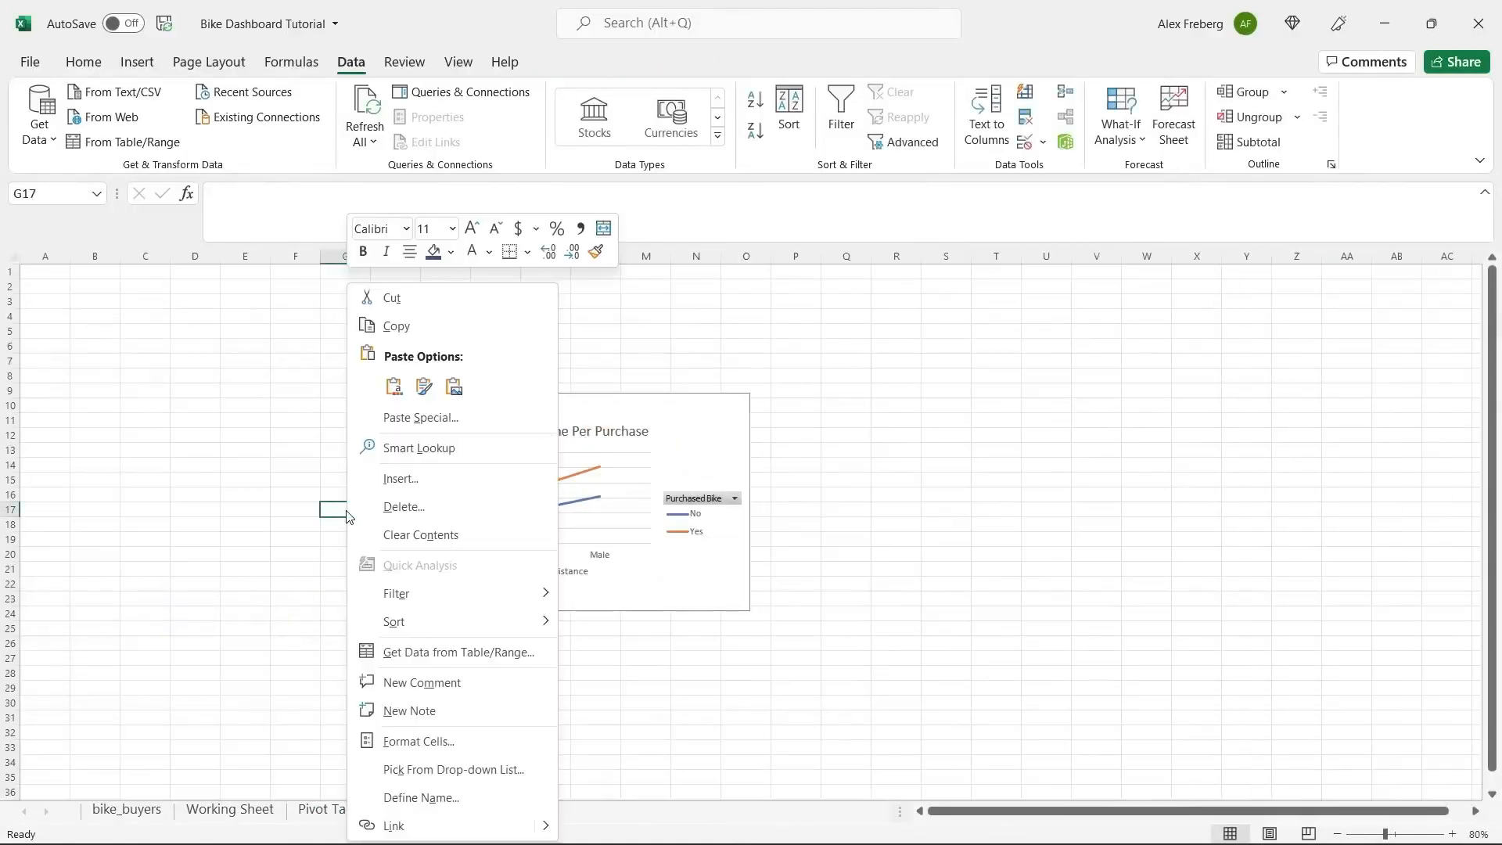
pyautogui.click(393, 386)
# Move the pasted Customer Commute chart beside the Avg Income Per Purchase chart, to about P9 to W24.
pyautogui.click(481, 538)
pyautogui.moveTo(1030, 398); pyautogui.dragTo(910, 407)
pyautogui.hotkey('ctrl', 'z')
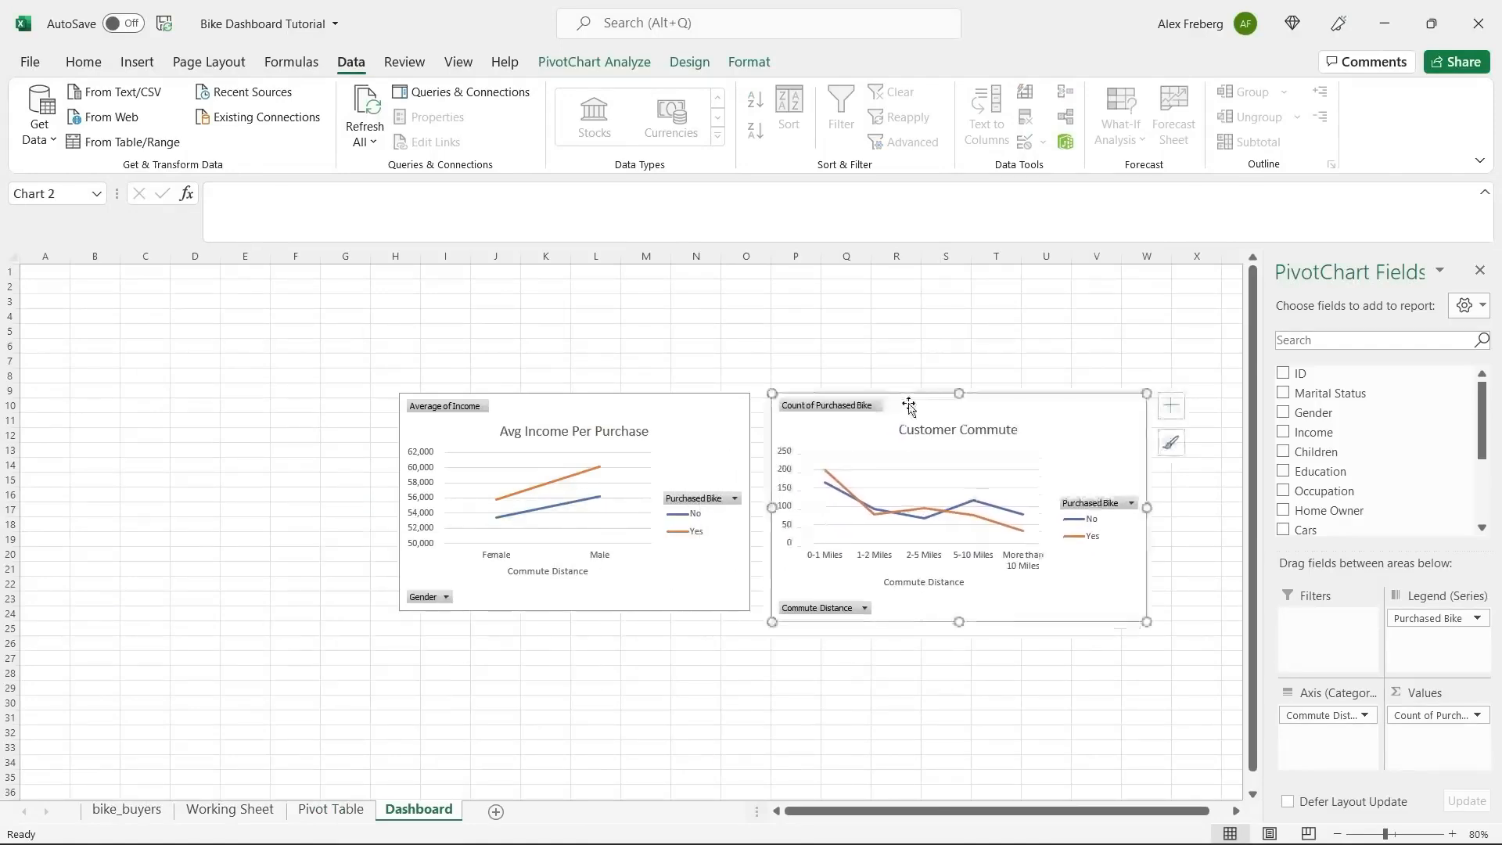
pyautogui.click(647, 715)
# Copy the Customer Age Brackets chart from the Pivot Table sheet and paste it at cell I29 of the Dashboard sheet.
pyautogui.click(344, 813)
pyautogui.click(892, 591)
pyautogui.scroll(-10, 892, 590)
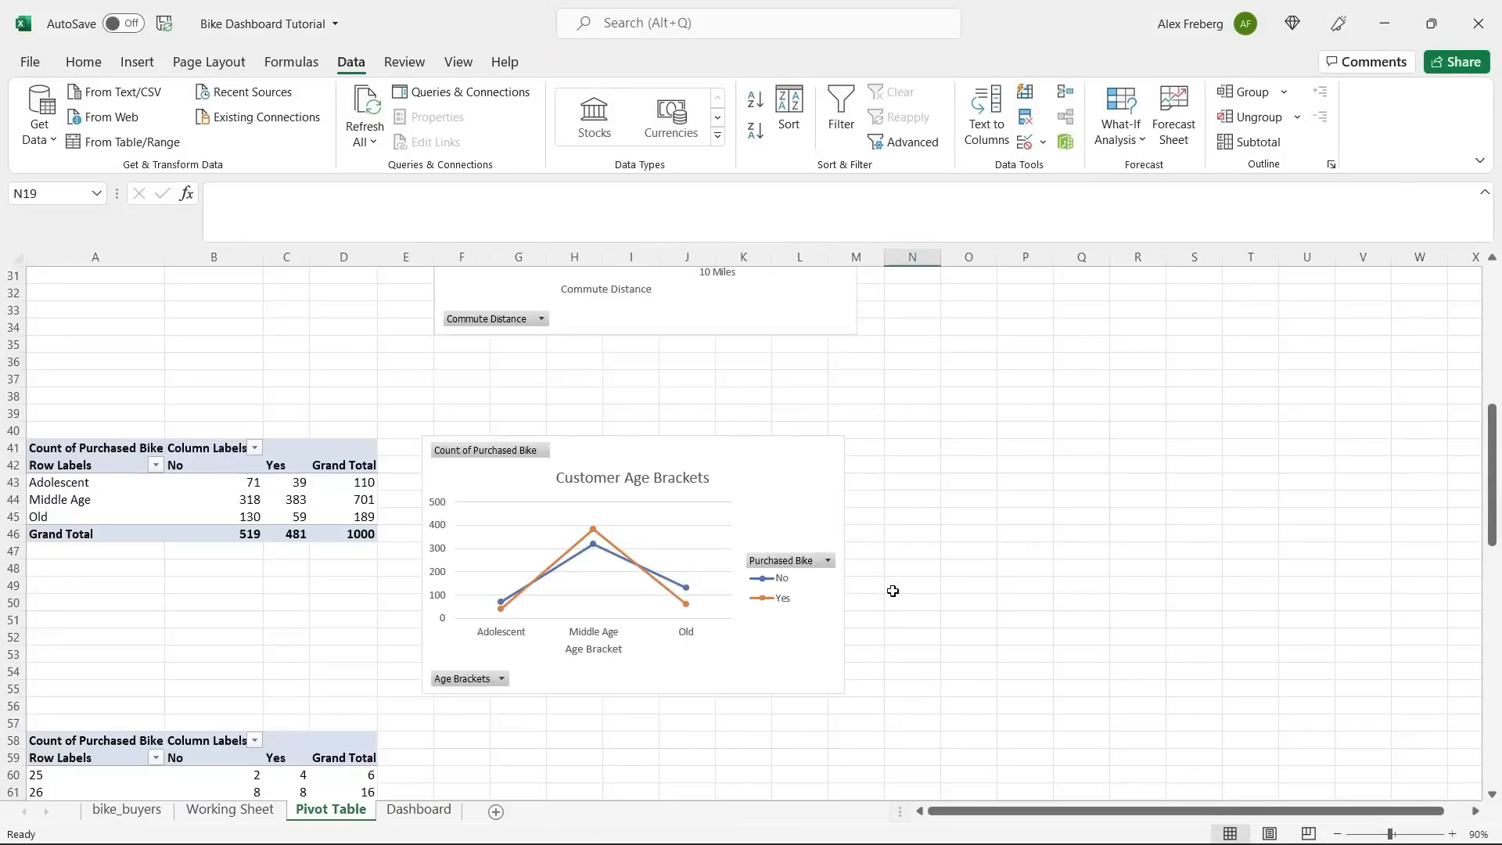
pyautogui.scroll(-2, 893, 590)
pyautogui.click(737, 364)
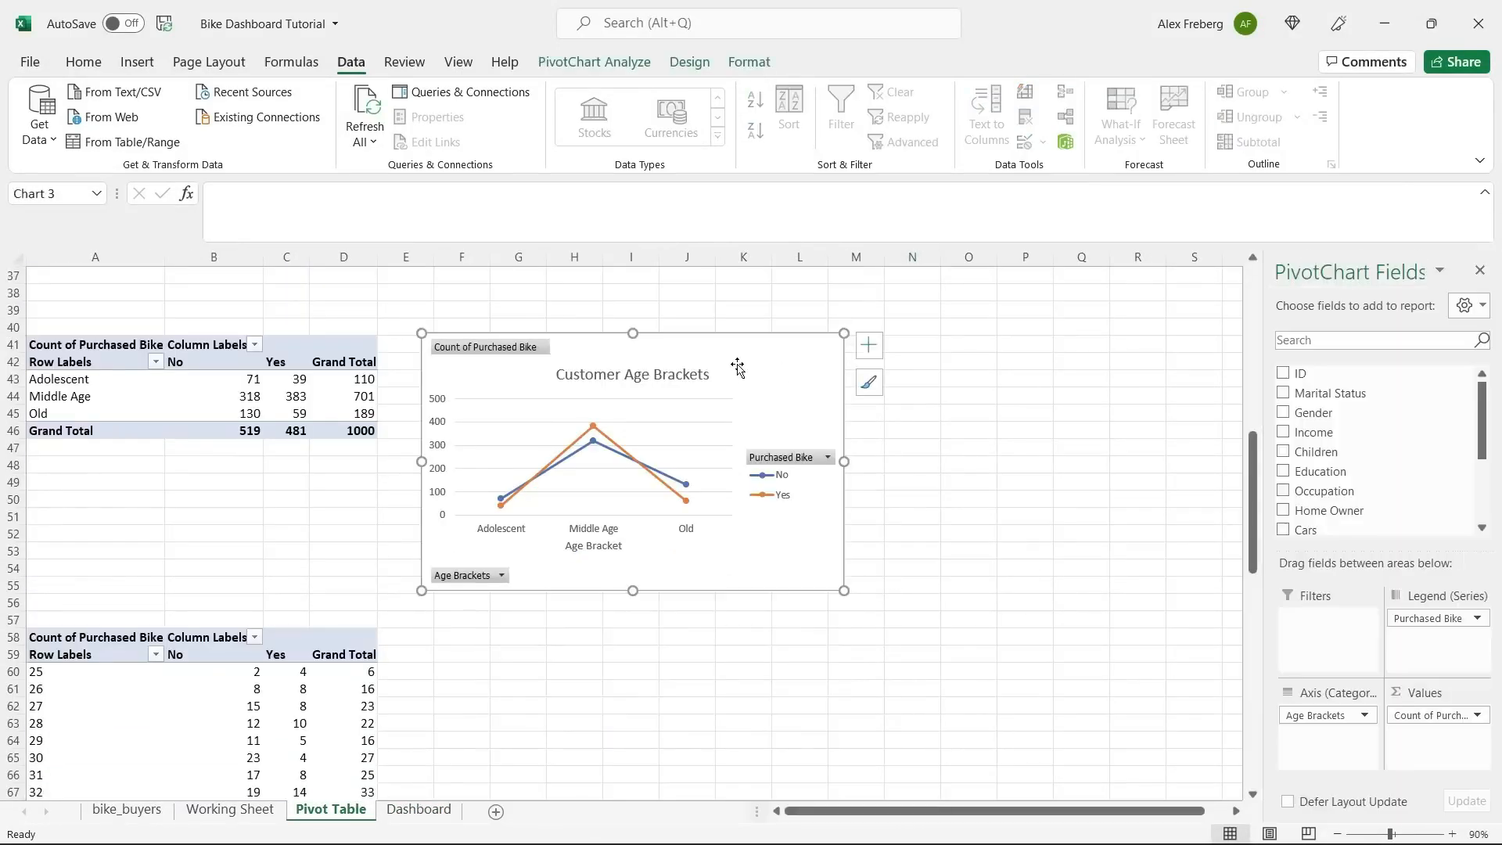
pyautogui.click(419, 810)
pyautogui.click(435, 684)
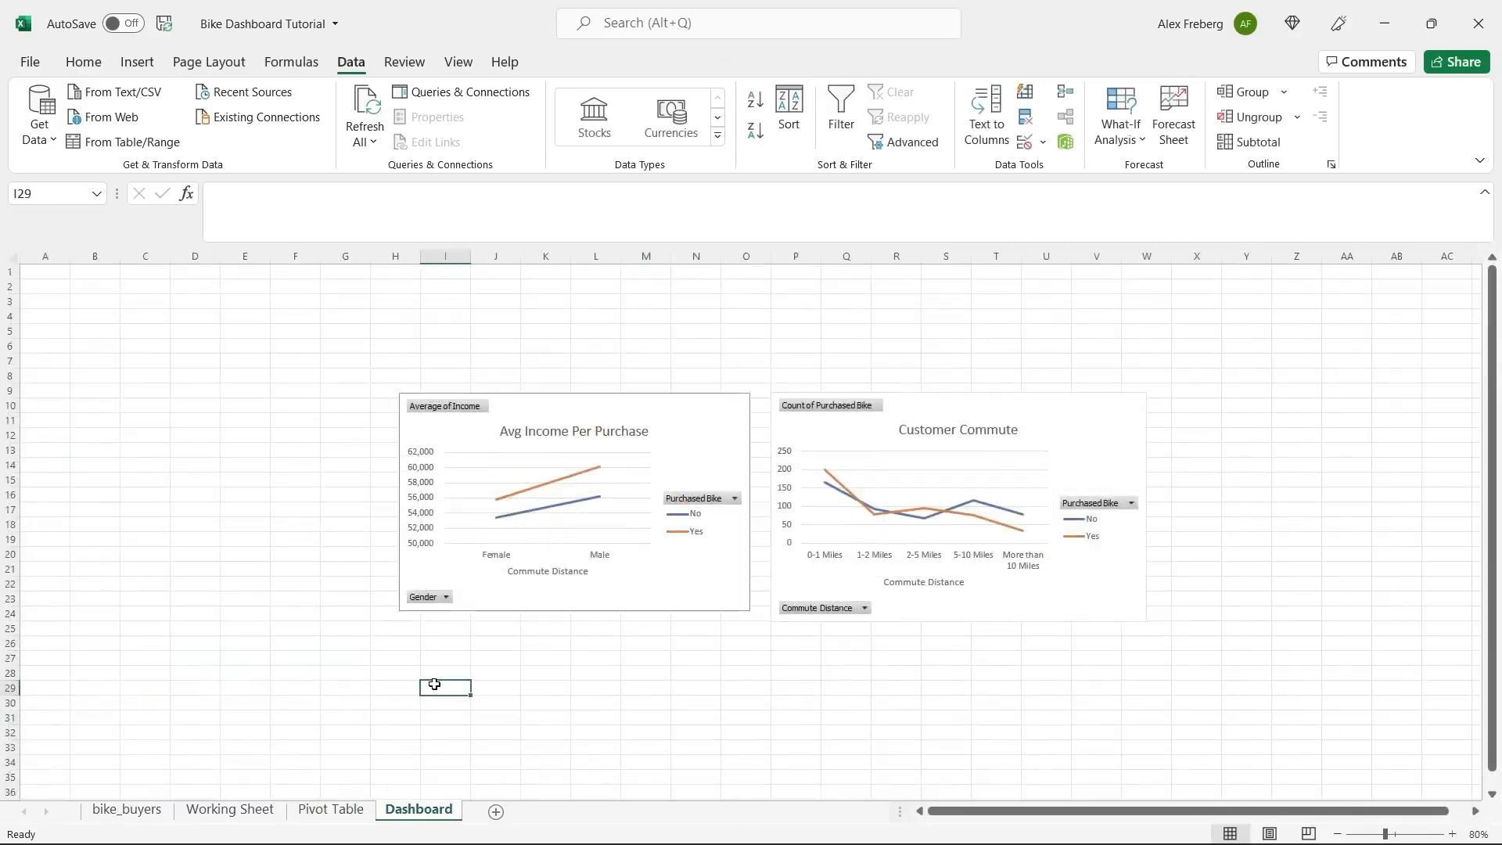
pyautogui.hotkey('ctrl', 'v')
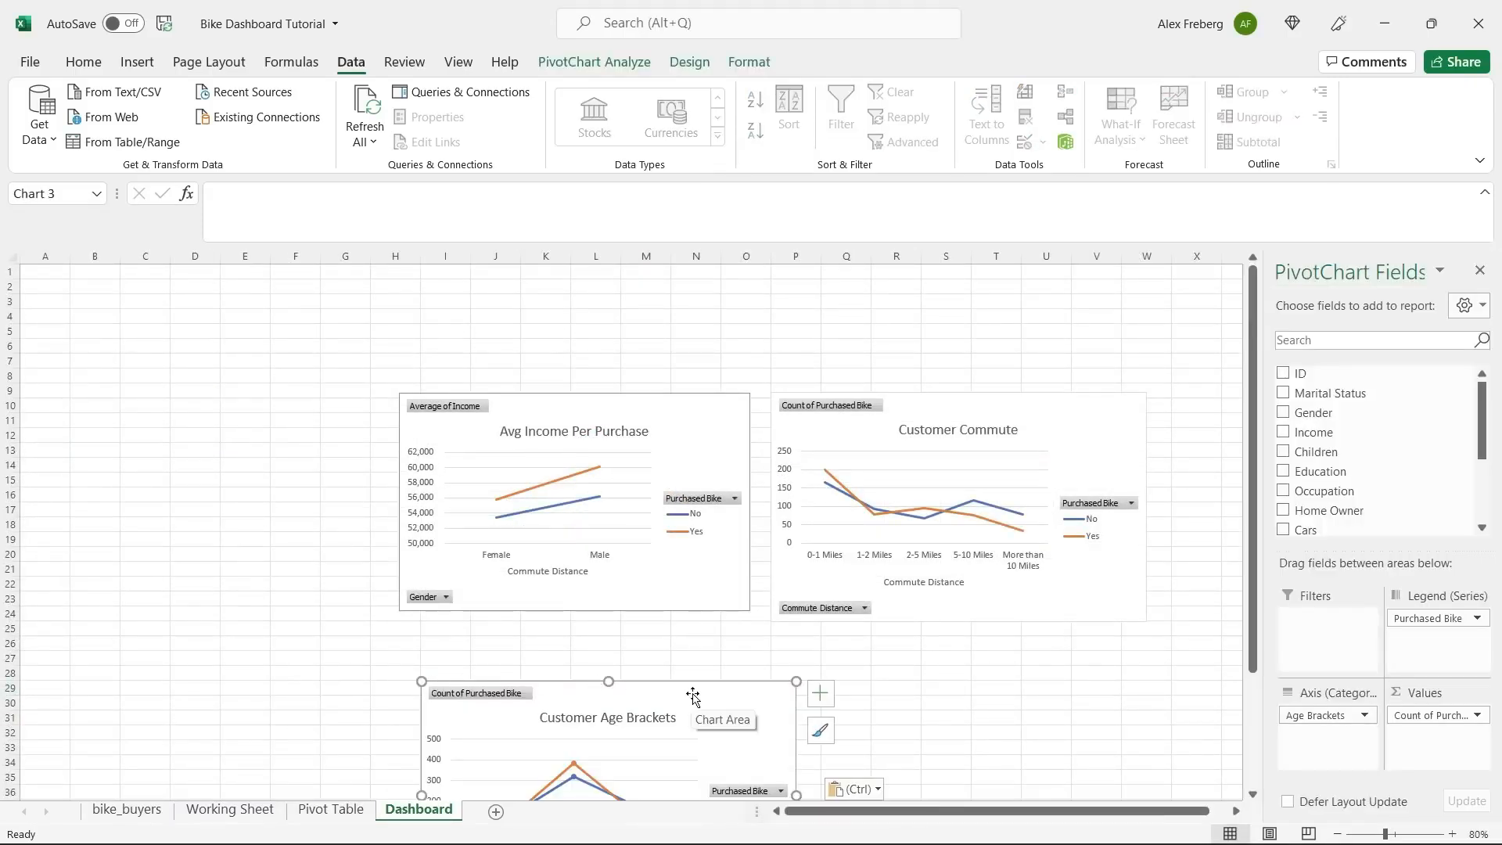
# Spread the charts out on the Dashboard: Avg Income Per Purchase to about G4, Customer Commute to about Q9, Customer Age Brackets to about K25.
pyautogui.moveTo(565, 395); pyautogui.dragTo(512, 316)
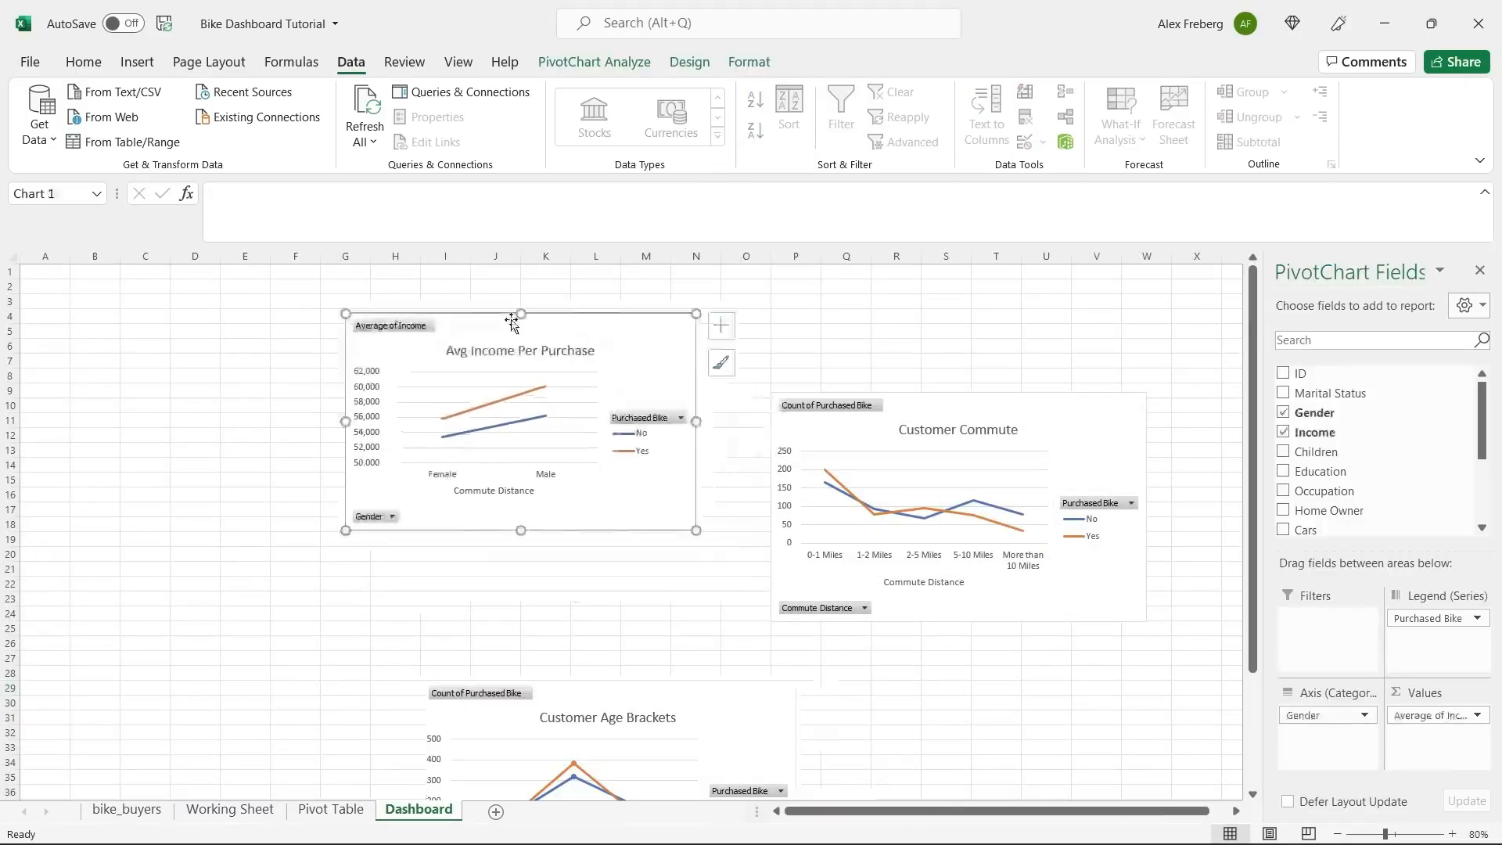
pyautogui.moveTo(637, 691); pyautogui.dragTo(501, 572)
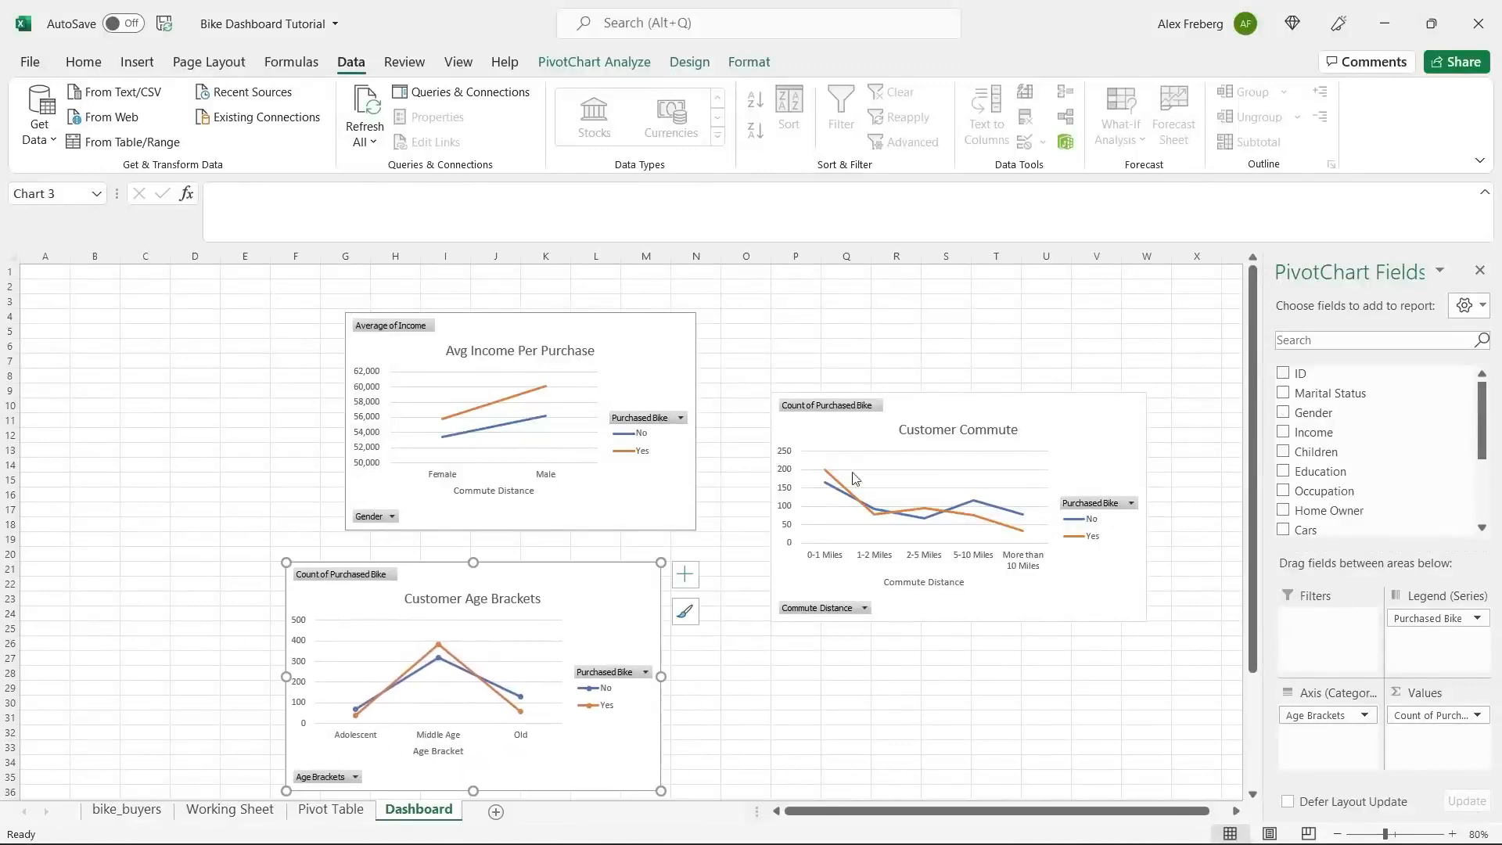
pyautogui.moveTo(971, 408); pyautogui.dragTo(917, 337)
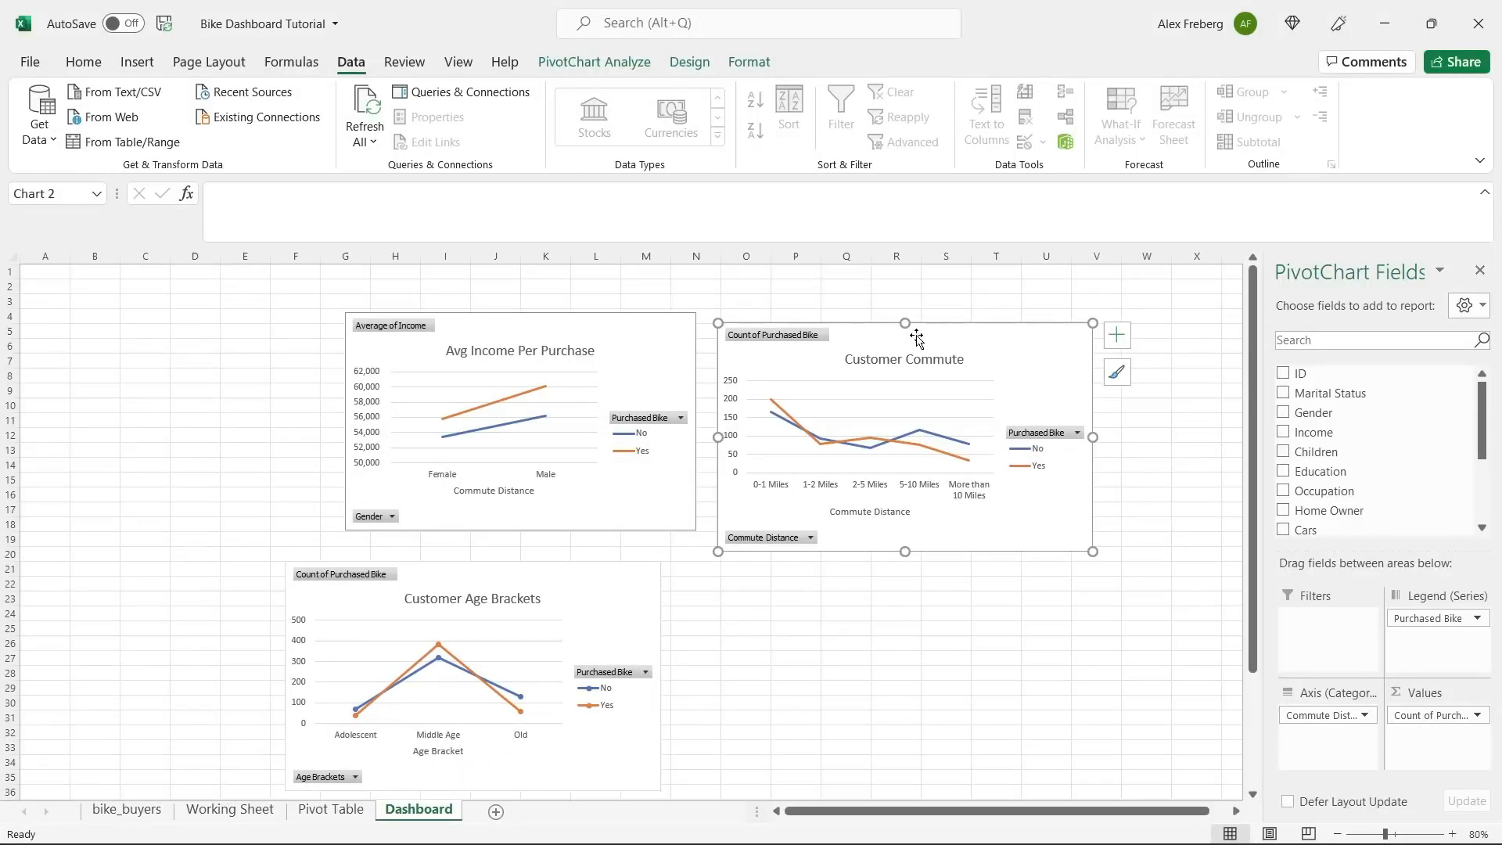
pyautogui.moveTo(607, 580); pyautogui.dragTo(836, 640)
pyautogui.moveTo(935, 340); pyautogui.dragTo(1049, 409)
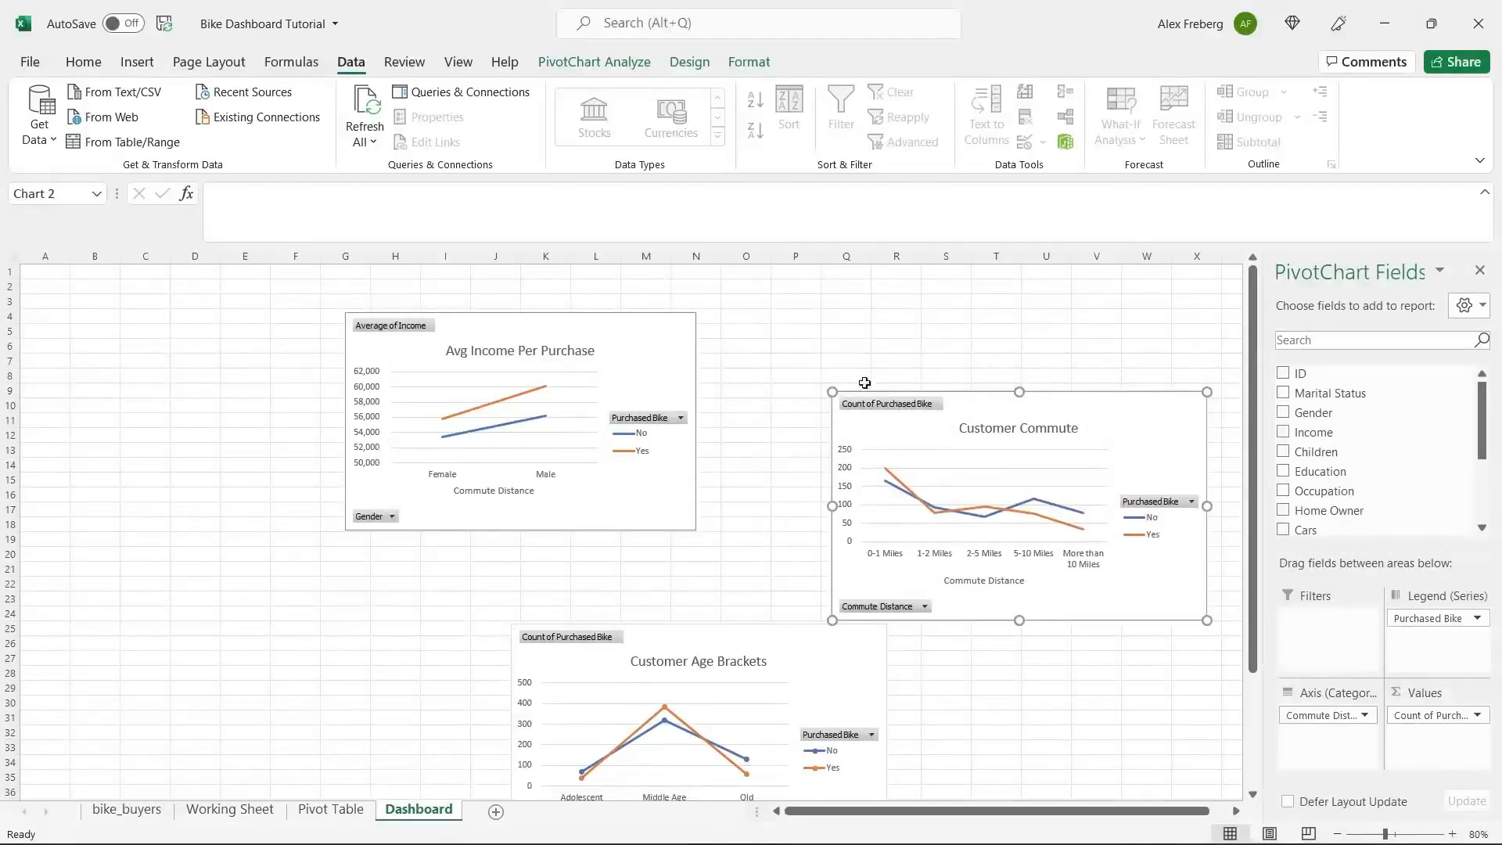
pyautogui.click(624, 335)
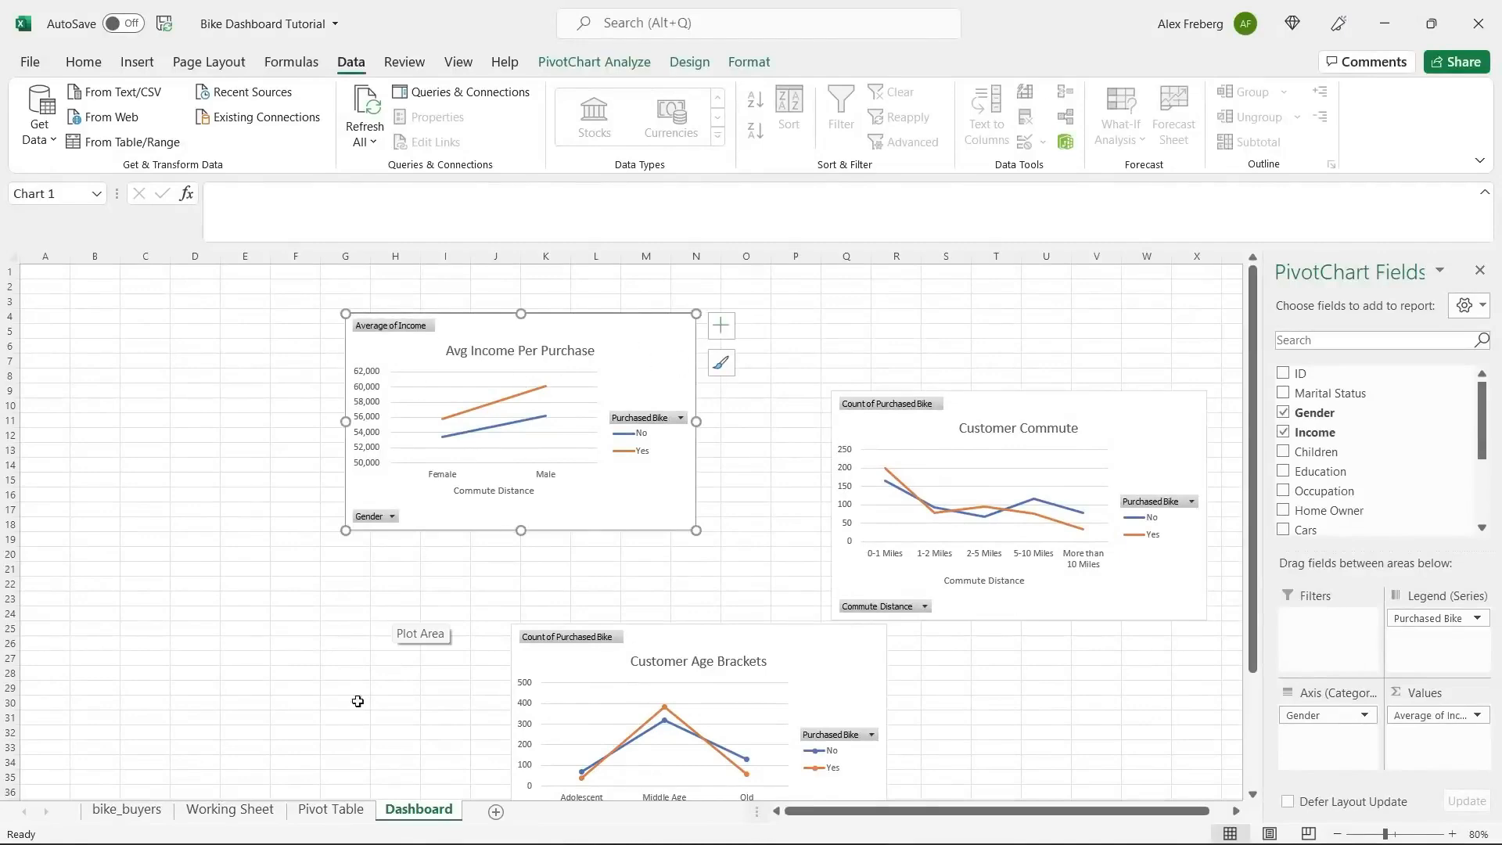
# Copy the Avg Income Per Purchase column chart from the Pivot Table sheet and paste it at cell D19 of the Dashboard sheet.
pyautogui.click(321, 808)
pyautogui.scroll(12, 436, 569)
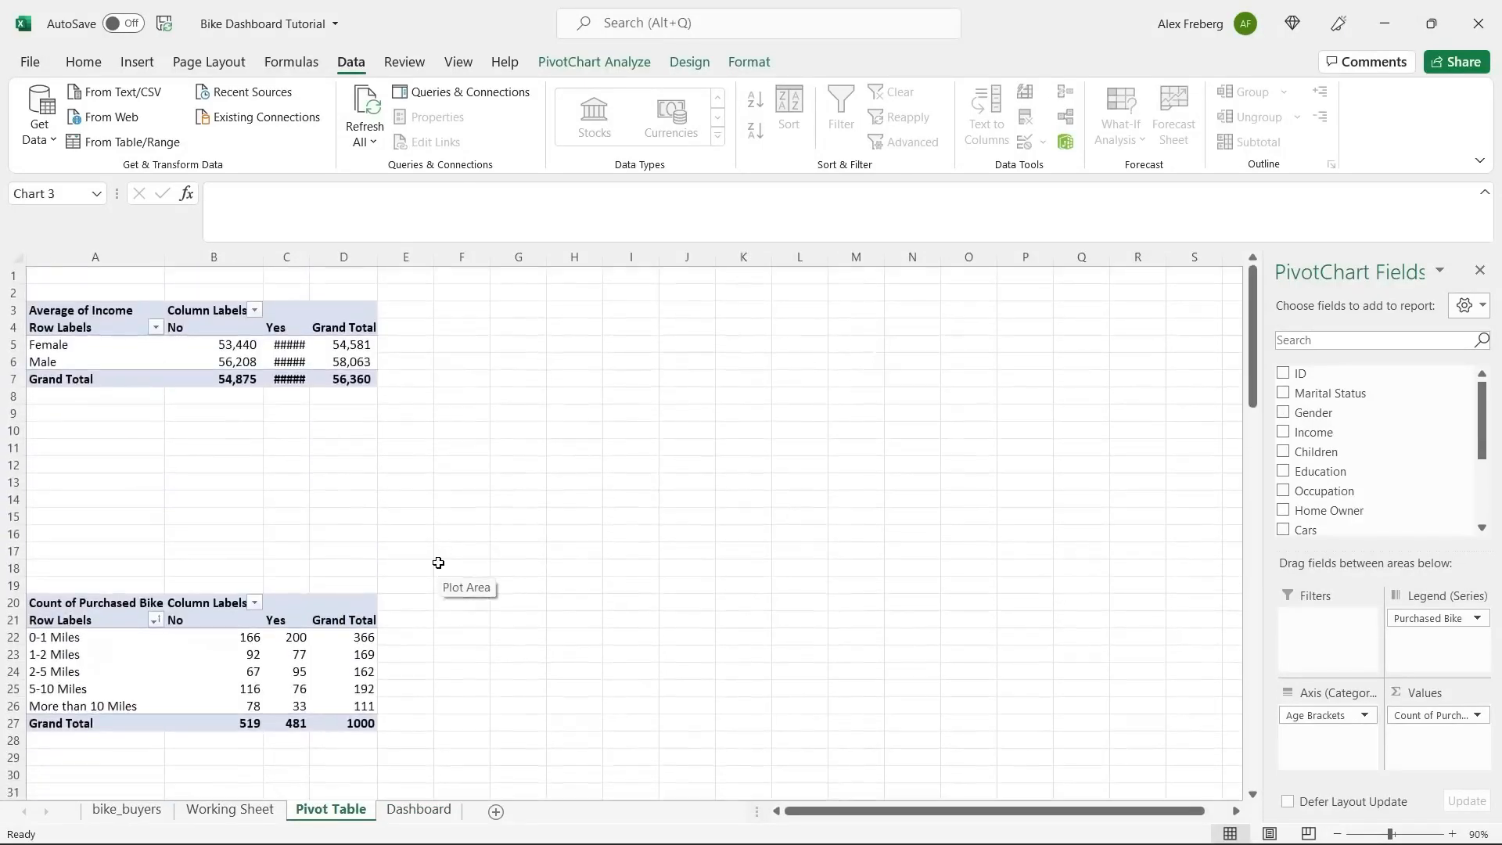
pyautogui.click(792, 288)
pyautogui.rightClick(792, 288)
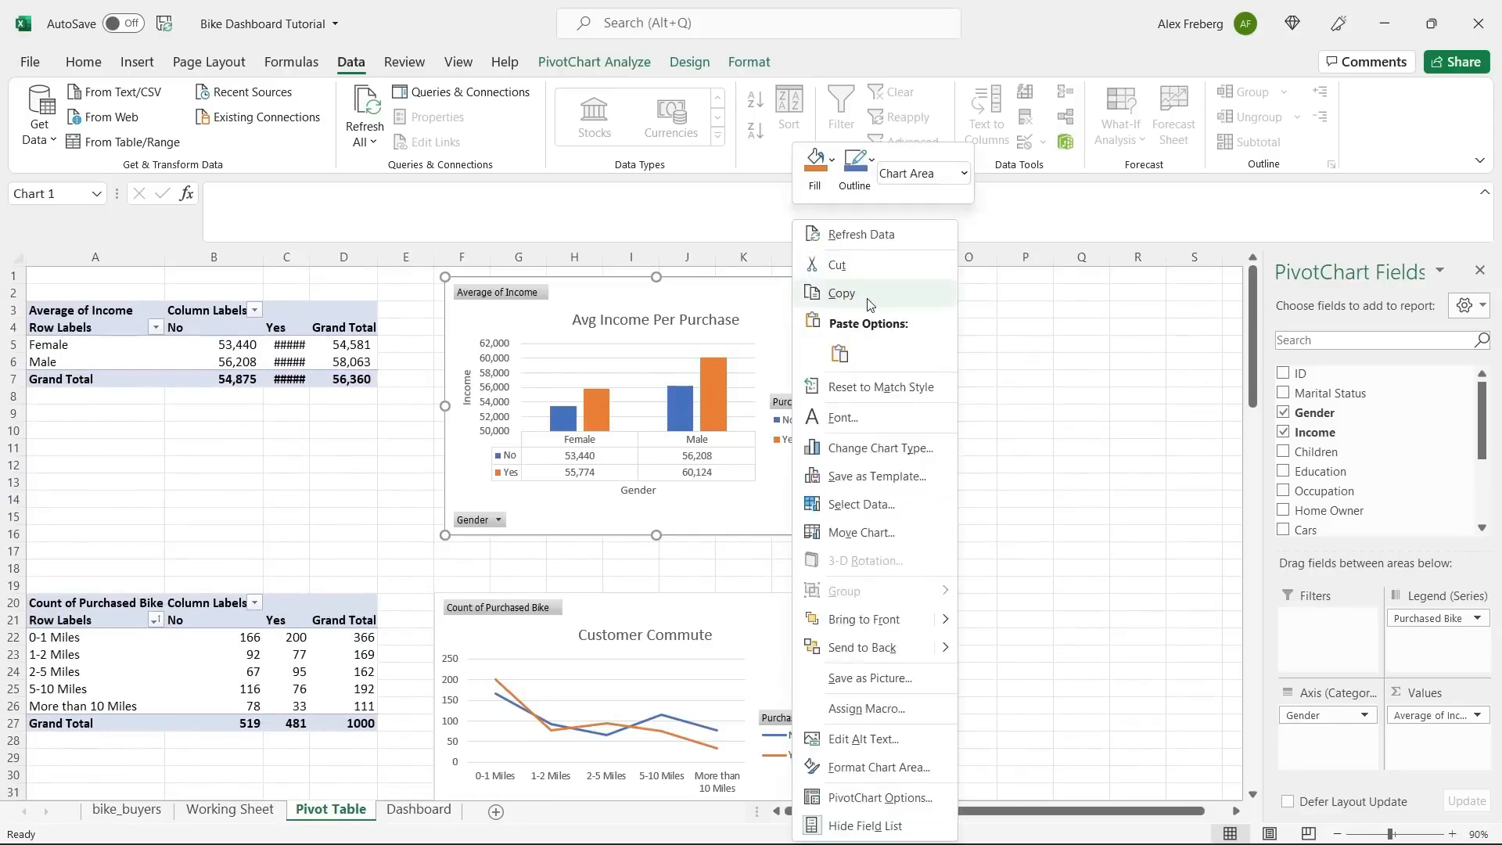
pyautogui.click(841, 293)
pyautogui.click(417, 809)
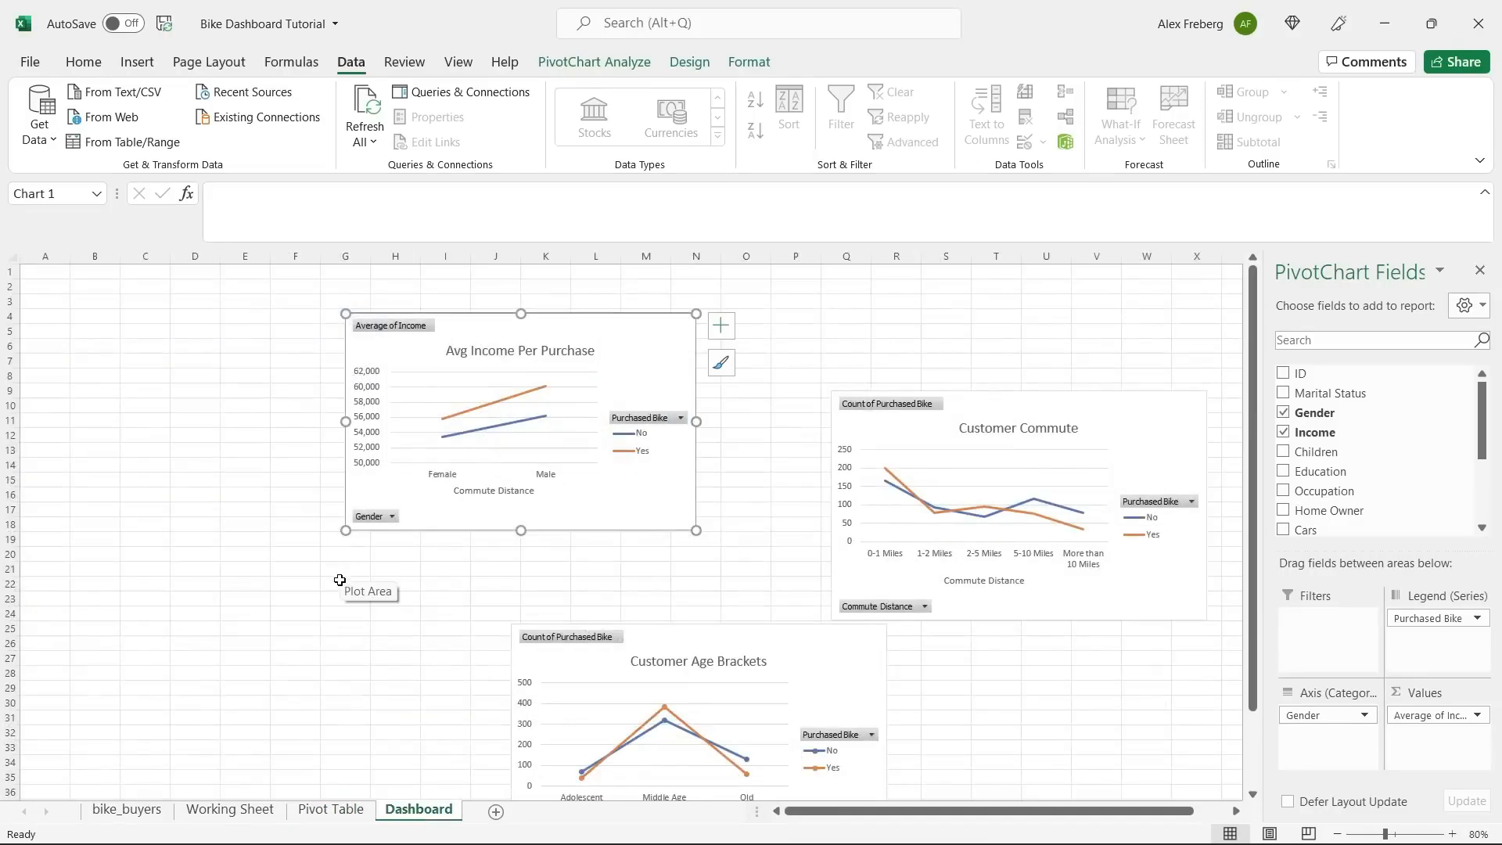
pyautogui.click(208, 542)
pyautogui.rightClick(208, 542)
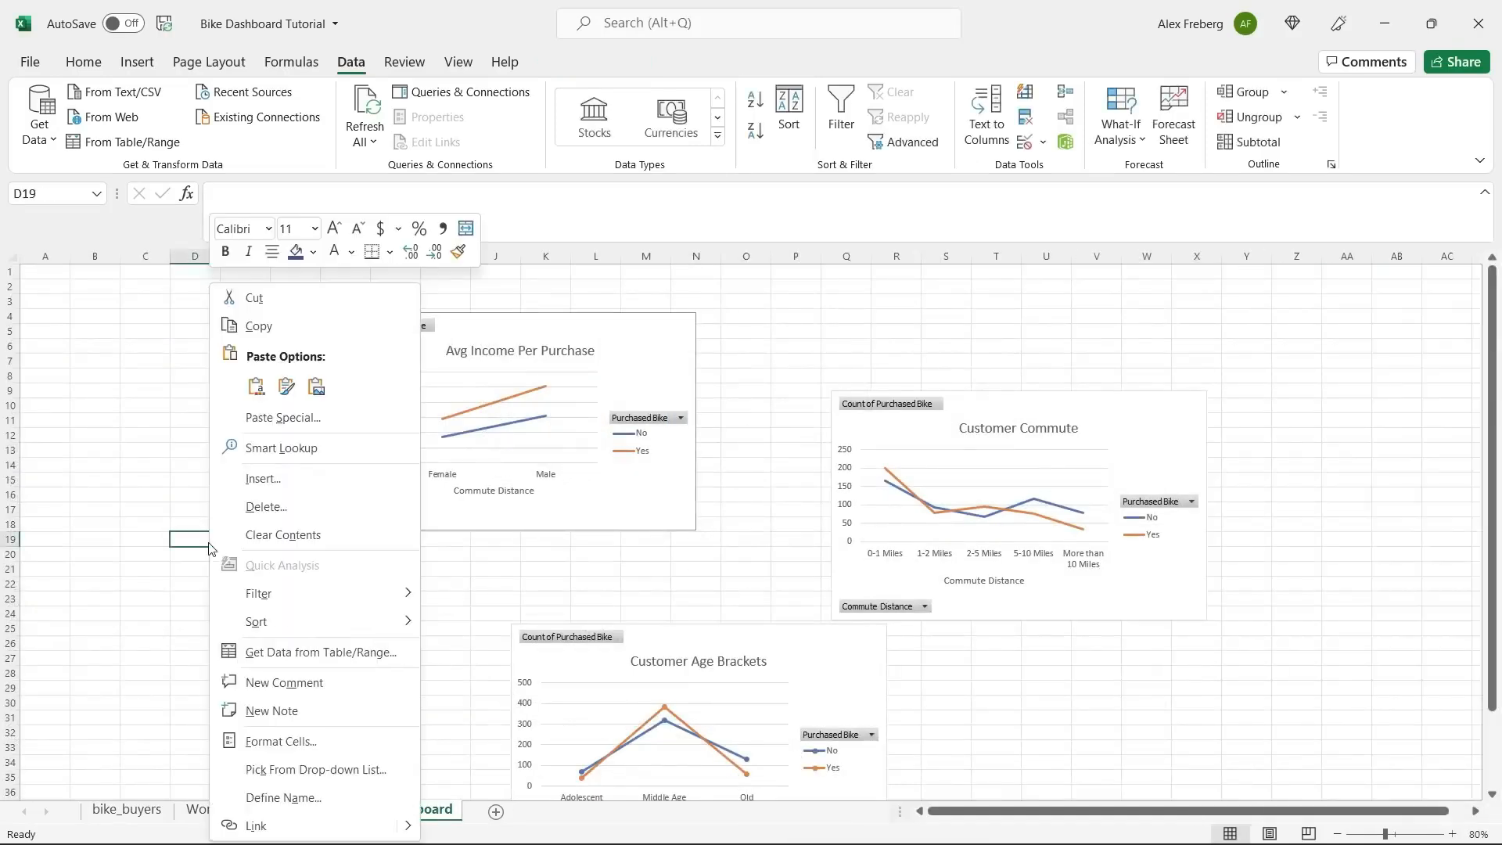
pyautogui.click(265, 399)
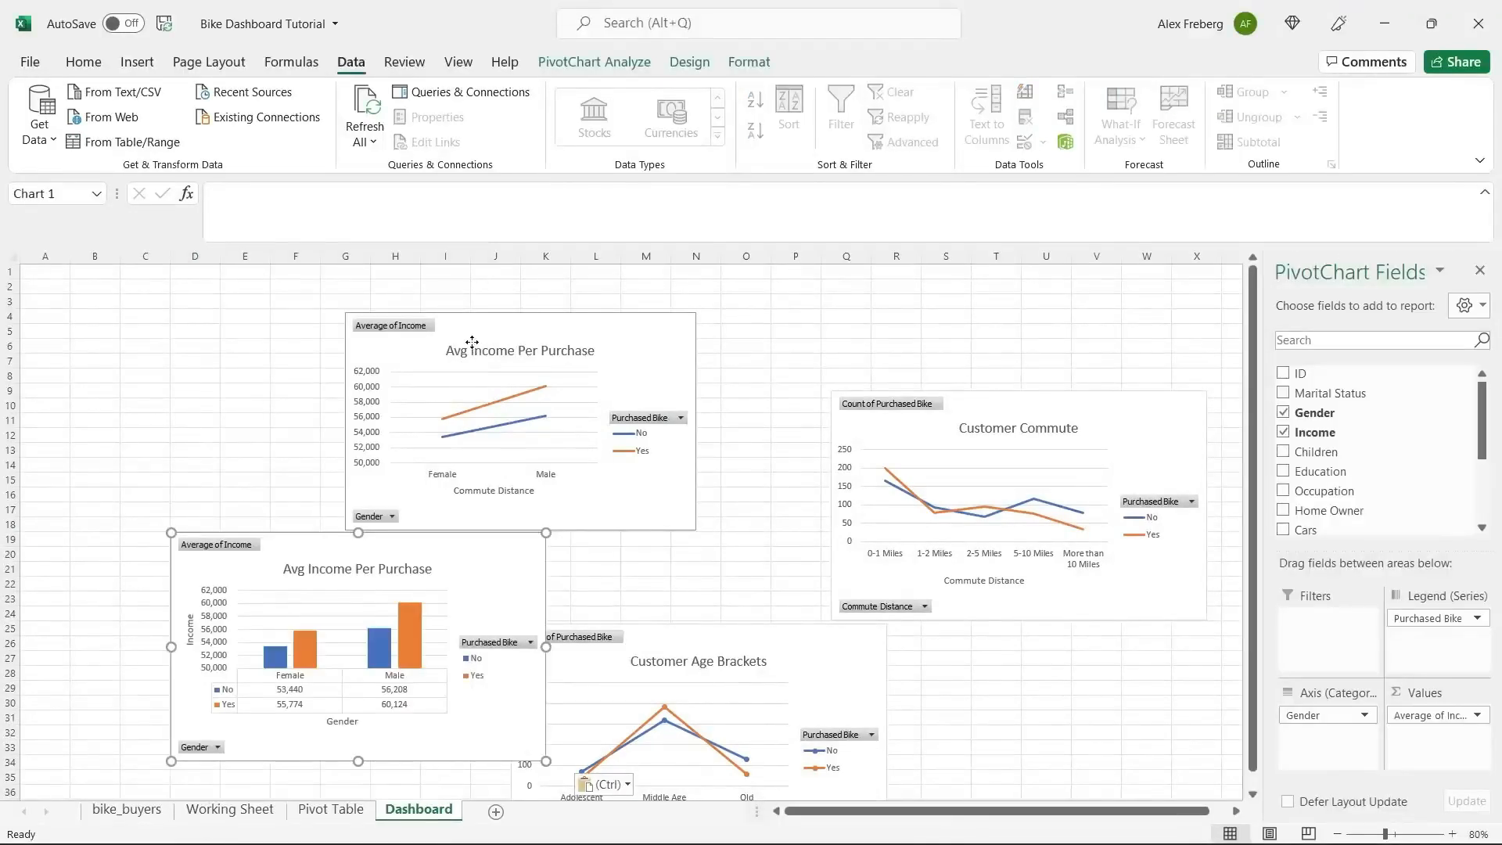
# Delete the line-chart version of Avg Income Per Purchase and move the column version beside Customer Commute, to about I8 to P23.
pyautogui.click(473, 342)
pyautogui.click(480, 326)
pyautogui.press('Delete')
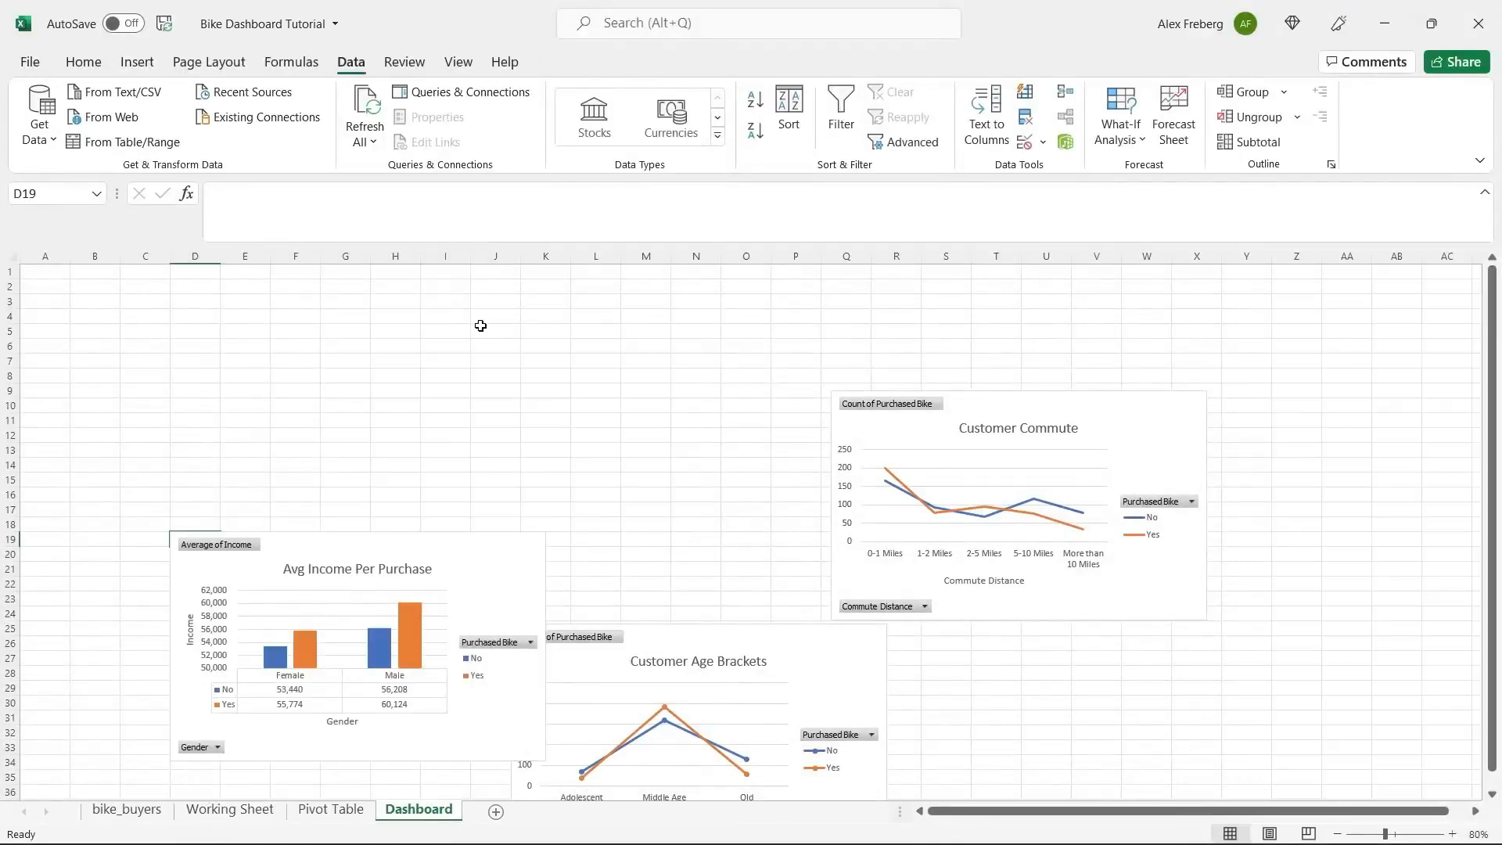
pyautogui.moveTo(447, 557); pyautogui.dragTo(699, 405)
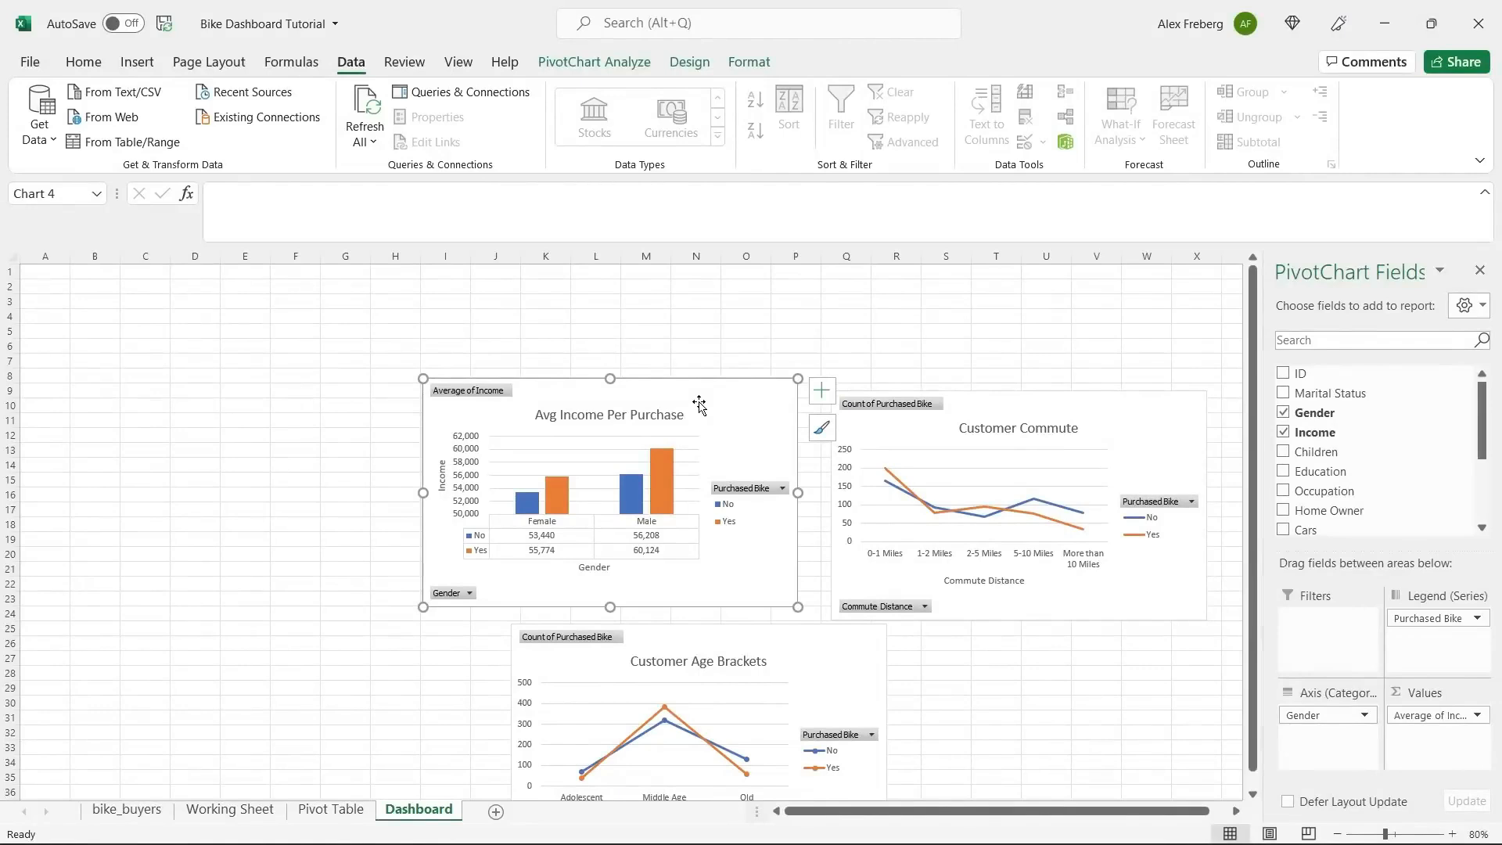
pyautogui.click(320, 443)
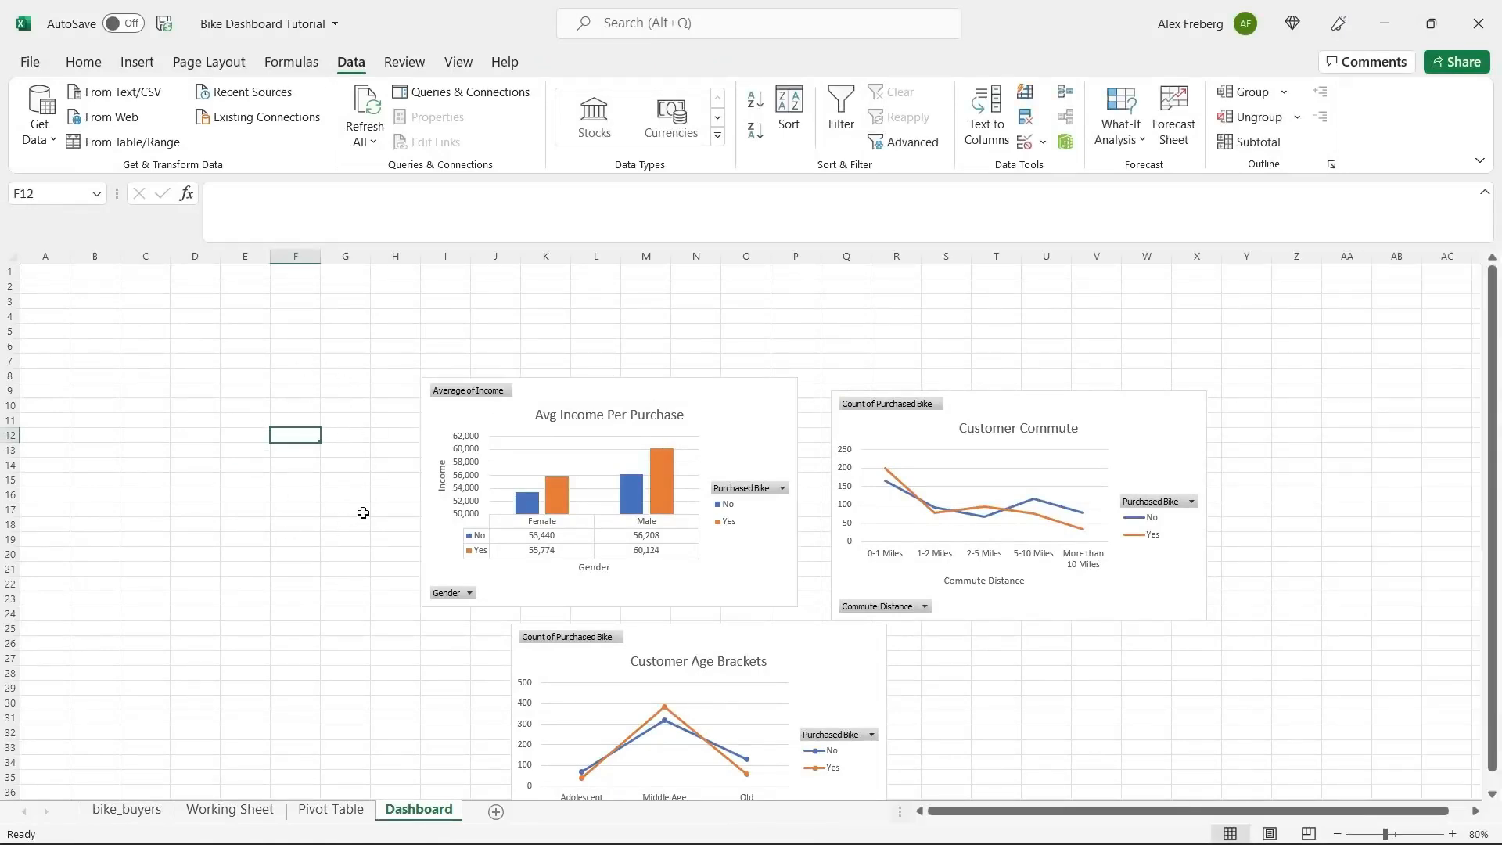
# Hide the gridlines on the Dashboard sheet.
pyautogui.click(12, 256)
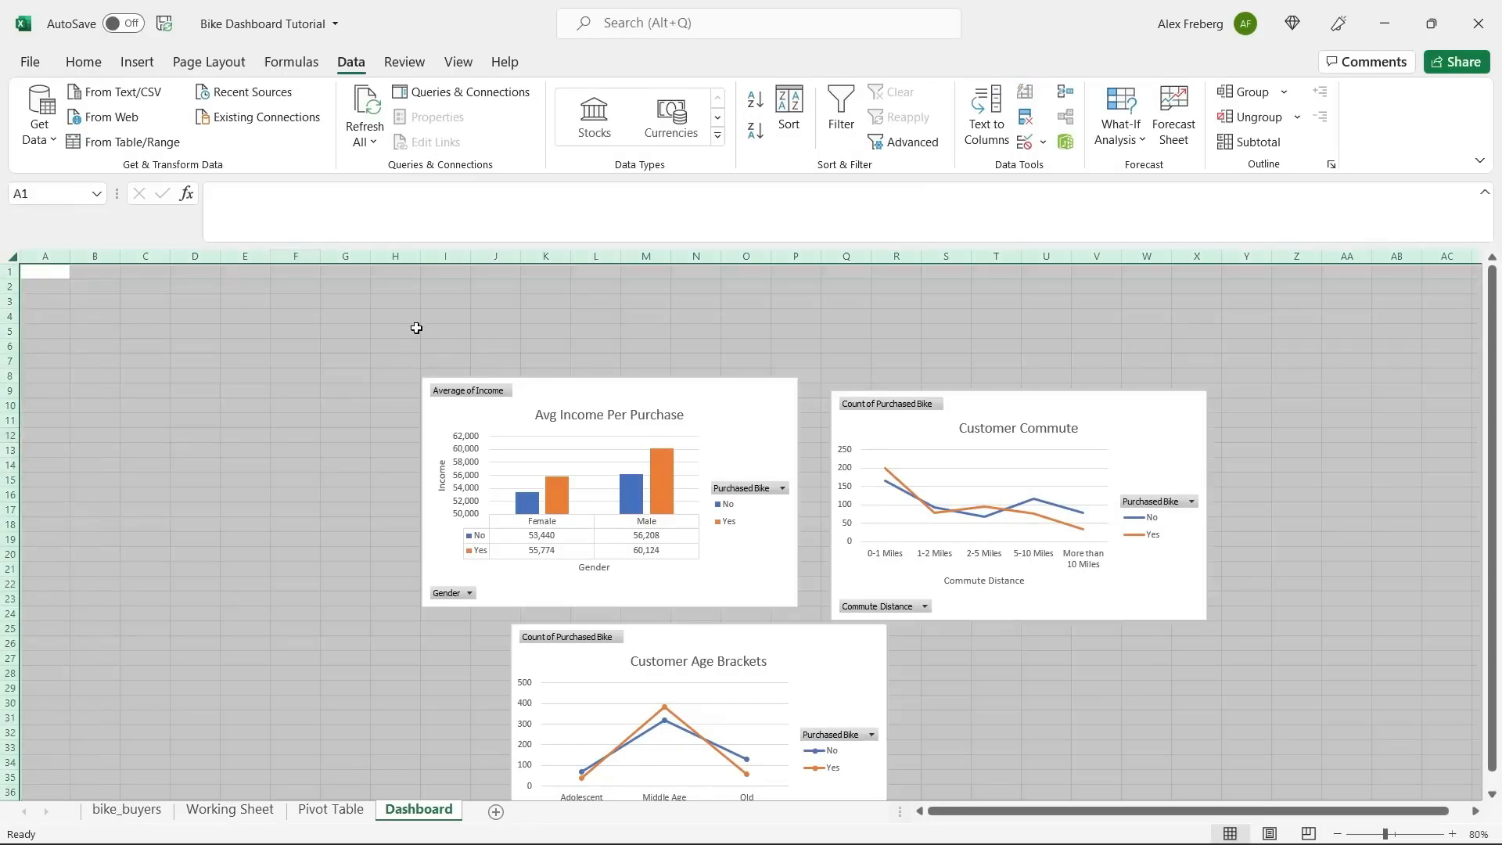
pyautogui.click(457, 64)
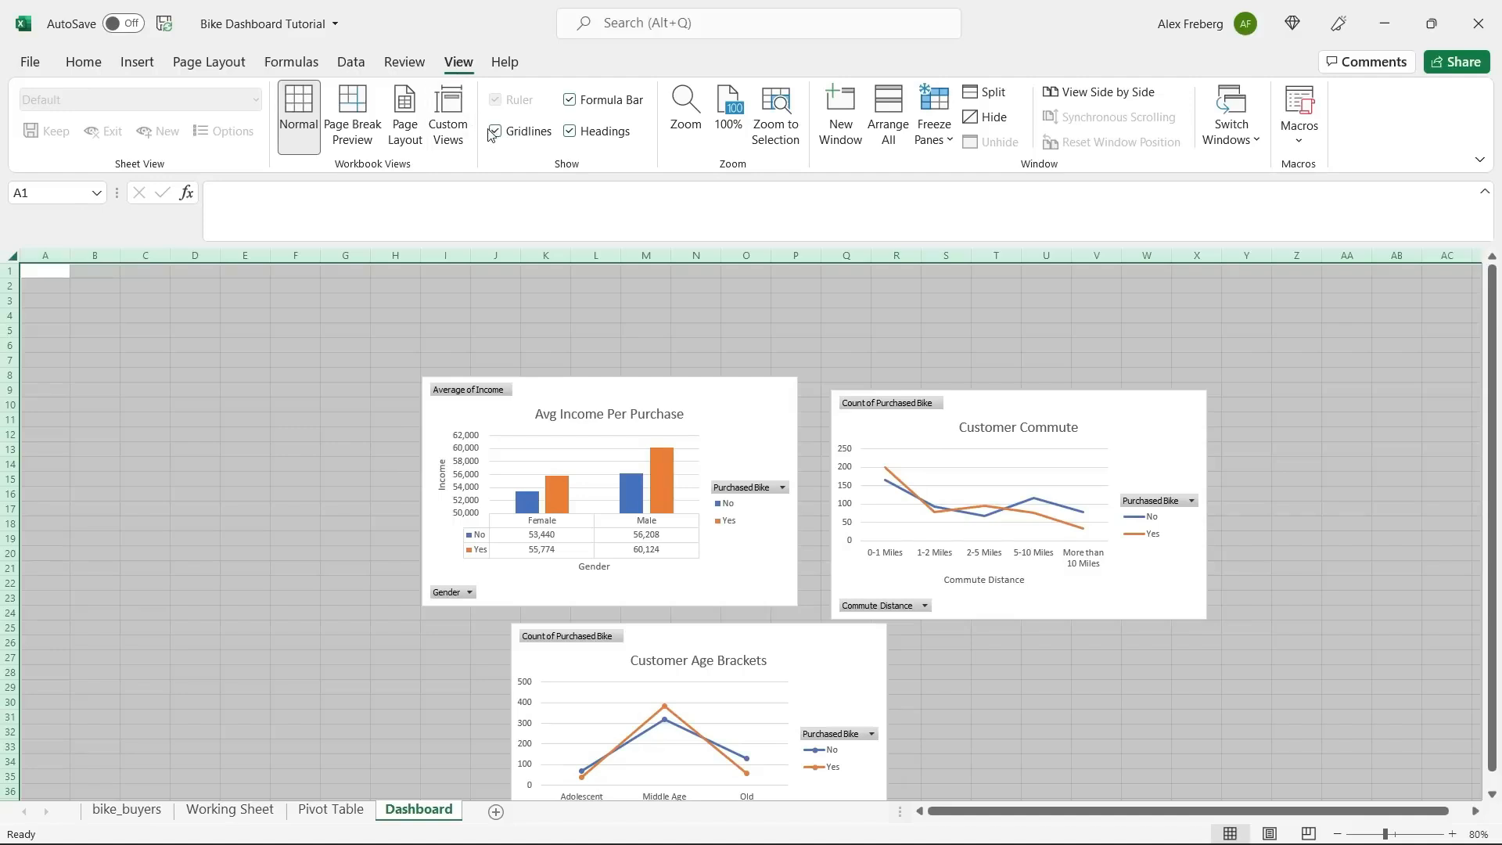
pyautogui.click(466, 317)
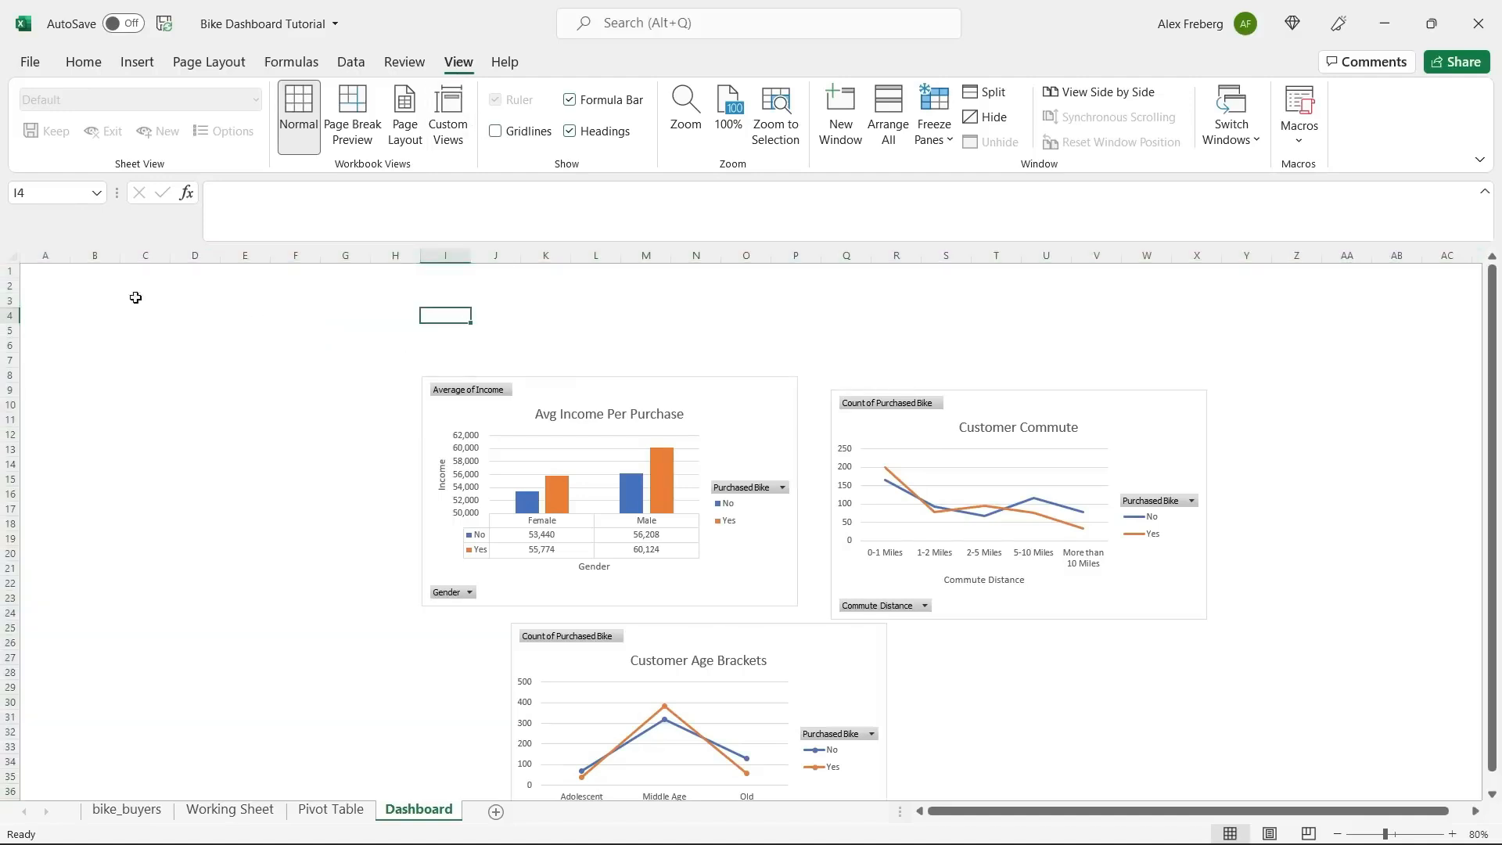
# Fill cells A1:O6 with the standard Blue color as a header band above the charts.
pyautogui.moveTo(44, 264); pyautogui.dragTo(747, 340)
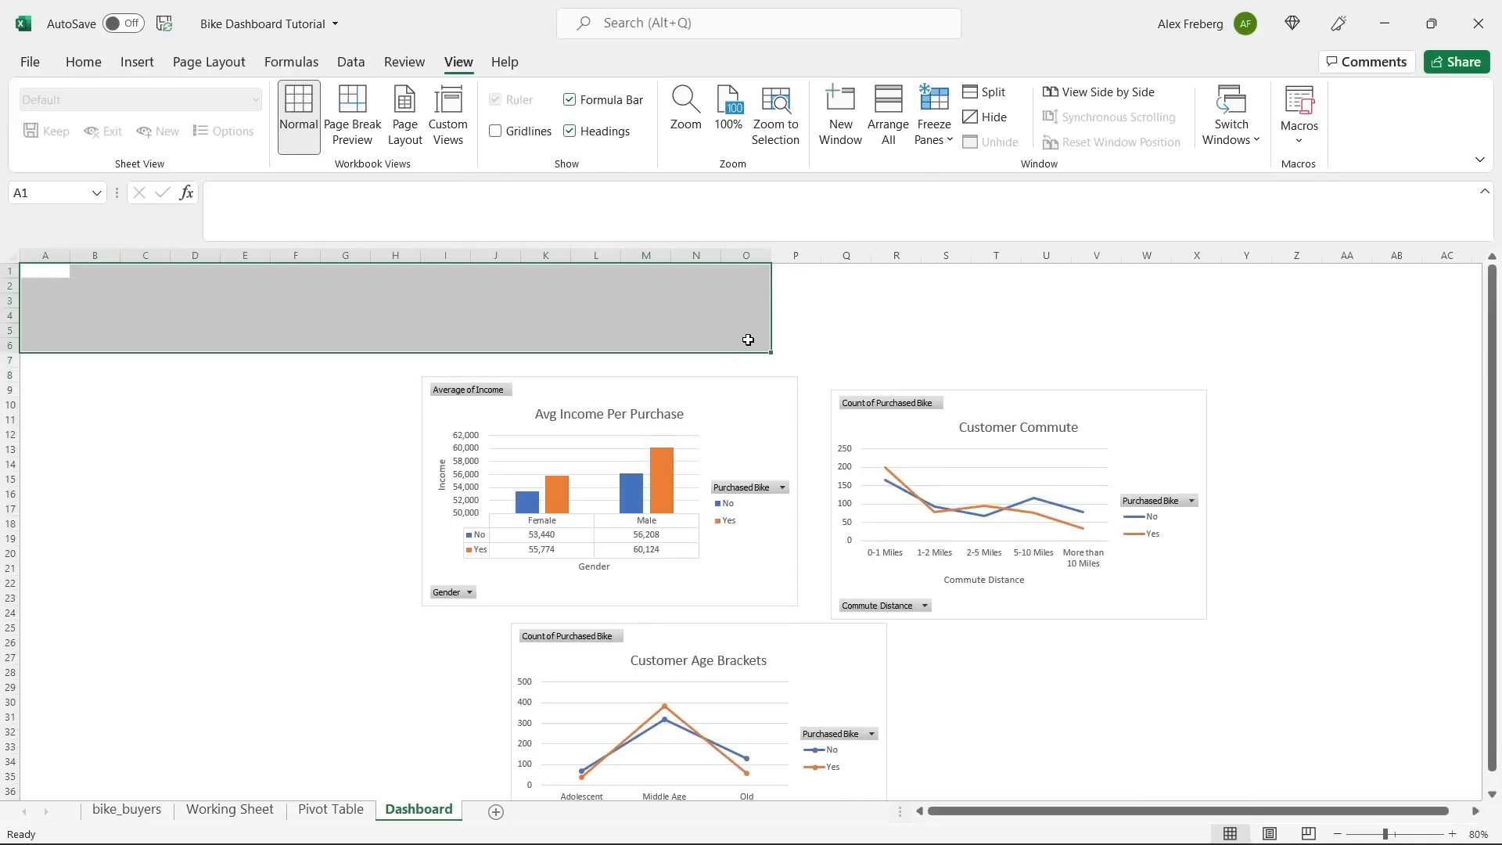
pyautogui.click(82, 62)
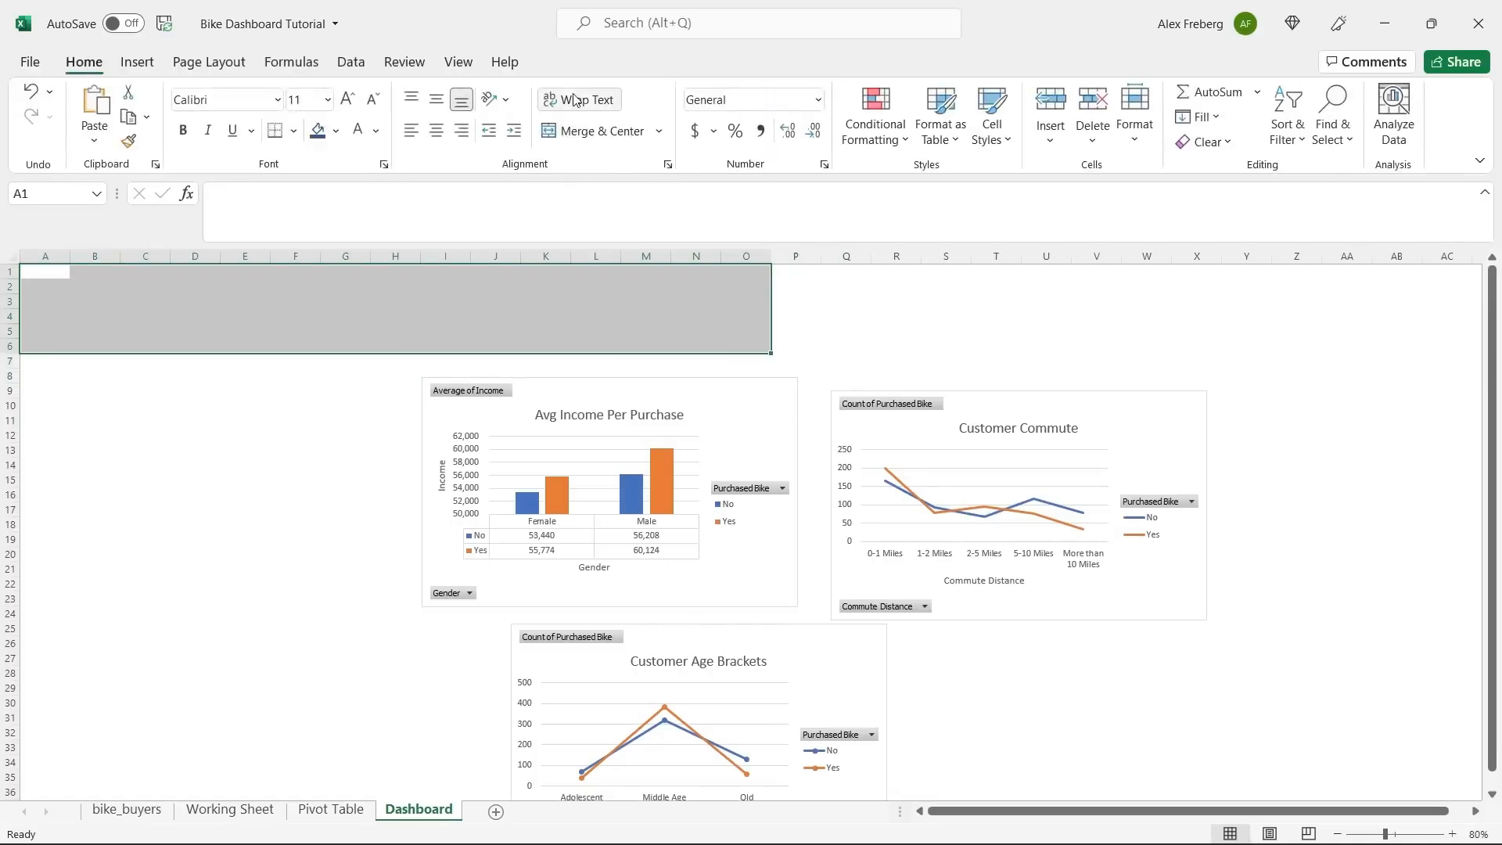
pyautogui.click(335, 131)
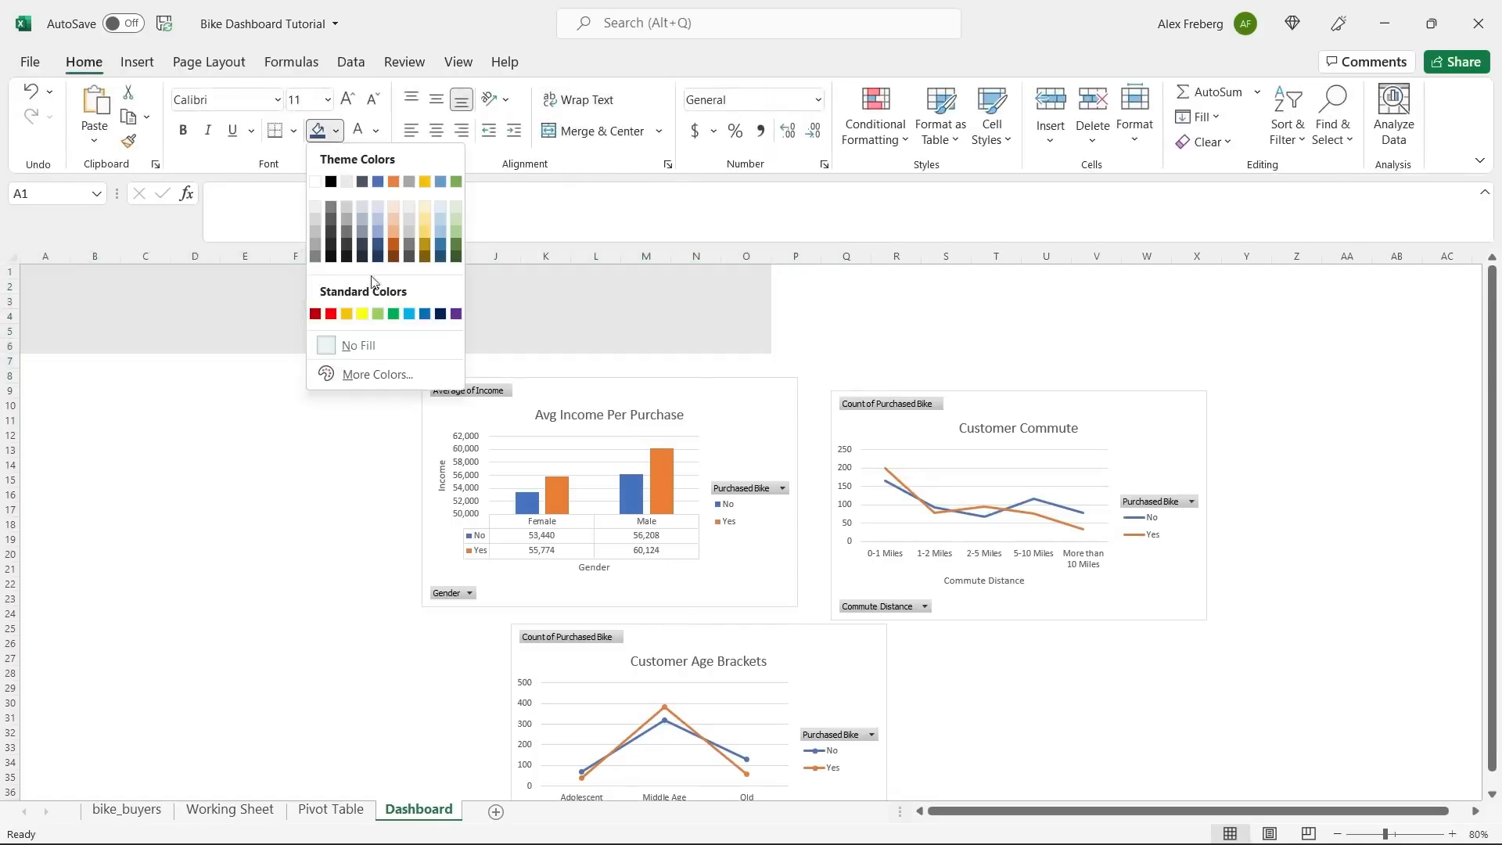
pyautogui.click(425, 313)
pyautogui.click(366, 305)
# Merge and center cells A1:O6, and open the merged header cell for editing.
pyautogui.moveTo(79, 276); pyautogui.dragTo(738, 347)
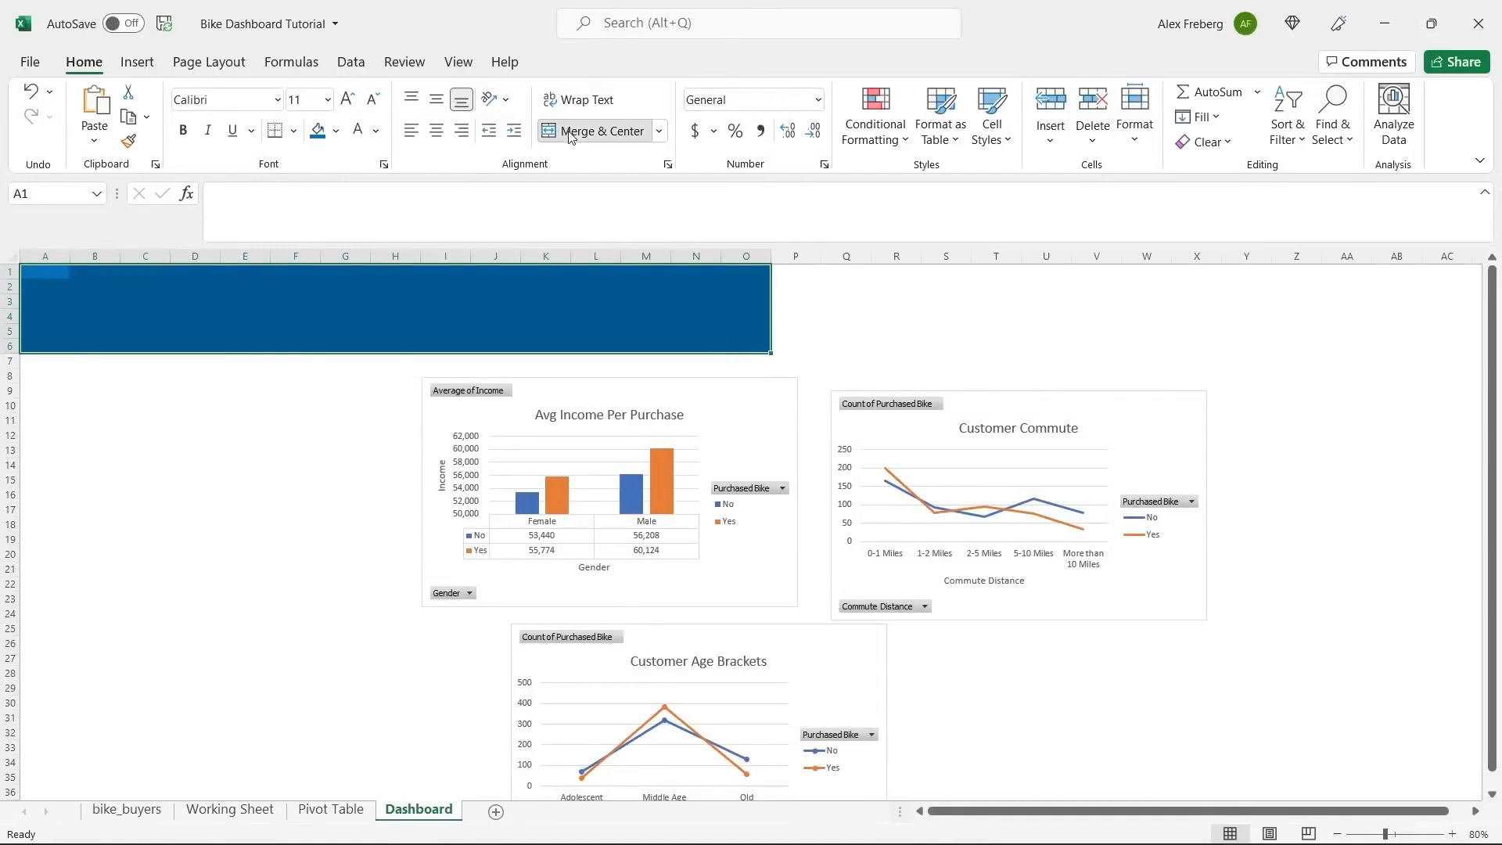
pyautogui.click(598, 131)
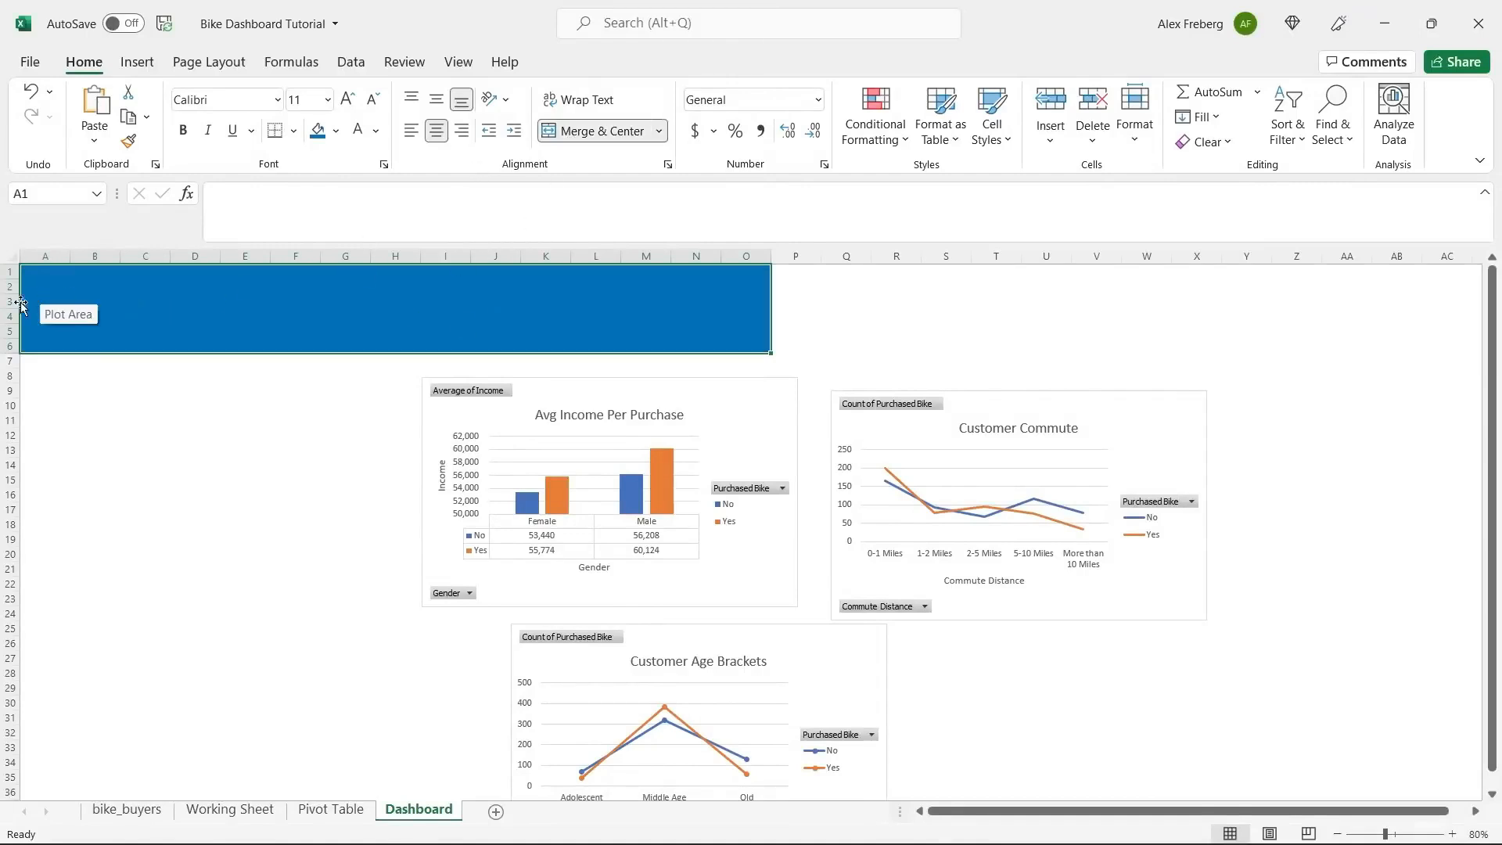
pyautogui.doubleClick(365, 300)
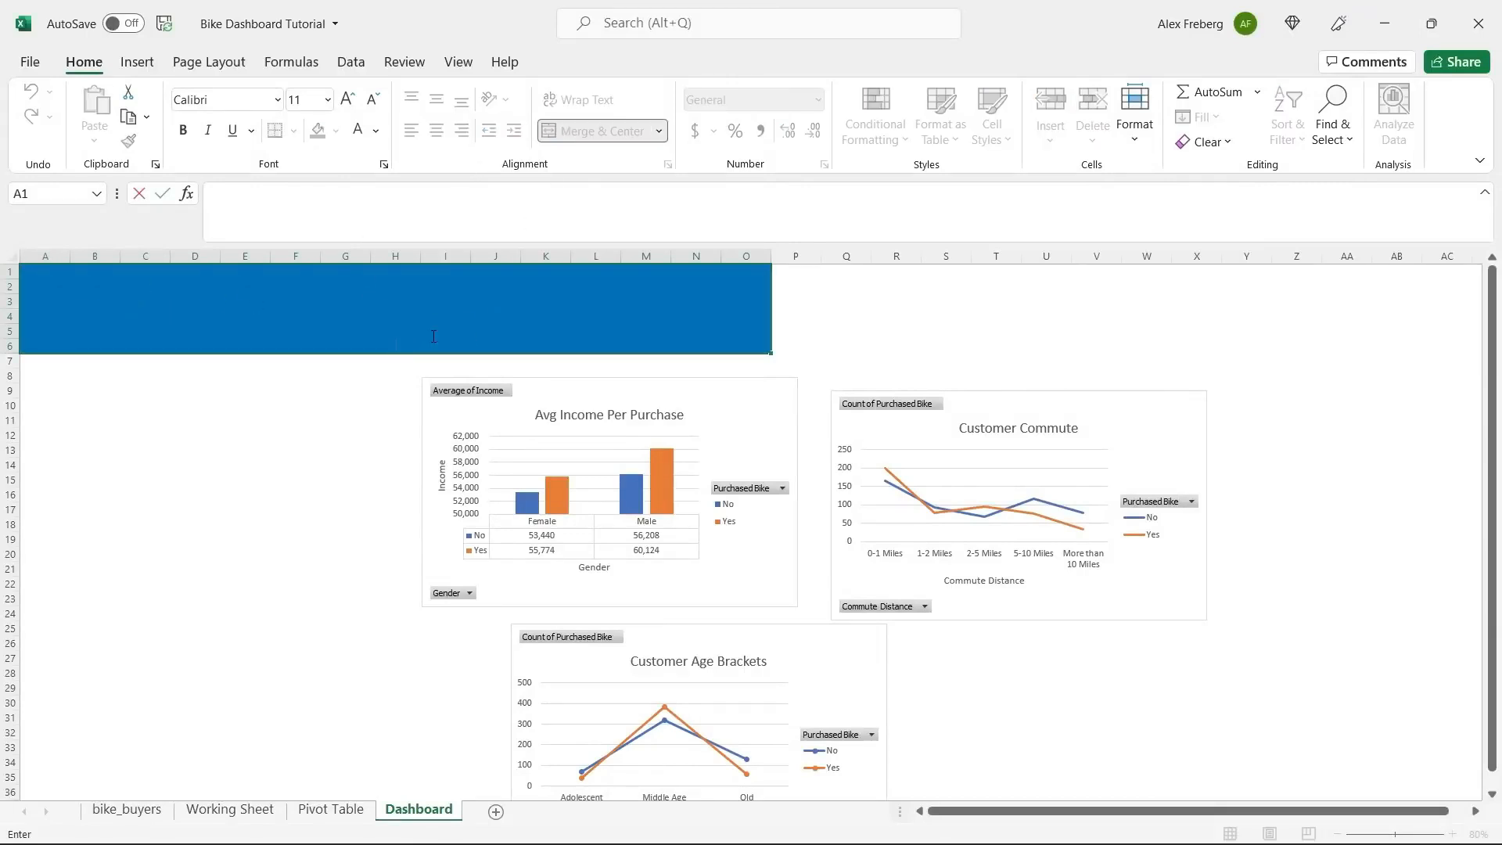
# Enter "Bike Sales Dashboard" as the title in the merged header cell and set its font color to white.
pyautogui.write('Bike Sales Dashboard')
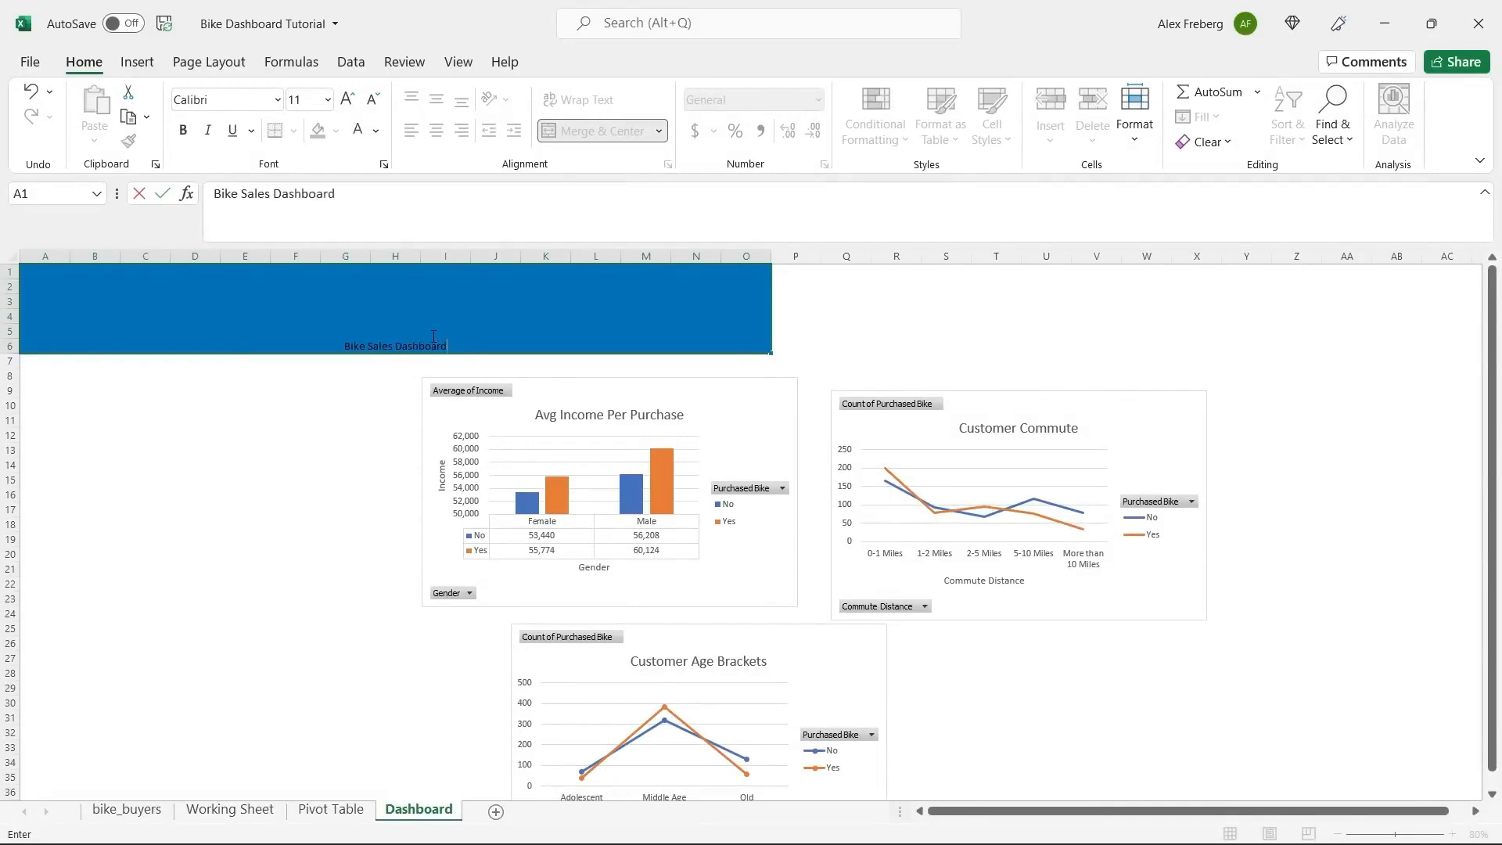
pyautogui.click(423, 355)
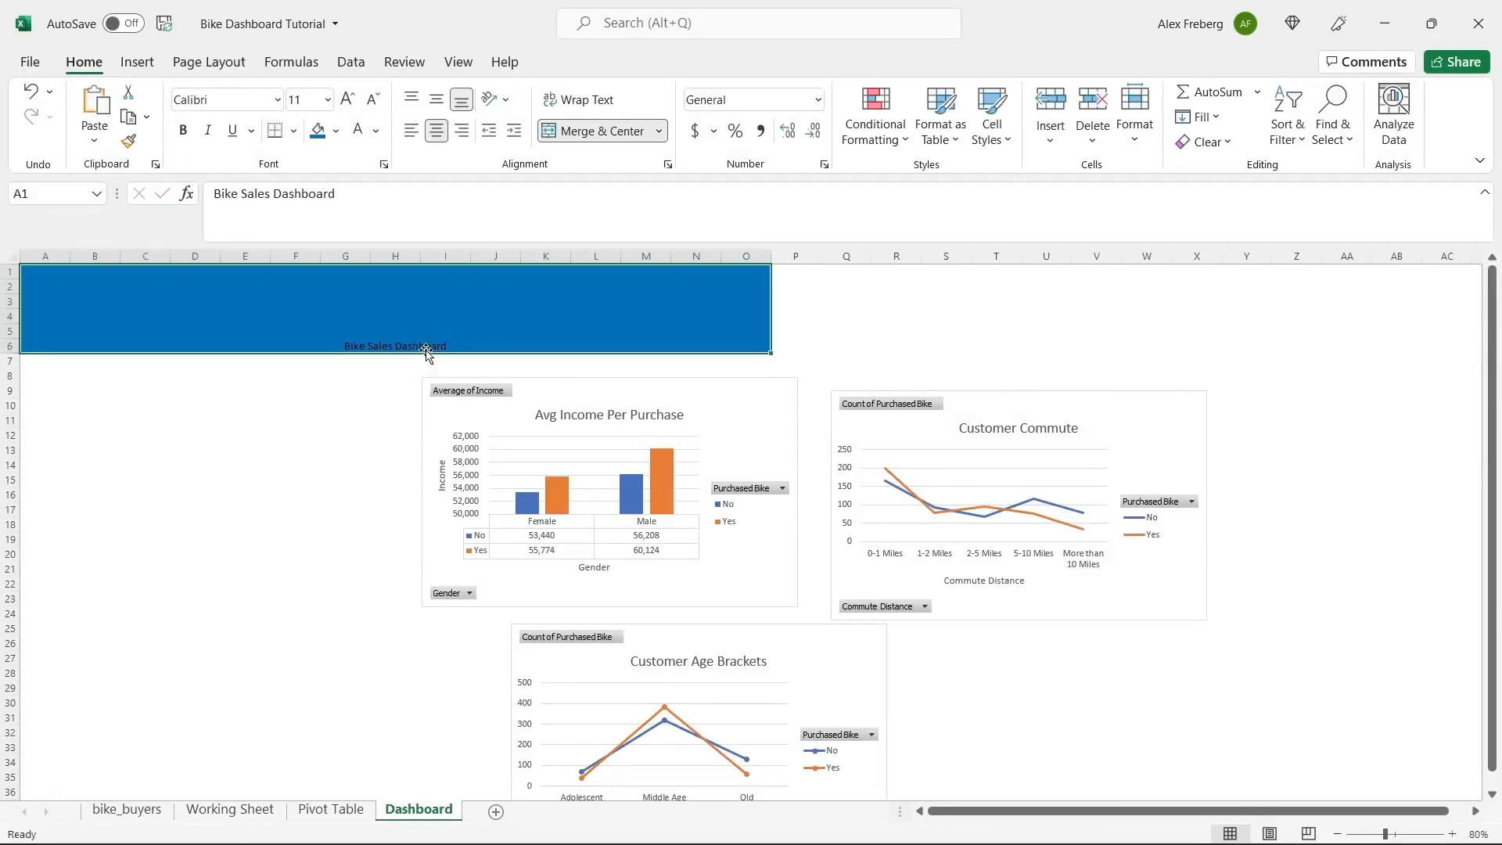
pyautogui.doubleClick(430, 345)
pyautogui.tripleClick(432, 345)
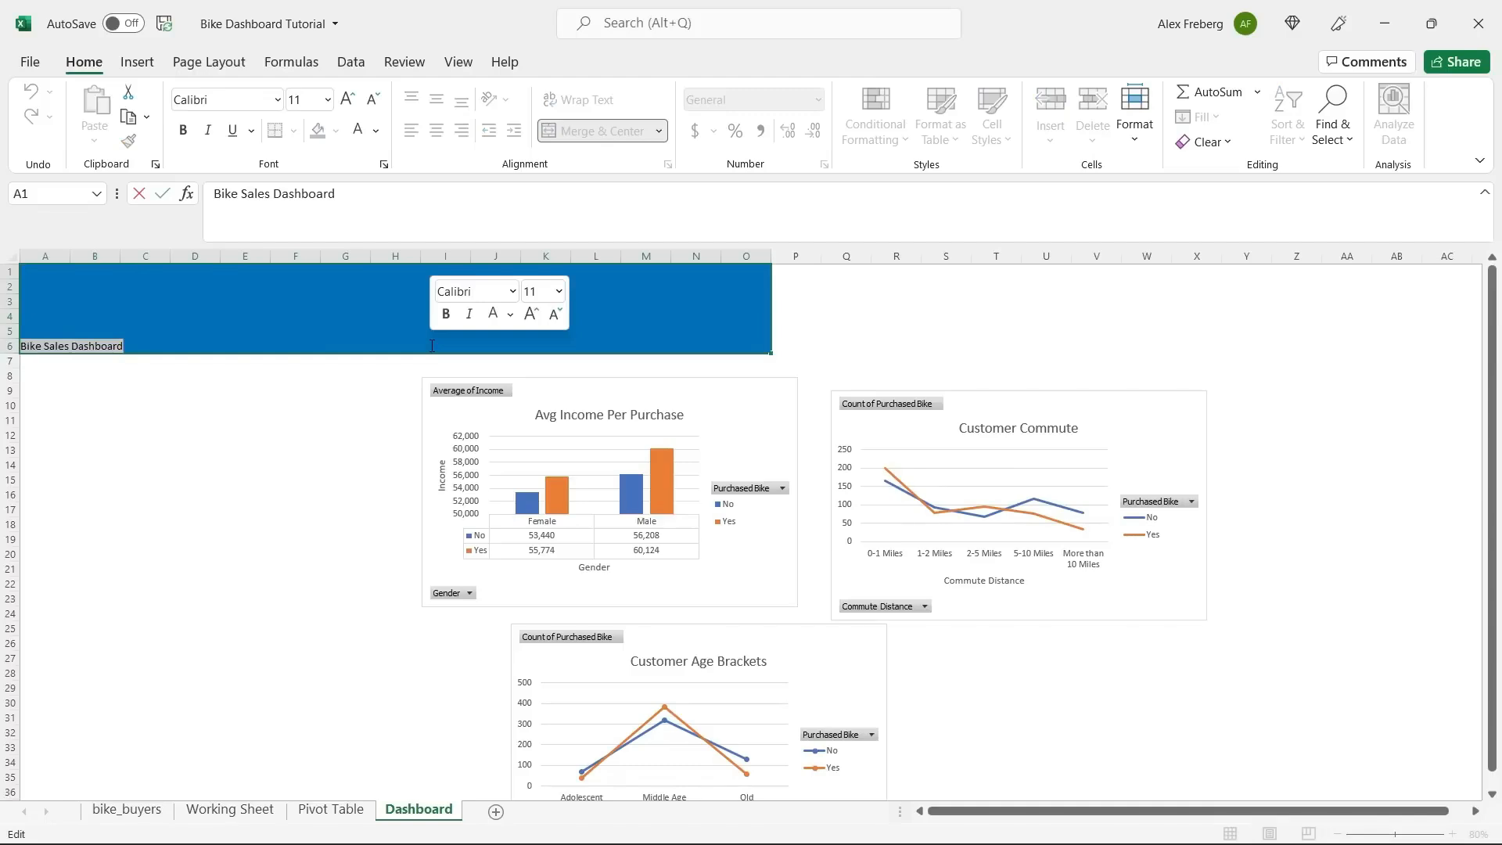
pyautogui.click(374, 131)
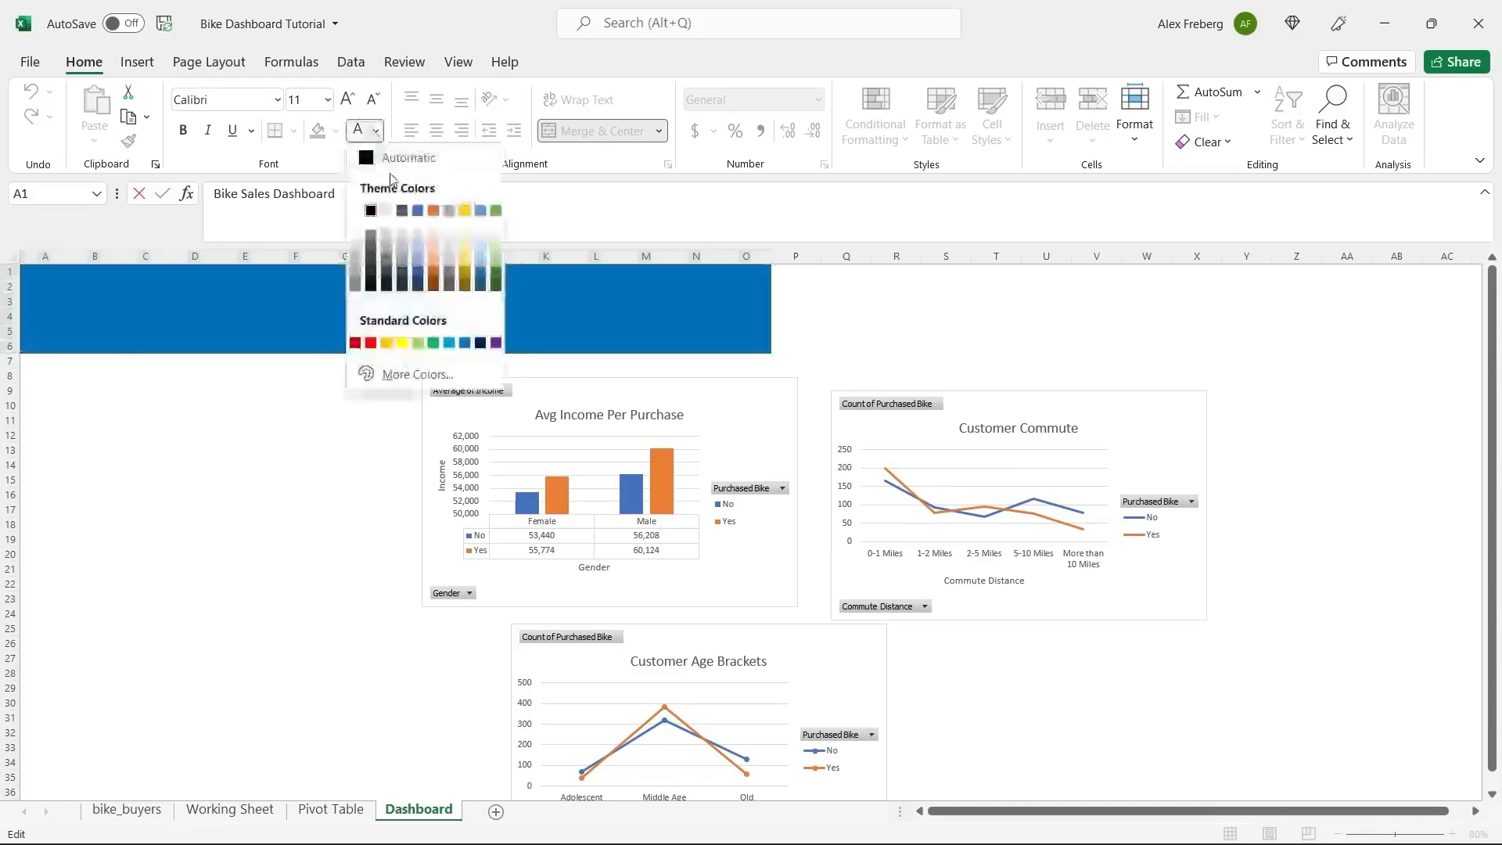
pyautogui.click(385, 207)
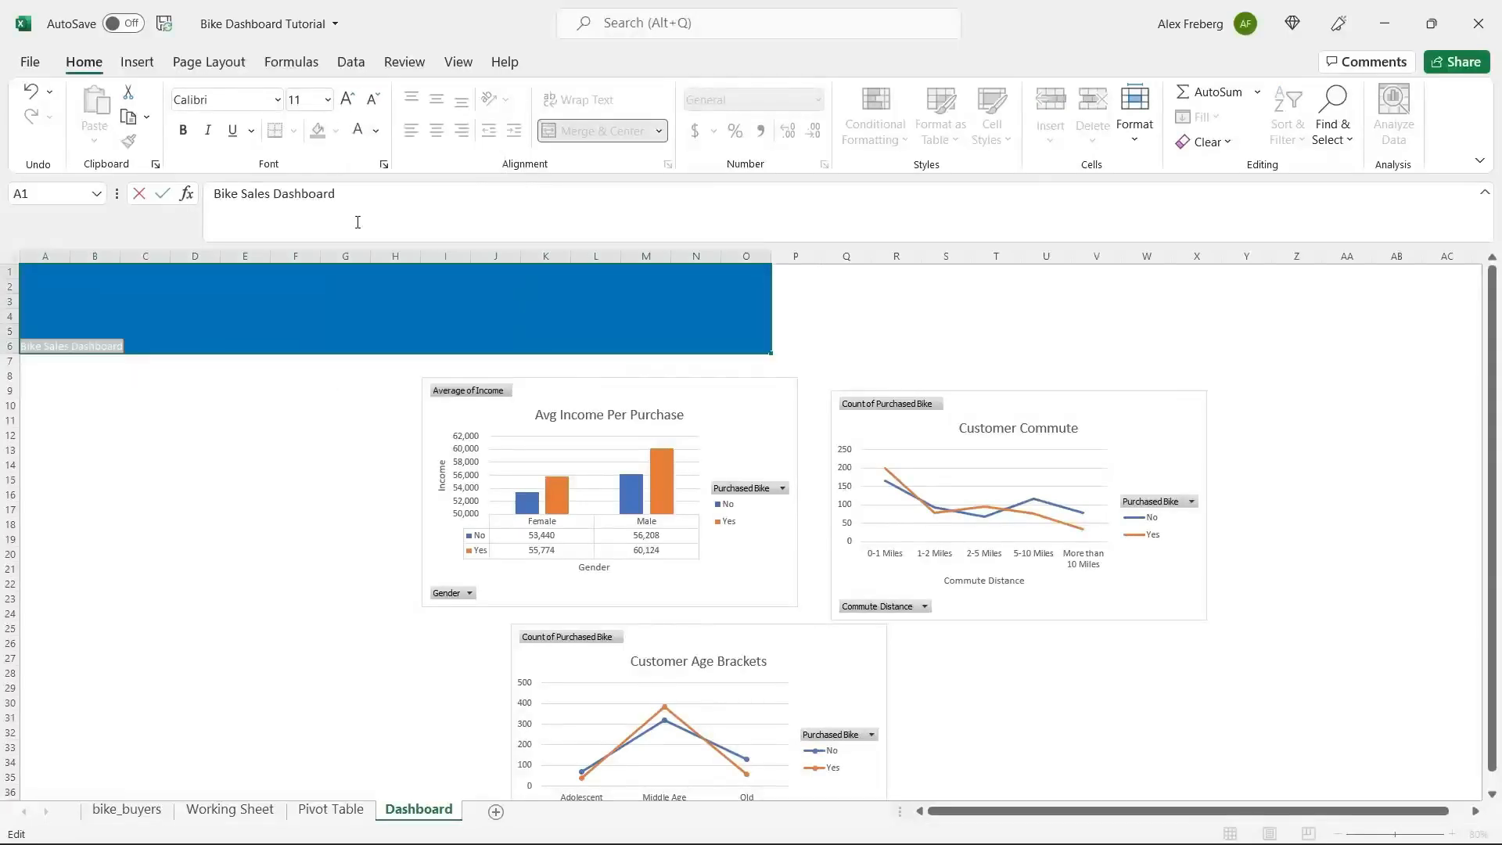
# Set the header title to font size 48 and make it bold.
pyautogui.click(327, 99)
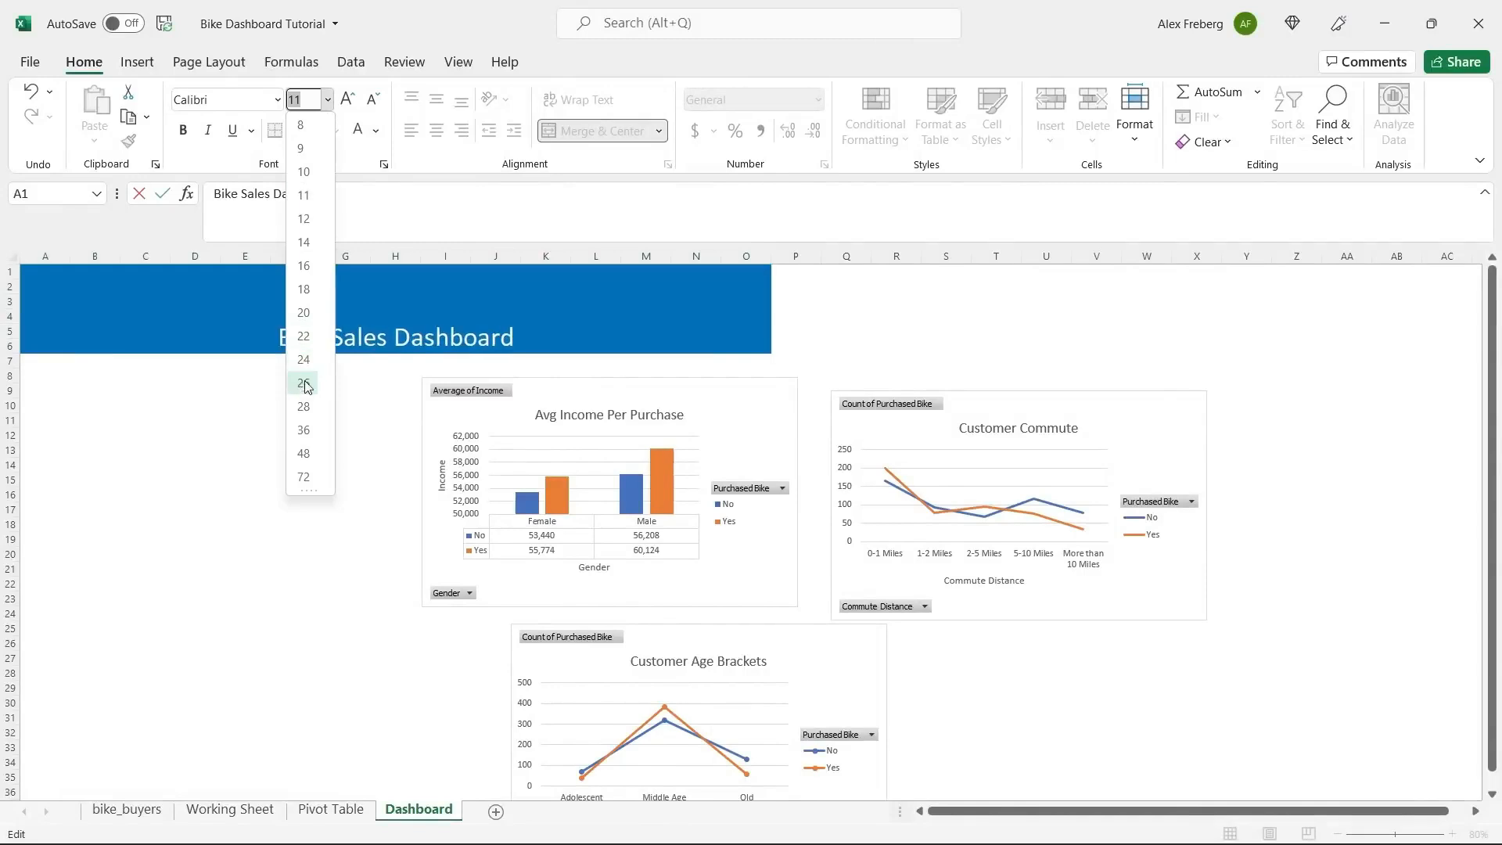
pyautogui.click(310, 457)
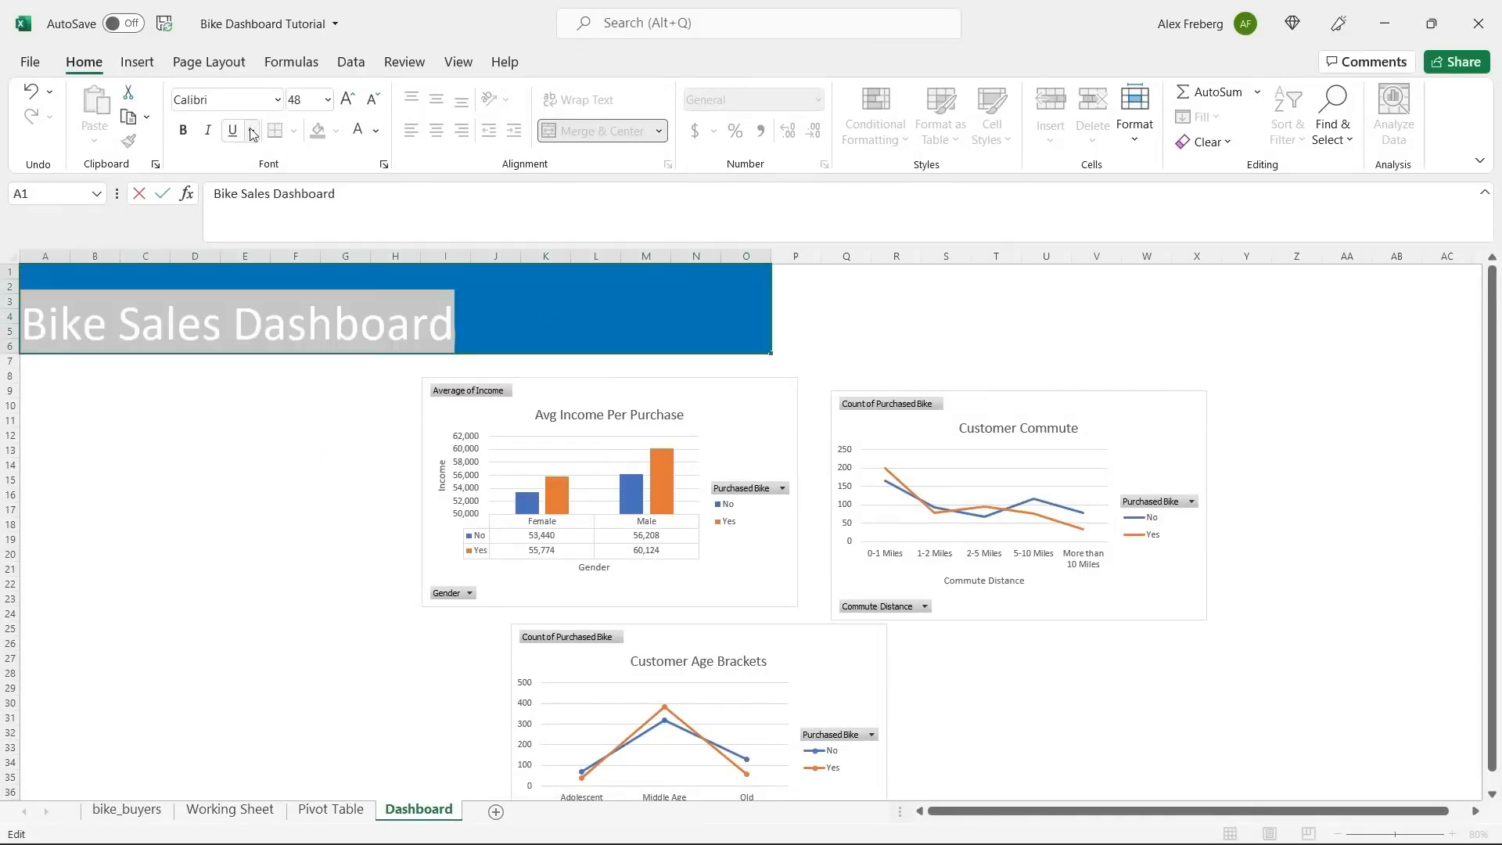
pyautogui.click(183, 129)
pyautogui.click(427, 363)
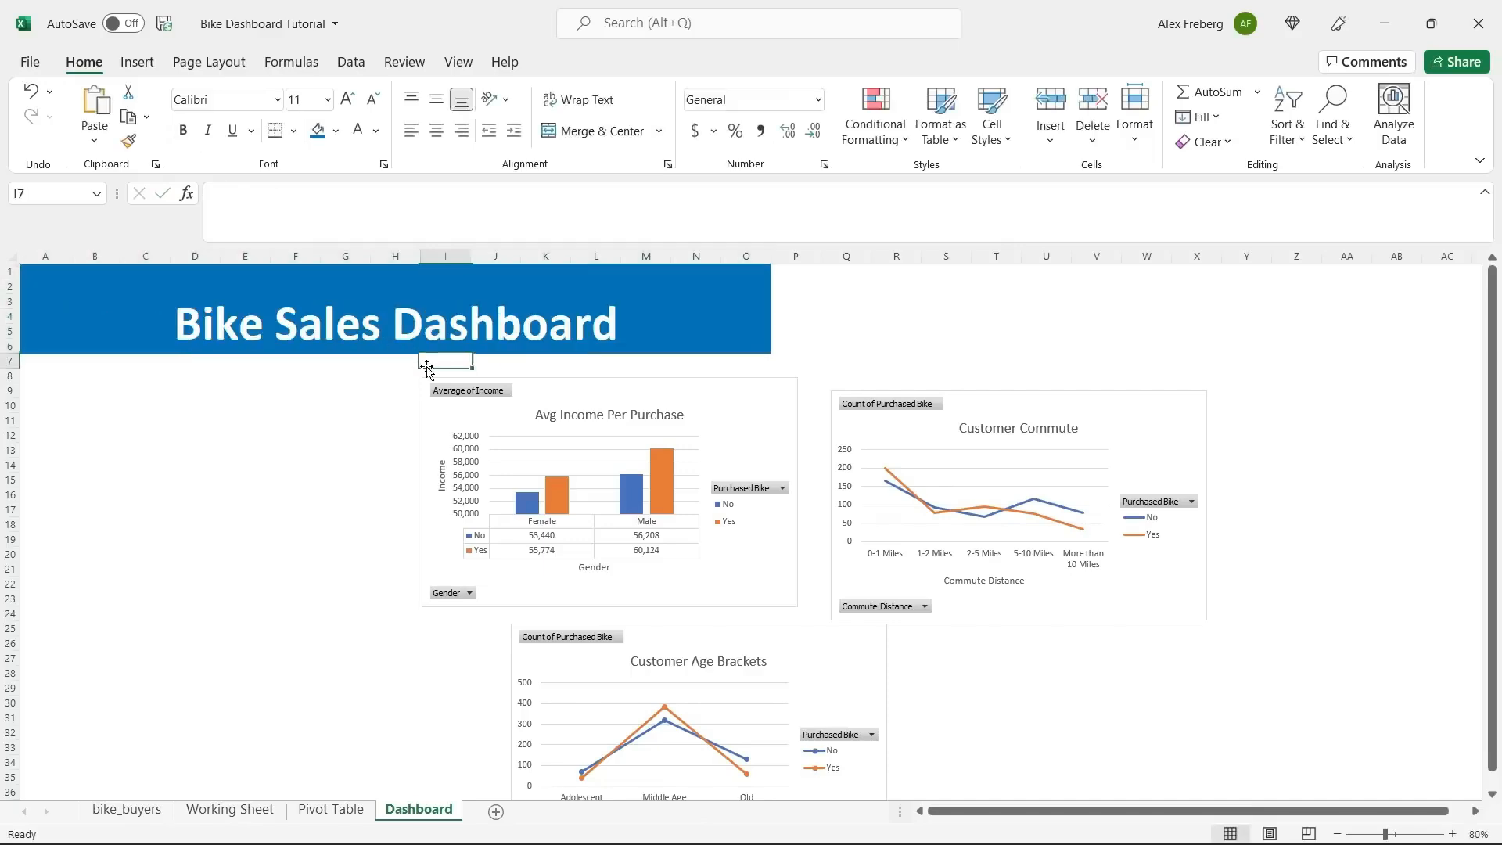
# Middle-align the title vertically within the blue header band.
pyautogui.doubleClick(443, 329)
pyautogui.tripleClick(445, 327)
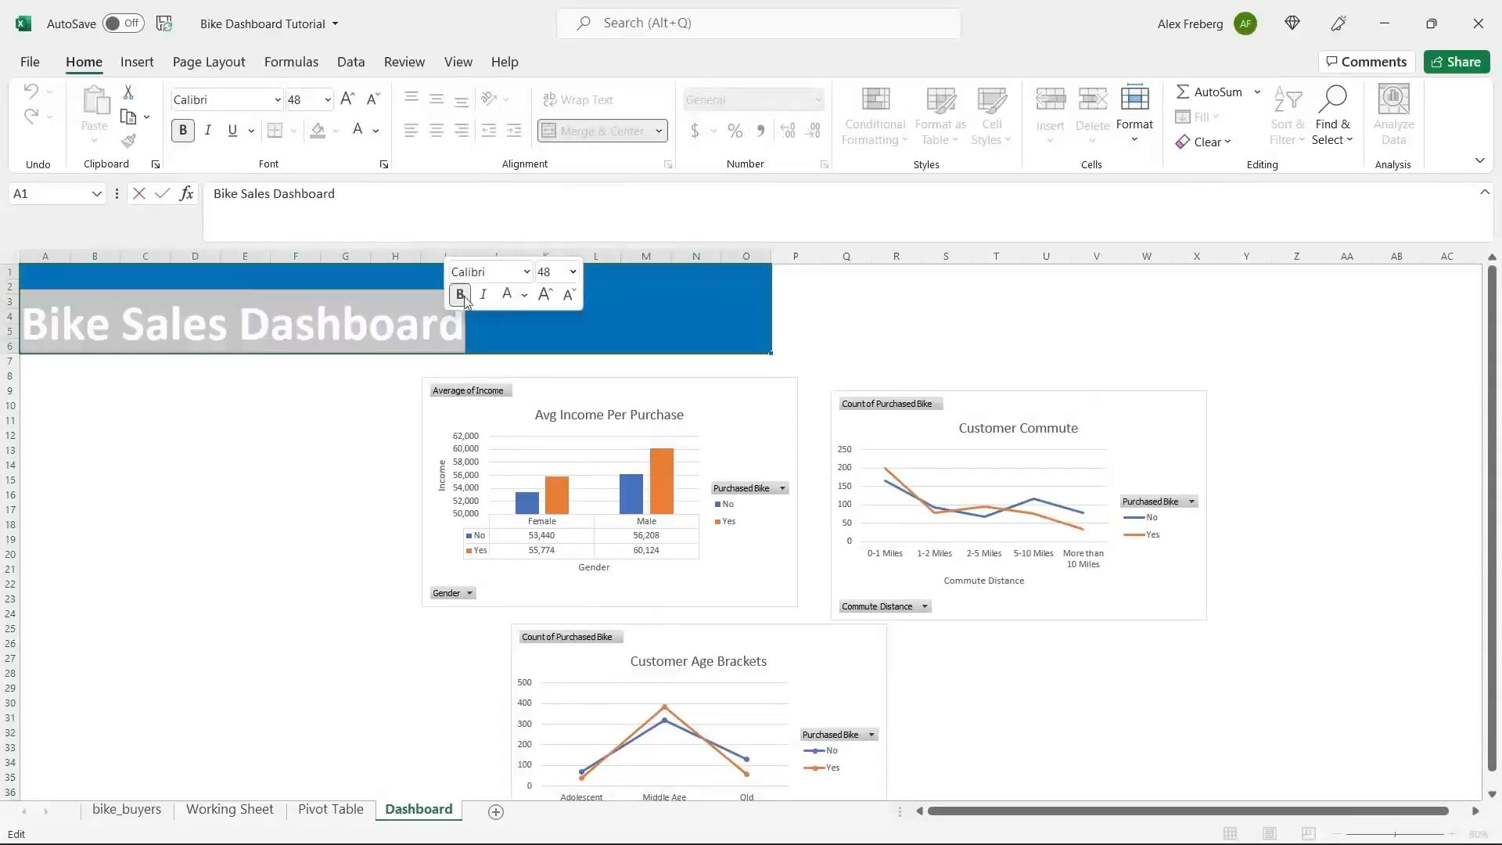
pyautogui.click(358, 441)
pyautogui.click(412, 331)
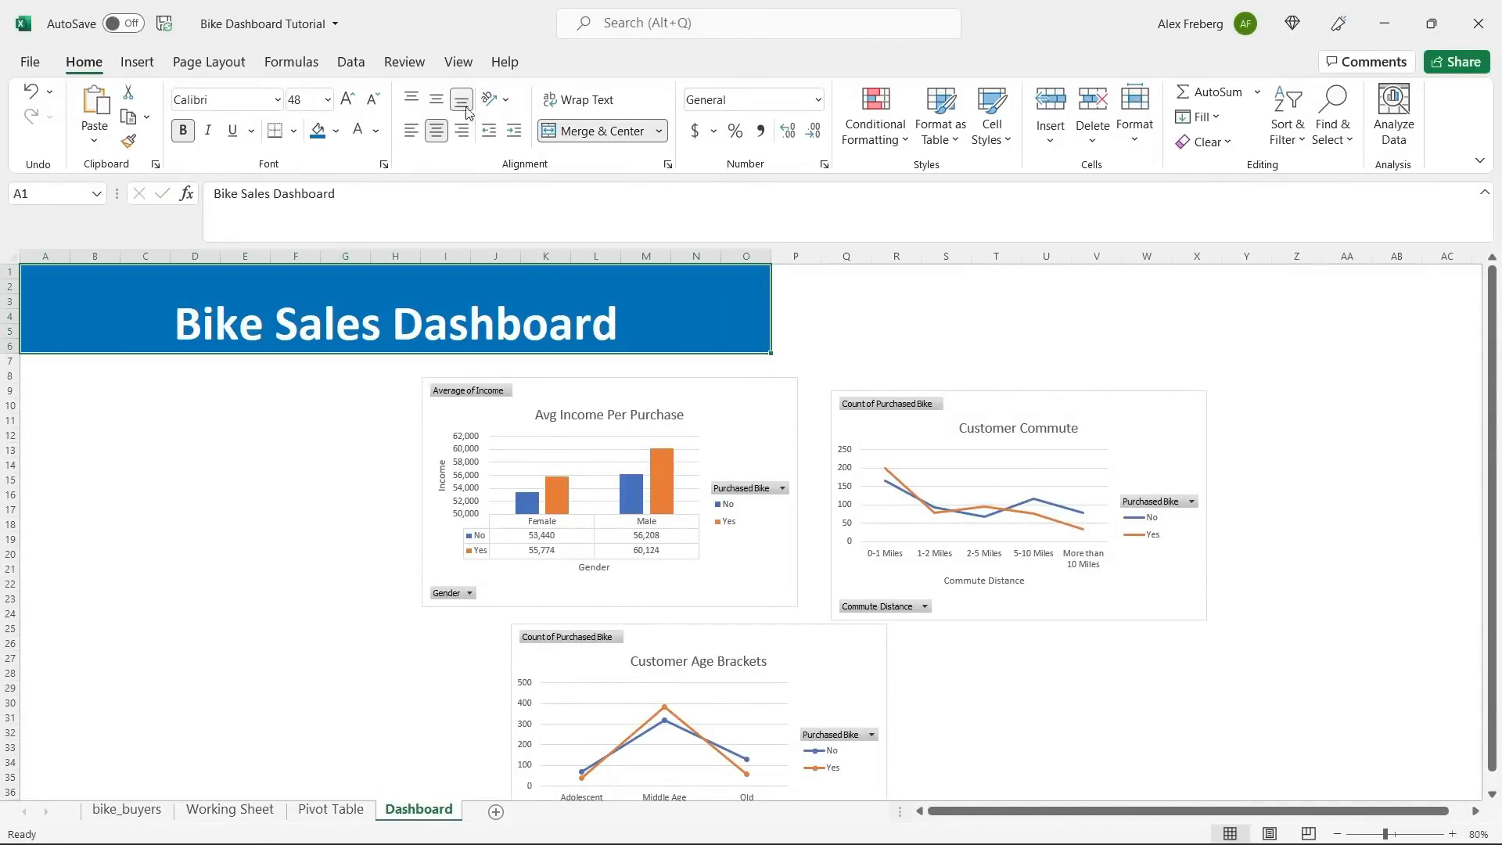
pyautogui.click(436, 98)
pyautogui.click(265, 449)
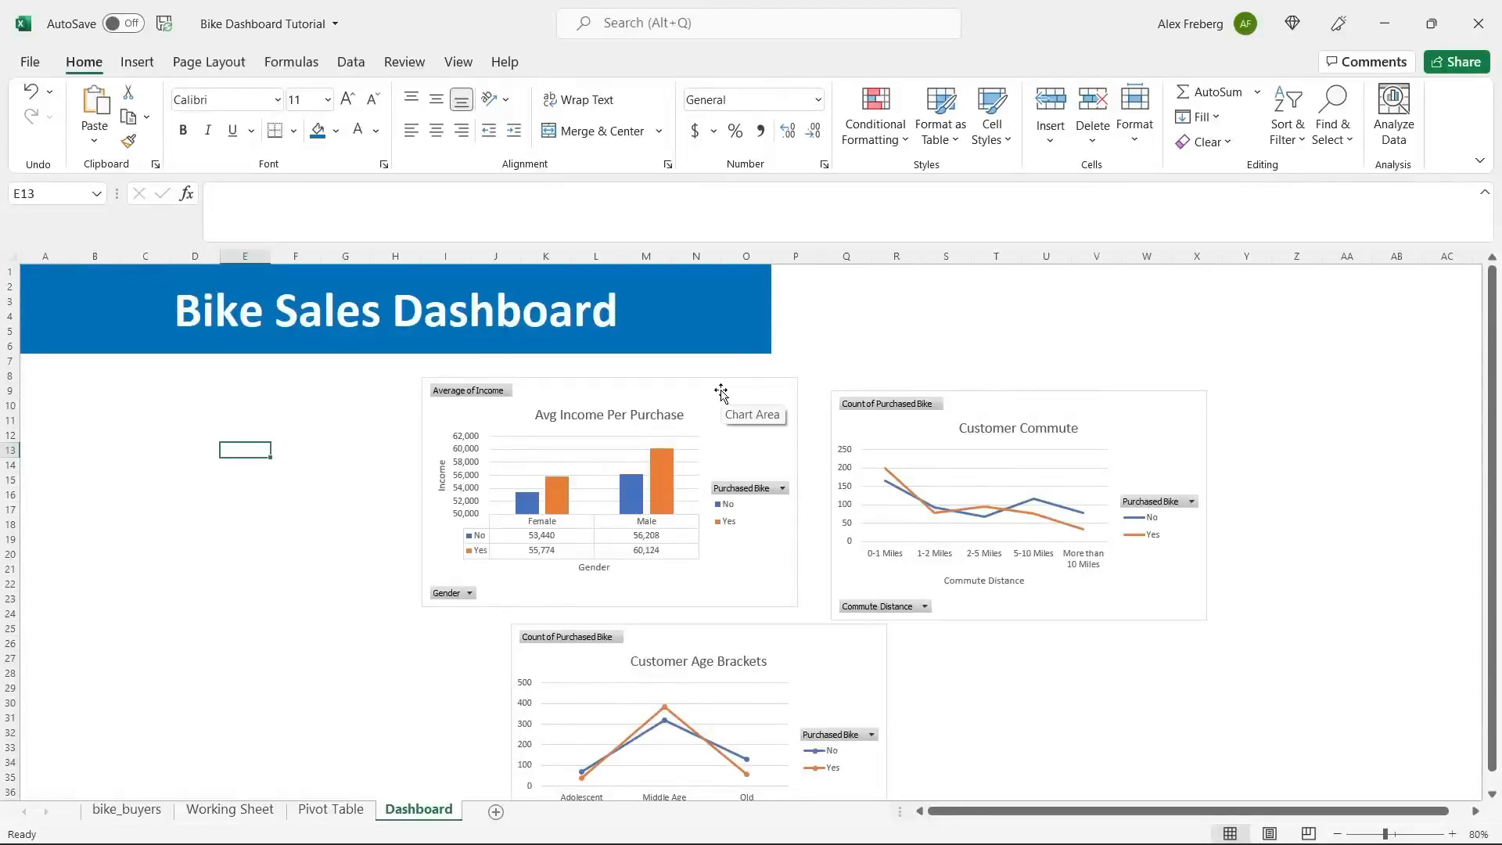
# Move the Avg Income Per Purchase chart directly beneath the header and shrink it to about D7 to I20.
pyautogui.moveTo(721, 391); pyautogui.dragTo(460, 368)
pyautogui.moveTo(537, 585); pyautogui.dragTo(480, 555)
# Place the Customer Commute chart below Avg Income Per Purchase at about D26, and Customer Age Brackets directly beside Avg Income Per Purchase.
pyautogui.click(1014, 406)
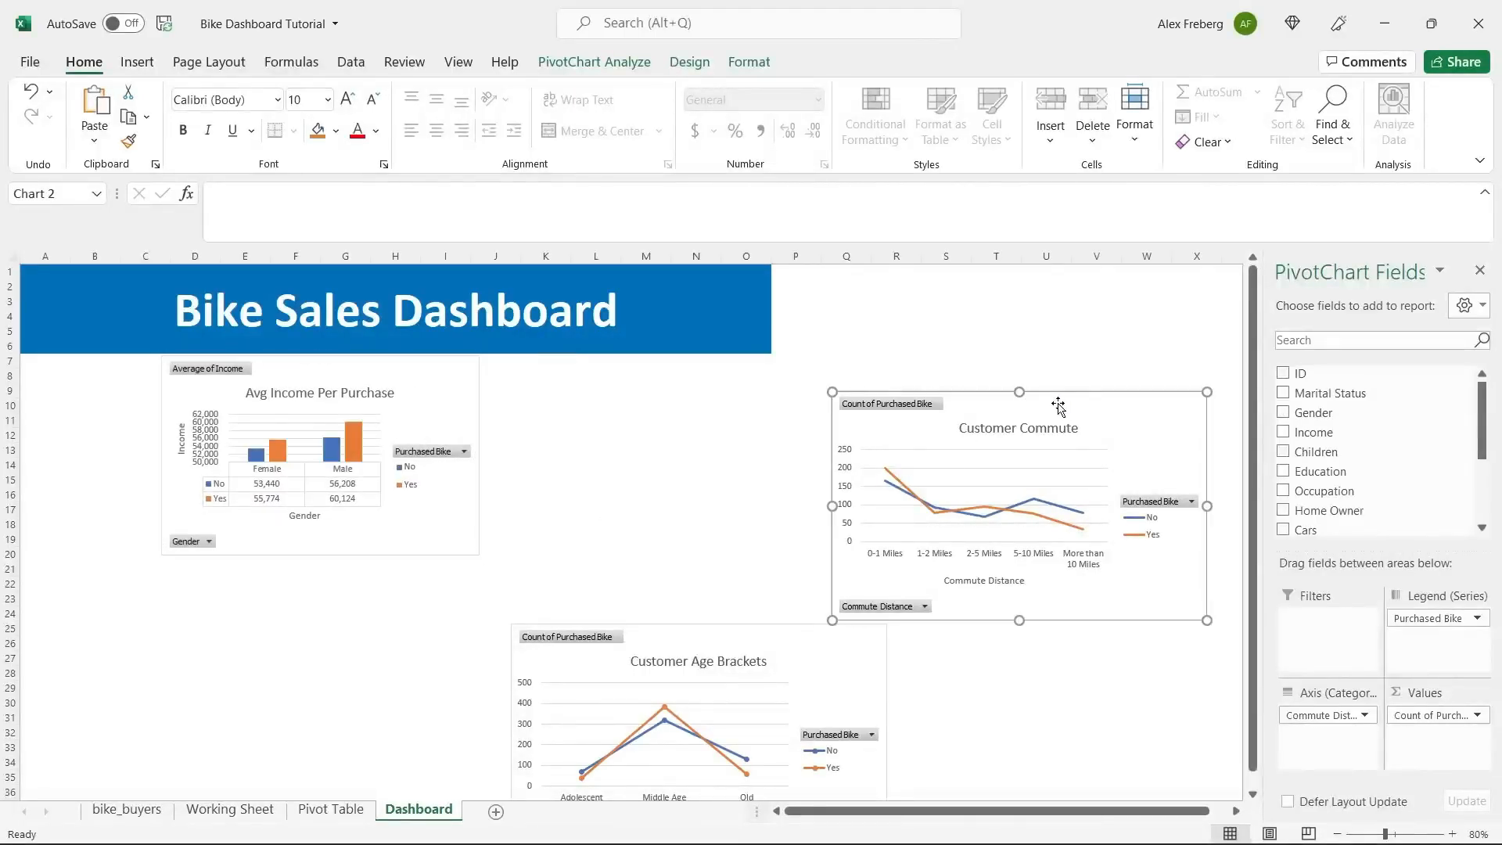
pyautogui.moveTo(1084, 413); pyautogui.dragTo(851, 399)
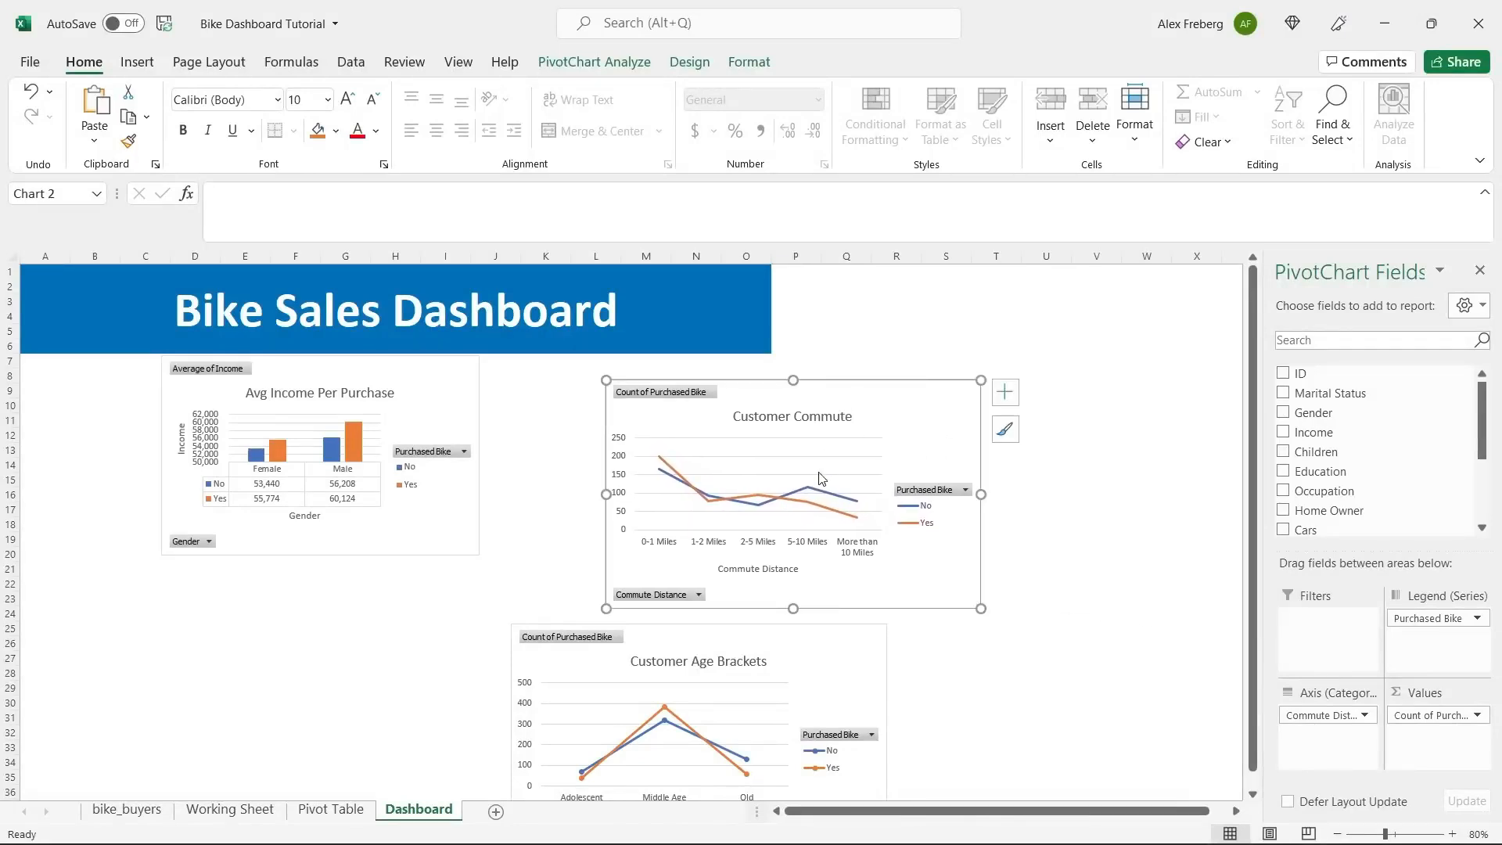
pyautogui.moveTo(804, 644); pyautogui.dragTo(1097, 389)
pyautogui.click(753, 402)
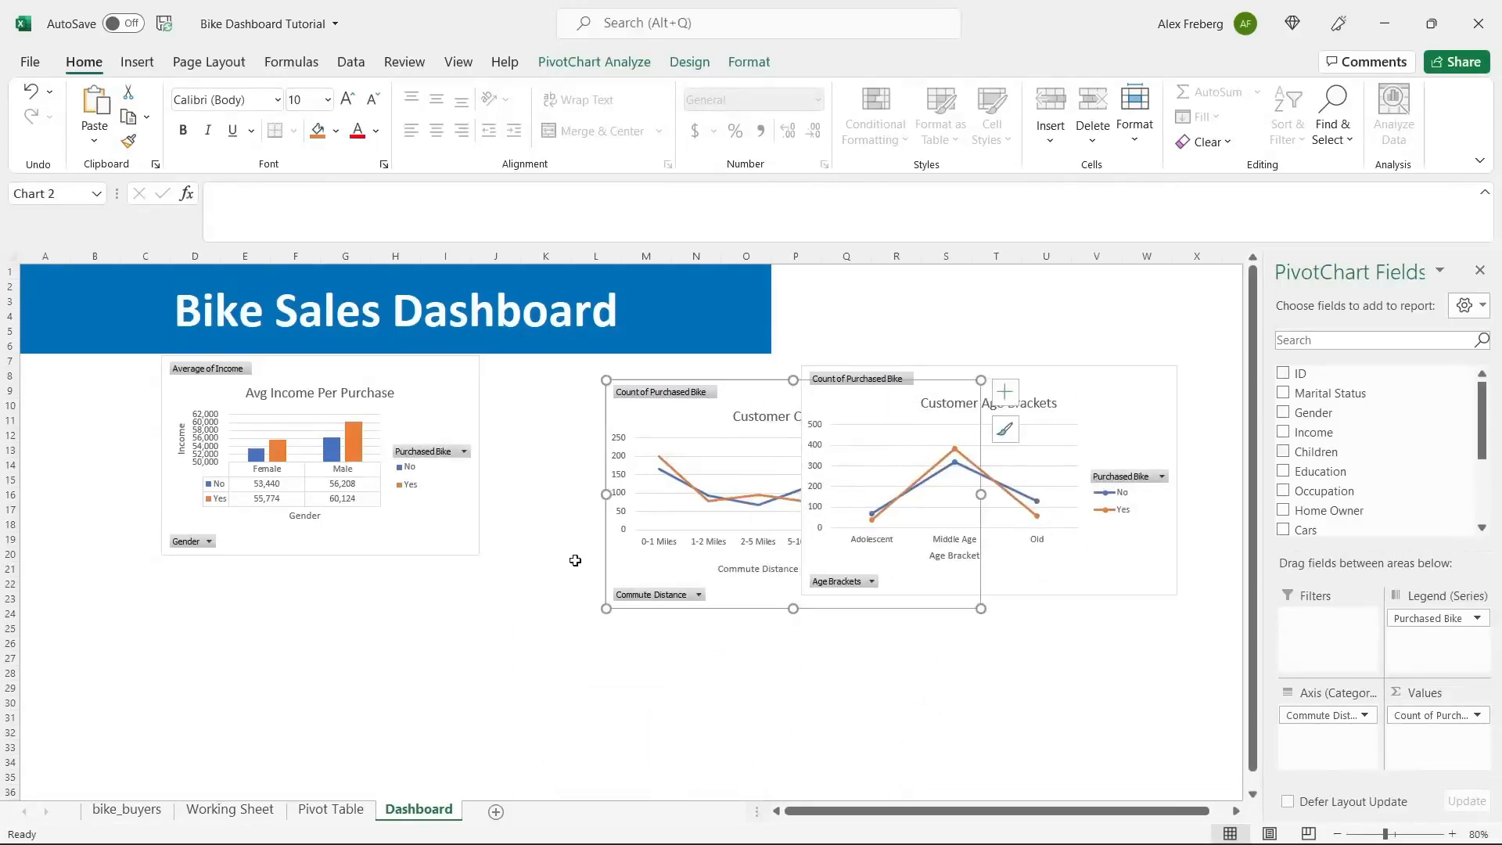
pyautogui.moveTo(735, 399); pyautogui.dragTo(292, 655)
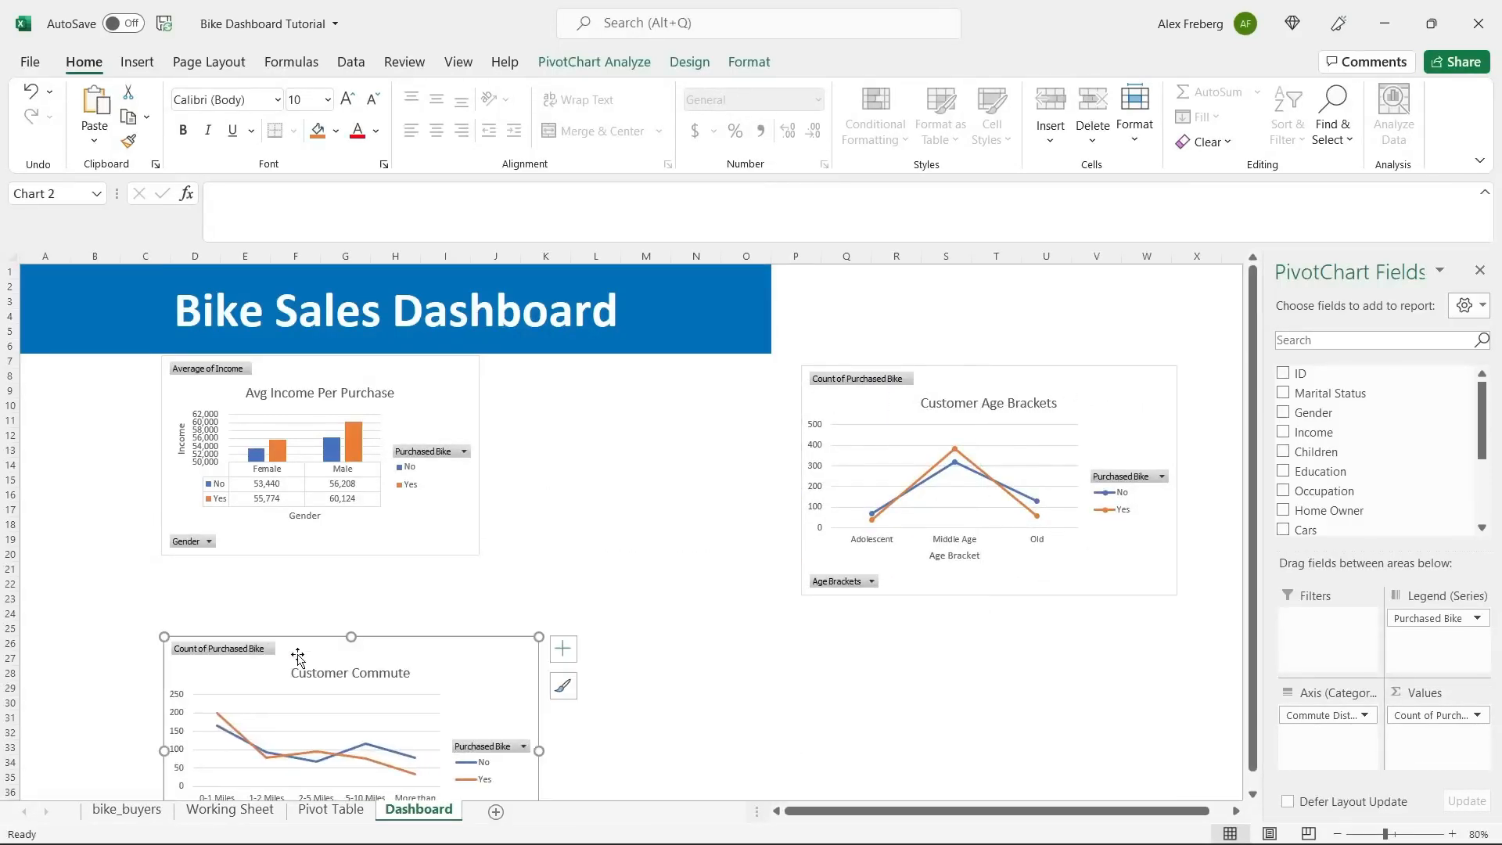
pyautogui.moveTo(989, 379); pyautogui.dragTo(669, 367)
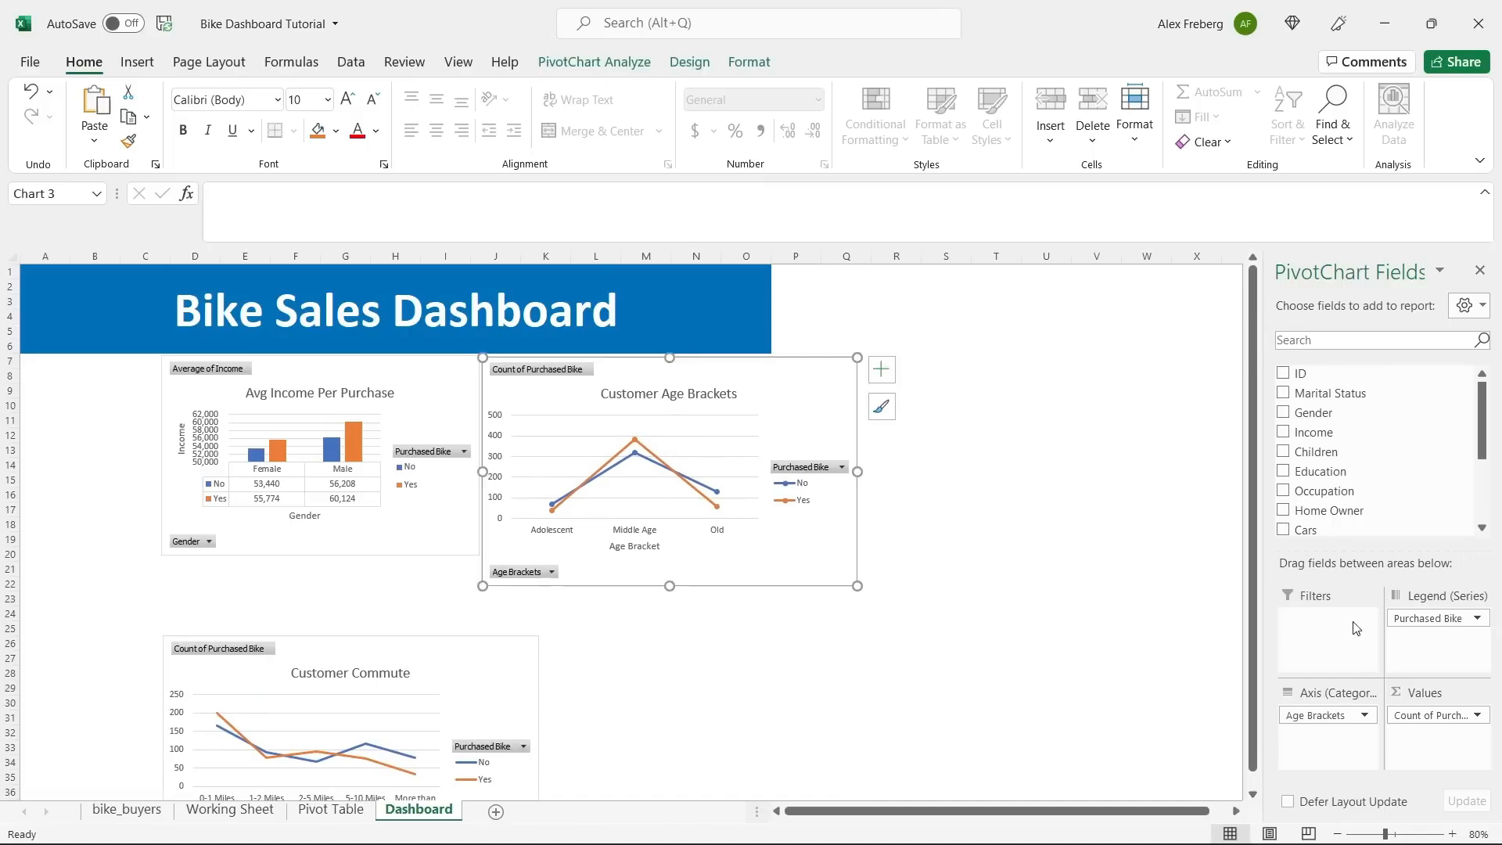
# Resize the Customer Age Brackets chart to end at row 20 like Avg Income Per Purchase and at column O like the header.
pyautogui.click(1453, 835)
pyautogui.click(1453, 835)
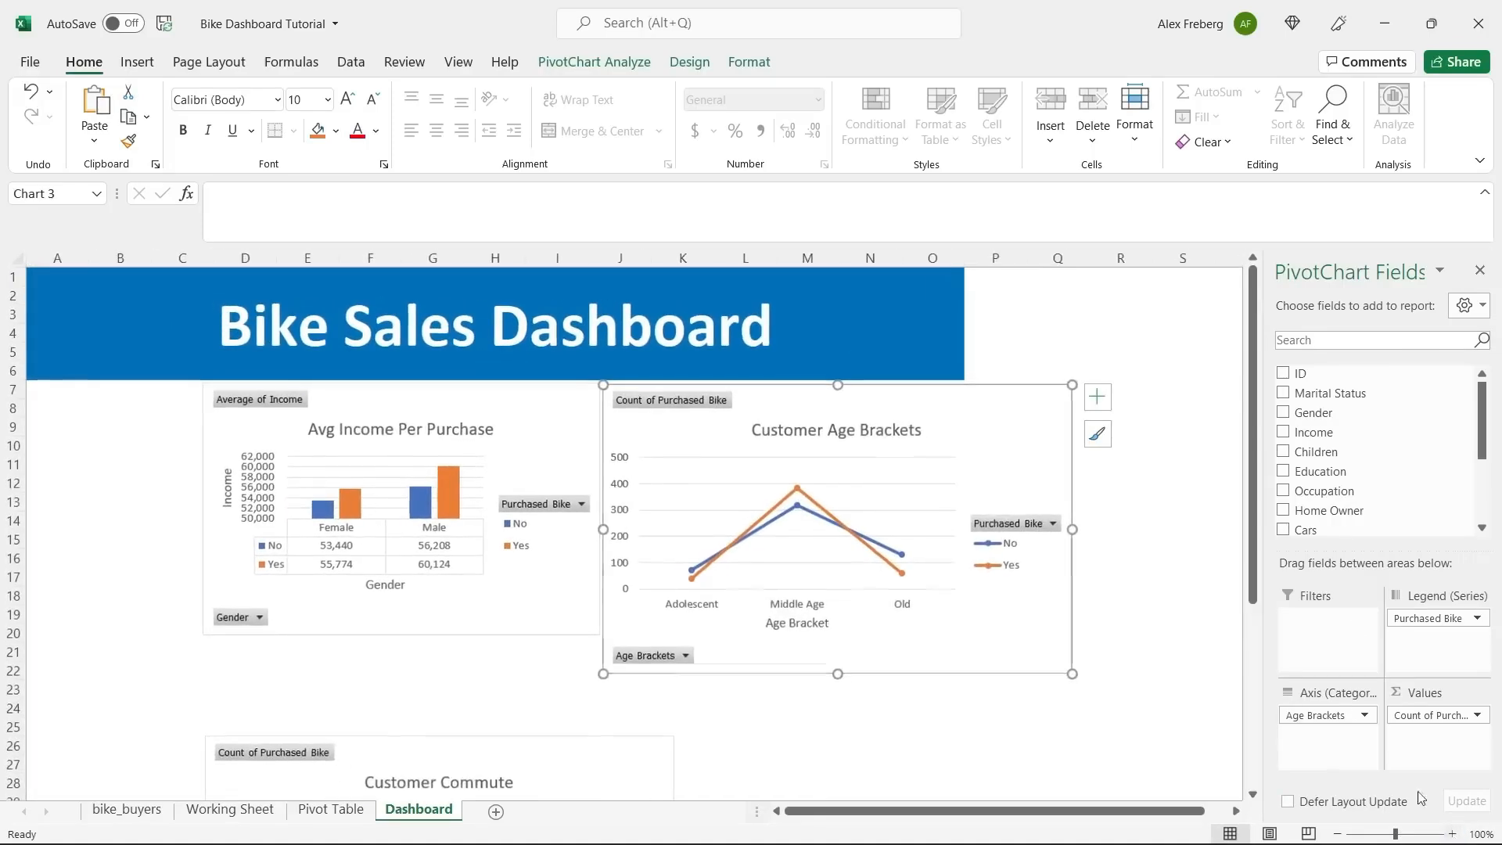
pyautogui.moveTo(1075, 674); pyautogui.dragTo(945, 636)
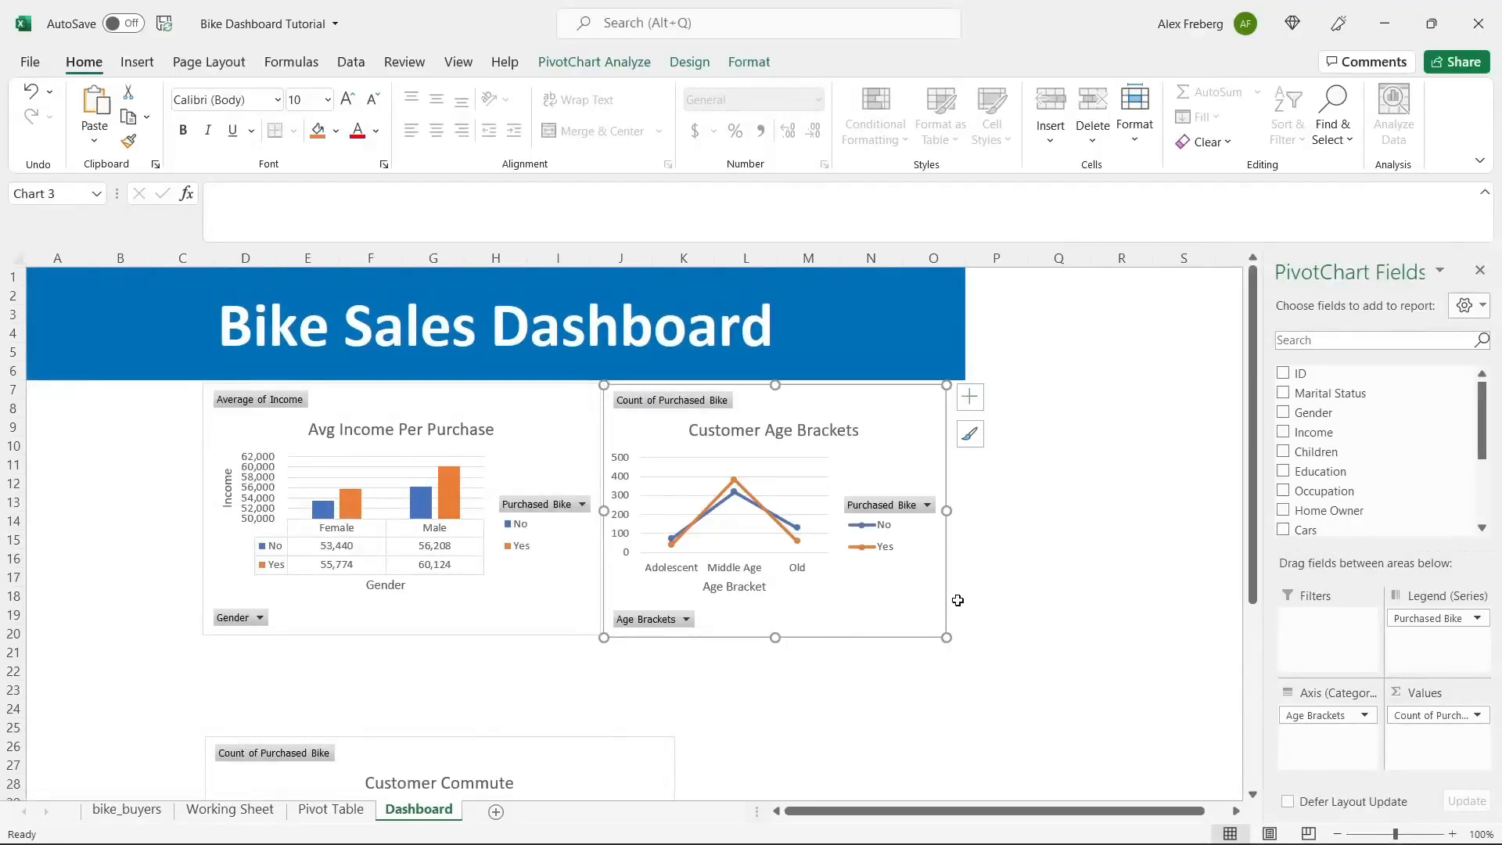
pyautogui.moveTo(946, 510); pyautogui.dragTo(965, 511)
pyautogui.click(1106, 504)
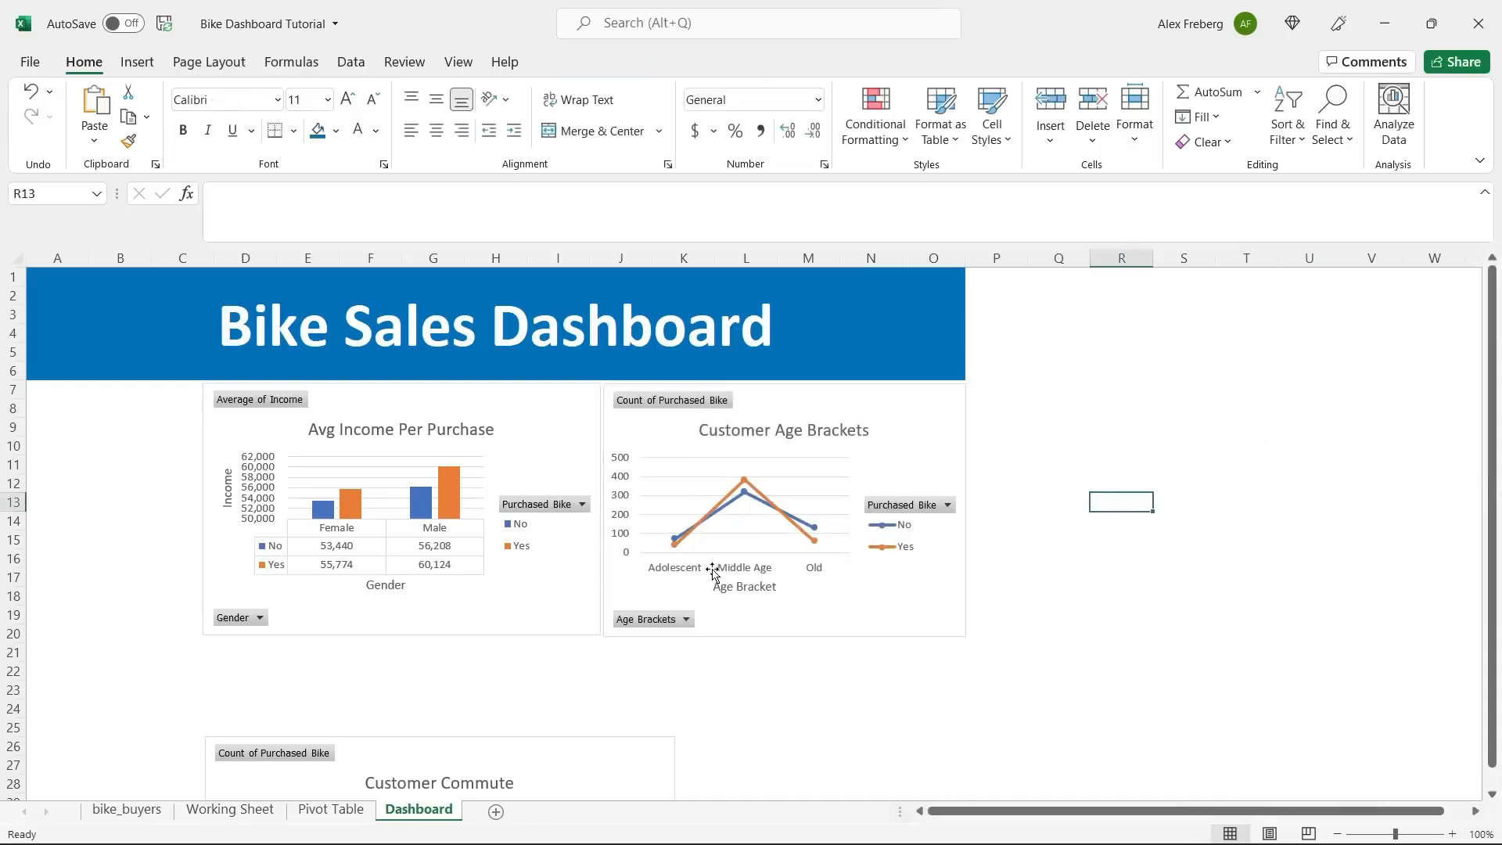
pyautogui.click(780, 609)
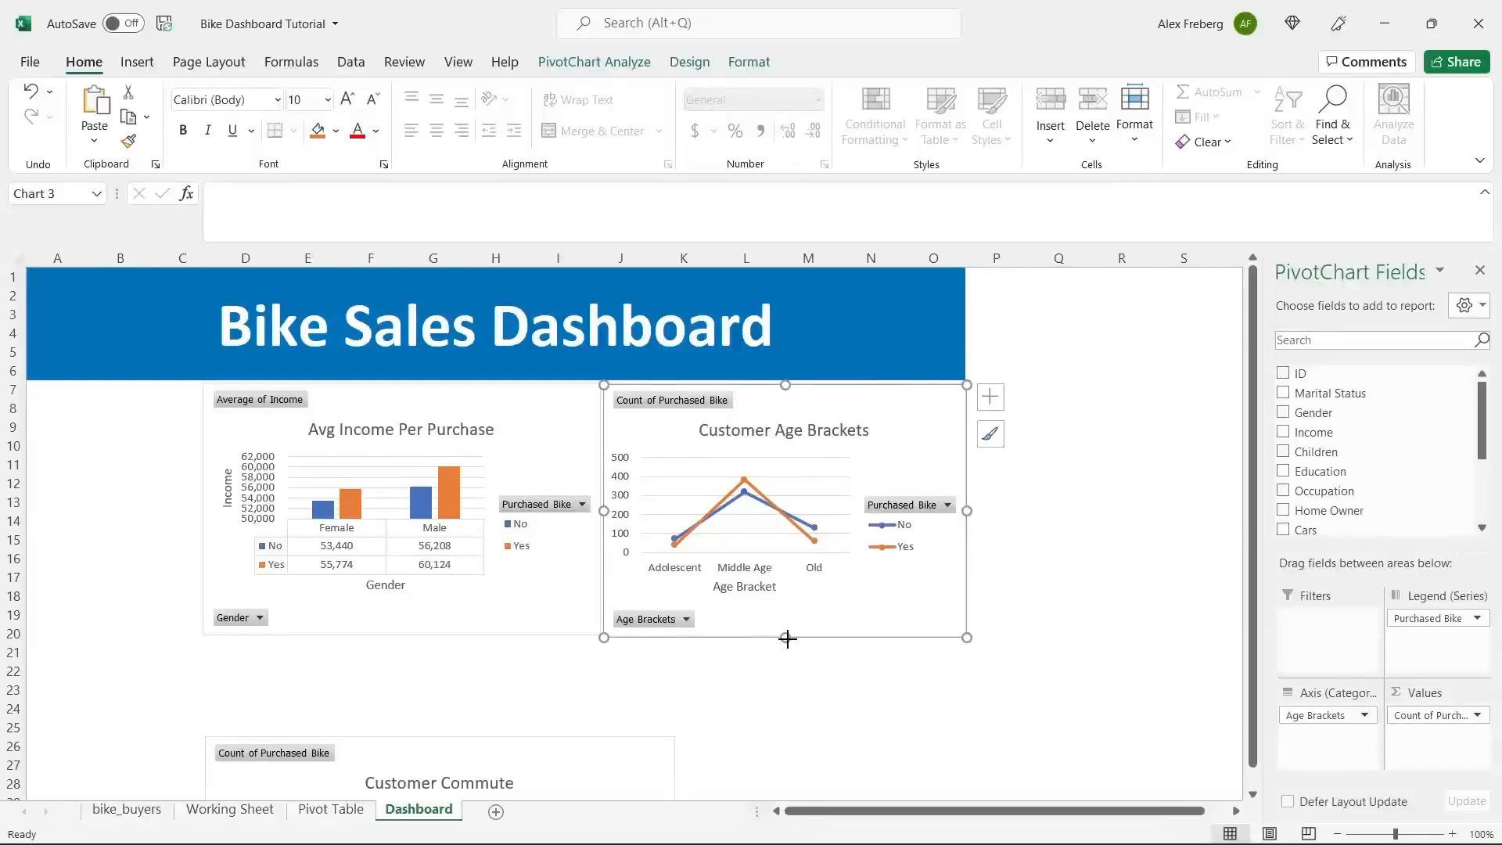
pyautogui.moveTo(787, 638); pyautogui.dragTo(787, 636)
pyautogui.click(1027, 584)
# Move the Customer Commute chart up to about row 21 and widen it to the header's end at column O.
pyautogui.moveTo(596, 747); pyautogui.dragTo(594, 656)
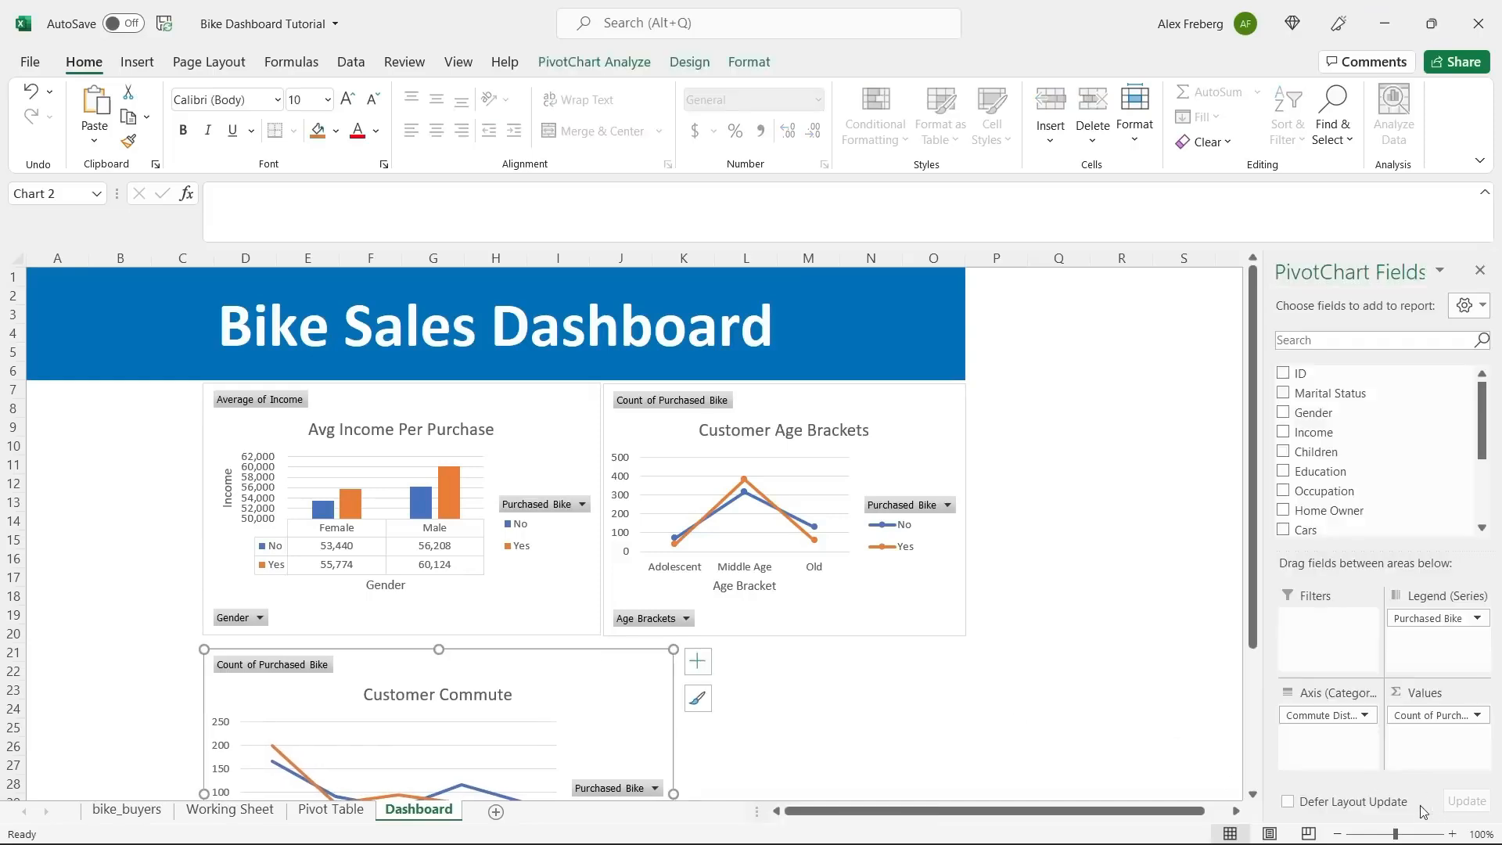
pyautogui.click(1337, 834)
pyautogui.scroll(-3, 1059, 657)
pyautogui.moveTo(608, 611); pyautogui.dragTo(873, 611)
pyautogui.click(979, 550)
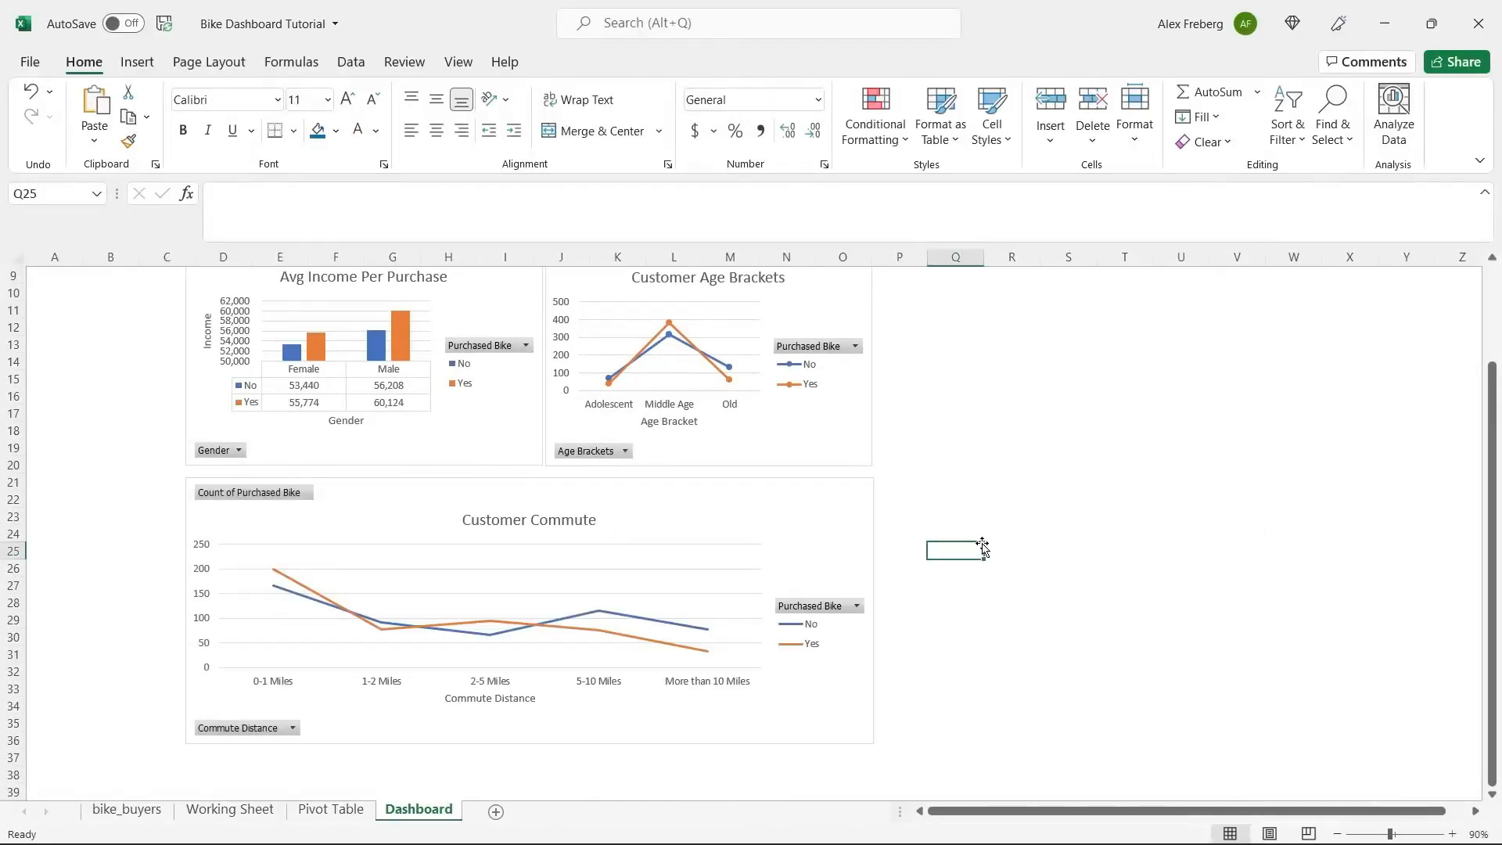
# Align the top edges of the Avg Income Per Purchase and Customer Age Brackets charts.
pyautogui.scroll(2, 983, 548)
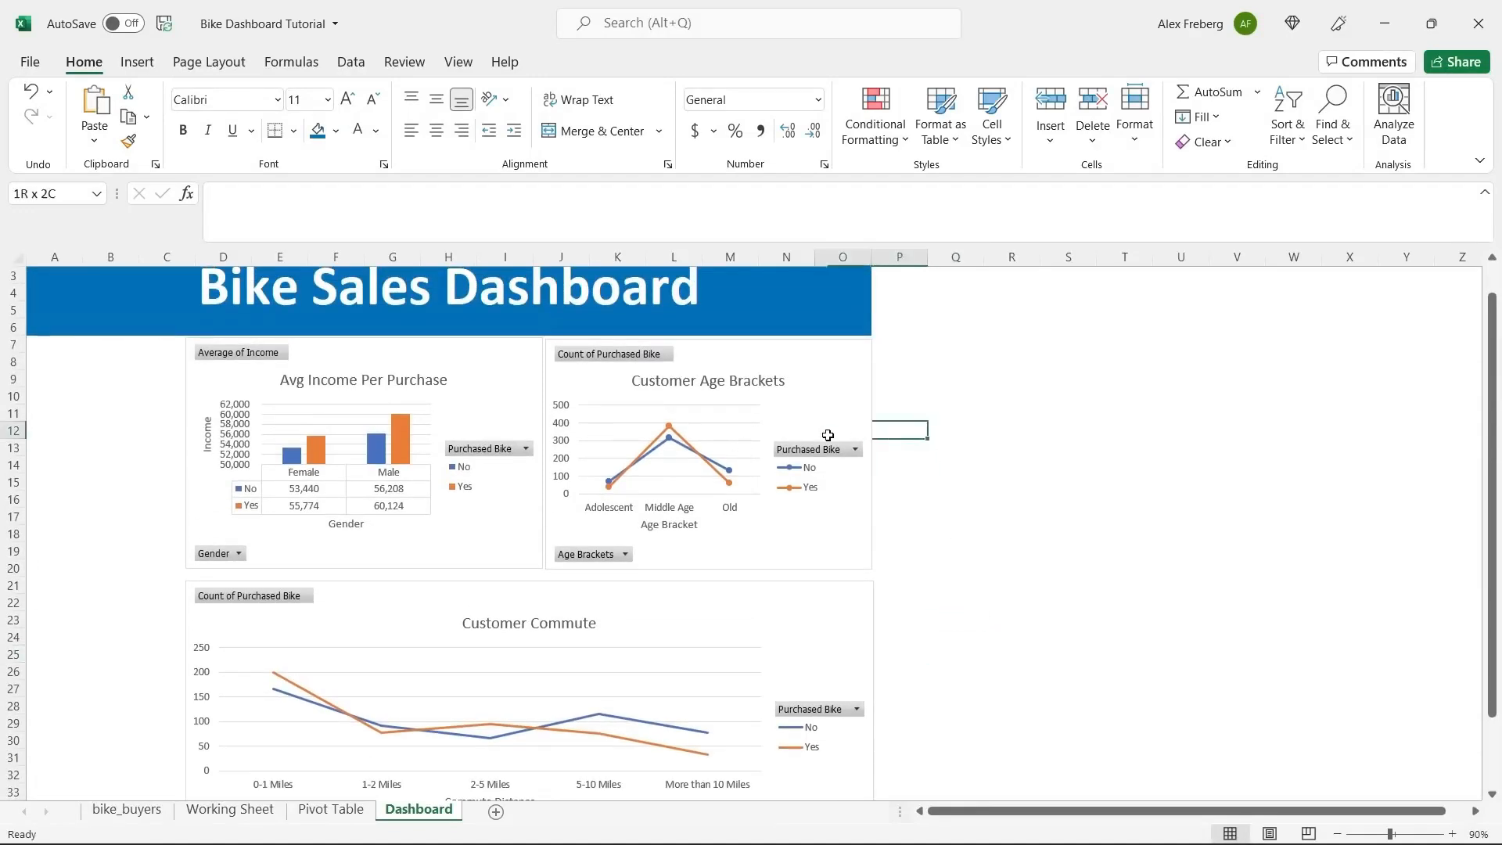
pyautogui.click(512, 444)
pyautogui.keyDown('ctrl'); pyautogui.click(792, 353); pyautogui.keyUp('ctrl')
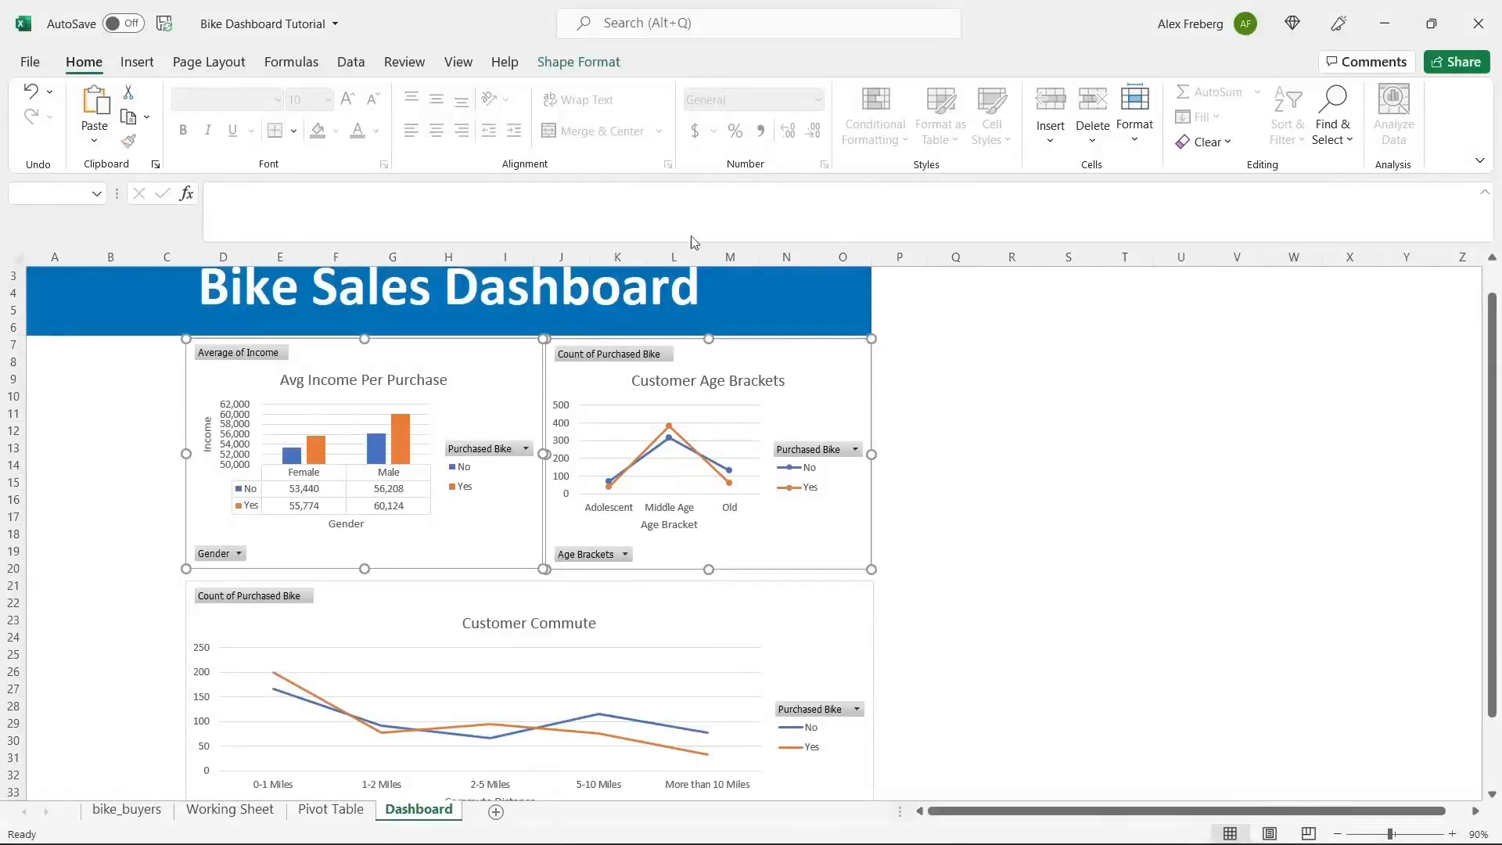
pyautogui.click(582, 64)
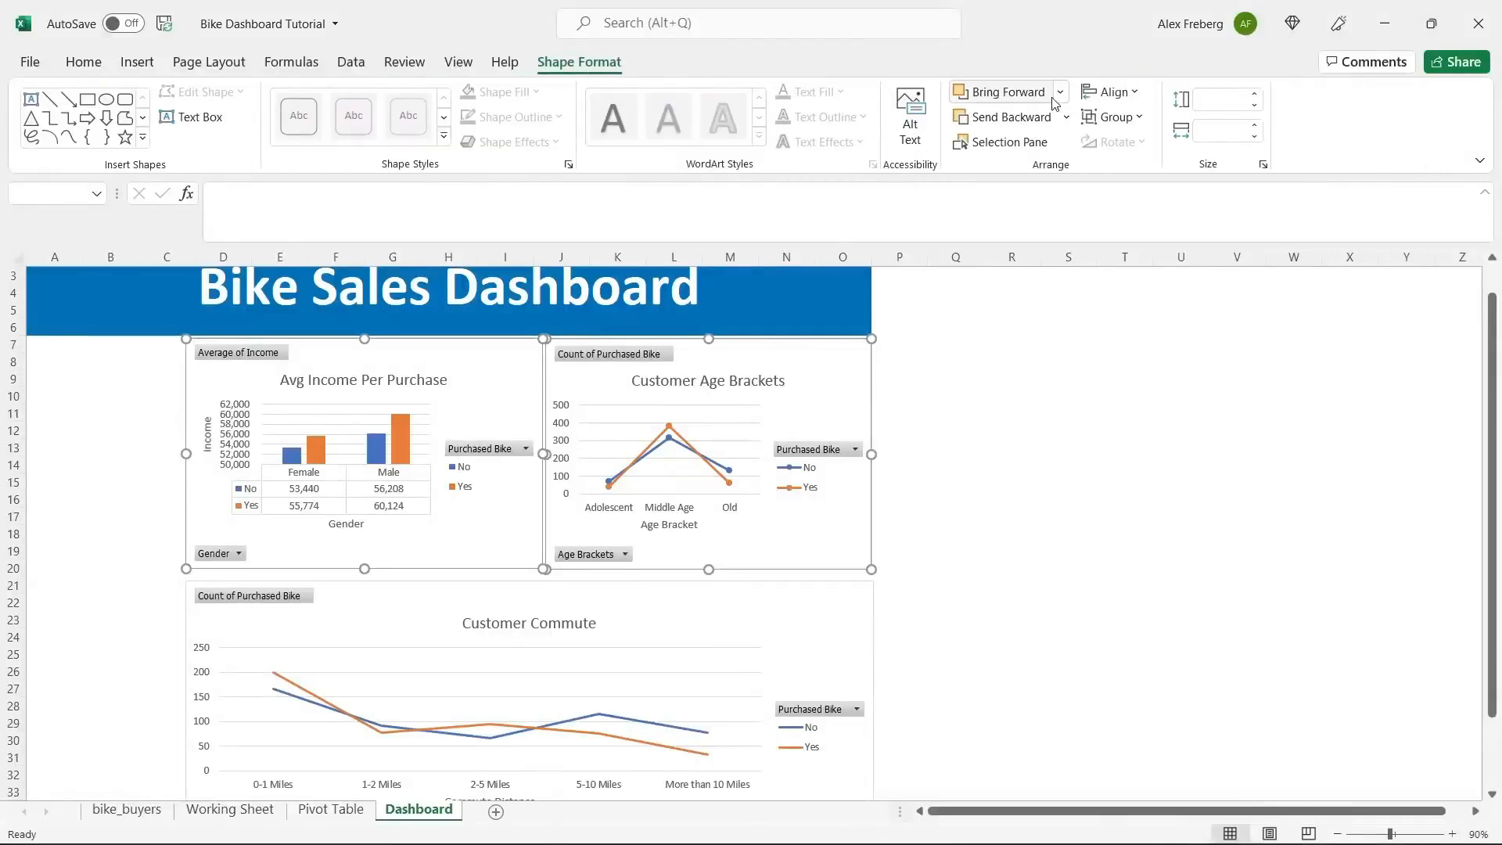
pyautogui.click(1108, 92)
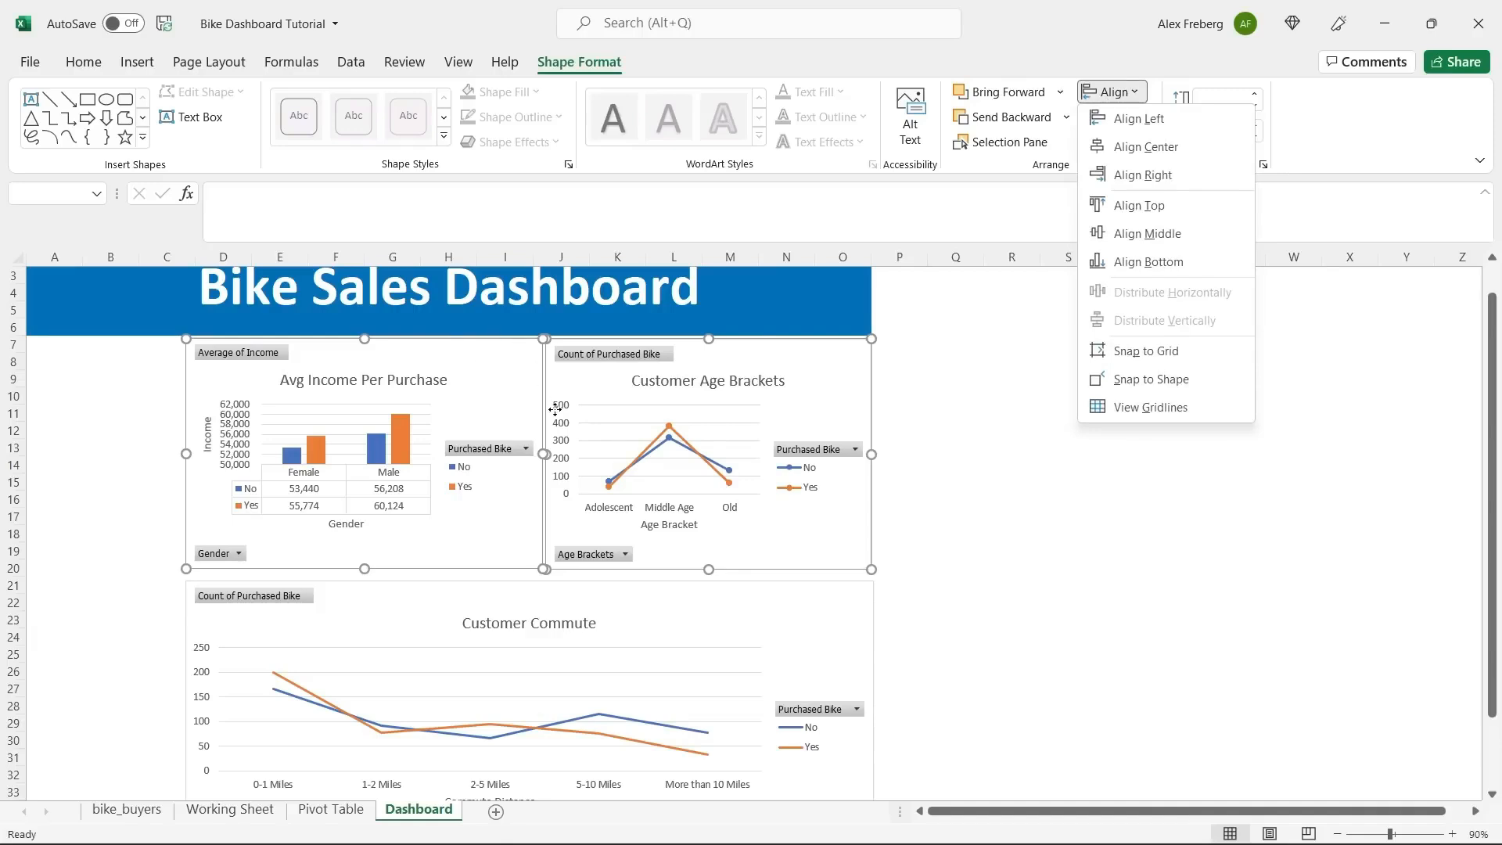
pyautogui.click(1181, 207)
pyautogui.click(949, 414)
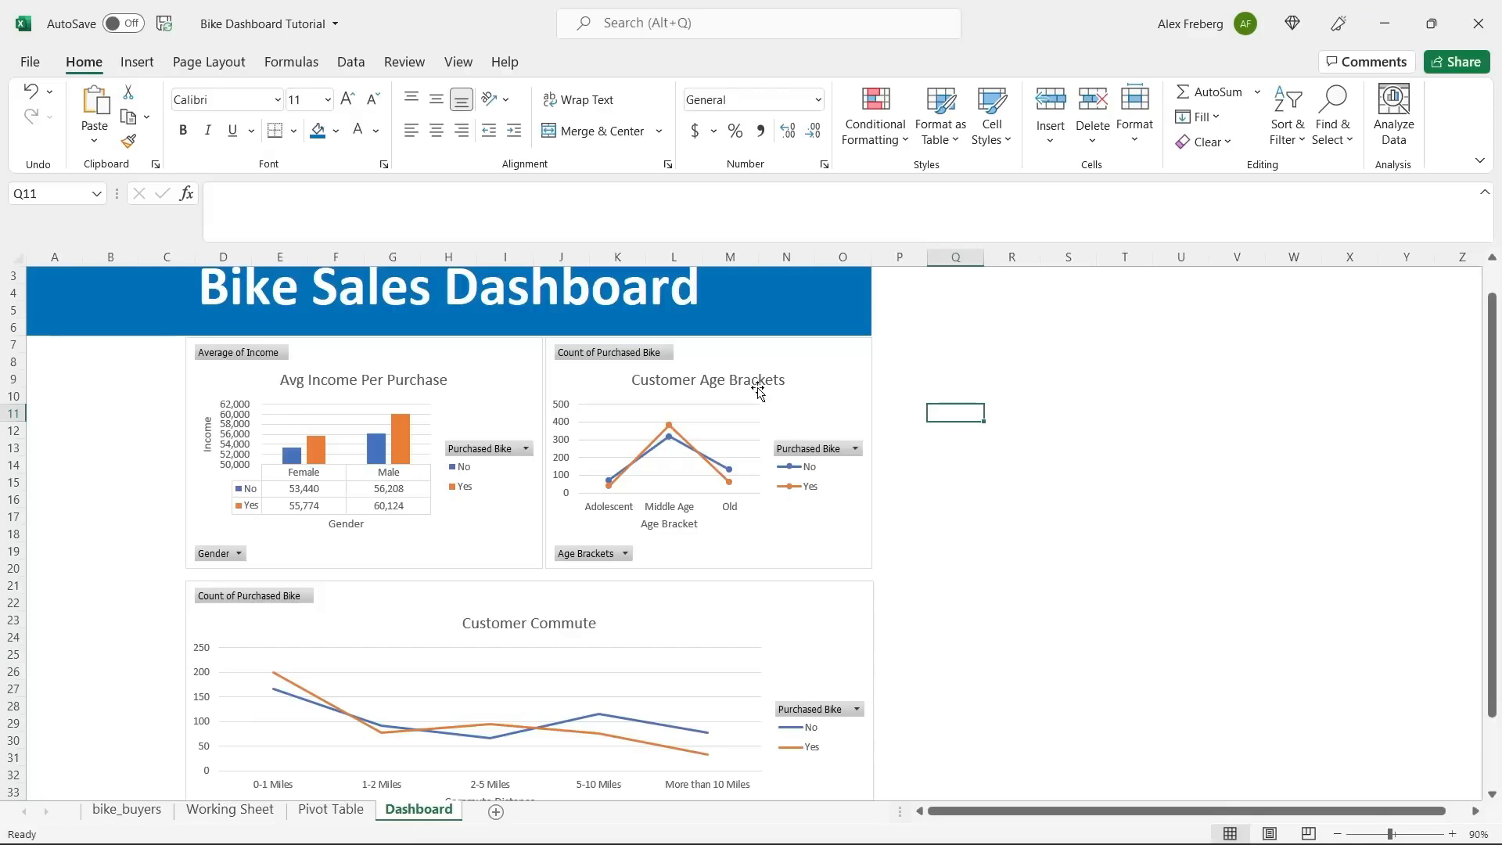
# Nudge the Customer Commute chart slightly upward to narrow the gap beneath the two upper charts.
pyautogui.scroll(-1, 948, 466)
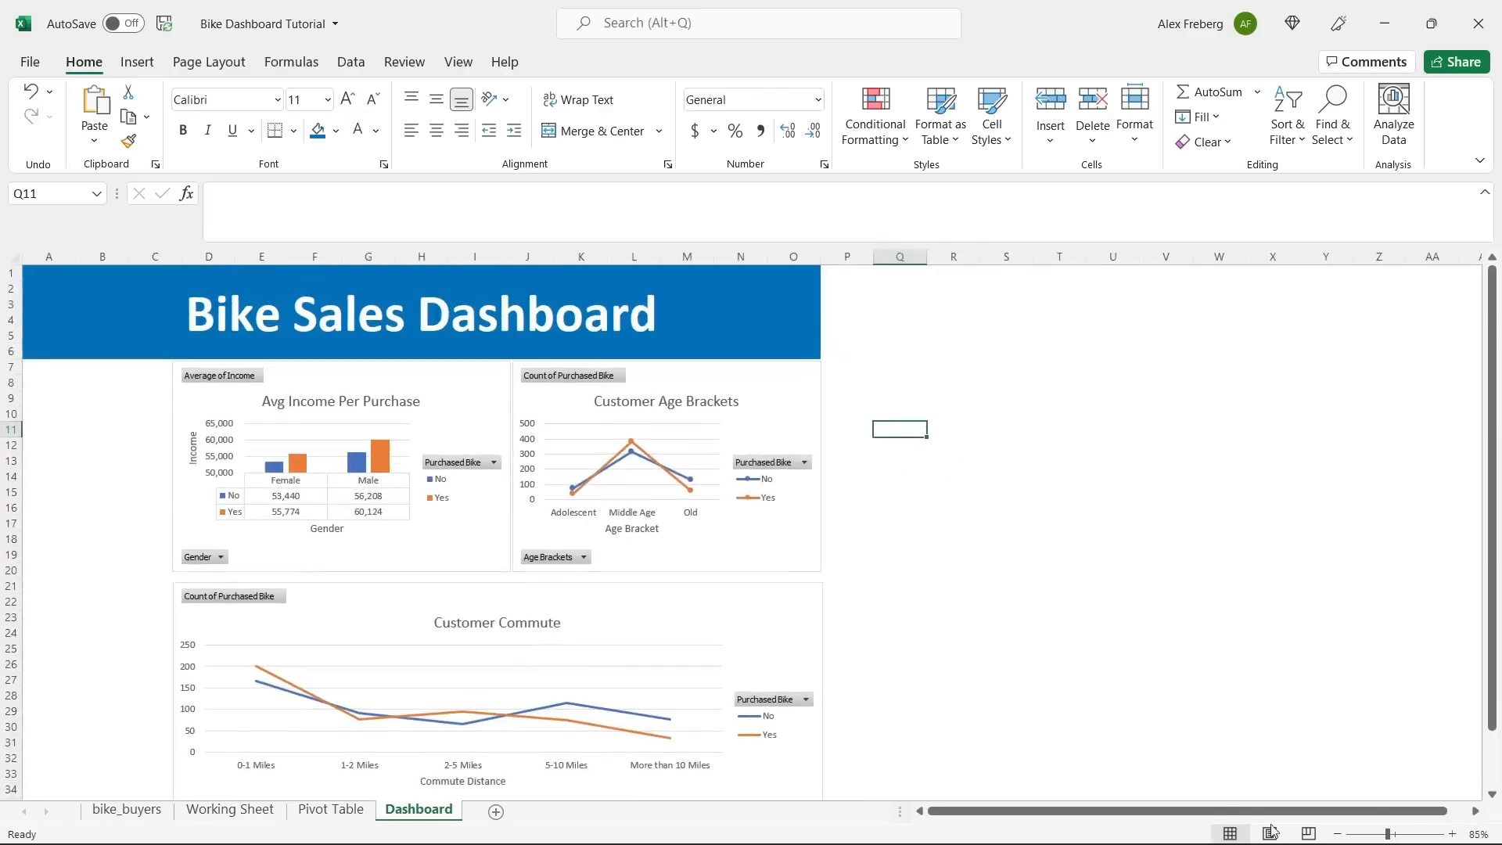
pyautogui.click(1336, 832)
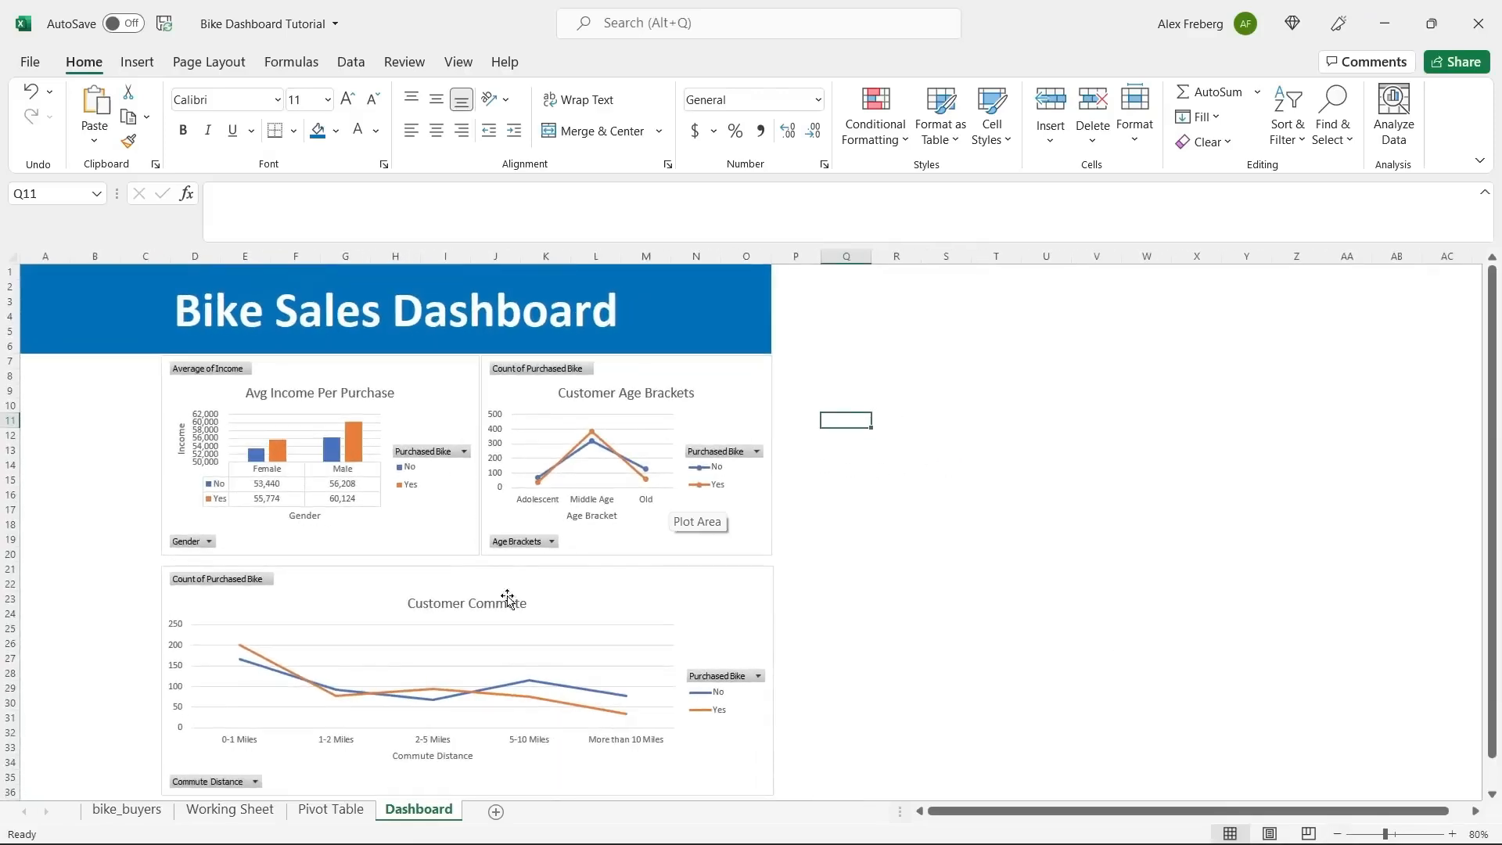
pyautogui.moveTo(575, 596); pyautogui.dragTo(575, 591)
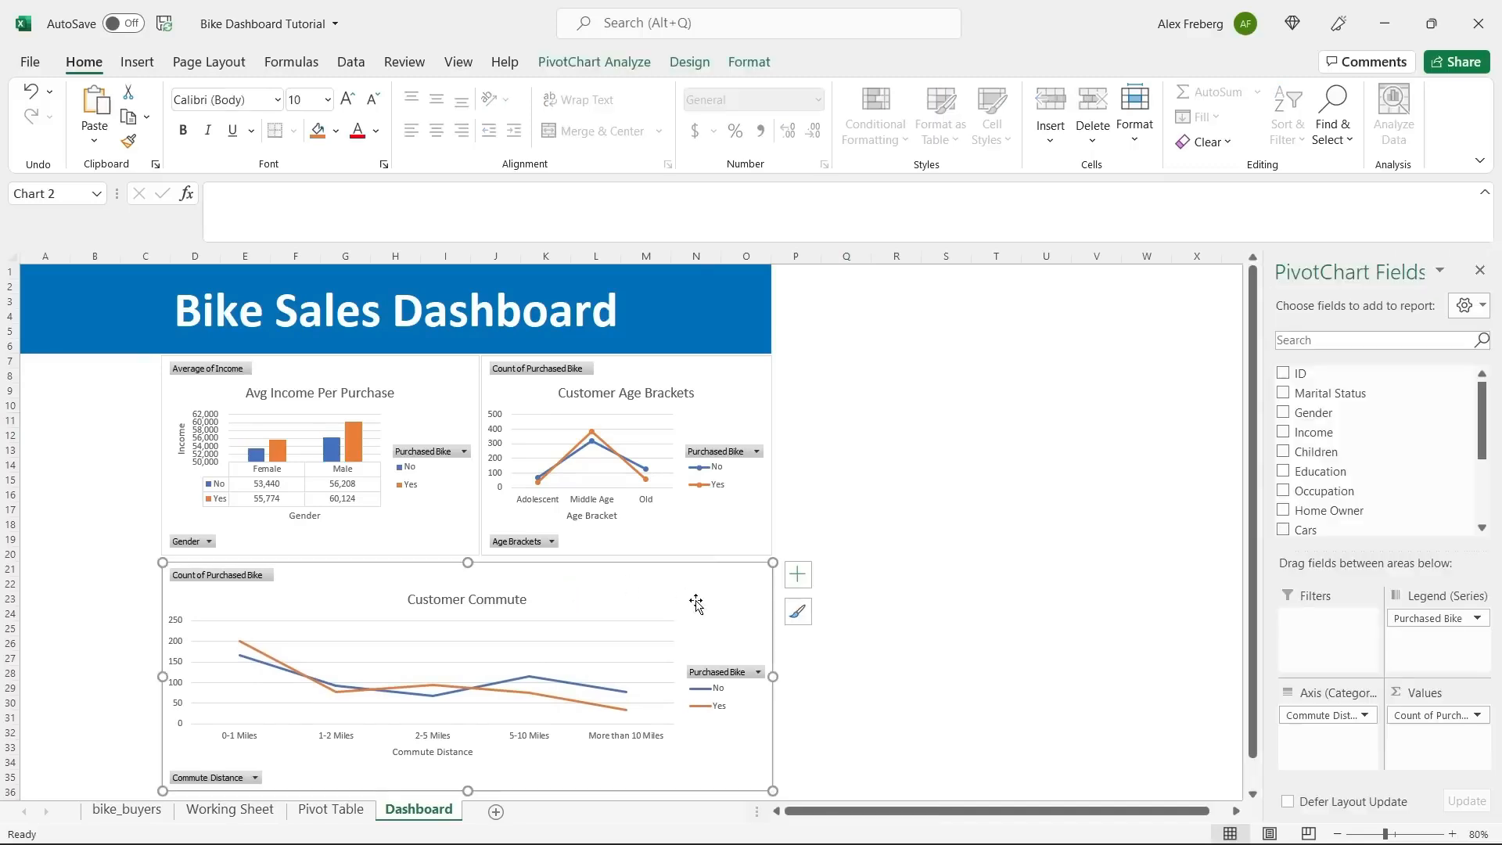
pyautogui.click(880, 494)
# Align the right edges of the Customer Age Brackets and Customer Commute charts.
pyautogui.scroll(-1, 828, 493)
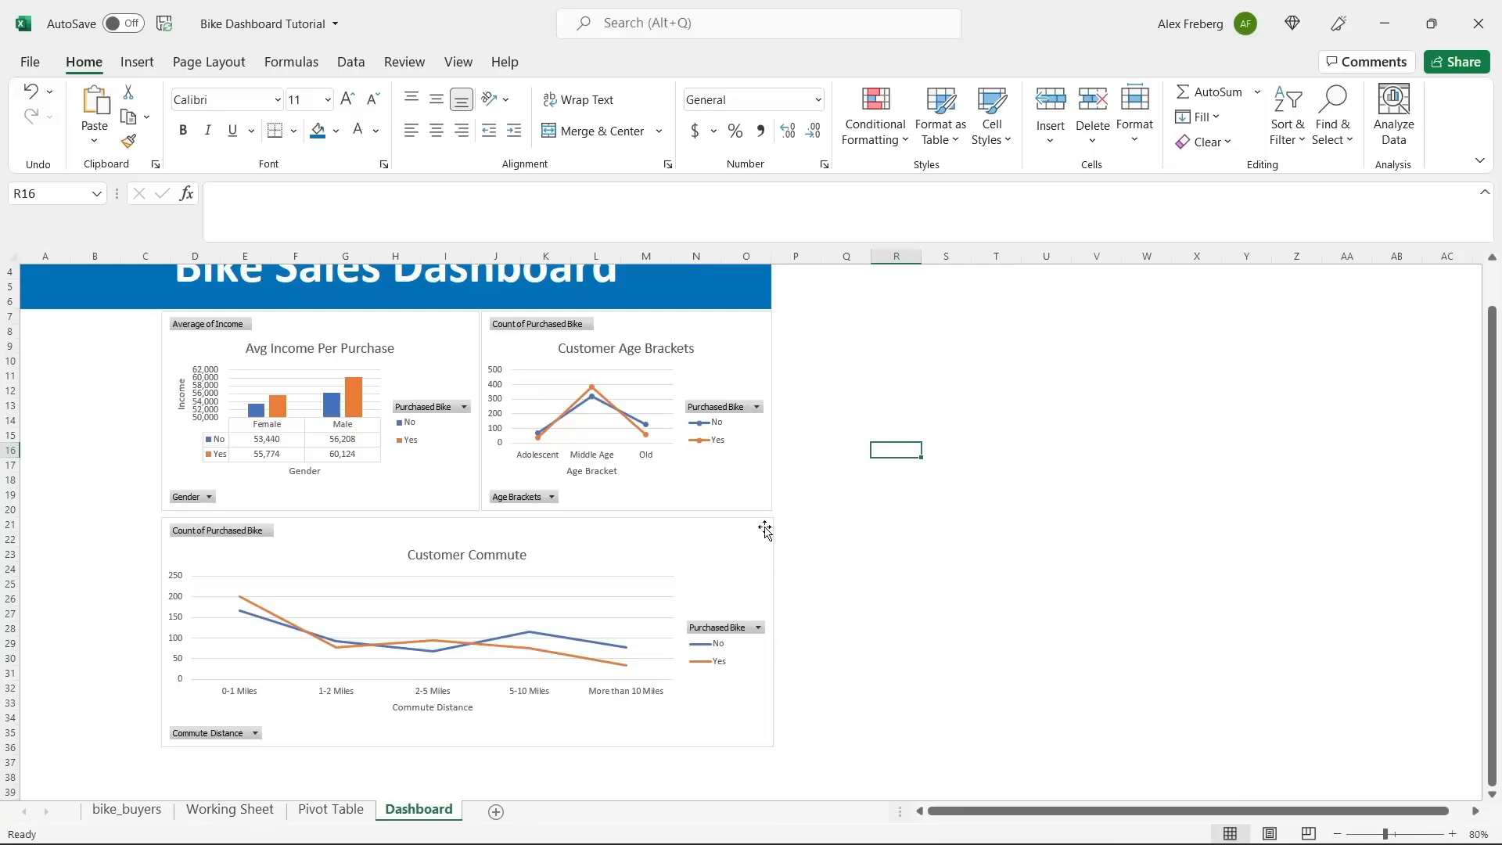
pyautogui.click(753, 496)
pyautogui.keyDown('ctrl'); pyautogui.click(756, 549); pyautogui.keyUp('ctrl')
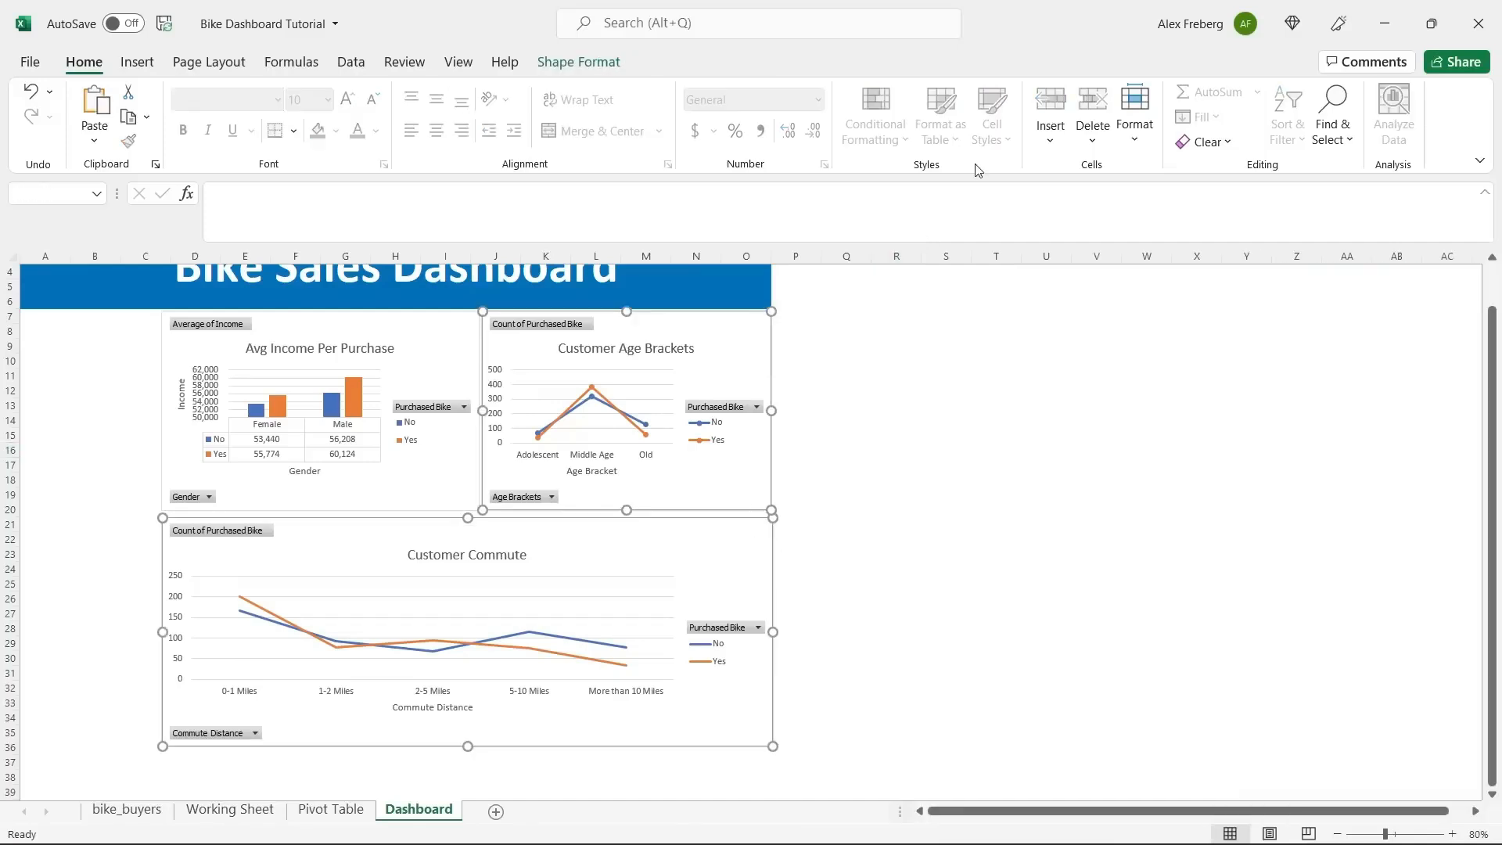
pyautogui.click(607, 64)
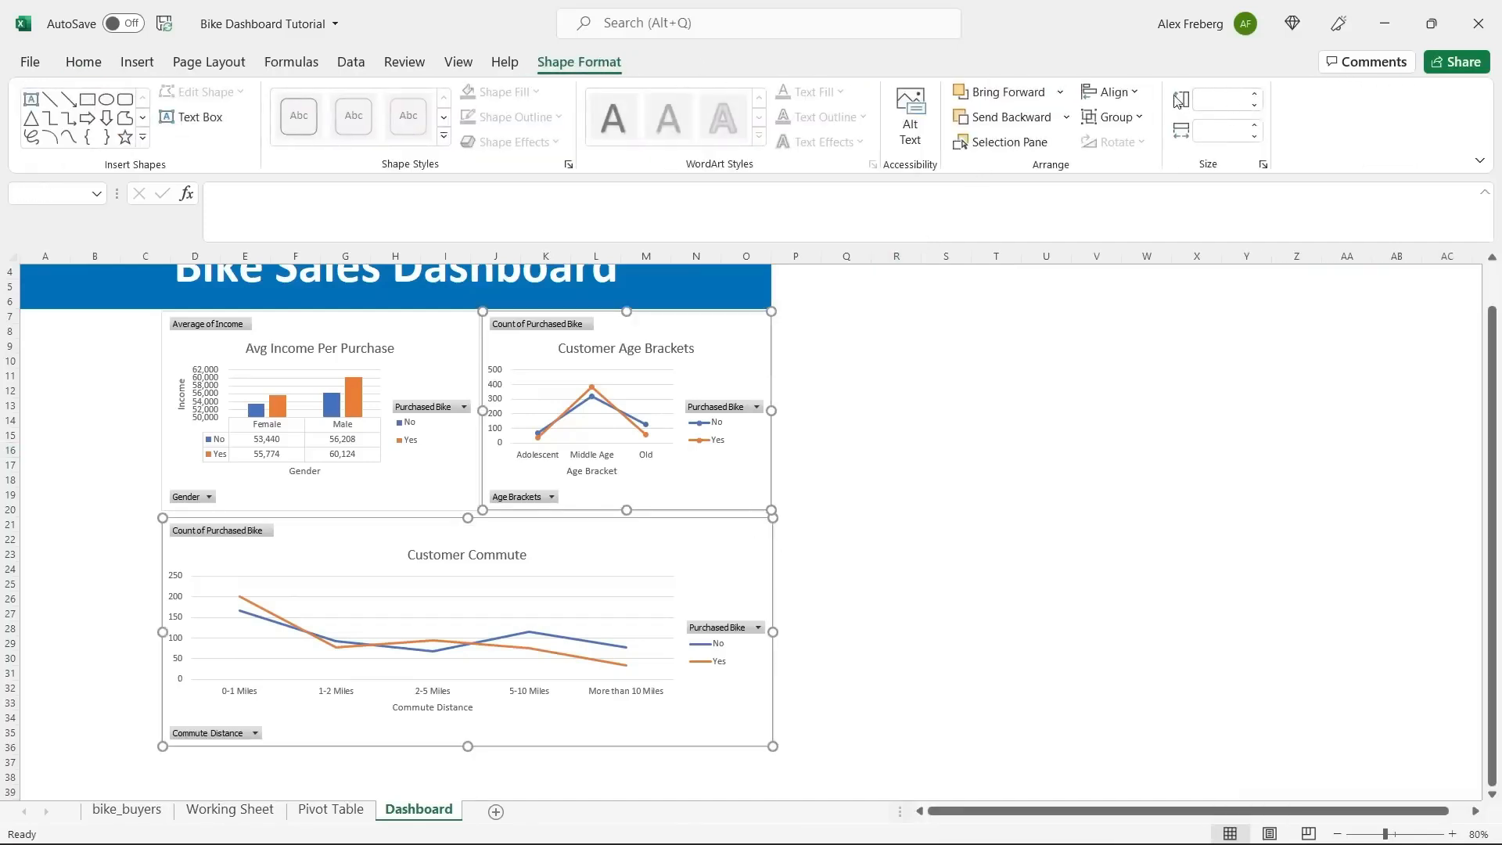
pyautogui.click(1131, 93)
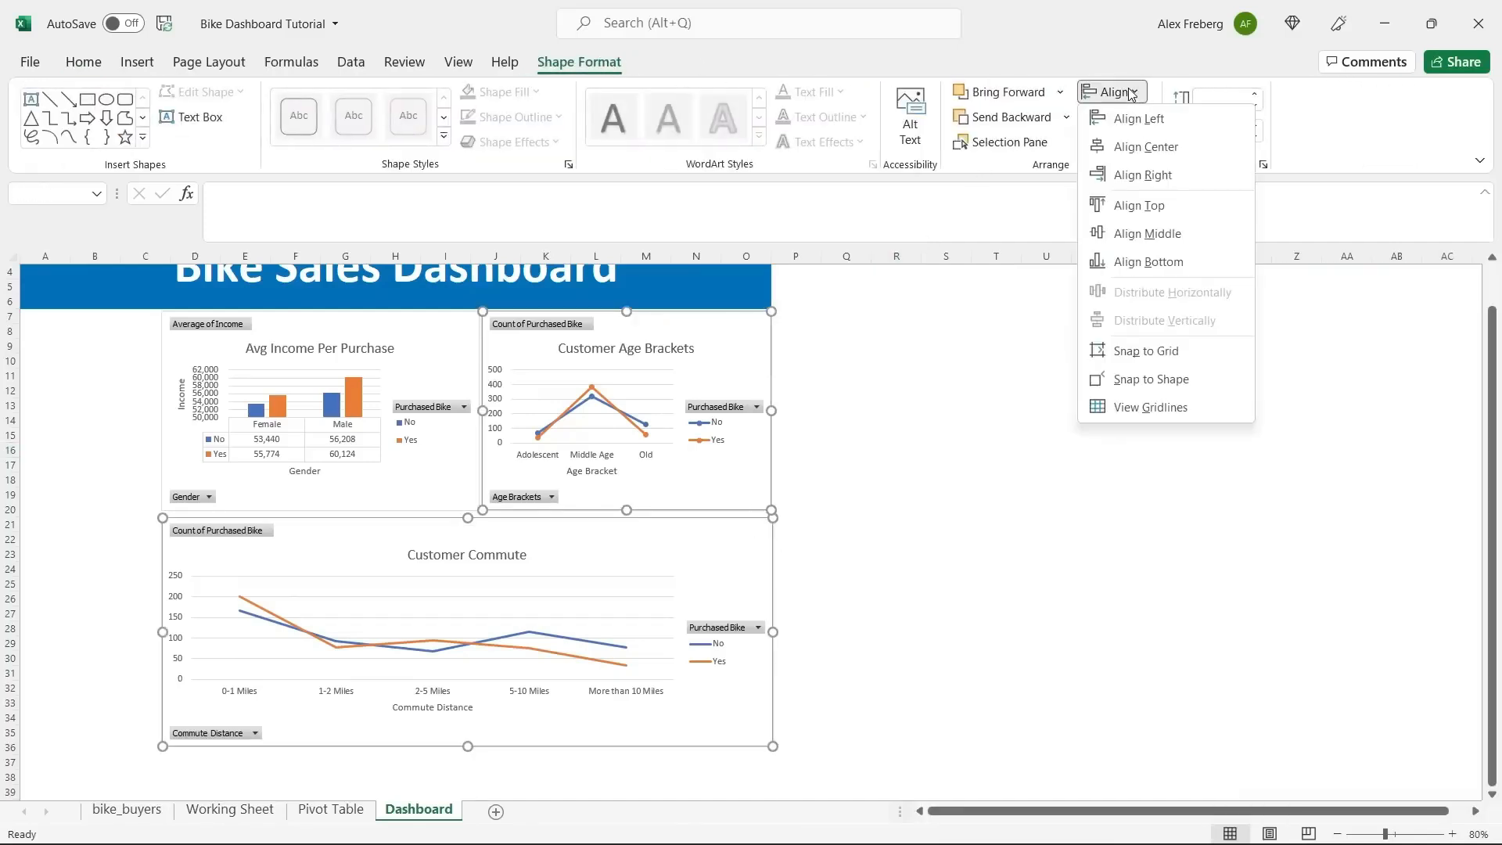
pyautogui.click(1161, 176)
pyautogui.click(865, 435)
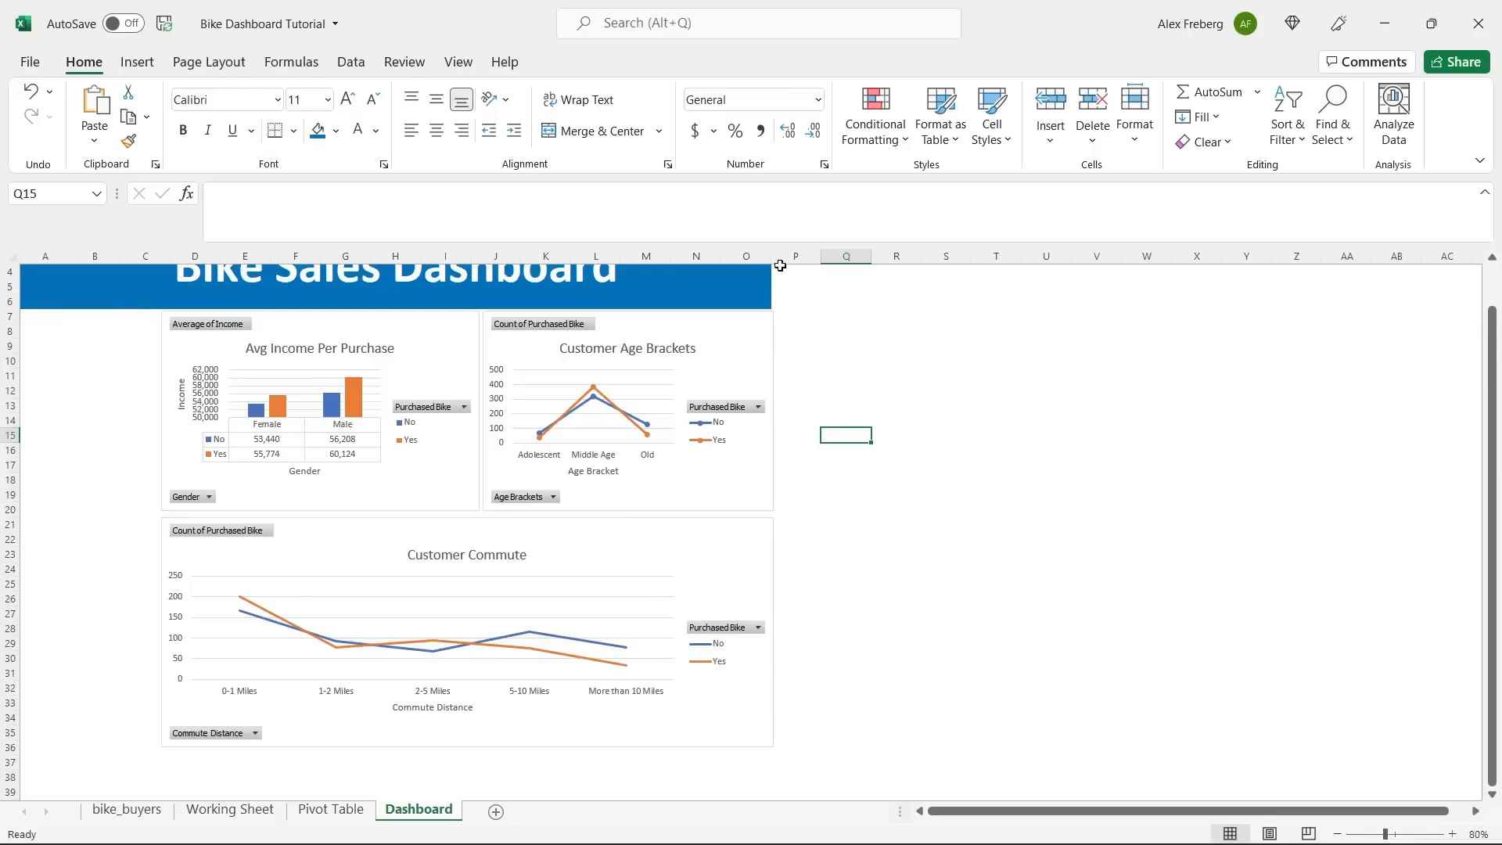
pyautogui.moveTo(770, 255); pyautogui.dragTo(774, 255)
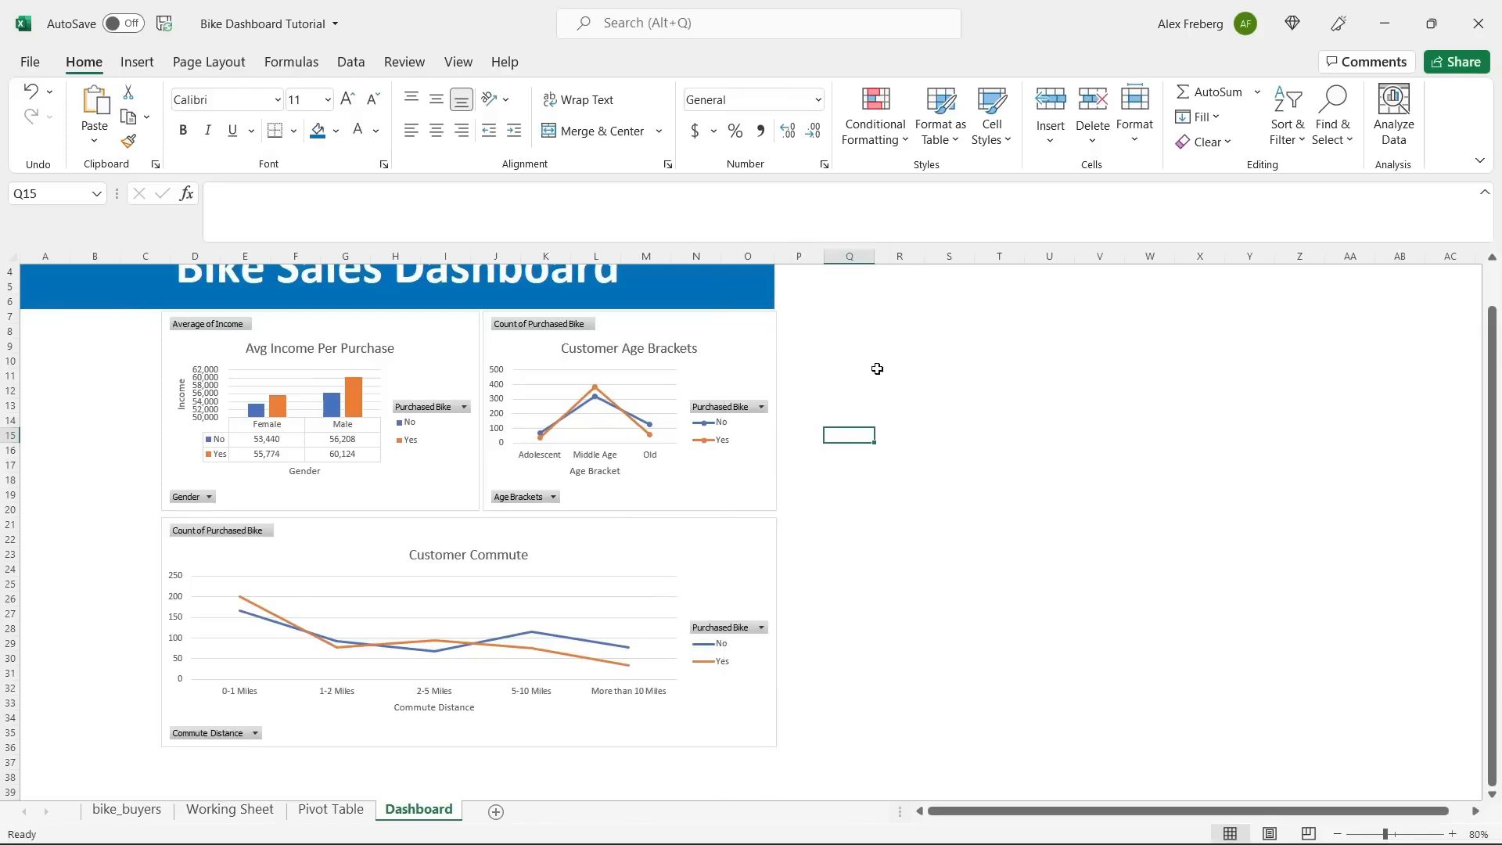
pyautogui.hotkey('ctrl', 'z')
pyautogui.hotkey('ctrl', 'z')
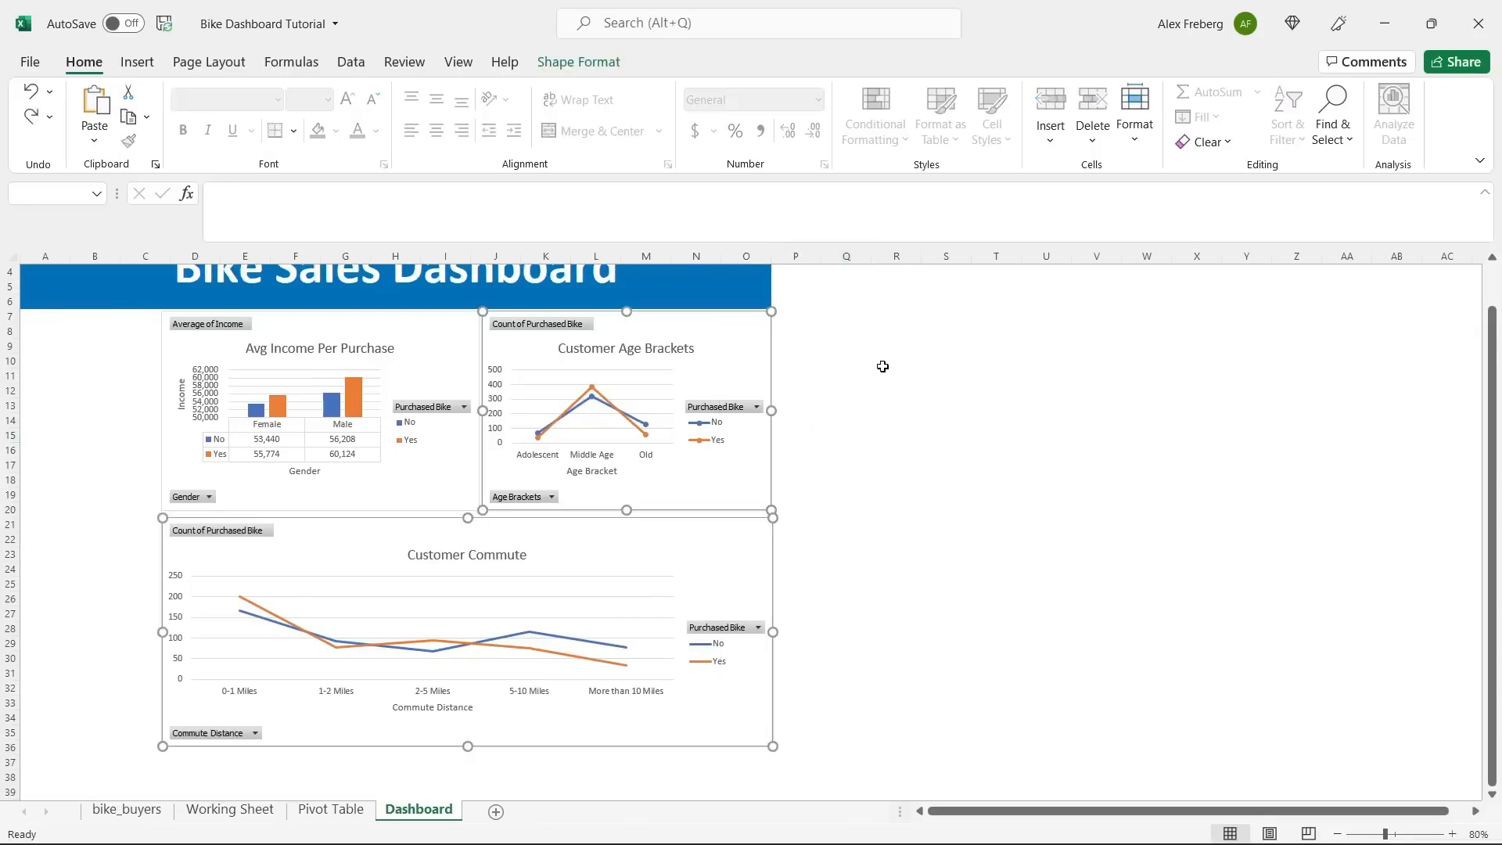
pyautogui.click(844, 377)
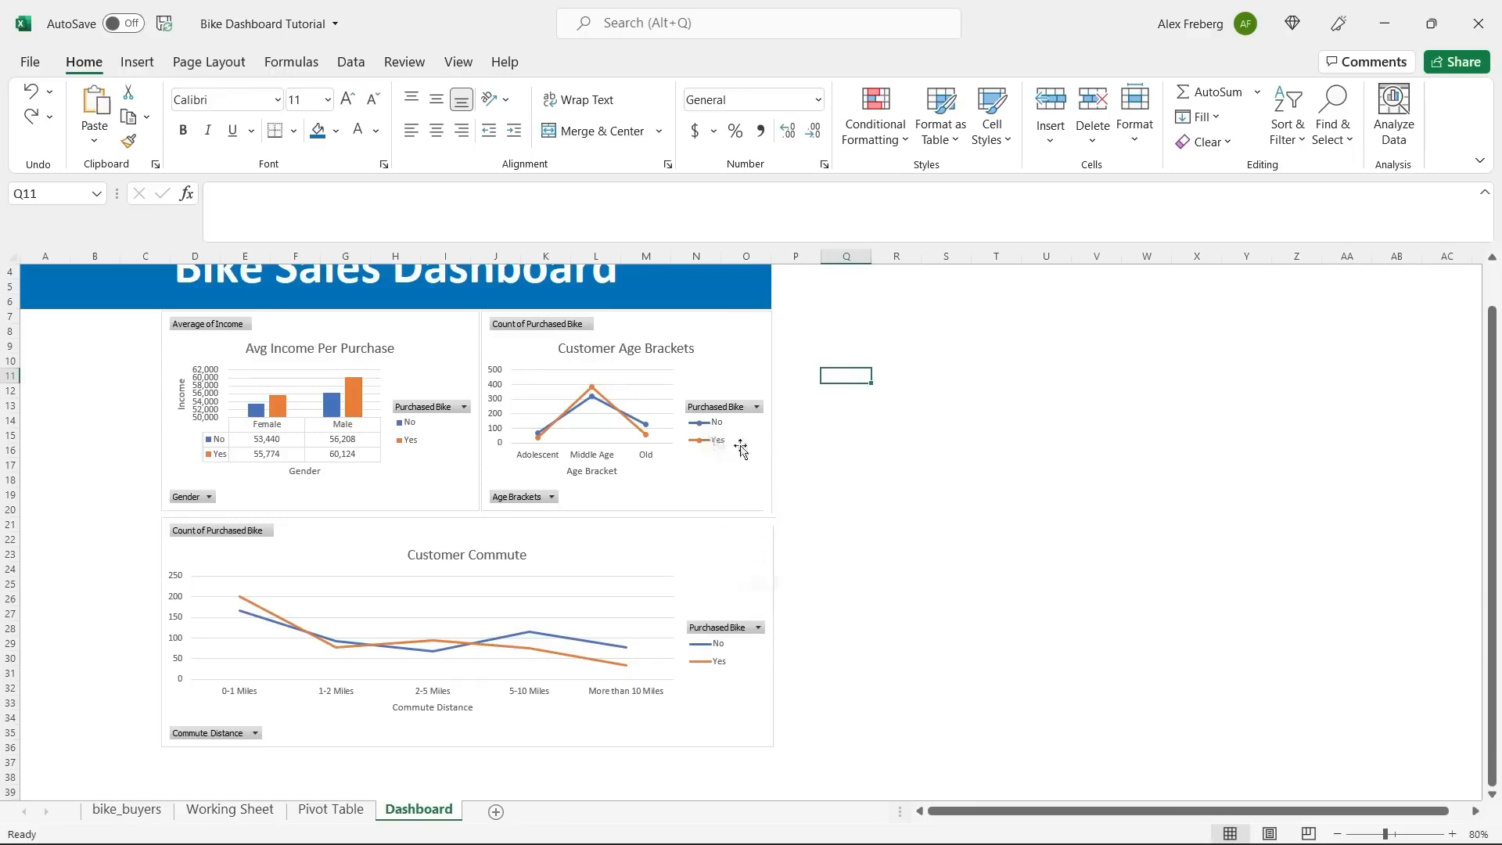
# Narrow the Customer Commute chart so its right edge meets the header's end, and raise its top edge slightly.
pyautogui.click(756, 550)
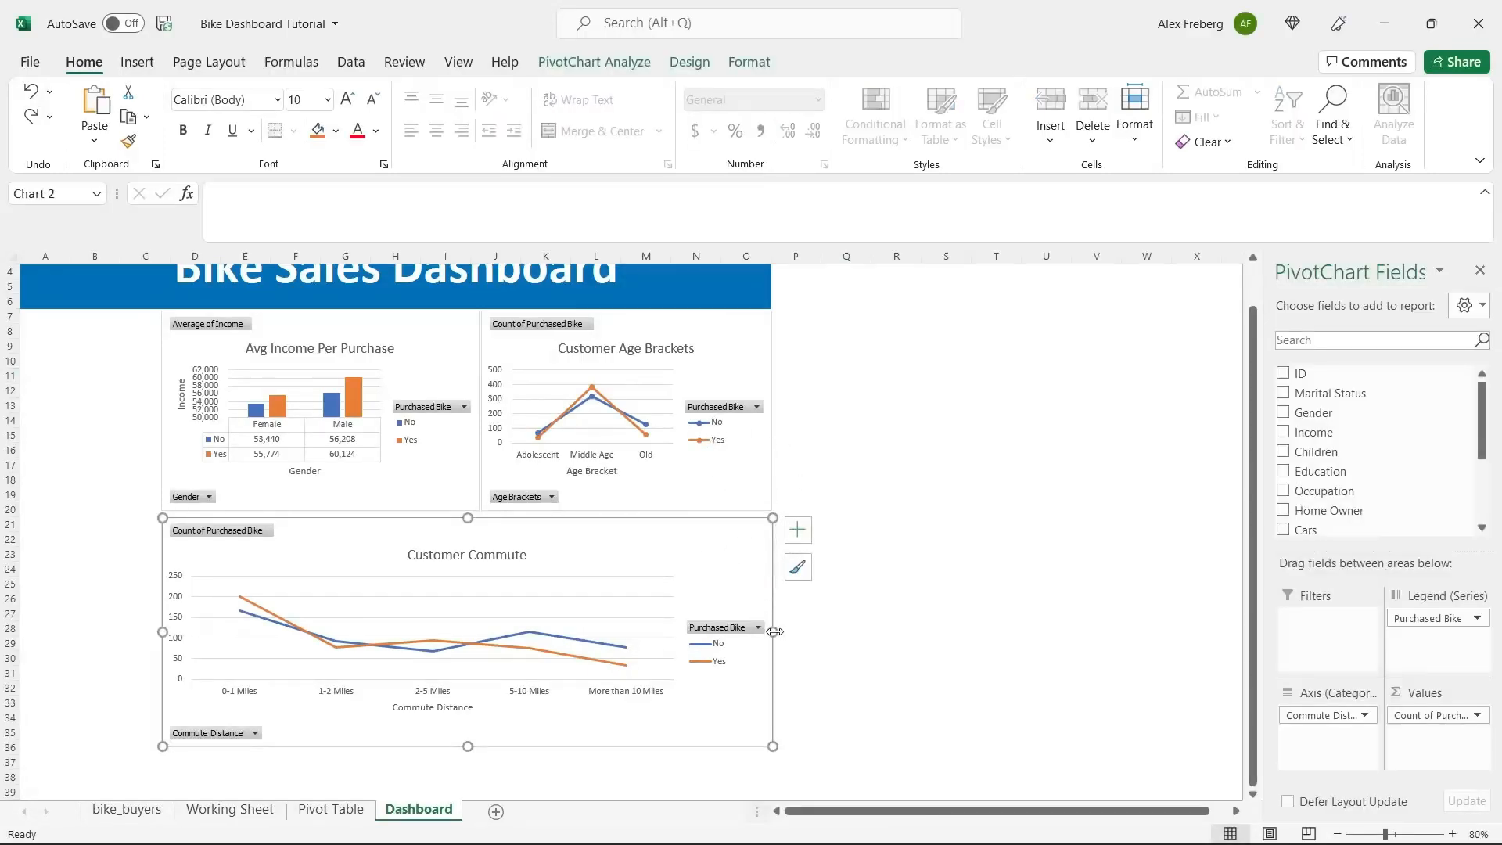
pyautogui.click(924, 482)
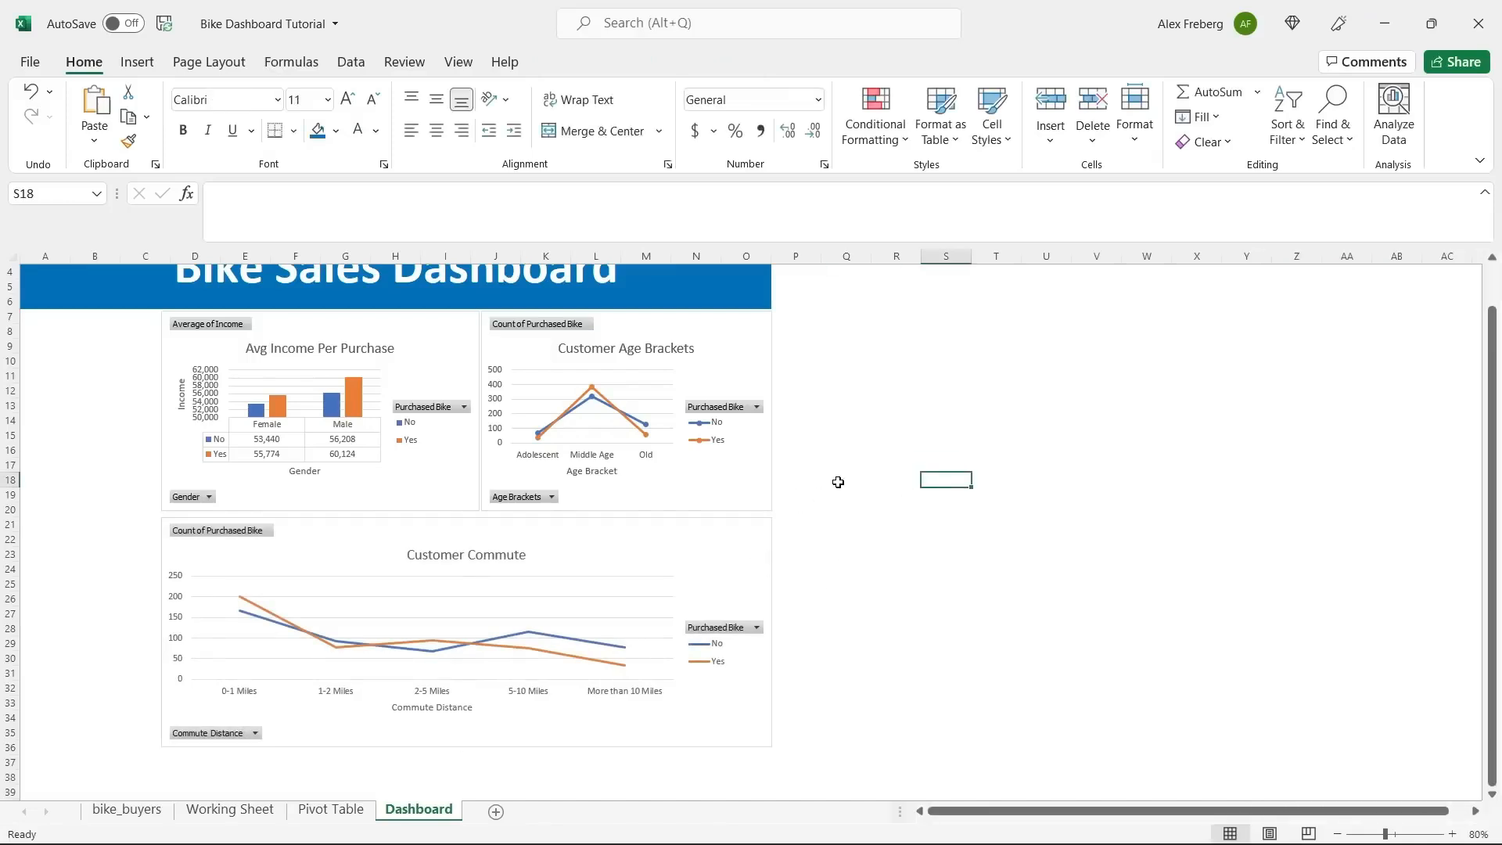
pyautogui.click(631, 561)
pyautogui.moveTo(468, 518); pyautogui.dragTo(469, 515)
pyautogui.click(875, 464)
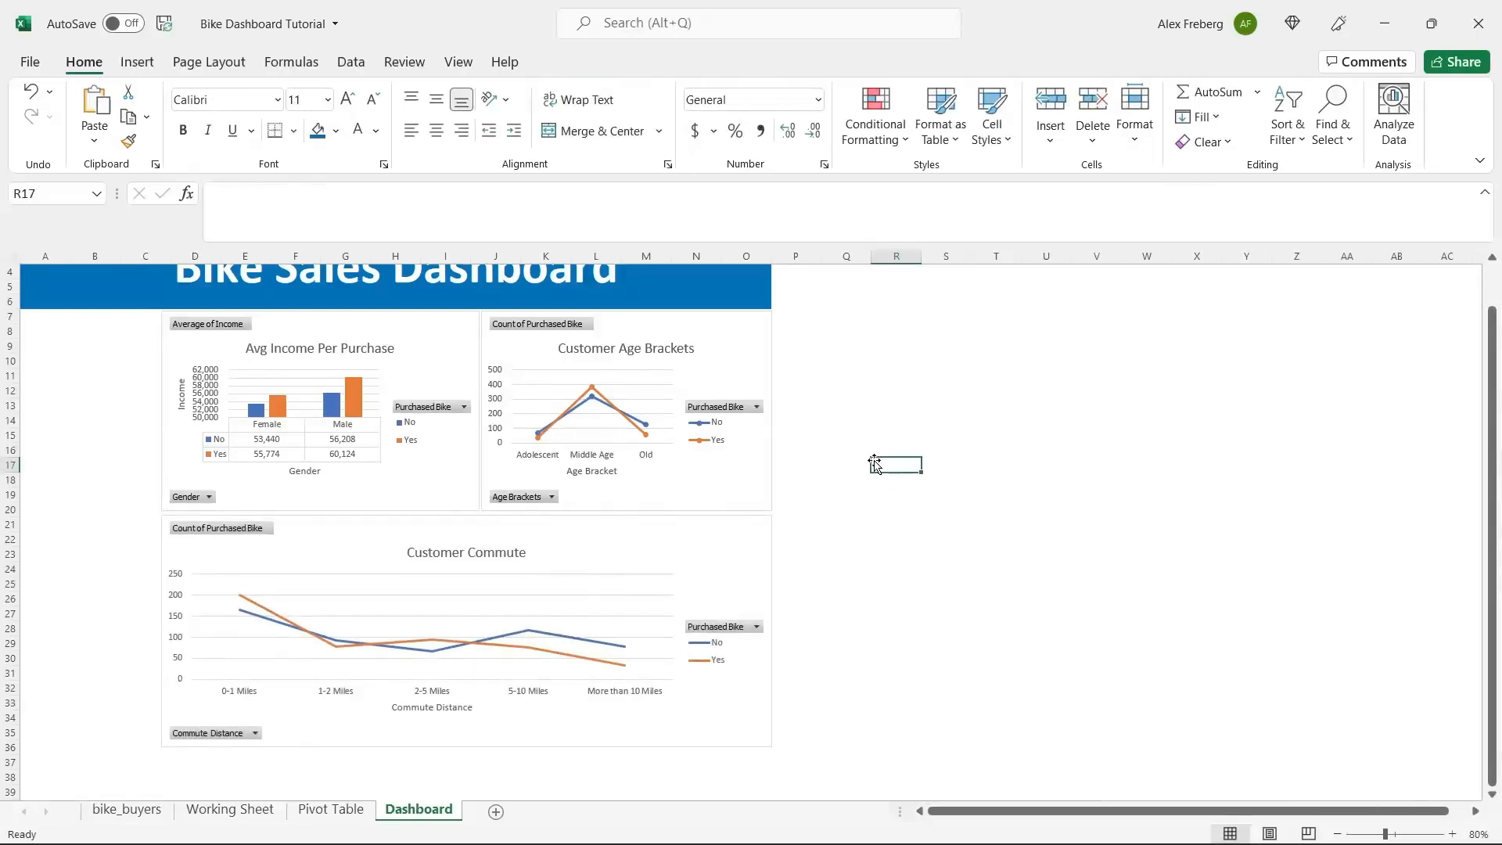
pyautogui.scroll(1, 873, 463)
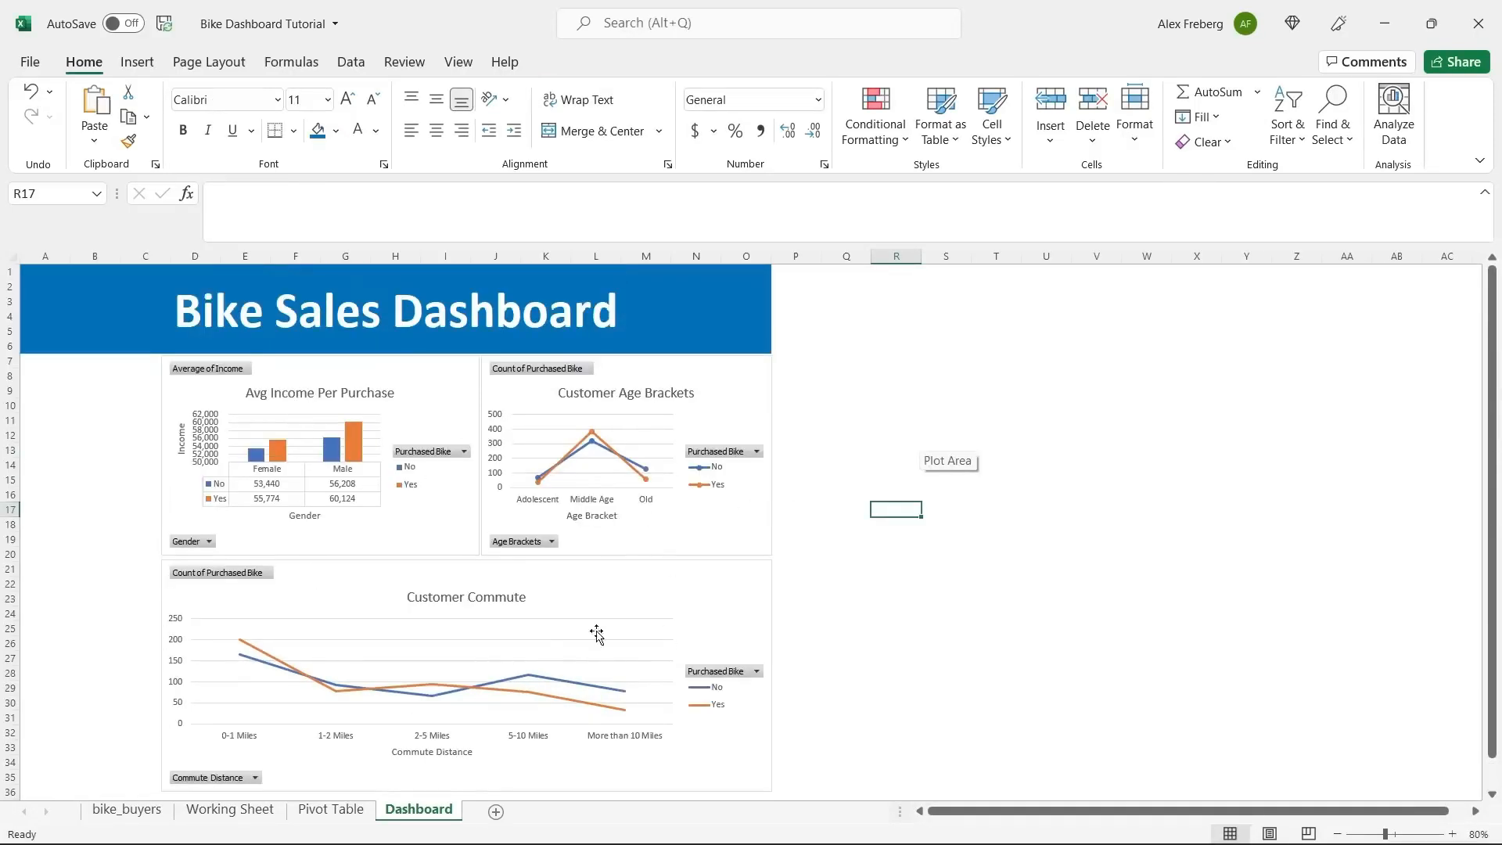
pyautogui.click(861, 466)
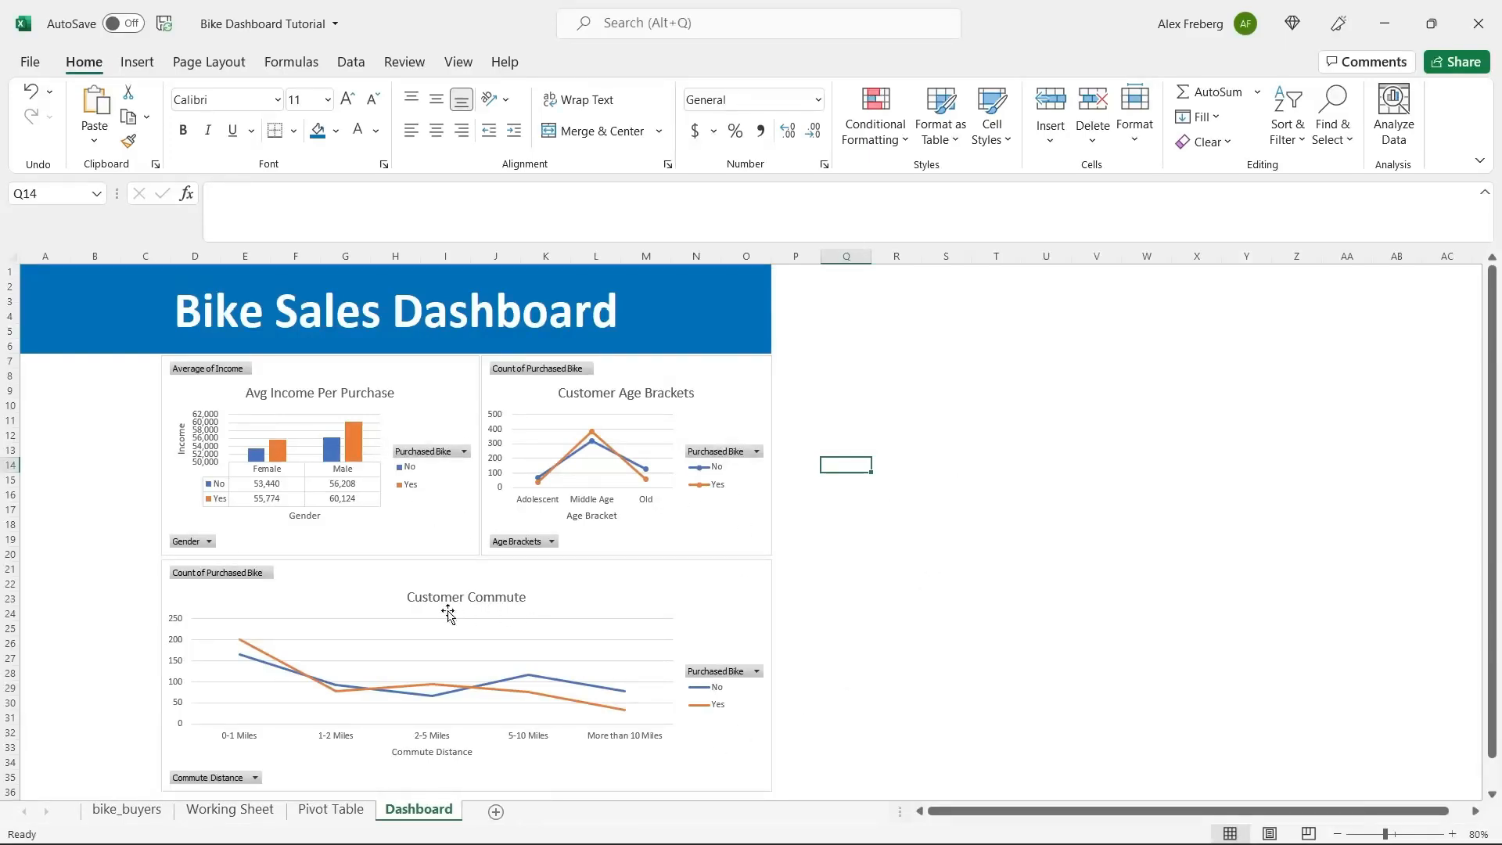
# Apply the chart style with line markers and a bold title to the Customer Commute chart.
pyautogui.click(641, 590)
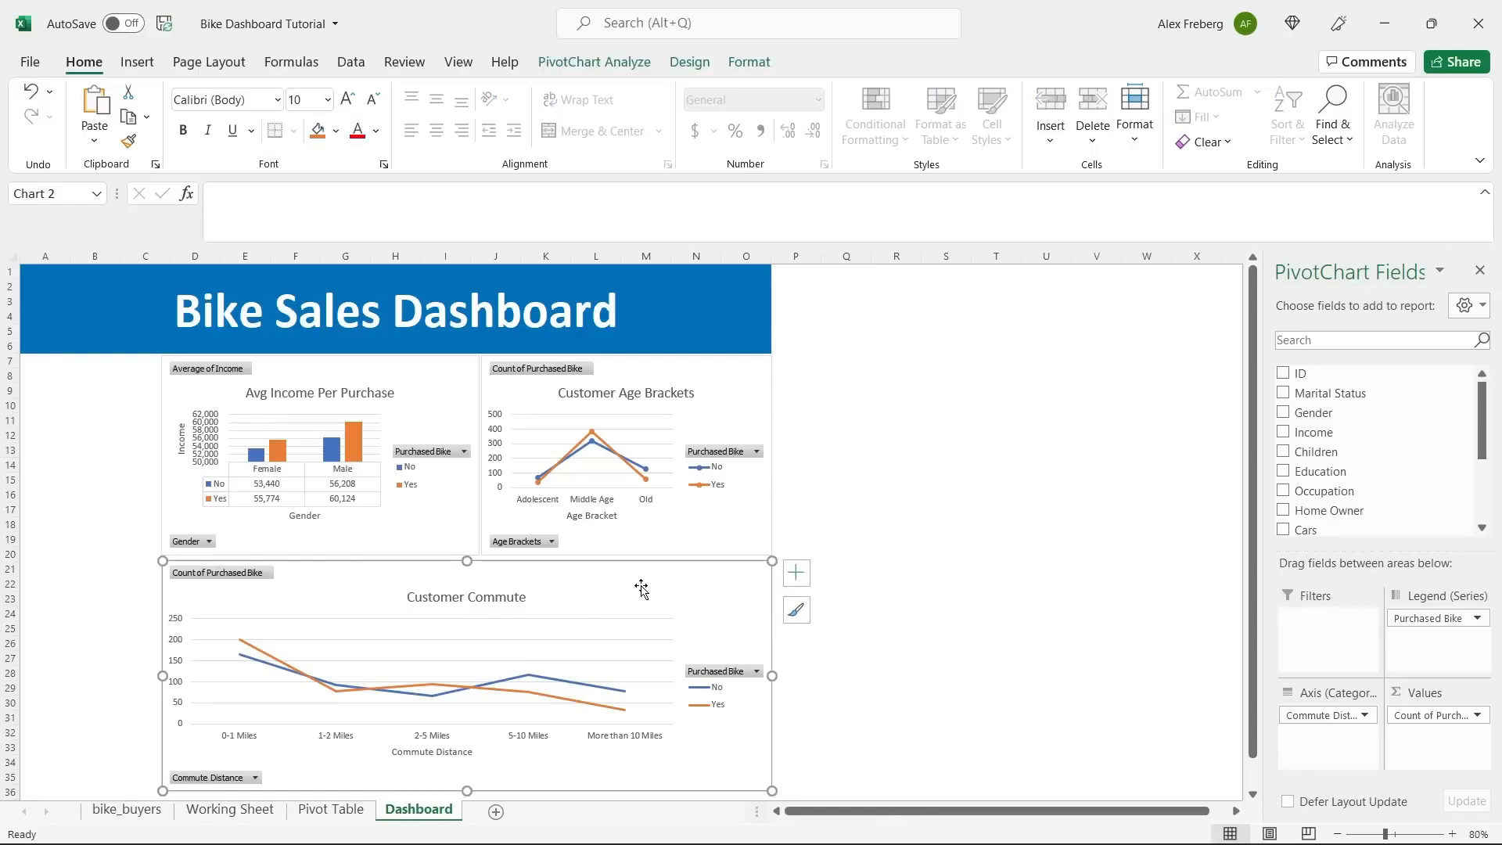
pyautogui.click(618, 63)
pyautogui.click(698, 63)
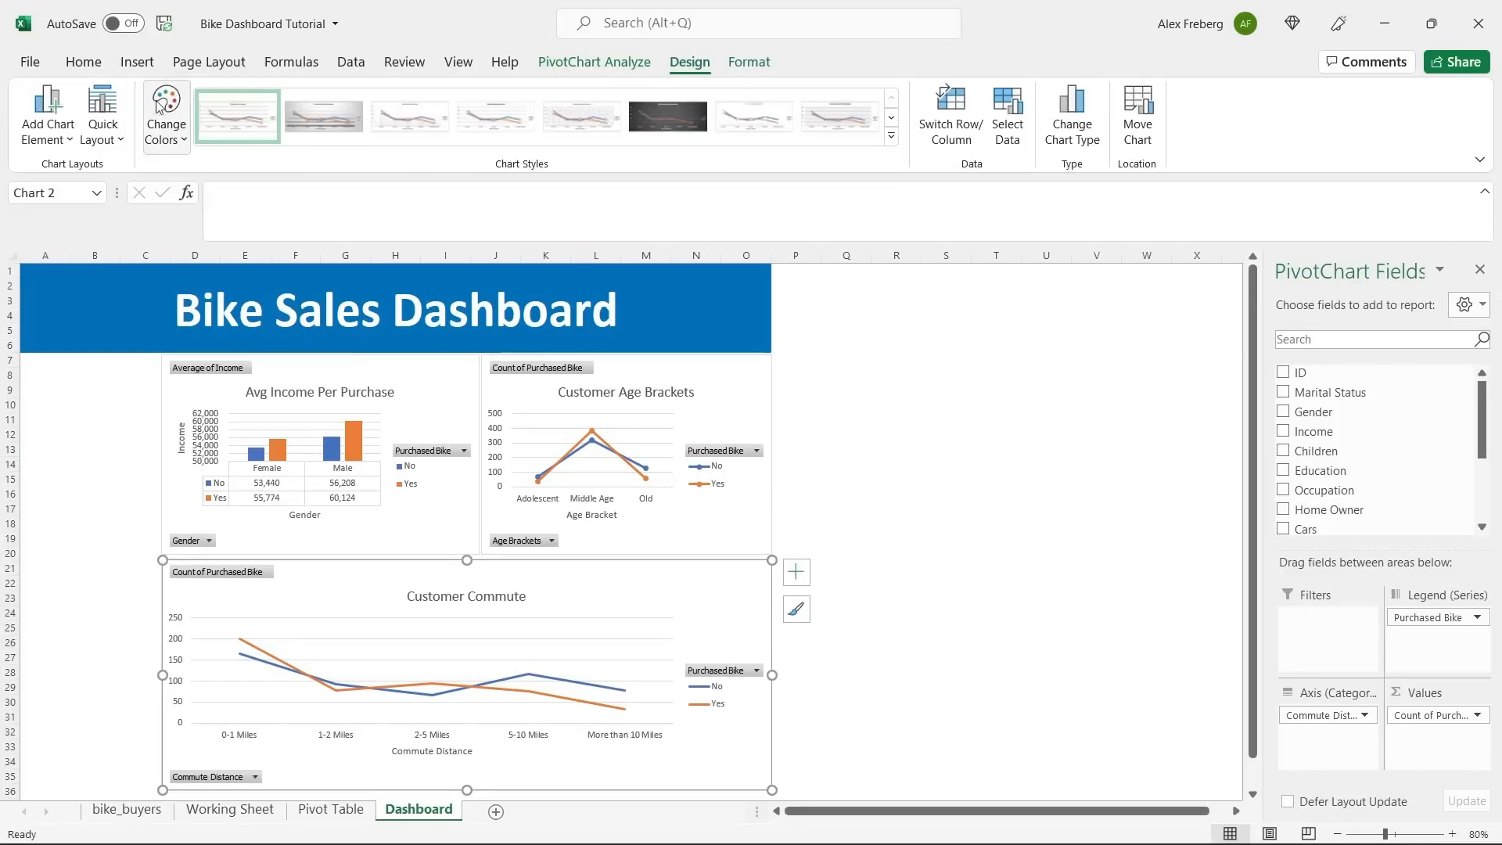
pyautogui.click(503, 113)
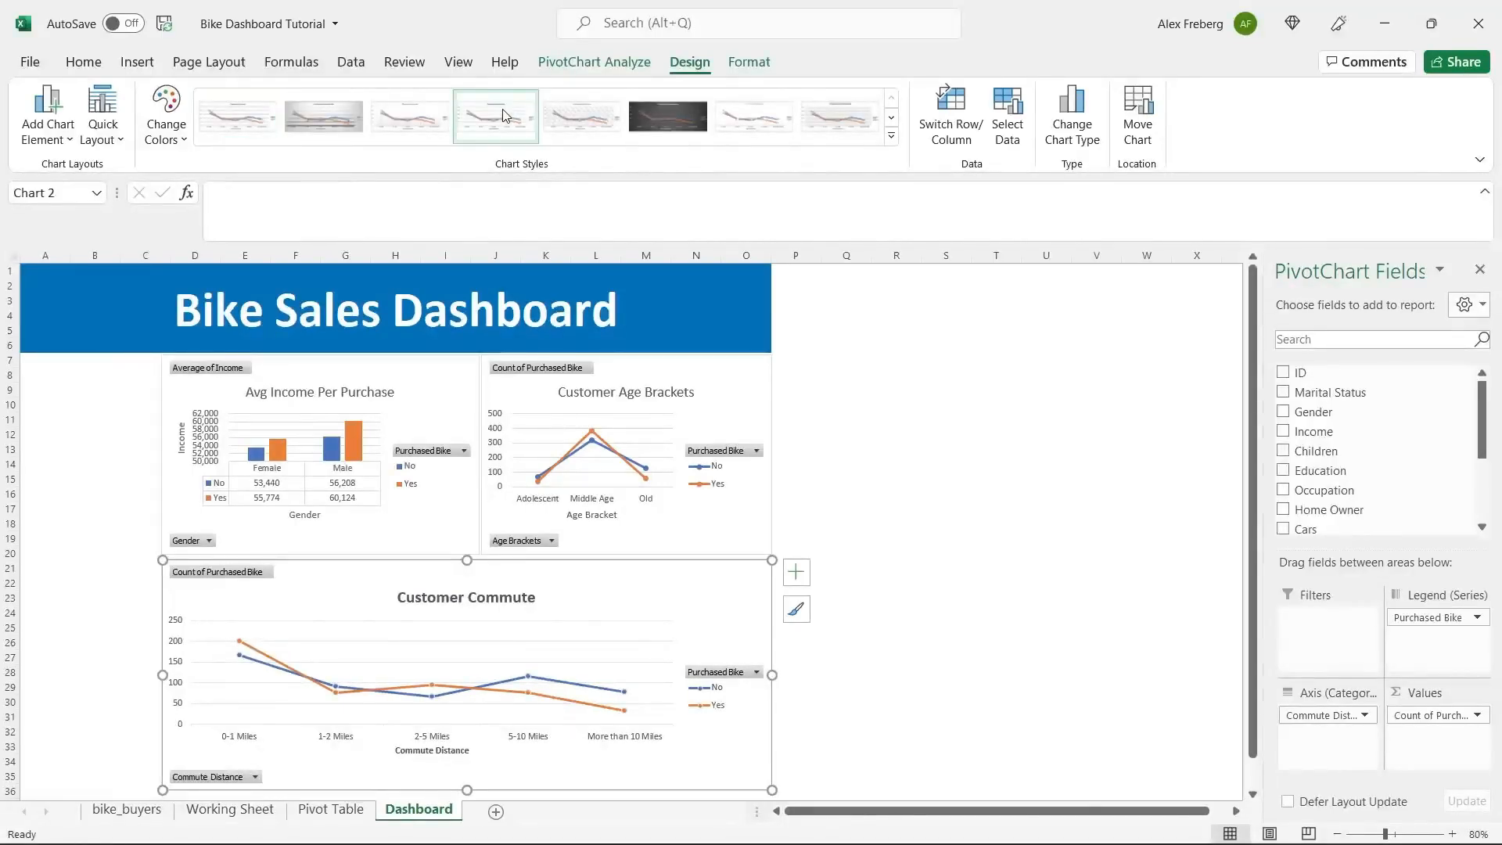
# Preview alternative chart styles on the Customer Age Brackets chart without applying one, and review the overall dashboard layout.
pyautogui.click(713, 399)
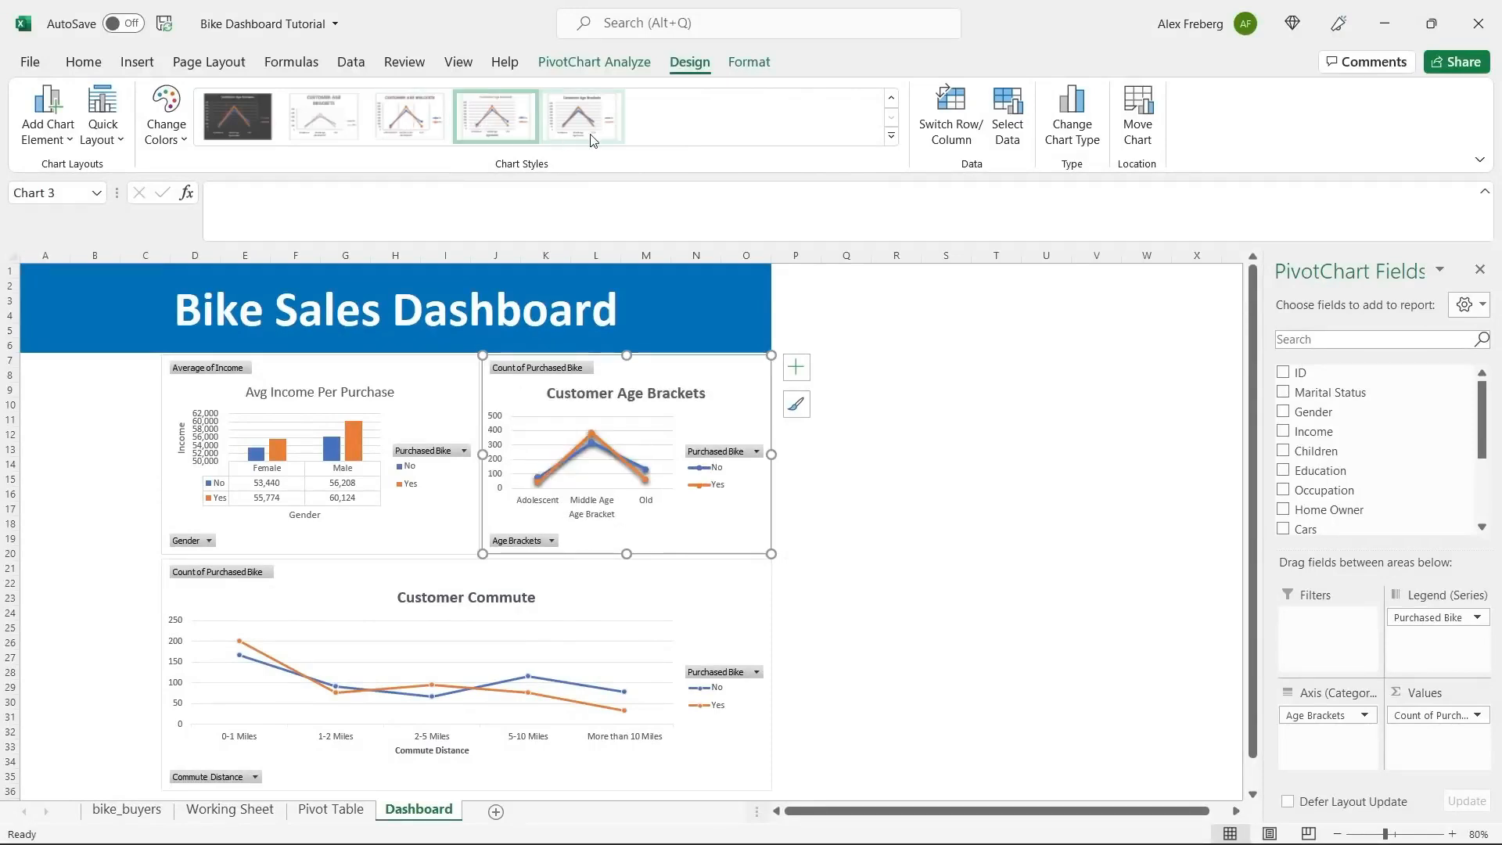
pyautogui.click(943, 418)
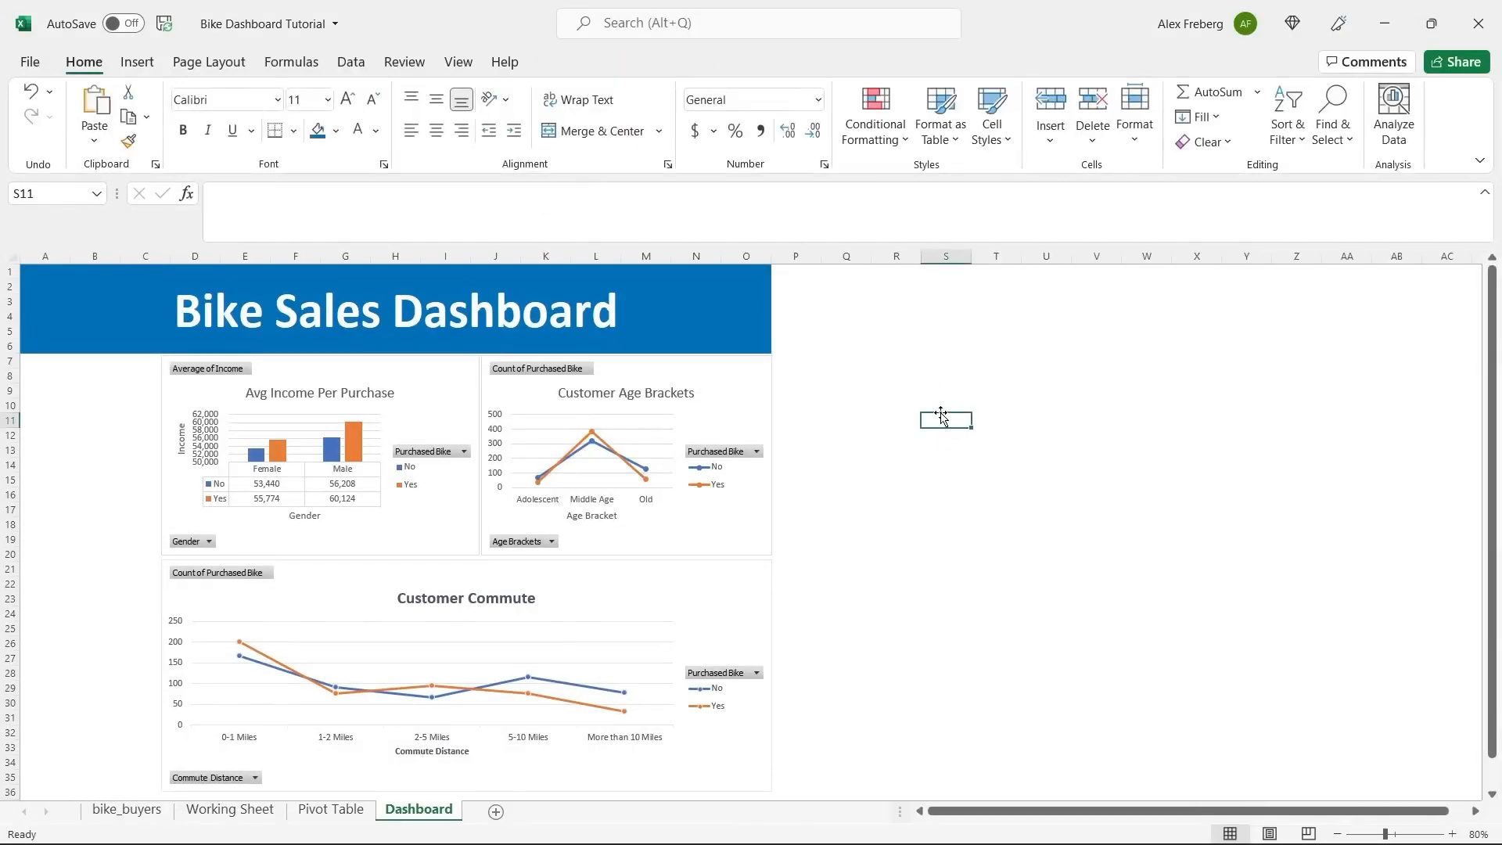
pyautogui.scroll(-1, 866, 505)
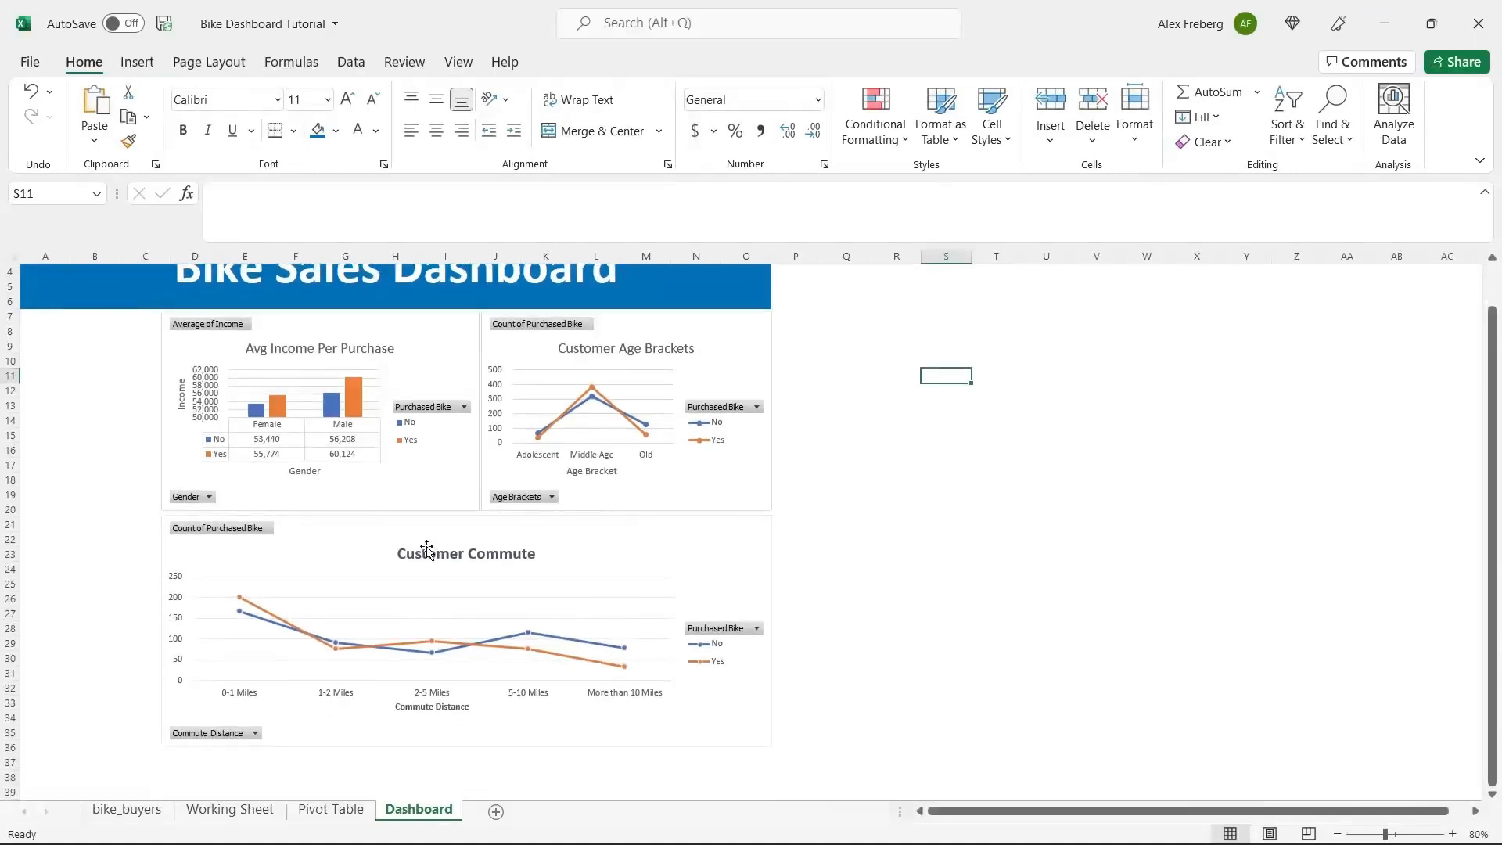
pyautogui.scroll(1, 430, 559)
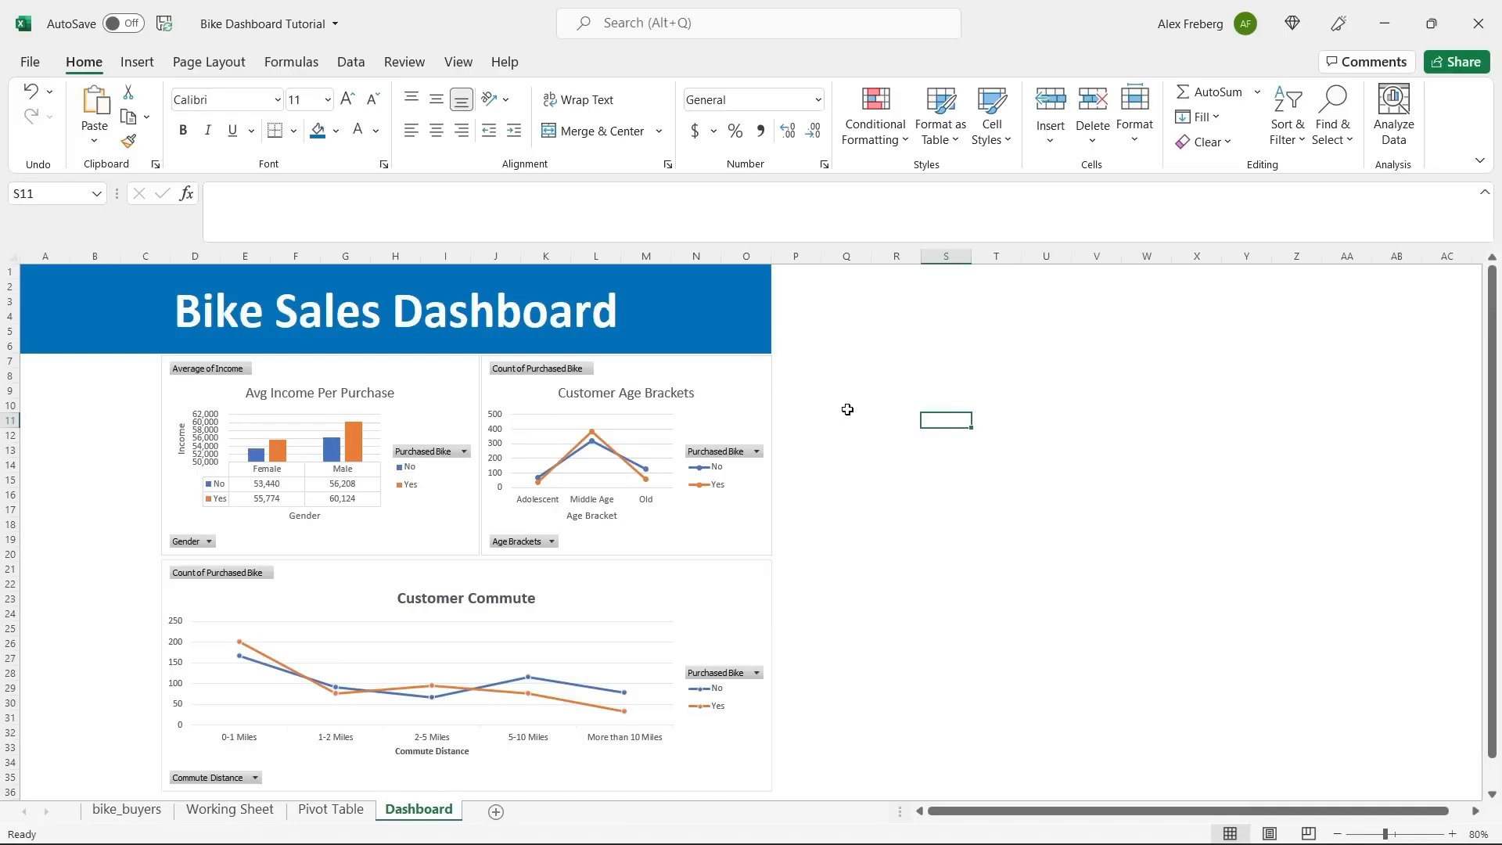
pyautogui.click(792, 417)
# Insert a Marital Status slicer based on the Avg Income Per Purchase chart.
pyautogui.click(431, 390)
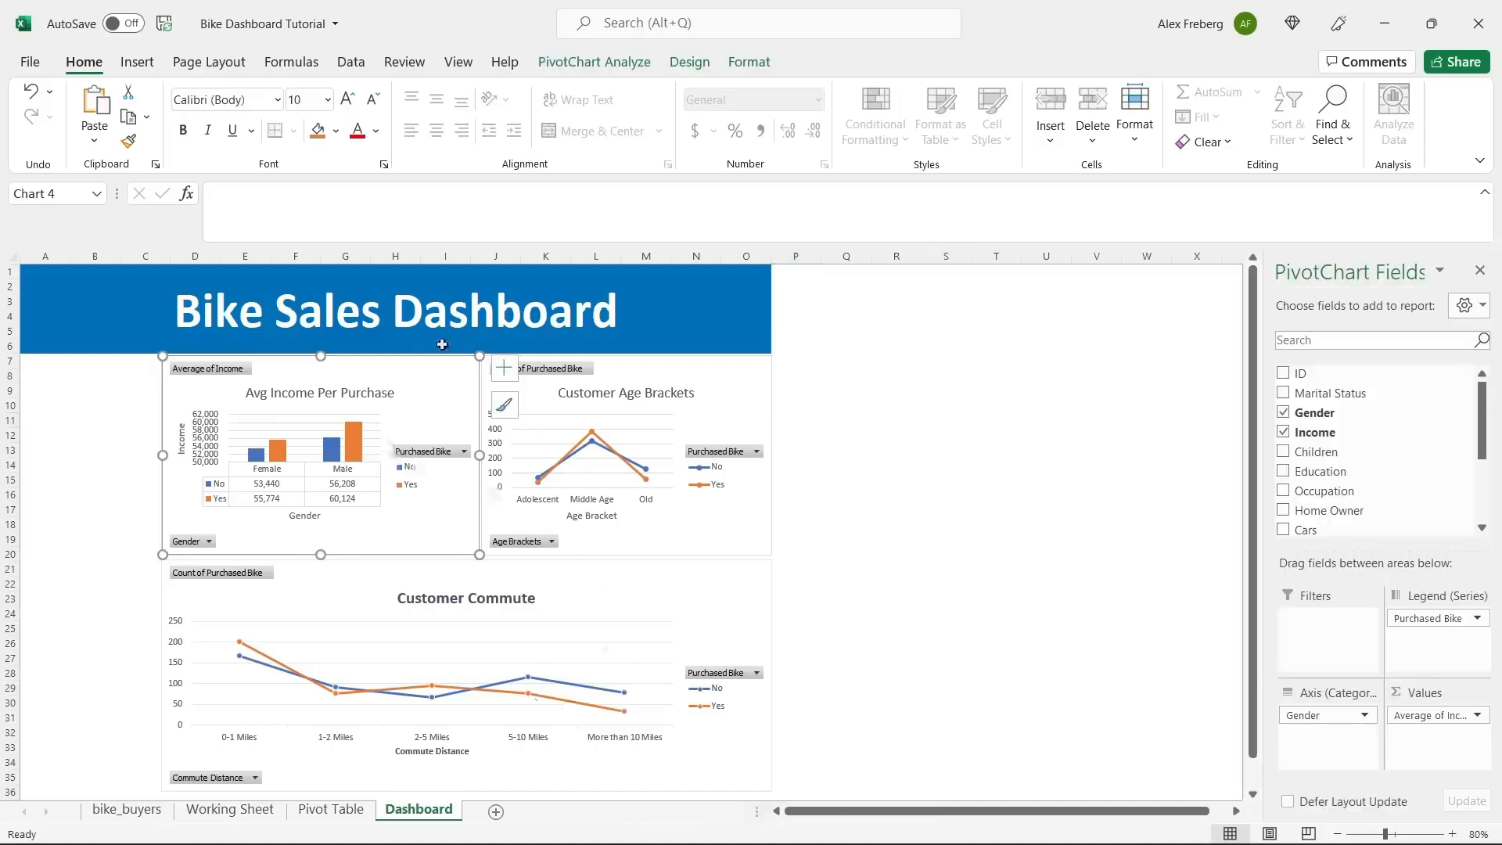
pyautogui.click(594, 67)
pyautogui.click(442, 122)
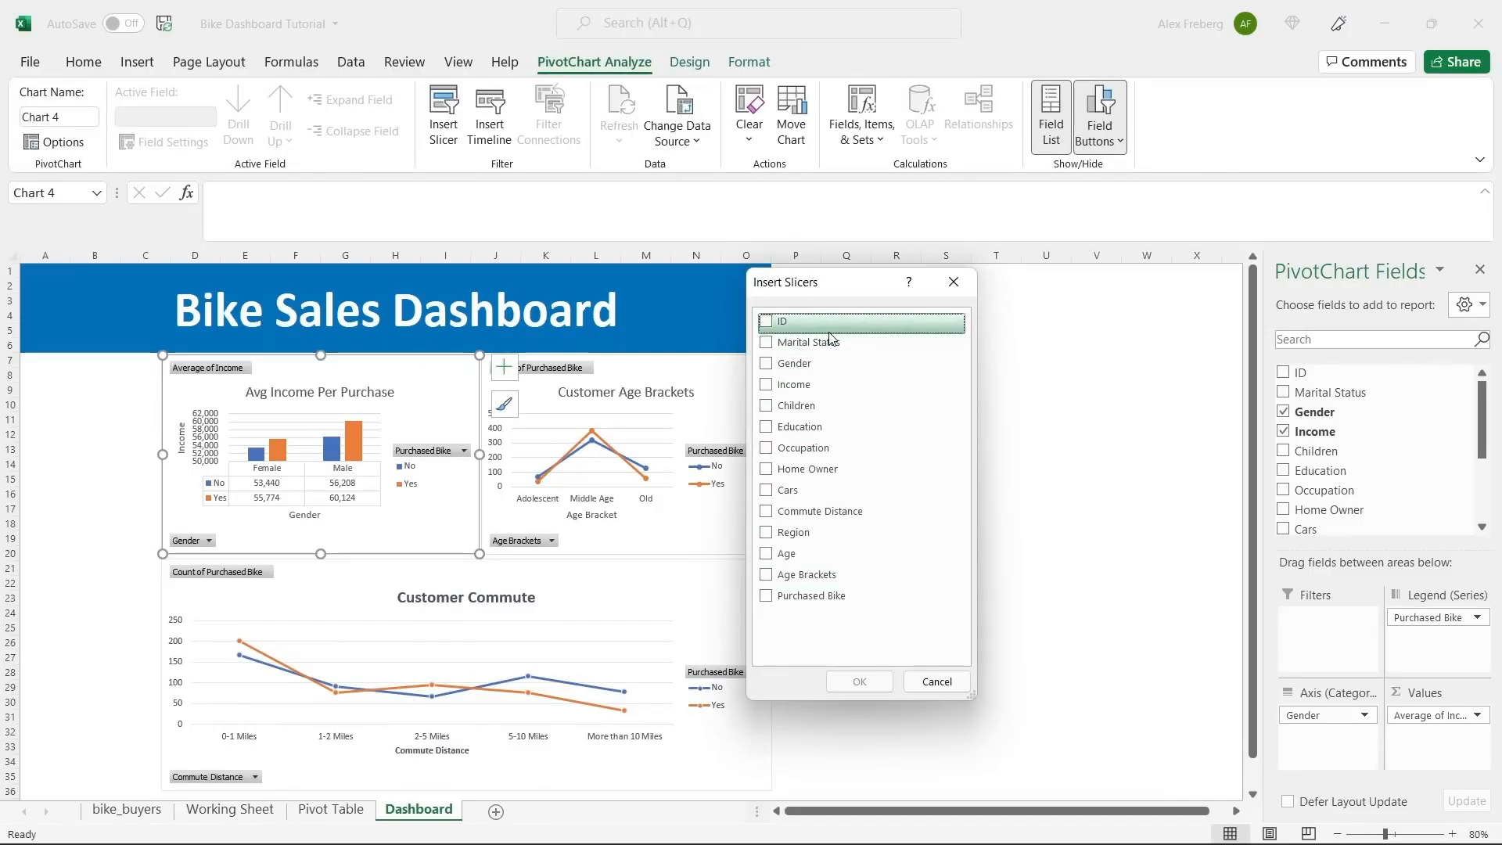
pyautogui.click(767, 344)
pyautogui.click(867, 690)
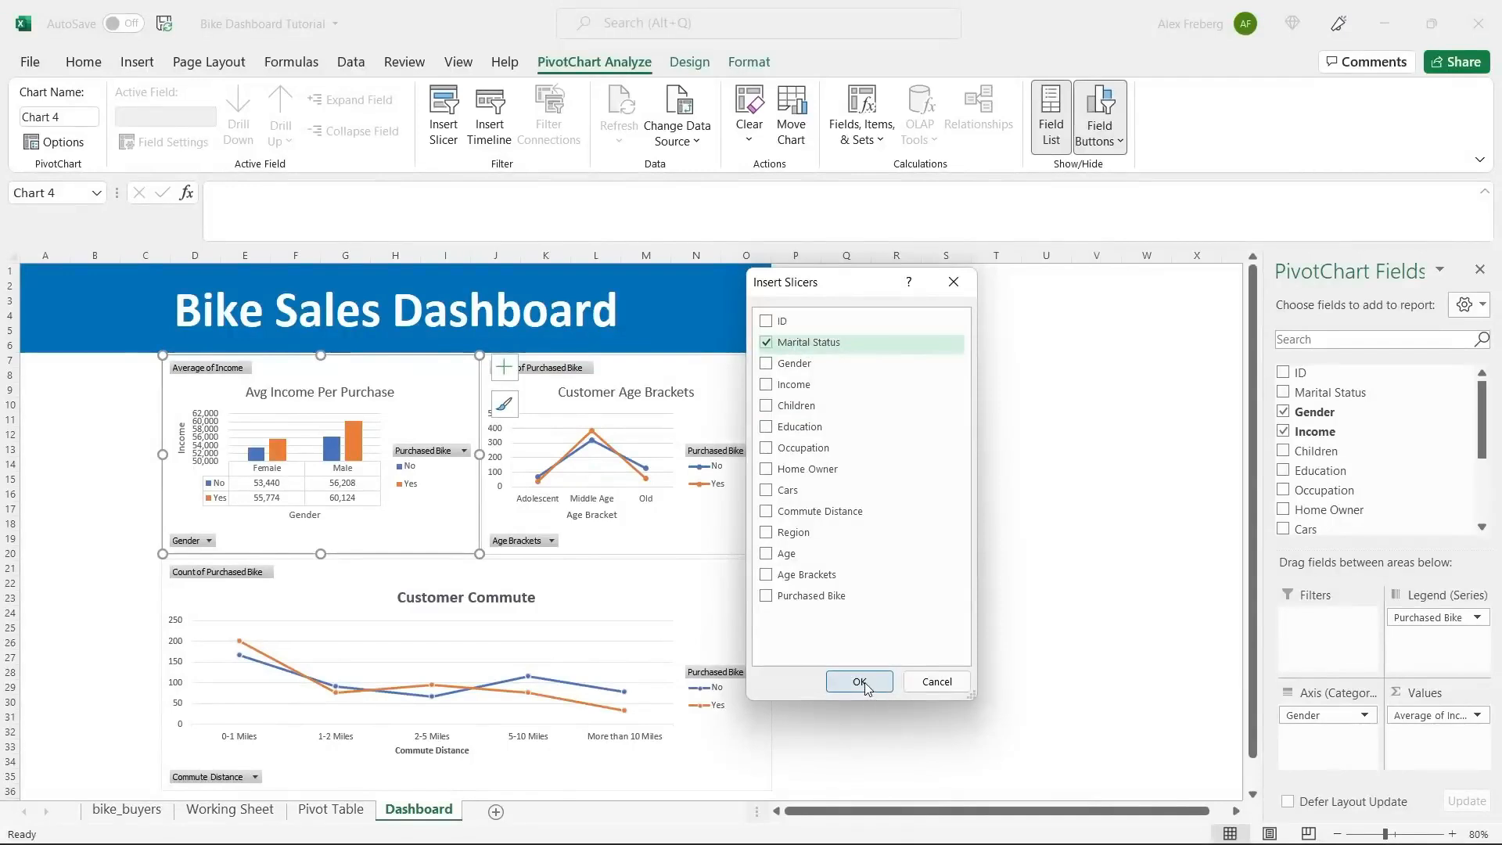
# Place the Marital Status slicer below the header in columns A to C and resize it to 1" high by 1.82" wide.
pyautogui.moveTo(658, 443); pyautogui.dragTo(107, 369)
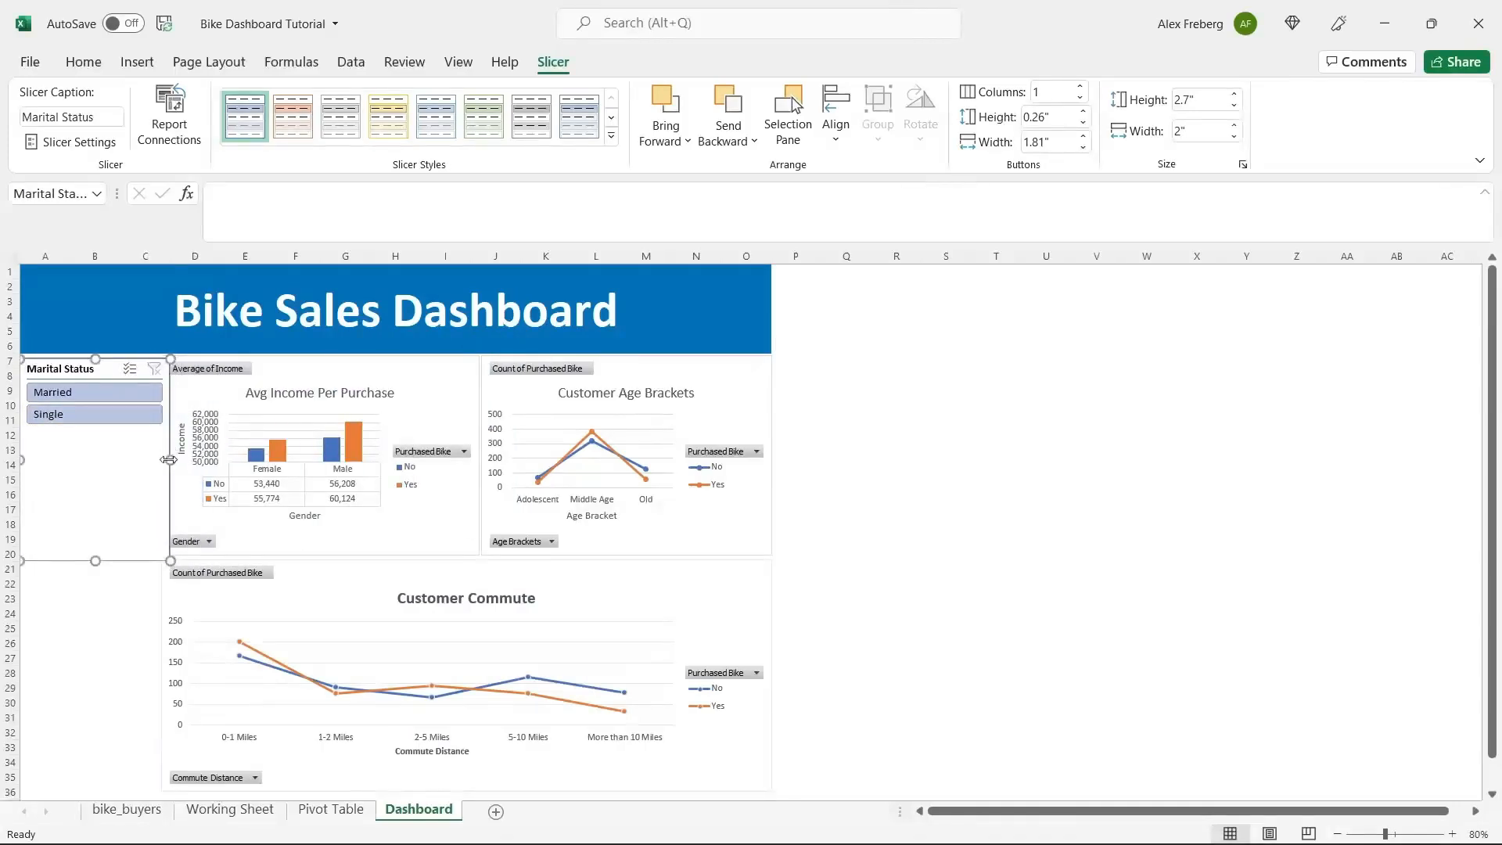
pyautogui.moveTo(166, 461); pyautogui.dragTo(157, 460)
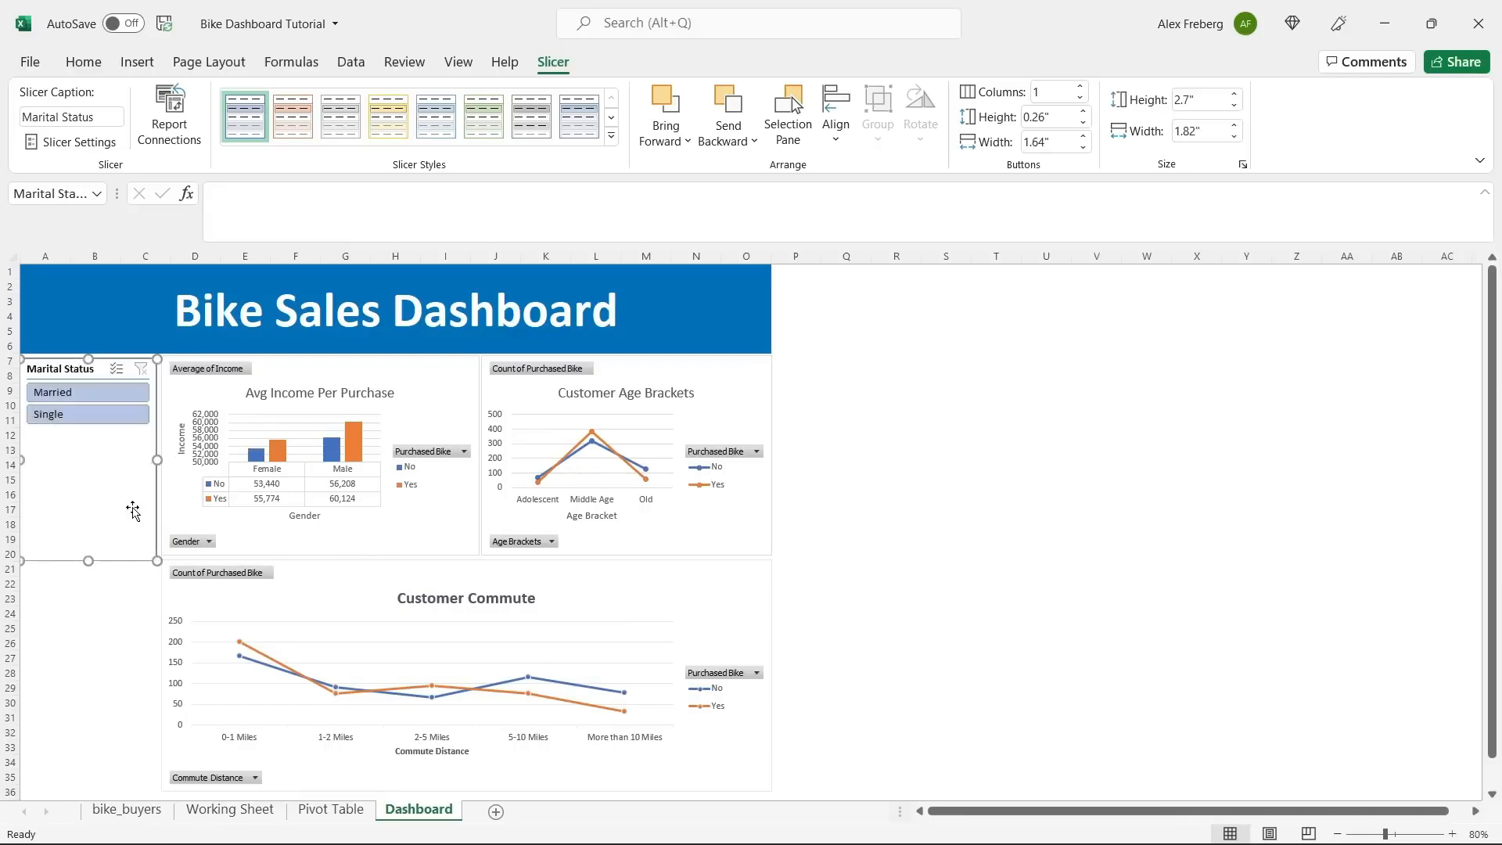
pyautogui.moveTo(86, 560); pyautogui.dragTo(100, 432)
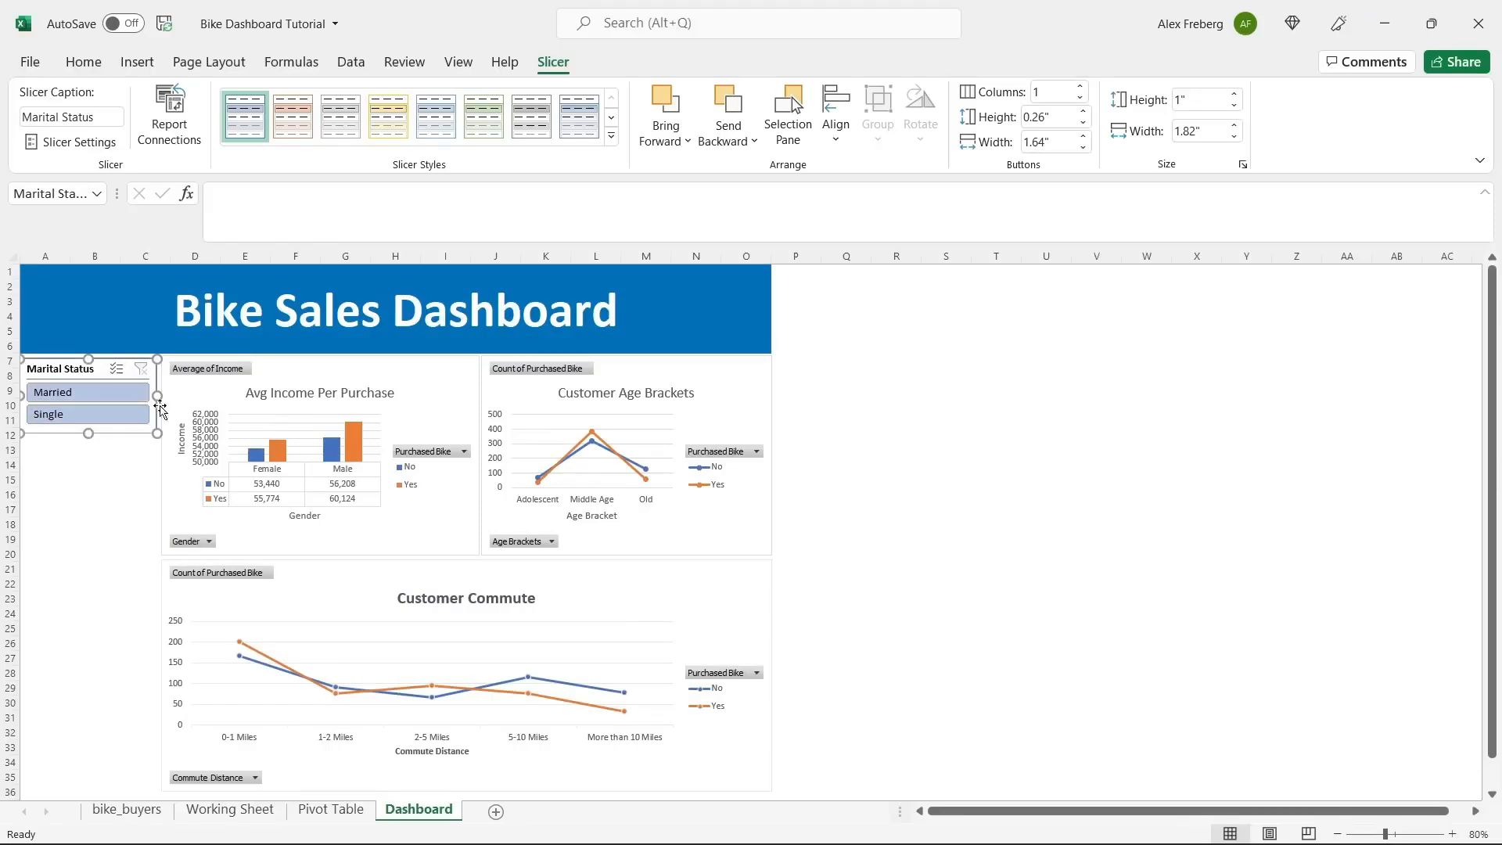
# Switch the Marital Status slicer between Married and Single to examine which charts respond, ending on Married.
pyautogui.click(390, 370)
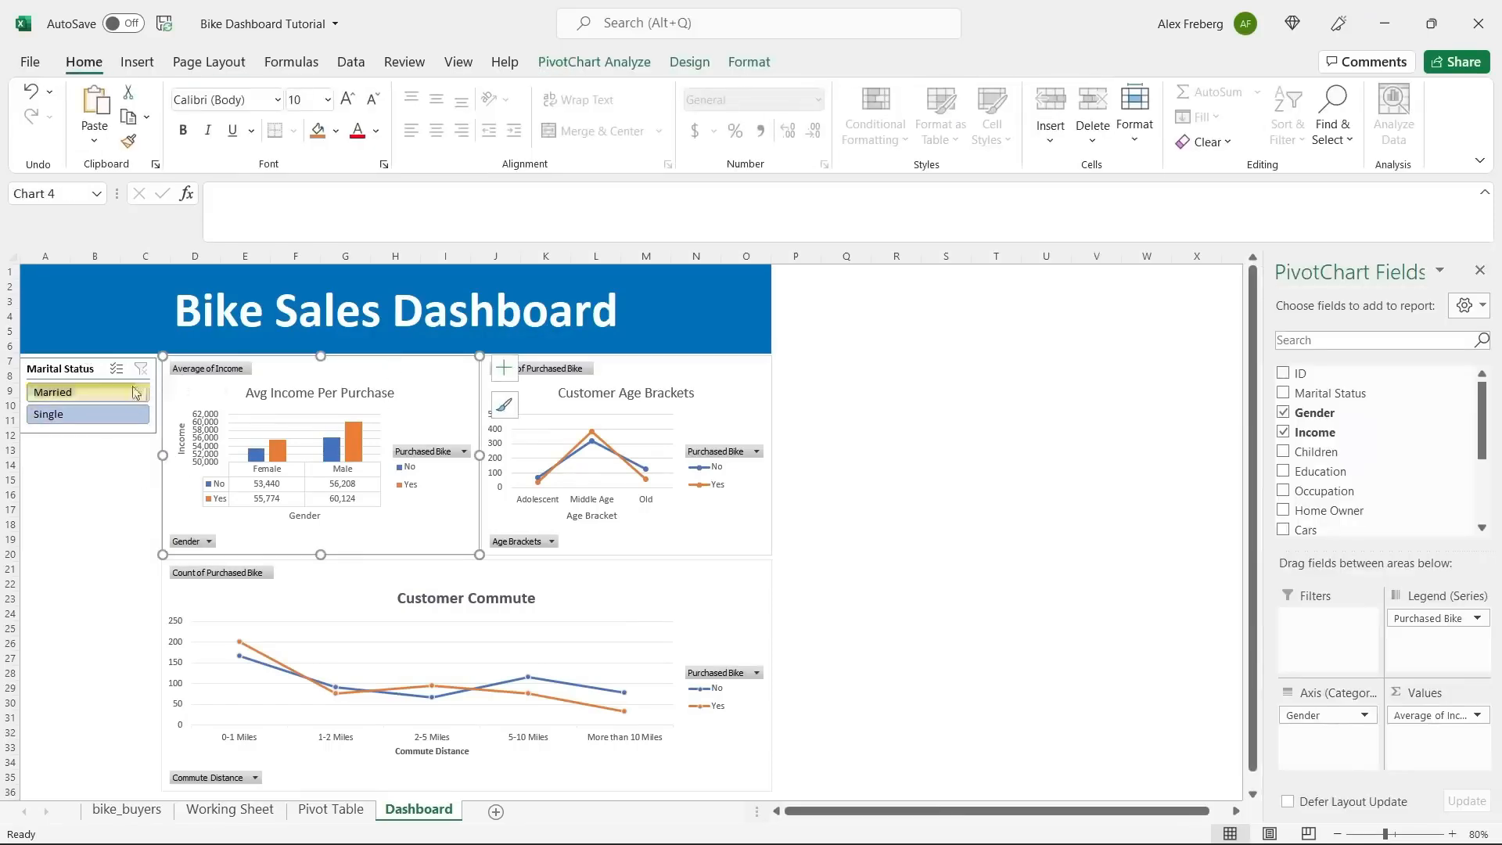
pyautogui.click(97, 391)
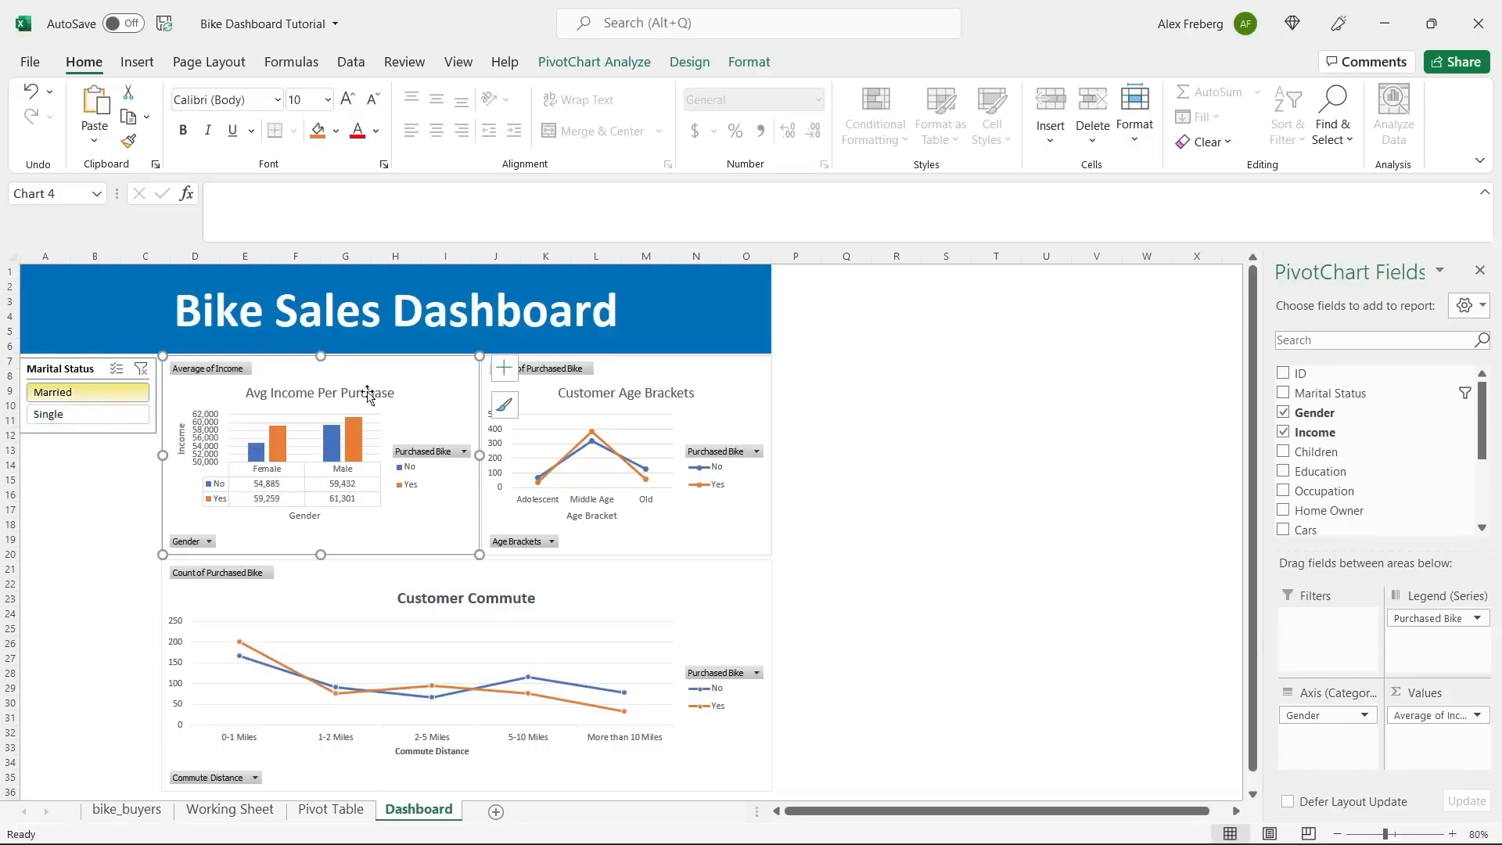
pyautogui.click(80, 419)
pyautogui.click(85, 397)
pyautogui.click(85, 419)
pyautogui.click(89, 398)
pyautogui.click(91, 413)
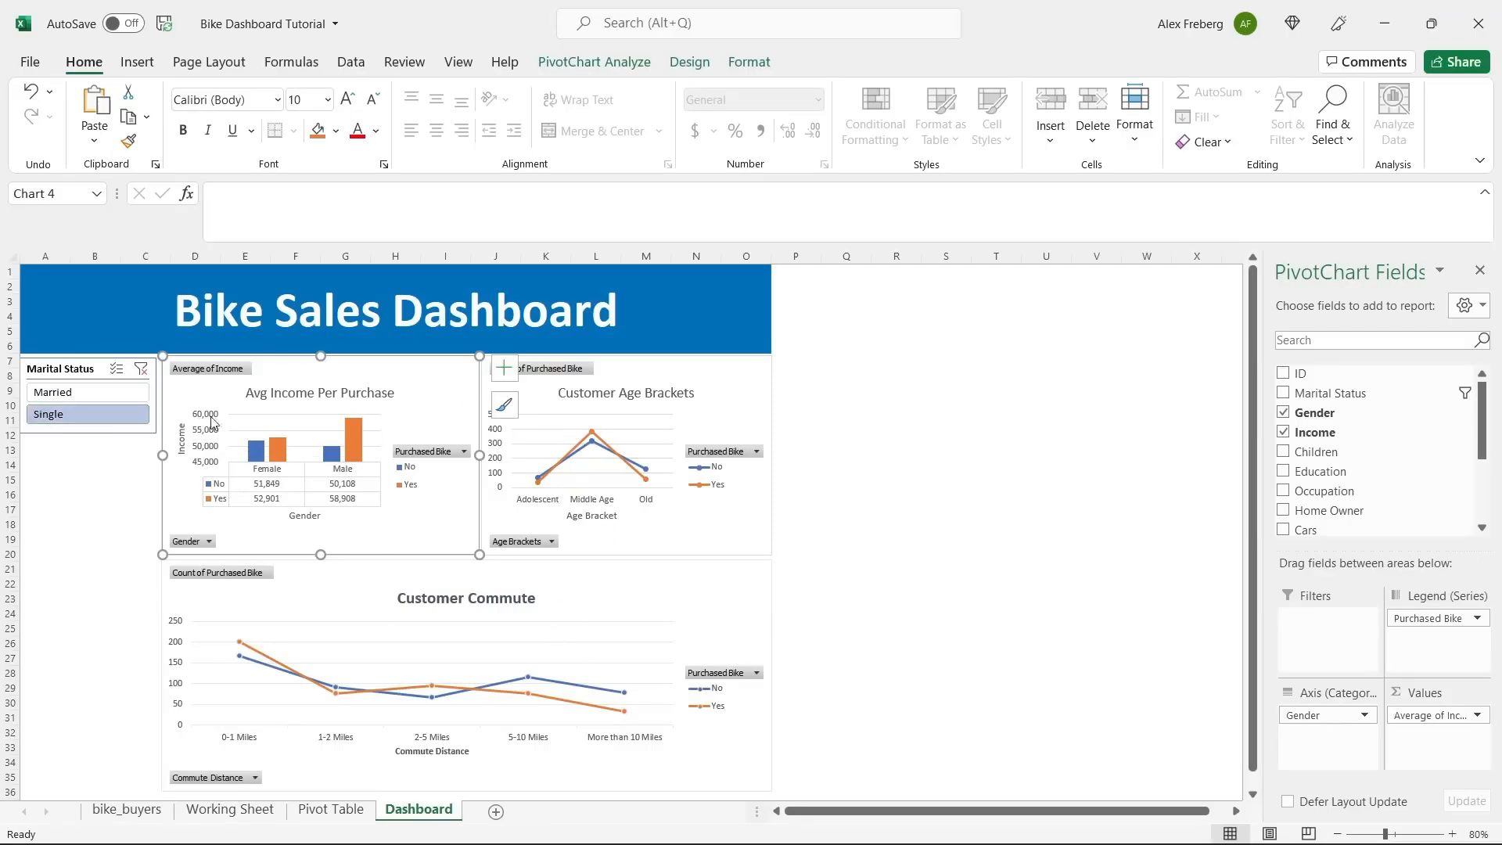
pyautogui.click(86, 392)
pyautogui.click(141, 509)
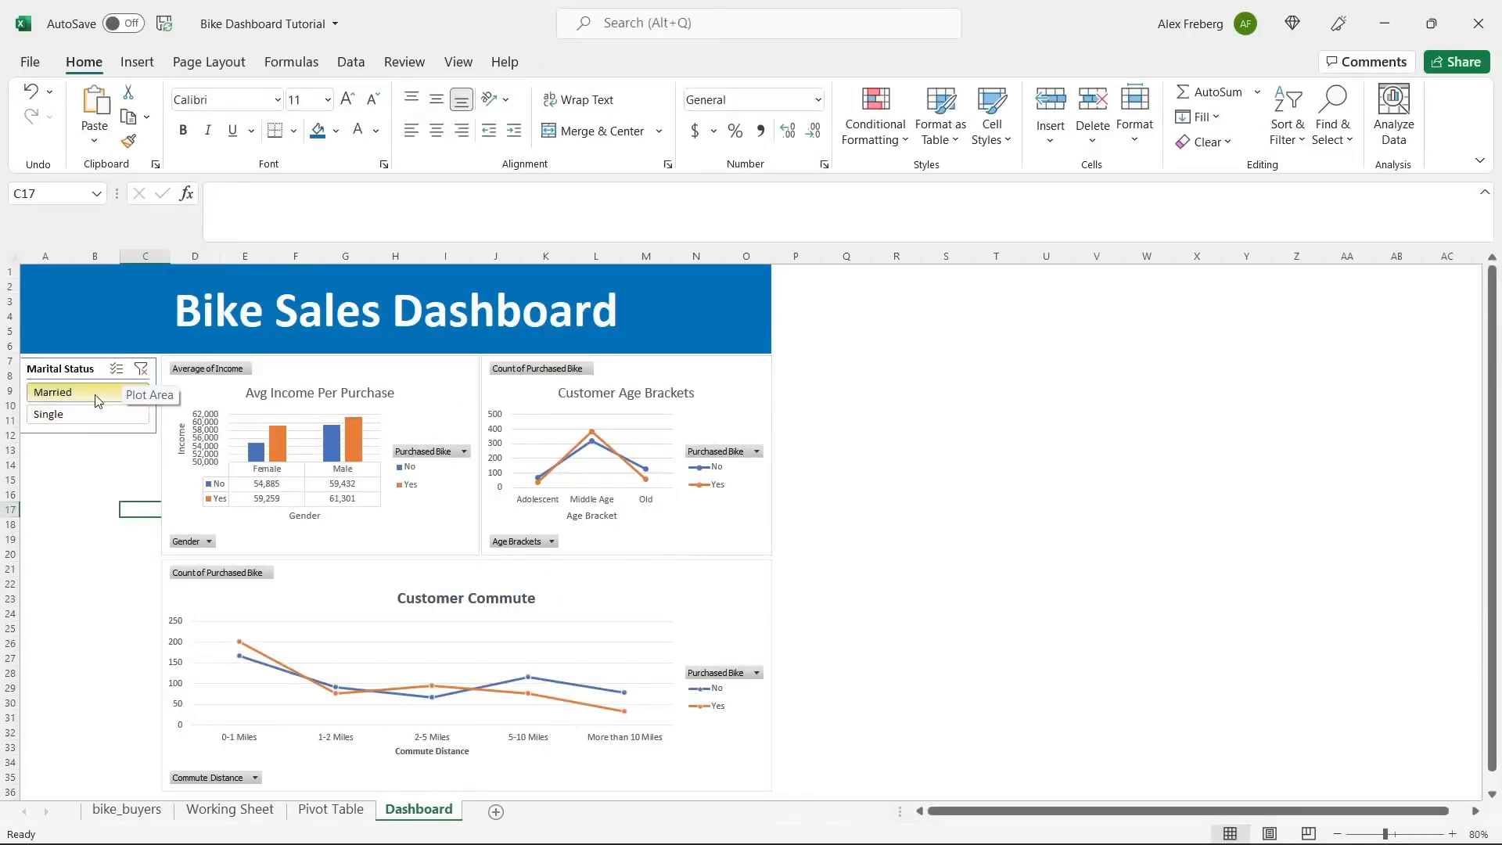
# Connect the Marital Status slicer to PivotTable33, PivotTable34 and PivotTable35 as well through its report connections.
pyautogui.click(91, 364)
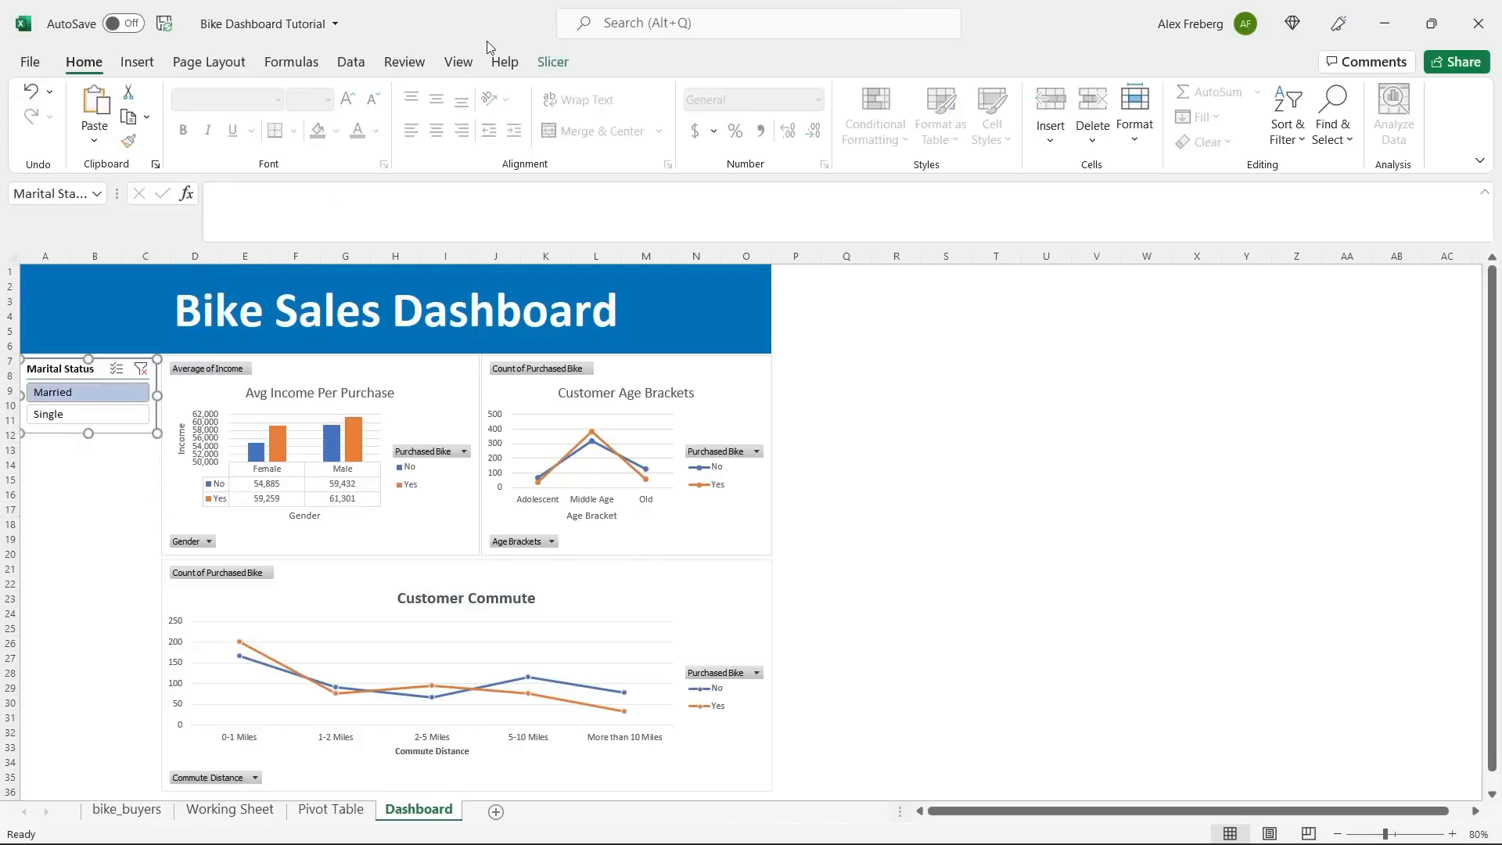
pyautogui.click(552, 62)
pyautogui.click(169, 125)
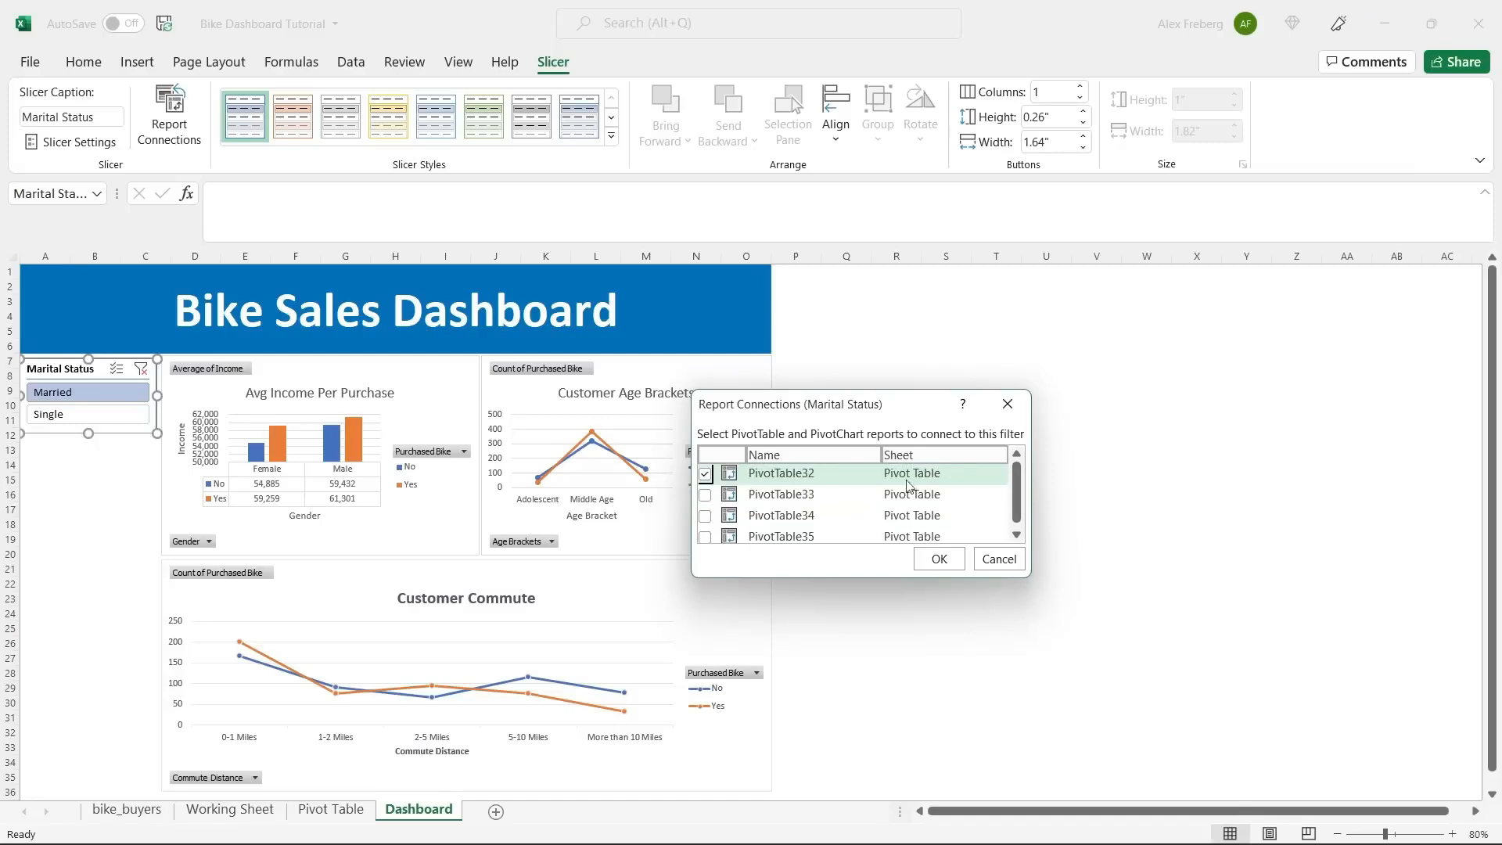
pyautogui.moveTo(1016, 492); pyautogui.dragTo(1015, 526)
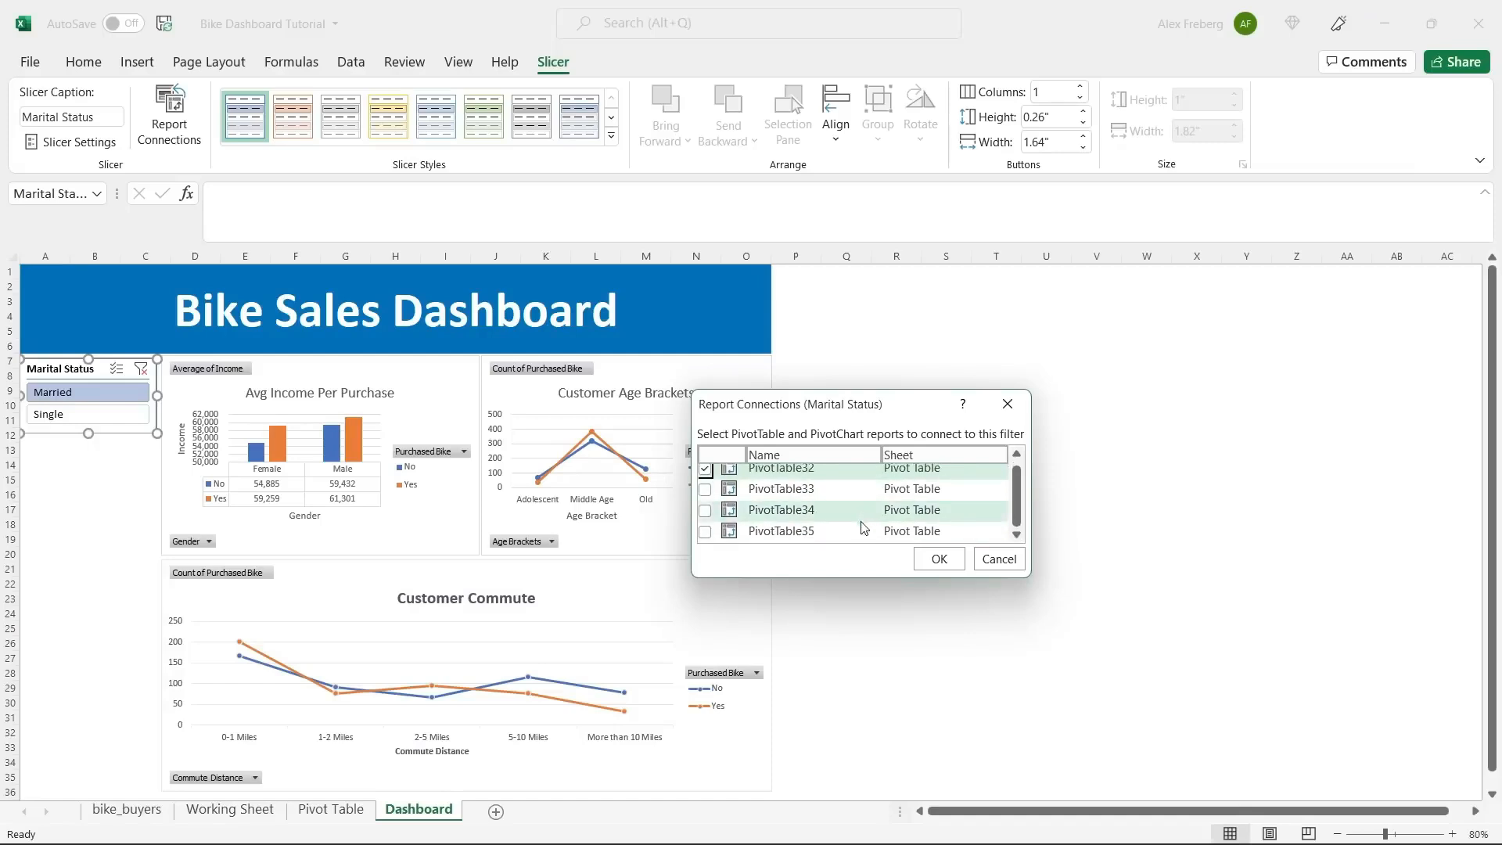
pyautogui.click(705, 489)
pyautogui.click(705, 510)
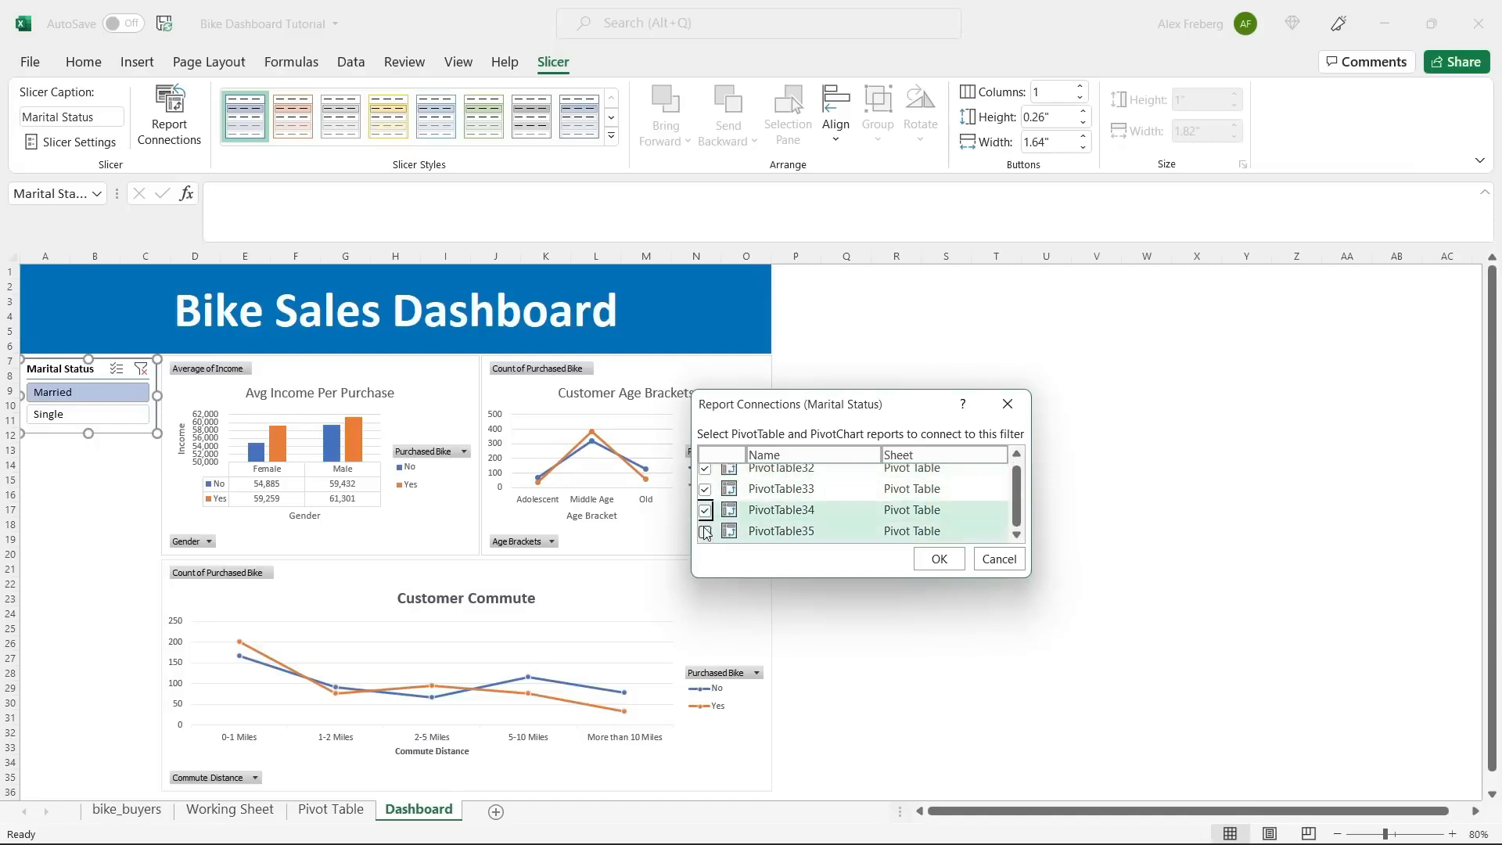
pyautogui.click(704, 532)
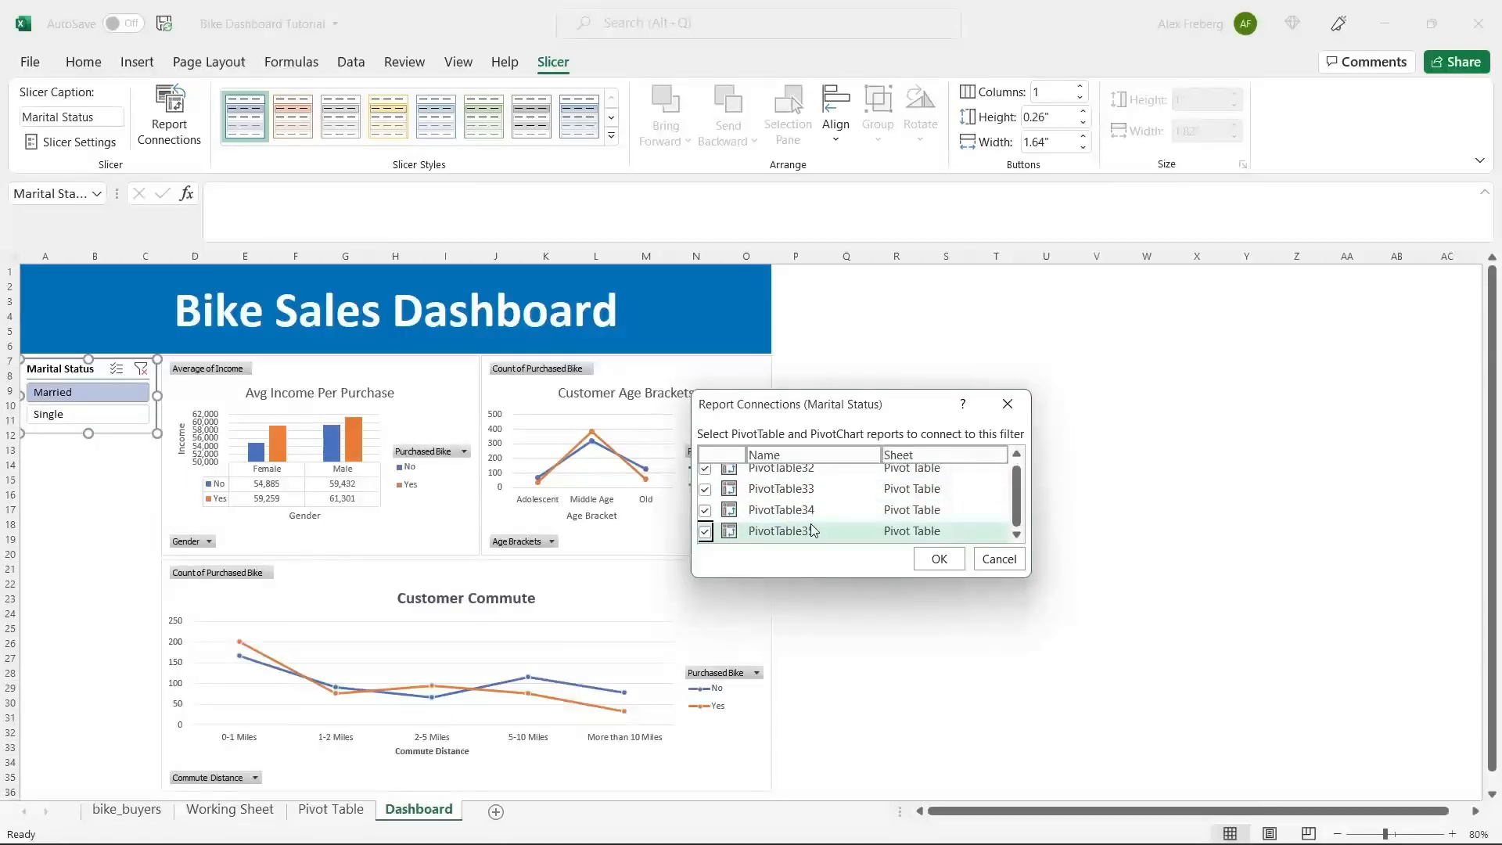
pyautogui.click(939, 558)
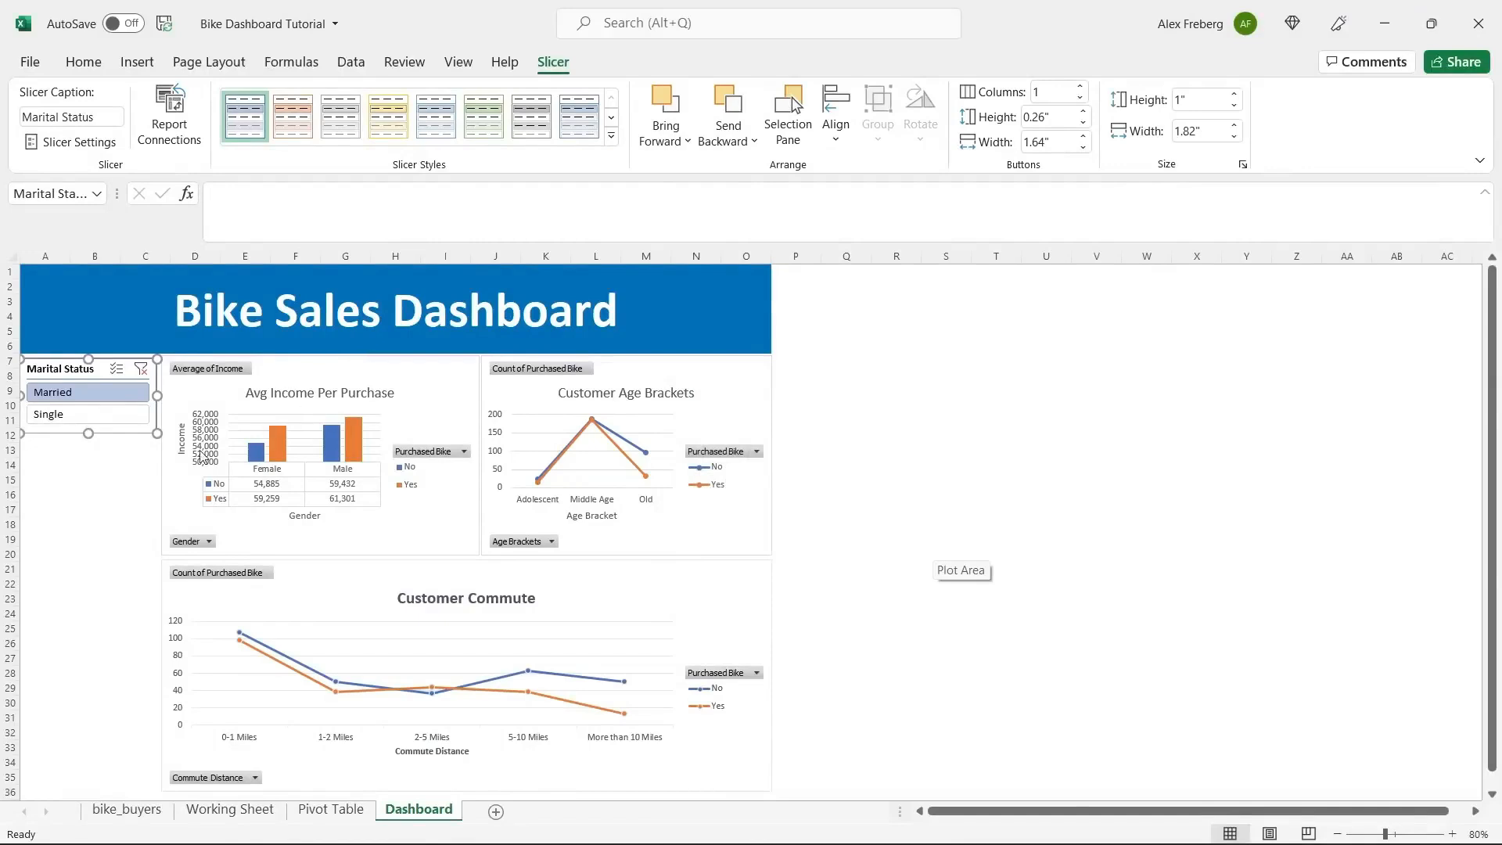
# Test the connected Marital Status slicer on all three charts by alternating between Single and Married, ending on Single.
pyautogui.click(98, 412)
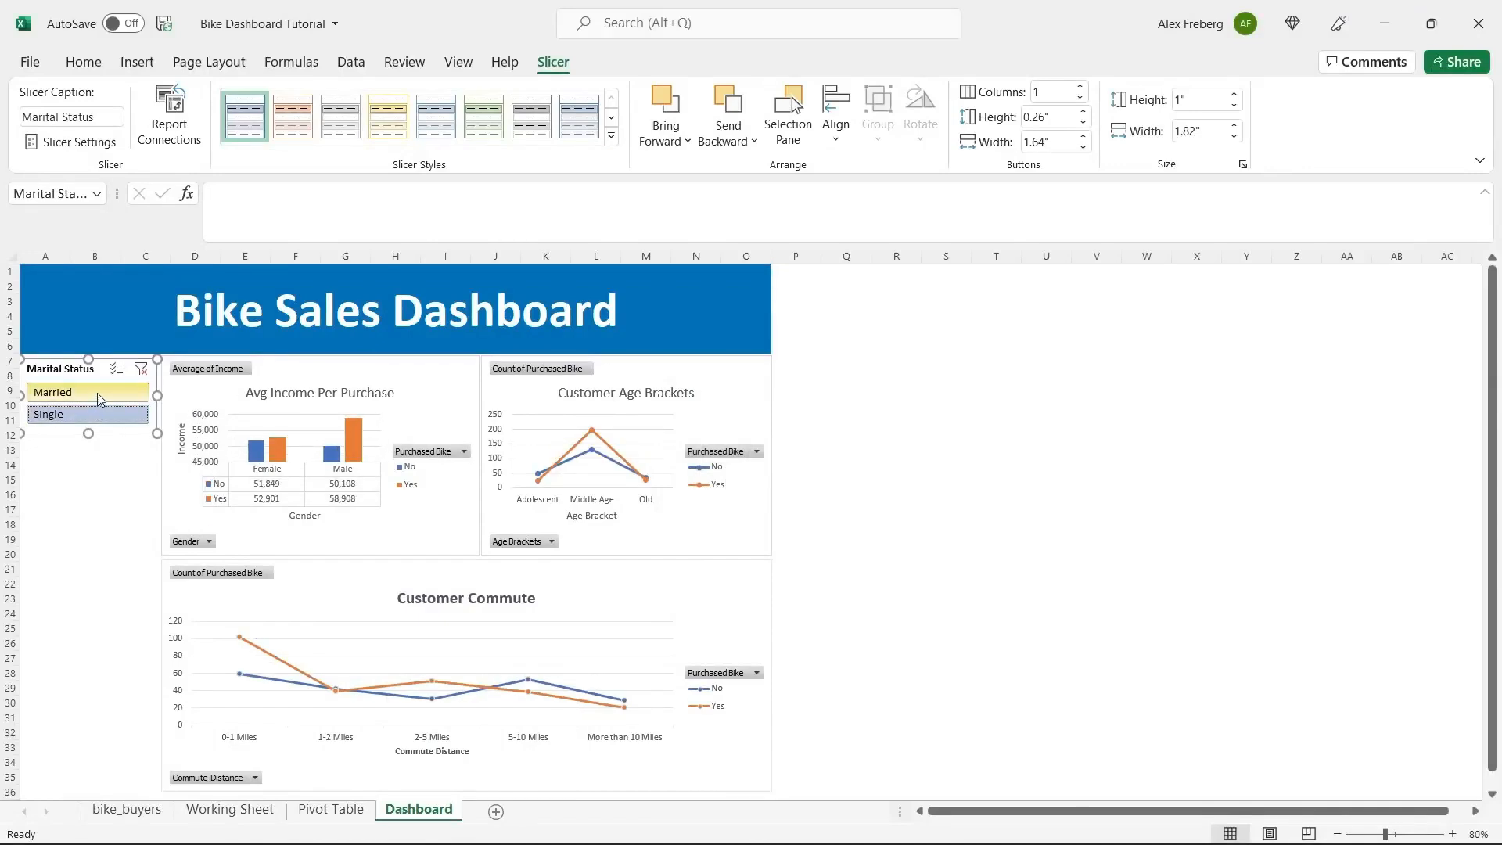
pyautogui.click(97, 393)
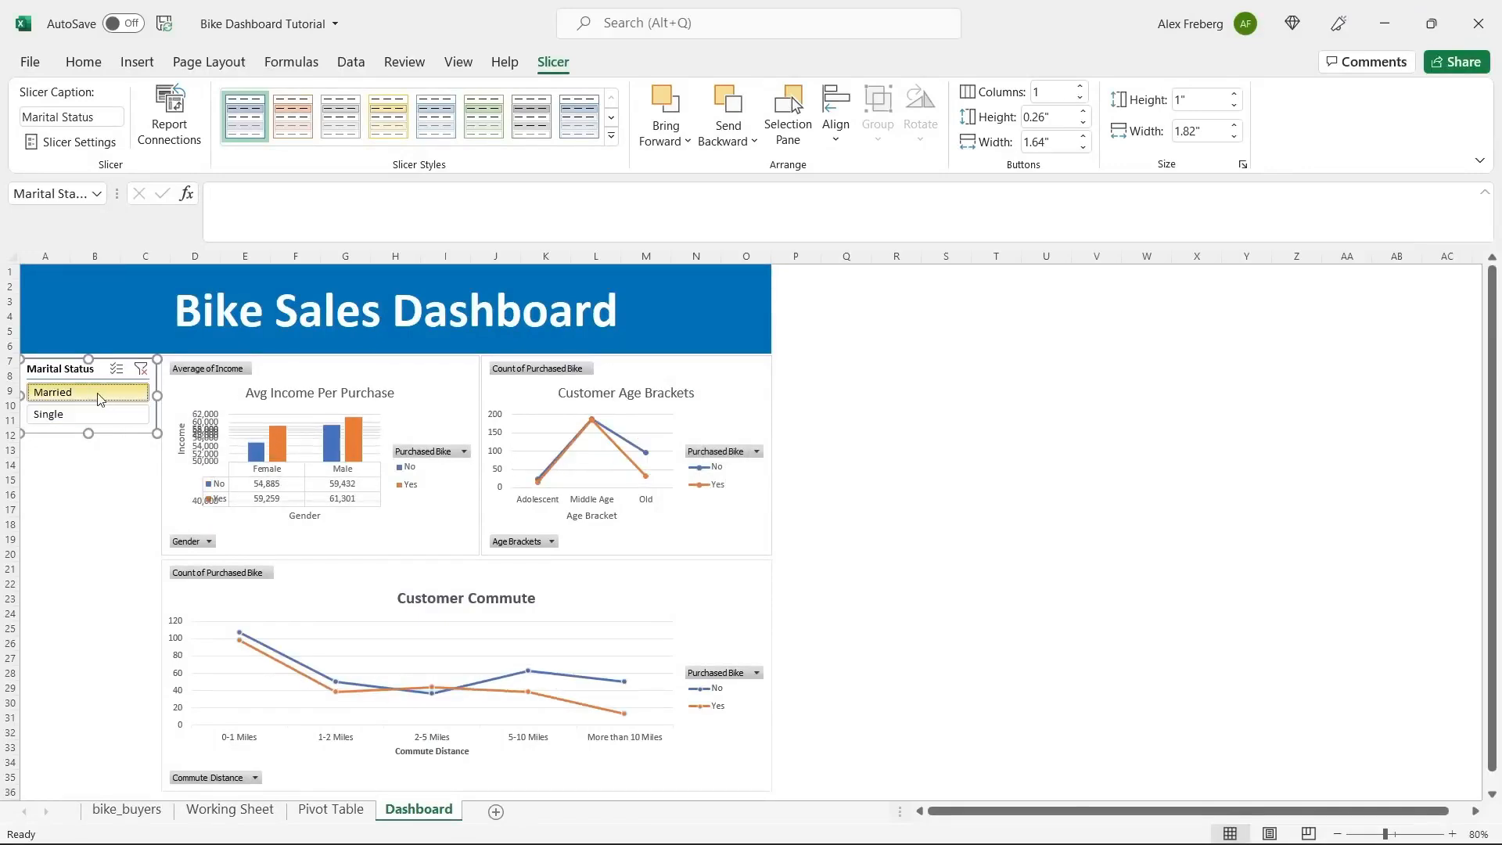
pyautogui.click(103, 422)
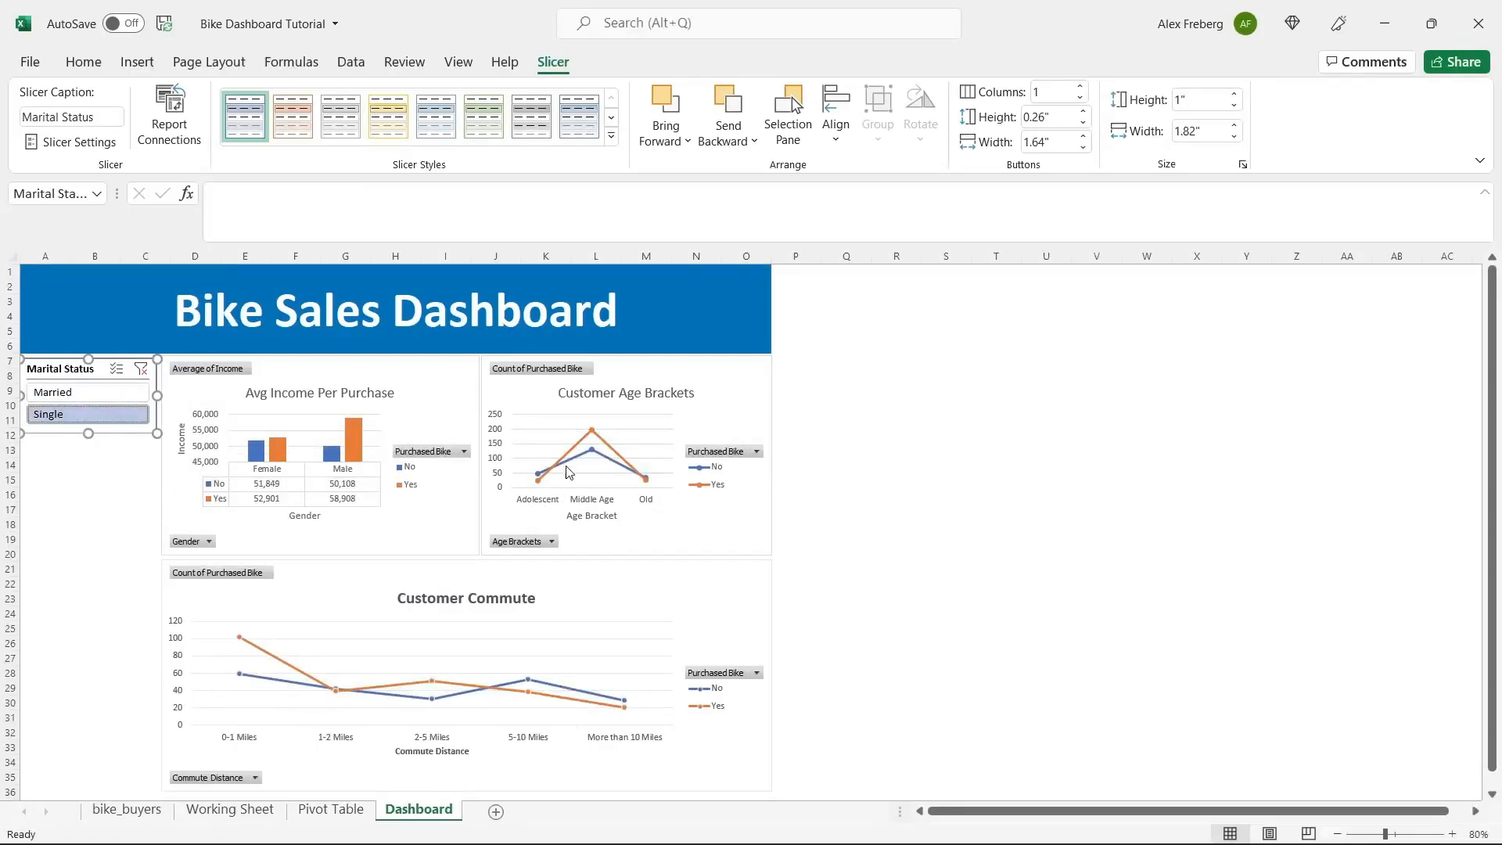
pyautogui.click(59, 392)
pyautogui.click(110, 416)
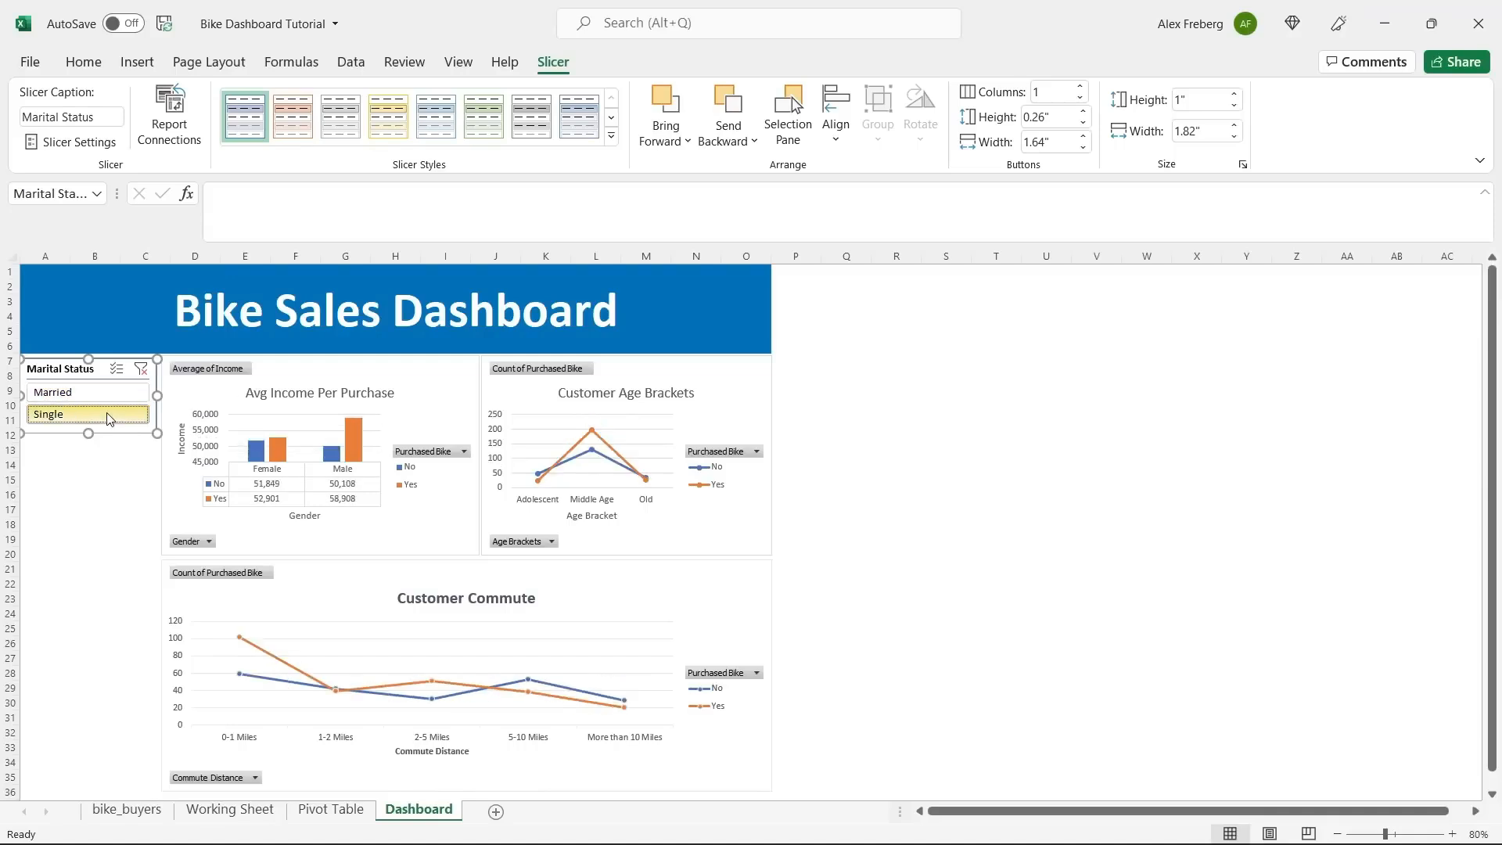
# Compare the three charts for Married and Single customers with the Marital Status slicer, ending on Single.
pyautogui.click(103, 392)
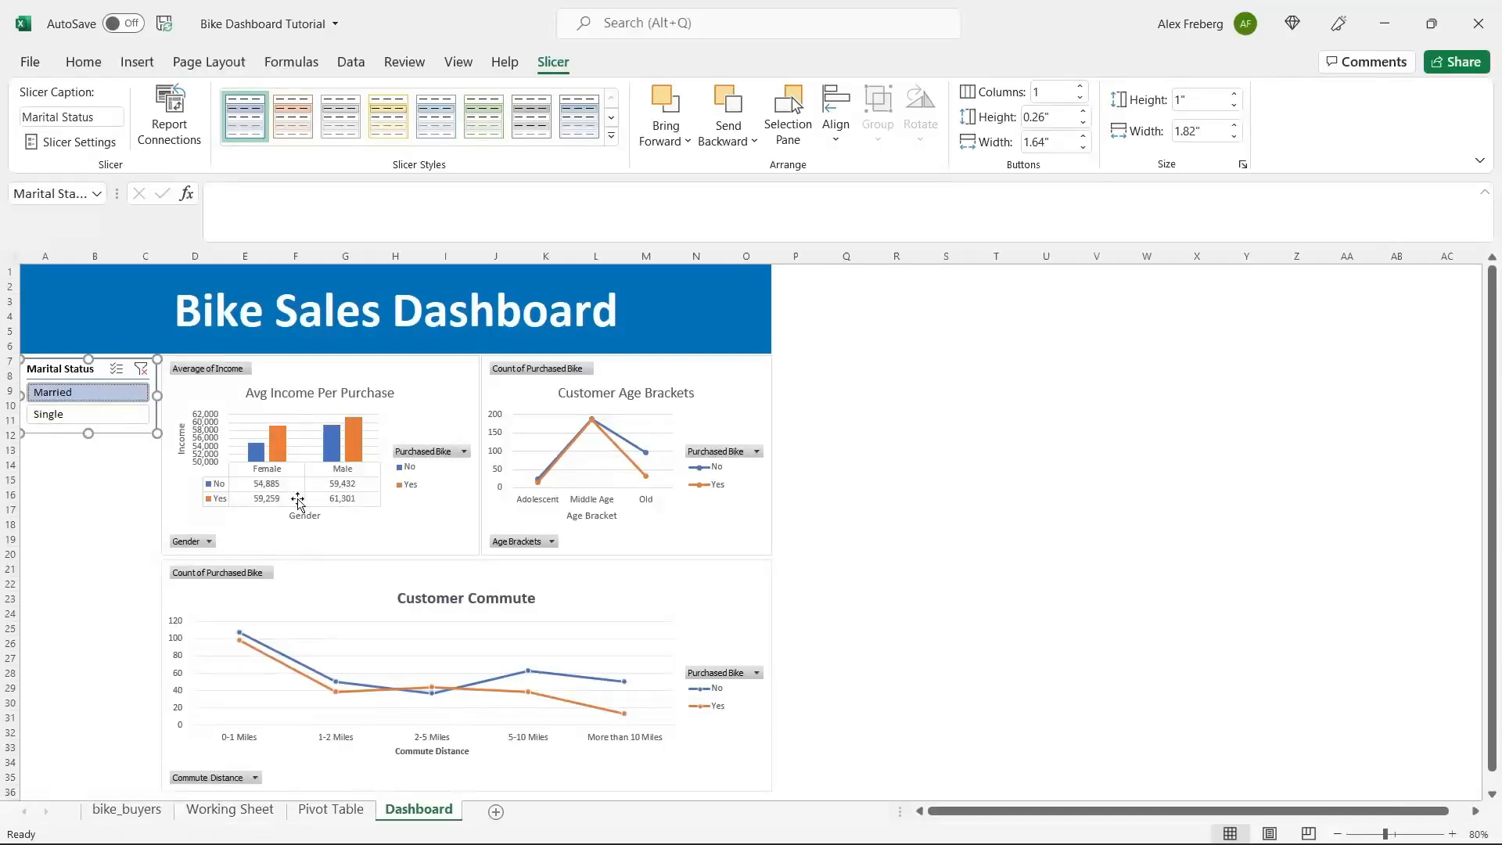
pyautogui.click(107, 420)
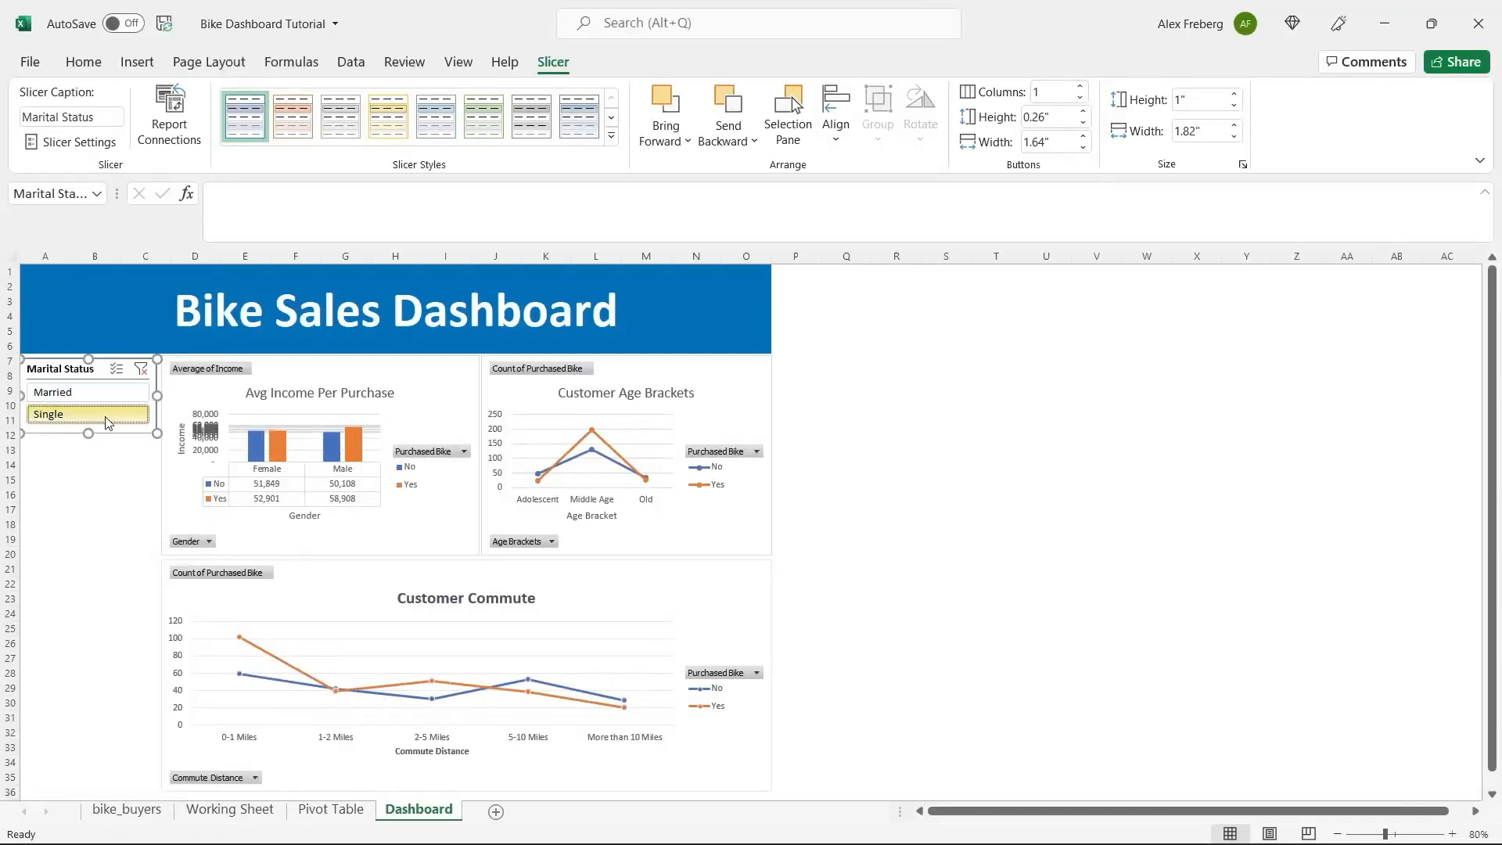
pyautogui.click(110, 393)
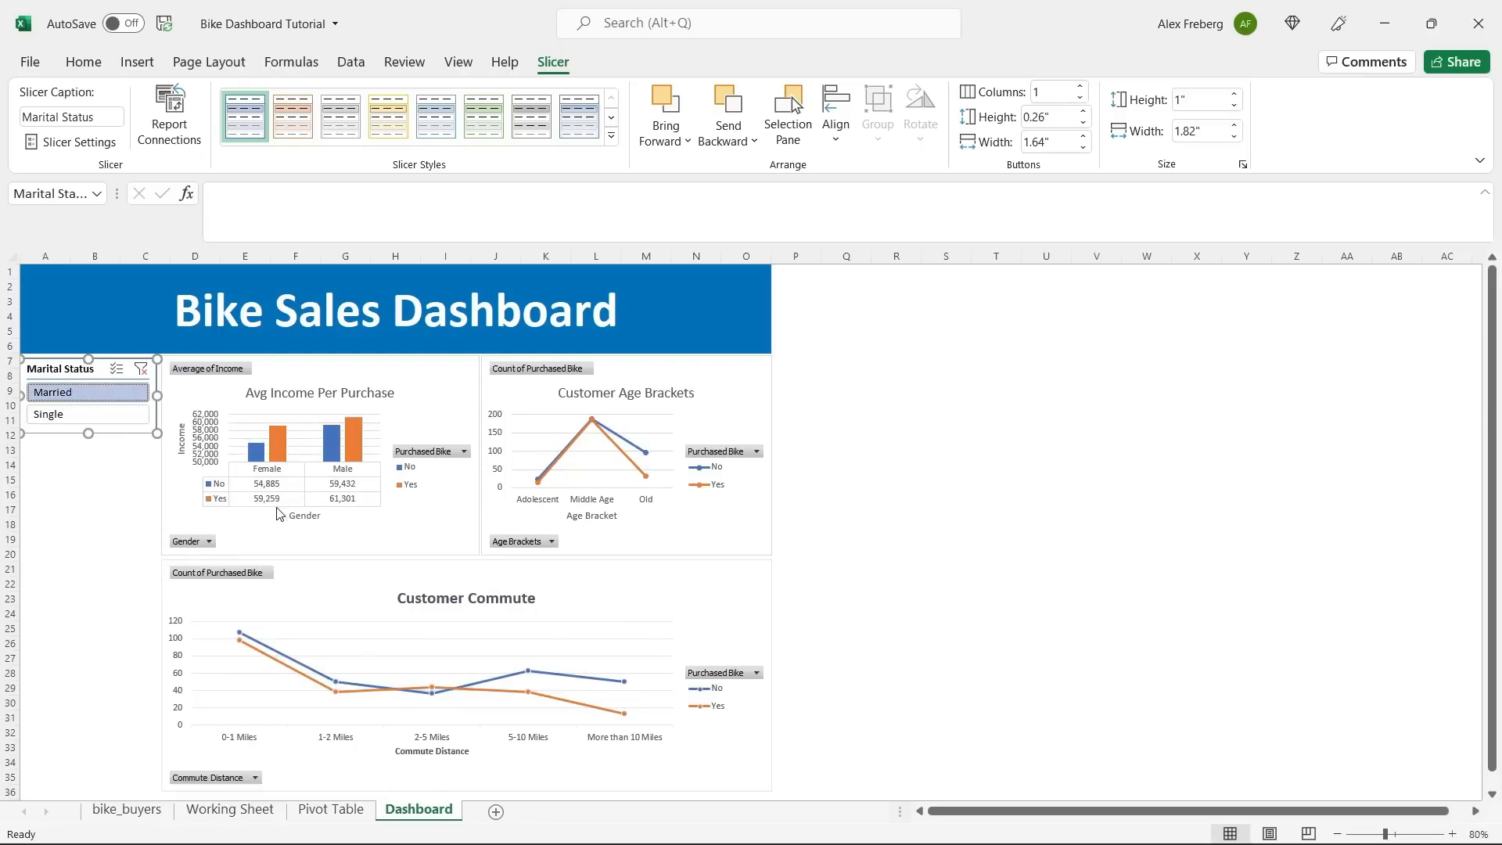
pyautogui.click(131, 421)
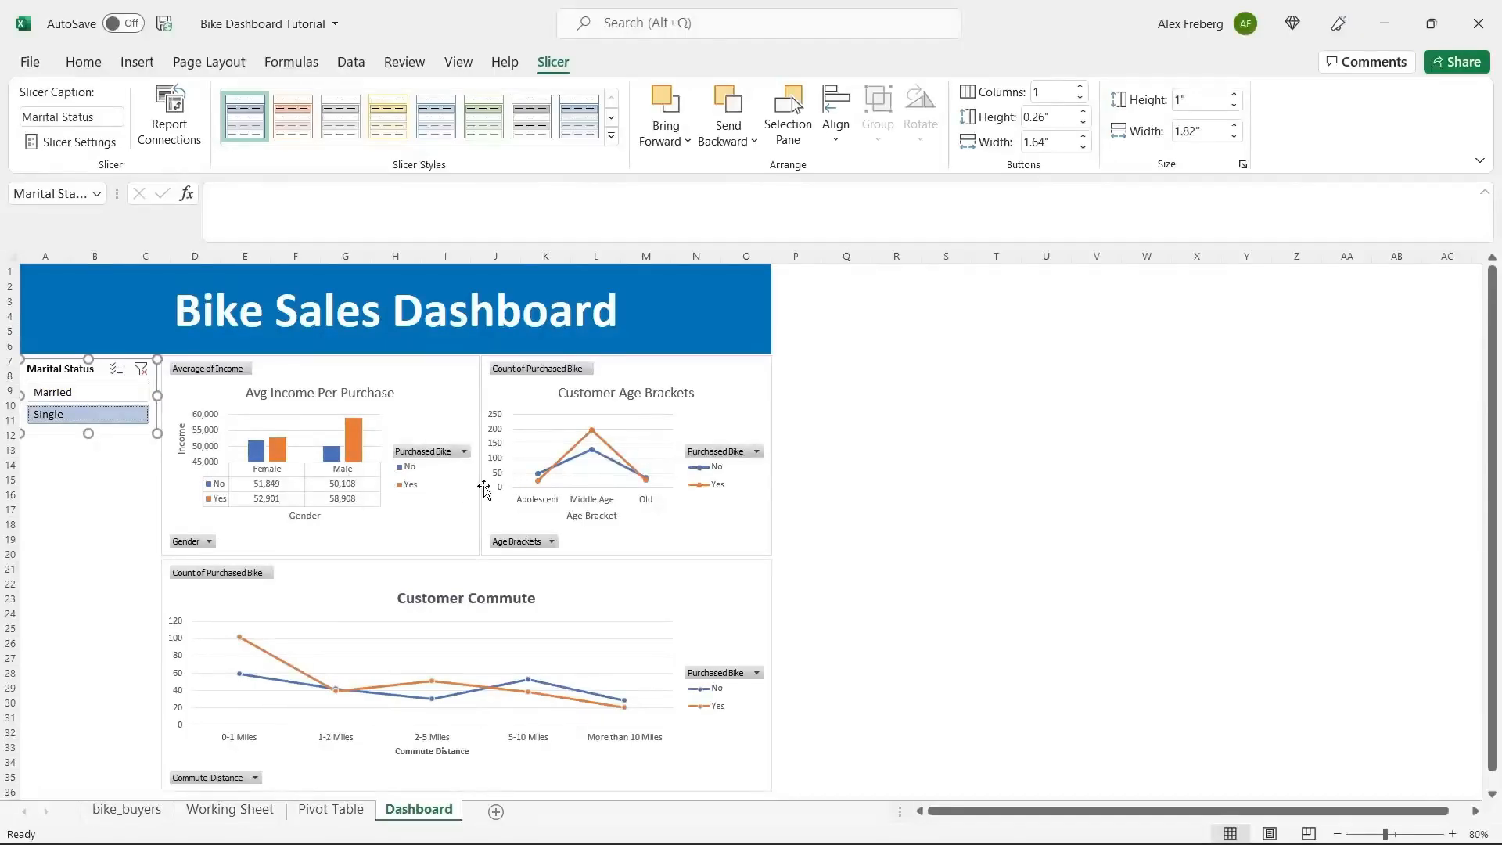
pyautogui.click(111, 394)
pyautogui.click(108, 416)
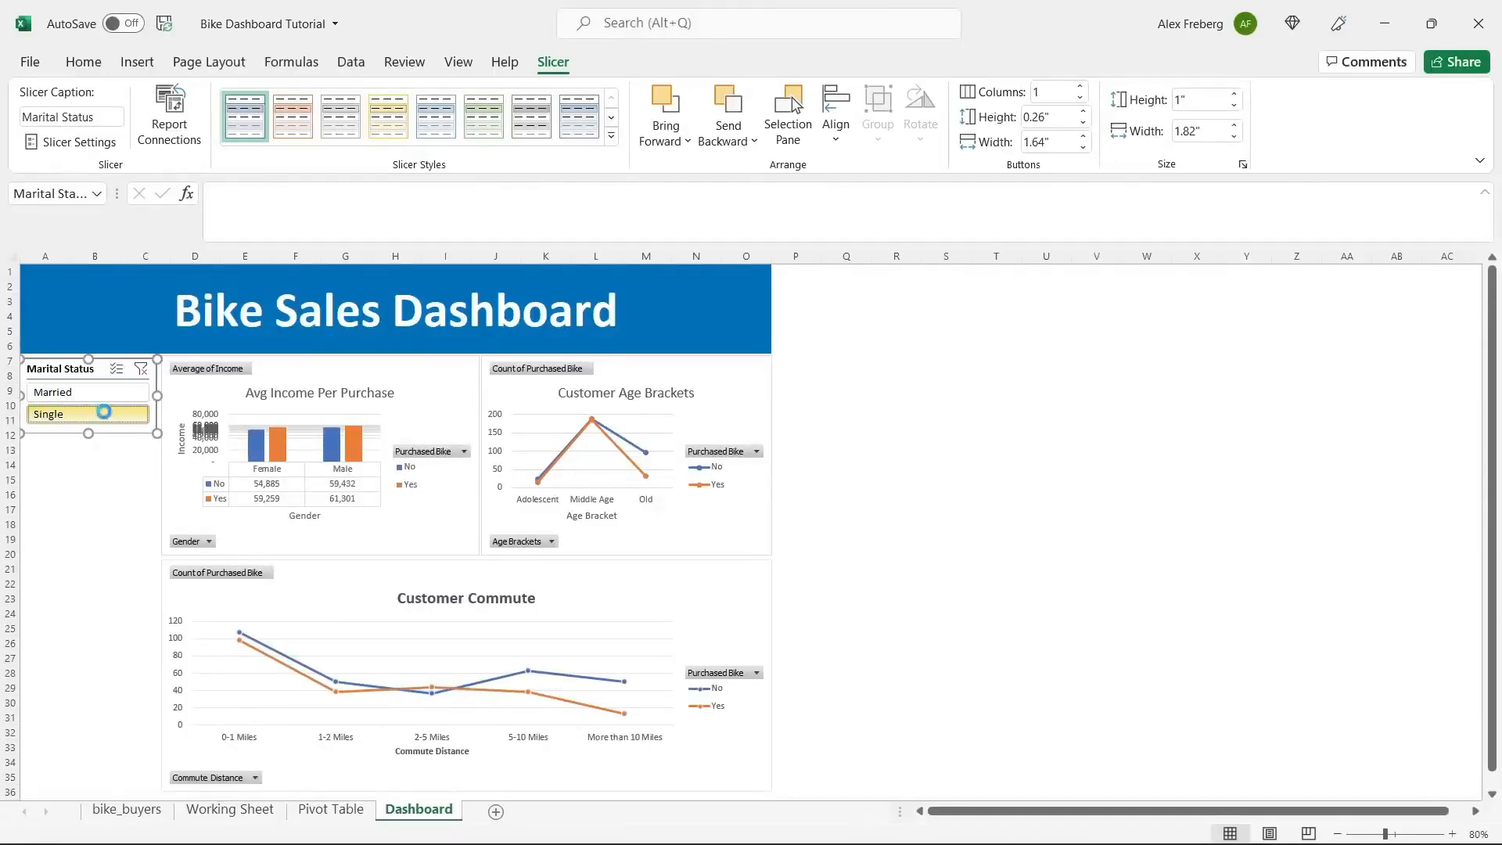
# Insert slicers for Region and Education from the Avg Income Per Purchase chart.
pyautogui.click(456, 387)
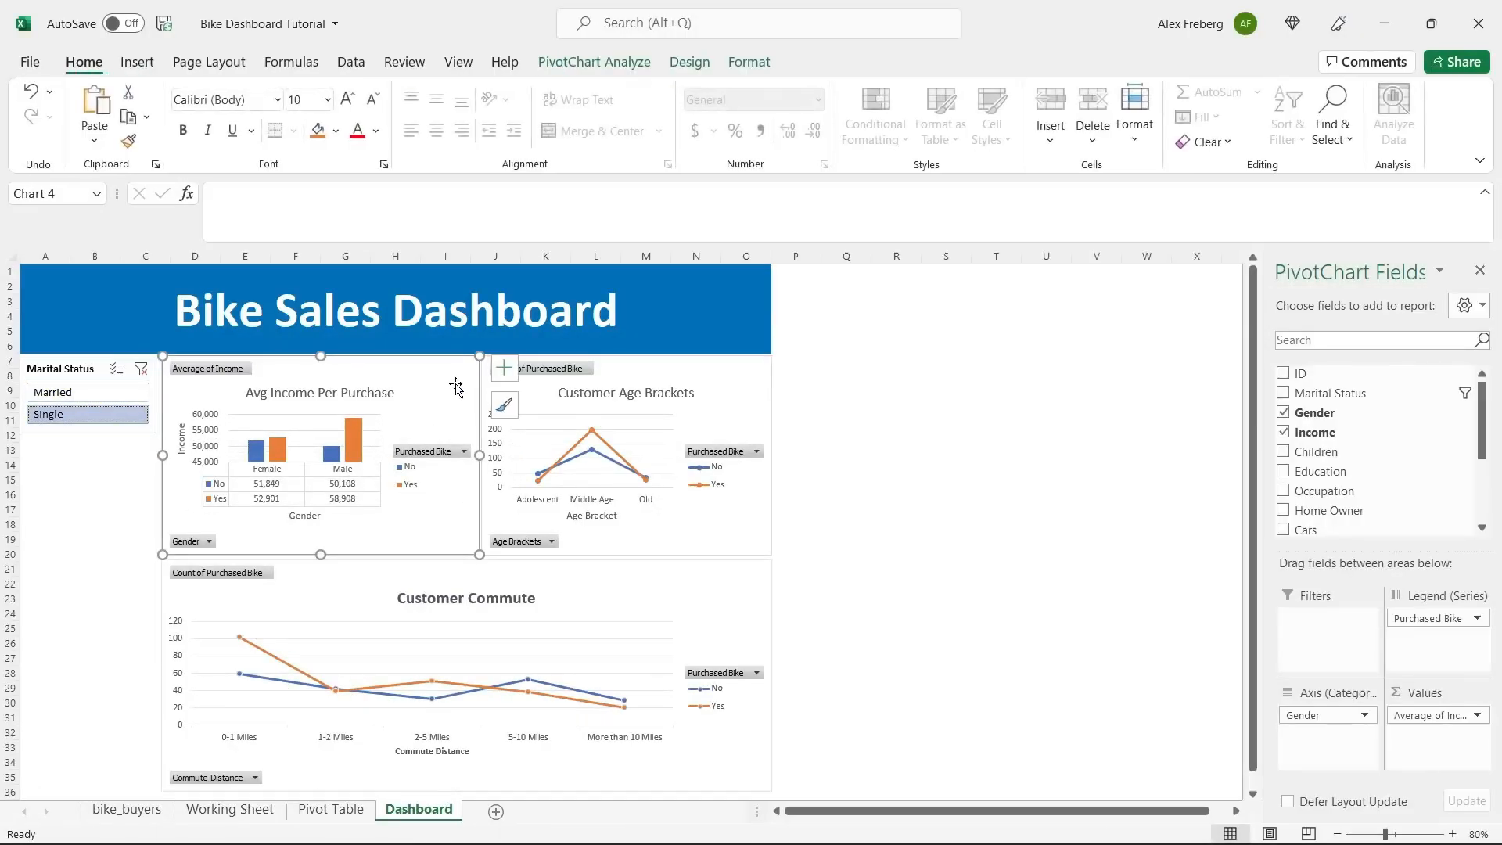
pyautogui.click(602, 64)
pyautogui.click(443, 118)
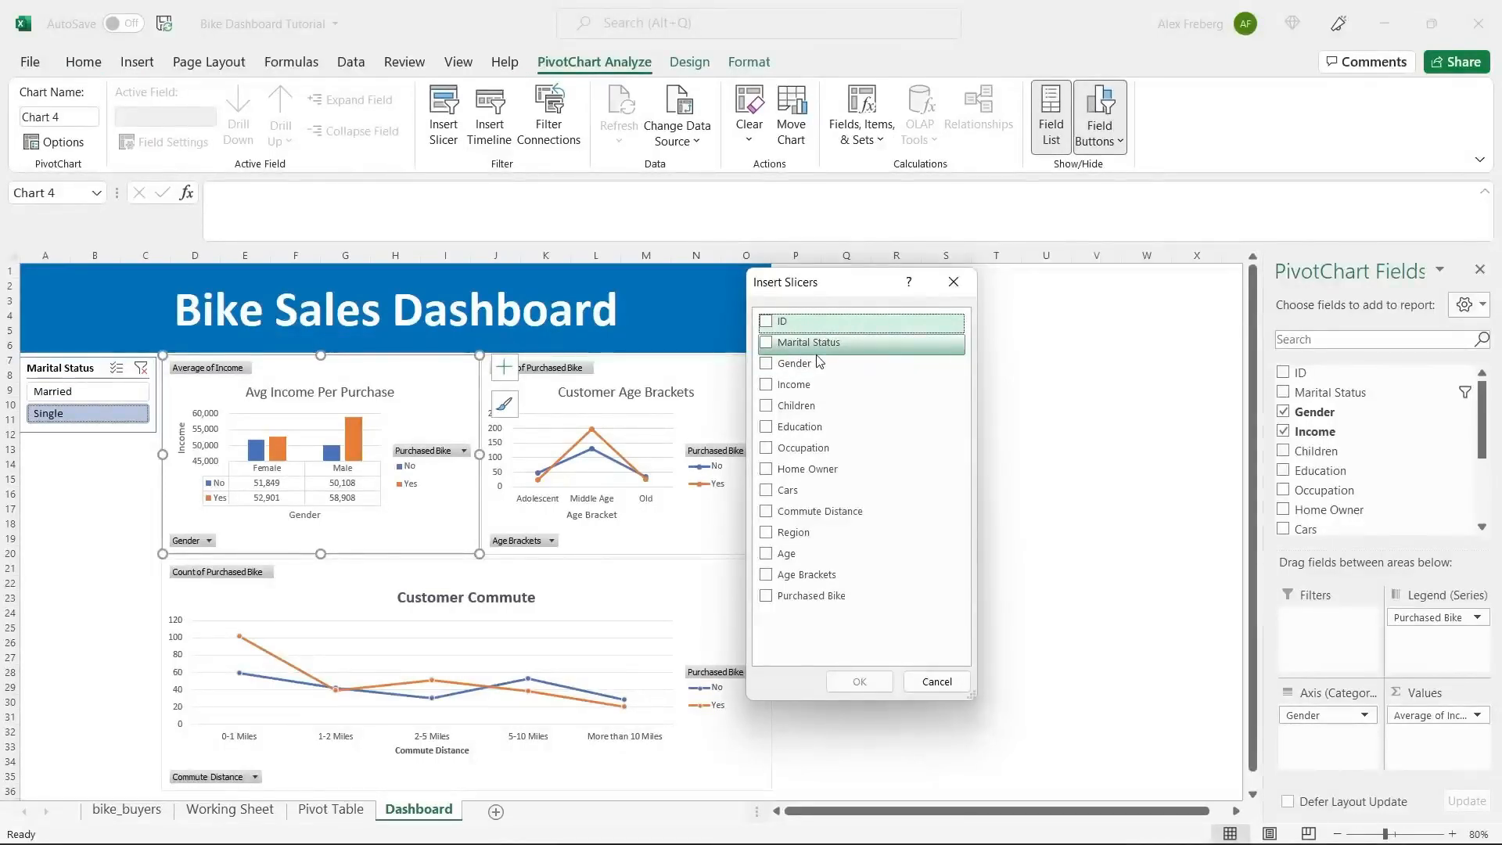
pyautogui.click(767, 534)
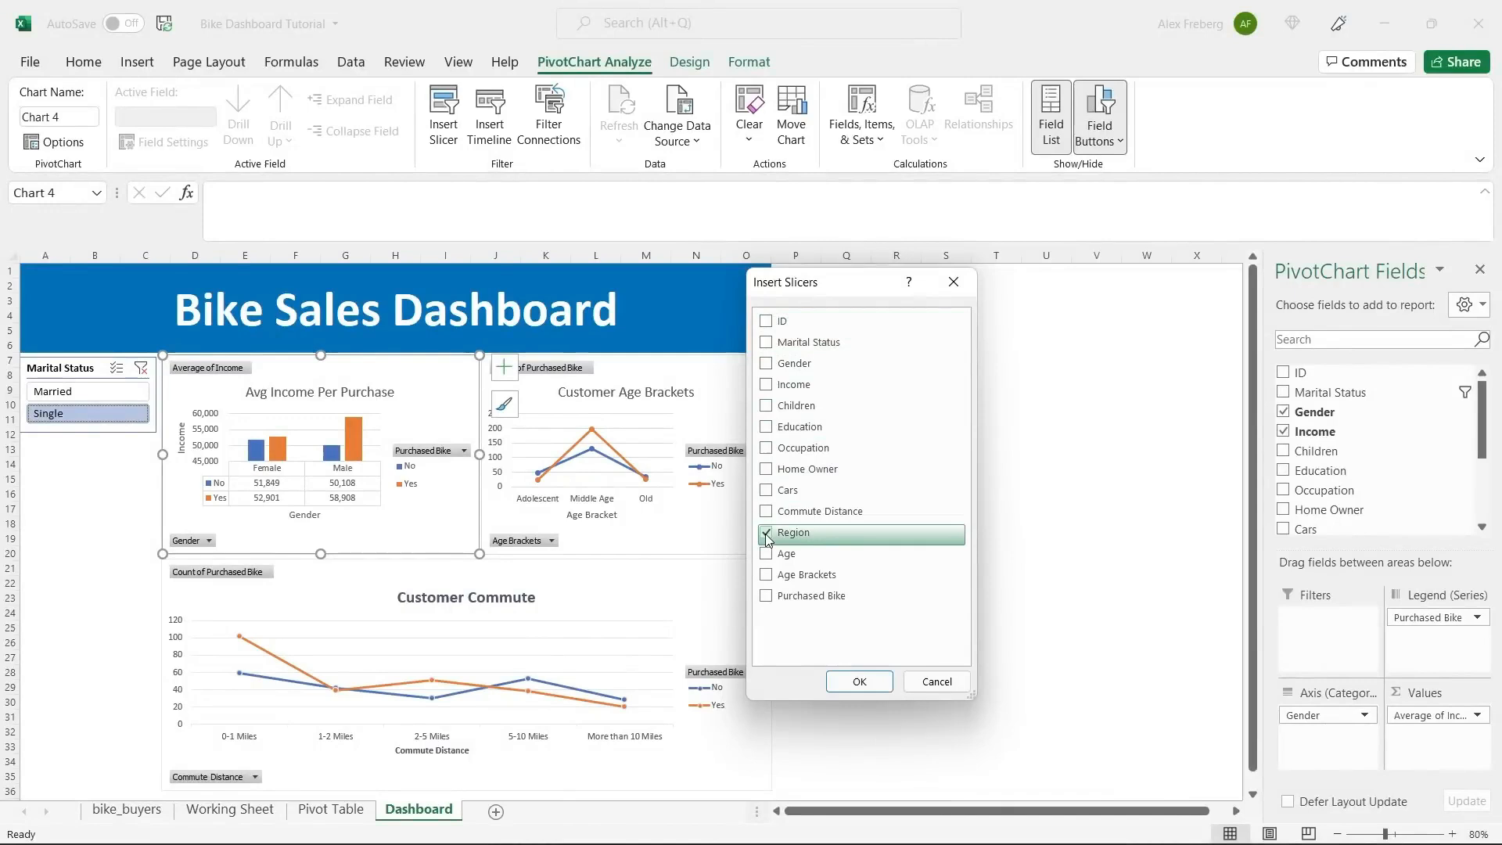
pyautogui.click(769, 429)
pyautogui.click(863, 680)
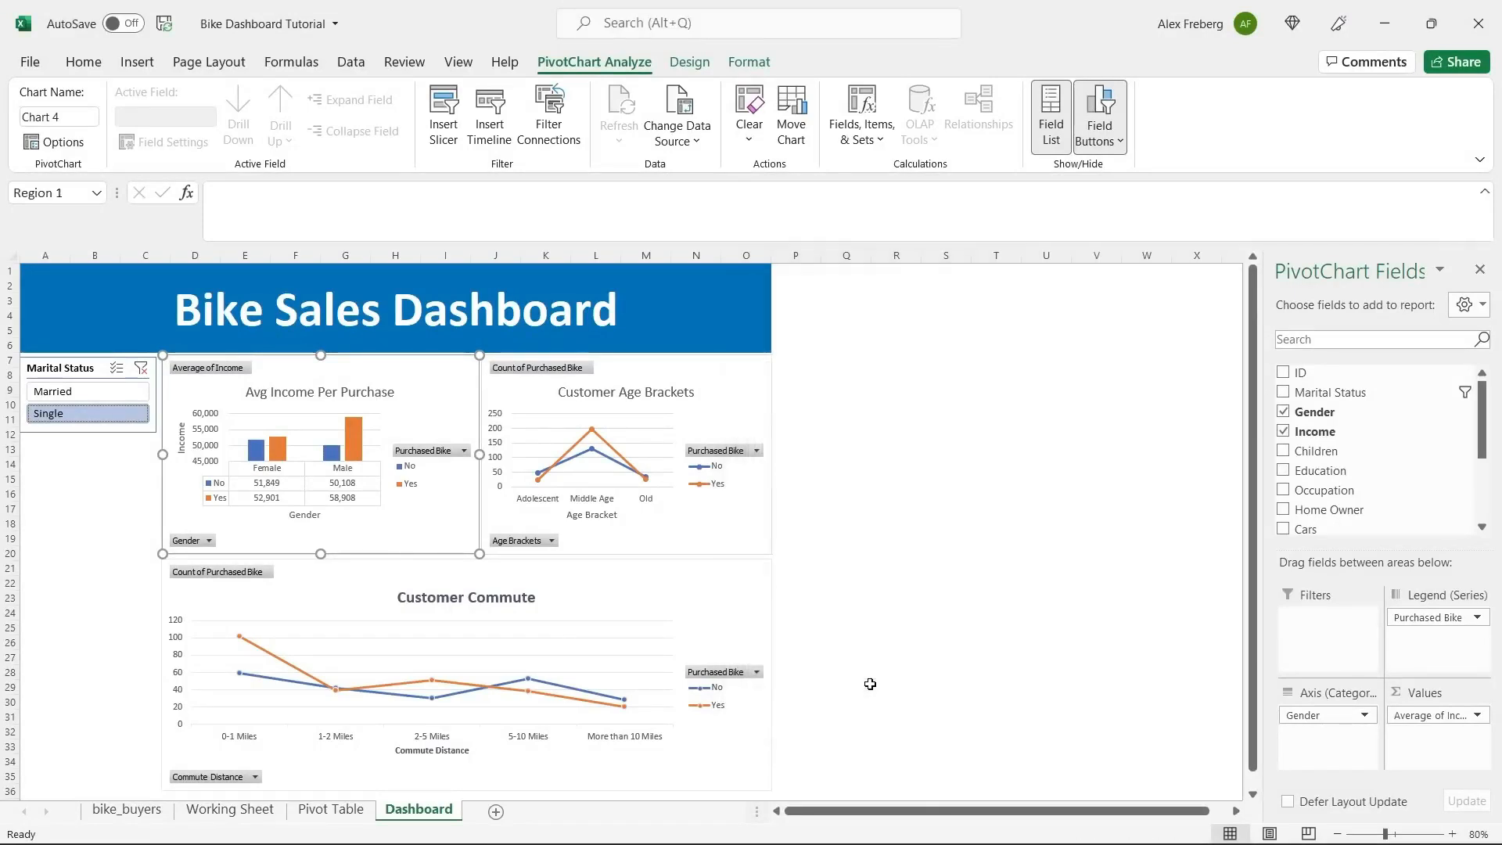
# Place the Region slicer directly below the Marital Status slicer and resize it to 1.32" high by 1.82" wide.
pyautogui.moveTo(677, 470); pyautogui.dragTo(106, 457)
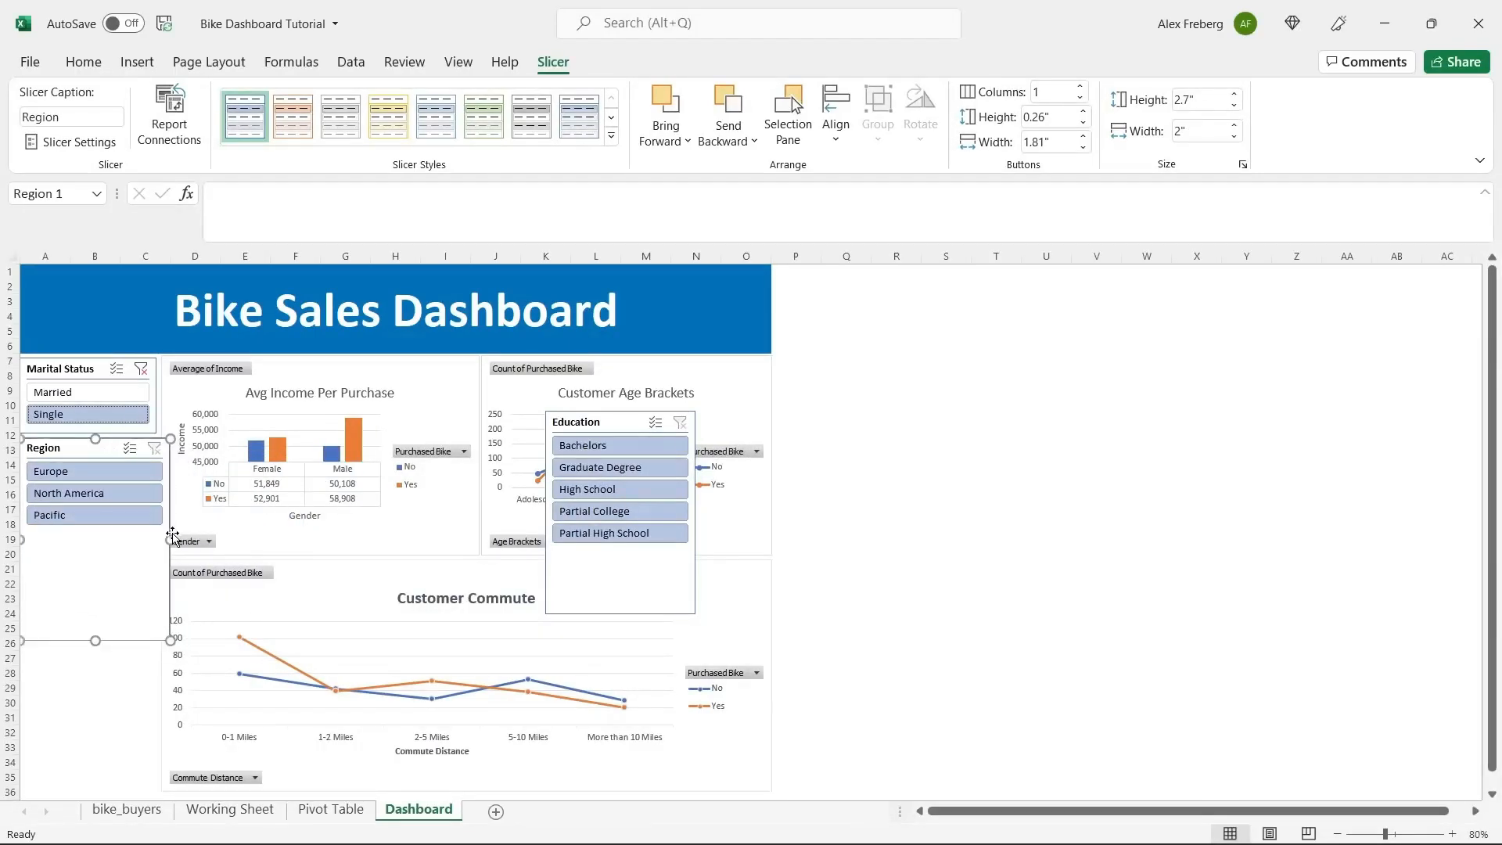
pyautogui.moveTo(171, 540); pyautogui.dragTo(157, 539)
pyautogui.click(865, 463)
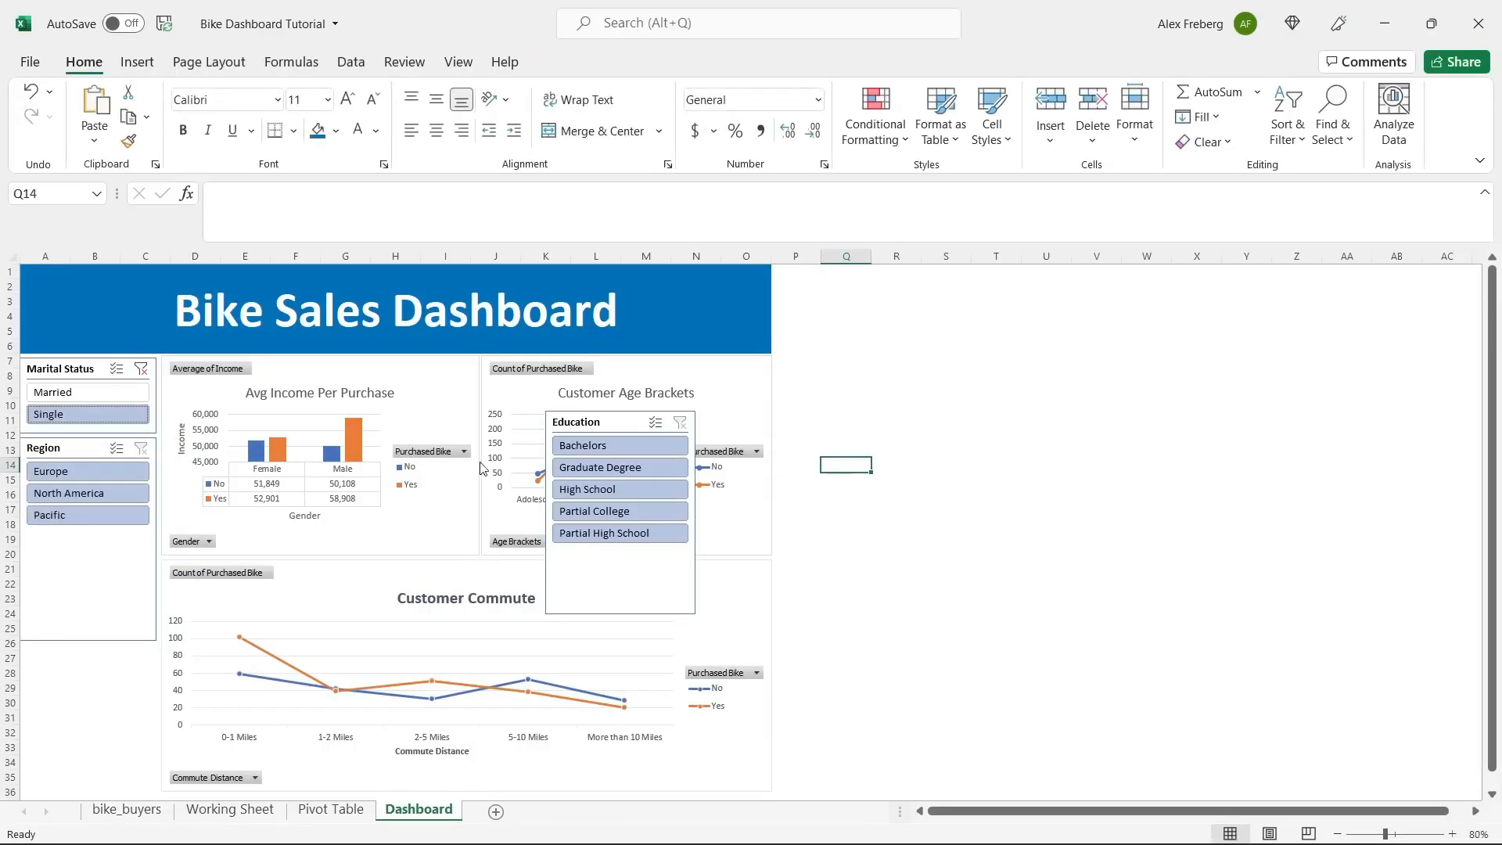
pyautogui.click(125, 545)
pyautogui.moveTo(86, 641); pyautogui.dragTo(89, 538)
# Place the Education slicer directly below the Region slicer and resize it to 1.9" high by 1.81" wide.
pyautogui.moveTo(620, 422); pyautogui.dragTo(76, 555)
pyautogui.moveTo(171, 649); pyautogui.dragTo(156, 649)
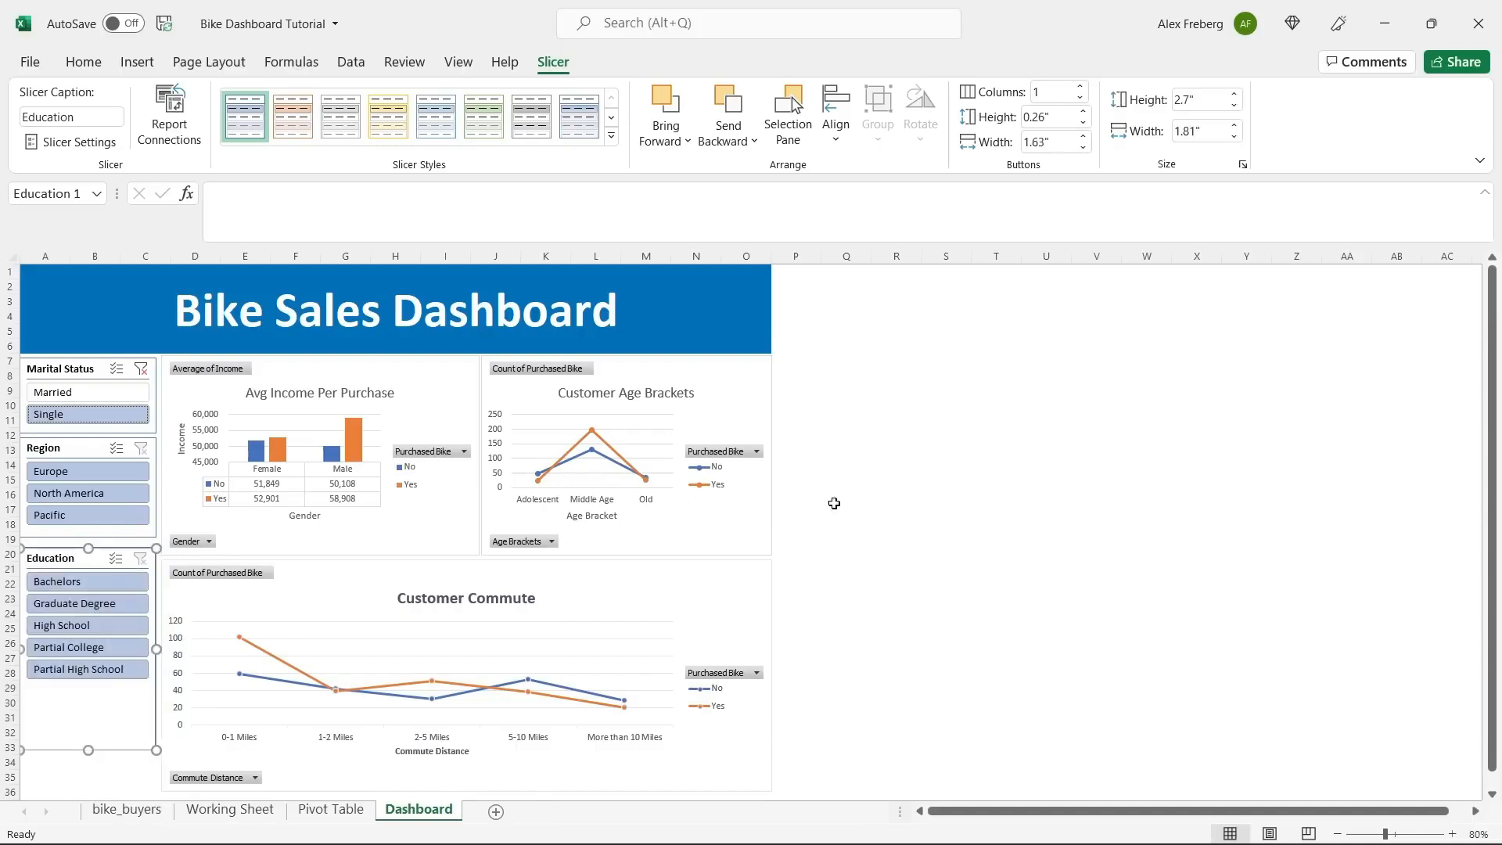
pyautogui.click(833, 509)
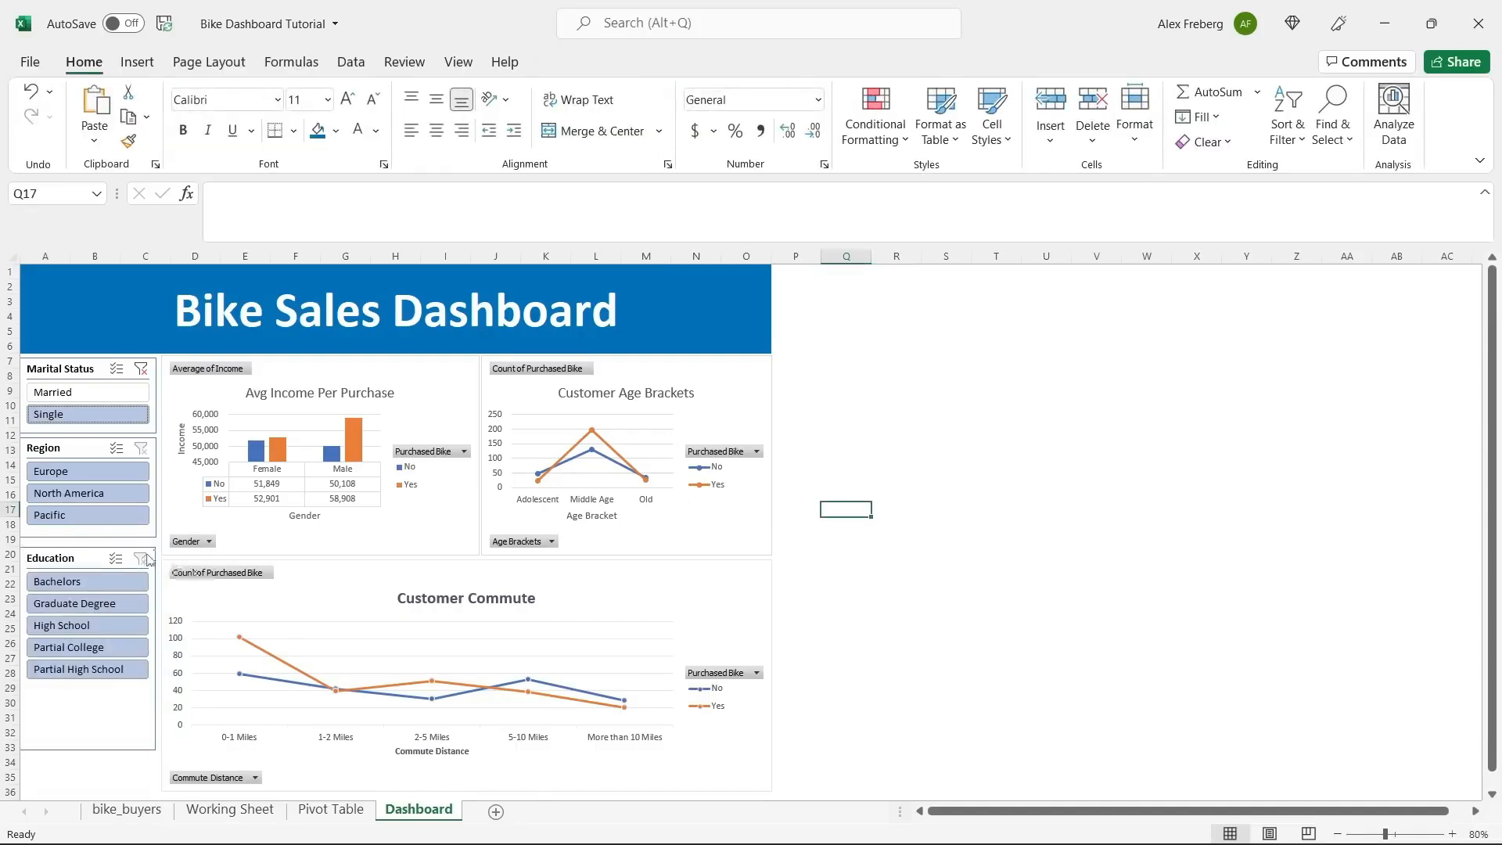
pyautogui.click(93, 557)
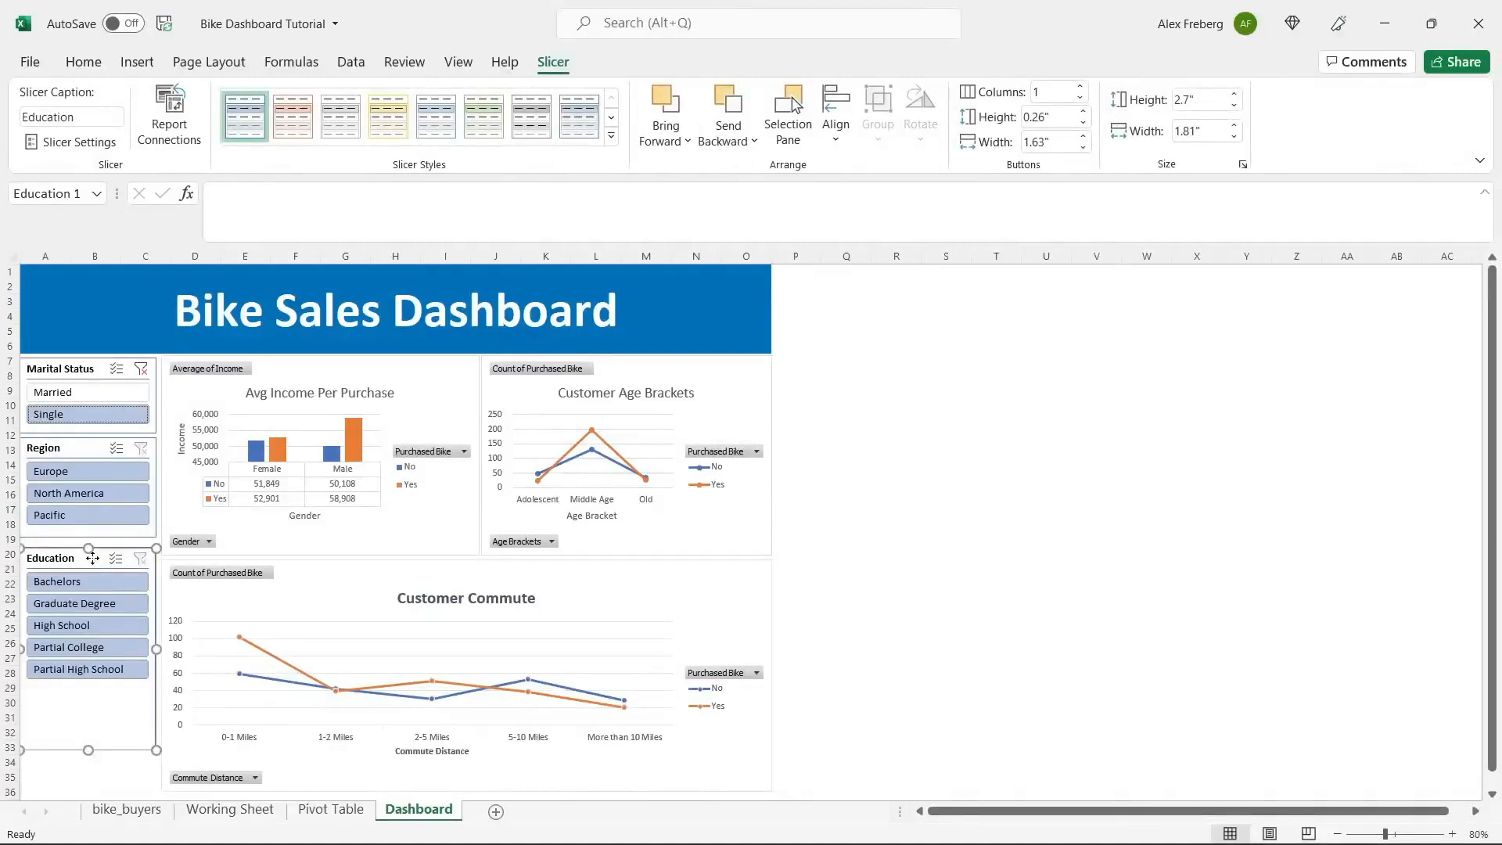
pyautogui.moveTo(92, 558); pyautogui.dragTo(92, 553)
pyautogui.moveTo(89, 745); pyautogui.dragTo(92, 686)
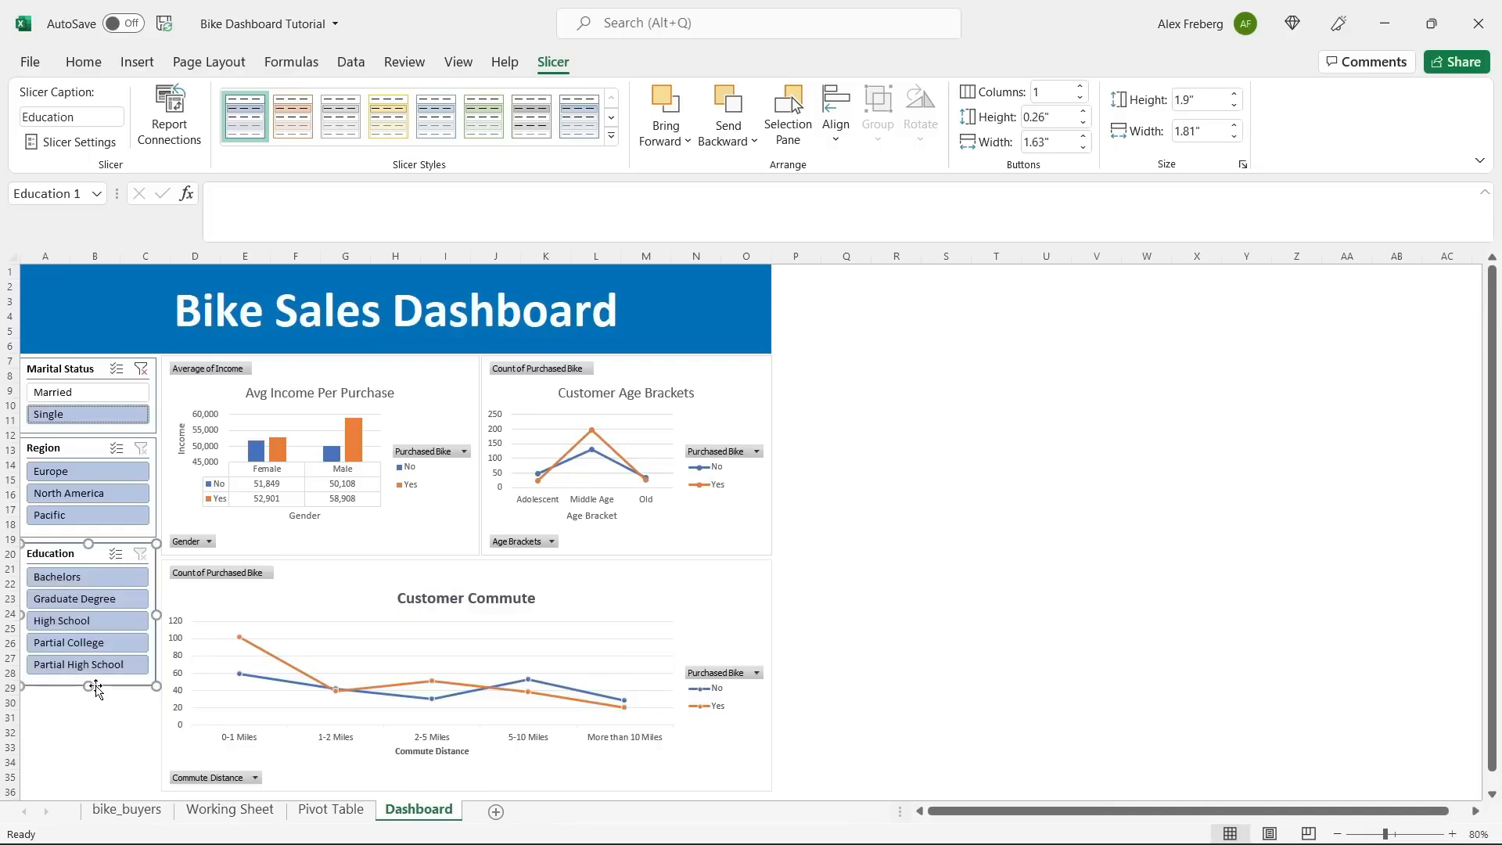
# Switch the Region slicer between Europe, North America and Pacific to examine which charts respond, ending on Europe.
pyautogui.click(94, 446)
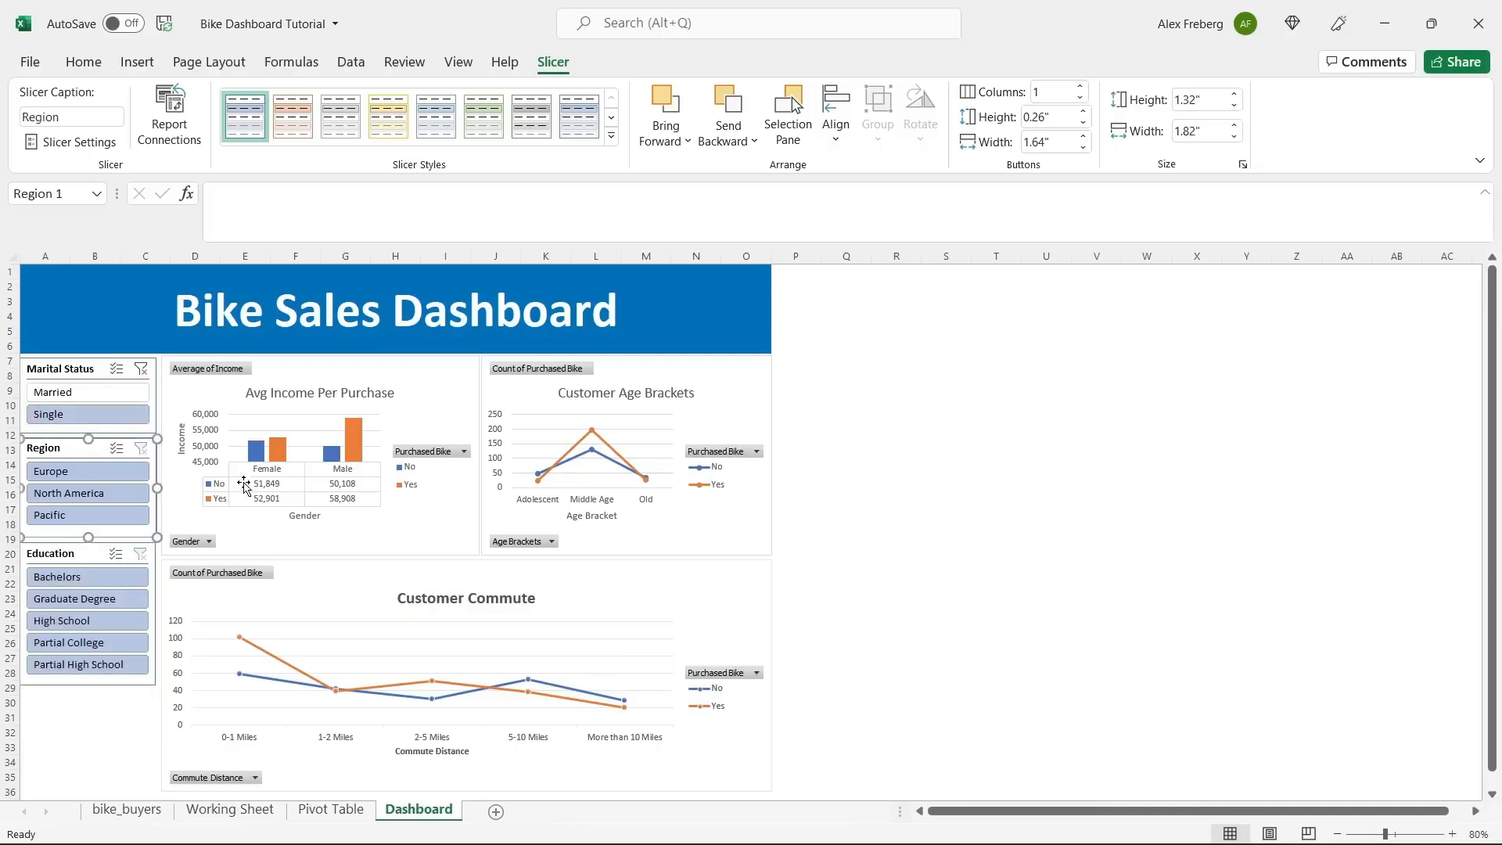
pyautogui.click(74, 472)
pyautogui.click(83, 499)
pyautogui.click(84, 514)
pyautogui.click(90, 472)
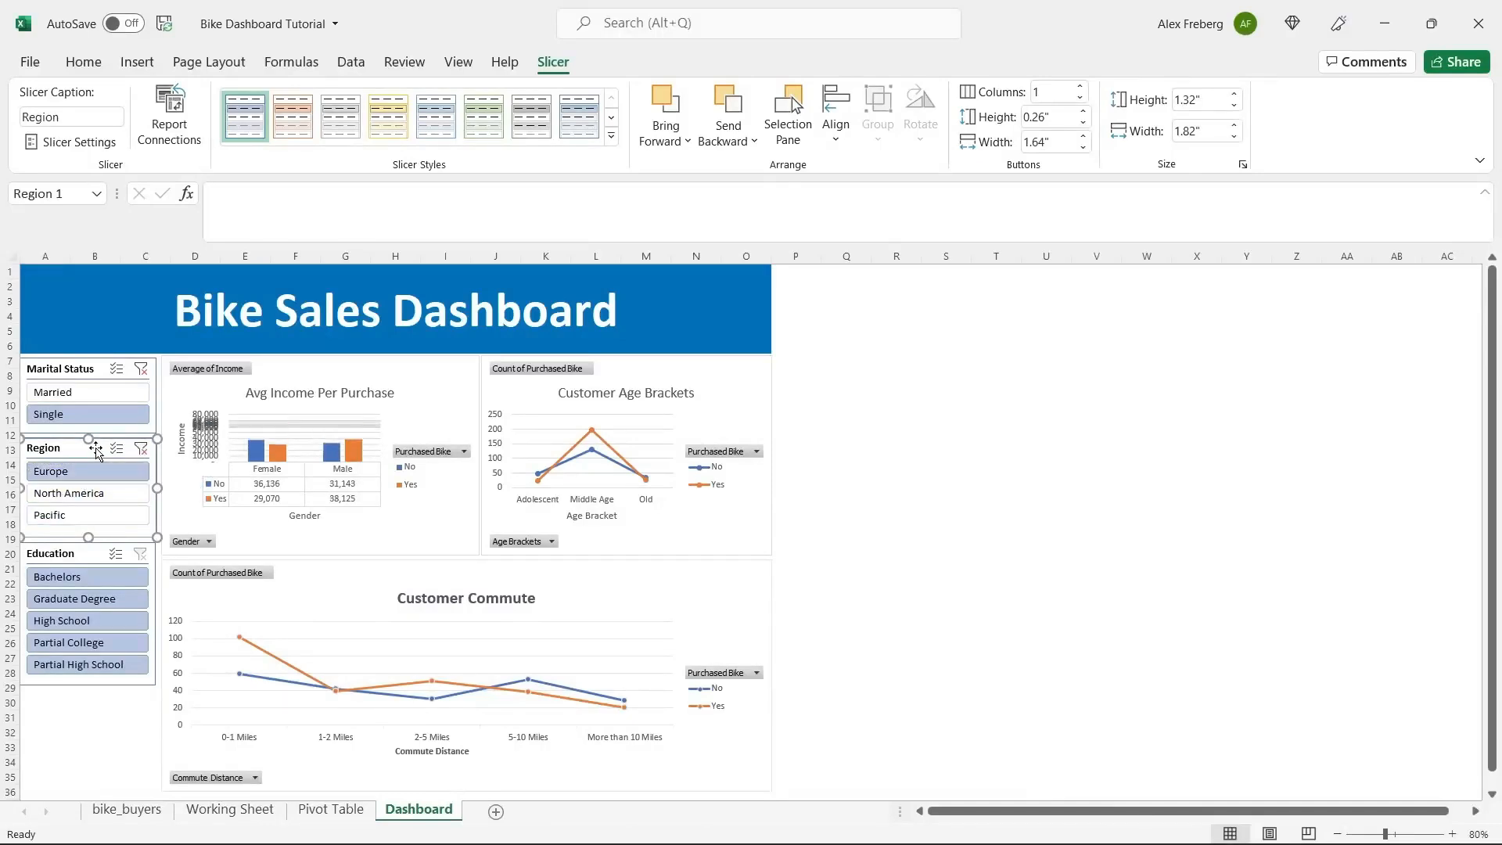
# Connect the Region slicer to PivotTable33, PivotTable34 and PivotTable35 as well through its report connections.
pyautogui.click(193, 123)
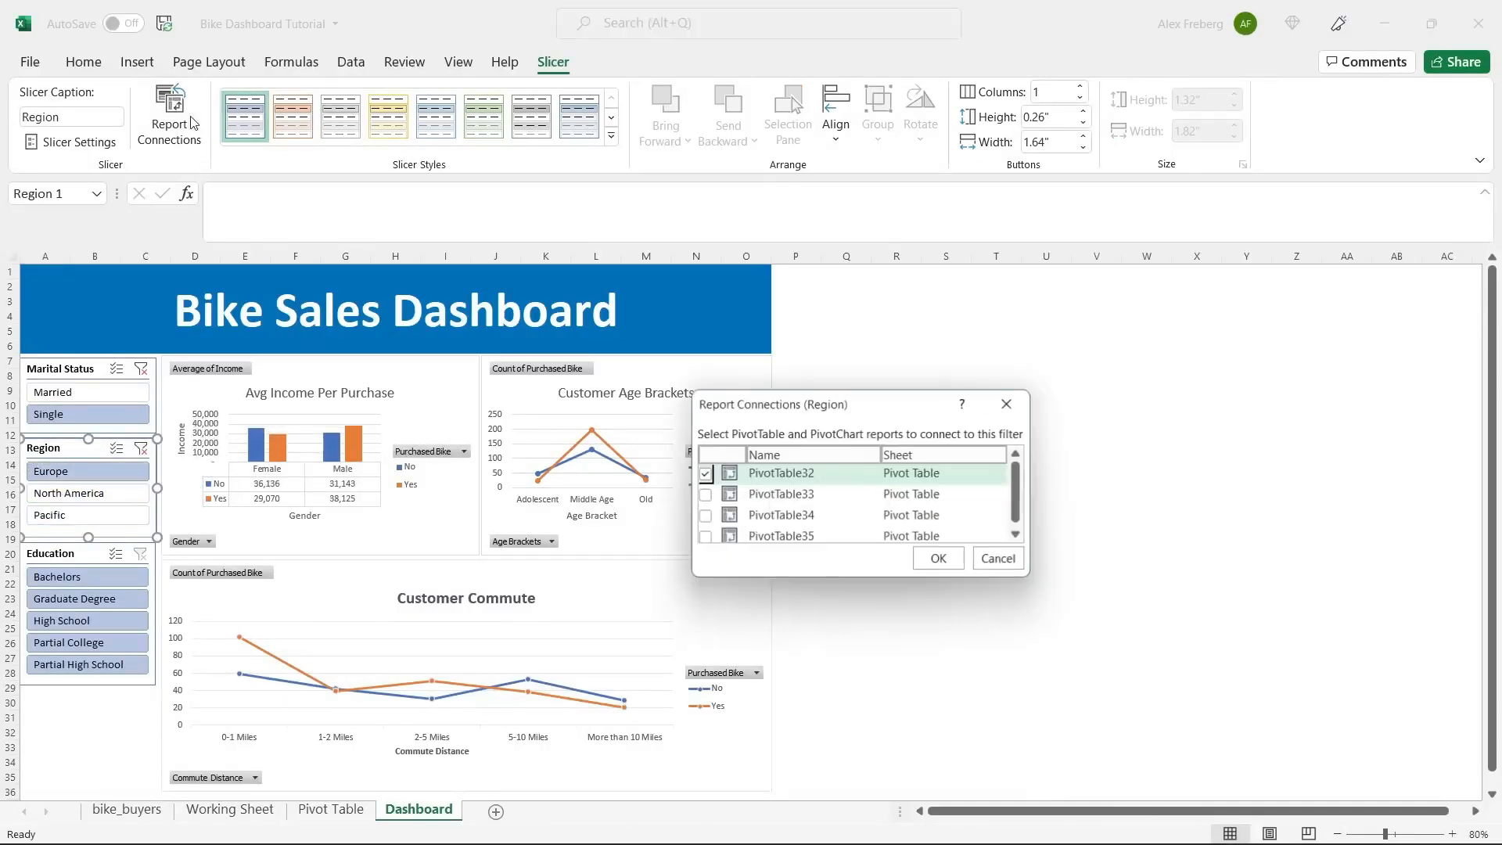
pyautogui.click(705, 494)
pyautogui.click(704, 516)
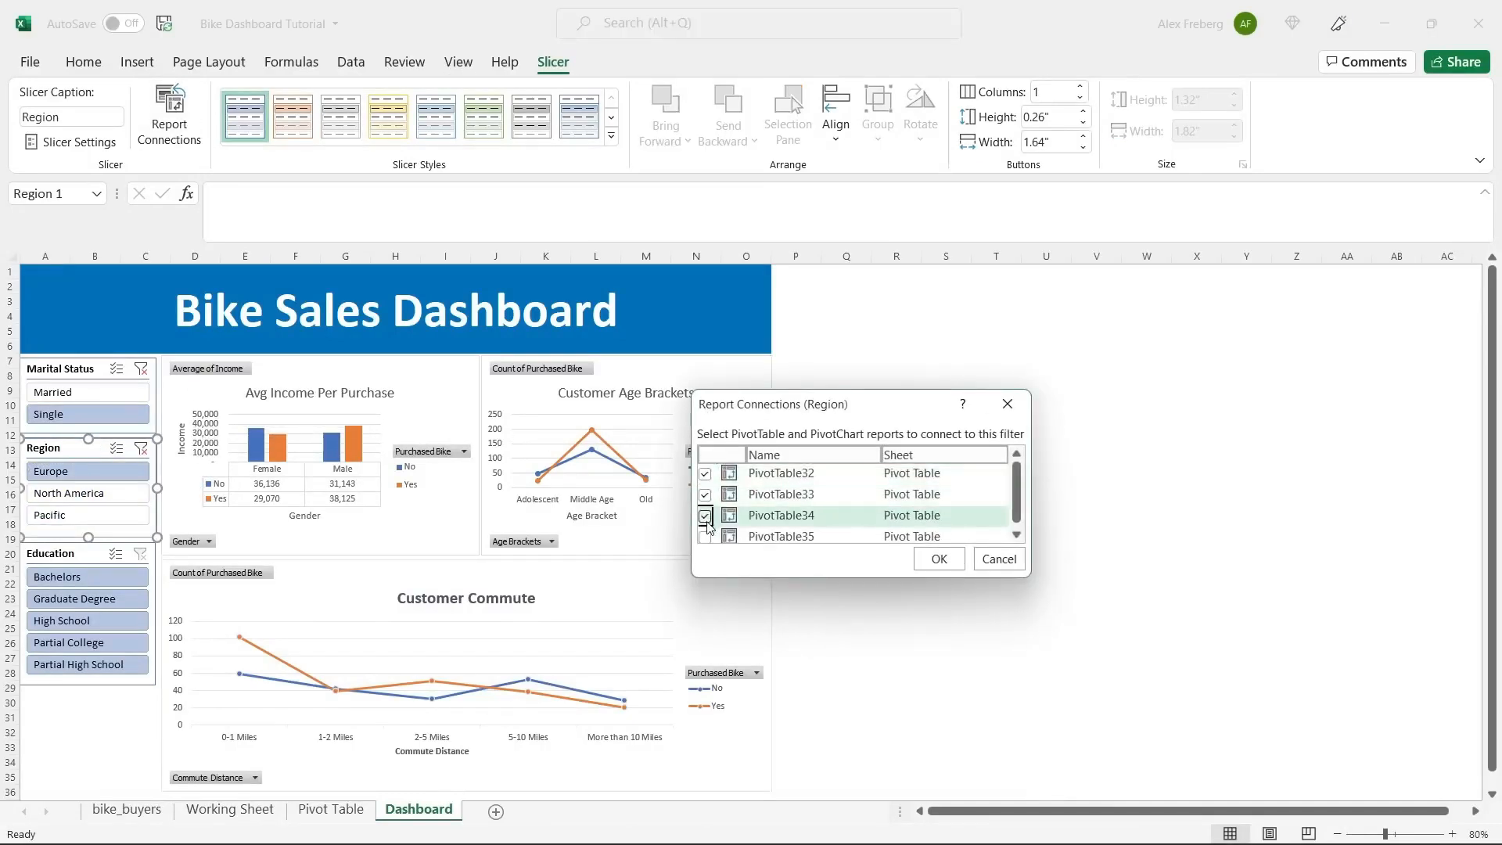
pyautogui.click(705, 536)
pyautogui.click(939, 558)
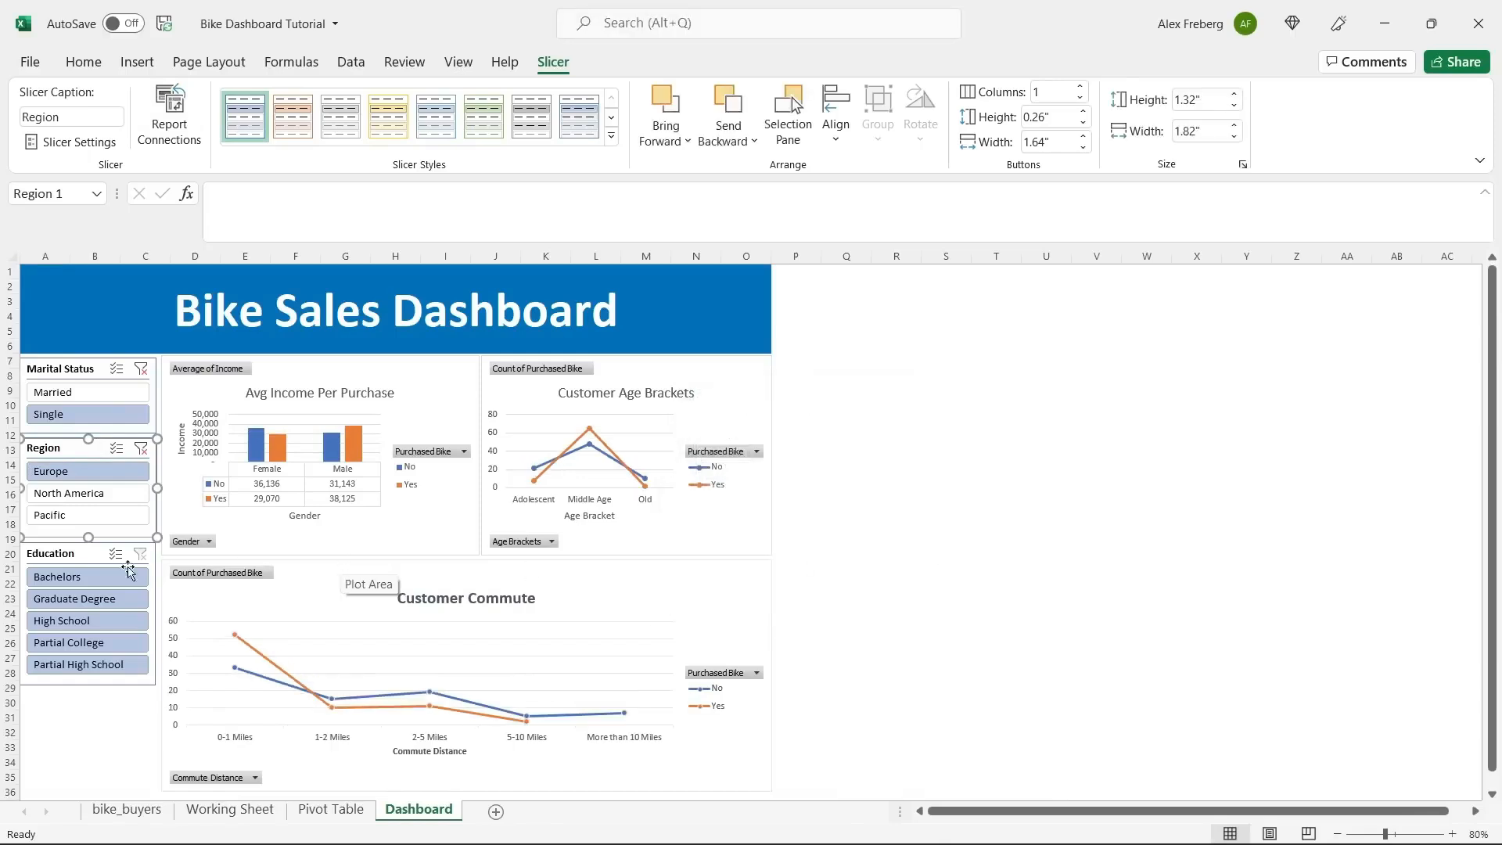
# Connect the Education slicer to PivotTable33, PivotTable34 and PivotTable35 as well through its report connections.
pyautogui.click(87, 557)
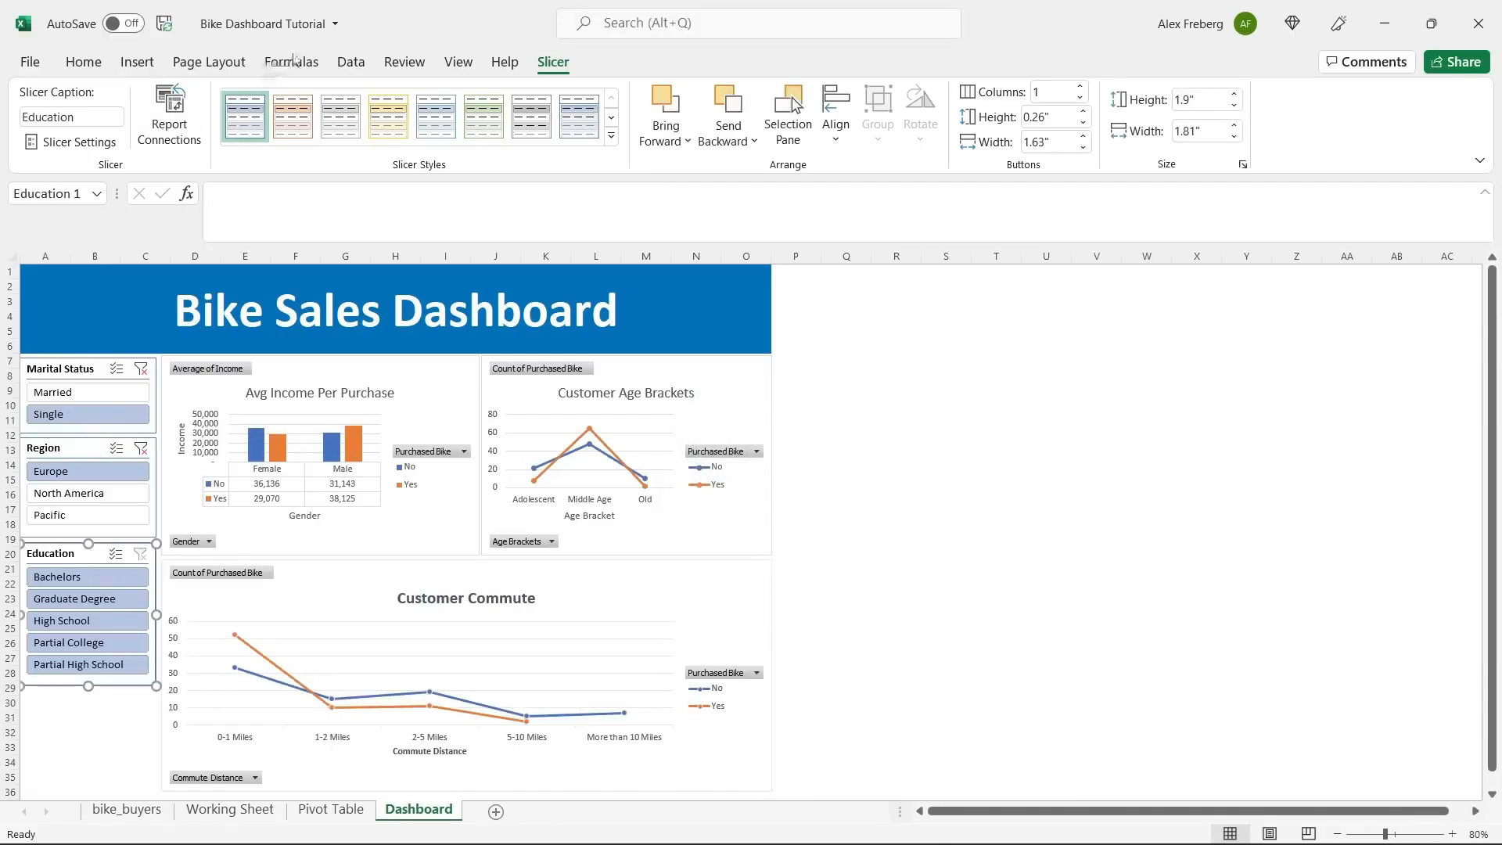
pyautogui.click(169, 116)
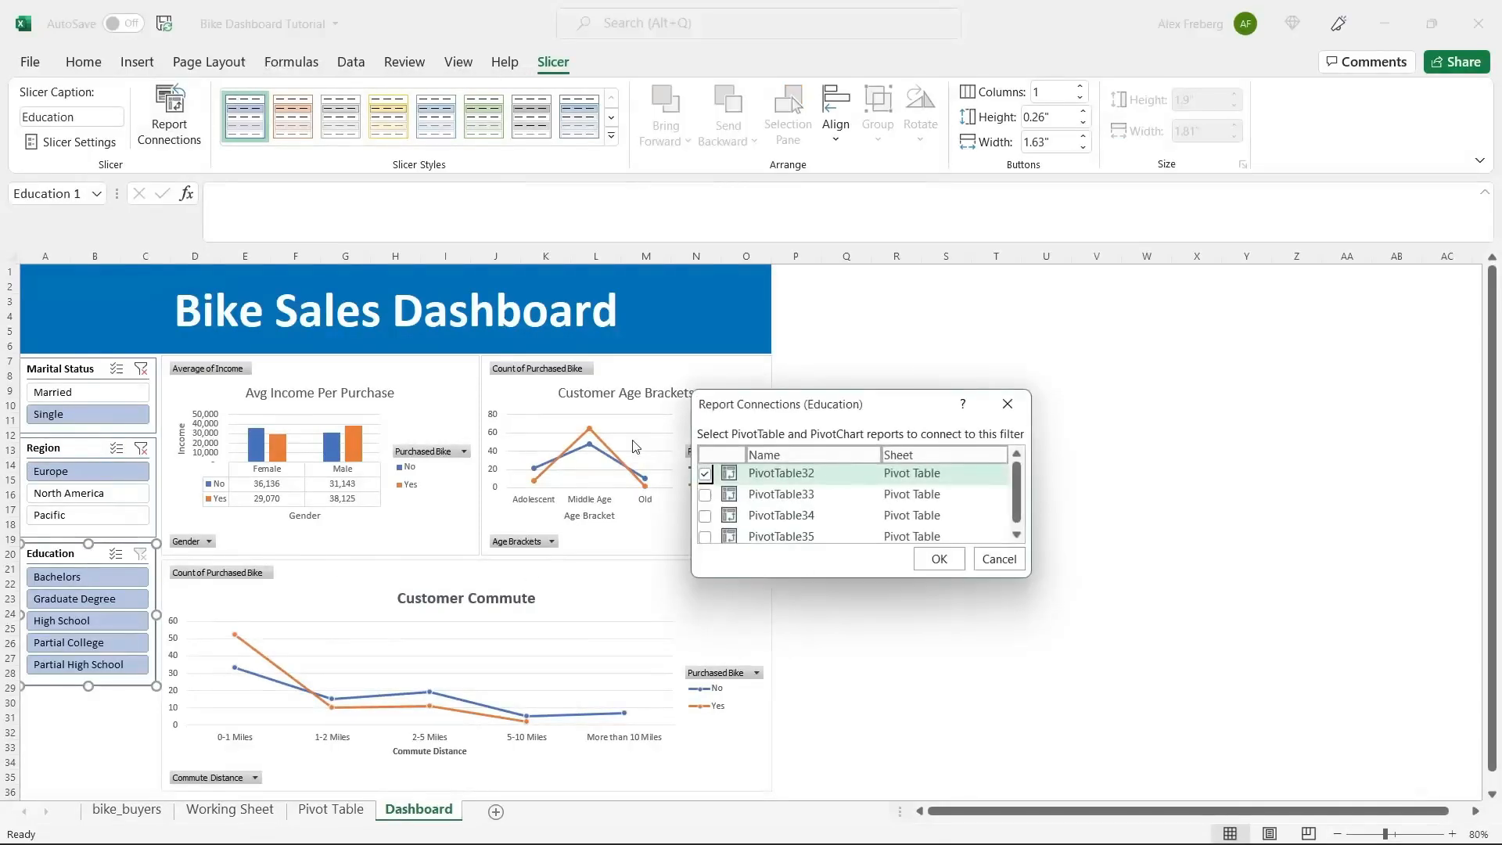
pyautogui.click(705, 495)
pyautogui.click(705, 516)
pyautogui.click(704, 537)
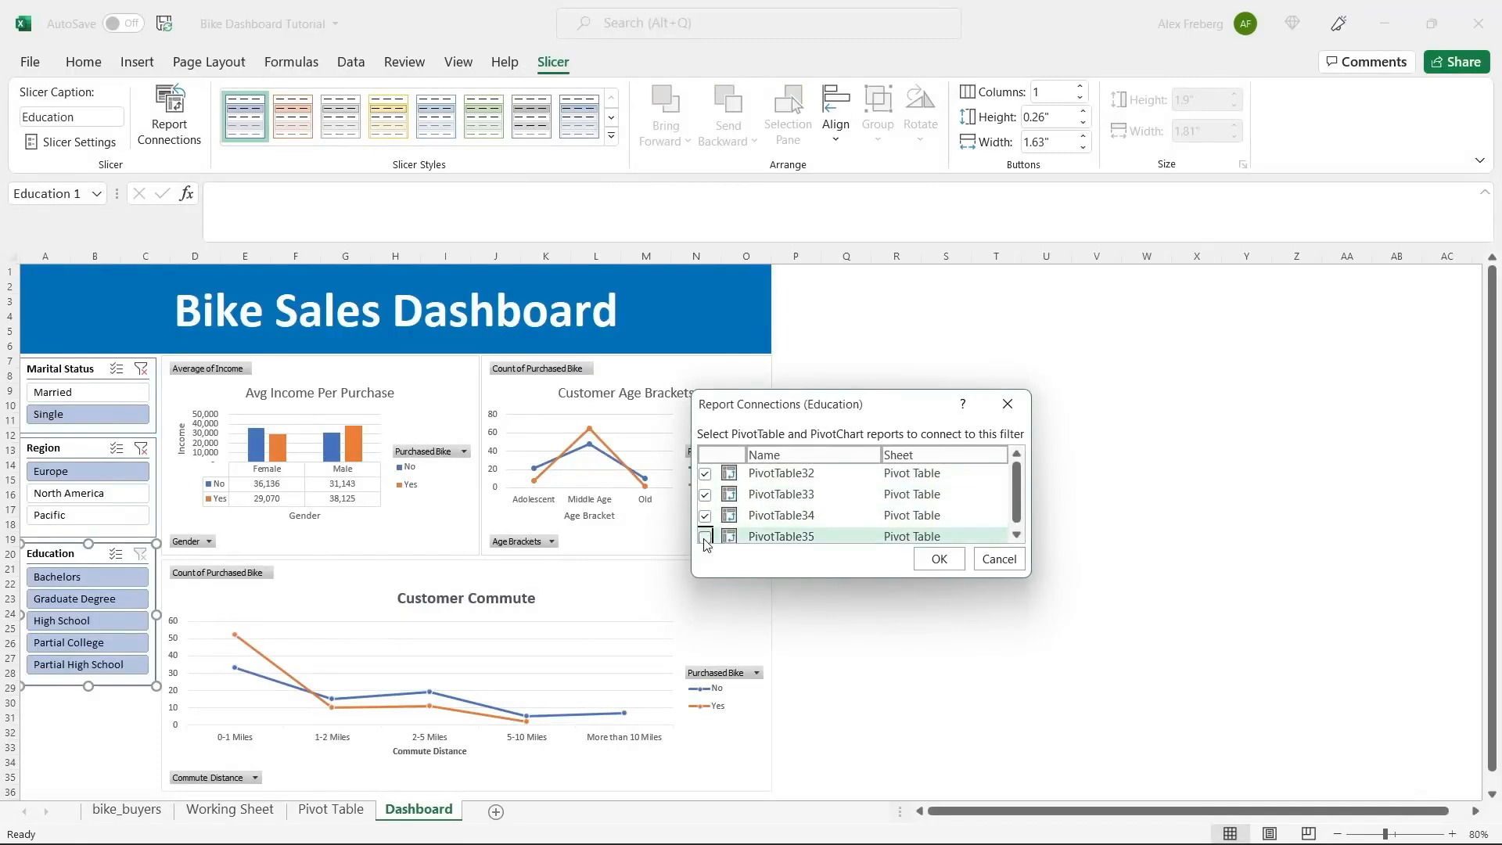
pyautogui.click(962, 560)
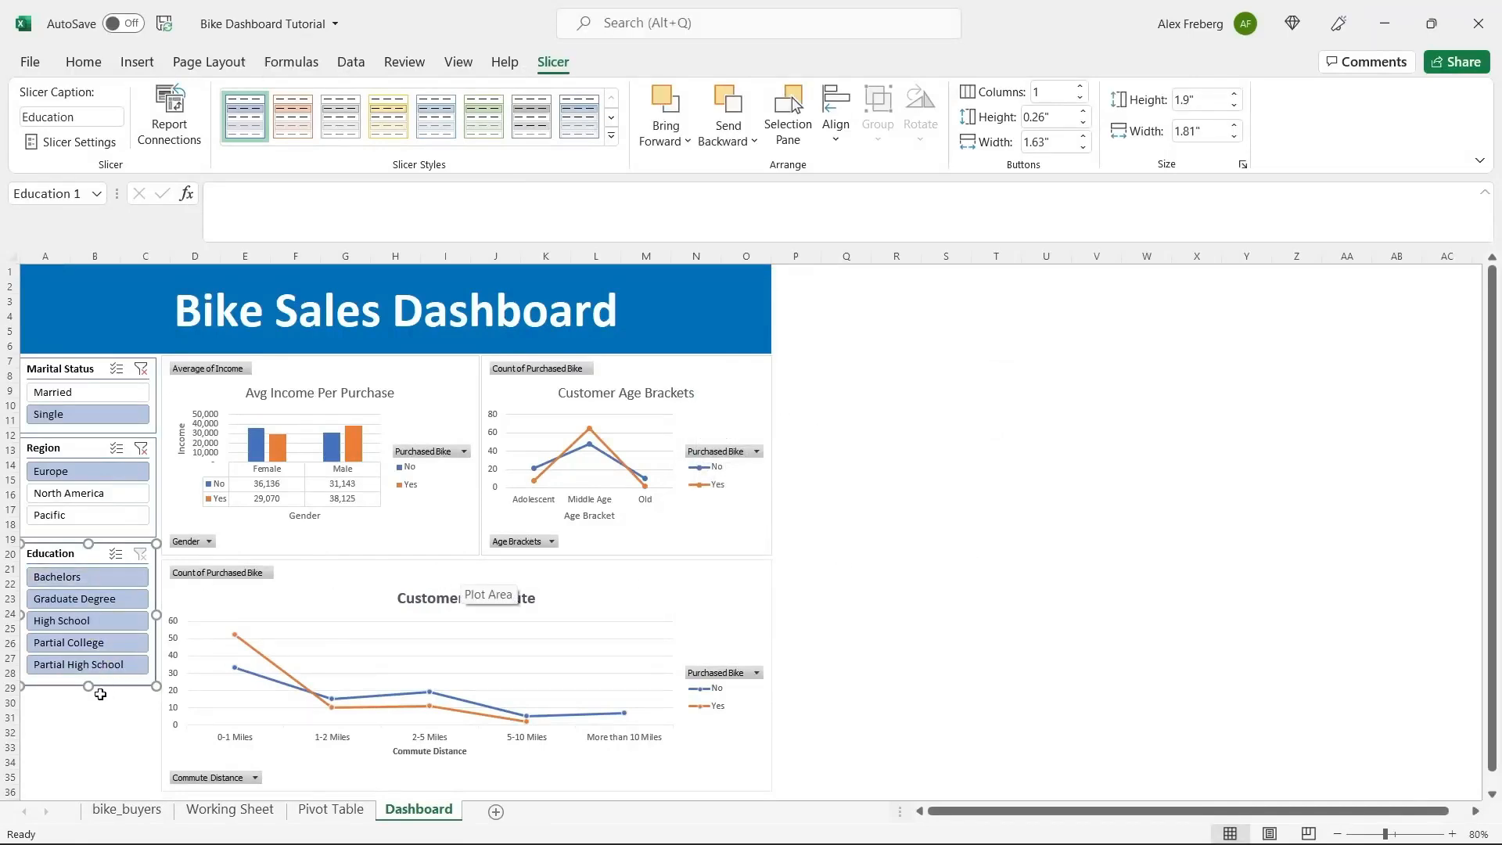
# Test the Education slicer on all charts with Partial High School, and clear the Region and Education filters.
pyautogui.click(106, 664)
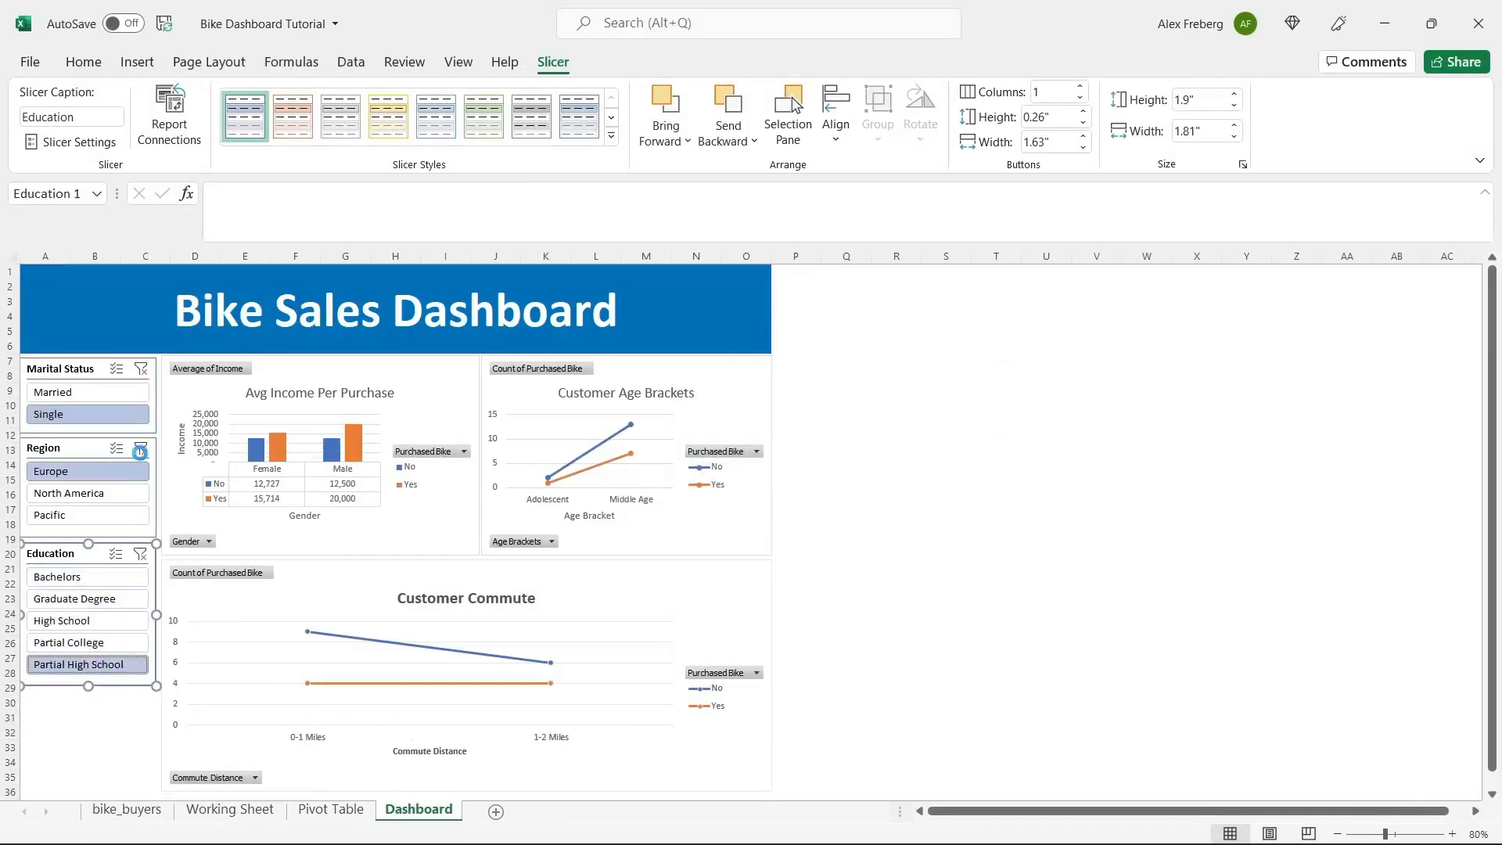
pyautogui.click(140, 451)
pyautogui.click(141, 555)
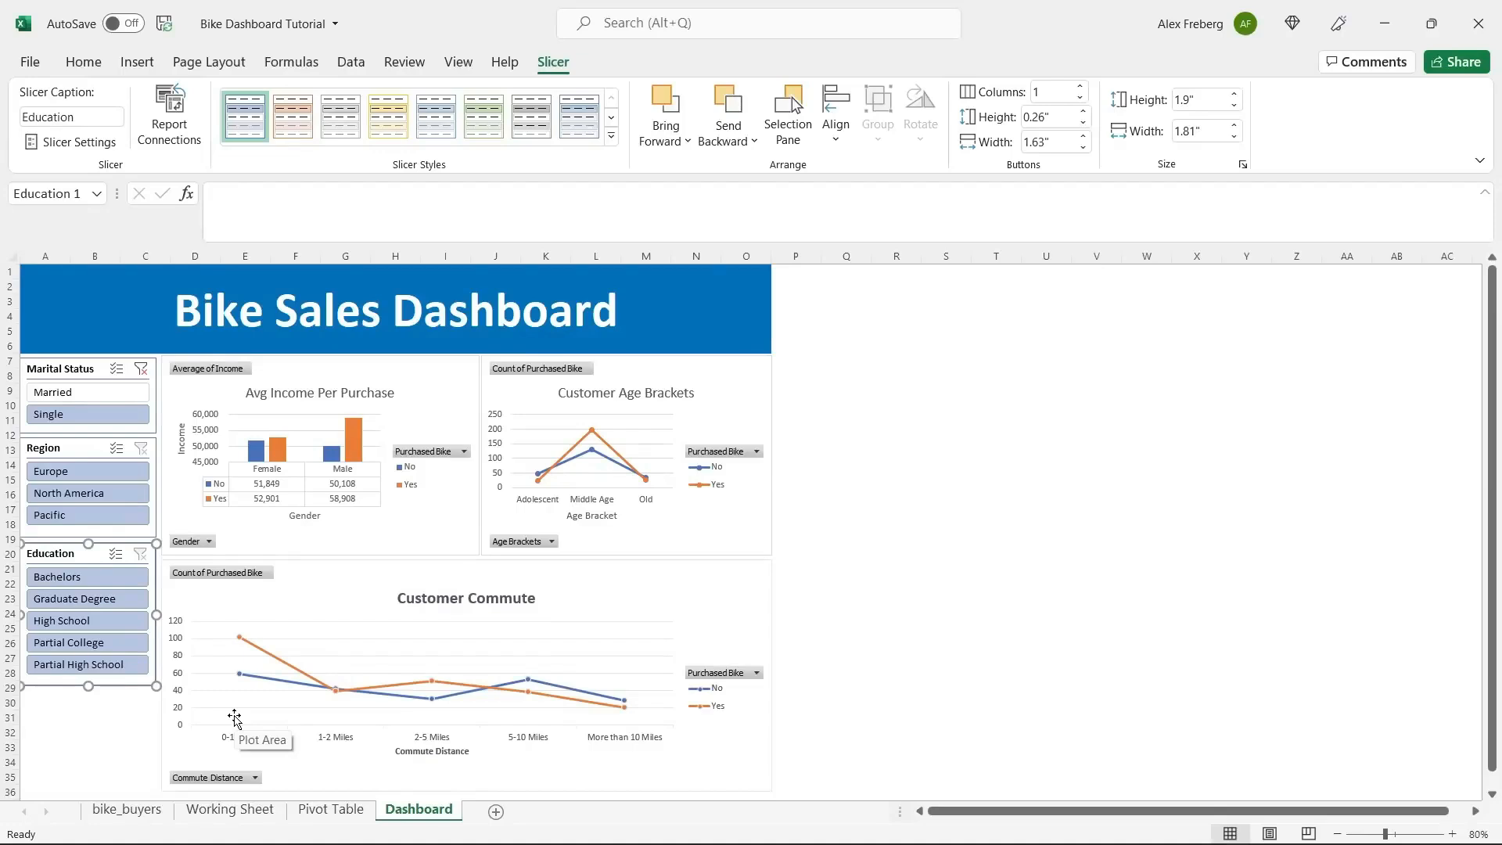
# Examine the charts for Bachelors in Europe, for Bachelors in all regions, and for Graduate Degree in all regions.
pyautogui.click(98, 579)
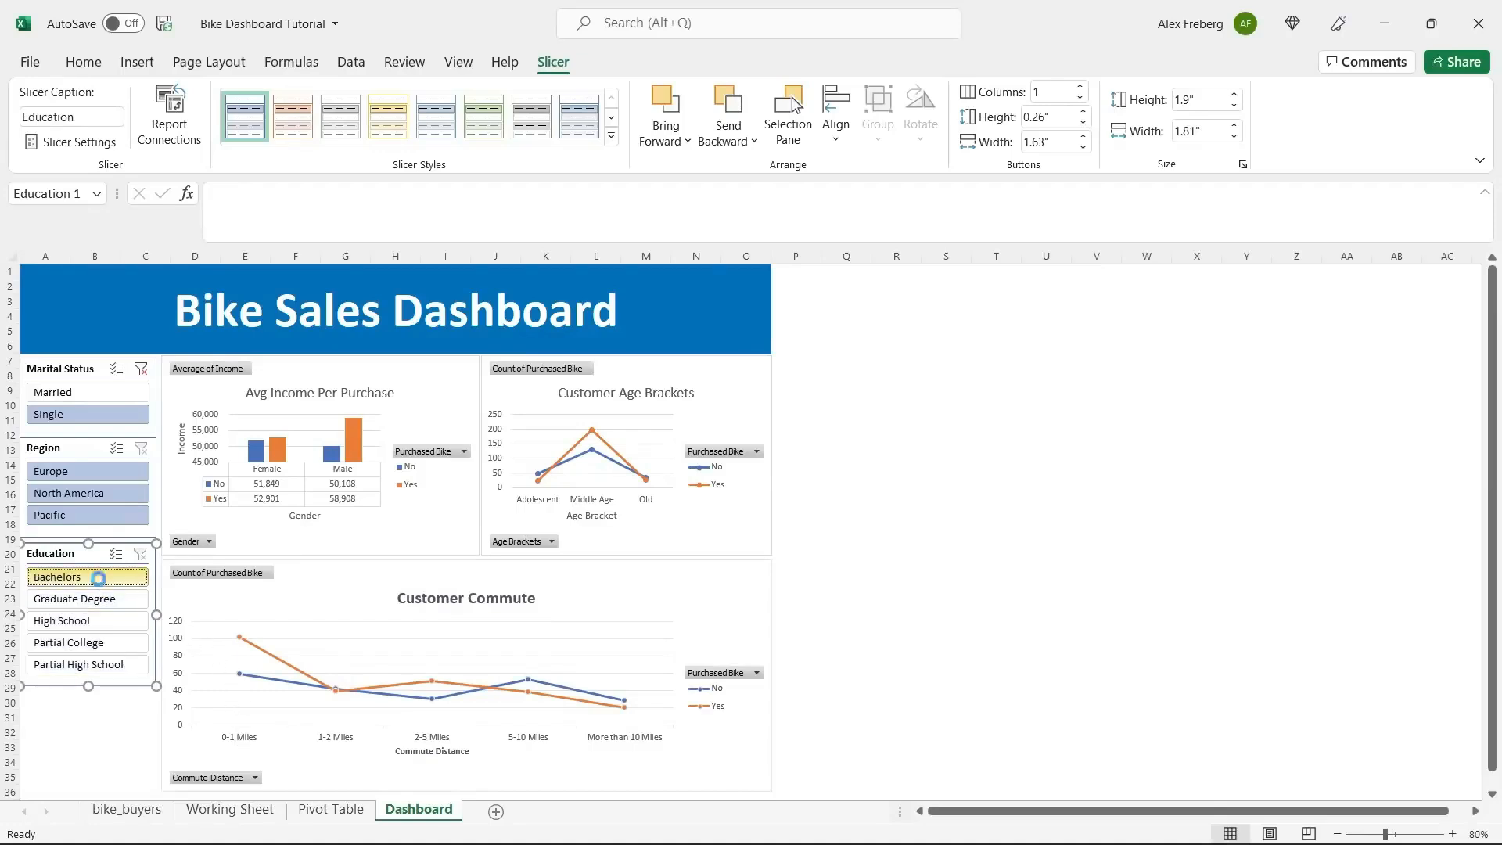
pyautogui.click(82, 471)
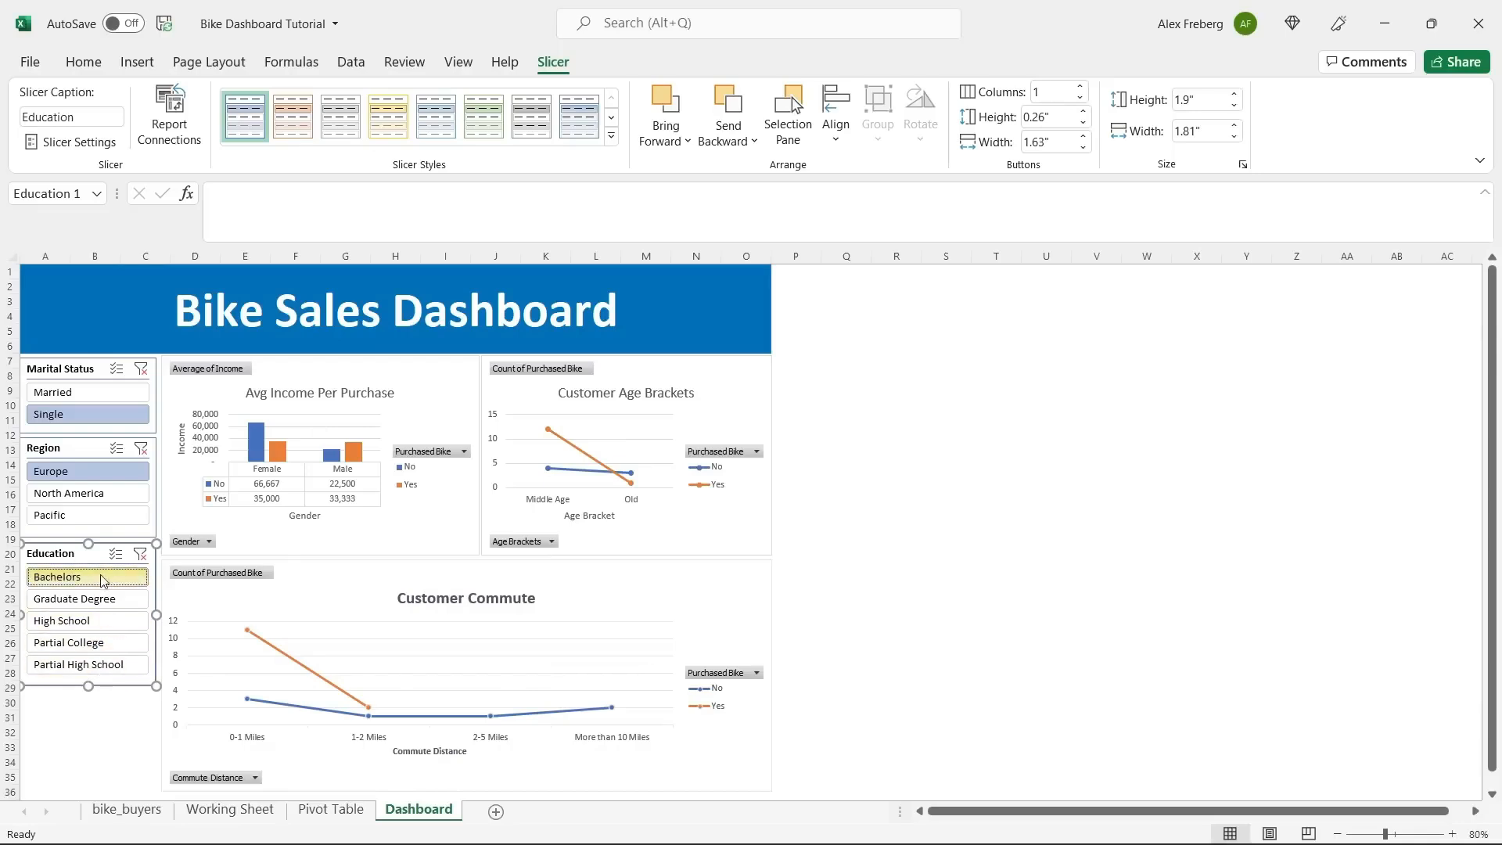
pyautogui.click(144, 447)
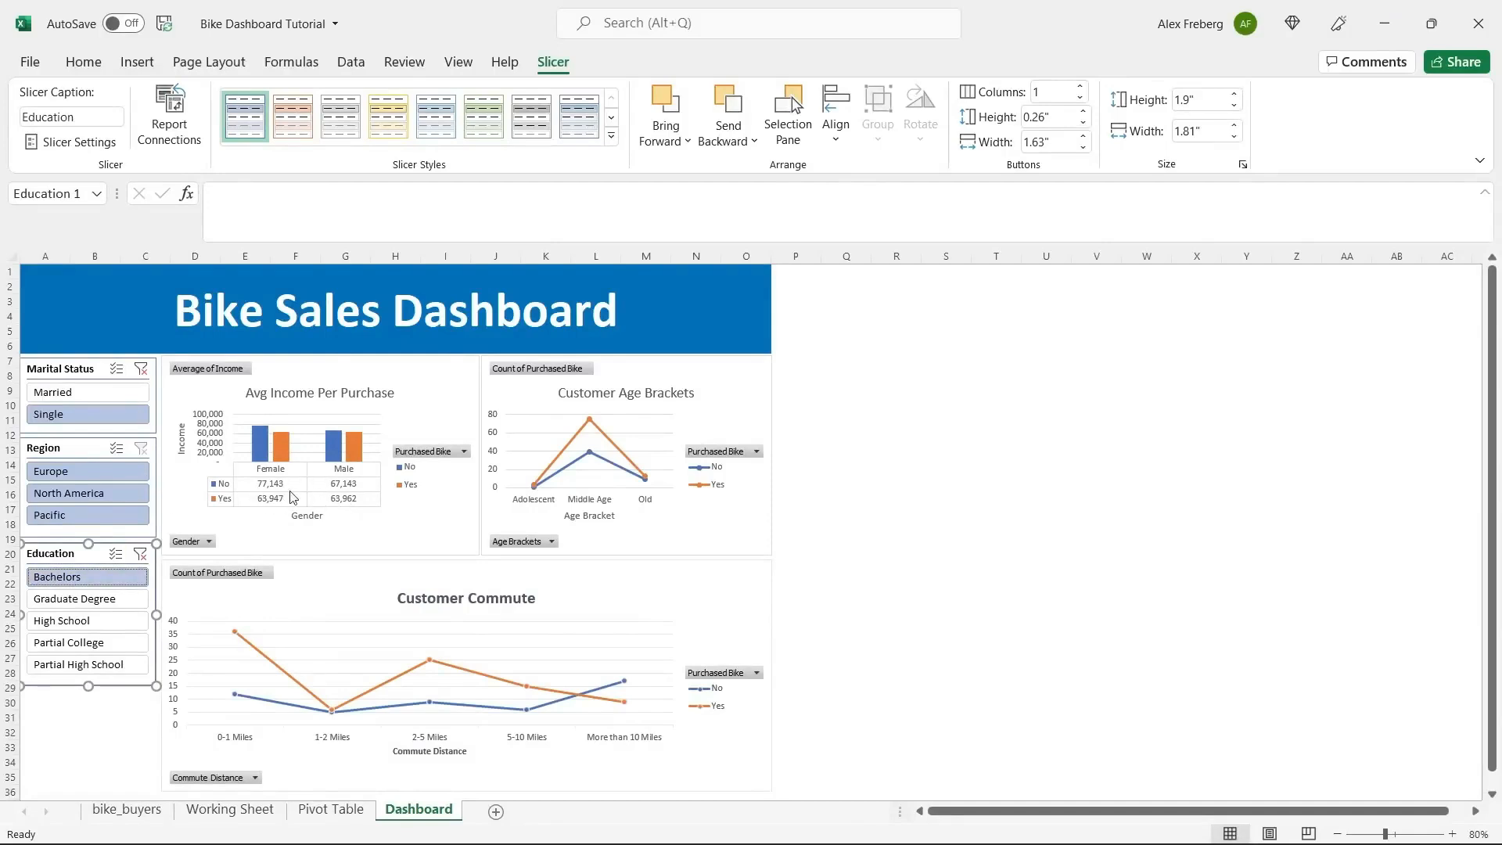
pyautogui.click(117, 605)
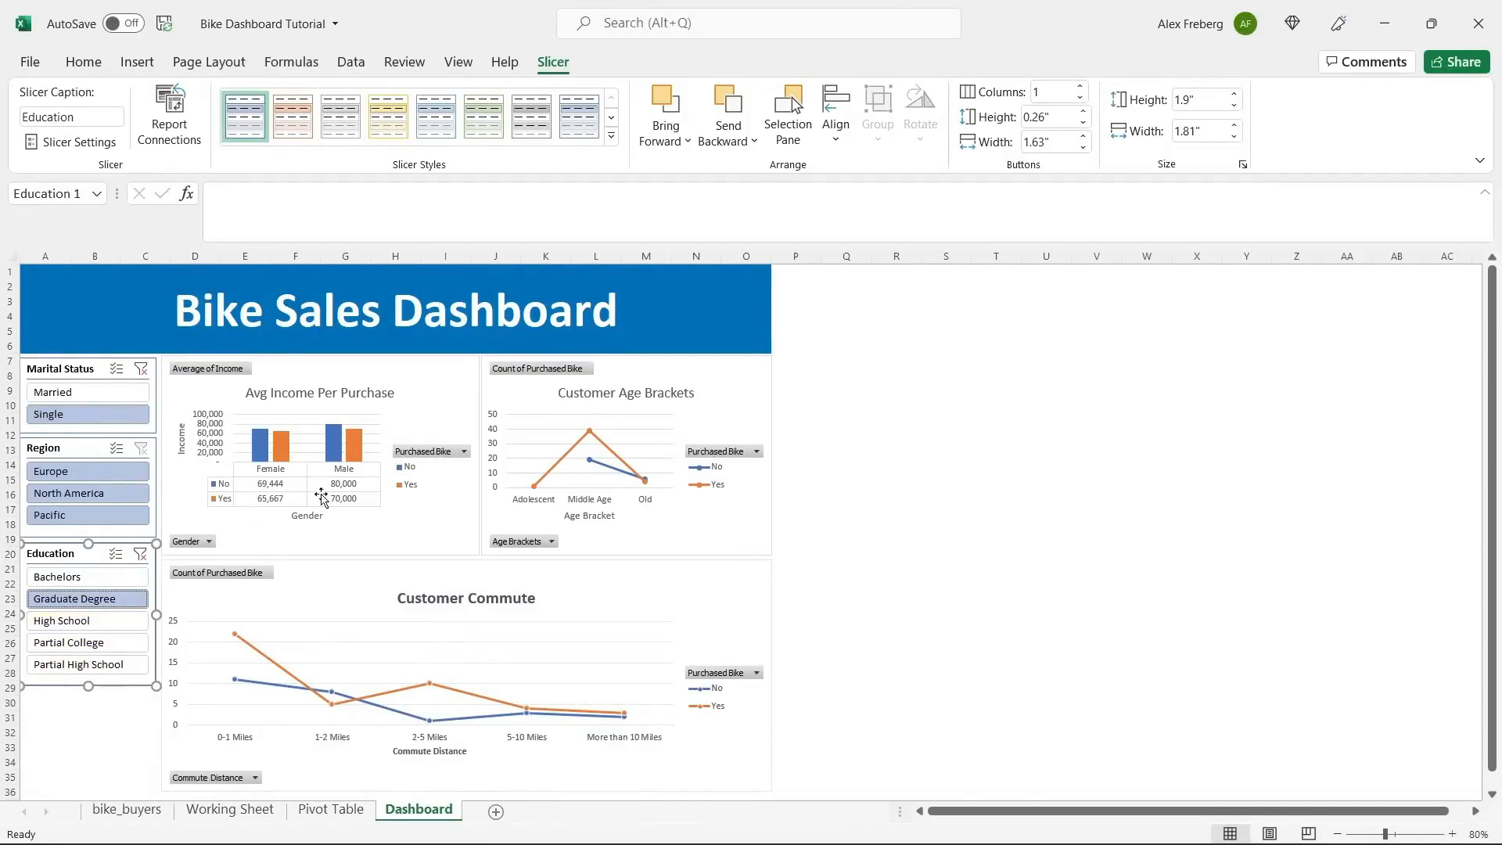
# Clear the Education and Marital Status slicer filters so the dashboard covers all customers.
pyautogui.click(140, 554)
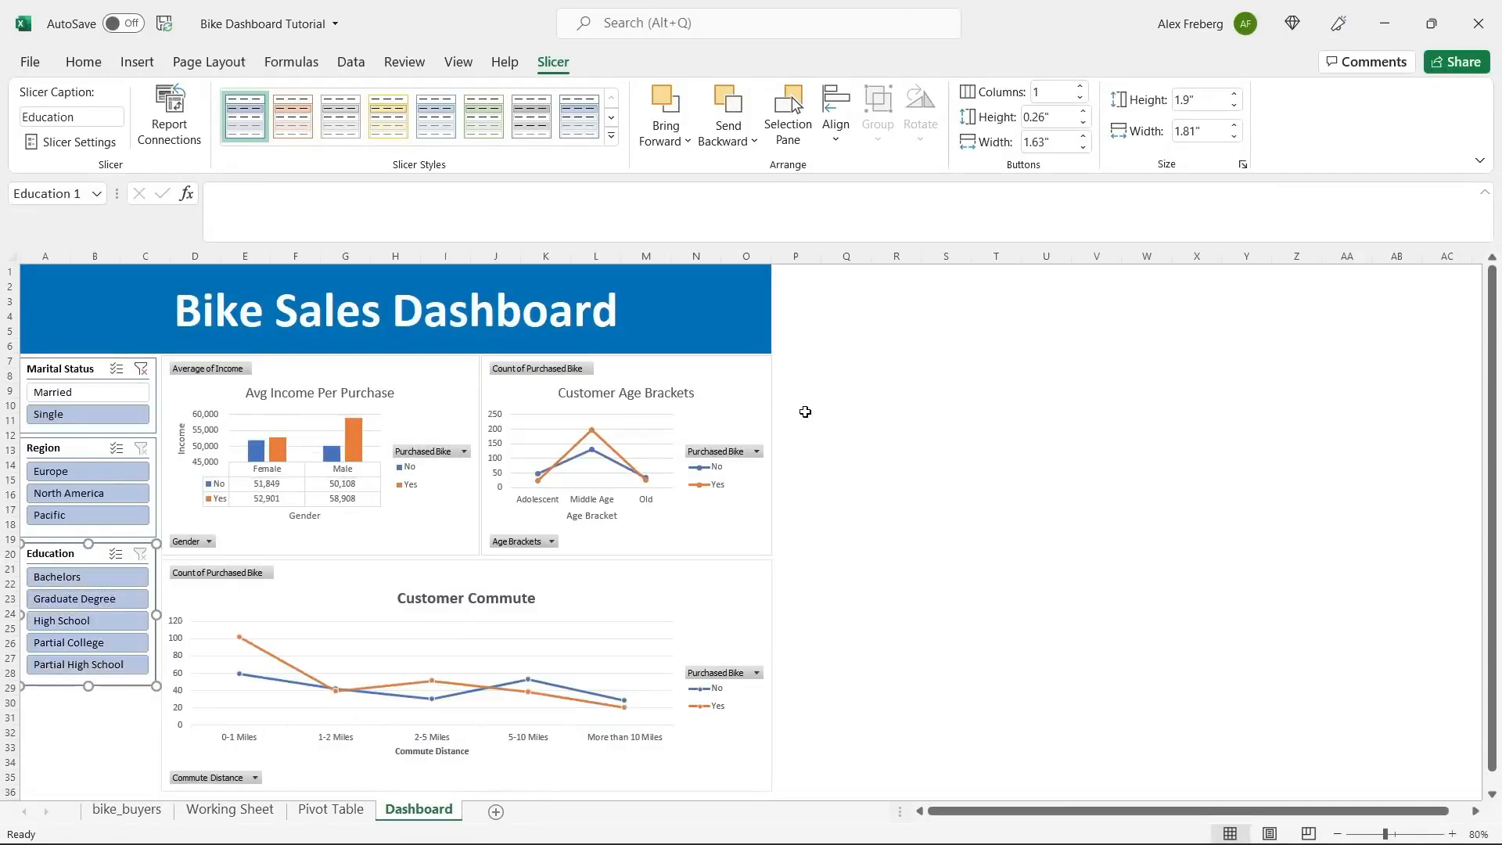
pyautogui.click(141, 369)
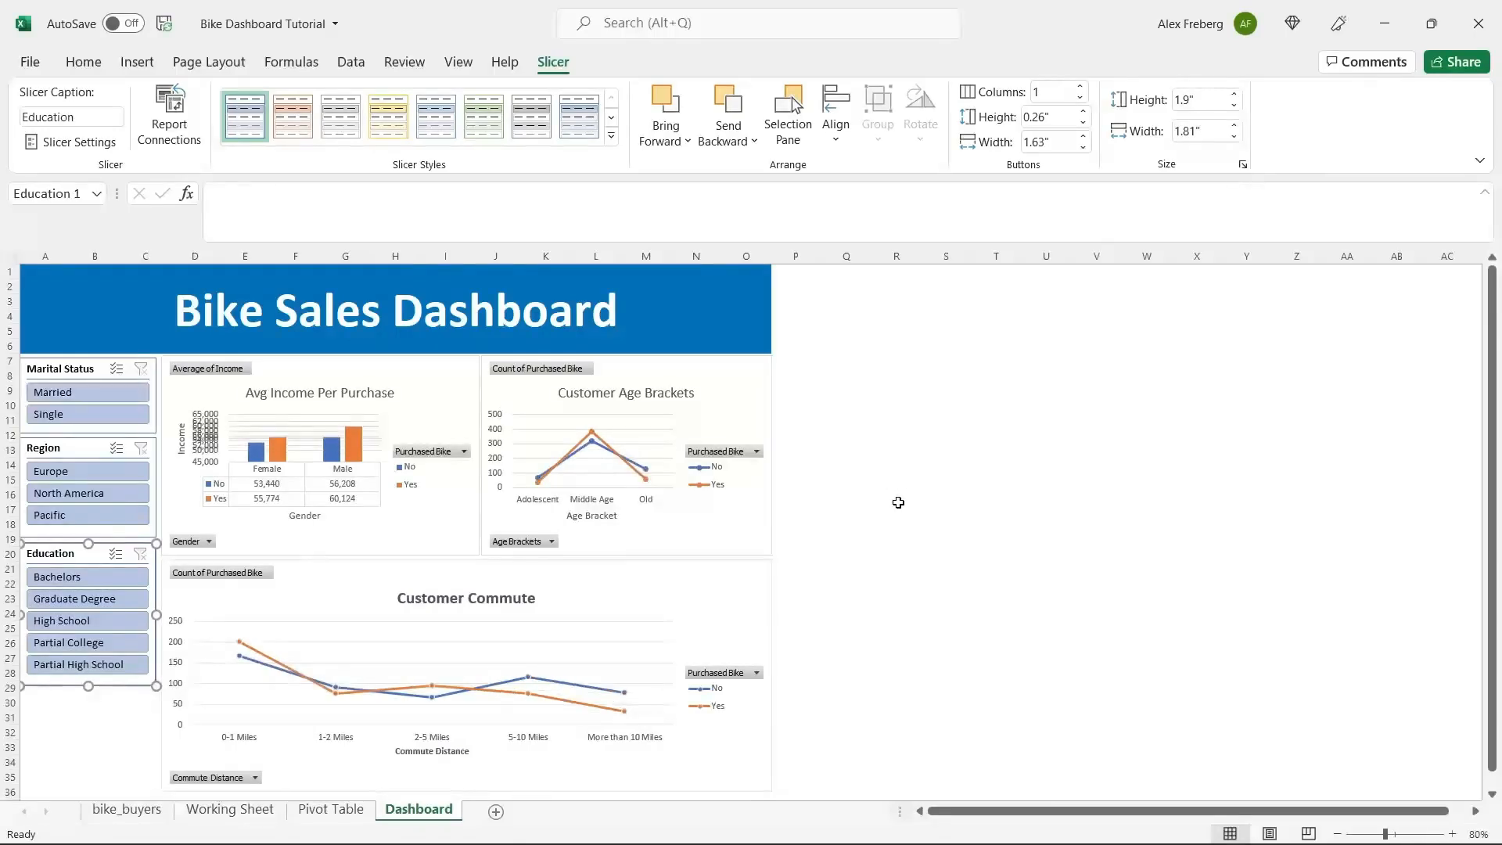
# Change the fill of the Bike Sales Dashboard header to a darker shade of the blue theme colour.
pyautogui.click(712, 301)
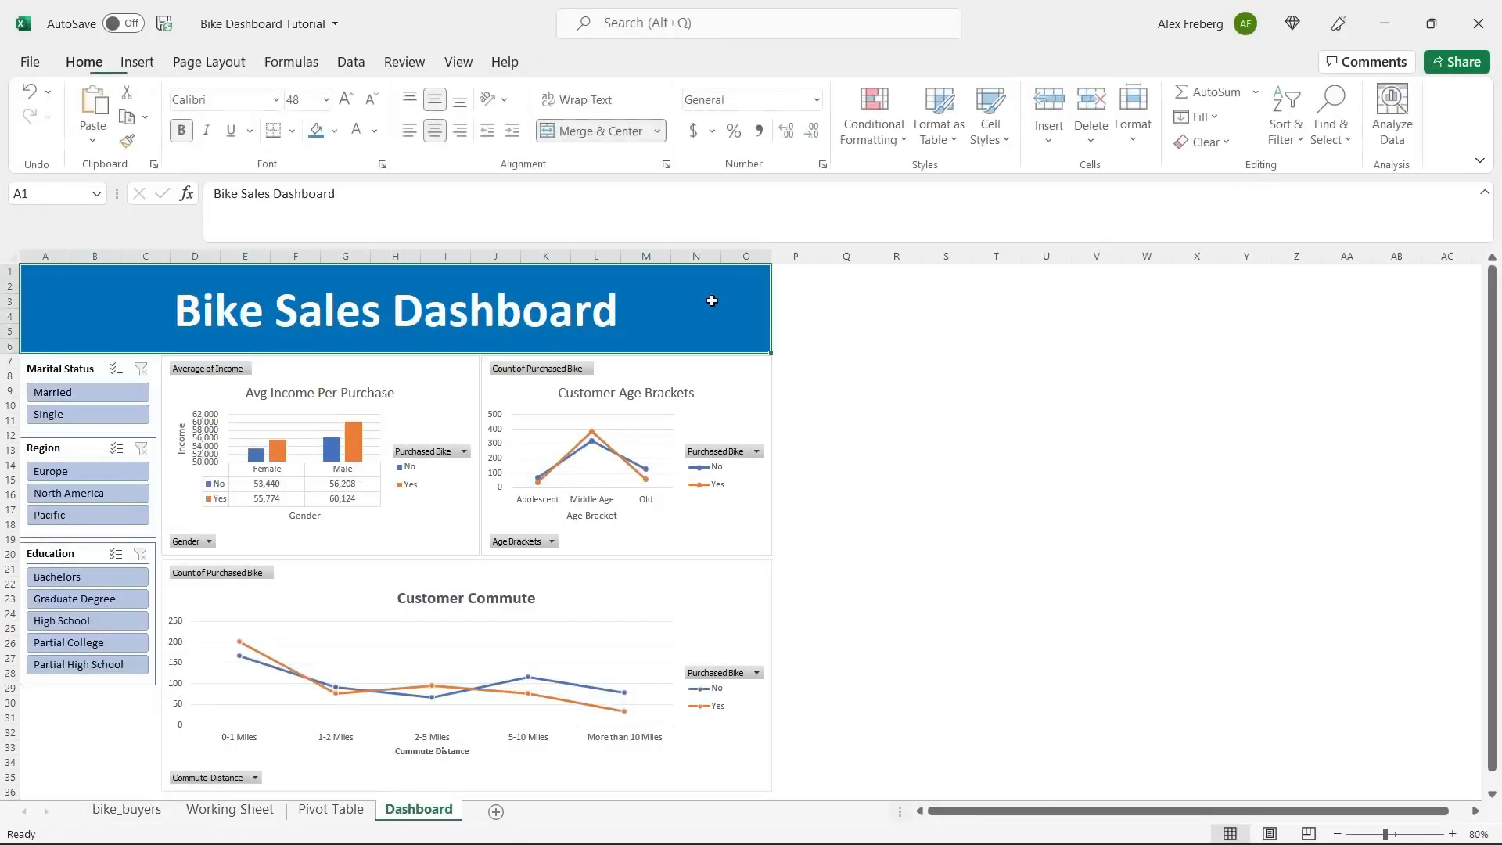
pyautogui.click(335, 132)
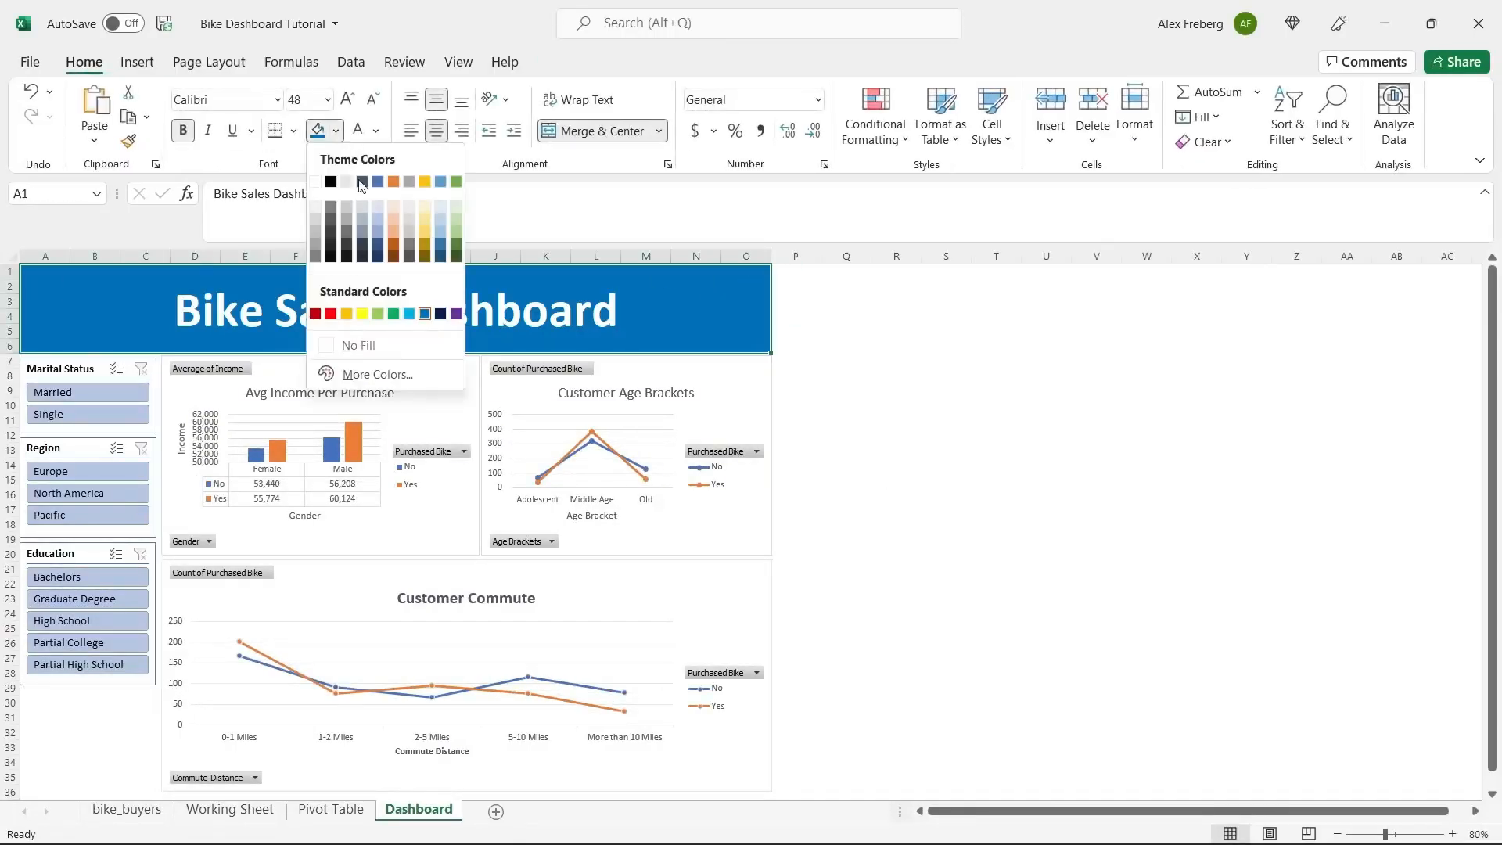
pyautogui.click(378, 244)
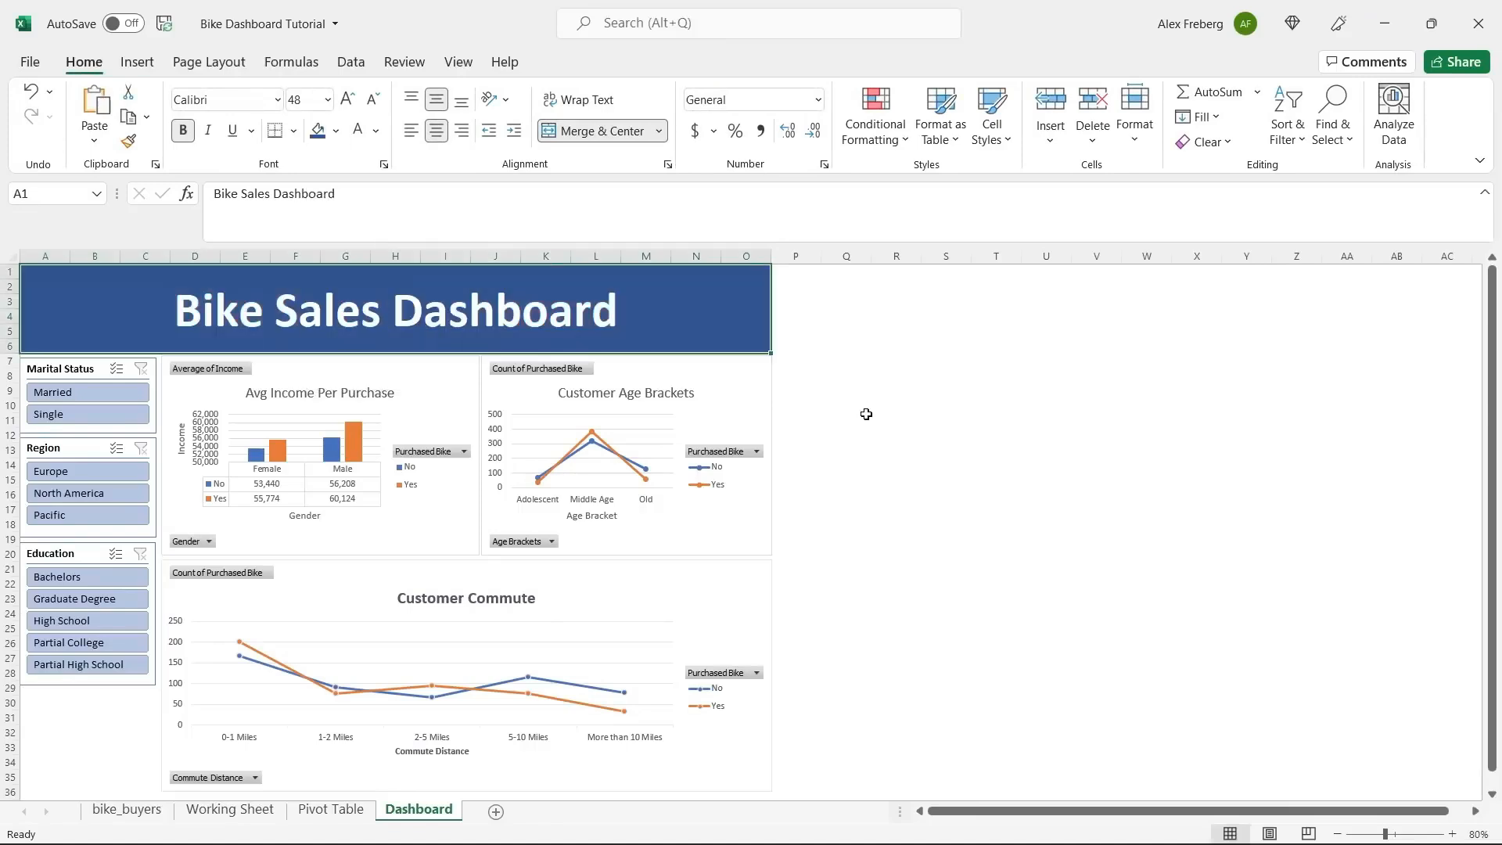
pyautogui.click(866, 414)
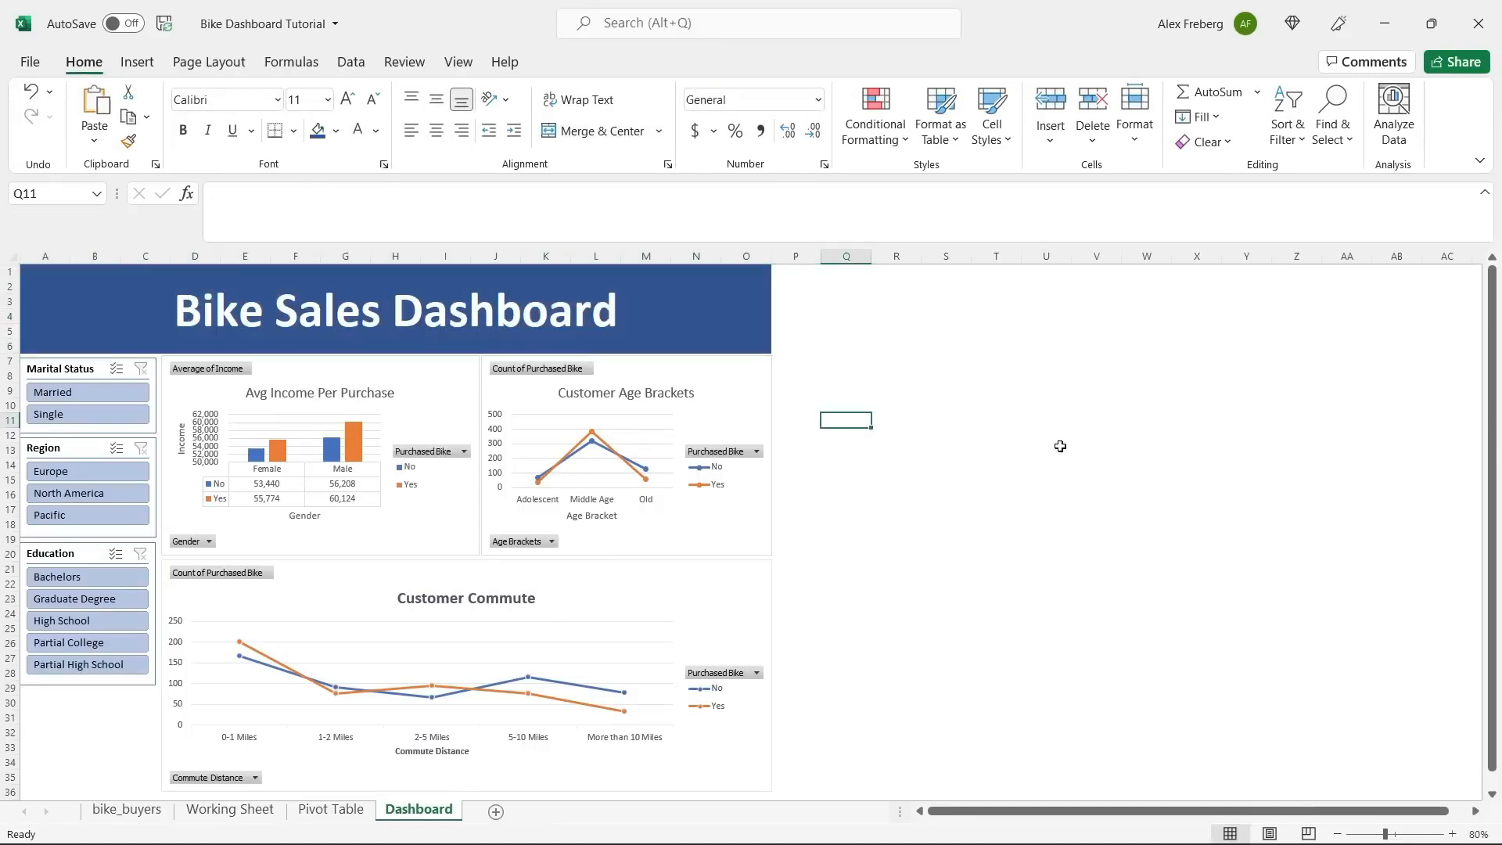